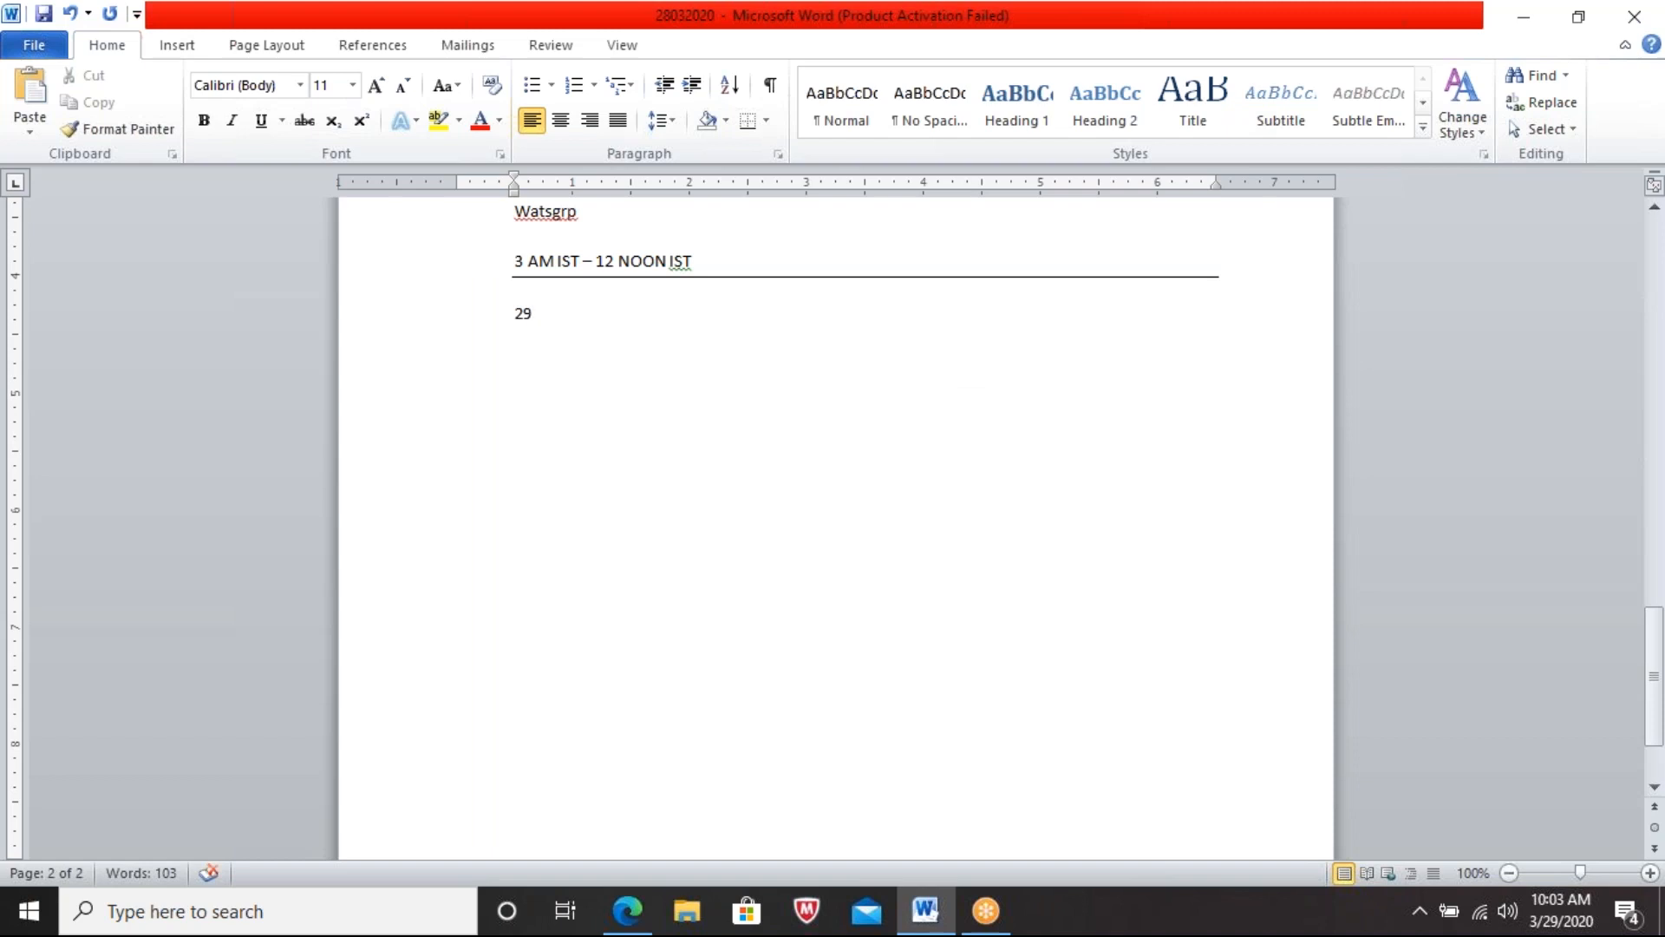
Step: Complete the date below the horizontal line as 29032020 and set its font size to 16
{"action": "type", "text": "032020"}
{"action": "key", "text": "shift+Left"}
{"action": "key", "text": "shift+Left"}
{"action": "key", "text": "shift+Left"}
{"action": "key", "text": "shift+Left"}
{"action": "key", "text": "shift+Left"}
{"action": "key", "text": "shift+Left"}
{"action": "key", "text": "shift+Left"}
{"action": "key", "text": "shift+Left"}
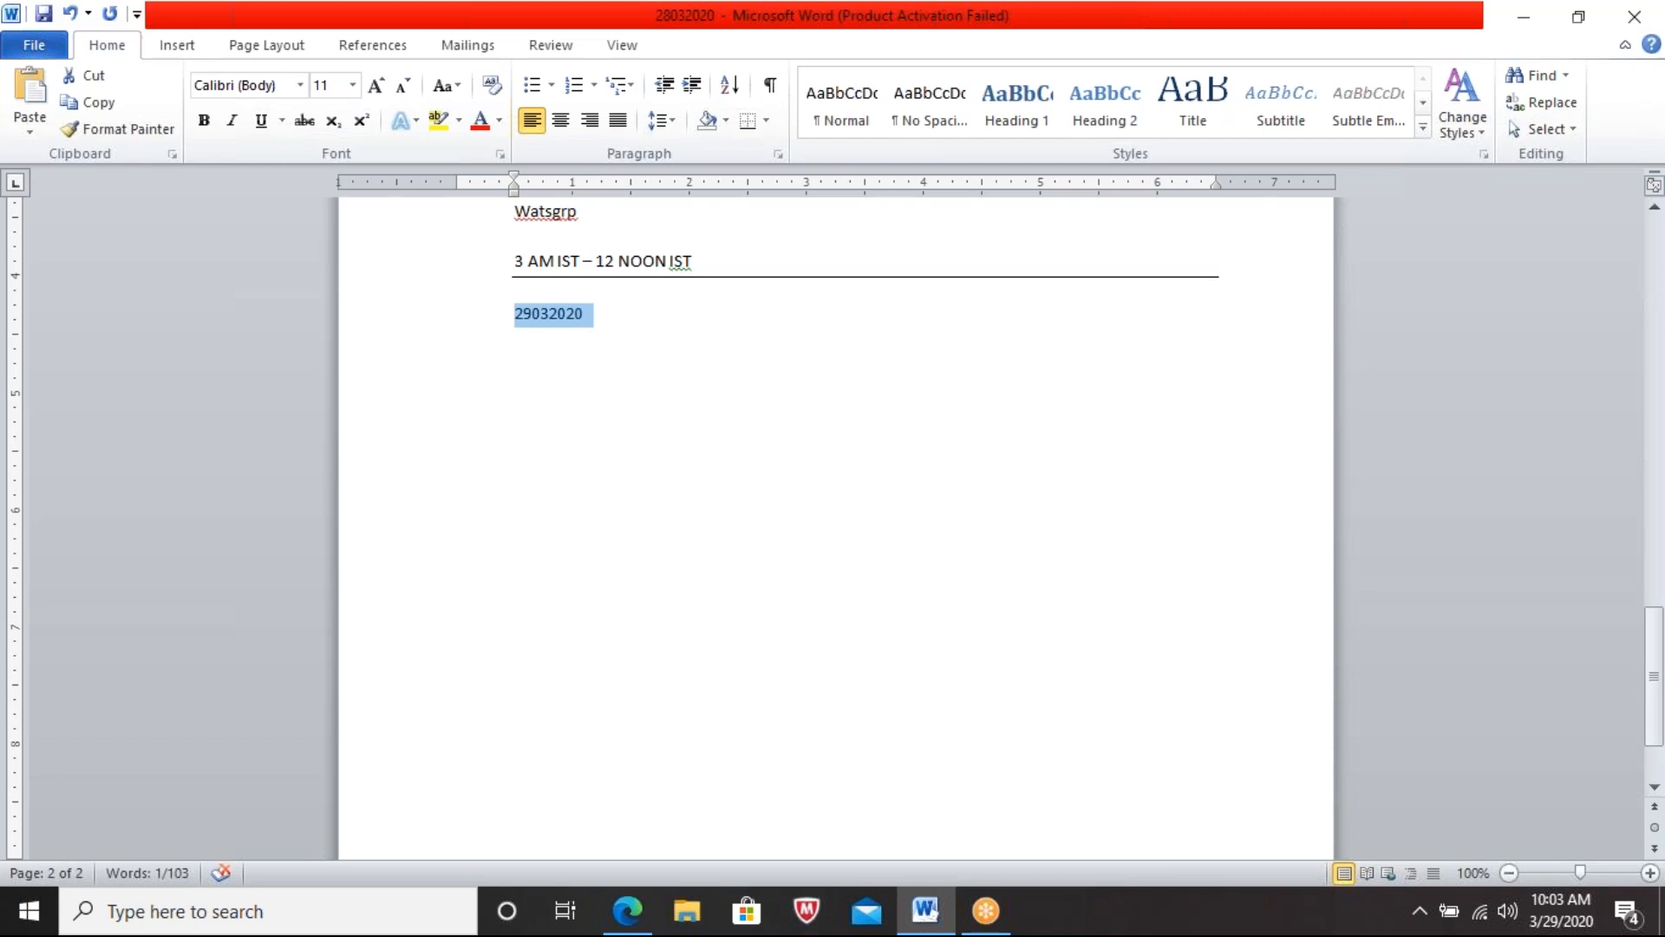
{"action": "left_click", "coordinate": [353, 86]}
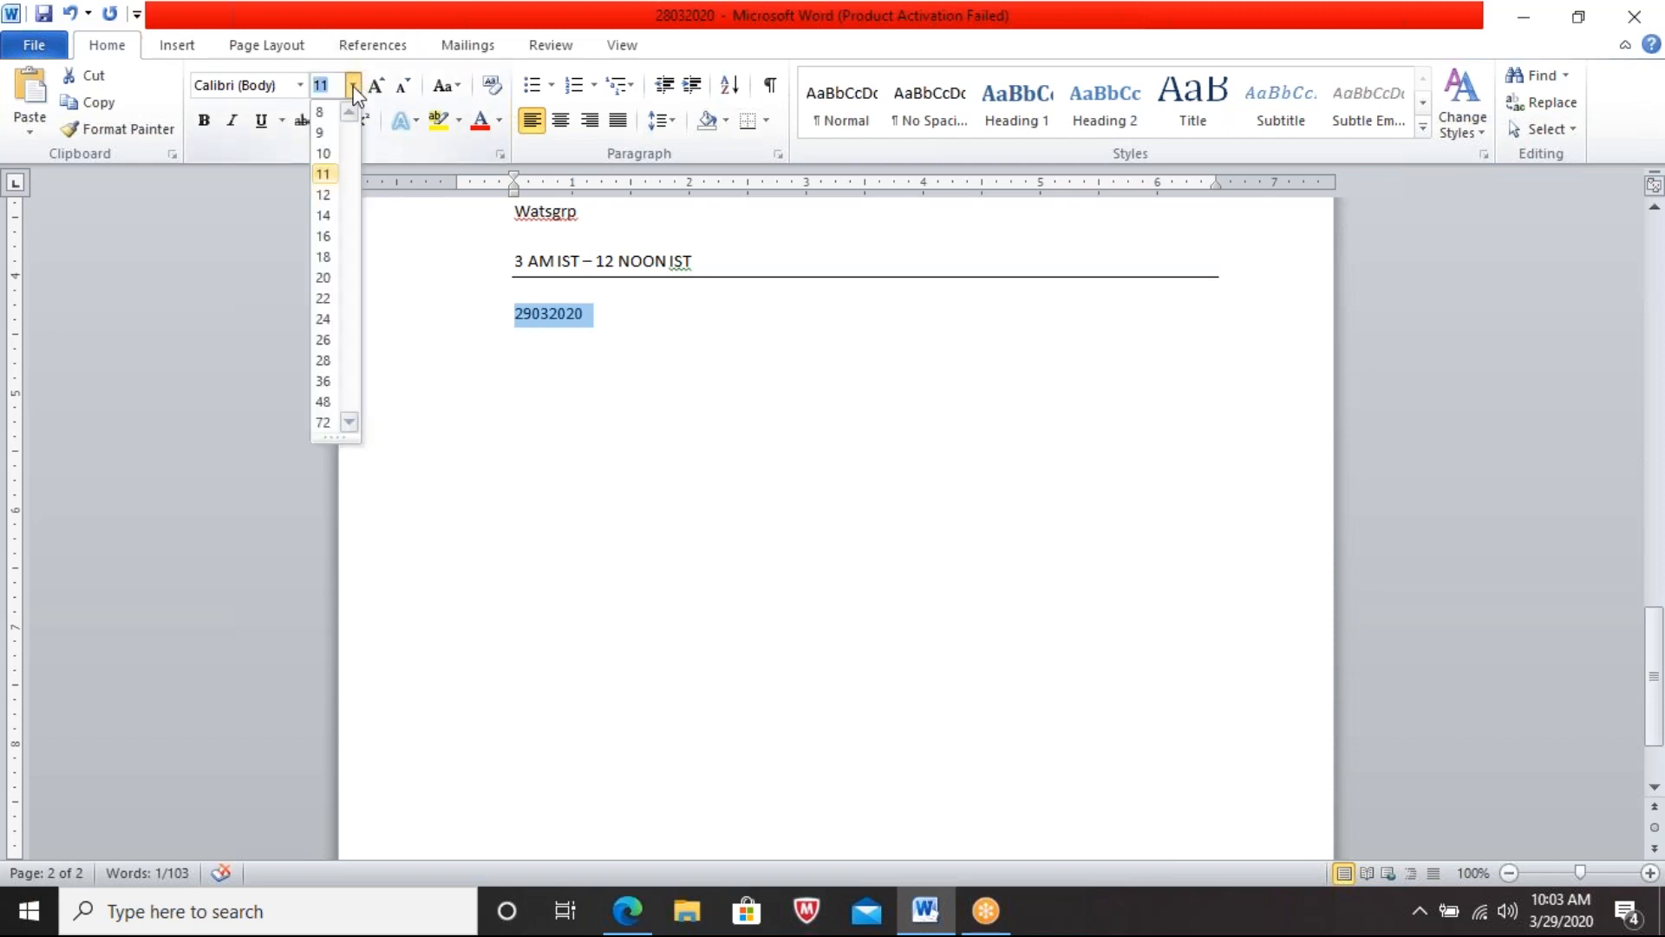
{"action": "left_click", "coordinate": [326, 237]}
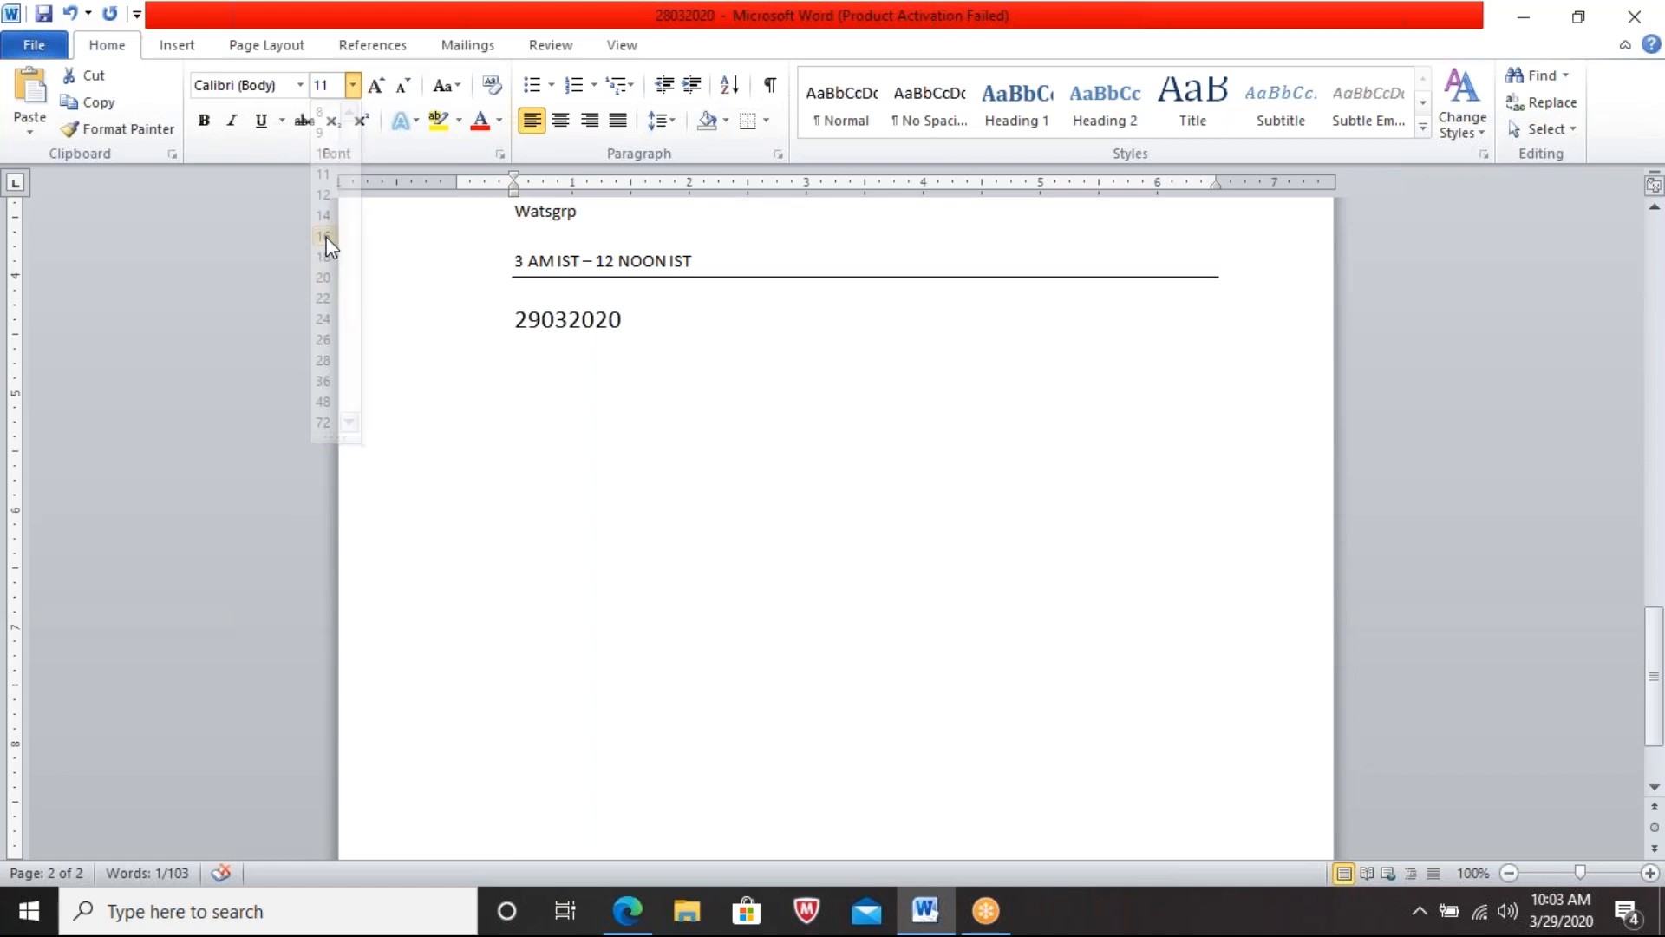
Step: Extend the date line into the heading "29032020 – SDIMPLE INBOUND DELIVRY"
{"action": "left_click", "coordinate": [807, 341]}
{"action": "key", "text": "BackSpace"}
{"action": "type", "text": "-"}
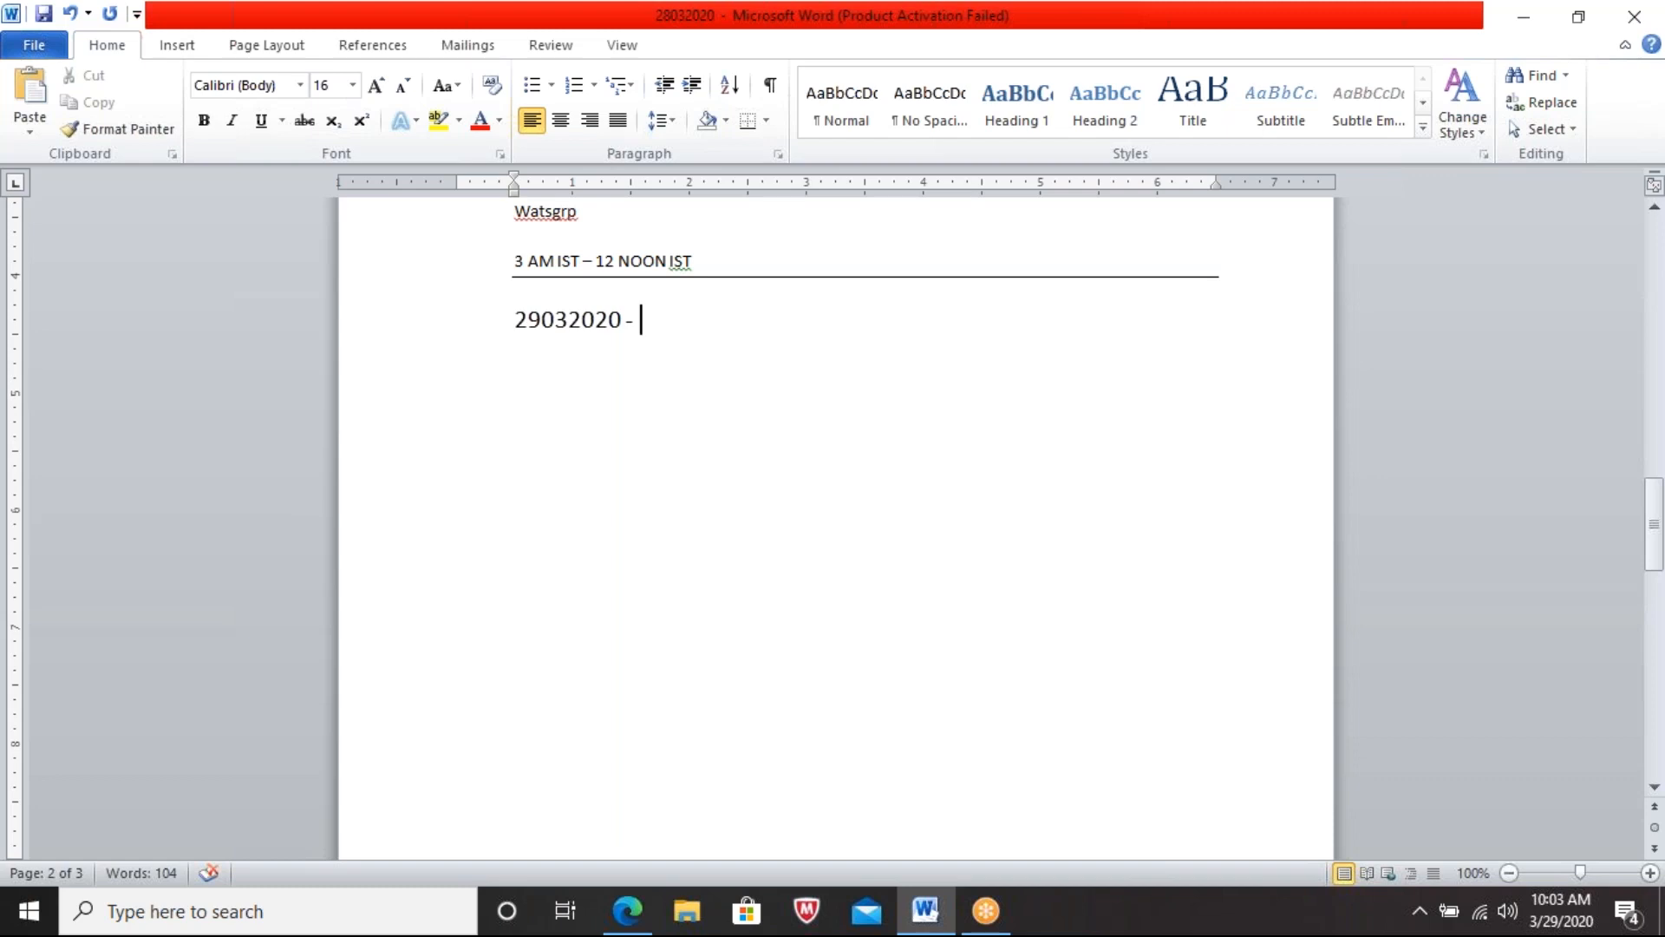
{"action": "type", "text": "in"}
{"action": "key", "text": "BackSpace"}
{"action": "key", "text": "BackSpace"}
{"action": "type", "text": "SDIMPLE INBOUND D"}
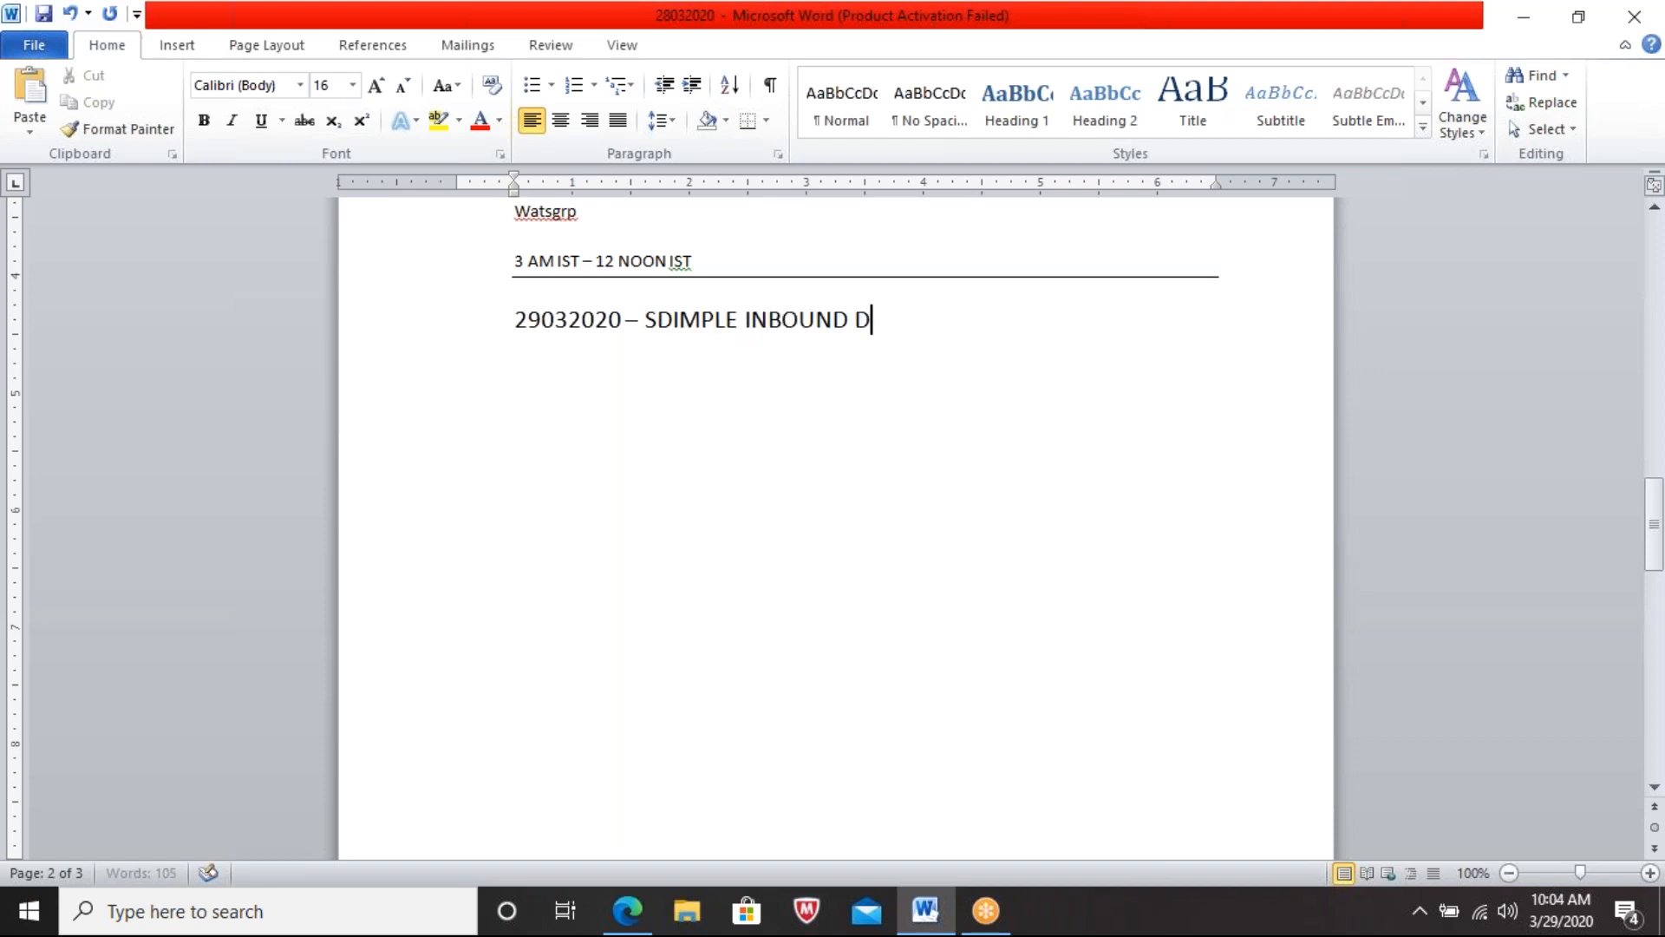
{"action": "type", "text": "ELIVRY"}
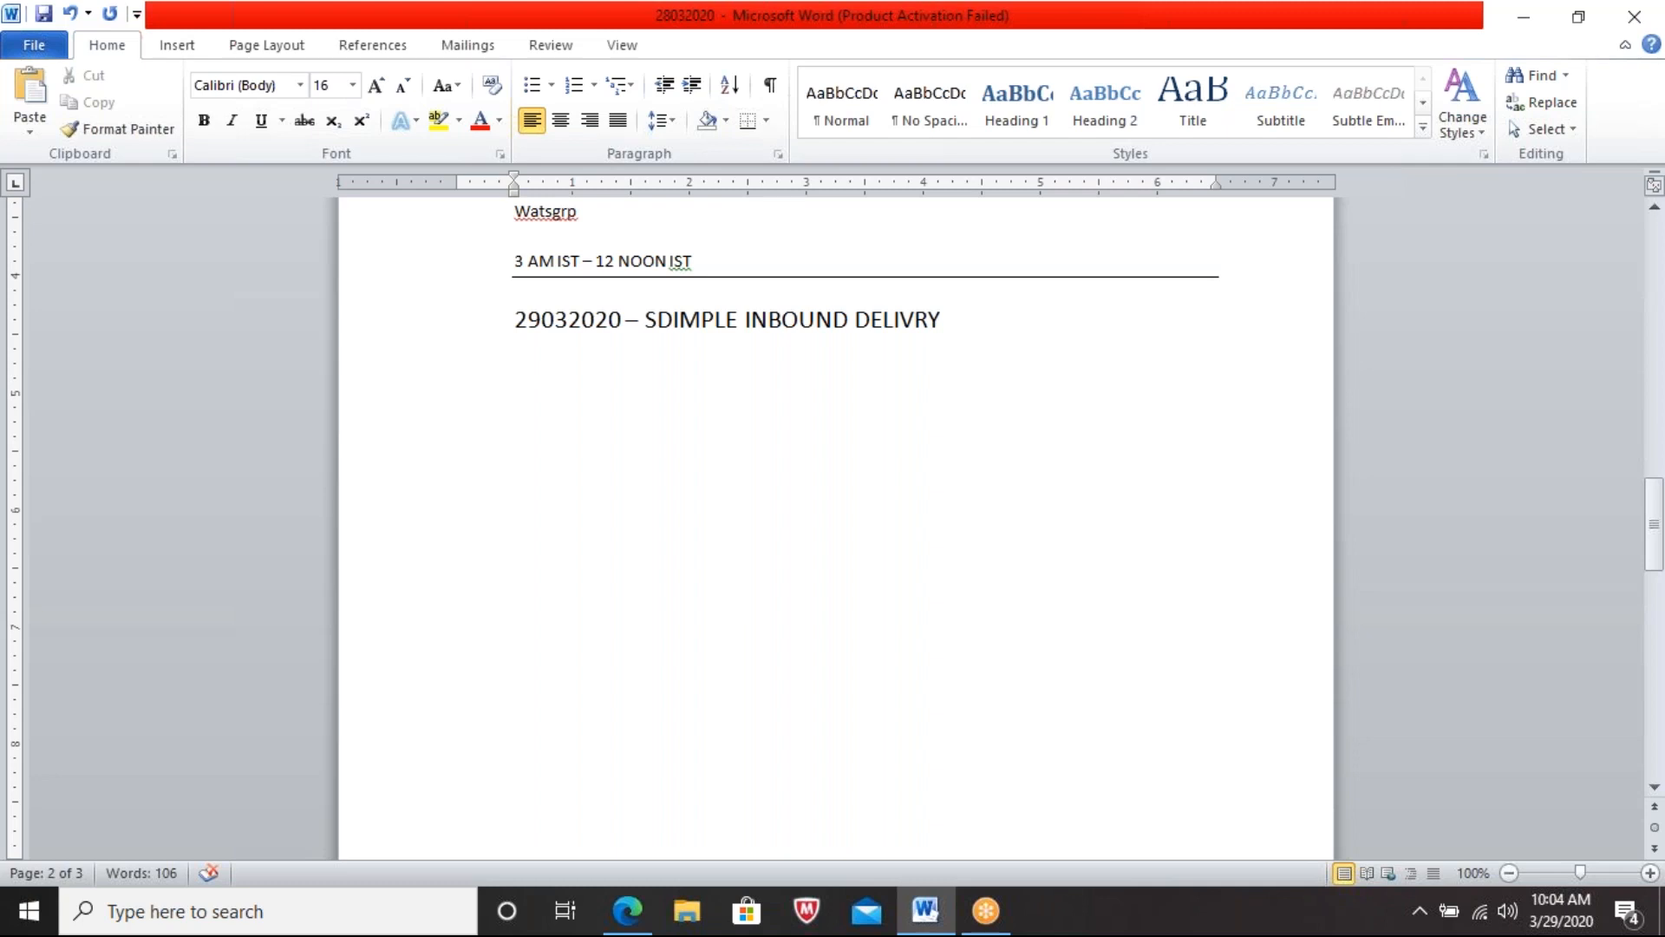
Step: Write the process flow "PR > PO > IBN / SHIPPING NOTIFICATIONS / ASN >>>>" on a new line under the heading
{"action": "type", "text": "PR > PO > IBN /"}
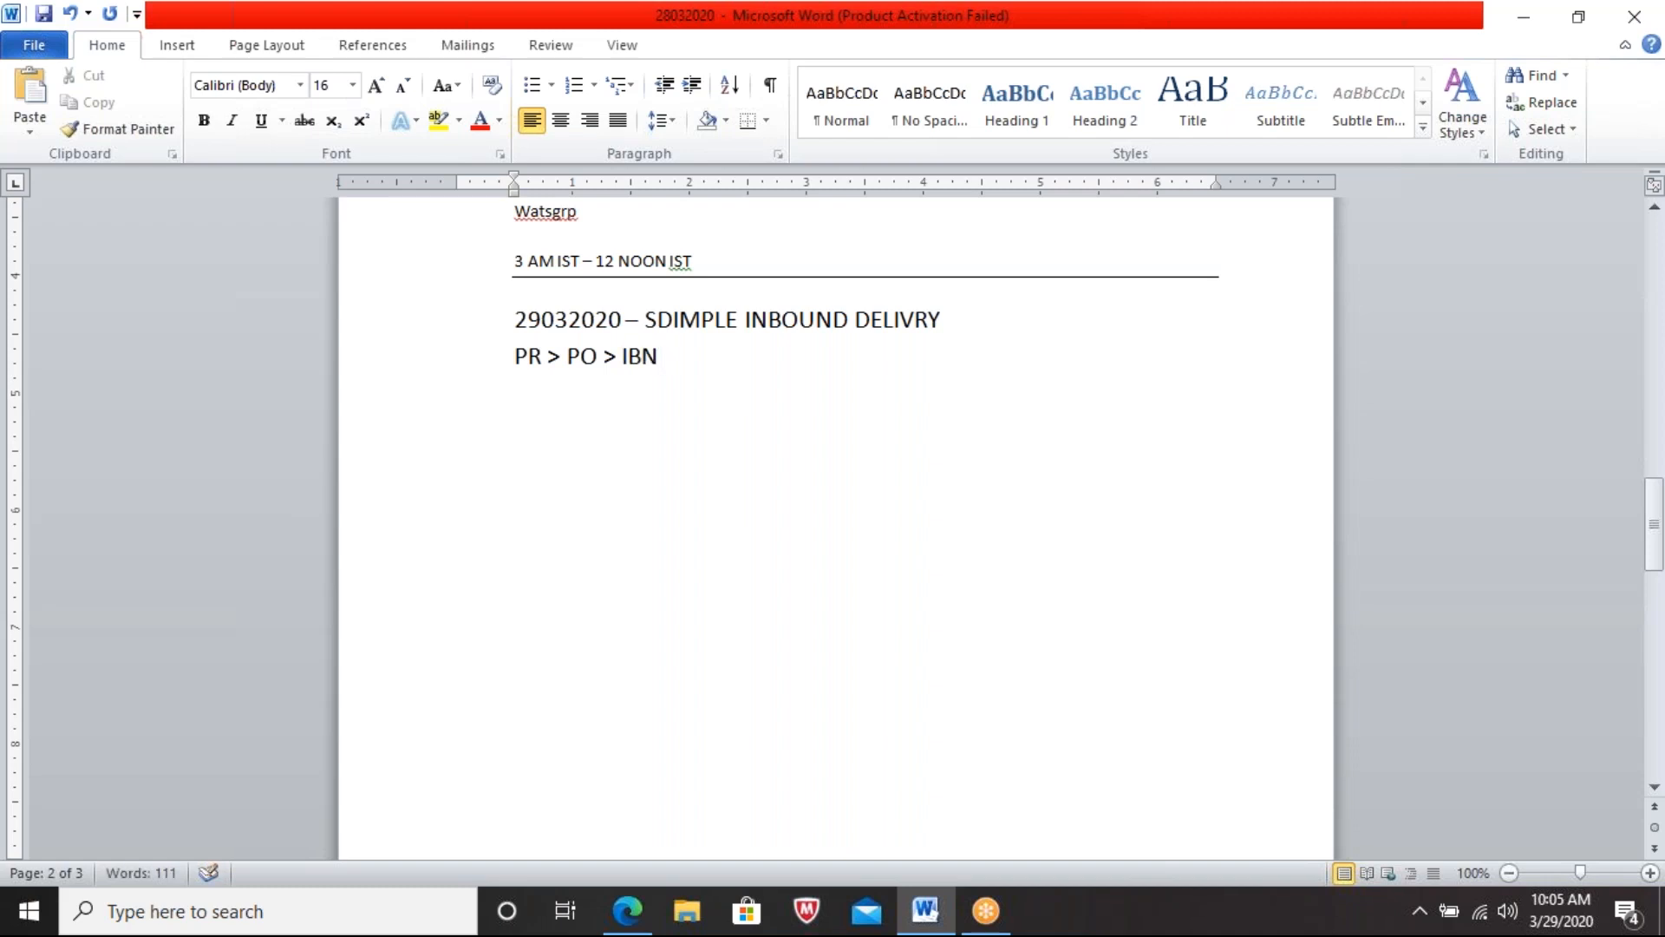
{"action": "type", "text": " SHIPPING NOT"}
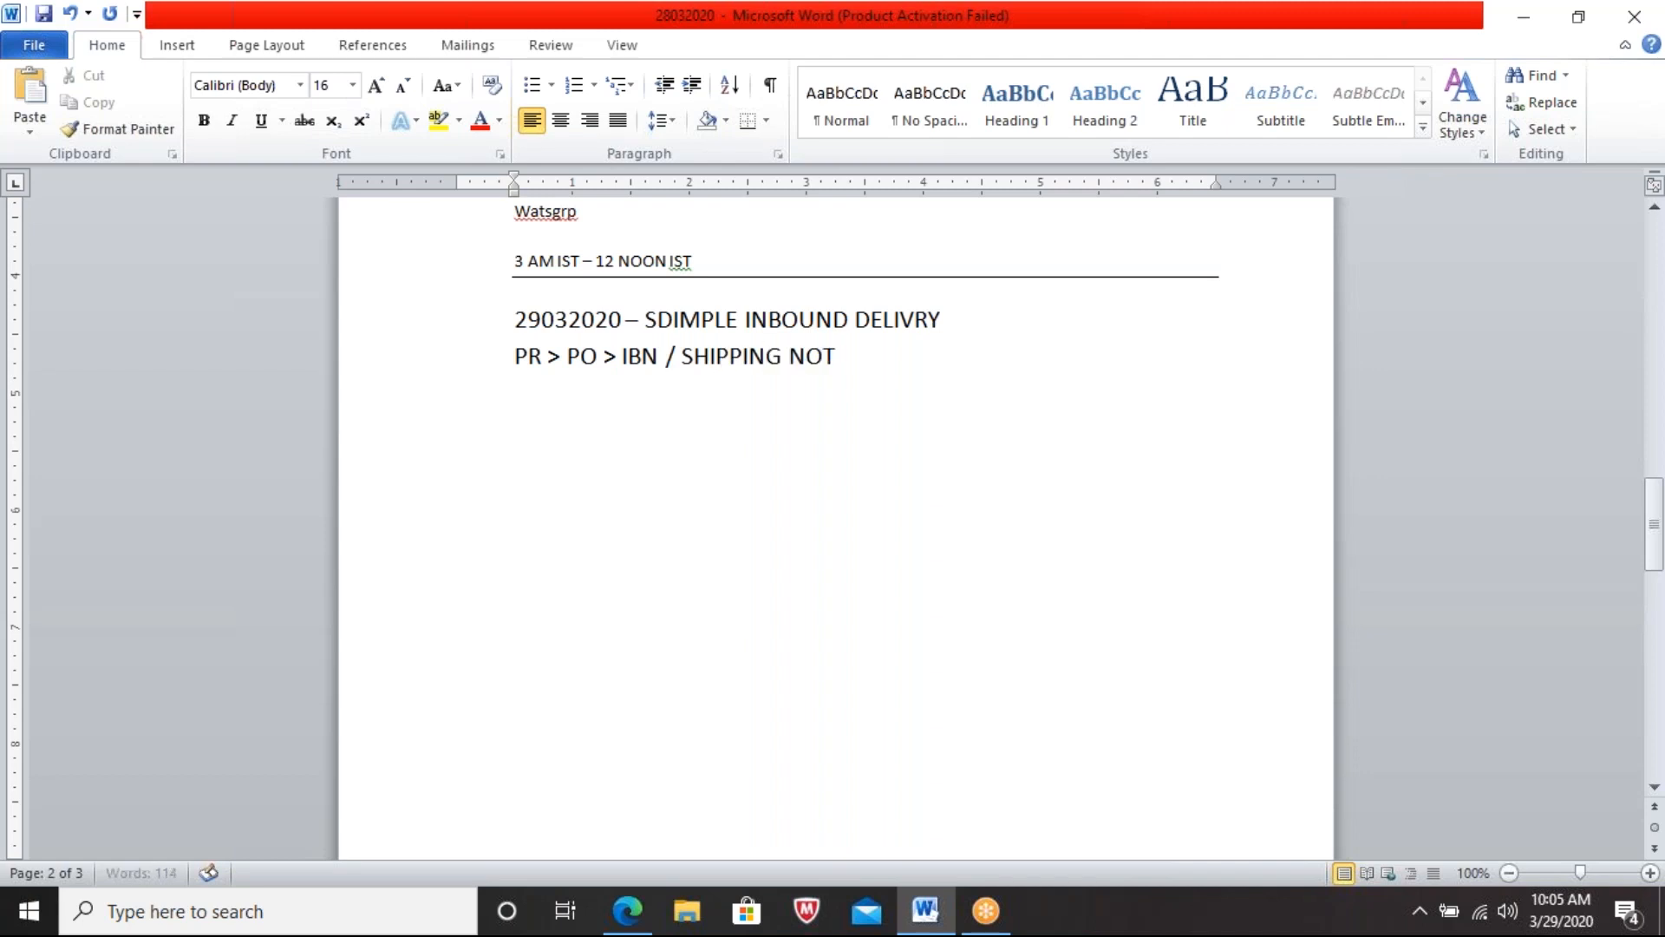
{"action": "type", "text": "IFICATIONS"}
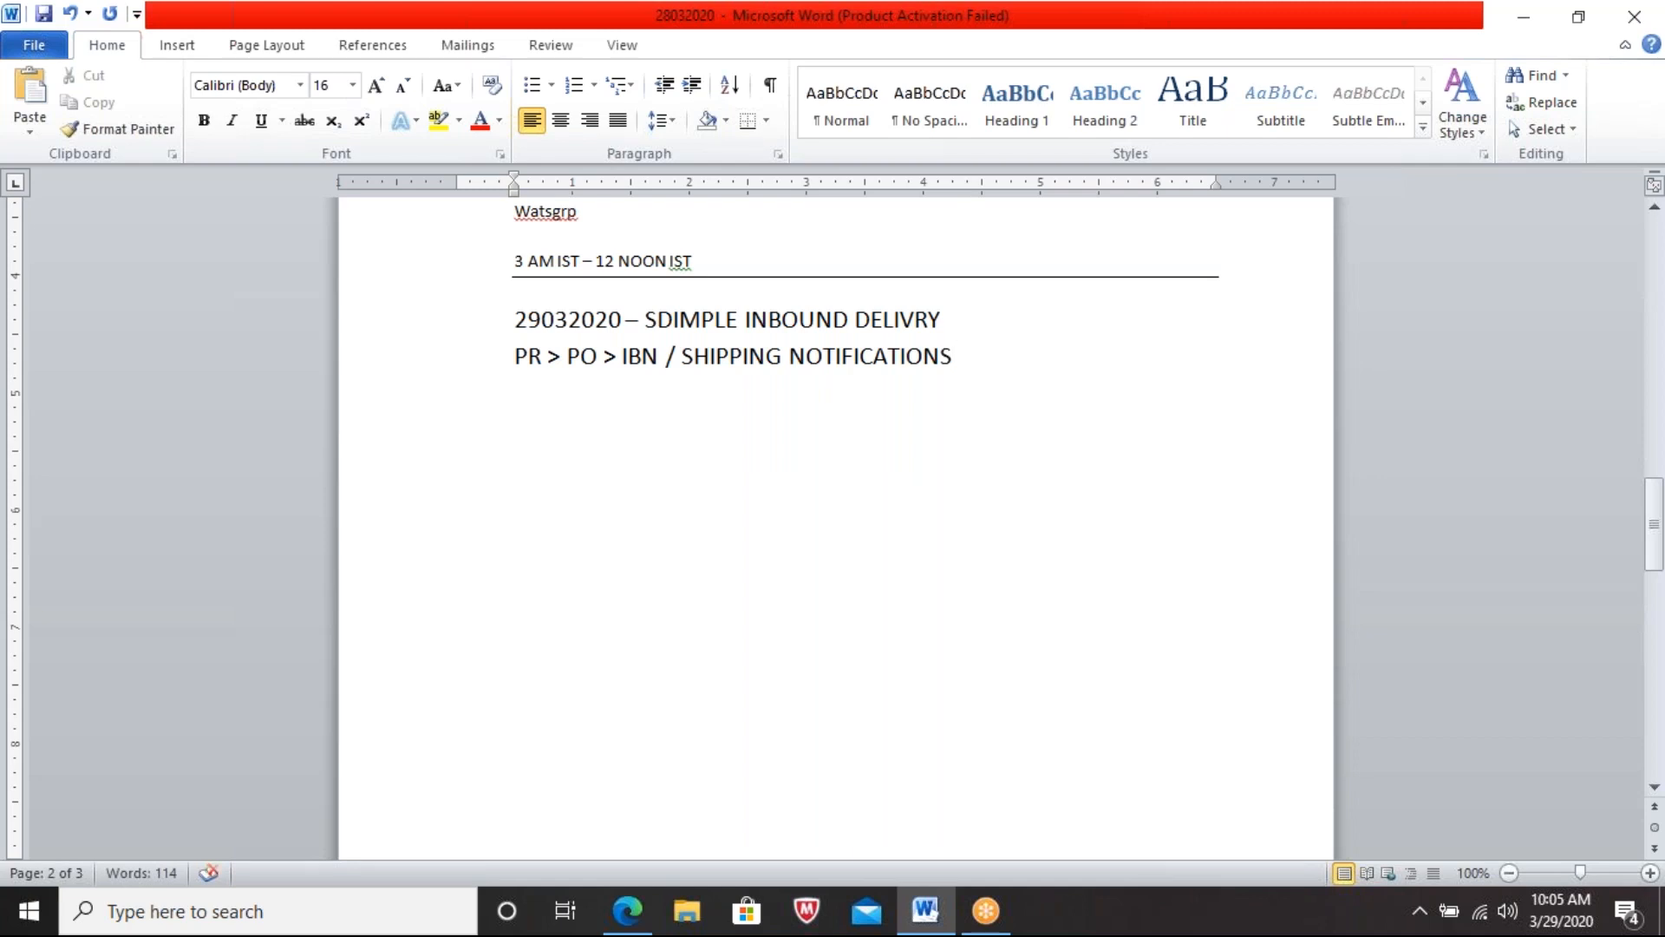
{"action": "type", "text": " / ASN >>>>"}
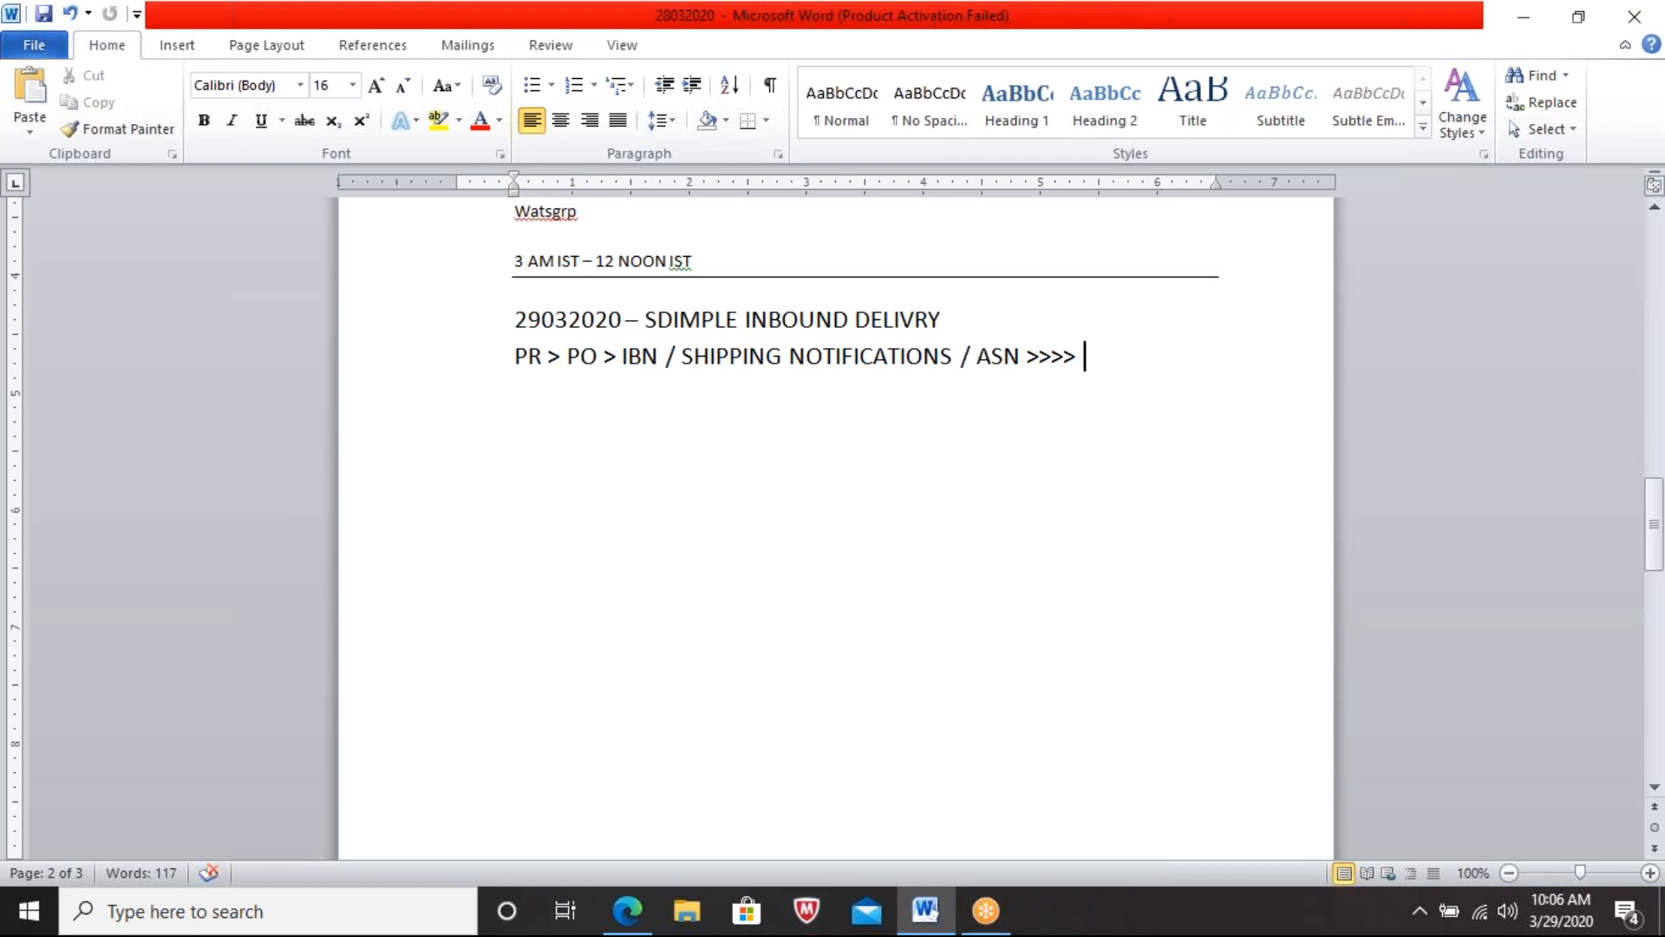
Step: Continue the process flow line with "IBN > IBD > WO / WT > CONFIRMATION"
{"action": "type", "text": "IBN >"}
{"action": "type", "text": "IBD"}
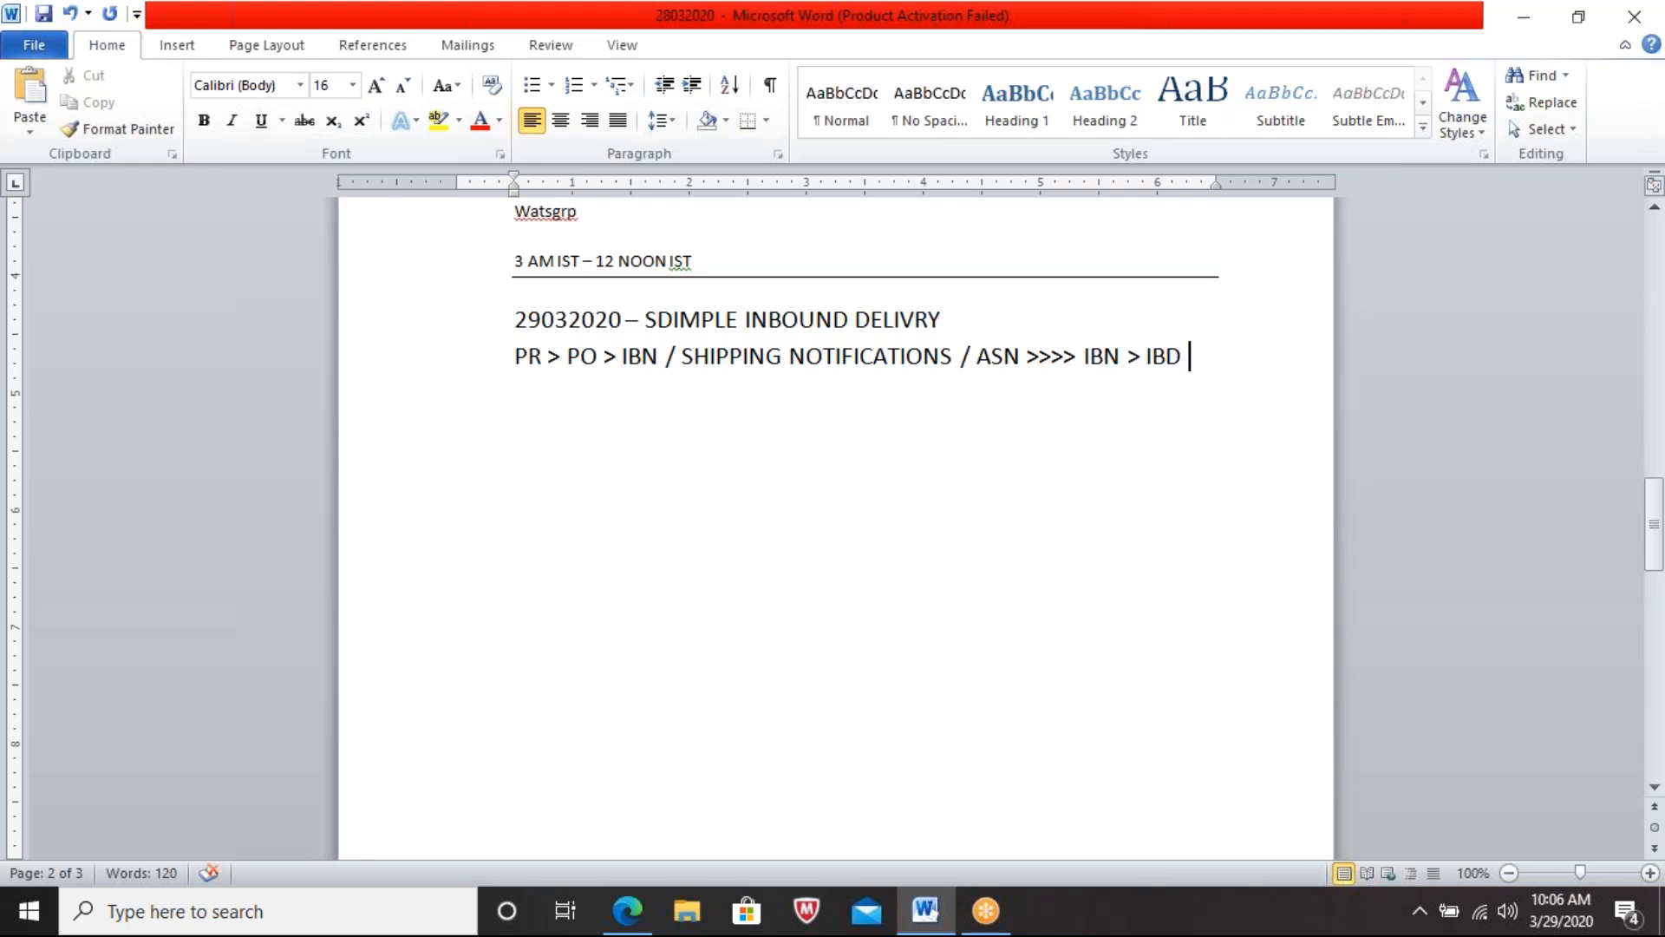
{"action": "type", "text": ">"}
{"action": "type", "text": "WO / WT"}
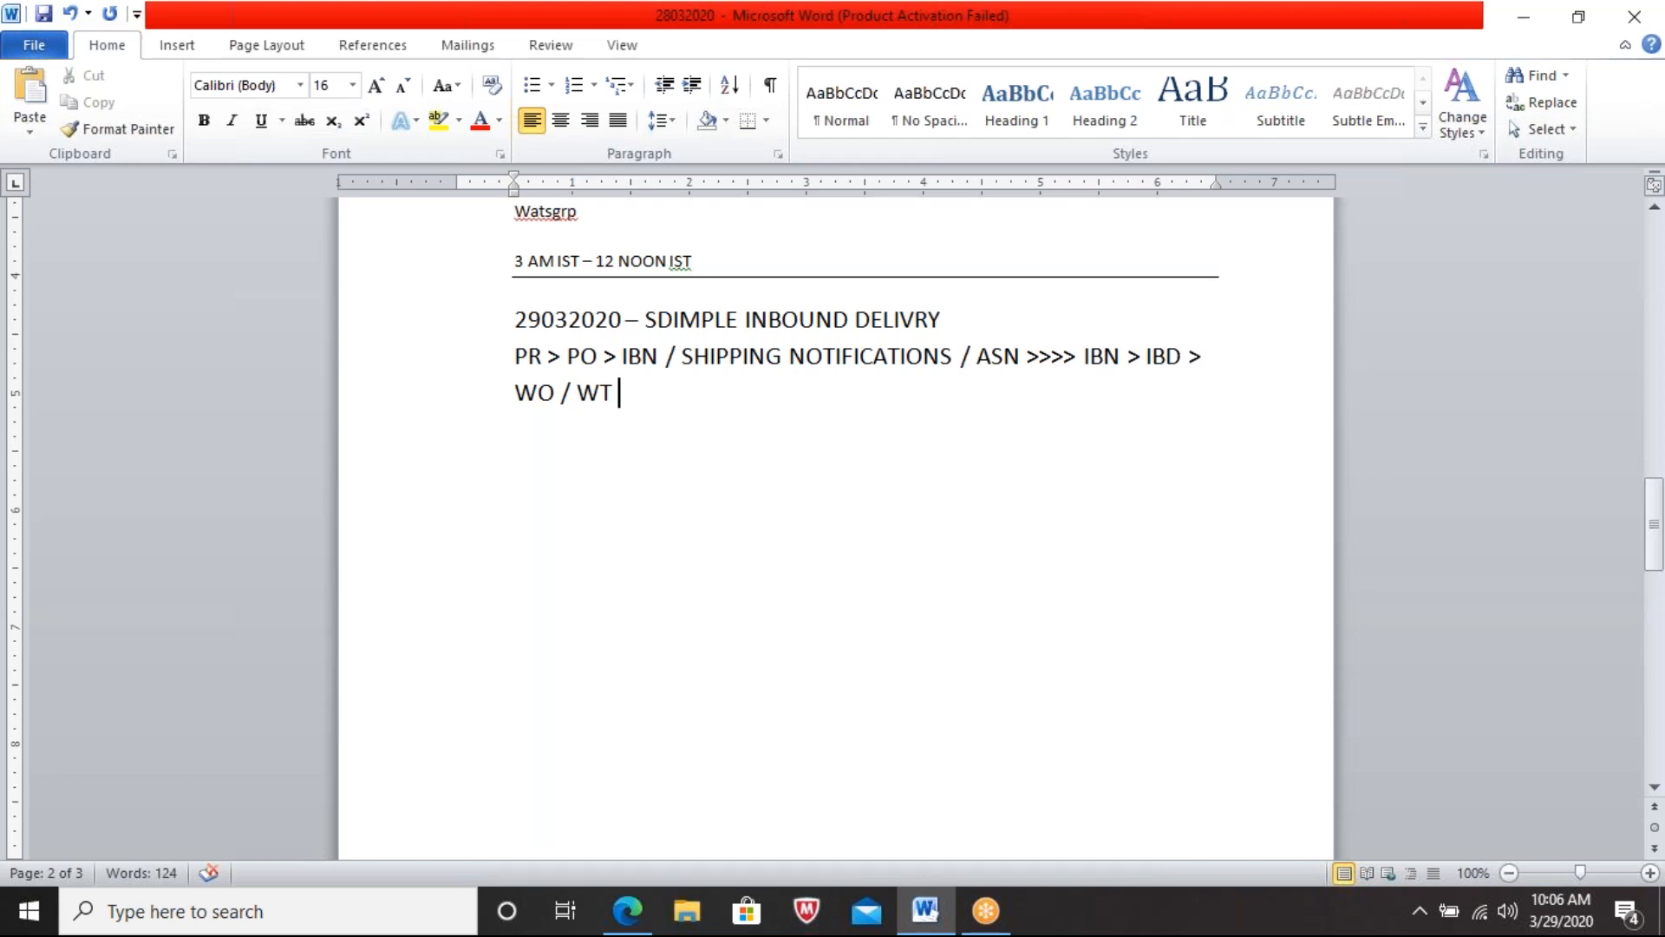
{"action": "type", "text": ">"}
{"action": "type", "text": "CON"}
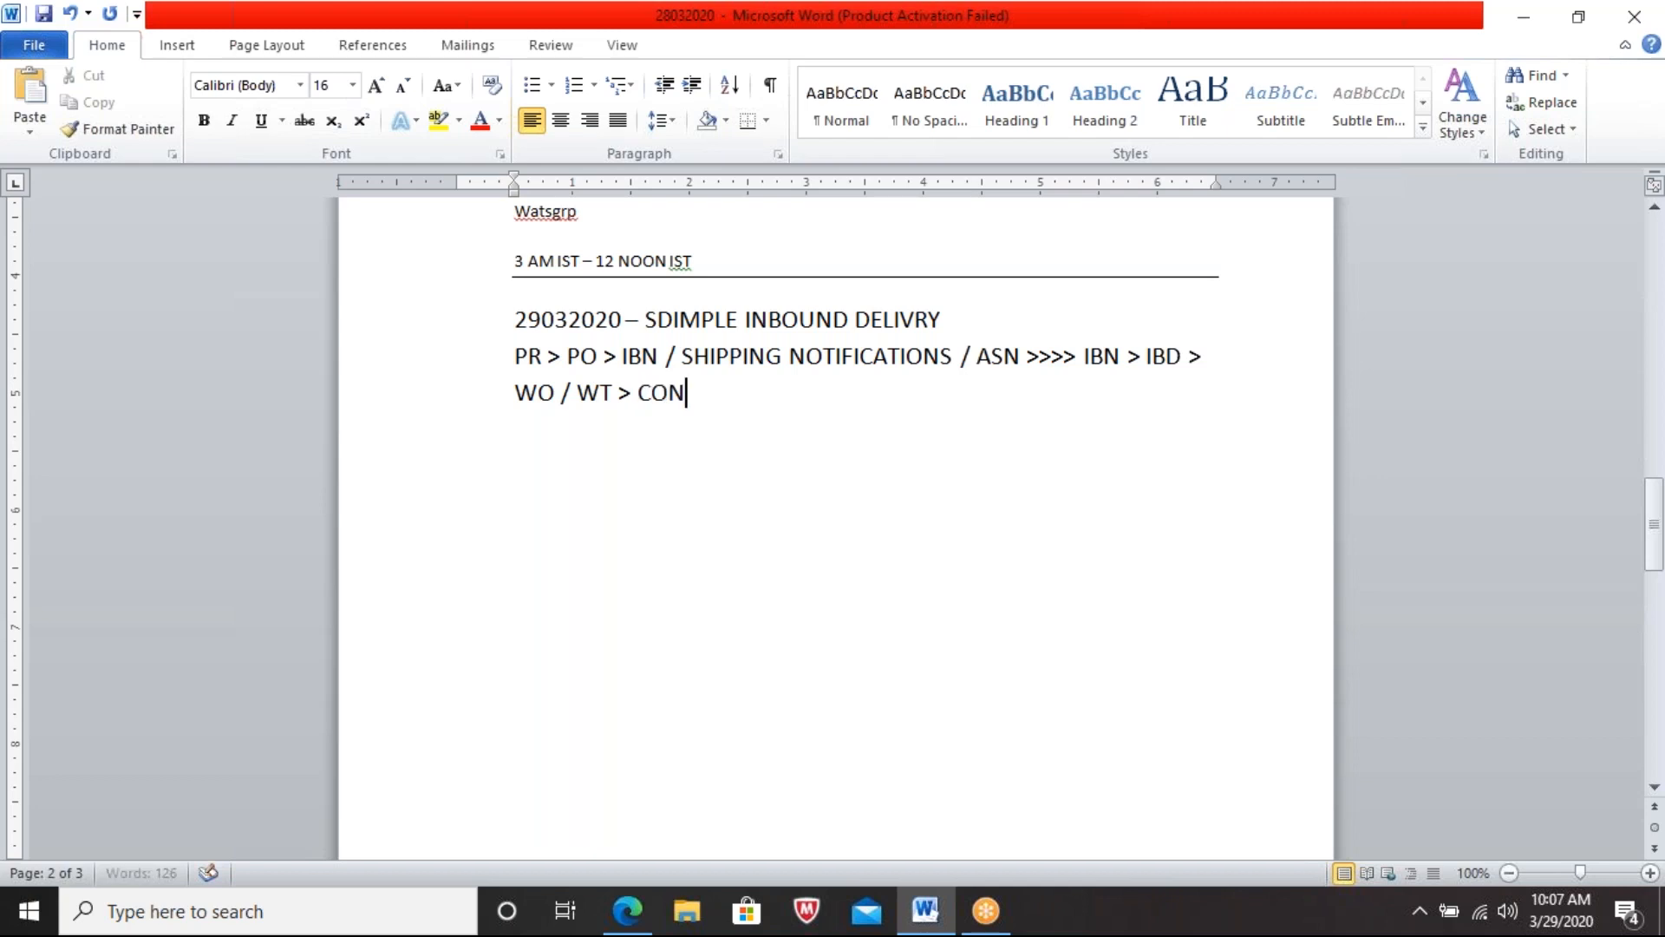
{"action": "type", "text": "FIRMATION"}
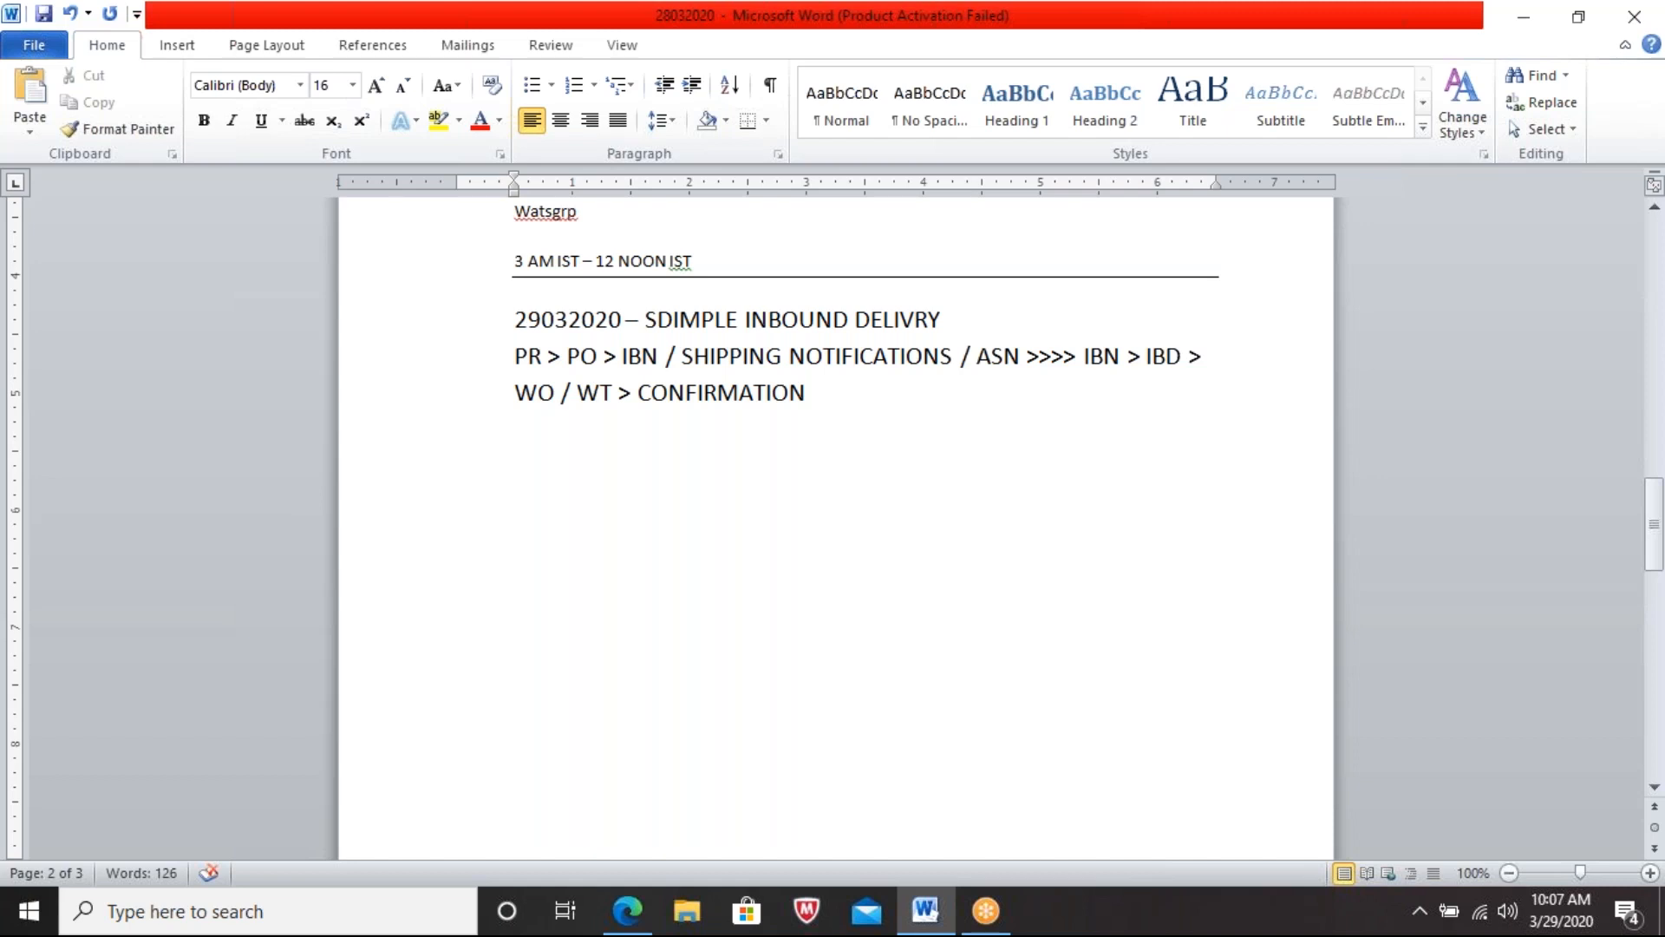
Step: Leave a blank line below the process flow and write "SUPPLIER SUPPLY STOCK"
{"action": "key", "text": "Return"}
{"action": "type", "text": "SUPPLIR"}
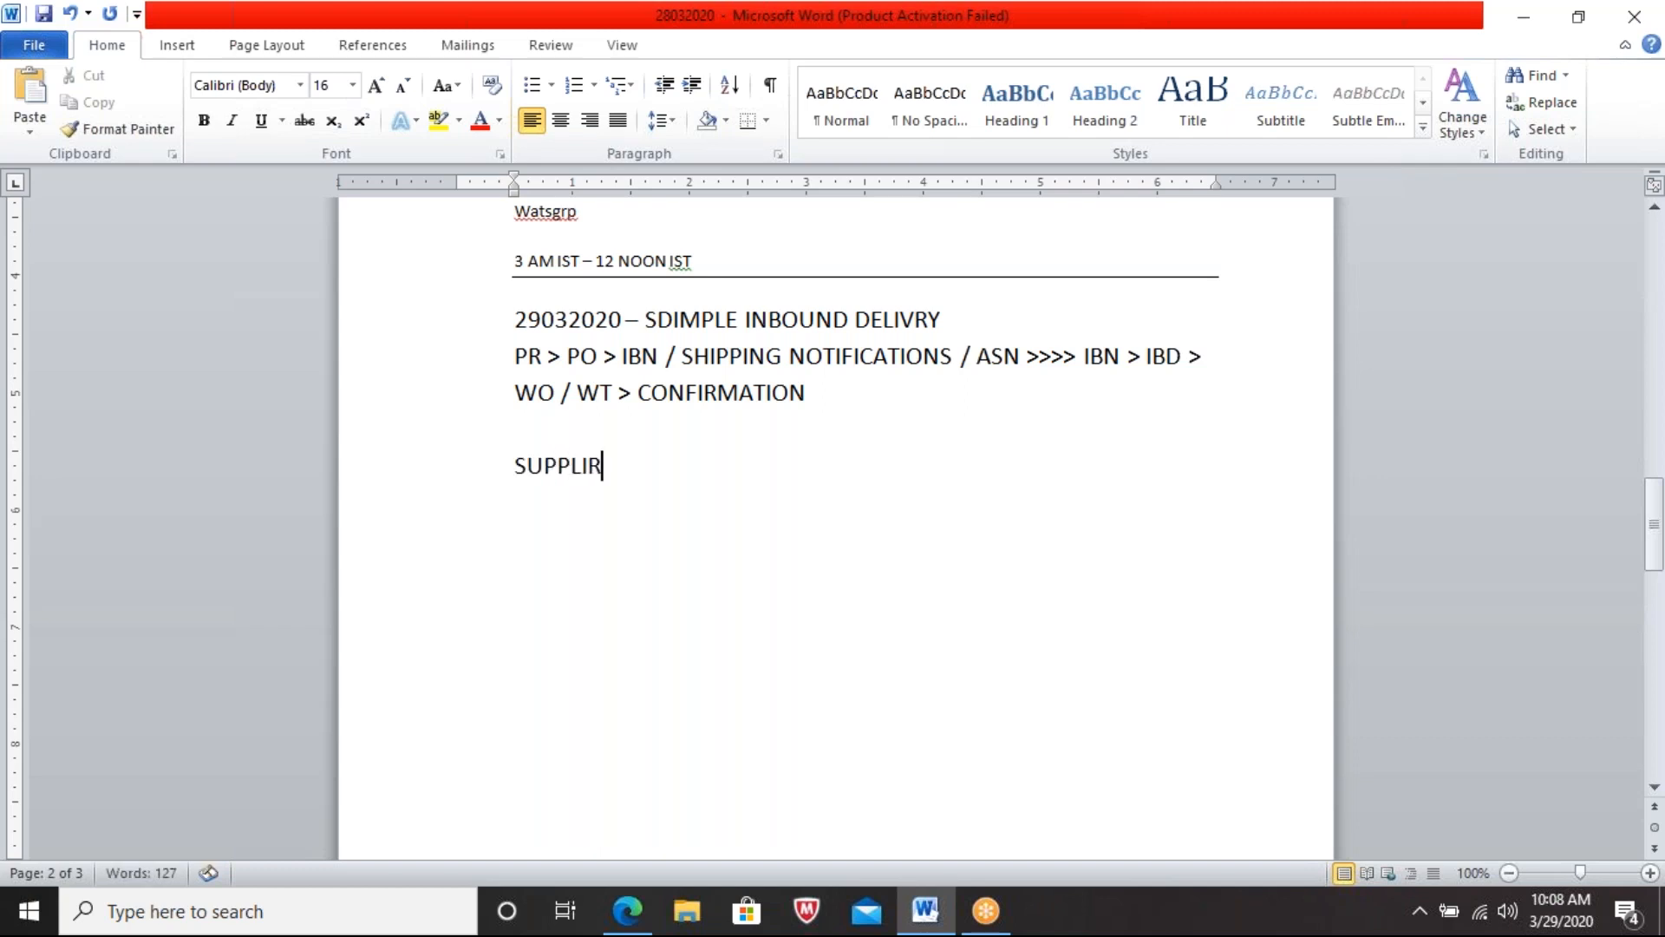
{"action": "key", "text": "BackSpace"}
{"action": "type", "text": "ER SUPPLY STO"}
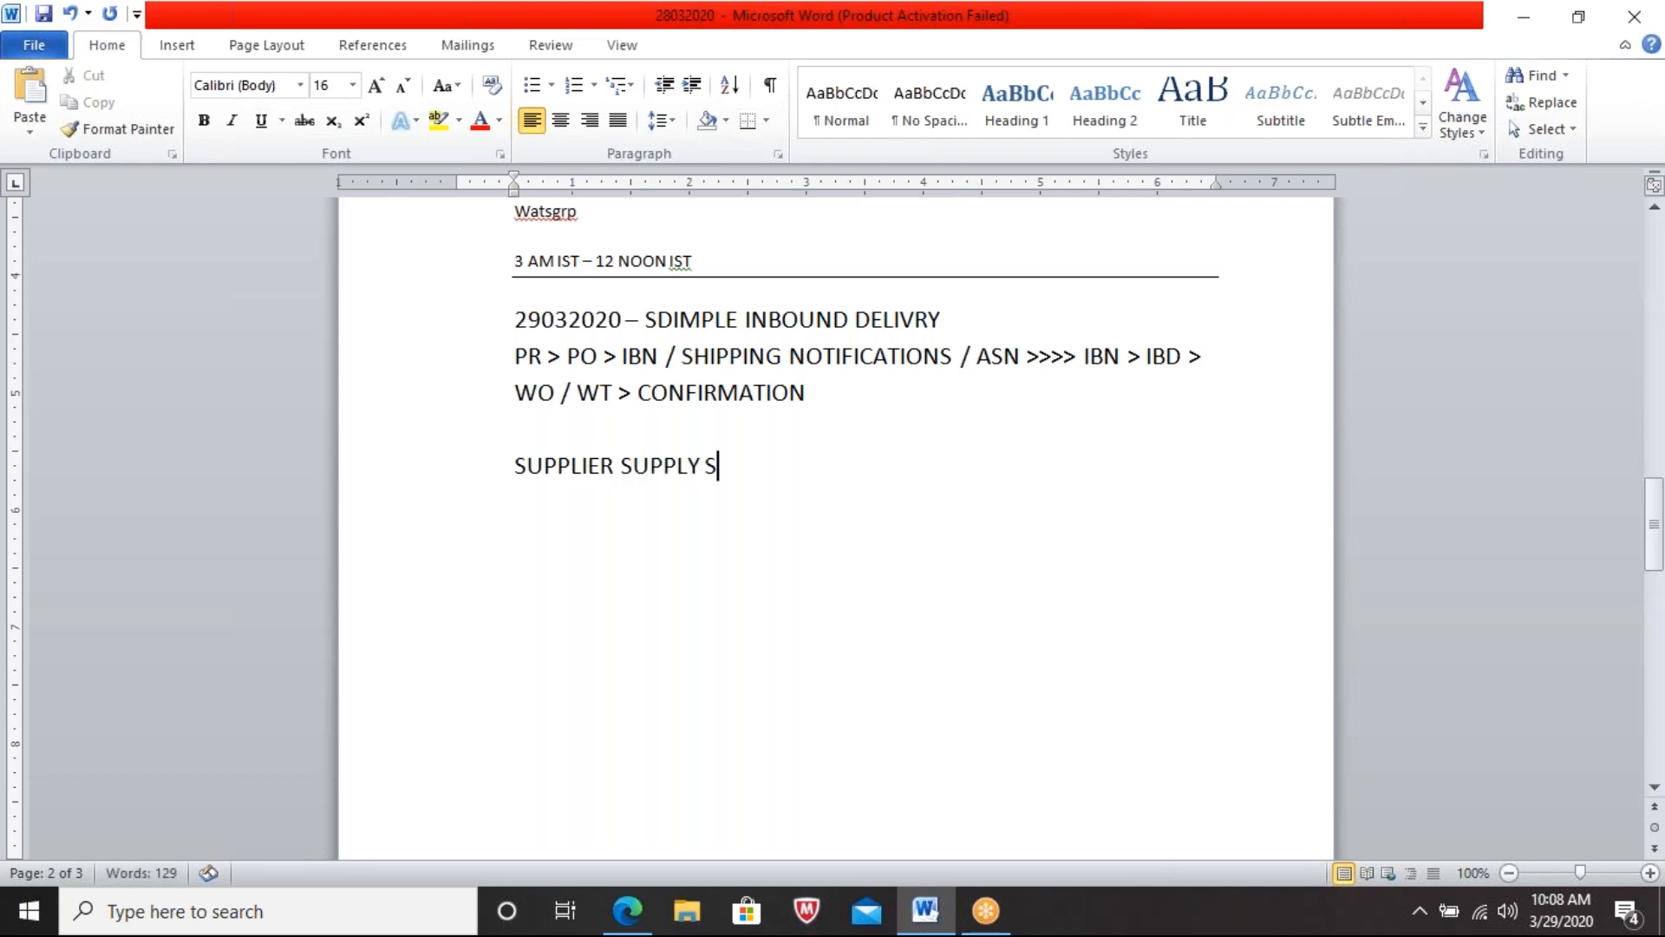
{"action": "type", "text": "CK"}
Step: Add the line "TRUCK REACHES TO WHSE" below the supplier line
{"action": "key", "text": "Return"}
{"action": "type", "text": "TR"}
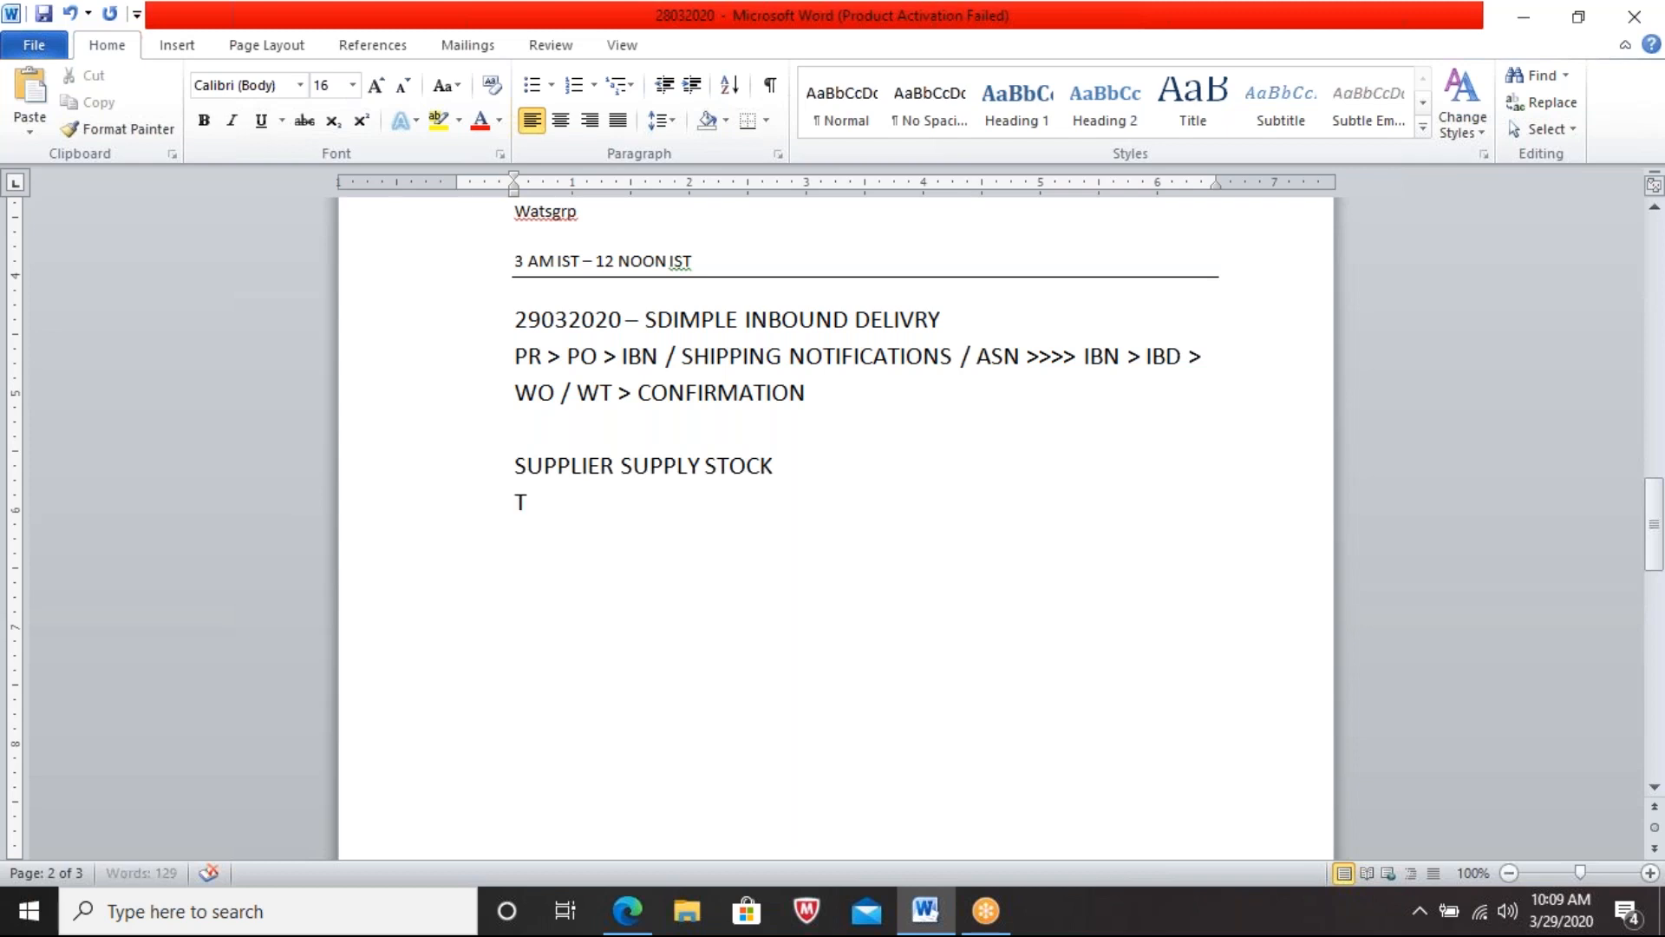
{"action": "type", "text": "UCK RA"}
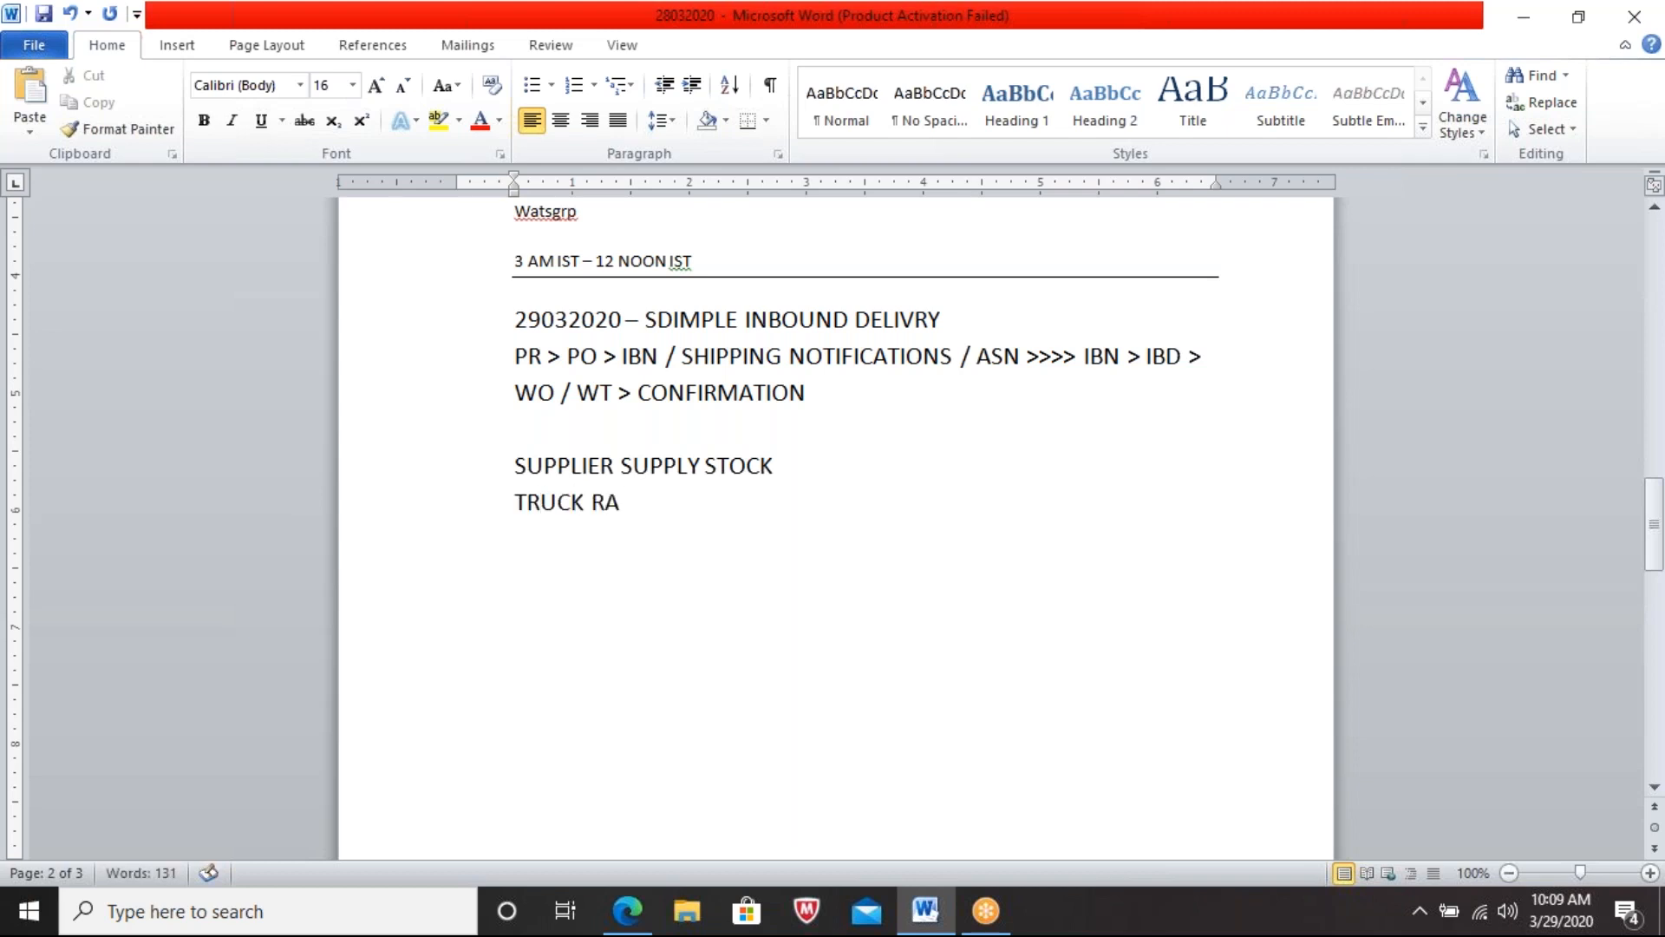
{"action": "key", "text": "BackSpace"}
{"action": "type", "text": "EACHES"}
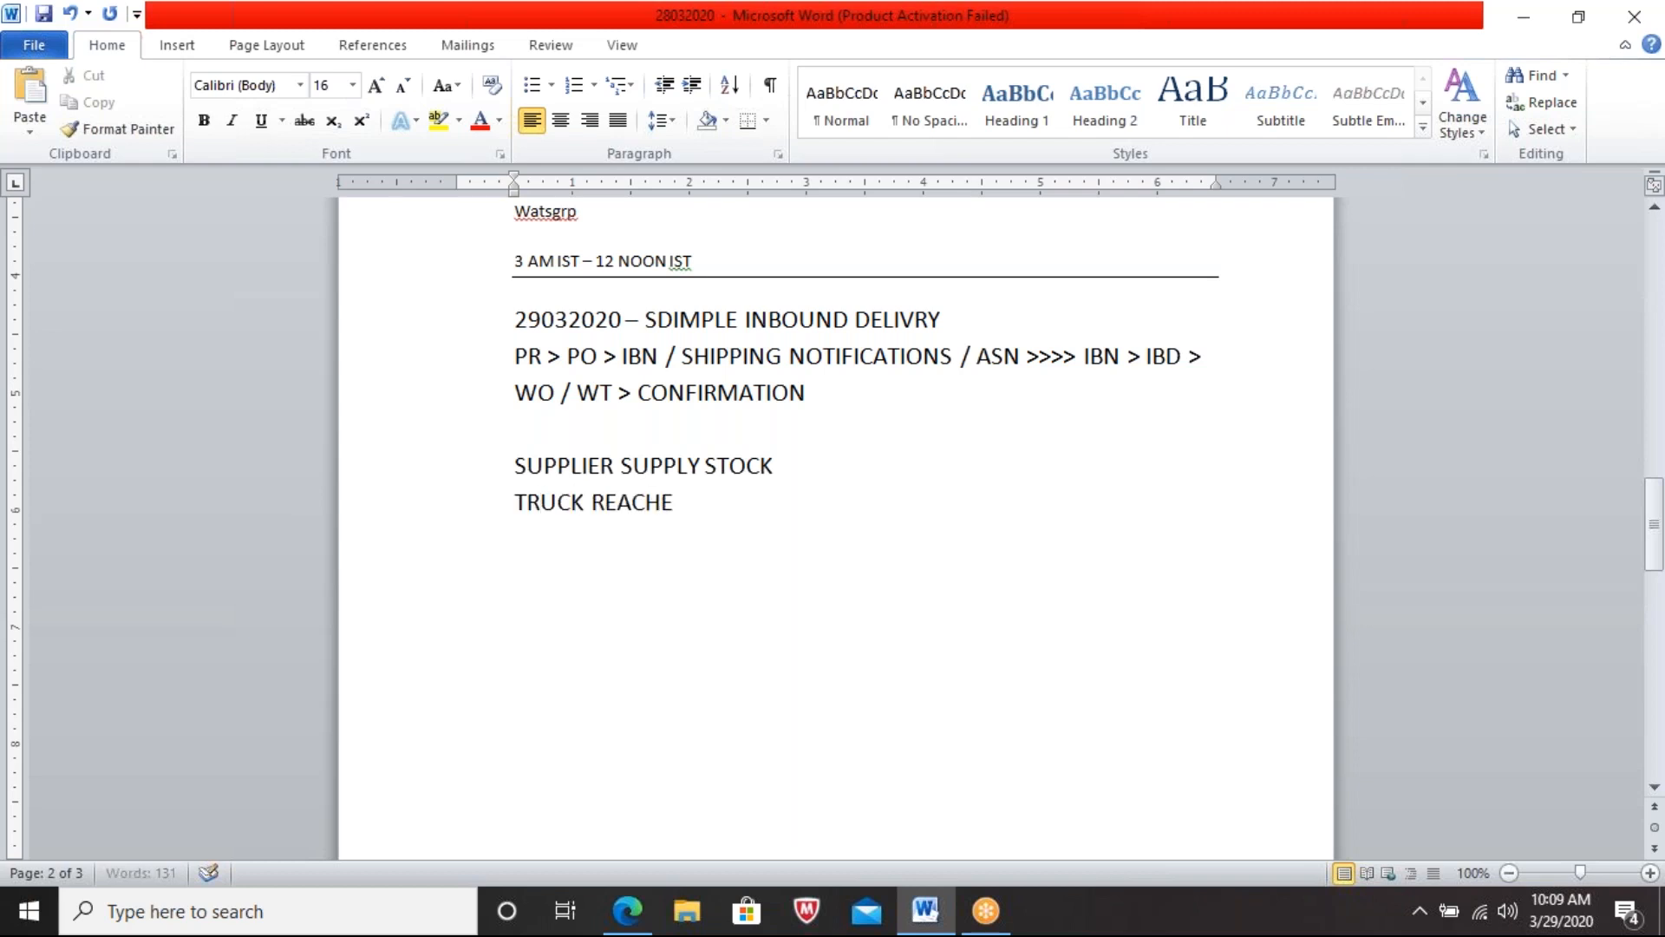
{"action": "type", "text": "  TO WHSE"}
Step: Add the line "PARK THE VECHICLE" below the truck arrival line
{"action": "key", "text": "Return"}
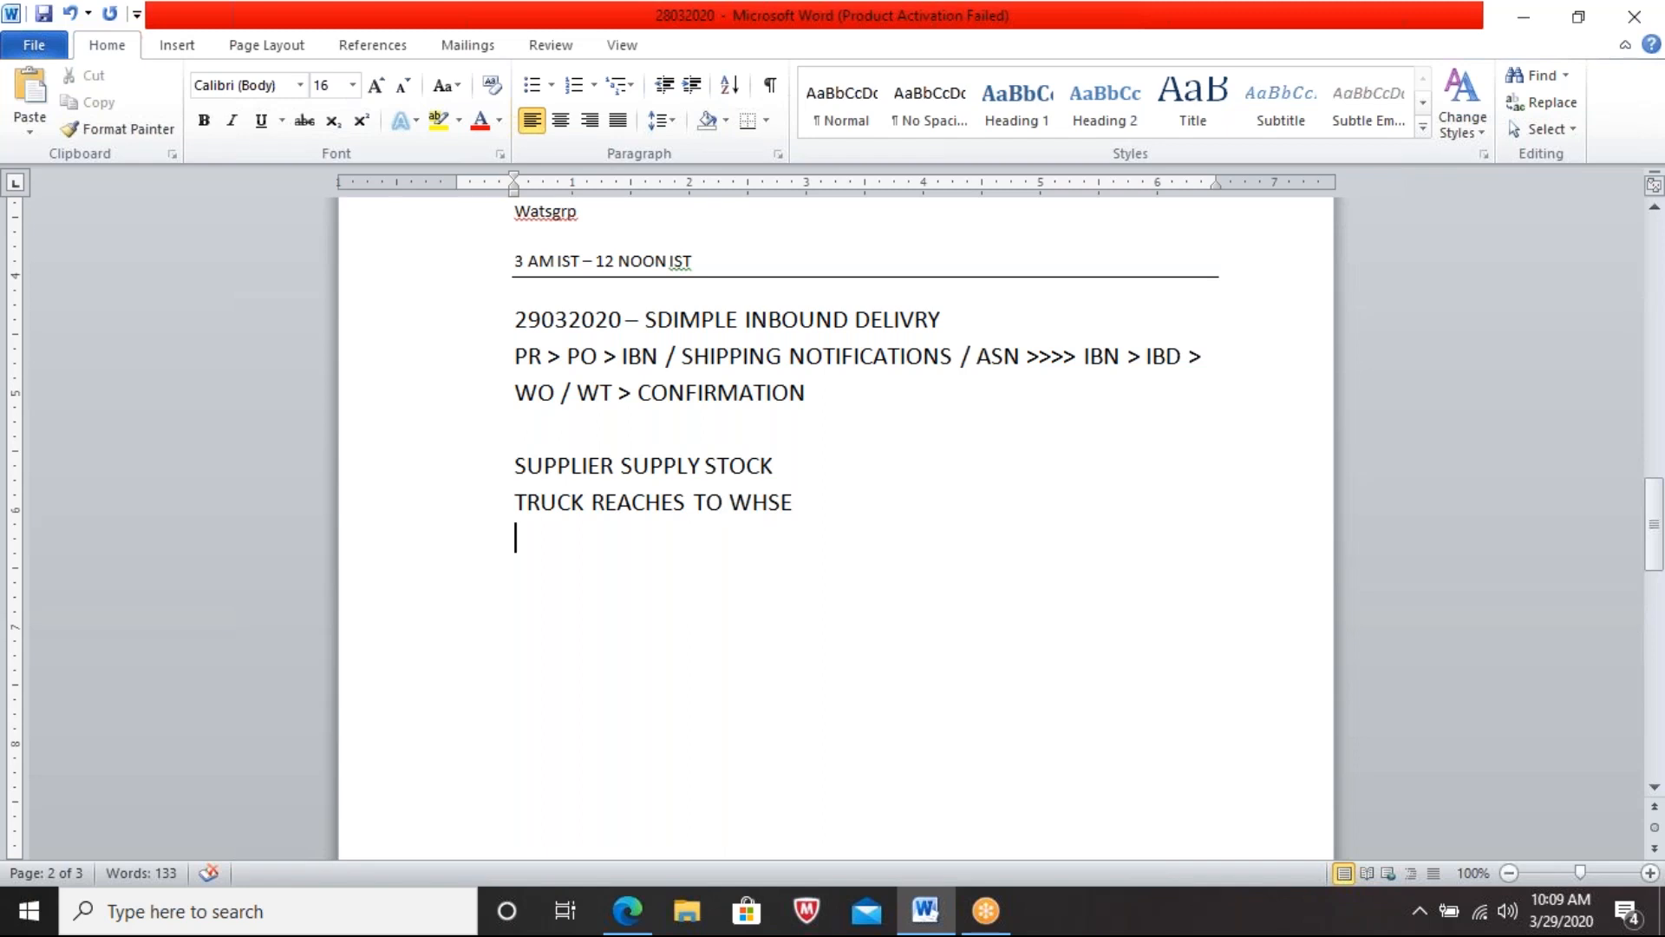
{"action": "type", "text": "PART"}
{"action": "key", "text": "BackSpace"}
{"action": "type", "text": "K THE"}
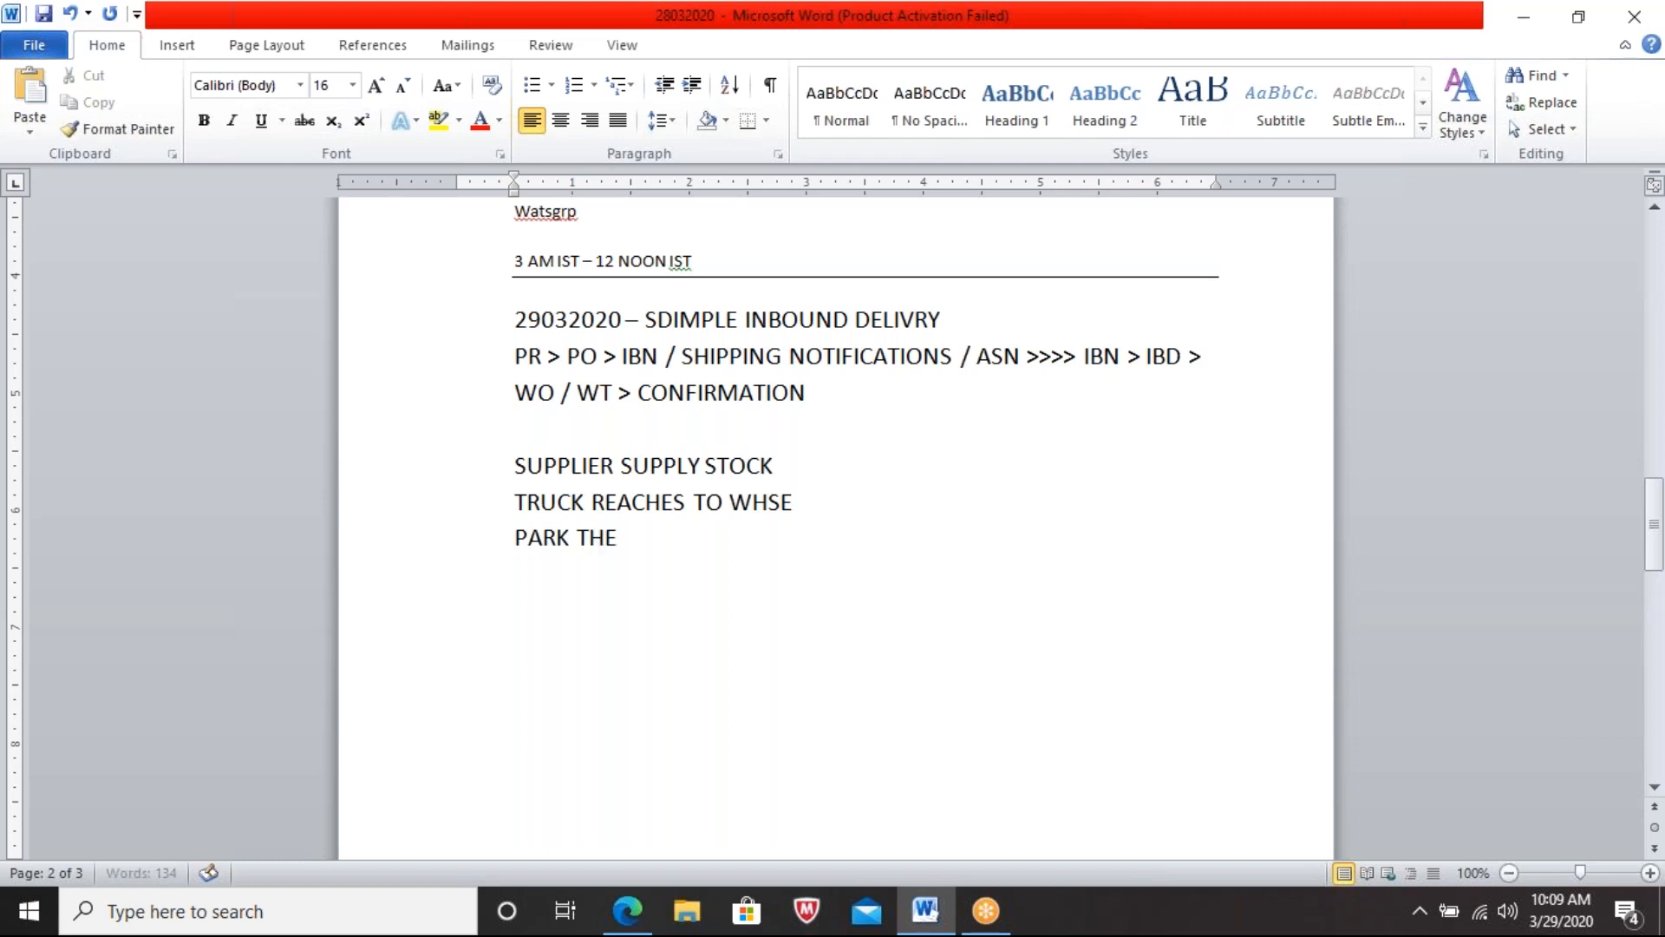
{"action": "type", "text": " VECHICLE"}
Step: Add the lines "TRUCK ASSIGNS TO THE DOOR" and "UNLOADING" to the list of warehouse steps
{"action": "key", "text": "Return"}
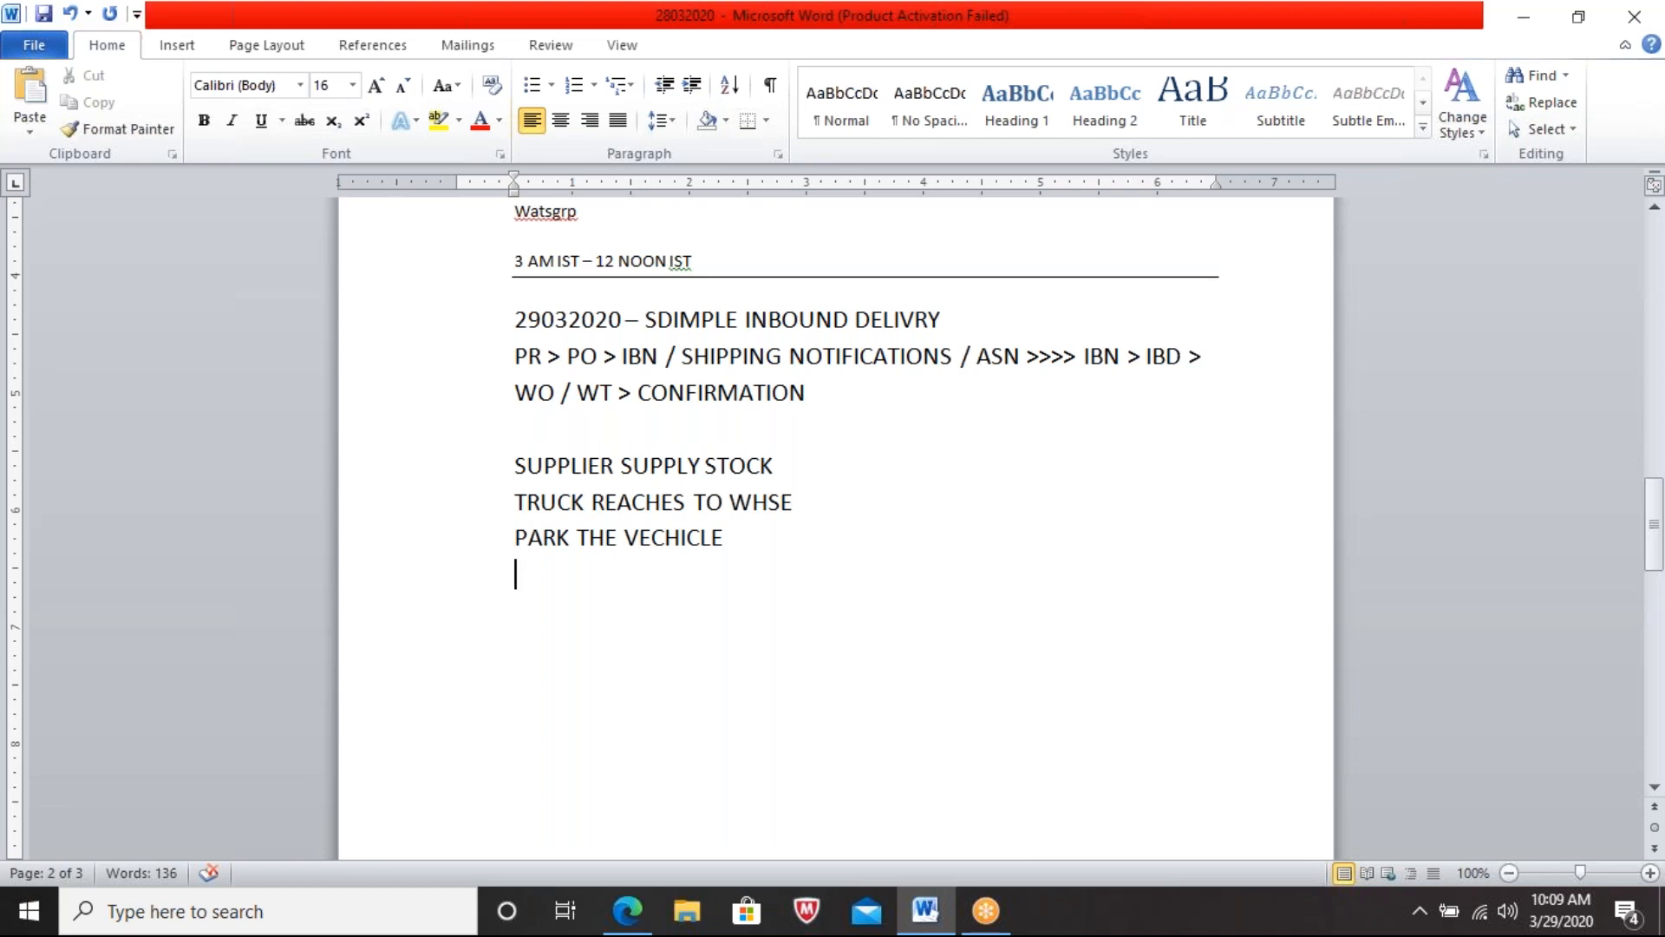
{"action": "type", "text": "TRUCK ASSIGN"}
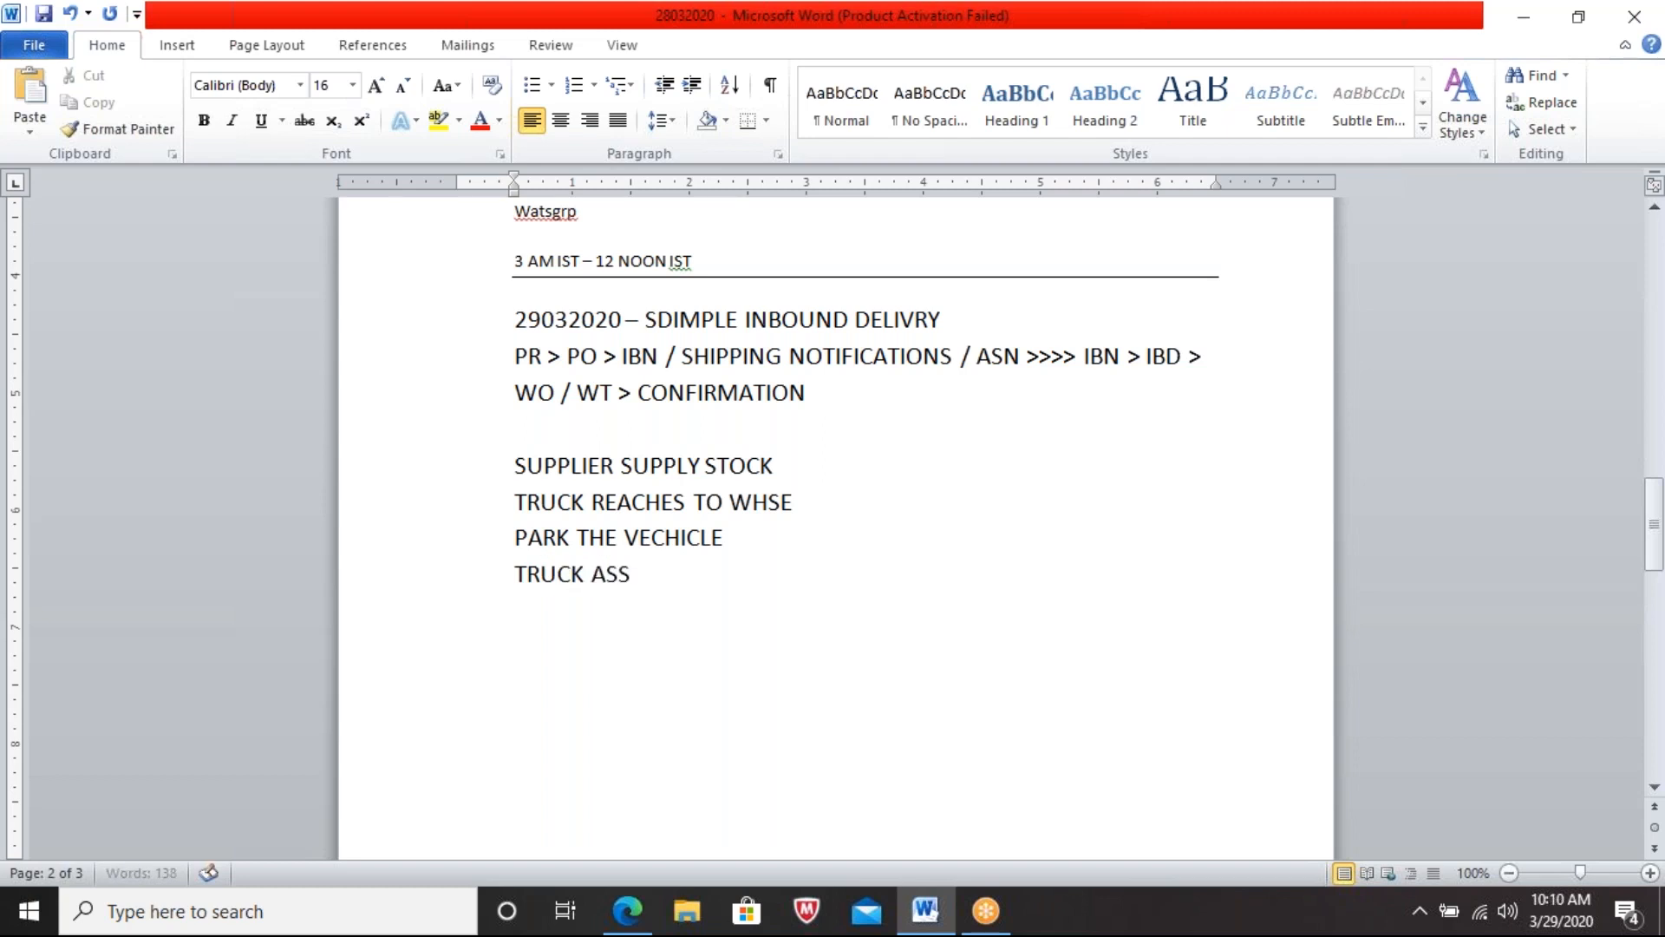
{"action": "type", "text": "TO THE DOOR"}
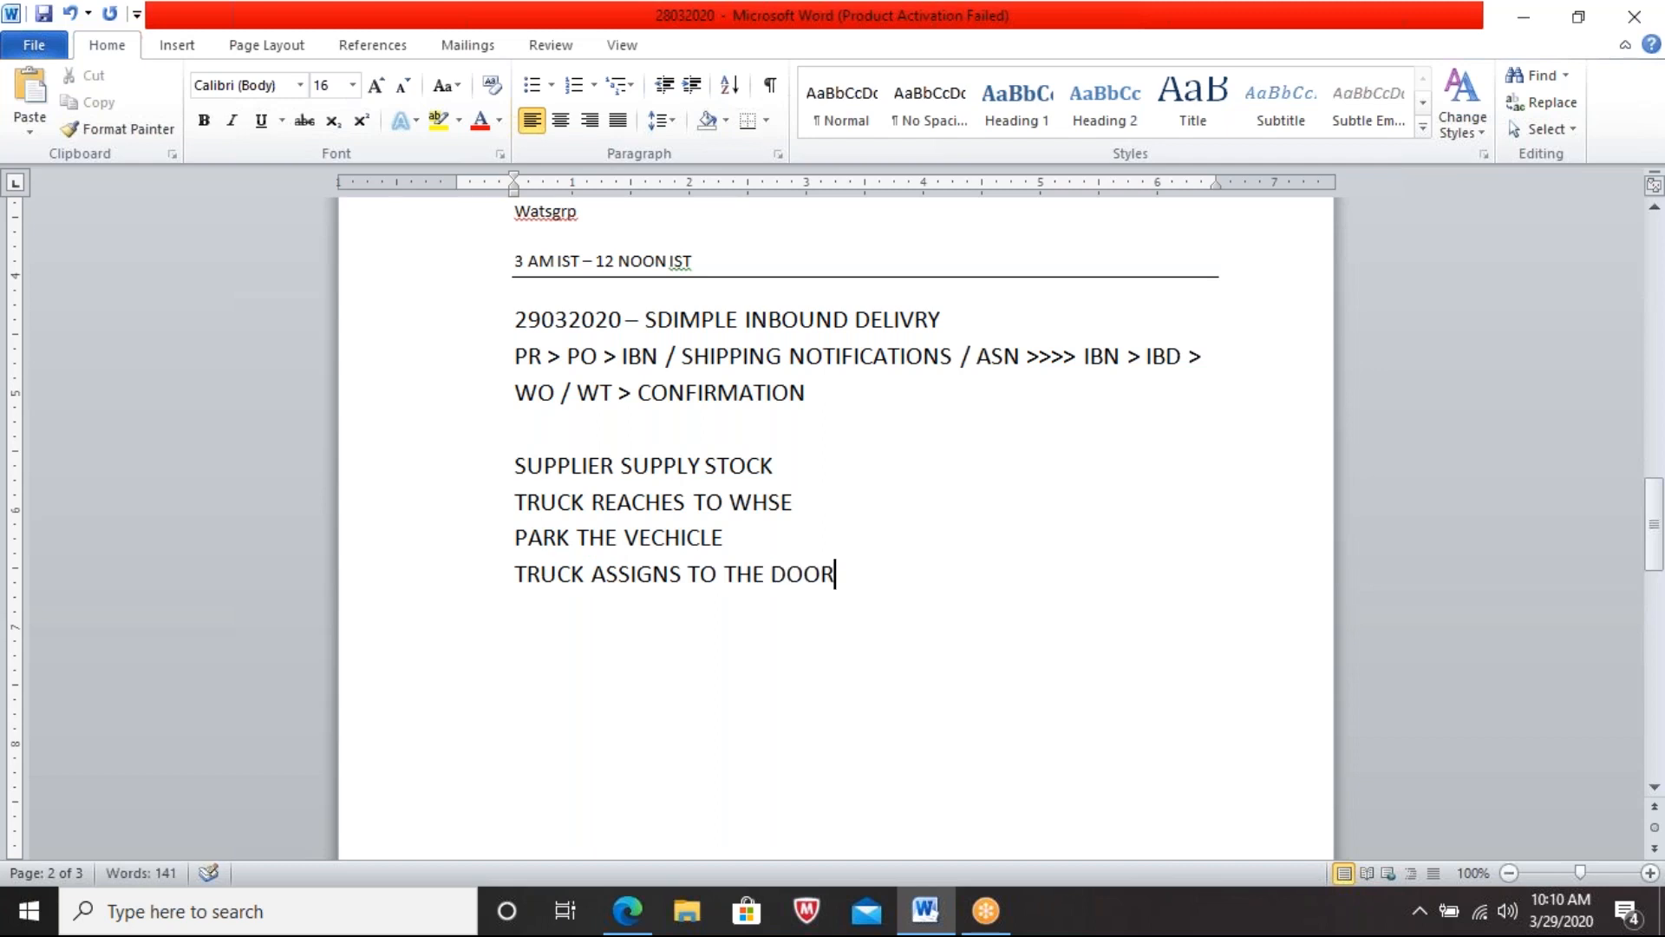
{"action": "key", "text": "Return"}
{"action": "type", "text": "UNLOADING"}
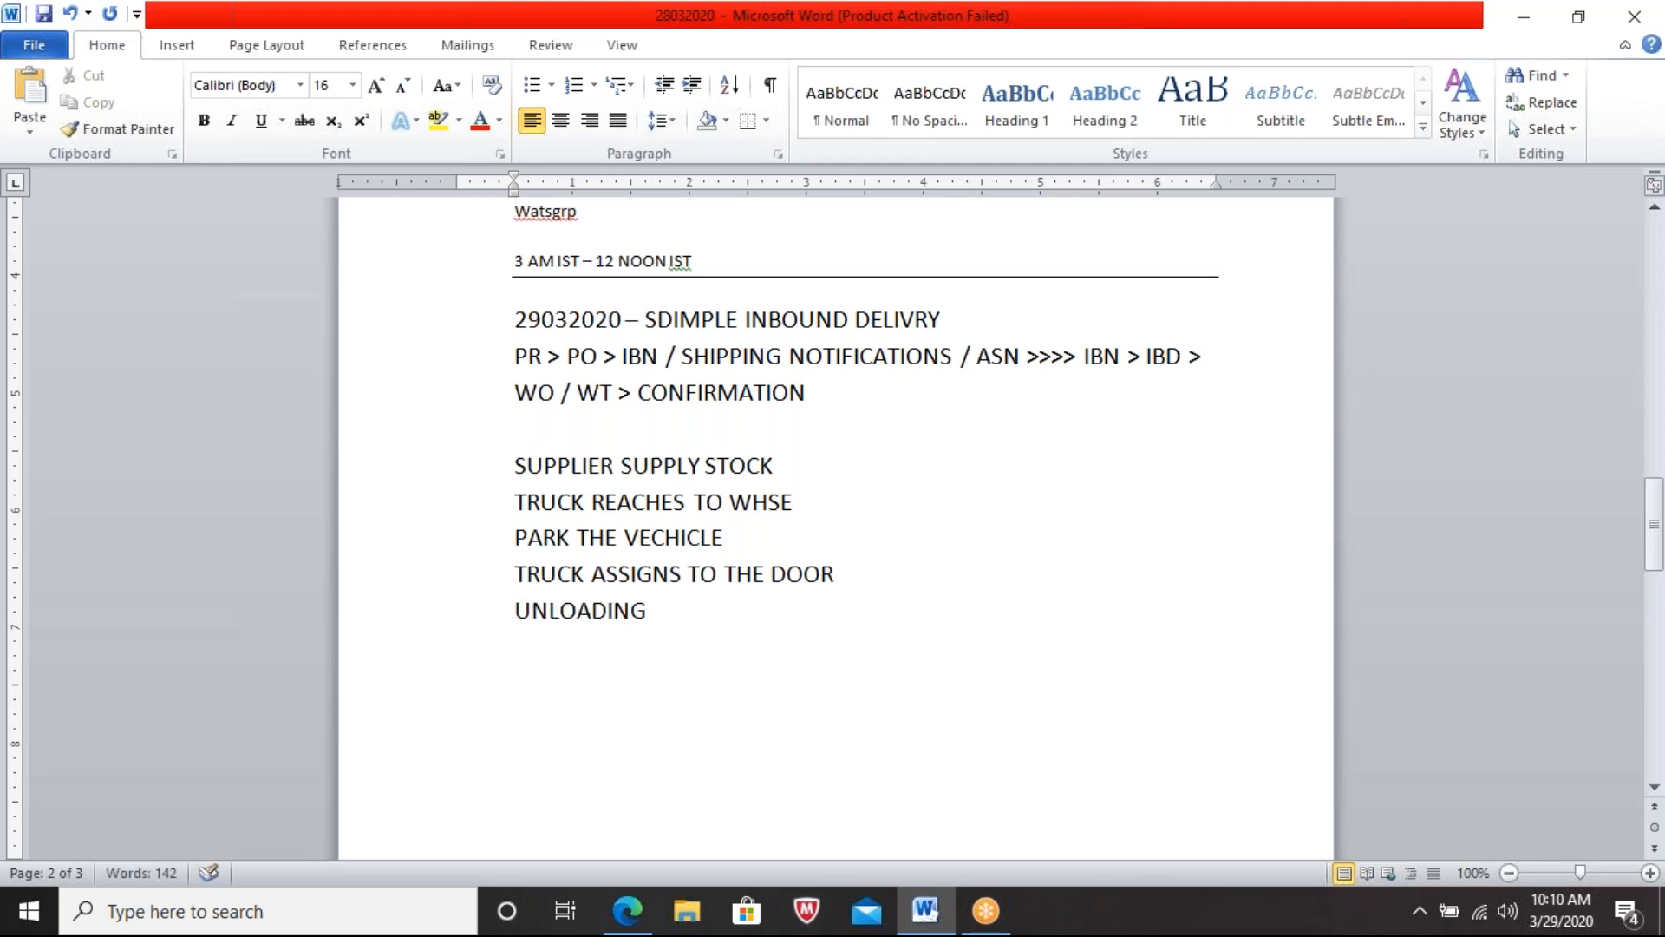
Step: Add the line "VERIFY THE STOCK = Rt MATERIAL + QUANTITY + QUALITY" below the unloading line
{"action": "key", "text": "Return"}
{"action": "type", "text": "VERIFY THE"}
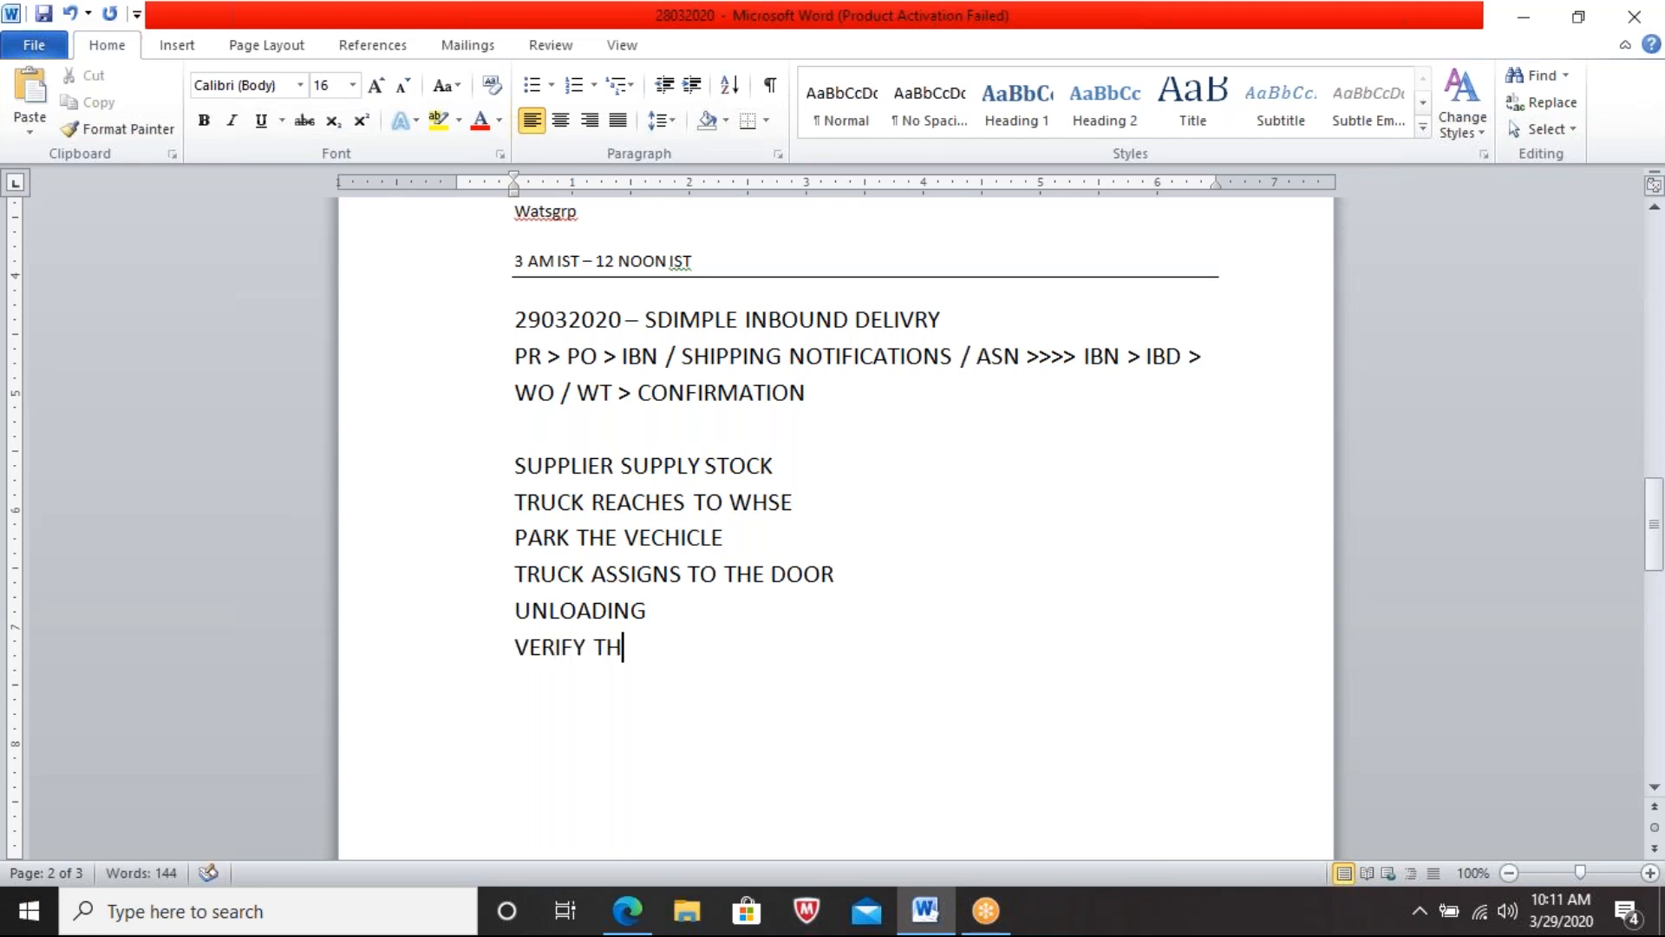
{"action": "type", "text": " STOCK = QUAN"}
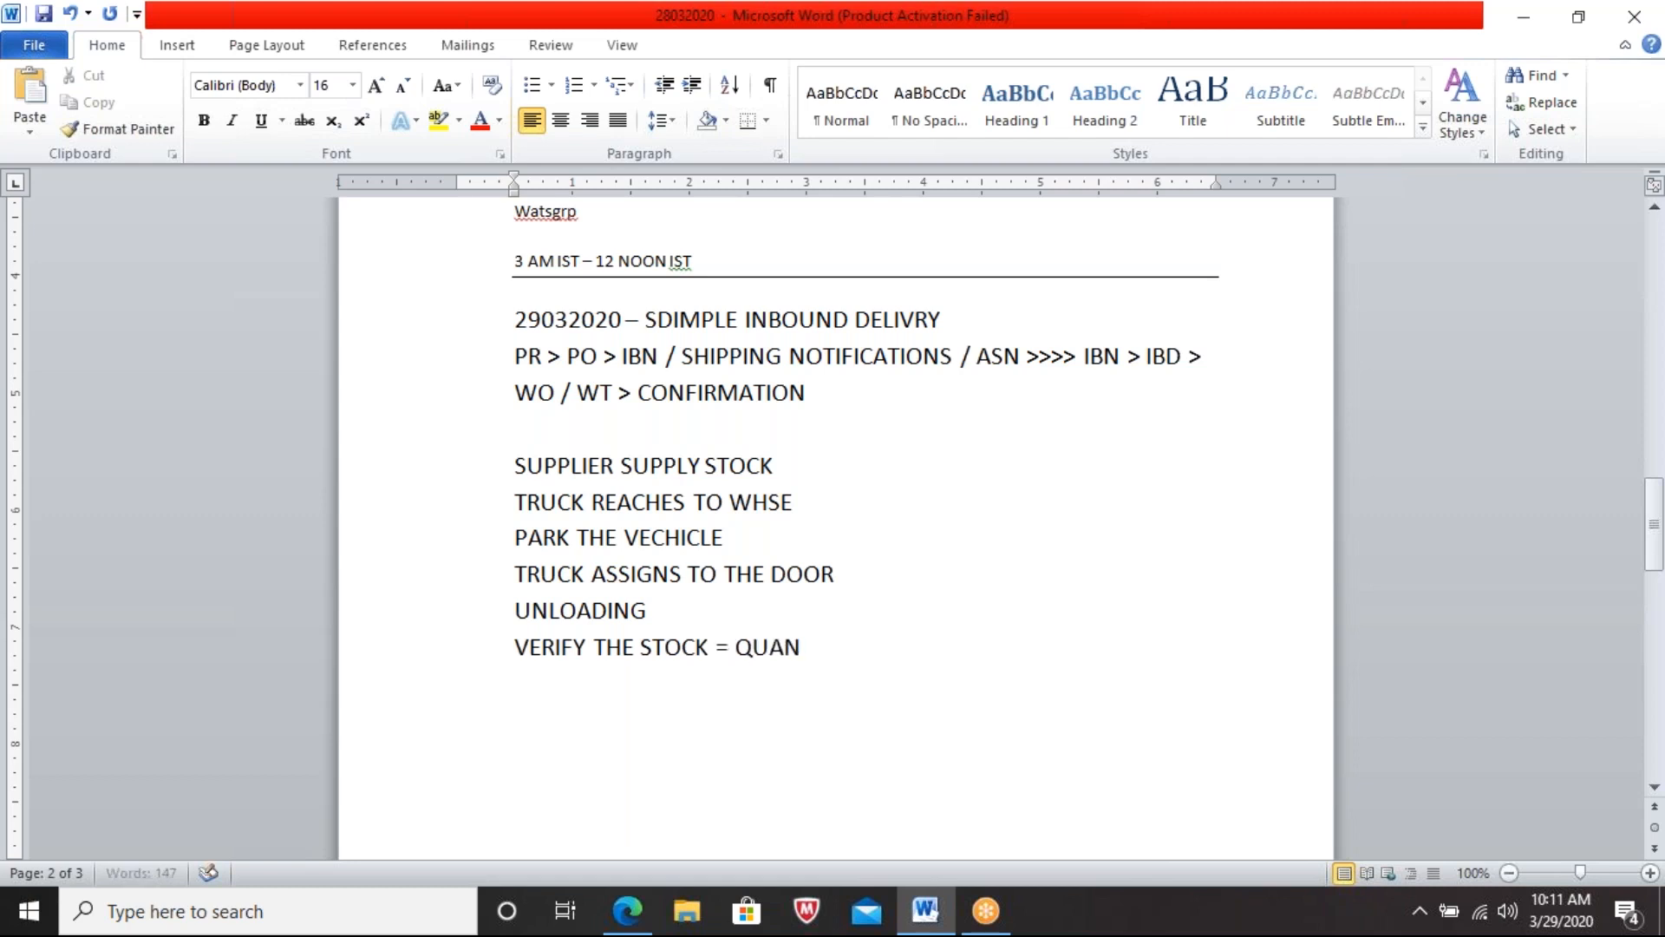
{"action": "key", "text": "BackSpace"}
{"action": "key", "text": "BackSpace"}
{"action": "key", "text": "BackSpace"}
{"action": "key", "text": "BackSpace"}
{"action": "type", "text": "Rt MATERI"}
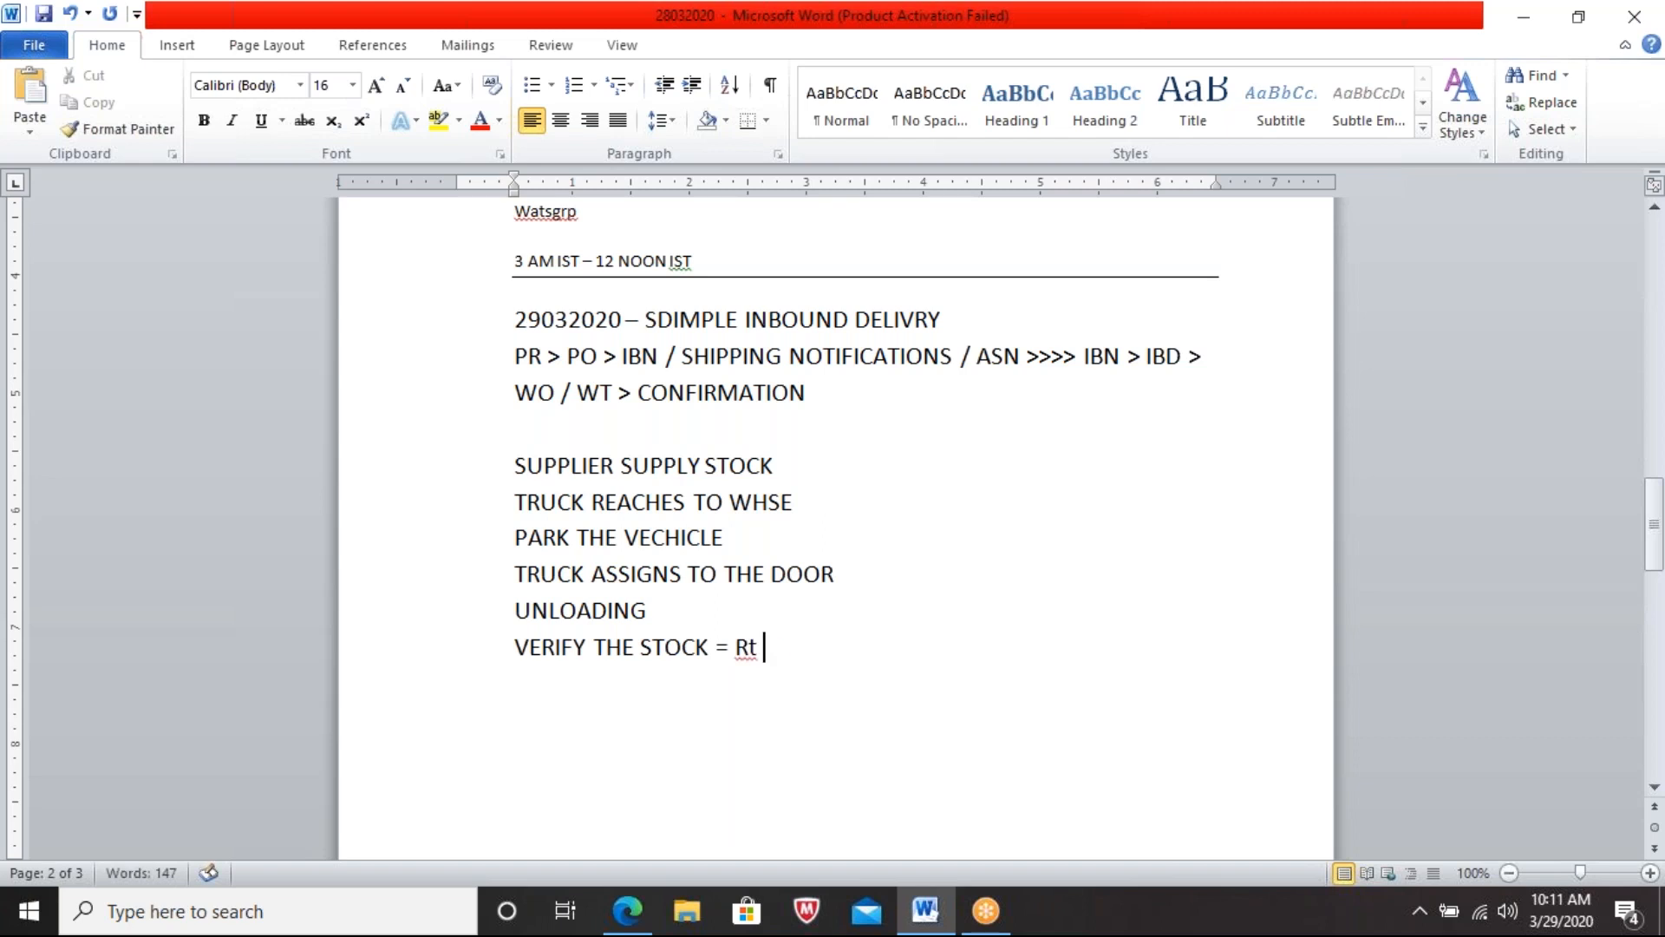
{"action": "type", "text": "AL "}
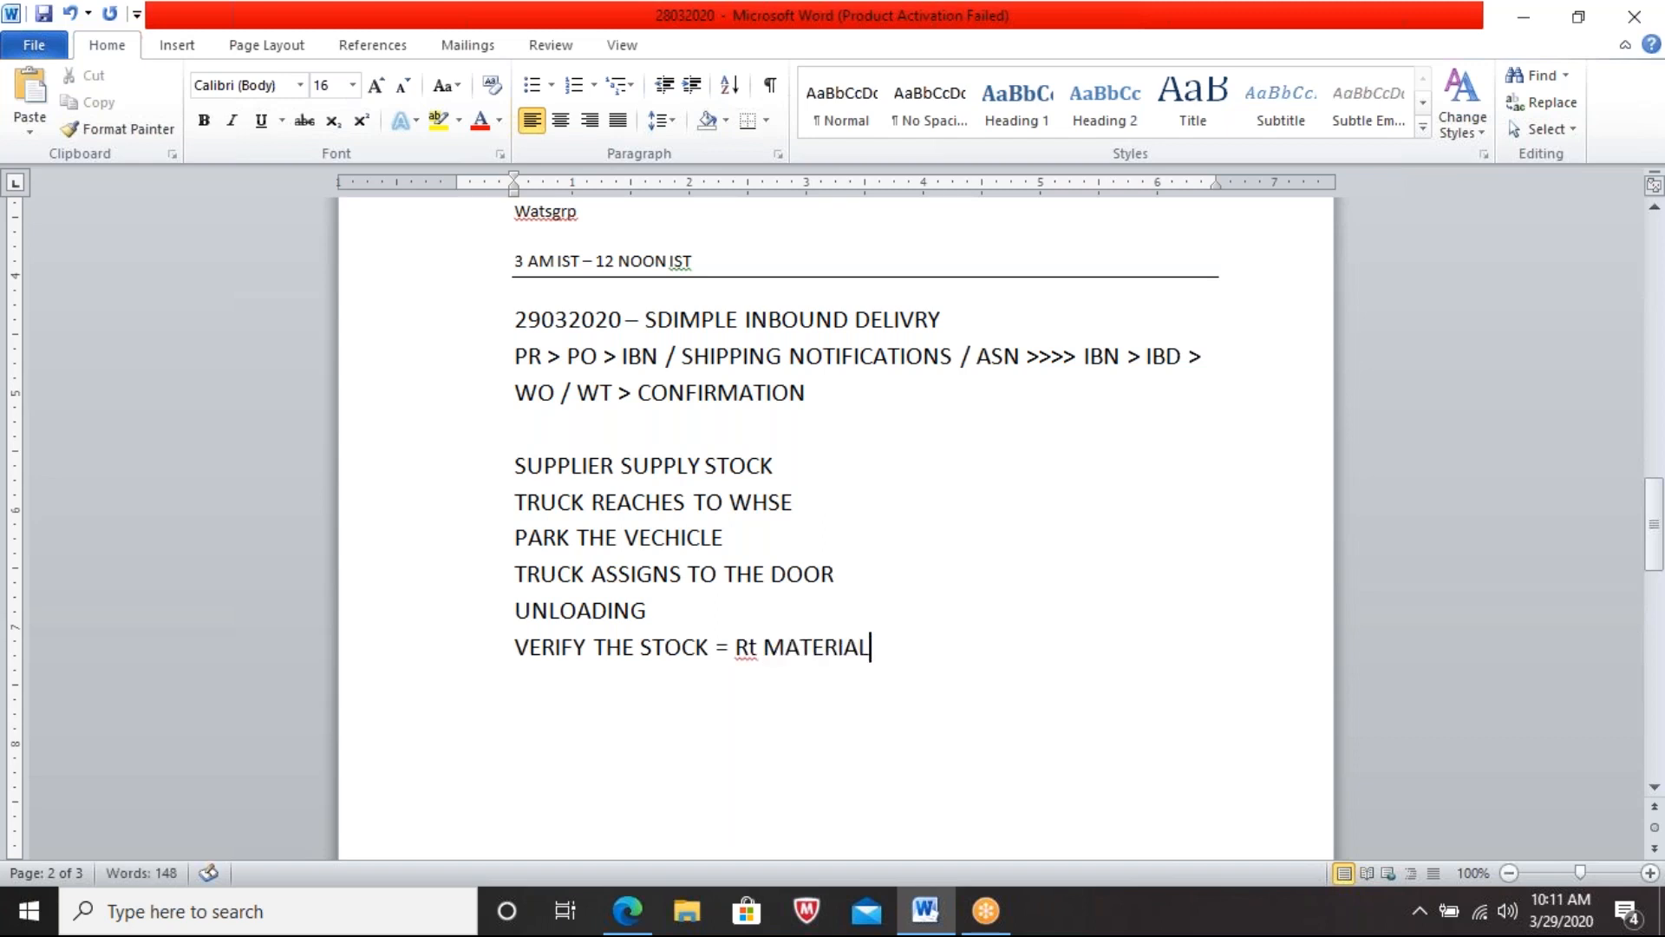
{"action": "type", "text": "+ QUAN"}
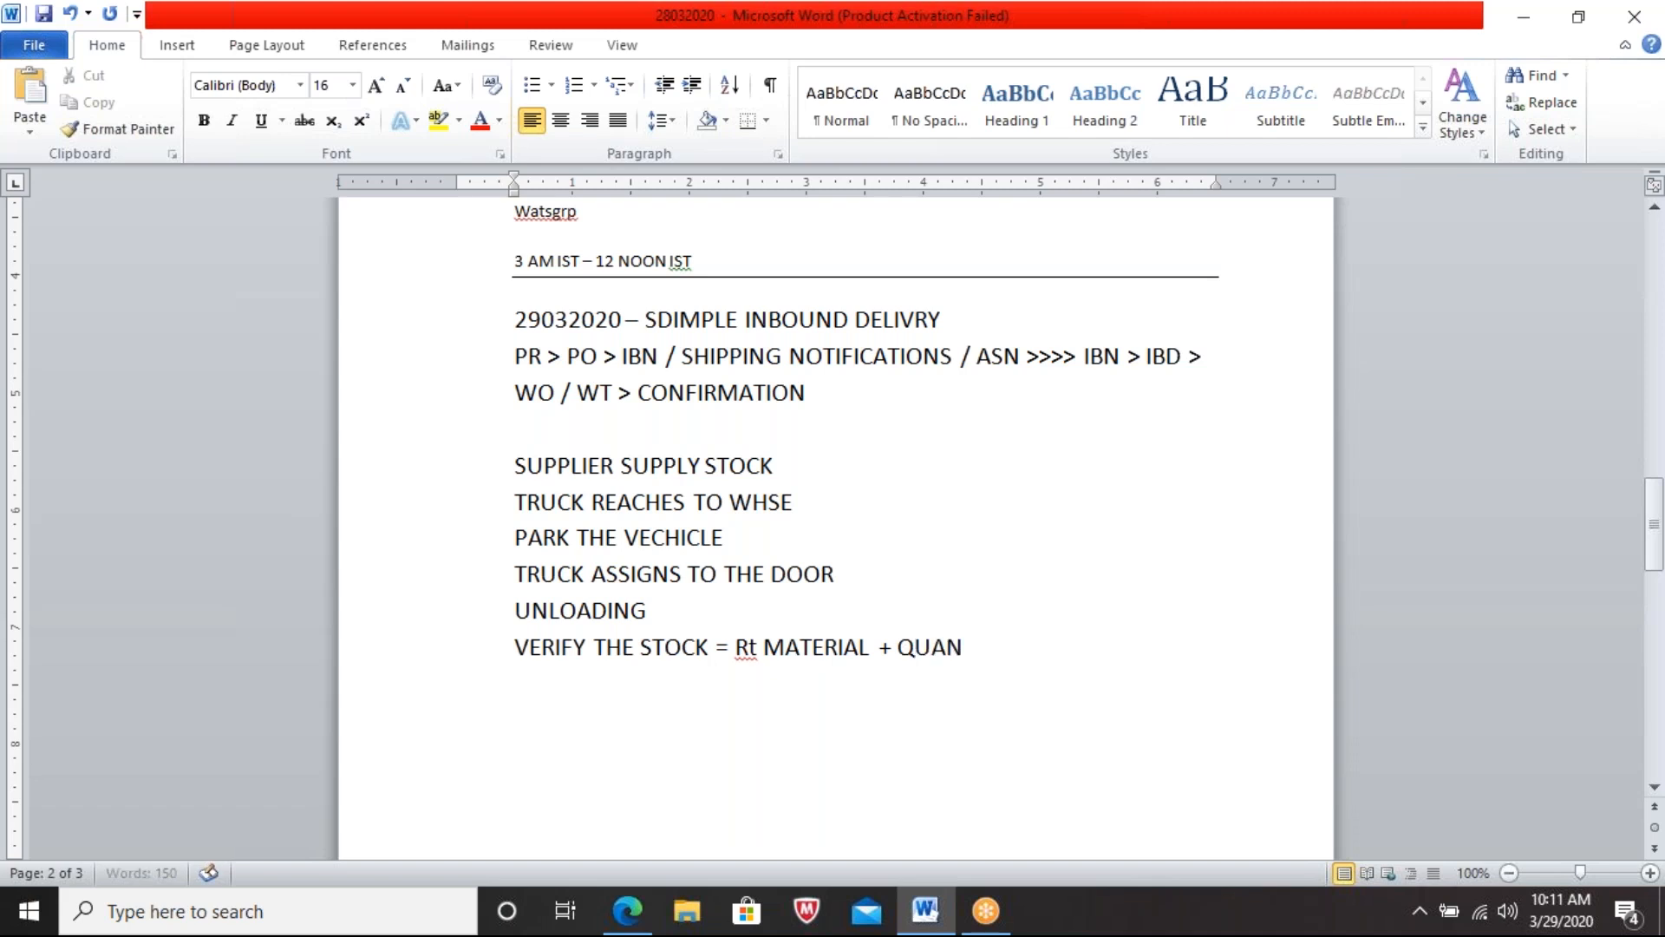
{"action": "type", "text": "TITY + QUALITY"}
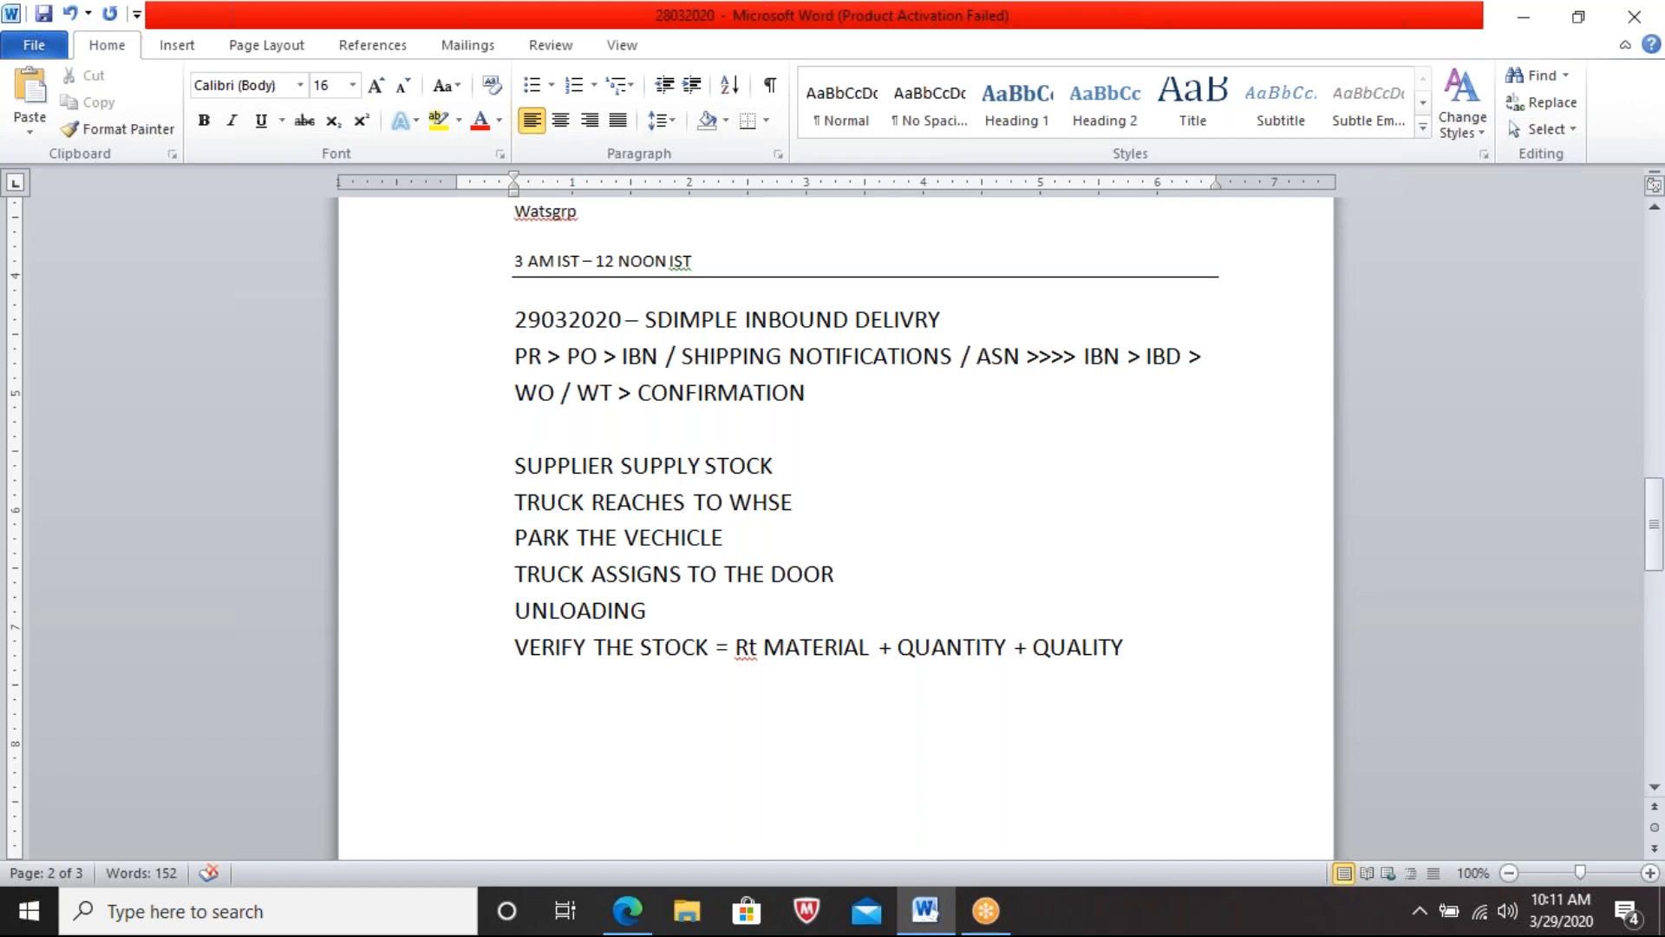
Step: Add the lines "MATERIAL DOCUMENT" and "QI" below the stock verification line
{"action": "key", "text": "Return"}
{"action": "type", "text": "MATERIAL DOCU"}
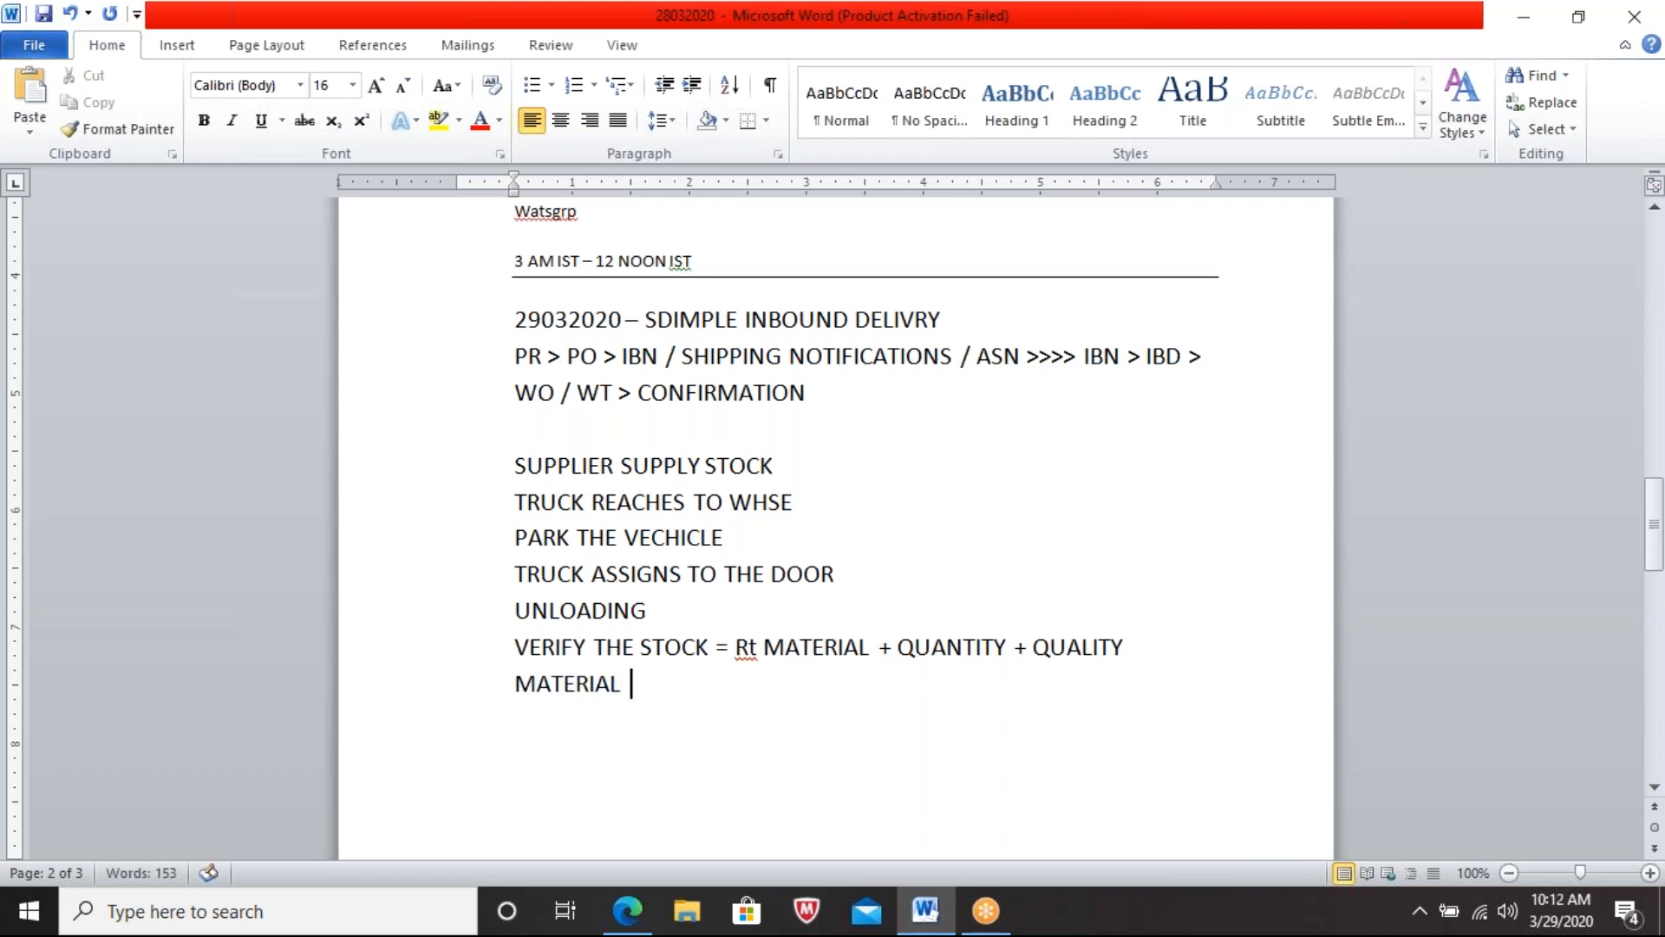
{"action": "type", "text": "MENT"}
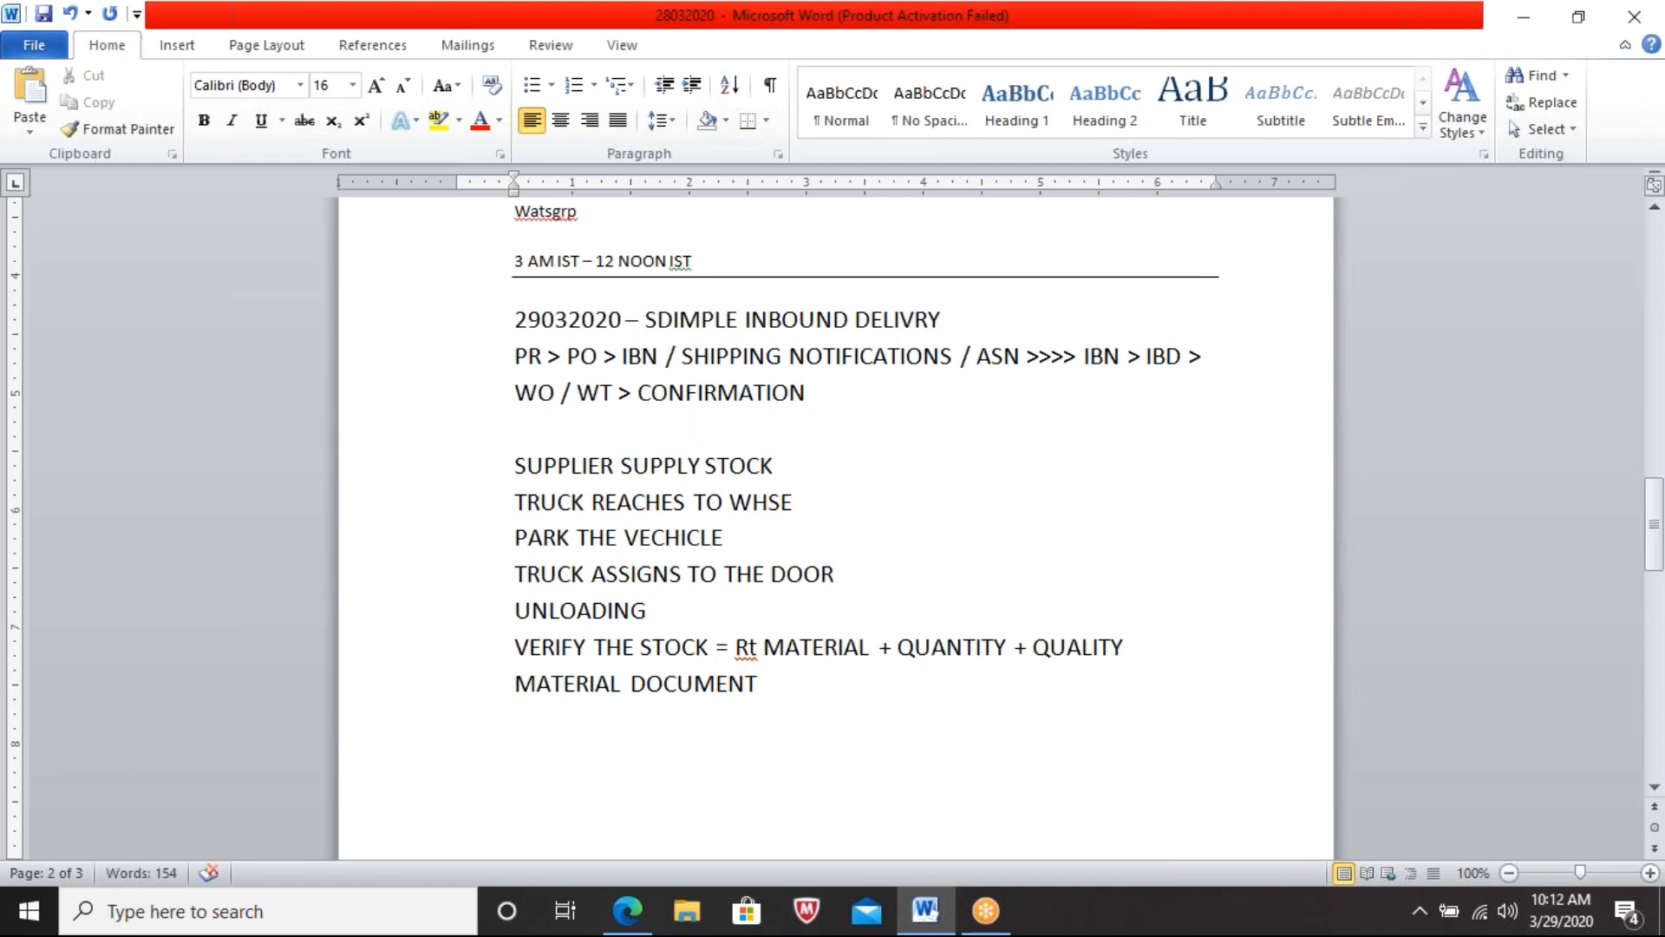
{"action": "key", "text": "Return"}
{"action": "type", "text": "QI"}
Step: Add the lines "REPACK" and "FINAL DESTINATION / PUTAWAY" below the QI line
{"action": "key", "text": "Return"}
{"action": "mouse_move", "coordinate": [627, 909]}
{"action": "type", "text": "REPACK"}
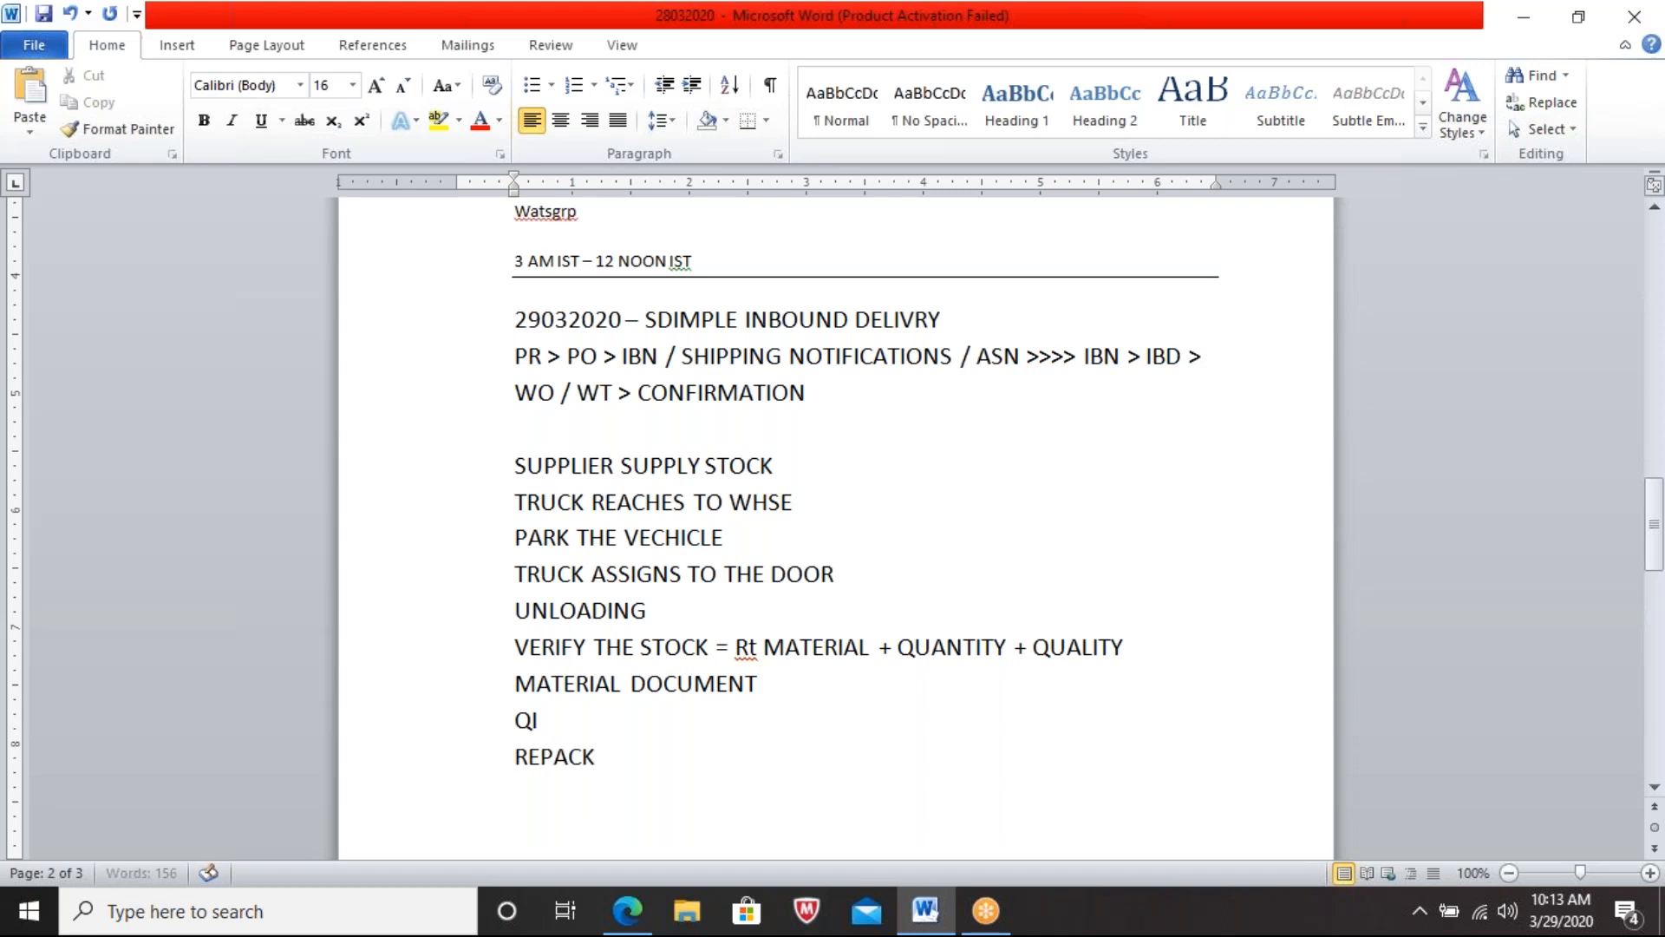
{"action": "key", "text": "Return"}
{"action": "type", "text": "FINAL DESTI"}
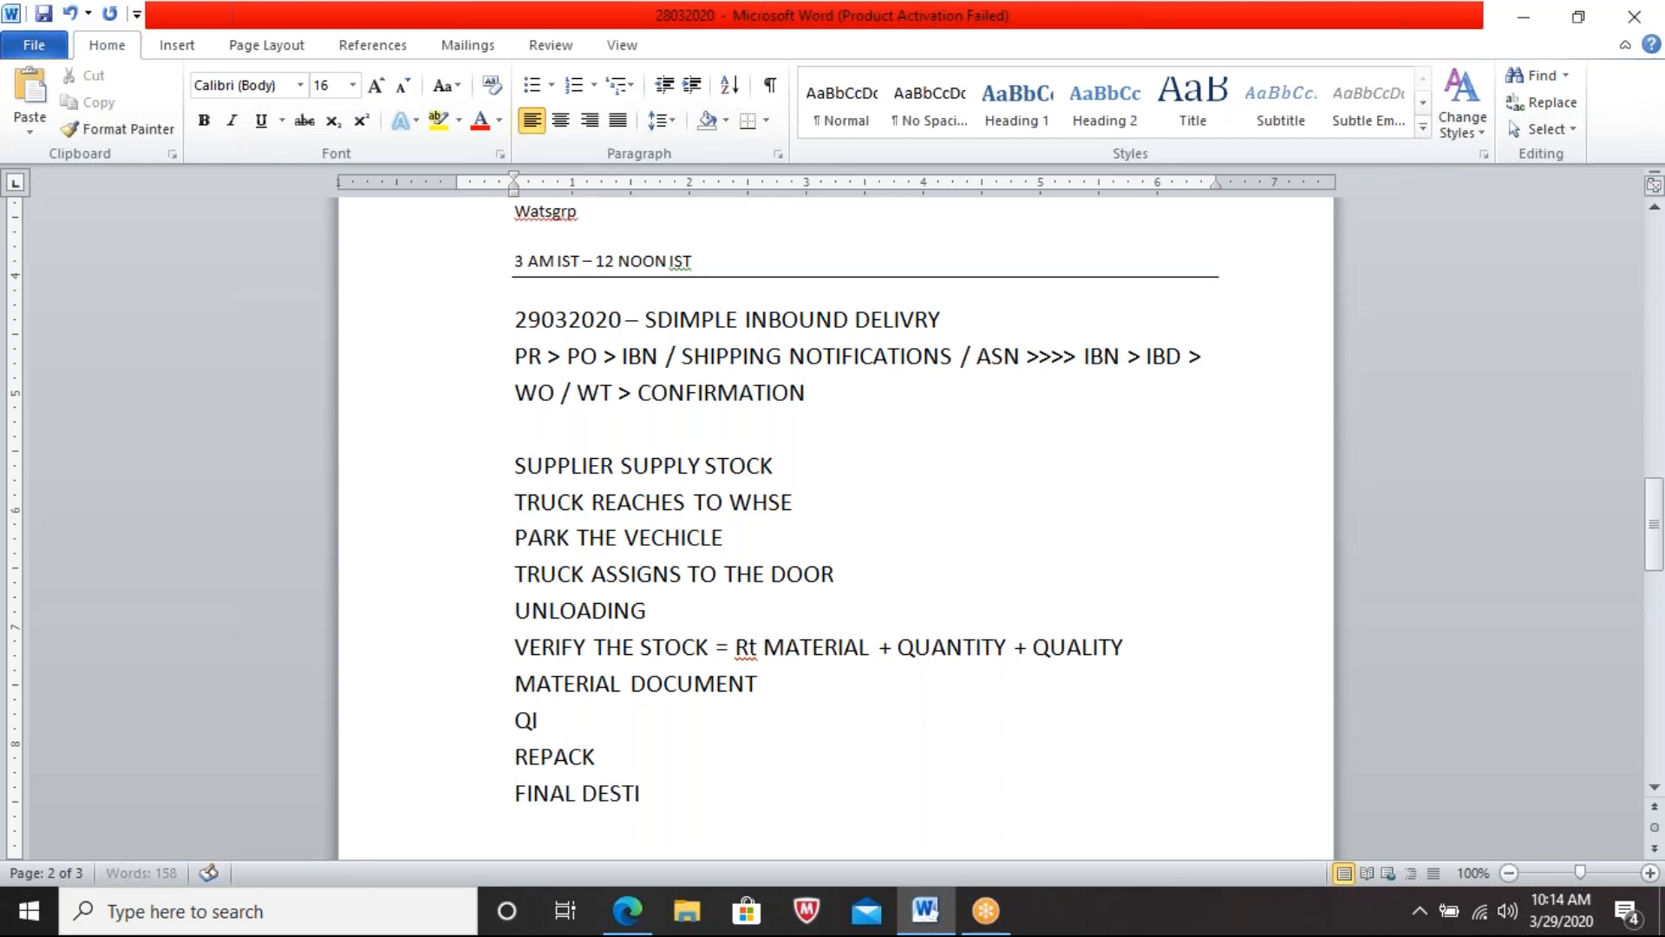
{"action": "type", "text": "NATION / PUTAWAY"}
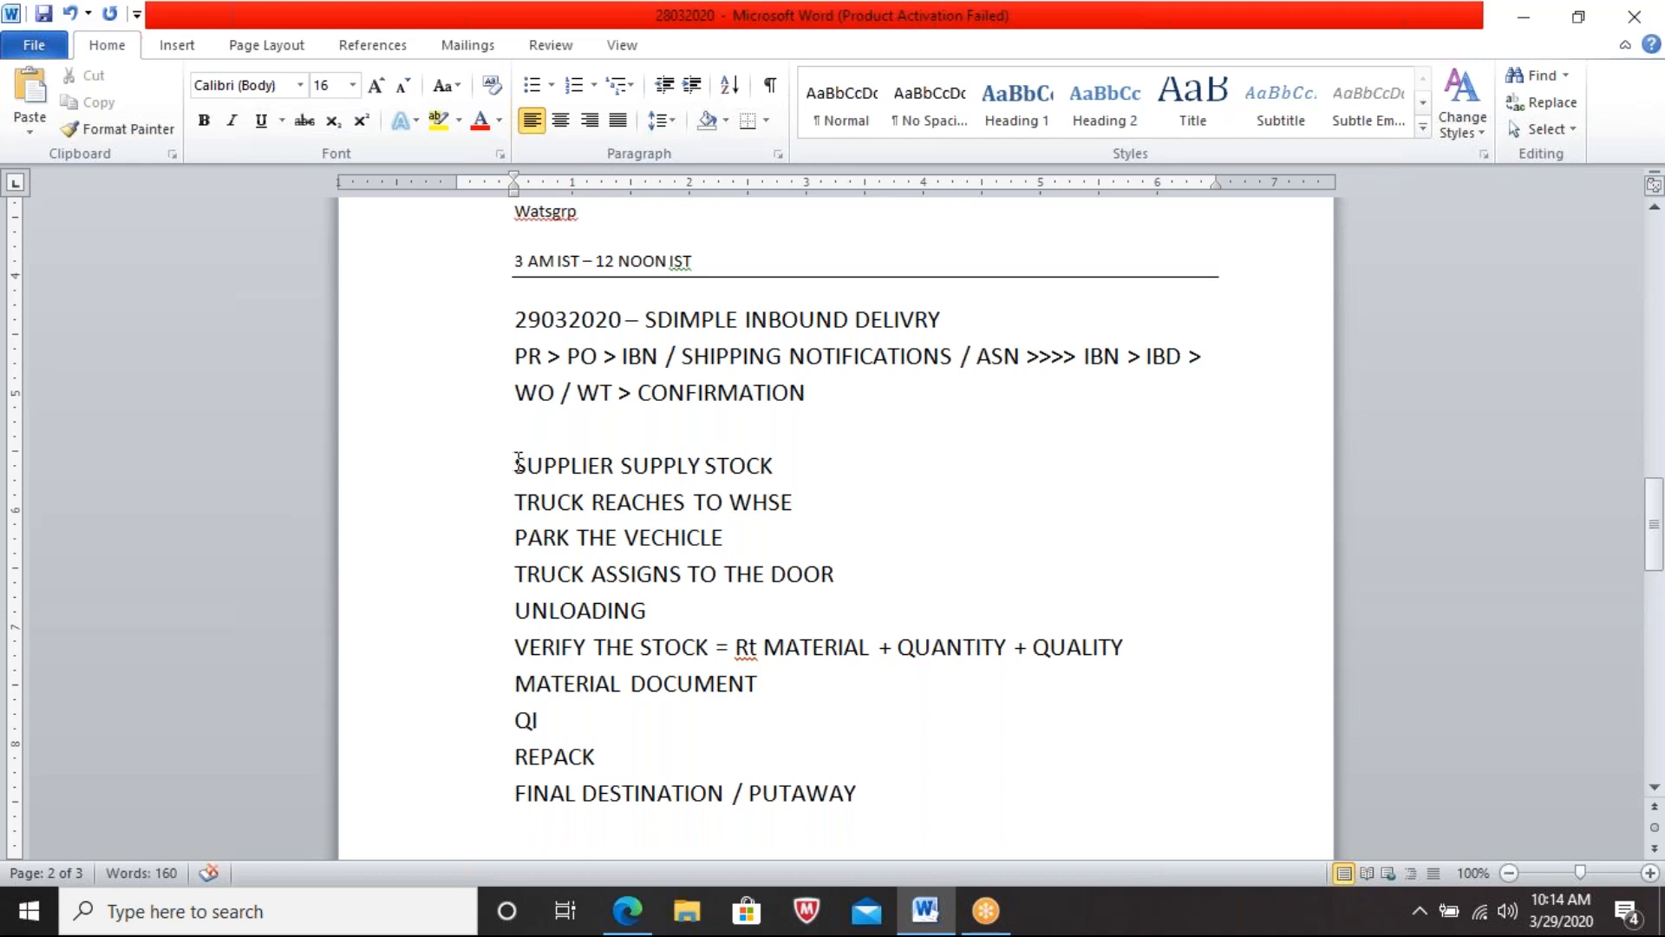
{"action": "left_click_drag", "start_coordinate": [518, 462], "coordinate": [631, 757]}
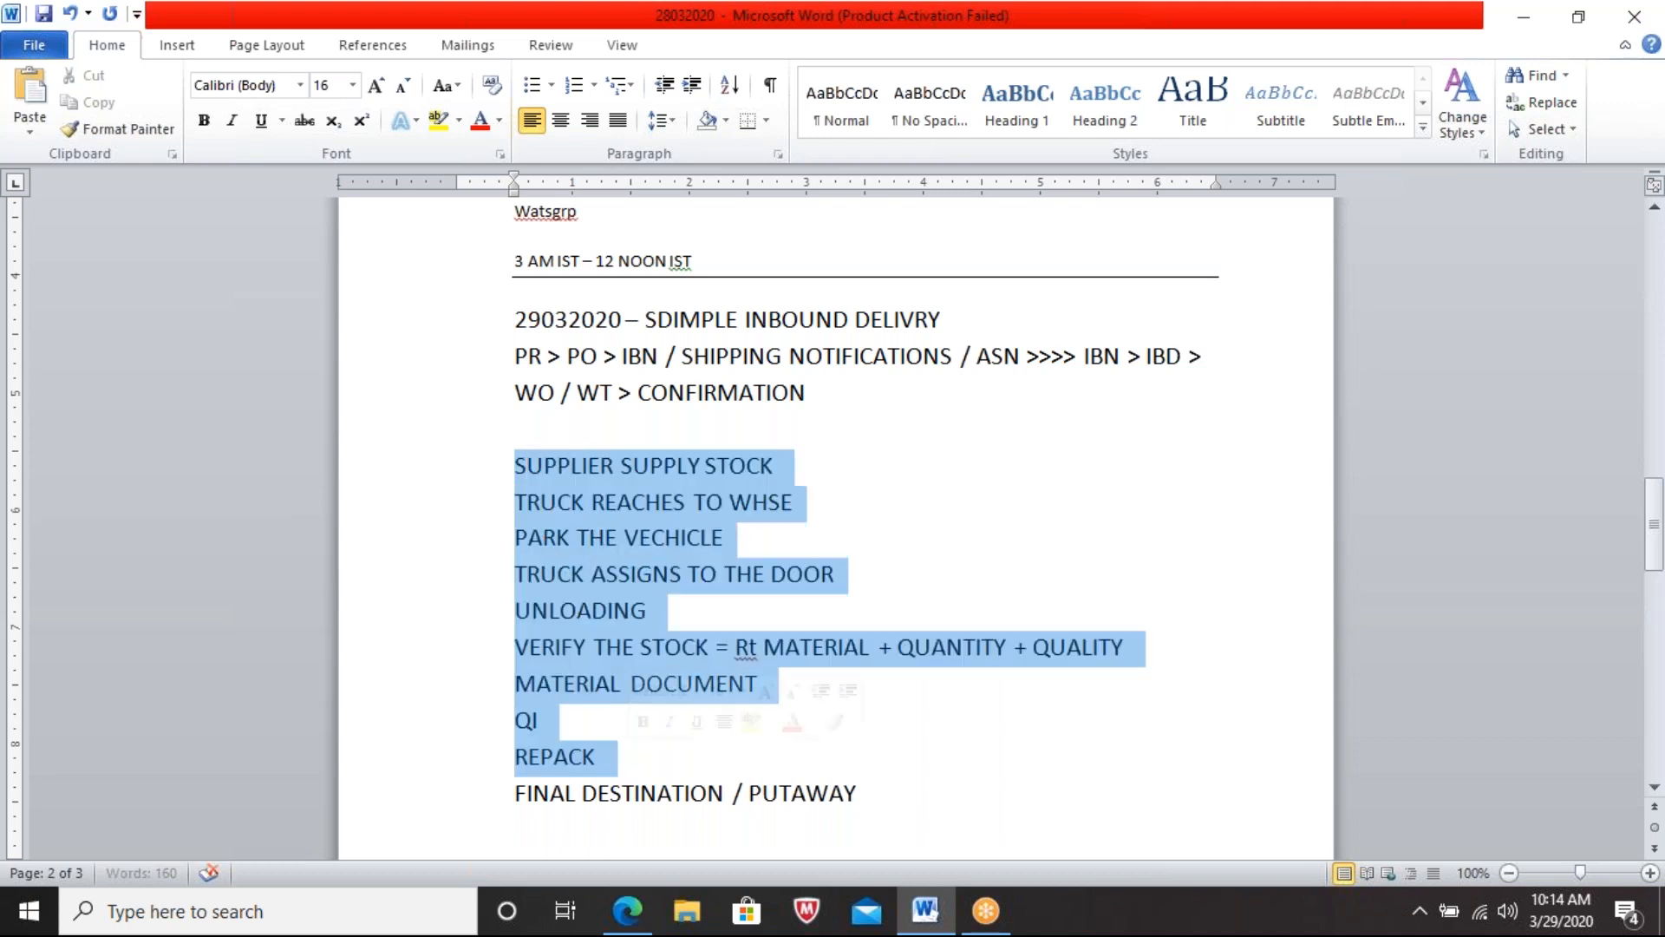
{"action": "left_click", "coordinate": [604, 758]}
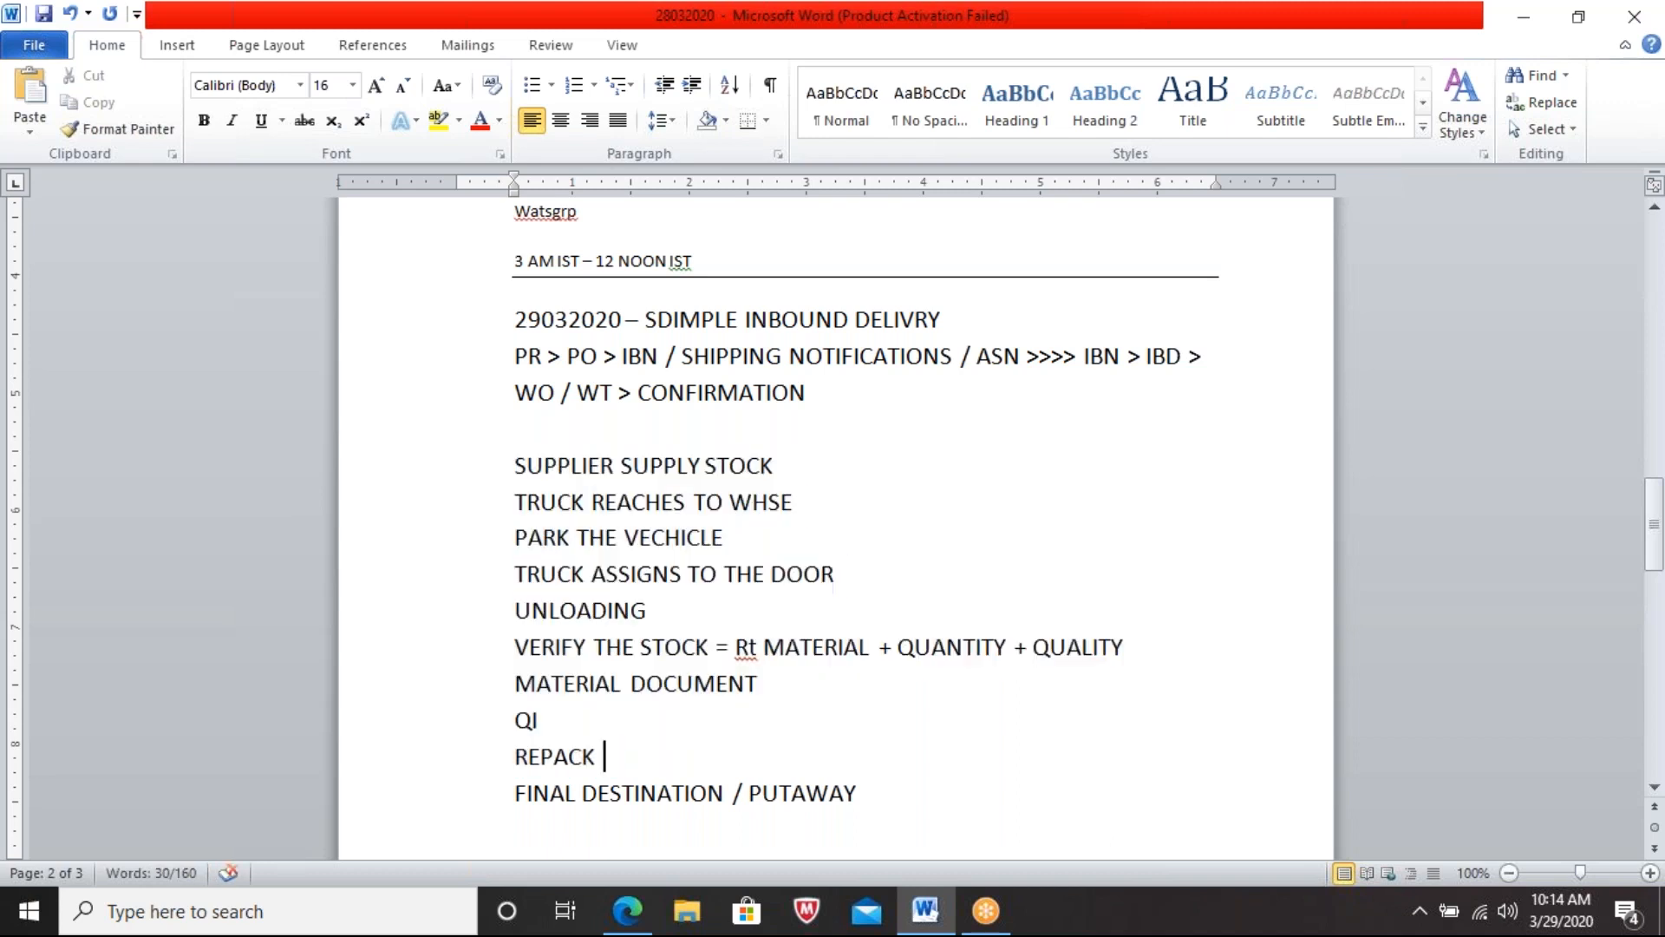
{"action": "left_click_drag", "start_coordinate": [751, 792], "coordinate": [903, 792]}
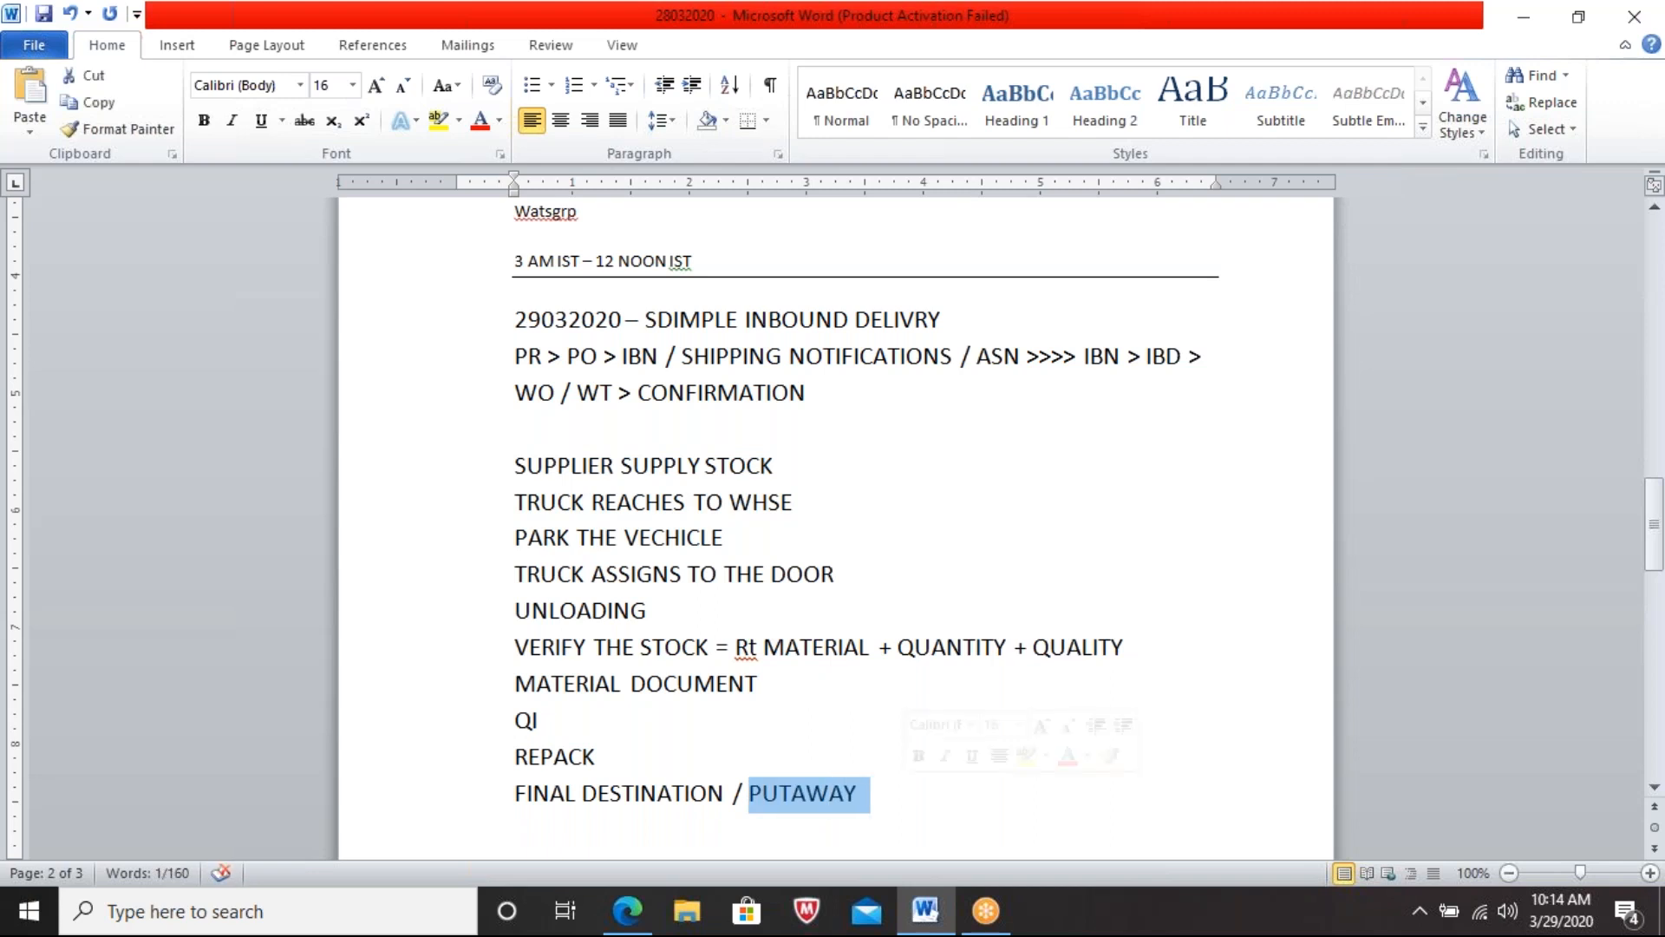
{"action": "left_click", "coordinate": [903, 793]}
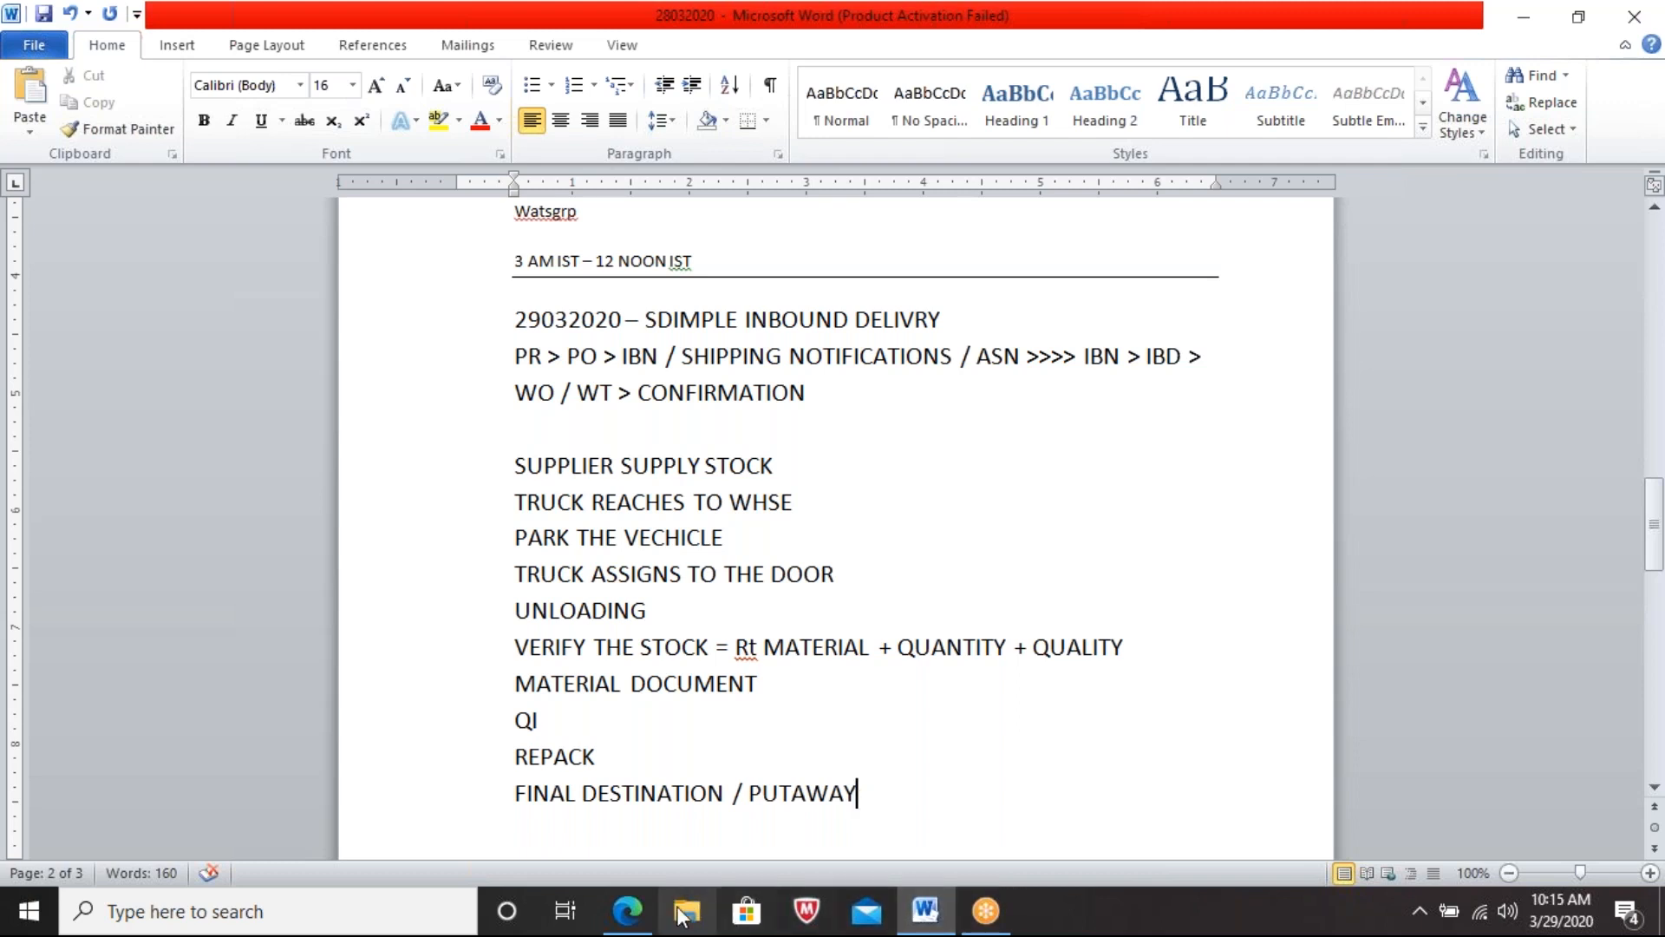
Step: Switch to the Edge browser, open youtube.com in a new tab and dismiss the notification request
{"action": "left_click", "coordinate": [631, 911]}
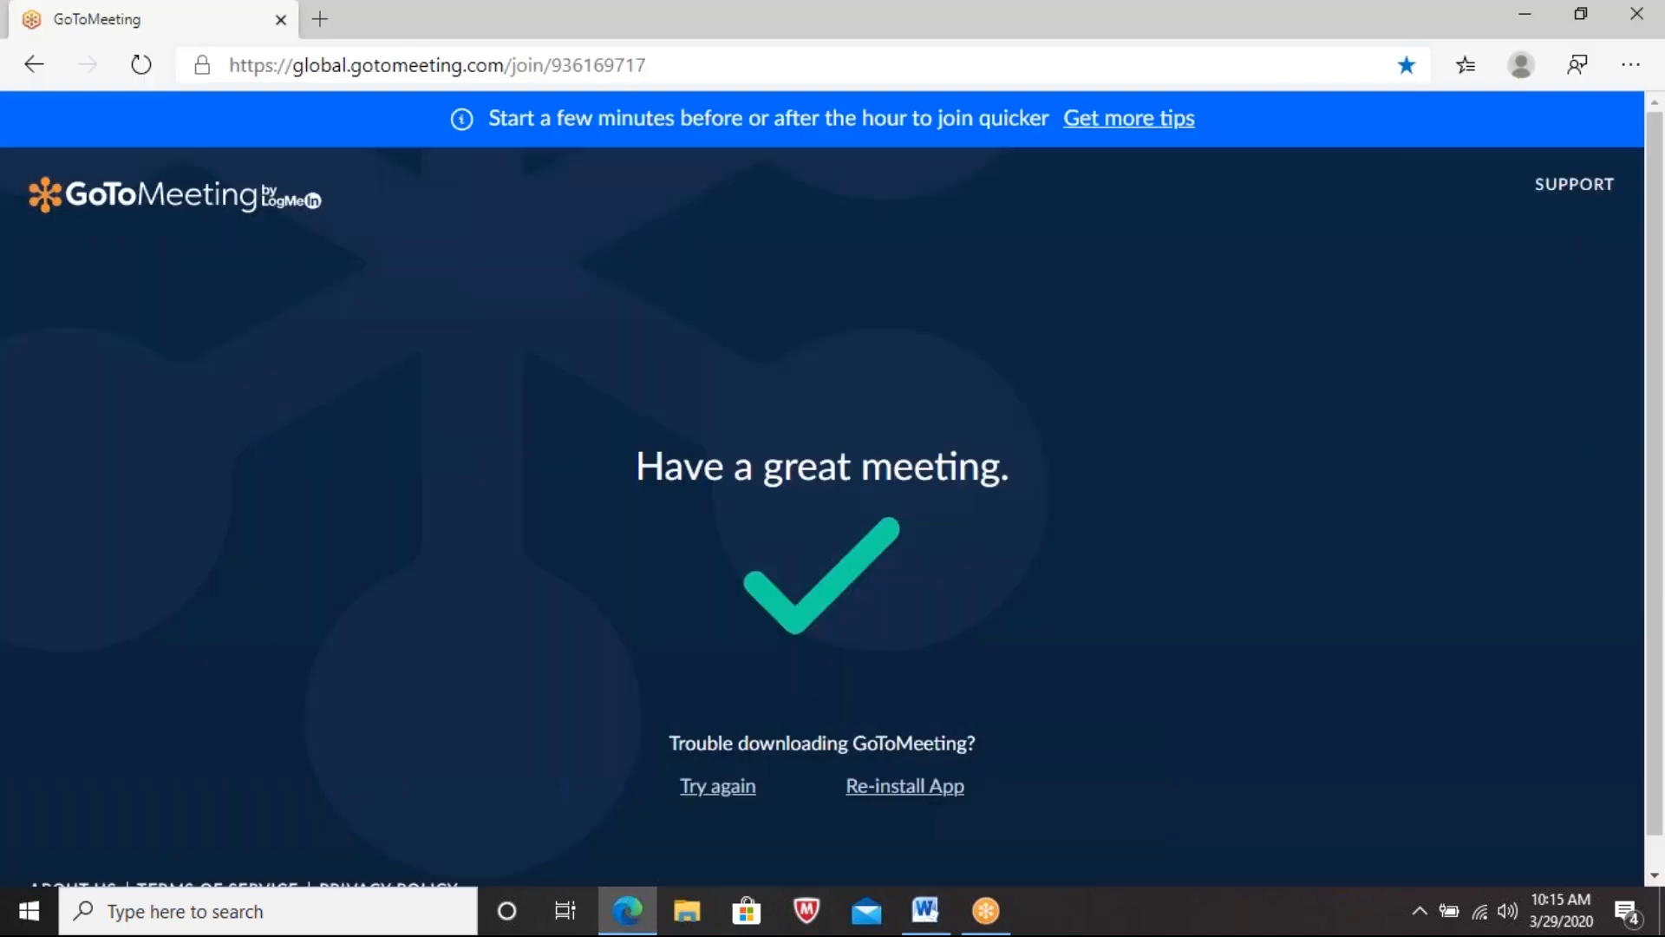
{"action": "left_click", "coordinate": [321, 19]}
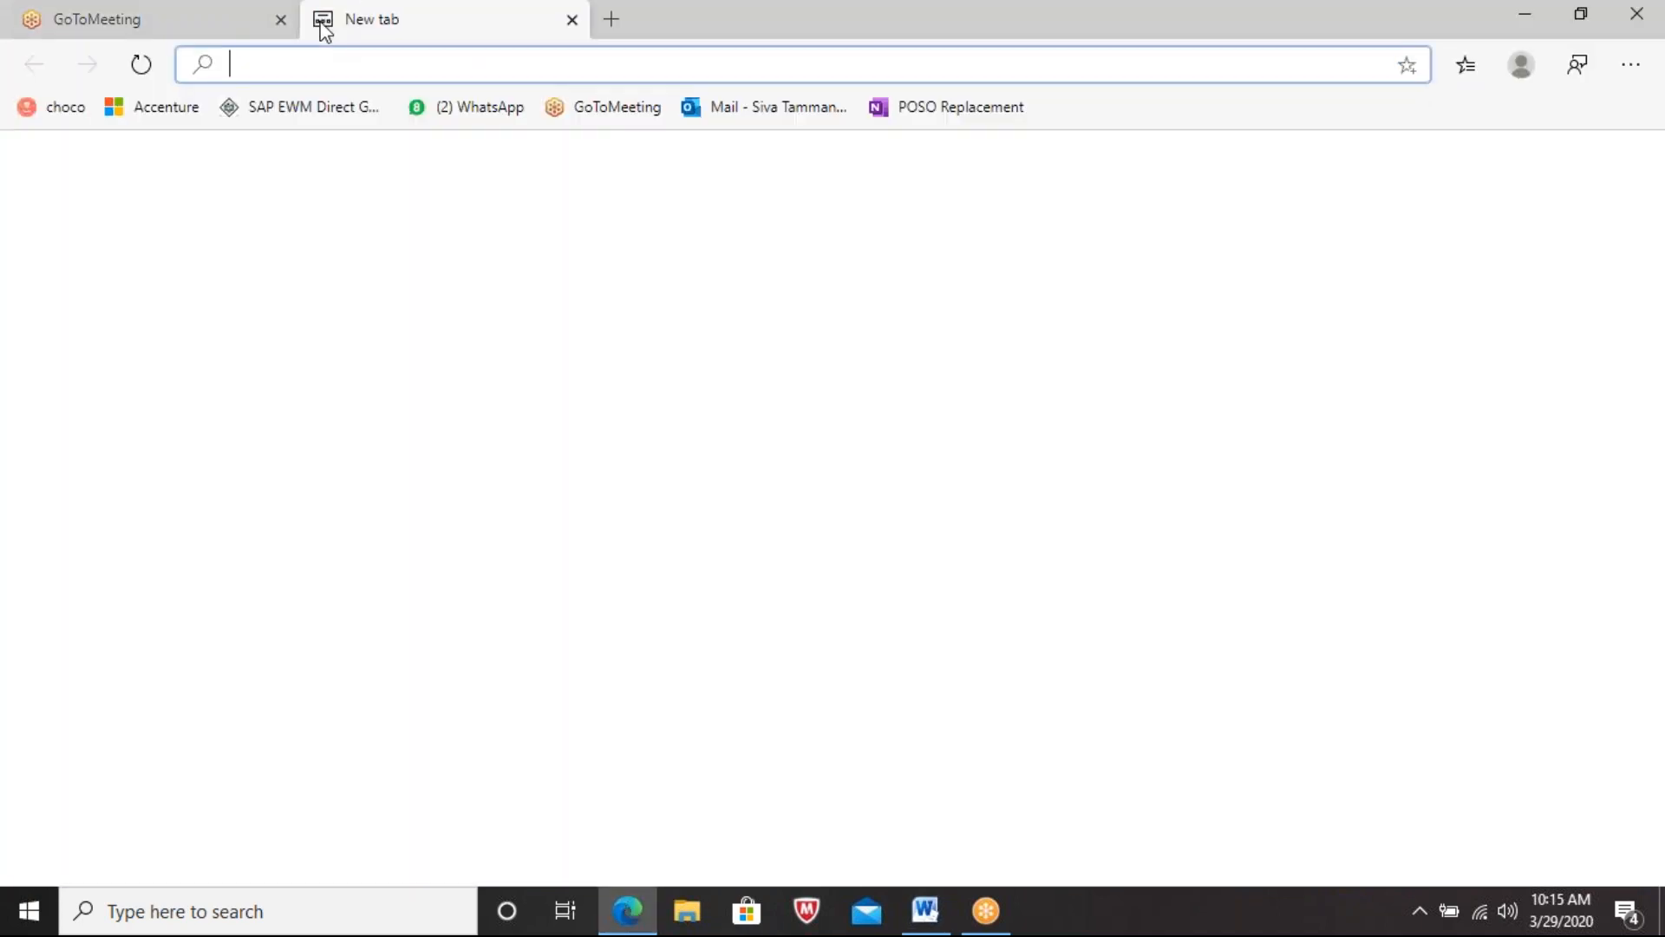
{"action": "type", "text": "Y"}
{"action": "key", "text": "Right"}
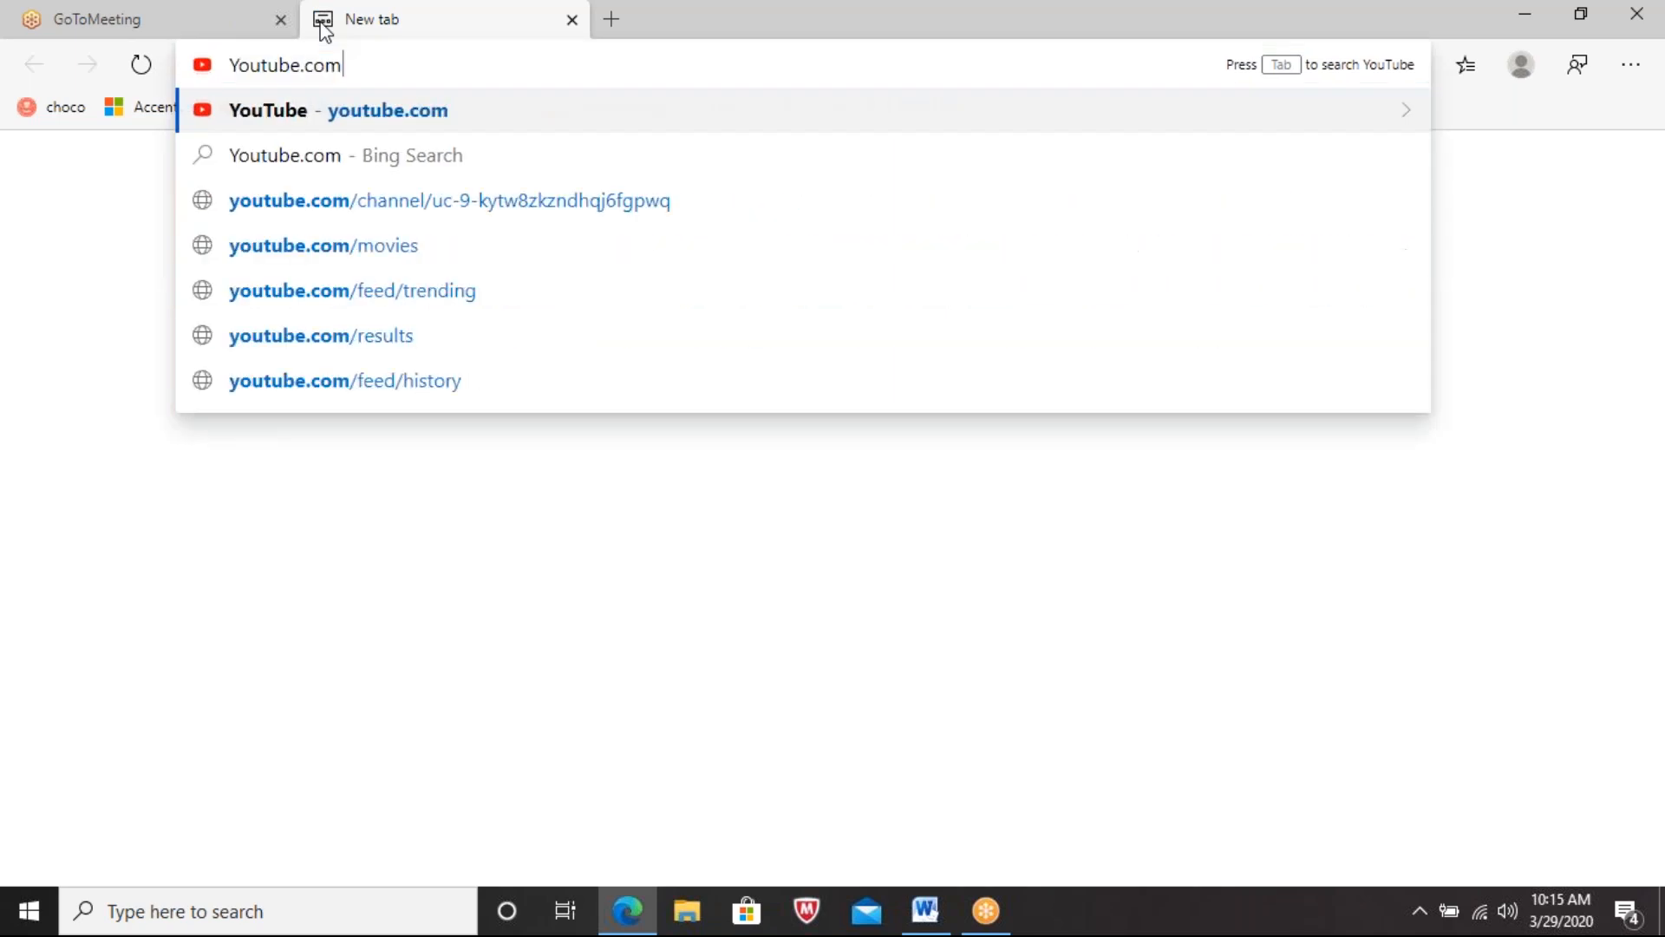
{"action": "key", "text": "Return"}
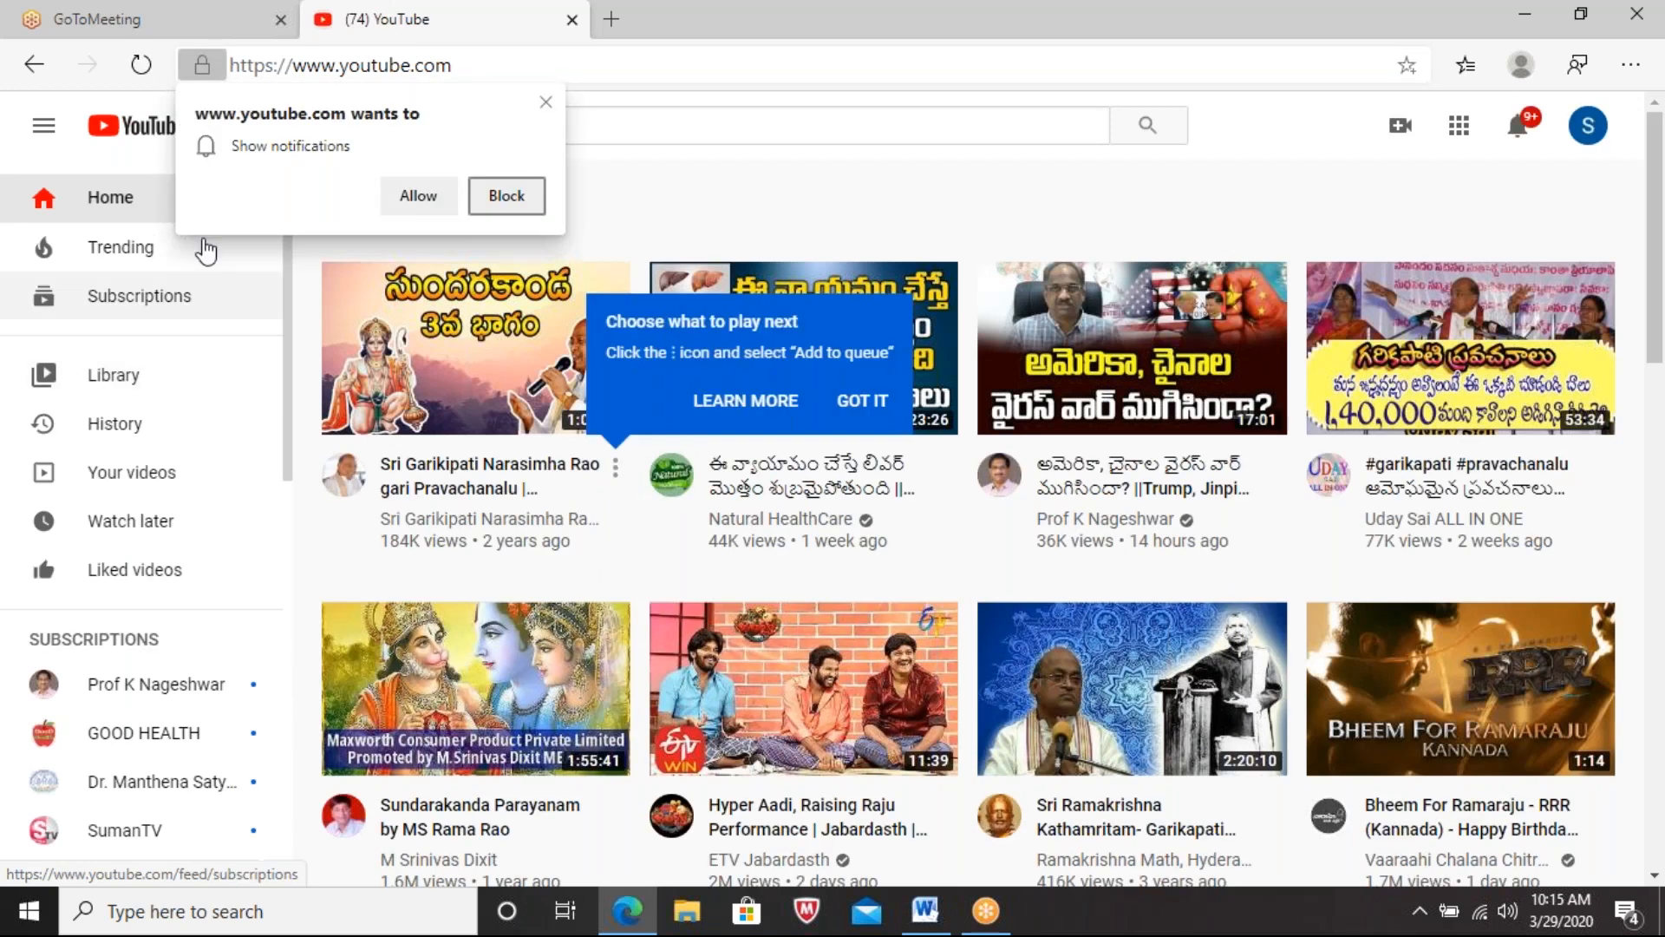
{"action": "left_click", "coordinate": [546, 103]}
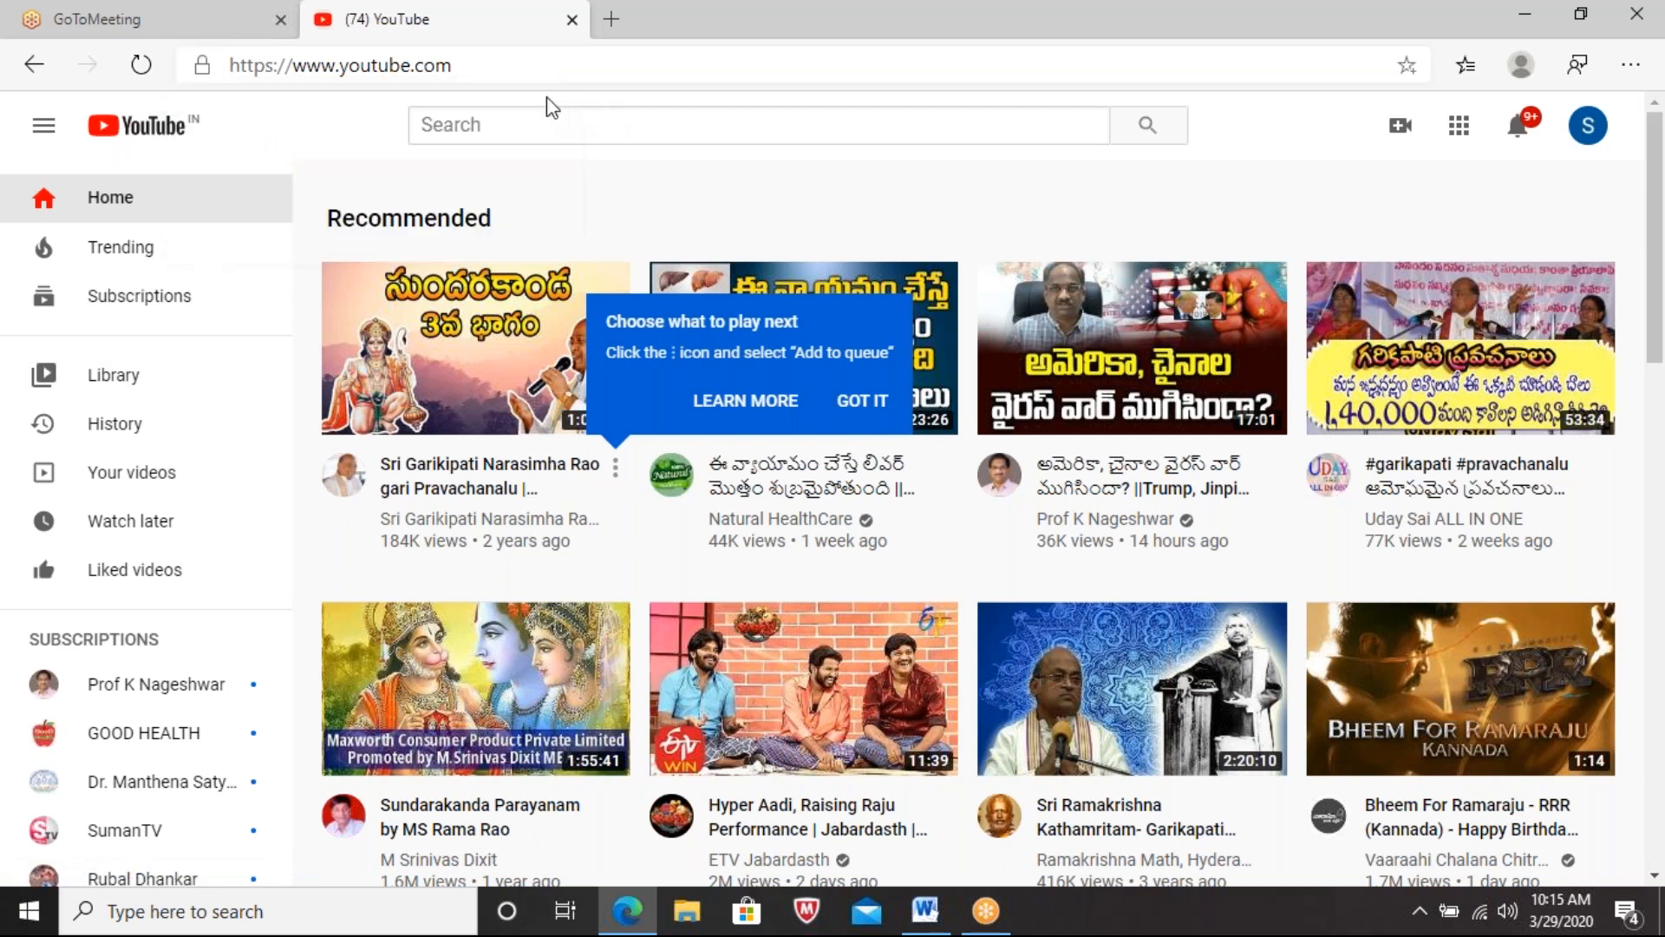
Step: Search YouTube for "warehouse"
{"action": "left_click", "coordinate": [605, 130]}
{"action": "type", "text": "A"}
{"action": "key", "text": "BackSpace"}
{"action": "type", "text": "WA"}
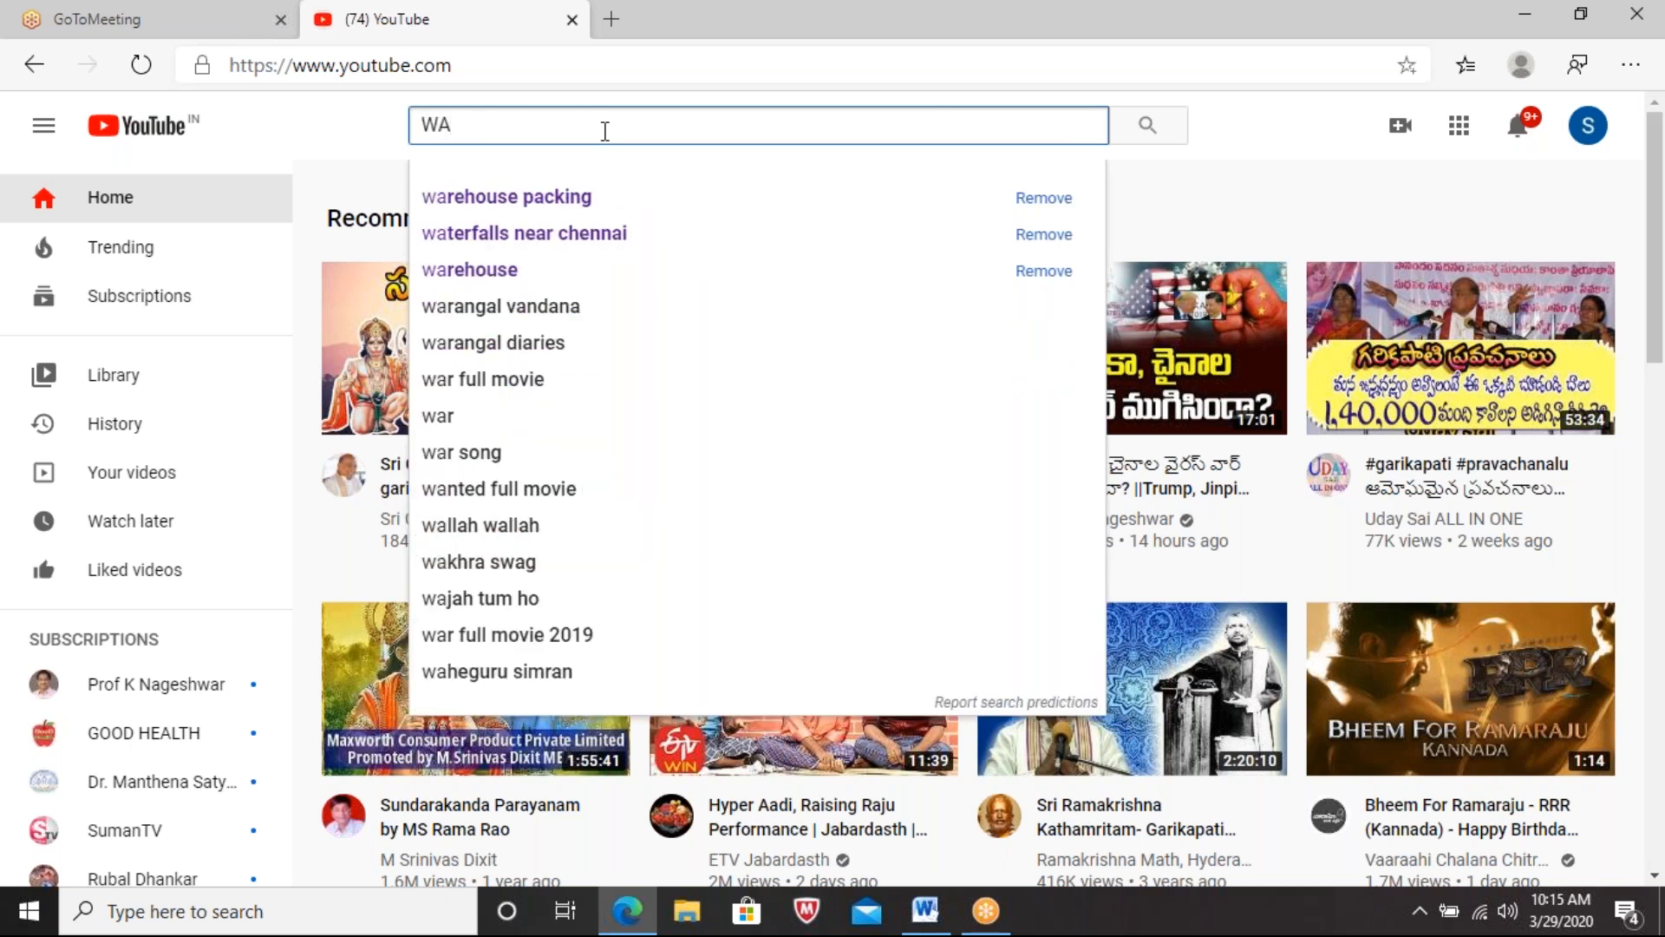
{"action": "key", "text": "Down"}
{"action": "key", "text": "Down"}
{"action": "key", "text": "Down"}
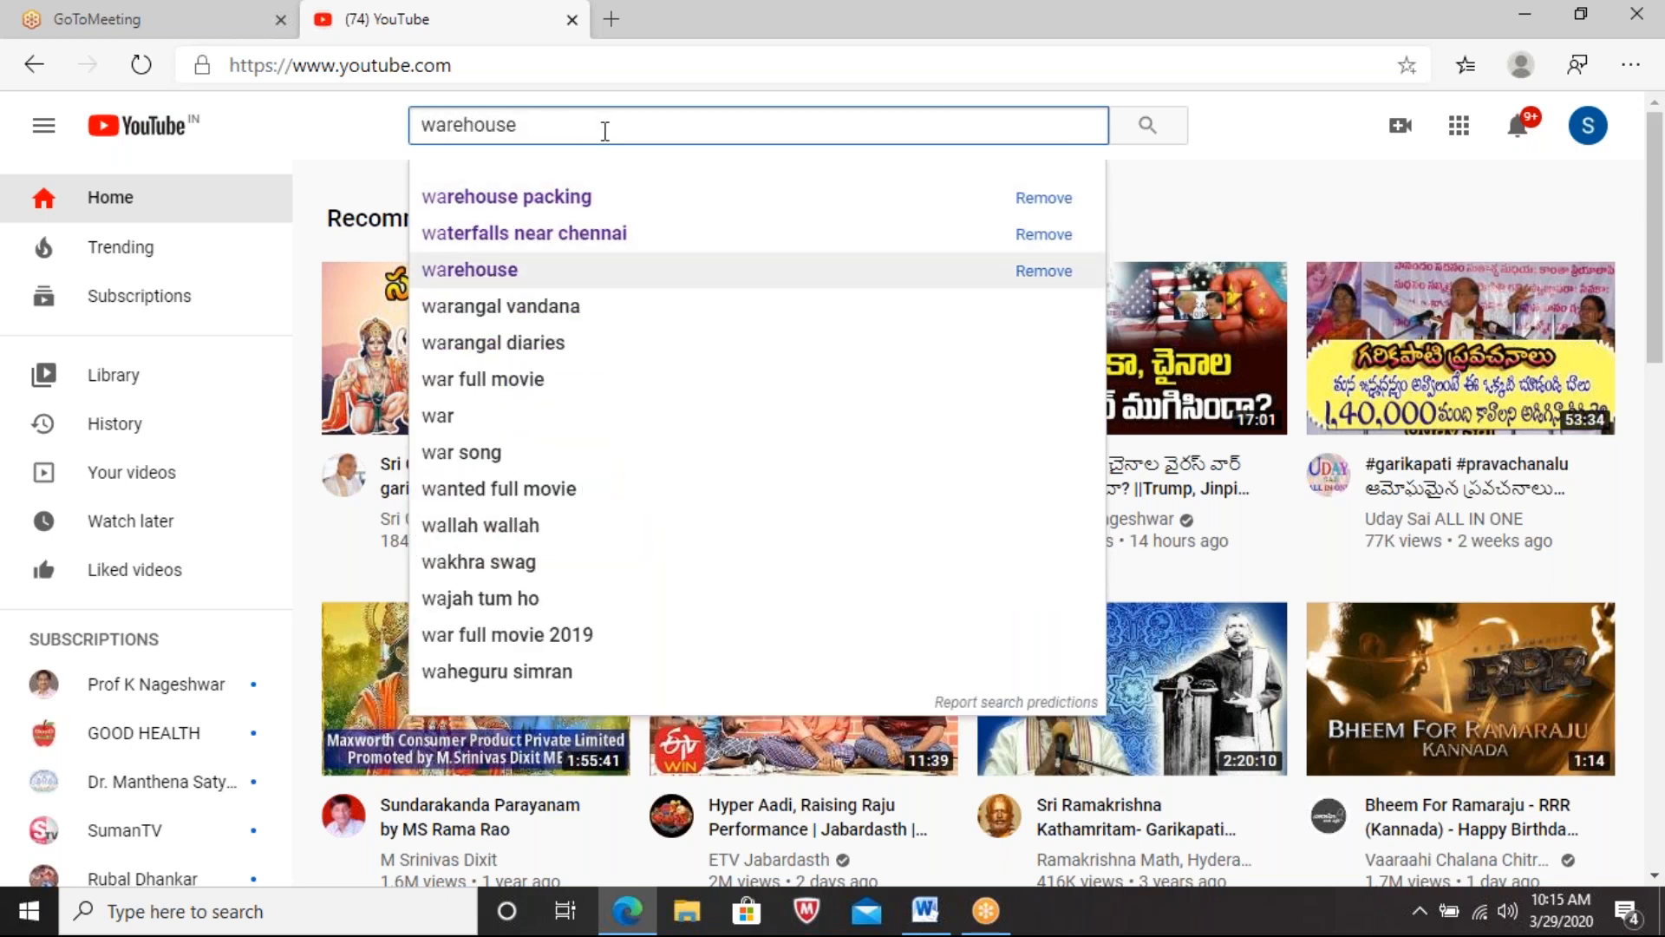
{"action": "key", "text": "Return"}
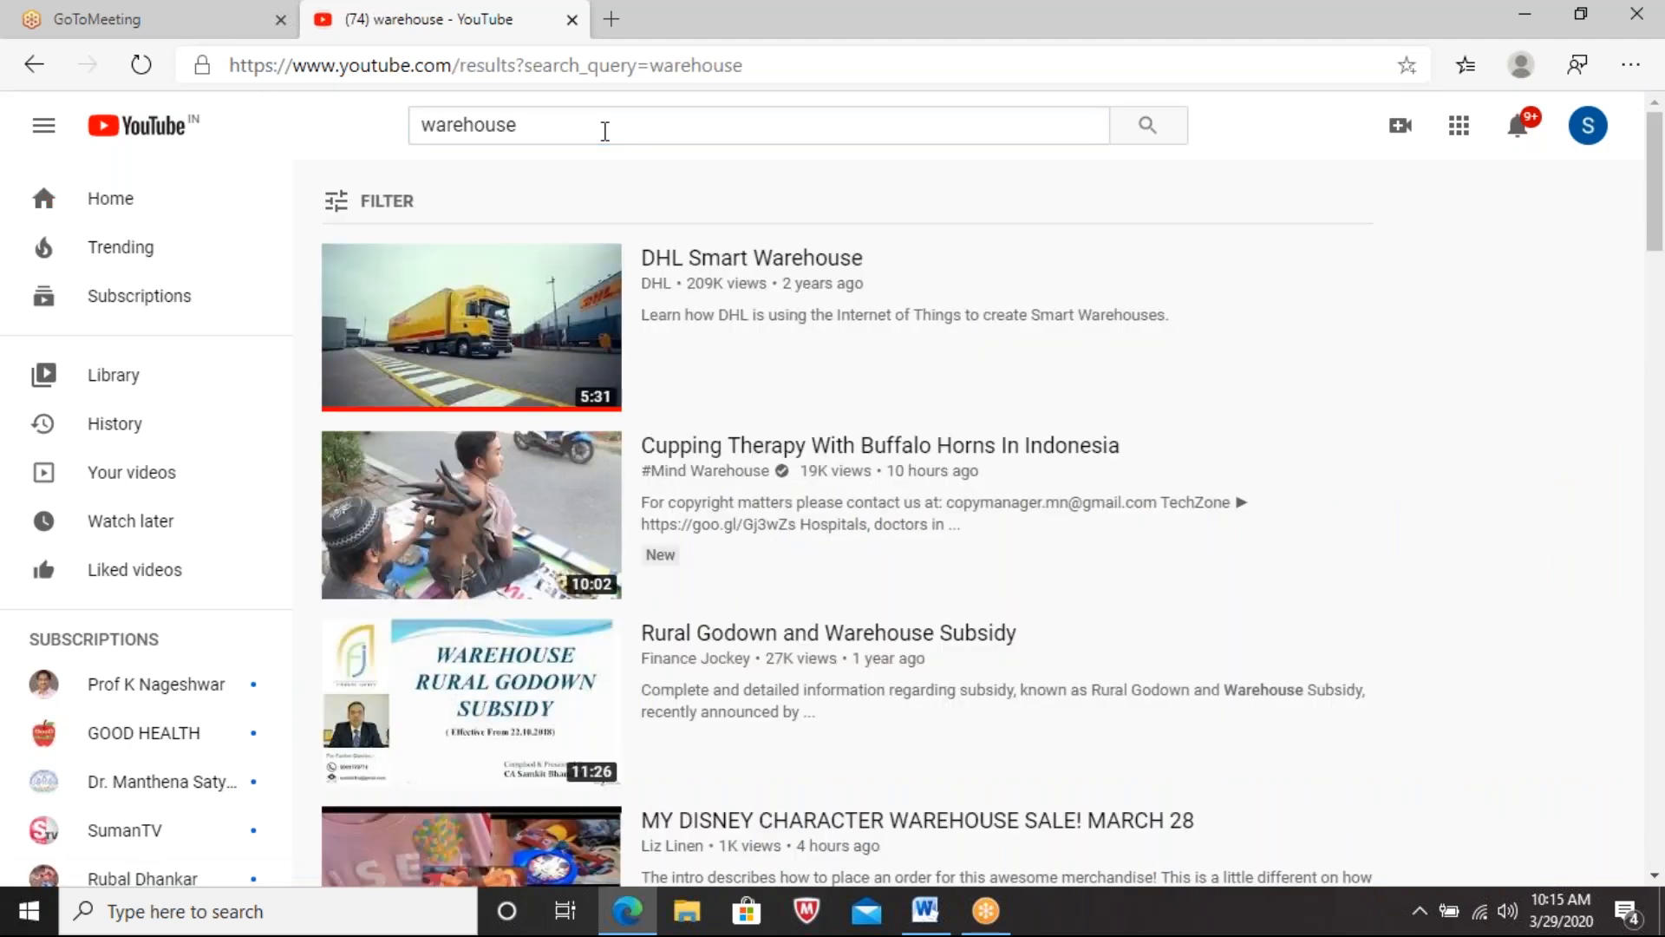
Step: Open the "DHL Smart Warehouse" video and play it up to the truck scene, pausing at 0:23
{"action": "left_click", "coordinate": [528, 312]}
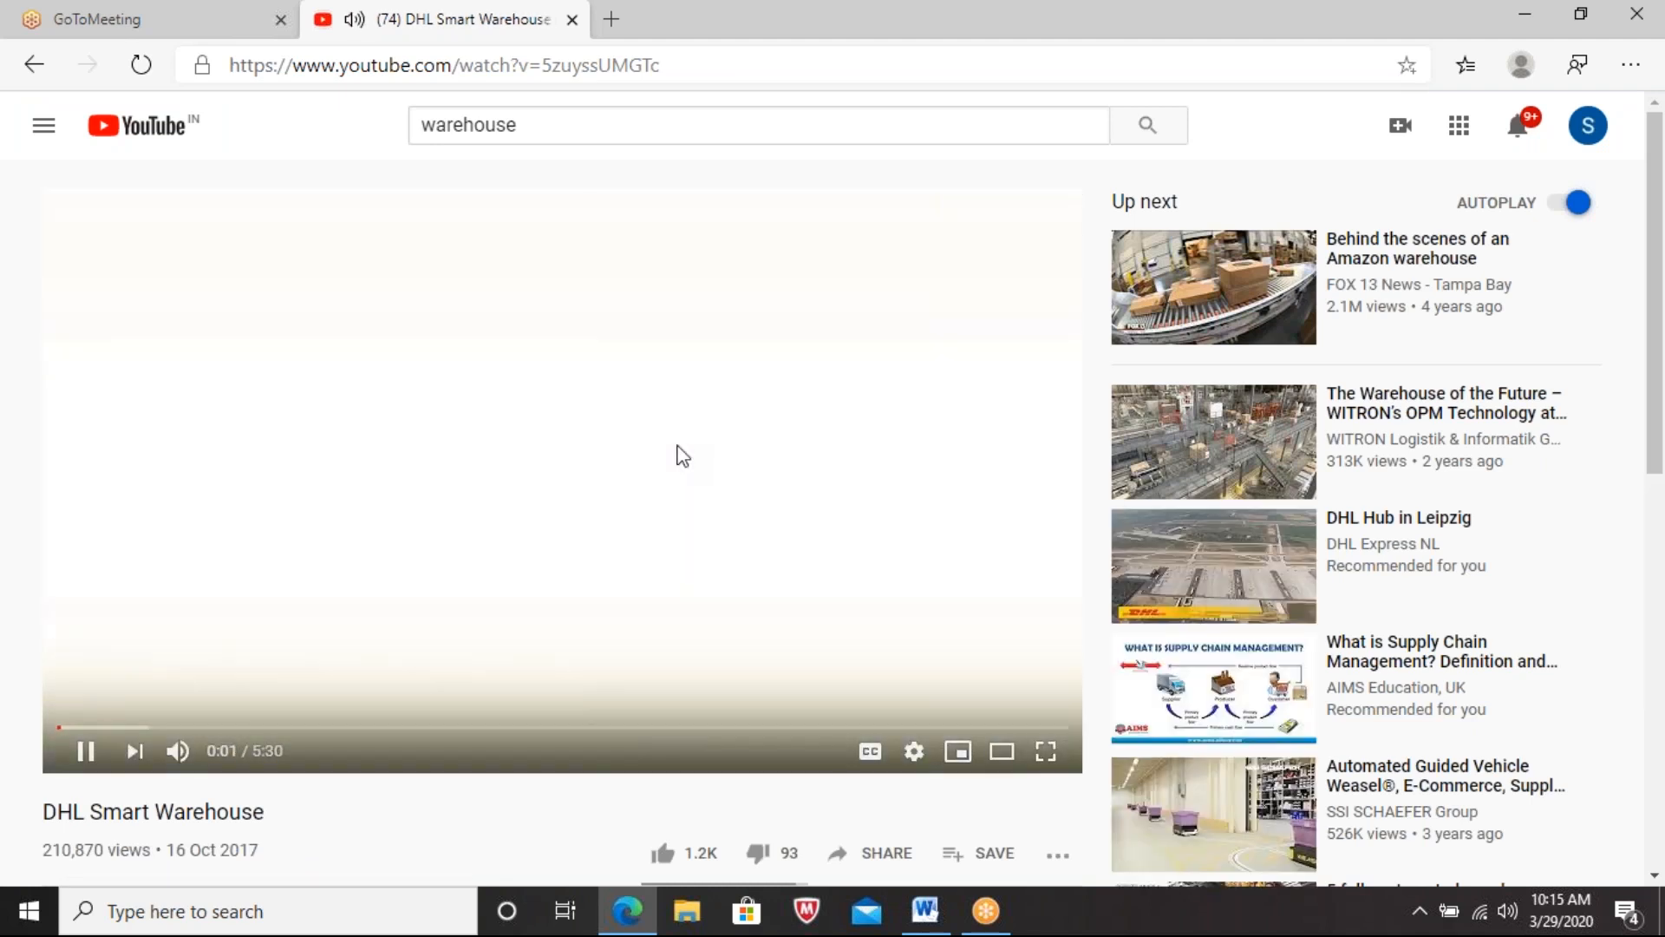
{"action": "left_click", "coordinate": [678, 446]}
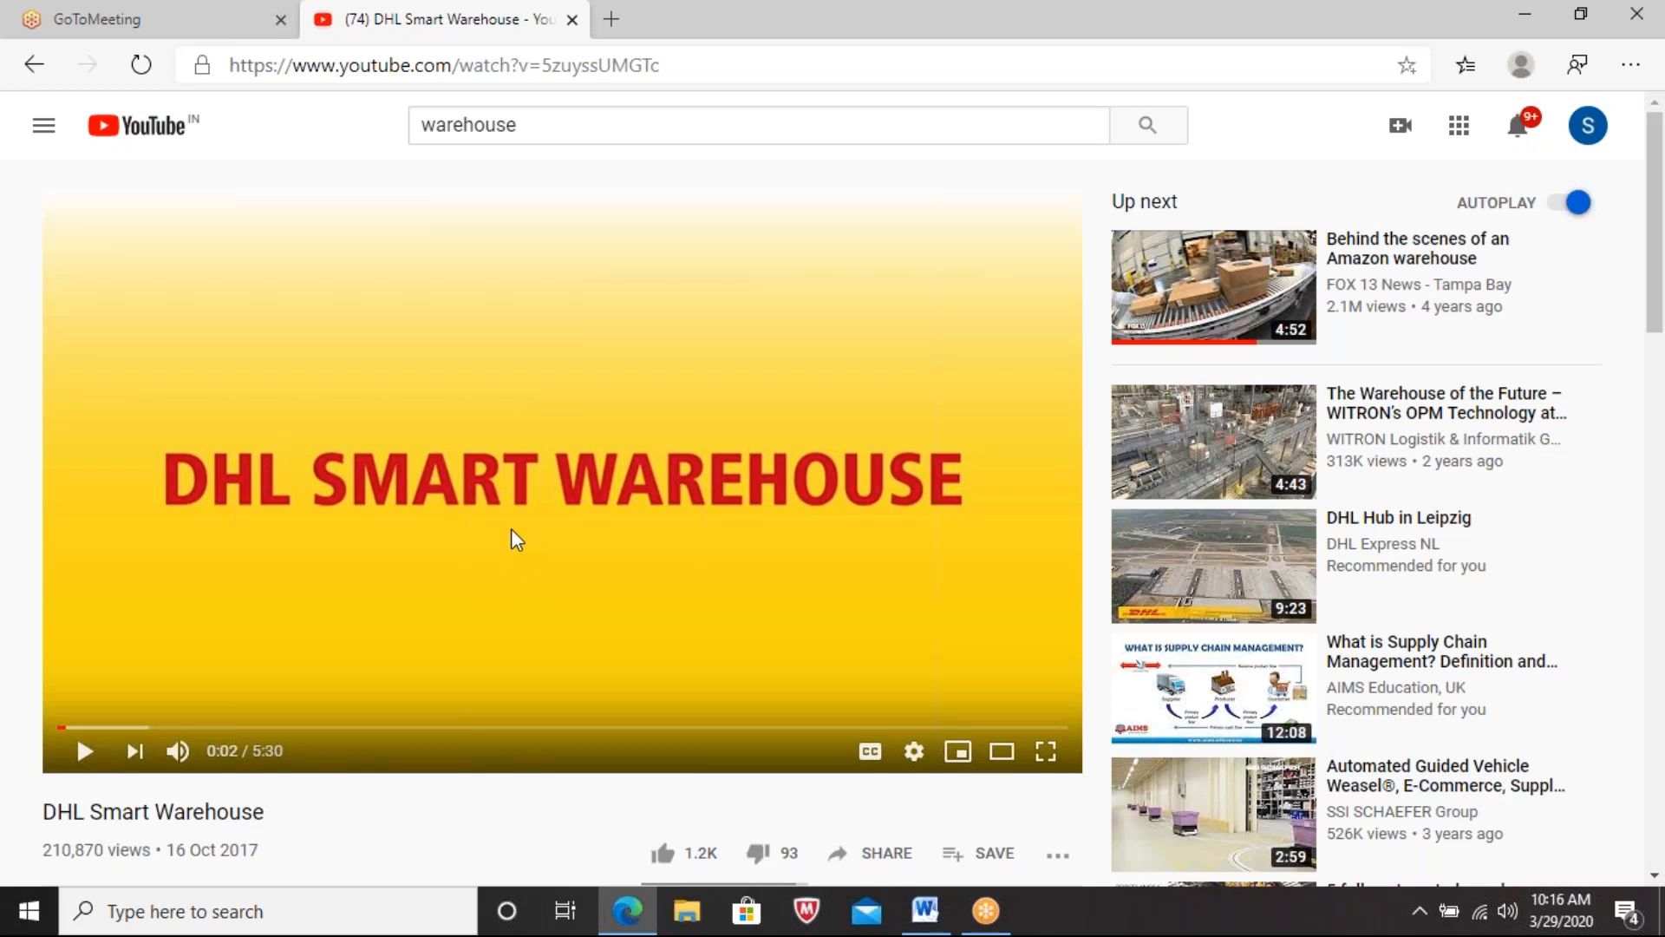
{"action": "left_click", "coordinate": [554, 489]}
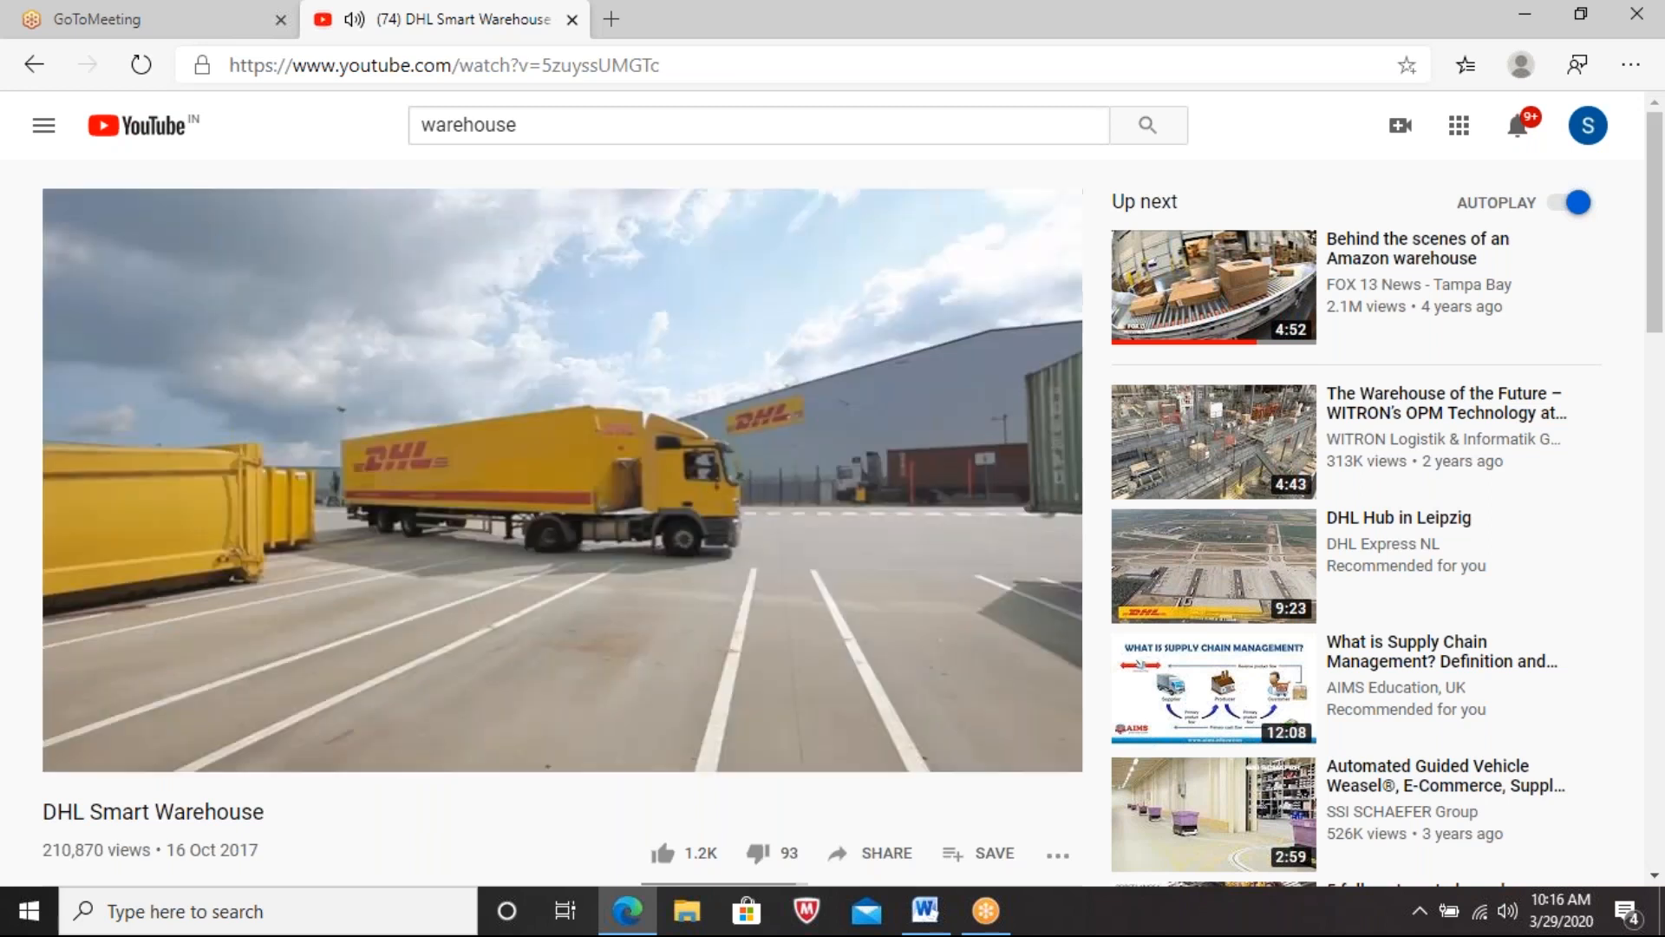
{"action": "key", "text": "space"}
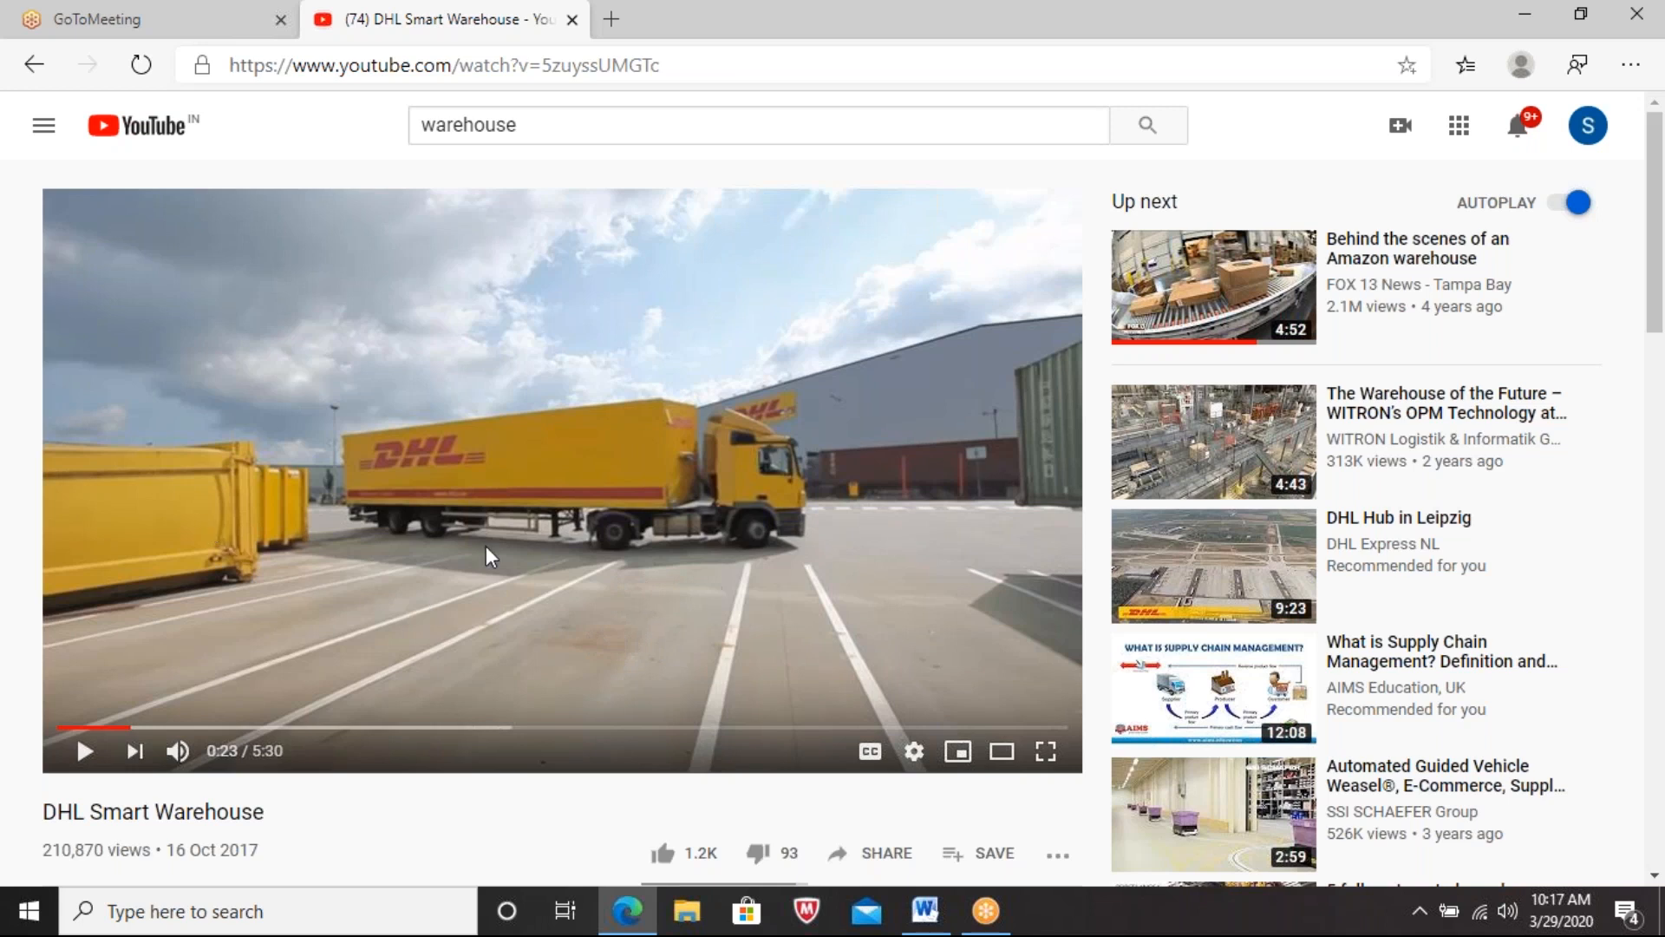
Step: Play the forklift and conveyor scenes, rewind to 0:25 and replay the forklift scene, pausing at 0:27
{"action": "left_click", "coordinate": [569, 458]}
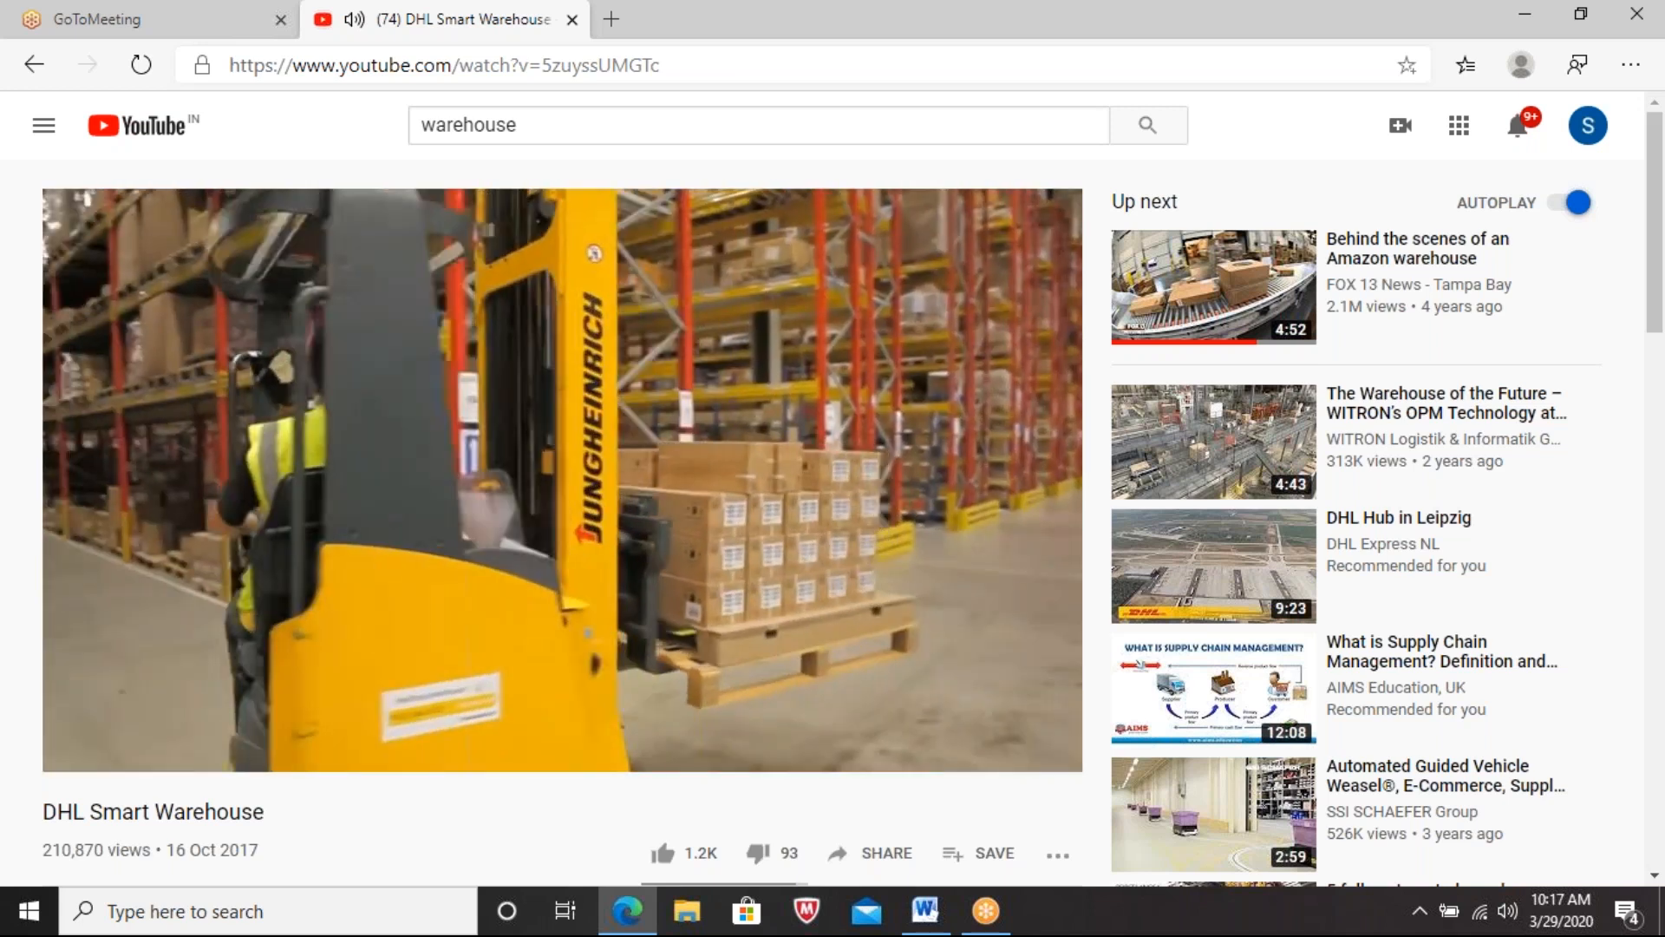
{"action": "left_click", "coordinate": [569, 458]}
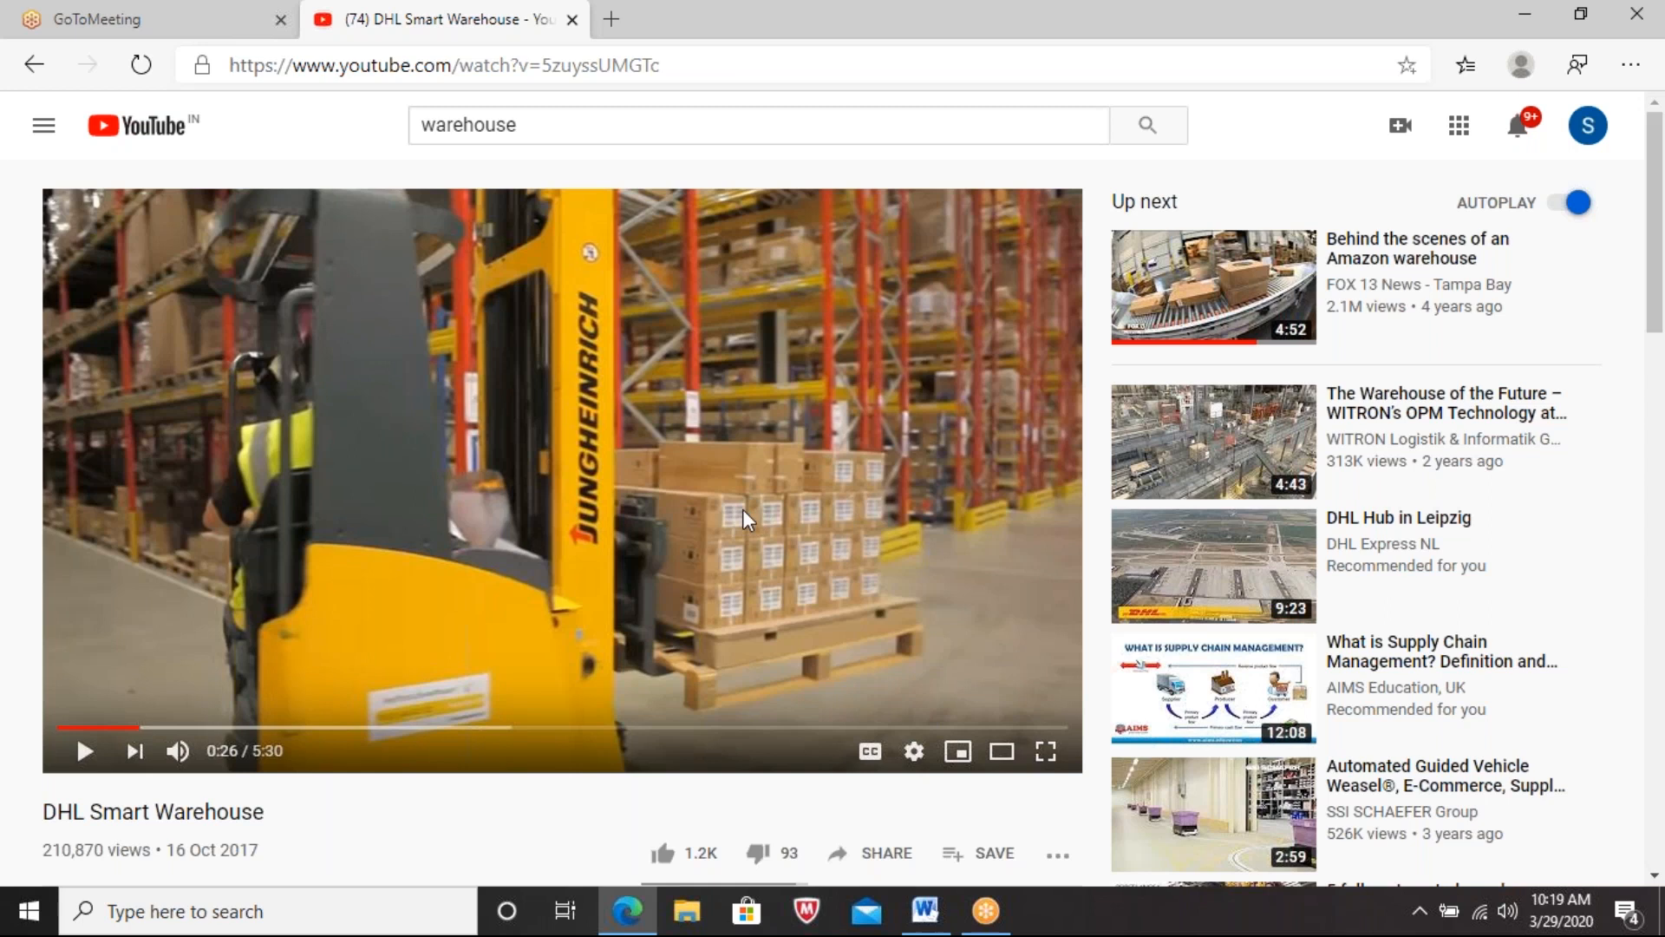
{"action": "left_click", "coordinate": [743, 509]}
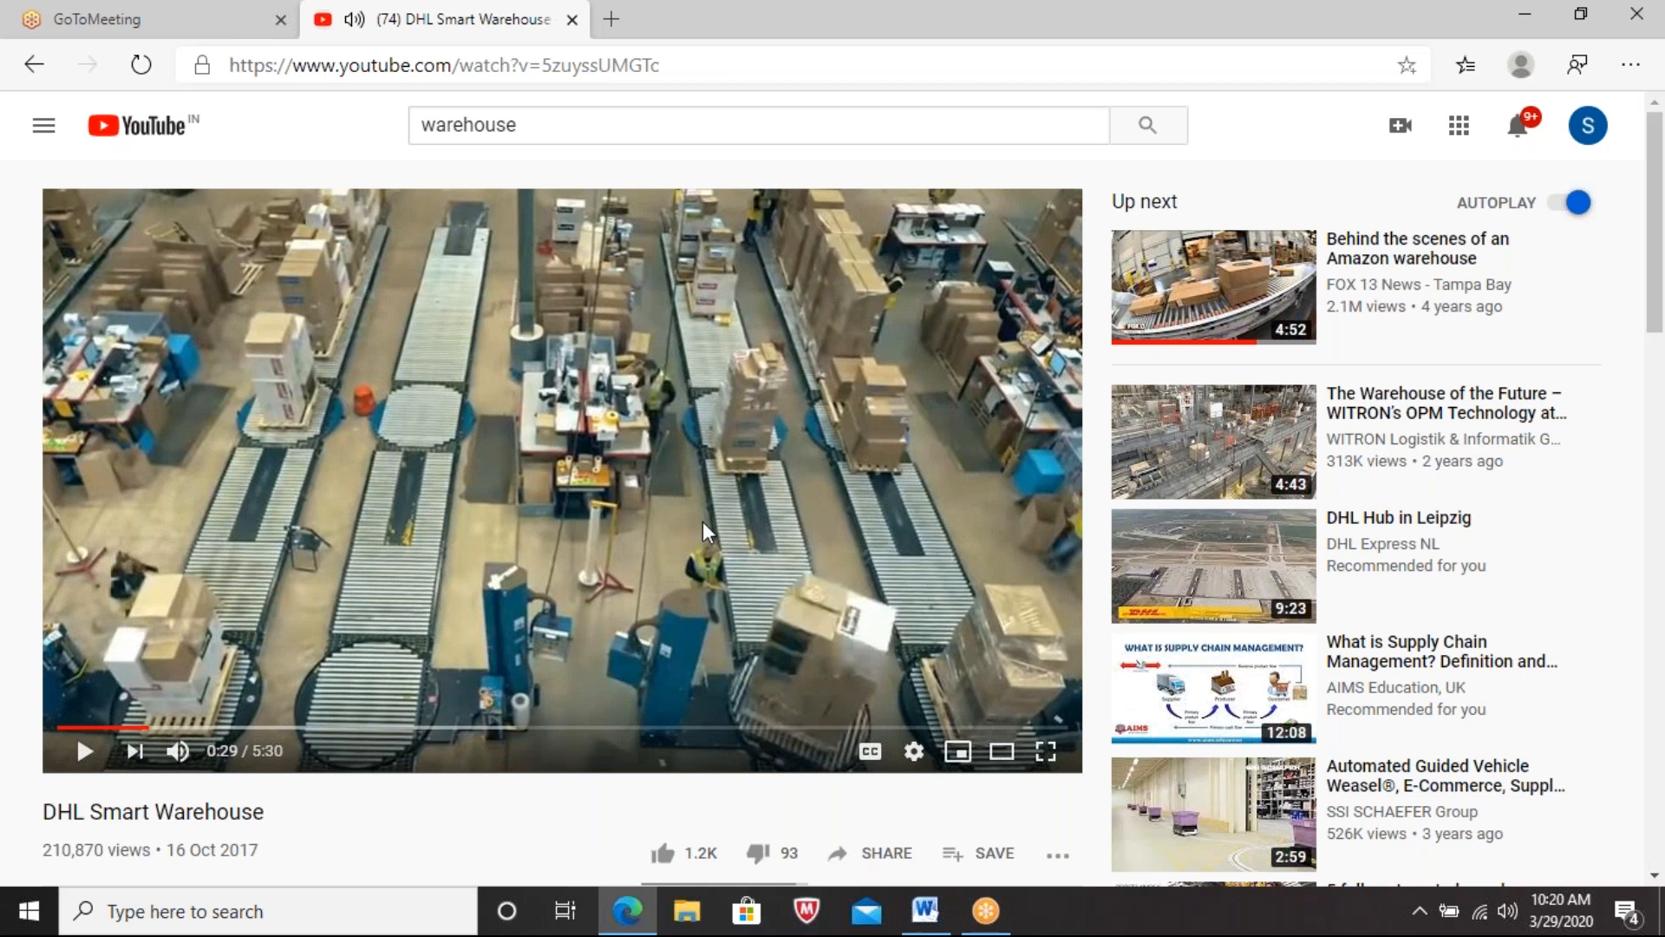
{"action": "left_click", "coordinate": [138, 729]}
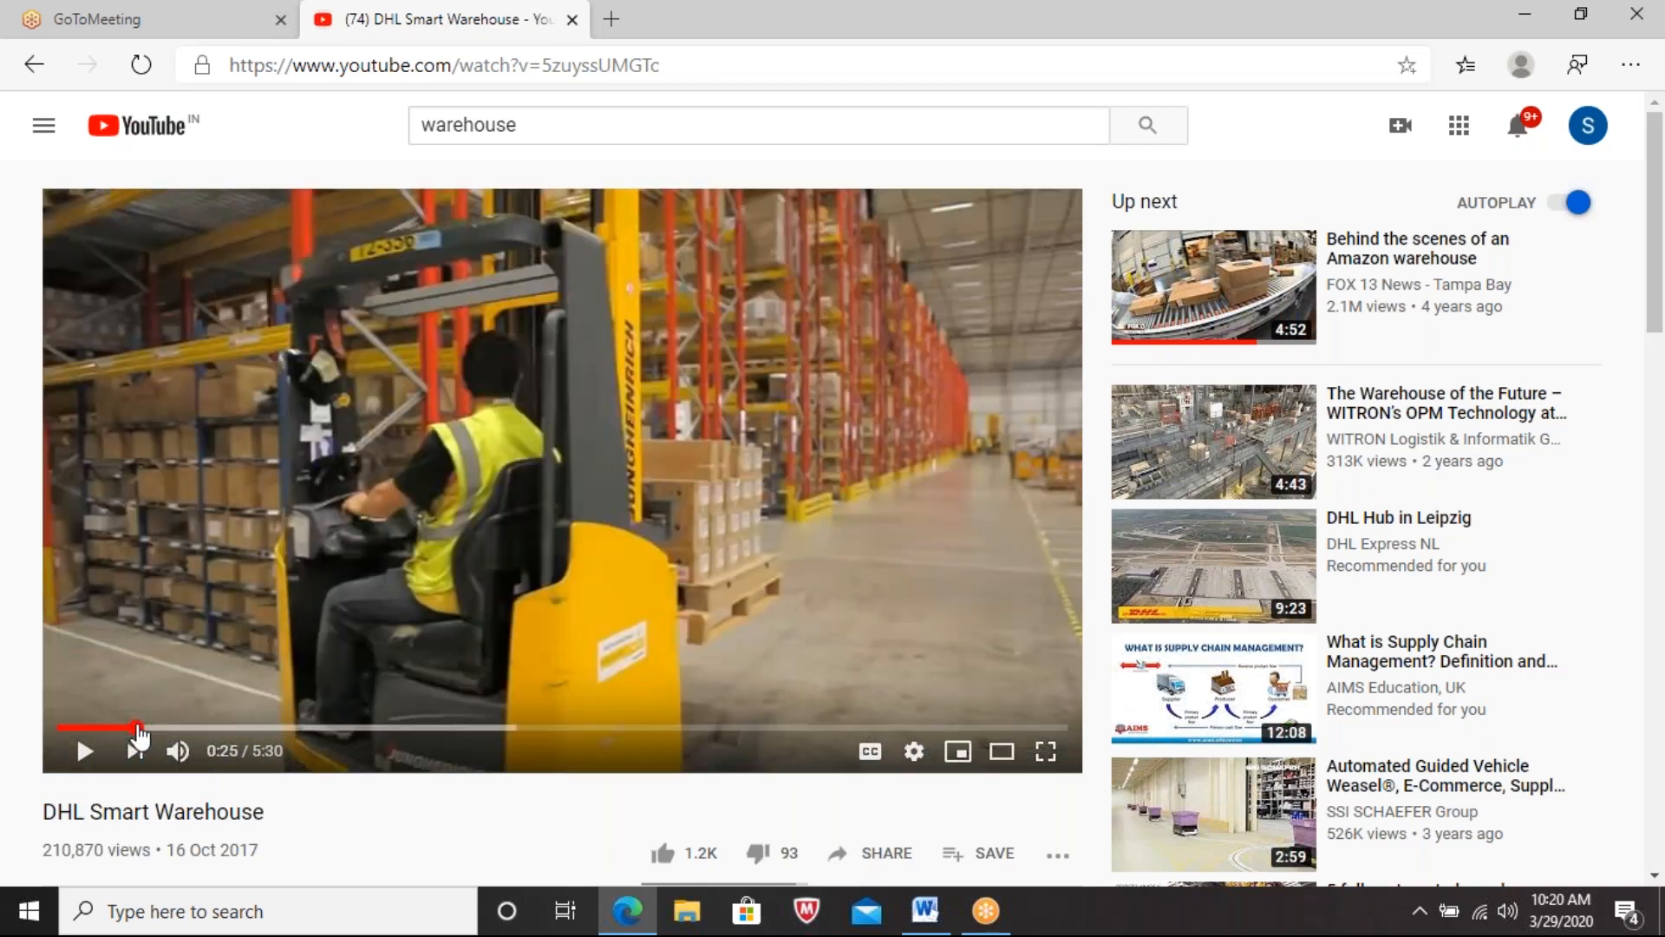
{"action": "key", "text": "space"}
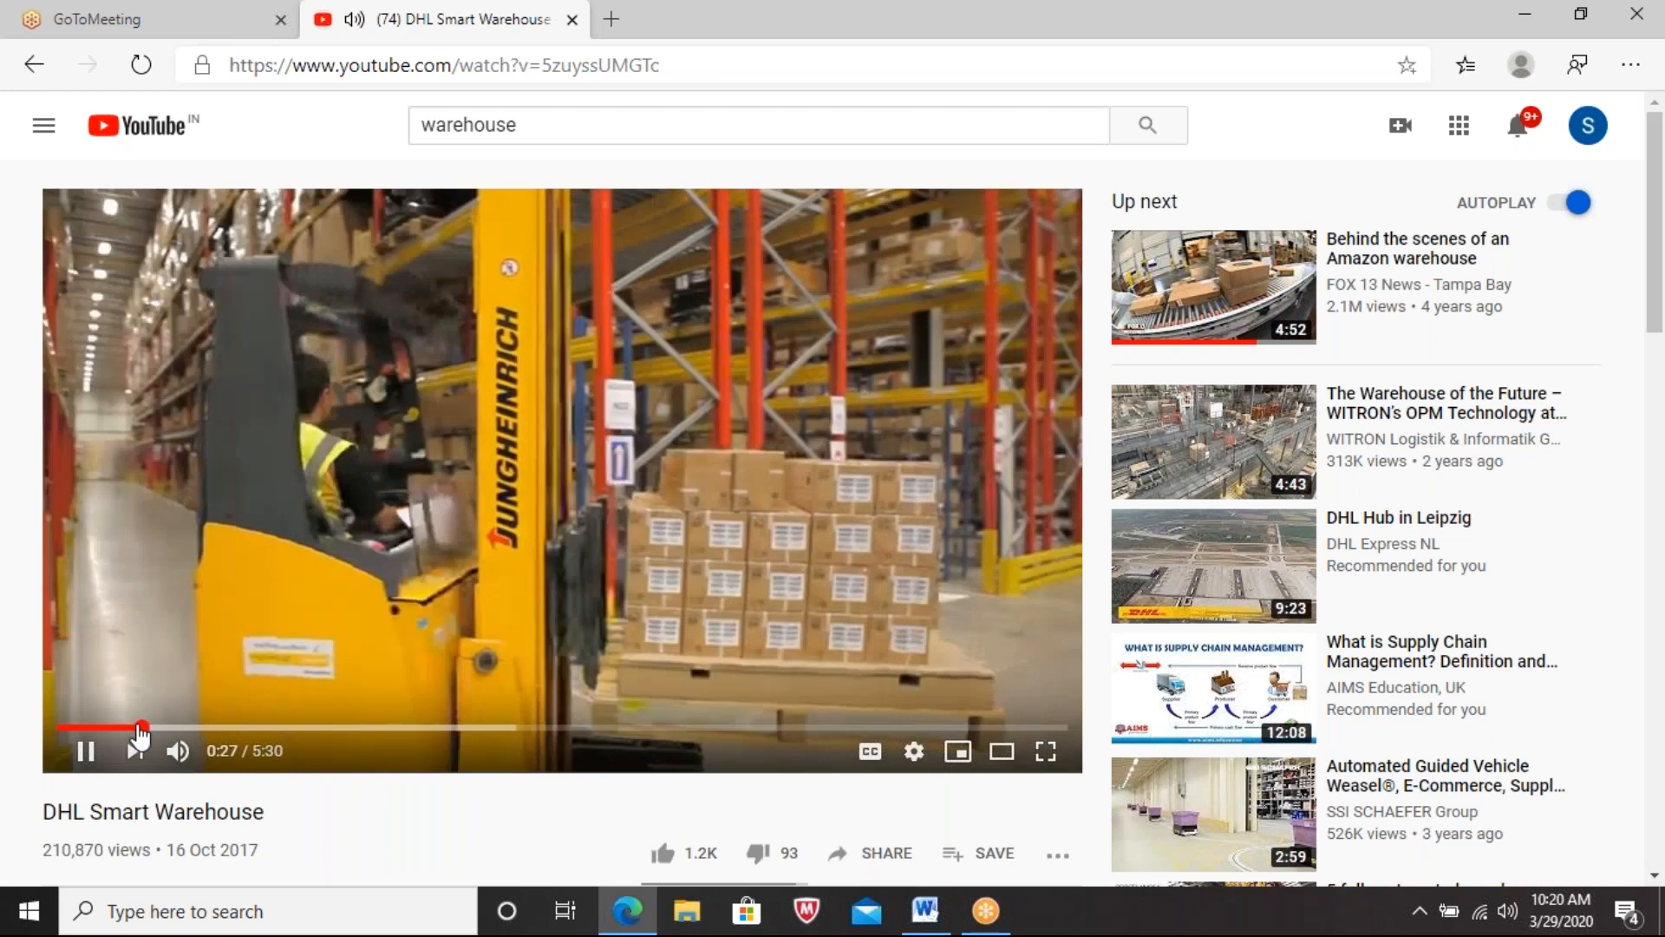
{"action": "left_click", "coordinate": [538, 430]}
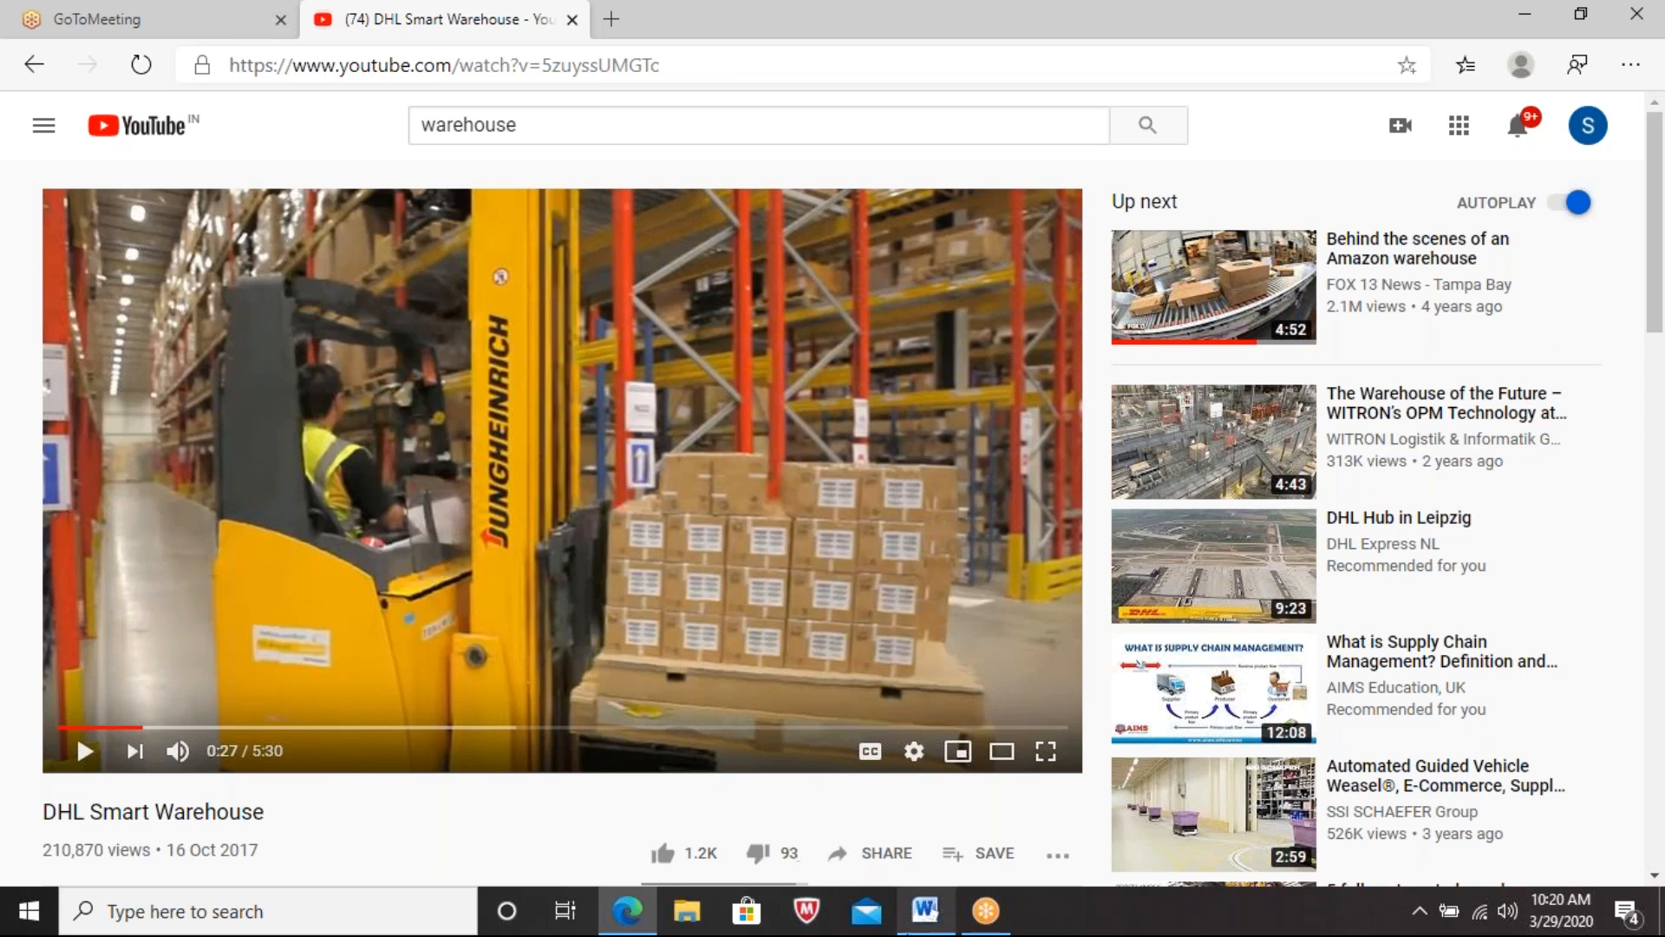
Step: Switch to the Word notes and add the line "AISLE" below the putaway line, leaving blank lines between them
{"action": "left_click", "coordinate": [948, 928]}
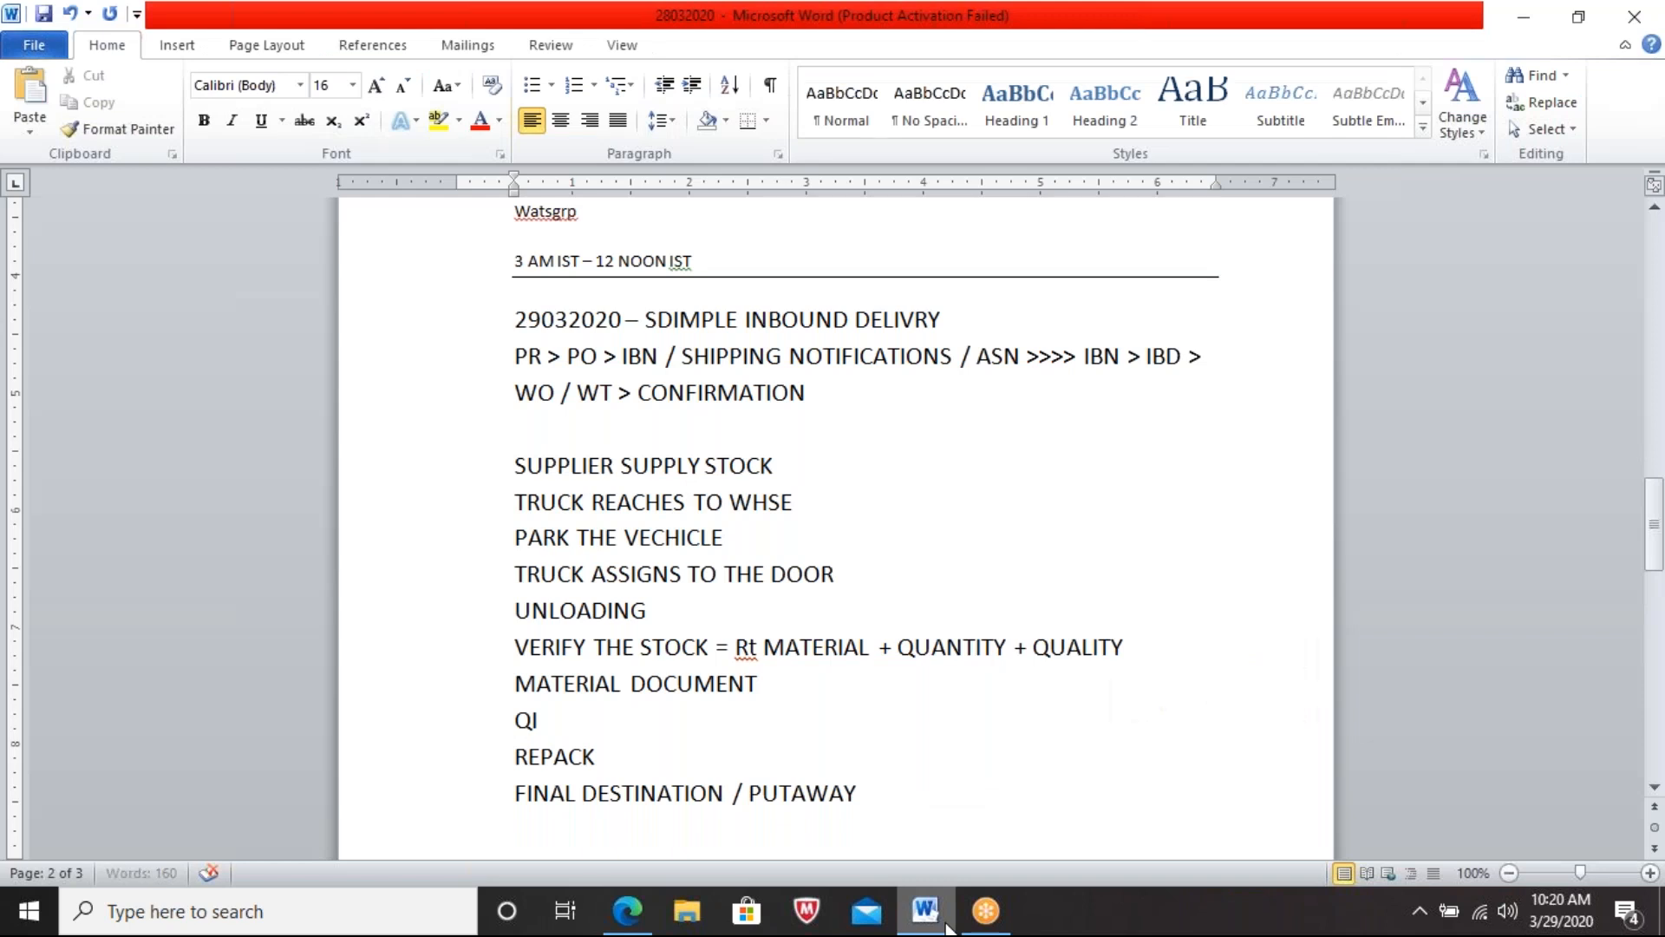
{"action": "key", "text": "Return"}
{"action": "key", "text": "Return"}
{"action": "key", "text": "Return"}
{"action": "type", "text": "AISLE"}
{"action": "key", "text": "Return"}
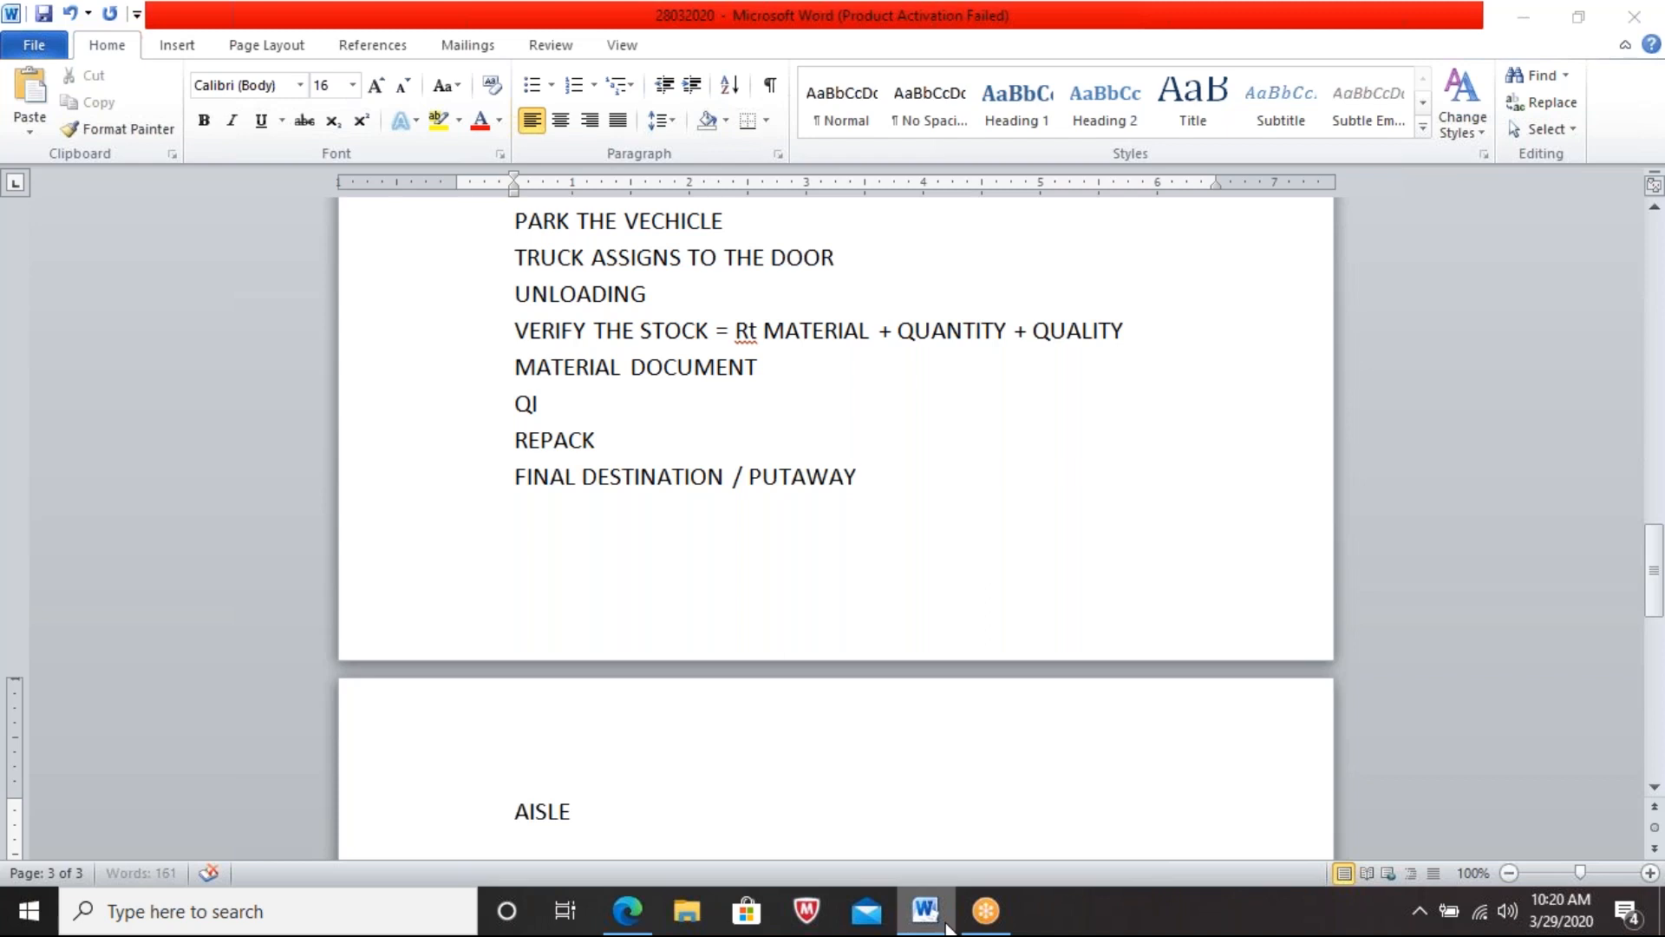
Step: Switch back to the YouTube video in Edge and play it up to the conveyor scene, pausing at 0:30
{"action": "left_click", "coordinate": [948, 928]}
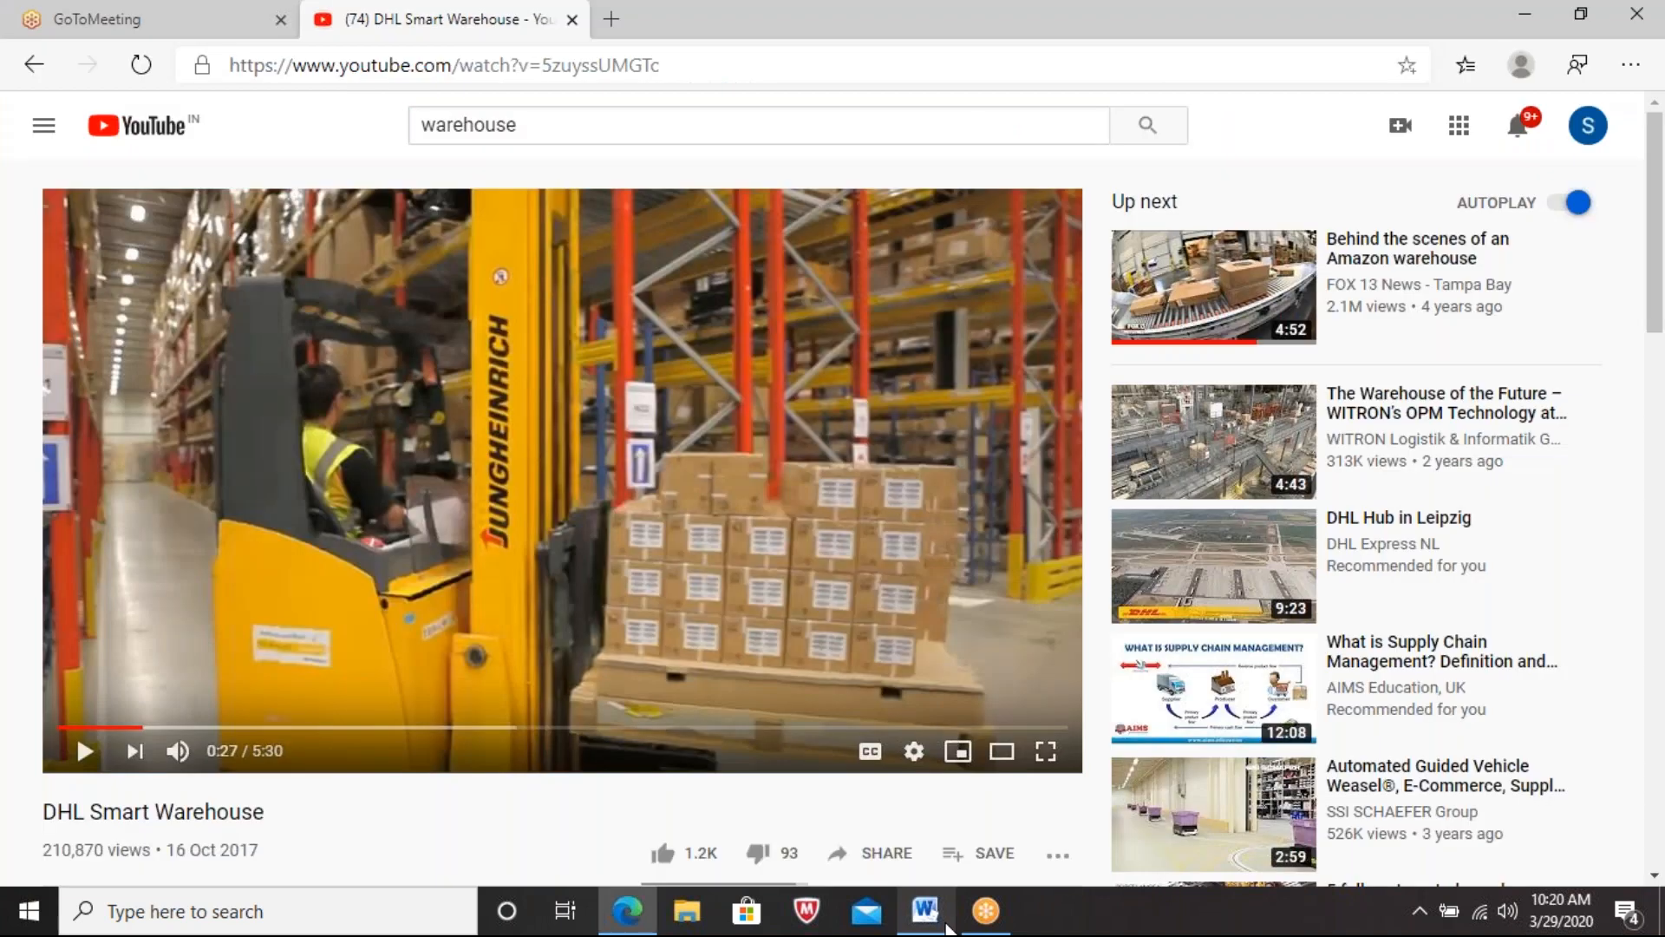
{"action": "key", "text": "space"}
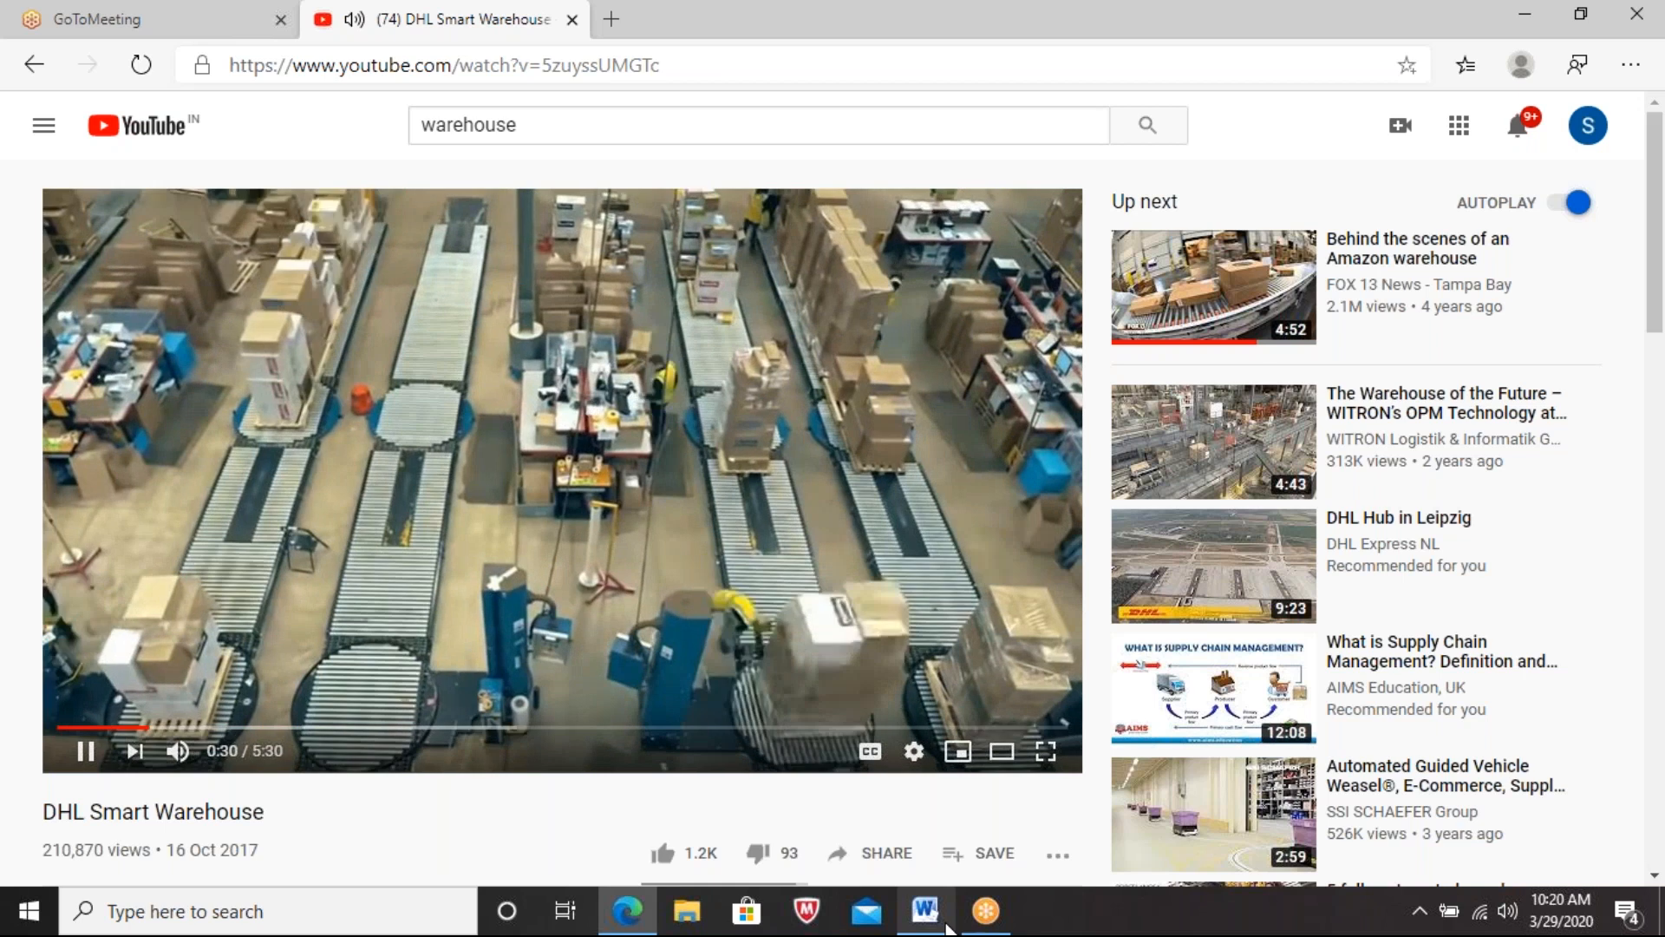
{"action": "left_click", "coordinate": [555, 542]}
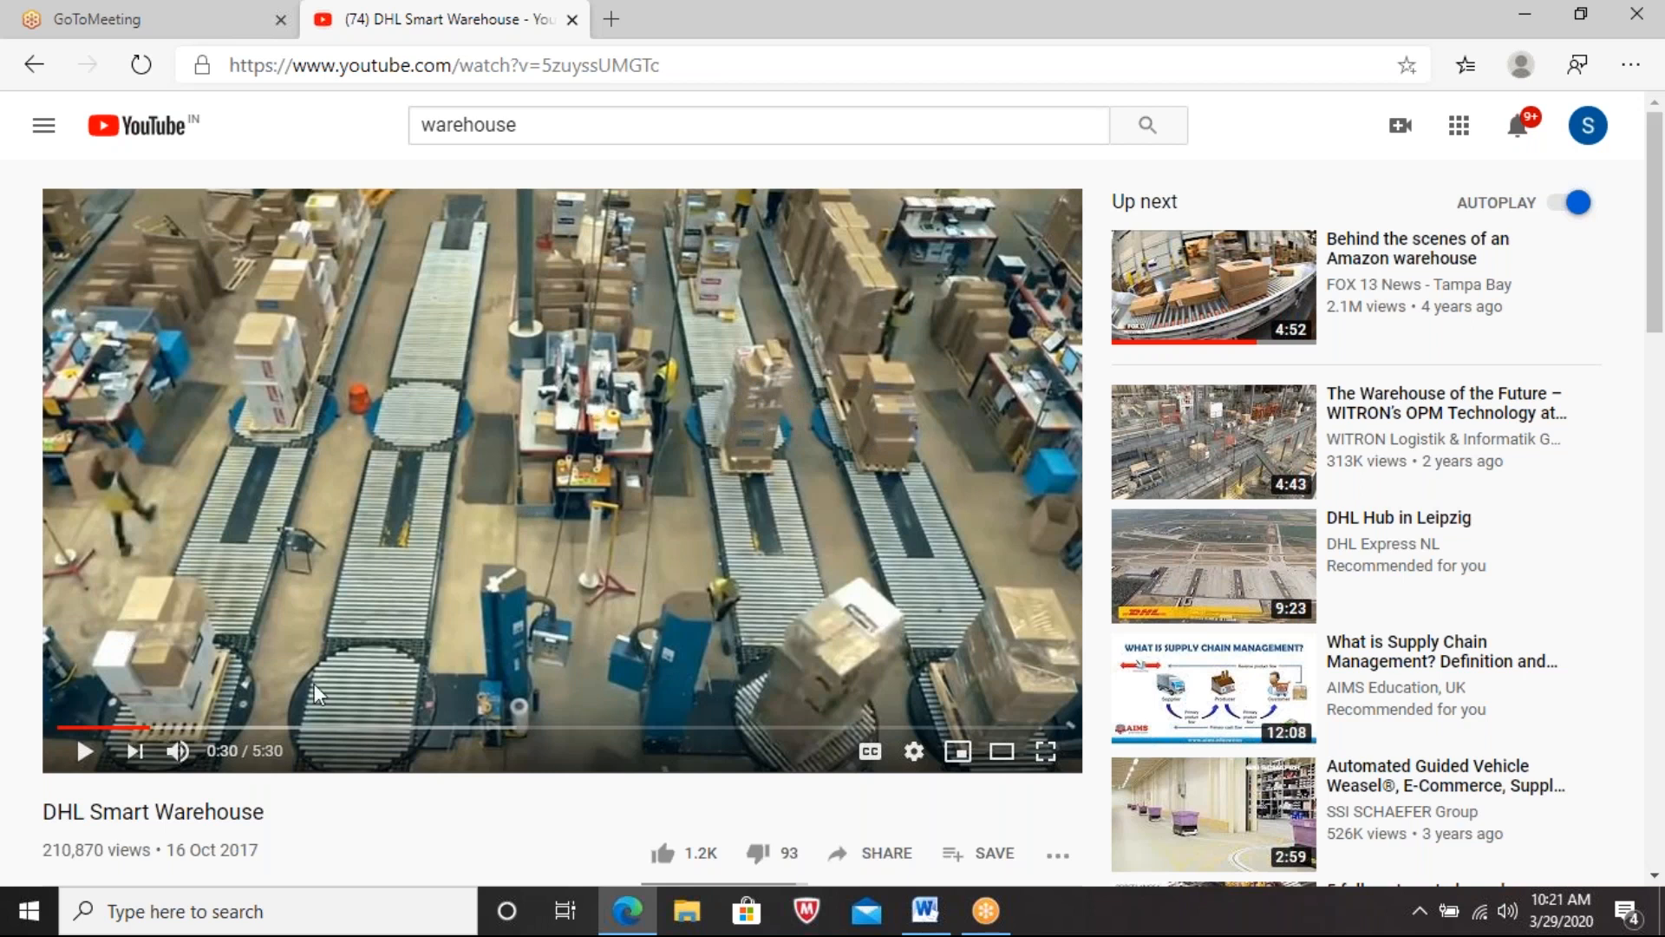
Step: Continue the video to the aerial warehouse view at 0:48 and on to the truck at the dock doors, pausing at 0:53
{"action": "left_click", "coordinate": [583, 366]}
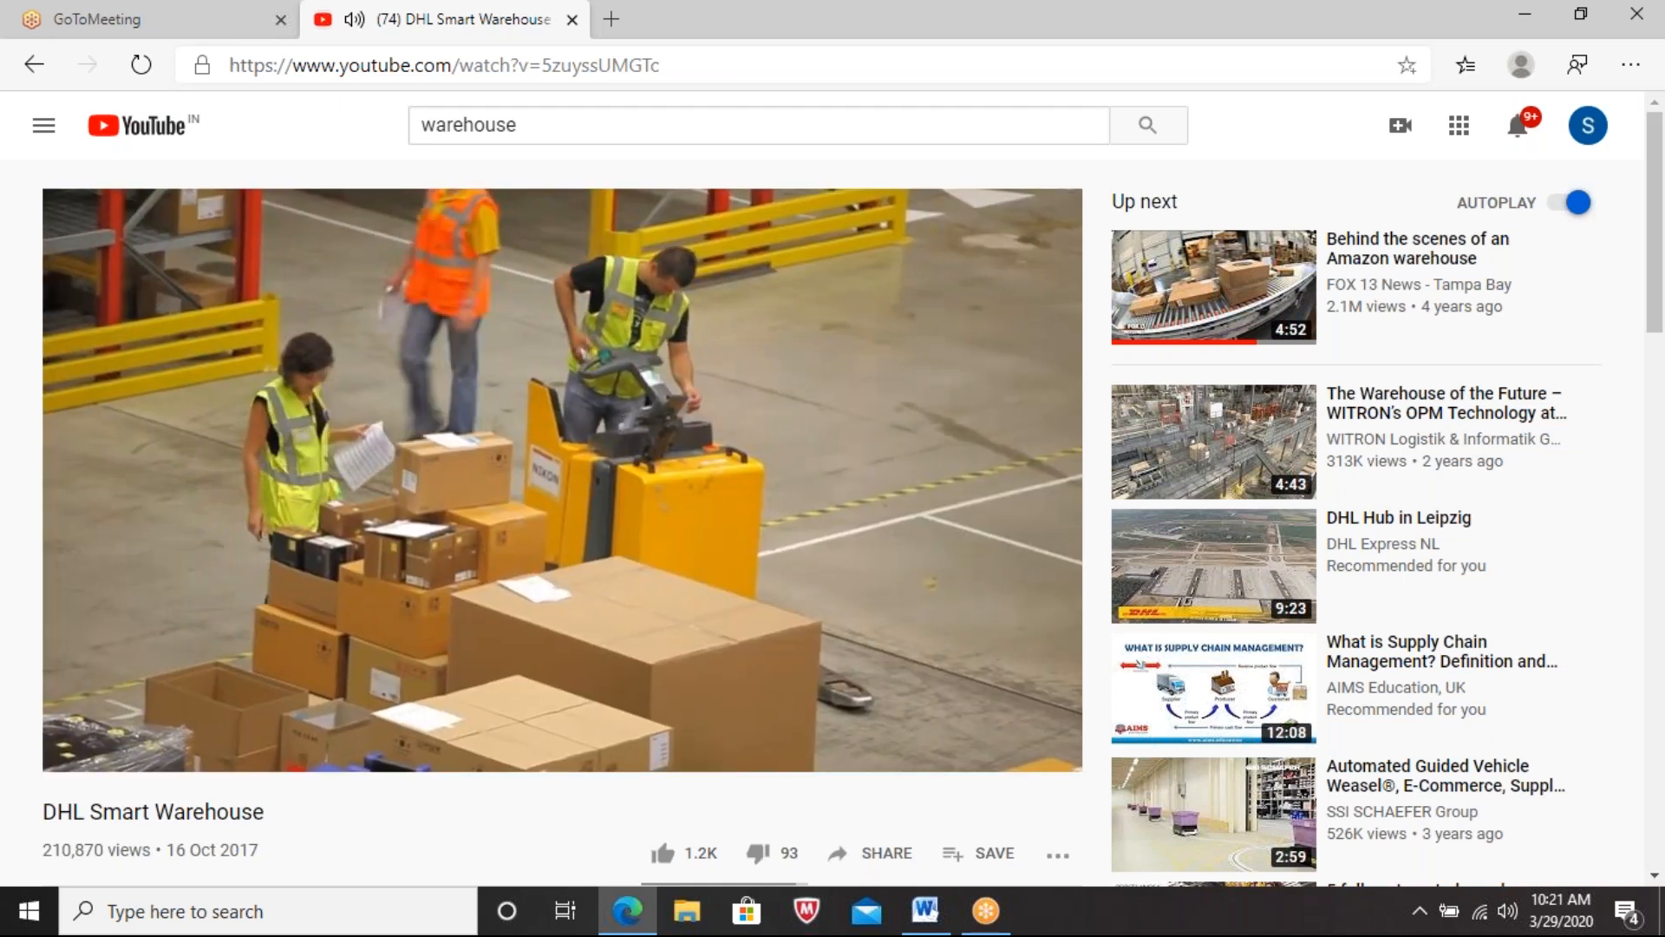
{"action": "key", "text": "space"}
{"action": "key", "text": "space"}
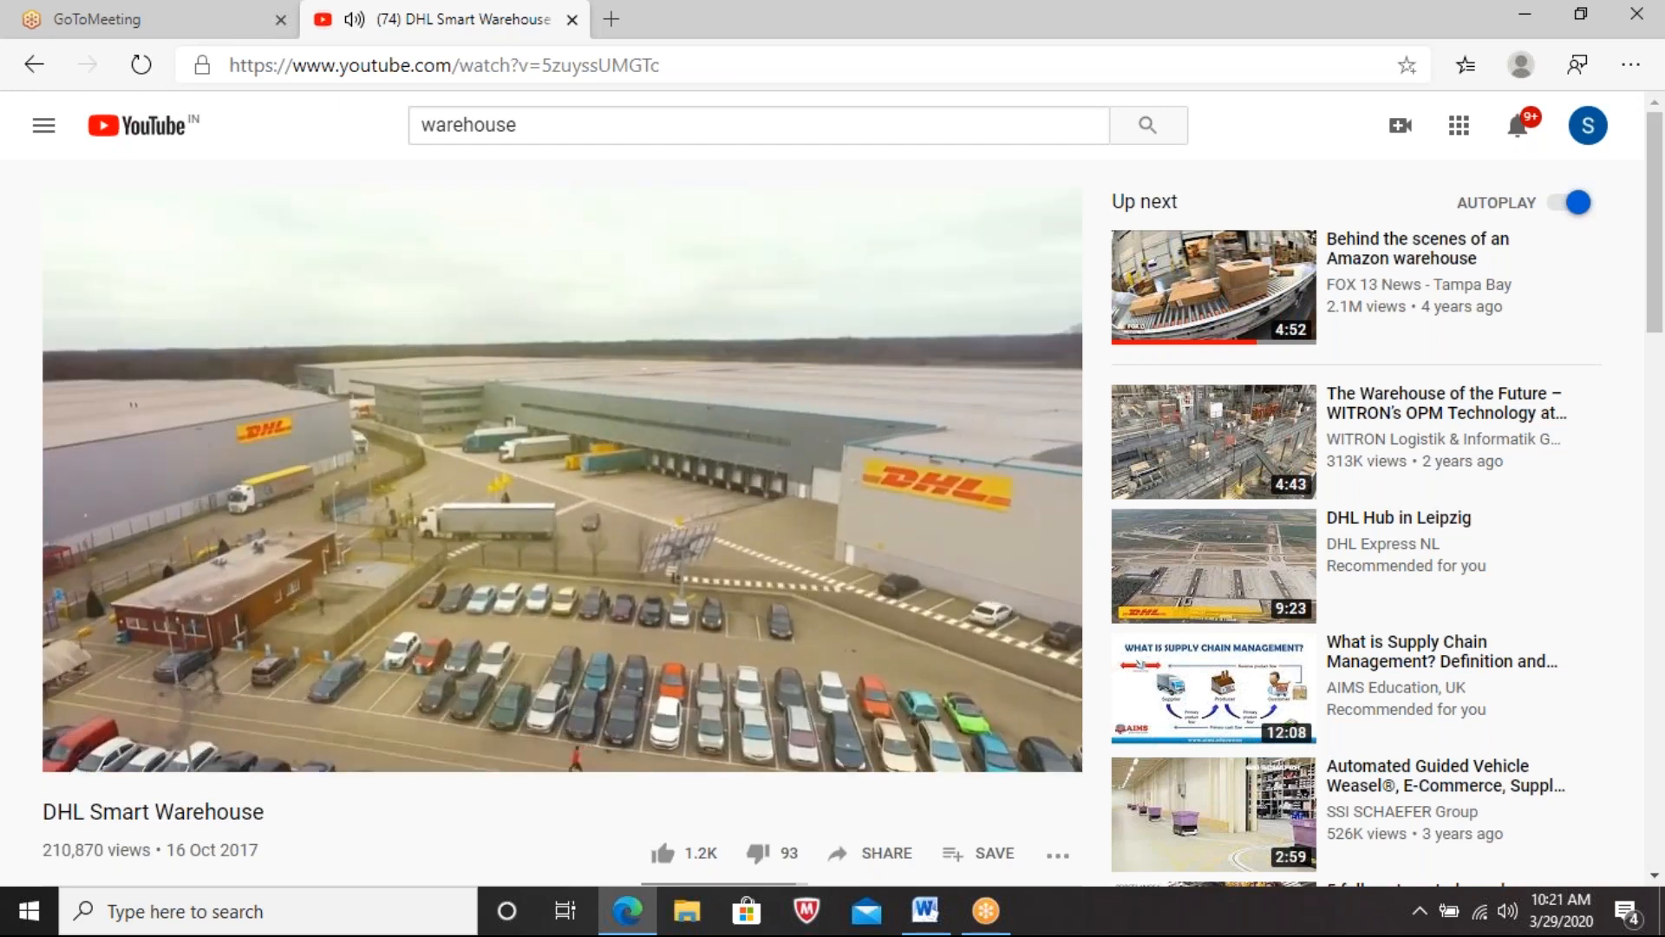
{"action": "left_click", "coordinate": [227, 699]}
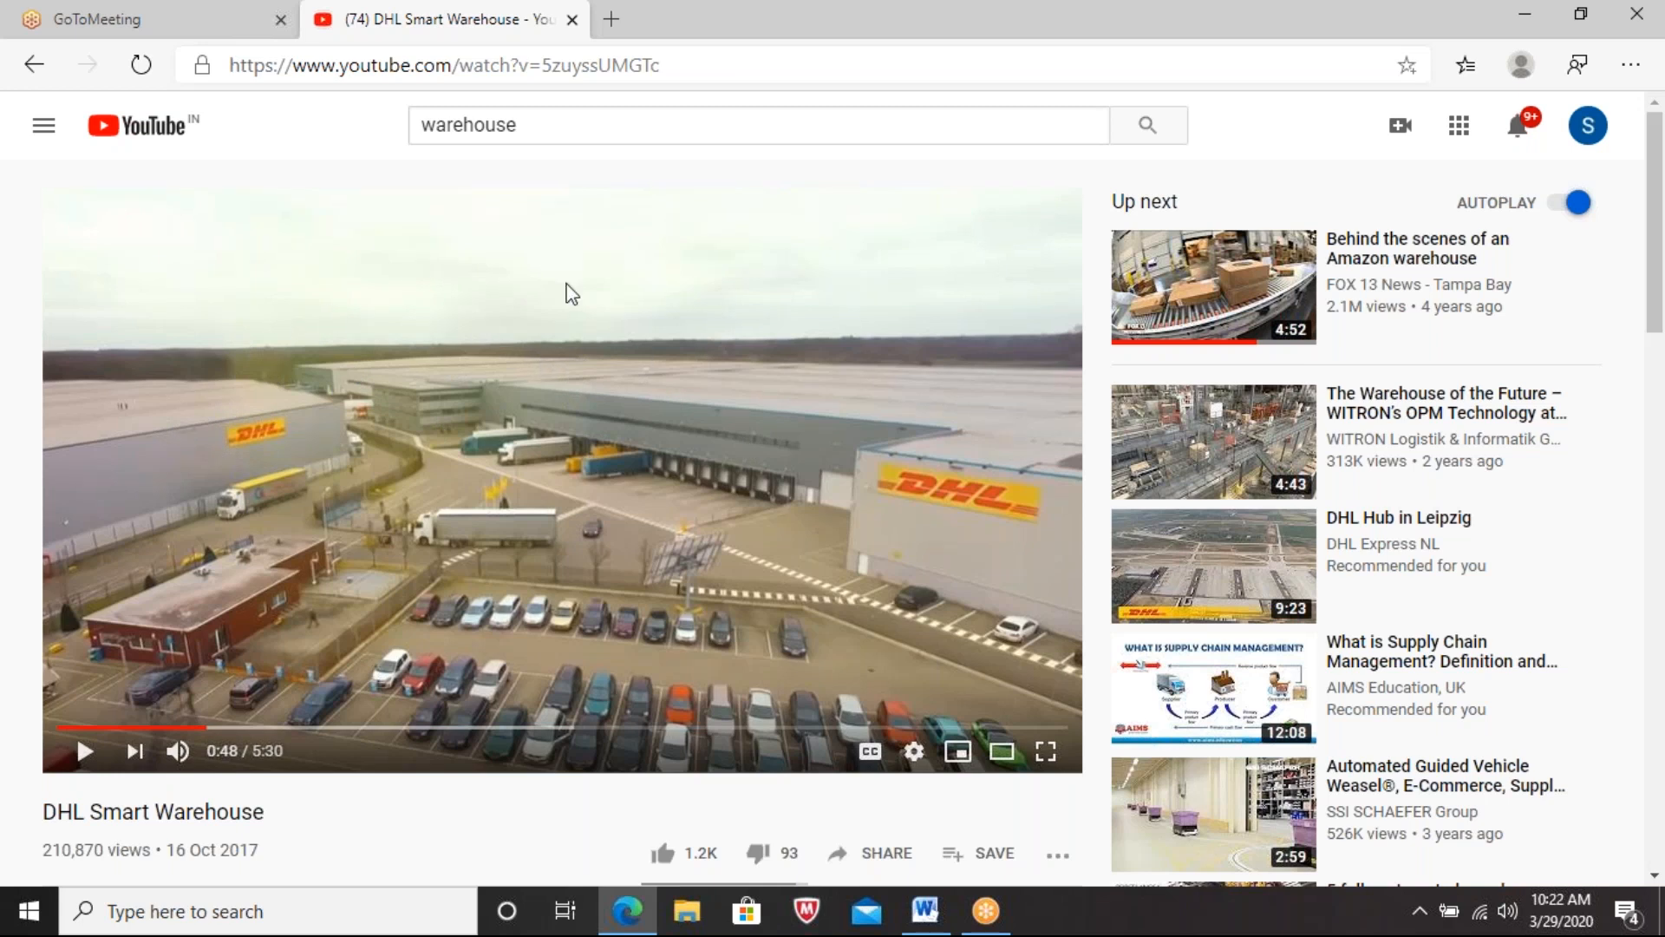
{"action": "left_click", "coordinate": [399, 497]}
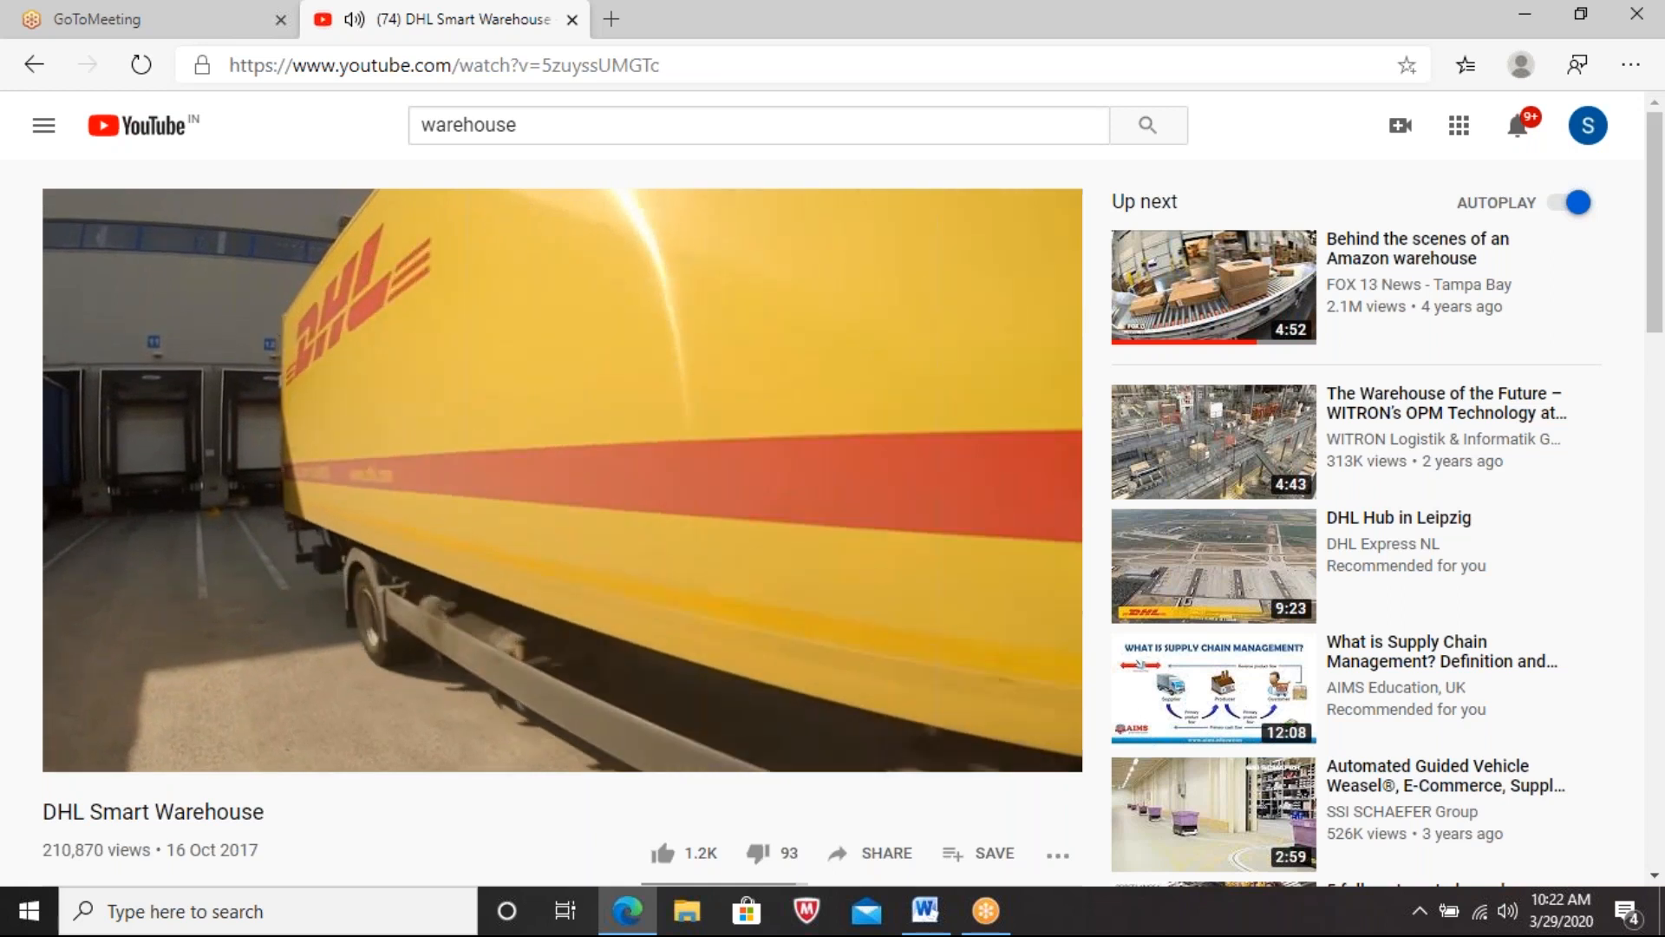
{"action": "key", "text": "space"}
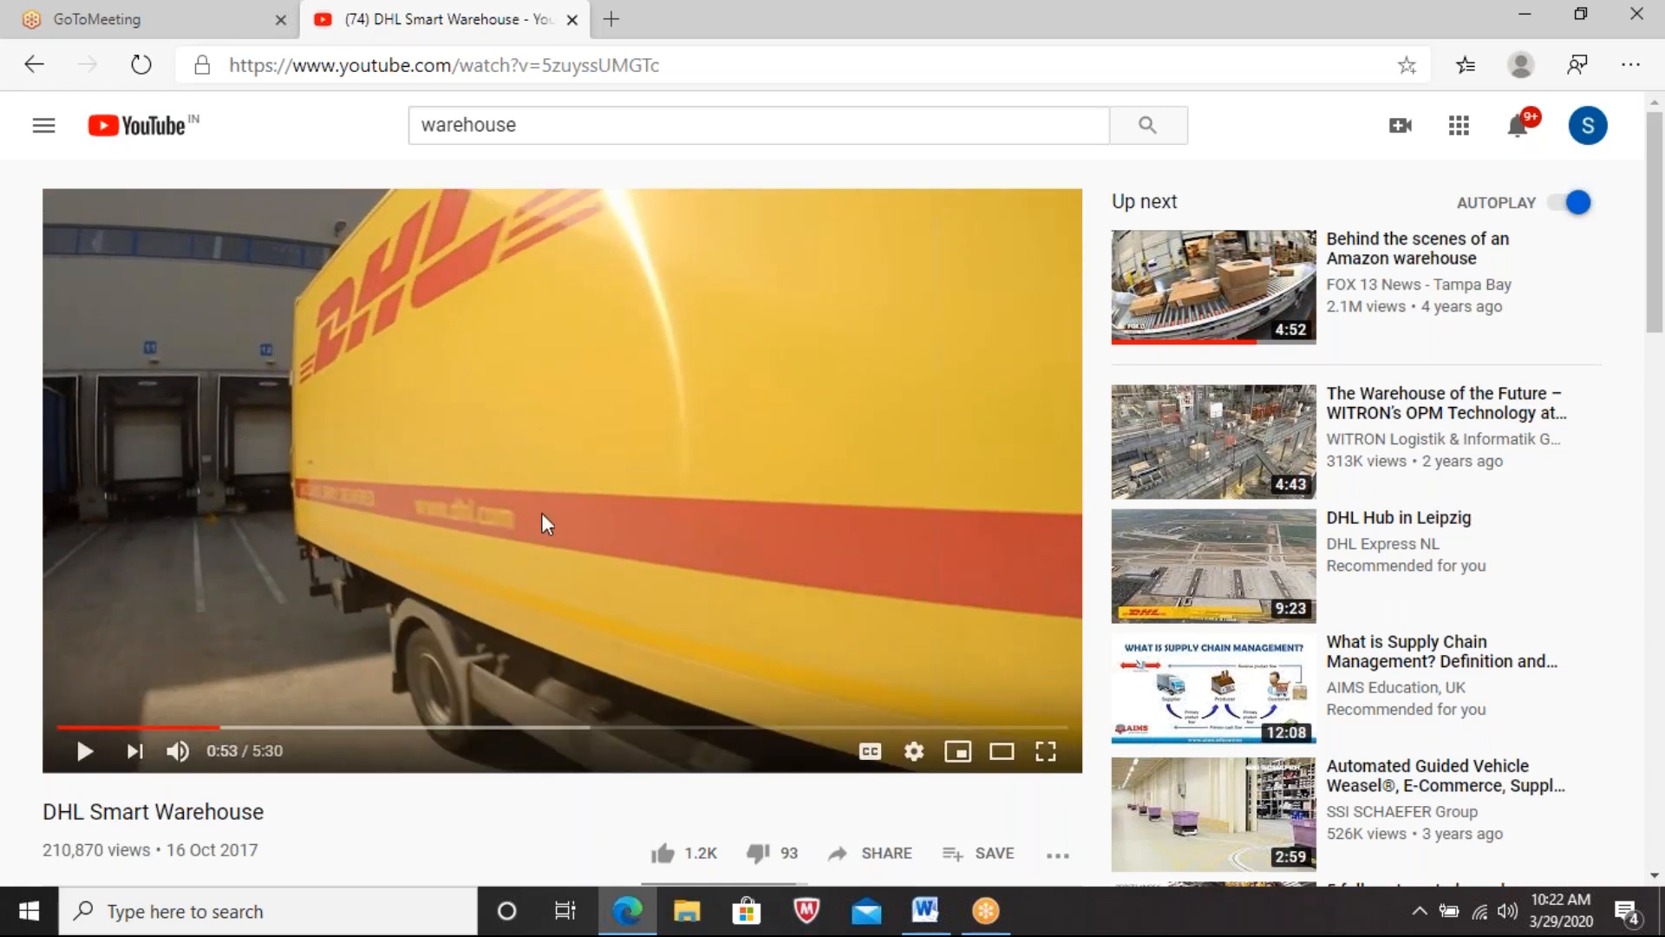
Step: Continue the DHL video to the warehouse floor at 0:57 and on to the barcode scanner scene, pausing at 1:04
{"action": "left_click", "coordinate": [230, 415]}
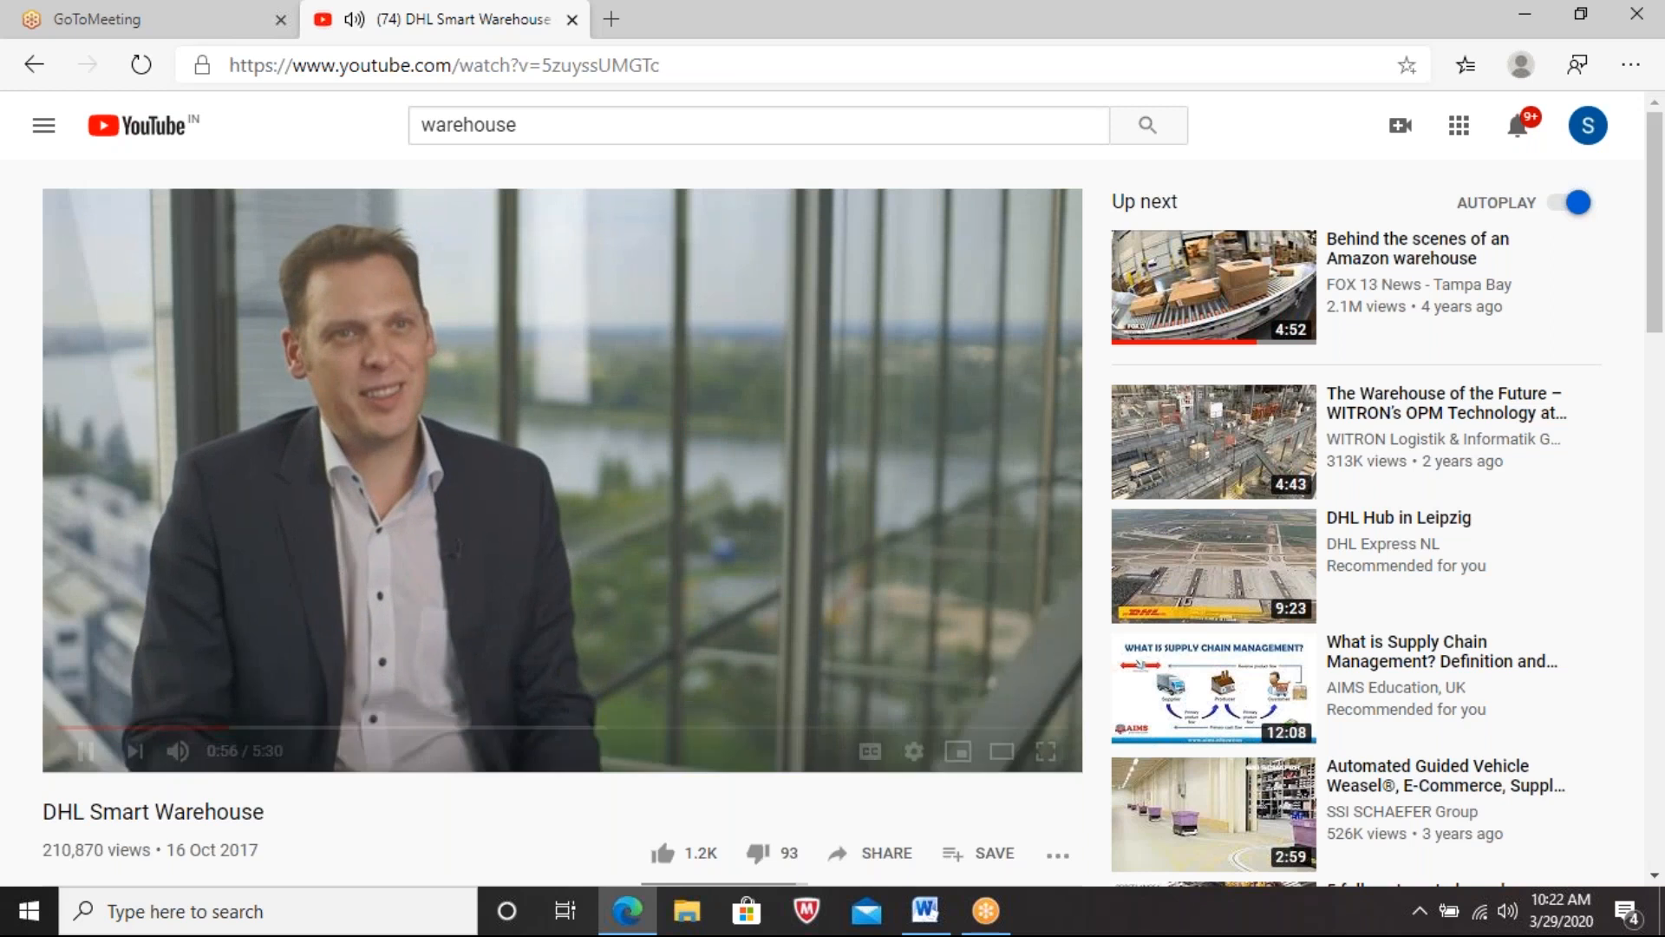
{"action": "key", "text": "space"}
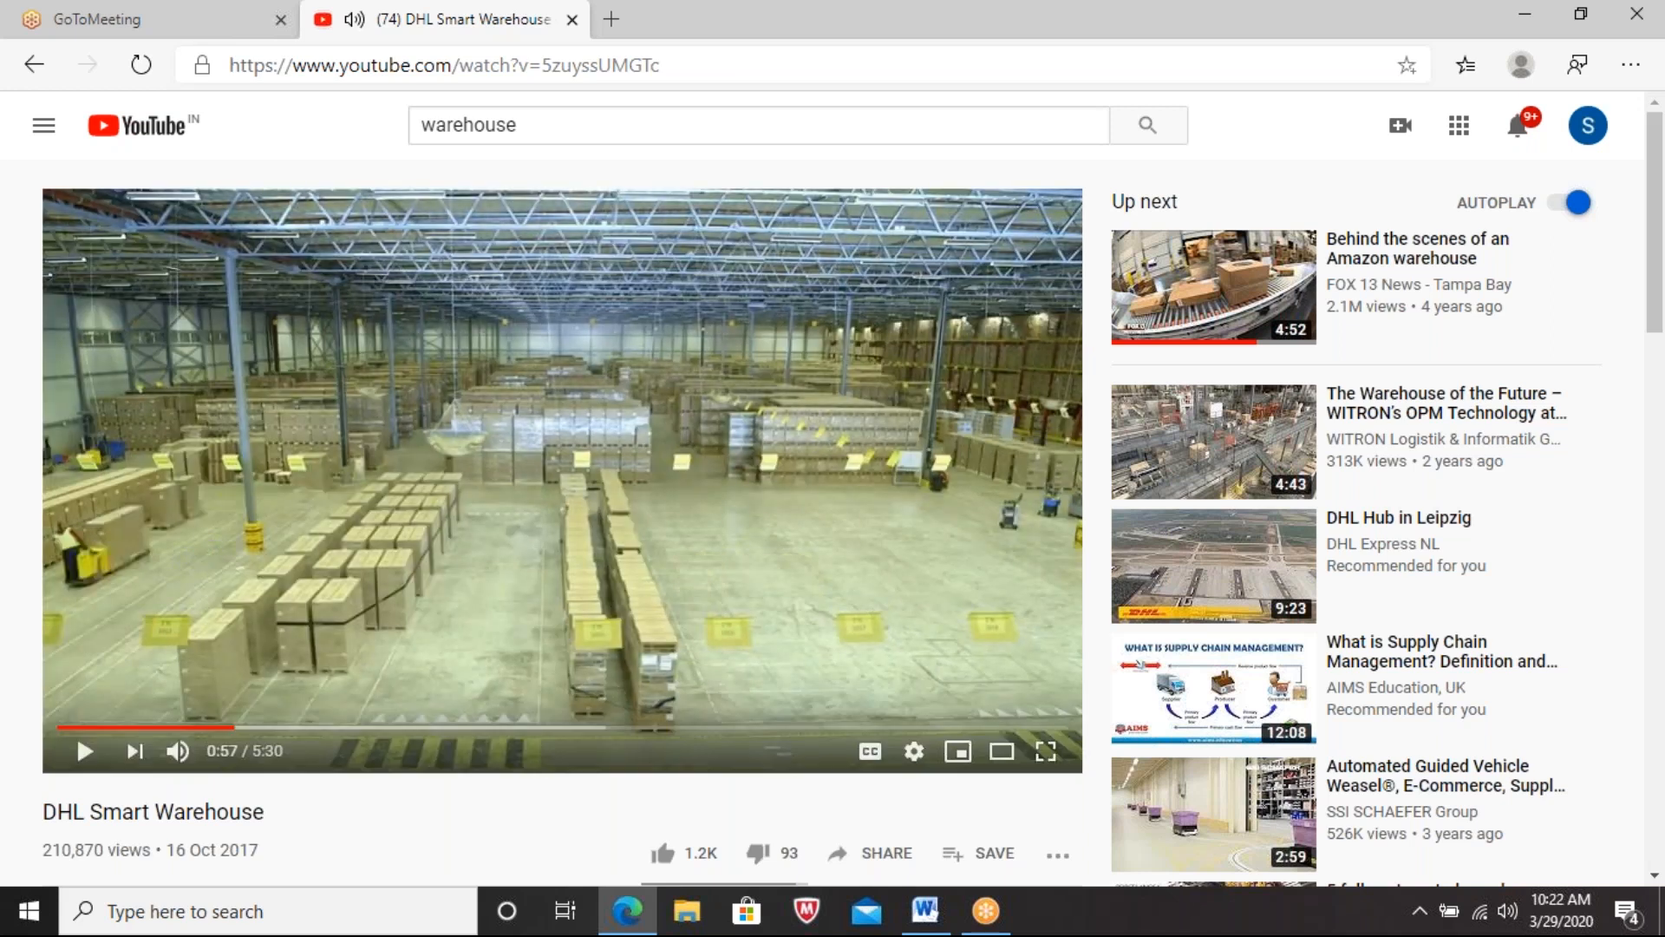
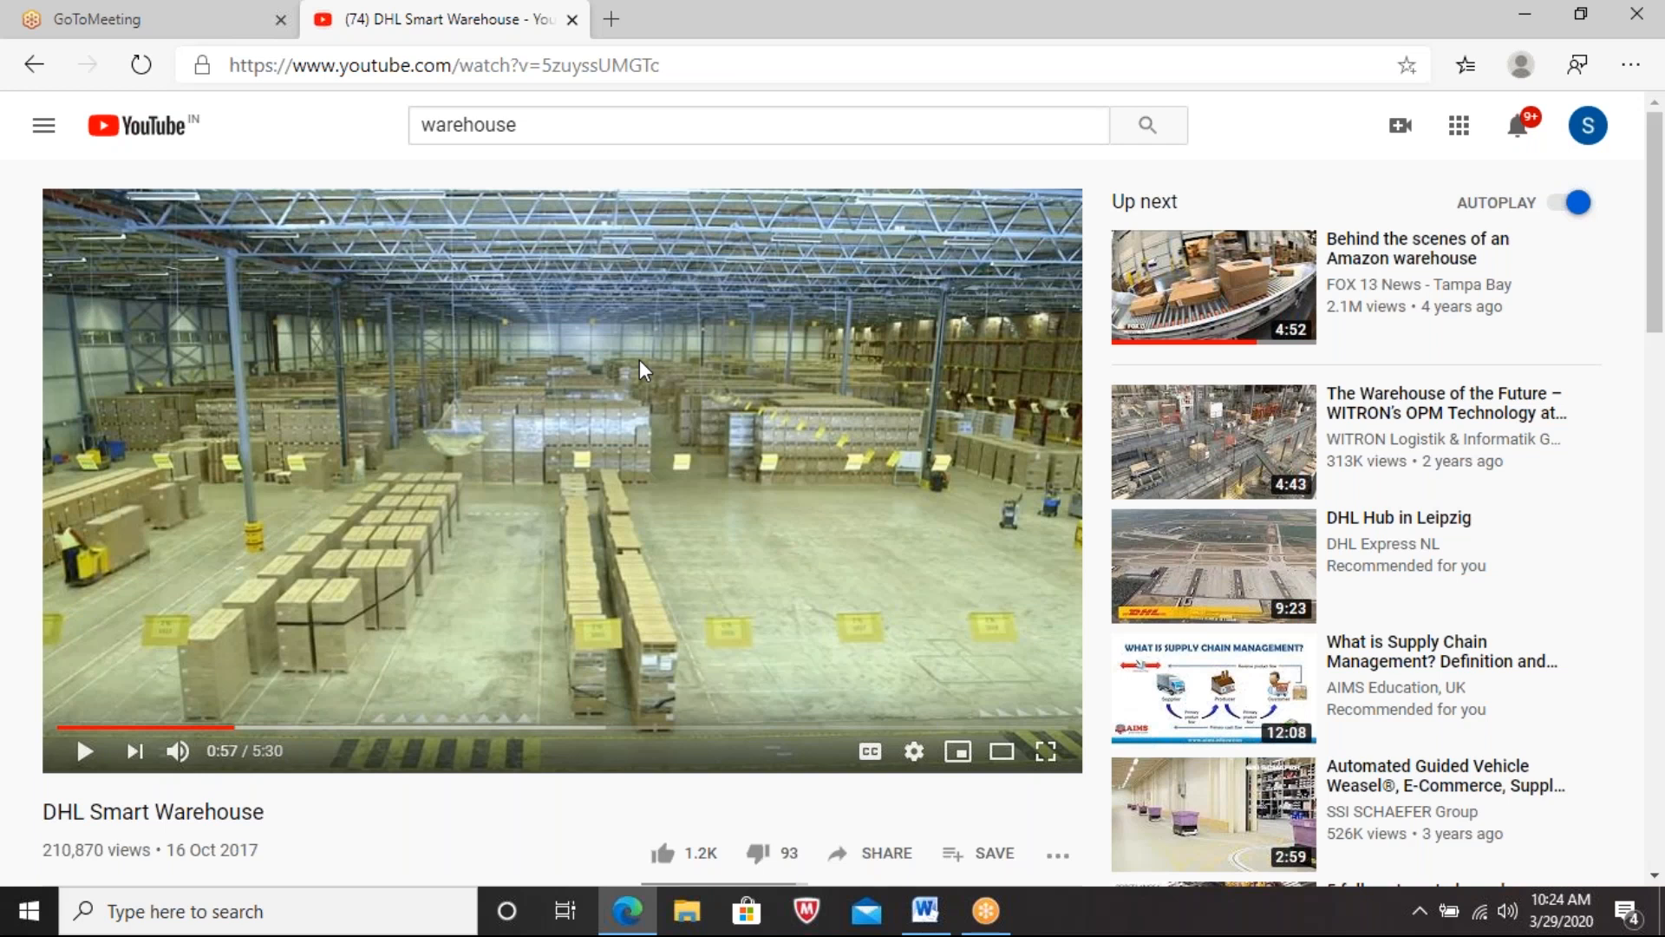
{"action": "left_click", "coordinate": [641, 369]}
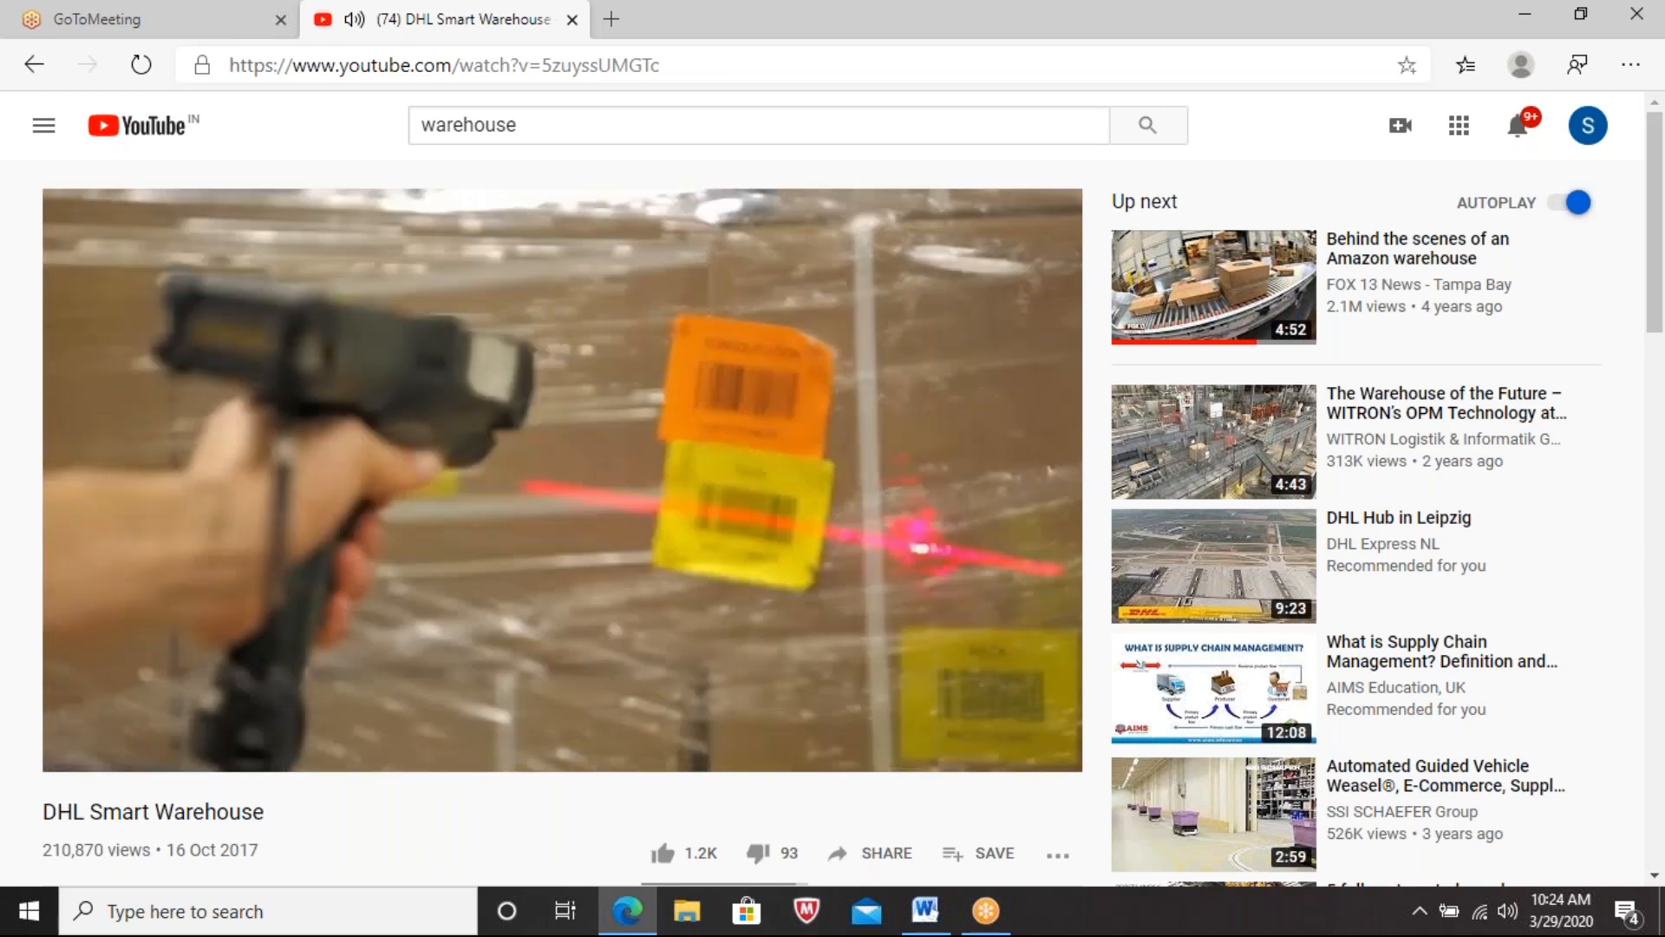
{"action": "left_click", "coordinate": [1062, 496]}
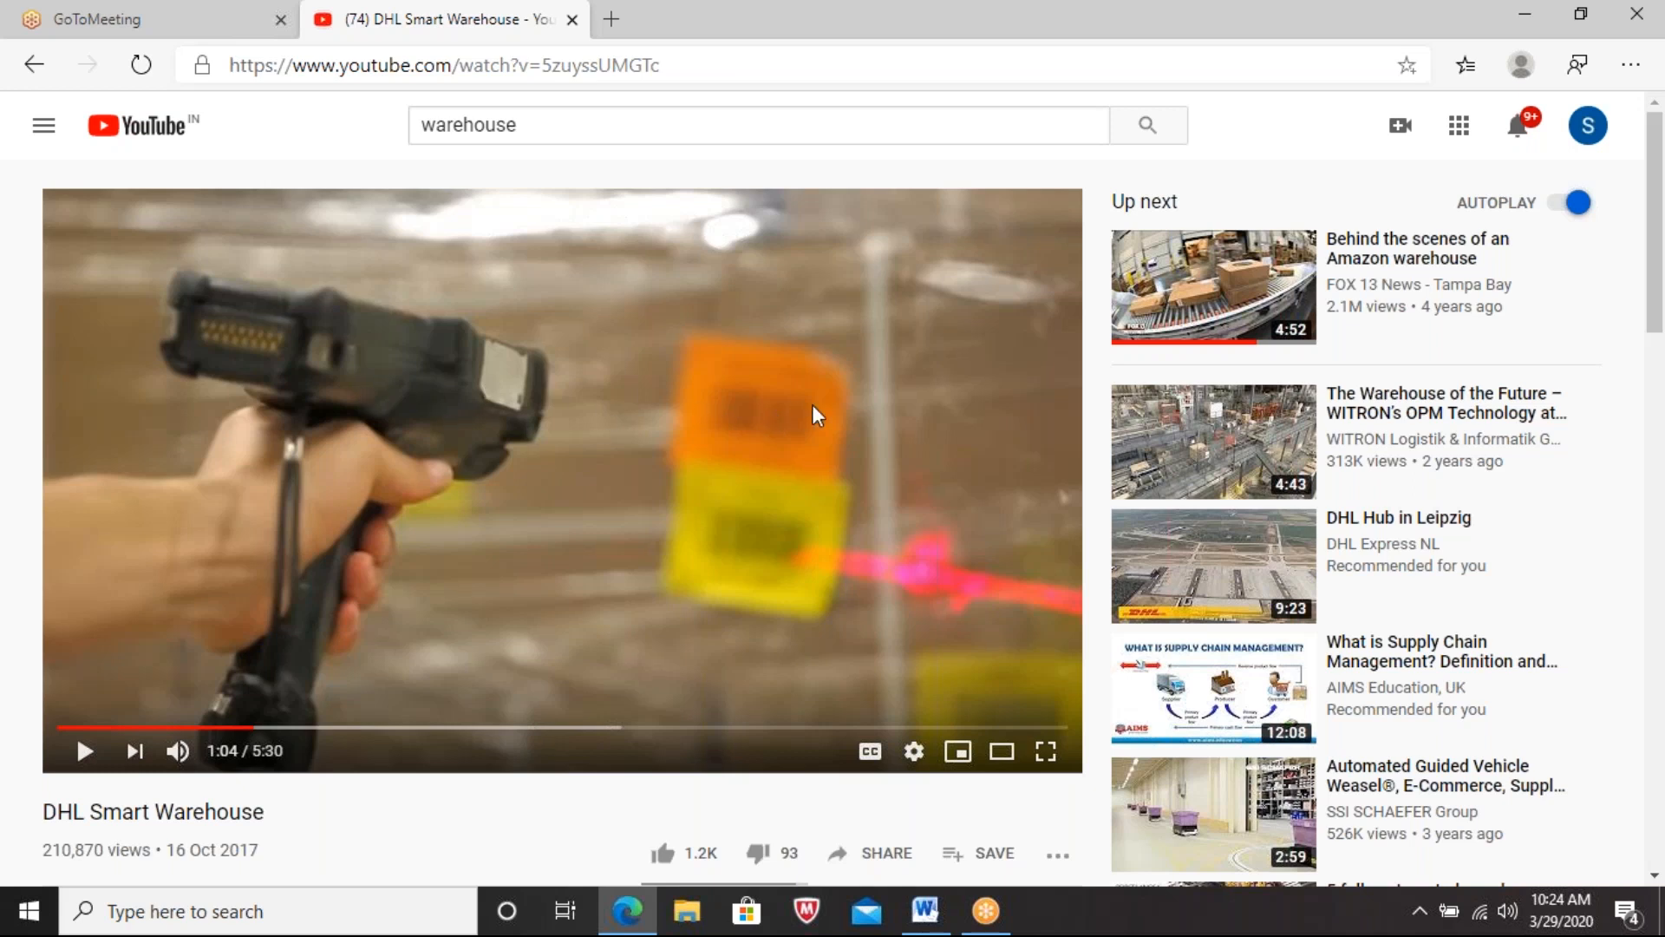
Step: Play on to the coordinator's computer scene at 1:16 and to the material handling equipment scene, pausing at 2:12
{"action": "left_click", "coordinate": [438, 350]}
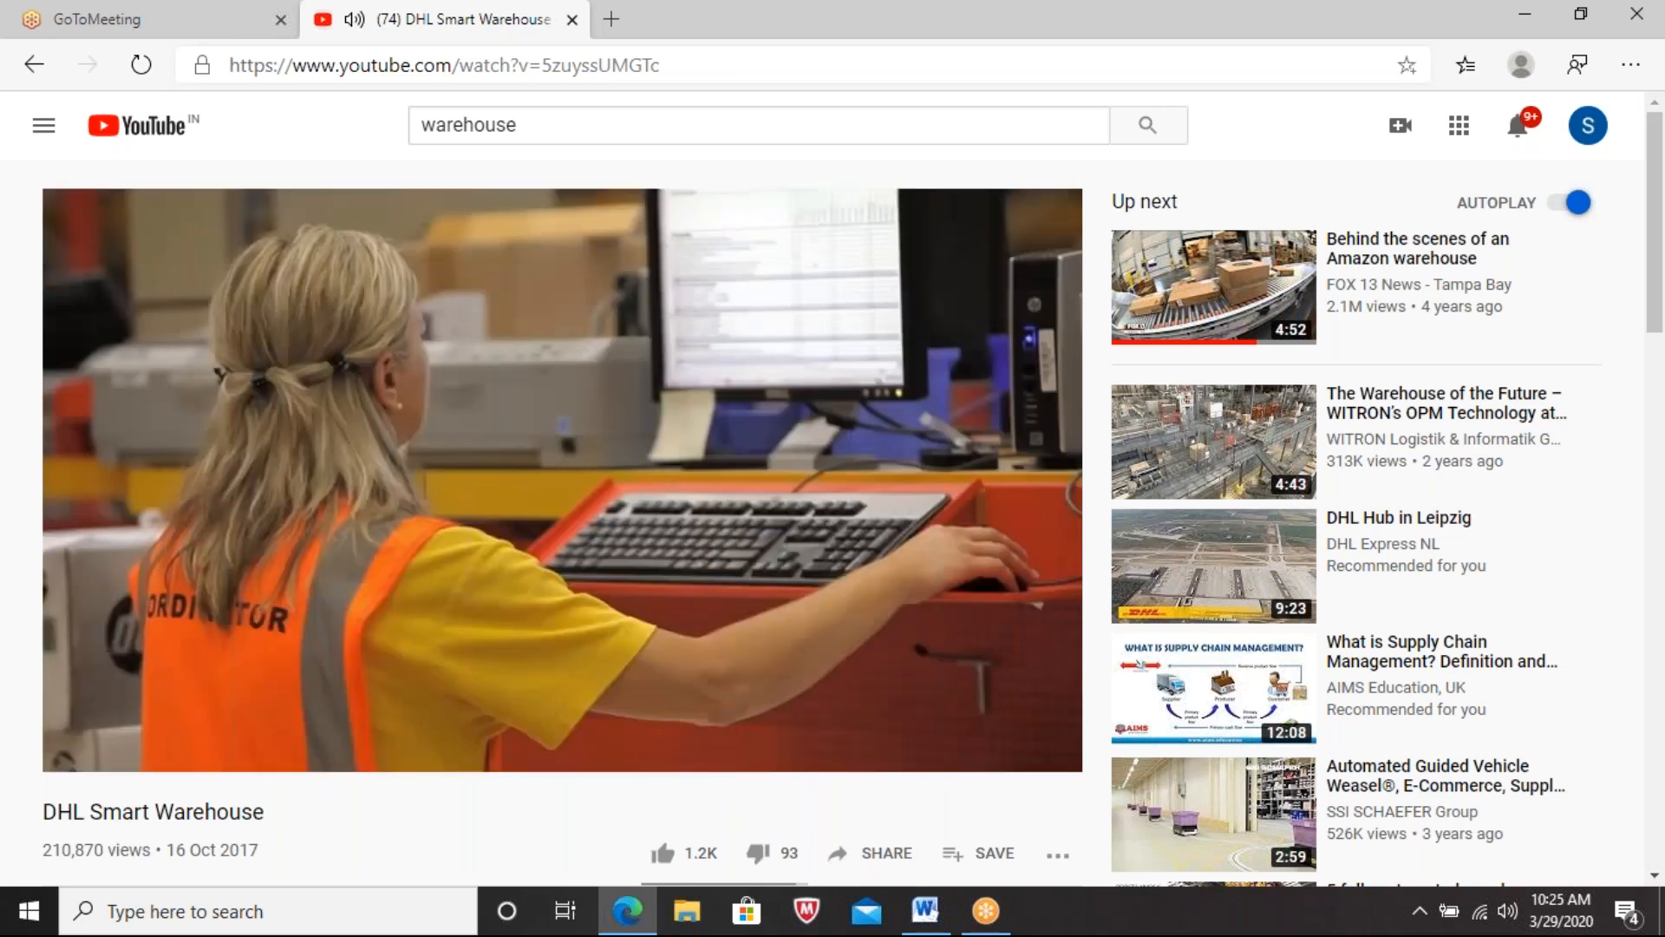
{"action": "key", "text": "space"}
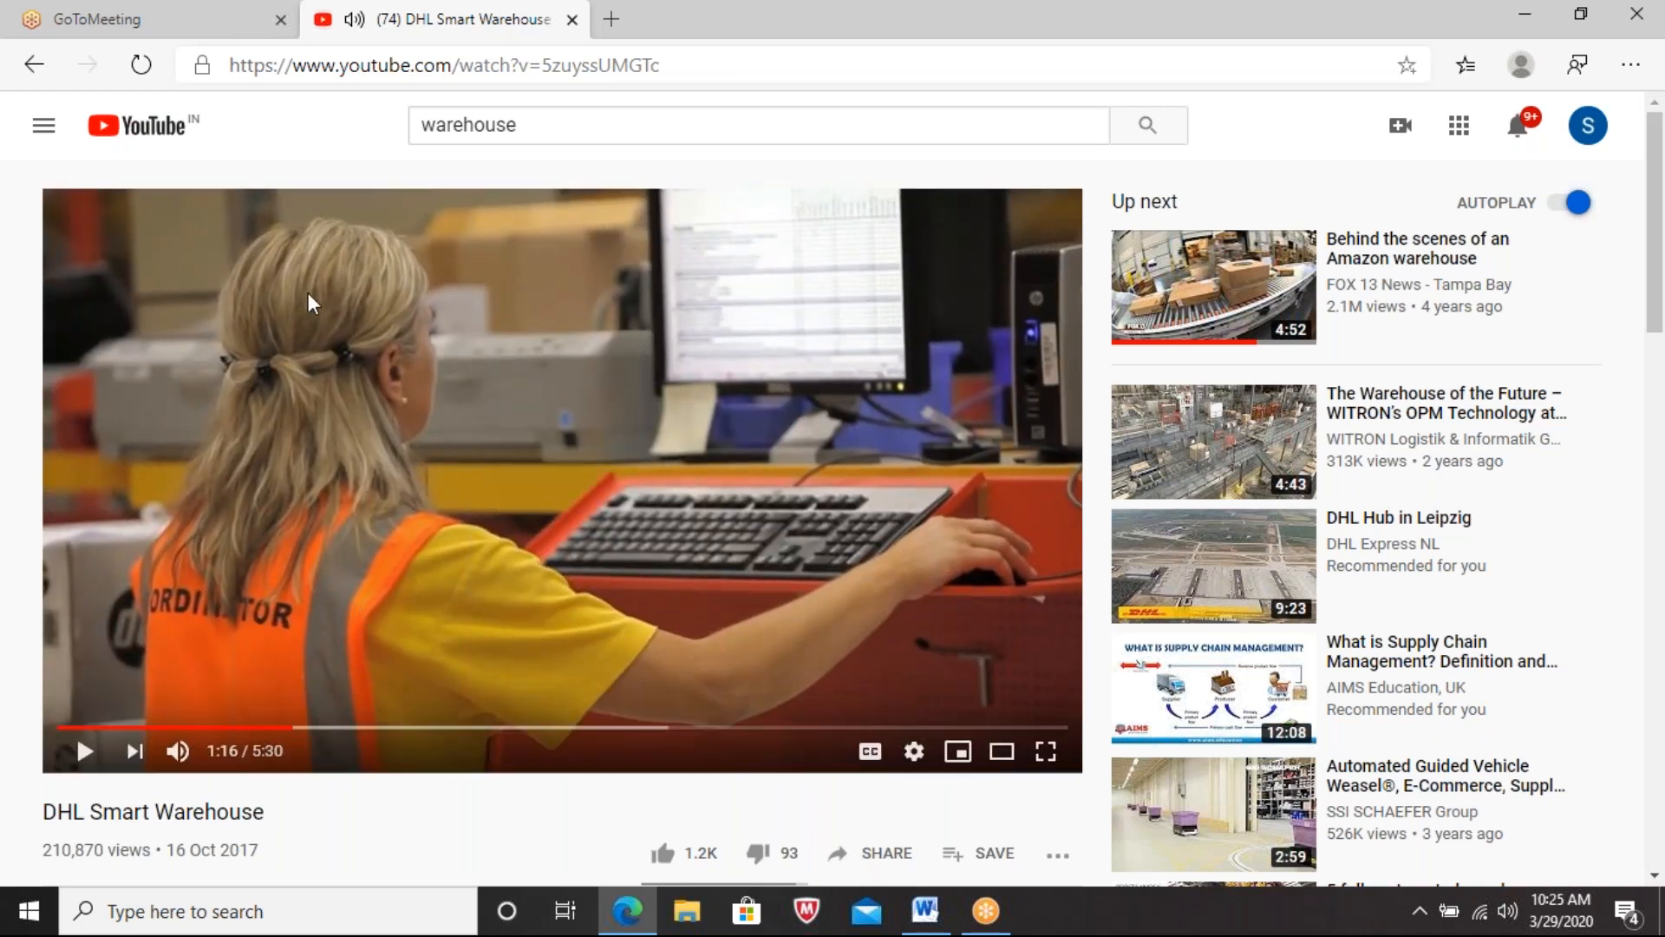
{"action": "left_click", "coordinate": [388, 431]}
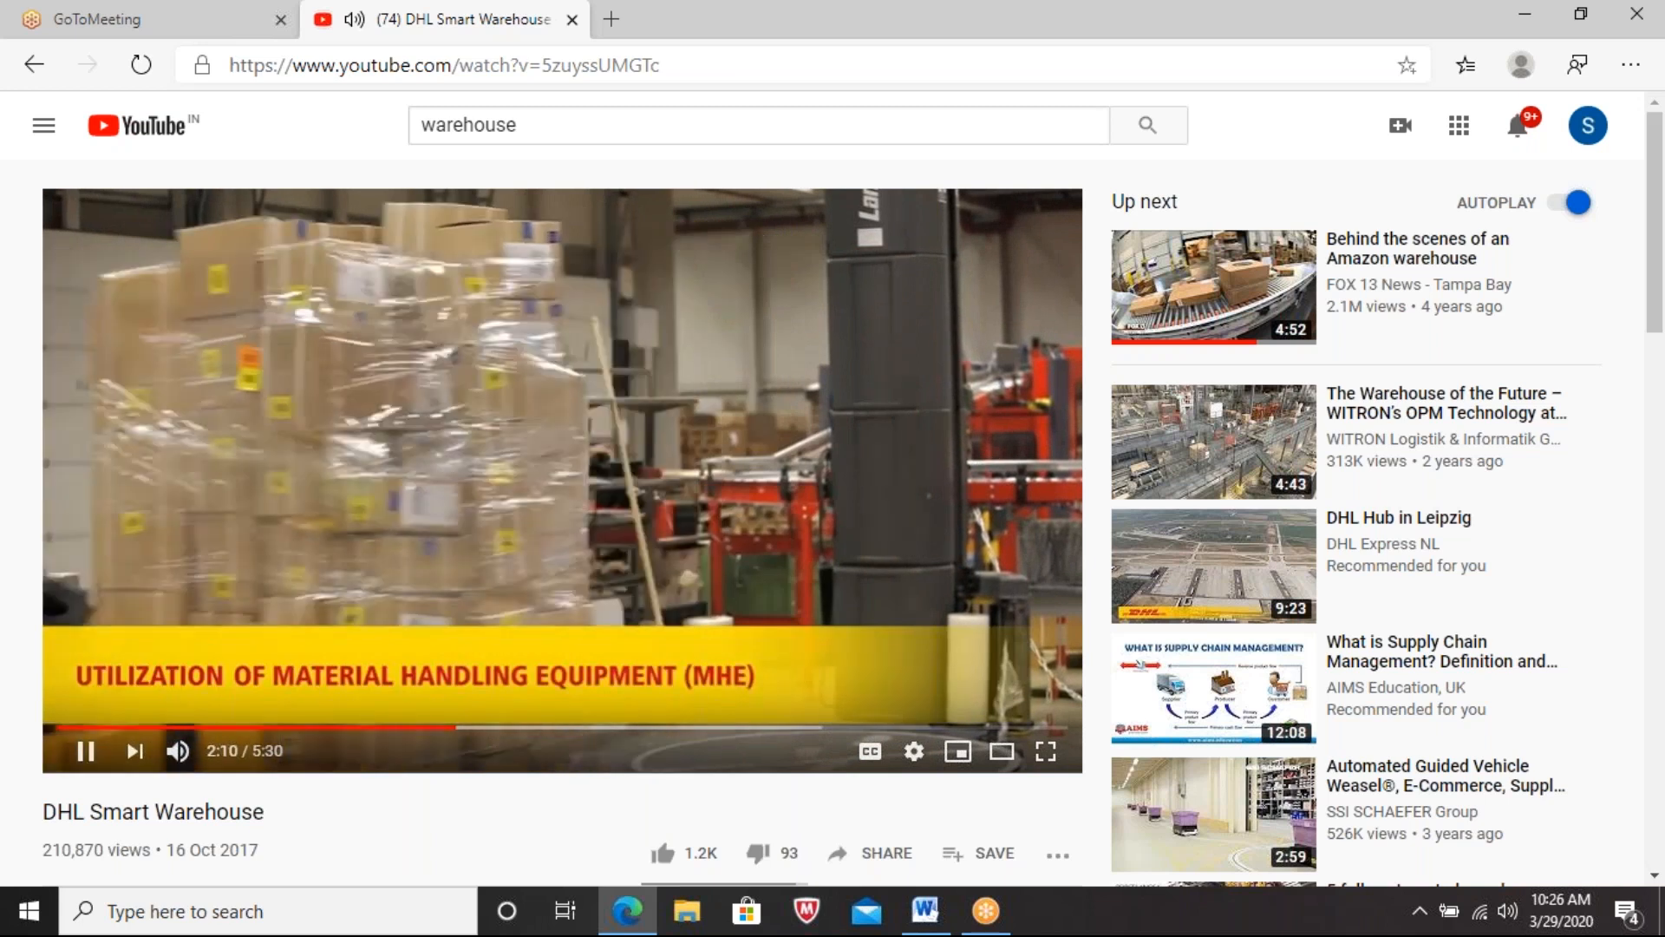
{"action": "key", "text": "space"}
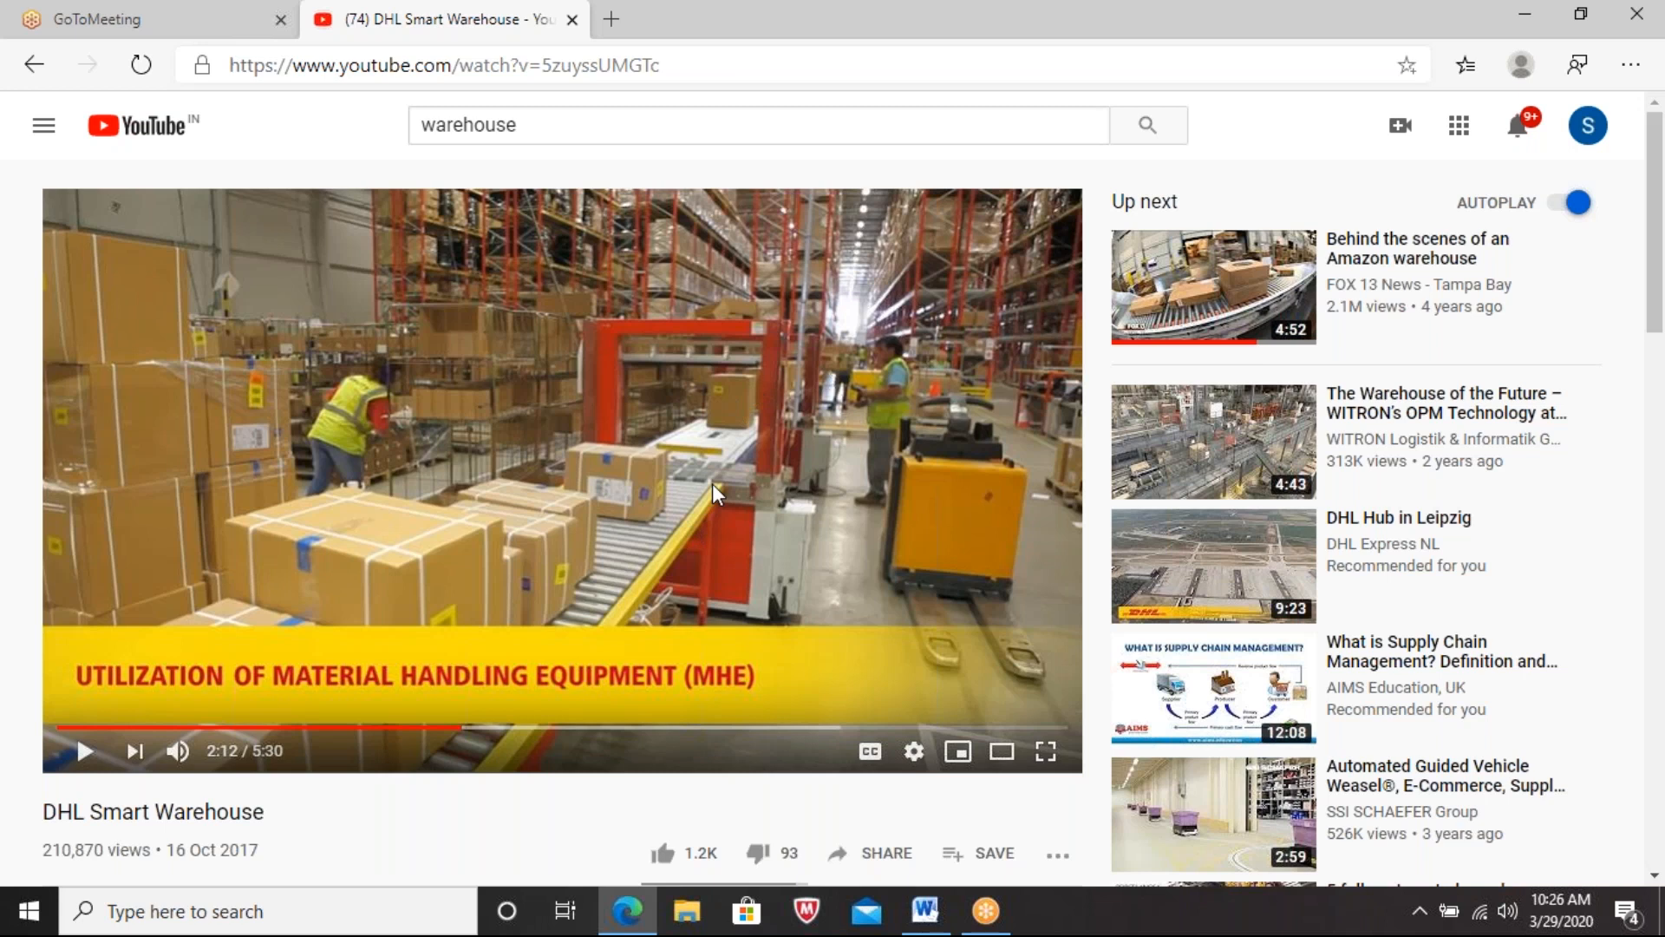
Step: Play the warehouse management systems scene, pausing at 2:18, and continue past the heat map to the racks at 2:26
{"action": "left_click", "coordinate": [727, 428]}
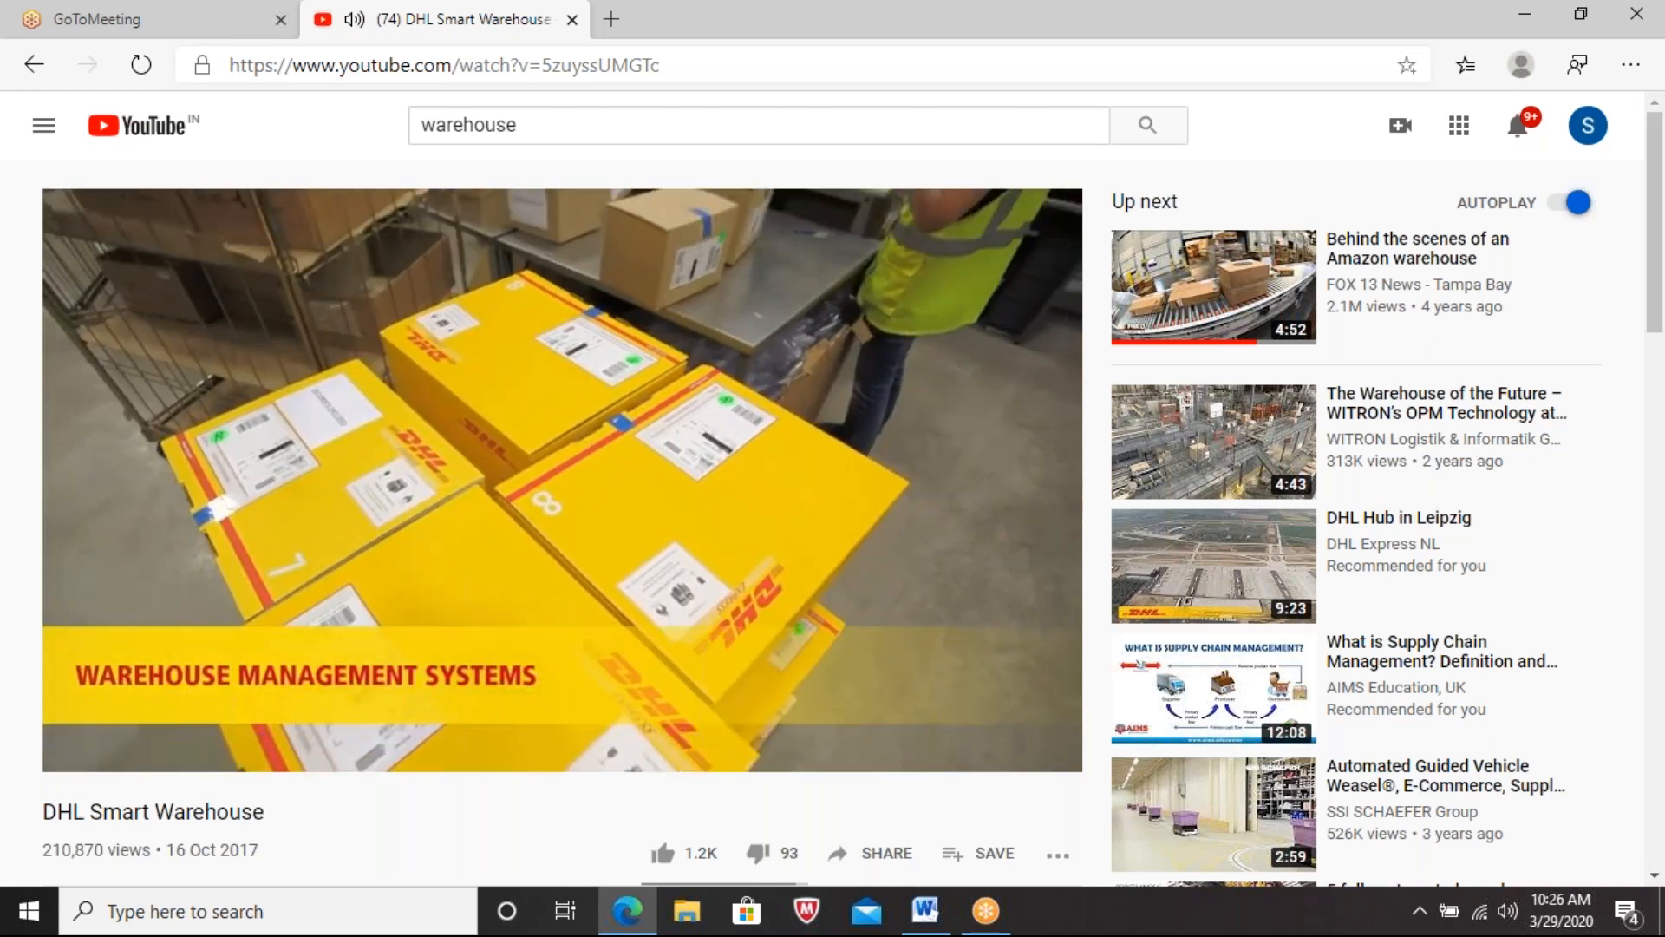
{"action": "key", "text": "space"}
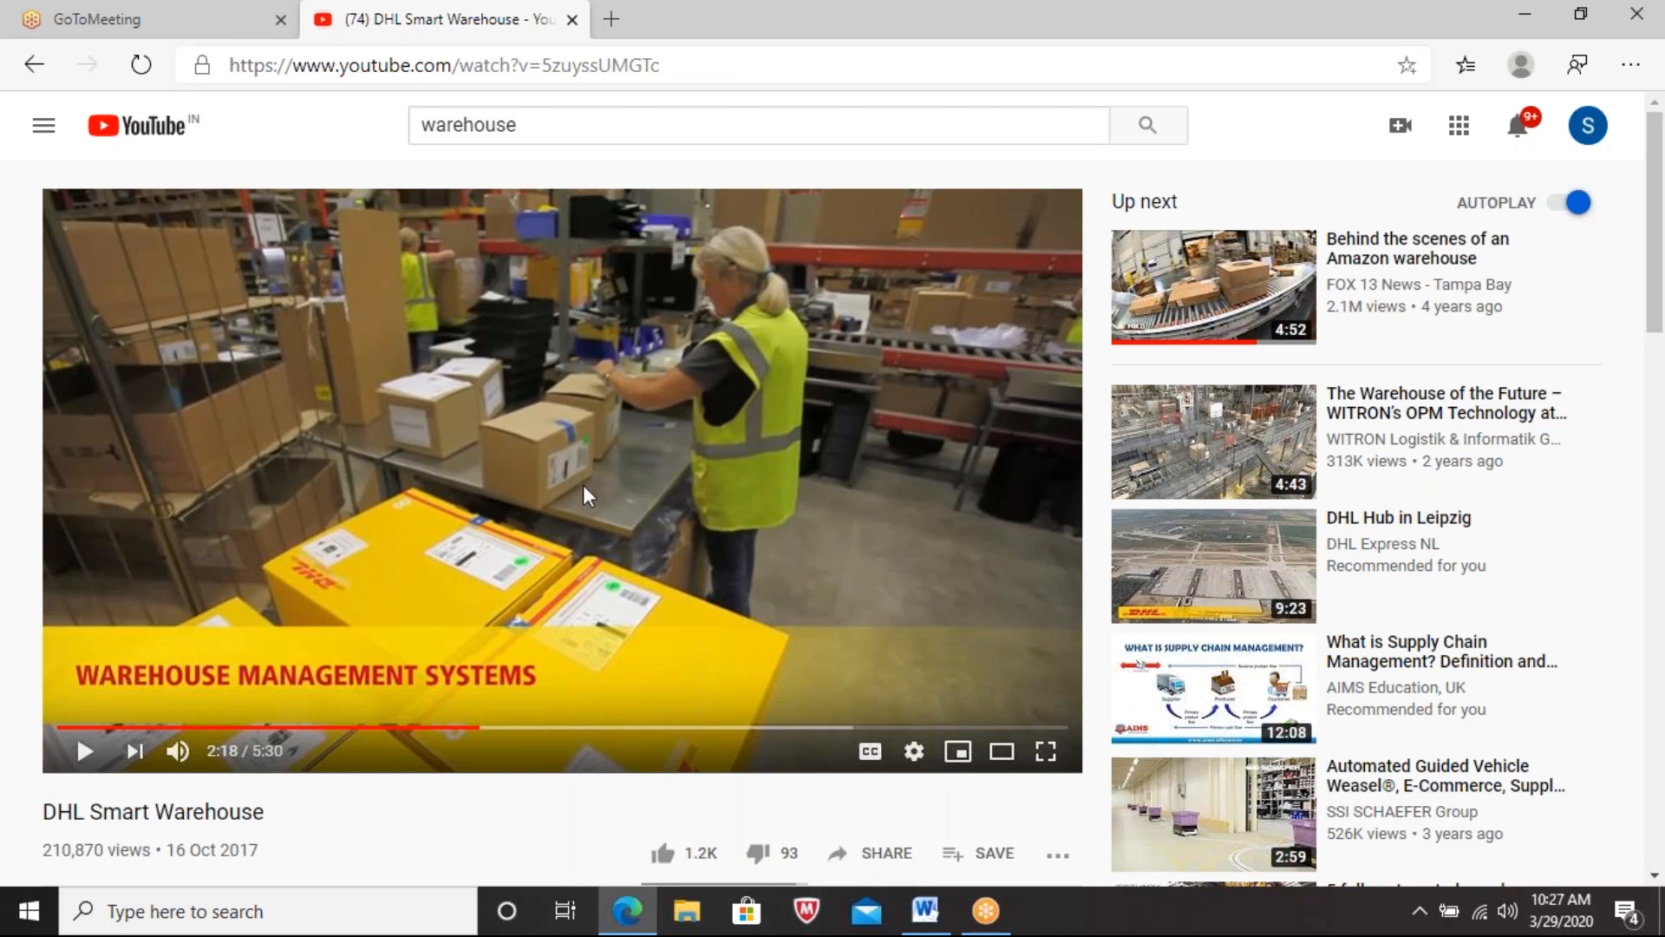
{"action": "left_click", "coordinate": [548, 438]}
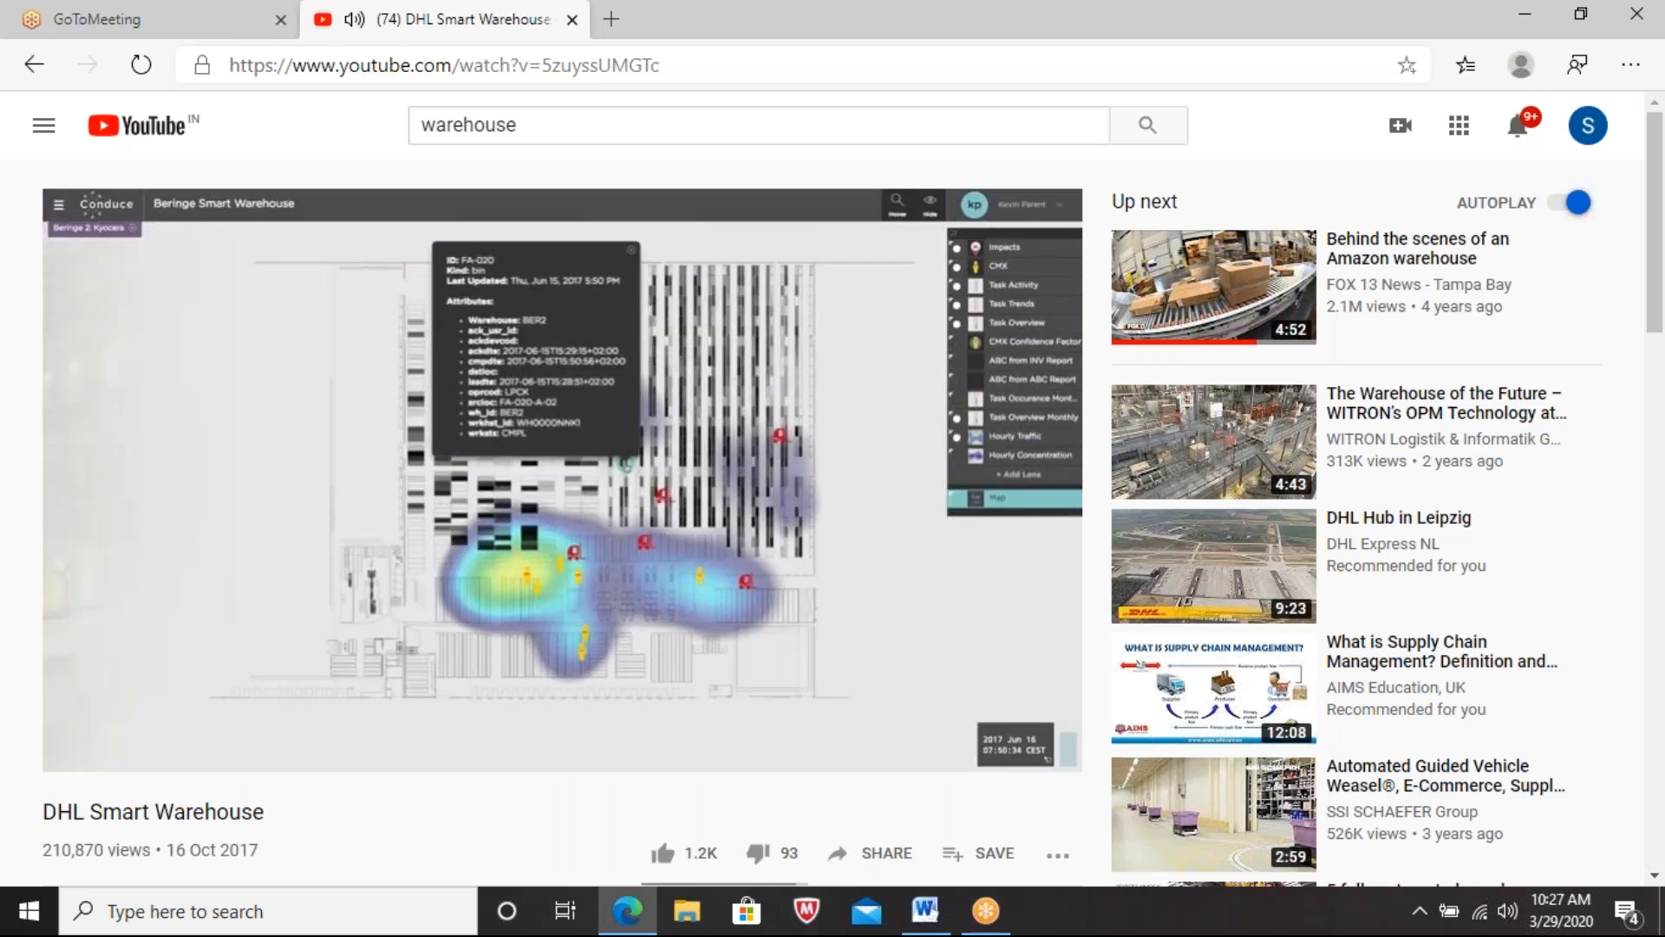
{"action": "key", "text": "space"}
{"action": "key", "text": "space"}
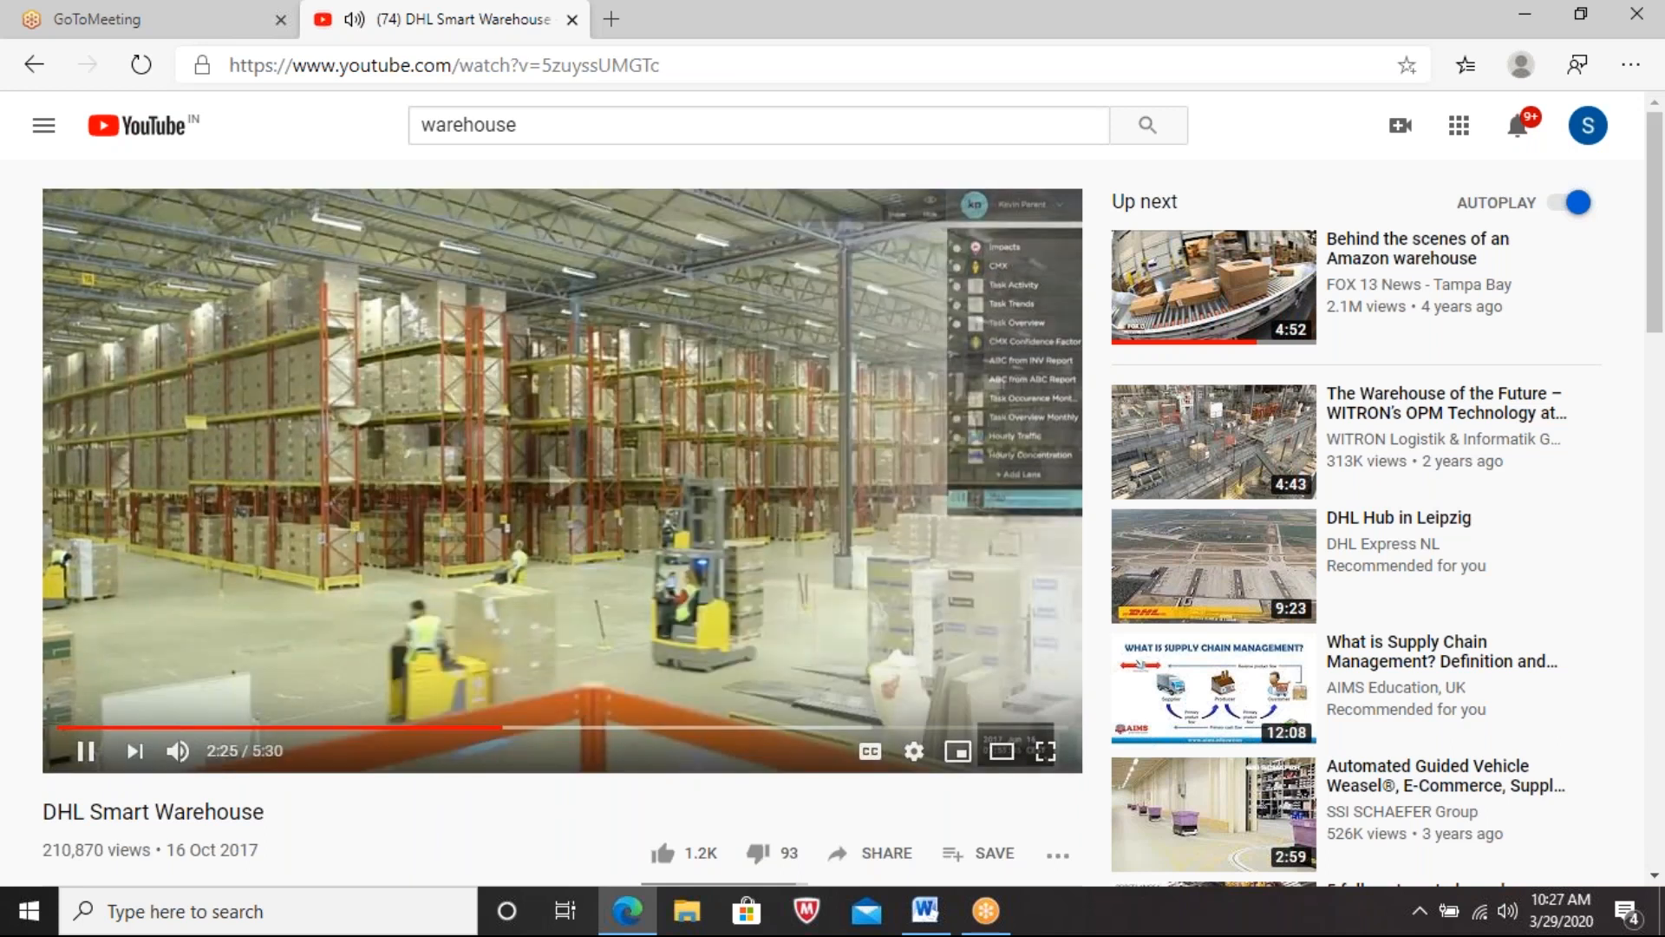
{"action": "left_click", "coordinate": [382, 418]}
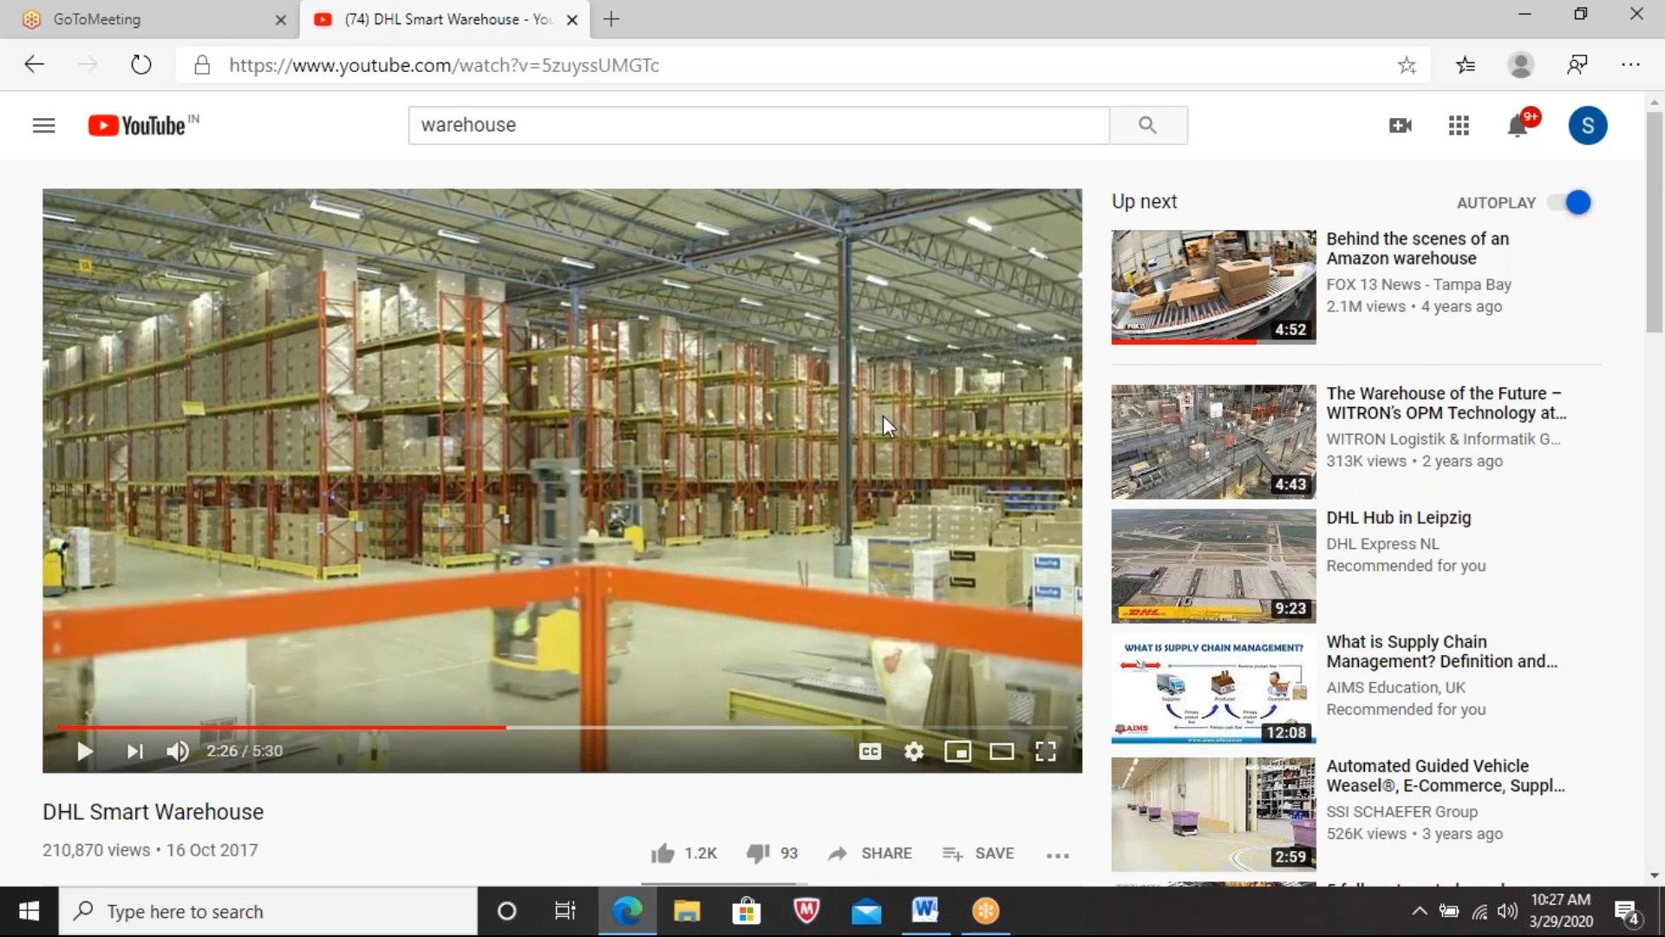
Step: Continue to the map of individuals' aggregate positions at 2:45 and on to the traffic tracking scene, pausing at 2:50
{"action": "left_click", "coordinate": [399, 405]}
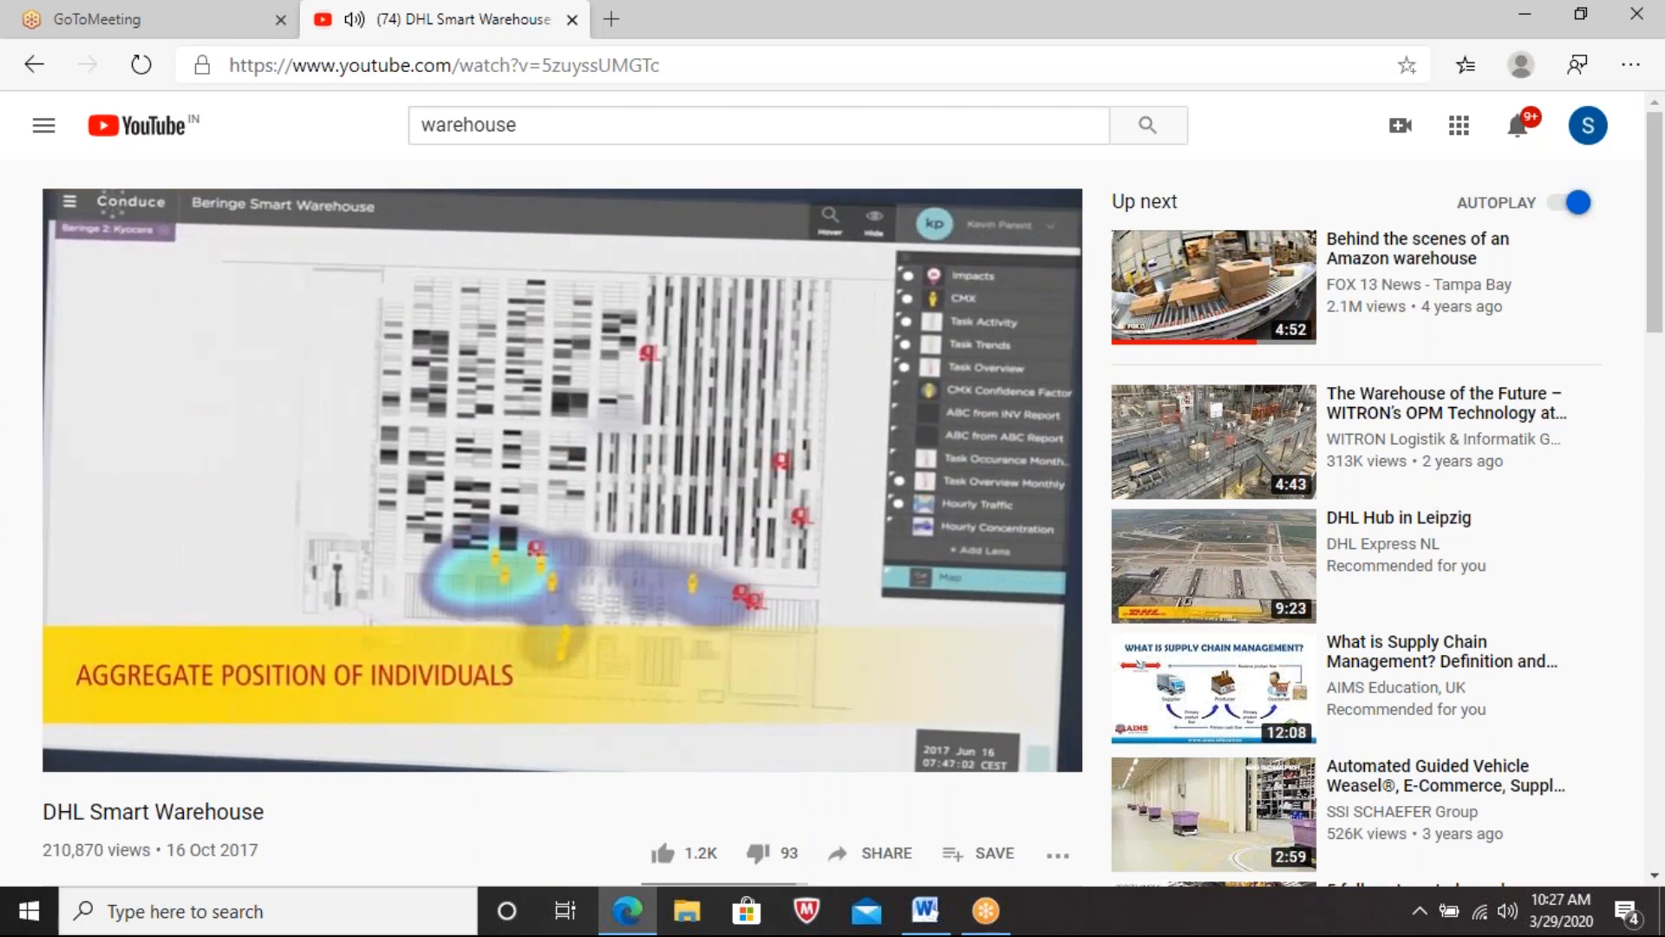
{"action": "key", "text": "space"}
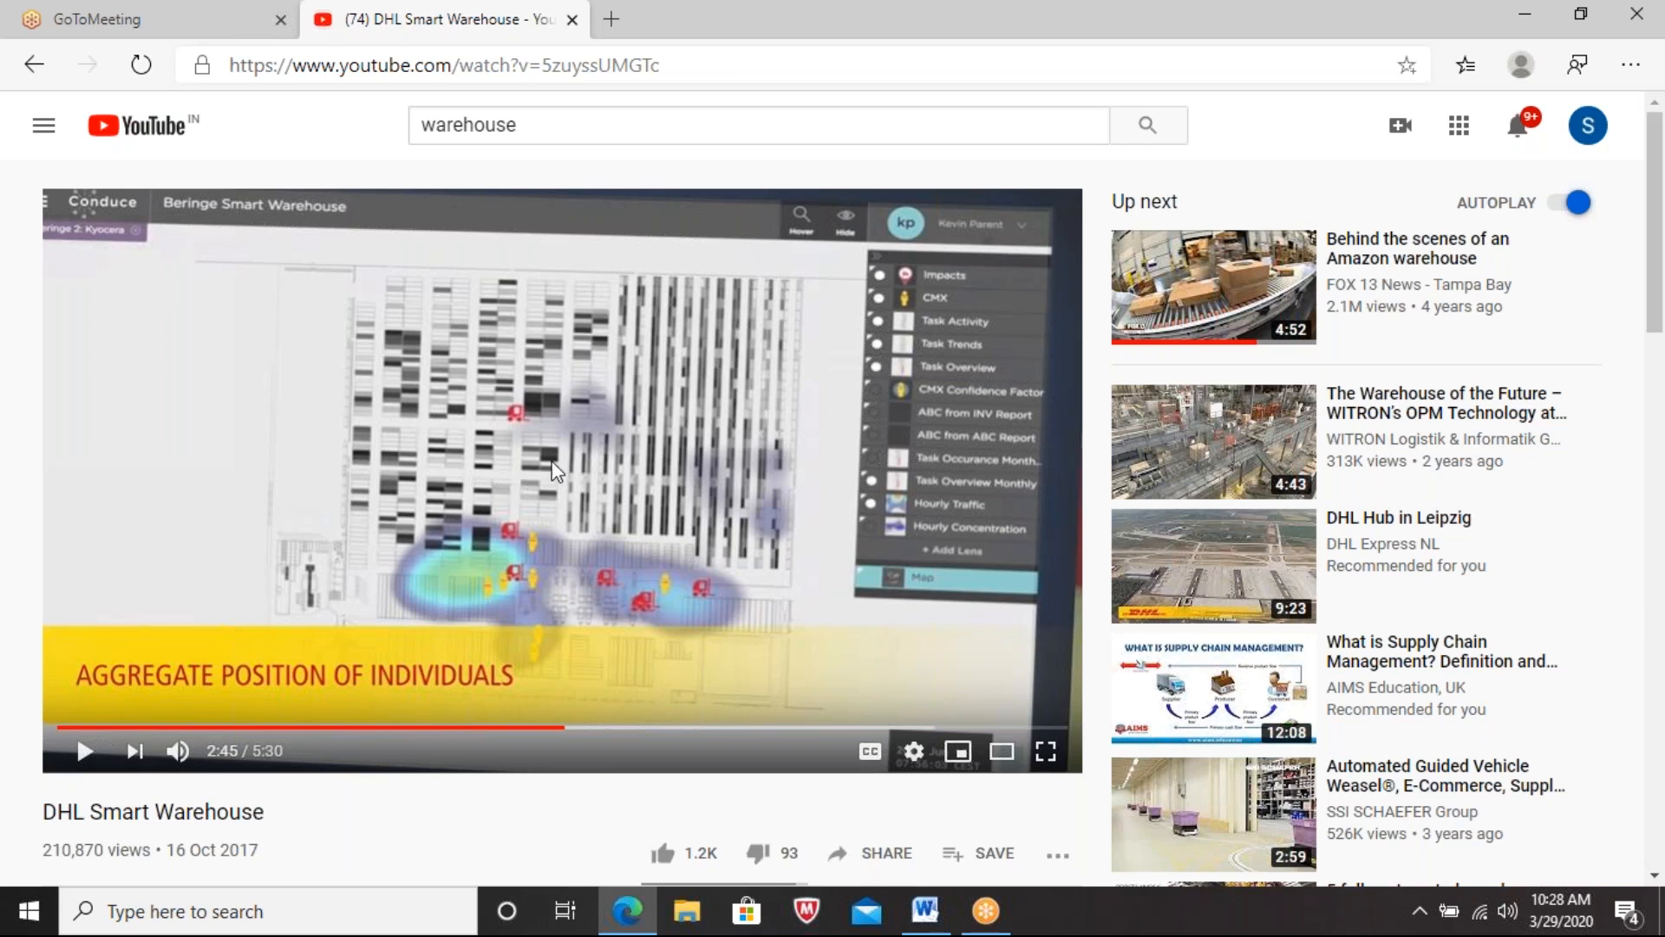
{"action": "left_click", "coordinate": [528, 424]}
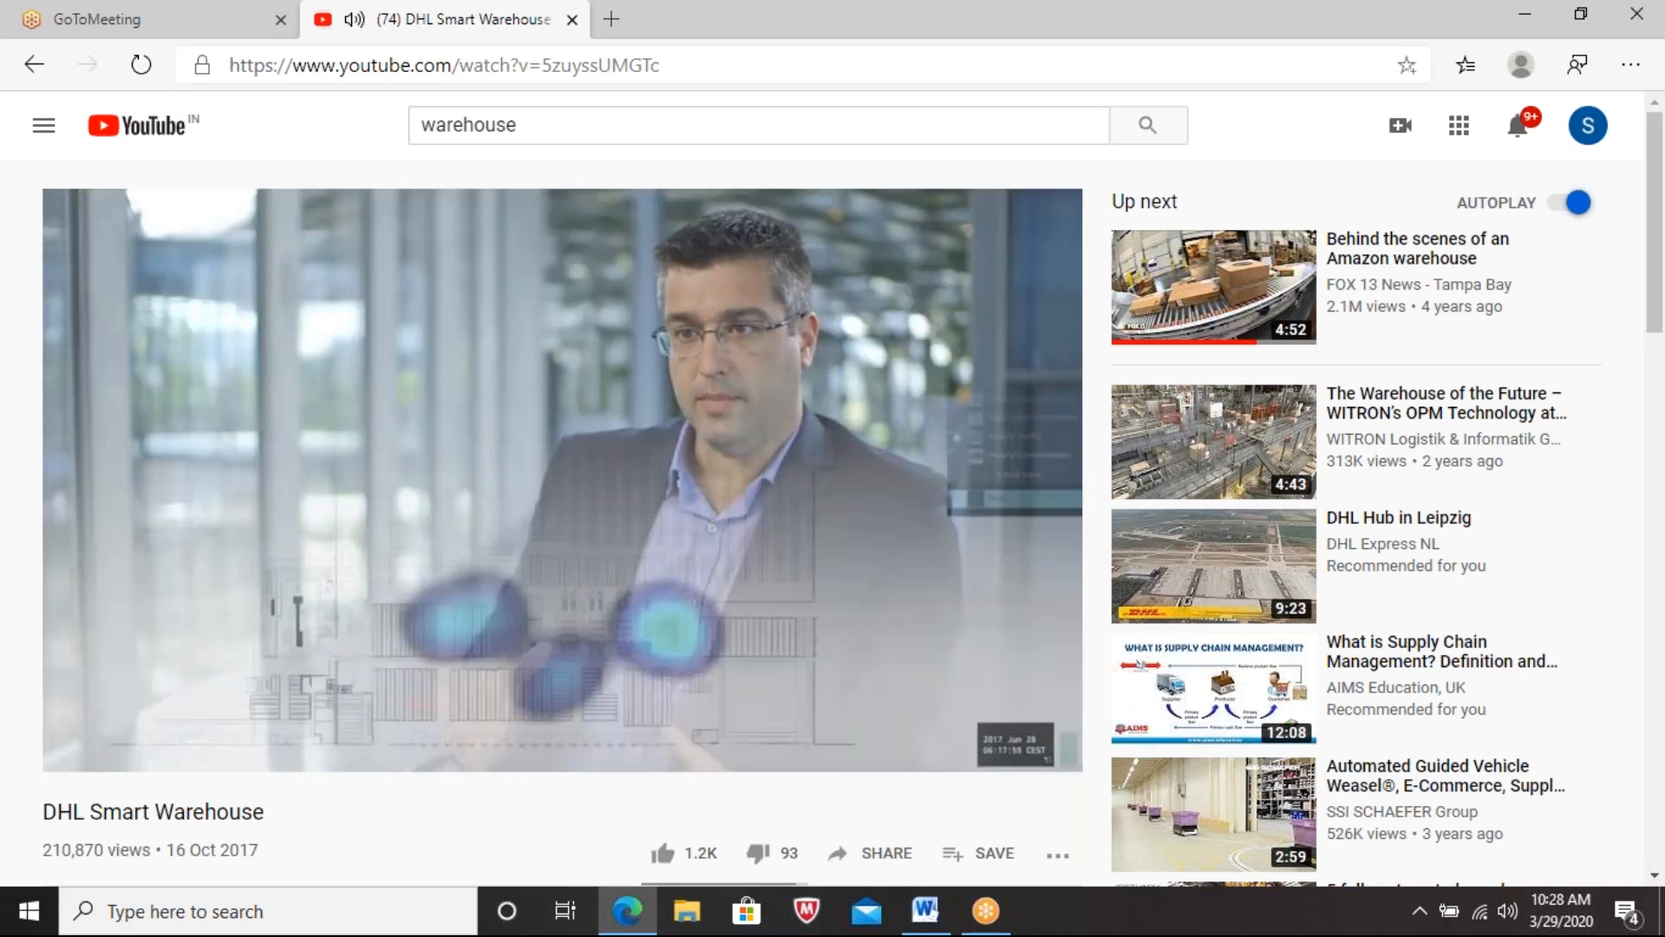
{"action": "key", "text": "space"}
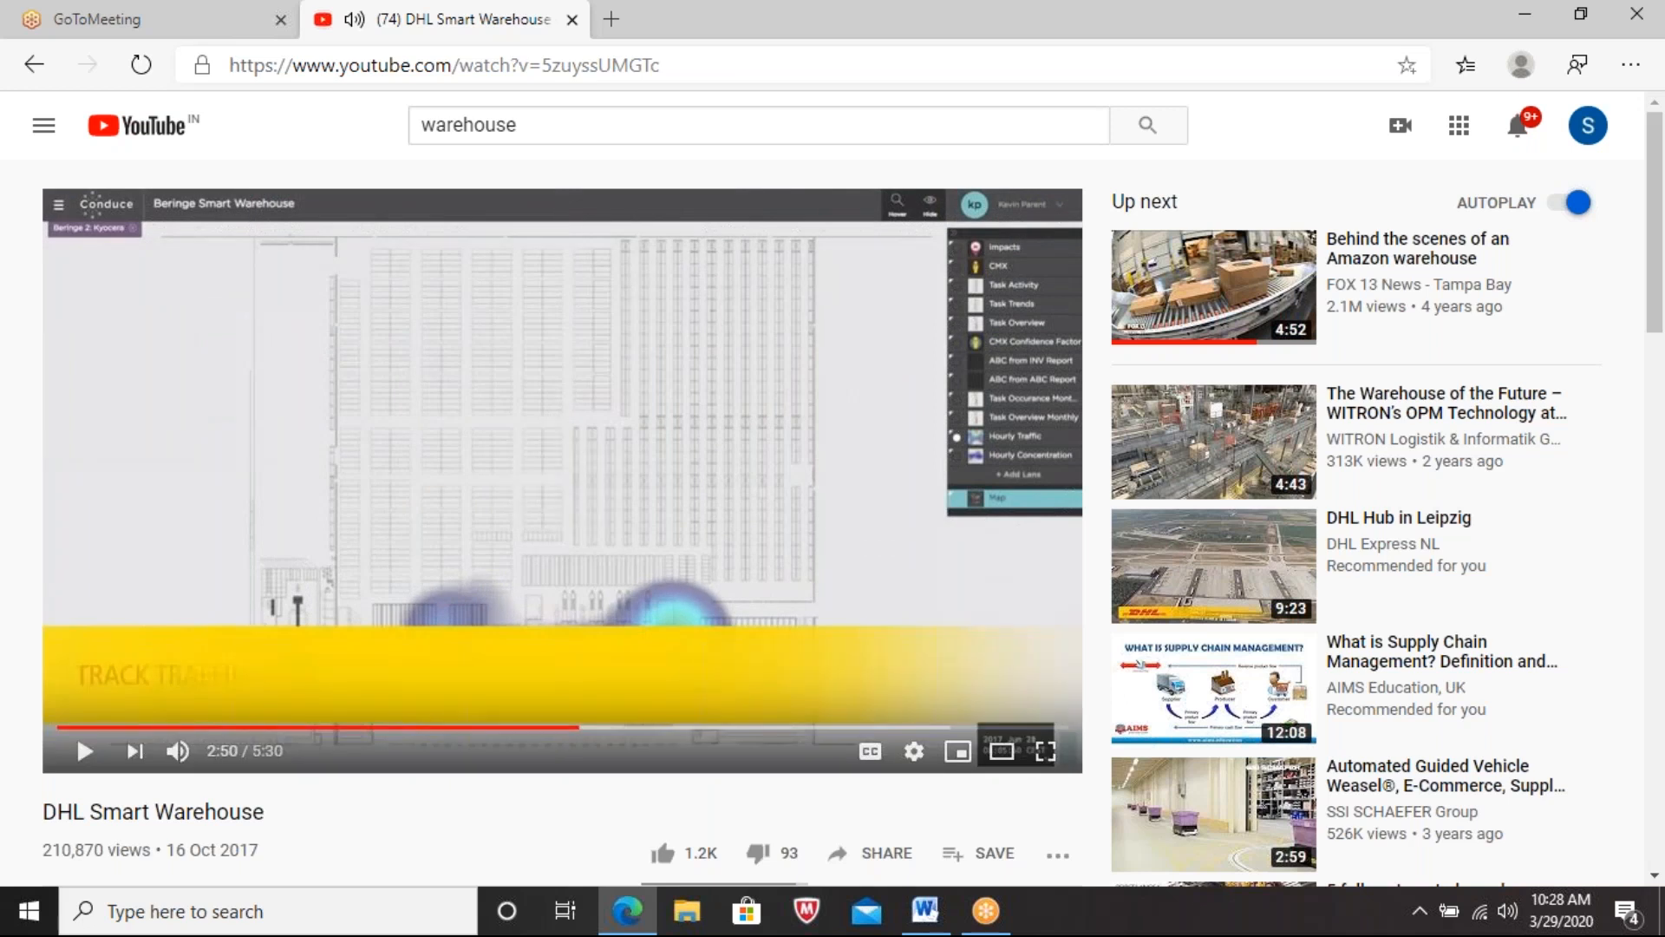
Step: Play on to the parcel conveyor scene at 3:30 and to the close-up forklift heat map, pausing at 4:08
{"action": "left_click", "coordinate": [517, 410]}
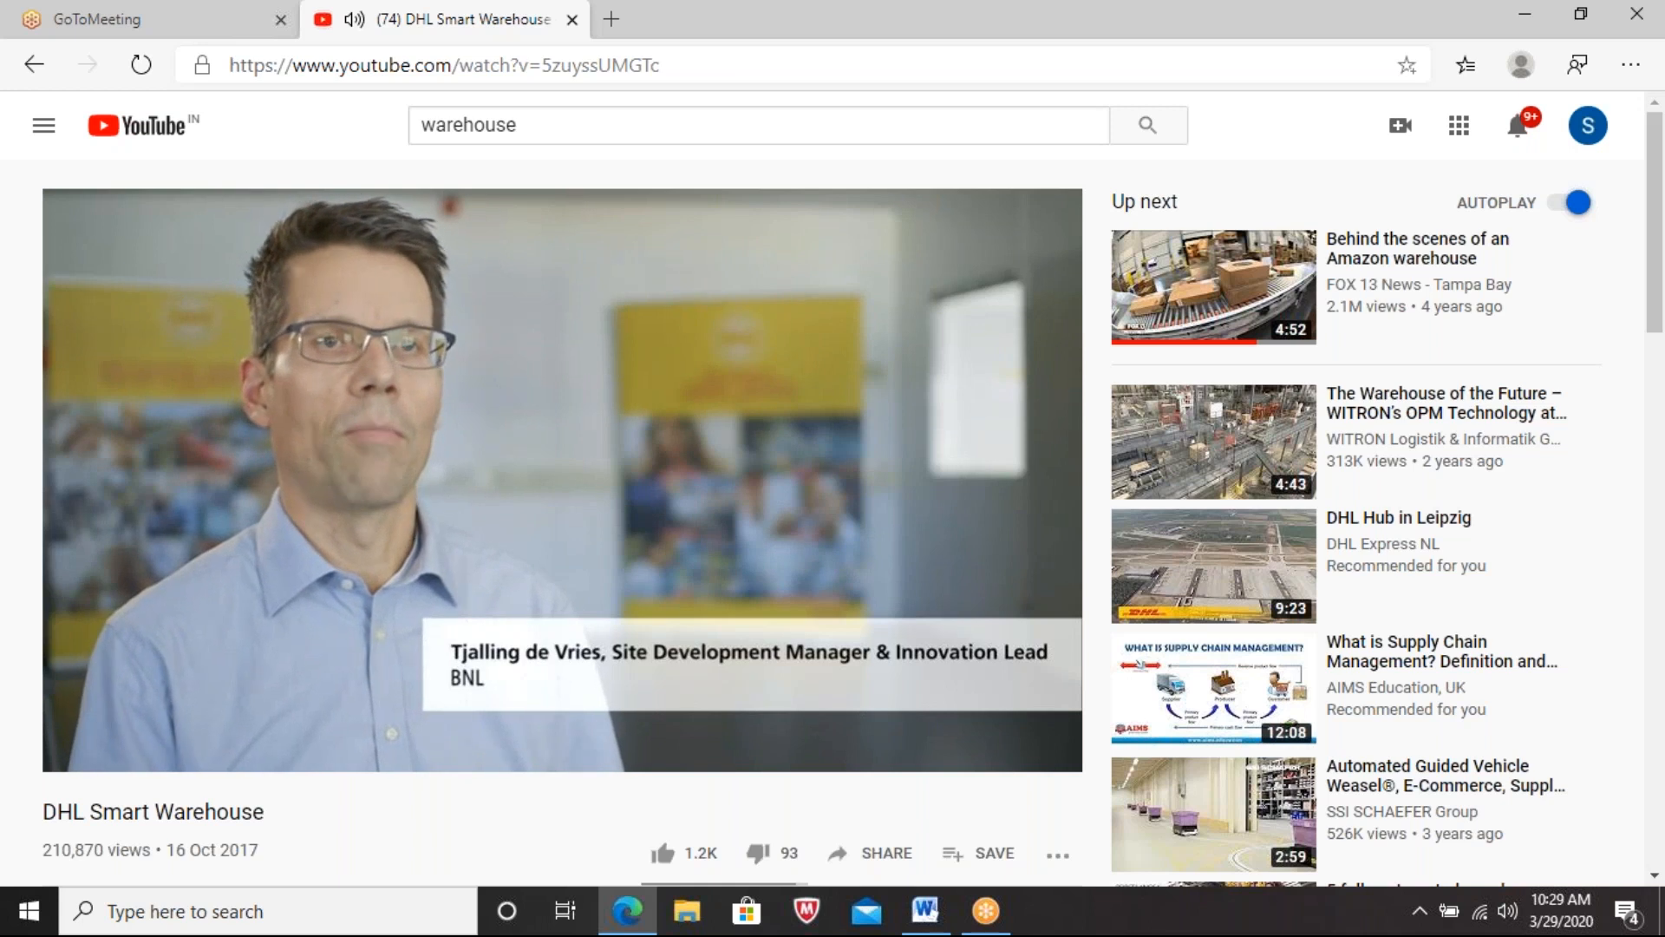
{"action": "mouse_move", "coordinate": [711, 647]}
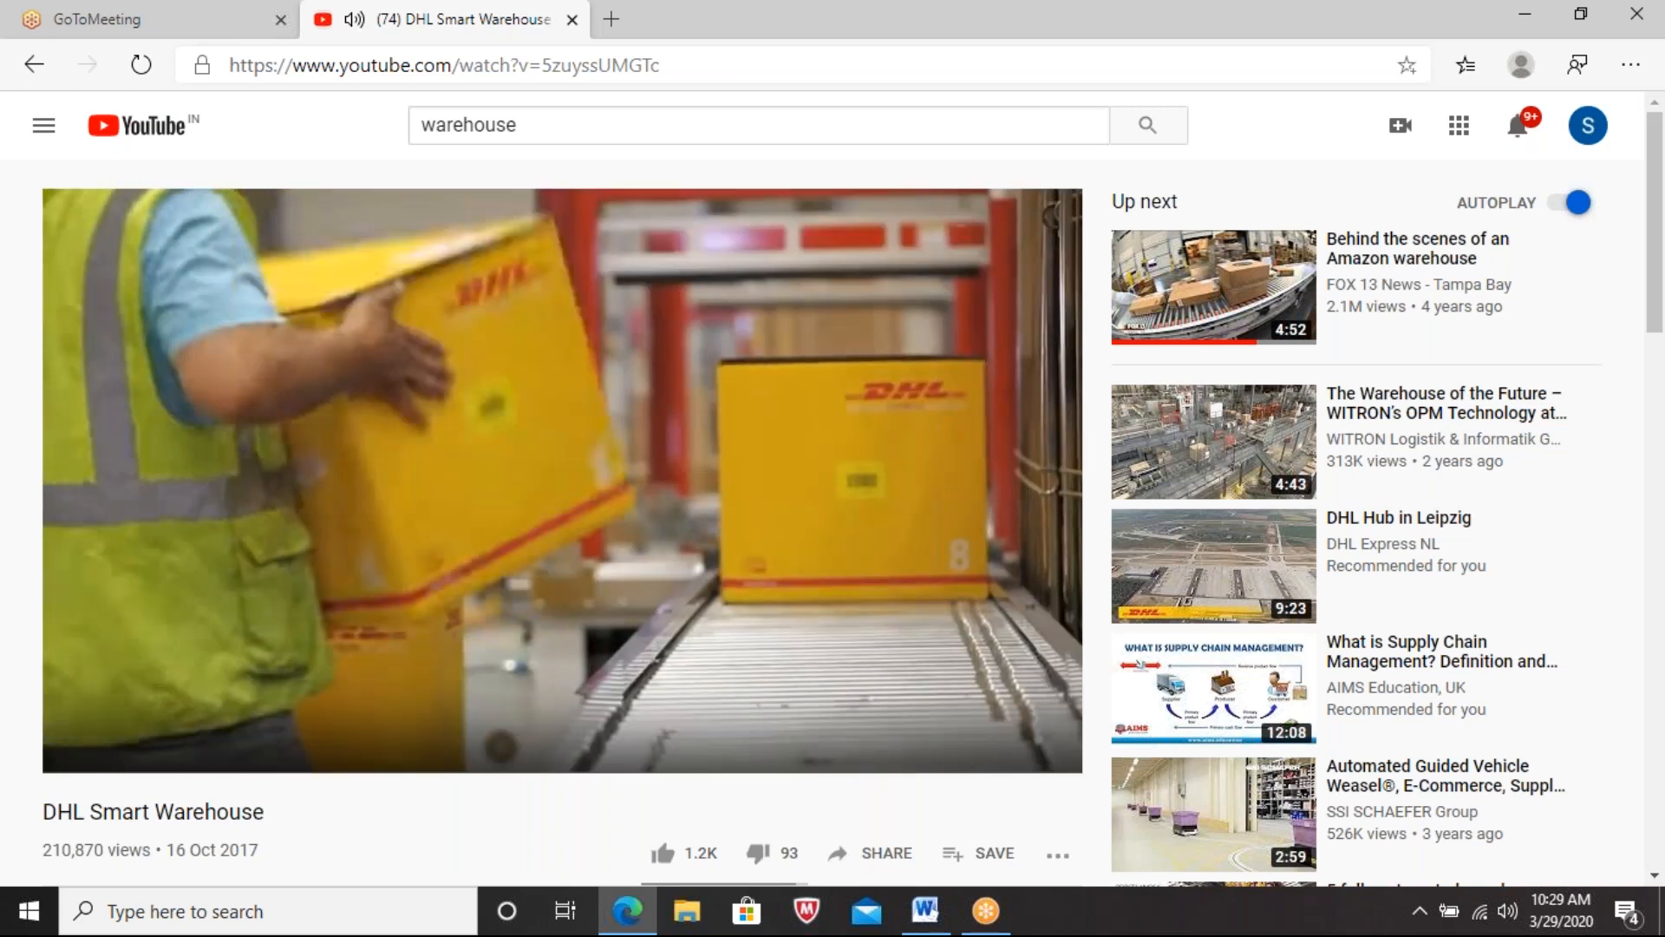
{"action": "key", "text": "space"}
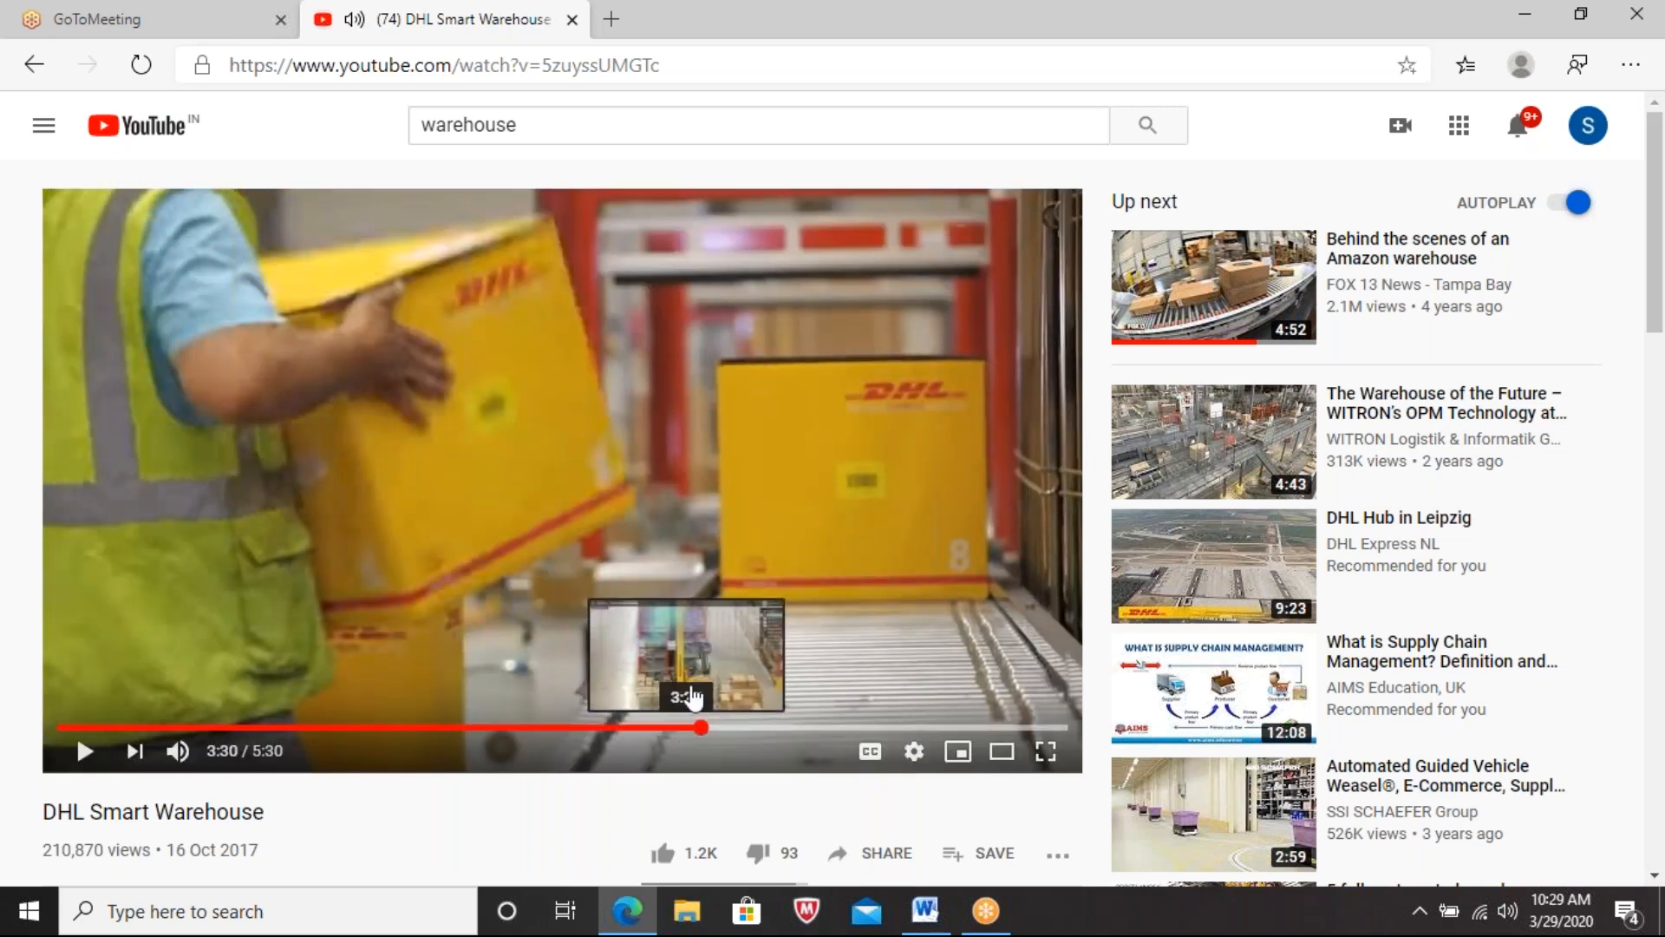
{"action": "left_click", "coordinate": [778, 429]}
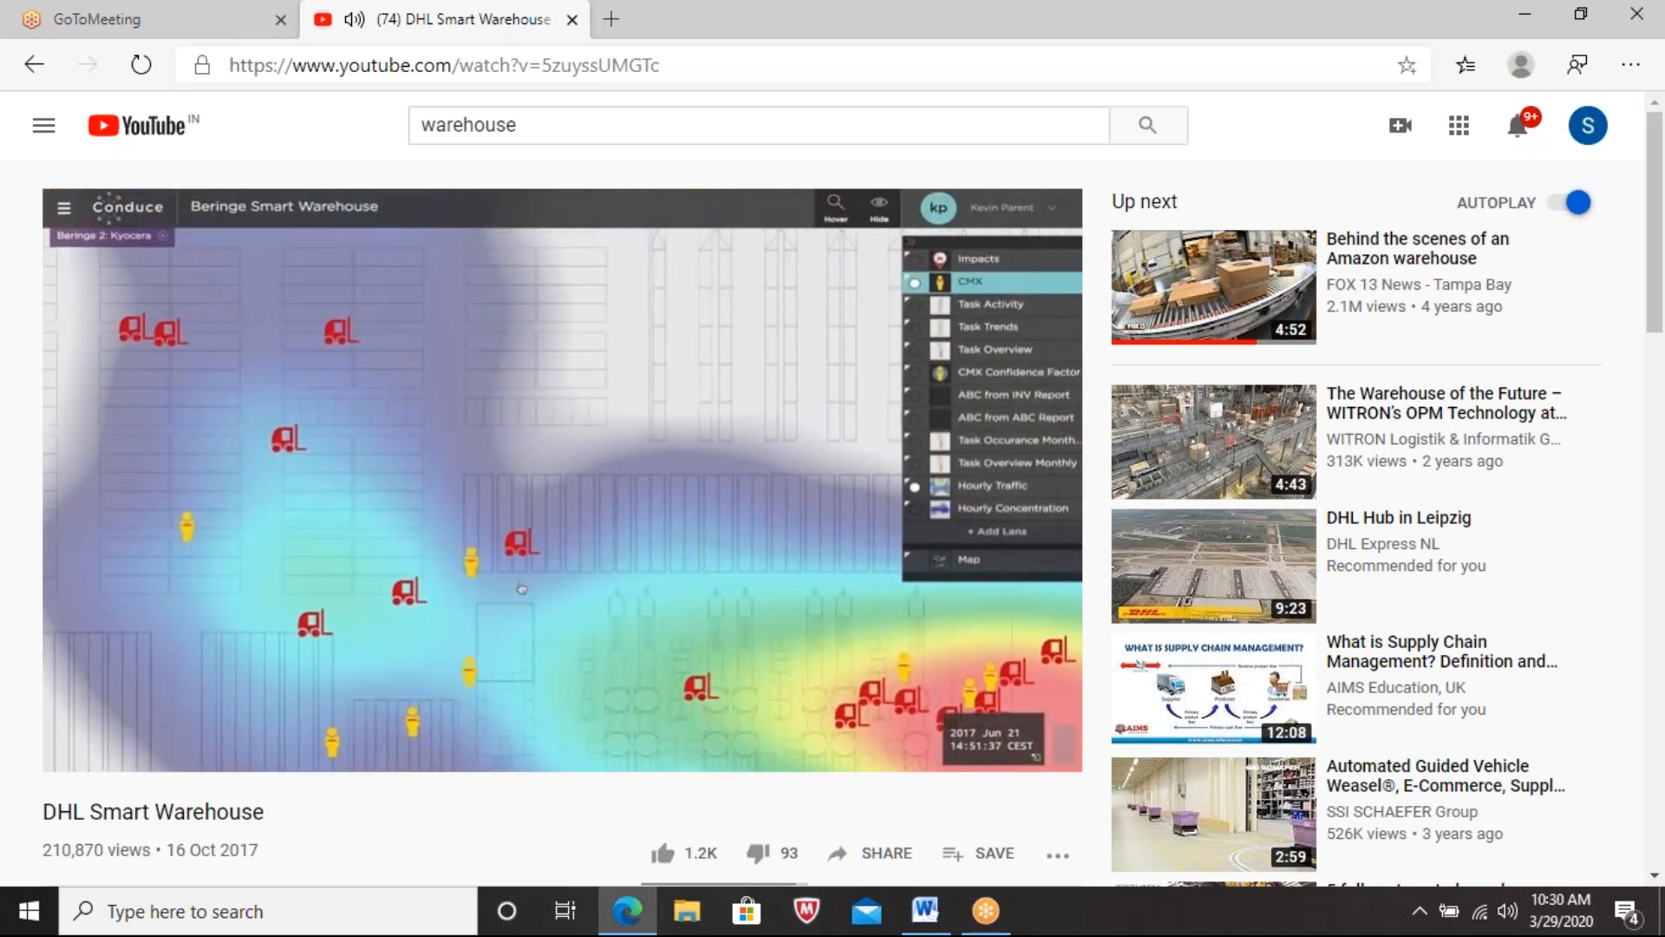
{"action": "left_click", "coordinate": [483, 574]}
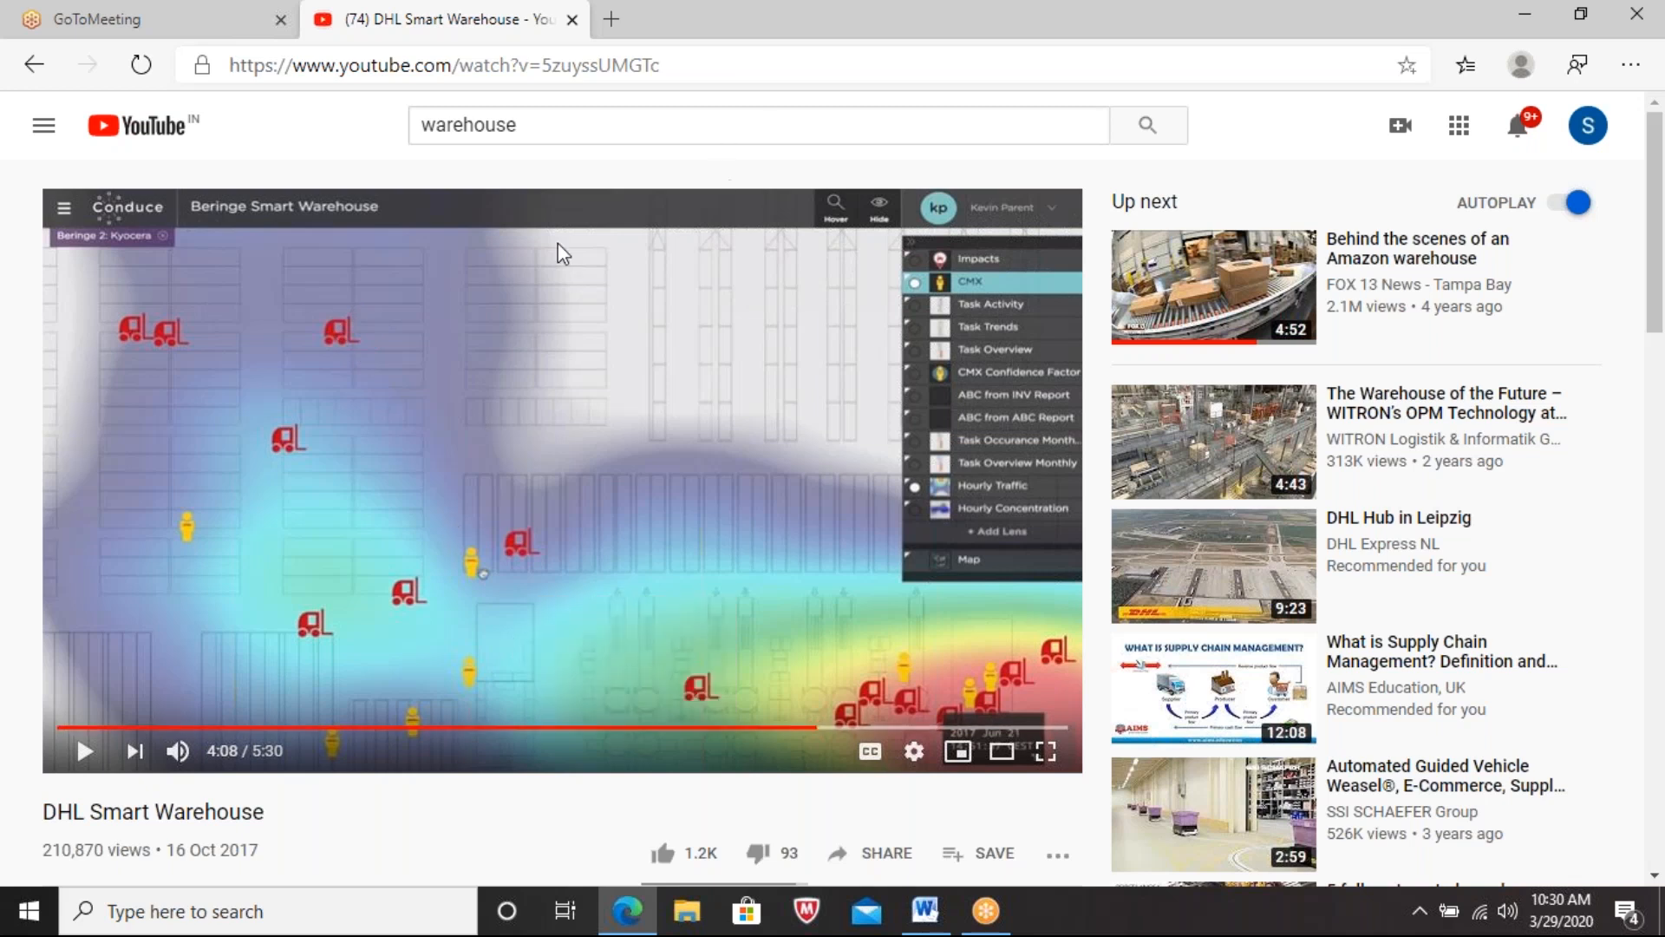
Step: Play the rest of the video up to the closing aerial warehouse view, pausing at 5:20 and again at 5:22
{"action": "left_click", "coordinate": [340, 331]}
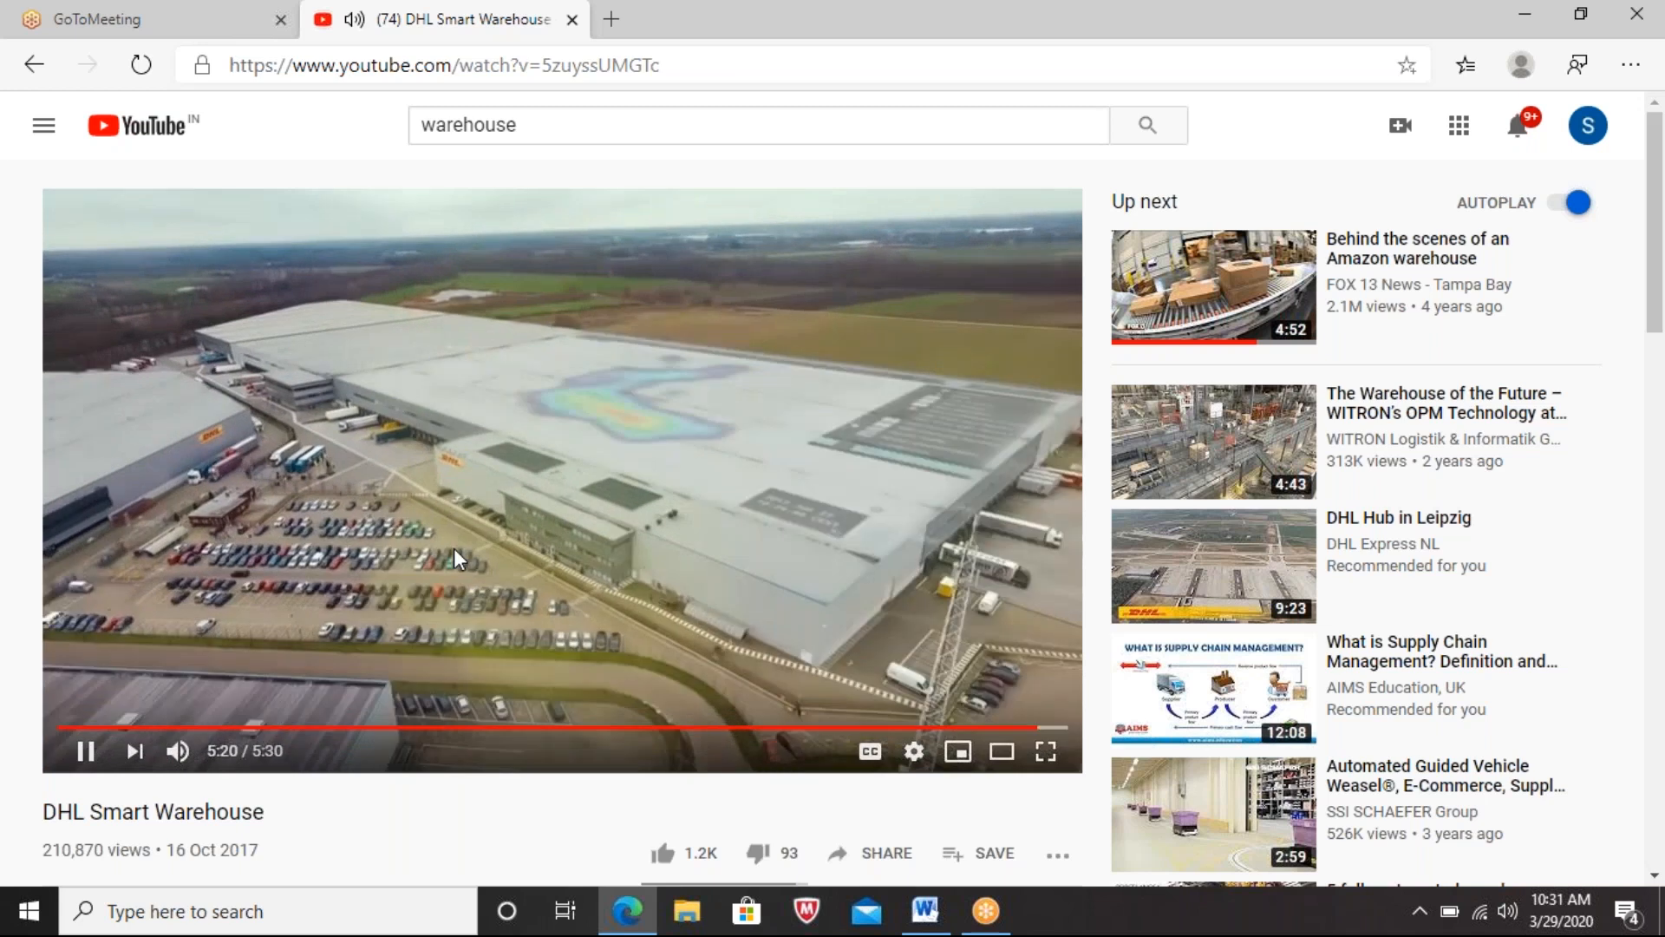
{"action": "left_click", "coordinate": [455, 548]}
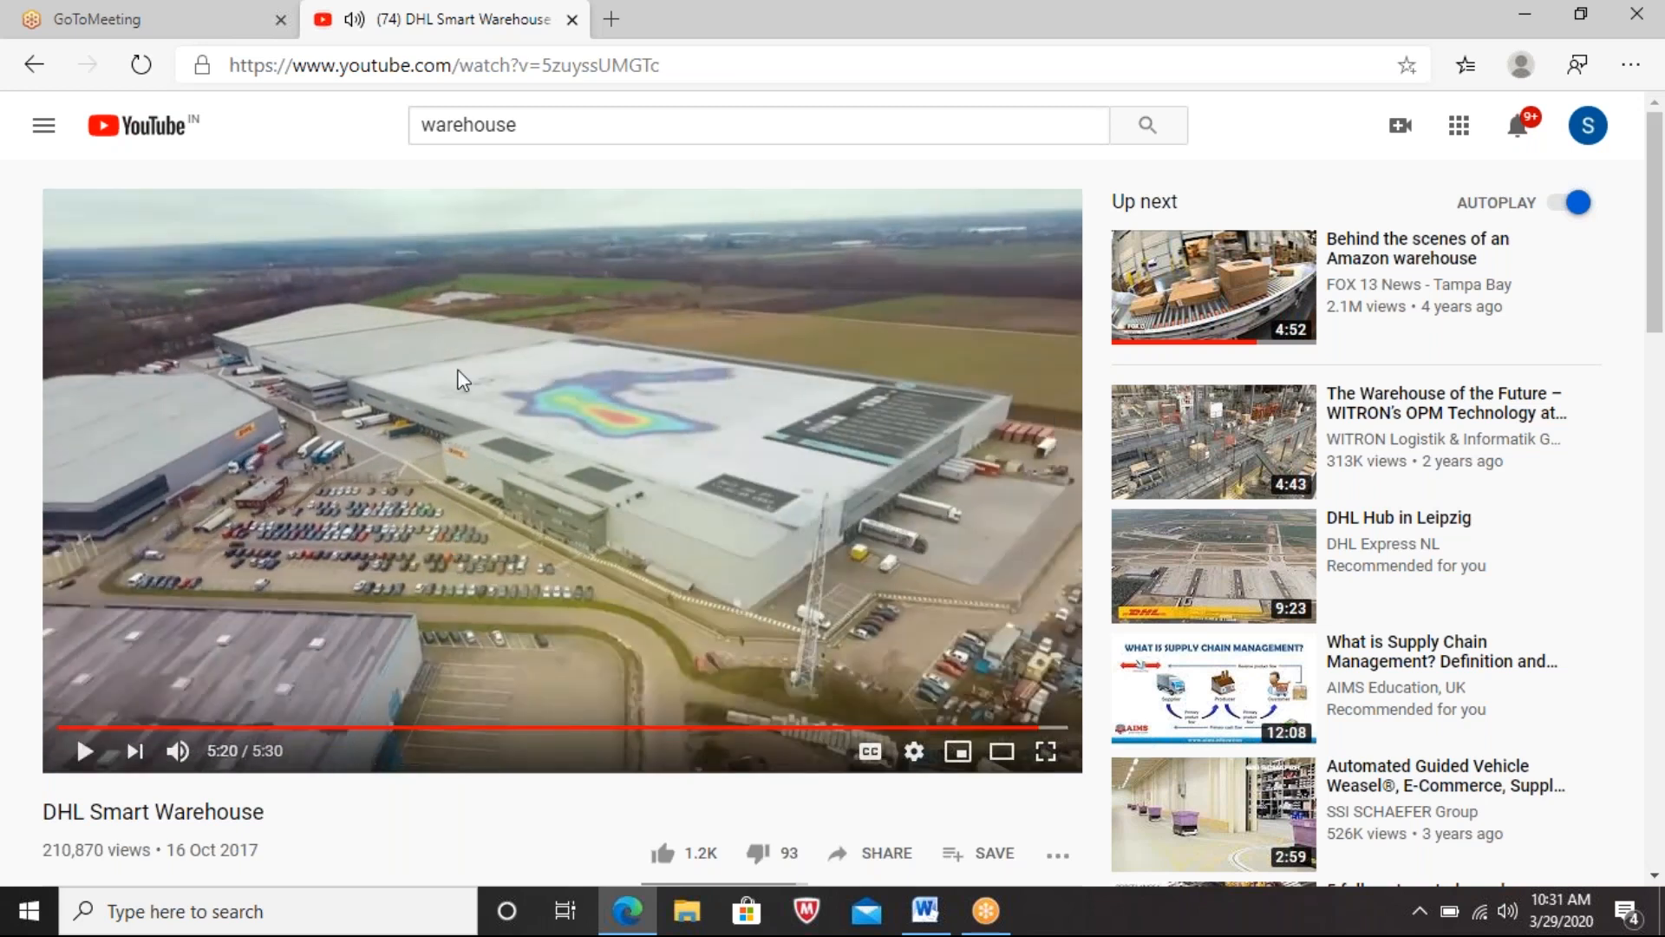
{"action": "left_click", "coordinate": [515, 309]}
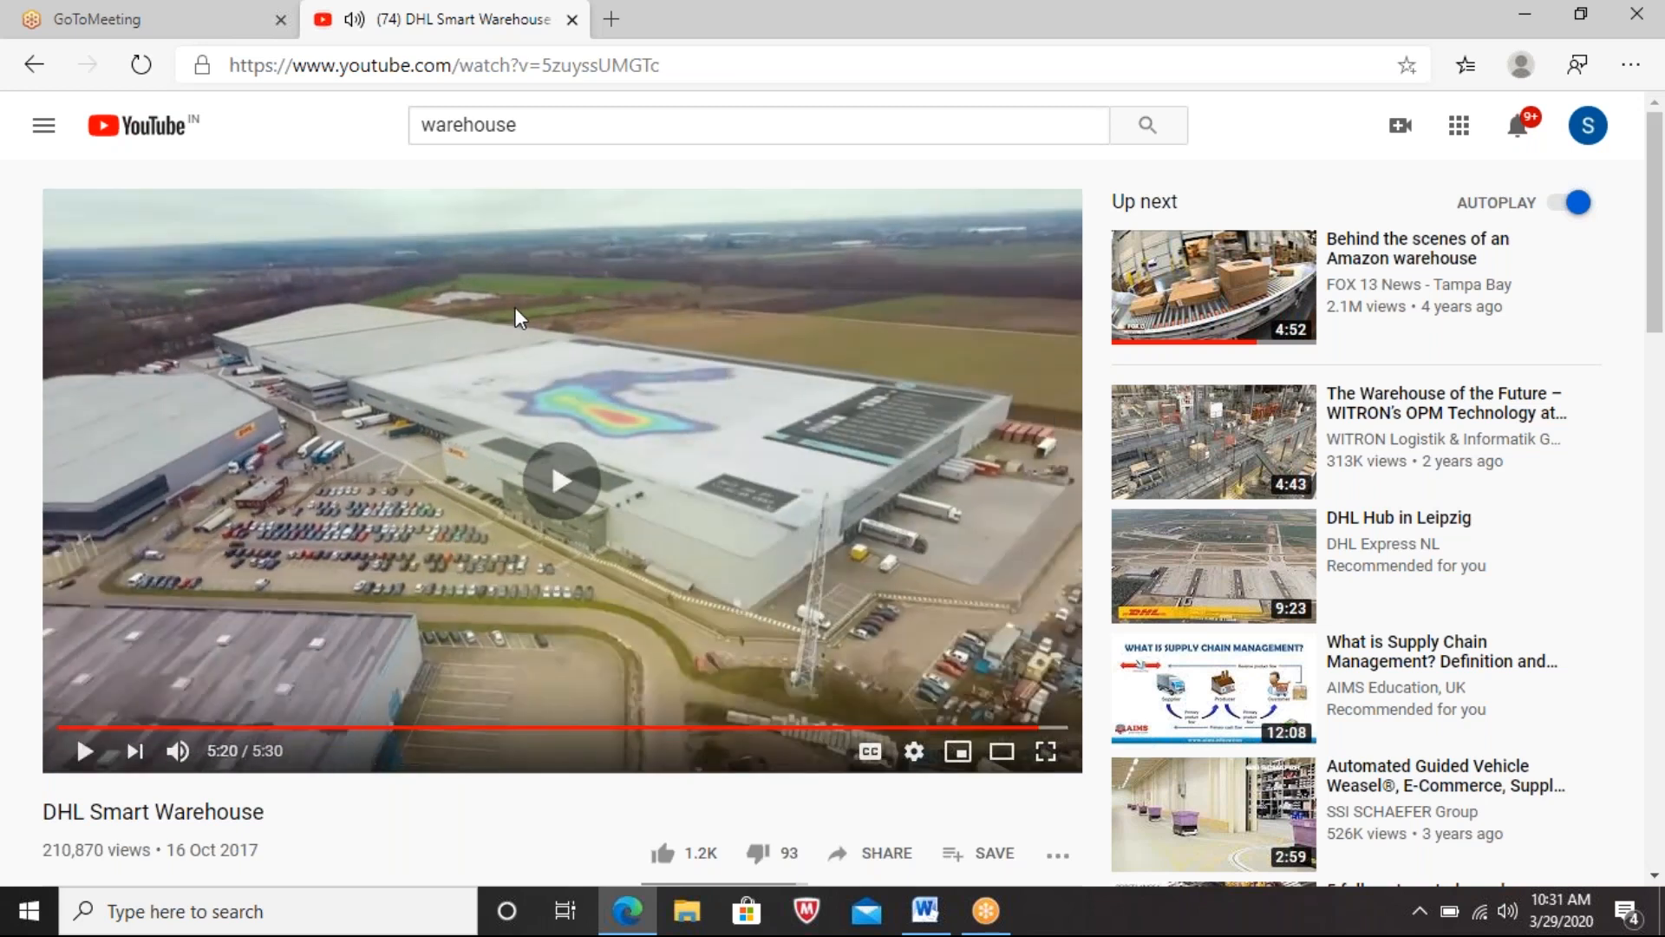
{"action": "left_click", "coordinate": [515, 309]}
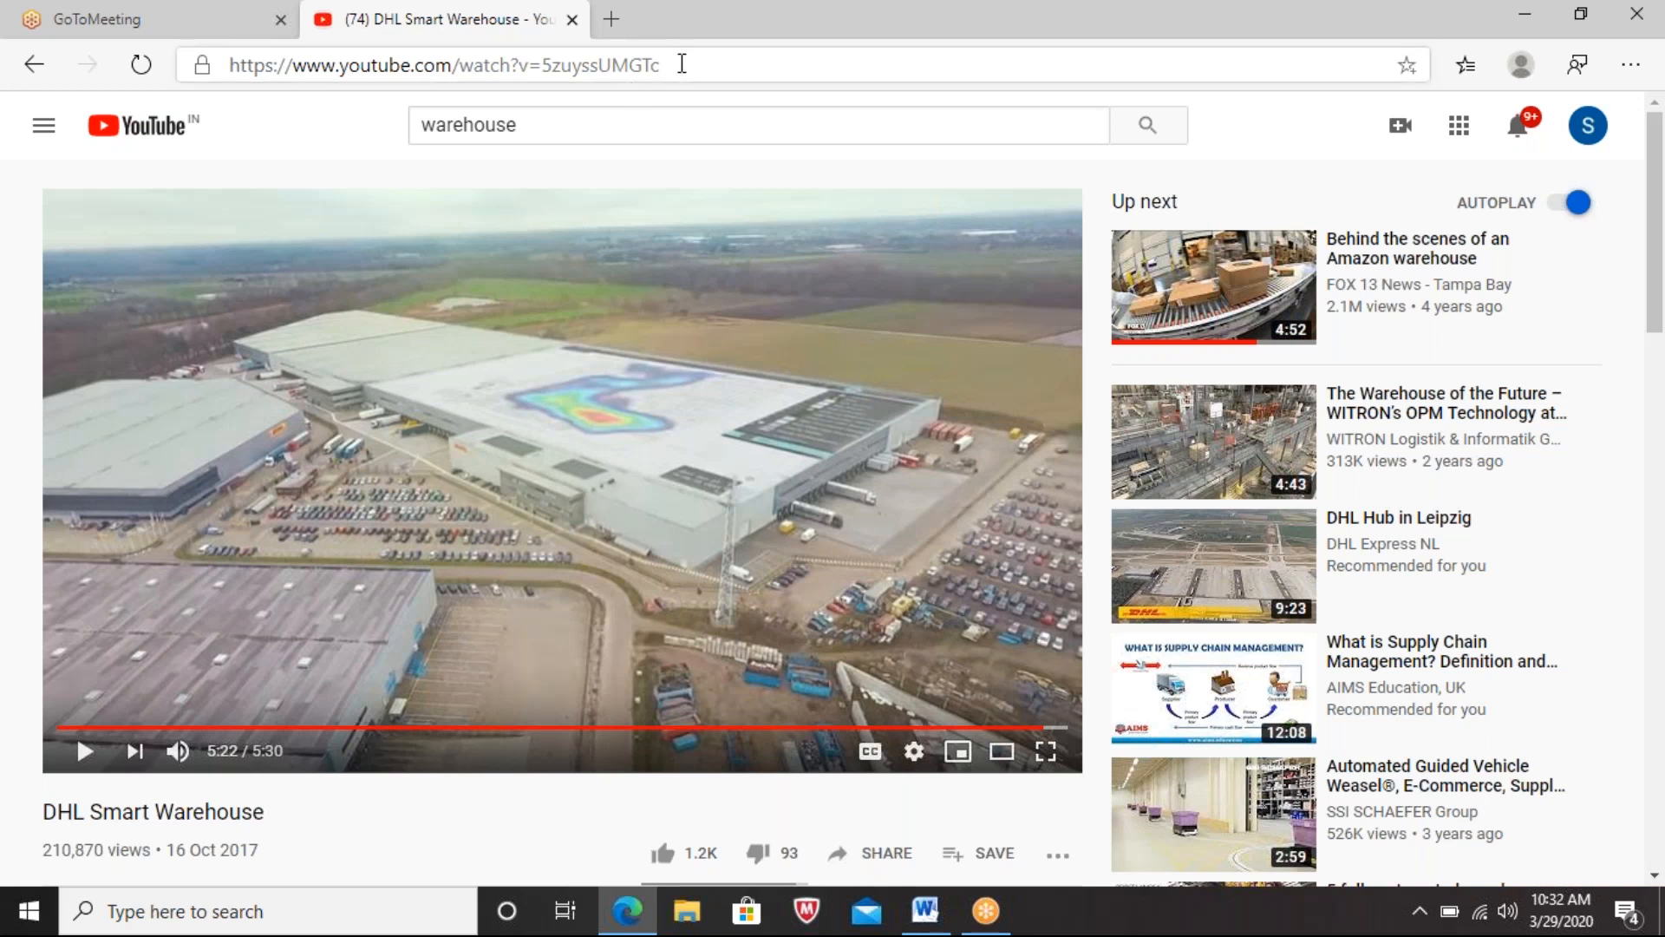
Step: Open Google.com in the browser tab that shows the DHL video
{"action": "left_click", "coordinate": [681, 64]}
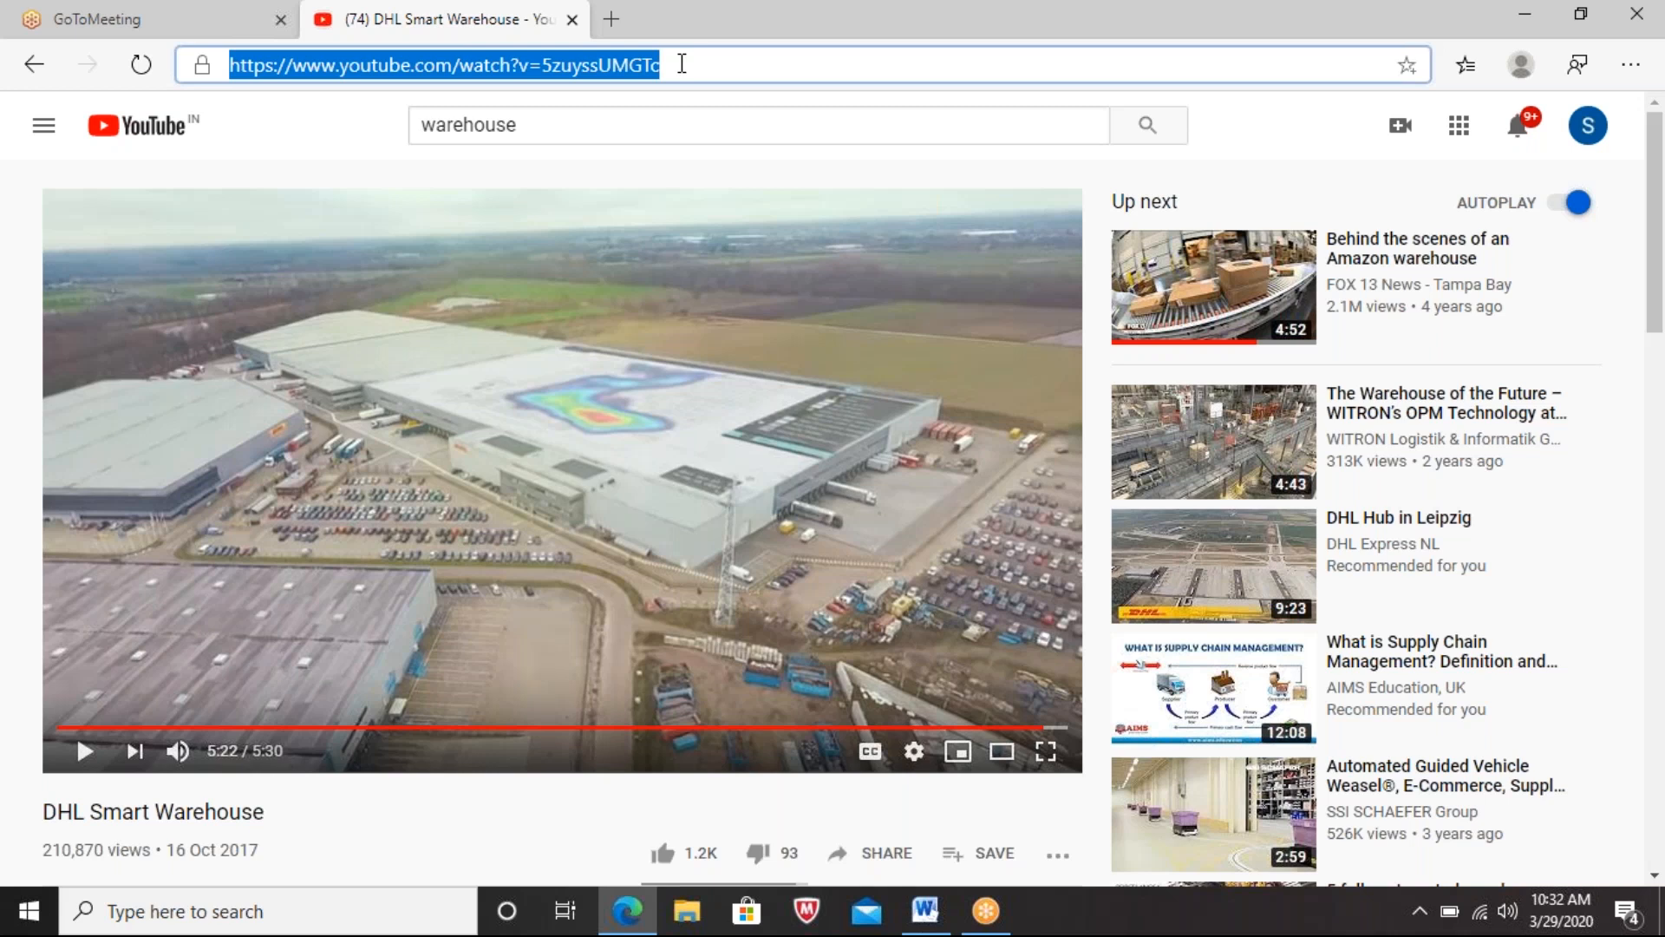
{"action": "type", "text": "Google.com"}
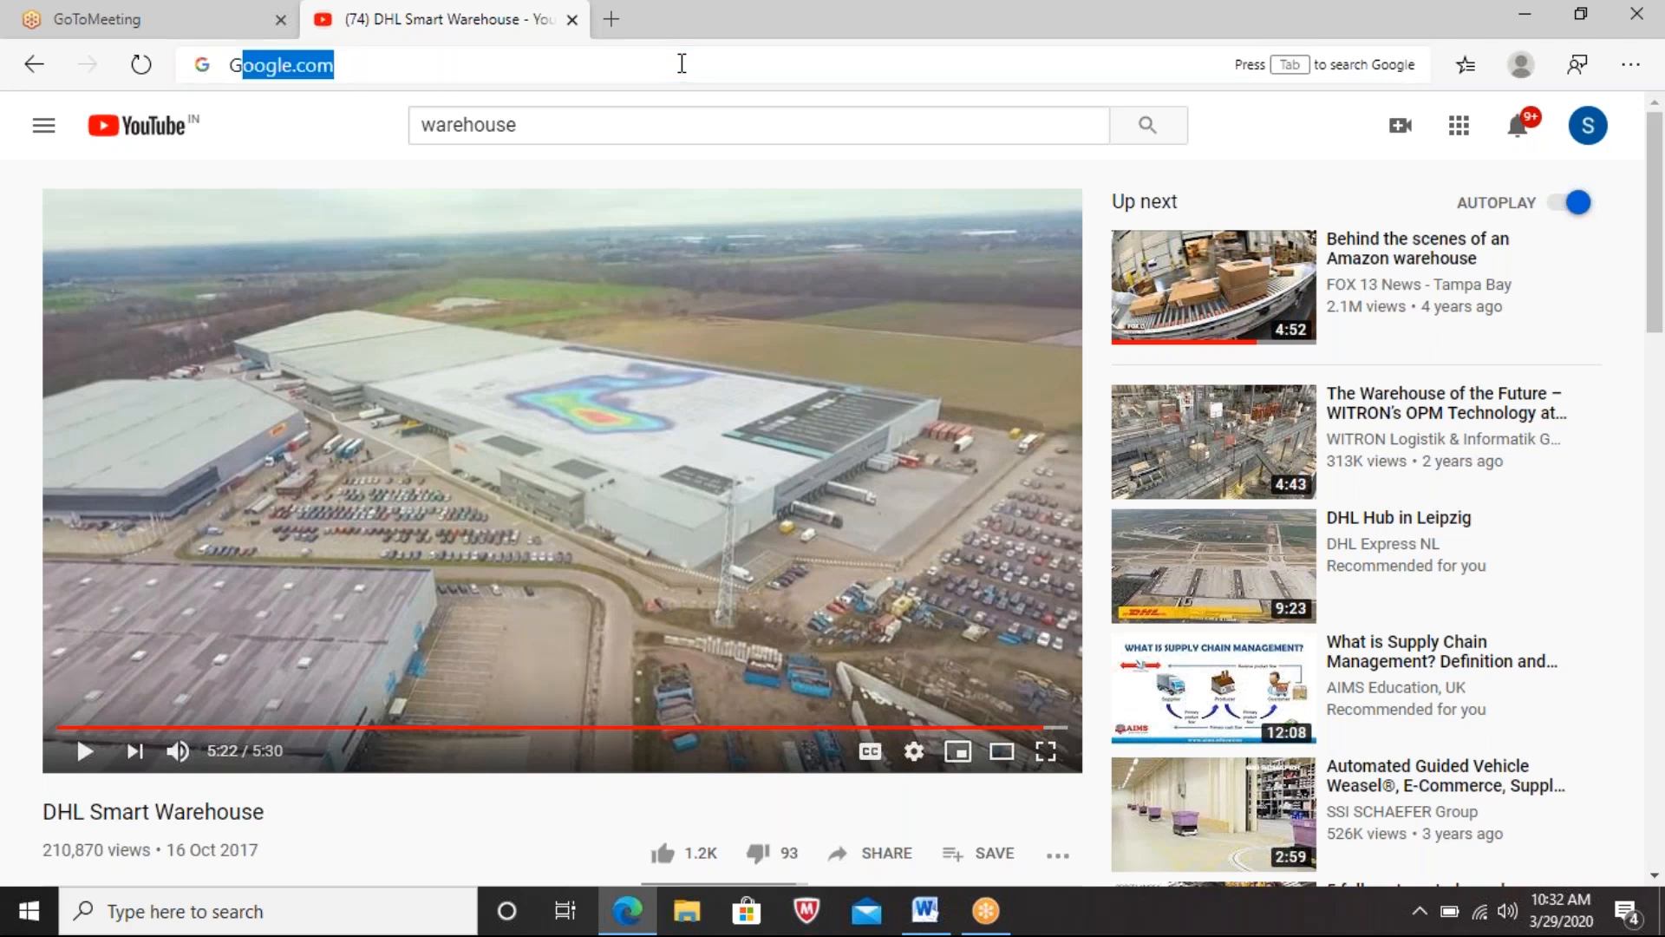
{"action": "key", "text": "Return"}
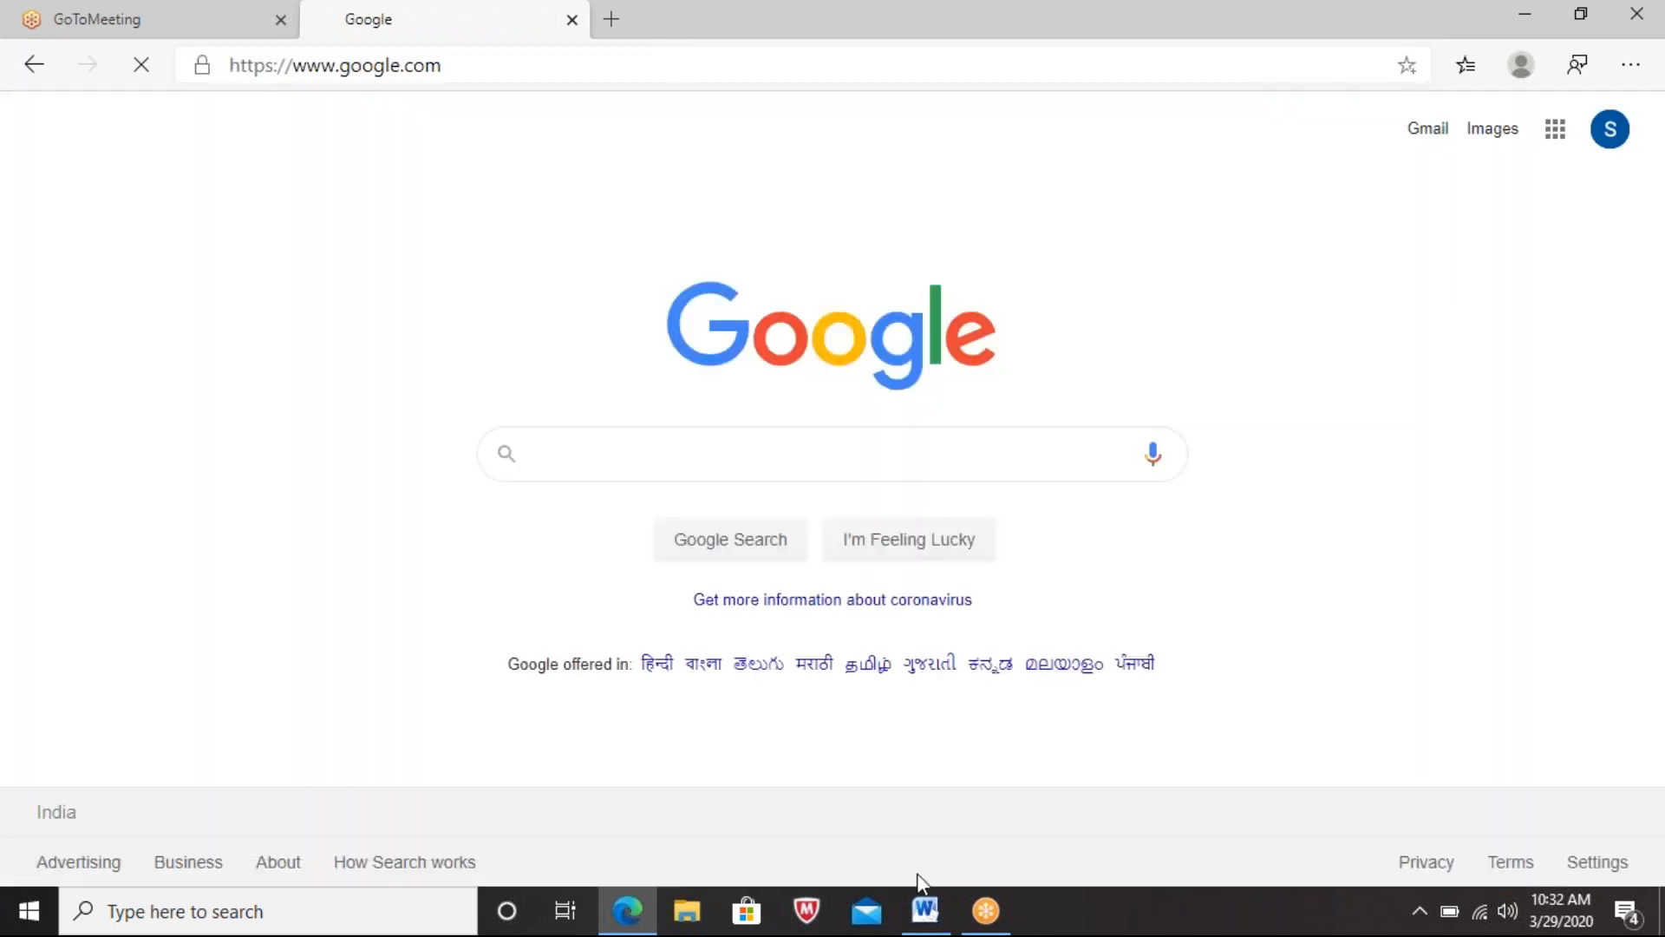
Step: Switch to the Word notes and add two blank lines below the AISLE line
{"action": "left_click", "coordinate": [926, 910]}
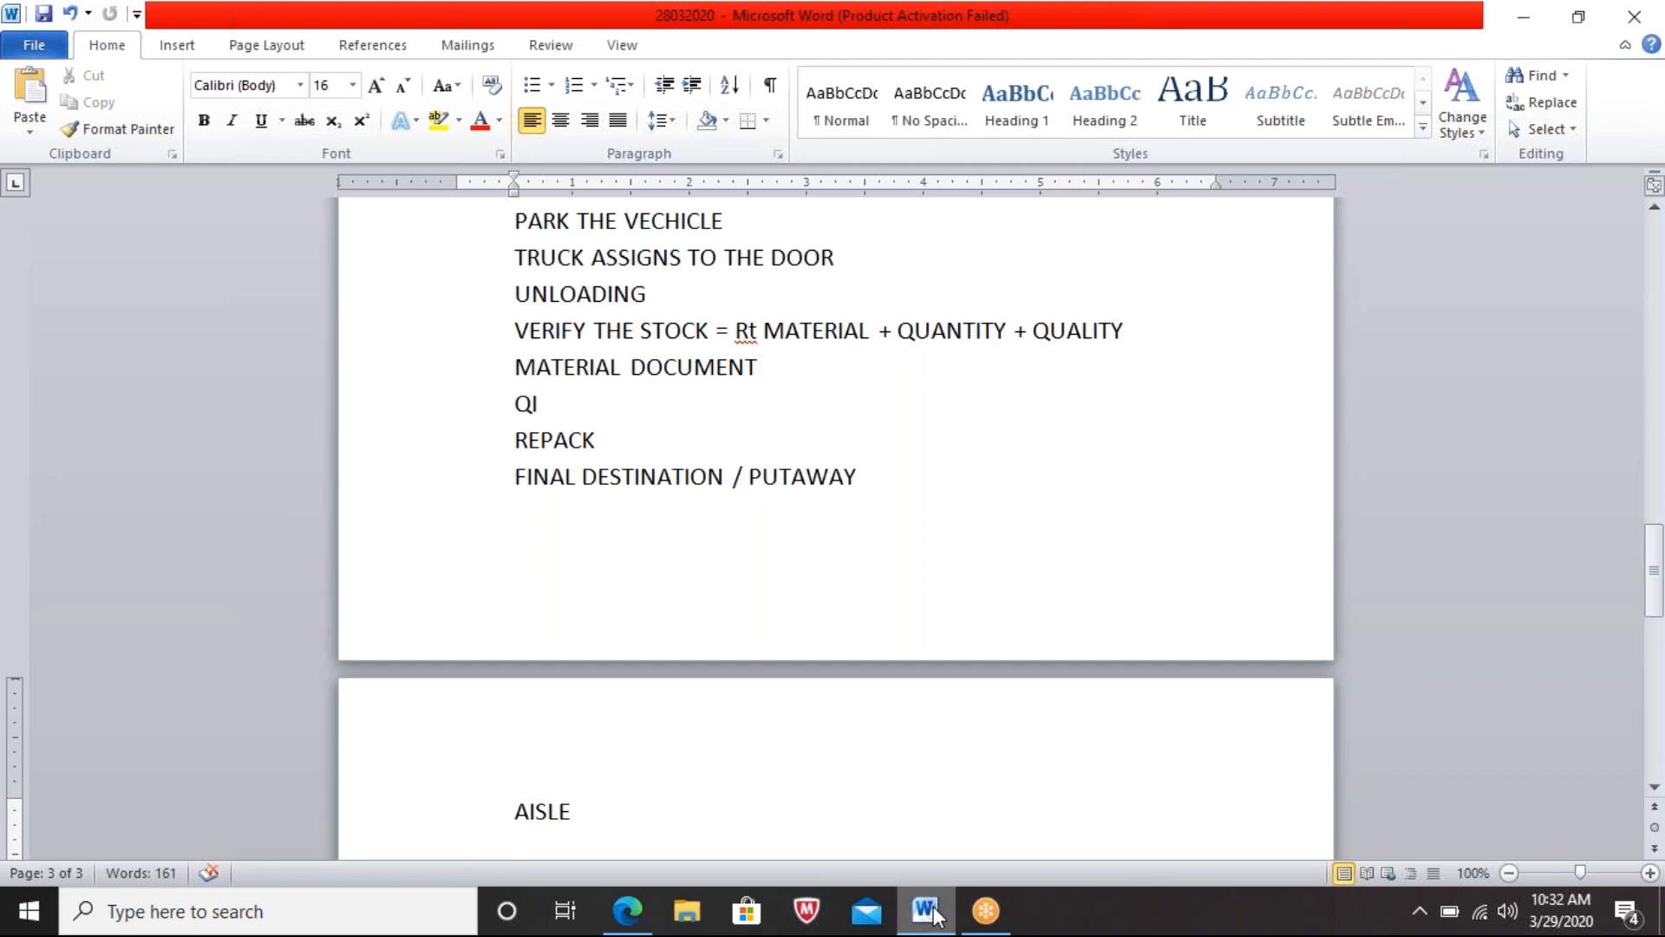
{"action": "key", "text": "Return"}
{"action": "key", "text": "Return"}
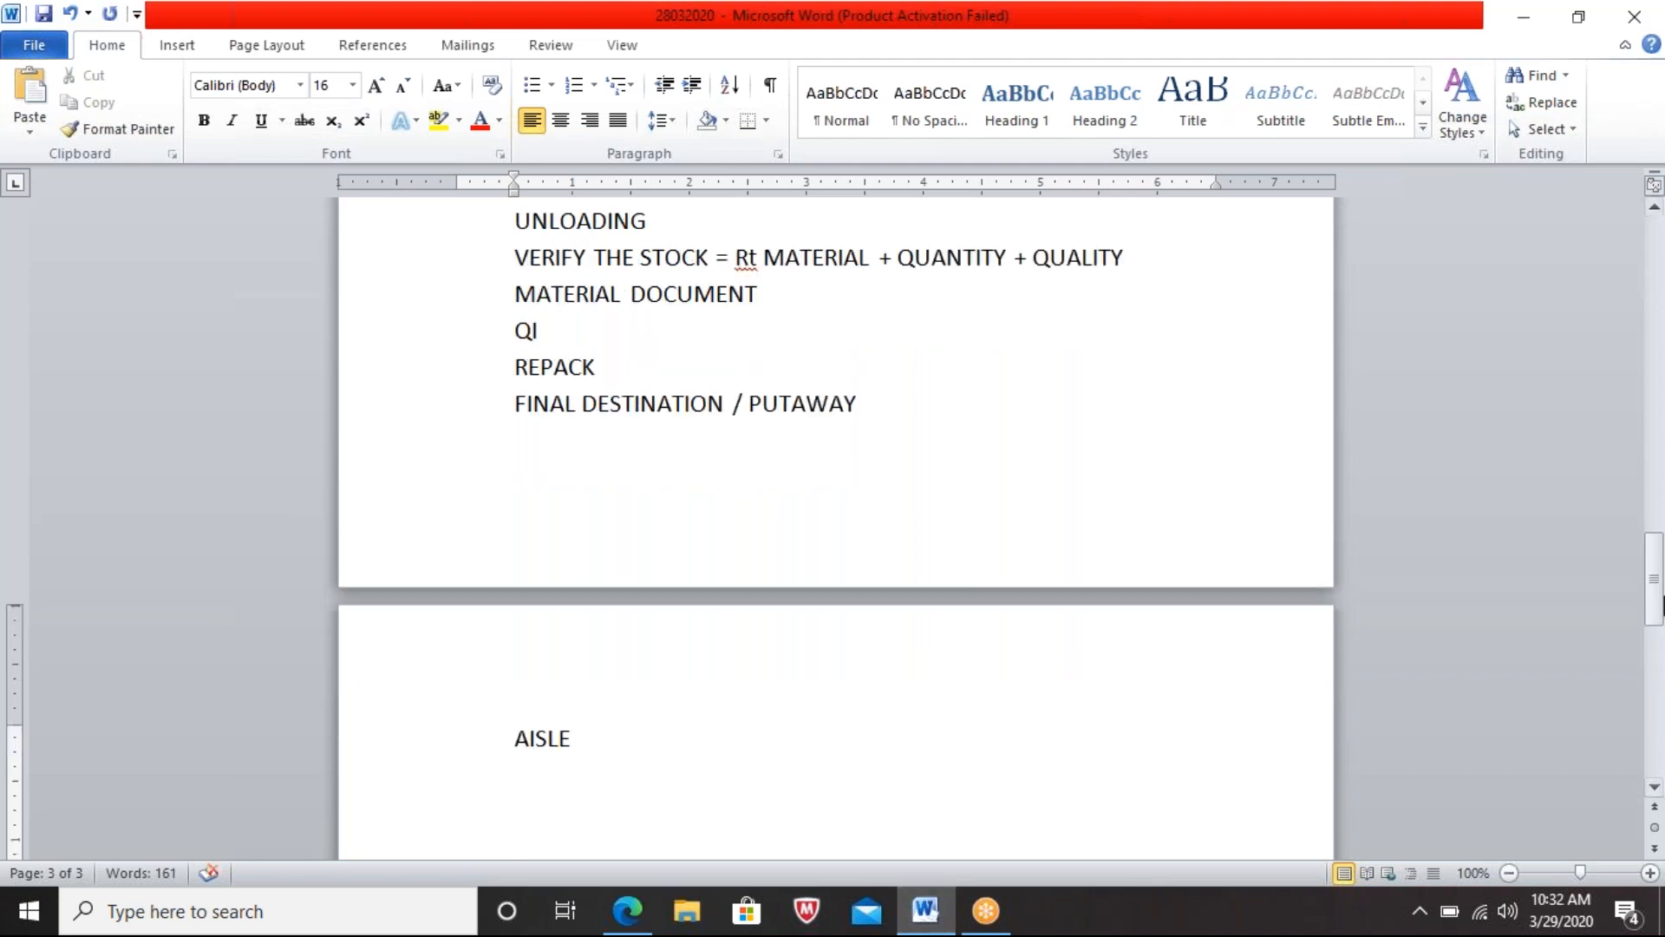
Step: Highlight the 29032020 inbound delivery heading and the PR-to-confirmation process flow below it in green
{"action": "left_click_drag", "start_coordinate": [1658, 580], "coordinate": [1657, 473]}
{"action": "left_click_drag", "start_coordinate": [818, 751], "coordinate": [476, 670]}
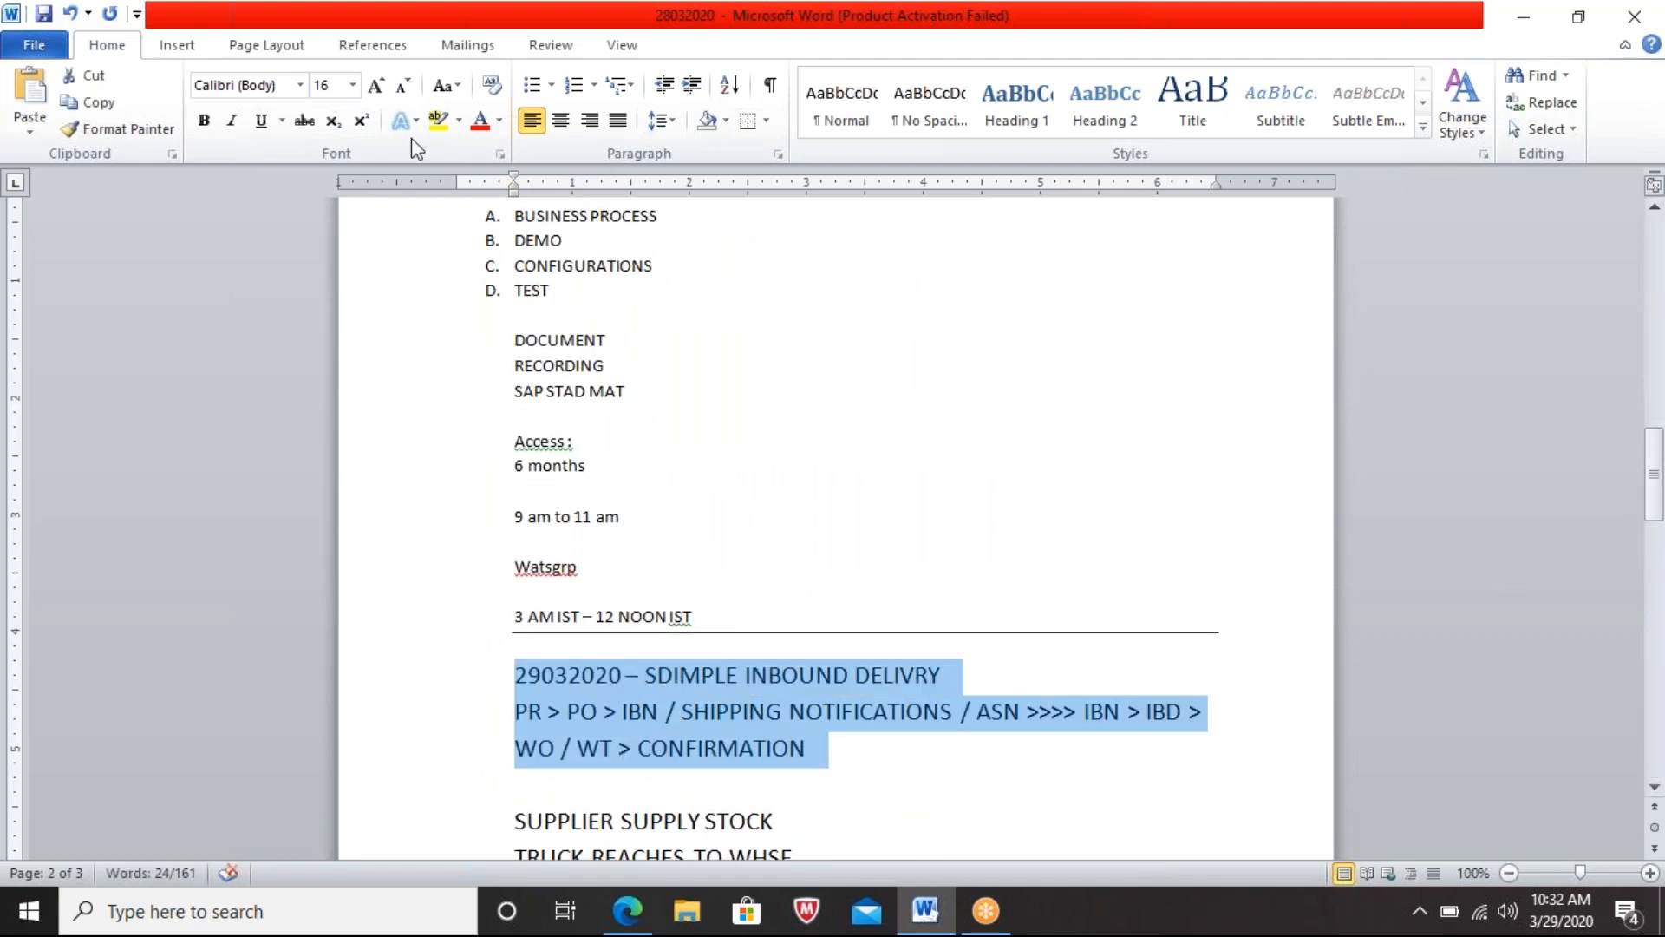
{"action": "left_click", "coordinate": [458, 121]}
{"action": "left_click", "coordinate": [480, 155]}
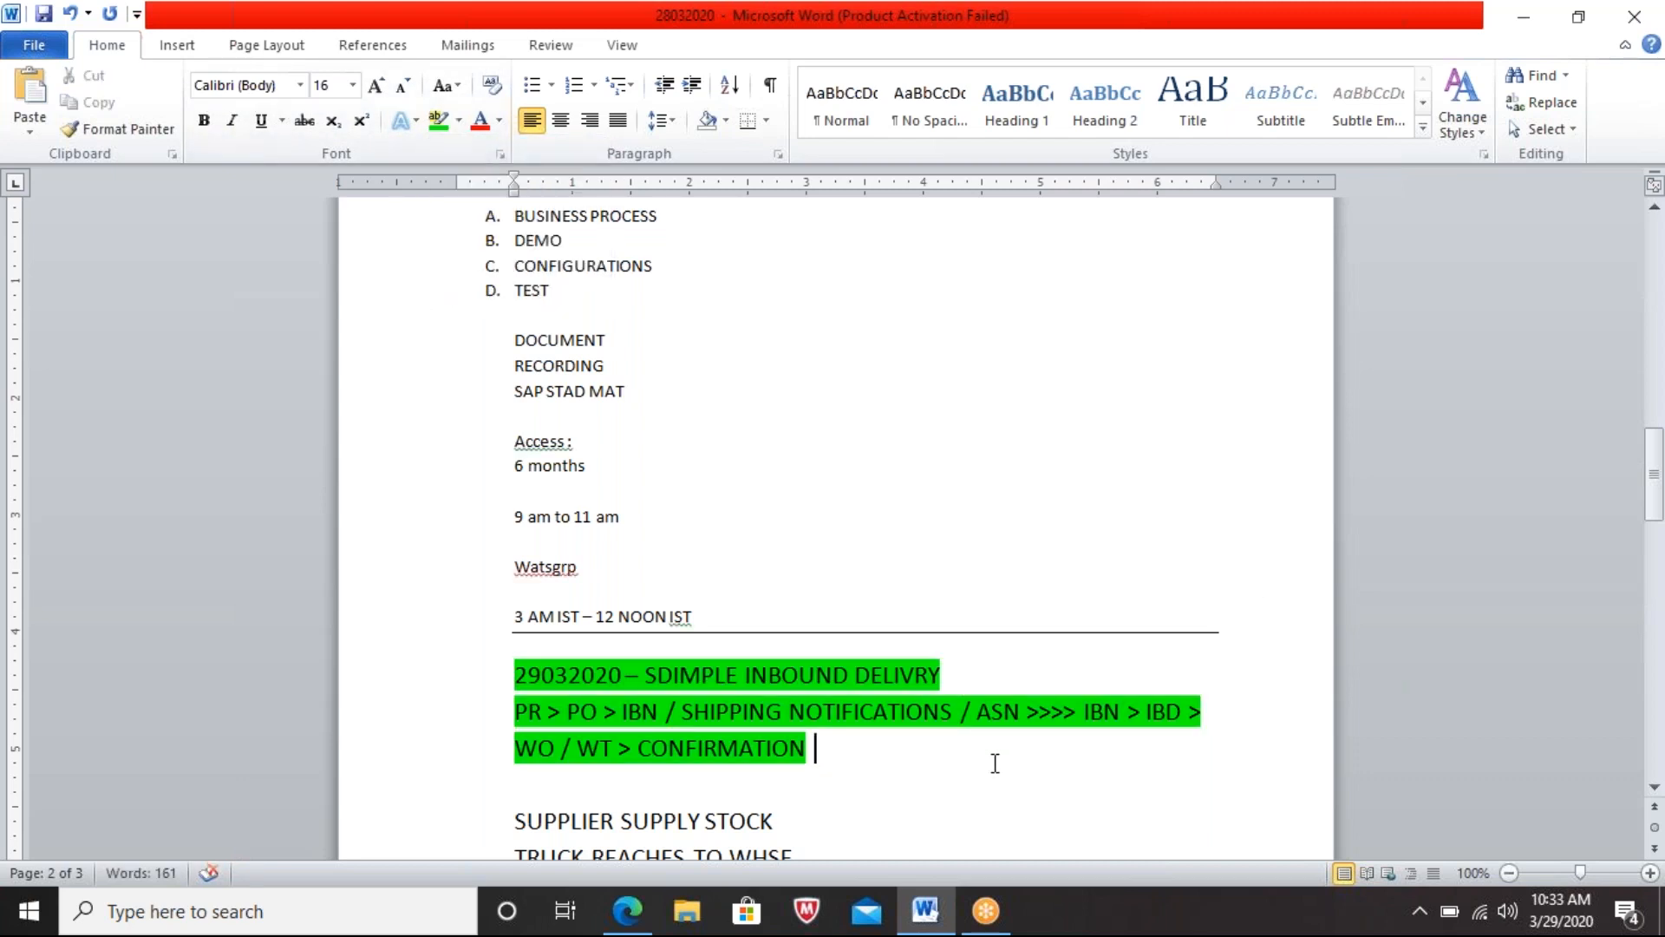
Step: Find the SAP Logon application through the Windows search and launch it
{"action": "left_click", "coordinate": [246, 918]}
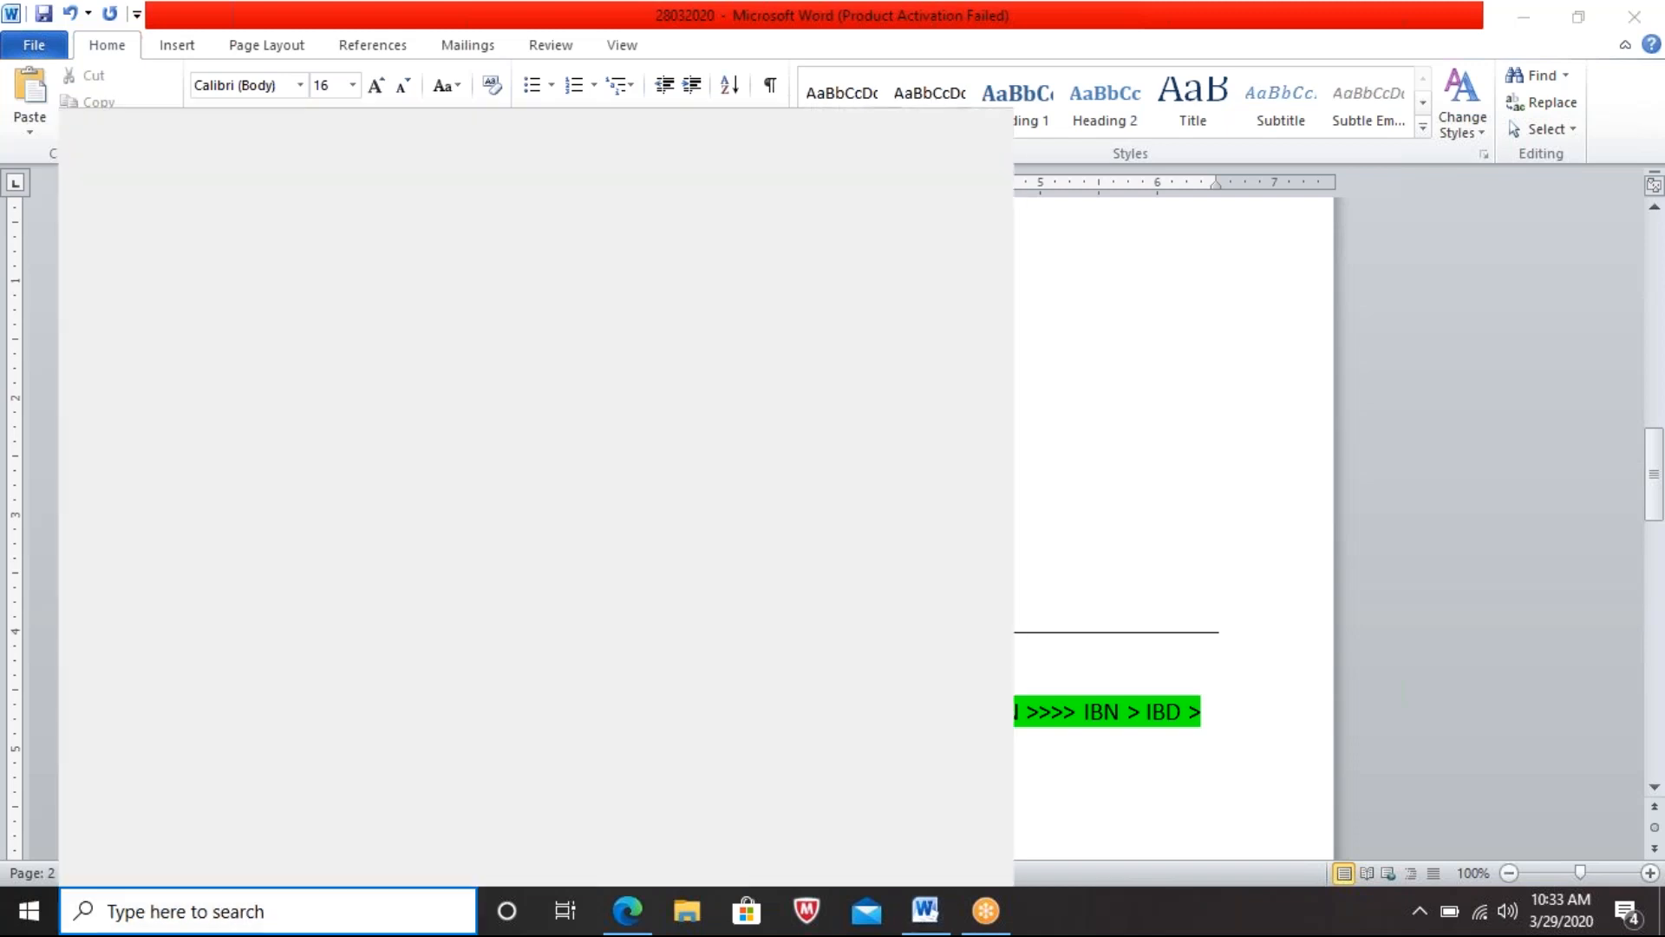
{"action": "type", "text": "SAP"}
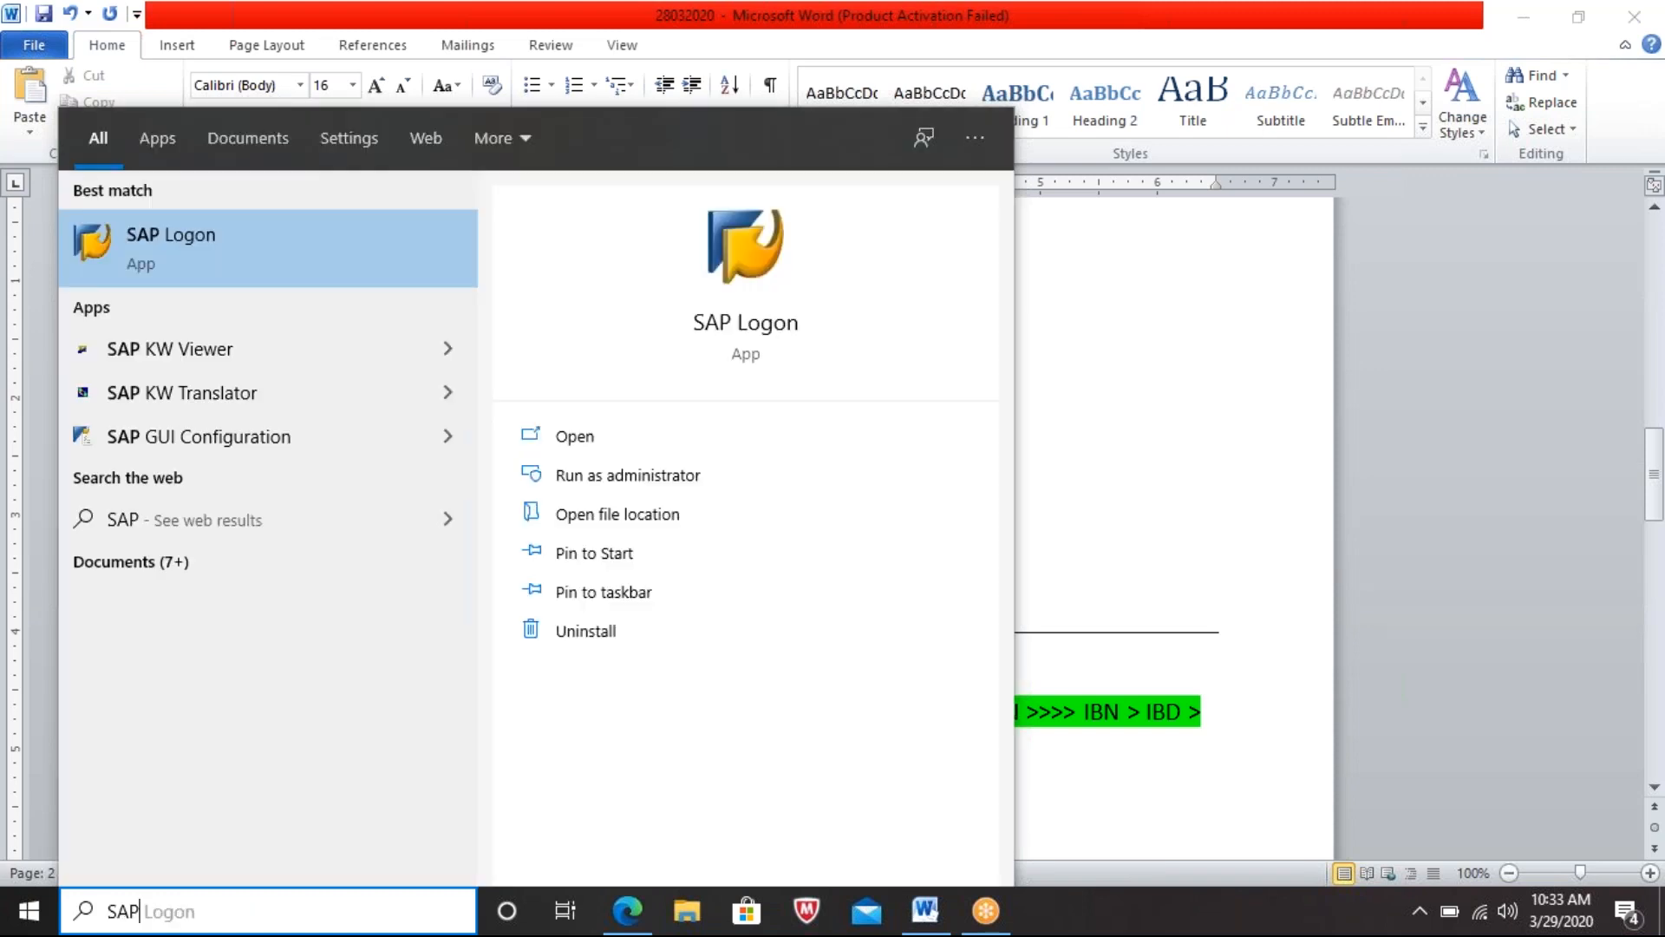
{"action": "key", "text": "Return"}
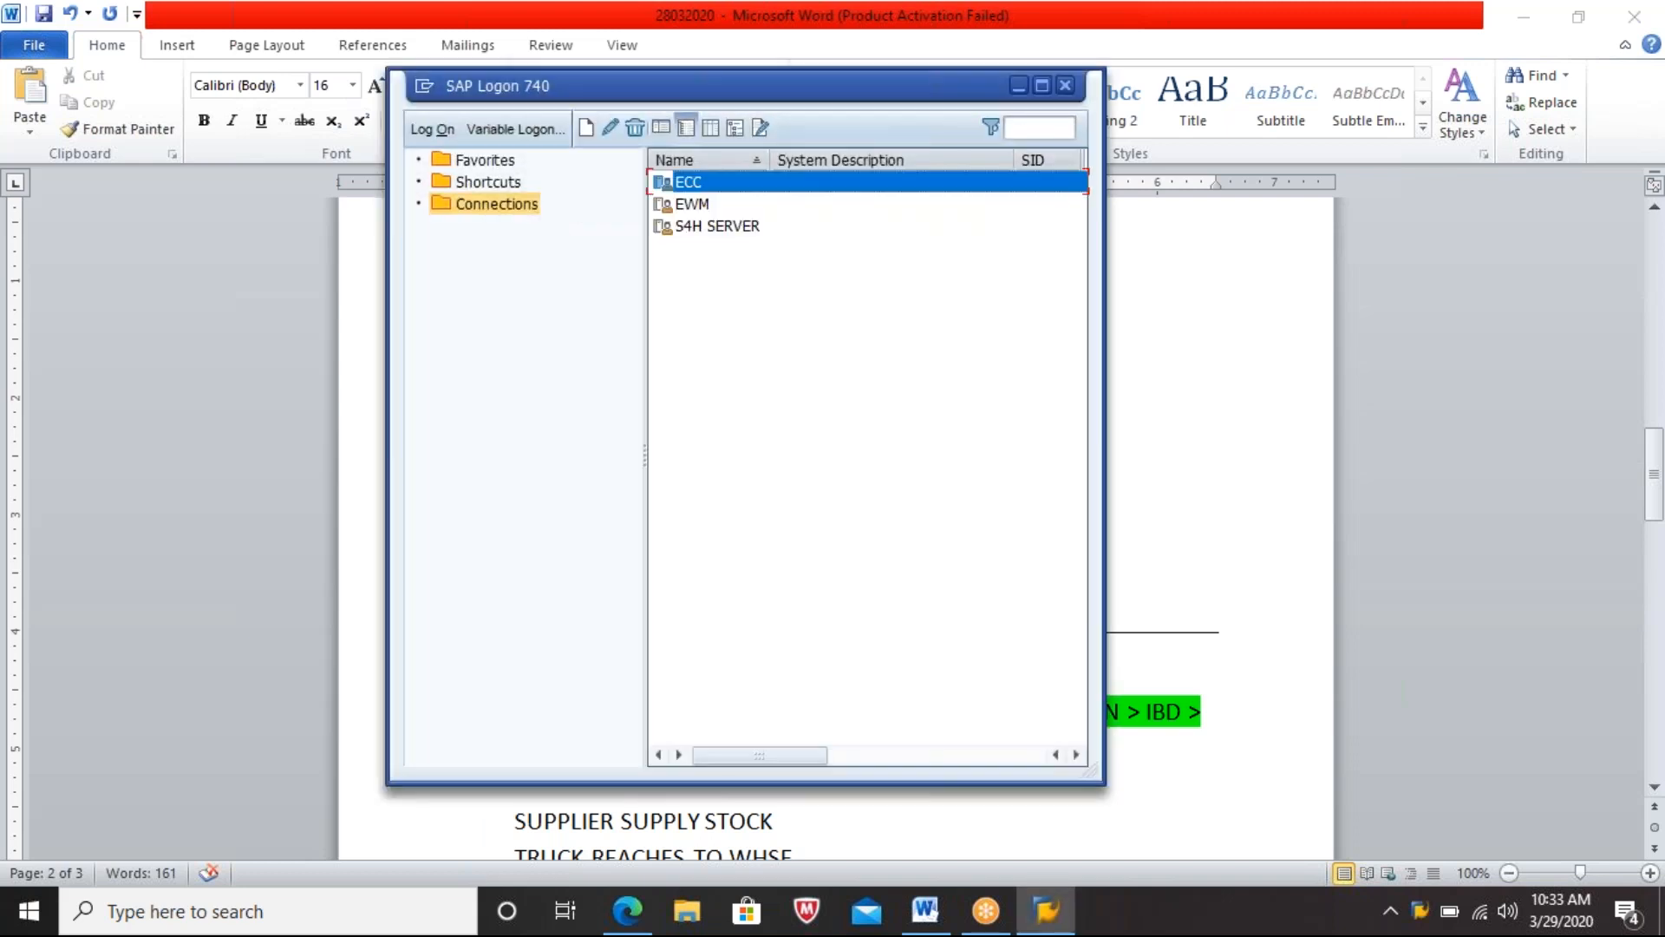
{"action": "left_click", "coordinate": [692, 205]}
{"action": "left_click", "coordinate": [688, 182]}
{"action": "left_click", "coordinate": [692, 205]}
{"action": "left_click", "coordinate": [688, 183]}
{"action": "left_click", "coordinate": [692, 205]}
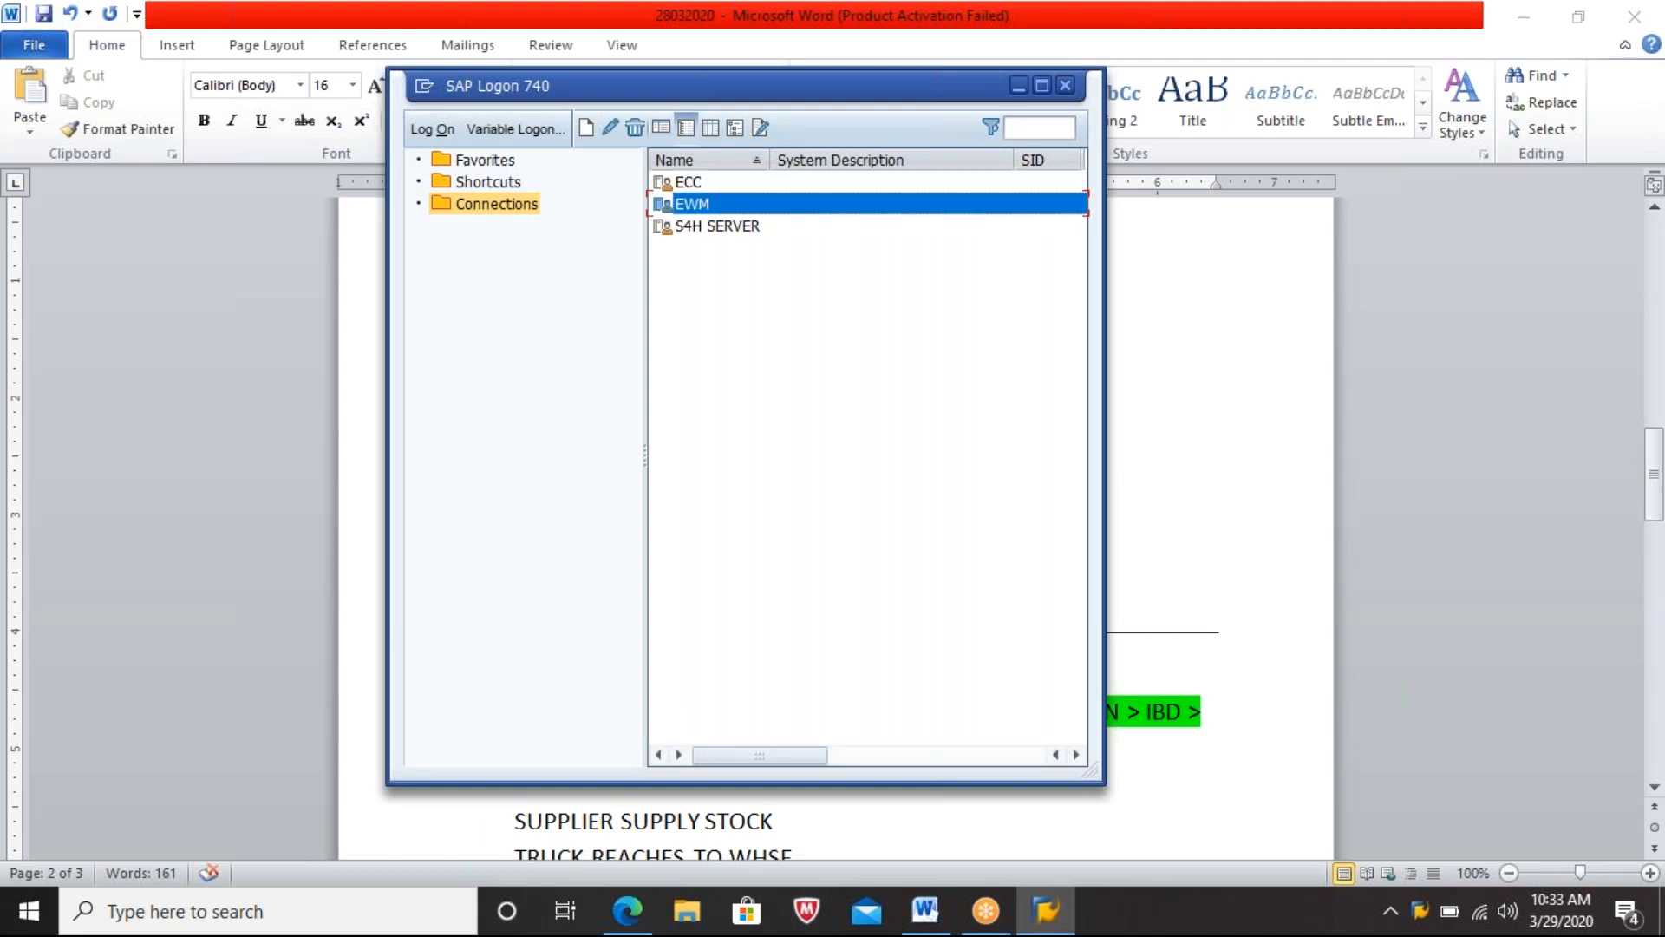
{"action": "left_click", "coordinate": [718, 227]}
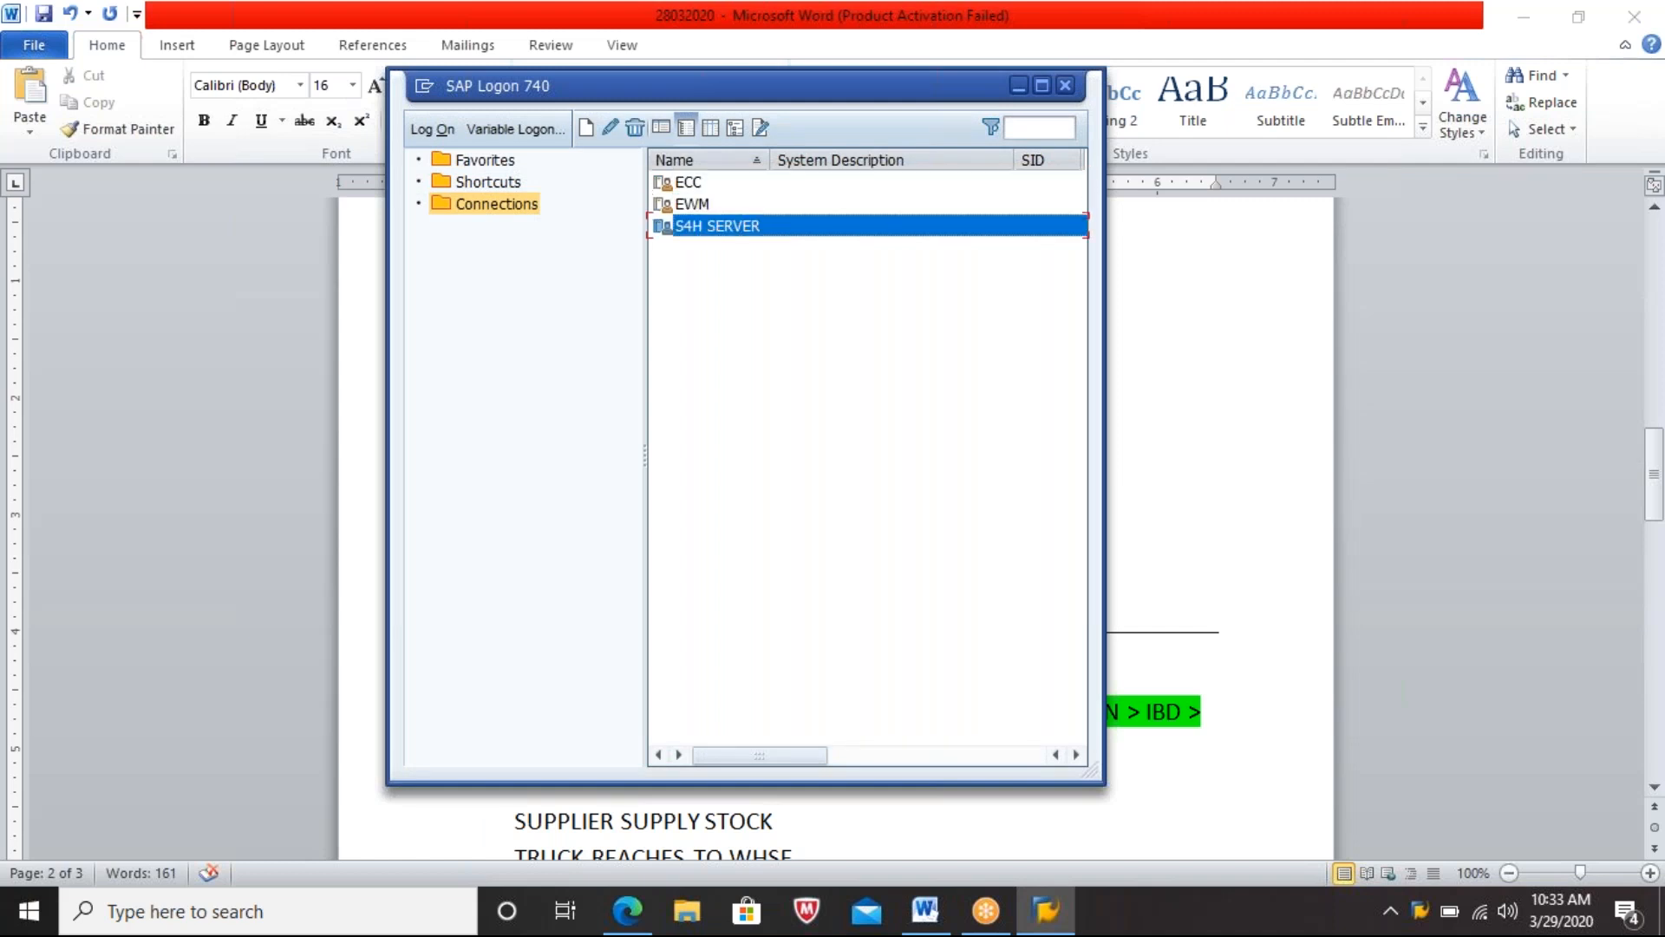
{"action": "left_click", "coordinate": [692, 205]}
{"action": "left_click", "coordinate": [689, 182]}
{"action": "left_click", "coordinate": [692, 204]}
{"action": "left_click", "coordinate": [688, 182]}
{"action": "left_click", "coordinate": [692, 205]}
{"action": "left_click", "coordinate": [689, 182]}
{"action": "left_click", "coordinate": [692, 204]}
{"action": "left_click", "coordinate": [688, 182]}
{"action": "left_click", "coordinate": [692, 205]}
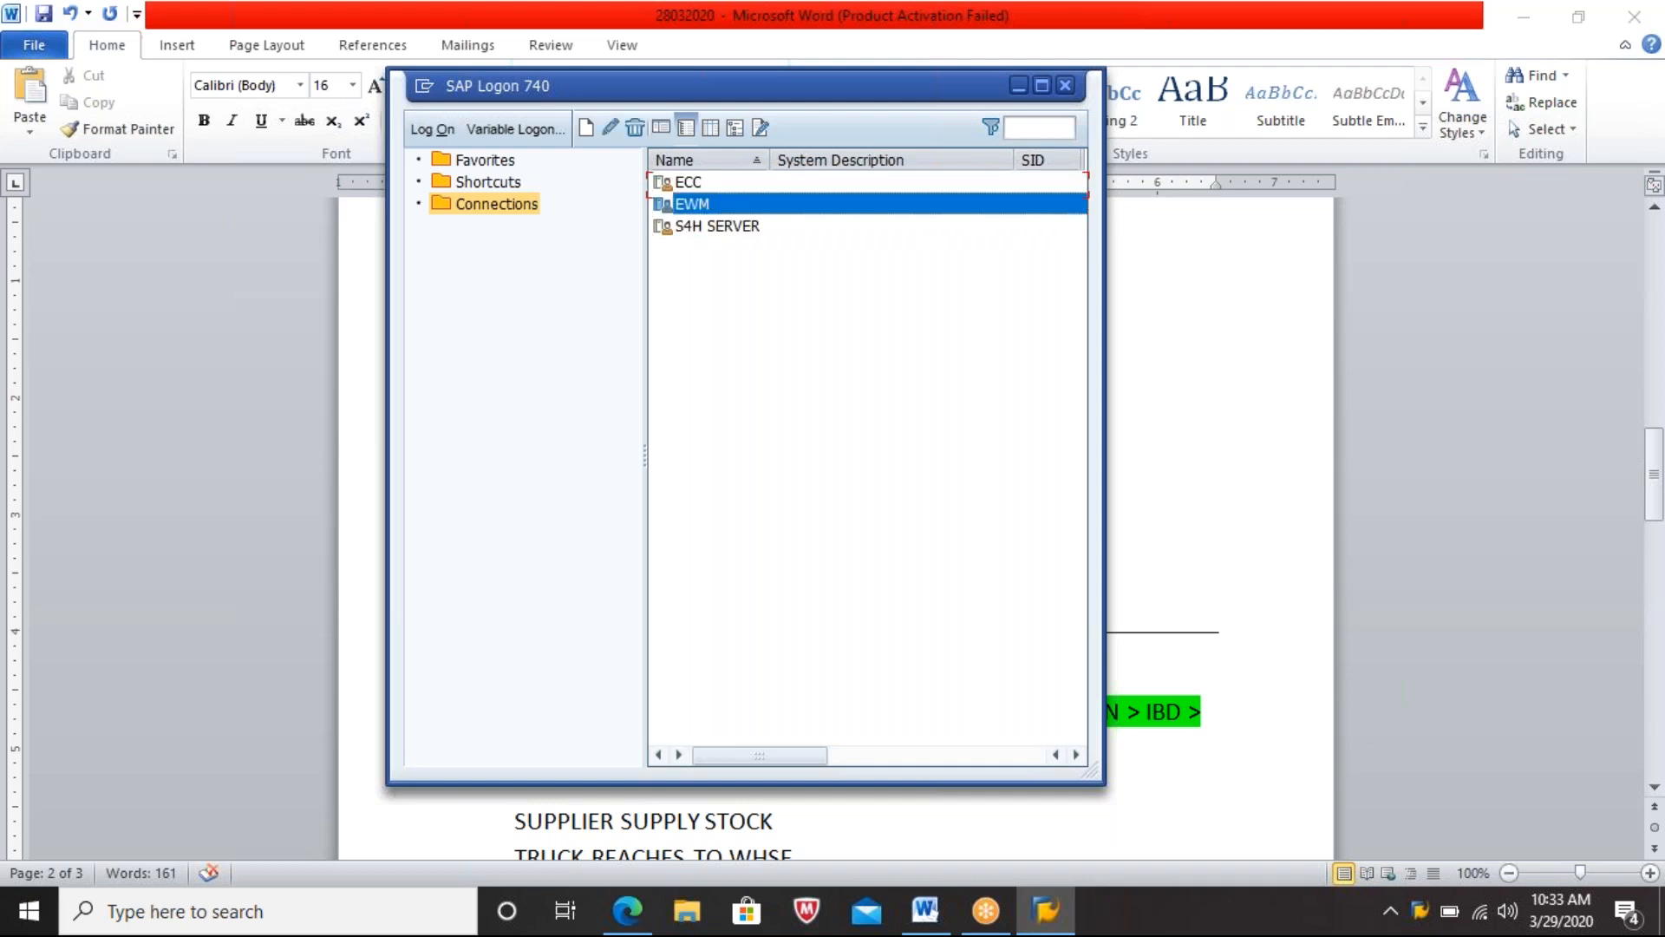
{"action": "left_click", "coordinate": [689, 182]}
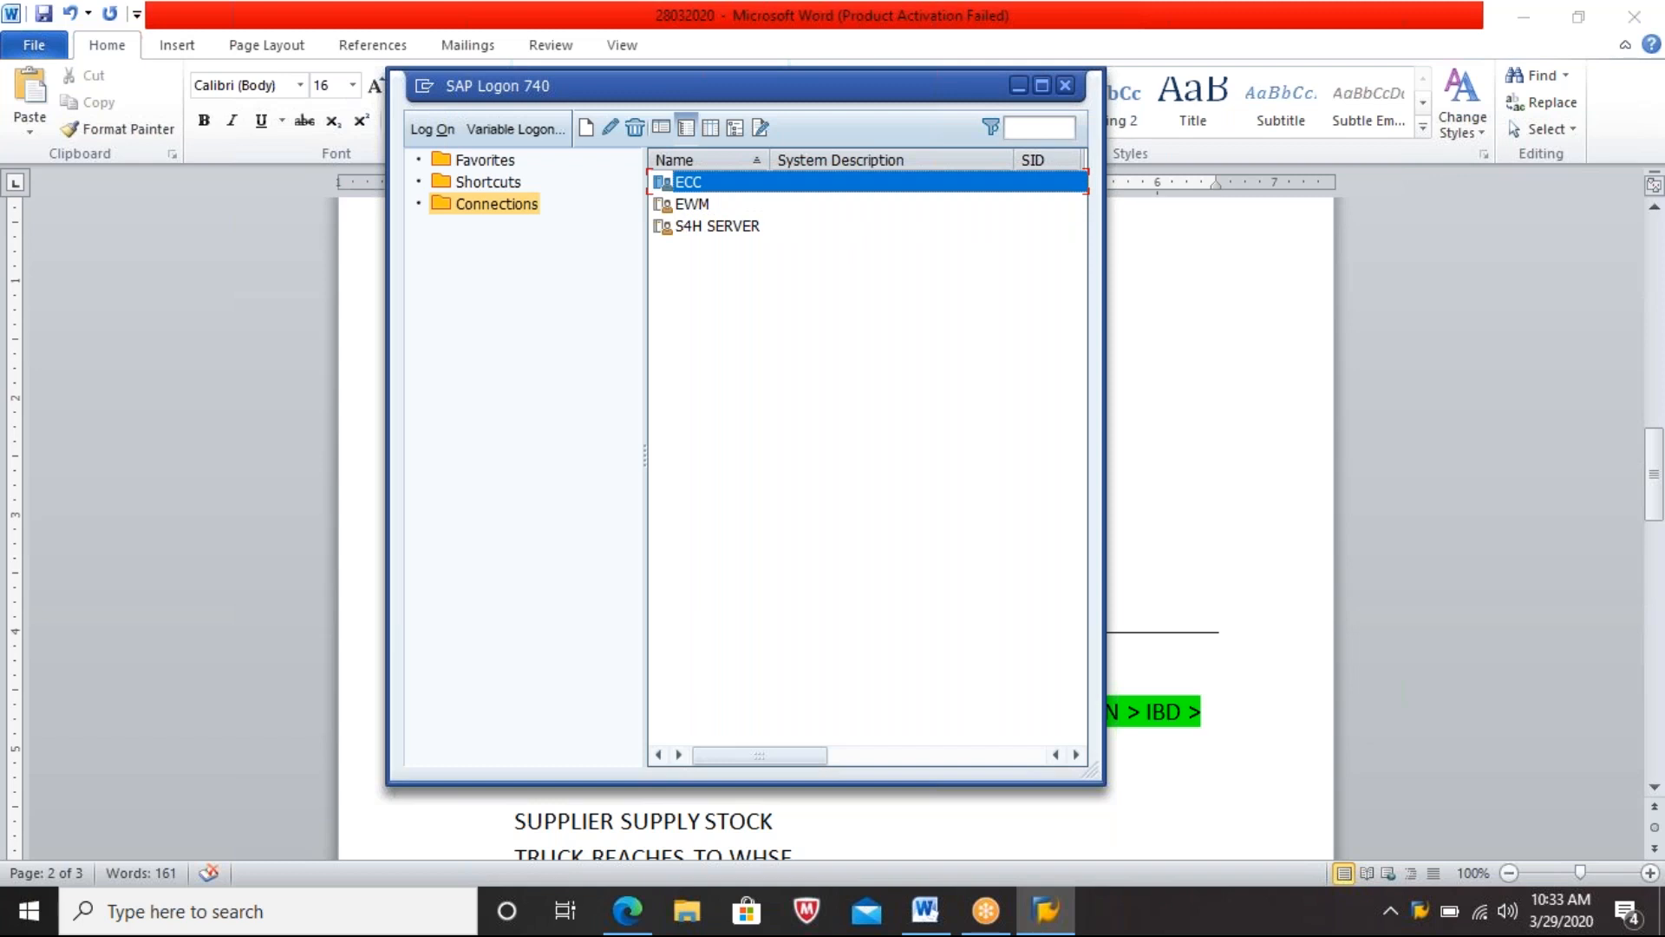
{"action": "left_click", "coordinate": [692, 205]}
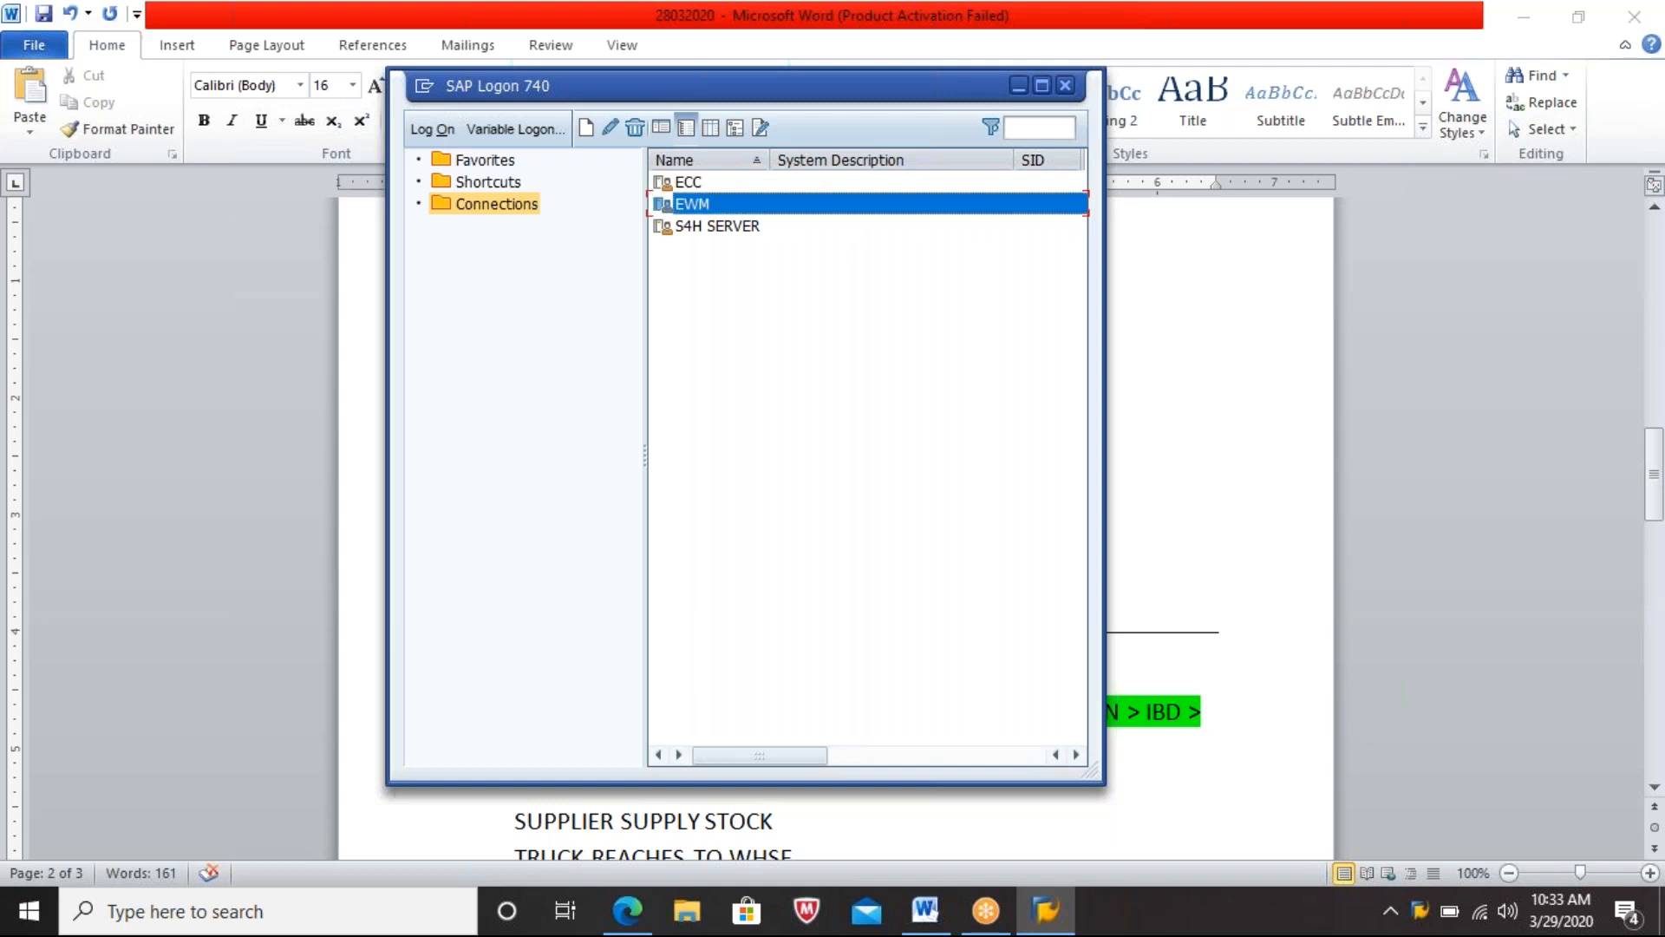
Step: Open the ECC connection and log on to client 800 with the user name and account password
{"action": "left_click", "coordinate": [689, 182]}
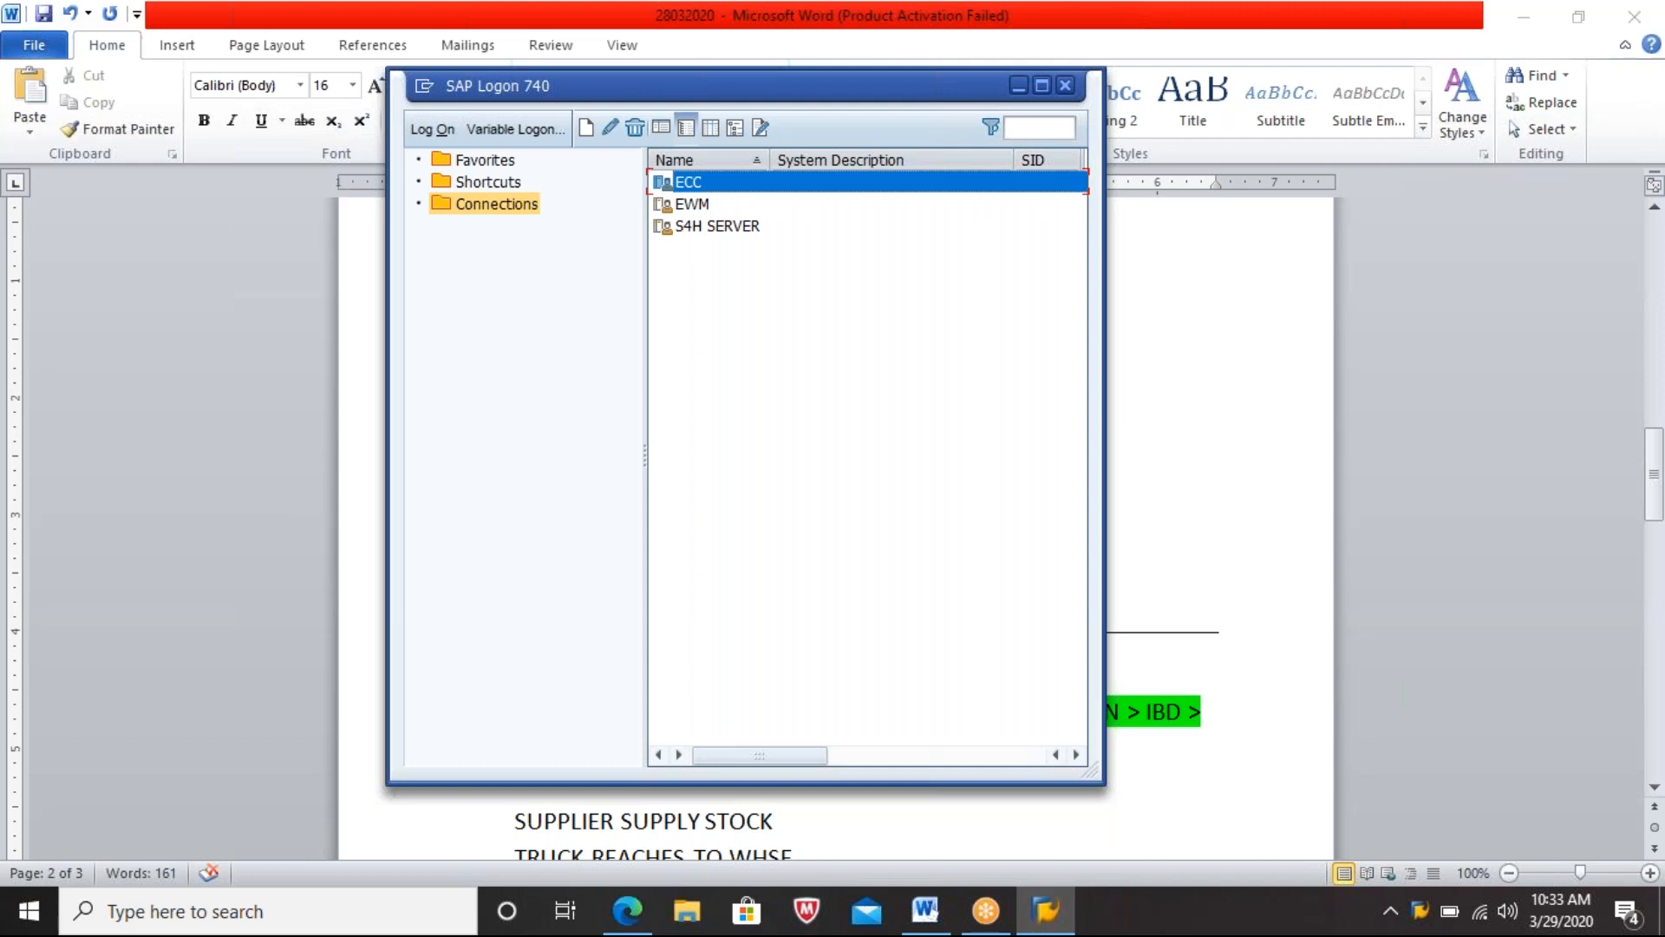
{"action": "key", "text": "Return"}
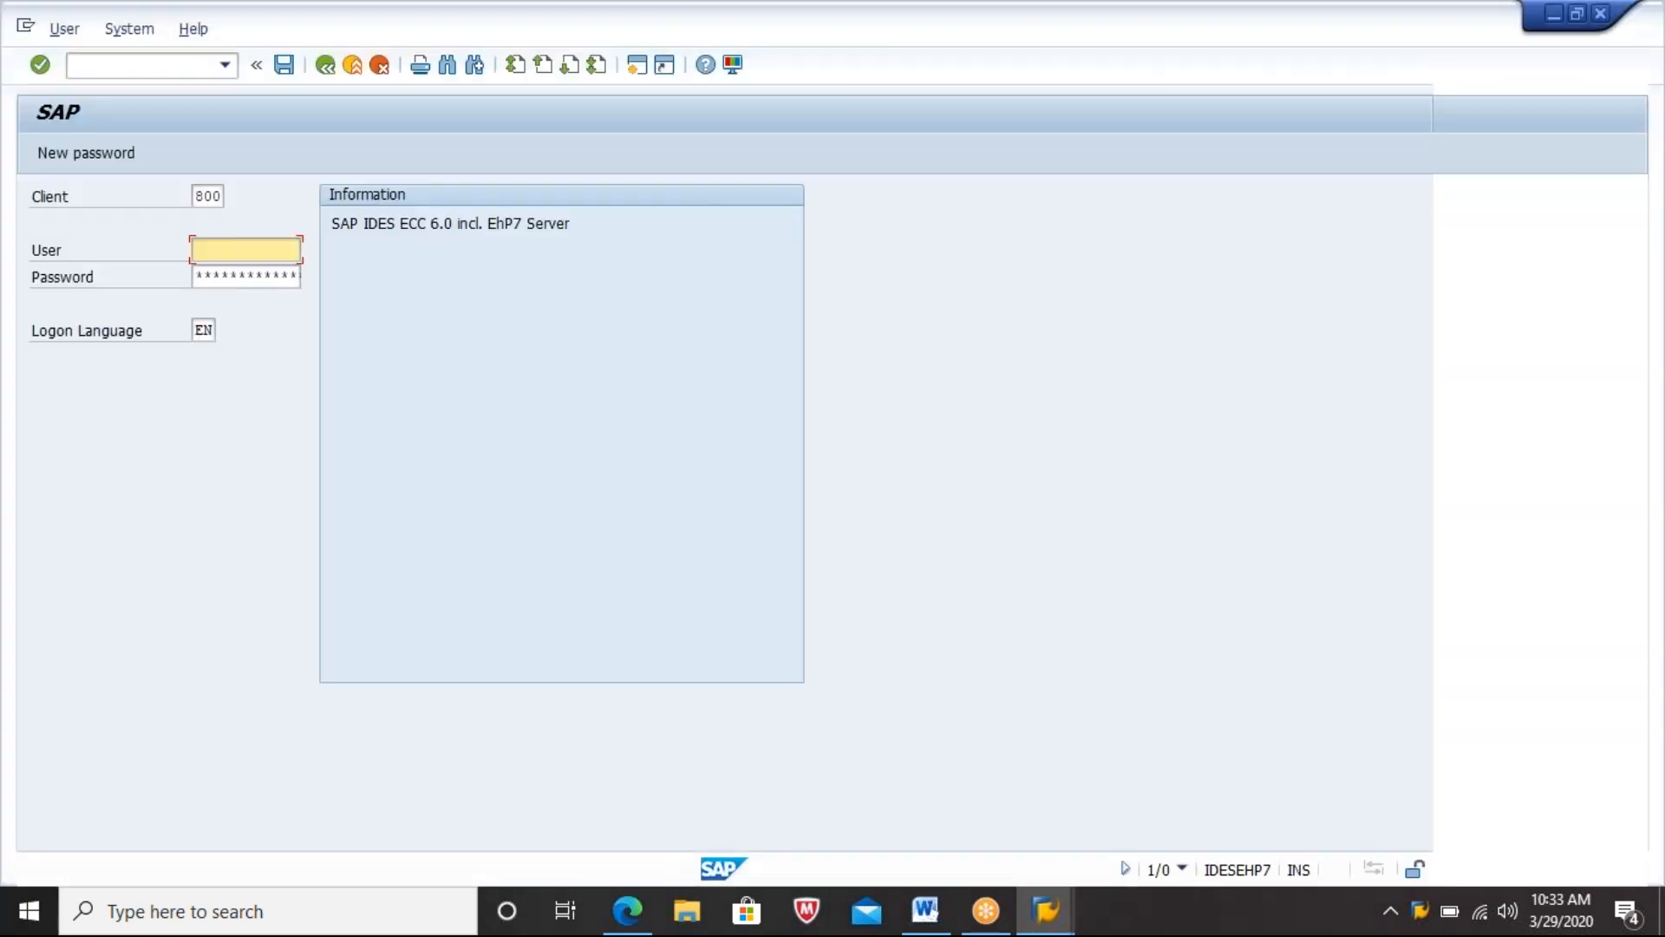
{"action": "key", "text": "Down"}
{"action": "key", "text": "Return"}
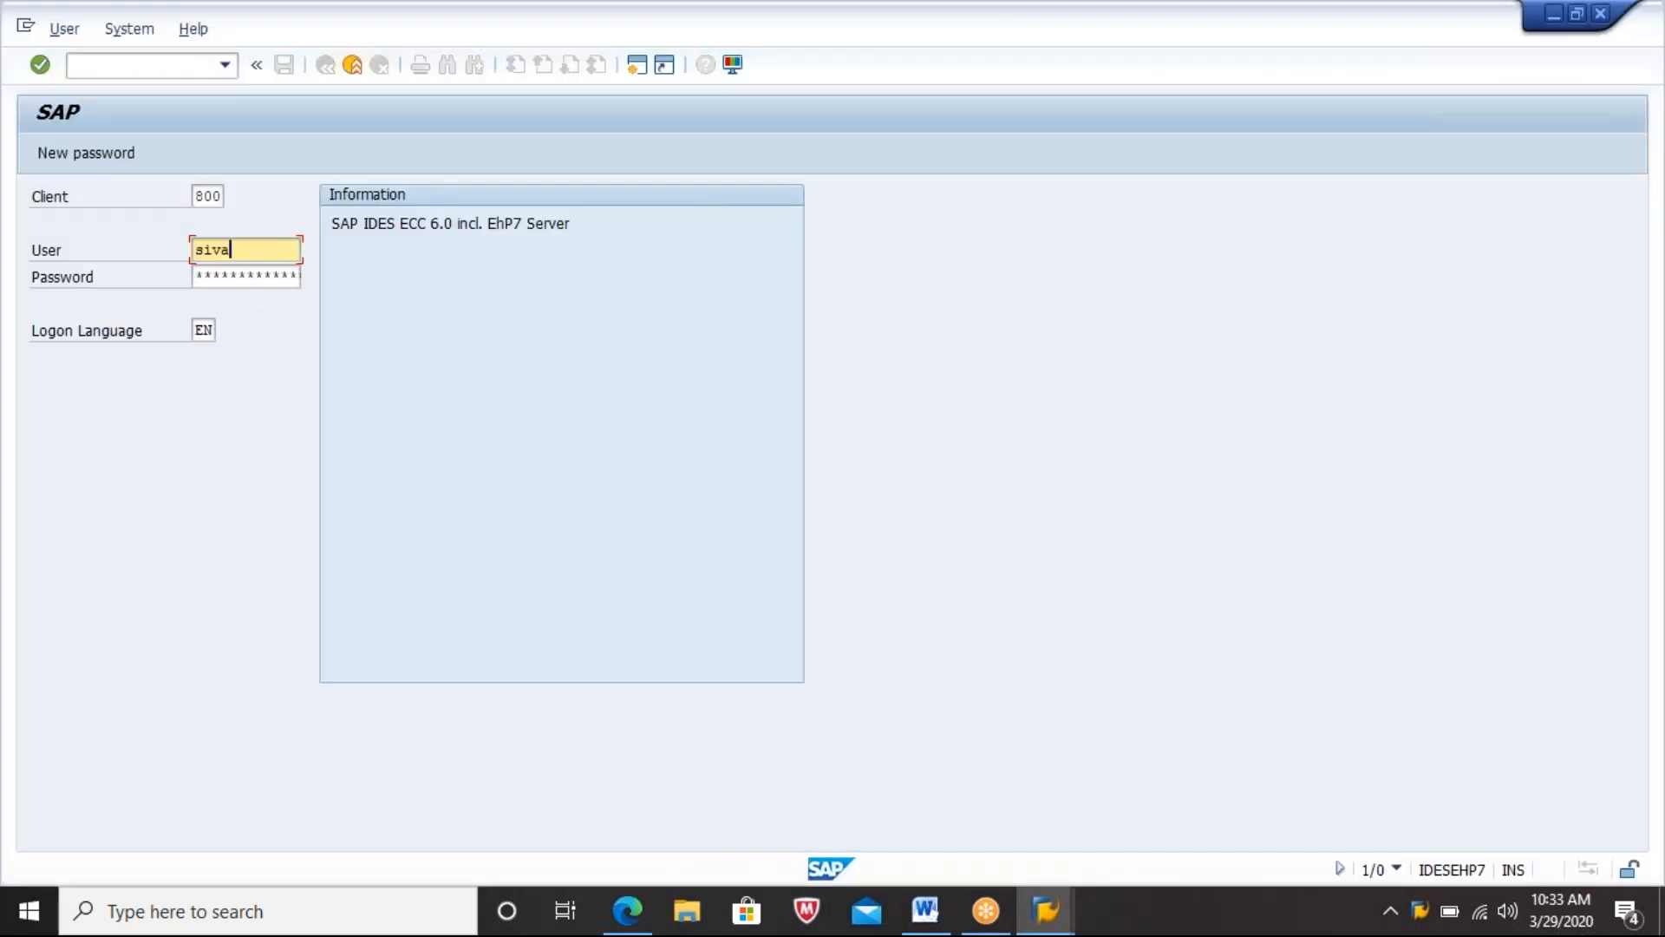
{"action": "key", "text": "Tab"}
{"action": "type", "text": "***"}
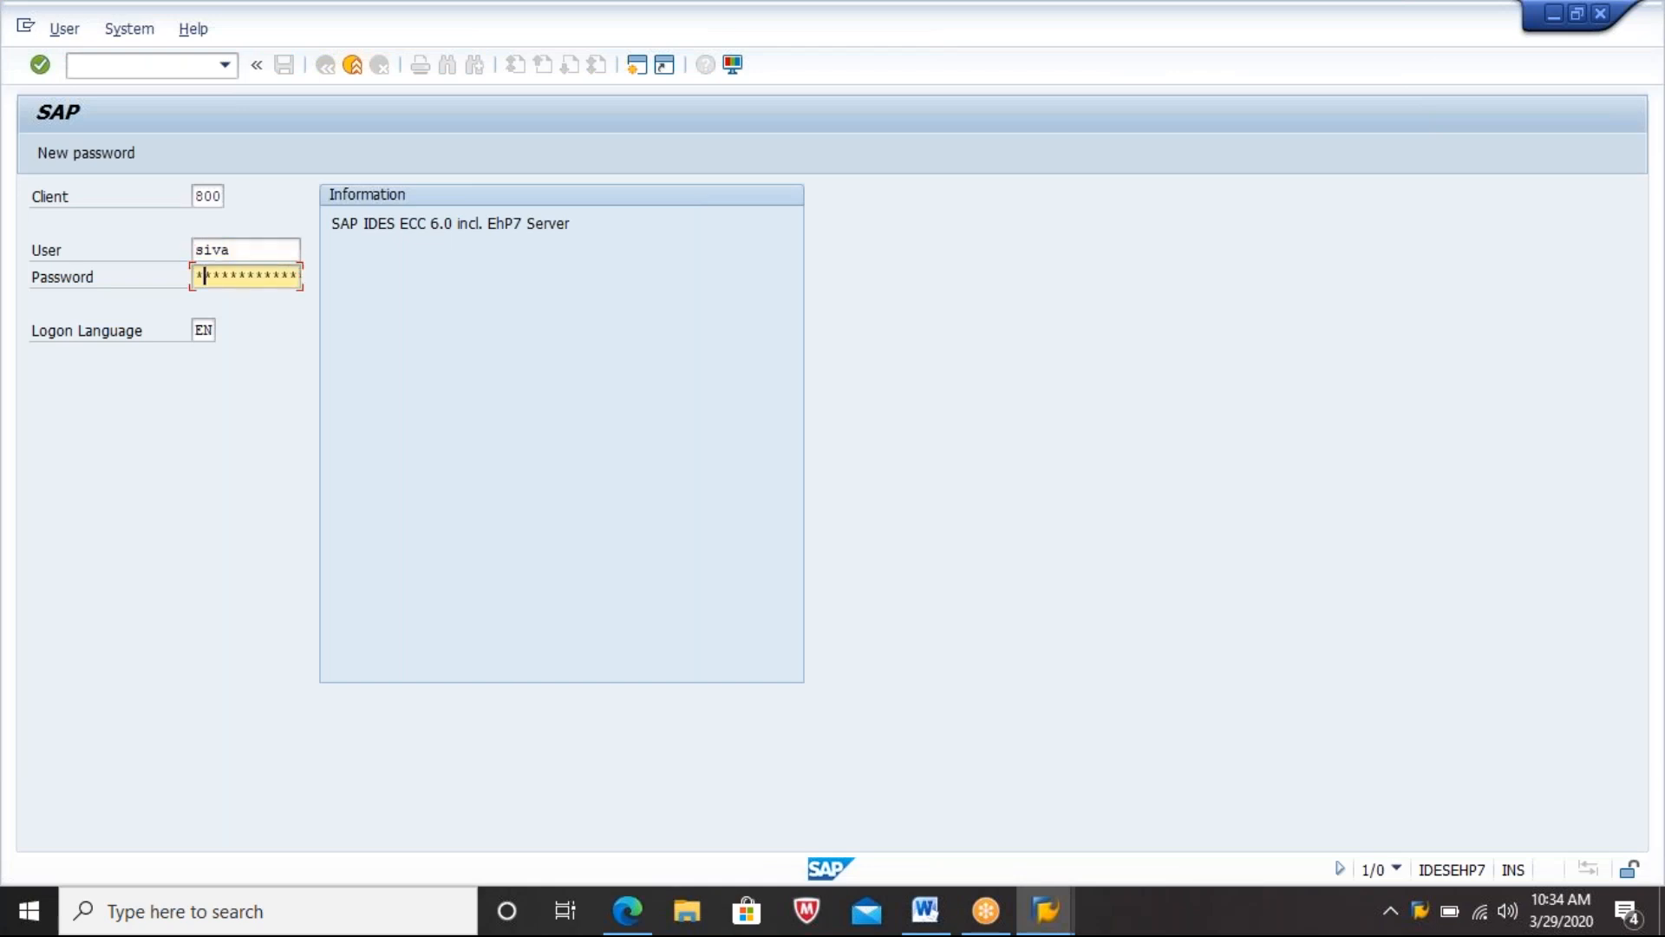
{"action": "type", "text": "******"}
{"action": "key", "text": "Return"}
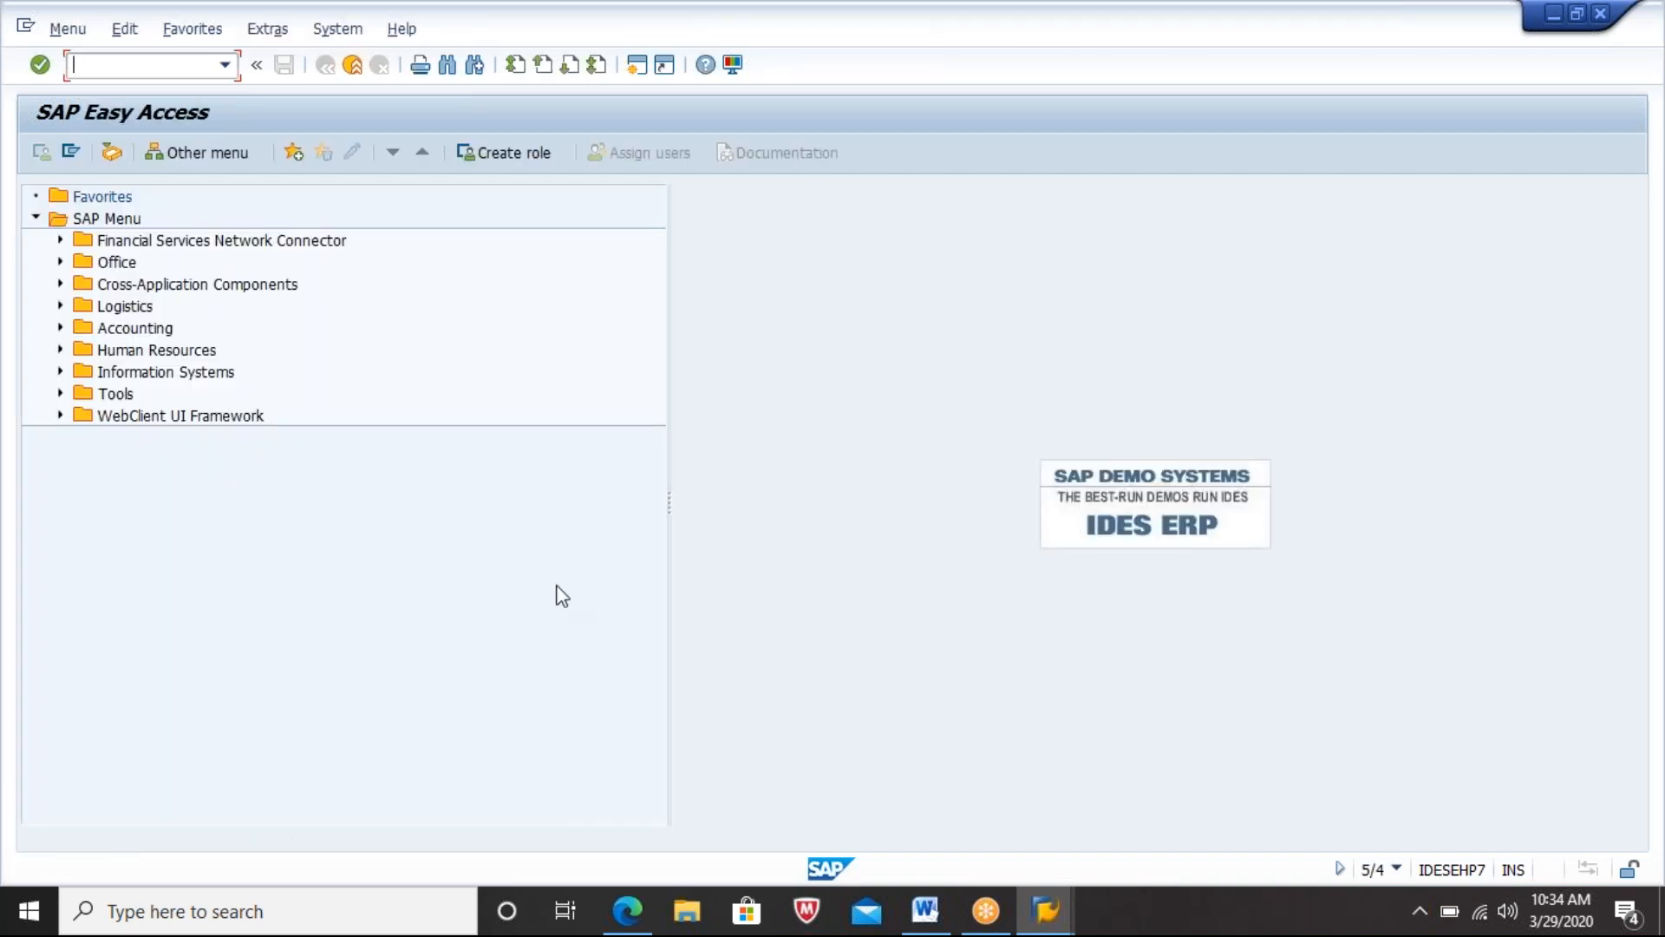
Step: Start transaction ME21N to create a purchase order
{"action": "type", "text": "su"}
{"action": "key", "text": "BackSpace"}
{"action": "key", "text": "BackSpace"}
{"action": "type", "text": "me21n"}
{"action": "key", "text": "Return"}
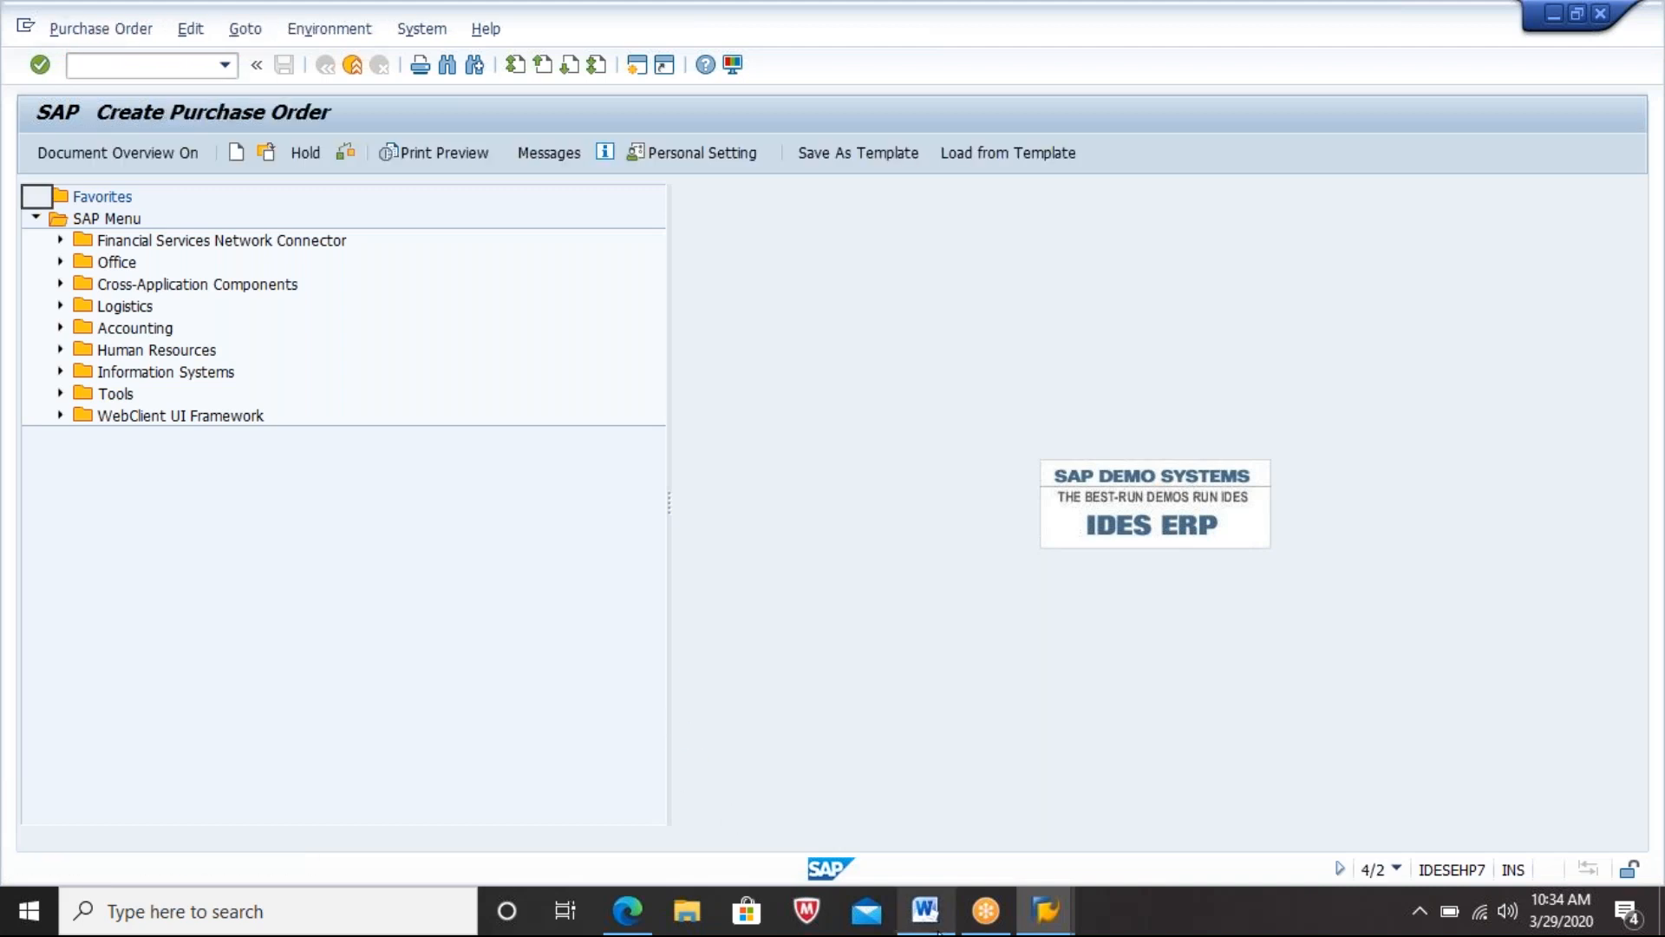
Step: Switch to the Word notes and write the line SIMPLE INBOUND DELIVERY DEMO directly below AISLE
{"action": "left_click", "coordinate": [937, 928]}
{"action": "key", "text": "Down"}
{"action": "key", "text": "Down"}
{"action": "key", "text": "Down"}
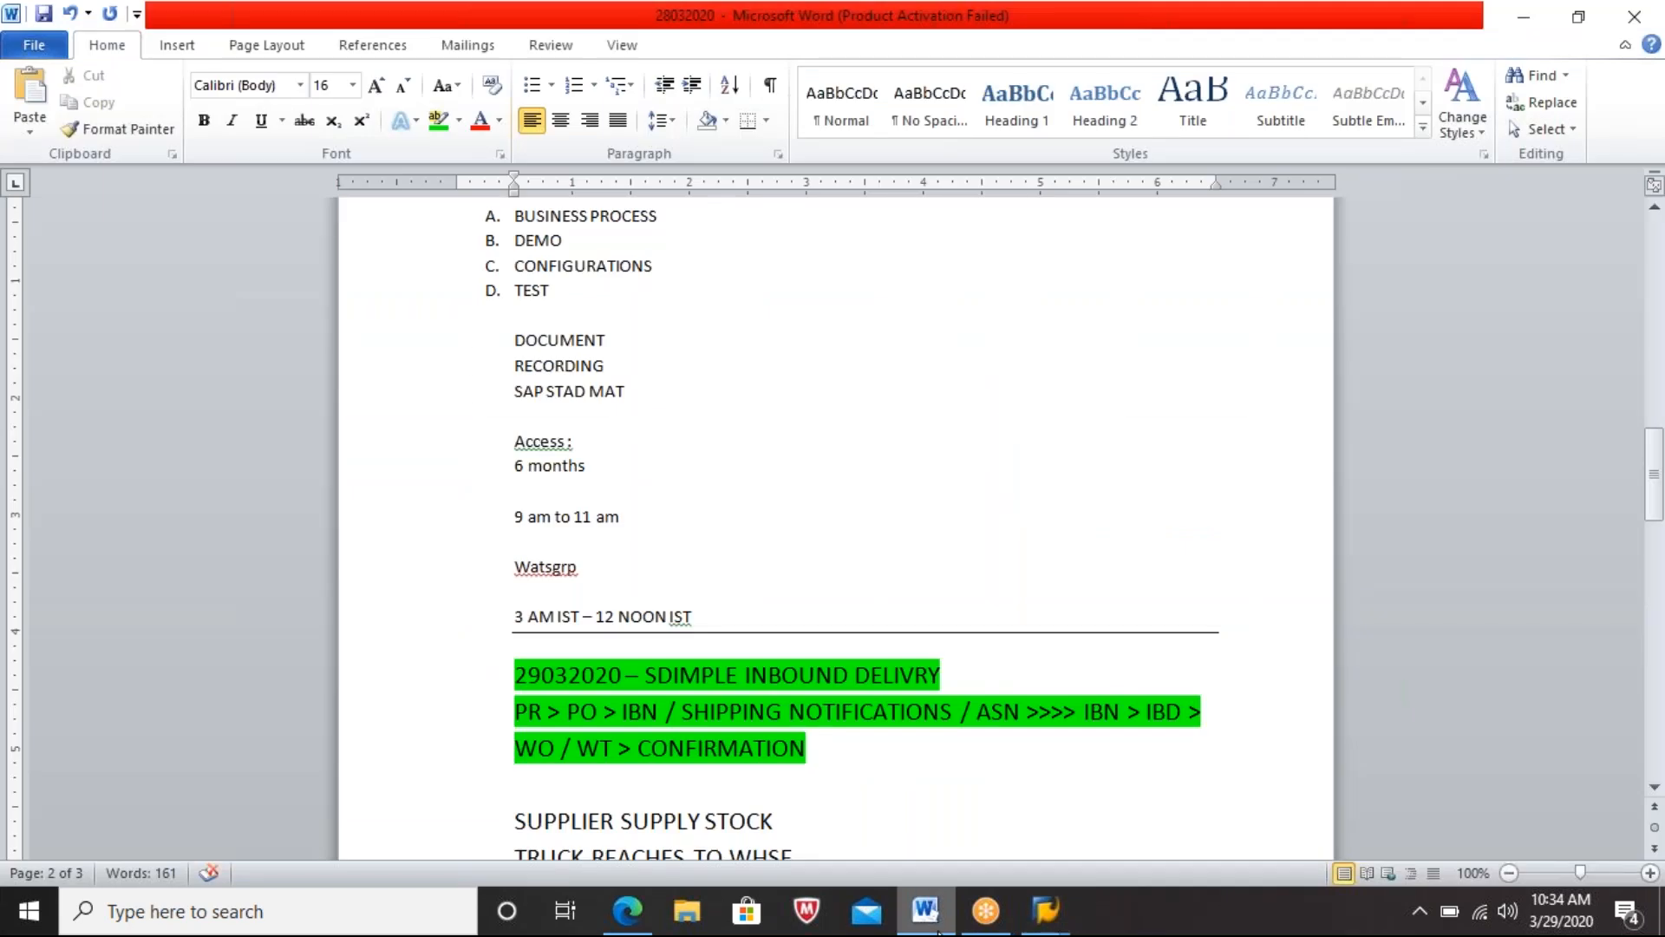
{"action": "key", "text": "Down"}
{"action": "key", "text": "Down"}
{"action": "key", "text": "Down"}
{"action": "key", "text": "Down"}
{"action": "key", "text": "Down"}
{"action": "key", "text": "Down"}
{"action": "key", "text": "Down"}
{"action": "key", "text": "Down"}
{"action": "key", "text": "Down"}
{"action": "key", "text": "Down"}
{"action": "key", "text": "Down"}
{"action": "key", "text": "Down"}
{"action": "key", "text": "Down"}
{"action": "key", "text": "Down"}
{"action": "key", "text": "Down"}
{"action": "key", "text": "Down"}
{"action": "key", "text": "Down"}
{"action": "key", "text": "Down"}
{"action": "key", "text": "Down"}
{"action": "key", "text": "Down"}
{"action": "key", "text": "Up"}
{"action": "key", "text": "Up"}
{"action": "key", "text": "Up"}
{"action": "key", "text": "Up"}
{"action": "key", "text": "Up"}
{"action": "key", "text": "Up"}
{"action": "key", "text": "Up"}
{"action": "key", "text": "Up"}
{"action": "key", "text": "Up"}
{"action": "key", "text": "Up"}
{"action": "key", "text": "Up"}
{"action": "key", "text": "Up"}
{"action": "key", "text": "Up"}
{"action": "key", "text": "Up"}
{"action": "key", "text": "Up"}
{"action": "key", "text": "Up"}
{"action": "key", "text": "Up"}
{"action": "key", "text": "Up"}
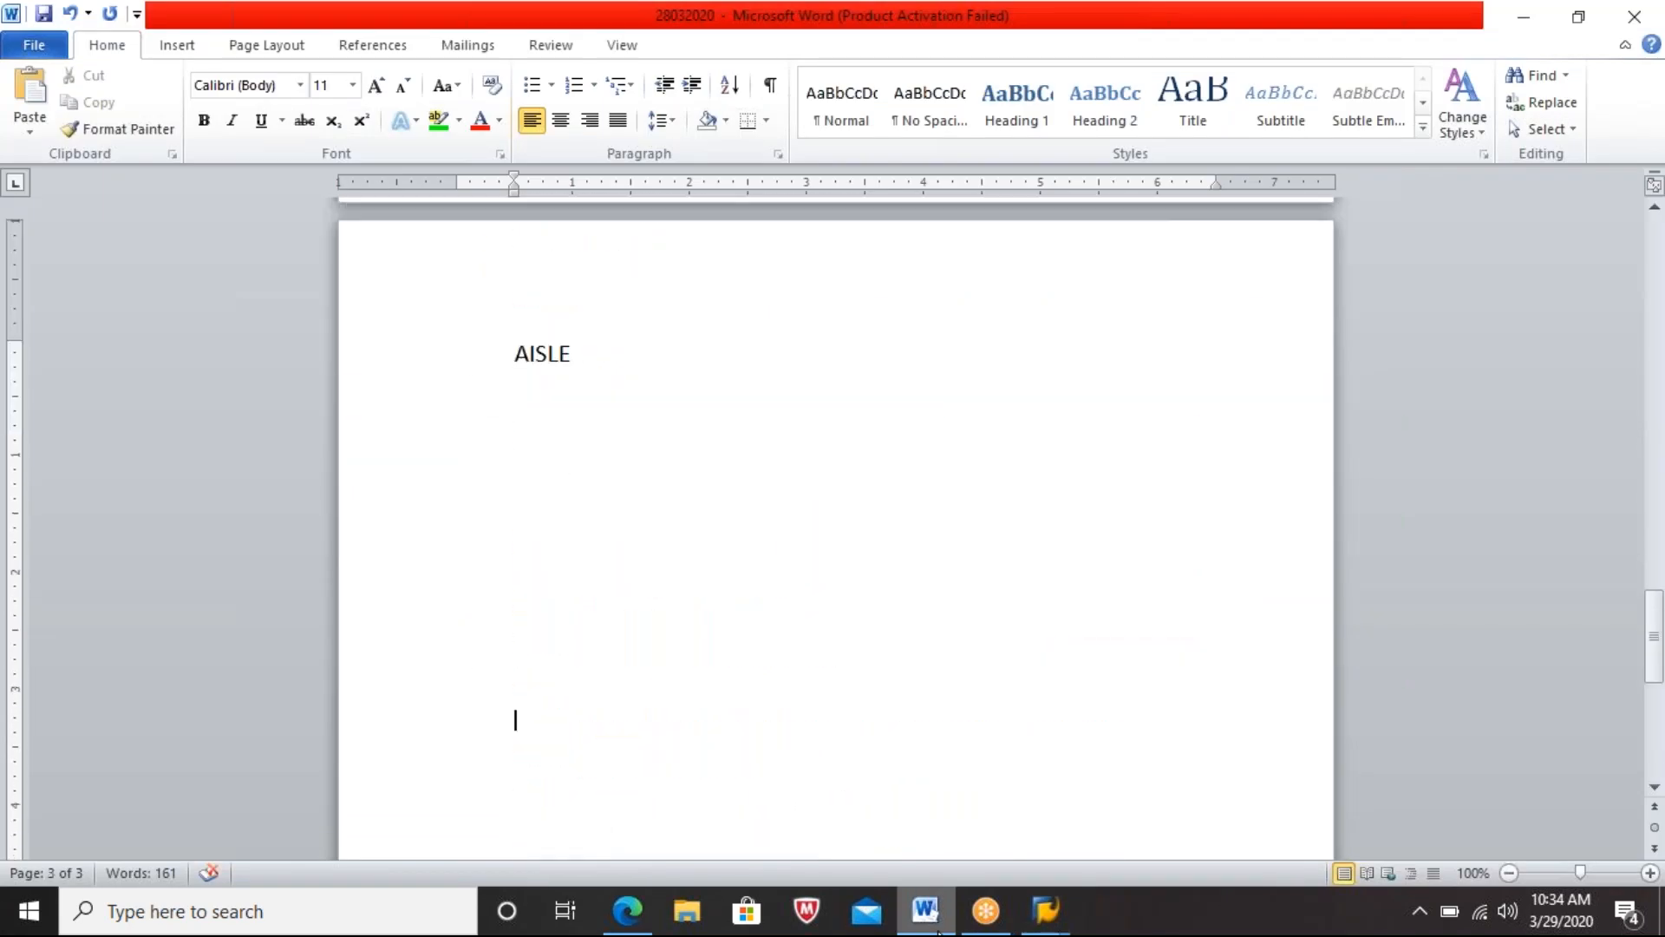
{"action": "key", "text": "Down"}
{"action": "type", "text": "SIM"}
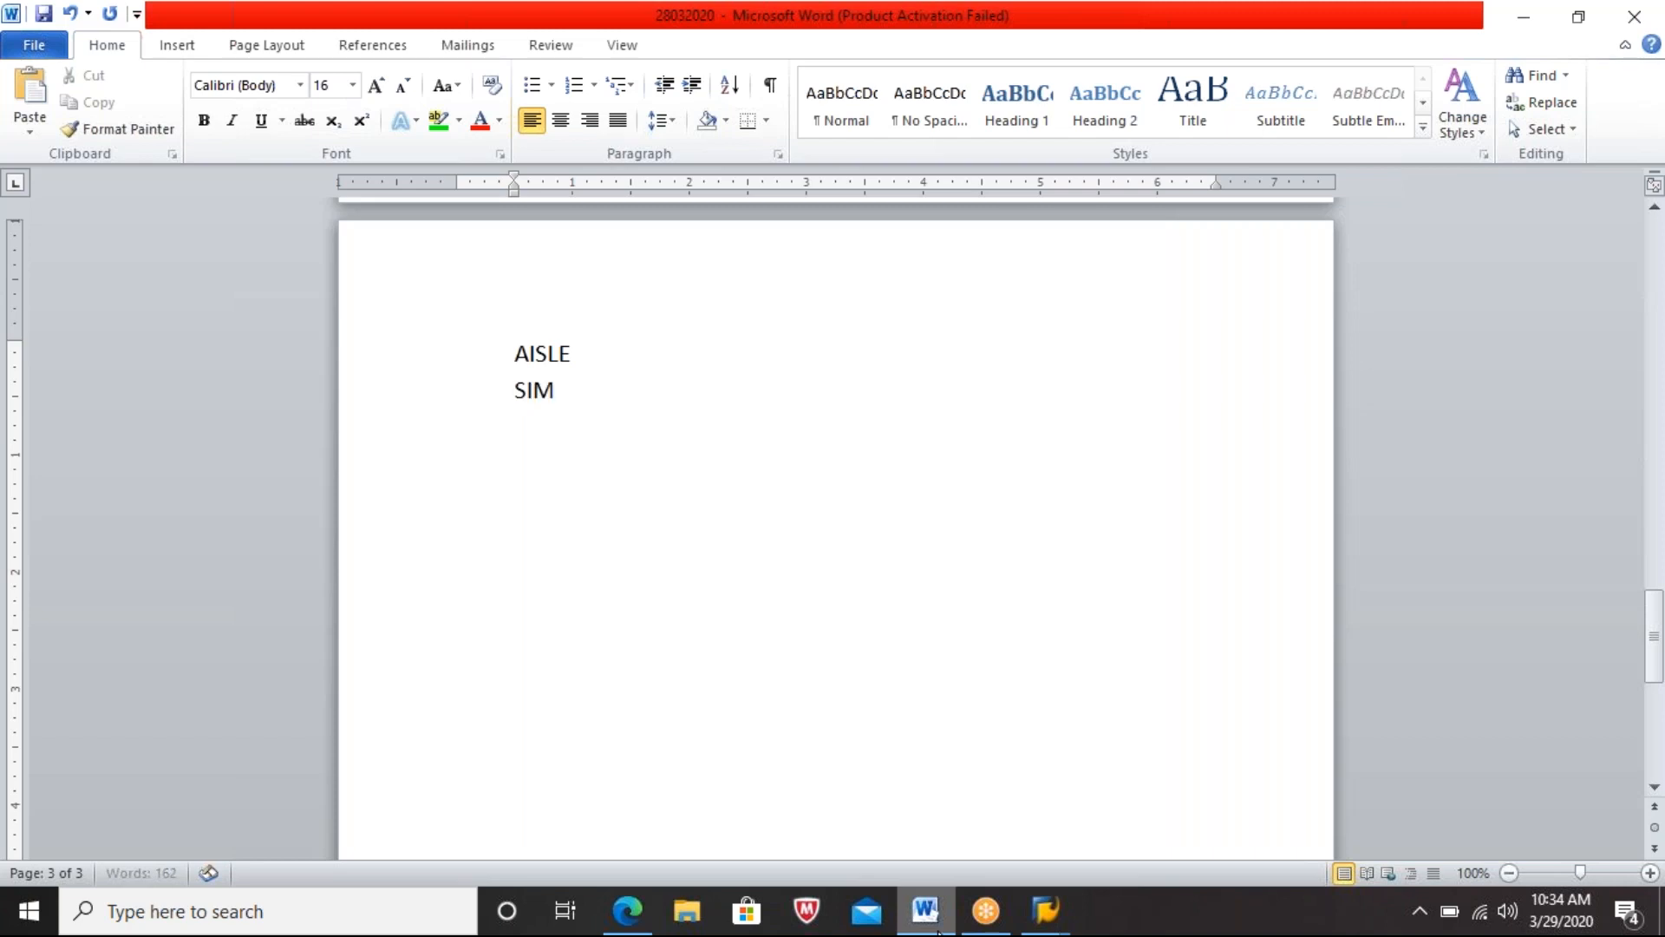
{"action": "type", "text": "PLE INBOUND DE"}
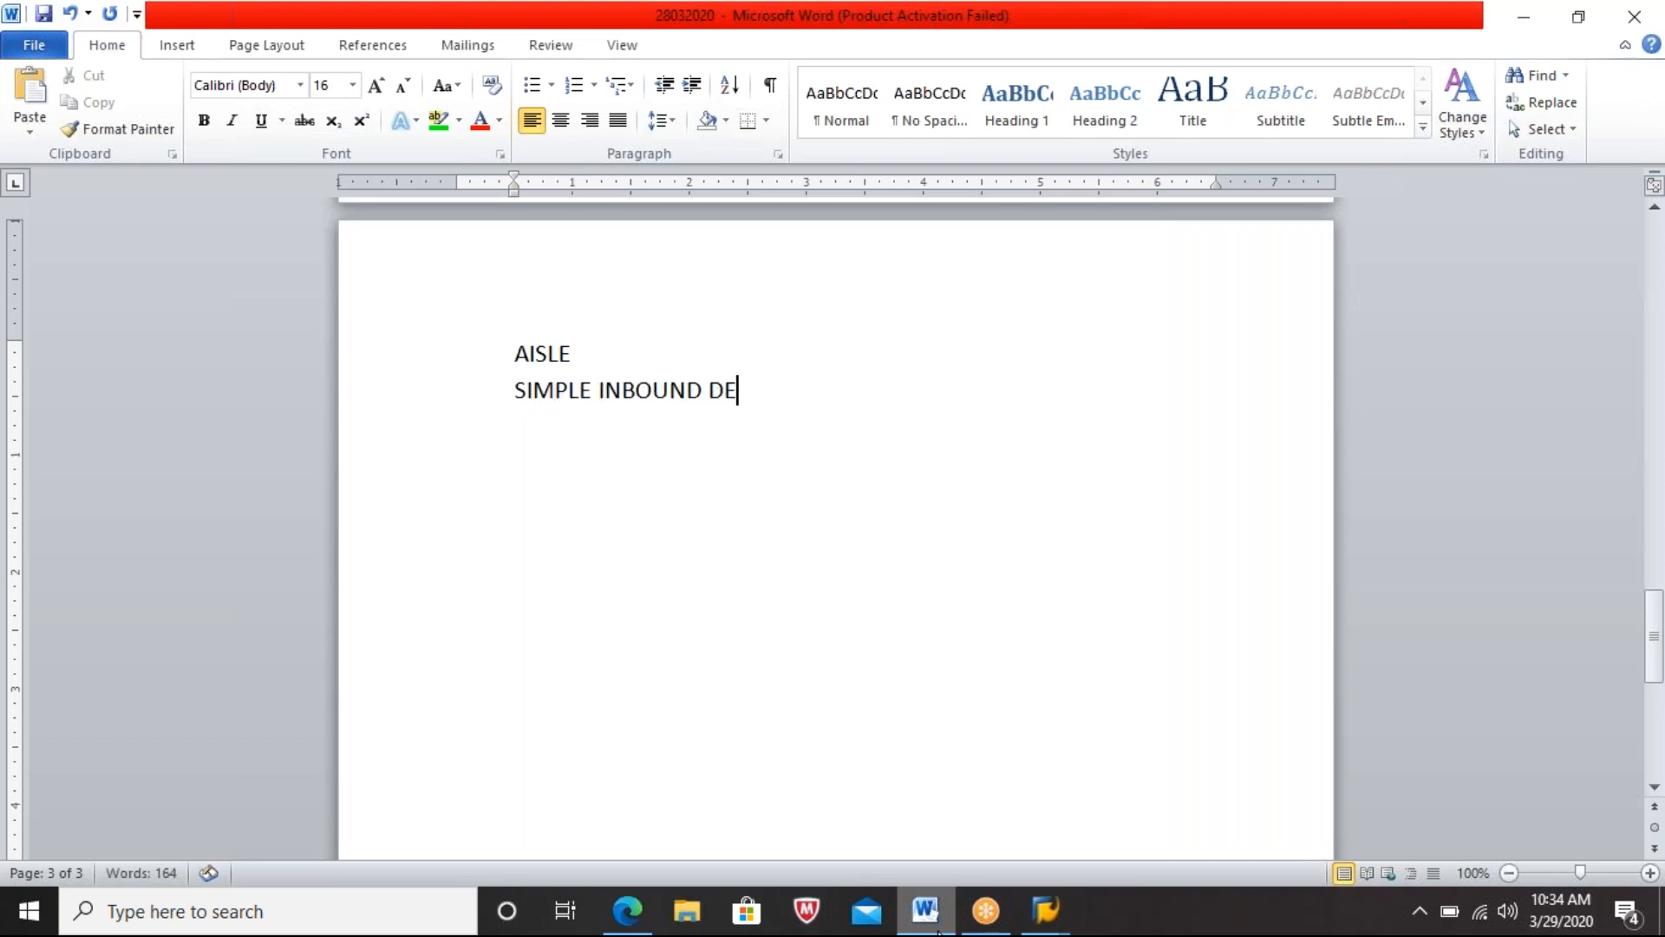
{"action": "type", "text": "LIVERY DE"}
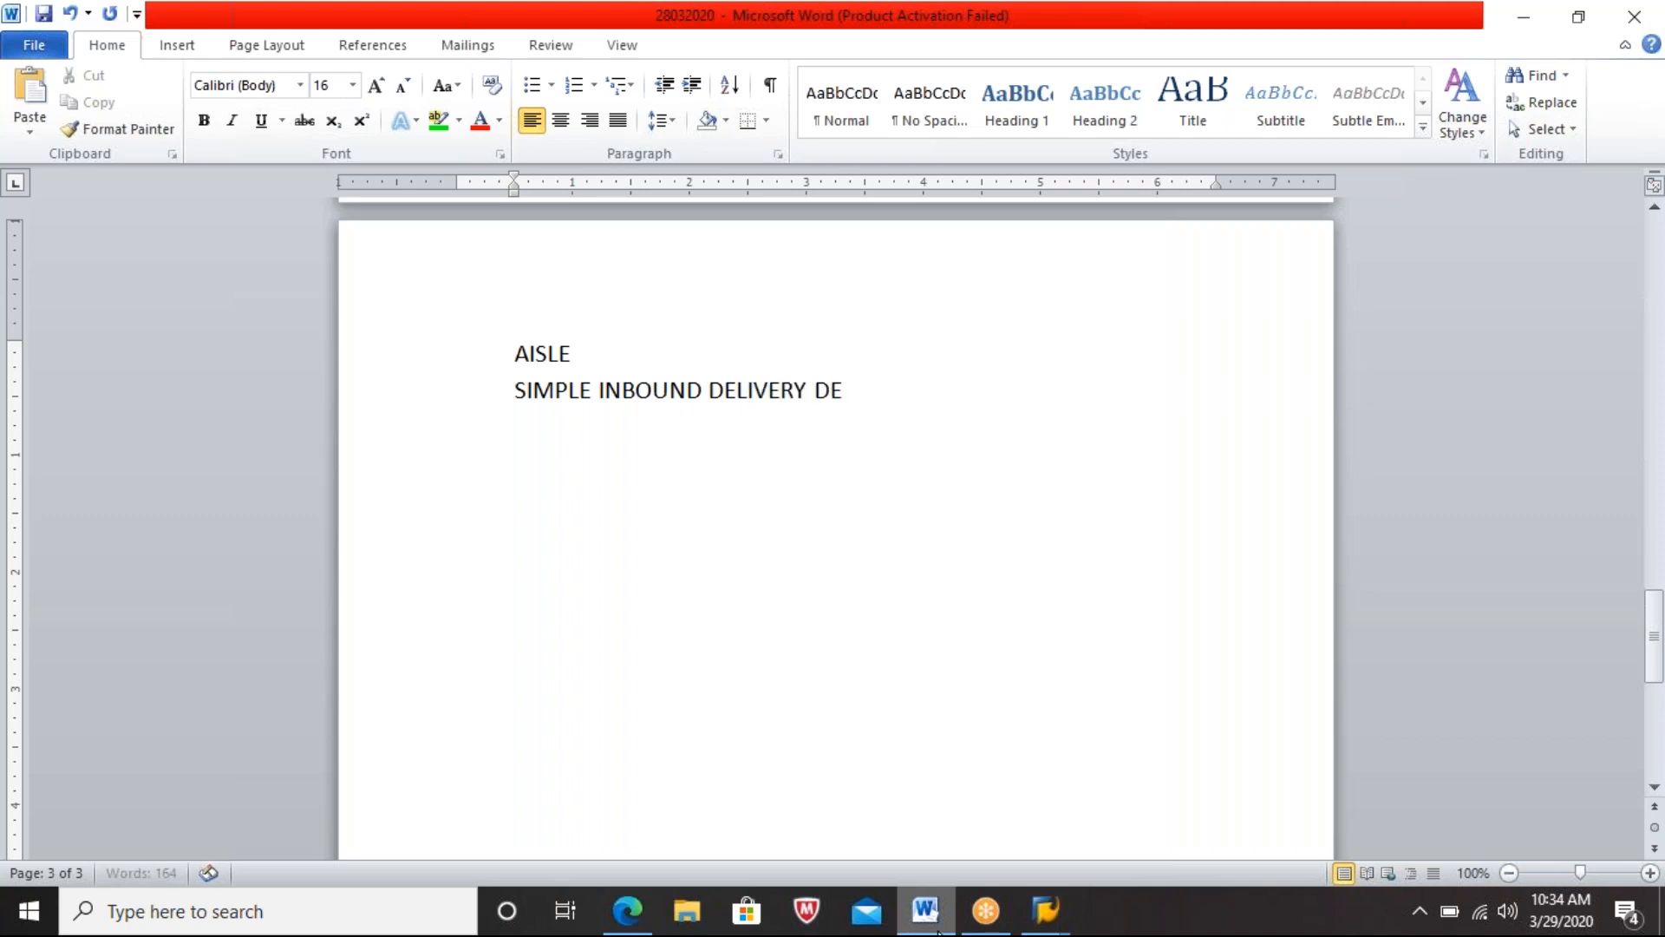
{"action": "type", "text": "MO"}
{"action": "key", "text": "Return"}
Step: Start a numbered list below the demo heading with the first item PURCHSE ORDER – ME21N, followed by a new line
{"action": "type", "text": "1. "}
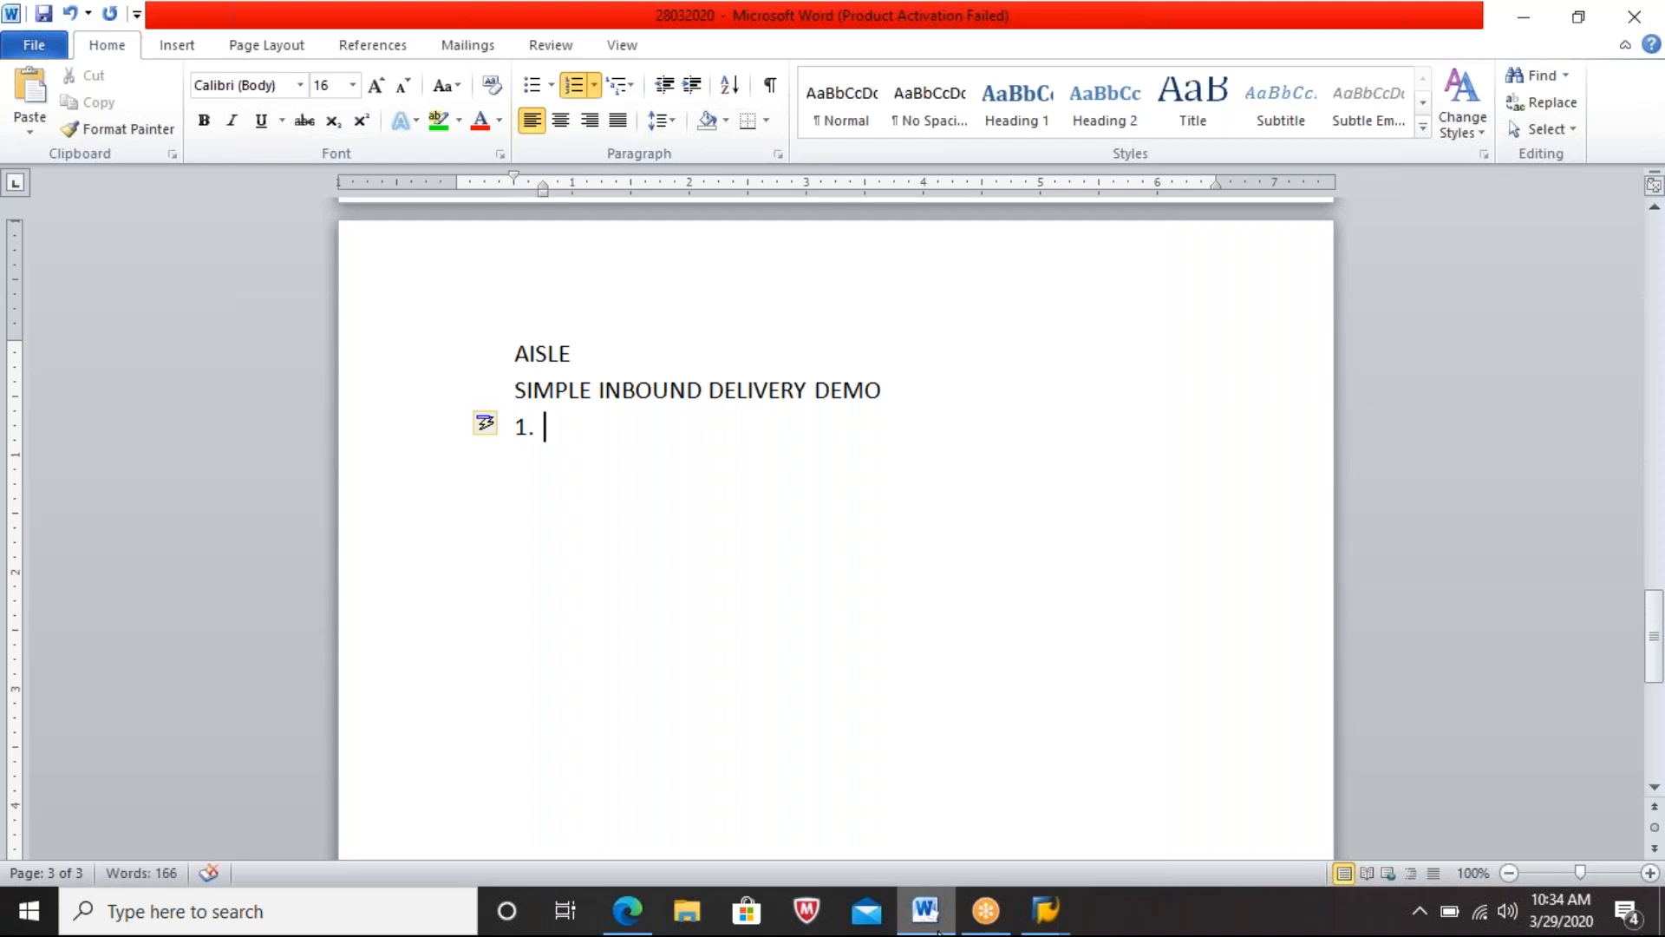
{"action": "type", "text": "PURCH"}
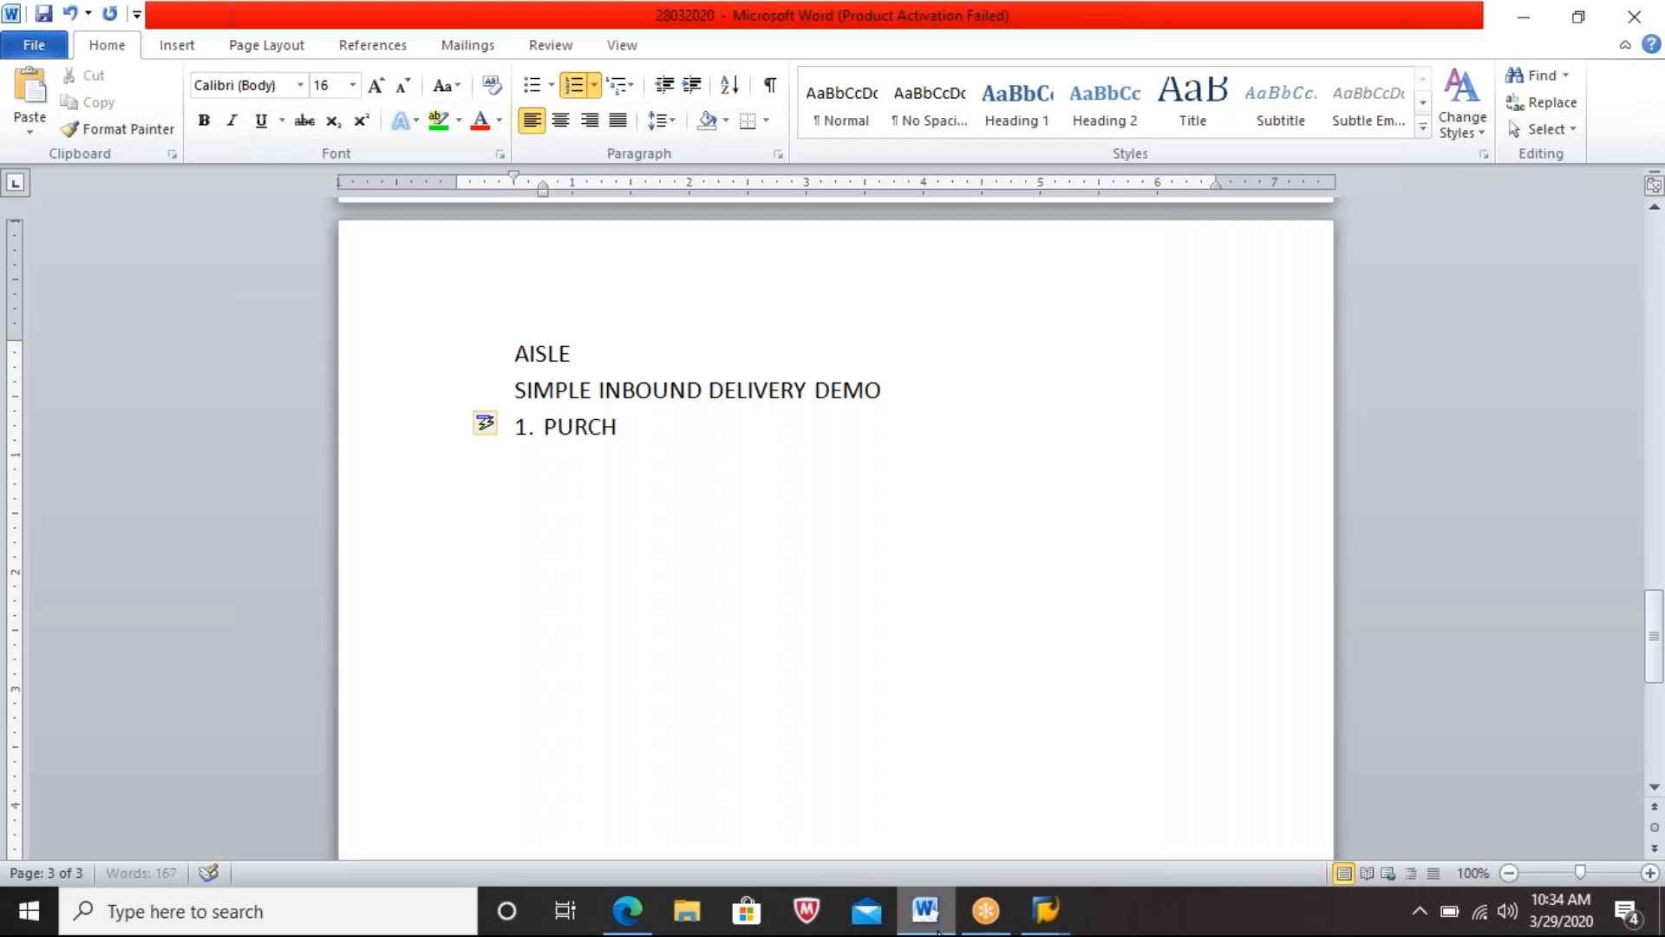
{"action": "type", "text": "SE ORDER "}
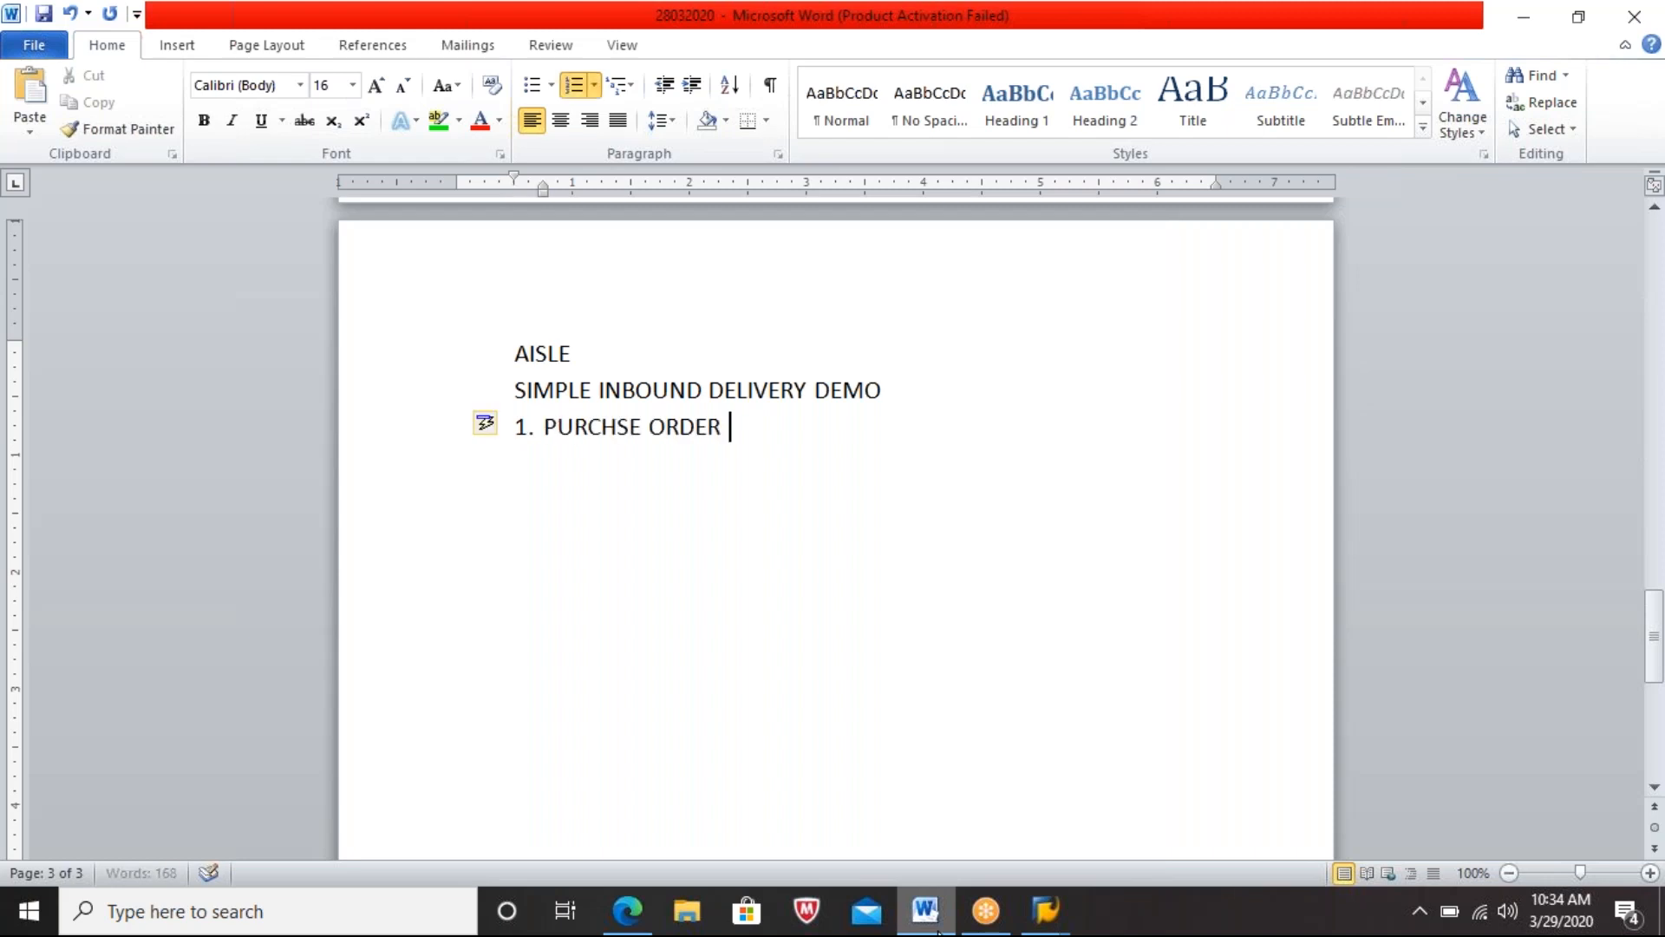
{"action": "type", "text": "- "}
{"action": "type", "text": "ME21N"}
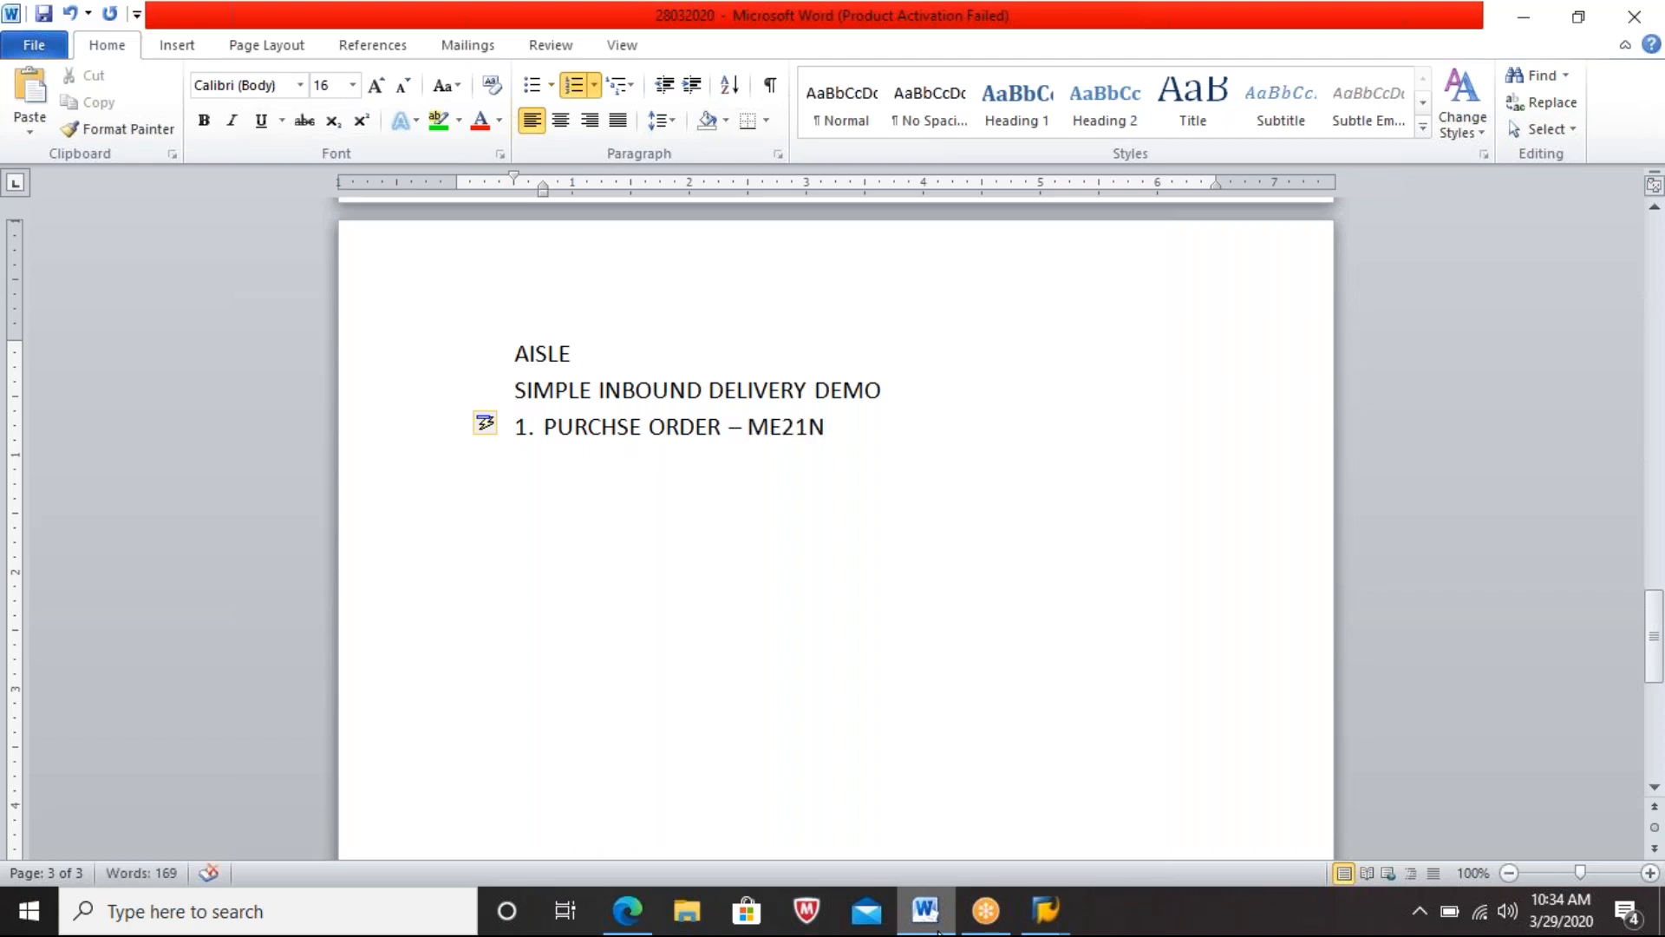
{"action": "key", "text": "Return"}
Step: Switch back to the SAP purchase order and enter VEN1-2212 as the vendor
{"action": "key", "text": "alt+Tab"}
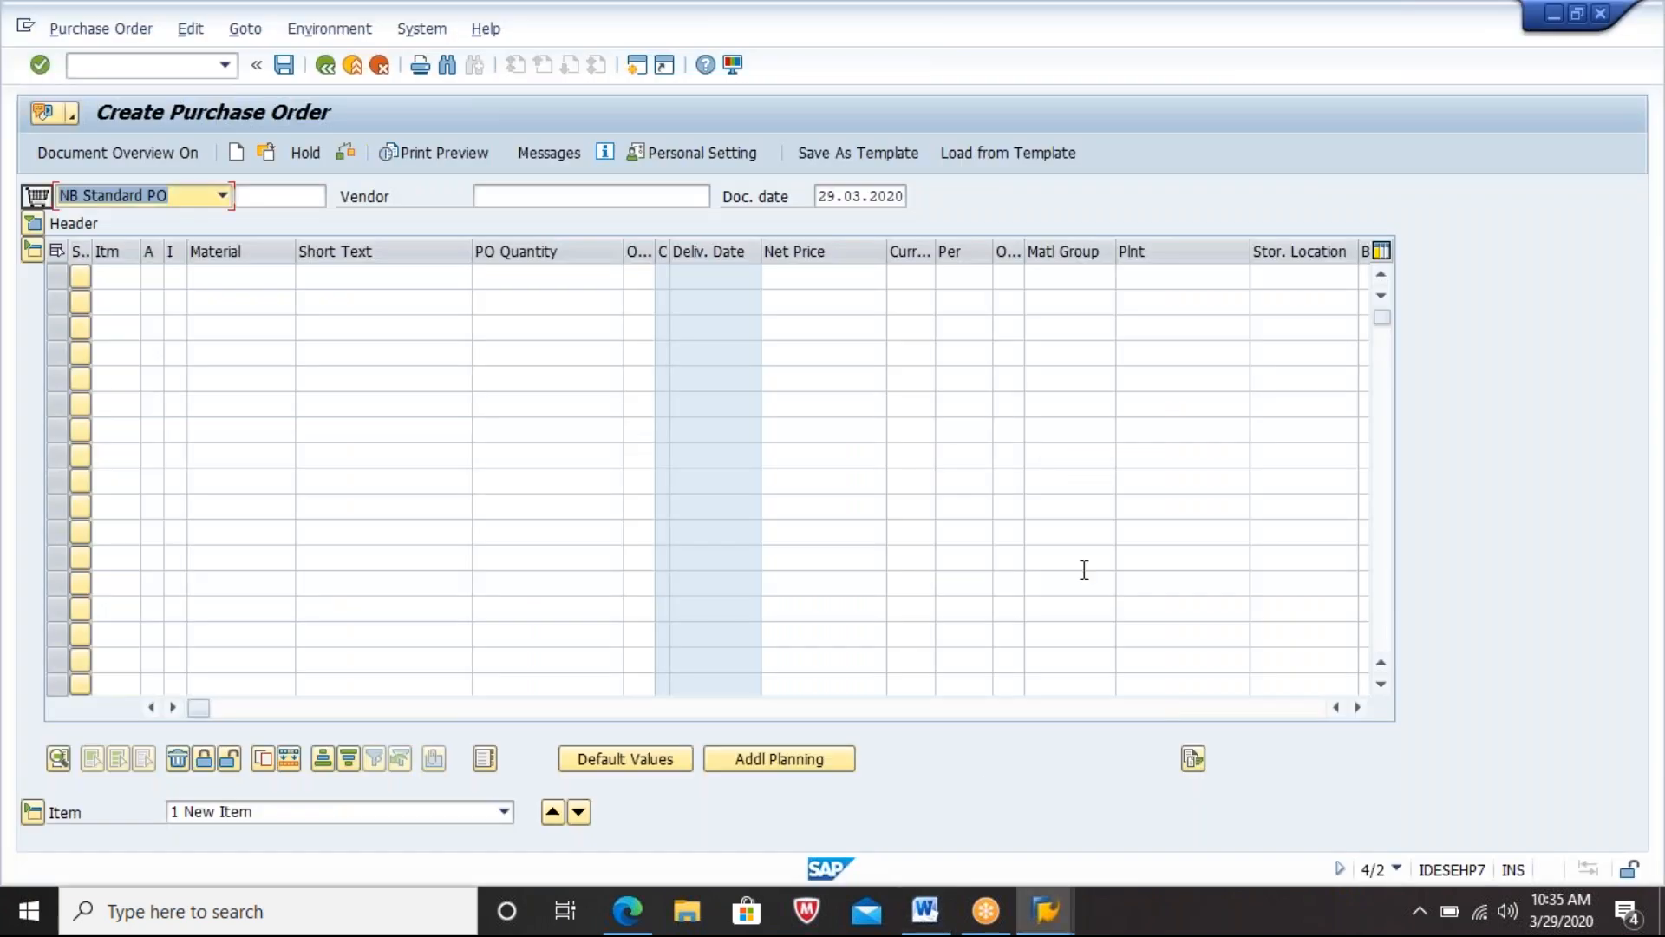
{"action": "left_click", "coordinate": [658, 196]}
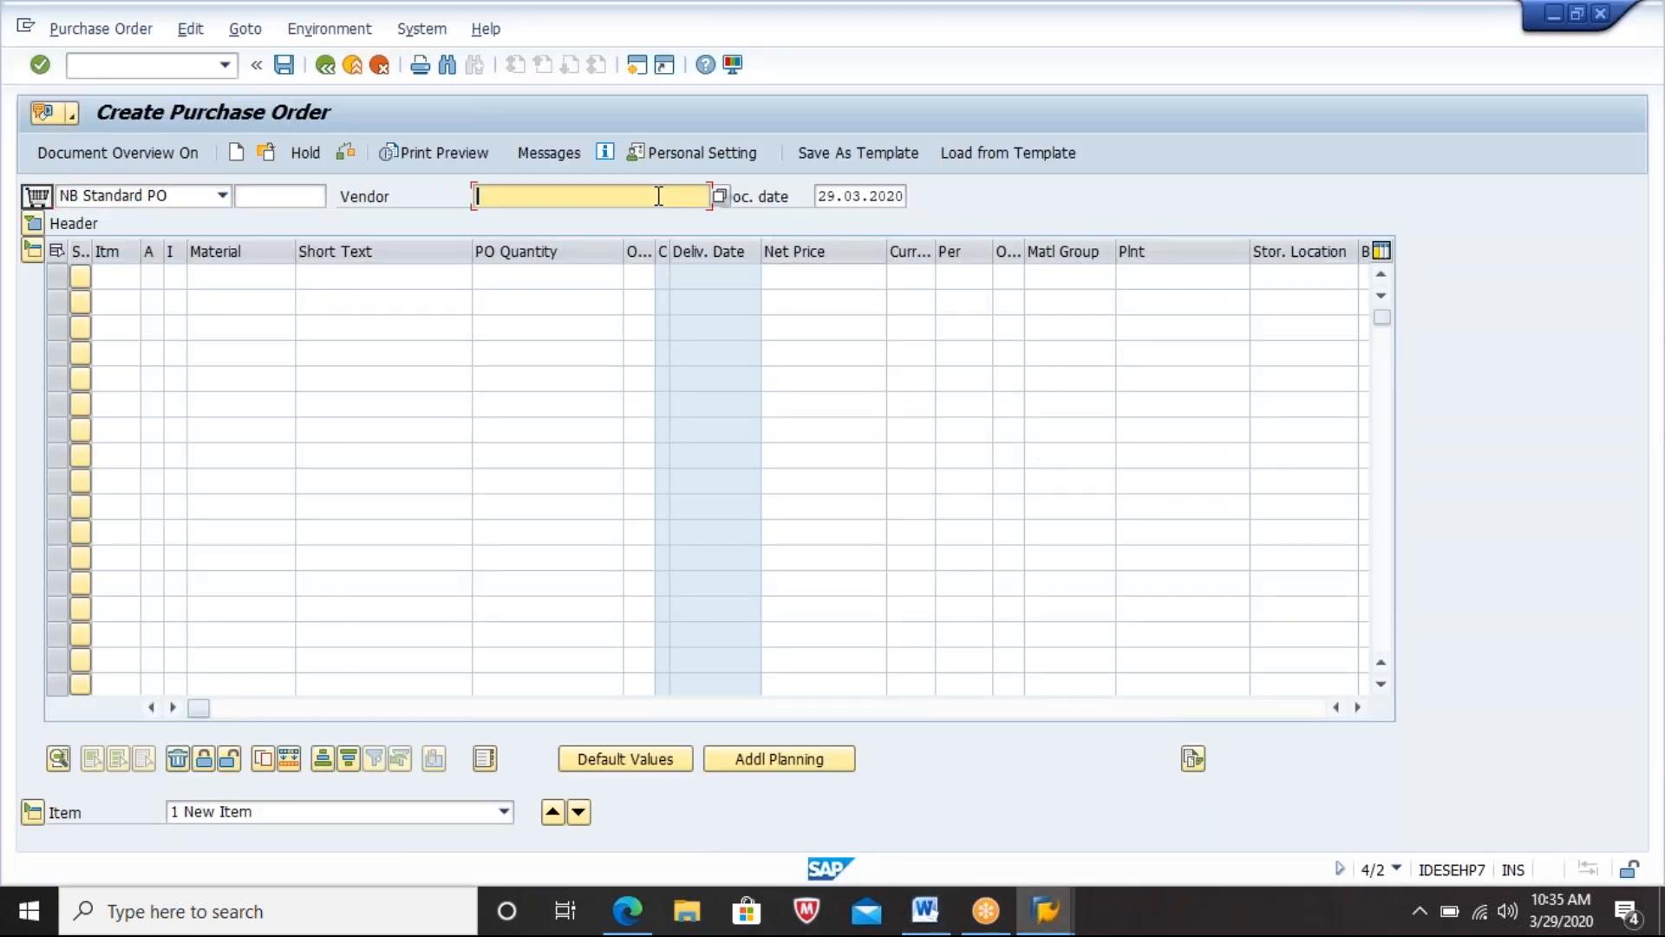
{"action": "key", "text": "Down"}
{"action": "key", "text": "Return"}
{"action": "key", "text": "Return"}
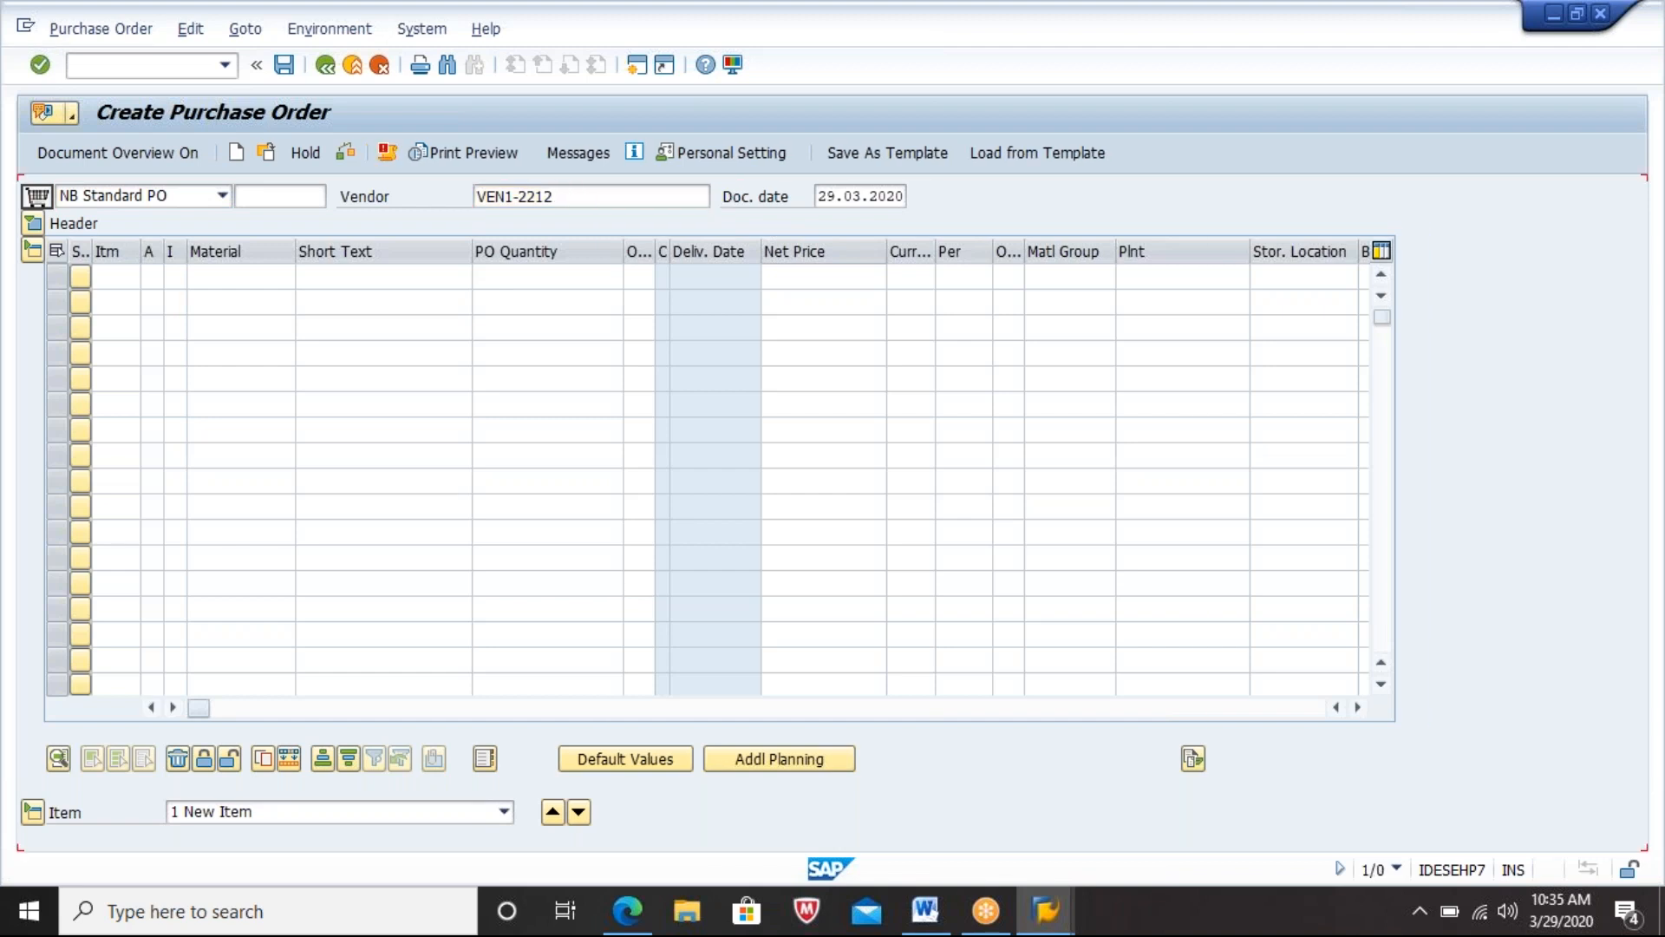
Step: Set the order's purchasing organization to 2212, purchasing group to 000 and company code to wm63
{"action": "key", "text": "Down"}
{"action": "key", "text": "Return"}
{"action": "key", "text": "Tab"}
{"action": "key", "text": "Down"}
{"action": "key", "text": "Return"}
{"action": "key", "text": "Tab"}
{"action": "key", "text": "Down"}
{"action": "key", "text": "Return"}
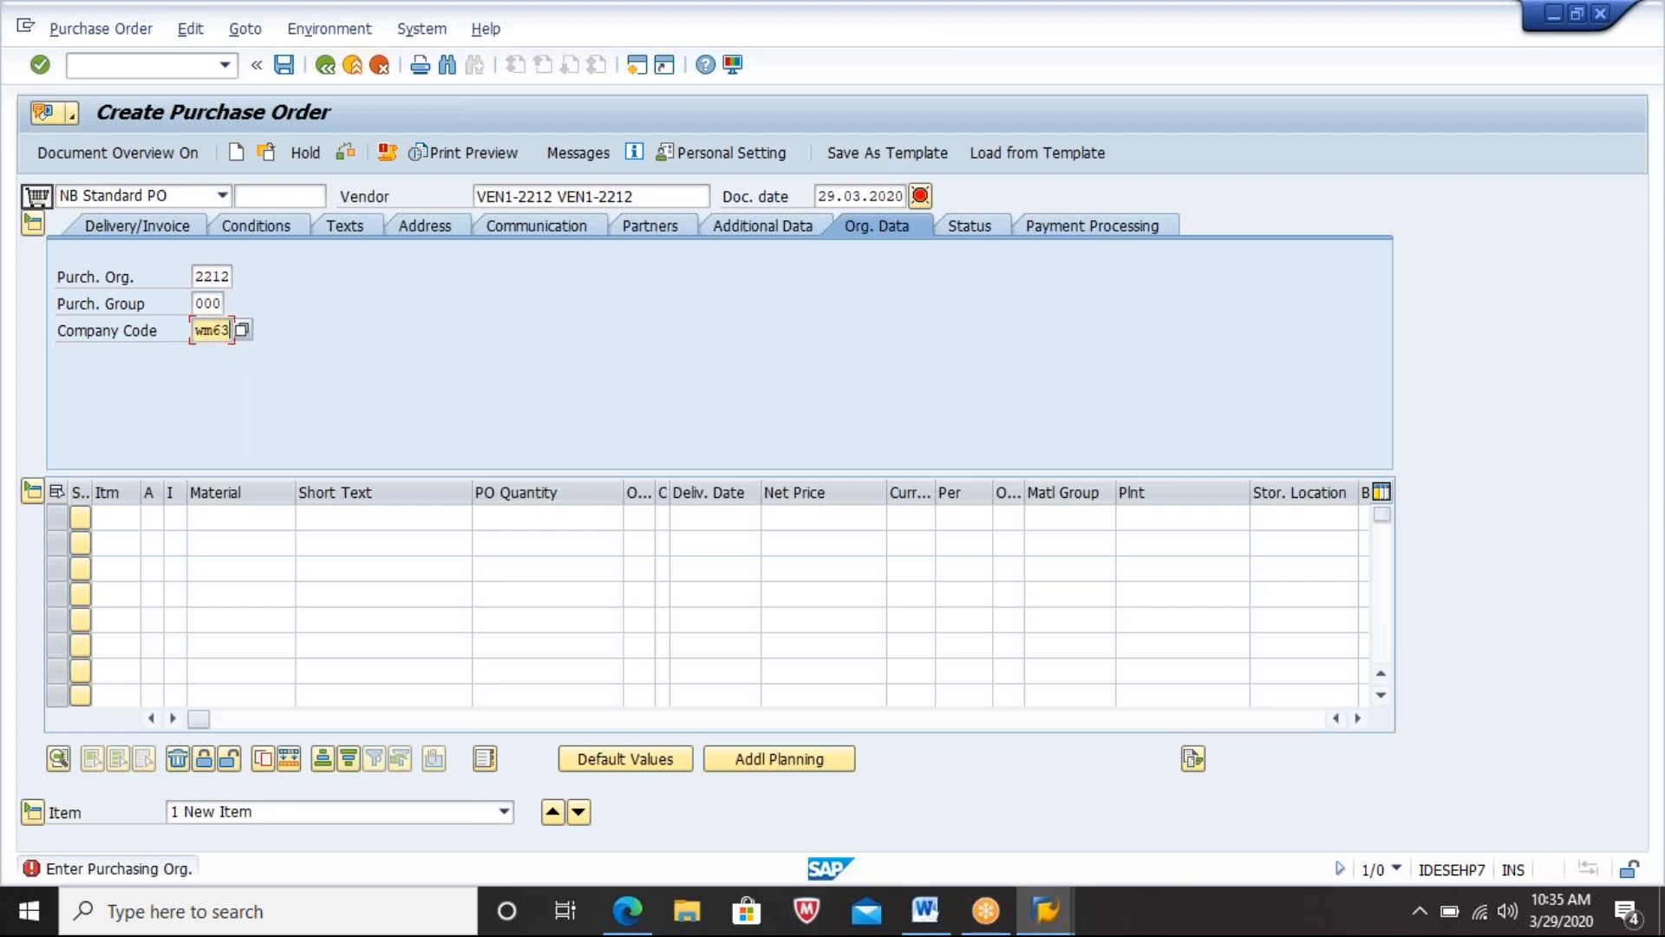
Step: Enter material 2212-MAT1 with a PO quantity of 10 in the first item row
{"action": "left_click", "coordinate": [208, 526]}
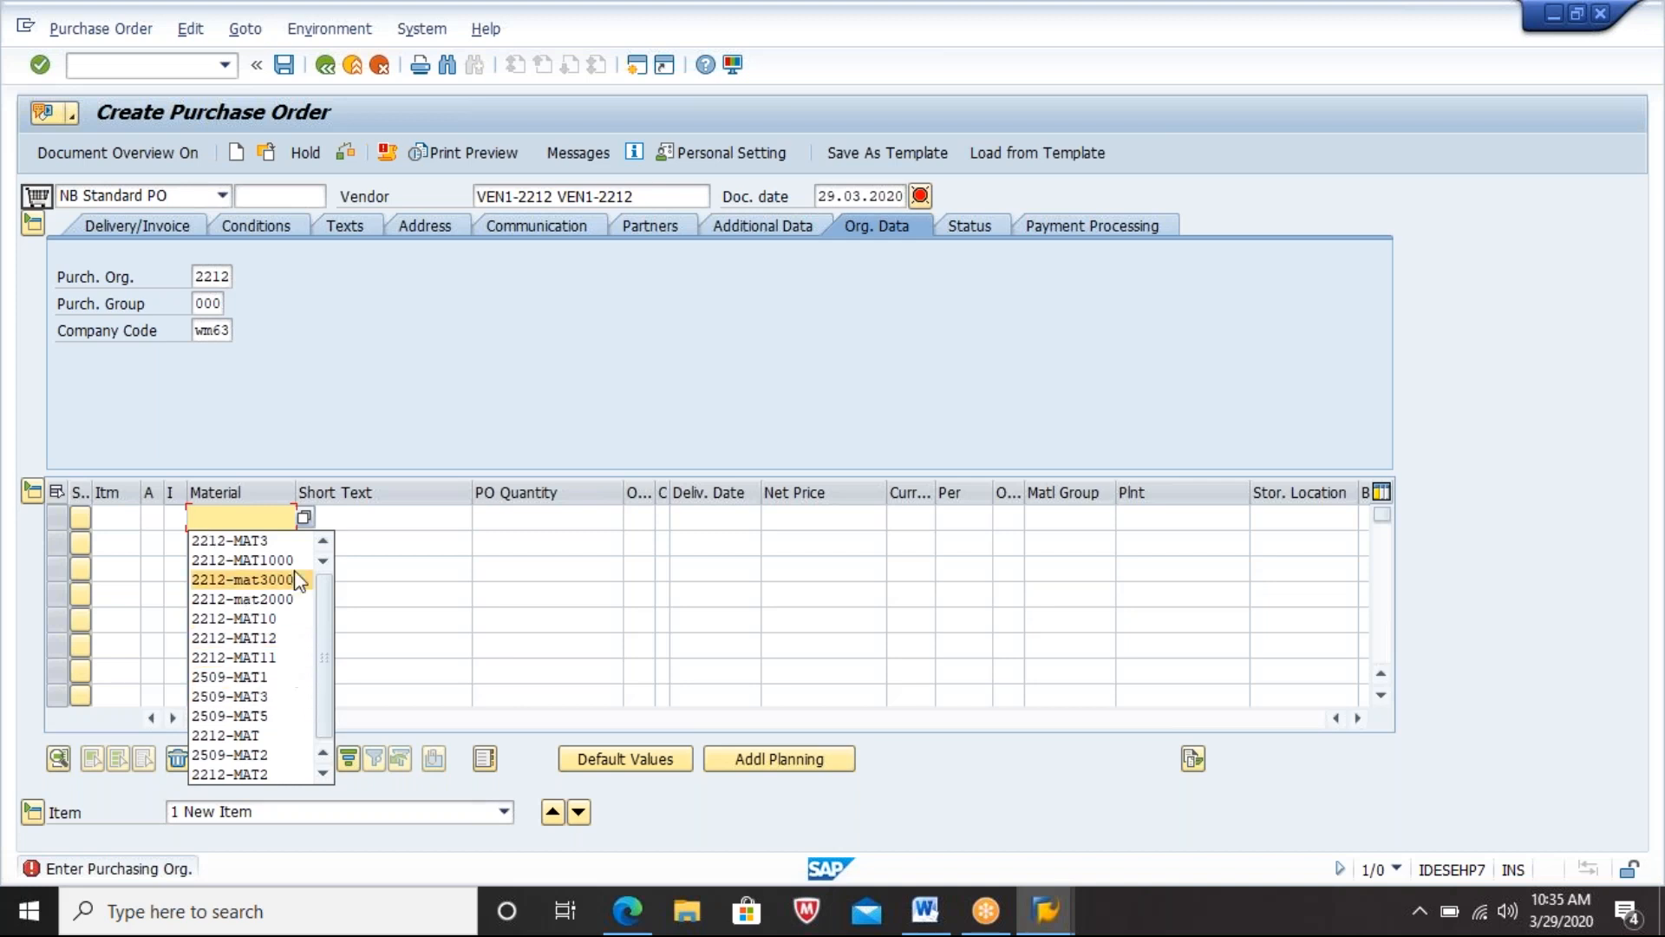
{"action": "type", "text": "2212-MAT"}
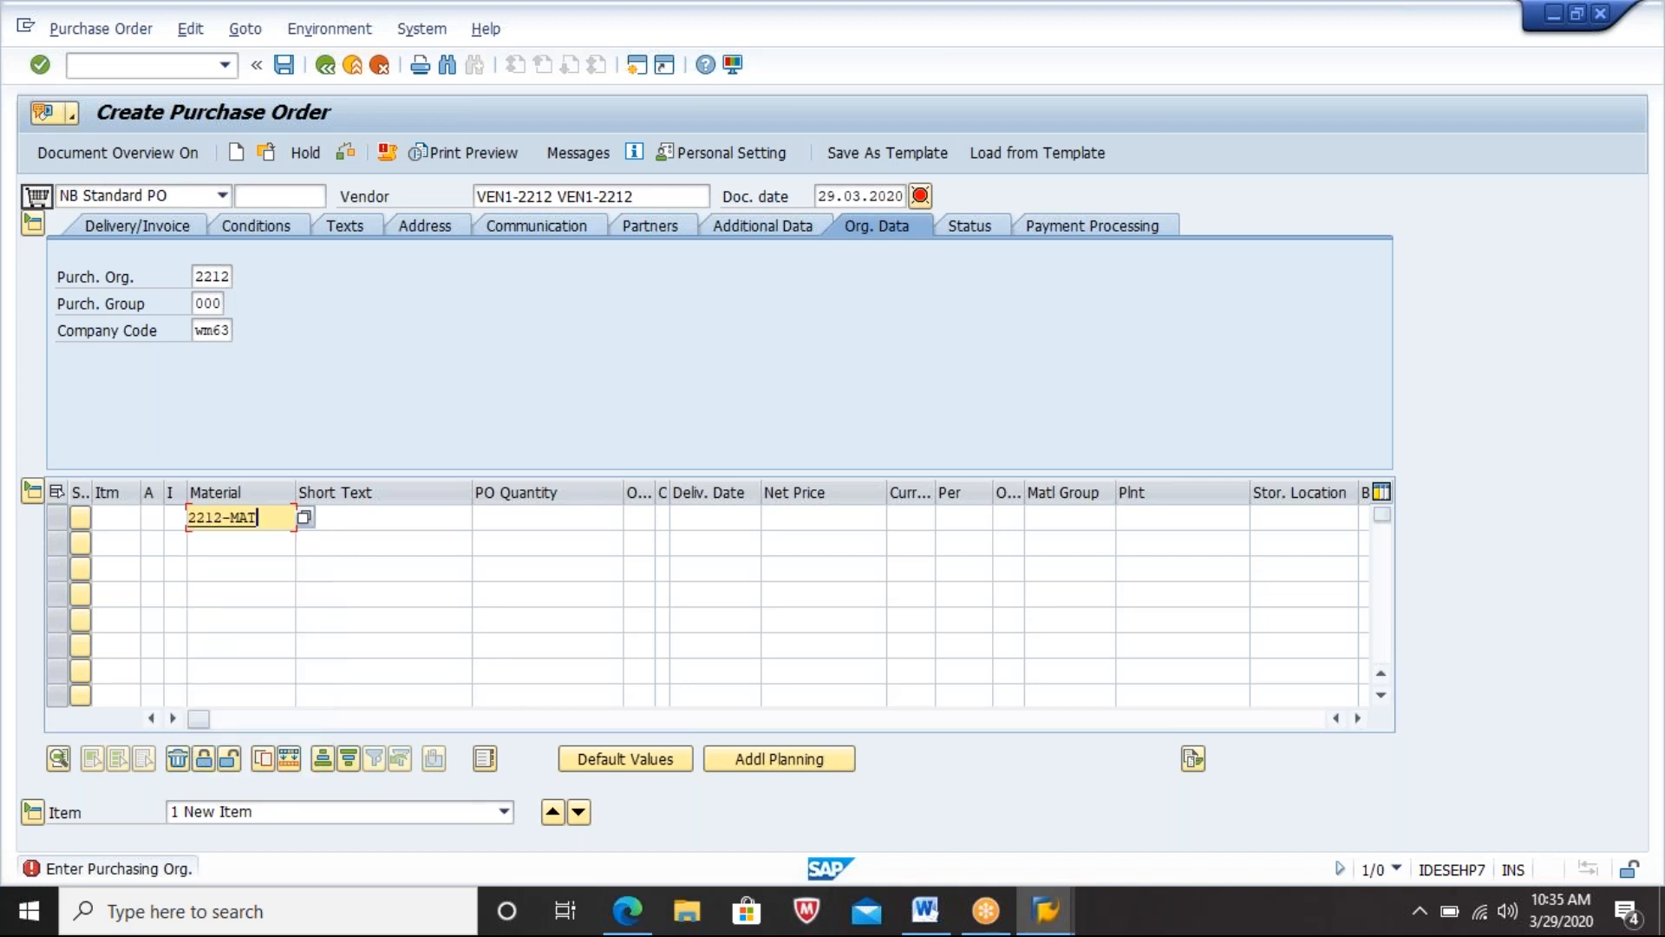
{"action": "type", "text": "1"}
{"action": "key", "text": "Tab"}
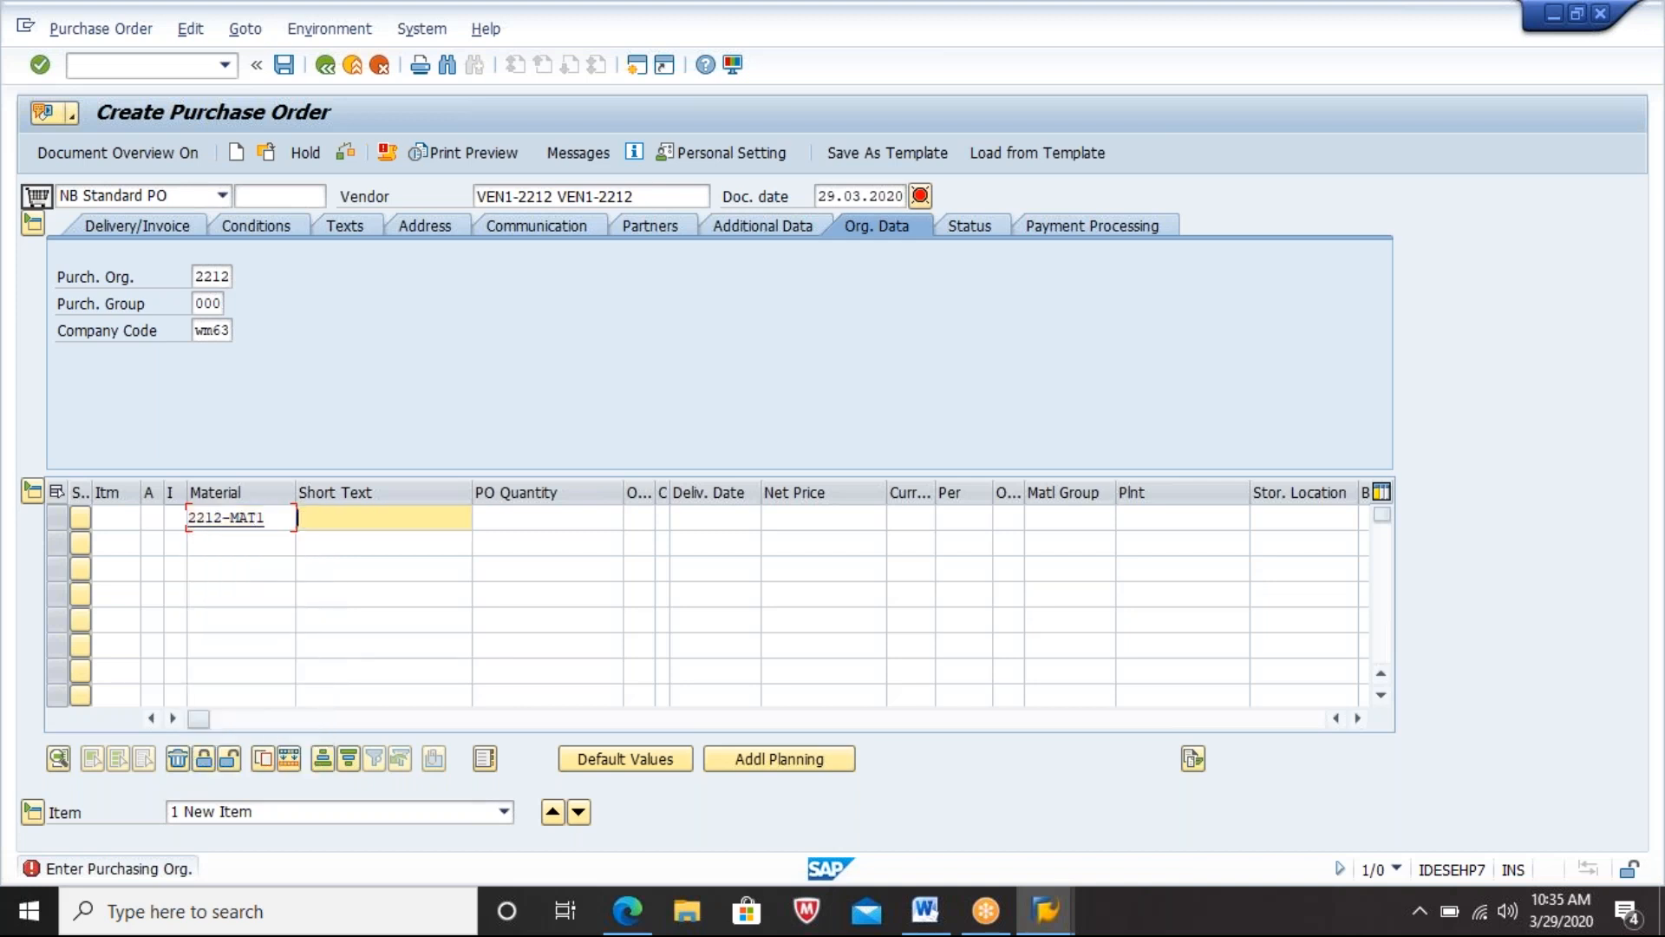
{"action": "key", "text": "Tab"}
{"action": "type", "text": "10"}
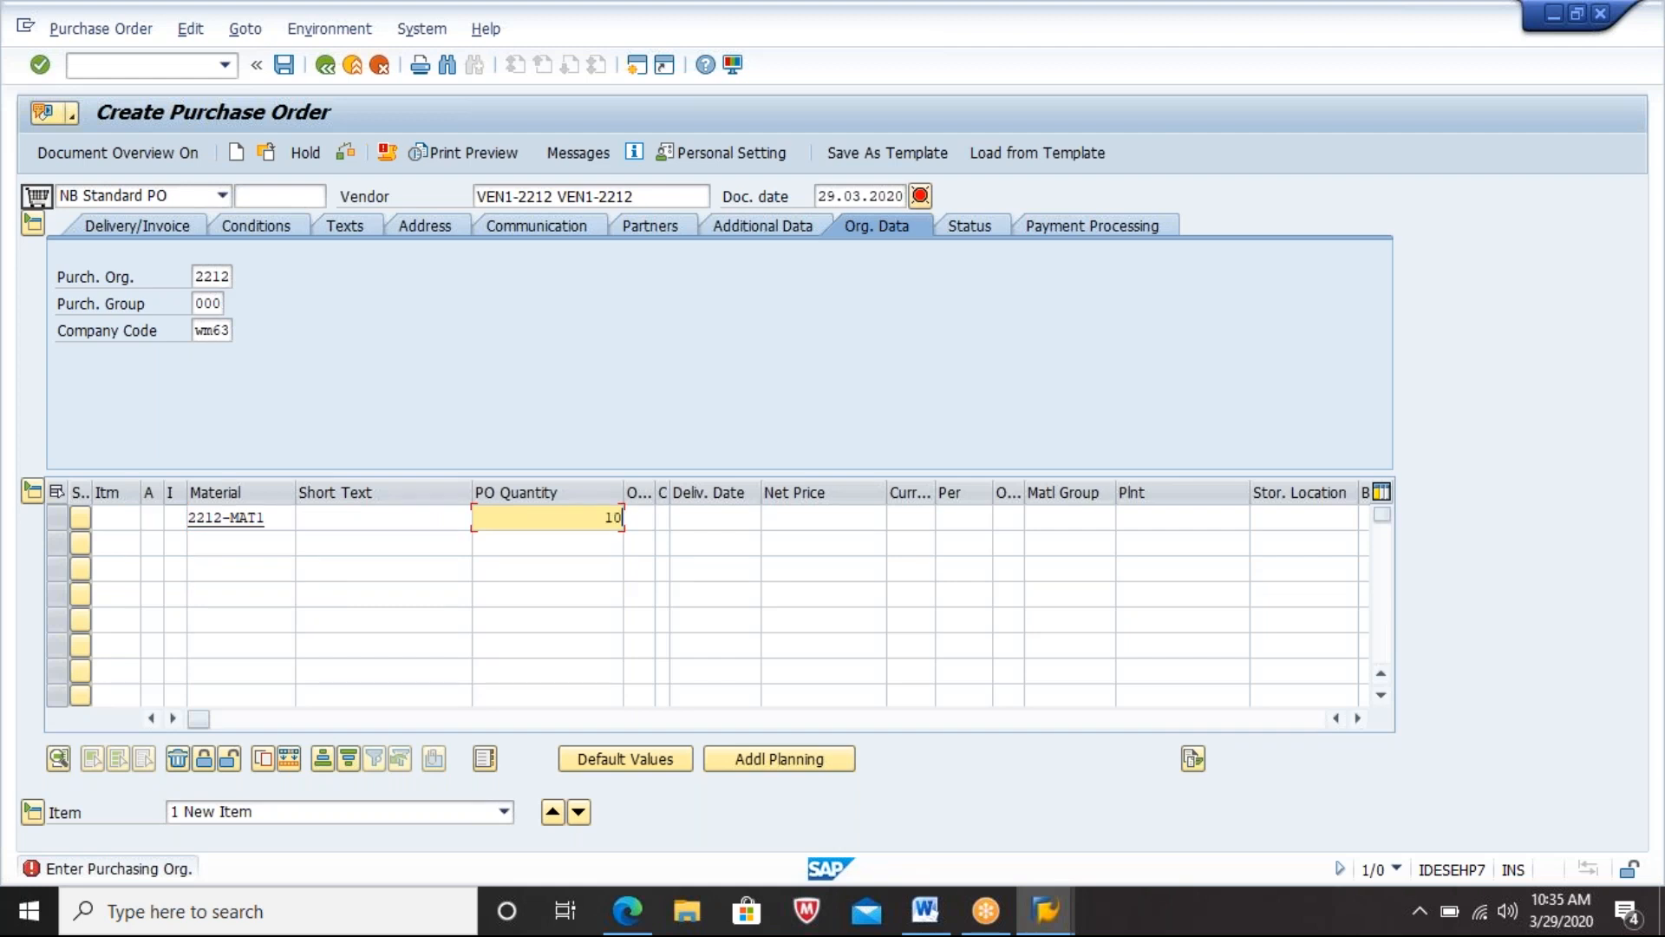
Step: Assign plant 2212 and storage location rod to the 2212-MAT1 item and confirm the entries
{"action": "key", "text": "Tab"}
{"action": "key", "text": "Tab"}
{"action": "key", "text": "Tab"}
{"action": "key", "text": "Tab"}
{"action": "key", "text": "Tab"}
{"action": "key", "text": "Tab"}
{"action": "key", "text": "Tab"}
{"action": "key", "text": "Tab"}
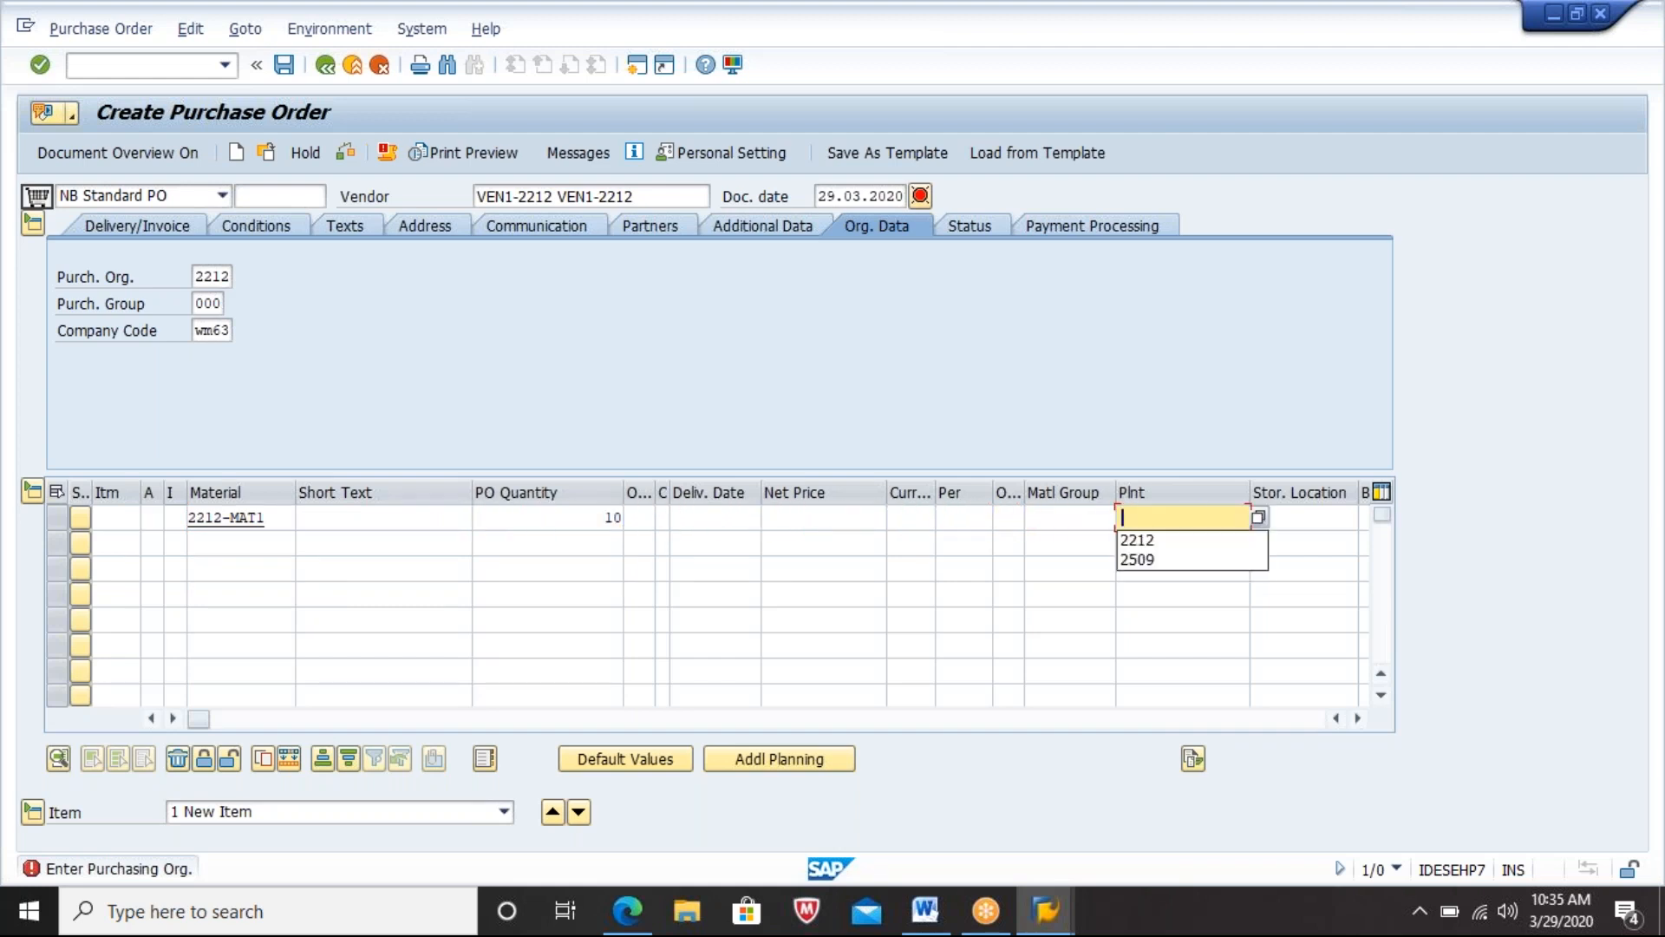
{"action": "key", "text": "Down"}
{"action": "key", "text": "Return"}
{"action": "key", "text": "Tab"}
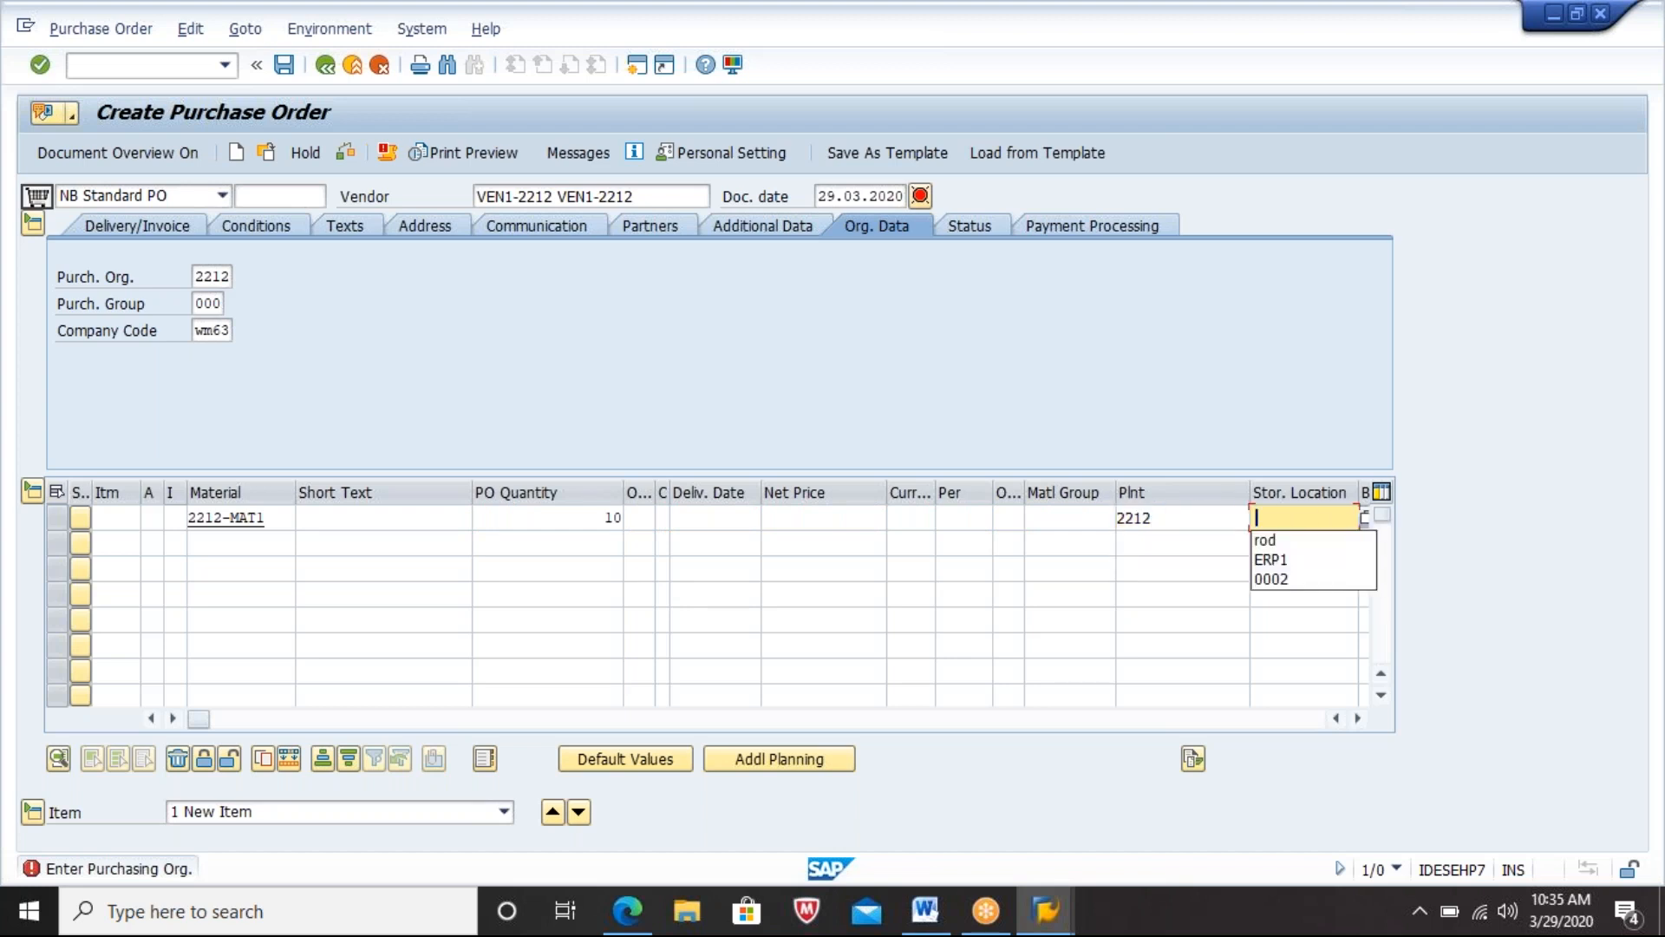
{"action": "key", "text": "Down"}
{"action": "key", "text": "Return"}
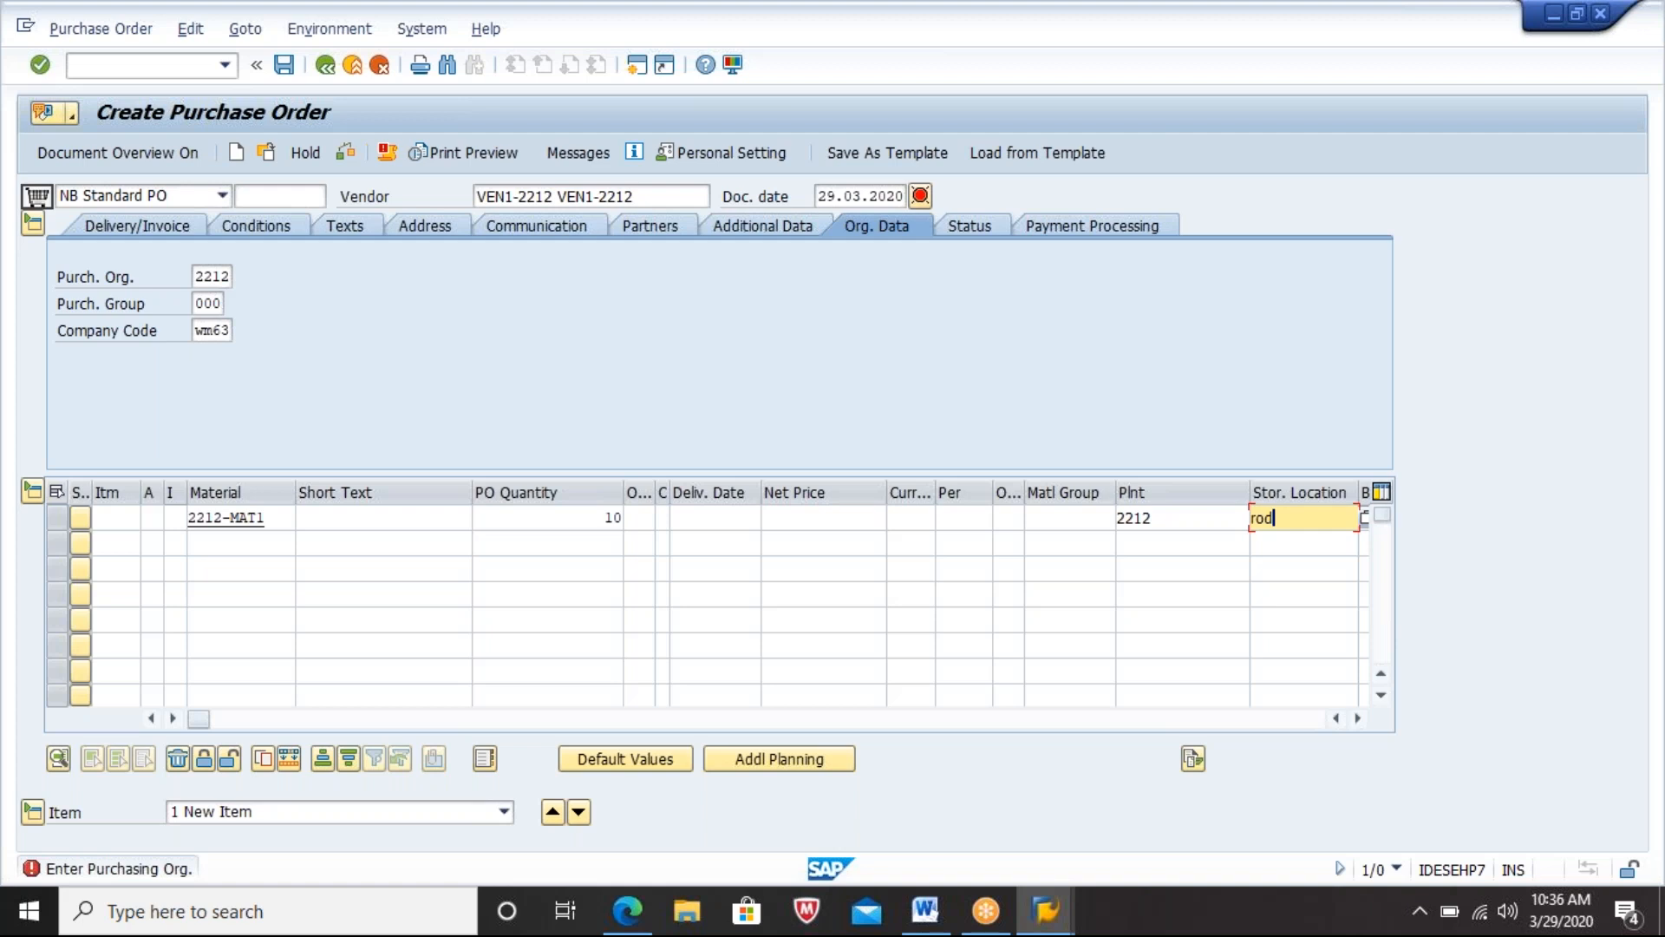
{"action": "key", "text": "Return"}
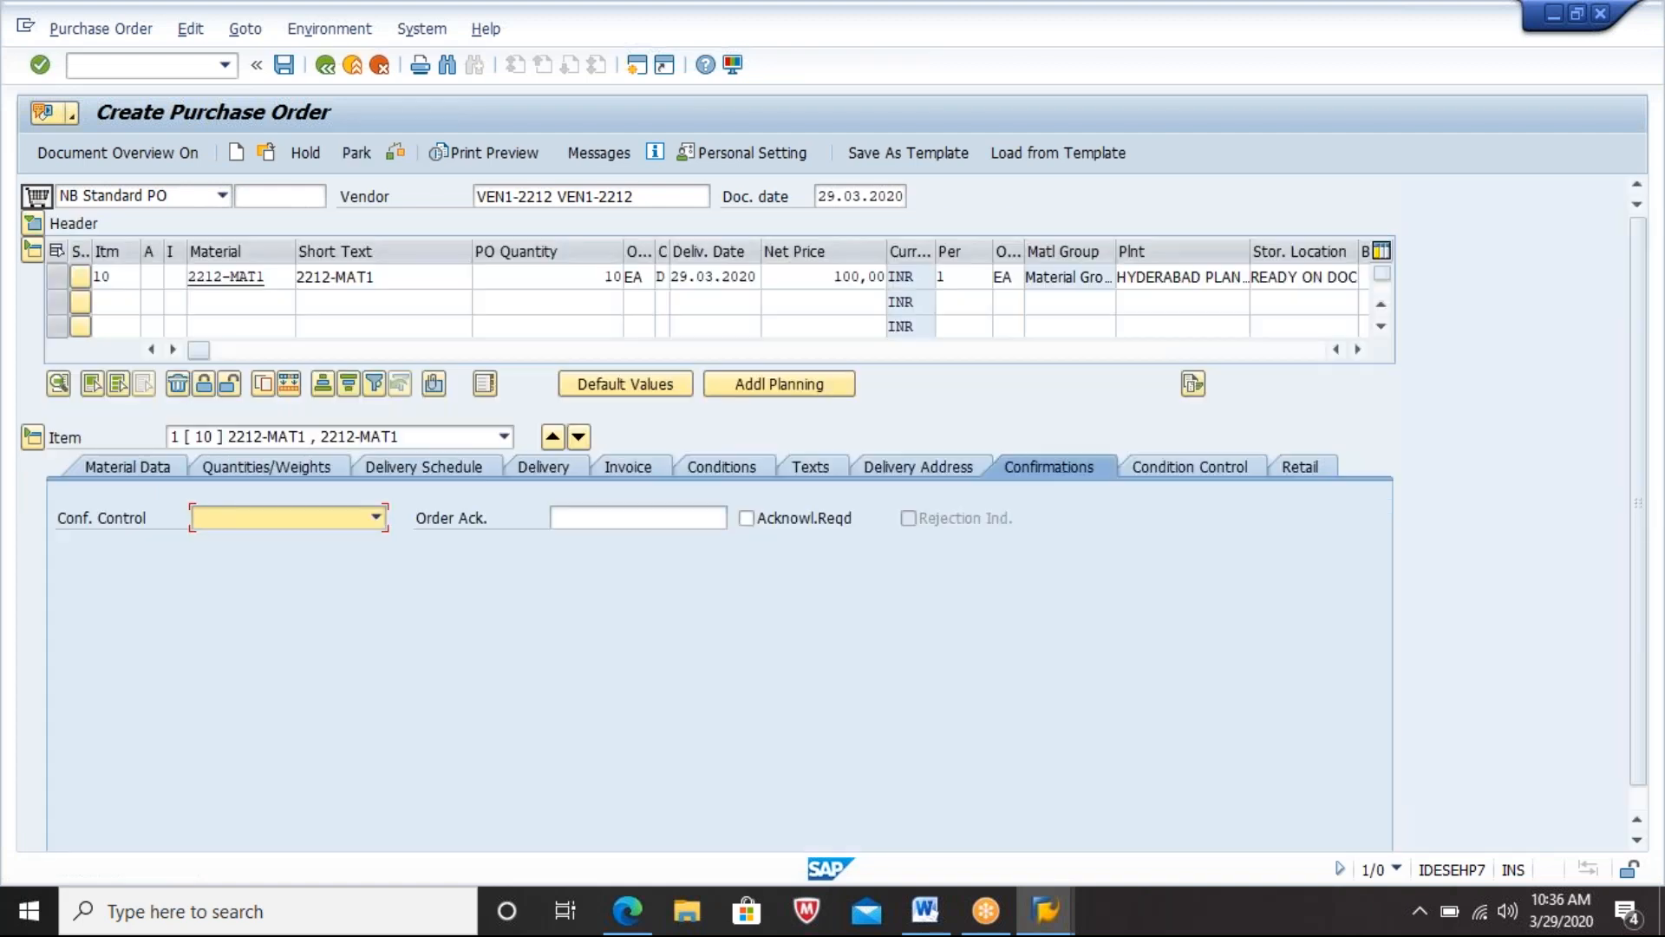
Step: Set the 2212-MAT1 item's confirmation control to IWMS Inbound Delivery WMS, and check and save the purchase order
{"action": "left_click", "coordinate": [379, 518]}
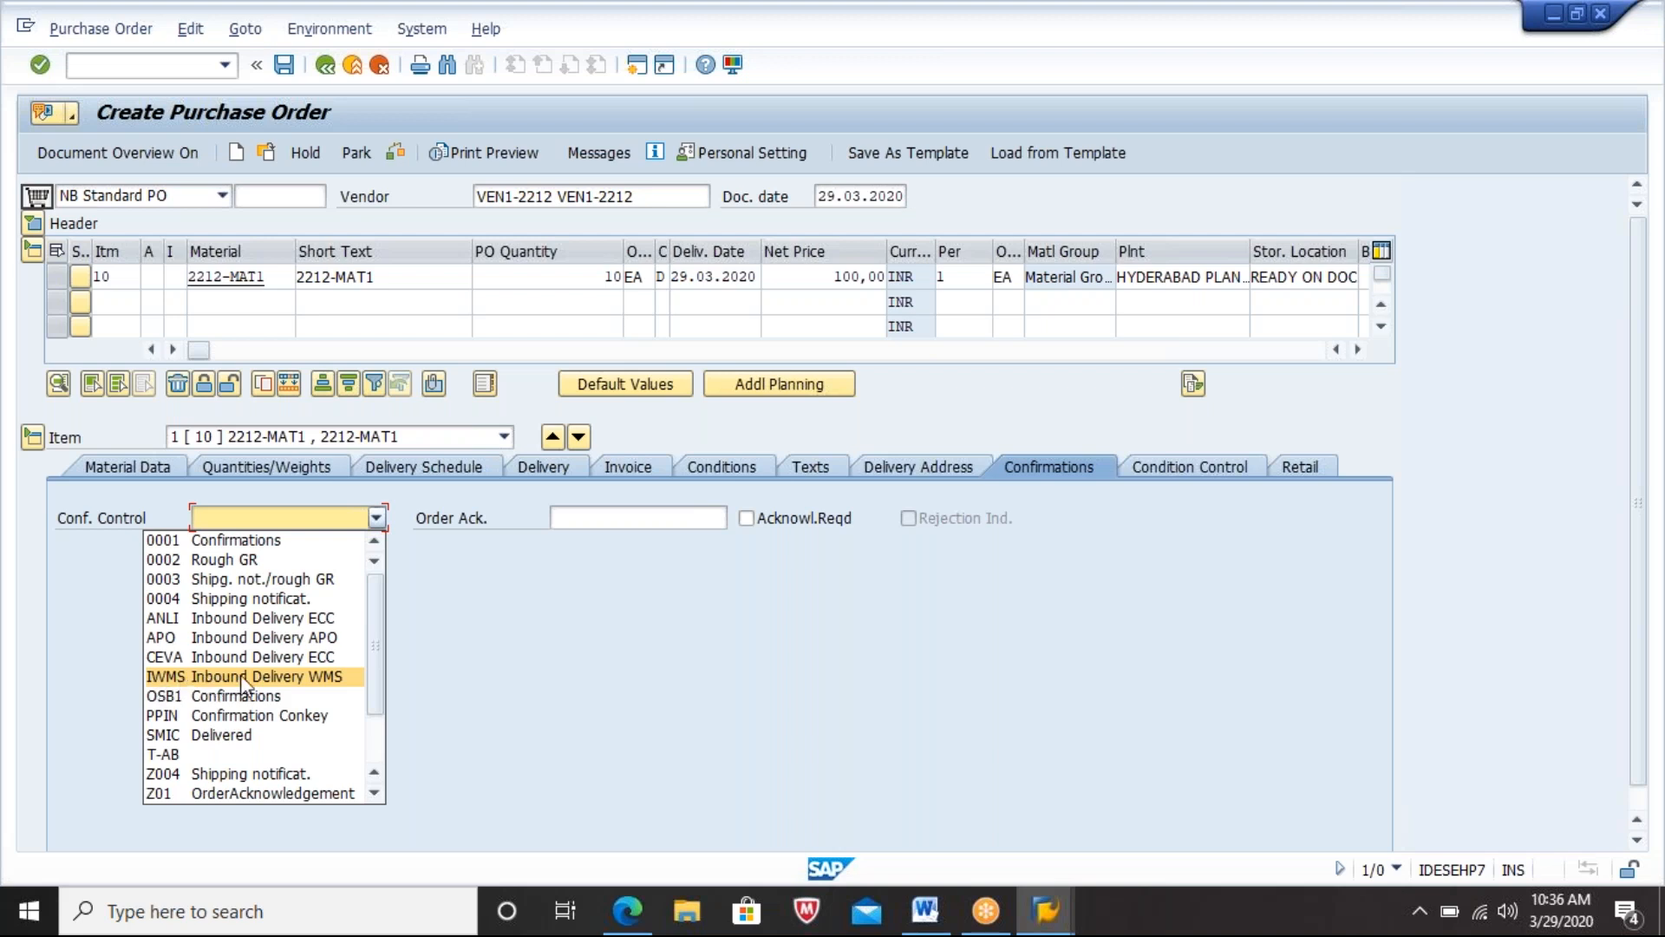
{"action": "left_click", "coordinate": [297, 683]}
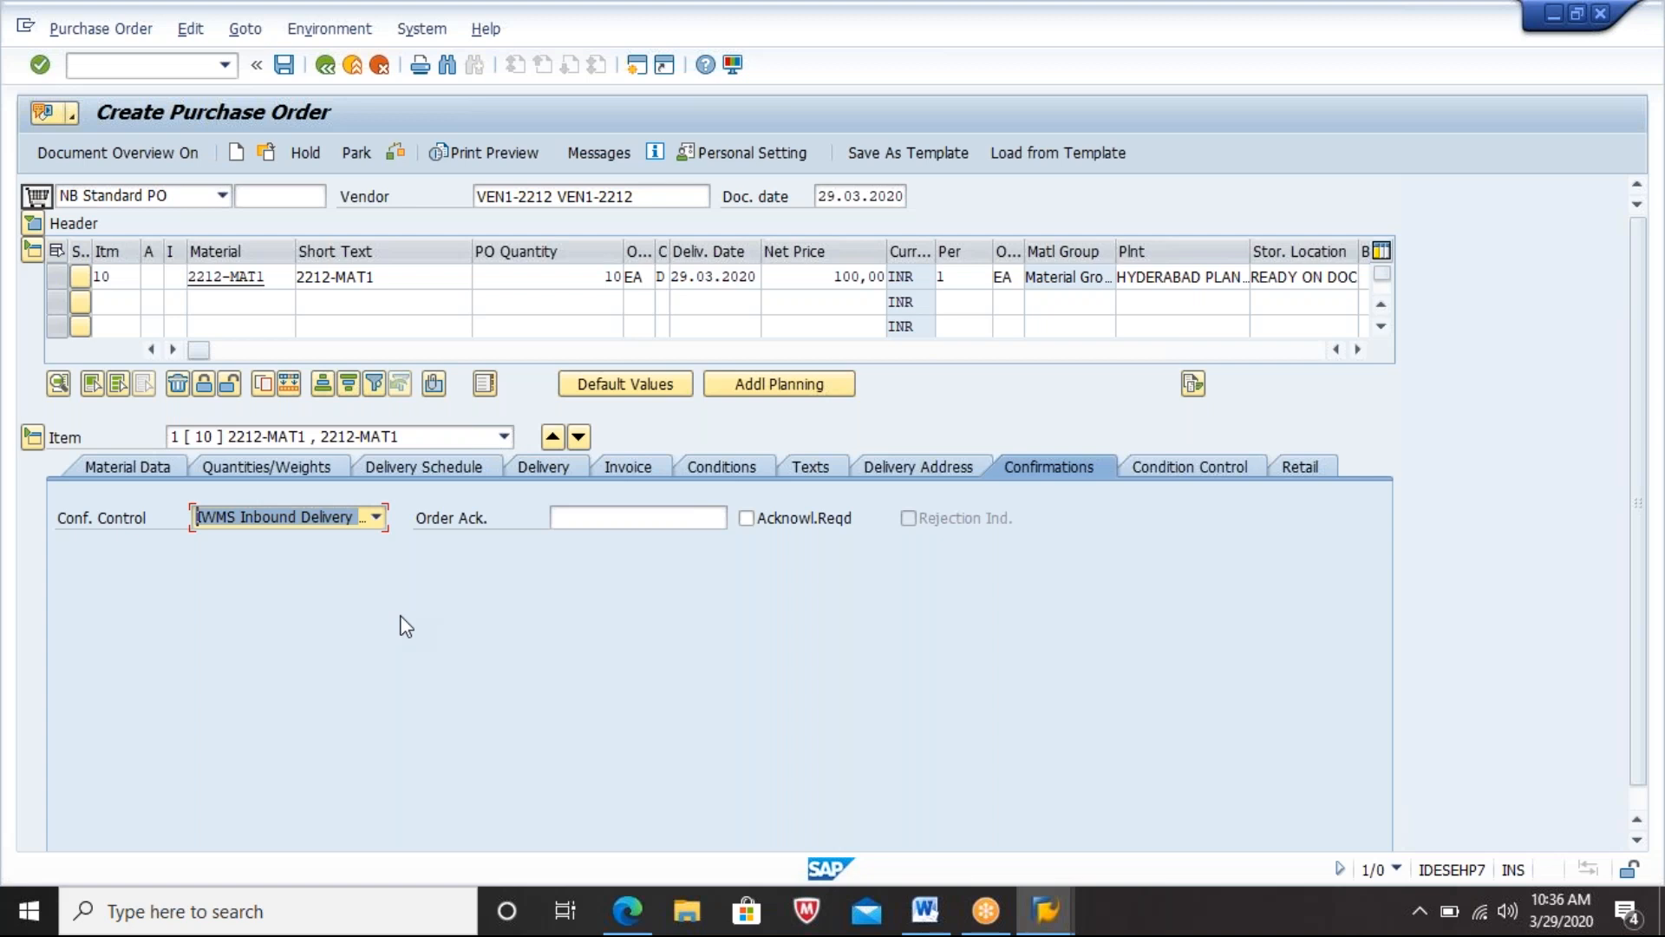
{"action": "left_click", "coordinate": [396, 152]}
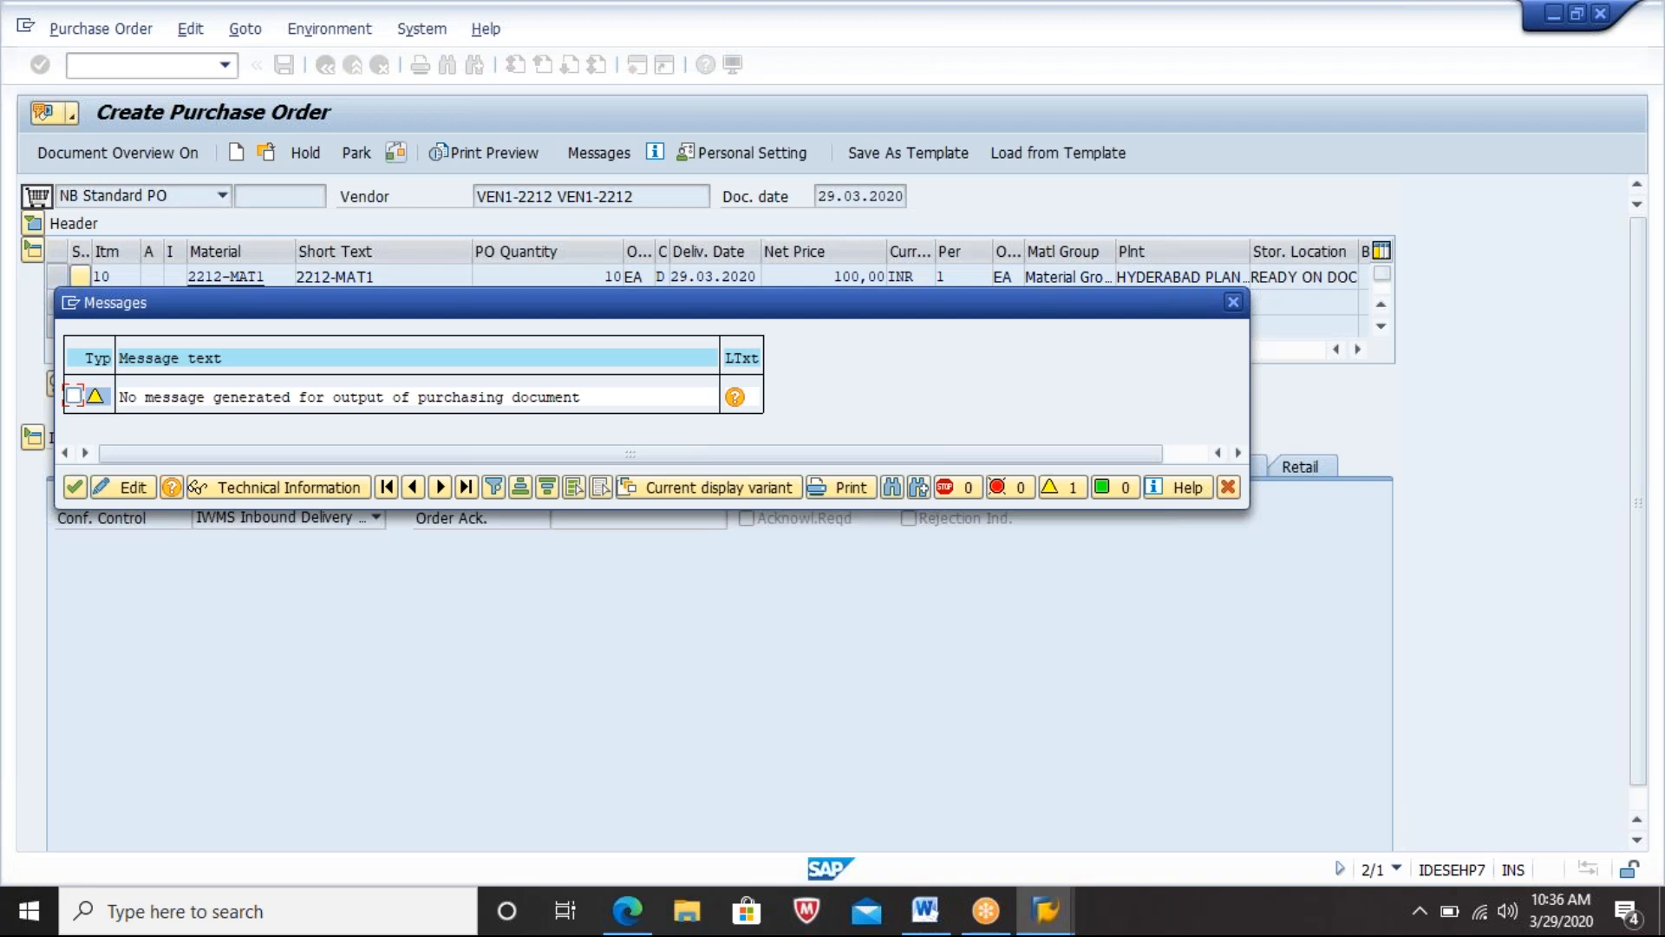
{"action": "key", "text": "Return"}
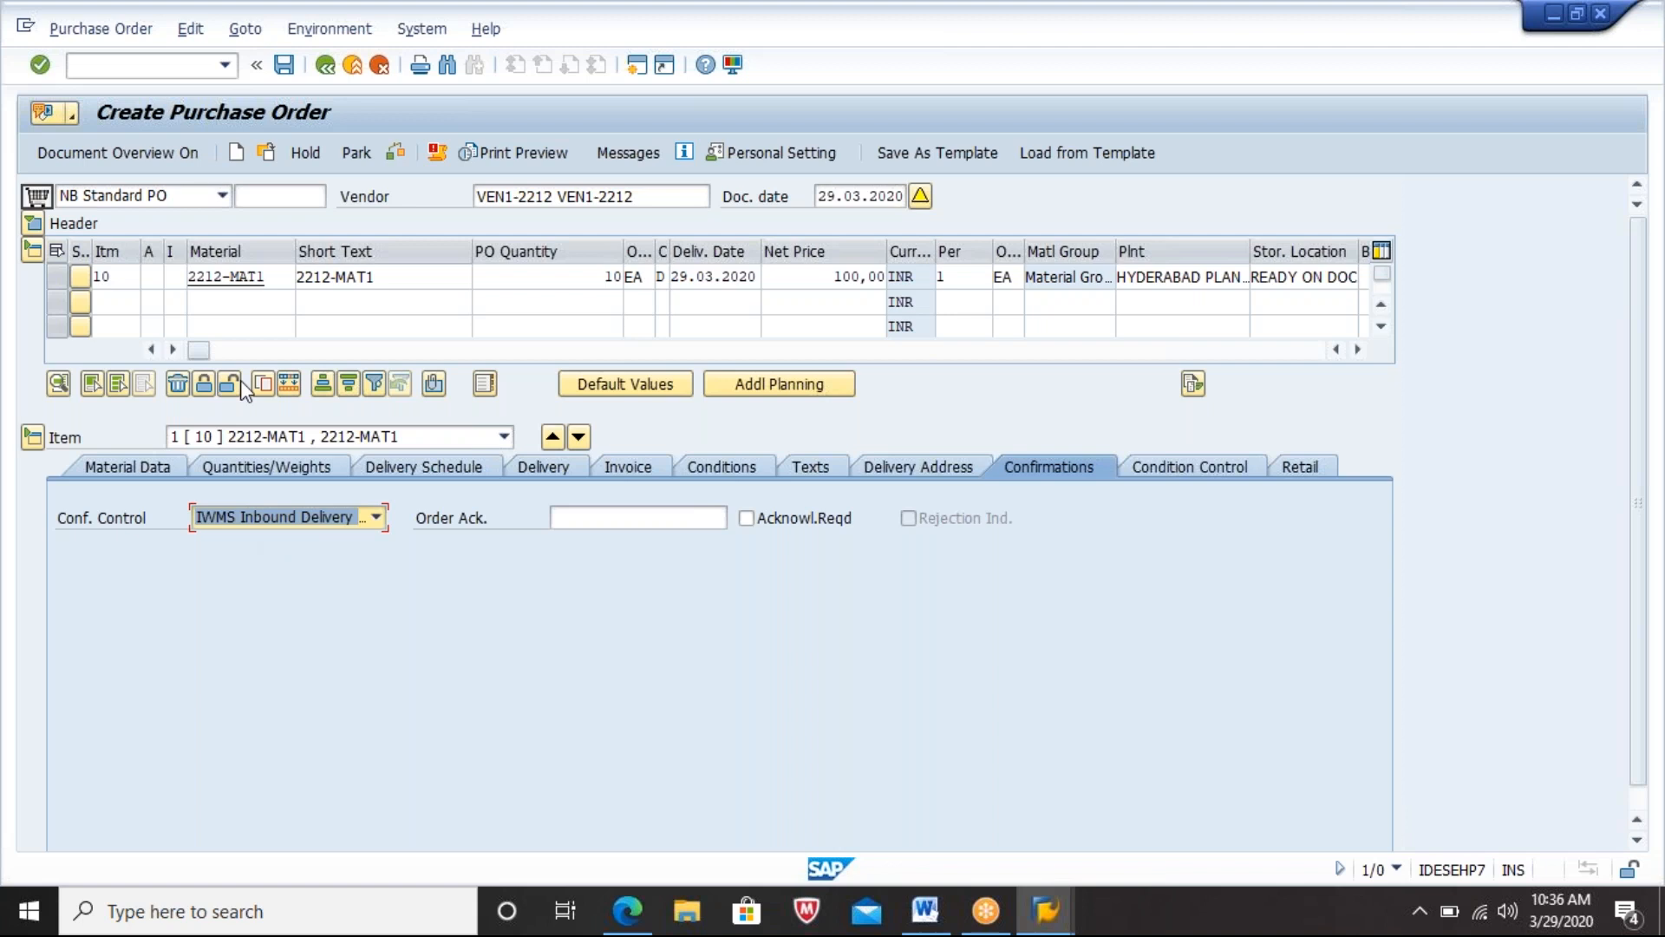
{"action": "left_click", "coordinate": [286, 70]}
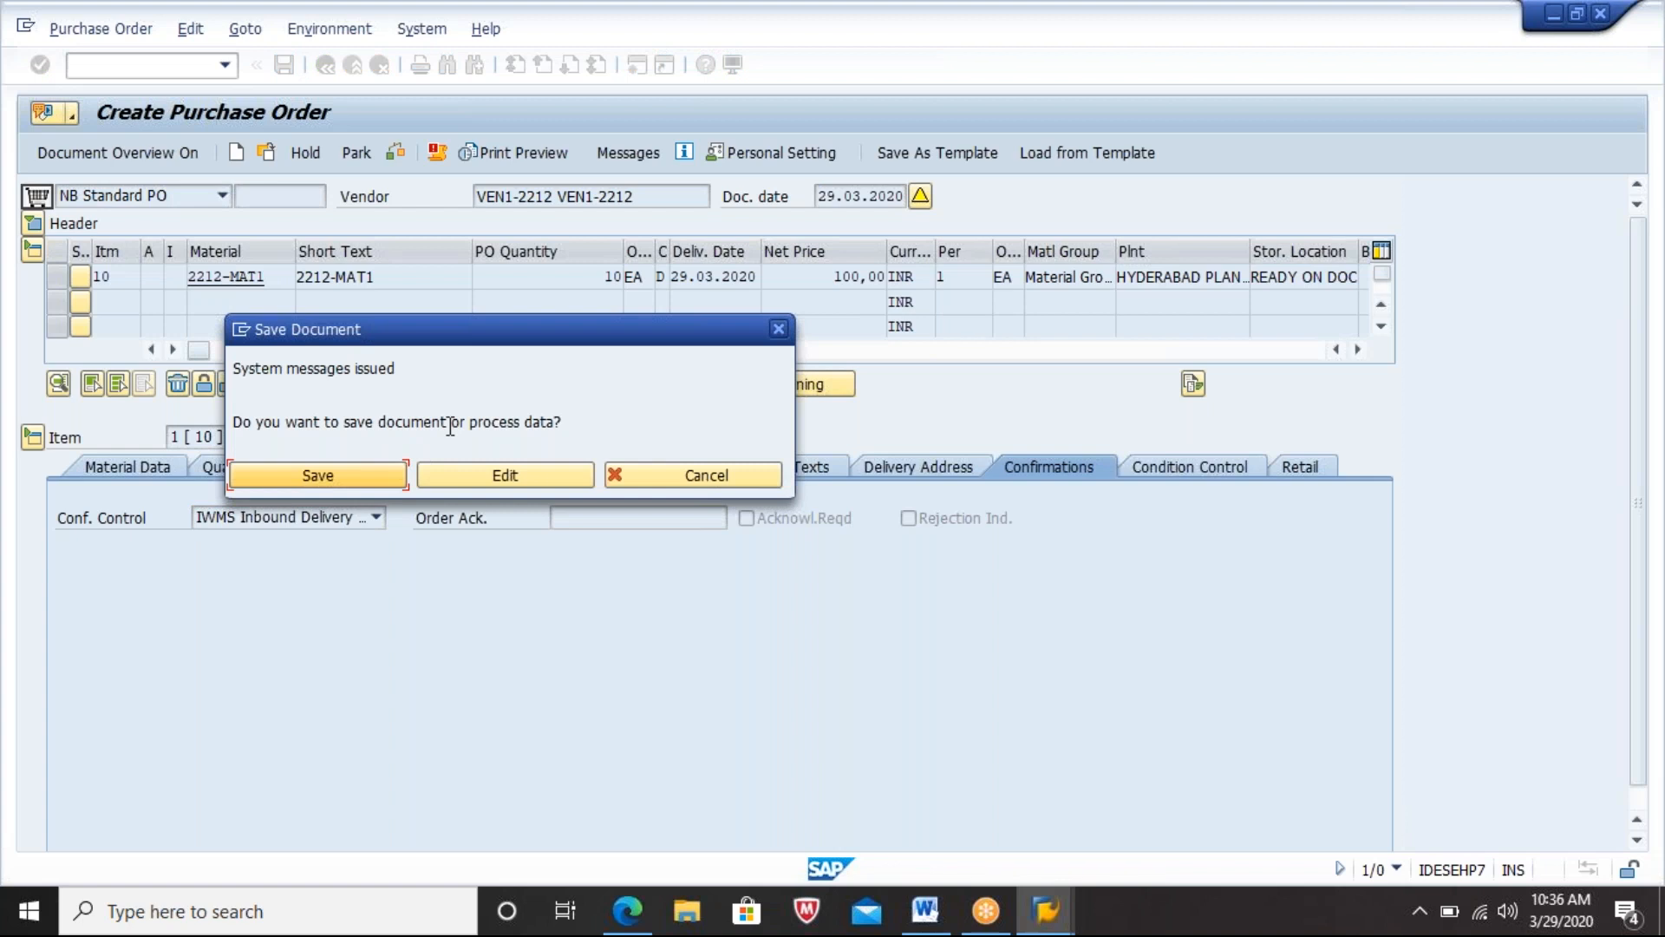
{"action": "left_click", "coordinate": [324, 476]}
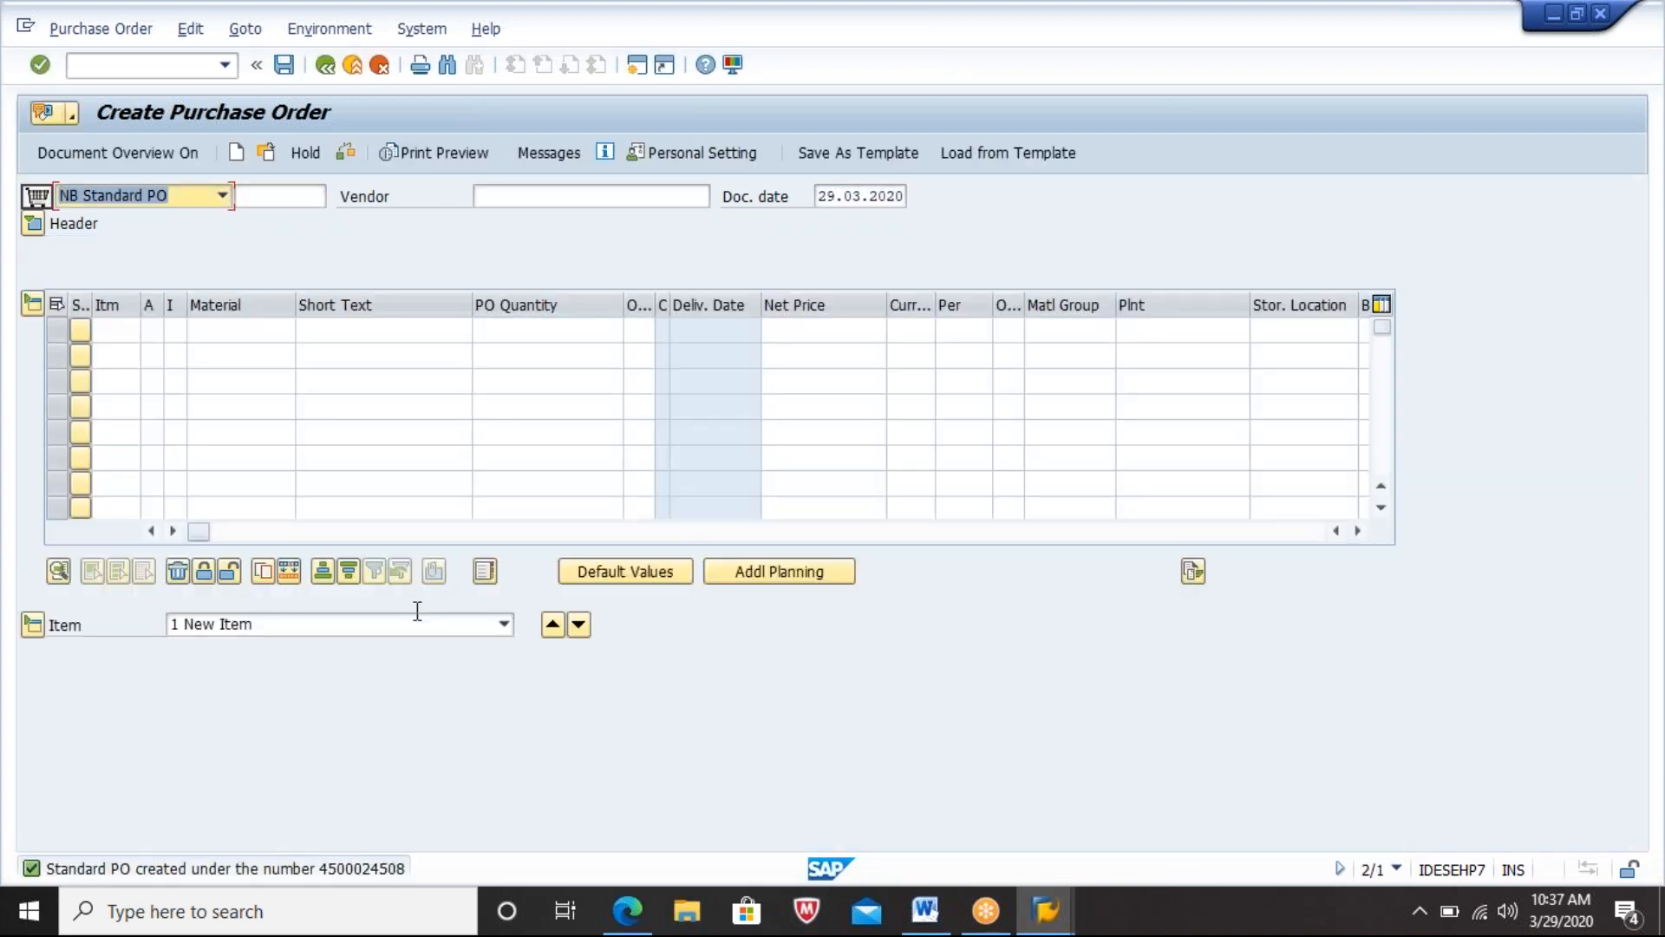
Step: Open the details of the purchase order creation message, copy its headline text and close the details
{"action": "left_click", "coordinate": [395, 866]}
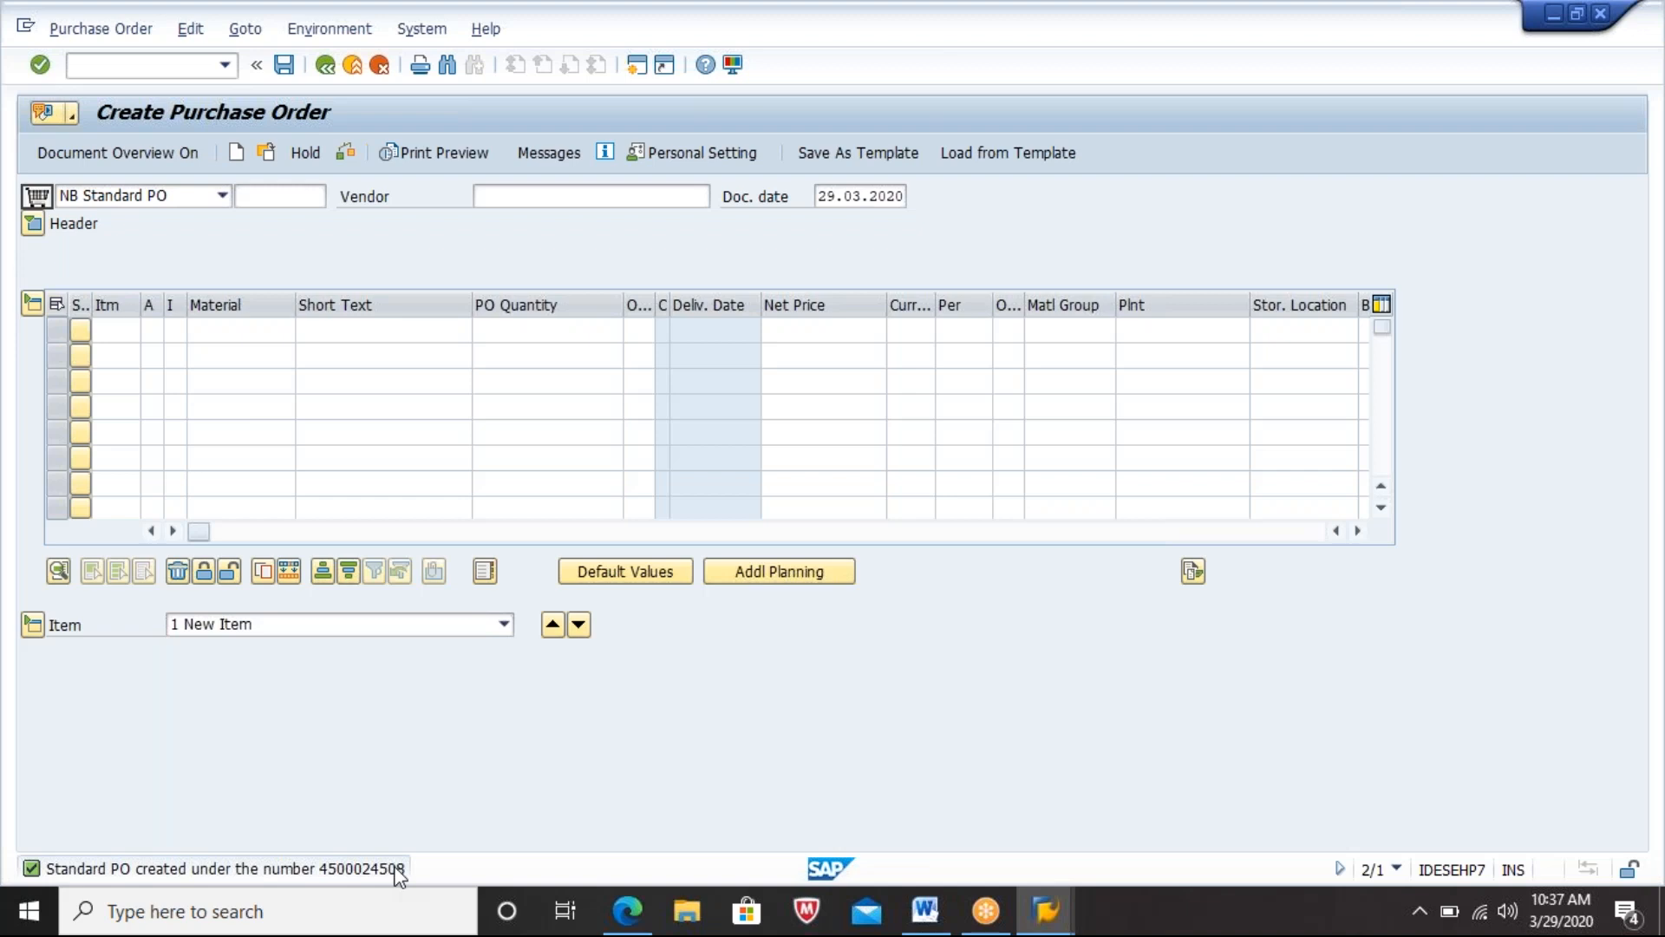
{"action": "double_click", "coordinate": [399, 870]}
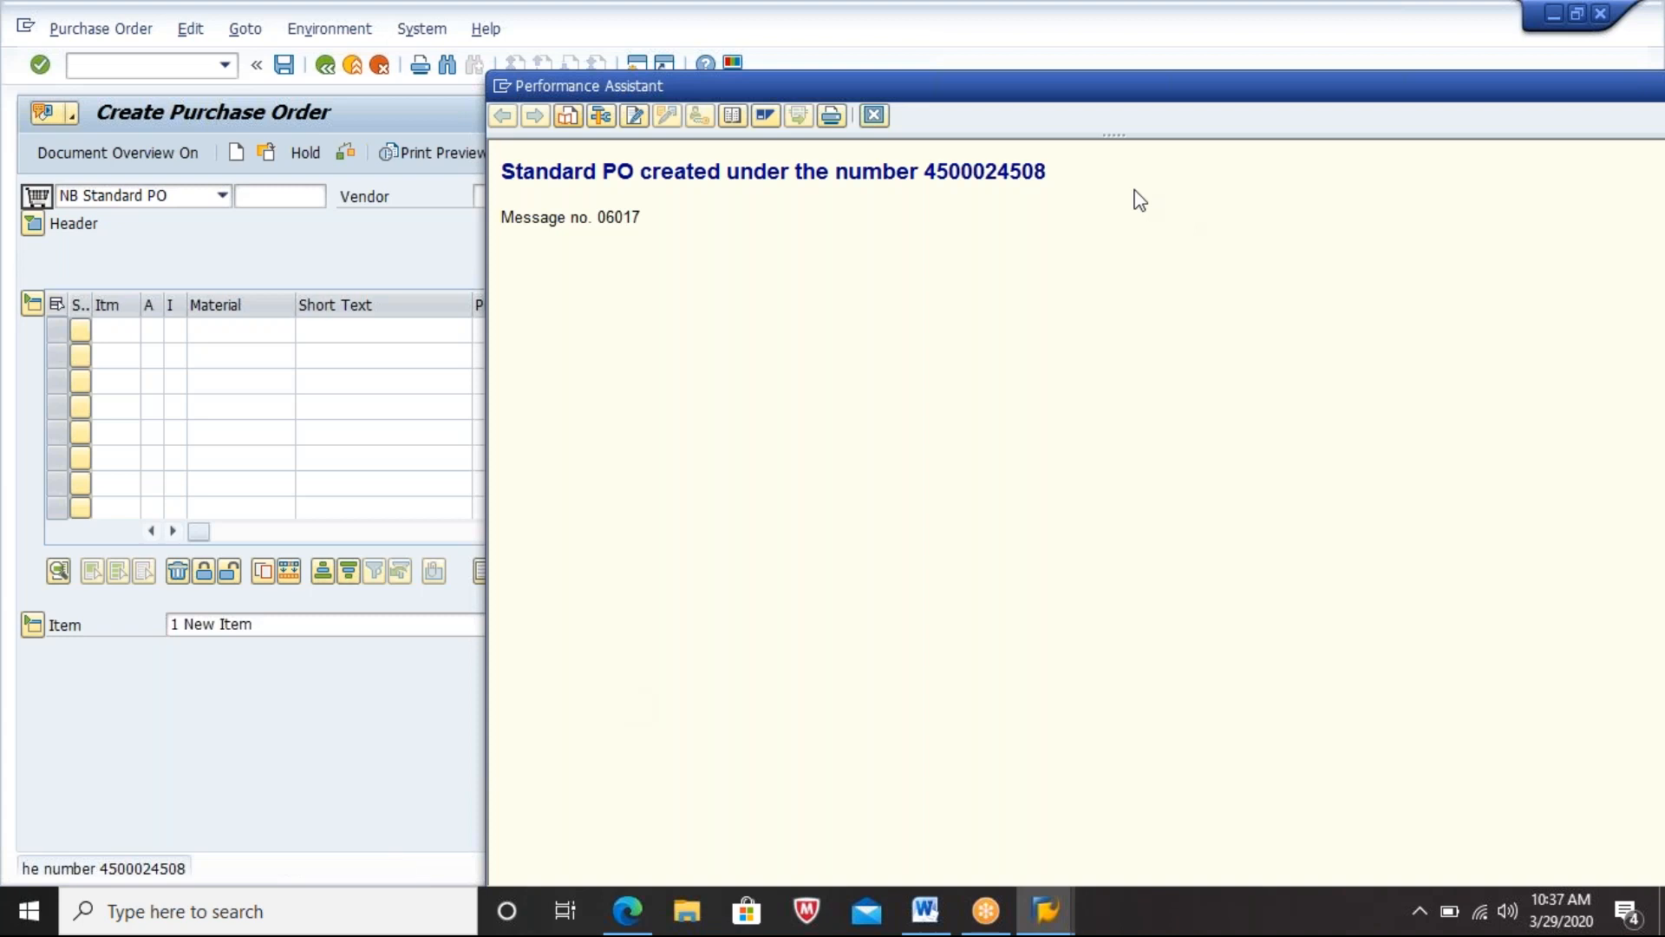
{"action": "left_click_drag", "start_coordinate": [1082, 188], "coordinate": [503, 178]}
{"action": "key", "text": "ctrl+c"}
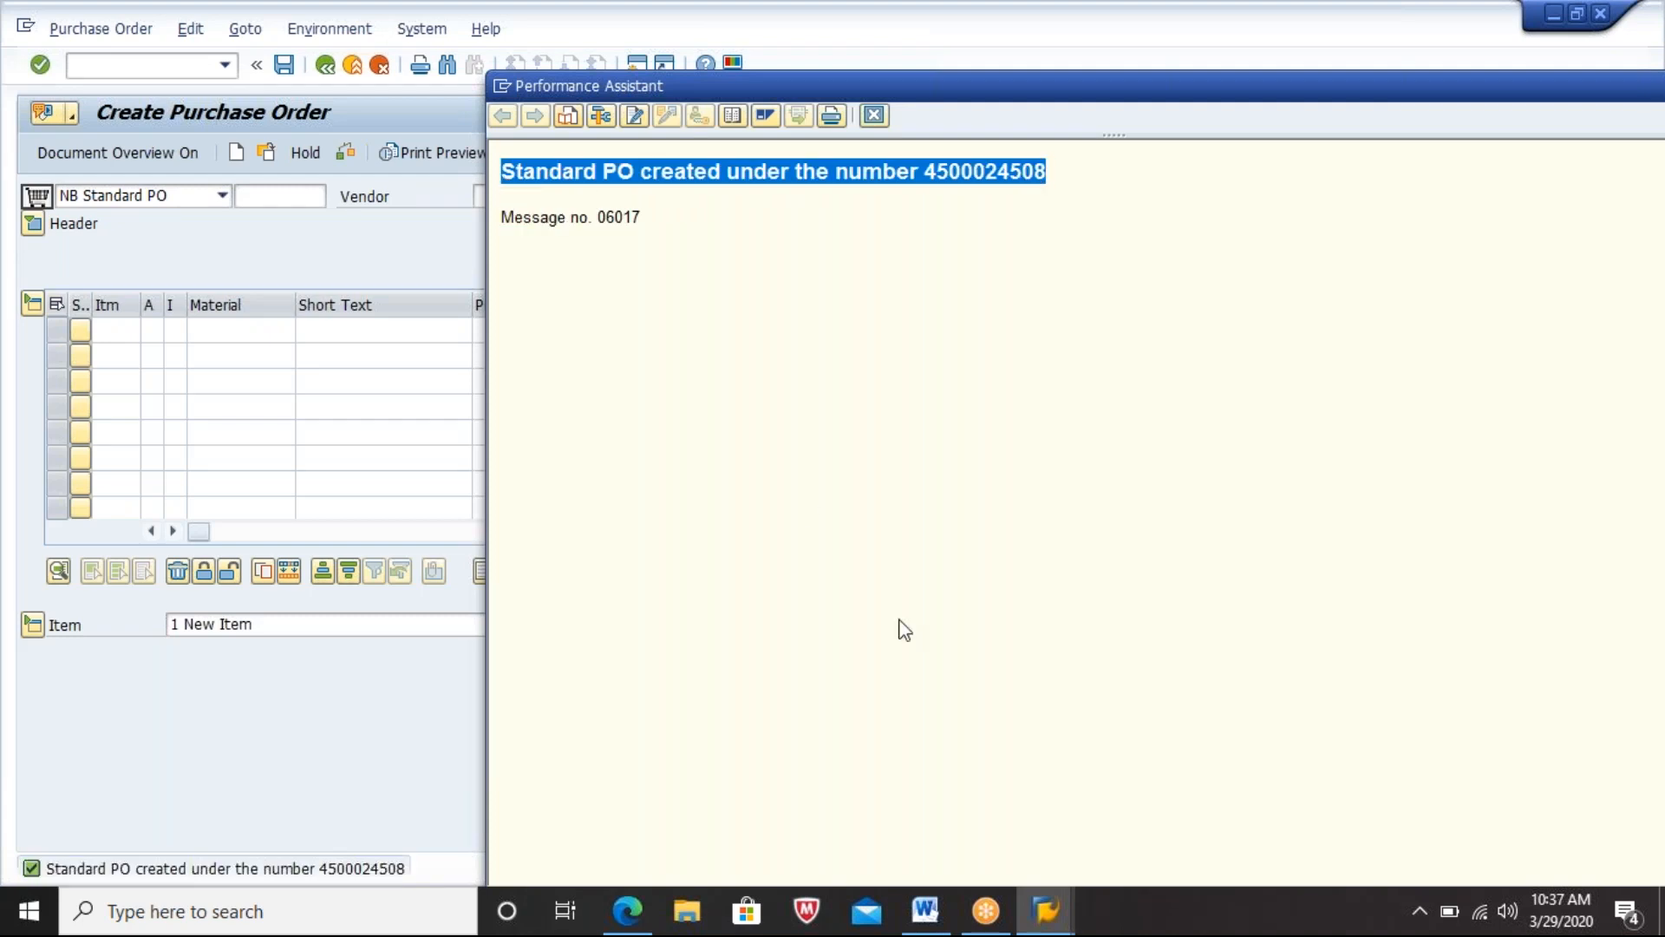
{"action": "left_click", "coordinate": [873, 114]}
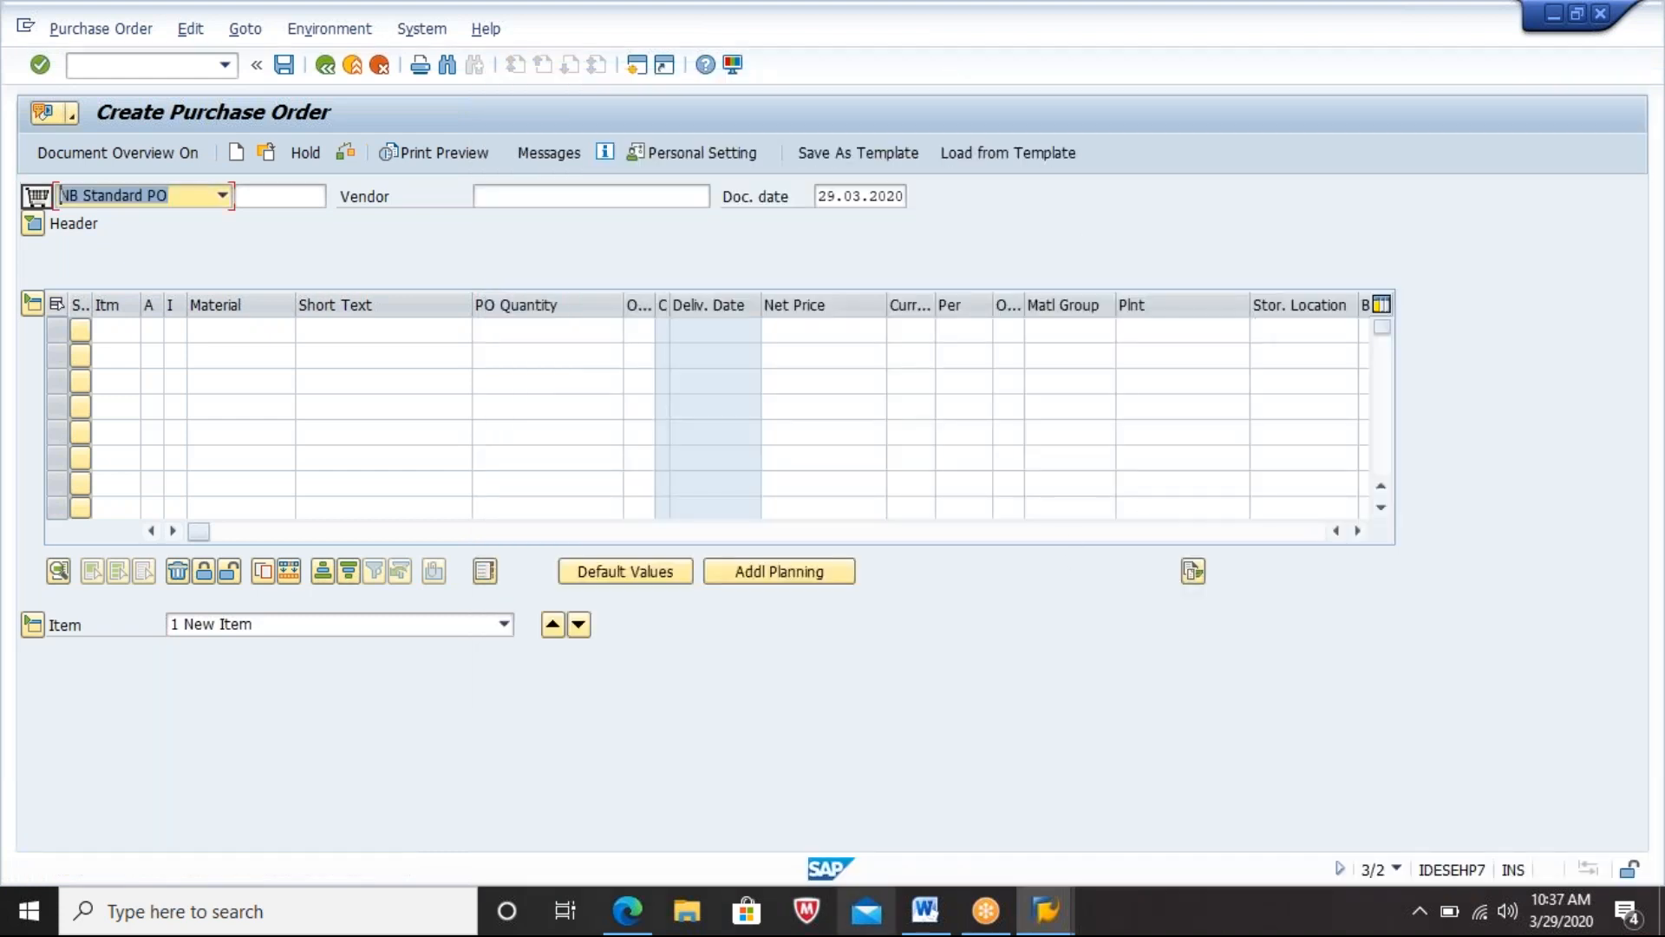
Step: Switch to the Word notes and replace the empty item 2 with the copied message beneath PURCHSE ORDER – ME21N
{"action": "left_click", "coordinate": [924, 913]}
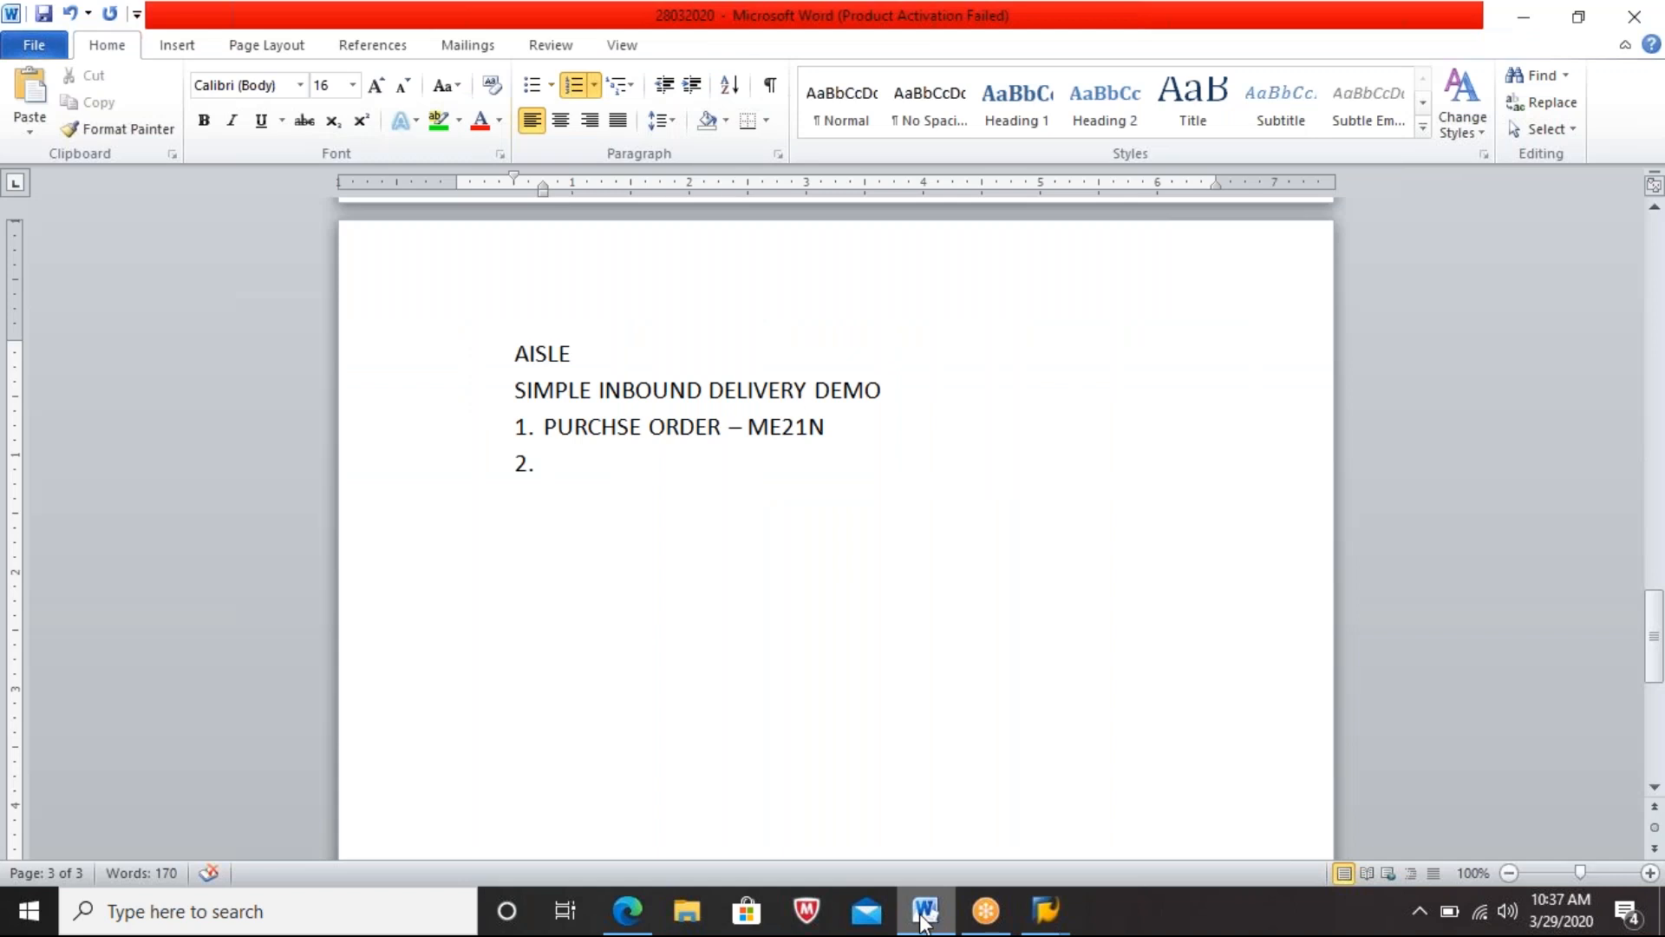
{"action": "key", "text": "BackSpace"}
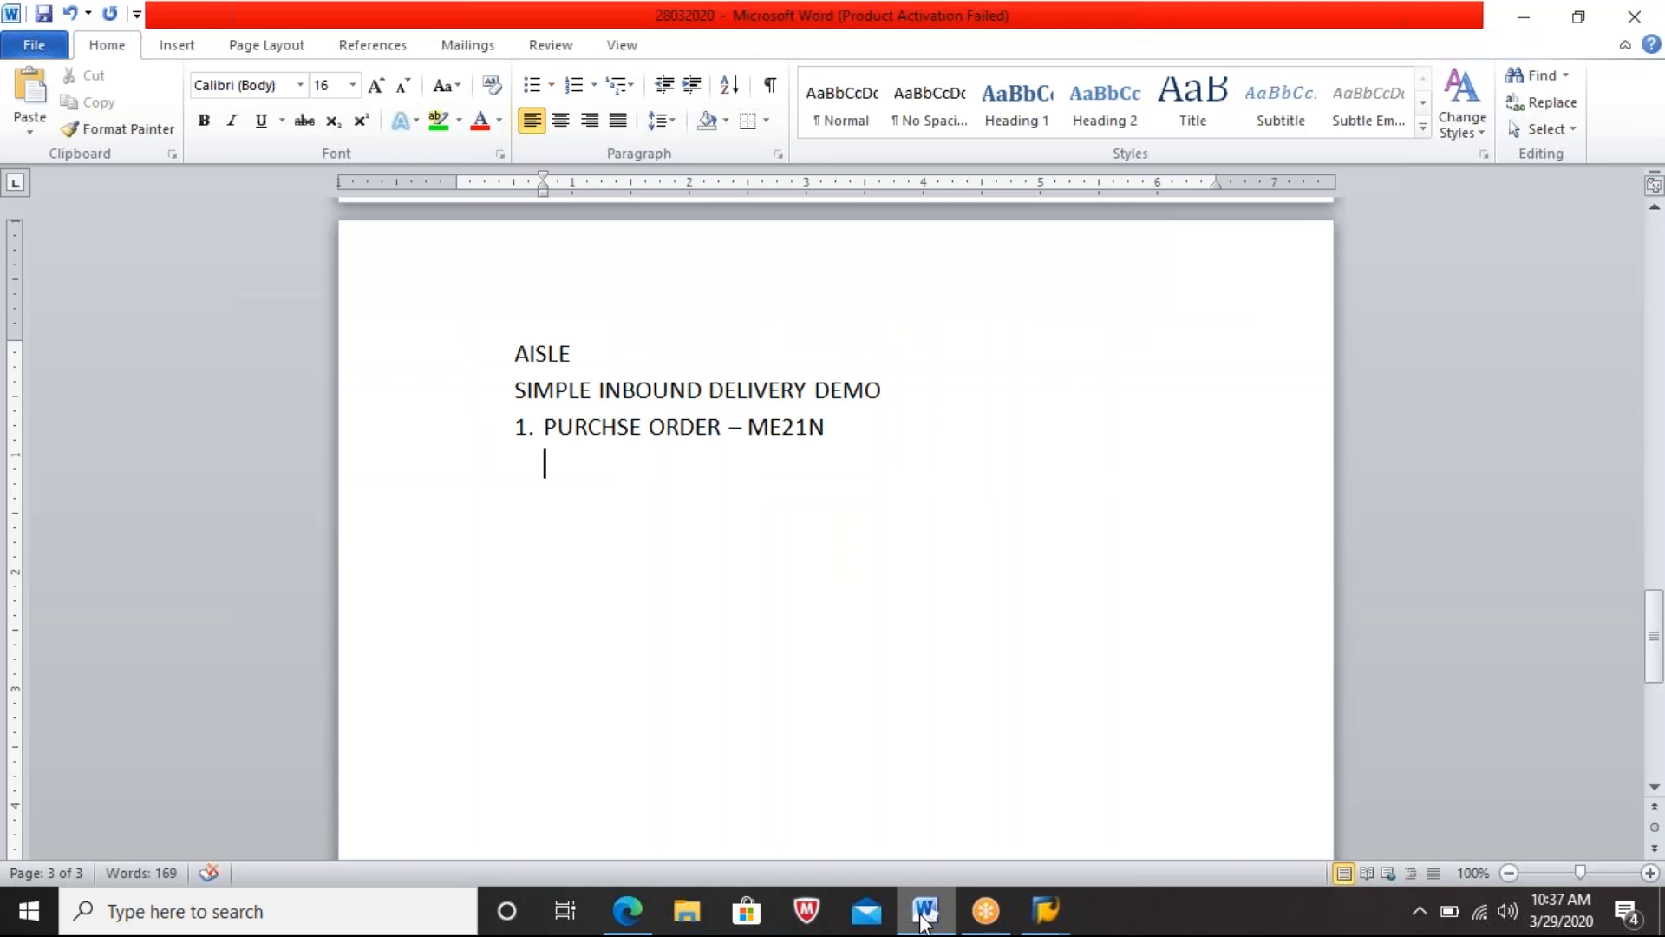
{"action": "key", "text": "ctrl+v"}
{"action": "key", "text": "Return"}
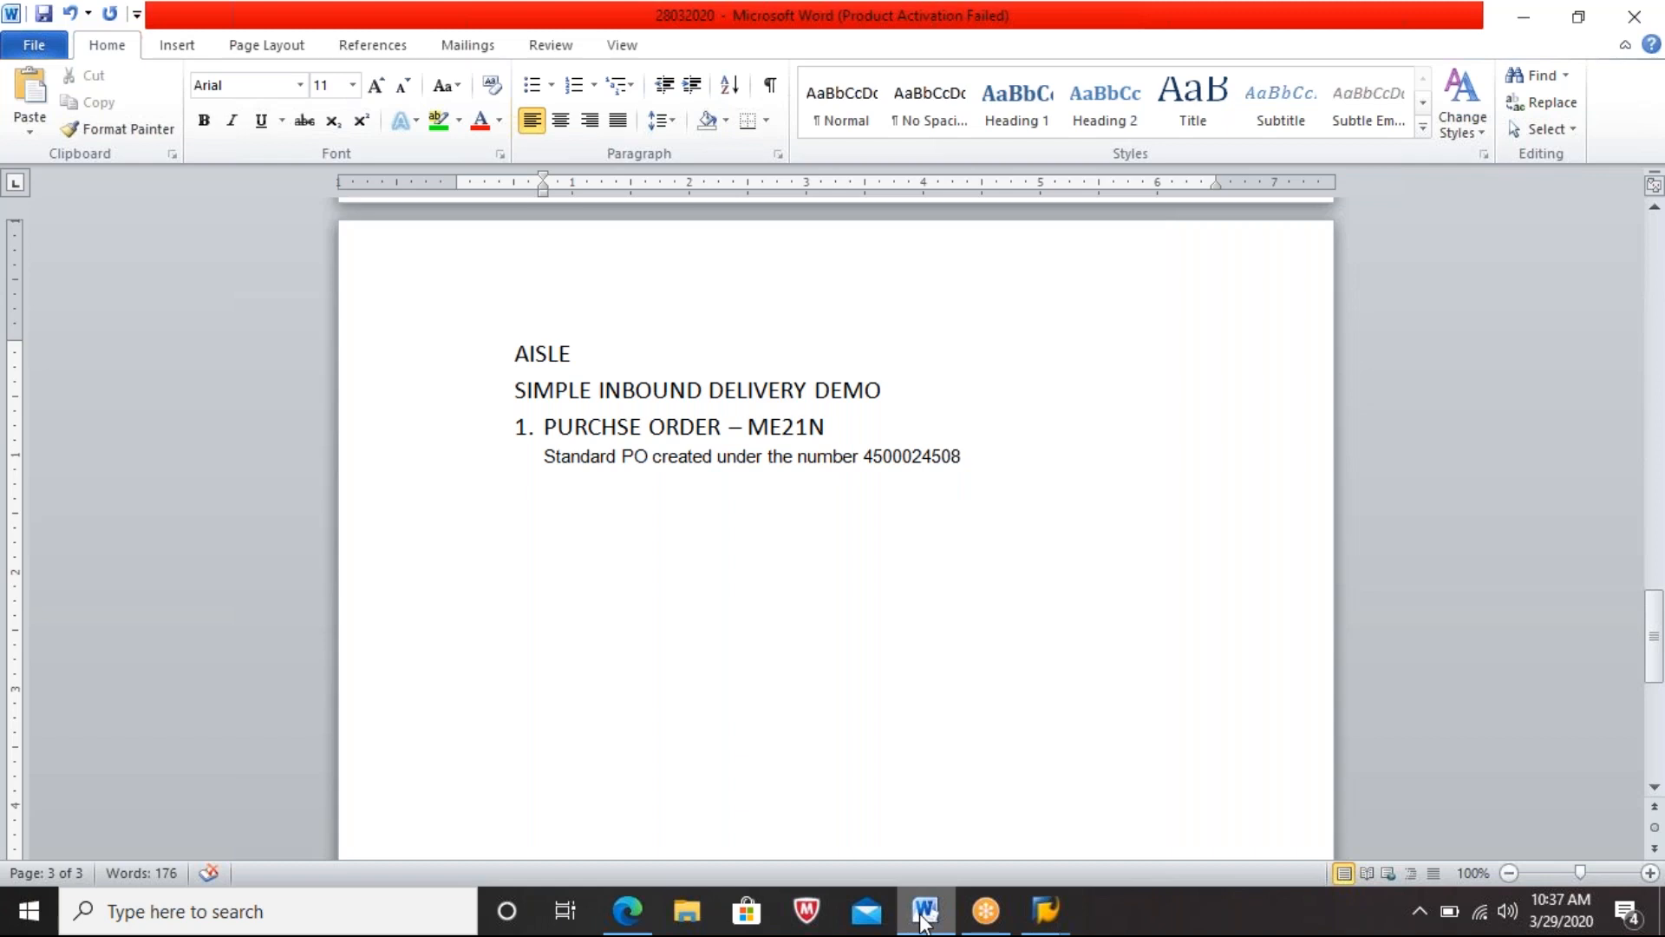
{"action": "left_click", "coordinate": [925, 921]}
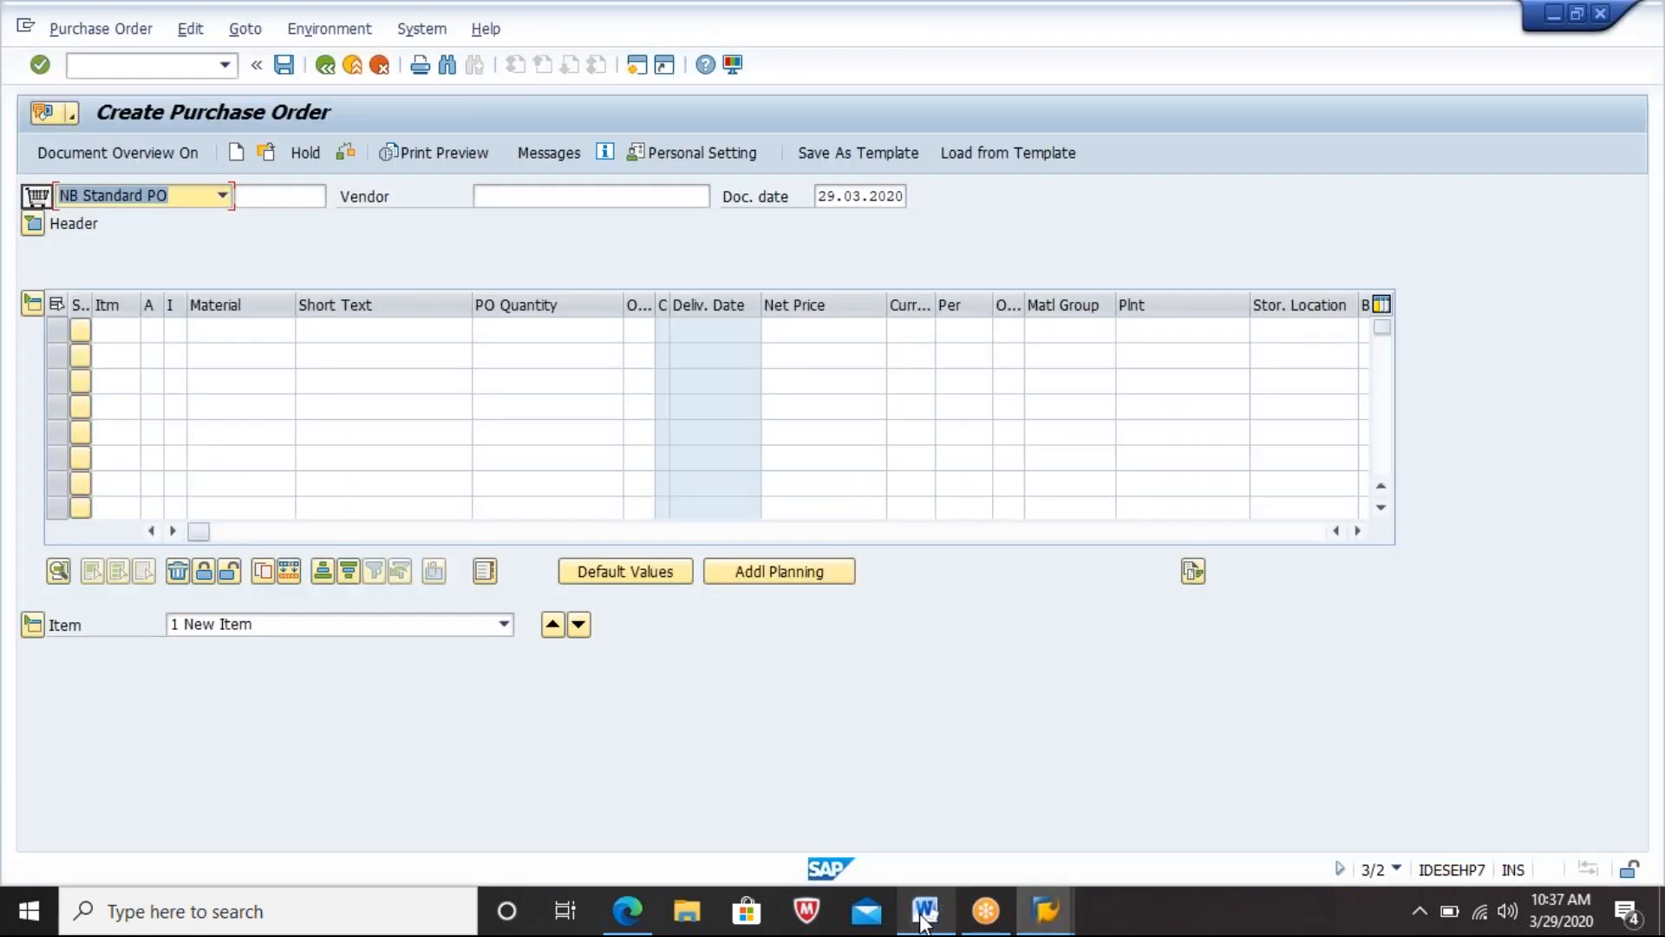
{"action": "key", "text": "alt+Tab"}
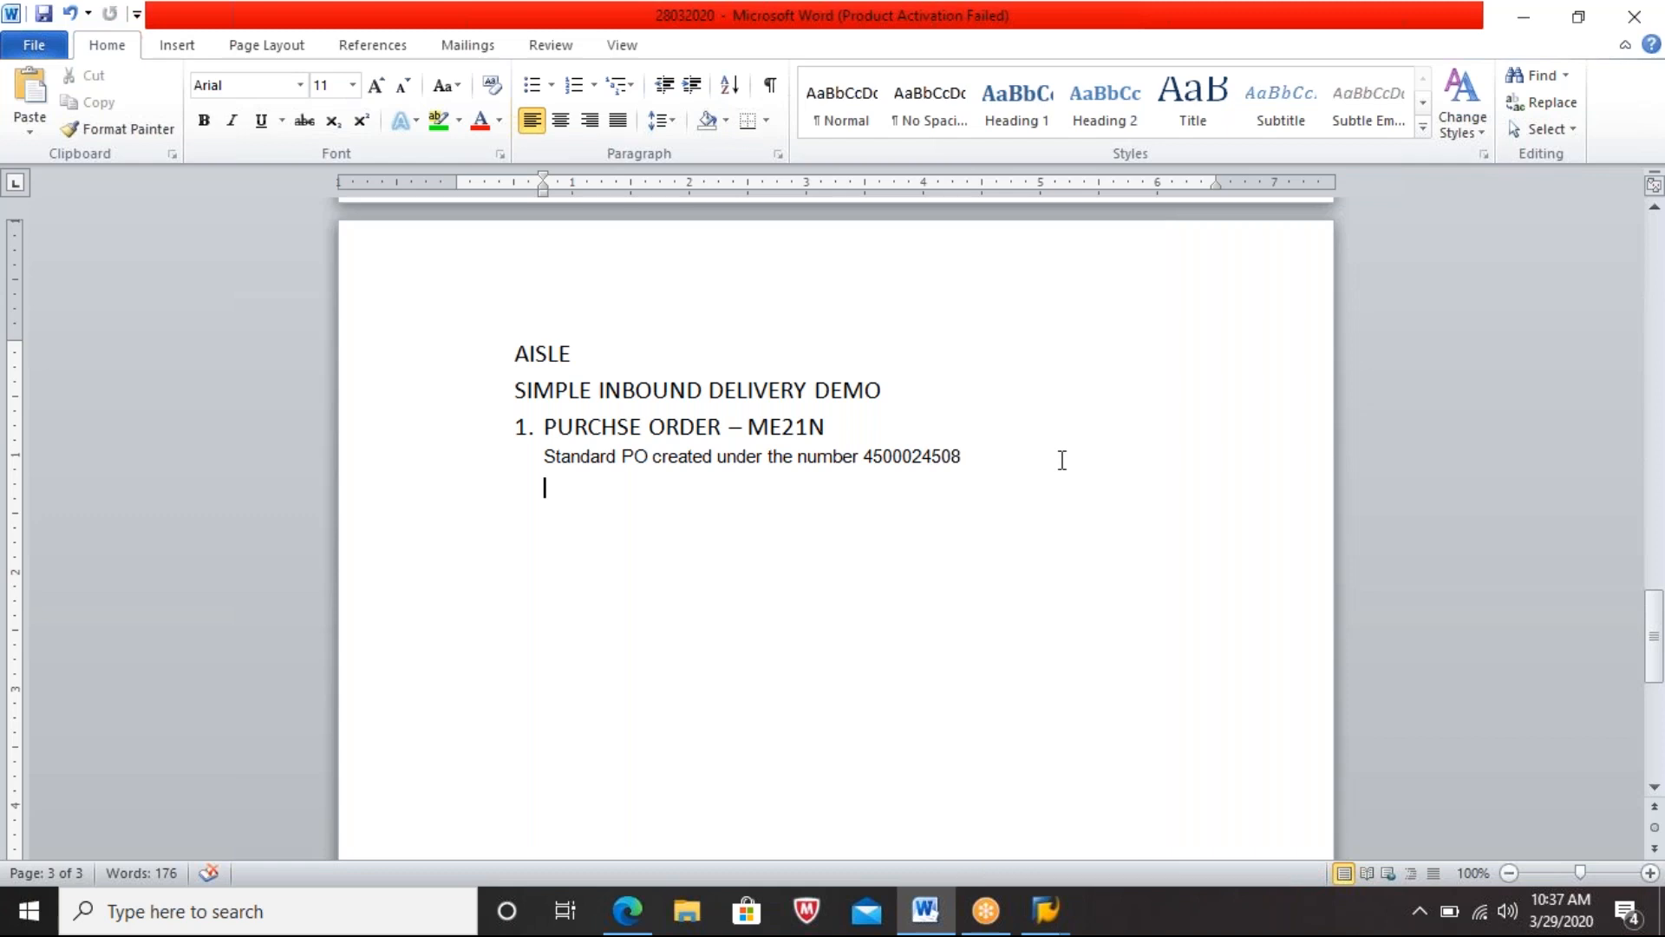
Step: Add numbered item 2 "IBN / SHIPPING NOTIFICATION – VL31N" below the pasted message and start item 3
{"action": "type", "text": "2. IBN "}
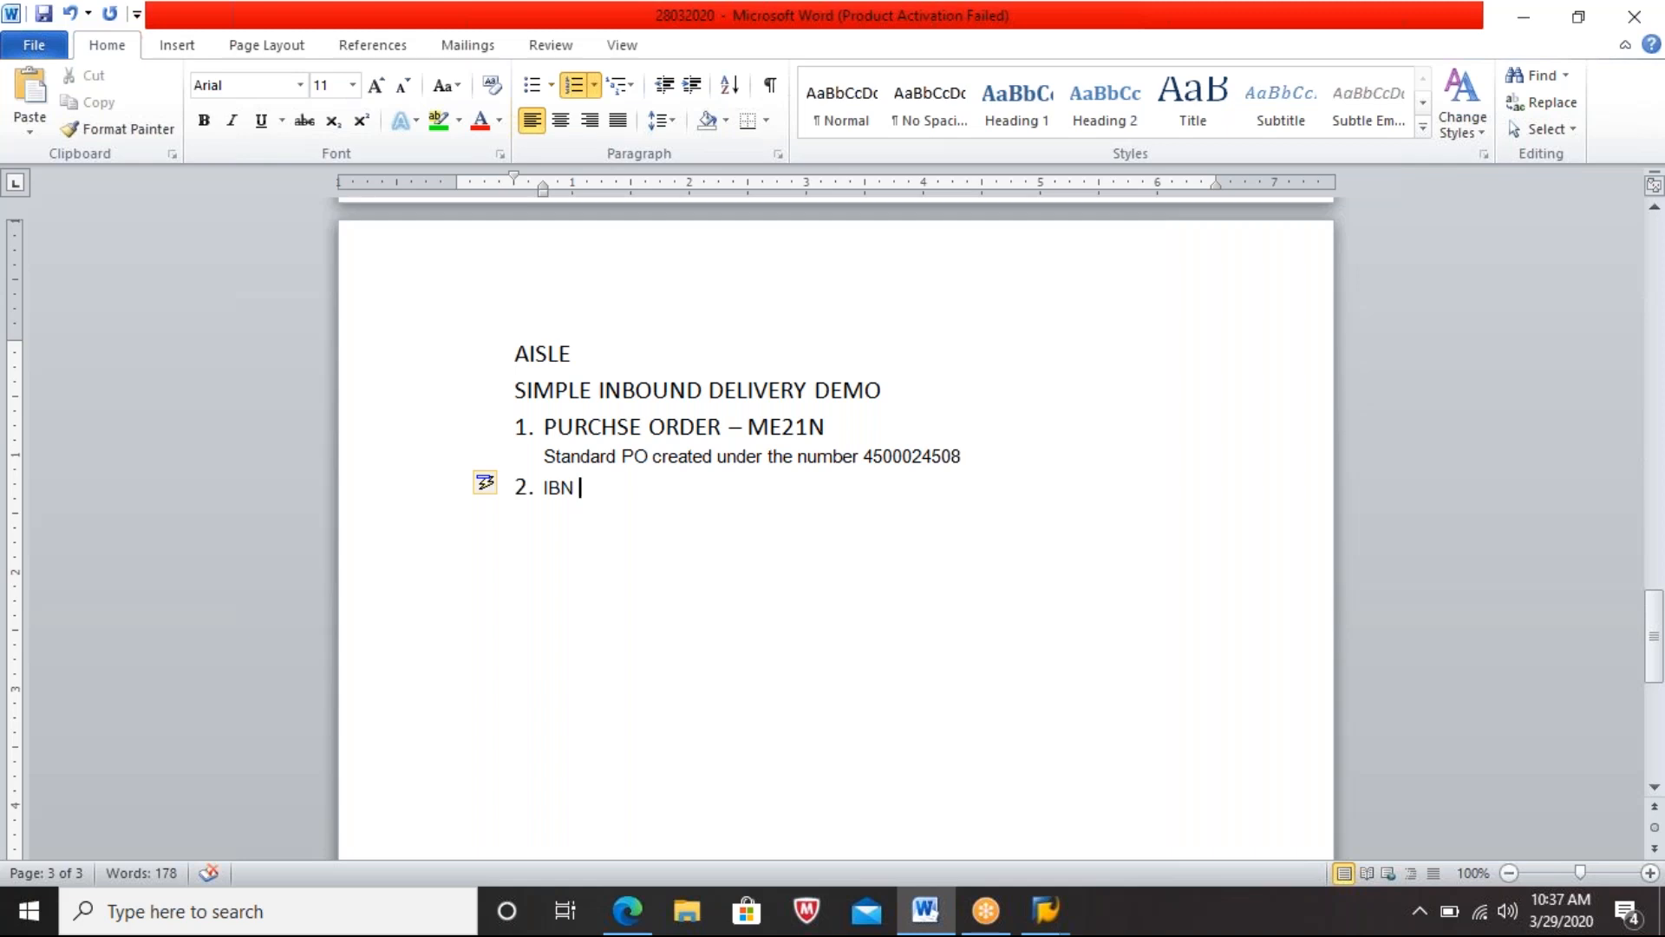
{"action": "type", "text": "/ SHIPPING NOT"}
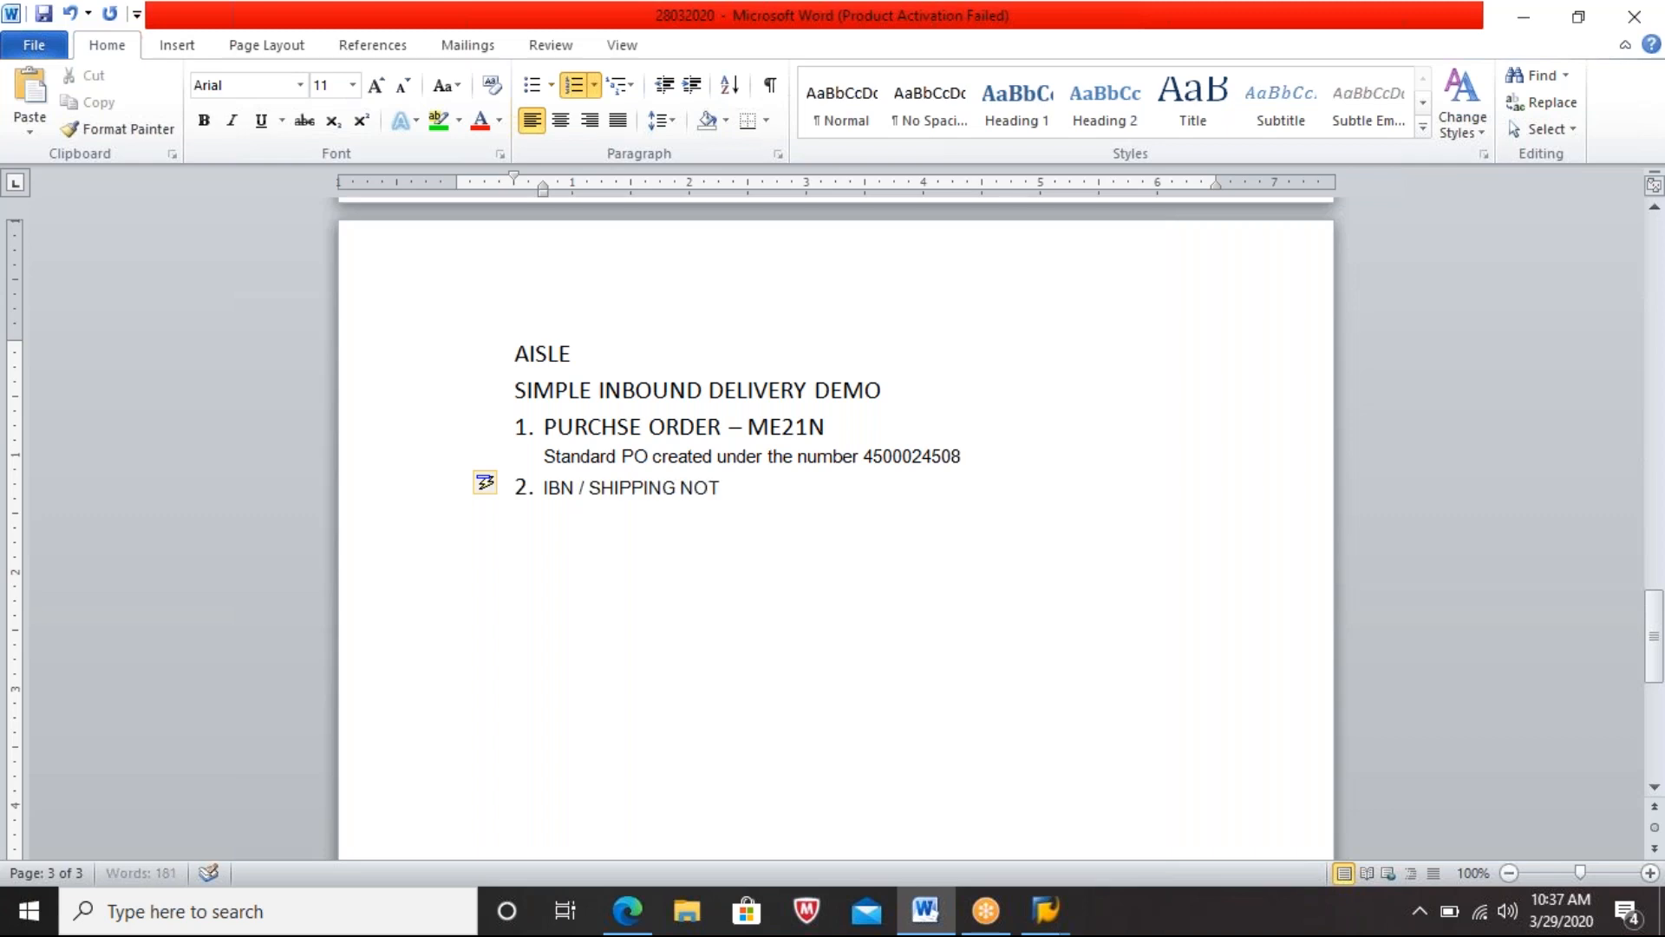
{"action": "type", "text": "IFICATION"}
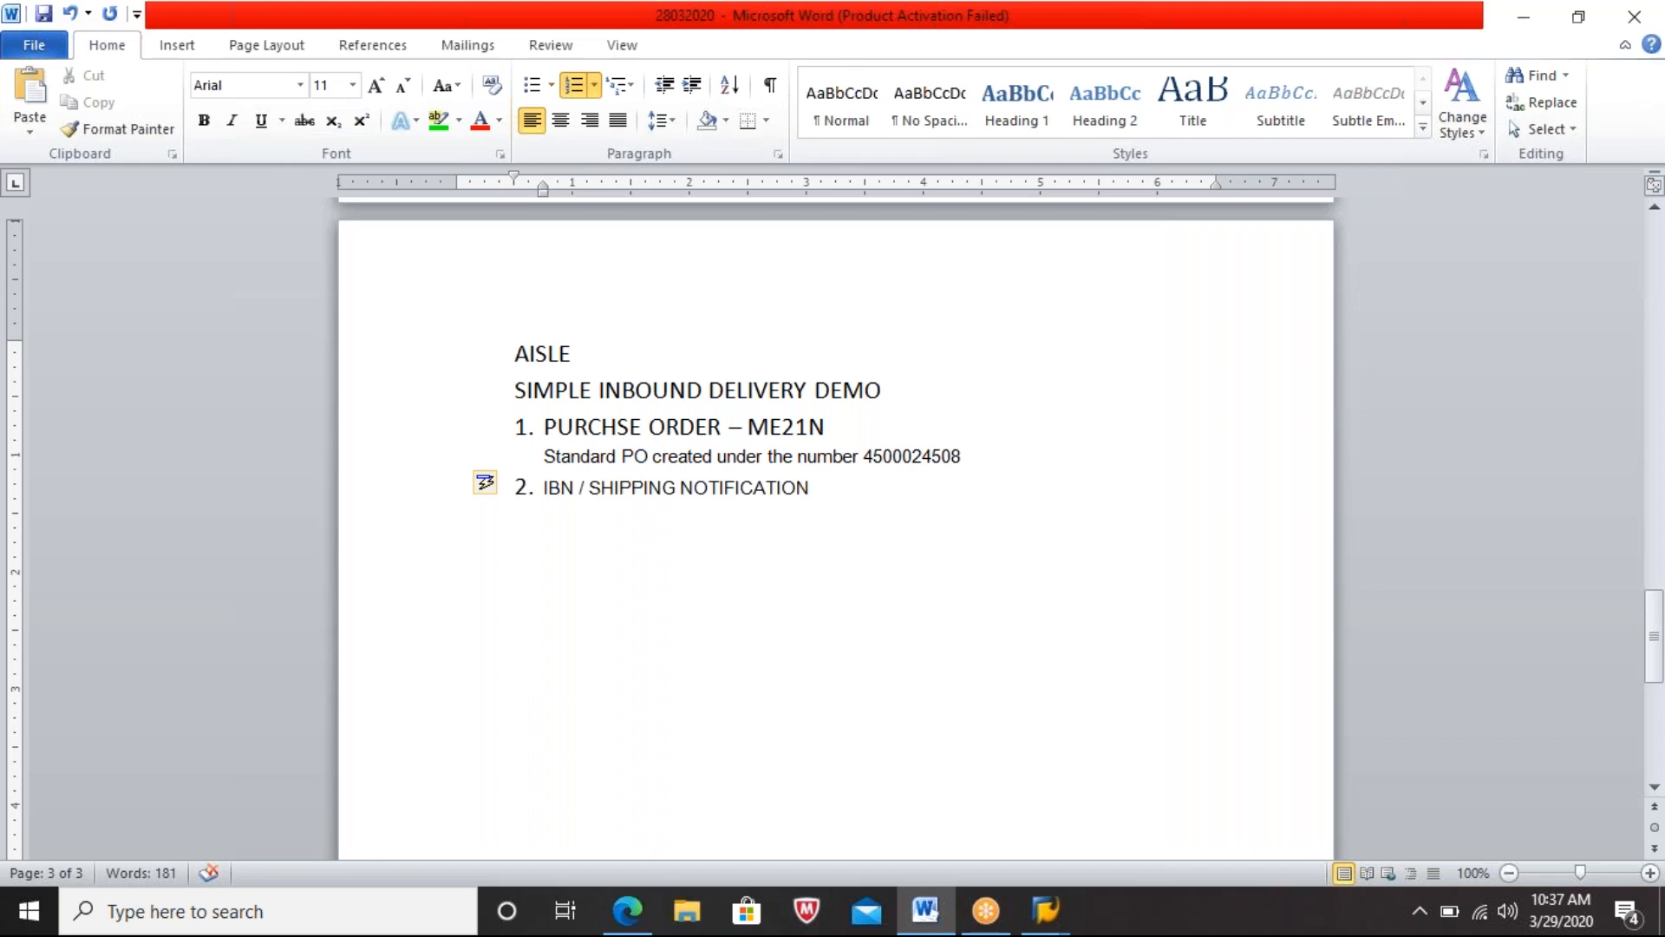
{"action": "type", "text": " -"}
{"action": "type", "text": " V"}
{"action": "type", "text": "L31N"}
{"action": "key", "text": "Return"}
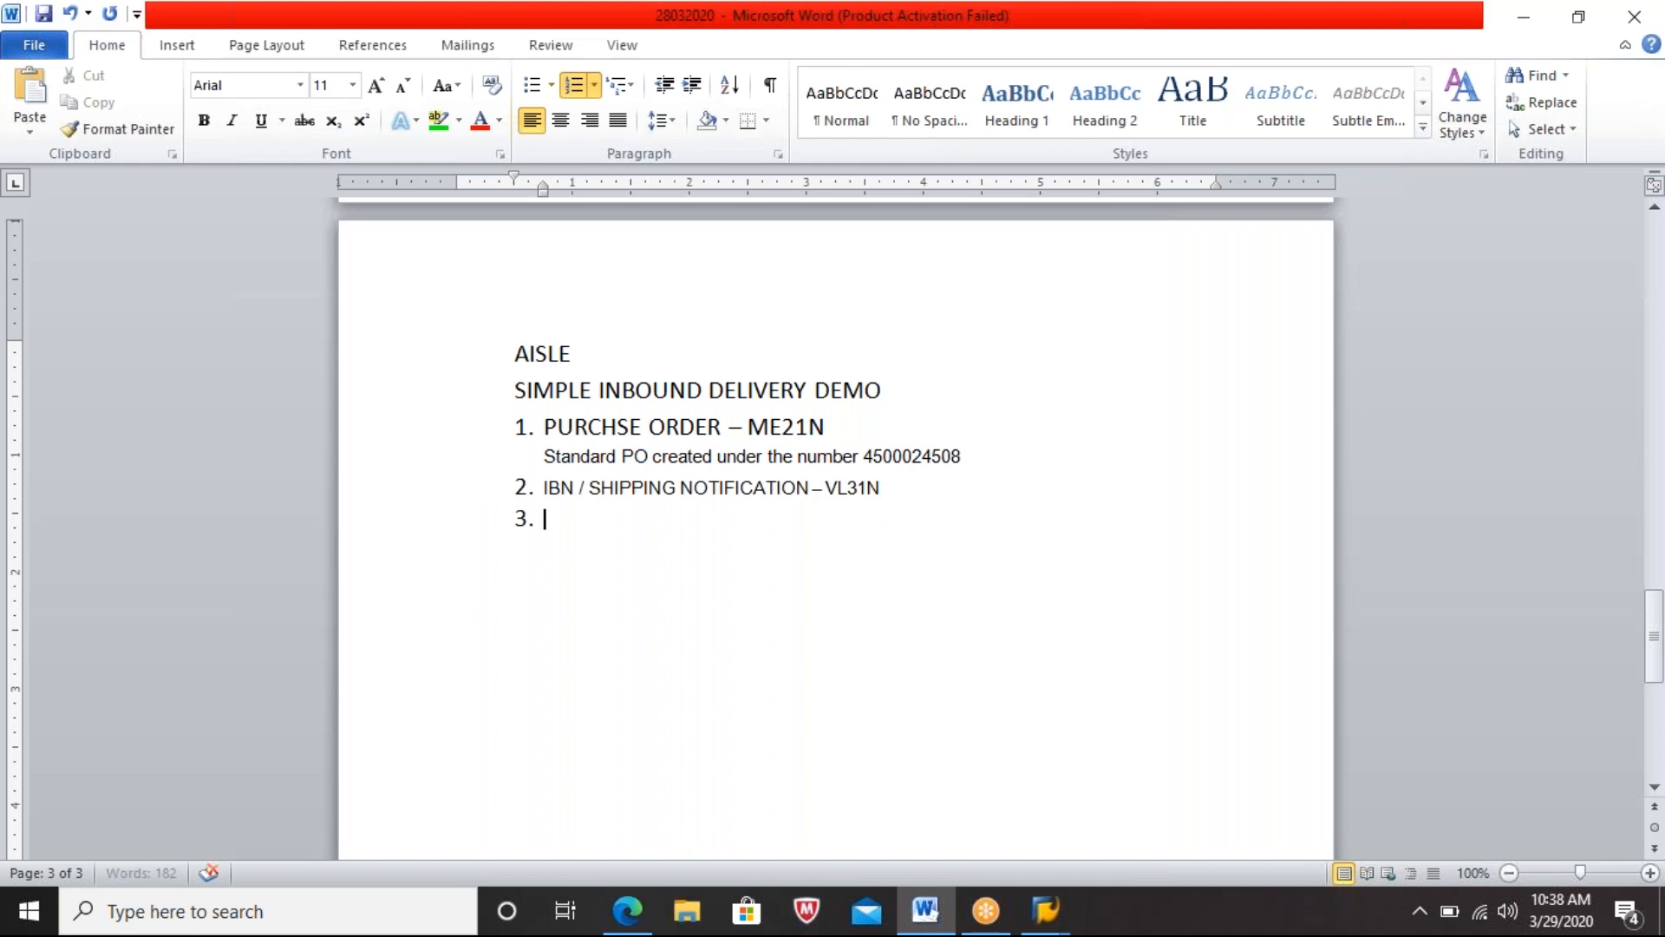
Step: Switch back to SAP and start transaction VL31N to create an inbound delivery
{"action": "left_click", "coordinate": [1046, 911]}
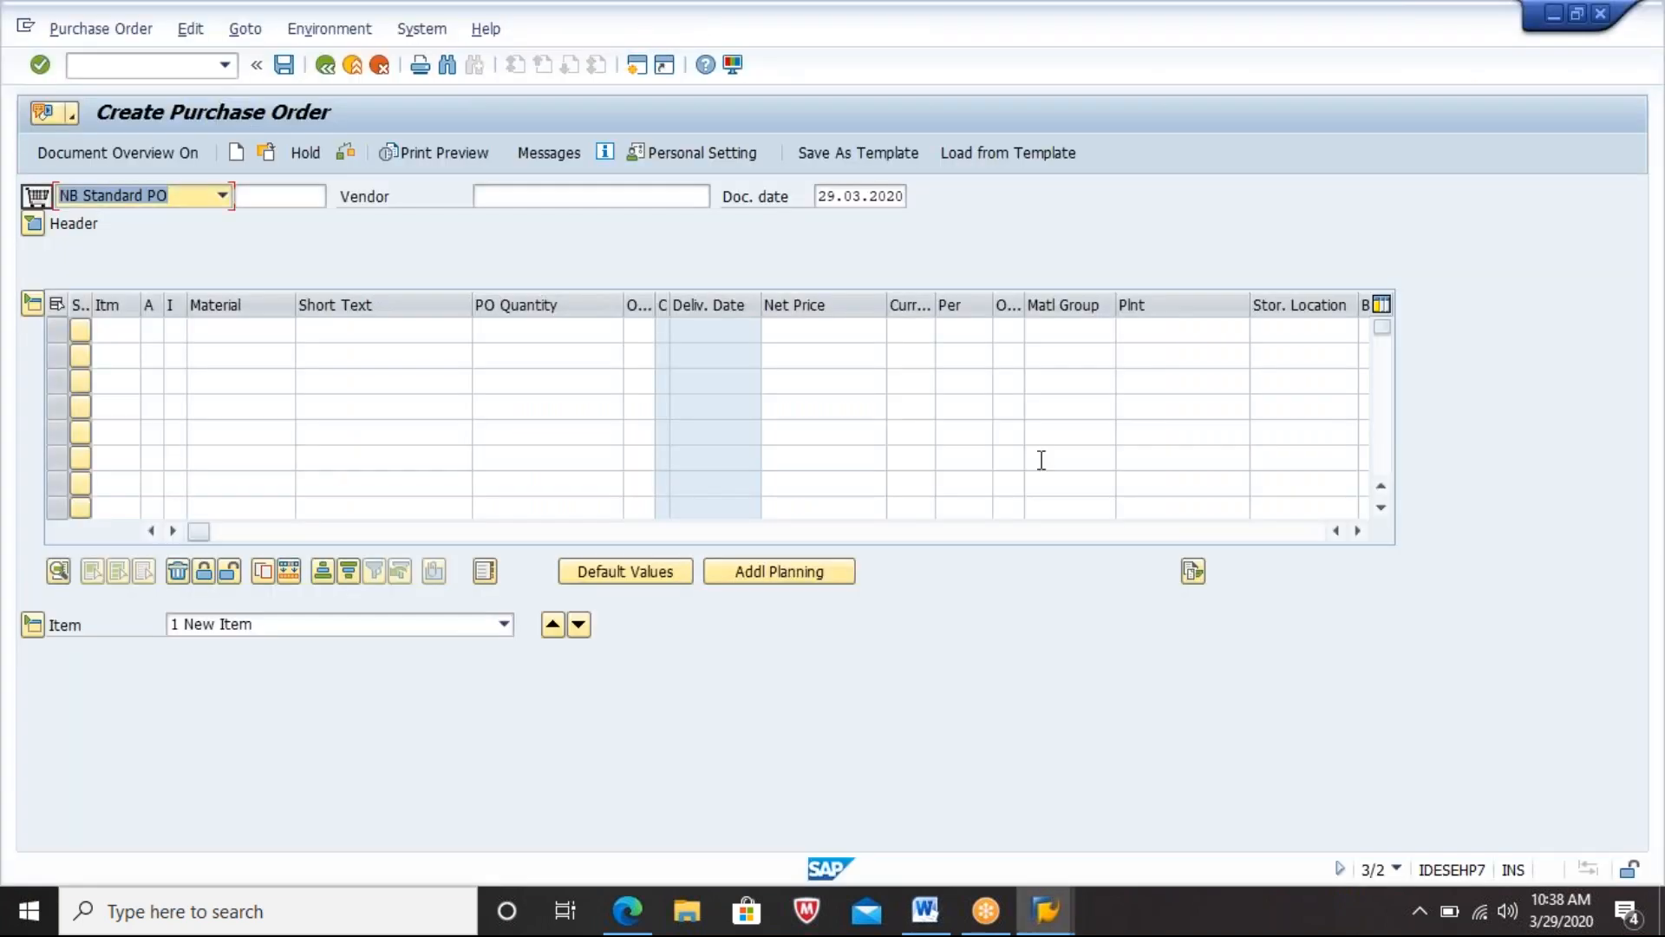
{"action": "left_click", "coordinate": [182, 65]}
{"action": "type", "text": "/NVL31N"}
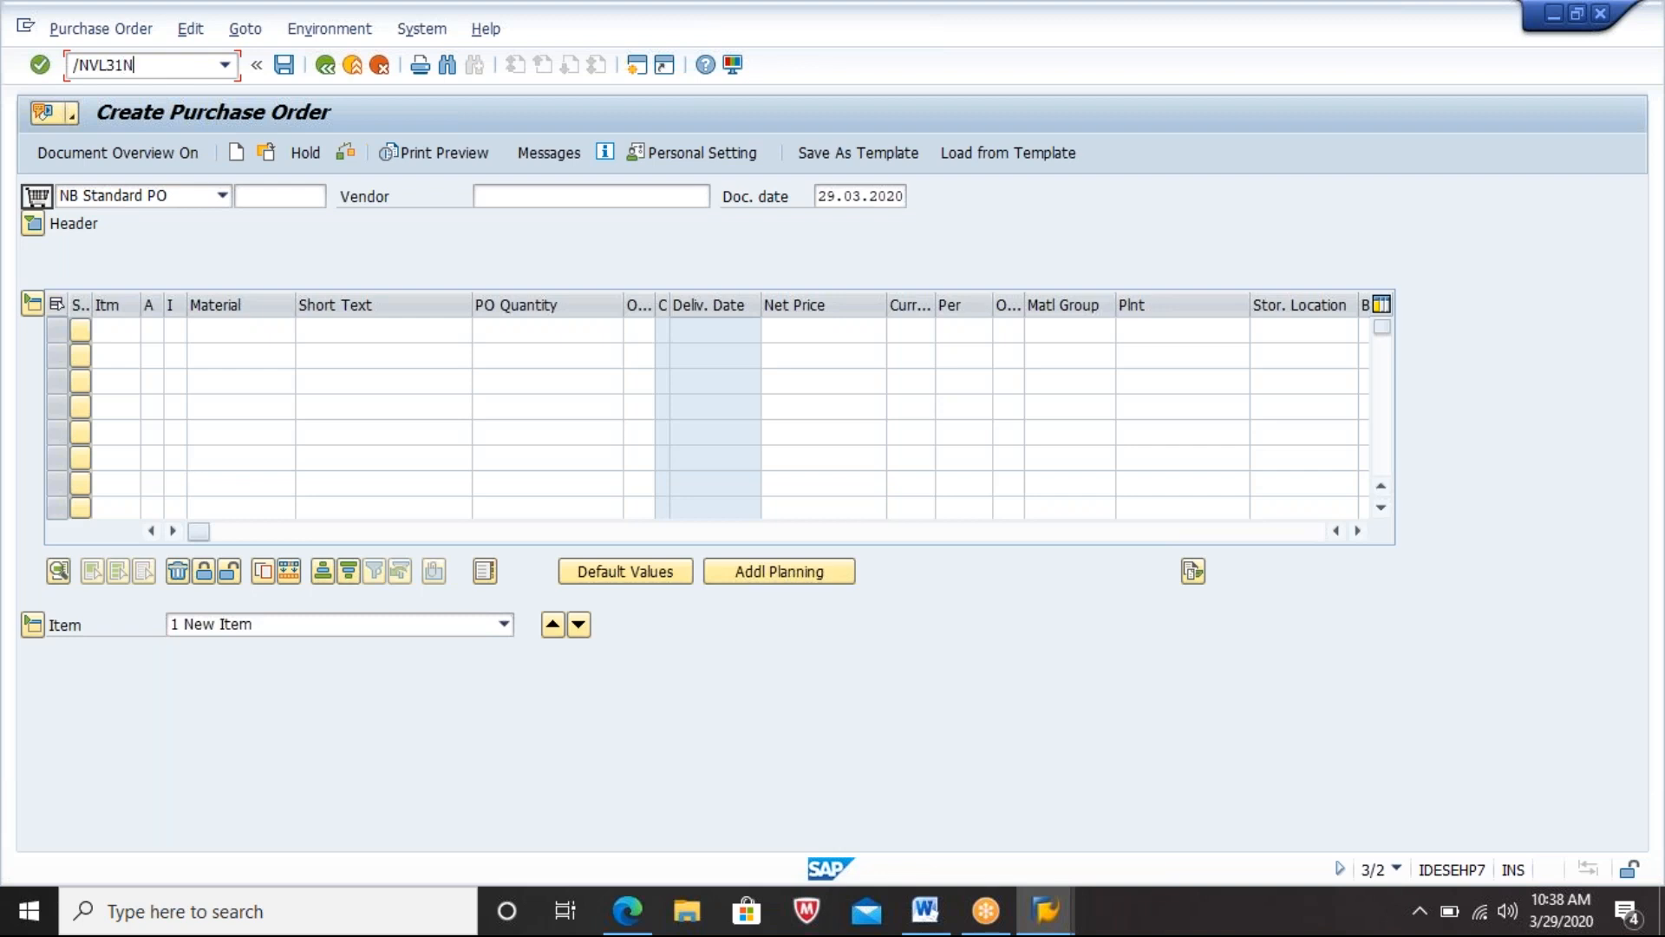
{"action": "key", "text": "Return"}
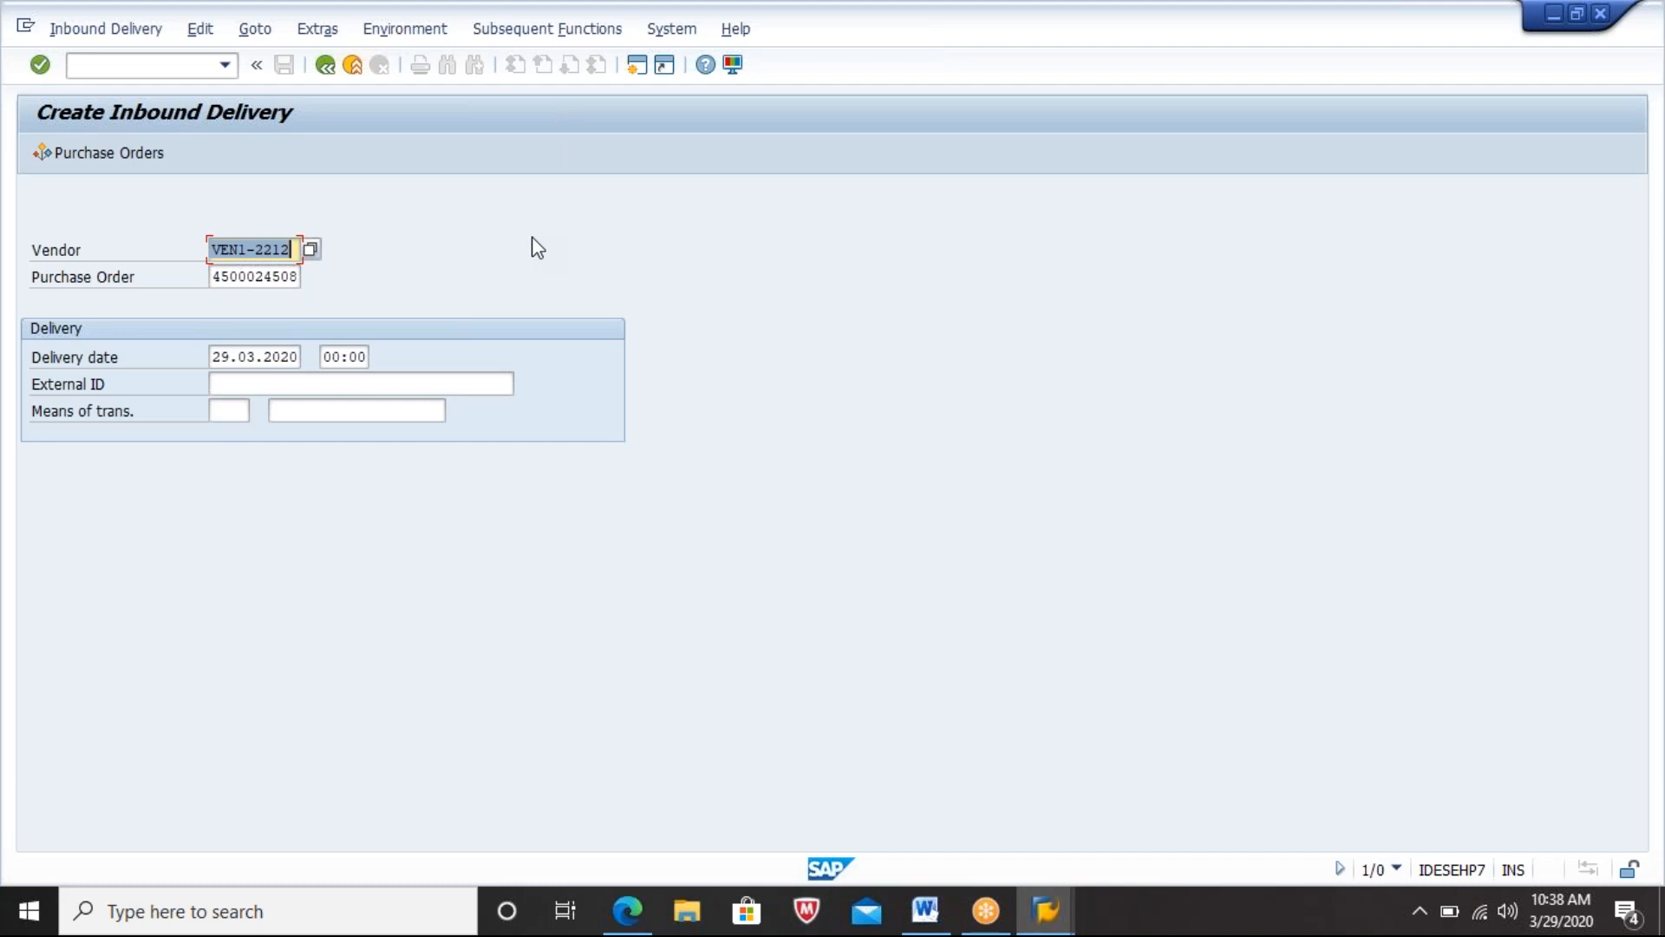
Step: Compare the prefilled purchase order number with the Word notes, and create and save the inbound delivery for it
{"action": "left_click", "coordinate": [262, 278]}
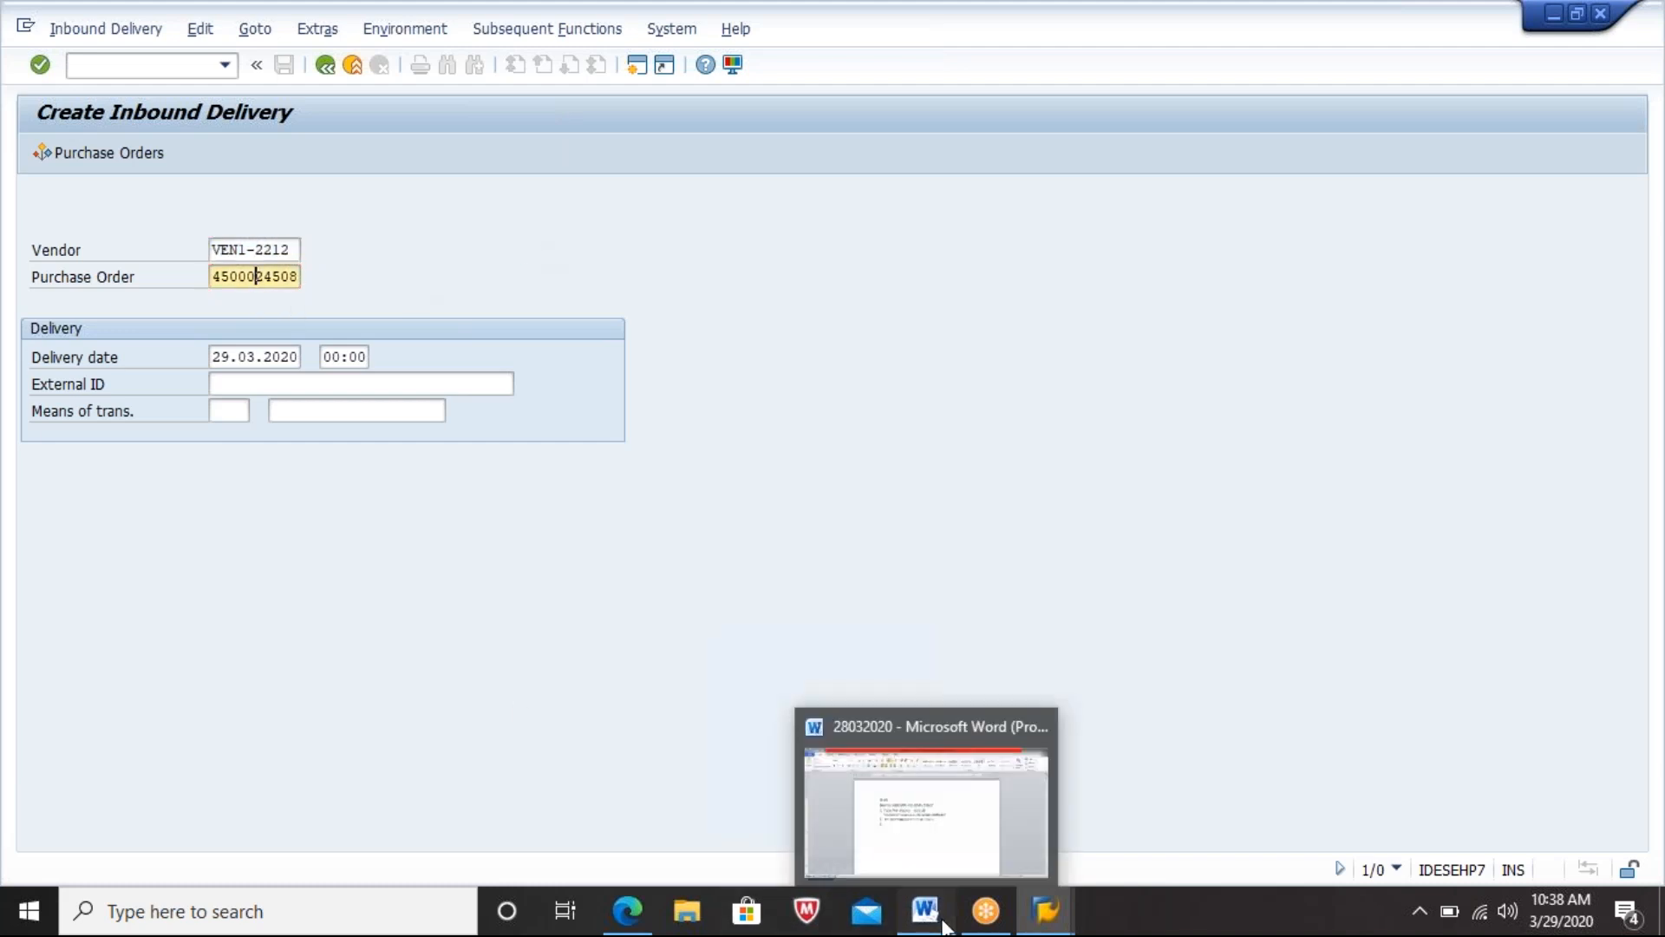
{"action": "left_click", "coordinate": [893, 808]}
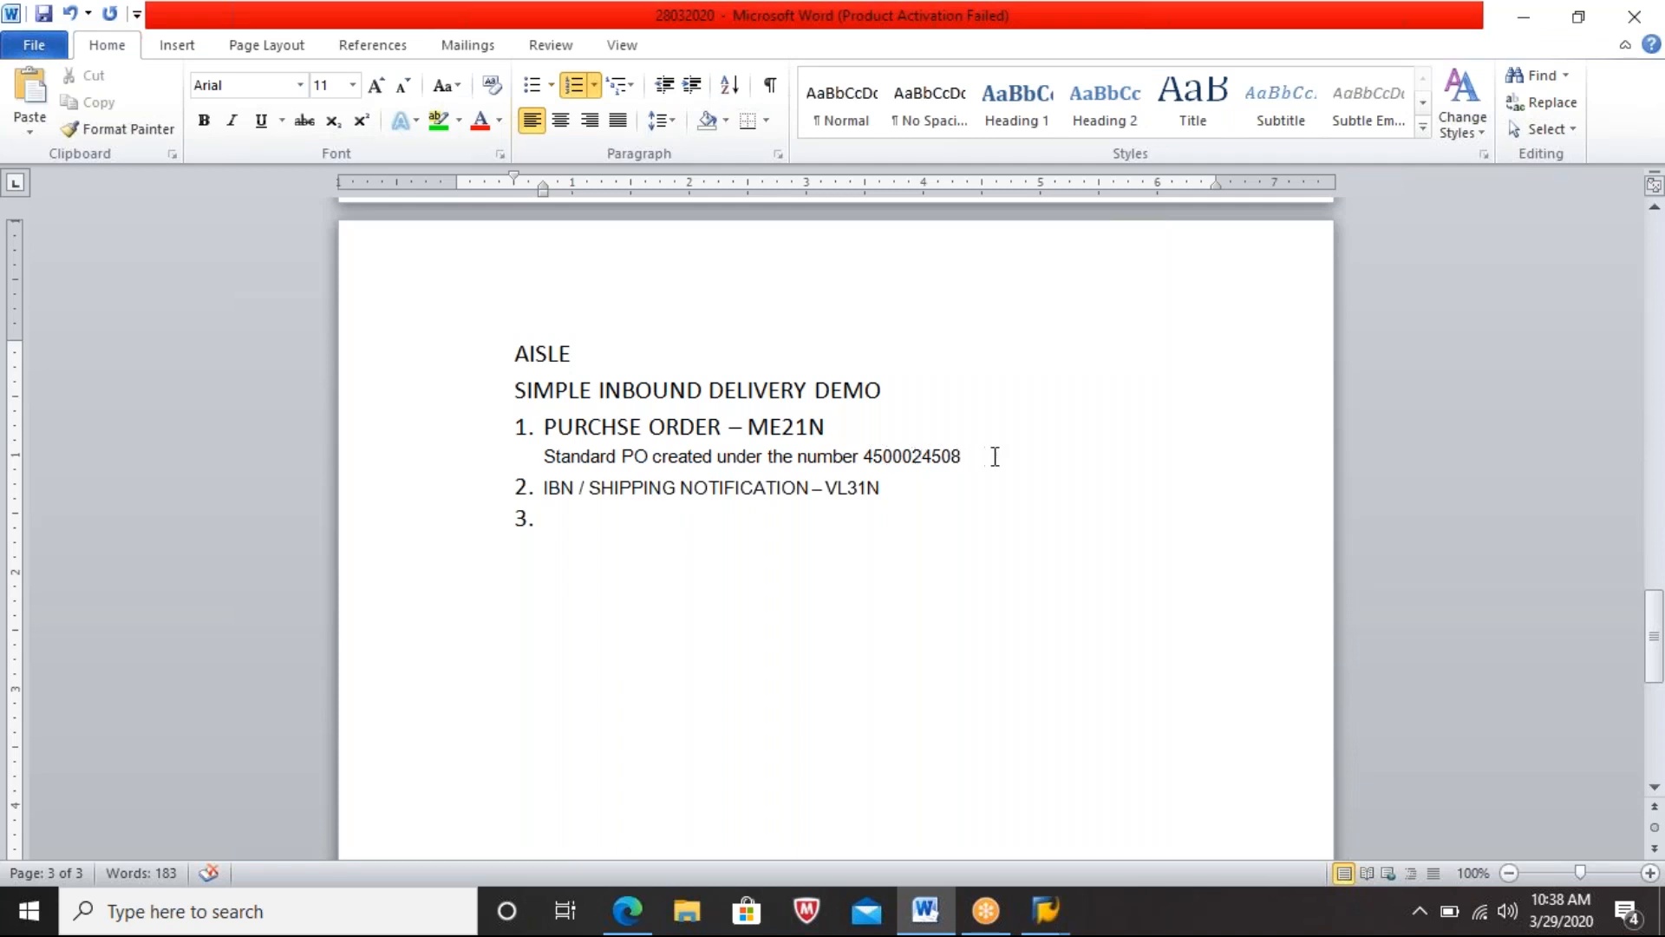
{"action": "key", "text": "alt+Tab"}
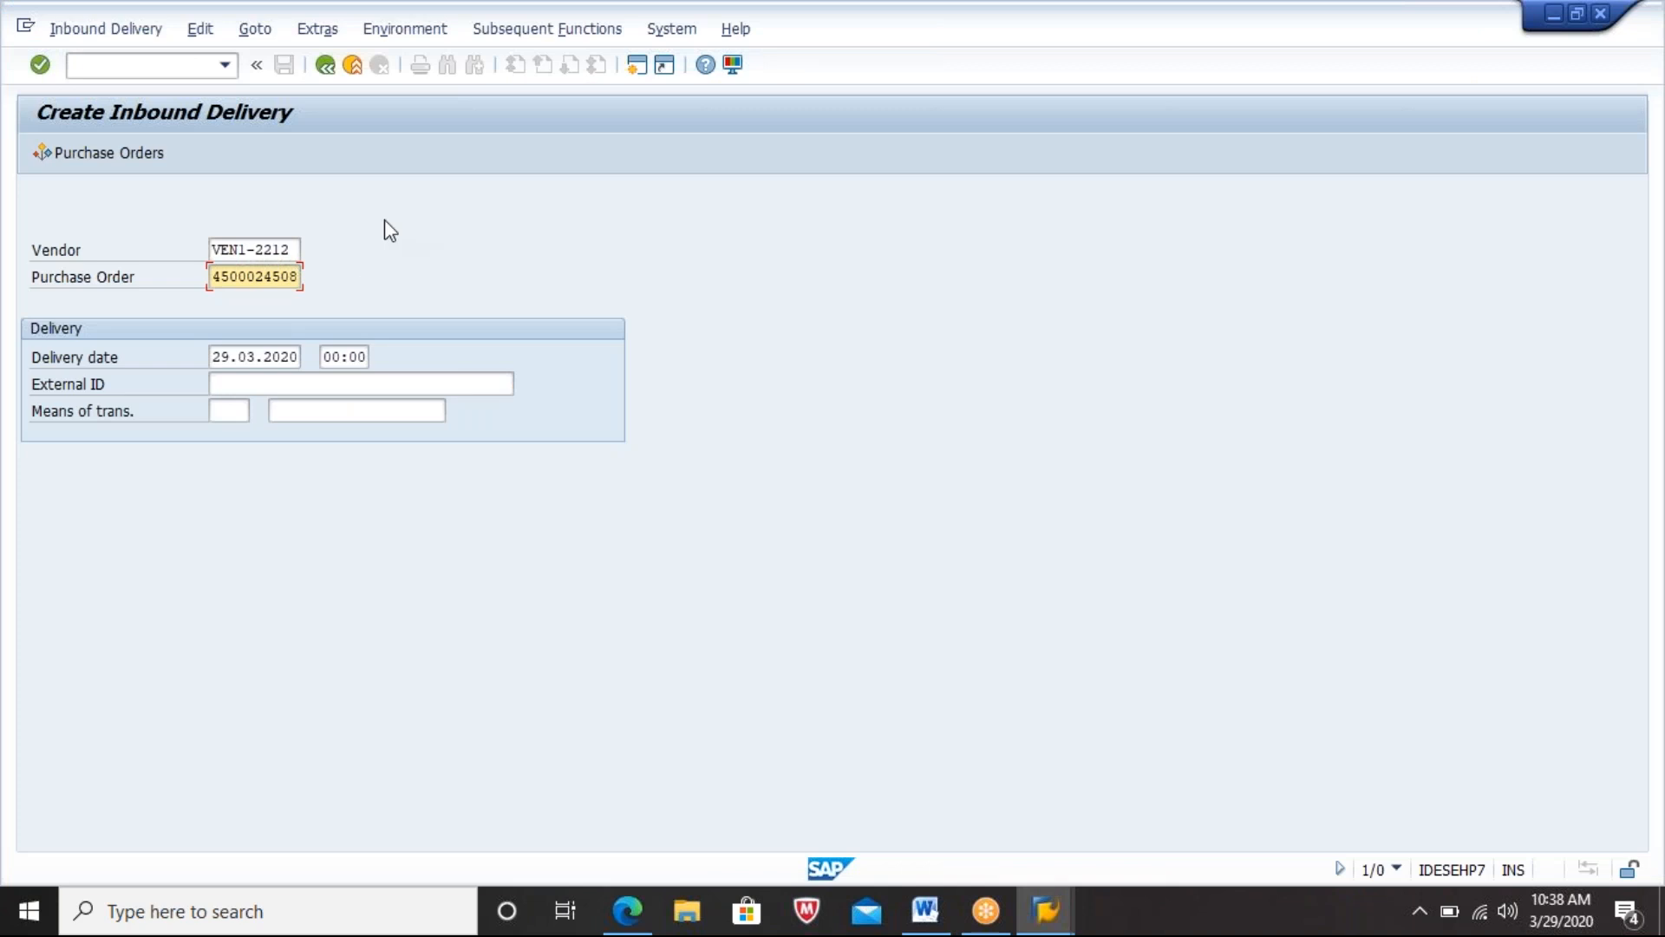
{"action": "key", "text": "Return"}
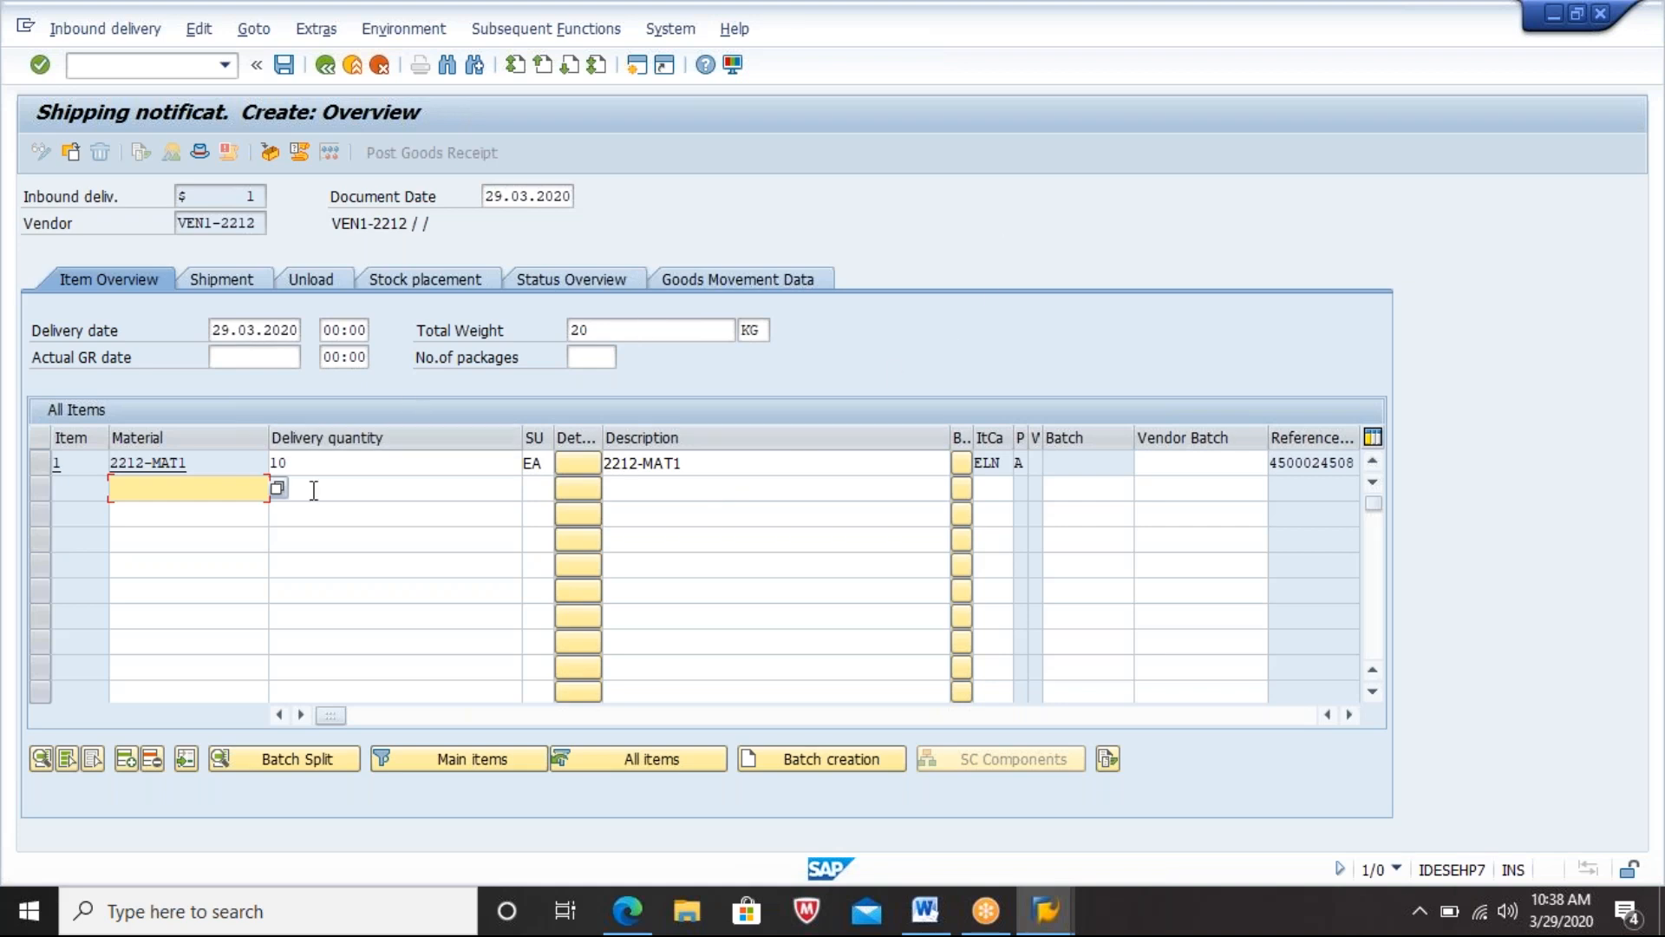
{"action": "left_click", "coordinate": [397, 463]}
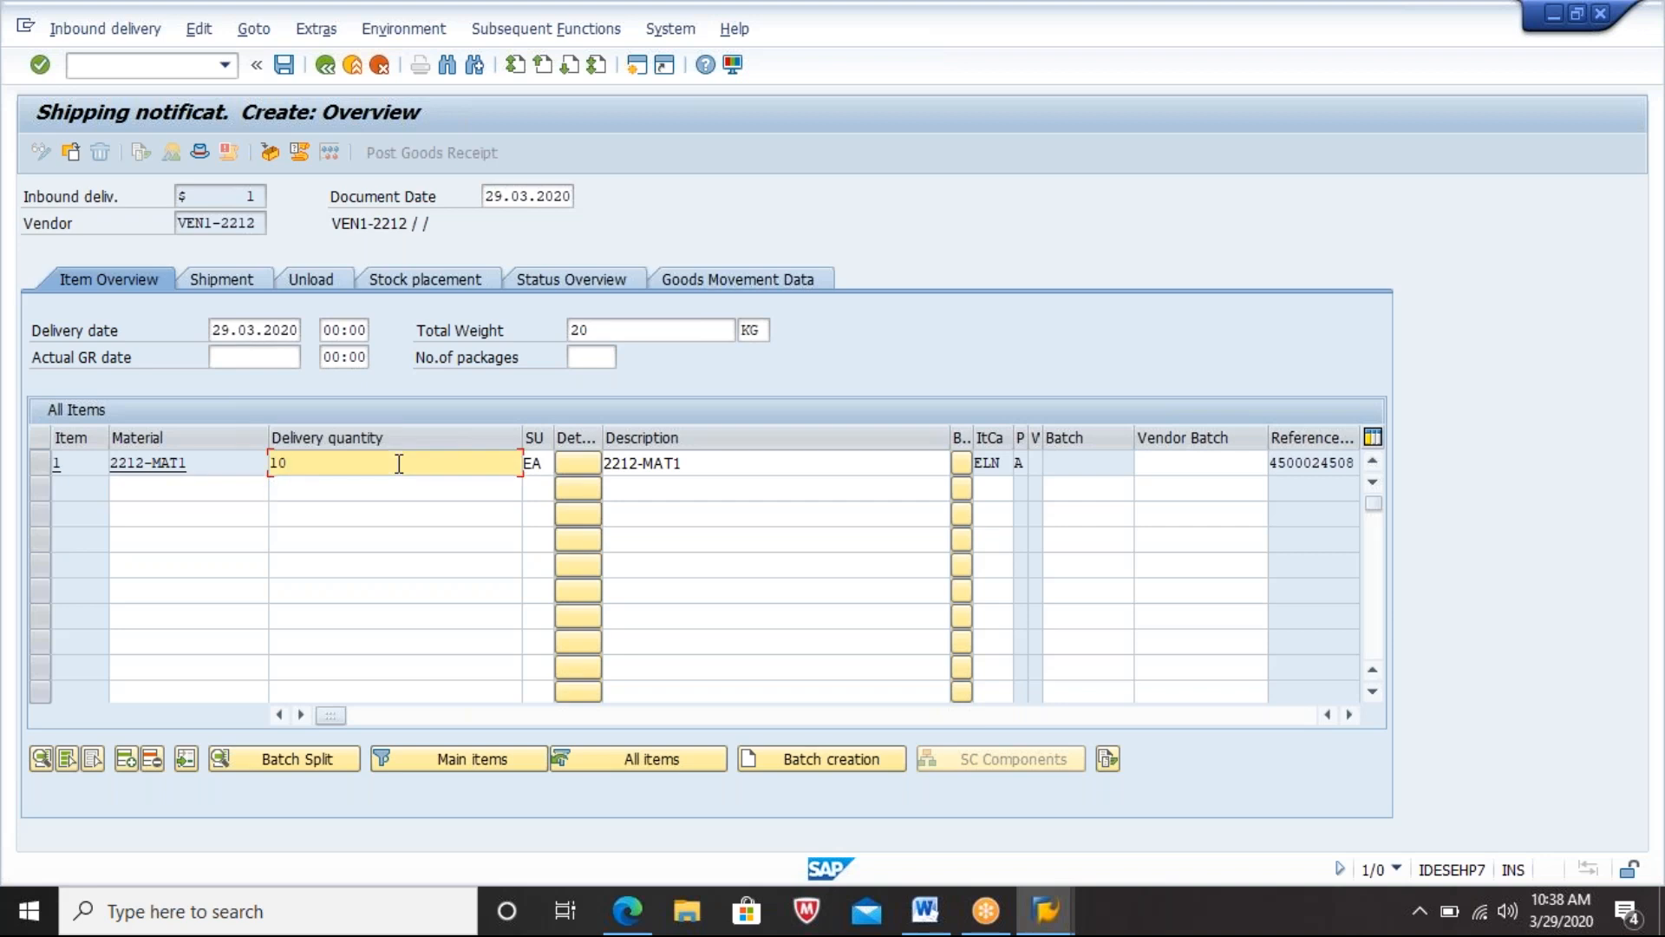
{"action": "left_click", "coordinate": [283, 69]}
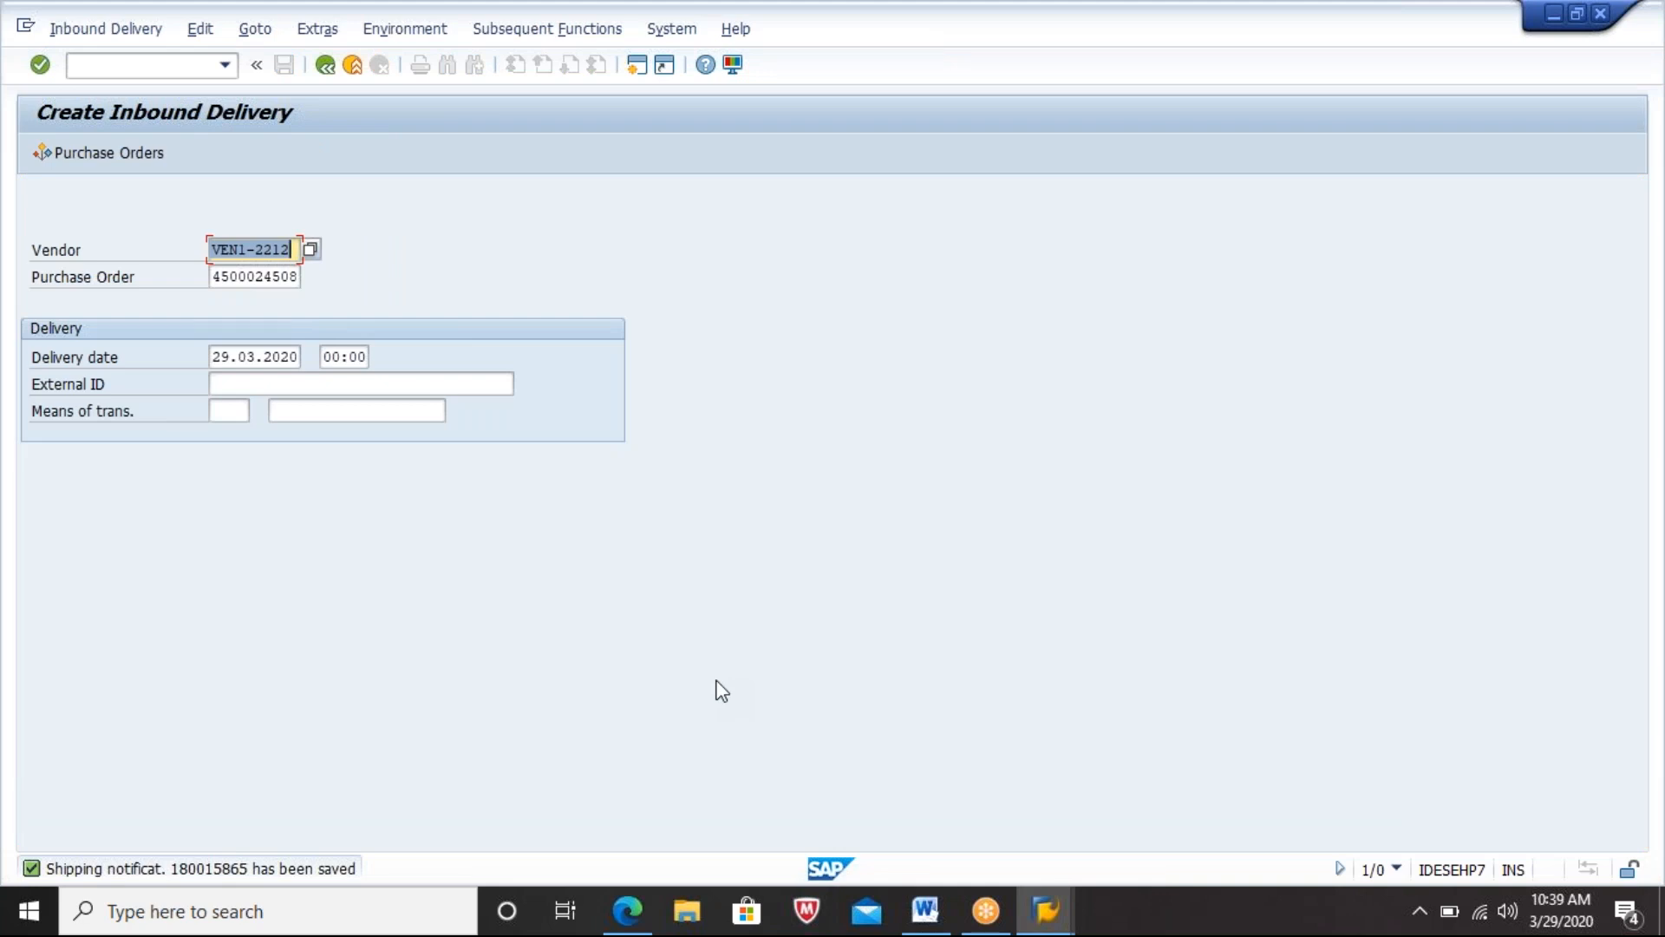
Step: Open the saved inbound delivery in change mode
{"action": "left_click", "coordinate": [128, 35]}
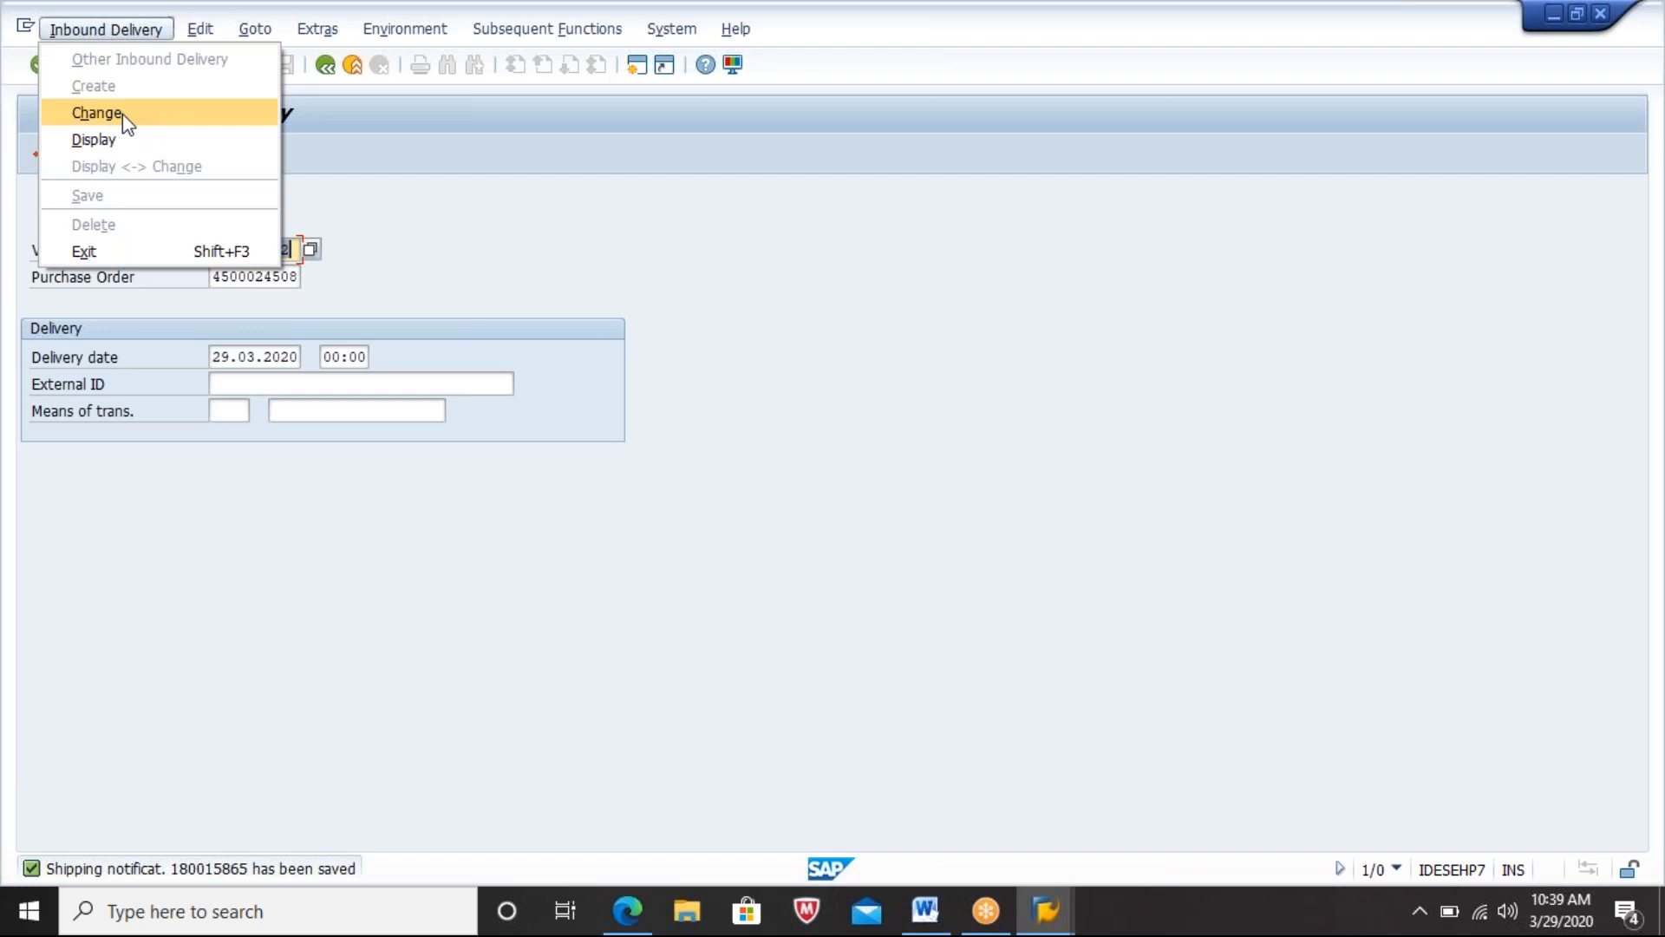
{"action": "left_click", "coordinate": [122, 113]}
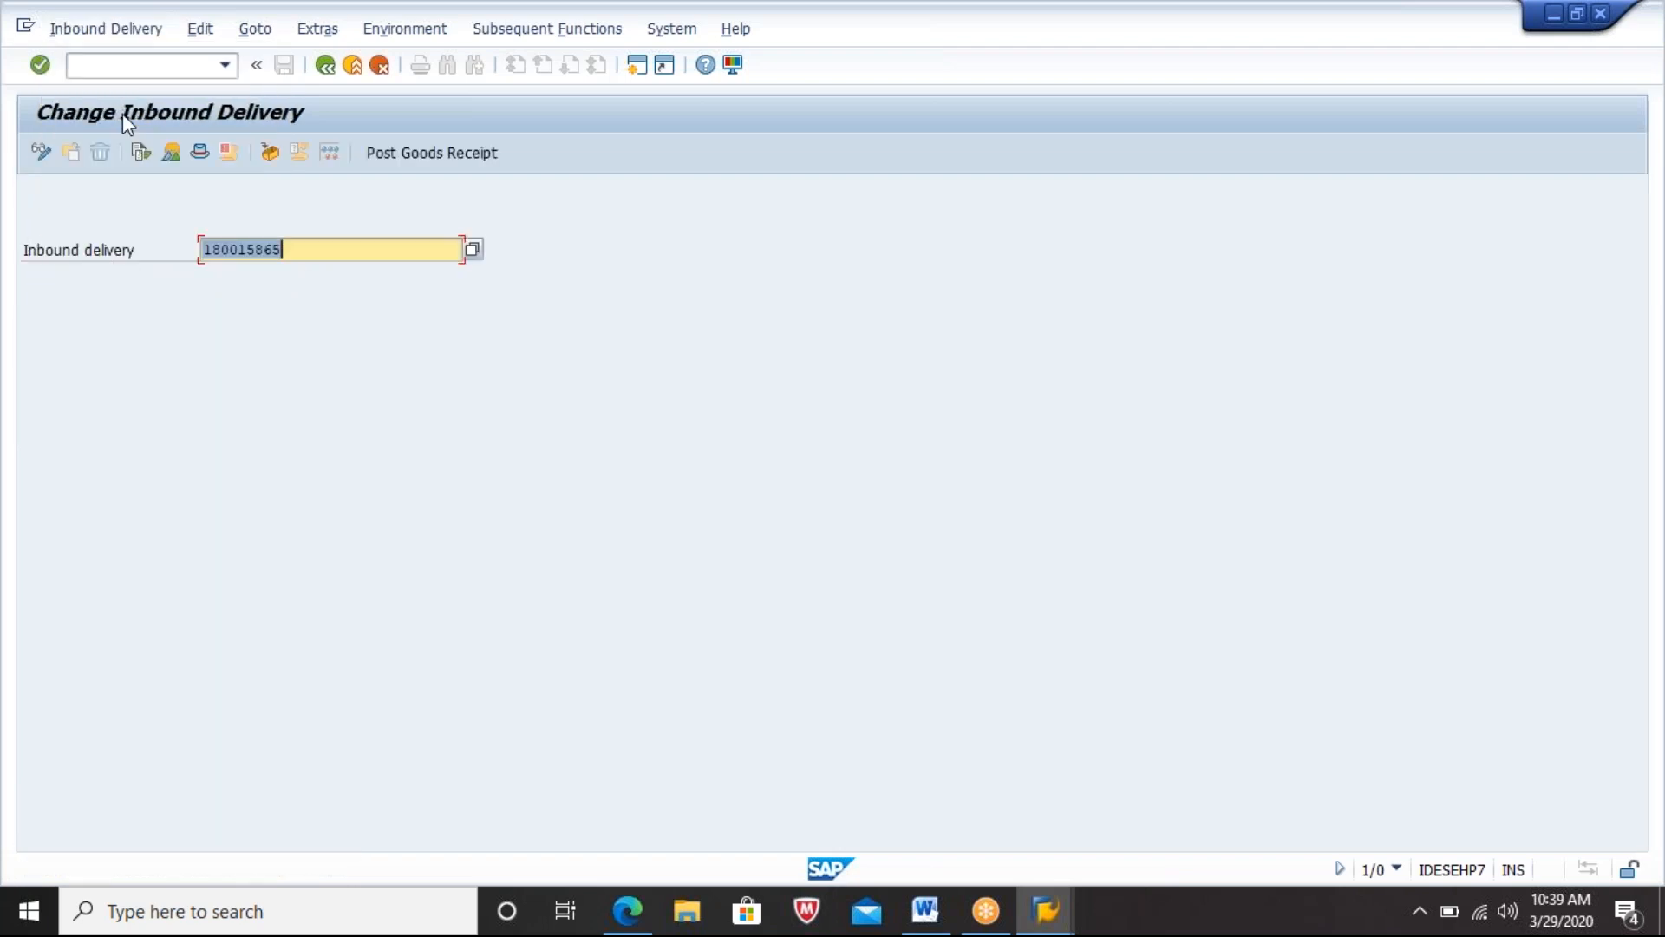
{"action": "key", "text": "Return"}
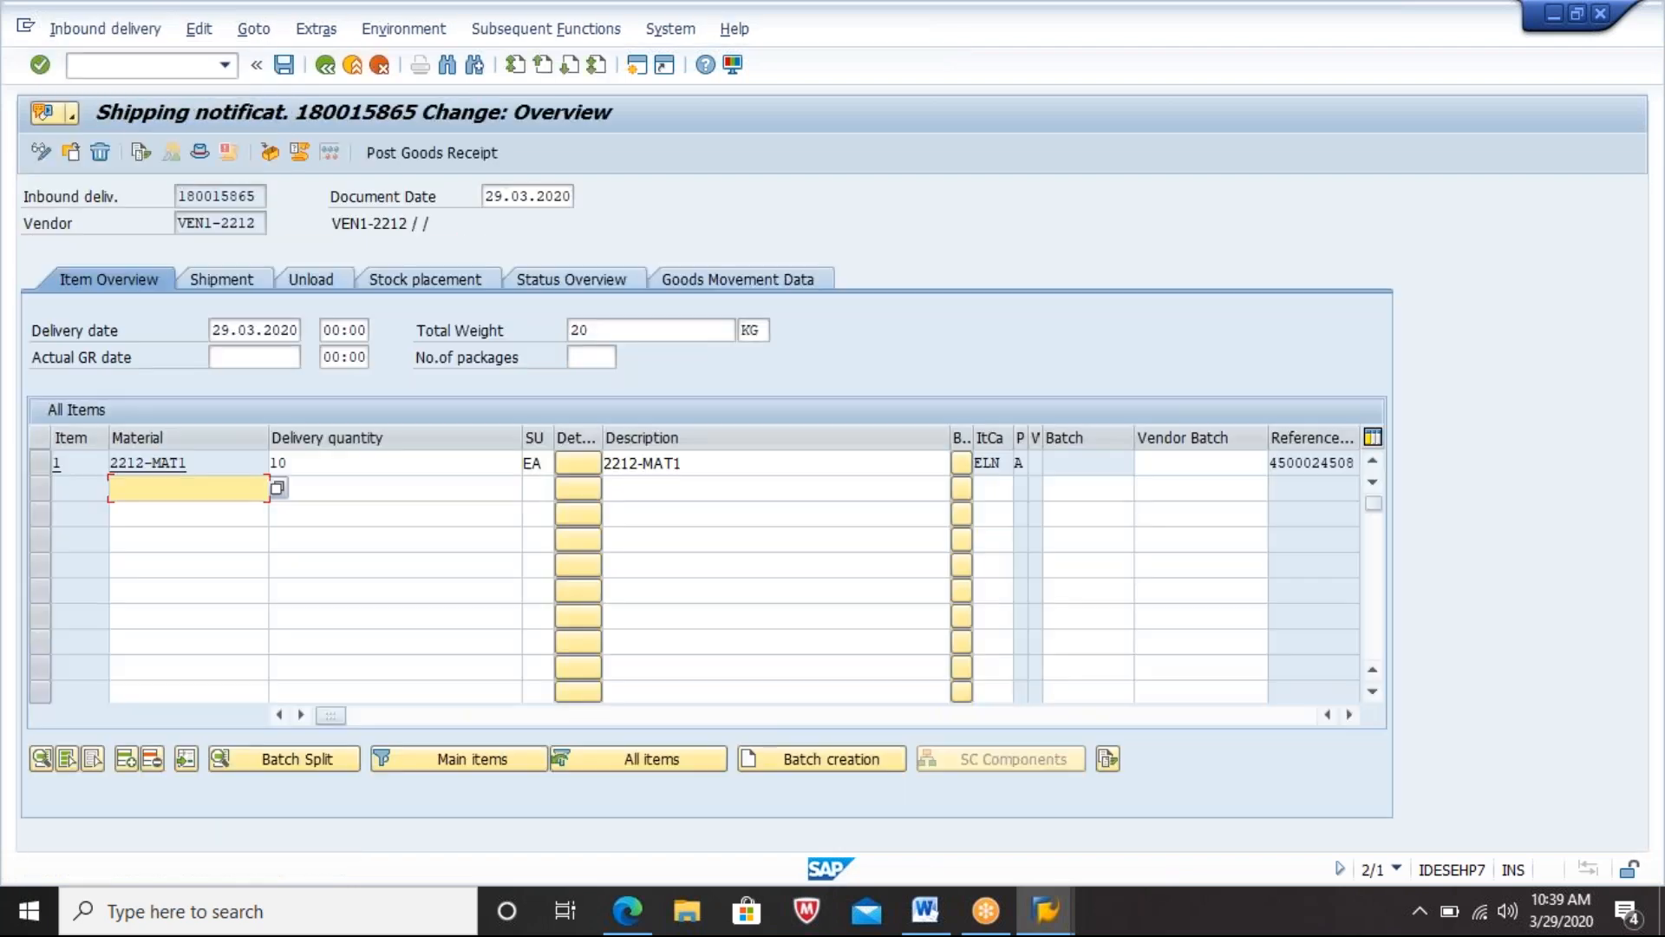
Step: Examine the inbound delivery's shipment data and the item overview columns through to plant and storage location
{"action": "left_click", "coordinate": [239, 286]}
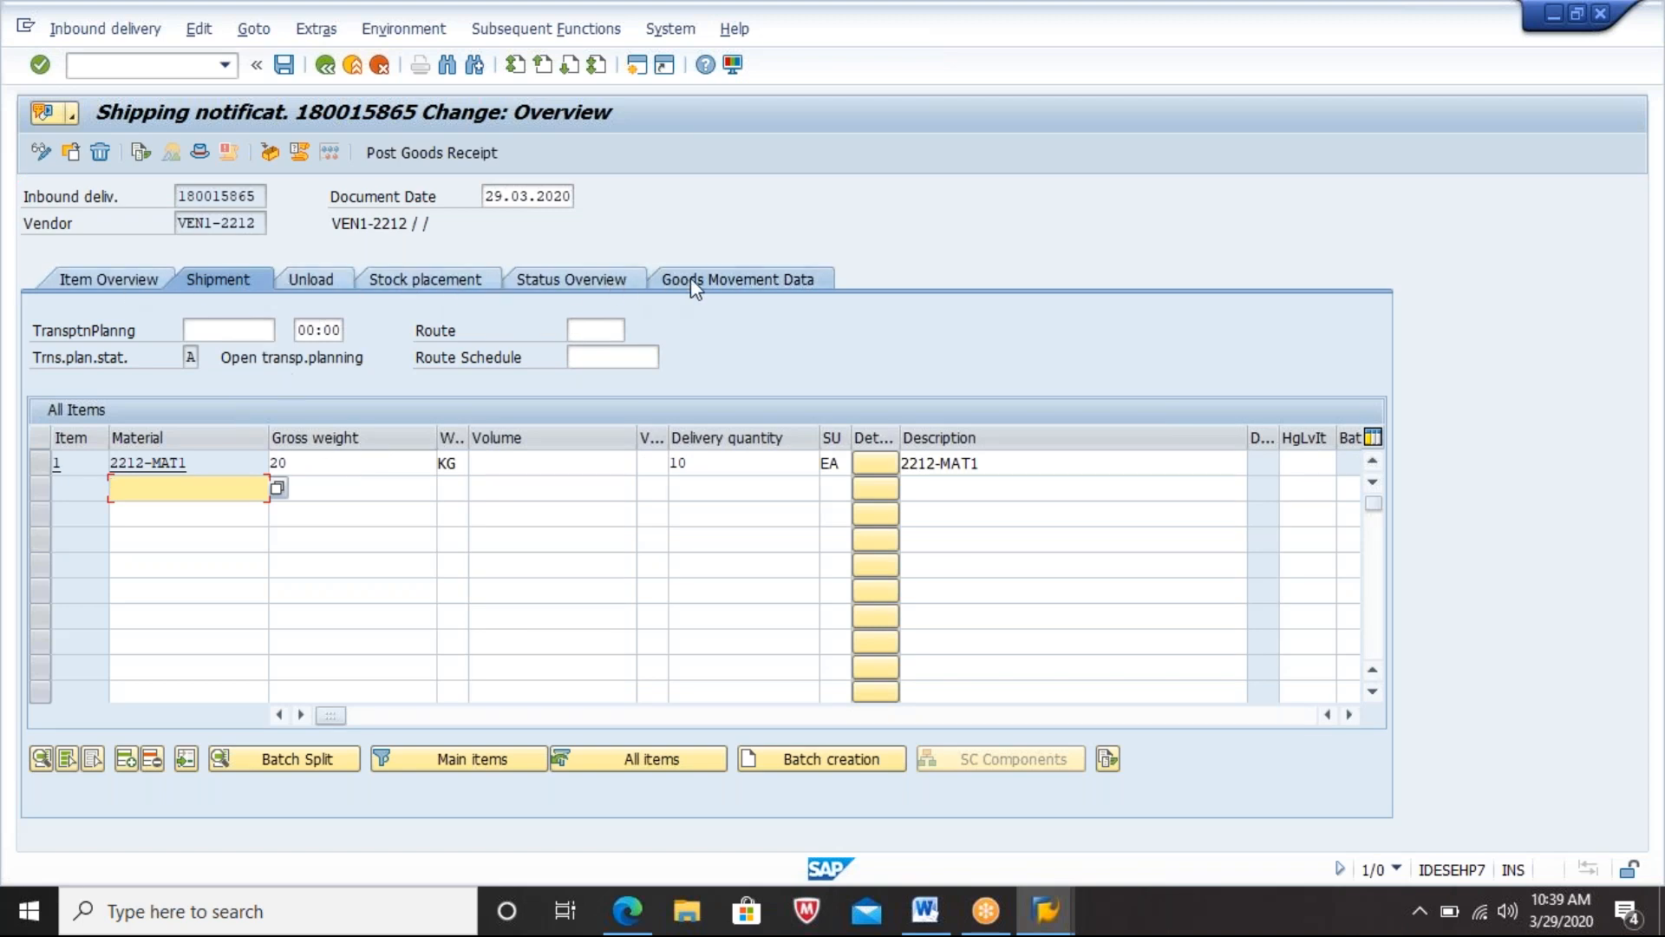
{"action": "left_click", "coordinate": [139, 278]}
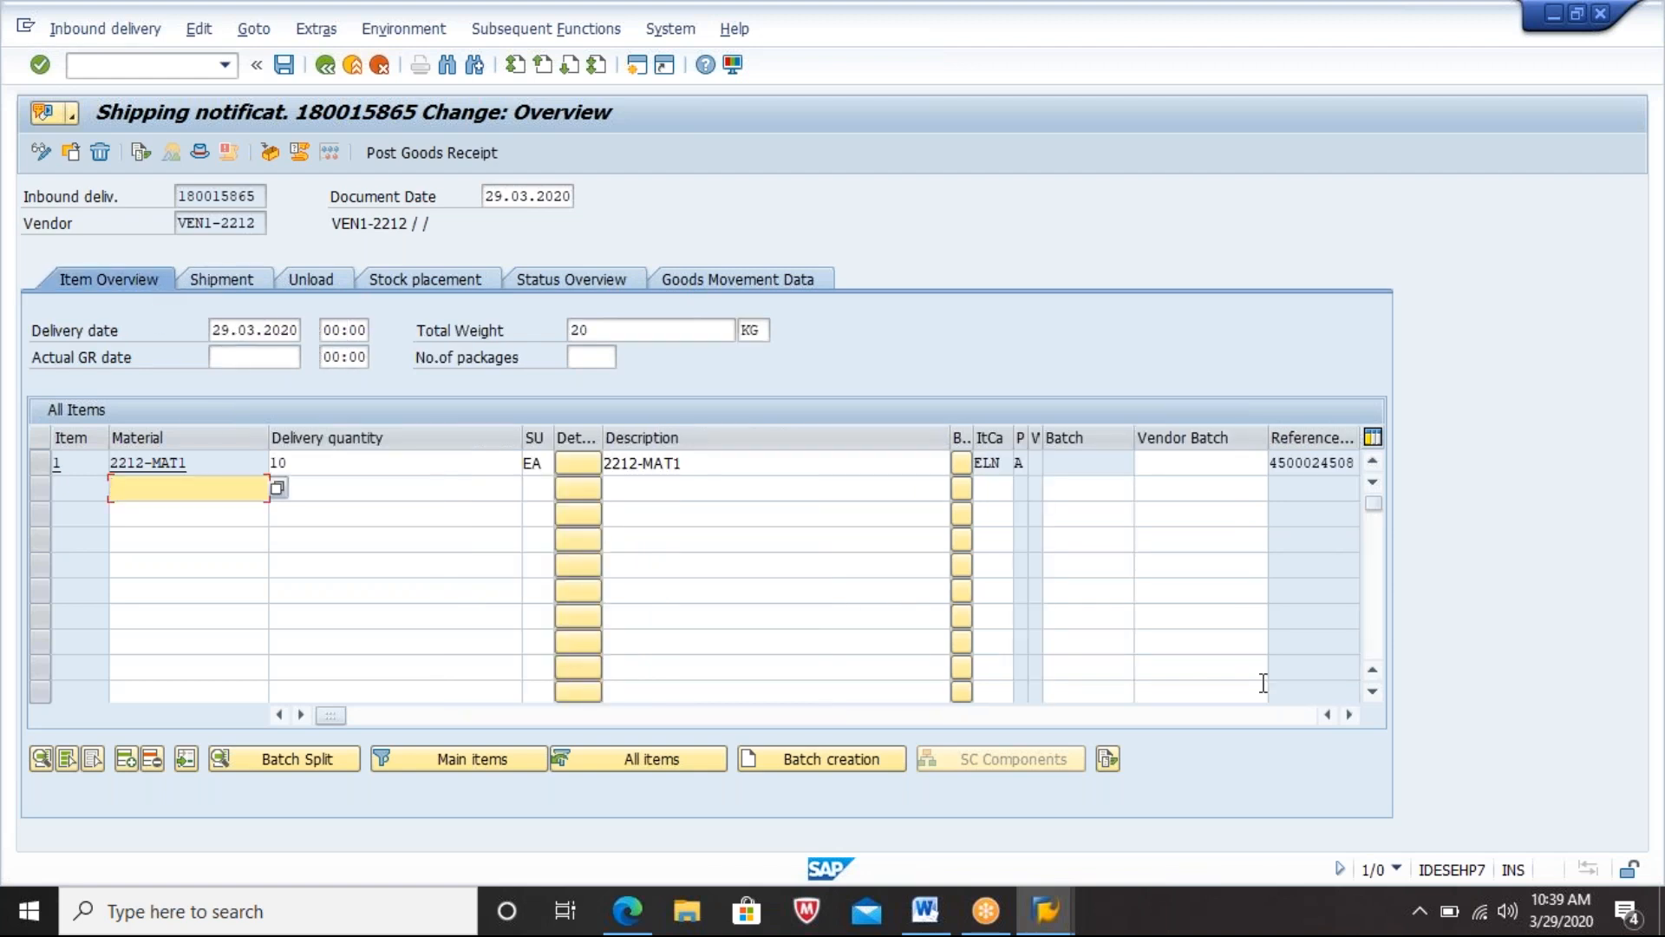
{"action": "left_click", "coordinate": [1351, 716]}
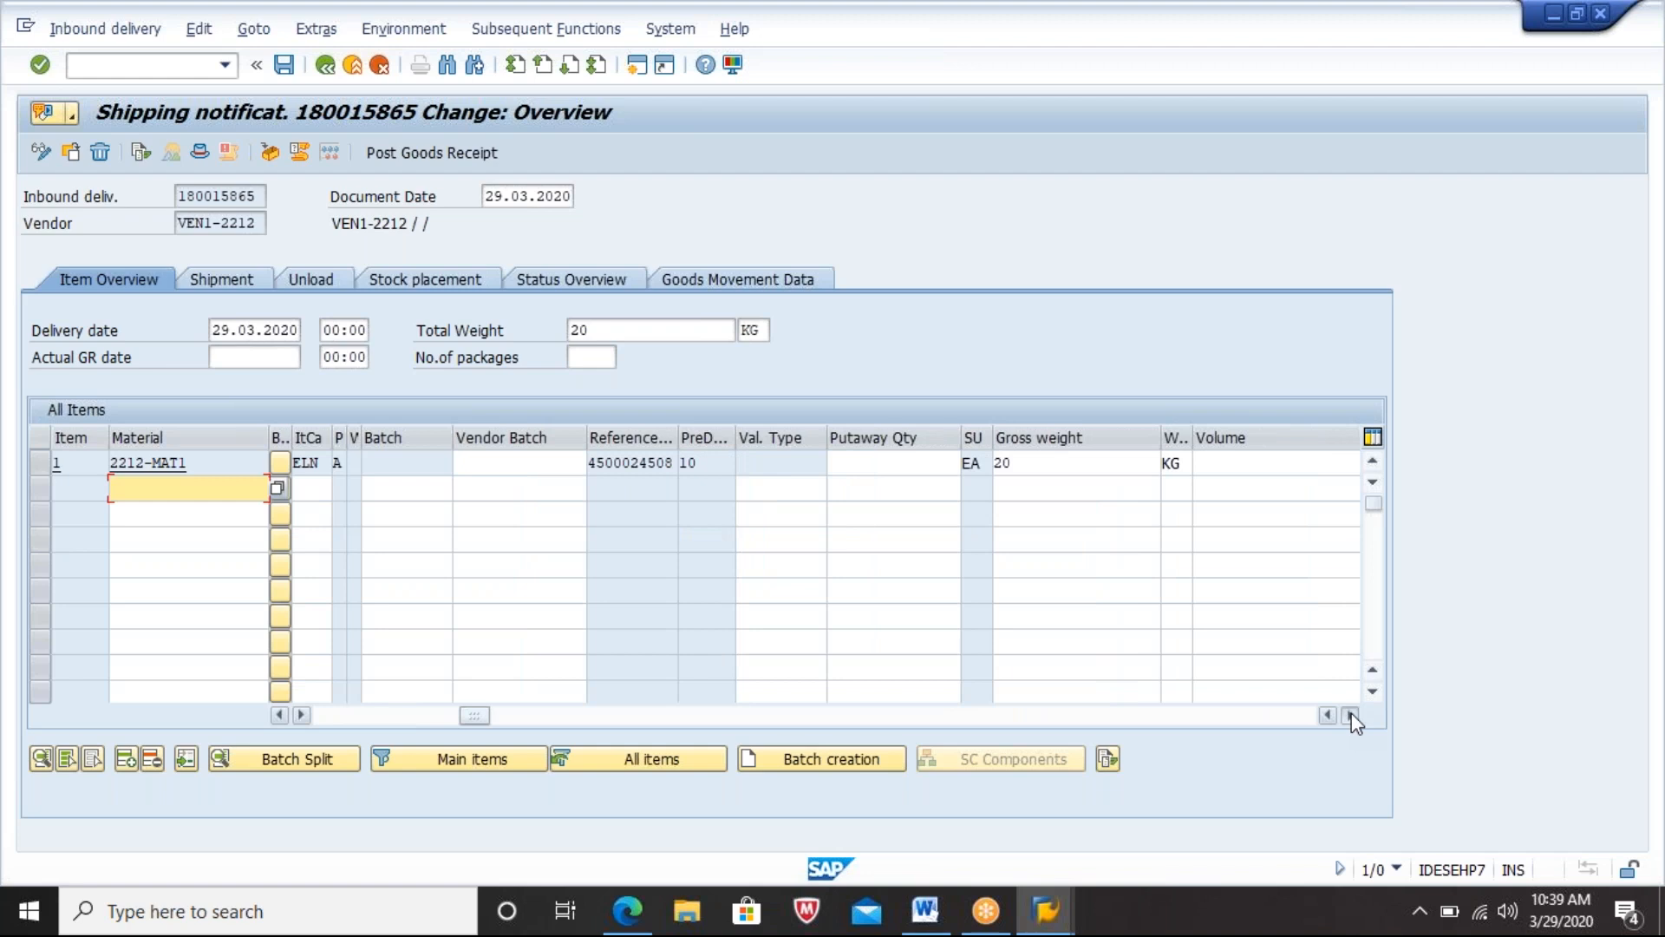
{"action": "left_click", "coordinate": [1352, 715]}
{"action": "left_click", "coordinate": [1351, 716]}
{"action": "left_click", "coordinate": [1352, 715]}
{"action": "left_click", "coordinate": [1351, 716]}
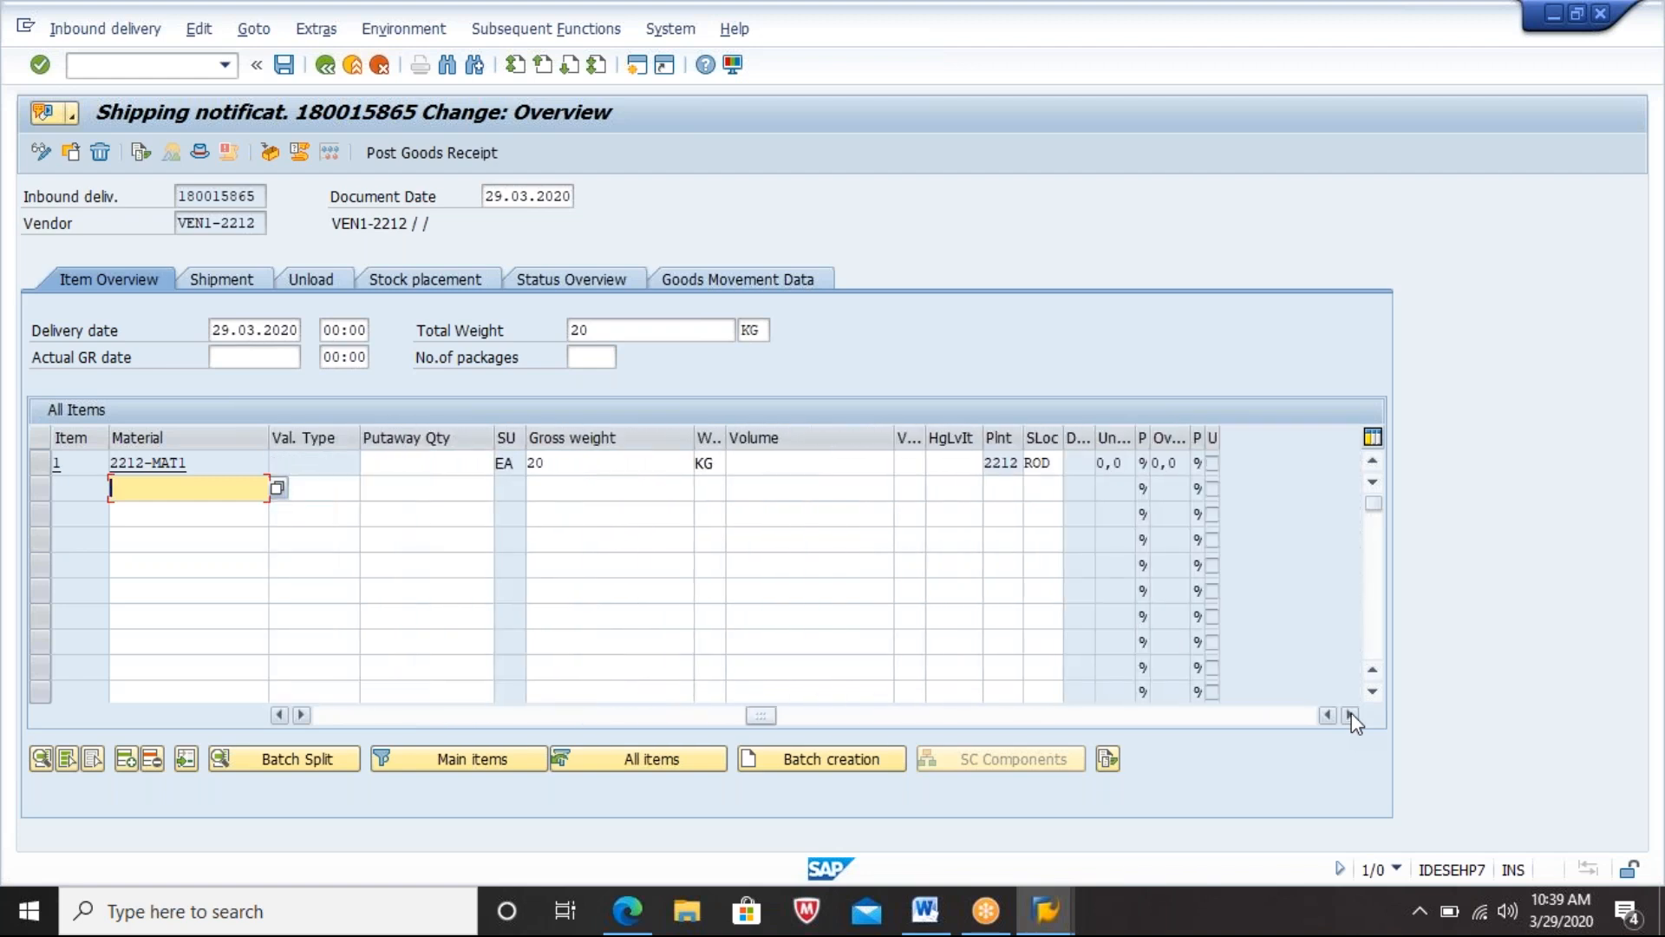
Step: Check the delivery item's storage location and material, and open the SAP Reference IMG through transaction SPRO
{"action": "left_click", "coordinate": [1041, 462]}
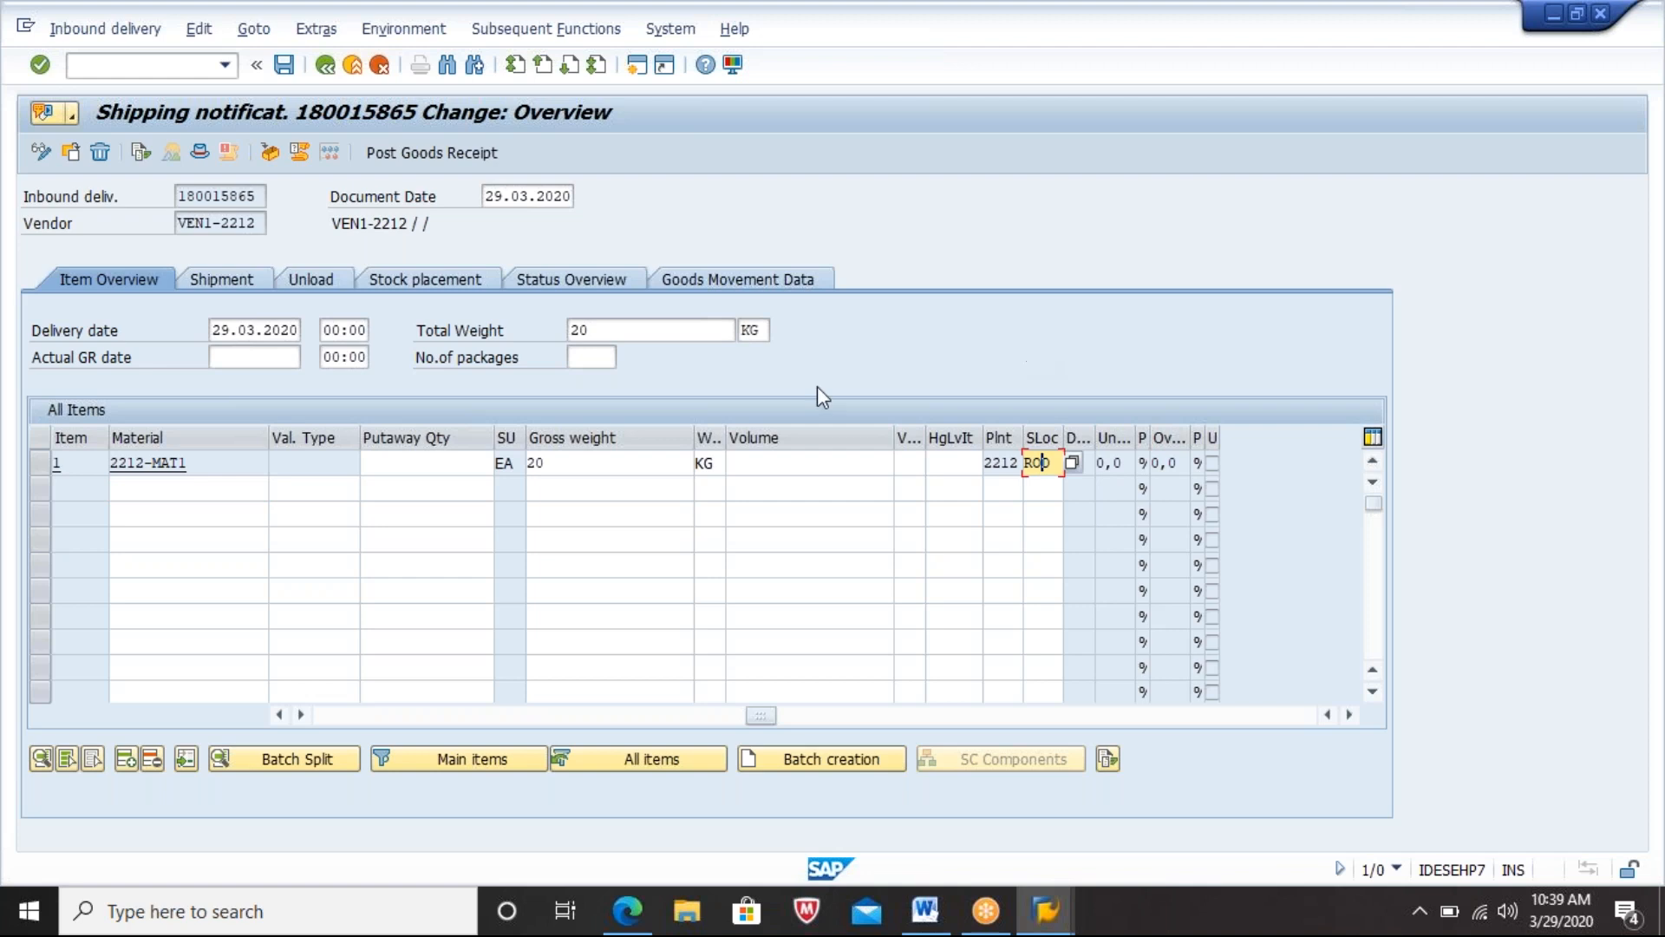
{"action": "left_click", "coordinate": [222, 472]}
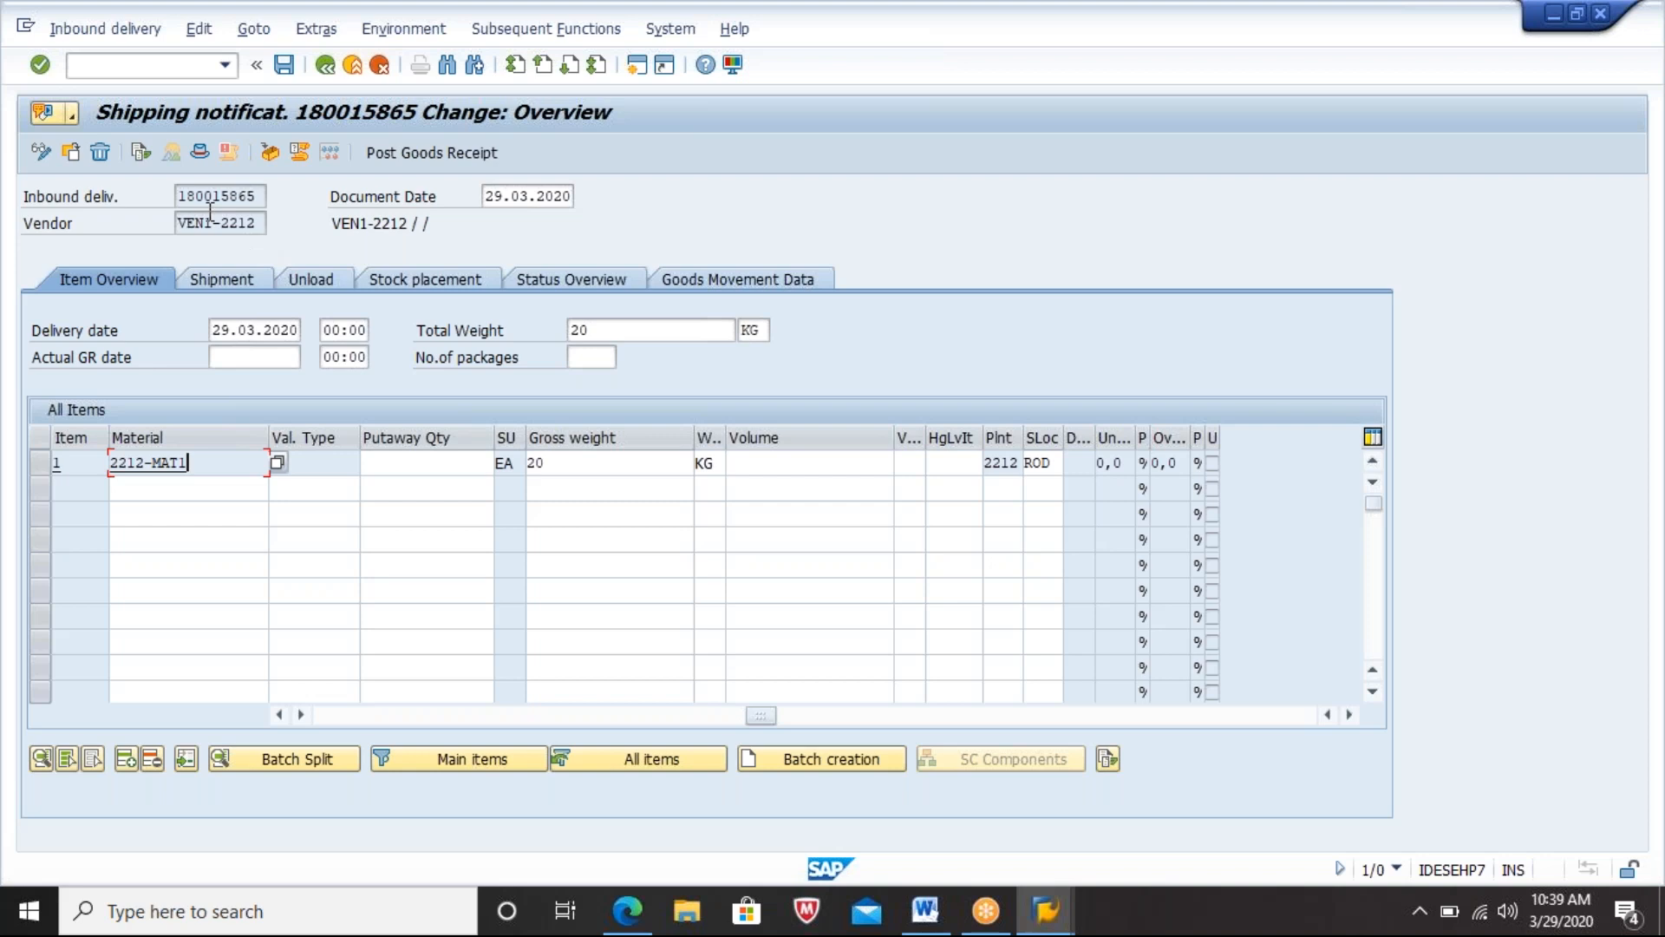
{"action": "left_click", "coordinate": [161, 65]}
{"action": "type", "text": "/NSPRO"}
{"action": "key", "text": "Return"}
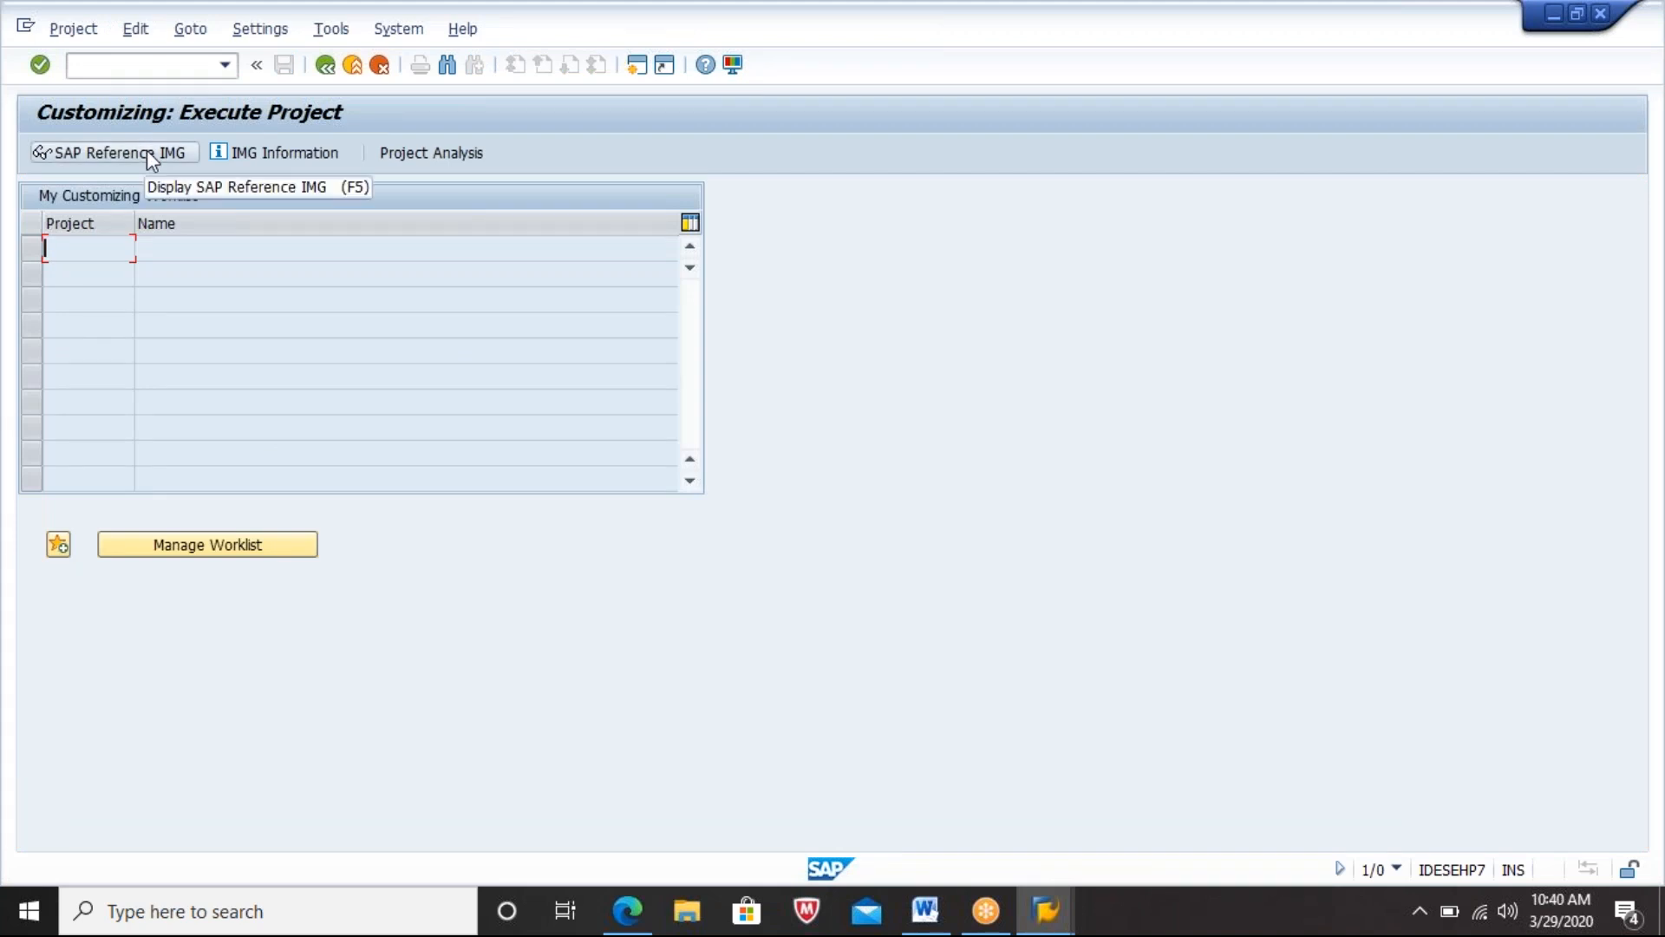
{"action": "left_click", "coordinate": [148, 152]}
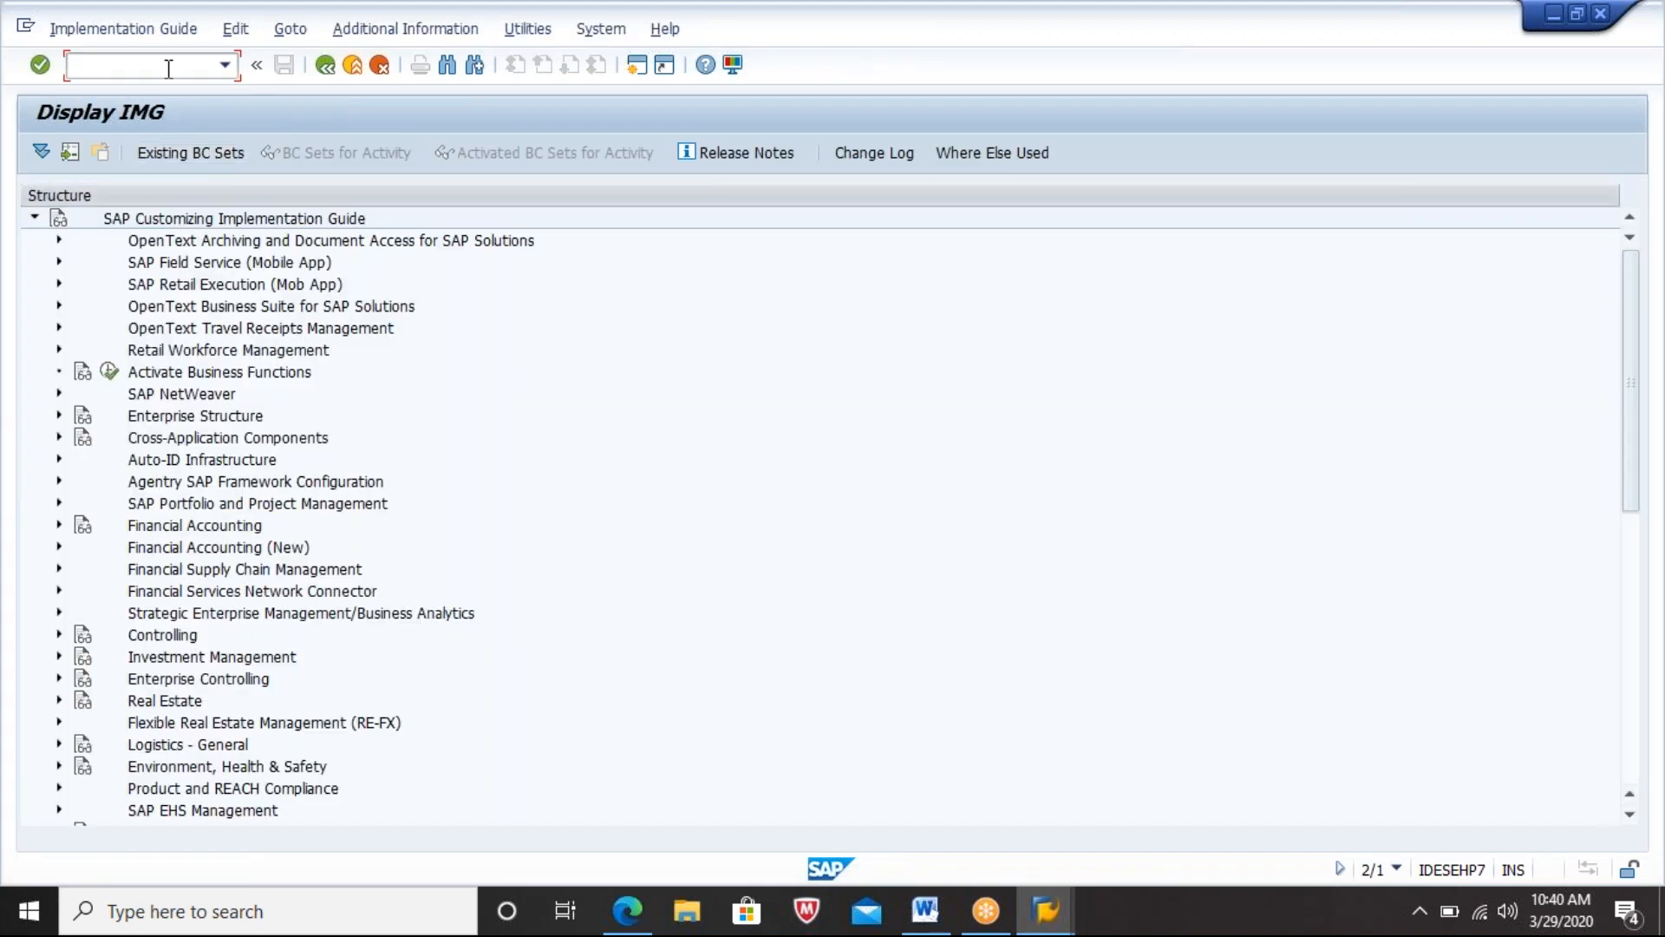
Step: Start transaction SMQ2 in a new session and display the inbound queues for client 800 and all queue names
{"action": "left_click", "coordinate": [168, 69]}
{"action": "type", "text": "/OSMQ2"}
{"action": "key", "text": "Return"}
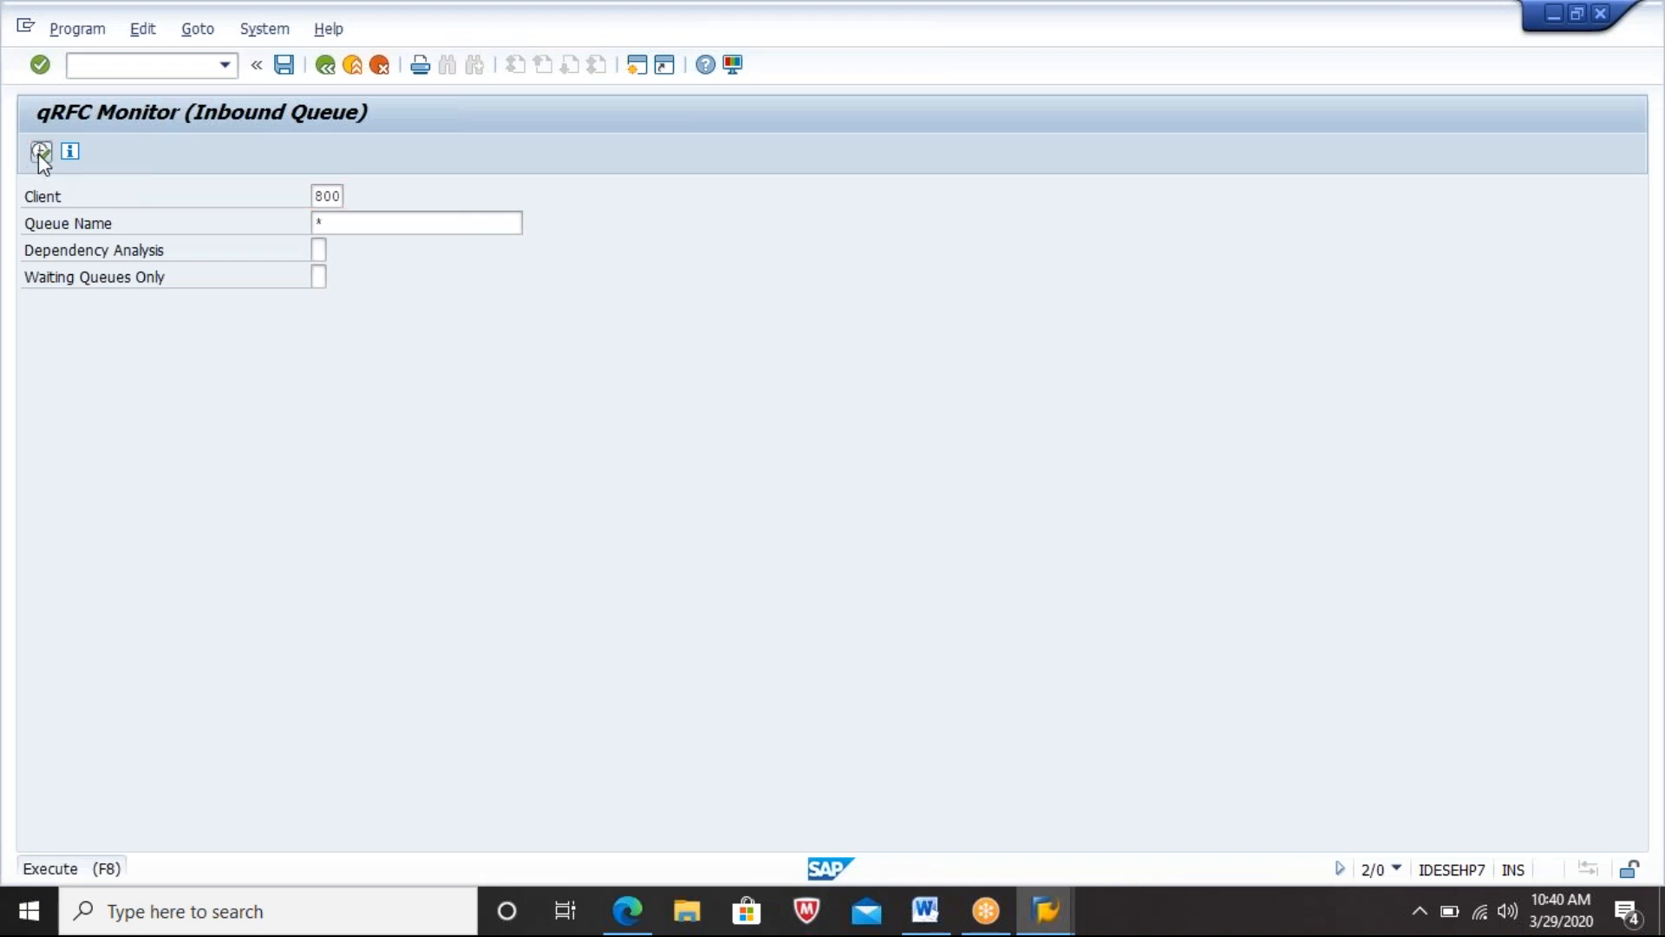
{"action": "left_click", "coordinate": [40, 153]}
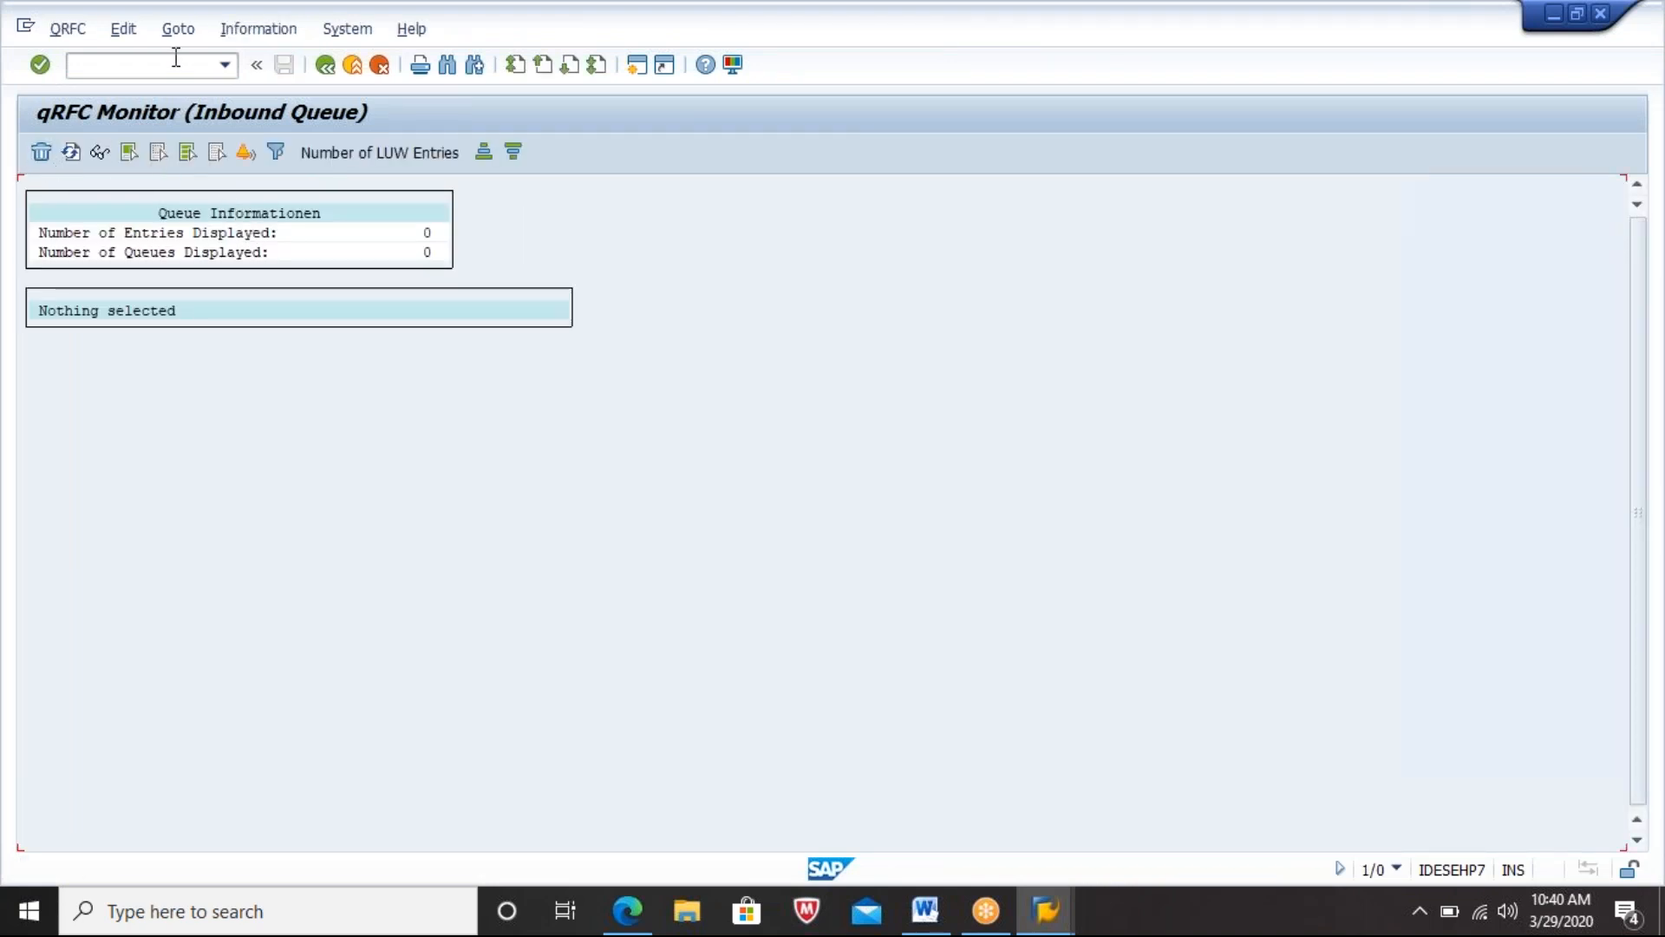
Step: Display the outbound queues for client 800 in transaction SMQ1, and return to the IMG session
{"action": "type", "text": "/NSMQ1"}
{"action": "key", "text": "Return"}
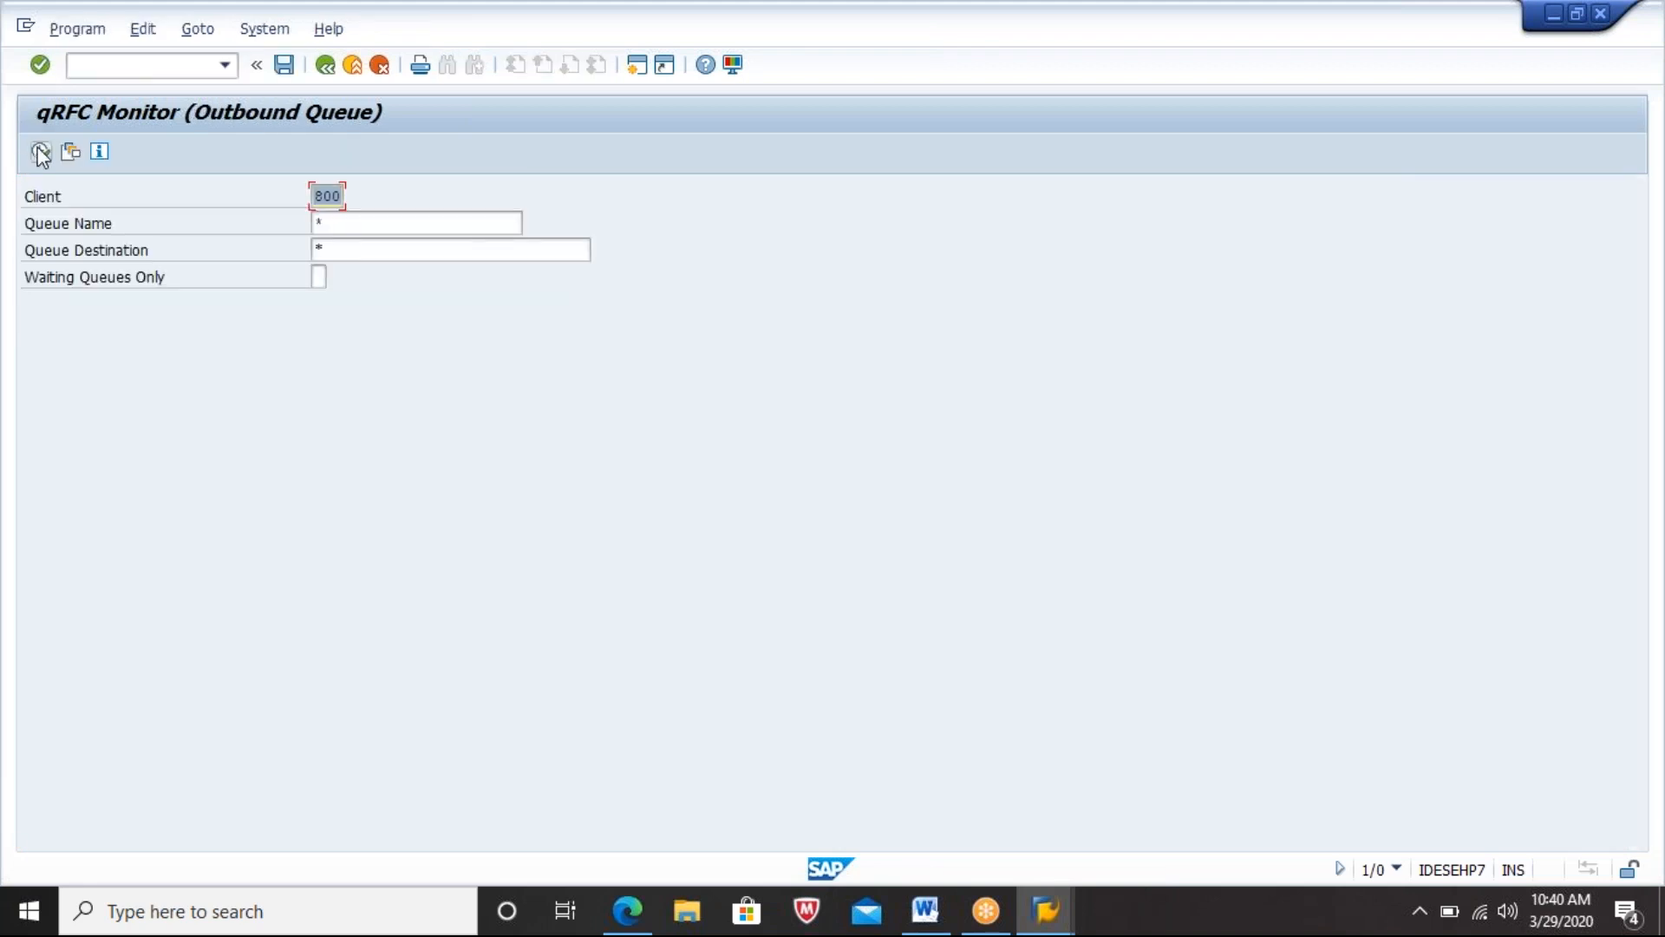
{"action": "left_click", "coordinate": [40, 152]}
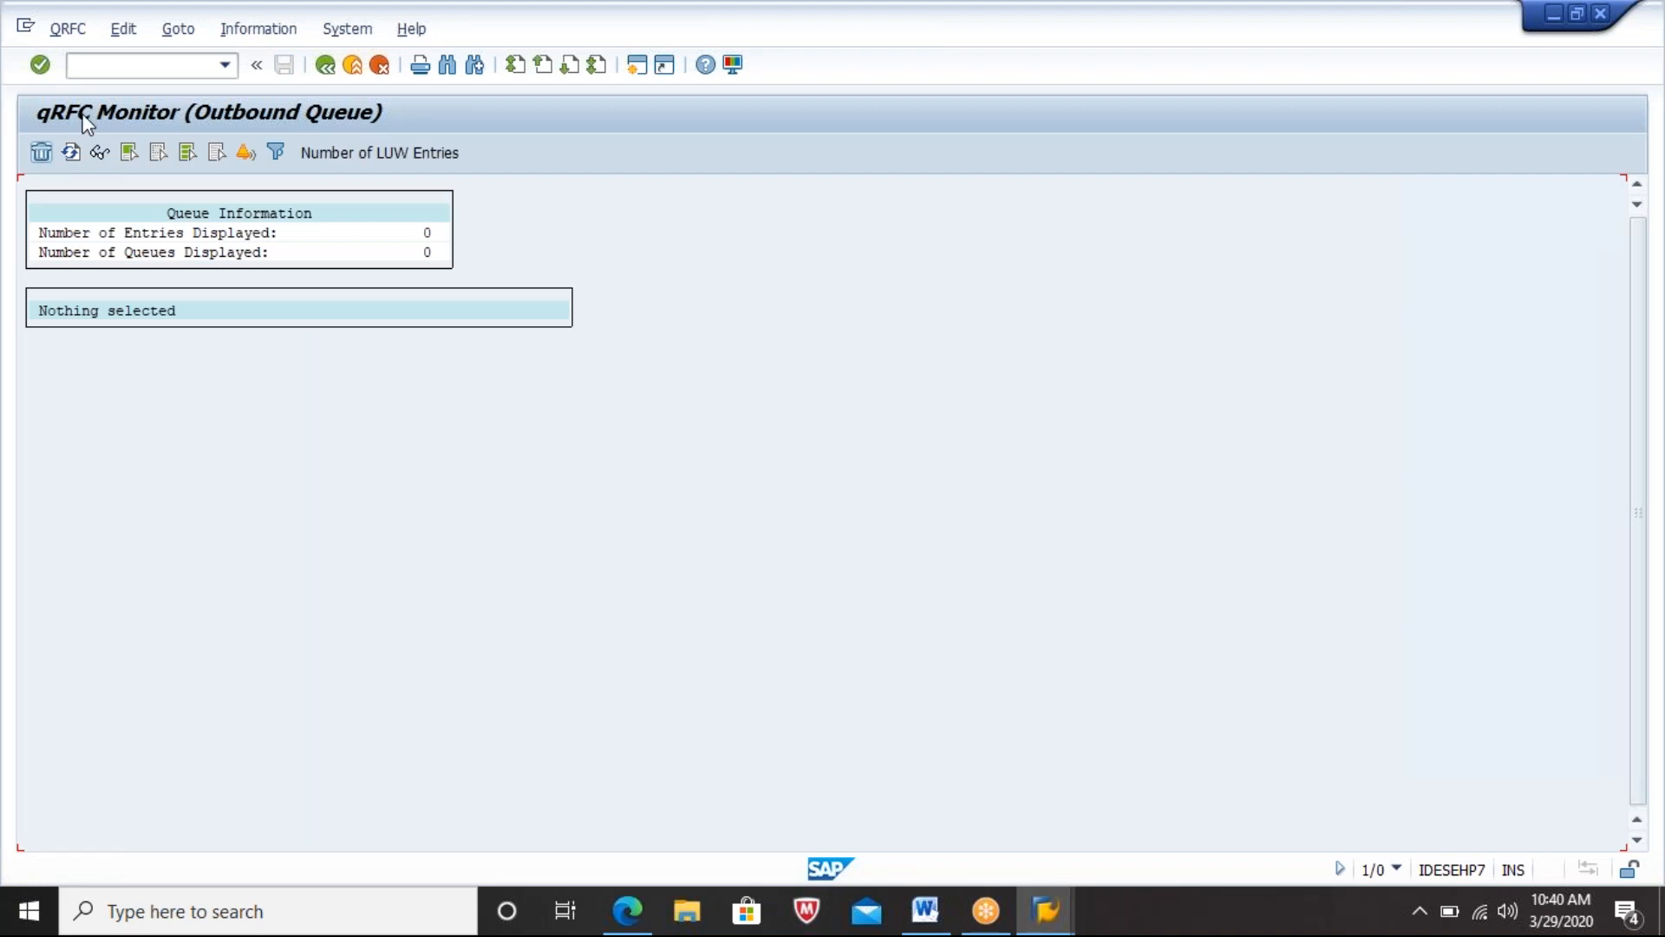
{"action": "type", "text": "/N"}
{"action": "key", "text": "Return"}
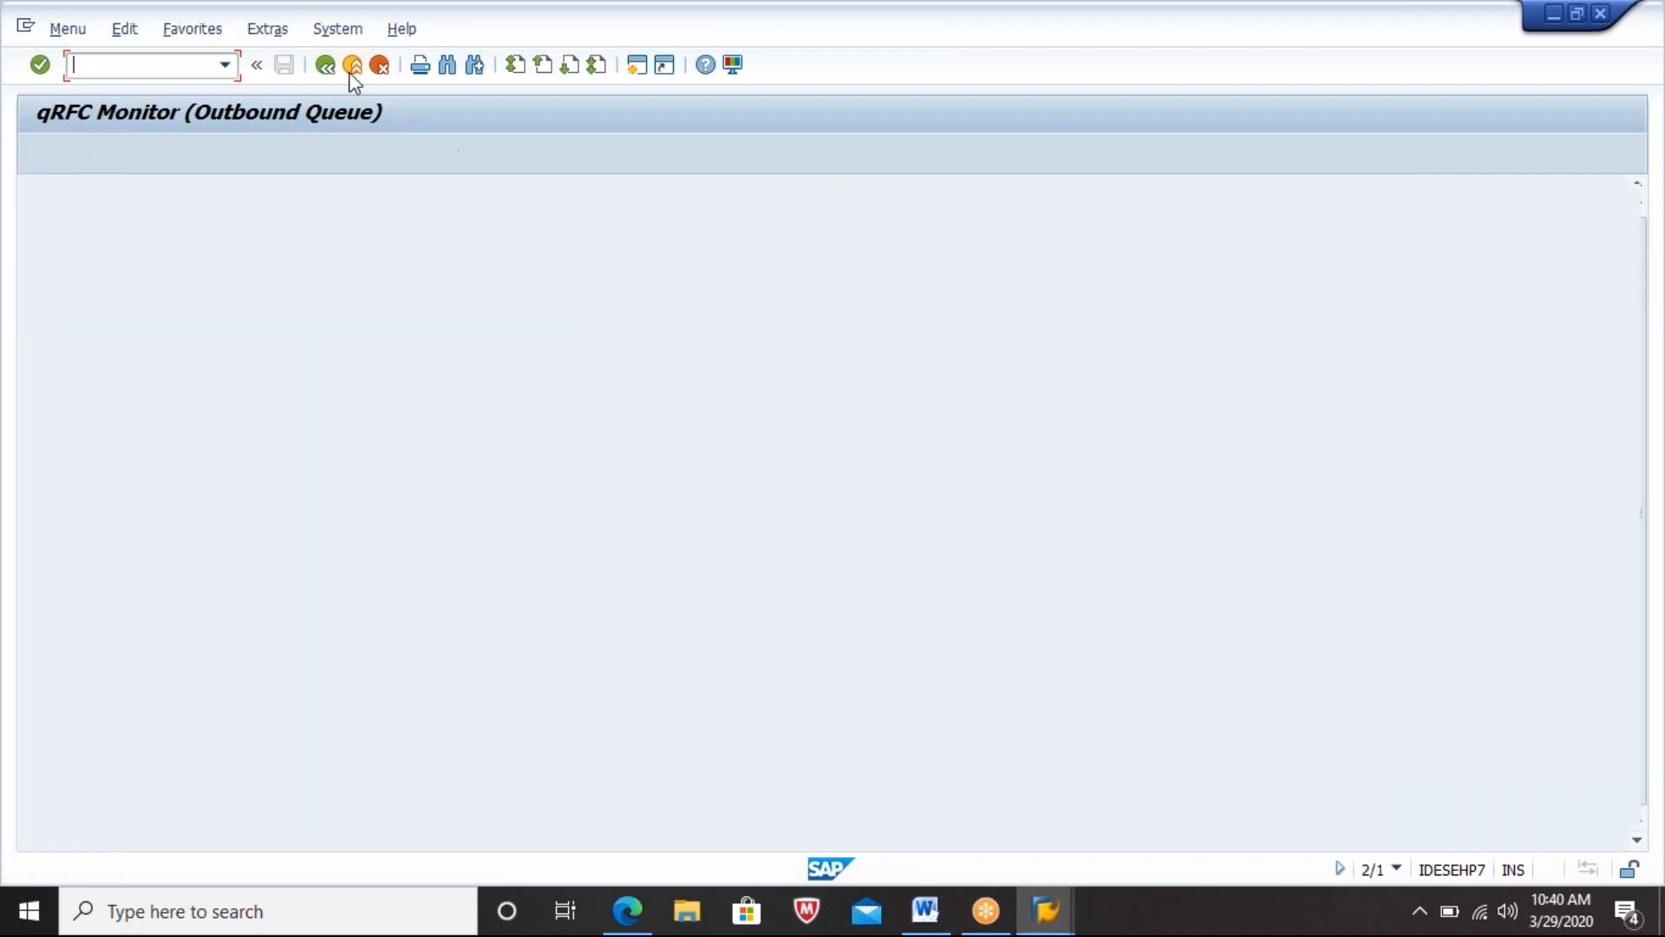
{"action": "left_click", "coordinate": [357, 71]}
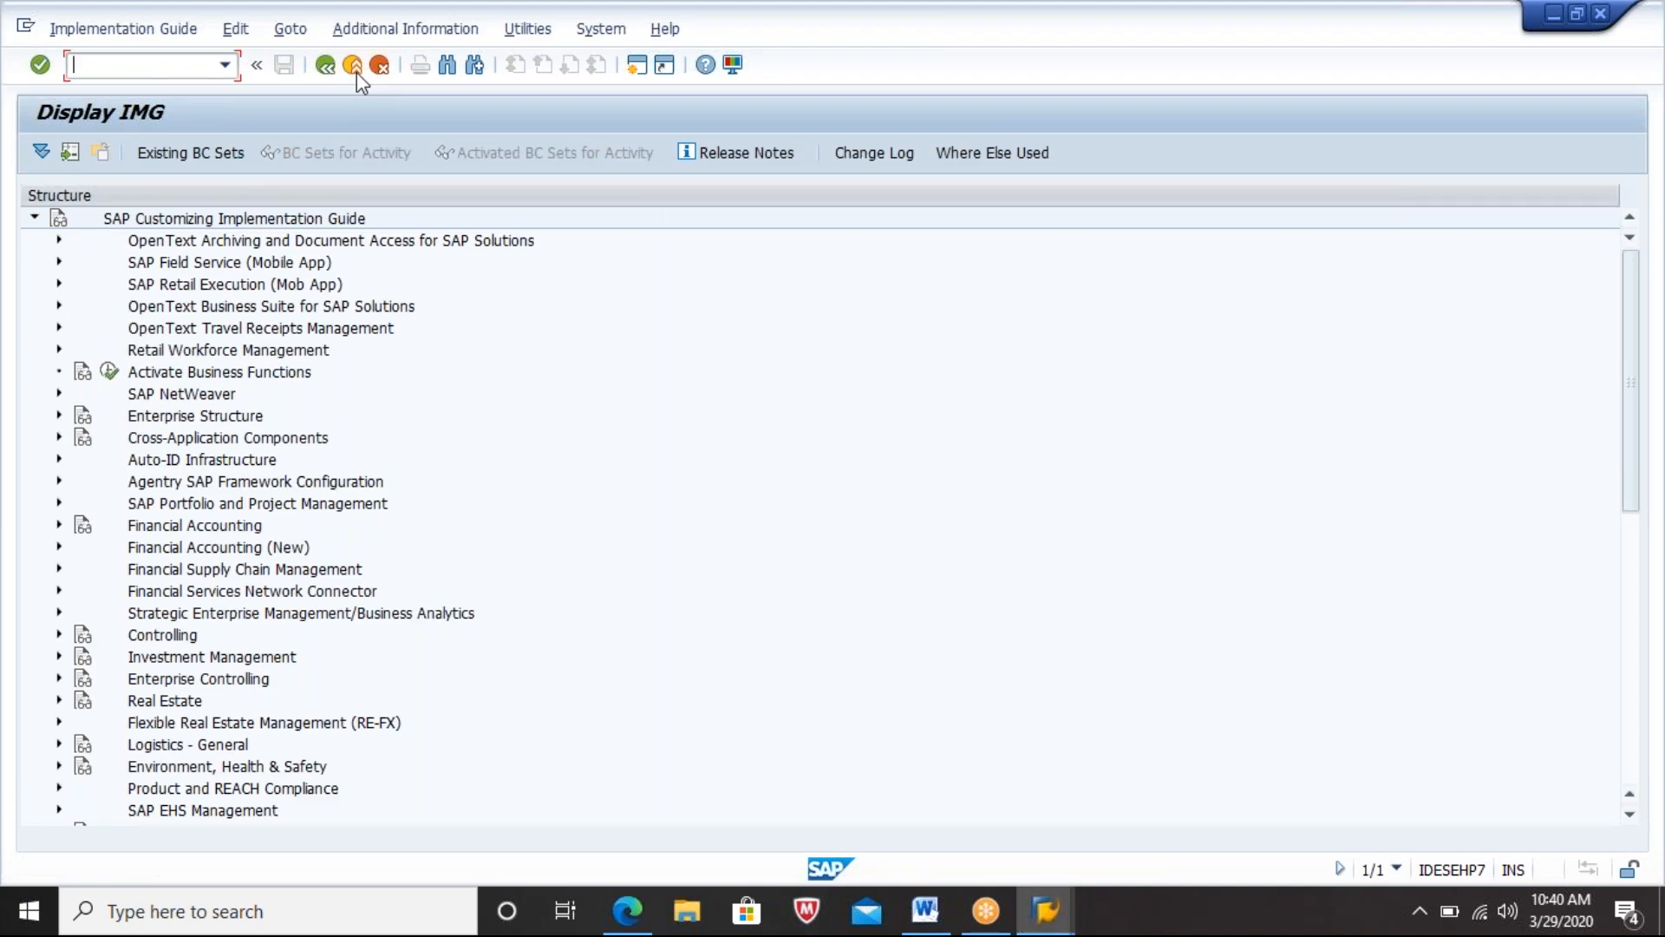
Step: Start transaction BD64 in a new session and browse the distribution model views for TESTD
{"action": "left_click", "coordinate": [182, 65]}
{"action": "type", "text": "/OBD64"}
{"action": "key", "text": "Return"}
{"action": "mouse_move", "coordinate": [1058, 896]}
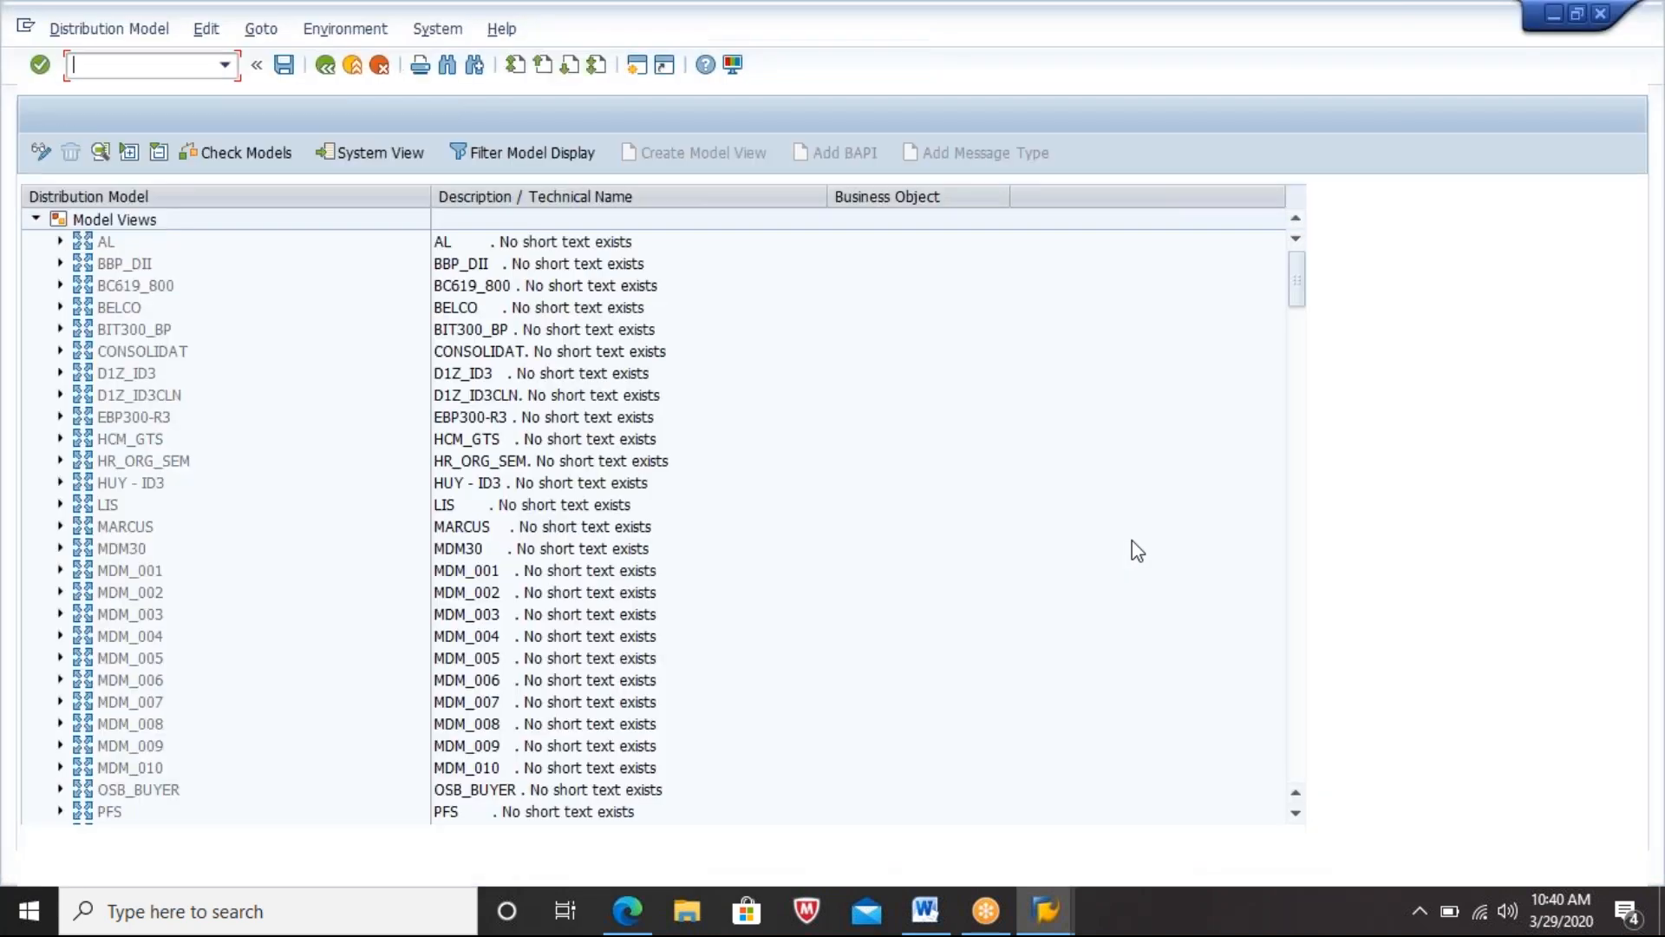
{"action": "left_click", "coordinate": [1299, 690]}
{"action": "left_click", "coordinate": [1300, 691]}
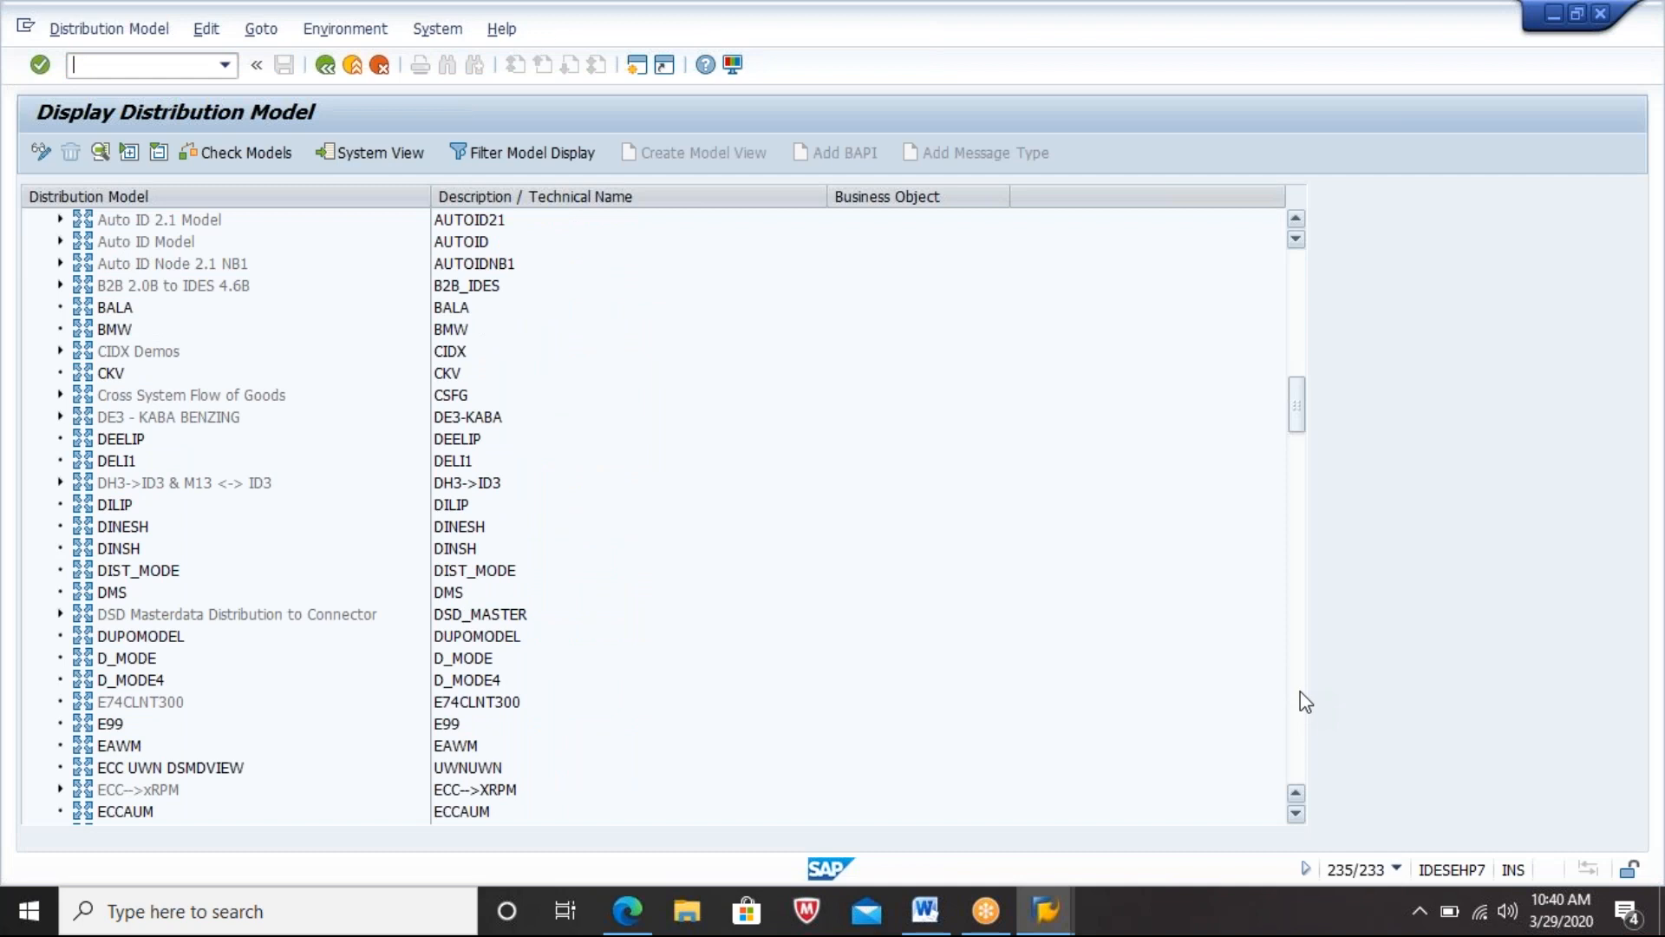
{"action": "left_click", "coordinate": [1299, 693]}
{"action": "left_click", "coordinate": [1300, 691]}
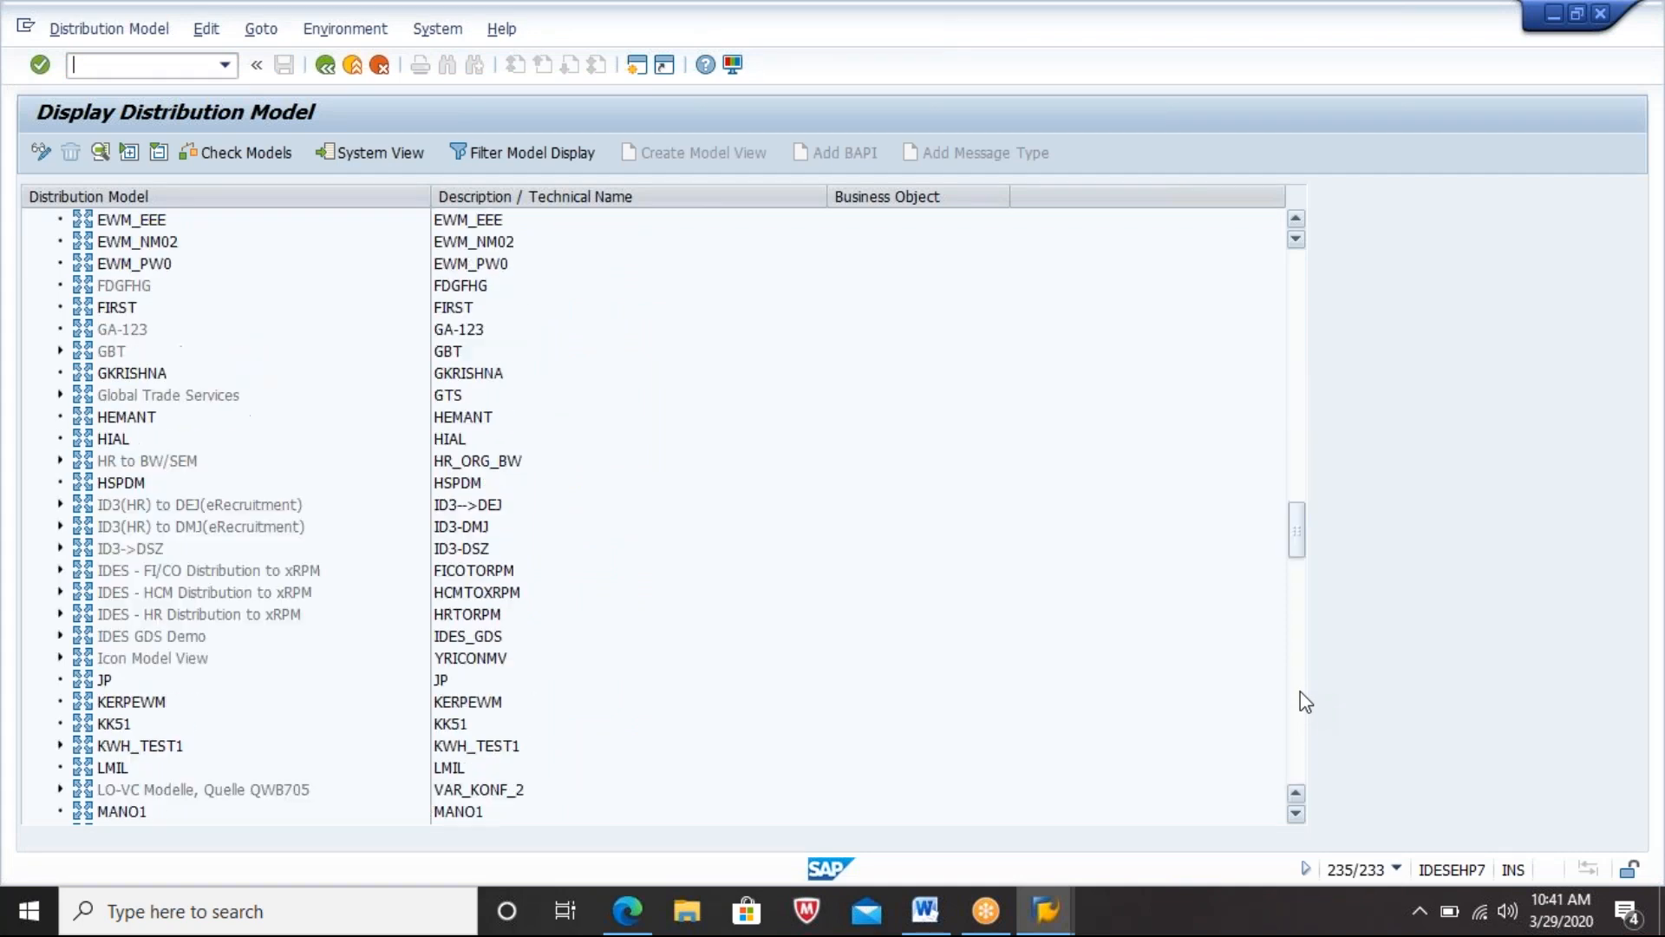
{"action": "left_click", "coordinate": [1299, 690]}
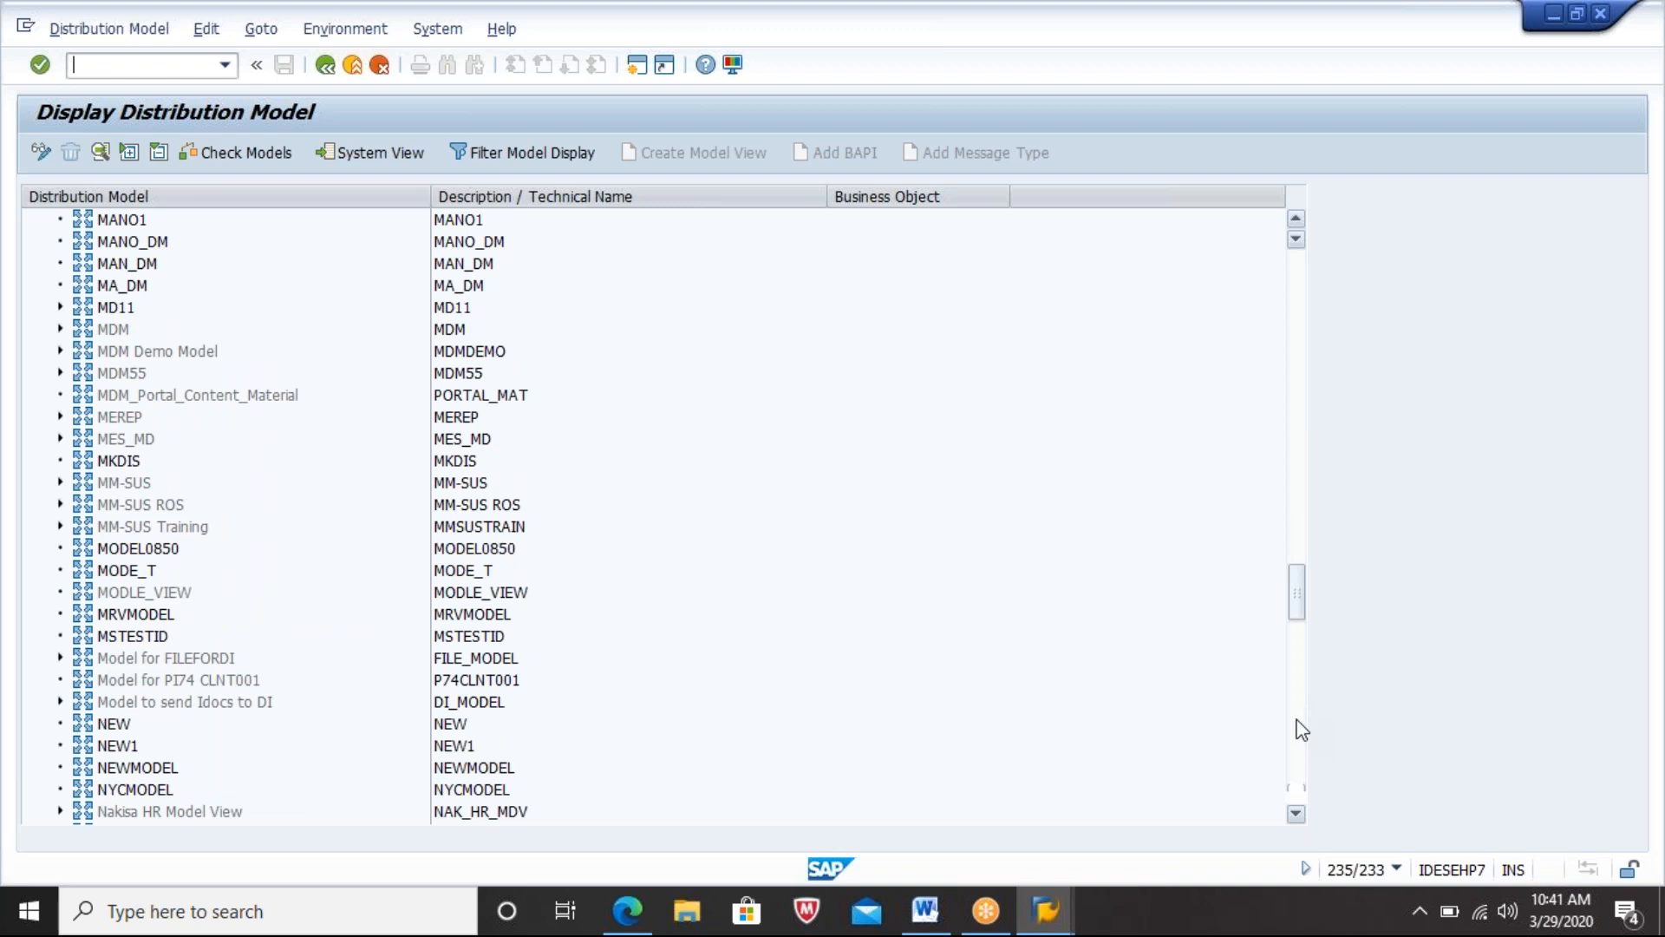
{"action": "left_click", "coordinate": [1301, 728]}
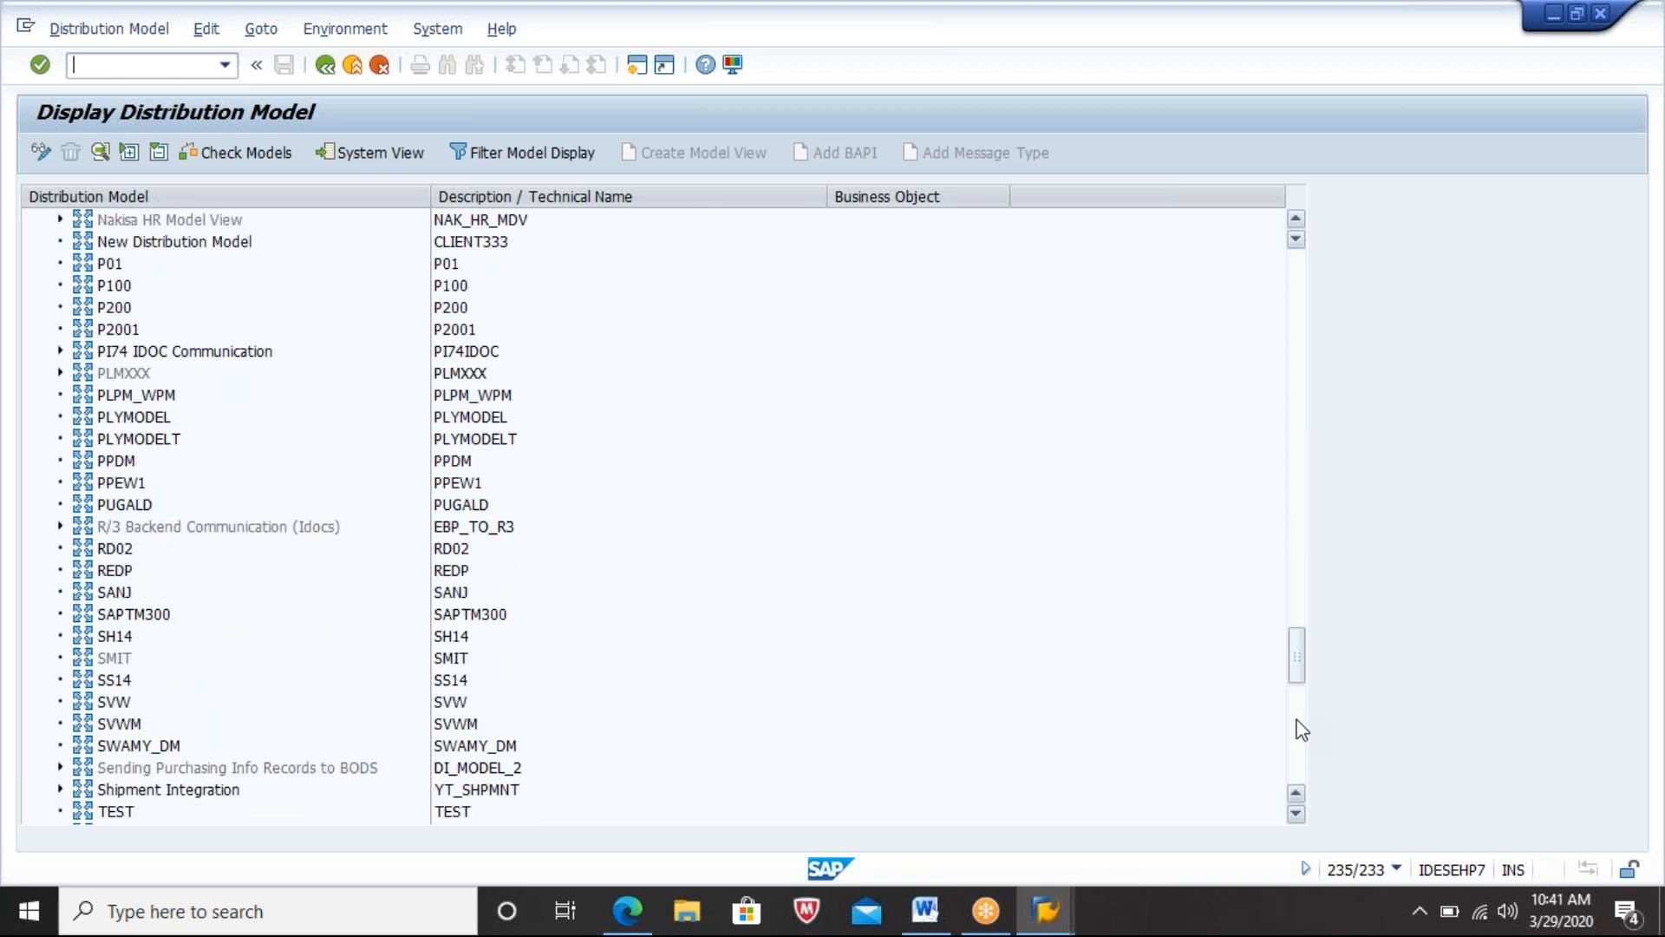
{"action": "left_click", "coordinate": [1297, 818]}
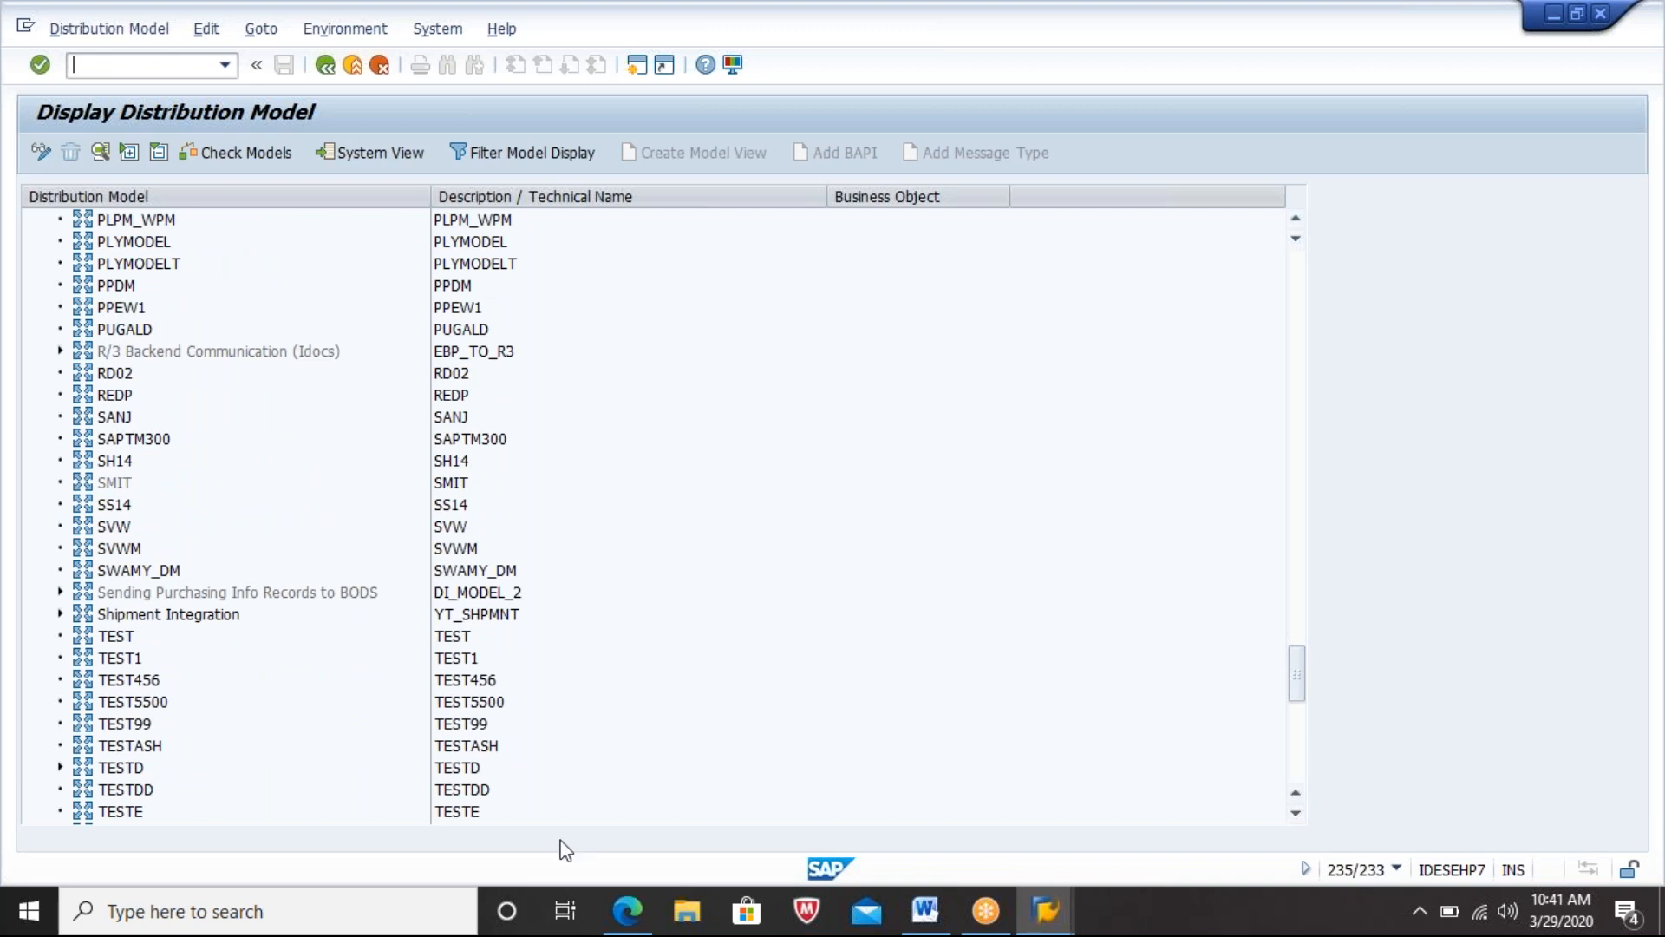
Step: Expand model TESTD through ECC client 800 and EWM client 300 to the warehouse number filter of OutboundDeliverySPE.DeliveryChange
{"action": "left_click", "coordinate": [121, 769]}
{"action": "key", "text": "Right"}
{"action": "key", "text": "Right"}
{"action": "key", "text": "Right"}
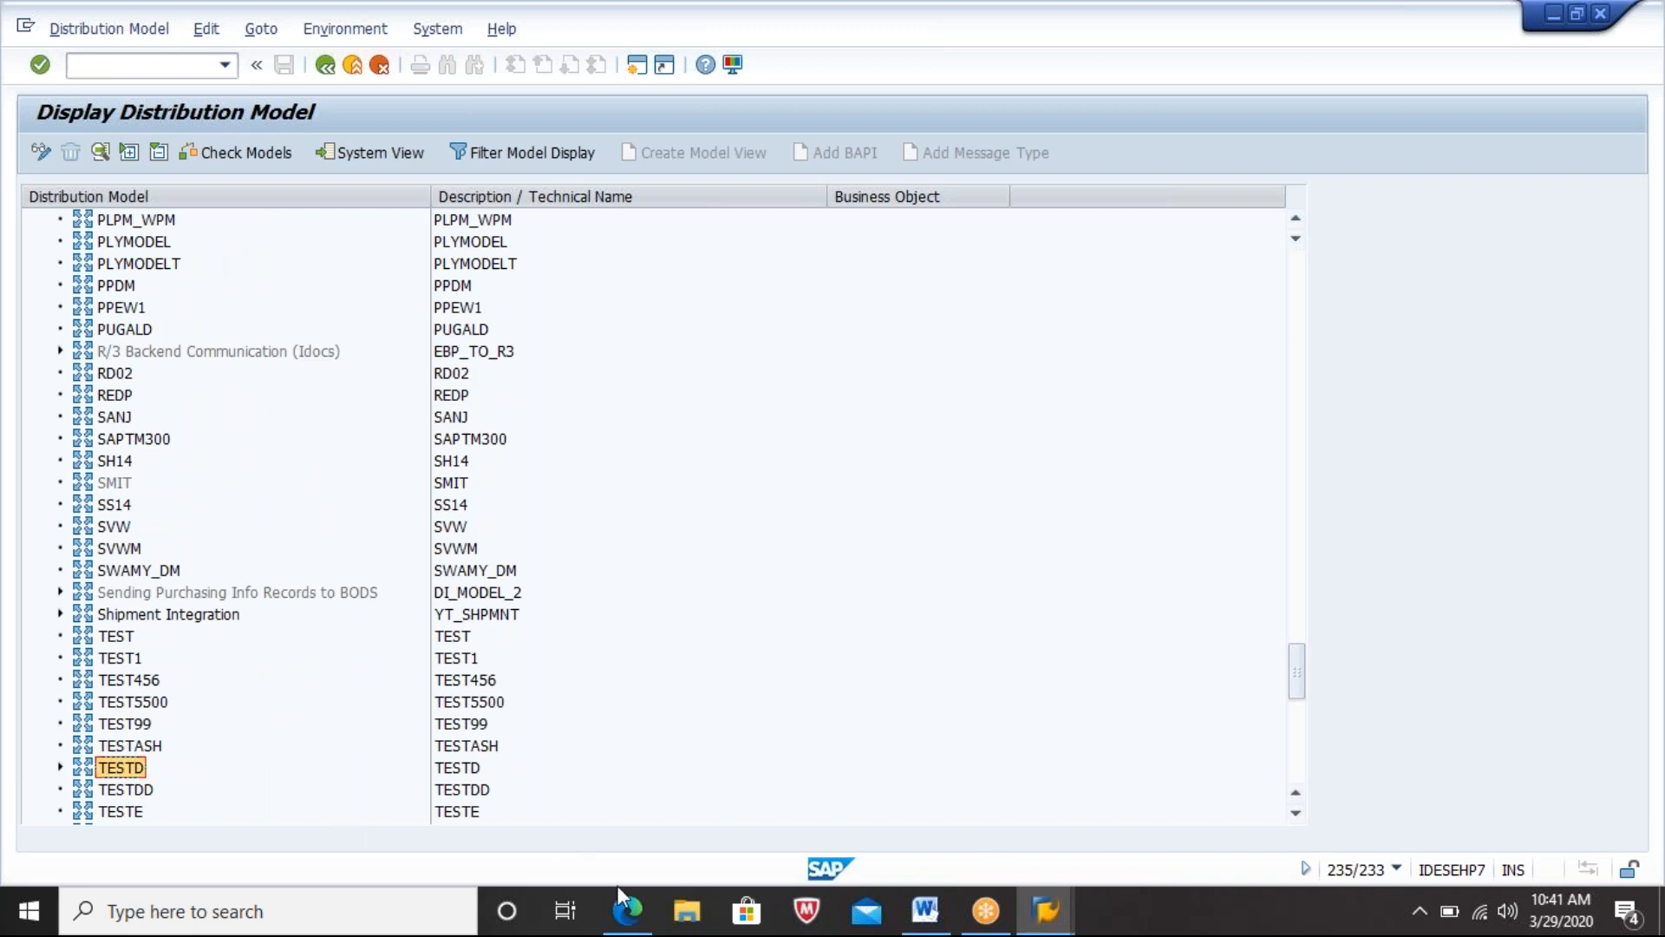
{"action": "key", "text": "Down"}
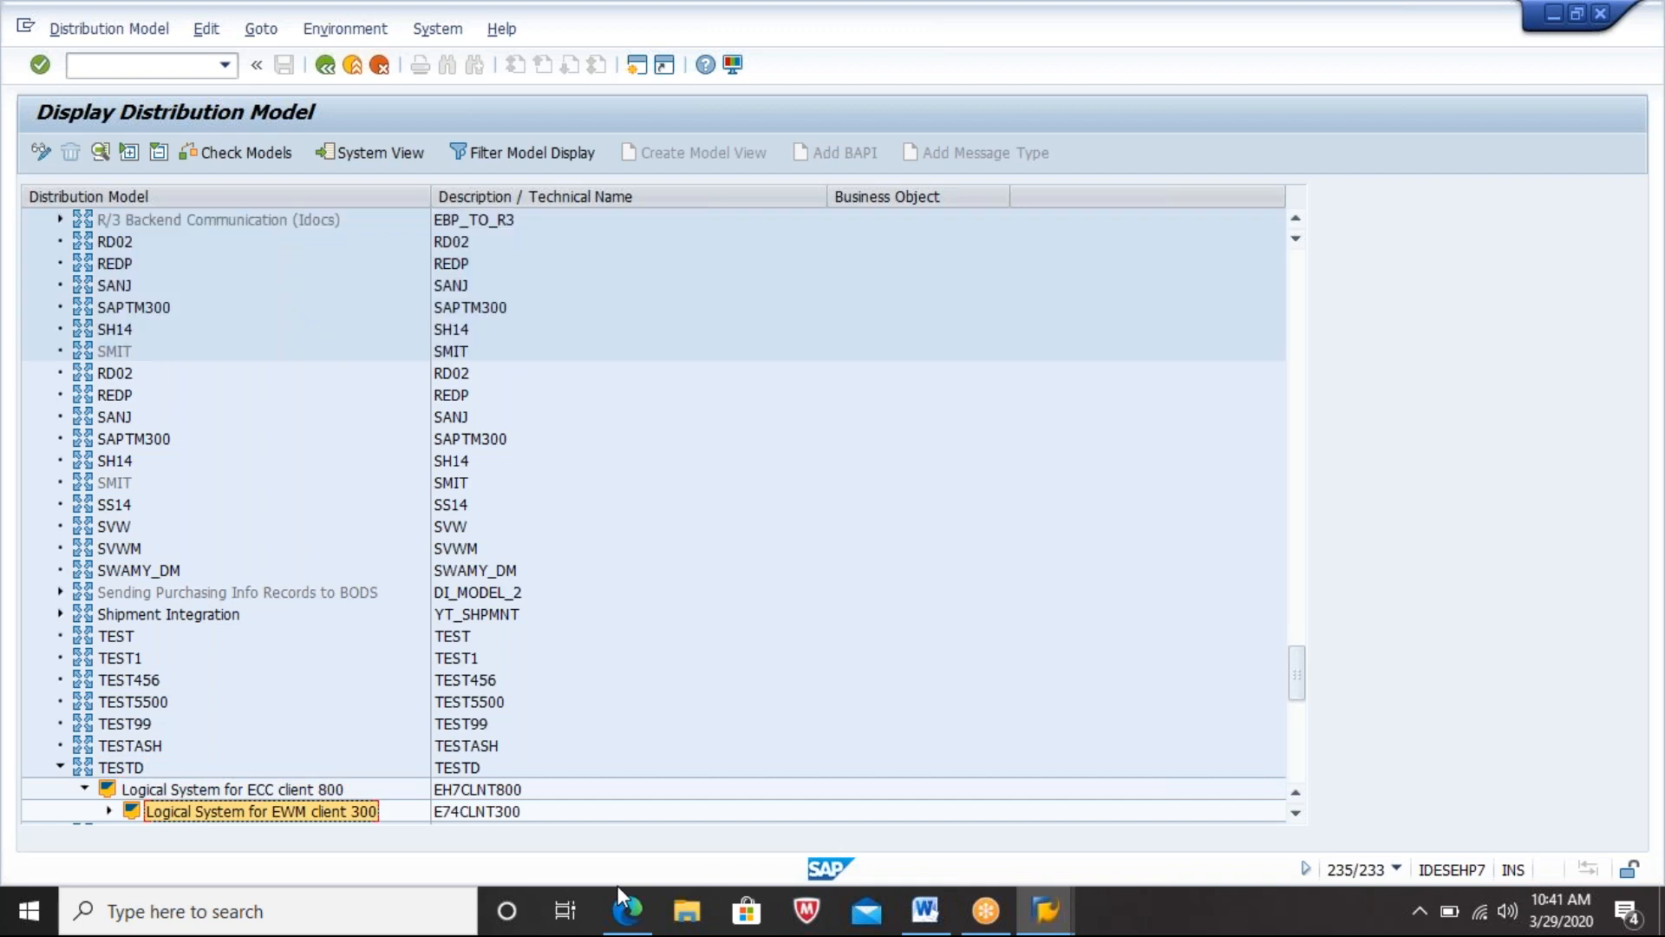
{"action": "key", "text": "Right"}
{"action": "key", "text": "Right"}
{"action": "key", "text": "Right"}
{"action": "key", "text": "Down"}
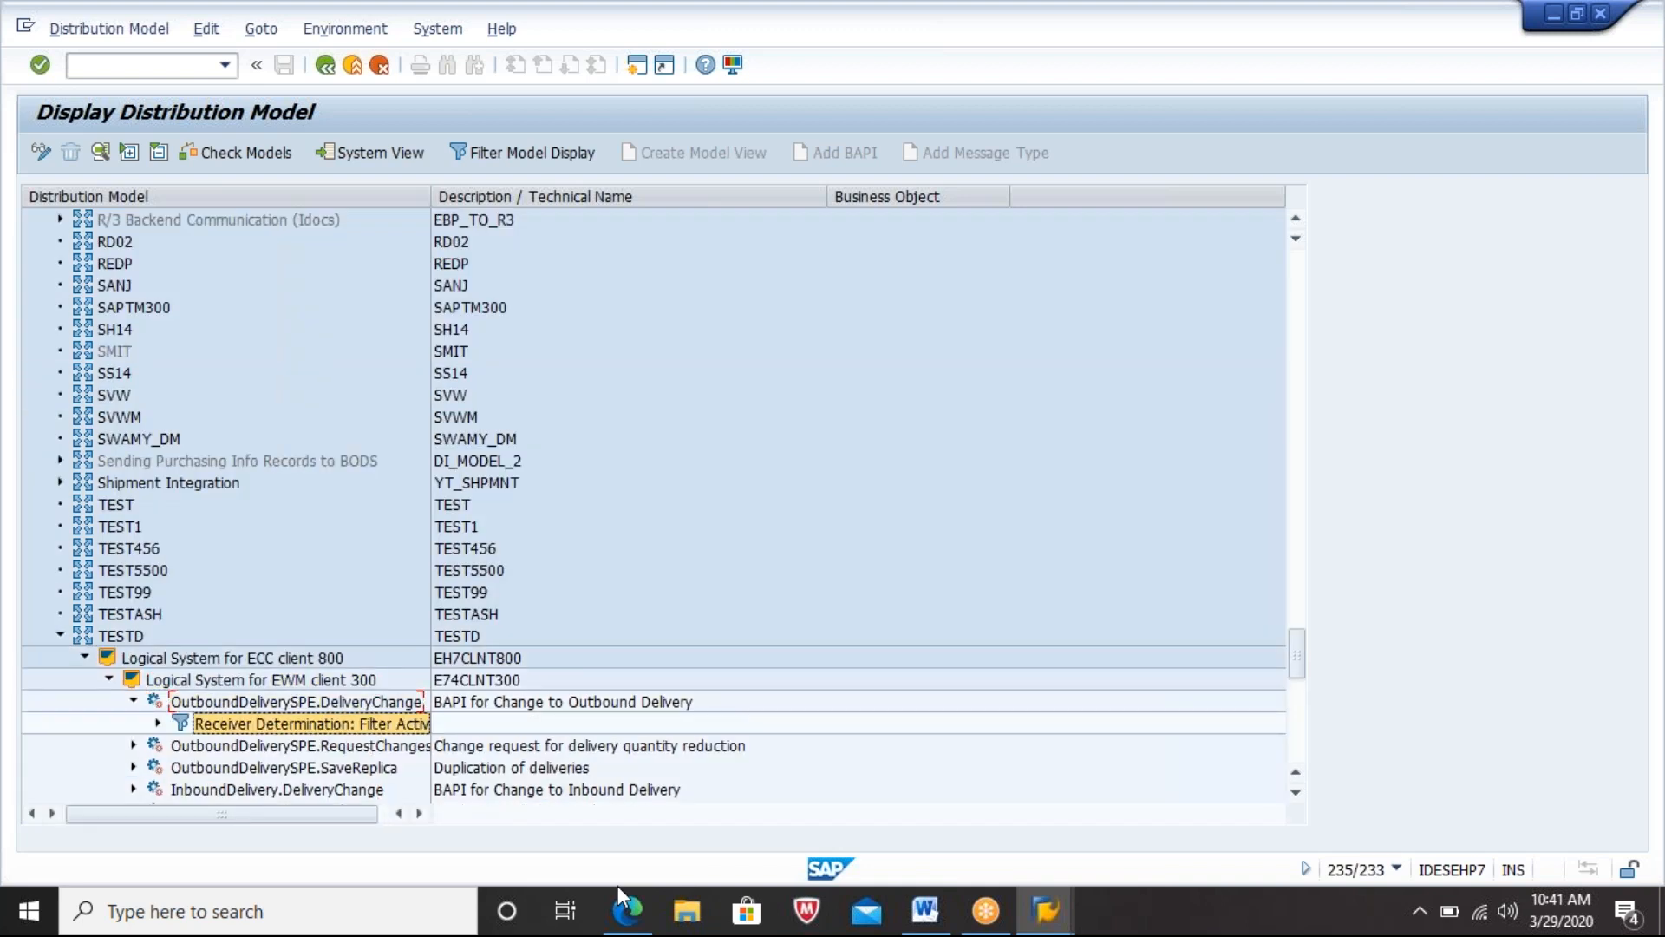
{"action": "key", "text": "Right"}
{"action": "key", "text": "Right"}
{"action": "key", "text": "Right"}
{"action": "key", "text": "Right"}
{"action": "key", "text": "Right"}
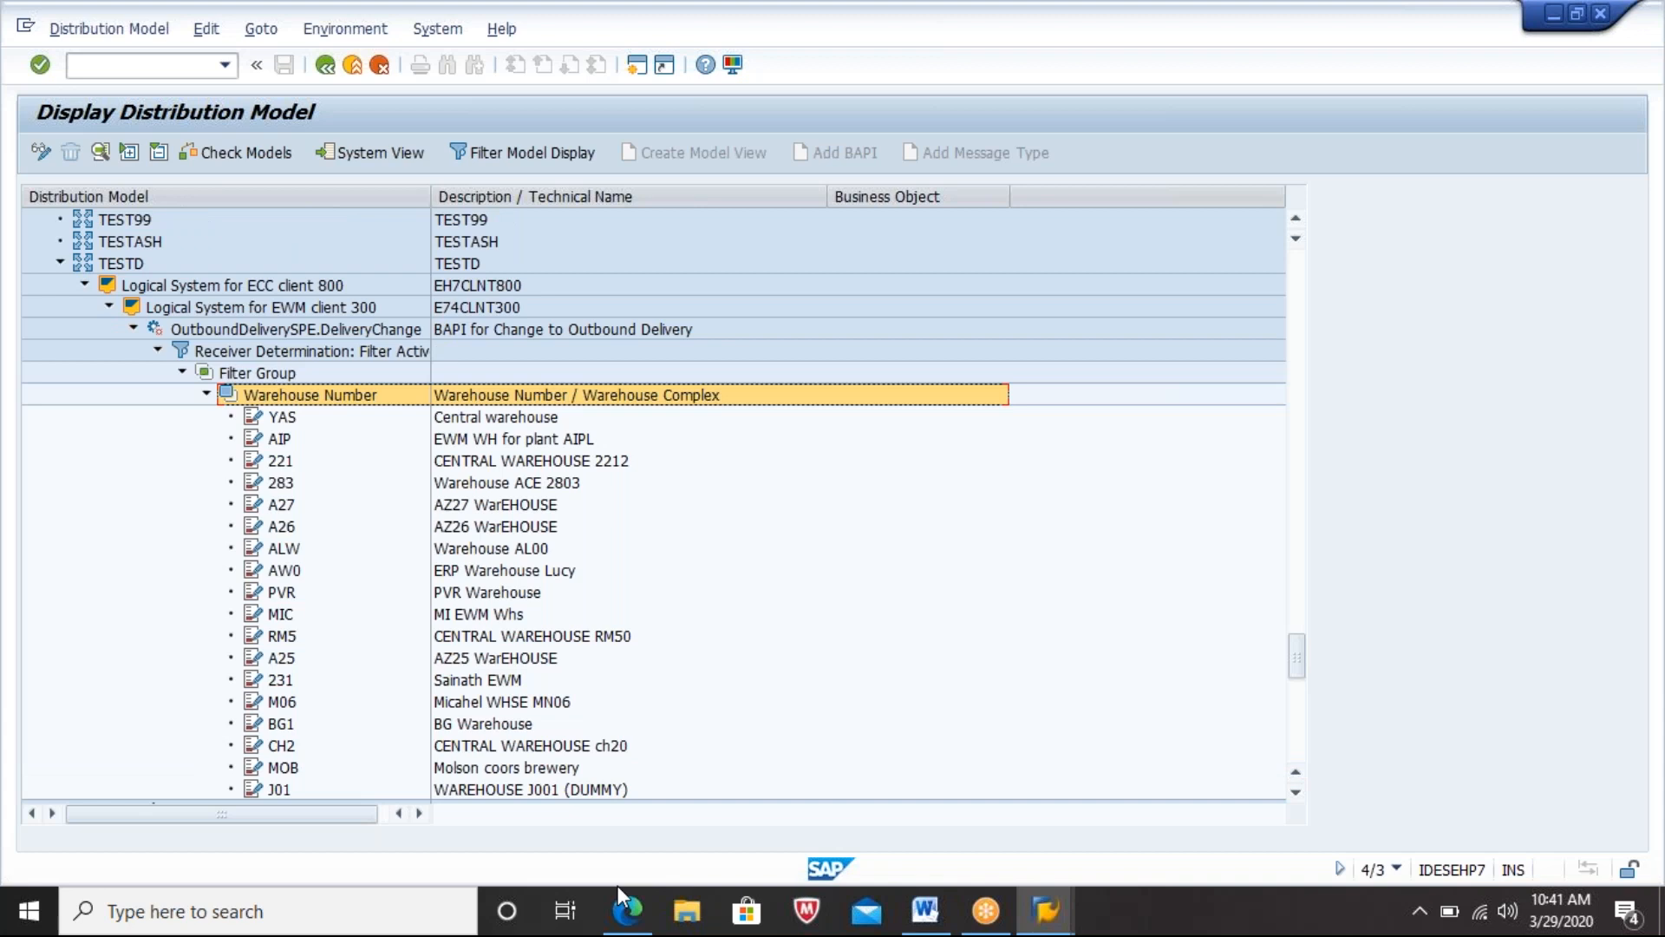
Step: Locate warehouse 221 in the OutboundDeliverySPE.DeliveryChange filter, and collapse that filter group
{"action": "key", "text": "Down"}
{"action": "key", "text": "Down"}
{"action": "key", "text": "Down"}
{"action": "key", "text": "Down"}
{"action": "key", "text": "Down"}
{"action": "key", "text": "Down"}
{"action": "key", "text": "Down"}
{"action": "key", "text": "Down"}
{"action": "key", "text": "Down"}
{"action": "key", "text": "Down"}
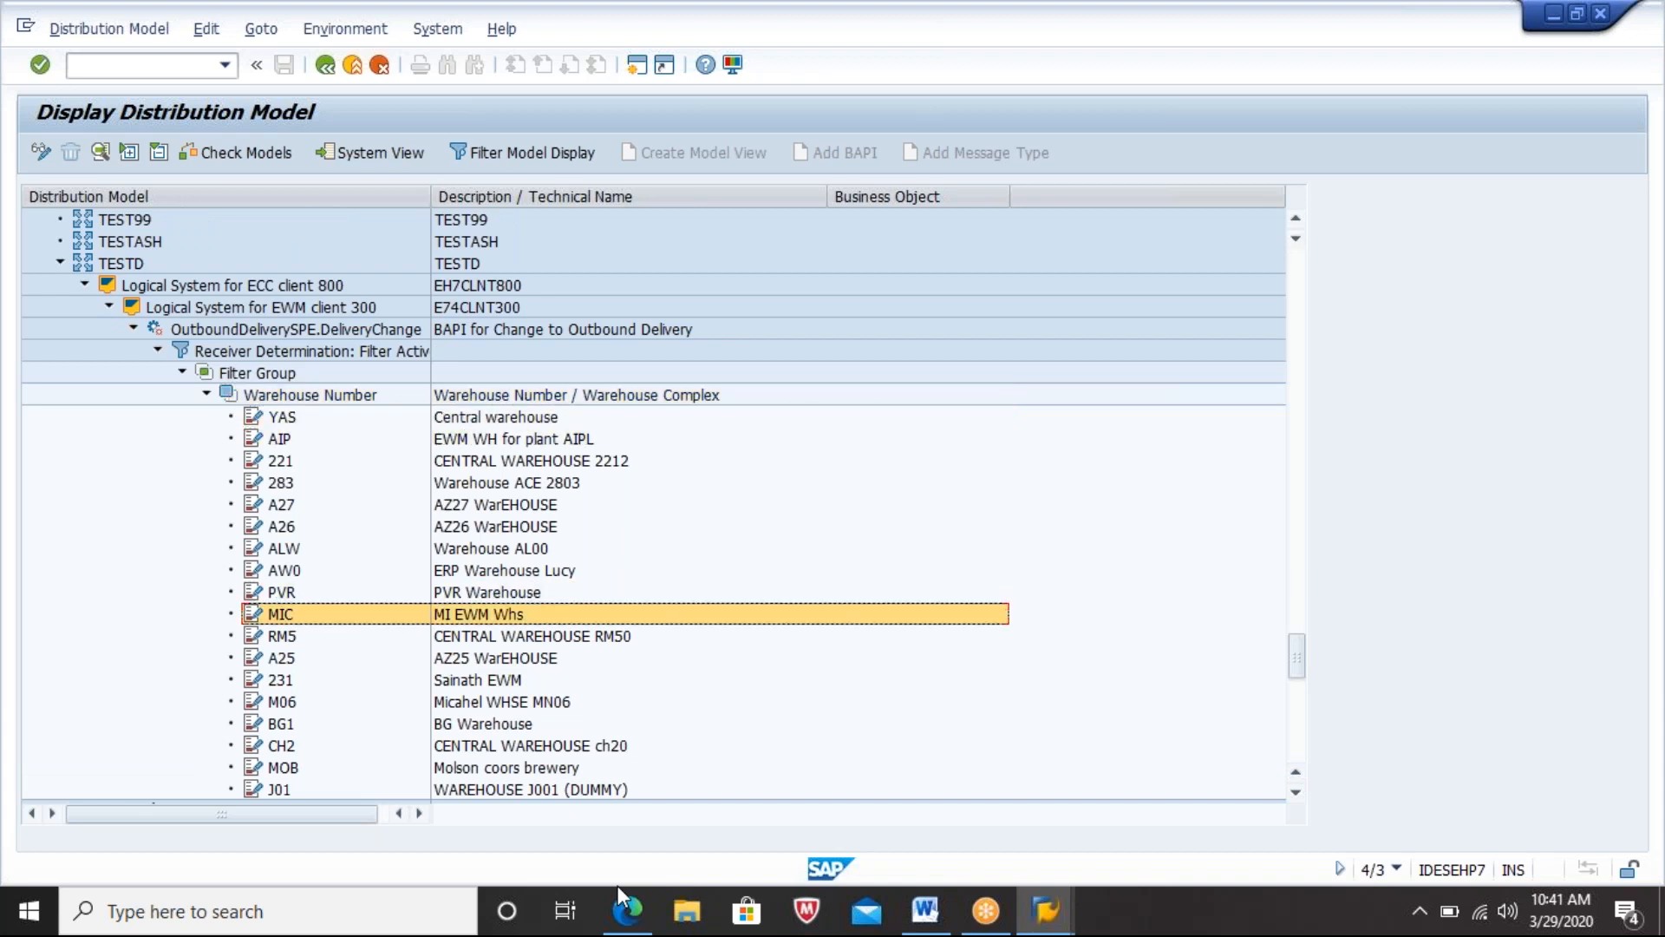
{"action": "key", "text": "Up"}
{"action": "key", "text": "Up"}
{"action": "key", "text": "Up"}
{"action": "key", "text": "Up"}
{"action": "key", "text": "Up"}
{"action": "key", "text": "Up"}
{"action": "key", "text": "Up"}
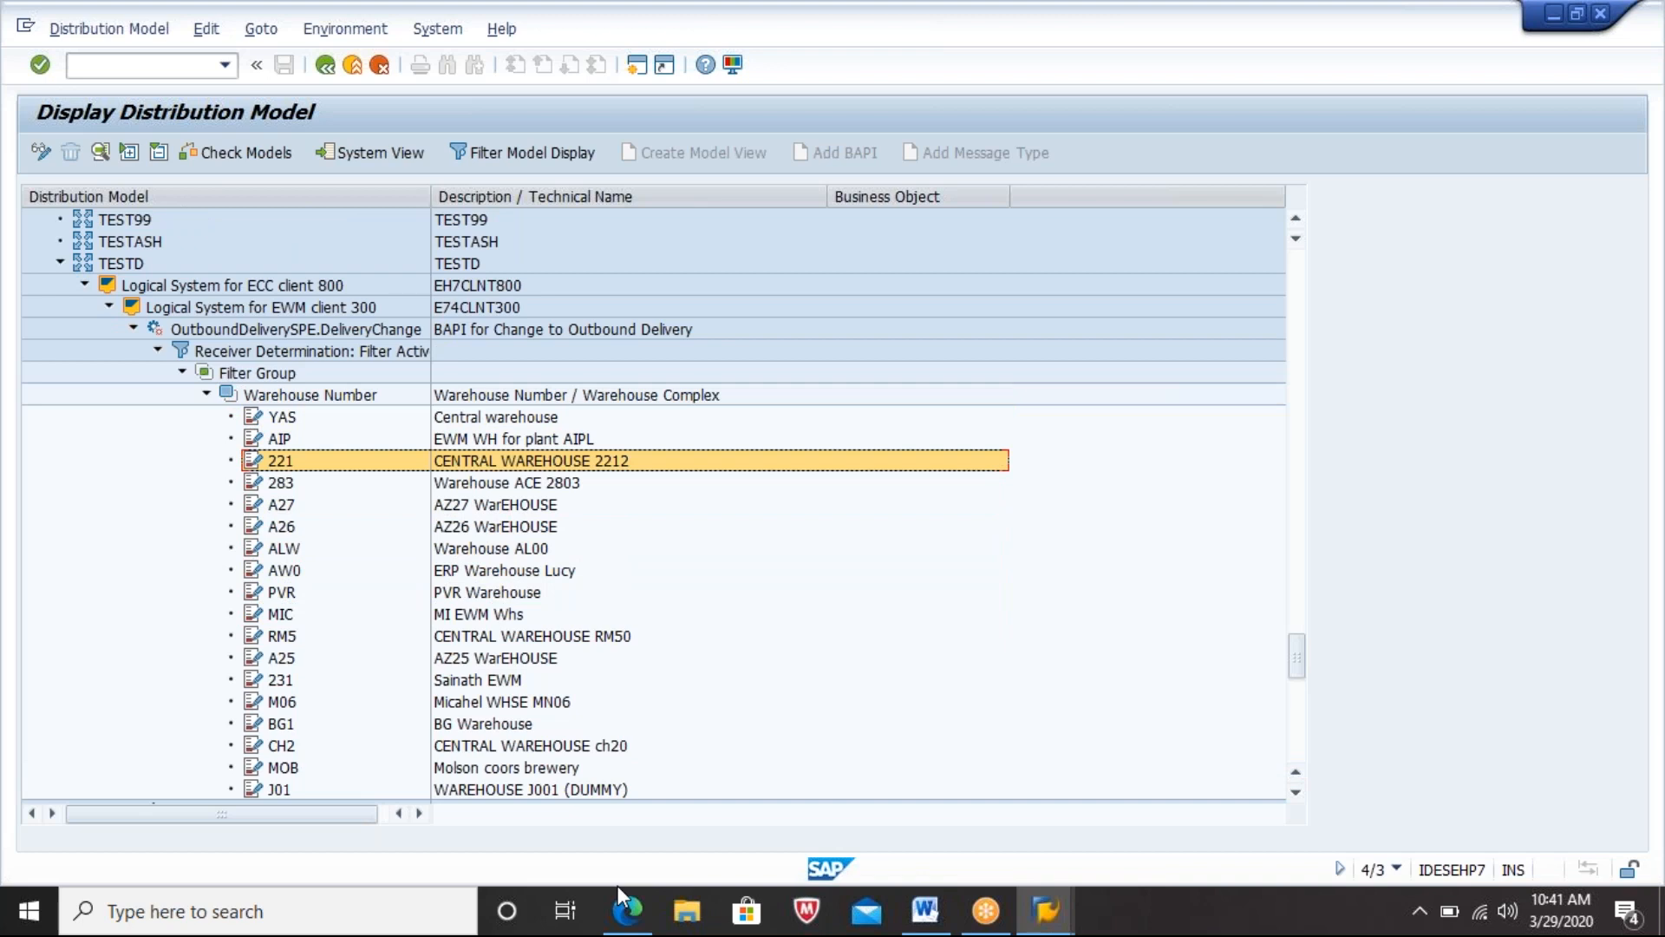
{"action": "key", "text": "Left"}
{"action": "key", "text": "Left"}
{"action": "key", "text": "Left"}
{"action": "key", "text": "Left"}
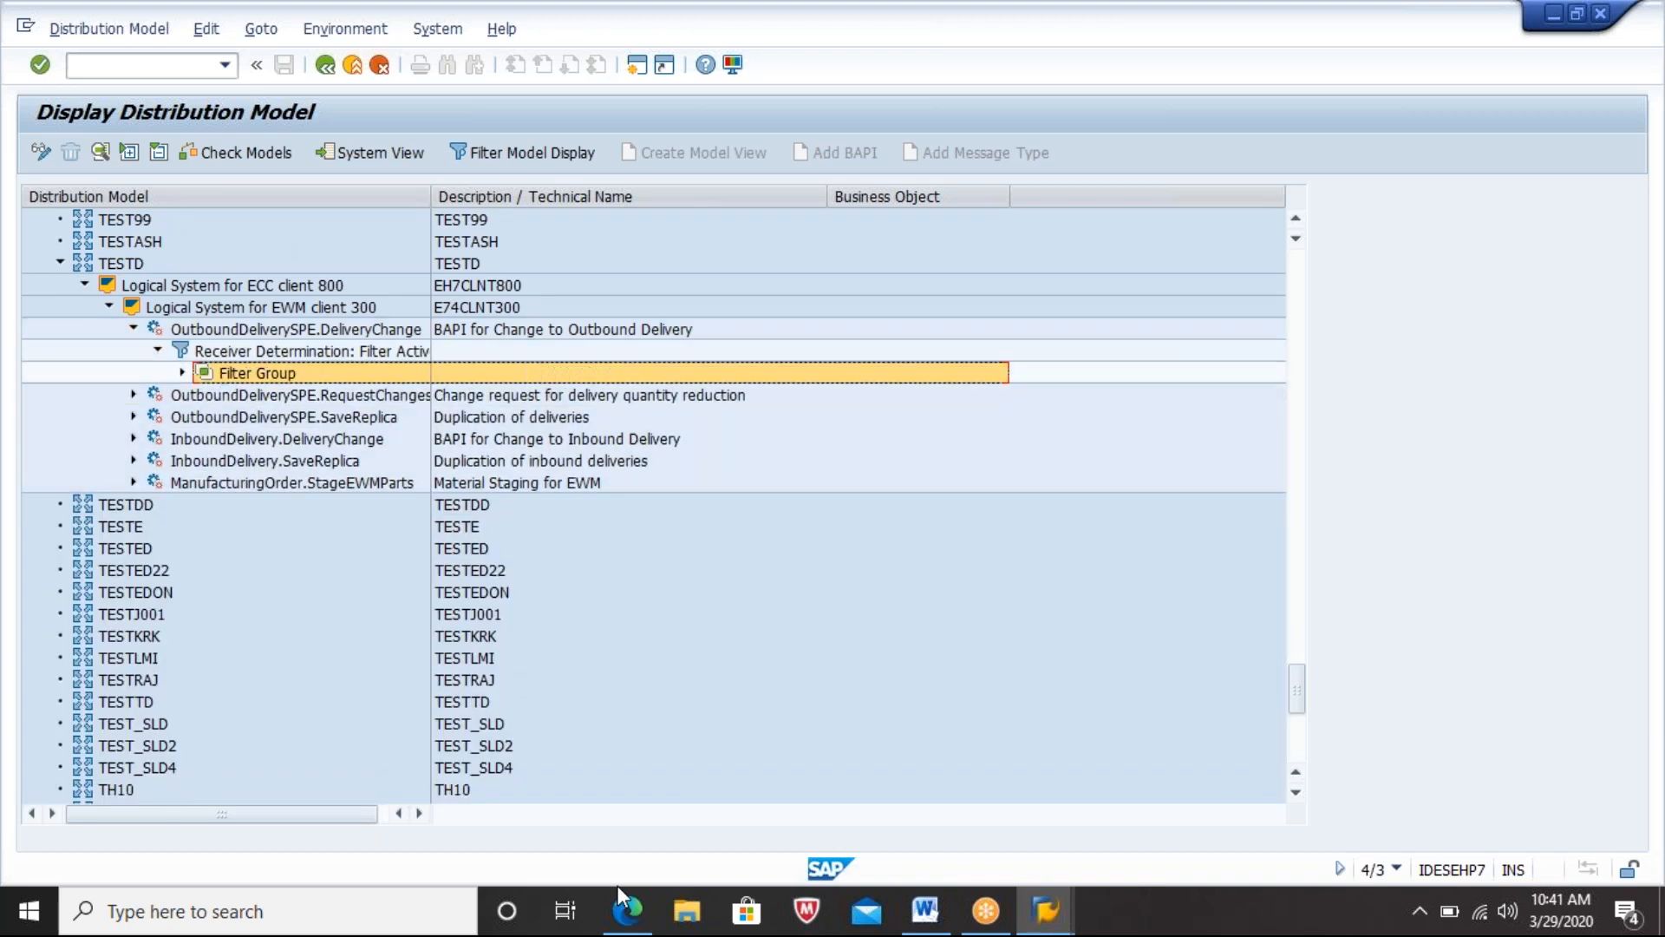
Step: Expand the warehouse number filter of InboundDelivery.DeliveryChange and locate warehouse 221
{"action": "key", "text": "Down"}
{"action": "key", "text": "Down"}
{"action": "key", "text": "Down"}
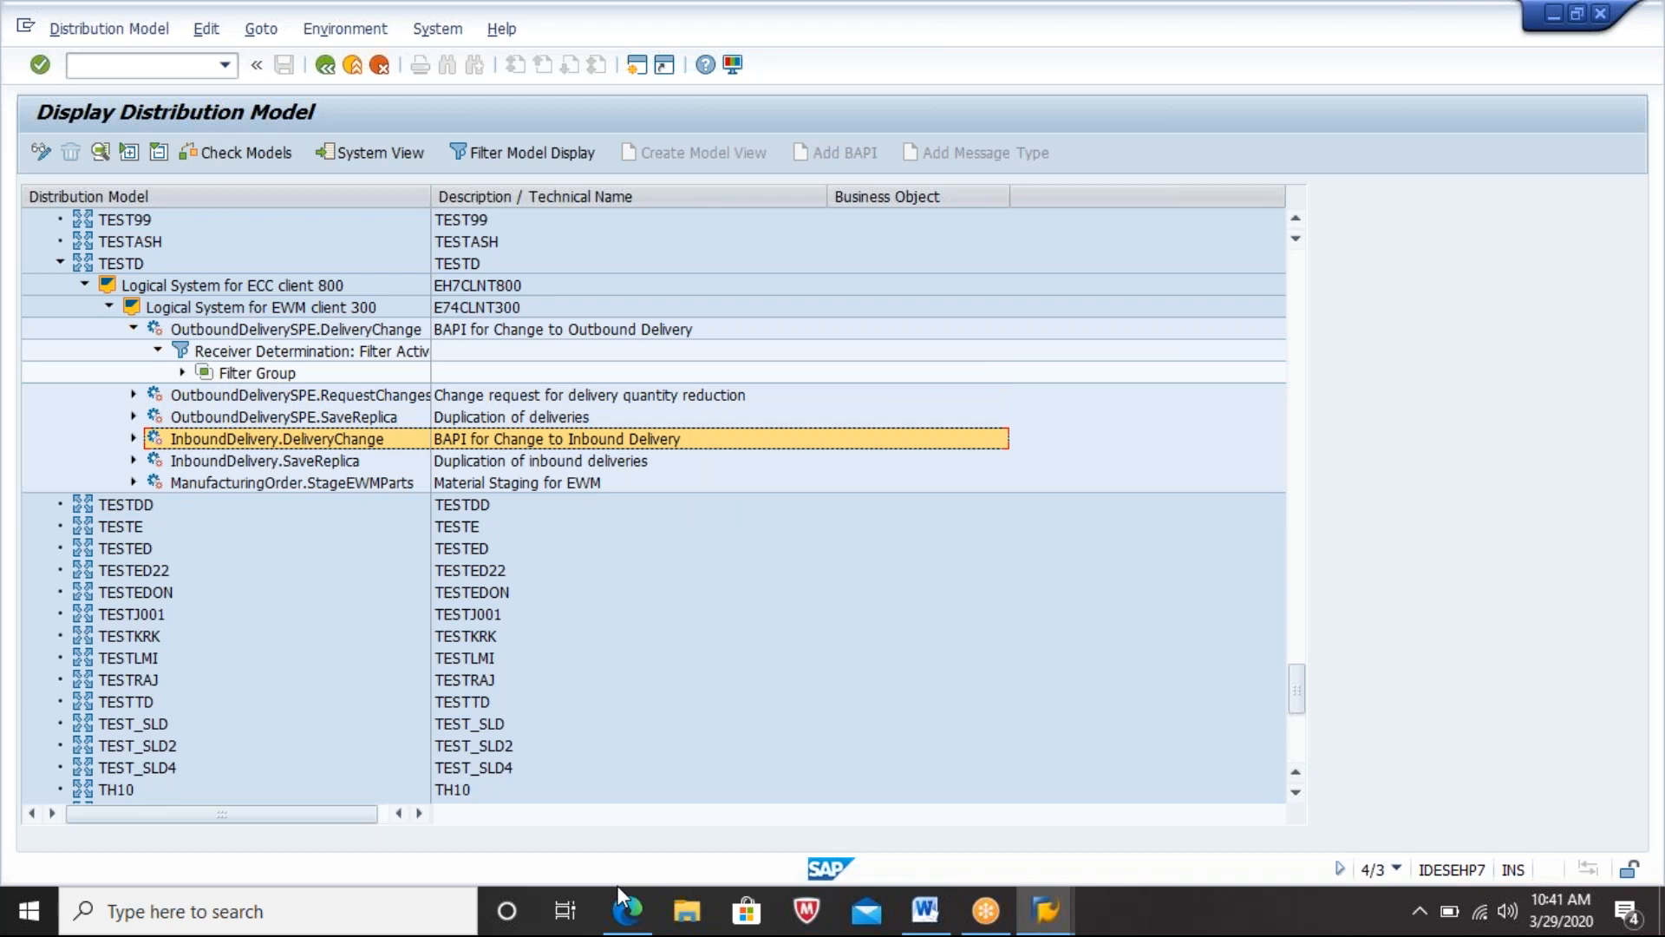
{"action": "key", "text": "Right"}
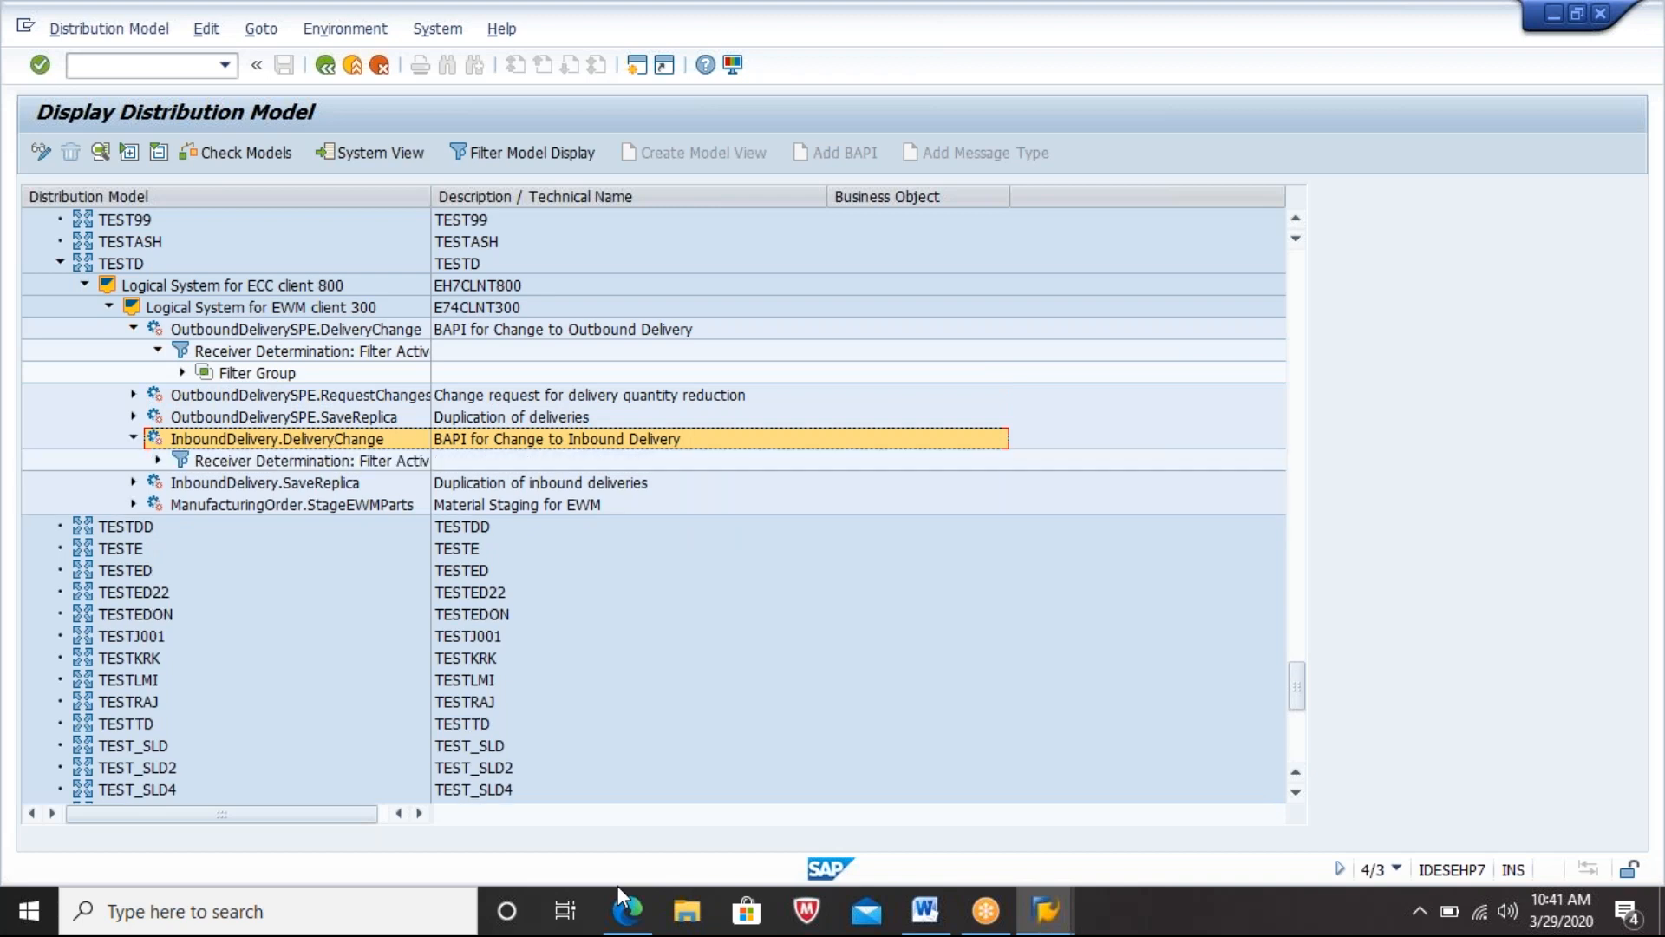
{"action": "key", "text": "Down"}
{"action": "key", "text": "Right"}
{"action": "key", "text": "Down"}
{"action": "key", "text": "Right"}
{"action": "key", "text": "Down"}
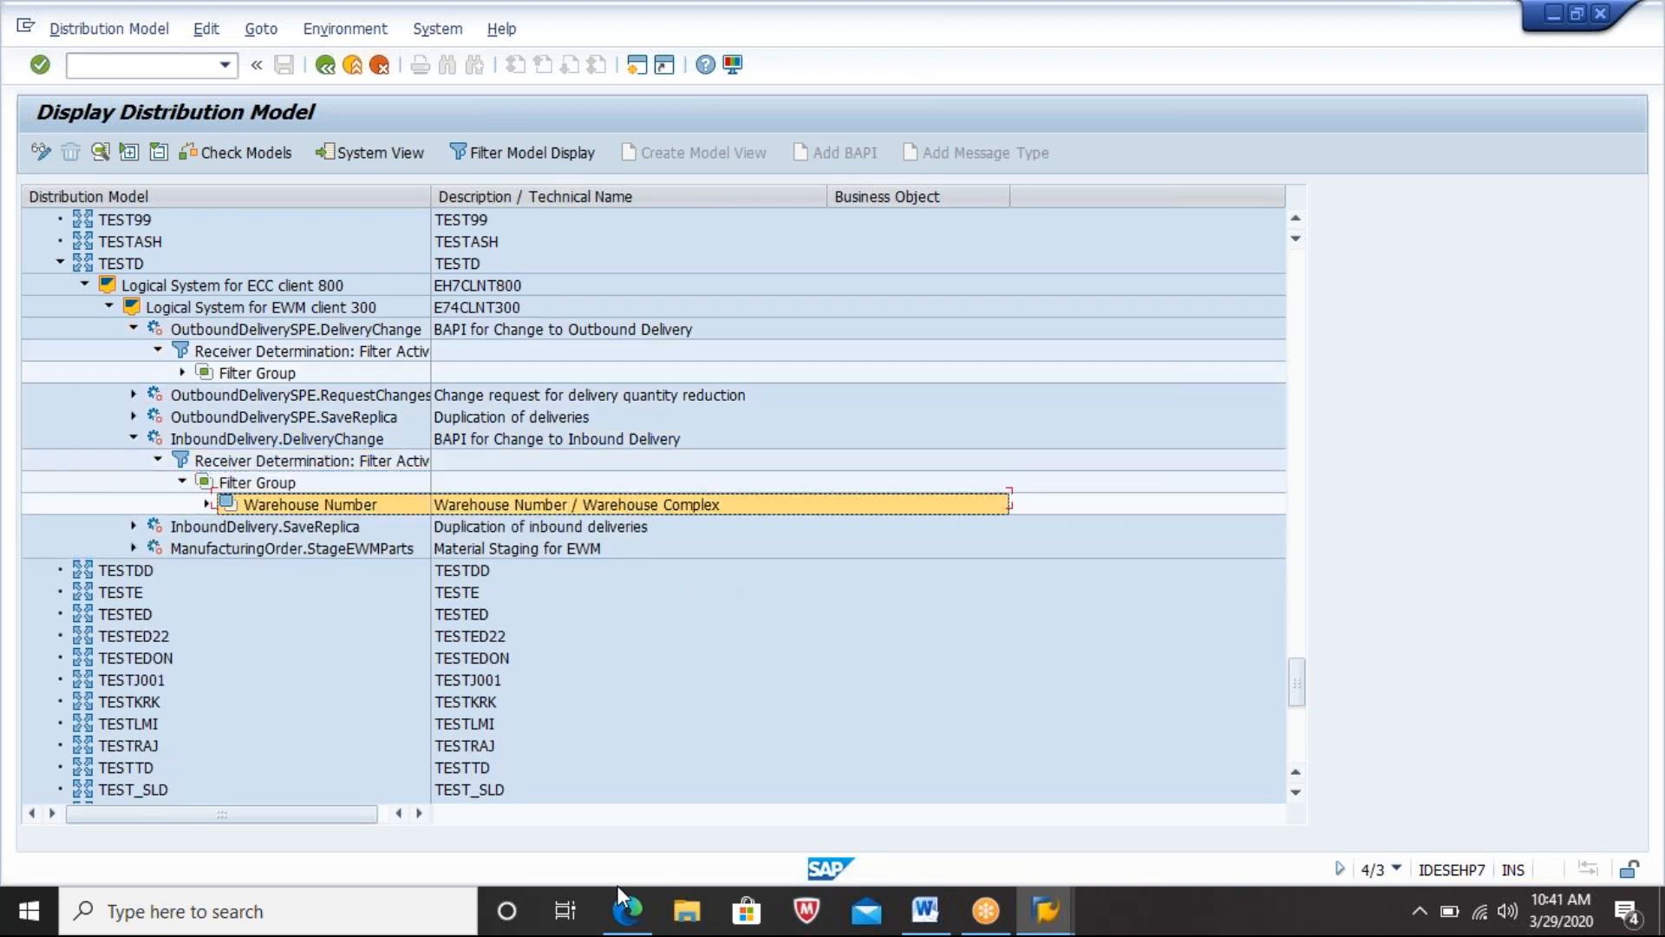
{"action": "key", "text": "Right"}
{"action": "key", "text": "Down"}
{"action": "key", "text": "Down"}
{"action": "key", "text": "Down"}
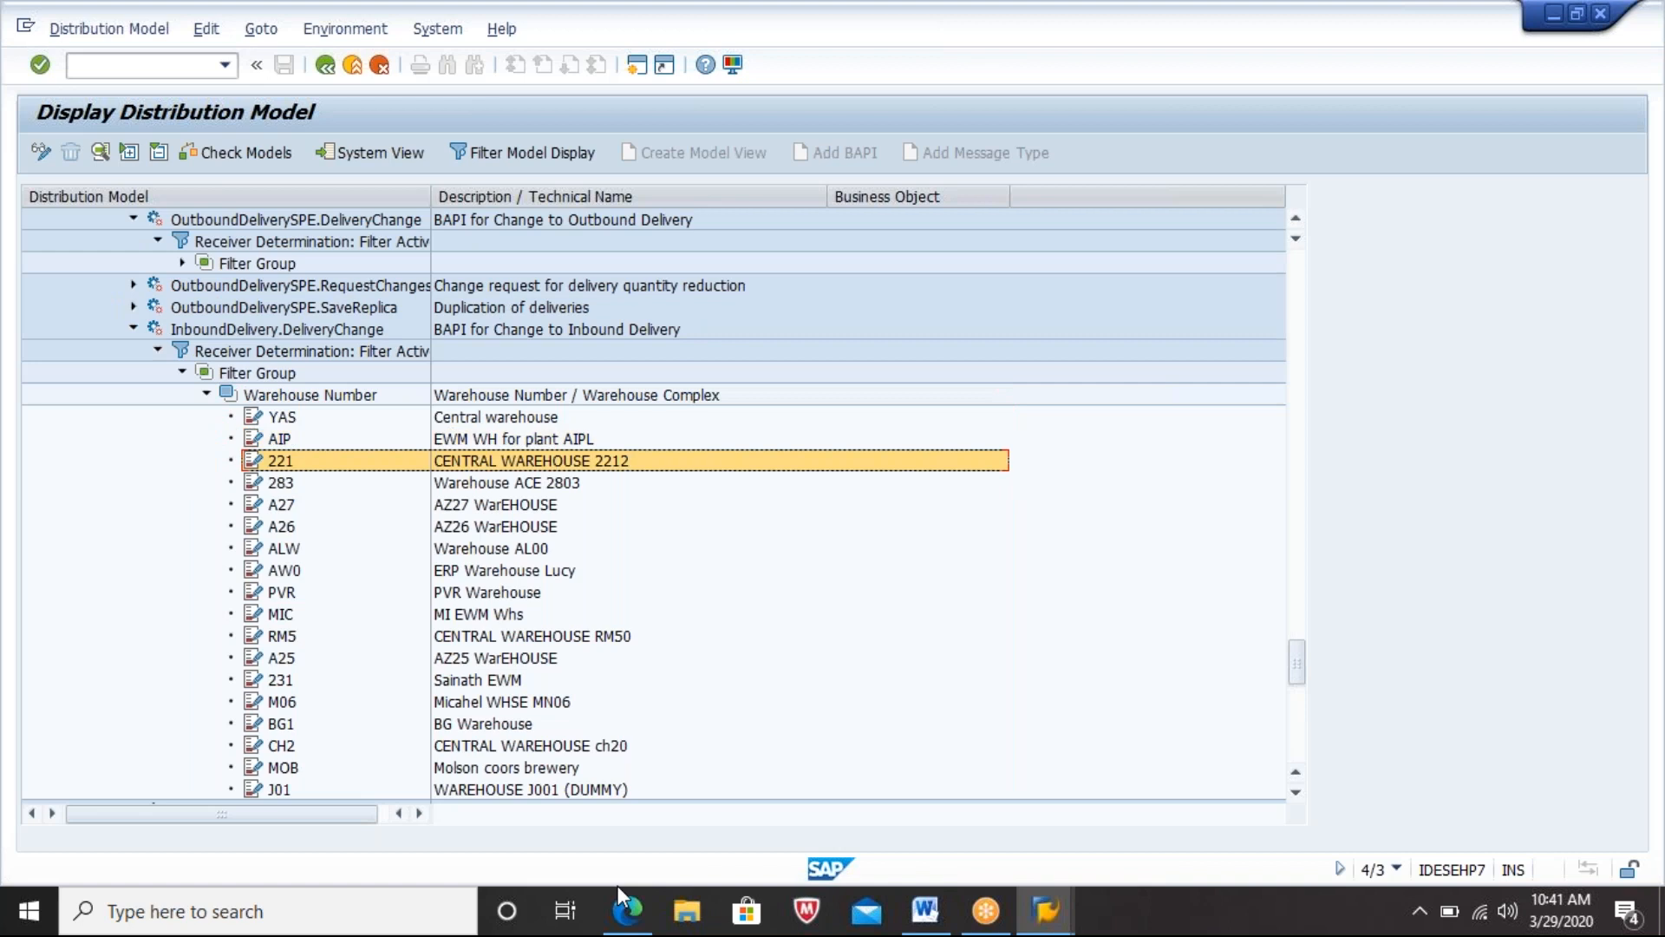
Step: Collapse the warehouse number list, filter group and receiver determination under InboundDelivery.DeliveryChange
{"action": "key", "text": "Left"}
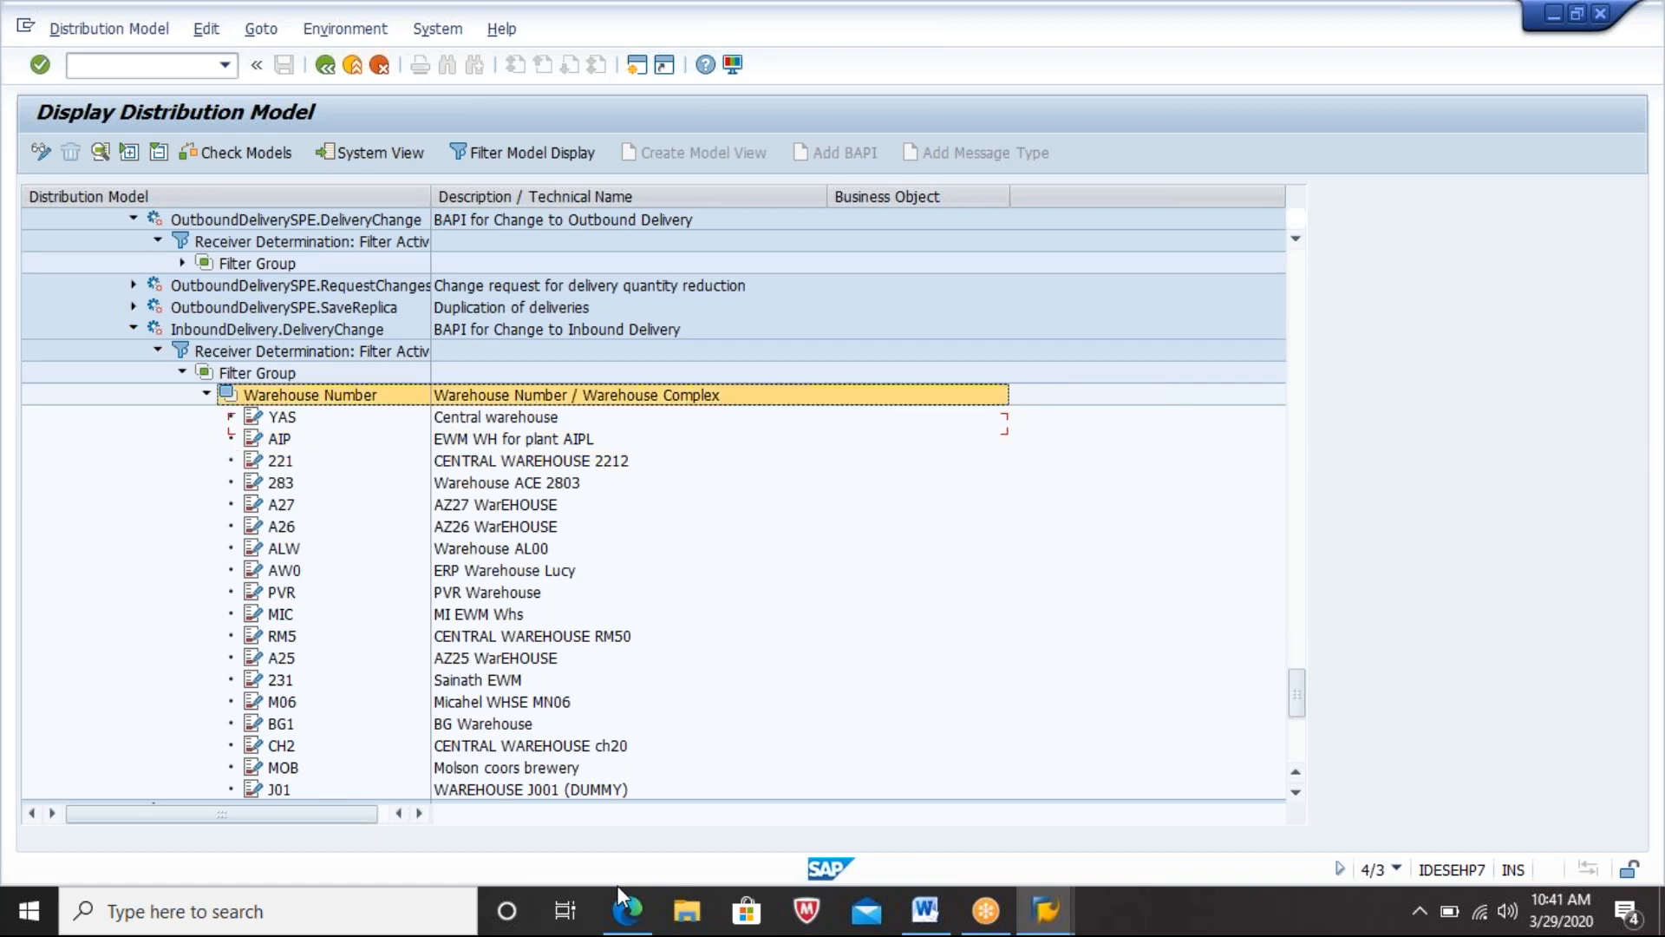
{"action": "key", "text": "Left"}
{"action": "key", "text": "Left"}
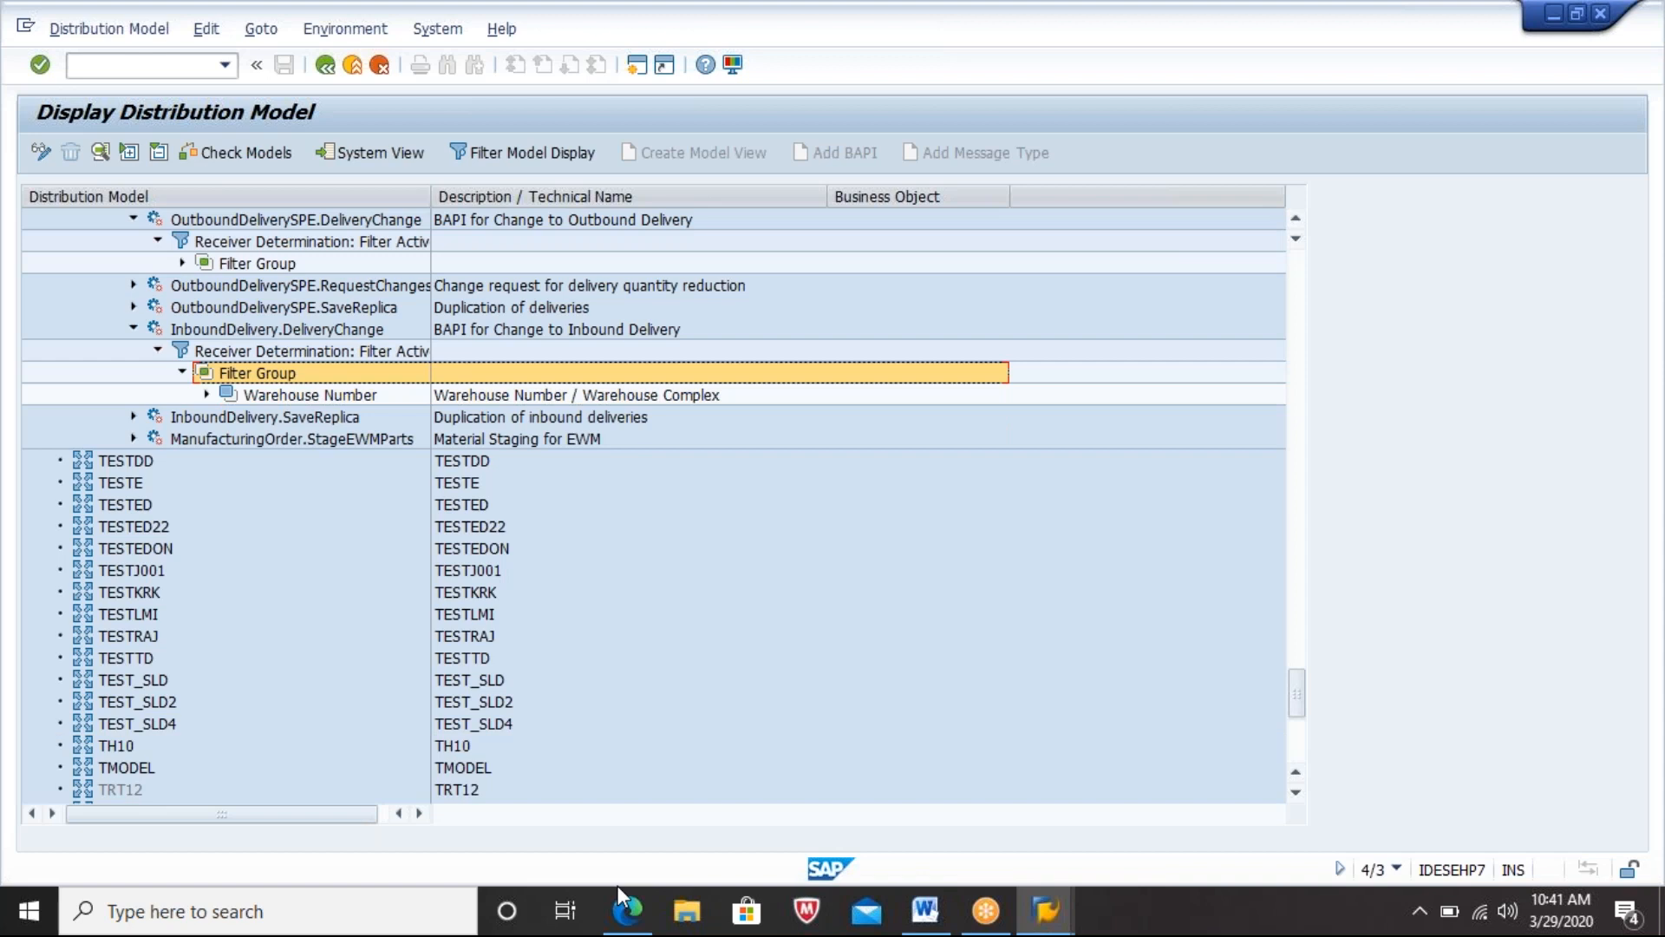
{"action": "key", "text": "Down"}
{"action": "key", "text": "Right"}
{"action": "key", "text": "Left"}
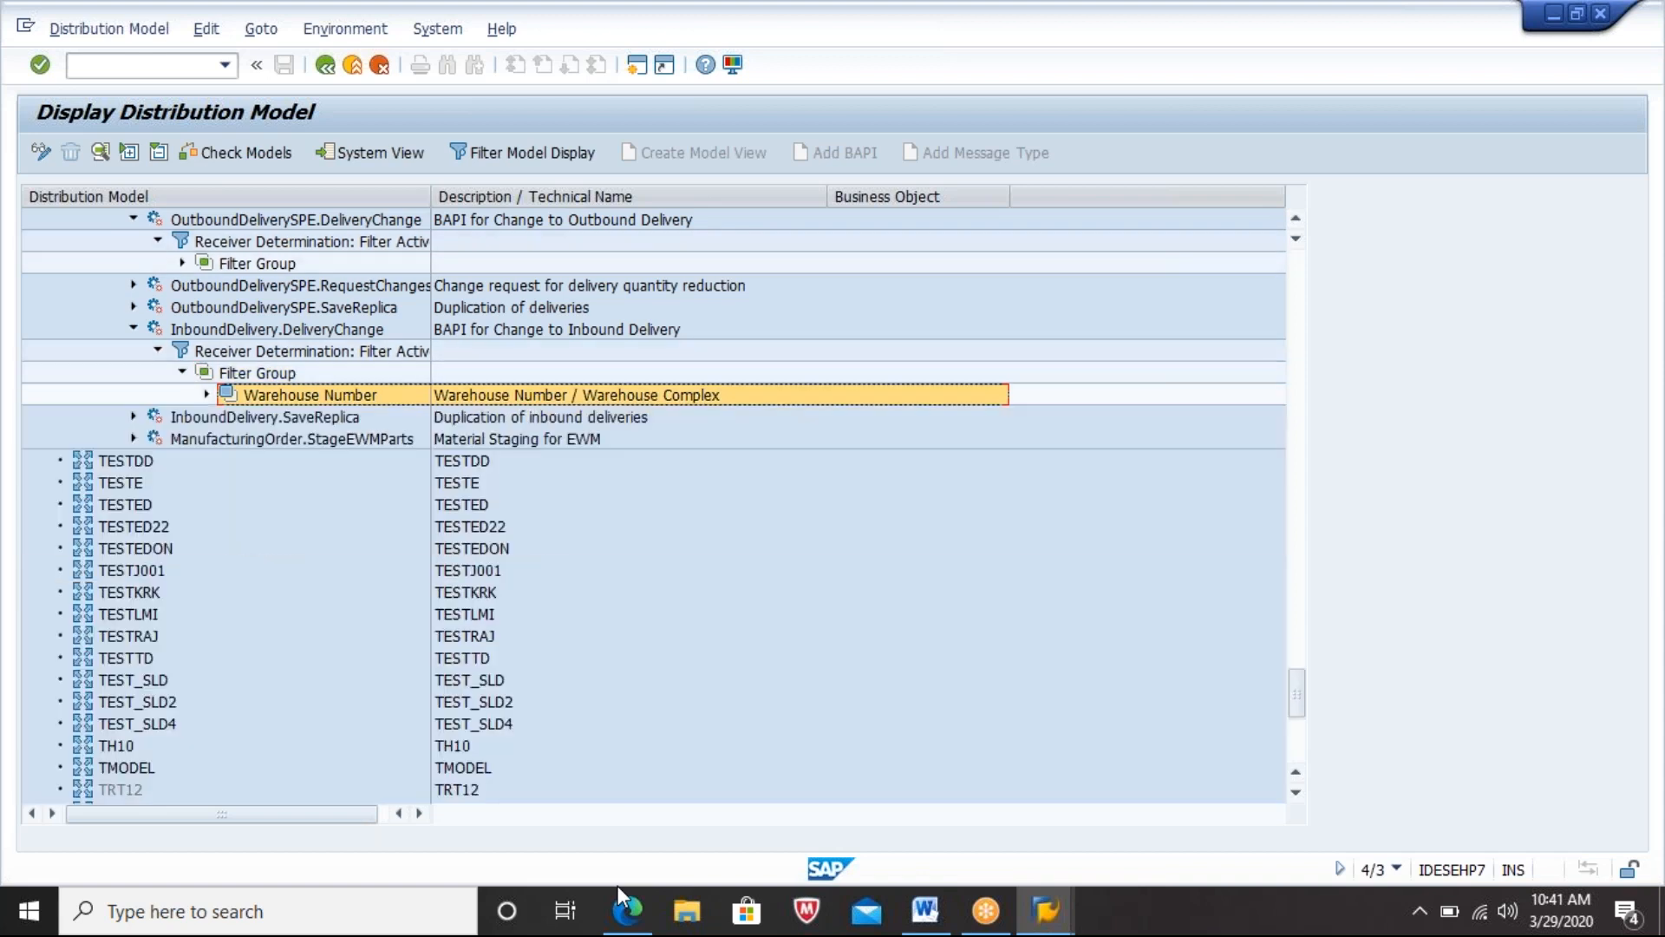
{"action": "key", "text": "Left"}
{"action": "key", "text": "Left"}
{"action": "key", "text": "Left"}
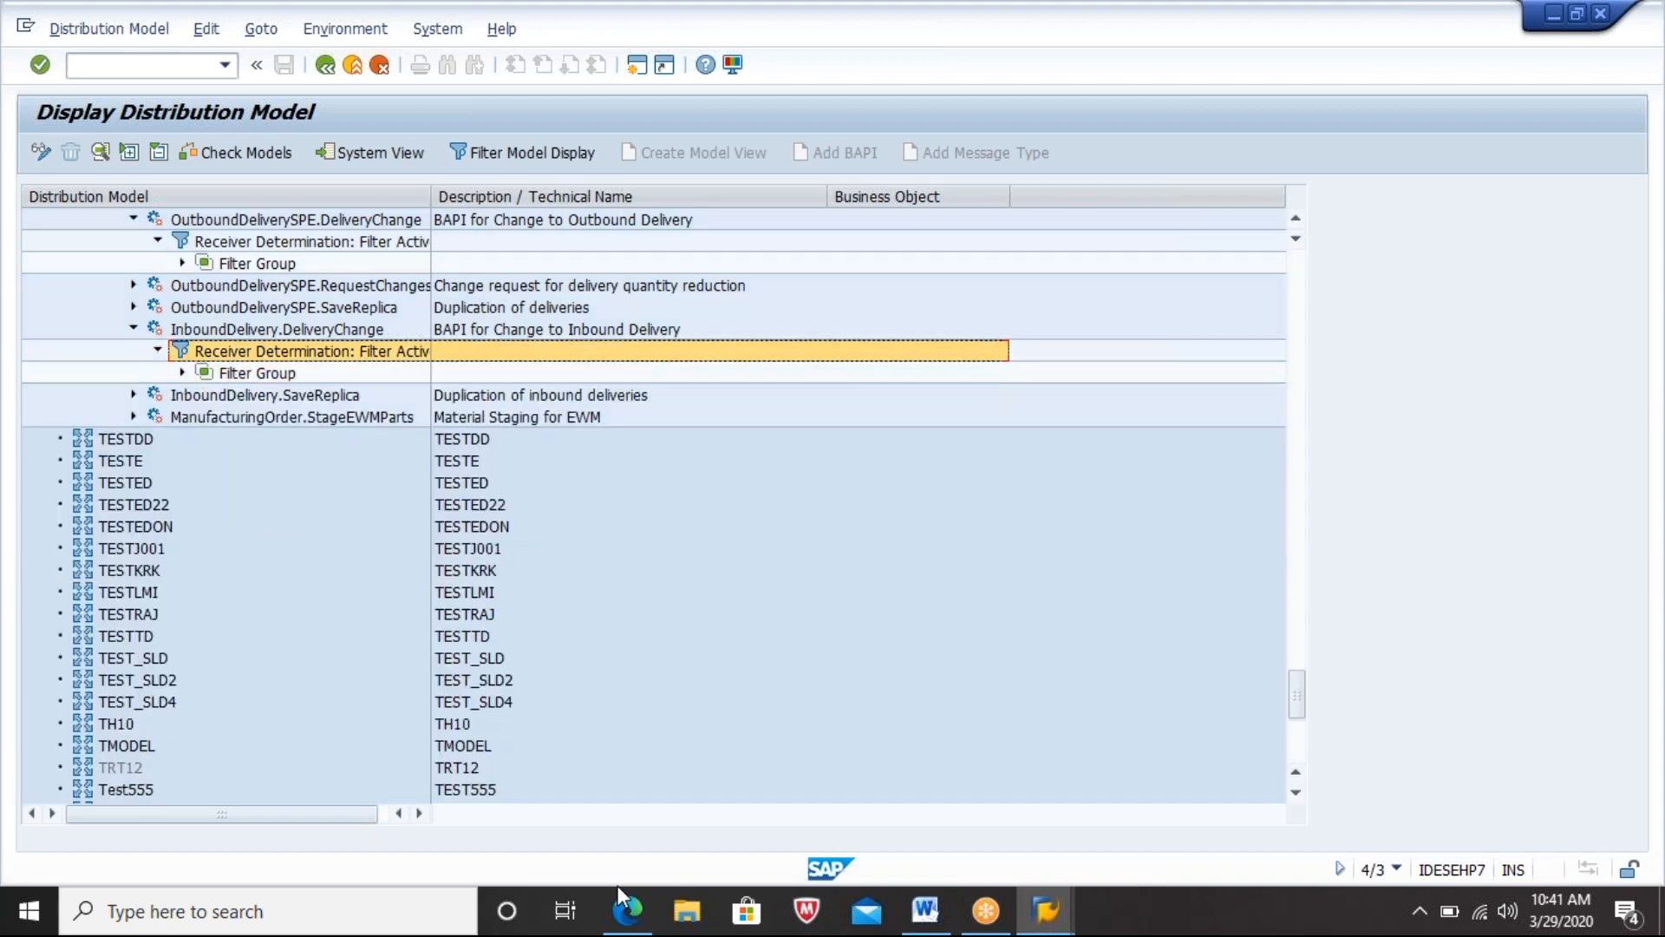
{"action": "key", "text": "Left"}
Step: Locate warehouse 221 in the receiver filter of InboundDelivery.SaveReplica, and close the distribution model to return to the IMG
{"action": "key", "text": "Down"}
{"action": "key", "text": "Right"}
{"action": "key", "text": "Down"}
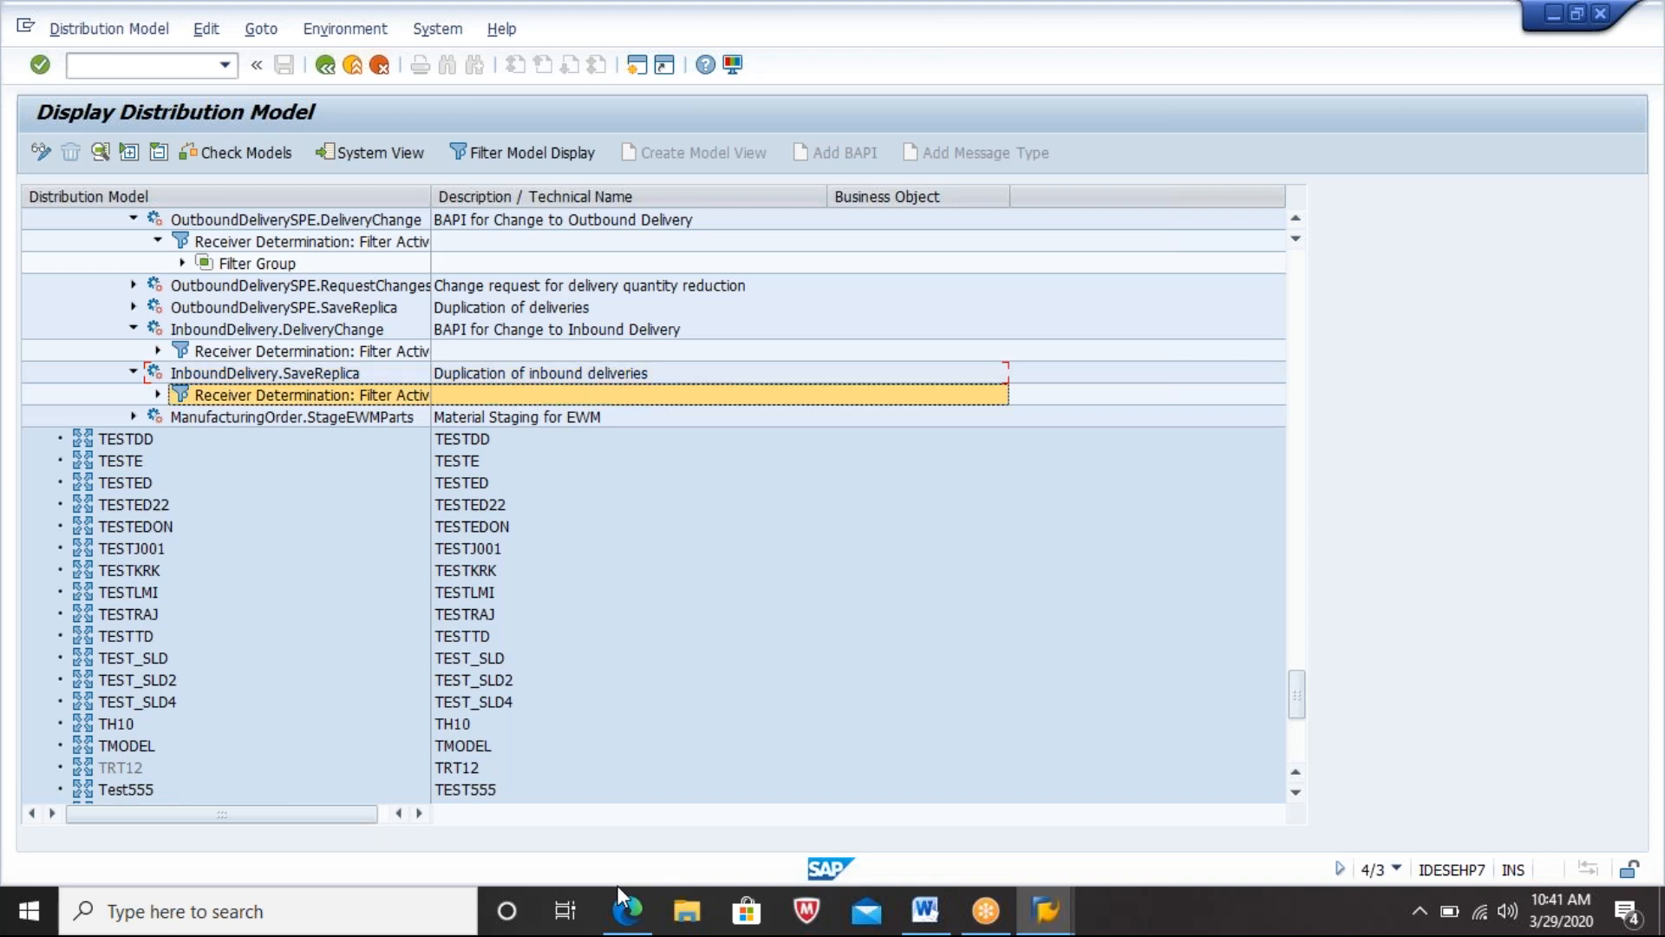
{"action": "key", "text": "Right"}
{"action": "key", "text": "Down"}
{"action": "key", "text": "Right"}
{"action": "key", "text": "Down"}
{"action": "key", "text": "Right"}
{"action": "key", "text": "Down"}
{"action": "key", "text": "Down"}
{"action": "key", "text": "Down"}
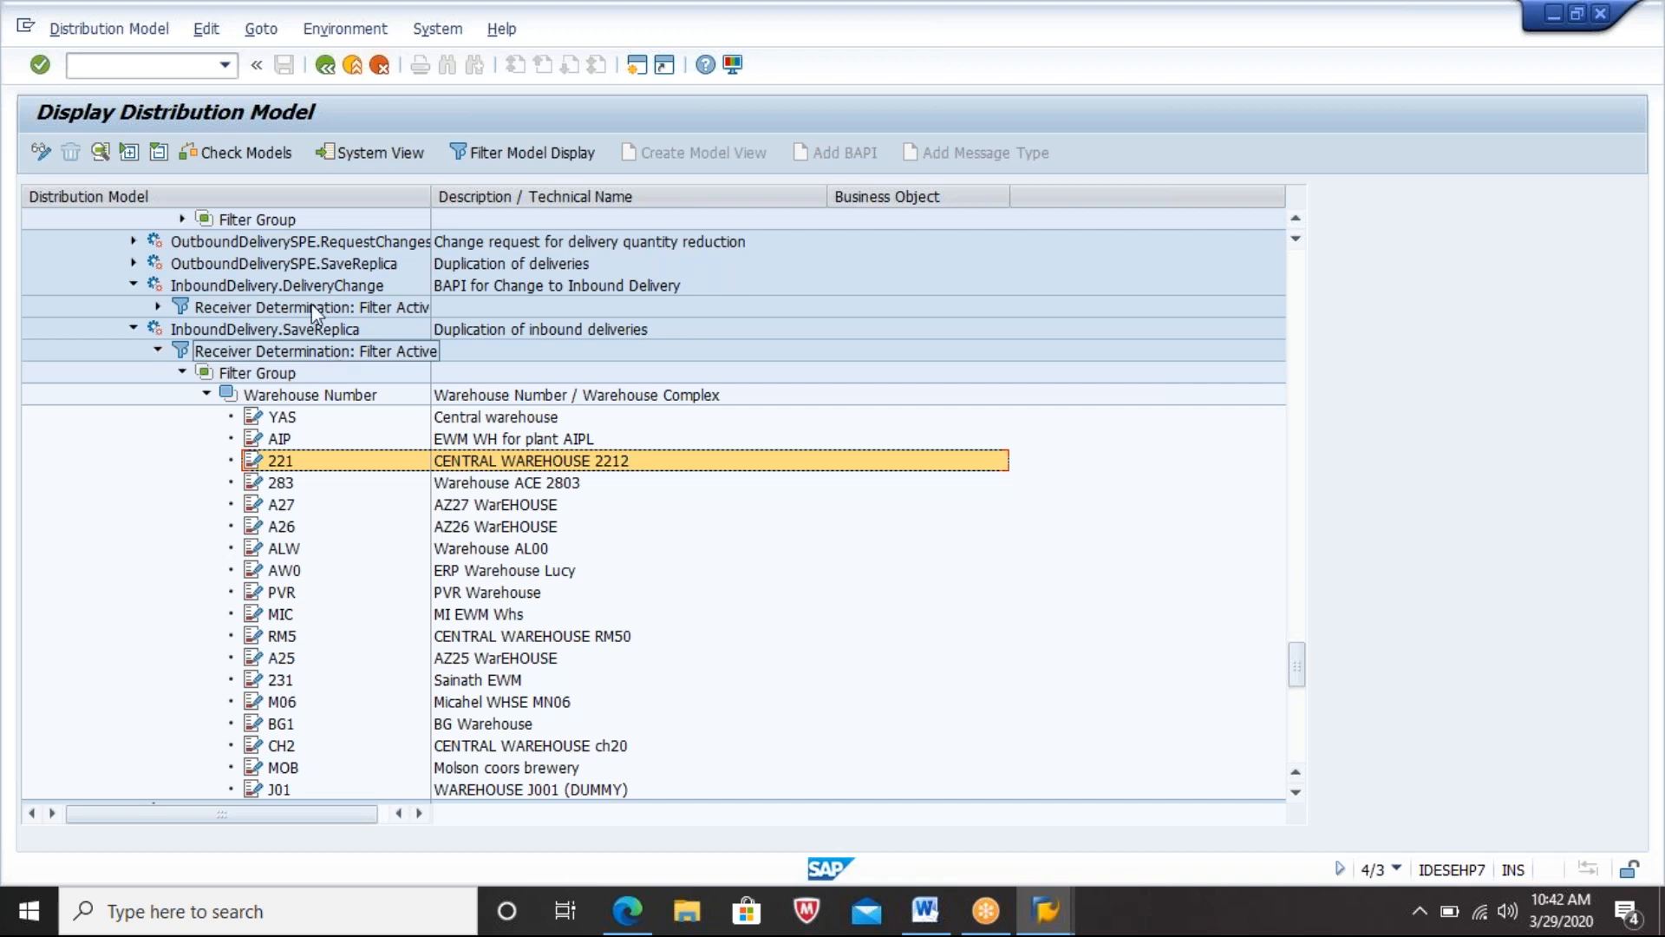
{"action": "left_click", "coordinate": [325, 66]}
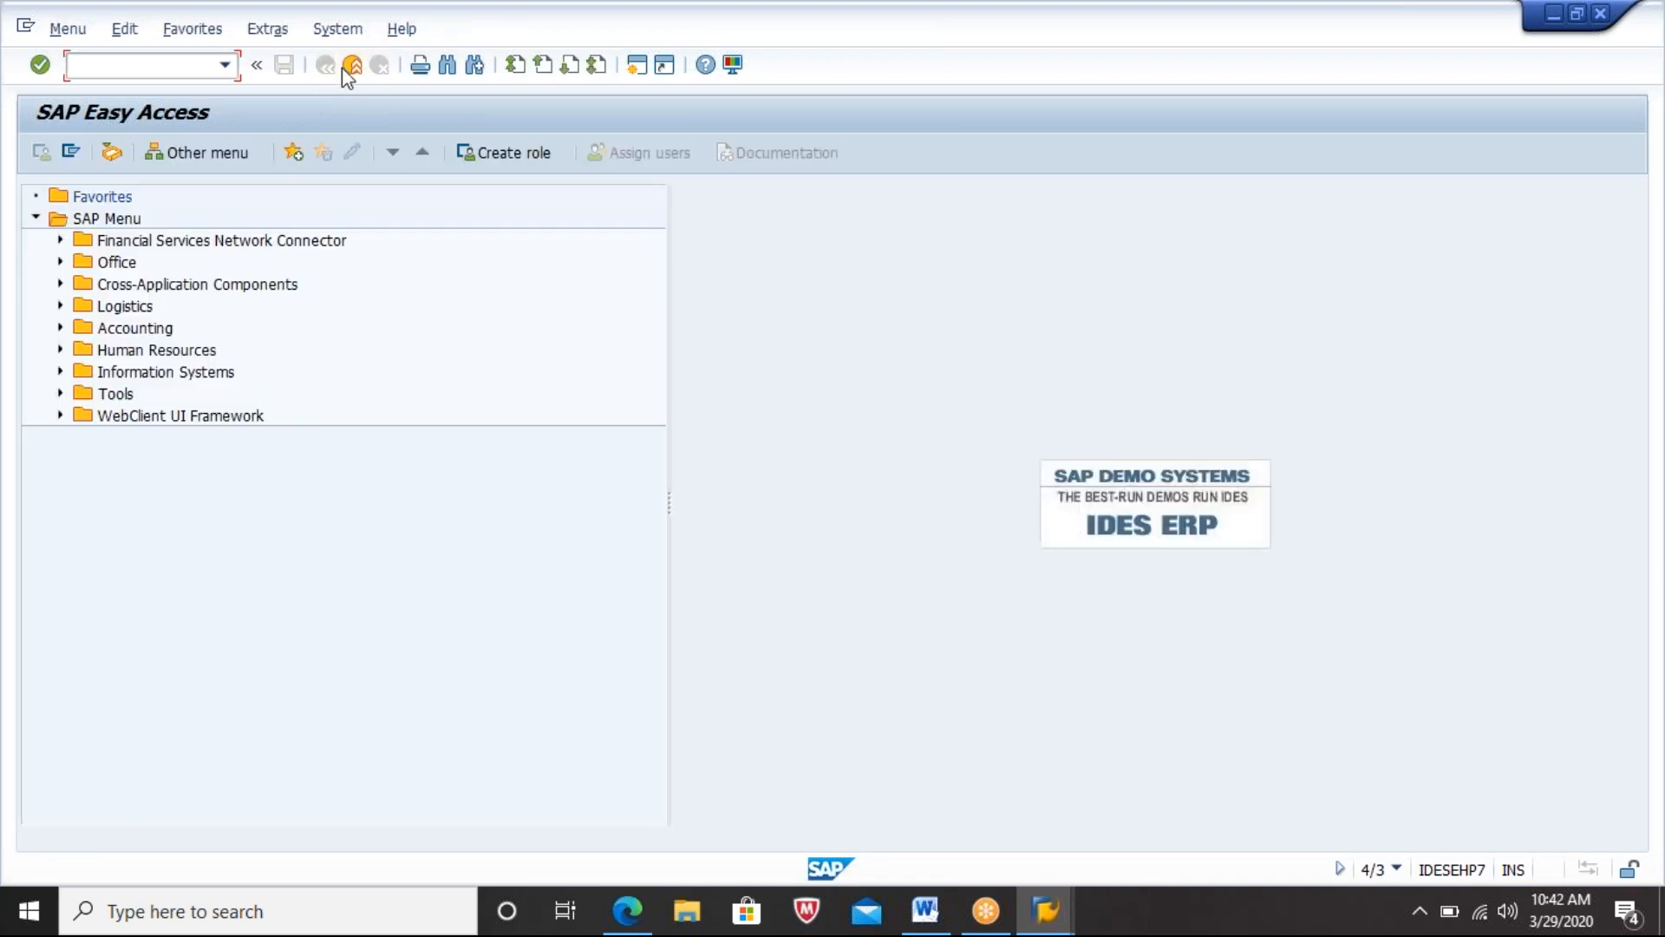
{"action": "left_click", "coordinate": [351, 66]}
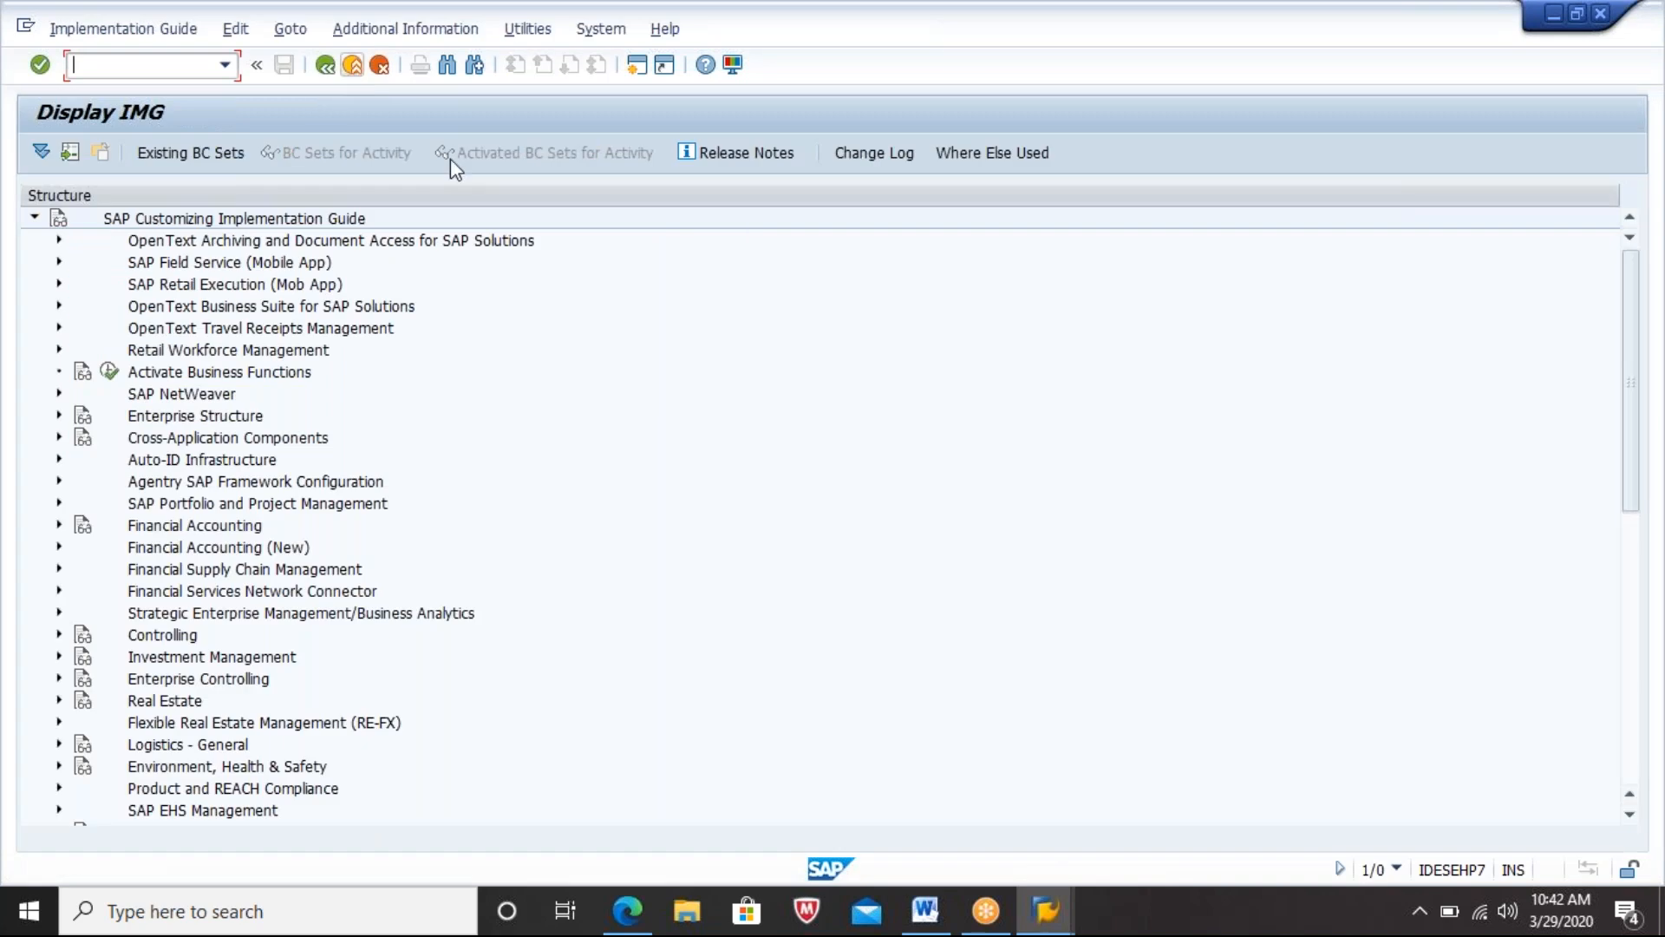
Step: Open the shipping notification with the Change Inbound Delivery transaction VL32N and save it
{"action": "left_click", "coordinate": [1054, 909]}
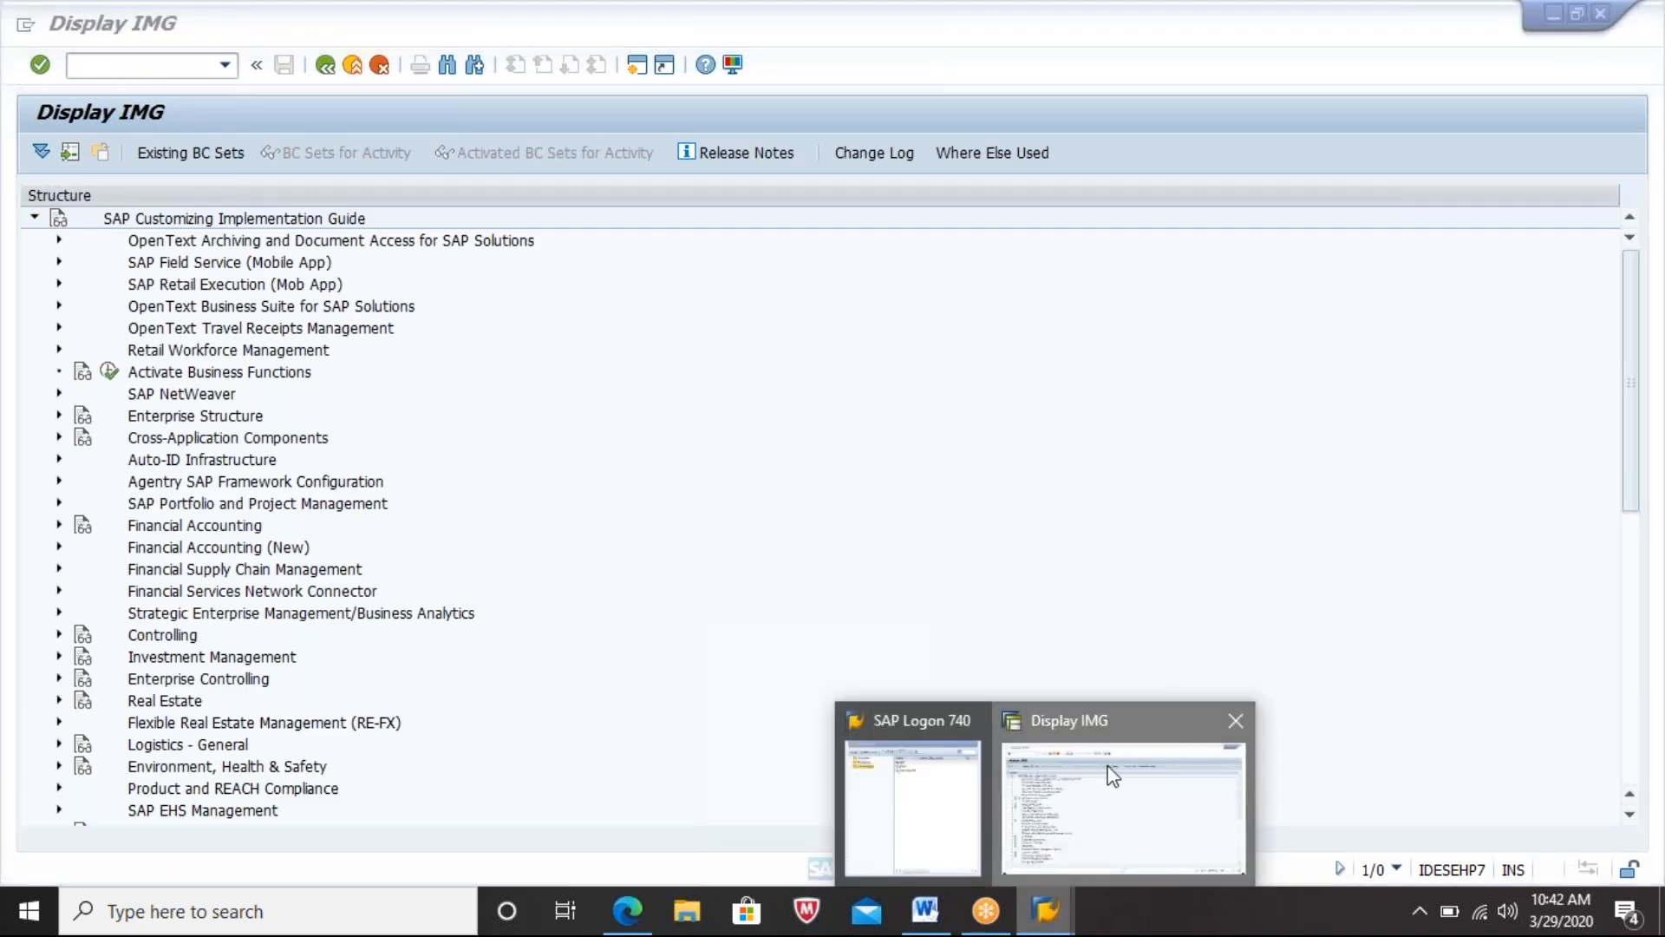
{"action": "left_click", "coordinate": [1113, 777]}
{"action": "type", "text": "/NVL32"}
{"action": "key", "text": "Return"}
{"action": "key", "text": "Return"}
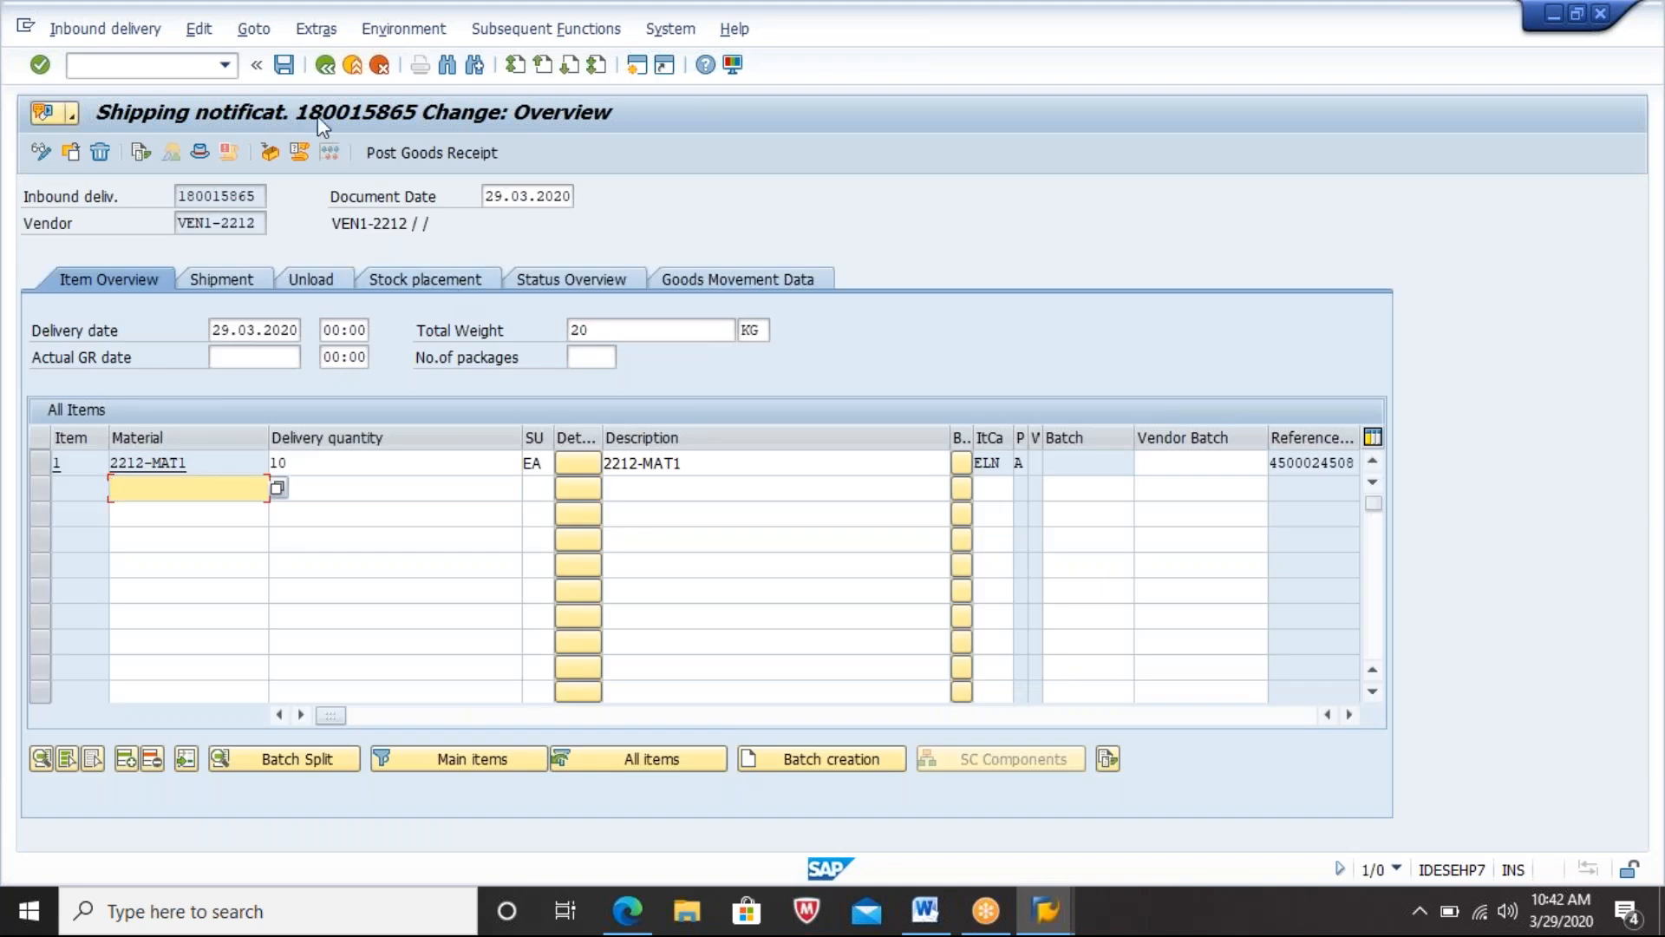
{"action": "left_click", "coordinate": [285, 67]}
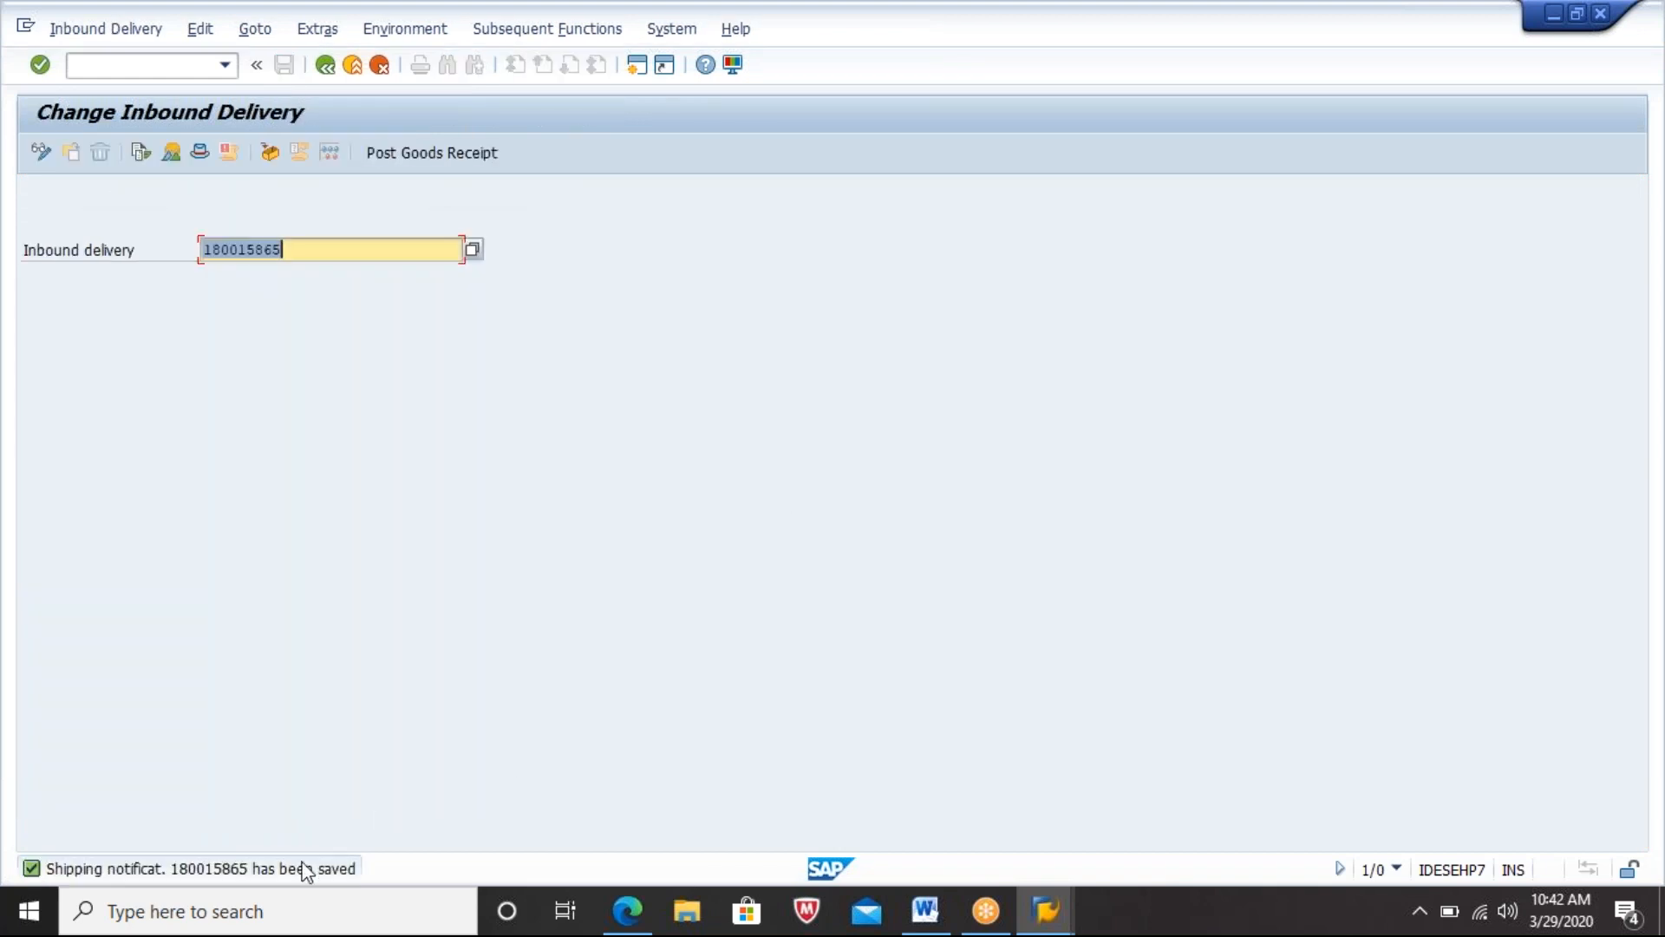
Step: Copy the save confirmation from the message's detailed help and paste it as item 3 of the Word demo notes
{"action": "left_click", "coordinate": [302, 863]}
{"action": "left_click", "coordinate": [305, 870]}
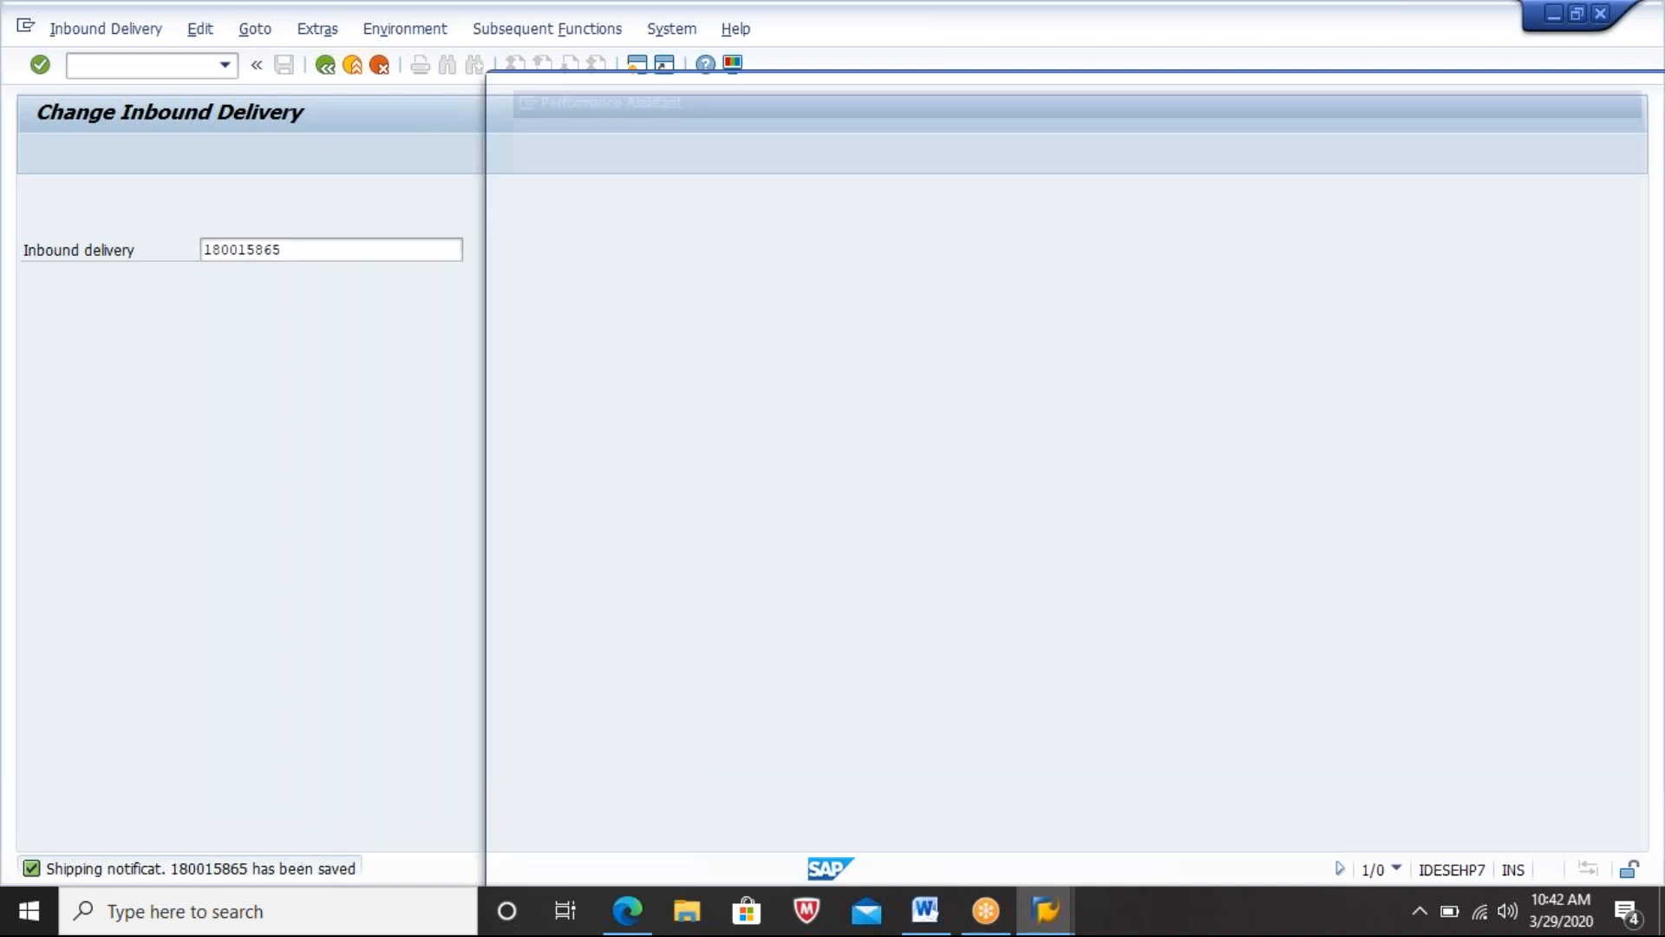
{"action": "left_click_drag", "start_coordinate": [1026, 182], "coordinate": [457, 176]}
{"action": "key", "text": "ctrl+c"}
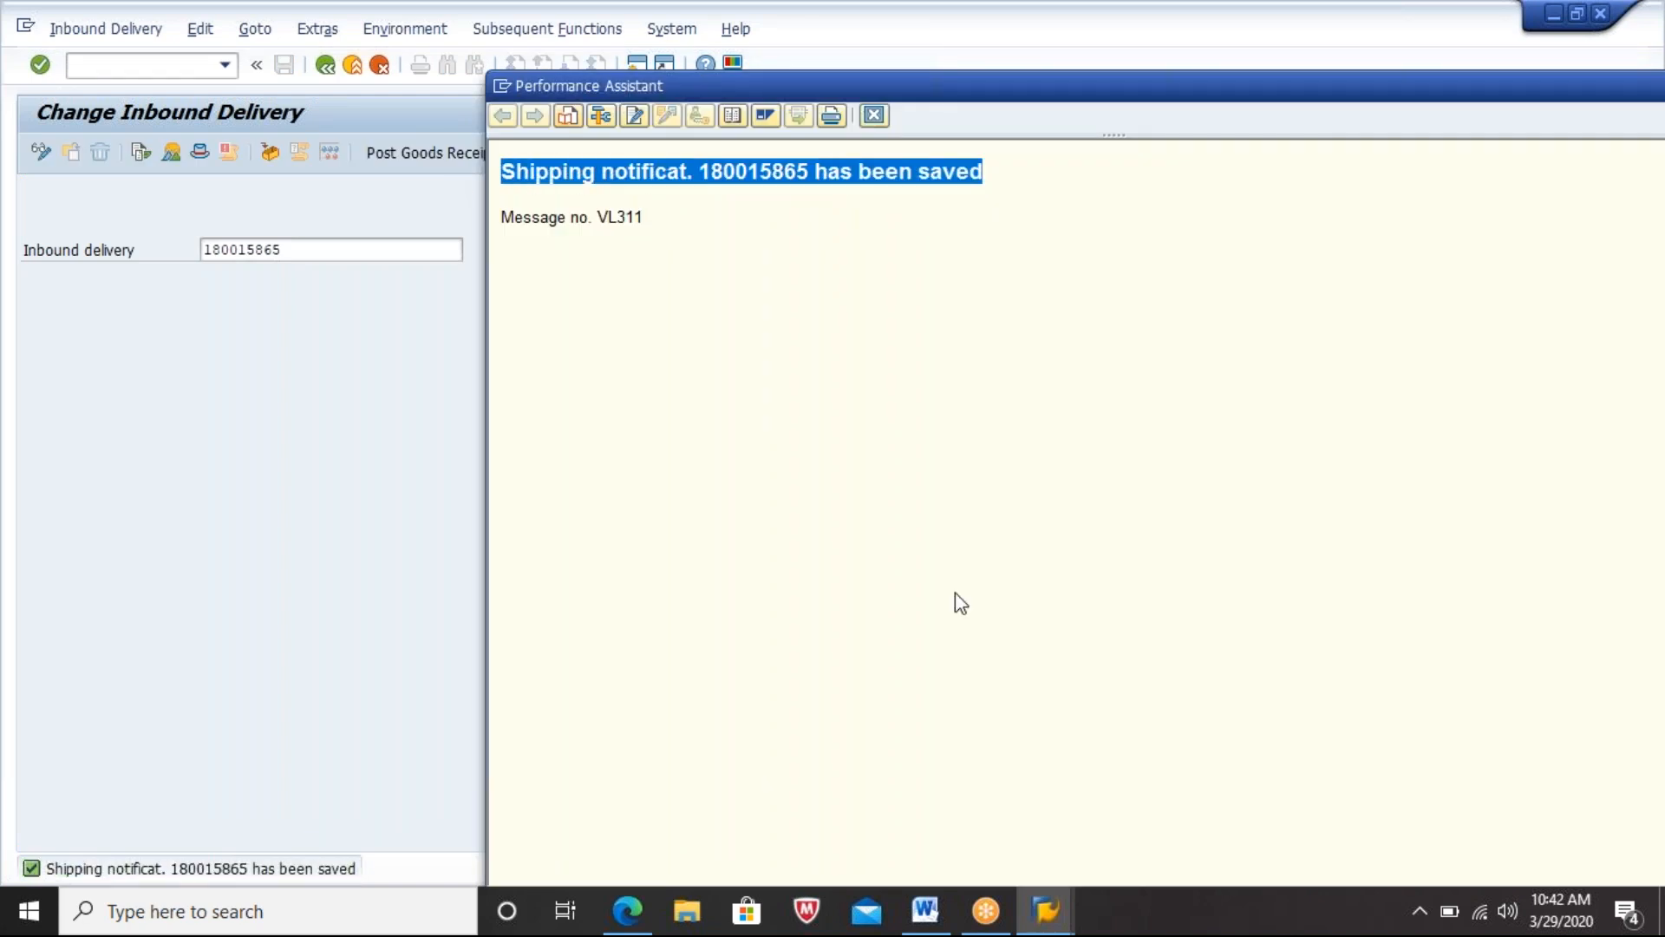
{"action": "left_click", "coordinate": [874, 115]}
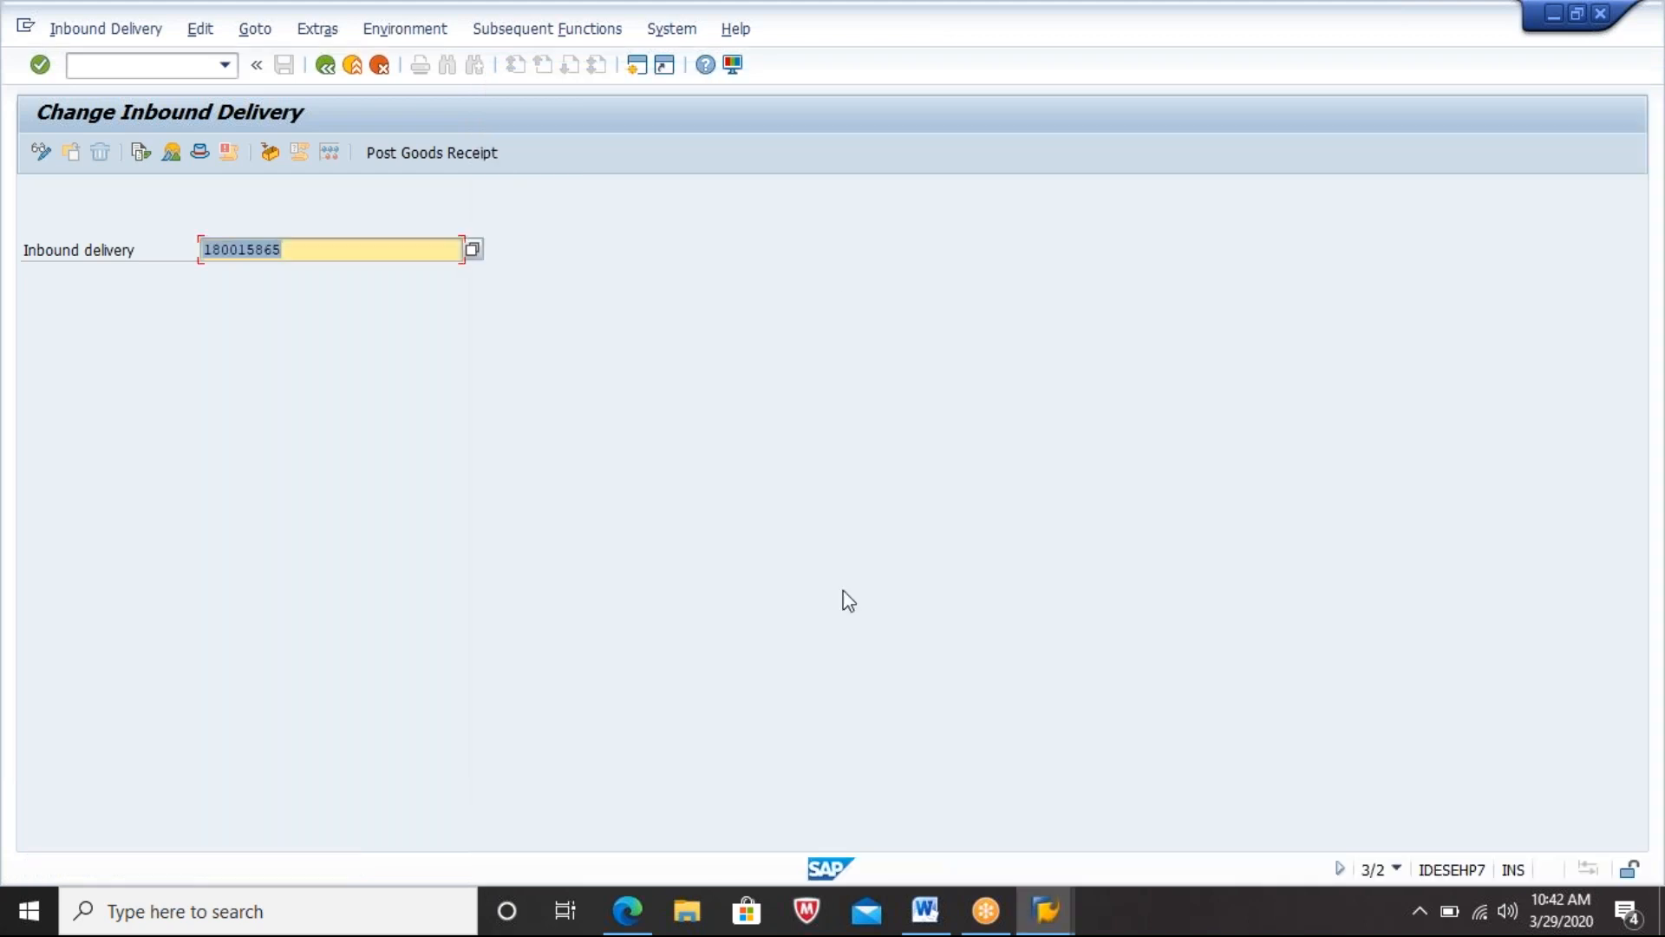
{"action": "left_click", "coordinate": [927, 908]}
{"action": "key", "text": "ctrl+v"}
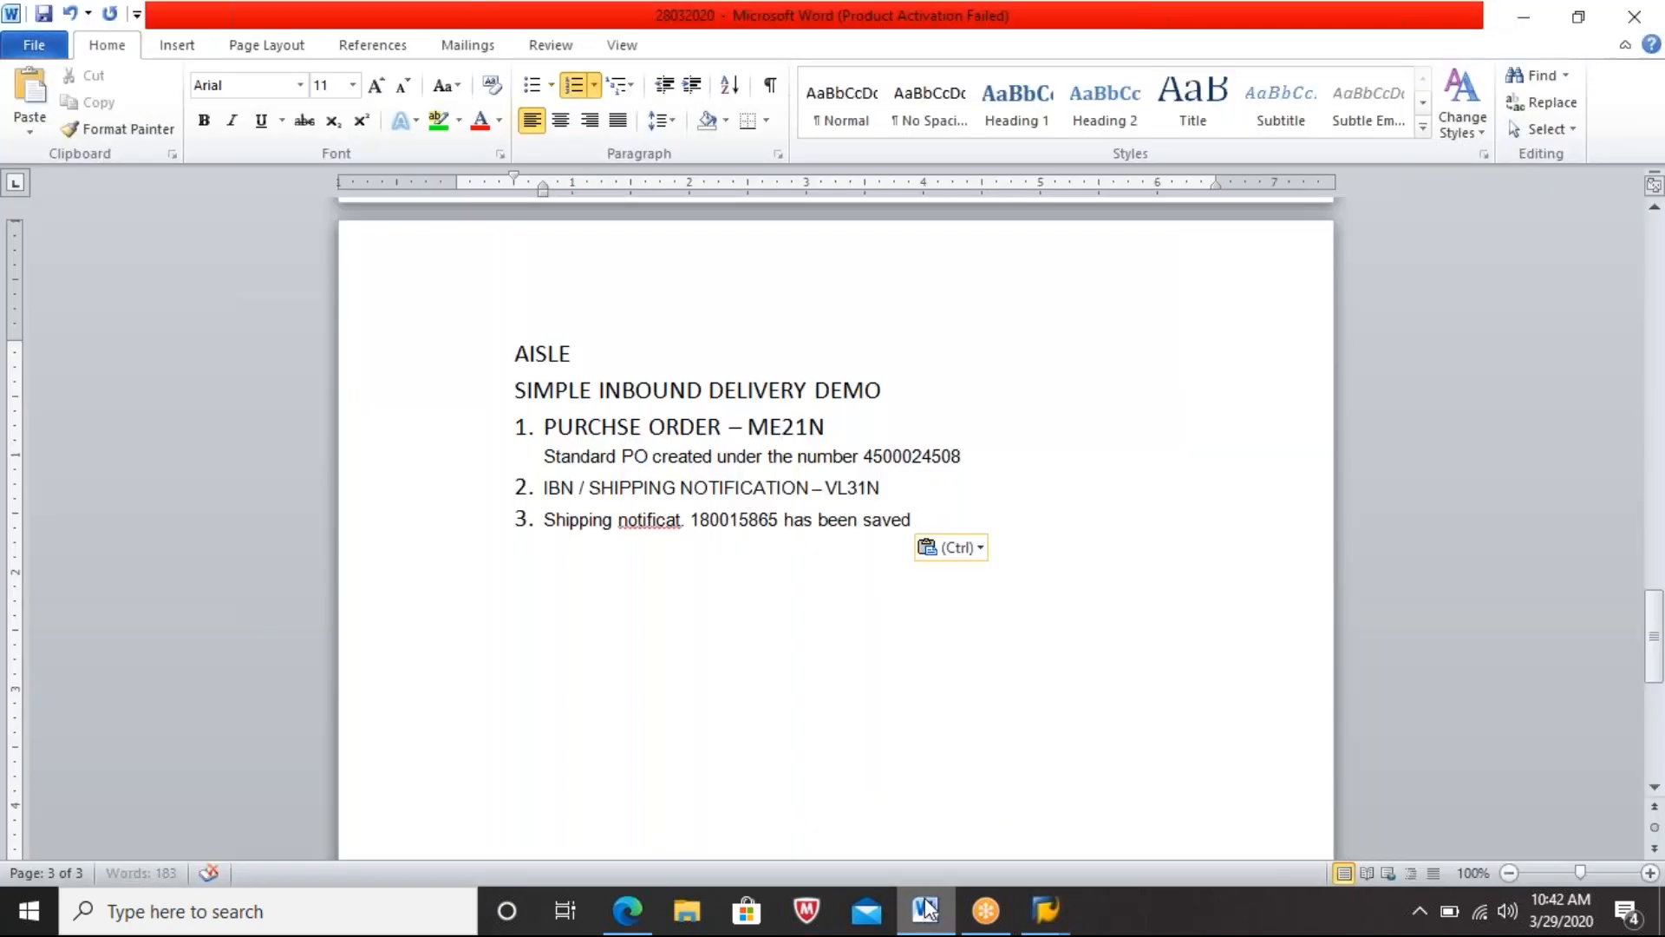
Step: Copy the inbound delivery number from the Word notes, and open the application log in SAP with transaction SLG1
{"action": "double_click", "coordinate": [752, 517]}
{"action": "key", "text": "ctrl+c"}
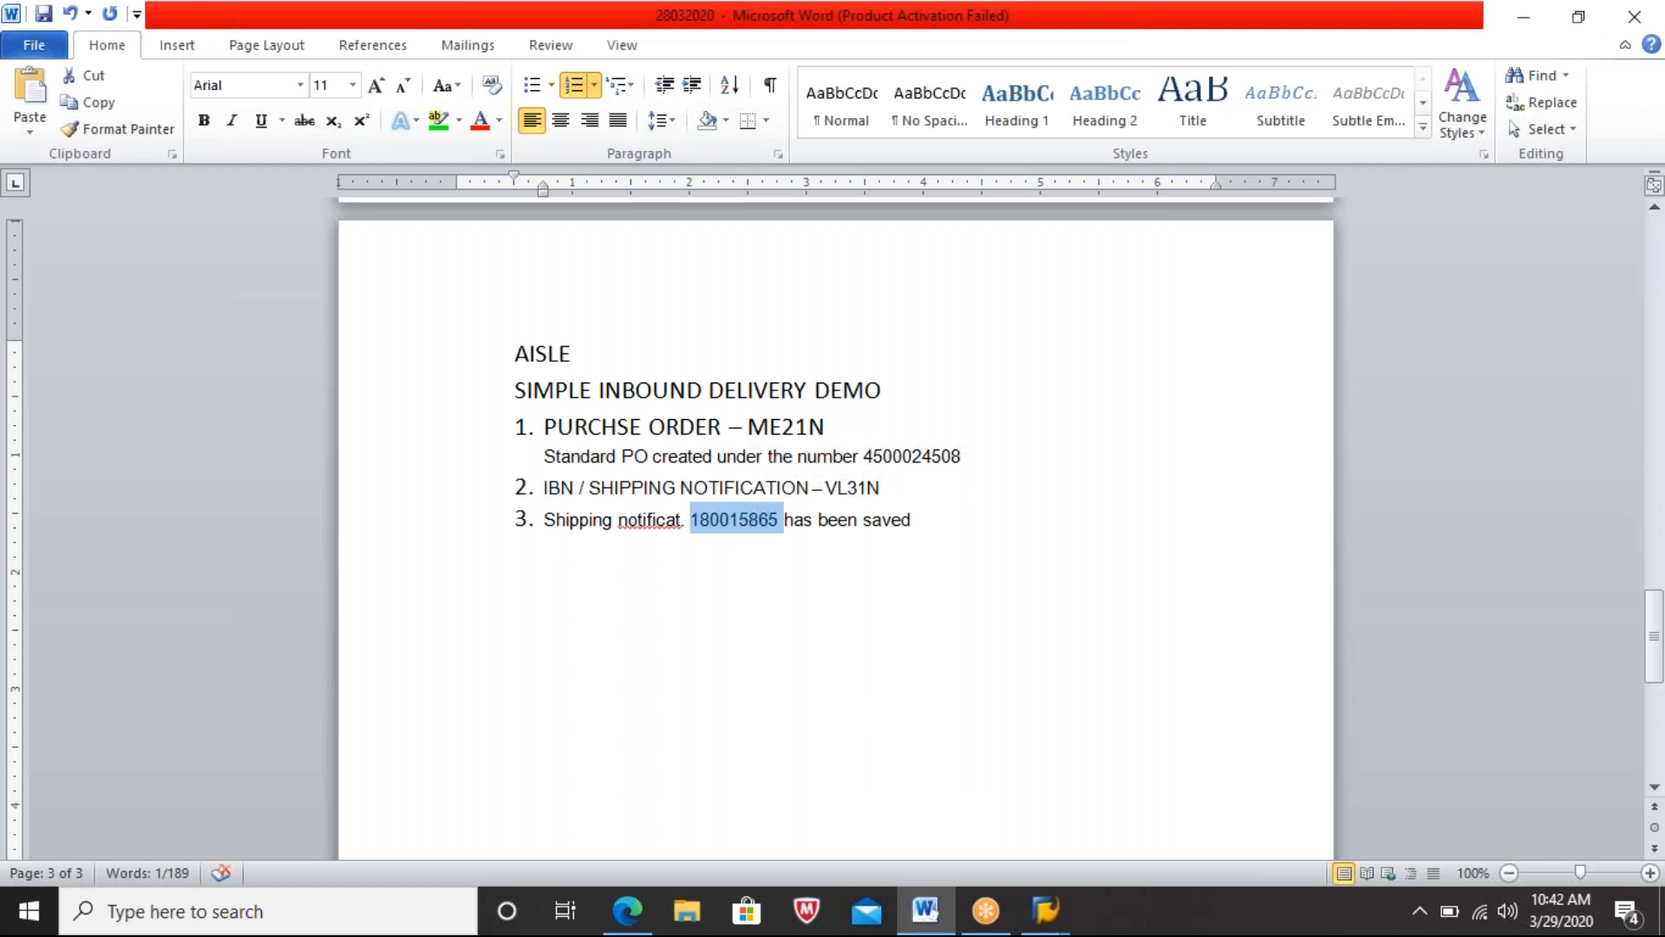
{"action": "key", "text": "alt+Tab"}
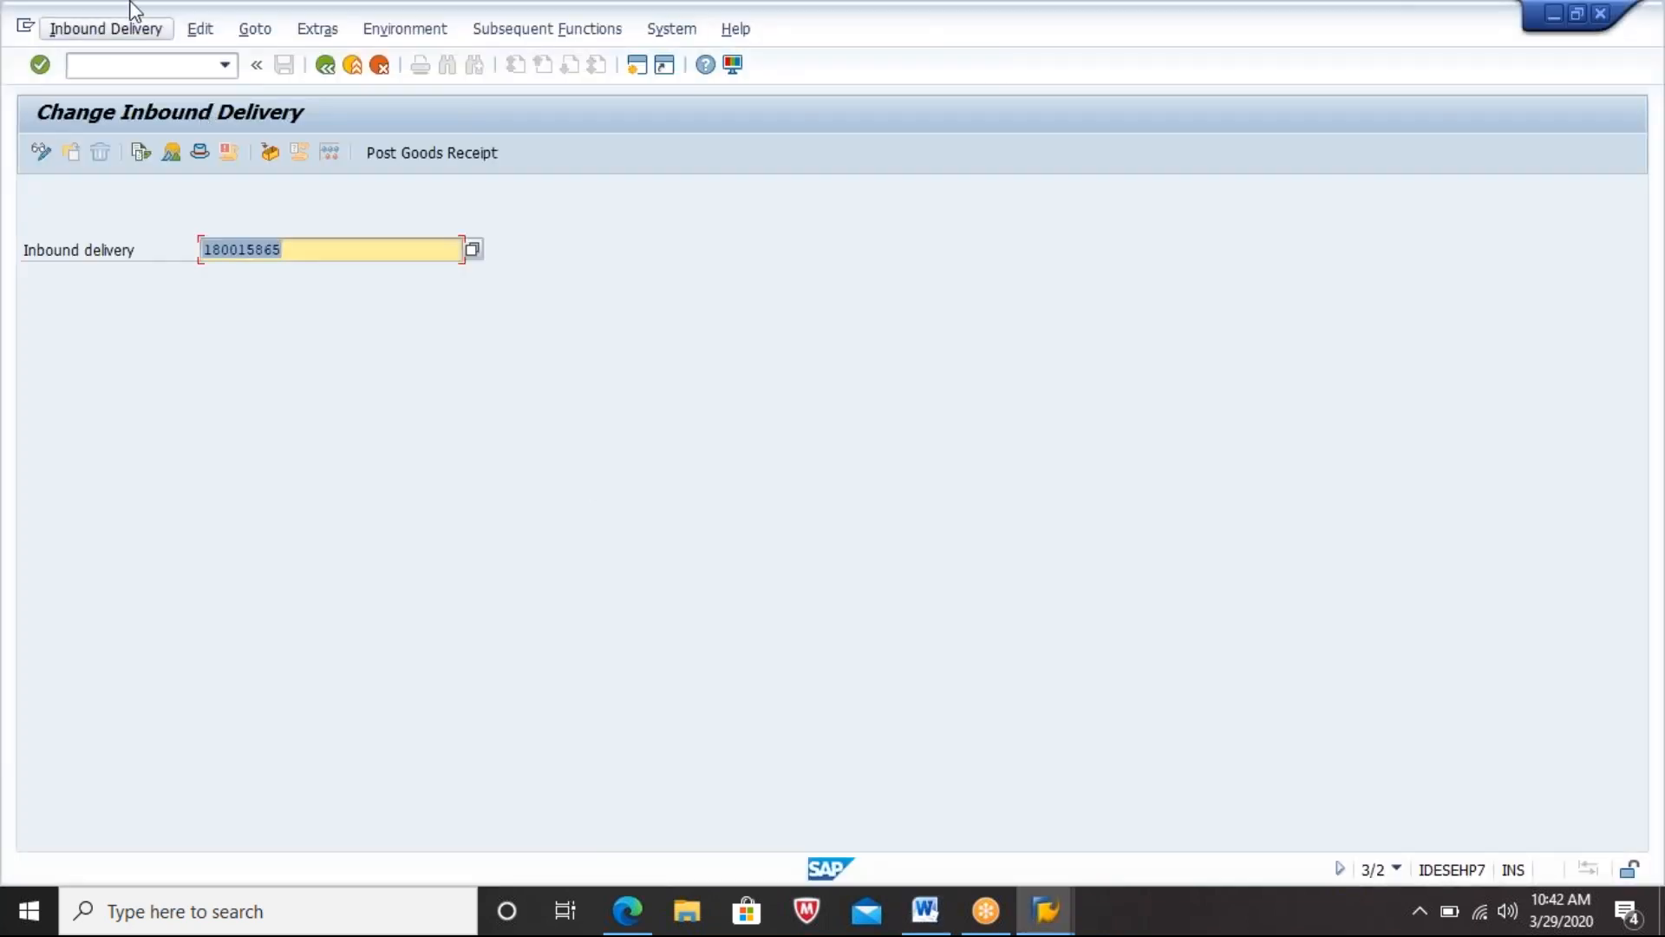
{"action": "left_click", "coordinate": [145, 63]}
{"action": "type", "text": "/NSLG"}
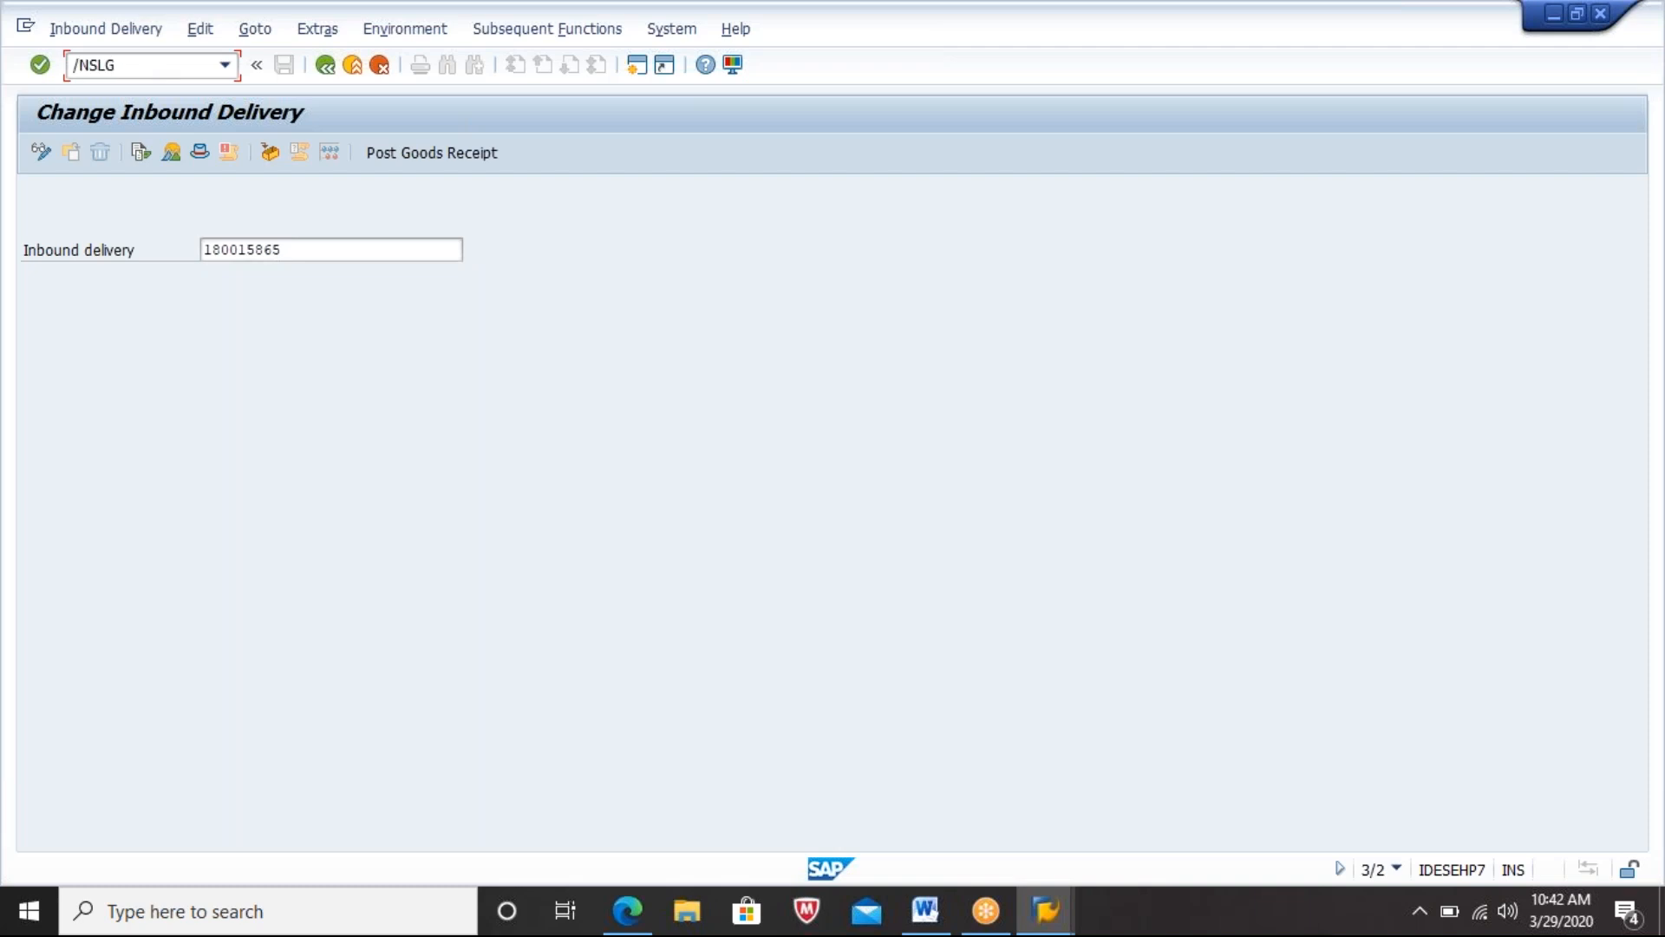
{"action": "type", "text": "1"}
{"action": "key", "text": "Return"}
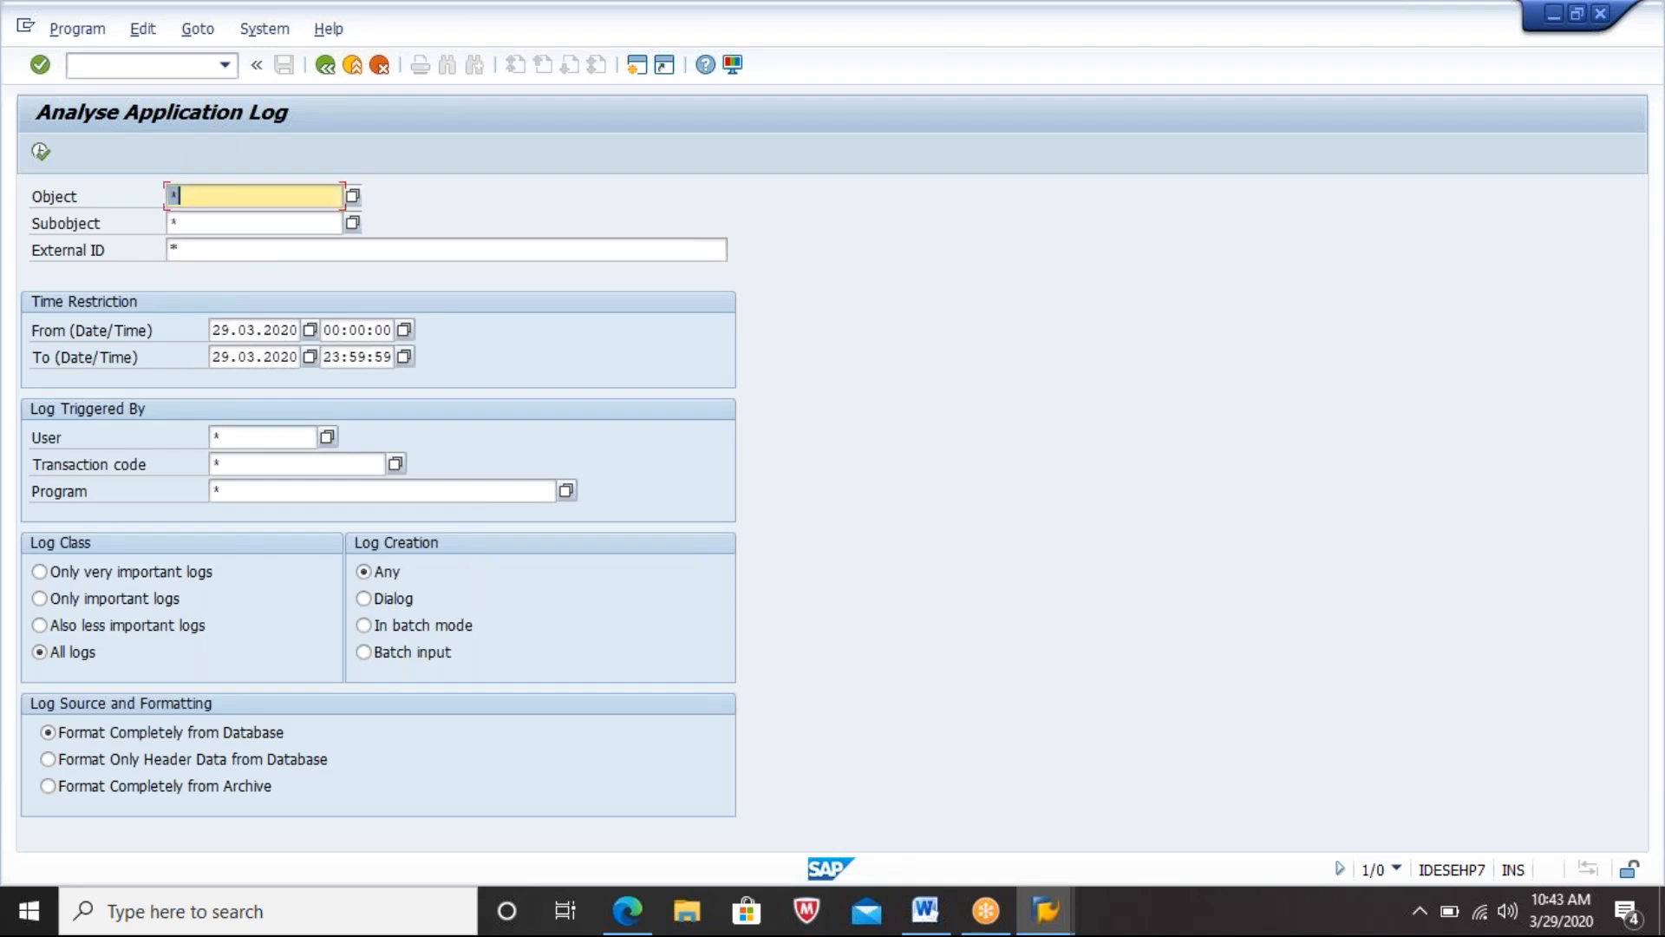
Step: Search the application log with the copied delivery number as External ID and the current user's name as trigger
{"action": "left_click", "coordinate": [274, 251]}
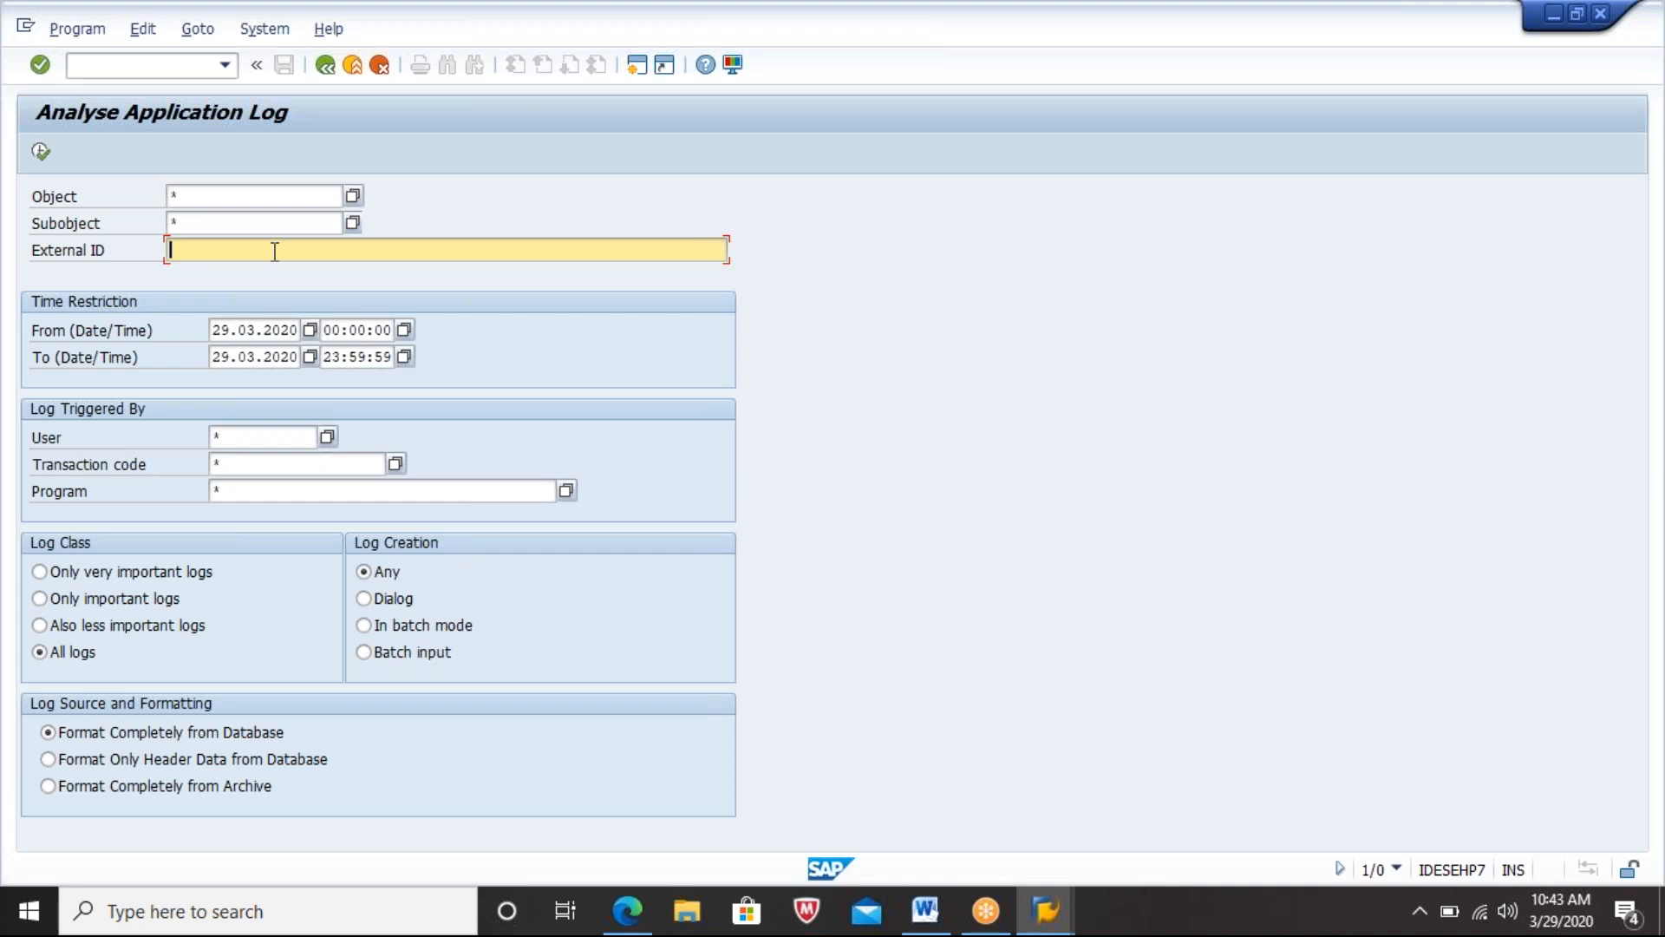
{"action": "key", "text": "ctrl+v"}
{"action": "left_click", "coordinate": [243, 439]}
{"action": "key", "text": "BackSpace"}
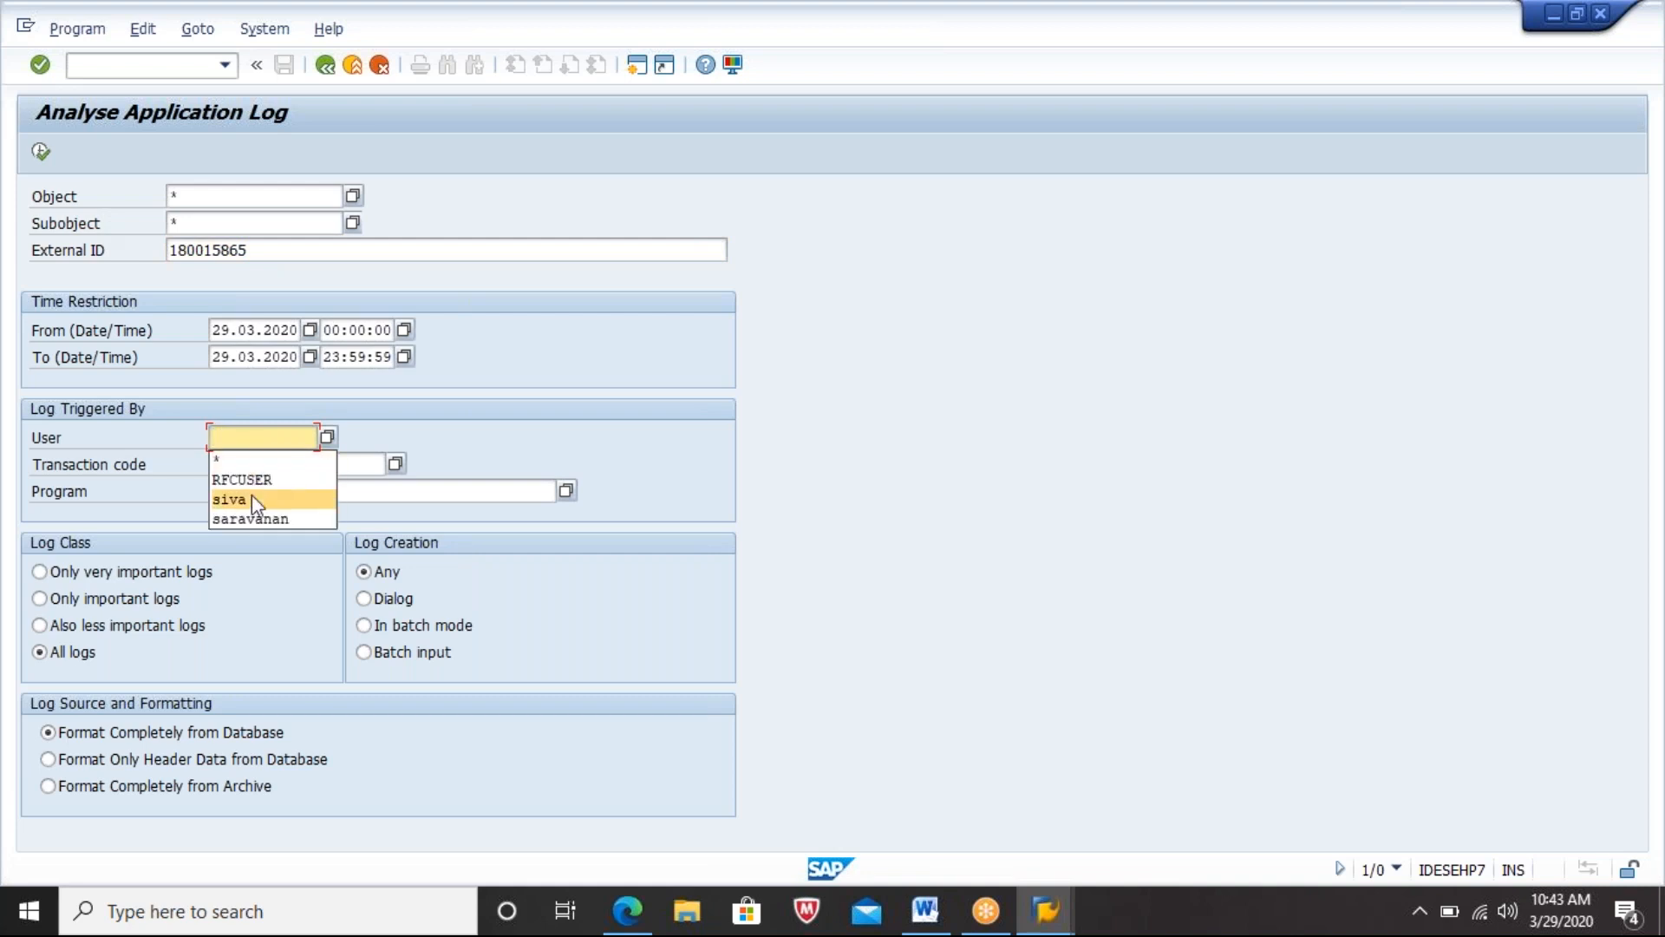
{"action": "left_click", "coordinate": [252, 499]}
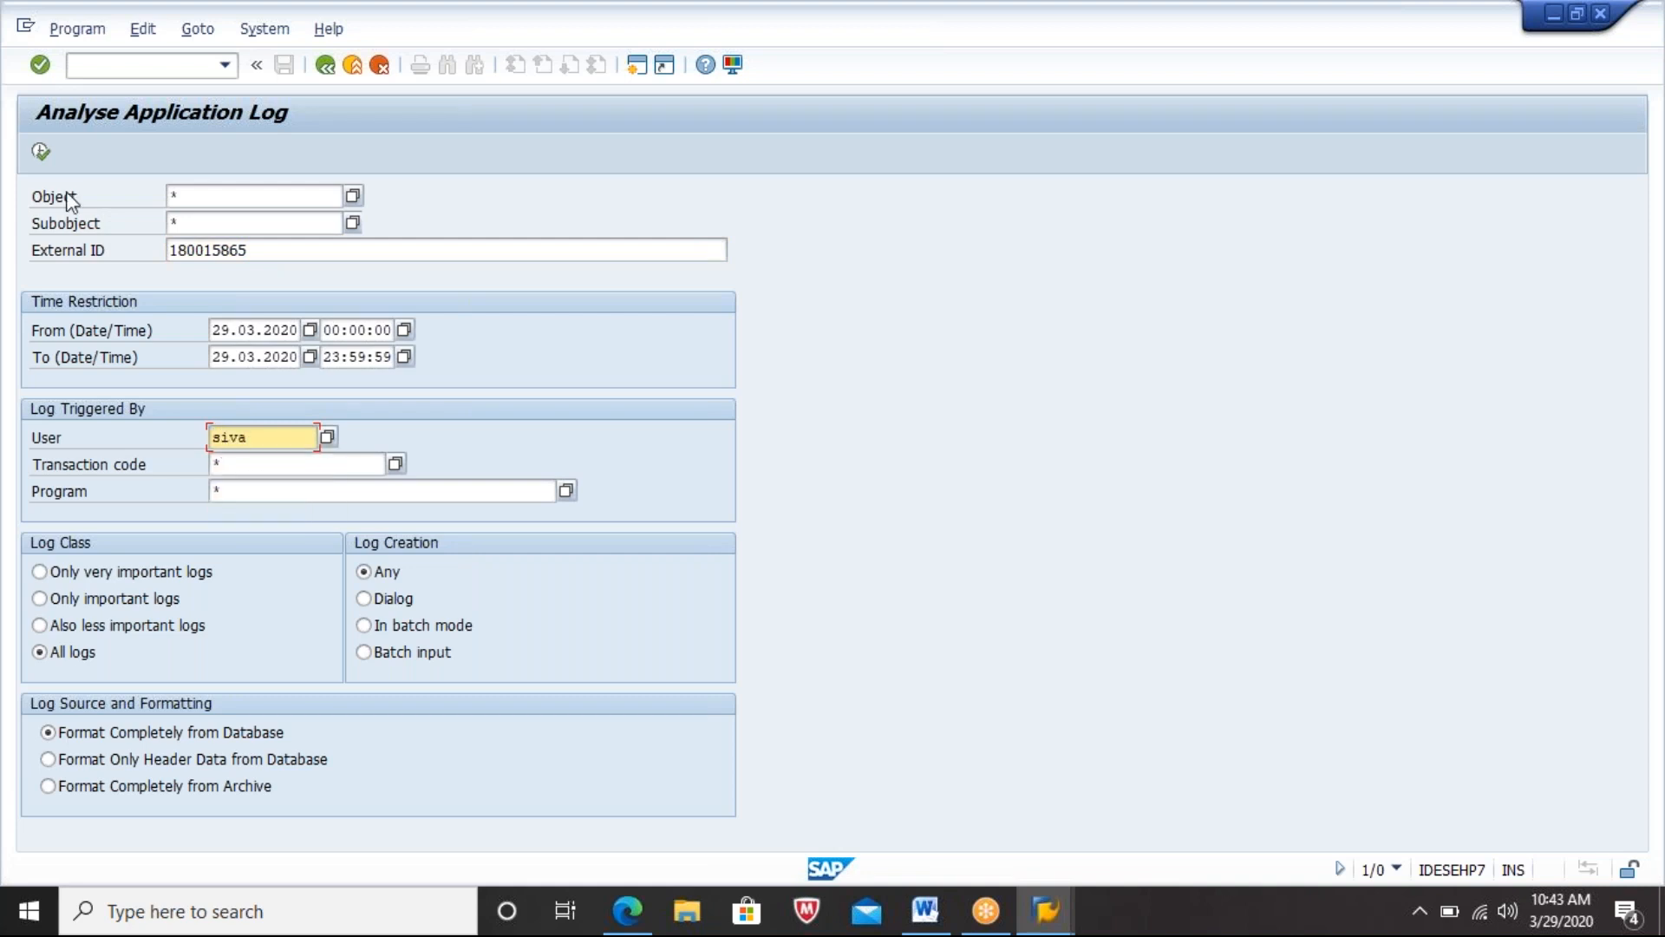
{"action": "left_click", "coordinate": [41, 153]}
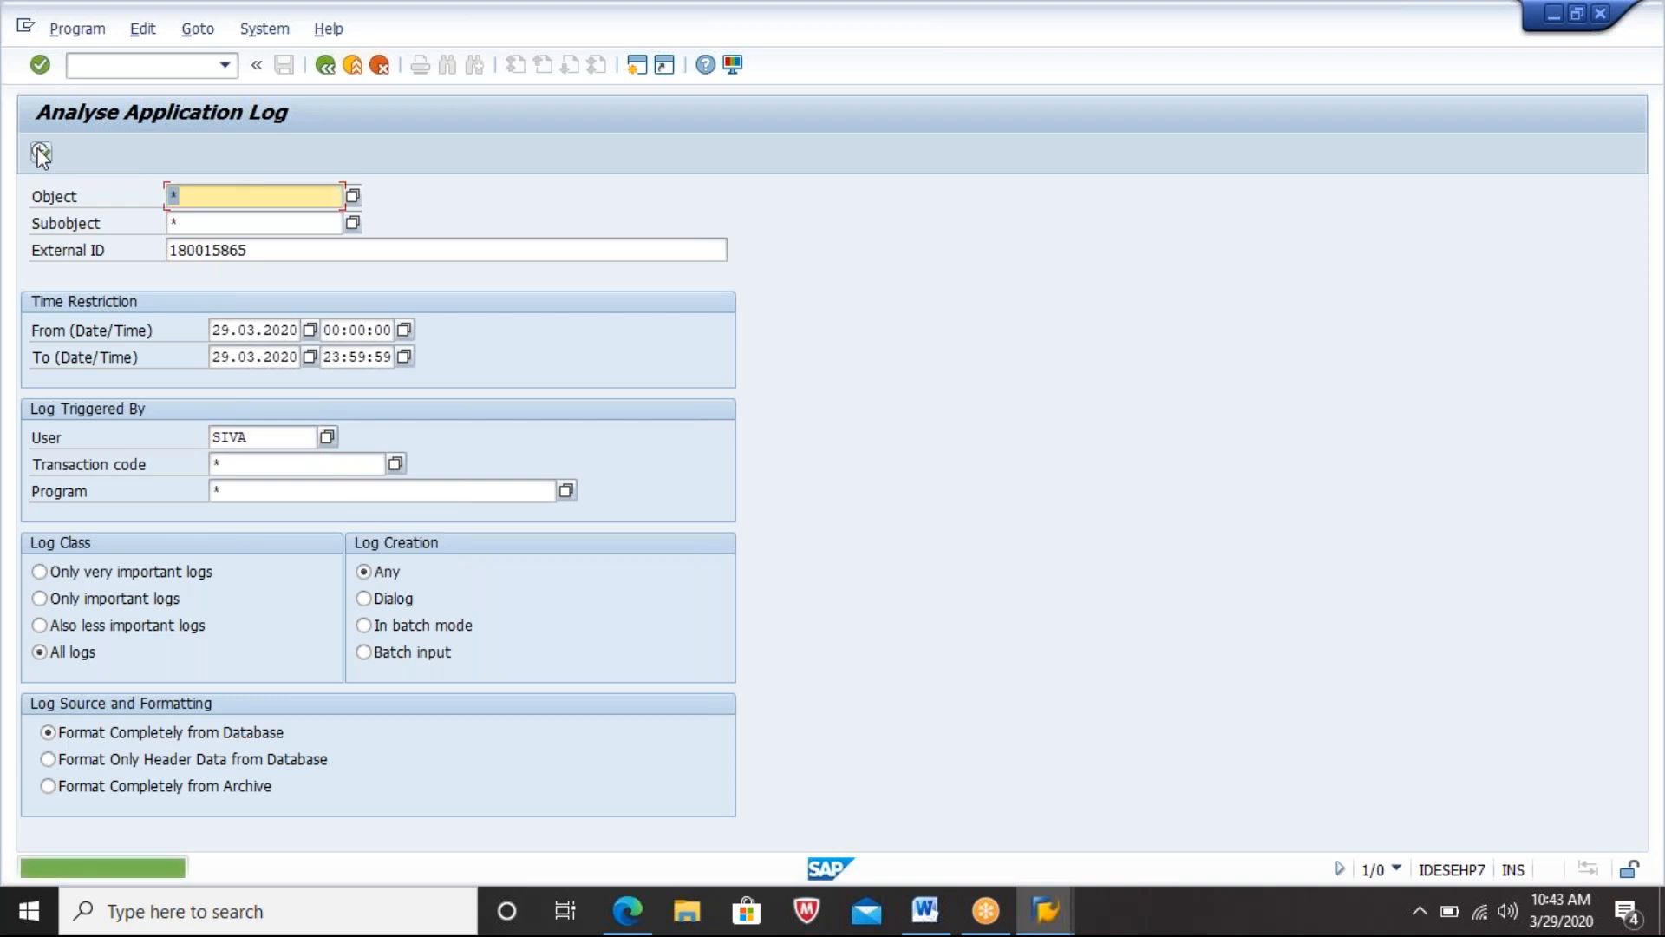
Step: Set the External ID to * and rerun the application log search for the same user
{"action": "left_click", "coordinate": [261, 250]}
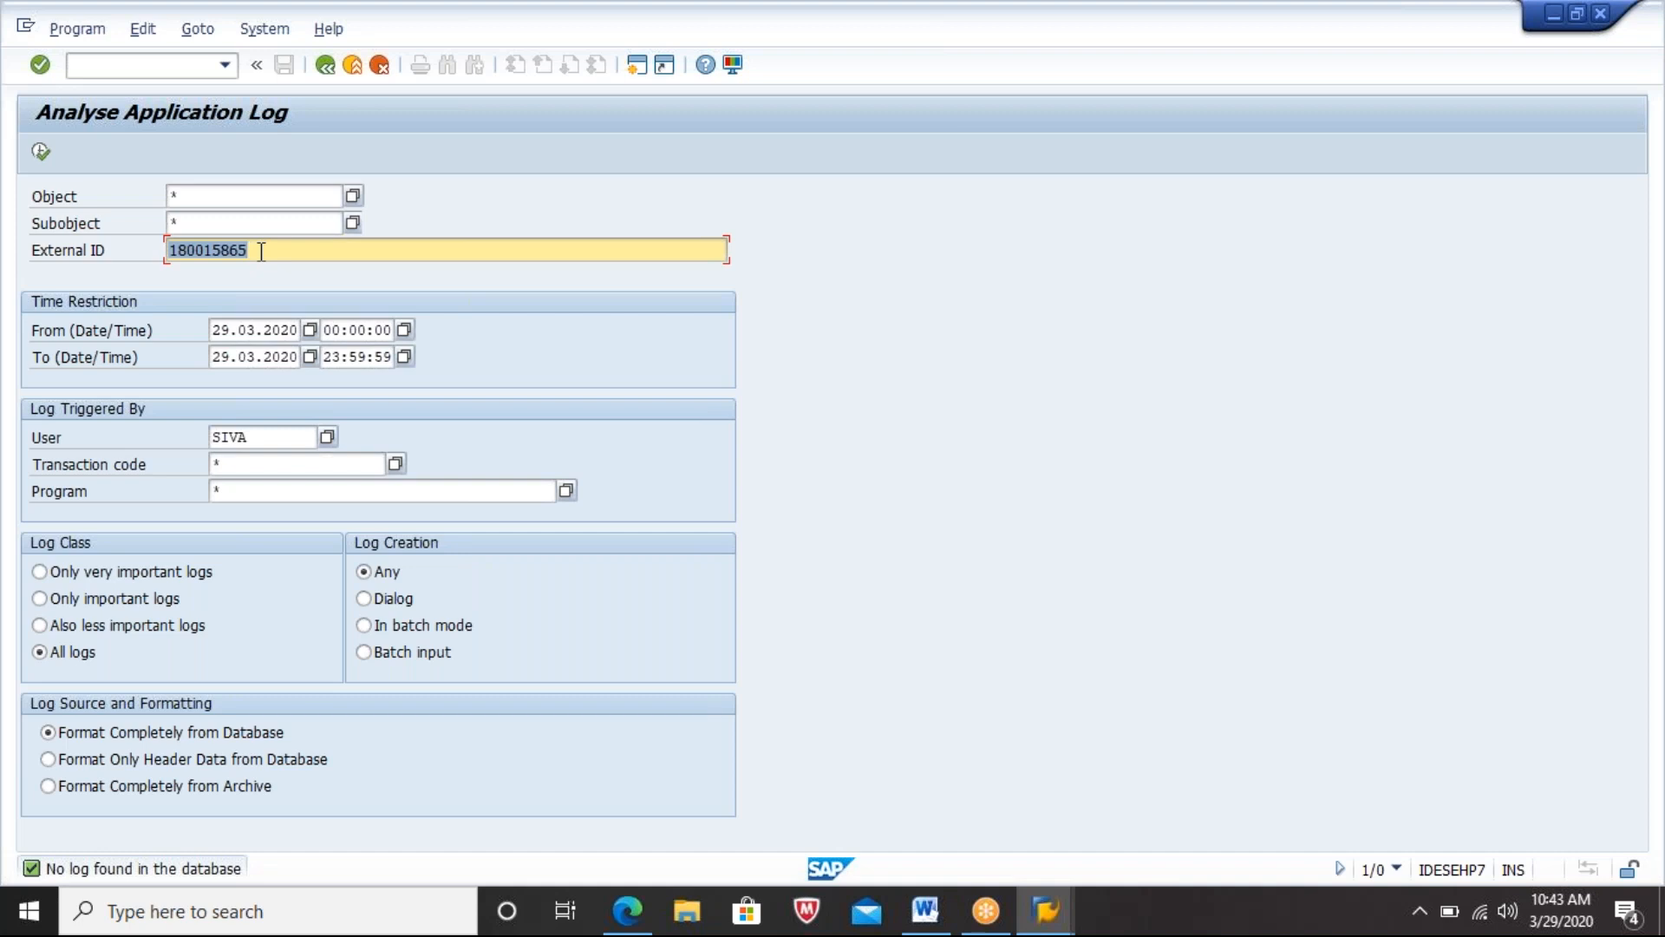
{"action": "type", "text": "*"}
{"action": "key", "text": "Return"}
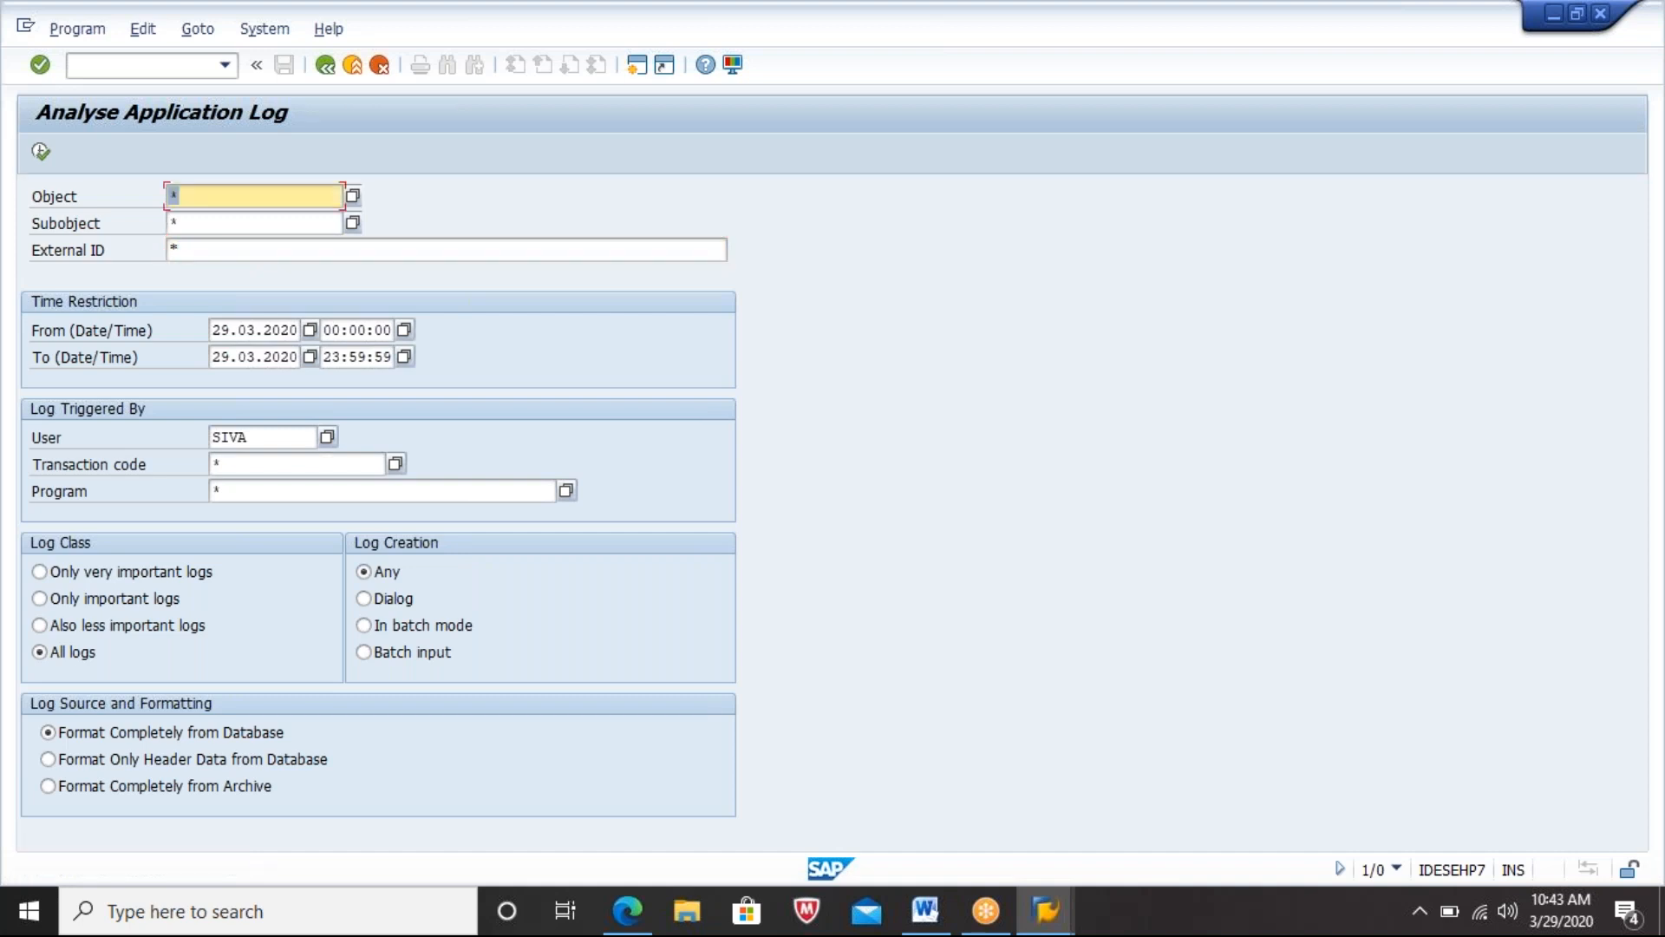
{"action": "left_click", "coordinate": [41, 153]}
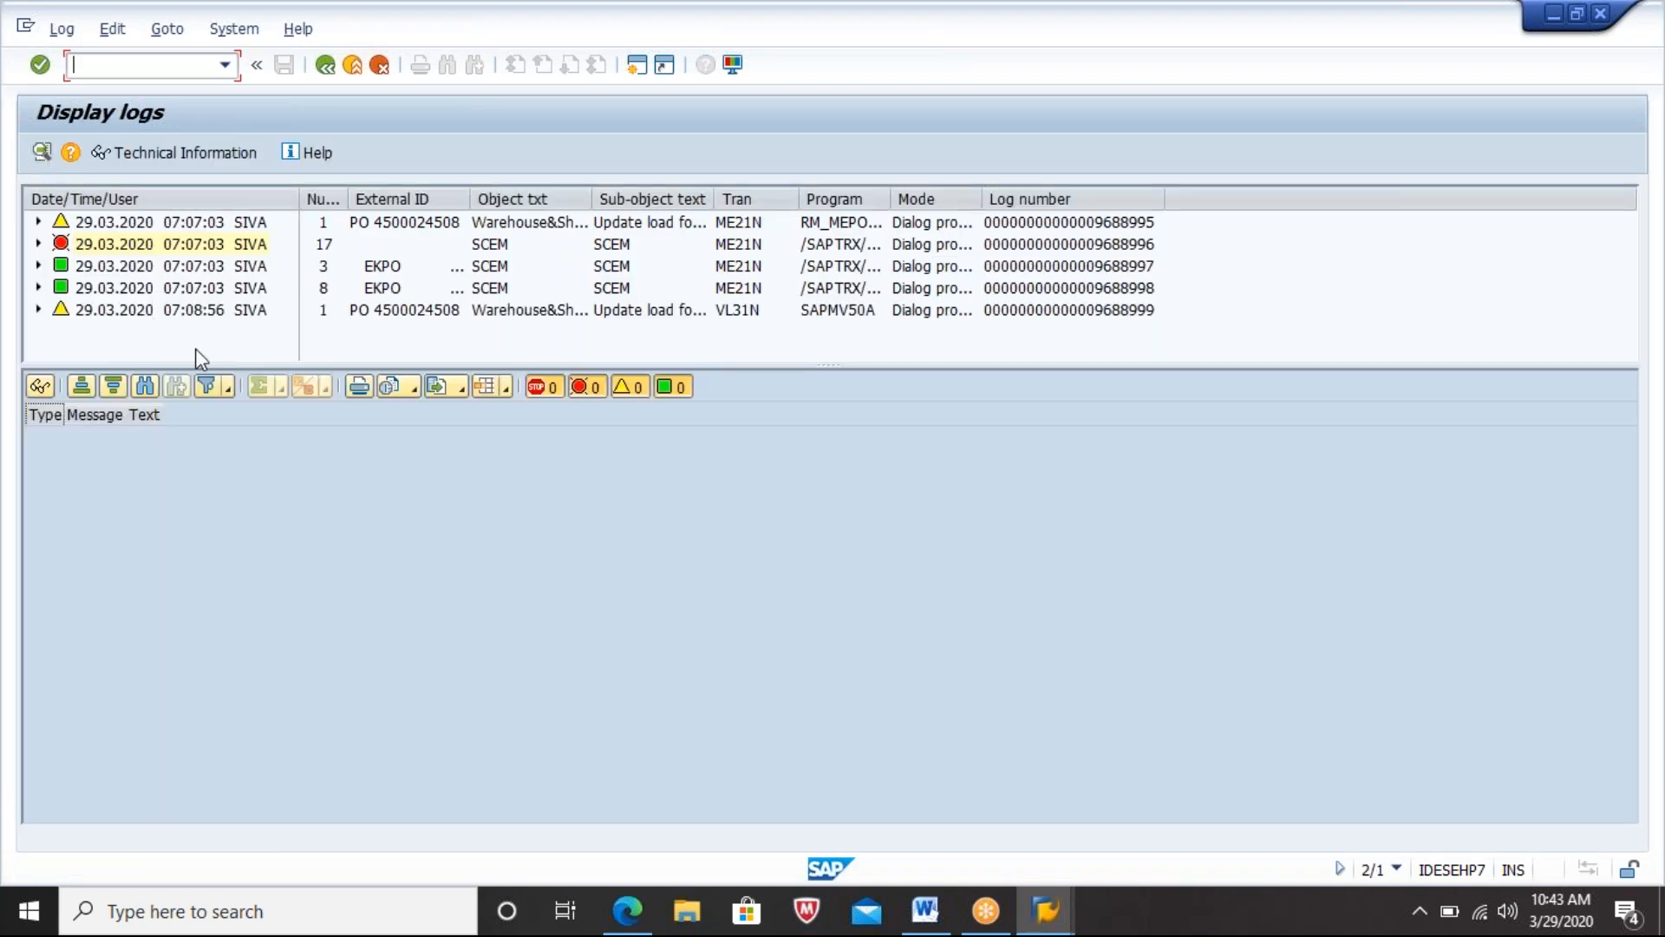
Step: Expand the VL31N log entry, display its Problem class Other message and open that warning's long text
{"action": "left_click", "coordinate": [939, 916]}
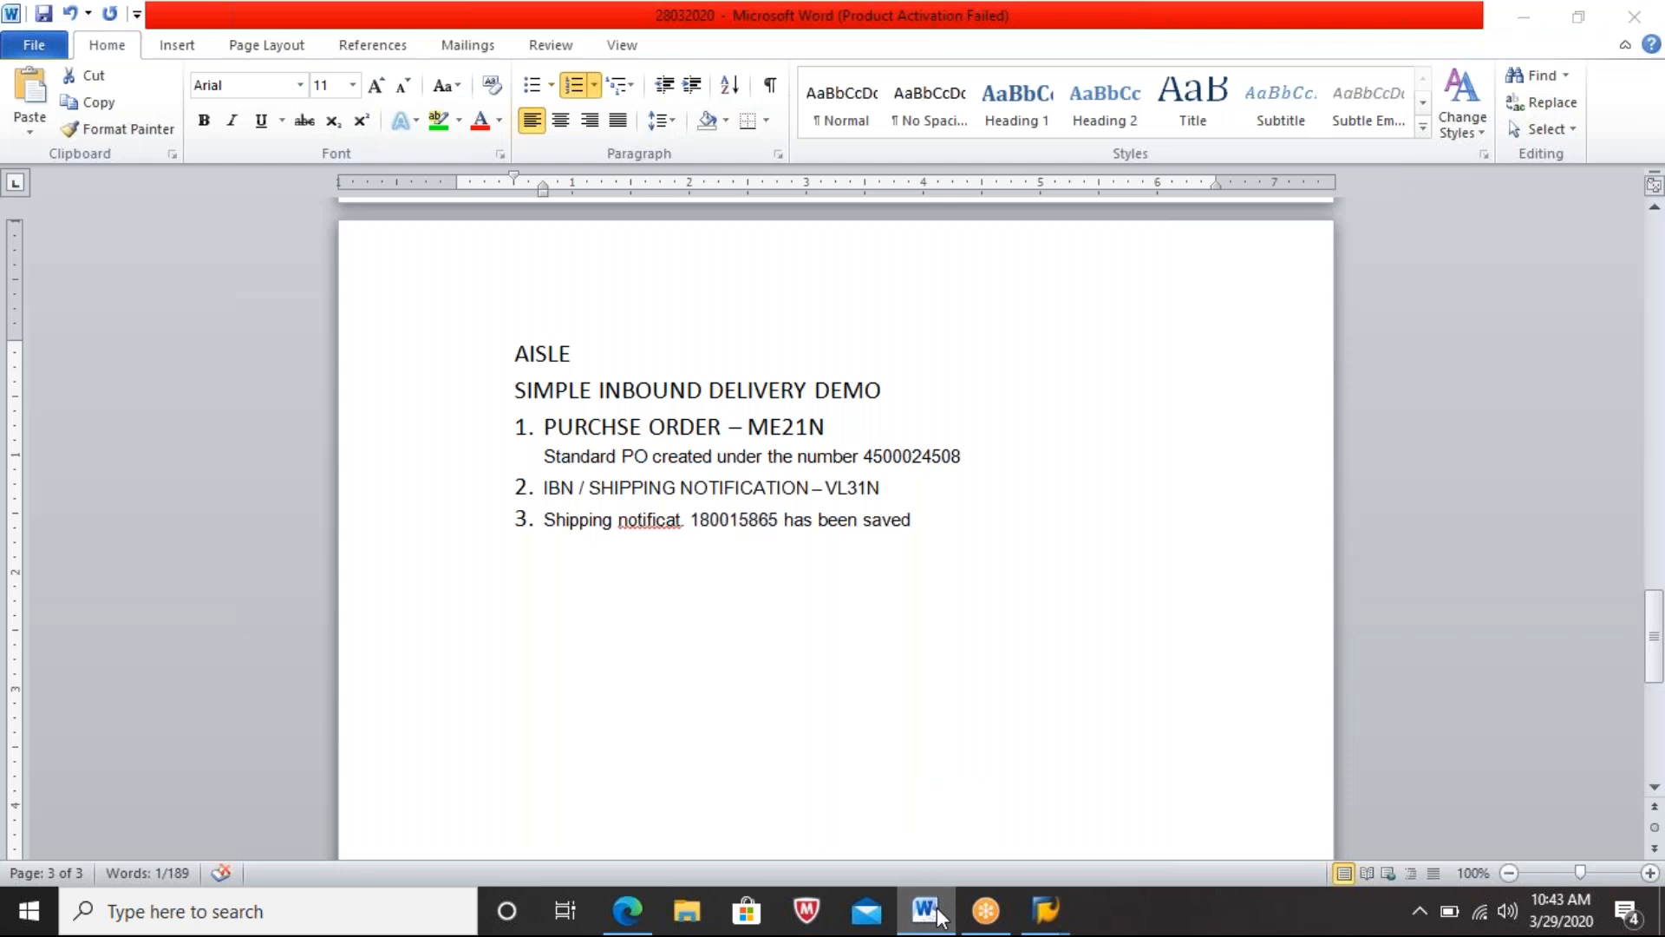
{"action": "left_click", "coordinate": [940, 917]}
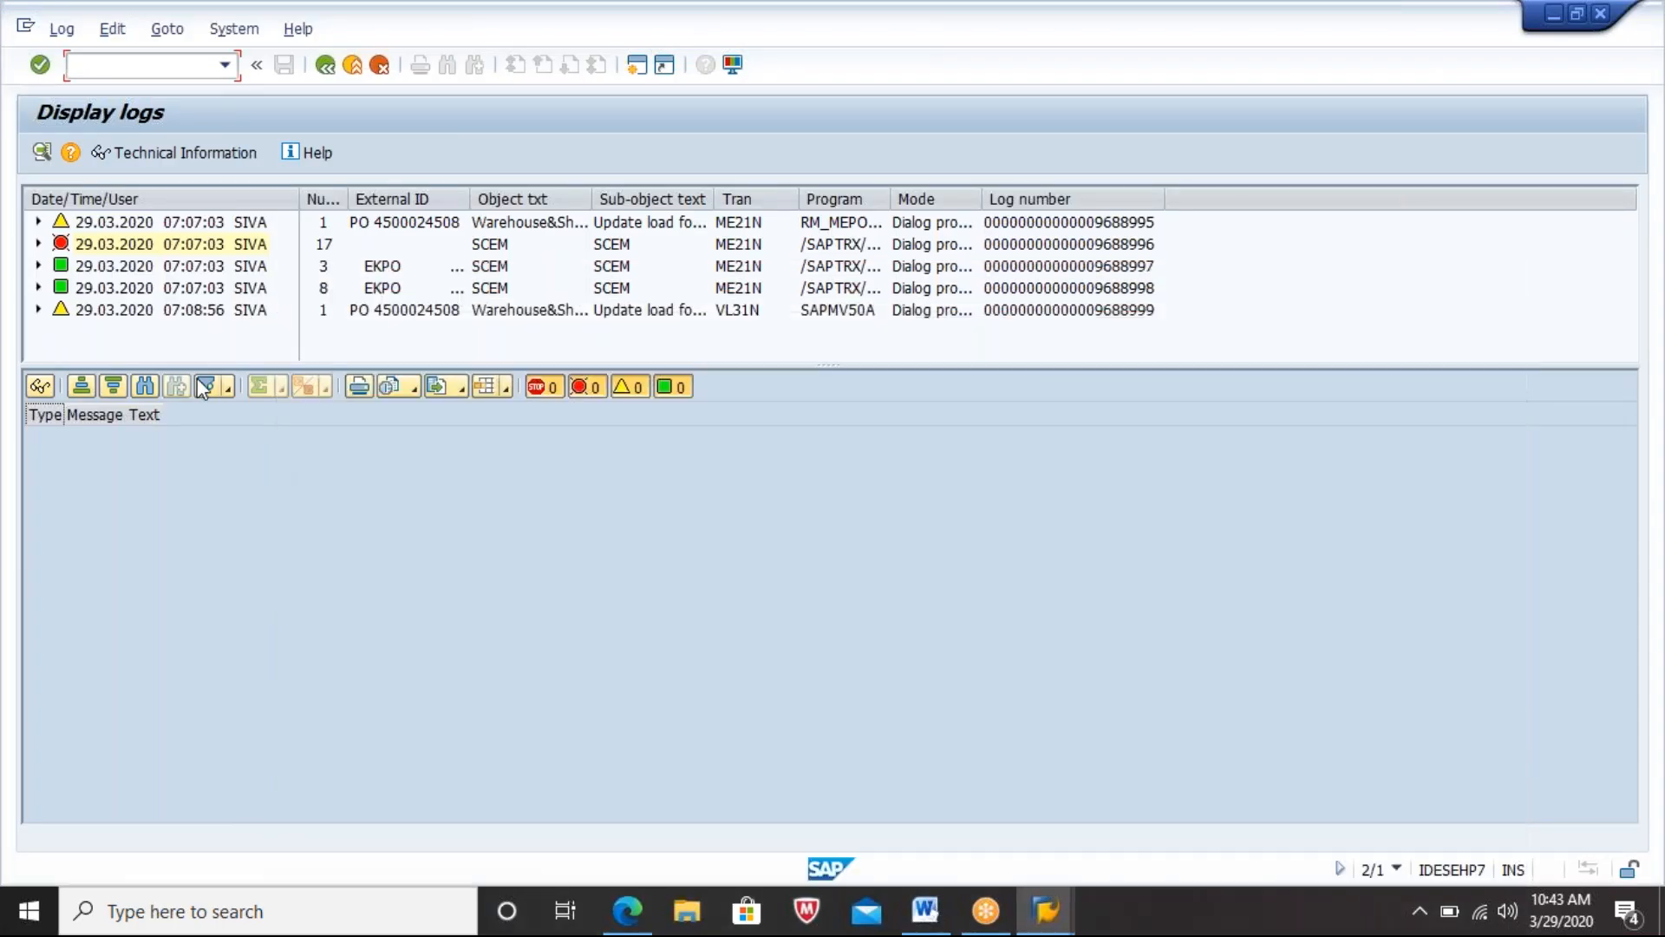
{"action": "left_click", "coordinate": [163, 311]}
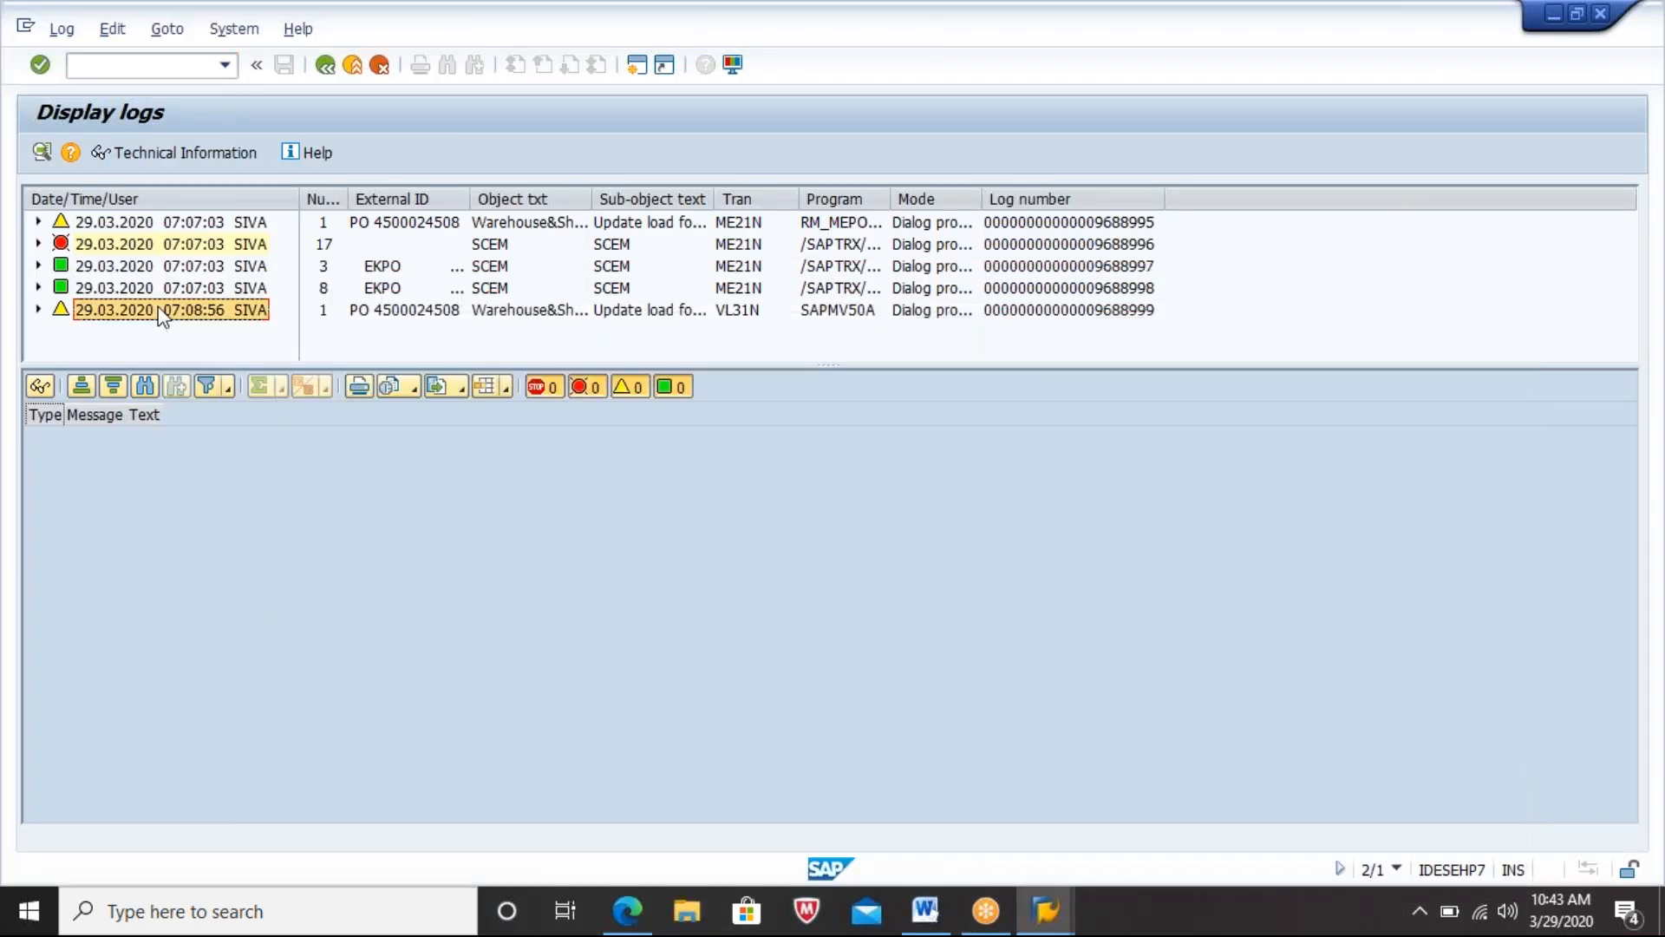
{"action": "double_click", "coordinate": [163, 311]}
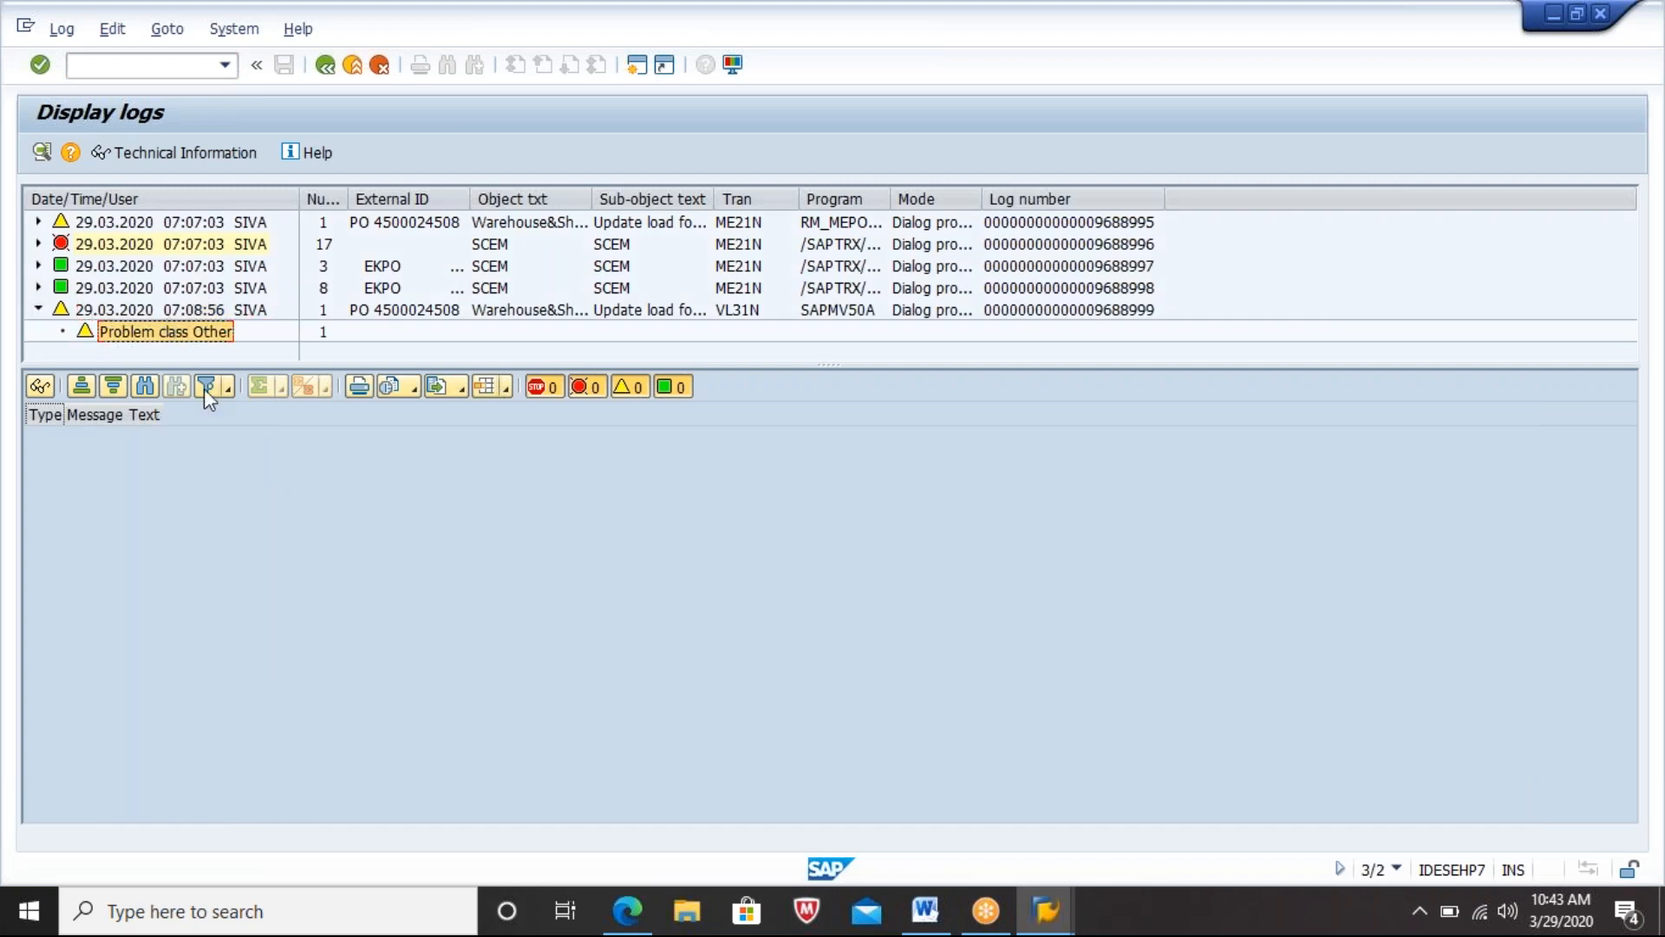
{"action": "double_click", "coordinate": [199, 338]}
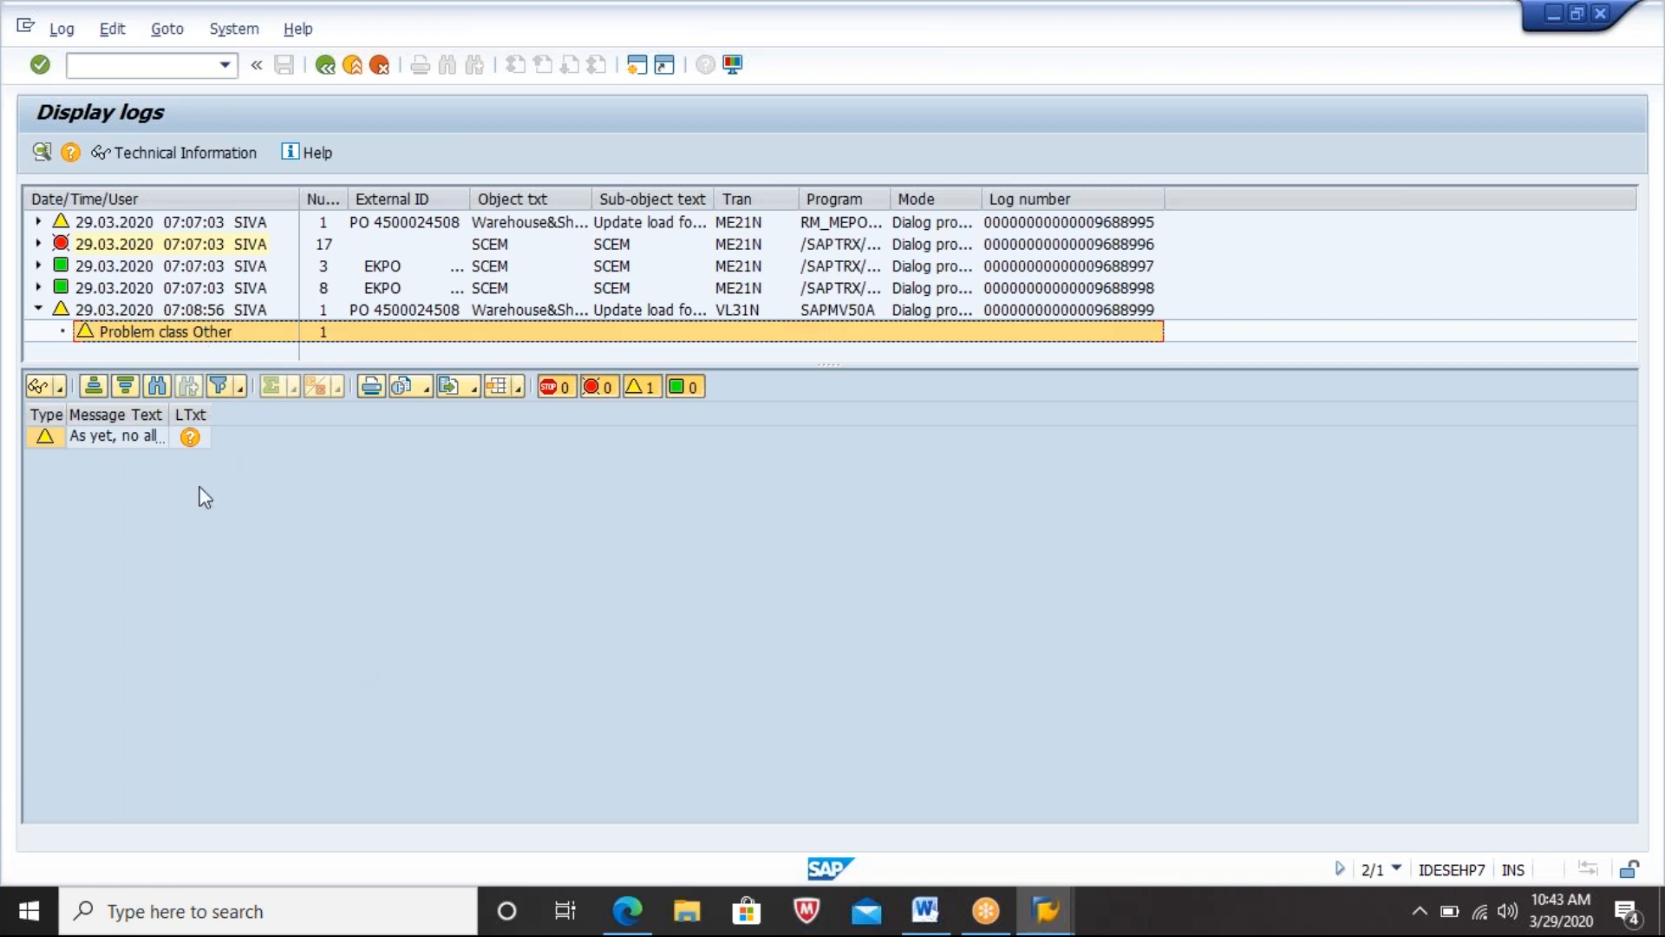
{"action": "left_click", "coordinate": [190, 437]}
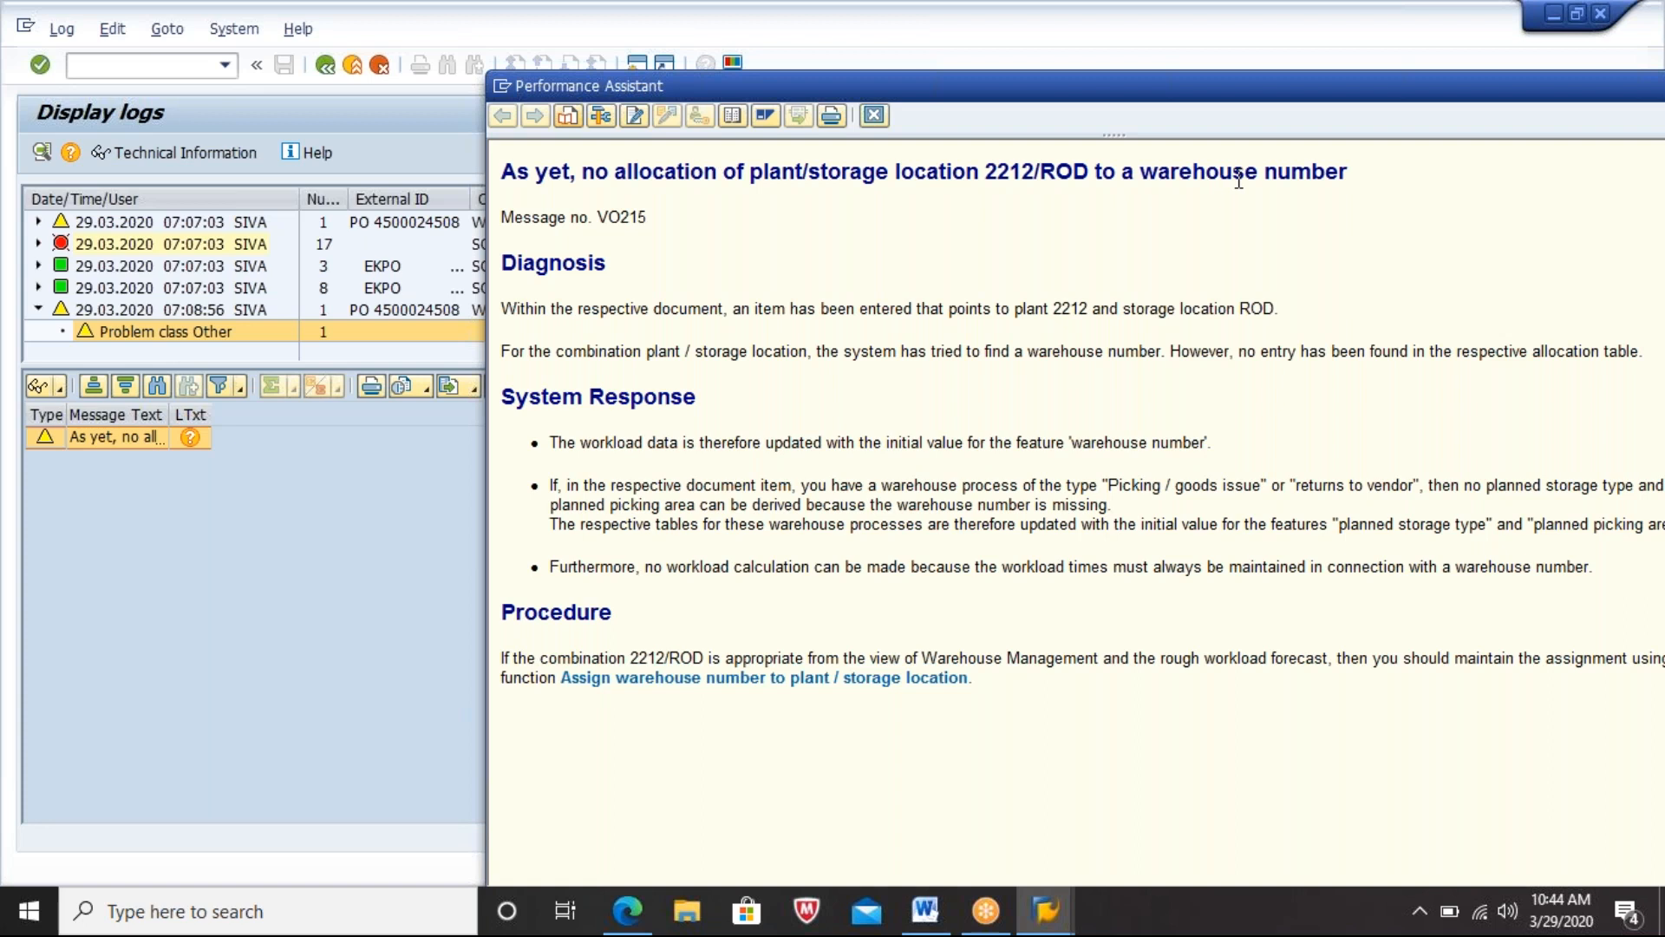
Step: Follow the help text's link for assigning a warehouse number to plant/storage location, return to the log and close the help
{"action": "left_click", "coordinate": [699, 684]}
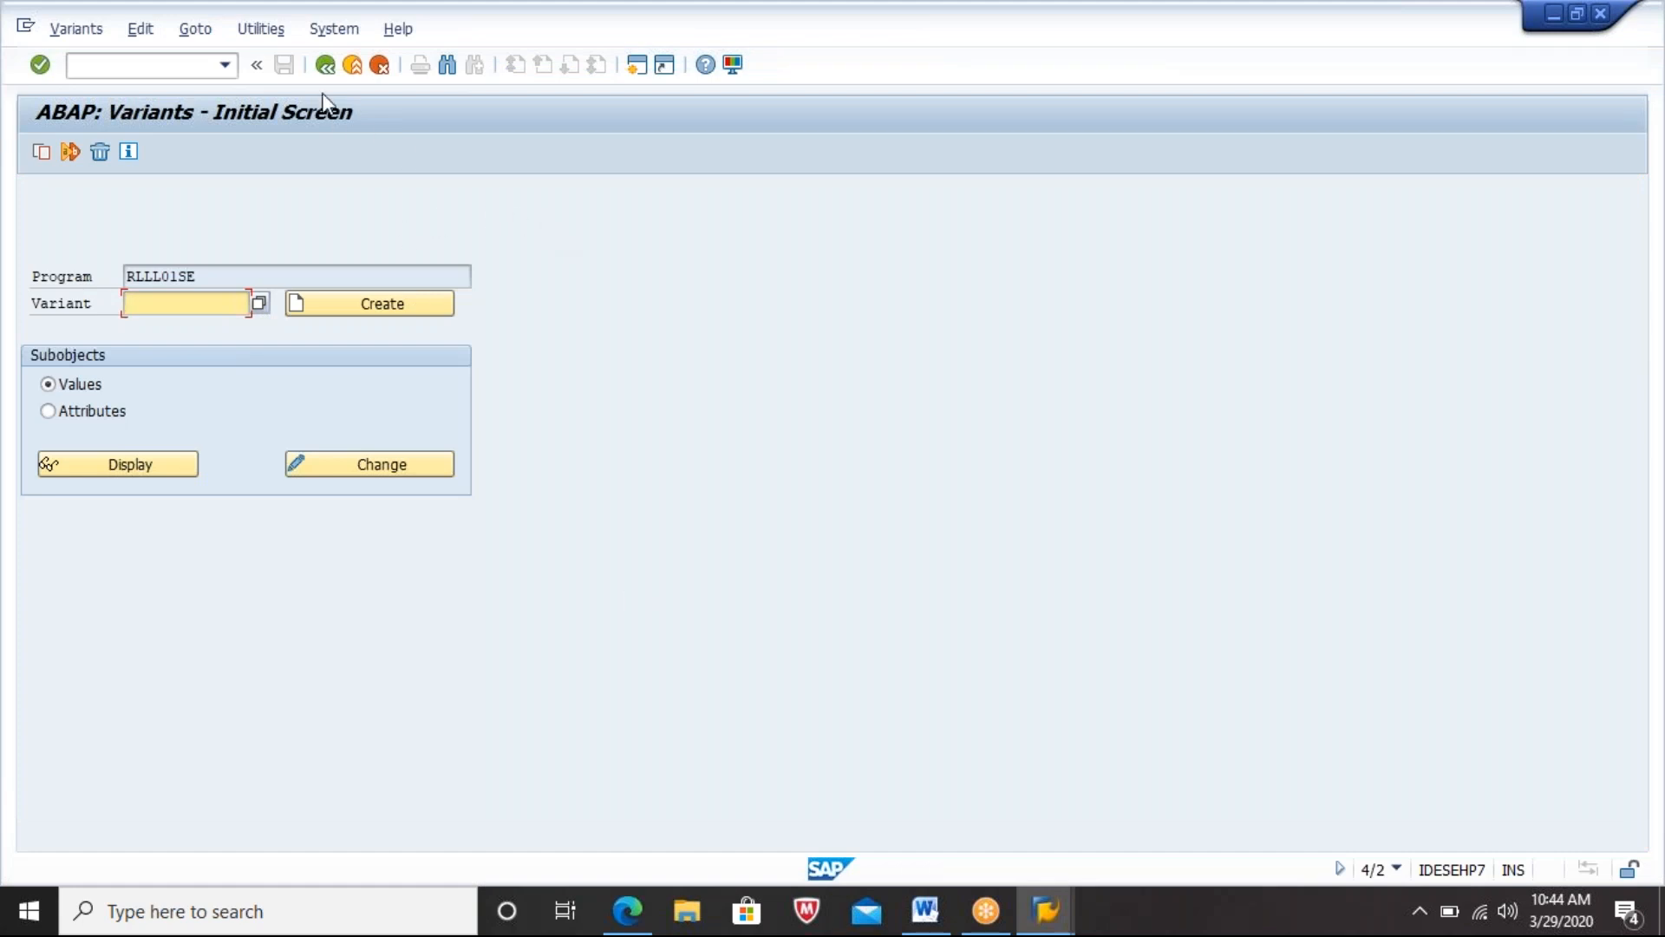
{"action": "left_click", "coordinate": [327, 65]}
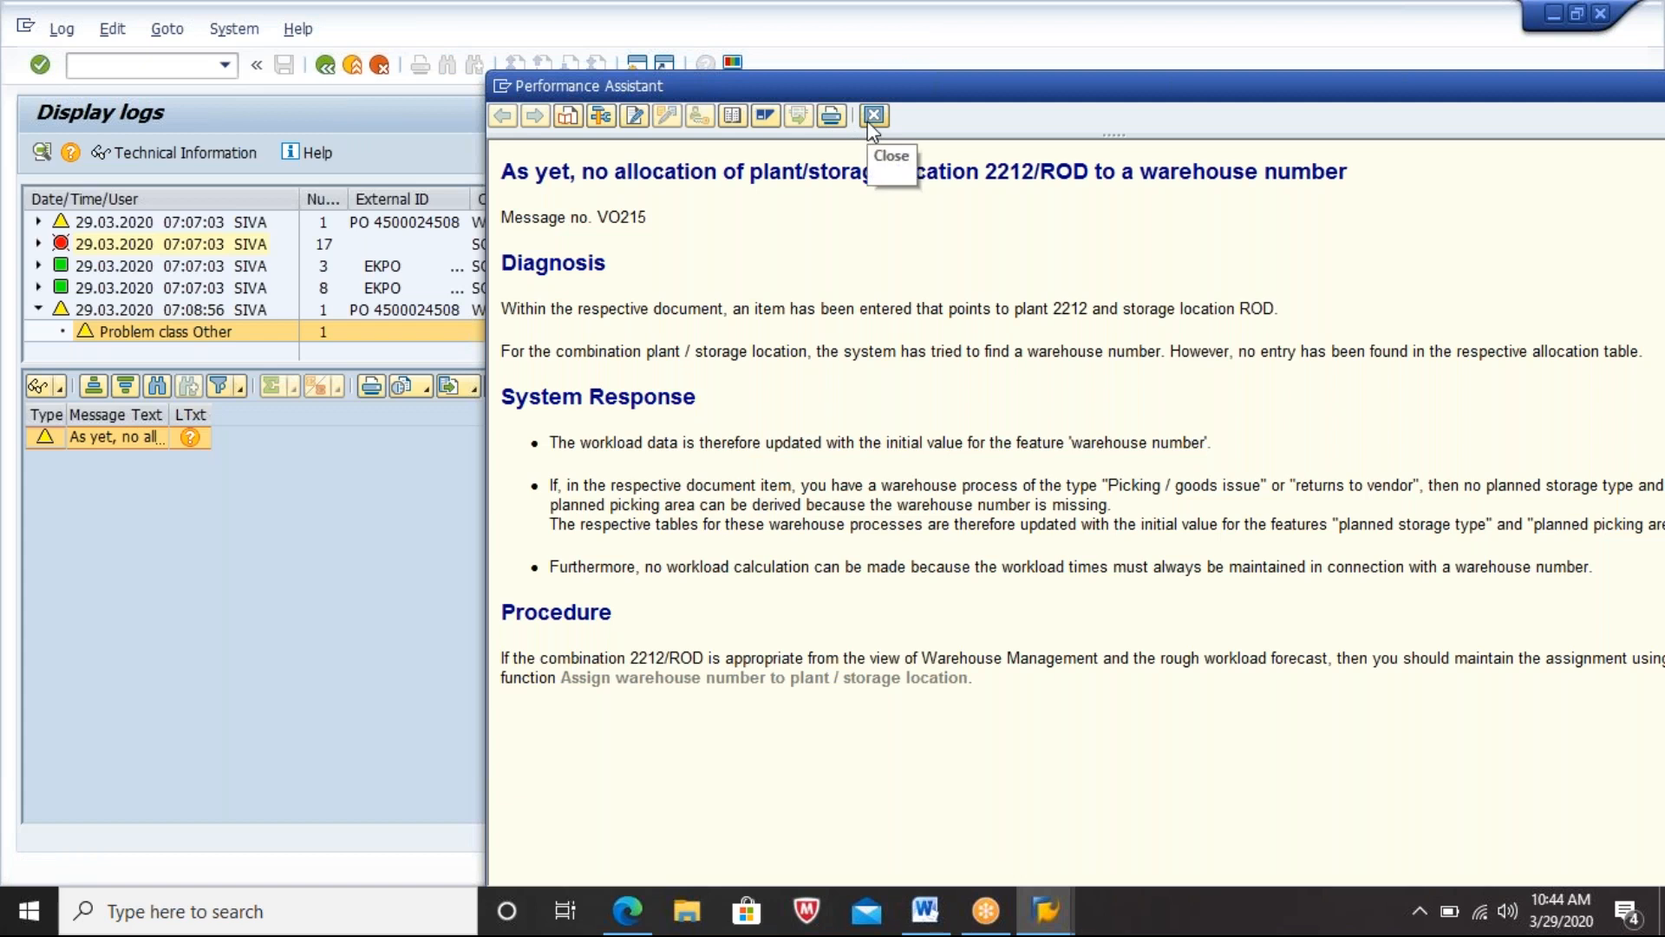
{"action": "left_click", "coordinate": [873, 117]}
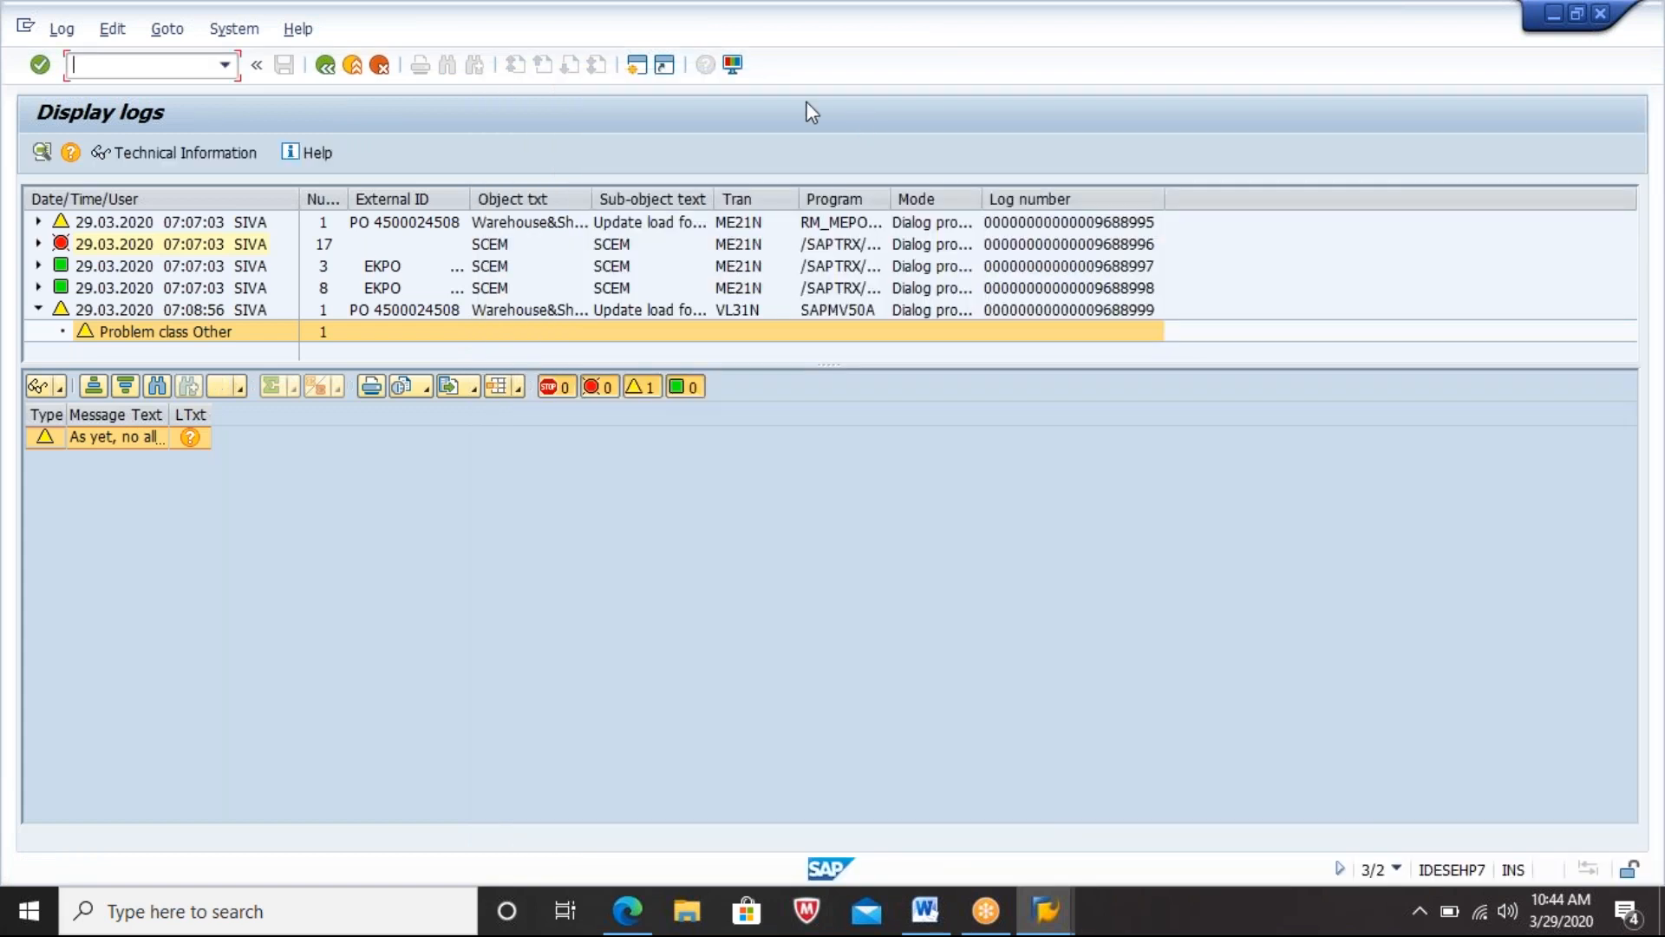
Step: Start a new session and display the SAP Reference IMG through transaction SPRO
{"action": "left_click", "coordinate": [633, 68]}
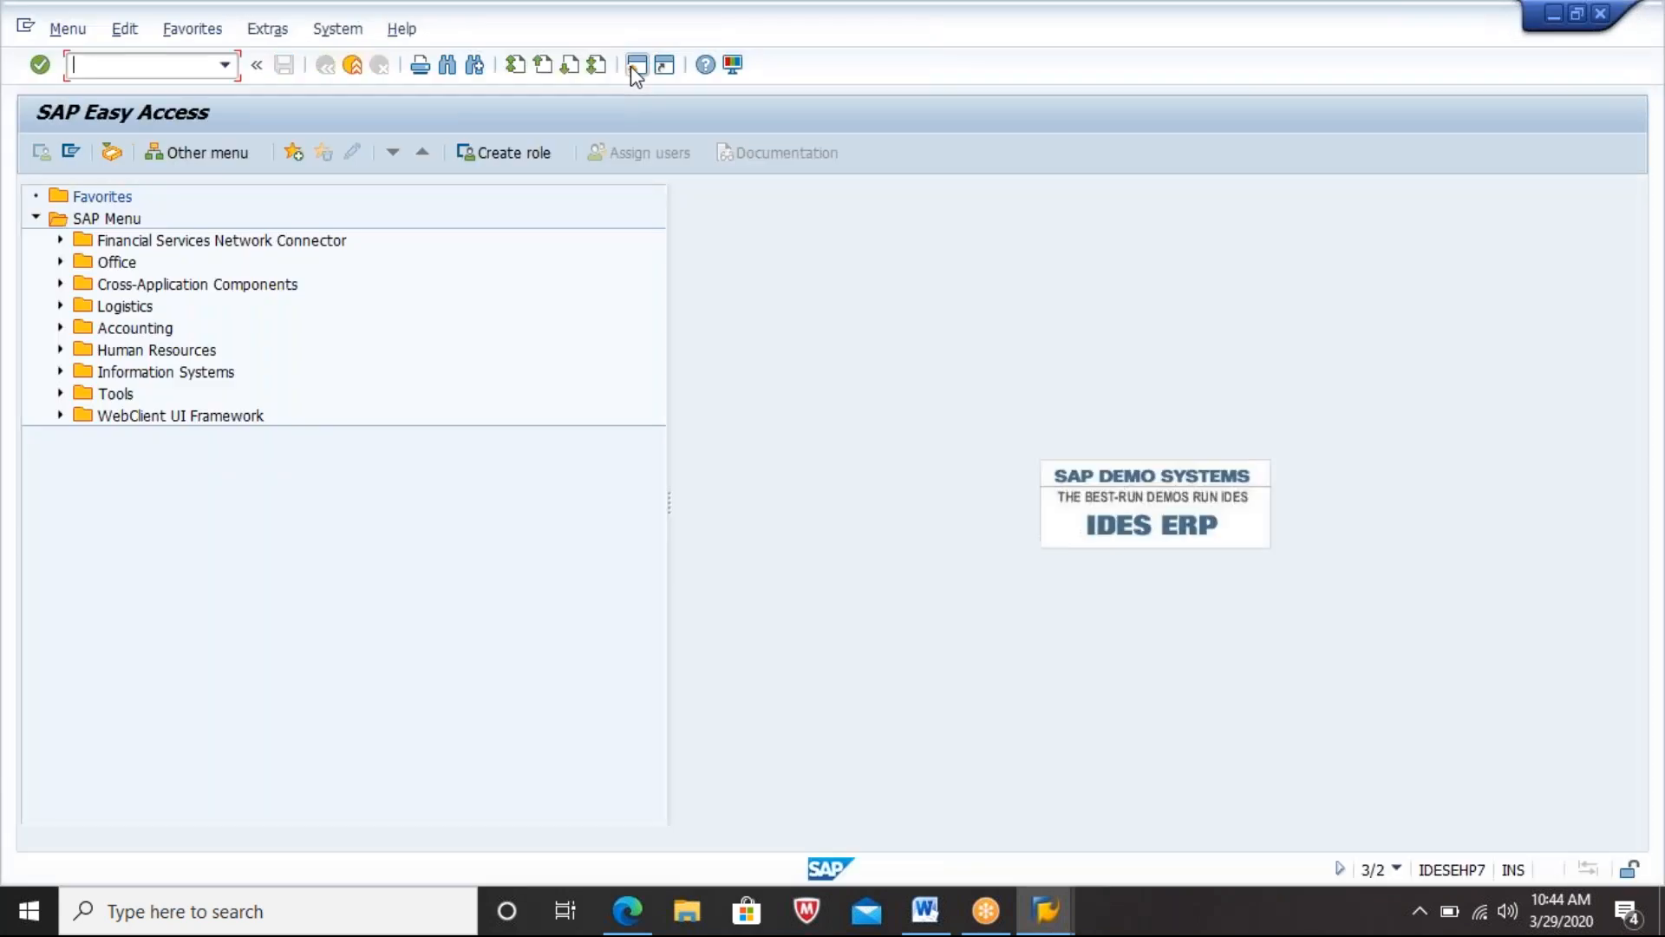
{"action": "type", "text": "SPRO"}
{"action": "key", "text": "Return"}
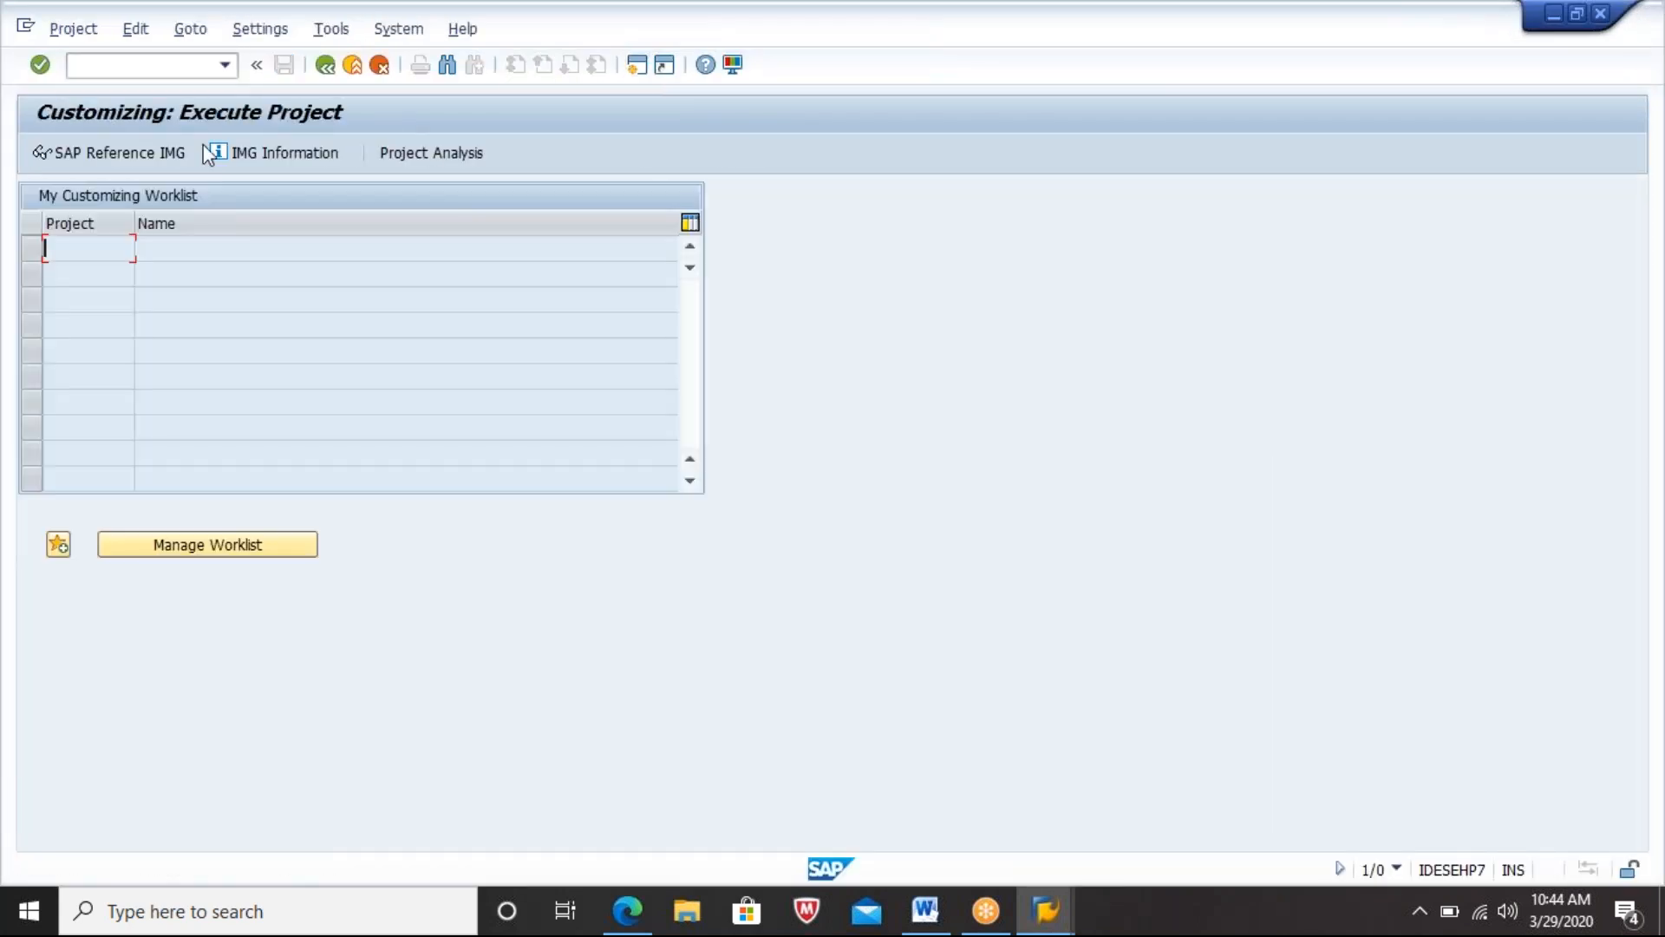
{"action": "left_click", "coordinate": [175, 149]}
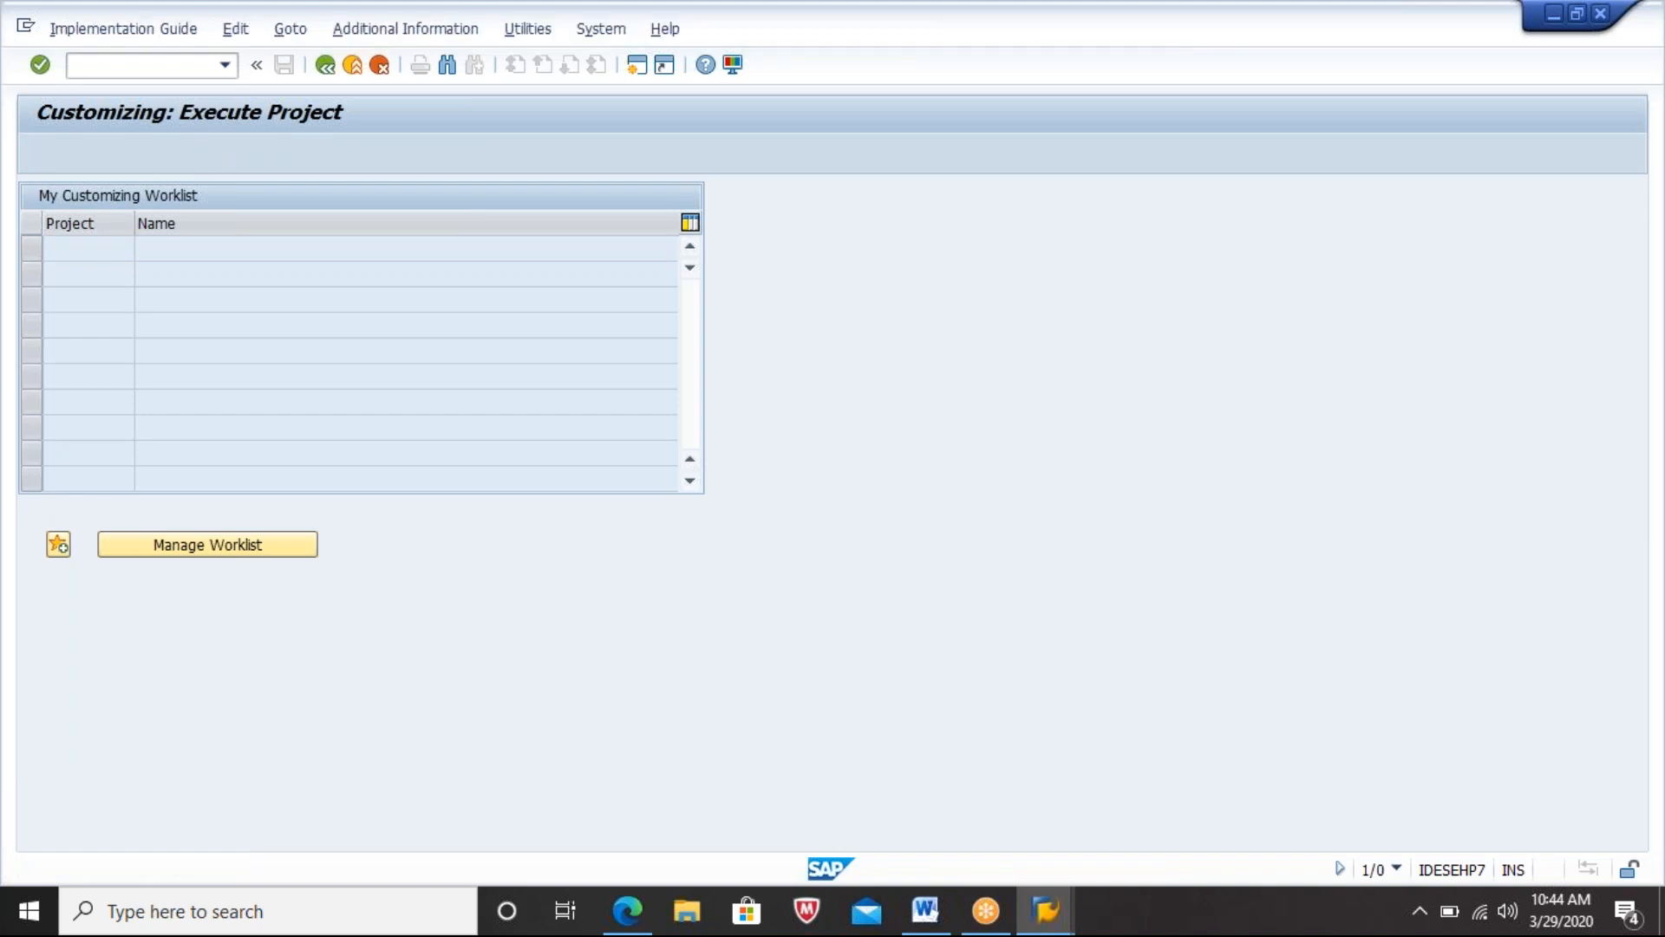
Step: Expand Enterprise Structure and its Assignment node in the IMG, and go to Logistics Execution
{"action": "left_click", "coordinate": [233, 418]}
{"action": "double_click", "coordinate": [232, 418]}
{"action": "key", "text": "Down"}
{"action": "key", "text": "Down"}
{"action": "key", "text": "Down"}
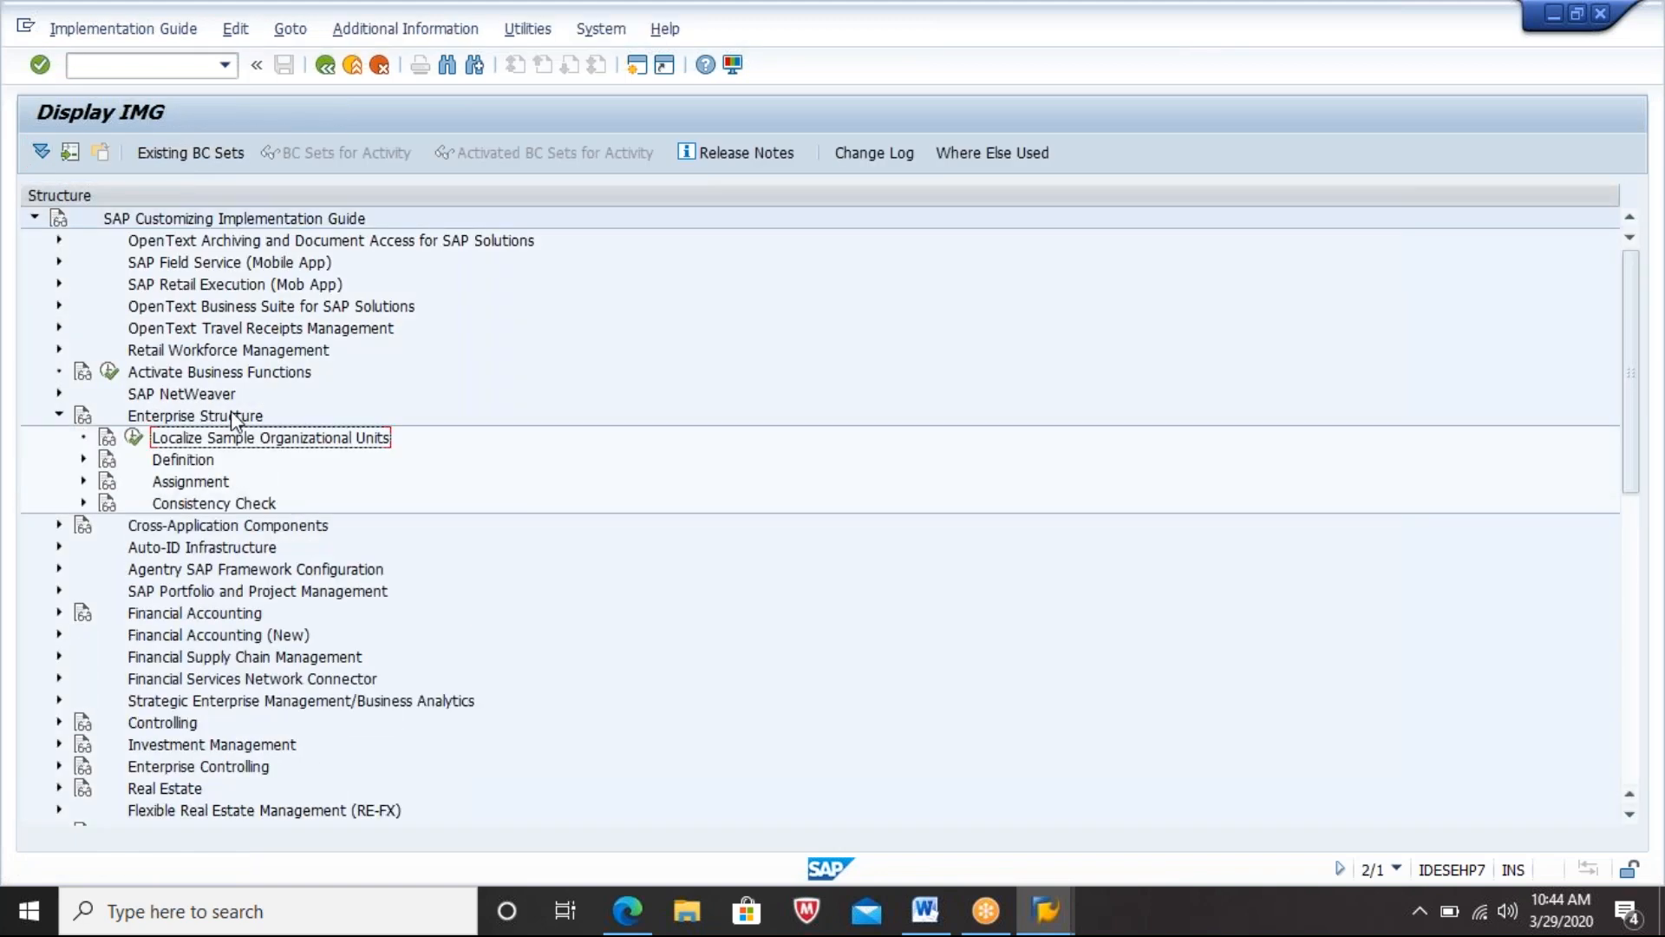
{"action": "key", "text": "Right"}
{"action": "key", "text": "Down"}
{"action": "key", "text": "Down"}
{"action": "key", "text": "Down"}
{"action": "key", "text": "Down"}
{"action": "key", "text": "Down"}
{"action": "key", "text": "Down"}
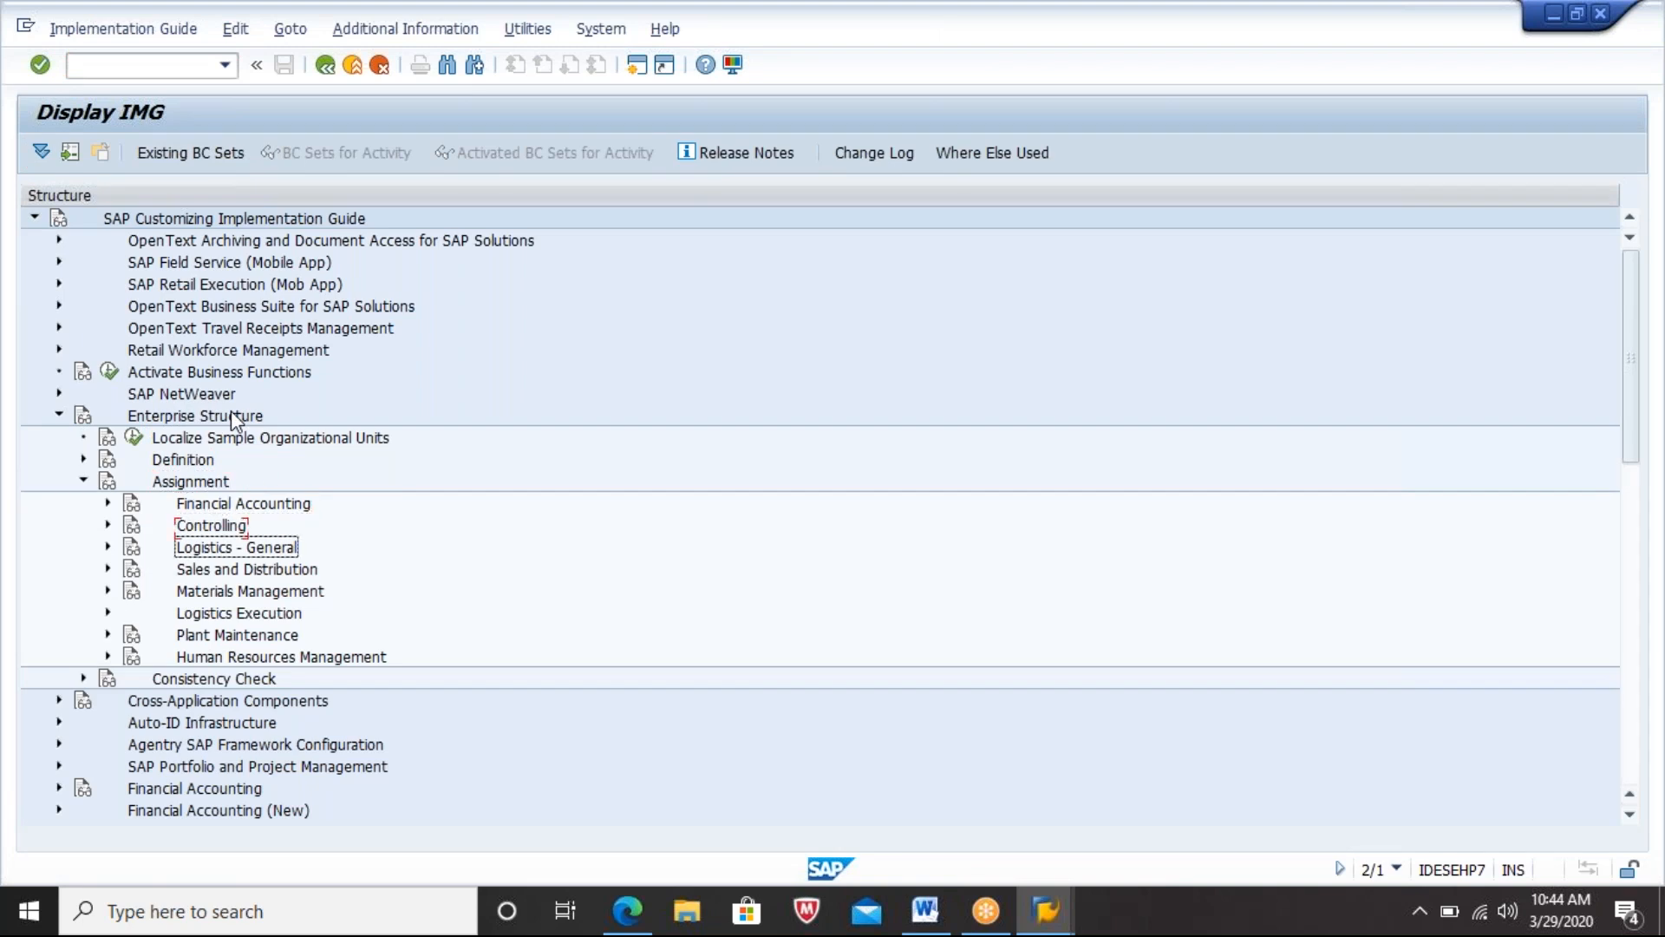
Step: Expand Logistics Execution and open the activity Assign warehouse number to plant/storage location
{"action": "key", "text": "Right"}
{"action": "key", "text": "Down"}
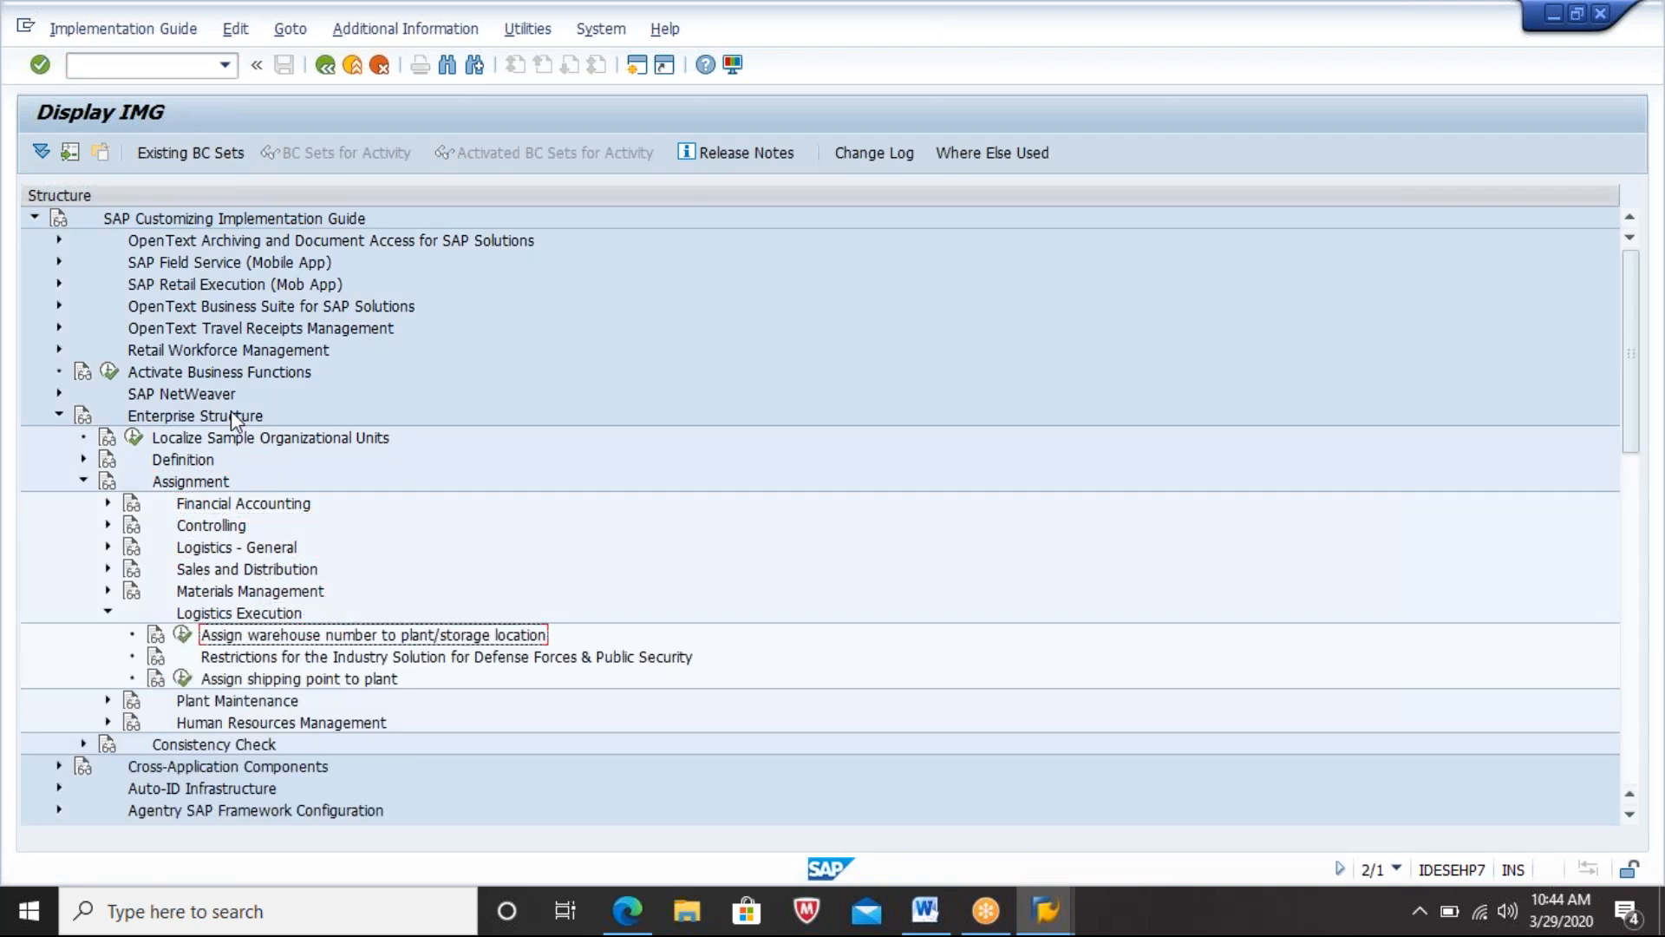
{"action": "left_click", "coordinate": [183, 634]}
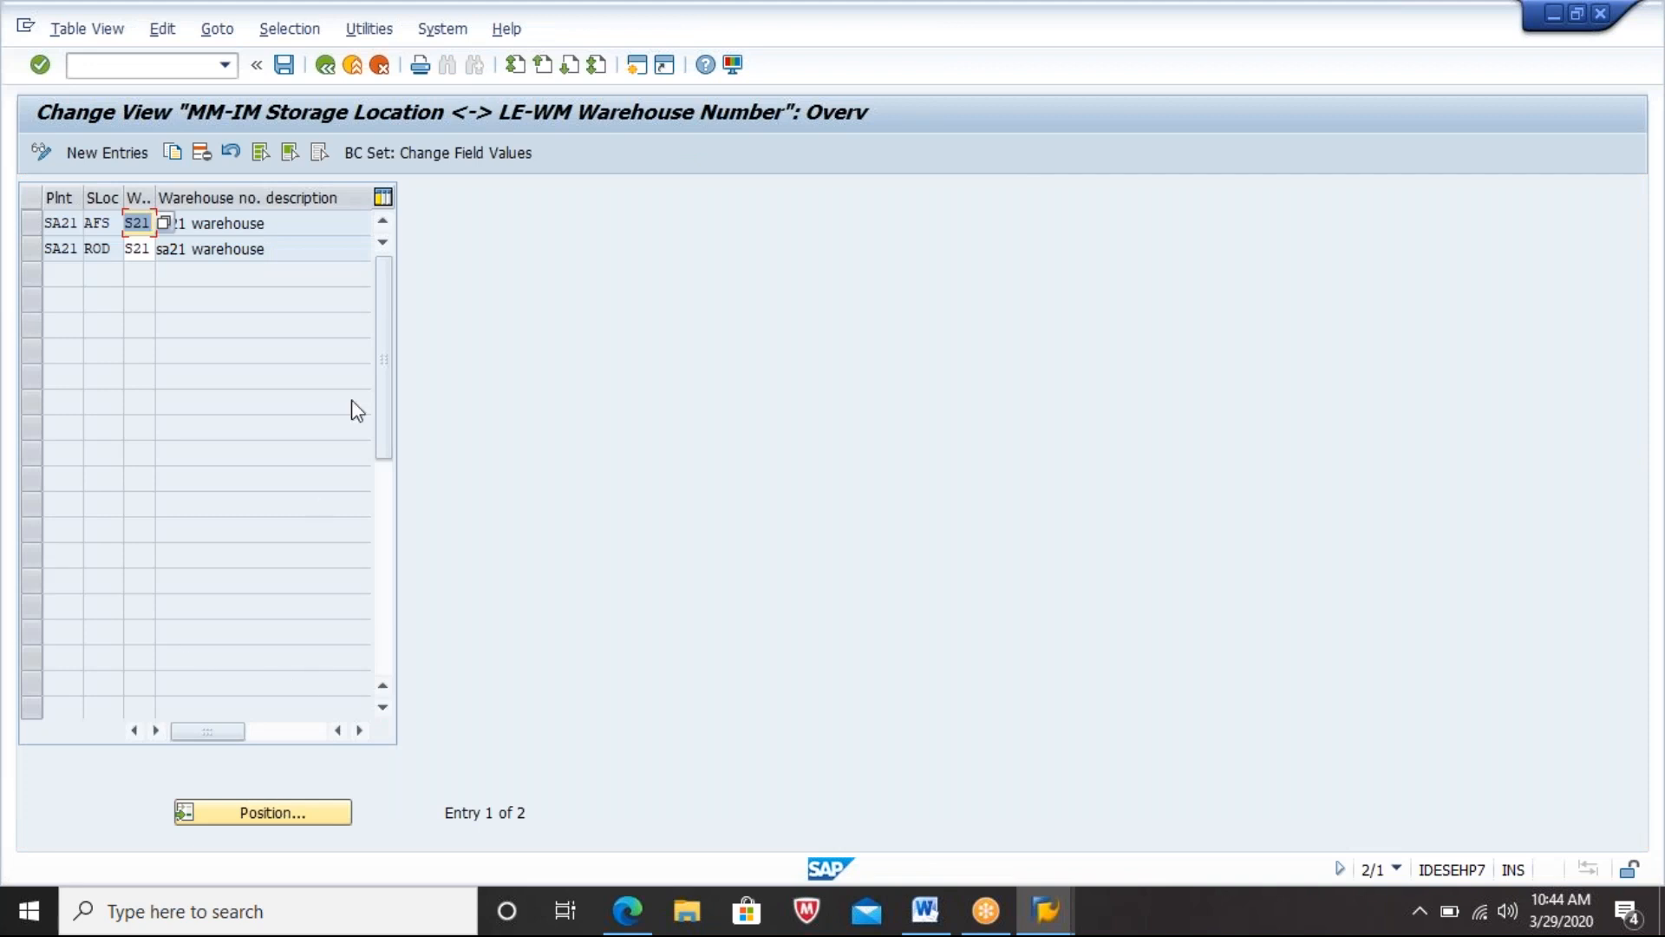
{"action": "left_click", "coordinate": [336, 219]}
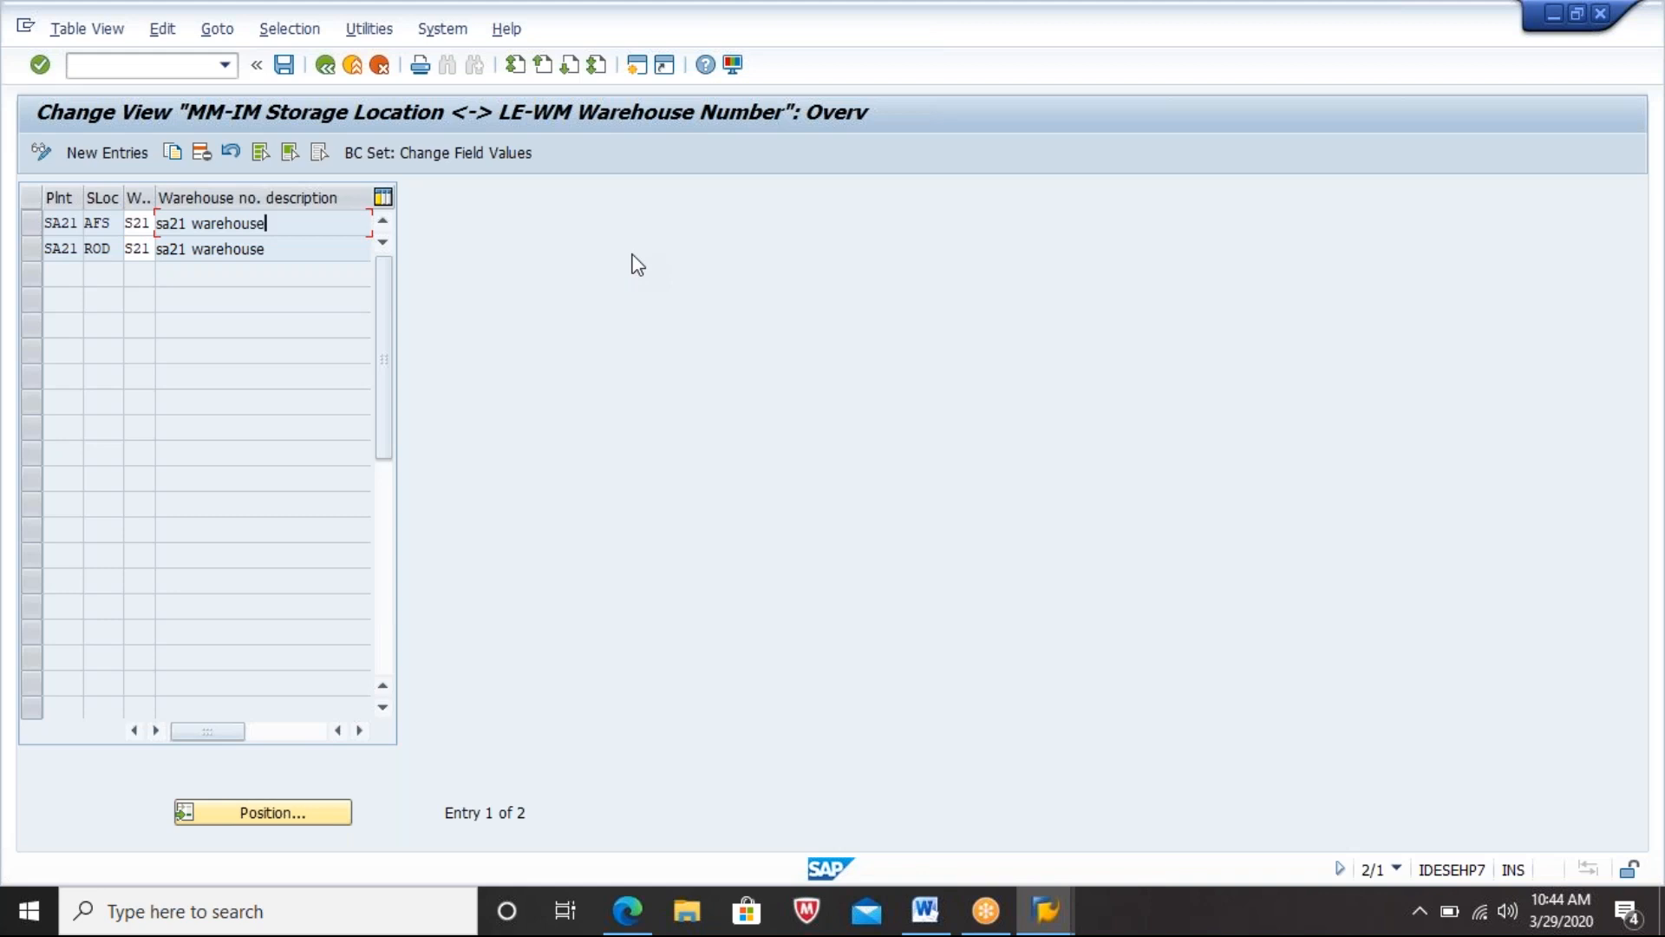
Step: Reopen the warehouse number assignment activity and start a new entry with plant 2212 and storage location ROD
{"action": "left_click", "coordinate": [324, 66]}
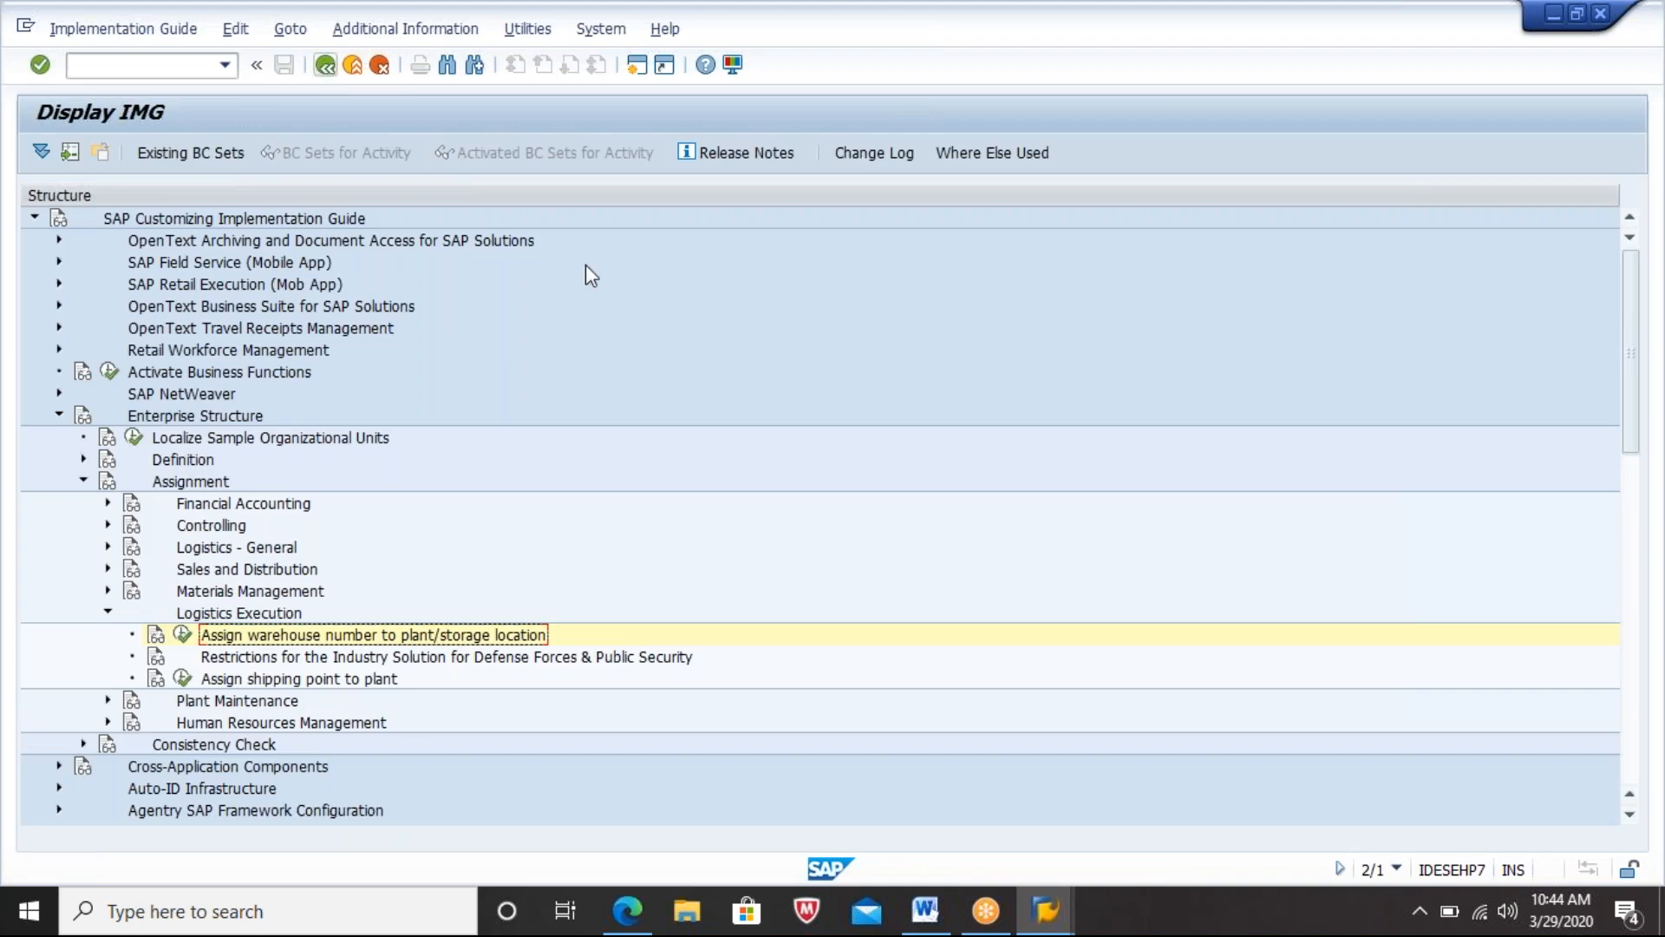
{"action": "left_click", "coordinate": [182, 634]}
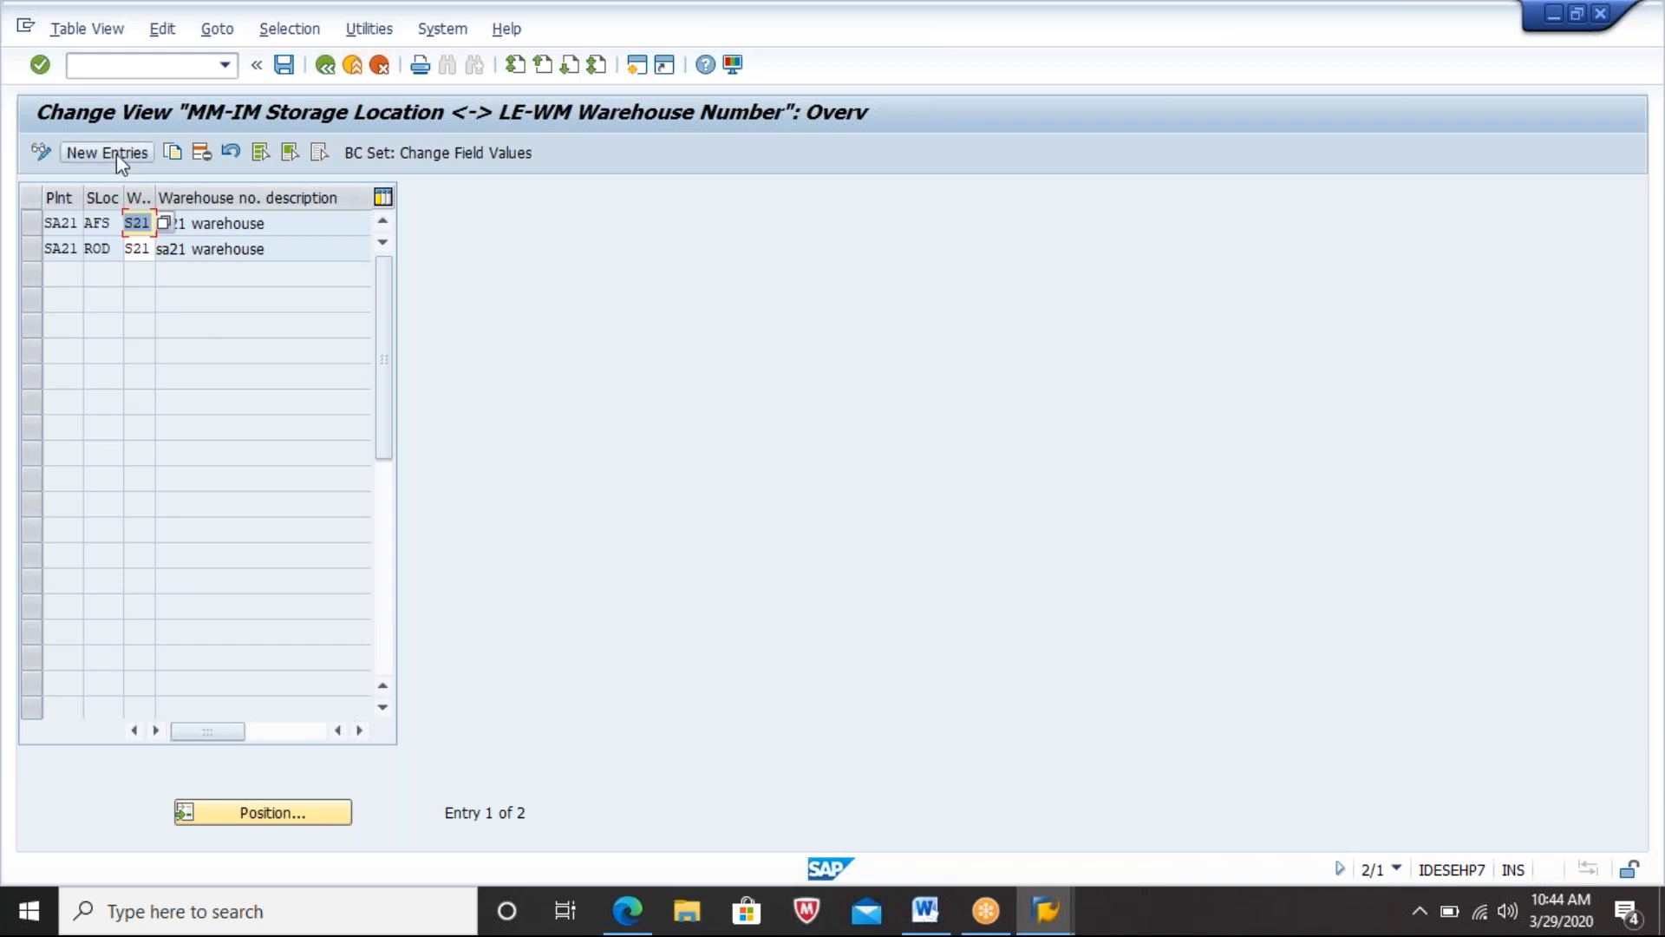
{"action": "left_click", "coordinate": [116, 154]}
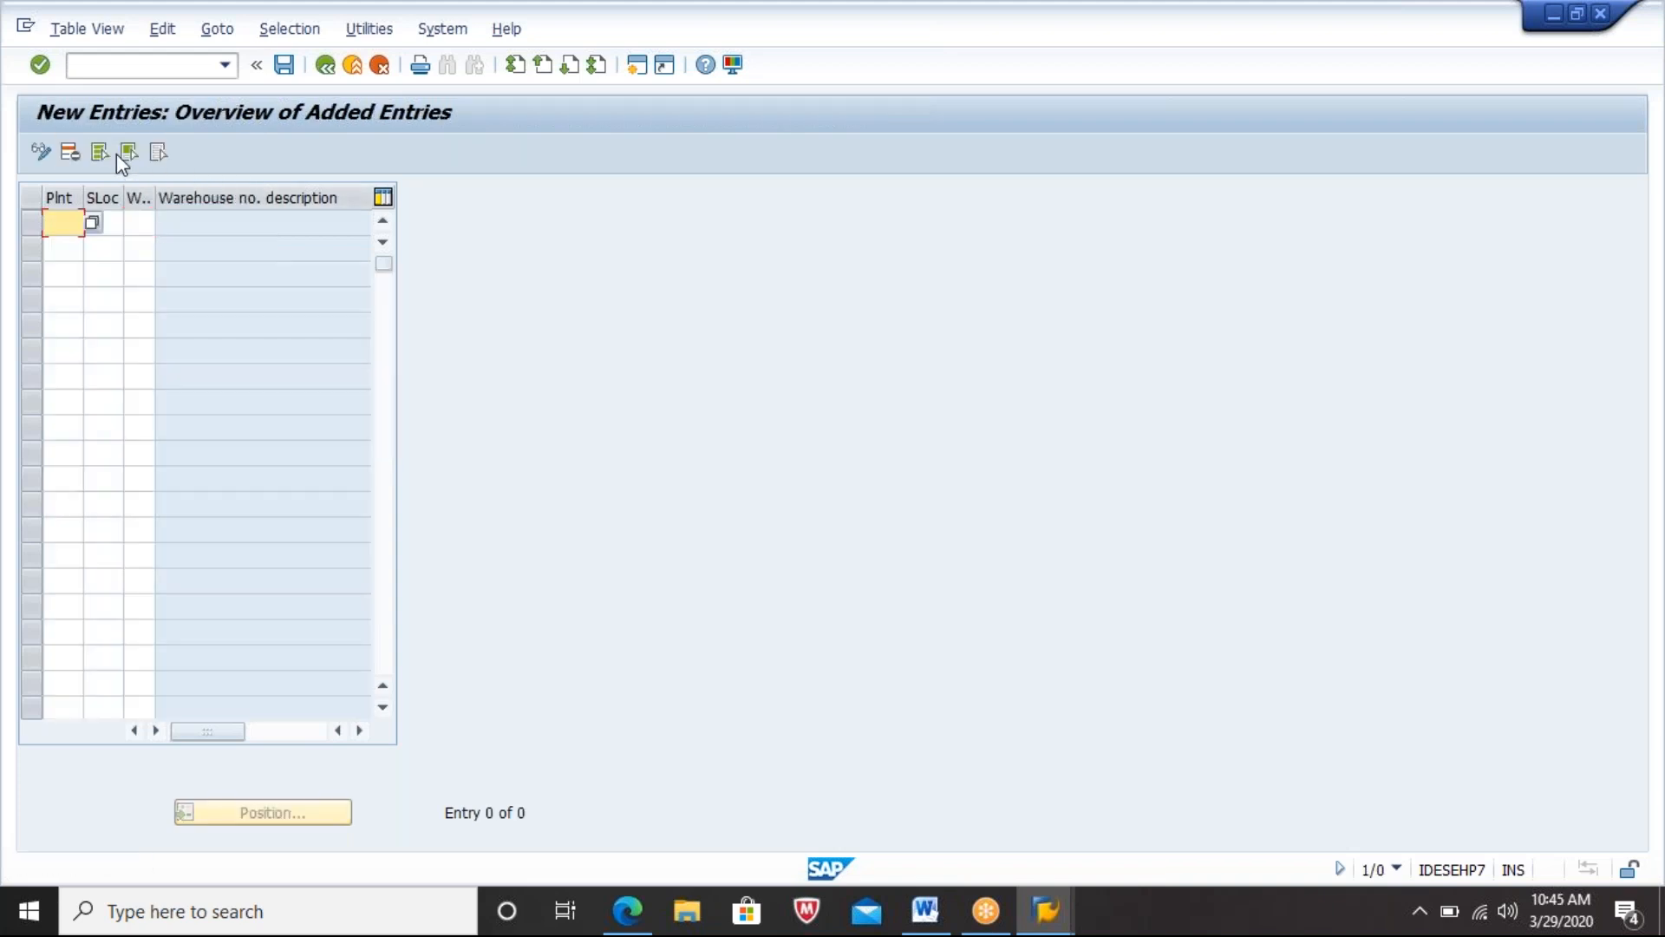
{"action": "type", "text": "2212"}
{"action": "key", "text": "Tab"}
{"action": "type", "text": "ROD"}
{"action": "key", "text": "Tab"}
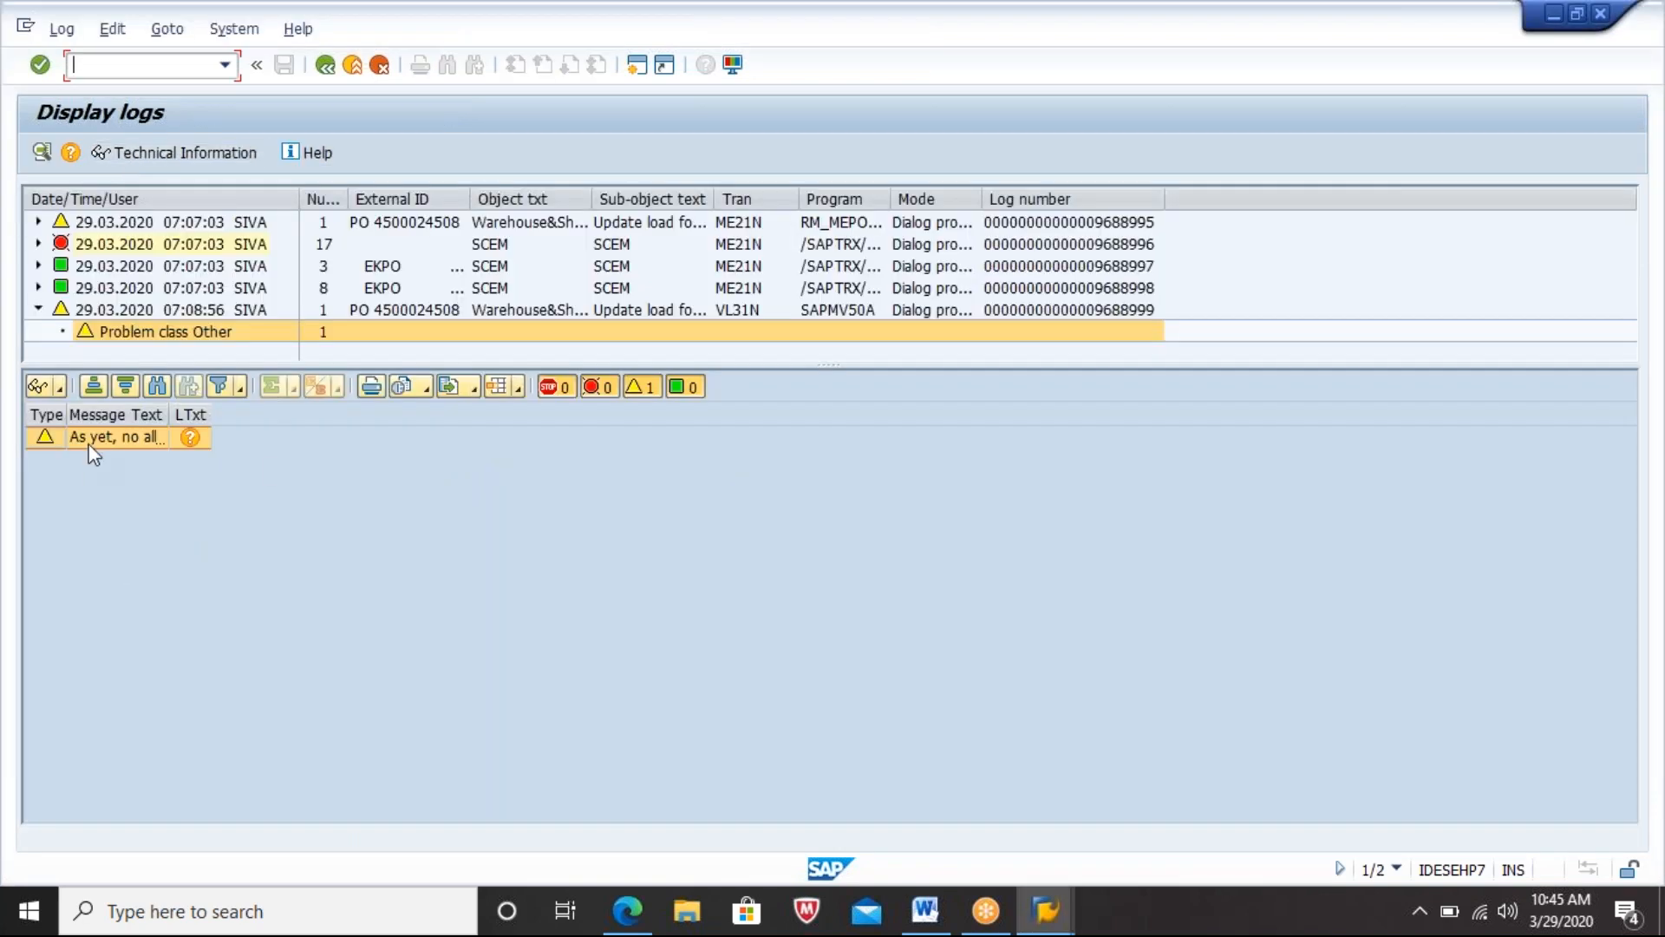
Step: Check the plant and storage location in the log message's long text, and assign warehouse number 221 to the 2212/ROD entry
{"action": "double_click", "coordinate": [89, 445]}
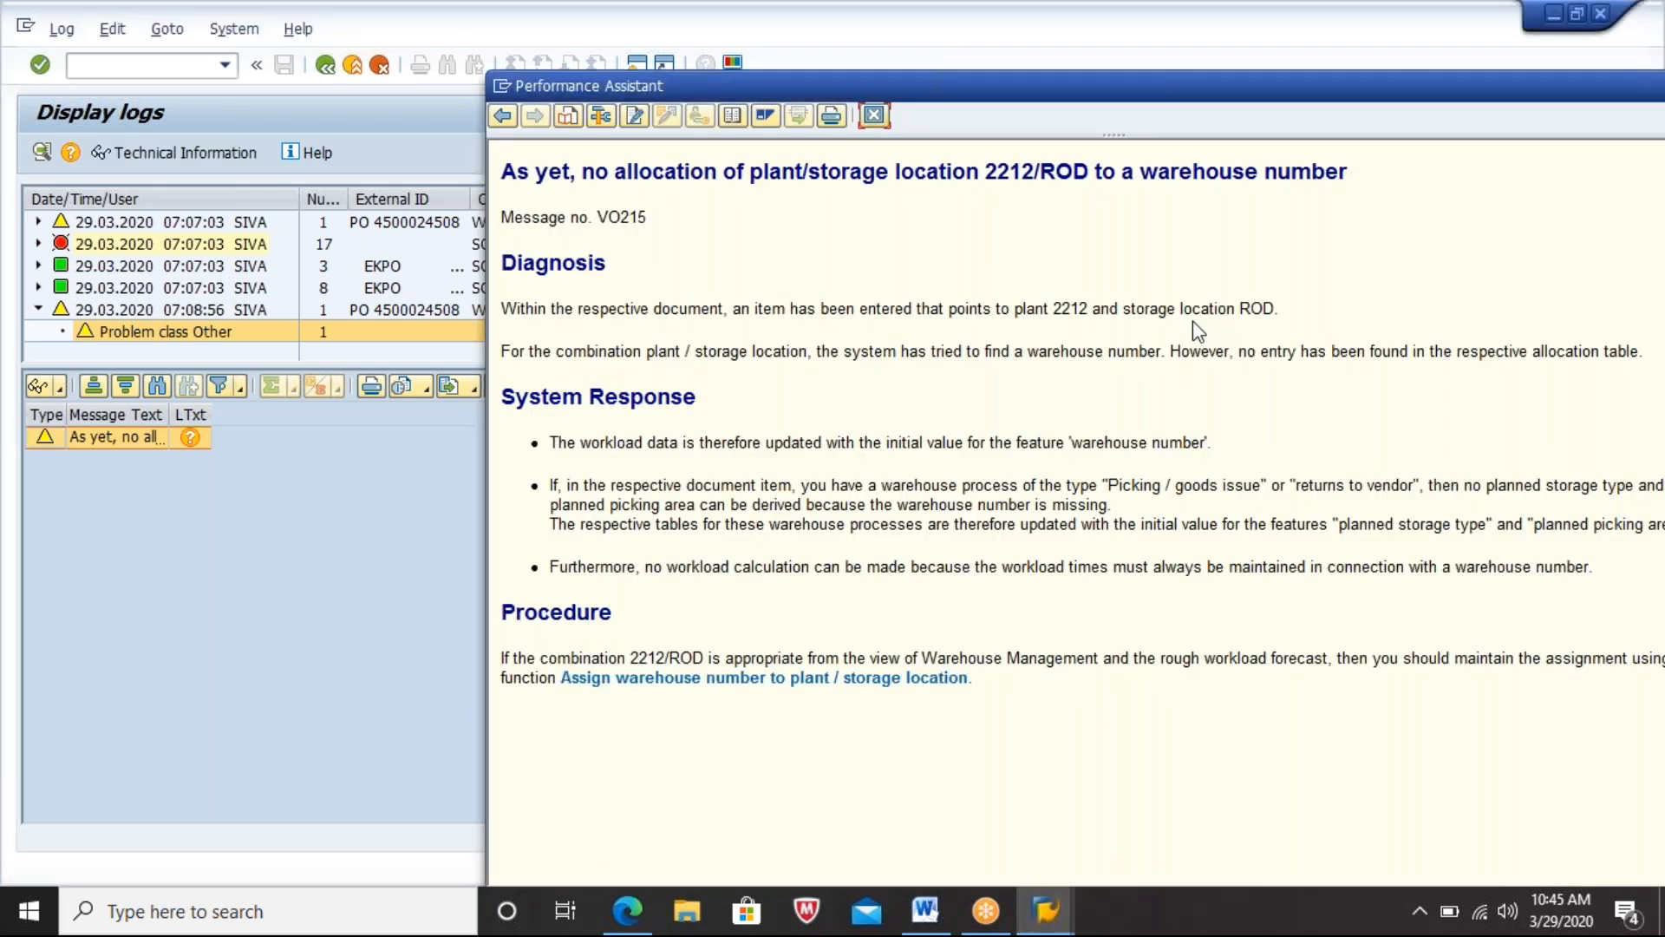
{"action": "key", "text": "alt+Tab"}
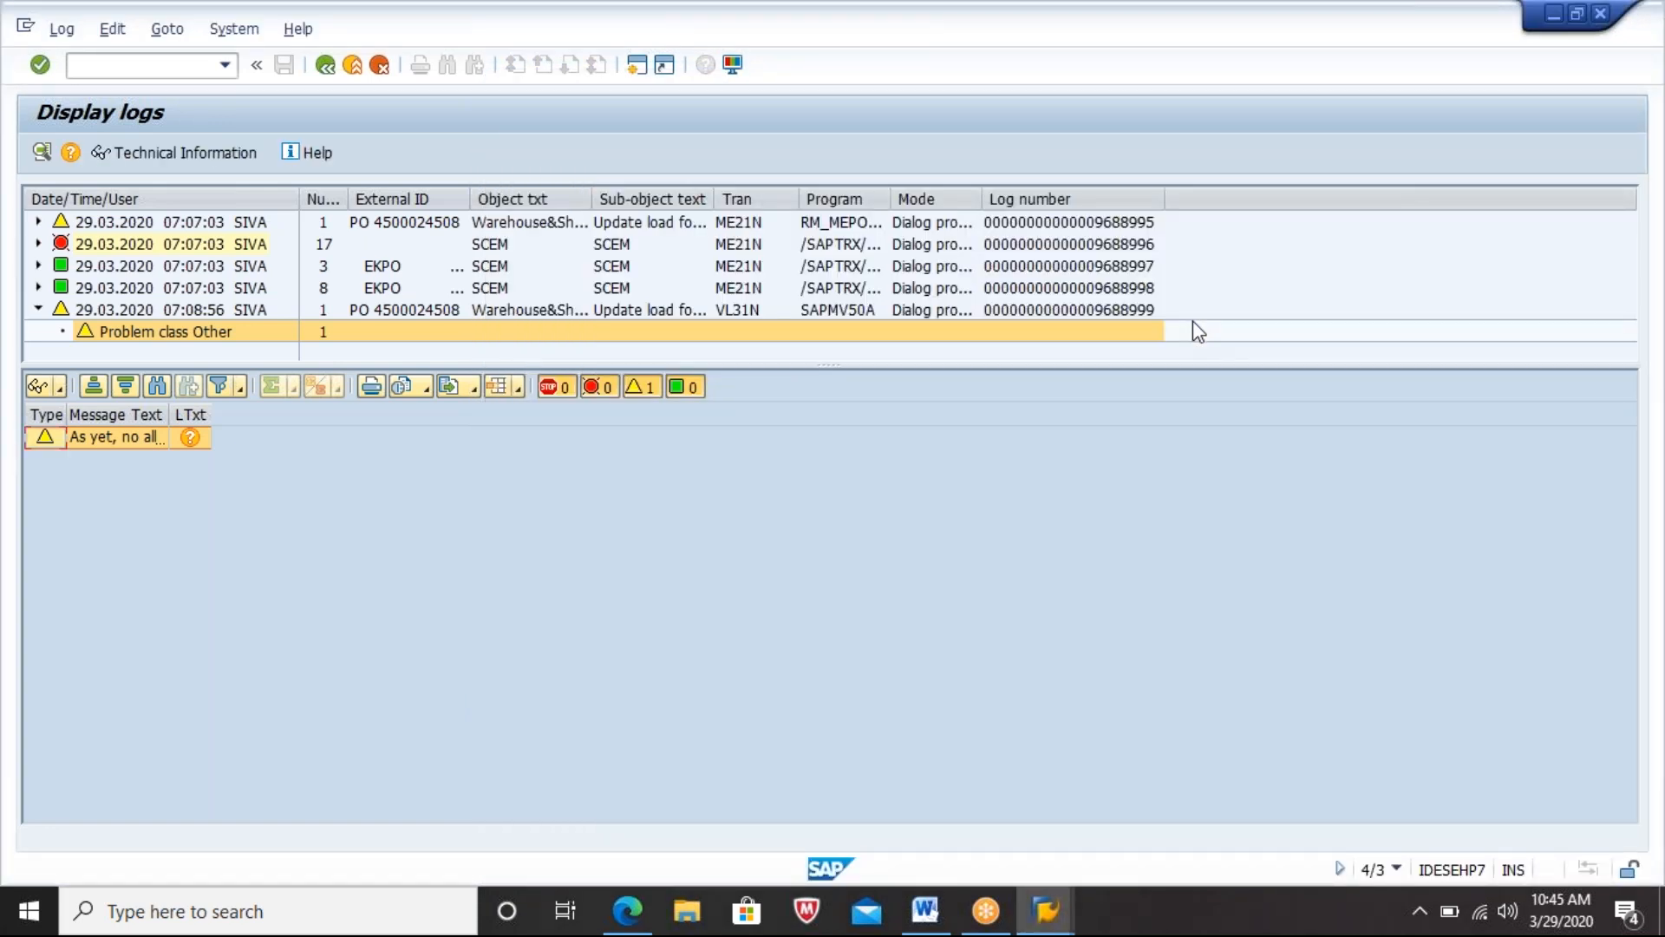
{"action": "key", "text": "alt+Tab"}
{"action": "key", "text": "alt+Tab"}
{"action": "type", "text": "221"}
{"action": "key", "text": "Return"}
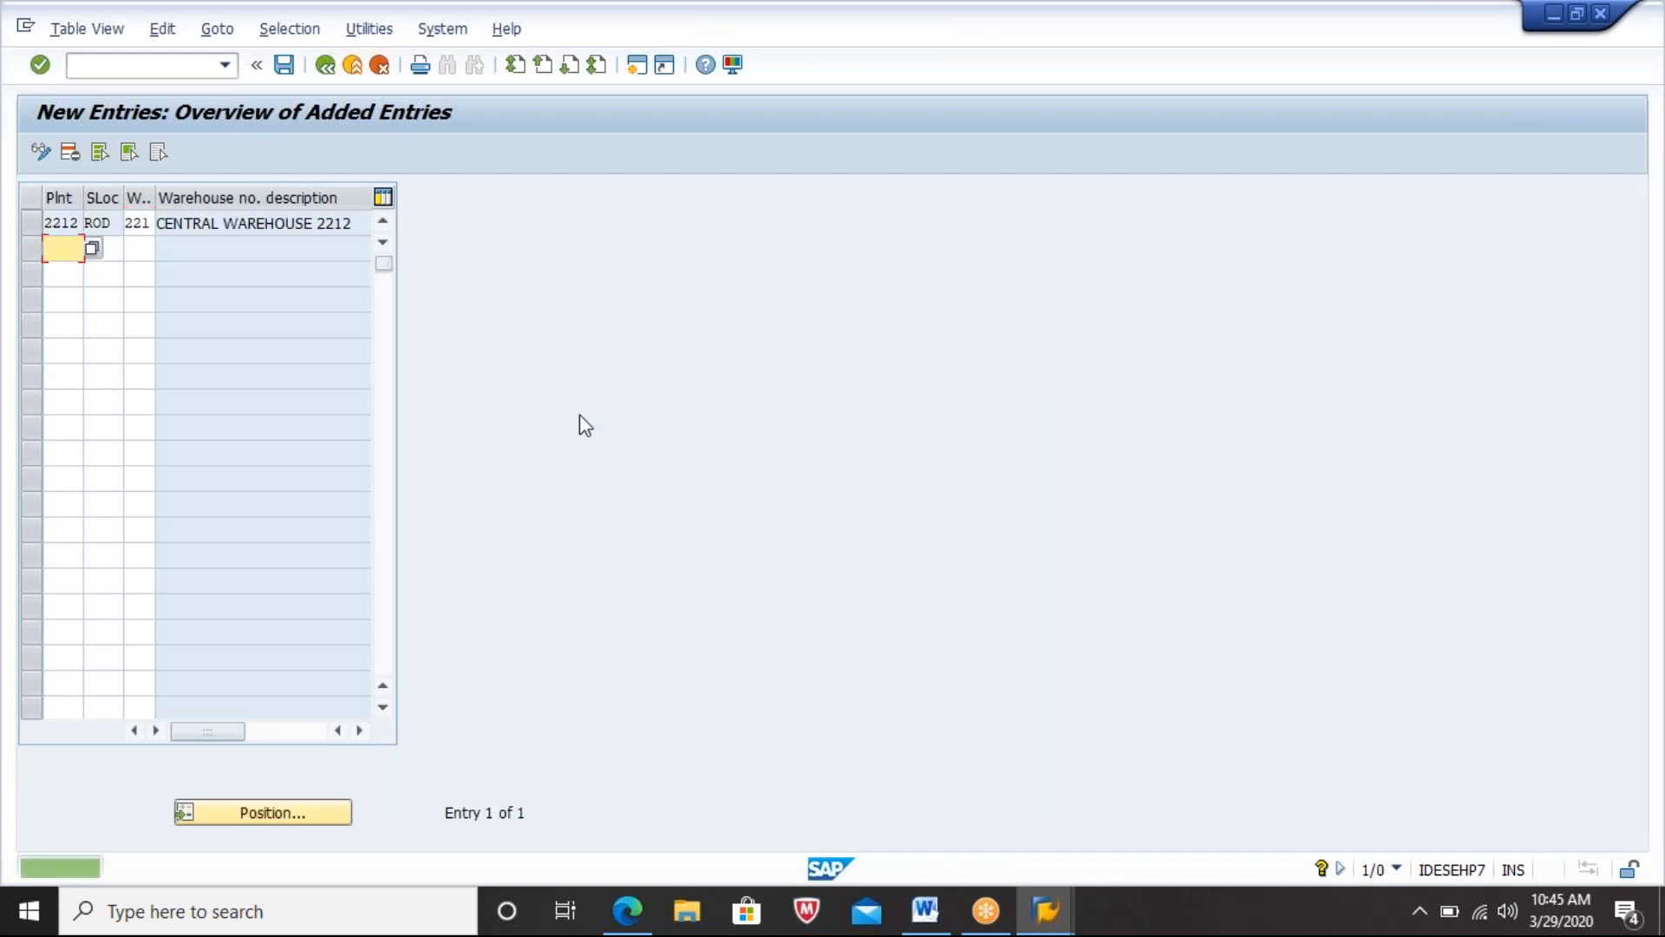
Step: Add an entry assigning plant 2212 and storage location AFS to warehouse number 221, and save the new assignments
{"action": "type", "text": "2212"}
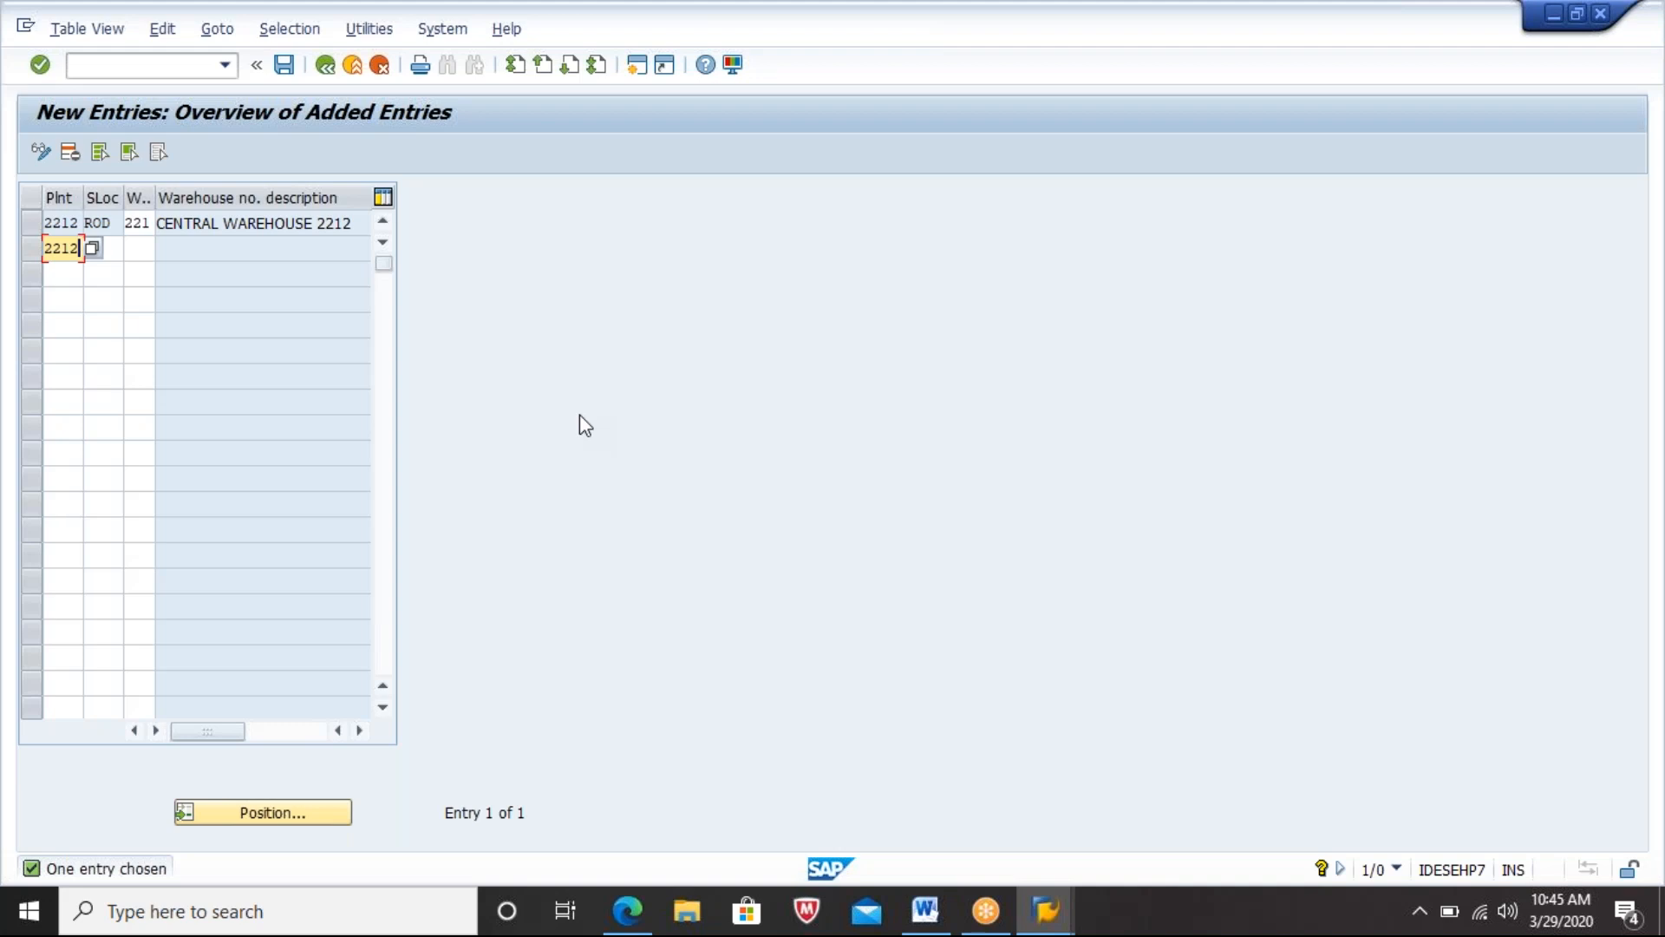
{"action": "key", "text": "Tab"}
{"action": "type", "text": "AFS"}
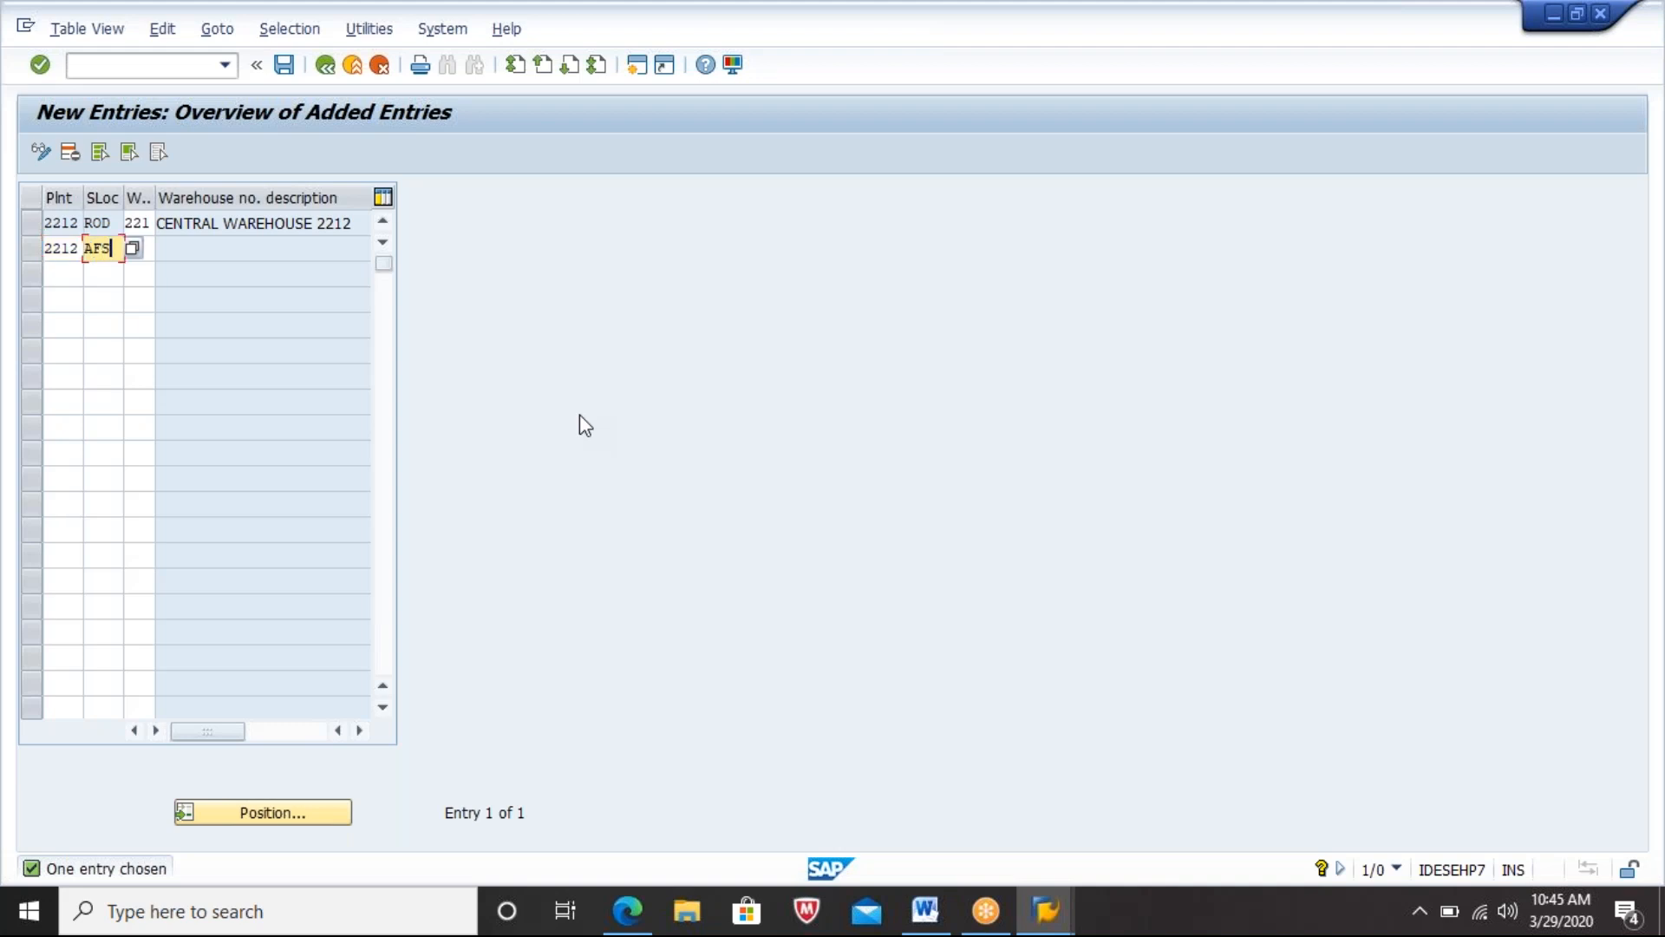
{"action": "key", "text": "Tab"}
{"action": "type", "text": "221"}
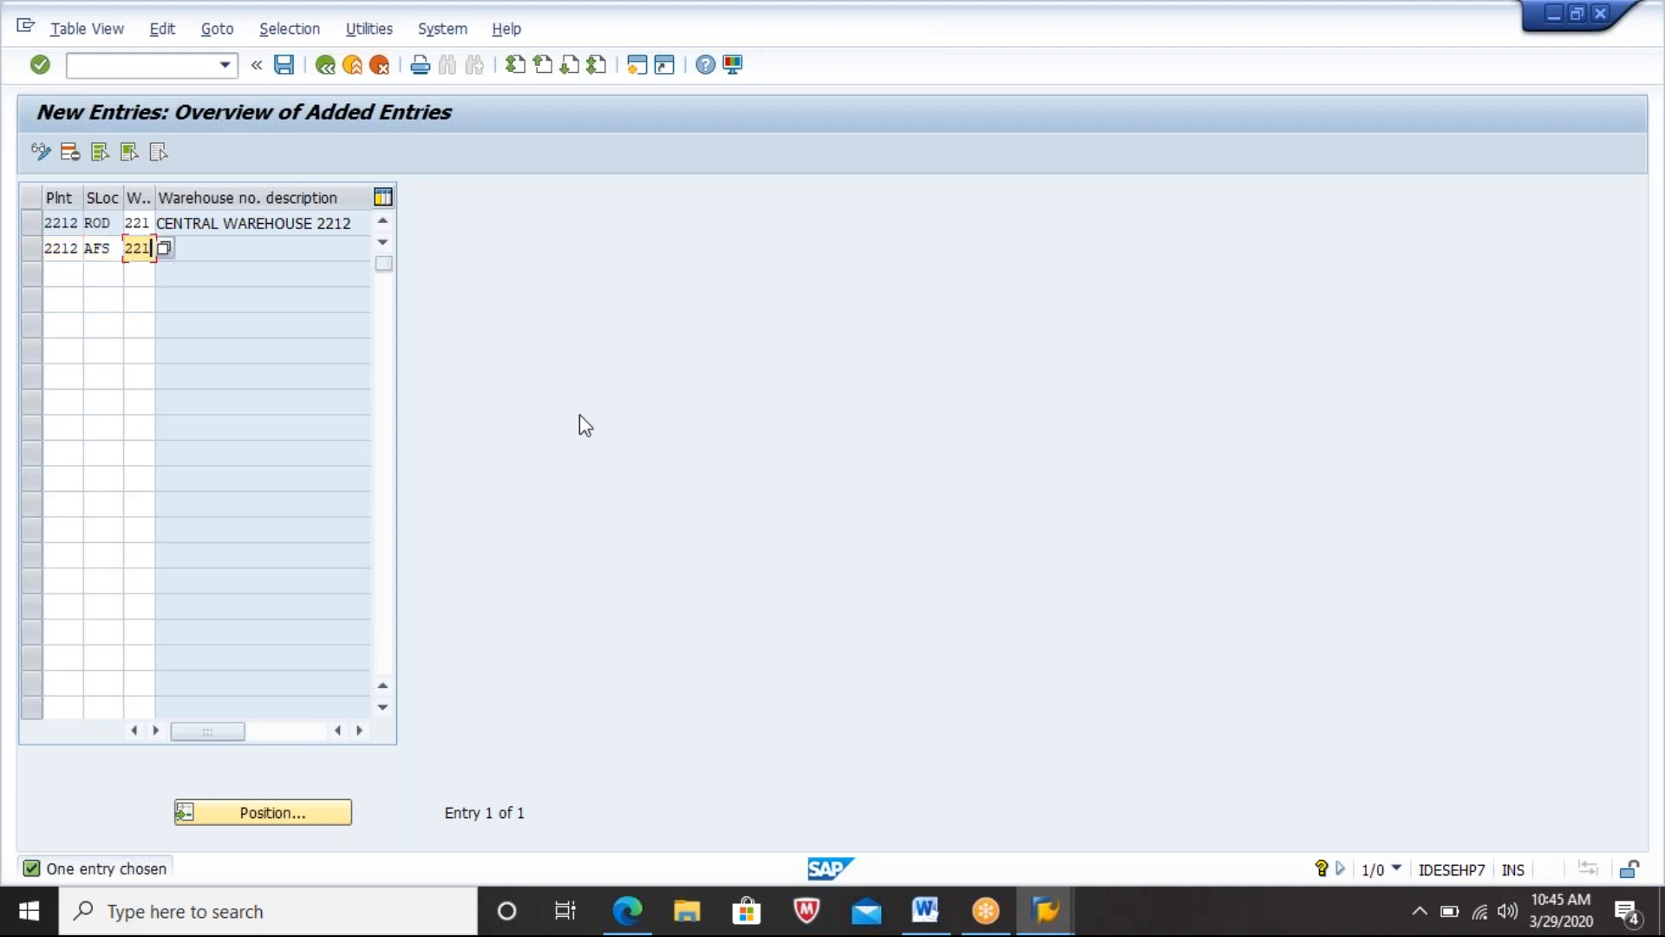
{"action": "key", "text": "Return"}
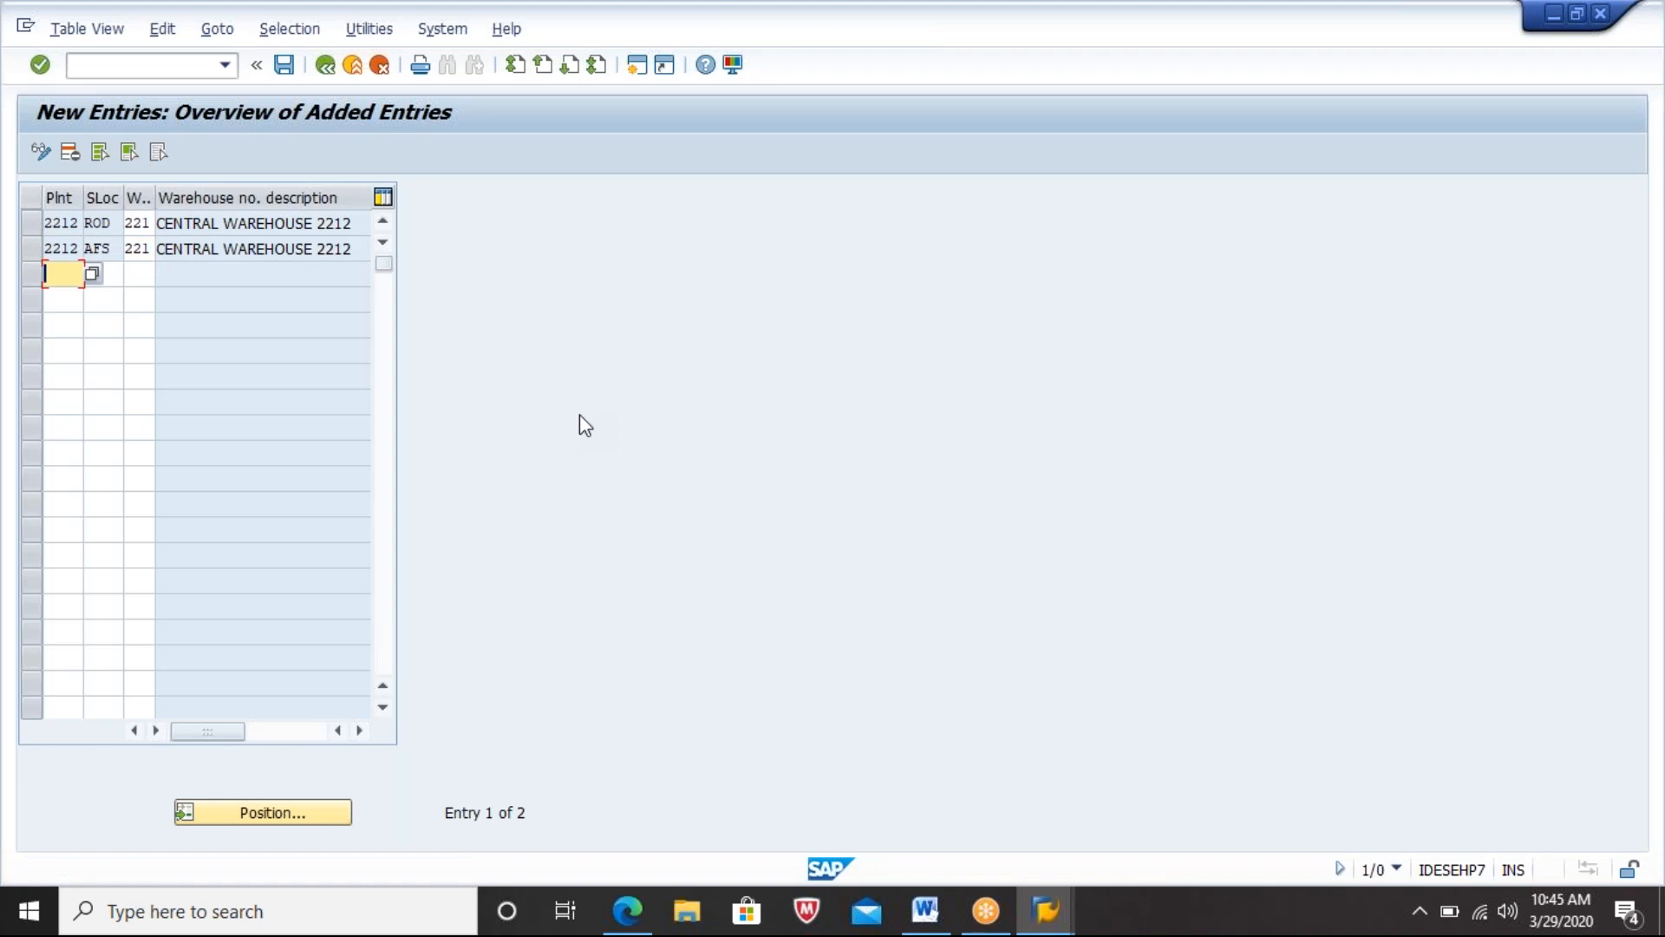
{"action": "key", "text": "ctrl+s"}
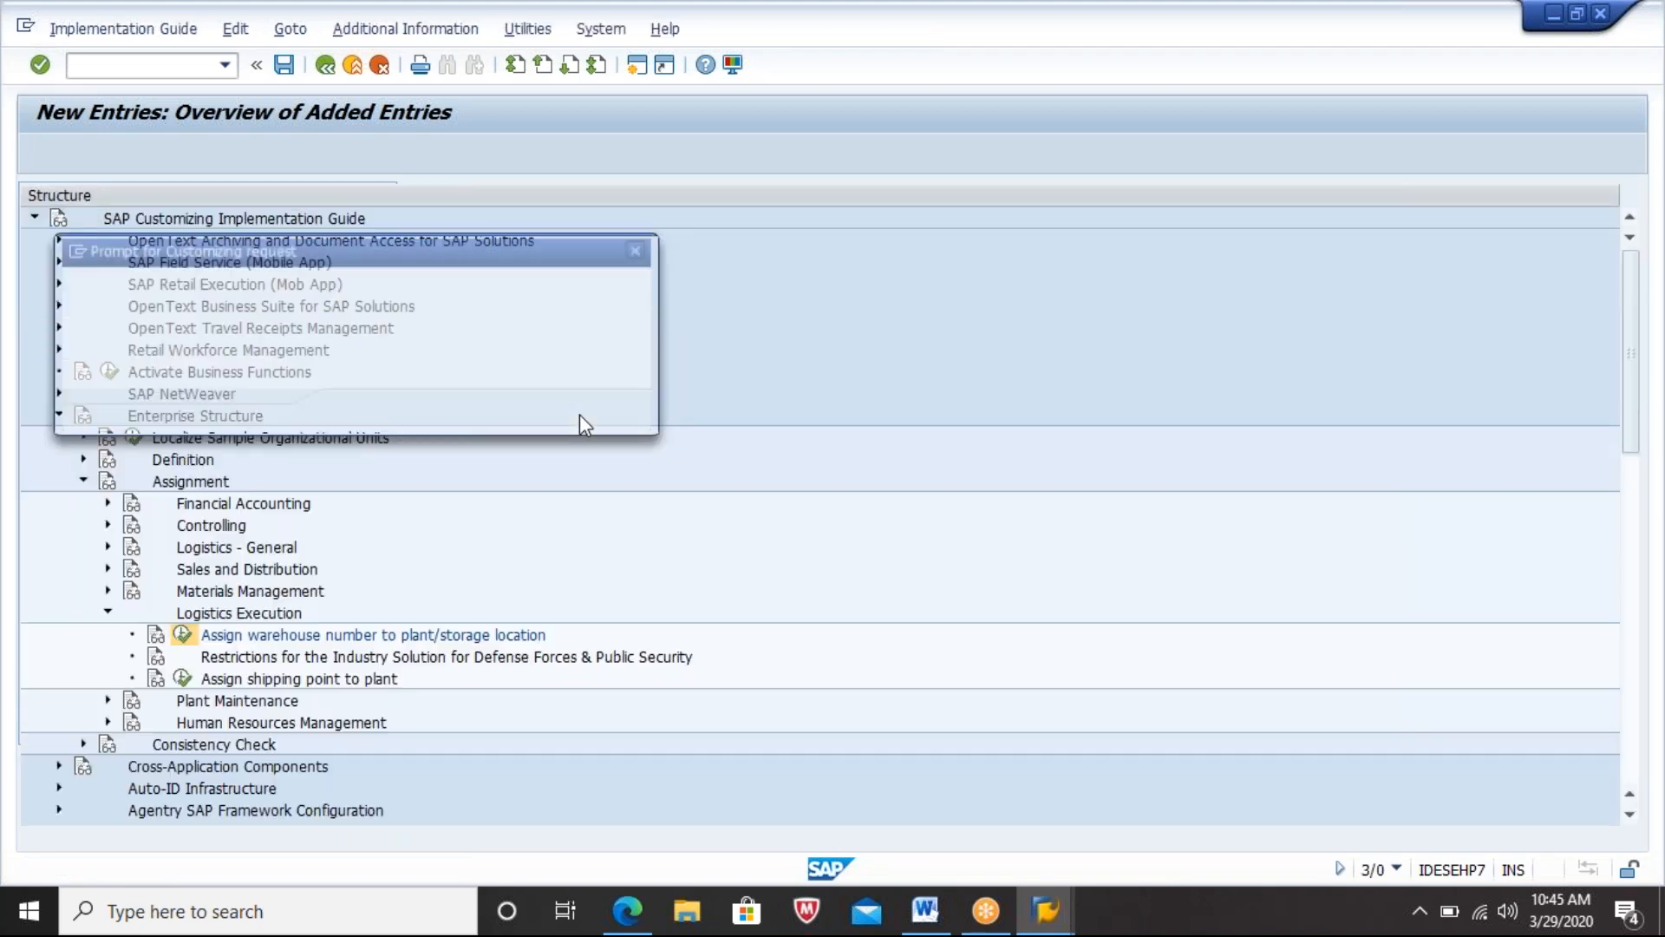
{"action": "key", "text": "Return"}
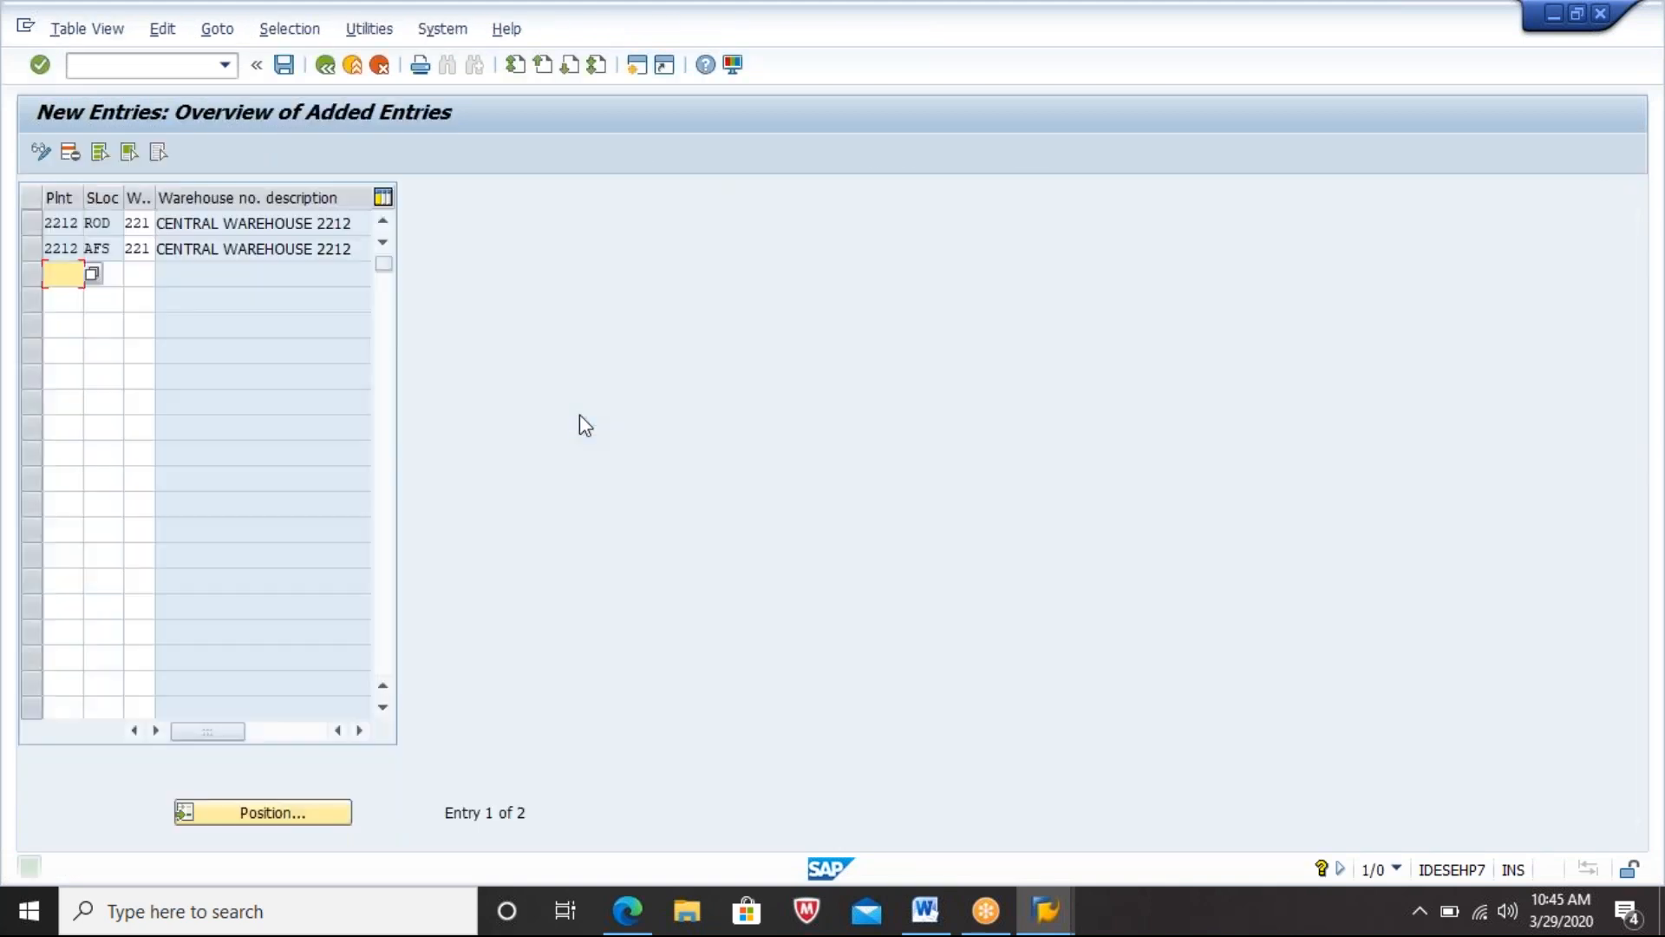
Step: Leave the customizing activity, the IMG and the displayed logs, return to SAP Easy Access and stay logged on
{"action": "left_click", "coordinate": [331, 77]}
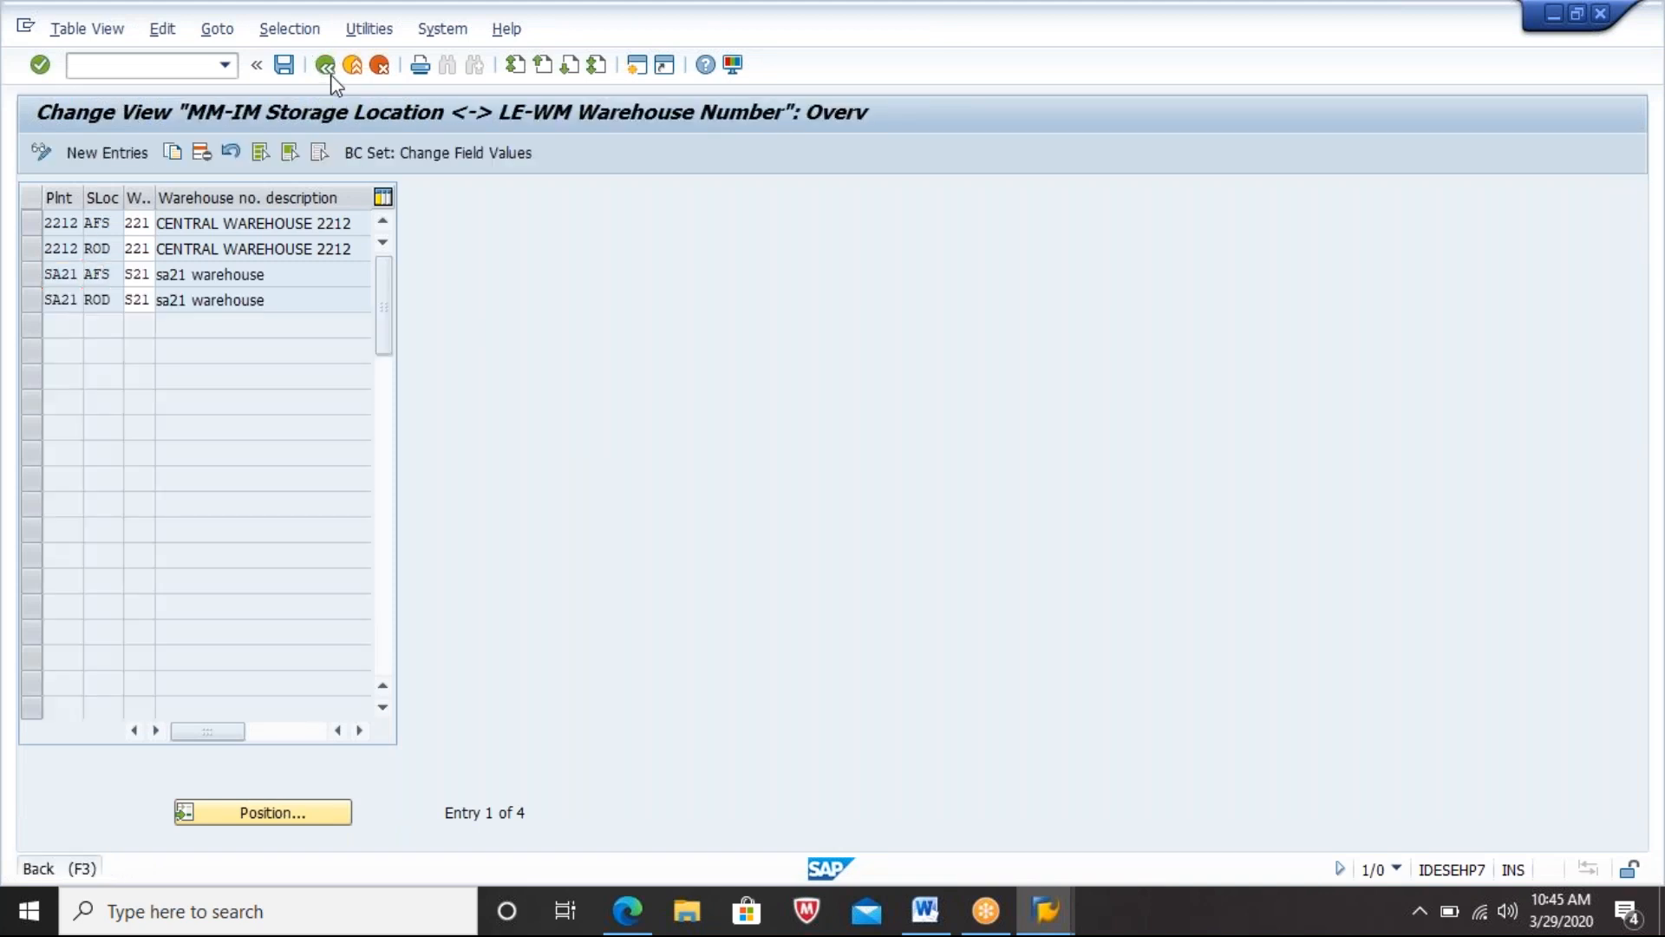
{"action": "left_click", "coordinate": [331, 76]}
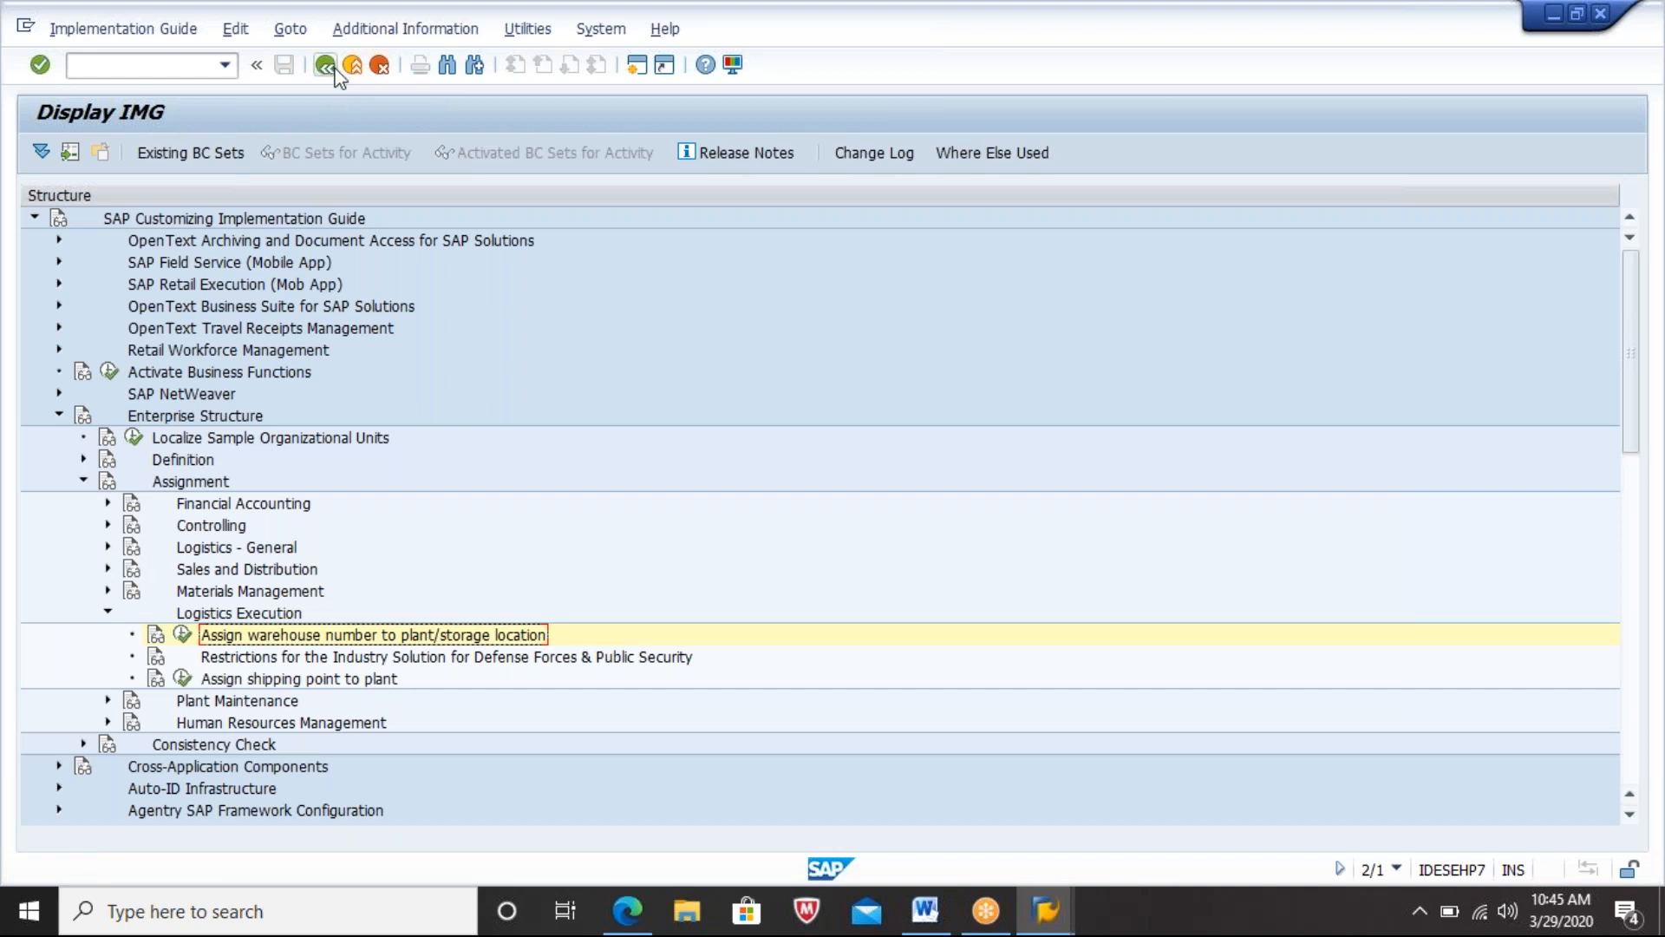
{"action": "left_click", "coordinate": [327, 67]}
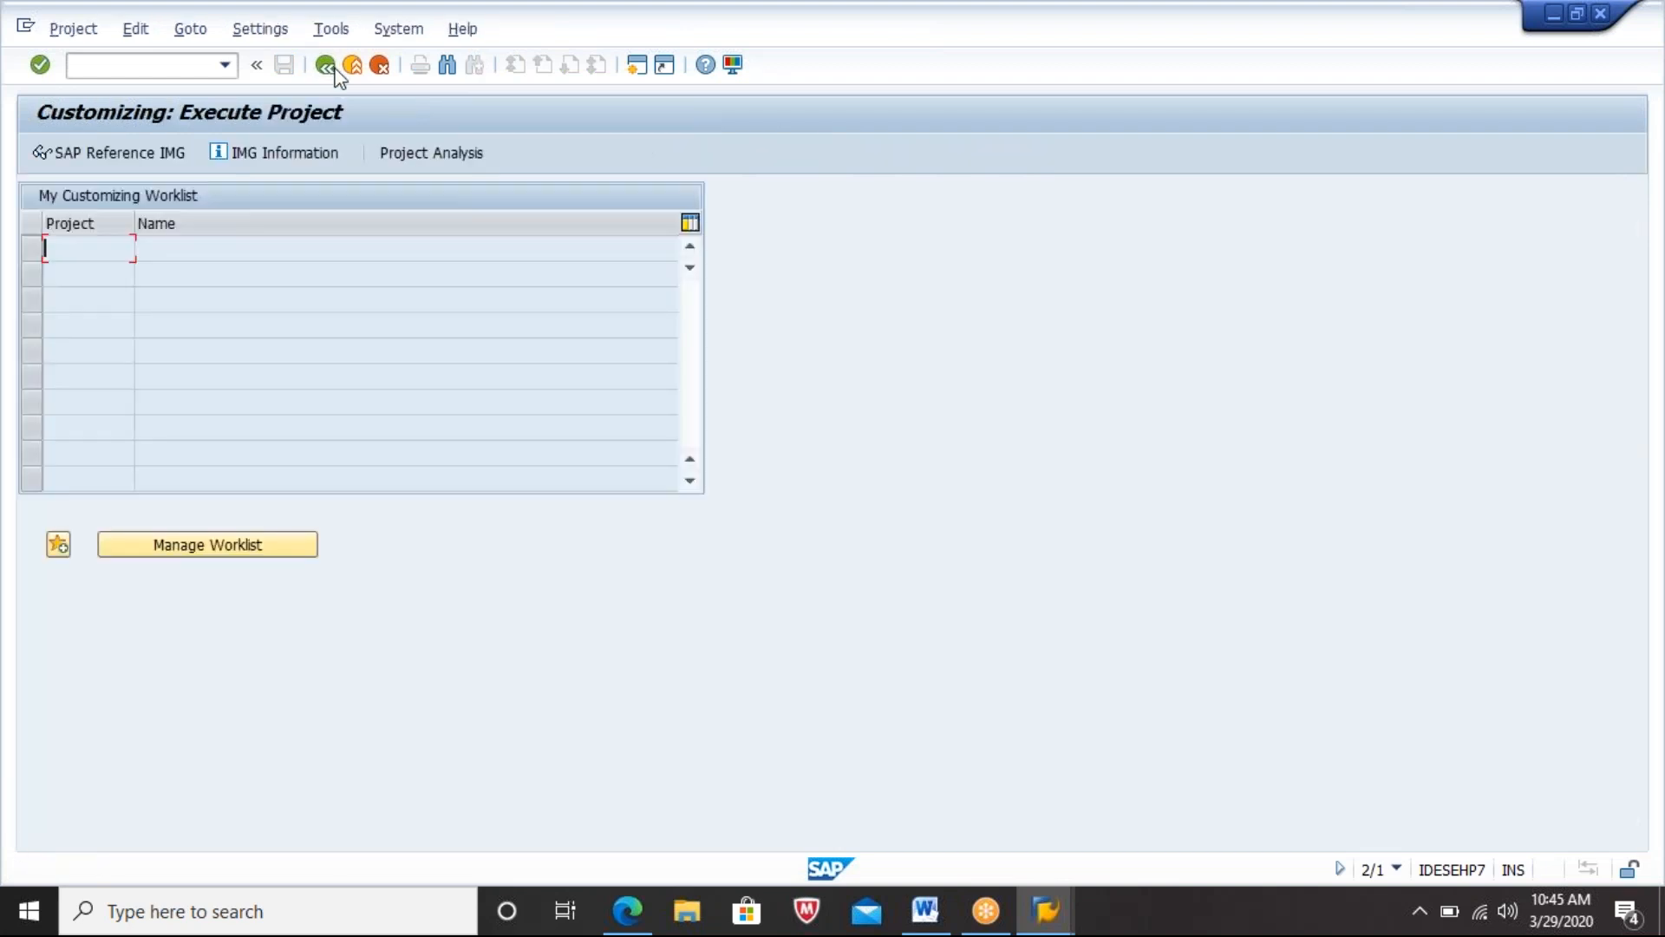
{"action": "left_click", "coordinate": [353, 70]}
{"action": "left_click", "coordinate": [356, 70]}
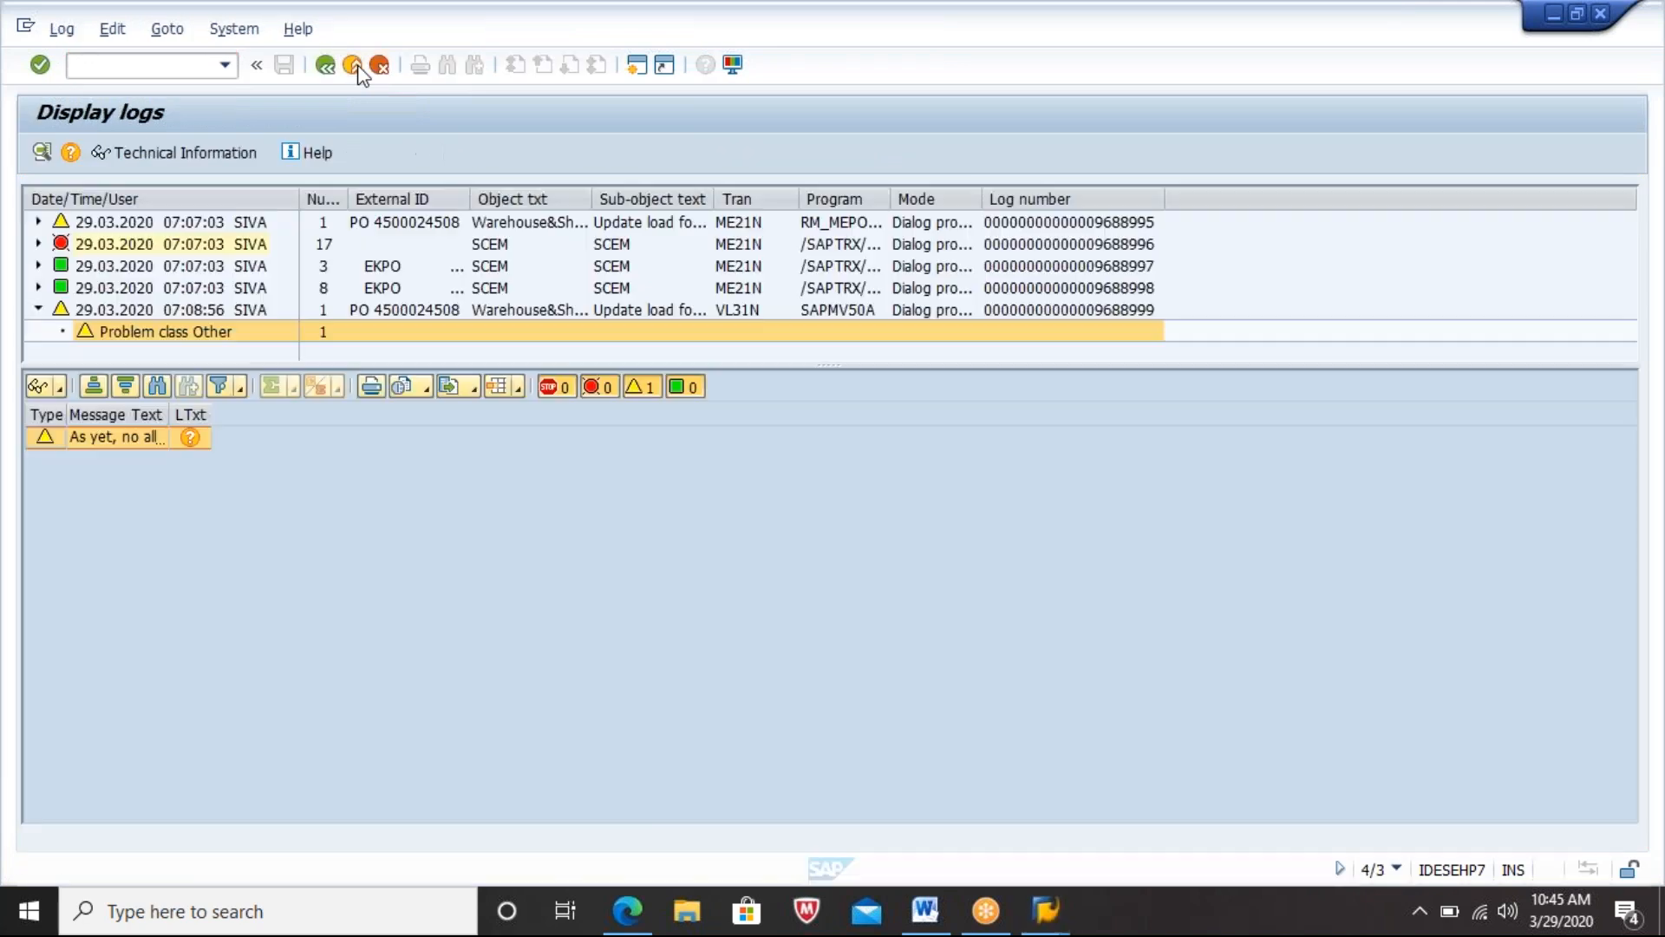
{"action": "left_click", "coordinate": [326, 67]}
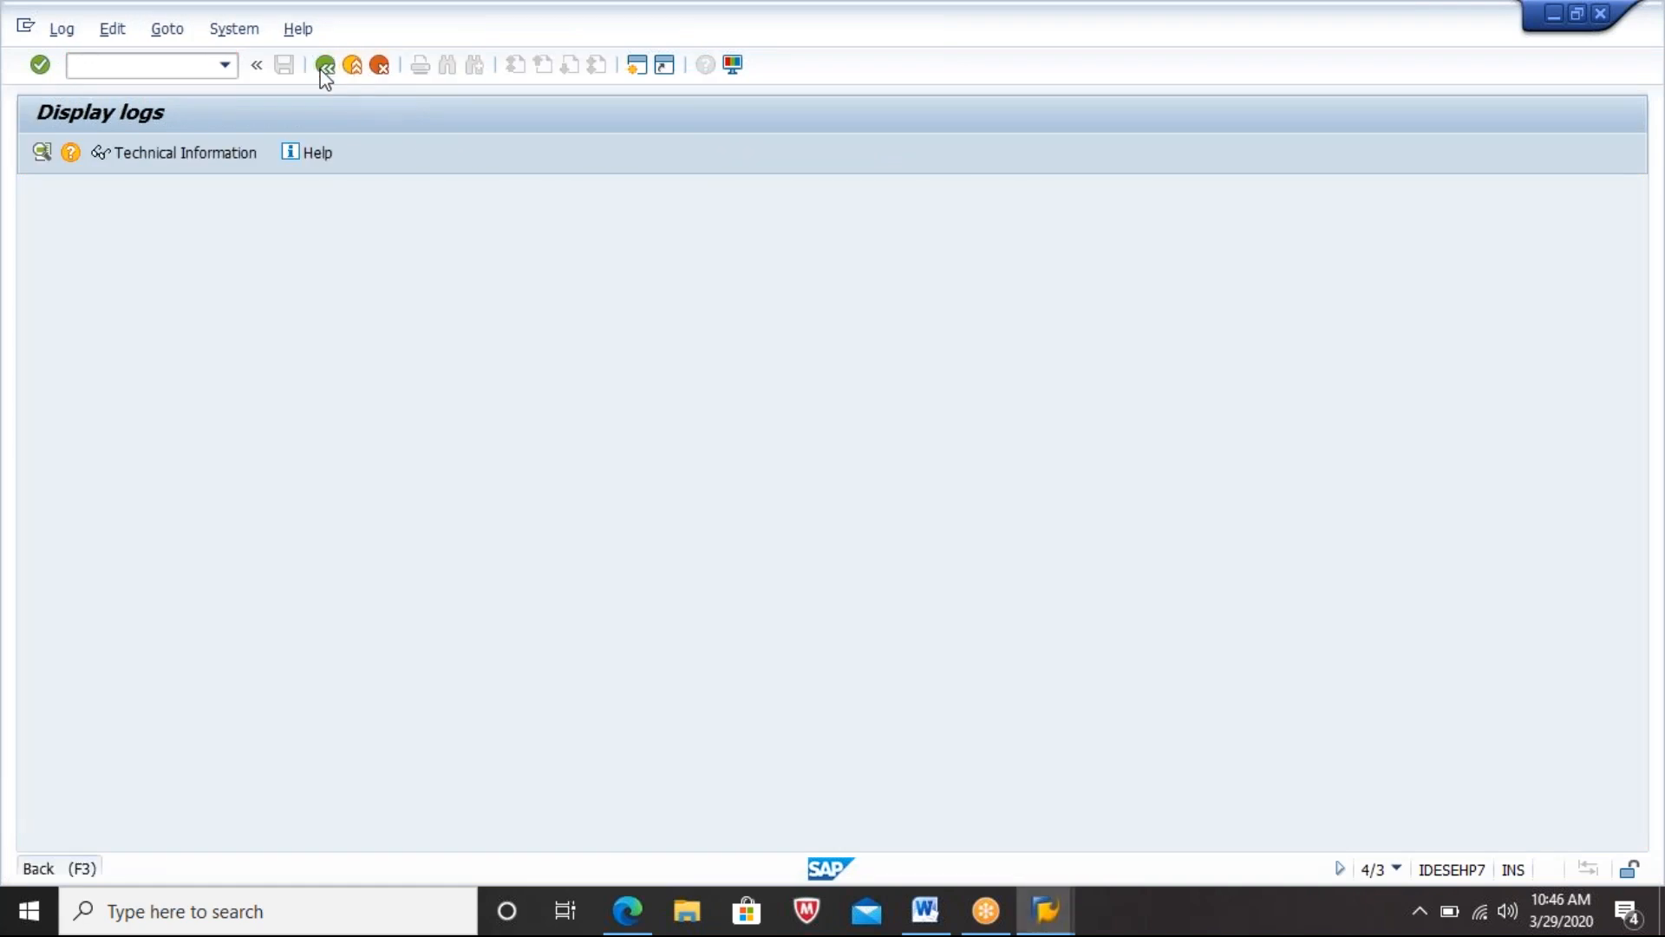
{"action": "left_click", "coordinate": [325, 67]}
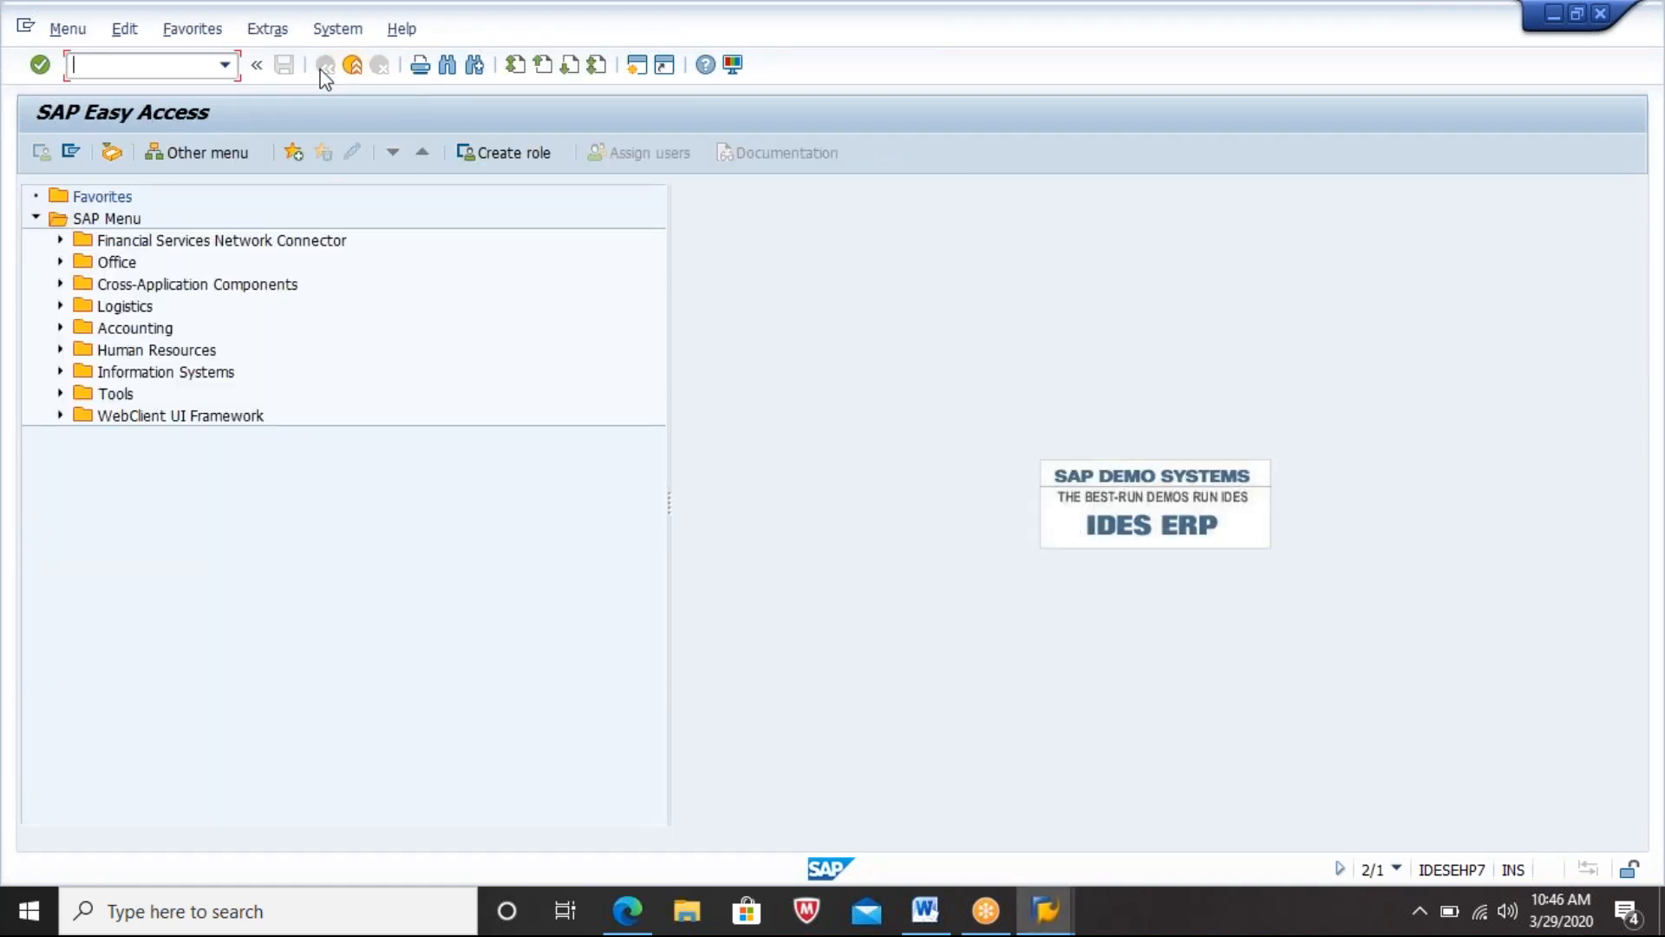
{"action": "left_click", "coordinate": [353, 67]}
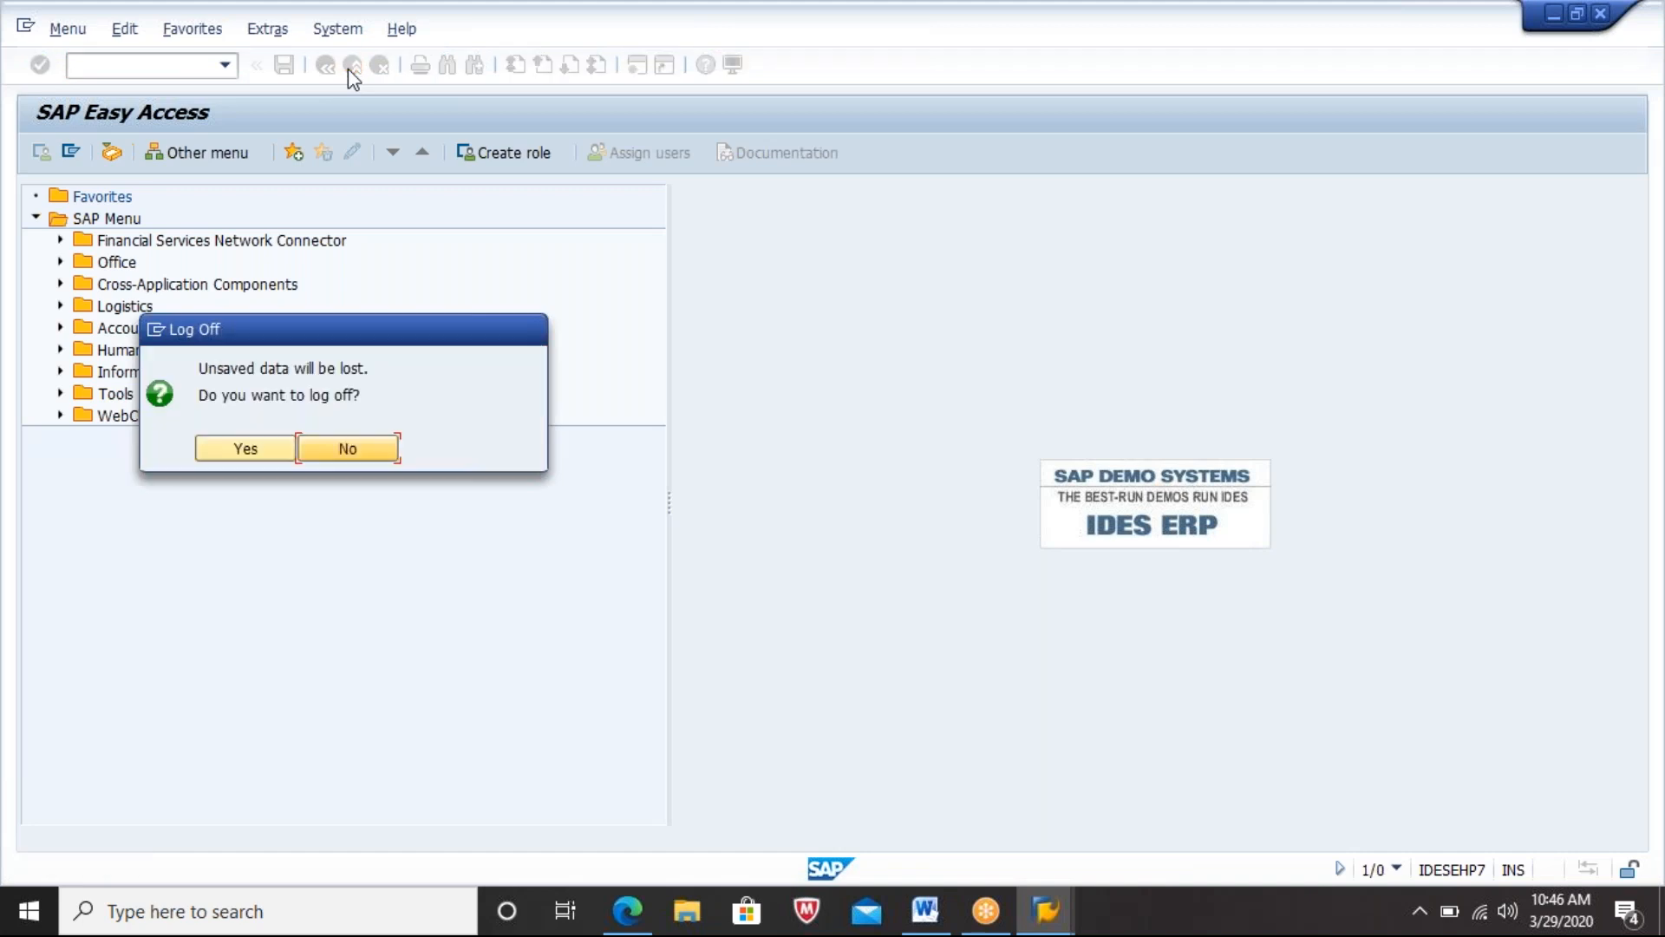
{"action": "left_click", "coordinate": [367, 450]}
Step: Open the proposed inbound delivery for change through transaction VL32N and save it again
{"action": "type", "text": "/NV"}
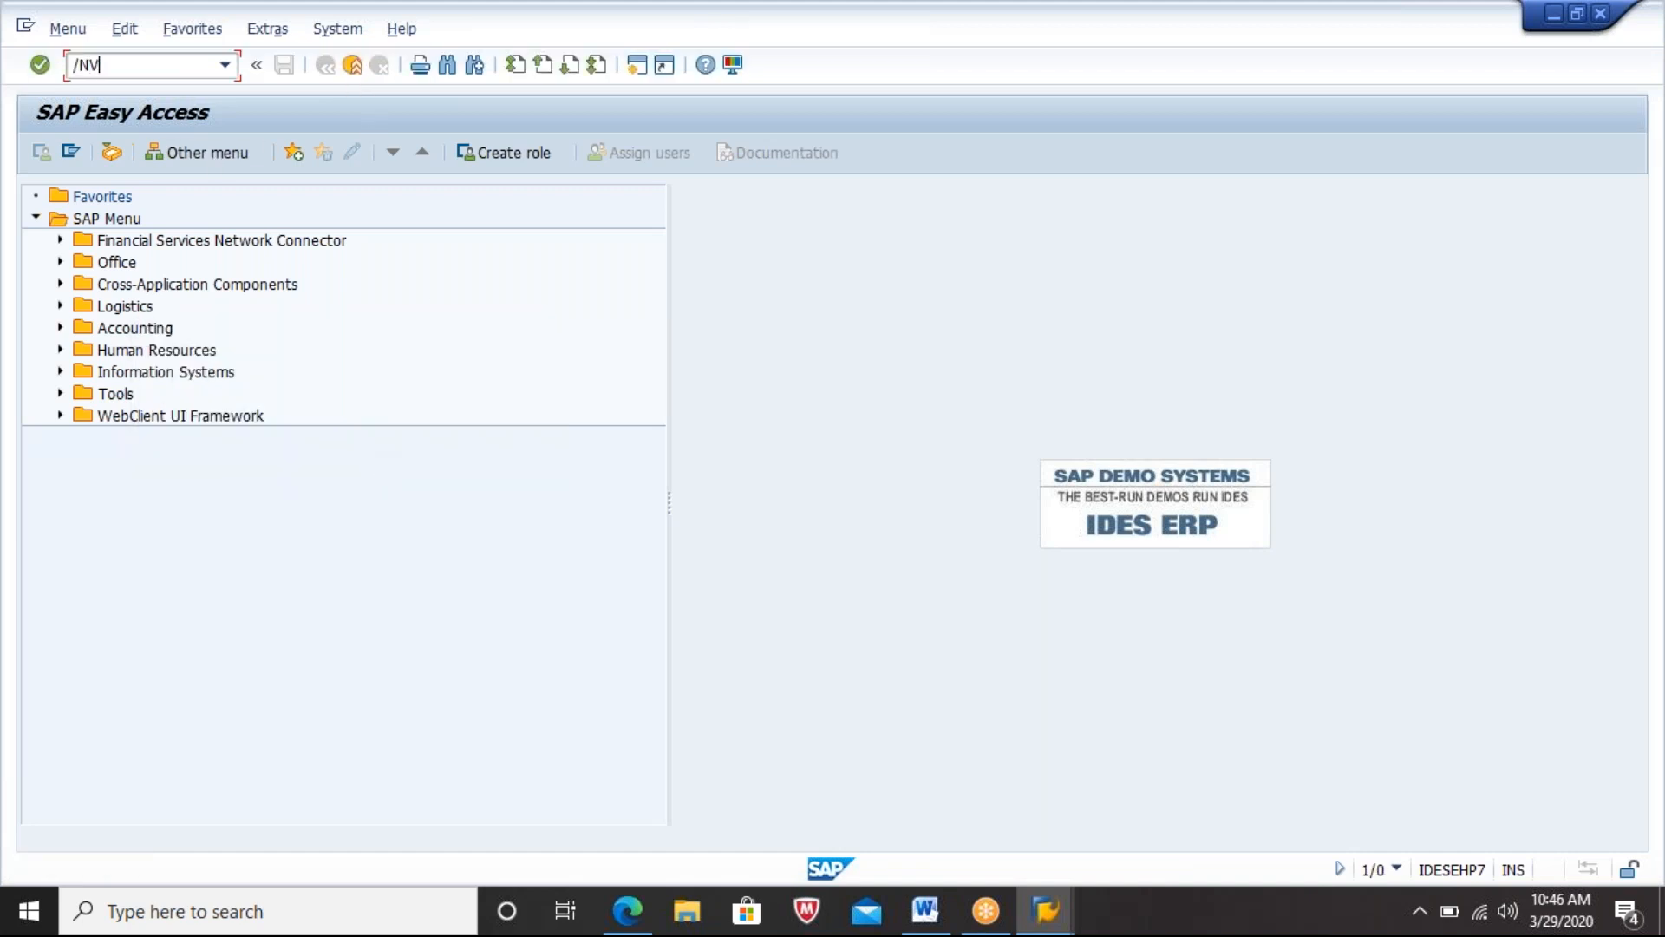
{"action": "type", "text": "L32N"}
{"action": "key", "text": "Return"}
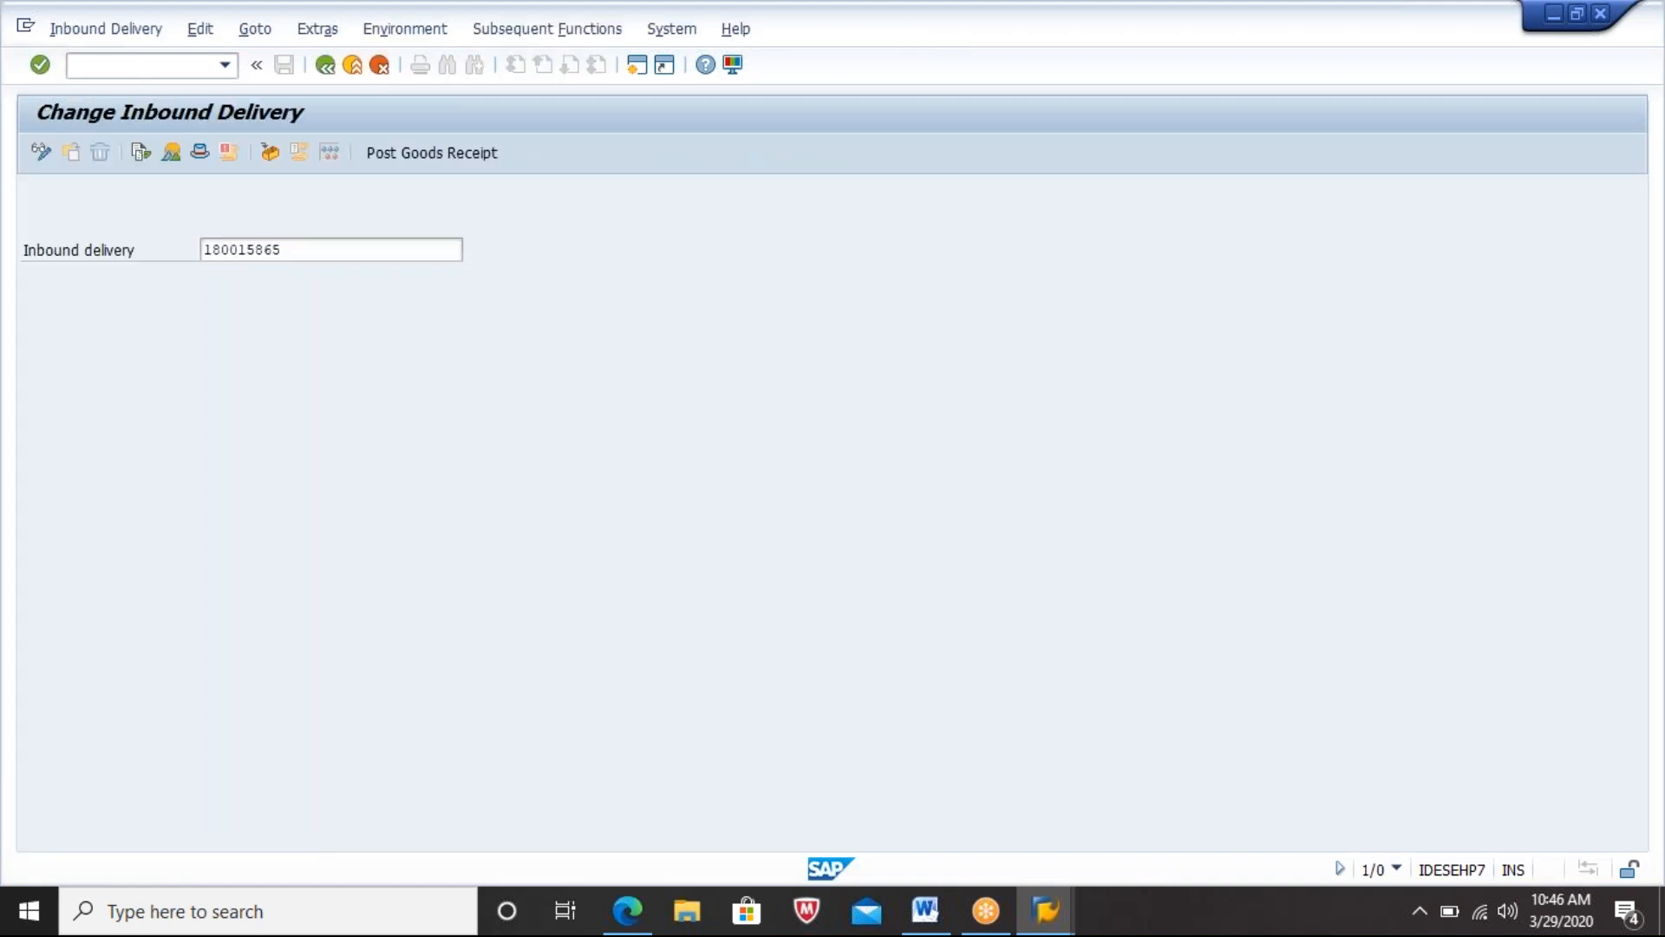
{"action": "key", "text": "Return"}
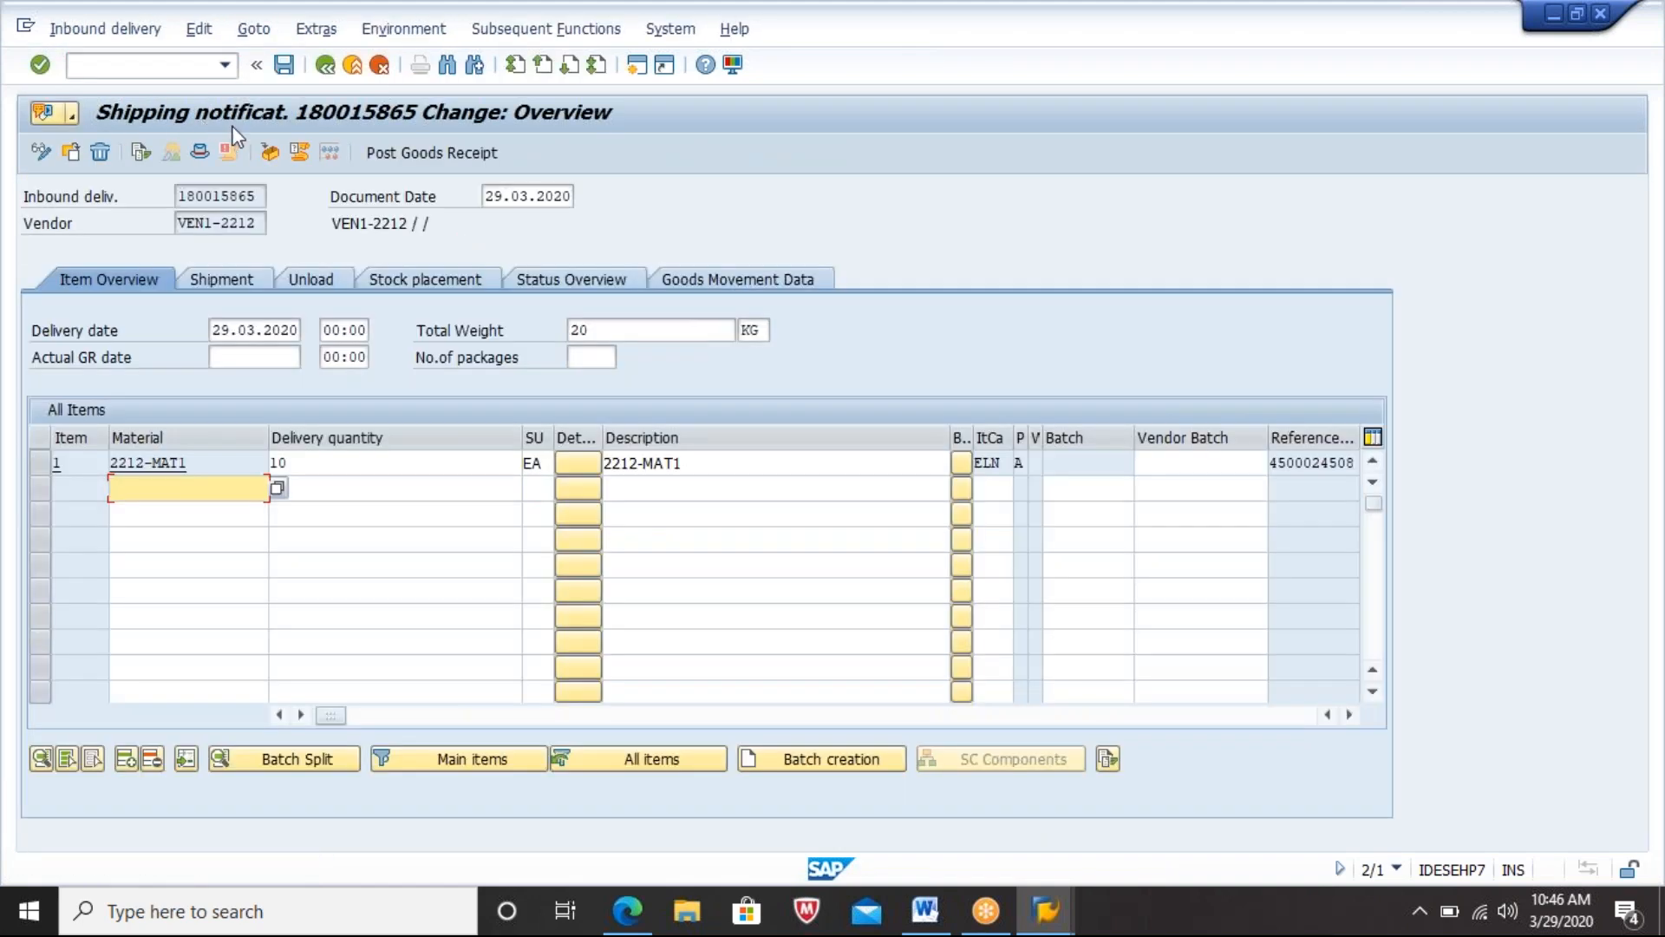
{"action": "left_click", "coordinate": [288, 66]}
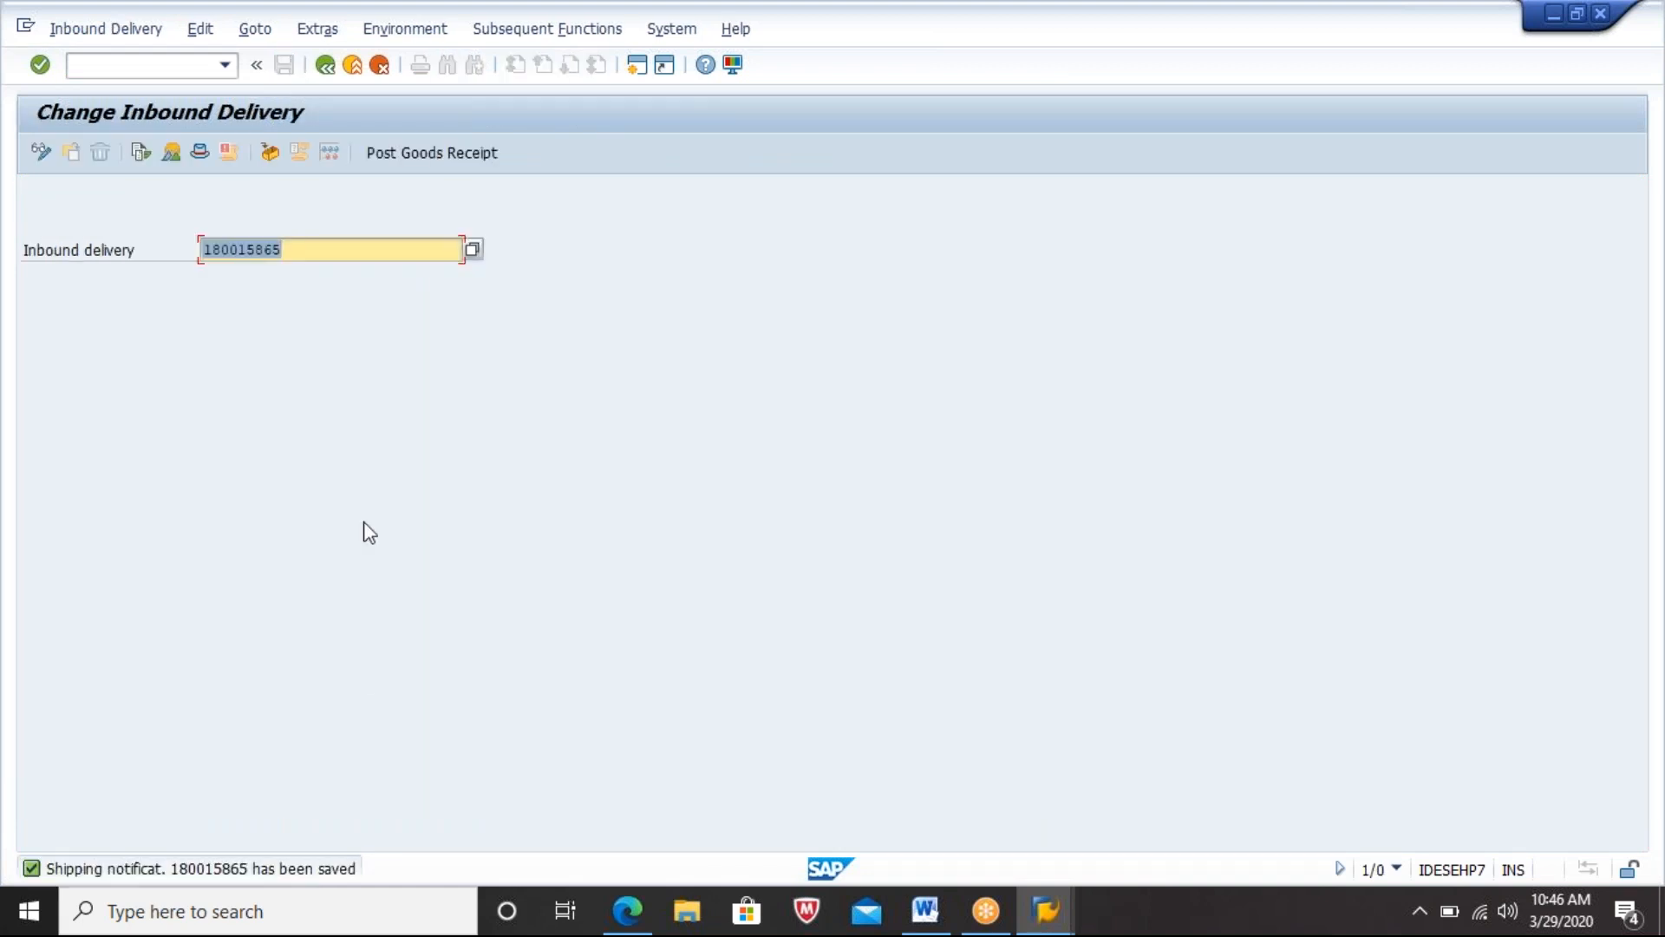
Step: View the long text of the delivery's save message and close the help
{"action": "left_click", "coordinate": [262, 865]}
{"action": "double_click", "coordinate": [262, 865]}
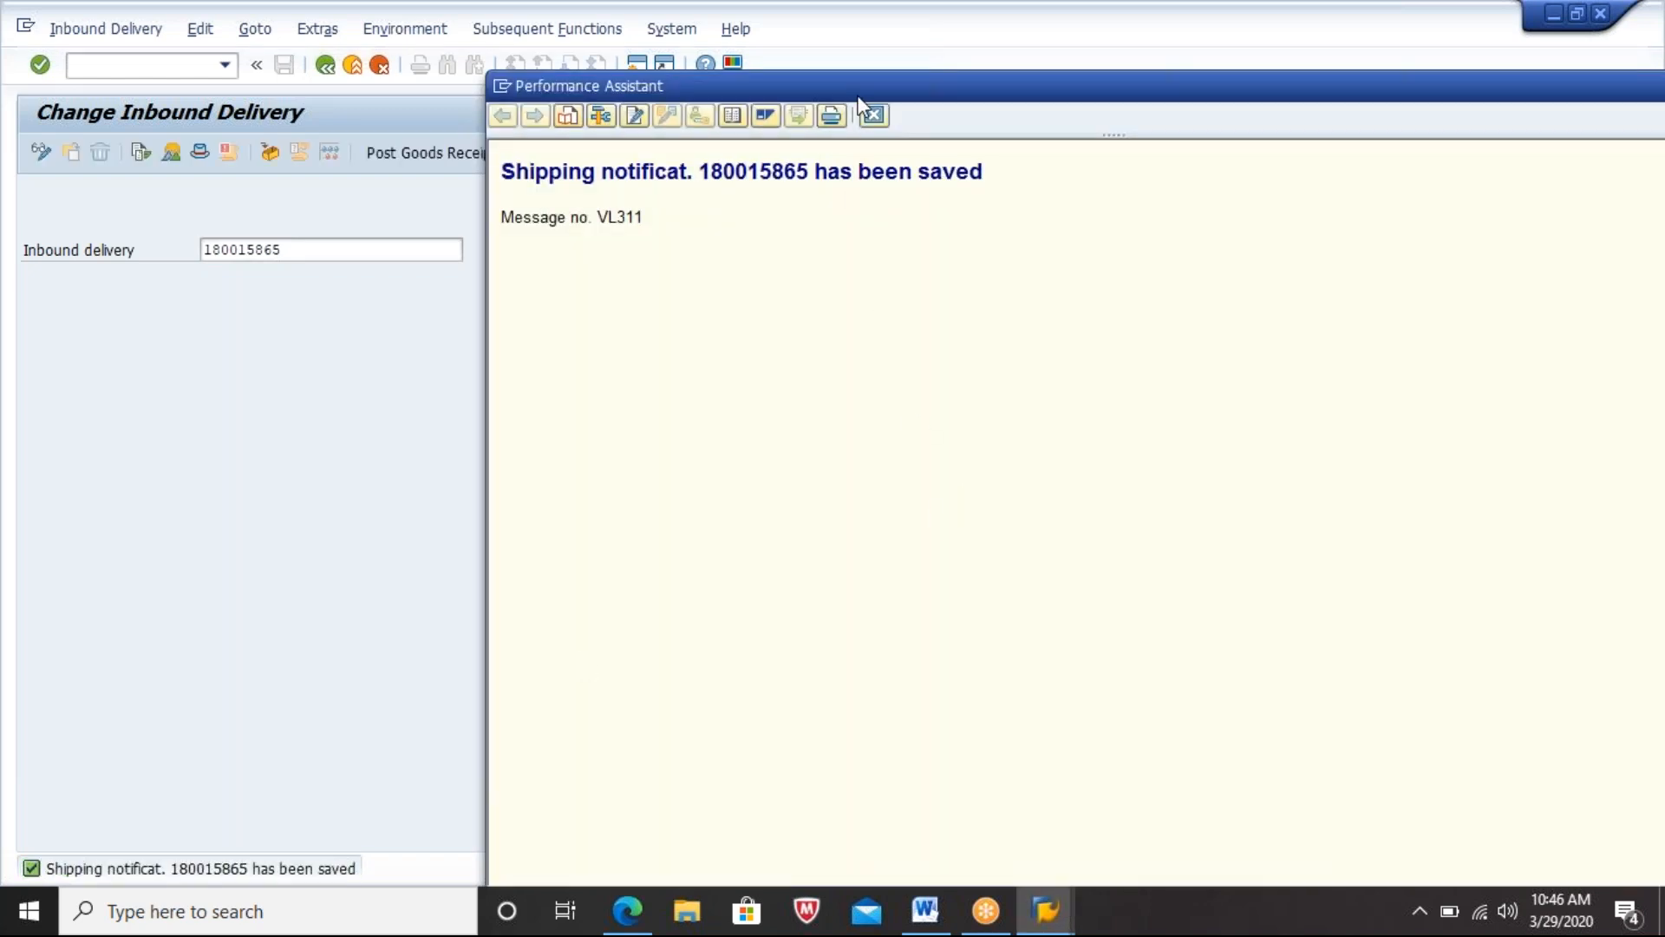
{"action": "left_click", "coordinate": [873, 117]}
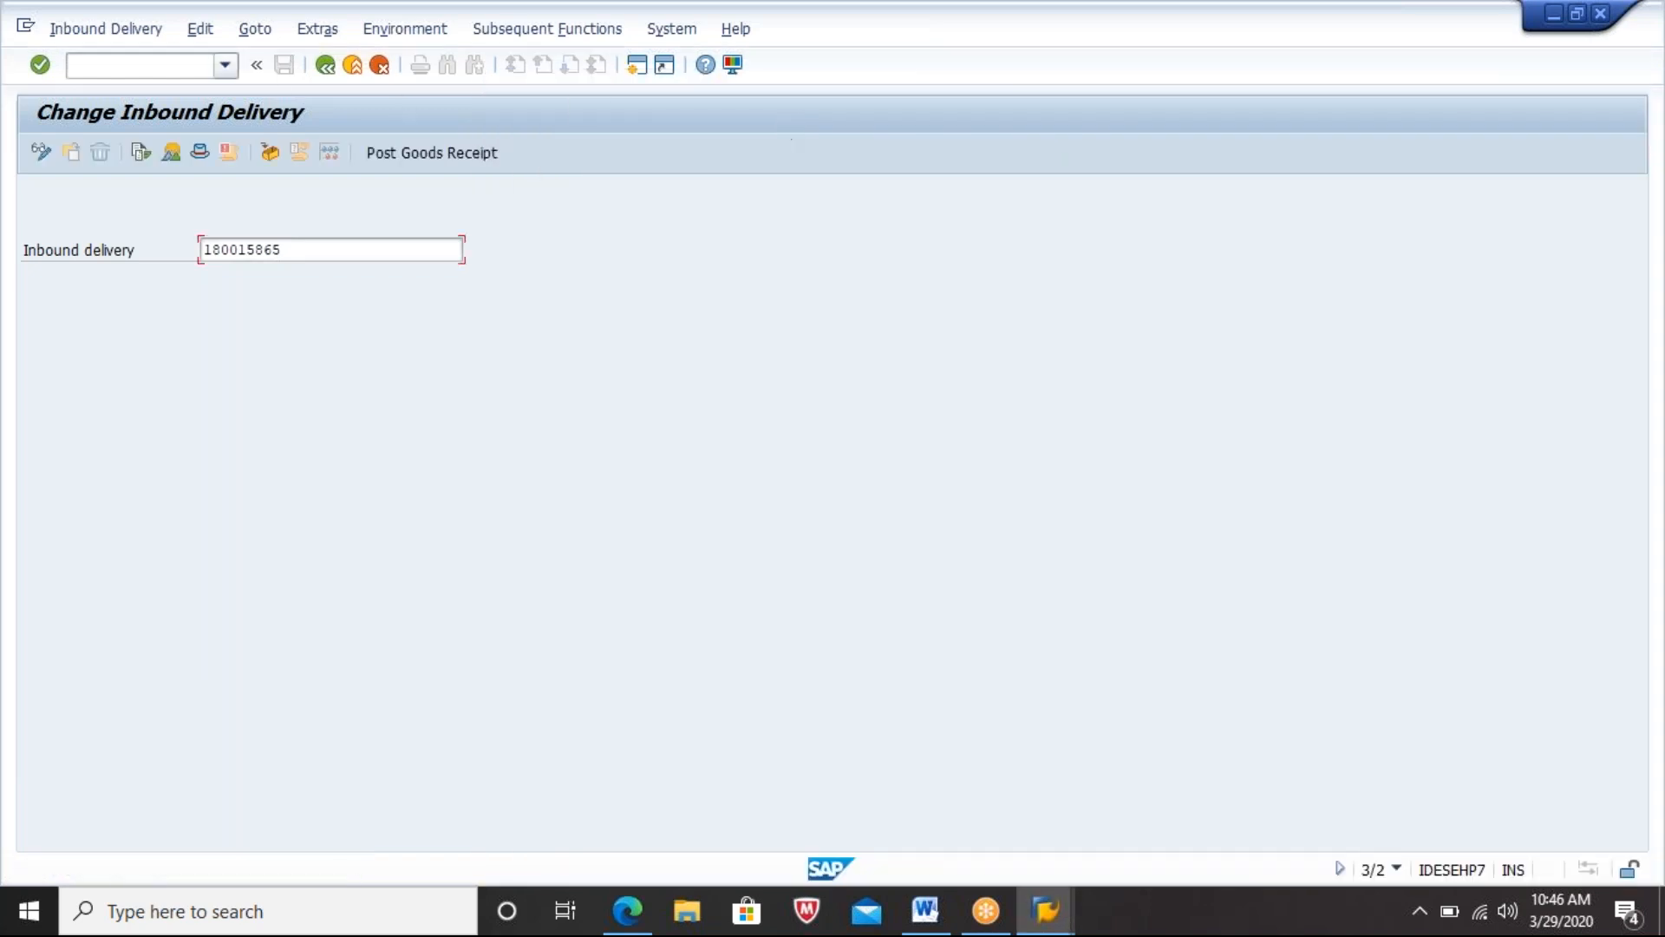
Step: Open transaction SLG1 in a new session and display the application logs triggered by the logged-on user
{"action": "left_click", "coordinate": [173, 70]}
{"action": "type", "text": "/OSLG1"}
{"action": "key", "text": "Return"}
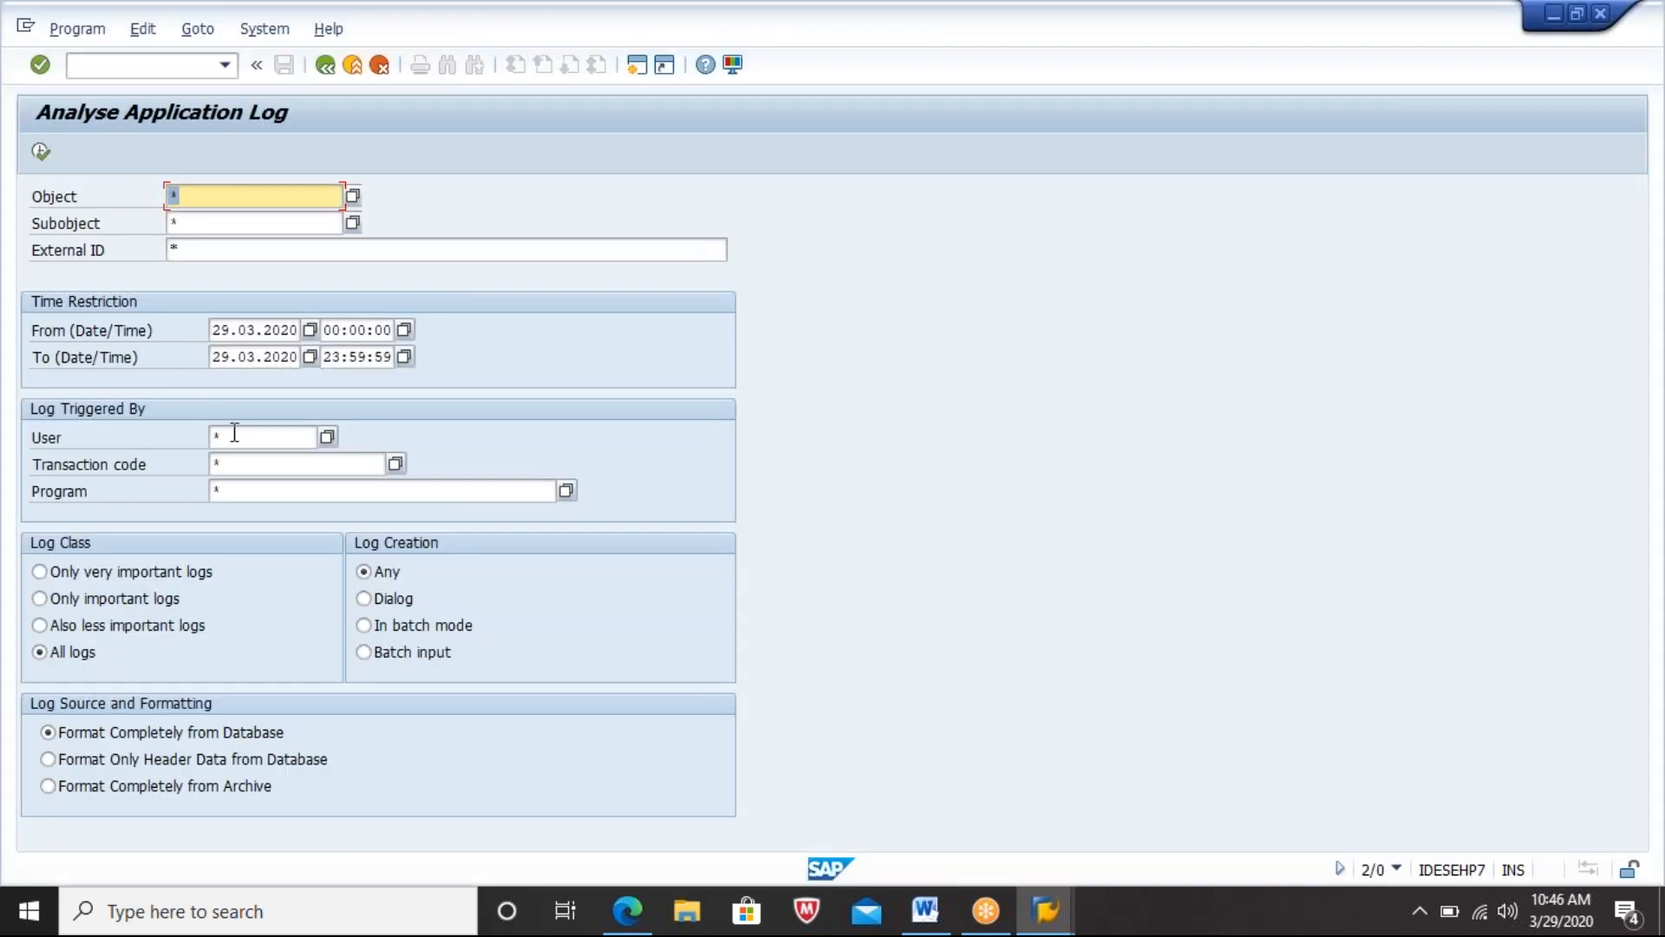
{"action": "left_click", "coordinate": [234, 434]}
{"action": "key", "text": "BackSpace"}
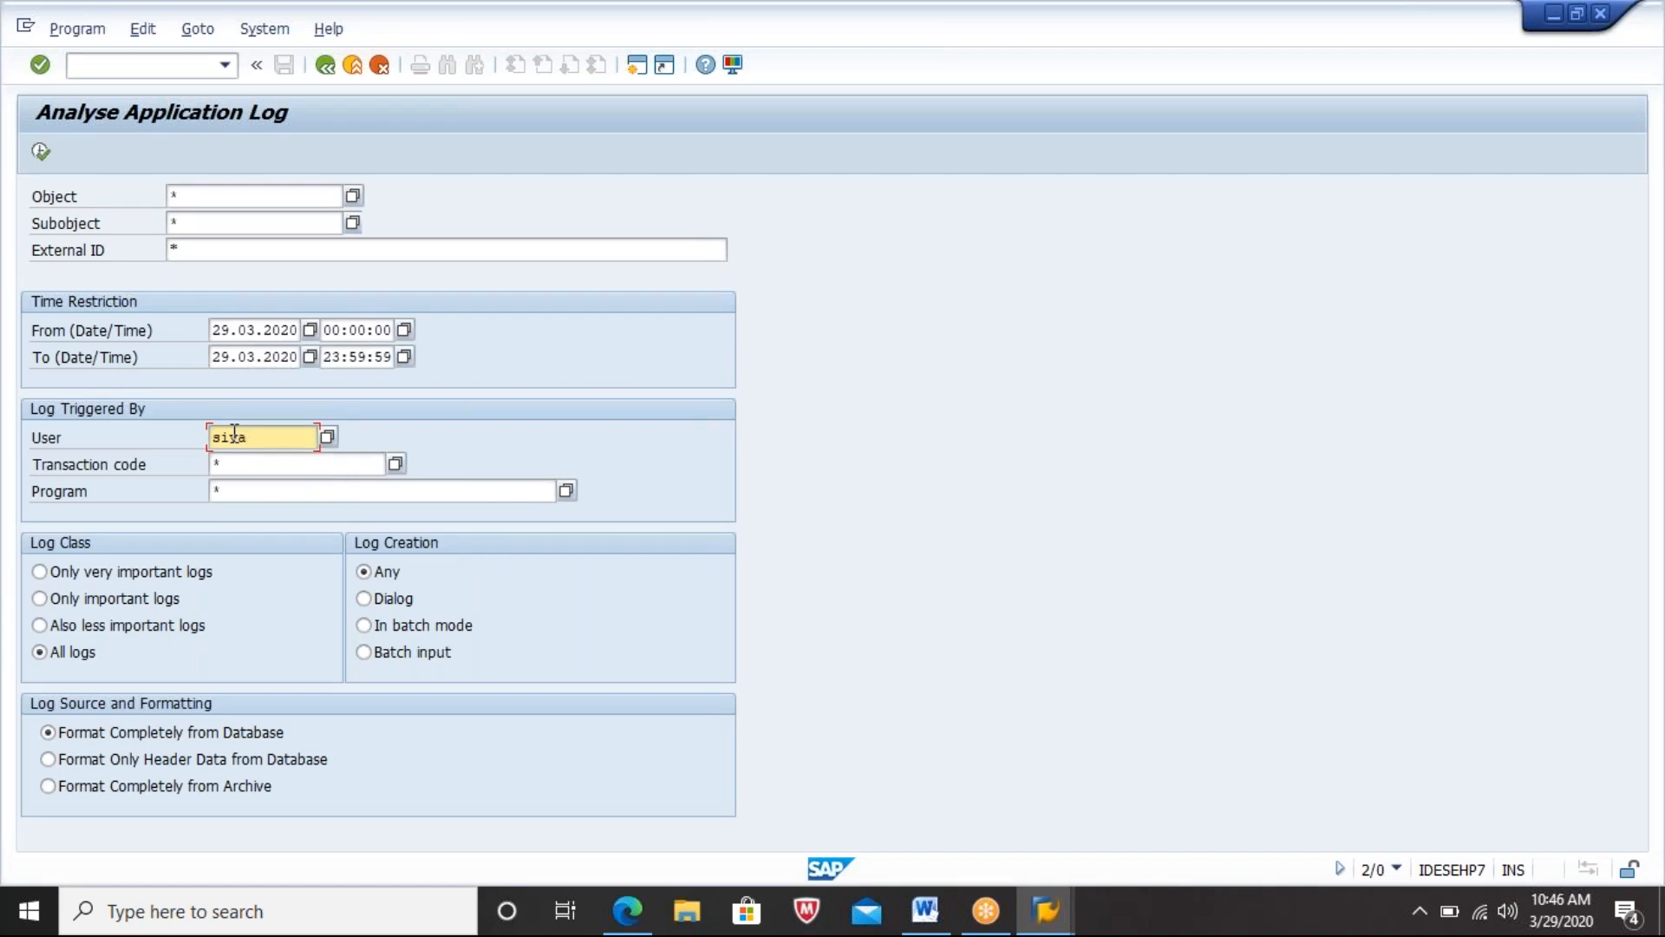
{"action": "left_click", "coordinate": [41, 155]}
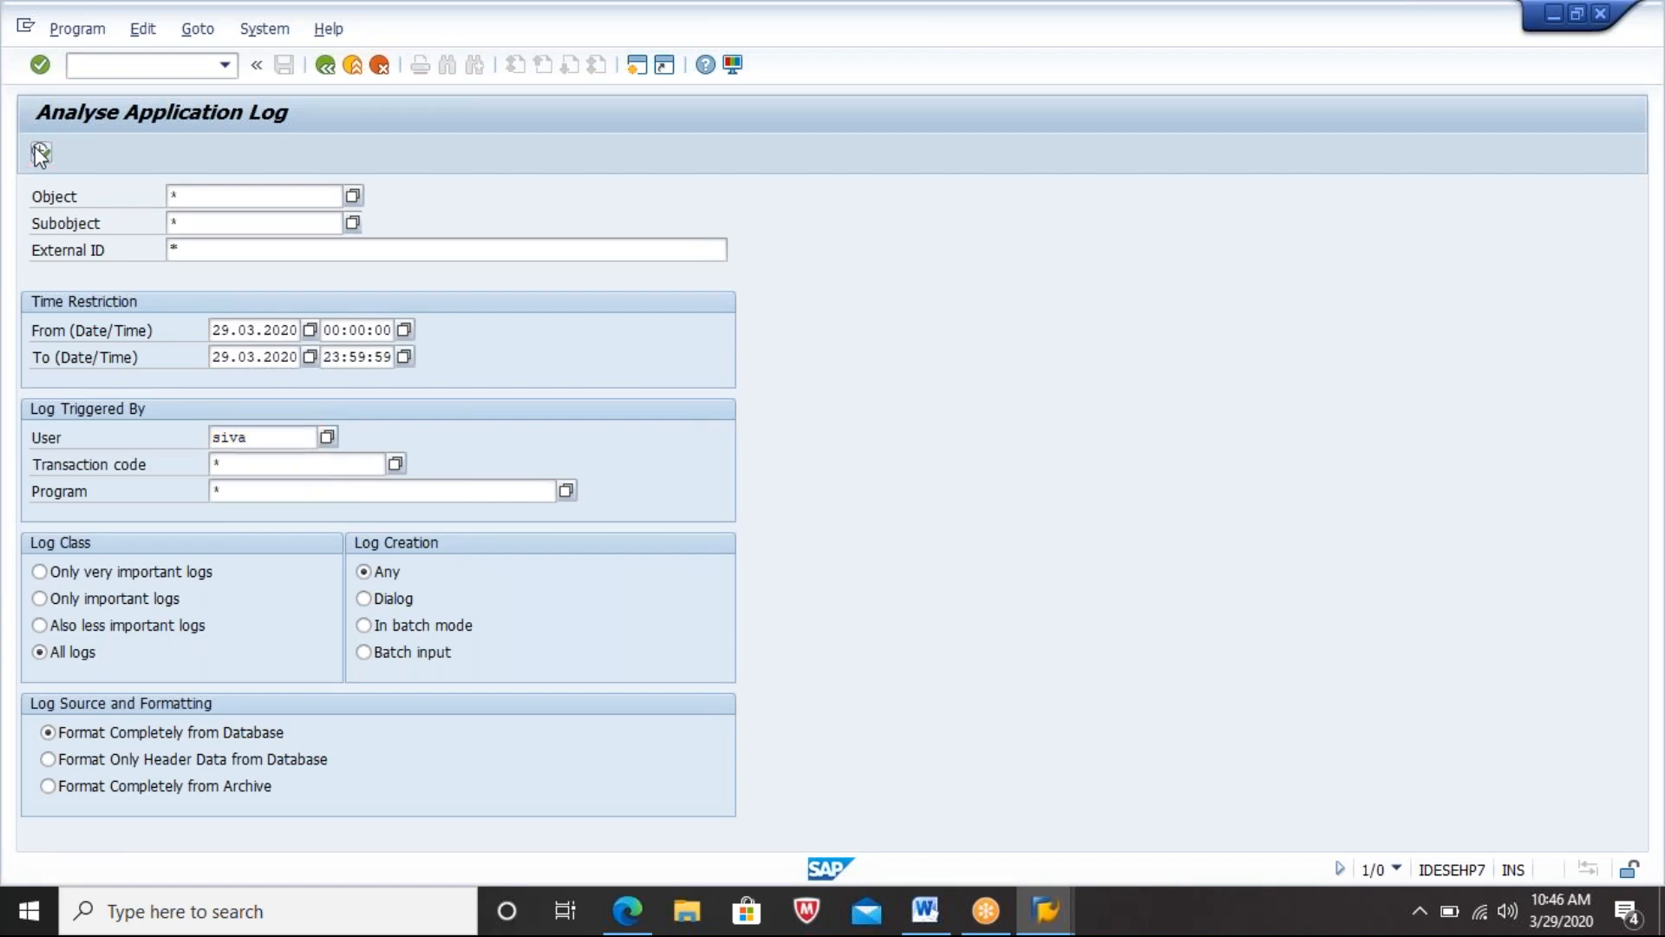
{"action": "left_click", "coordinate": [41, 154]}
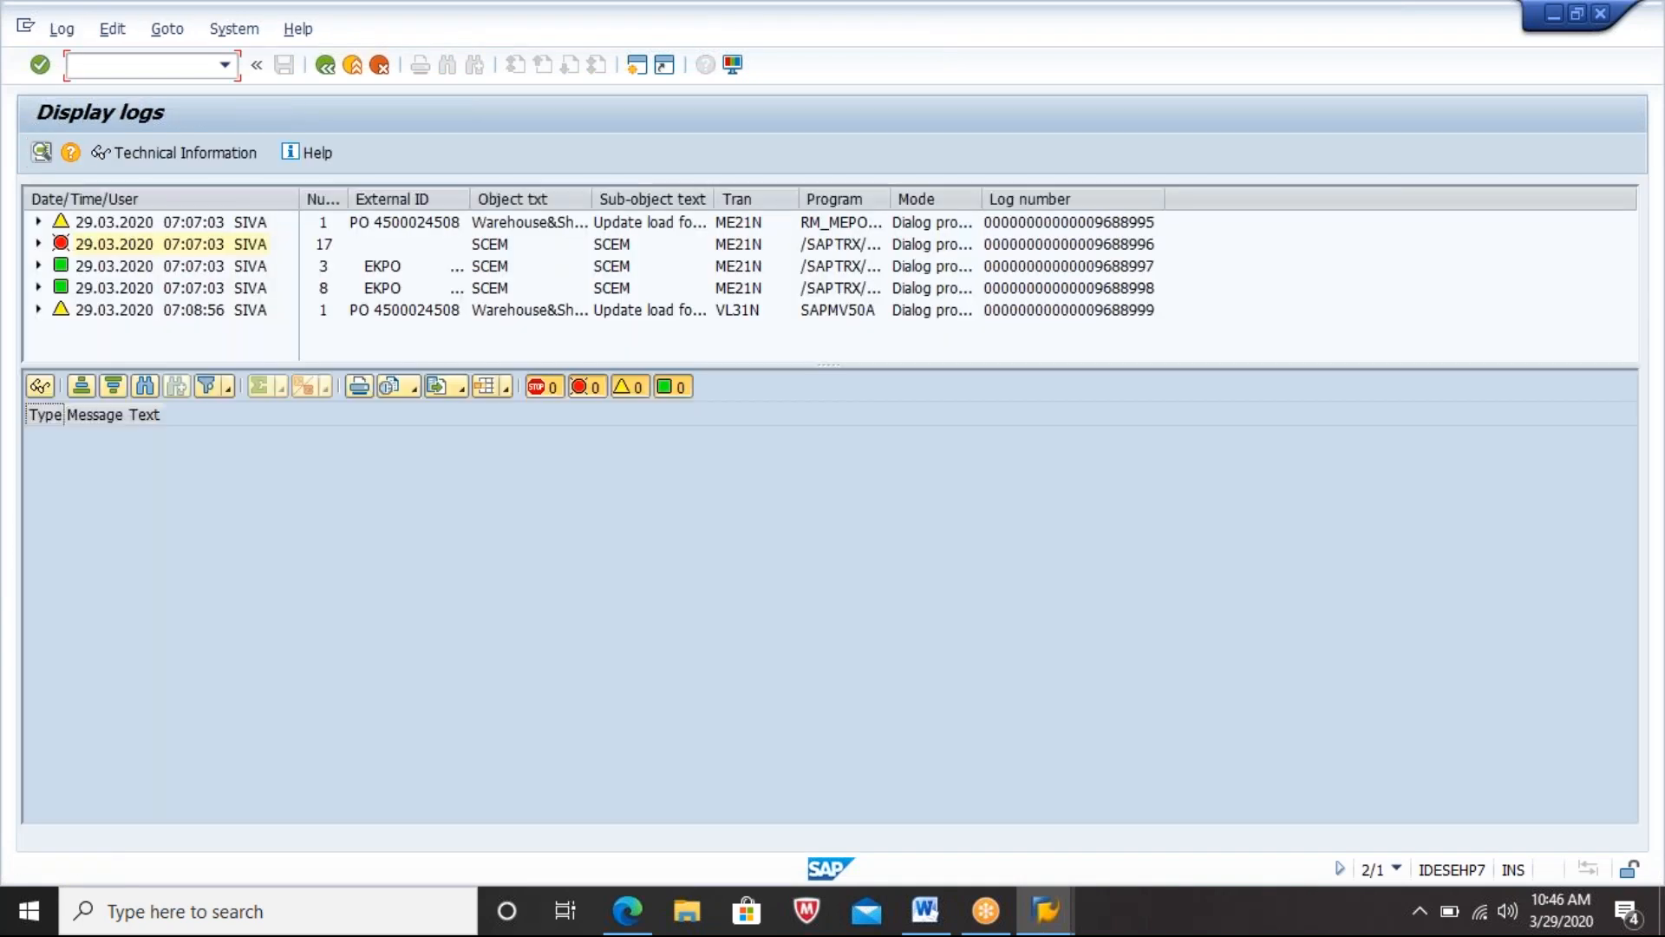
Step: Read the long text of the VL31N log's warning, close it and leave the log analysis for the Change Inbound Delivery session
{"action": "left_click", "coordinate": [209, 314]}
{"action": "double_click", "coordinate": [209, 314]}
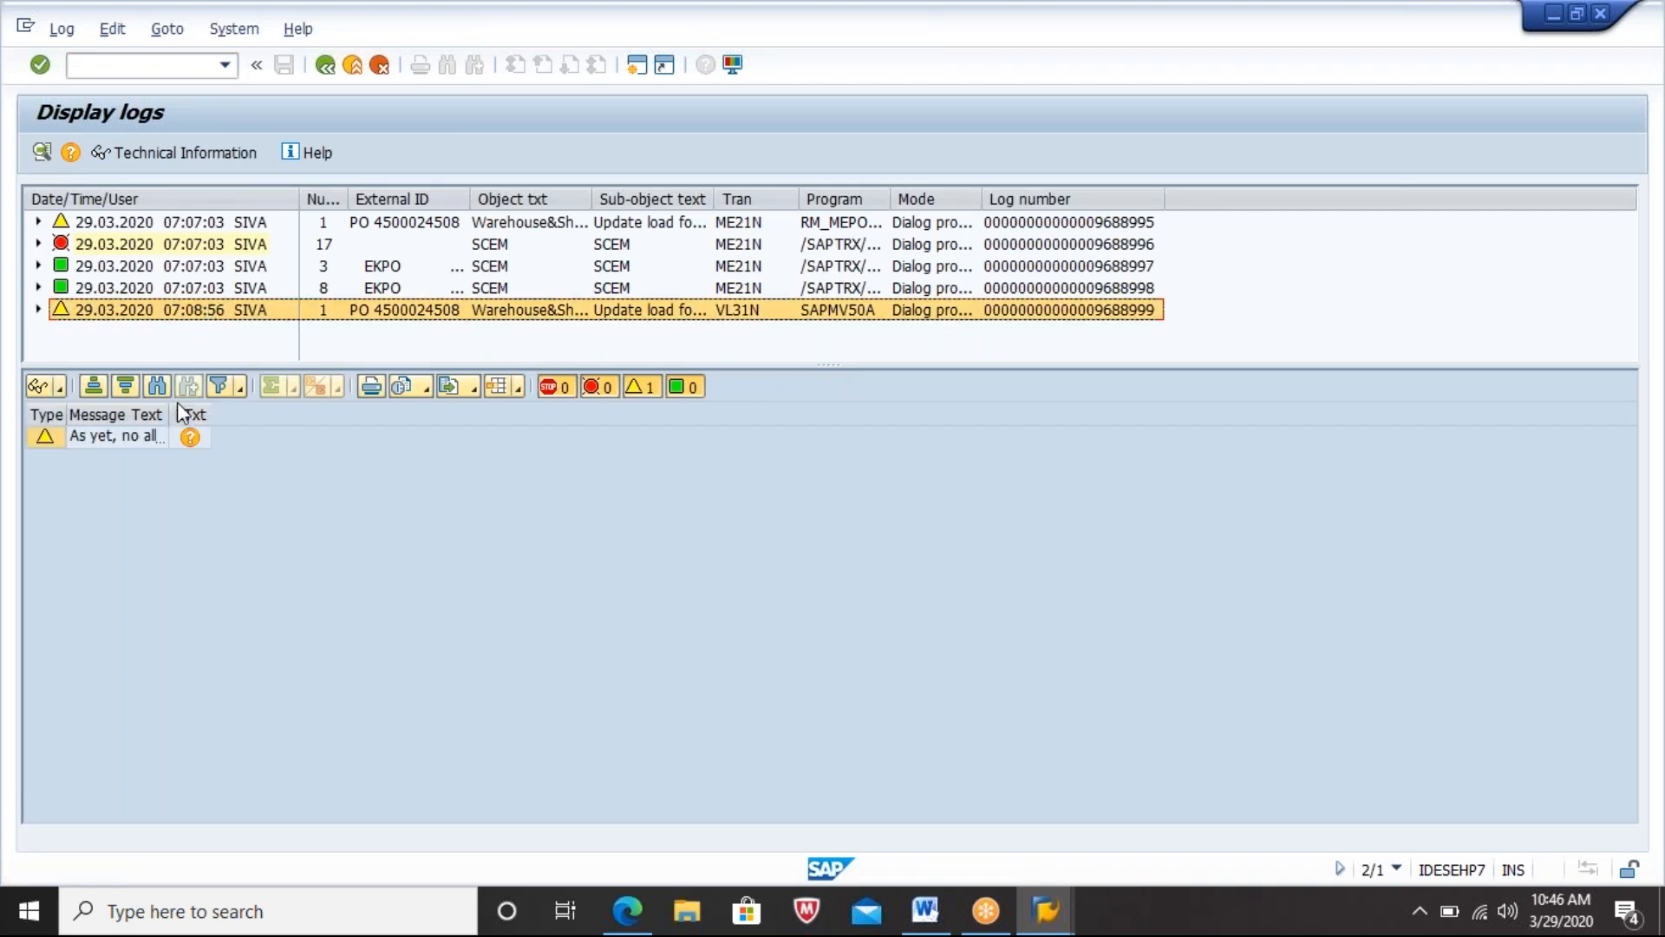
{"action": "left_click", "coordinate": [133, 439]}
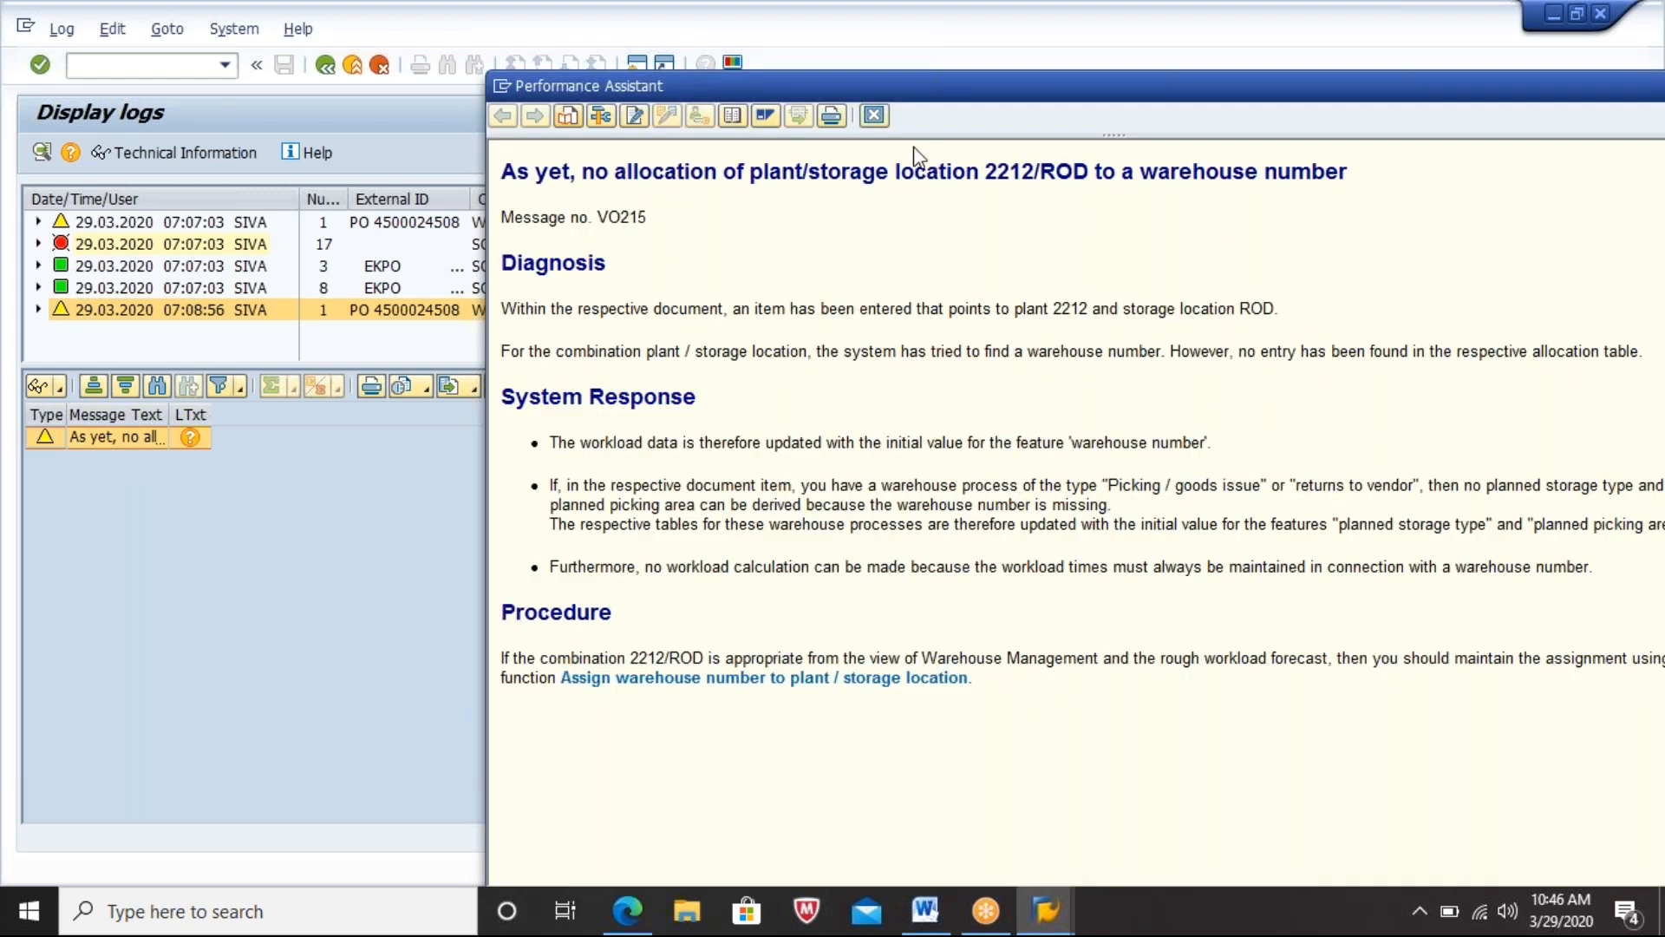
{"action": "left_click", "coordinate": [874, 115]}
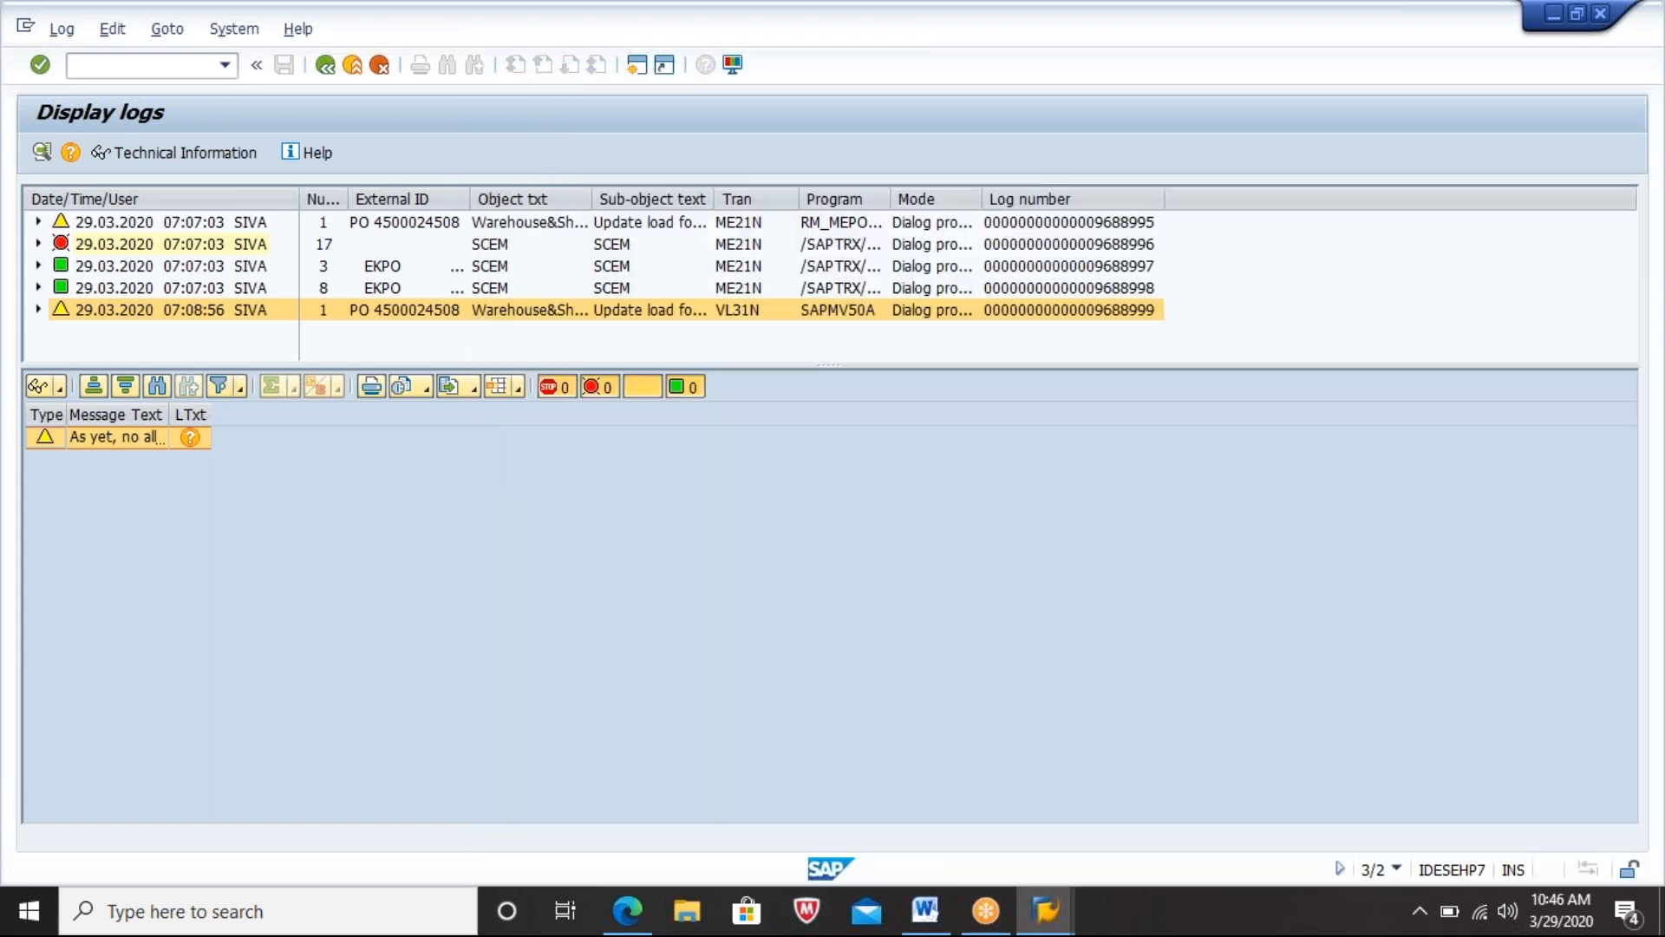
{"action": "left_click", "coordinate": [326, 73]}
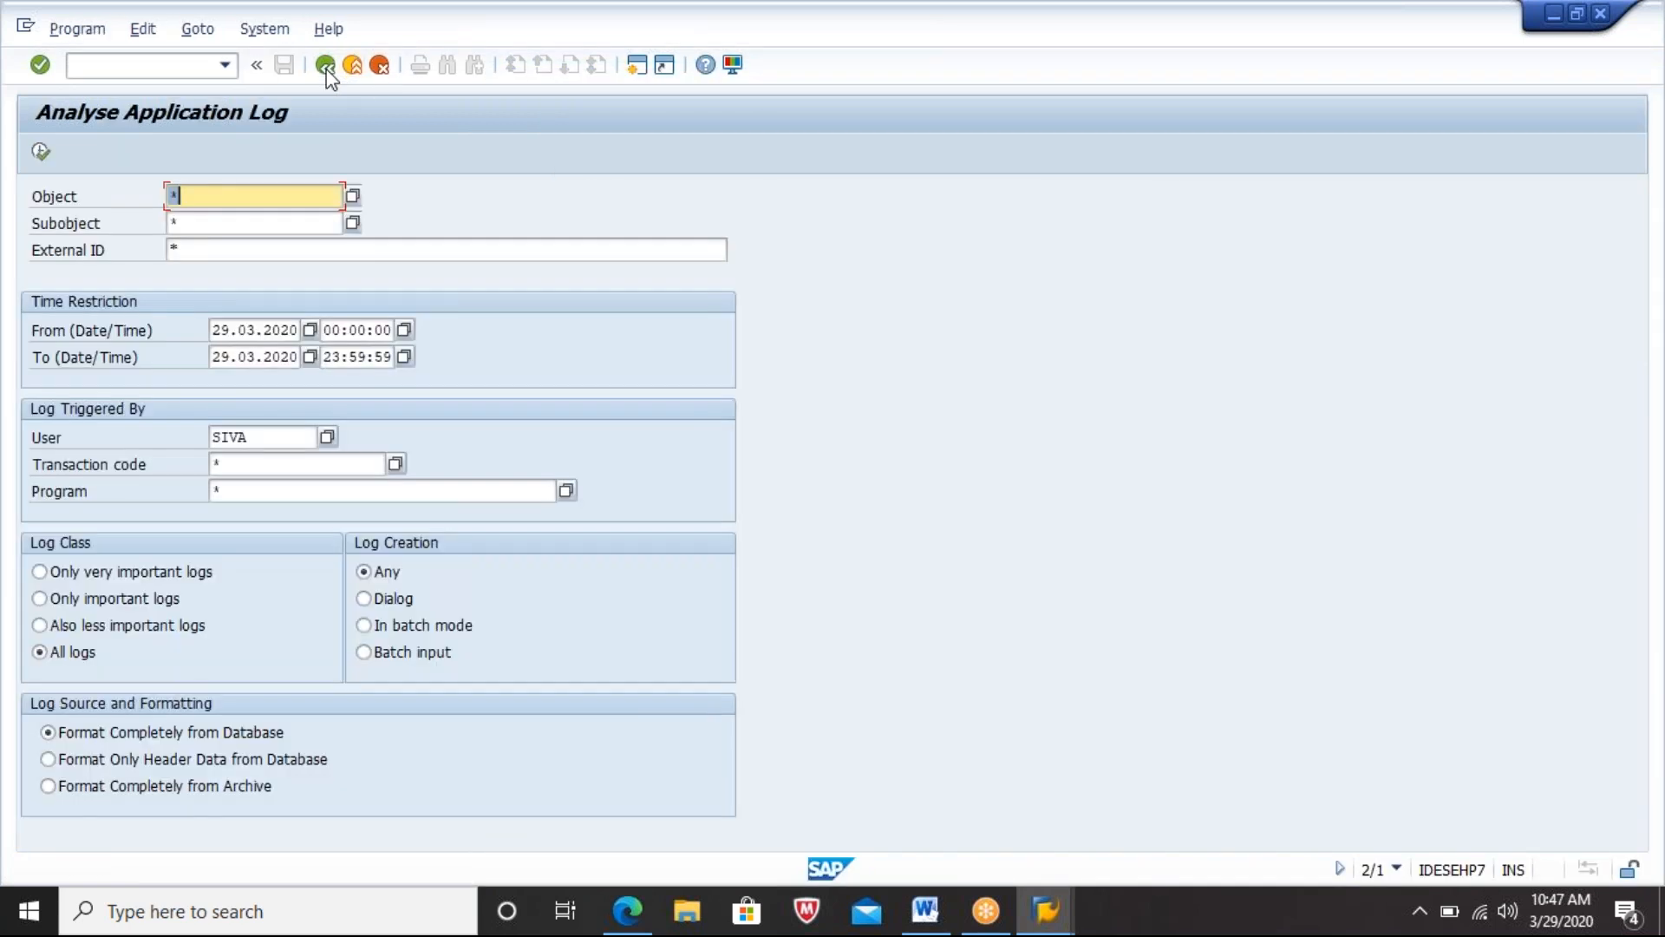
{"action": "left_click", "coordinate": [327, 73]}
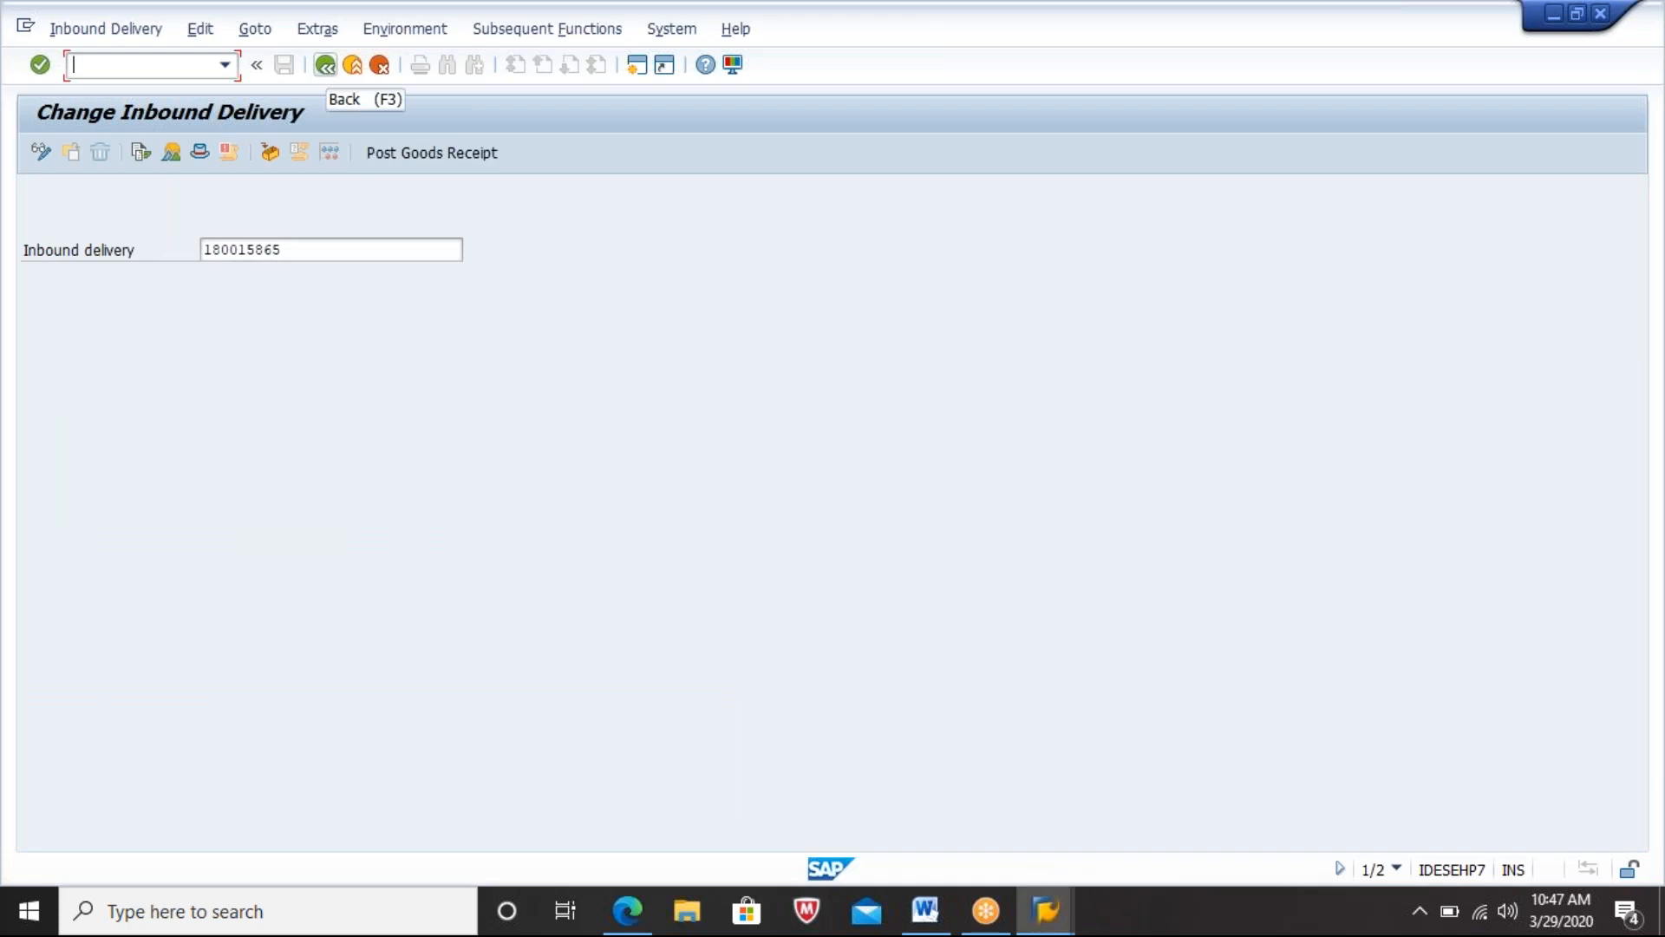
Step: Open the proposed inbound delivery for change, re-enter item 1's delivery quantity as 10 and delete the whole delivery
{"action": "key", "text": "Return"}
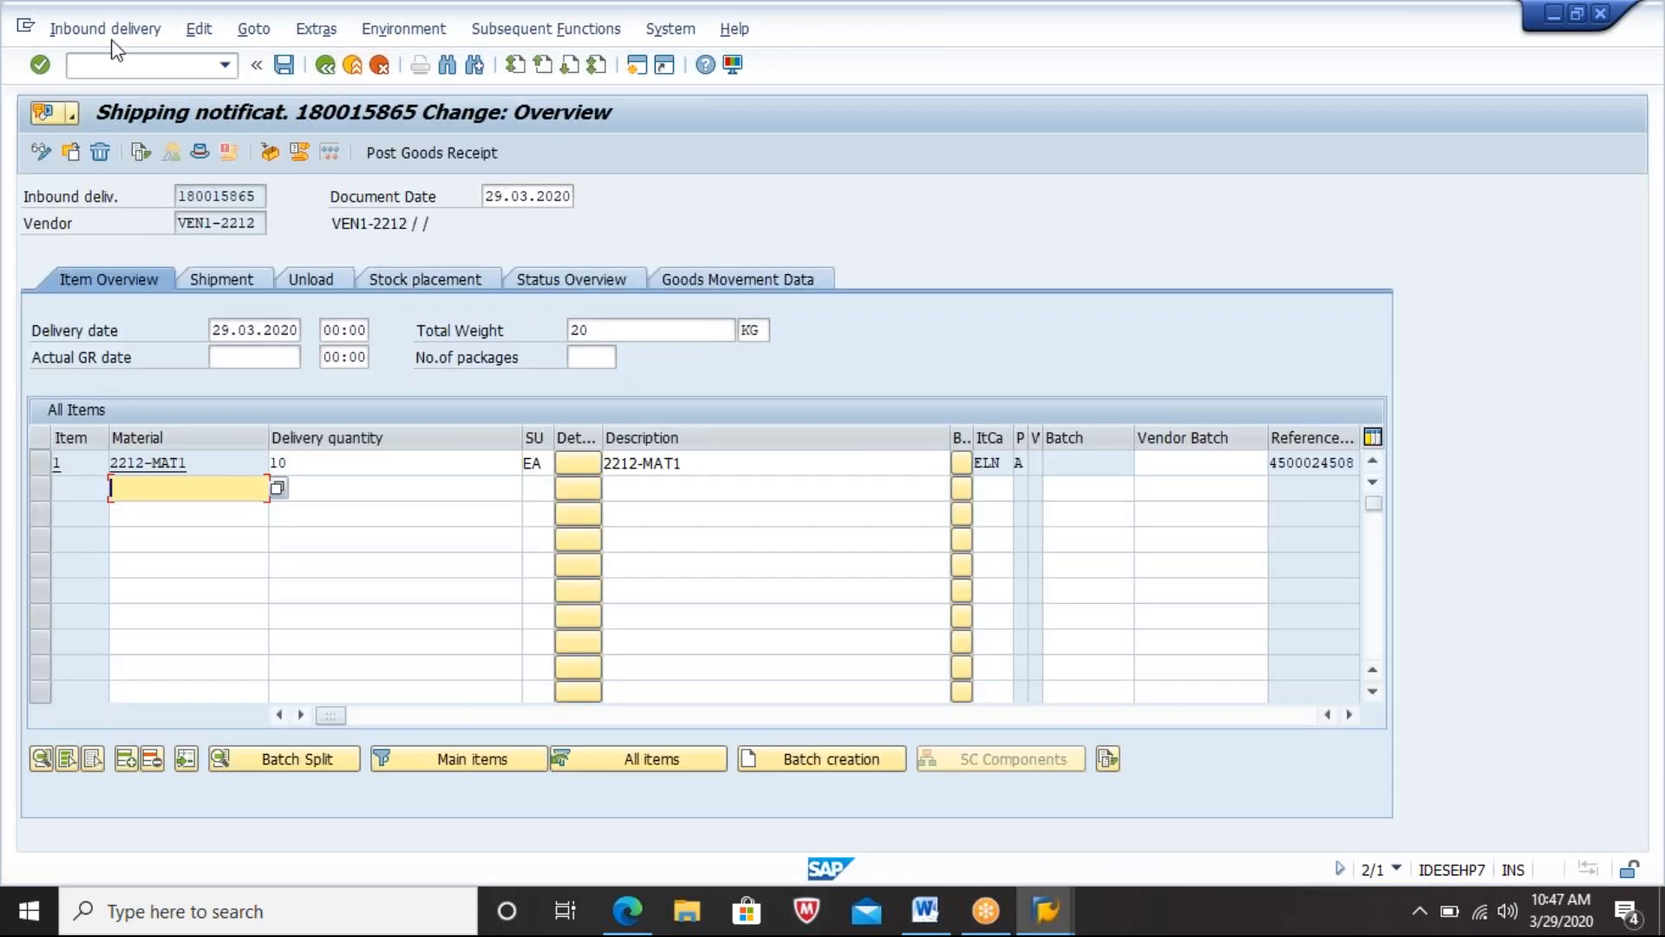
{"action": "left_click", "coordinate": [343, 460]}
{"action": "key", "text": "BackSpace"}
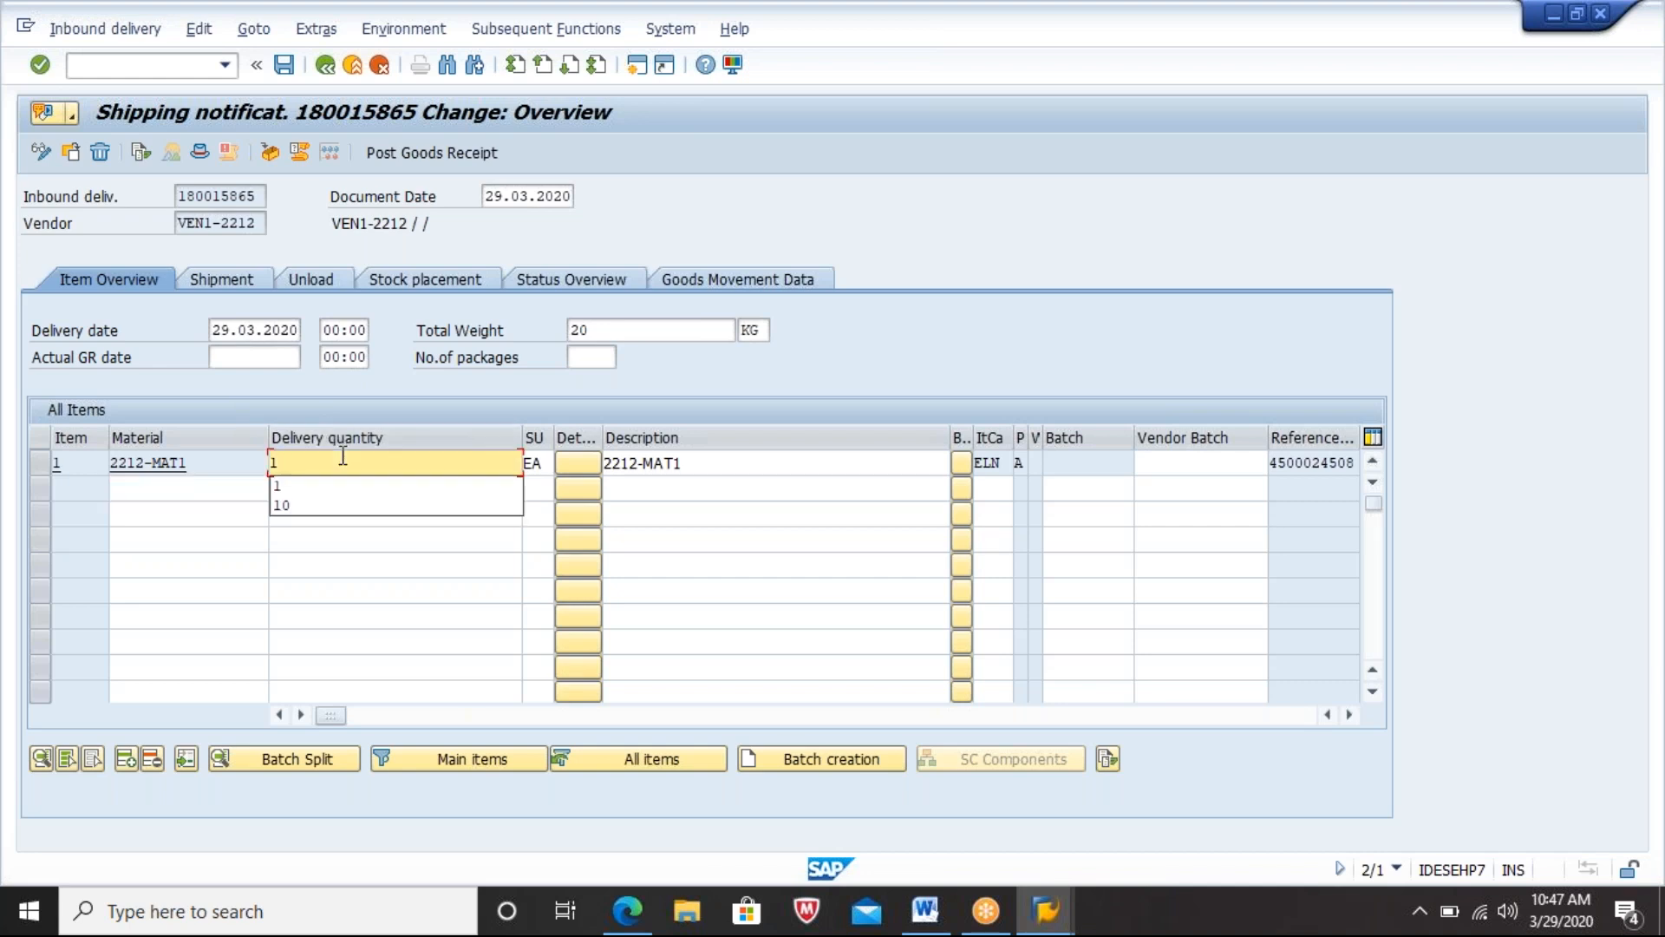
{"action": "type", "text": "0"}
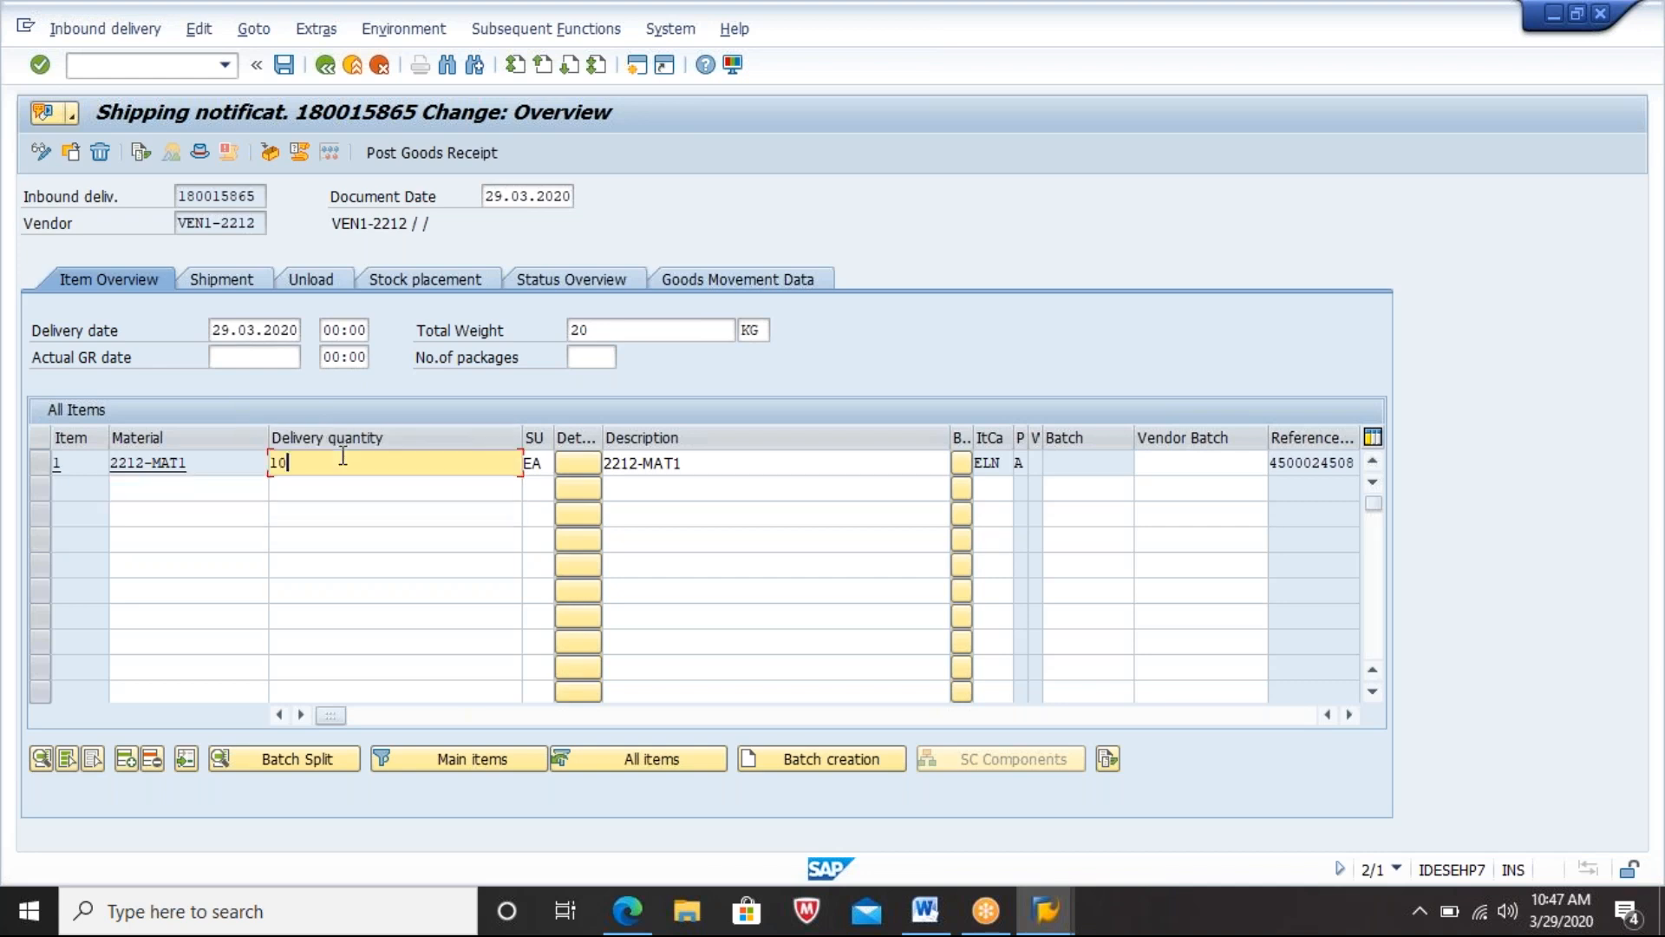
{"action": "left_click", "coordinate": [98, 26]}
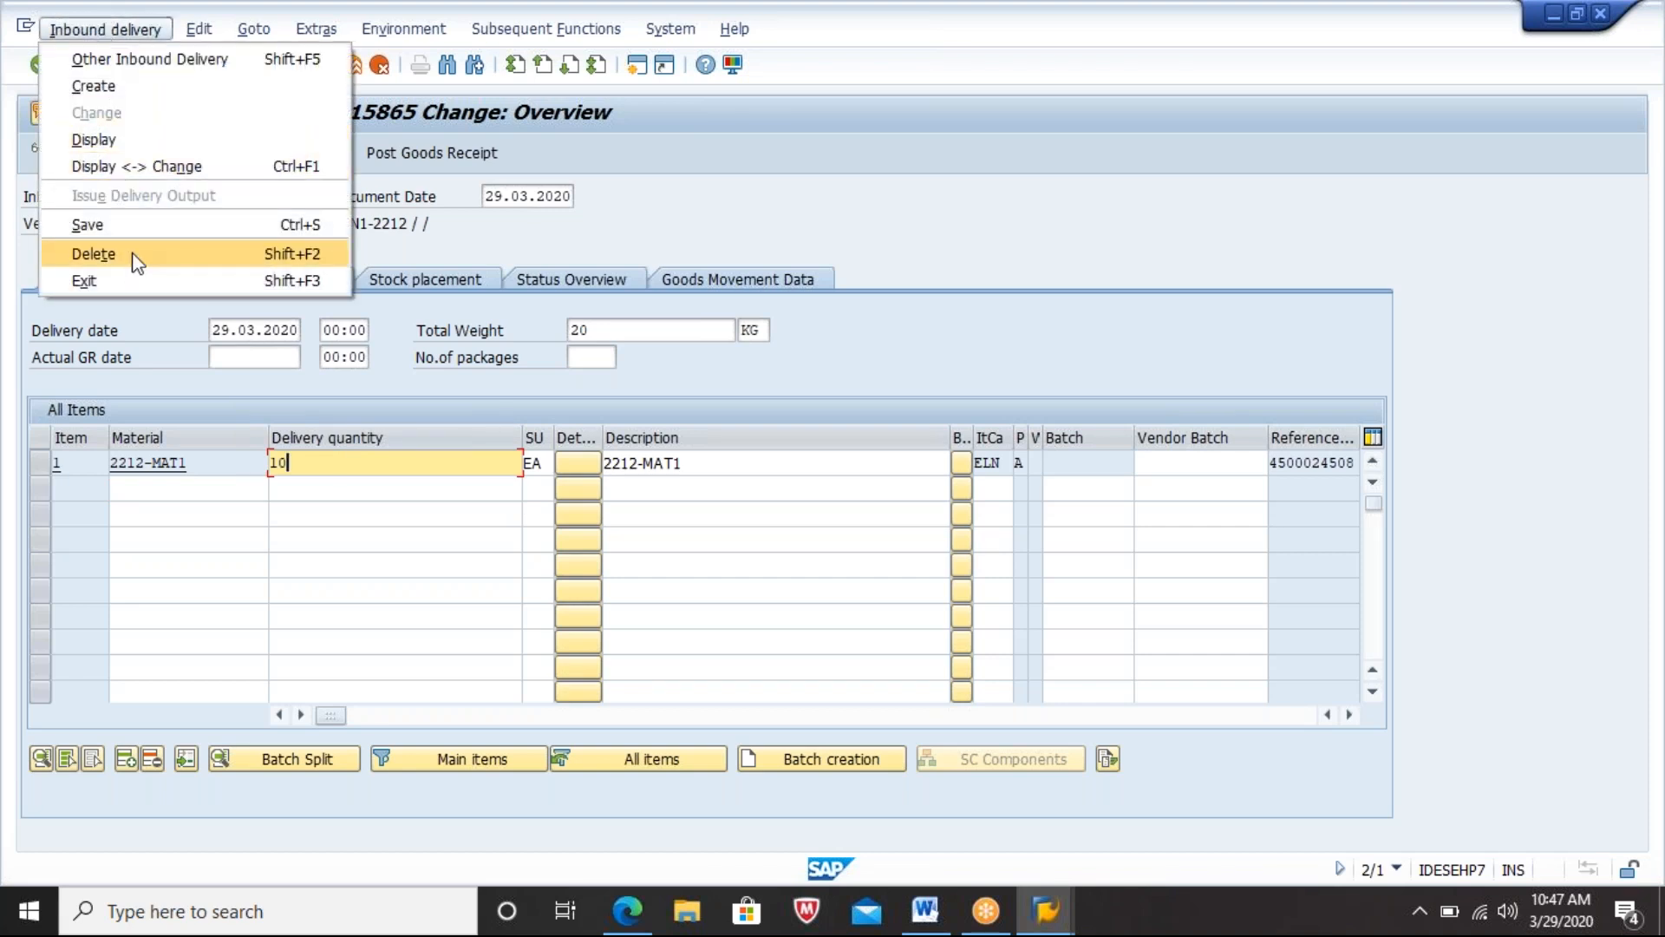
{"action": "left_click", "coordinate": [134, 252]}
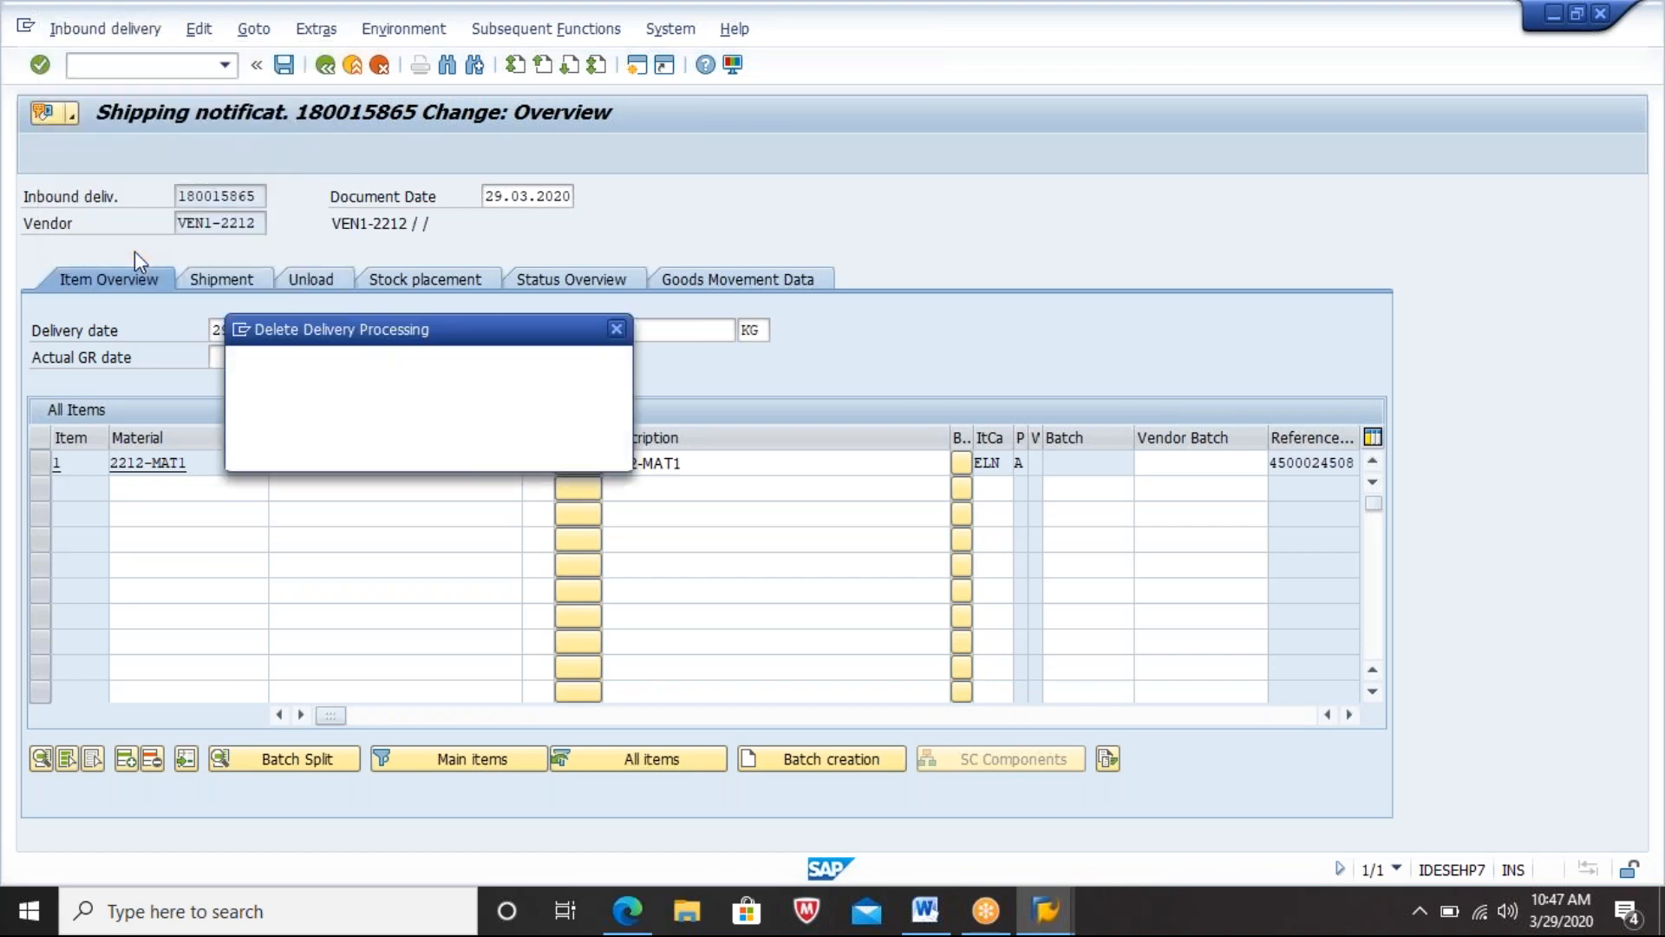
{"action": "left_click", "coordinate": [300, 448]}
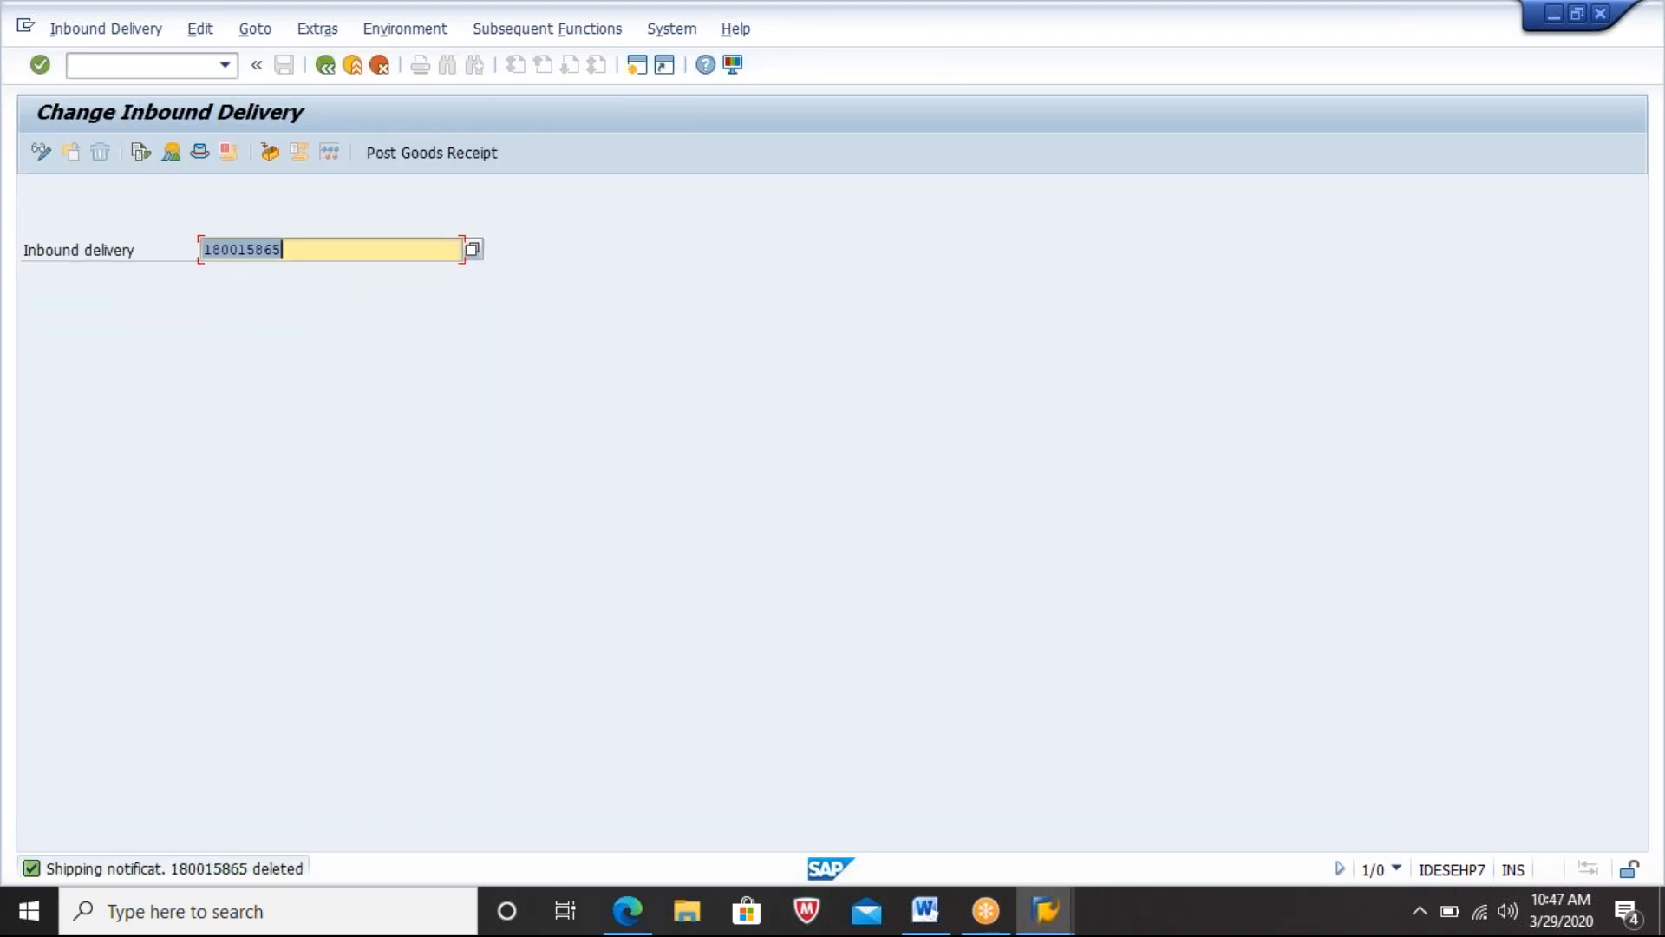
Step: Create a new inbound delivery through transaction VL31N for the proposed vendor and purchase order, and save it
{"action": "left_click", "coordinate": [130, 63]}
{"action": "type", "text": "/NVL31N"}
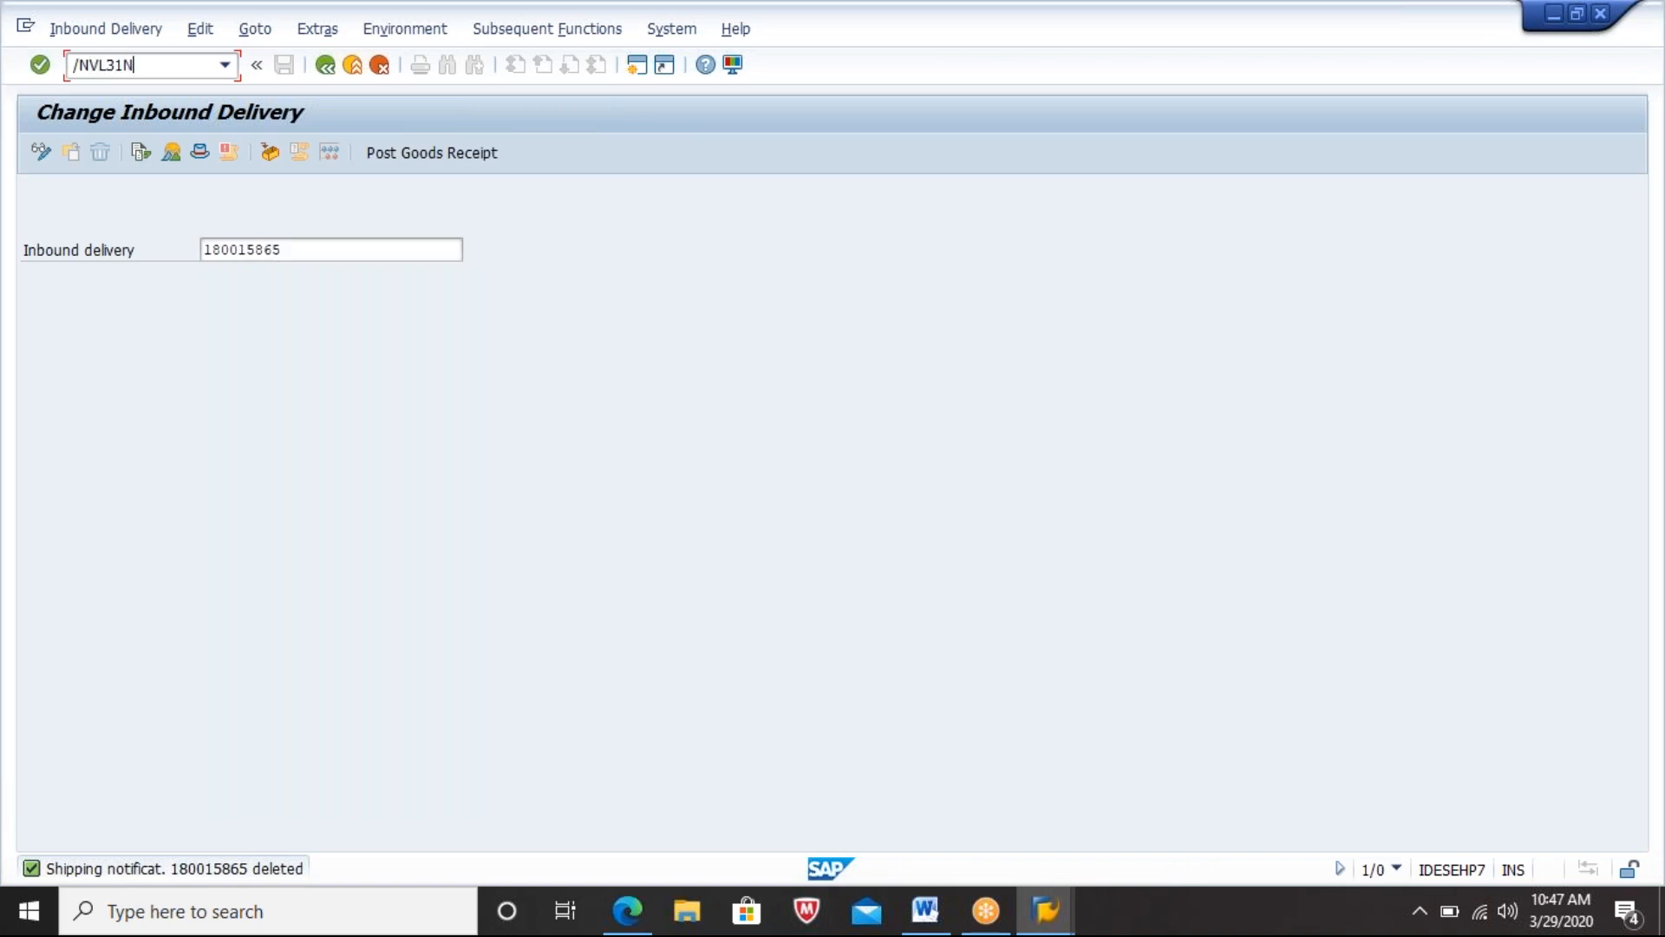
{"action": "key", "text": "Return"}
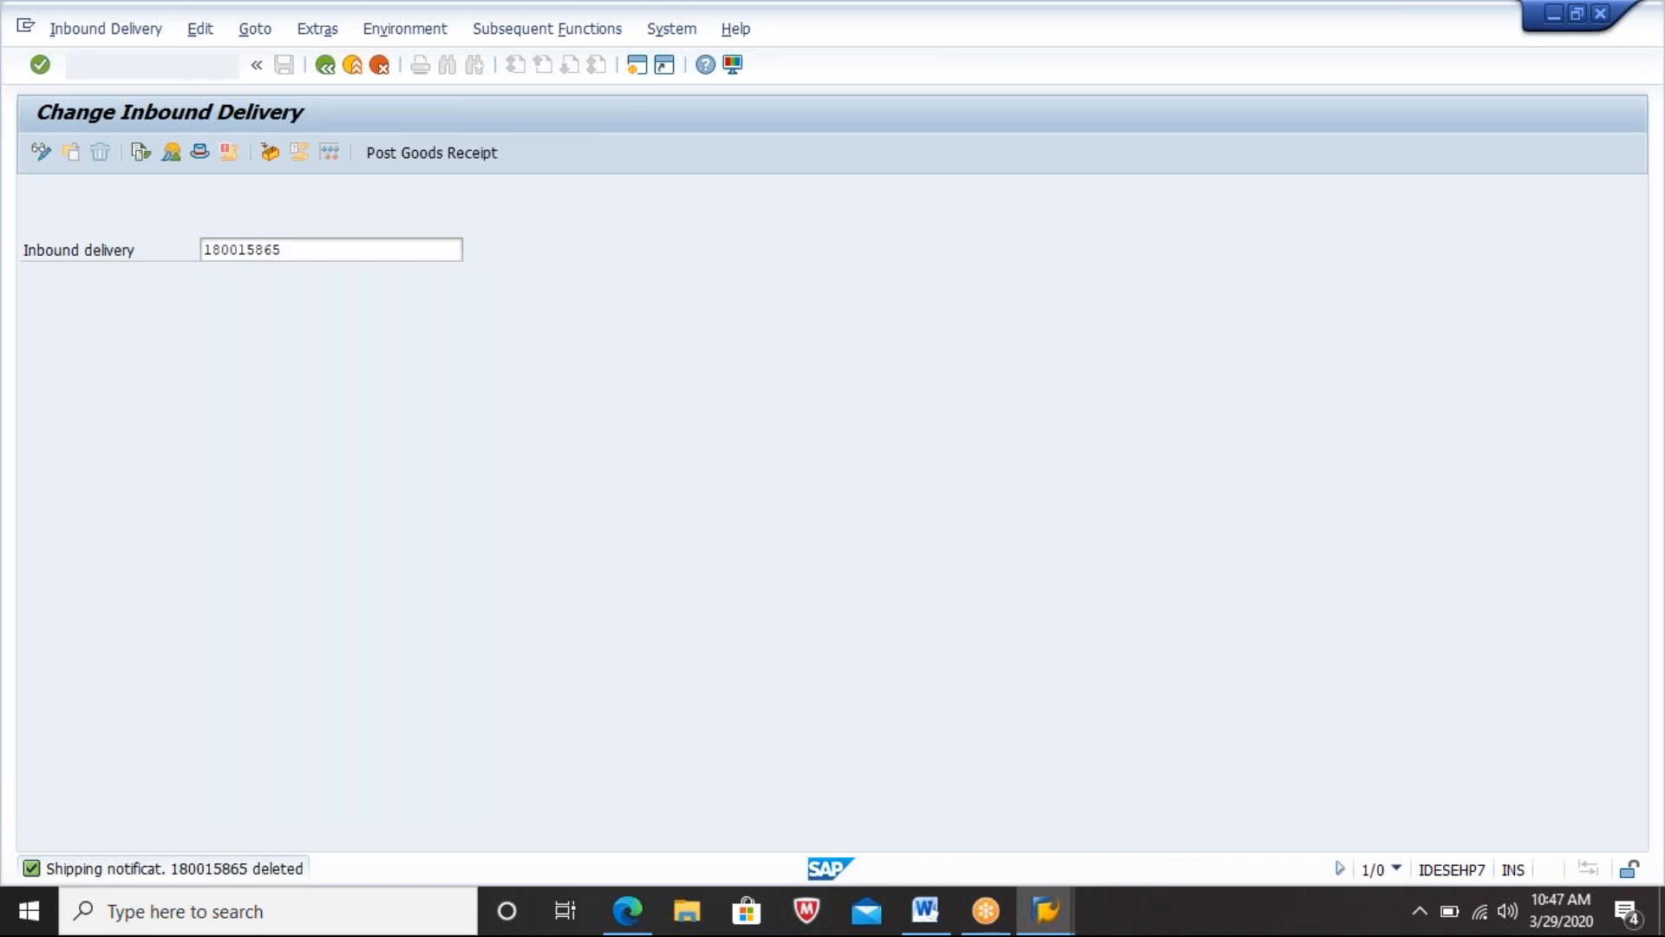
{"action": "key", "text": "Return"}
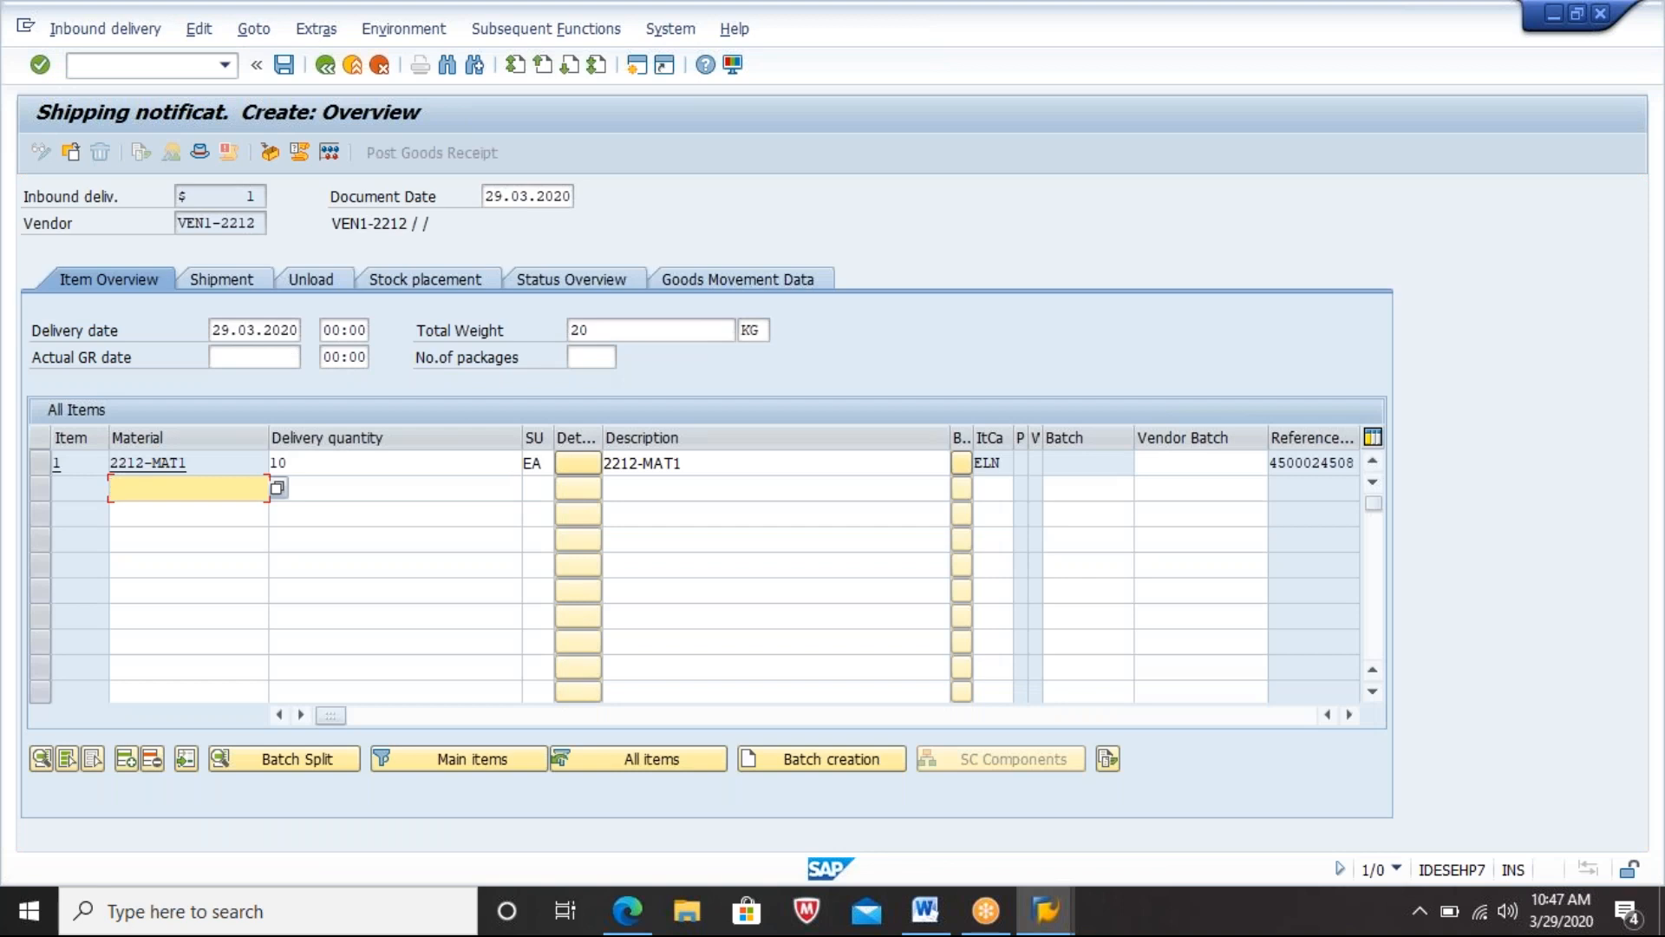
{"action": "left_click", "coordinate": [360, 473]}
{"action": "key", "text": "BackSpace"}
{"action": "key", "text": "Return"}
{"action": "left_click", "coordinate": [284, 67]}
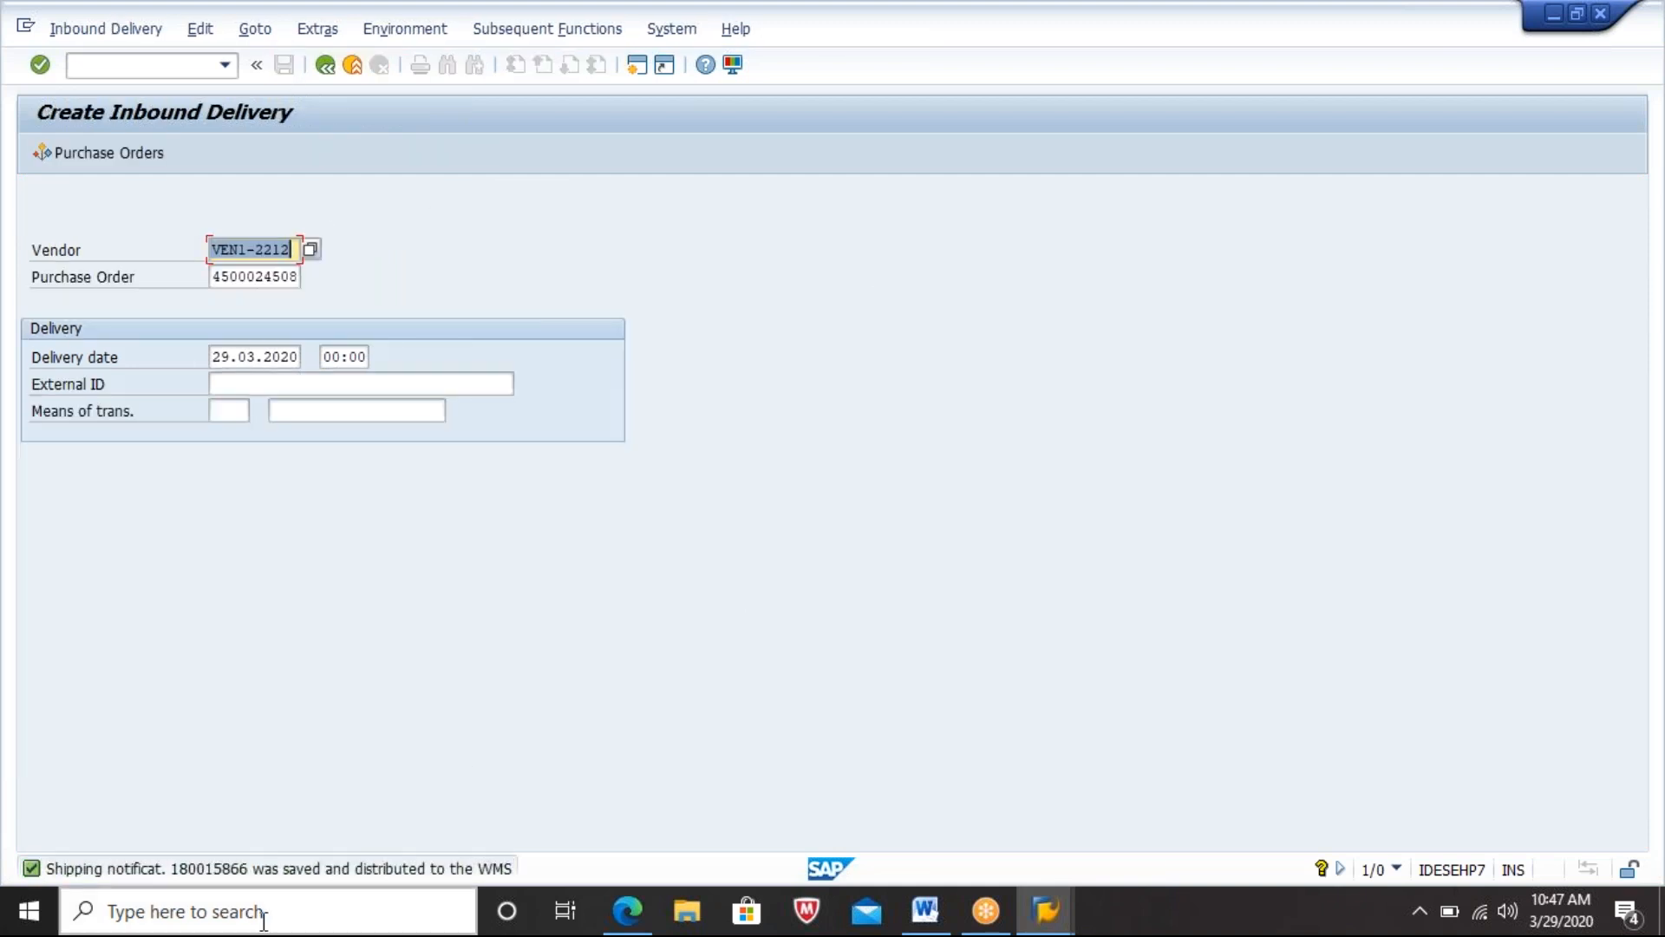
Step: Open the long text of the new delivery's save message, copy its heading line and close the help
{"action": "double_click", "coordinate": [325, 864]}
{"action": "left_click_drag", "start_coordinate": [1265, 175], "coordinate": [548, 175]}
{"action": "key", "text": "ctrl+c"}
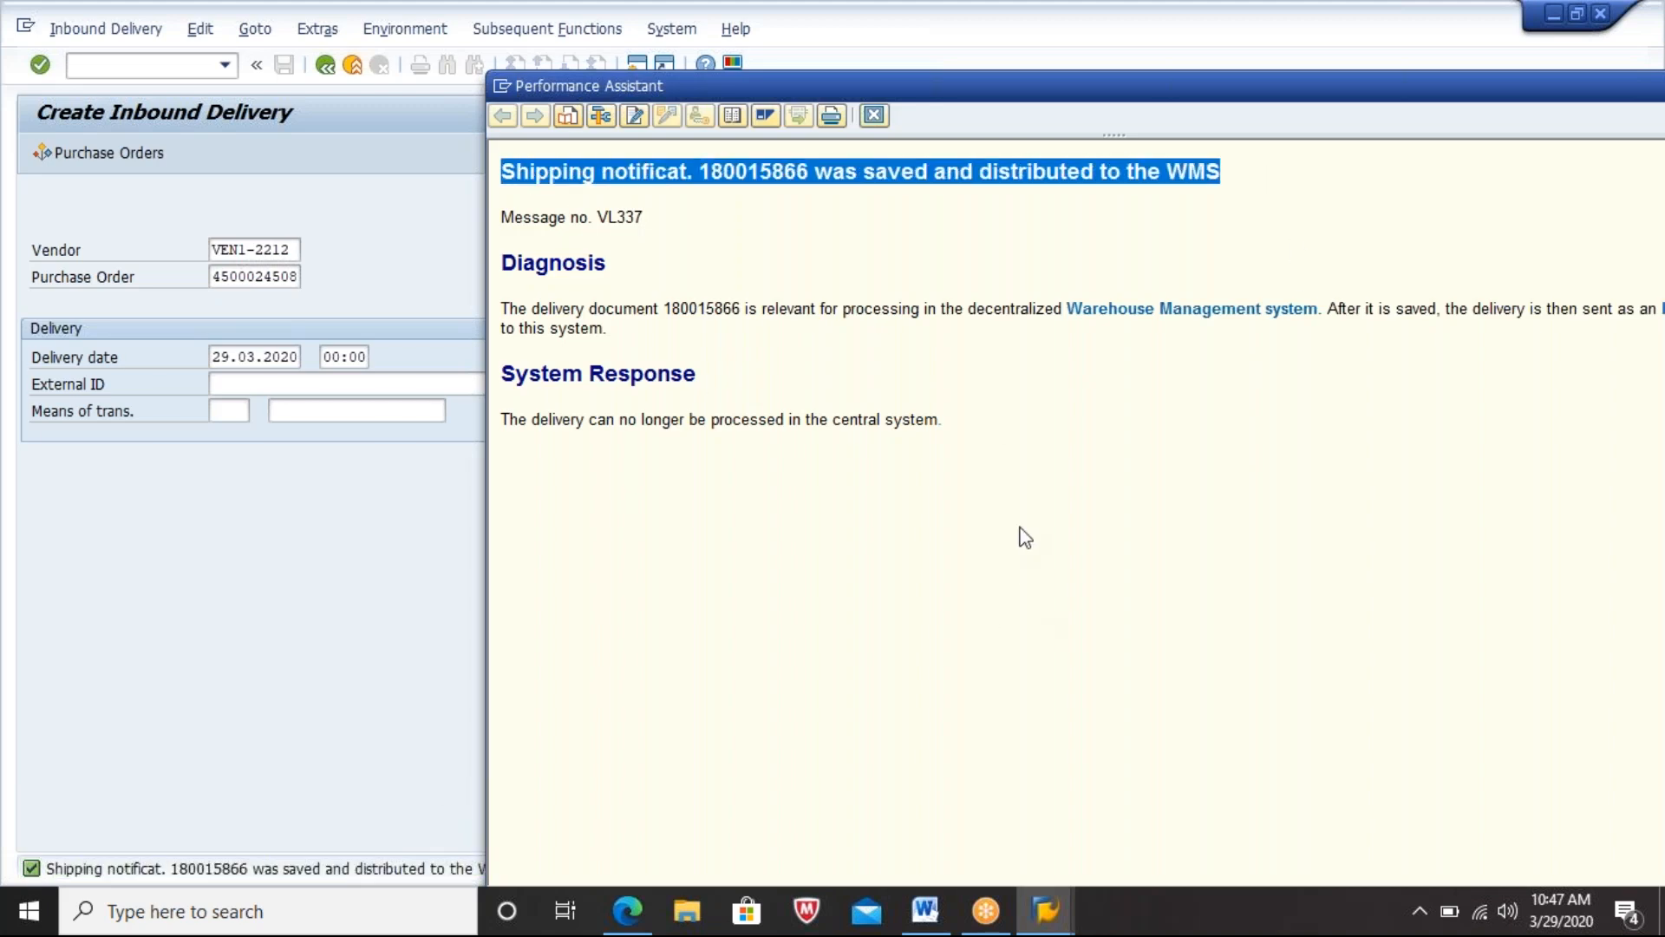
{"action": "left_click", "coordinate": [873, 122]}
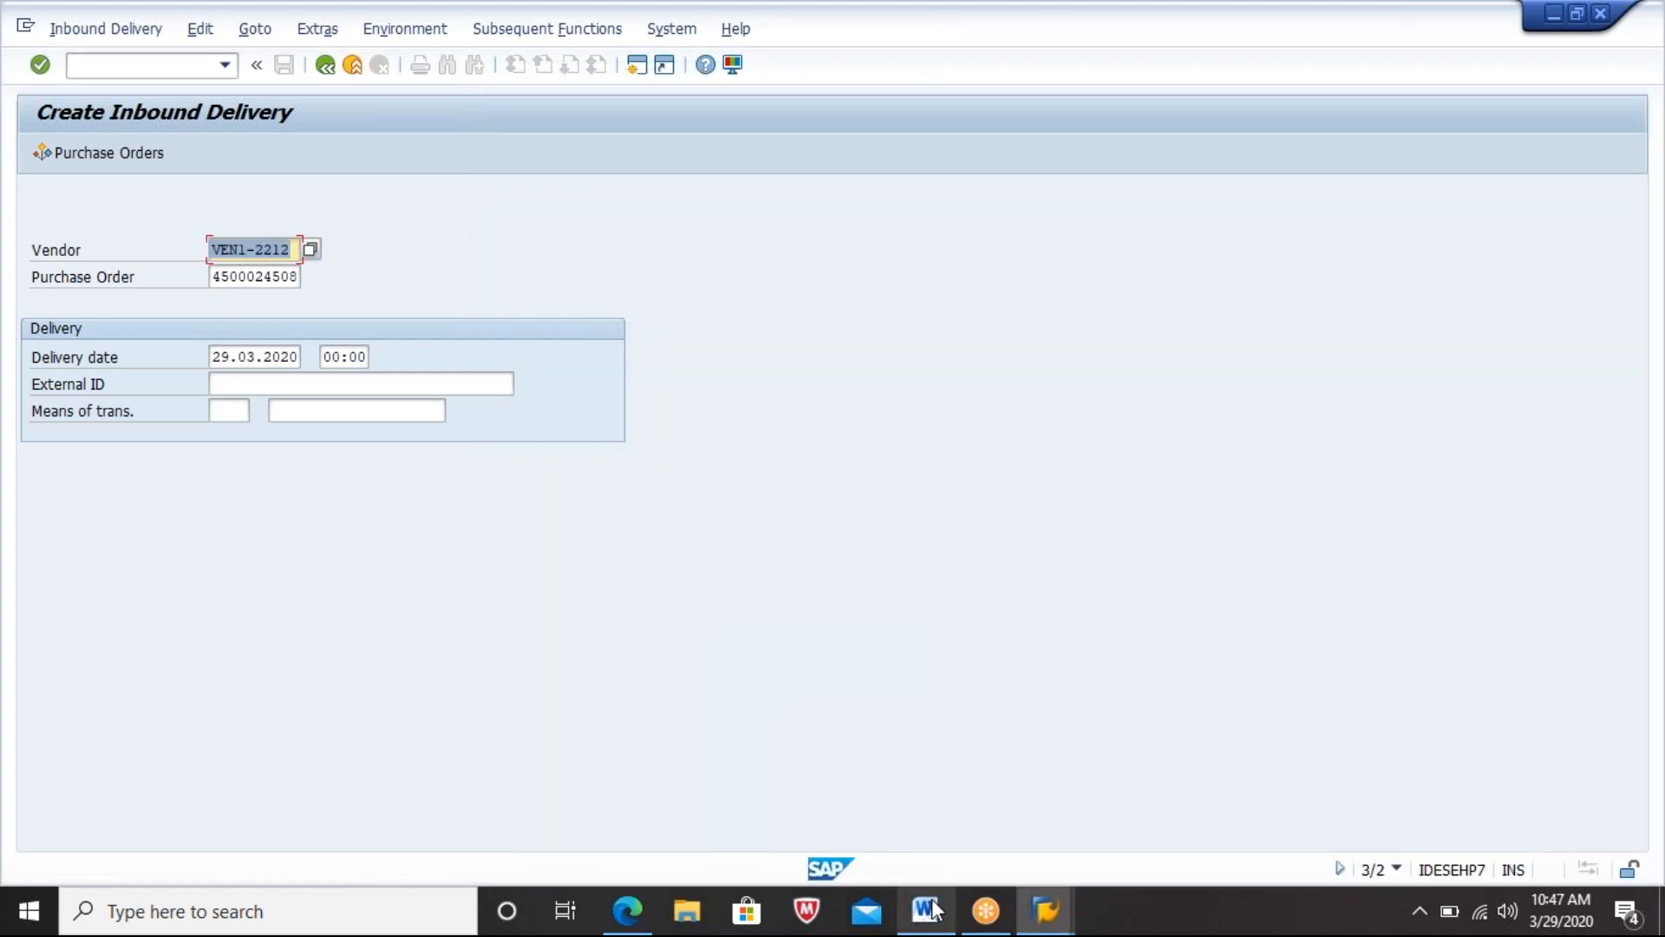
Step: Switch to the Word notes, paste the copied save message below list item 3 and start a new line after it
{"action": "left_click", "coordinate": [933, 908]}
{"action": "key", "text": "Down"}
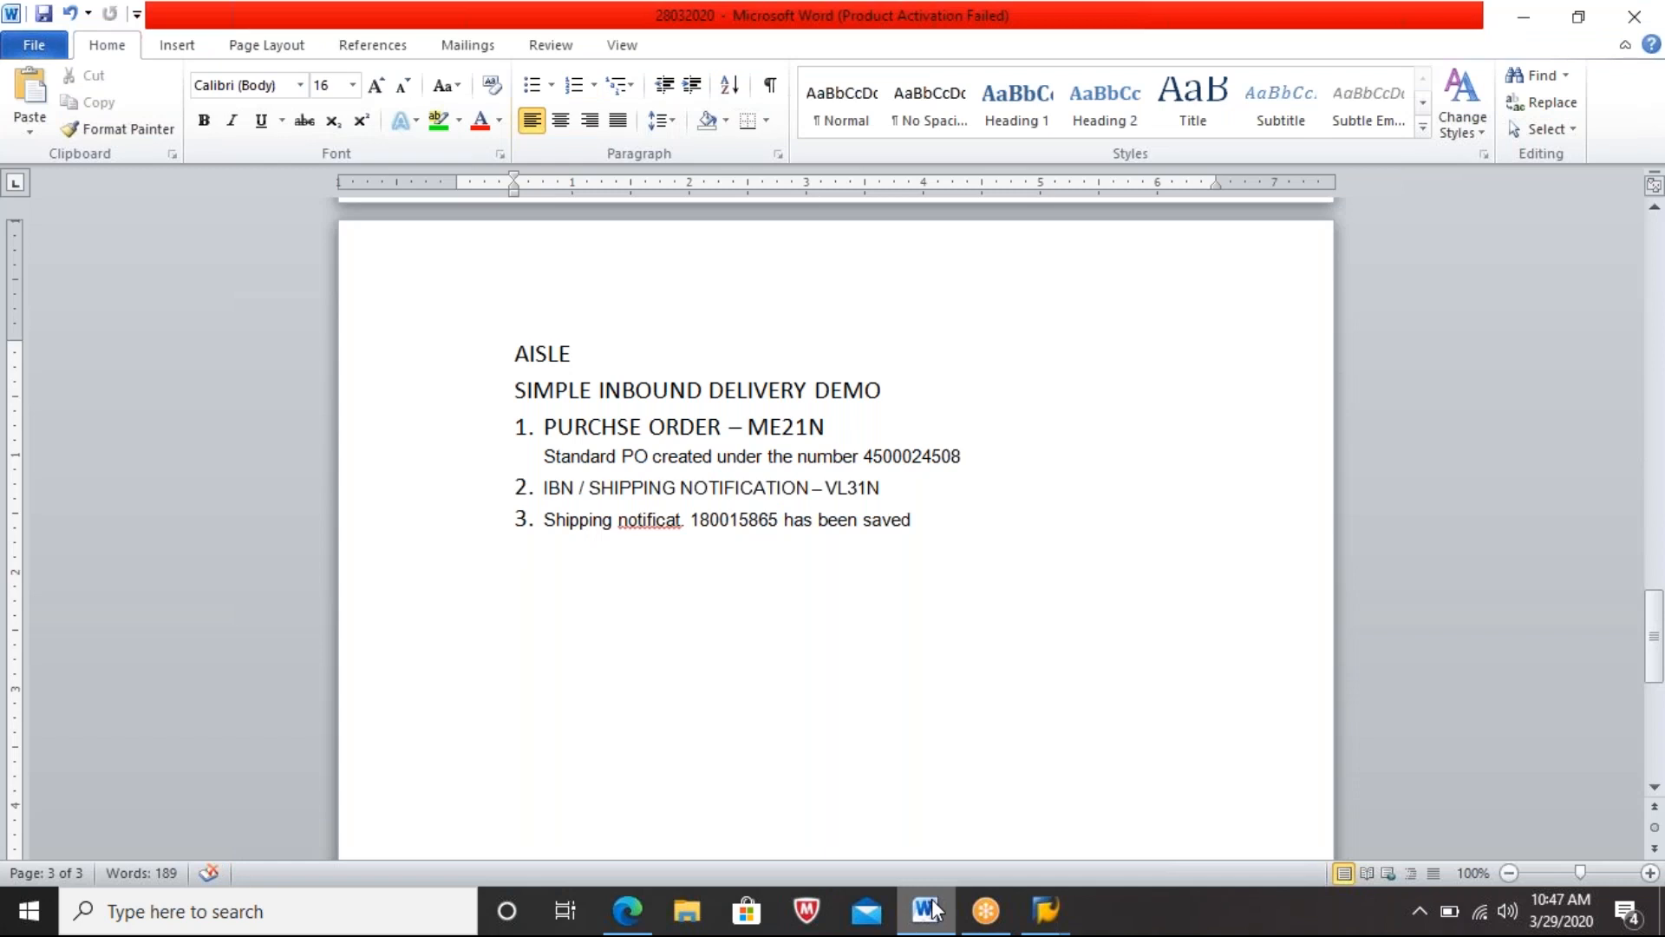
{"action": "key", "text": "ctrl+v"}
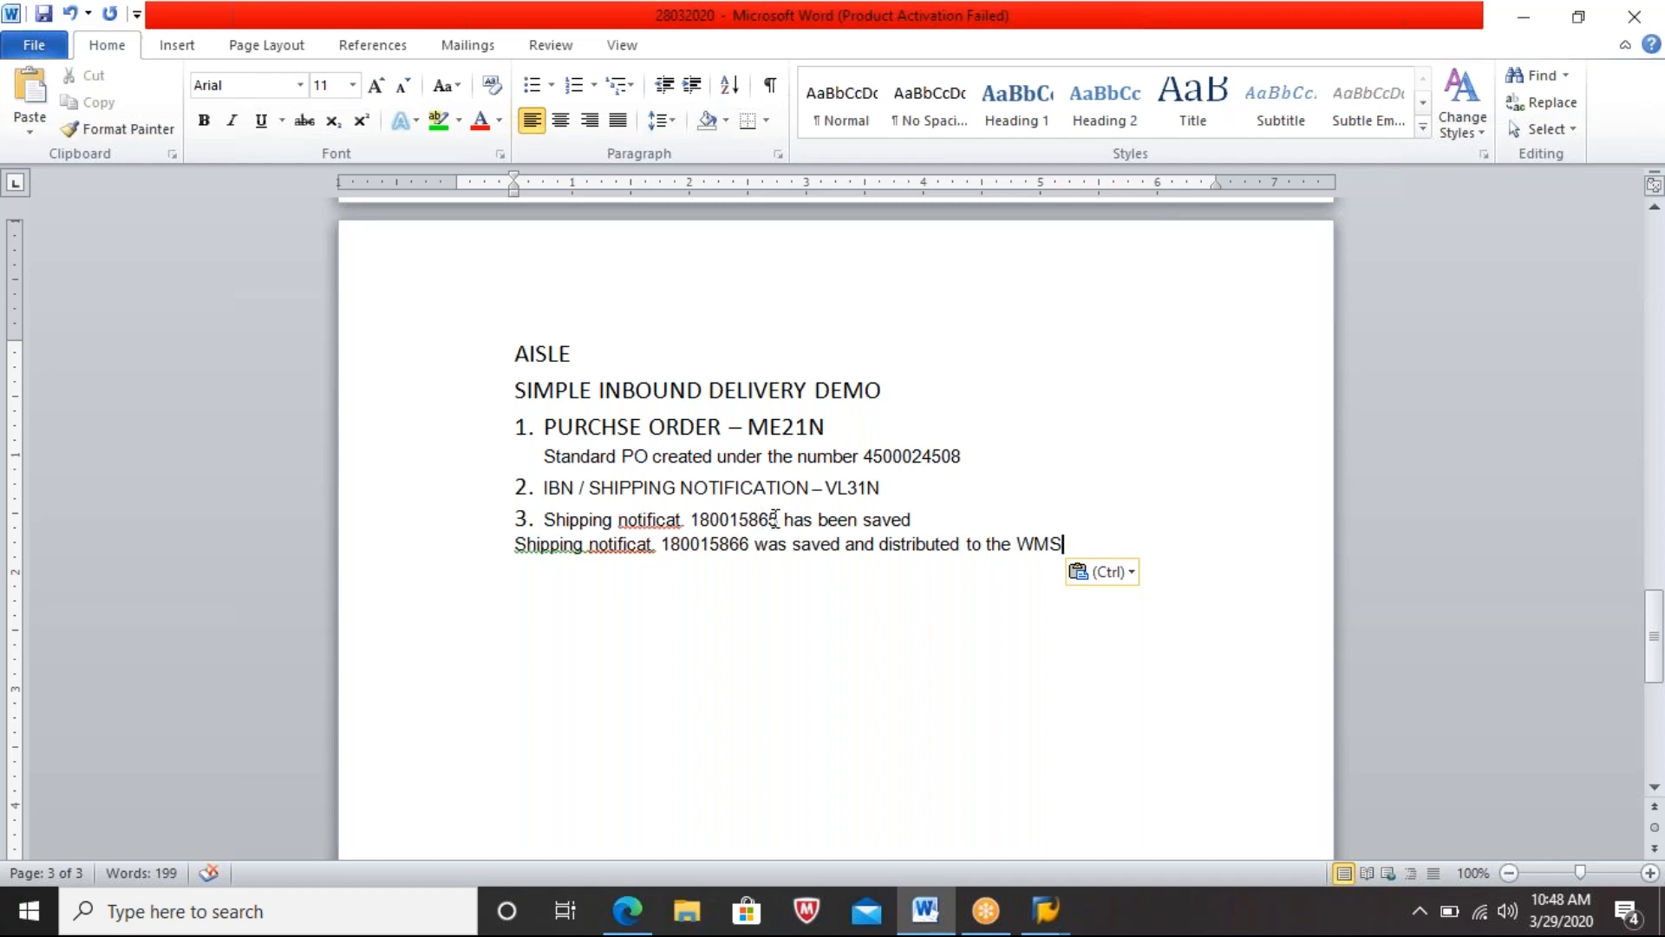
{"action": "left_click", "coordinate": [908, 518]}
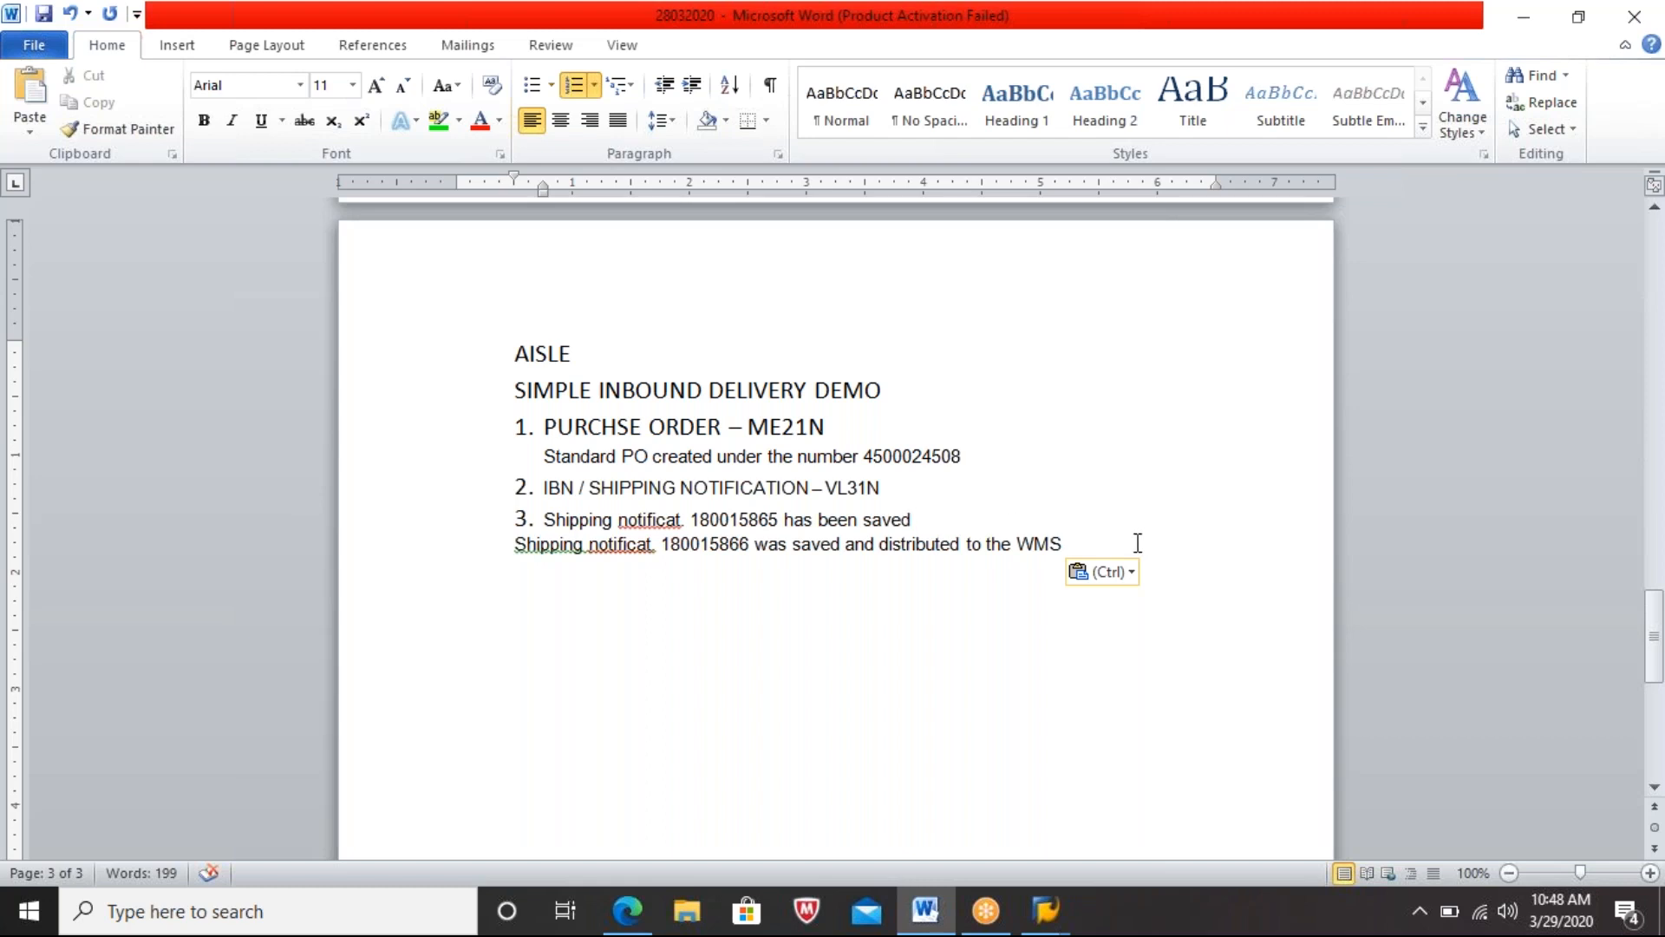
{"action": "left_click", "coordinate": [1066, 543]}
{"action": "key", "text": "Return"}
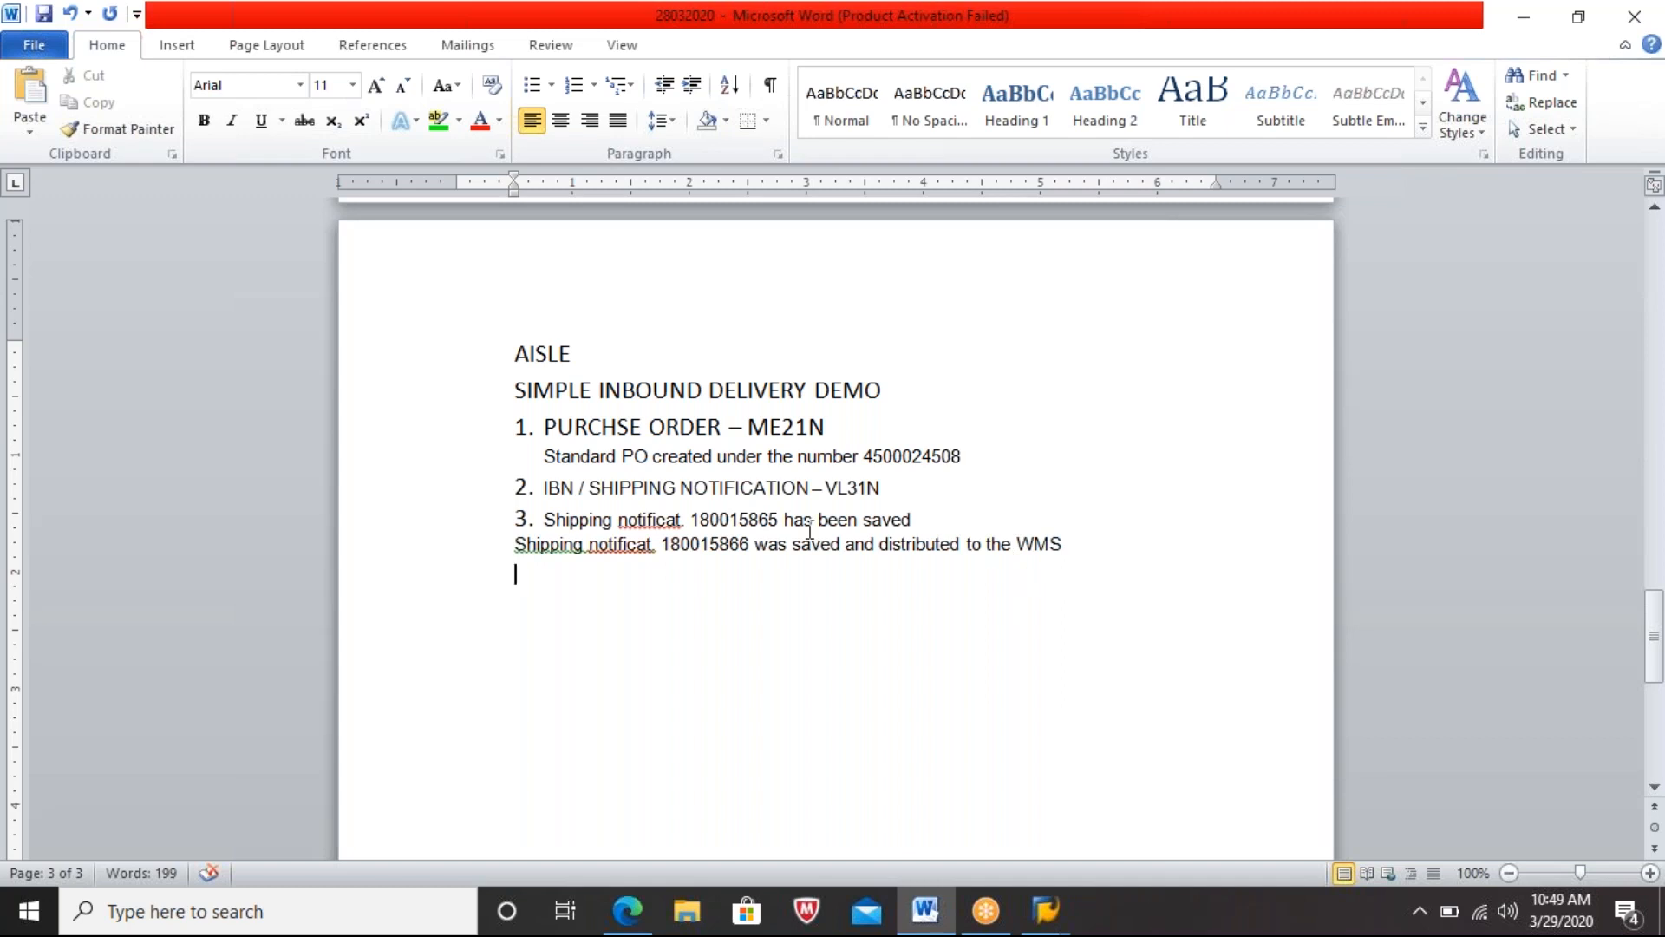
Step: Add the heading "EWM" below the pasted message, with the numbered entry "INBOUND DELIVERY NOTIFICATION- /N/SCWM/PRDI"
{"action": "double_click", "coordinate": [716, 543]}
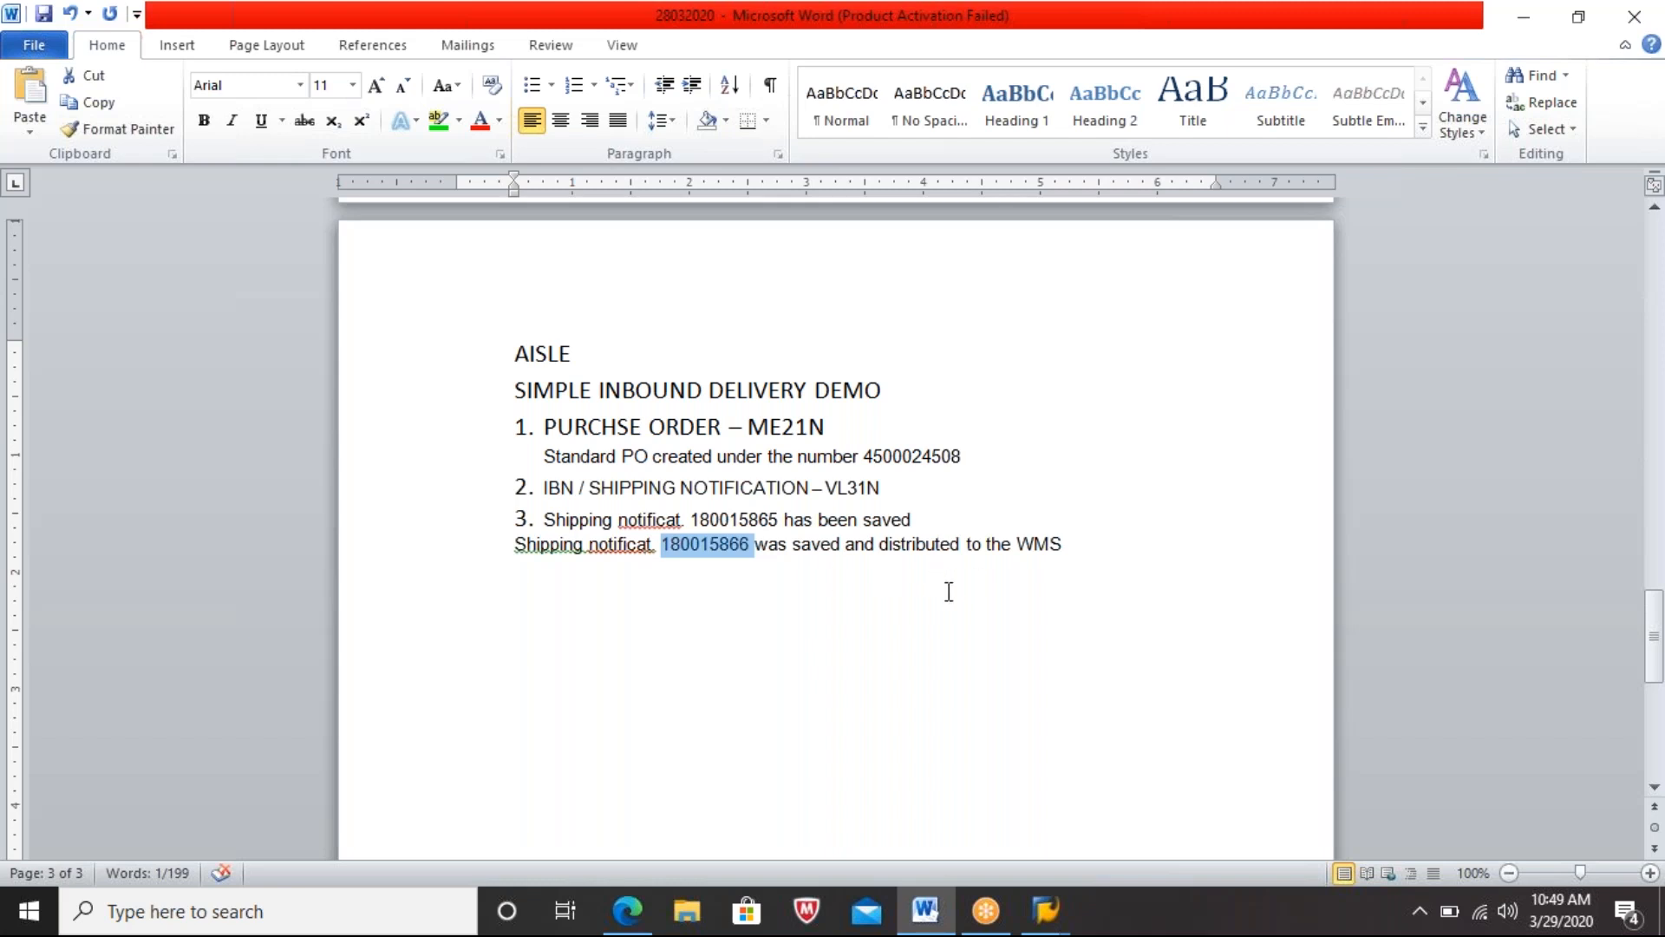
{"action": "left_click", "coordinate": [820, 616]}
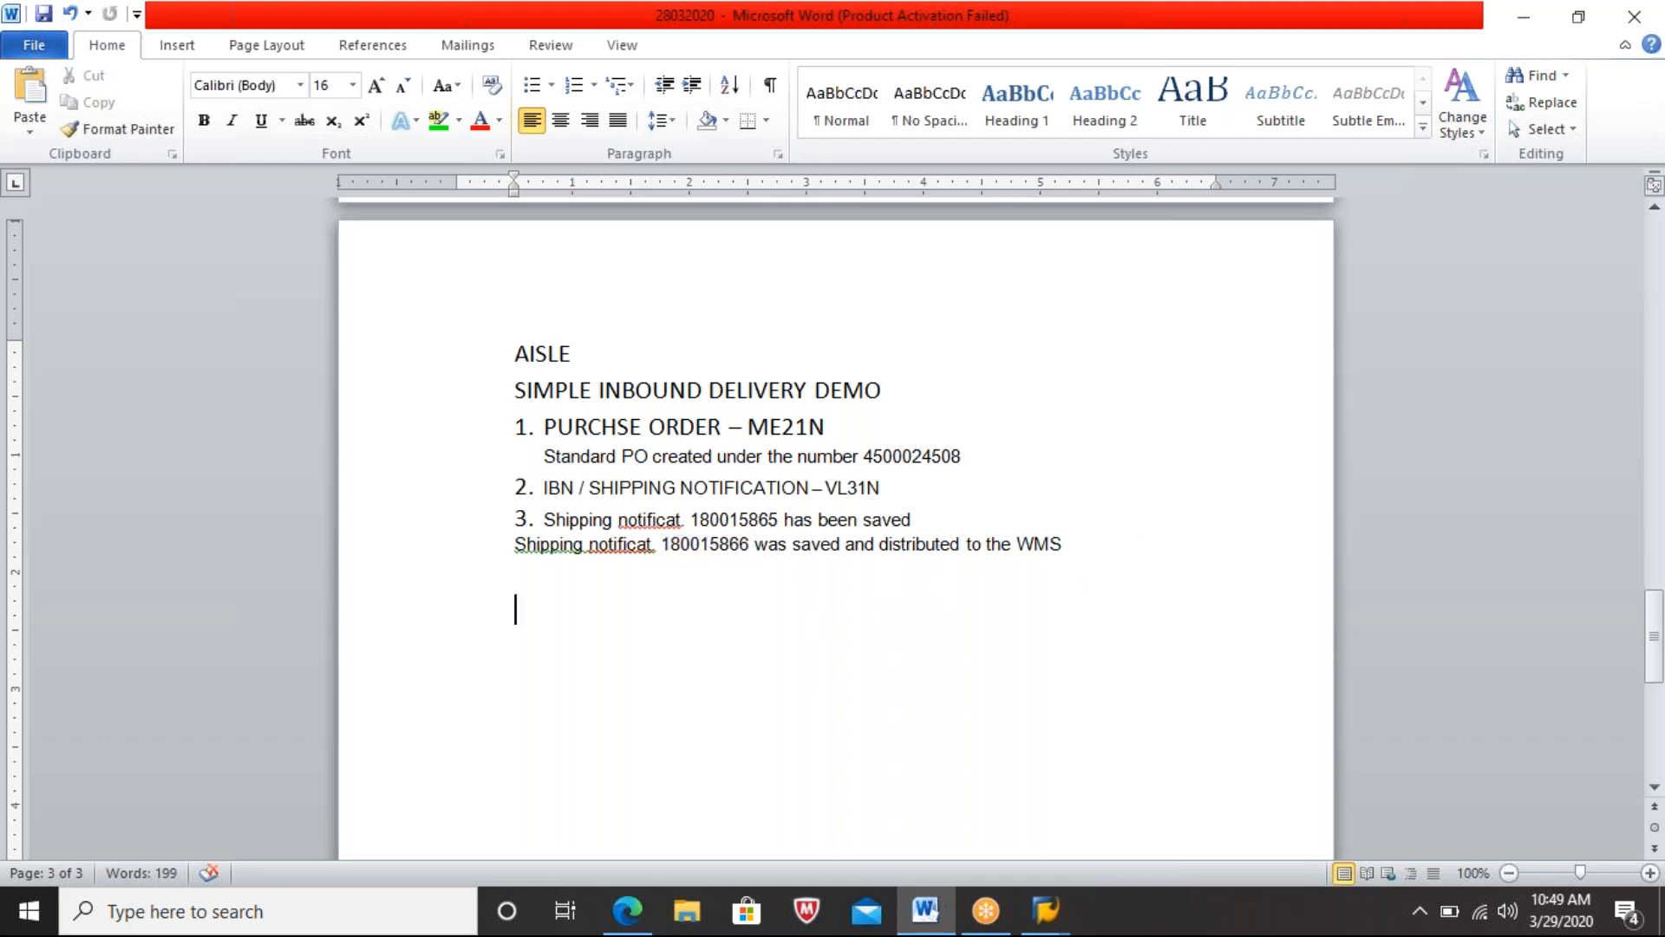
{"action": "type", "text": "EWM"}
{"action": "key", "text": "Return"}
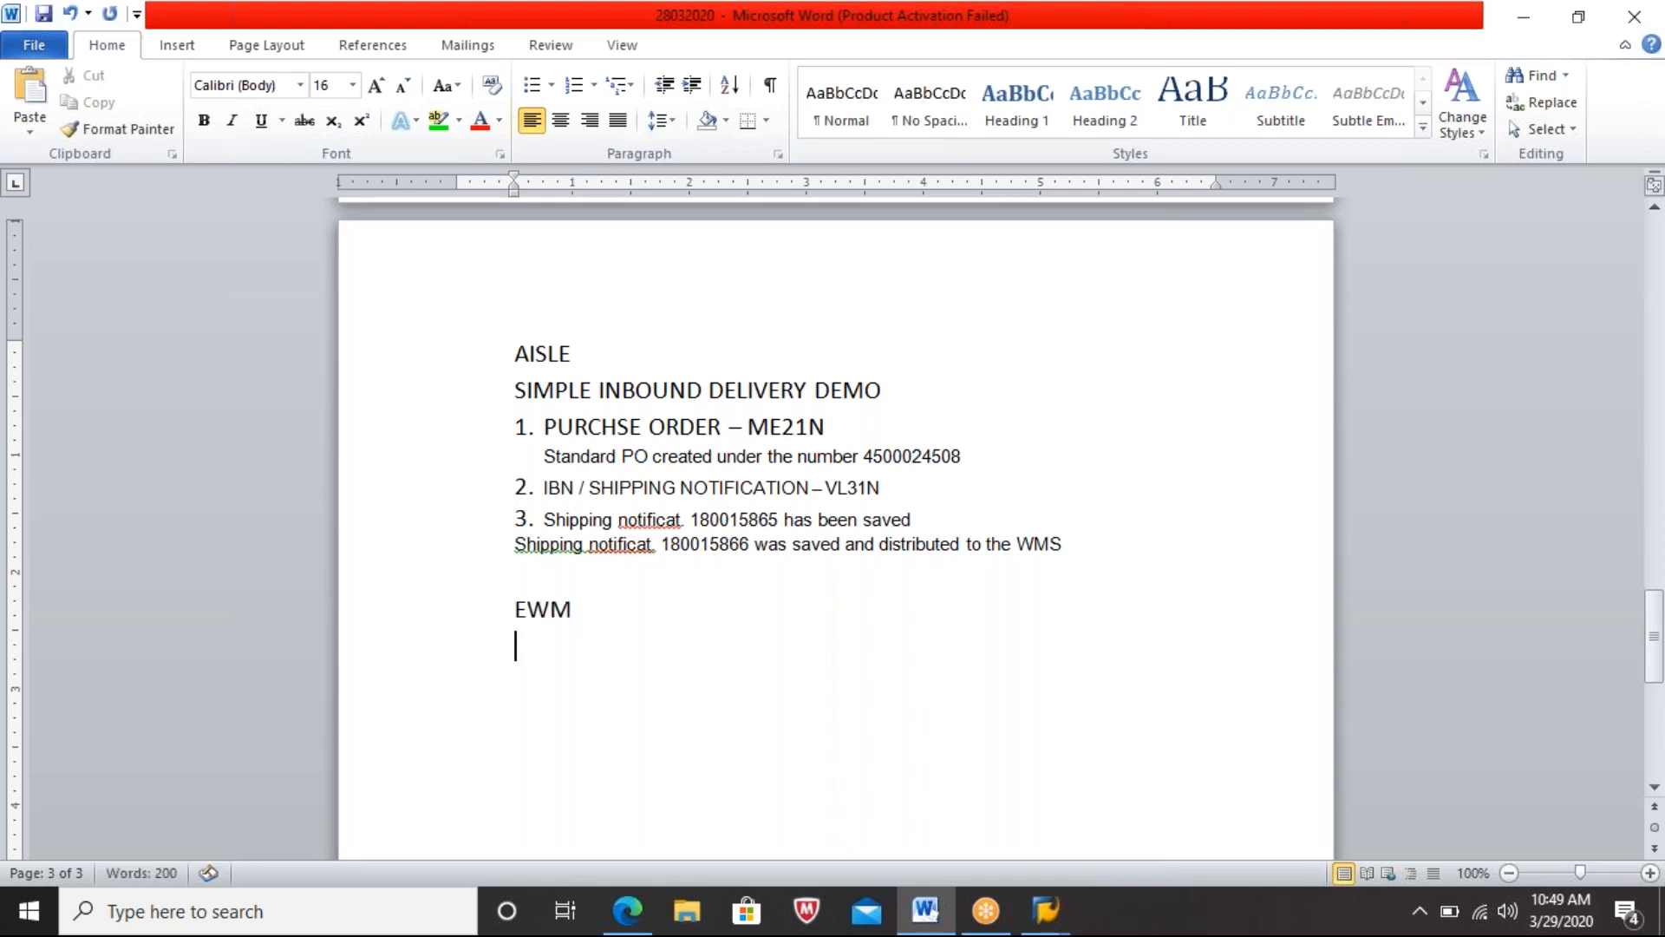
{"action": "type", "text": "1."}
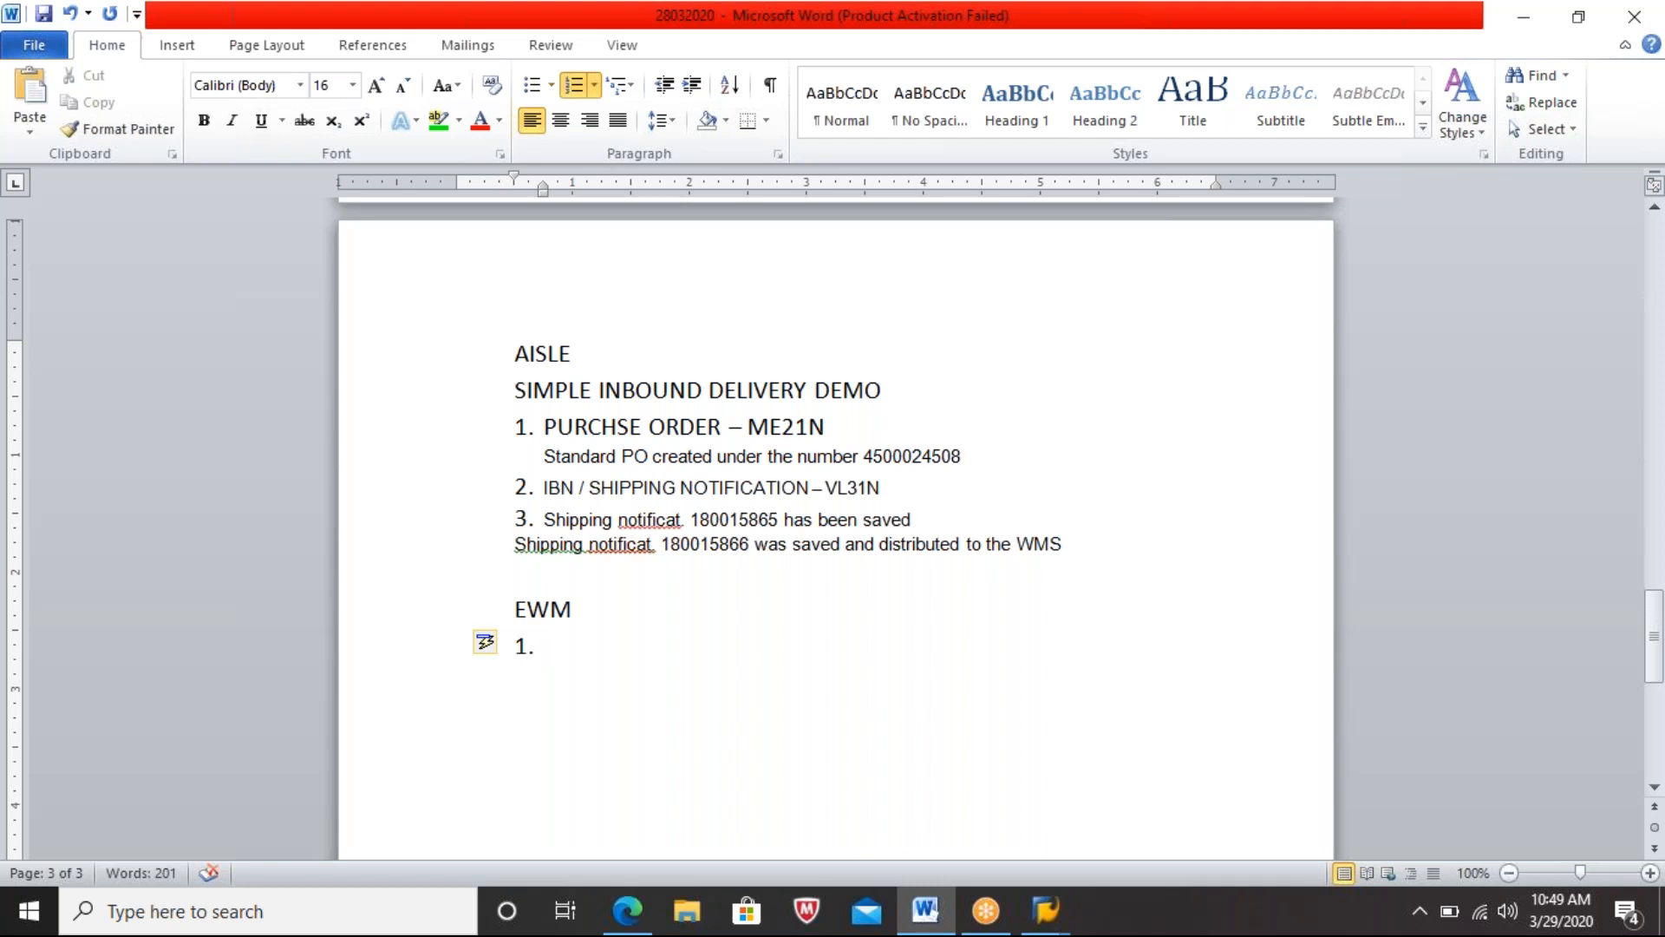
{"action": "type", "text": "INBOUND DE"}
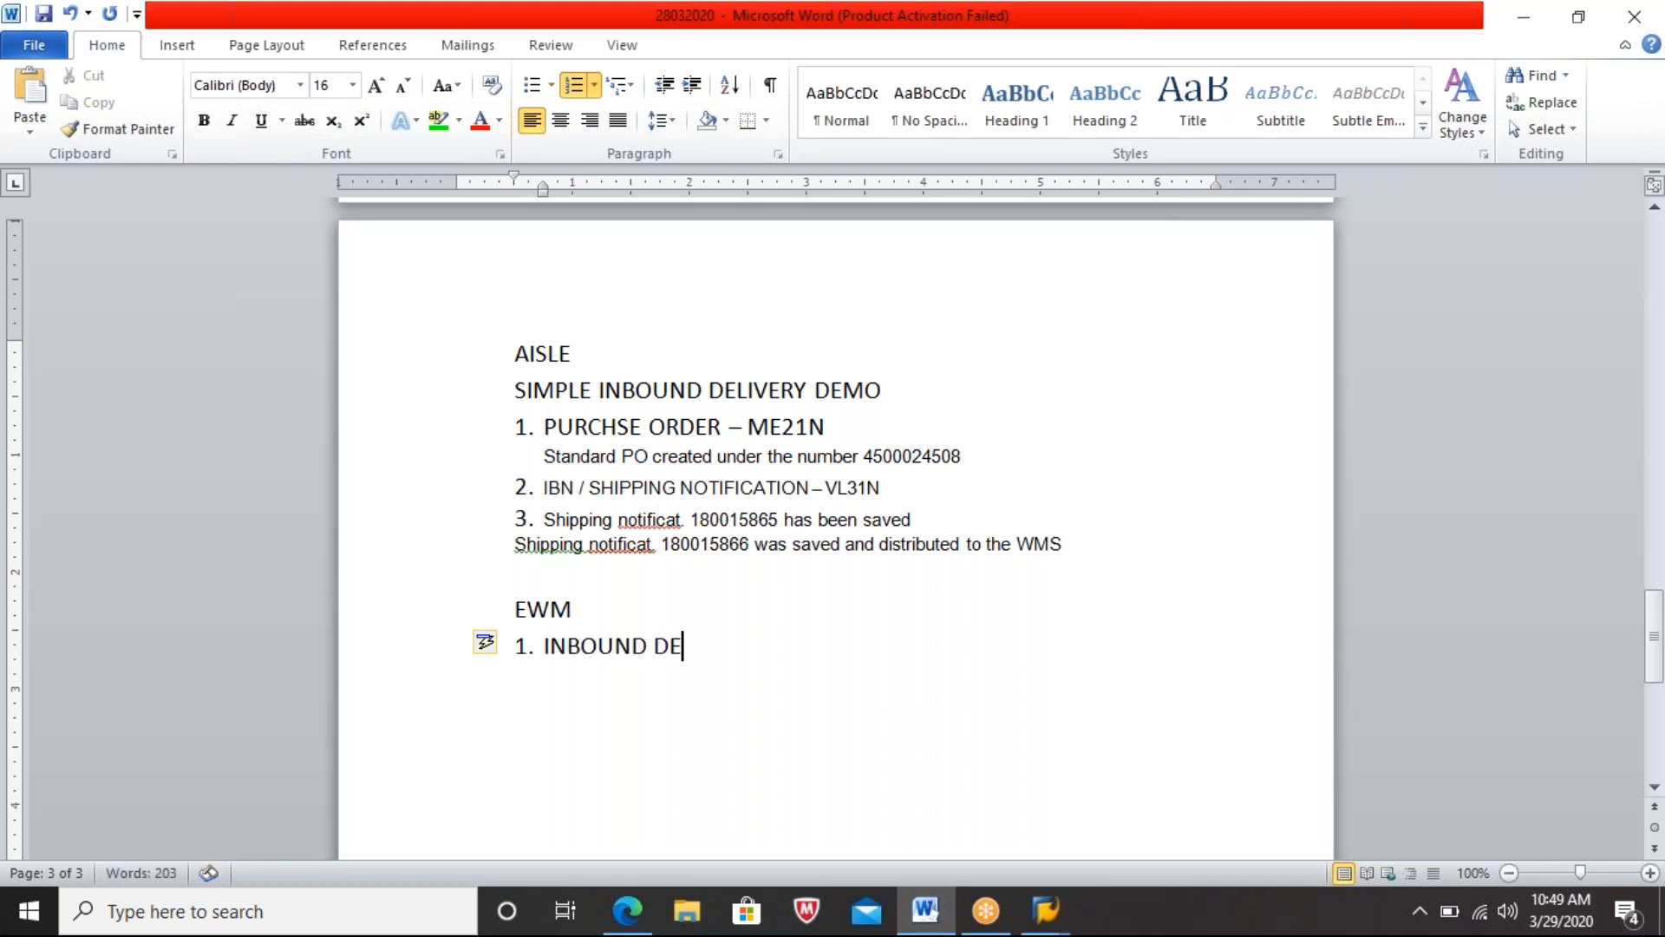
{"action": "type", "text": "LIVERY NOT"}
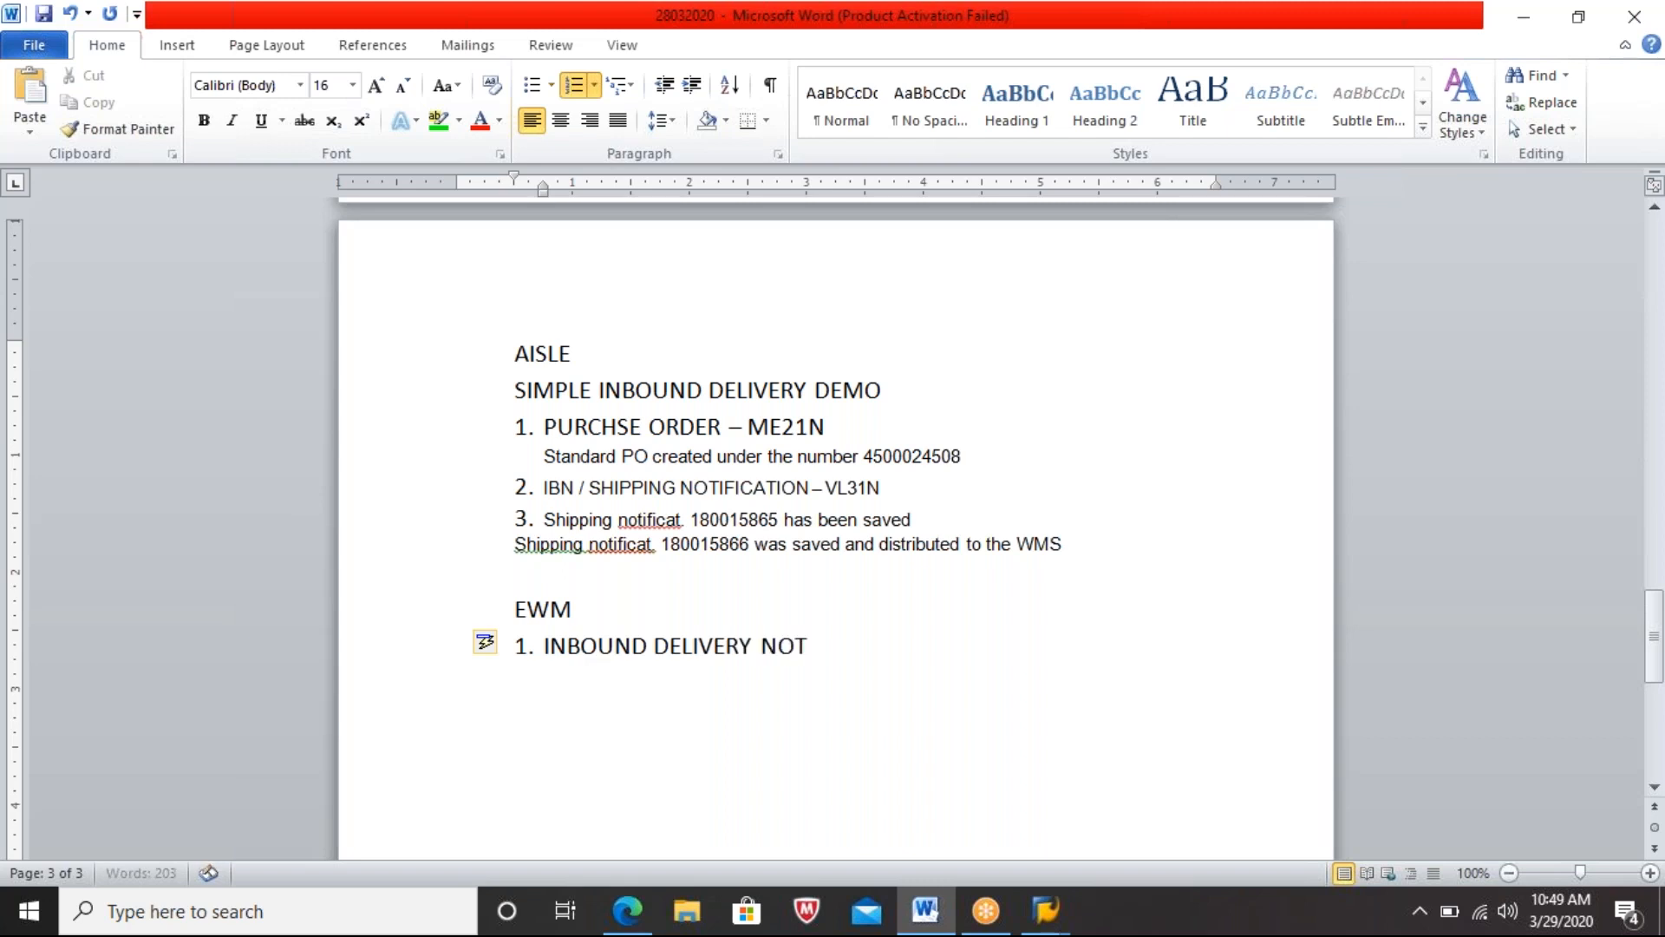
{"action": "type", "text": "IFICATION-"}
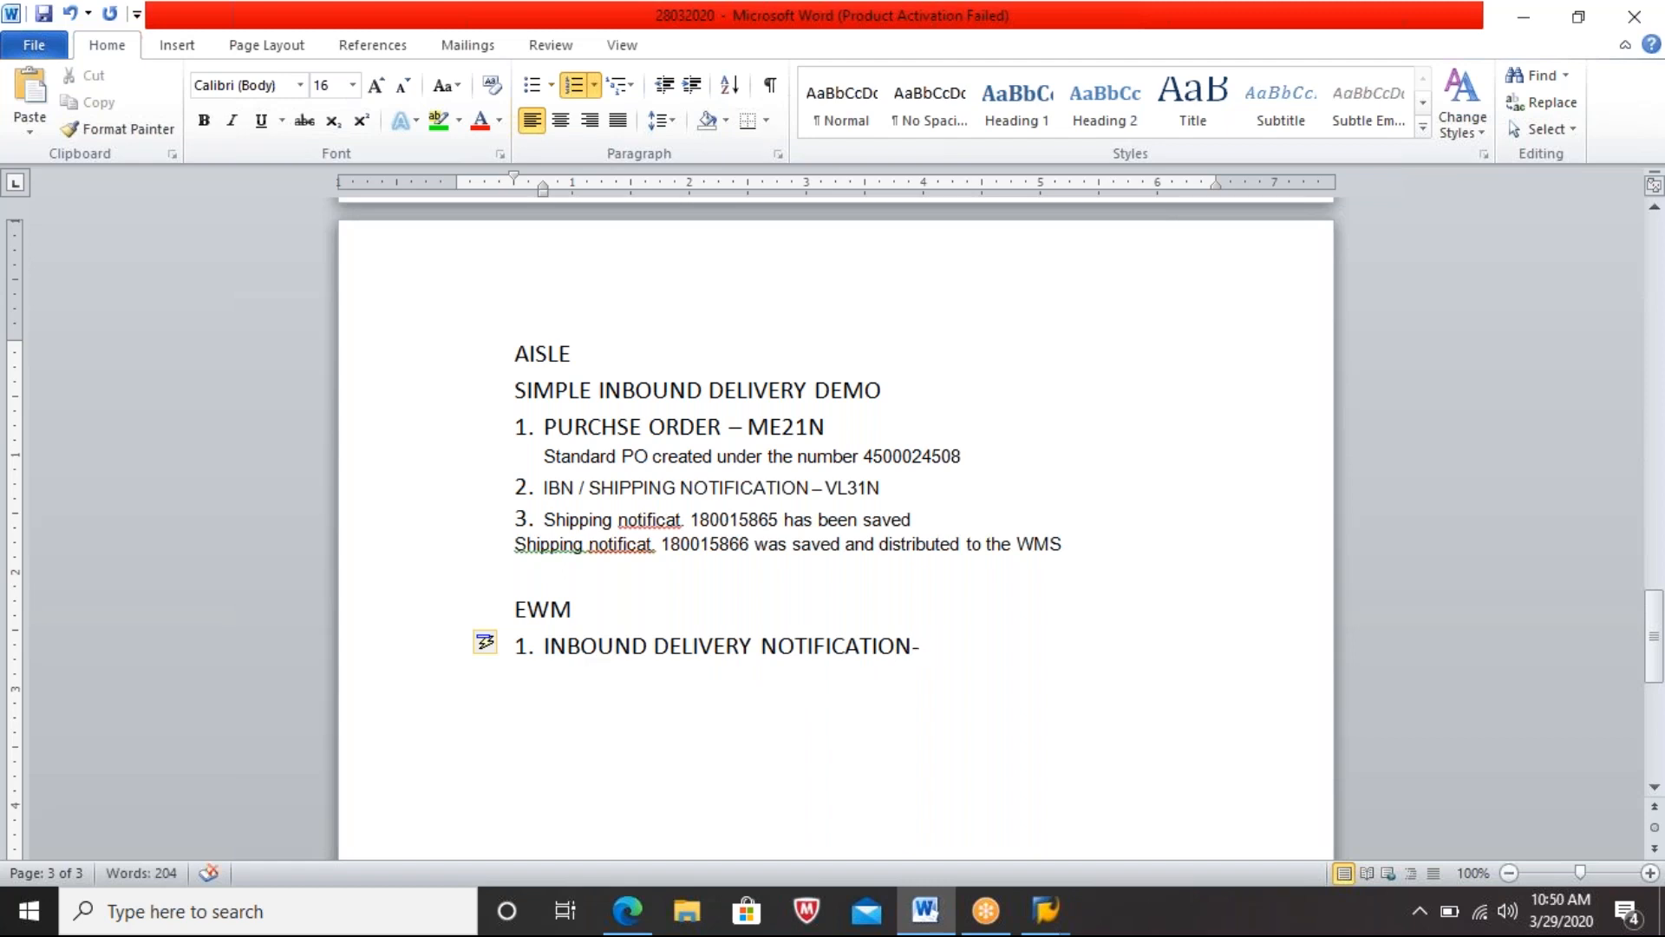
{"action": "type", "text": "/N/SCWM/"}
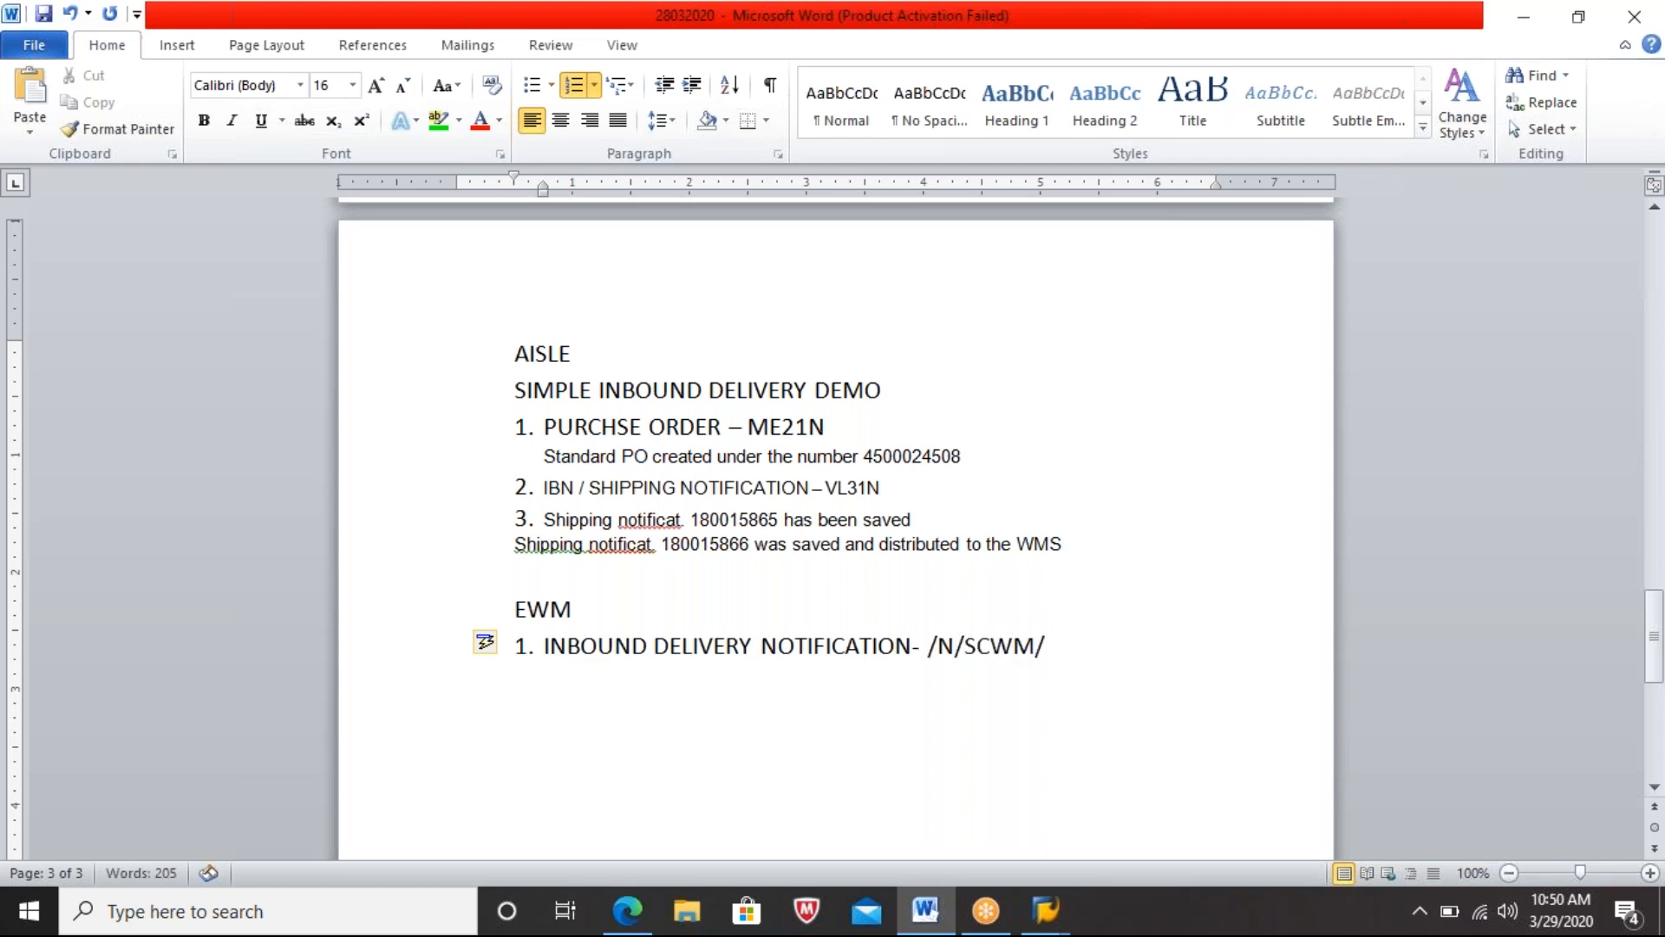
{"action": "type", "text": "PRDI"}
Step: Switch to SAP, close the Analyse Application Log session and open the EWM connection from SAP Logon
{"action": "left_click", "coordinate": [1043, 911]}
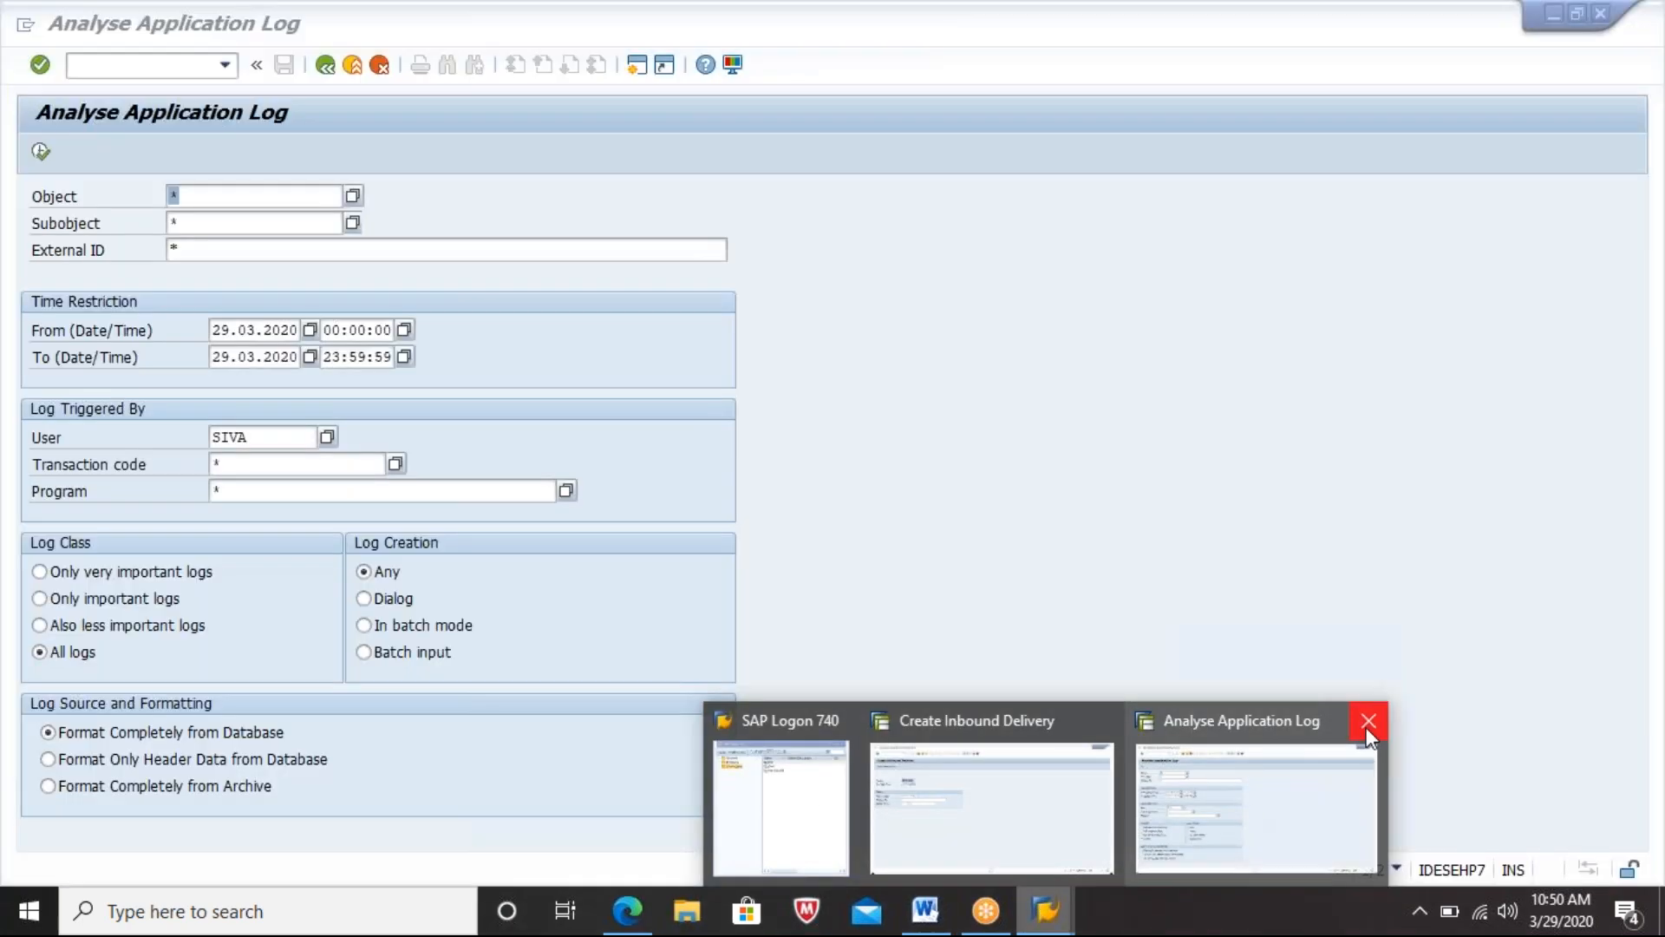
{"action": "left_click", "coordinate": [1369, 723]}
{"action": "left_click", "coordinate": [907, 789]}
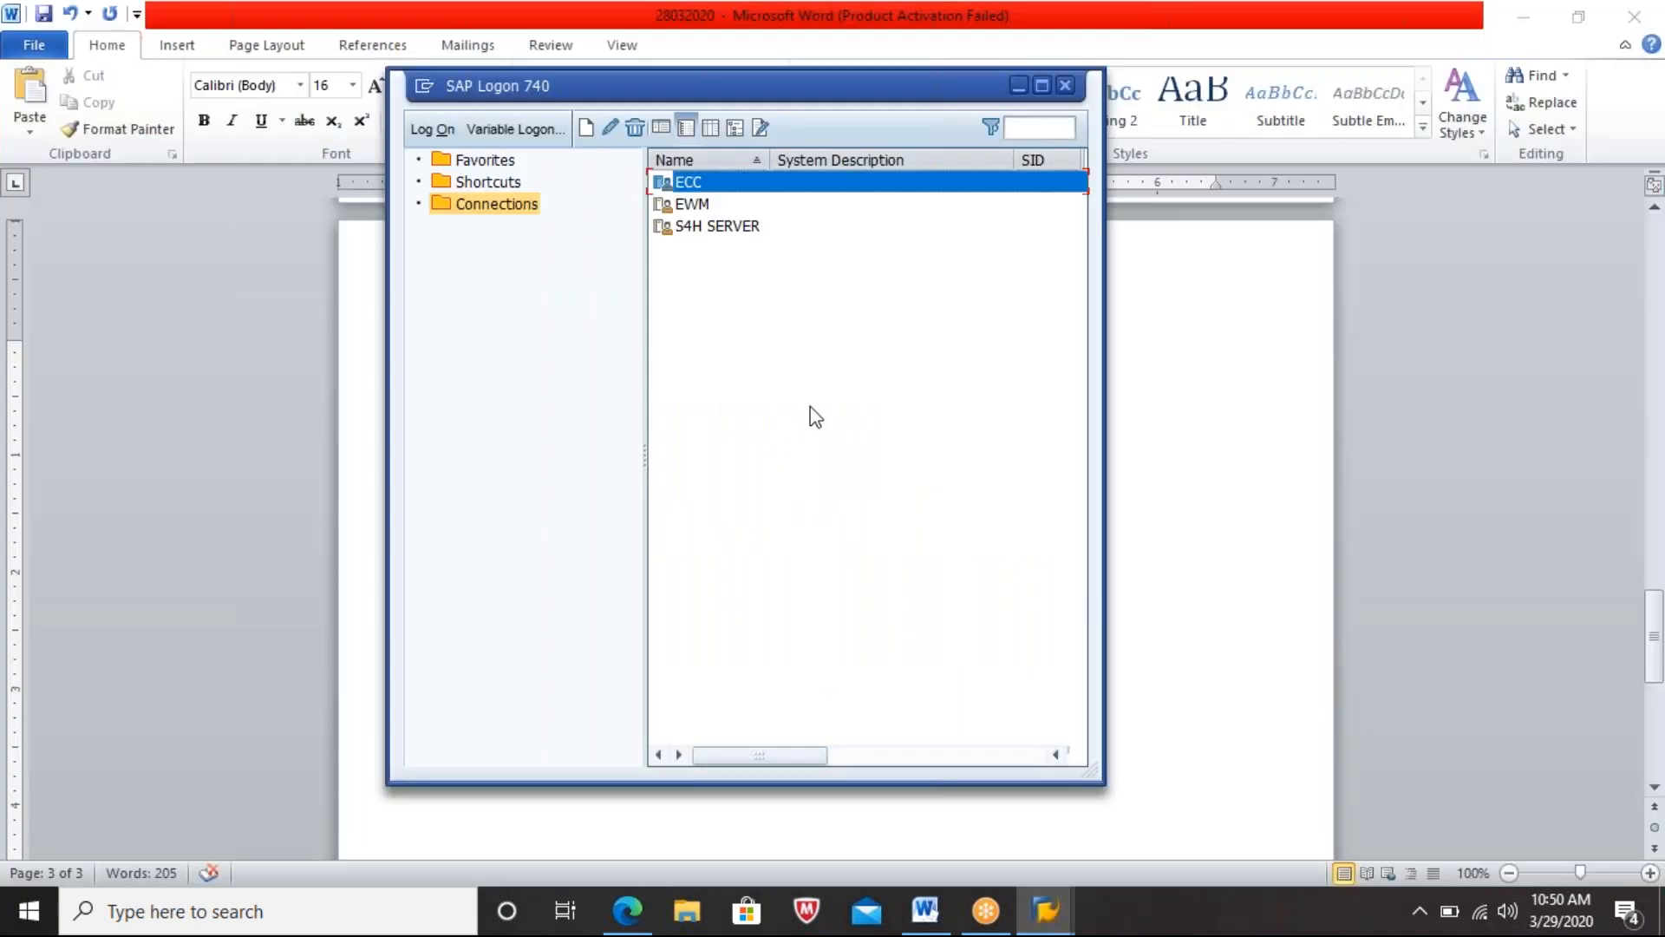
{"action": "left_click", "coordinate": [700, 208]}
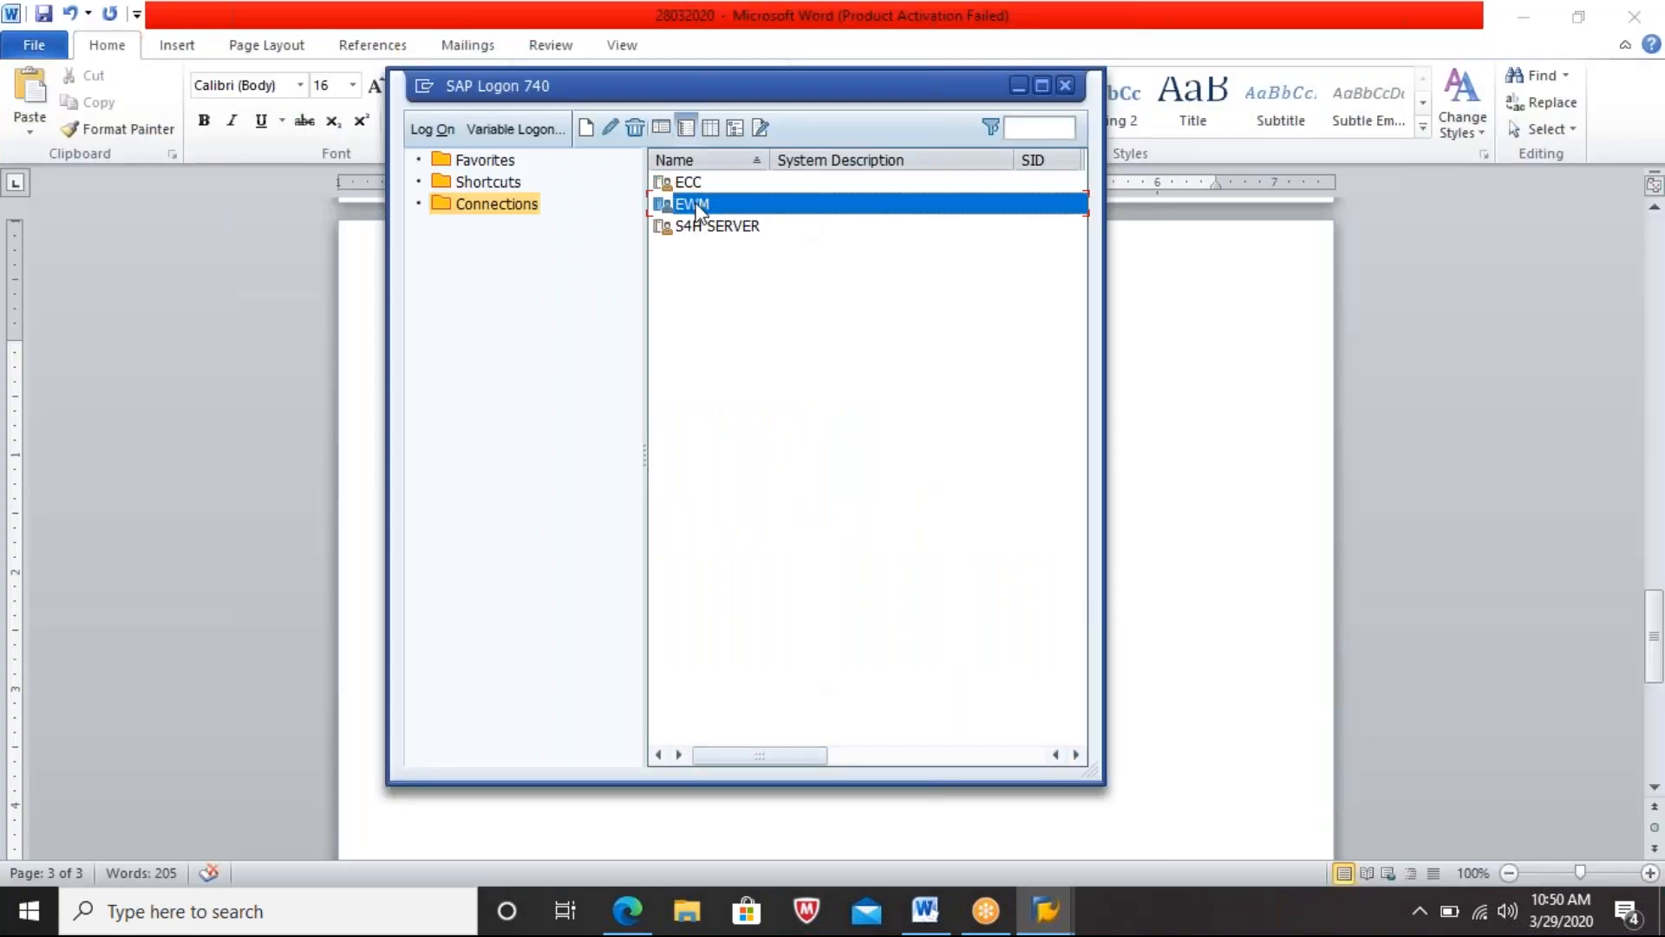
{"action": "double_click", "coordinate": [699, 208]}
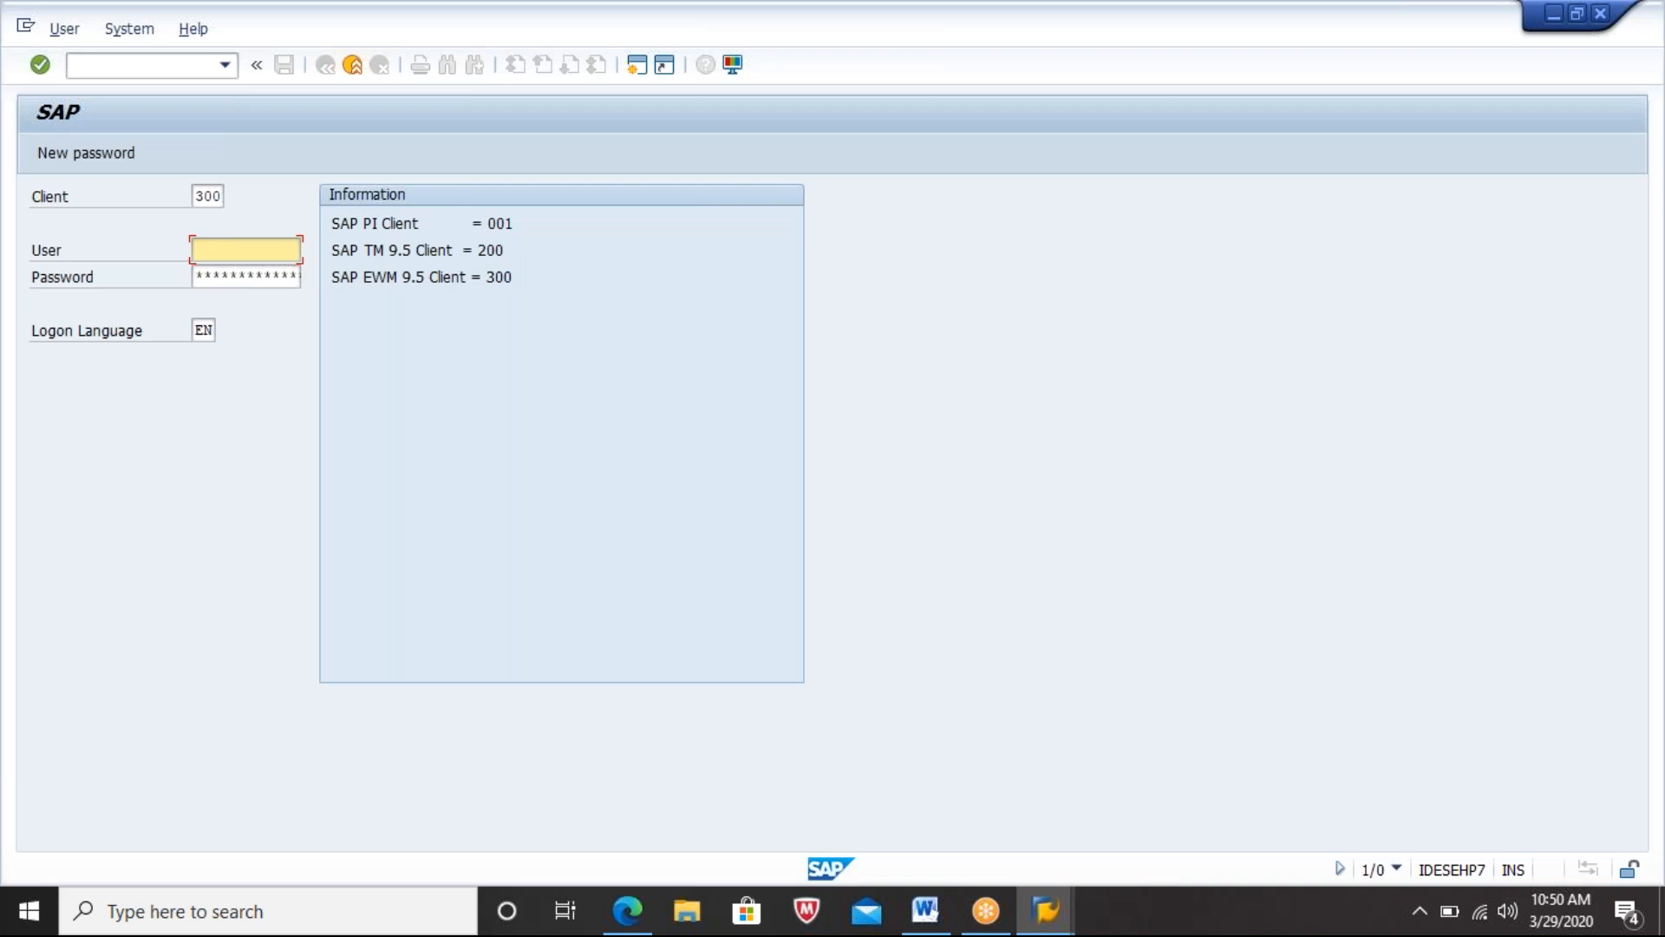
Step: Log on to EWM client 300 with the suggested user name and the account password
{"action": "key", "text": "Down"}
{"action": "key", "text": "Return"}
{"action": "key", "text": "Tab"}
{"action": "type", "text": "****"}
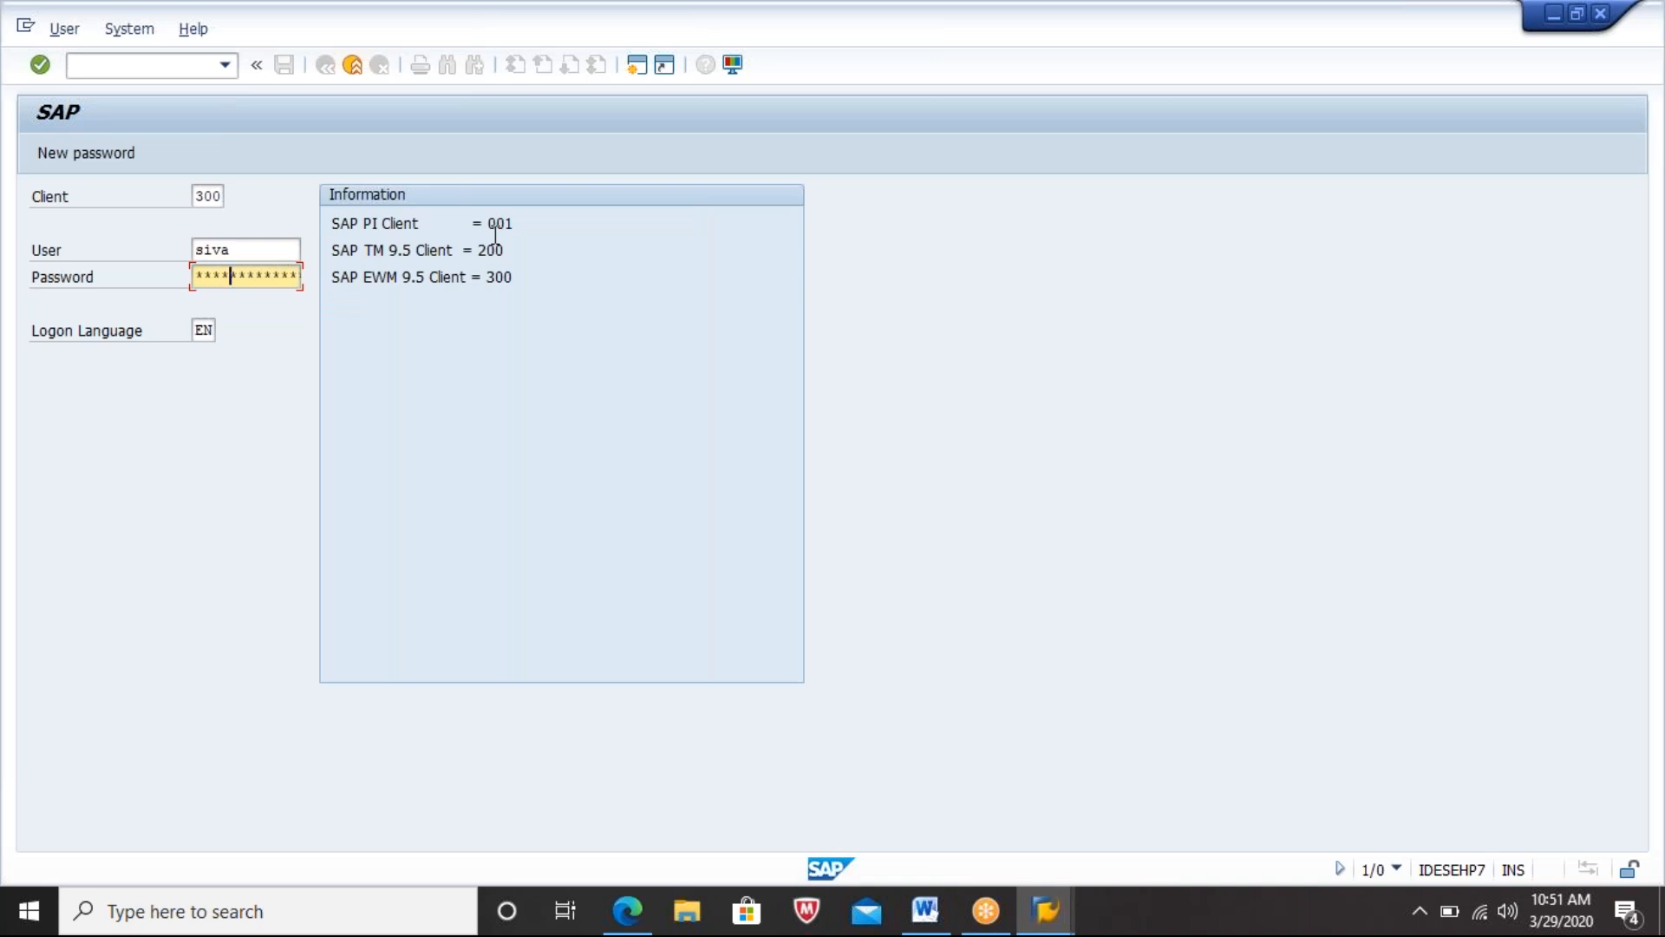
{"action": "type", "text": "******"}
{"action": "key", "text": "Return"}
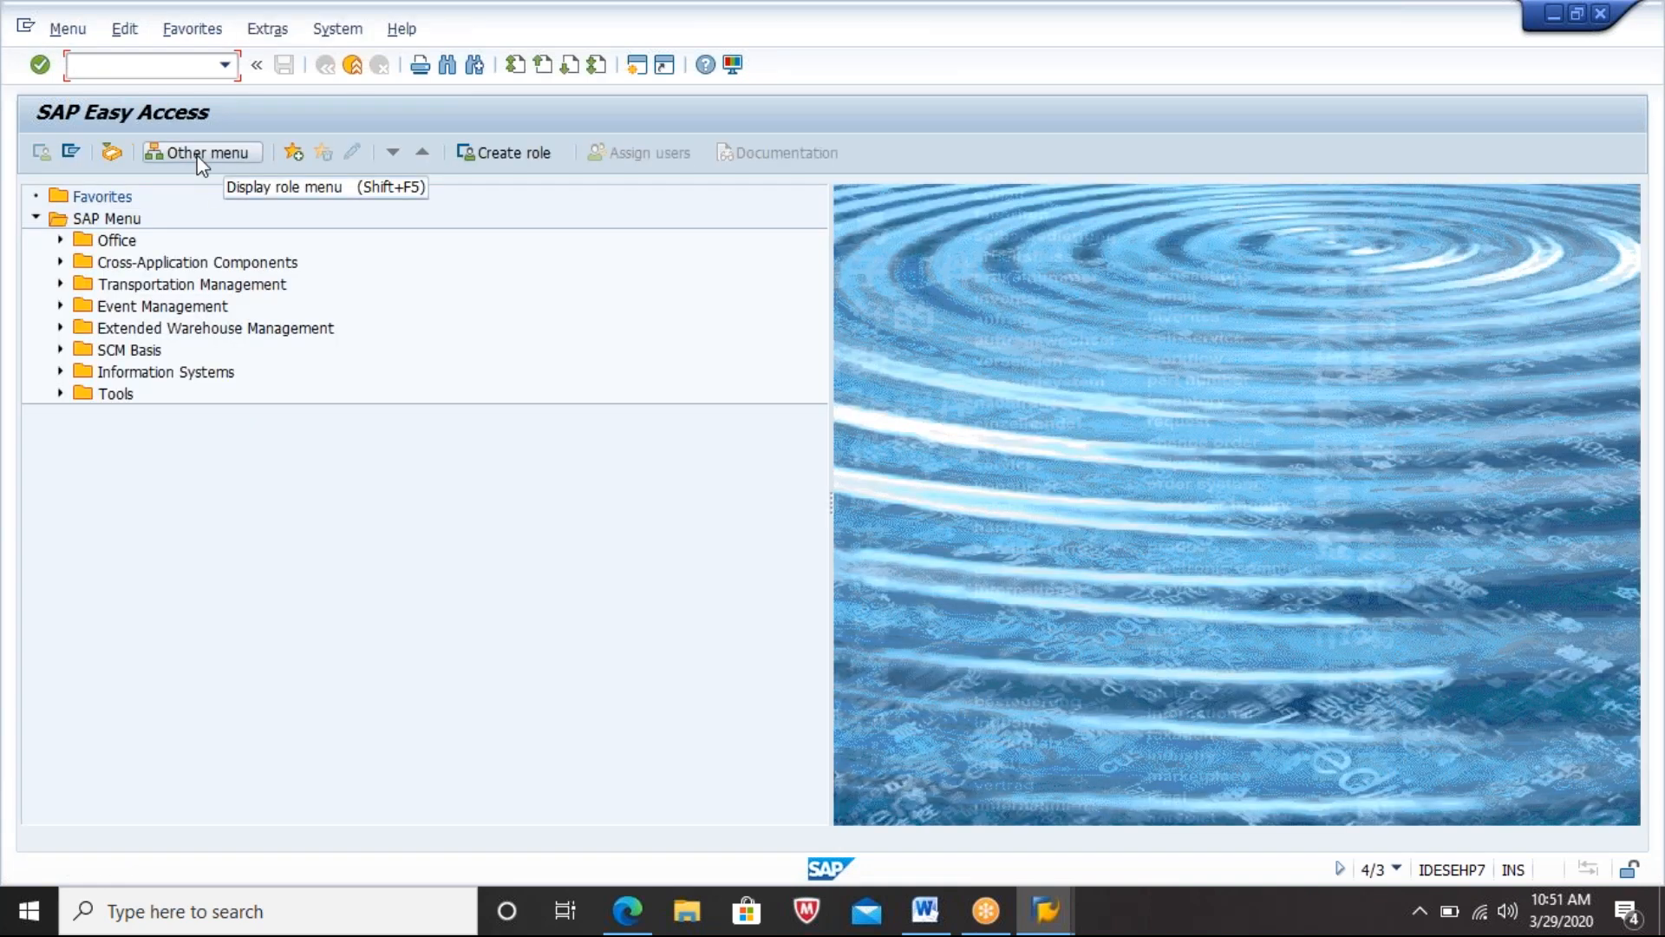
Step: Open the Maintain Inbound Delivery screen with transaction /n/scwm/prdi
{"action": "type", "text": "/n/"}
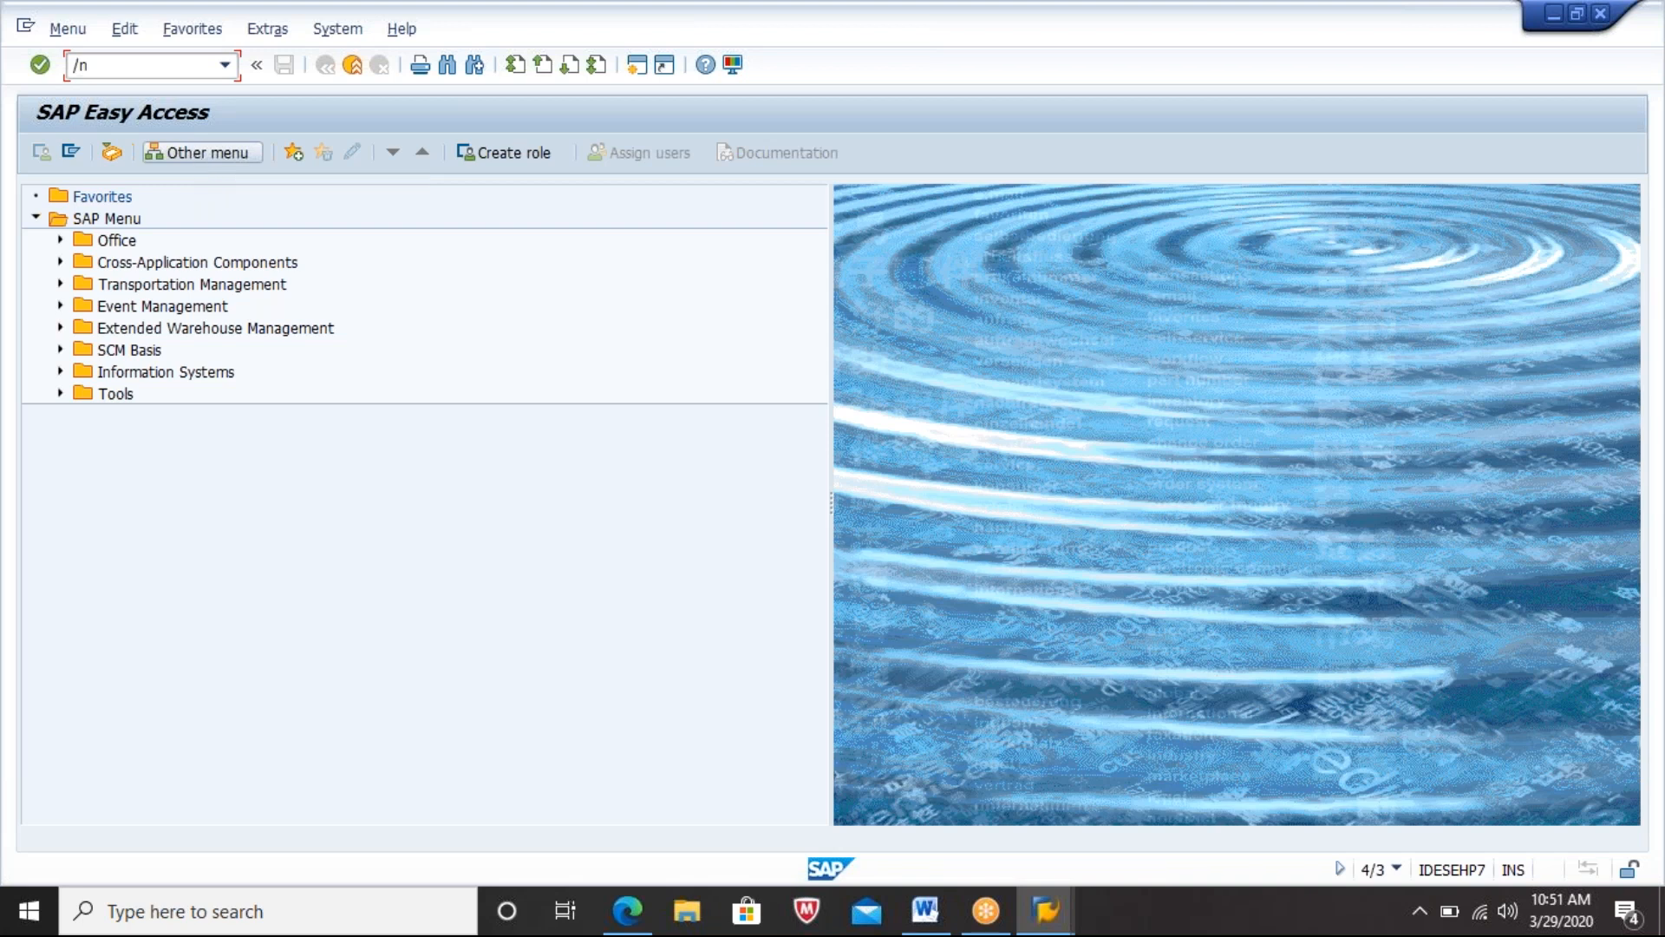
{"action": "type", "text": "scwm/prd"}
{"action": "key", "text": "Return"}
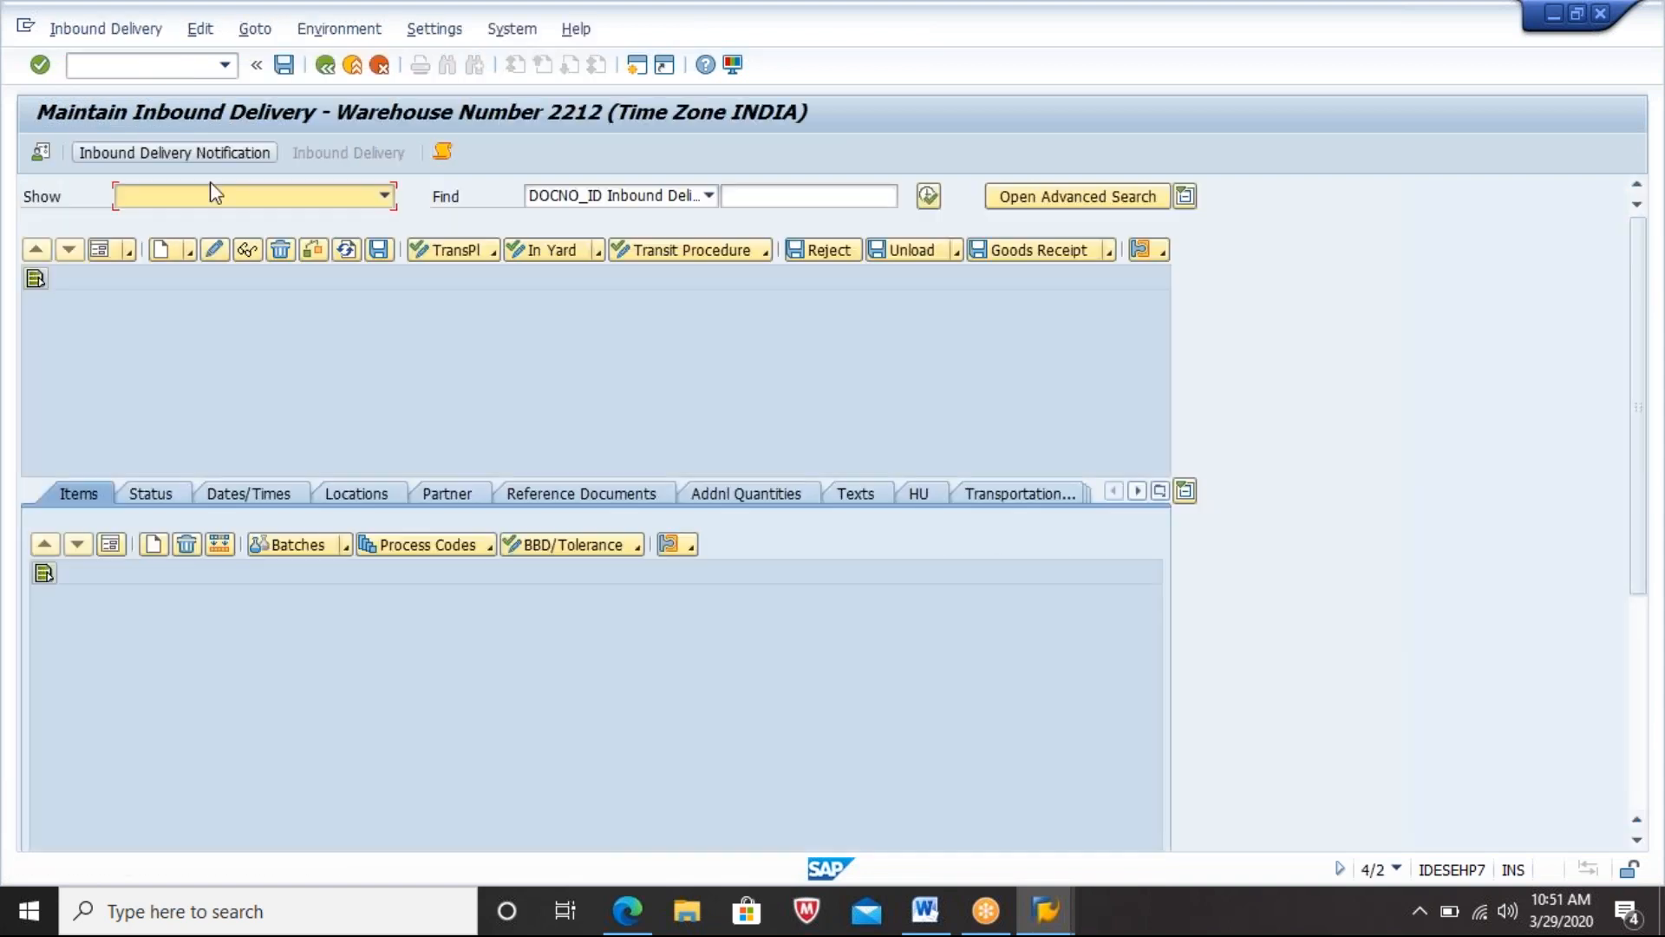
Step: Open another EWM logon screen from SAP Logon to view its client information, and exit it with /nex
{"action": "left_click", "coordinate": [1054, 909]}
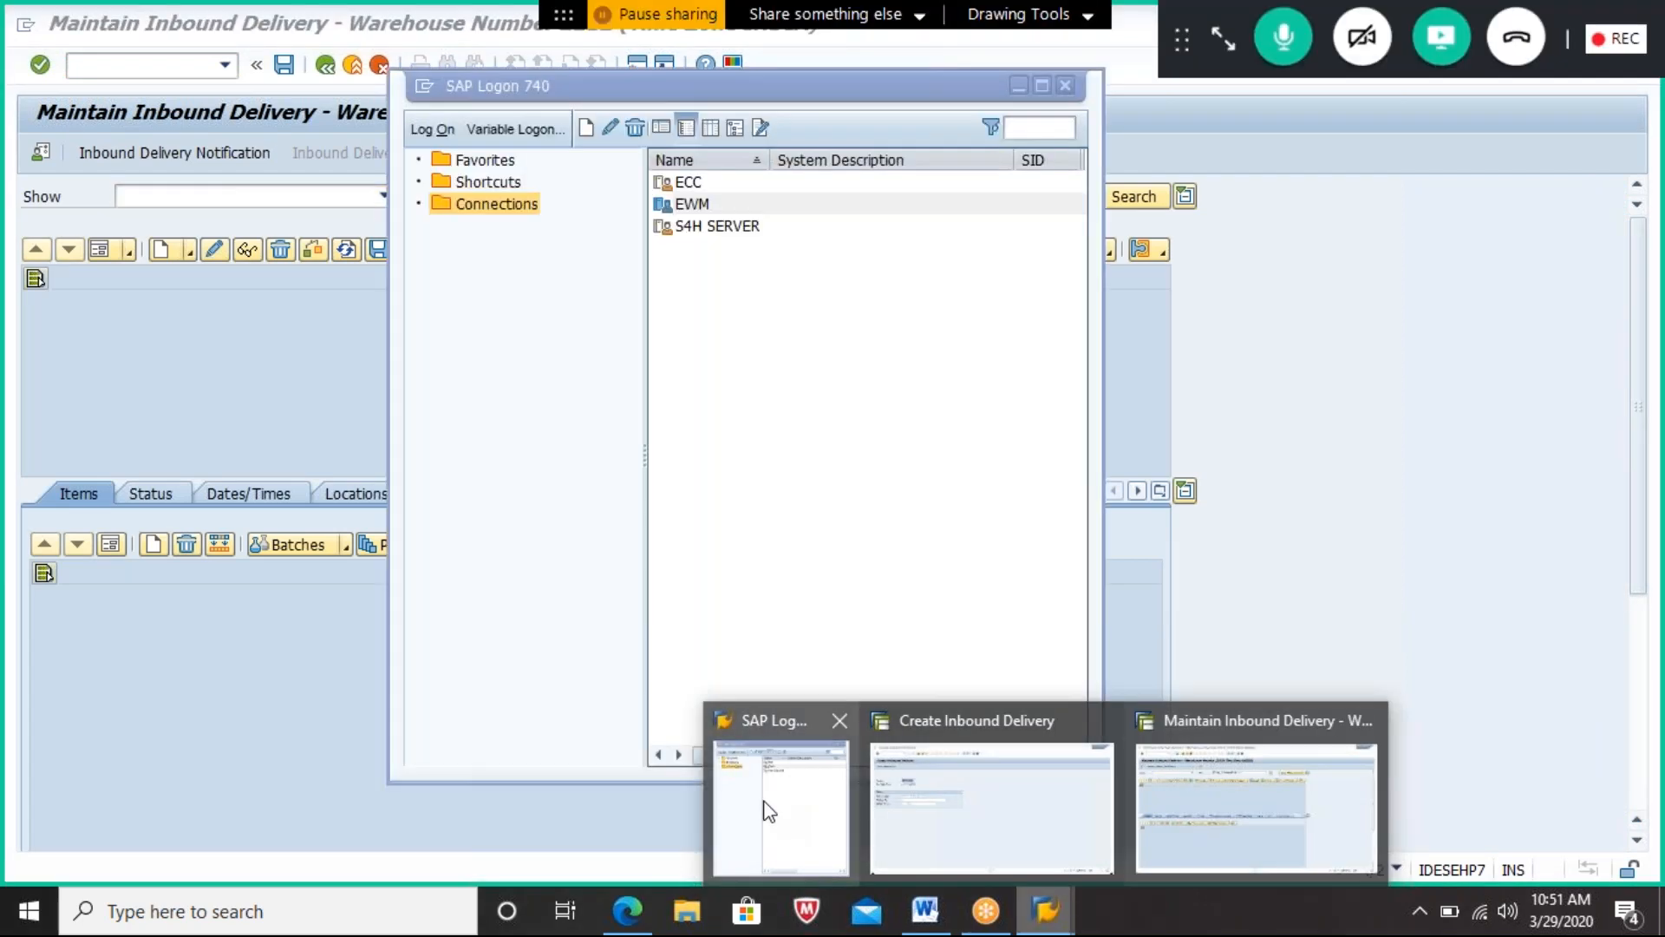
{"action": "left_click", "coordinate": [766, 810]}
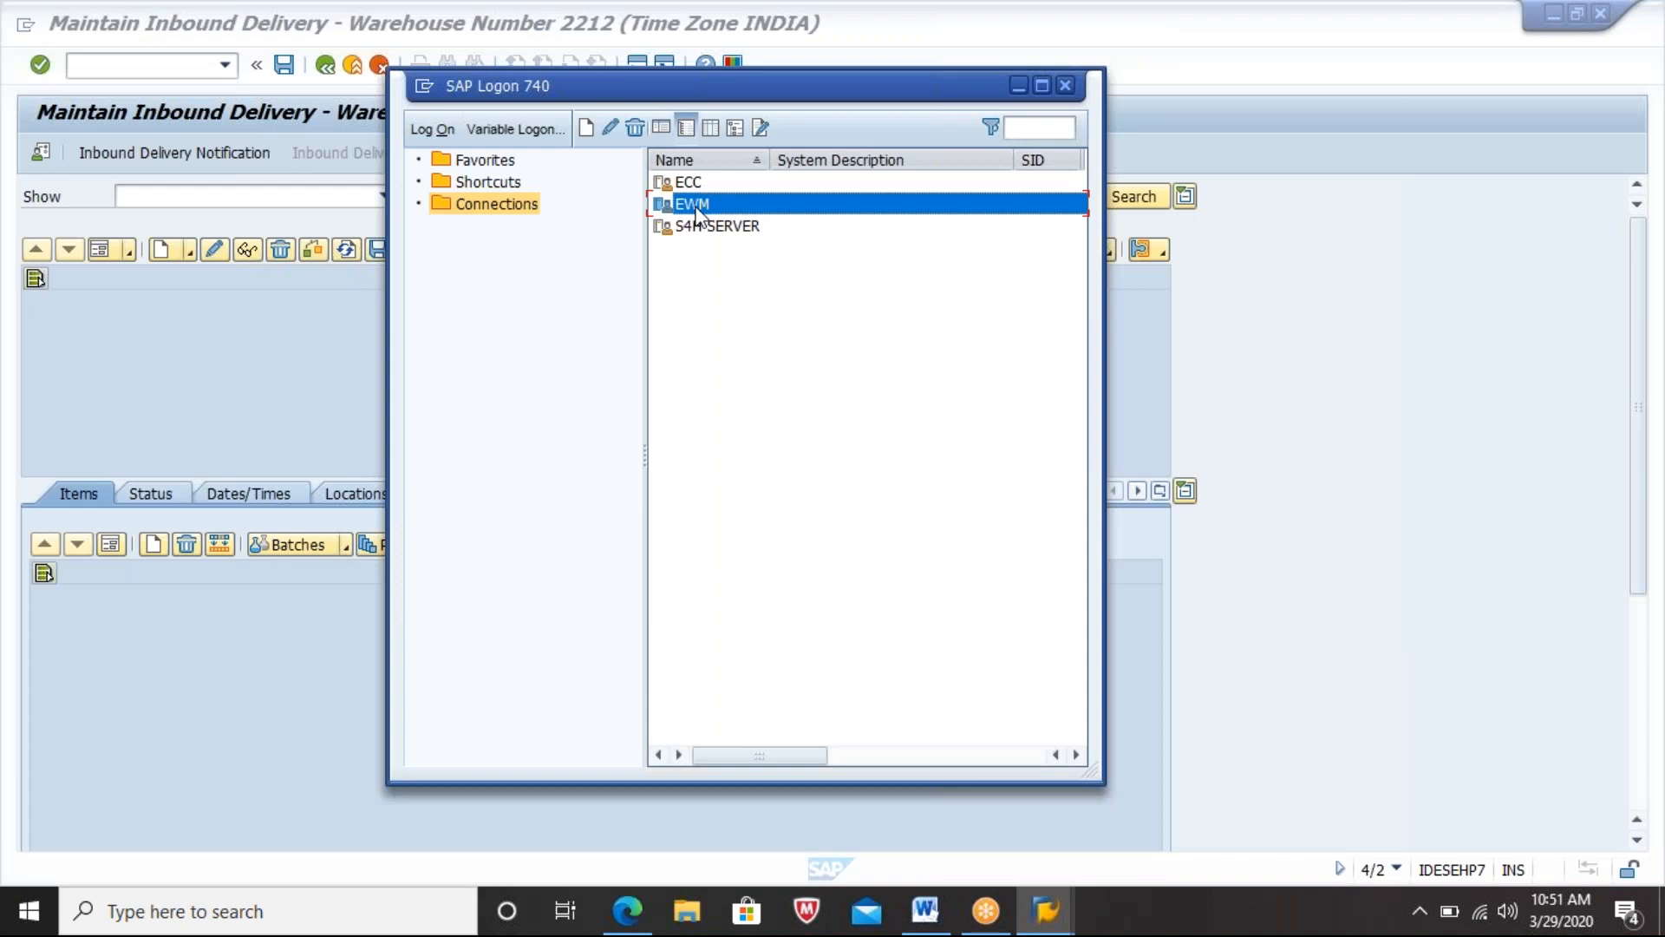
{"action": "double_click", "coordinate": [694, 205]}
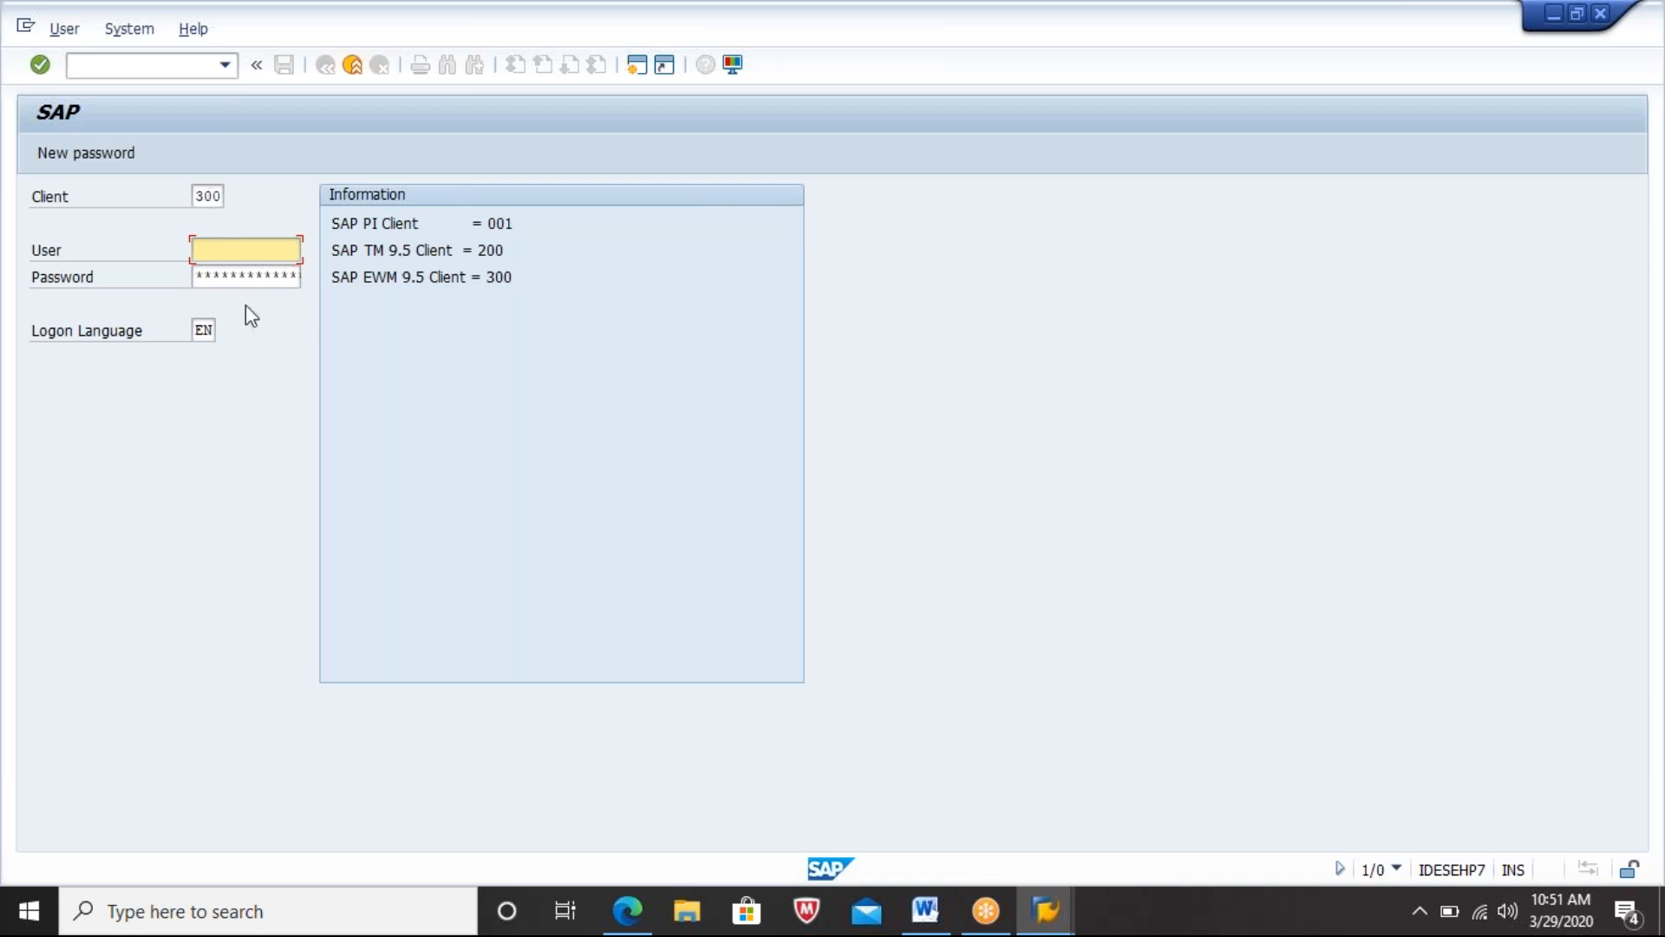
{"action": "left_click", "coordinate": [160, 64]}
{"action": "type", "text": "/n"}
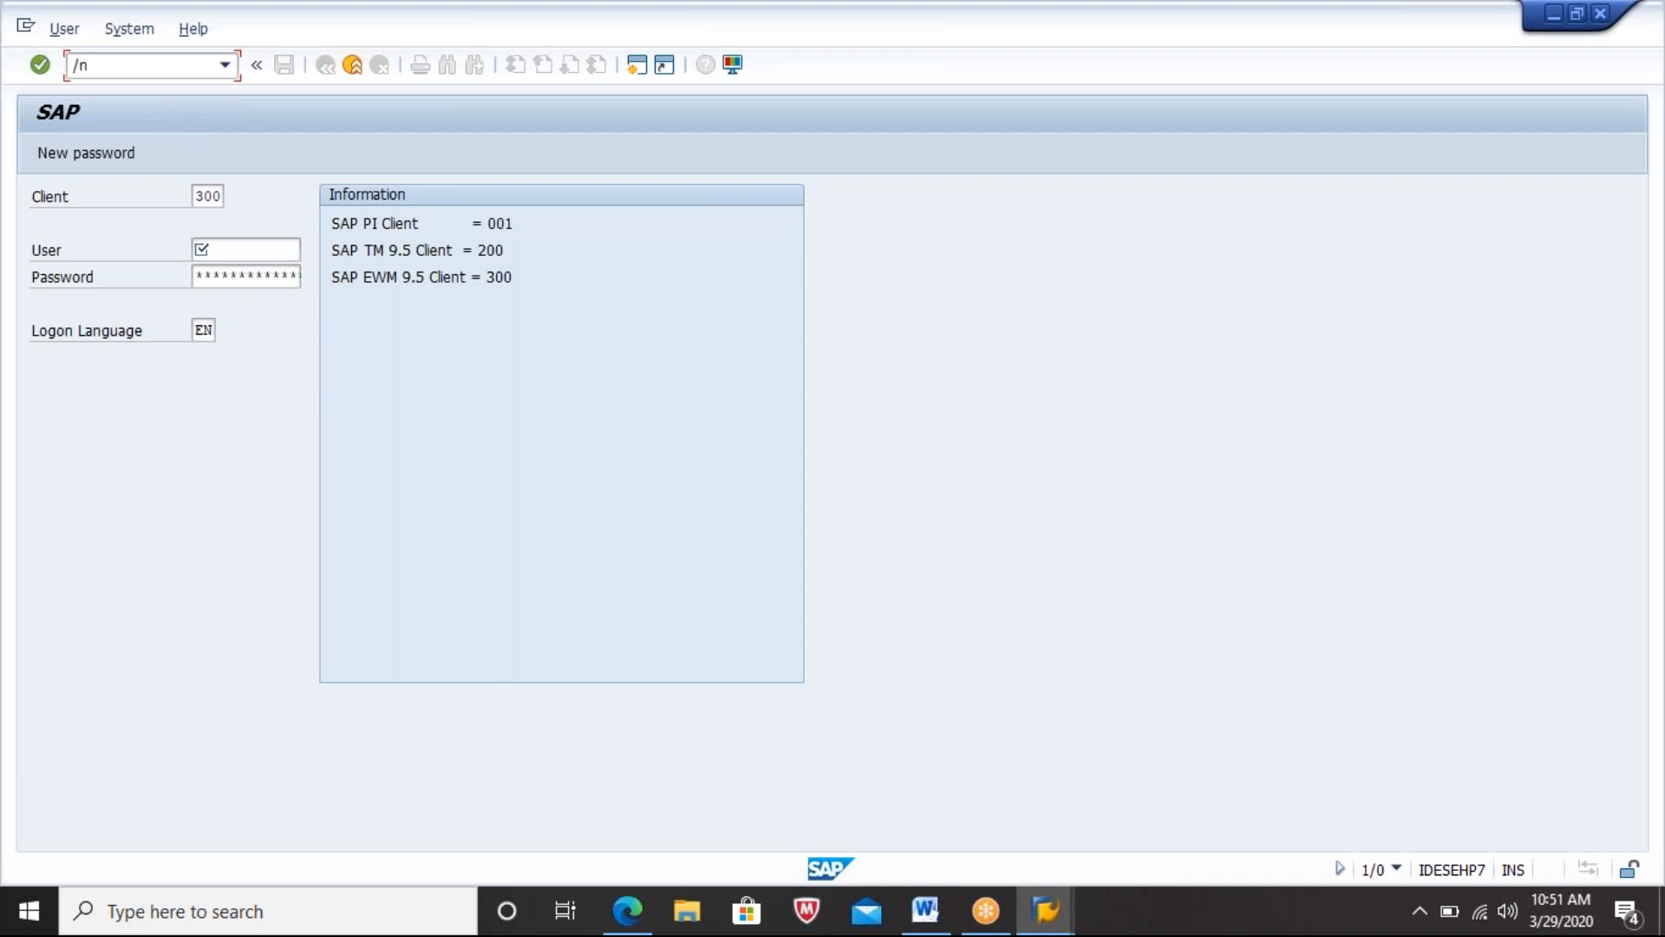
{"action": "type", "text": "ex"}
{"action": "key", "text": "Return"}
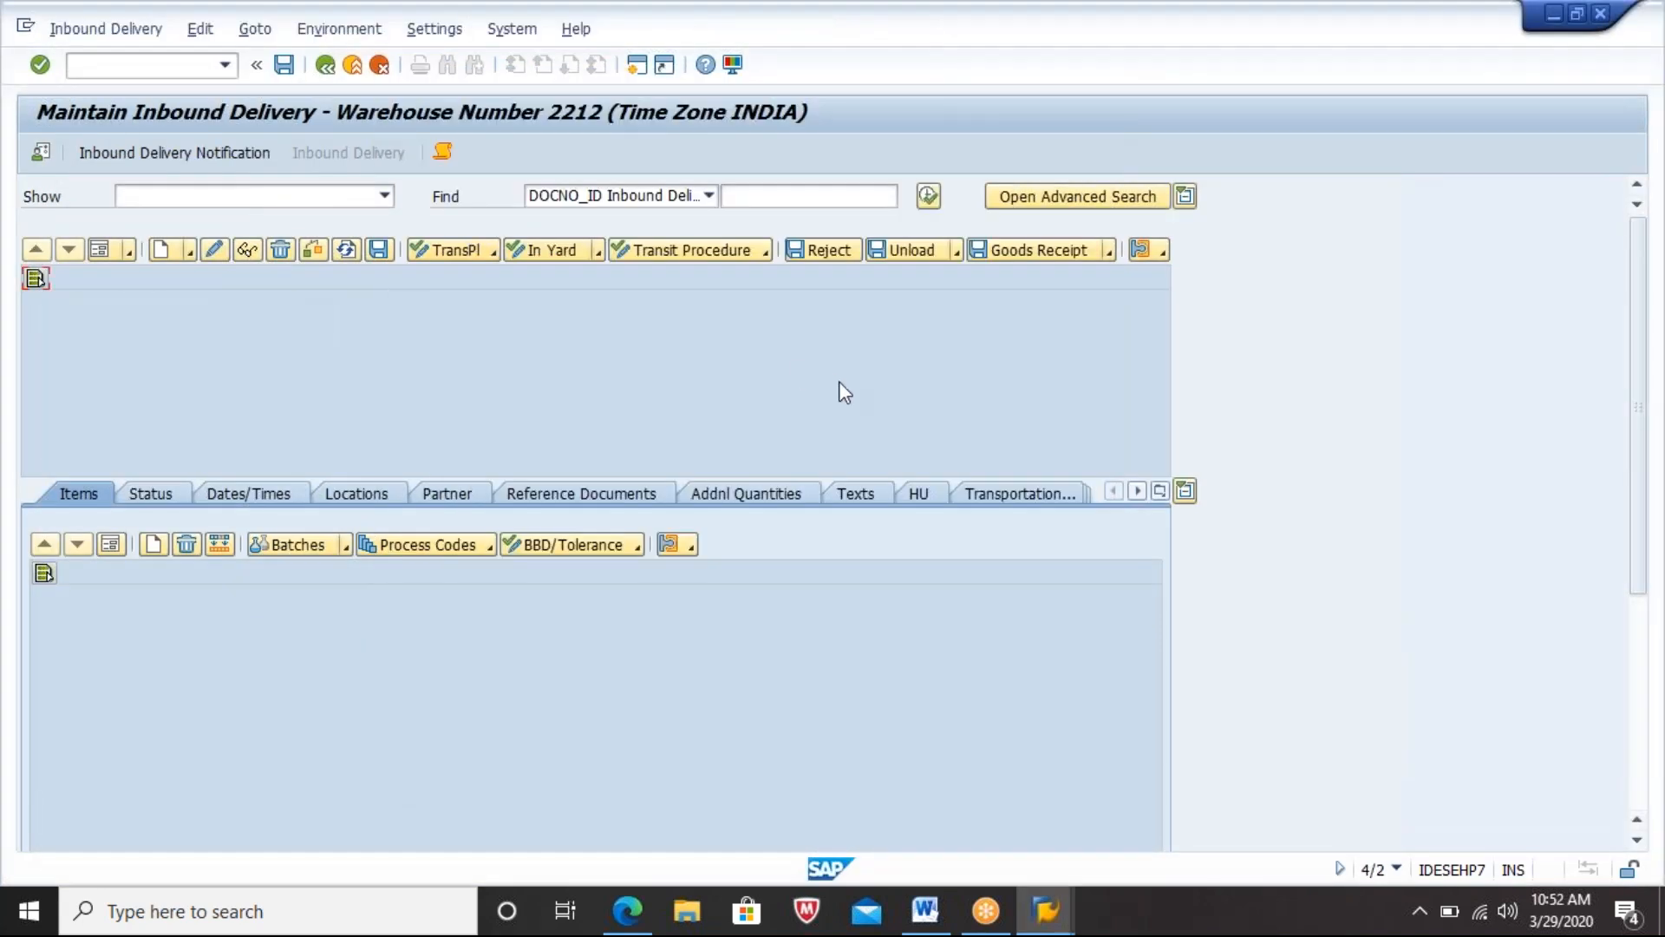
Step: Check the transaction code in the system information and view the default values for warehouse number and goods receipt office
{"action": "left_click", "coordinate": [1398, 869]}
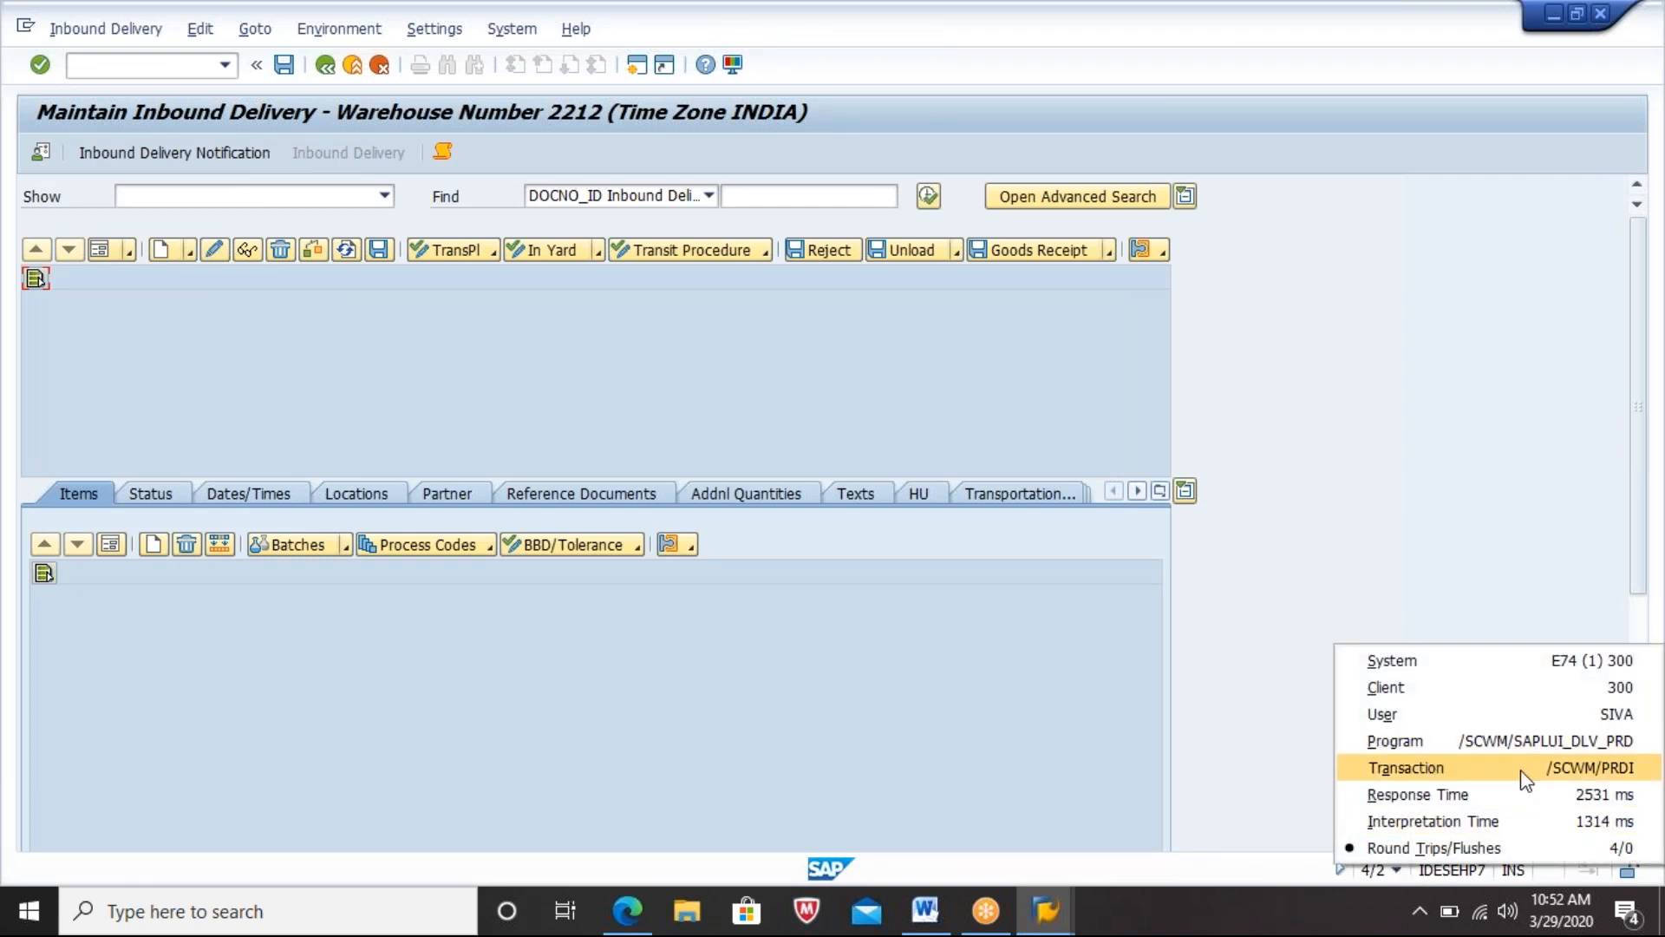
{"action": "left_click", "coordinate": [1336, 333]}
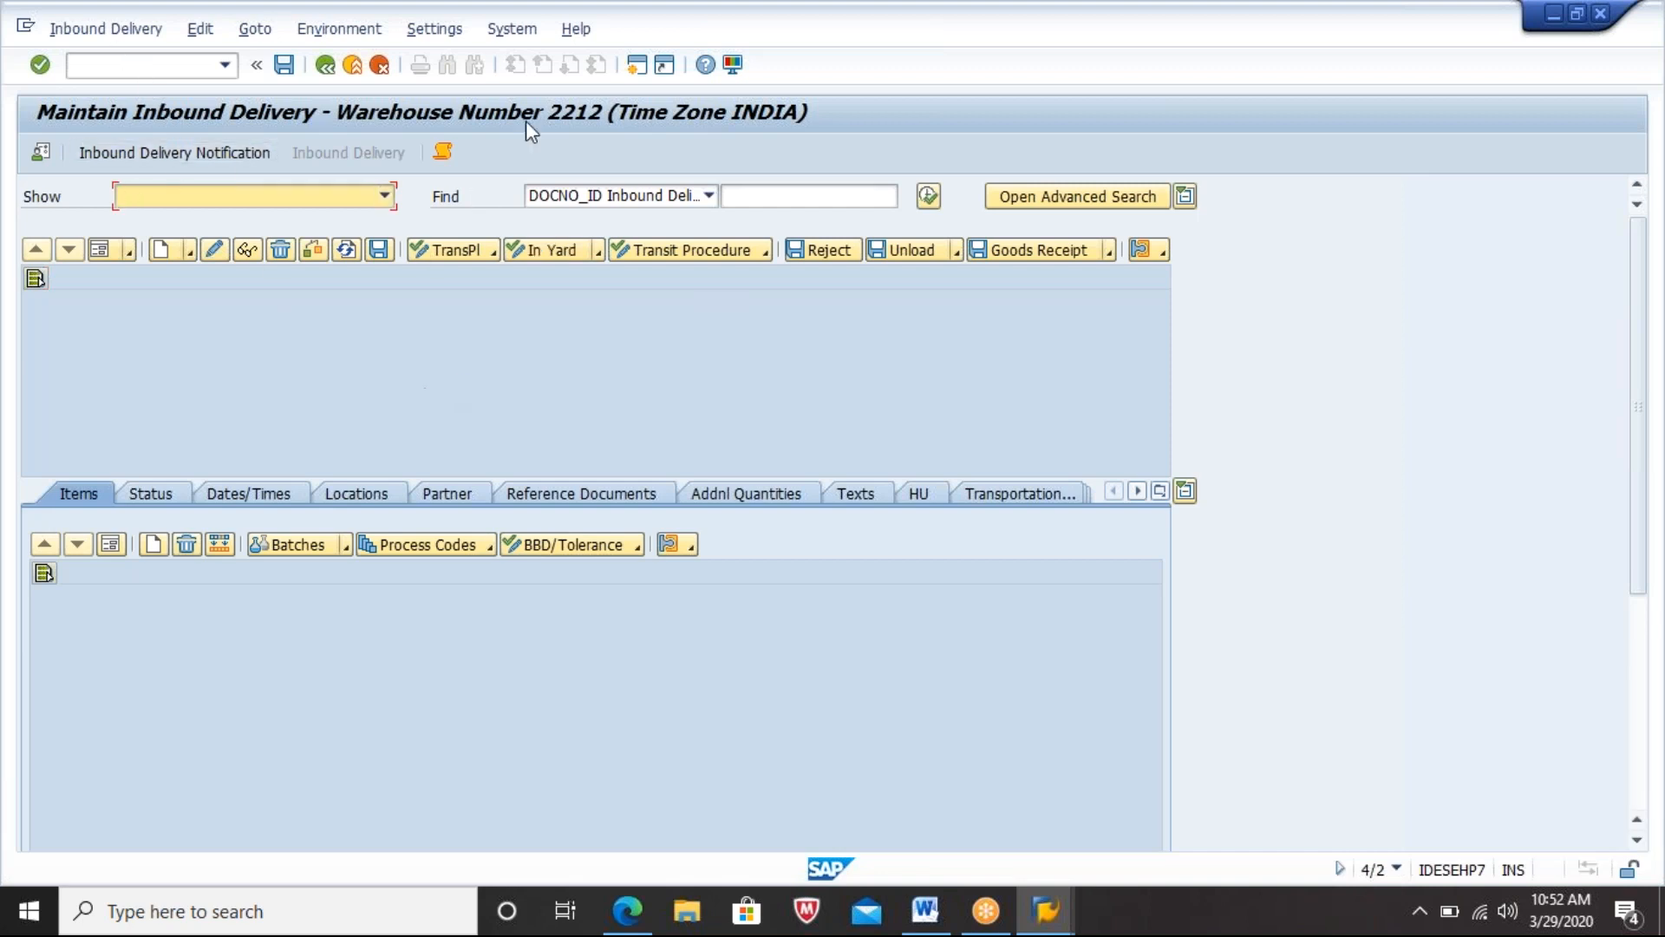
{"action": "left_click", "coordinate": [38, 153]}
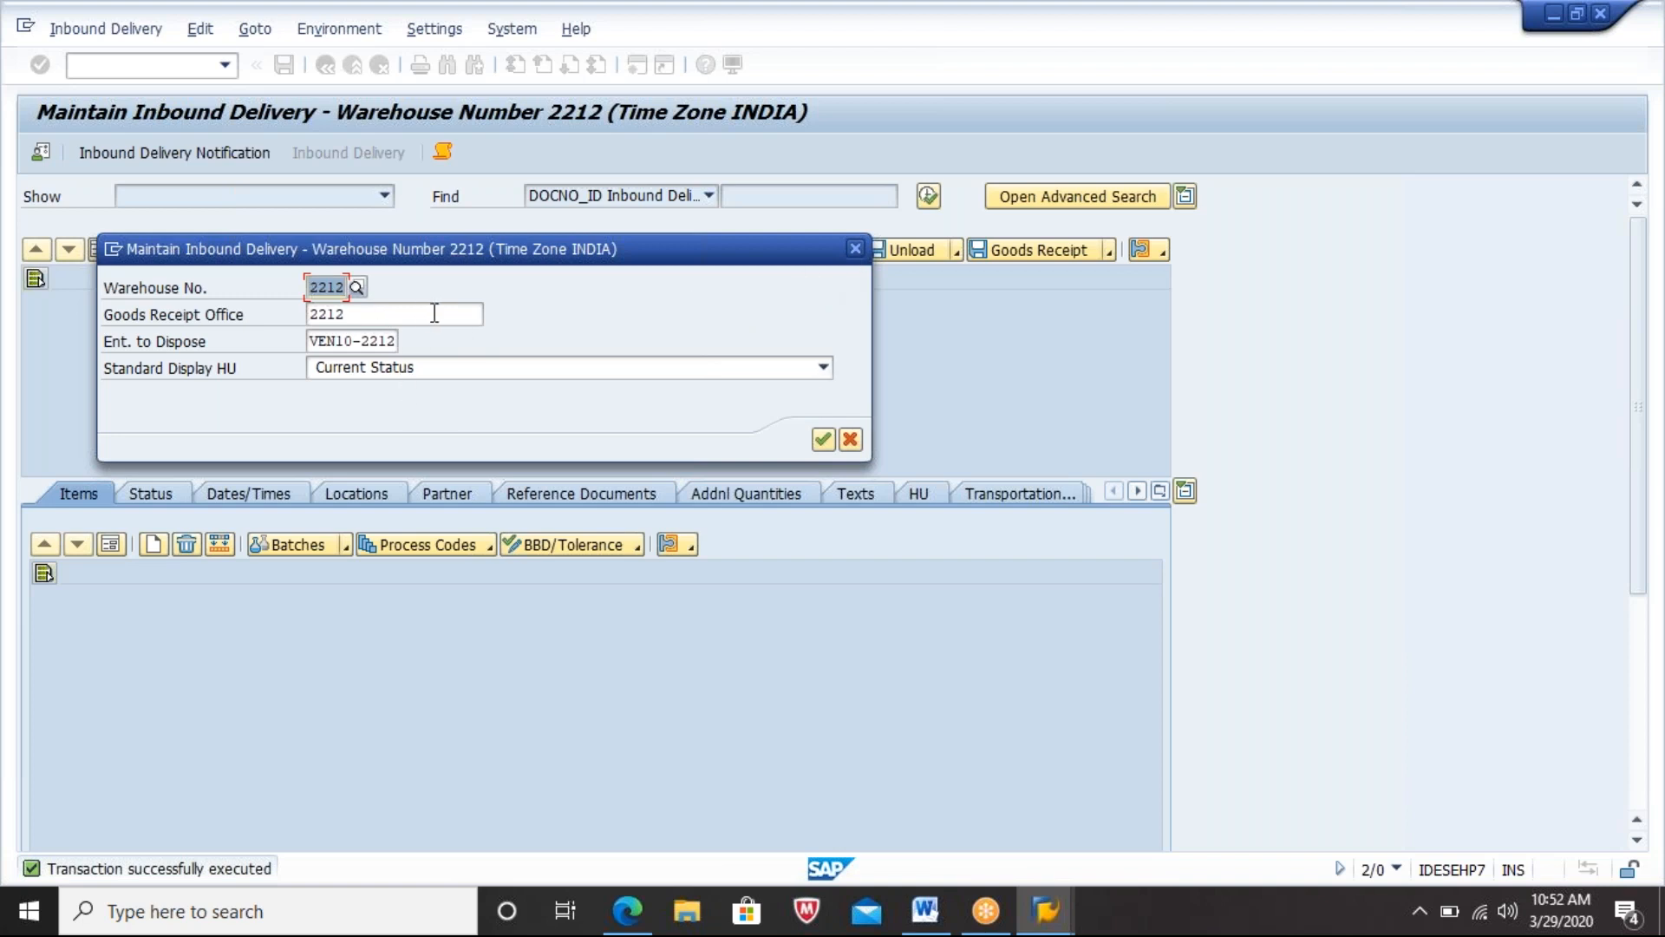
{"action": "left_click", "coordinate": [855, 250]}
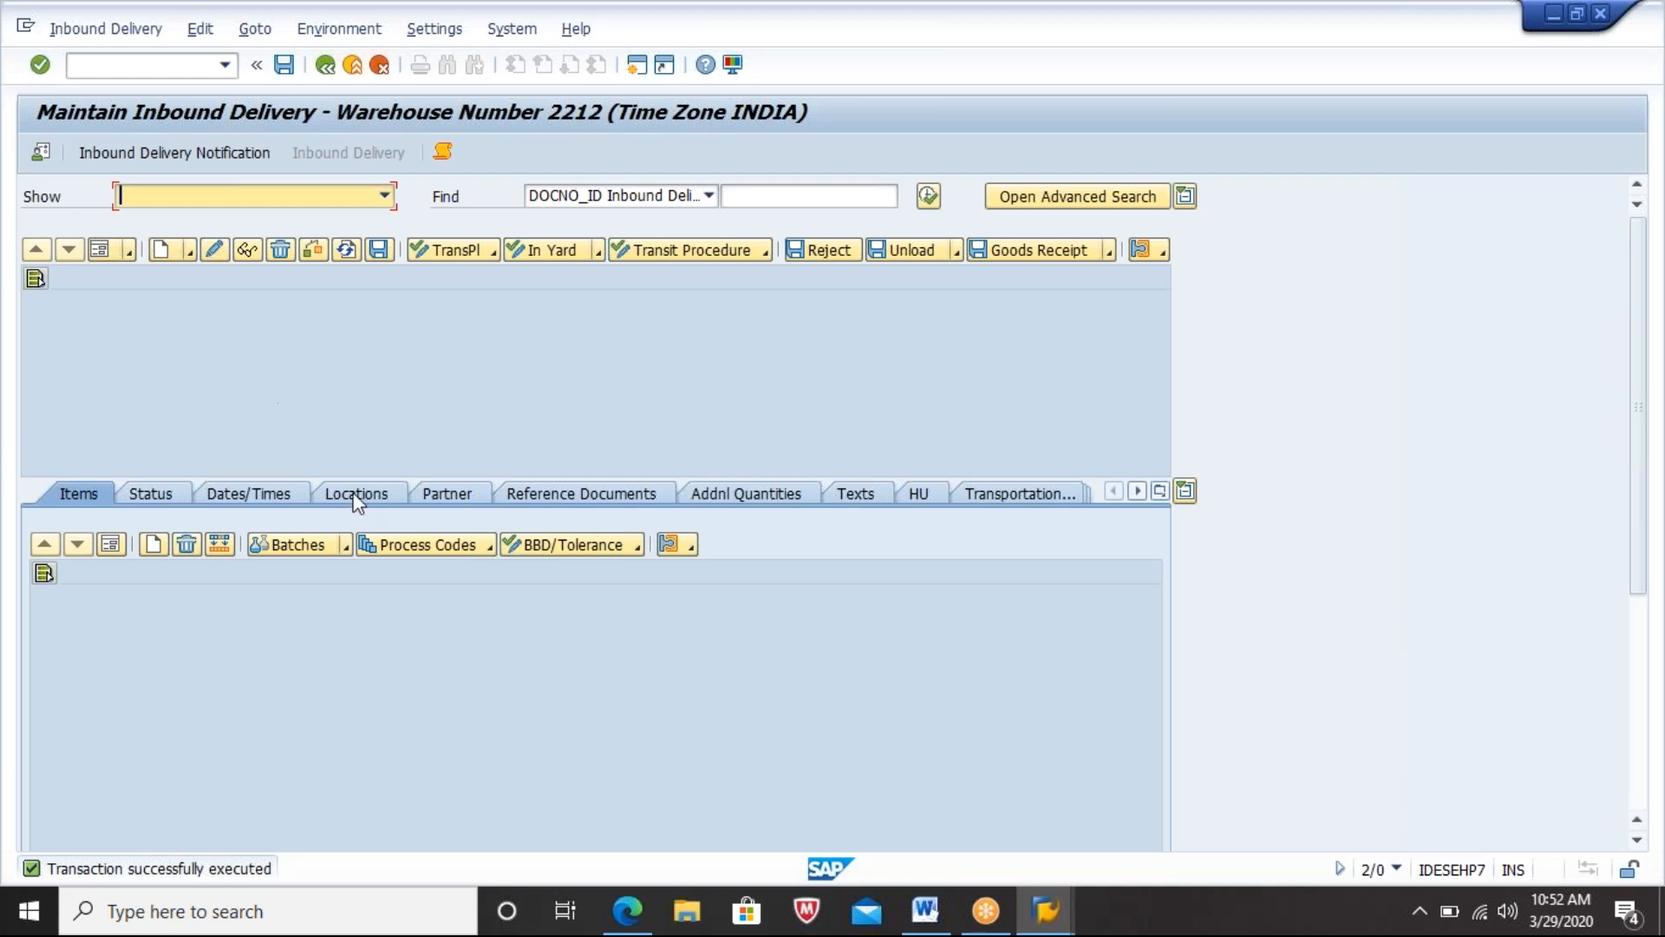
Step: Open the inbound delivery notification view and review the search criteria, keeping the active notification number, DOCNO_IDN_ACT
{"action": "left_click", "coordinate": [206, 152]}
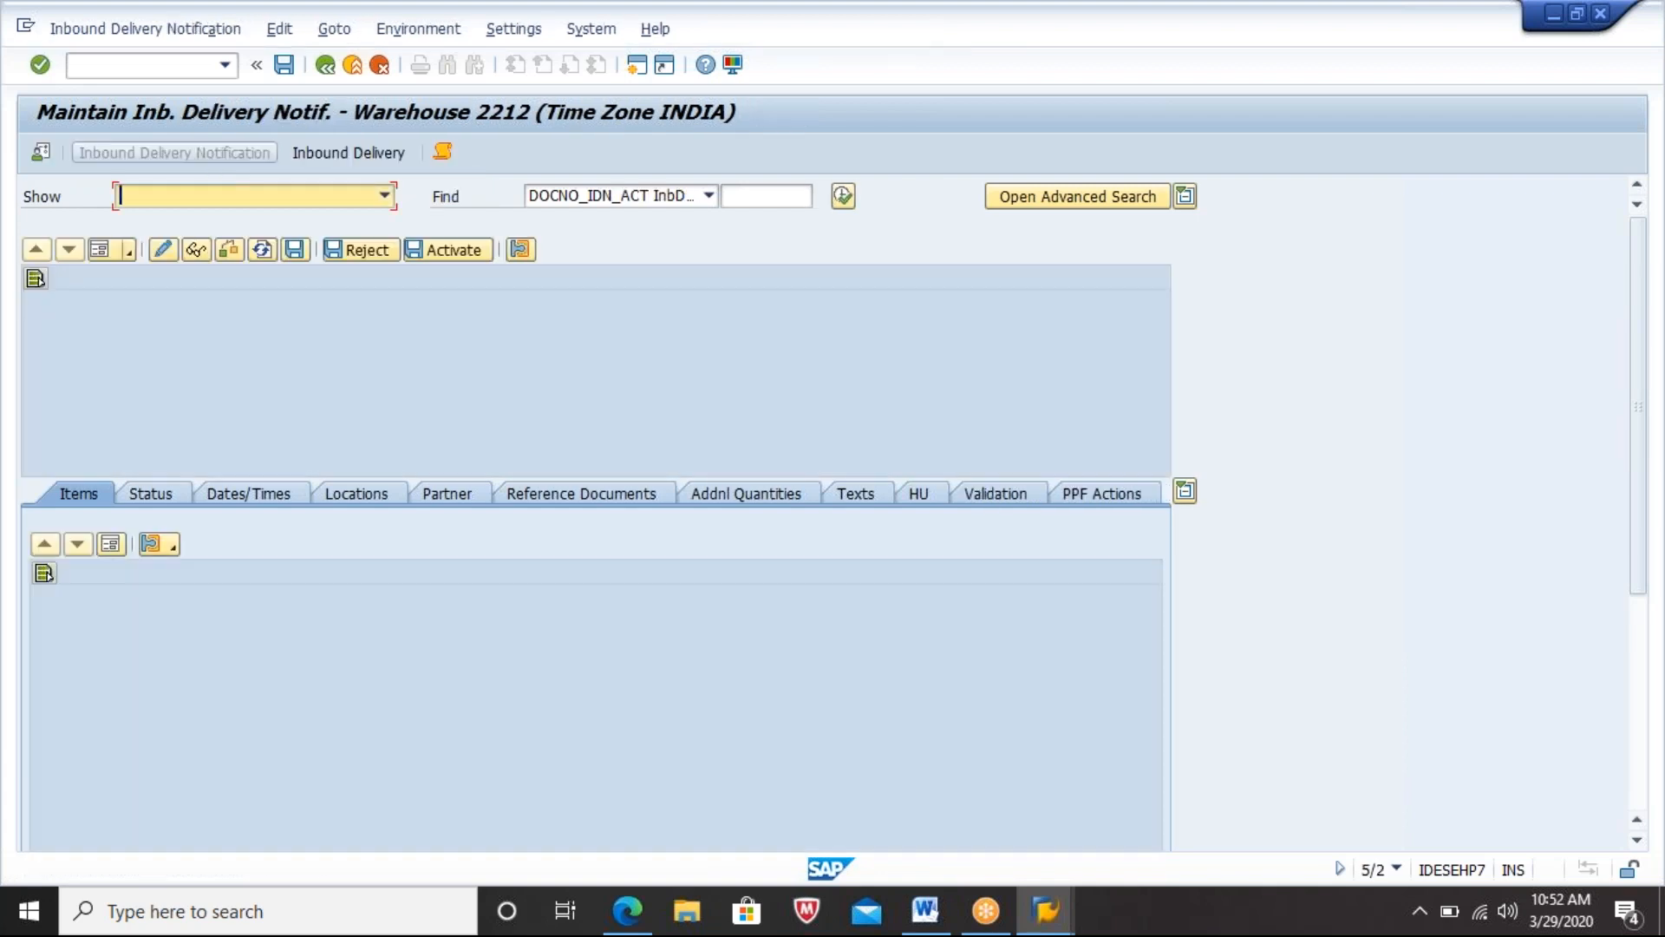
{"action": "left_click", "coordinate": [709, 199]}
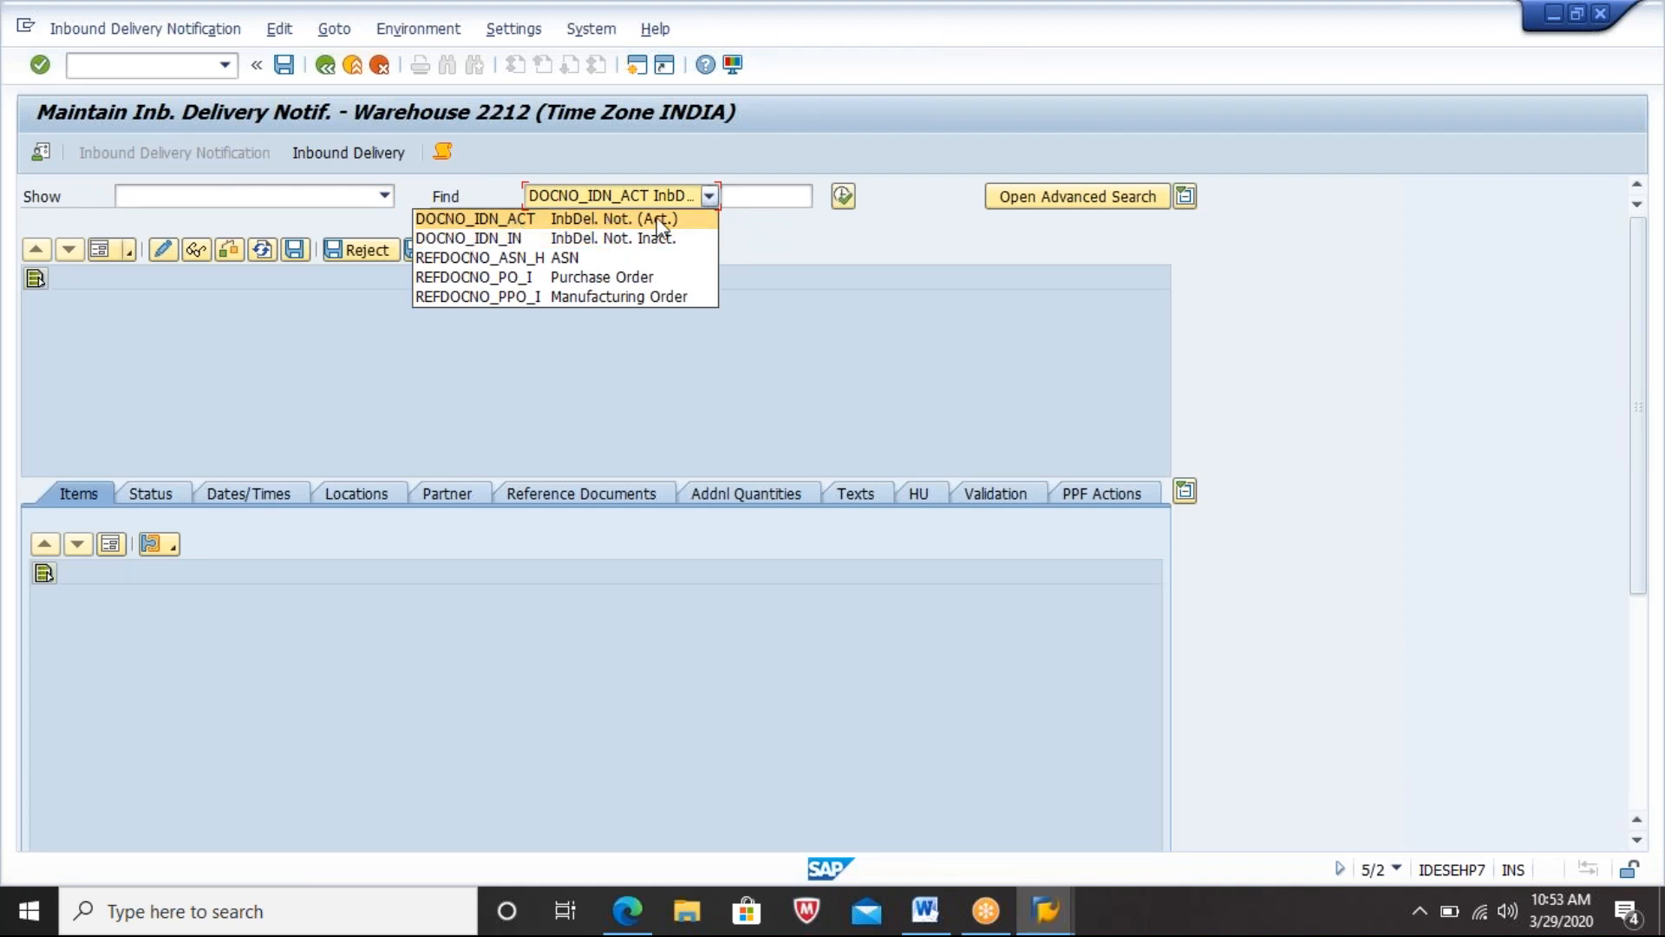
{"action": "left_click", "coordinate": [765, 196]}
{"action": "left_click", "coordinate": [735, 197]}
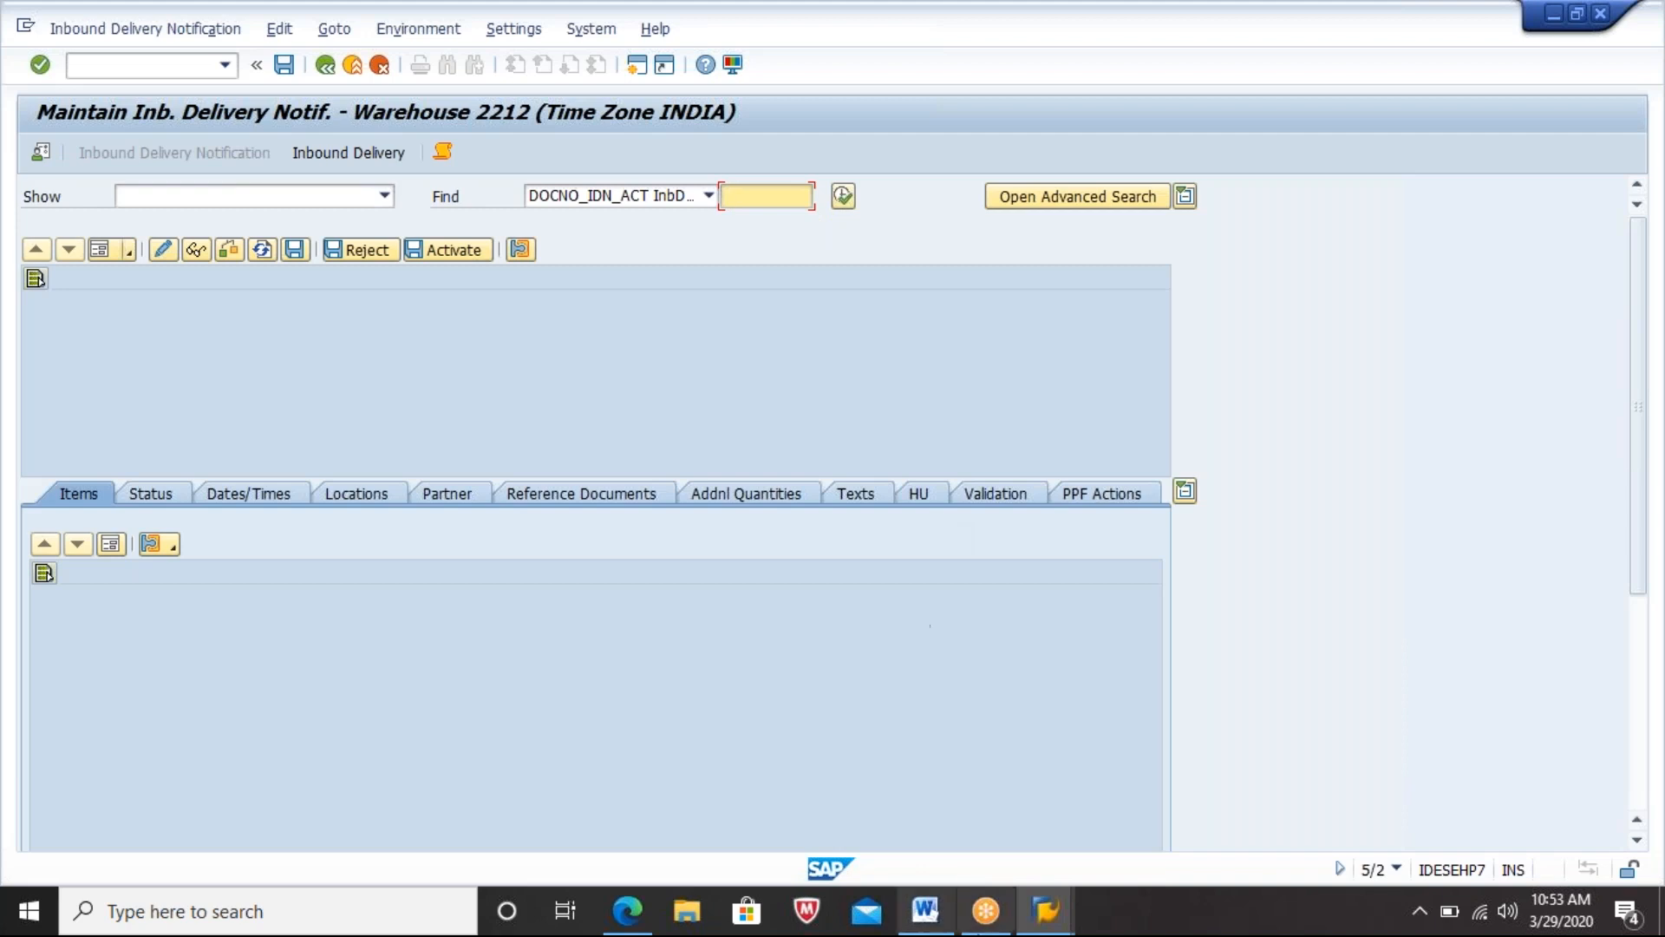
Step: Copy the number of the shipping notification distributed to the WMS from the Word document and find that notification in EWM
{"action": "left_click", "coordinate": [925, 910]}
{"action": "double_click", "coordinate": [694, 545]}
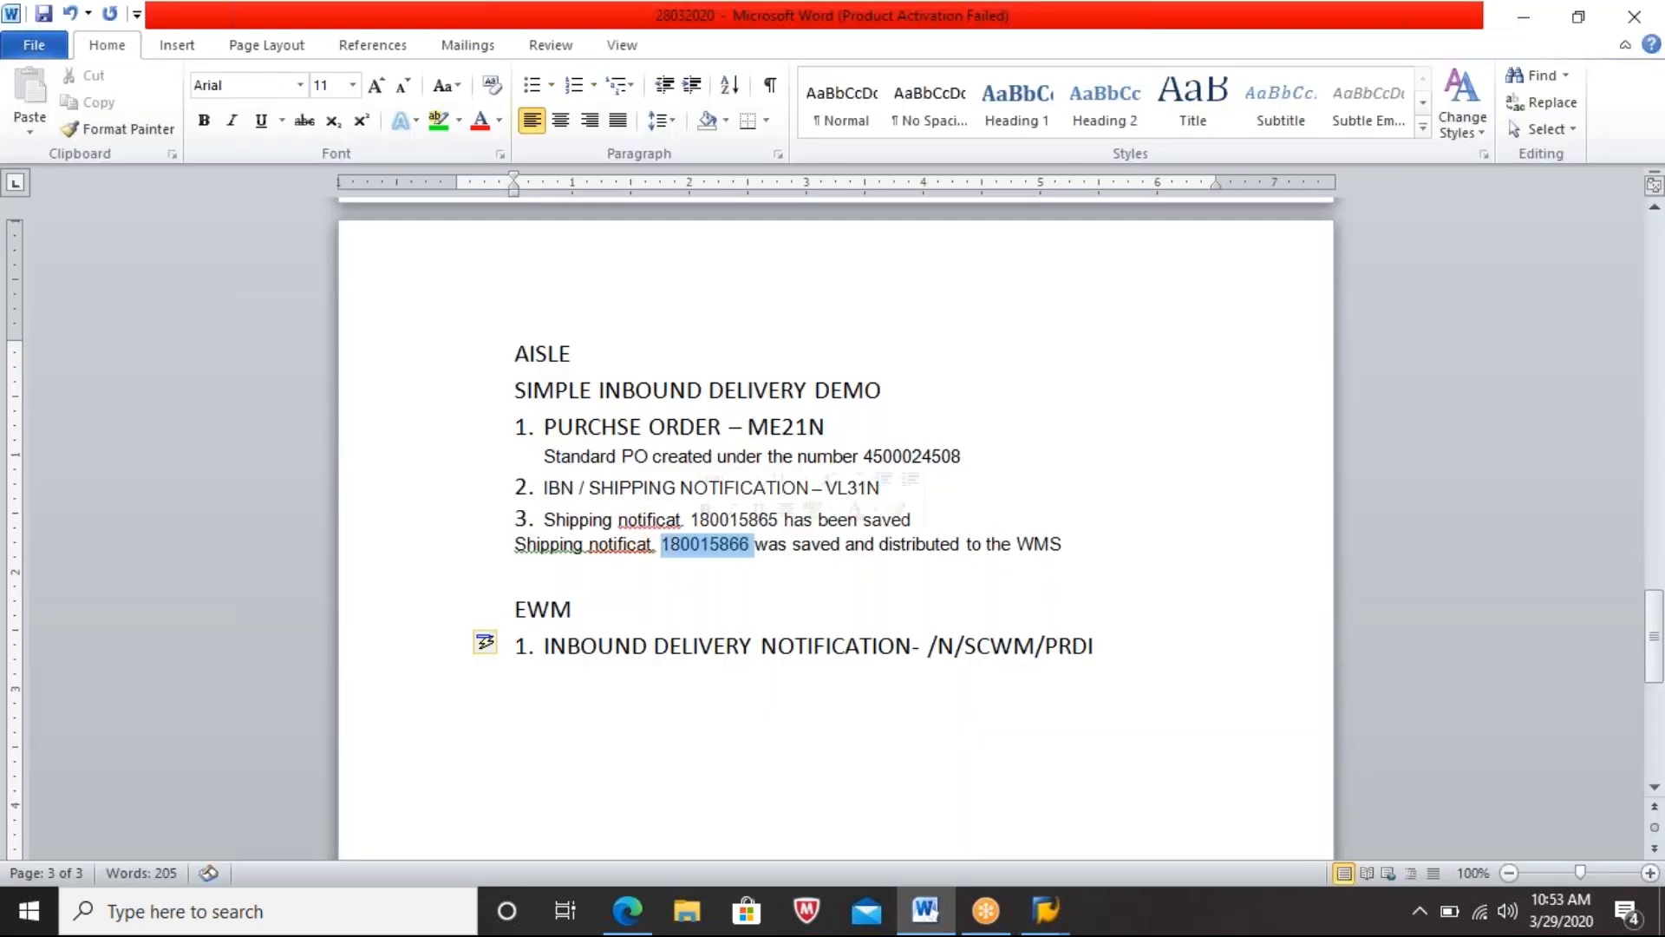
{"action": "key", "text": "ctrl+c"}
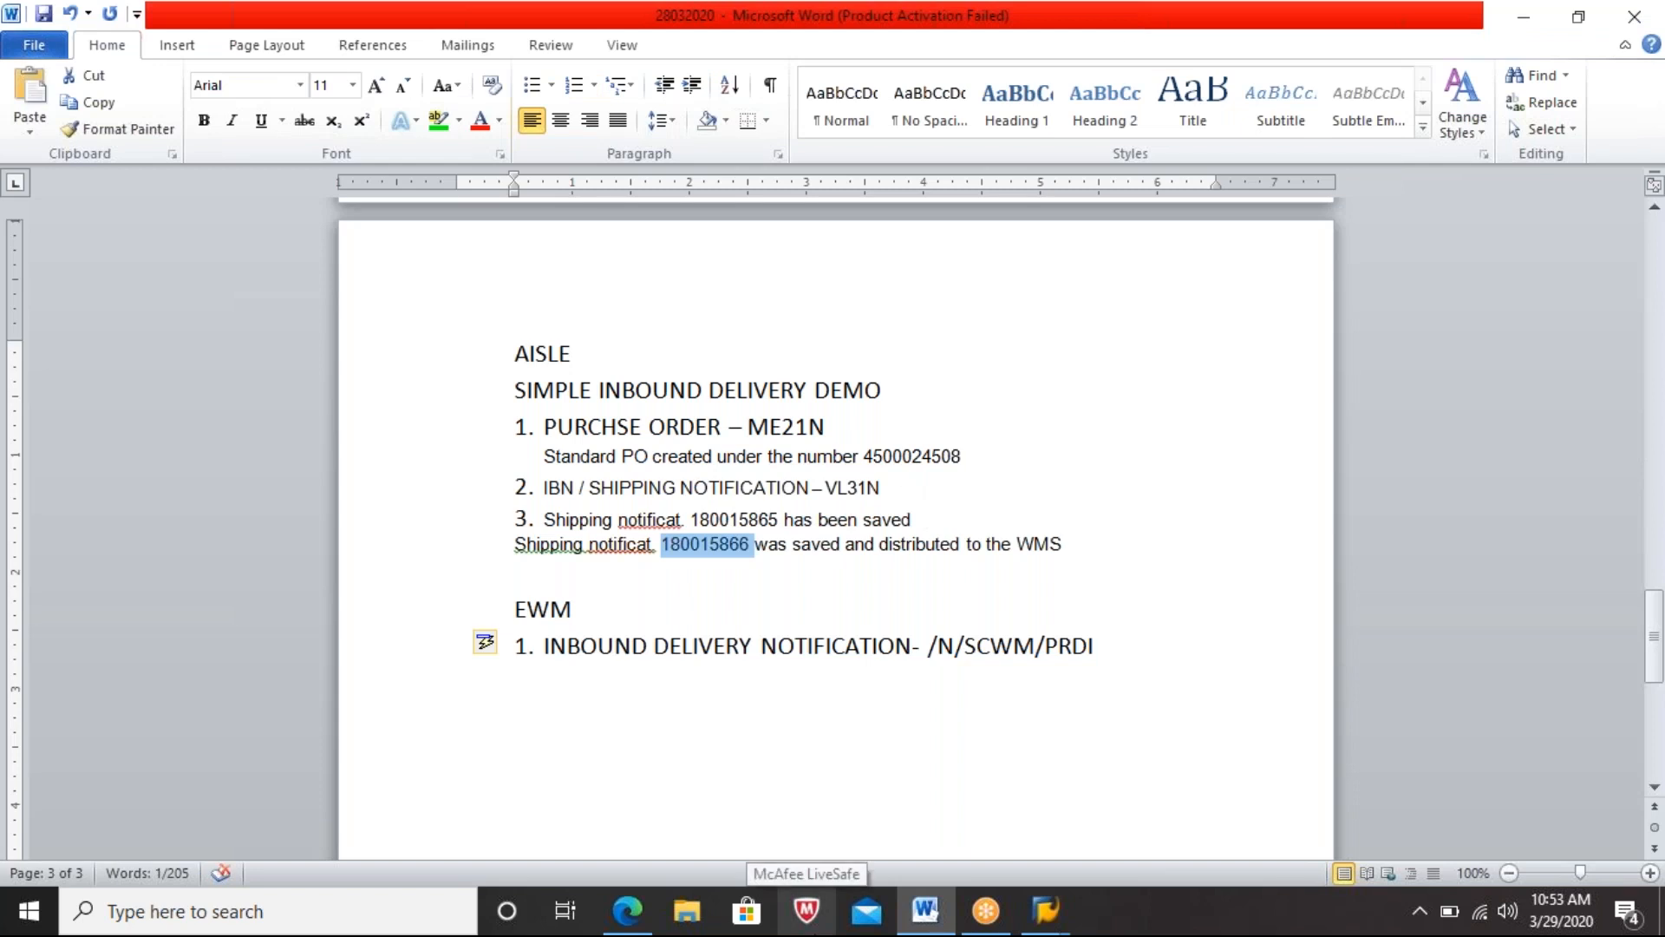
{"action": "key", "text": "alt+Tab"}
{"action": "key", "text": "ctrl+v"}
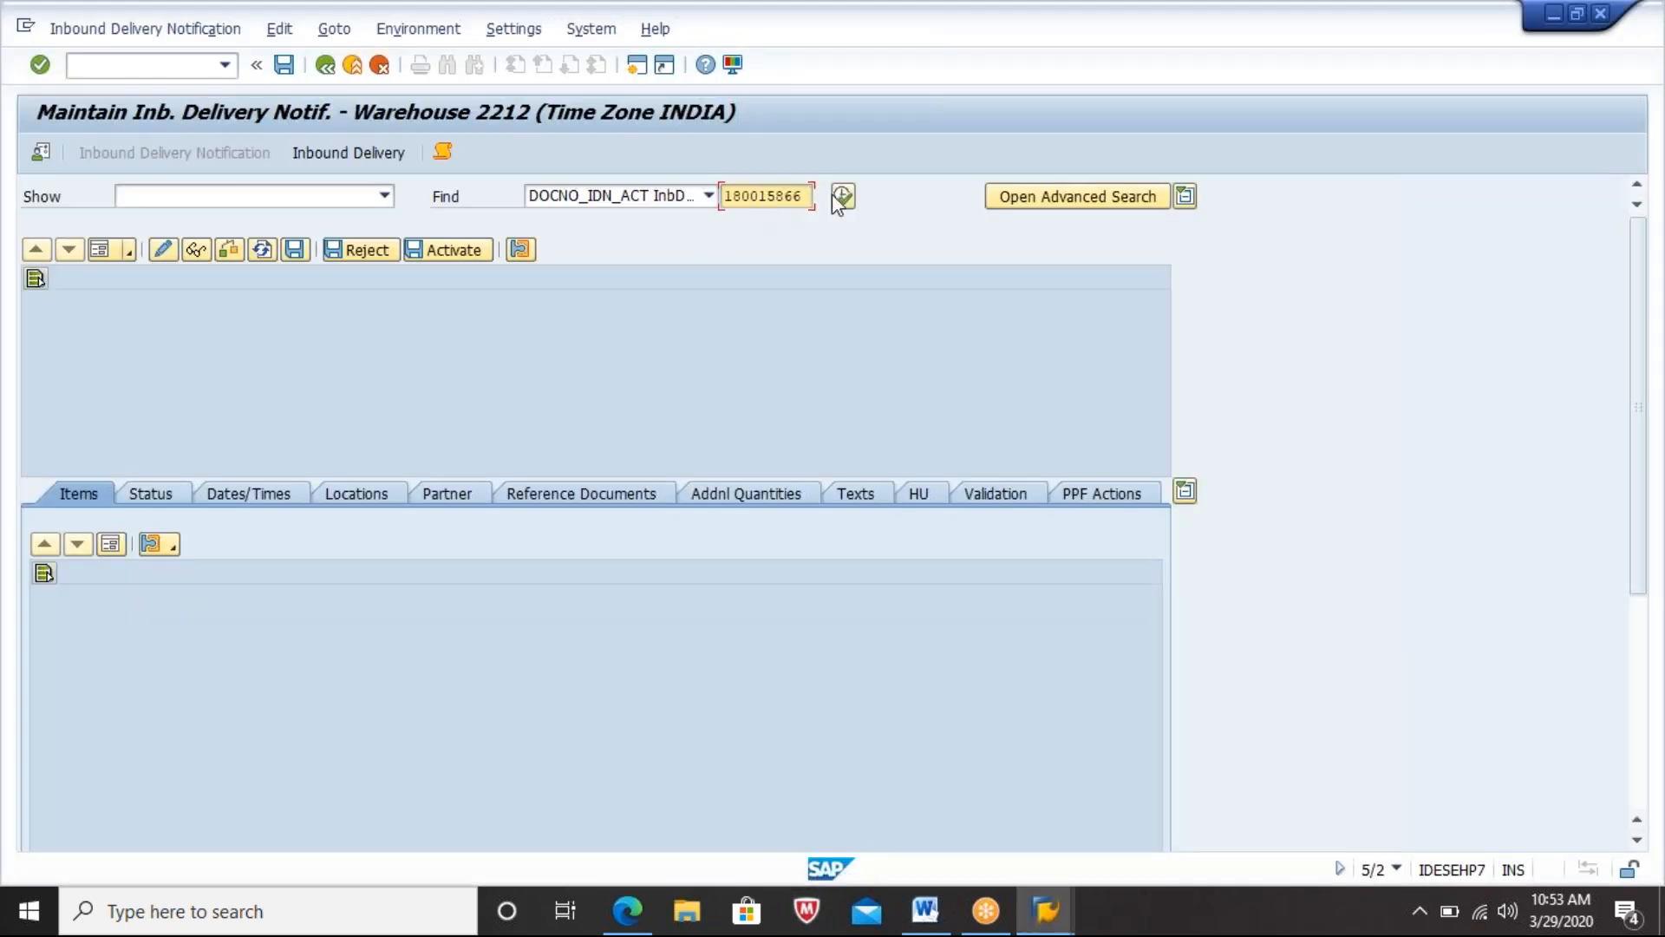
{"action": "left_click", "coordinate": [842, 197]}
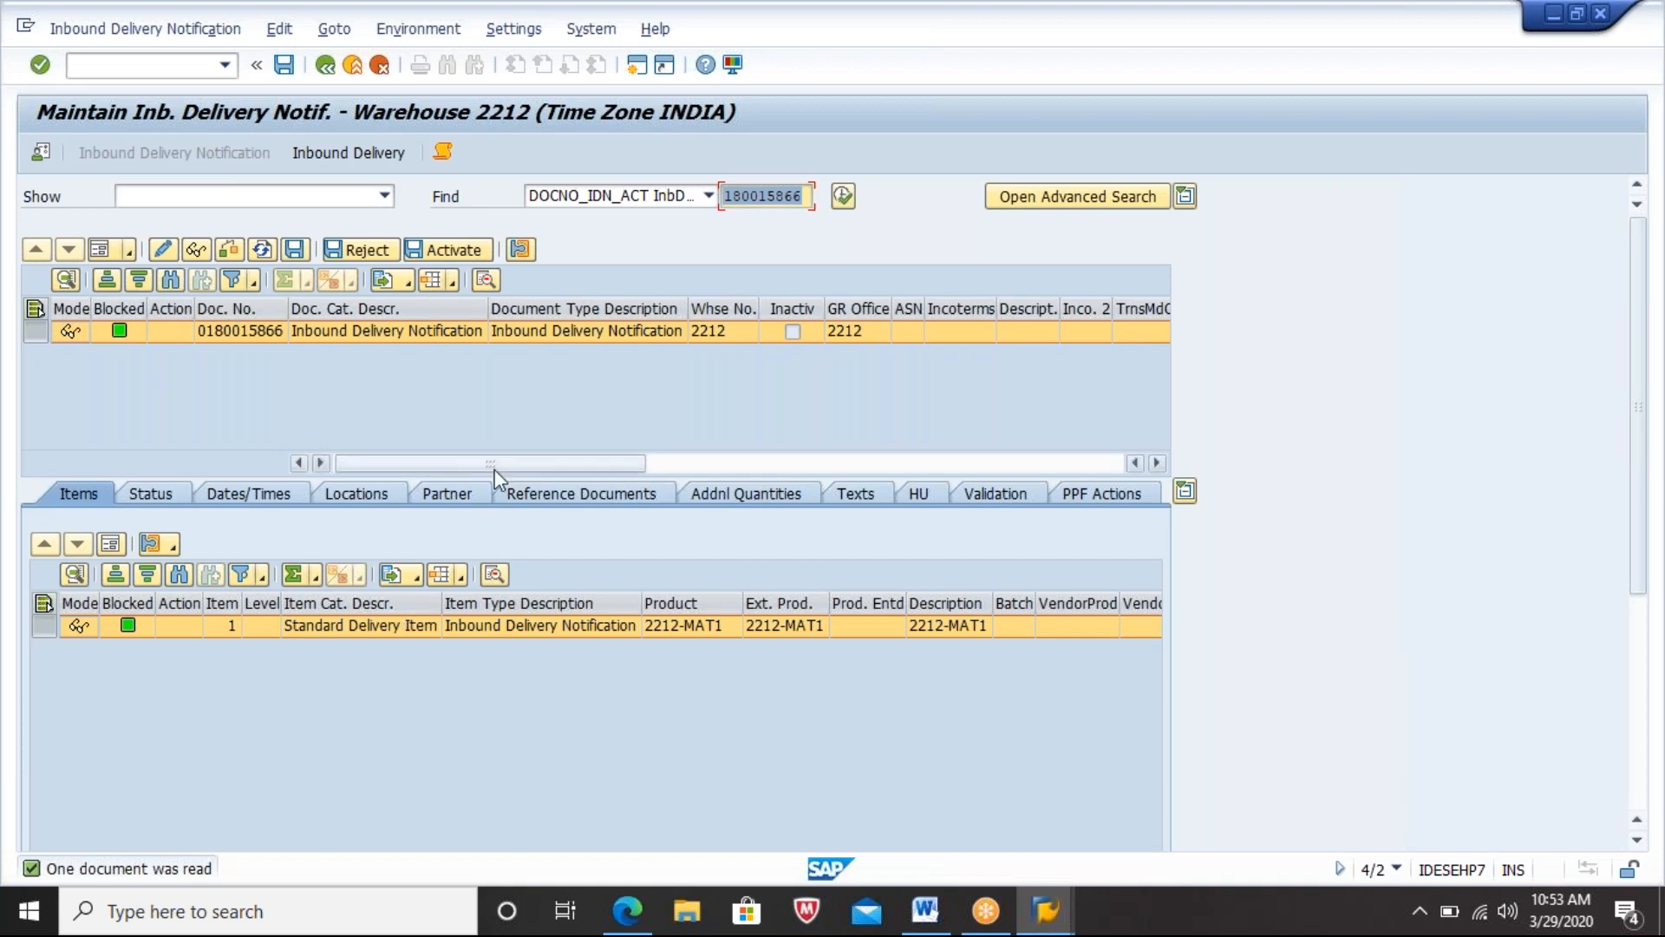
Step: Open the inbound delivery belonging to the notification and copy its document number
{"action": "left_click", "coordinate": [361, 154]}
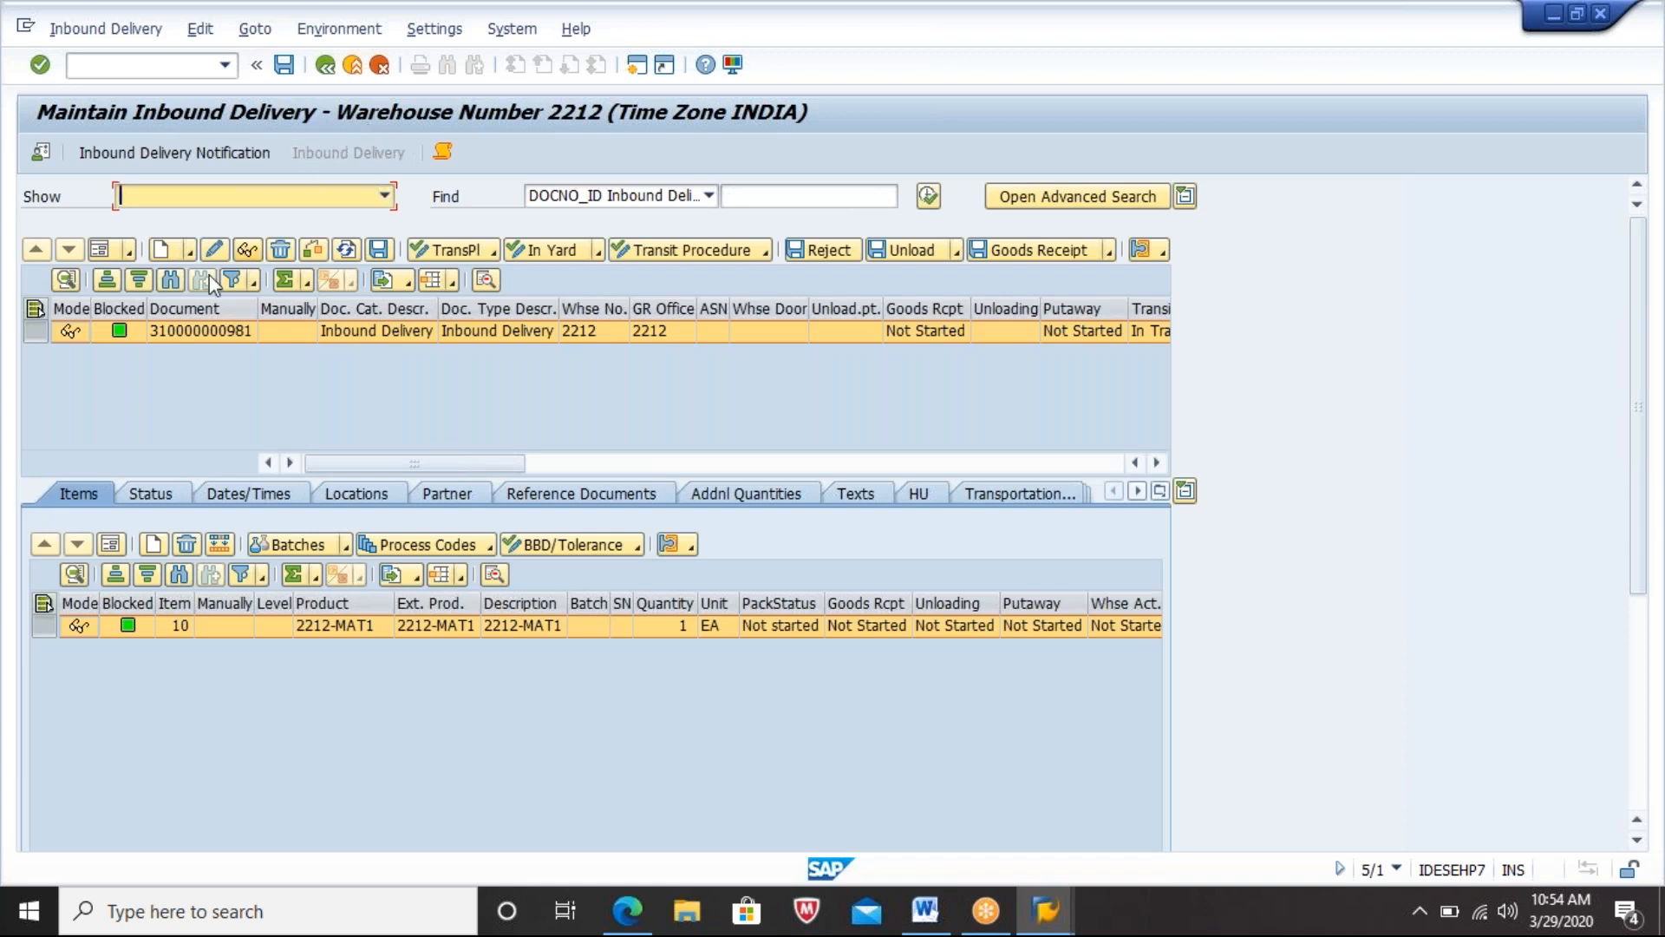
{"action": "left_click", "coordinate": [188, 313]}
{"action": "left_click", "coordinate": [192, 333]}
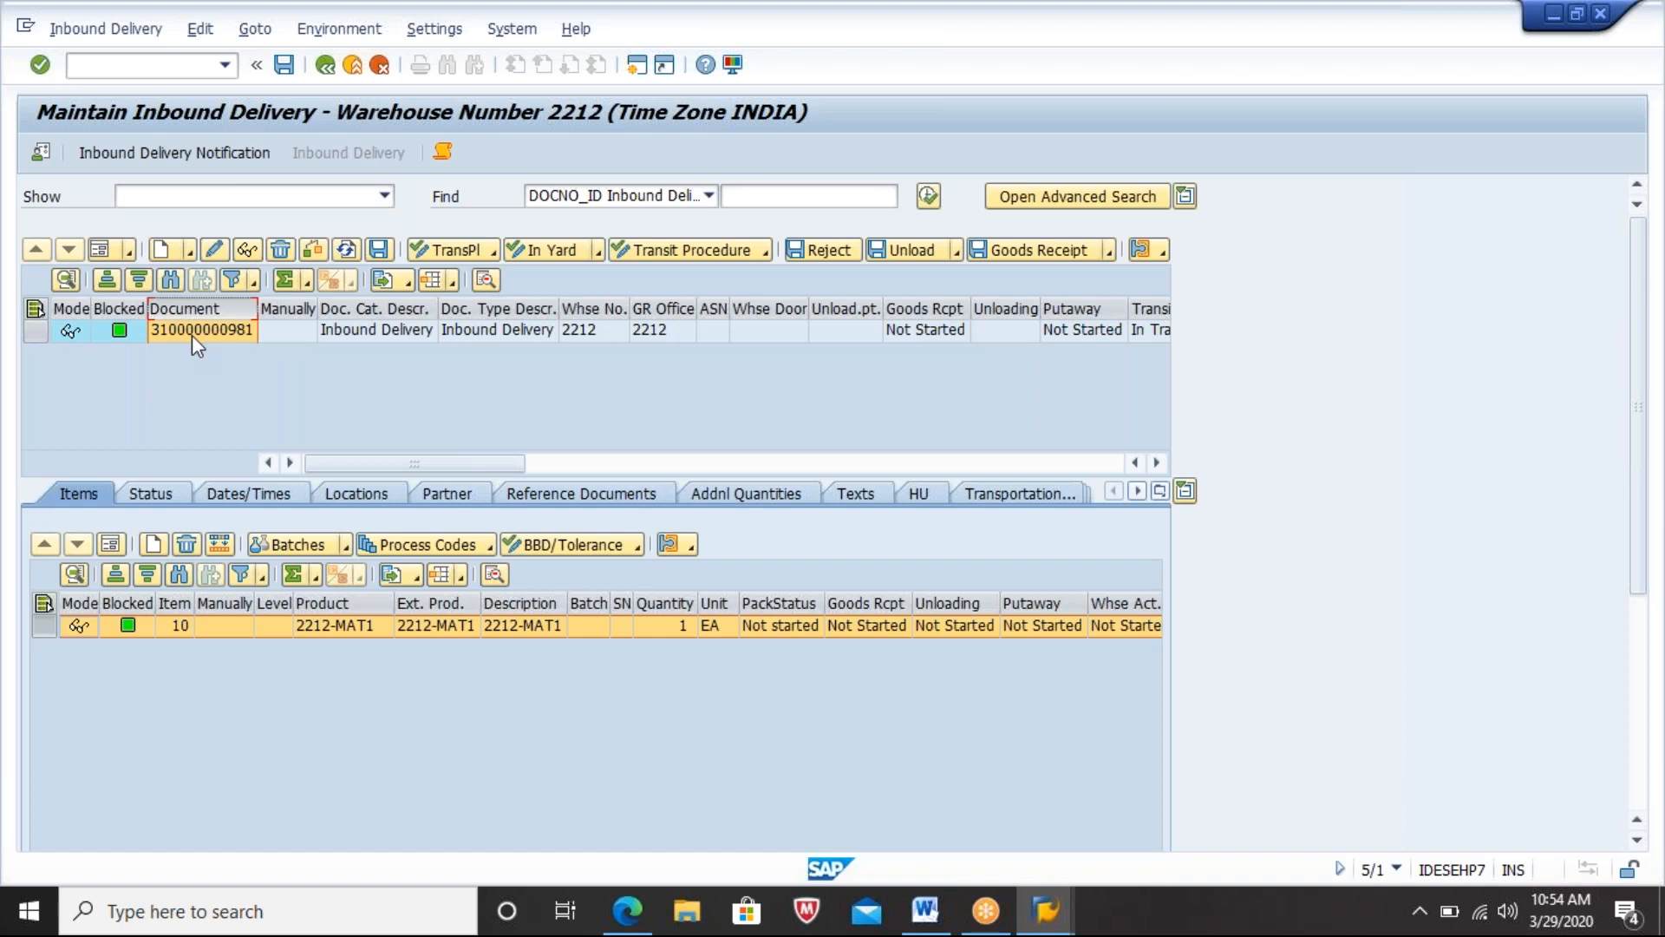
{"action": "left_click", "coordinate": [191, 335]}
Step: In Word, add a line "IBD –" with the copied inbound delivery number below the INBOUND DELIVERY NOTIFICATION entry
{"action": "left_click", "coordinate": [926, 912]}
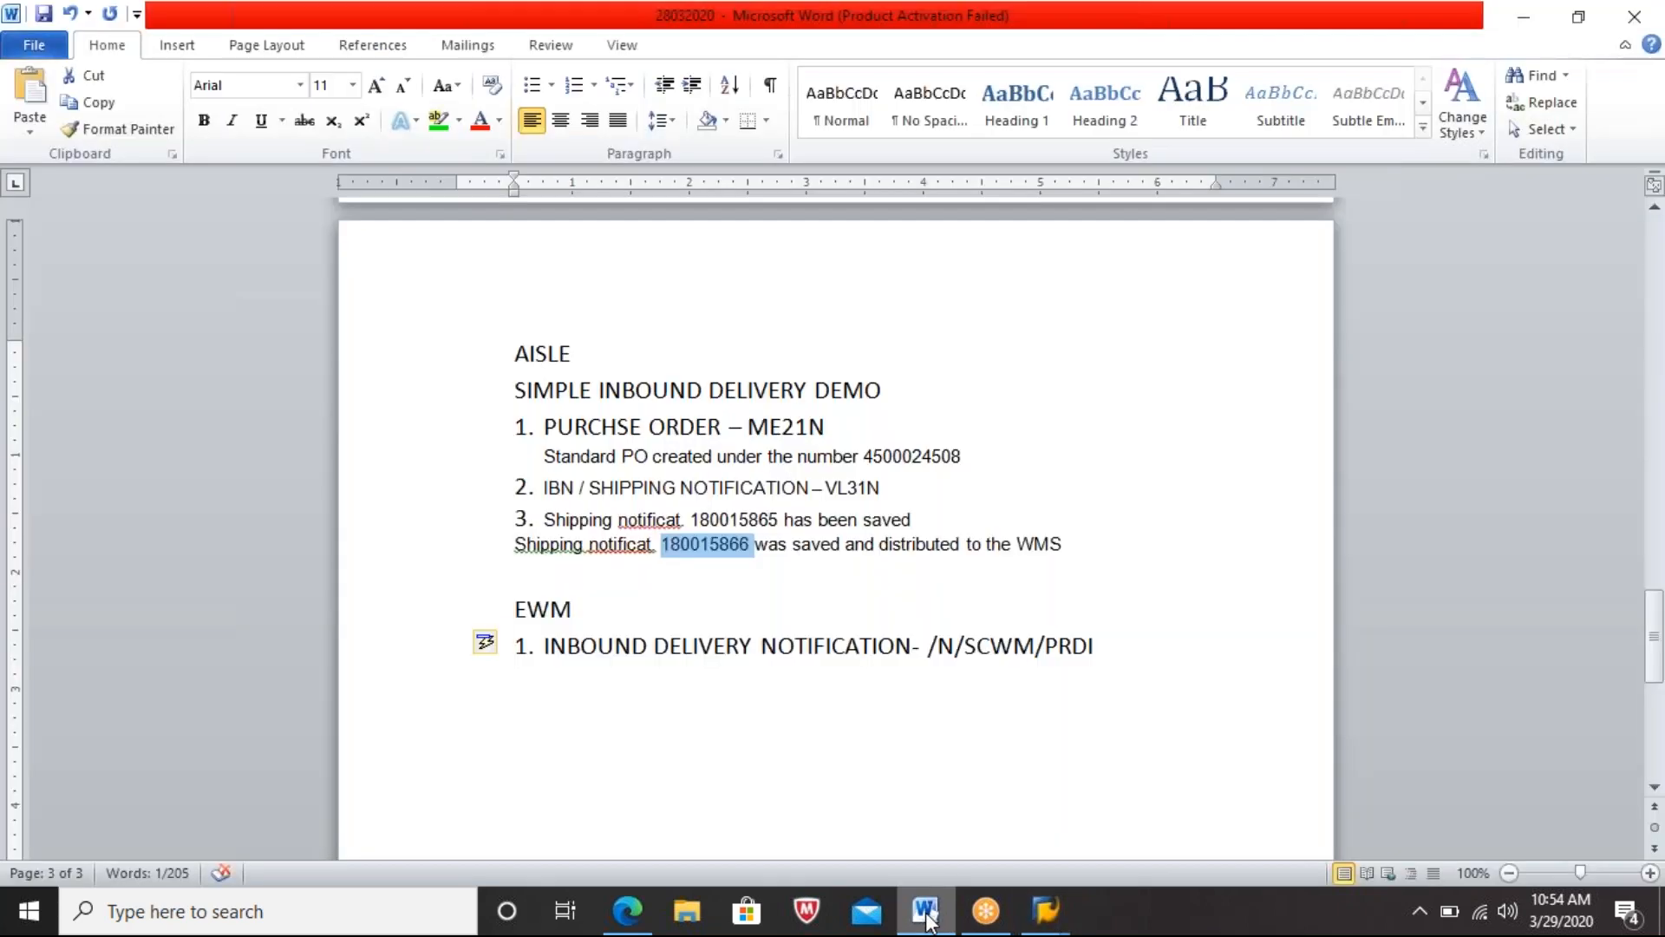
{"action": "left_click", "coordinate": [1164, 701]}
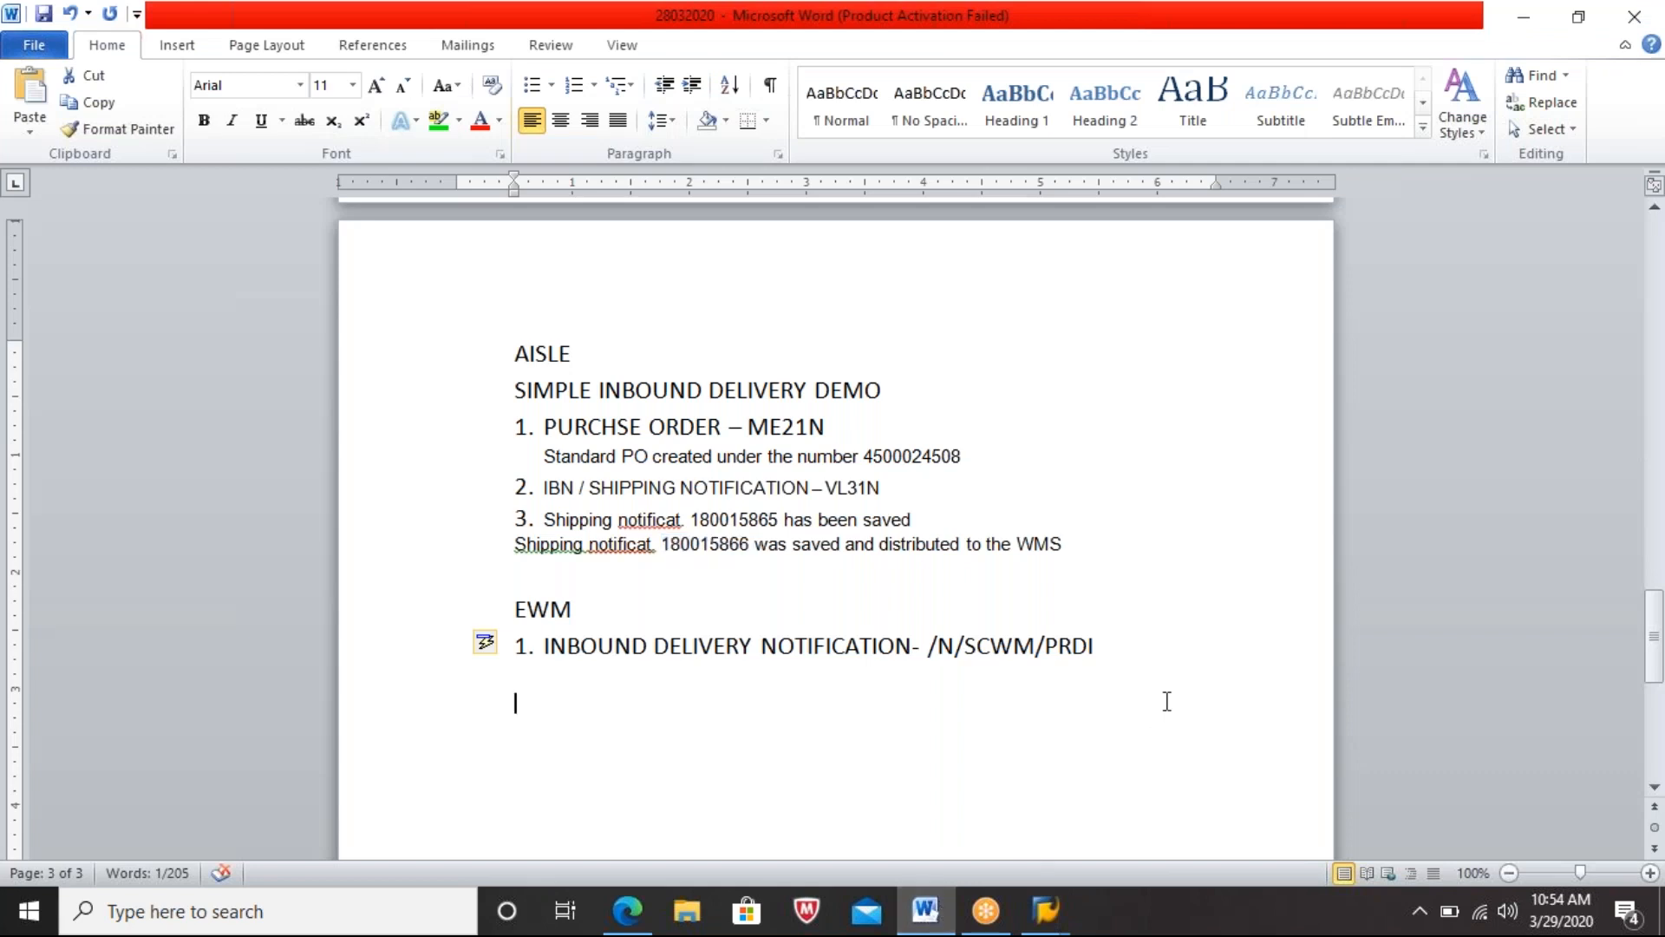
{"action": "key", "text": "Up"}
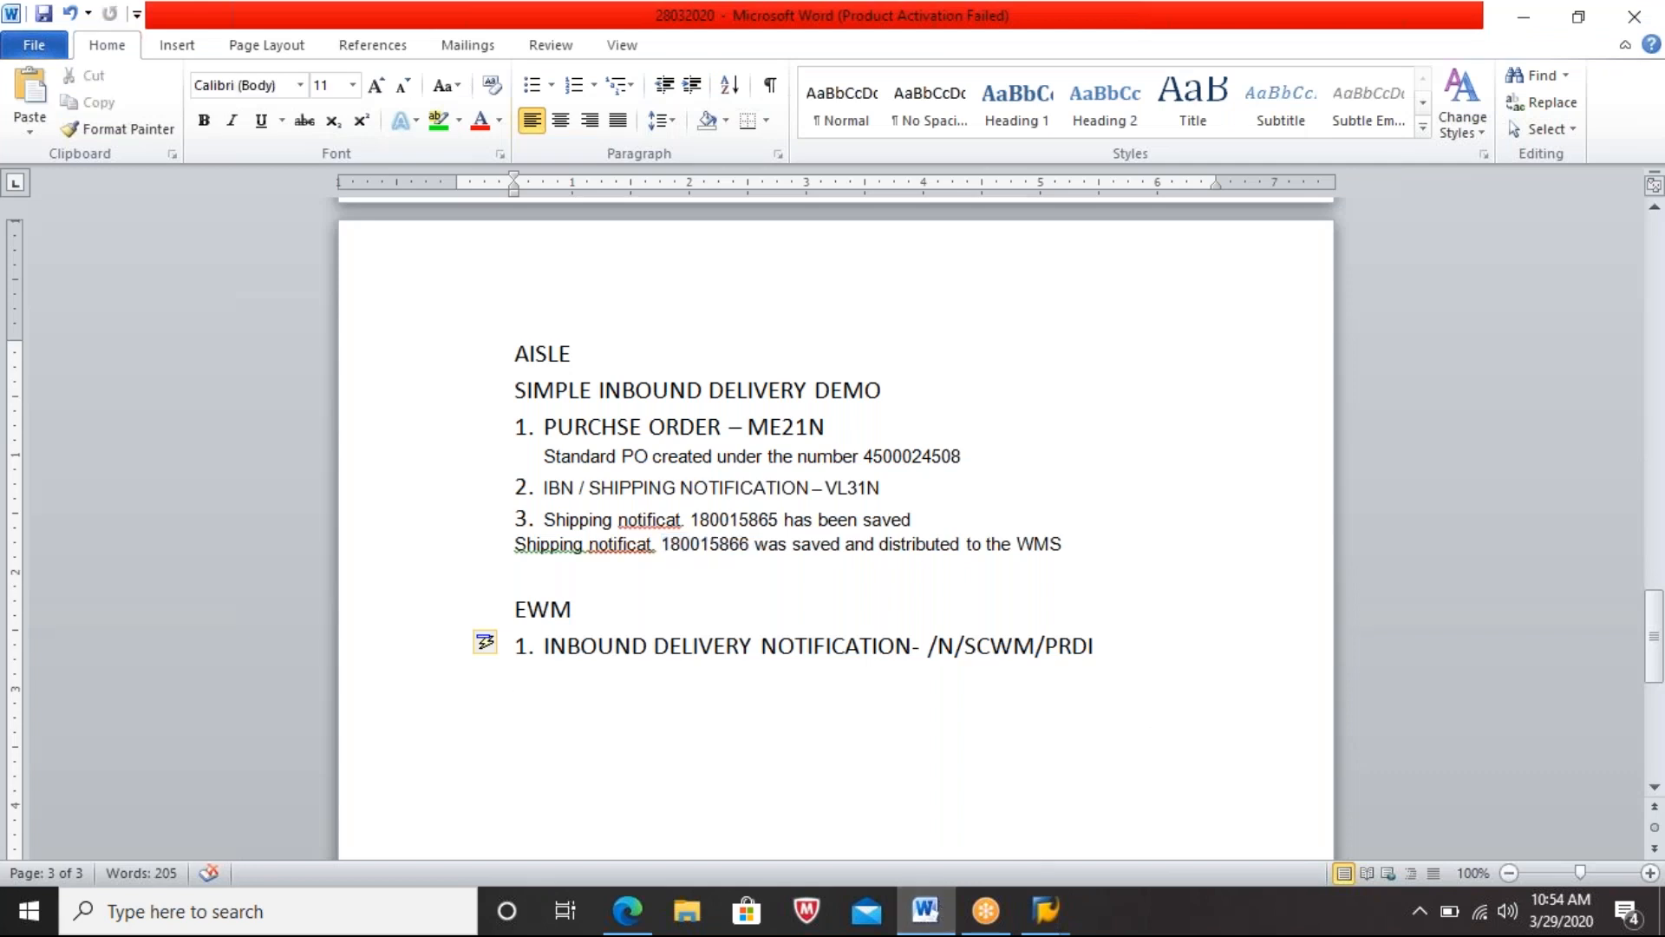
{"action": "type", "text": "G"}
{"action": "key", "text": "BackSpace"}
{"action": "type", "text": "IBD -"}
{"action": "key", "text": "ctrl+v"}
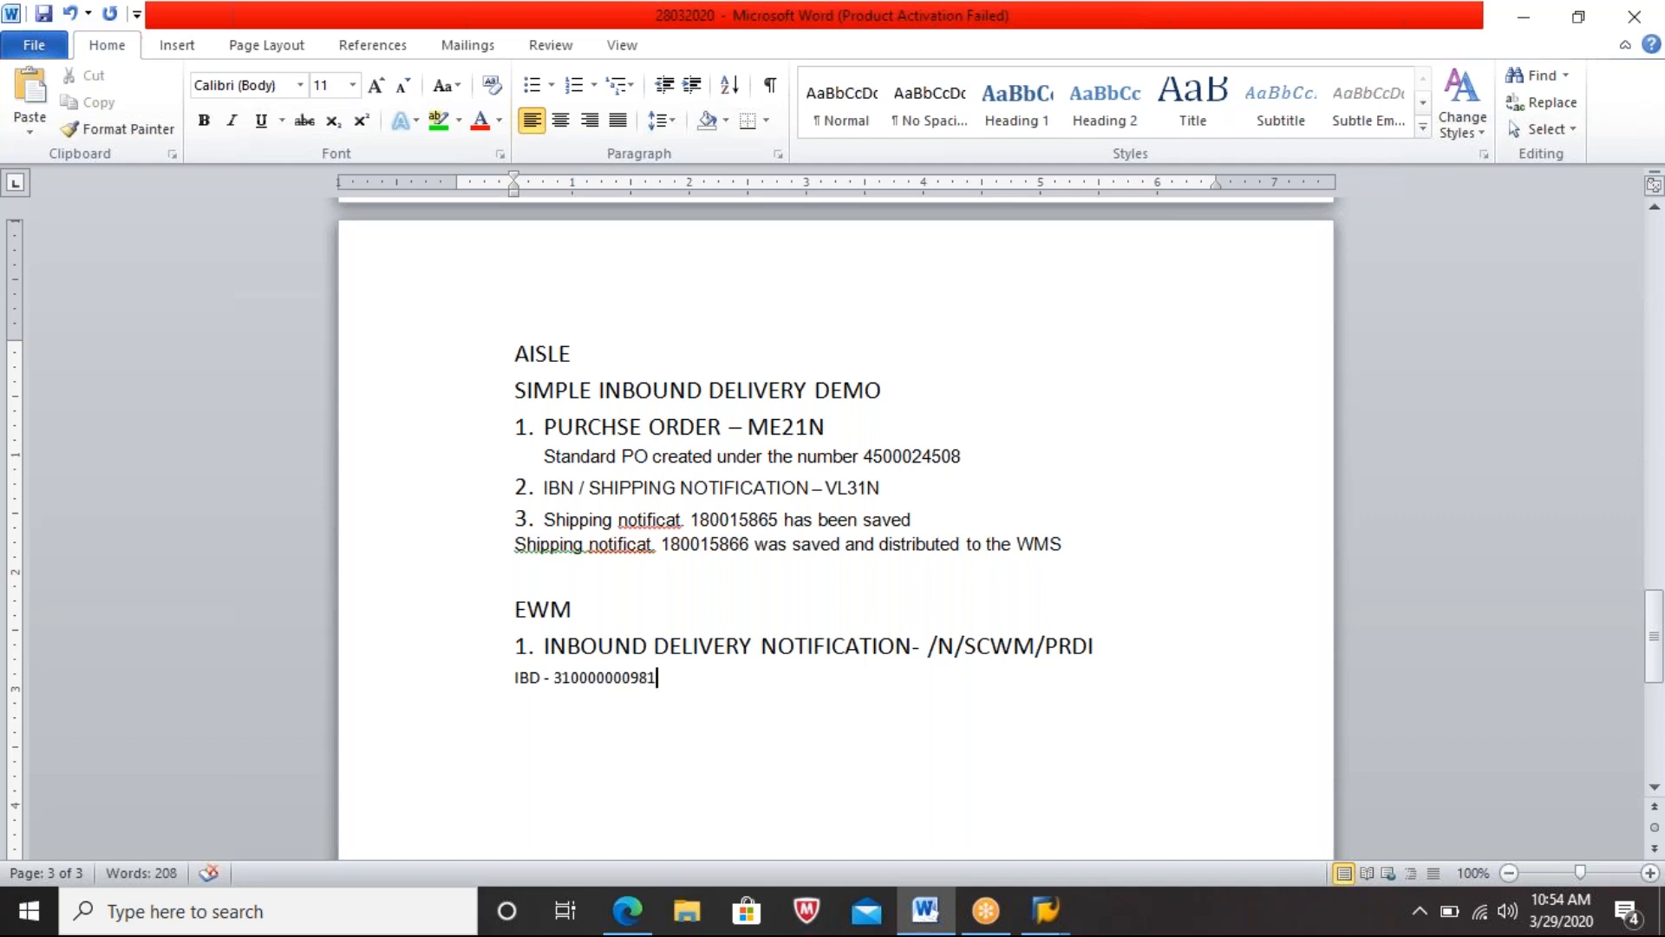
{"action": "key", "text": "Return"}
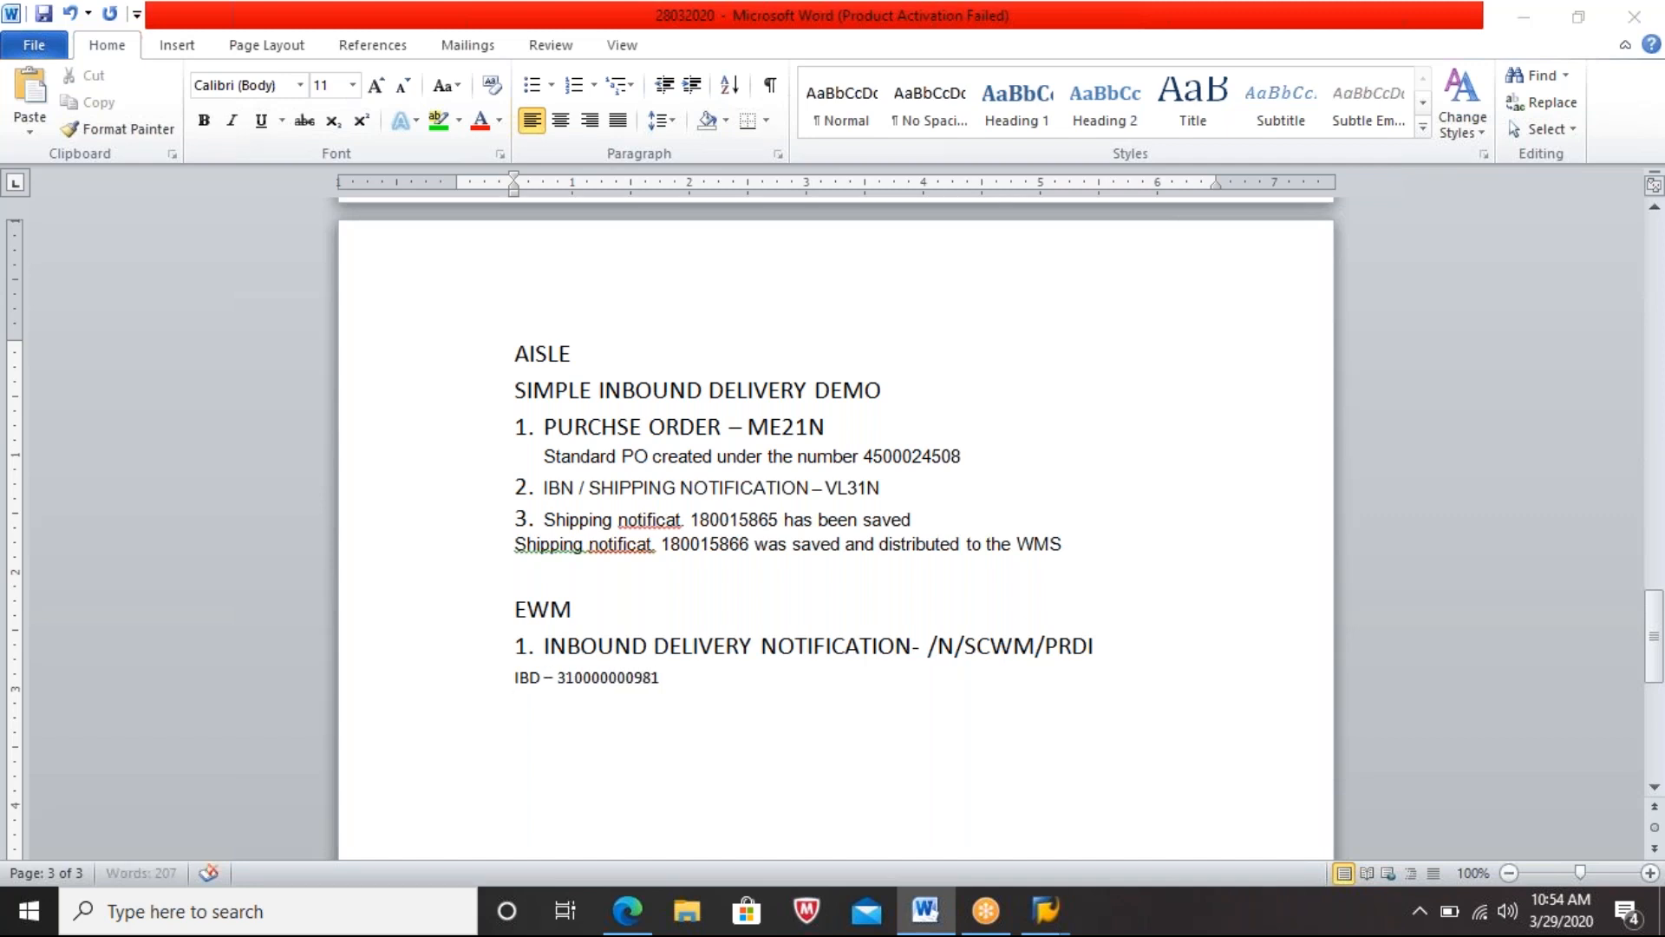
Step: Return to SAP, select the inbound delivery and post its goods receipt
{"action": "key", "text": "alt+Tab"}
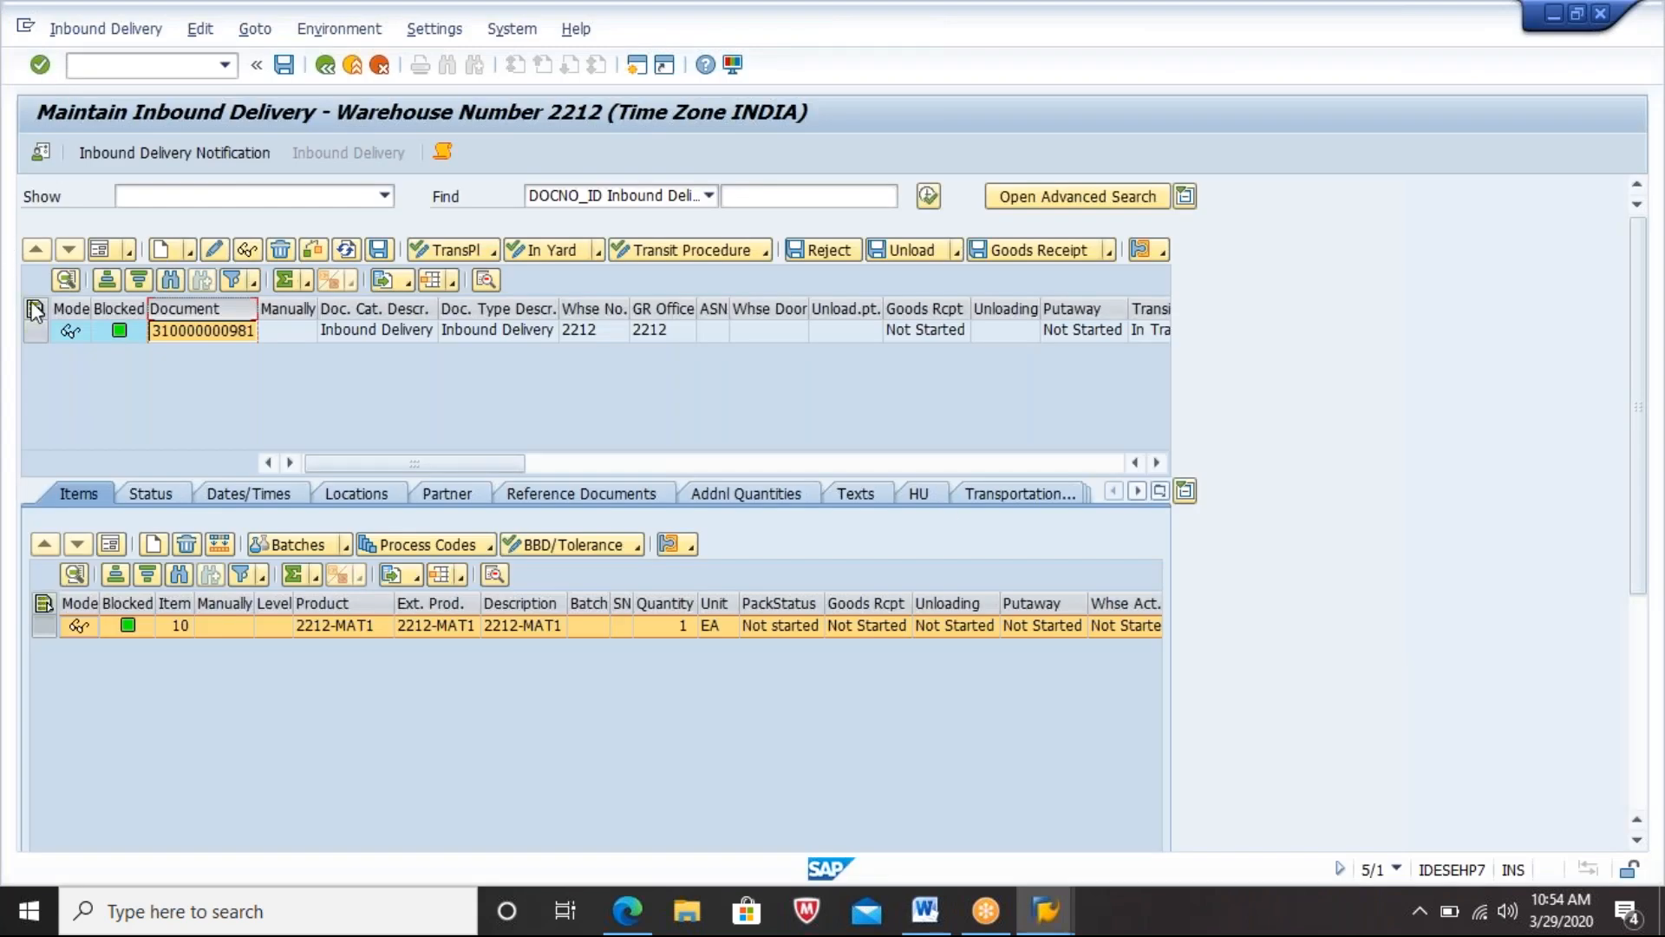
{"action": "left_click", "coordinate": [34, 309]}
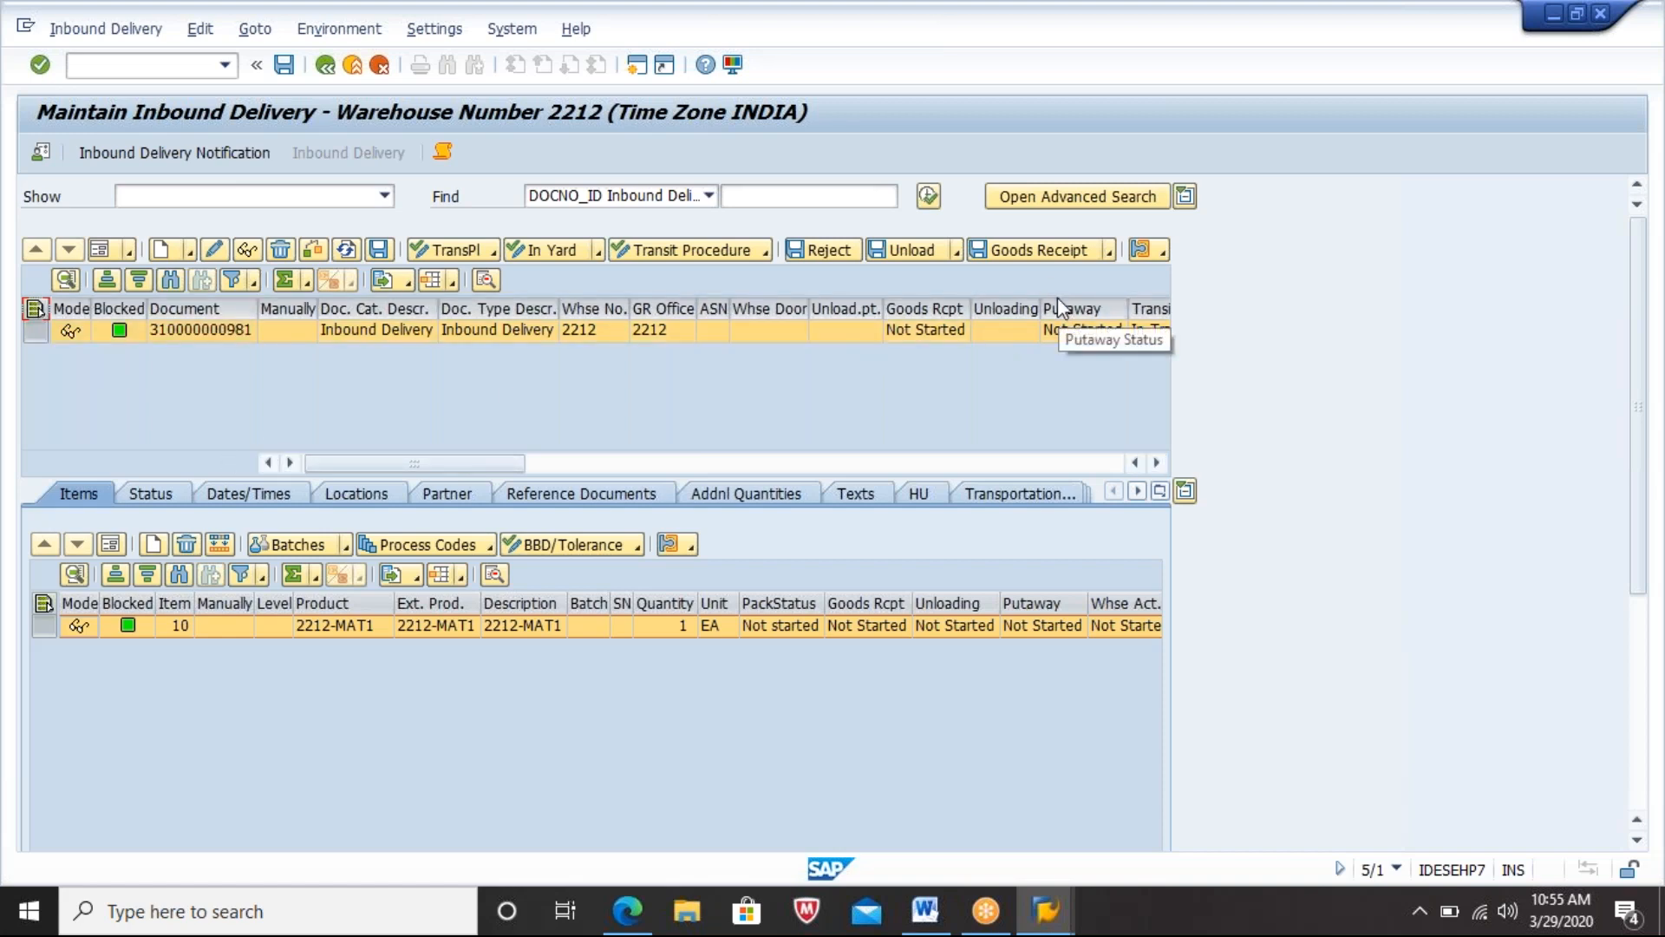
{"action": "left_click", "coordinate": [1029, 251]}
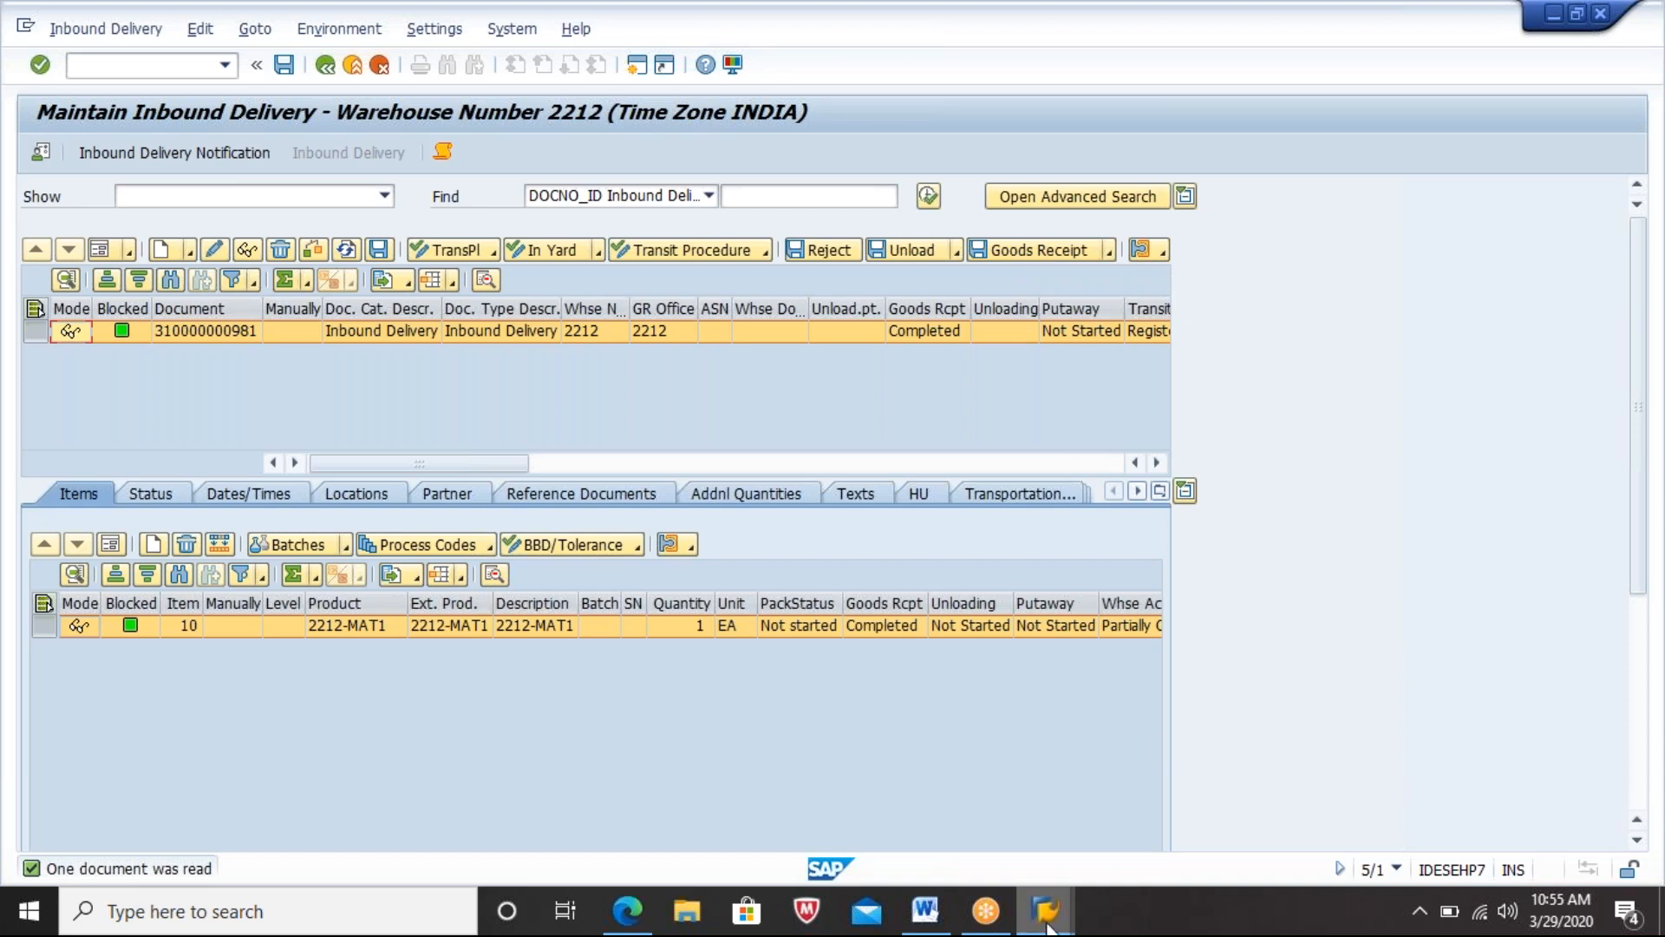
Step: Switch to the ECC Create Inbound Delivery session and display the suggested inbound delivery with transaction /NVL33N
{"action": "mouse_move", "coordinate": [1050, 928]}
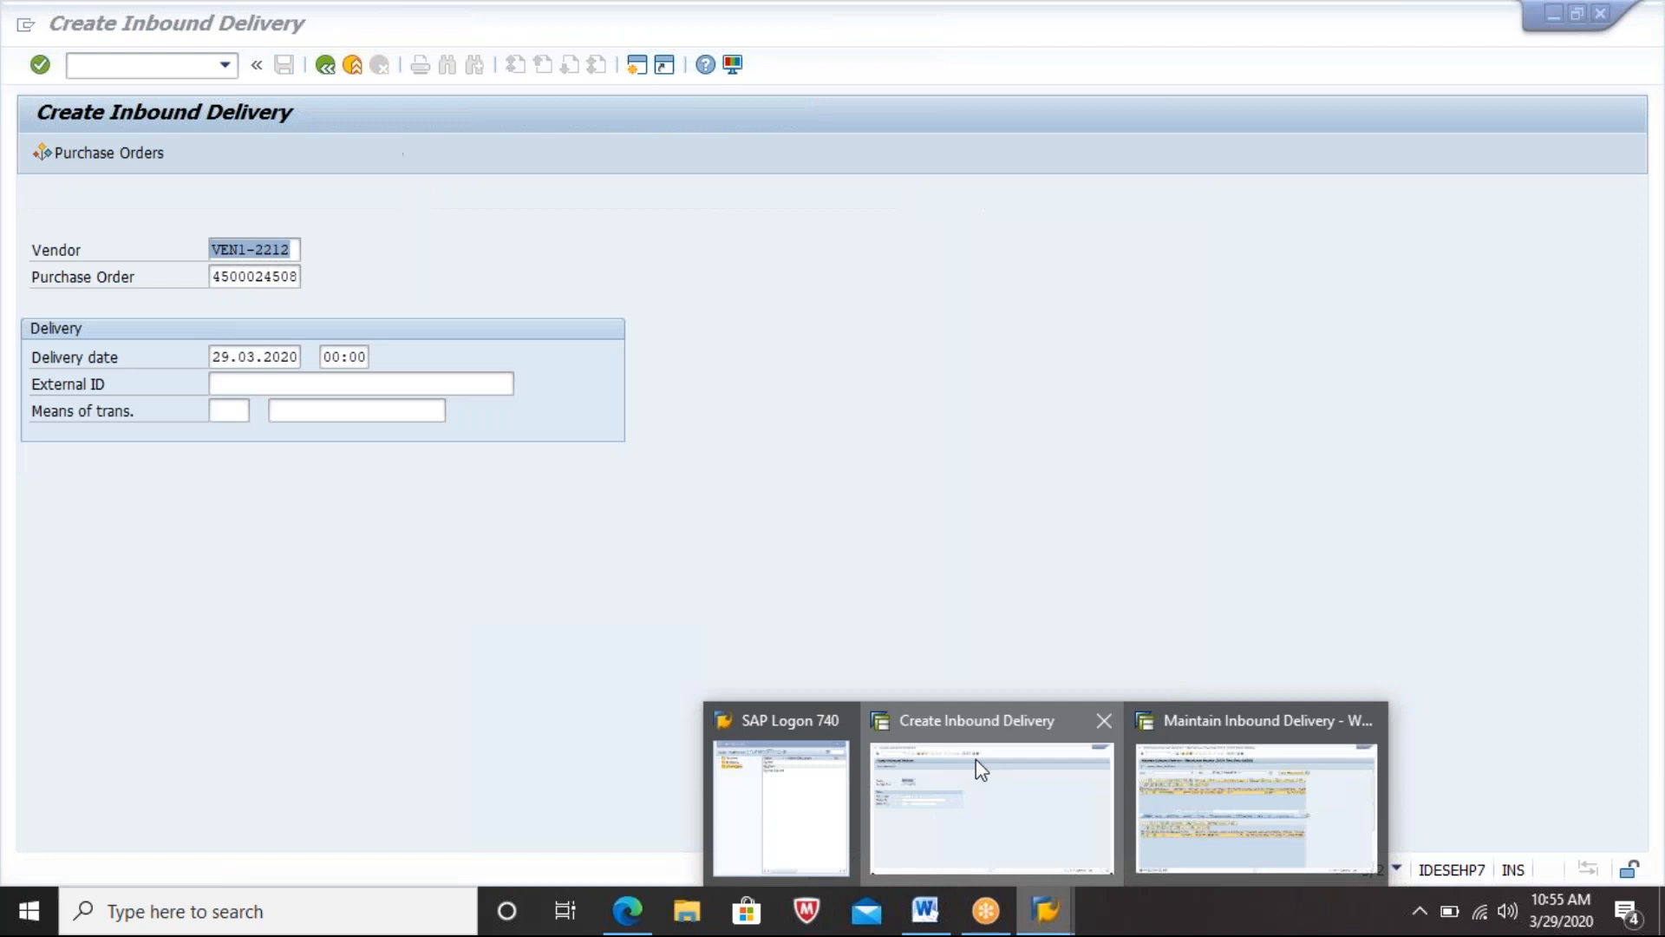
{"action": "left_click", "coordinate": [978, 763]}
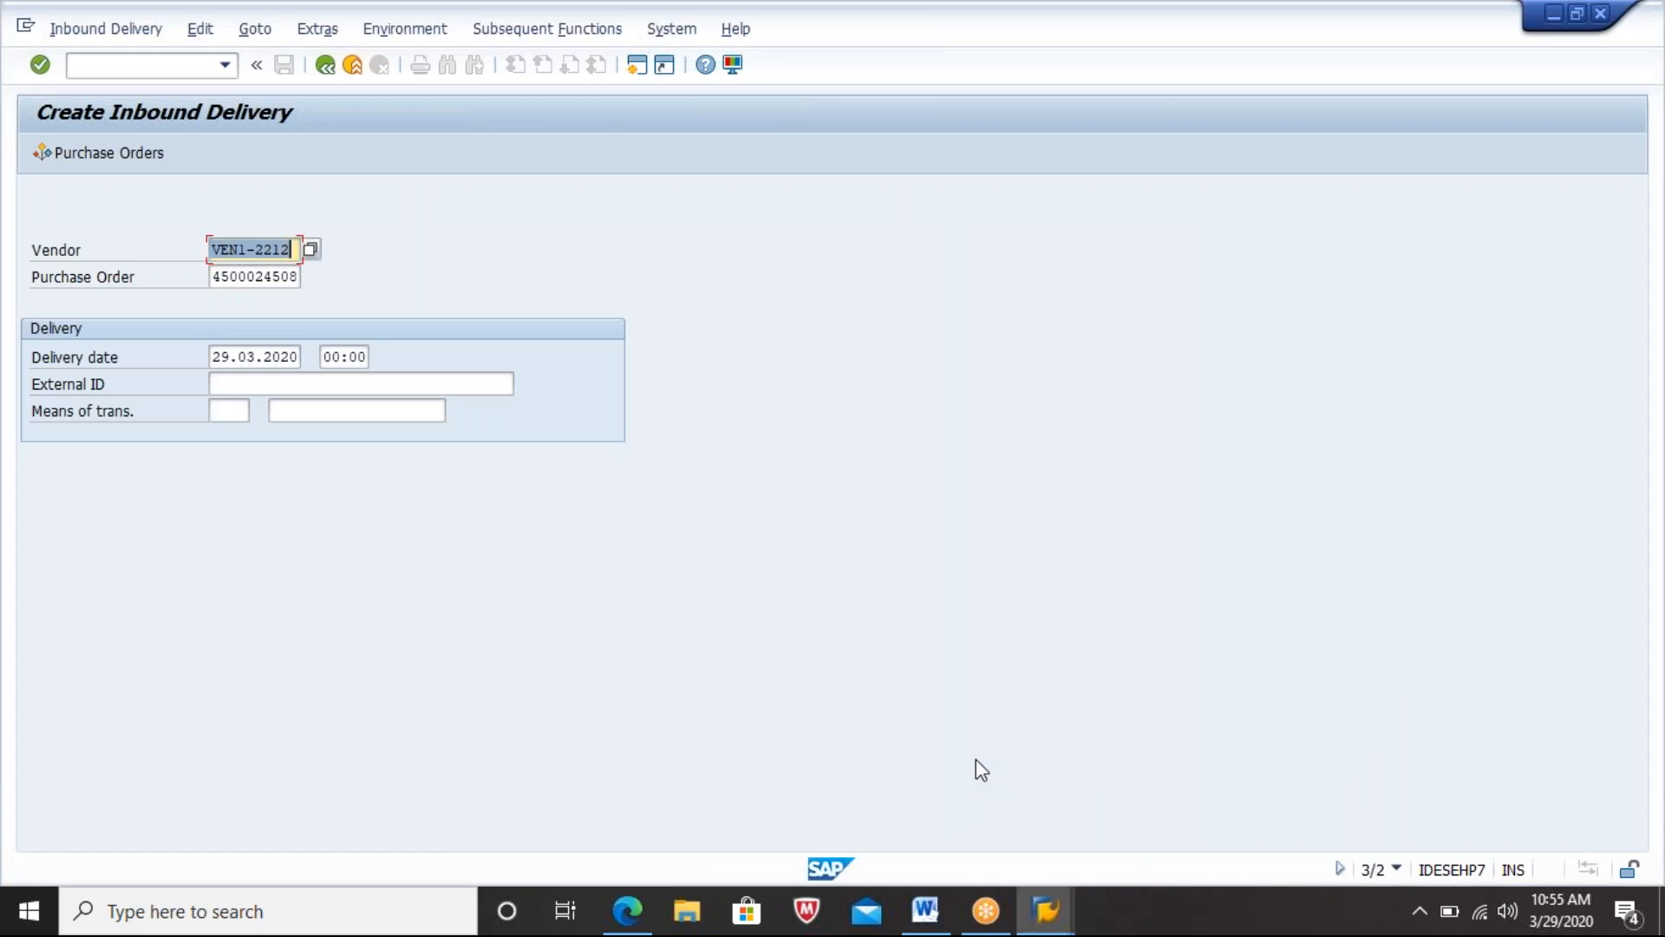
{"action": "left_click", "coordinate": [186, 66]}
{"action": "type", "text": "/N"}
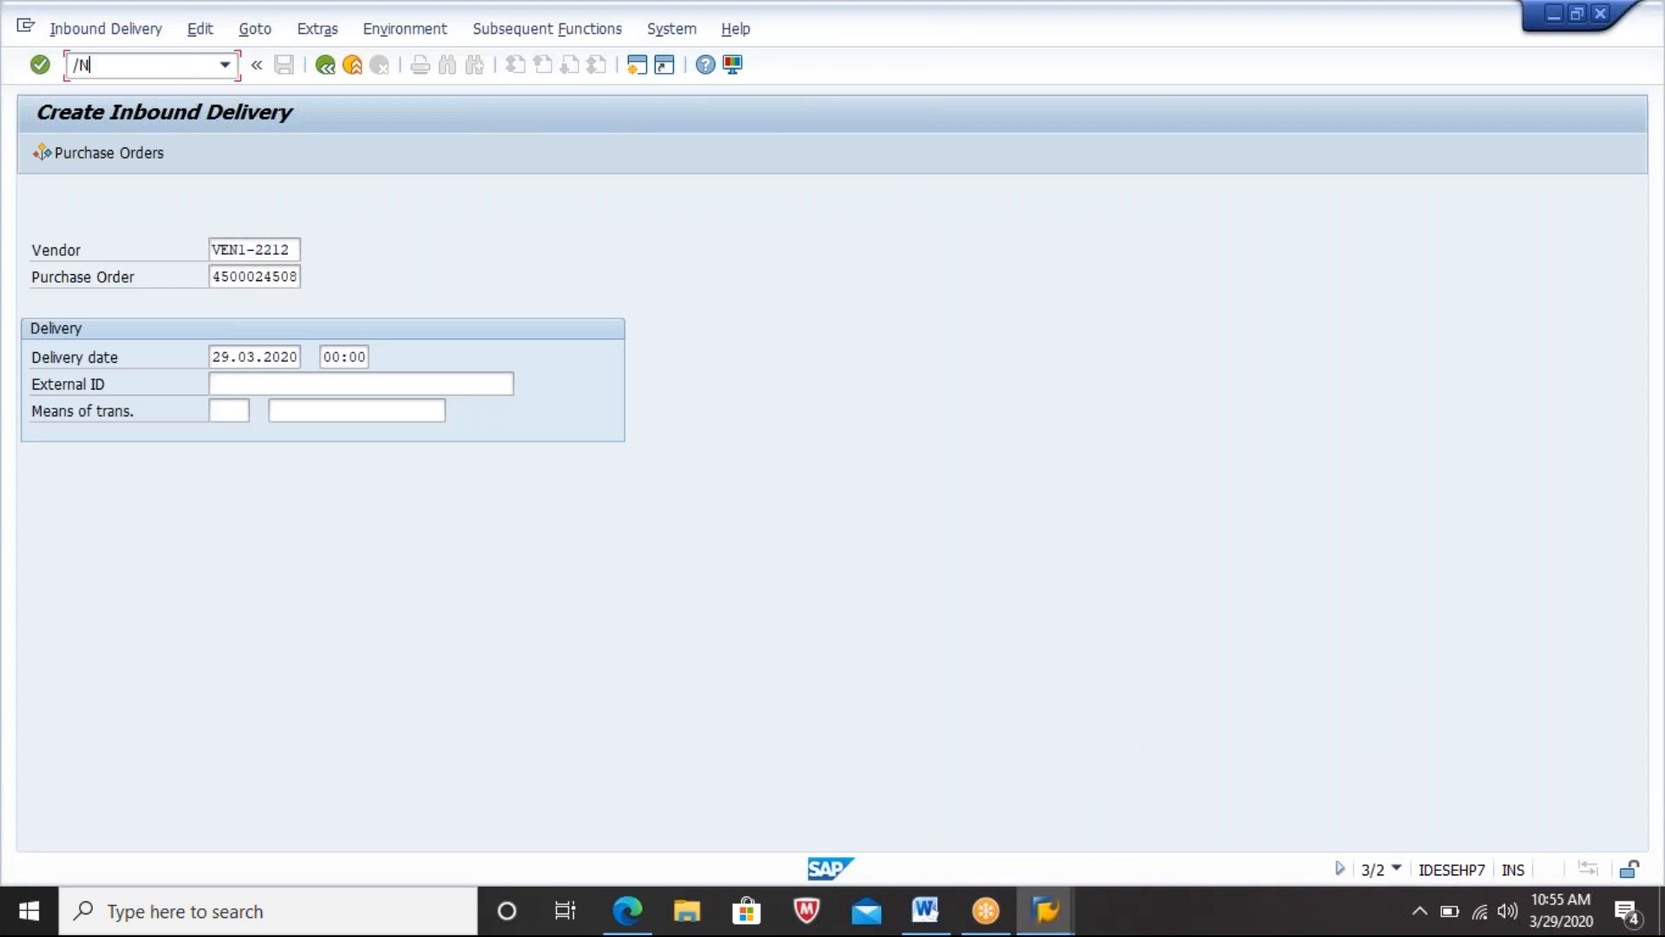
{"action": "type", "text": "VL33N"}
{"action": "key", "text": "Return"}
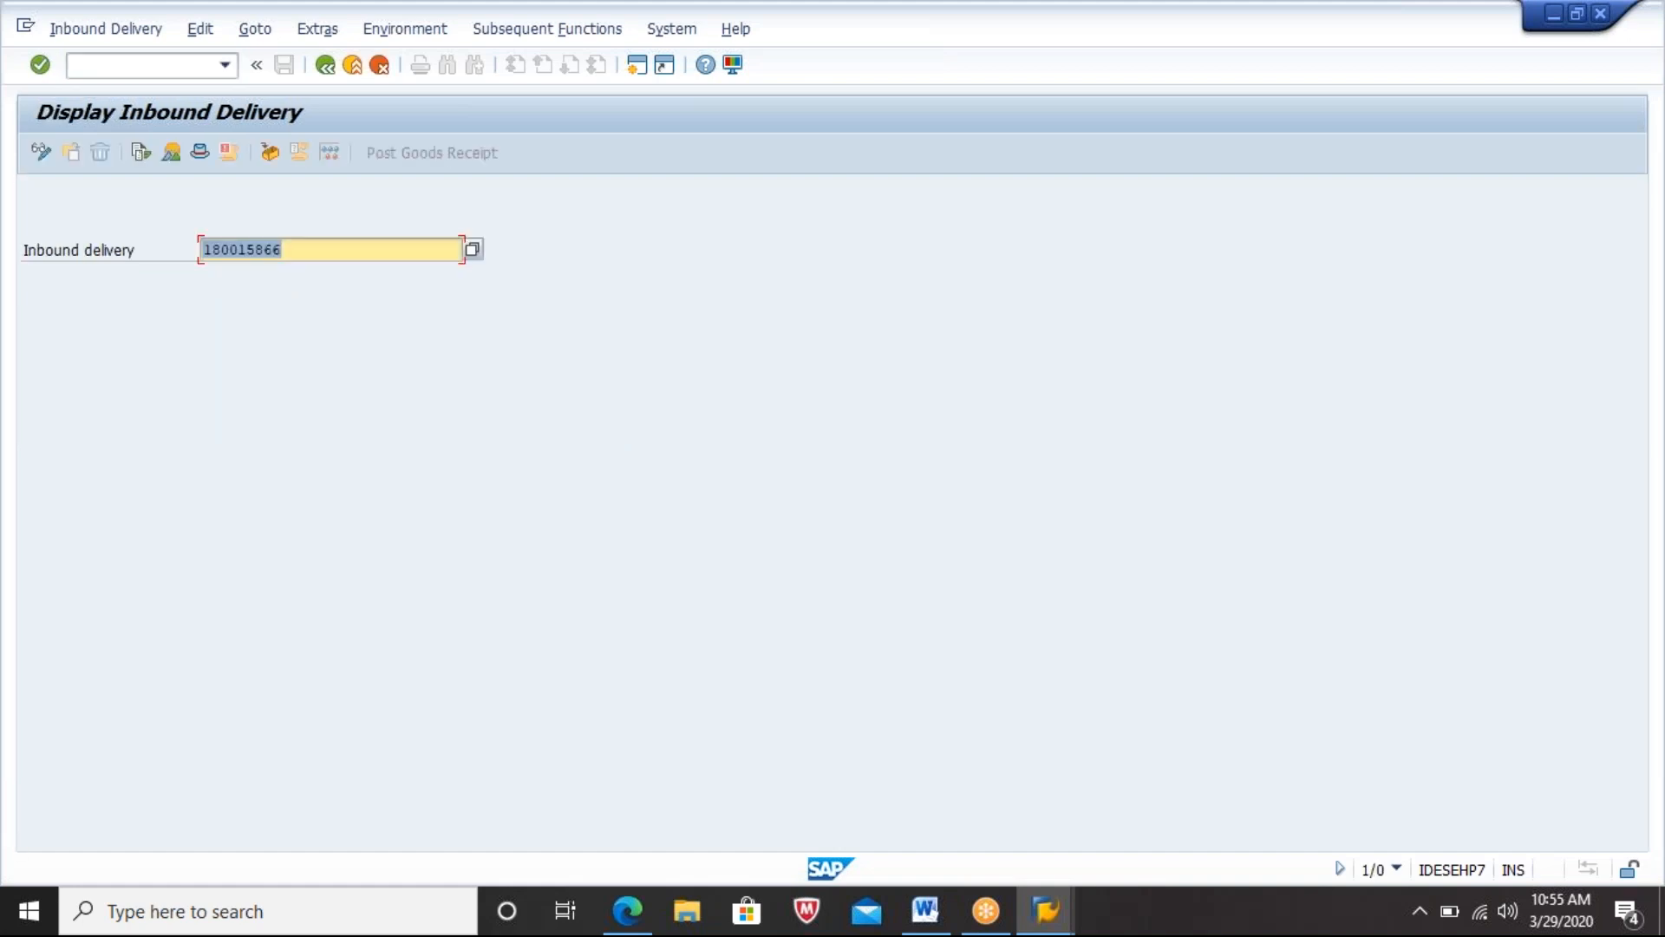
{"action": "key", "text": "Return"}
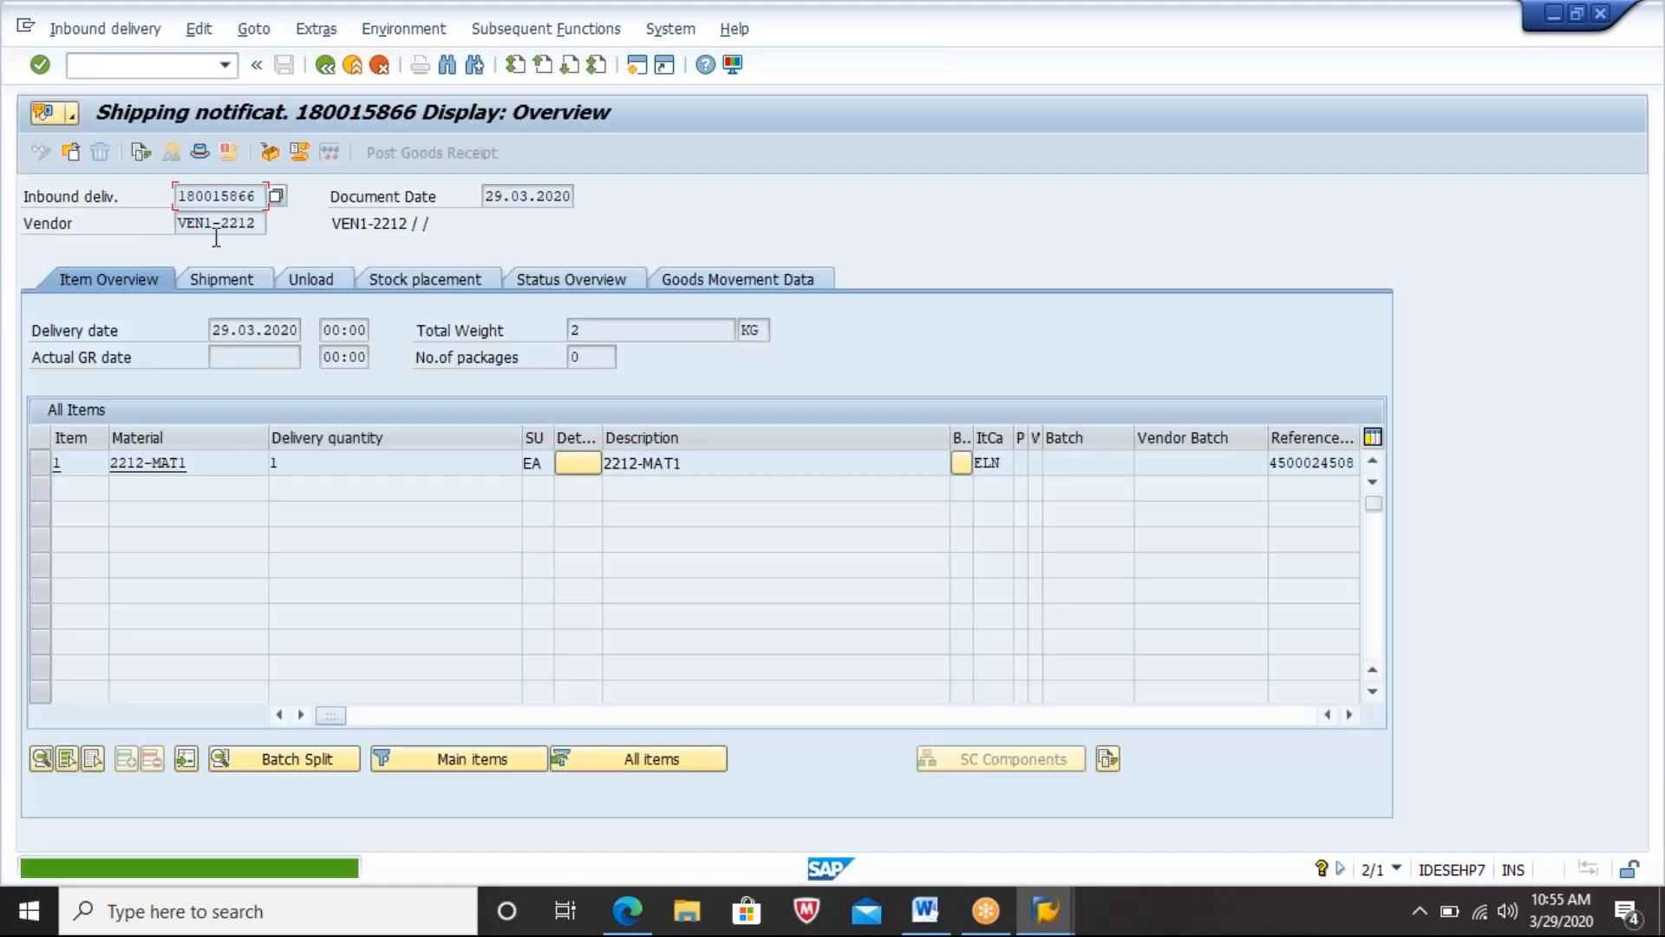
Step: Display the shipping notification's document flow and go to the Stock Overview with transaction MMBE
{"action": "left_click", "coordinate": [140, 154]}
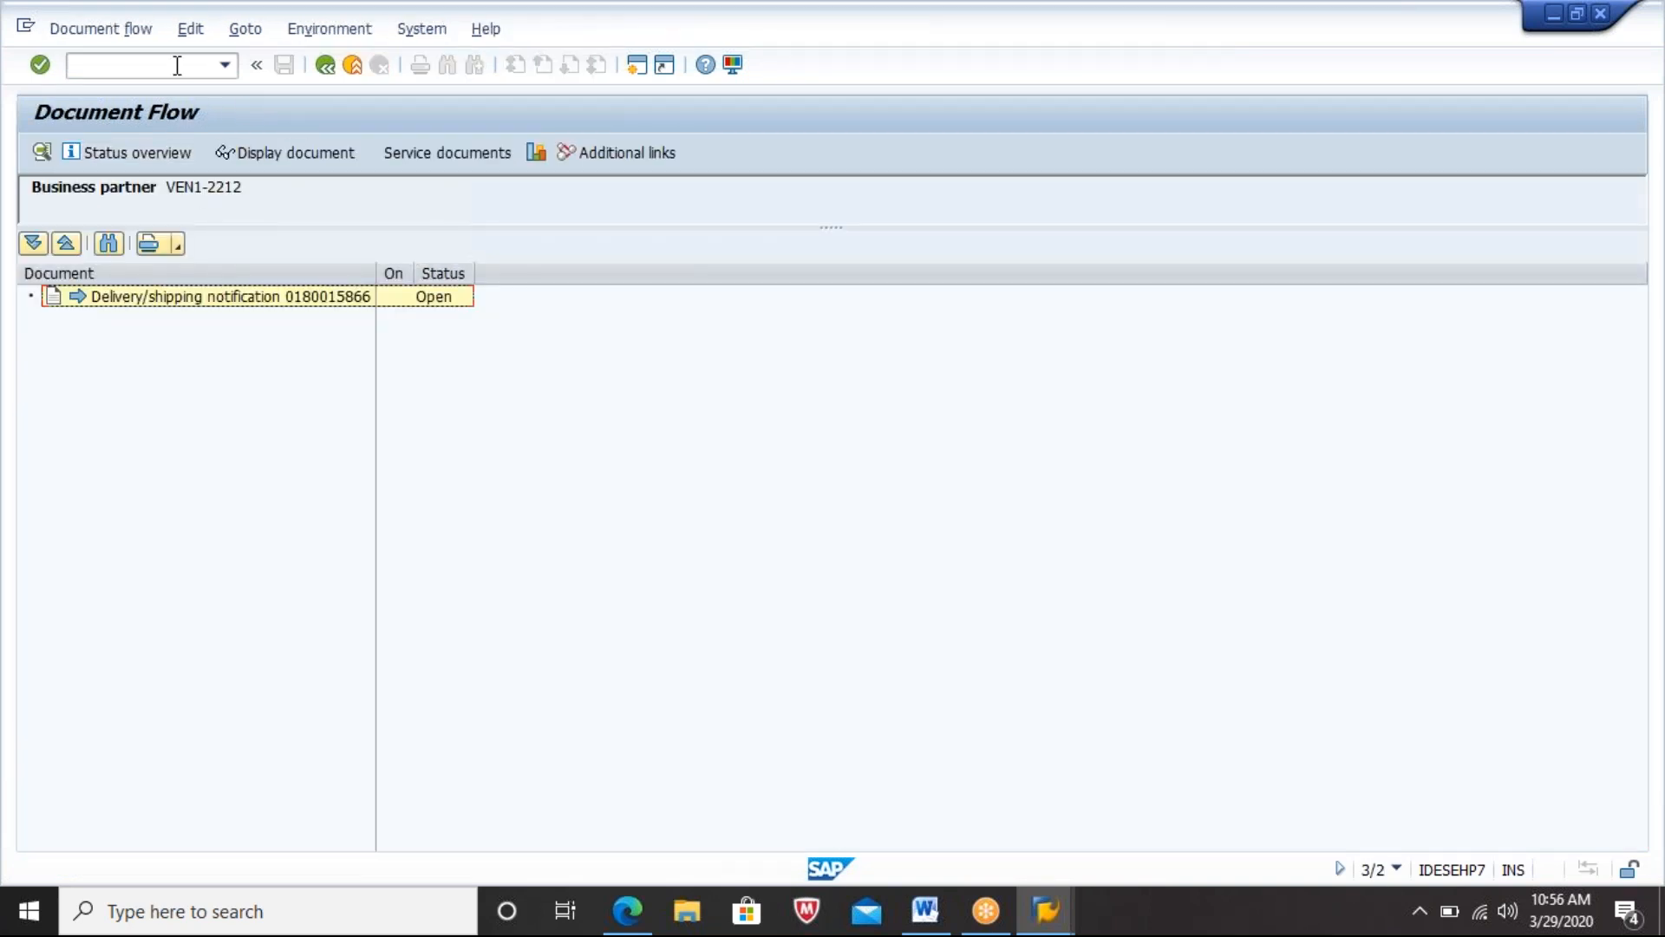
{"action": "left_click", "coordinate": [177, 65]}
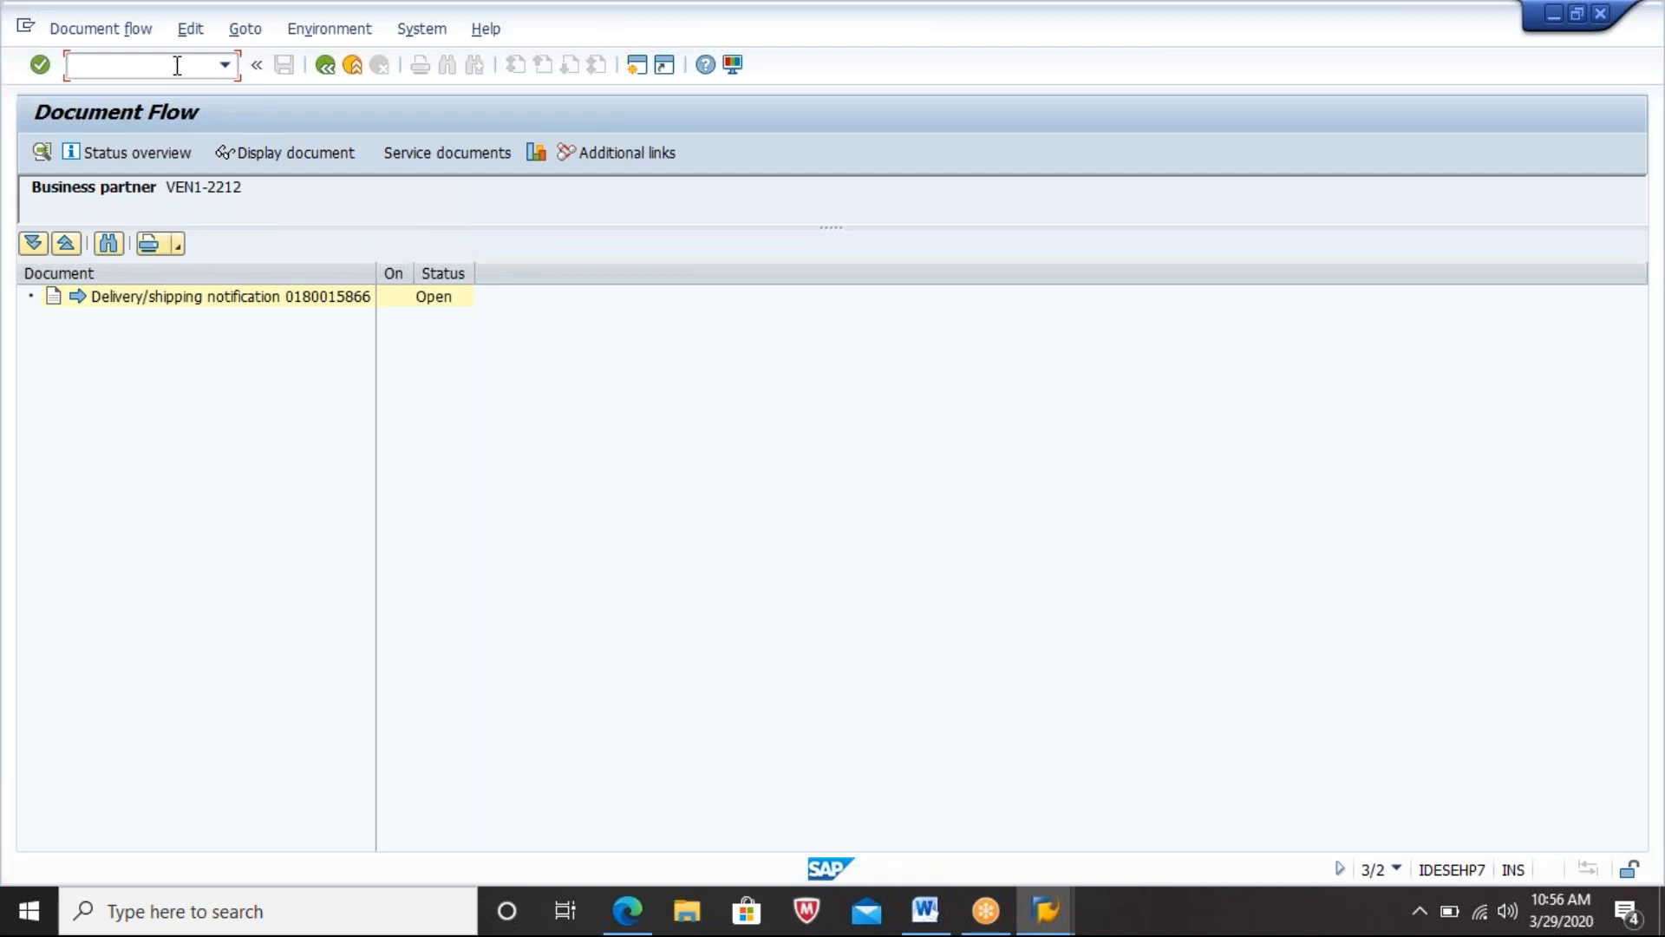
{"action": "type", "text": "/NME23"}
{"action": "key", "text": "BackSpace"}
{"action": "key", "text": "BackSpace"}
{"action": "key", "text": "BackSpace"}
{"action": "key", "text": "BackSpace"}
{"action": "type", "text": "MMBE"}
{"action": "key", "text": "Return"}
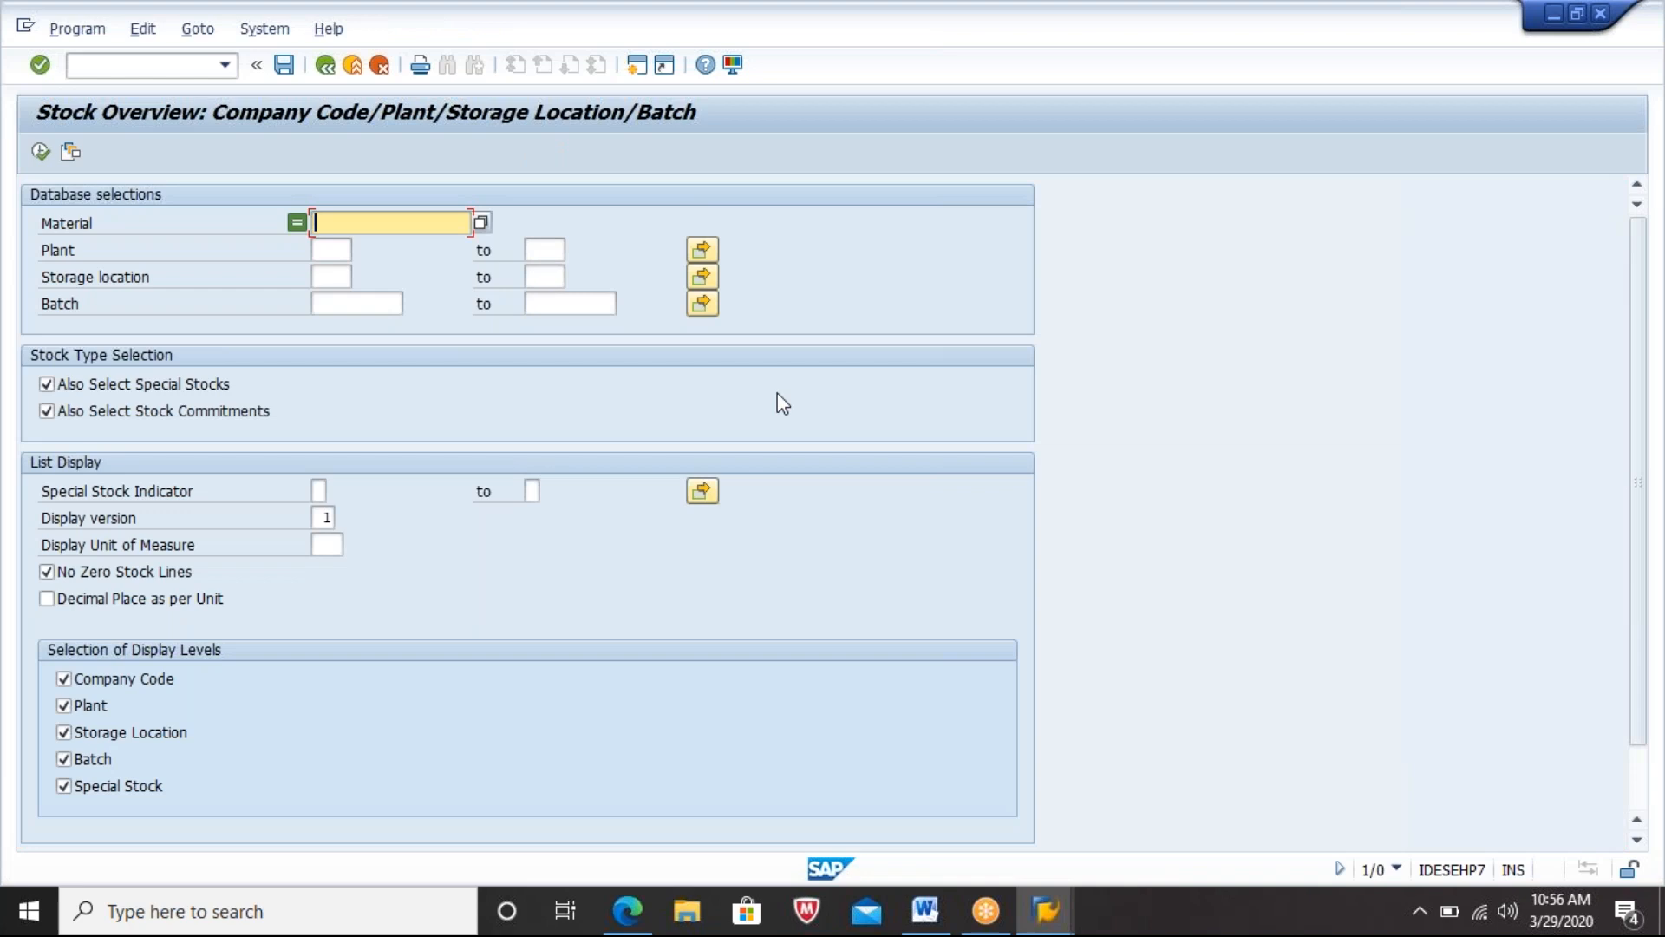
Step: Enter material 2212-MAT1 in the stock overview selection, leaving the plant blank
{"action": "key", "text": "Down"}
{"action": "key", "text": "Down"}
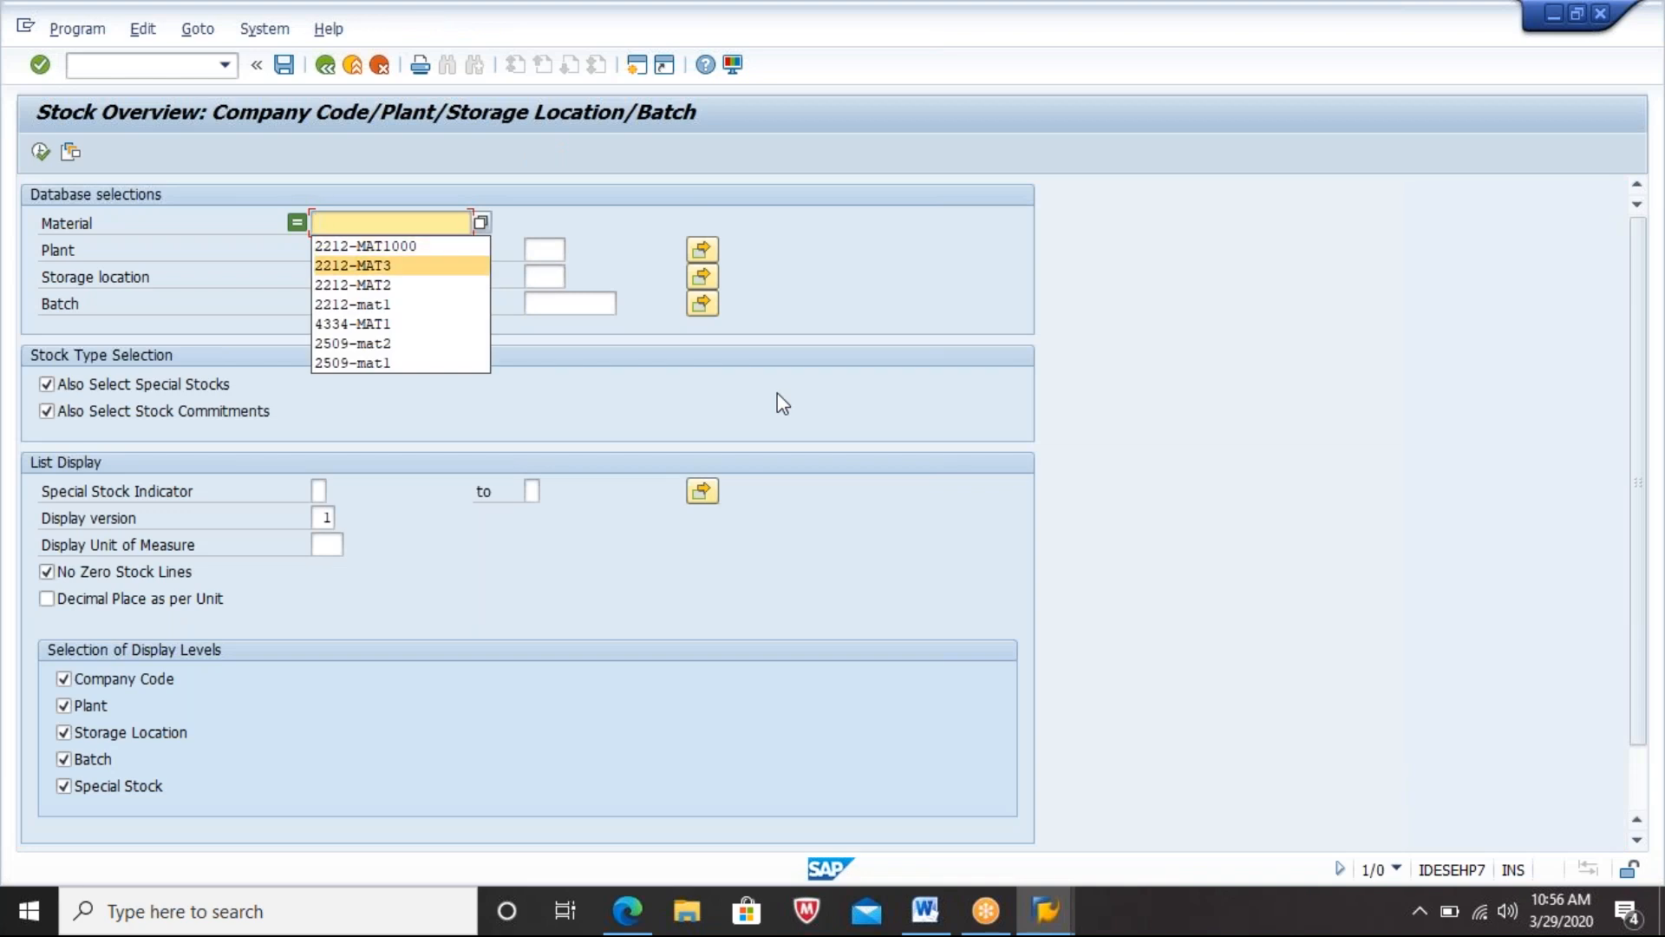
{"action": "type", "text": "2212-MAT1"}
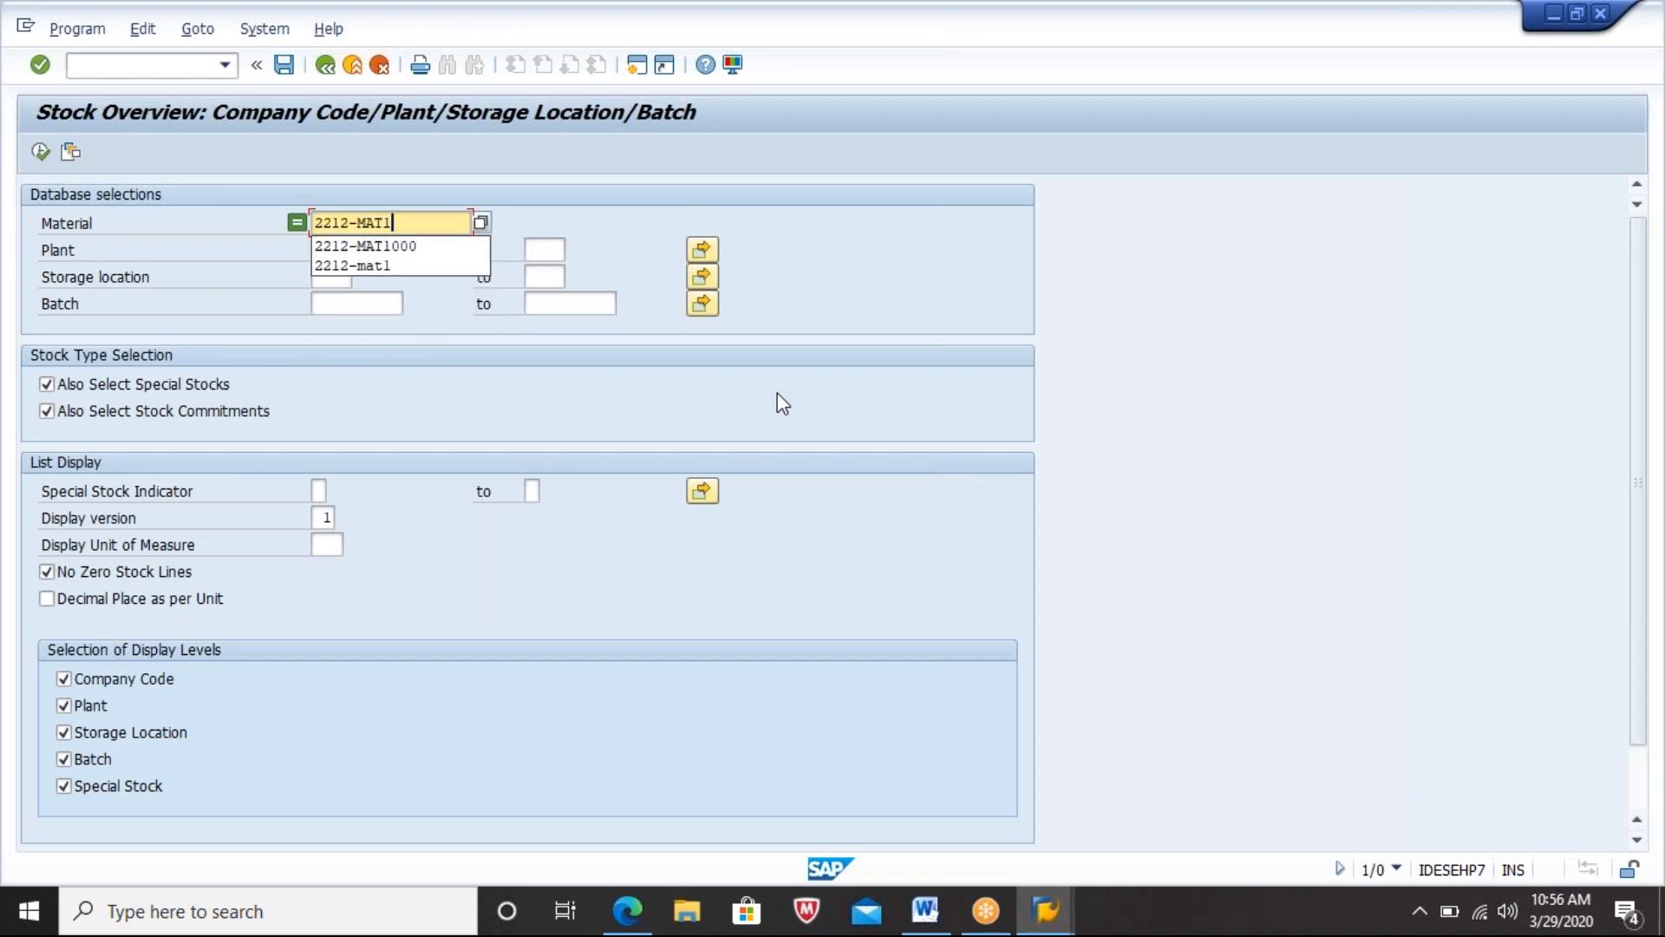
{"action": "key", "text": "Return"}
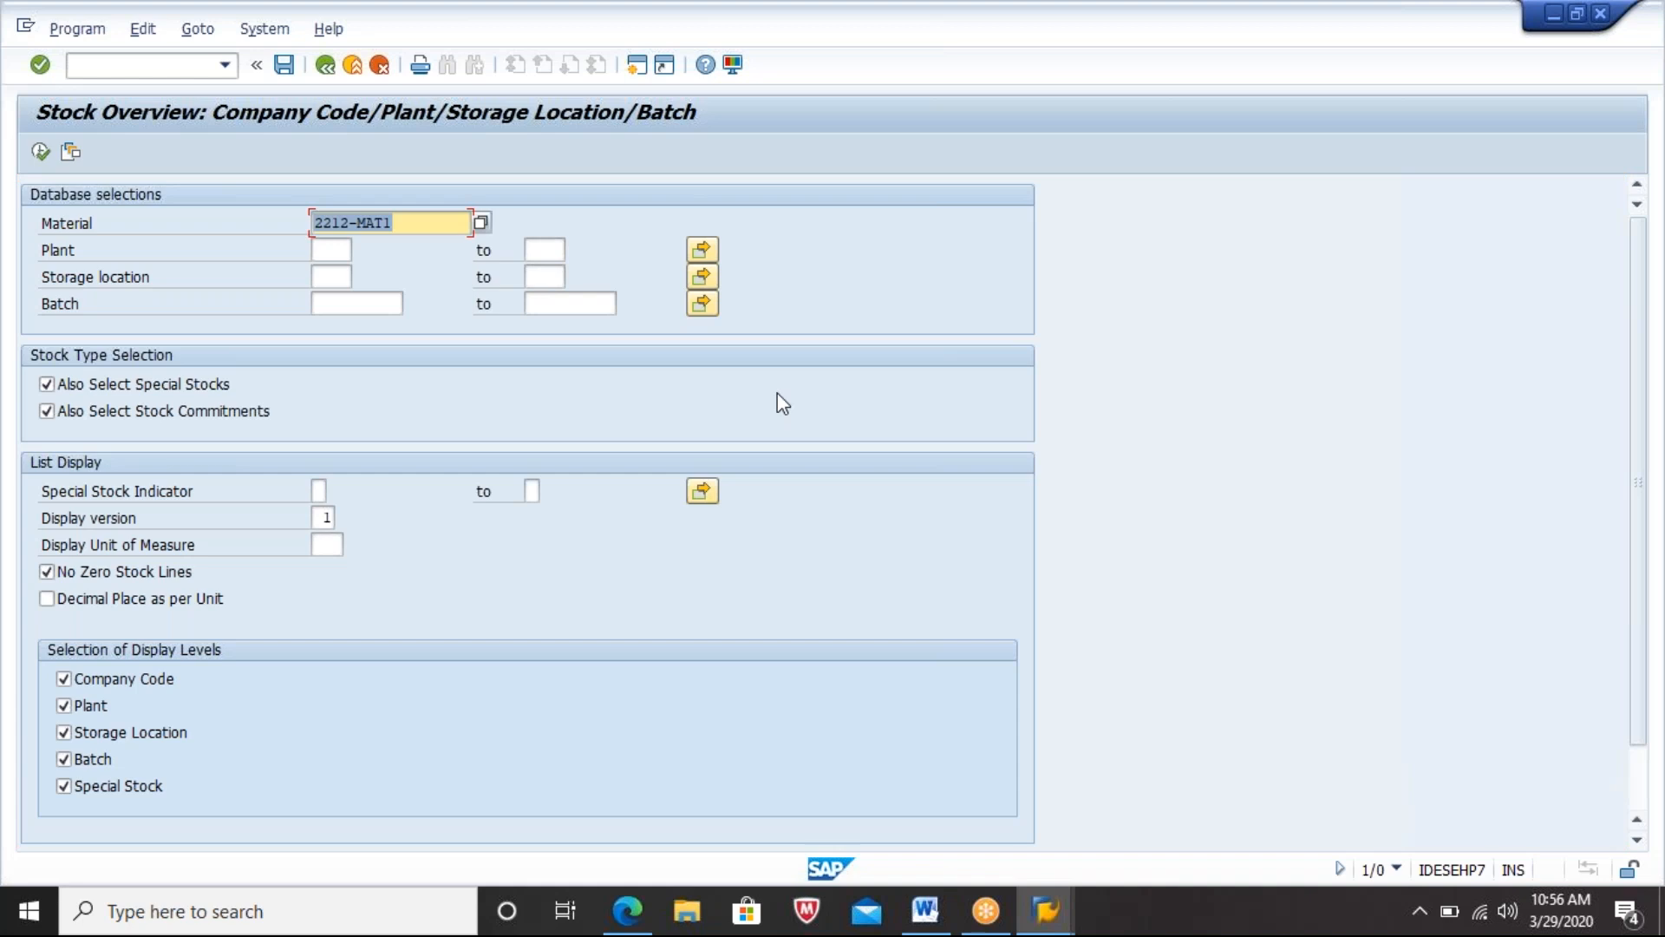
{"action": "left_click", "coordinate": [340, 249]}
Step: Open the inbound queue monitor in a new session with transaction SMQ2 and list all queues of client 800
{"action": "left_click", "coordinate": [194, 64]}
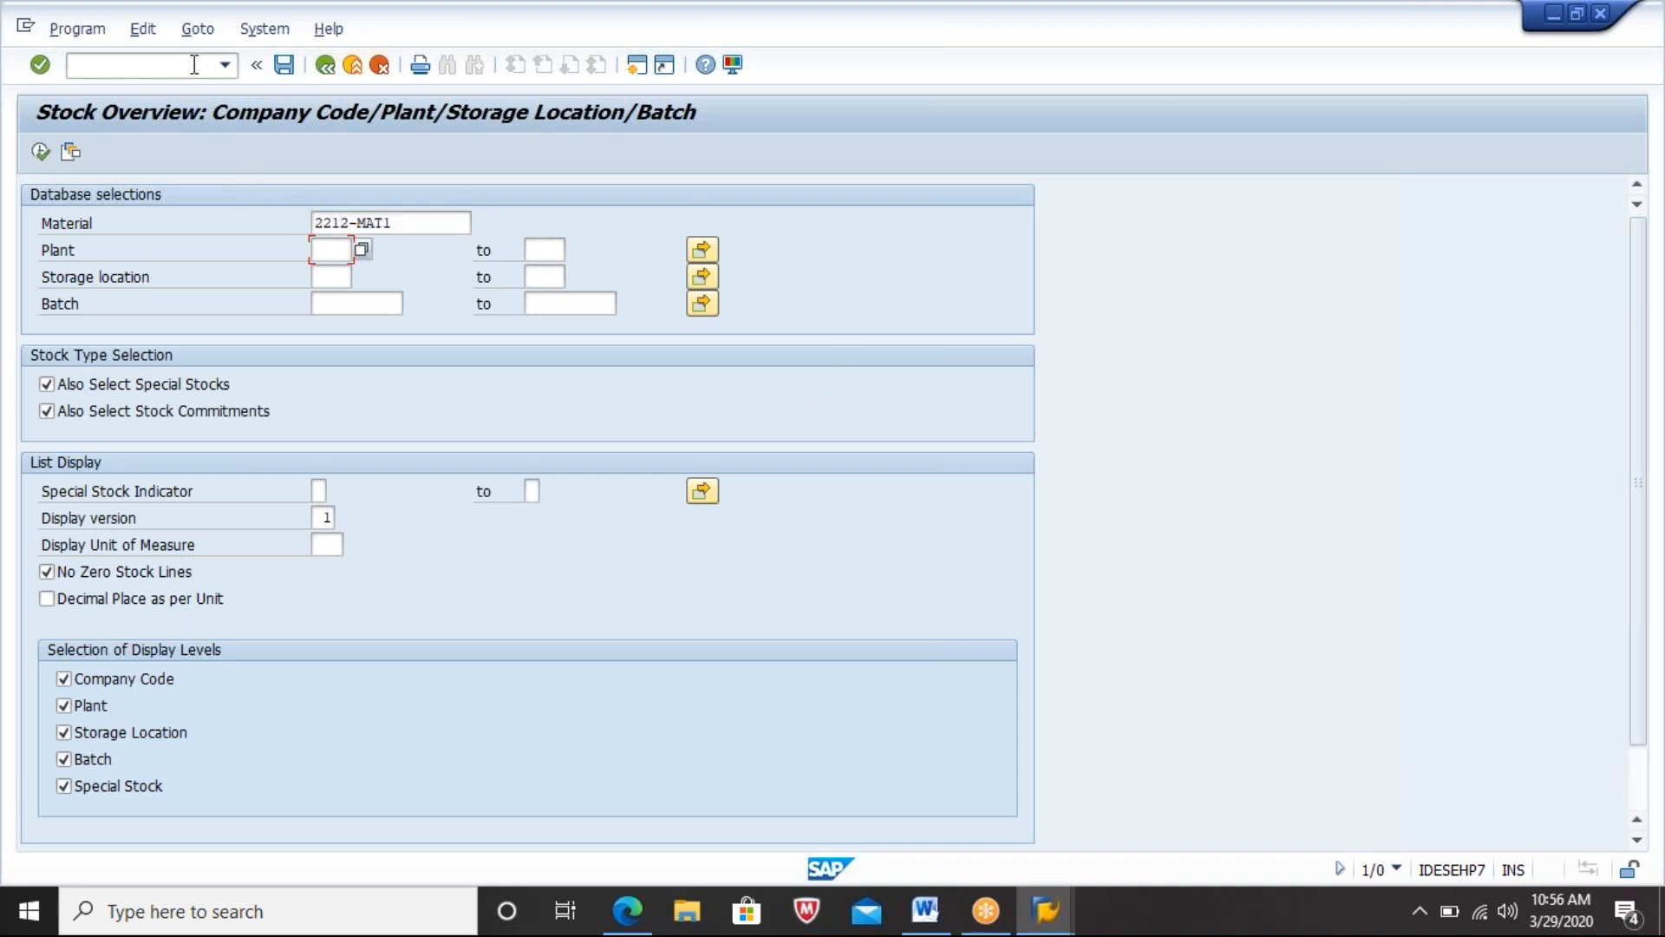
{"action": "type", "text": "/OSMQ2"}
{"action": "key", "text": "Return"}
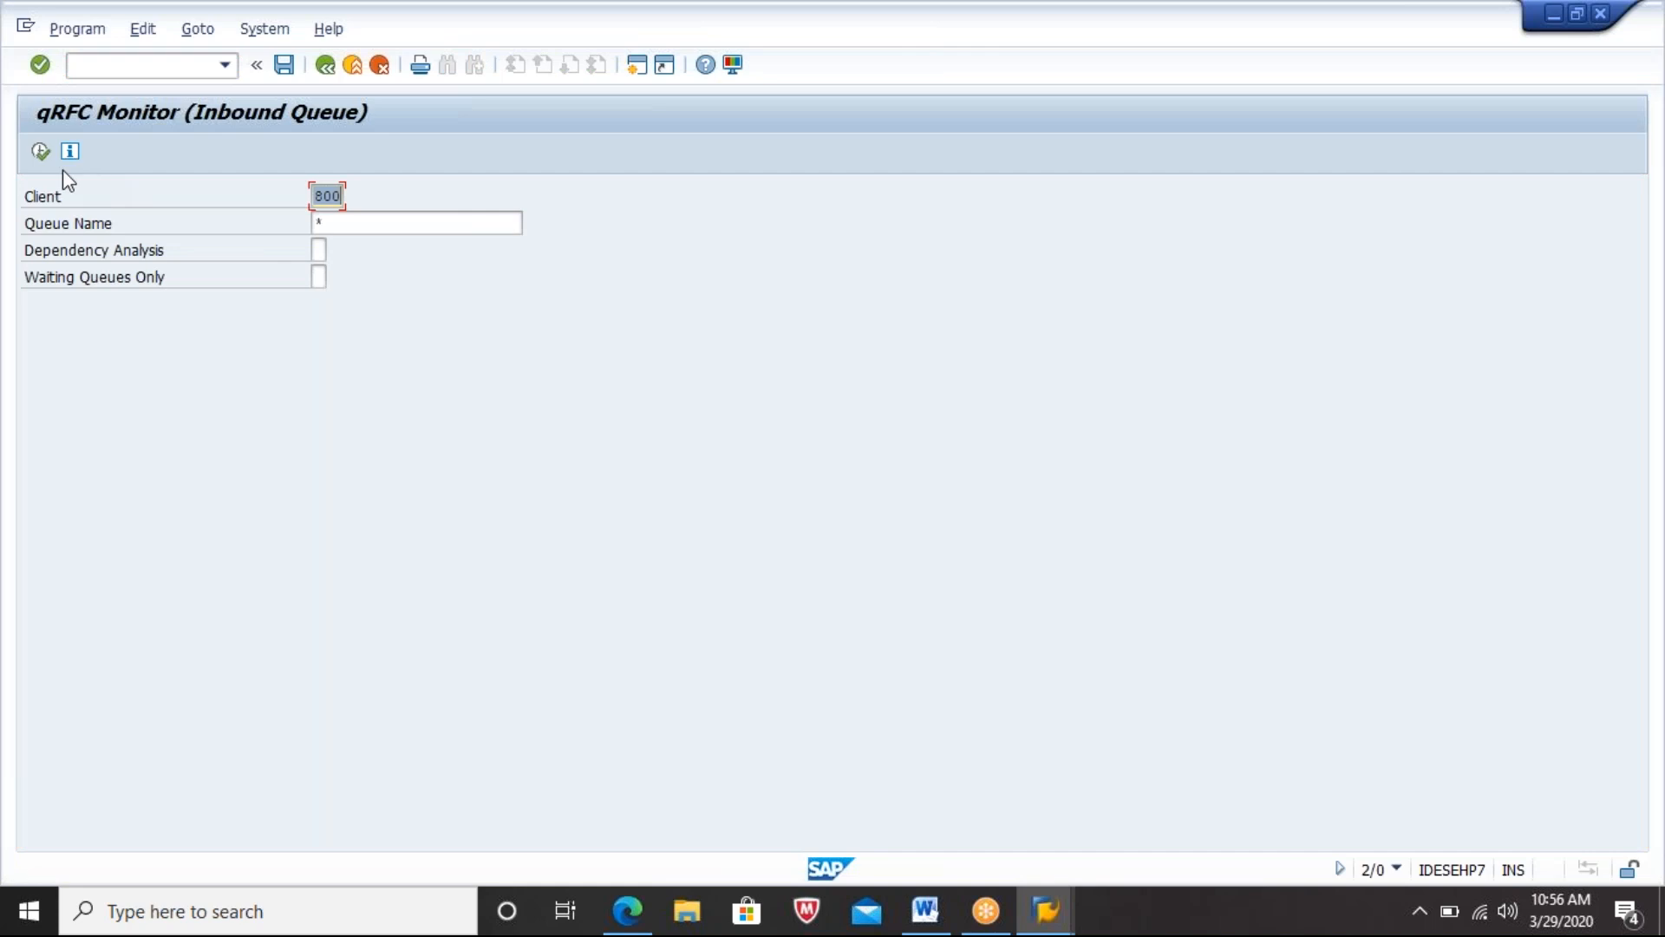
{"action": "left_click", "coordinate": [41, 152]}
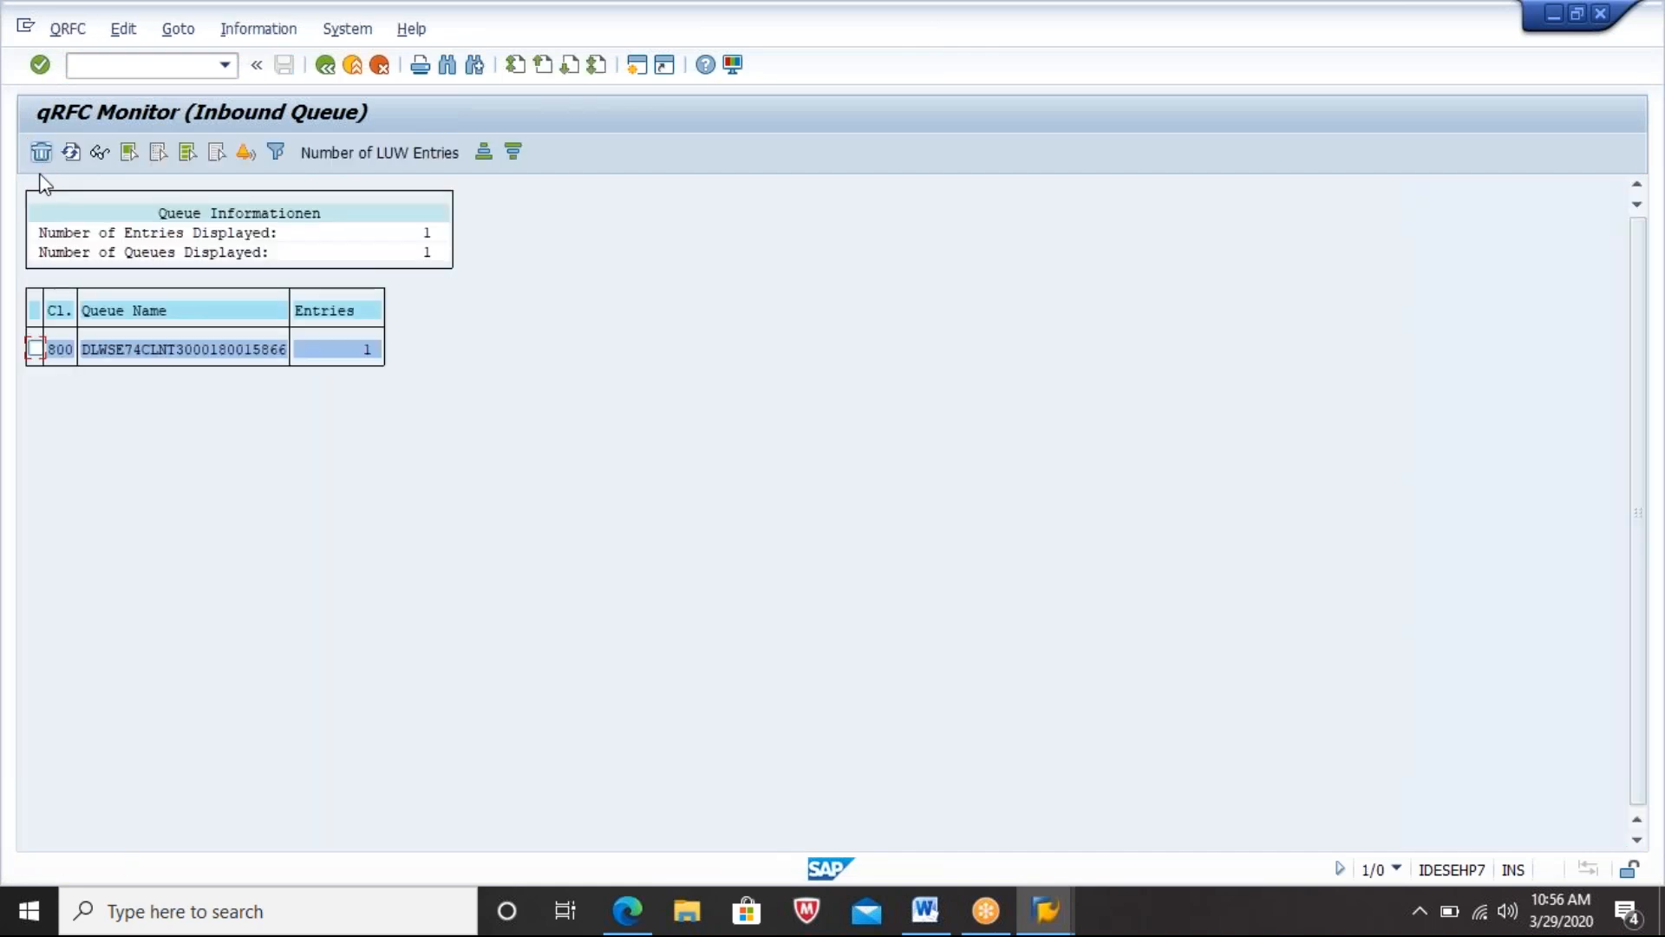
Step: Open the delivery's inbound queue and execute its recorded /SPE/INB_DELIVERY_CONFIRM_DEC entry
{"action": "double_click", "coordinate": [187, 356]}
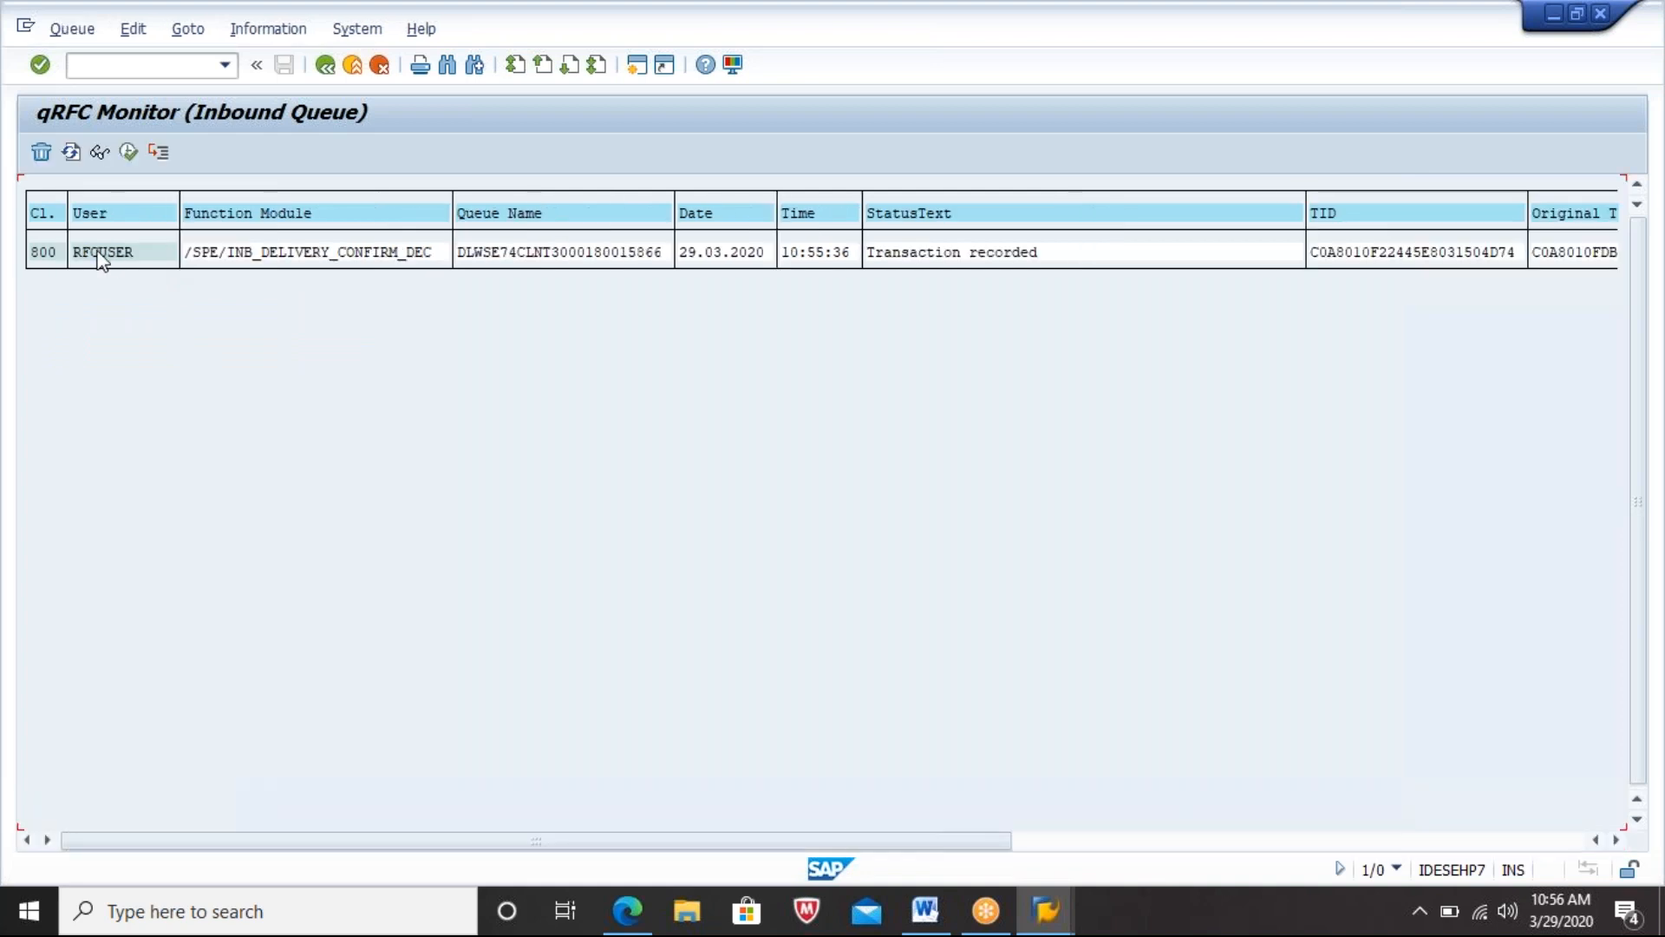
{"action": "left_click", "coordinate": [39, 252]}
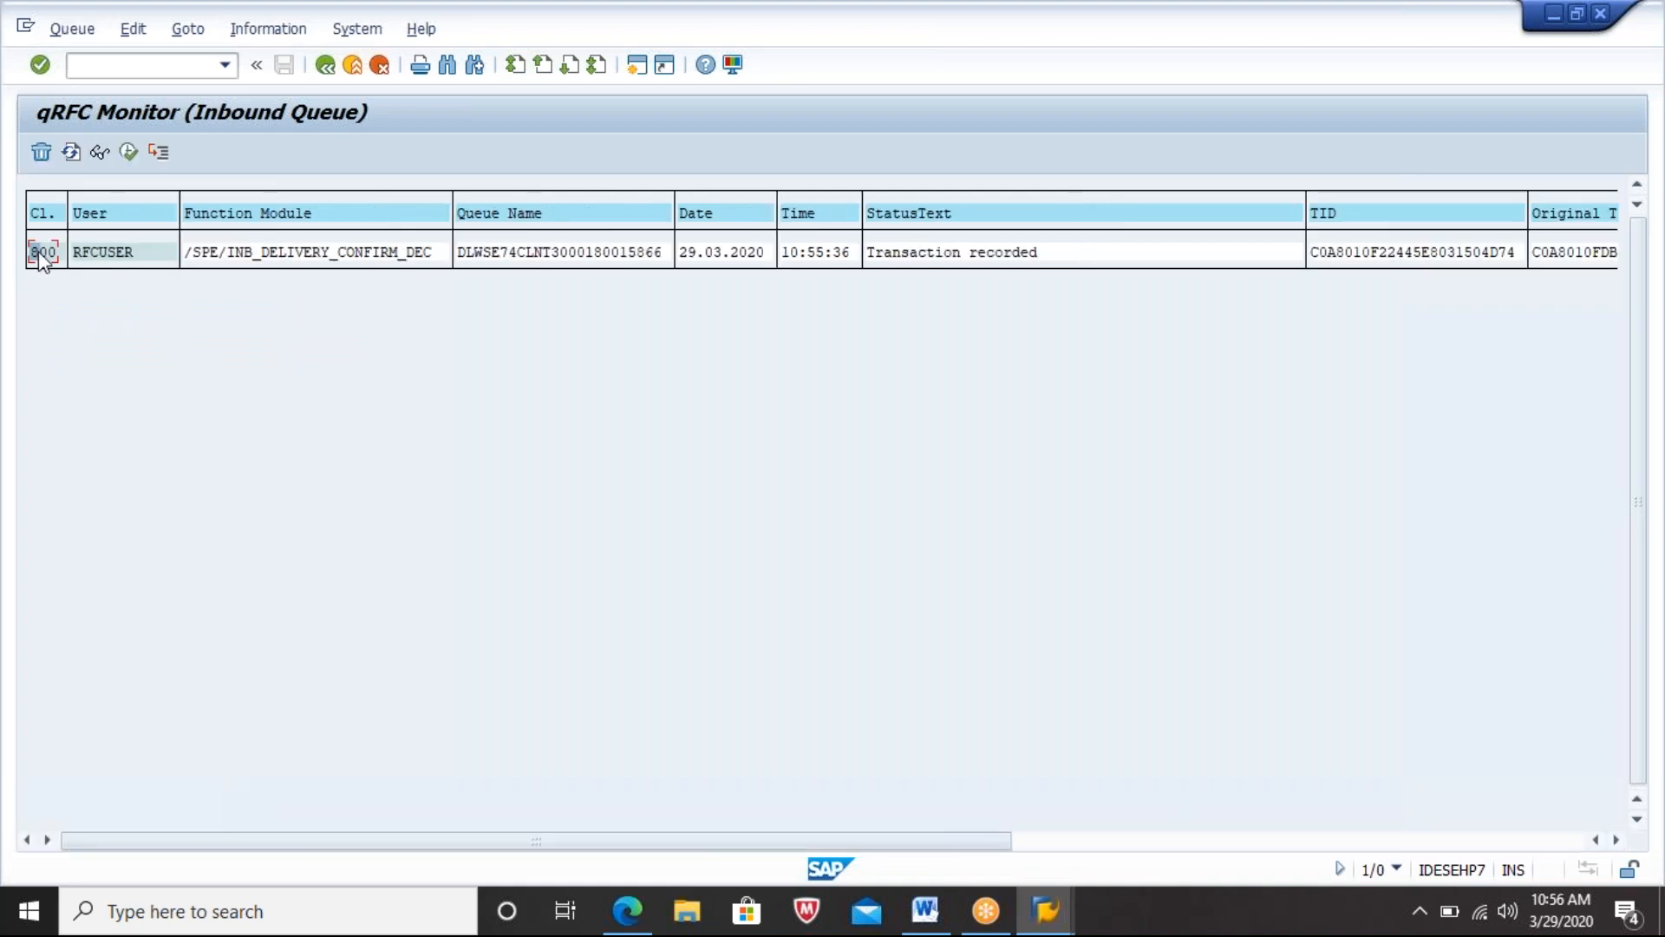
{"action": "left_click", "coordinate": [129, 153]}
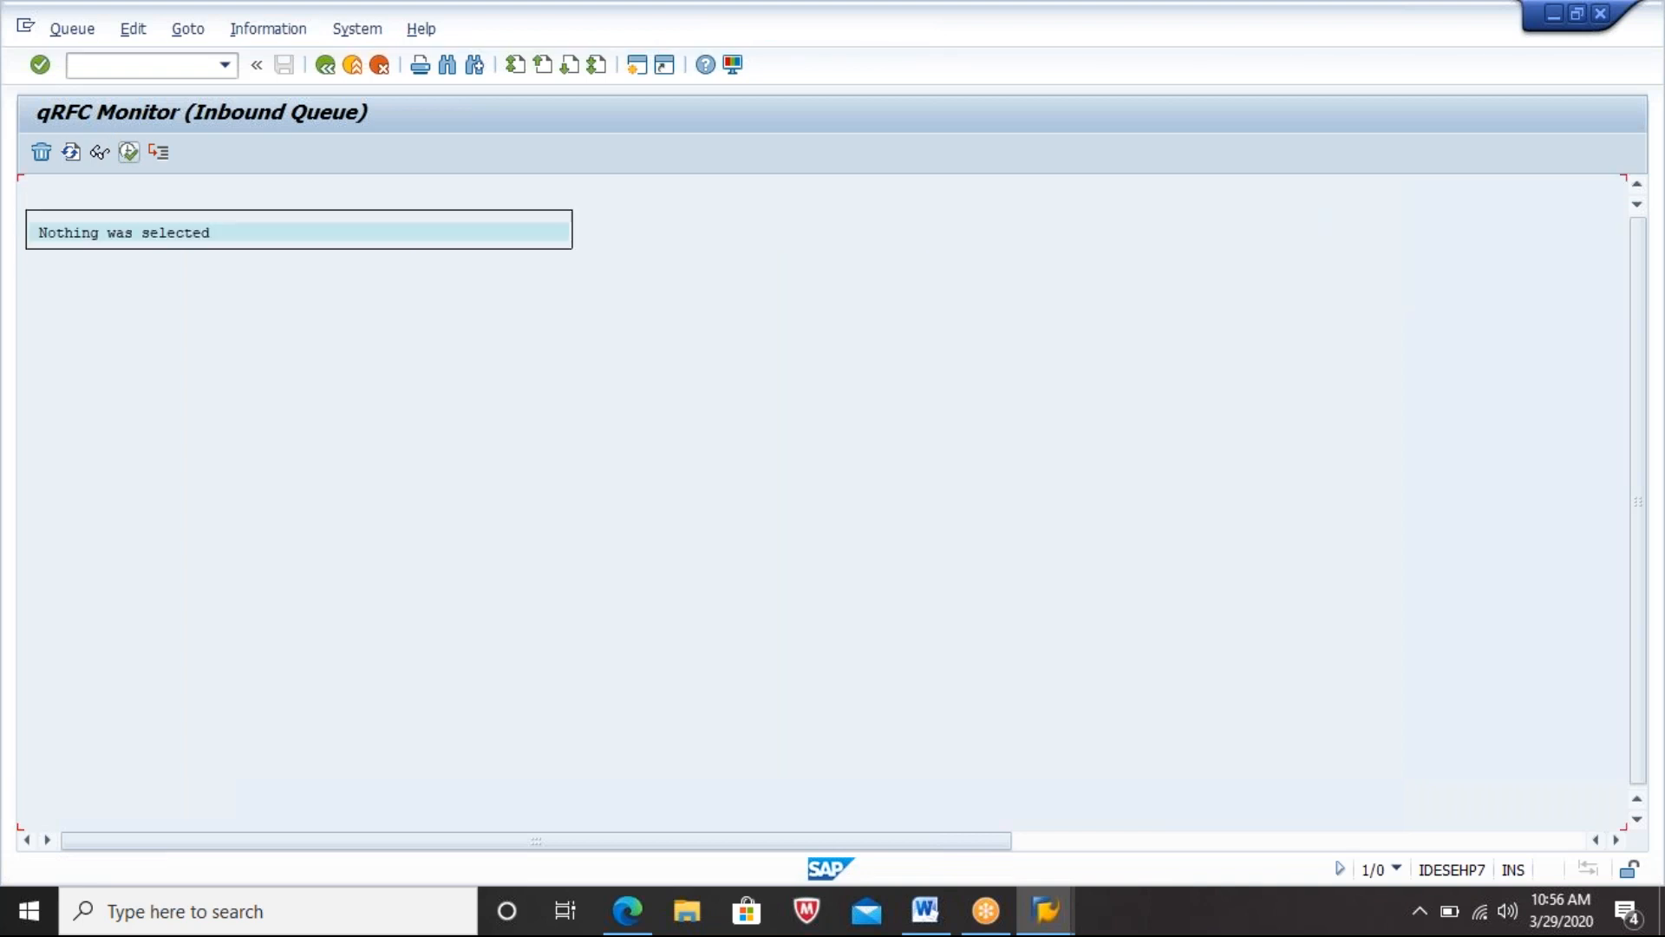
Step: Leave the queue monitor and display the standard purchase order with transaction ME23N
{"action": "left_click", "coordinate": [181, 64]}
{"action": "type", "text": "/N"}
{"action": "type", "text": "MB23"}
{"action": "key", "text": "BackSpace"}
{"action": "key", "text": "BackSpace"}
{"action": "type", "text": "23N"}
{"action": "key", "text": "Delete"}
{"action": "type", "text": "D"}
{"action": "key", "text": "BackSpace"}
{"action": "type", "text": "E"}
{"action": "key", "text": "Return"}
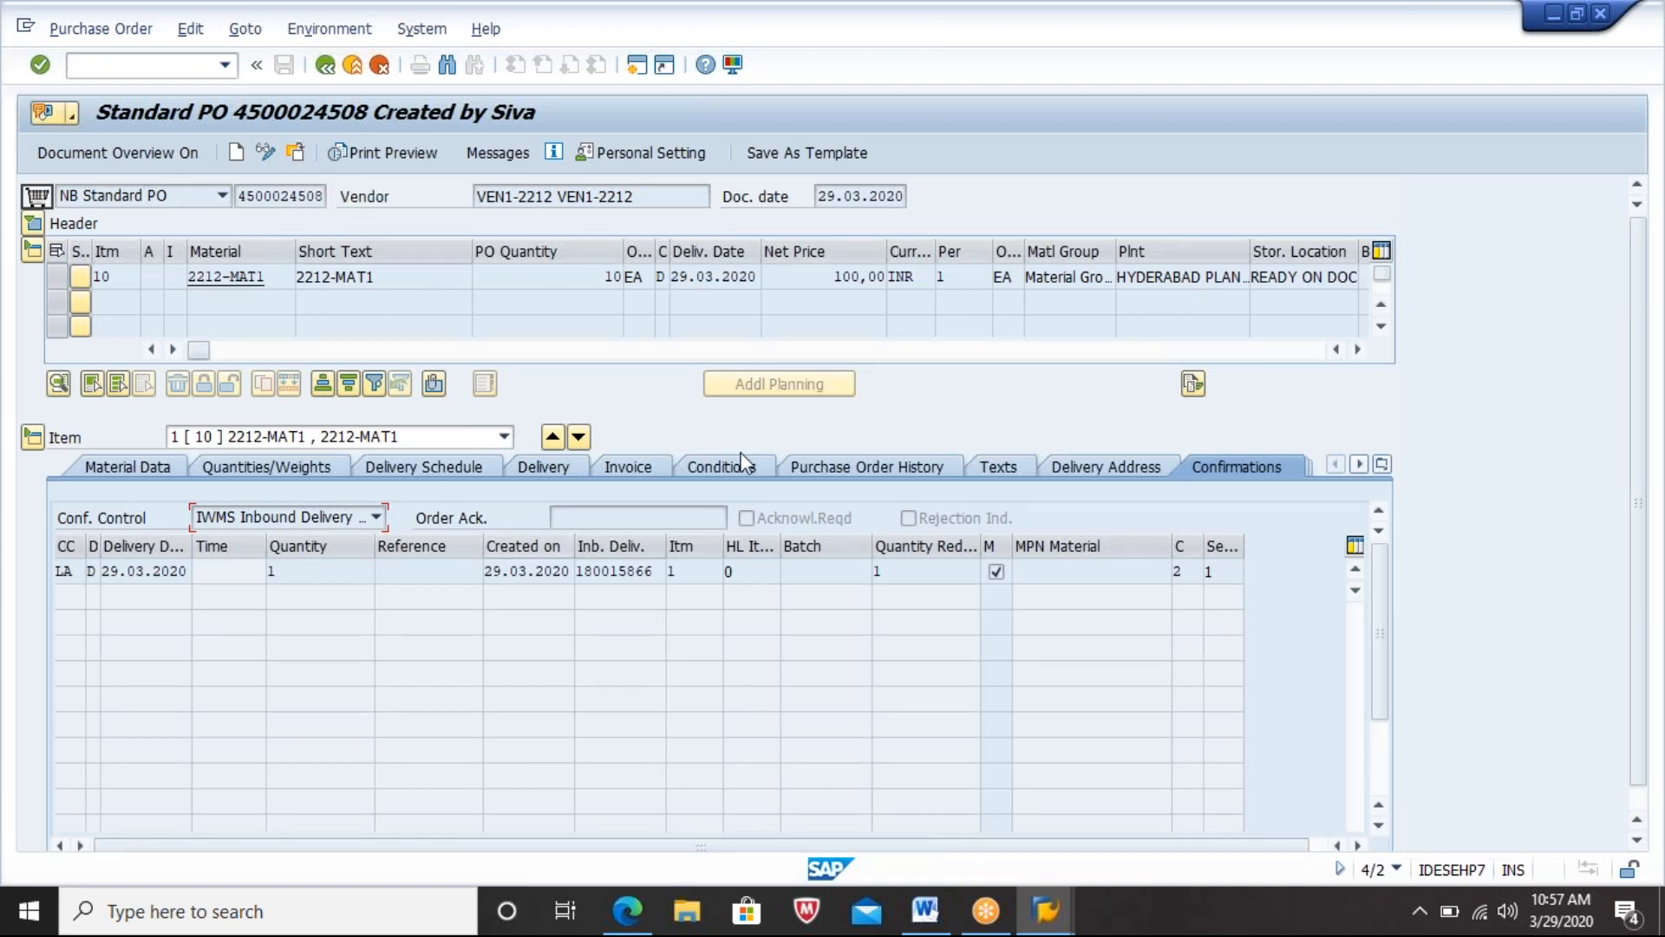
Step: Open the goods receipt's material document from the purchase order history, and return to the Maintain Inbound Delivery session
{"action": "left_click", "coordinate": [834, 469]}
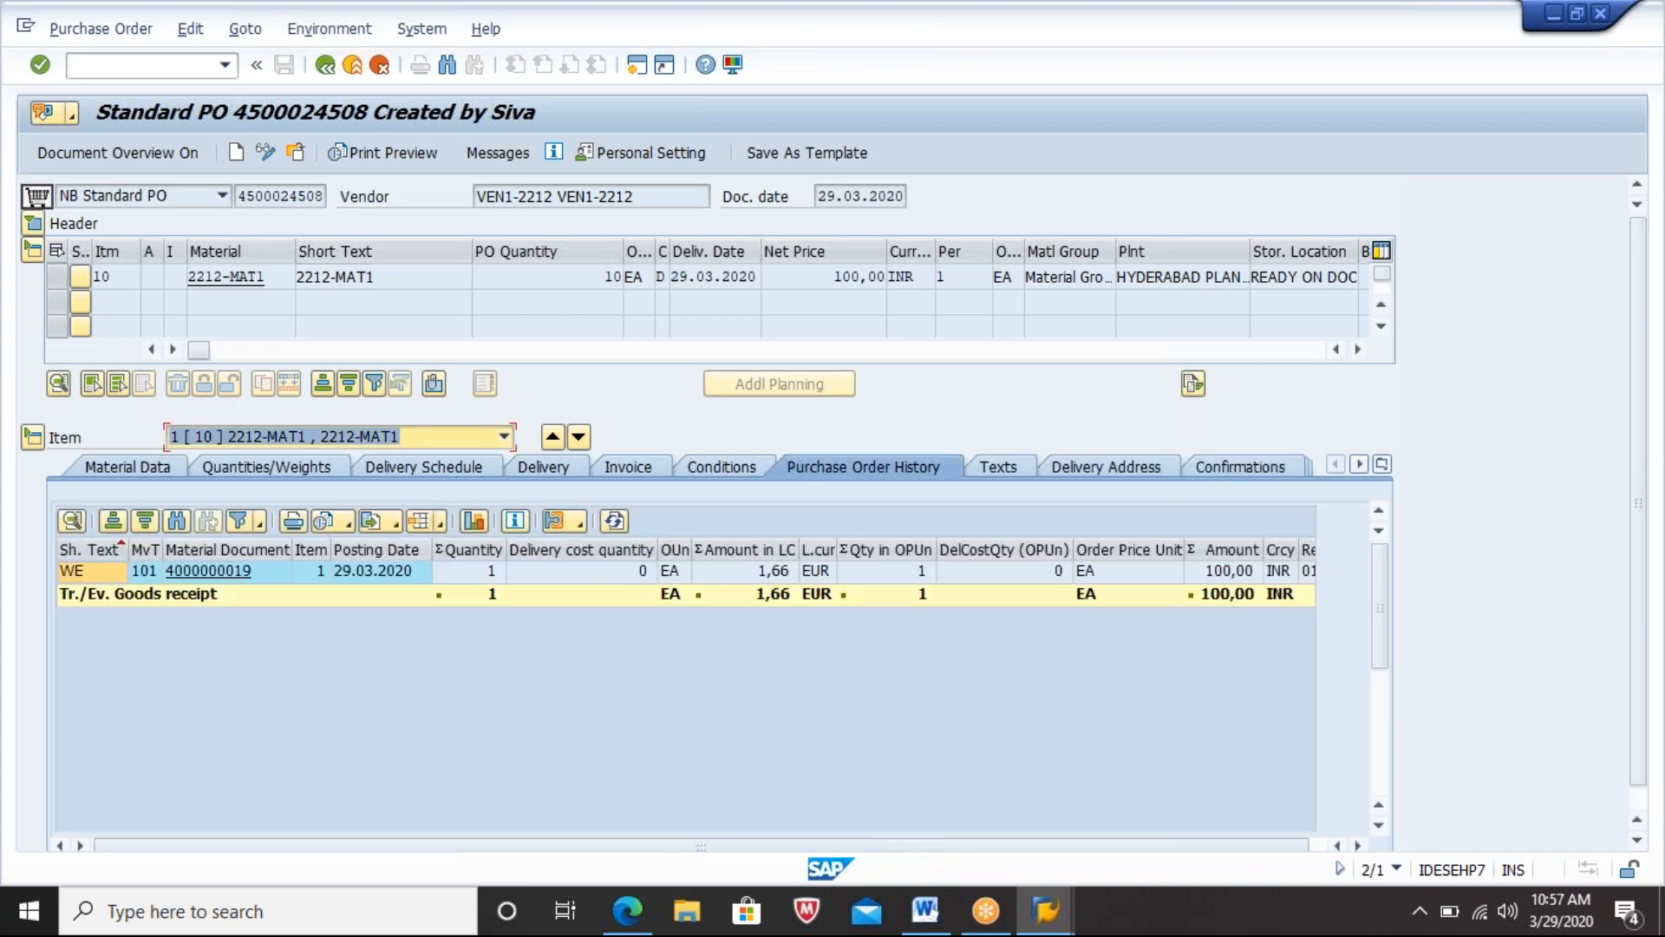
{"action": "left_click", "coordinate": [240, 578]}
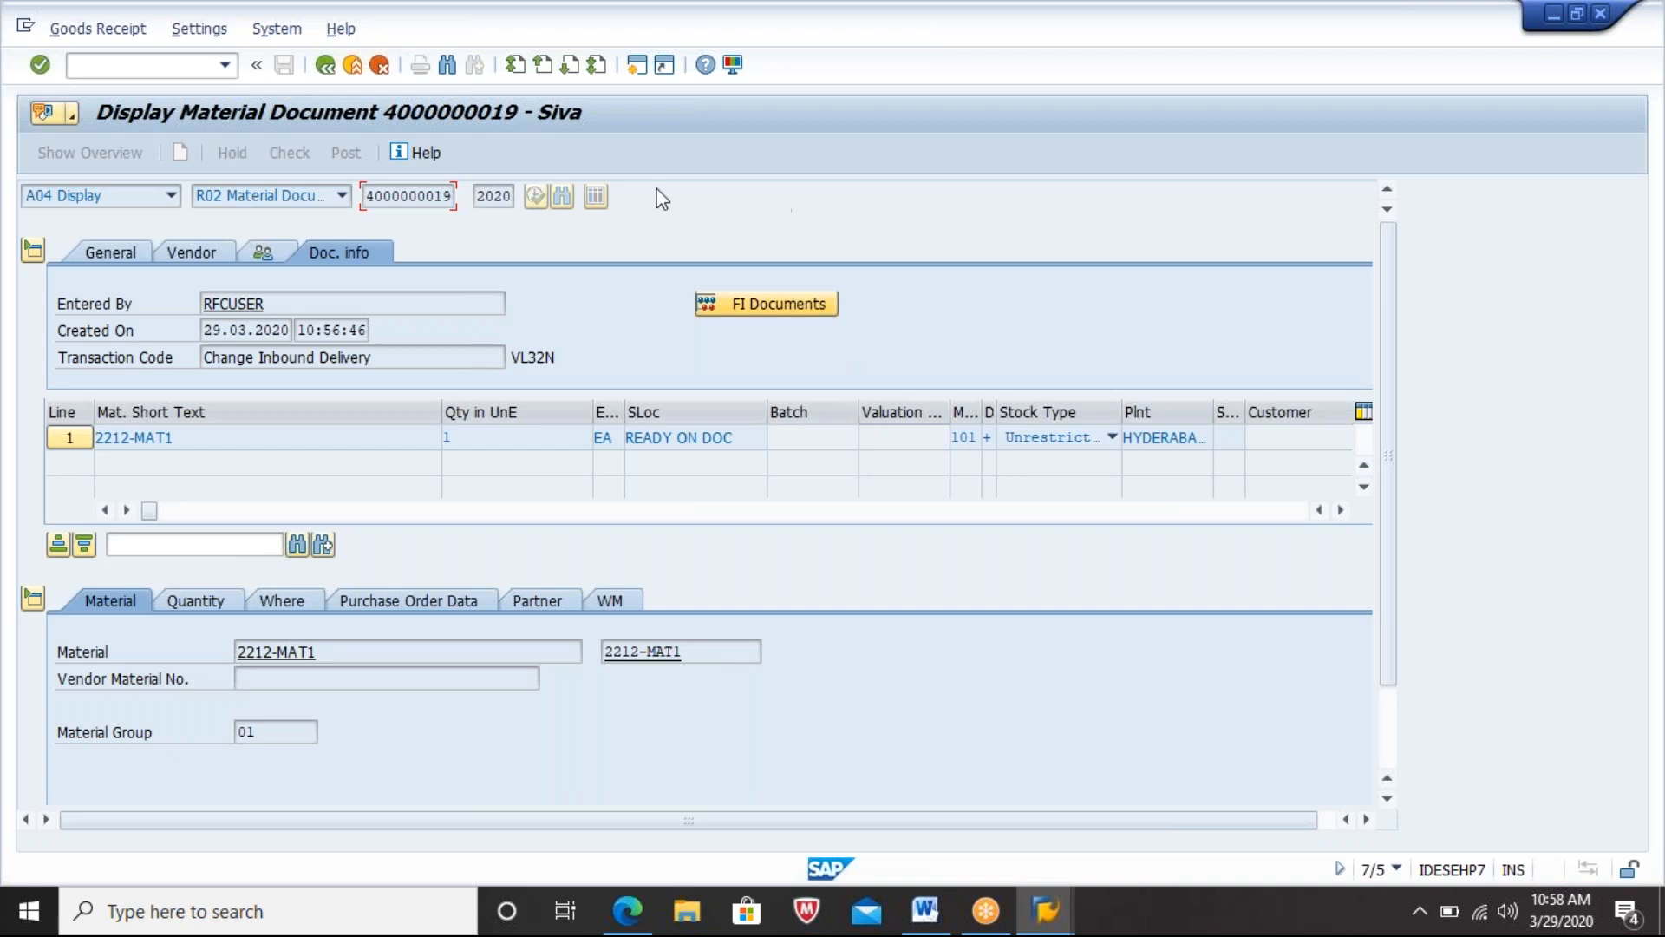
{"action": "left_click", "coordinate": [1045, 911]}
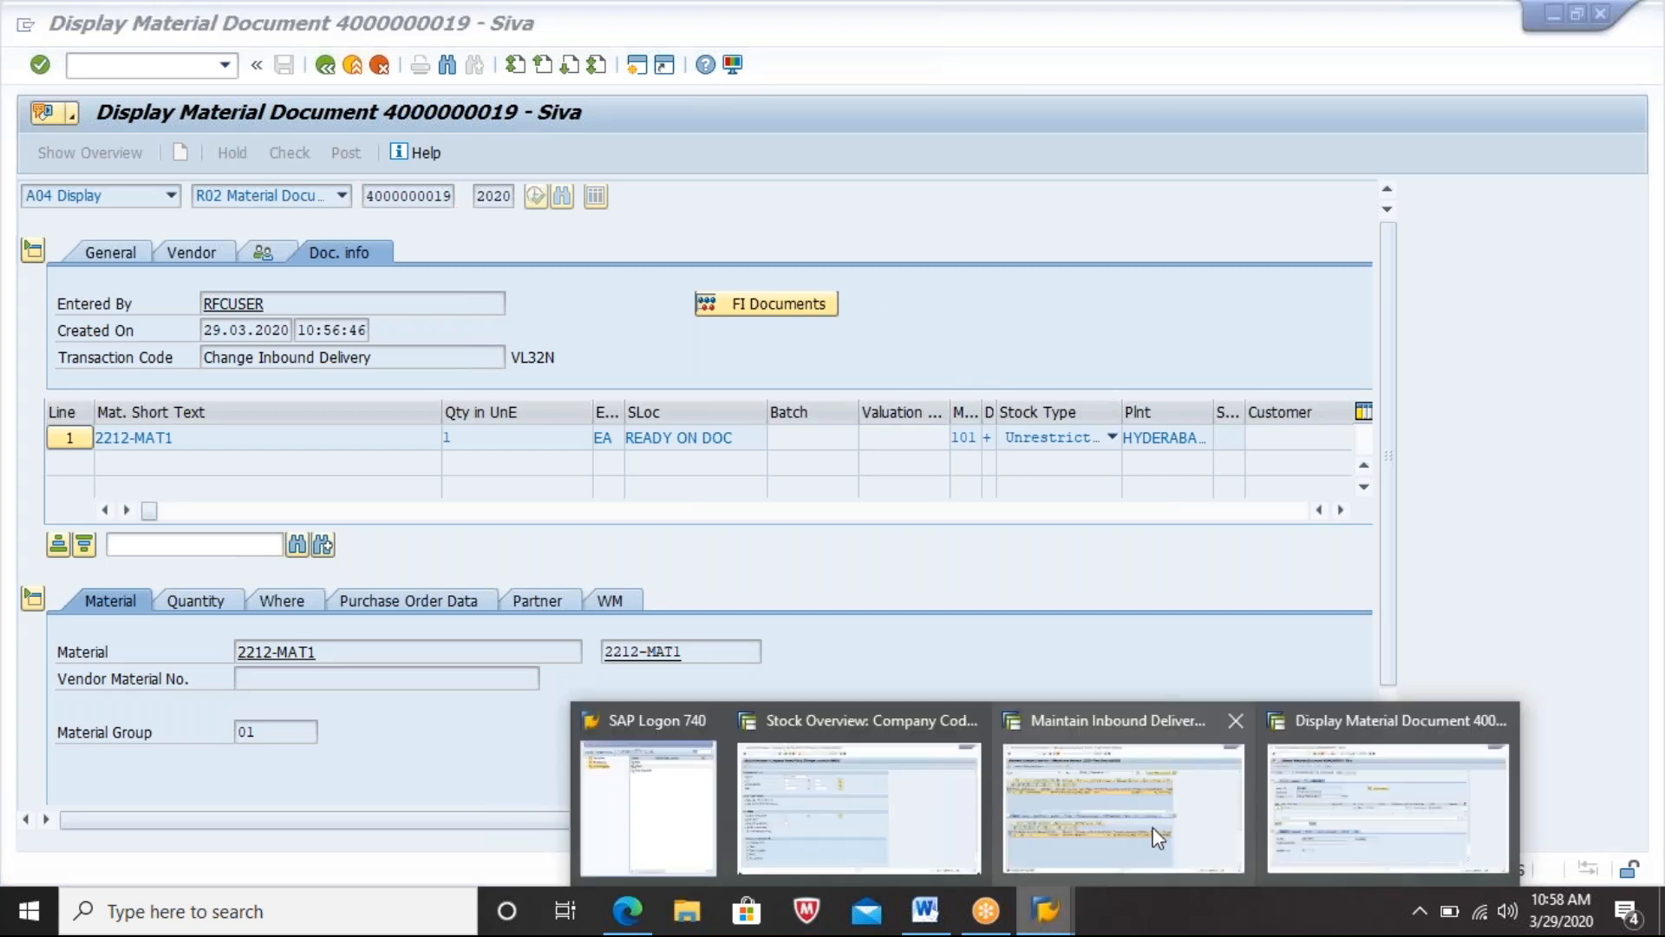
{"action": "left_click", "coordinate": [1110, 781]}
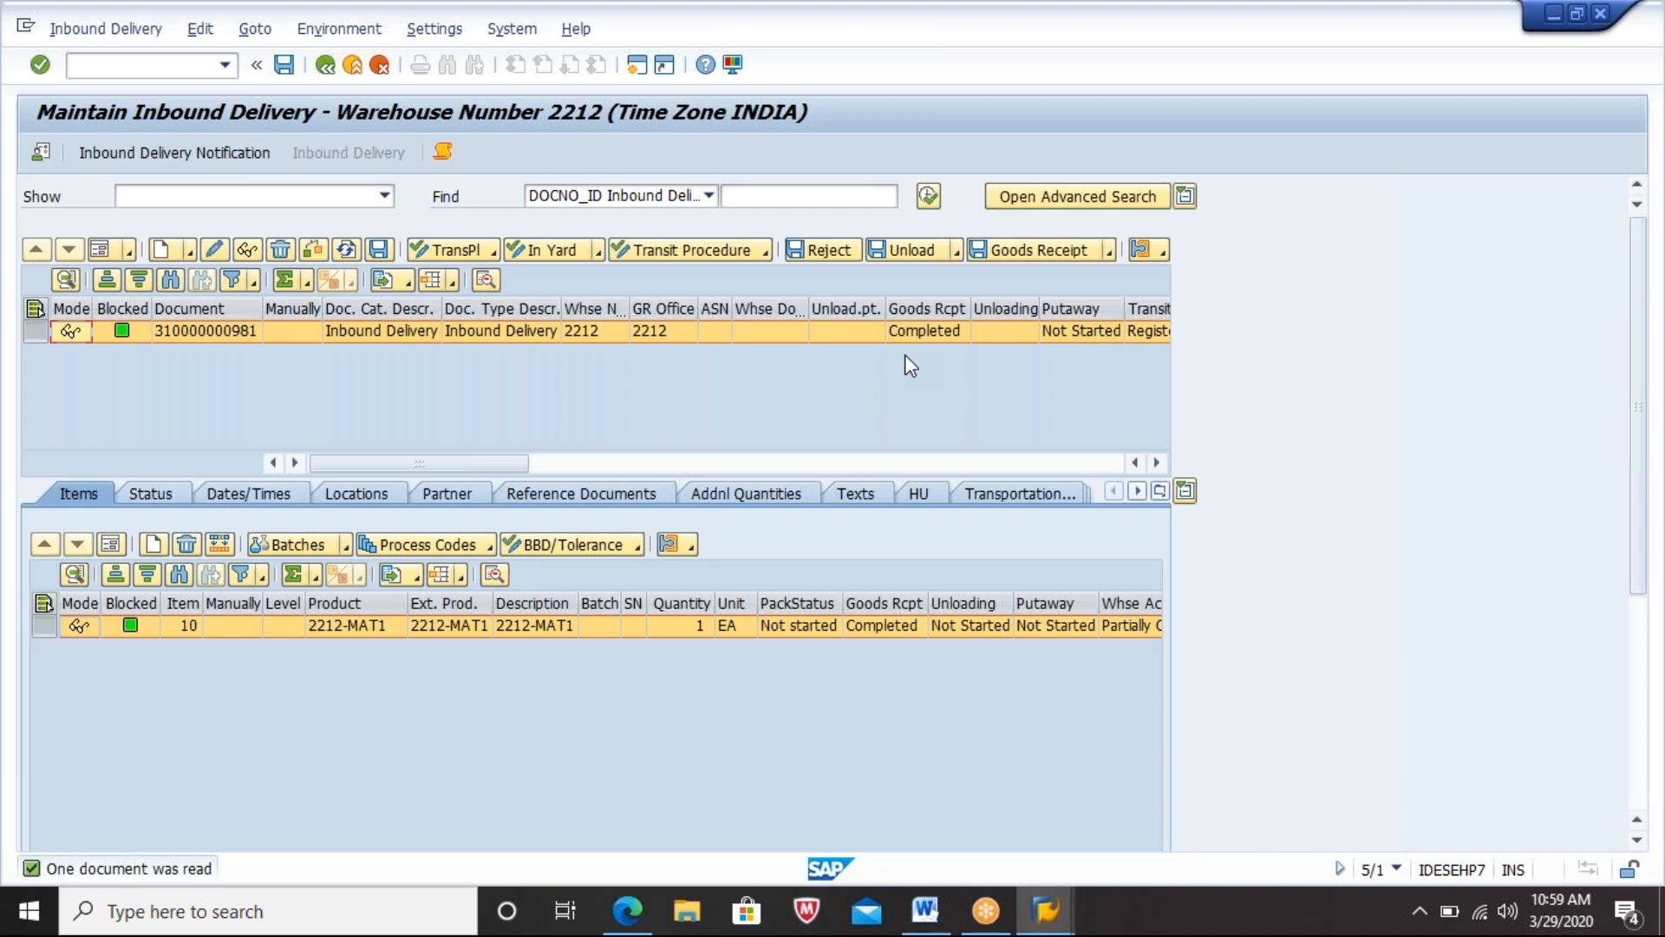
Step: Switch to the Word notes and add the line "AT PRESENT WE CANT CONSUME THE STOCK ?" below the IBD entry
{"action": "left_click", "coordinate": [917, 926]}
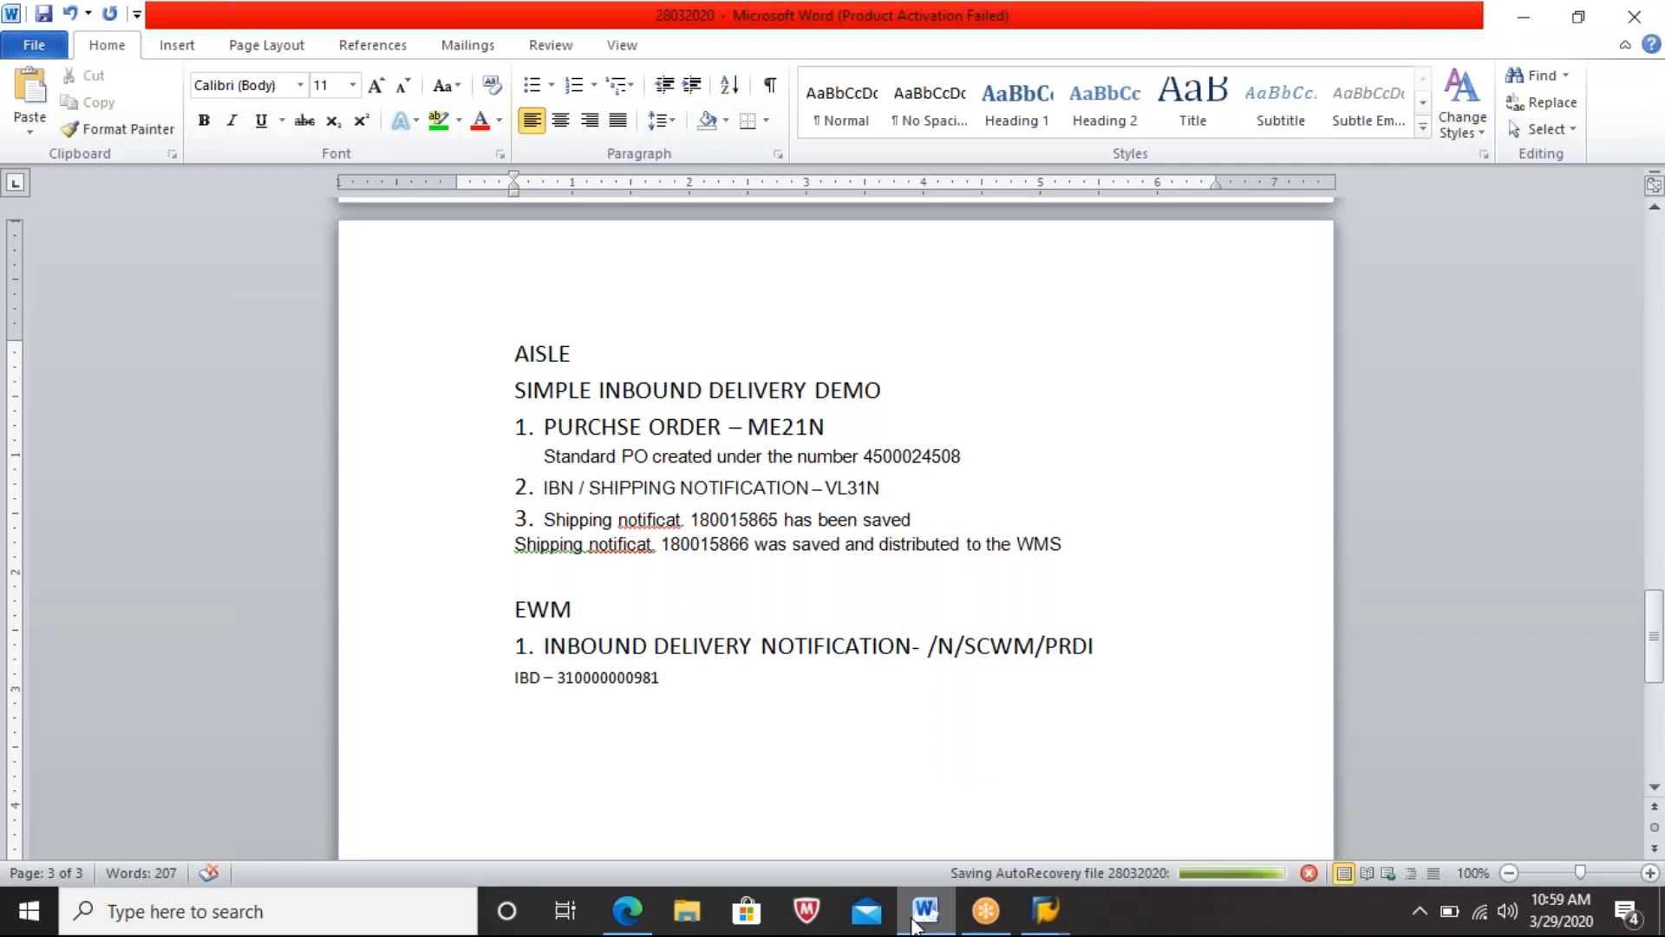
{"action": "left_click", "coordinate": [917, 925]}
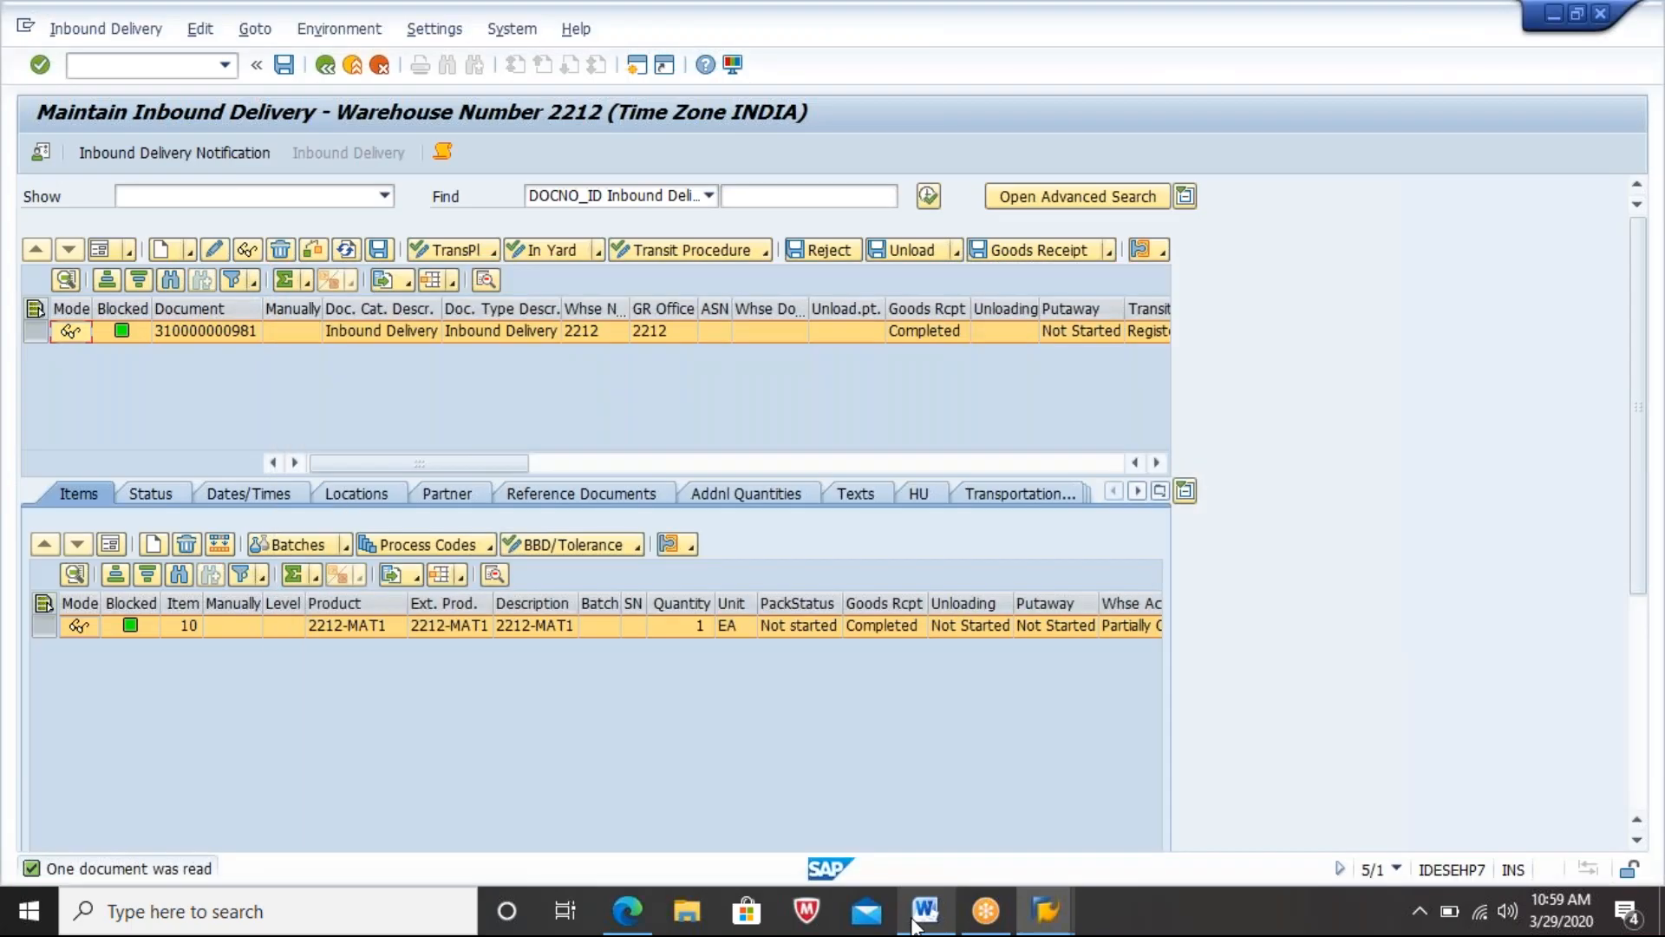
{"action": "left_click", "coordinate": [917, 926]}
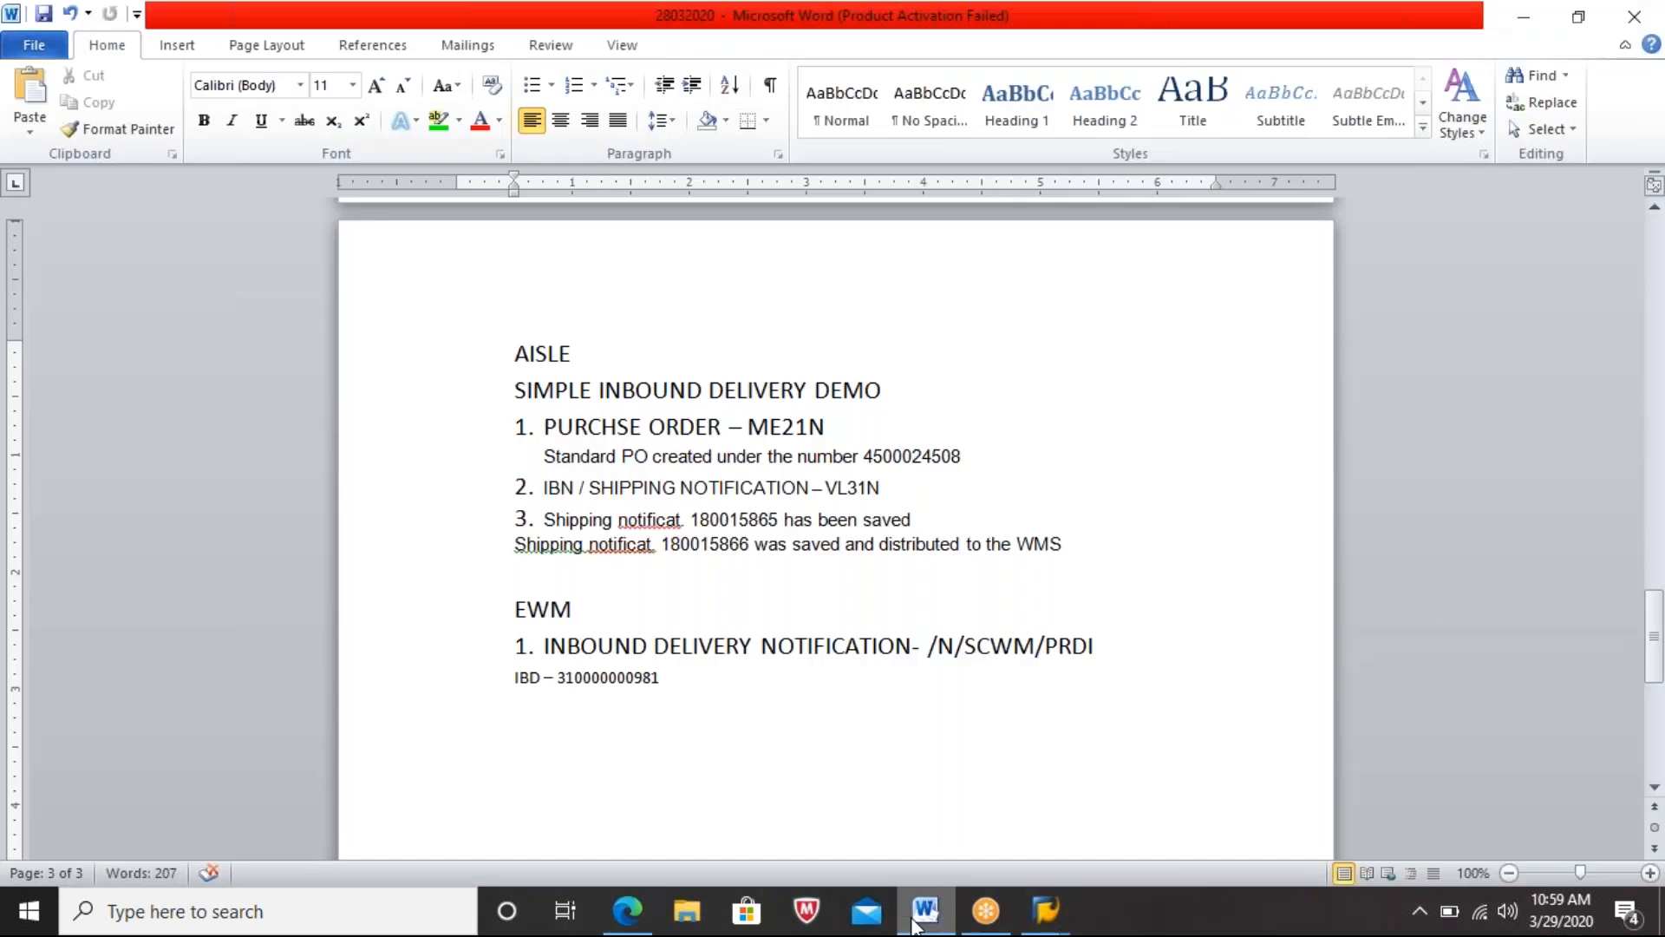
{"action": "type", "text": "AT PRESENT"}
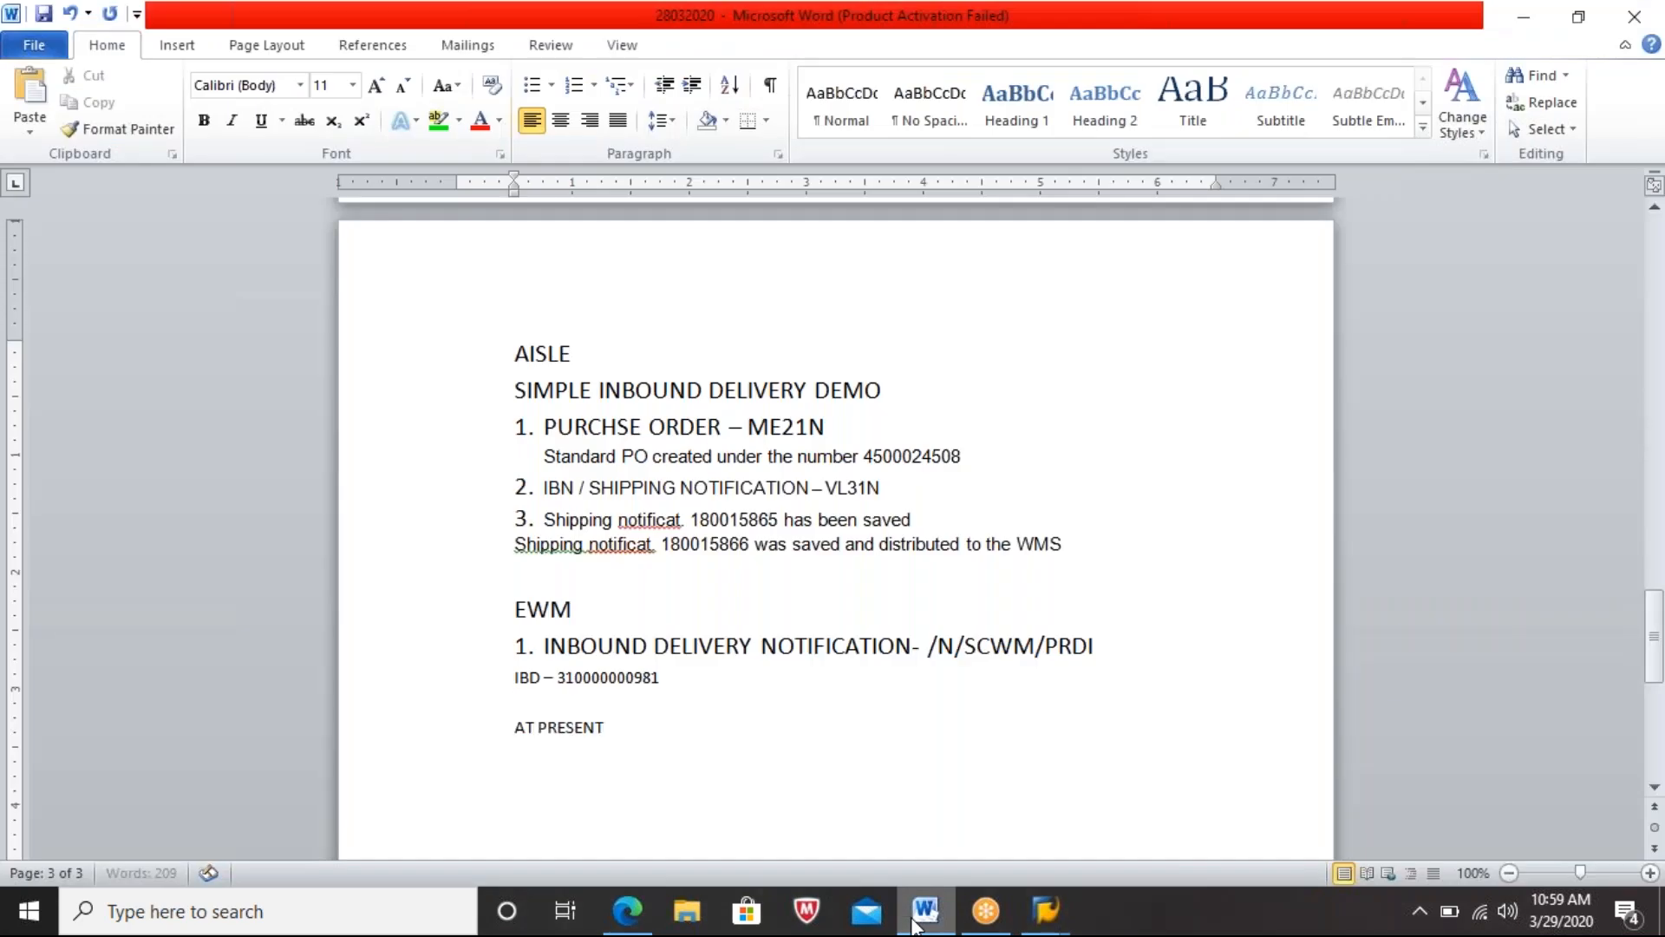
{"action": "type", "text": " WE CANT CON"}
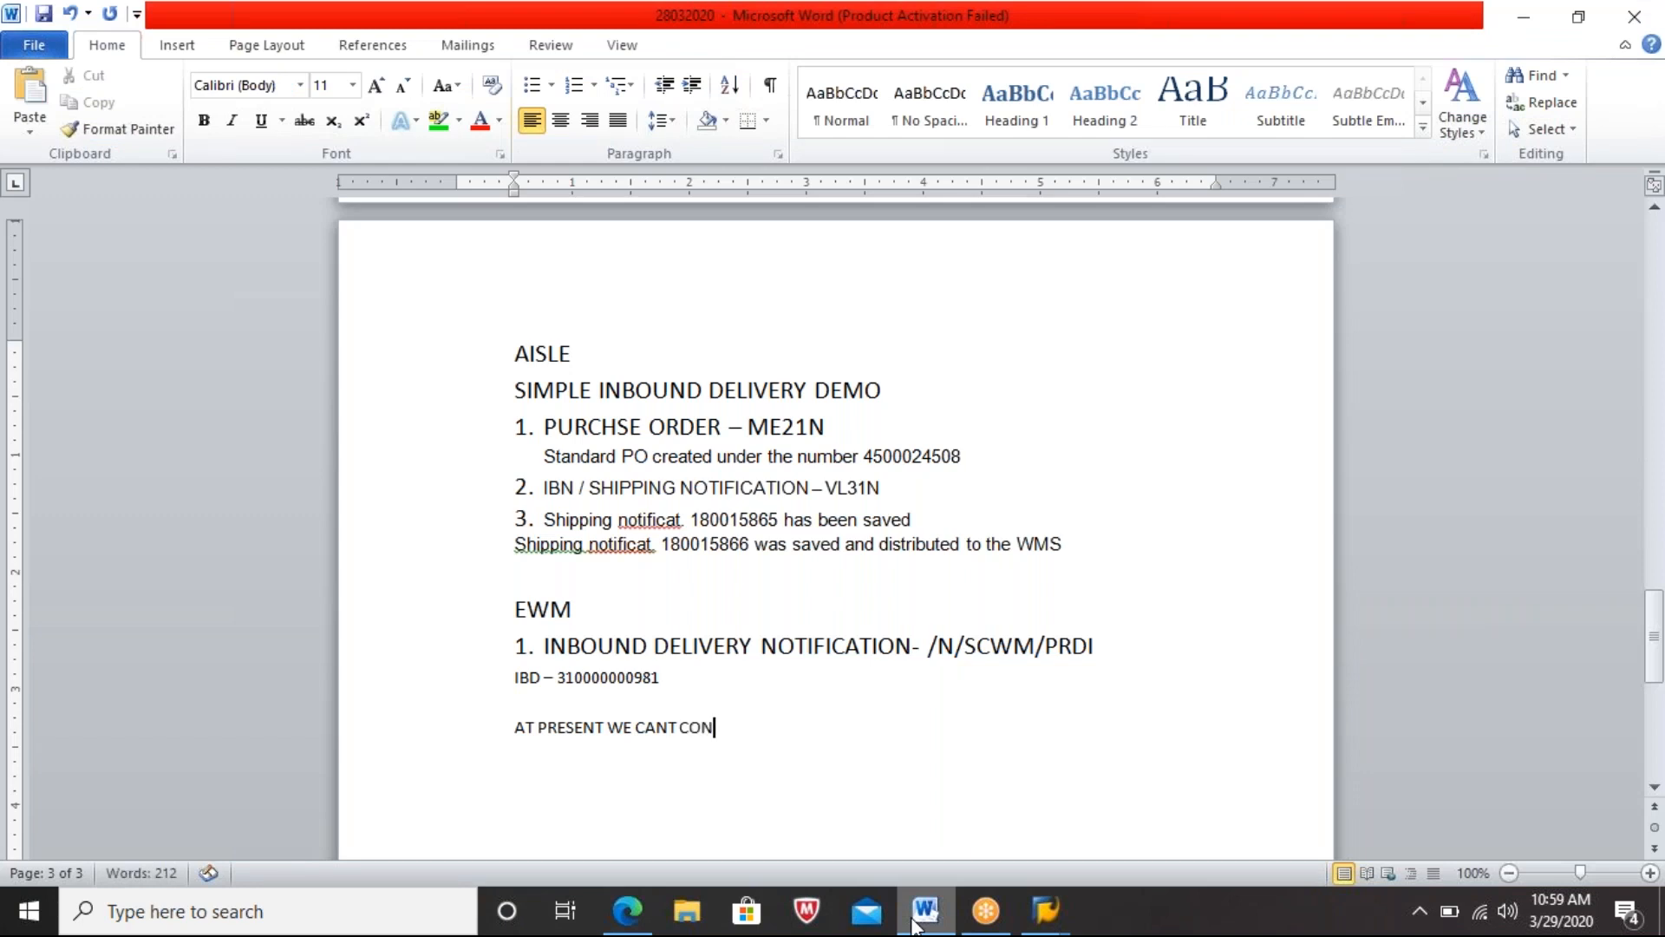
{"action": "type", "text": "SUME THE ST"}
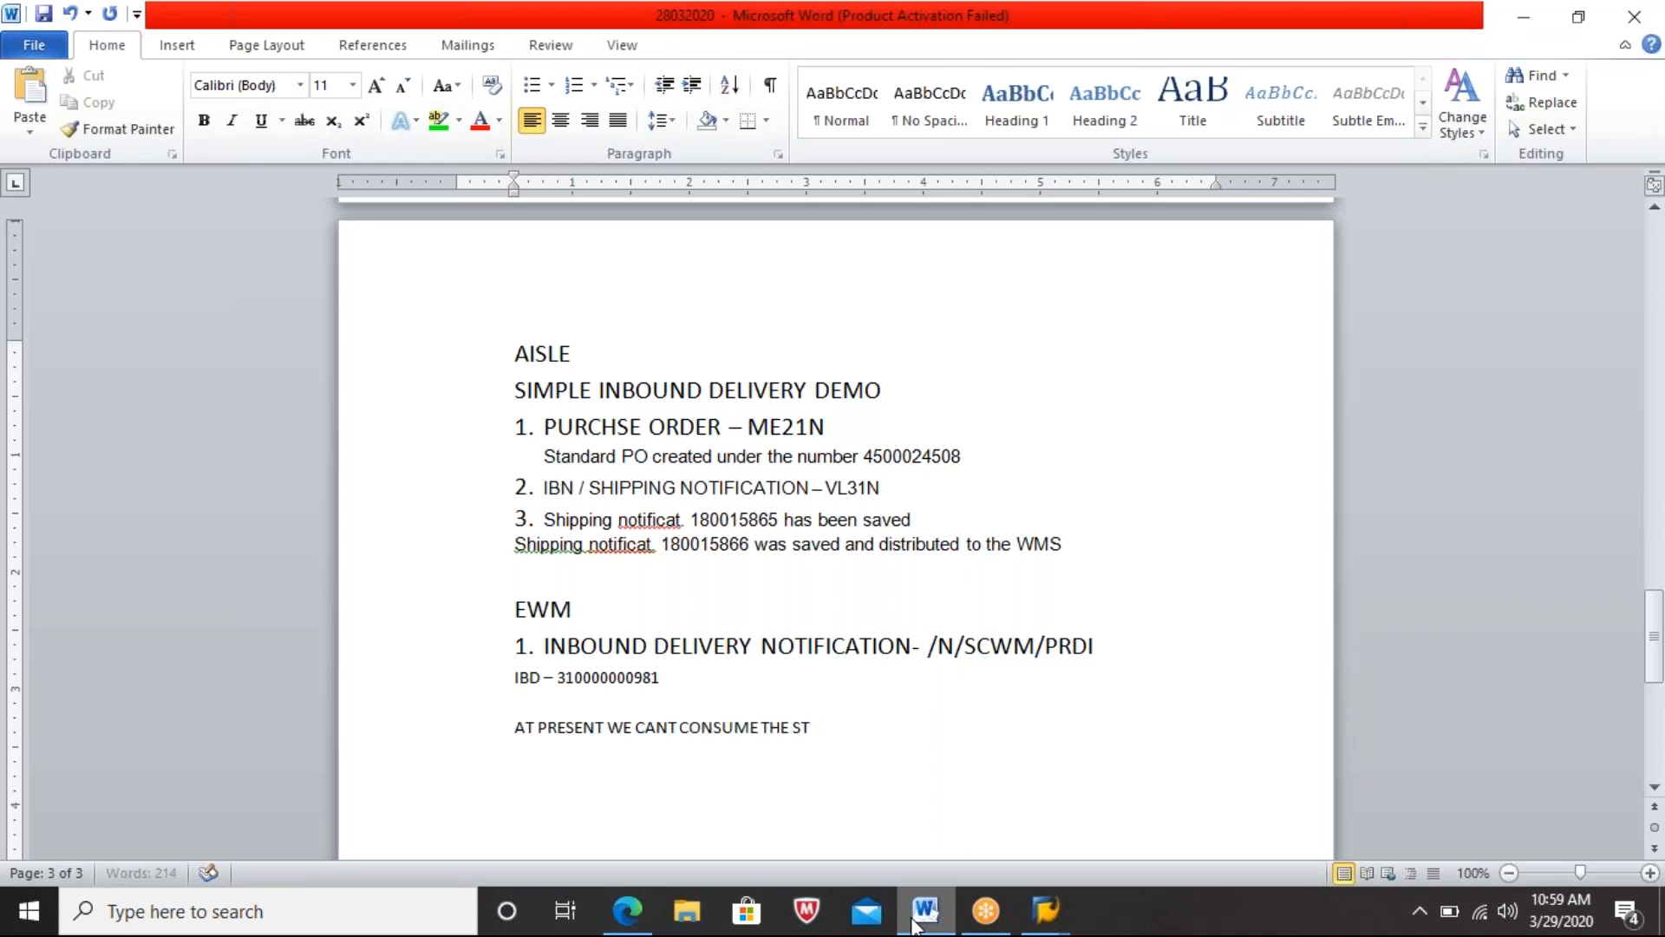
{"action": "type", "text": "OCK ?"}
{"action": "key", "text": "Return"}
{"action": "left_click", "coordinate": [913, 923]}
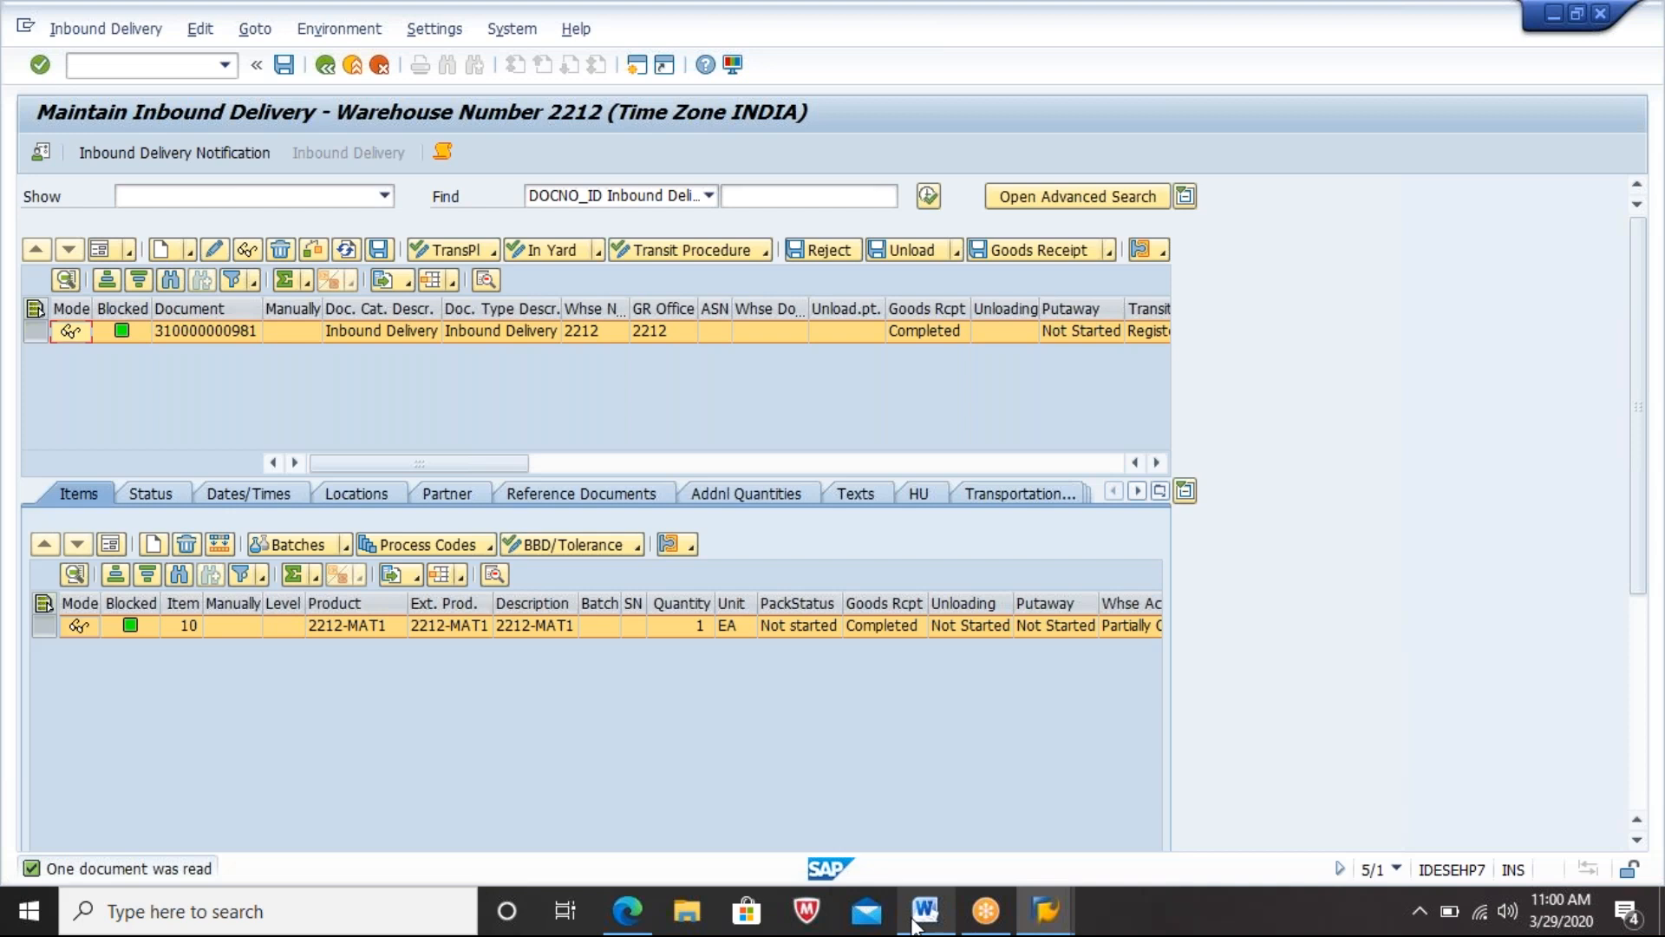
{"action": "left_click", "coordinate": [924, 911]}
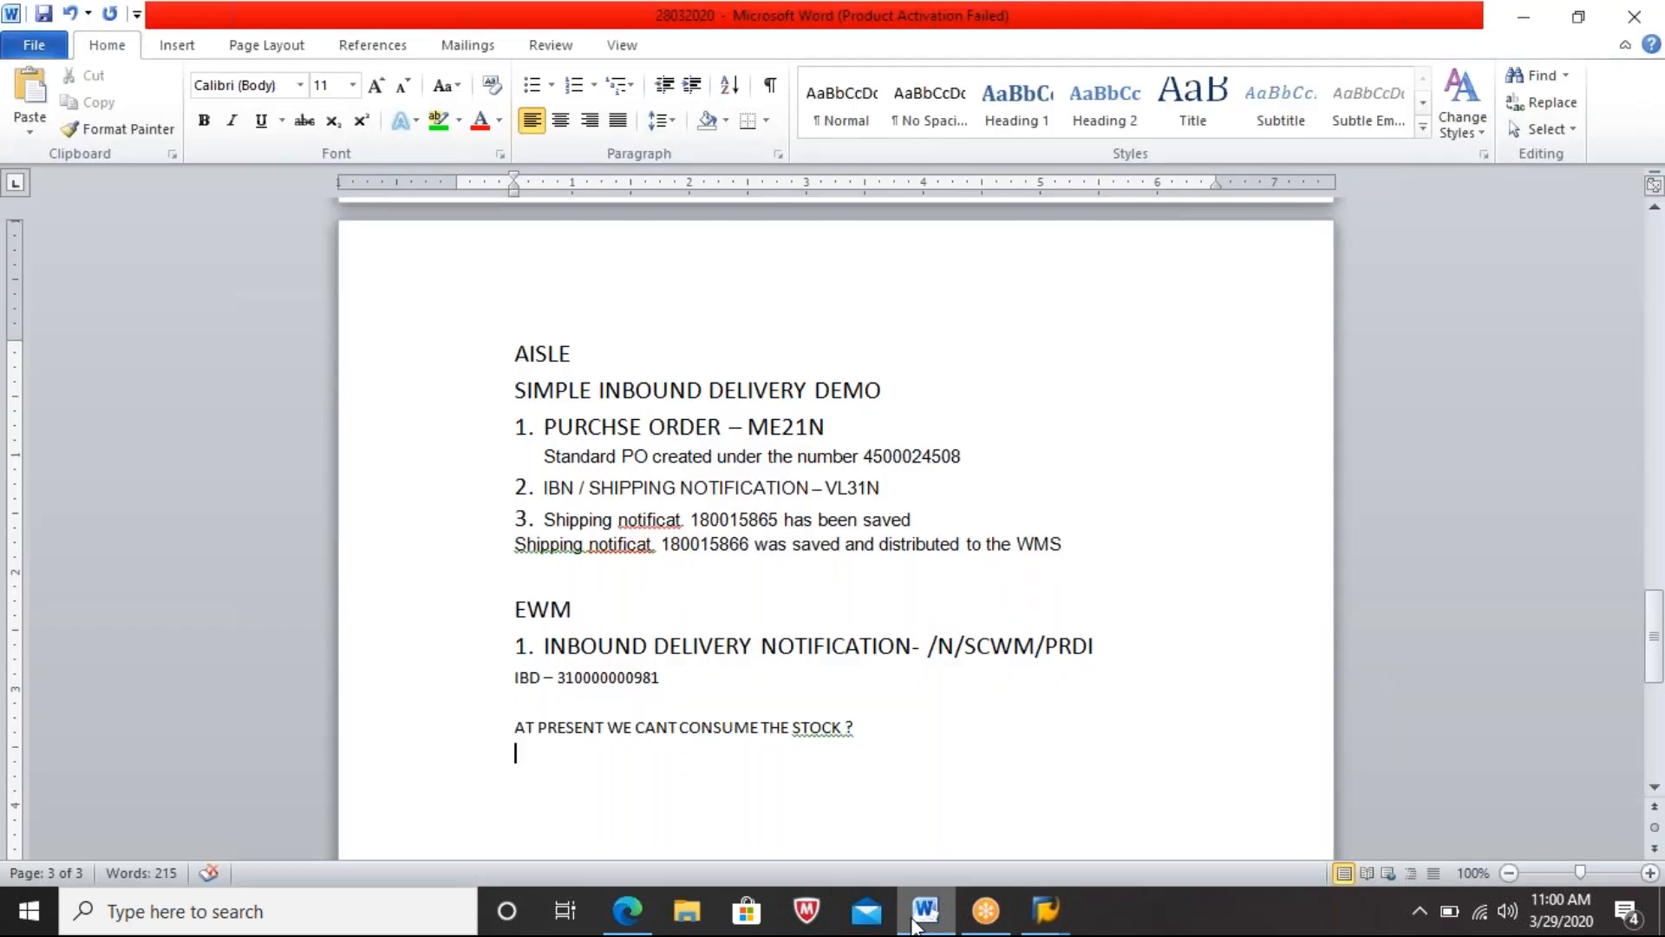
{"action": "left_click", "coordinate": [912, 919]}
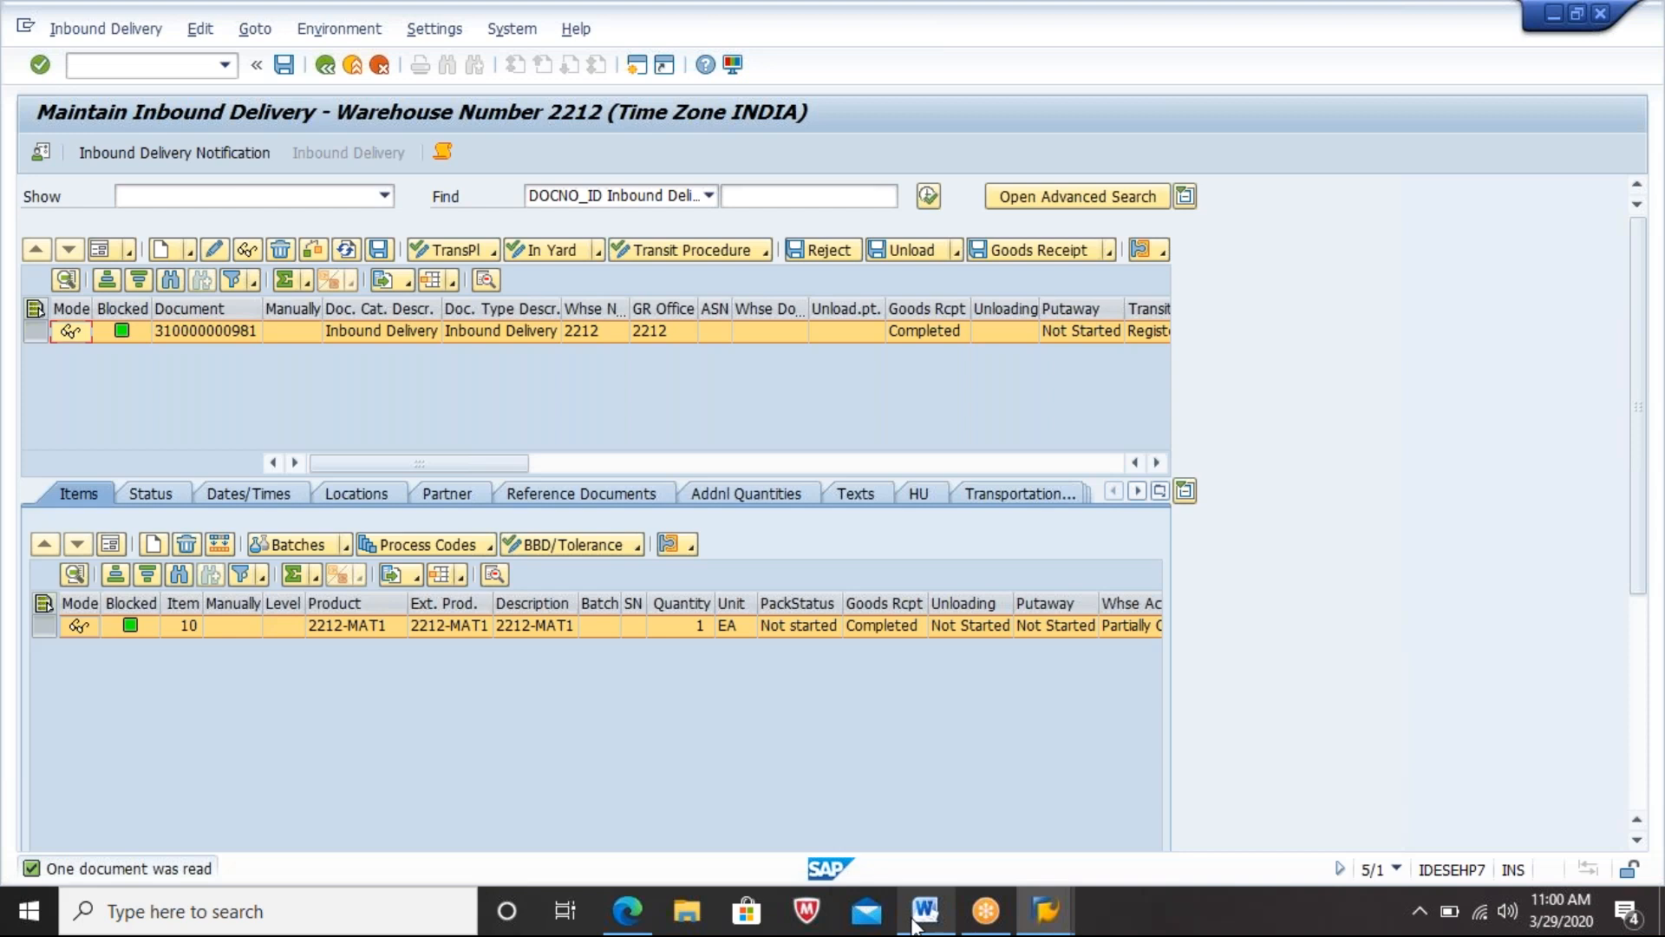
{"action": "left_click", "coordinate": [913, 924]}
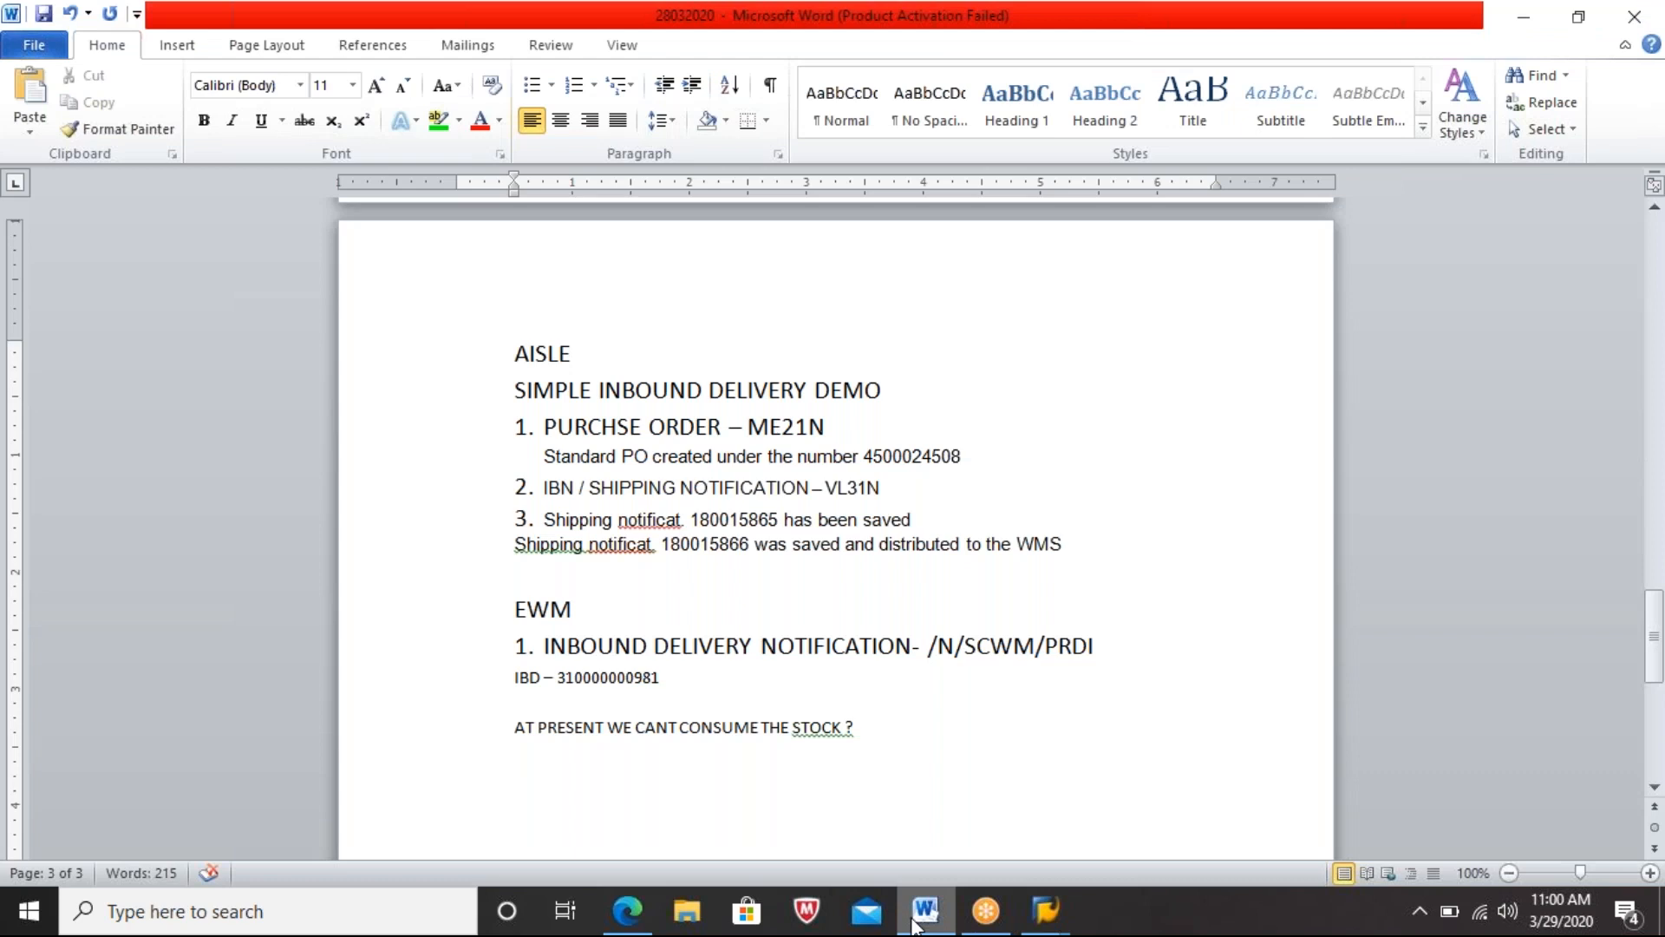
Step: Switch back to SAP and start the Warehouse Task follow-on function for the inbound delivery
{"action": "left_click", "coordinate": [917, 925]}
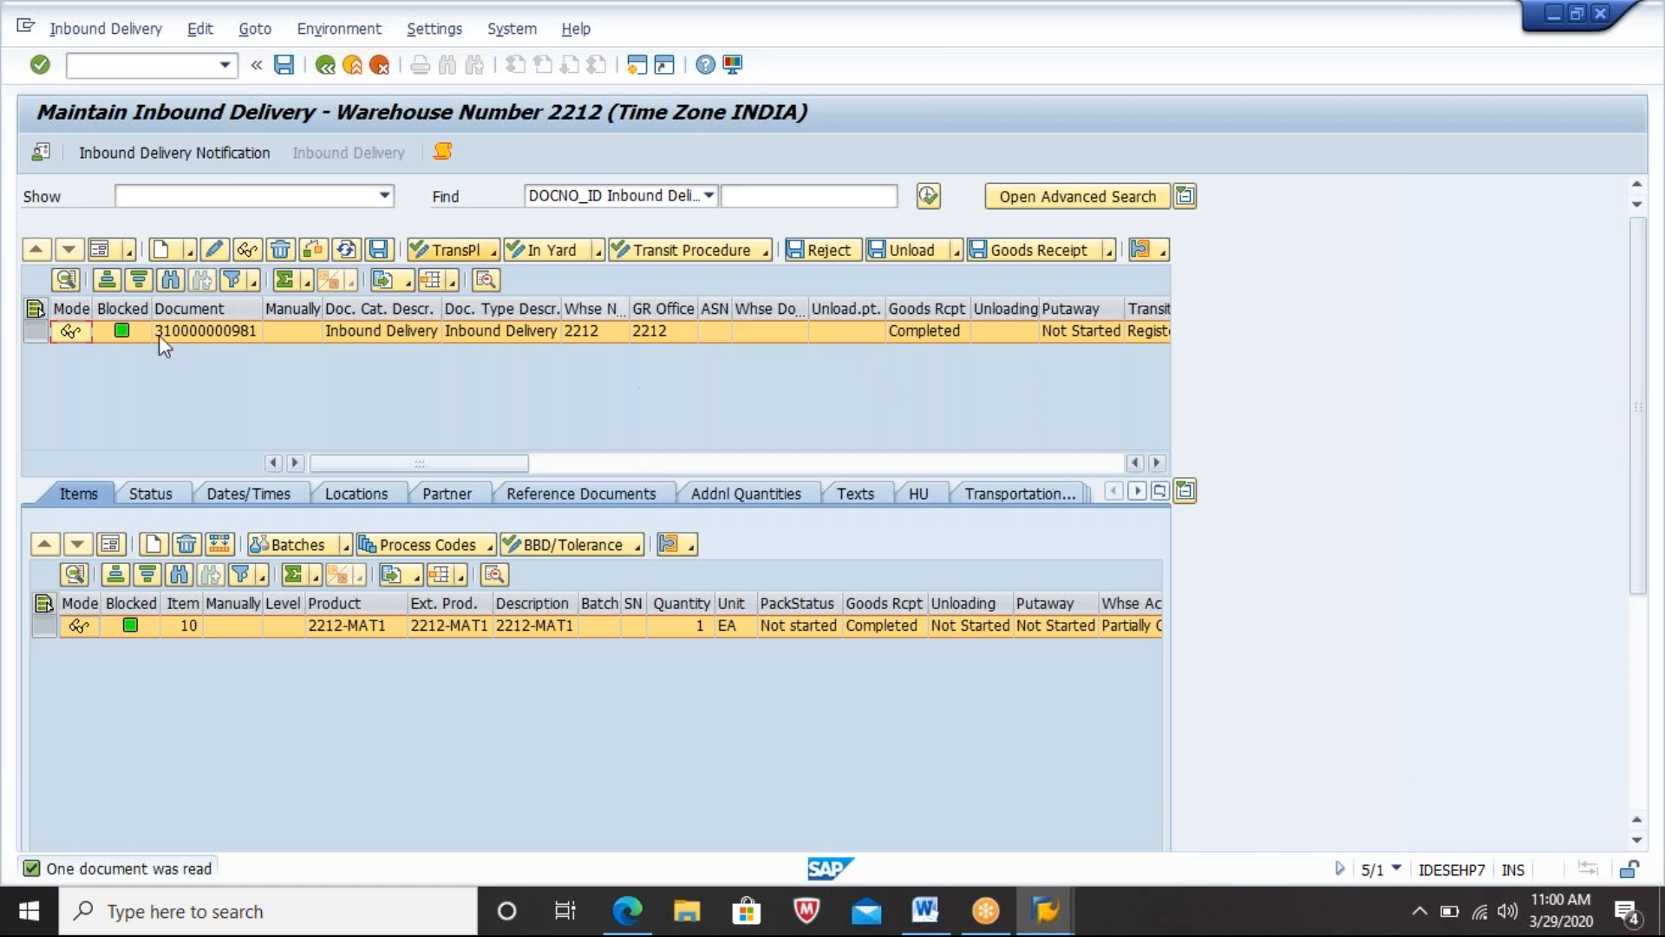
{"action": "left_click", "coordinate": [97, 33]}
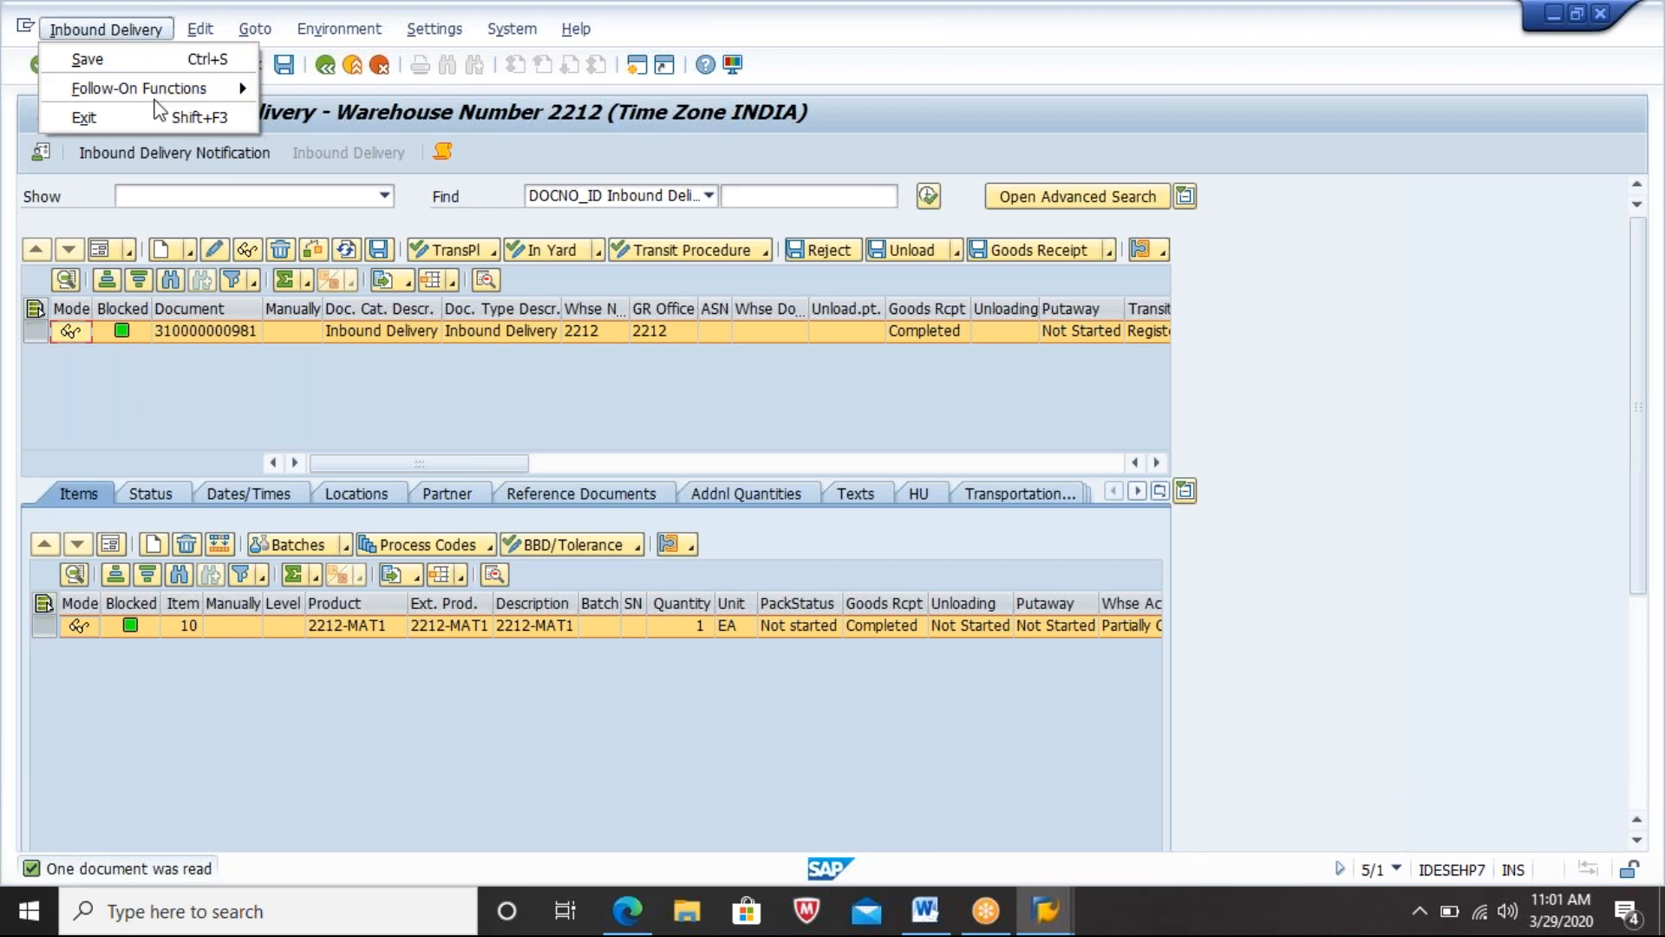
{"action": "mouse_move", "coordinate": [162, 90]}
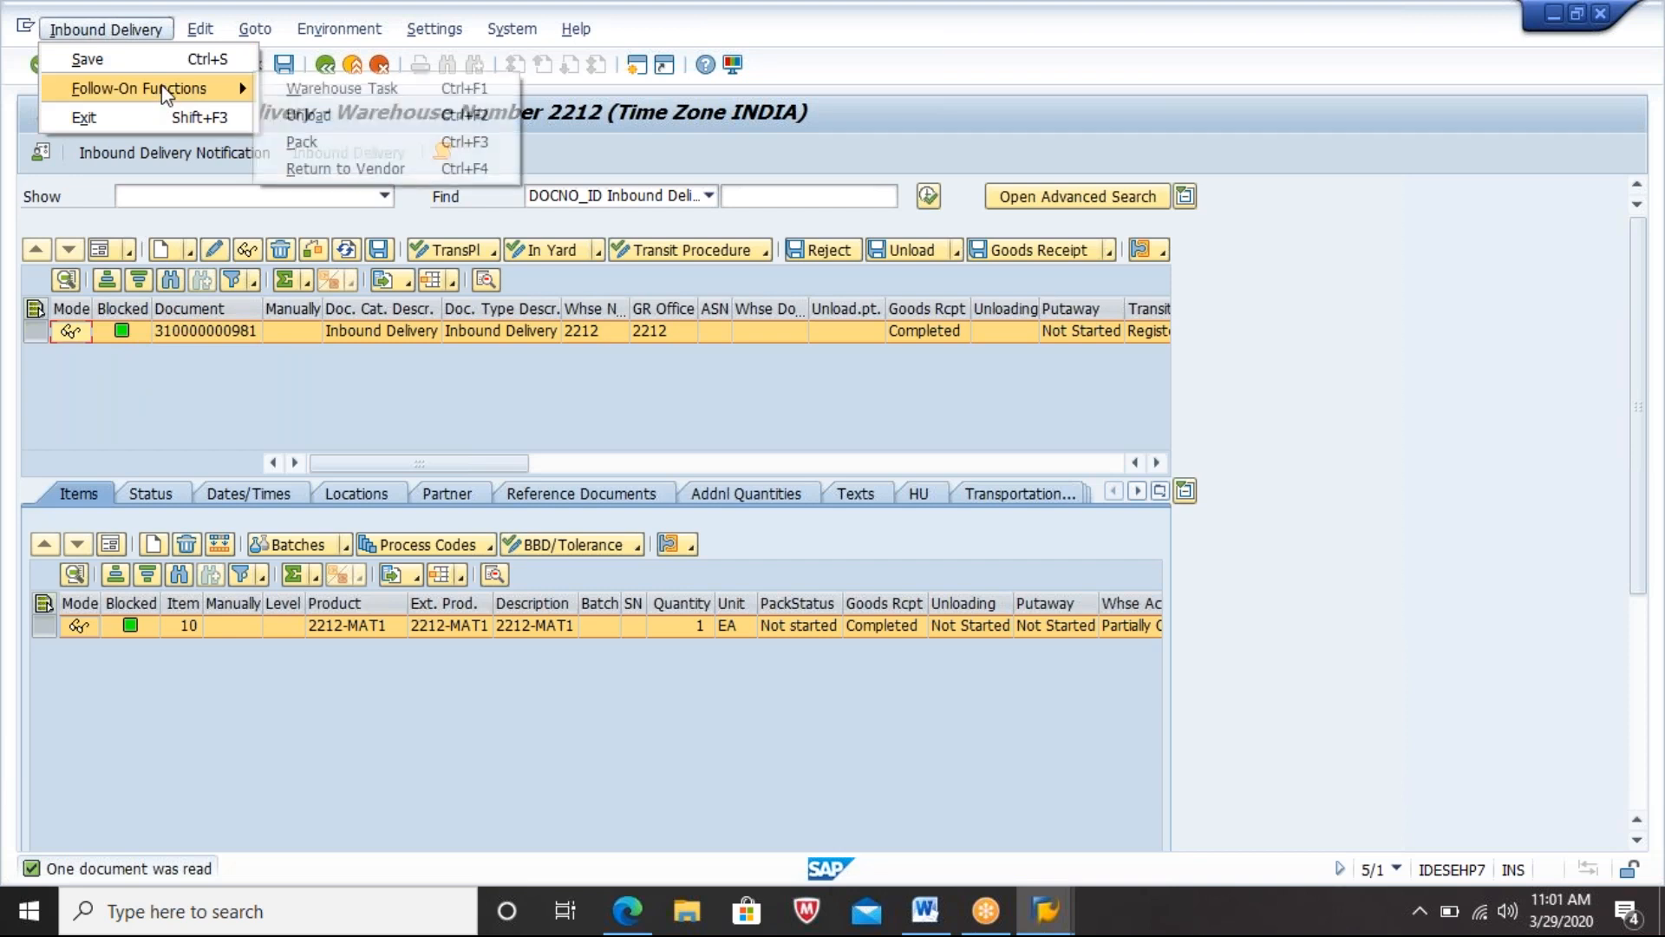
{"action": "left_click", "coordinate": [393, 88]}
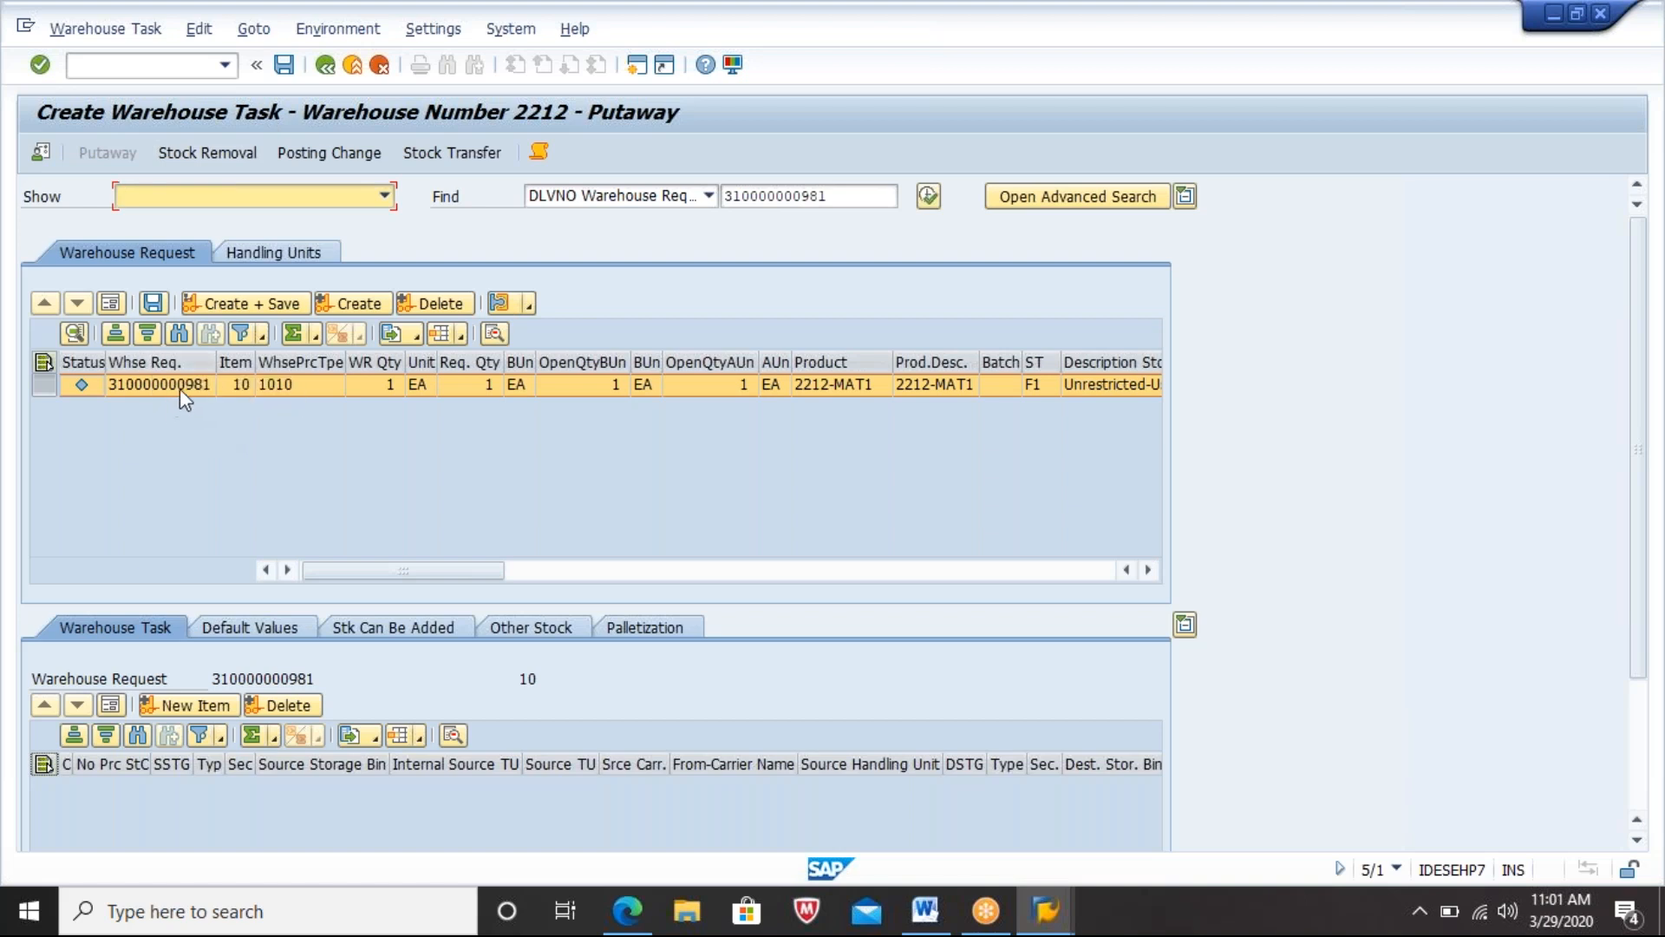
Step: Create the putaway warehouse task for the warehouse request and show its source and destination bin details in form view
{"action": "left_click", "coordinate": [361, 305]}
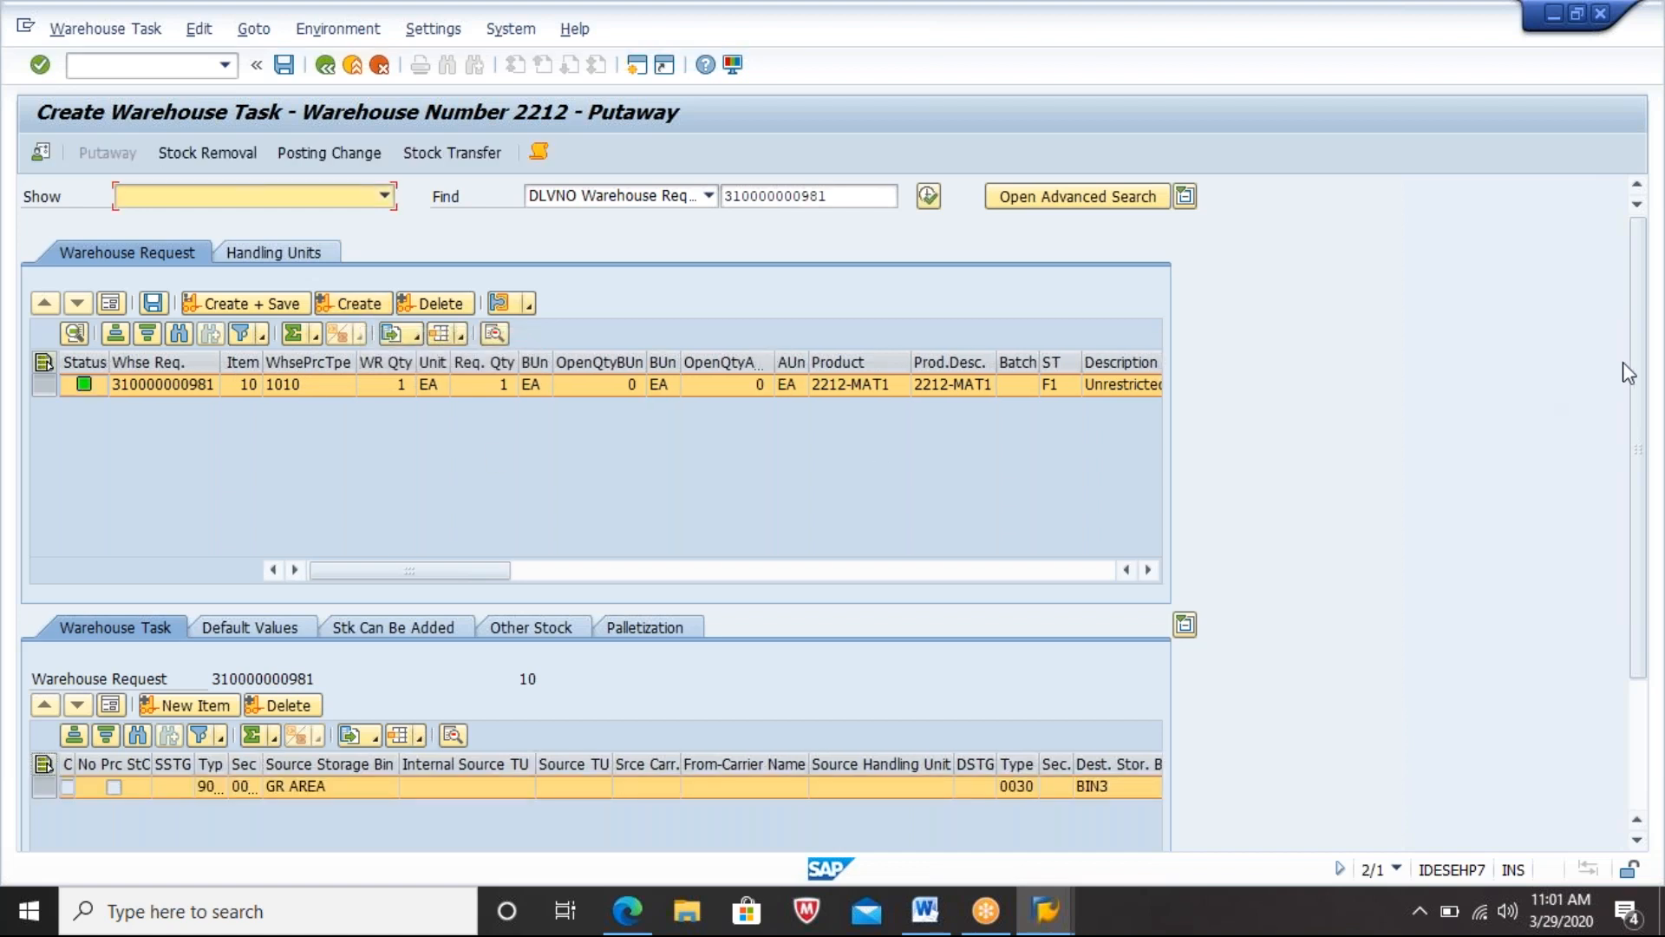
{"action": "left_click_drag", "start_coordinate": [1642, 368], "coordinate": [1639, 473]}
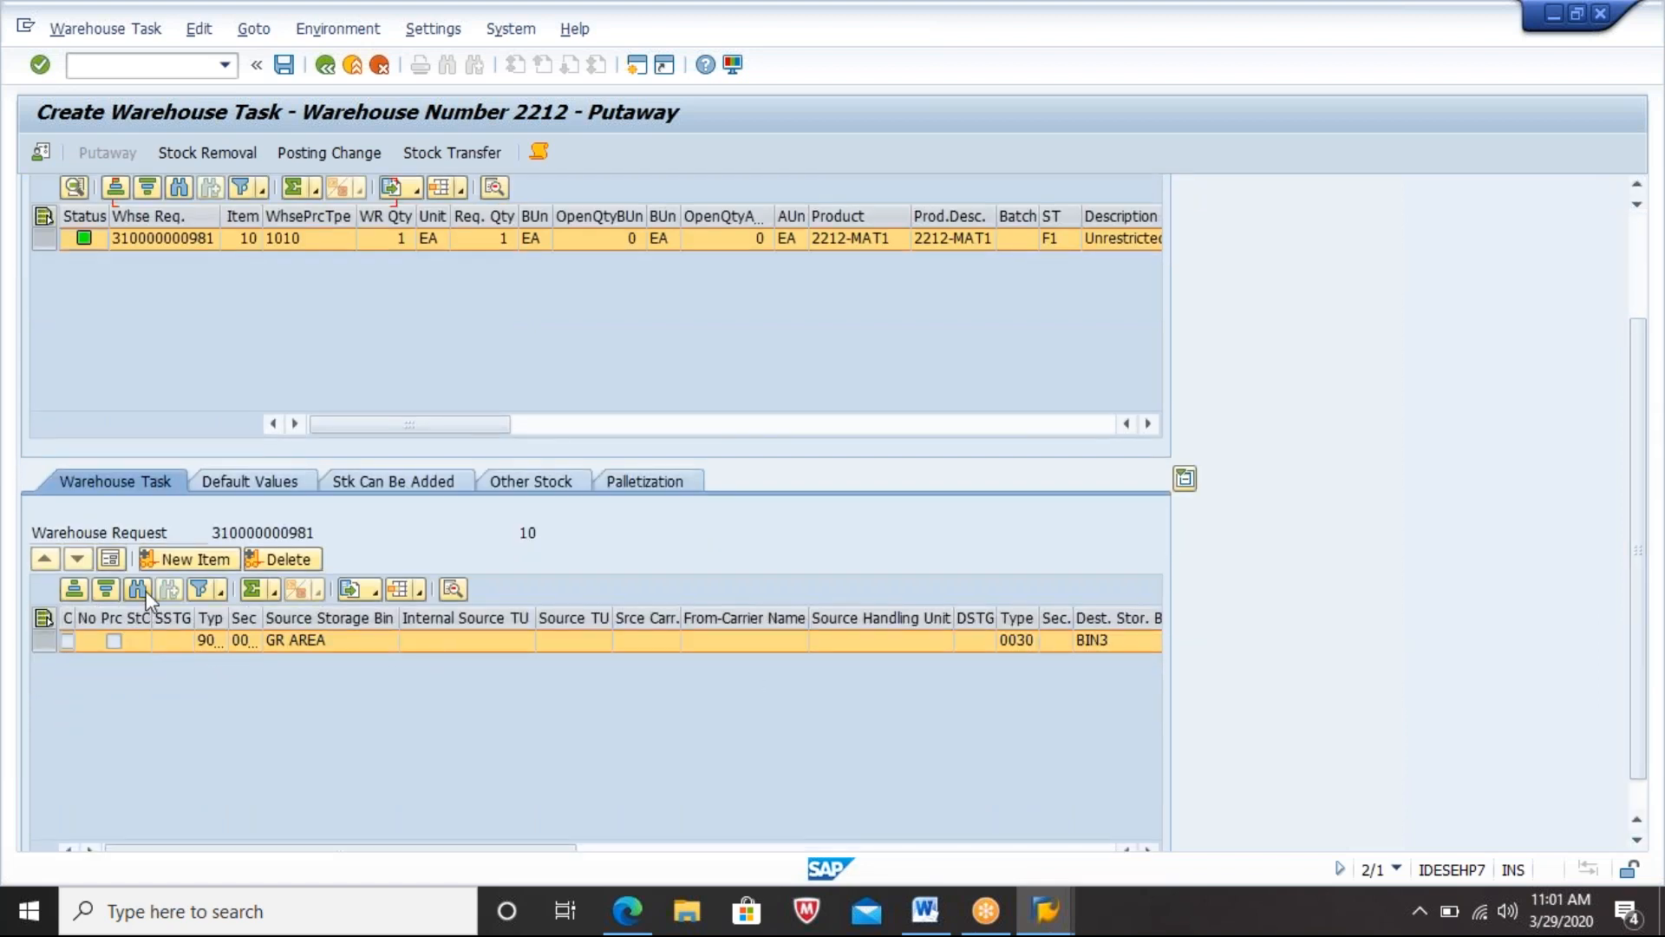
{"action": "left_click", "coordinate": [116, 561]}
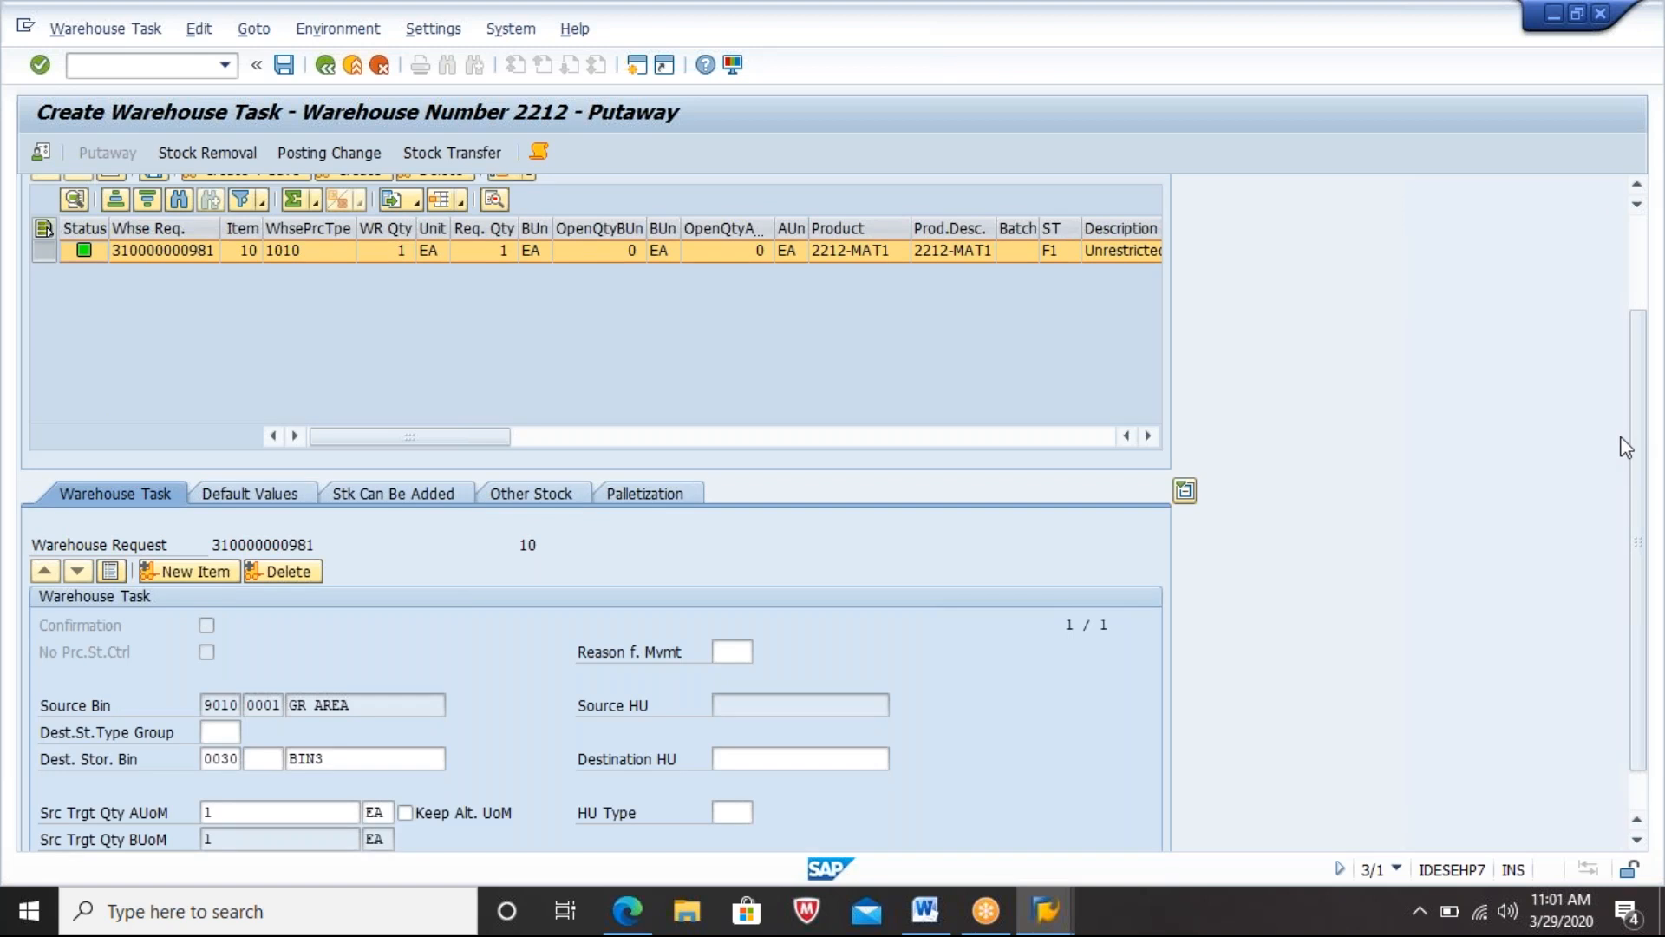
{"action": "scroll", "coordinate": [830, 668], "scroll_direction": "down", "scroll_amount": 1}
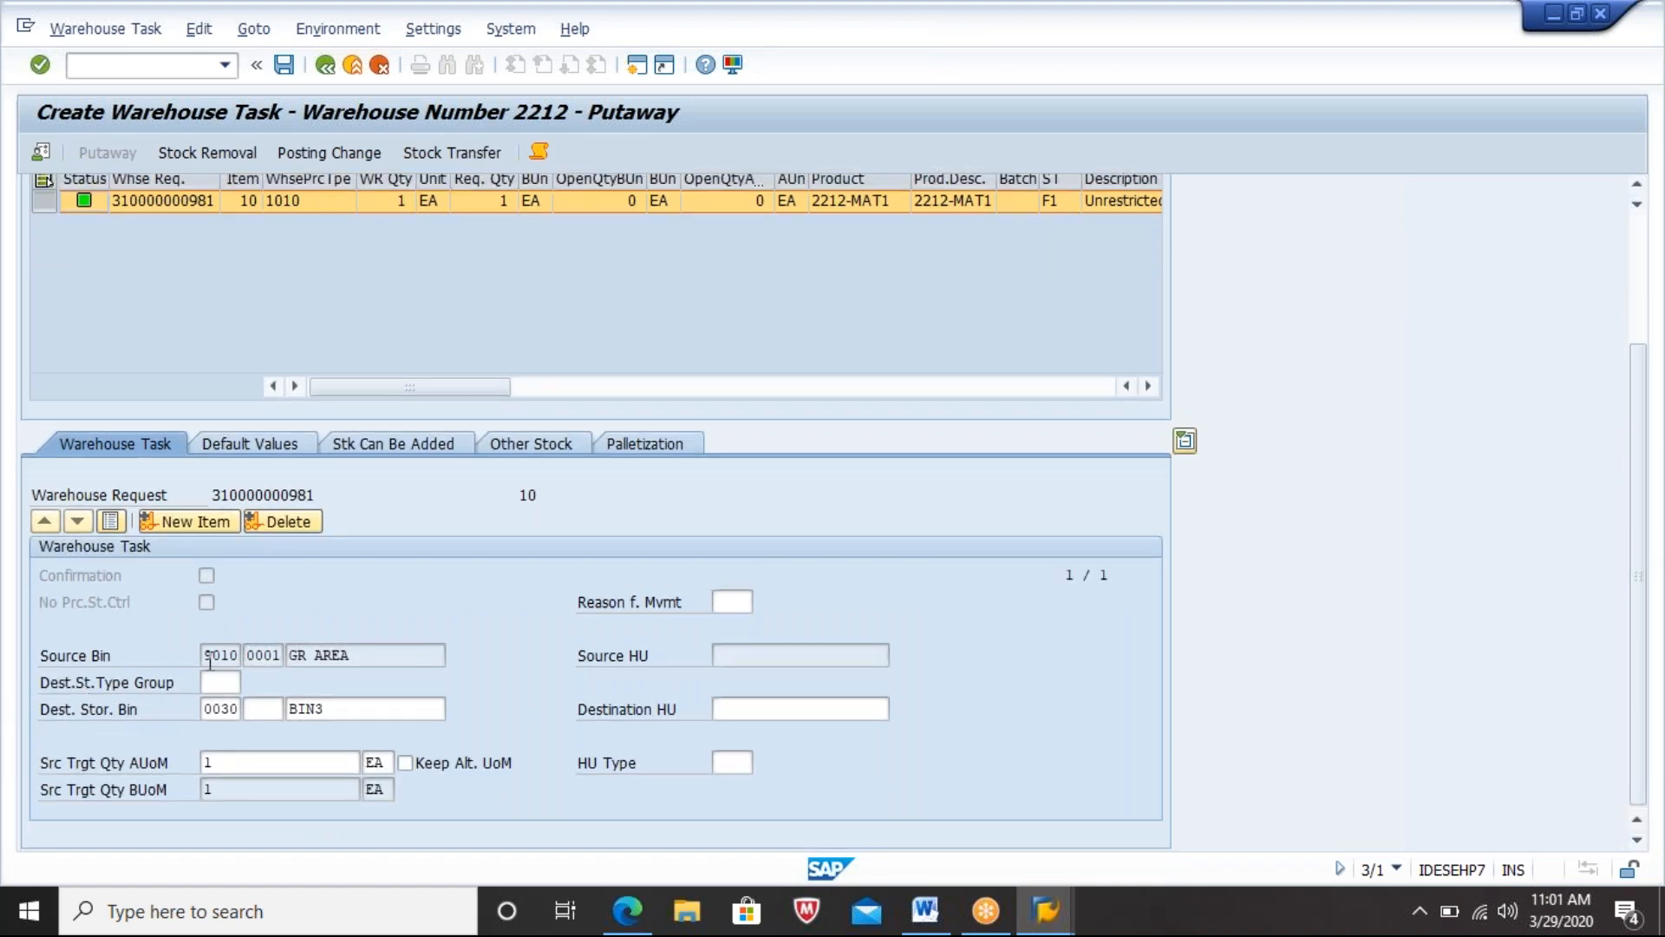
Step: Examine the putaway task's source bin and destination storage bin, including their storage types and sections
{"action": "left_click", "coordinate": [368, 655]}
{"action": "left_click", "coordinate": [277, 655]}
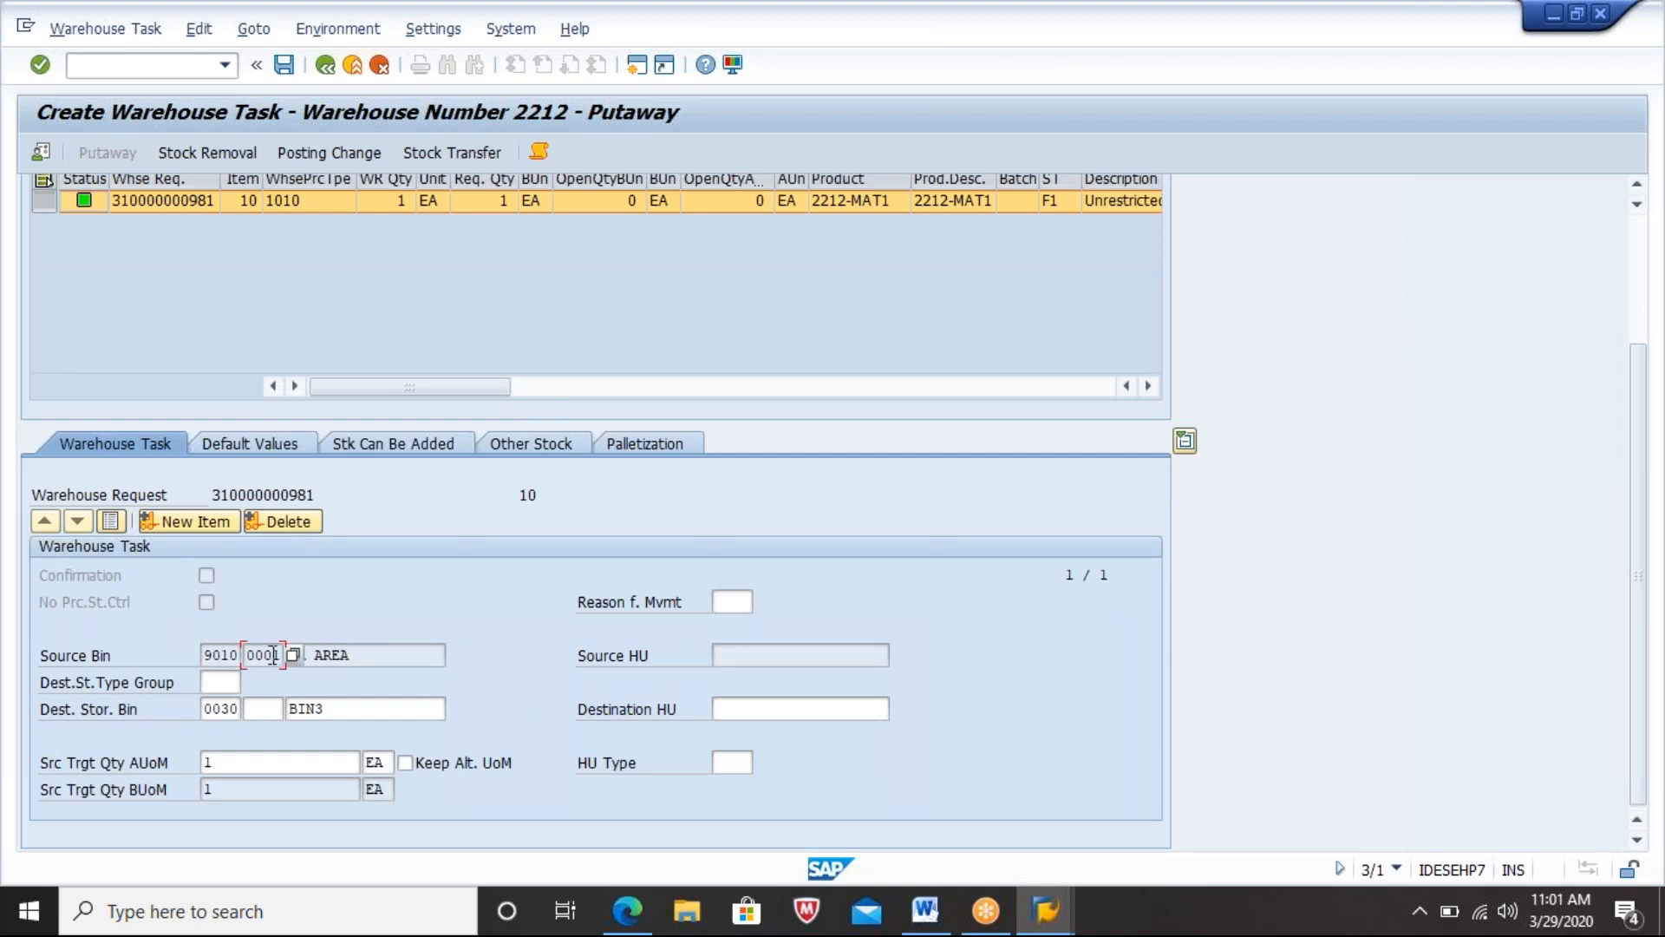
{"action": "left_click", "coordinate": [226, 655]}
{"action": "left_click", "coordinate": [229, 705]}
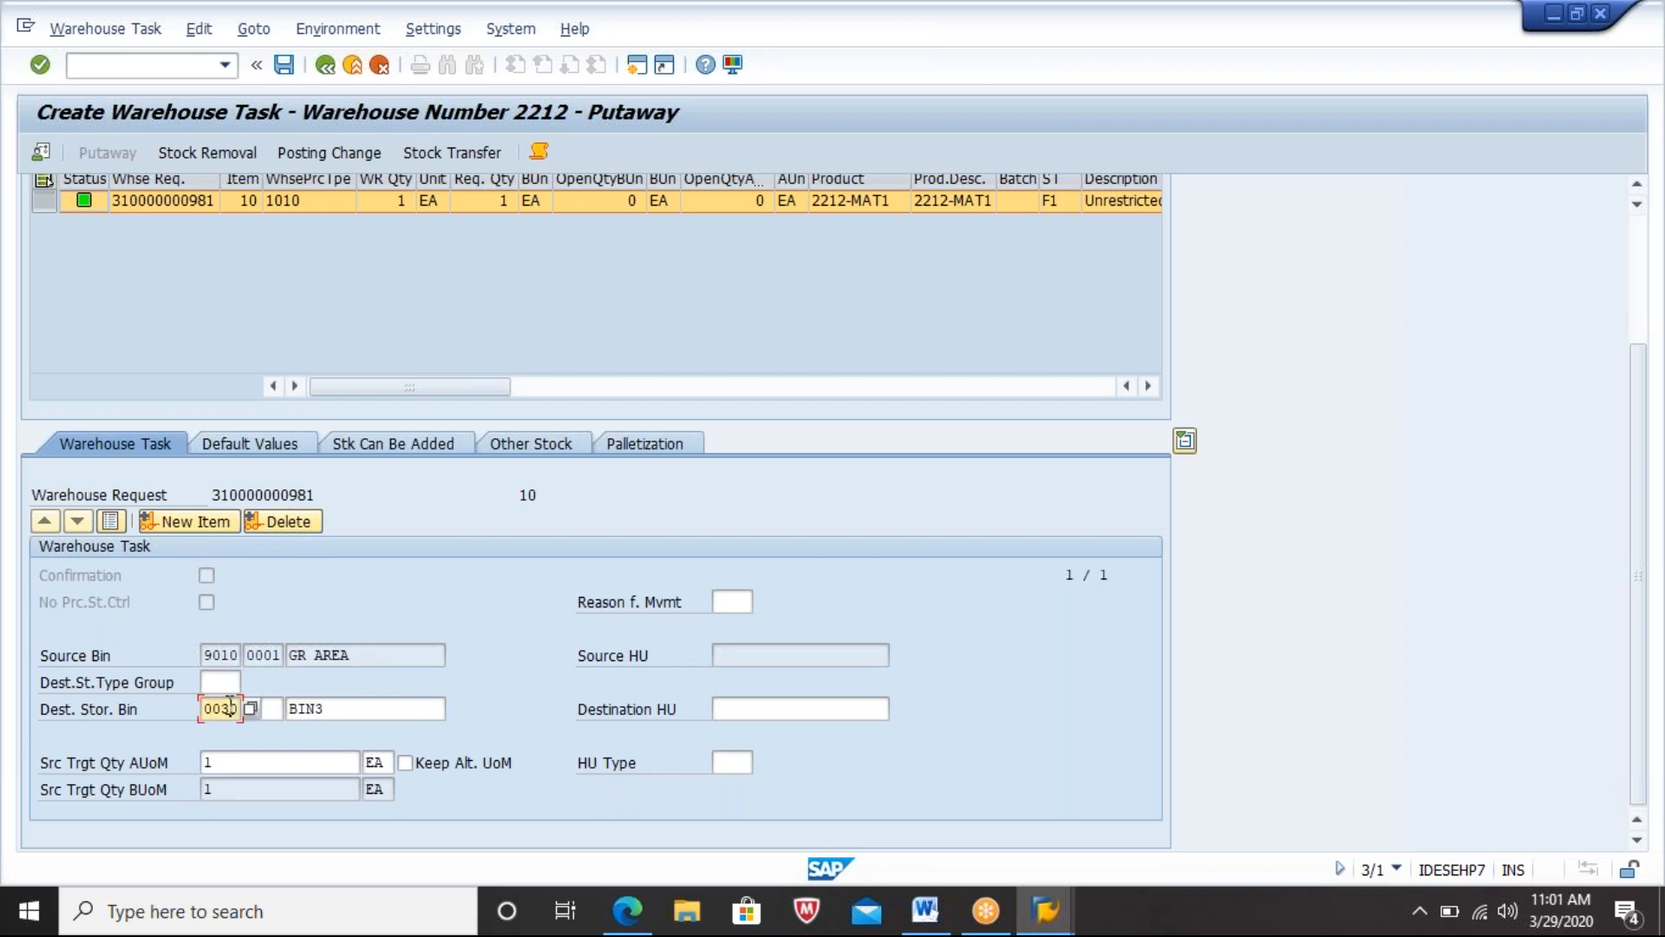
{"action": "left_click", "coordinate": [335, 709]}
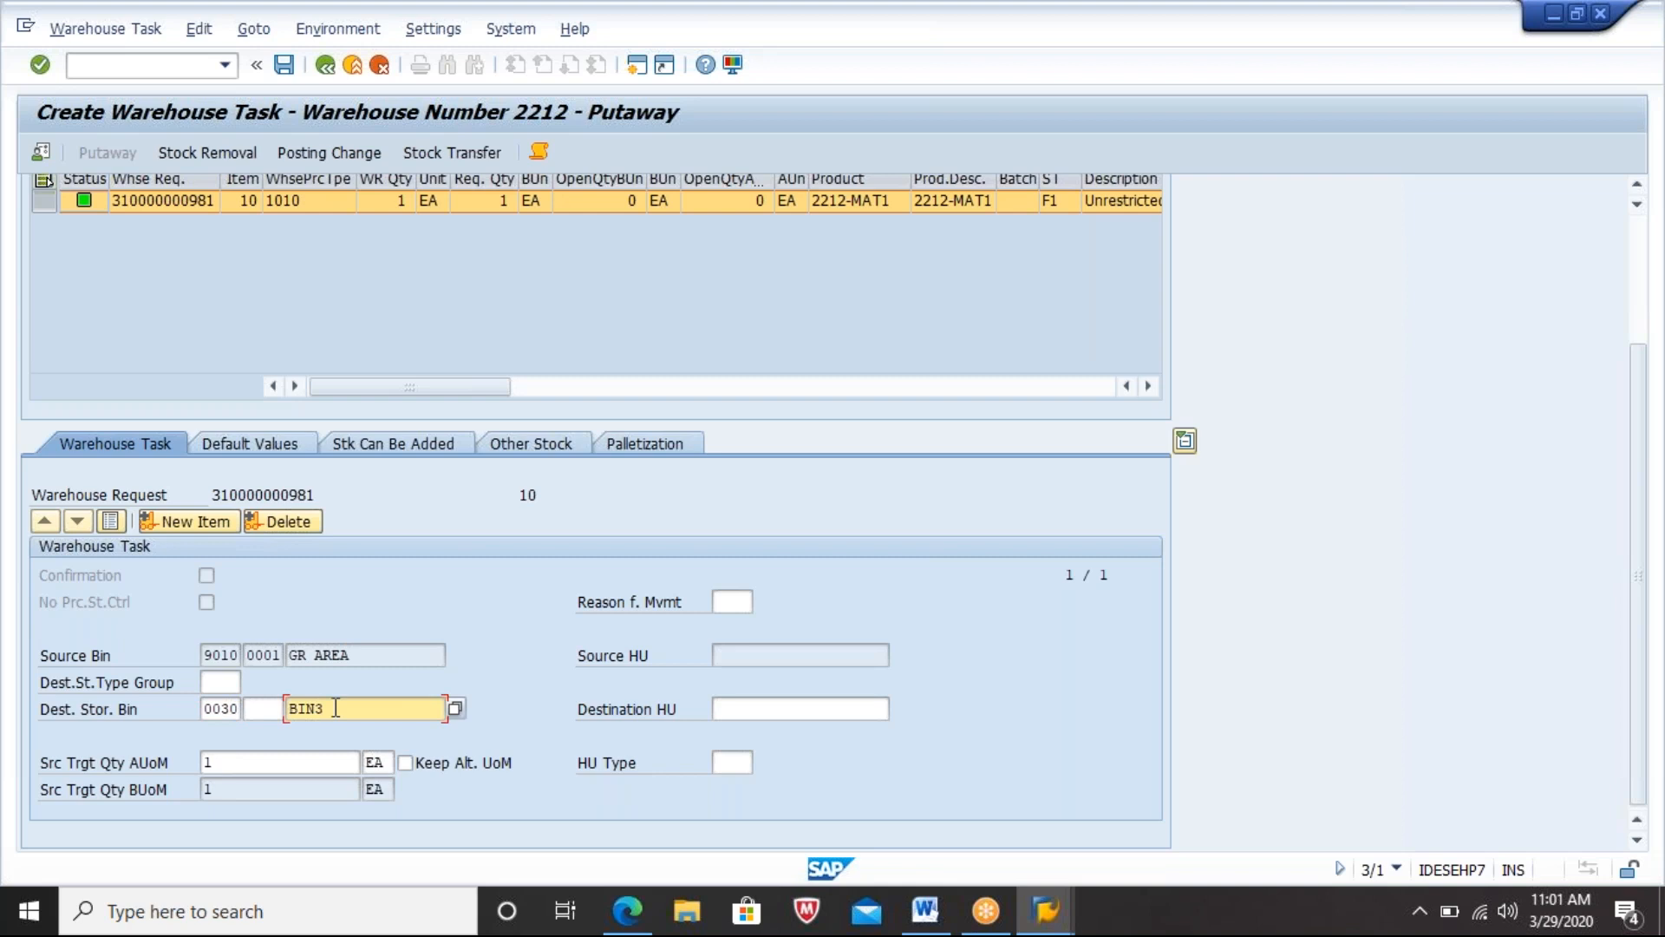
{"action": "left_click", "coordinate": [265, 707]}
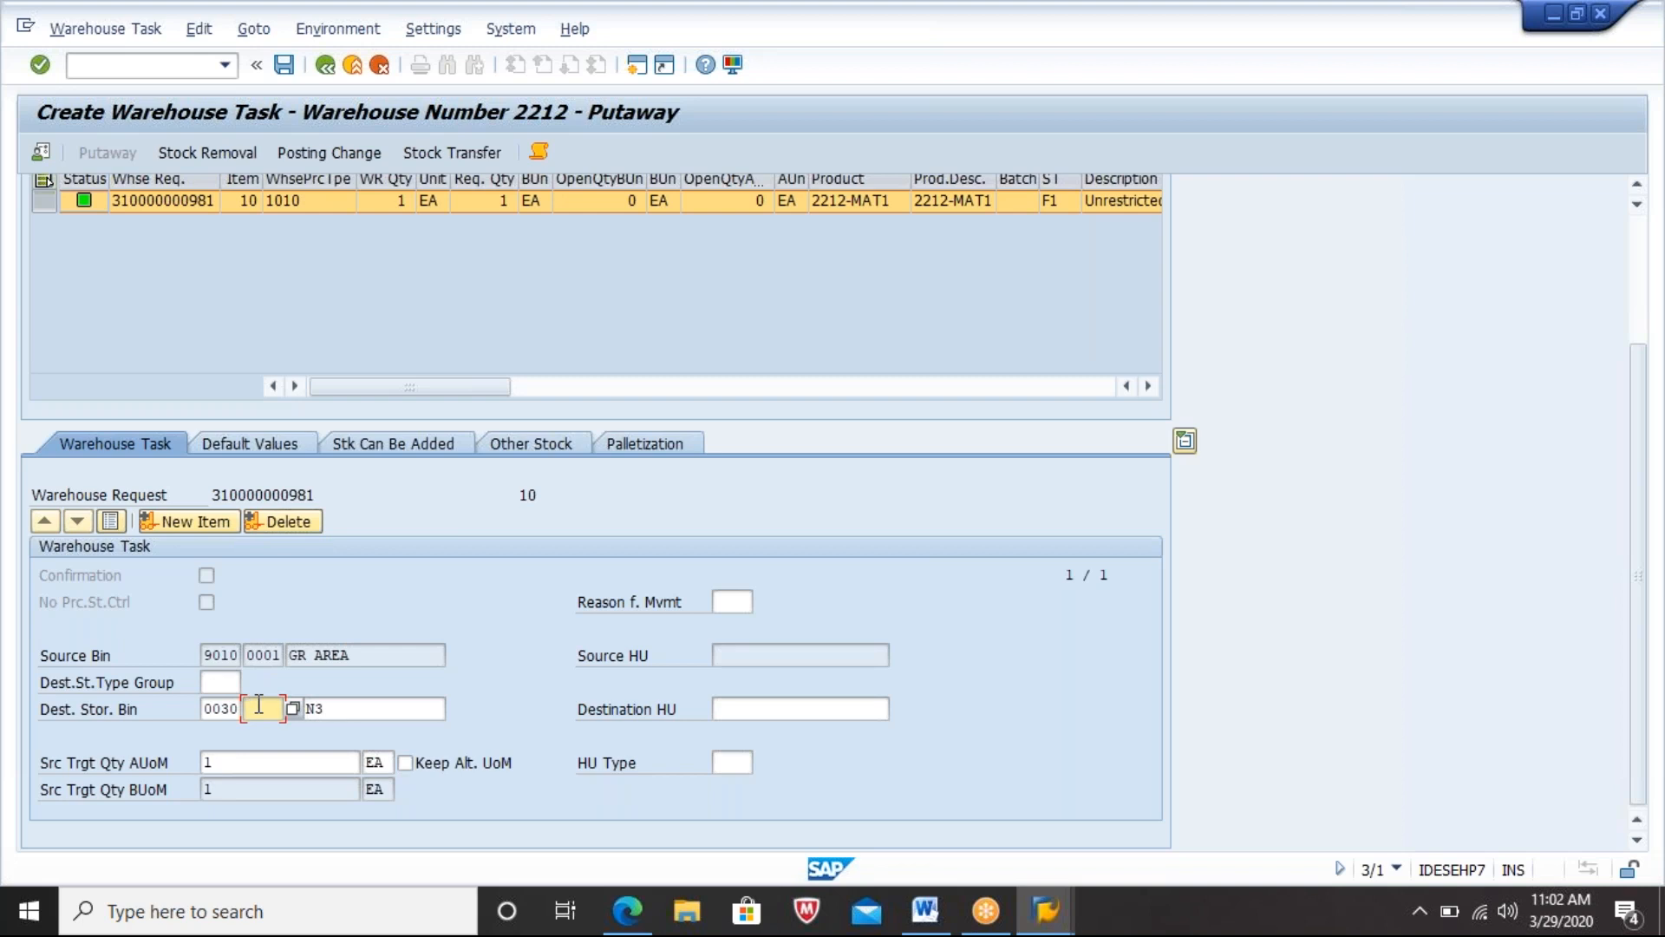
{"action": "left_click", "coordinate": [360, 707]}
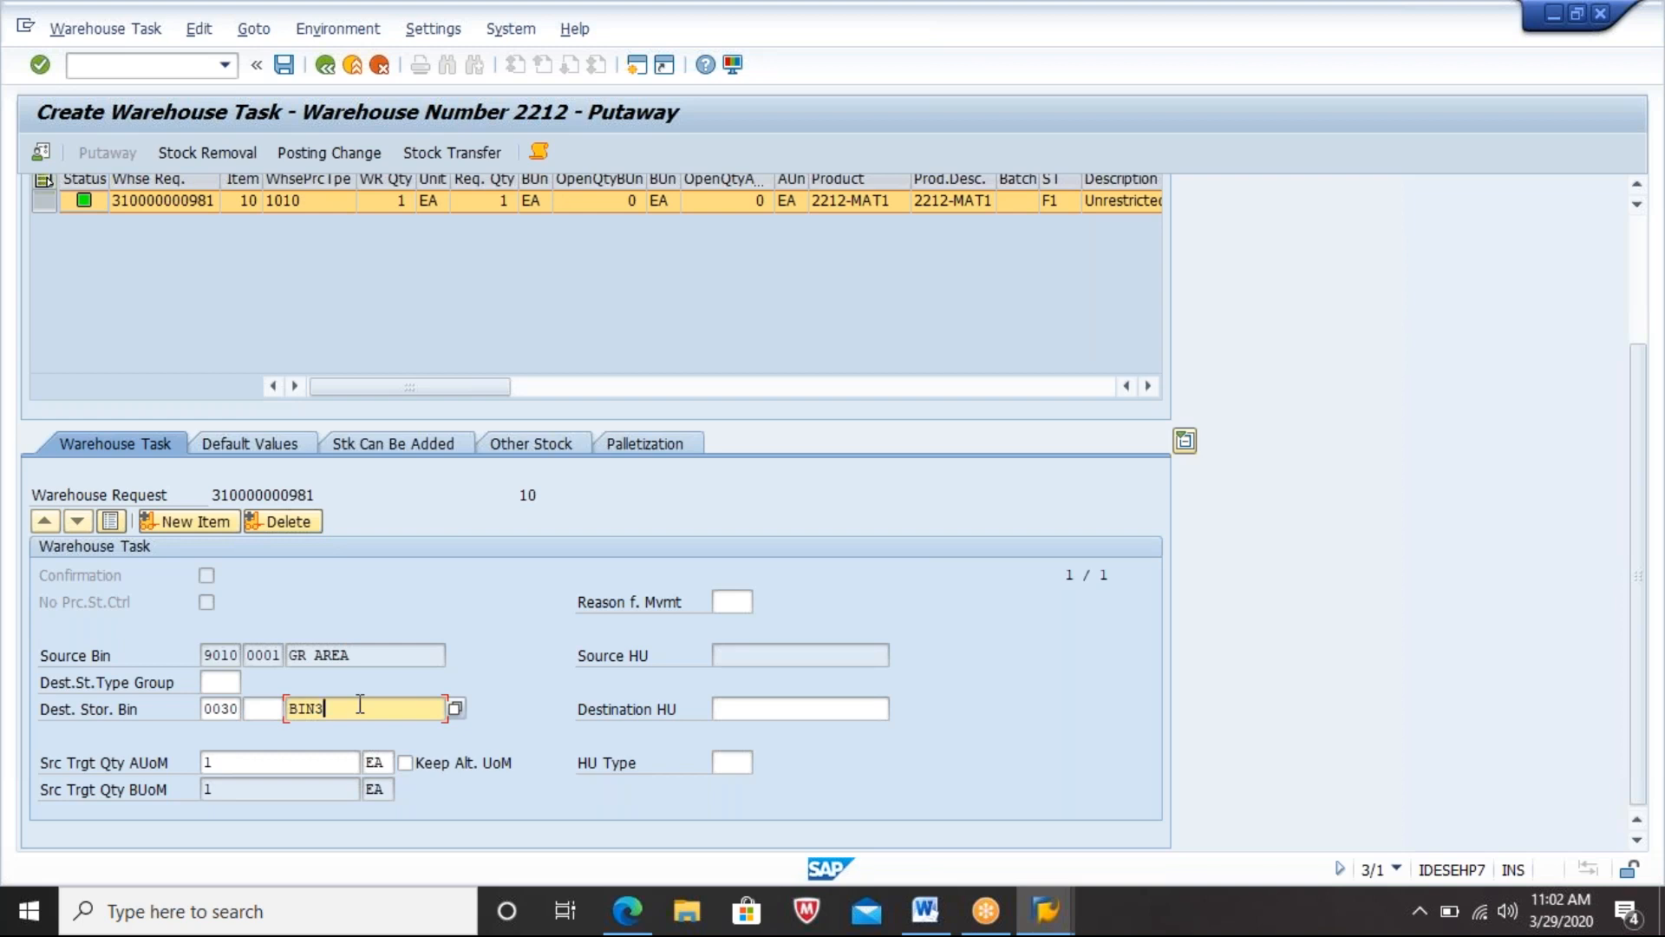
{"action": "left_click", "coordinate": [222, 654]}
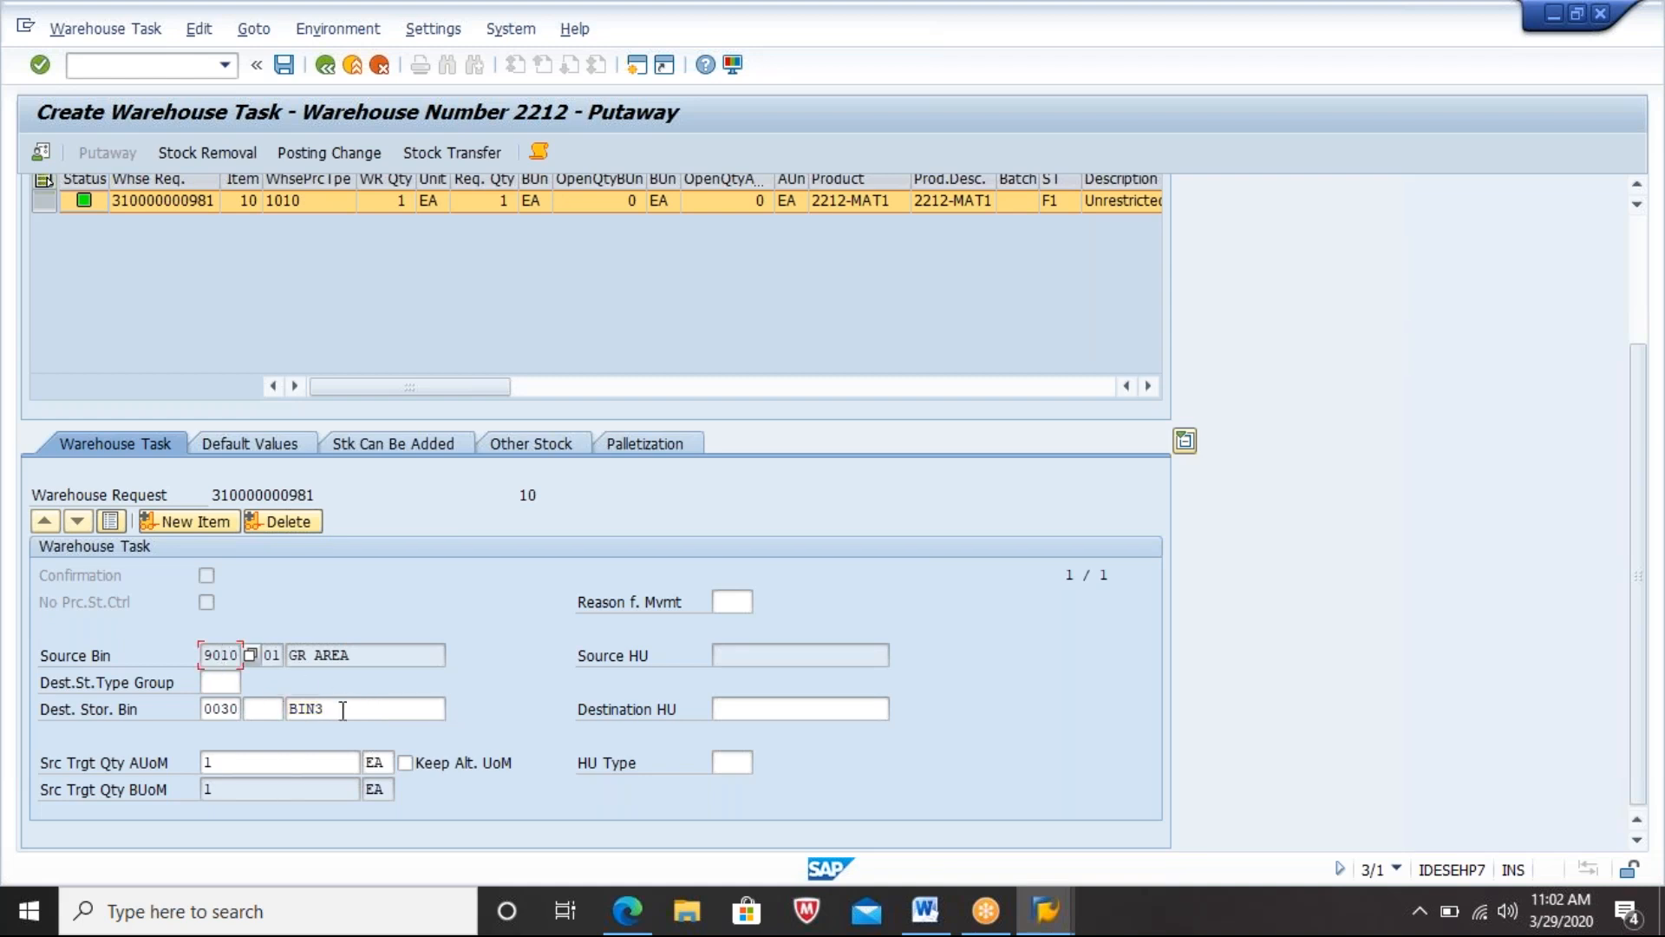
{"action": "left_click", "coordinate": [342, 710]}
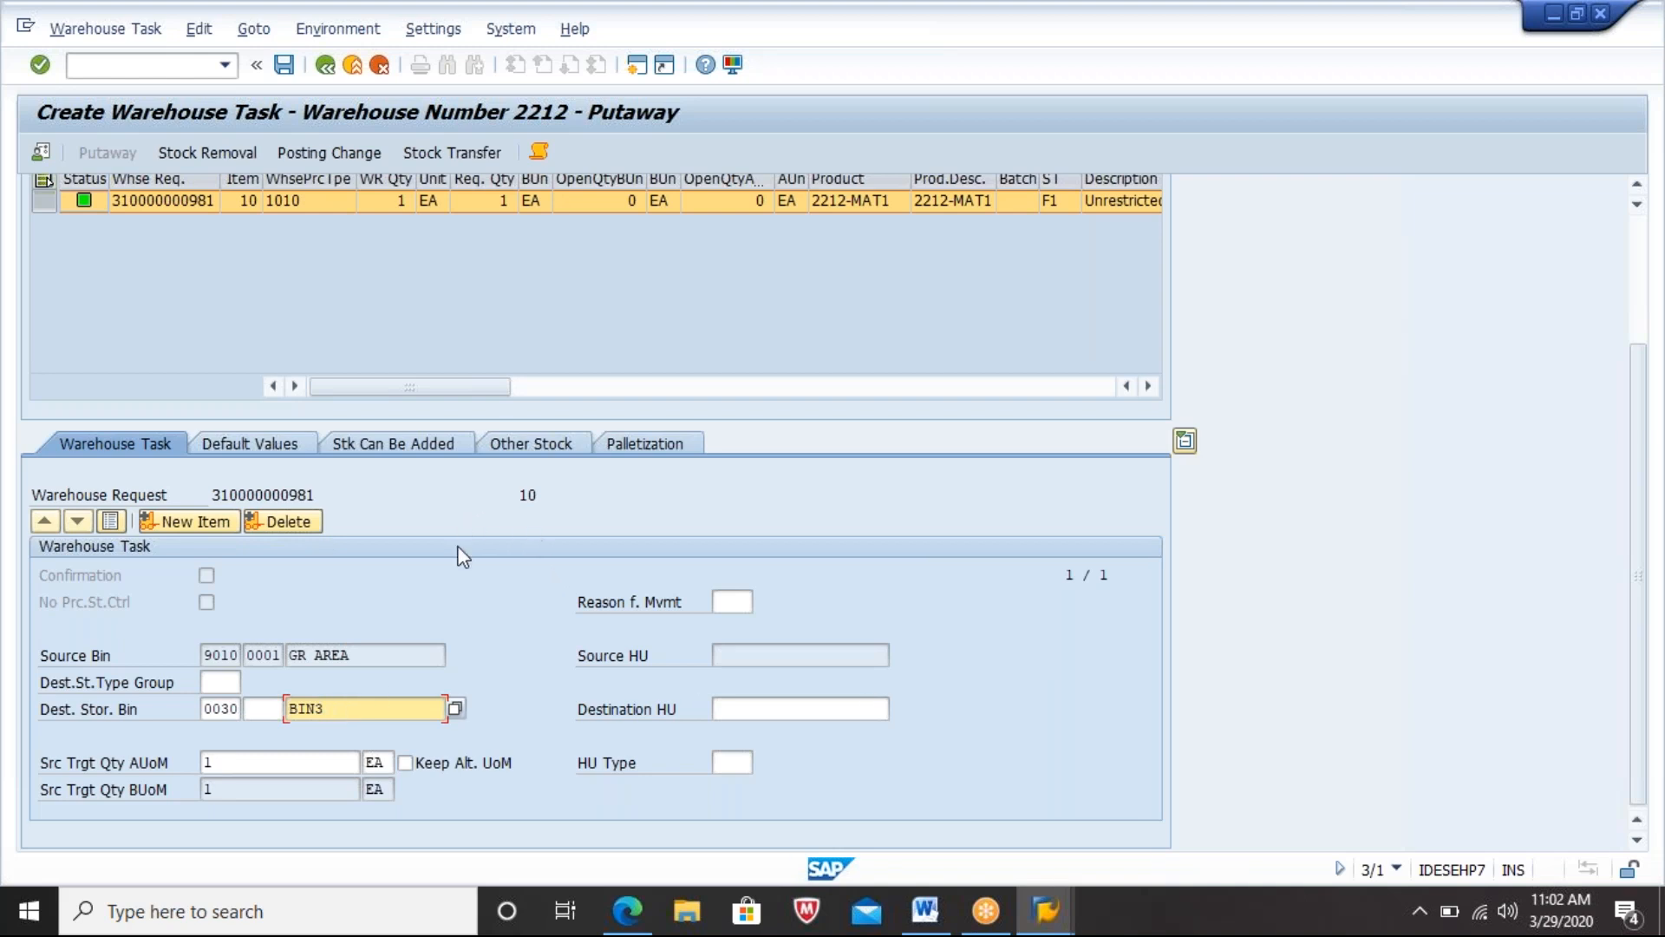
Step: Create and save the putaway warehouse task, and copy the warehouse order creation message from its long text
{"action": "left_click", "coordinate": [1643, 257]}
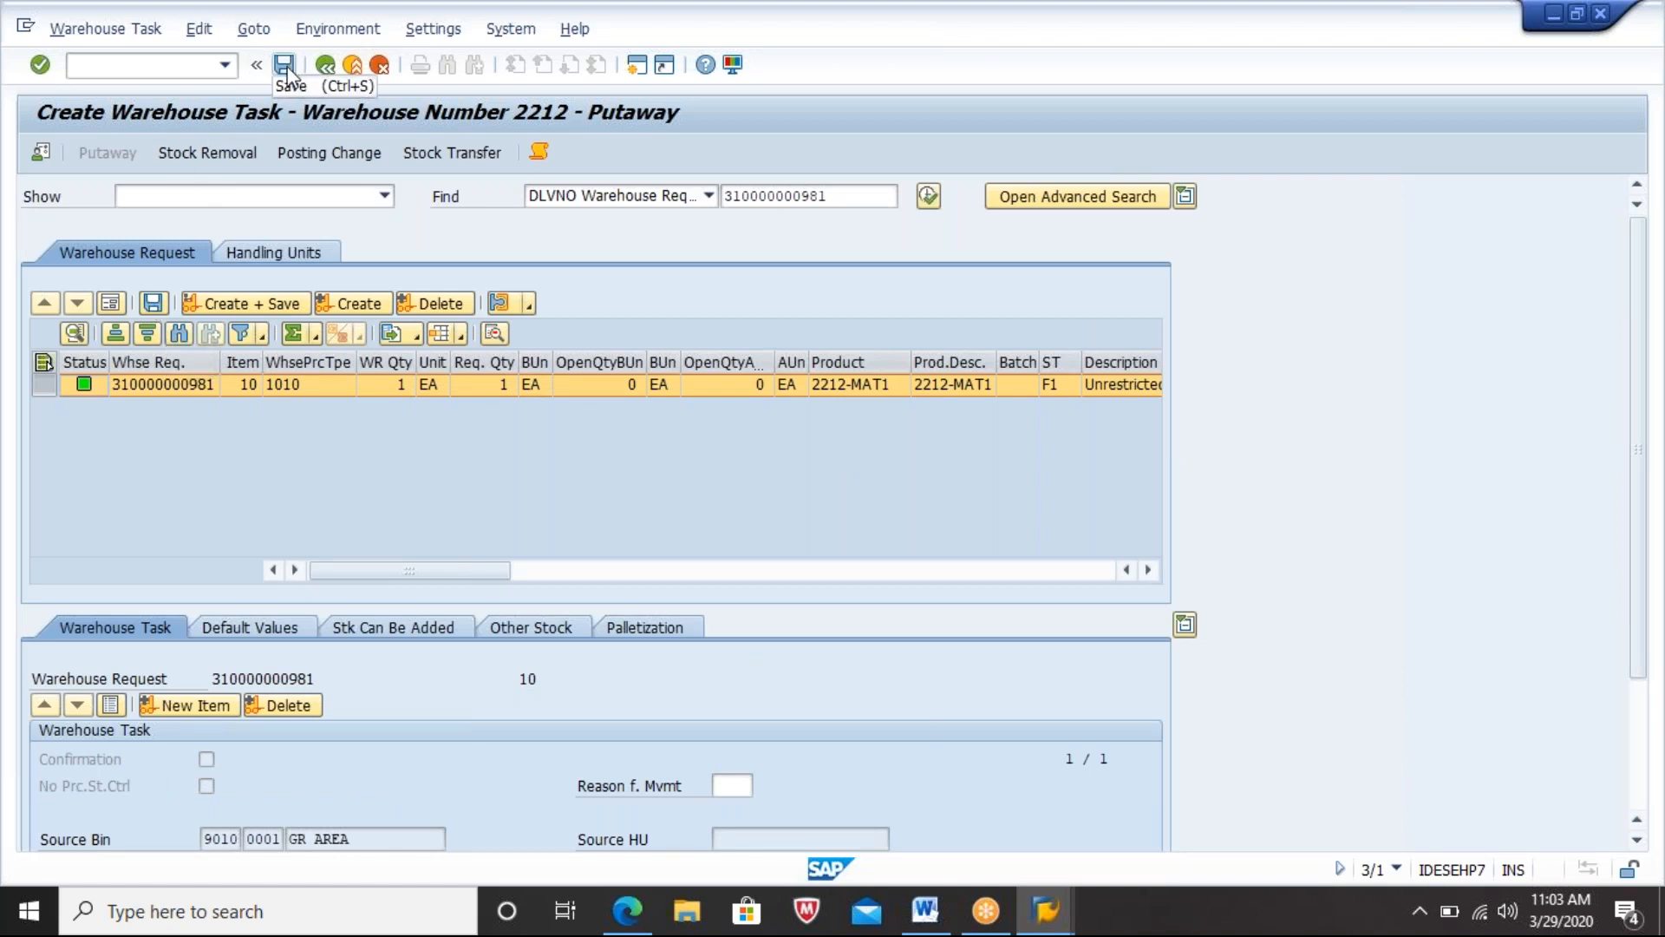
{"action": "left_click", "coordinate": [260, 306]}
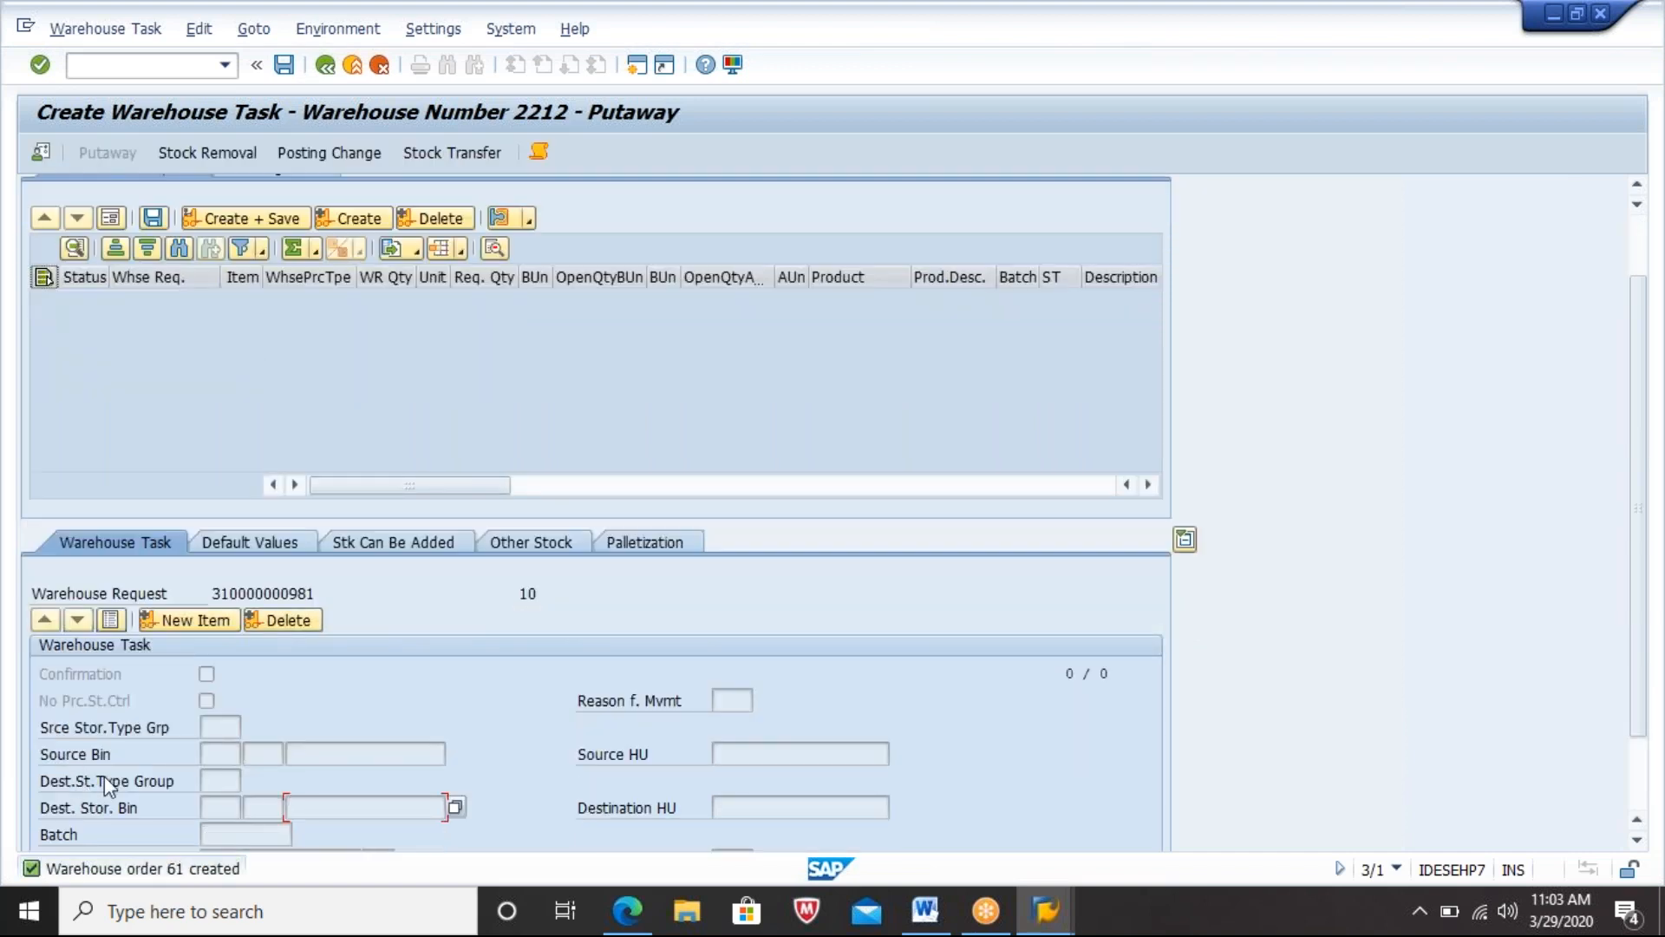
{"action": "left_click", "coordinate": [146, 872]}
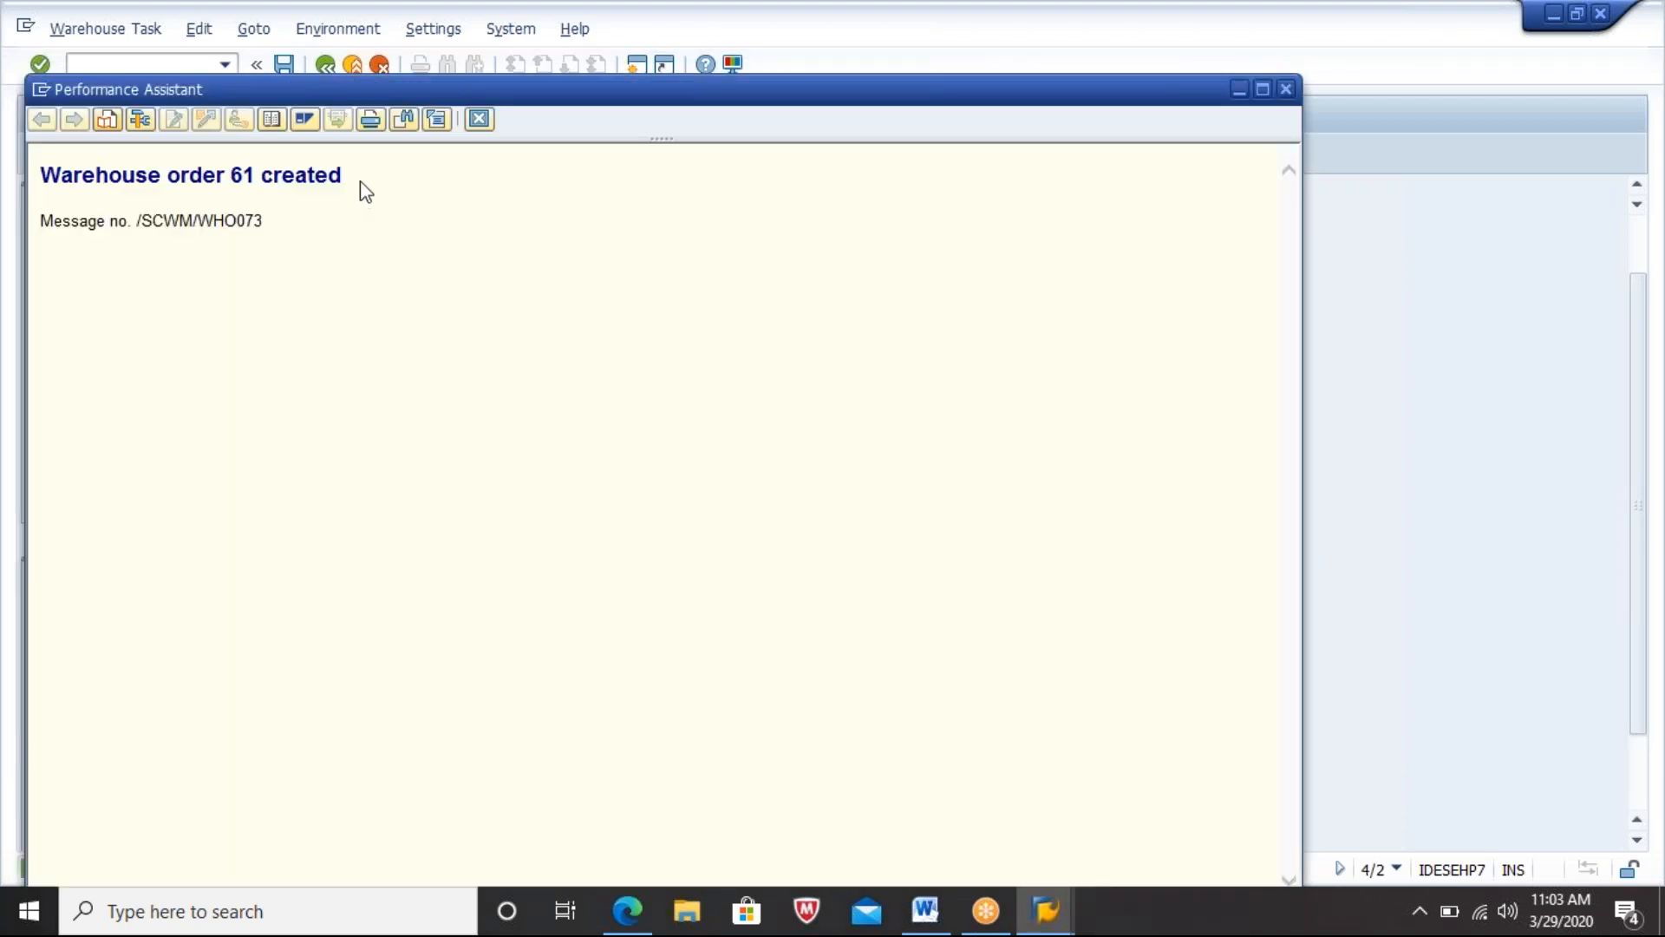
{"action": "left_click_drag", "start_coordinate": [359, 182], "coordinate": [52, 173]}
{"action": "key", "text": "ctrl+c"}
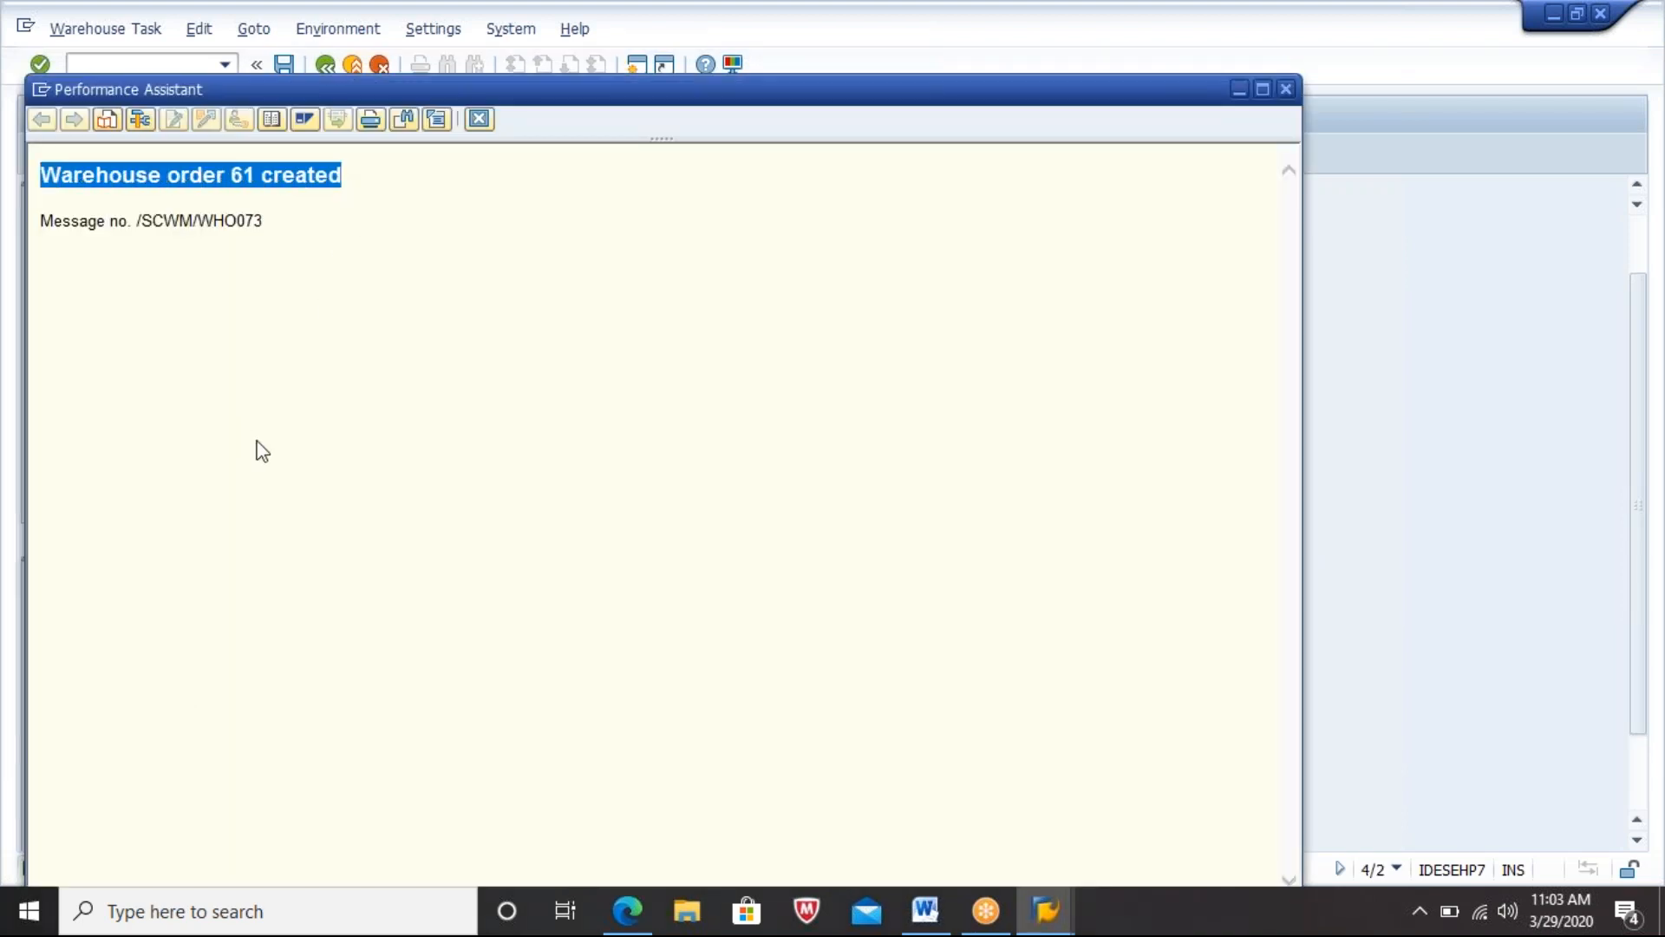
{"action": "left_click", "coordinate": [478, 118]}
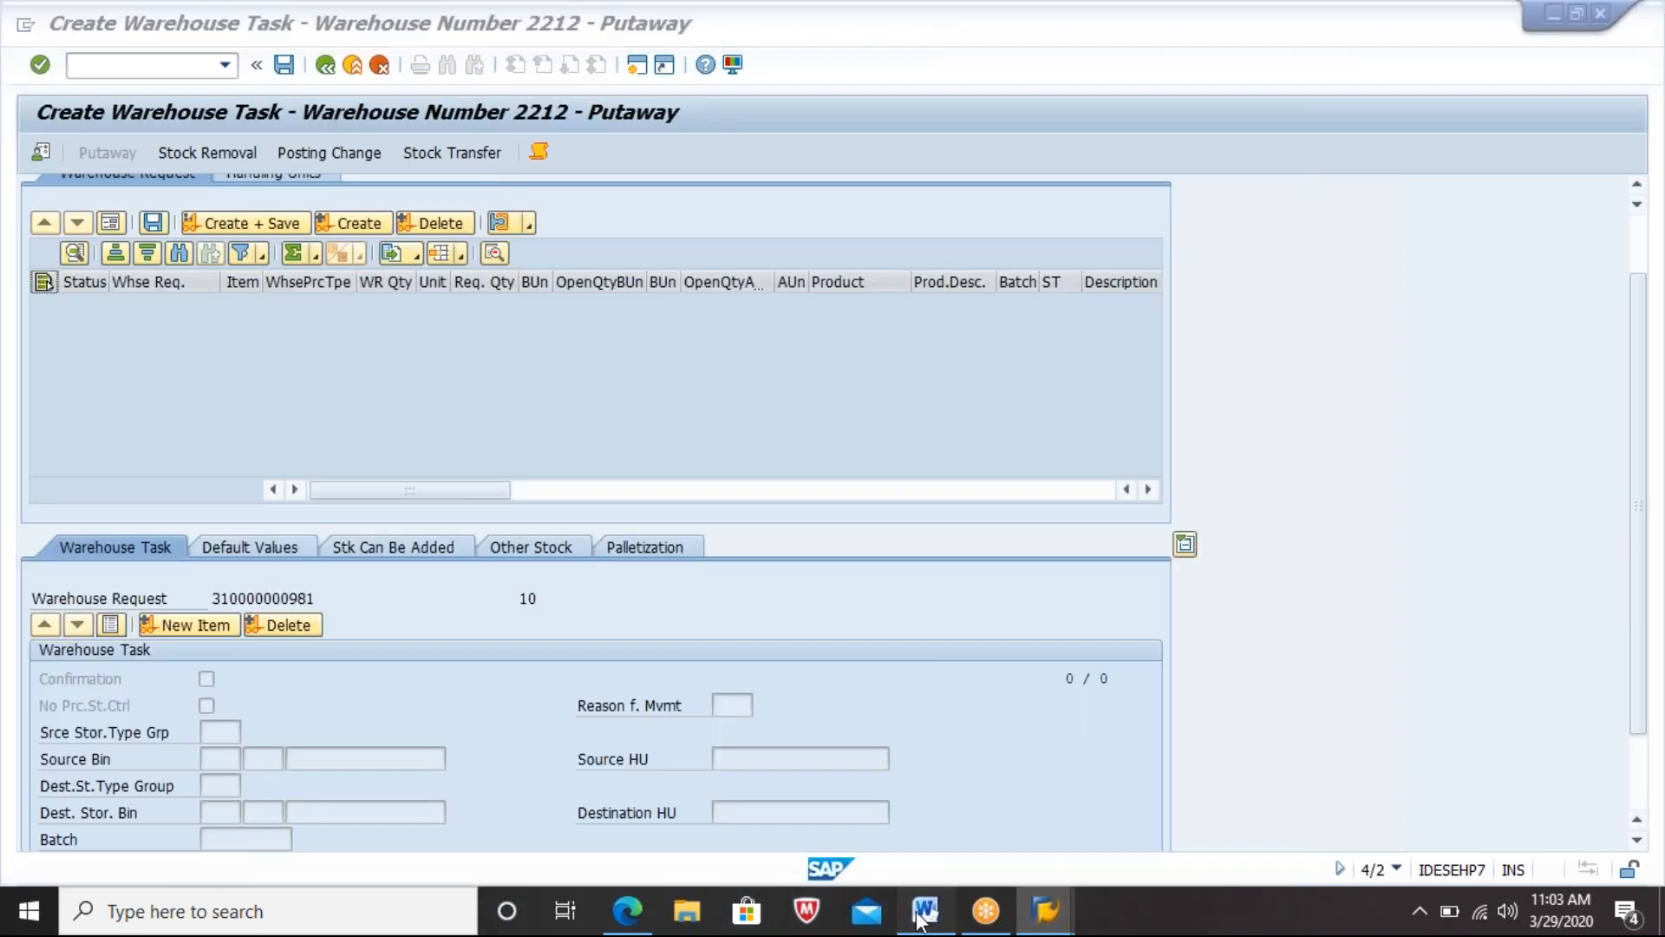
Step: Switch to the Word notes and paste the copied warehouse order message on its own line below the stock question
{"action": "left_click", "coordinate": [923, 911]}
{"action": "key", "text": "ctrl+v"}
{"action": "key", "text": "Return"}
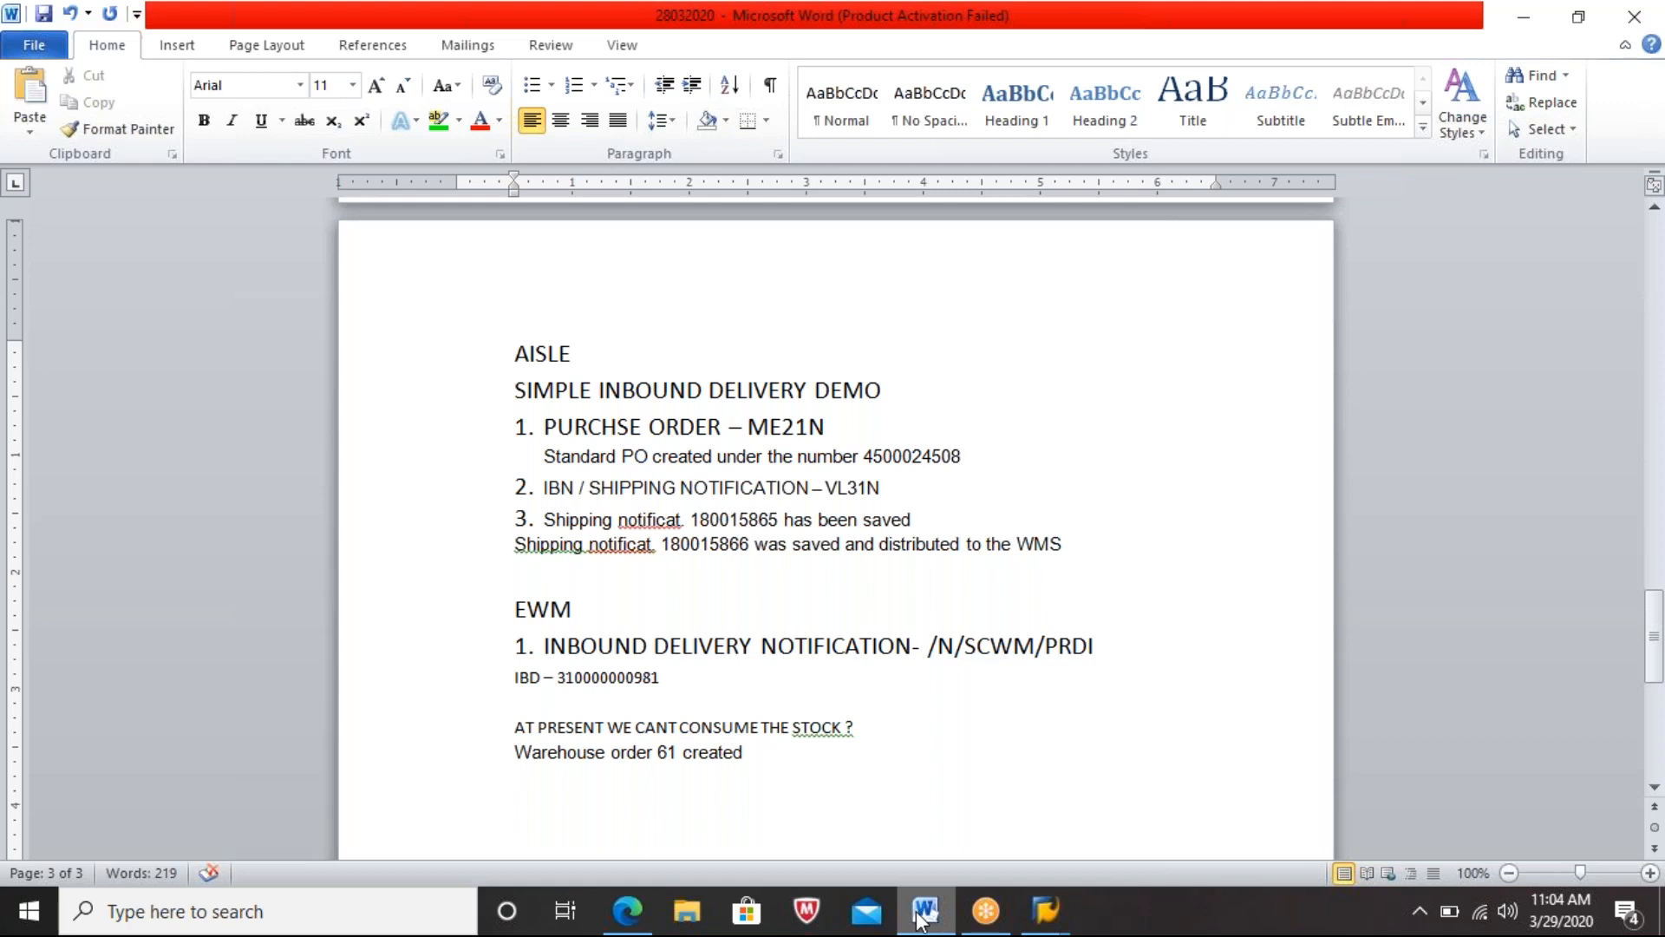
Step: Add the line "WO / WT CONFIRMATION - /N/SCWM/TO_CONF" below the warehouse order message in the Word notes
{"action": "left_click", "coordinate": [924, 911]}
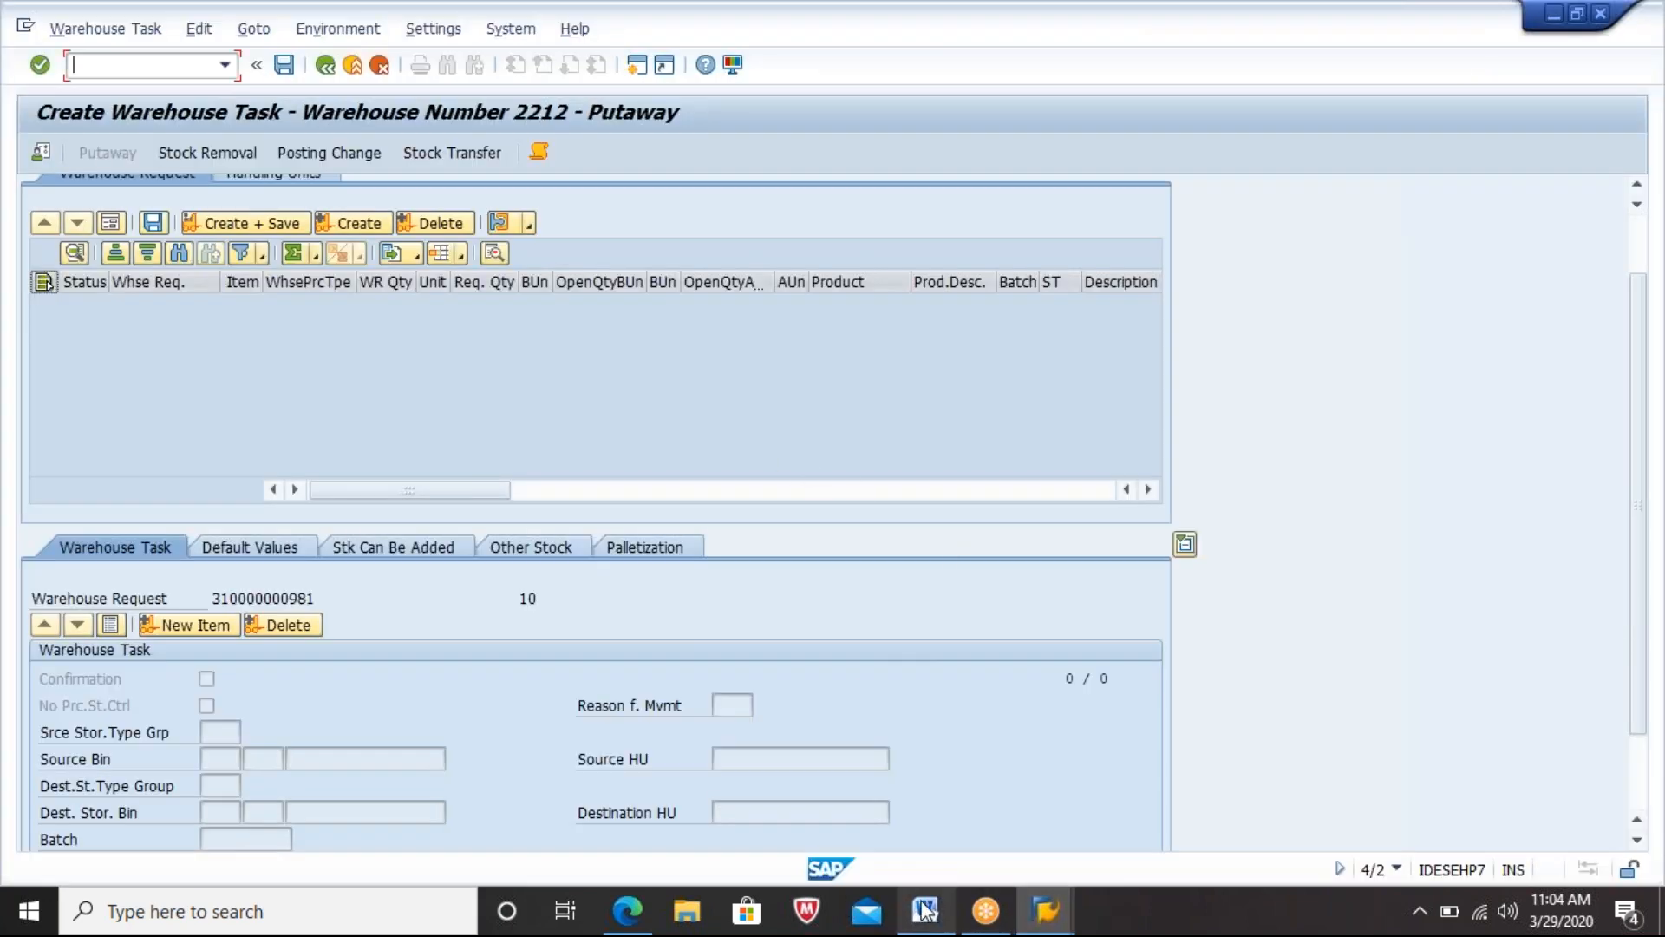
{"action": "left_click", "coordinate": [924, 910]}
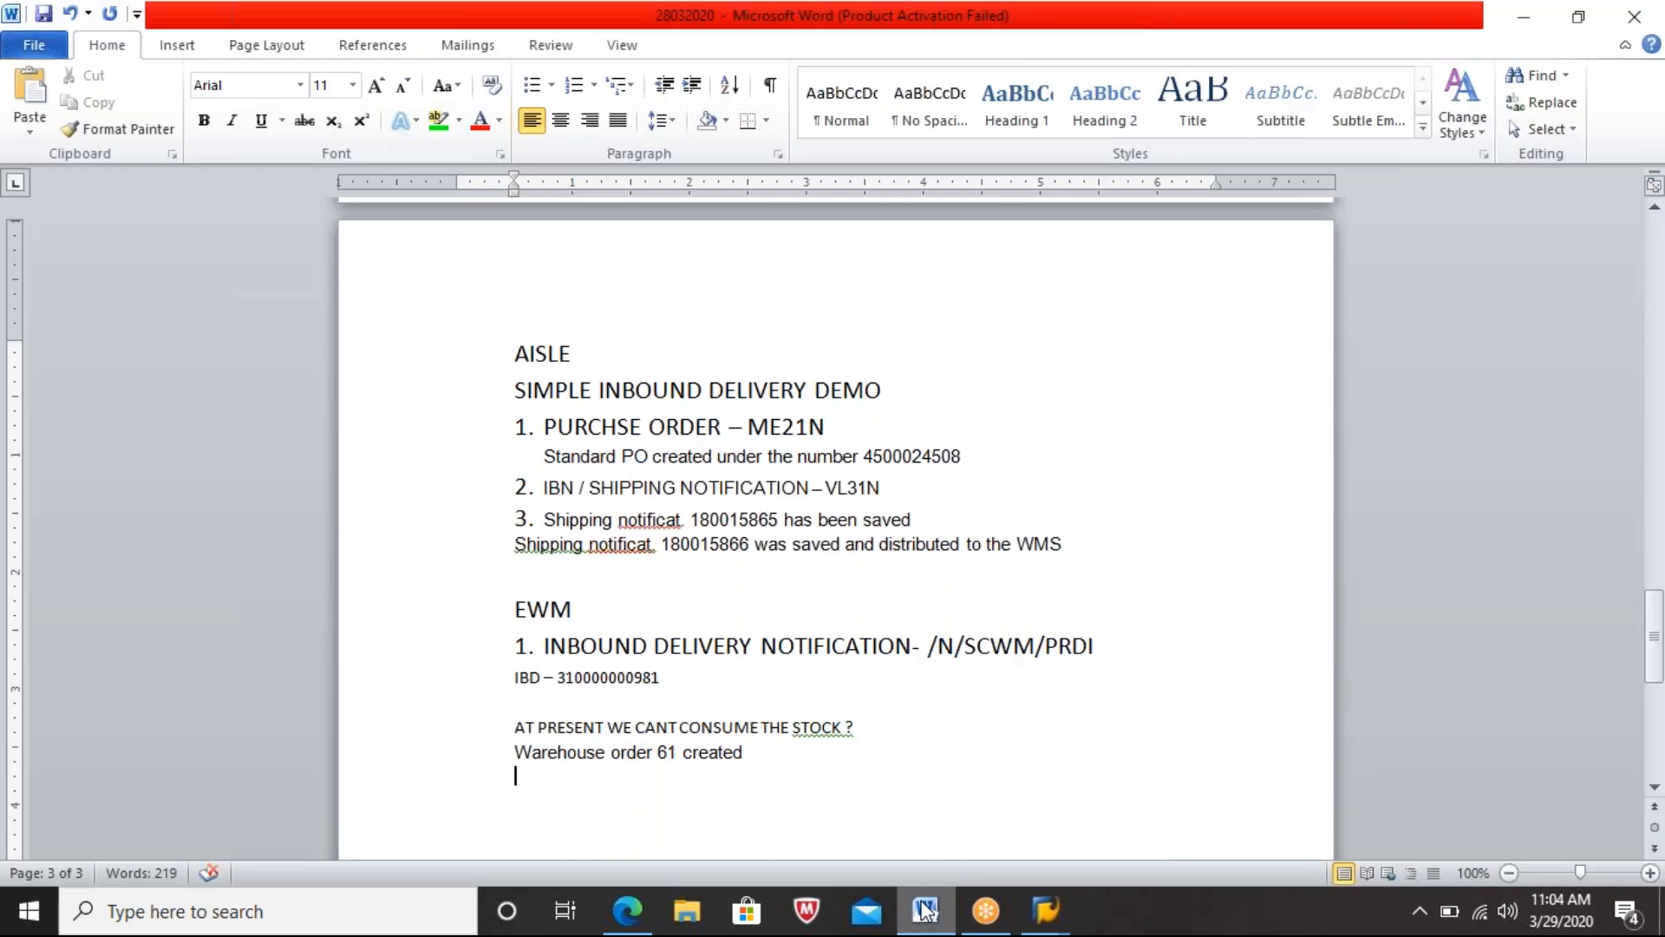
{"action": "type", "text": "/"}
{"action": "key", "text": "BackSpace"}
{"action": "type", "text": "WO / WT "}
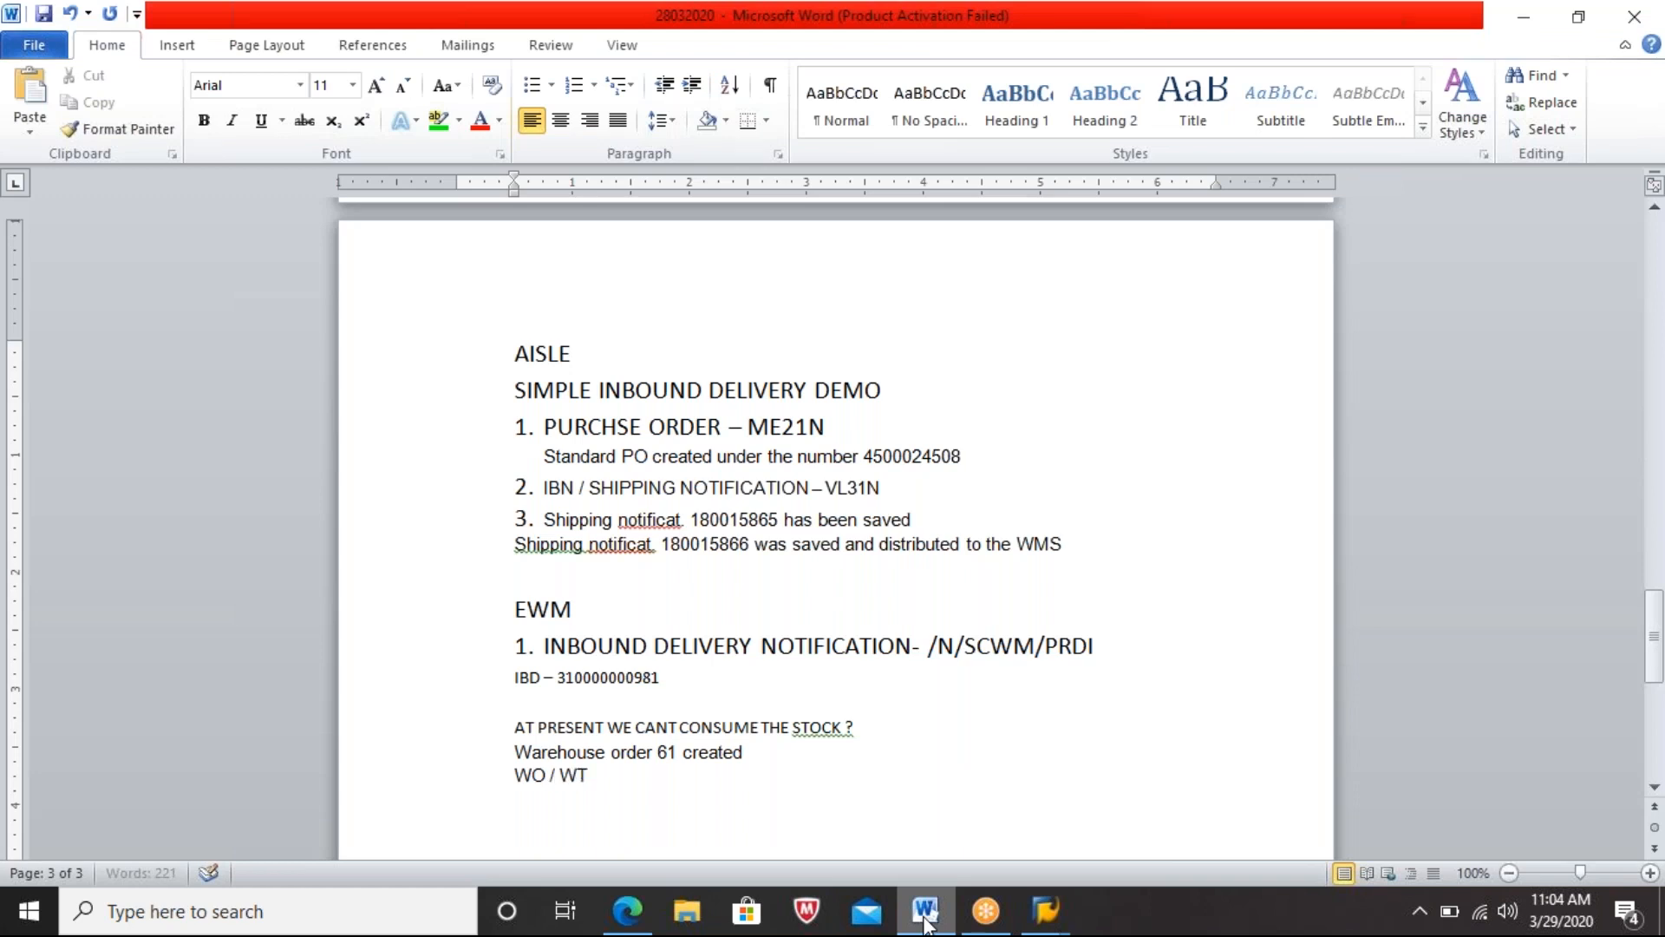
{"action": "type", "text": "CONFIRMATION"}
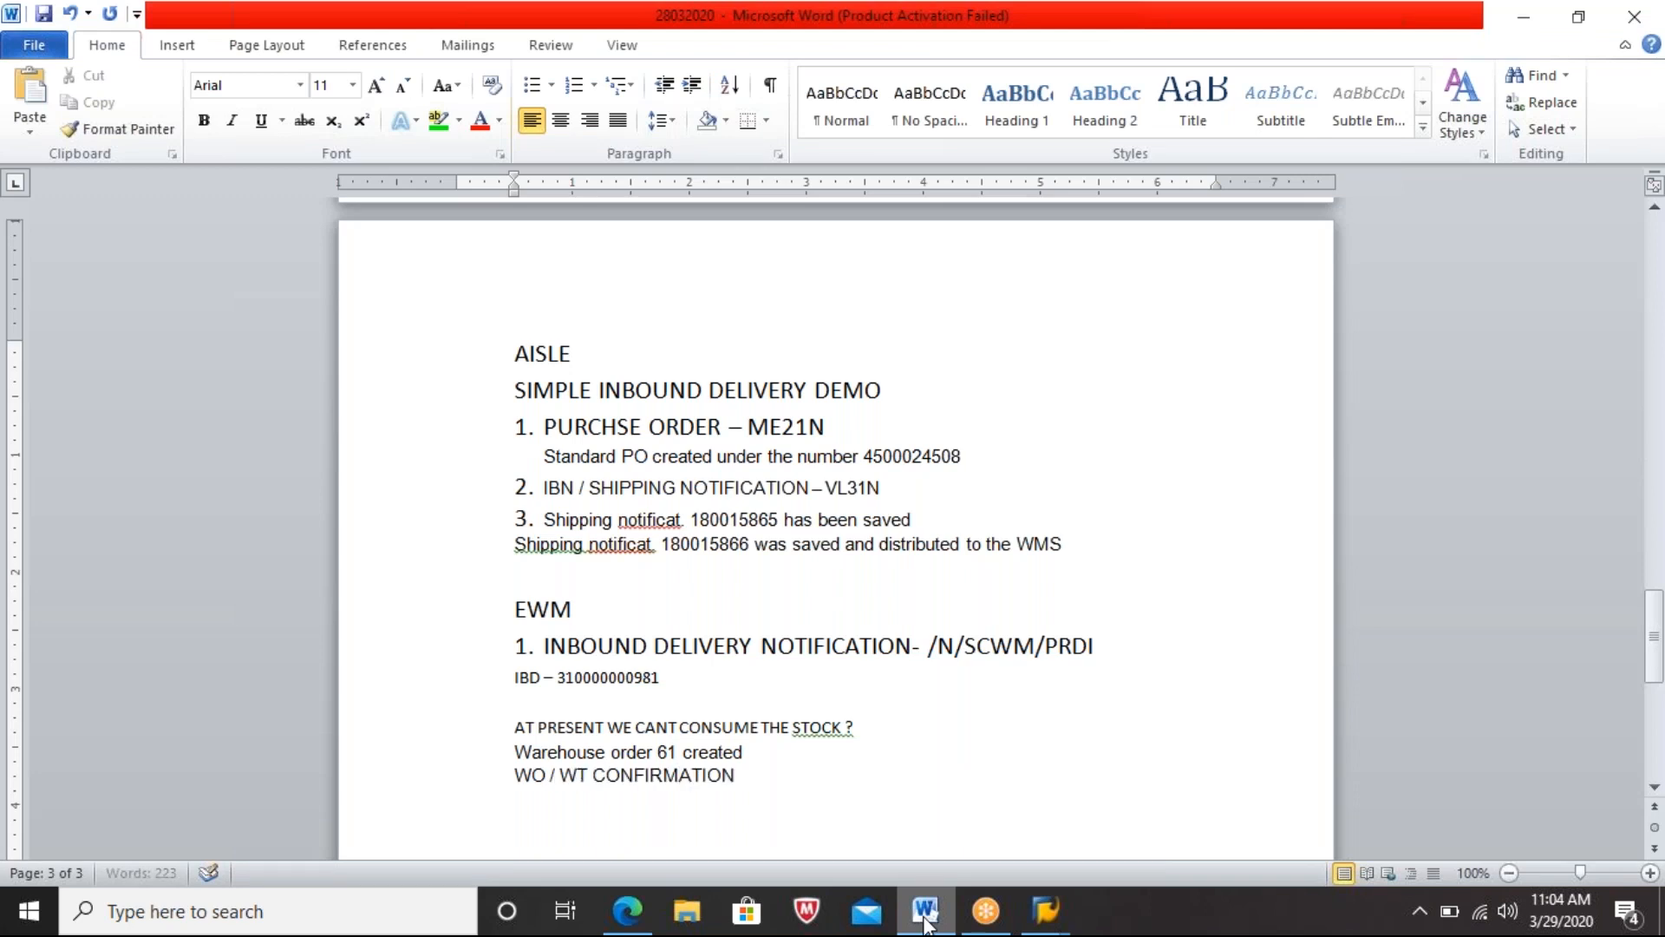
{"action": "type", "text": " - /N"}
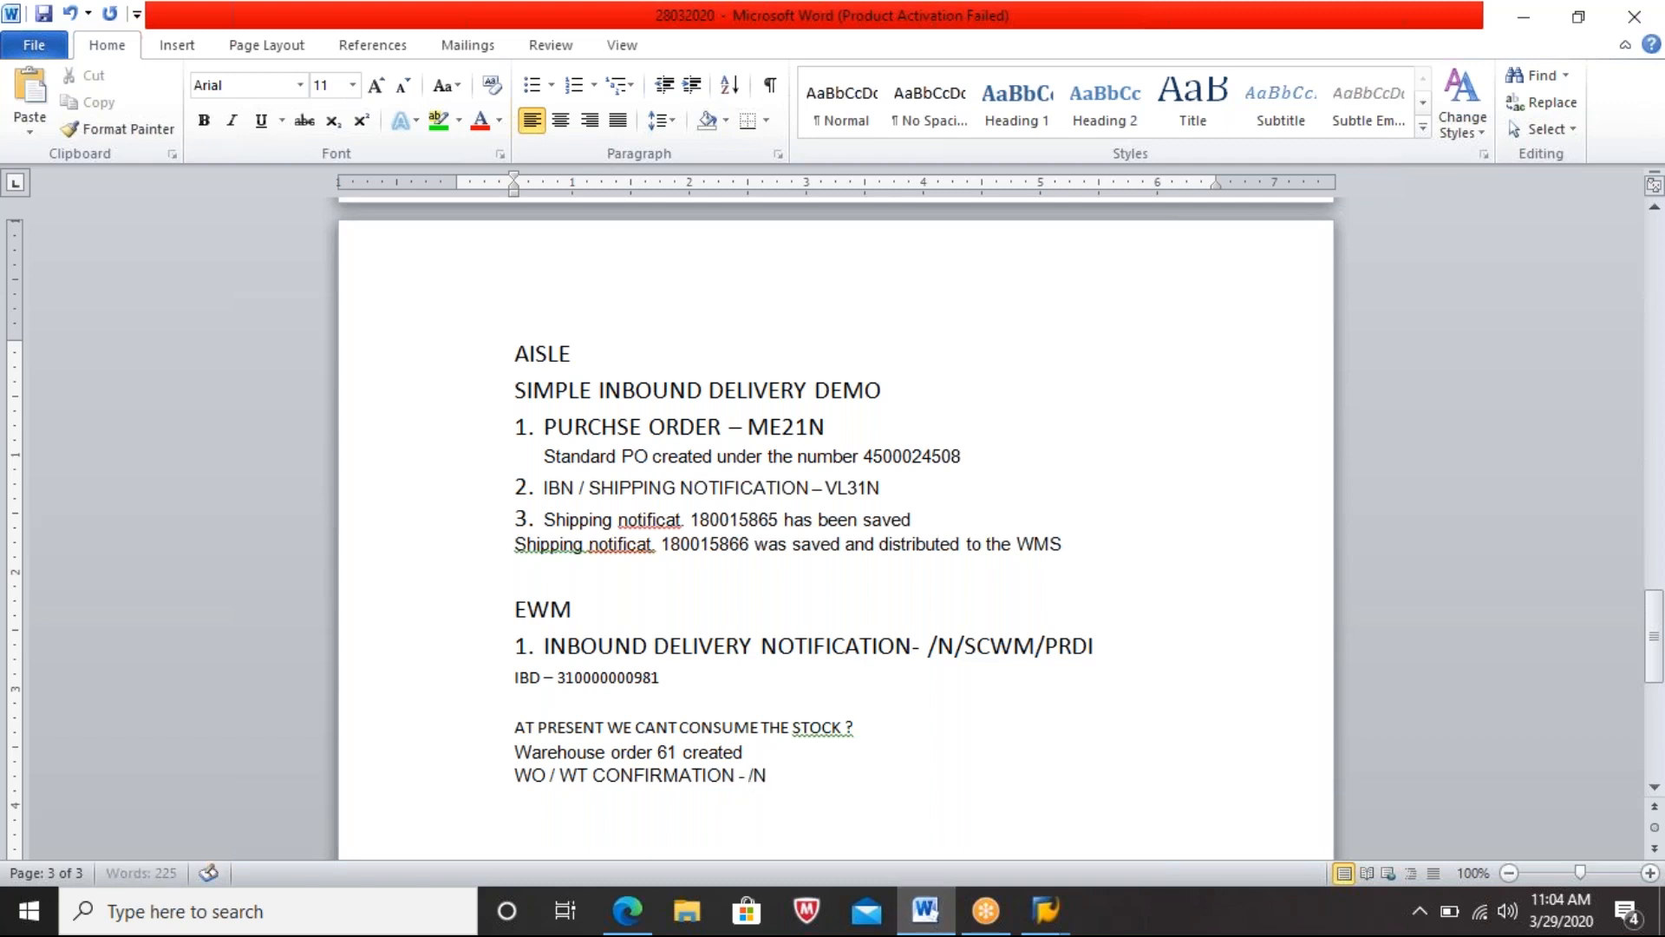
{"action": "type", "text": "/SCWM/TO"}
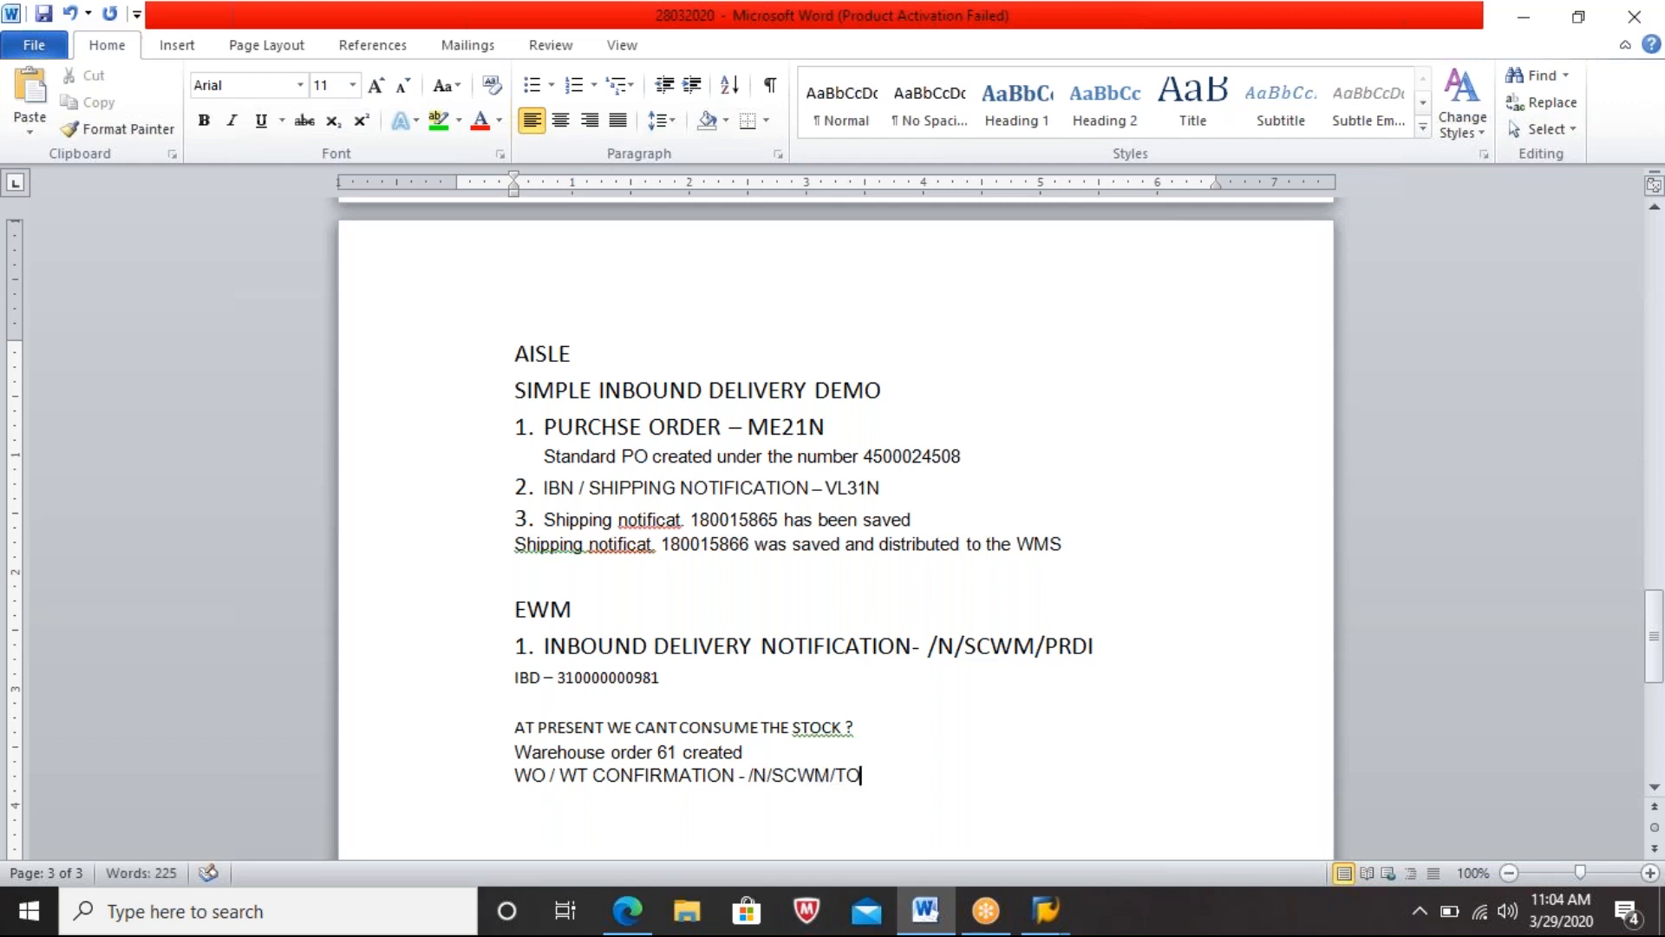
{"action": "type", "text": "_CONF"}
Step: Examine the two parts of the noted transaction code, highlighting "/N/SCWM/" and "TO_CONF" separately
{"action": "key", "text": "Left"}
{"action": "key", "text": "Left"}
{"action": "key", "text": "Left"}
{"action": "key", "text": "Left"}
{"action": "key", "text": "Left"}
{"action": "key", "text": "Left"}
{"action": "key", "text": "Left"}
{"action": "key", "text": "shift+Left"}
{"action": "key", "text": "shift+Left"}
{"action": "key", "text": "shift+Left"}
{"action": "key", "text": "shift+Left"}
{"action": "key", "text": "shift+Left"}
{"action": "key", "text": "shift+Left"}
{"action": "key", "text": "shift+Left"}
{"action": "key", "text": "shift+Left"}
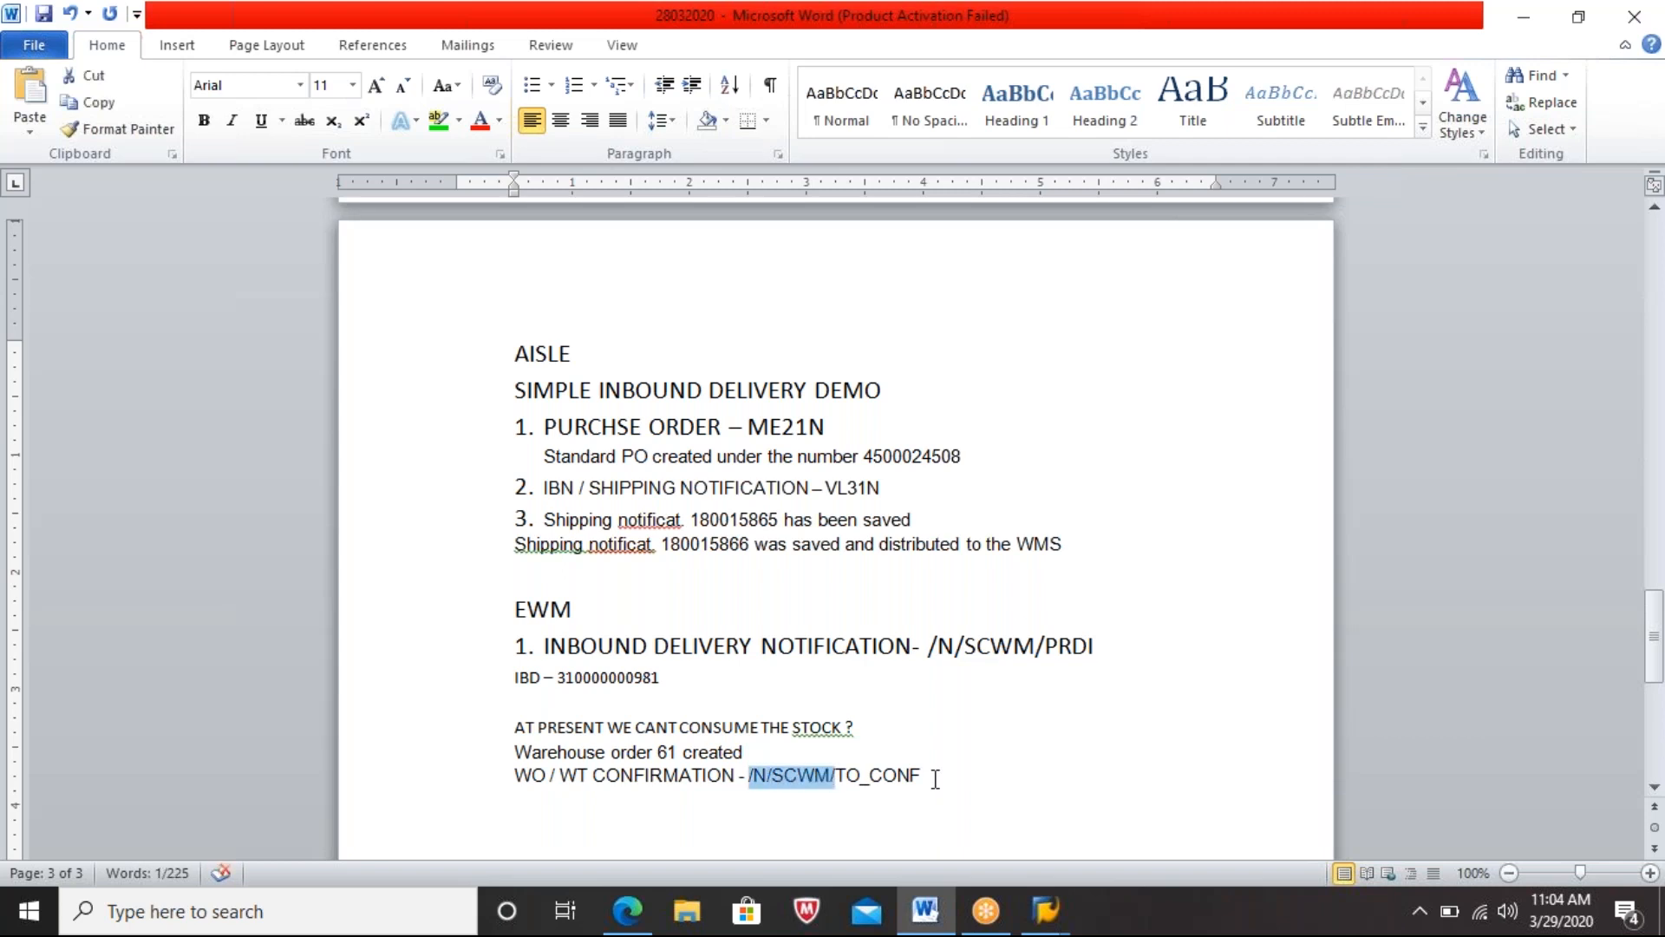
{"action": "key", "text": "Right"}
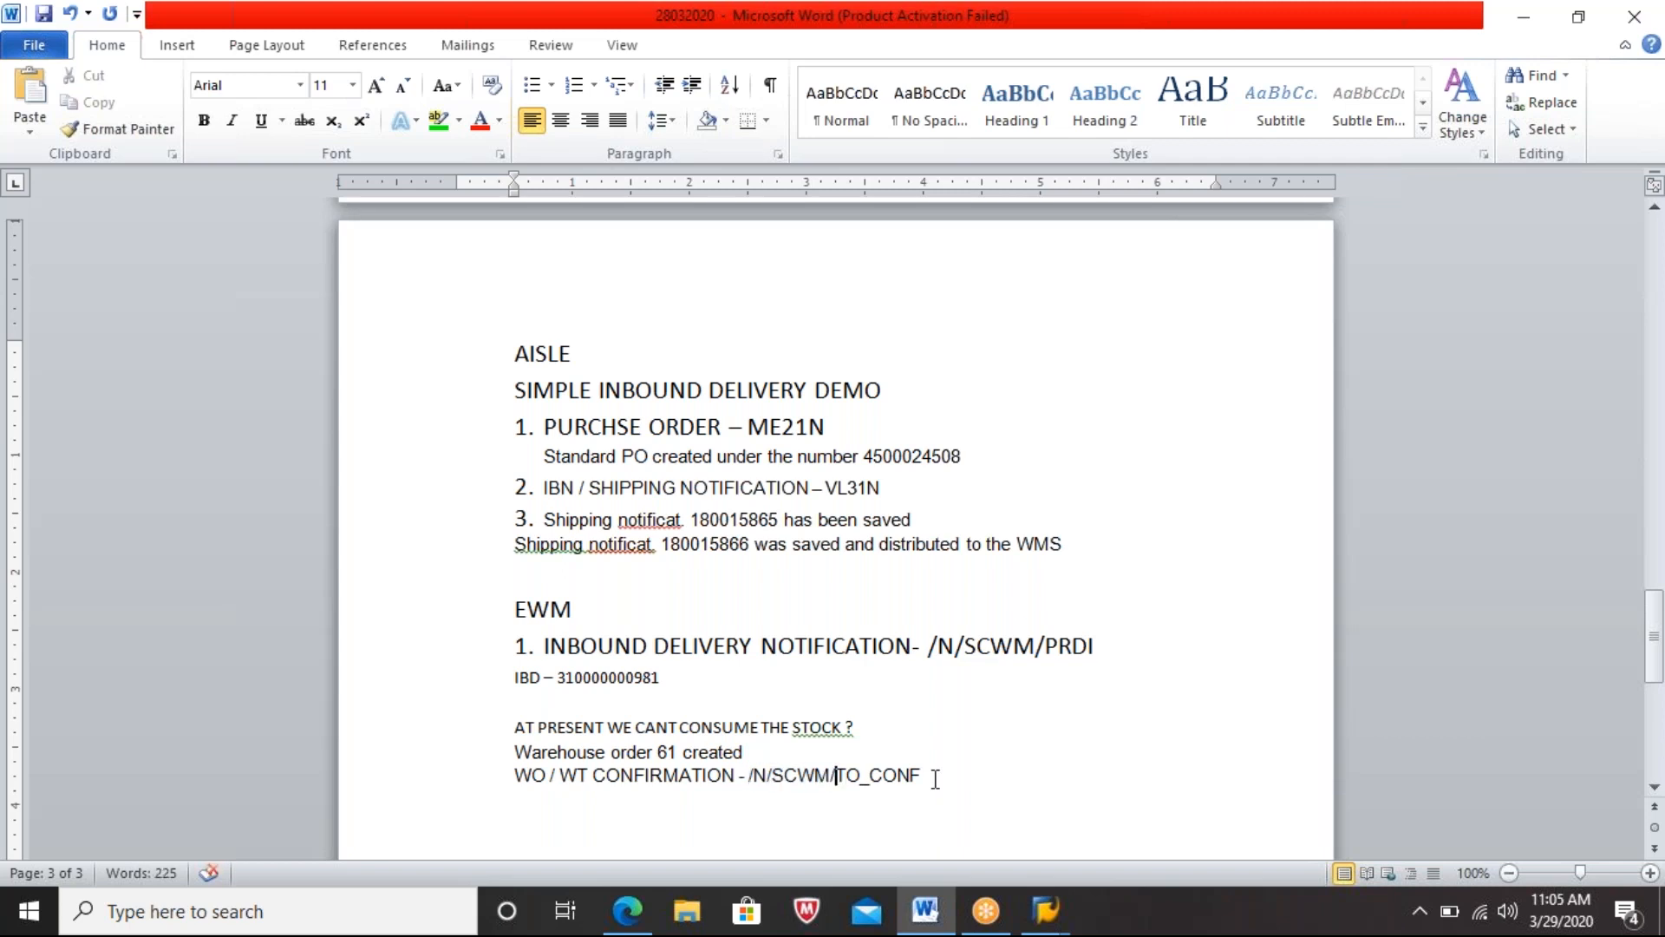
{"action": "key", "text": "shift+Right"}
{"action": "key", "text": "shift+Right"}
{"action": "key", "text": "shift+Right"}
{"action": "key", "text": "shift+Right"}
{"action": "key", "text": "shift+Right"}
{"action": "key", "text": "shift+Right"}
{"action": "key", "text": "shift+Right"}
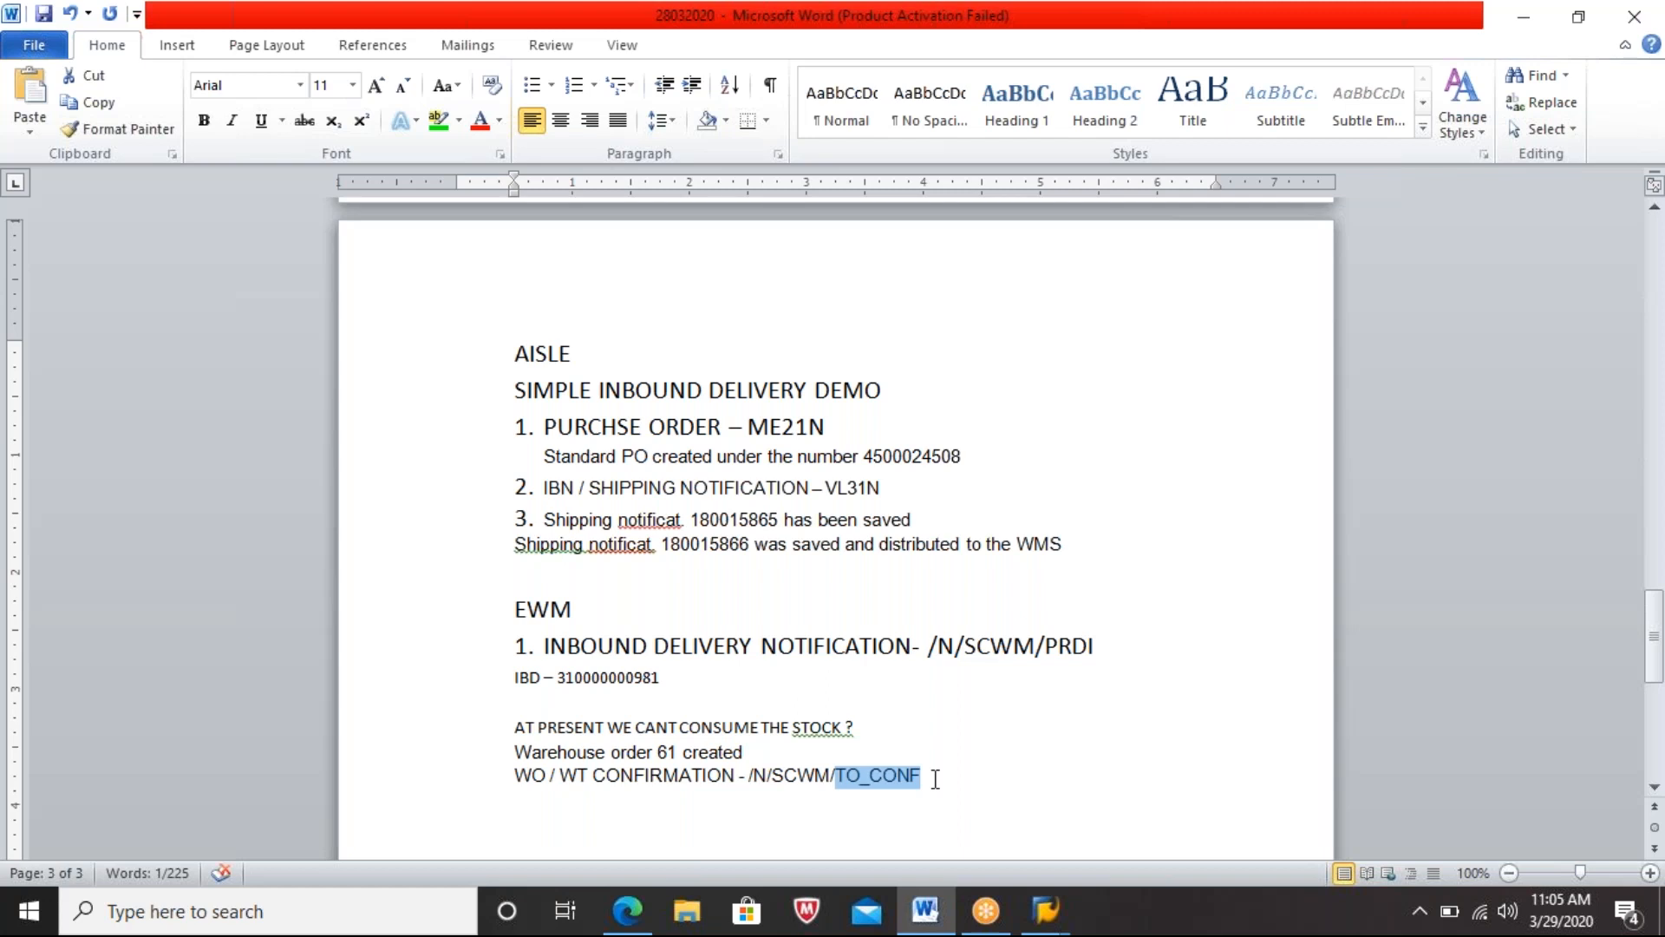
{"action": "left_click", "coordinate": [935, 778]}
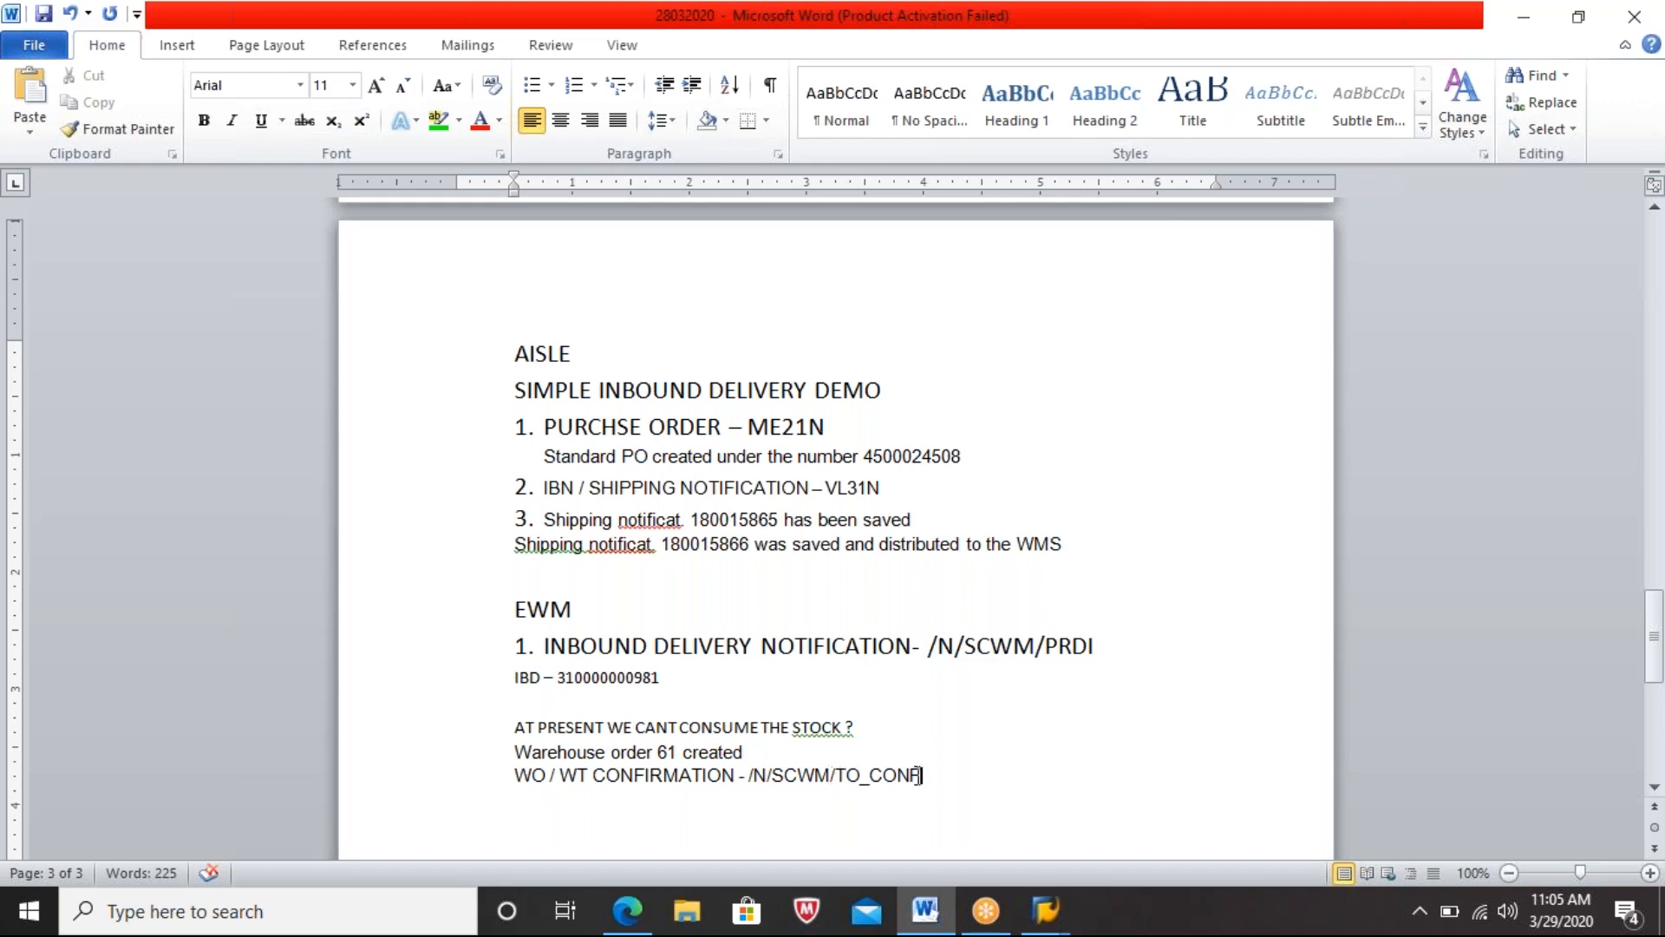
Step: Start a new line in the notes, switch back to SAP and run transaction /N/SCWM/TO_CONF
{"action": "key", "text": "Return"}
{"action": "key", "text": "alt+Tab"}
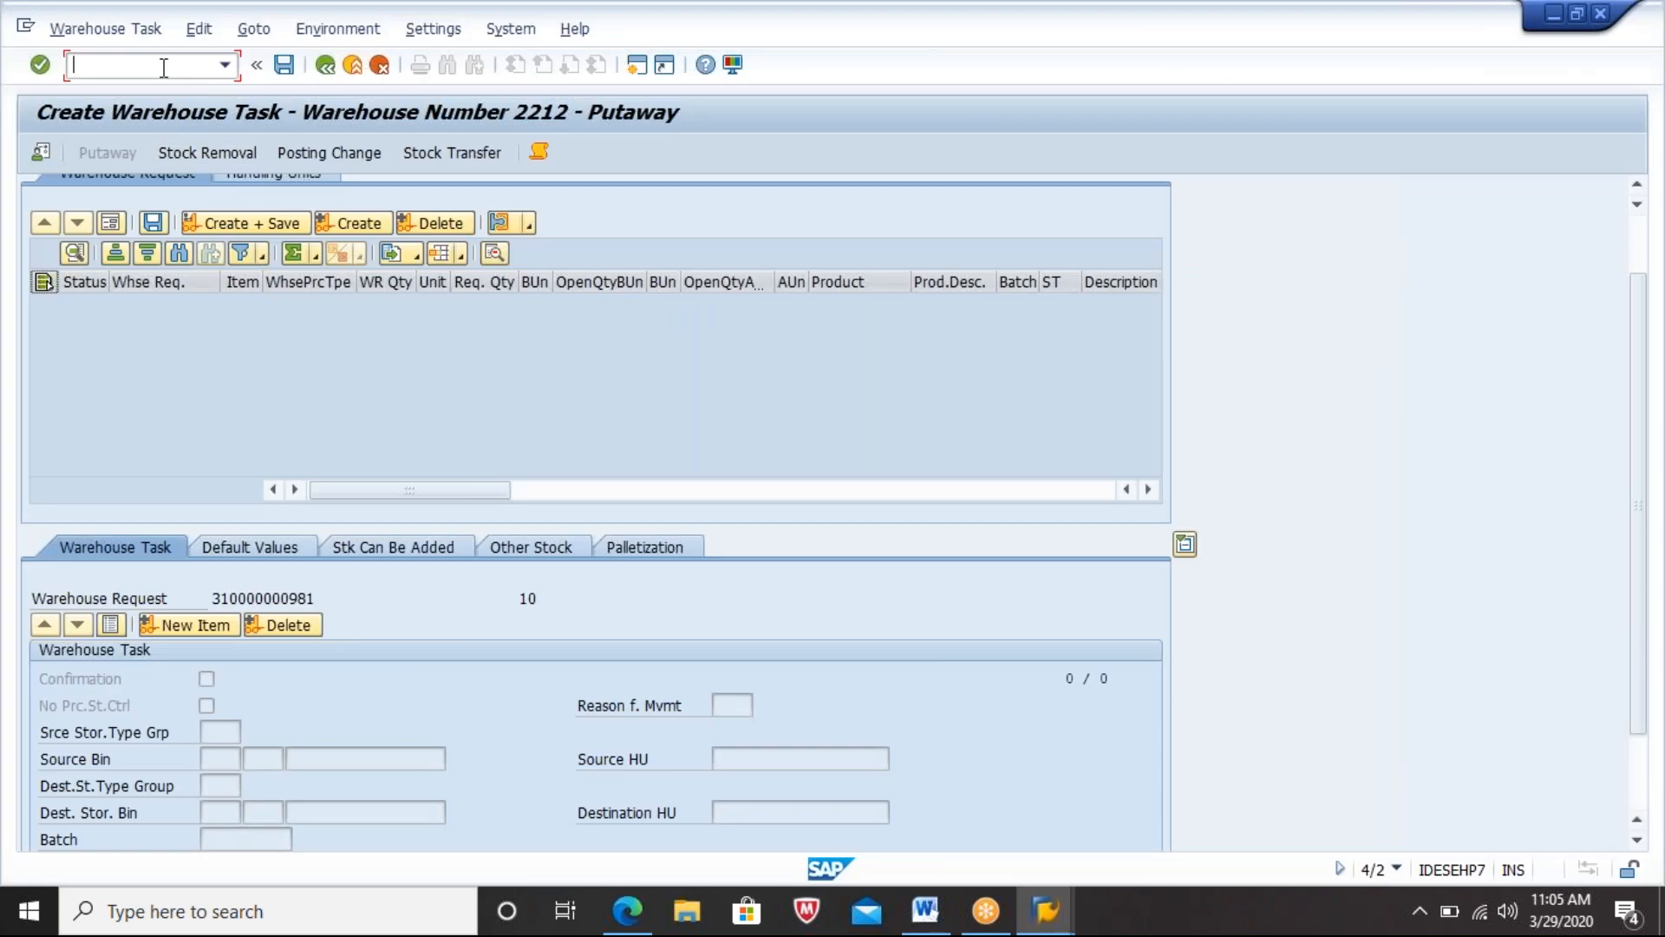
{"action": "type", "text": "/N/SCWM/TO_CONF"}
{"action": "key", "text": "Return"}
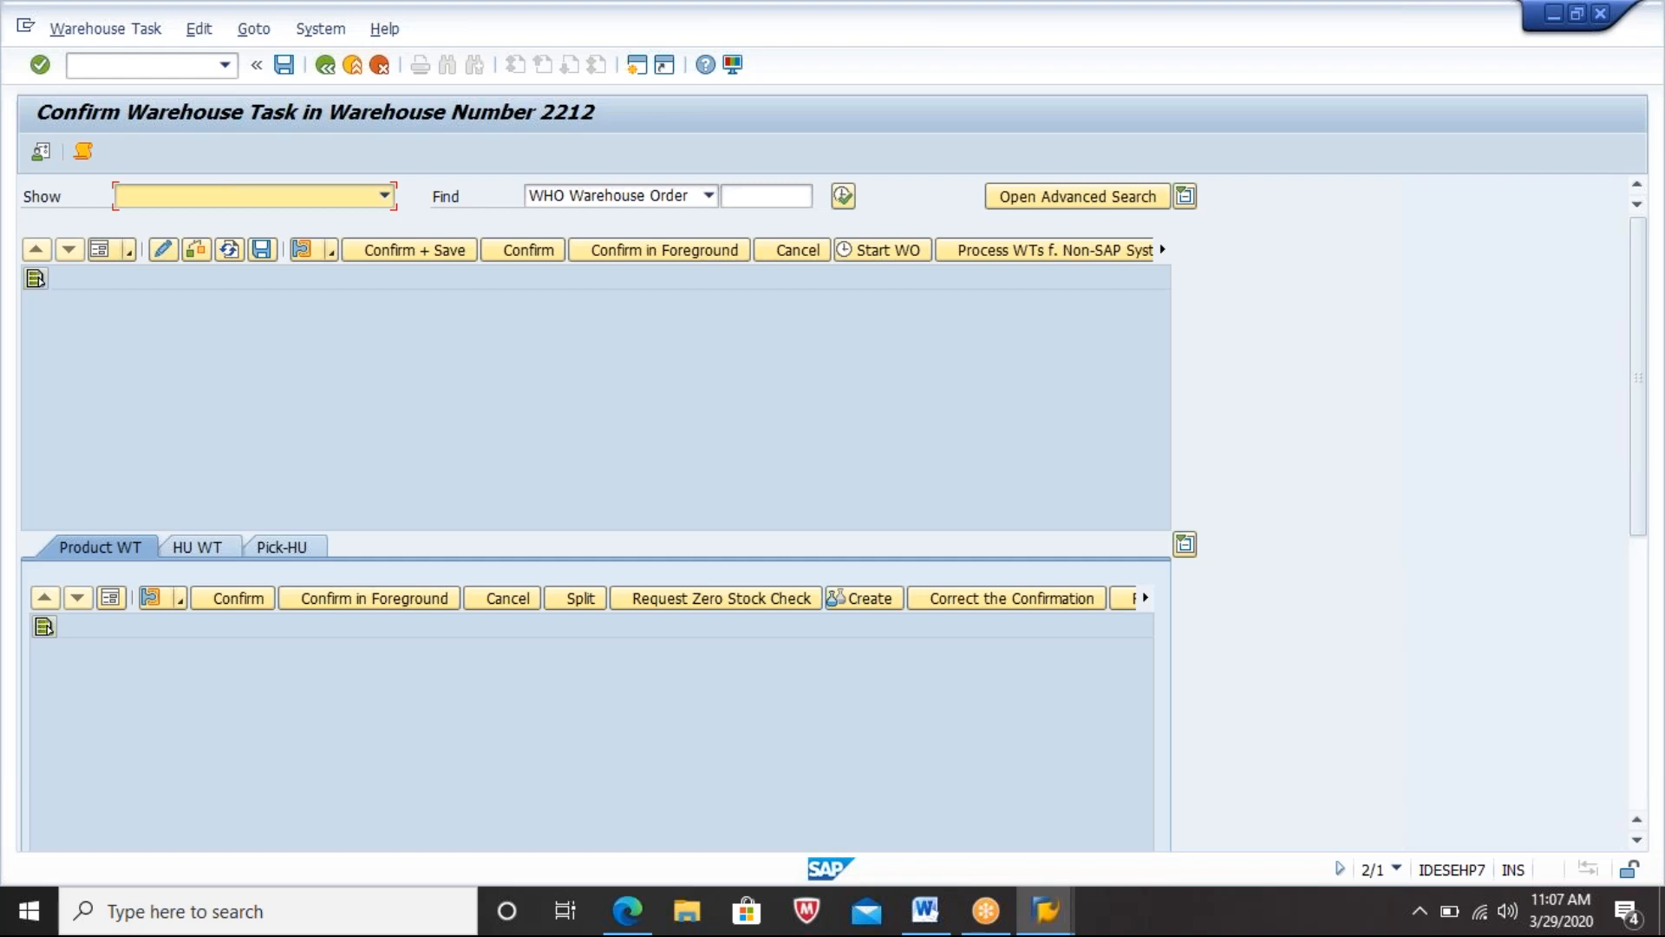
Step: Check the warehouse order number in the Word notes and find that warehouse order in the confirmation transaction
{"action": "left_click", "coordinate": [925, 909]}
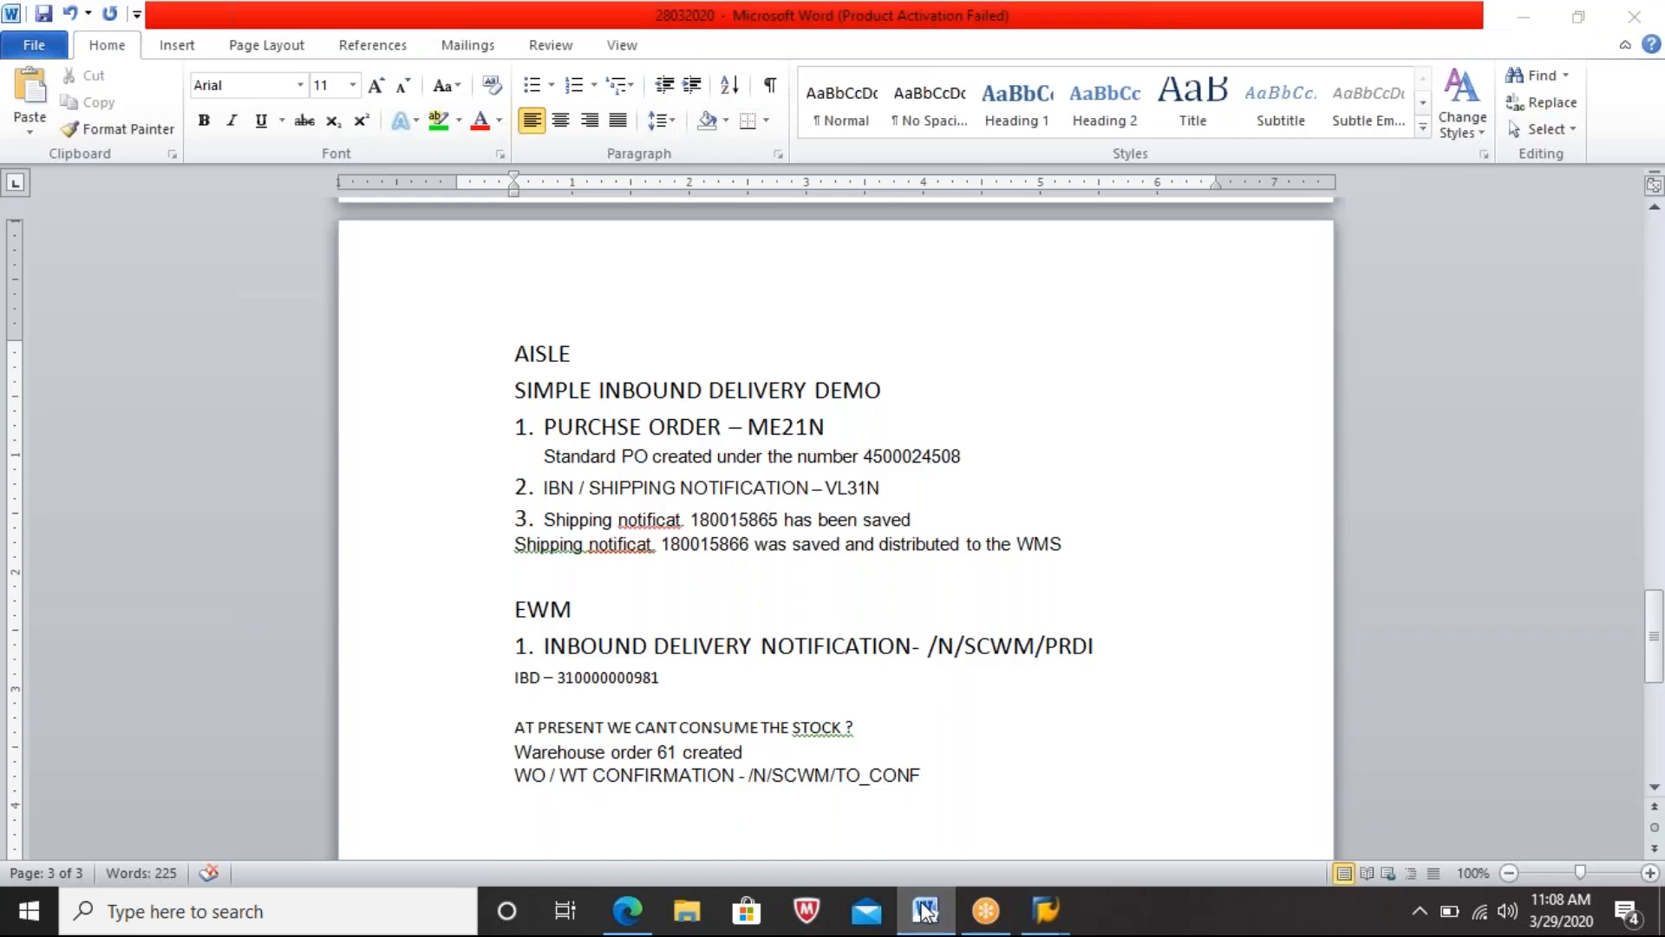
{"action": "left_click", "coordinate": [926, 909]}
{"action": "type", "text": "61"}
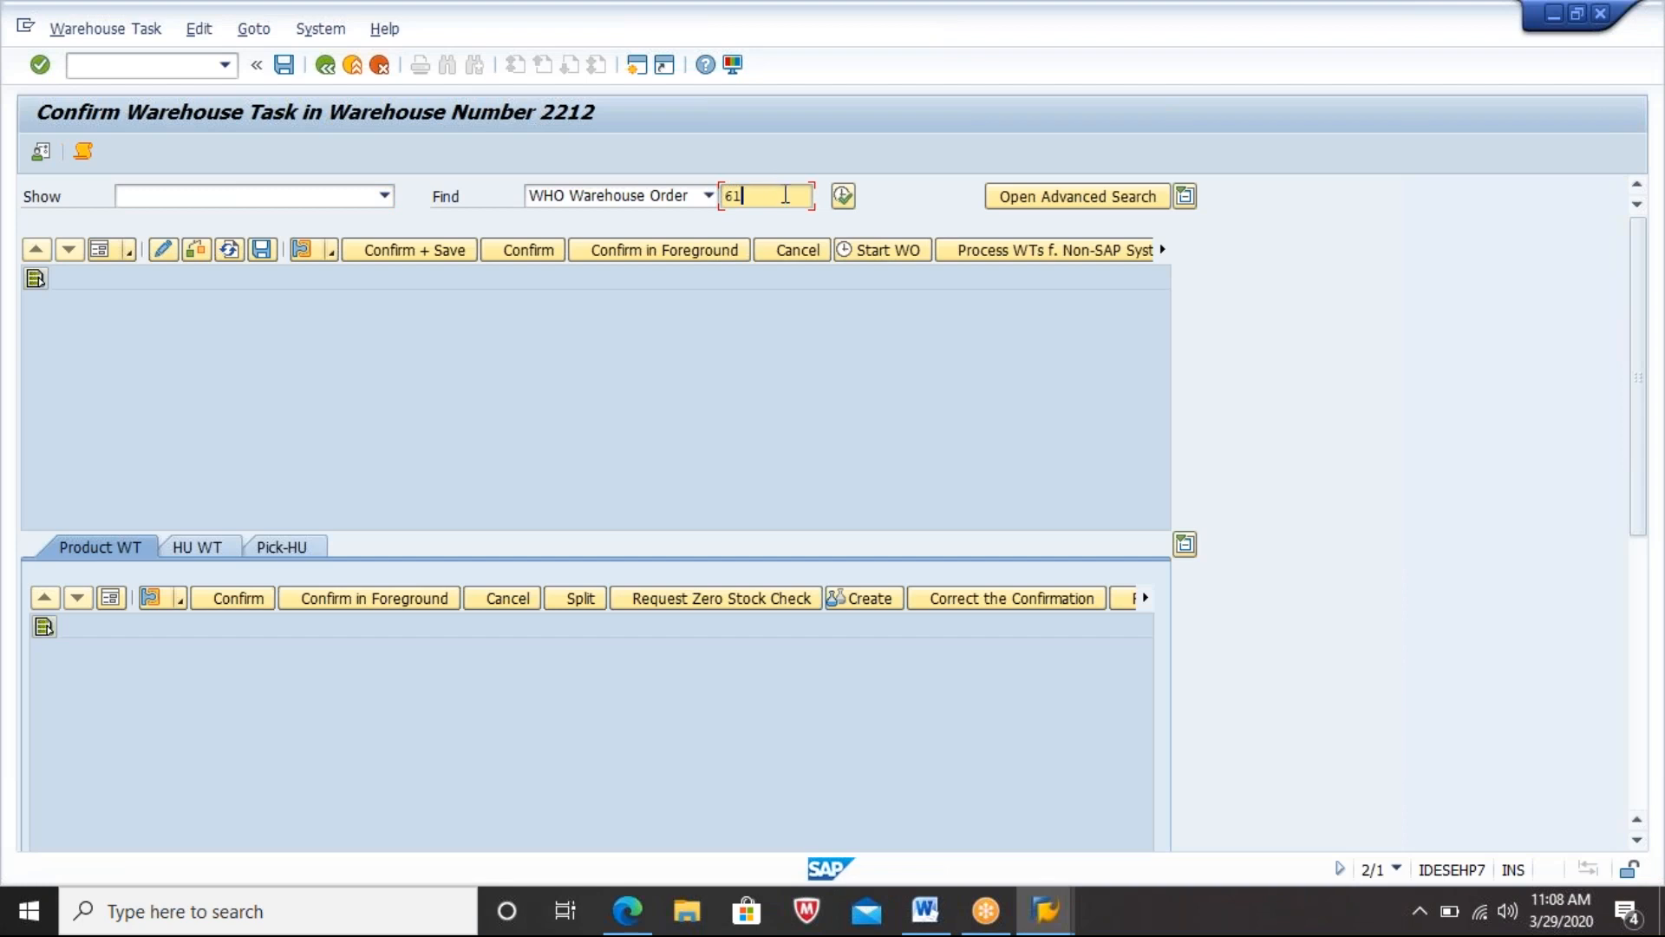
{"action": "left_click", "coordinate": [843, 195]}
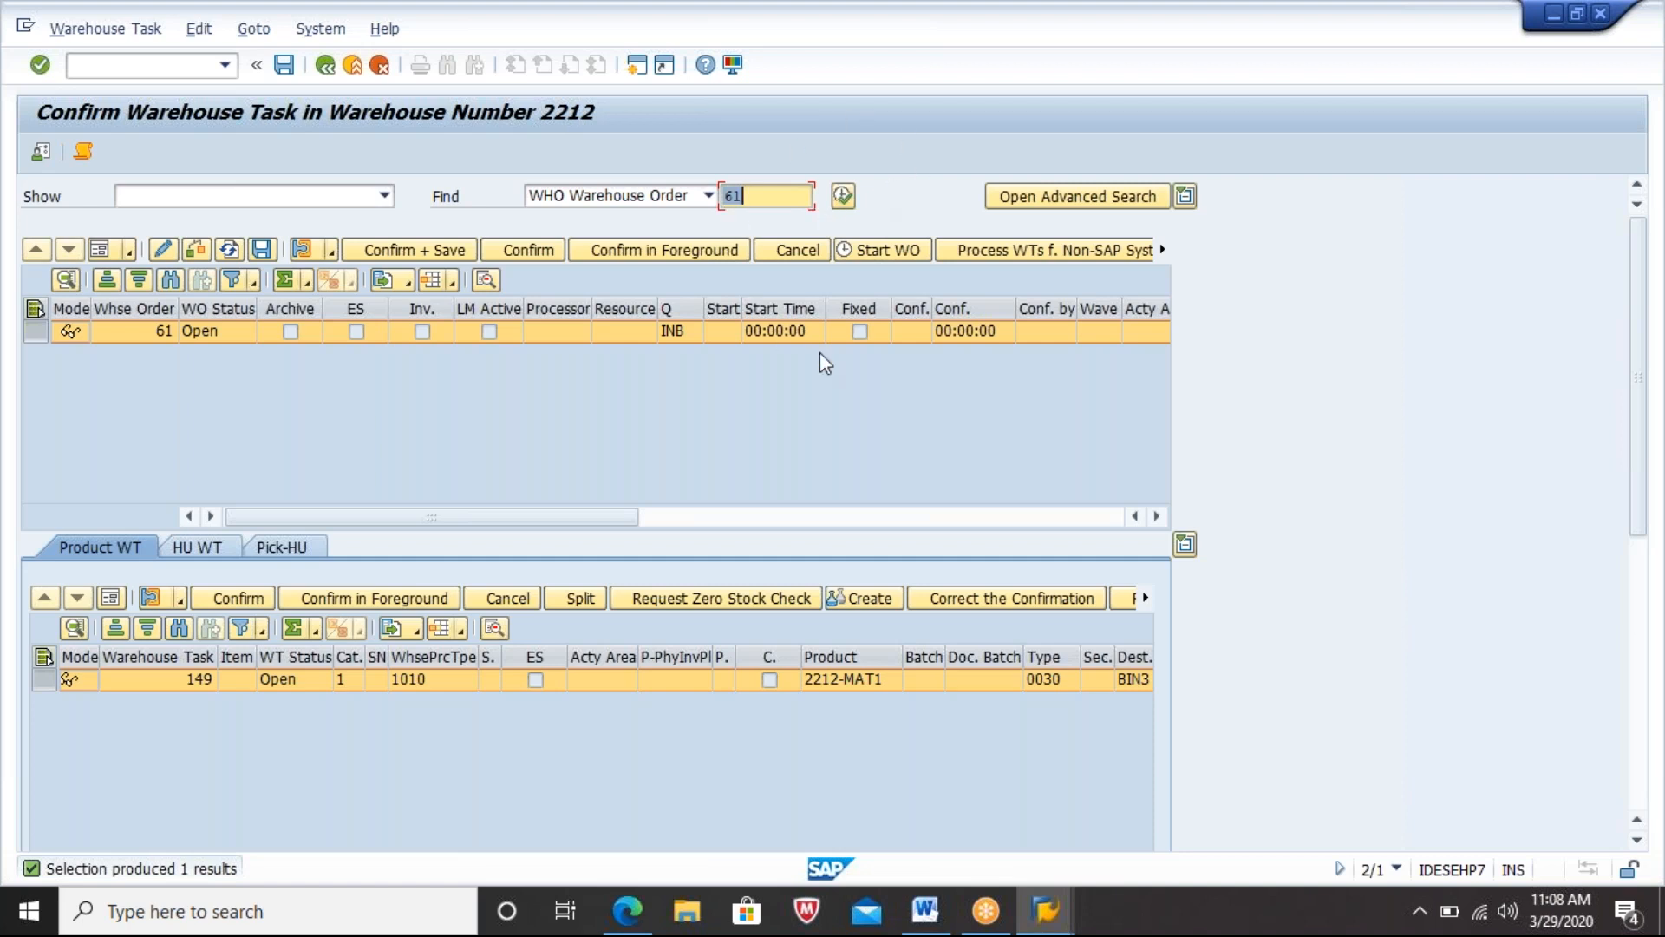
{"action": "key", "text": "Return"}
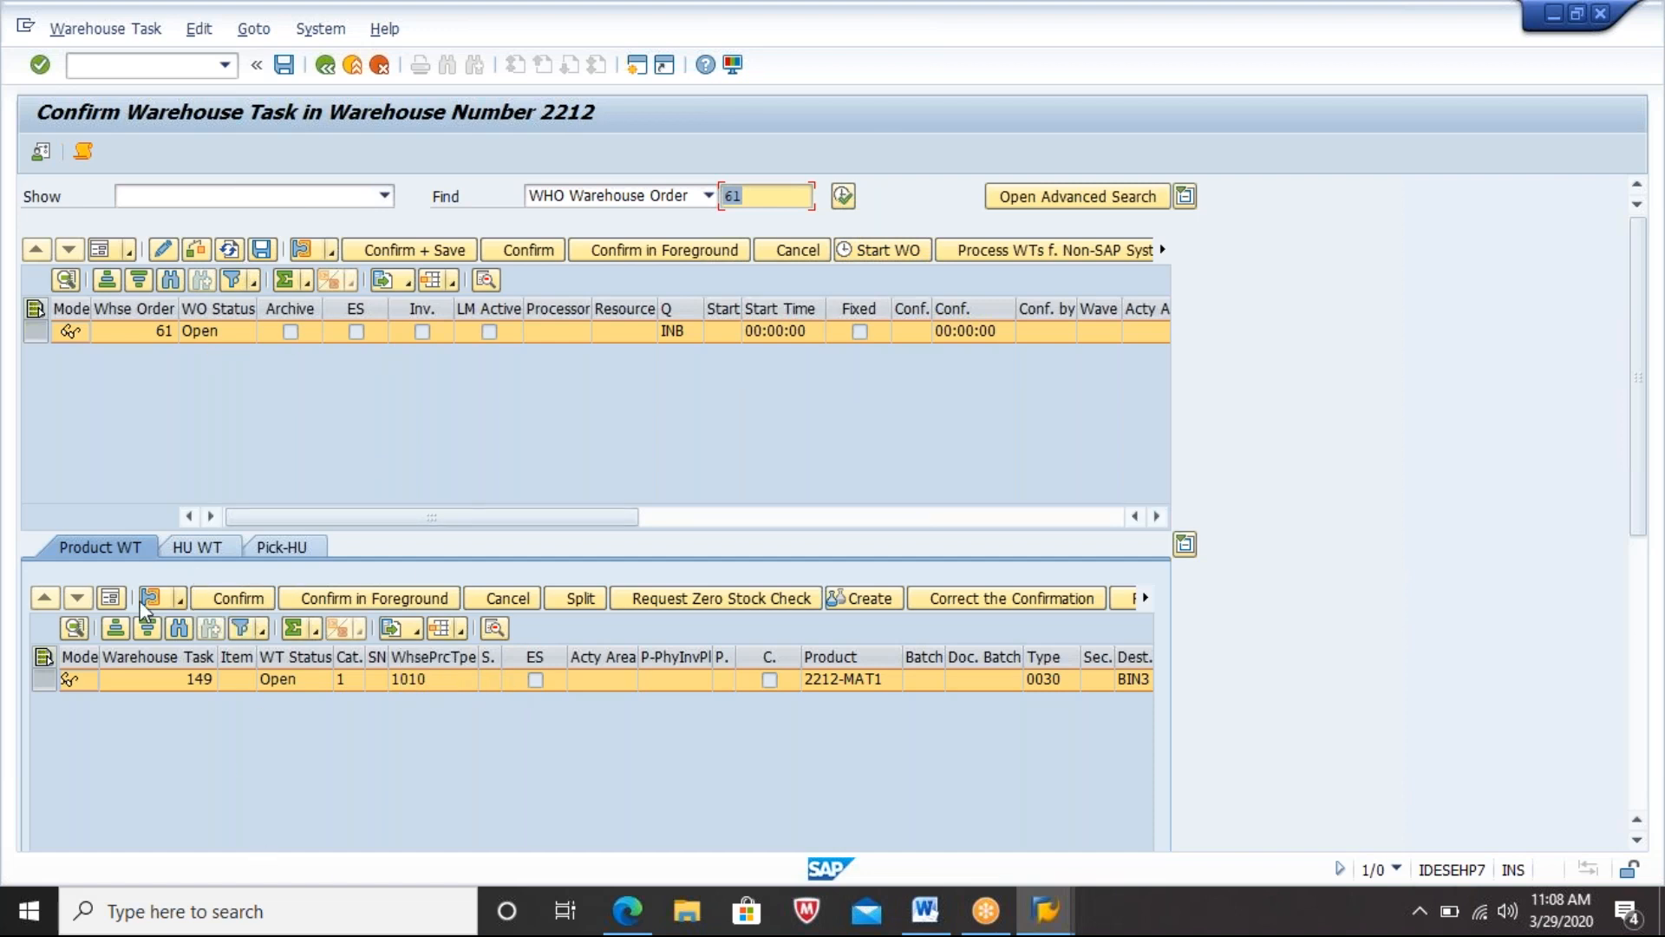
Step: Show the product warehouse task in form view and examine its status, product, source and destination bins, and quantity
{"action": "left_click", "coordinate": [111, 601]}
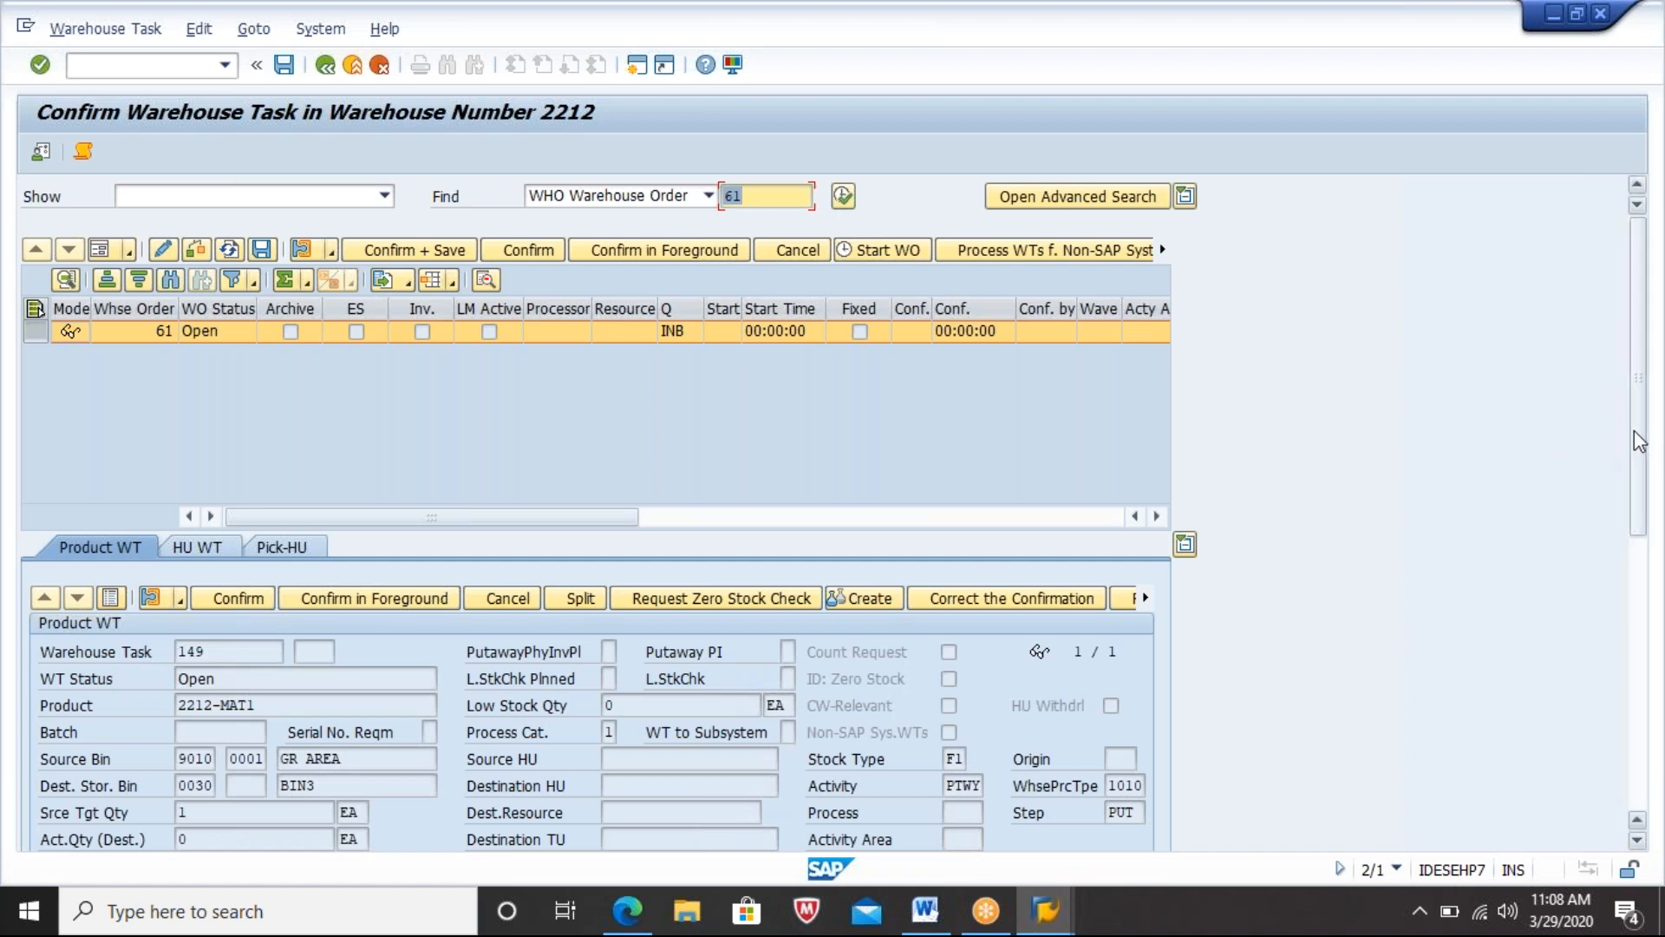
{"action": "left_click_drag", "start_coordinate": [1639, 458], "coordinate": [1644, 549]}
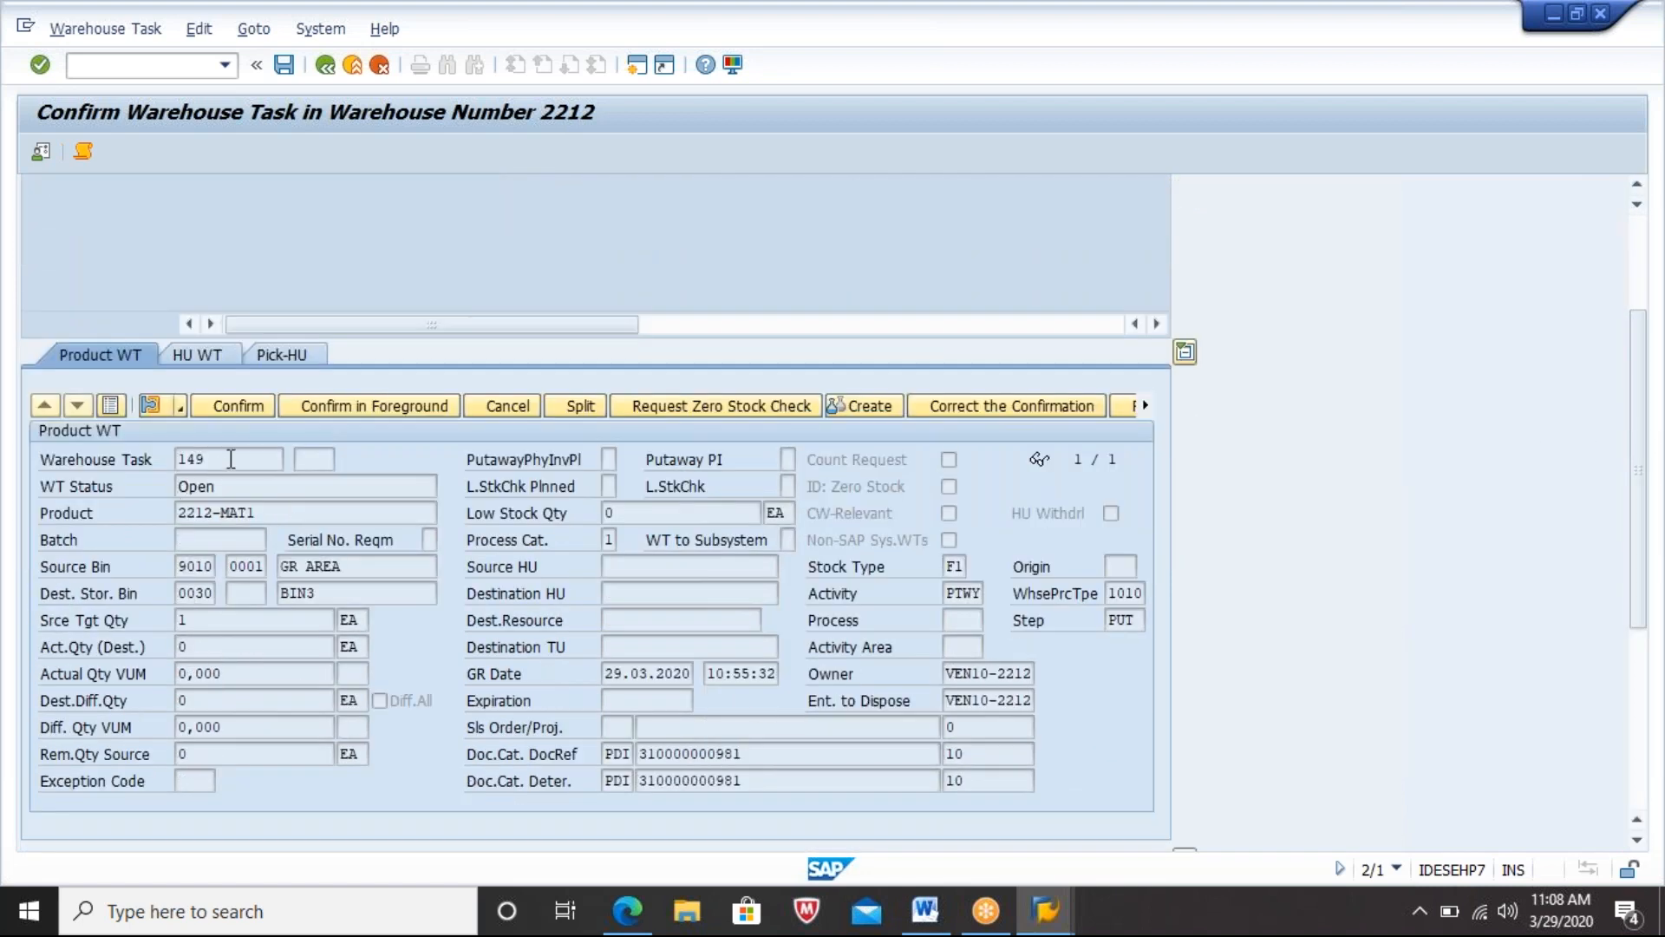
{"action": "left_click", "coordinate": [238, 487]}
{"action": "left_click", "coordinate": [267, 512]}
{"action": "left_click", "coordinate": [206, 568]}
{"action": "left_click", "coordinate": [258, 568]}
{"action": "left_click", "coordinate": [353, 568]}
{"action": "left_click", "coordinate": [325, 597]}
{"action": "left_click", "coordinate": [300, 619]}
{"action": "left_click", "coordinate": [360, 568]}
{"action": "left_click", "coordinate": [360, 594]}
Step: Confirm the product warehouse task in the background, and confirm and save its warehouse order from the list view
{"action": "left_click", "coordinate": [248, 407]}
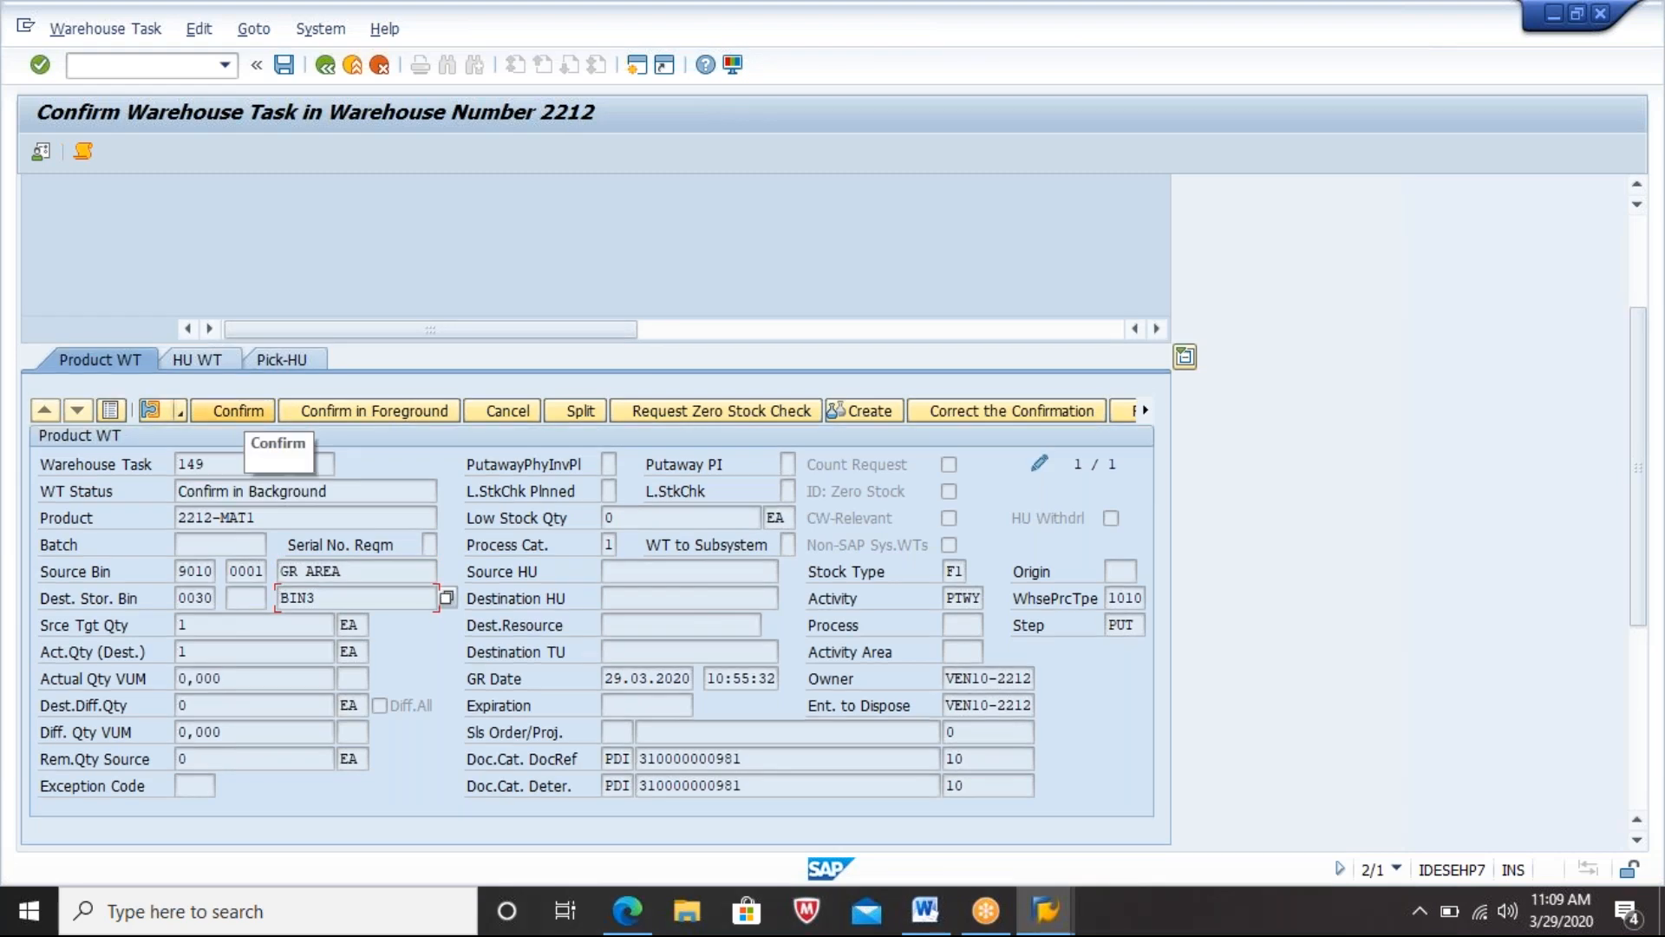
{"action": "left_click", "coordinate": [347, 491]}
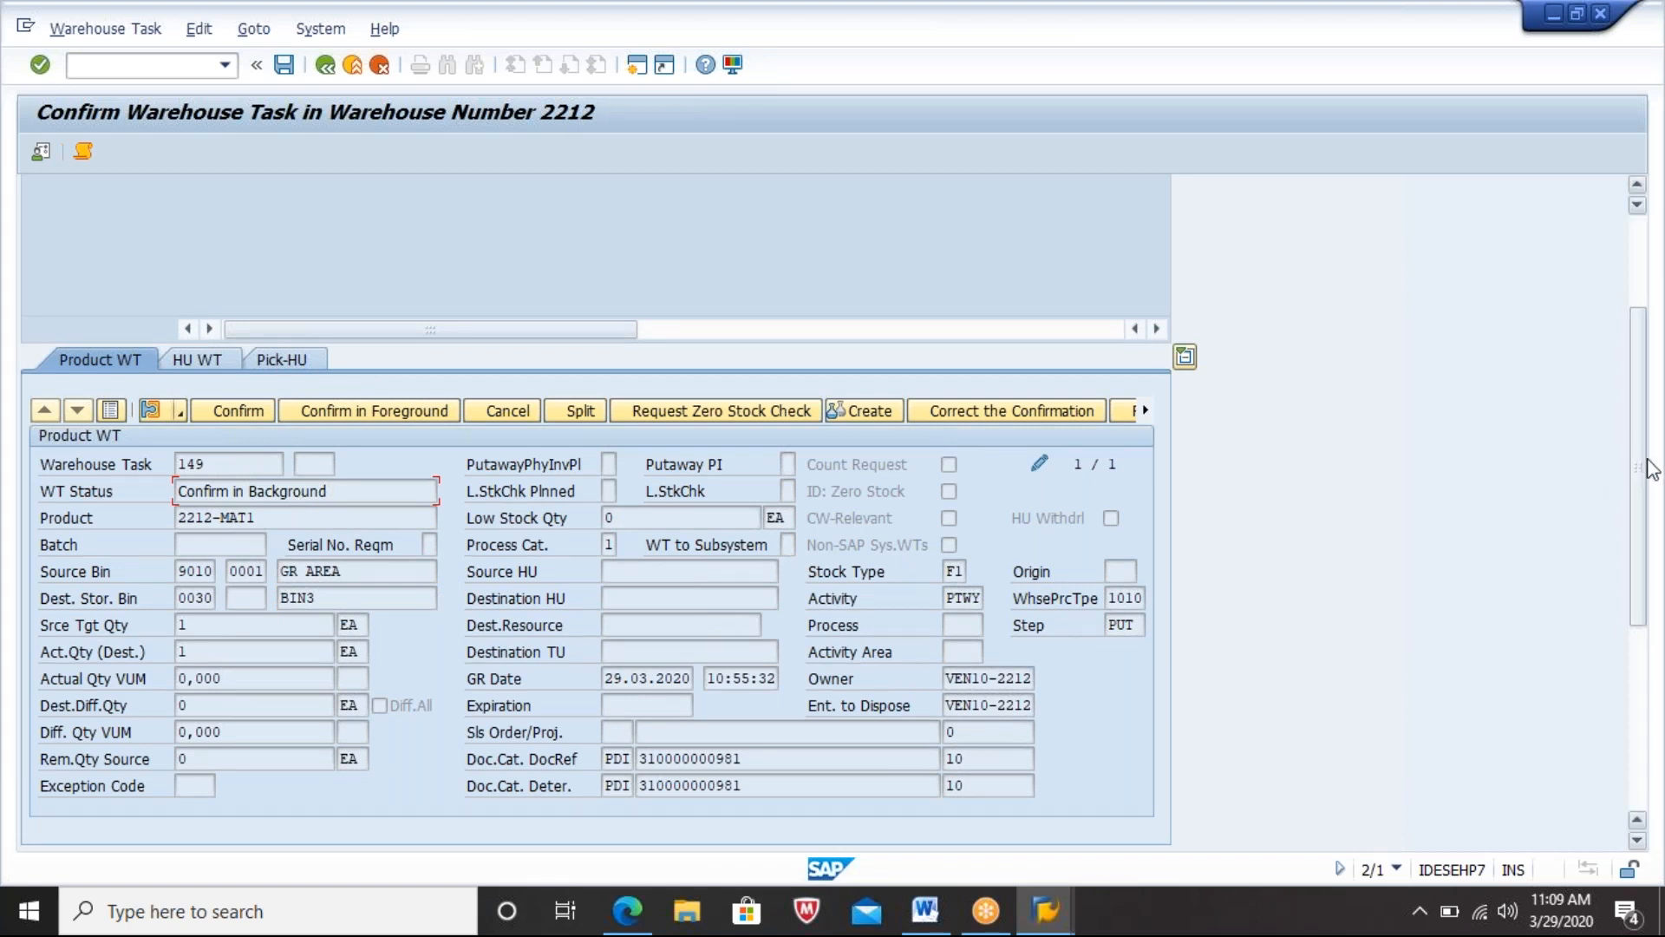
{"action": "left_click_drag", "start_coordinate": [1630, 440], "coordinate": [1625, 312]}
{"action": "left_click", "coordinate": [109, 599]}
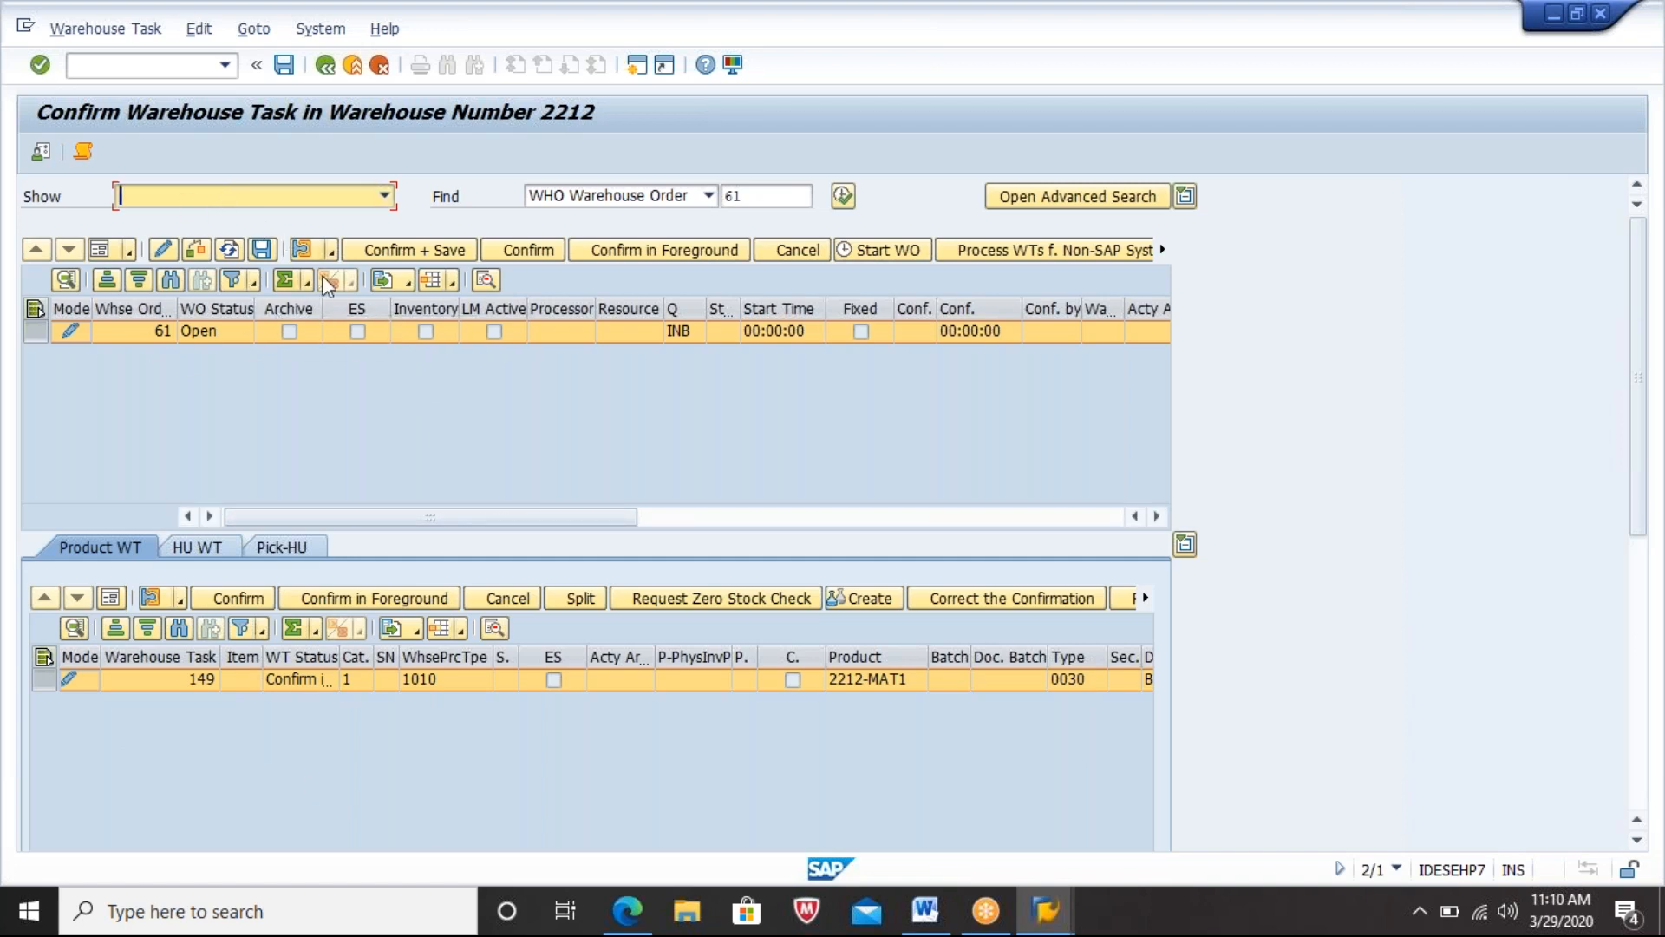
{"action": "left_click", "coordinate": [425, 251]}
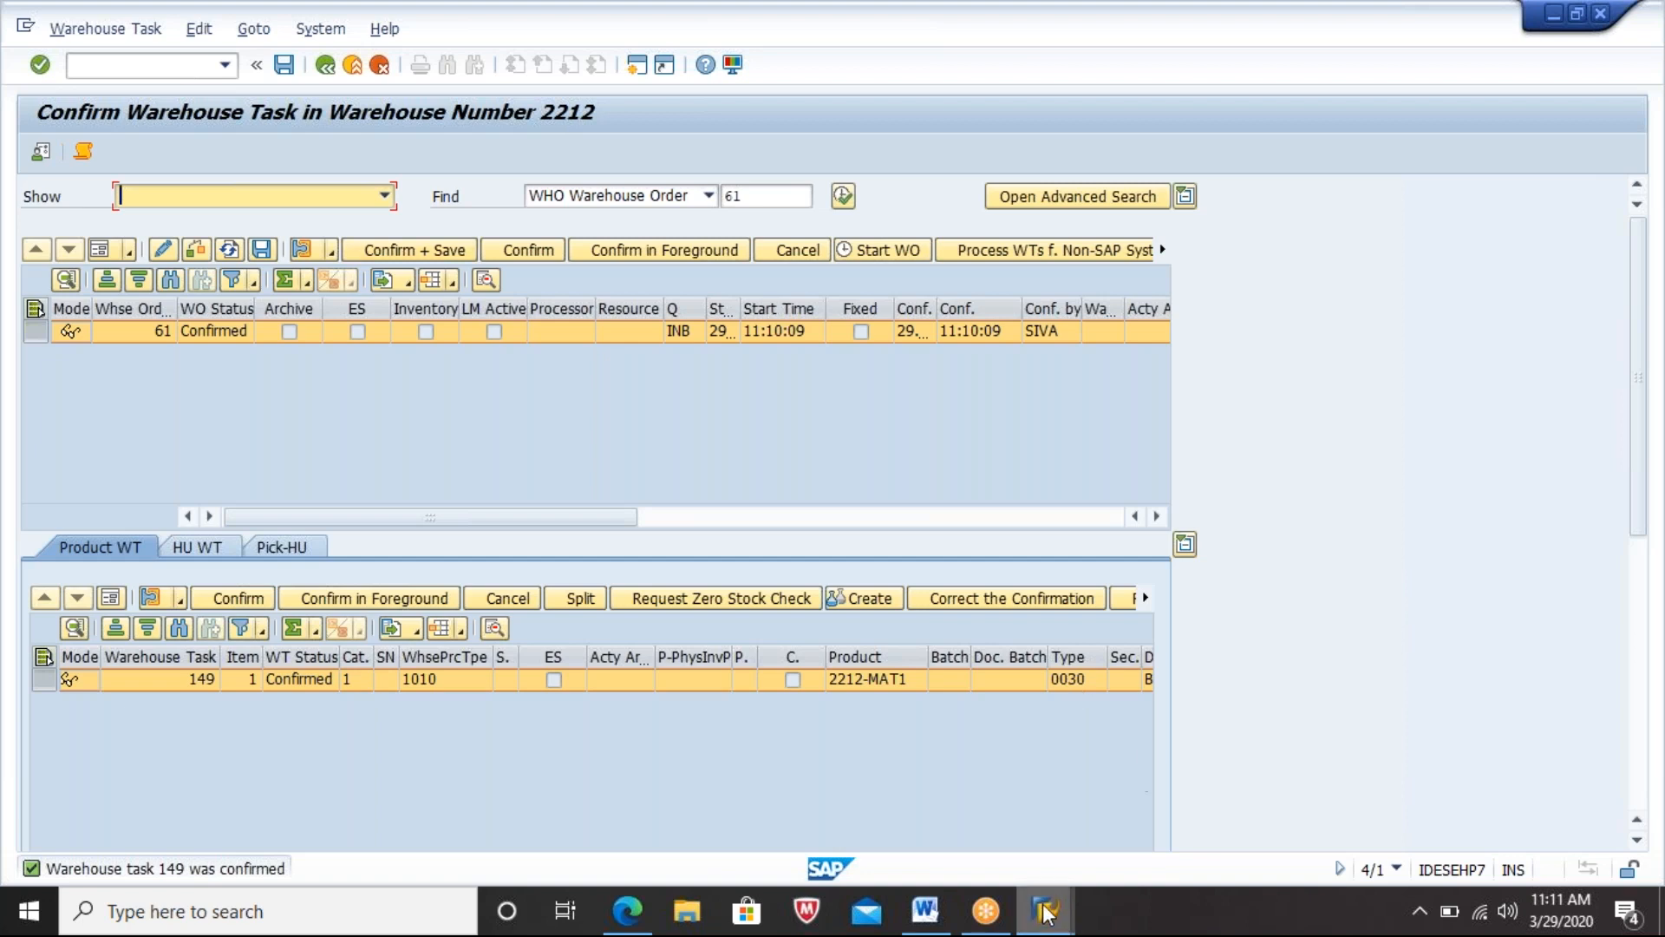
Step: Switch to the Stock Overview session, run transaction /NMMBE and display the stock overview for material 2212-MAT1
{"action": "mouse_move", "coordinate": [1047, 913]}
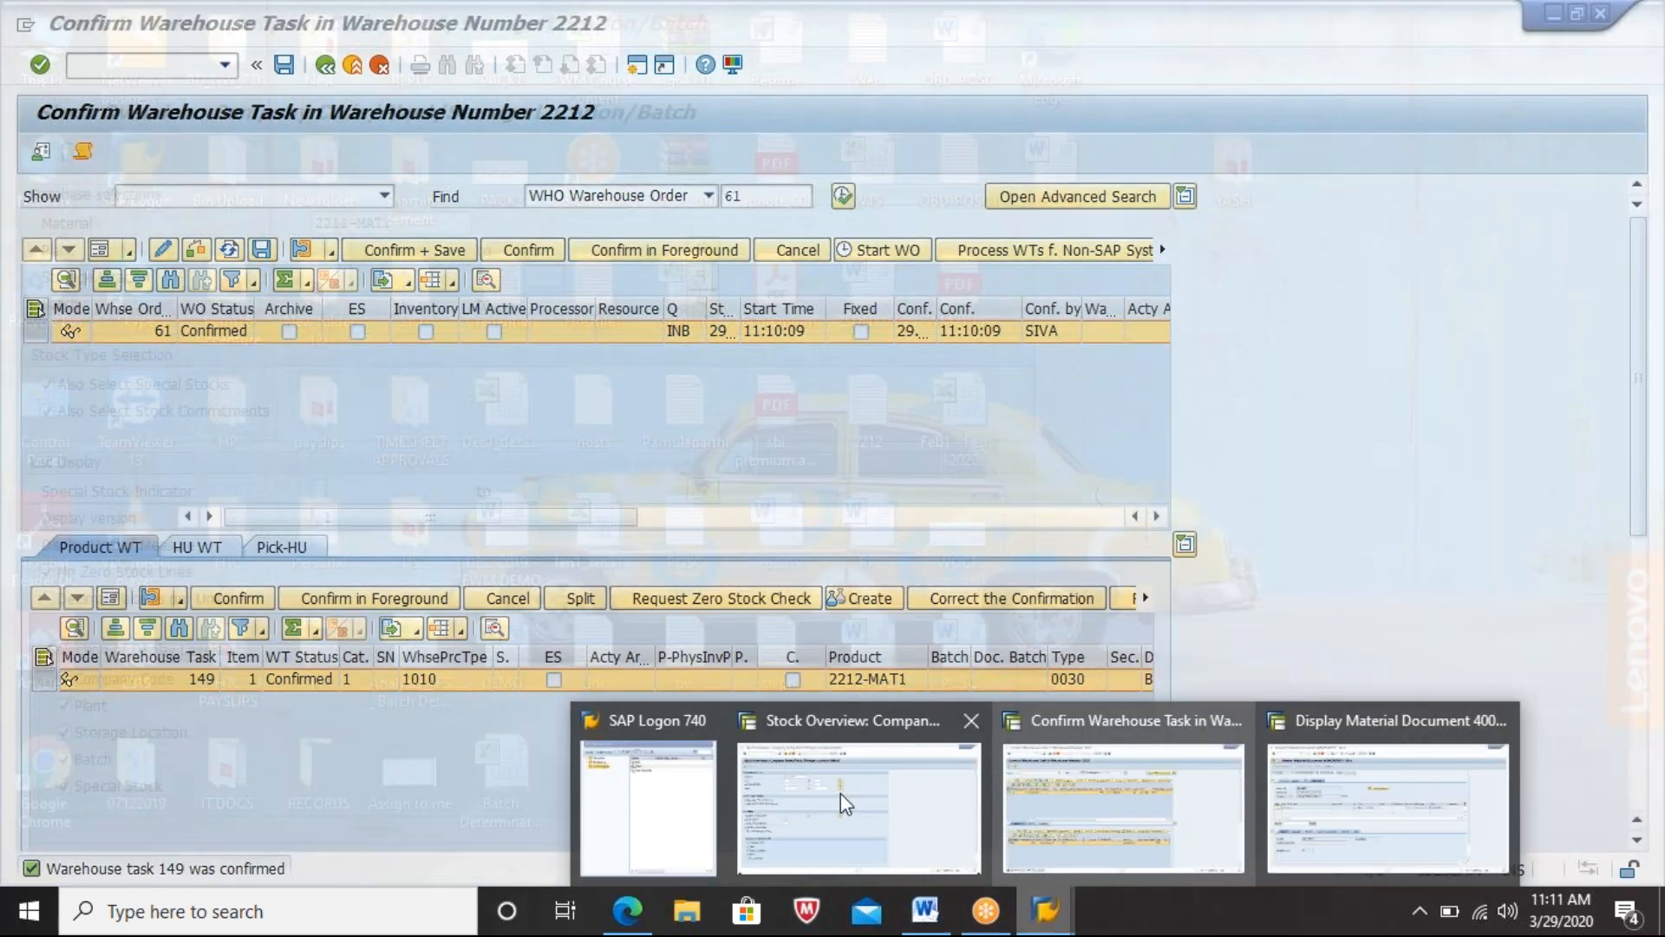
{"action": "left_click", "coordinate": [840, 793]}
{"action": "left_click", "coordinate": [111, 63]}
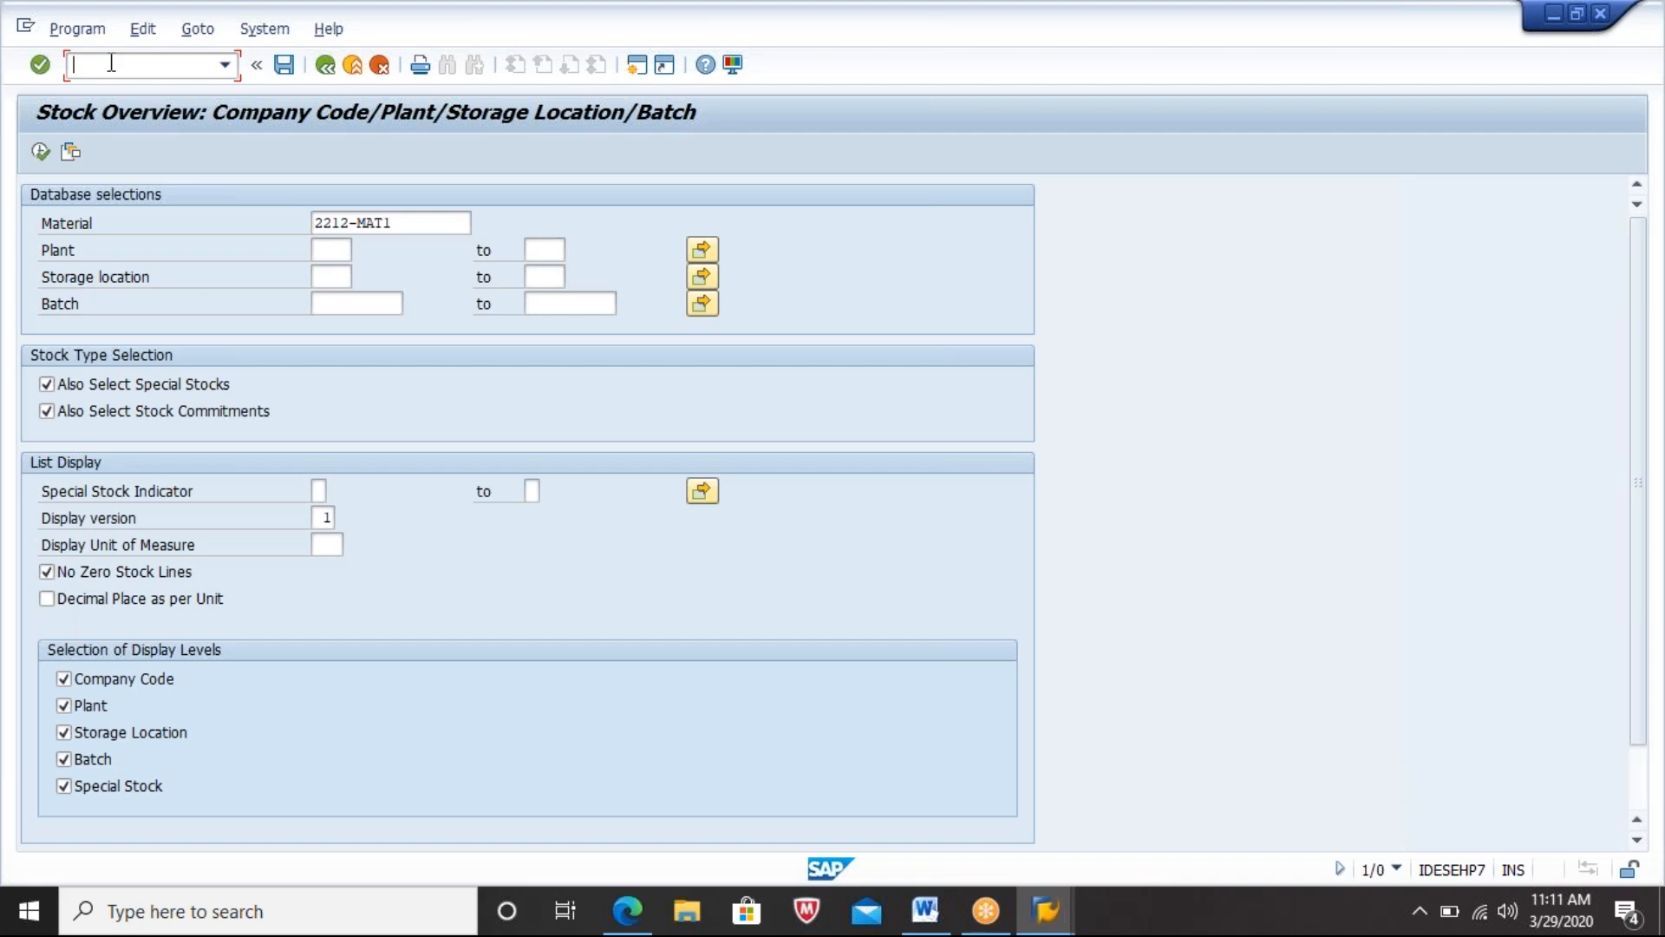
{"action": "type", "text": "/NMMBE"}
{"action": "key", "text": "Return"}
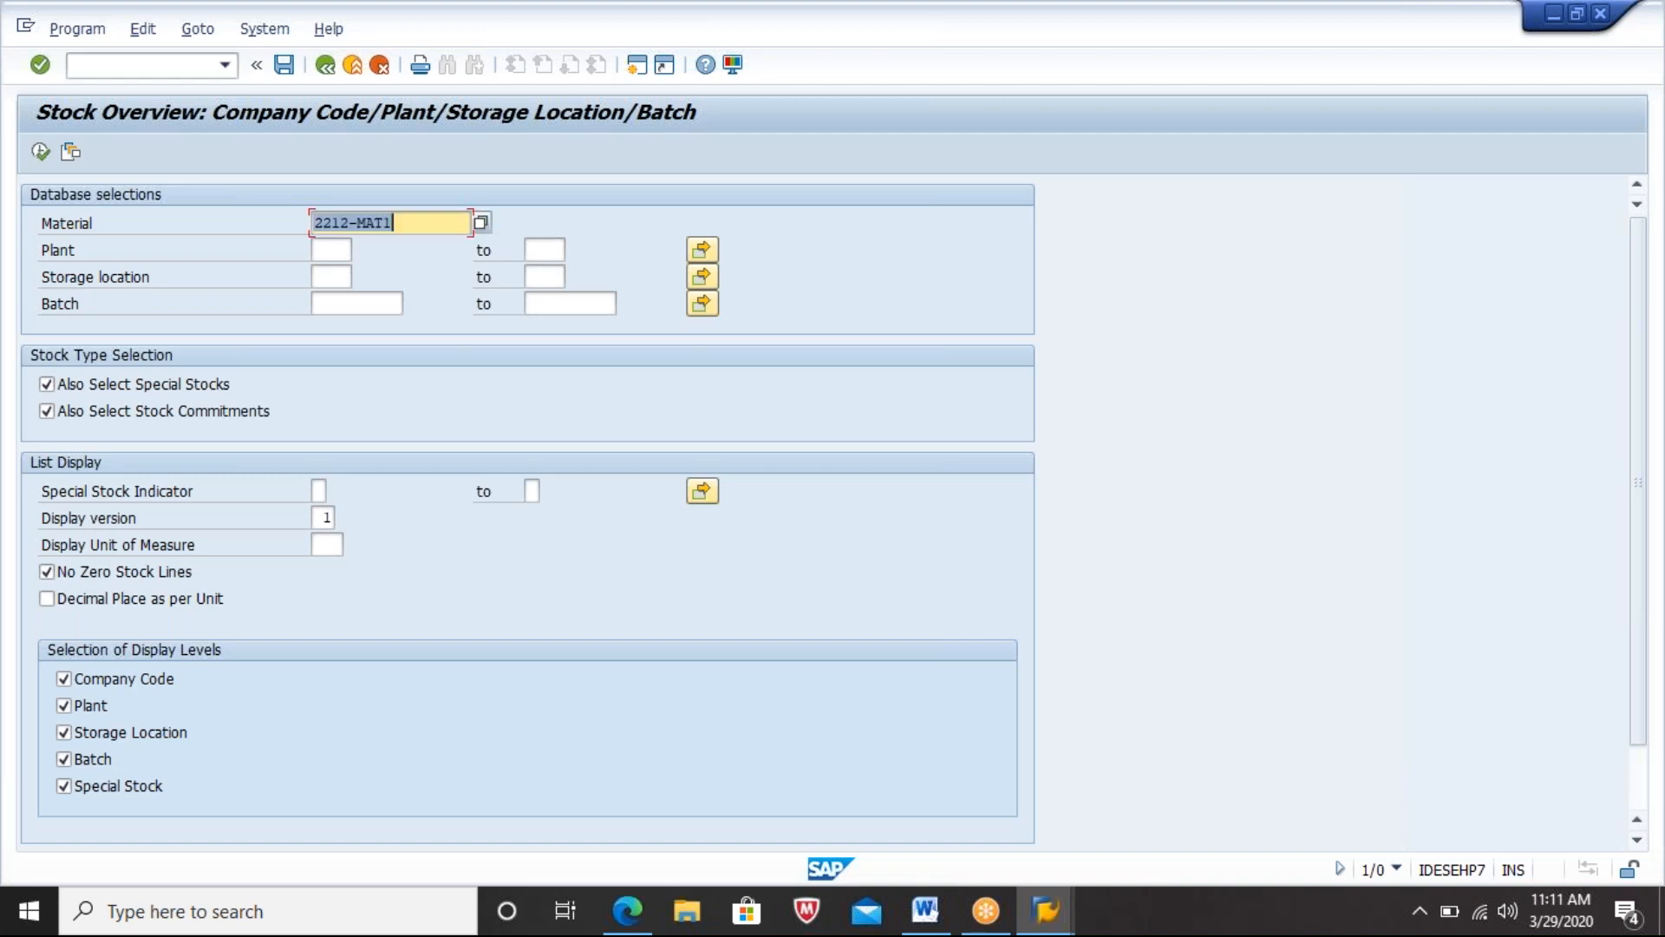
{"action": "left_click", "coordinate": [41, 152]}
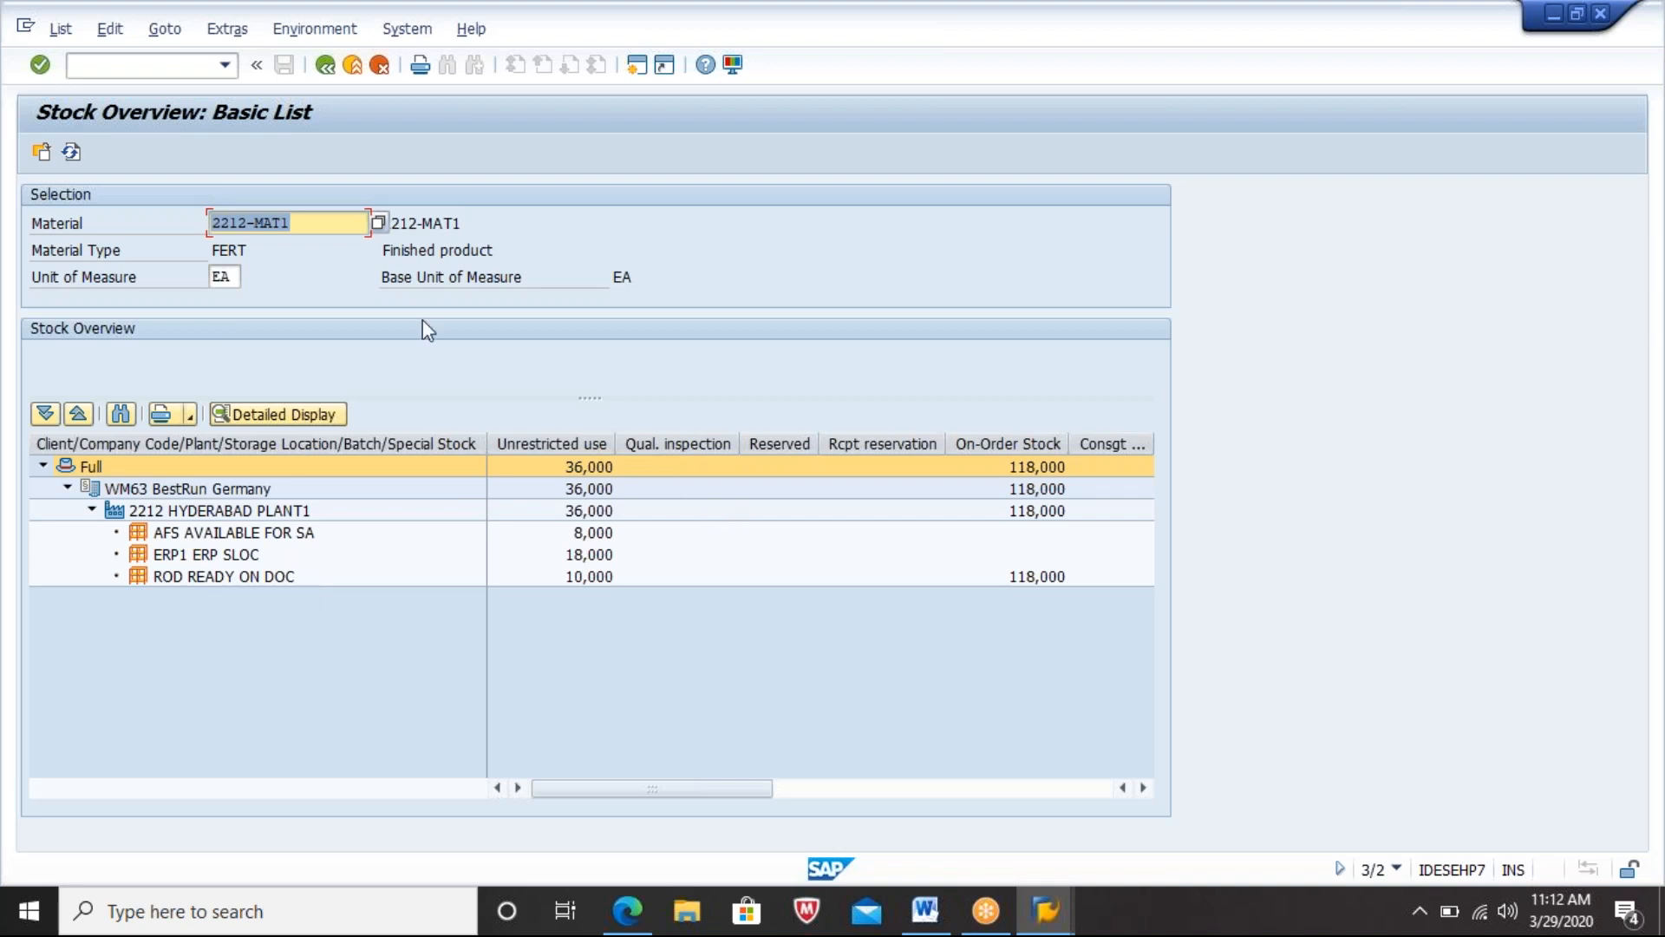
Step: Run transaction /NSMQ2 and list the inbound queues of client 800 for all queue names
{"action": "left_click", "coordinate": [153, 67]}
{"action": "type", "text": "/NSMQ2"}
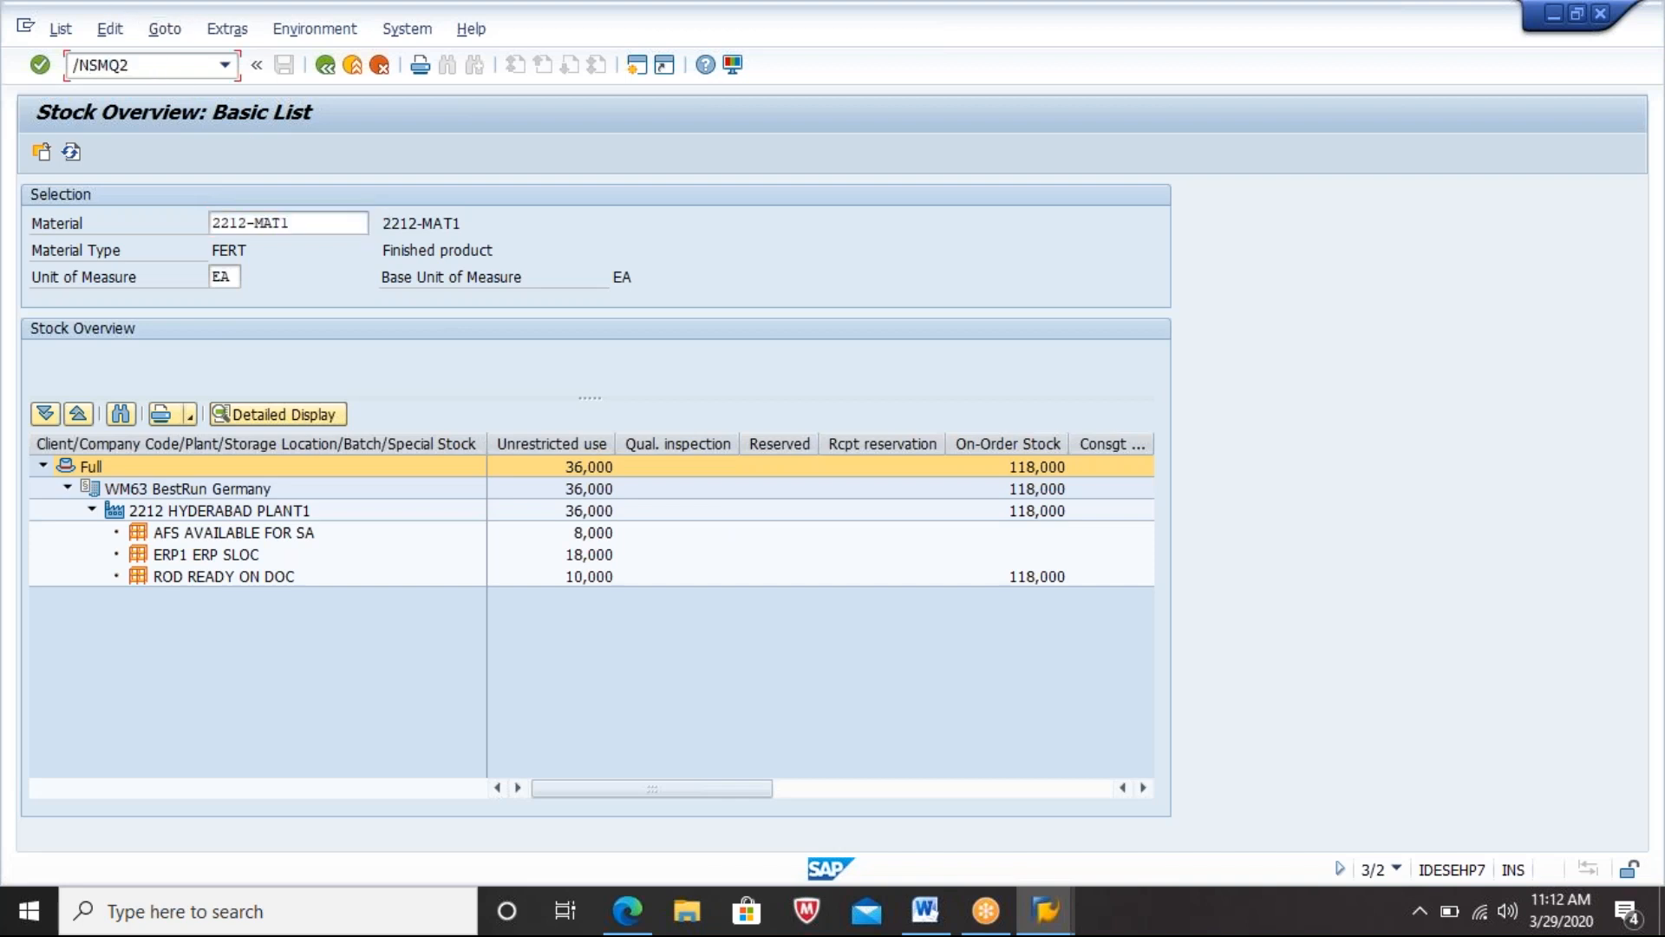
{"action": "key", "text": "Return"}
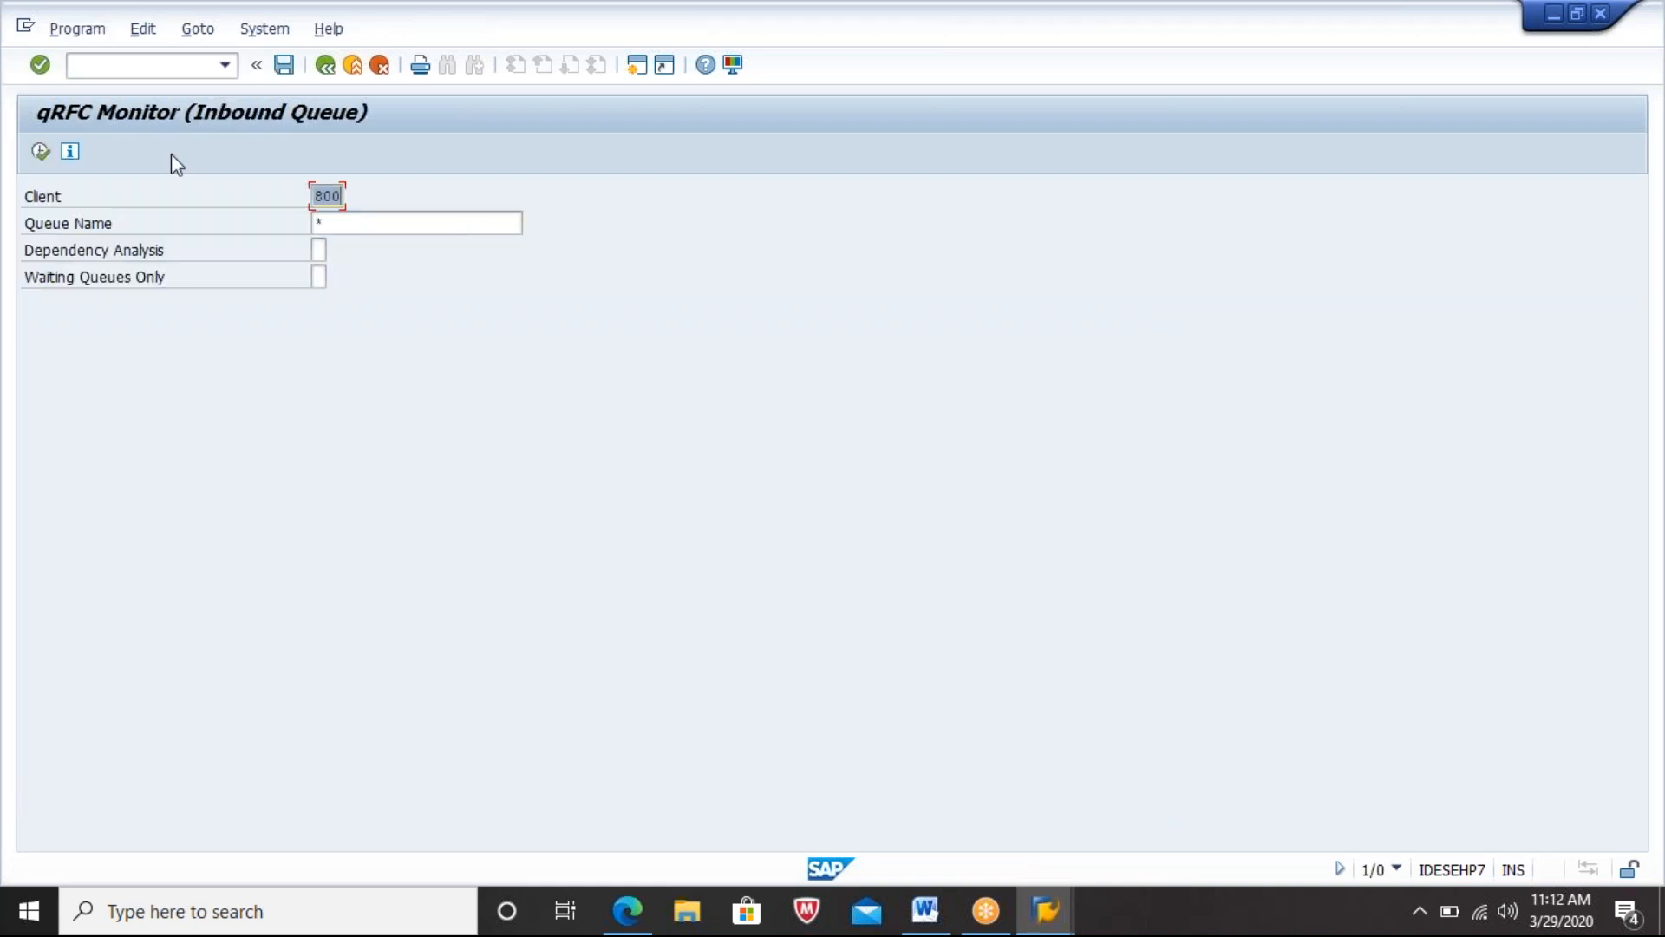
{"action": "left_click", "coordinate": [39, 153]}
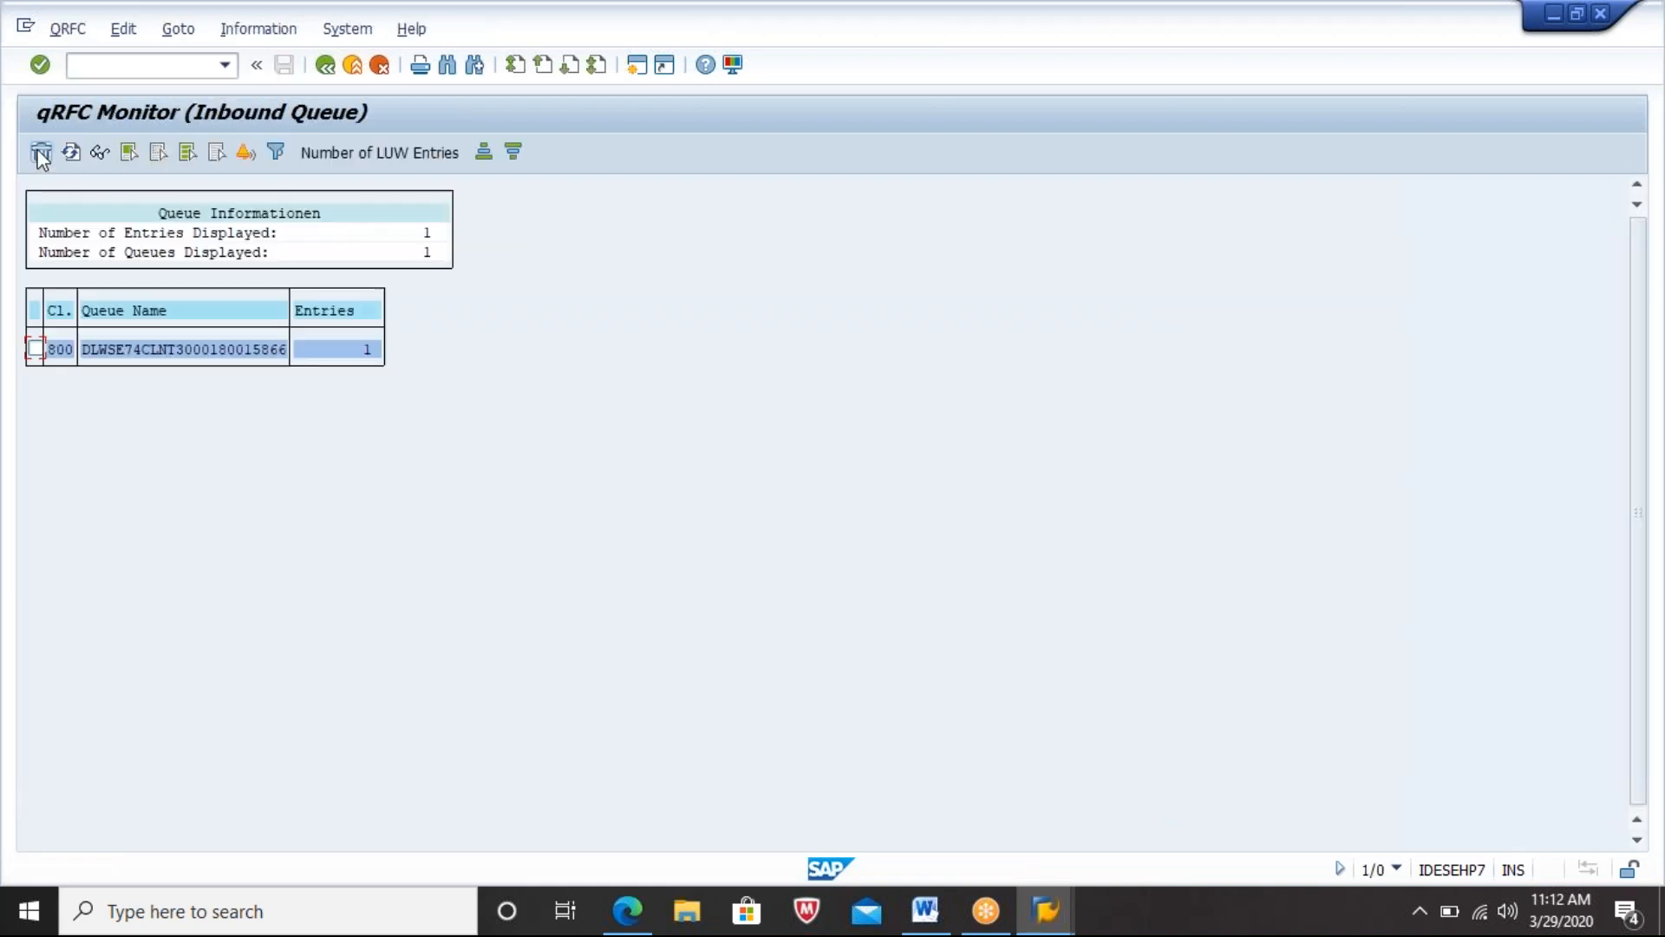
Step: Open the listed inbound queue down to its /SPE/GOODSMVT_CREATE entry, execute it, and return to the start screen with /N
{"action": "double_click", "coordinate": [159, 350]}
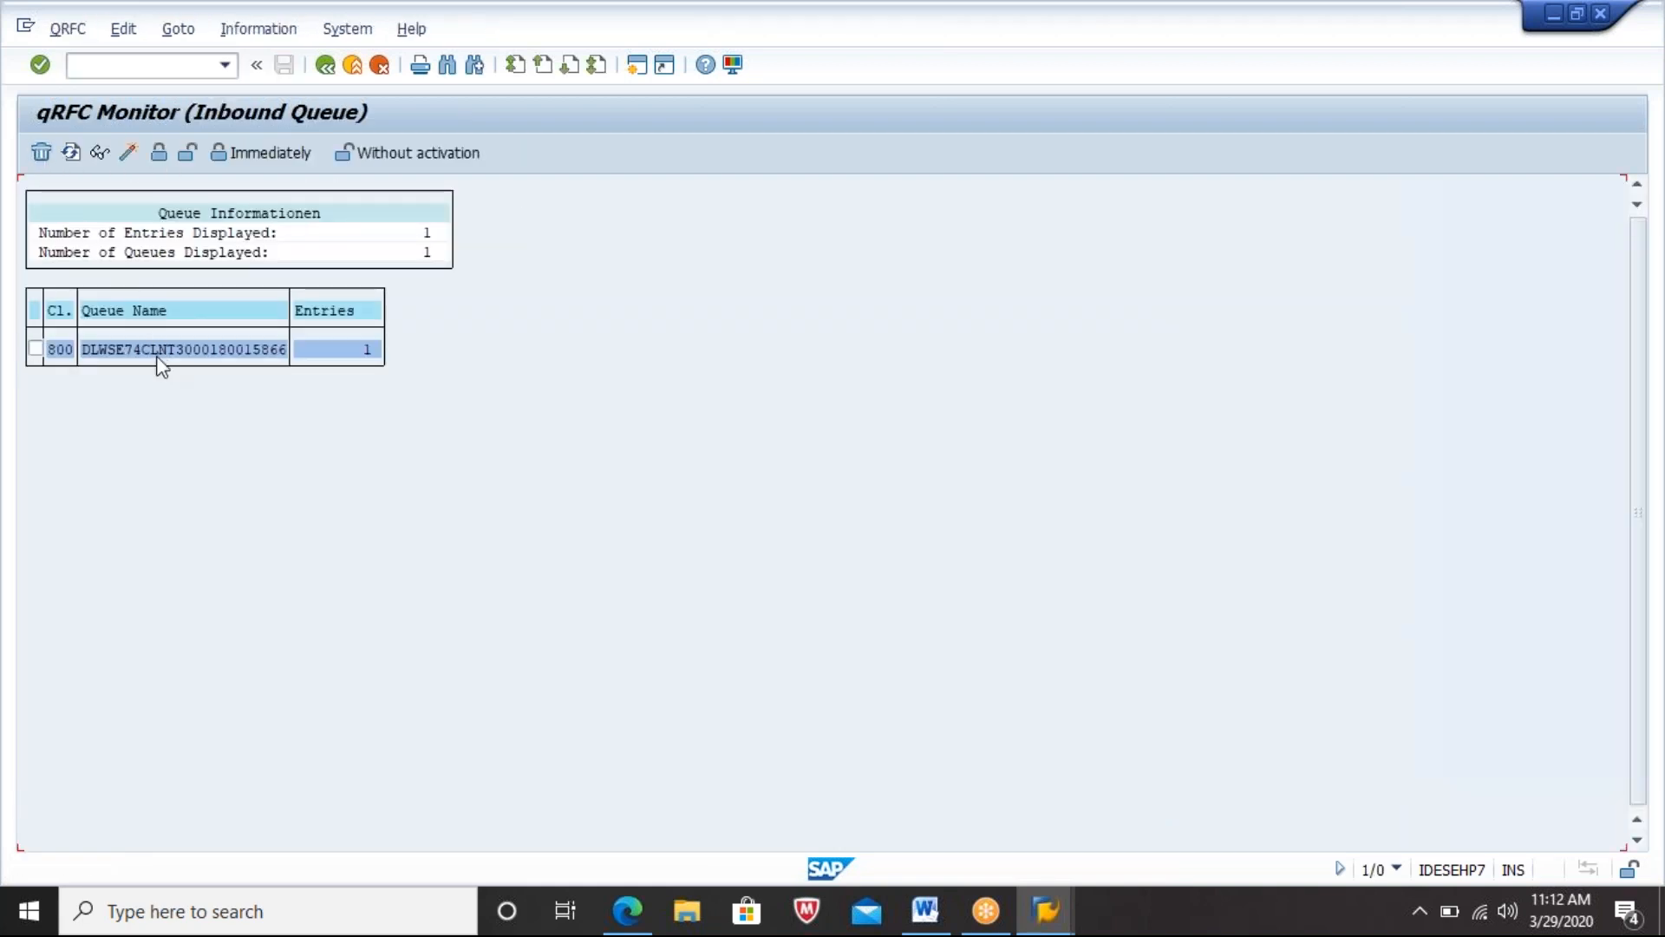
{"action": "double_click", "coordinate": [120, 253]}
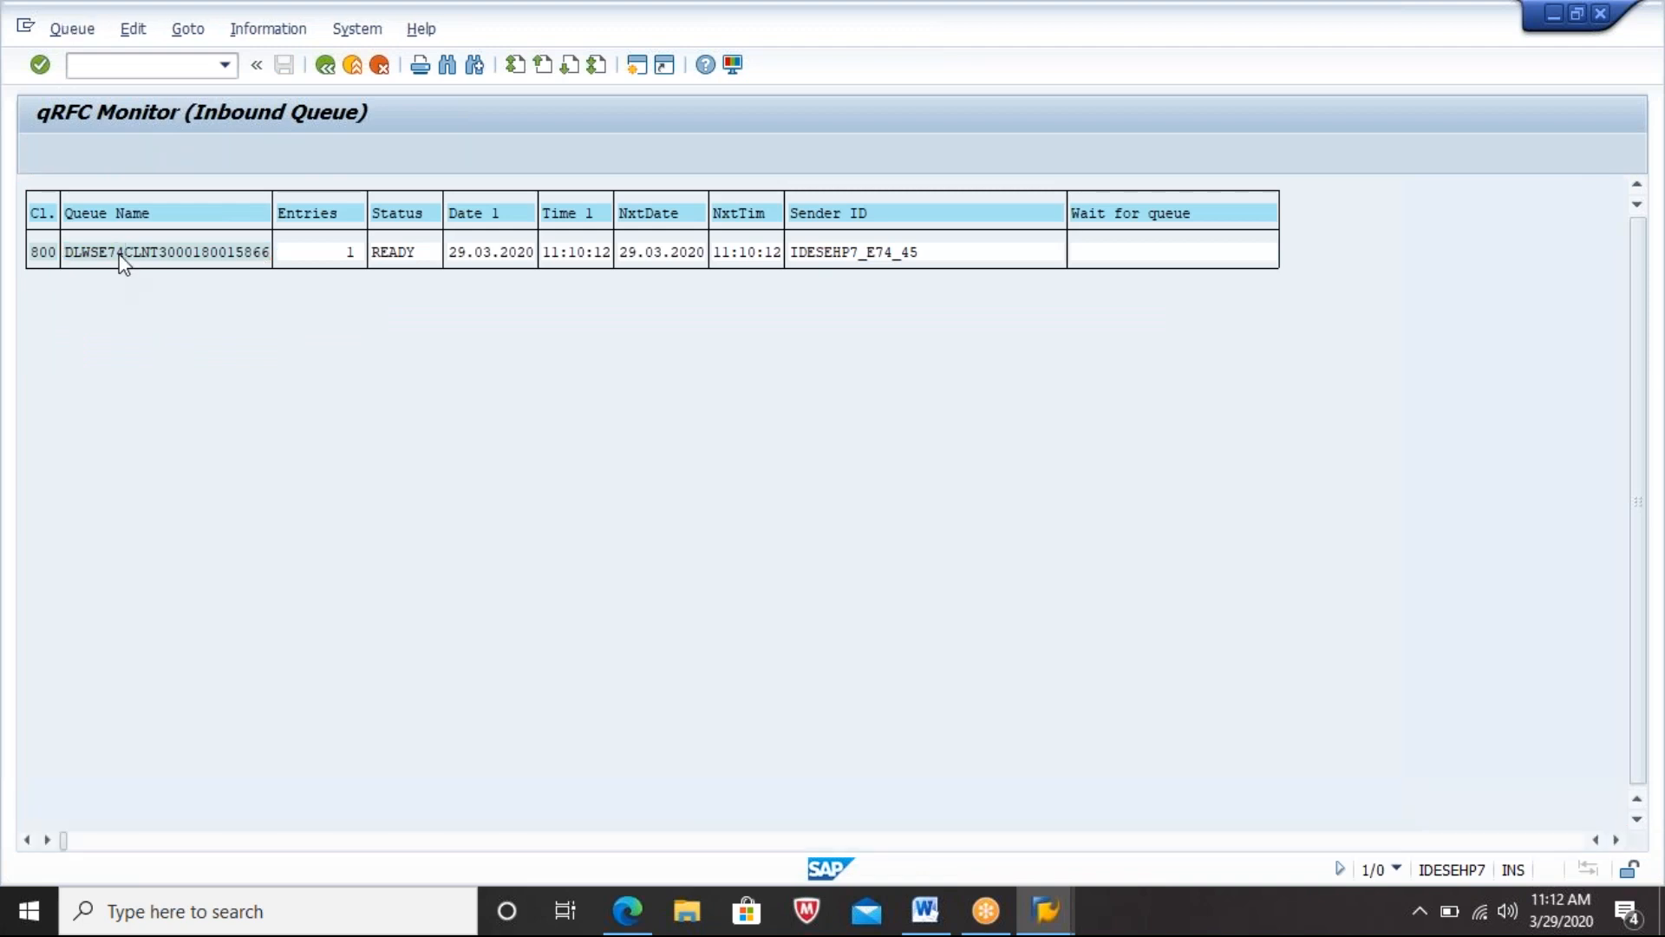
{"action": "left_click", "coordinate": [43, 252]}
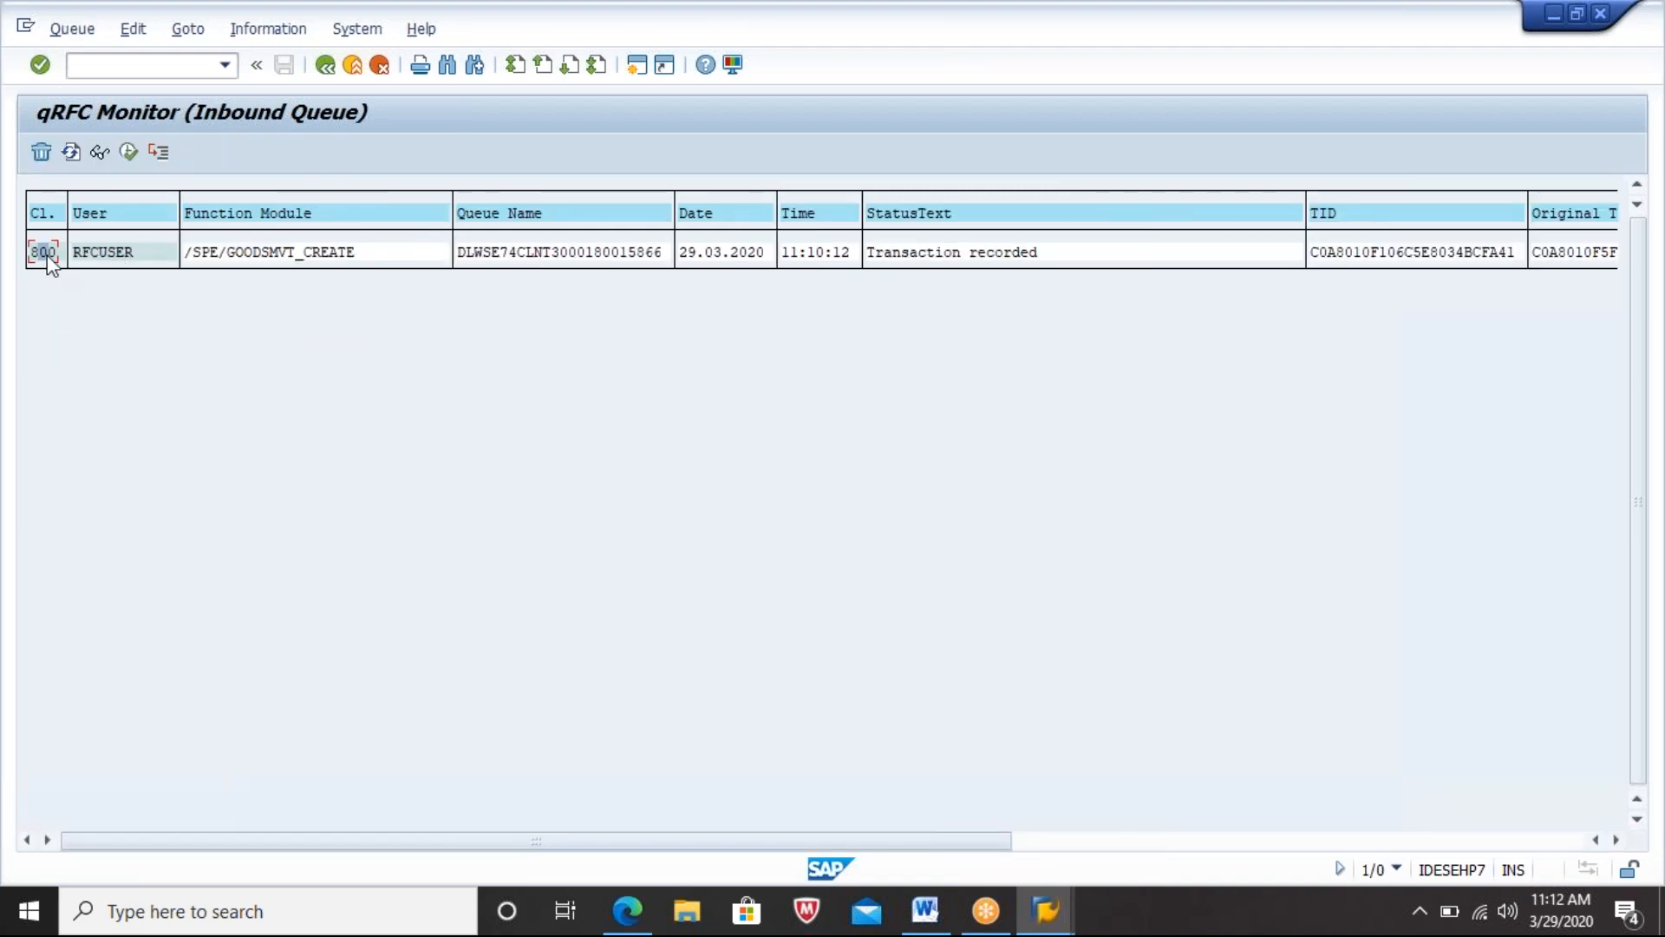
{"action": "left_click", "coordinate": [132, 153]}
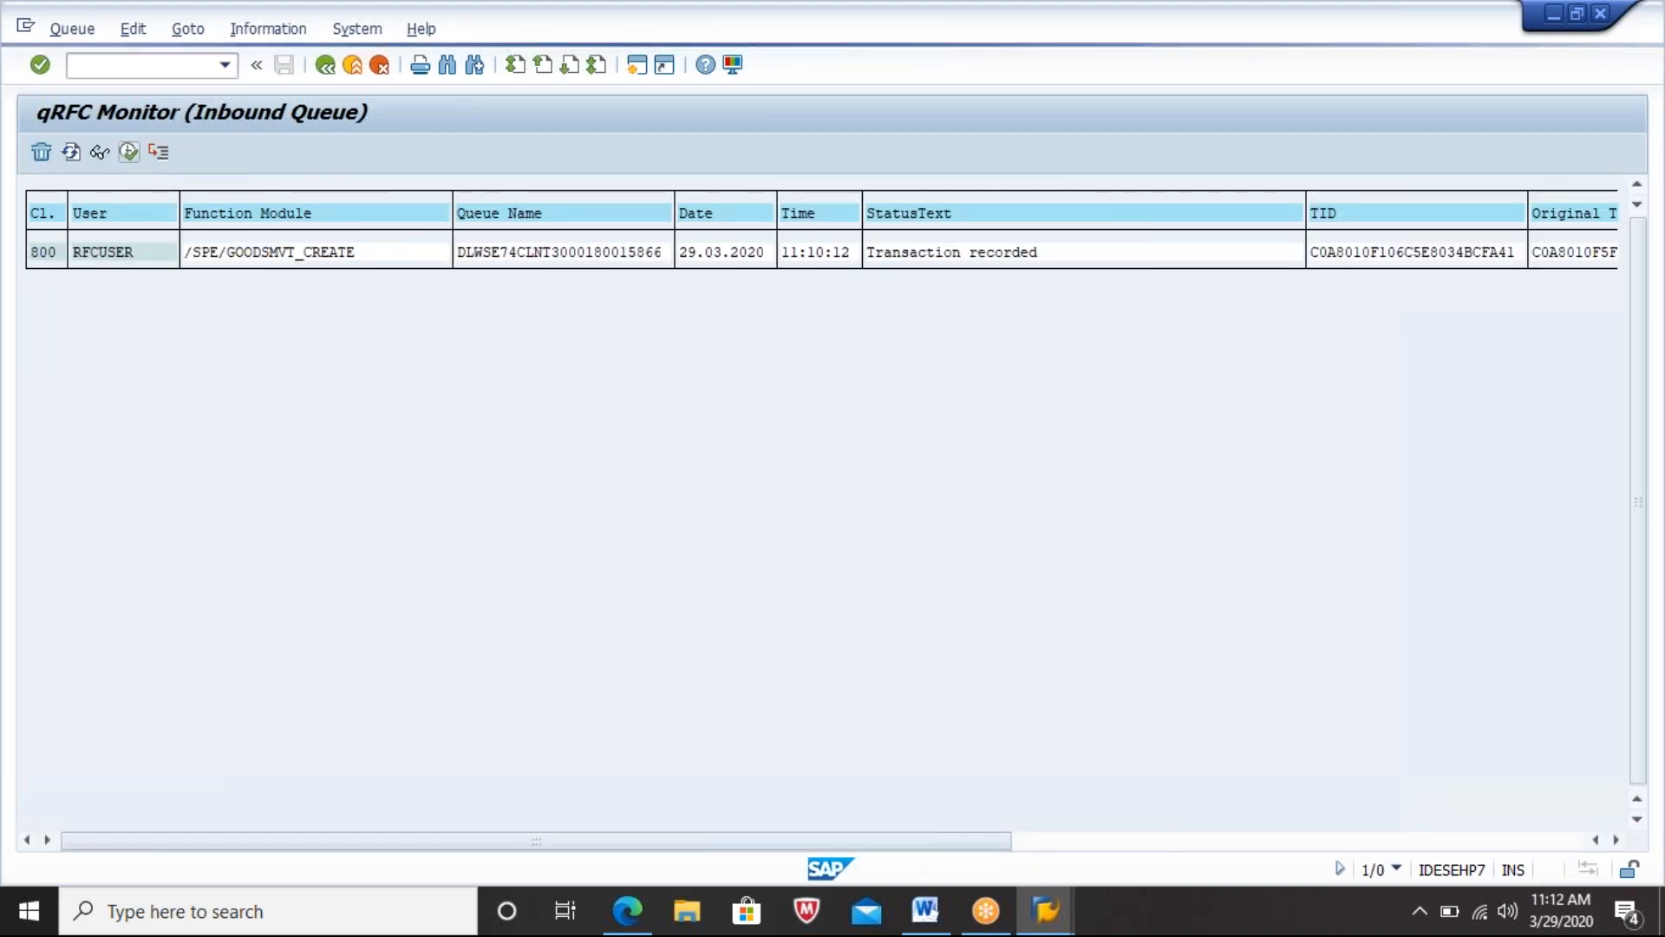
{"action": "left_click", "coordinate": [162, 66]}
{"action": "type", "text": "/N"}
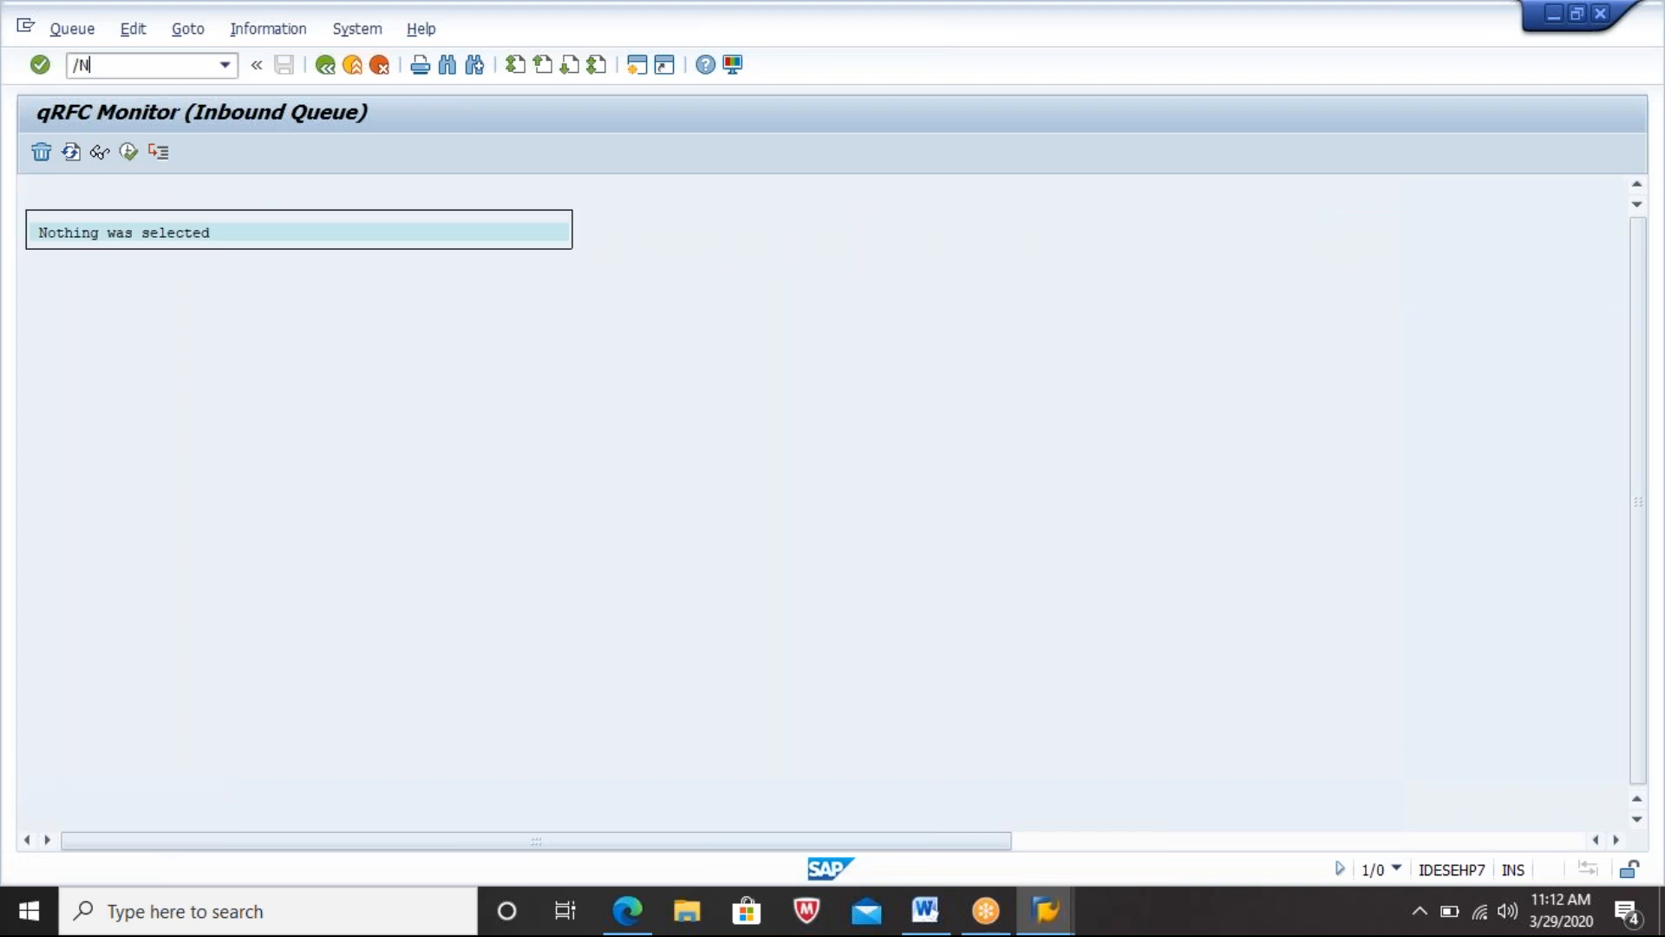
{"action": "key", "text": "Return"}
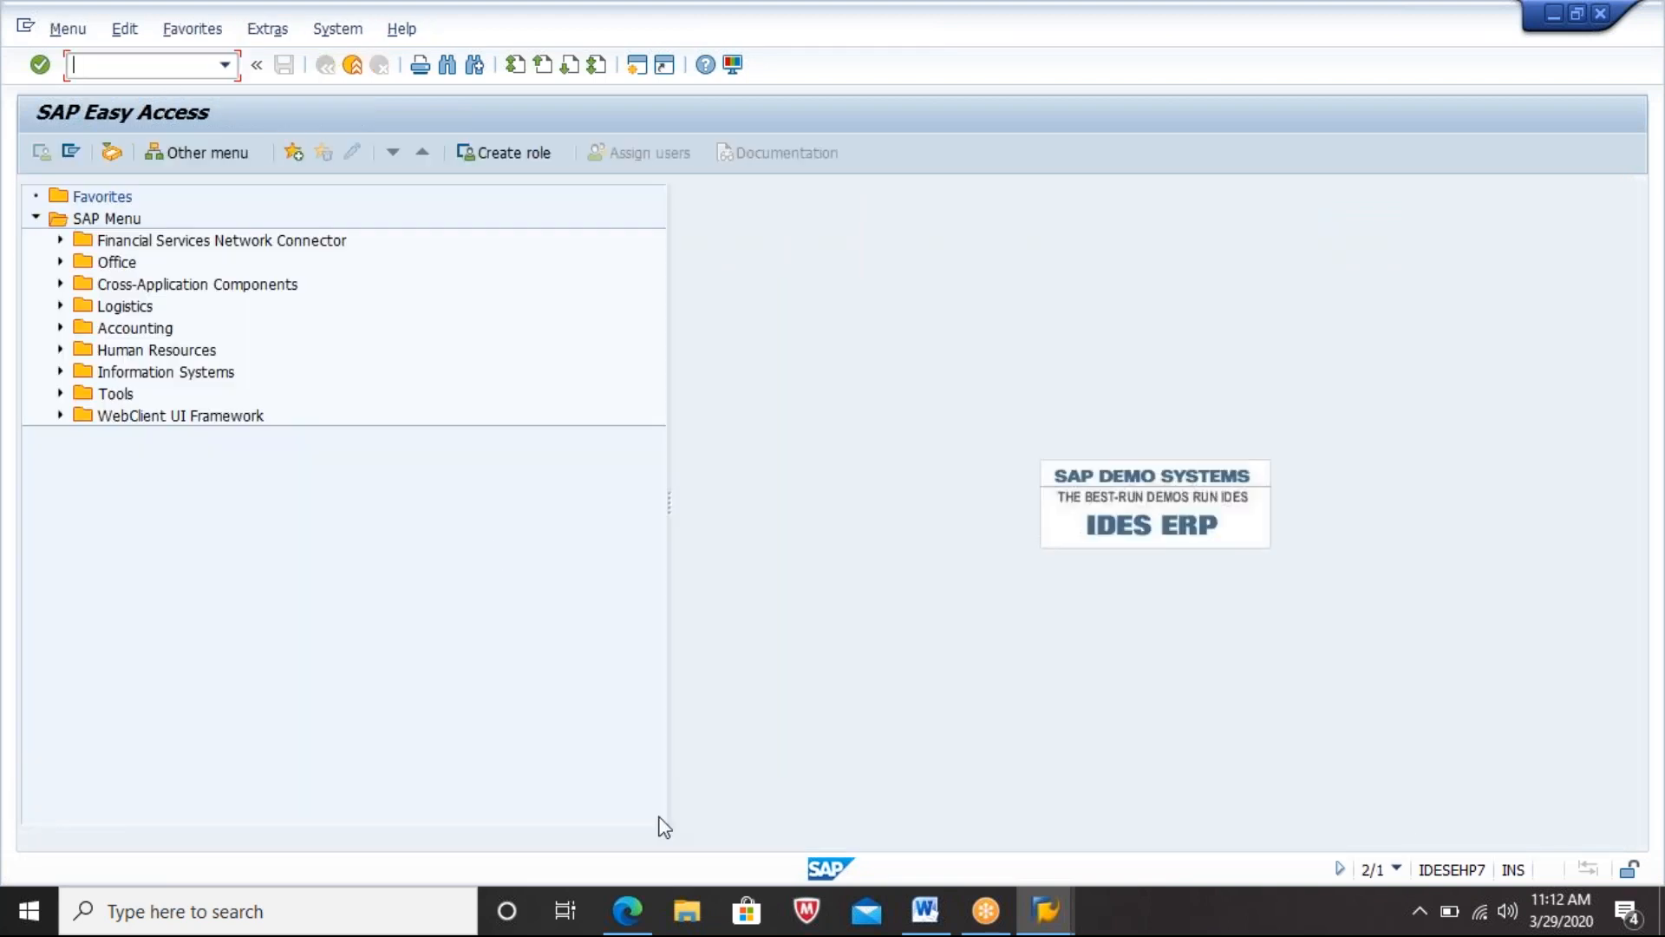
Step: Close the Confirm Warehouse Task session and accept its log-off
{"action": "left_click", "coordinate": [1035, 915]}
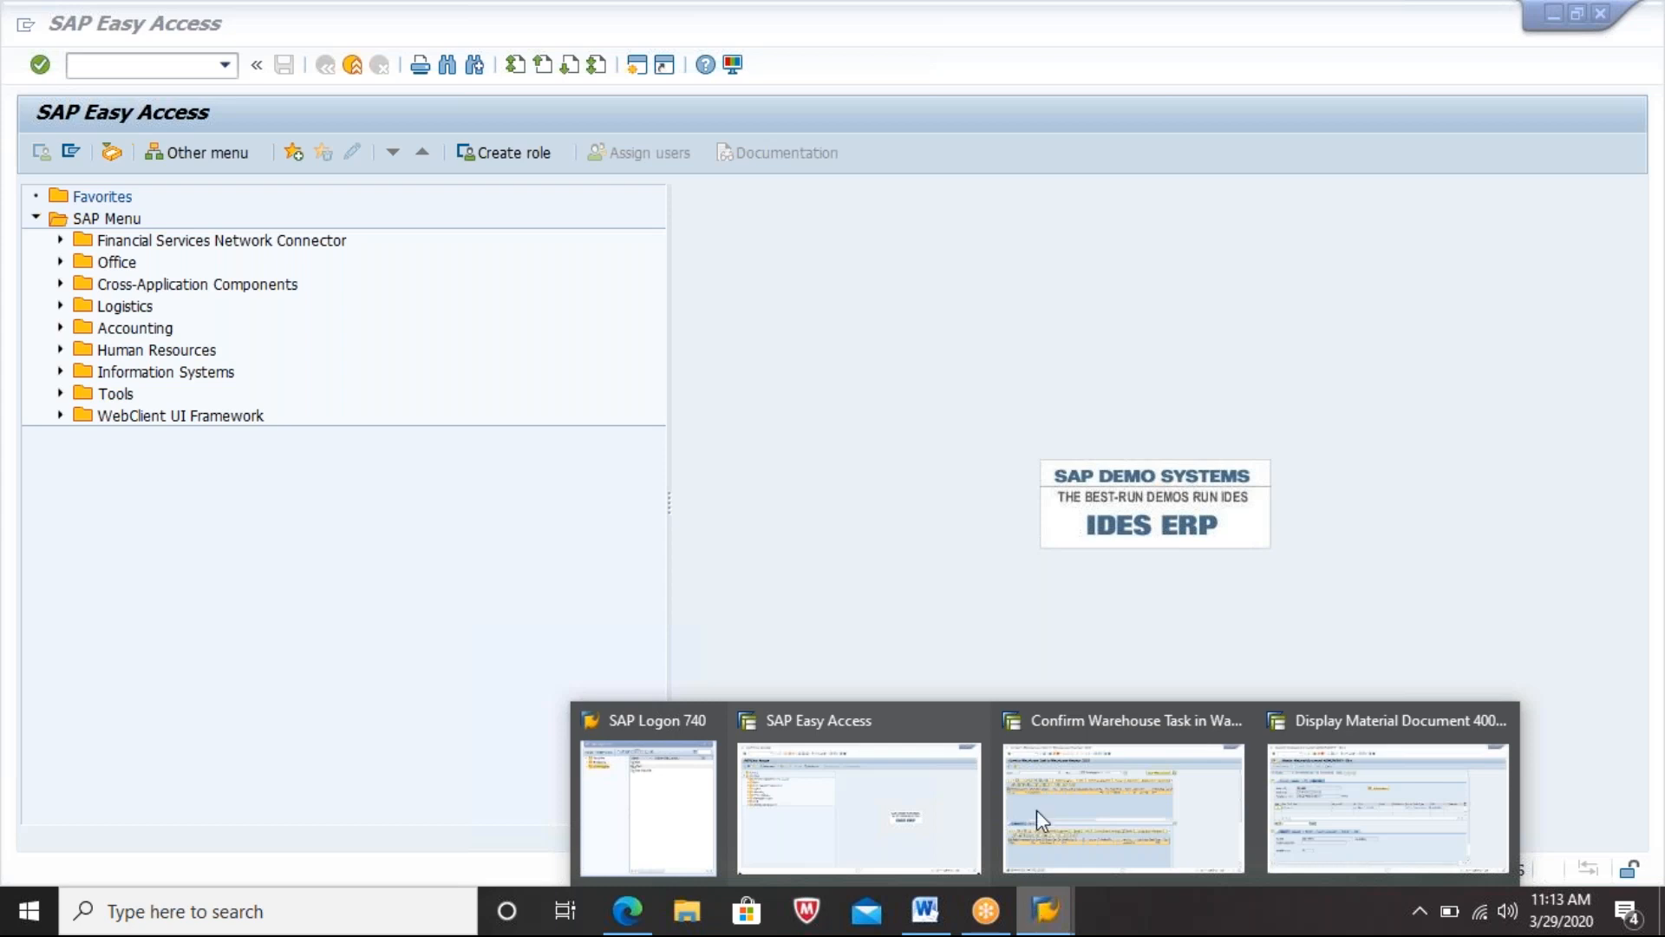
{"action": "left_click", "coordinate": [639, 361]}
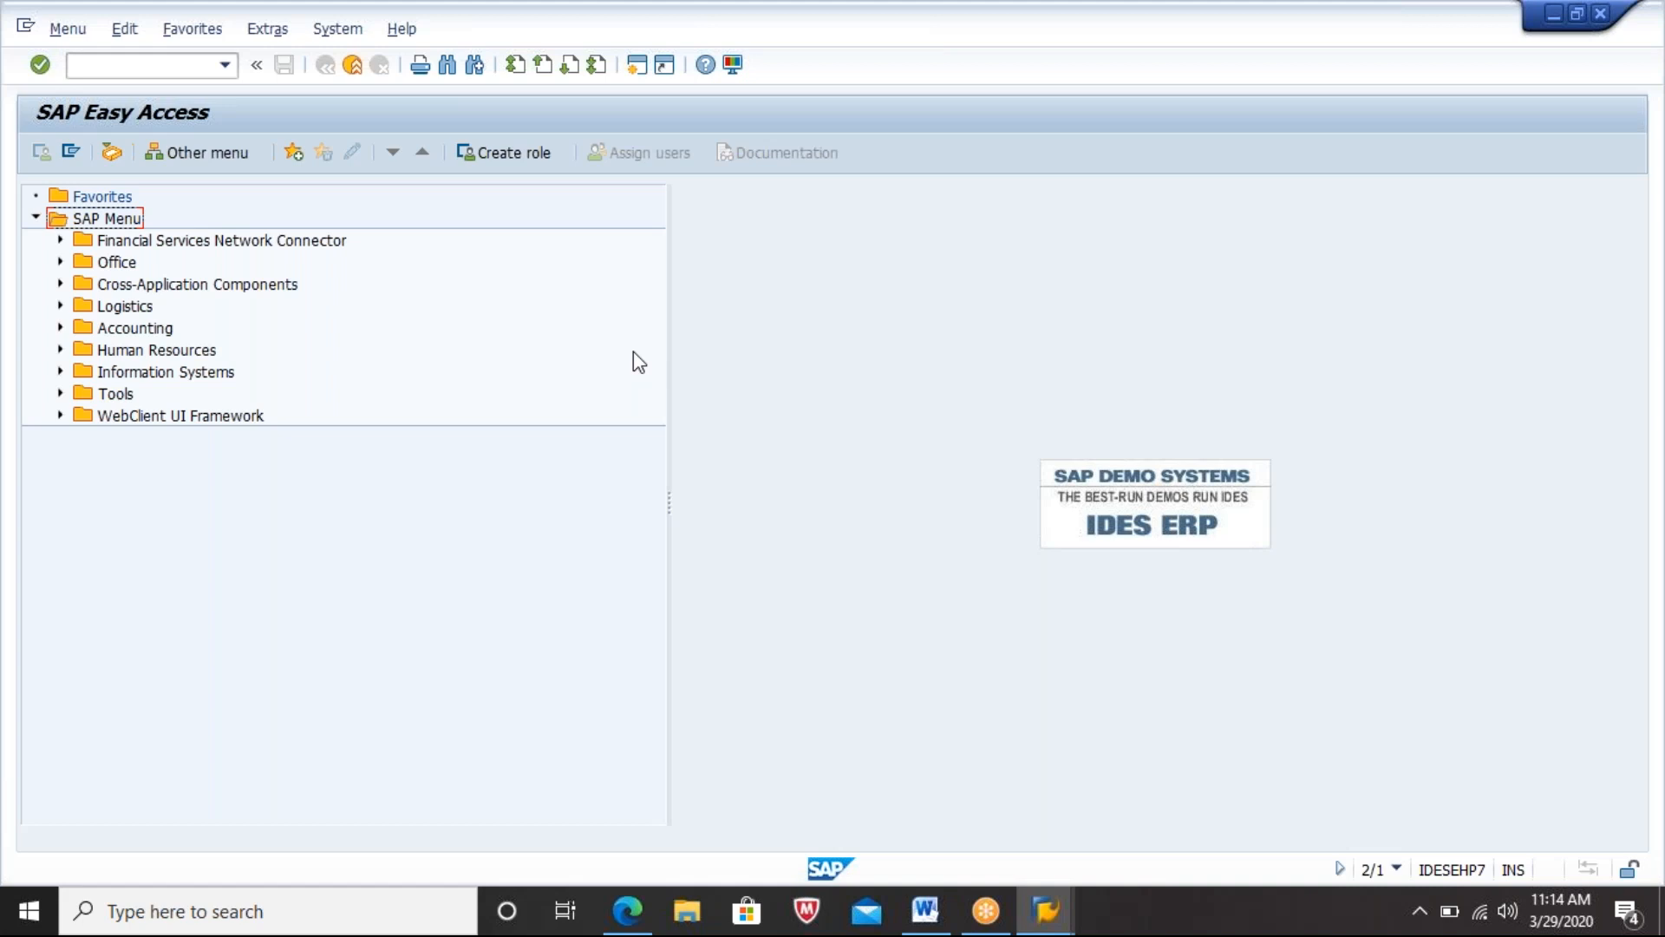
{"action": "left_click", "coordinate": [1043, 917]}
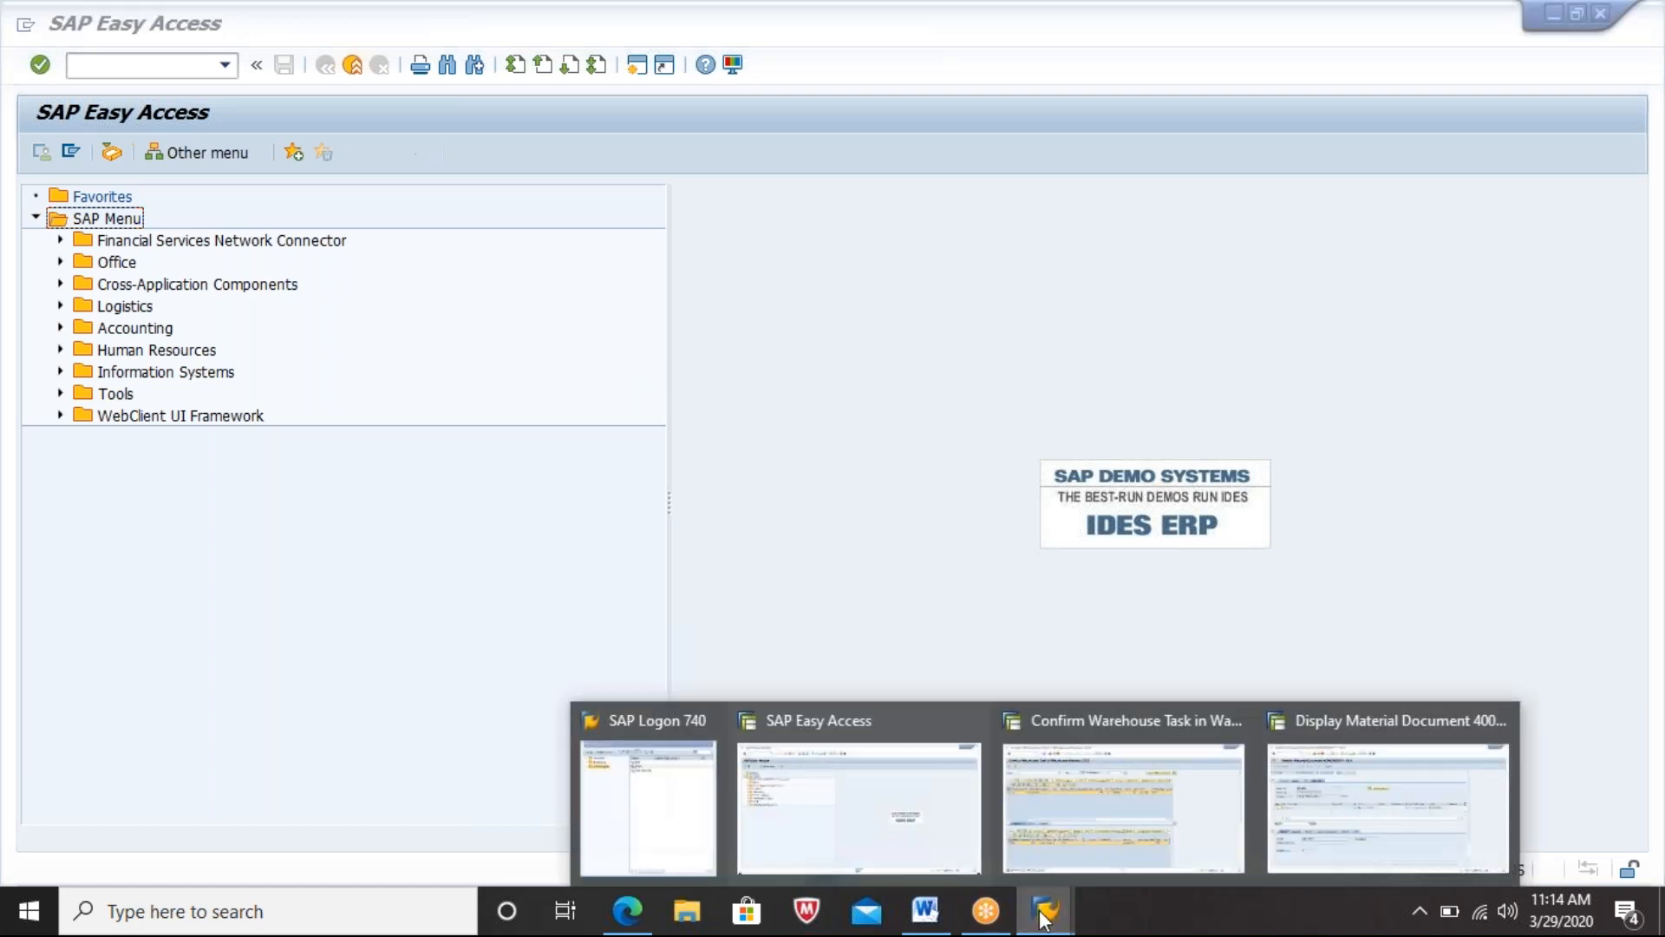
{"action": "mouse_move", "coordinate": [1242, 716]}
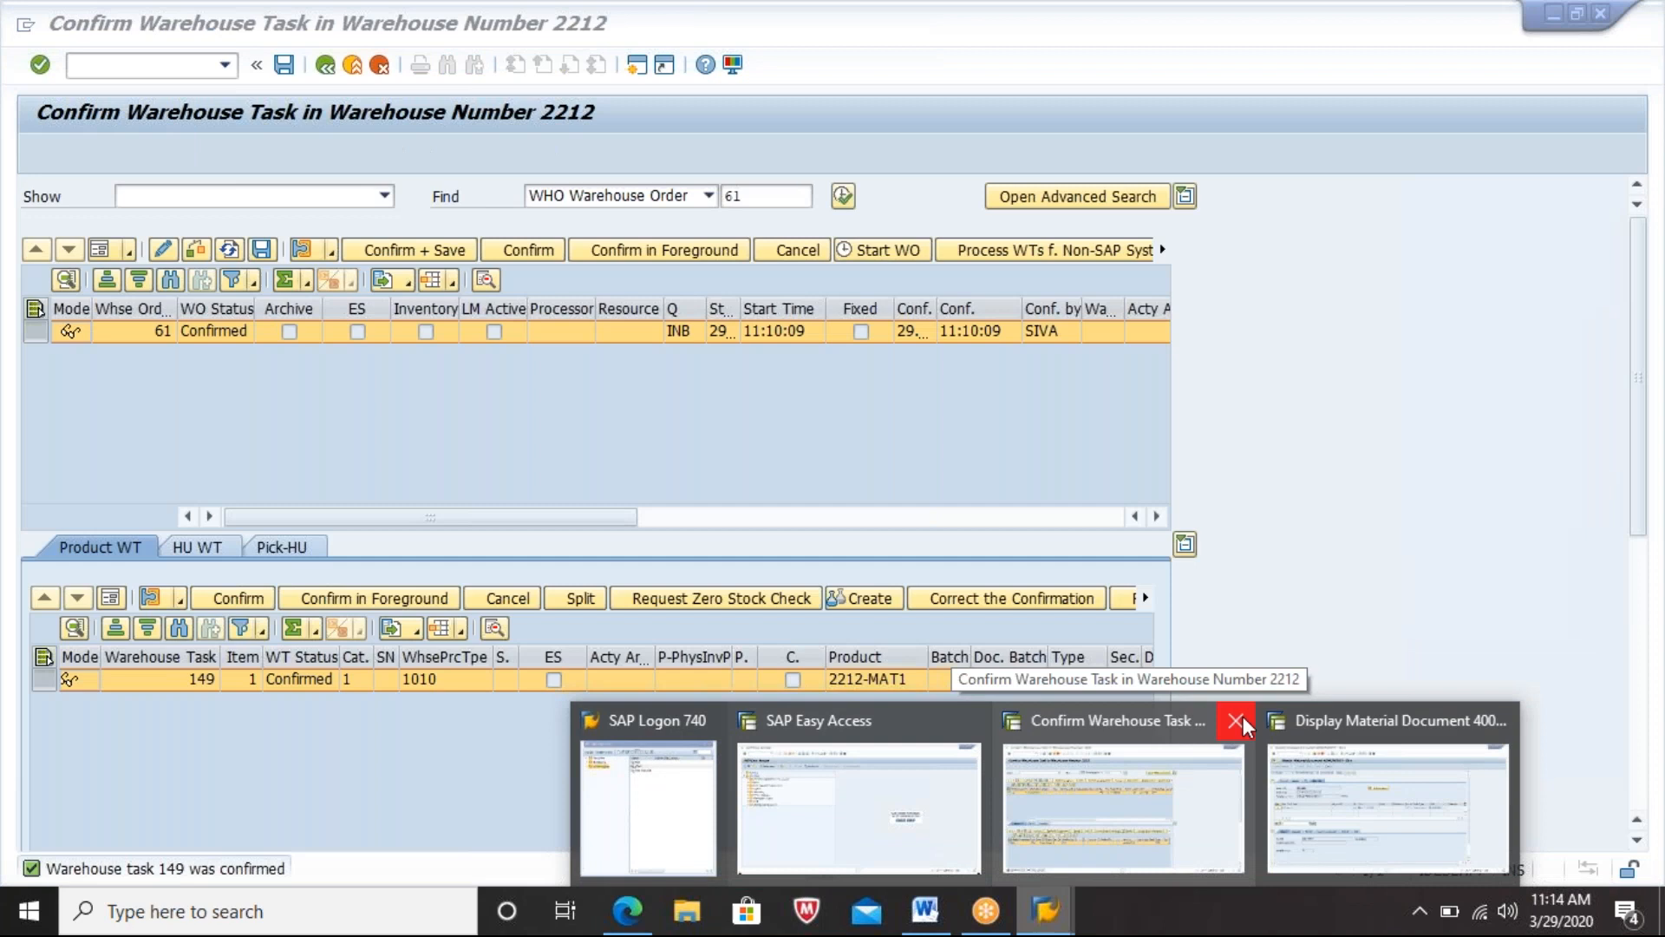
{"action": "left_click", "coordinate": [1240, 720]}
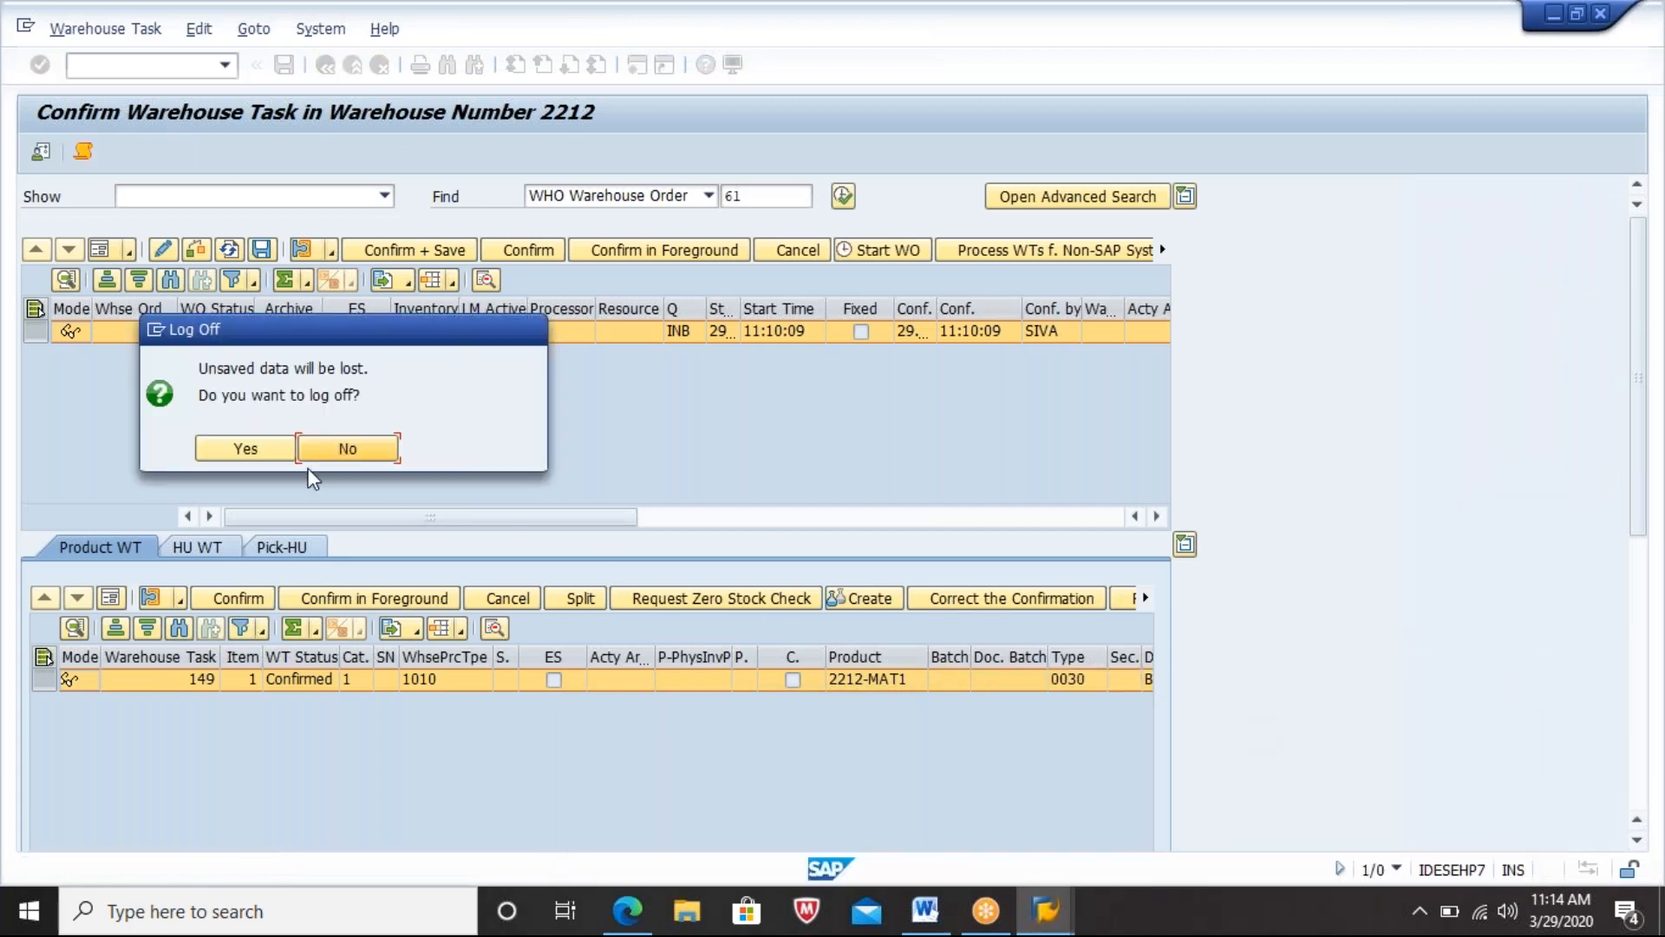
{"action": "left_click", "coordinate": [255, 447]}
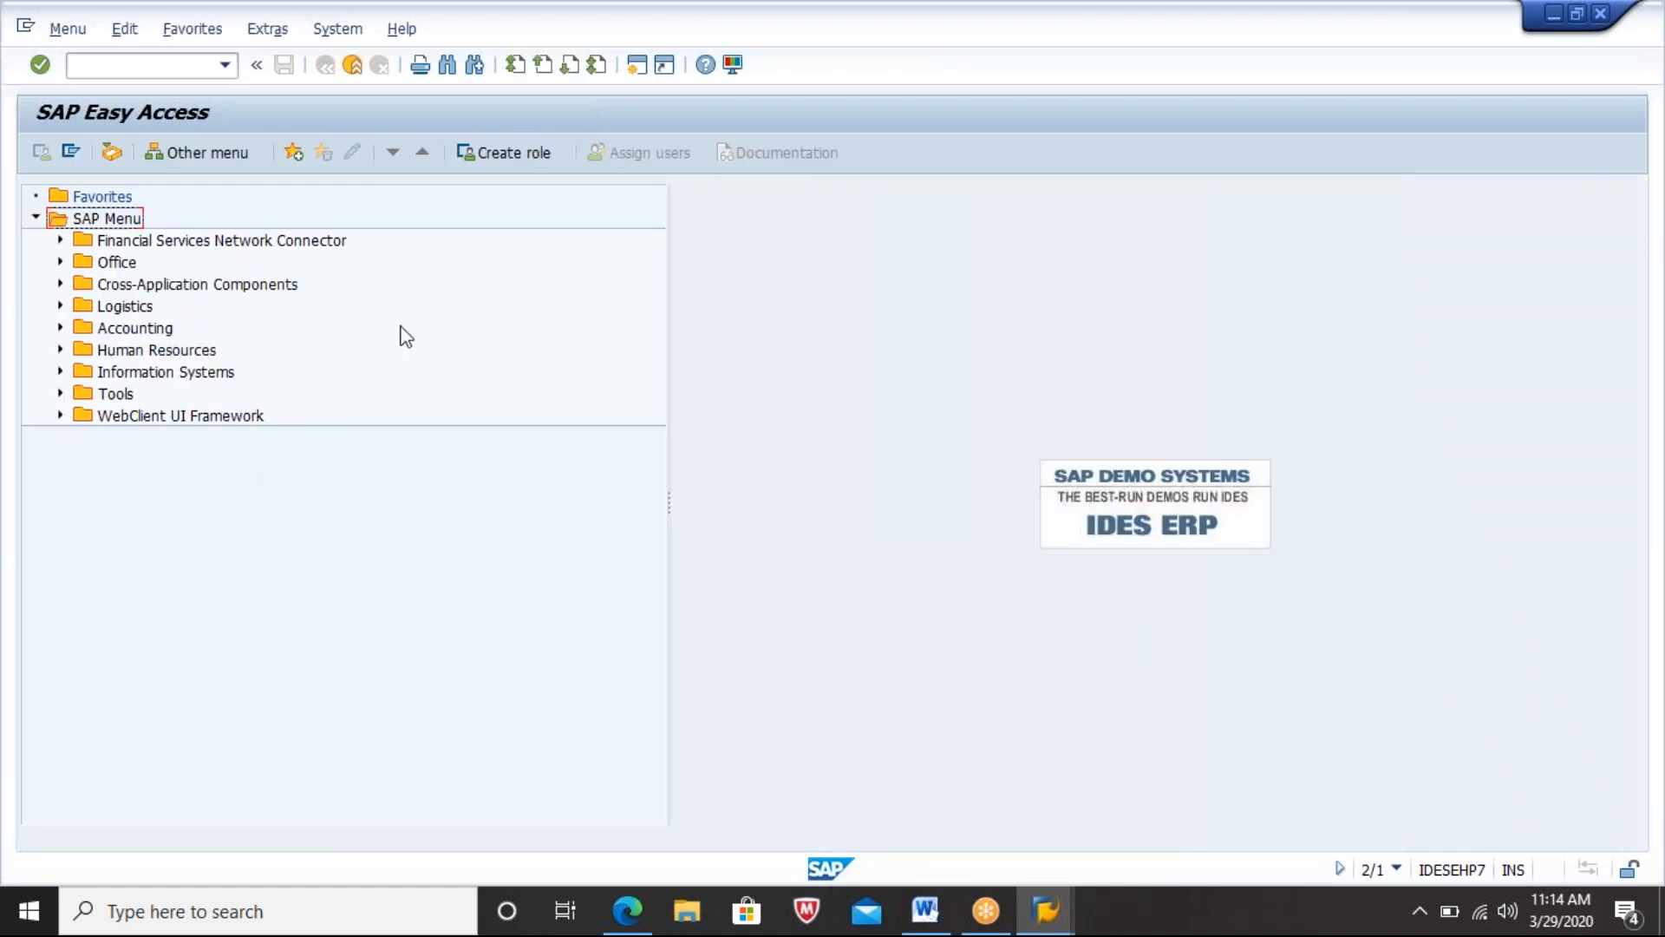
Step: Run transaction /NME21N and enter VEN1-2212 as the vendor of the standard purchase order
{"action": "left_click", "coordinate": [175, 68]}
{"action": "type", "text": "/NME21N"}
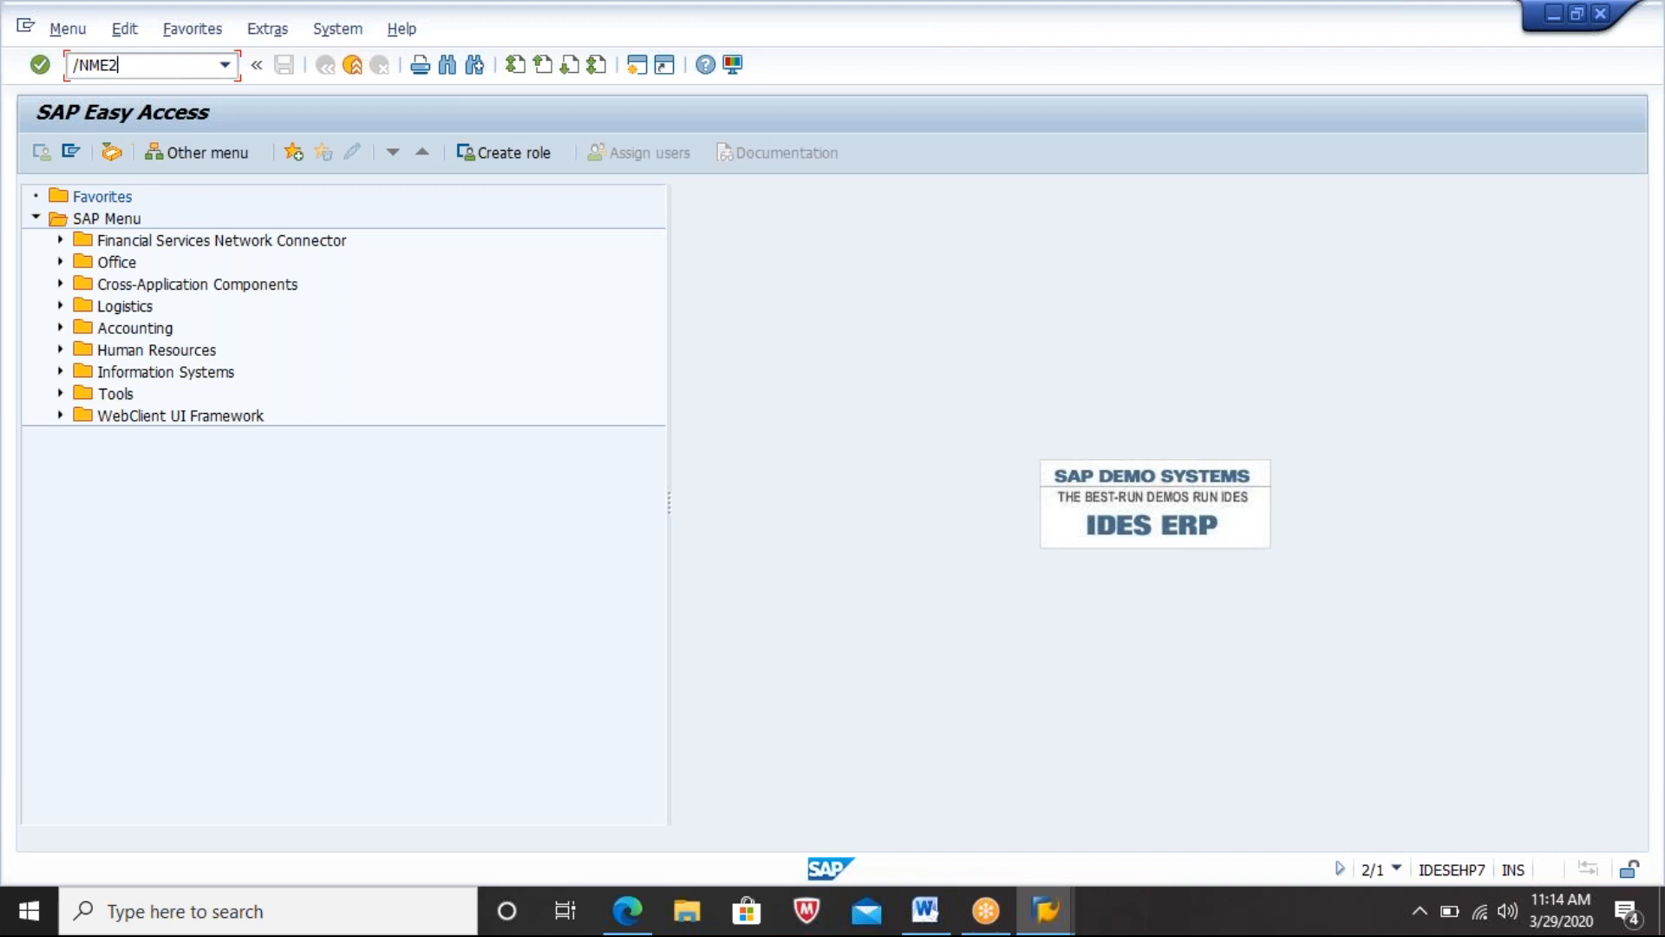
{"action": "key", "text": "Return"}
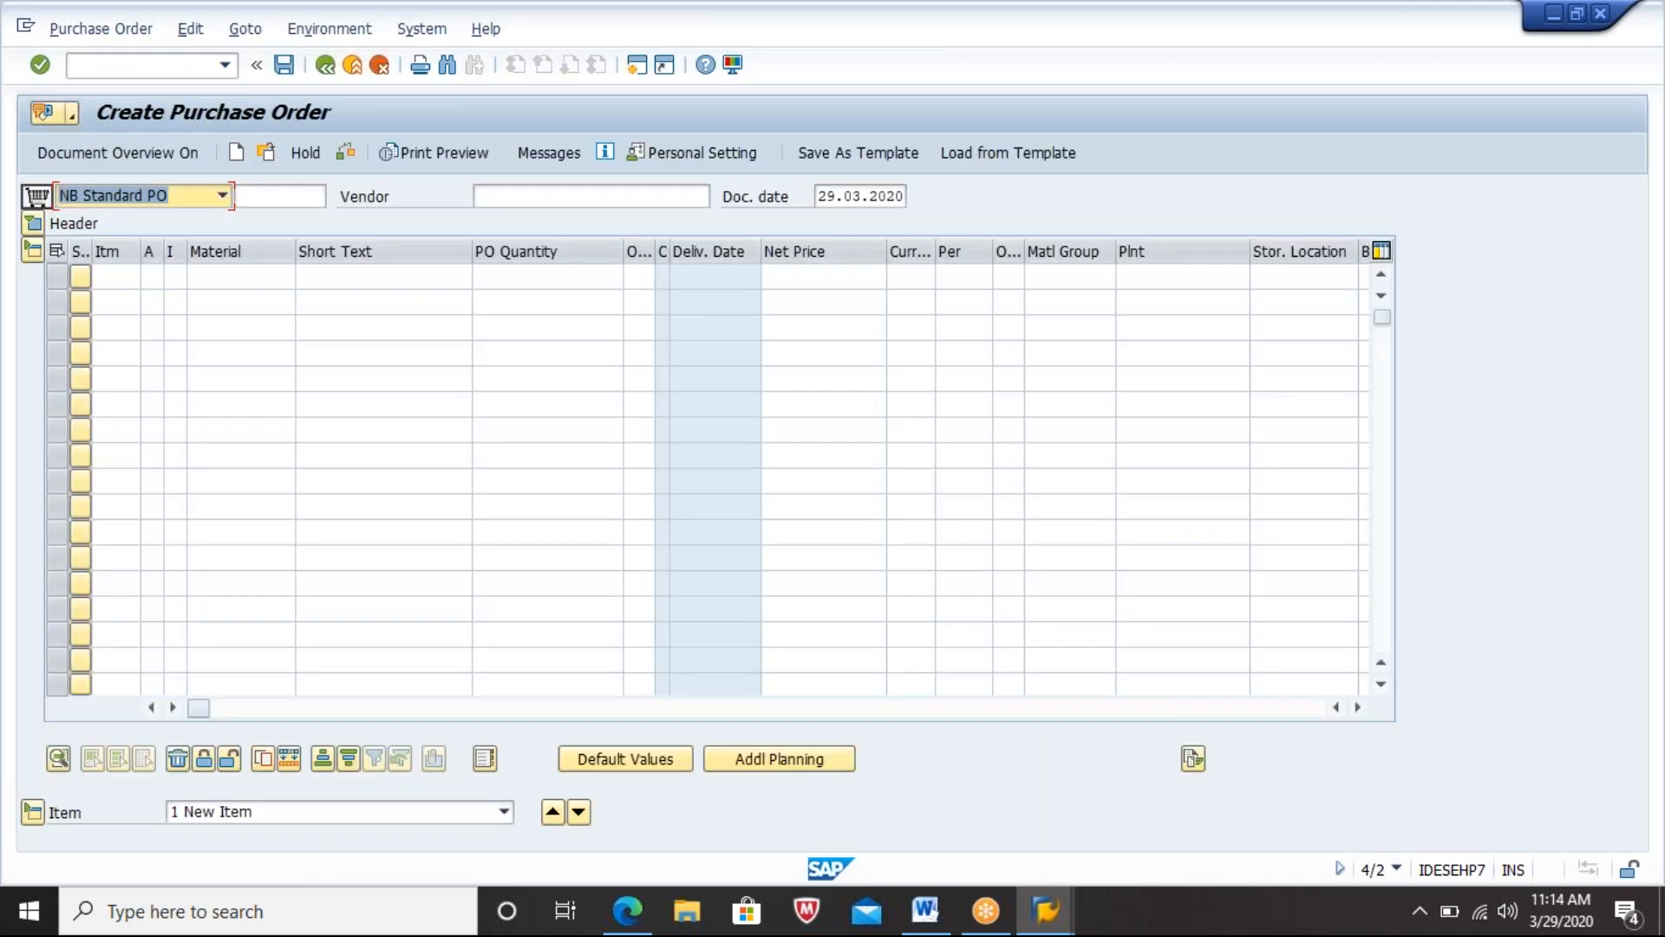
{"action": "left_click", "coordinate": [514, 198]}
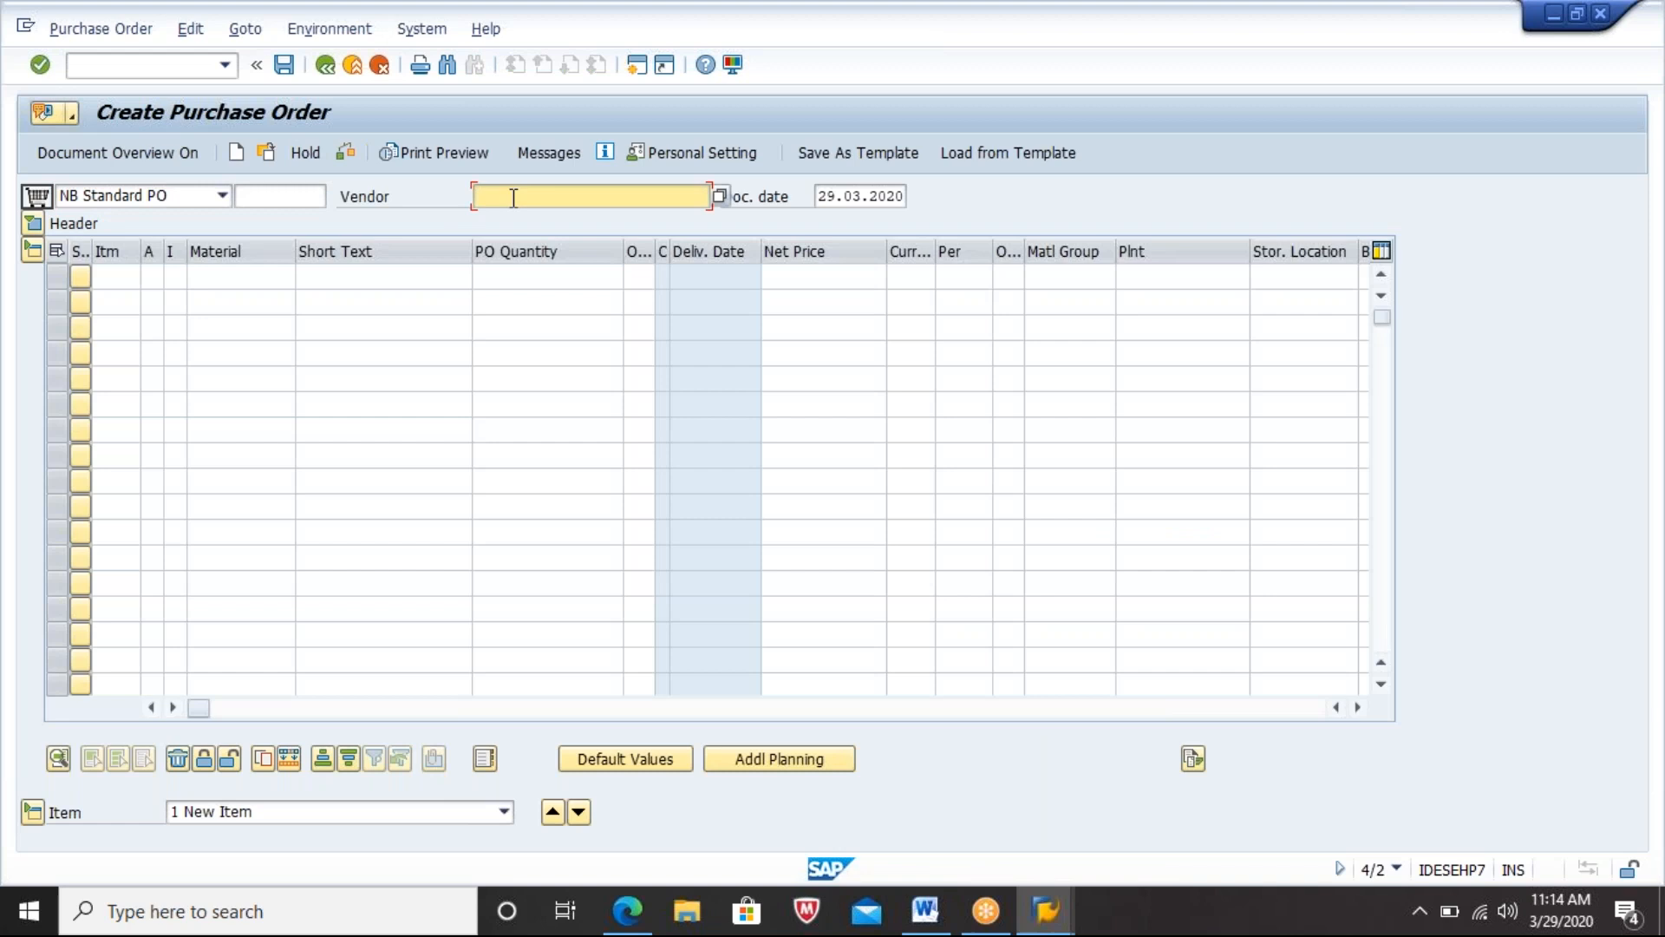
{"action": "type", "text": "V"}
{"action": "key", "text": "Down"}
{"action": "key", "text": "Return"}
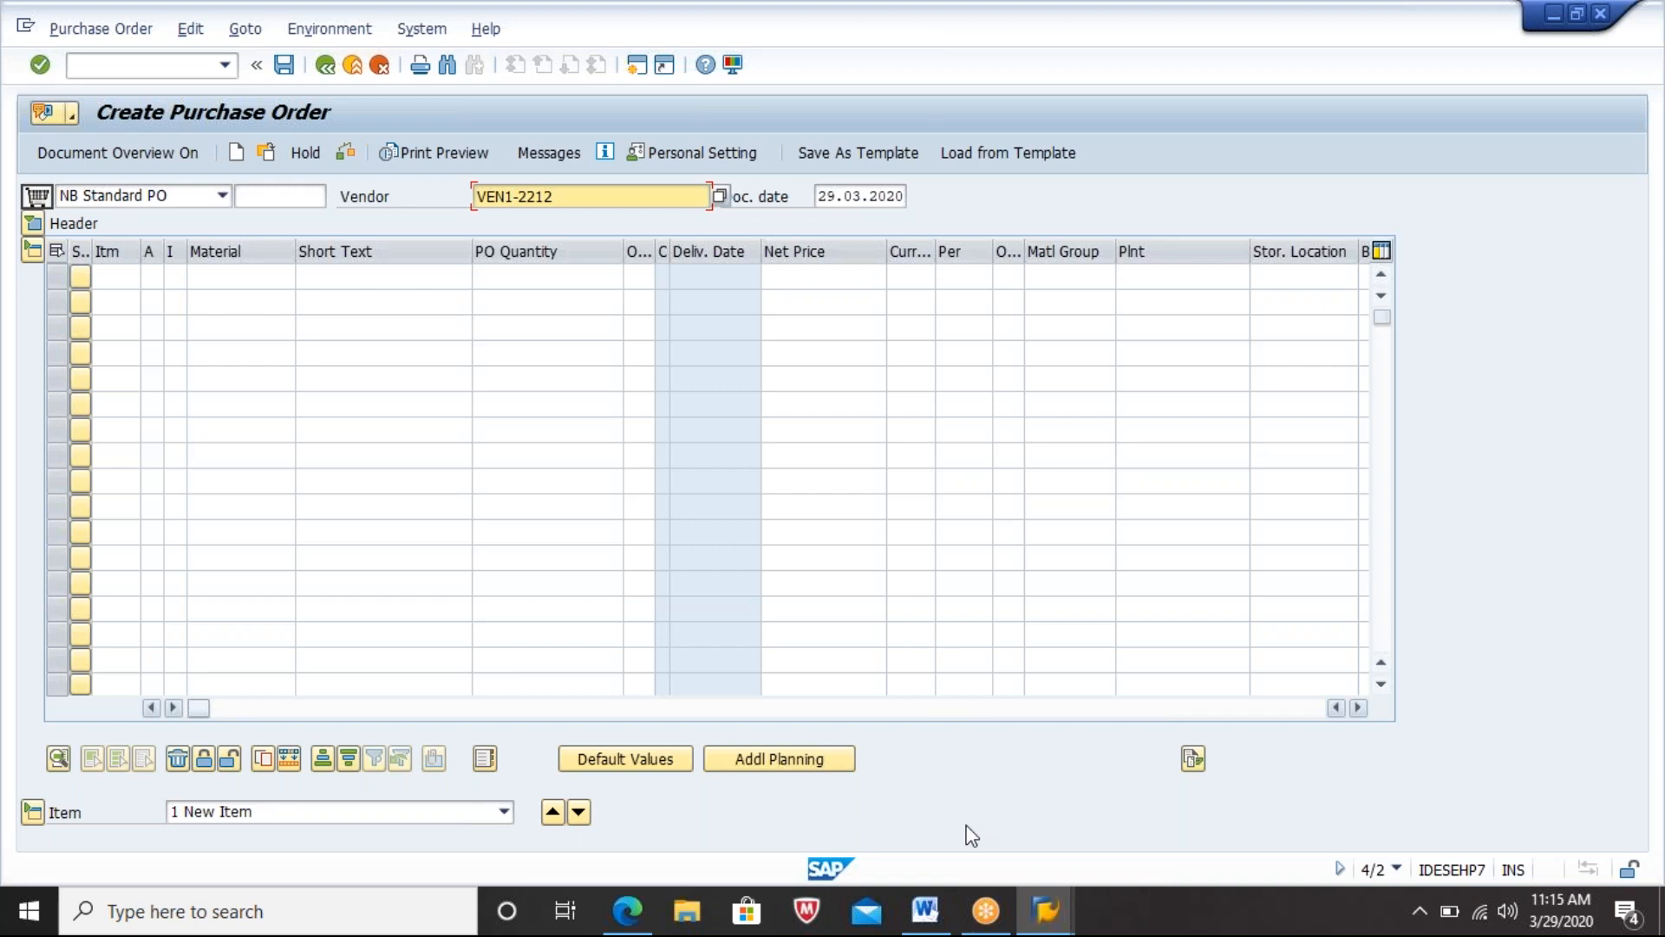
Step: Switch to the Word notes, add the line VENDOR, and return to the SAP purchase order
{"action": "left_click", "coordinate": [925, 912]}
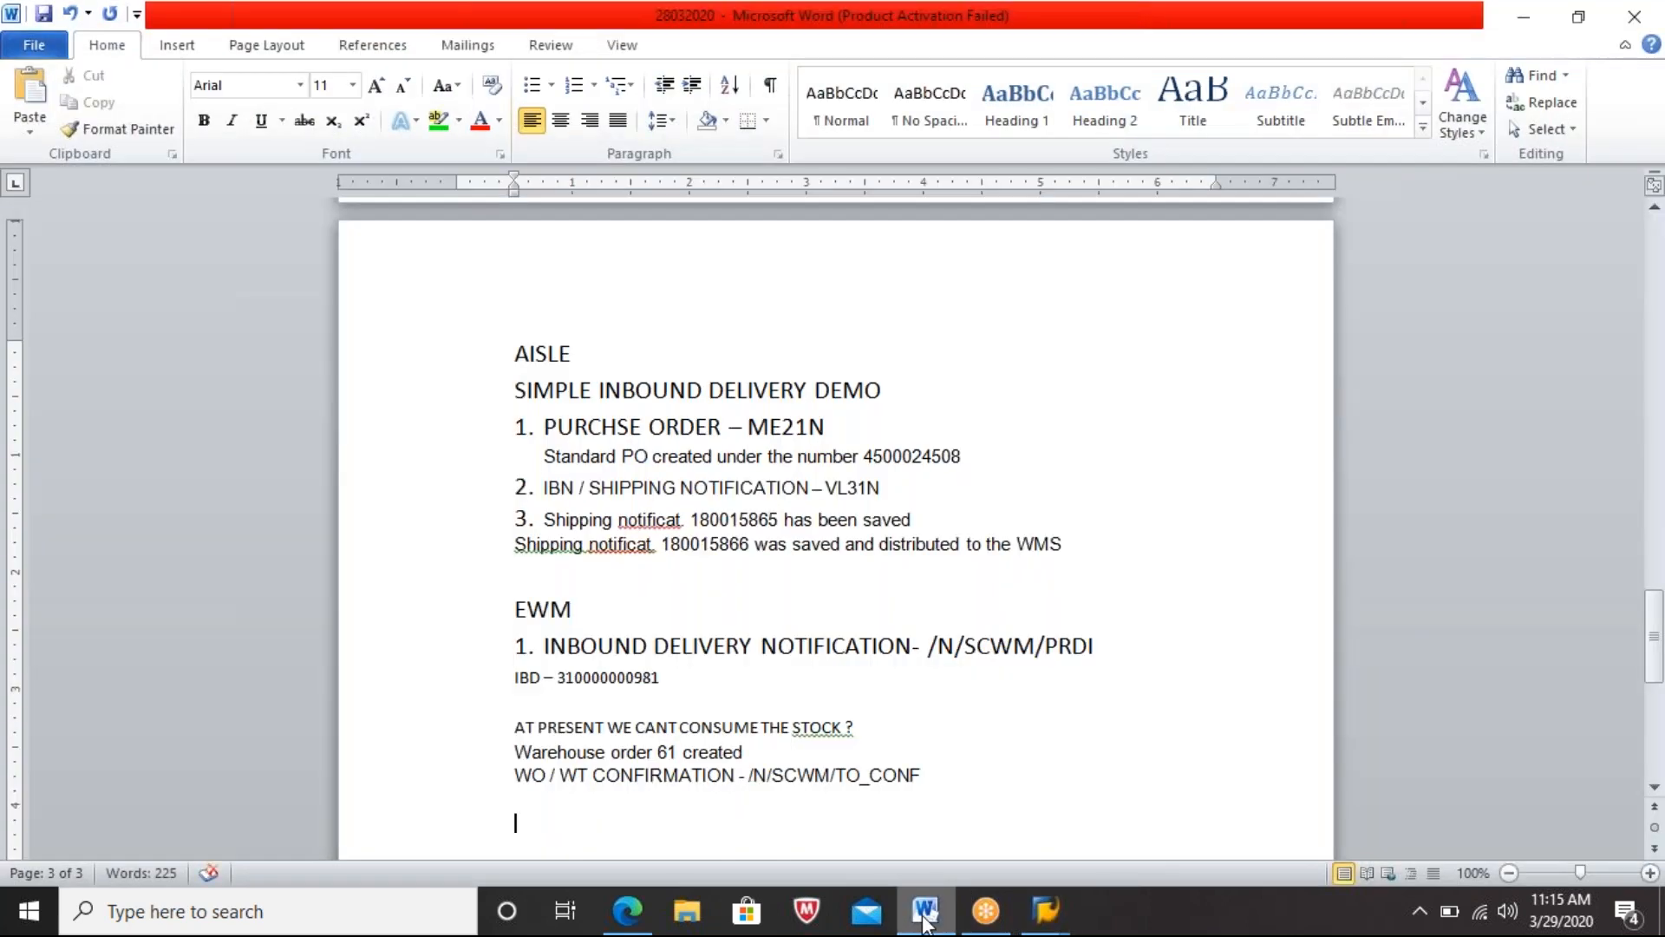
{"action": "type", "text": "VER"}
{"action": "key", "text": "BackSpace"}
{"action": "type", "text": "NDOR"}
{"action": "key", "text": "Return"}
{"action": "left_click", "coordinate": [924, 912]}
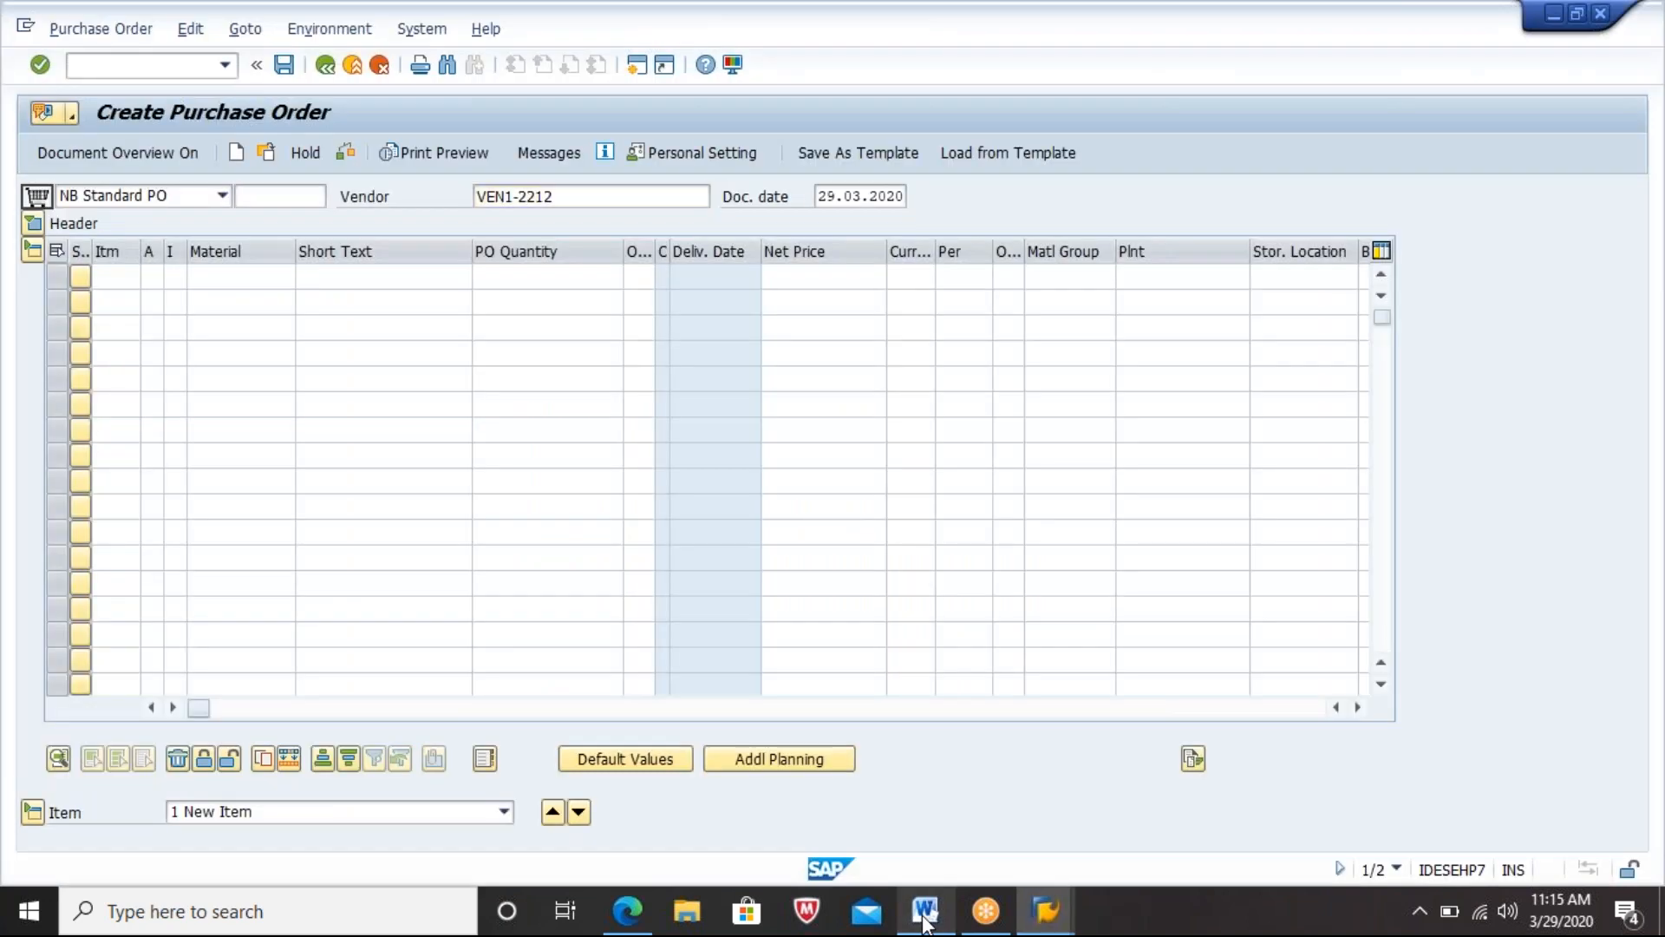
Step: Set the purchase order's purchasing organization to 2212, purchasing group to 000 and company code to wm63
{"action": "key", "text": "Return"}
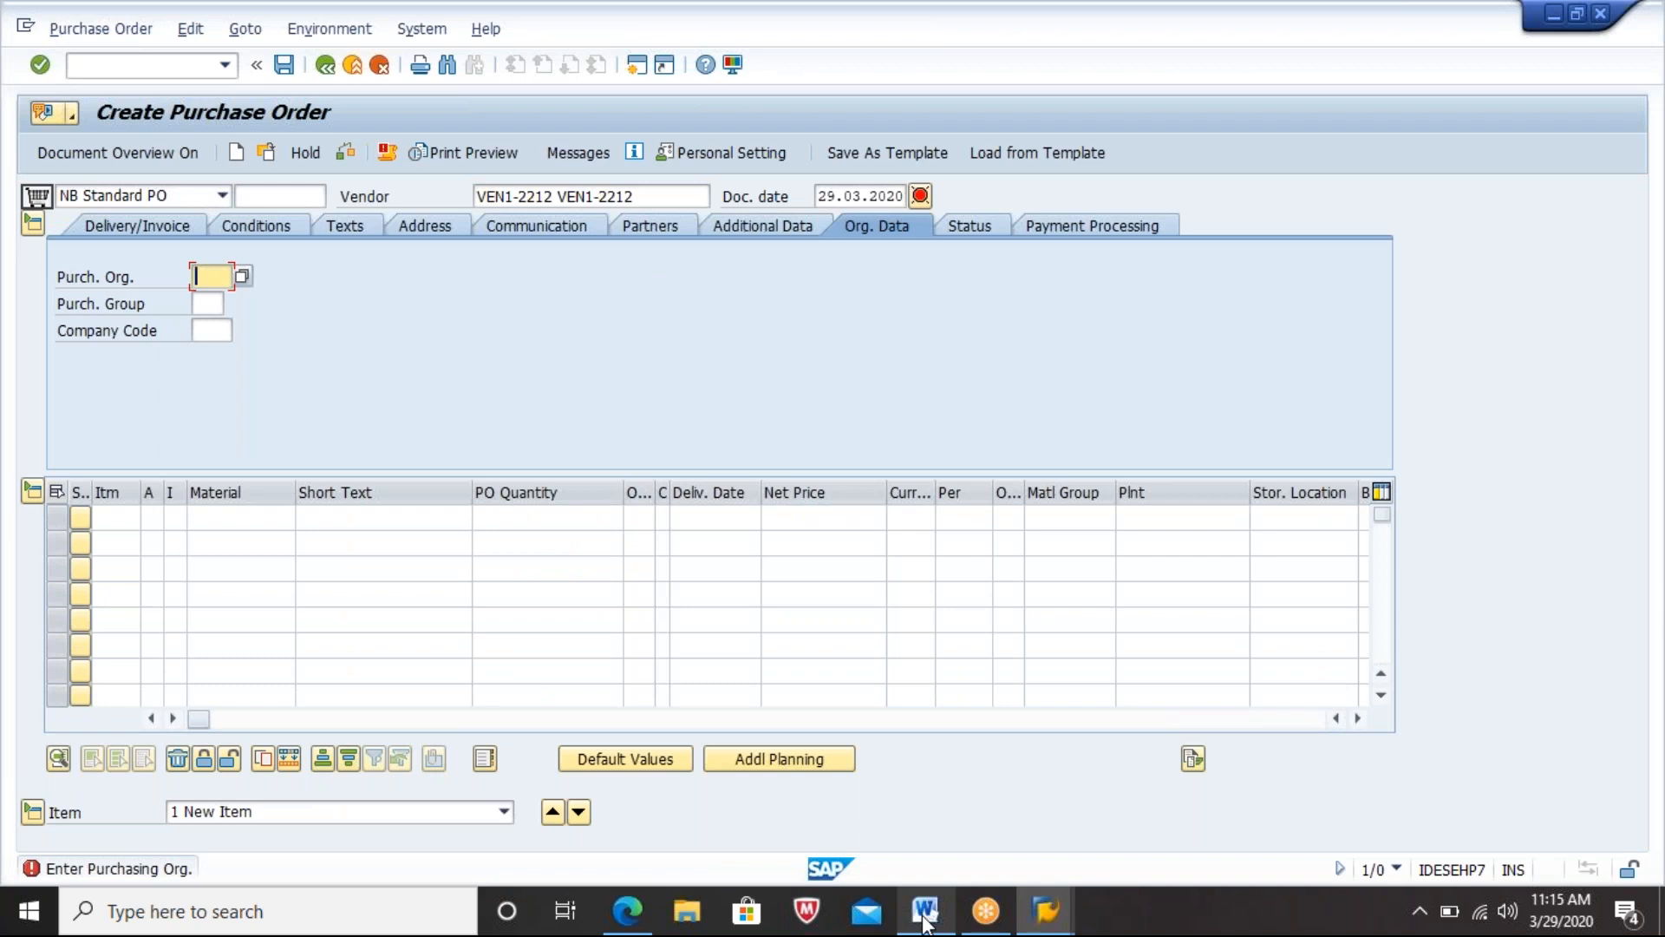
{"action": "type", "text": "2"}
{"action": "key", "text": "Down"}
{"action": "key", "text": "Tab"}
{"action": "type", "text": "0"}
{"action": "key", "text": "Down"}
{"action": "key", "text": "Tab"}
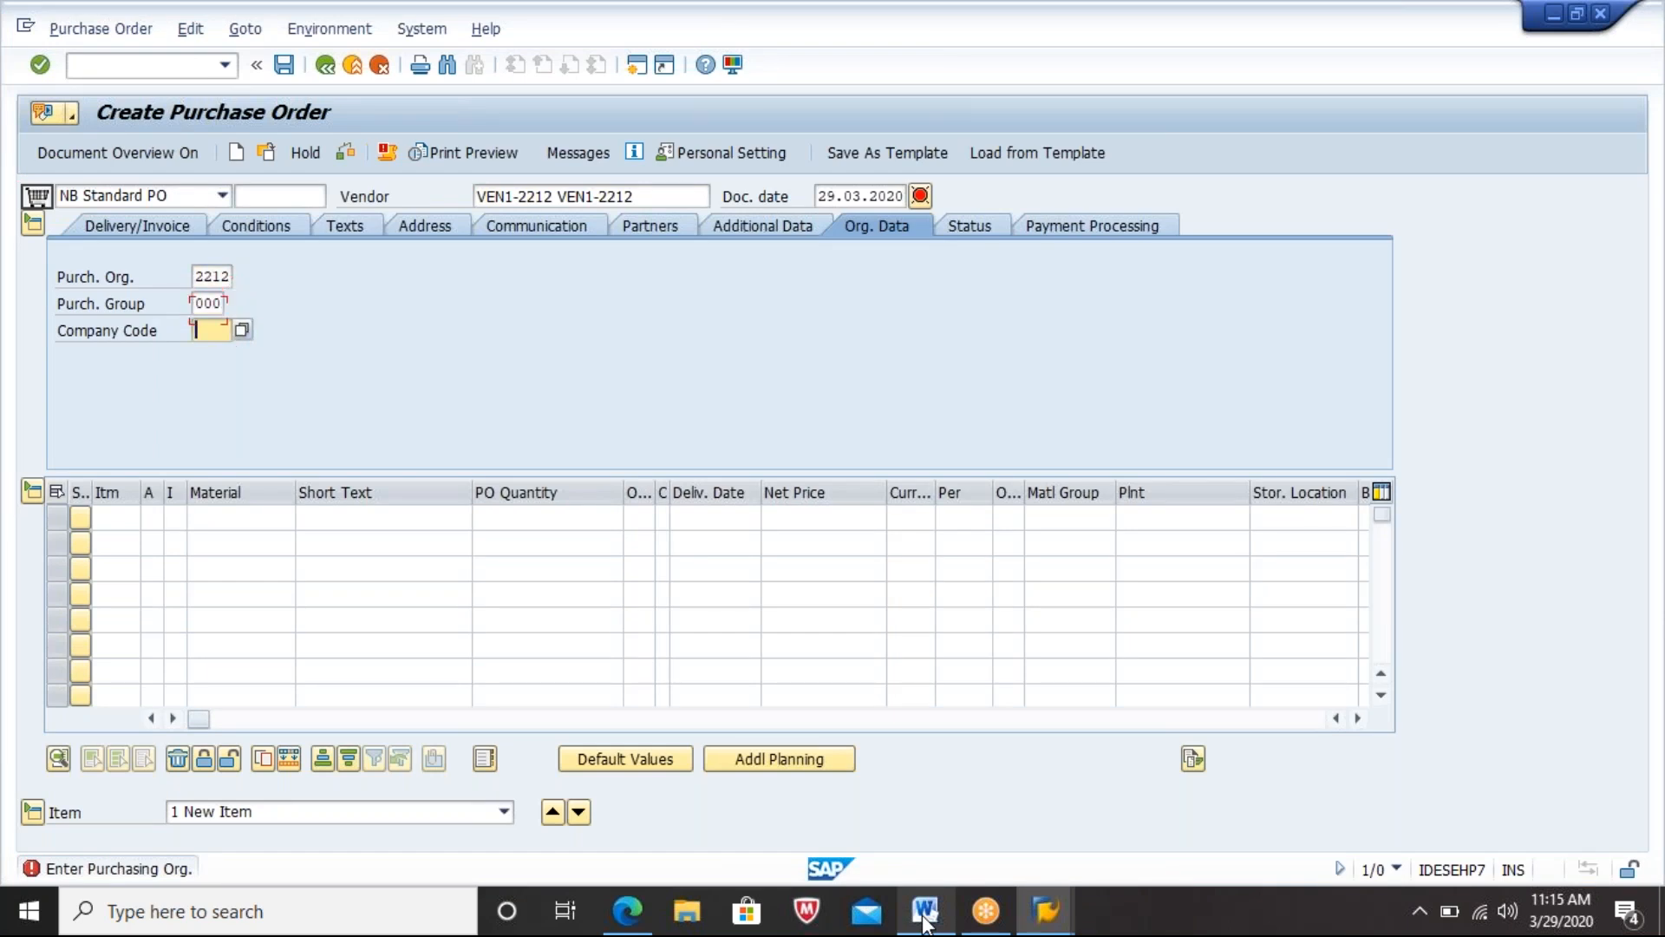
{"action": "key", "text": "Down"}
{"action": "key", "text": "Return"}
Step: Switch to the Word notes, add the line "CO – CODE AND STRUCTURE" below VENDOR, and return to SAP
{"action": "left_click", "coordinate": [925, 918]}
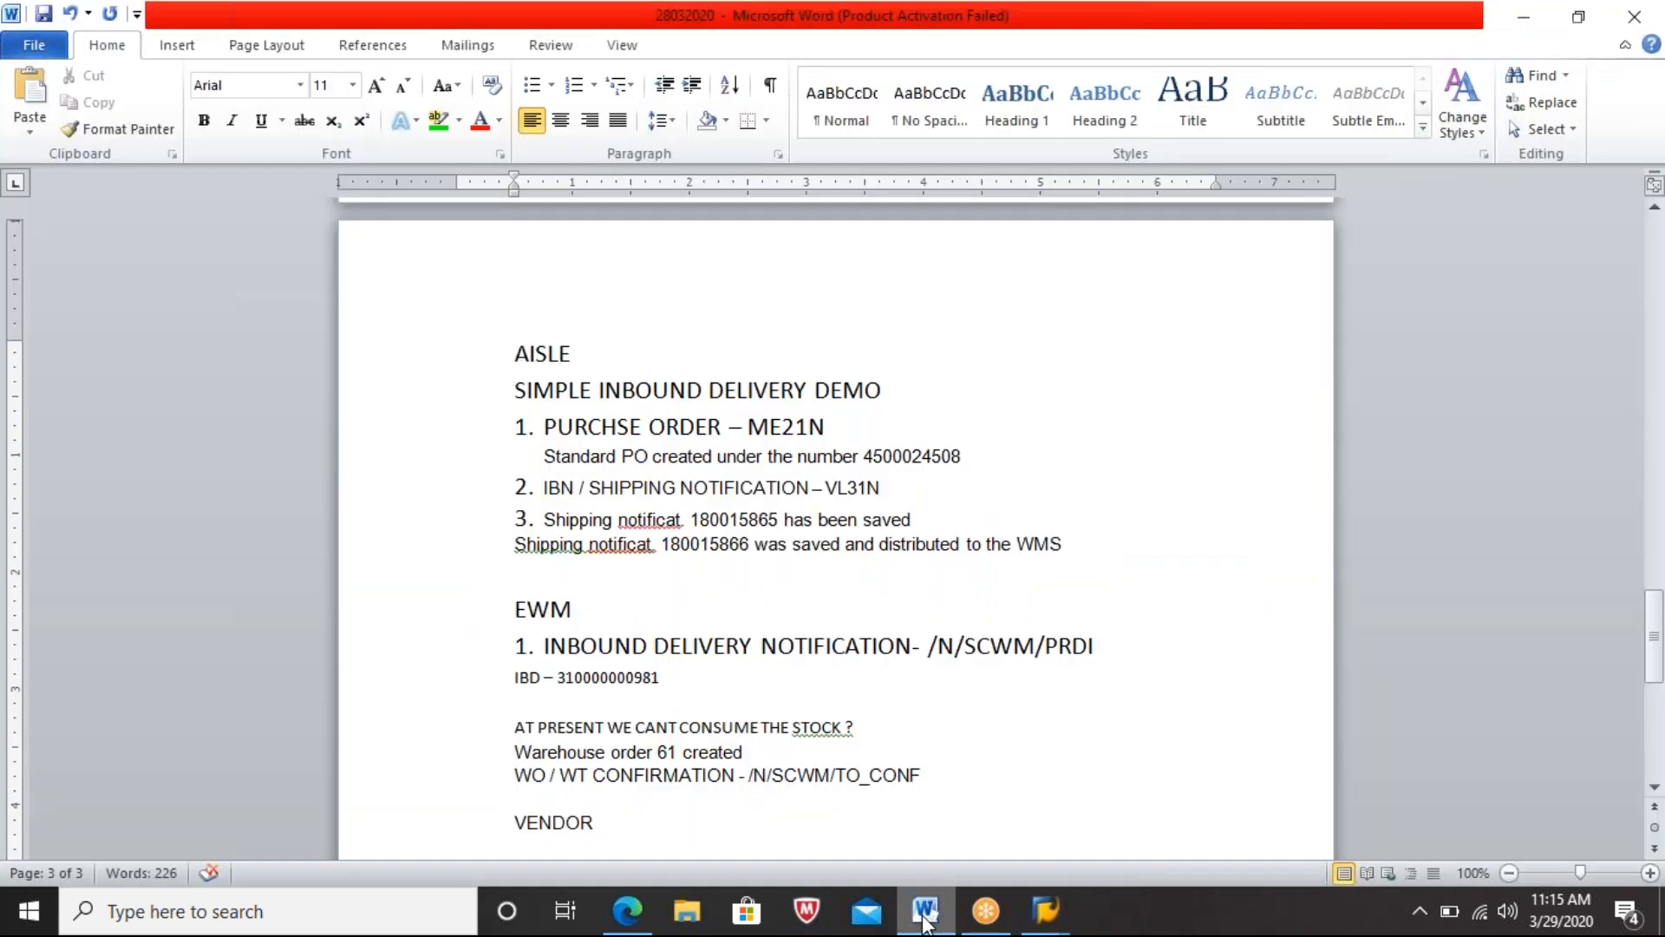
{"action": "type", "text": "CO"}
{"action": "type", "text": " - CO"}
{"action": "type", "text": "DE AND "}
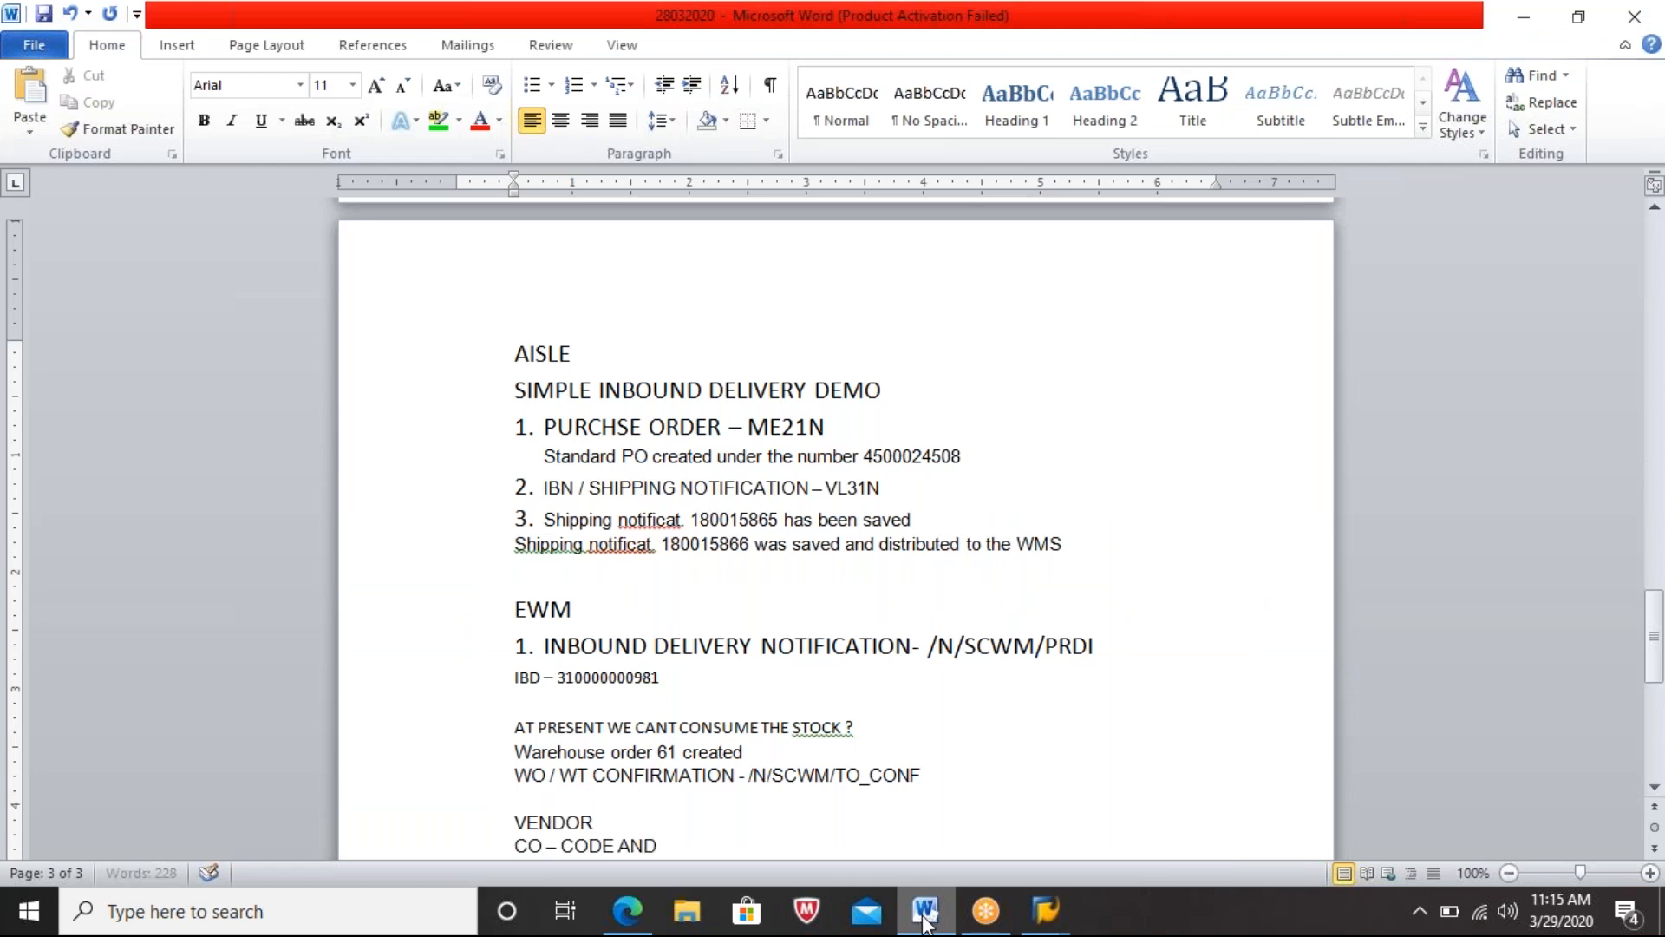
{"action": "type", "text": "STRCUT"}
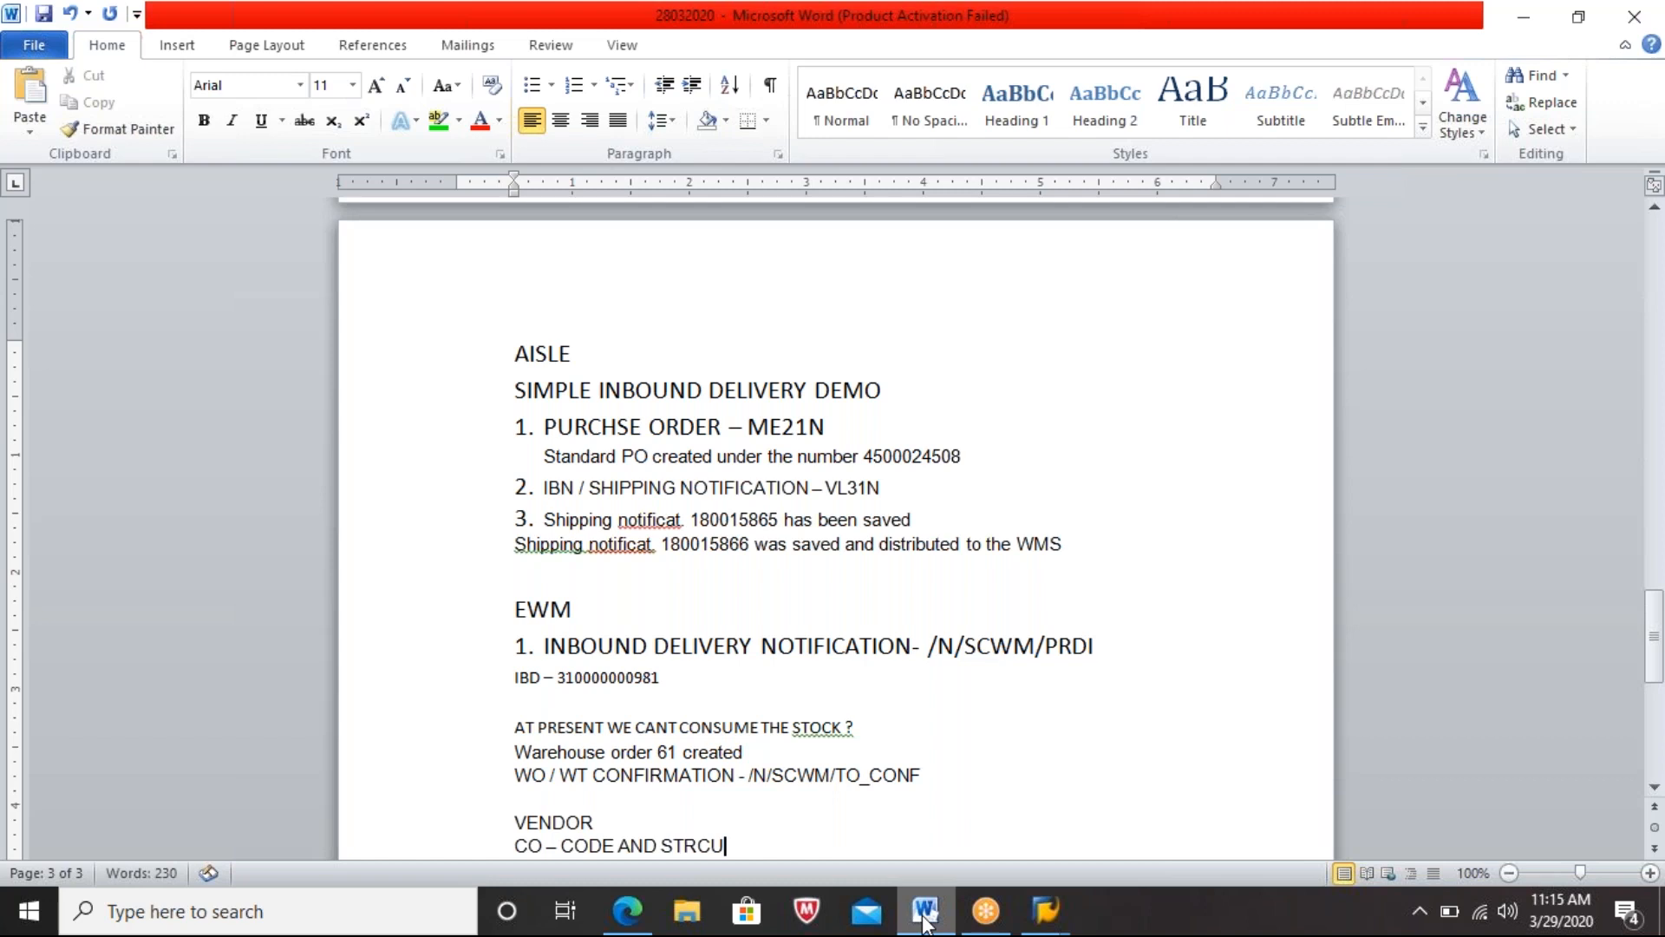
{"action": "key", "text": "BackSpace"}
{"action": "key", "text": "BackSpace"}
{"action": "key", "text": "BackSpace"}
{"action": "type", "text": "UCTURE"}
{"action": "key", "text": "Return"}
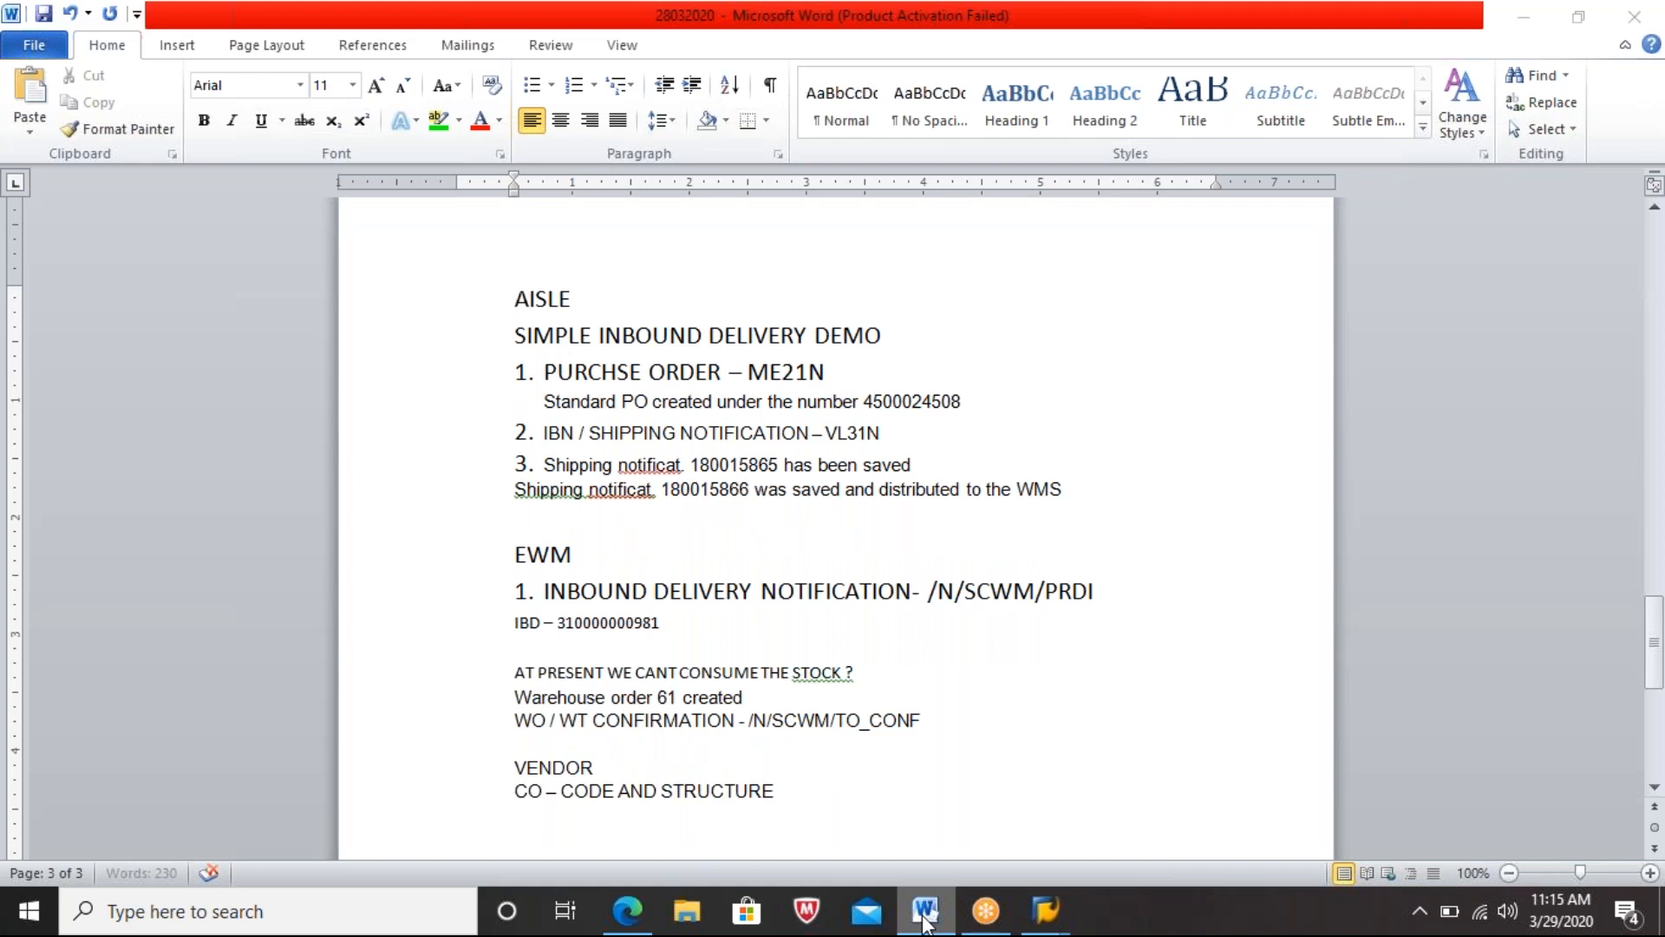
{"action": "left_click", "coordinate": [924, 916]}
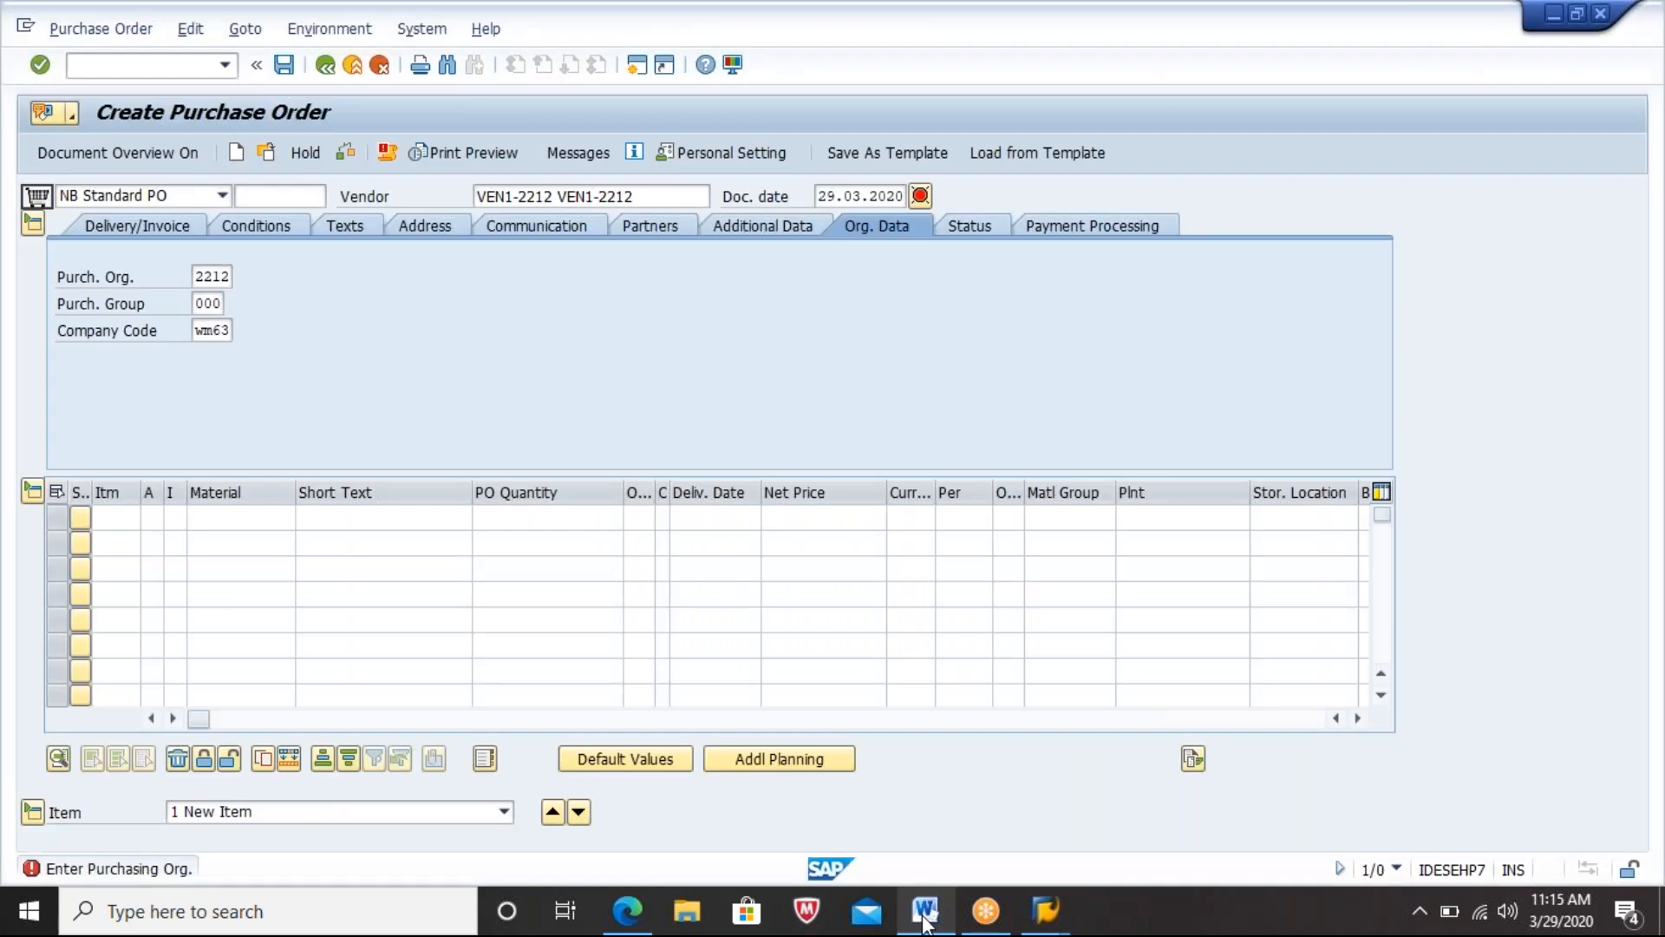
Step: Enter material 2212-MAT1 in the first purchase order item, and switch to the Word notes to add the line MATERIAL
{"action": "left_click", "coordinate": [266, 513]}
{"action": "left_click", "coordinate": [266, 513]}
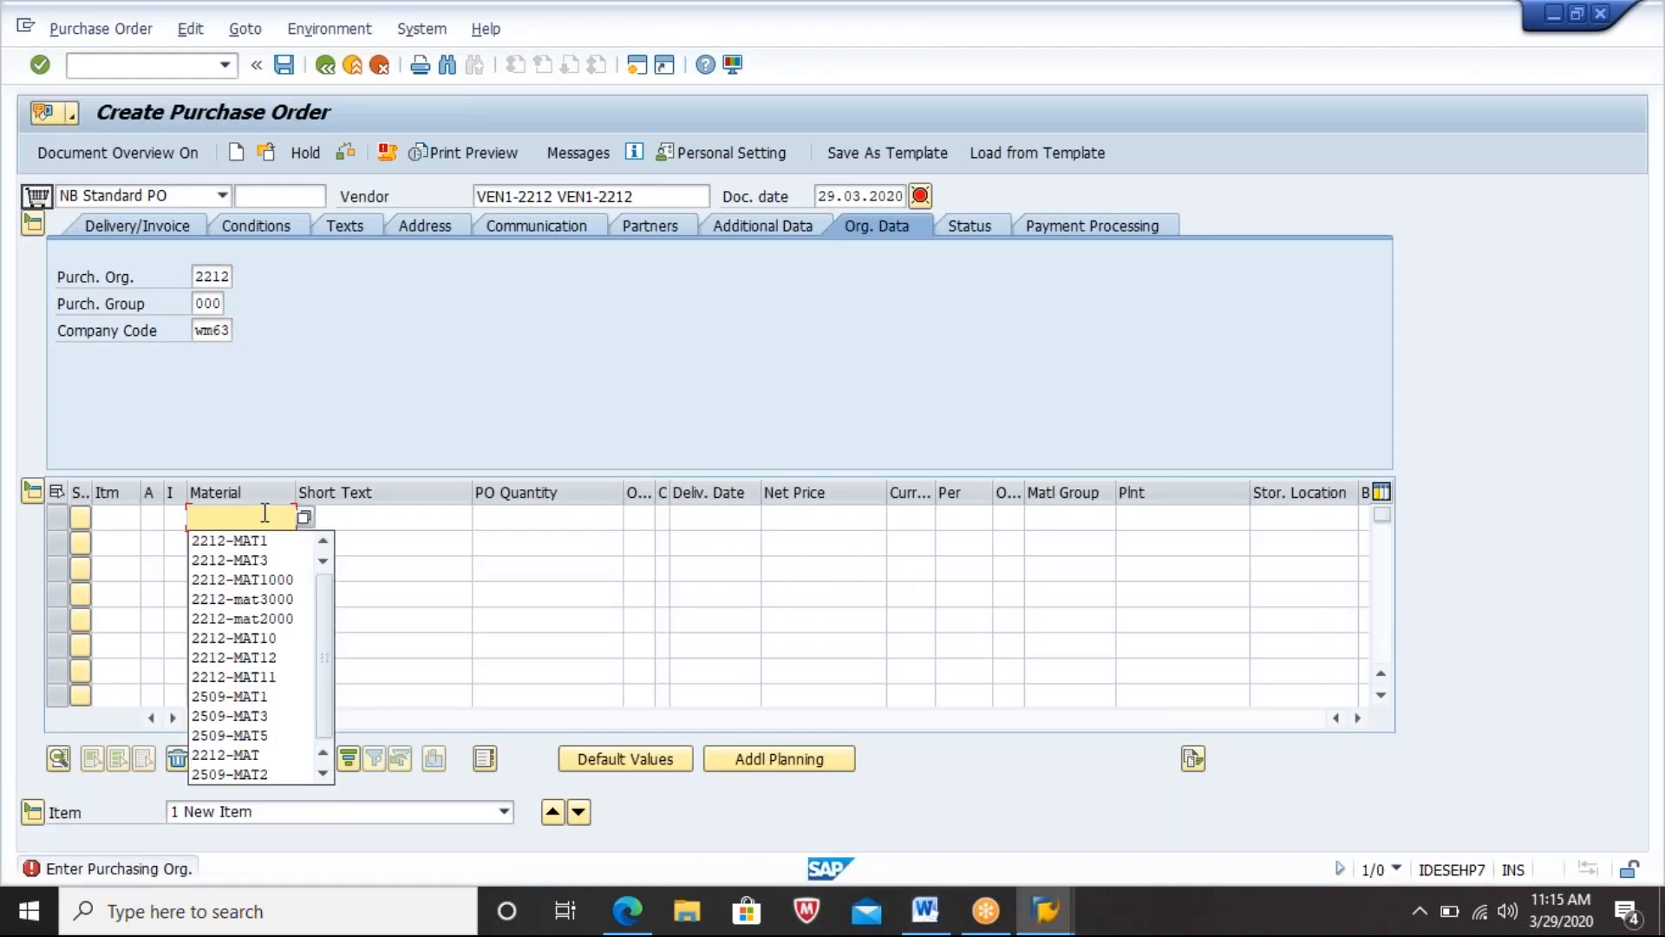
{"action": "key", "text": "Down"}
{"action": "key", "text": "Return"}
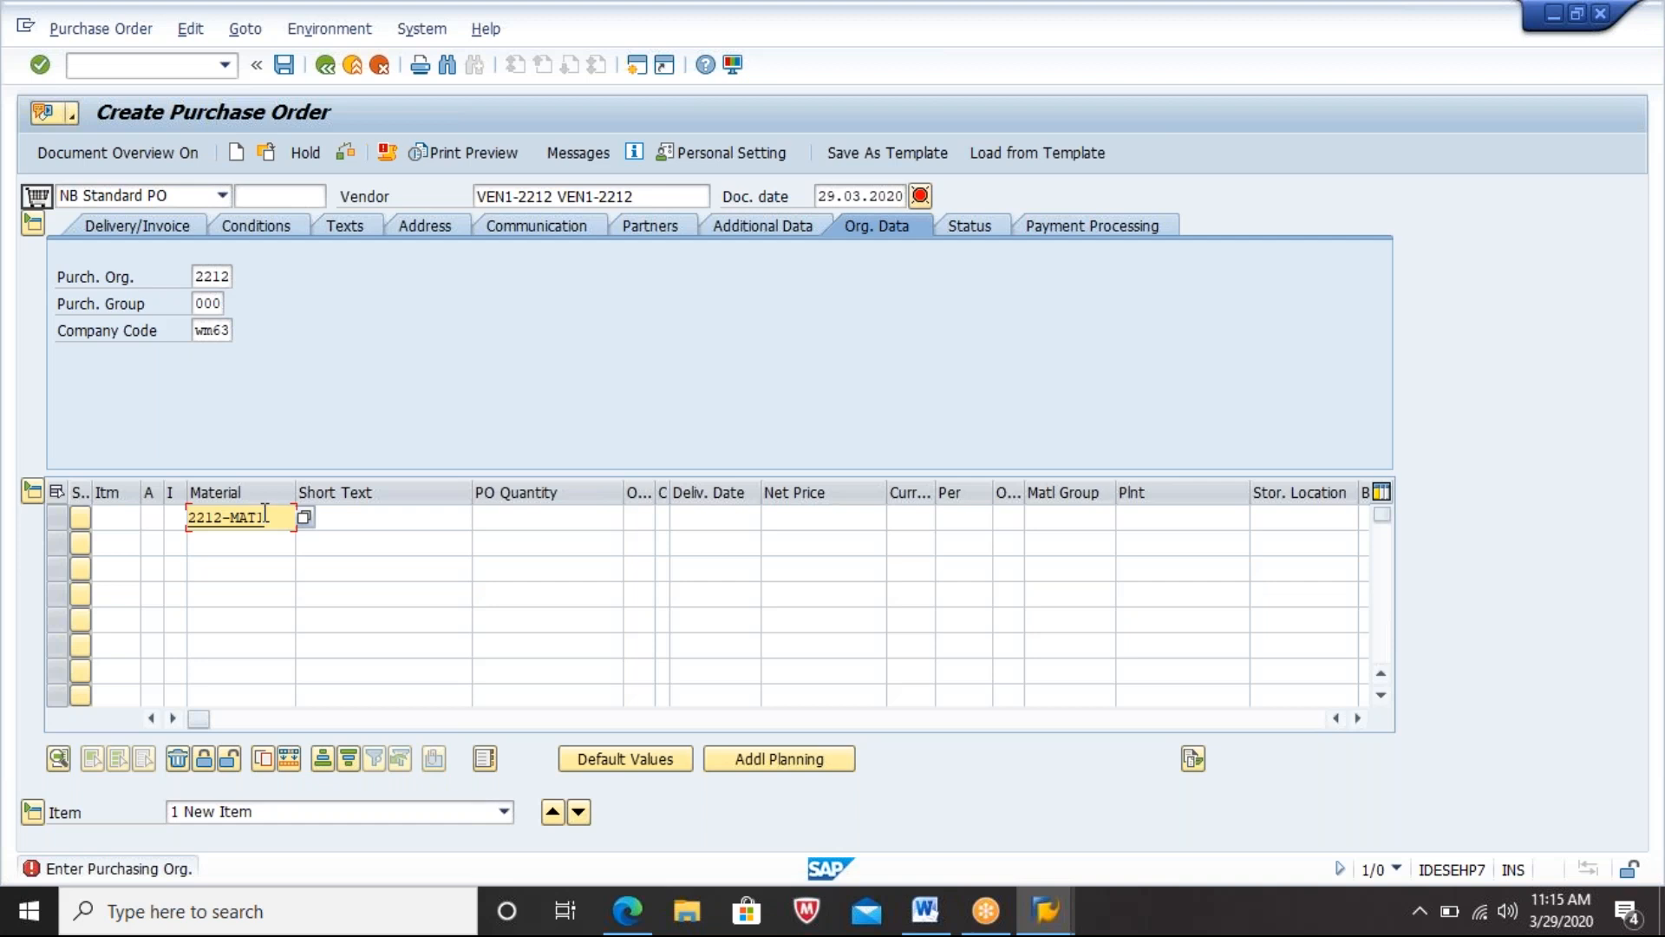
{"action": "key", "text": "alt+Tab"}
{"action": "type", "text": "MATERIAL"}
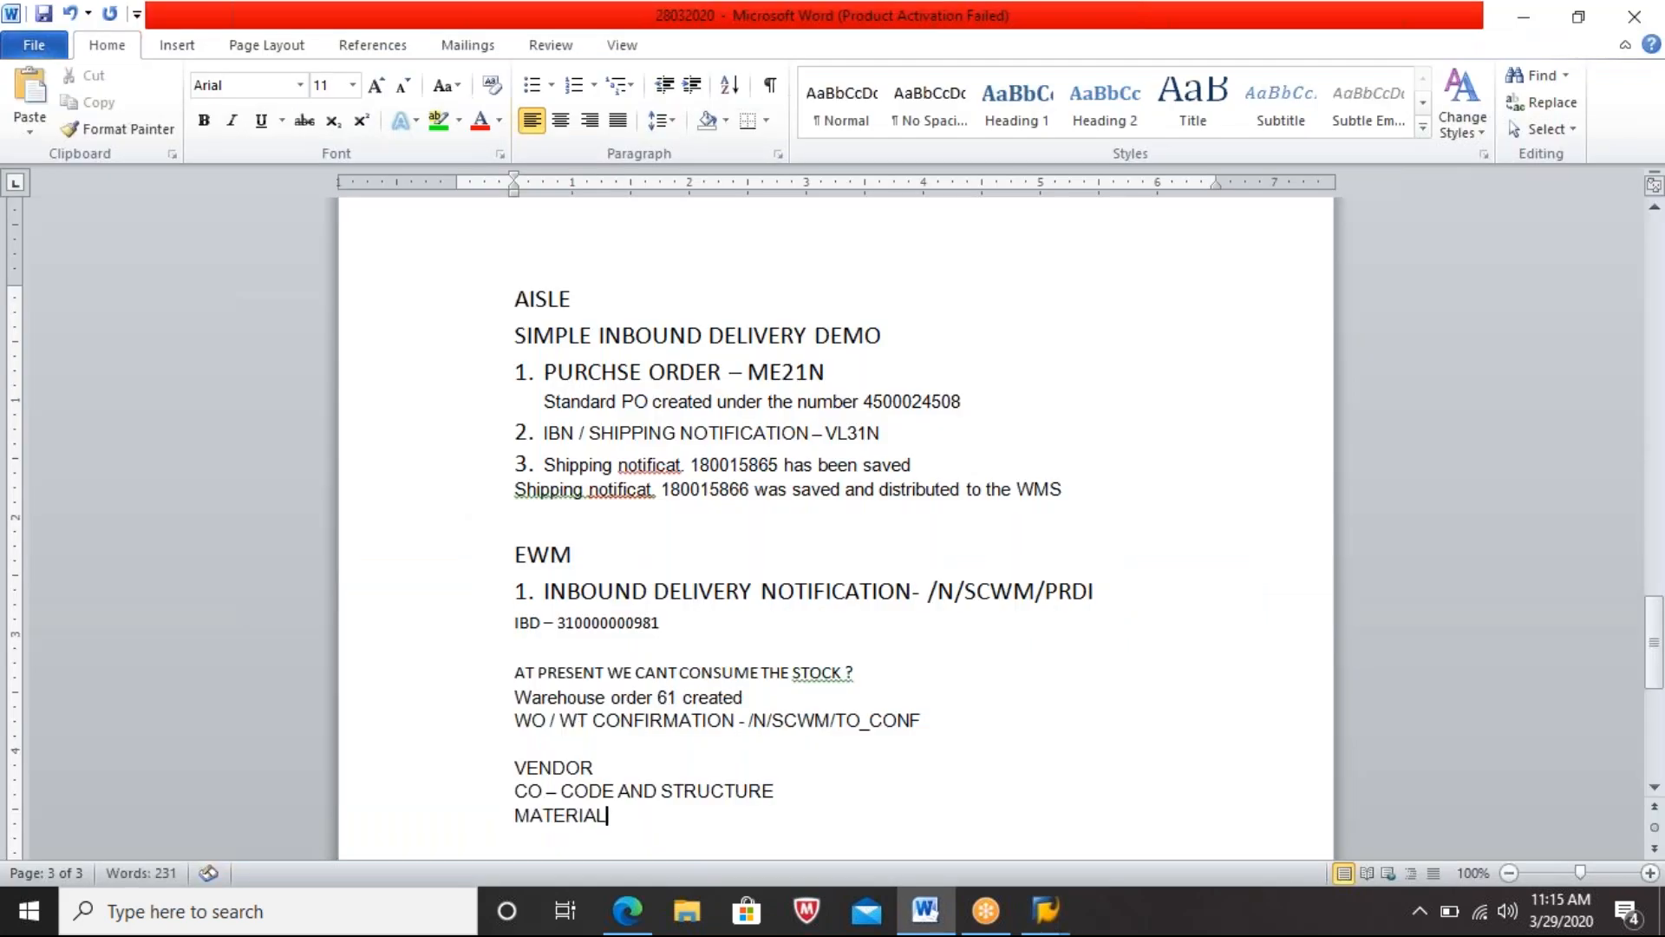
Step: Return to the SAP purchase order and go through the first item's fields as far as Storage Location
{"action": "key", "text": "alt+Tab"}
{"action": "key", "text": "Tab"}
{"action": "key", "text": "Tab"}
{"action": "key", "text": "Tab"}
{"action": "key", "text": "Tab"}
{"action": "key", "text": "Tab"}
{"action": "key", "text": "Tab"}
{"action": "key", "text": "Tab"}
{"action": "key", "text": "Tab"}
{"action": "key", "text": "Tab"}
{"action": "key", "text": "Tab"}
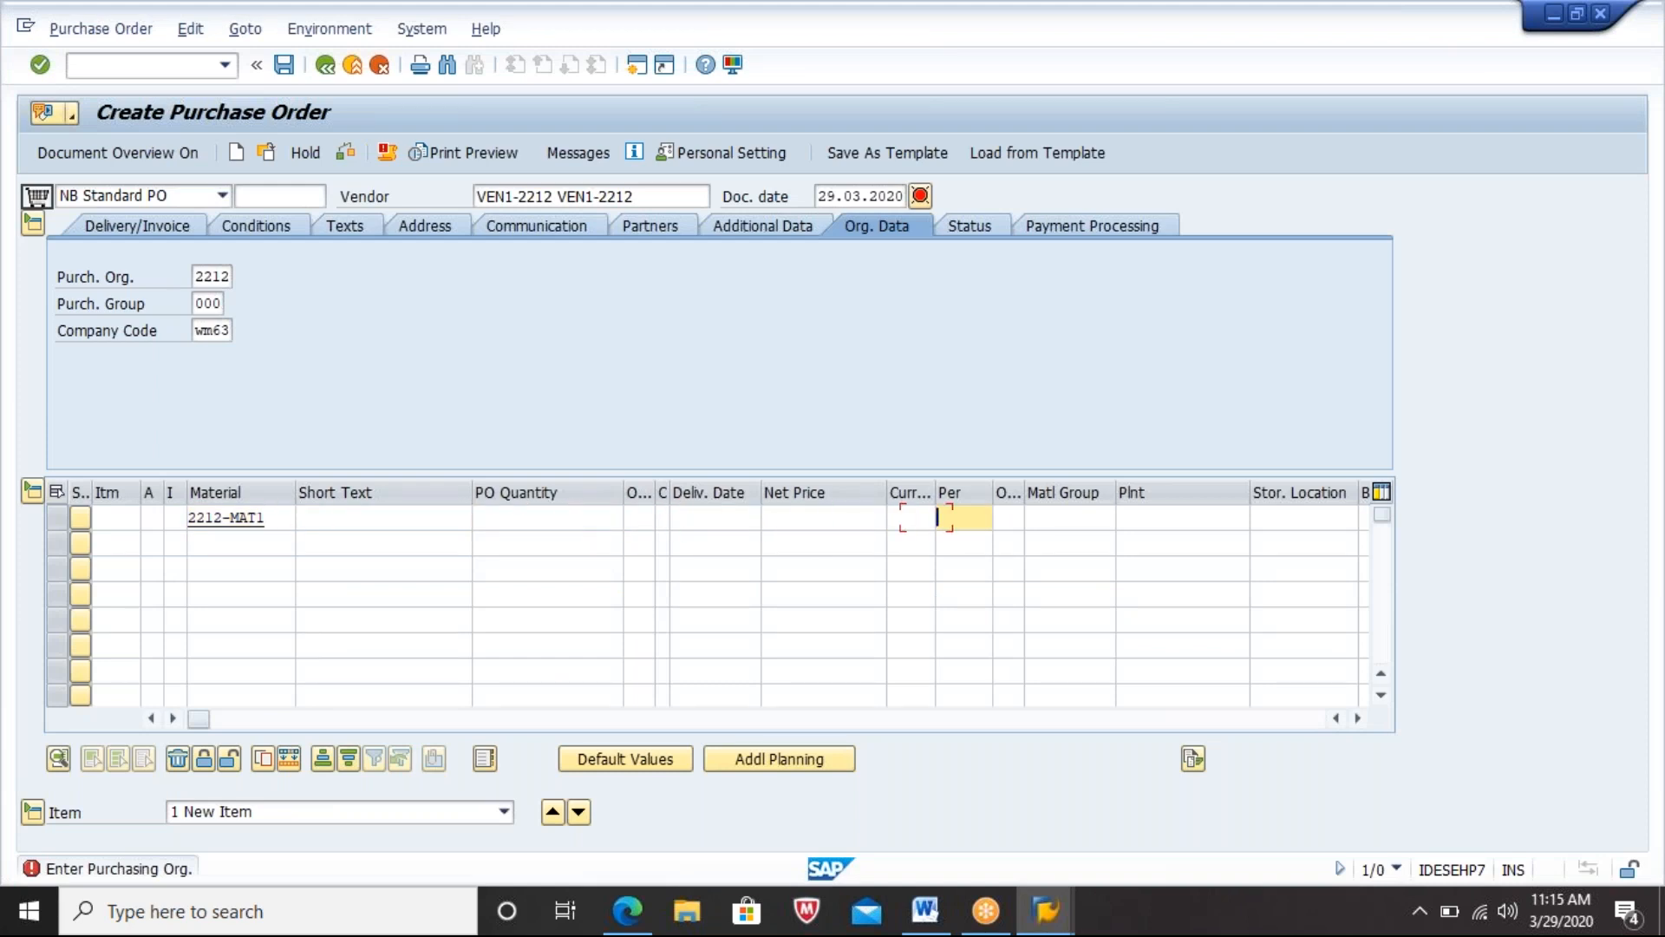
{"action": "key", "text": "Tab"}
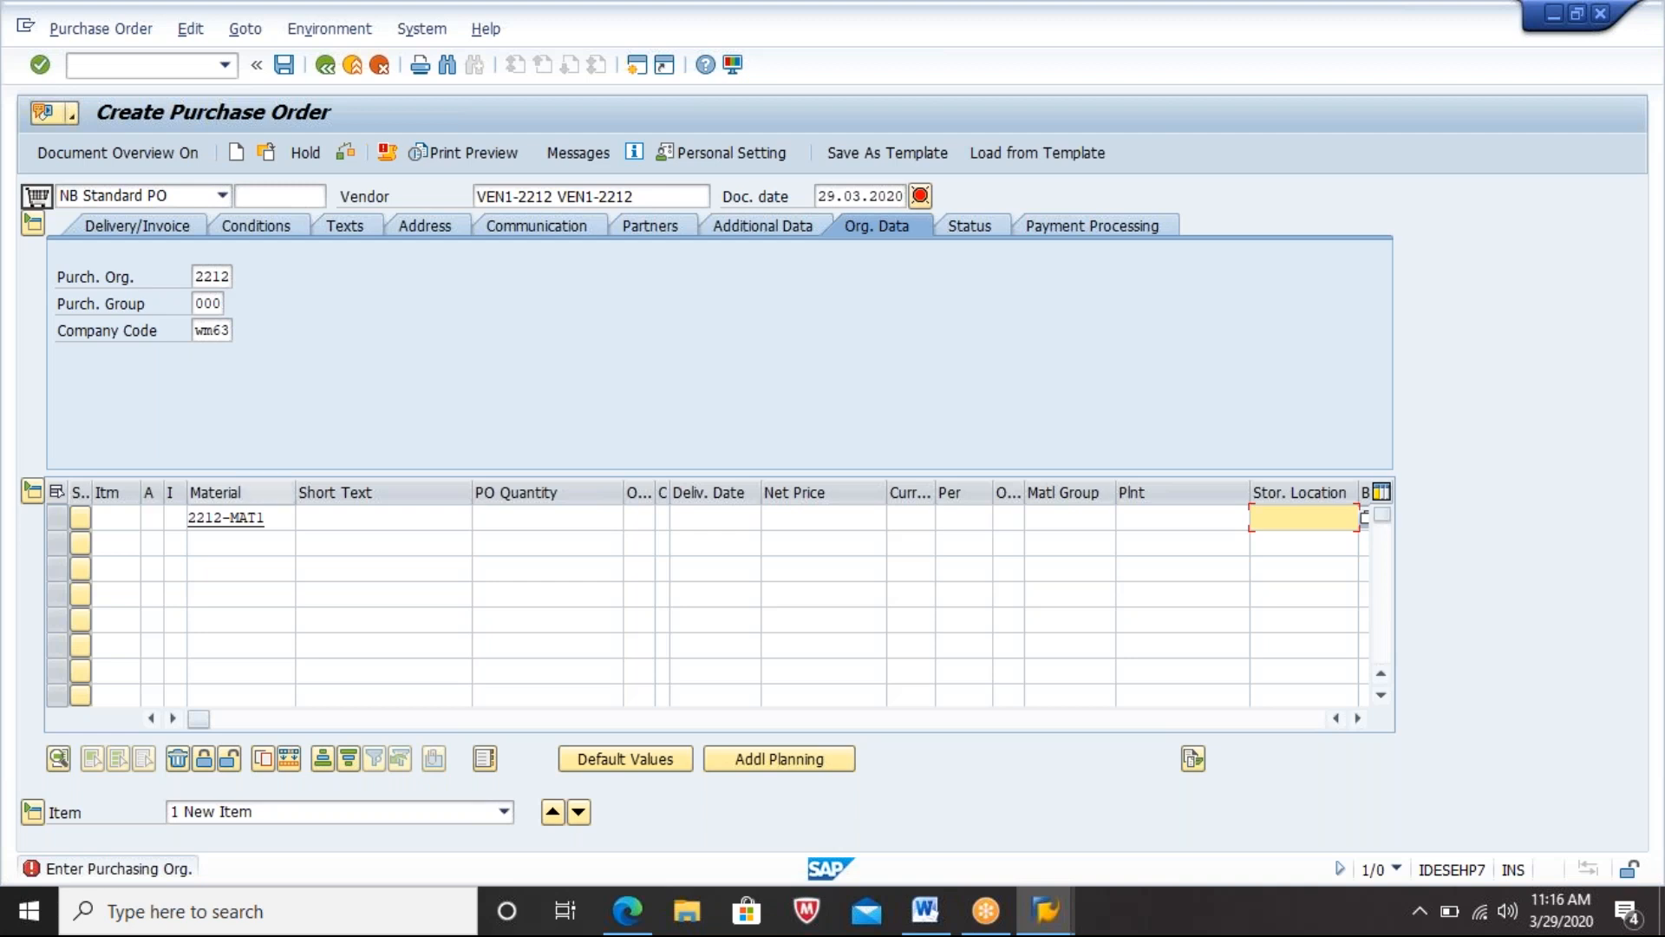
Step: Go to transaction /NSPRO and display the SAP Reference IMG
{"action": "left_click", "coordinate": [133, 65]}
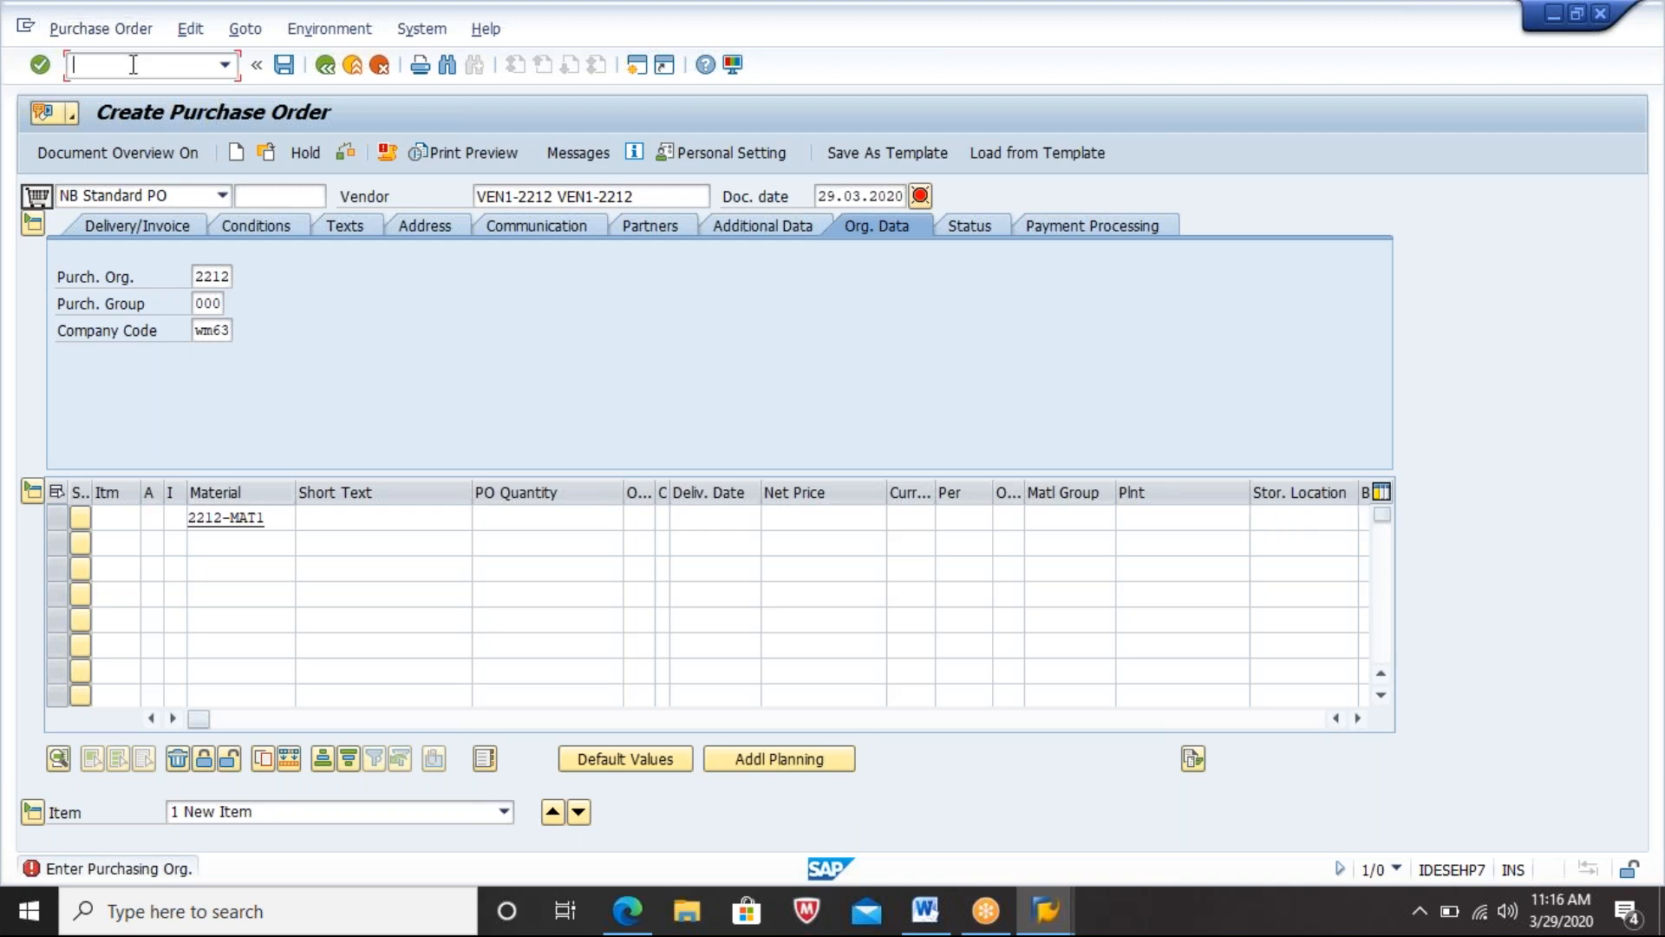
{"action": "type", "text": "/NSPRO"}
{"action": "key", "text": "Return"}
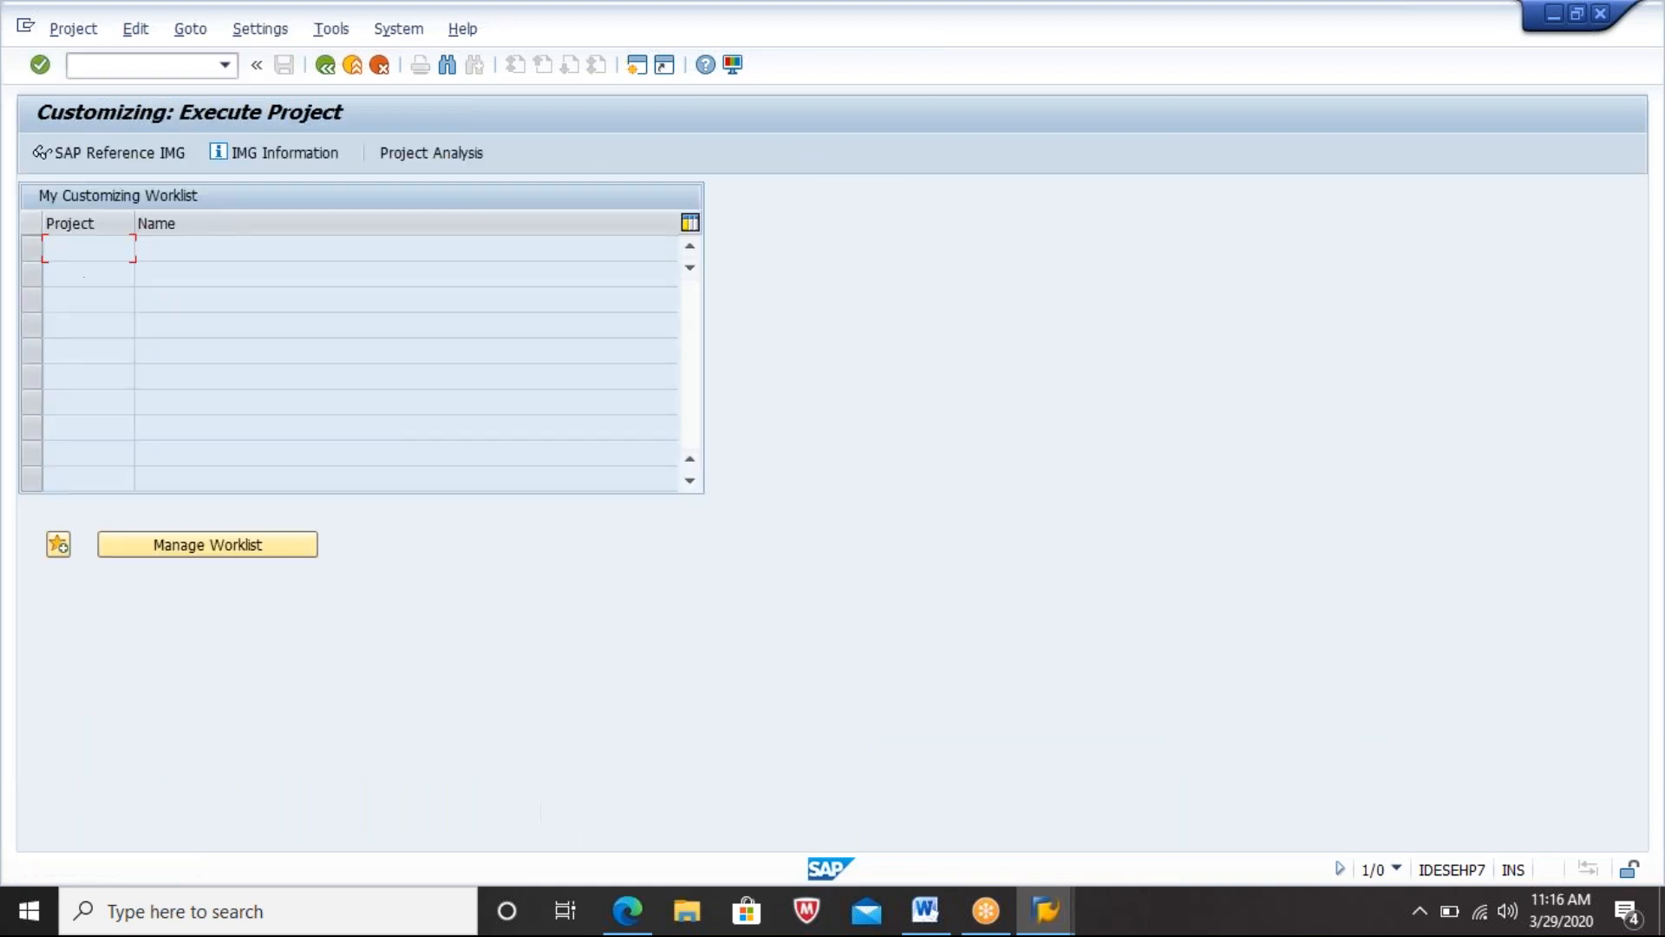
{"action": "left_click", "coordinate": [118, 158]}
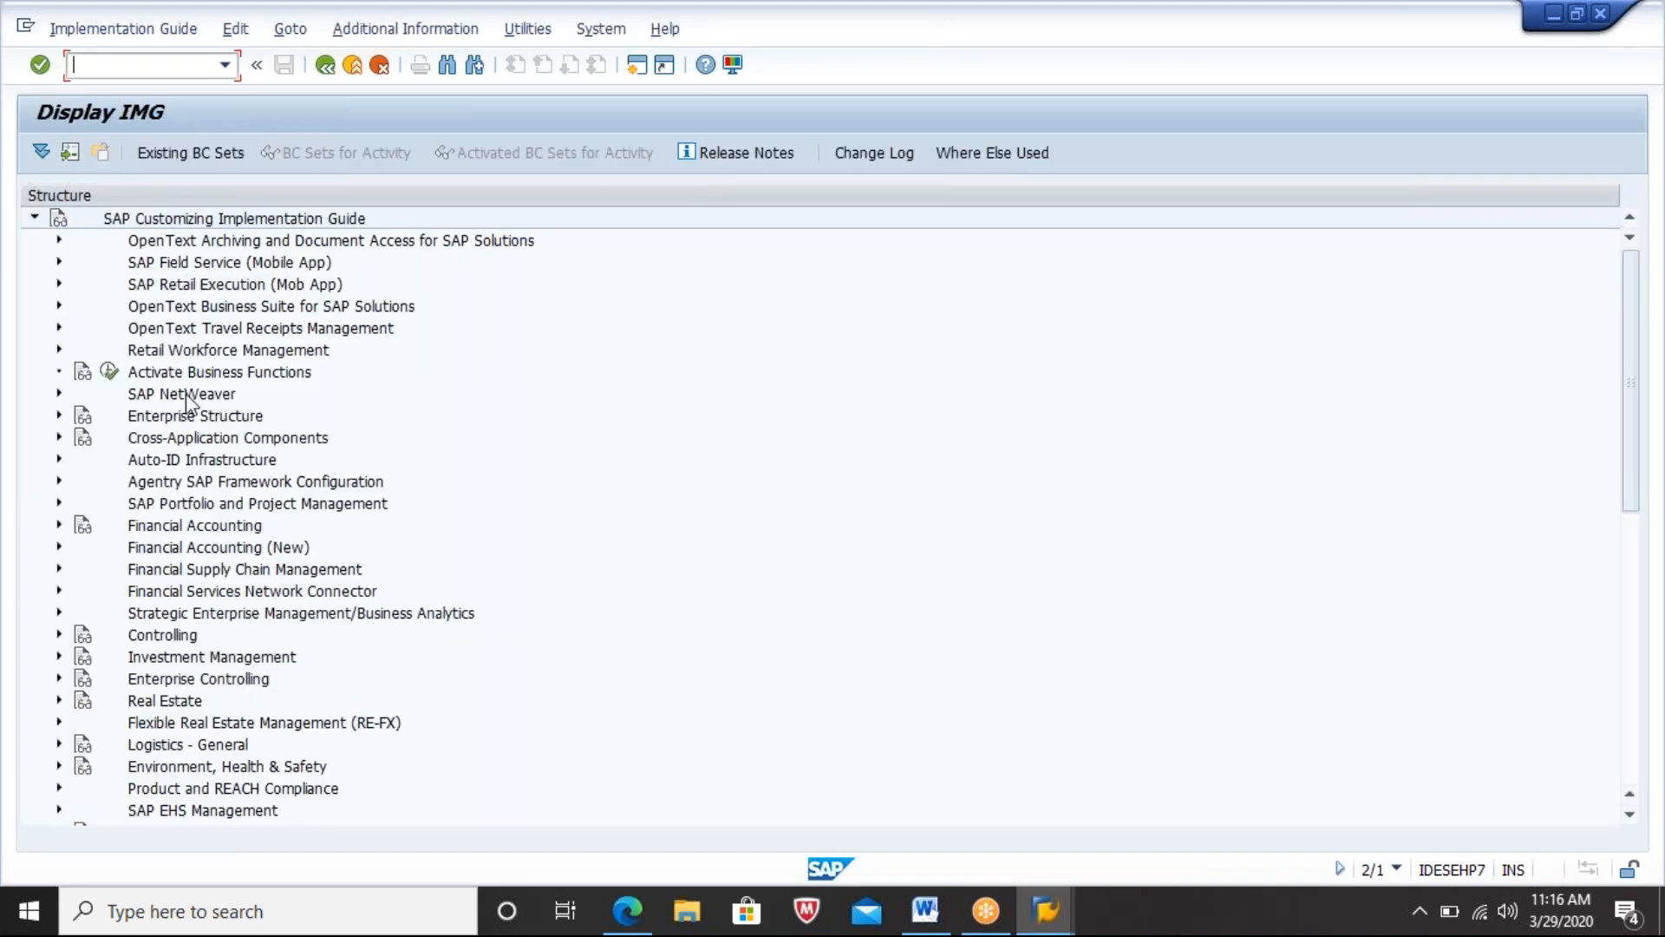
Step: Expand Enterprise Structure, Definition and Financial Accounting in the IMG structure, and select Define company
{"action": "left_click", "coordinate": [196, 417]}
{"action": "double_click", "coordinate": [196, 417]}
{"action": "key", "text": "Down"}
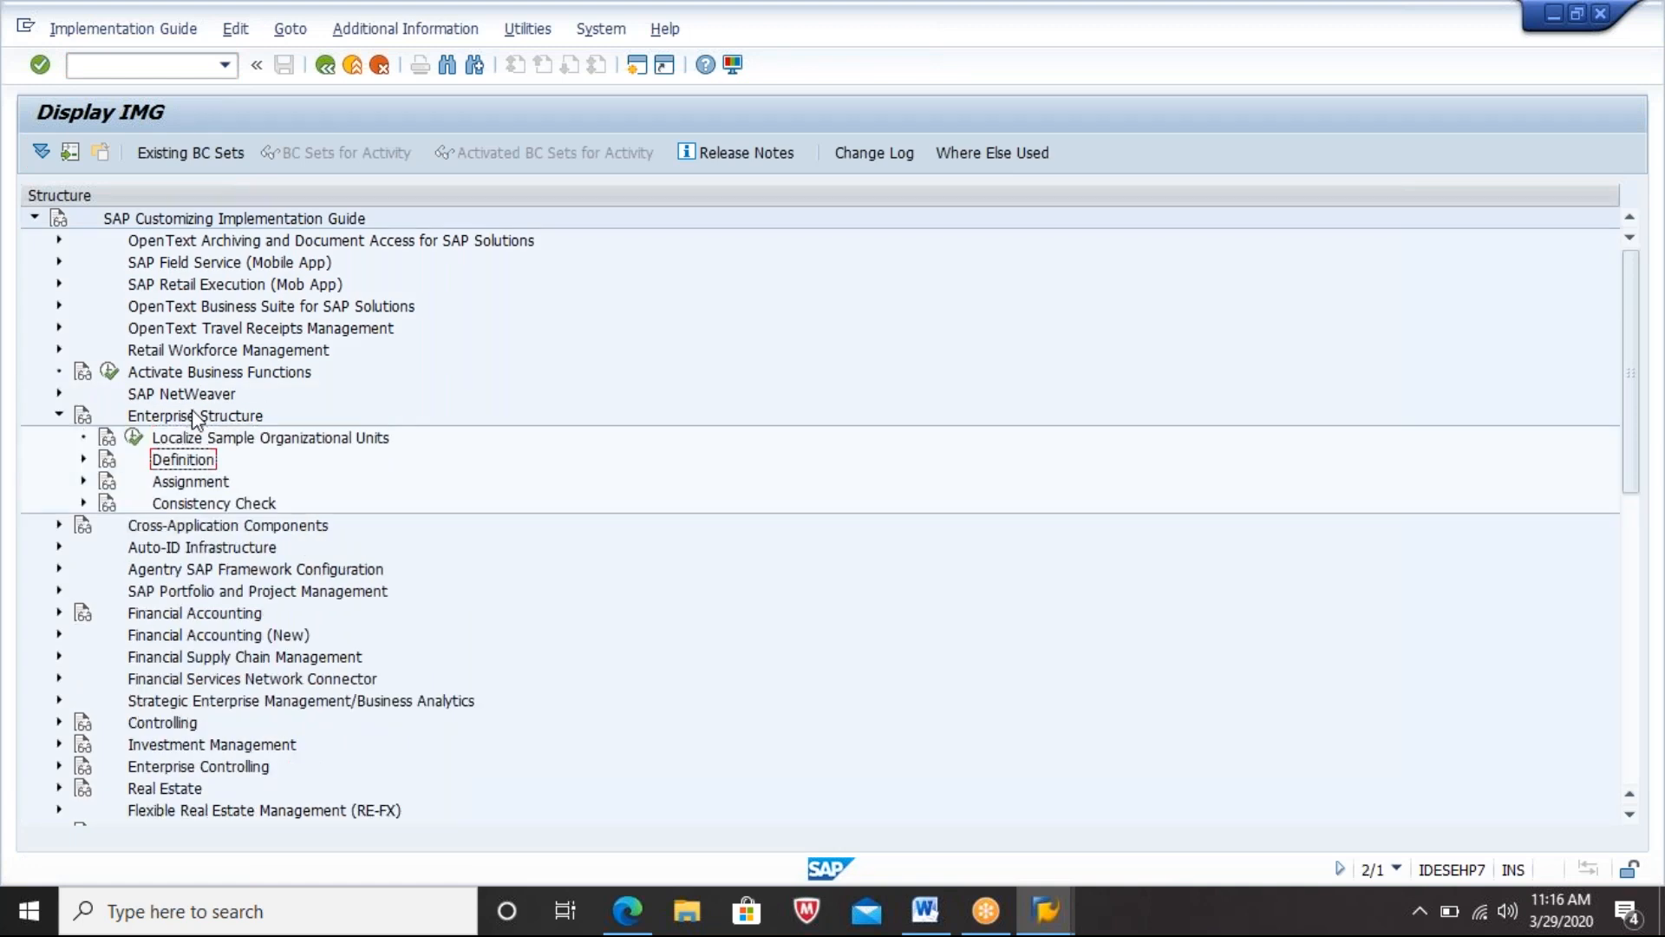
{"action": "key", "text": "Right"}
{"action": "key", "text": "Down"}
{"action": "key", "text": "Down"}
{"action": "key", "text": "Down"}
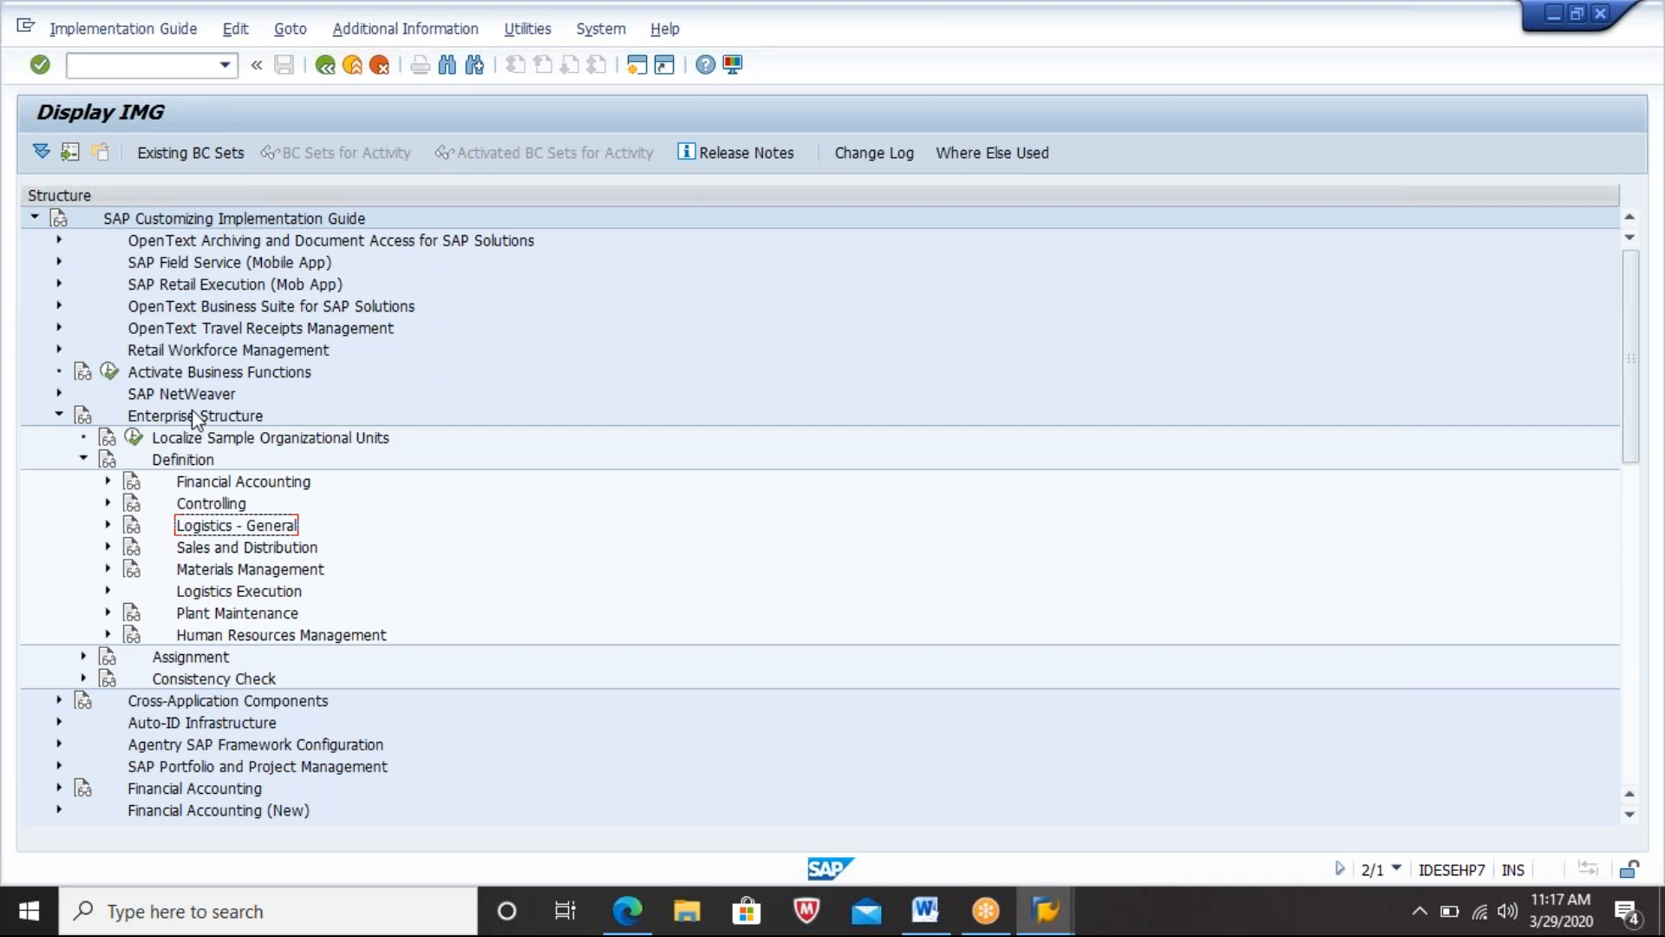
{"action": "key", "text": "Up"}
{"action": "key", "text": "Up"}
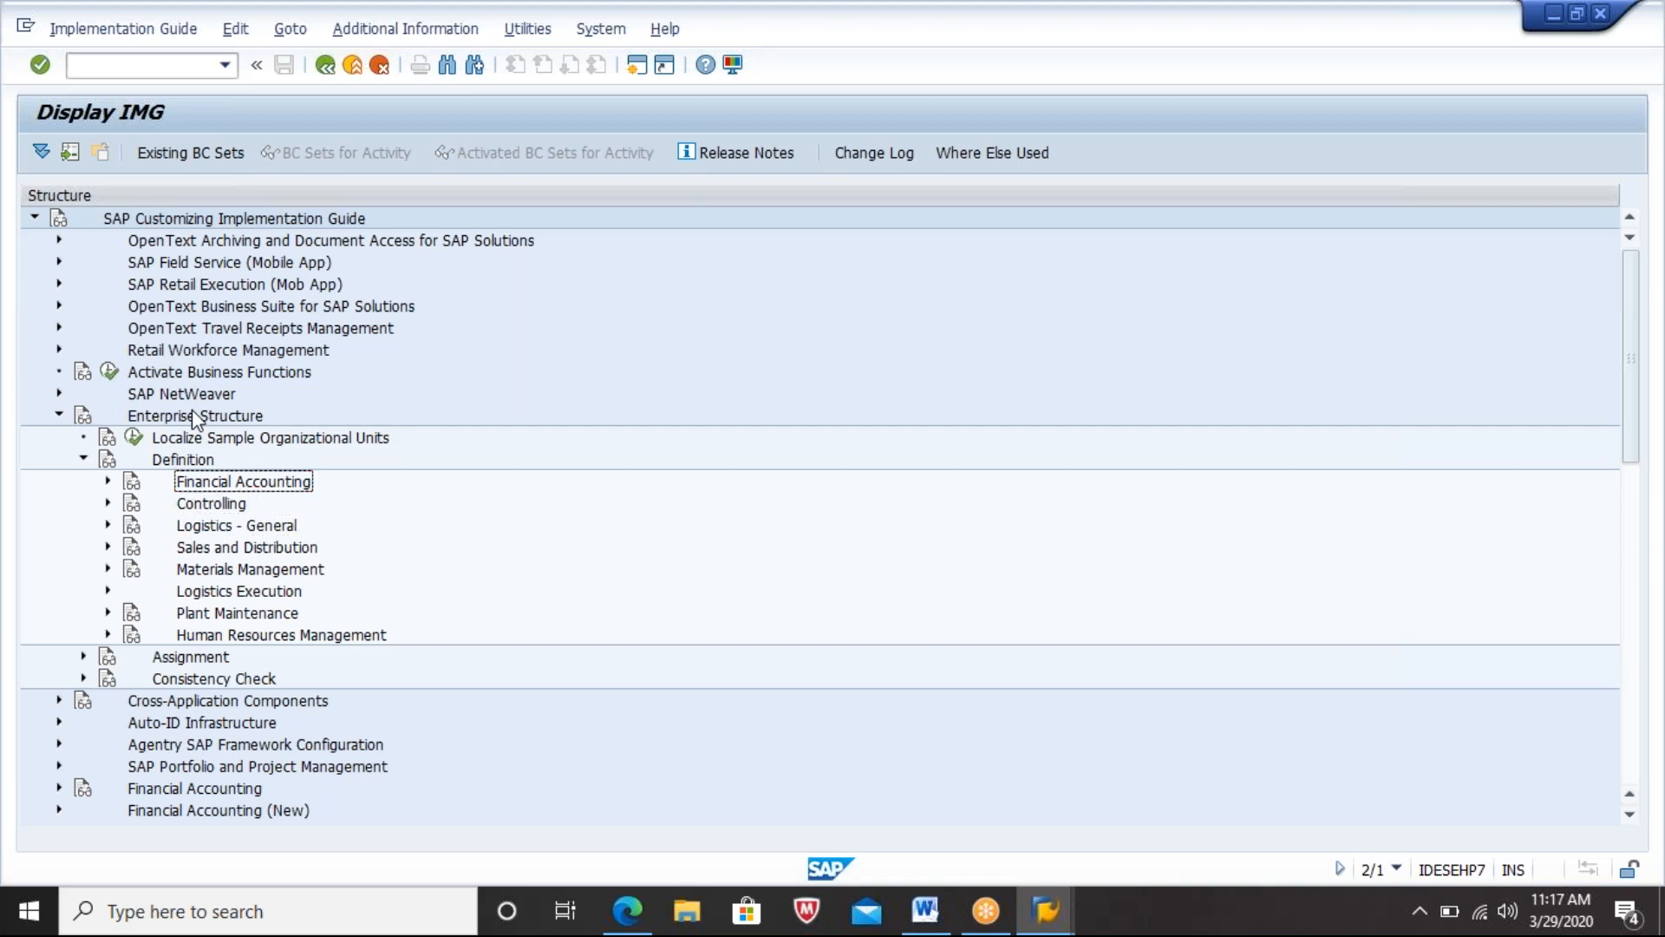
{"action": "key", "text": "Right"}
{"action": "key", "text": "Down"}
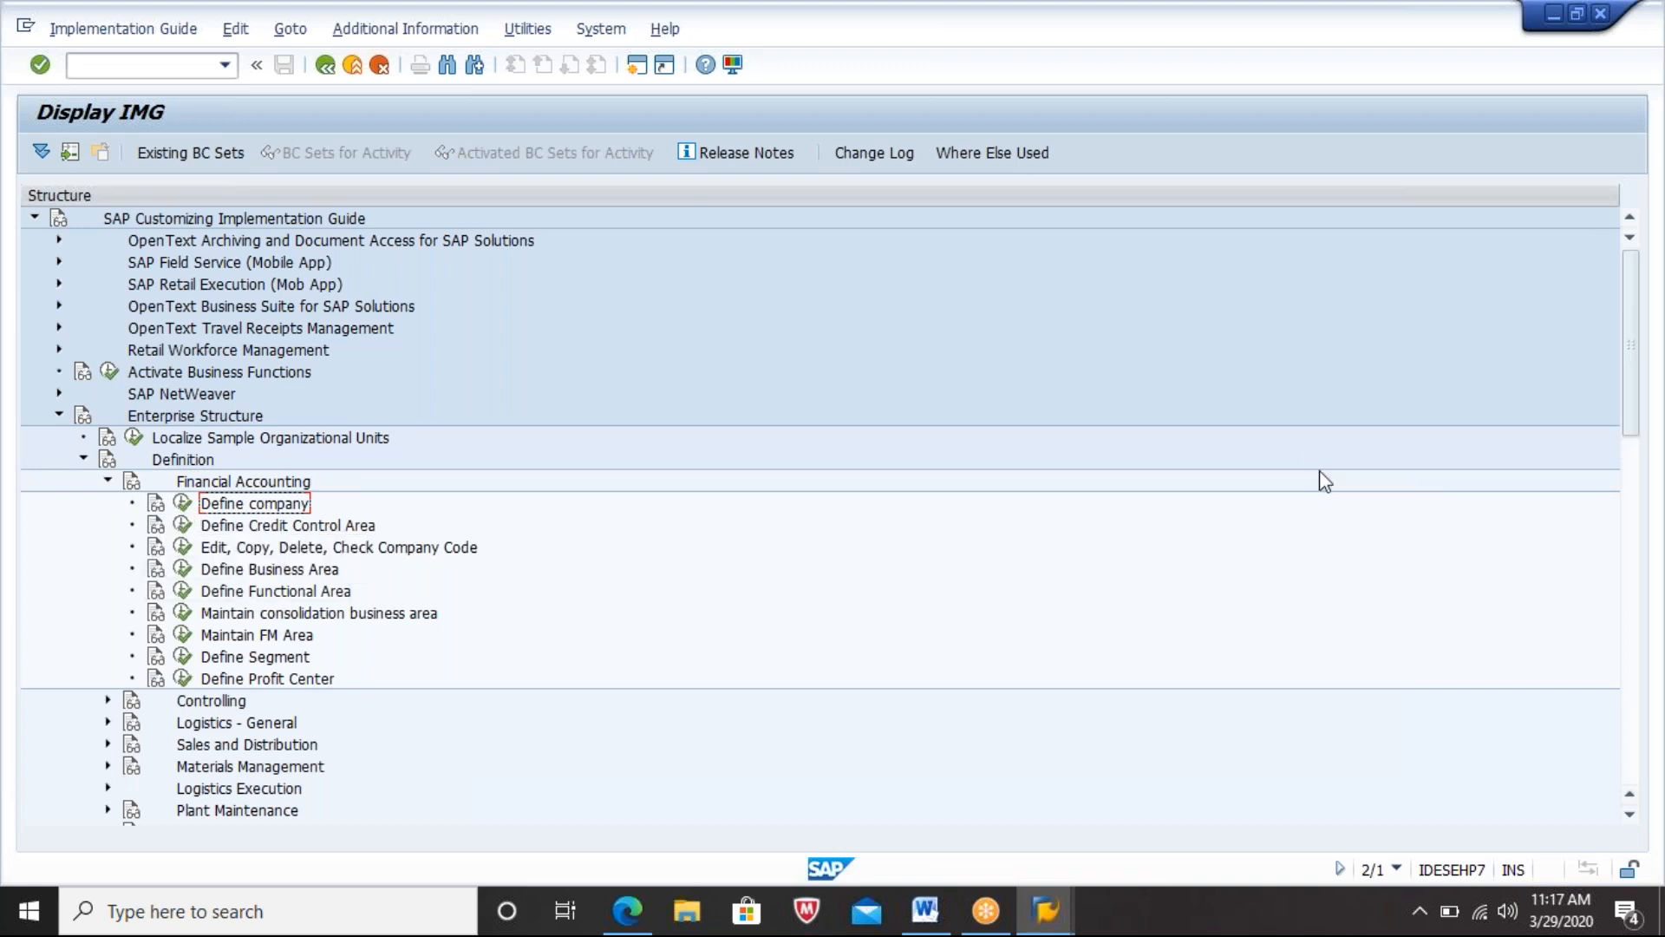
Step: Switch to the Word notes and add a horizontal separator line with the heading "ERP CONFIGURATIONS:" below MATERIAL
{"action": "left_click", "coordinate": [926, 911]}
{"action": "key", "text": "Return"}
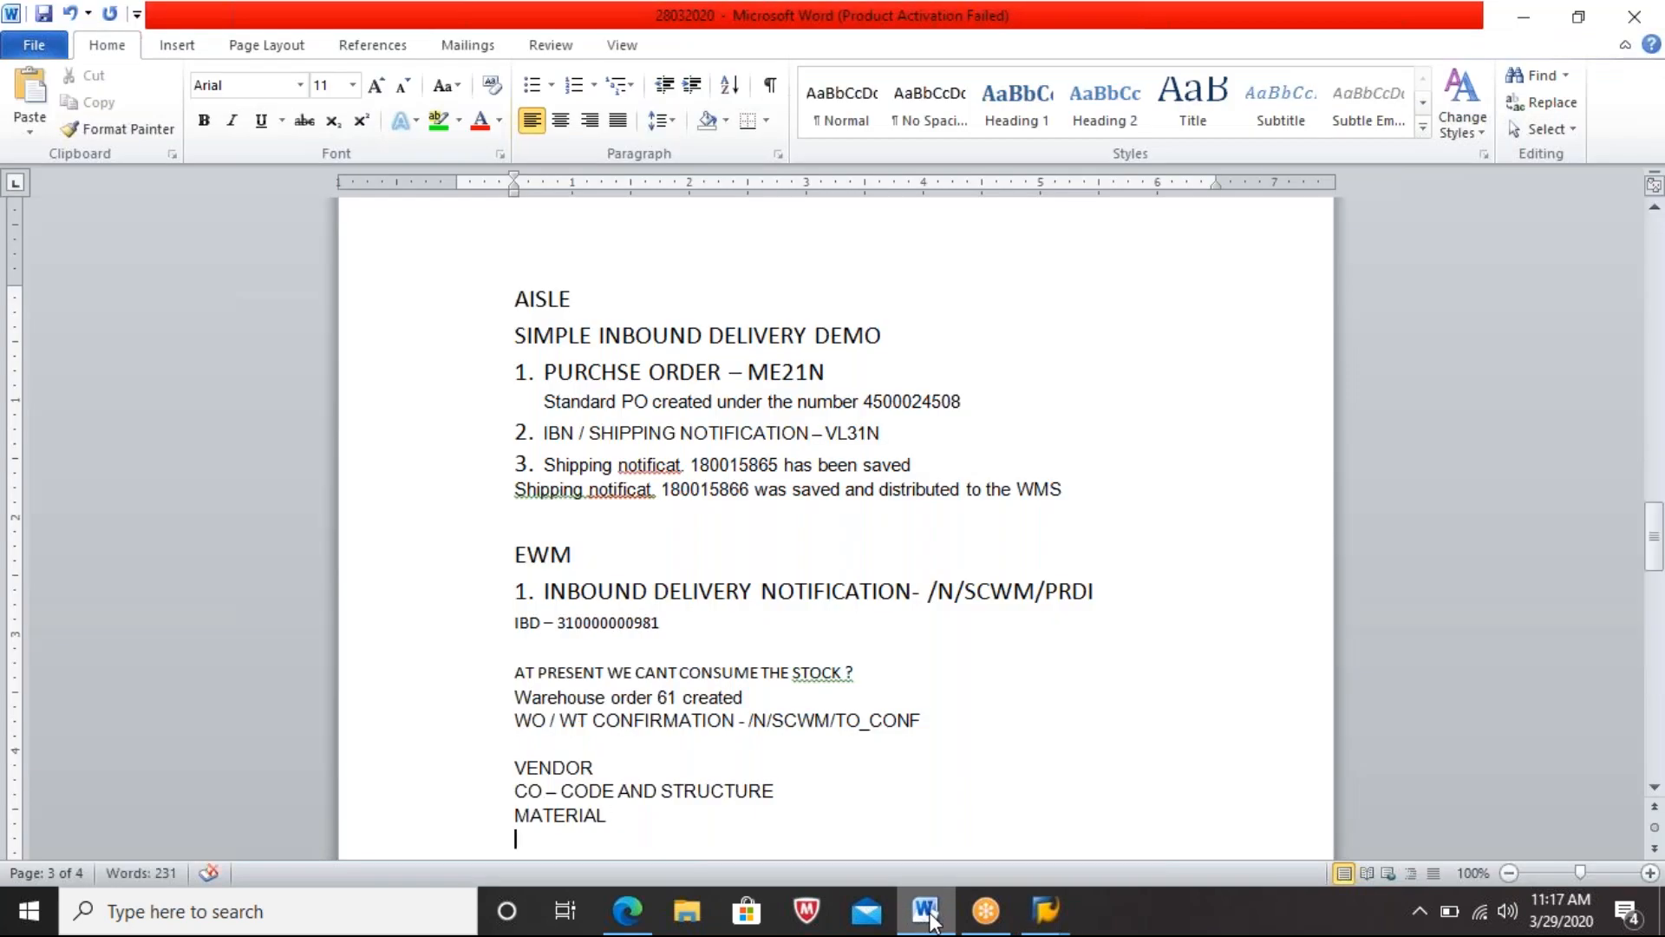
{"action": "key", "text": "Return"}
{"action": "type", "text": "----------------"}
{"action": "key", "text": "Return"}
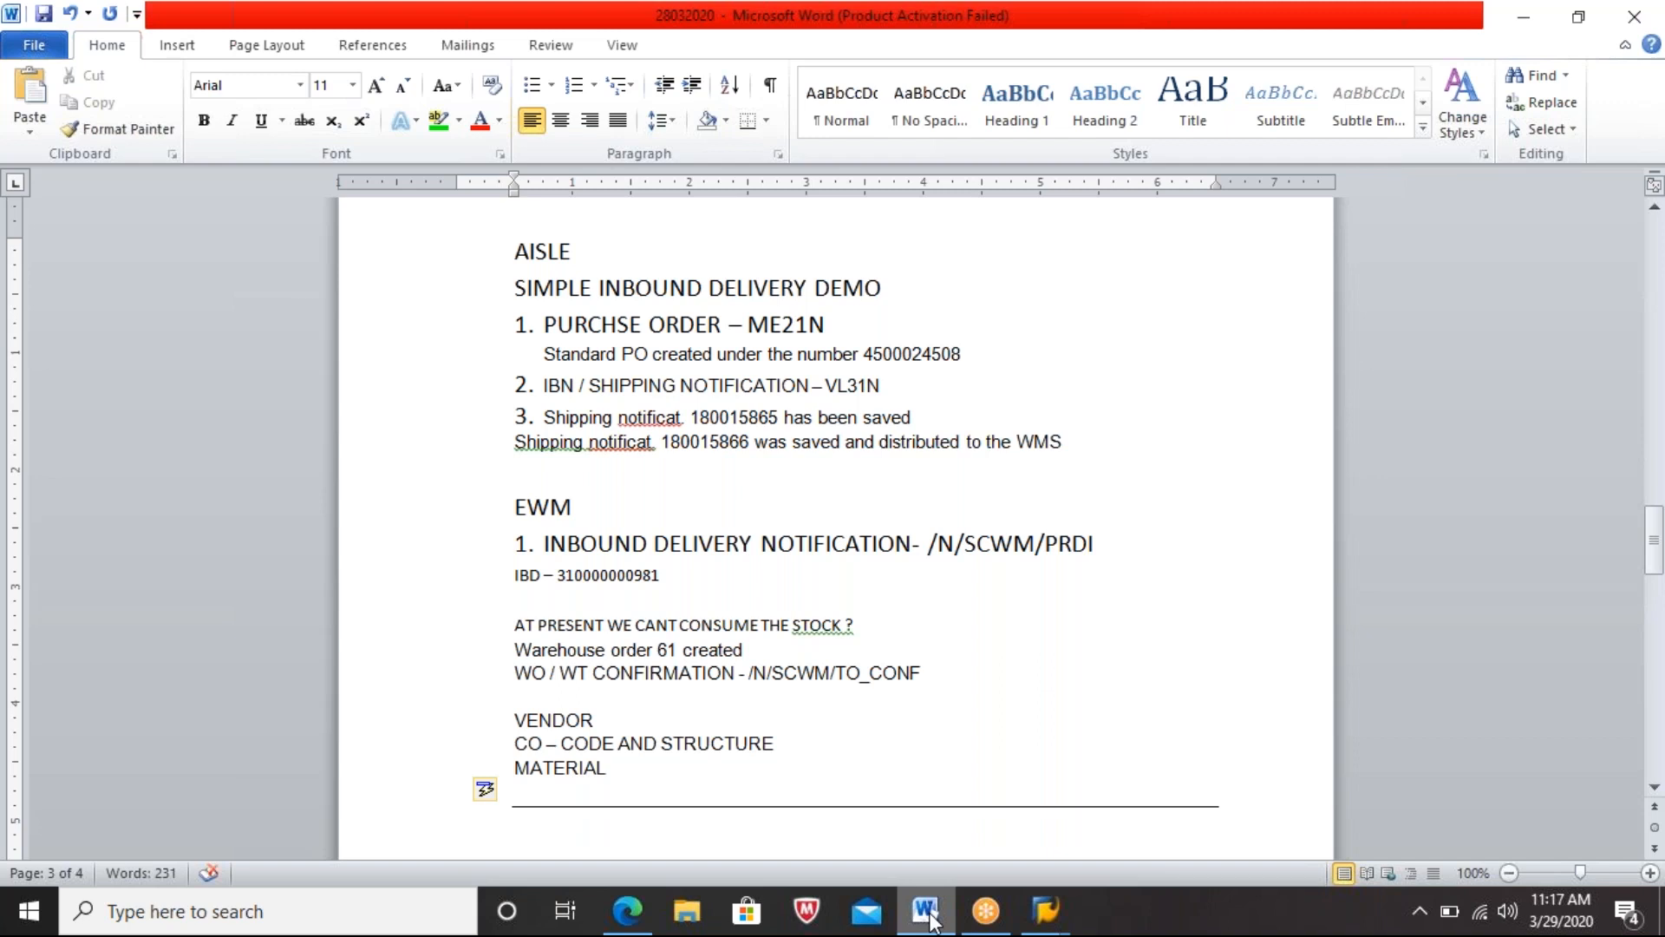
{"action": "type", "text": "ERP"}
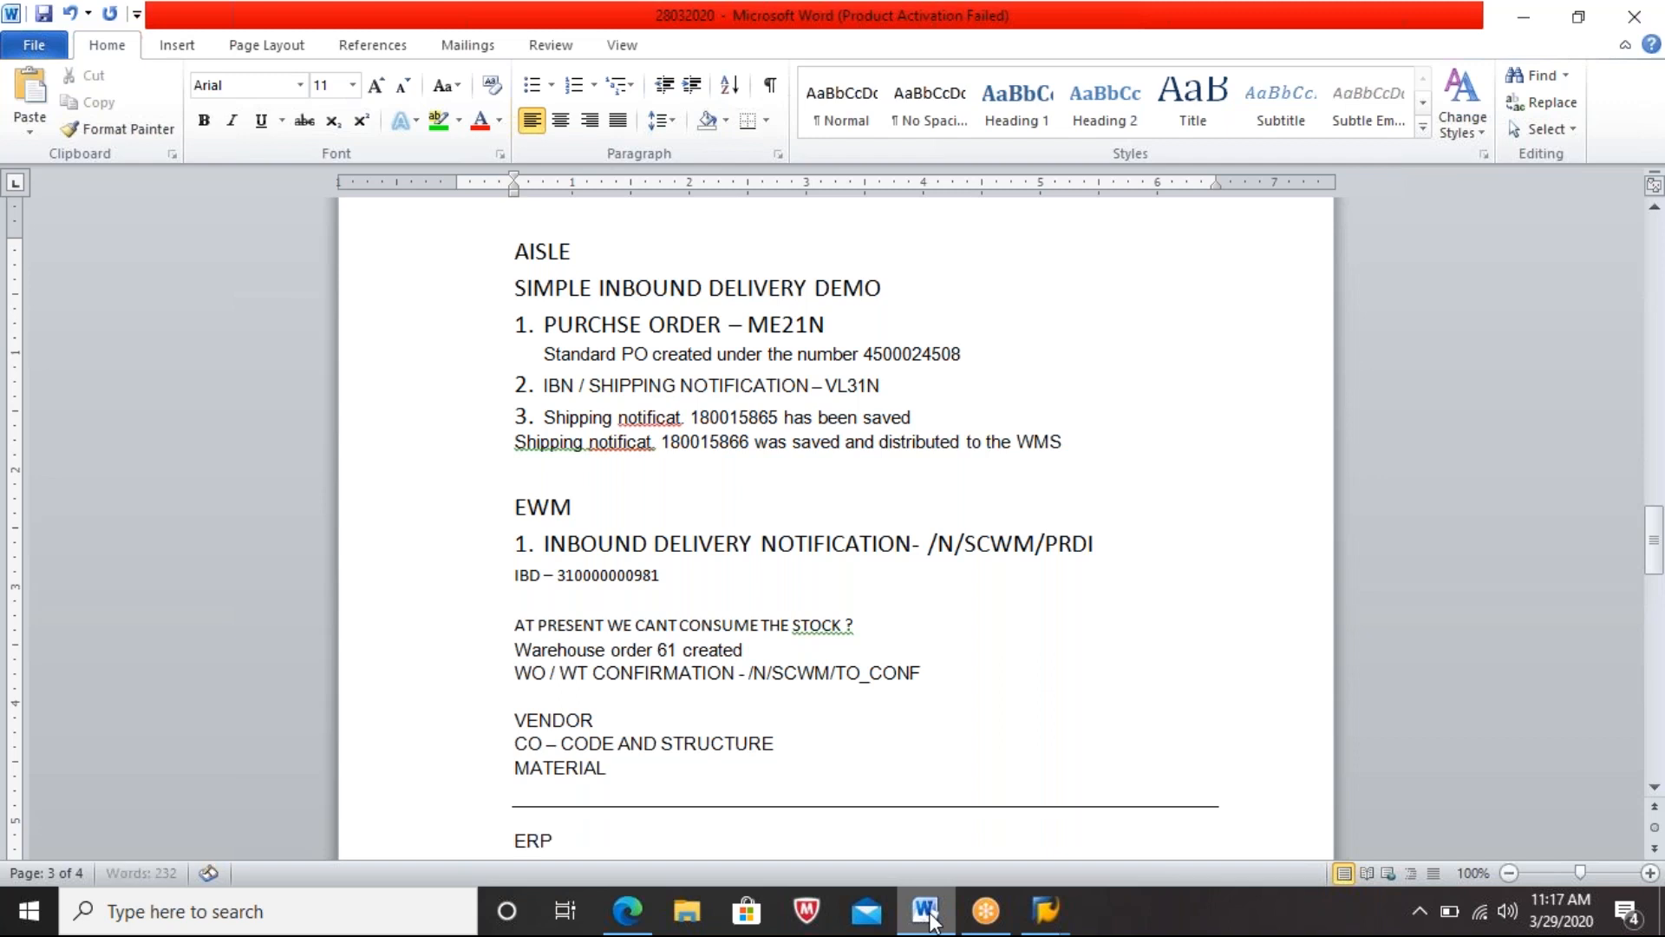
{"action": "type", "text": " CONFIGURATIONS"}
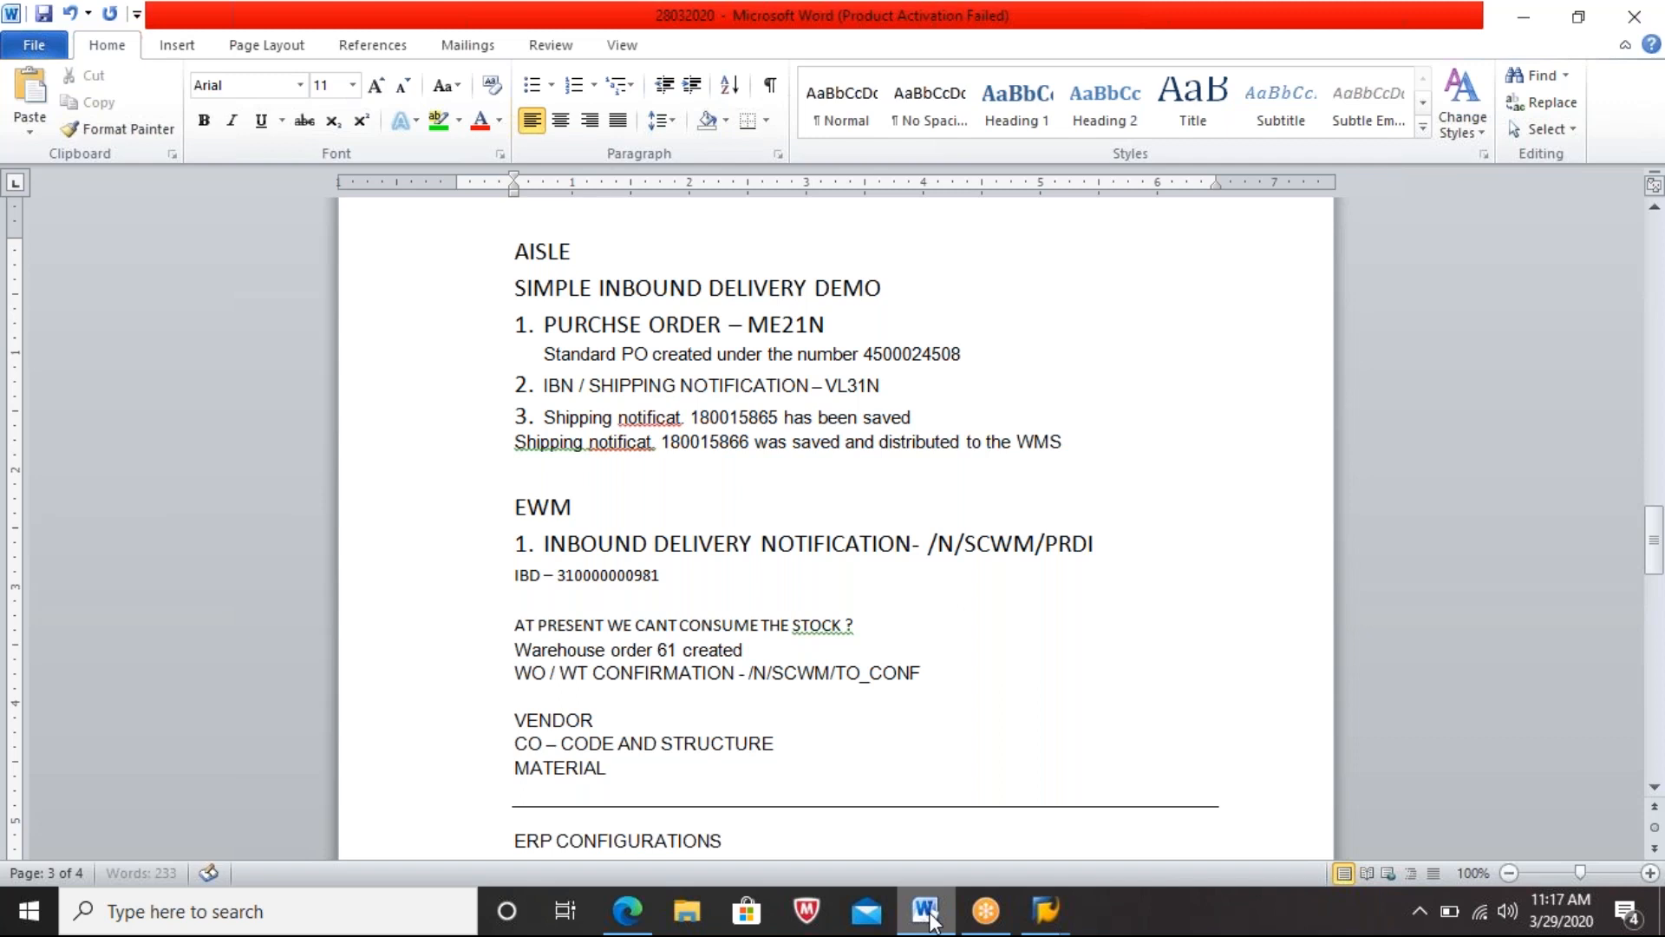
{"action": "type", "text": ":"}
{"action": "key", "text": "Return"}
{"action": "type", "text": "1. "}
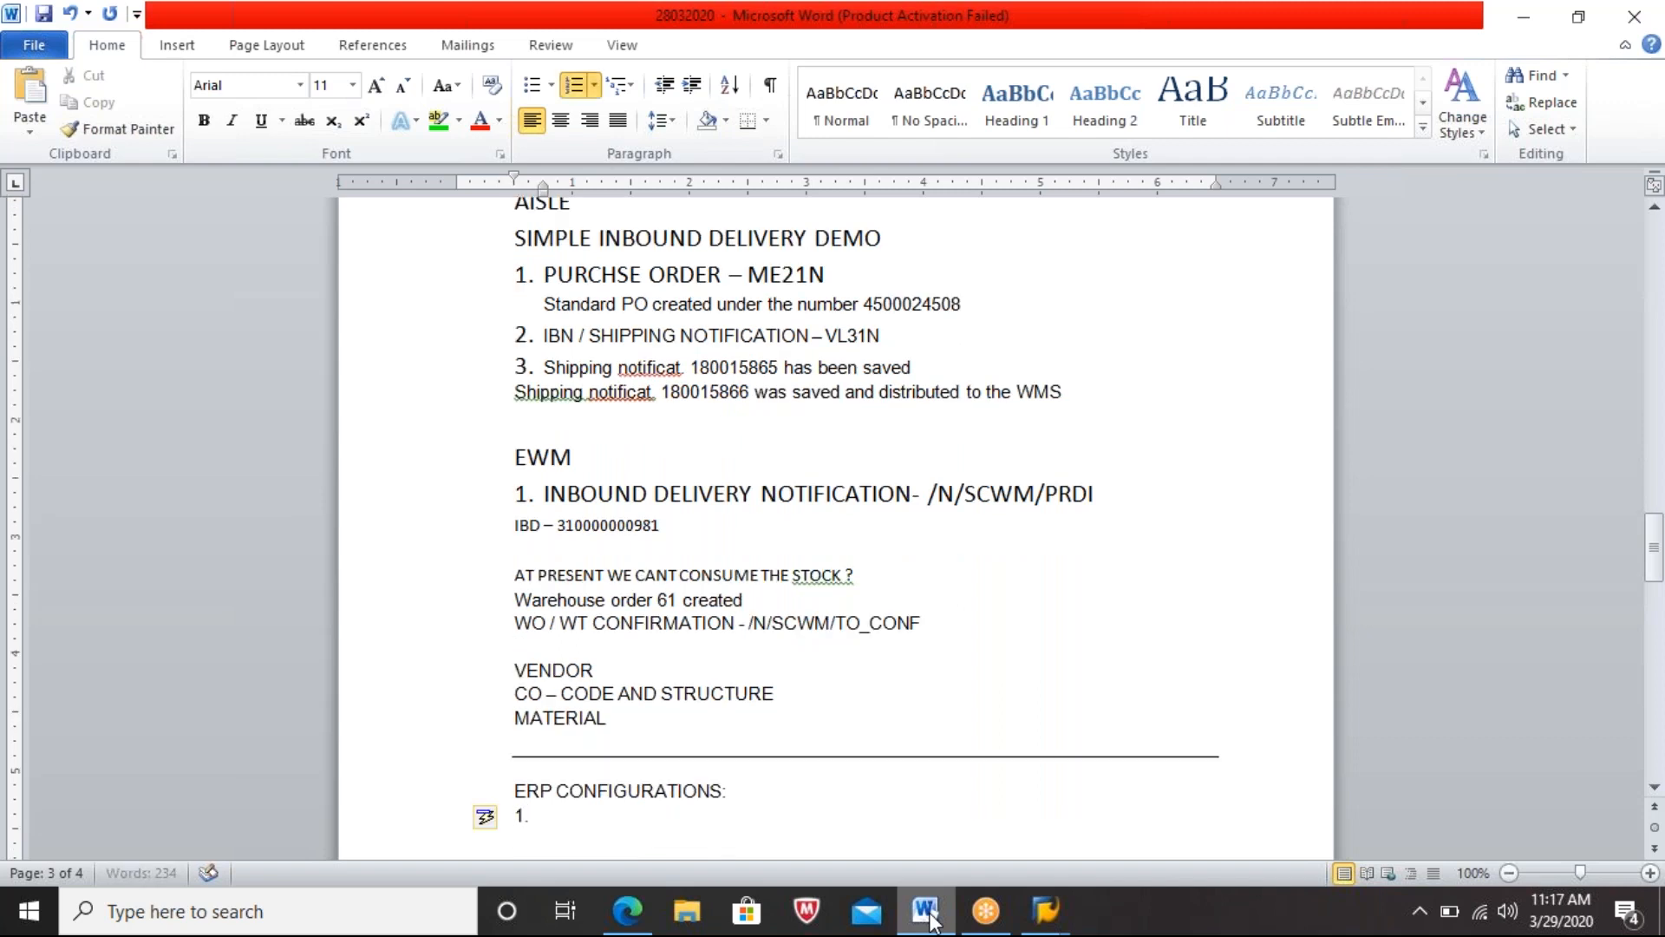
{"action": "type", "text": "C"}
{"action": "key", "text": "BackSpace"}
{"action": "key", "text": "BackSpace"}
{"action": "key", "text": "BackSpace"}
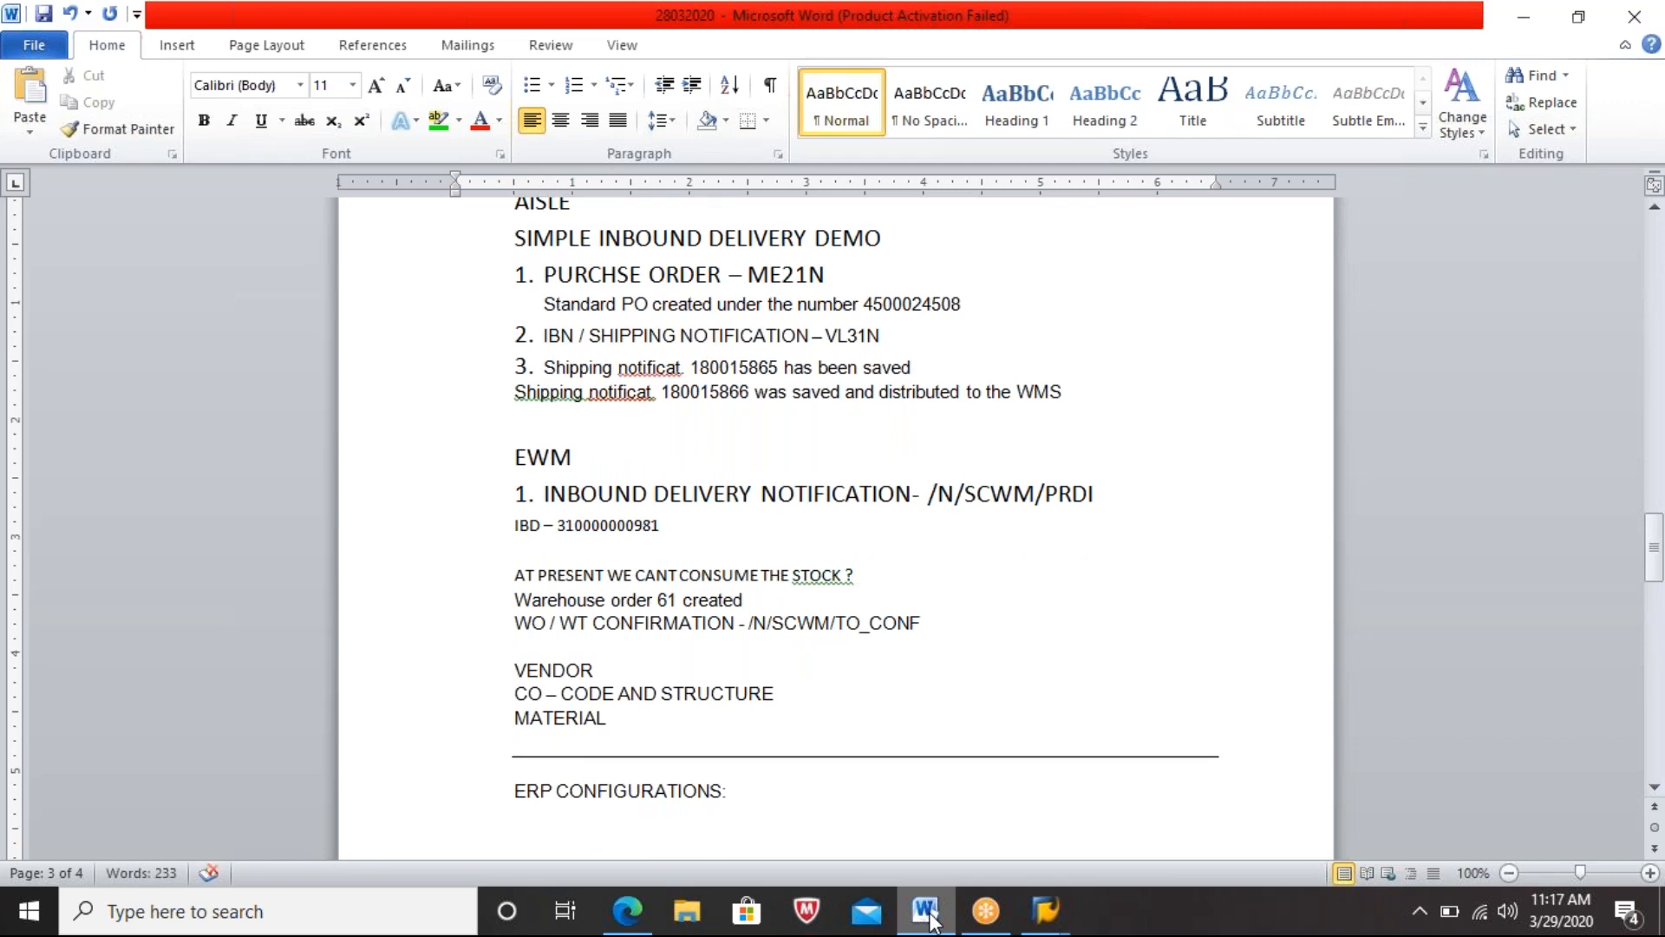
{"action": "key", "text": "BackSpace"}
Step: Add the line "COMPANY :" below the ERP CONFIGURATIONS heading, and switch back to the SAP IMG
{"action": "key", "text": "Return"}
{"action": "type", "text": "COMPANY"}
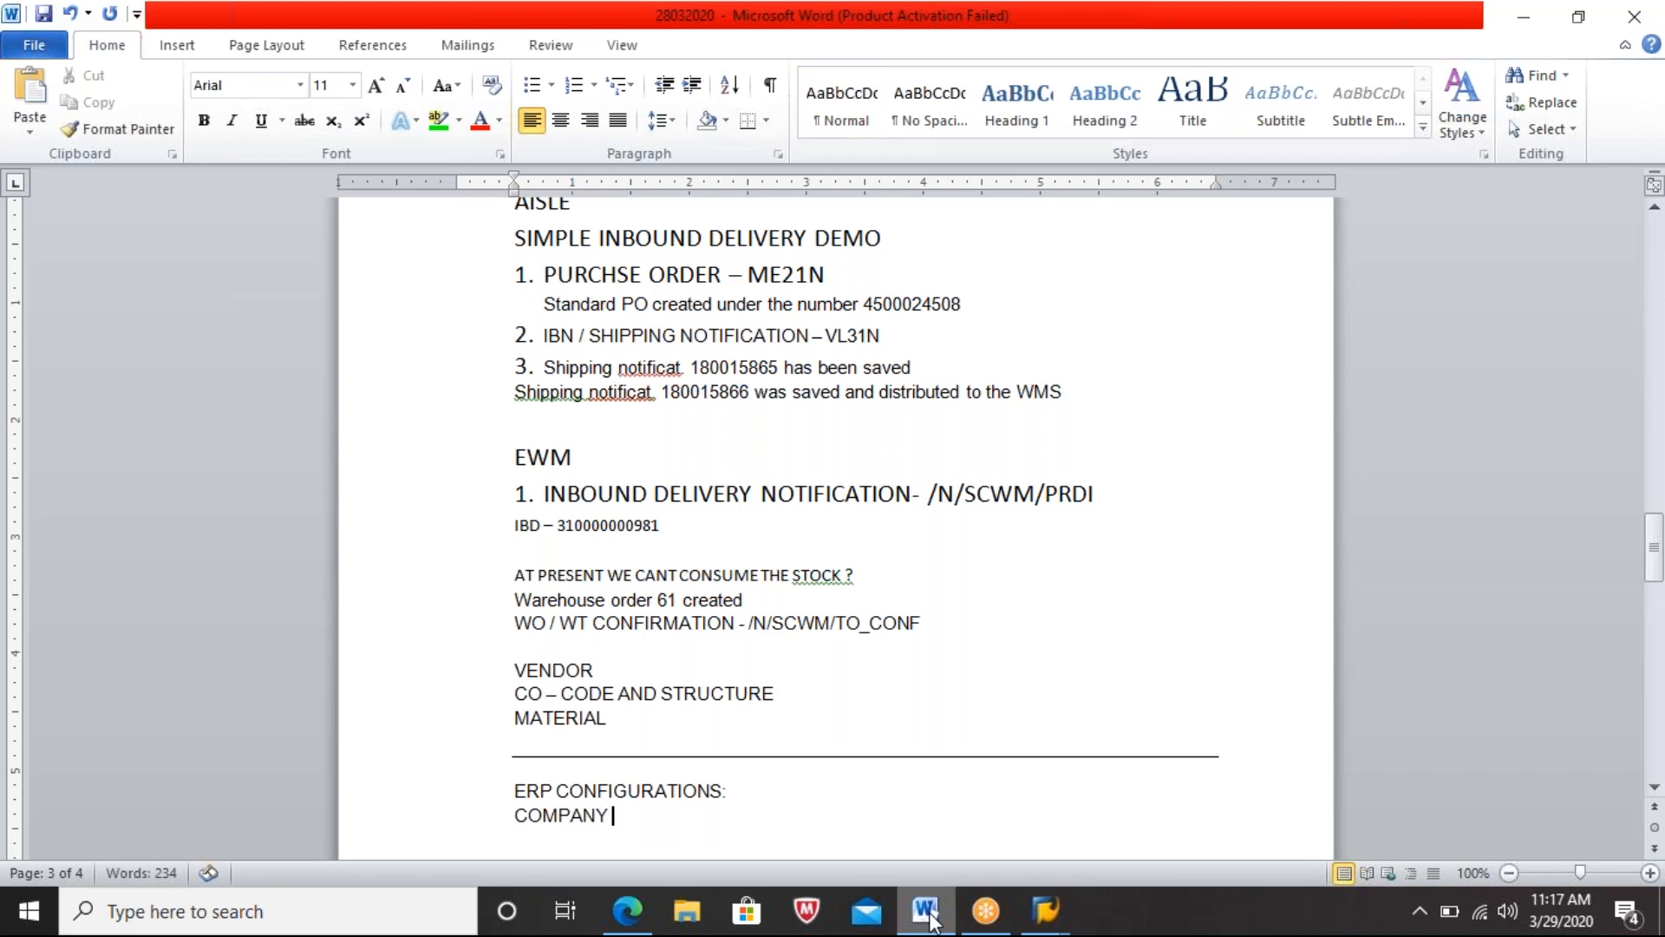
{"action": "type", "text": " :"}
{"action": "left_click", "coordinate": [927, 912]}
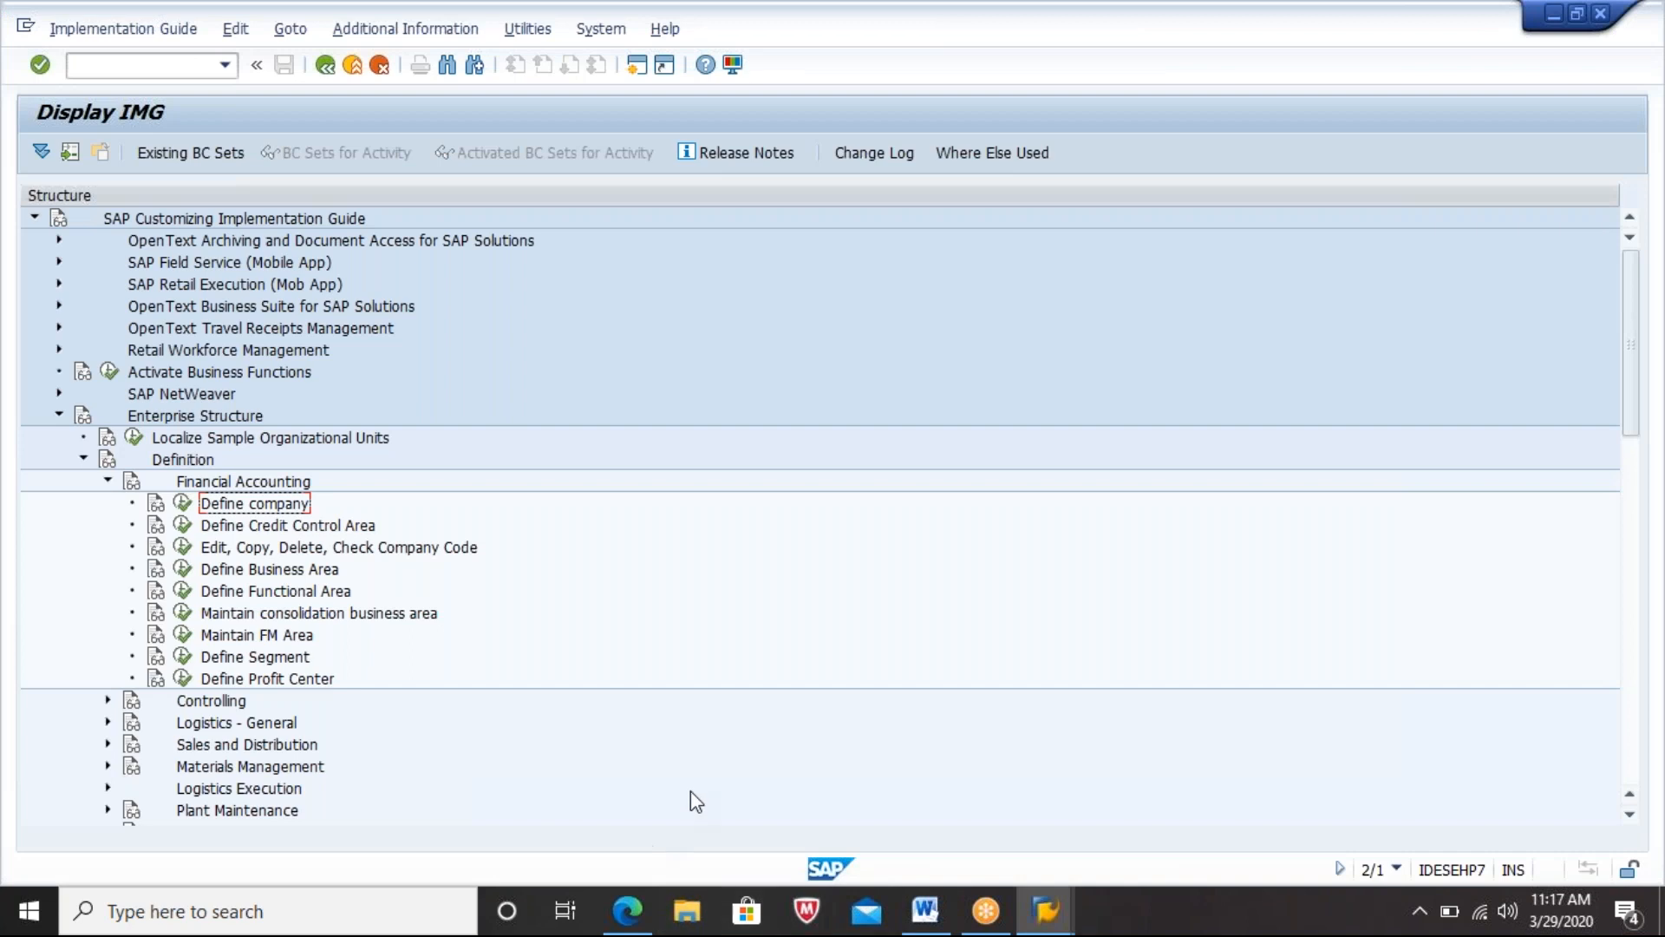
Step: Open the Define company activity, position the company list at WM69, and select that company's row
{"action": "left_click", "coordinate": [182, 503]}
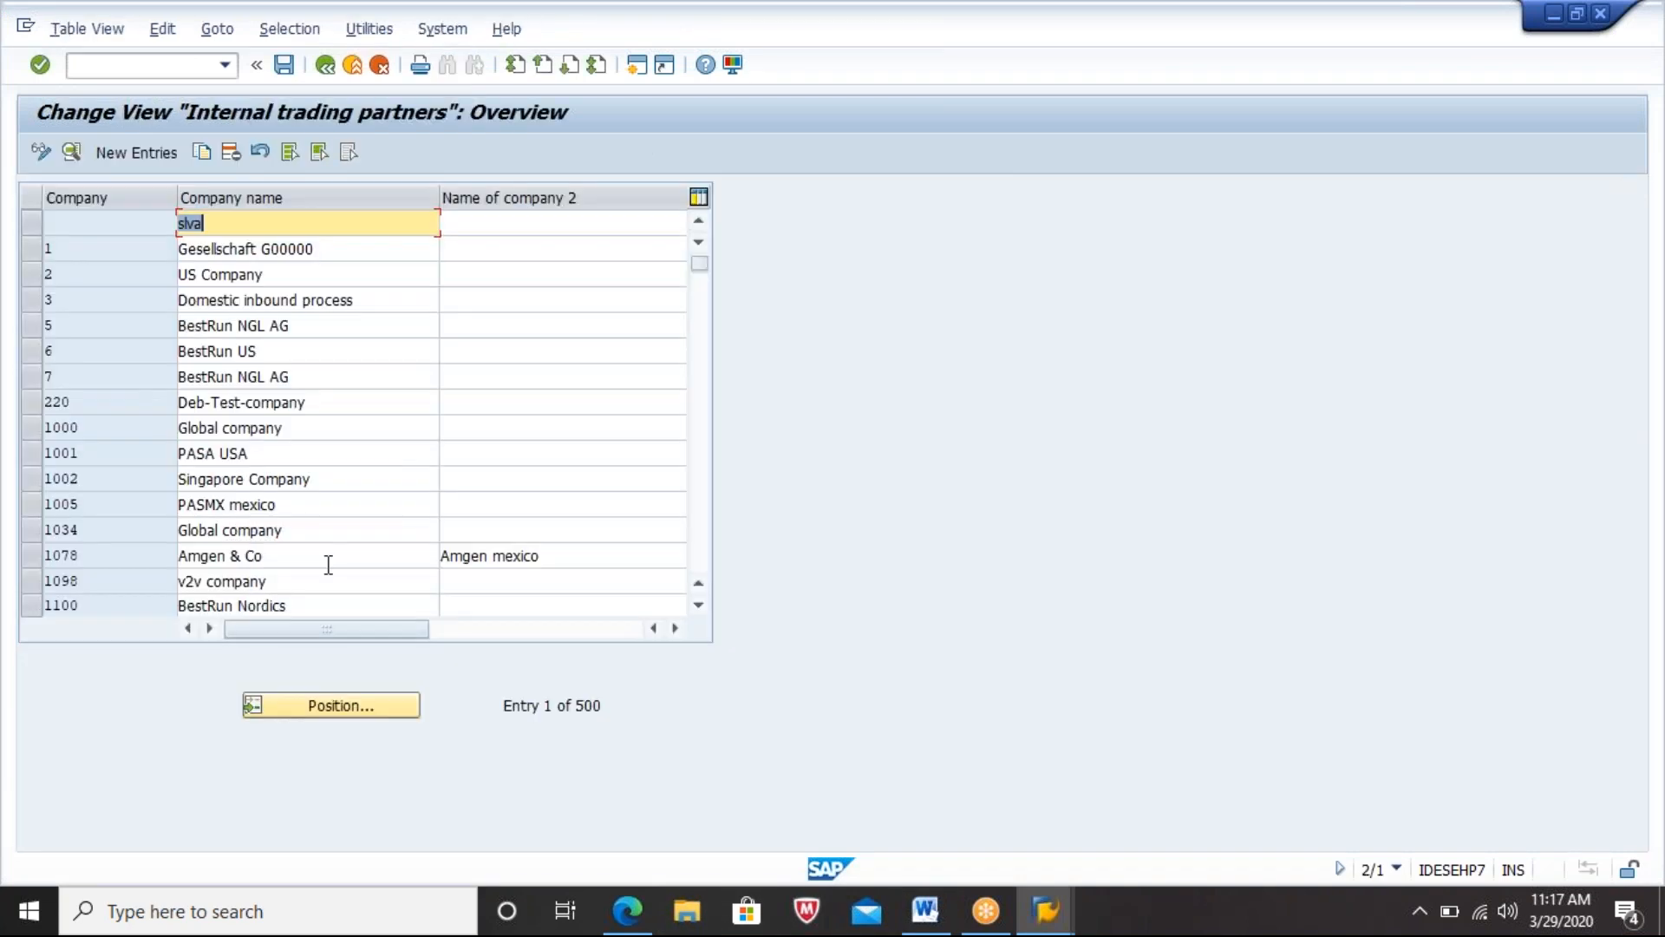
{"action": "left_click", "coordinate": [365, 713]}
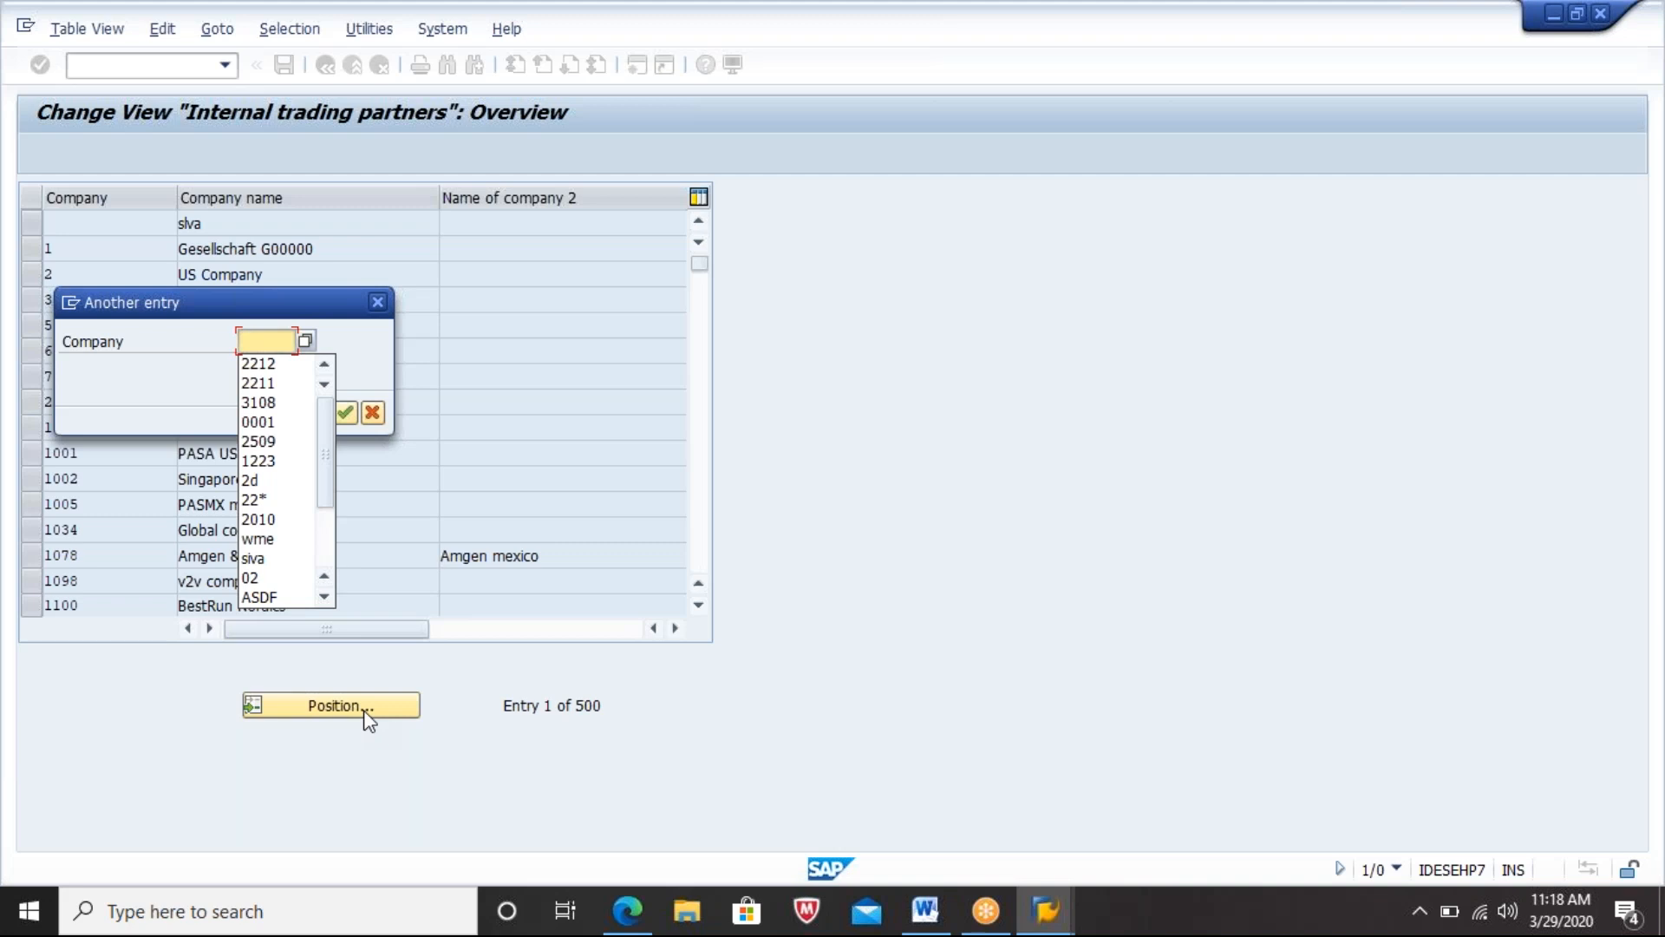
{"action": "type", "text": "WM"}
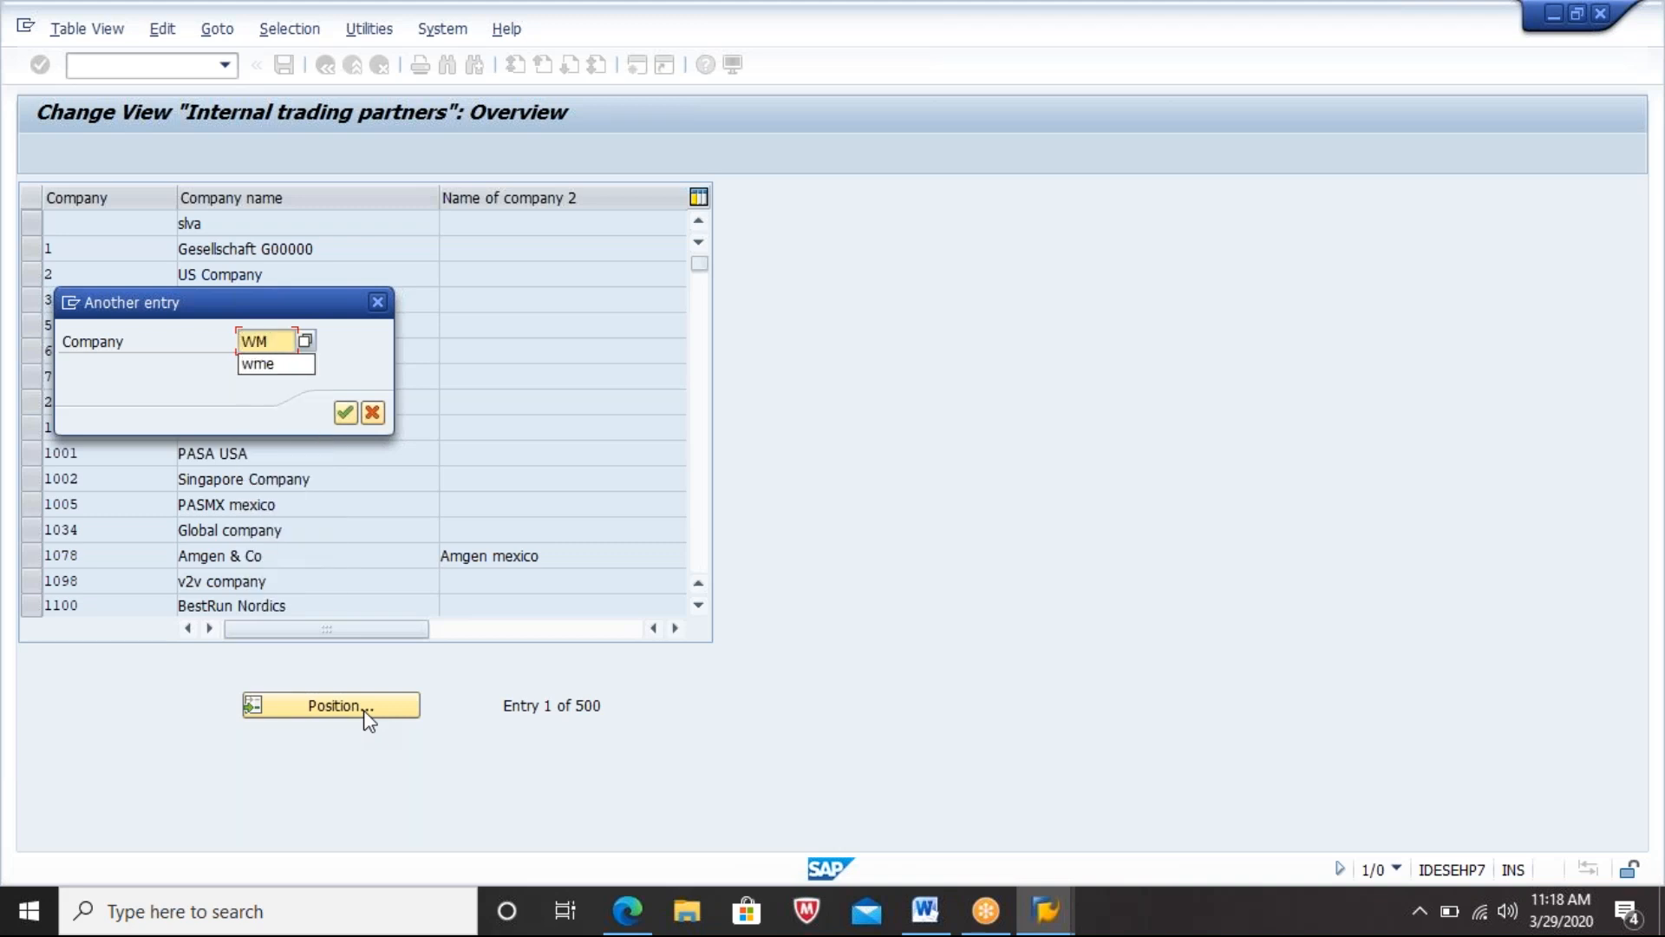
{"action": "type", "text": "E"}
{"action": "key", "text": "Return"}
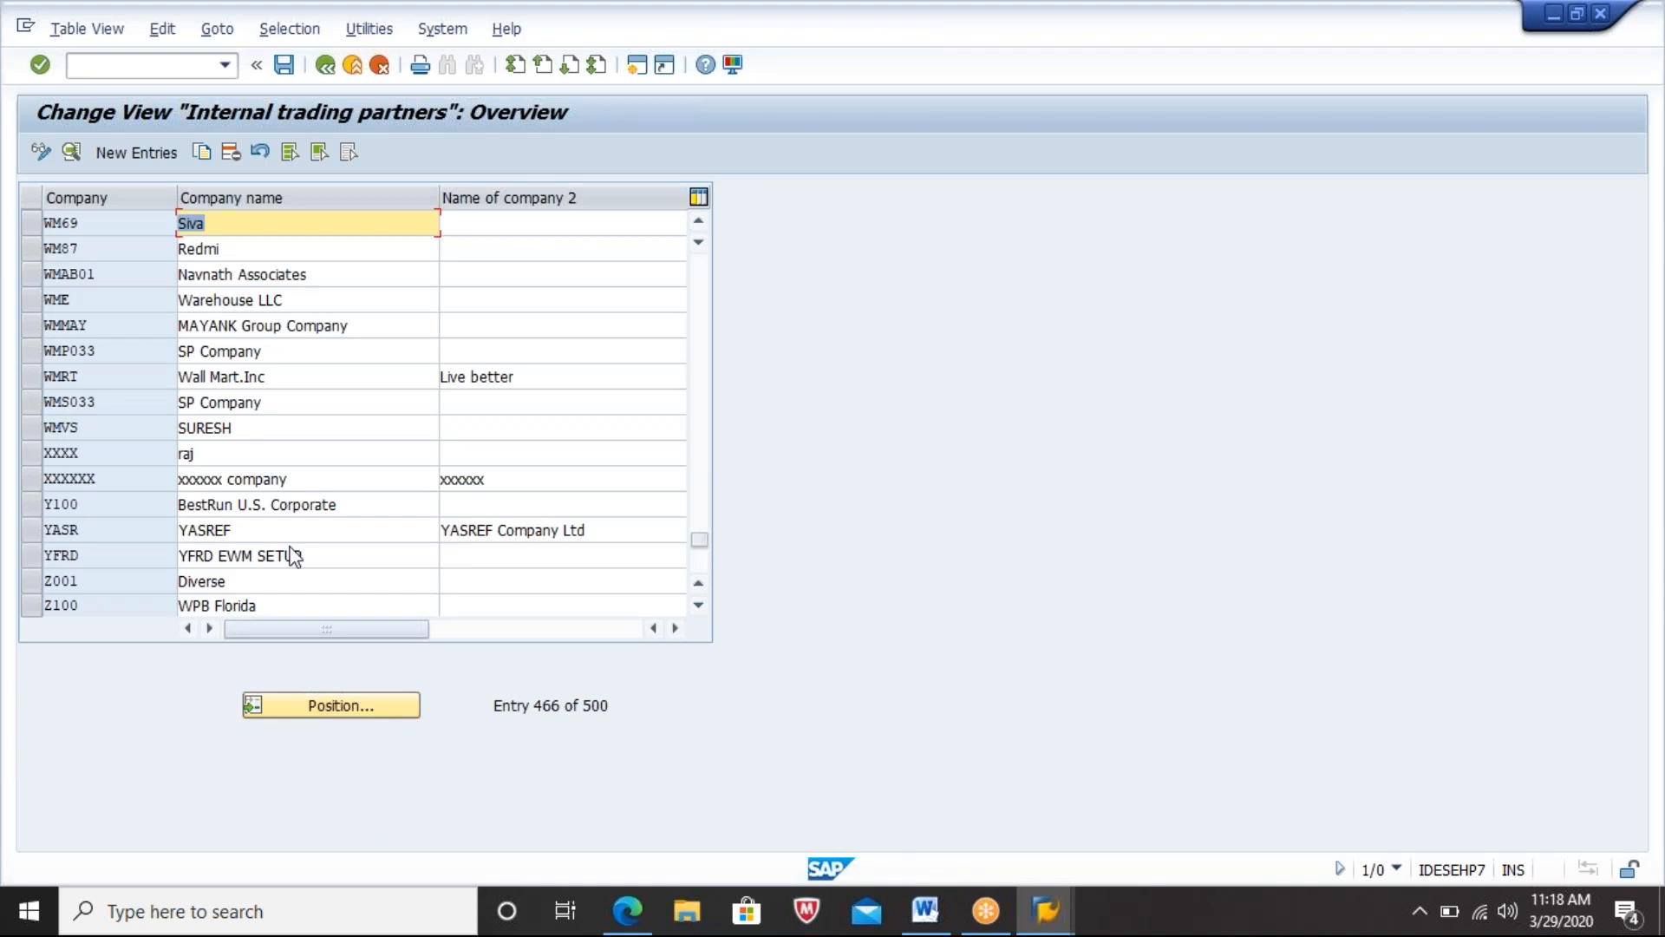
{"action": "left_click", "coordinate": [26, 224]}
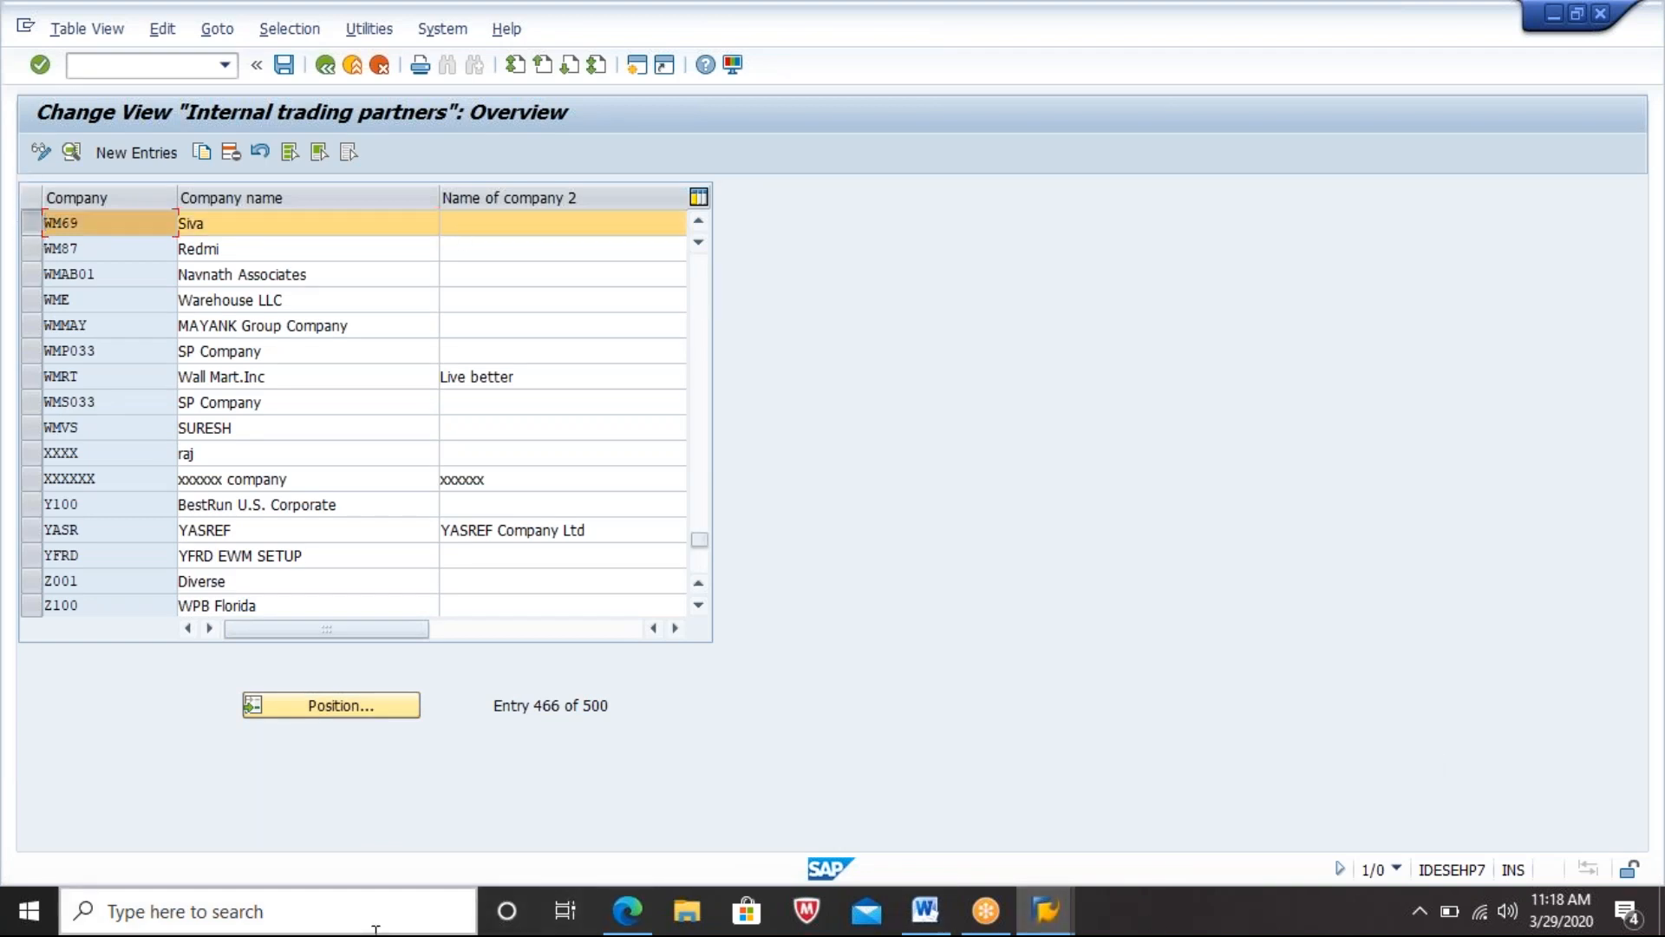
Step: Open Snipping Tool and capture the Internal trading partners view from its title down to the WM69 row
{"action": "left_click", "coordinate": [345, 911]}
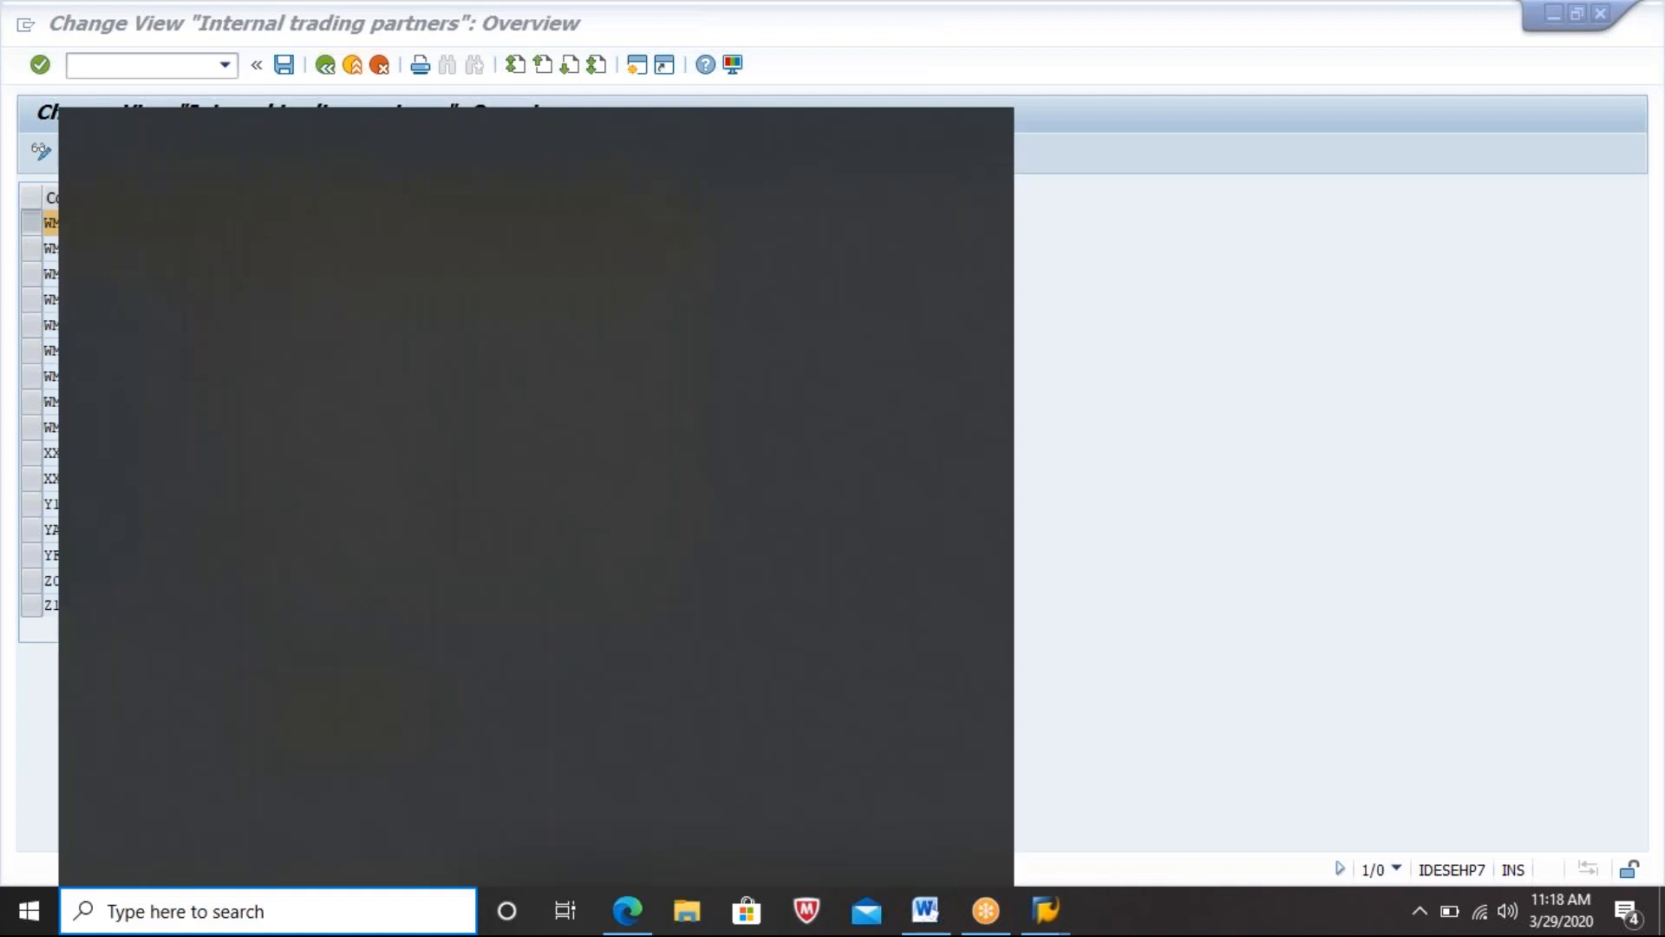
{"action": "type", "text": "SNI"}
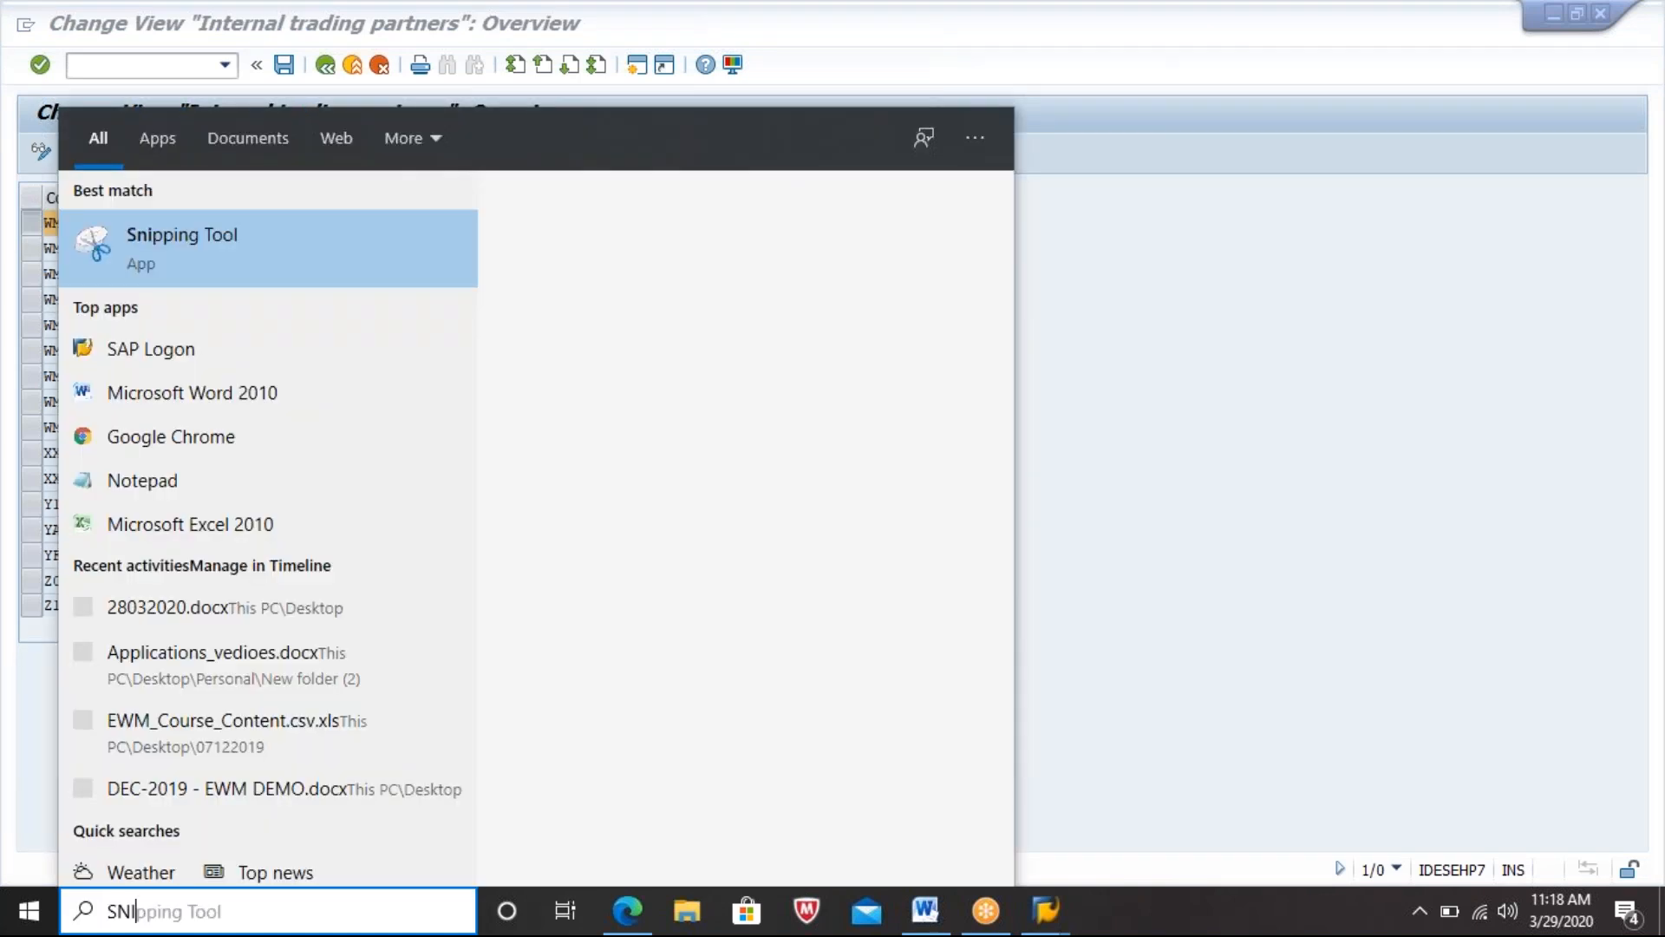
{"action": "key", "text": "Return"}
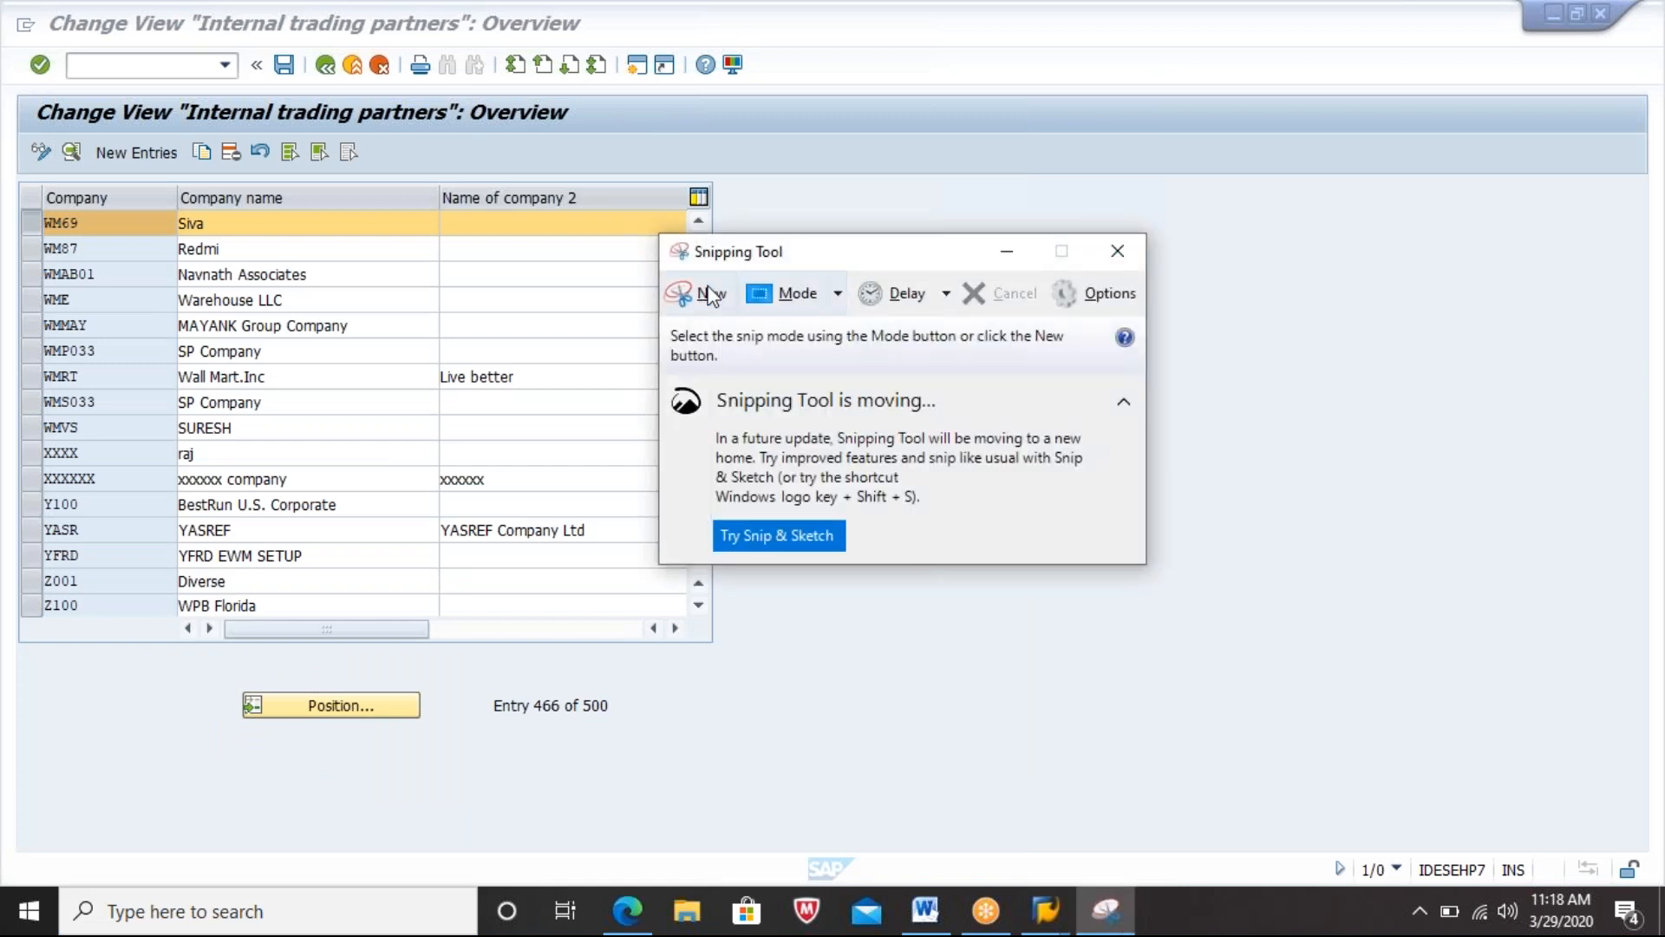
{"action": "left_click", "coordinate": [710, 295]}
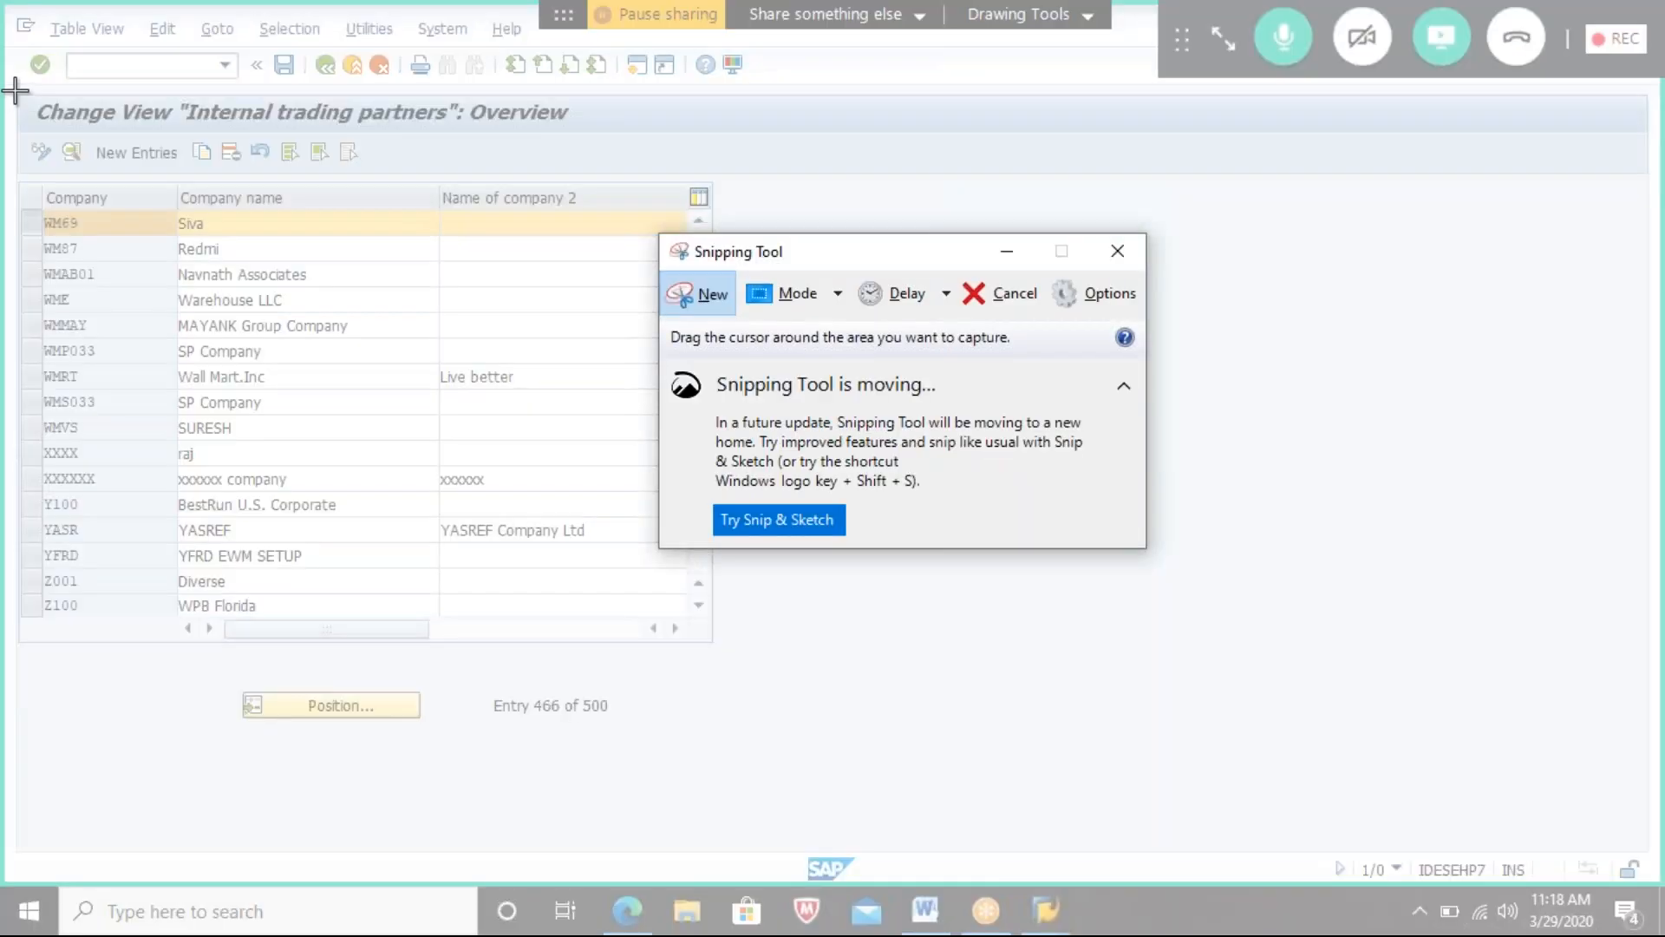
{"action": "left_click_drag", "start_coordinate": [15, 90], "coordinate": [719, 236]}
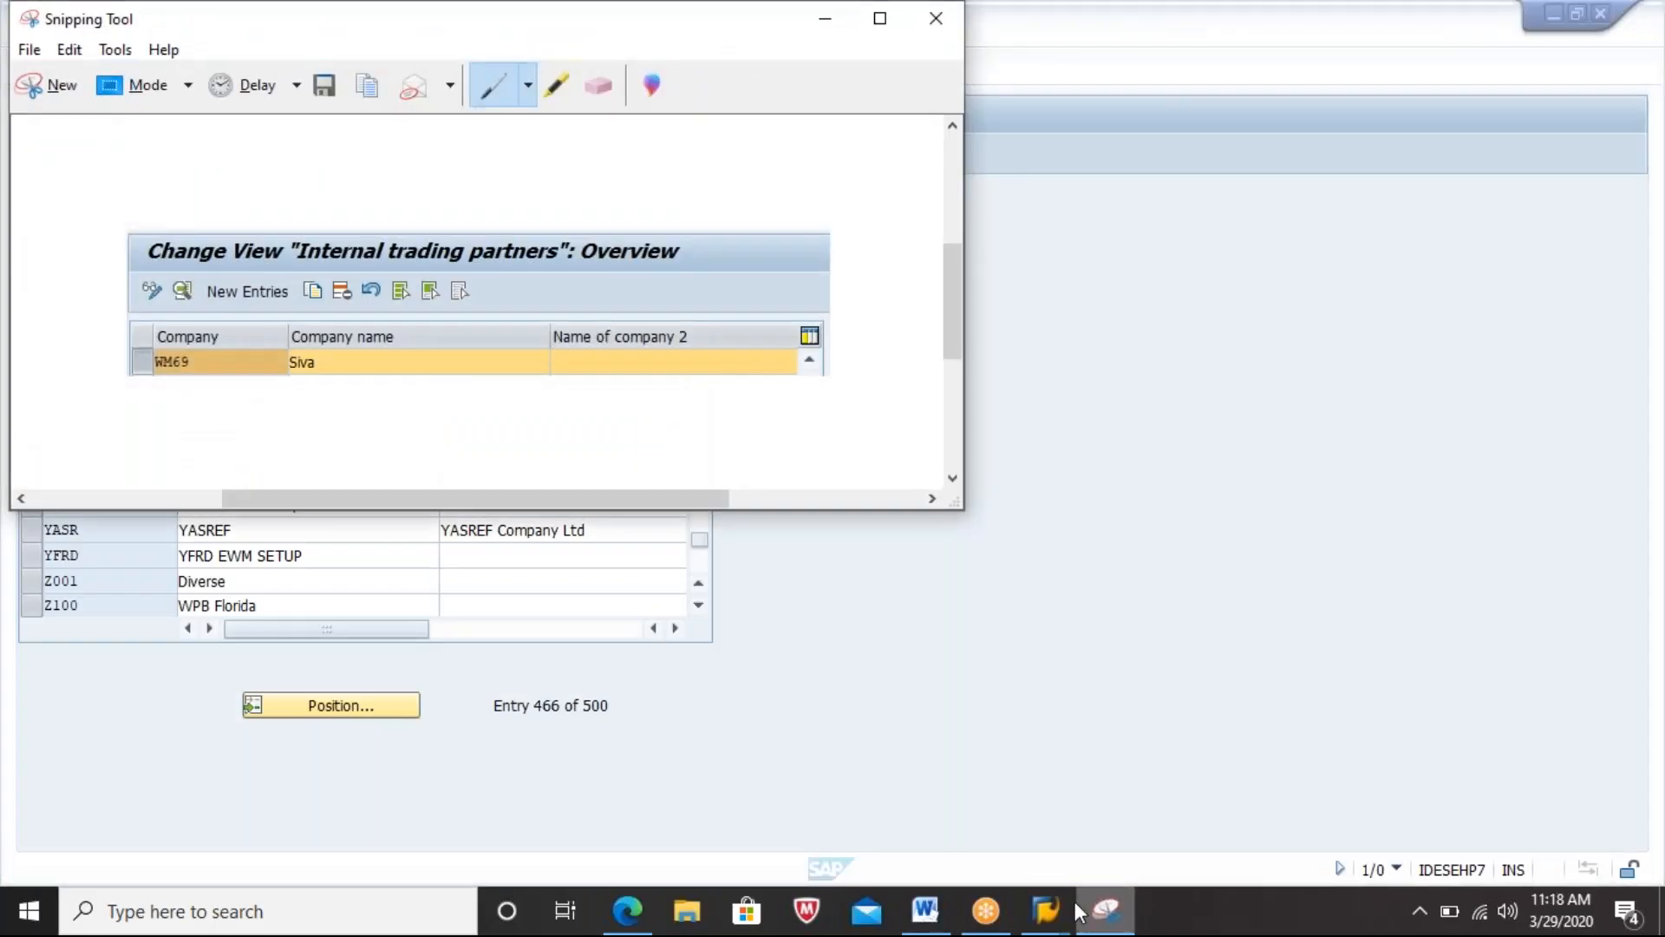
Step: Paste the snip below the COMPANY line in the Word notes, complete that line with WM69, and return to SAP
{"action": "left_click", "coordinate": [928, 910]}
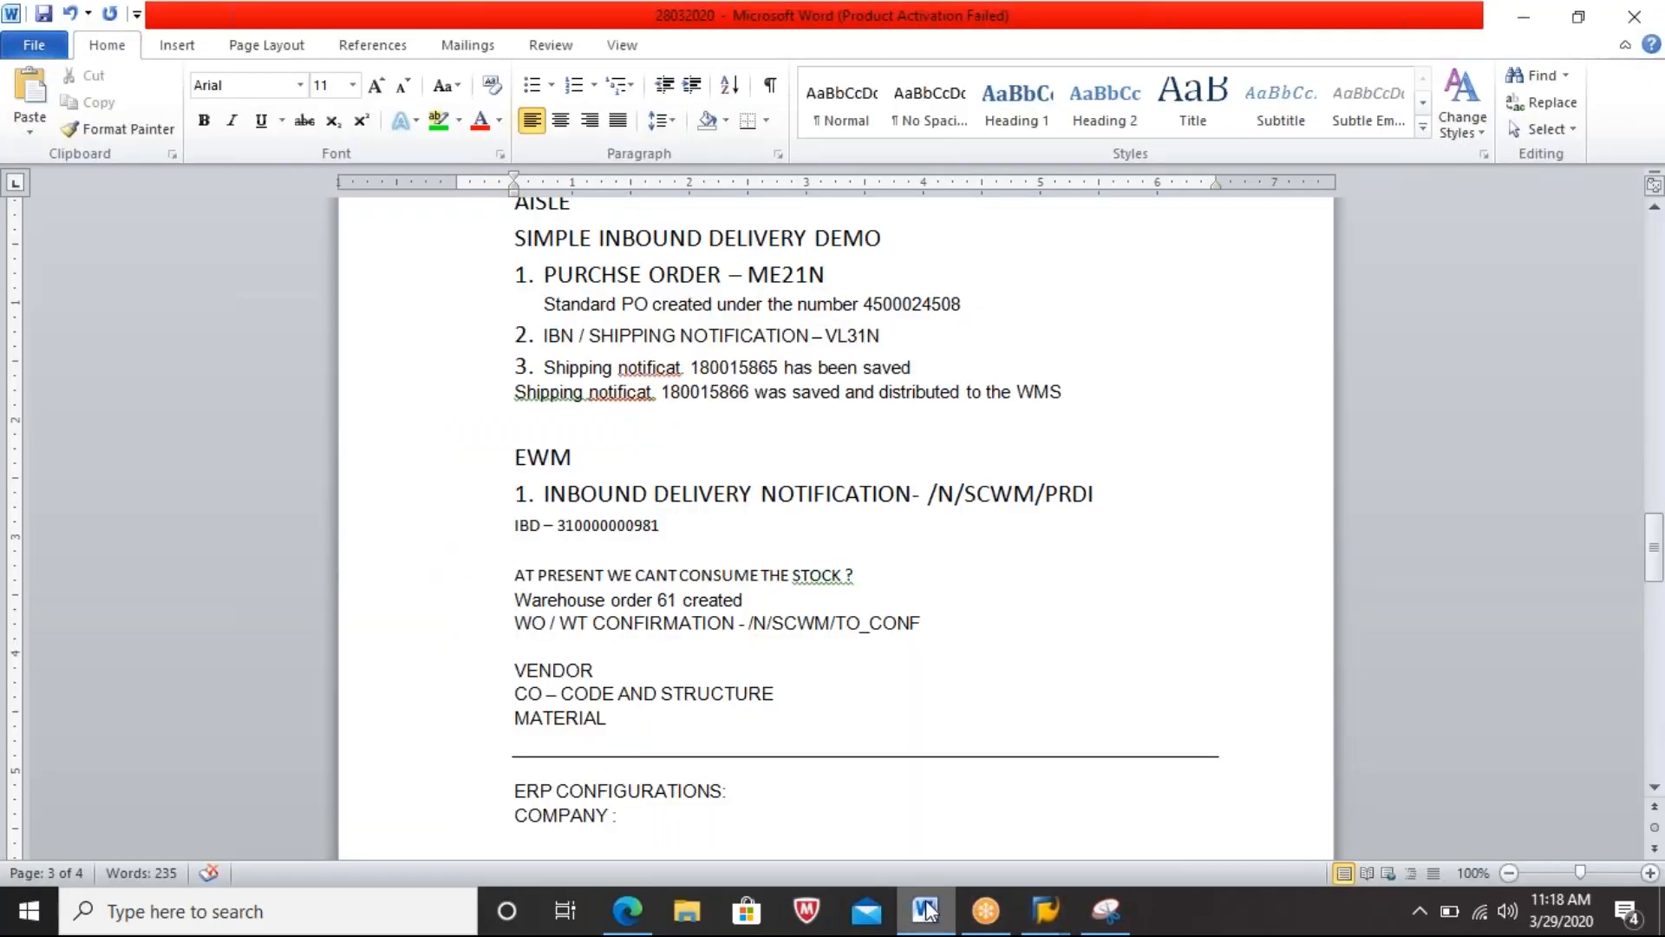
{"action": "key", "text": "Return"}
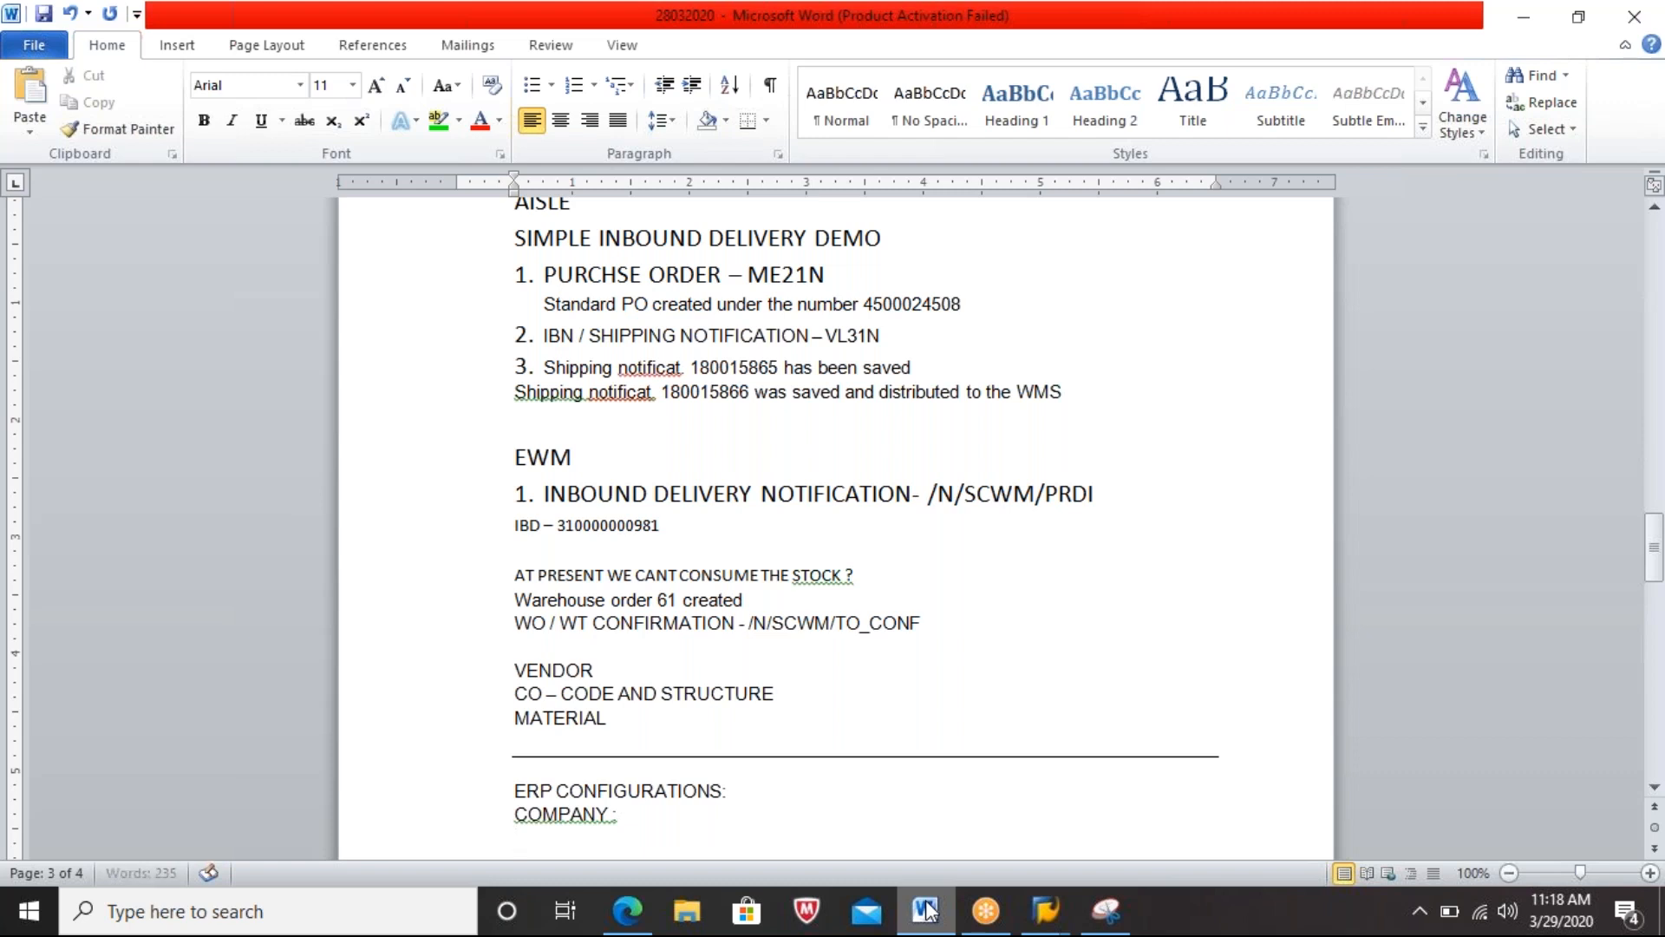
{"action": "key", "text": "ctrl+v"}
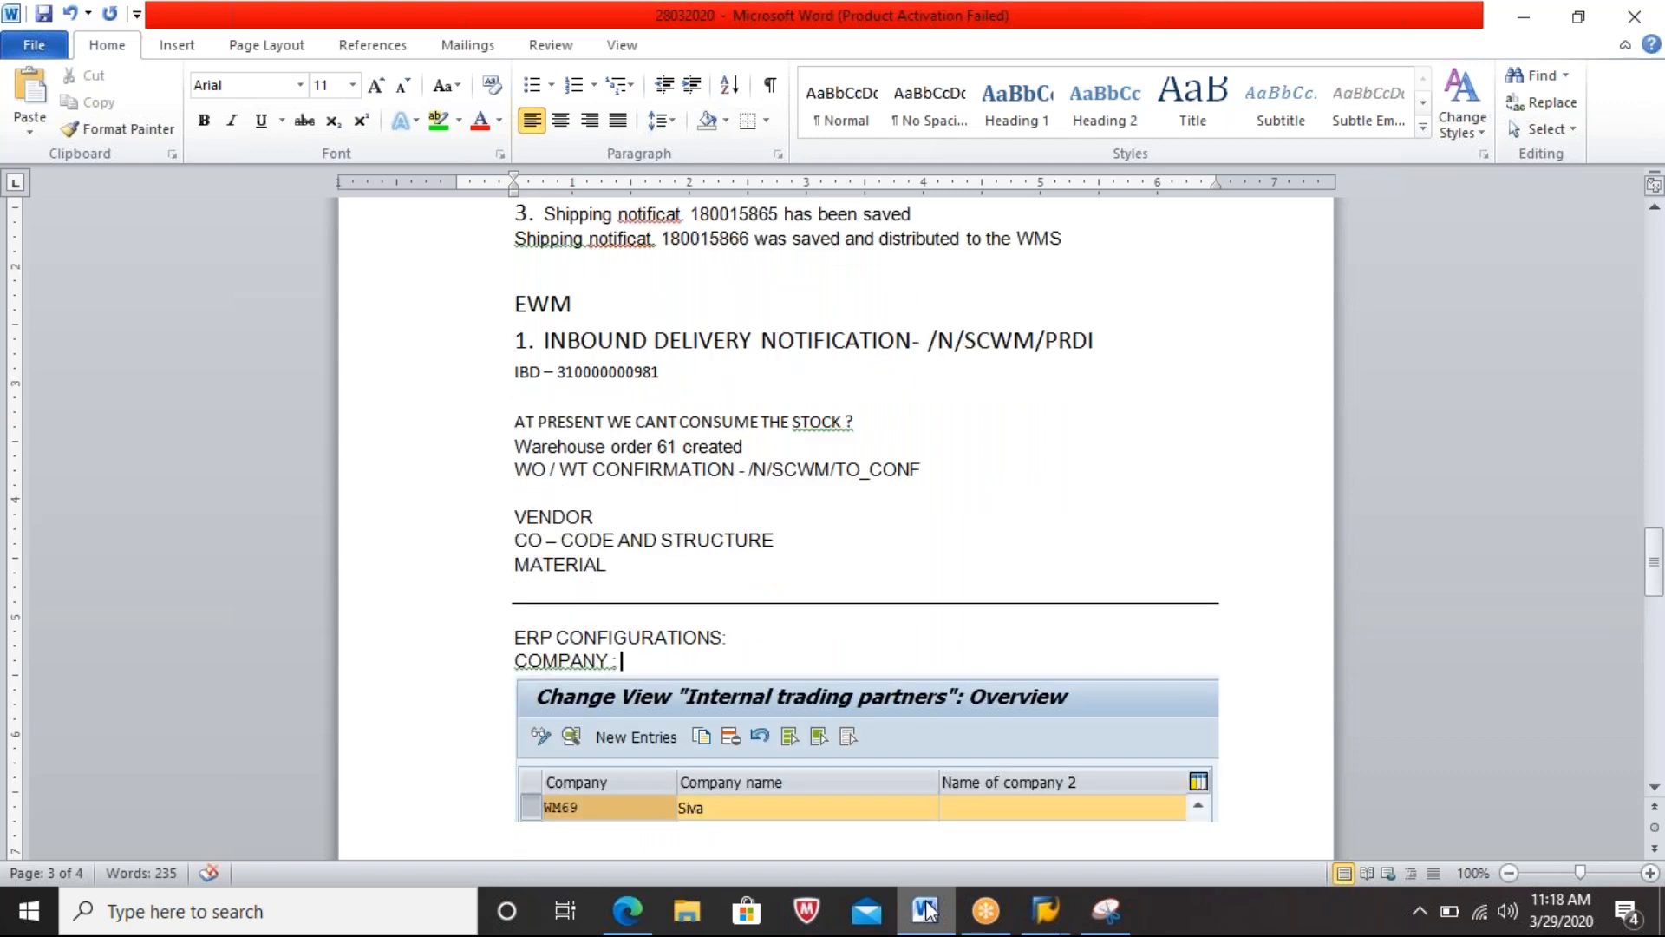
{"action": "type", "text": "WM69"}
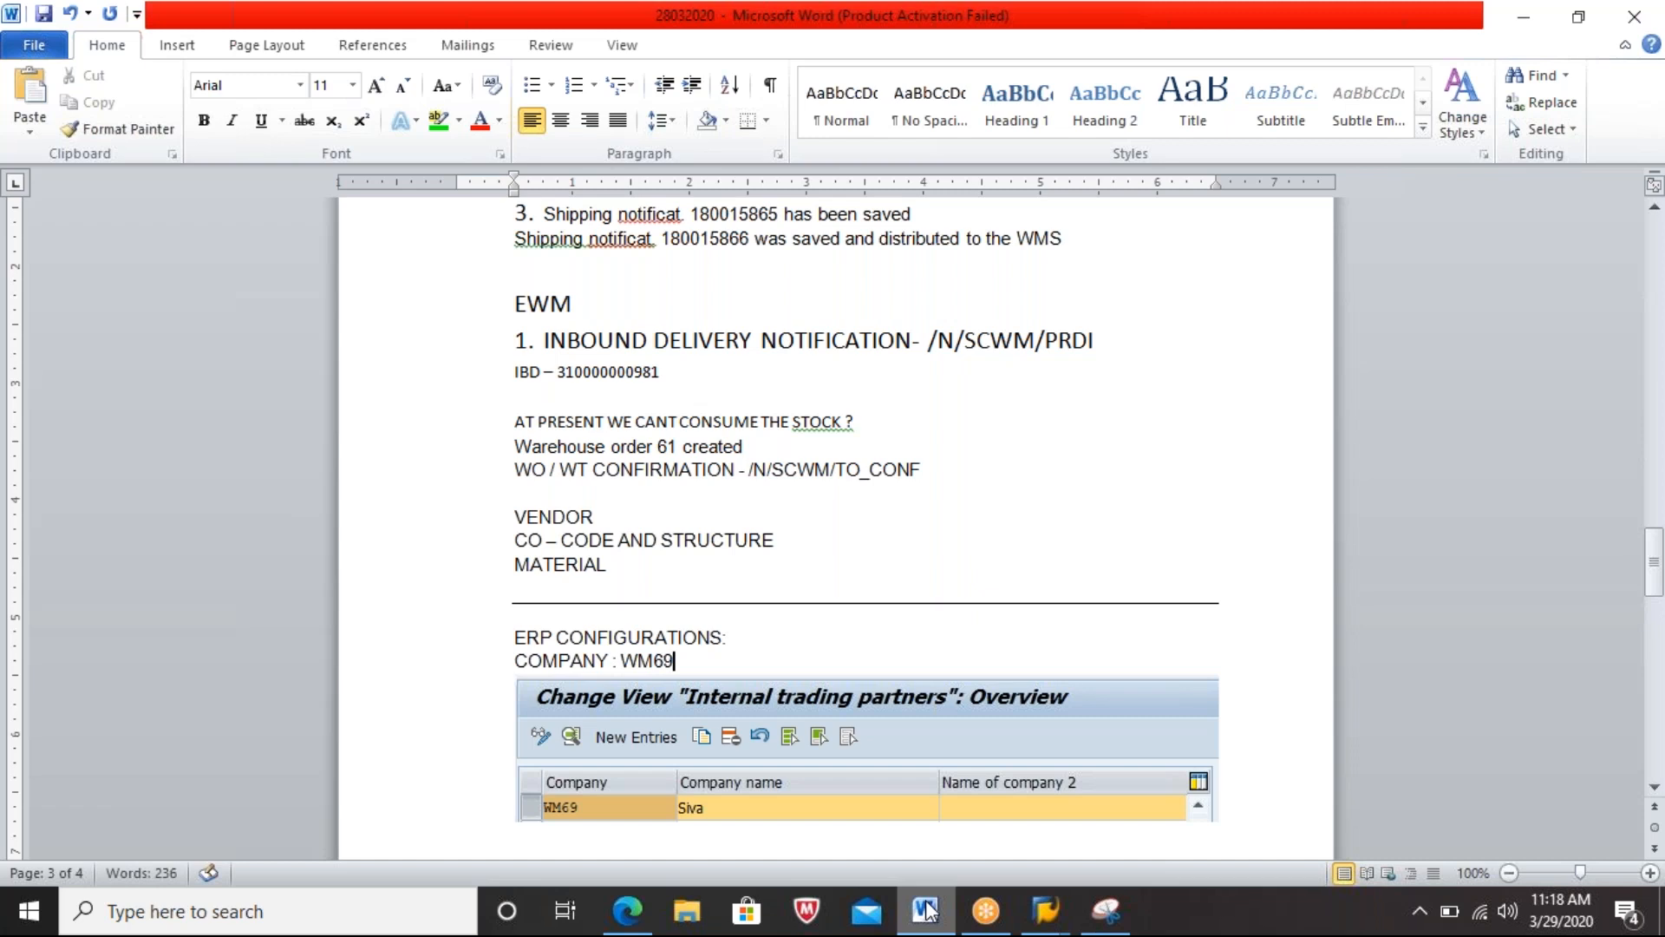
{"action": "key", "text": "Down"}
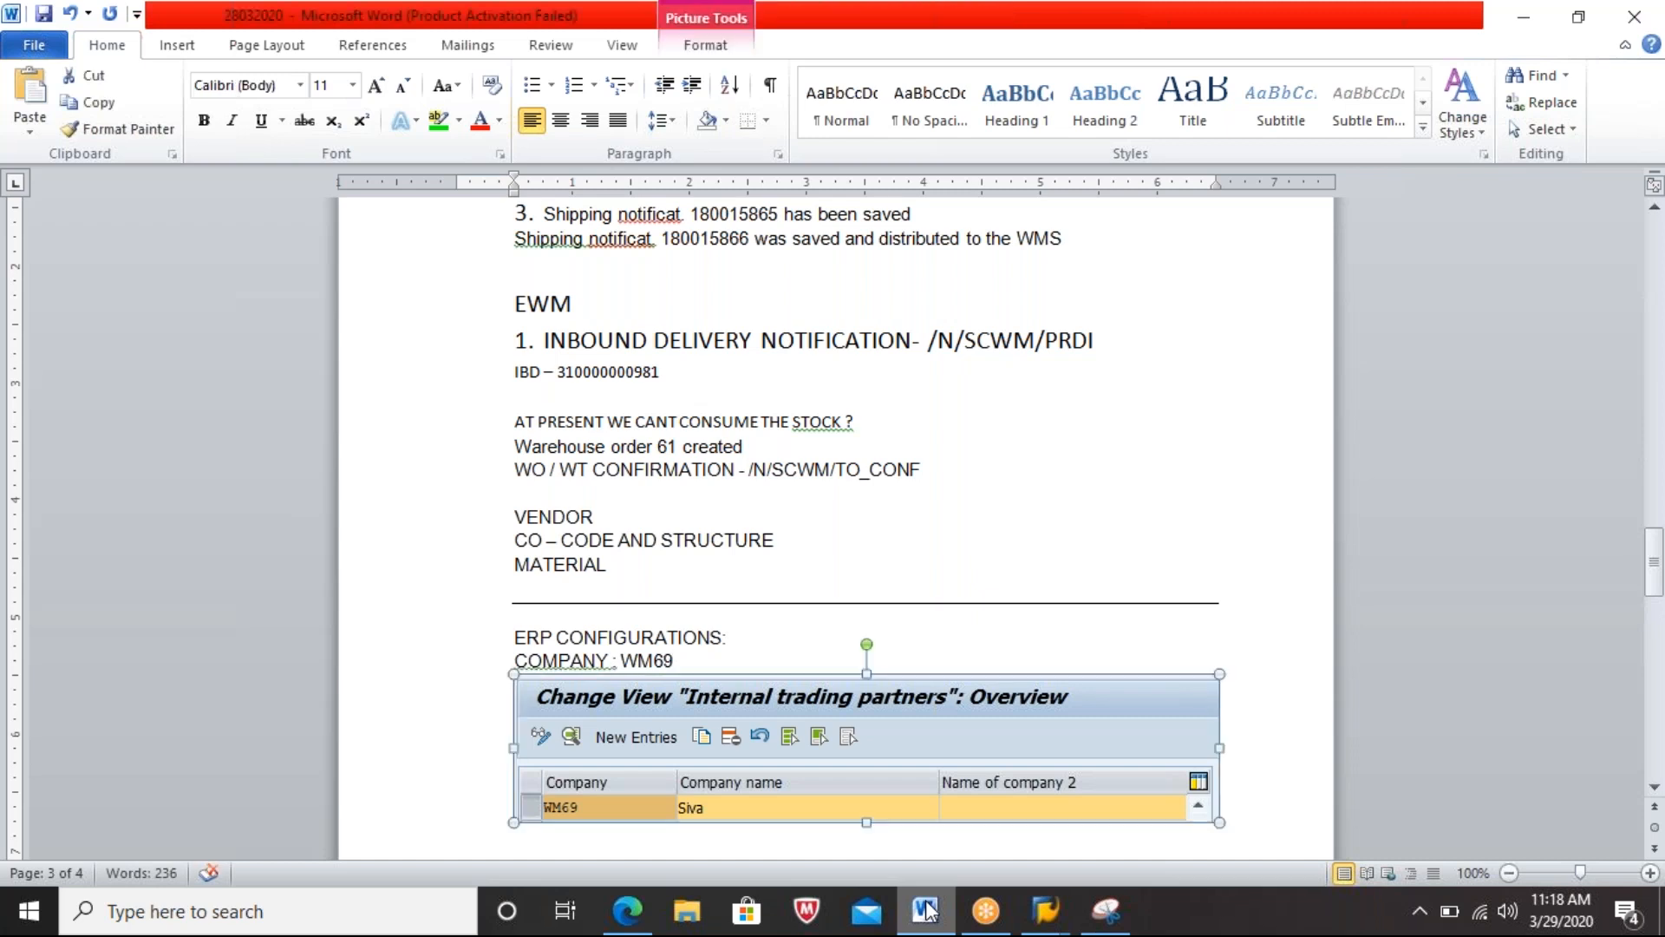
{"action": "key", "text": "Down"}
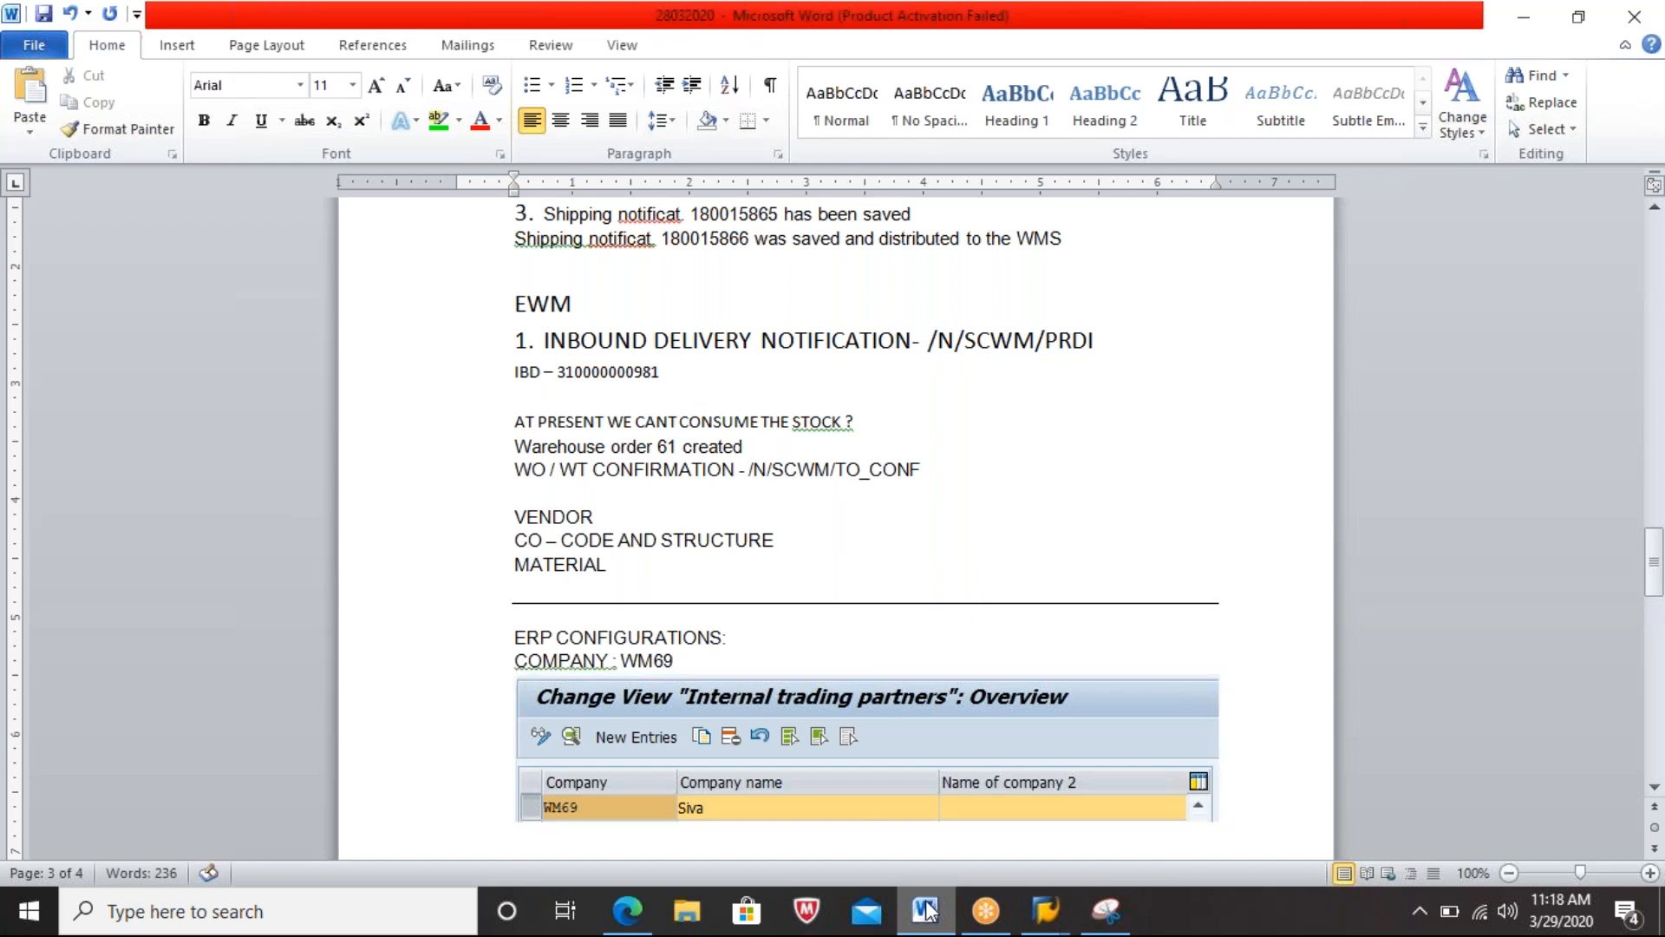
{"action": "key", "text": "Return"}
{"action": "left_click", "coordinate": [1106, 910]}
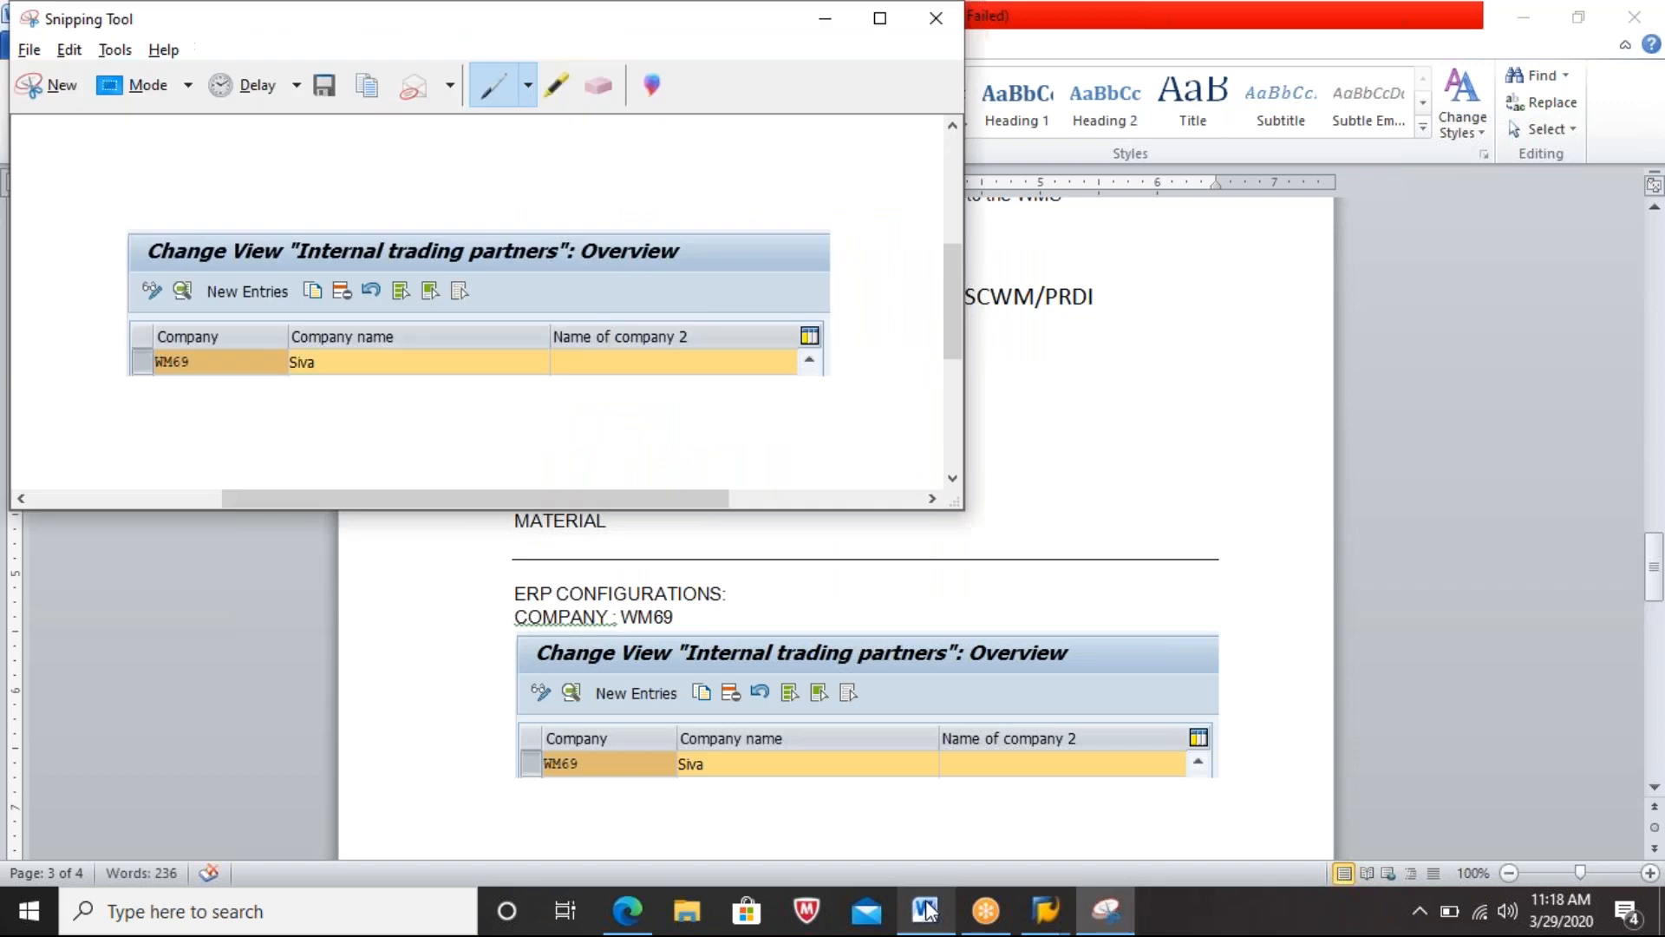
{"action": "left_click", "coordinate": [1046, 911]}
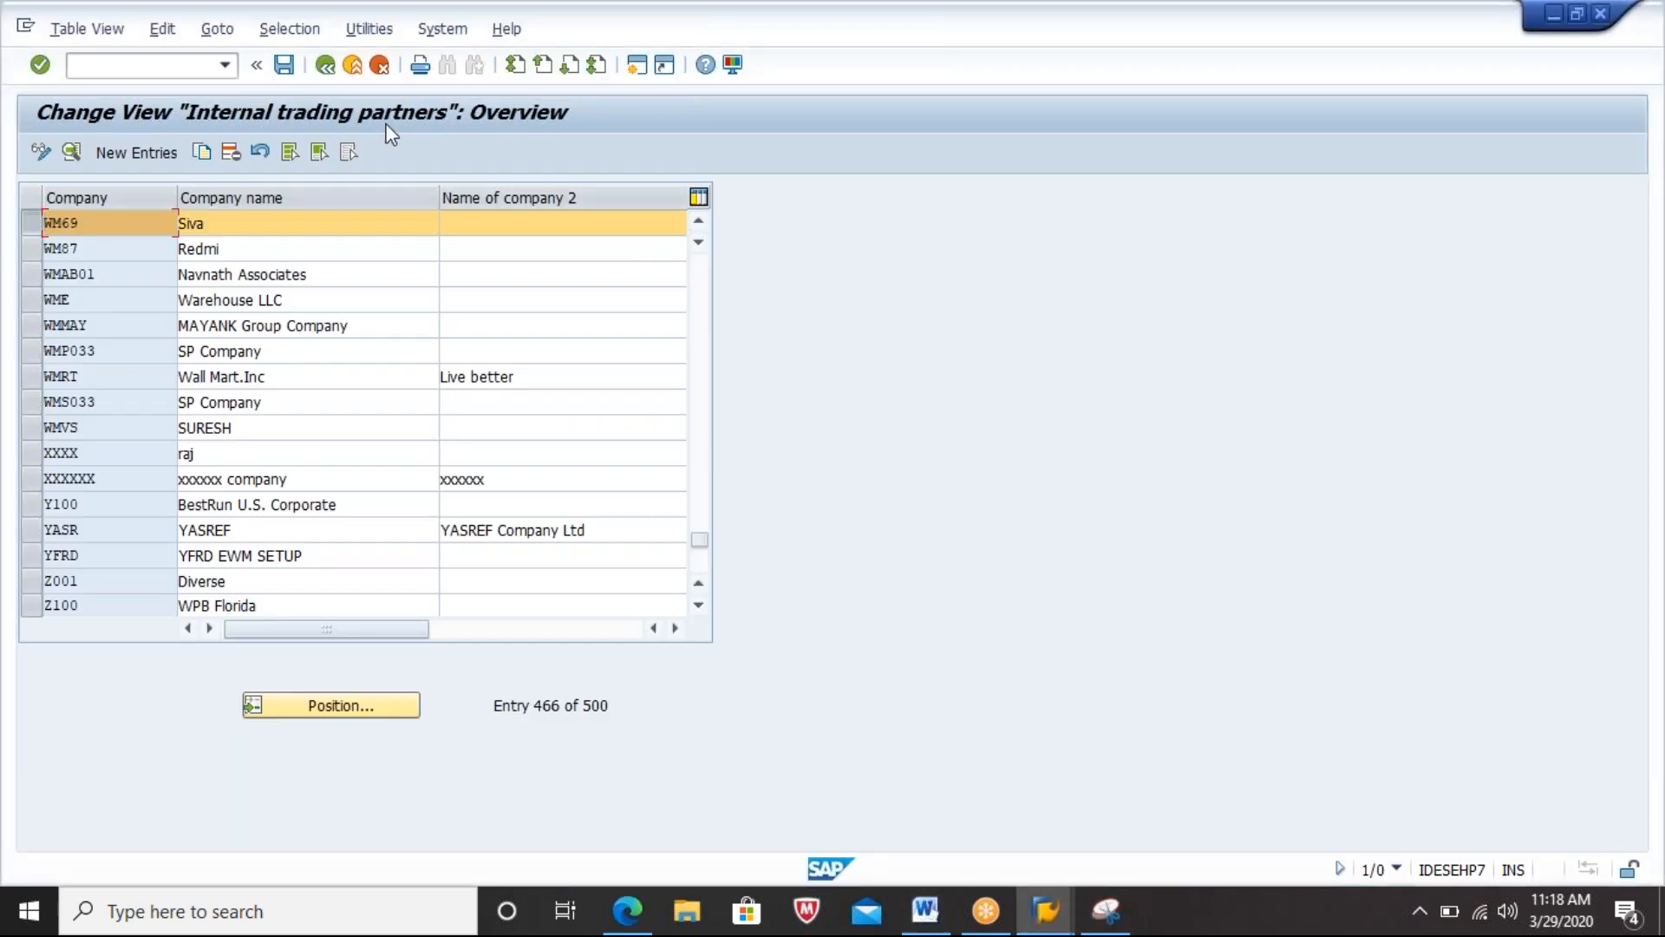
Step: Return to the IMG and open the Edit Company Code Data activity under Edit, Copy, Delete, Check Company Code
{"action": "left_click", "coordinate": [325, 68]}
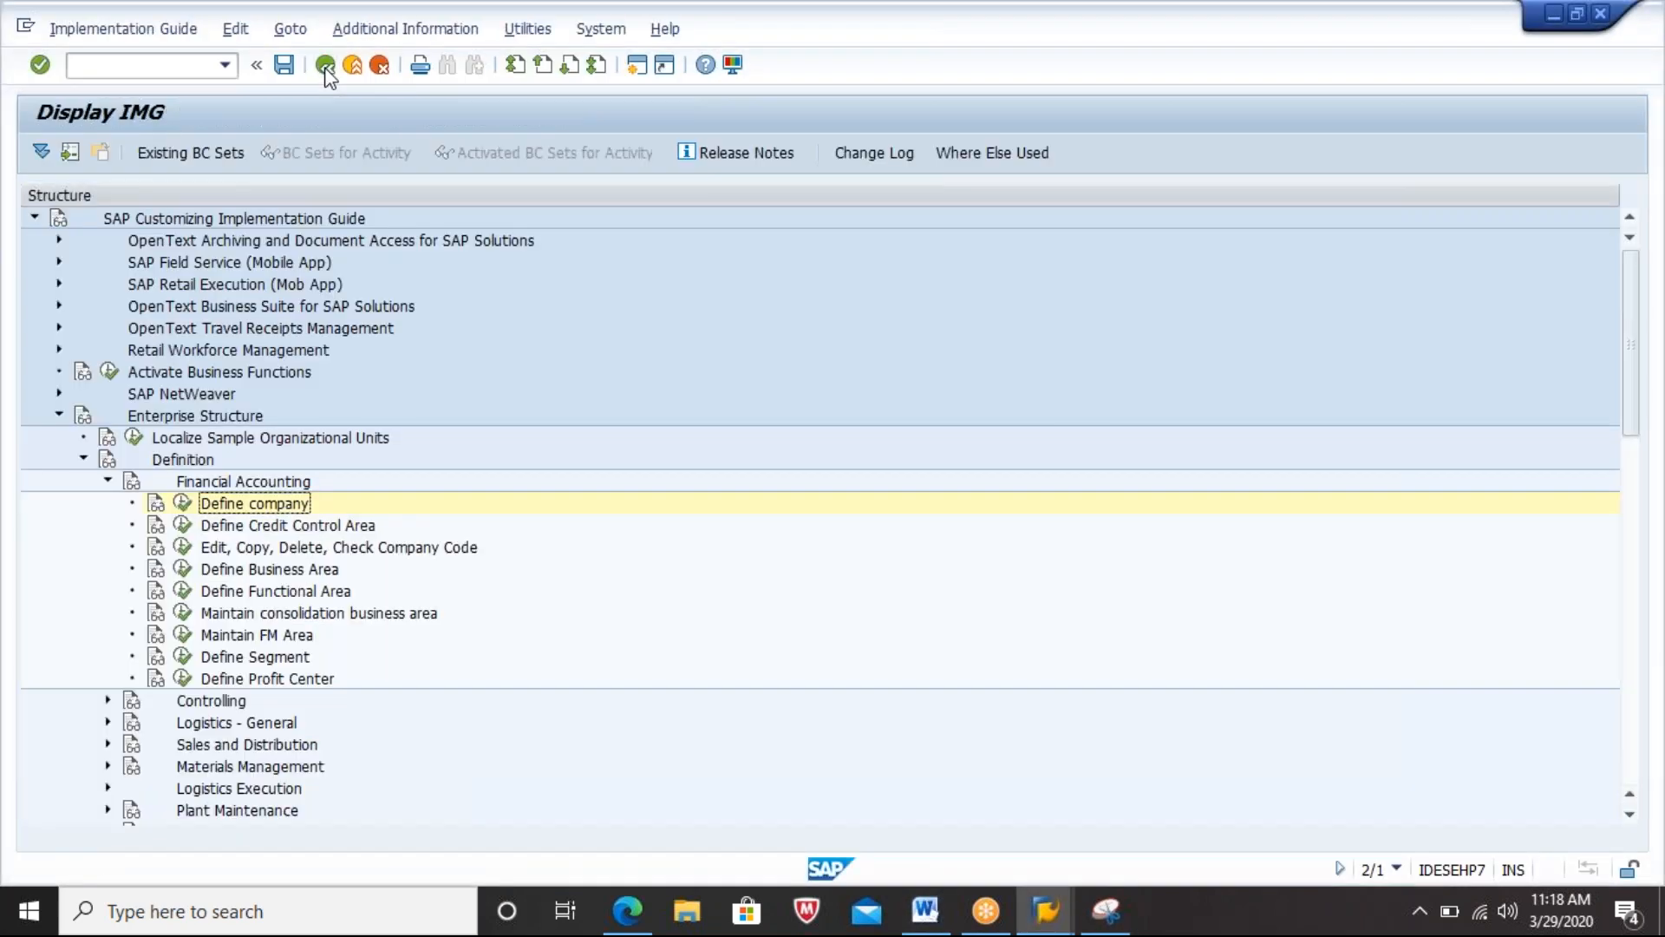
{"action": "left_click", "coordinate": [317, 528]}
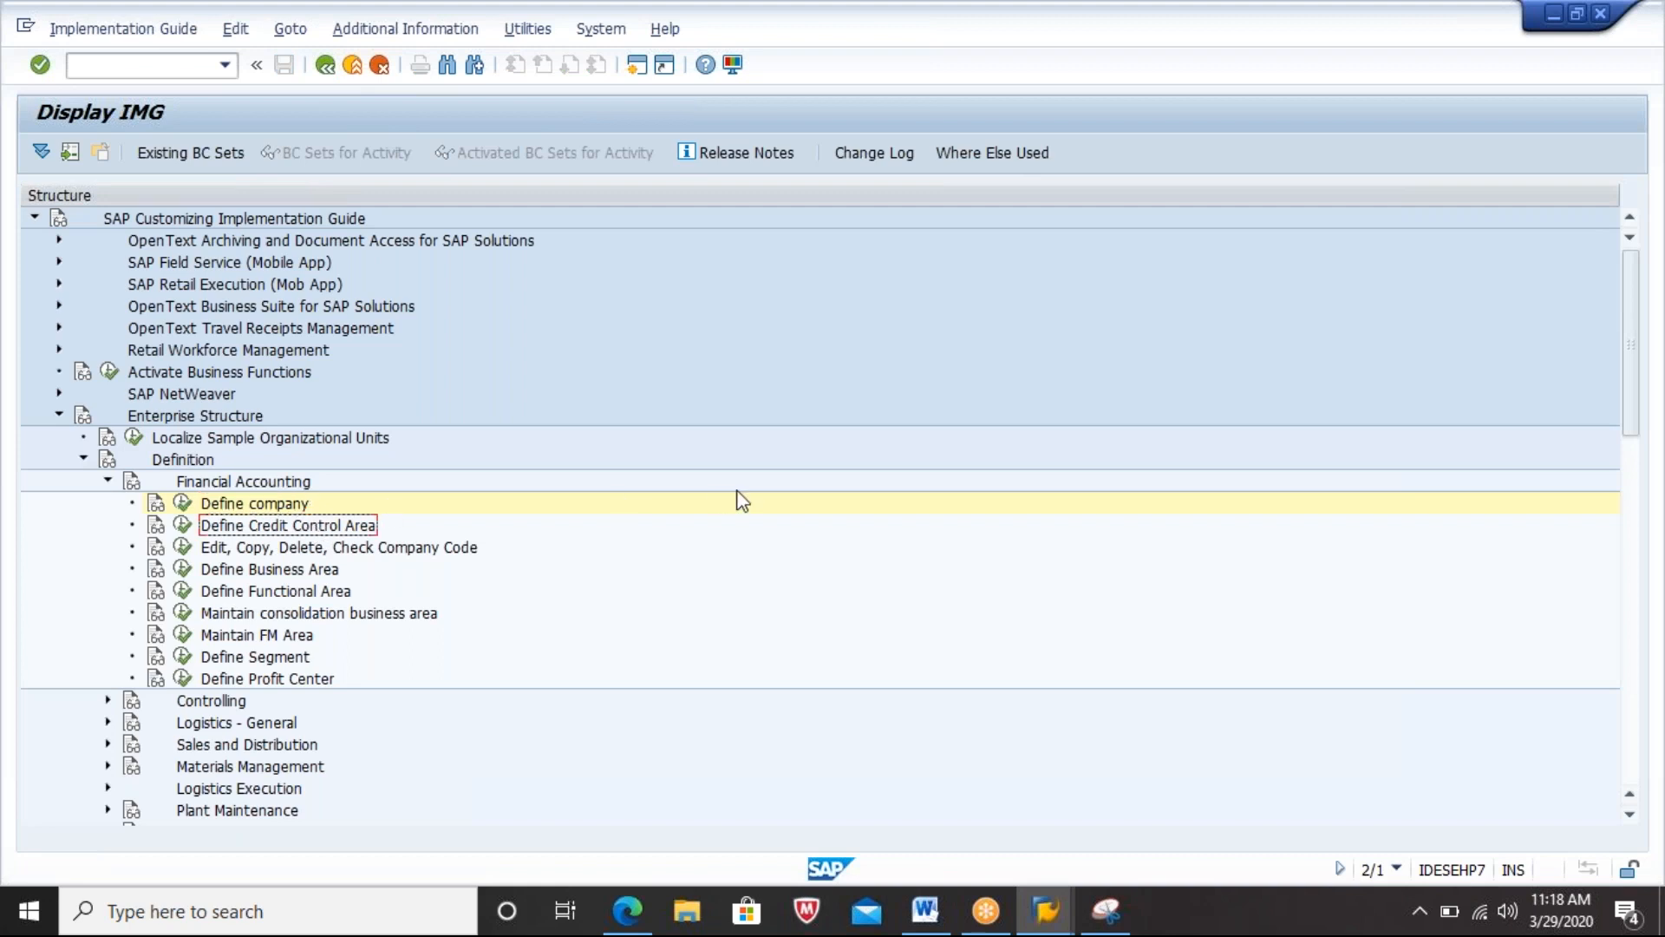
{"action": "key", "text": "Down"}
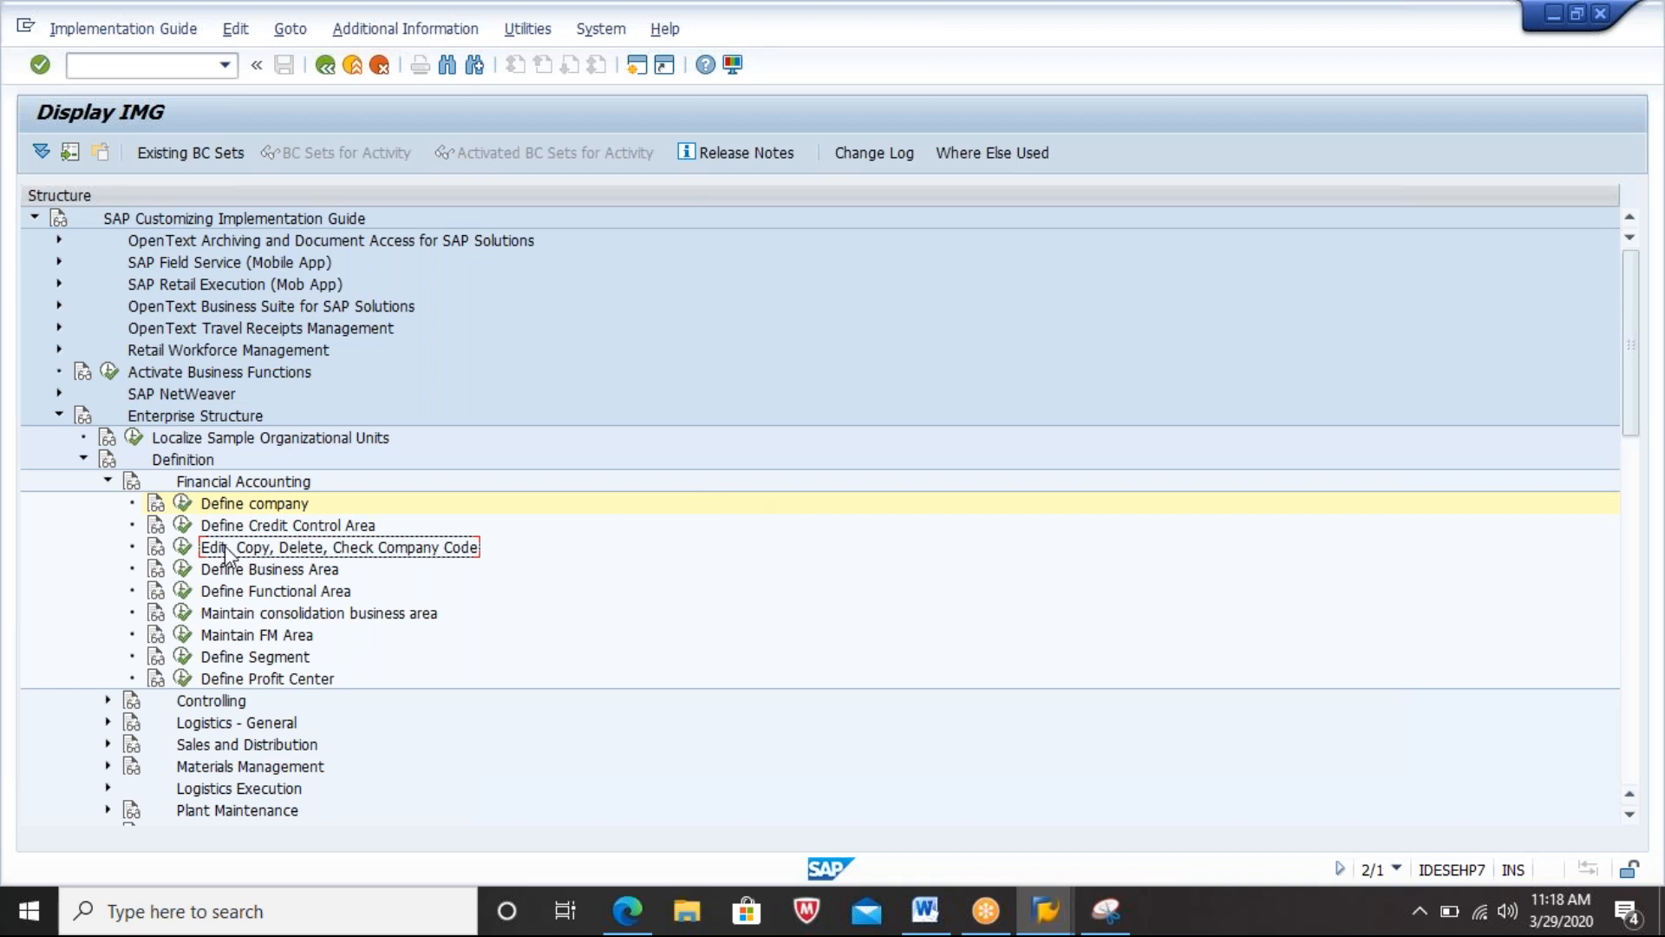
{"action": "left_click", "coordinate": [183, 547]}
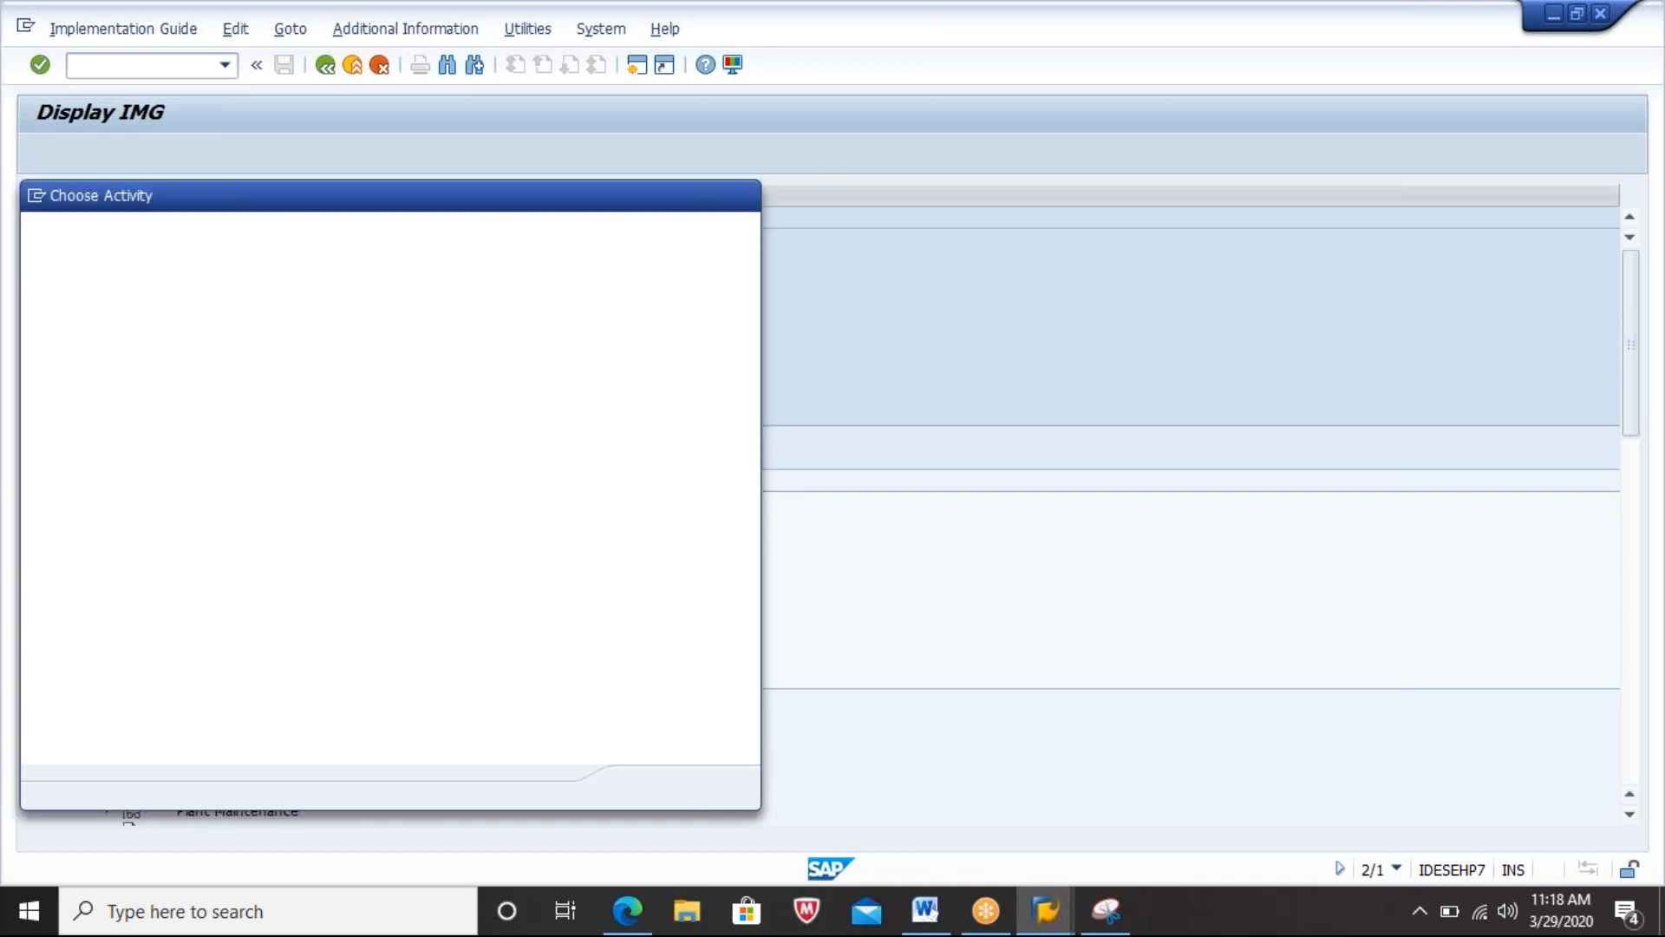
{"action": "key", "text": "Return"}
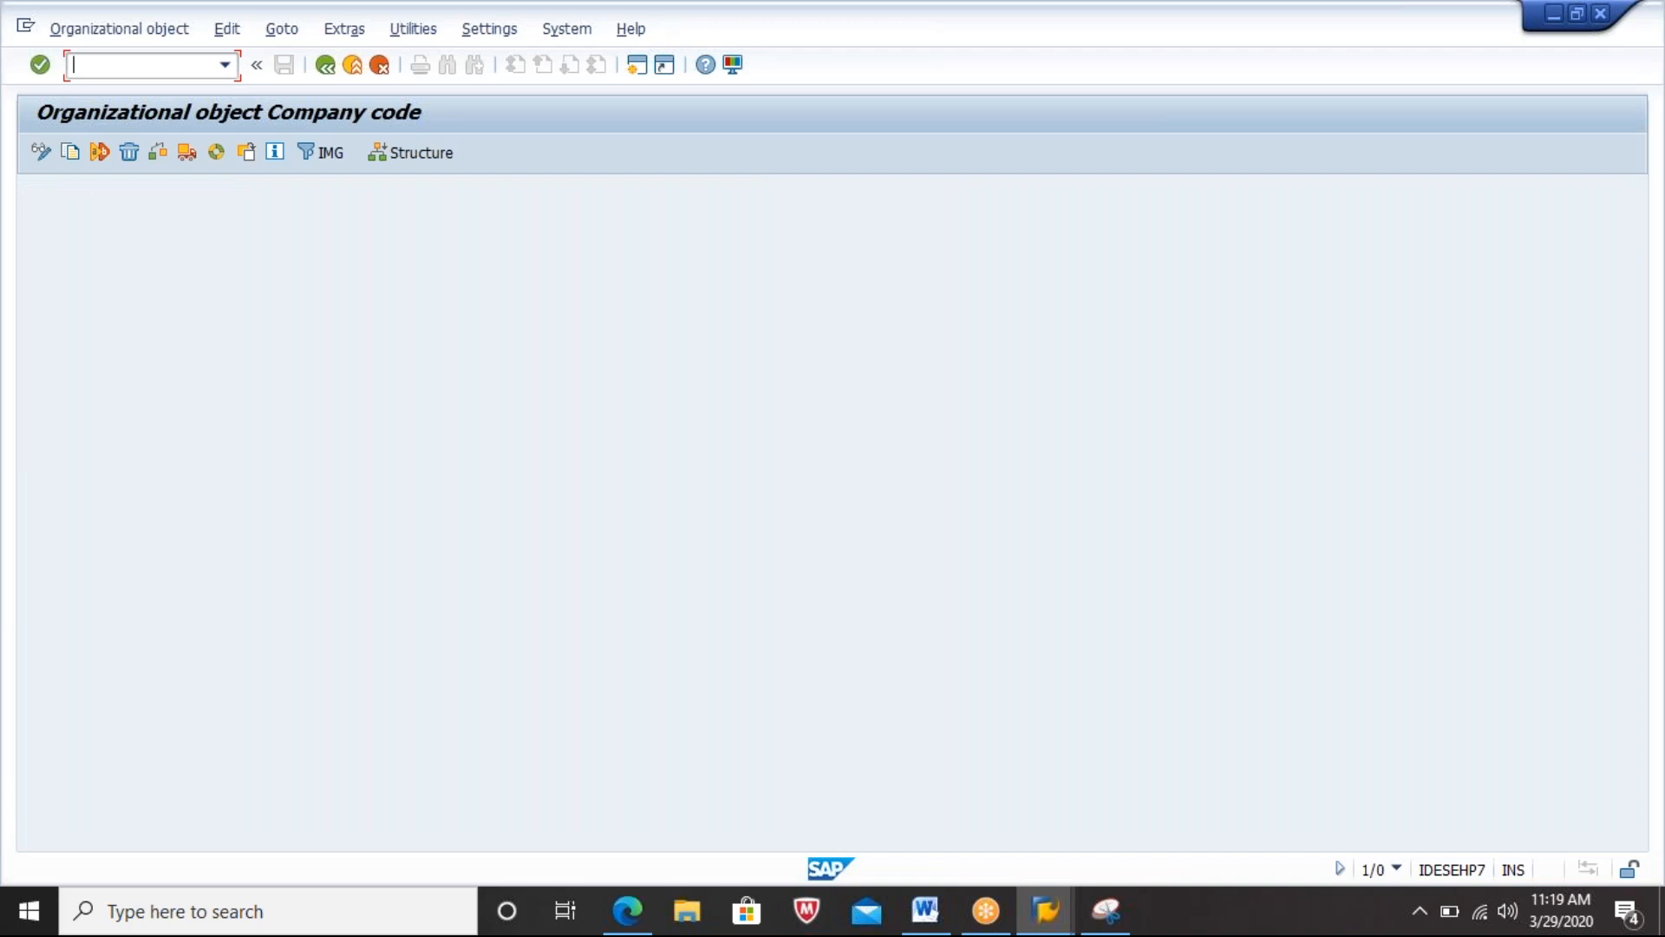
{"action": "left_click", "coordinate": [325, 66]}
{"action": "key", "text": "Down"}
{"action": "key", "text": "Return"}
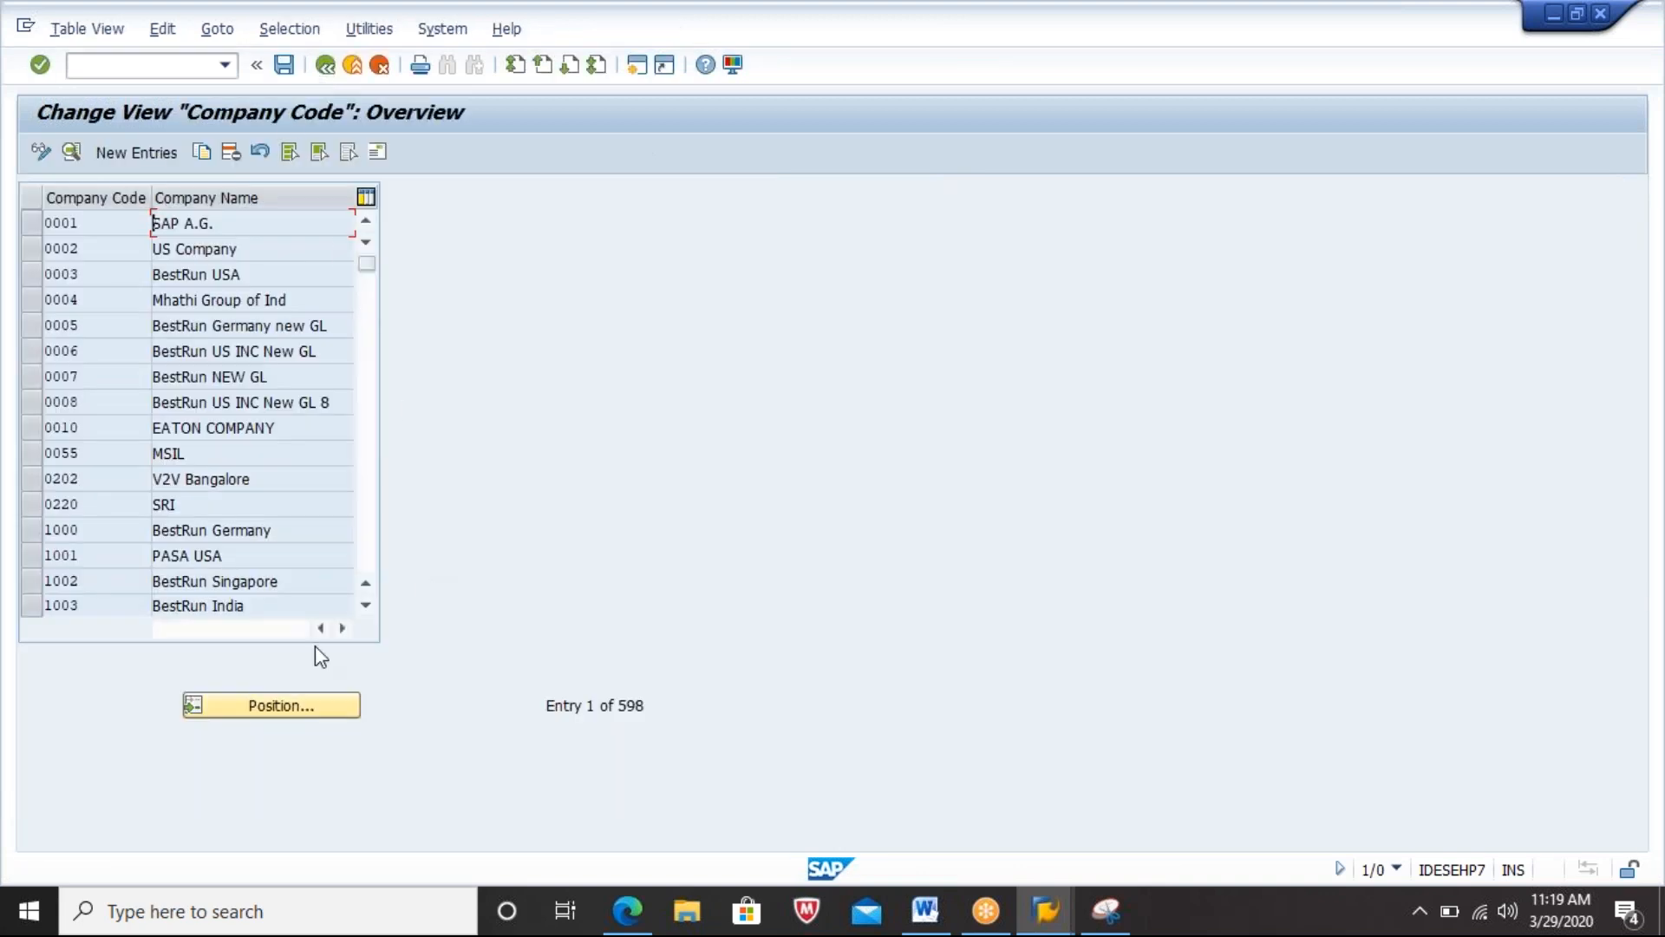
Step: Try to position the company code list at WM69
{"action": "left_click", "coordinate": [284, 705]}
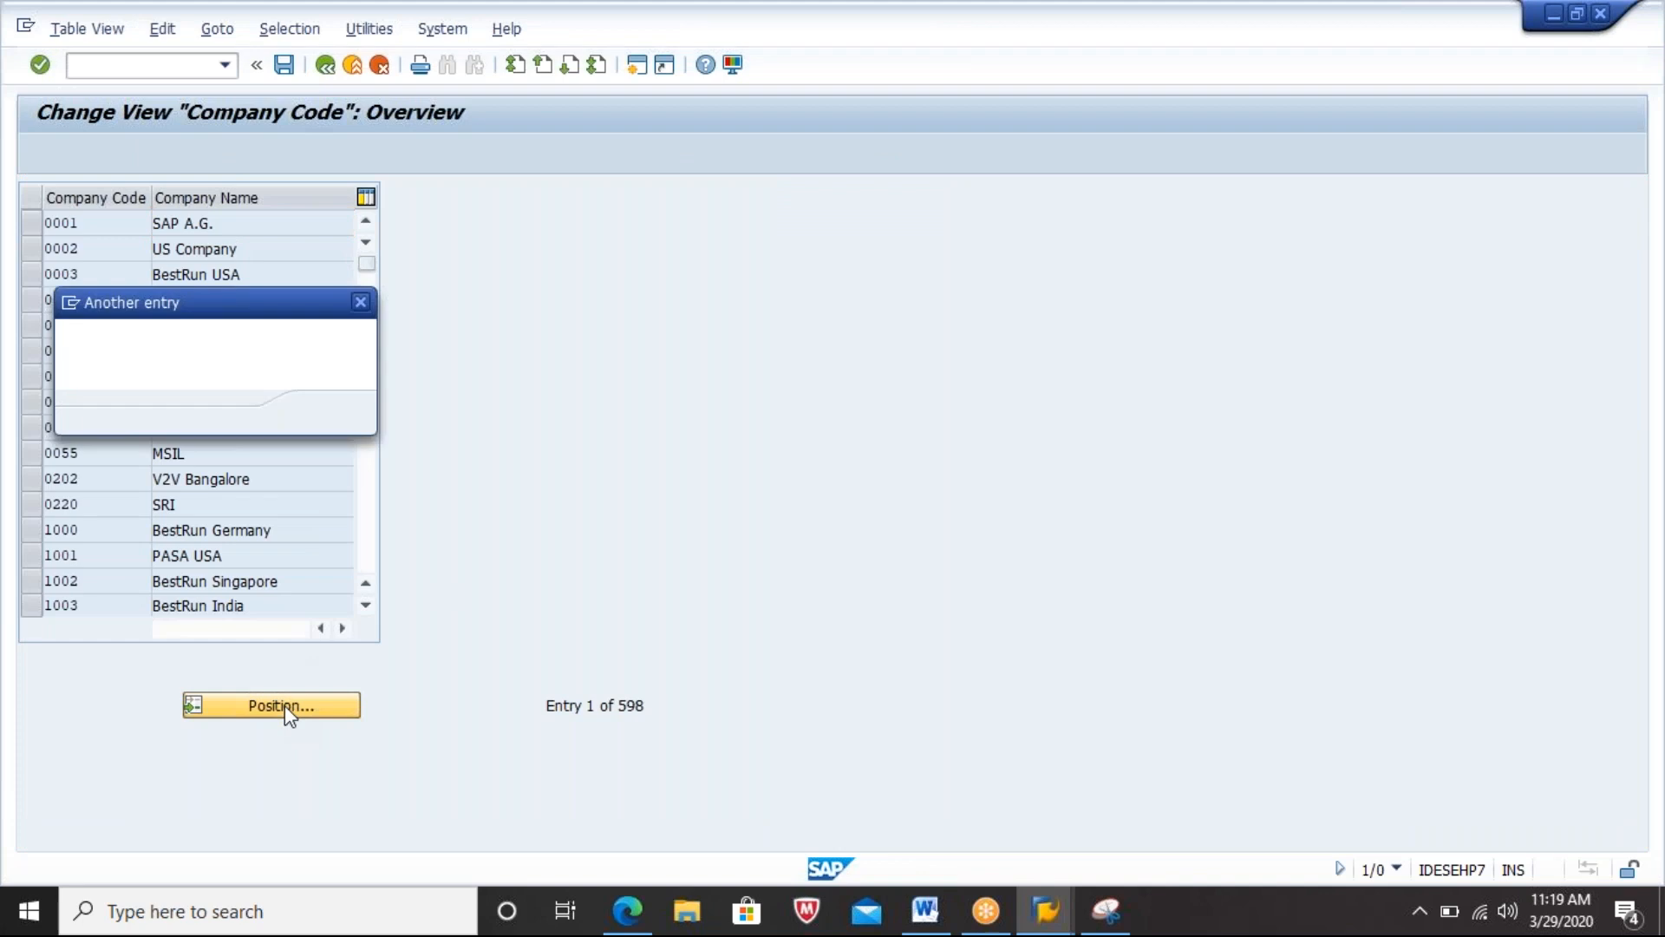
{"action": "key", "text": "Down"}
{"action": "key", "text": "Return"}
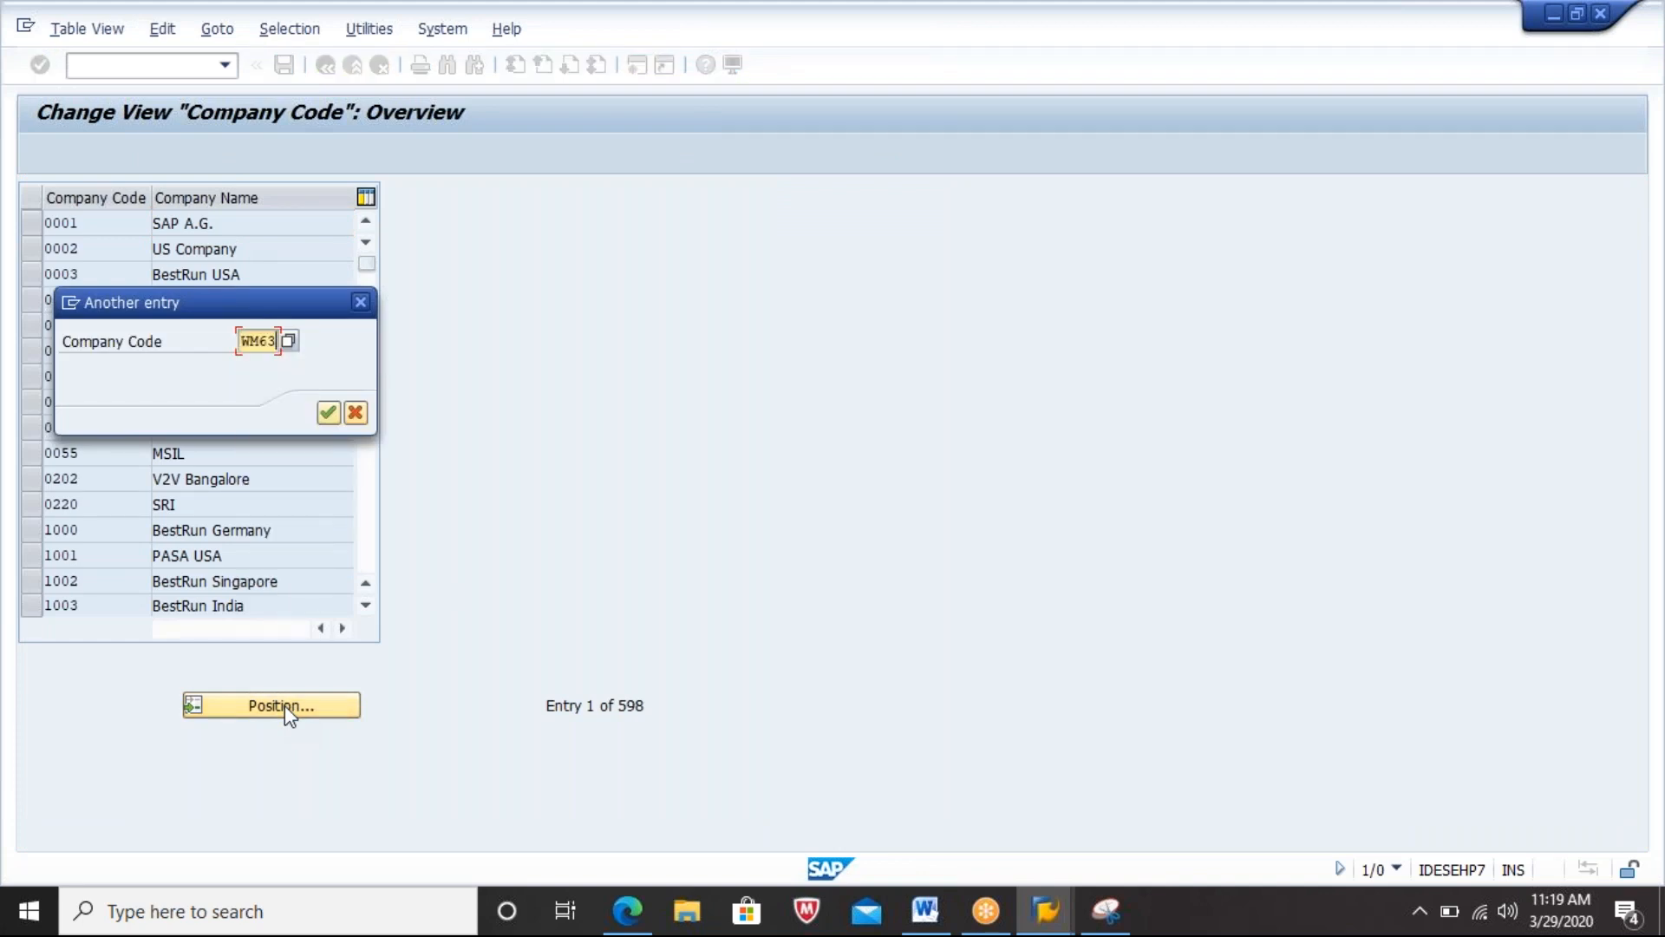
{"action": "key", "text": "BackSpace"}
{"action": "type", "text": "9"}
{"action": "key", "text": "Return"}
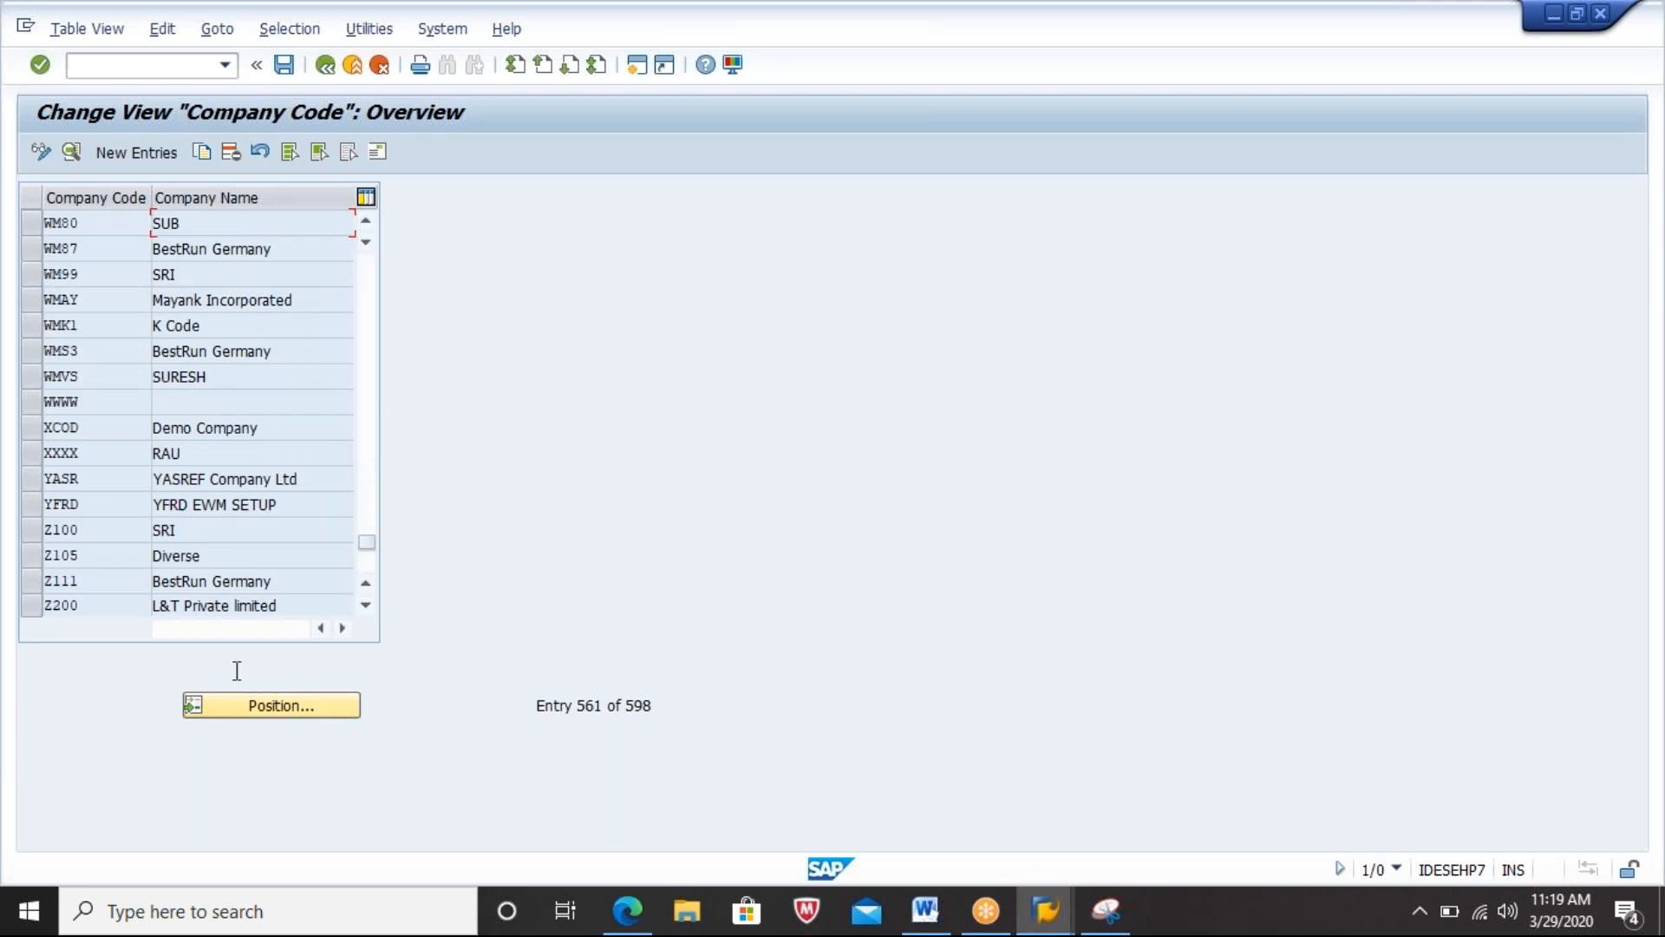
Step: Position the company code list at WM63 and select that company code's row
{"action": "left_click", "coordinate": [234, 707]}
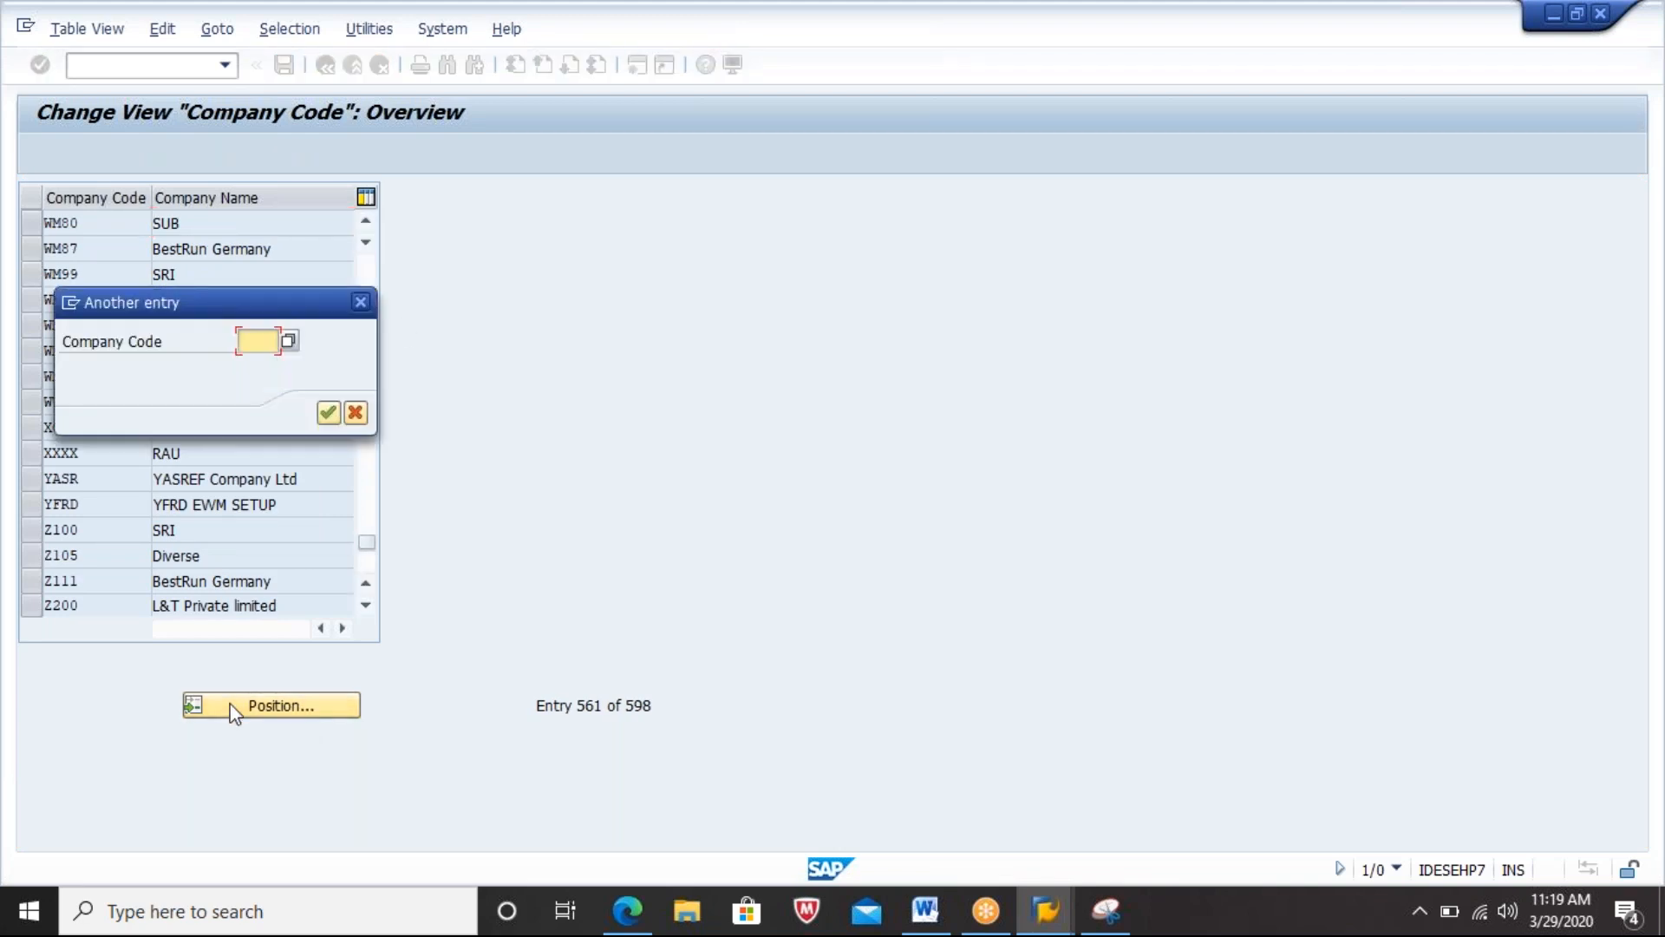
{"action": "type", "text": "WM63"}
{"action": "key", "text": "Return"}
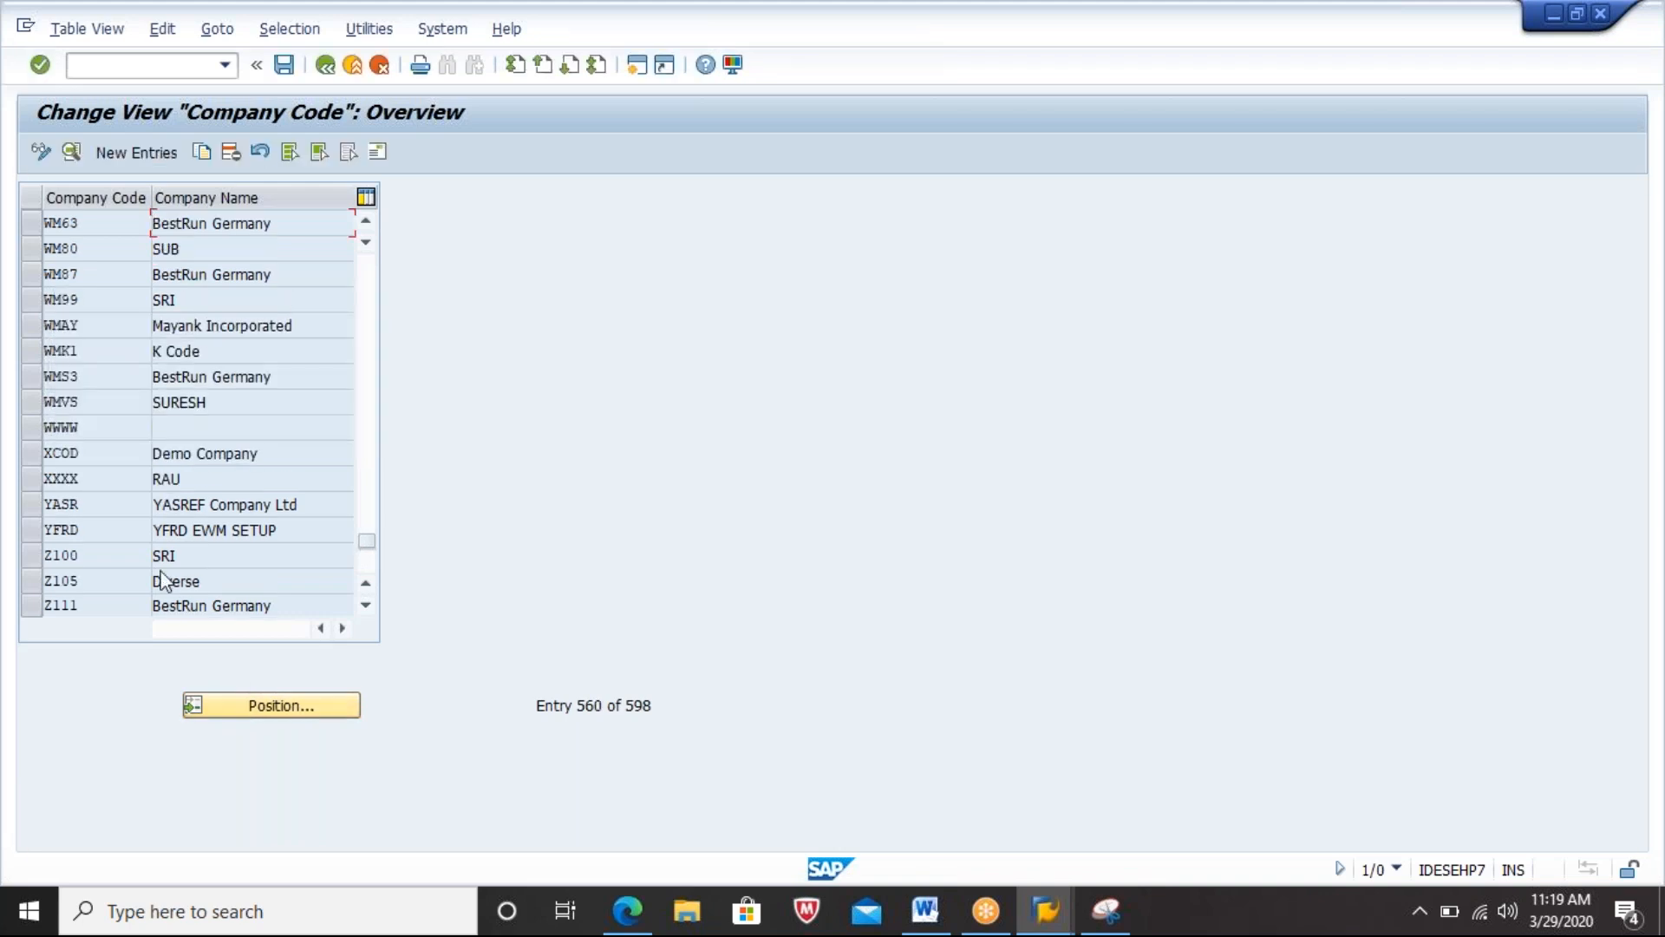
{"action": "left_click", "coordinate": [33, 222]}
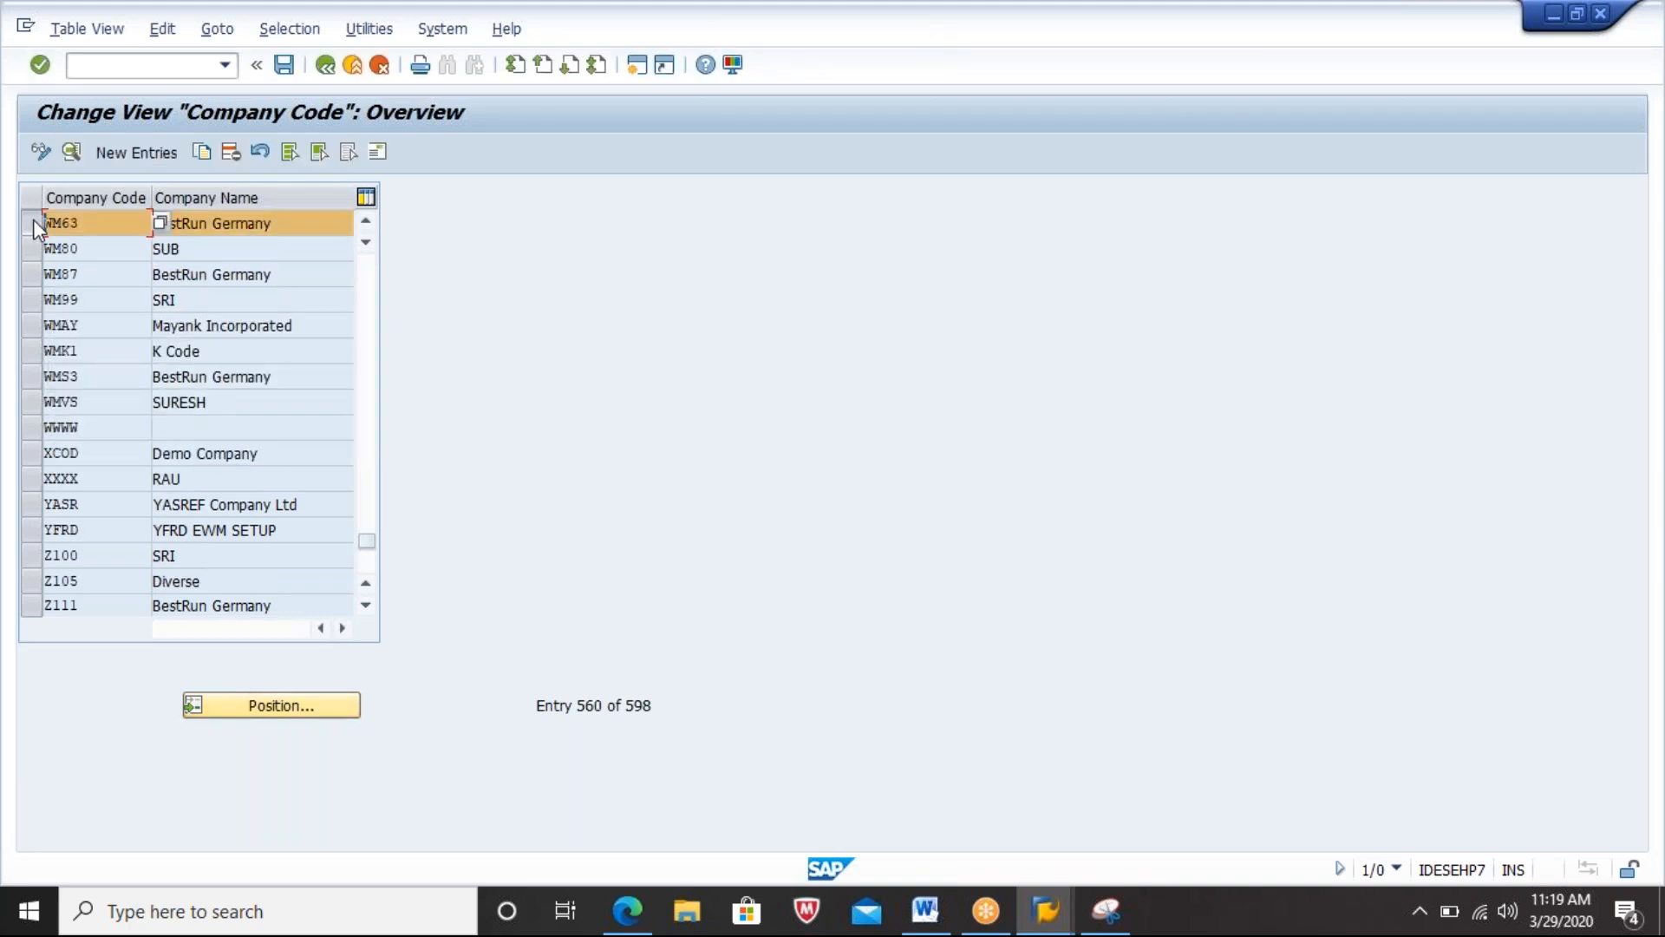
Step: Switch to Snipping Tool and capture the Company Code view from its title area down to the WM63 row
{"action": "left_click", "coordinate": [1108, 912]}
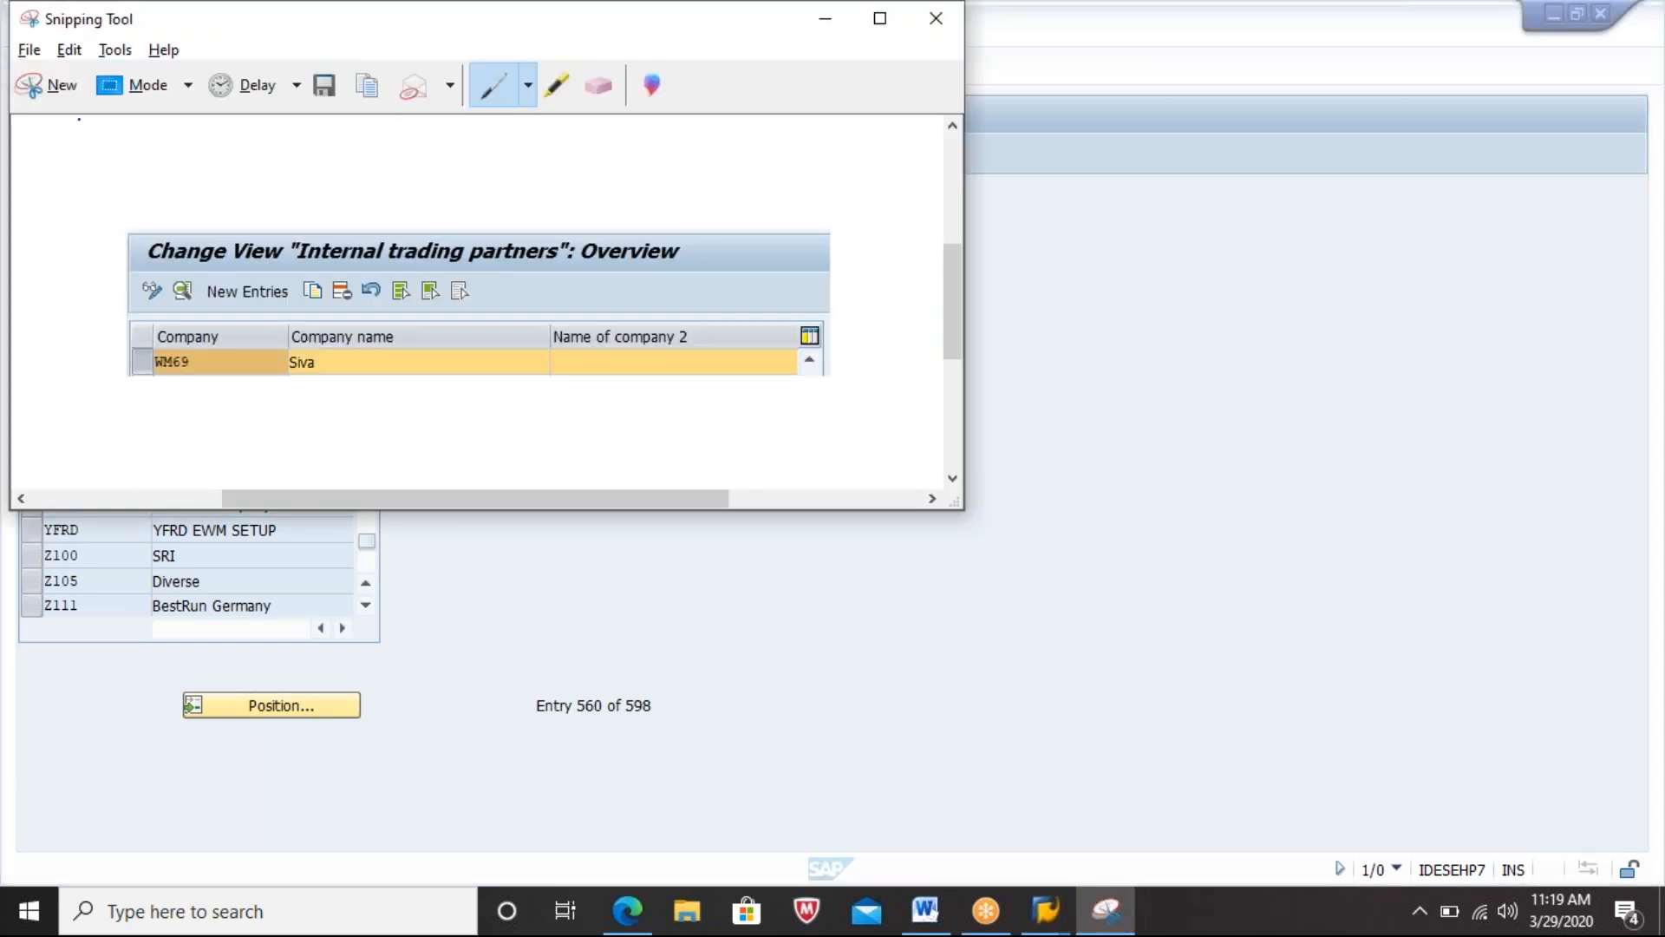
{"action": "left_click", "coordinate": [44, 80]}
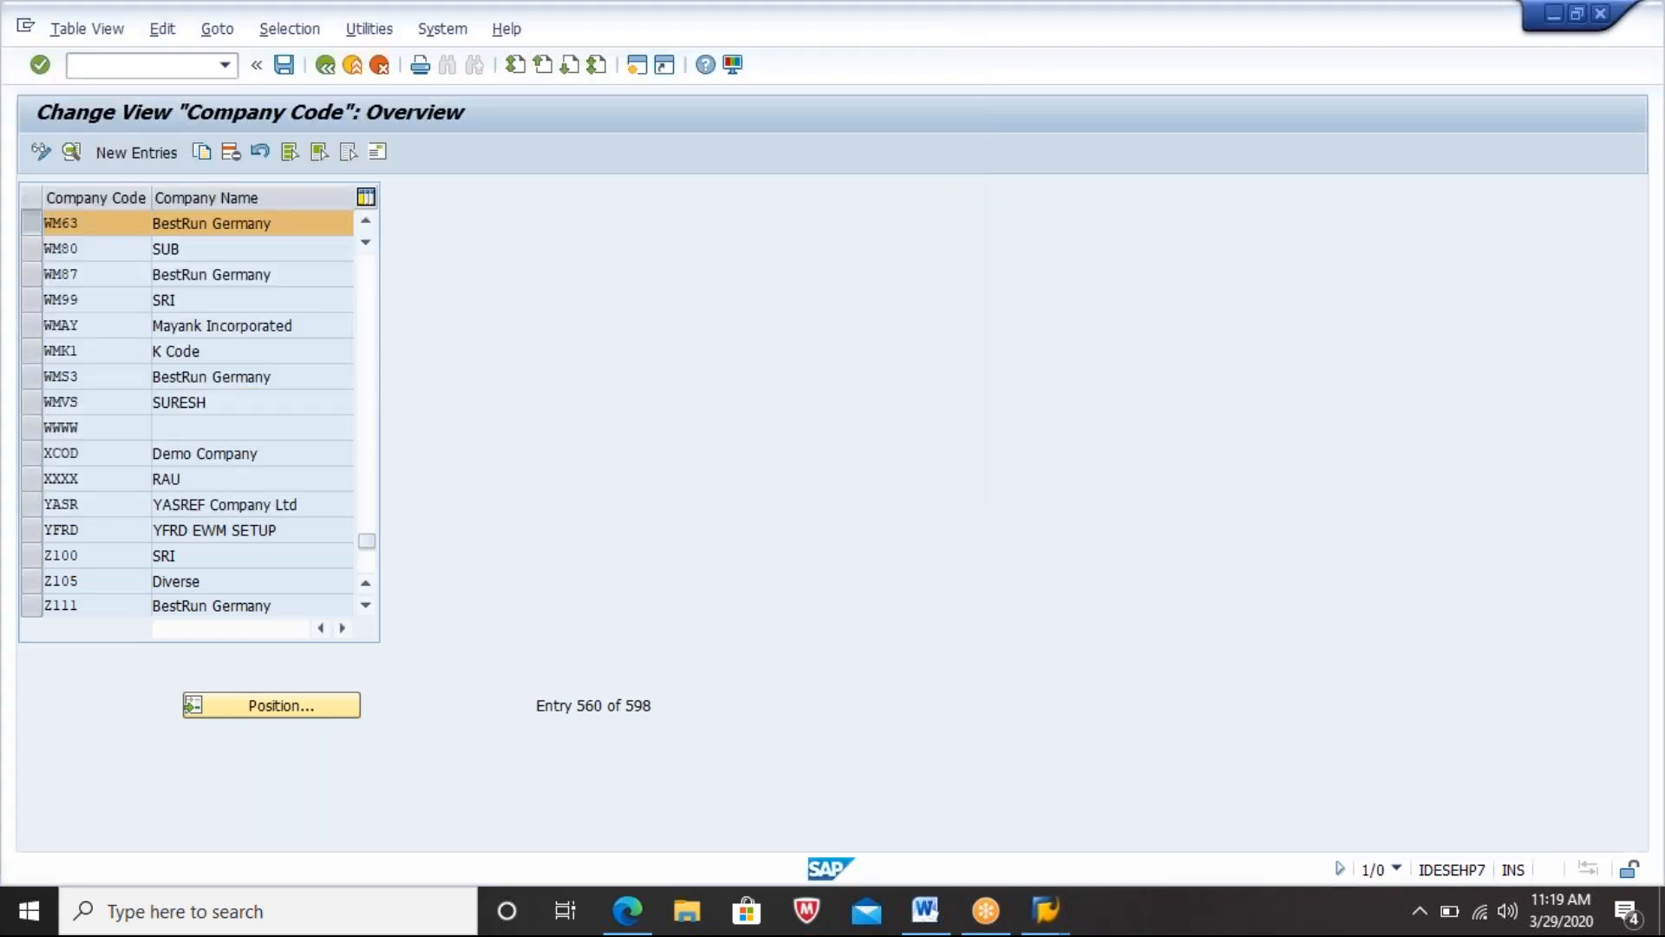
{"action": "left_click_drag", "start_coordinate": [36, 123], "coordinate": [446, 234]}
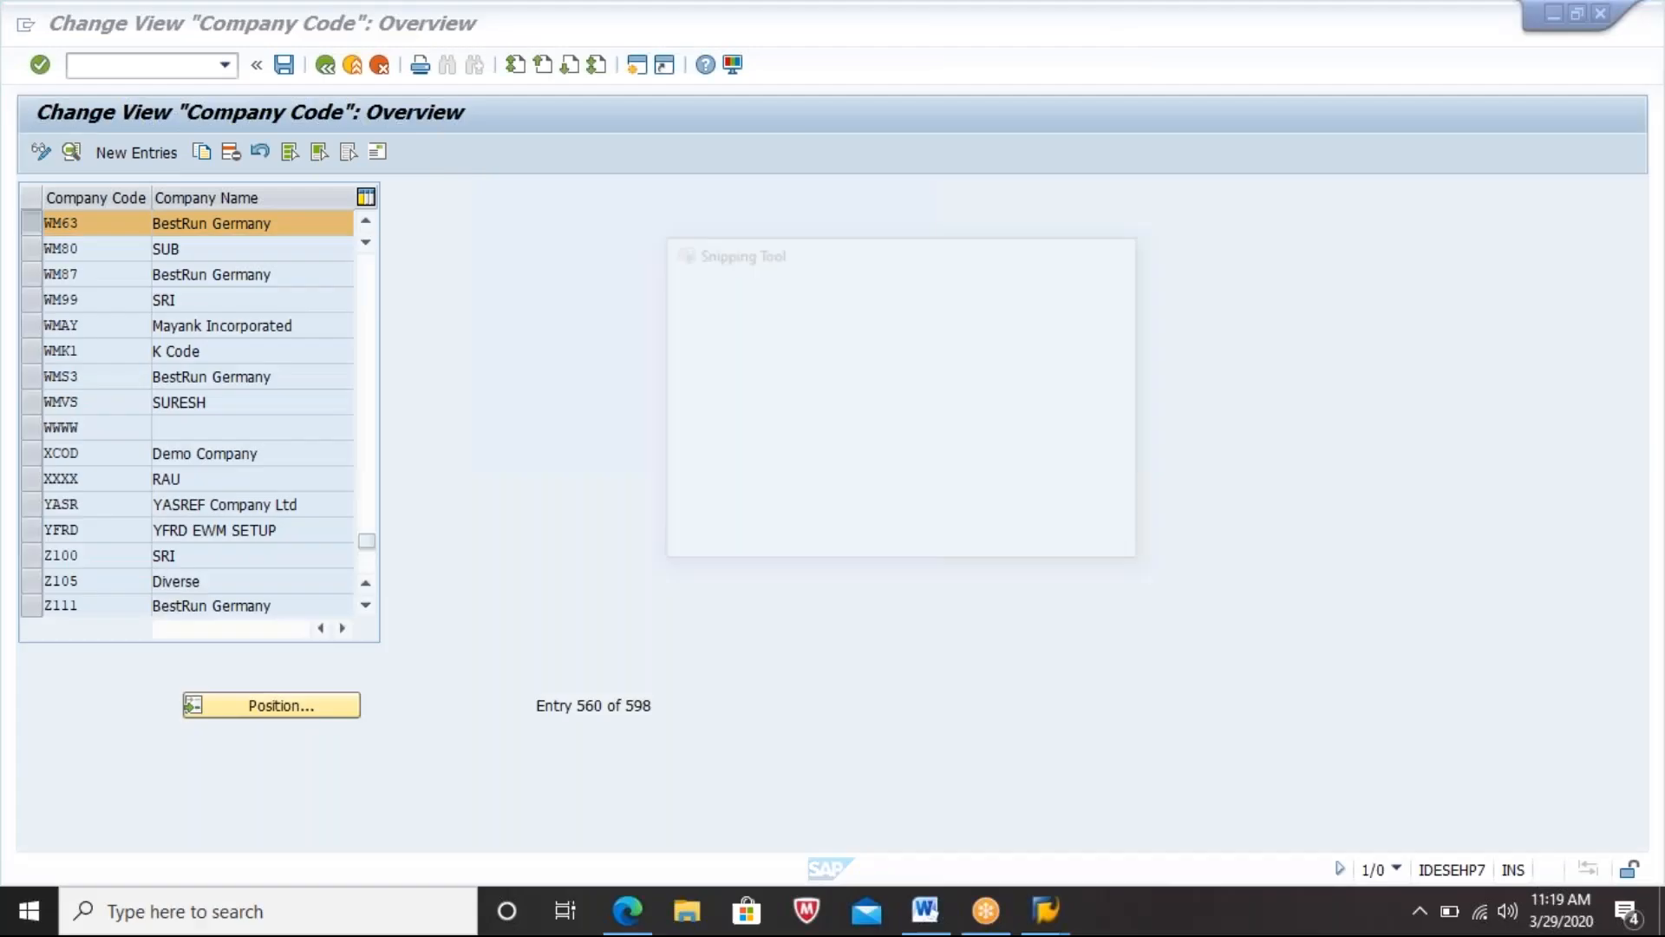
Step: Switch to the Word notes and add the line "COMPANY CODE –" below the company screenshot
{"action": "left_click", "coordinate": [951, 919]}
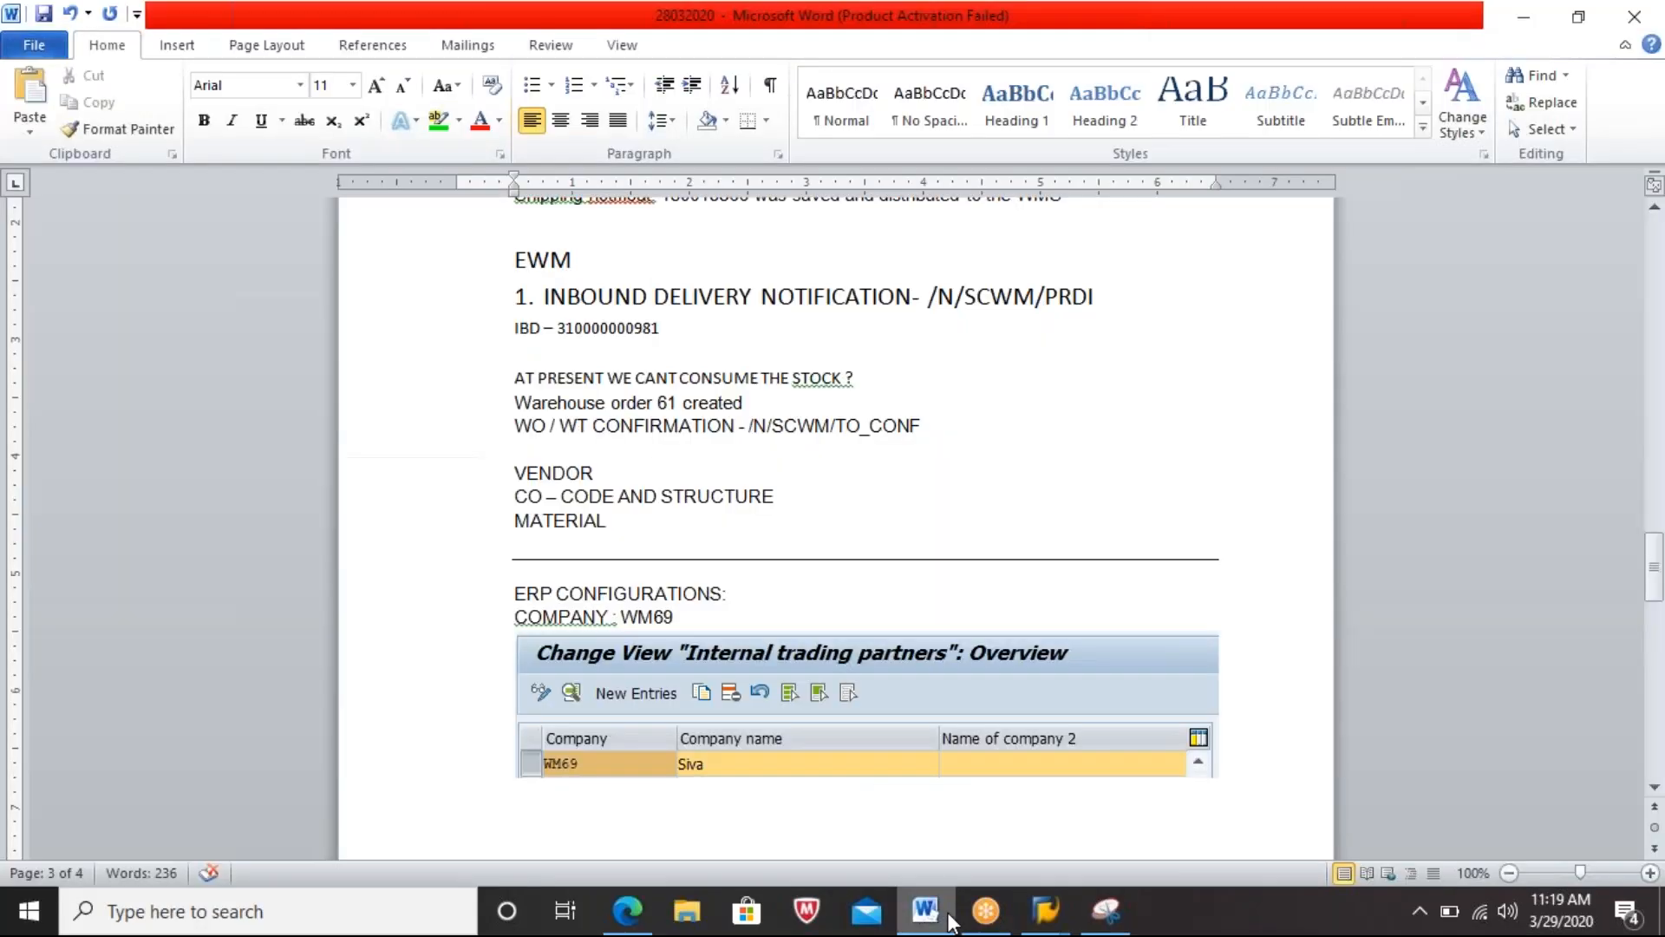
{"action": "type", "text": "COMPANCY CO"}
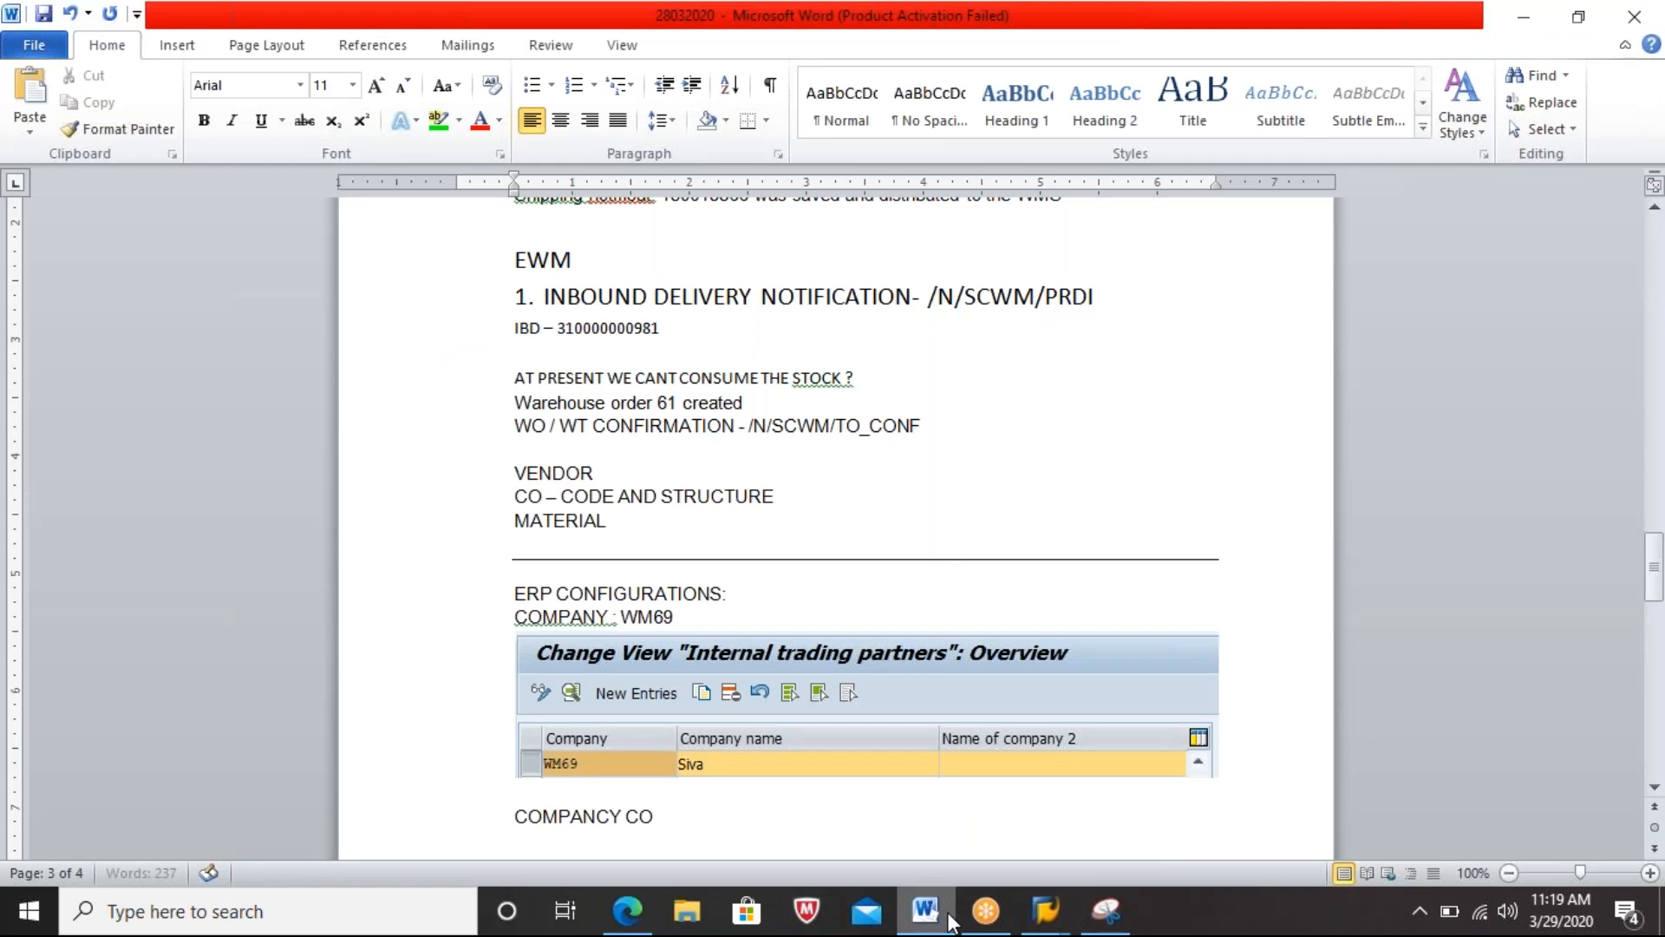
{"action": "key", "text": "BackSpace"}
{"action": "key", "text": "BackSpace"}
{"action": "key", "text": "BackSpace"}
{"action": "key", "text": "BackSpace"}
{"action": "key", "text": "BackSpace"}
{"action": "type", "text": "Y CPDE"}
{"action": "key", "text": "BackSpace"}
{"action": "key", "text": "BackSpace"}
{"action": "key", "text": "BackSpace"}
{"action": "type", "text": "ODE -"}
Step: Paste the company code snip below the COMPANY CODE line and complete that line with WM63
{"action": "key", "text": "Return"}
{"action": "key", "text": "ctrl+v"}
{"action": "key", "text": "Up"}
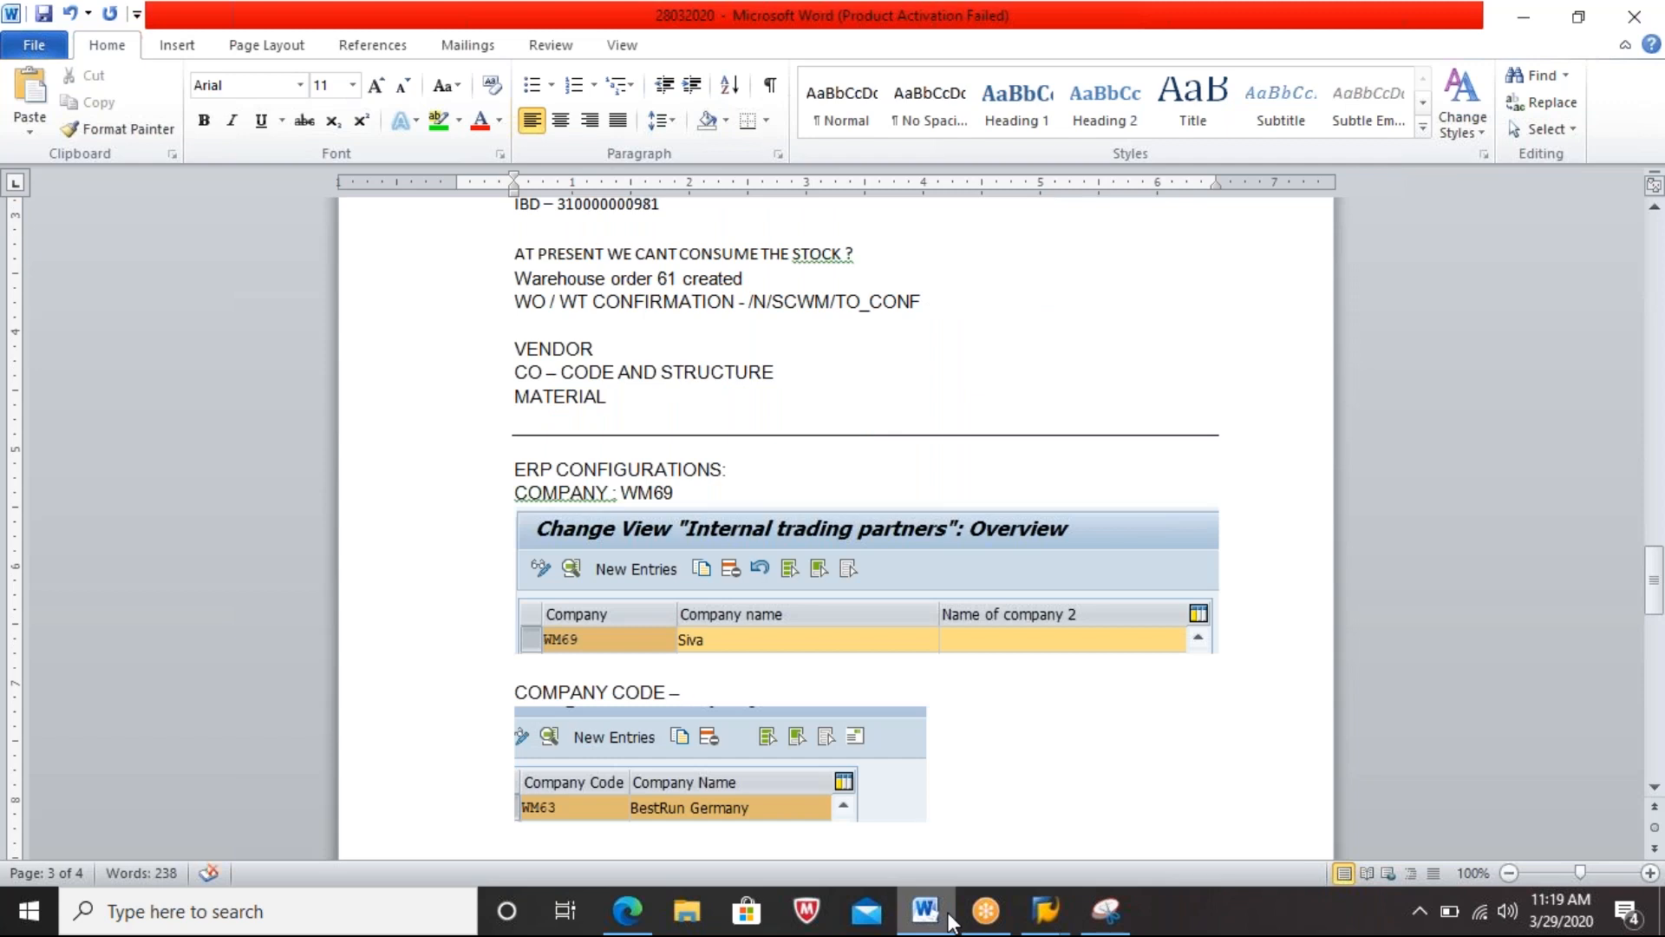
{"action": "type", "text": "WM63"}
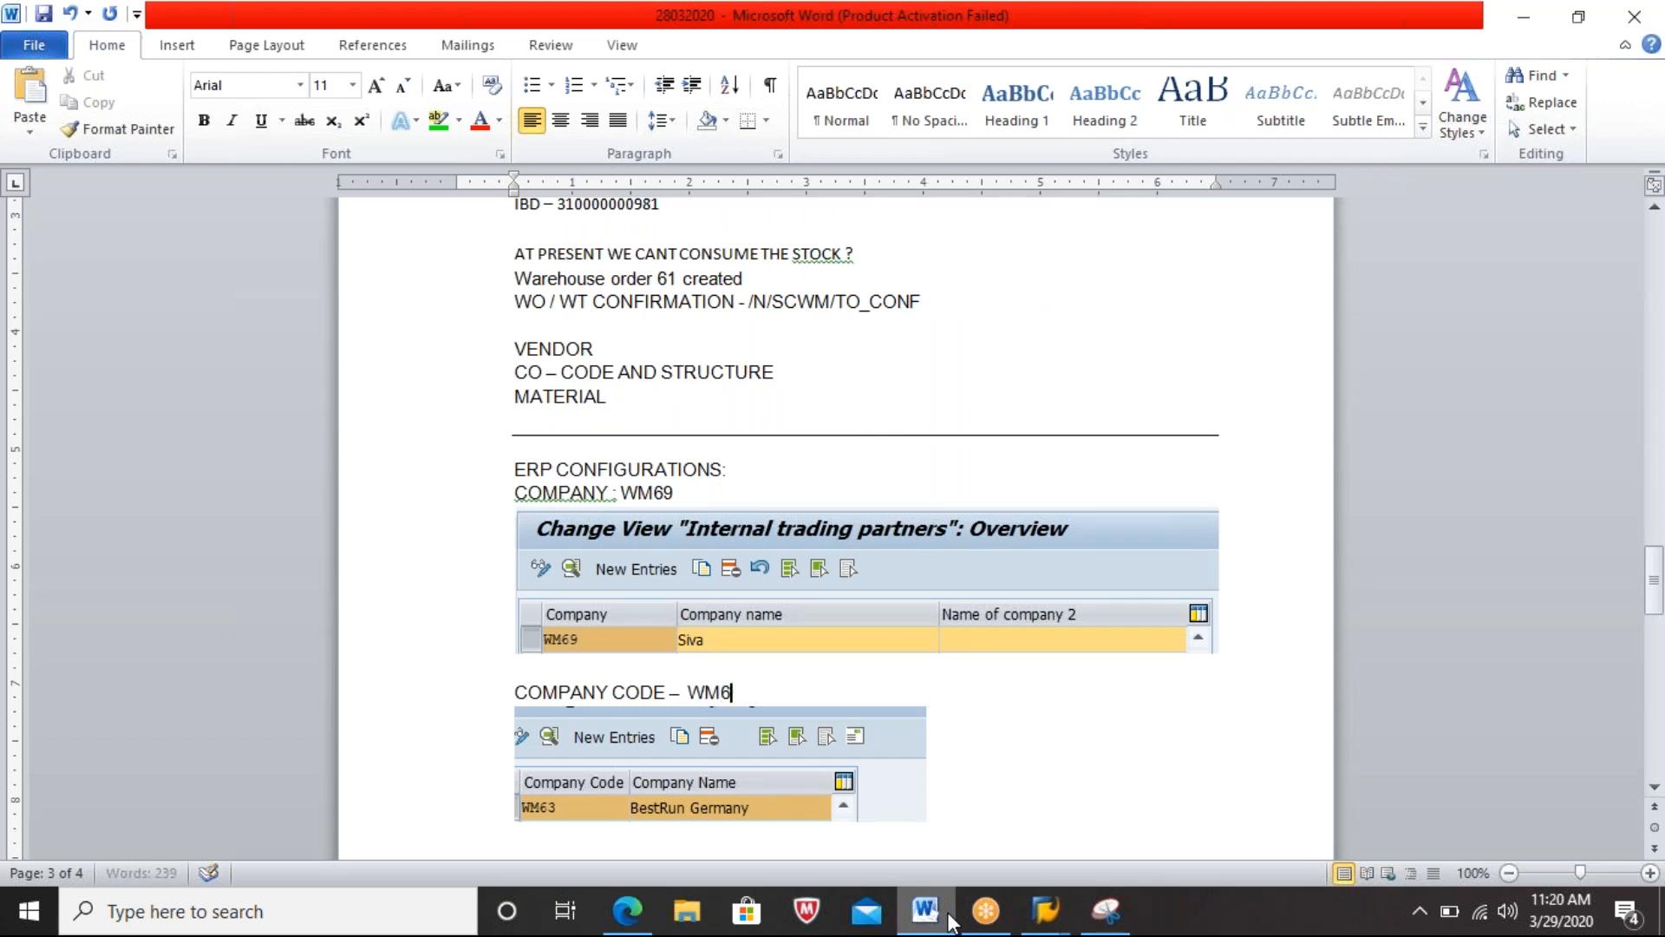
{"action": "key", "text": "Down"}
{"action": "key", "text": "Down"}
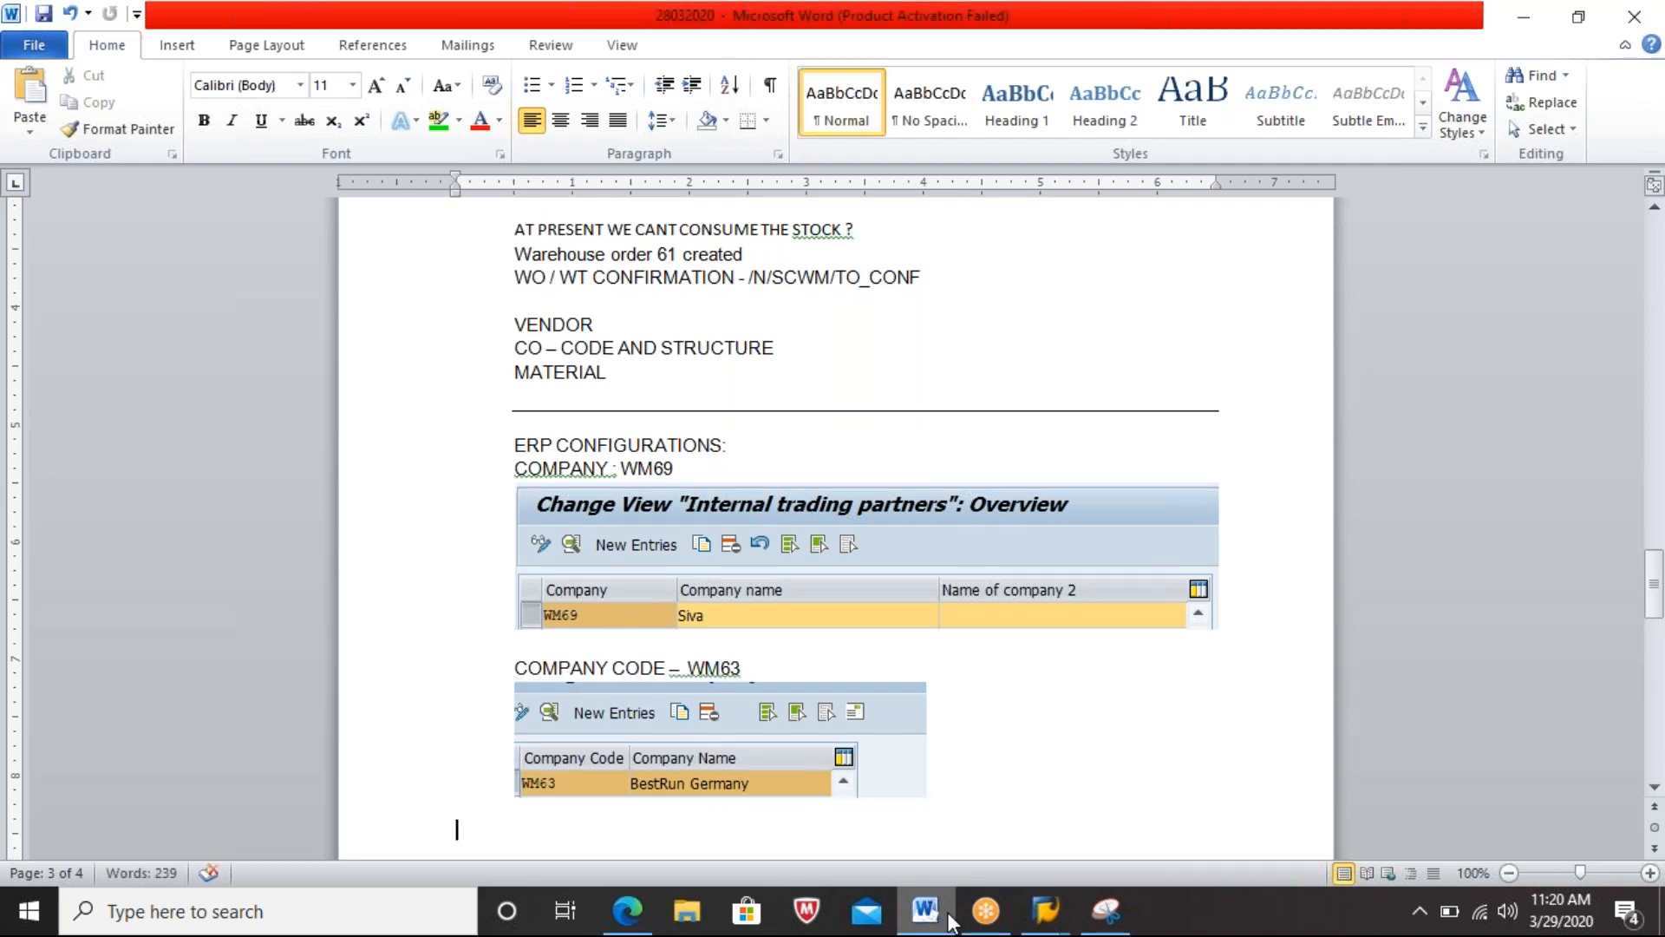
Step: Switch back to SAP and leave the company code view and its activity selection for the IMG tree
{"action": "key", "text": "alt+Tab"}
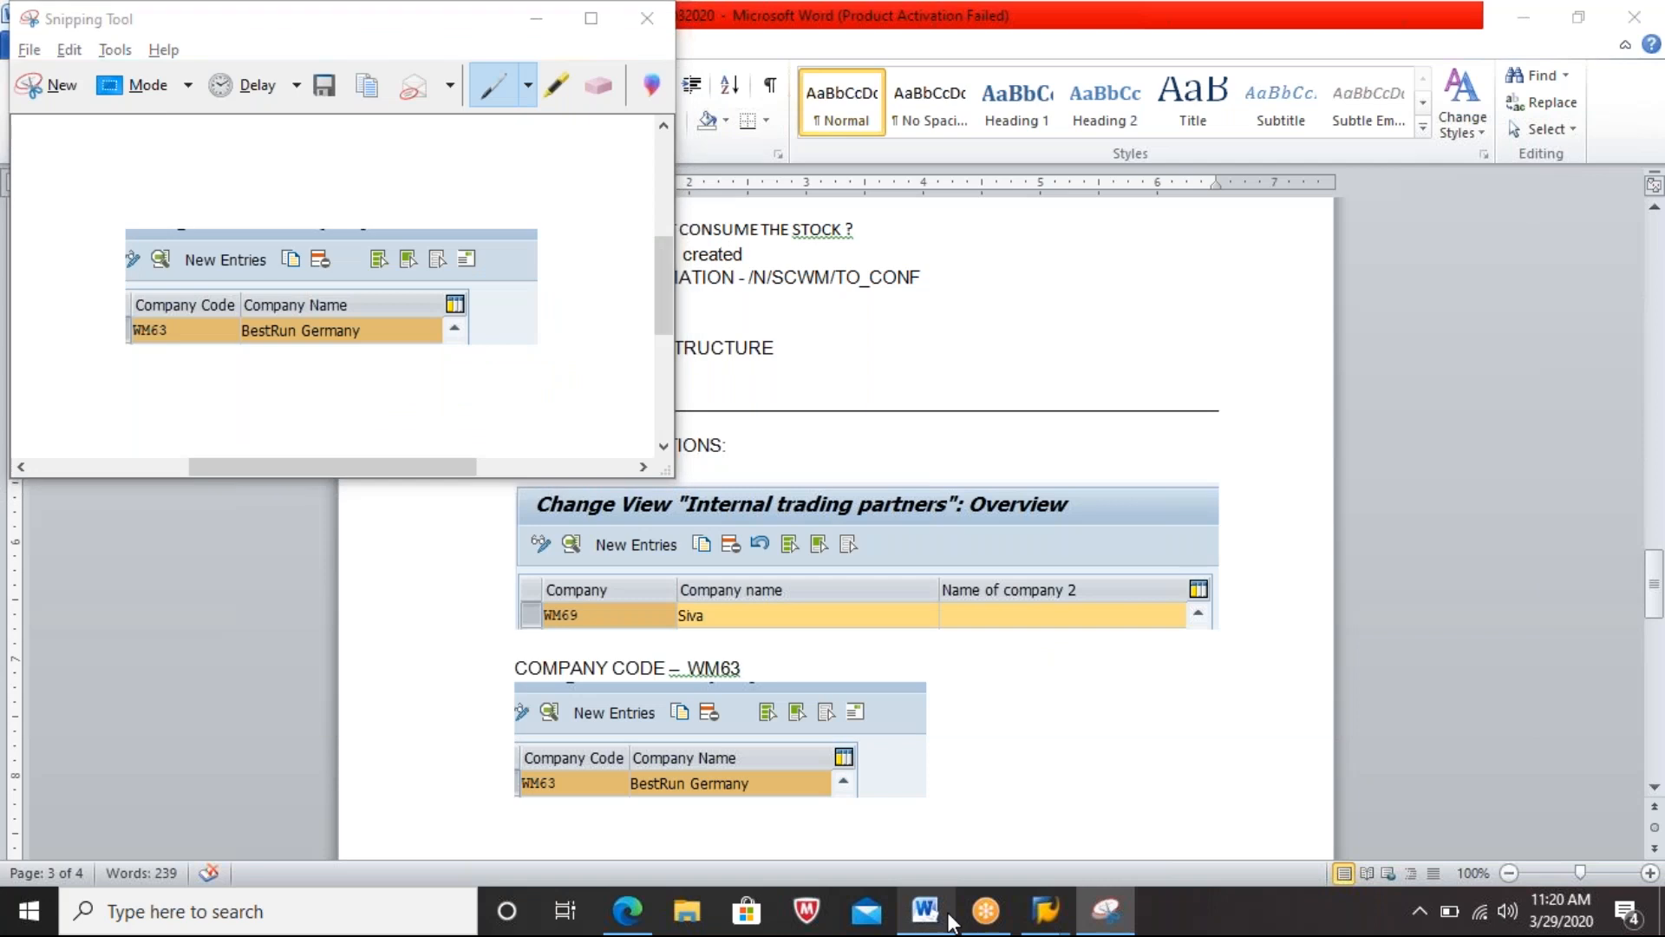
{"action": "key", "text": "alt+Tab"}
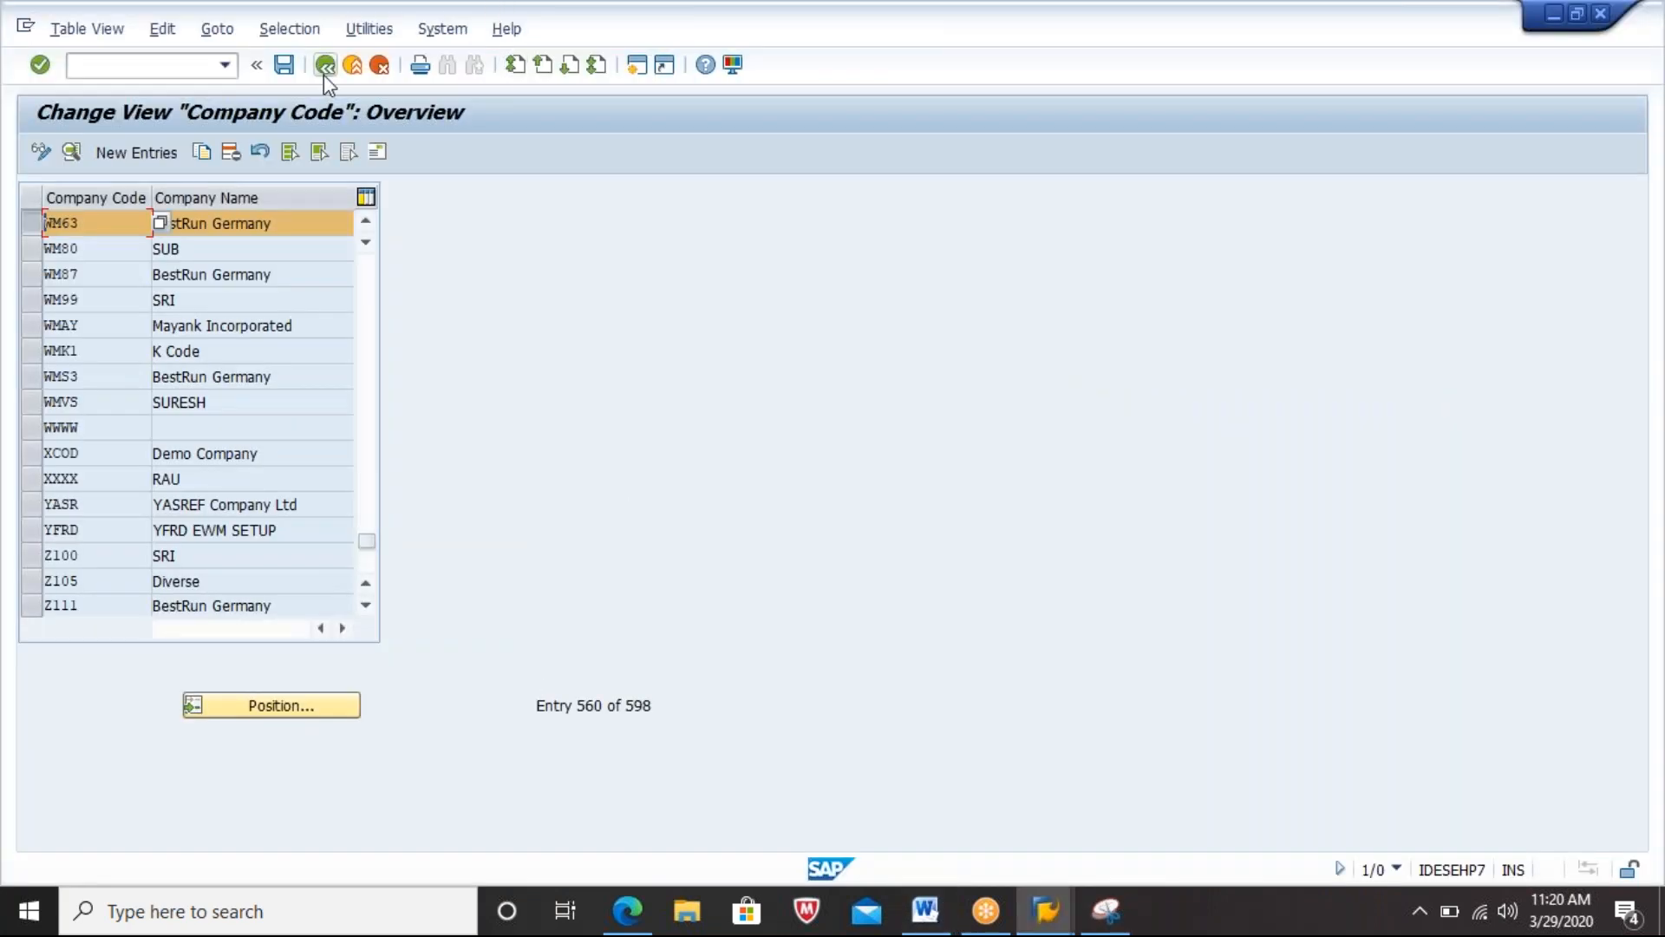
{"action": "left_click", "coordinate": [324, 75]}
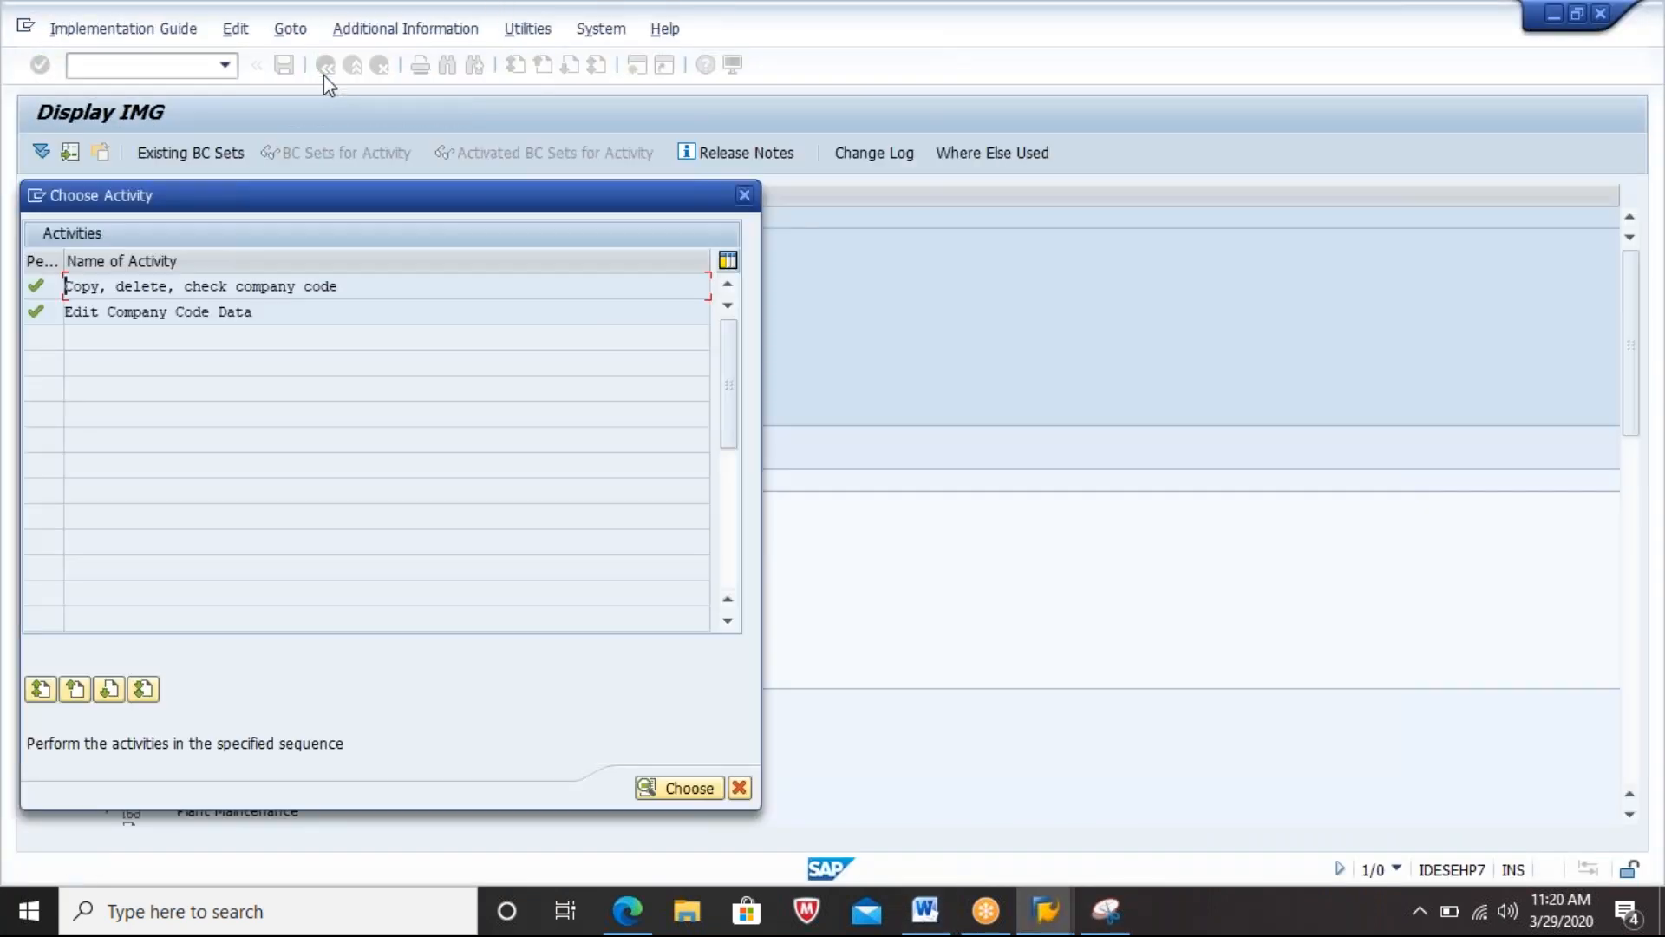
{"action": "key", "text": "Escape"}
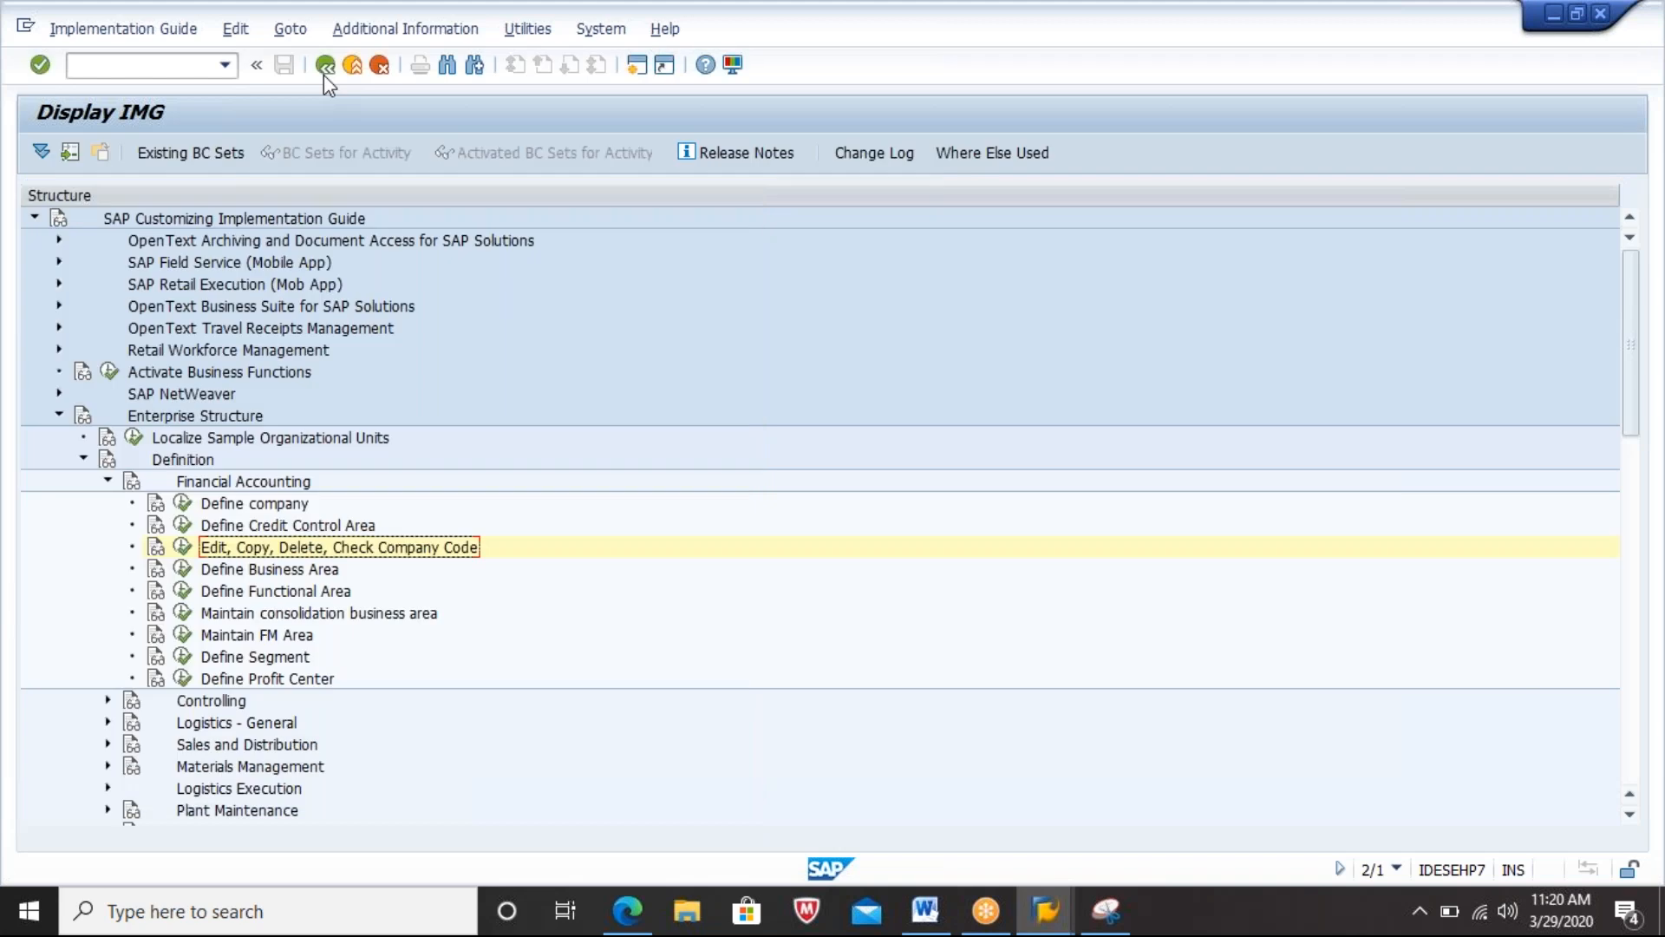
Step: Collapse Financial Accounting, expand Logistics - General under Definition, and select Define, copy, delete, check plant
{"action": "key", "text": "Down"}
{"action": "key", "text": "Down"}
{"action": "key", "text": "Left"}
{"action": "key", "text": "Left"}
{"action": "key", "text": "Down"}
{"action": "key", "text": "Down"}
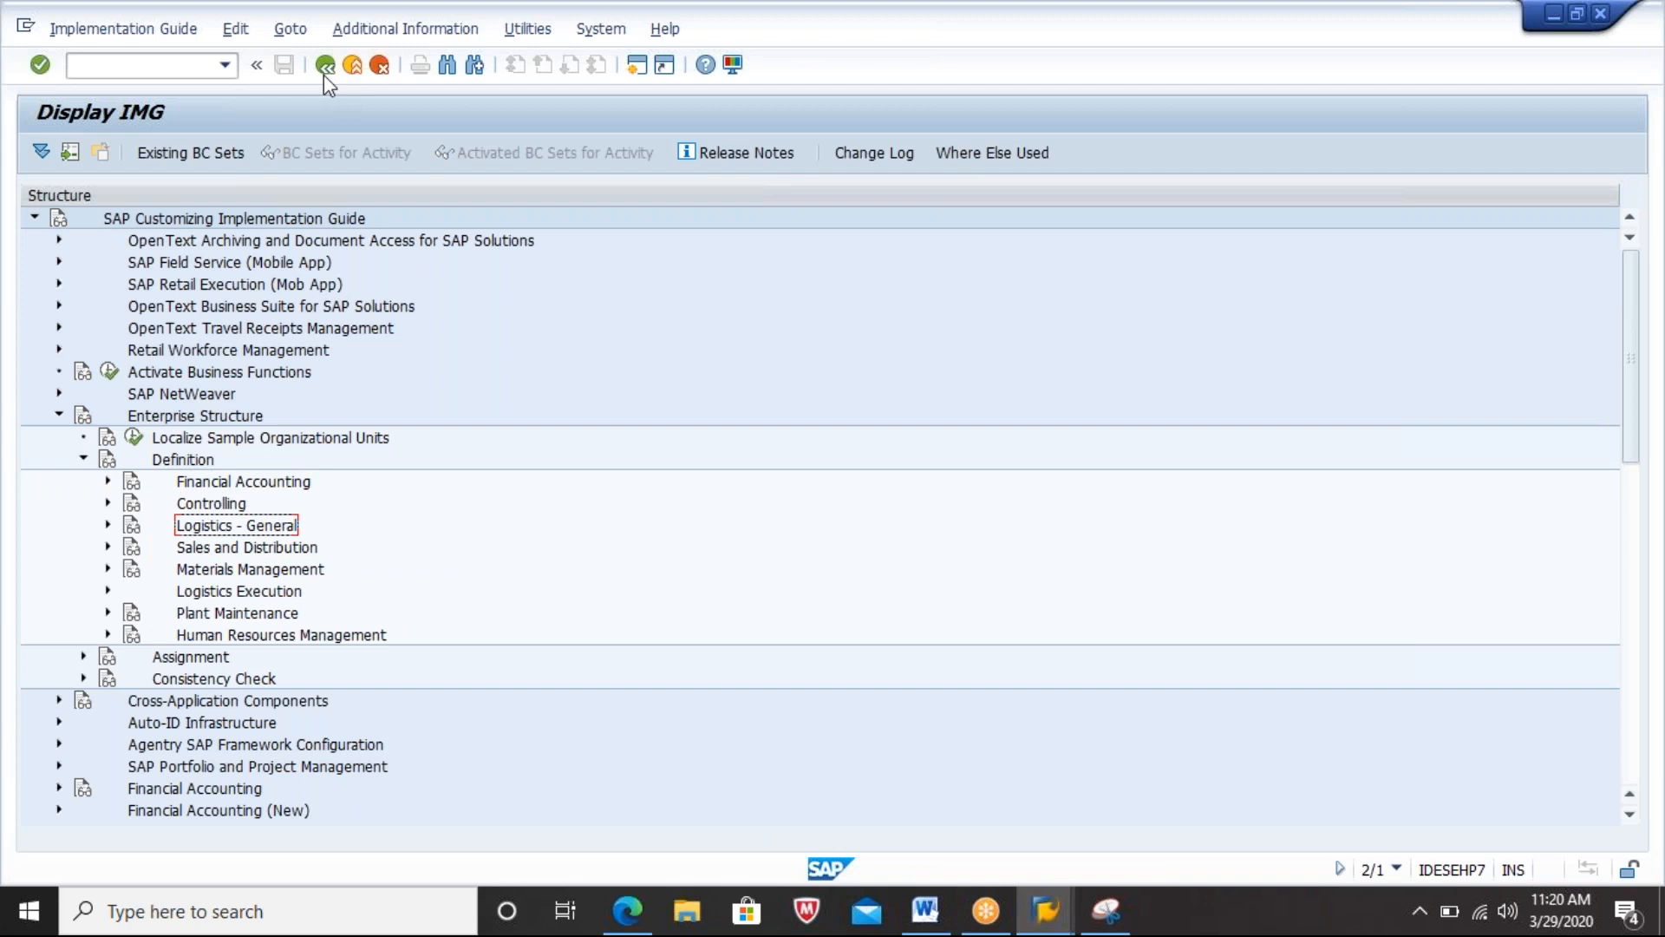
{"action": "key", "text": "Right"}
{"action": "key", "text": "Down"}
{"action": "key", "text": "Down"}
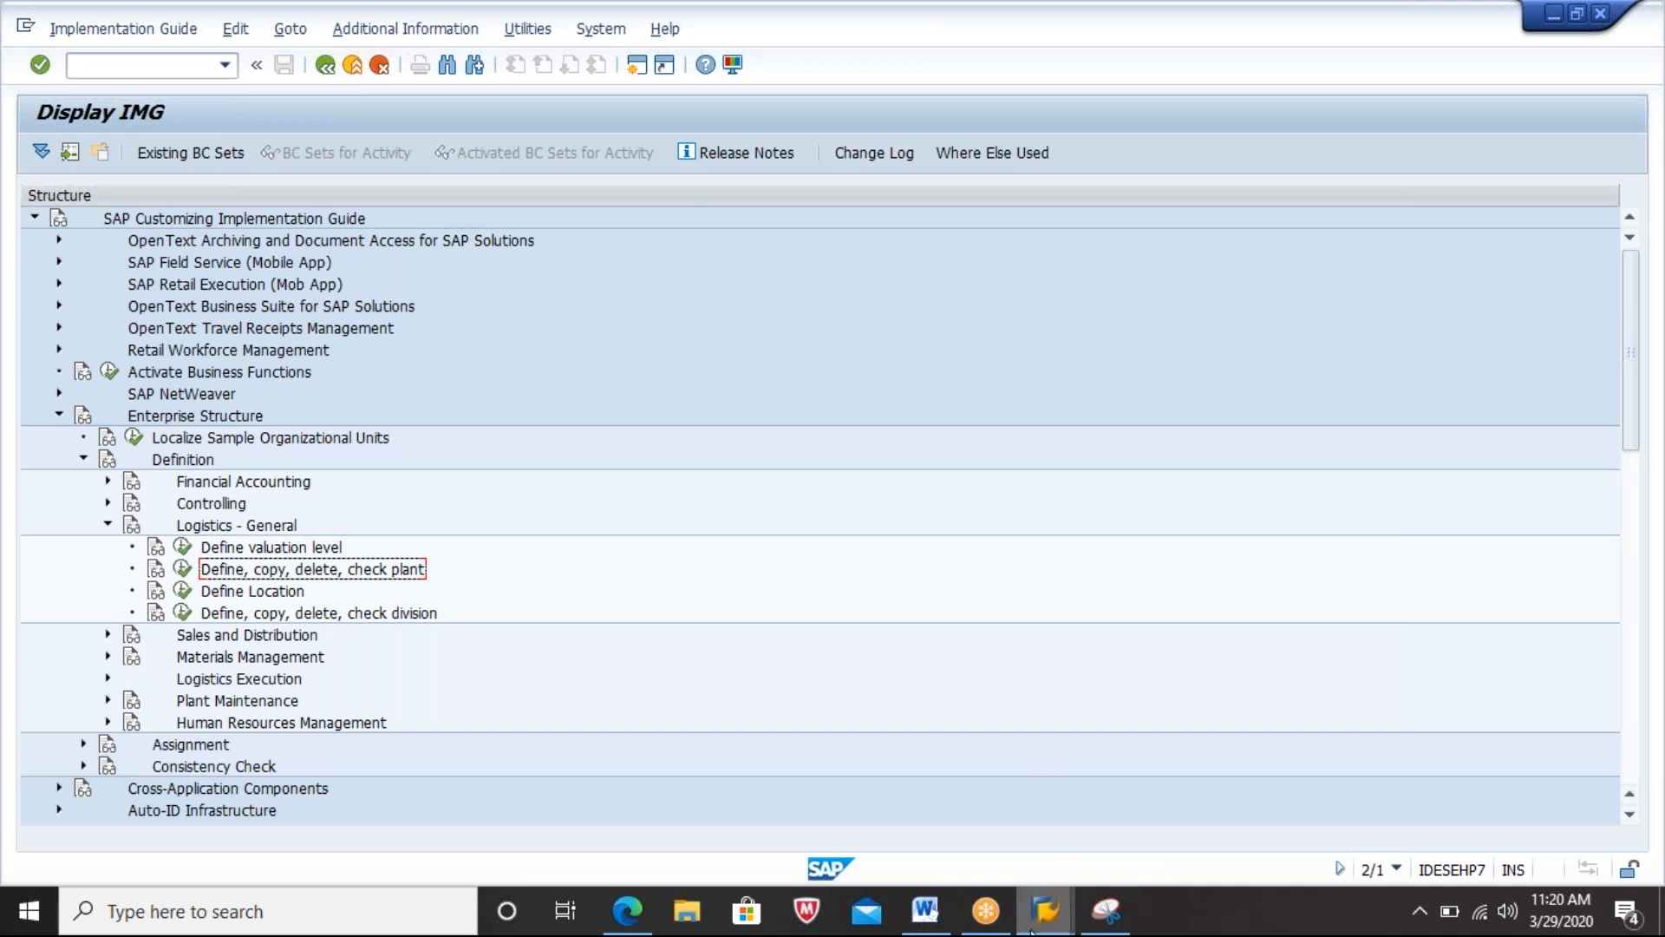
Step: Switch to the Word notes and add the line "Define, copy, delete, check plant" below the company code screenshot
{"action": "left_click", "coordinate": [949, 927]}
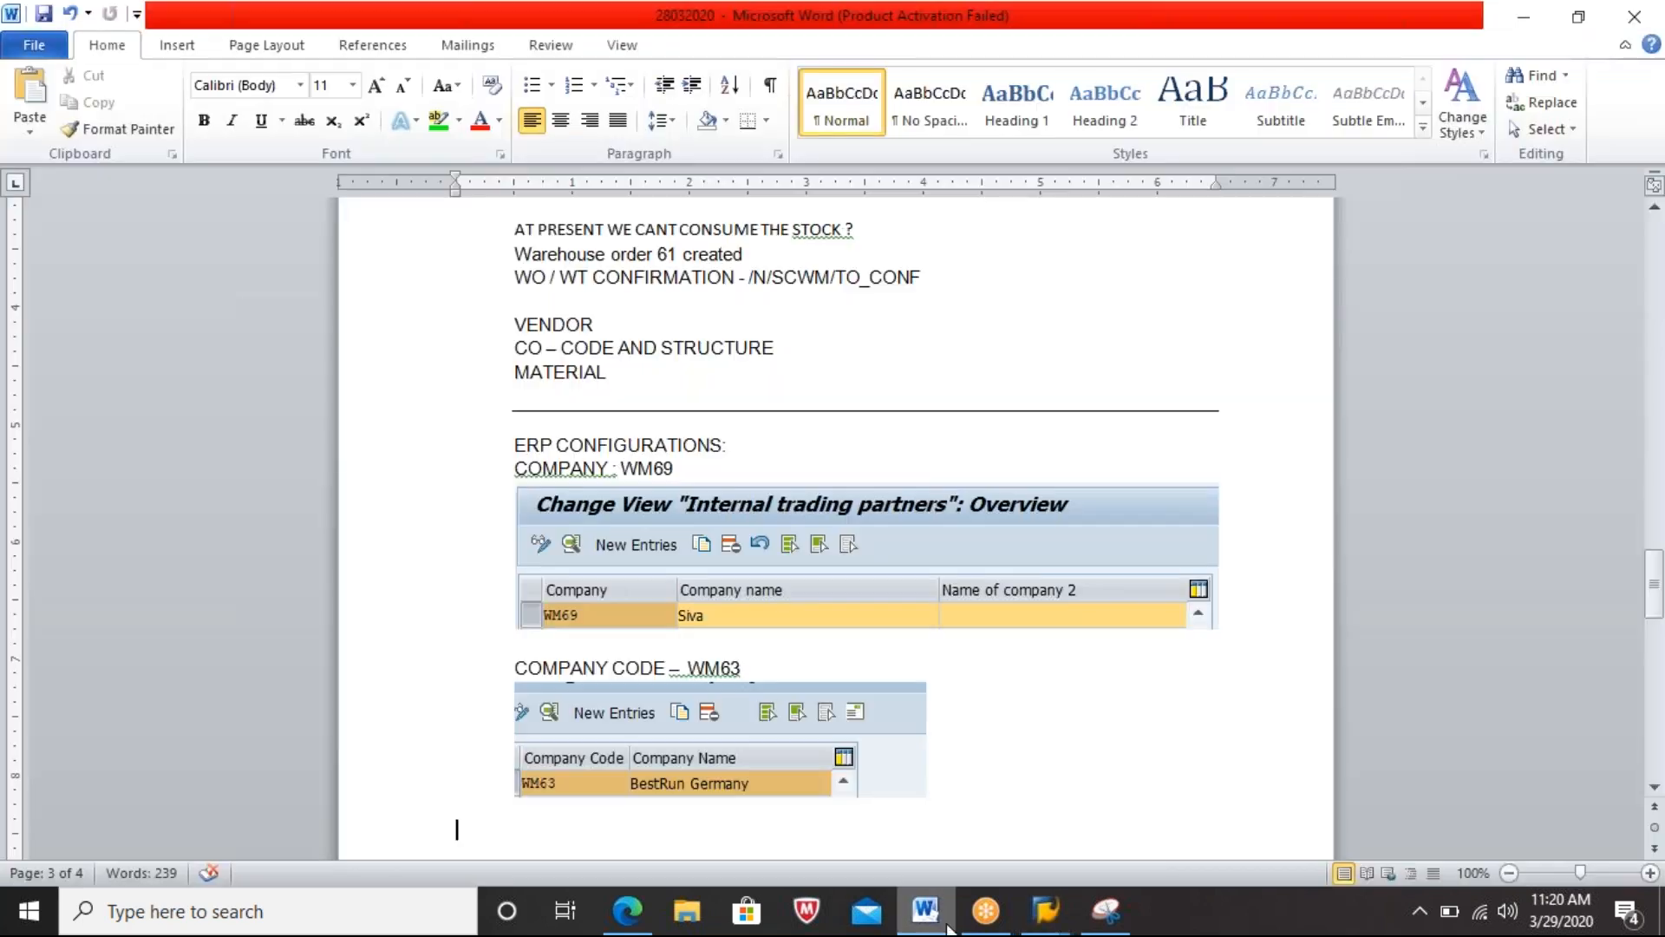
{"action": "type", "text": "Define, copy, delete, check plant"}
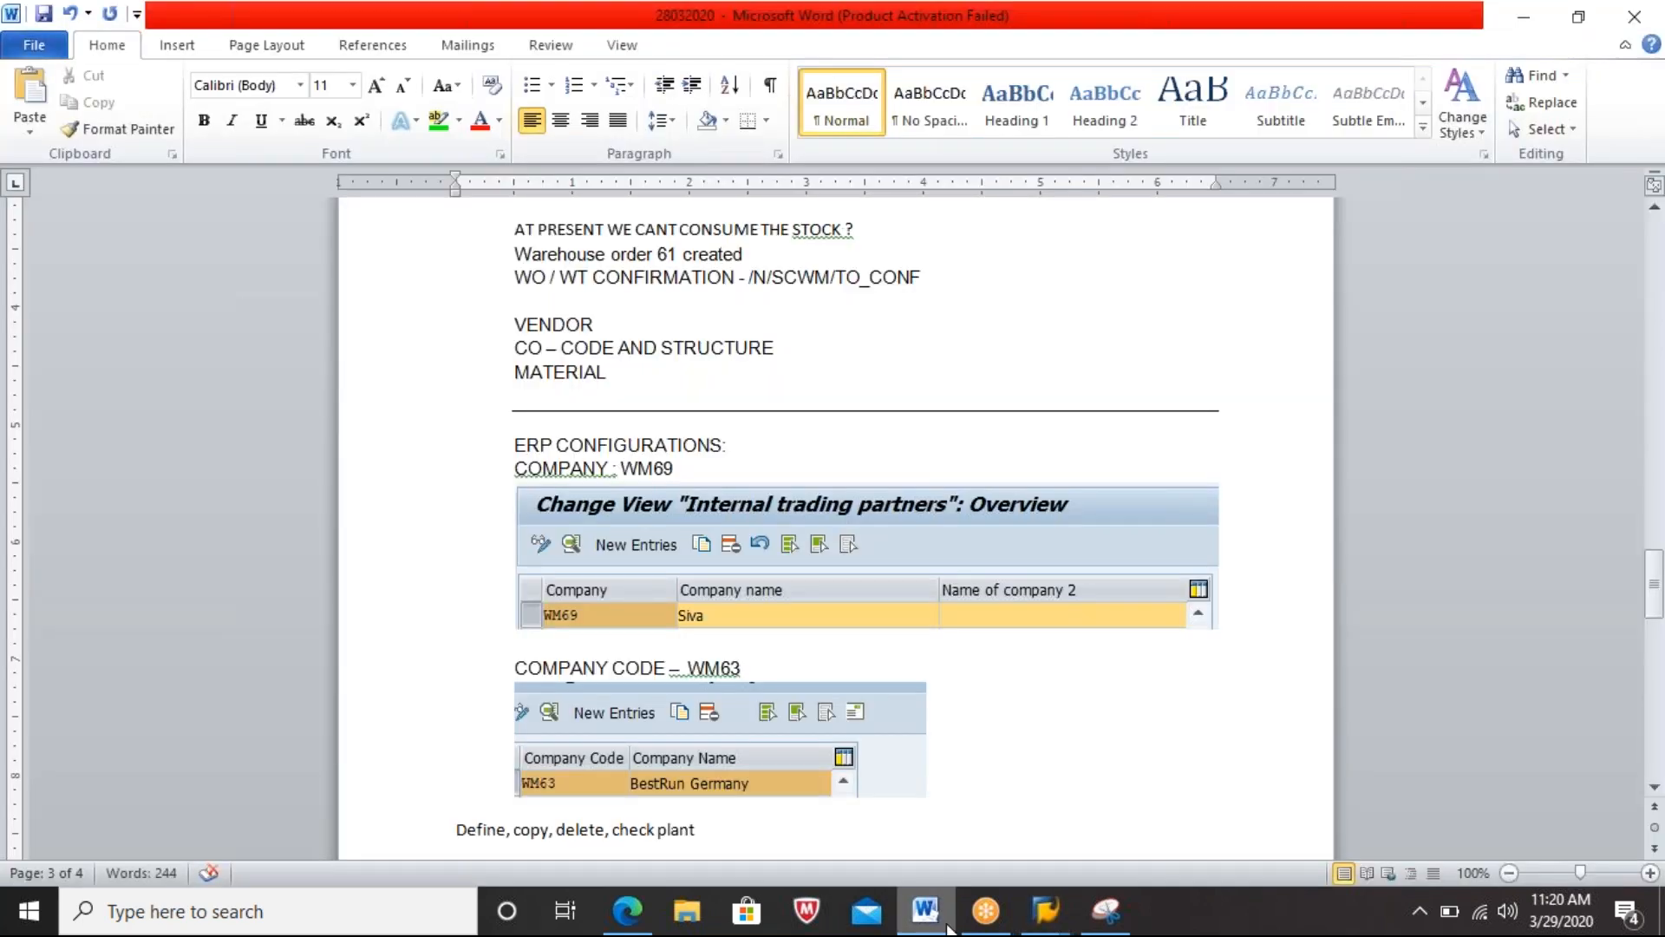
{"action": "key", "text": "Return"}
Step: Snip the SAP IMG tree from the Display IMG title through the Logistics - General activities and paste it below the plant line in Word
{"action": "left_click", "coordinate": [948, 929]}
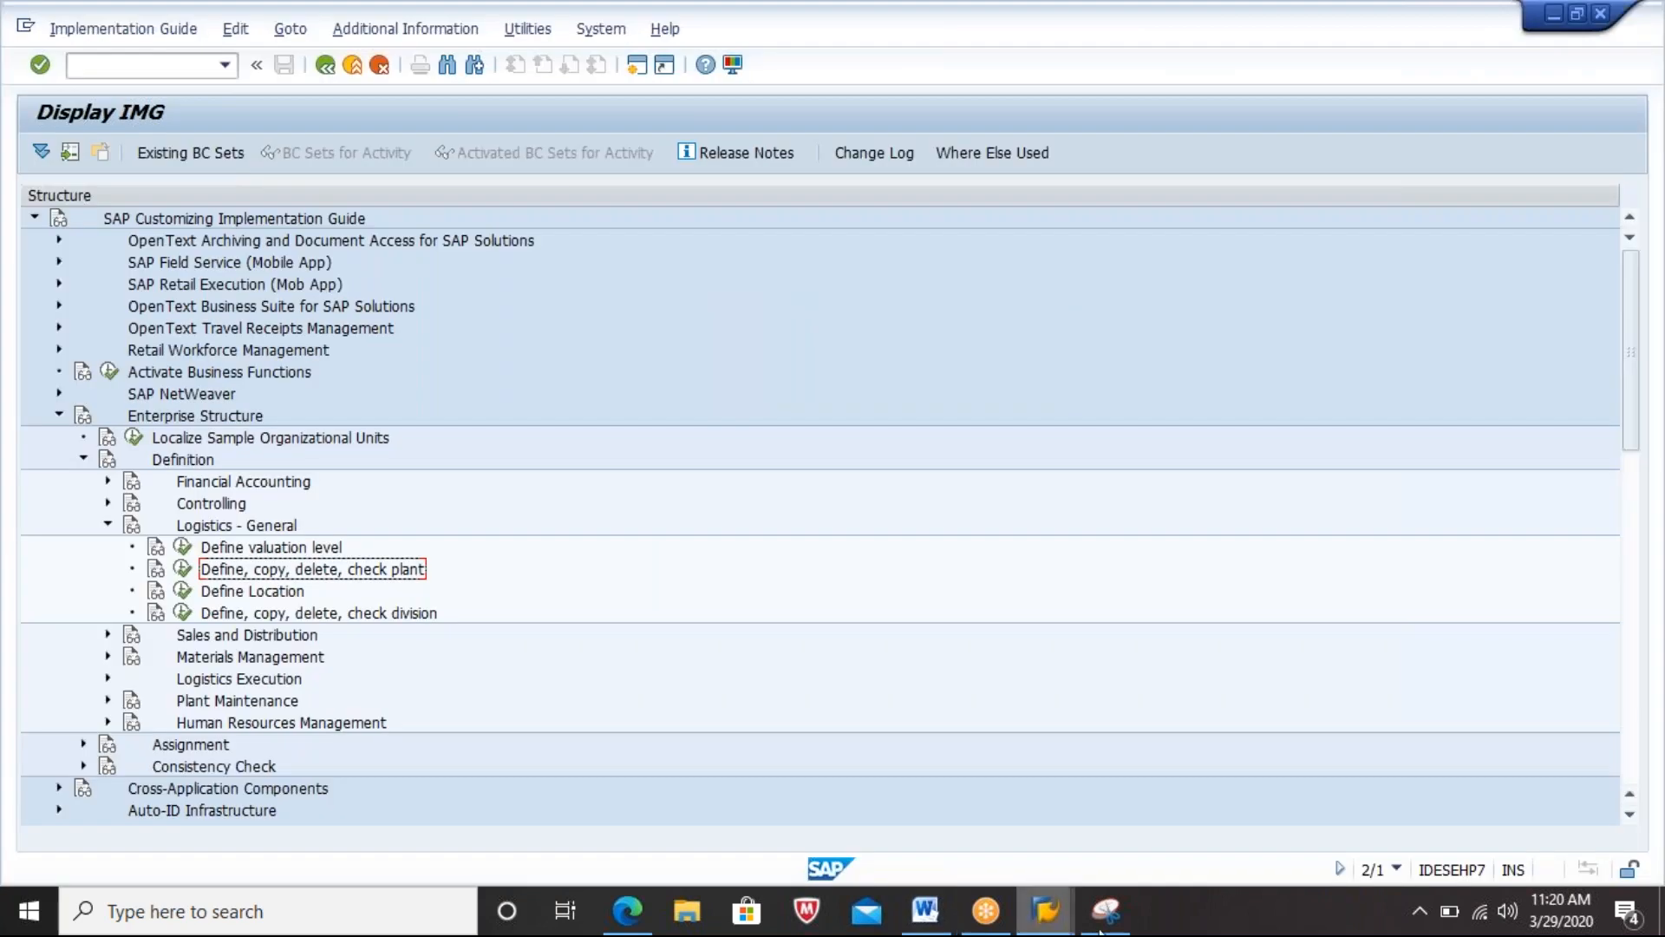
{"action": "left_click", "coordinate": [1118, 926]}
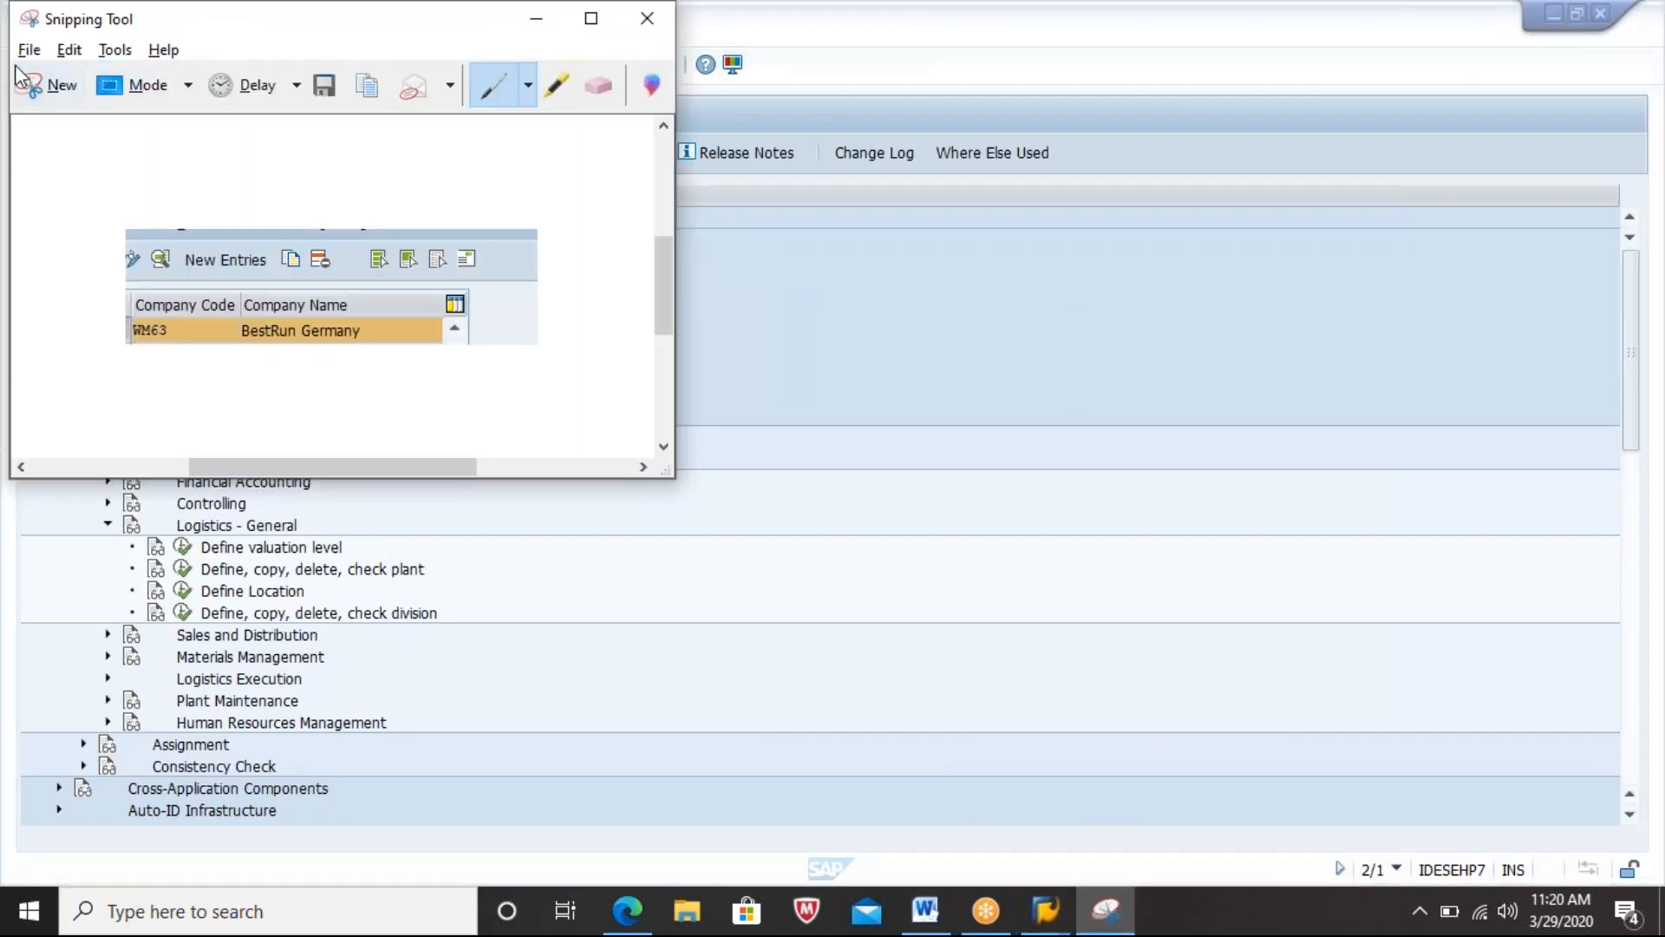
{"action": "left_click", "coordinate": [35, 87]}
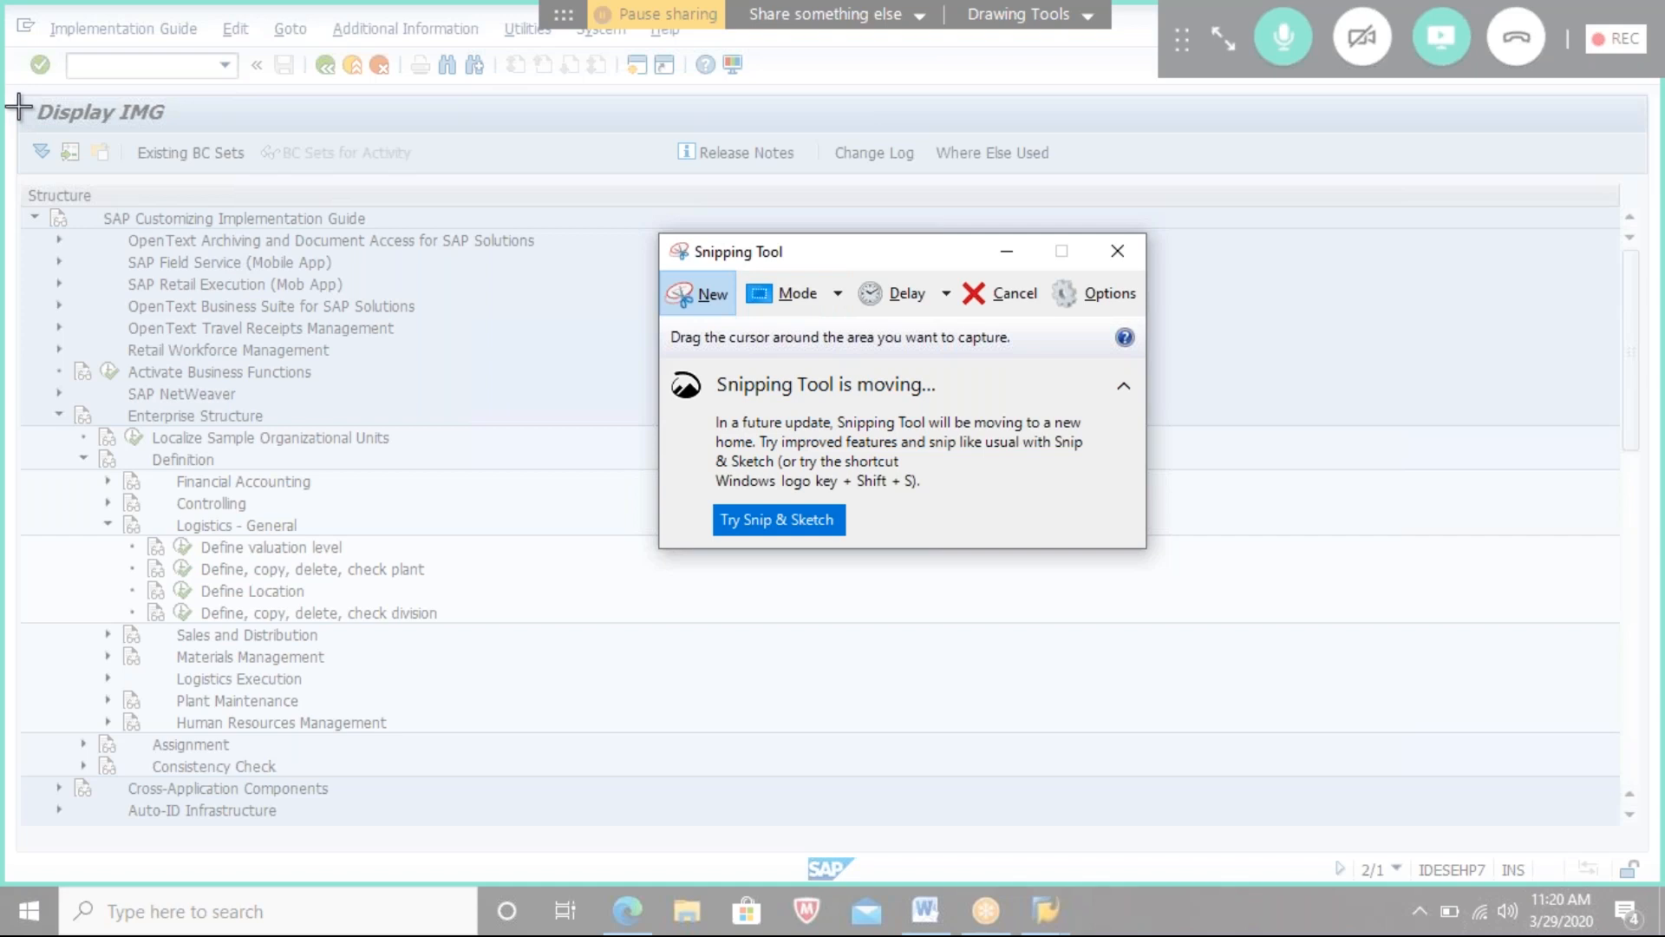
{"action": "left_click_drag", "start_coordinate": [18, 97], "coordinate": [585, 623]}
{"action": "left_click", "coordinate": [927, 911]}
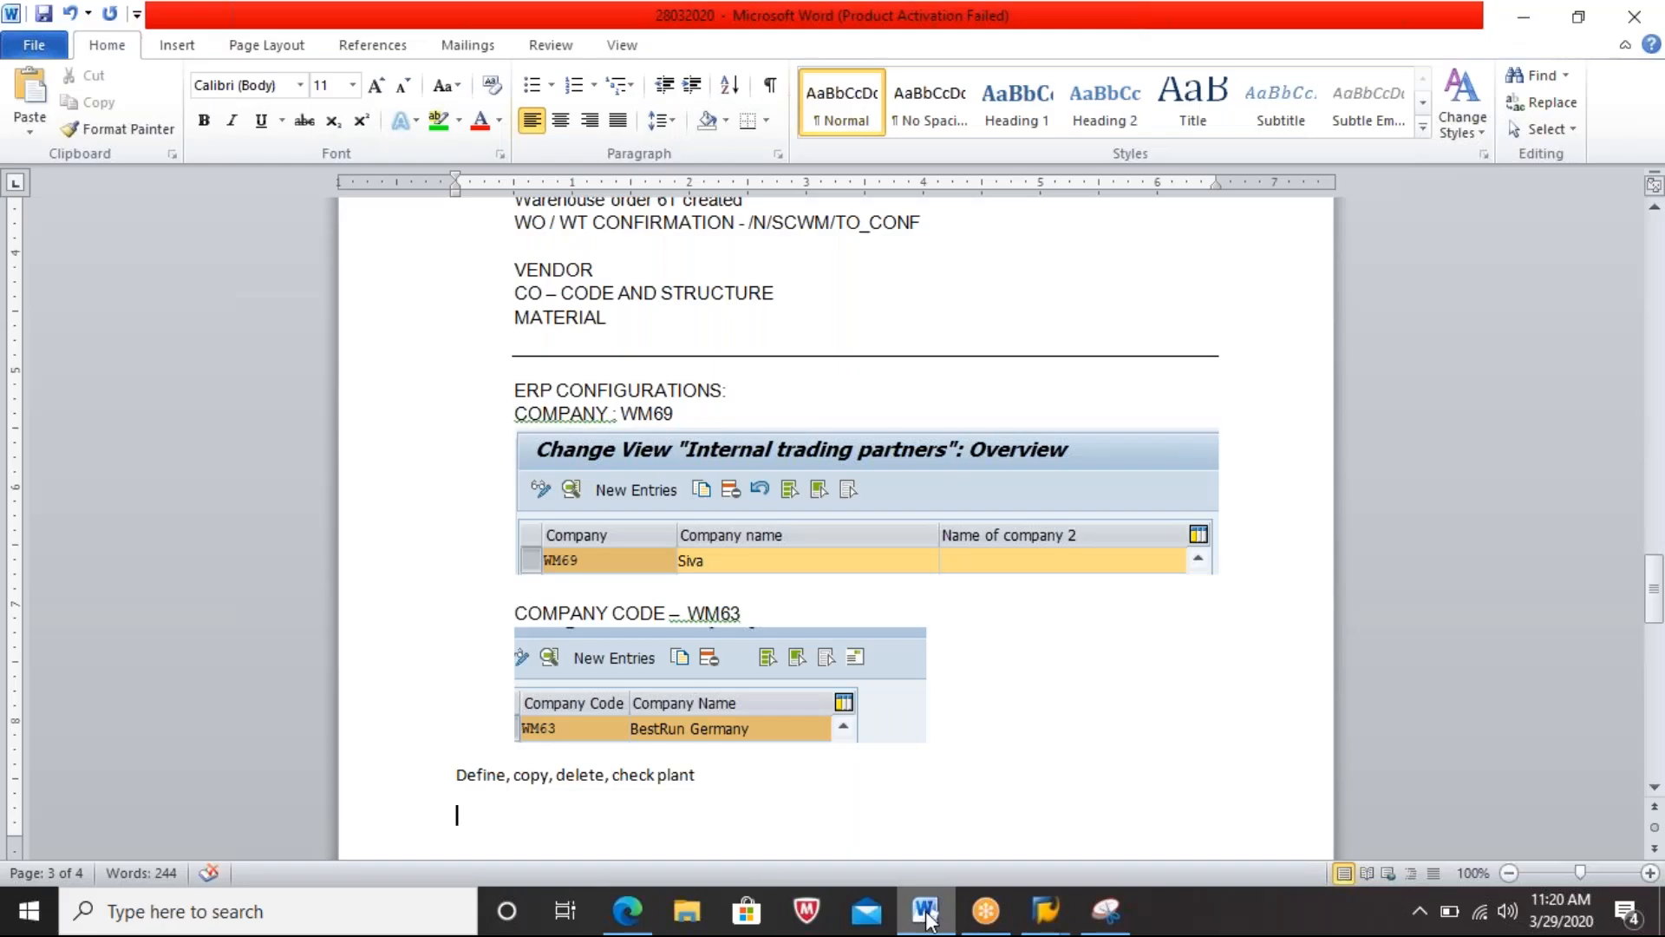
{"action": "key", "text": "ctrl+v"}
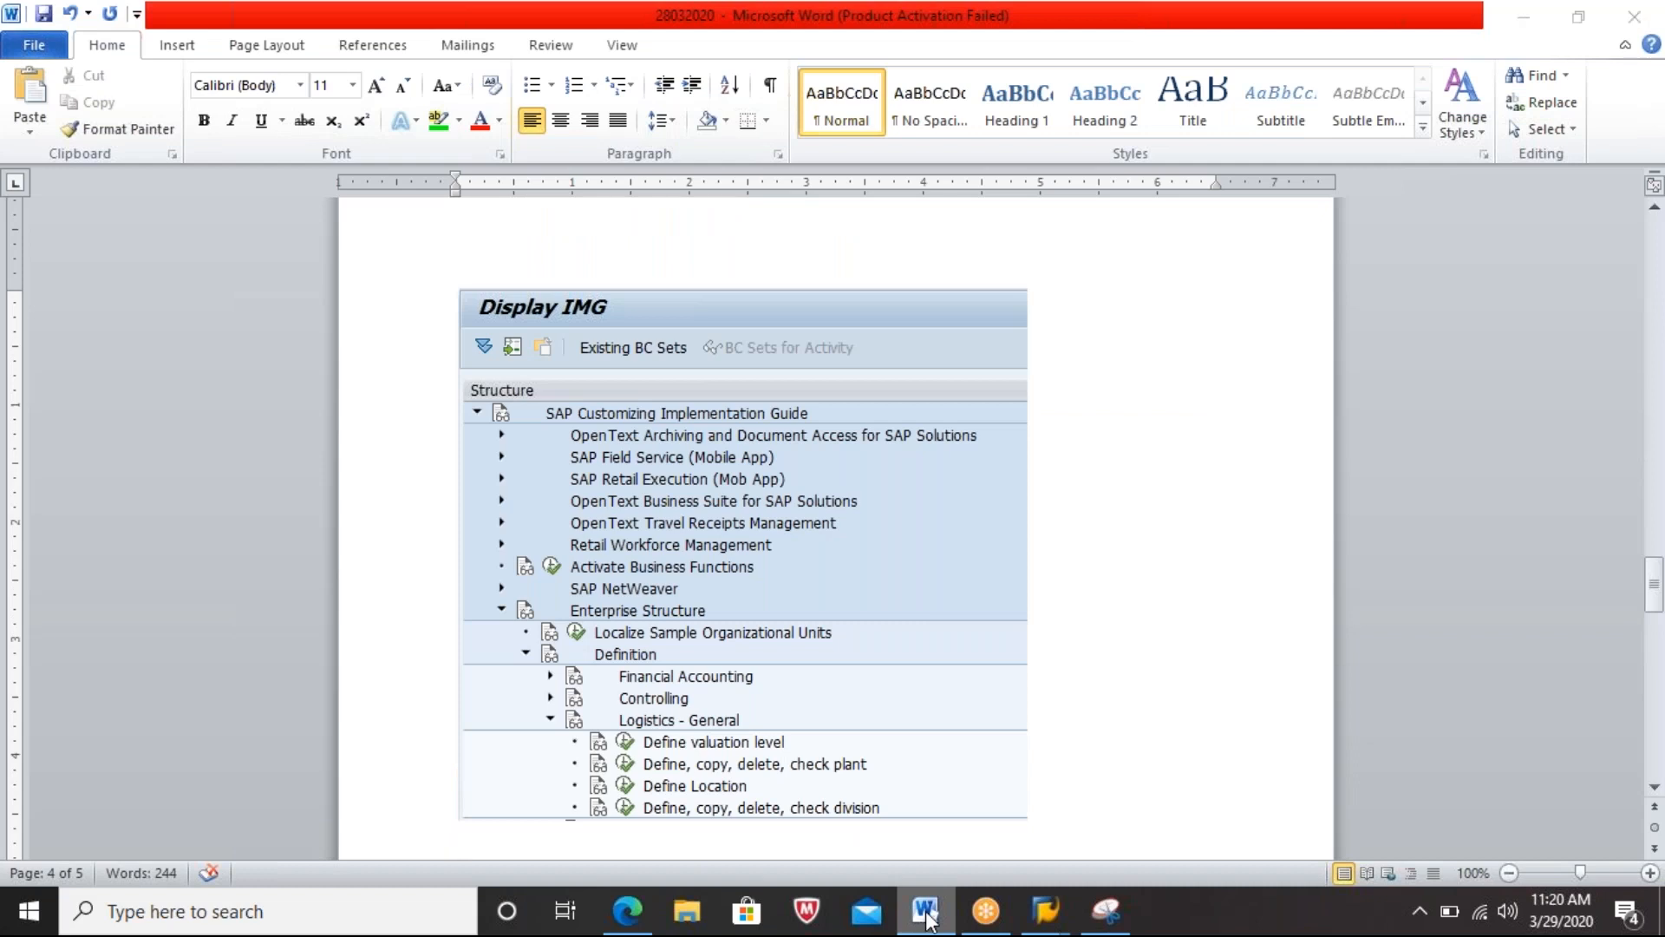
Step: Return to SAP and open the Plants overview from the Define, copy, delete, check plant activity
{"action": "left_click", "coordinate": [927, 913]}
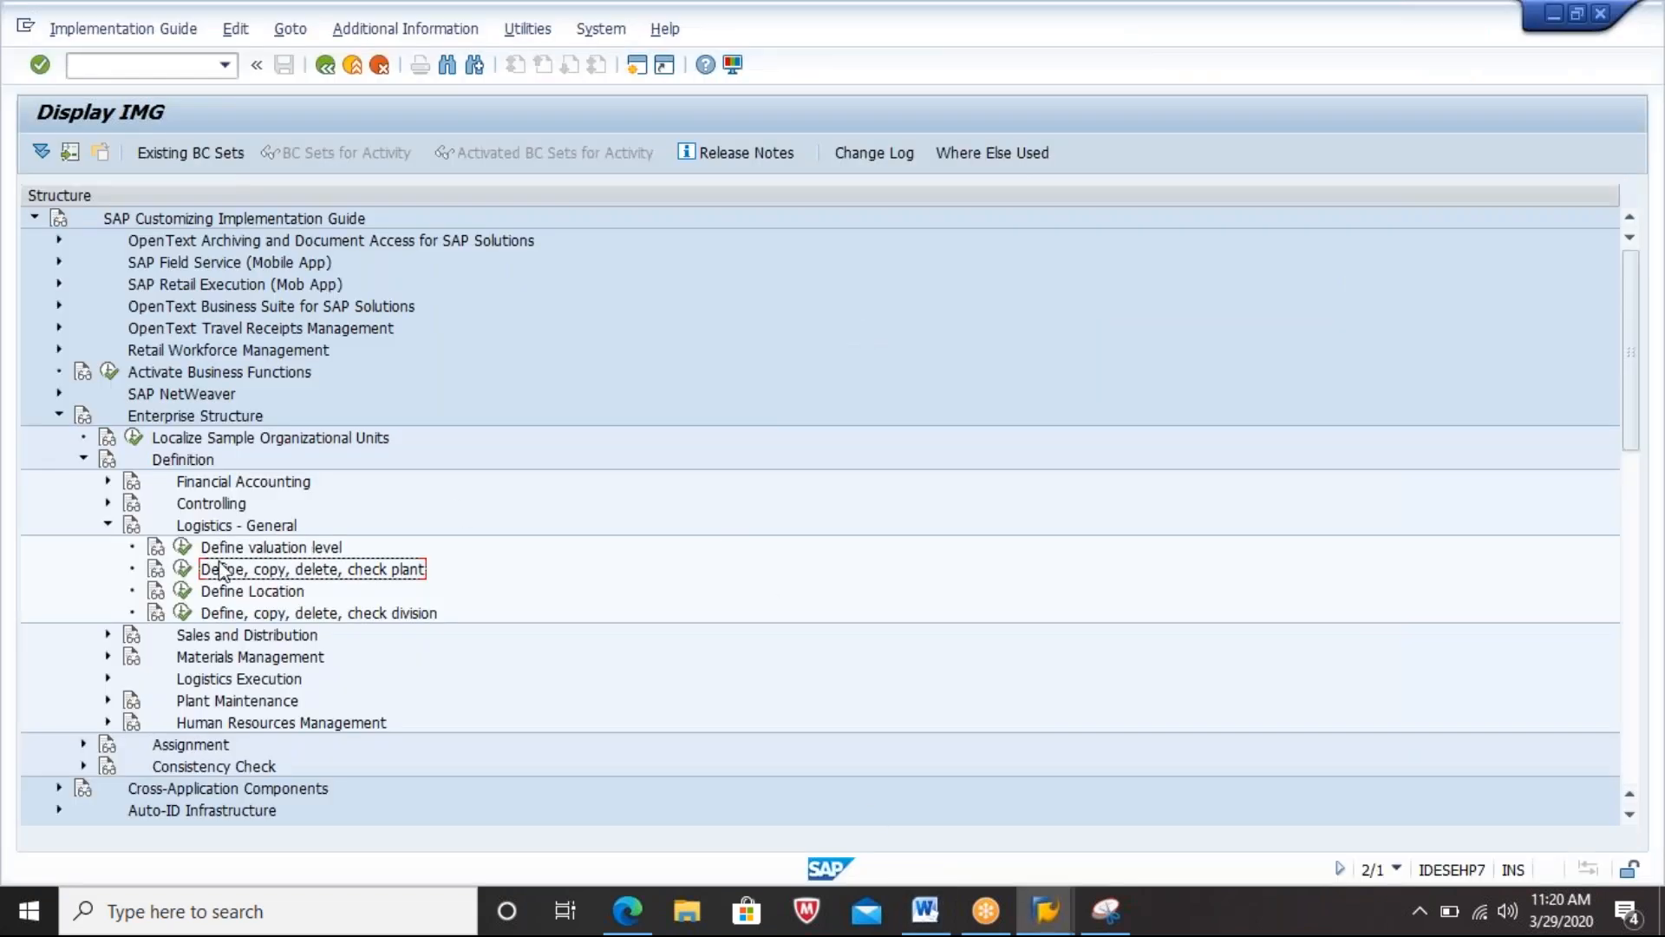
{"action": "left_click", "coordinate": [184, 569]}
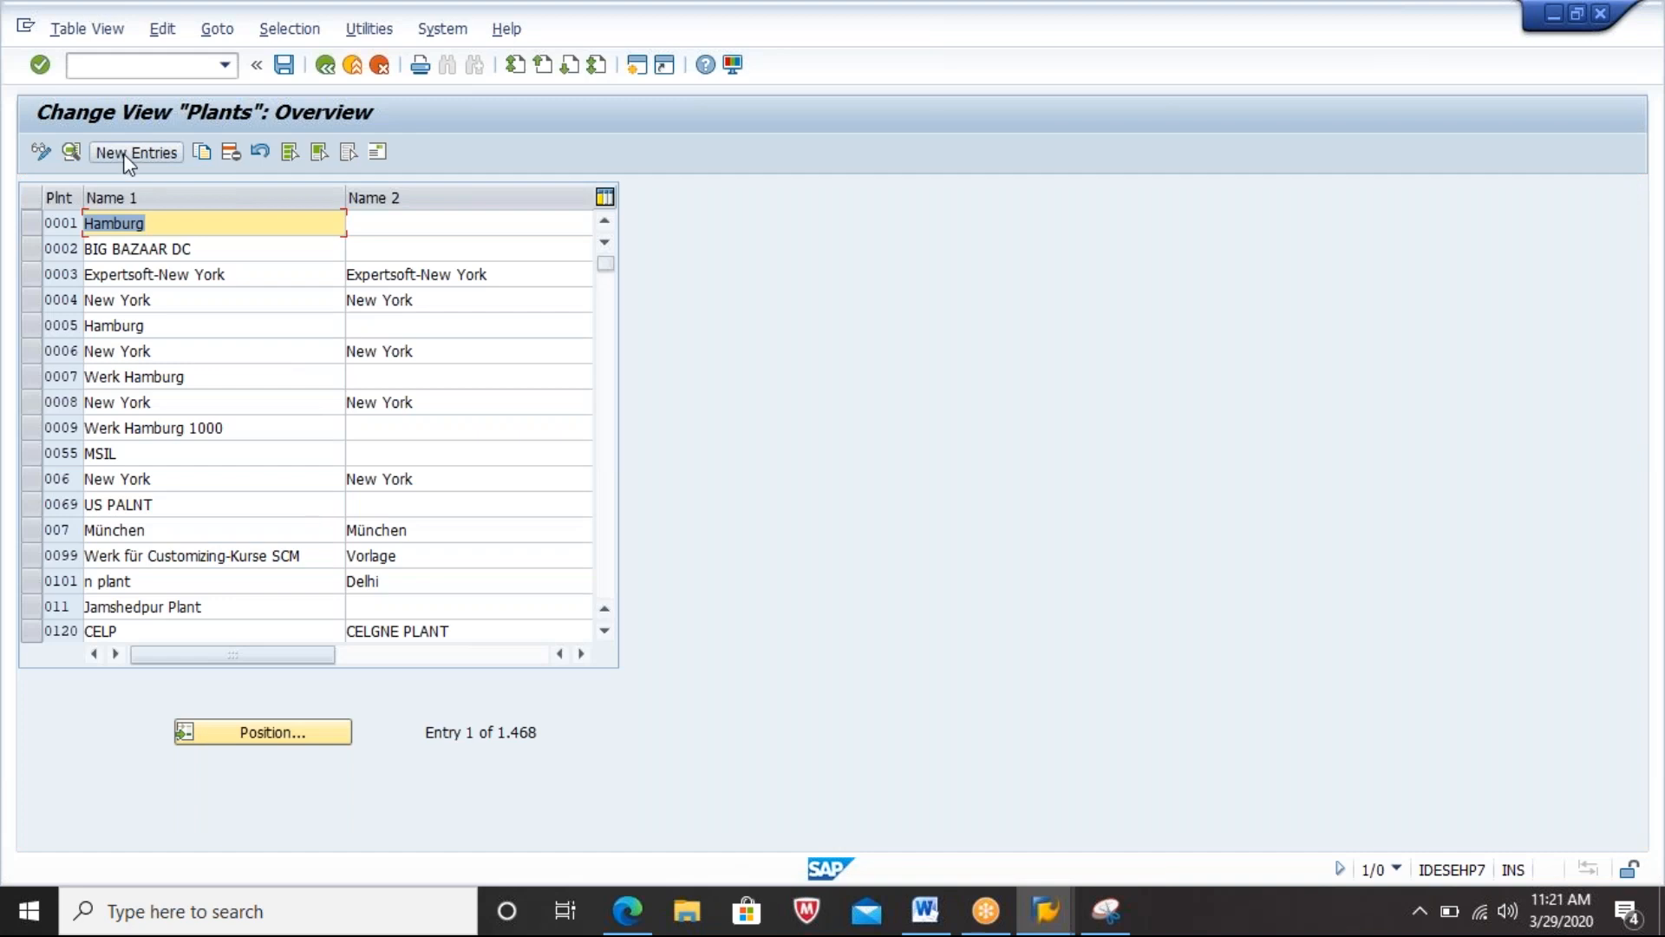
Step: Create a new plant entry 2903 with Name 1 "PALNT 2903" and factory calendar 01 (Germany standard)
{"action": "left_click", "coordinate": [128, 156]}
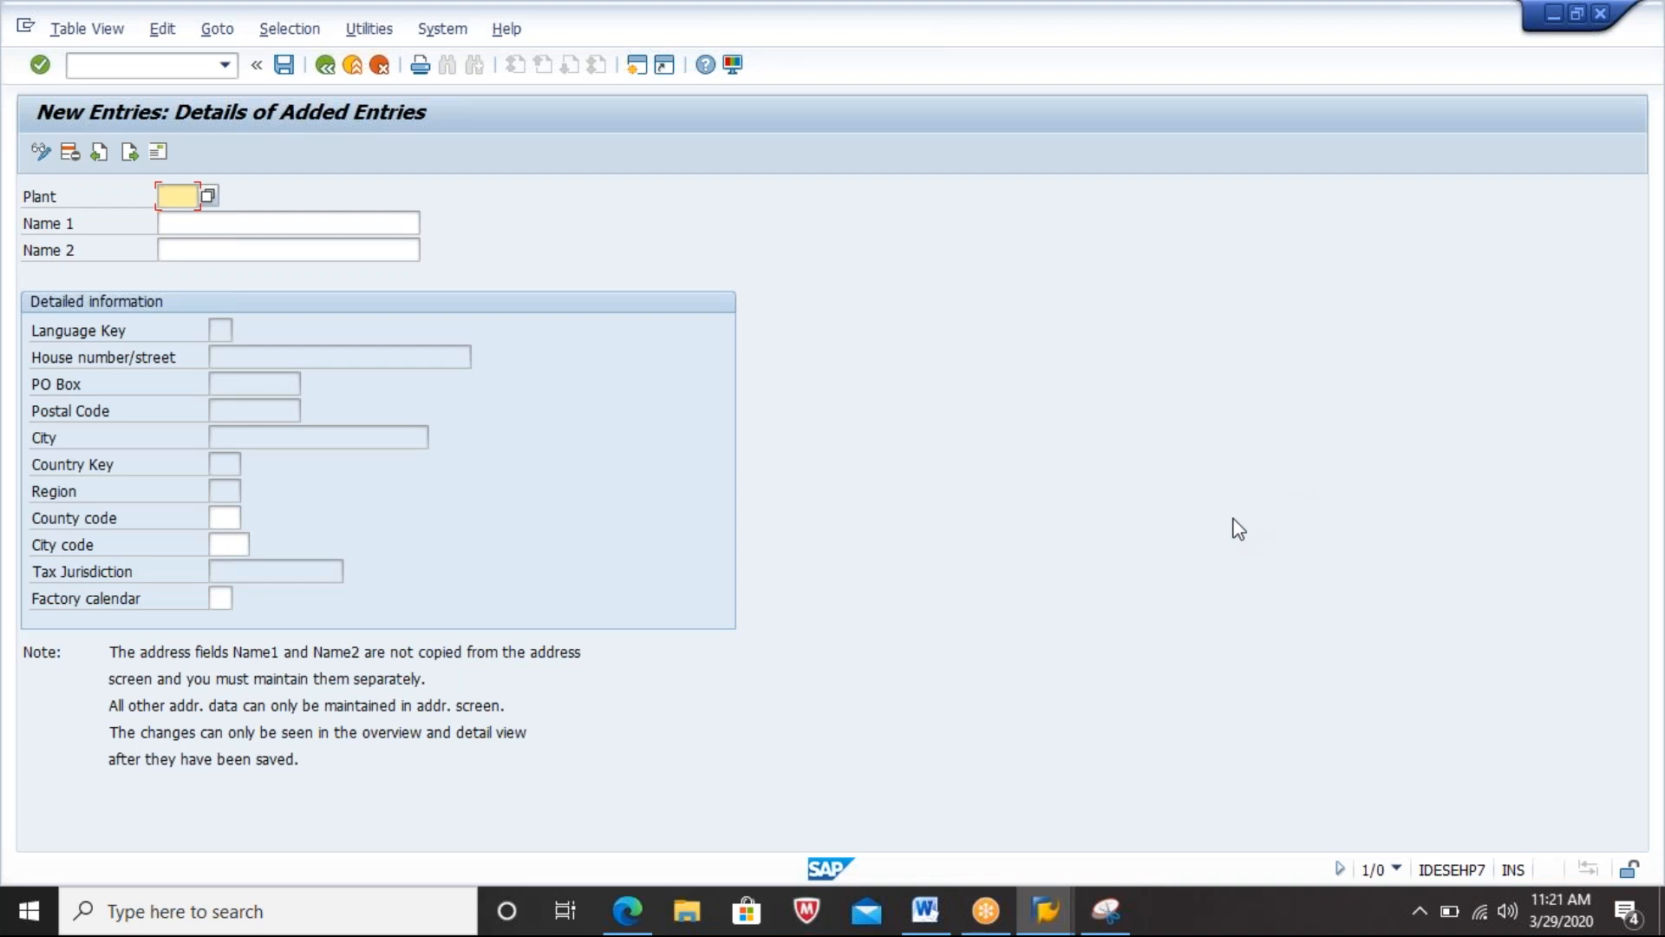
{"action": "type", "text": "2903"}
{"action": "left_click", "coordinate": [376, 221]}
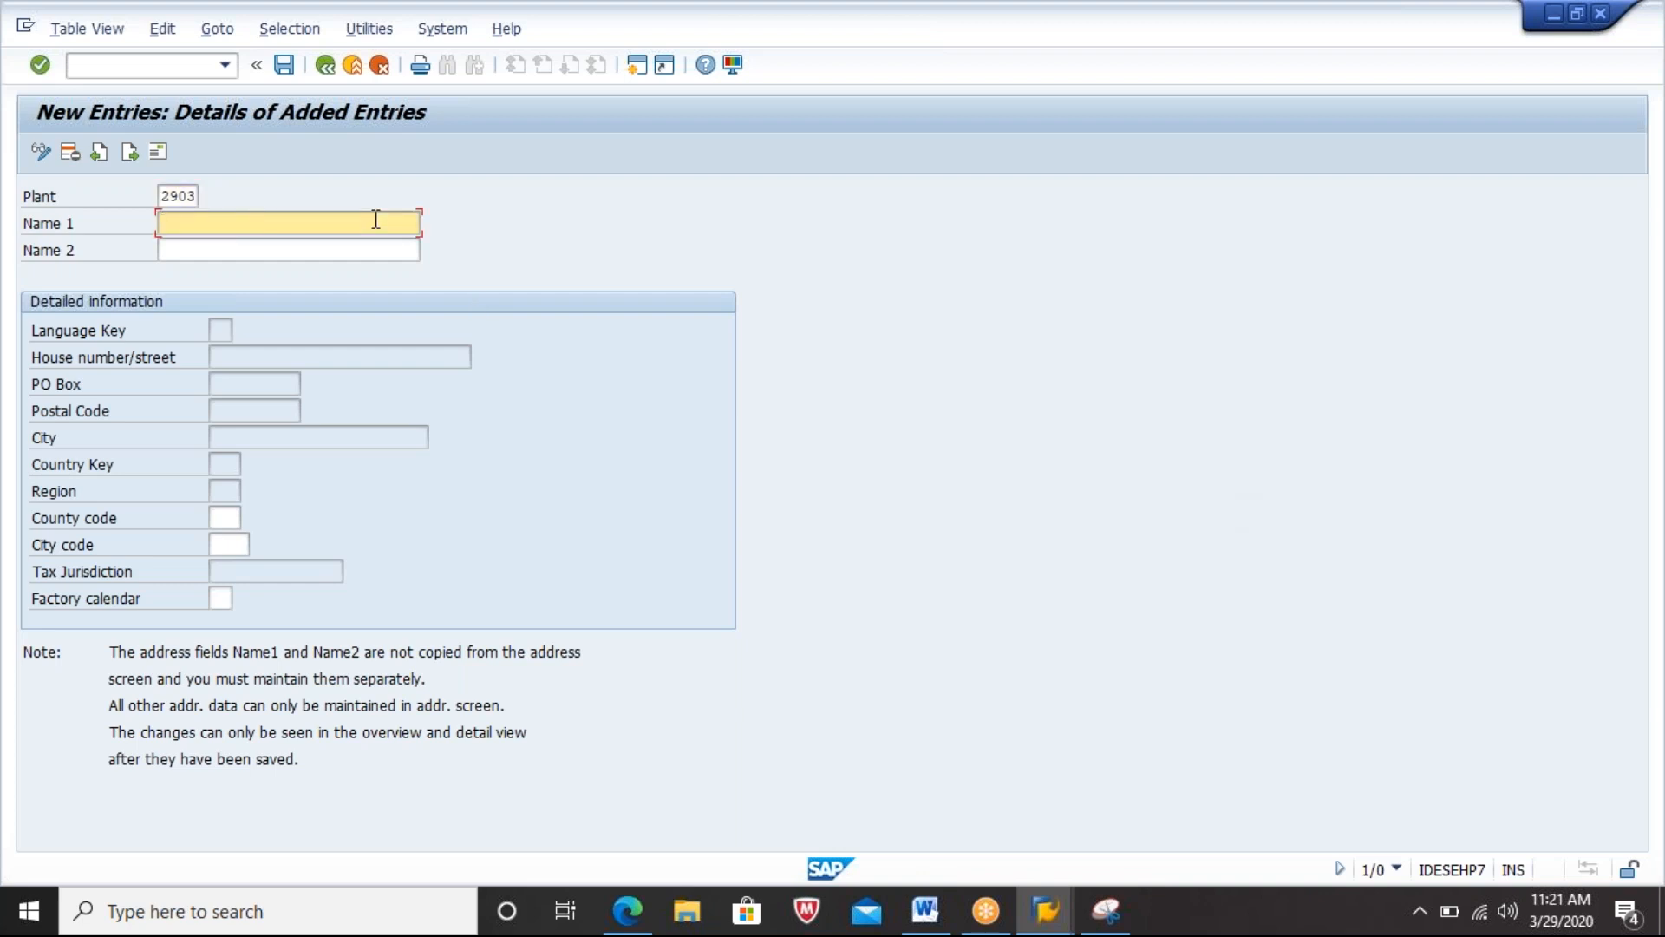
{"action": "type", "text": "PALNT 2903"}
{"action": "left_click", "coordinate": [228, 597]}
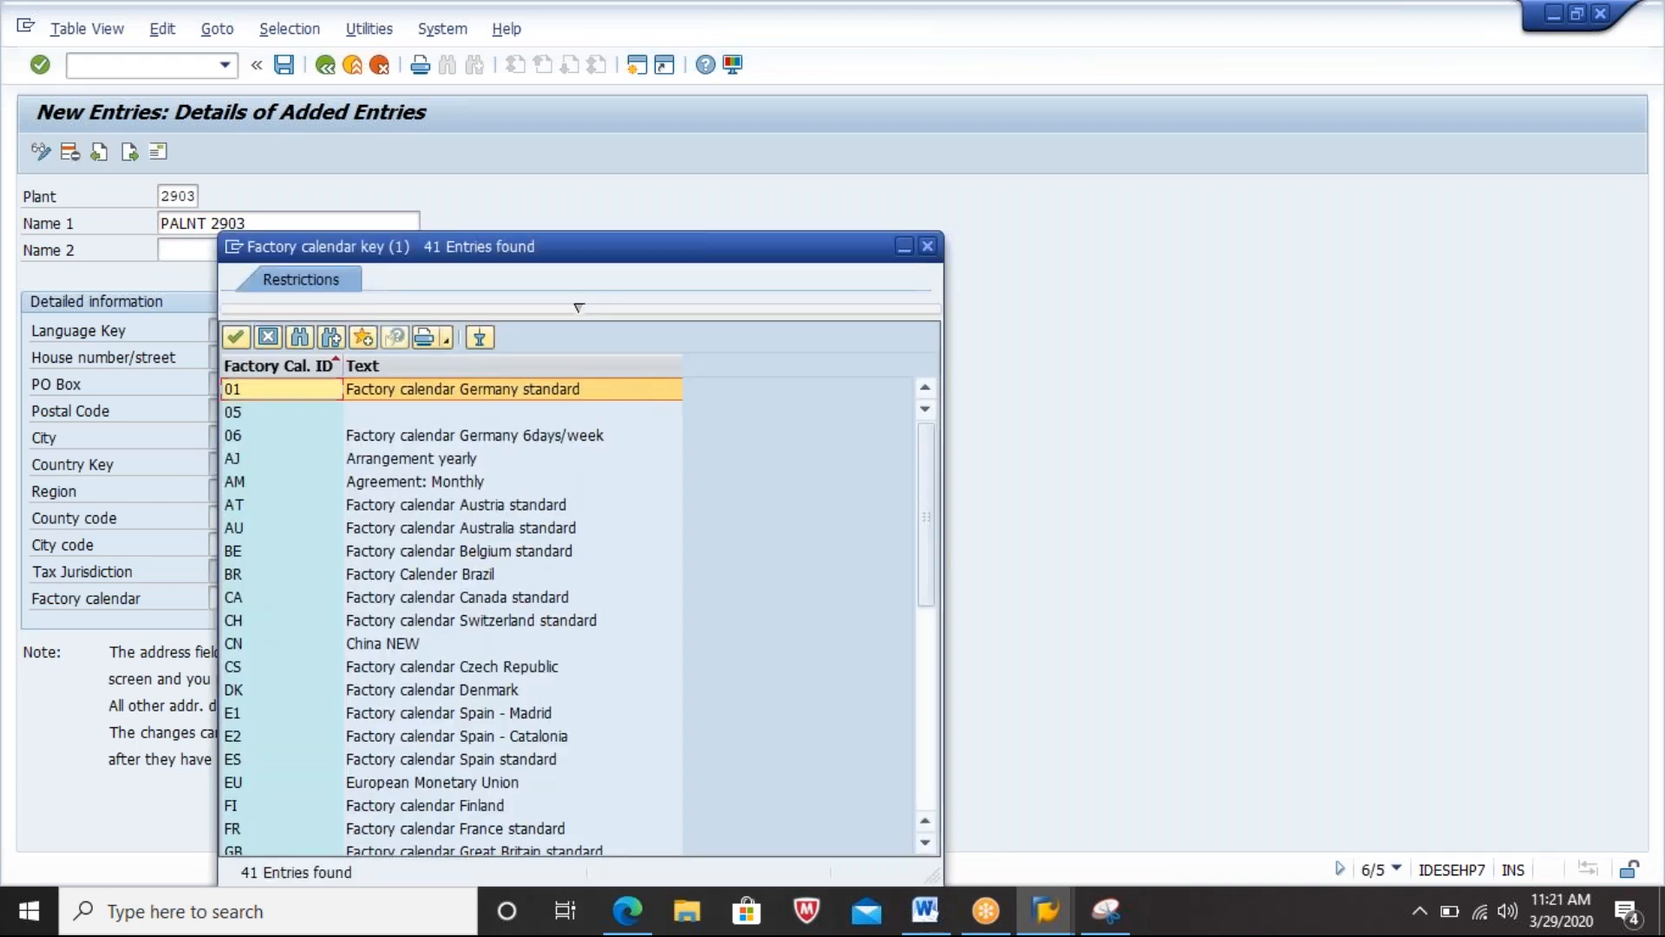
{"action": "left_click", "coordinate": [578, 394]}
{"action": "double_click", "coordinate": [577, 393]}
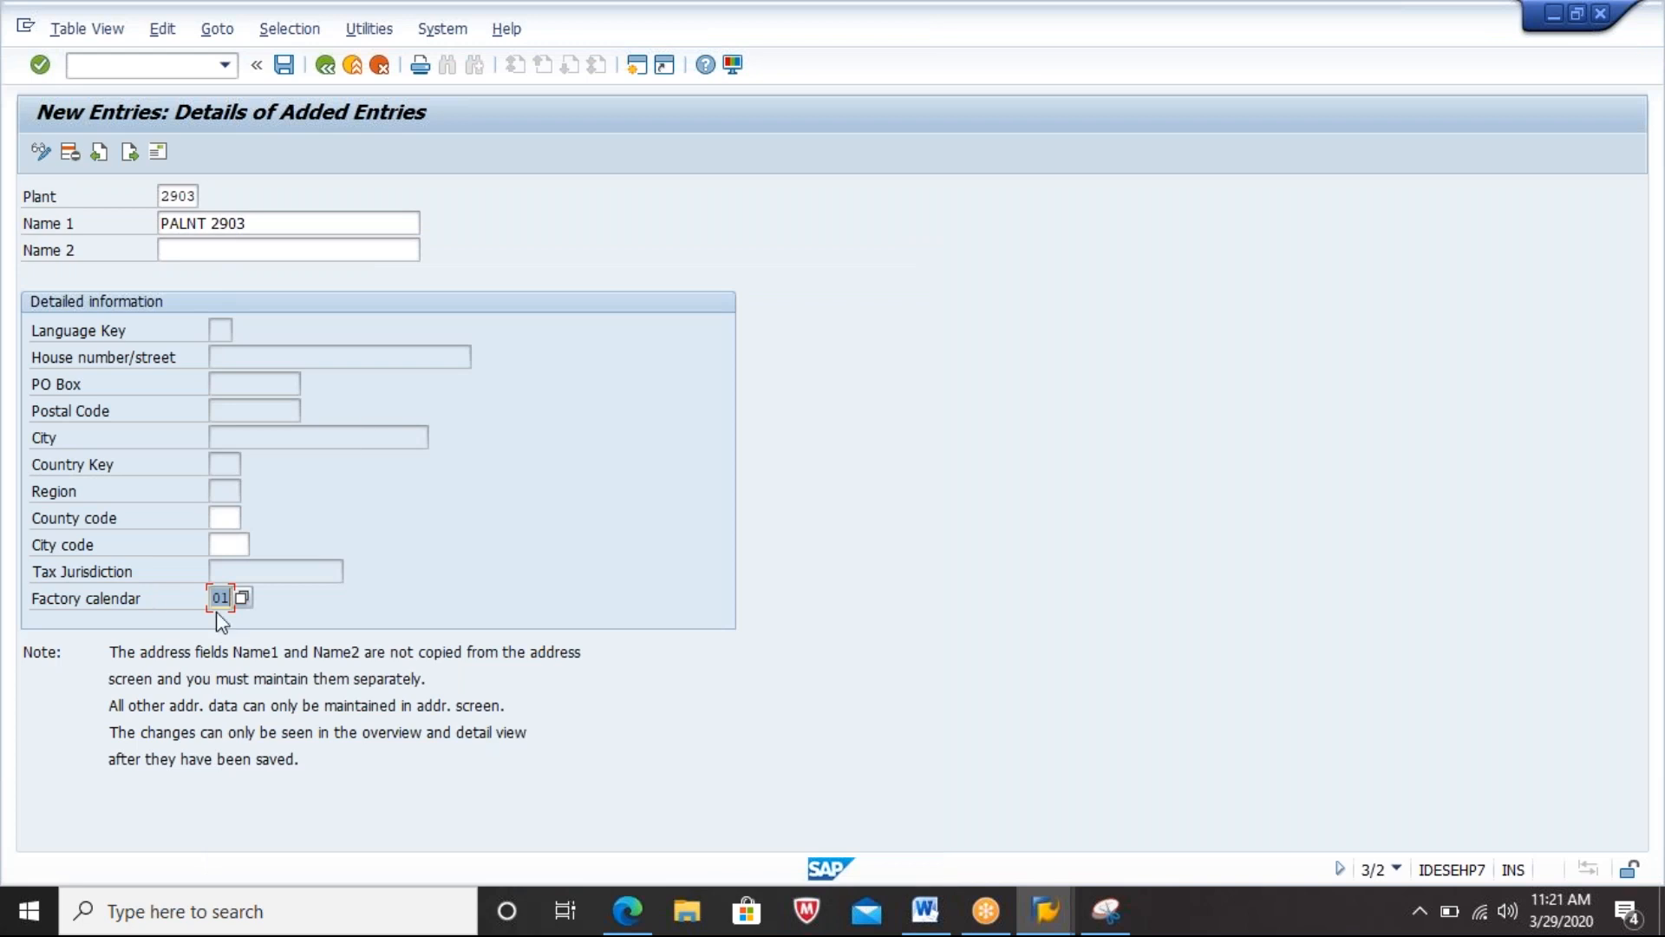
Step: Snip the new plant entry's details from the title through the factory calendar and paste the capture into the Word notes
{"action": "left_click", "coordinate": [1111, 926]}
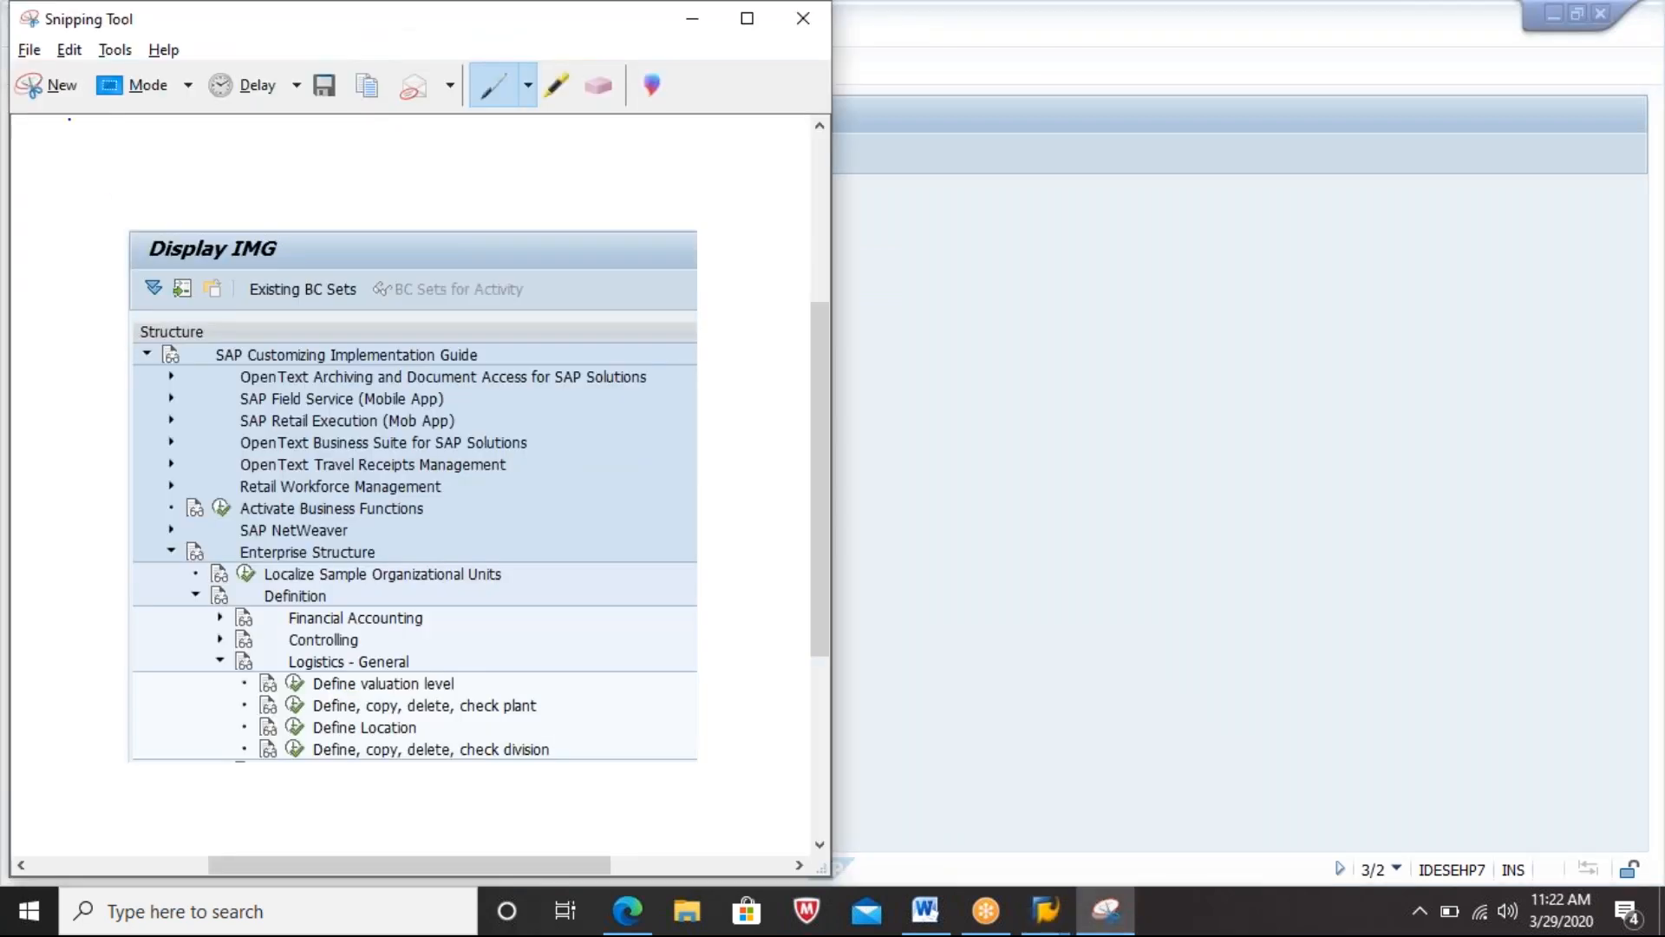
{"action": "left_click", "coordinate": [59, 87]}
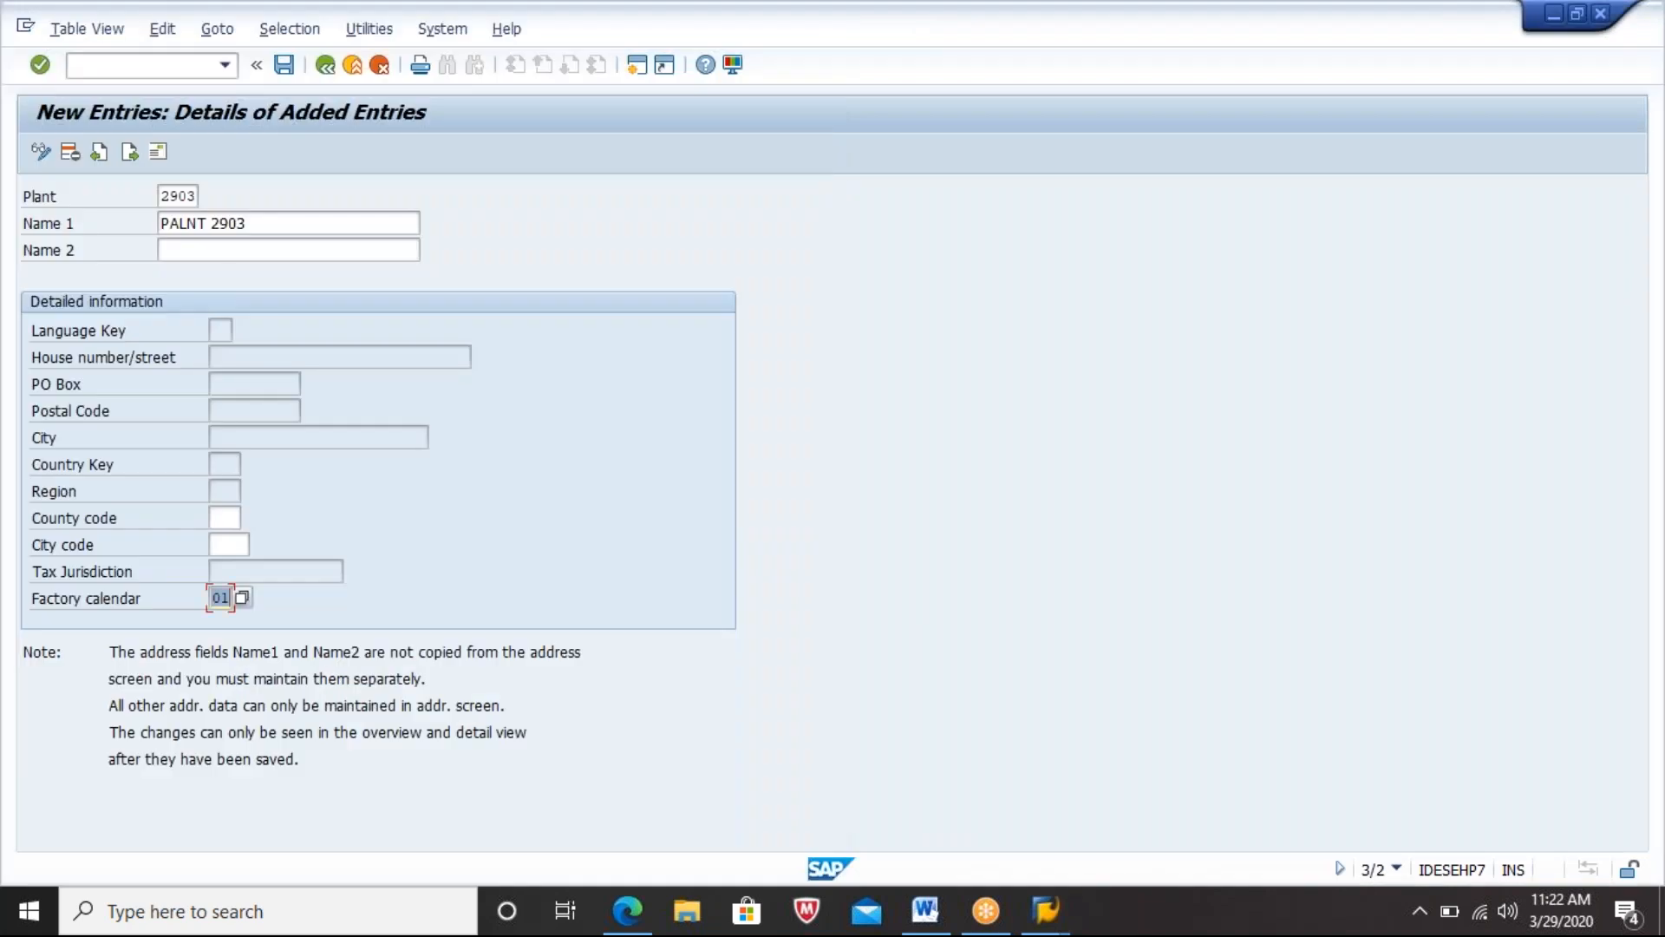
{"action": "left_click_drag", "start_coordinate": [10, 91], "coordinate": [593, 647]}
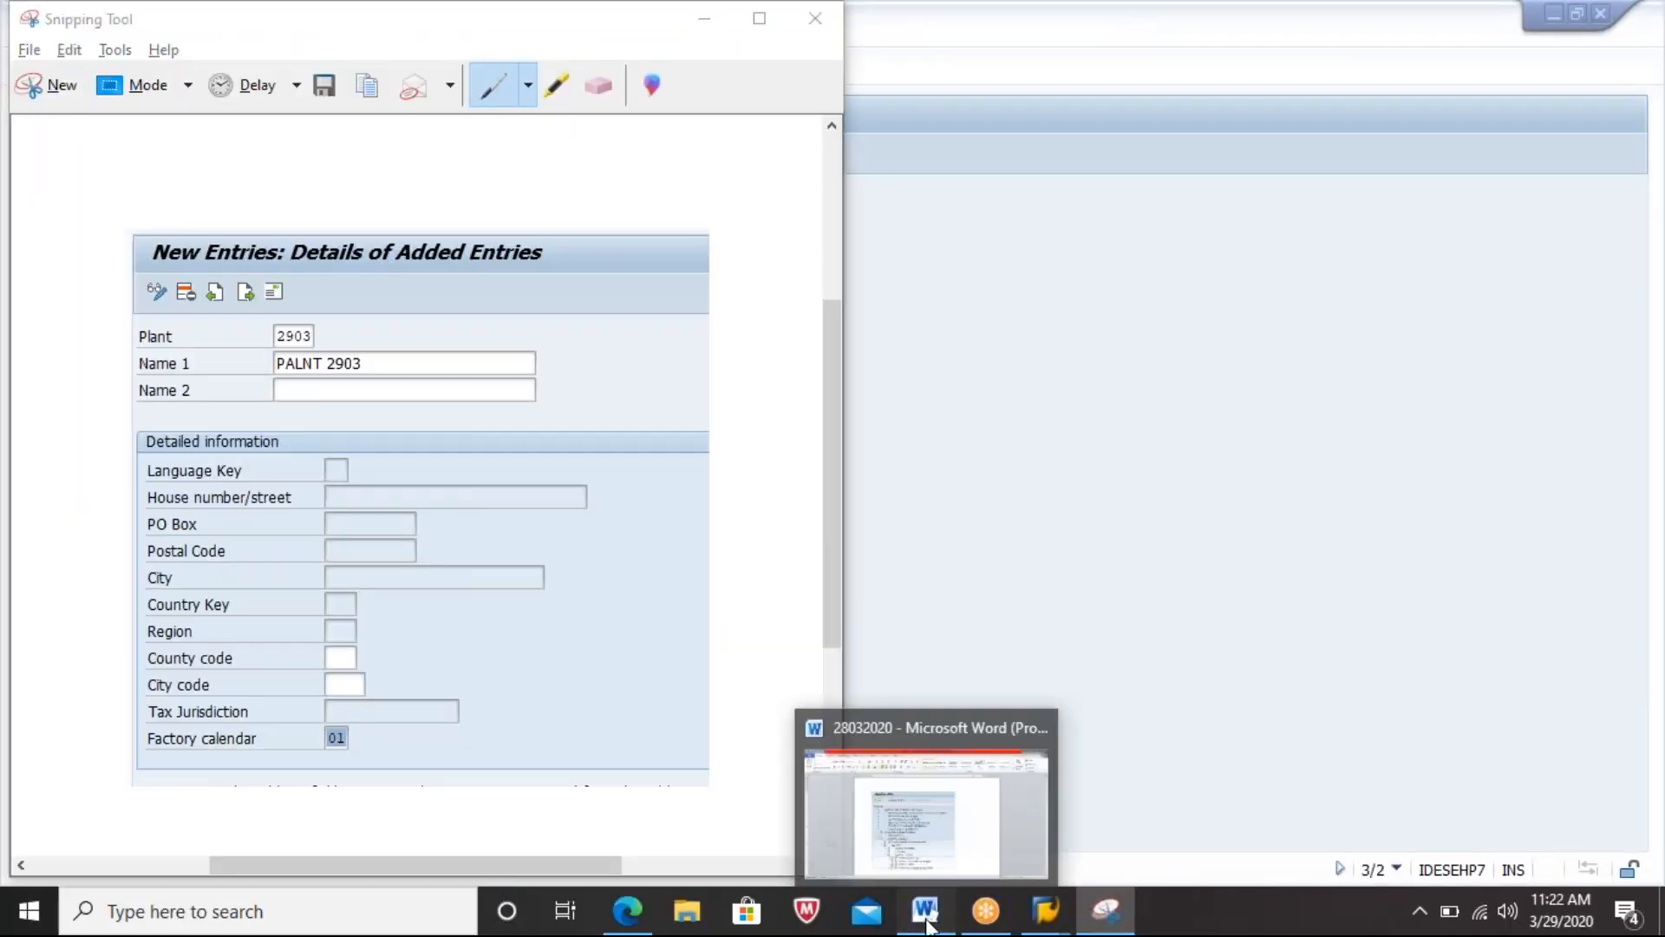
{"action": "left_click", "coordinate": [927, 927]}
{"action": "key", "text": "ctrl+v"}
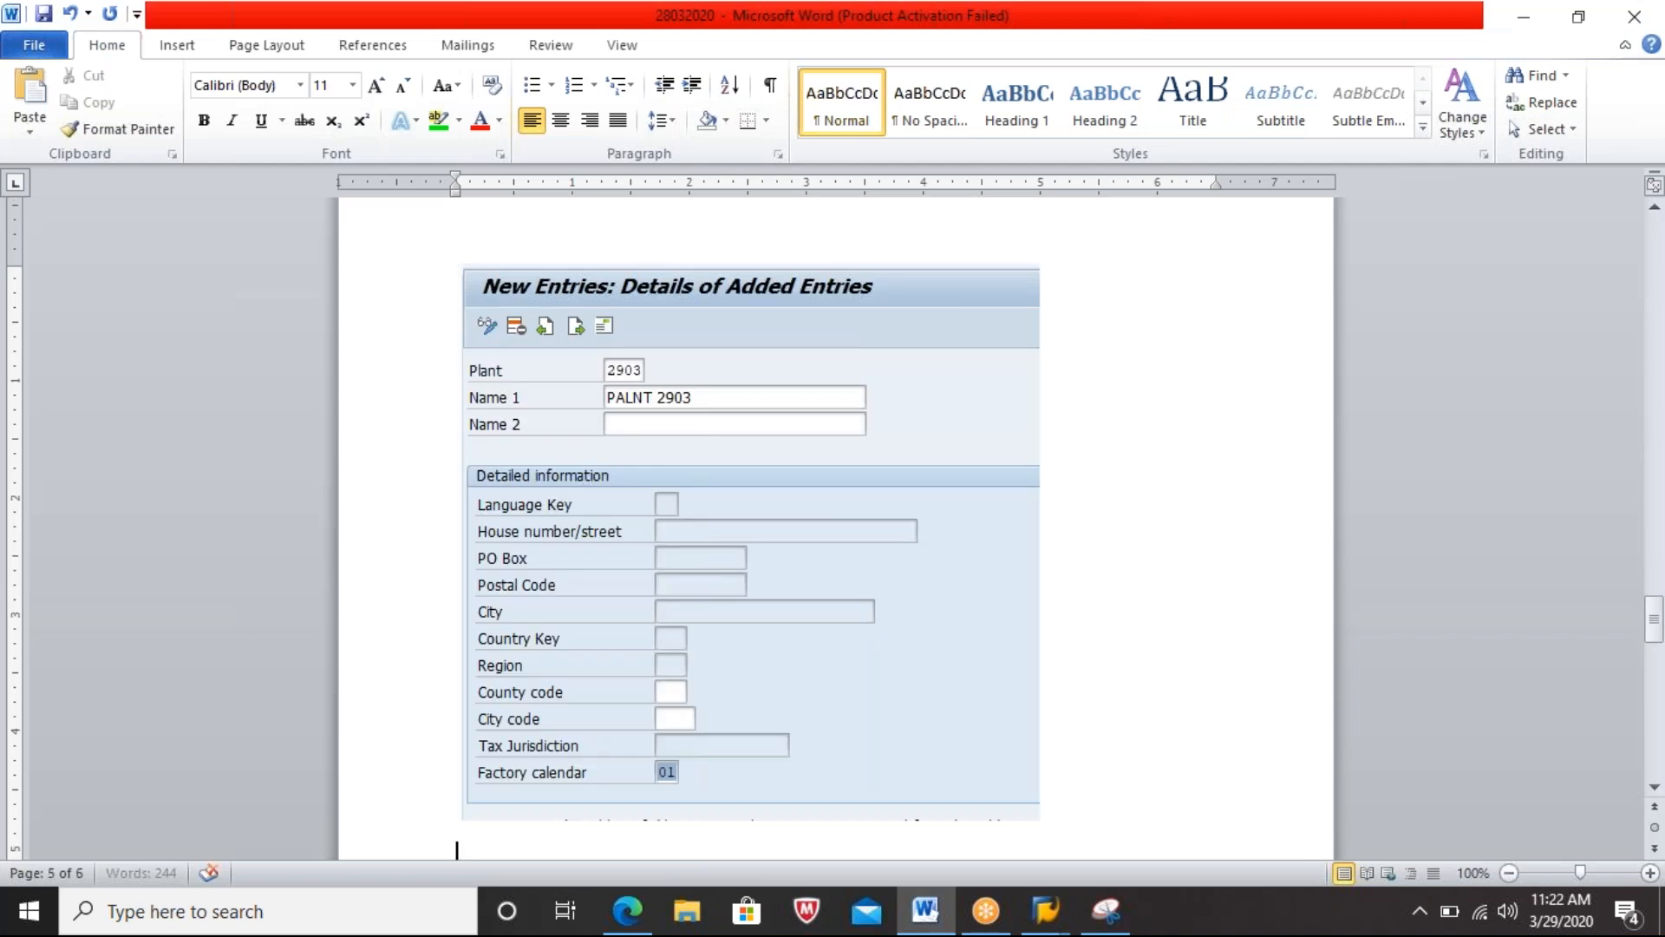
Step: Return to SAP and fill in the plant's address with title Ms., name PLANT 2903, search term 2903 and country IN
{"action": "key", "text": "alt+Tab"}
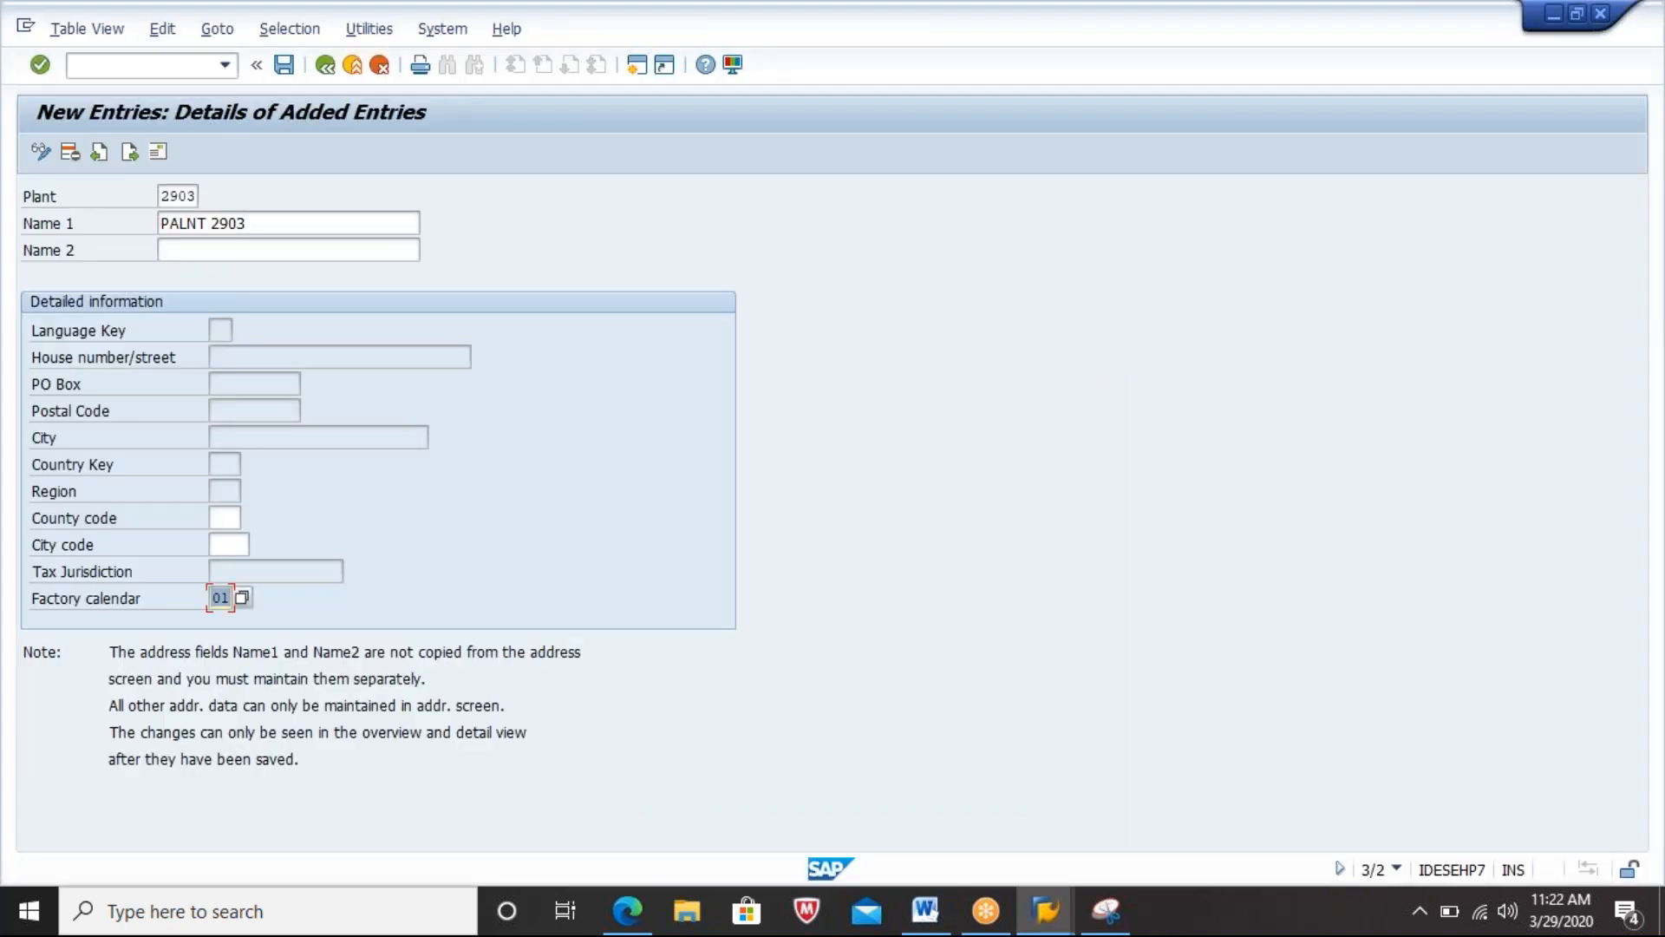
{"action": "key", "text": "Return"}
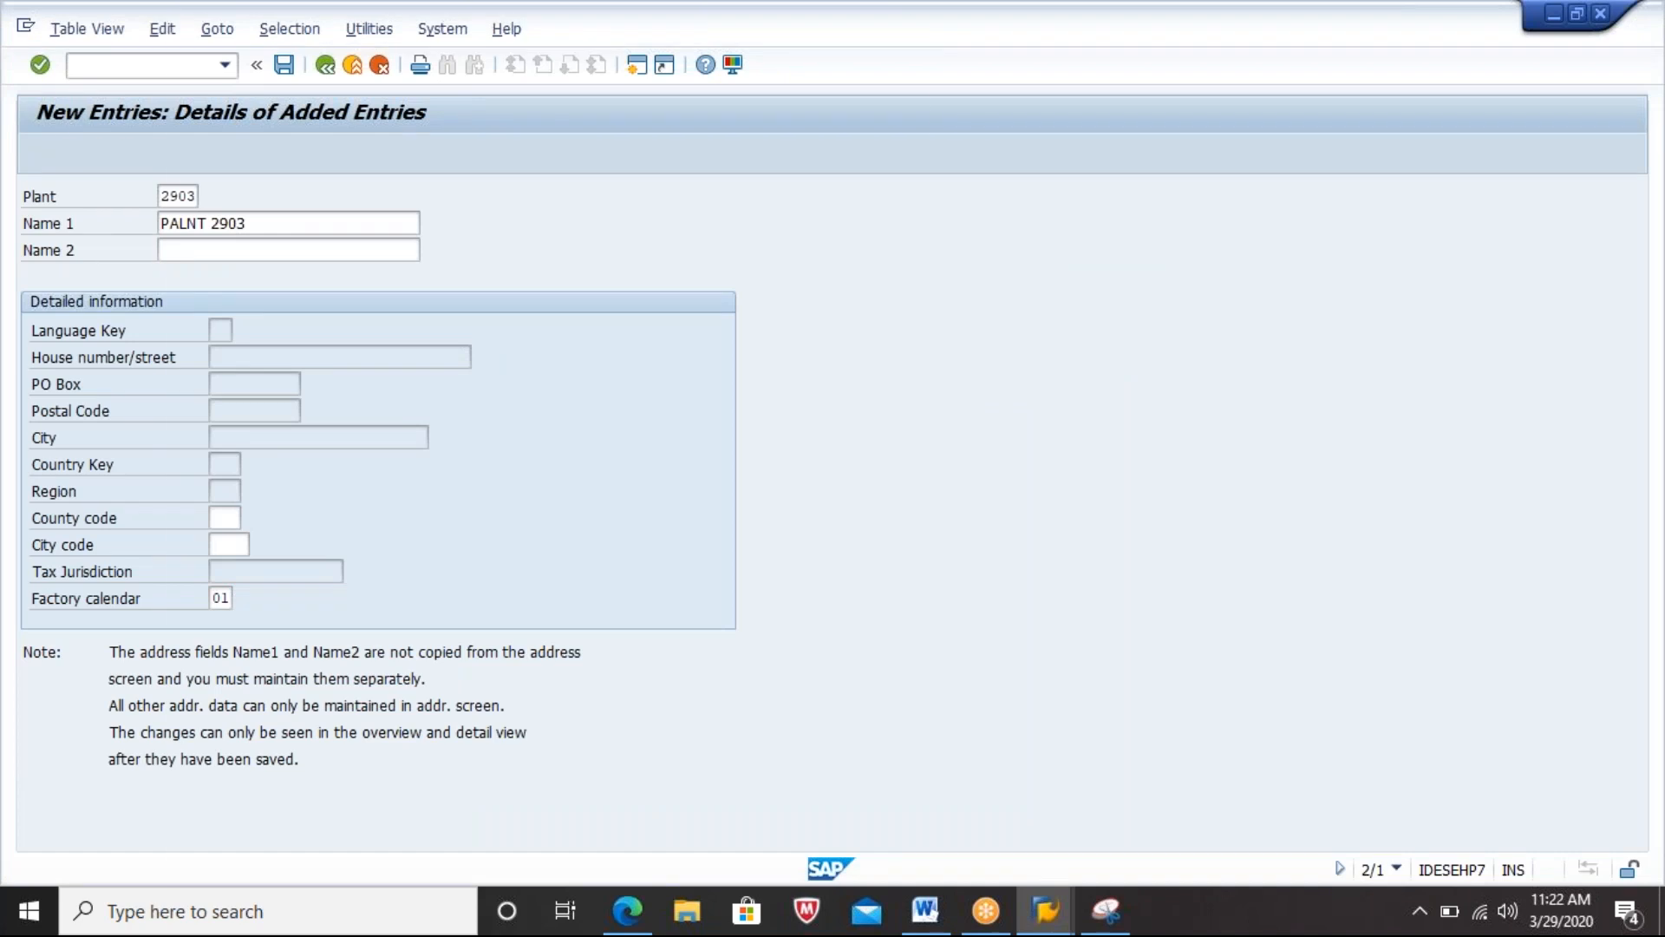
{"action": "type", "text": "Ms."}
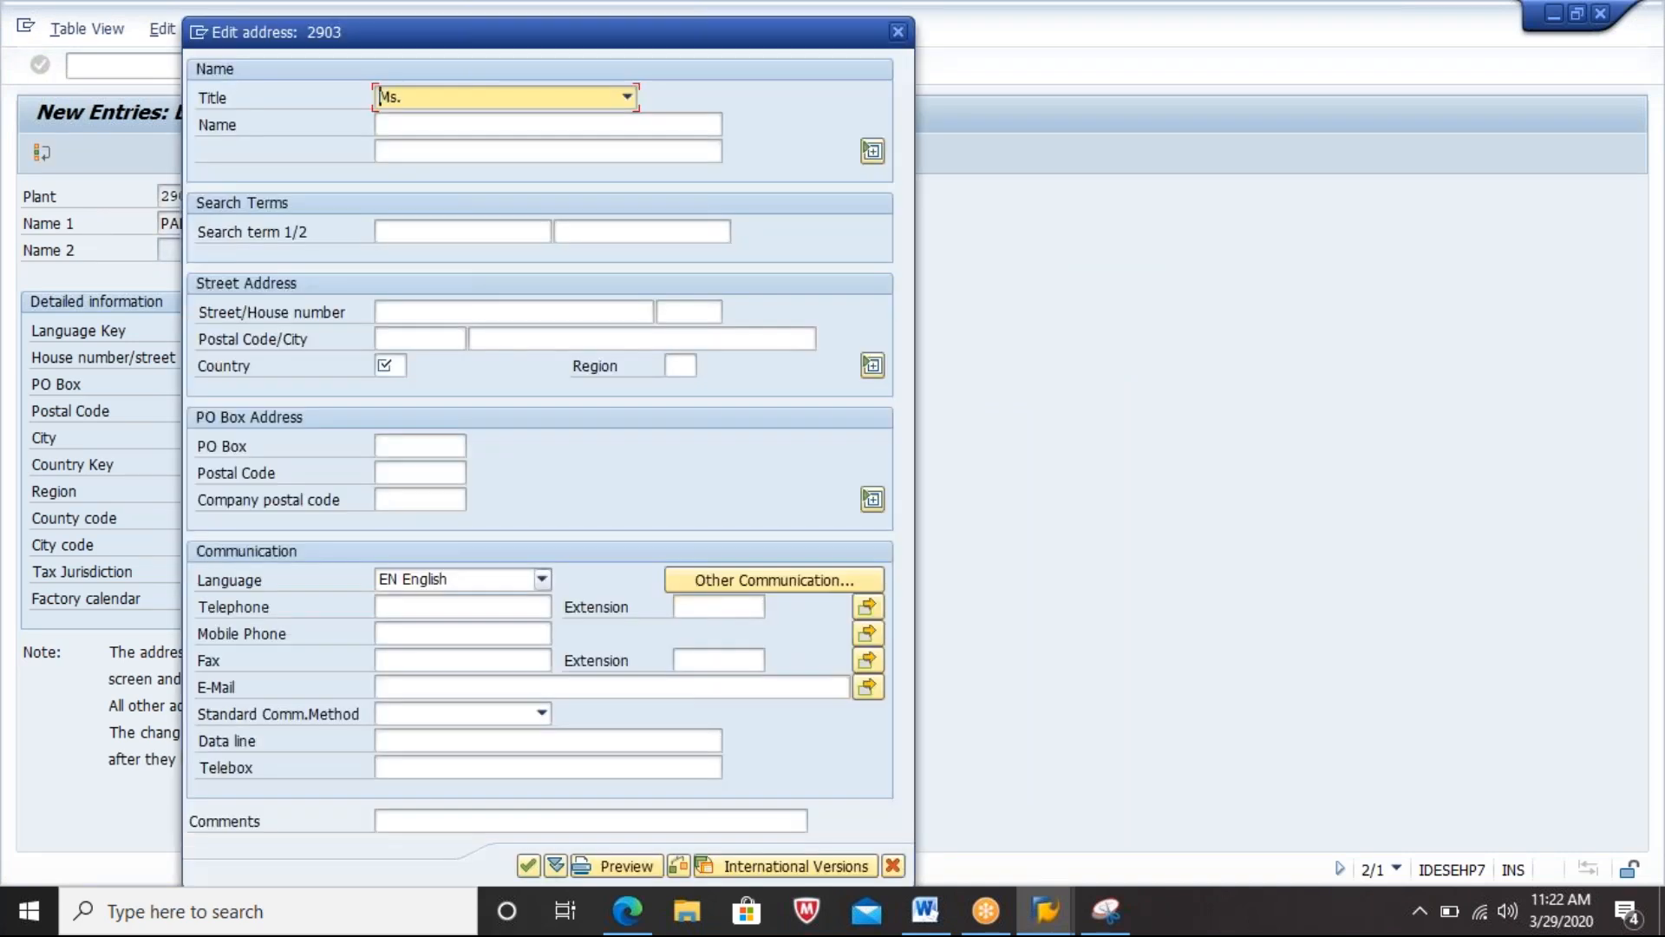
{"action": "key", "text": "Tab"}
{"action": "type", "text": "P"}
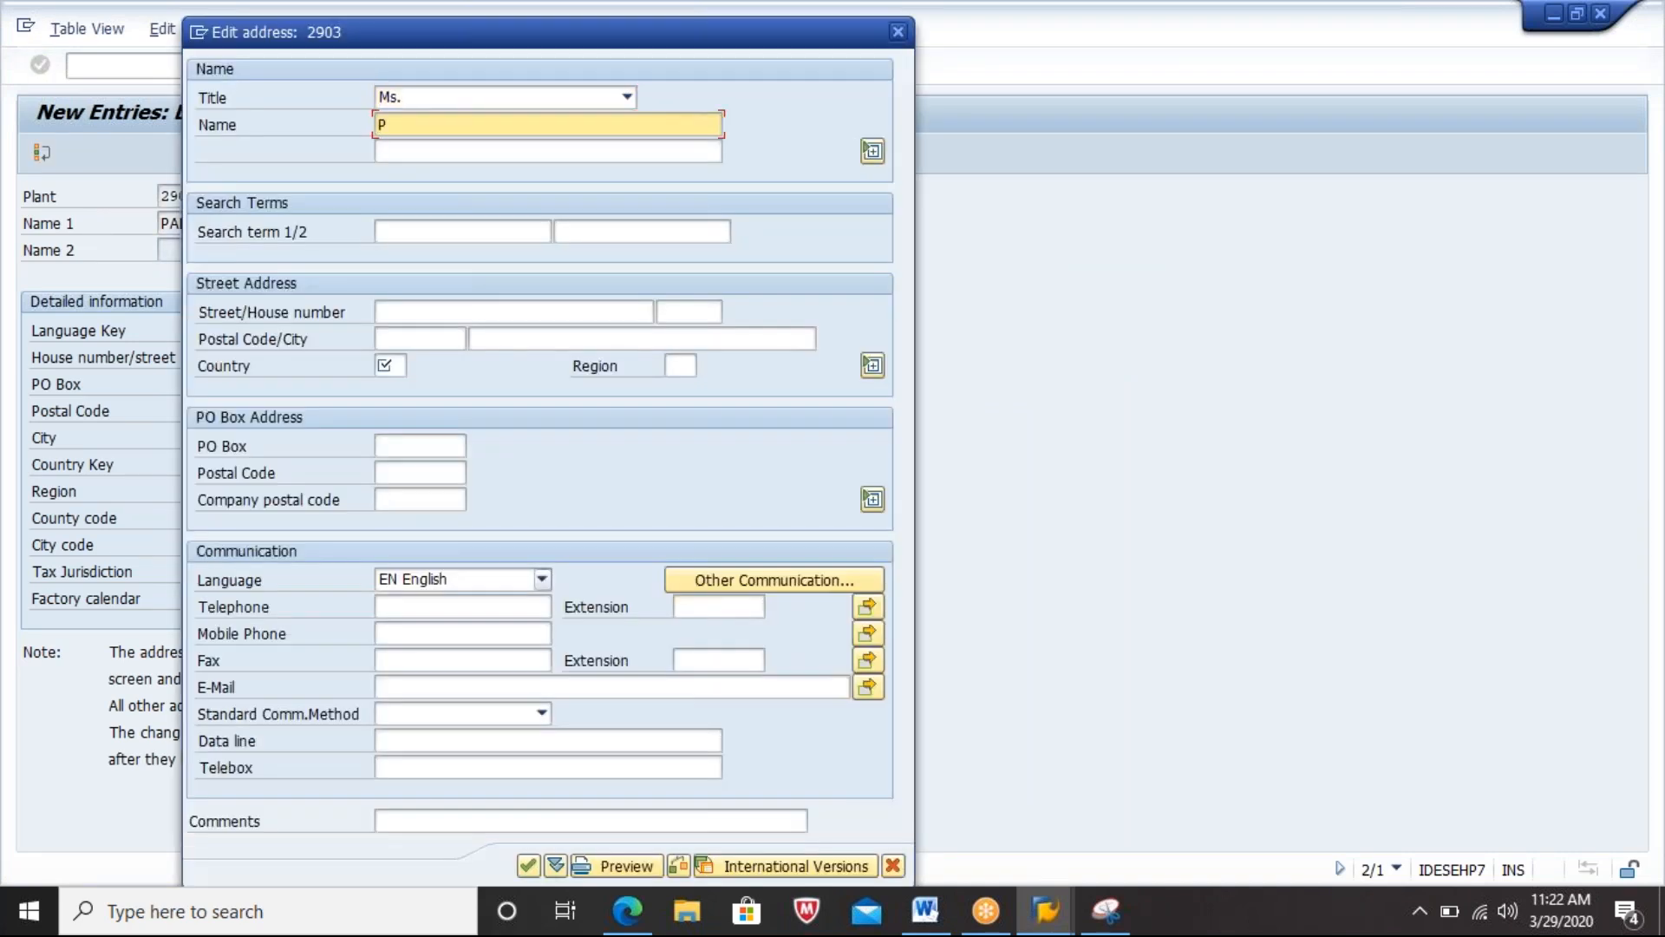
{"action": "type", "text": "LANT 2903"}
{"action": "left_click", "coordinate": [447, 226]}
{"action": "type", "text": "2903"}
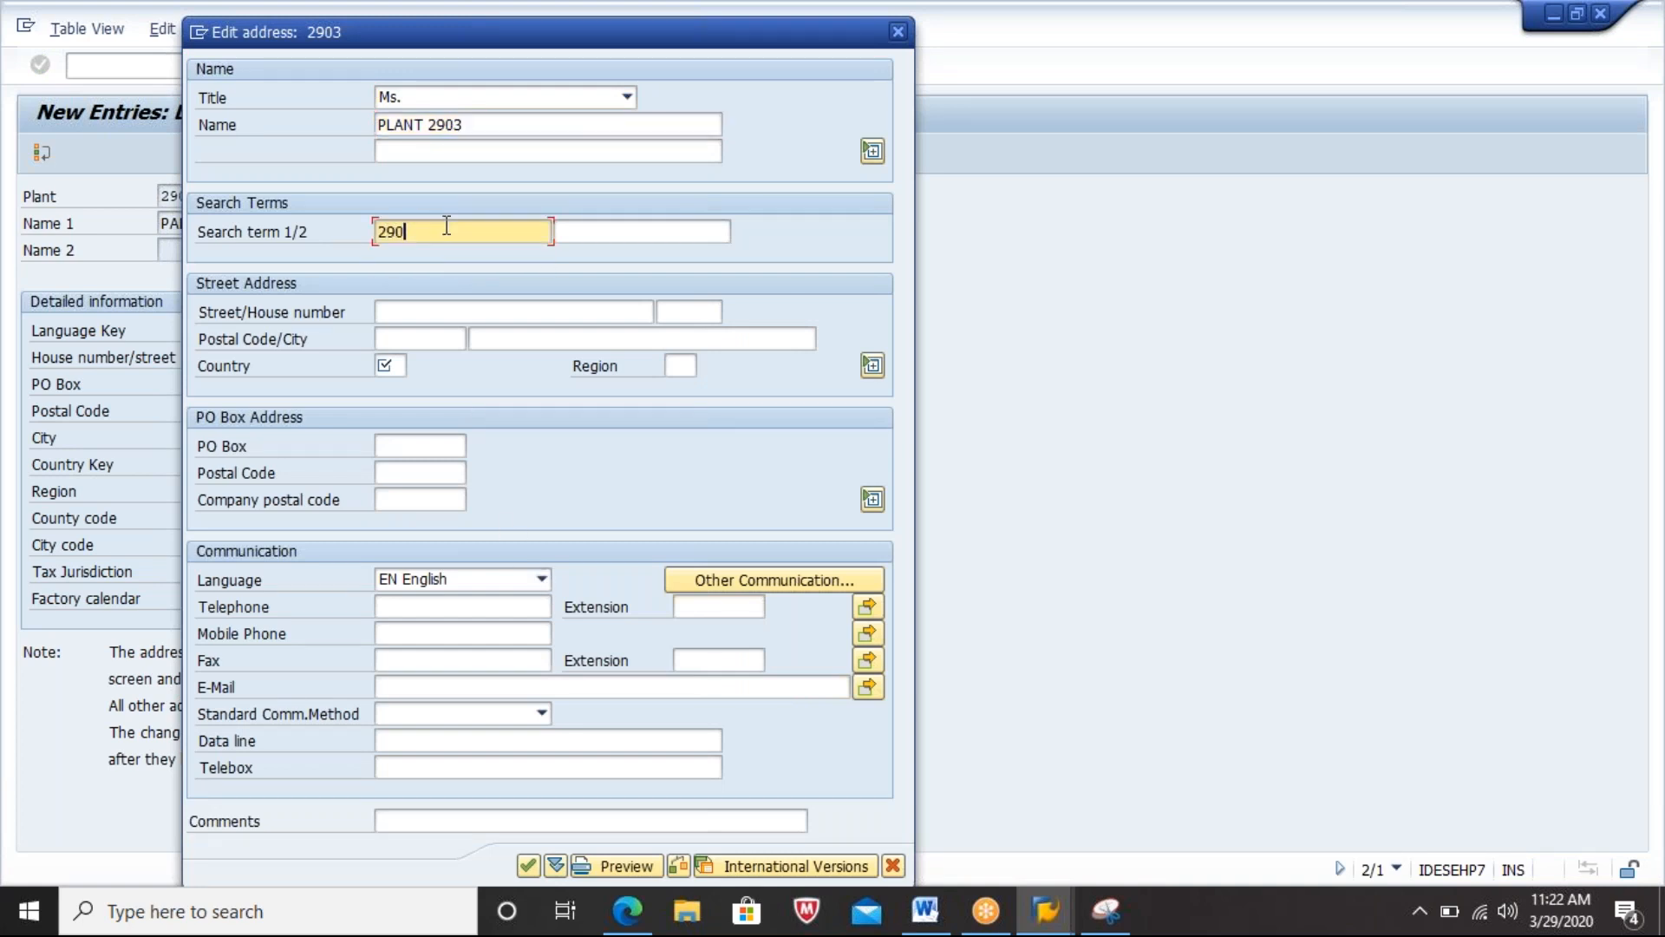
{"action": "left_click", "coordinate": [397, 361]}
{"action": "type", "text": "IN"}
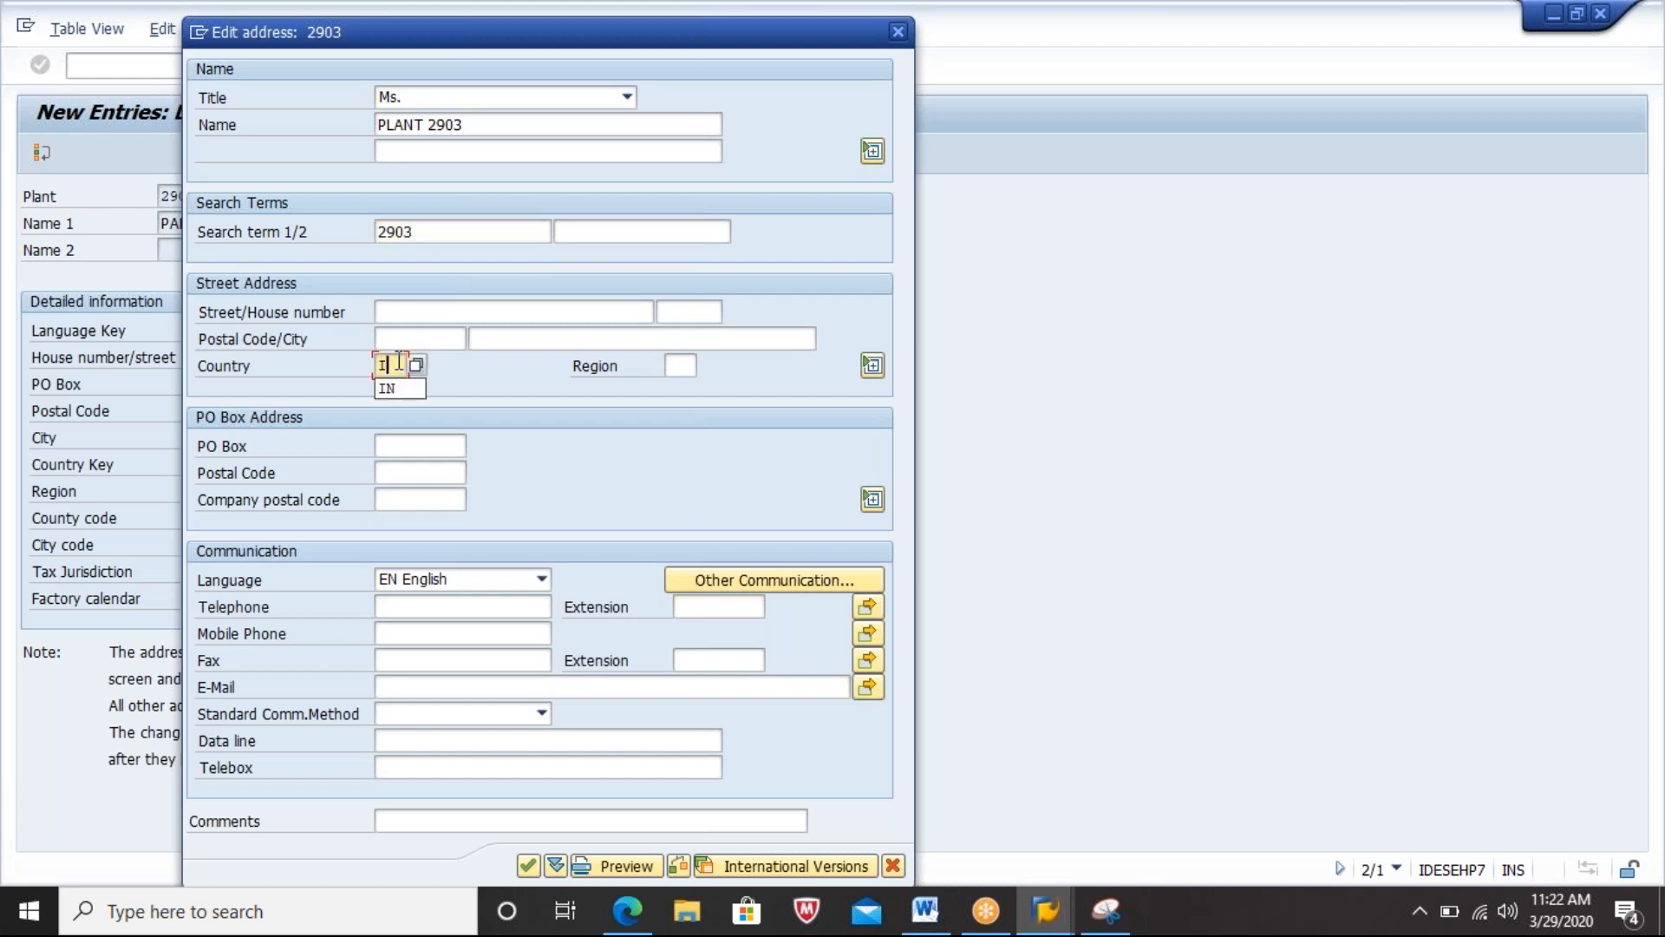
{"action": "key", "text": "Return"}
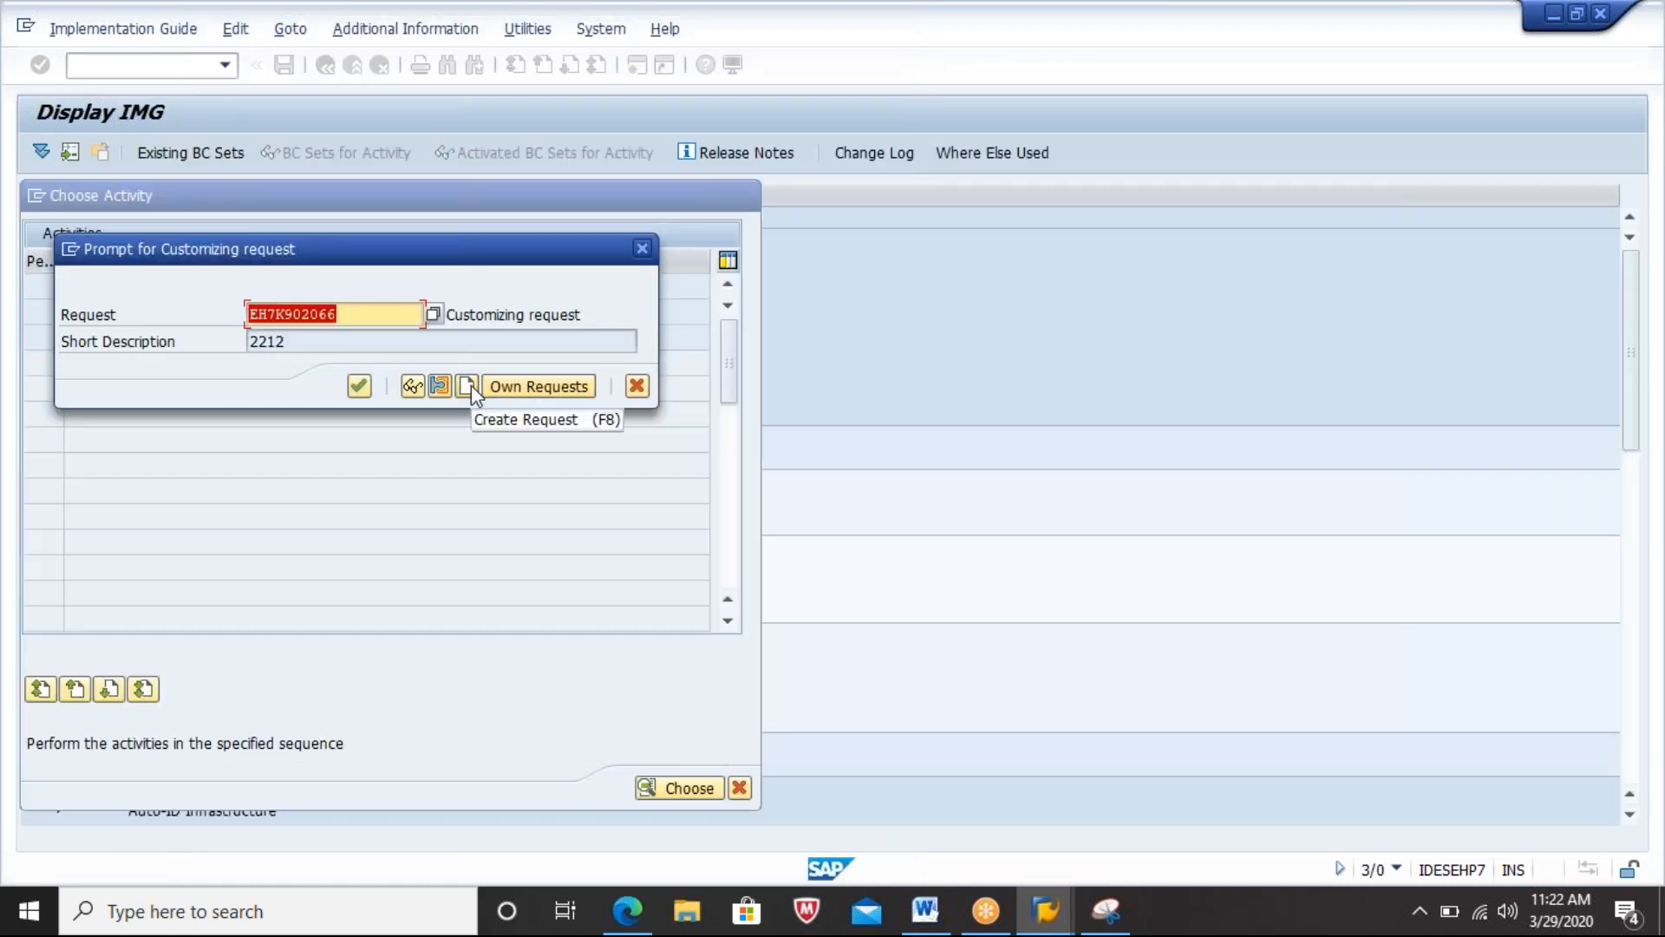
Step: Create a customizing request with short description 2903 and save the new plant under it
{"action": "left_click", "coordinate": [469, 385]}
{"action": "type", "text": "2903"}
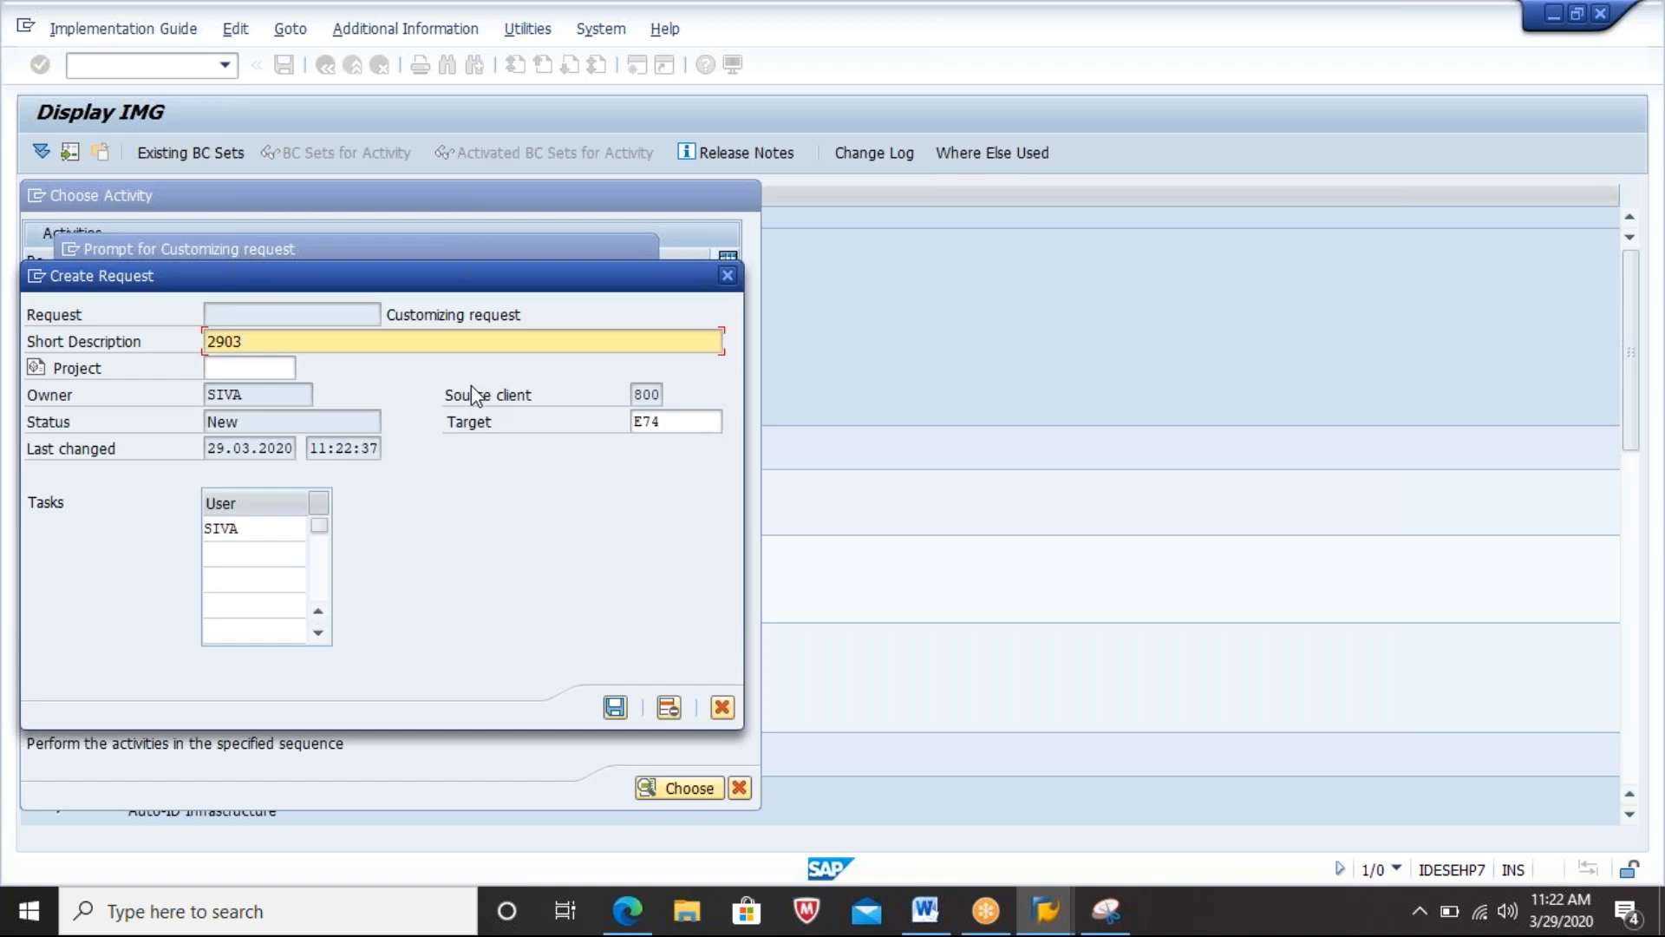
{"action": "key", "text": "Return"}
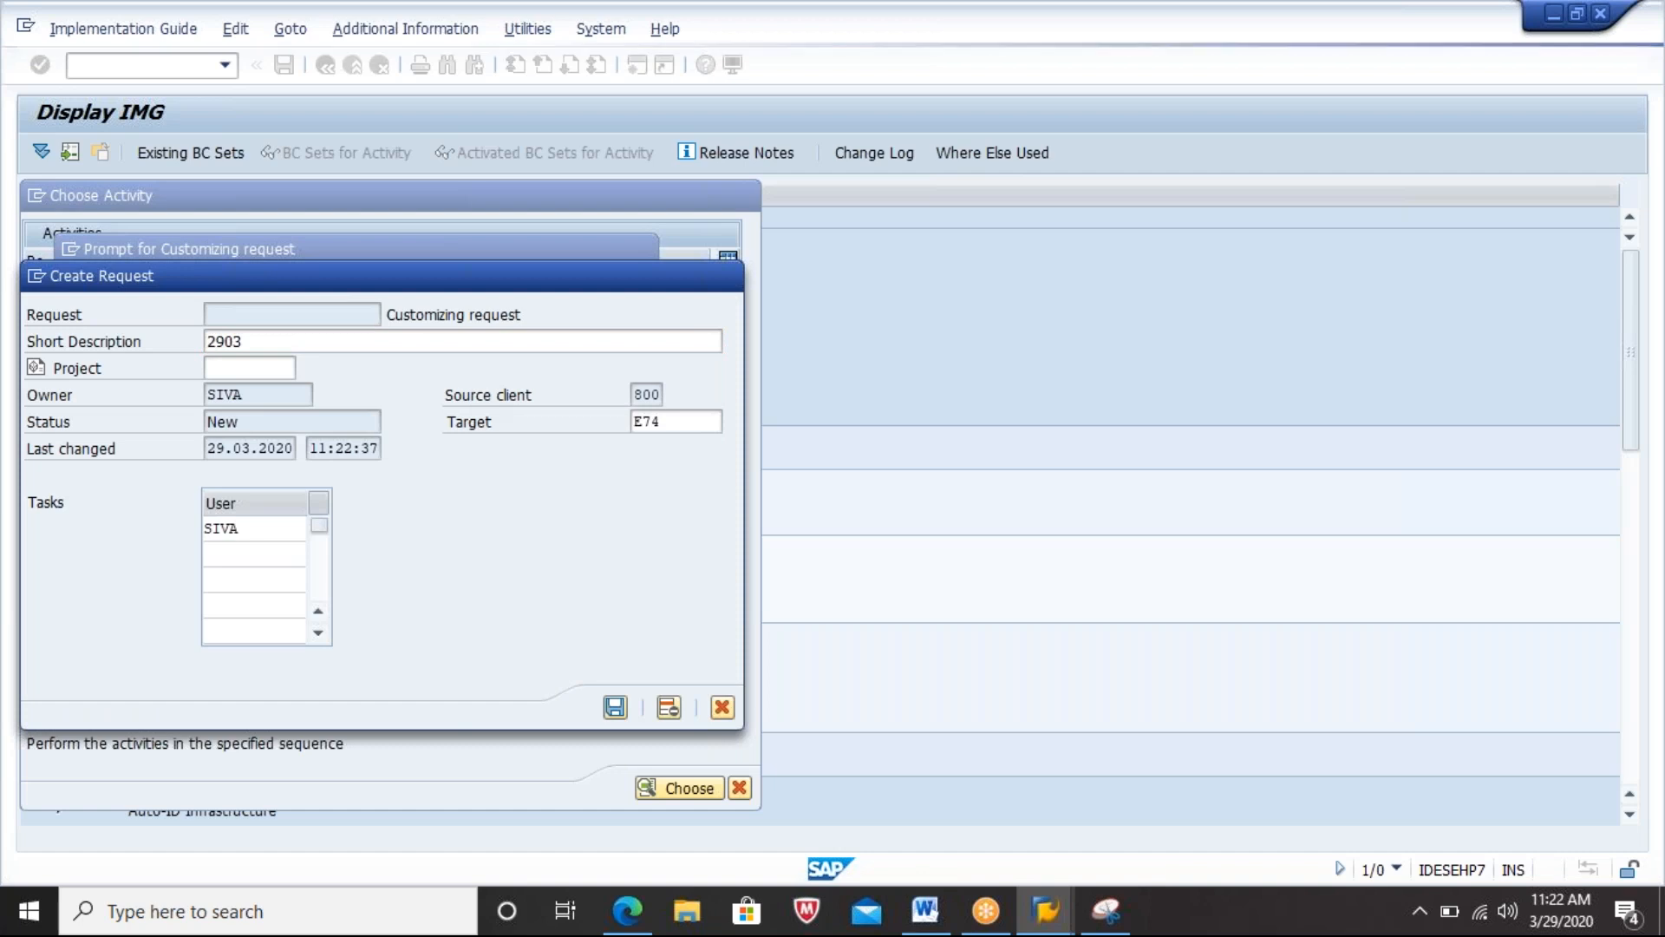
{"action": "key", "text": "Return"}
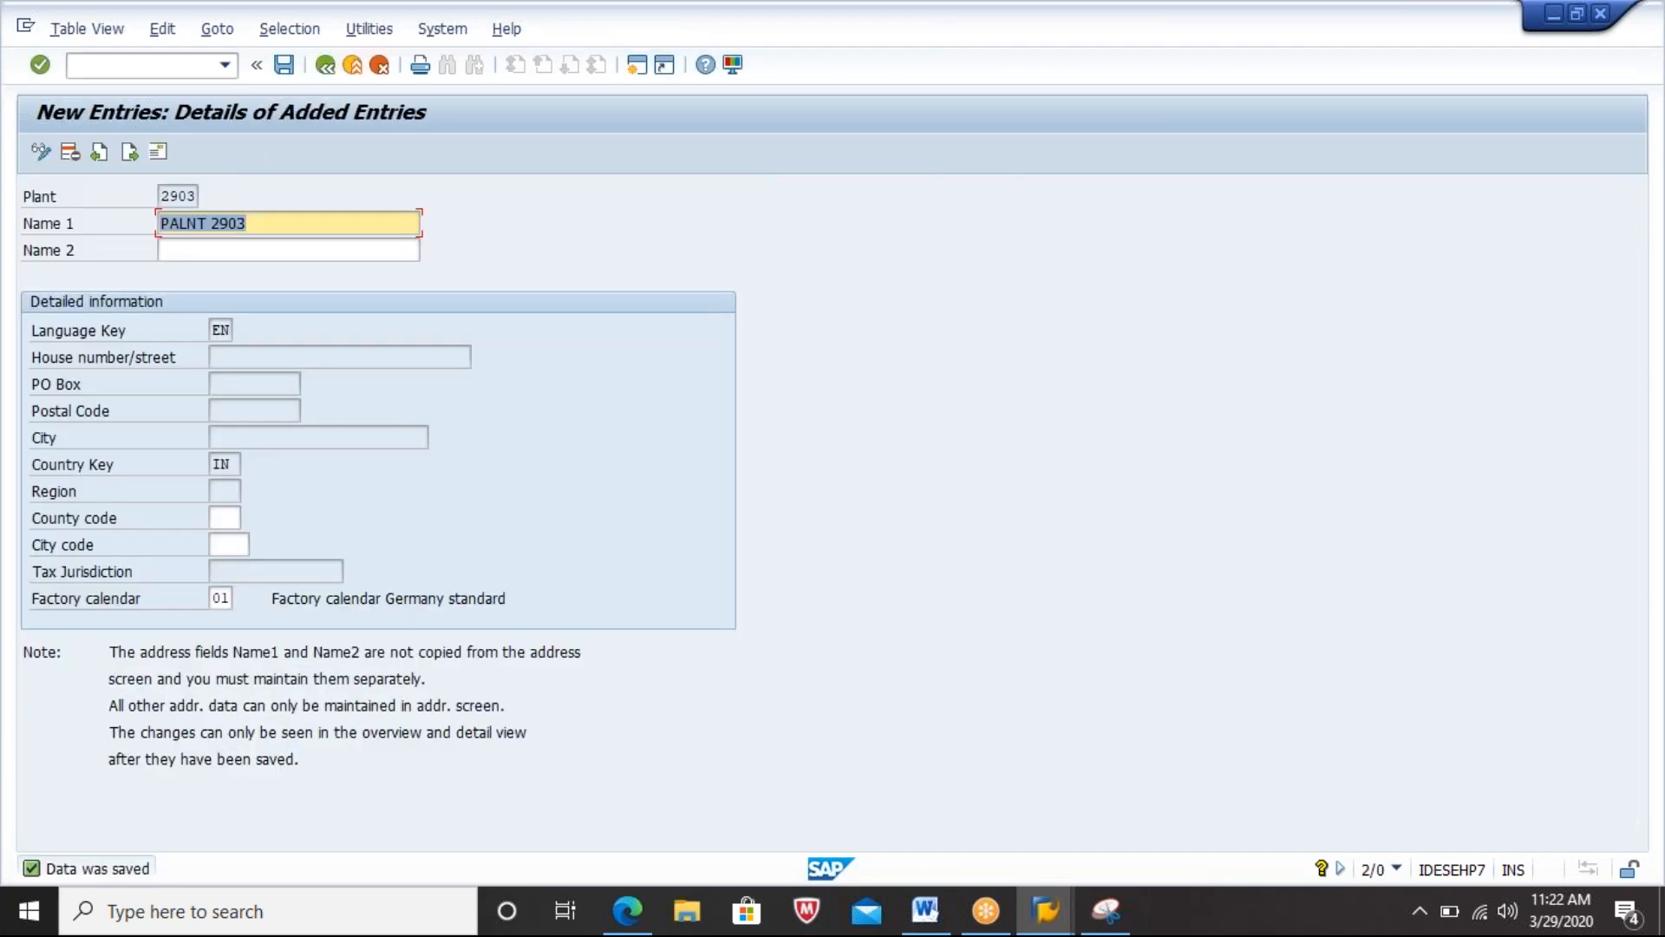
Step: Leave the plant entry and overview, and open the Copy, delete, check plant activity
{"action": "left_click", "coordinate": [324, 66]}
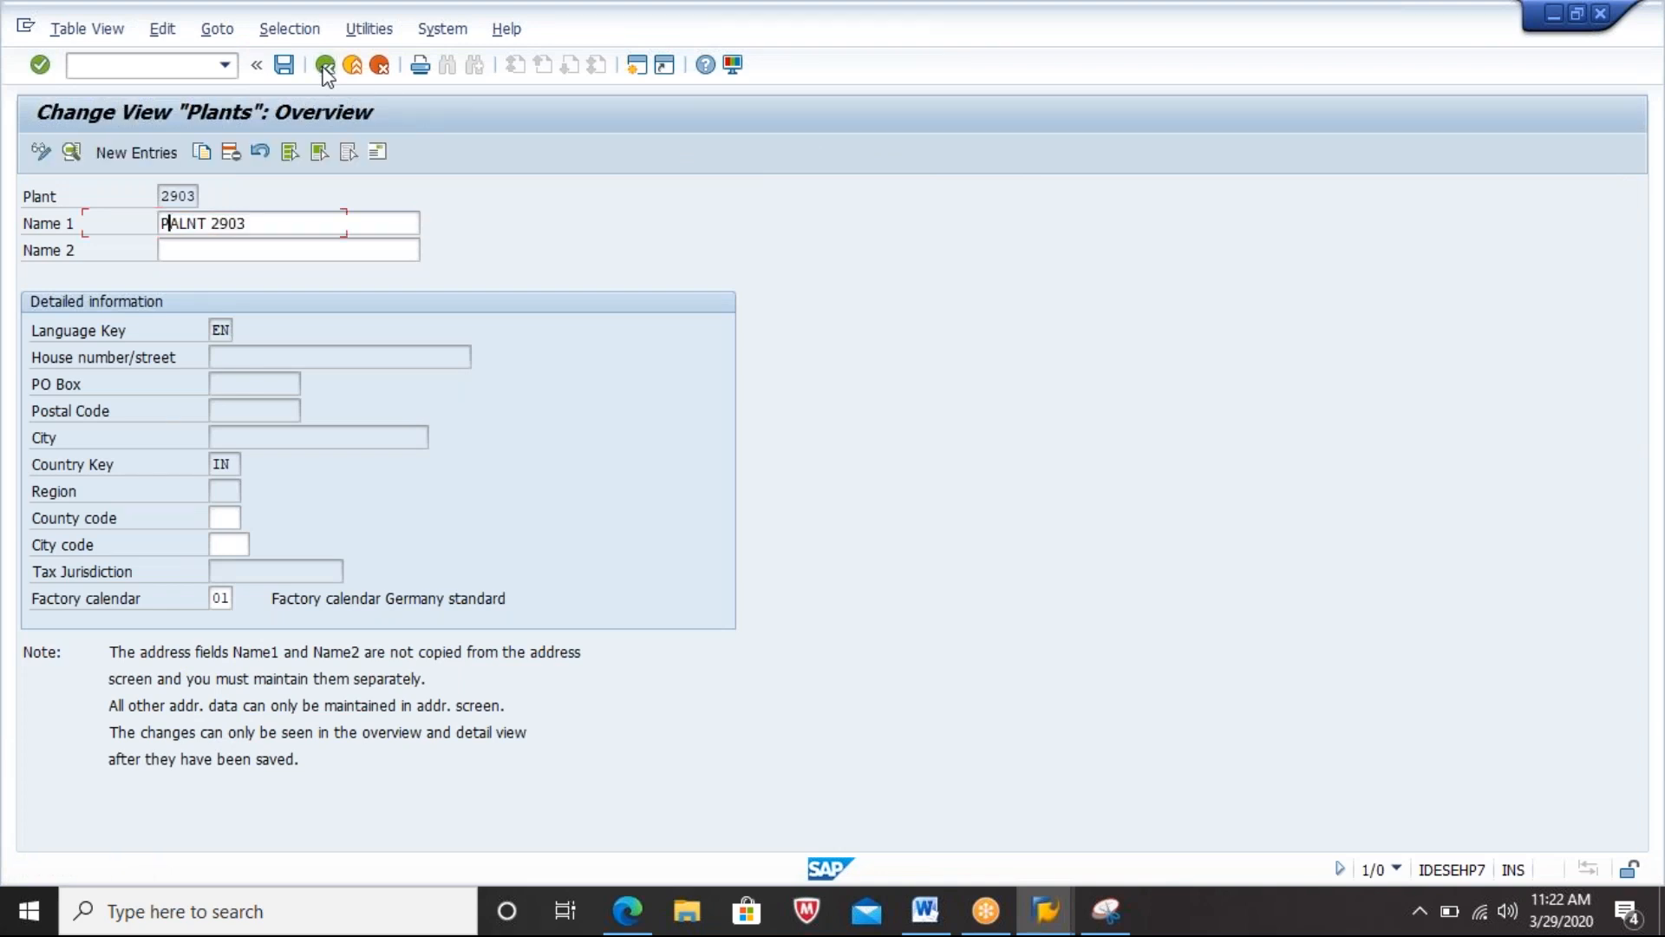
{"action": "left_click", "coordinate": [324, 66]}
{"action": "left_click", "coordinate": [324, 66]}
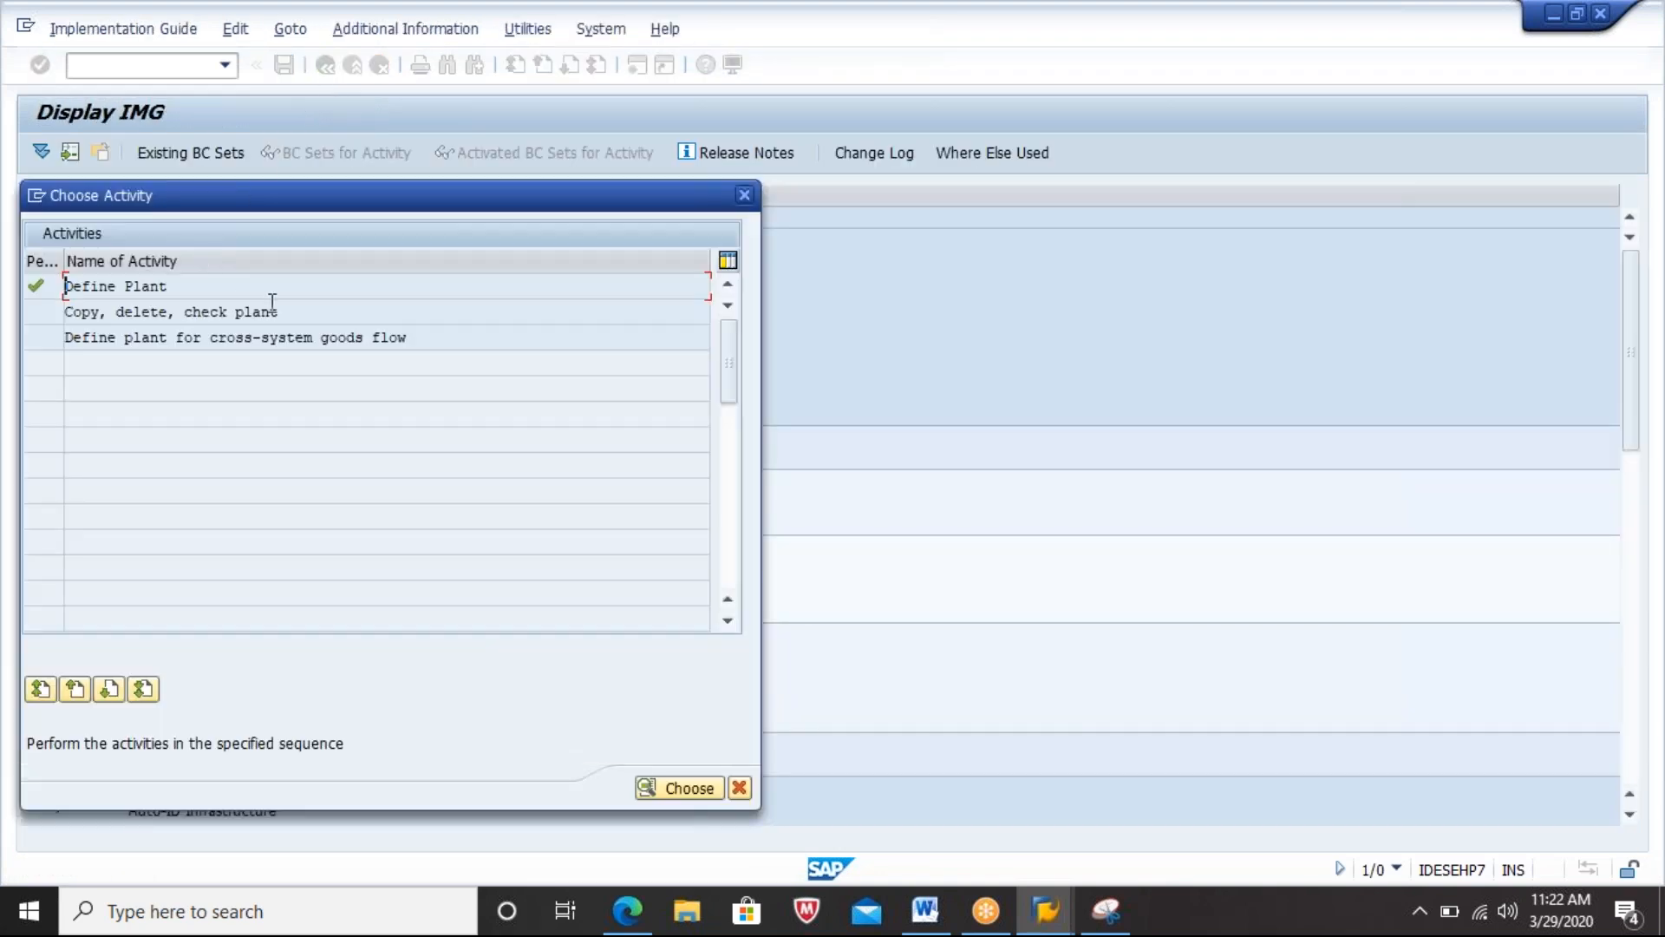
{"action": "left_click", "coordinate": [744, 195]}
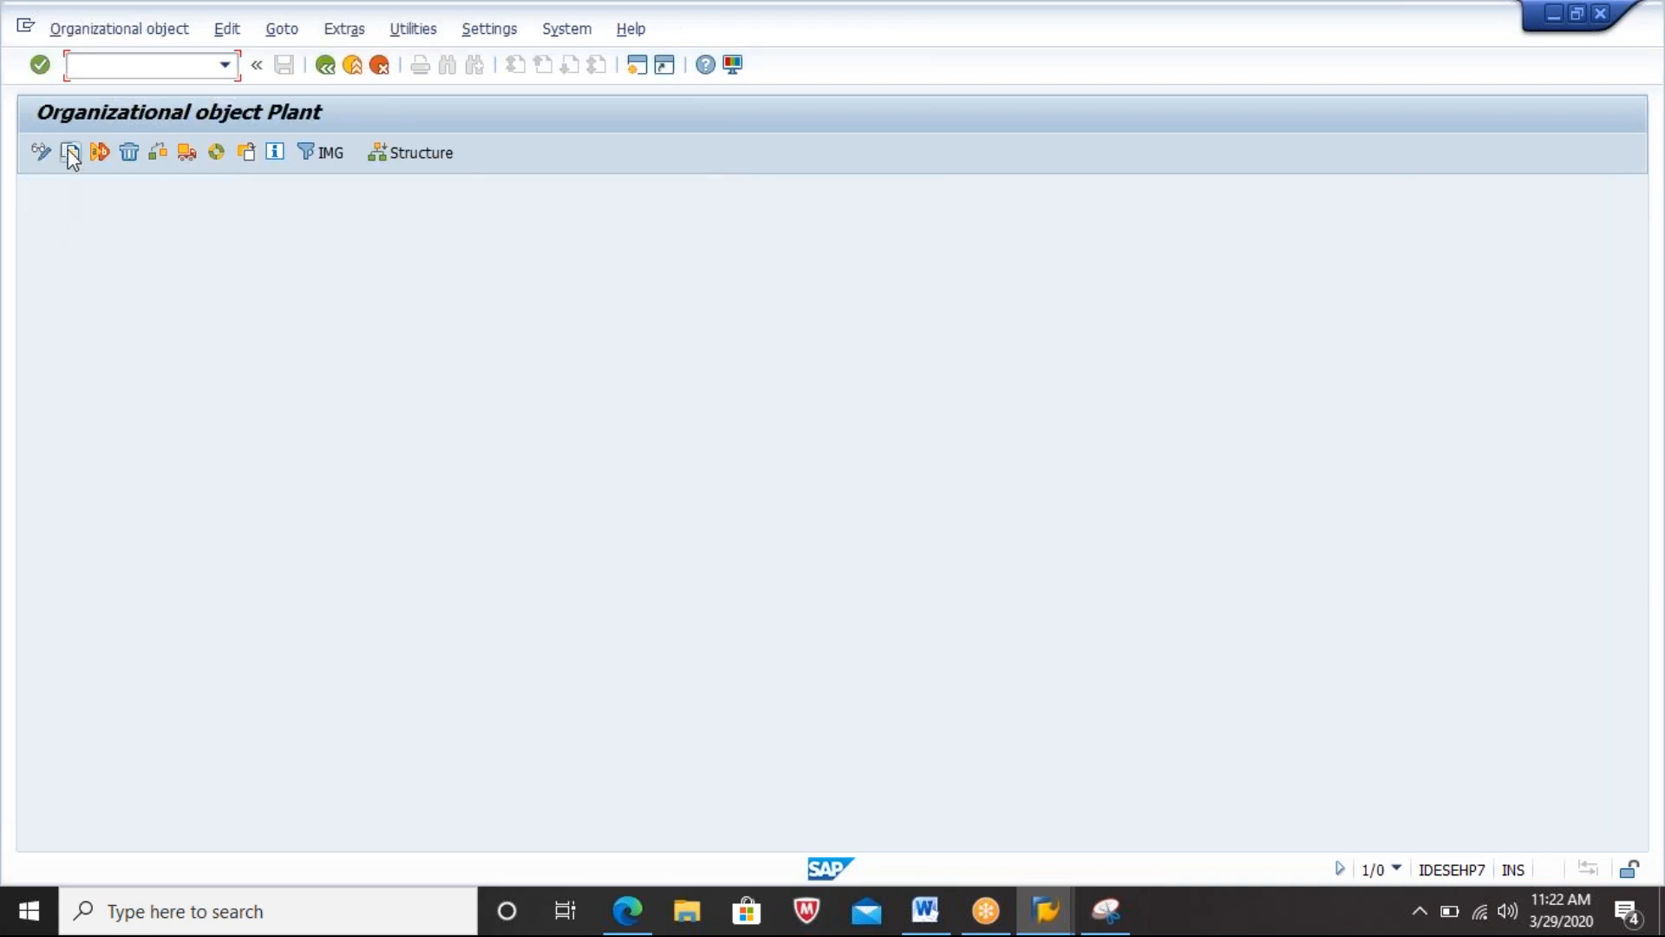
Step: Copy organizational object plant 2212 to plant 2903 and agree to complete the existing object
{"action": "left_click", "coordinate": [70, 154]}
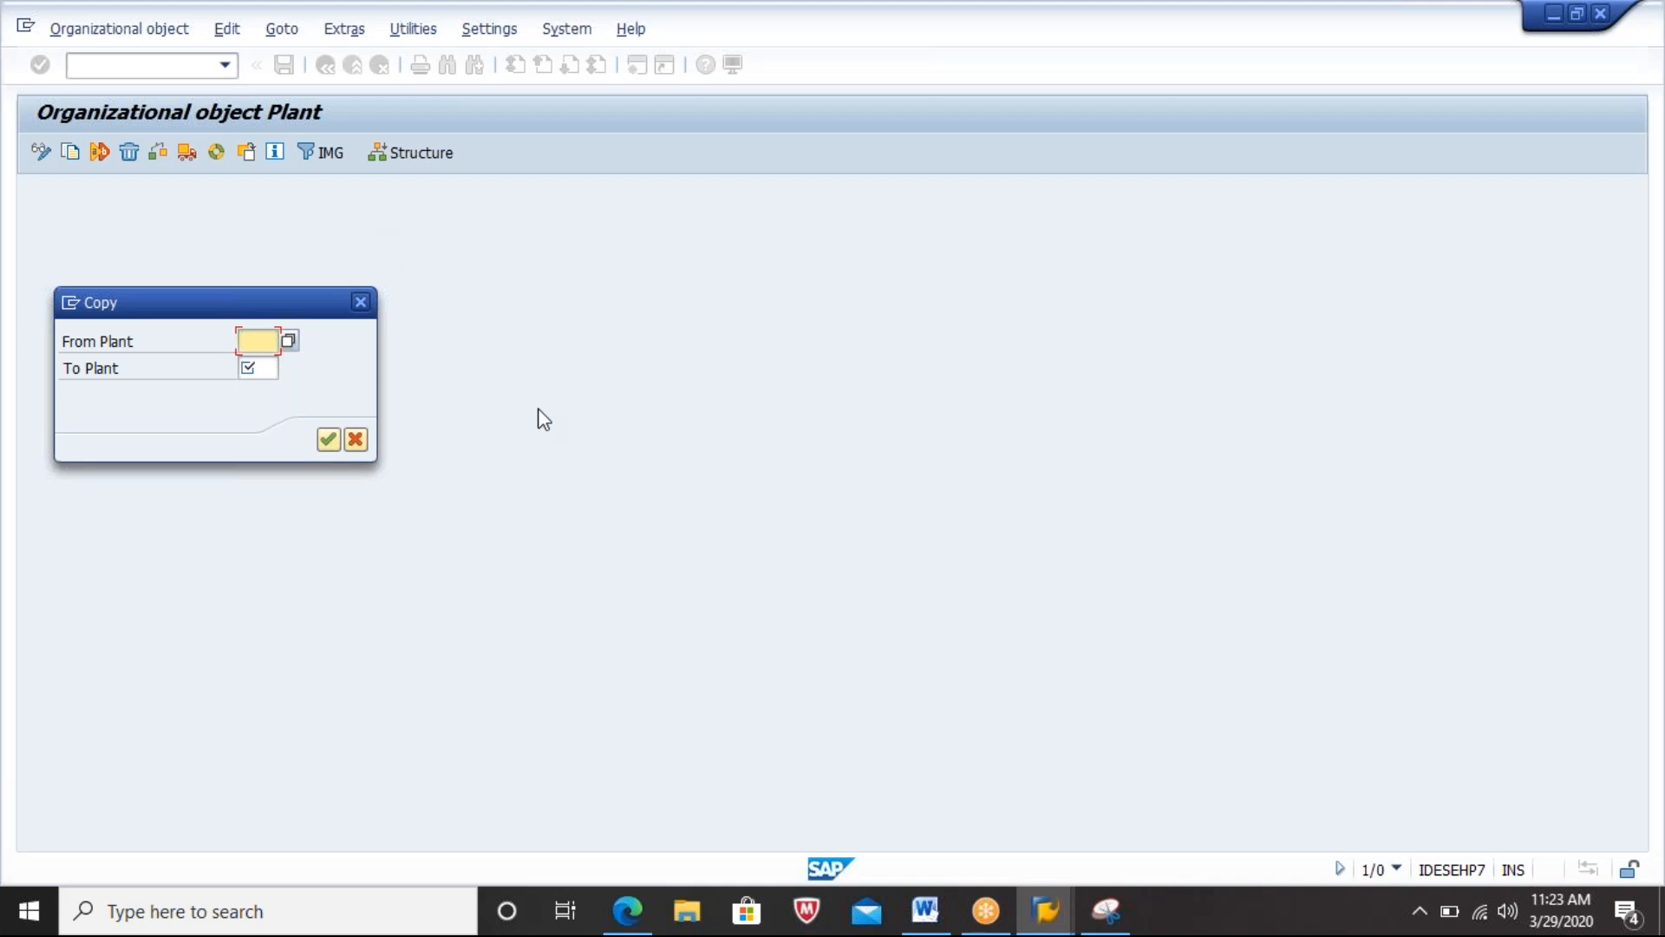
{"action": "type", "text": "2212"}
{"action": "key", "text": "Tab"}
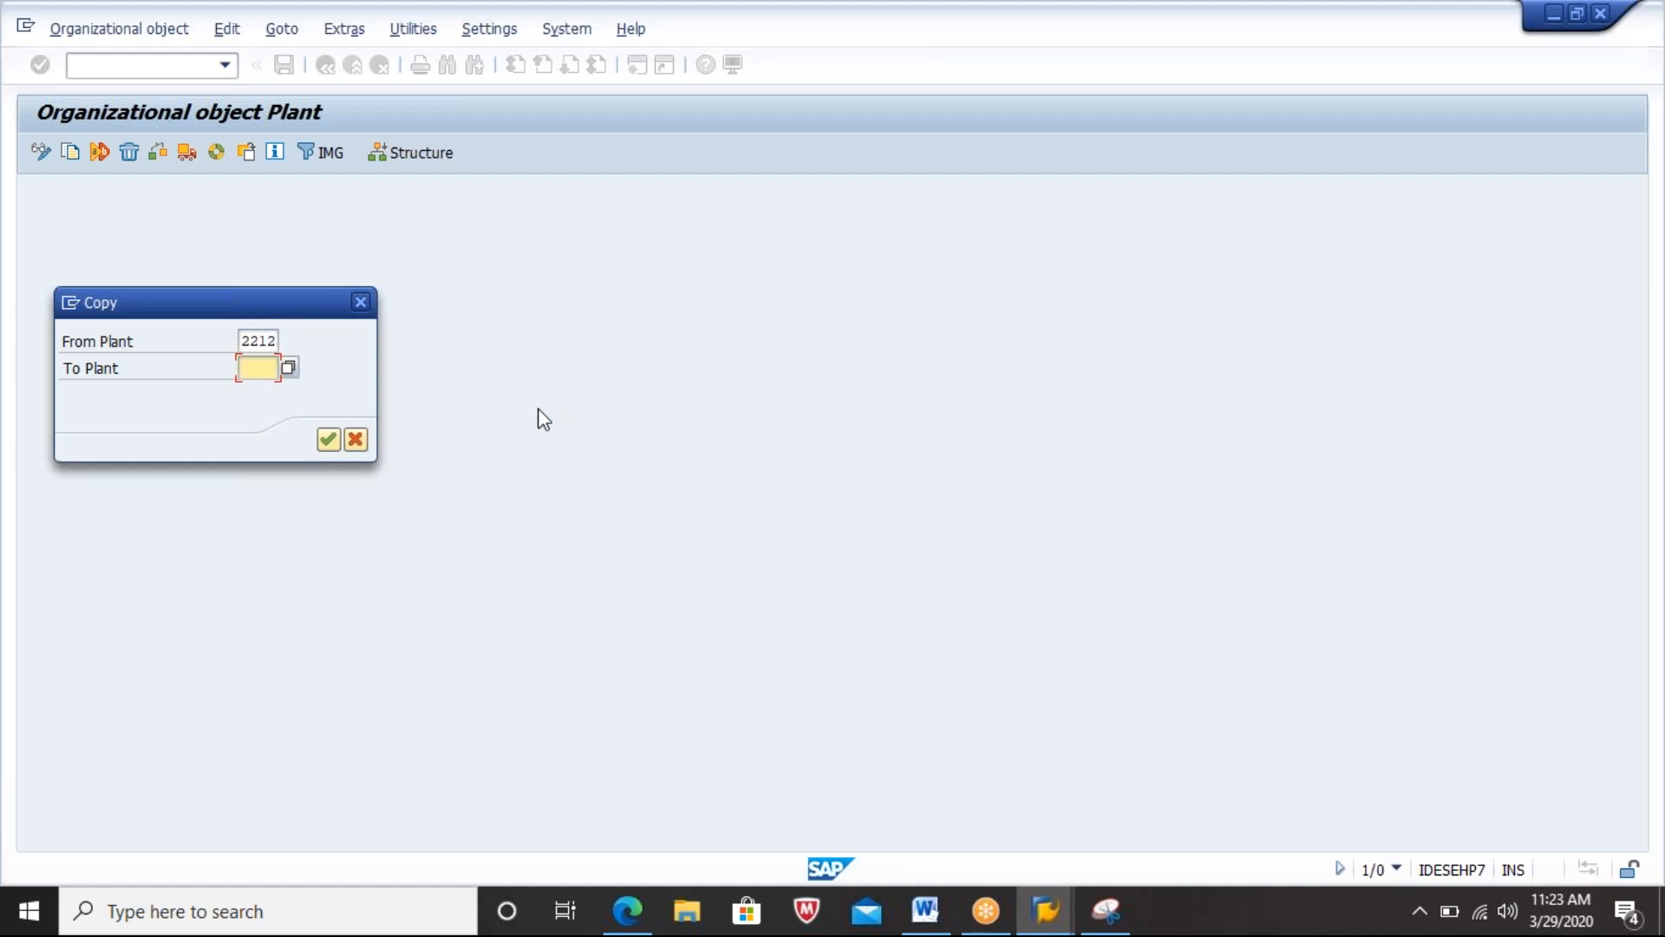
{"action": "type", "text": "2903"}
{"action": "key", "text": "Return"}
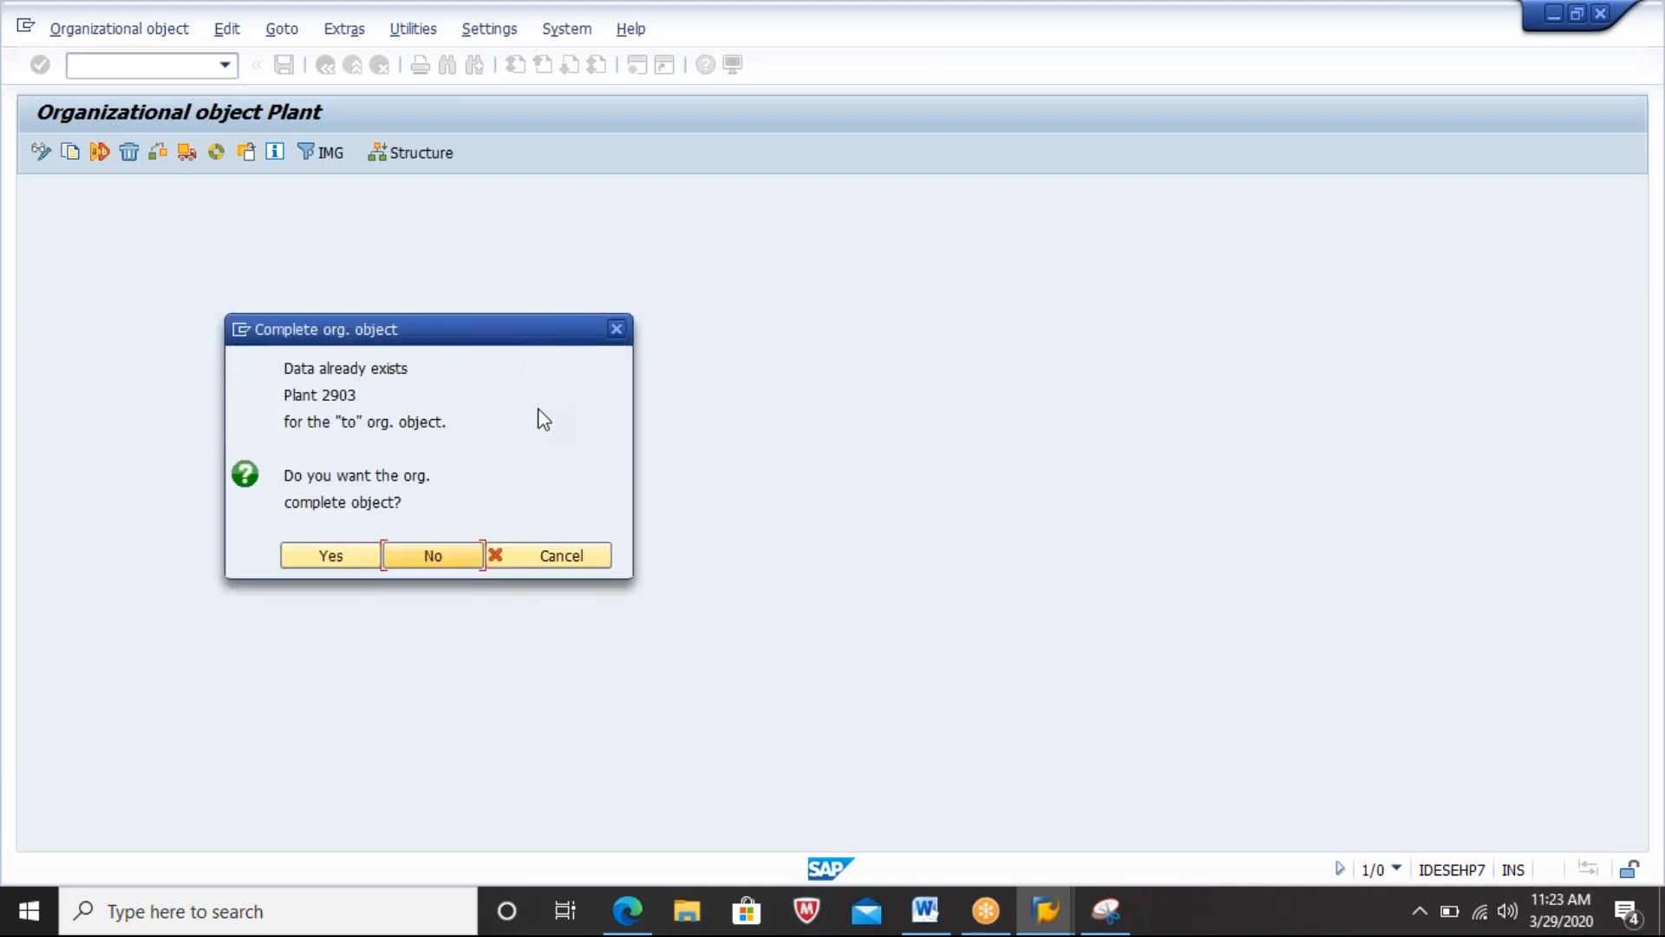
{"action": "left_click", "coordinate": [327, 558]}
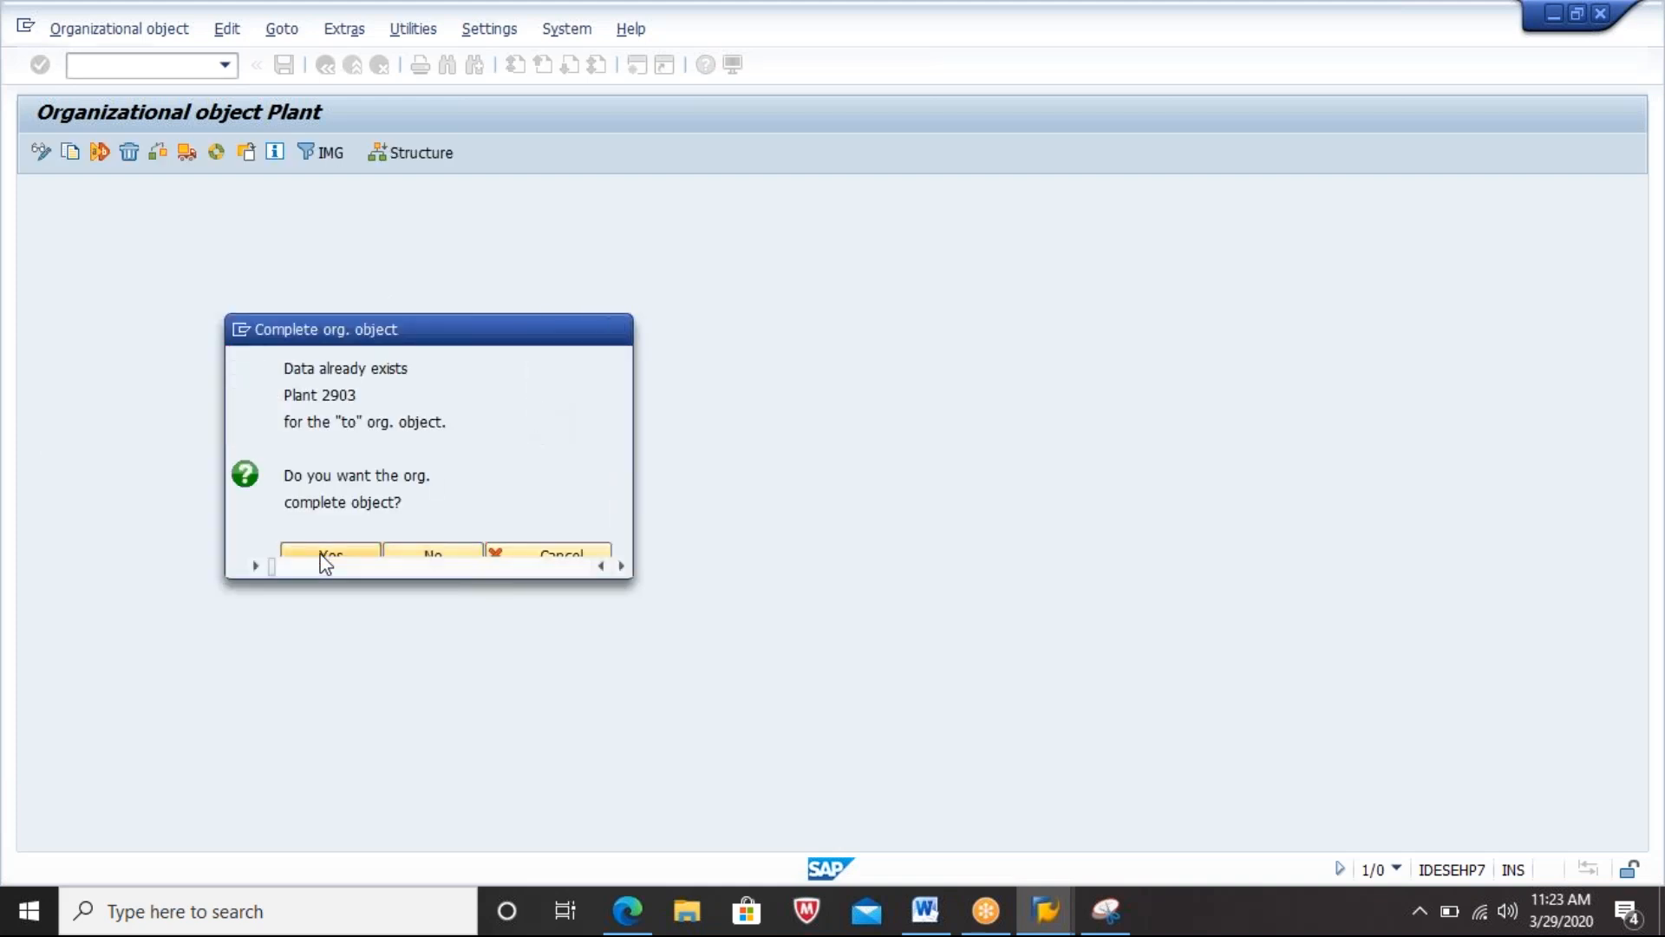
{"action": "key", "text": "Return"}
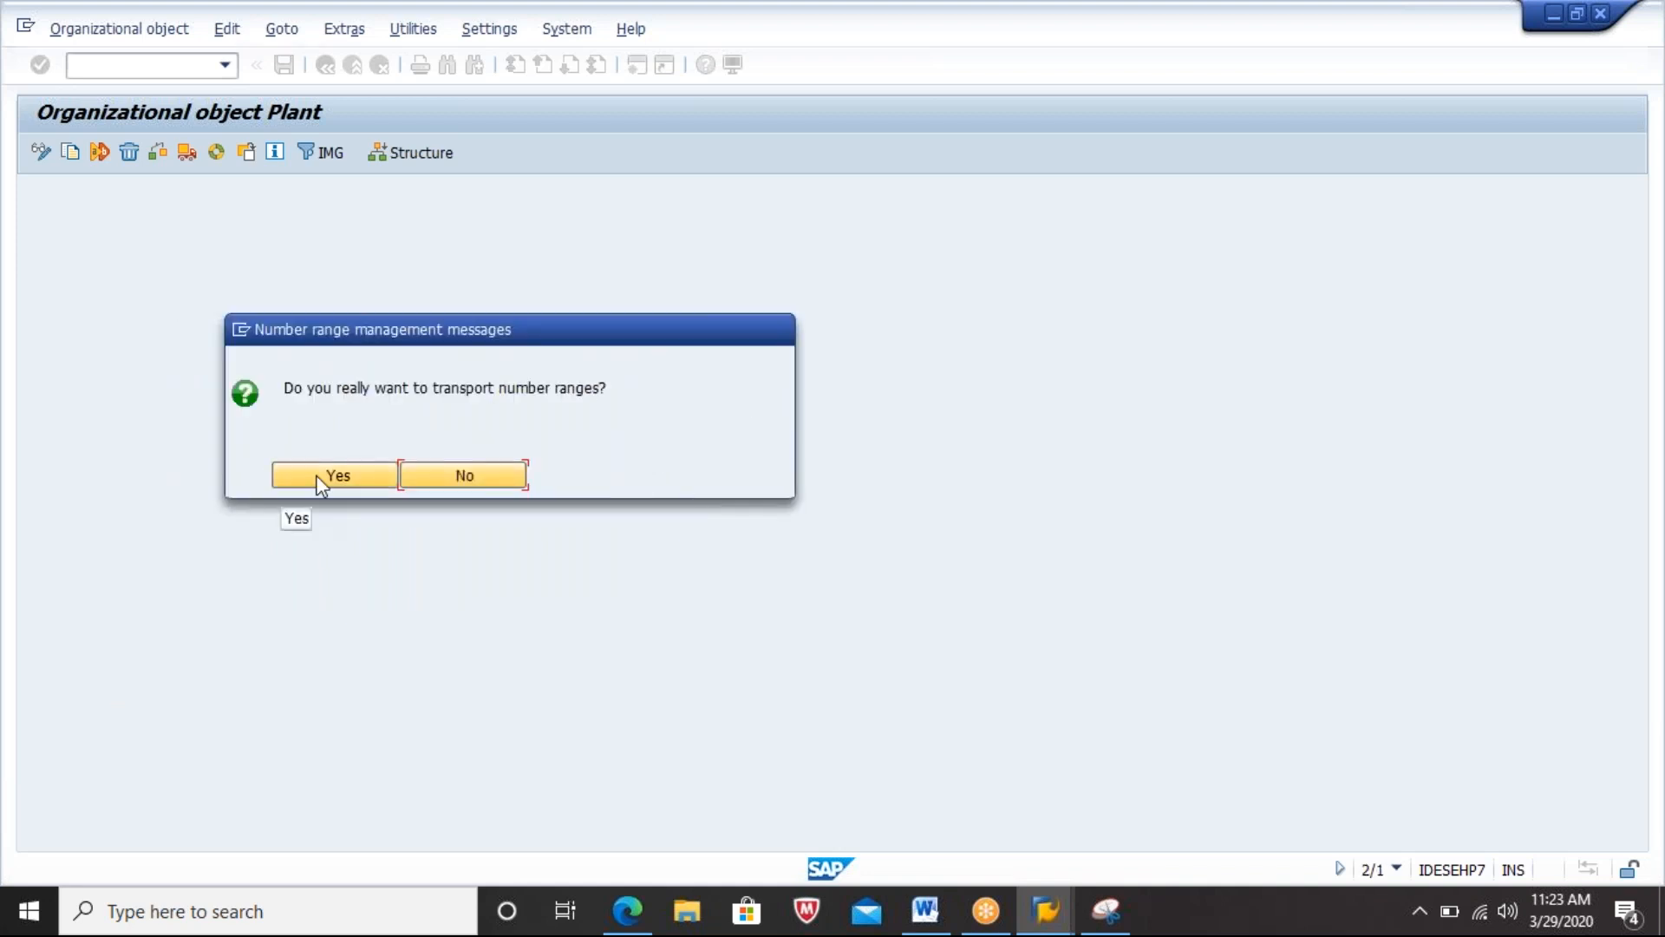
Step: Agree to transport the number ranges for the plant copy and record it in customizing request 2903
{"action": "left_click", "coordinate": [321, 477]}
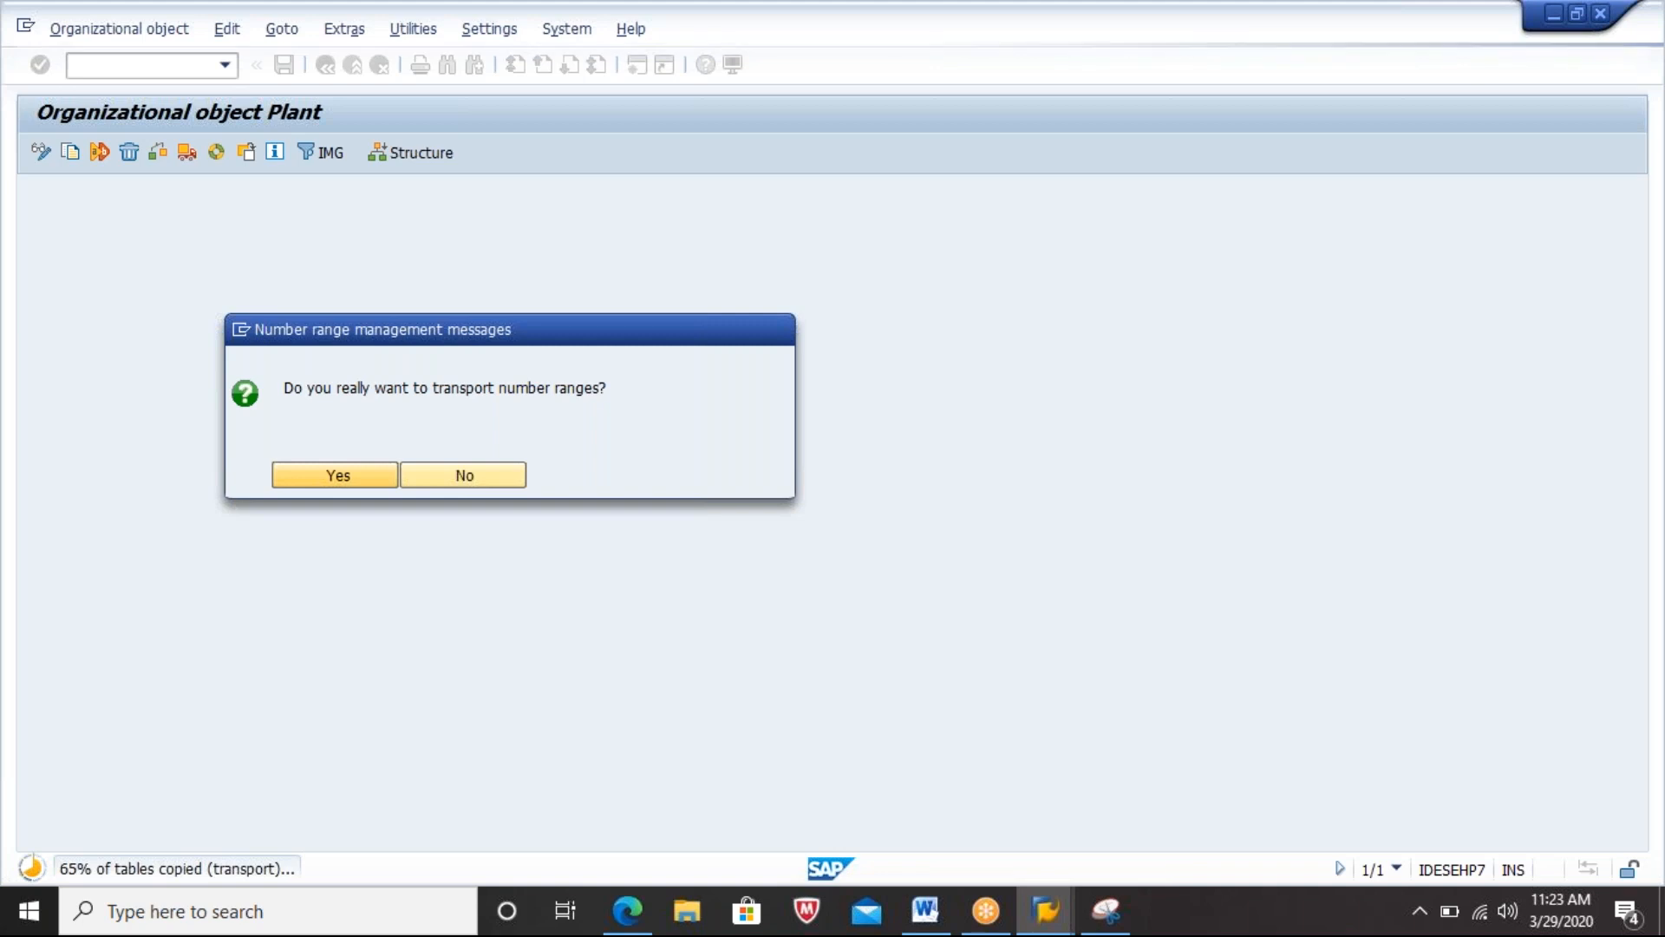
{"action": "key", "text": "Return"}
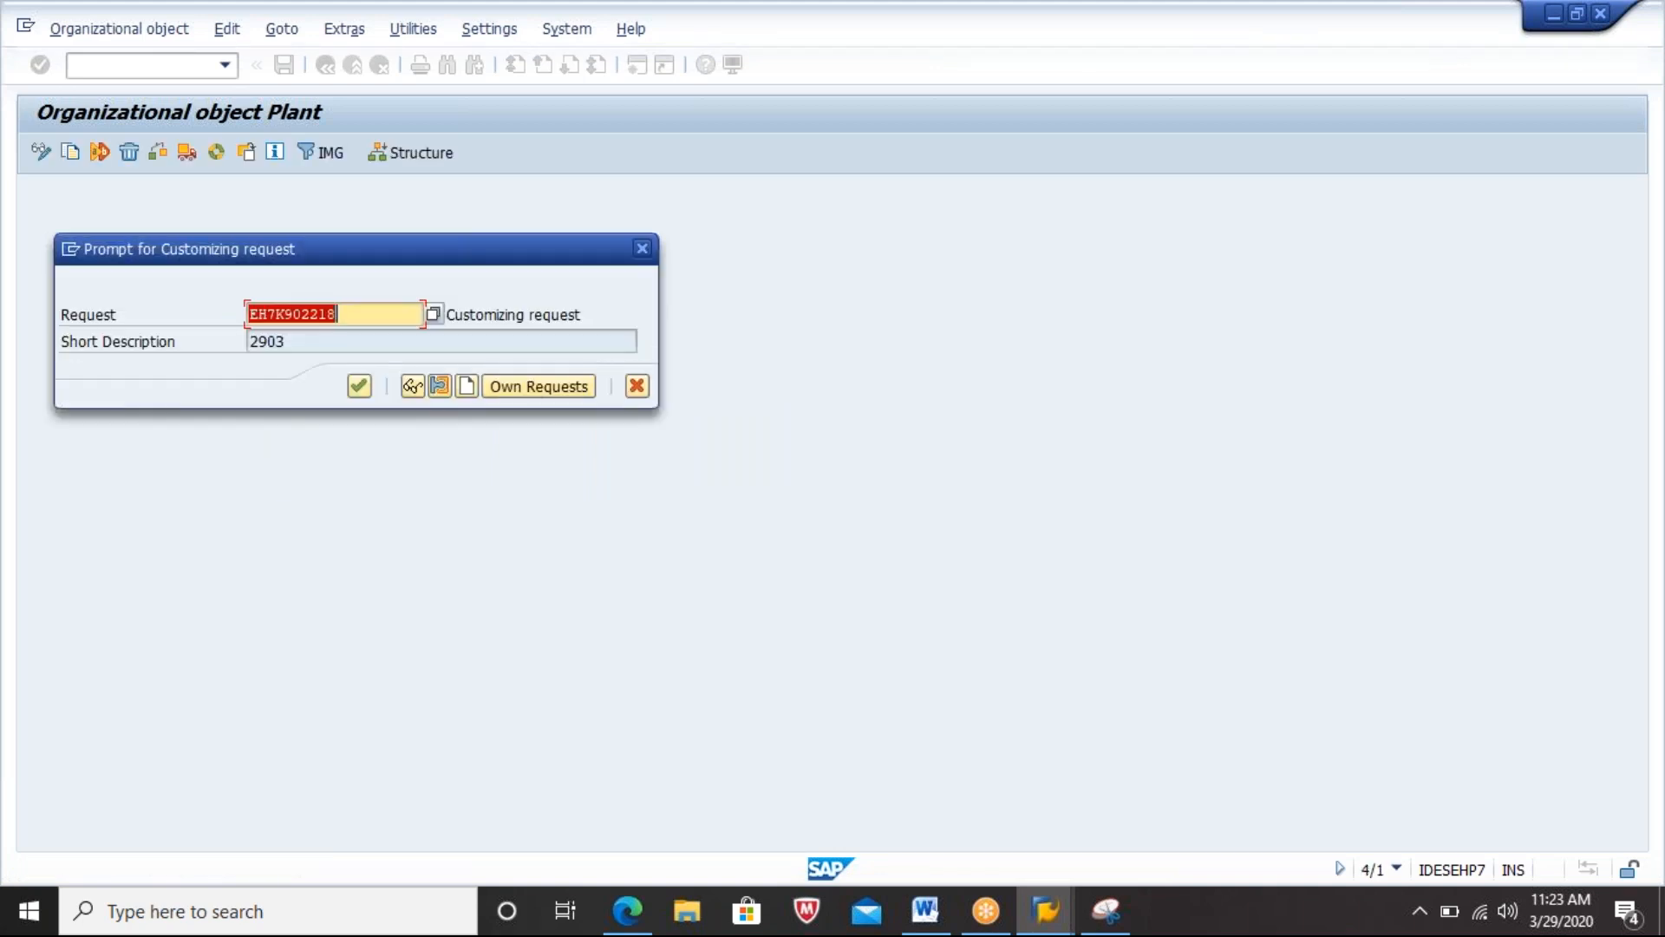
{"action": "key", "text": "Return"}
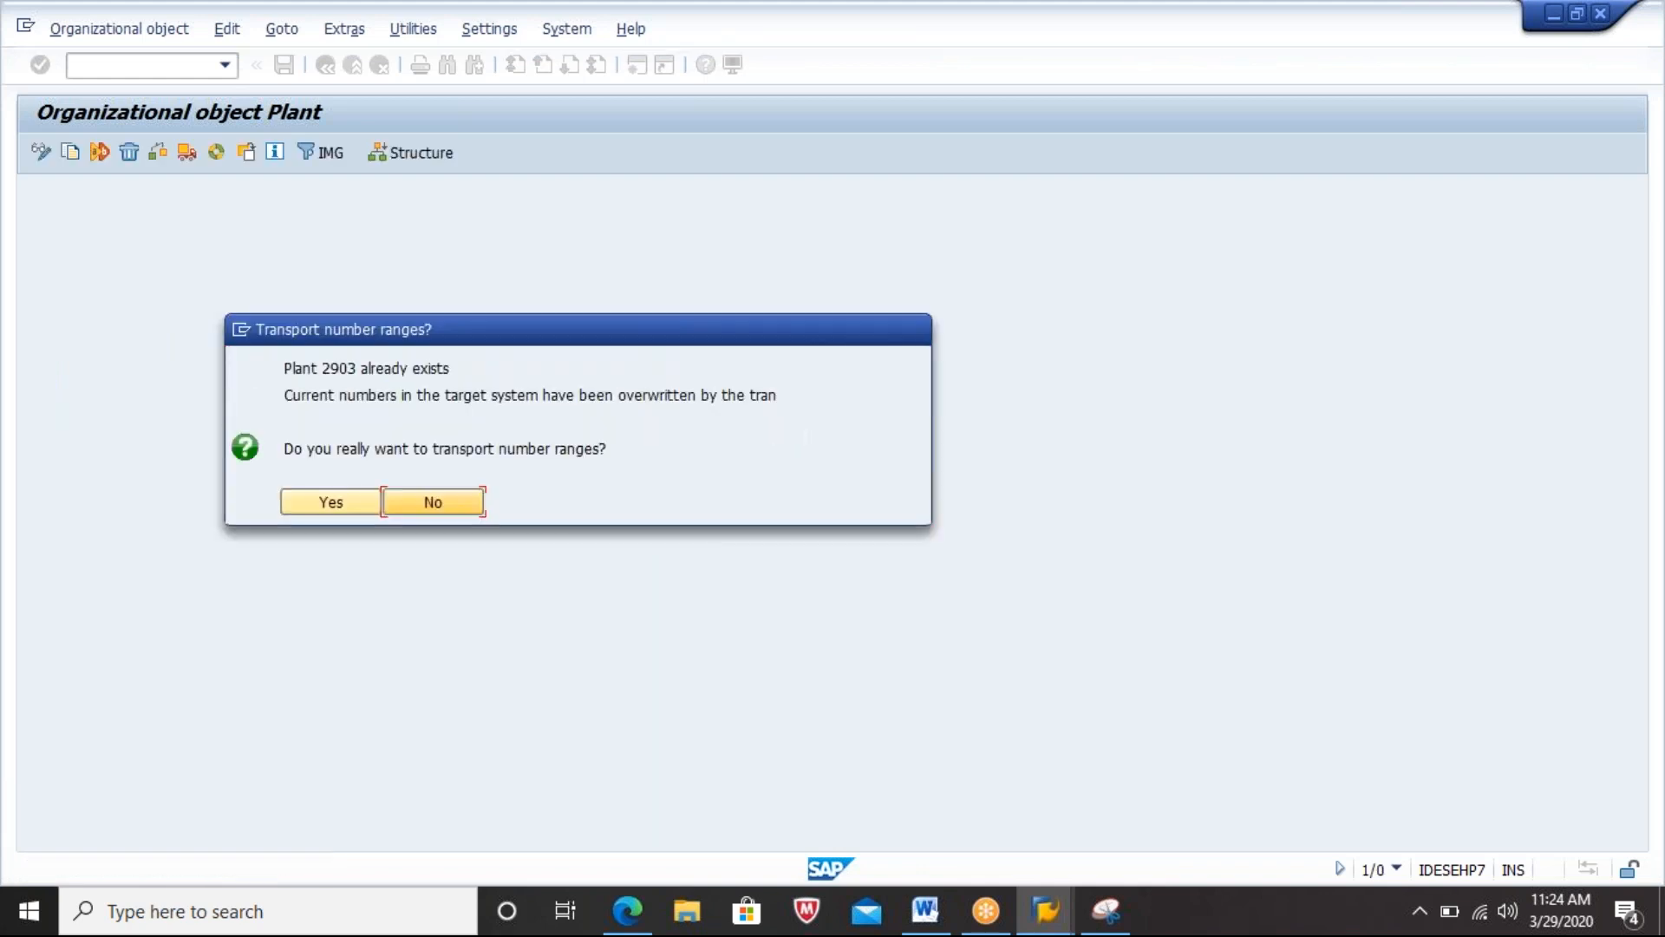
Step: Agree to transport the number ranges and intervals for plant 2903, recording each in customizing request 2903, and close the copy information
{"action": "left_click", "coordinate": [324, 503]}
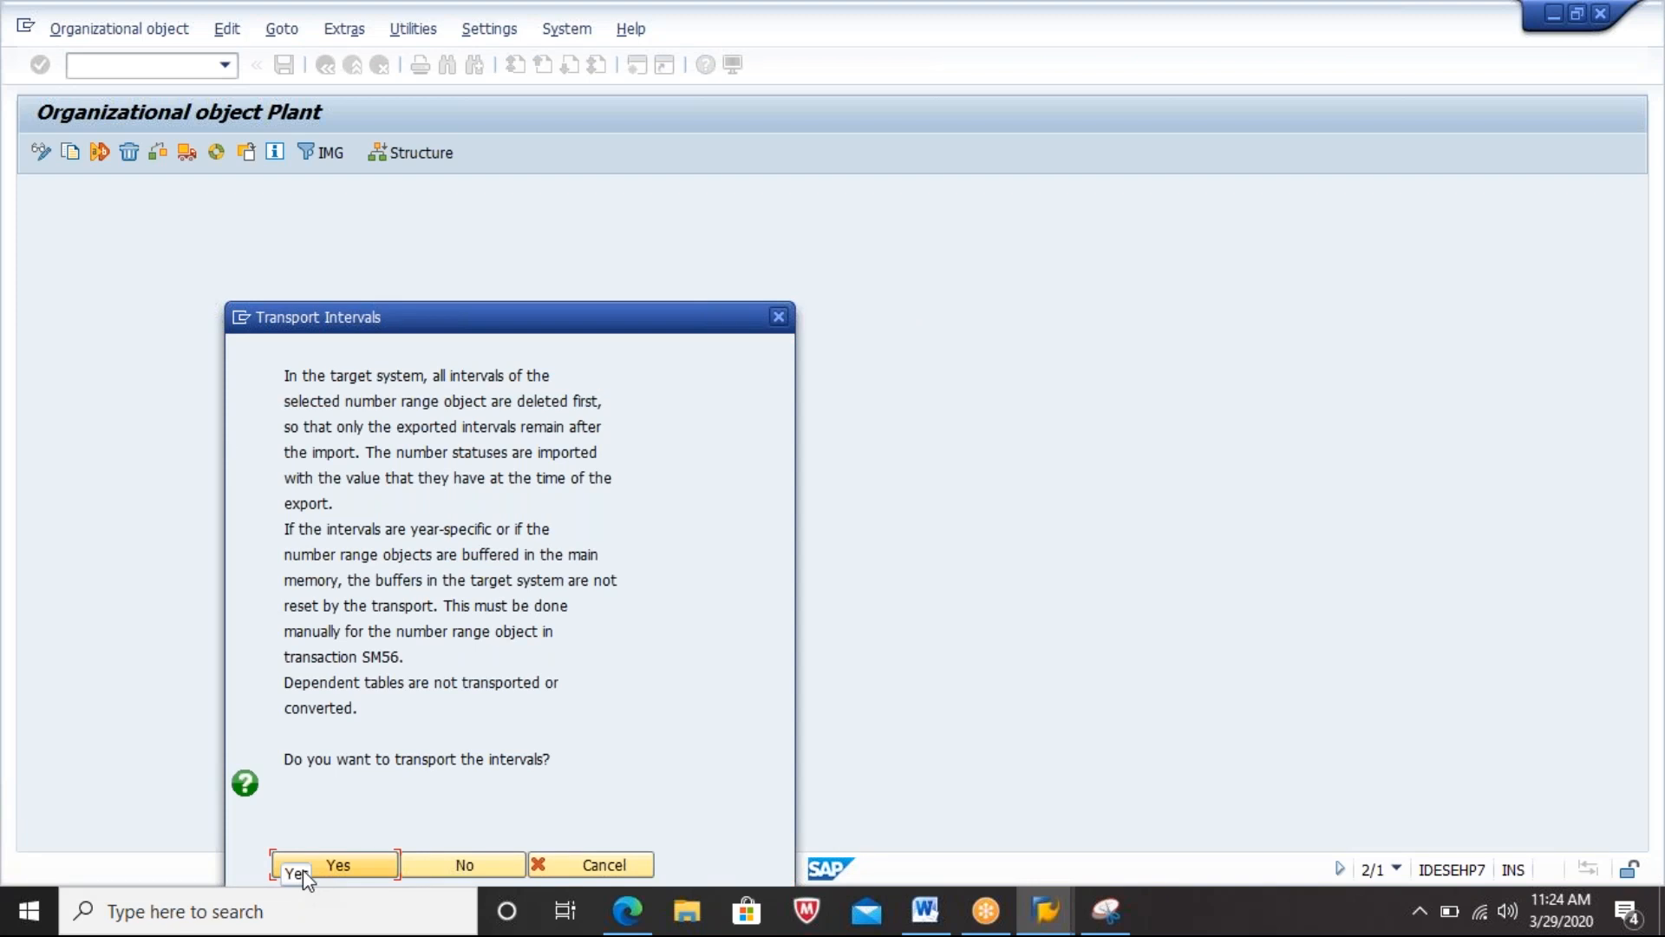
{"action": "left_click", "coordinate": [333, 867]}
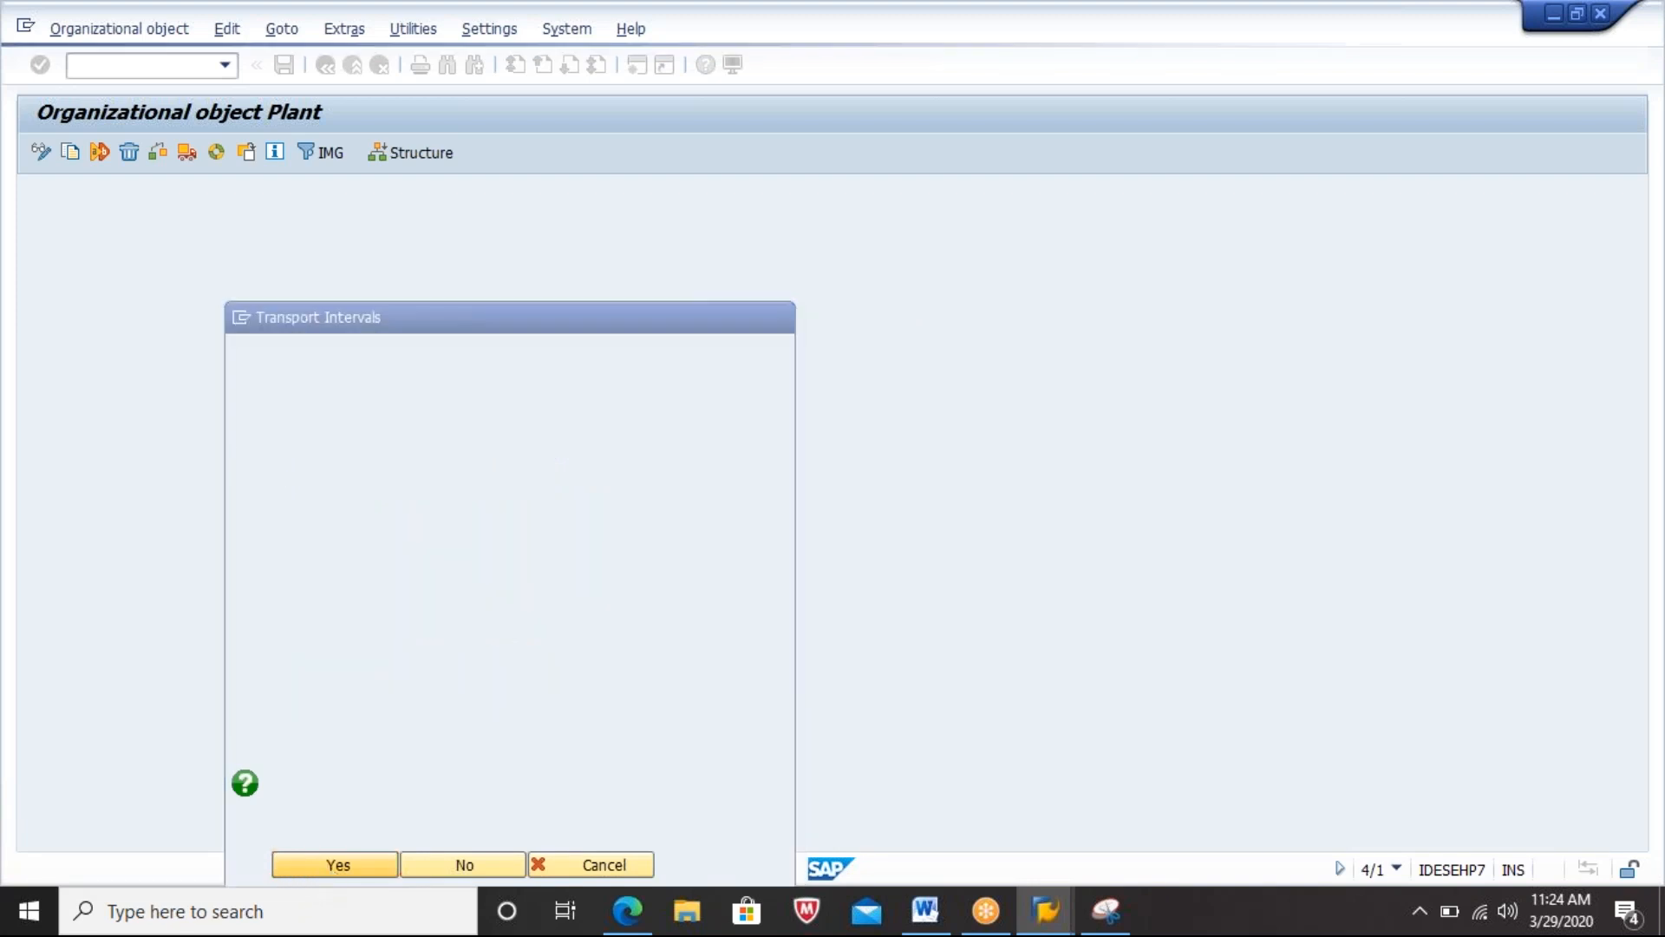
{"action": "key", "text": "Return"}
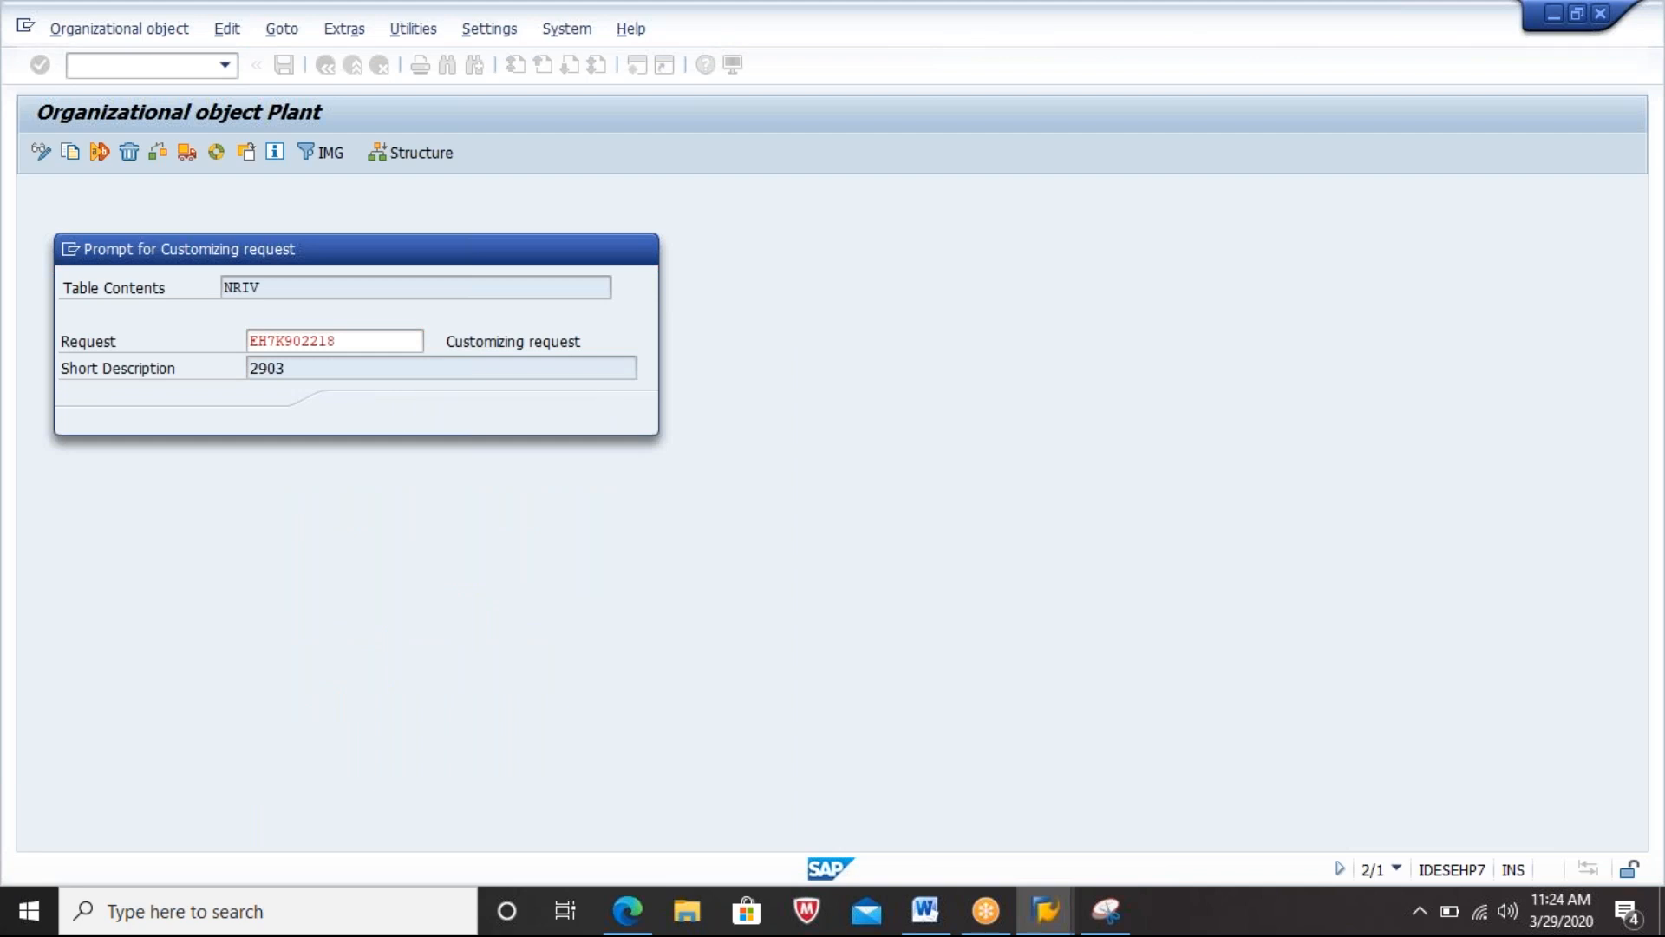
{"action": "key", "text": "Return"}
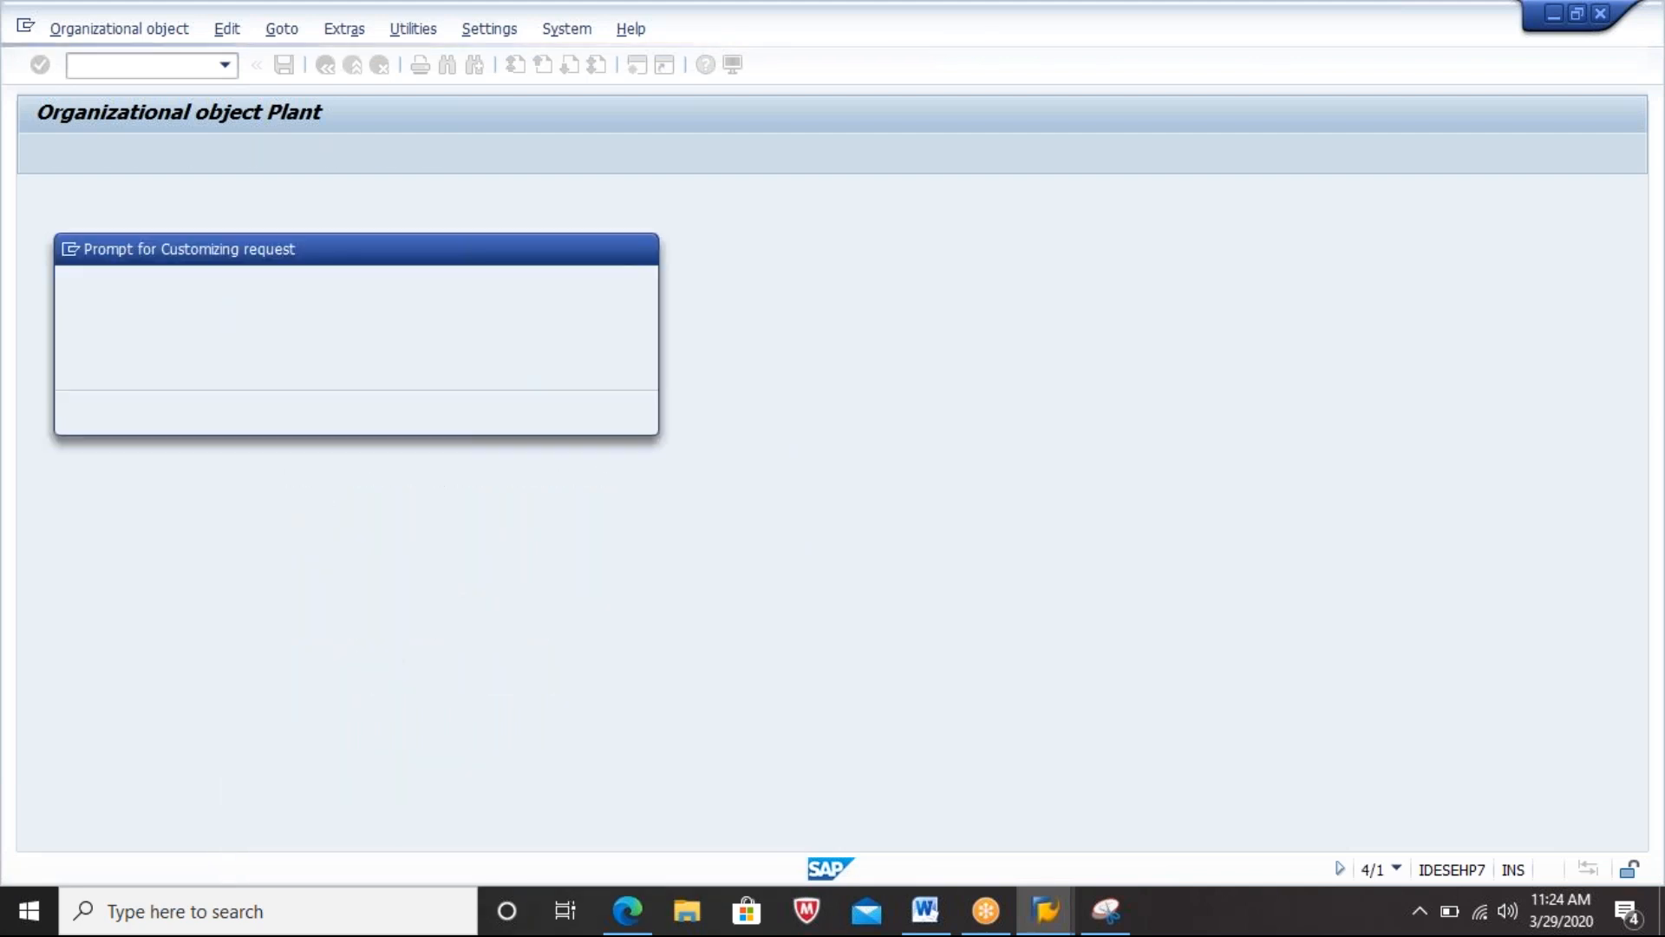
{"action": "key", "text": "Return"}
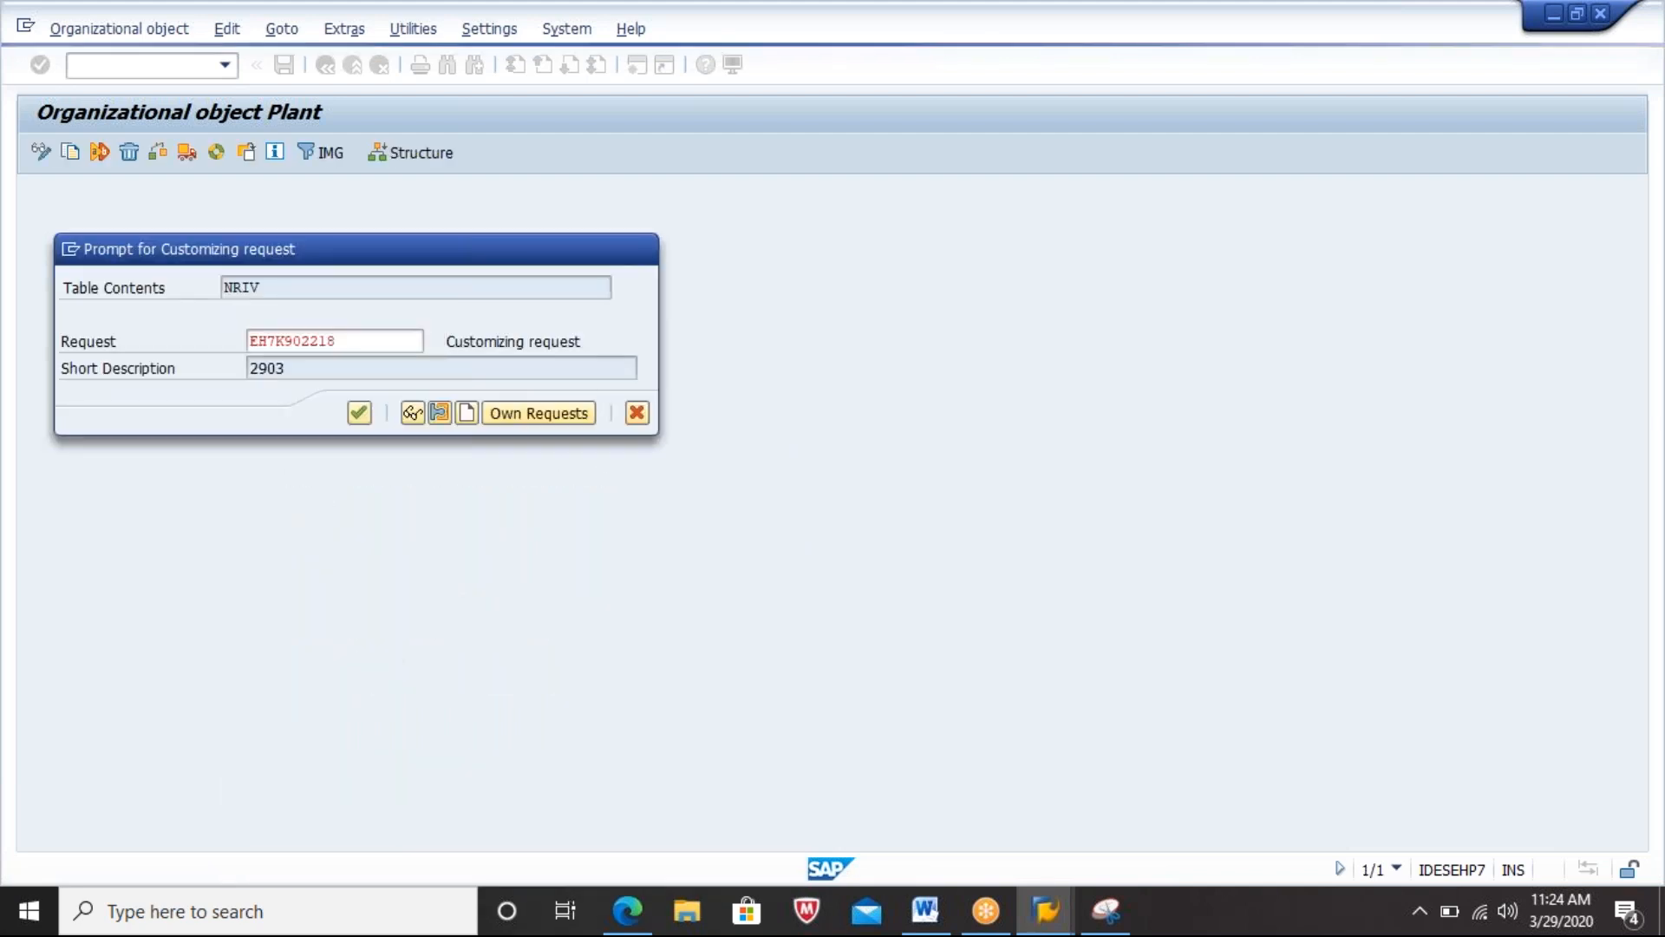
{"action": "key", "text": "Return"}
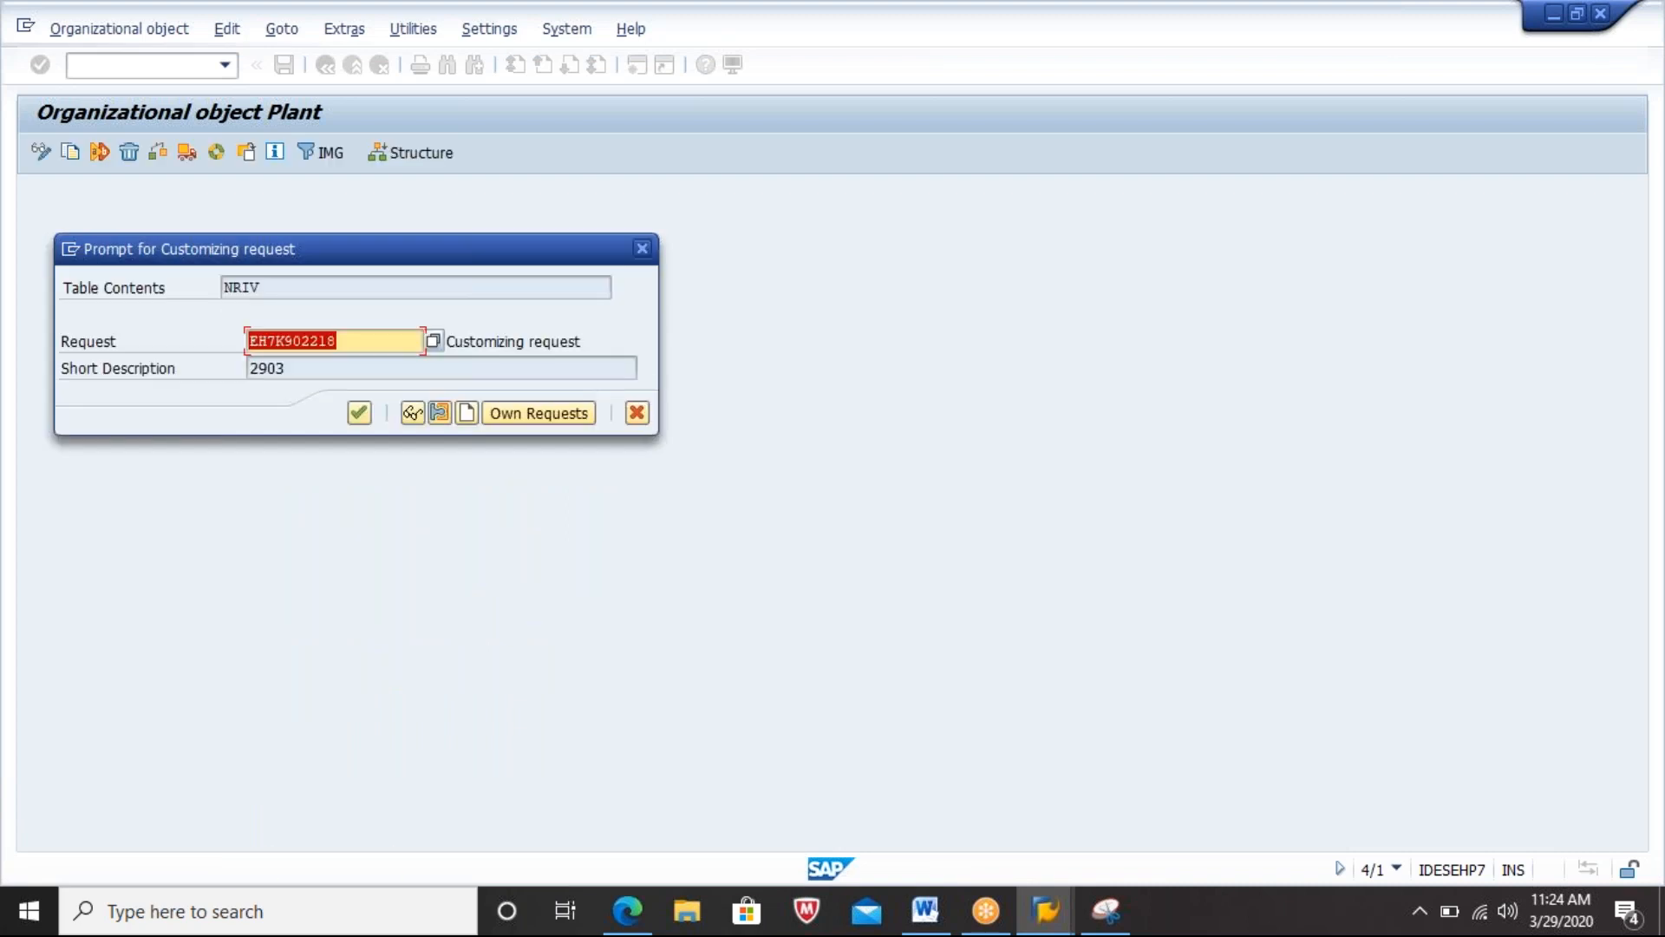
{"action": "key", "text": "Return"}
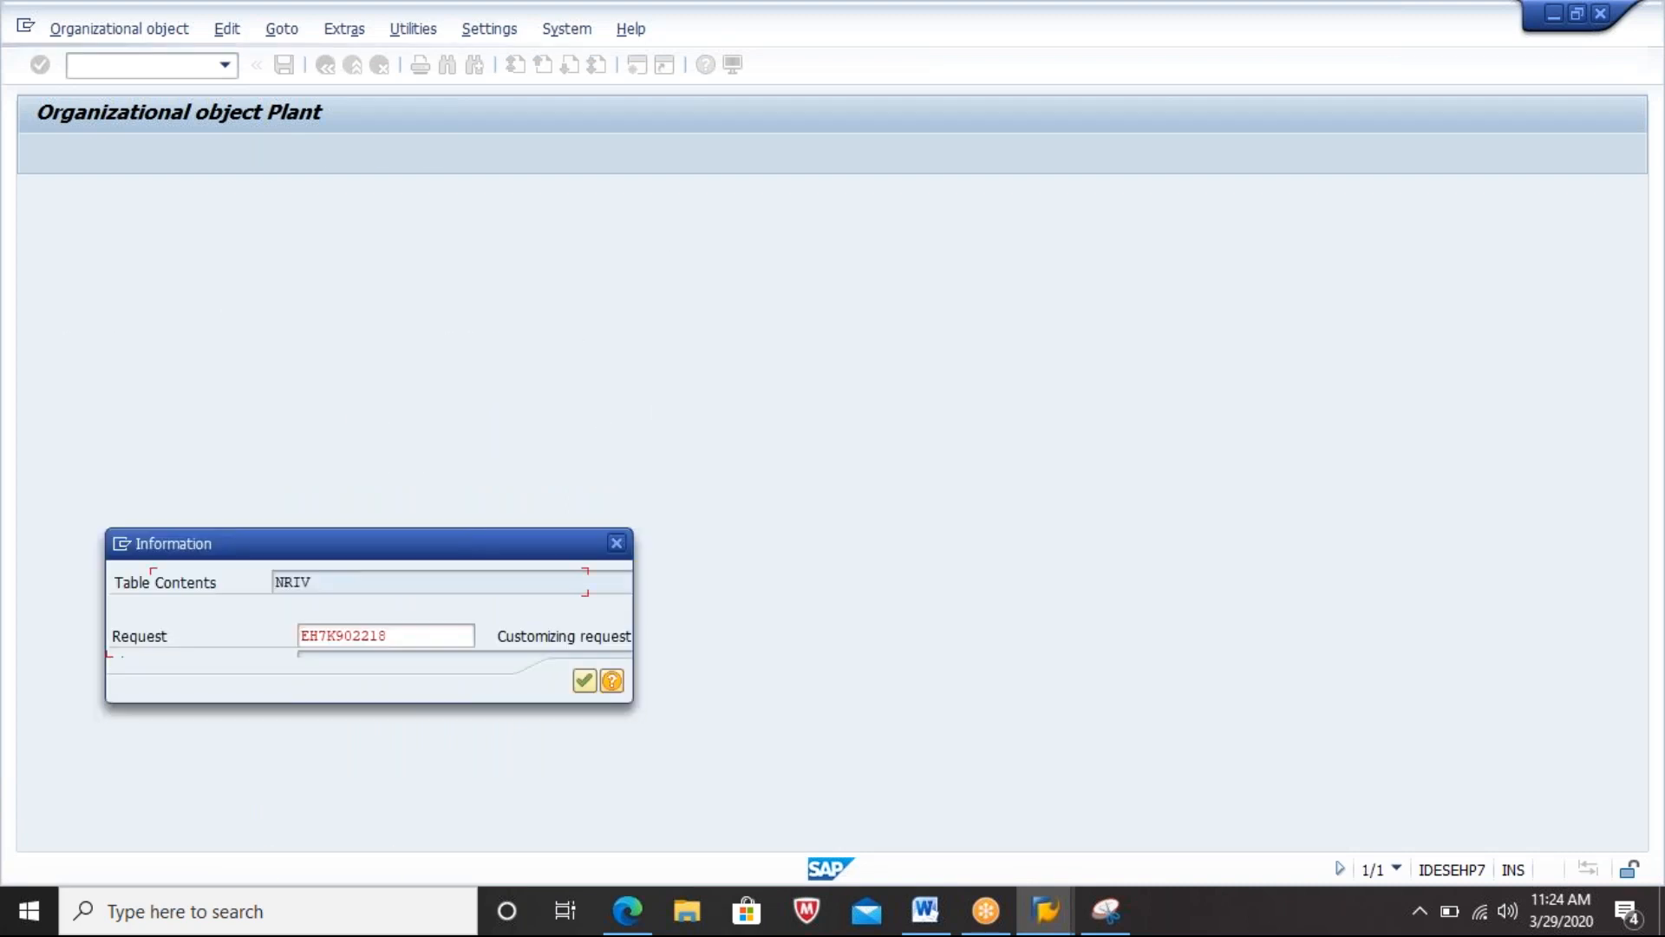
{"action": "key", "text": "Return"}
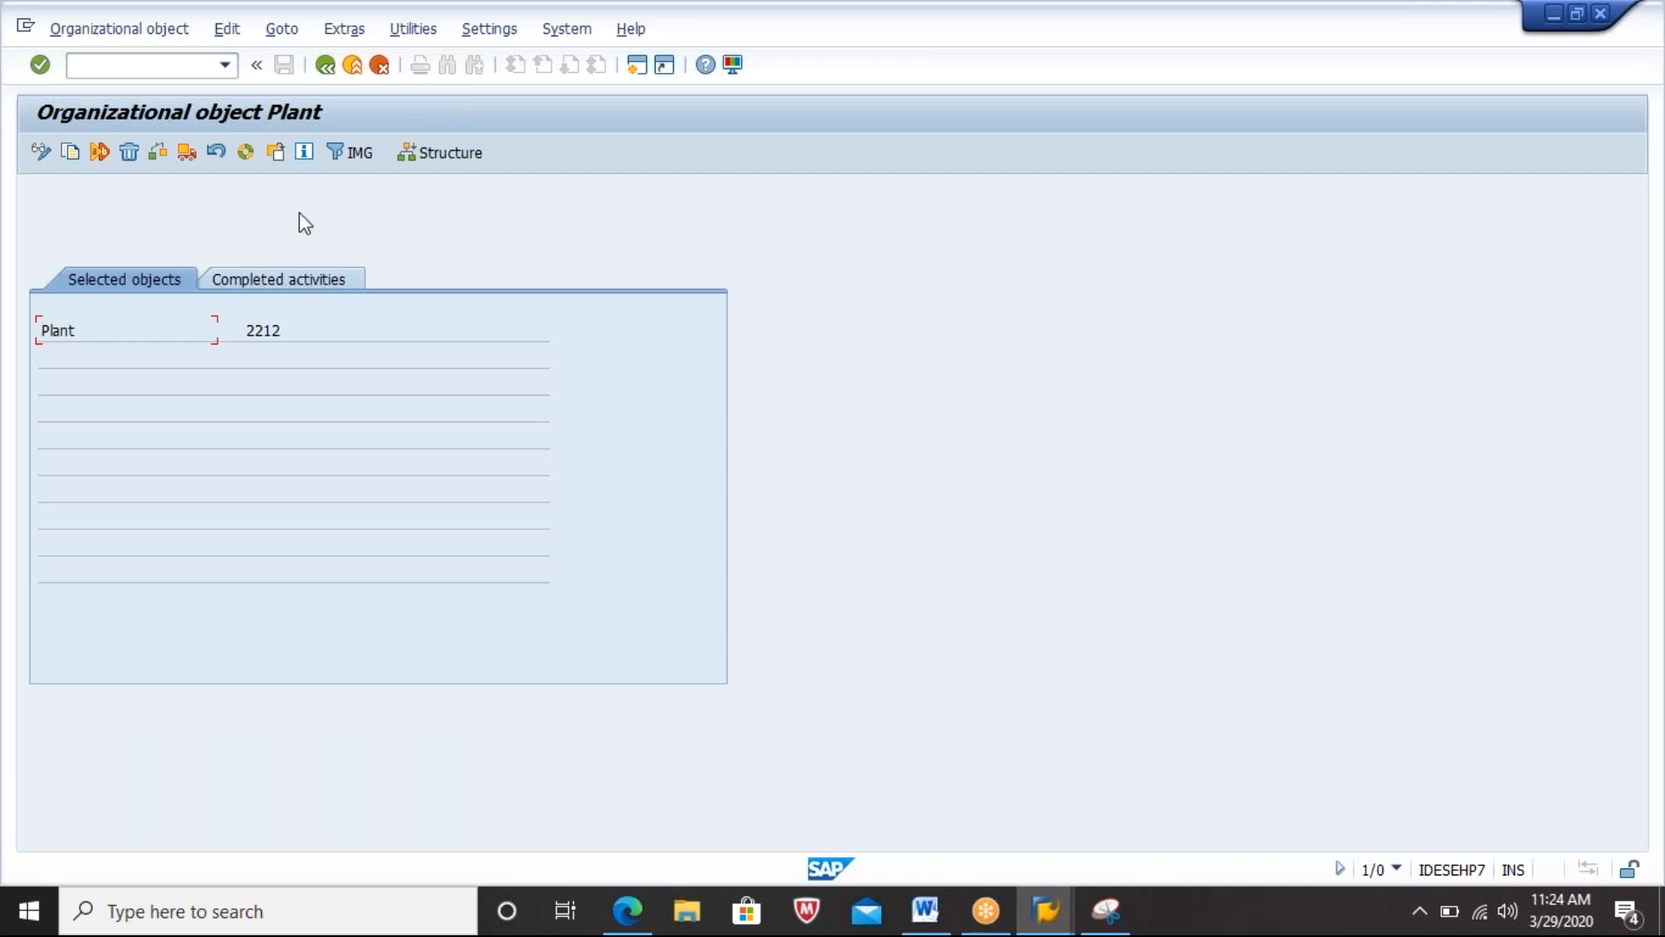
Step: Review the completed activities of the plant copy, and return to the implementation guide structure
{"action": "left_click", "coordinate": [298, 279]}
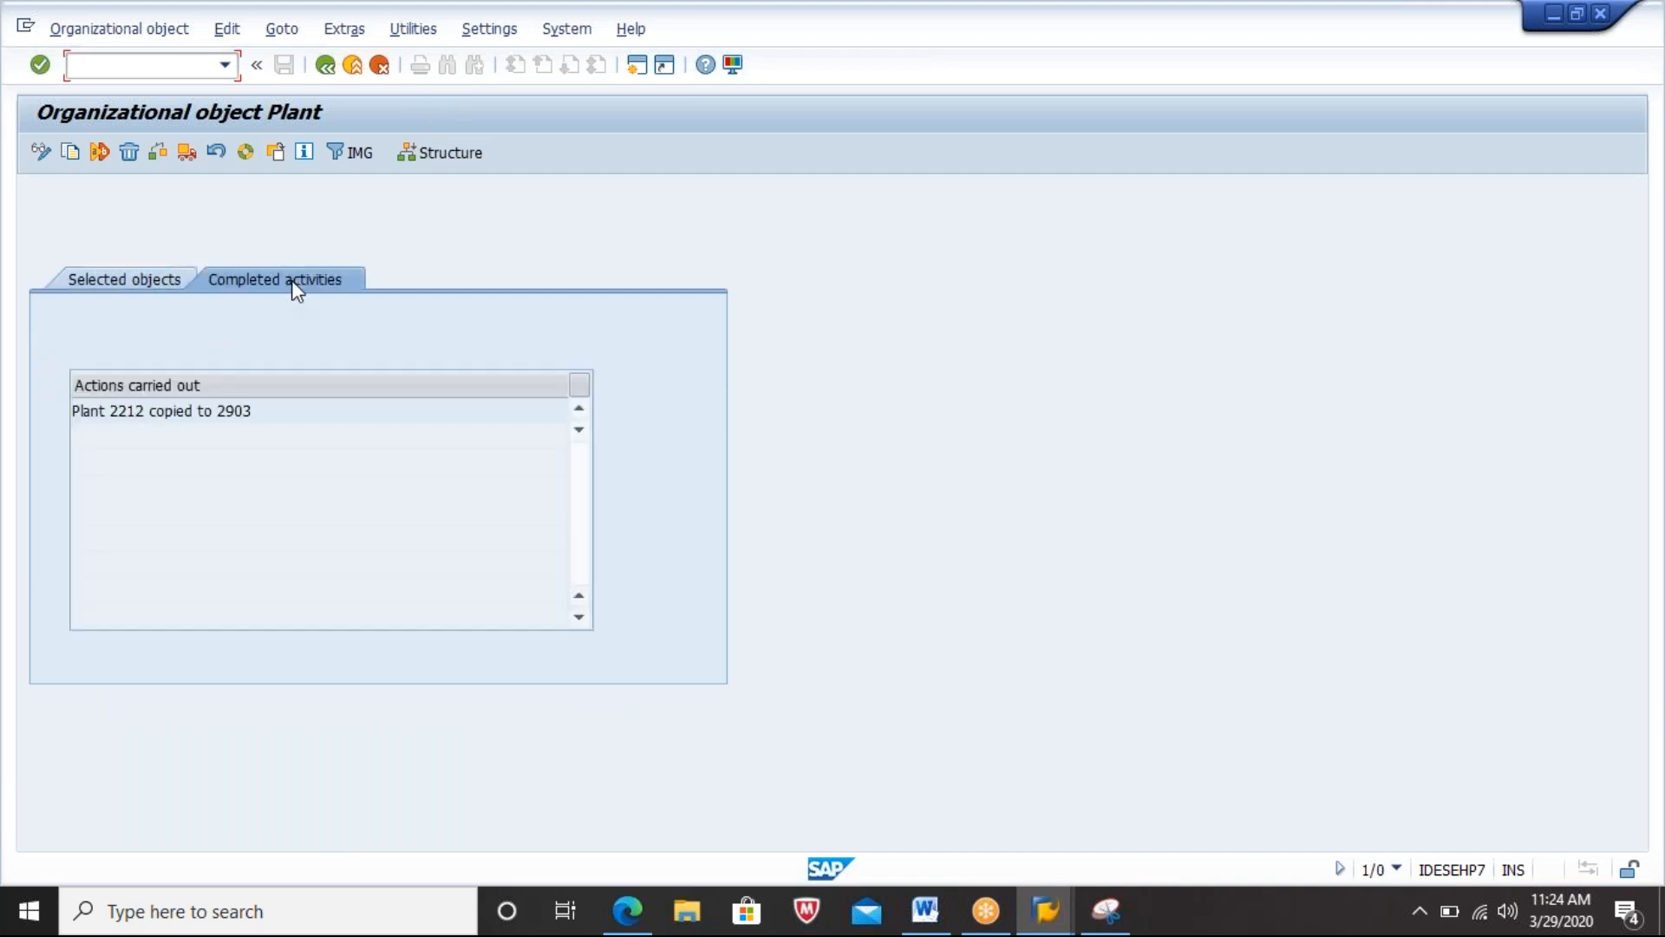
{"action": "left_click", "coordinate": [327, 67]}
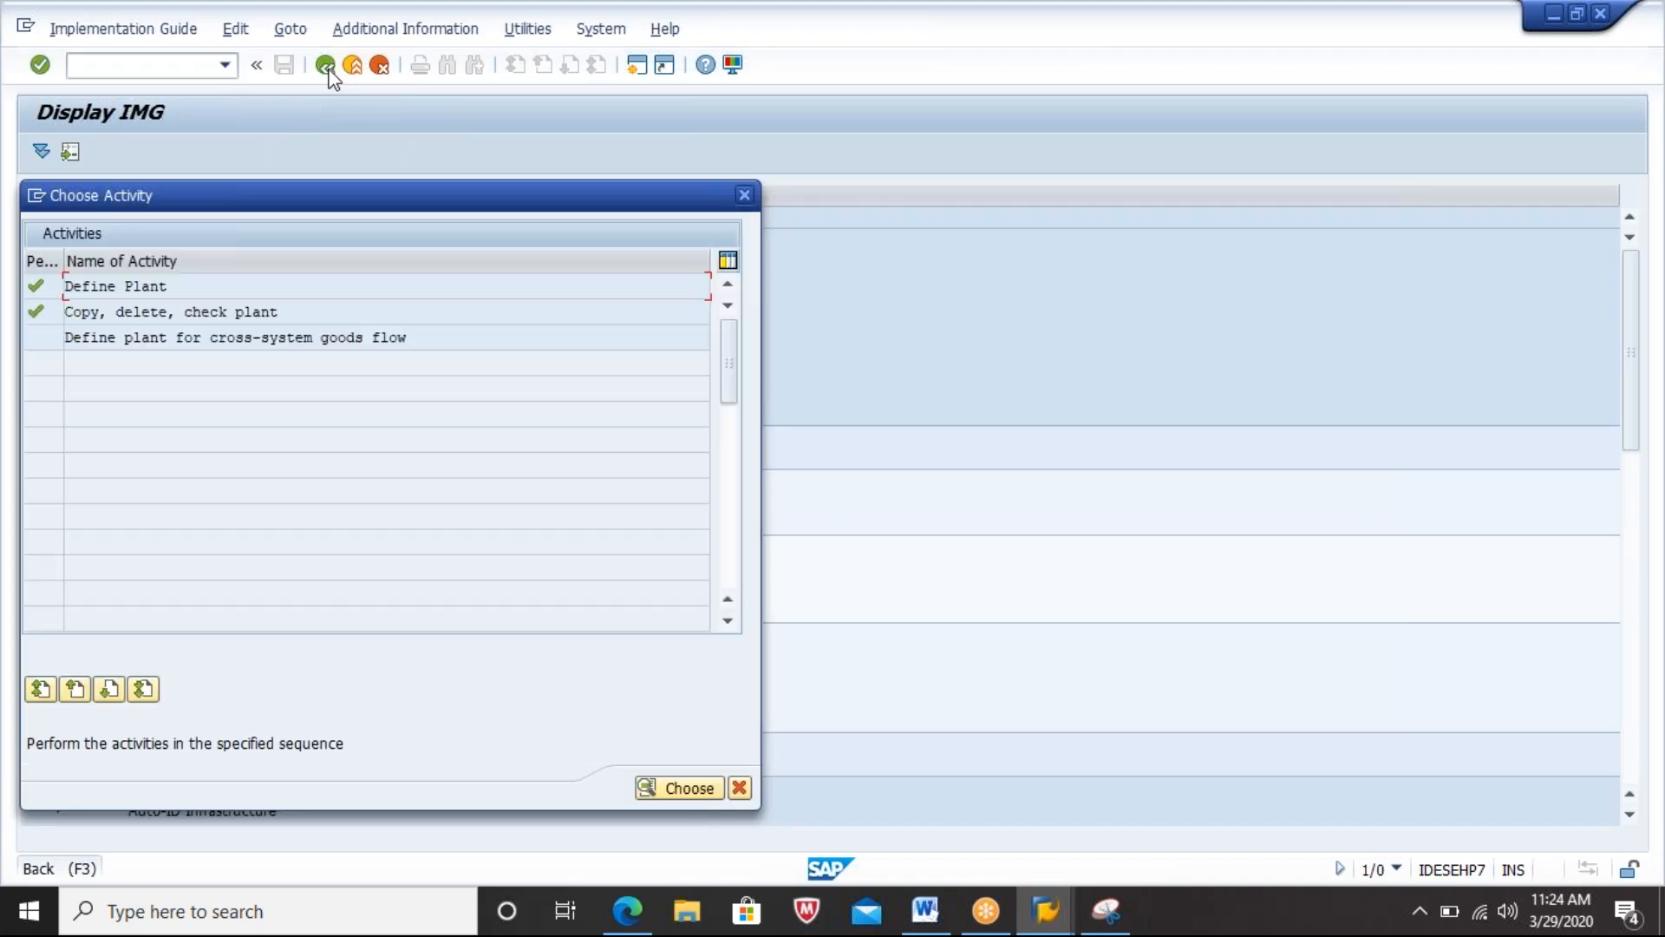
{"action": "key", "text": "Escape"}
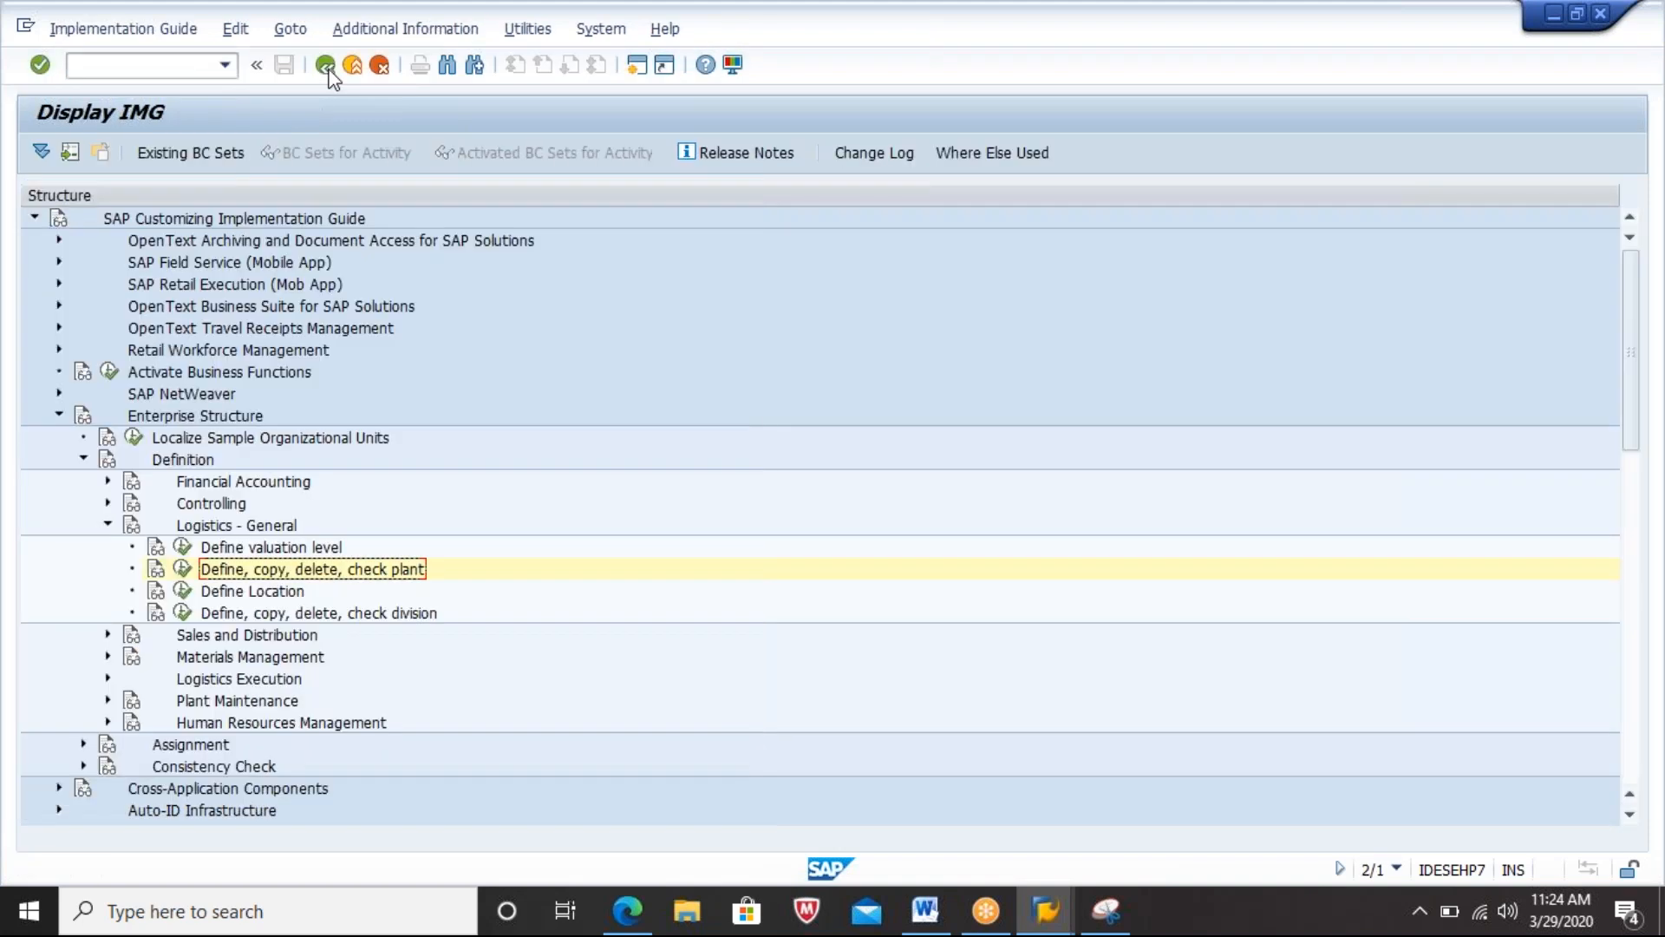
Step: Open the Define Division activity under Logistics - General and select division 00, Cross-division
{"action": "key", "text": "Down"}
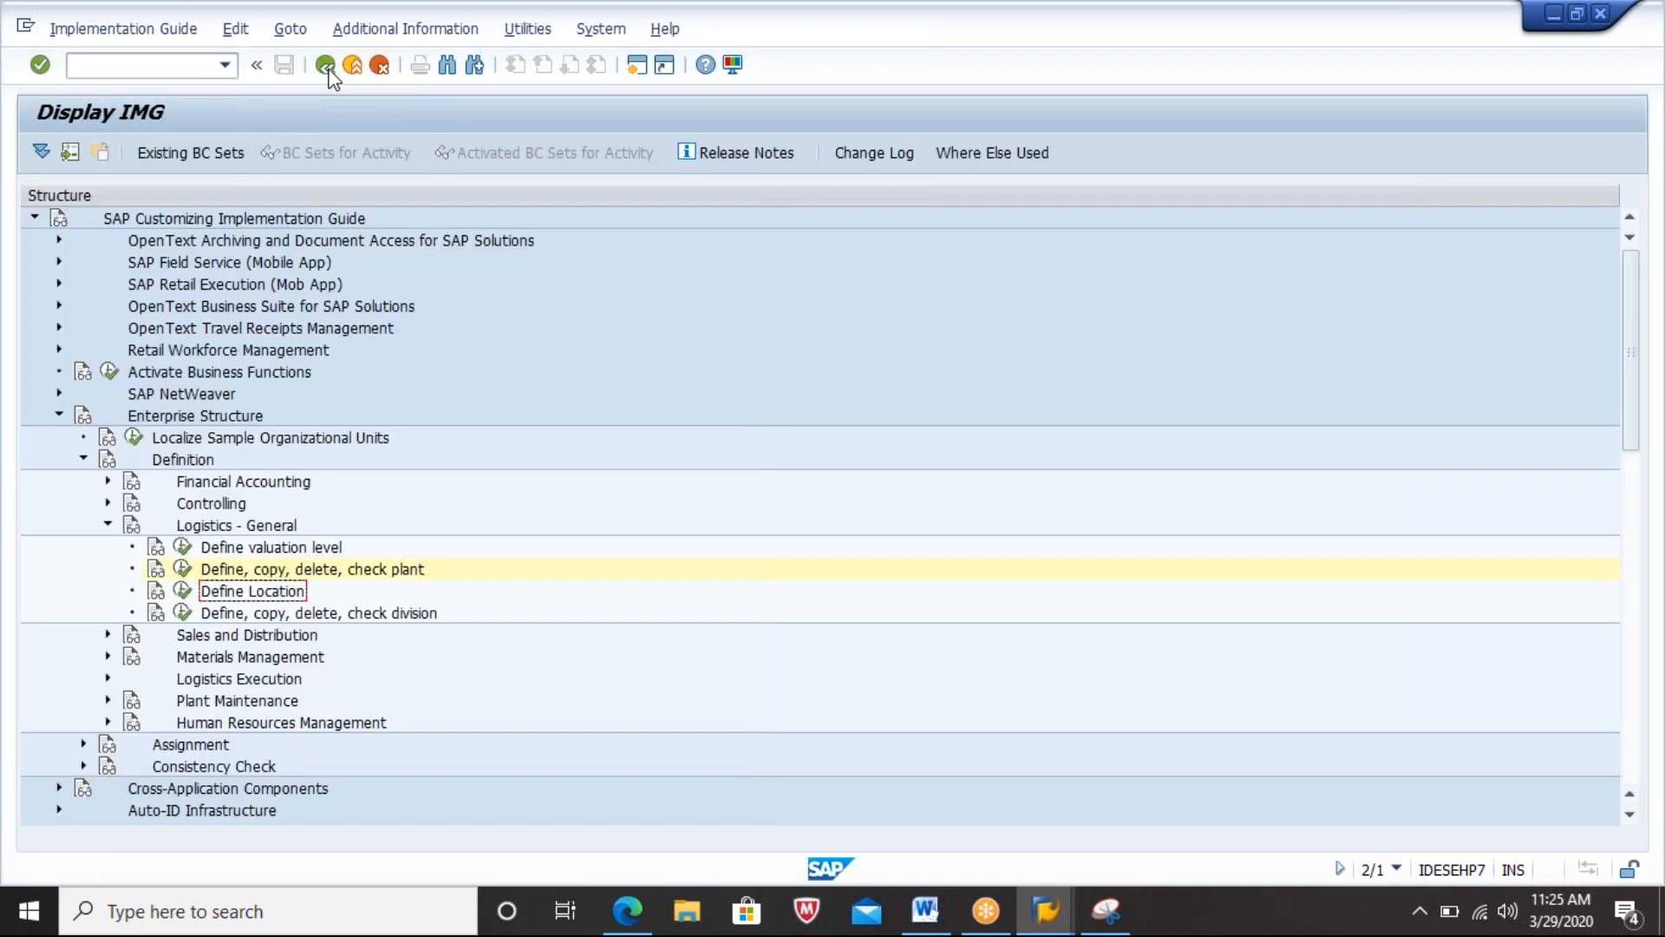
{"action": "key", "text": "Down"}
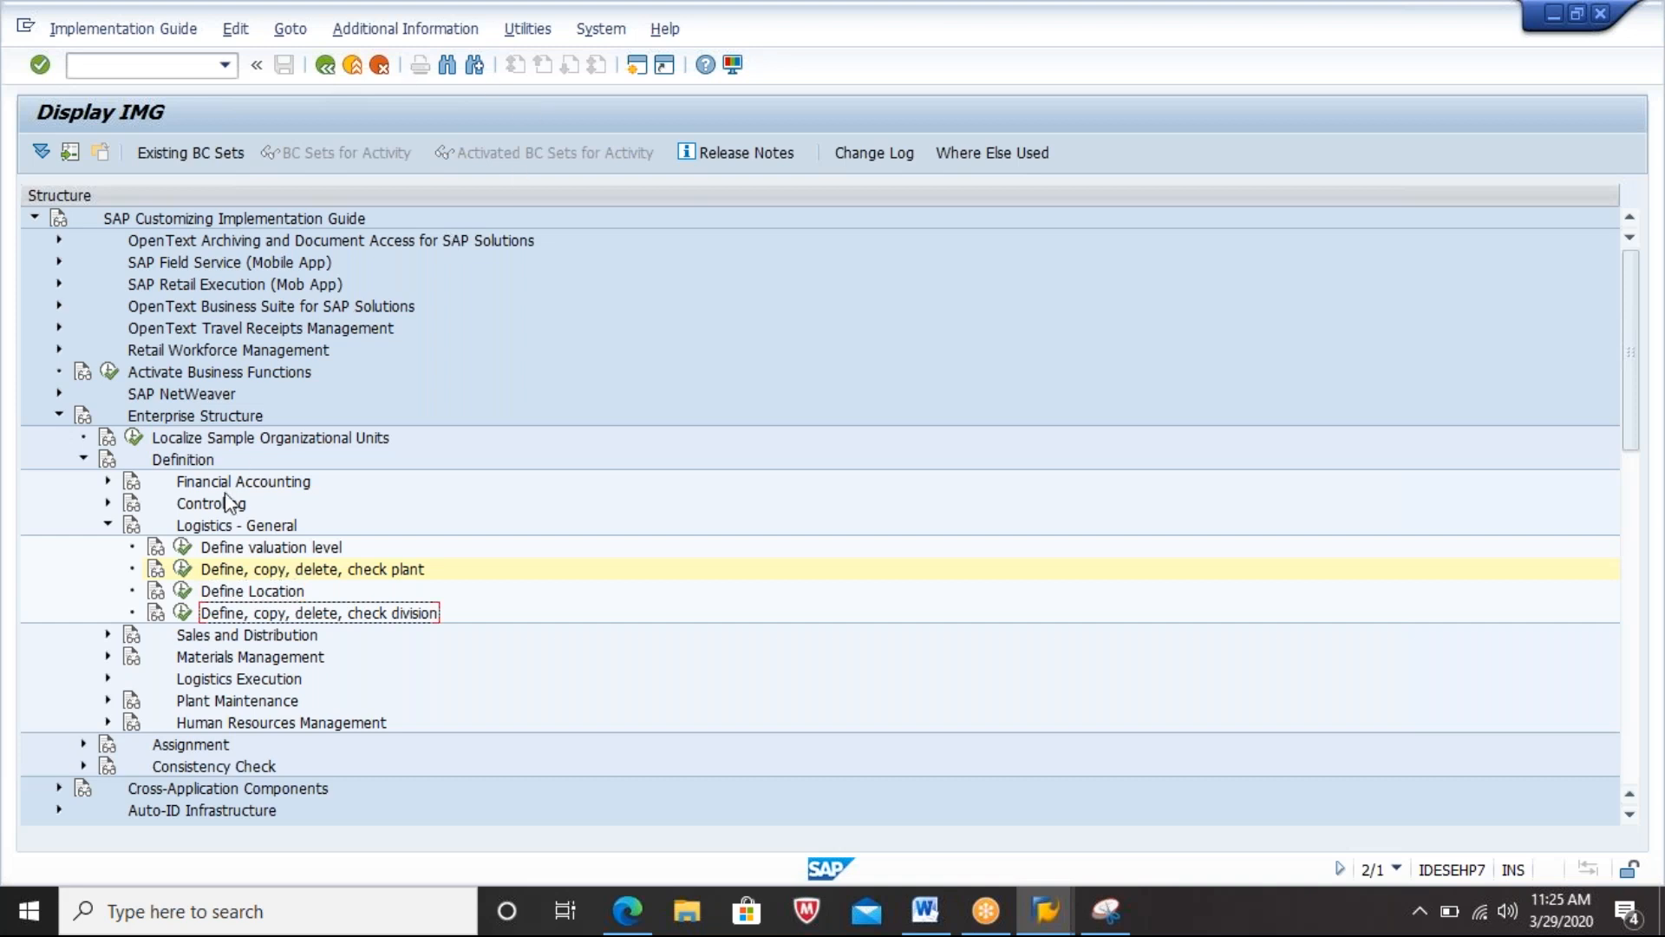
{"action": "left_click", "coordinate": [184, 614]}
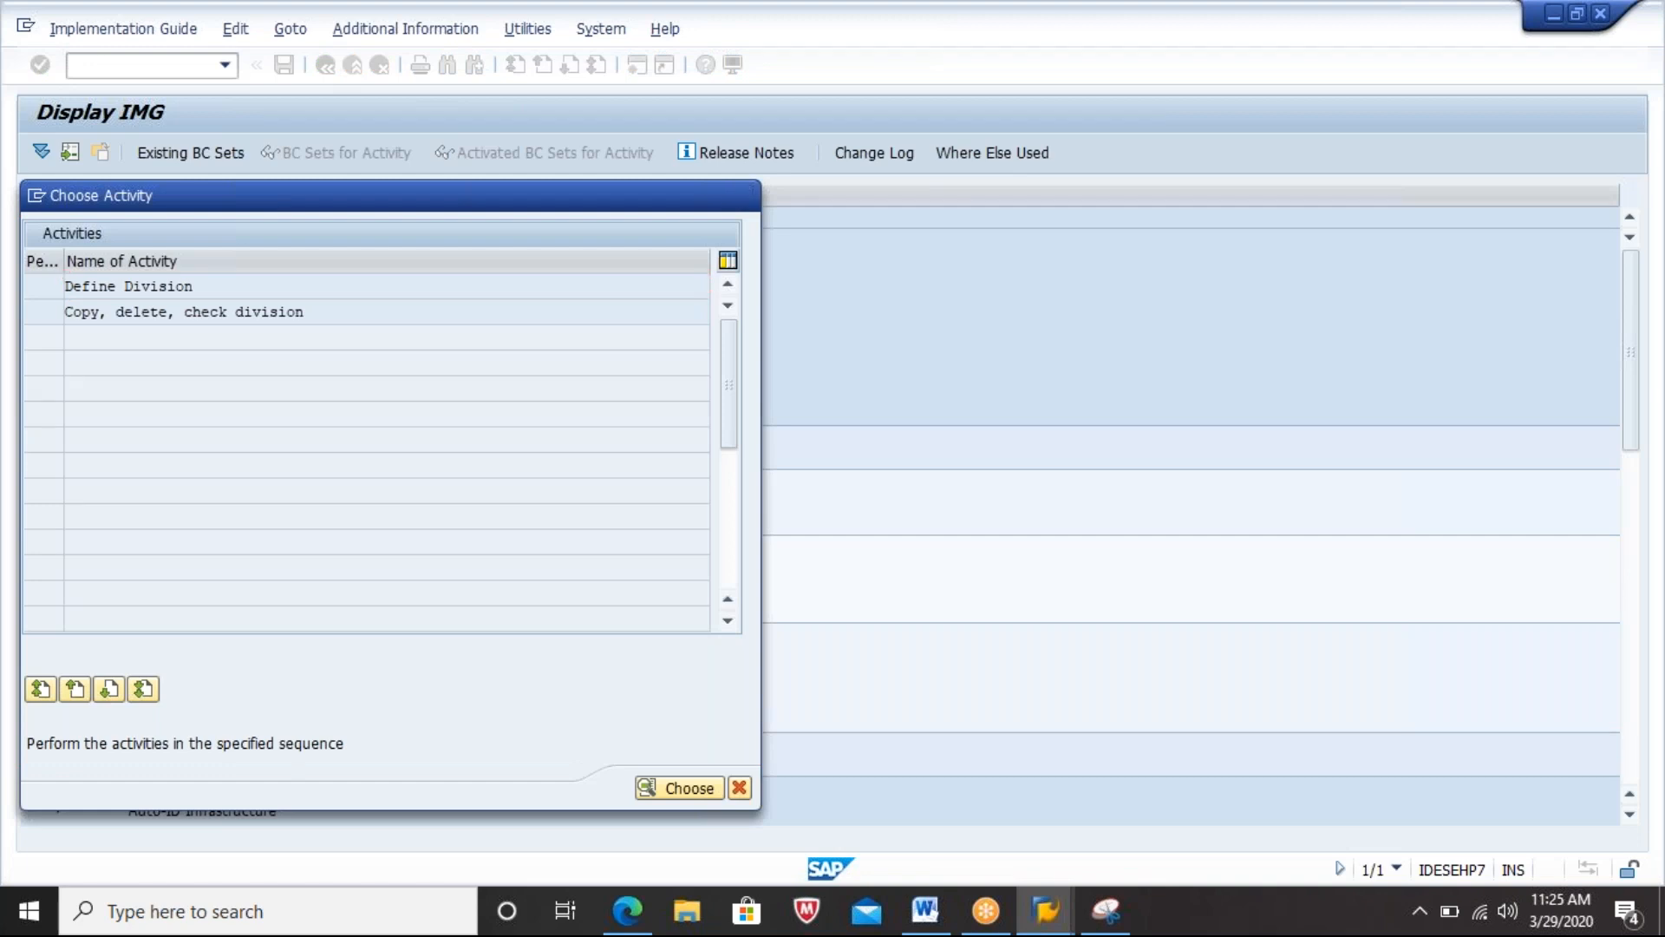
{"action": "key", "text": "Return"}
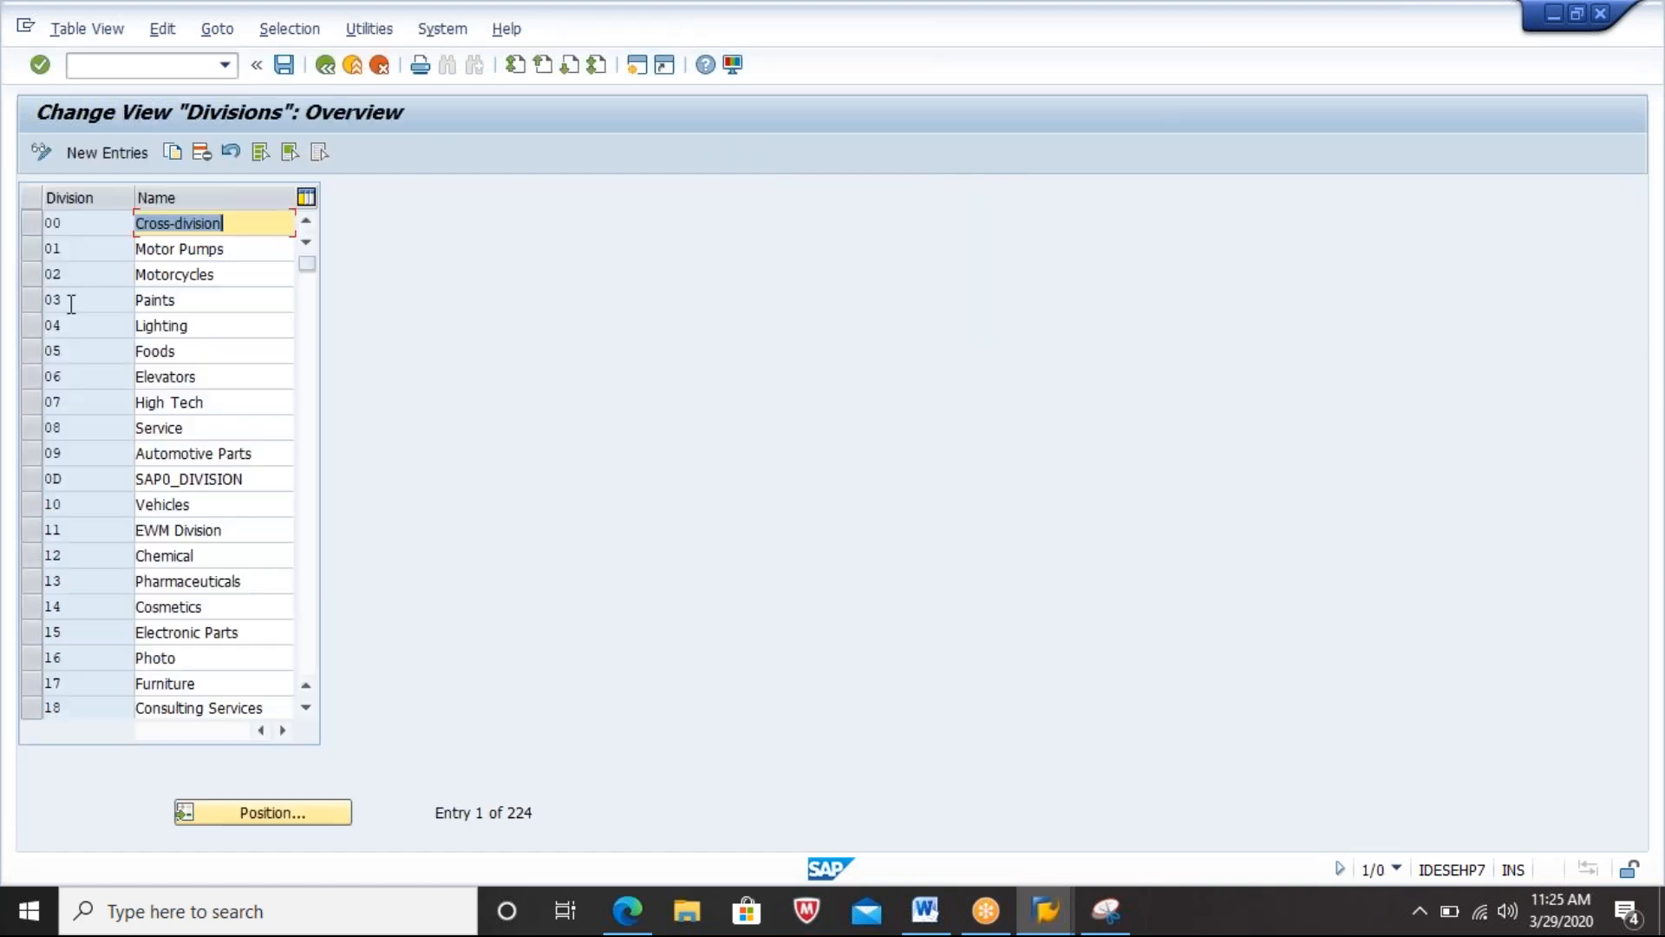
{"action": "left_click", "coordinate": [26, 229]}
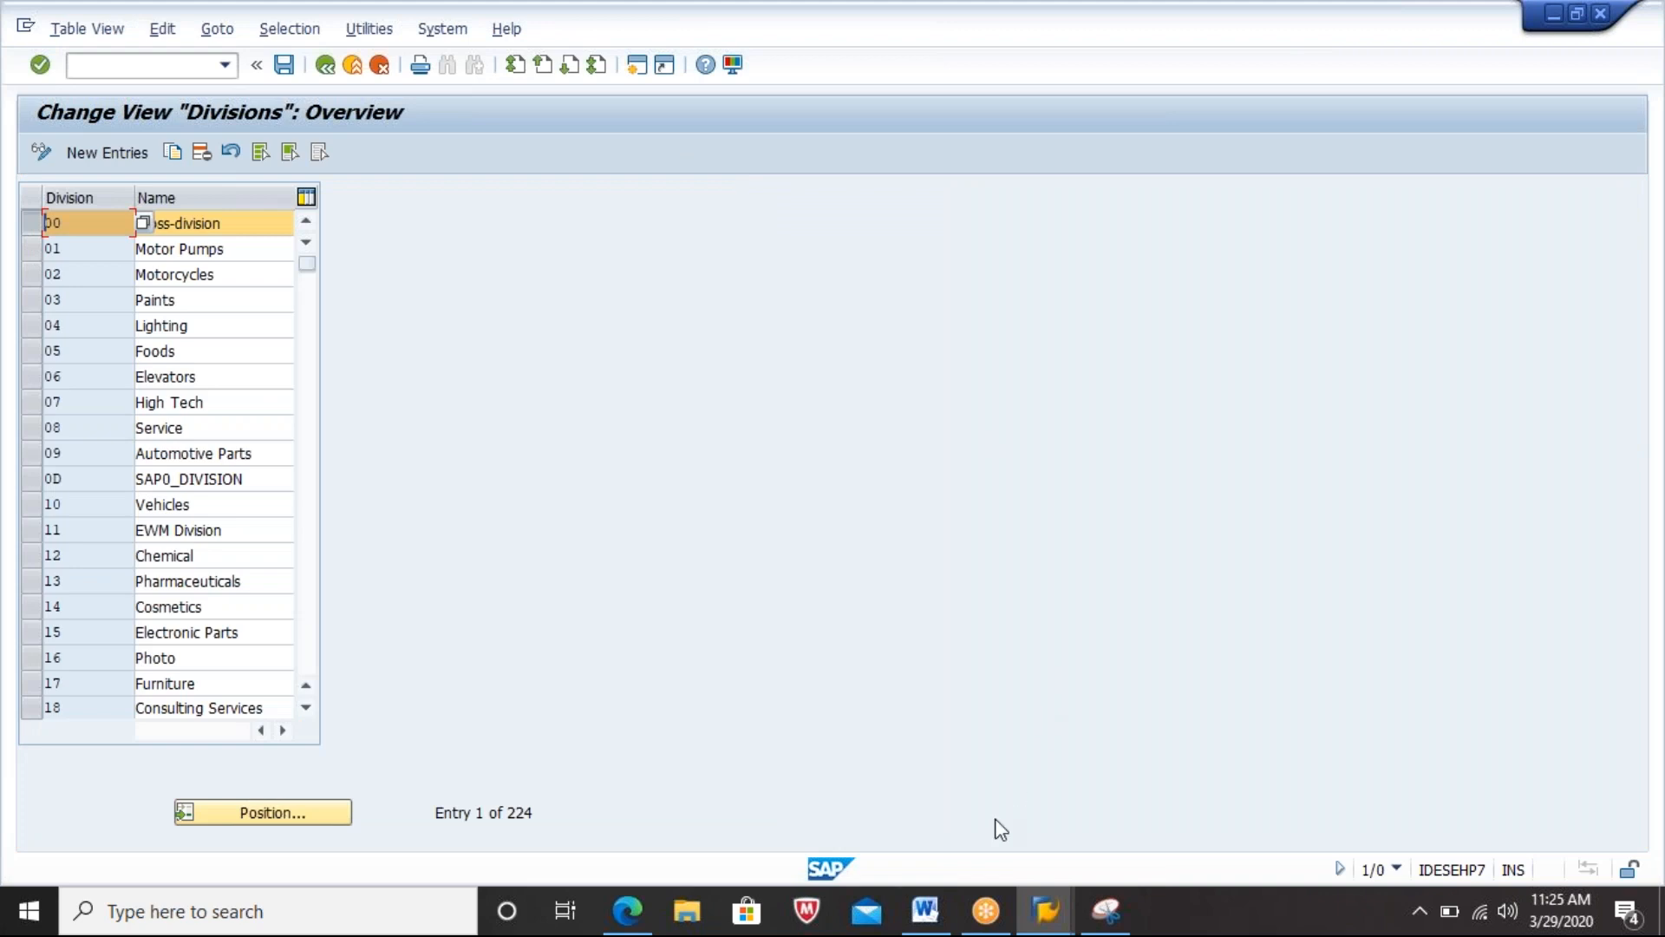
Step: Switch to the Word document and add the line "DIVISION – 001" below the plant screenshot
{"action": "left_click", "coordinate": [925, 912]}
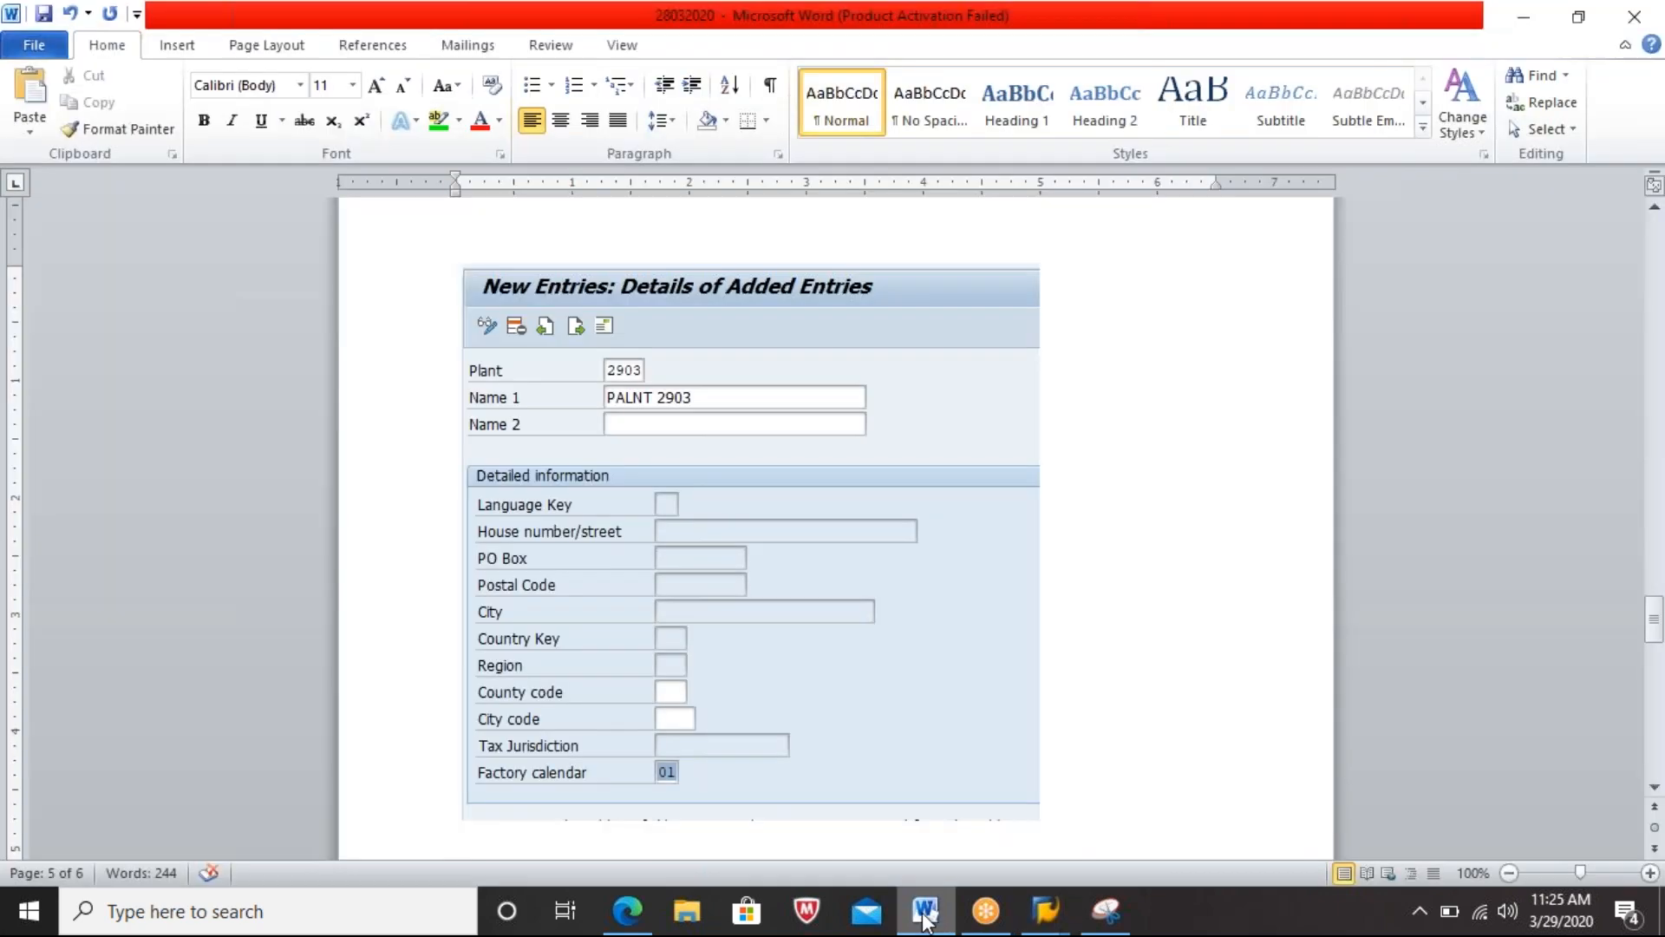
{"action": "type", "text": "IVISION - 001"}
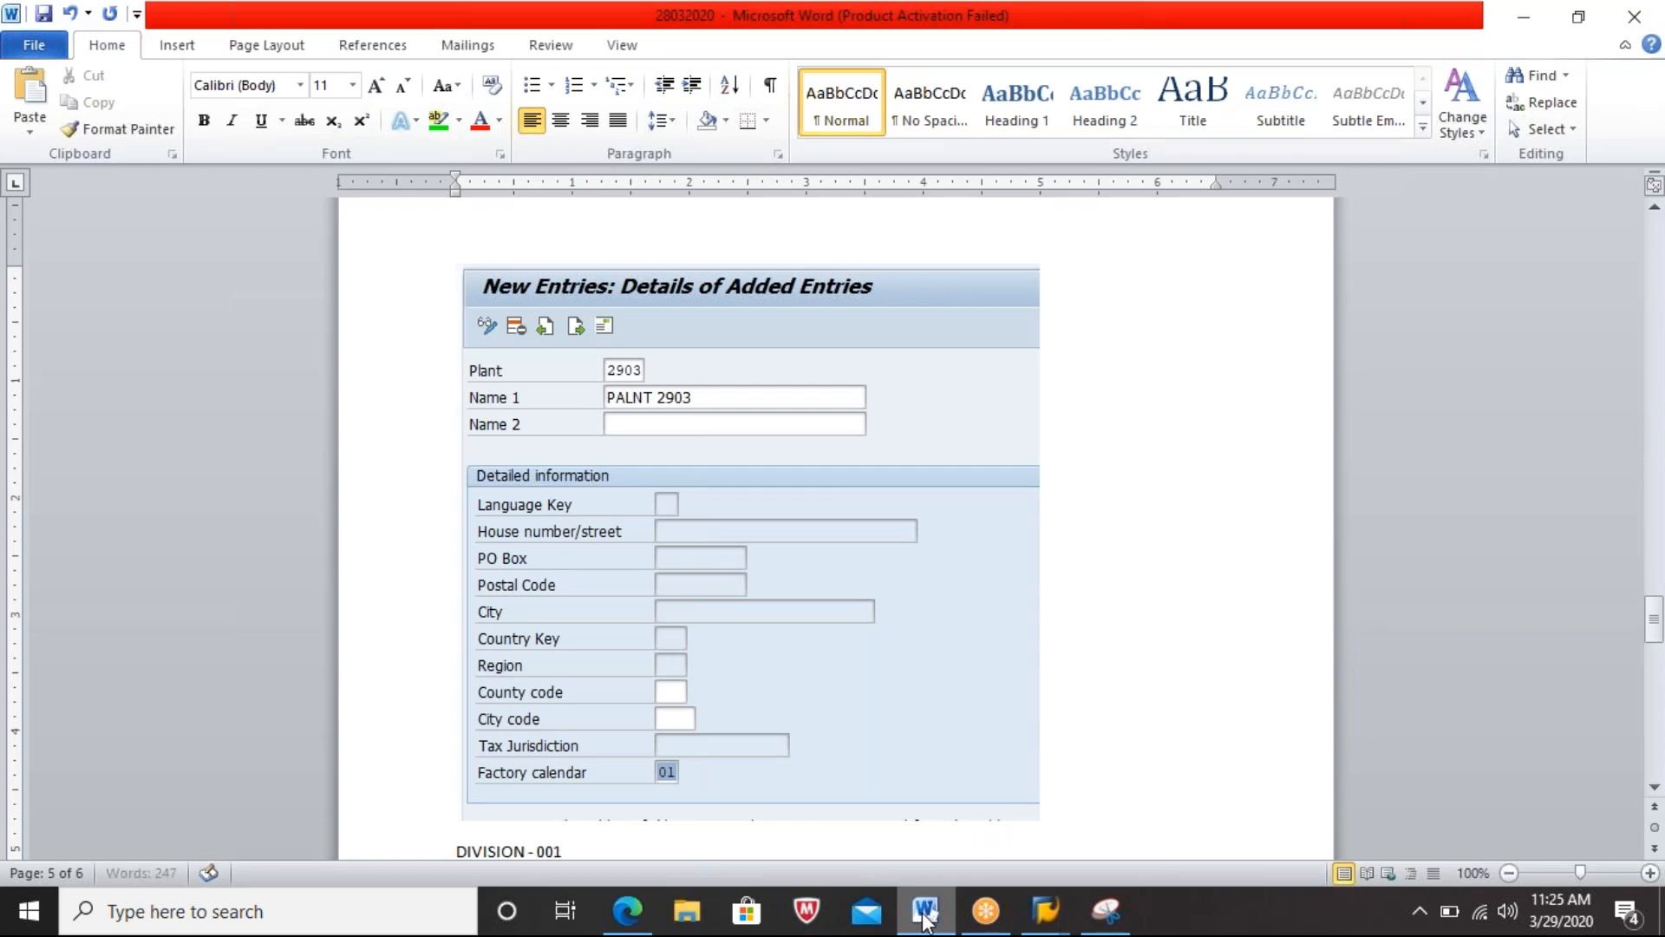
{"action": "key", "text": "Return"}
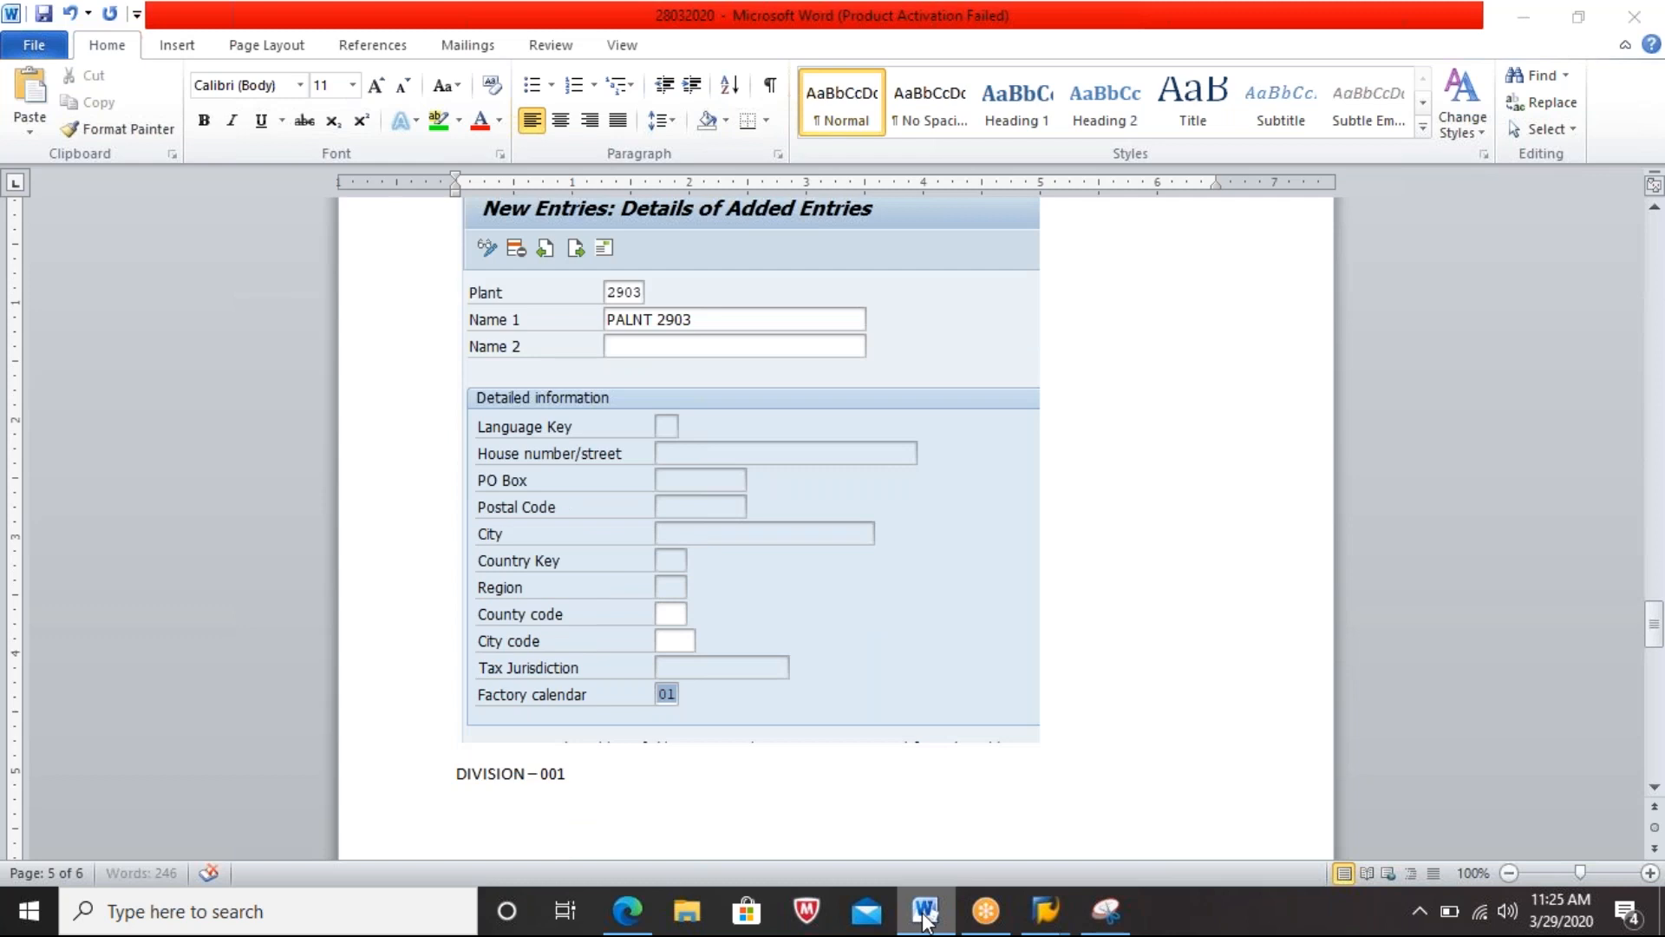
Step: Capture the Divisions overview header and the Cross-division row with Snipping Tool, and paste the snip under the division line in Word
{"action": "left_click", "coordinate": [925, 913]}
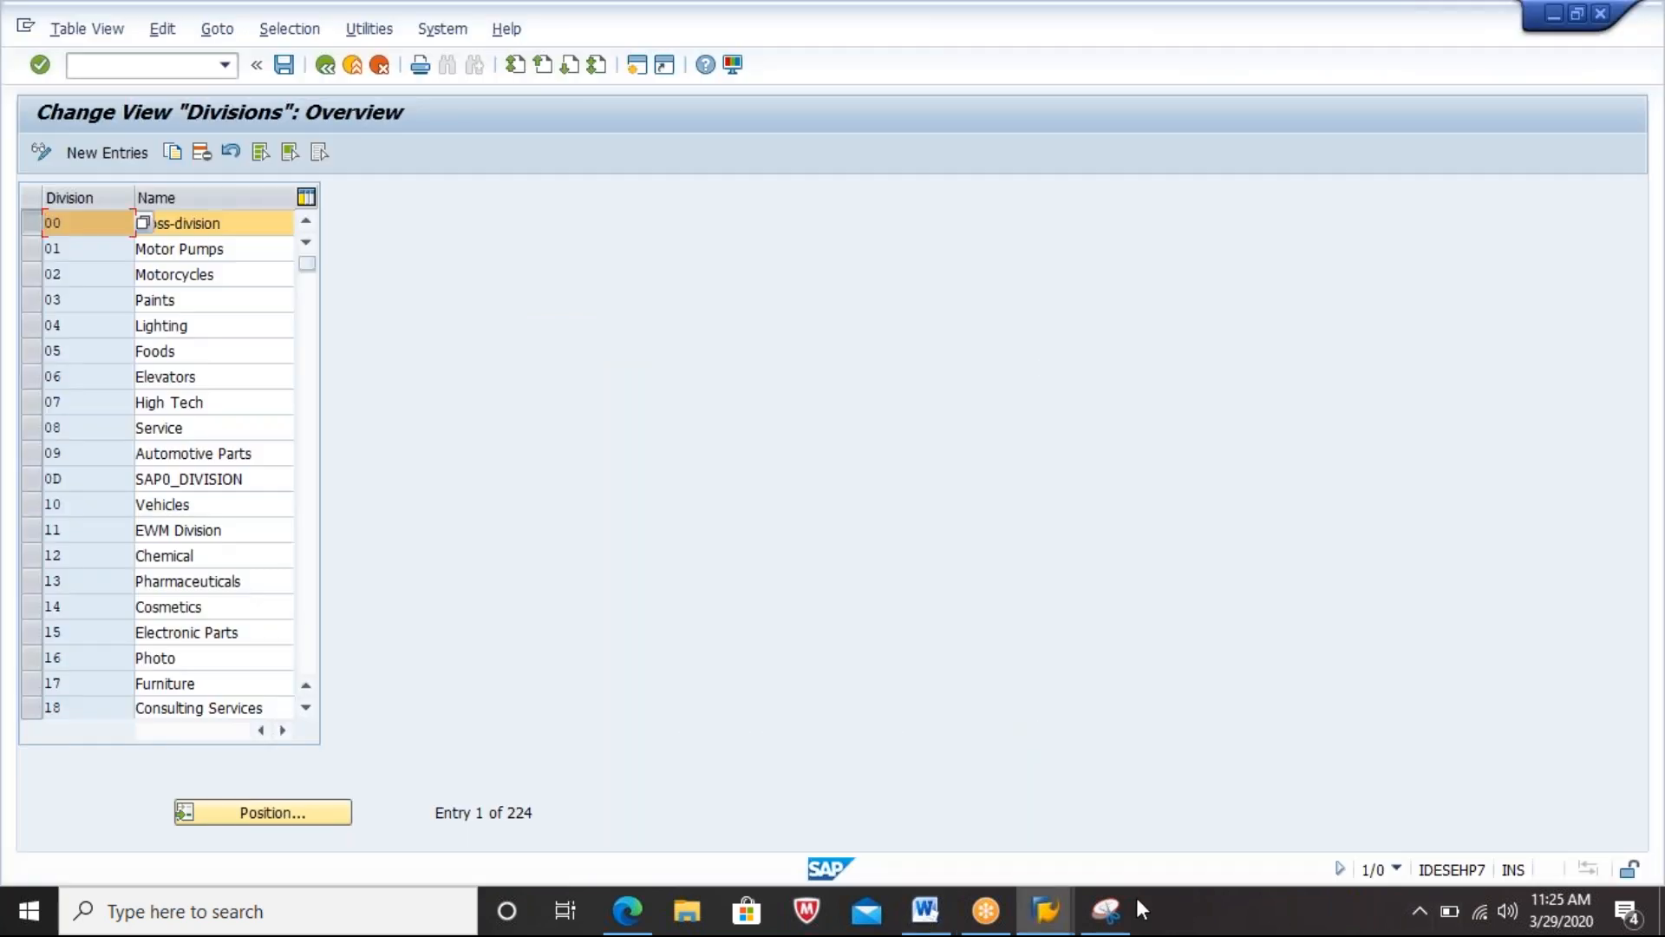
{"action": "left_click", "coordinate": [1107, 911]}
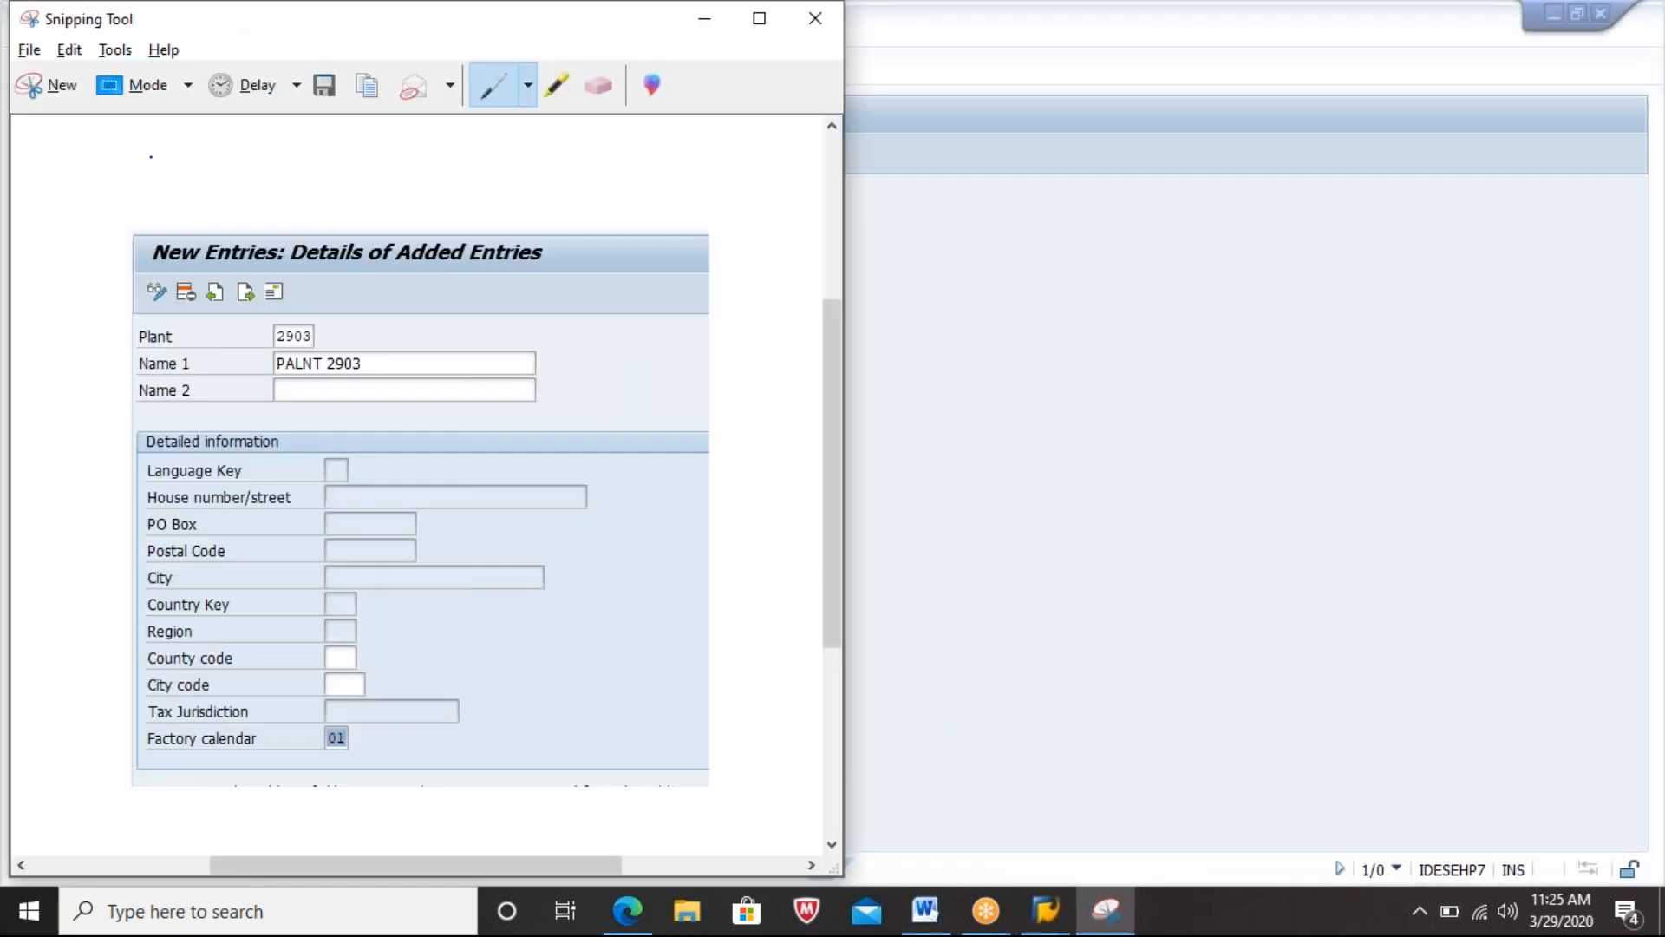
{"action": "left_click", "coordinate": [38, 86]}
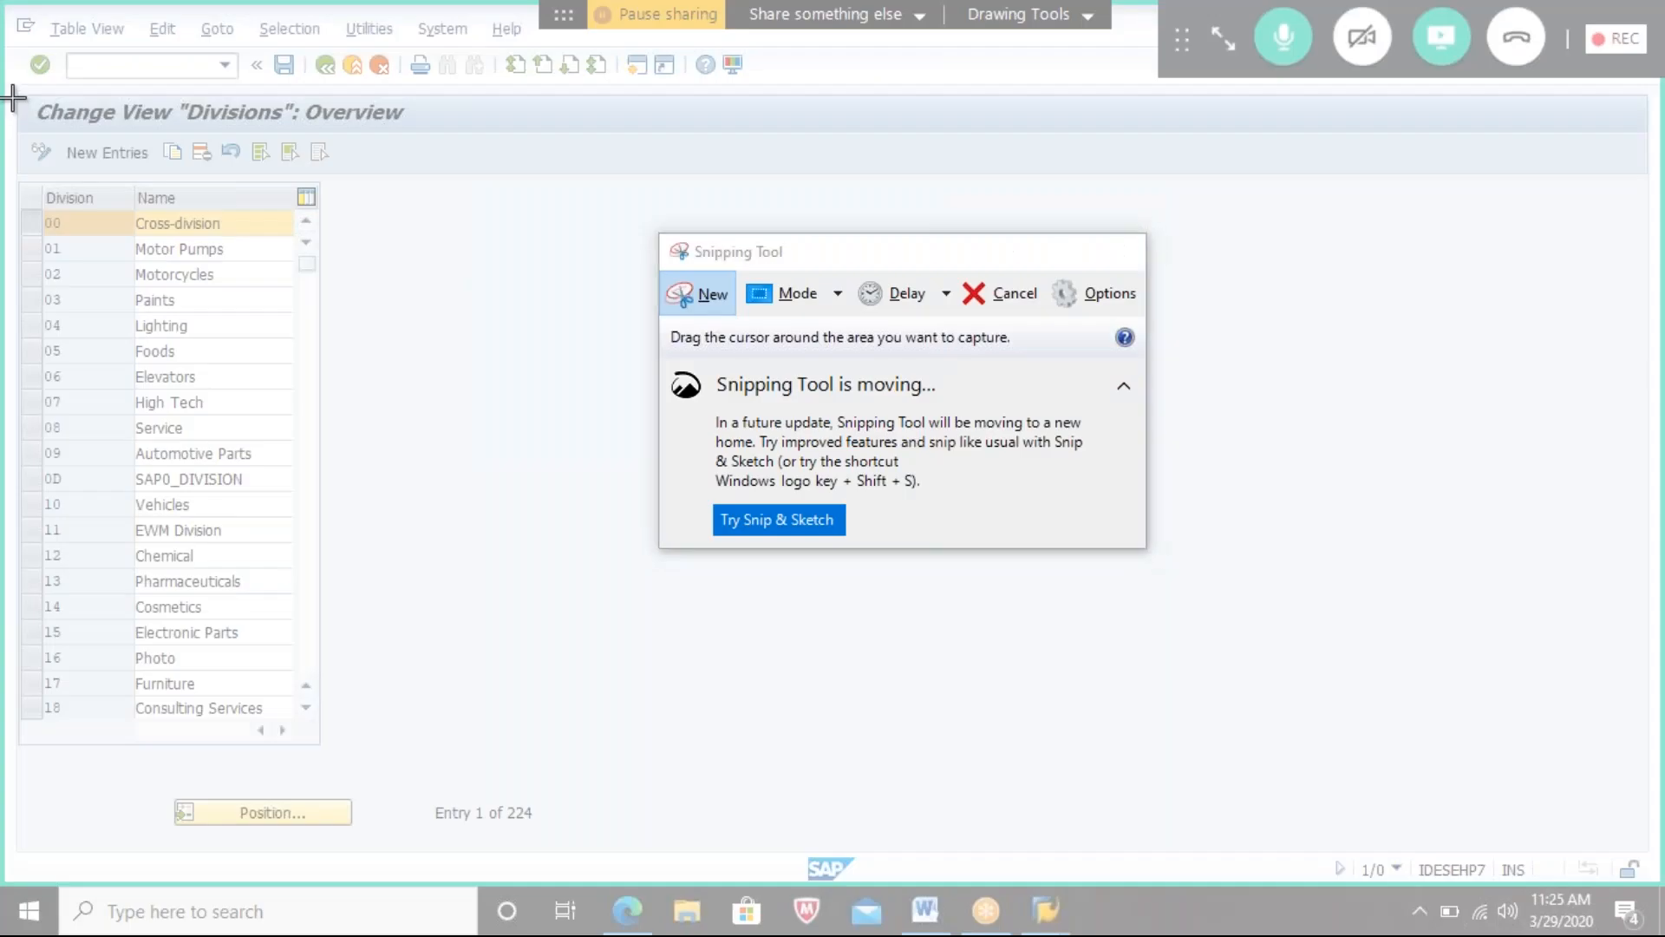
{"action": "left_click_drag", "start_coordinate": [13, 97], "coordinate": [453, 233]}
{"action": "left_click", "coordinate": [932, 912]}
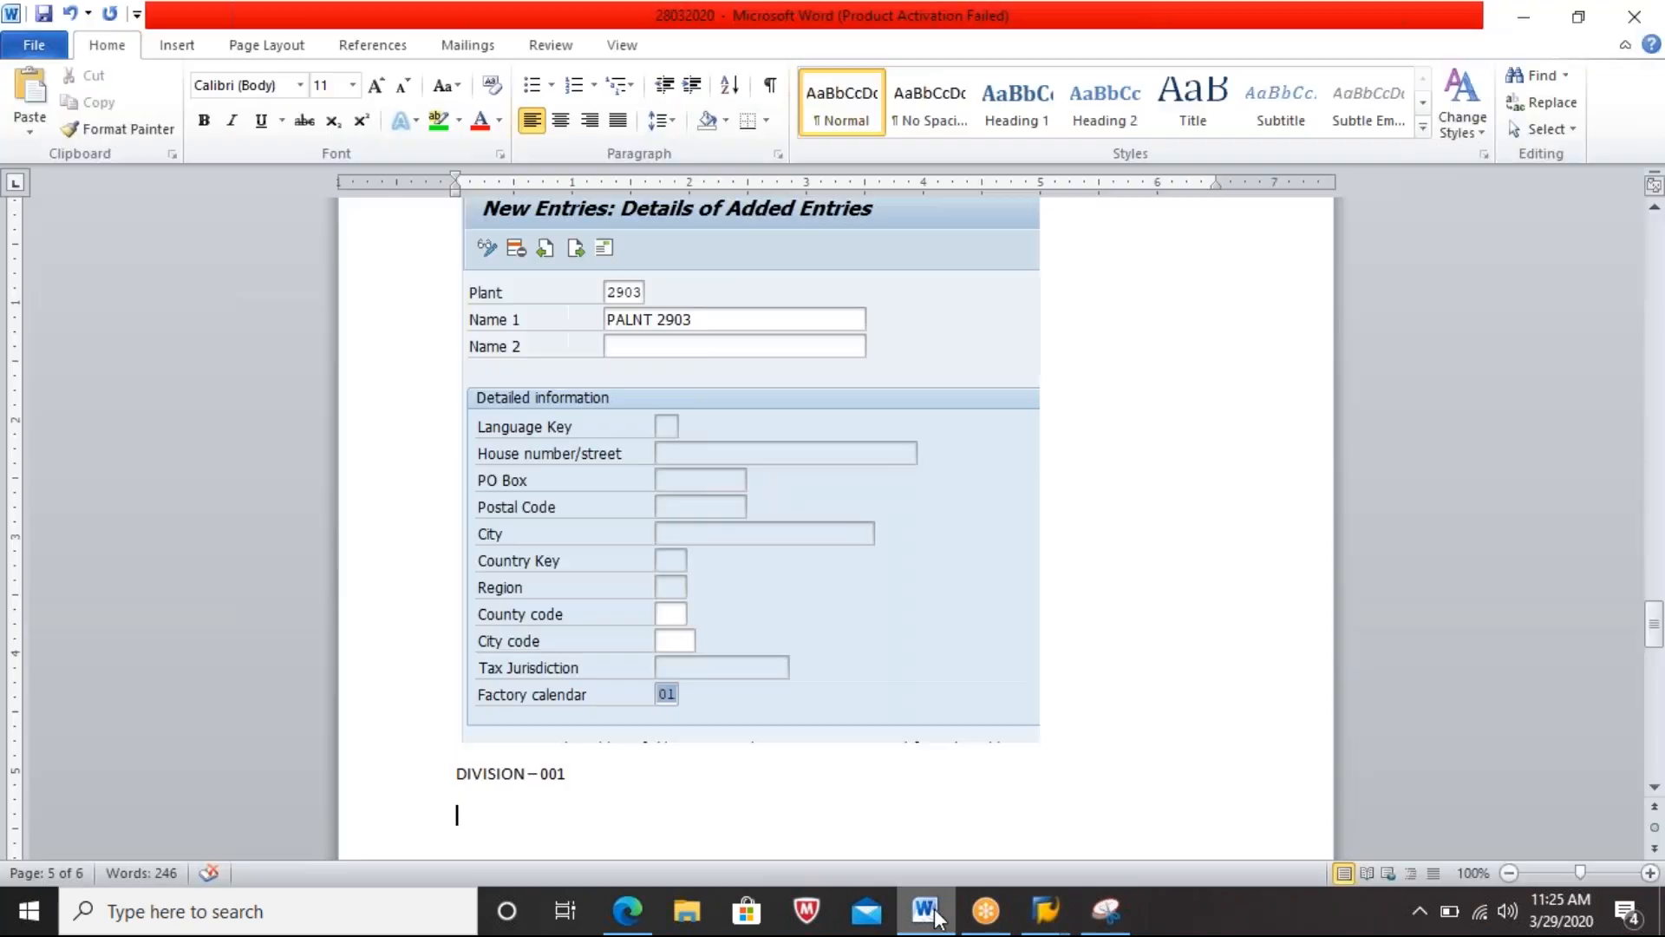
{"action": "key", "text": "ctrl+v"}
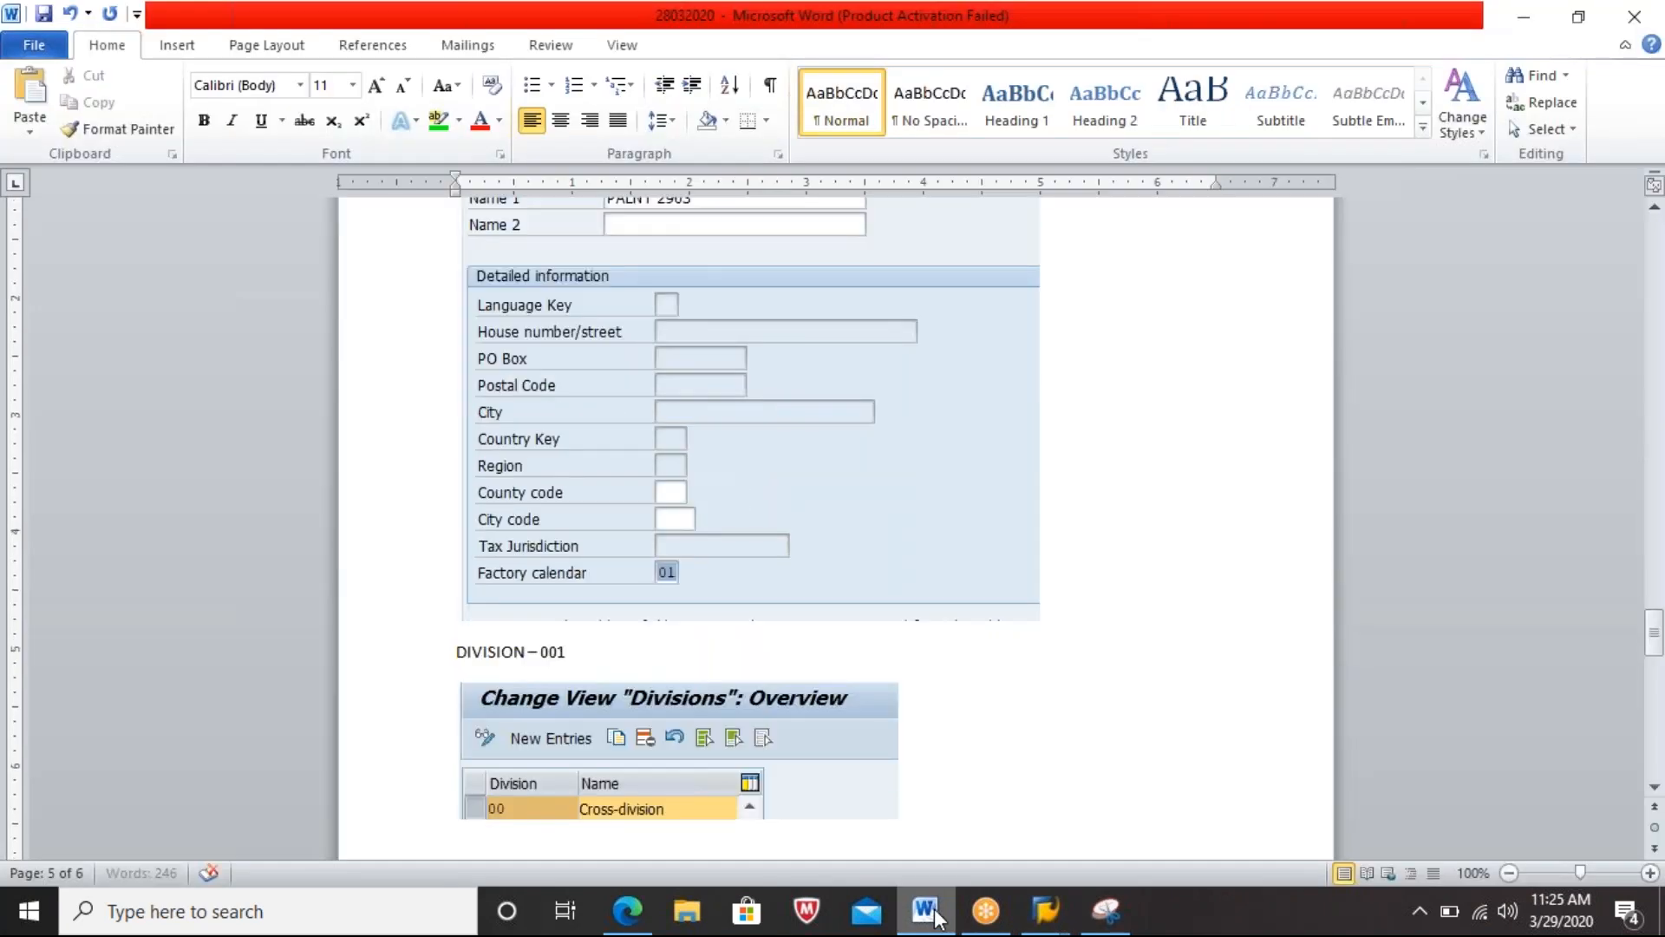
{"action": "key", "text": "alt+space"}
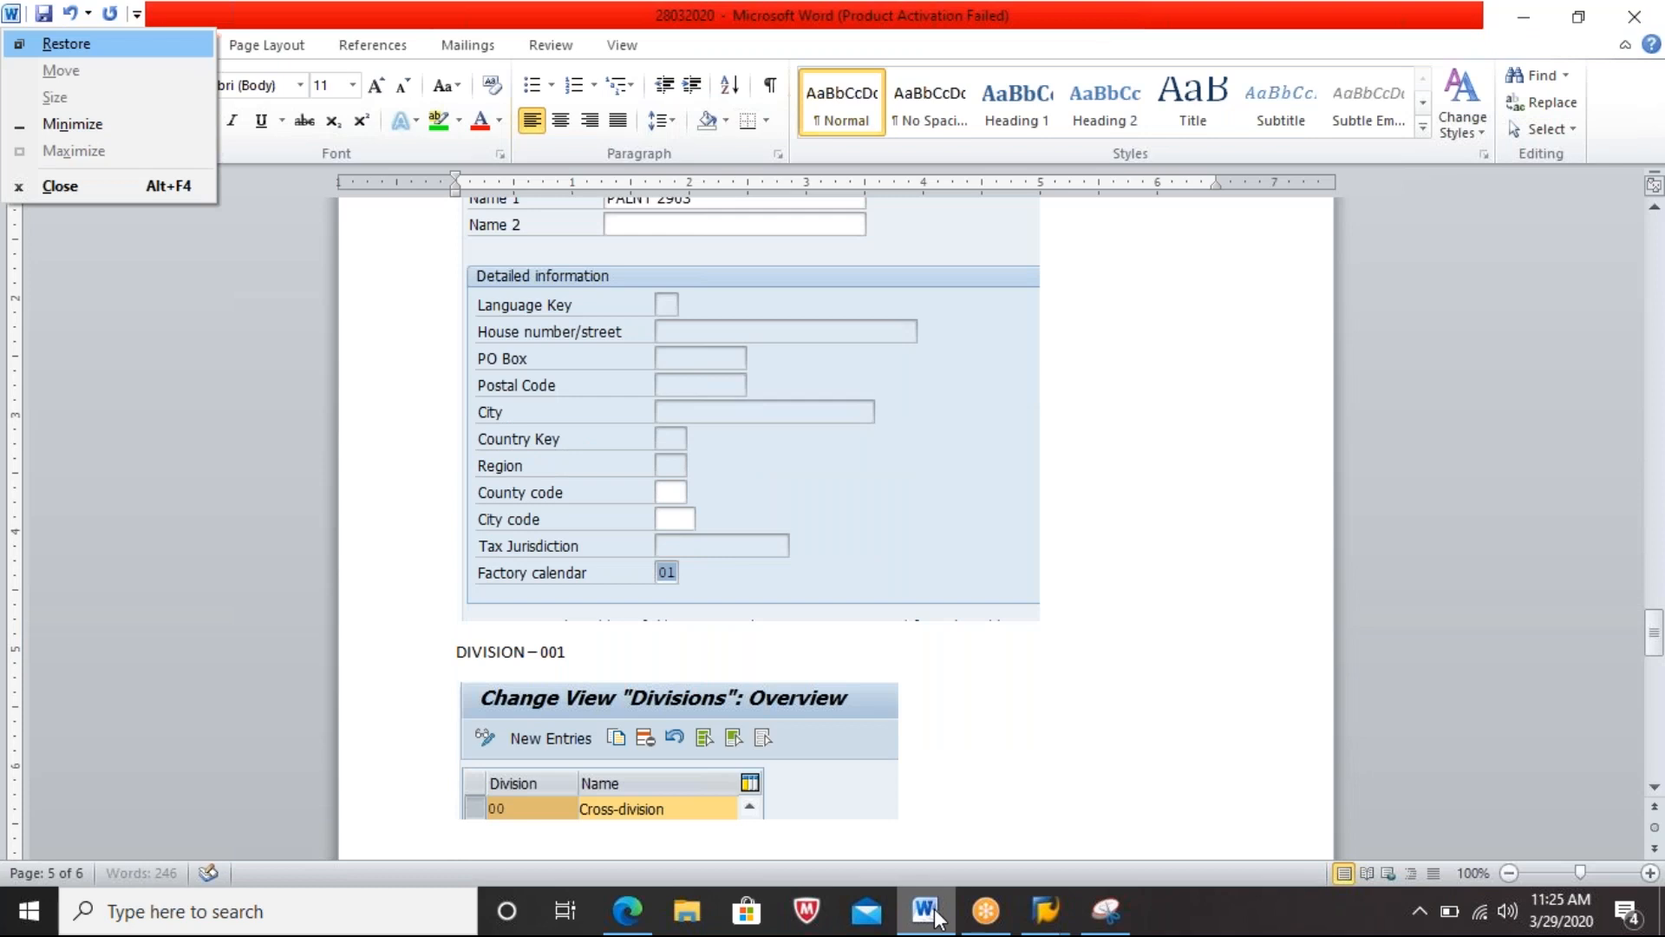
{"action": "left_click", "coordinate": [1302, 784]}
Step: Switch back to SAP, leave the Divisions overview and its activity list, and collapse the Logistics - General node
{"action": "key", "text": "alt+Tab"}
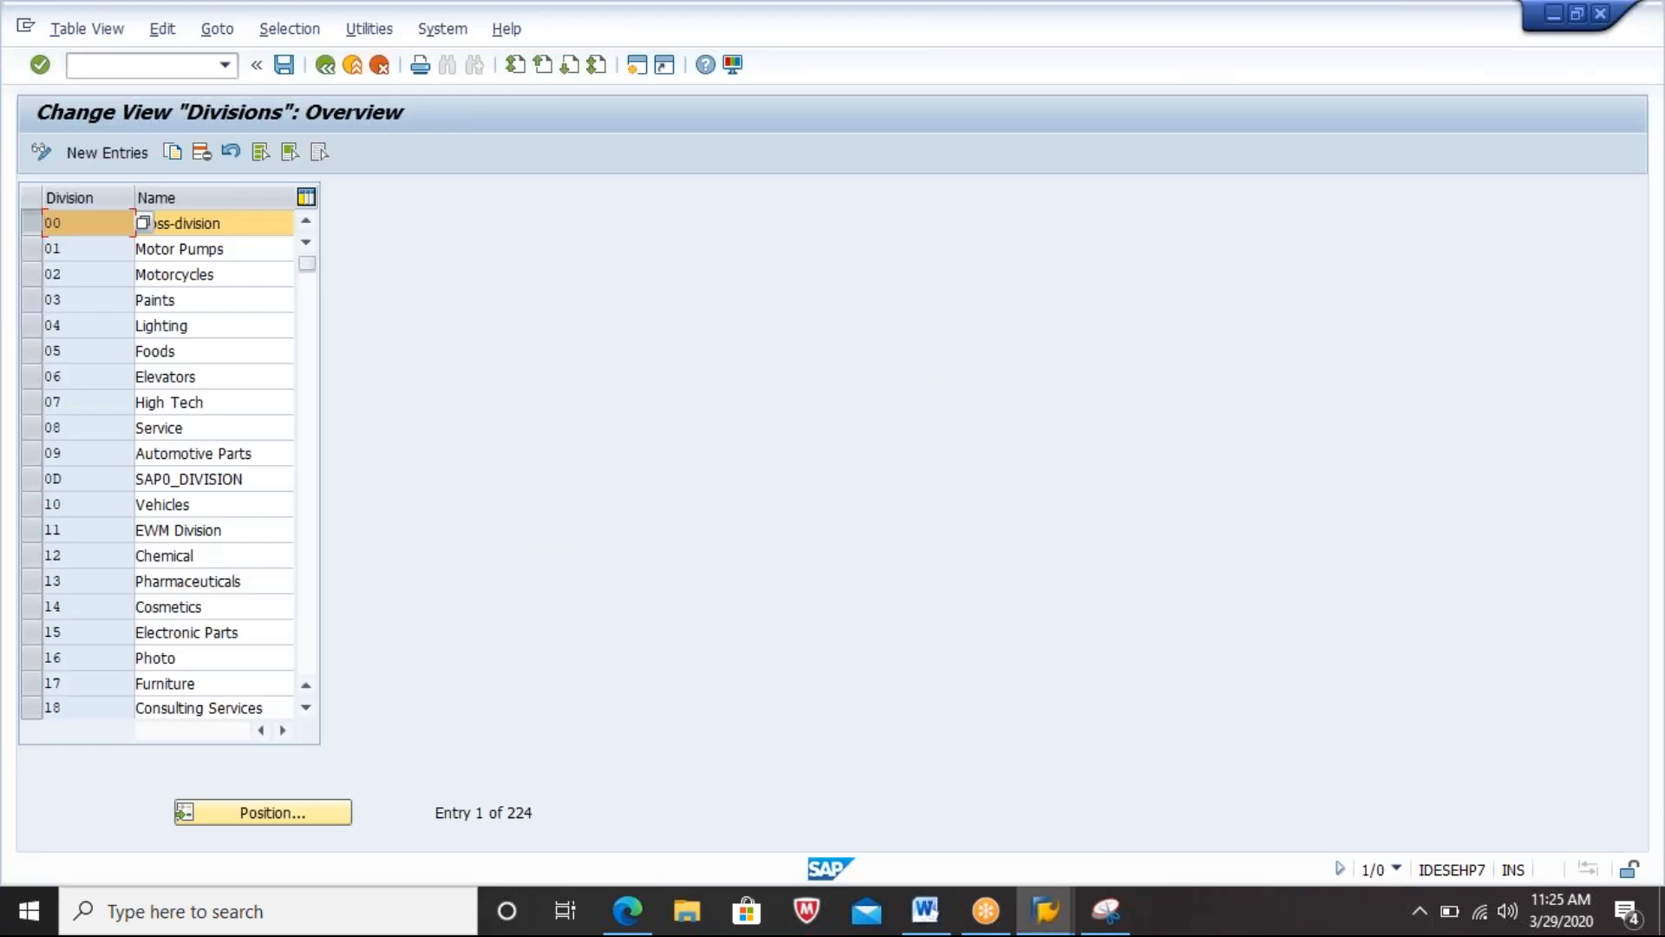
{"action": "left_click", "coordinate": [326, 66]}
{"action": "key", "text": "Escape"}
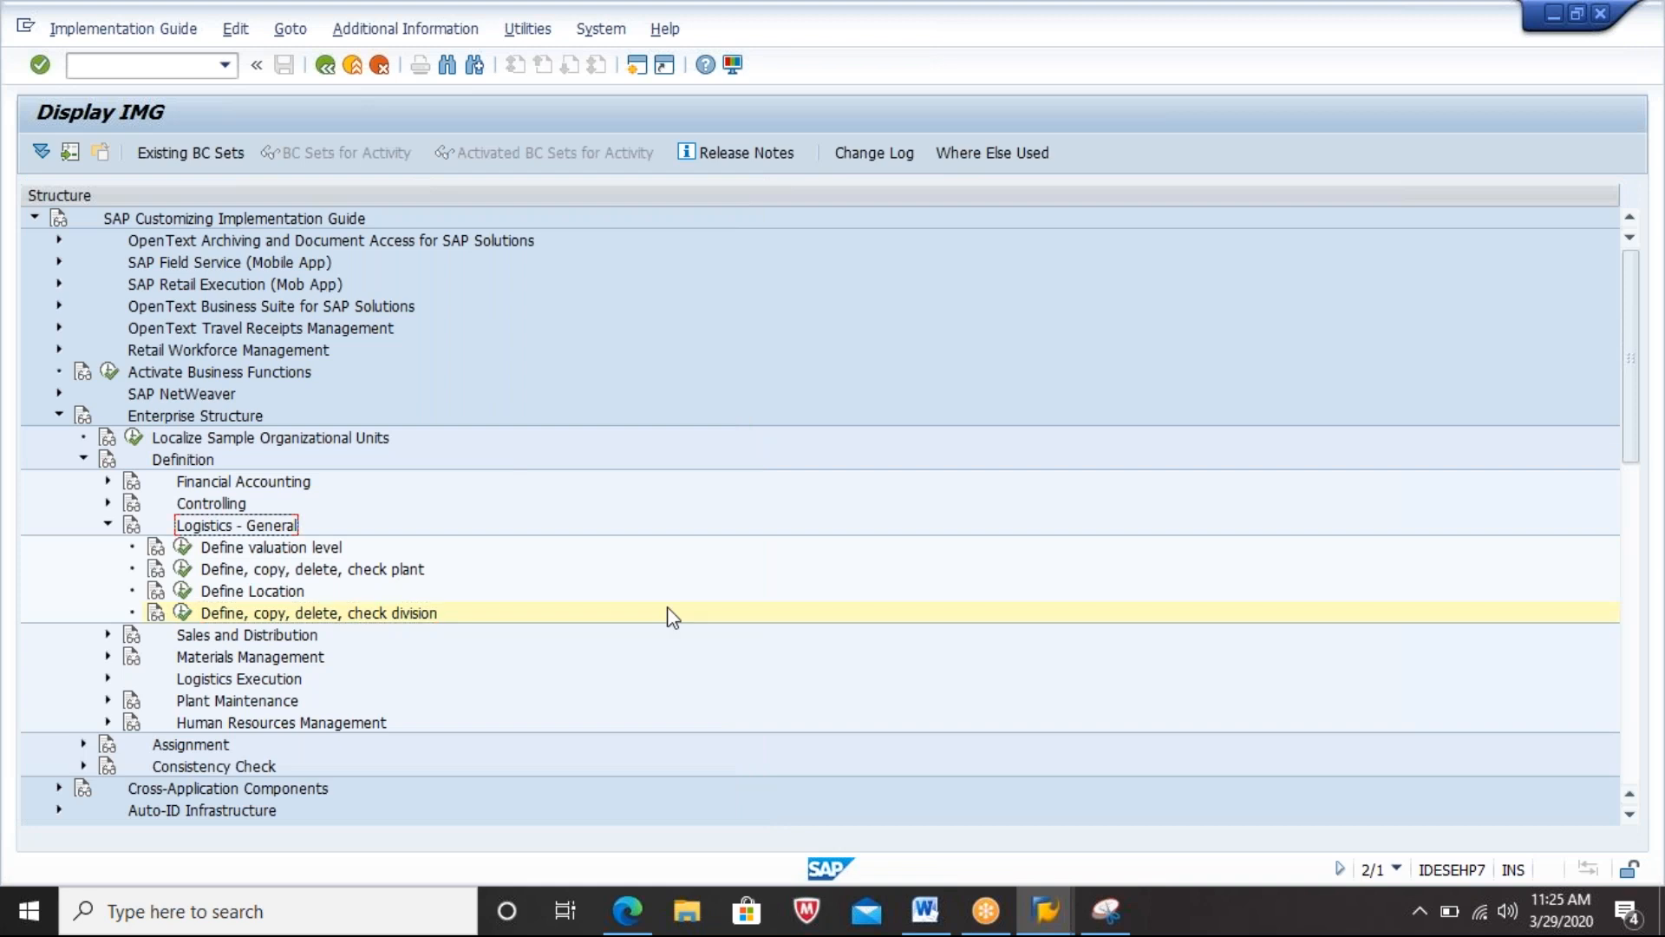
{"action": "key", "text": "Left"}
Step: Expand Materials Management under Definition and open Maintain storage location for plant 2903
{"action": "key", "text": "Down"}
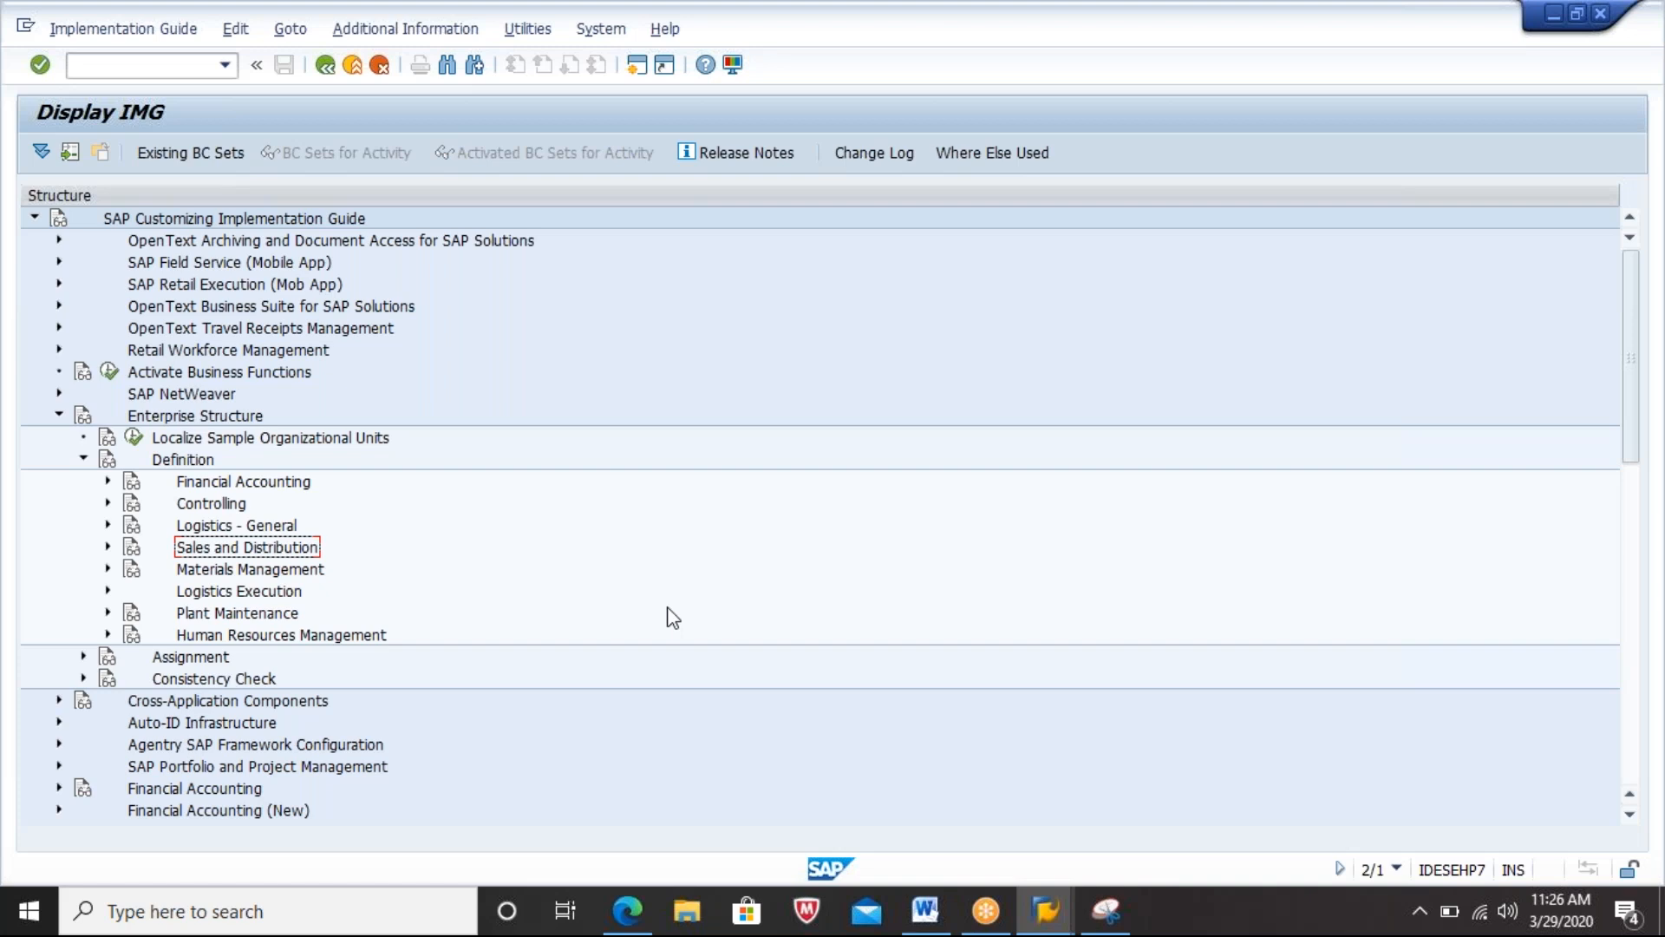
{"action": "key", "text": "Down"}
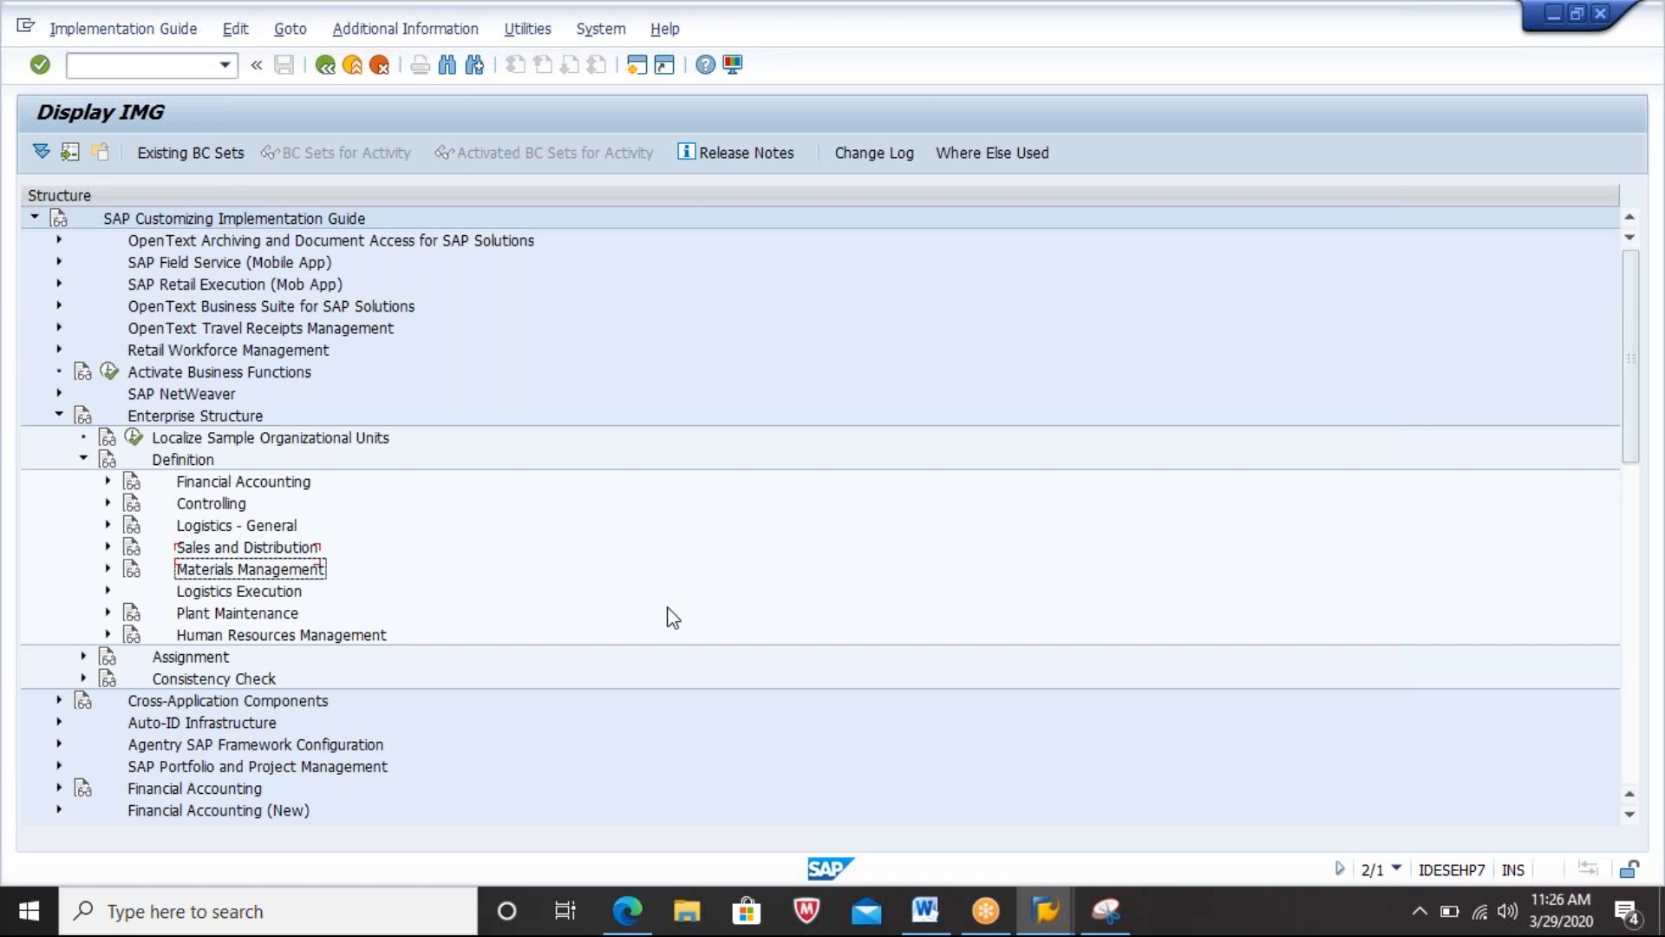
{"action": "key", "text": "Right"}
{"action": "key", "text": "Down"}
{"action": "key", "text": "Down"}
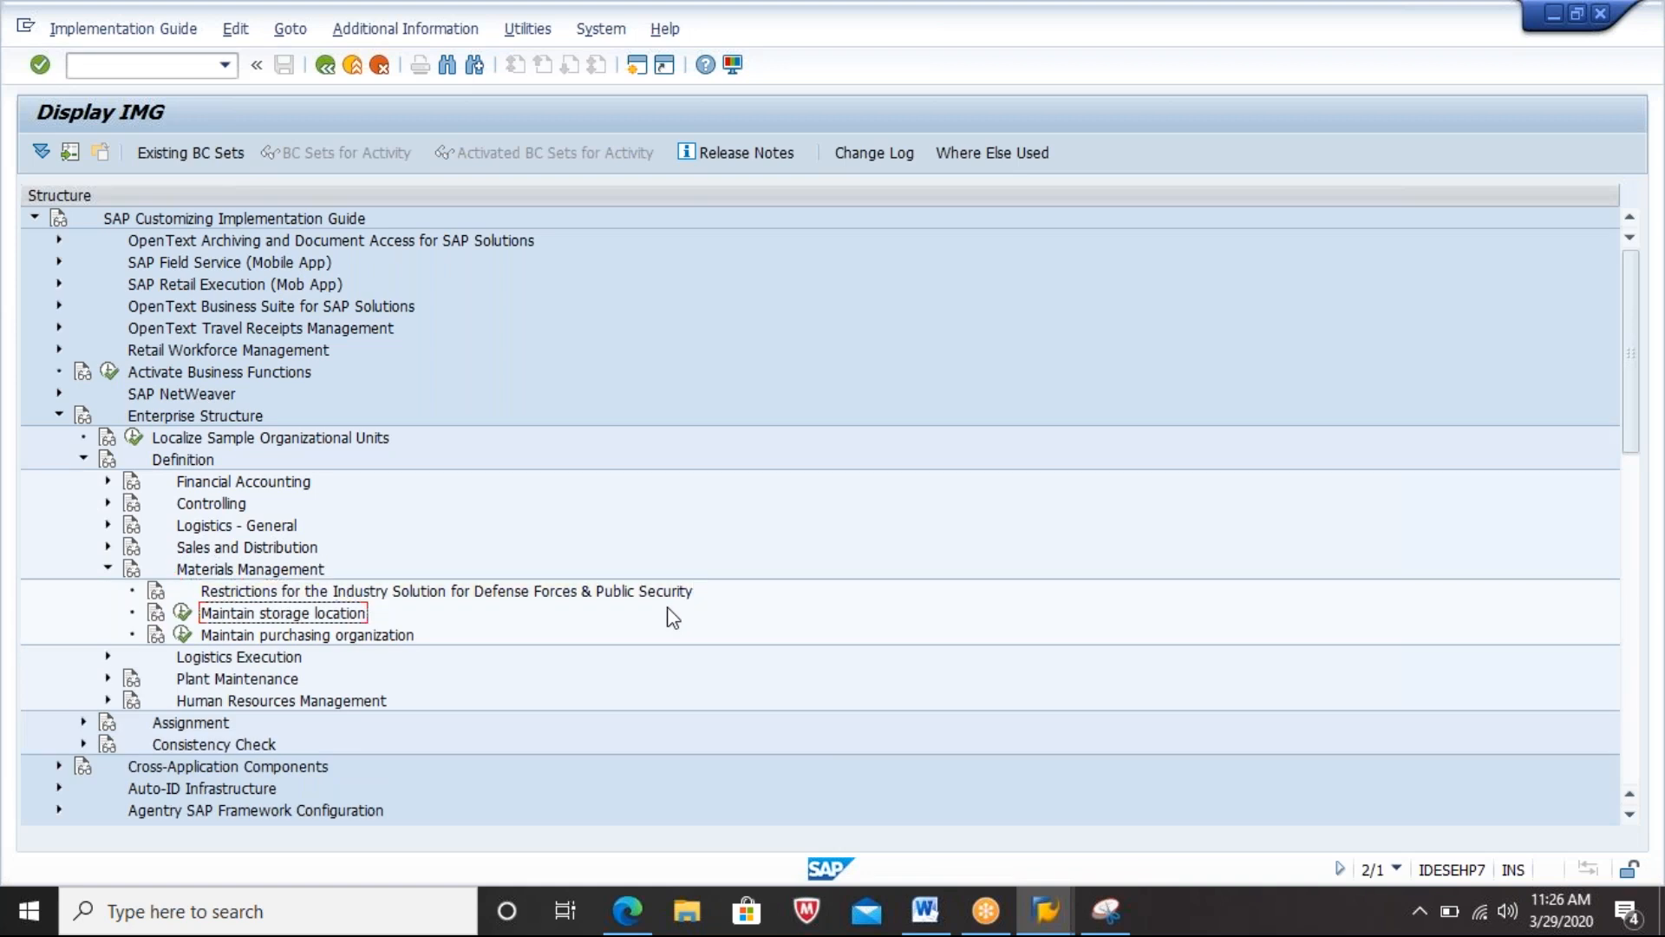
{"action": "left_click", "coordinate": [183, 612]}
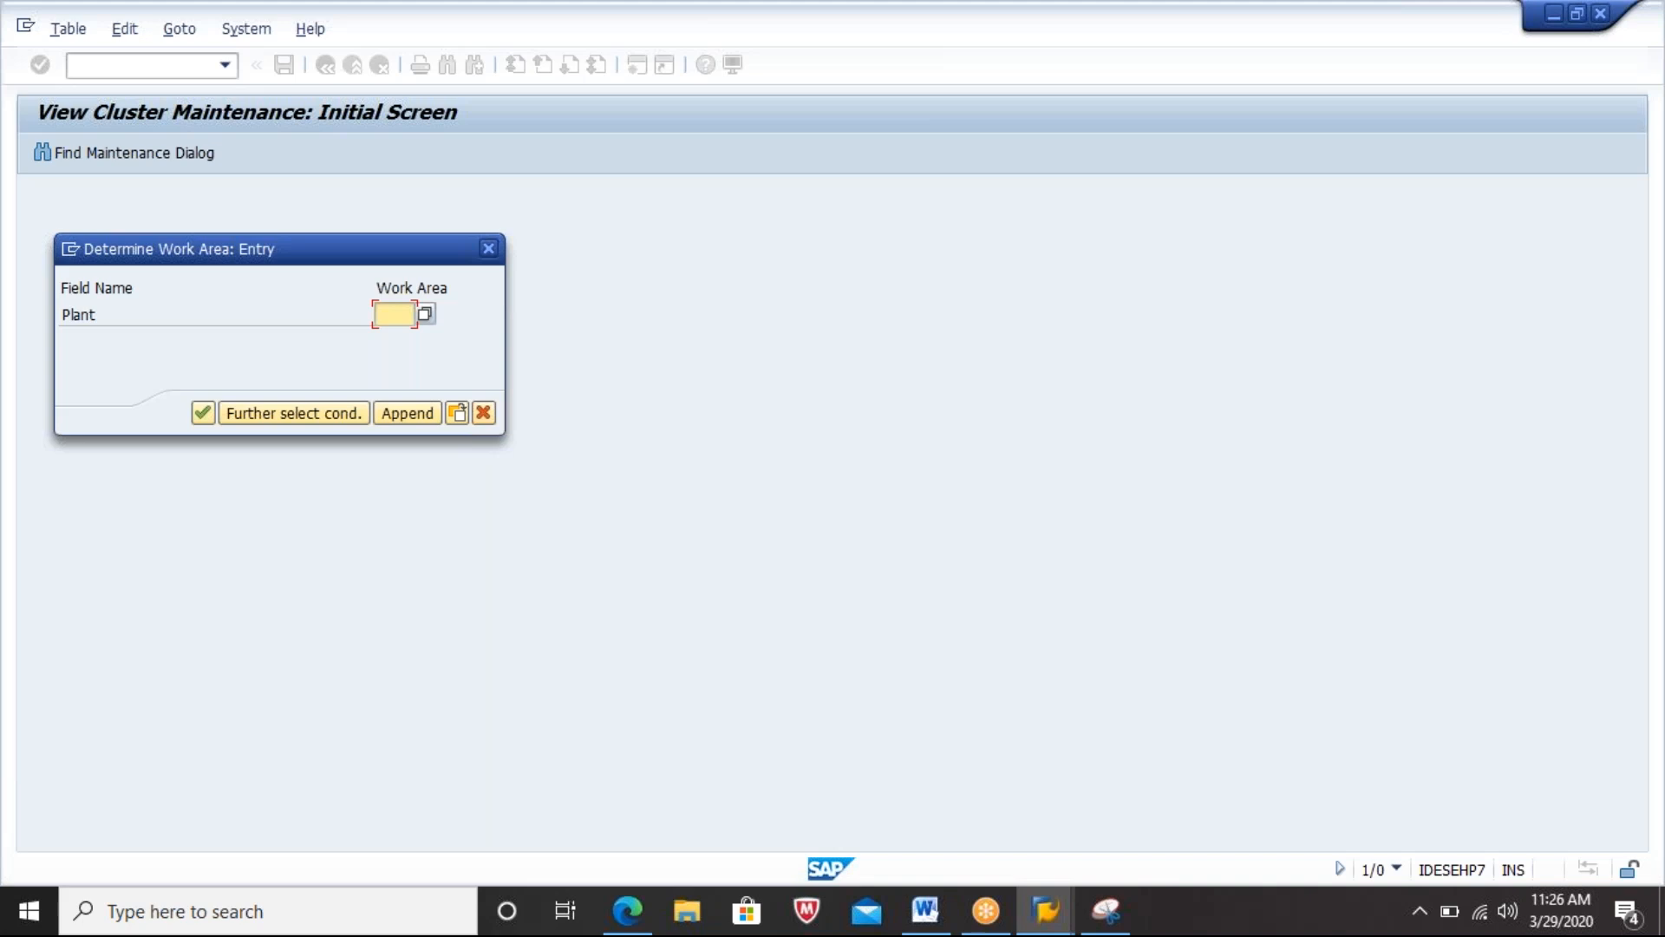
{"action": "type", "text": "2903"}
{"action": "key", "text": "Return"}
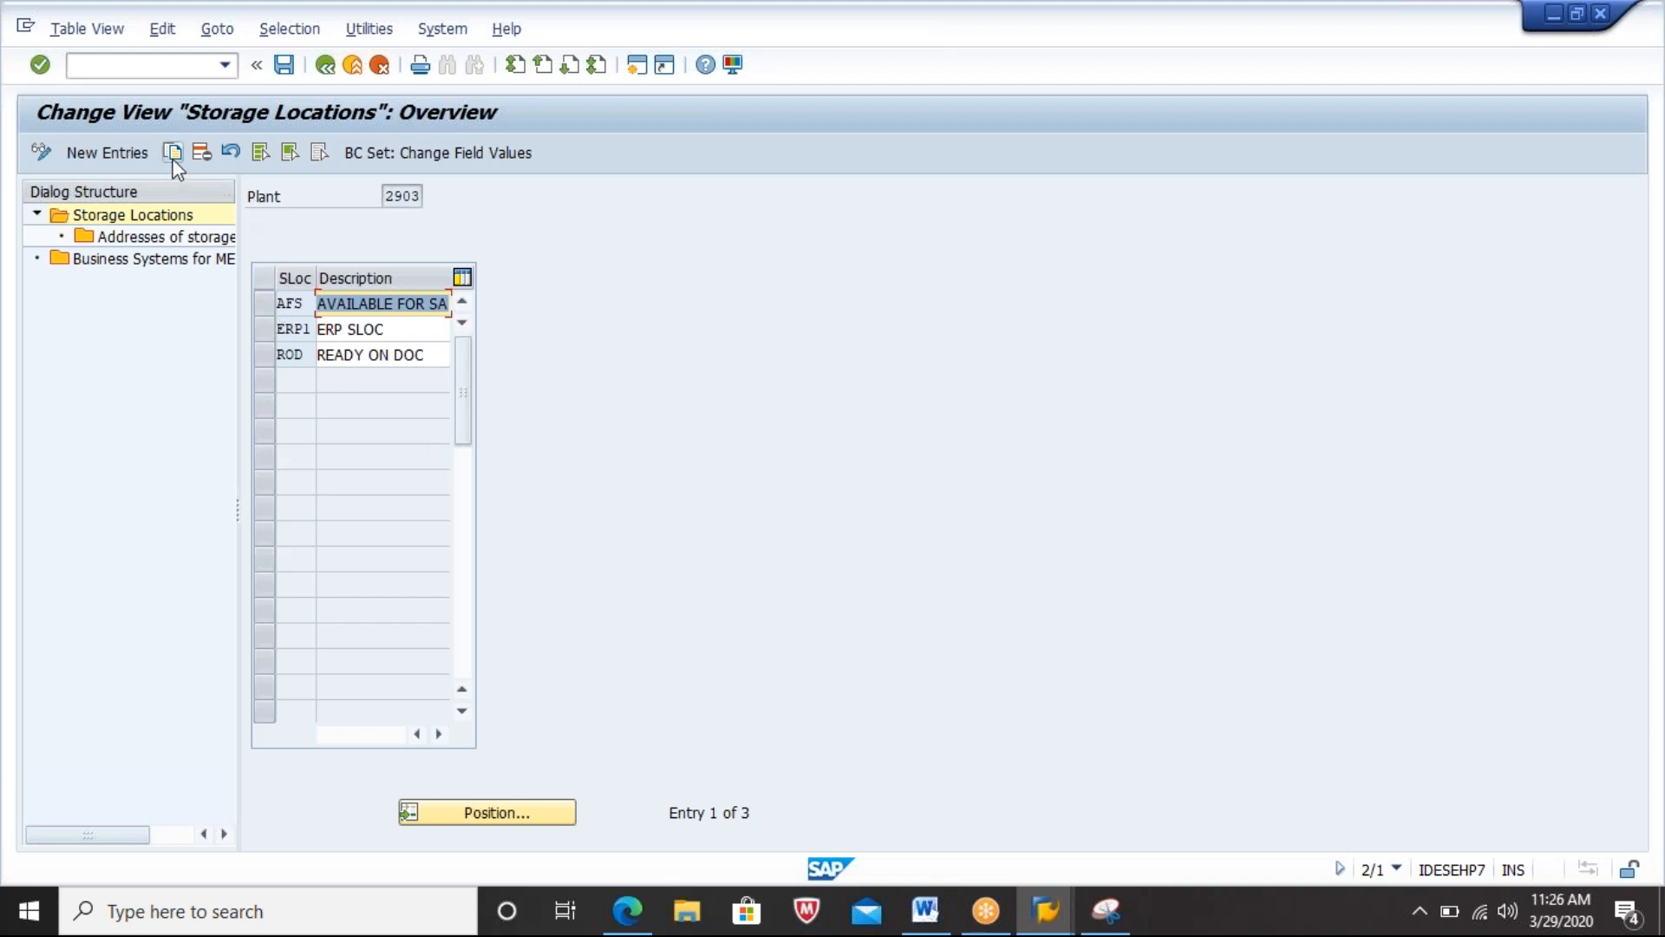
Step: Delete all storage locations copied into plant 2903: AFS, ERP1 and ROD
{"action": "left_click", "coordinate": [262, 156]}
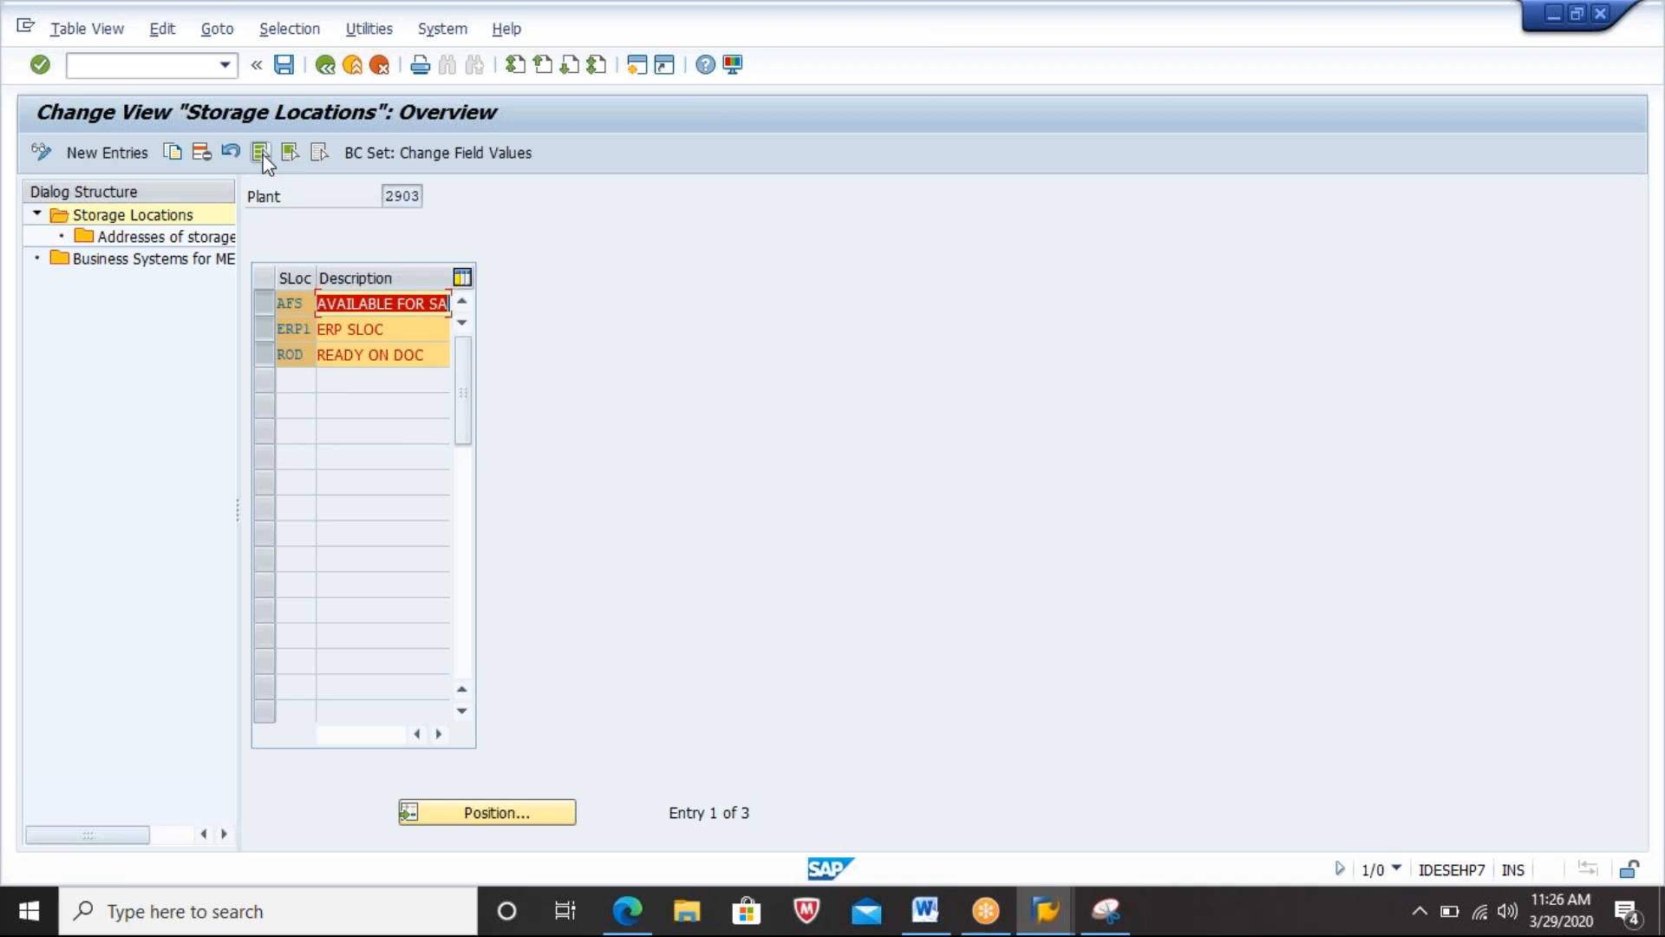
{"action": "left_click", "coordinate": [202, 154]}
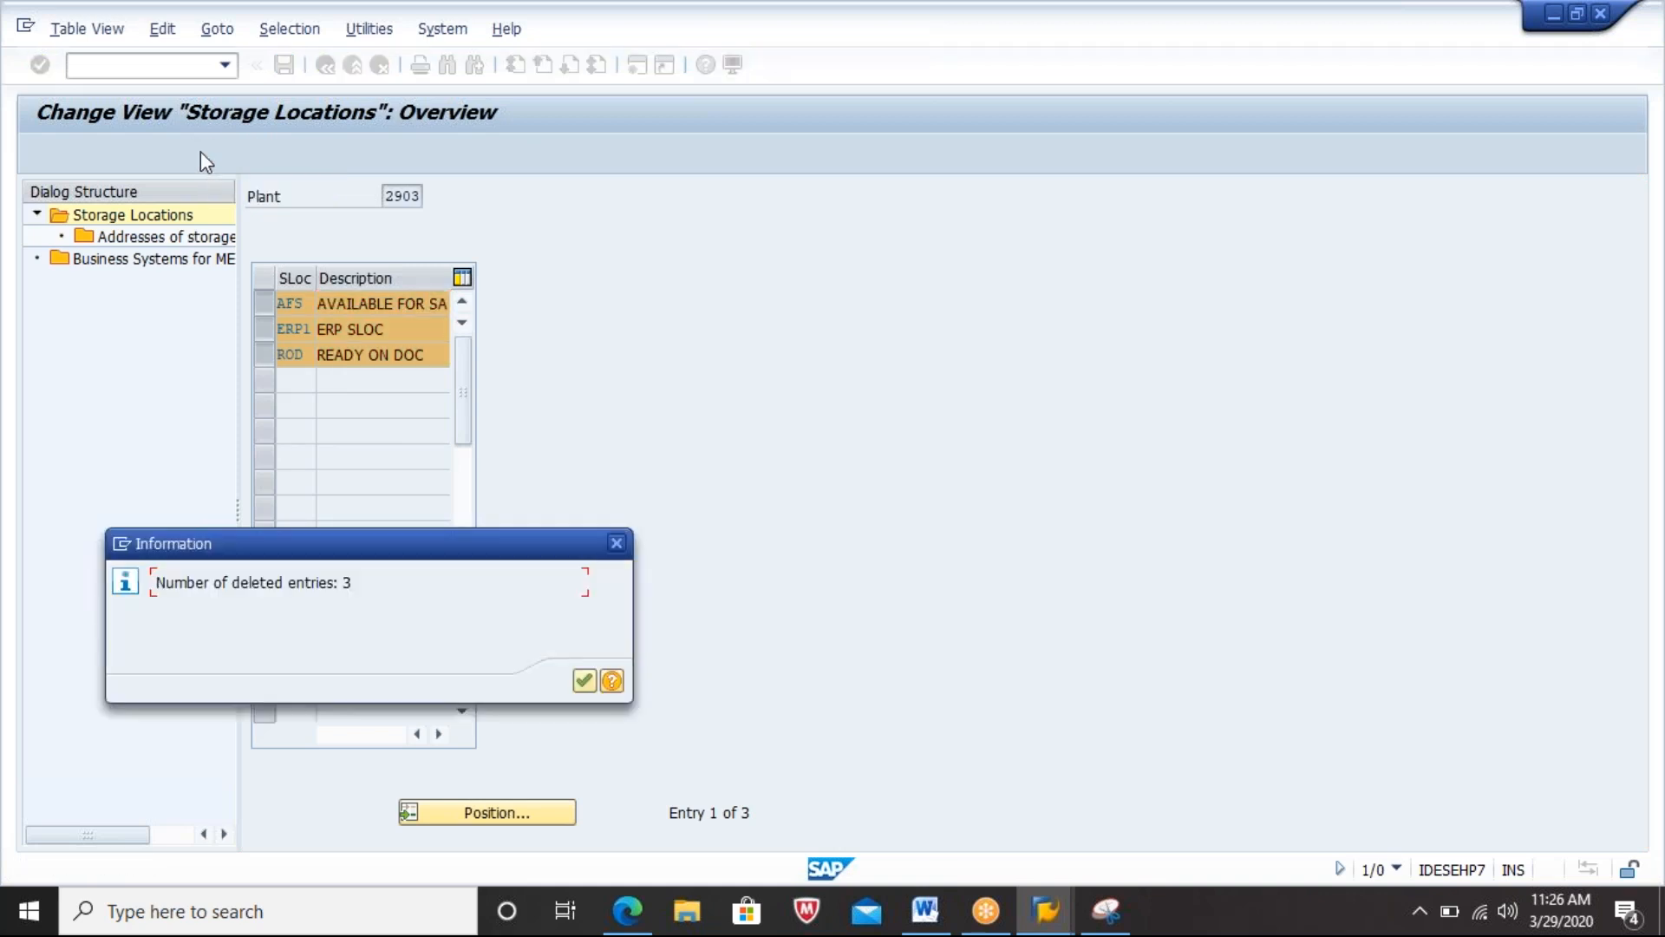
{"action": "key", "text": "Return"}
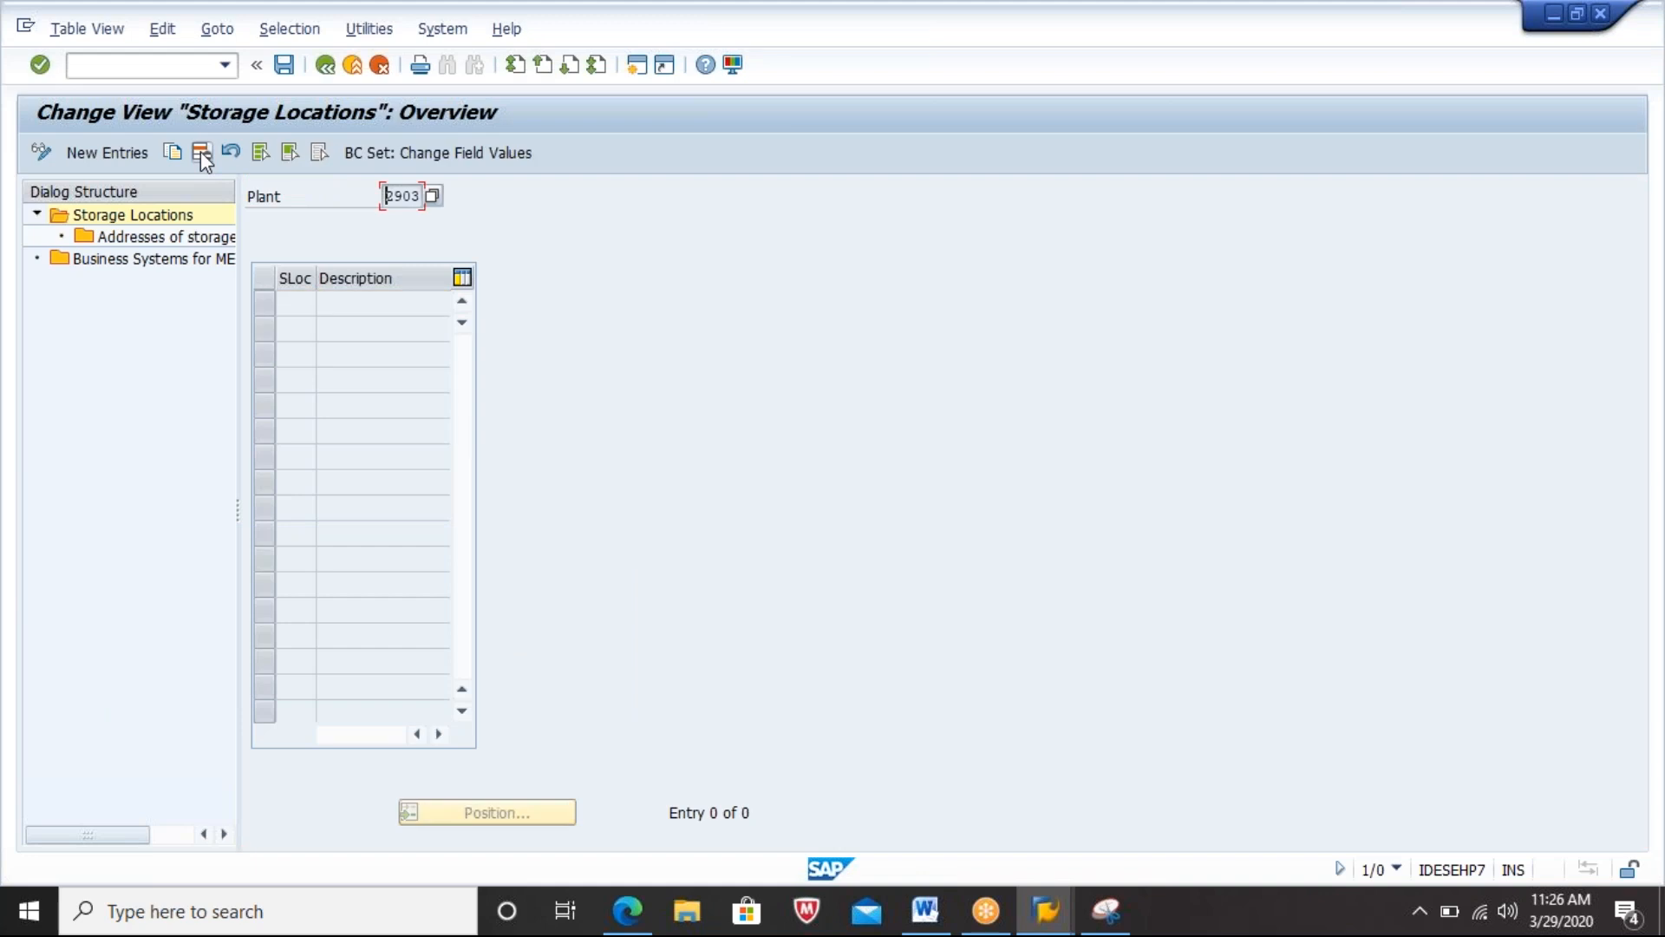
Step: Save the storage location deletions for plant 2903, and enter a new storage location 0001 with the description ERP SLOC
{"action": "left_click", "coordinate": [283, 66]}
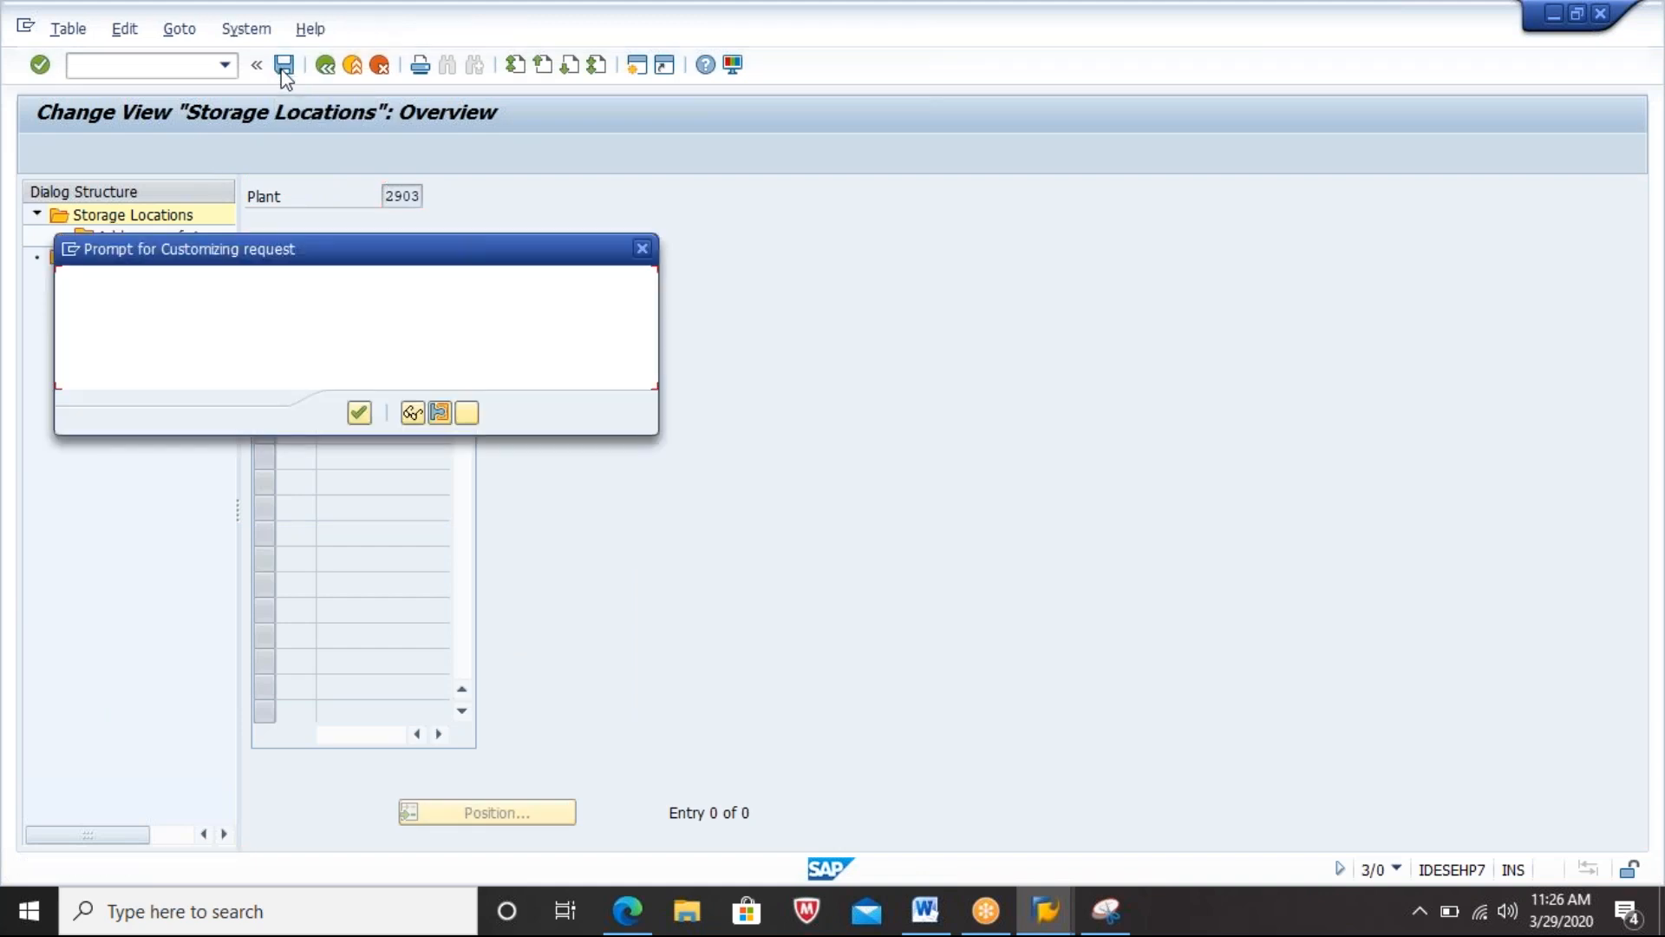
{"action": "key", "text": "Return"}
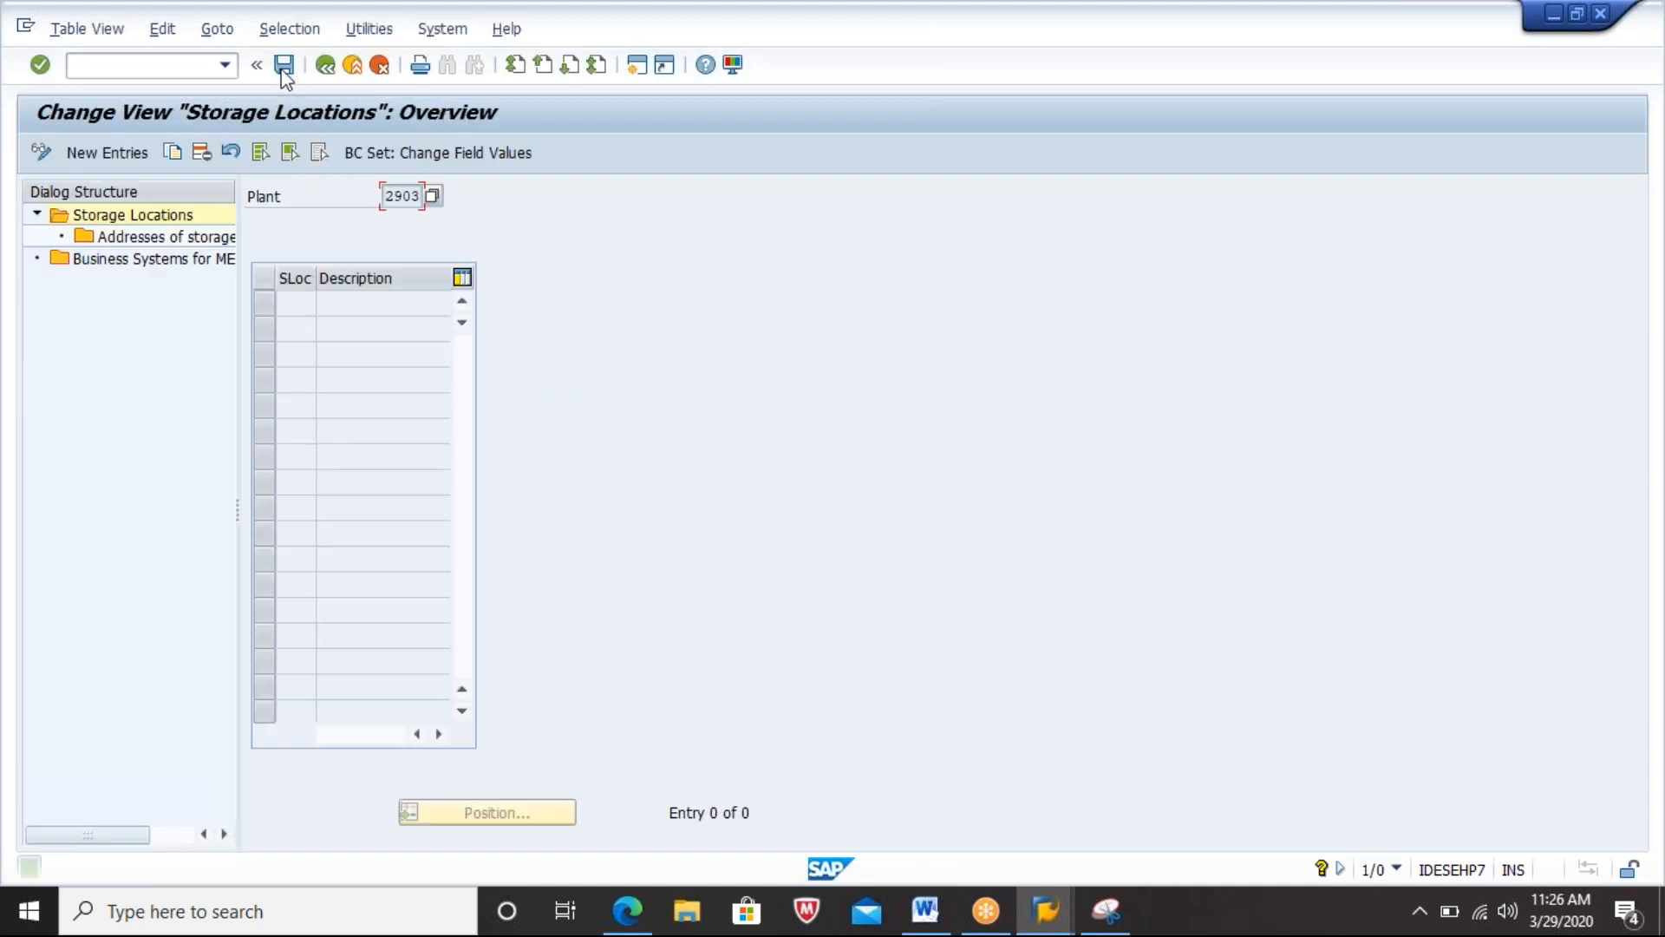
{"action": "left_click", "coordinate": [114, 155]}
{"action": "type", "text": "0001"}
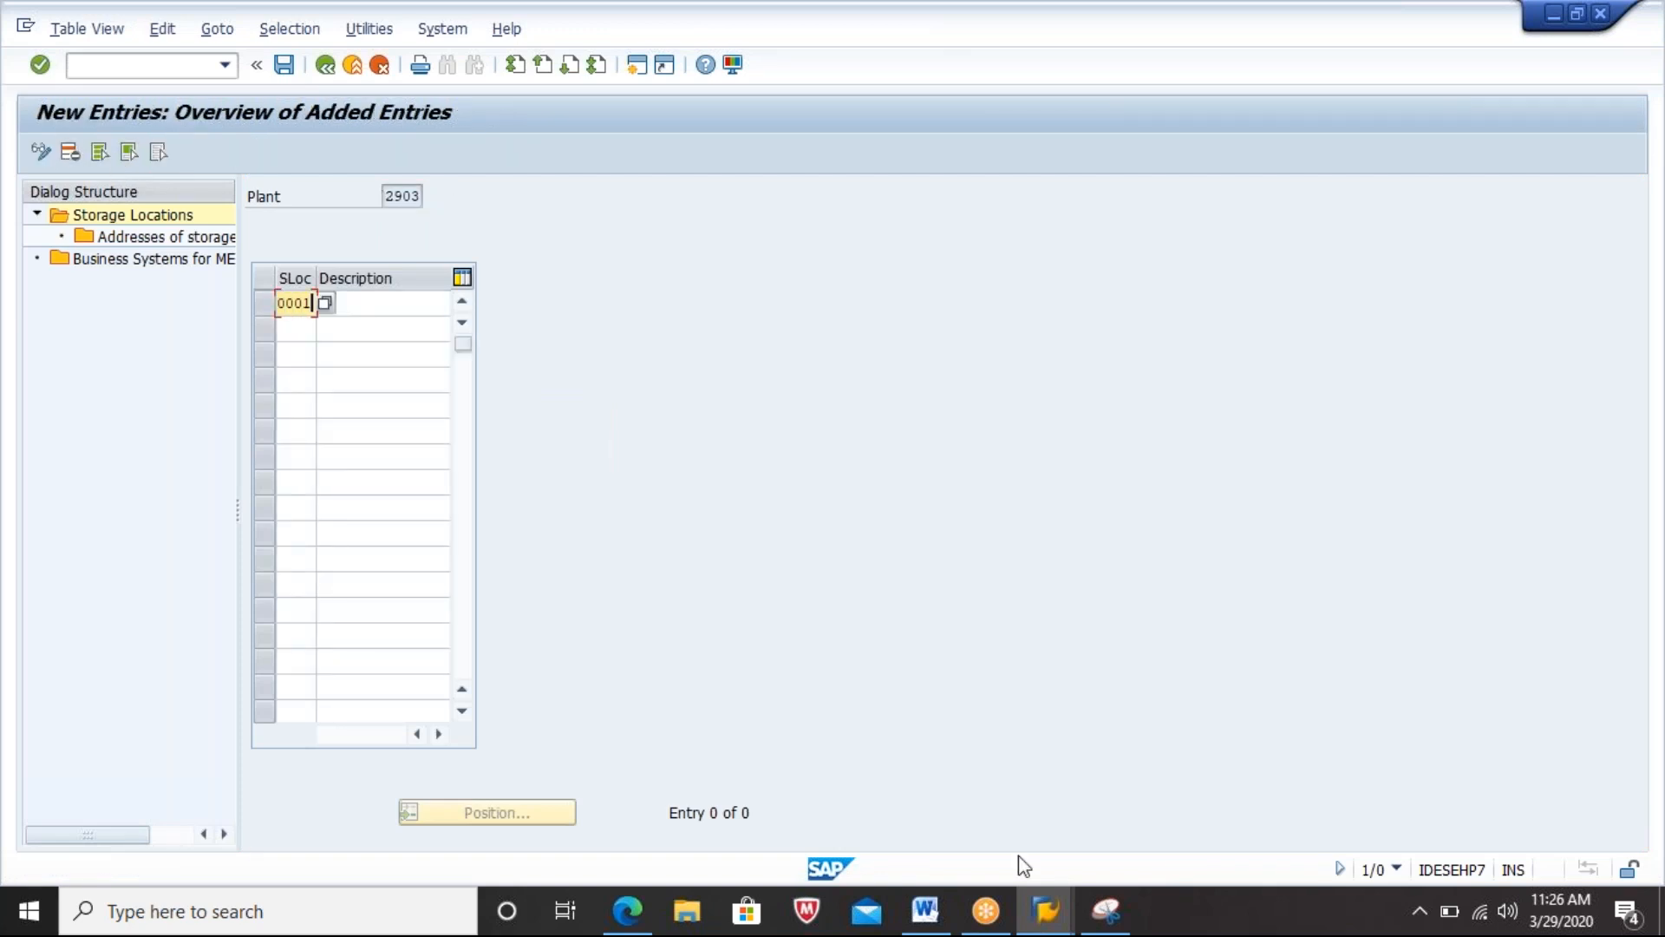
{"action": "key", "text": "Tab"}
{"action": "type", "text": "ERP "}
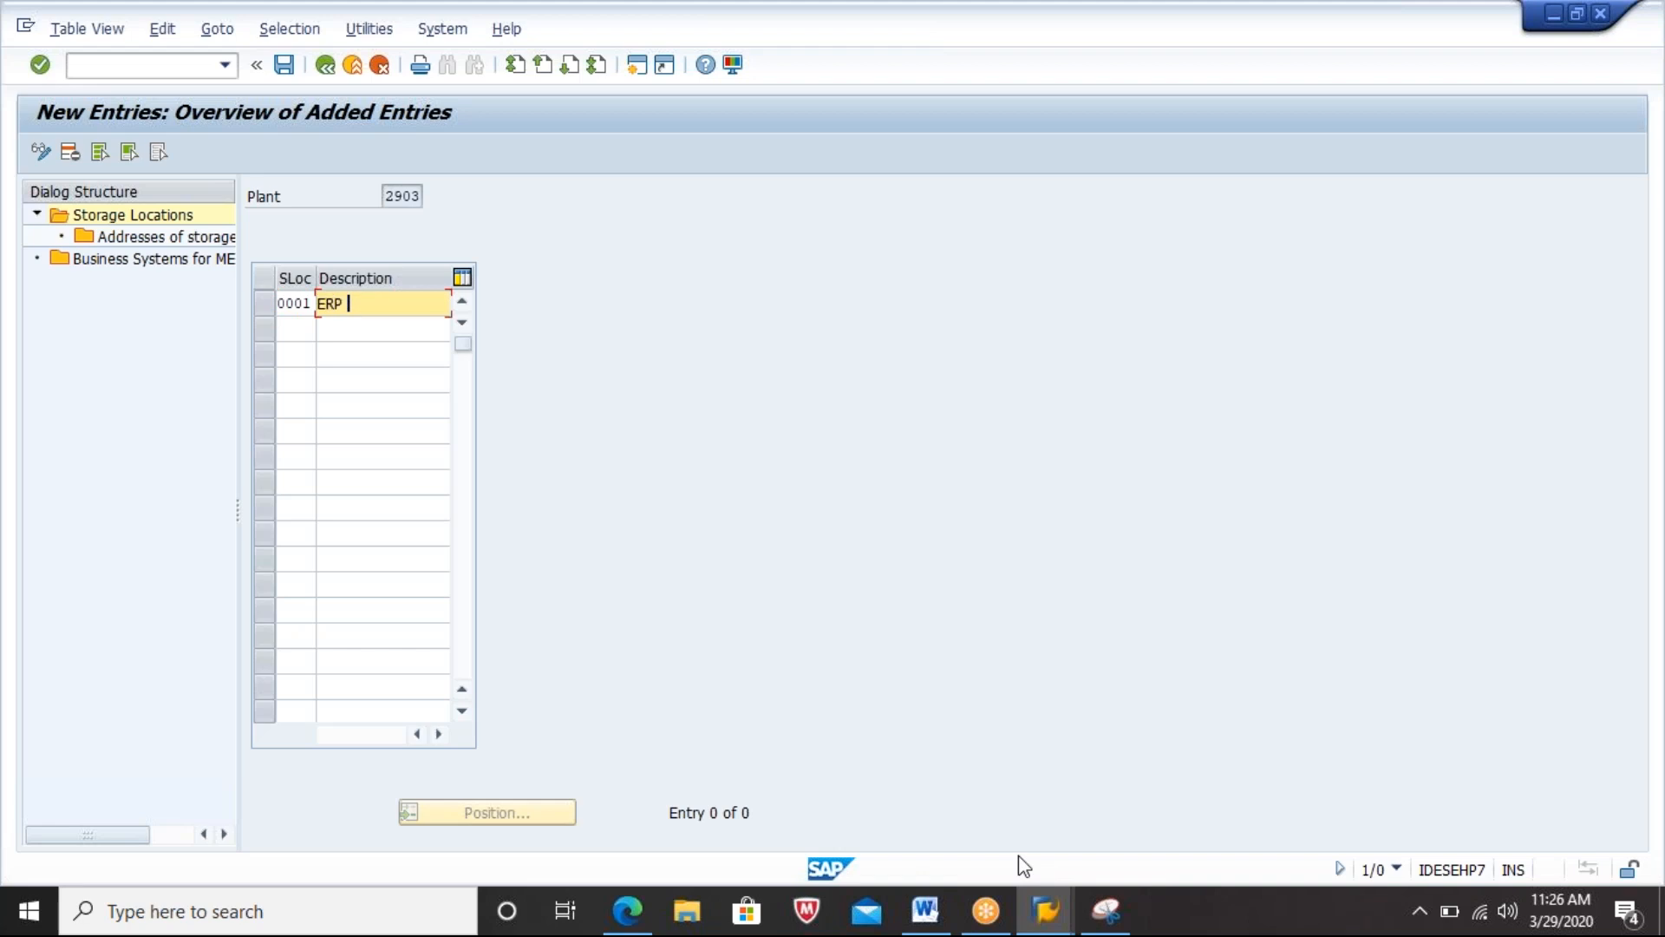
{"action": "type", "text": "SLOC"}
{"action": "key", "text": "Return"}
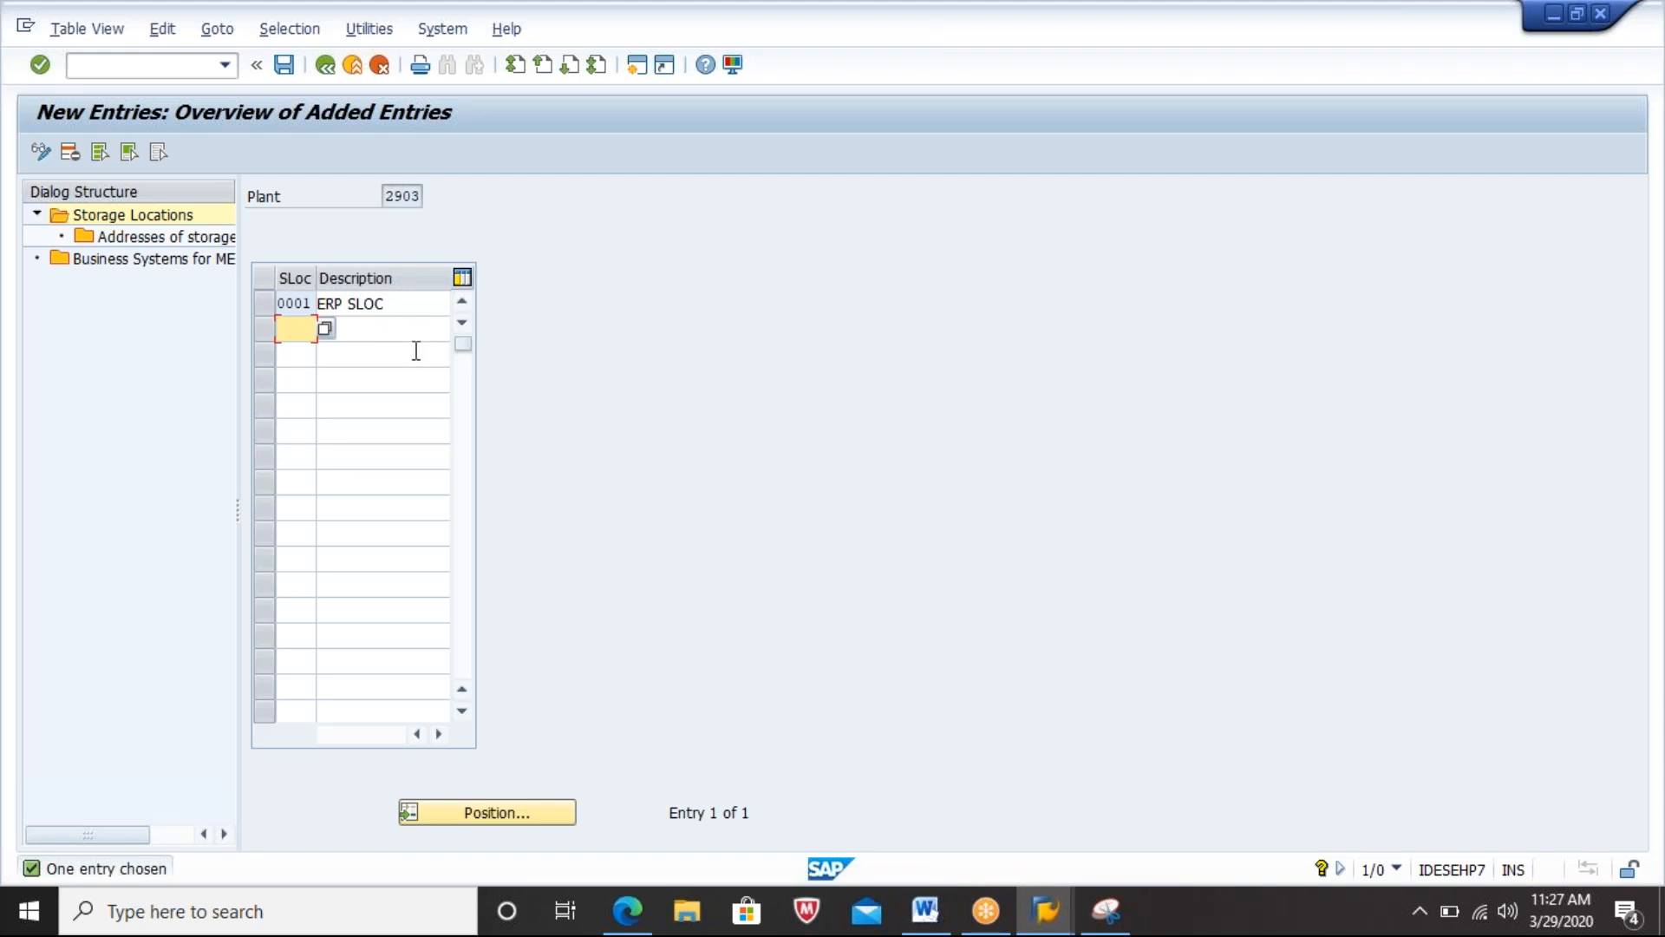
Step: Save the new storage location and return to the implementation guide structure
{"action": "left_click", "coordinate": [284, 69]}
{"action": "left_click", "coordinate": [326, 67]}
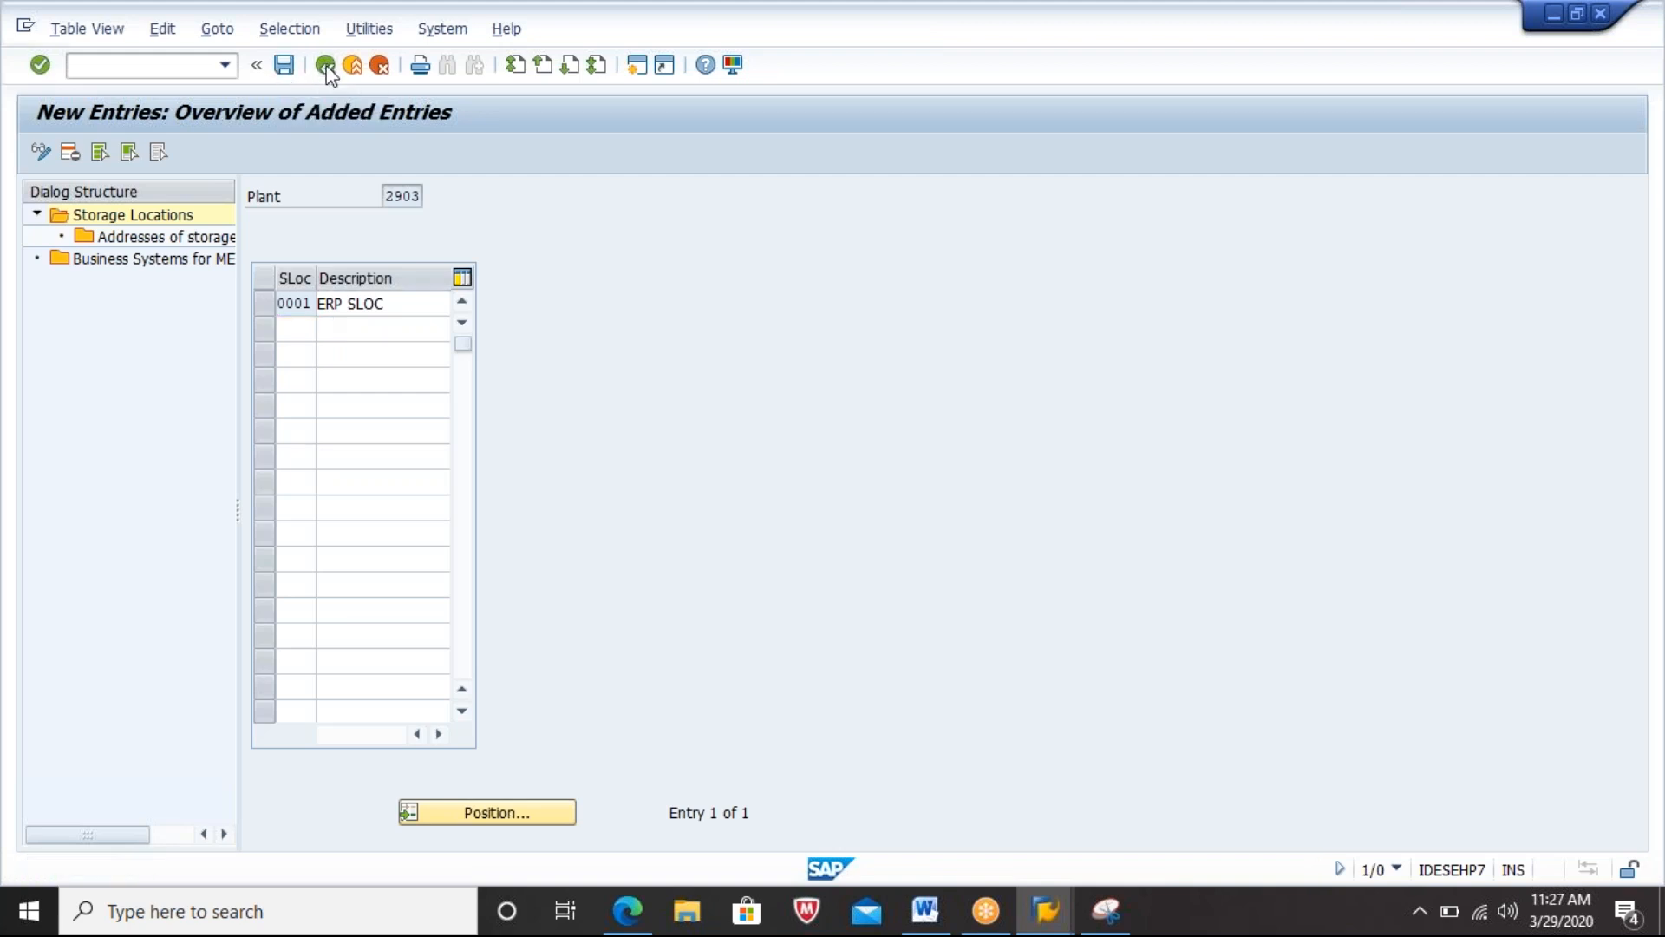
{"action": "left_click", "coordinate": [326, 67]}
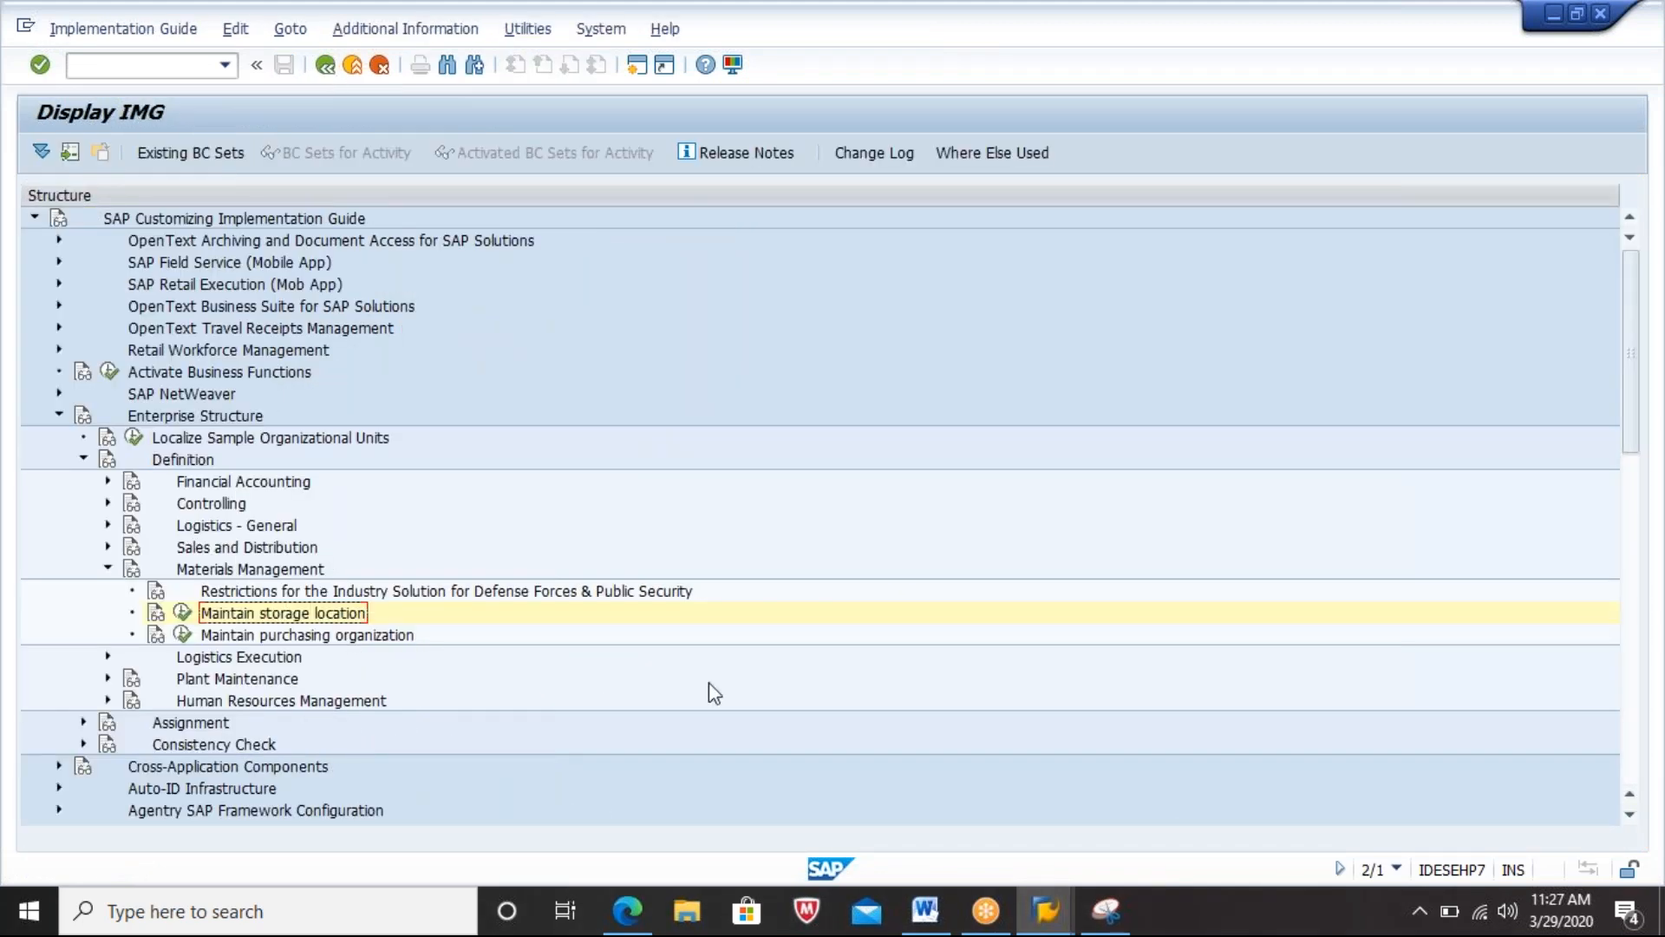
Step: Switch to Word and add the line "STORAGE LOCATION= 0001 (ERP STORAGE LOCATION)" below the Divisions snip
{"action": "left_click", "coordinate": [926, 913]}
{"action": "type", "text": "ST"}
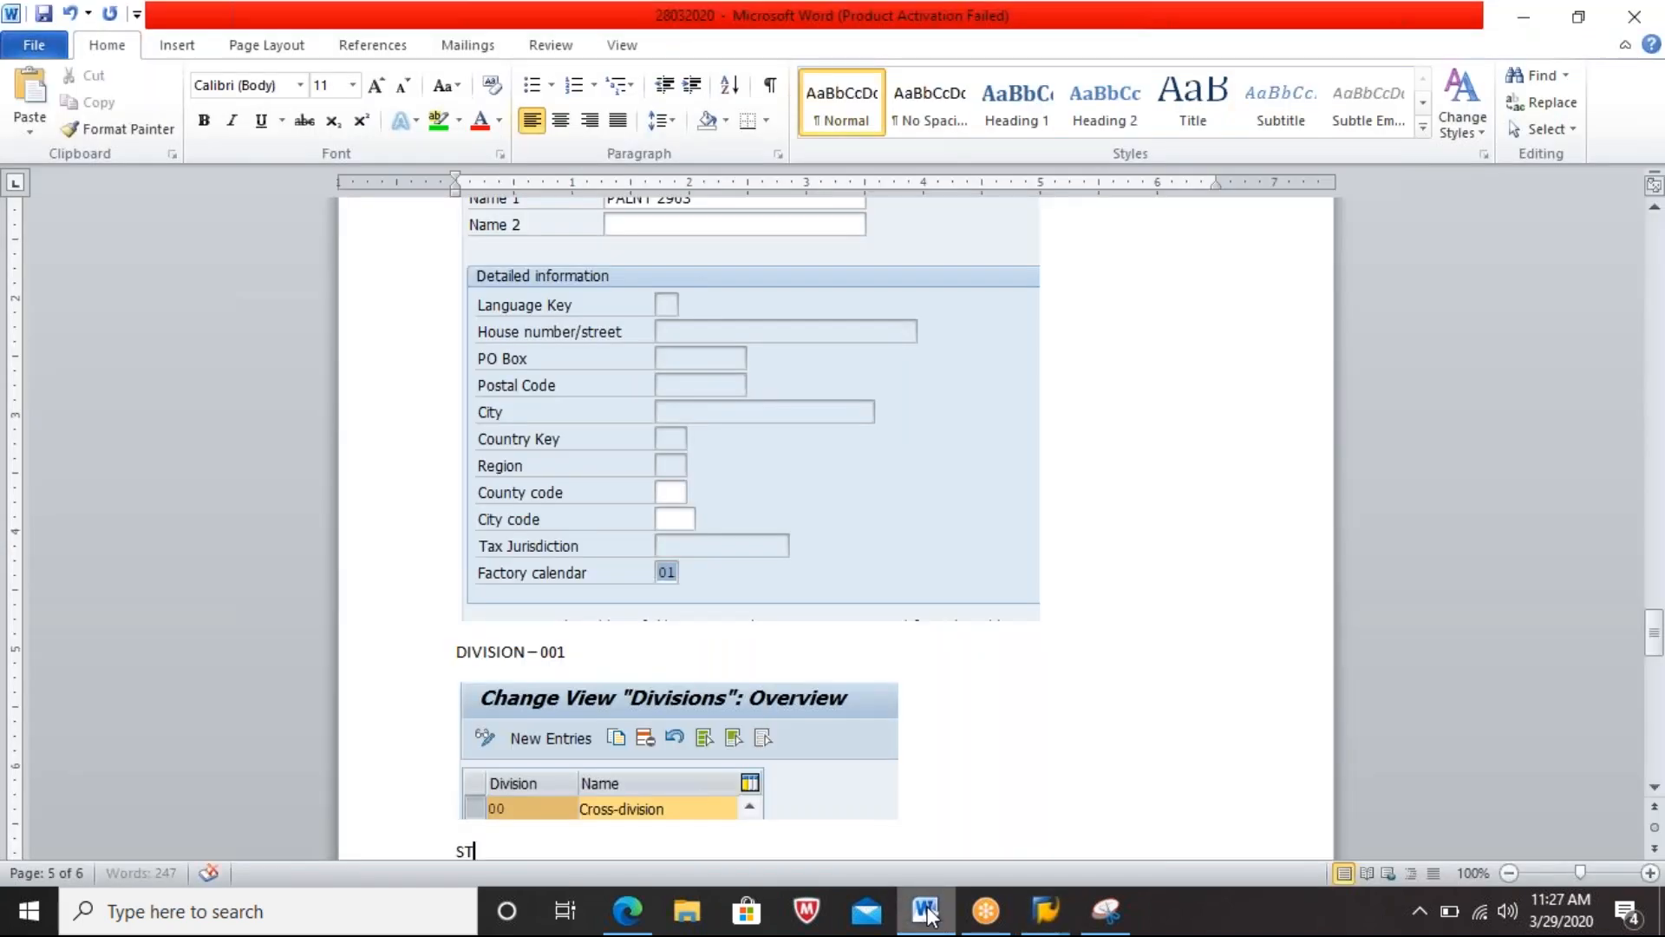
{"action": "type", "text": "ORAGE LOCATION="}
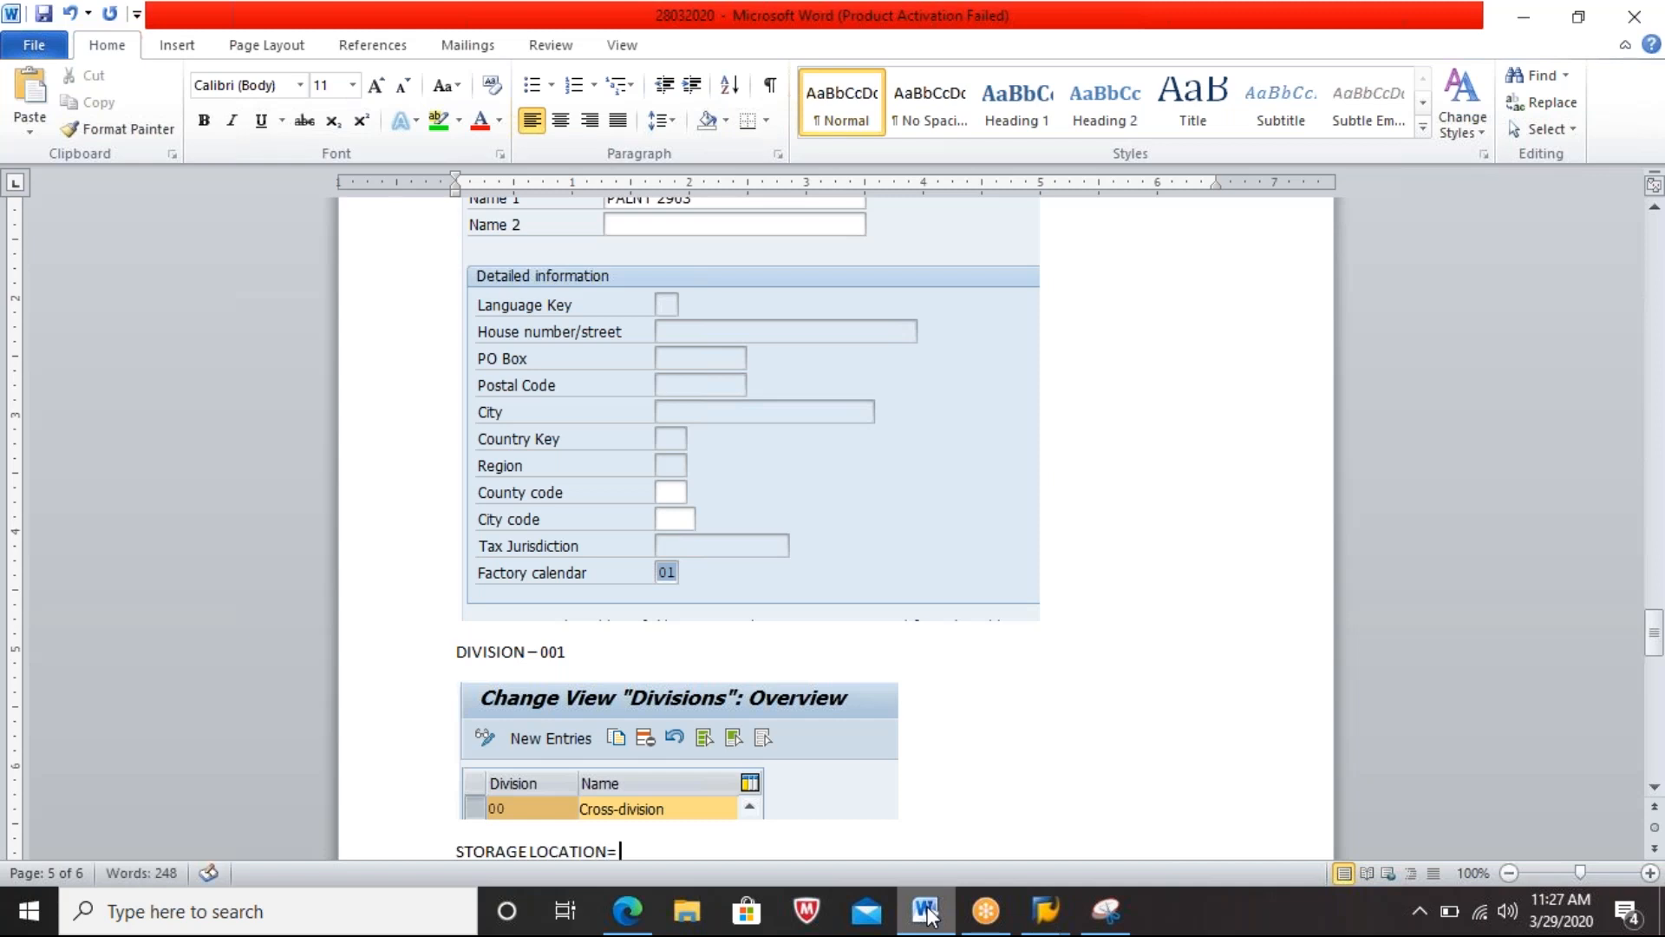
{"action": "type", "text": " 0001 ()"}
{"action": "key", "text": "Left"}
{"action": "type", "text": "ERP STO"}
{"action": "type", "text": "RGA"}
{"action": "key", "text": "BackSpace"}
{"action": "key", "text": "BackSpace"}
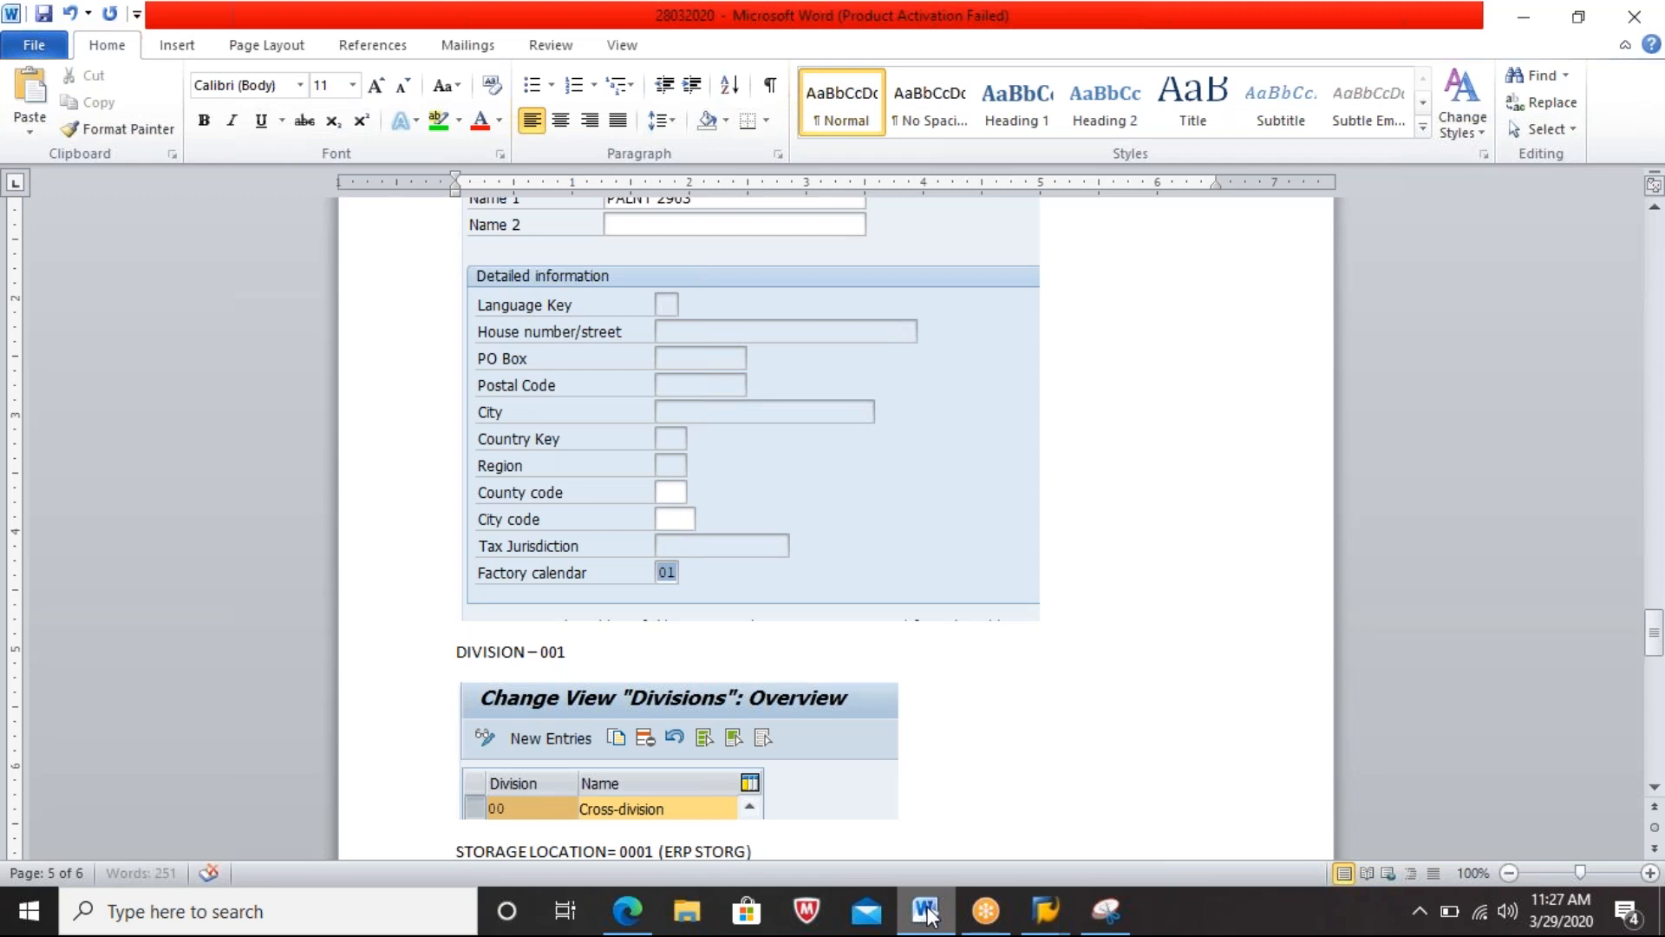
{"action": "type", "text": "AGE LOCATION"}
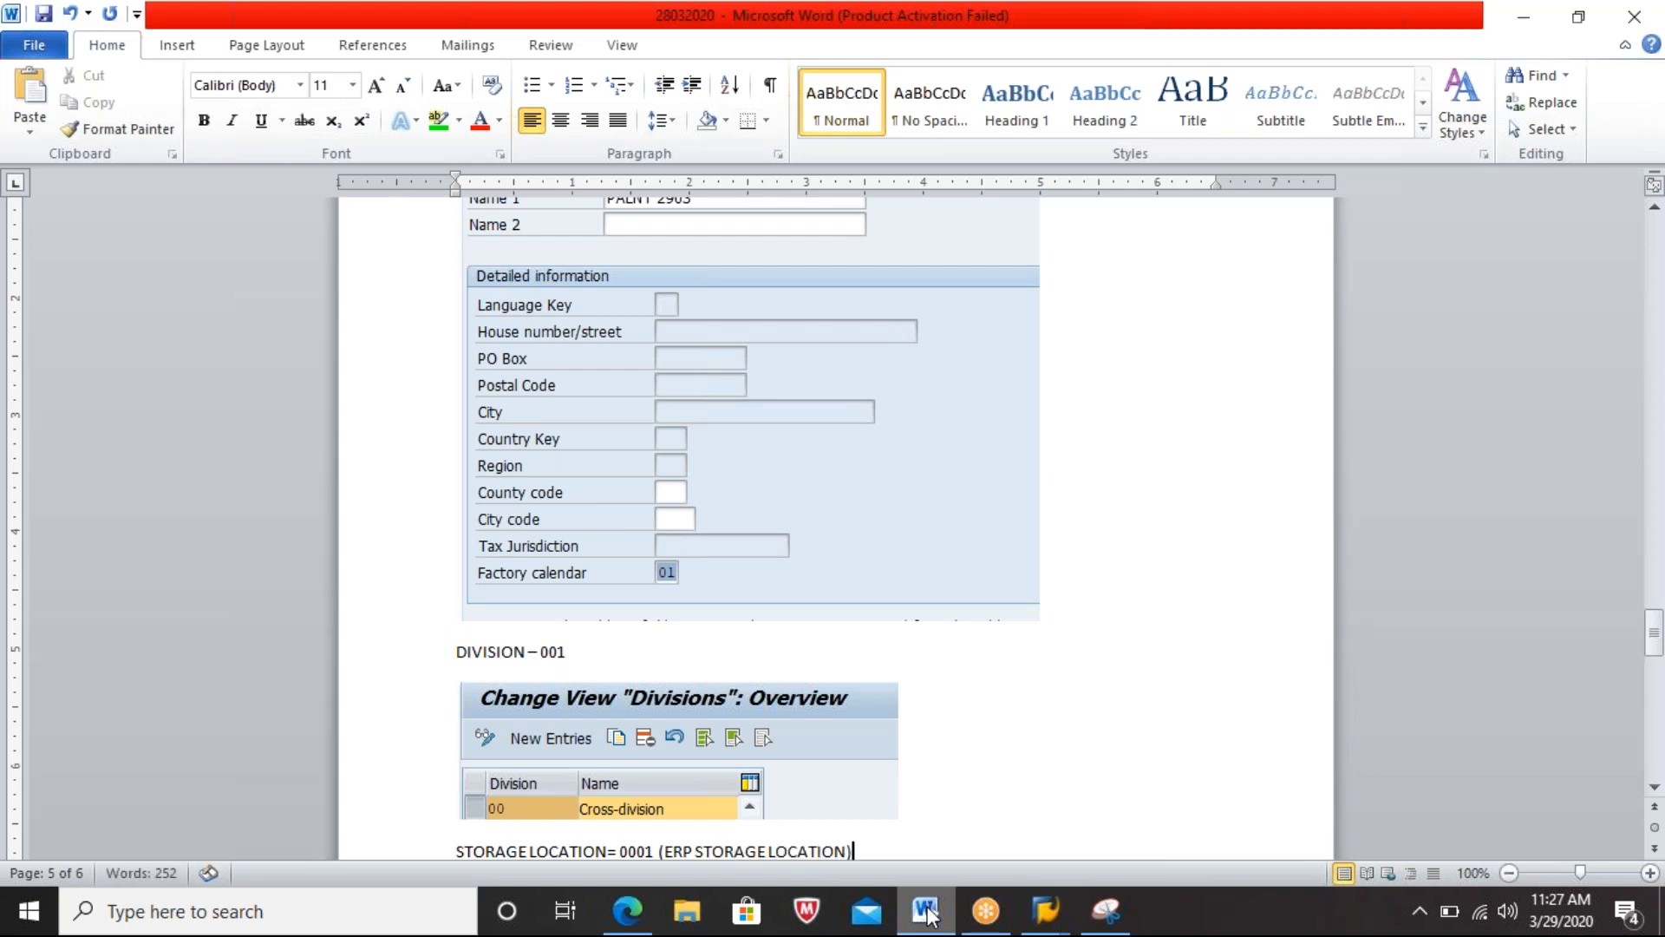
{"action": "key", "text": "Return"}
{"action": "left_click", "coordinate": [927, 915]}
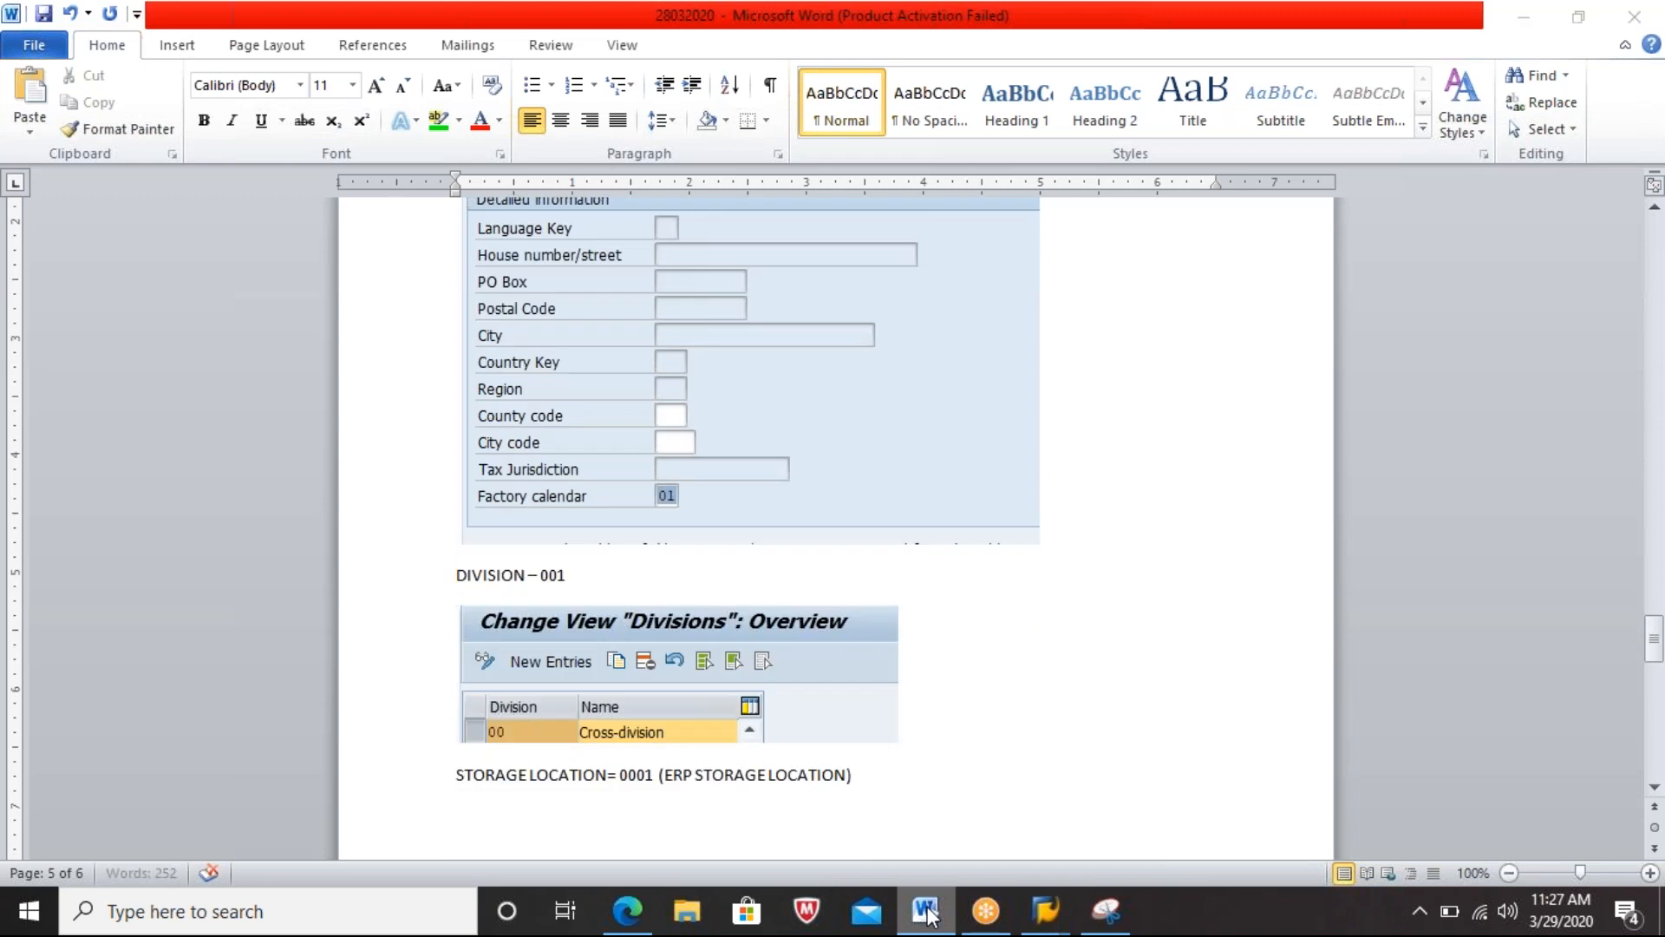
Step: Pick the Maintain purchasing organization activity in SAP and add its name as a new line under the storage location line in Word
{"action": "key", "text": "alt+Tab"}
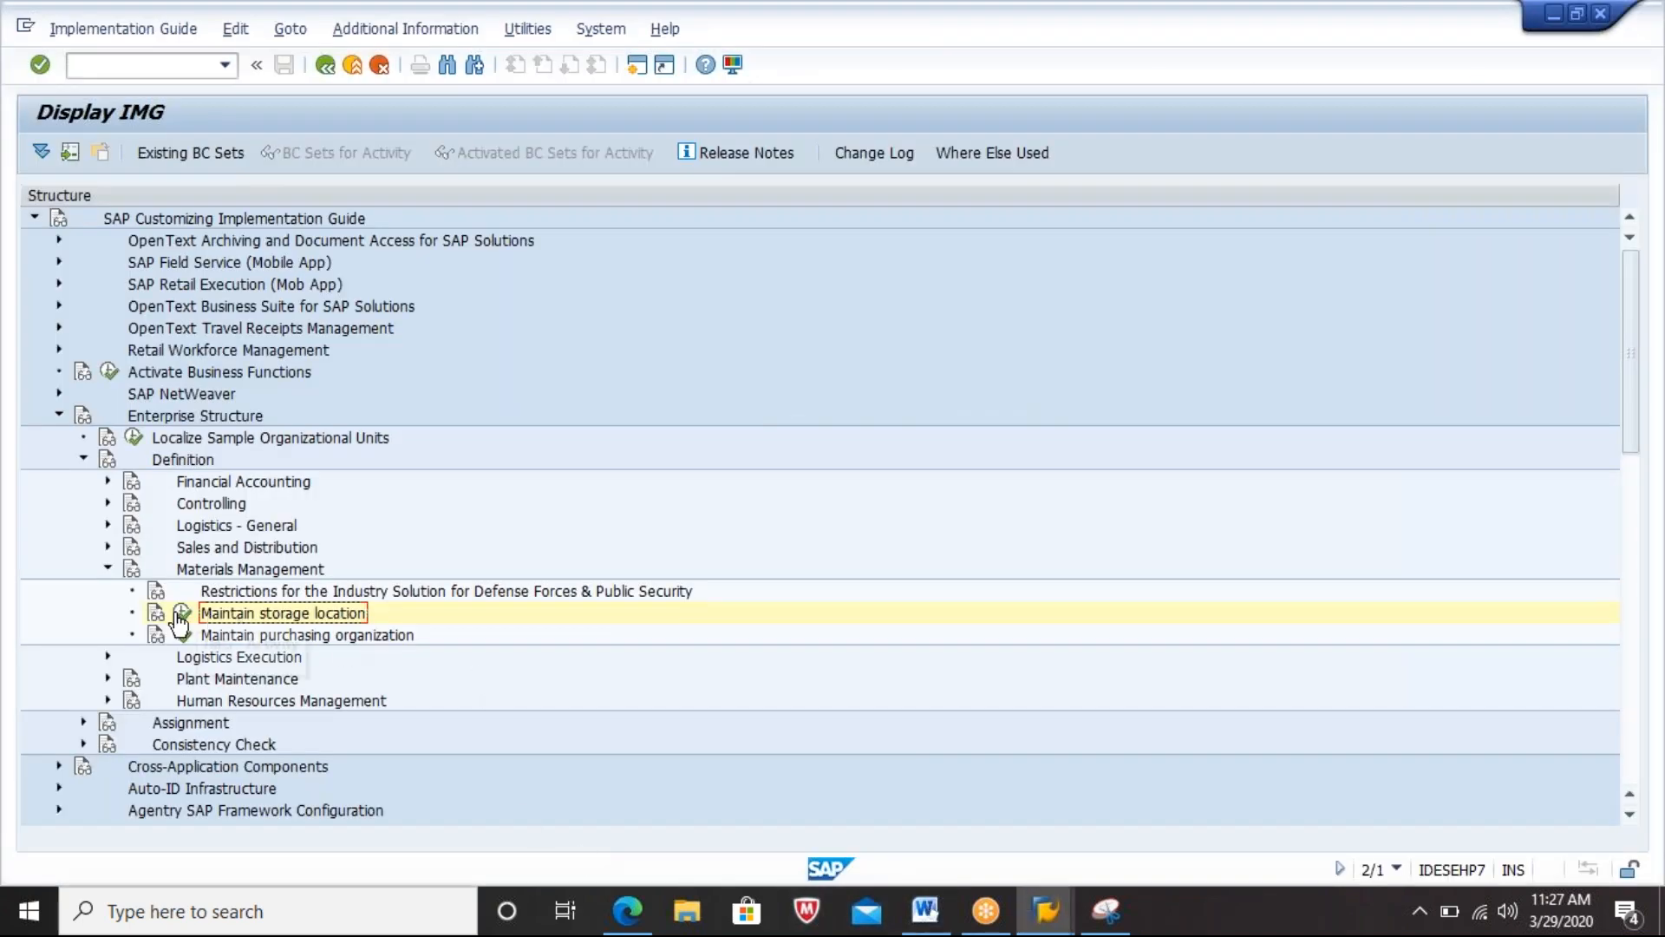
{"action": "left_click", "coordinate": [252, 637]}
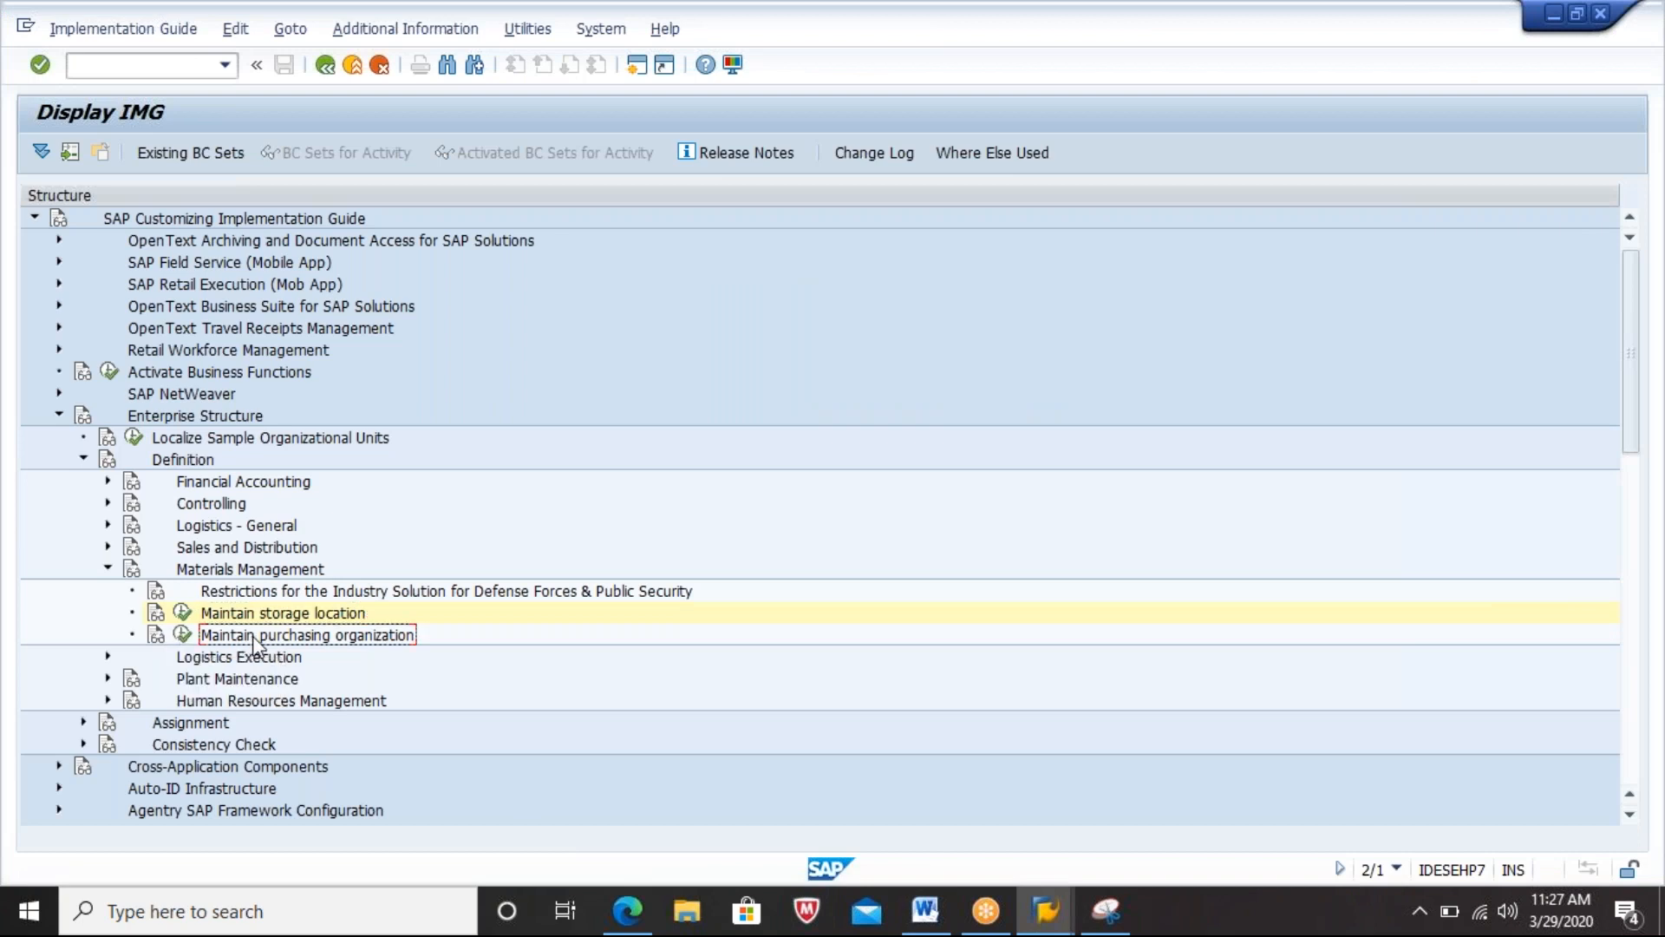
{"action": "key", "text": "alt+Tab"}
{"action": "type", "text": "Maintain purchasing organization"}
{"action": "key", "text": "Return"}
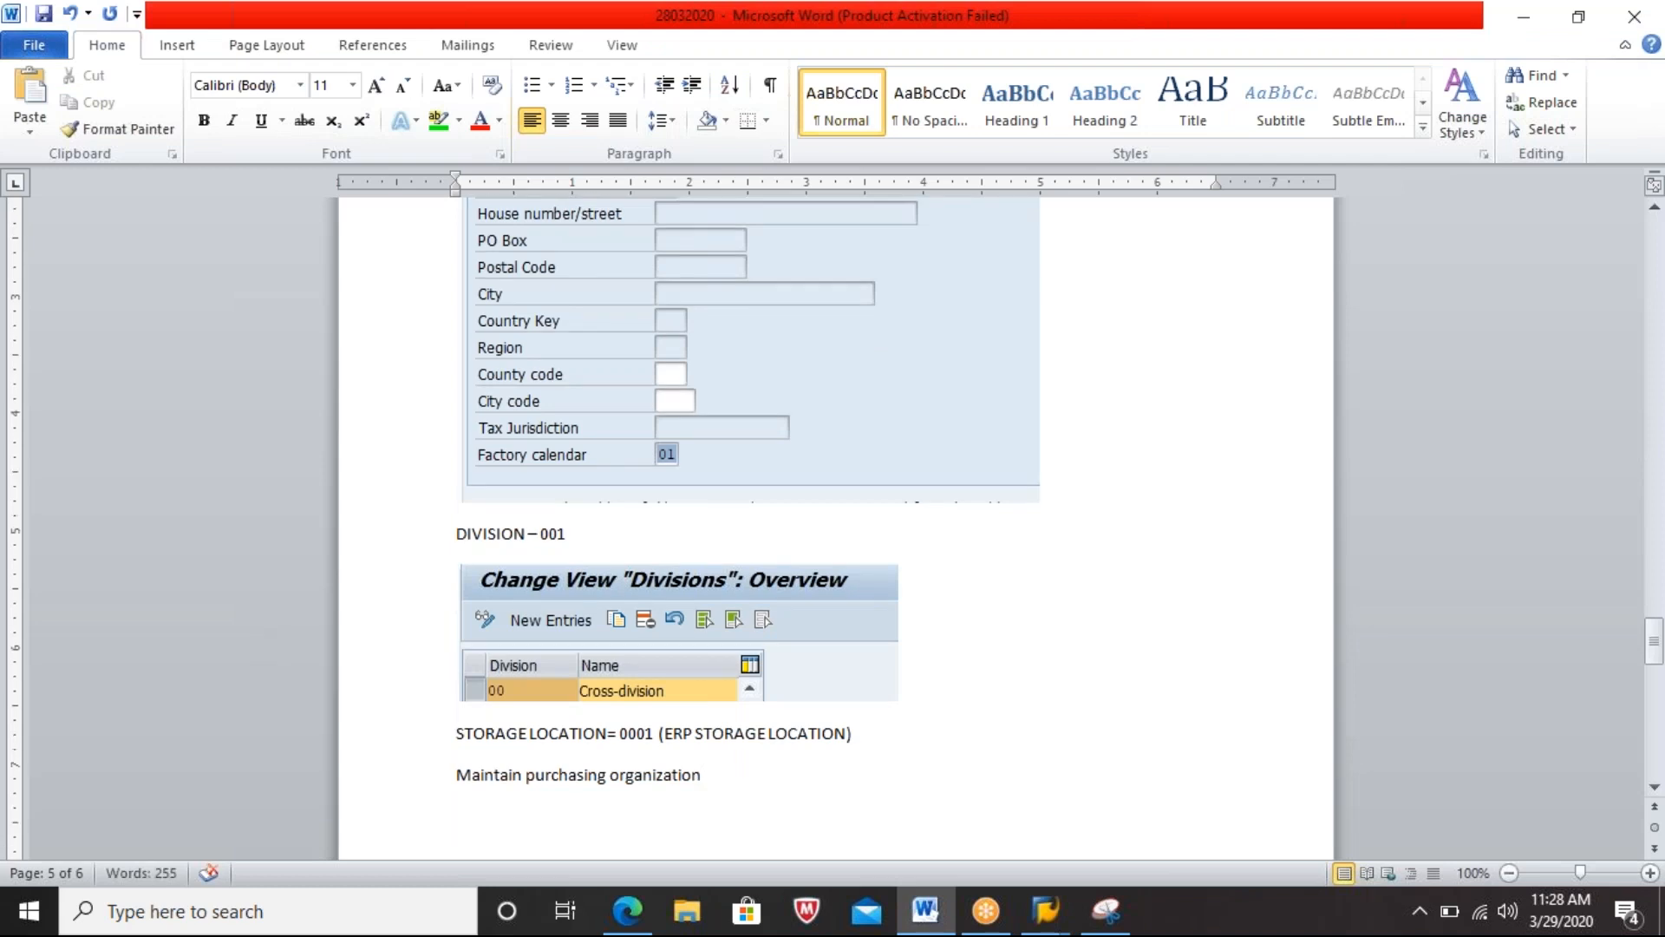
Step: Capture the Display IMG tree down to Maintain purchasing organization with Snipping Tool, and paste the snip under its line in Word
{"action": "key", "text": "alt+Tab"}
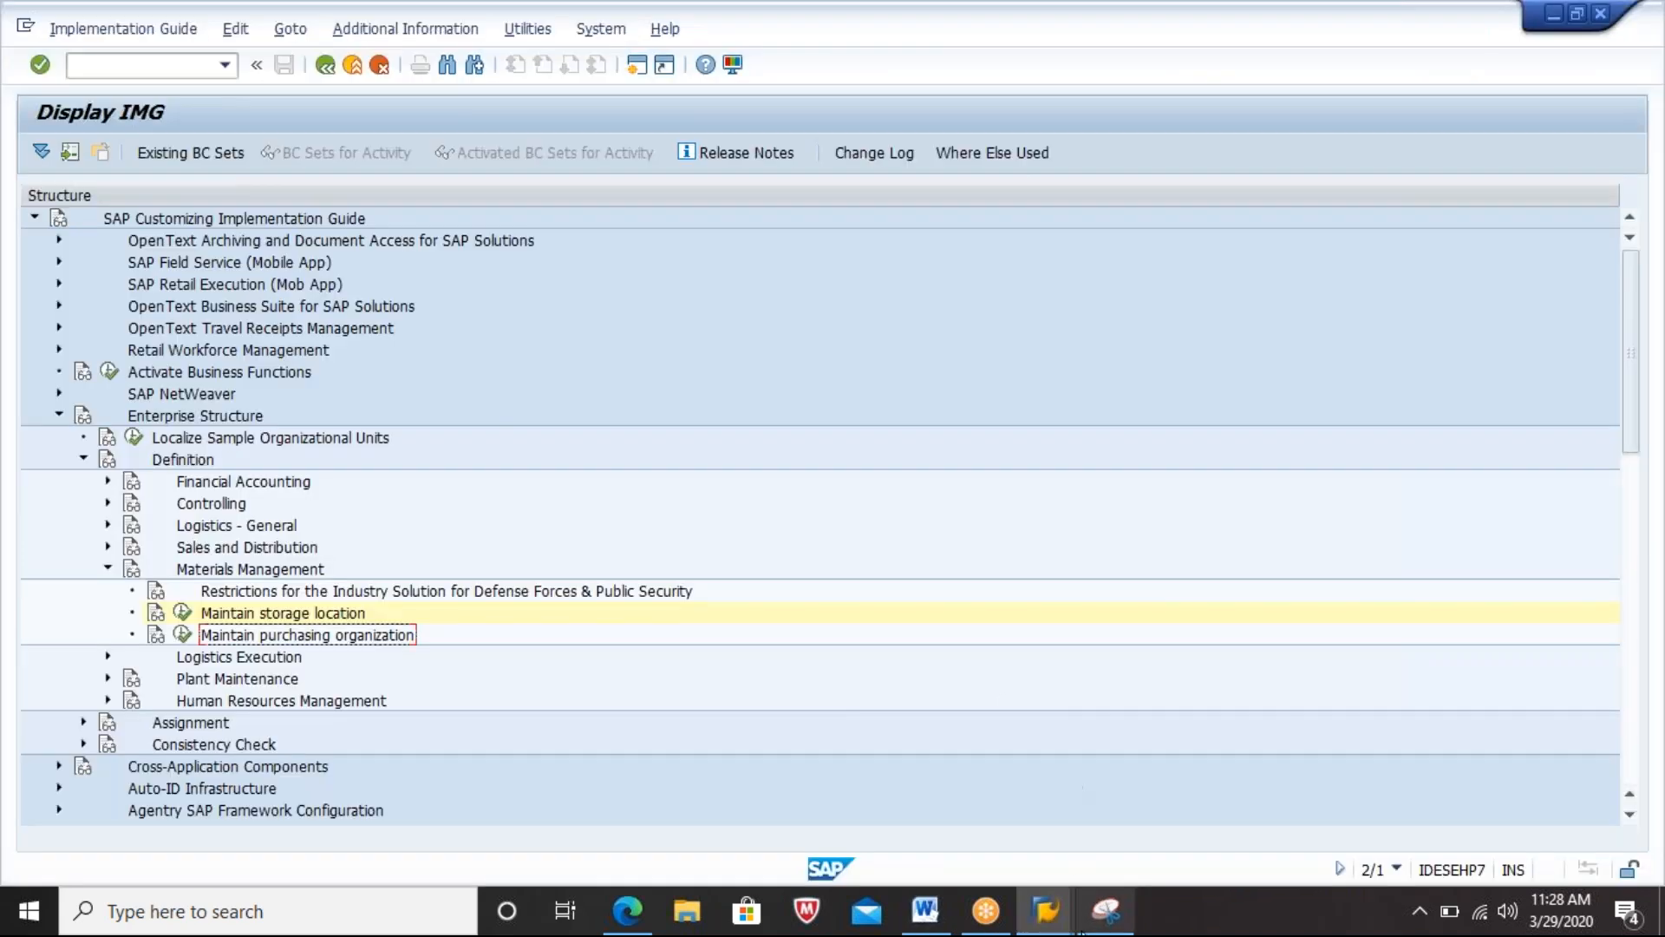
{"action": "left_click", "coordinate": [1101, 911]}
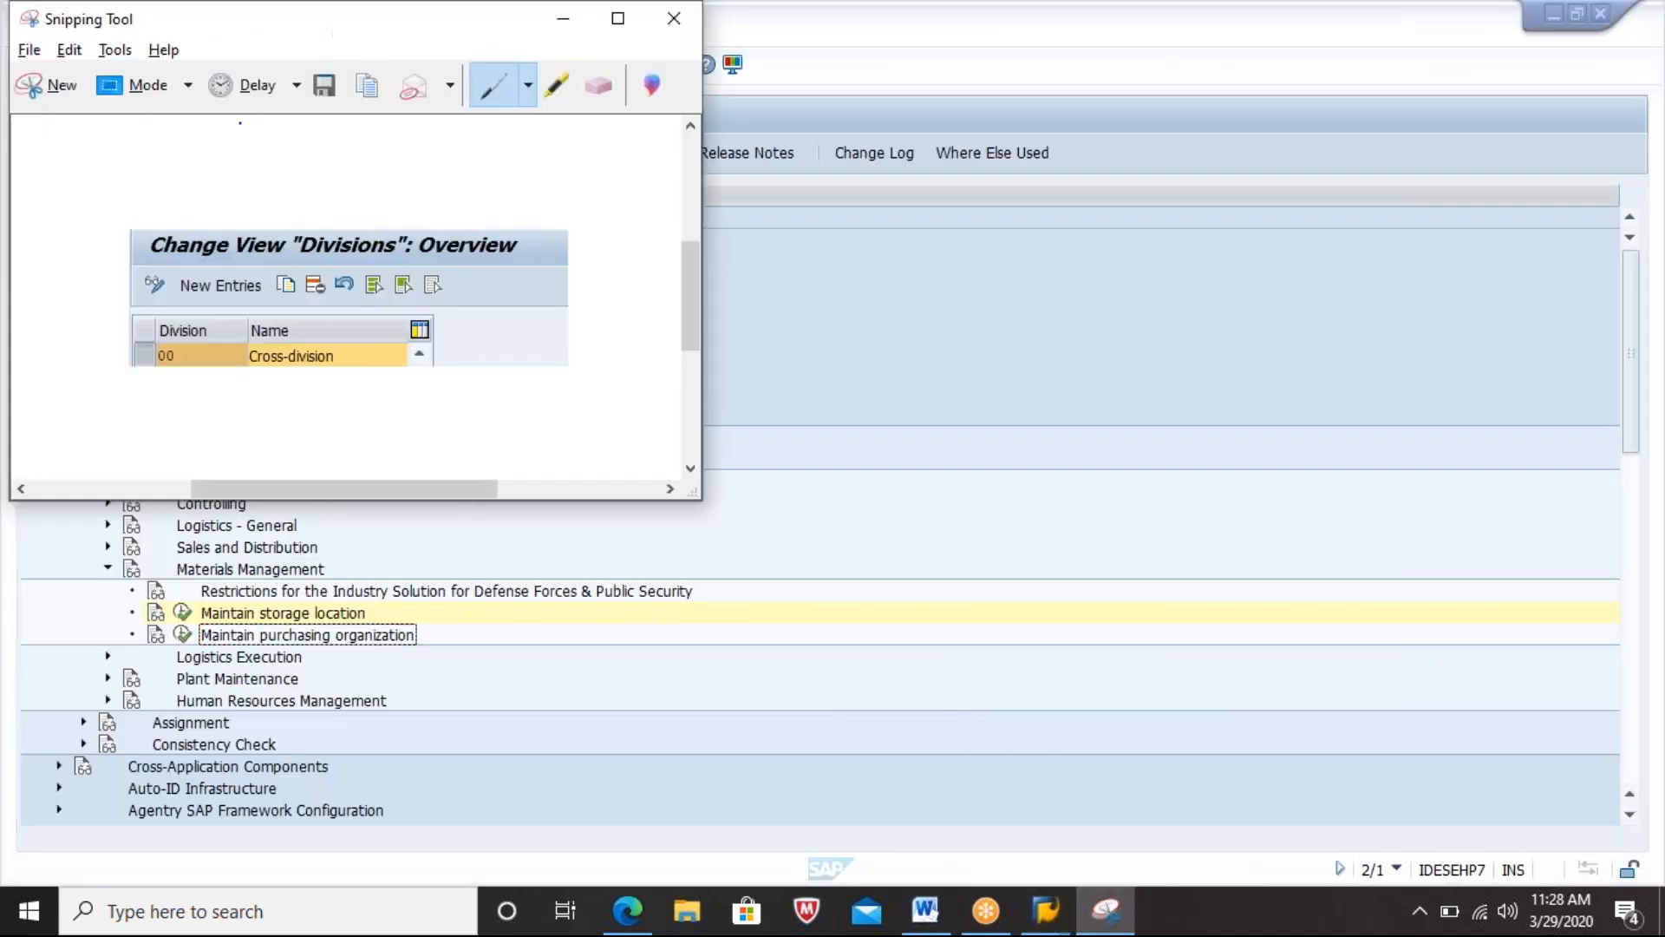
{"action": "left_click", "coordinate": [59, 87]}
{"action": "left_click_drag", "start_coordinate": [13, 85], "coordinate": [715, 644]}
{"action": "left_click", "coordinate": [925, 911]}
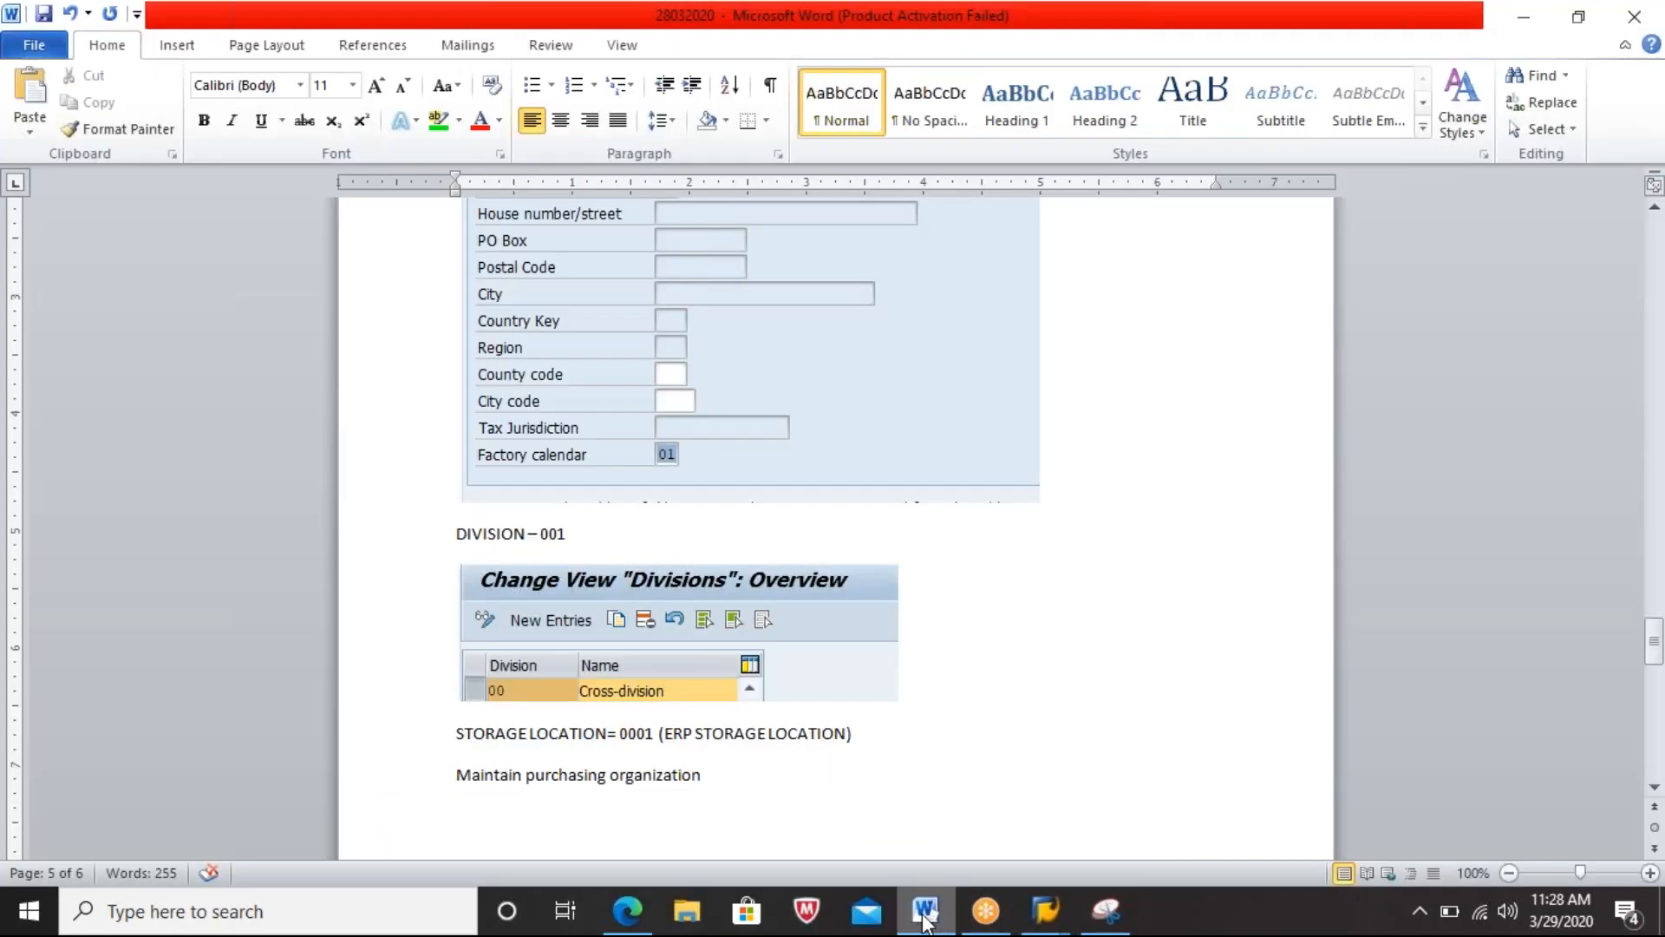
{"action": "key", "text": "ctrl+v"}
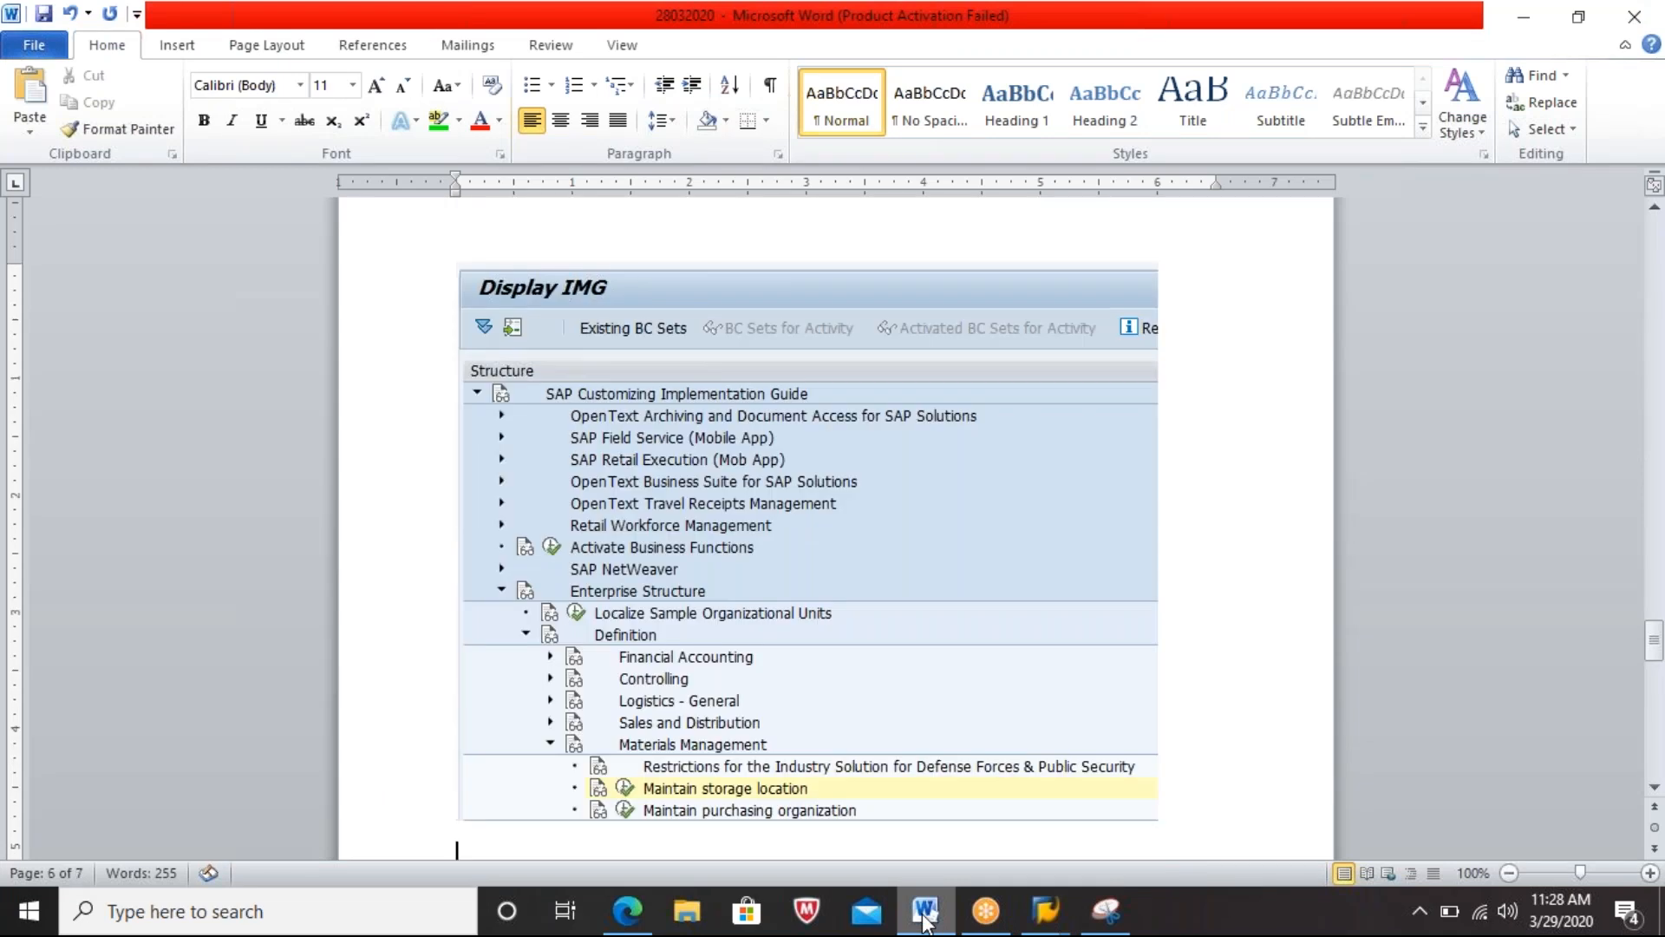
Step: Switch back to SAP, open Maintain purchasing organization, and enter new purchasing organization 2903 with the description PUR ORG 2903
{"action": "key", "text": "alt+Tab"}
{"action": "key", "text": "alt+Tab"}
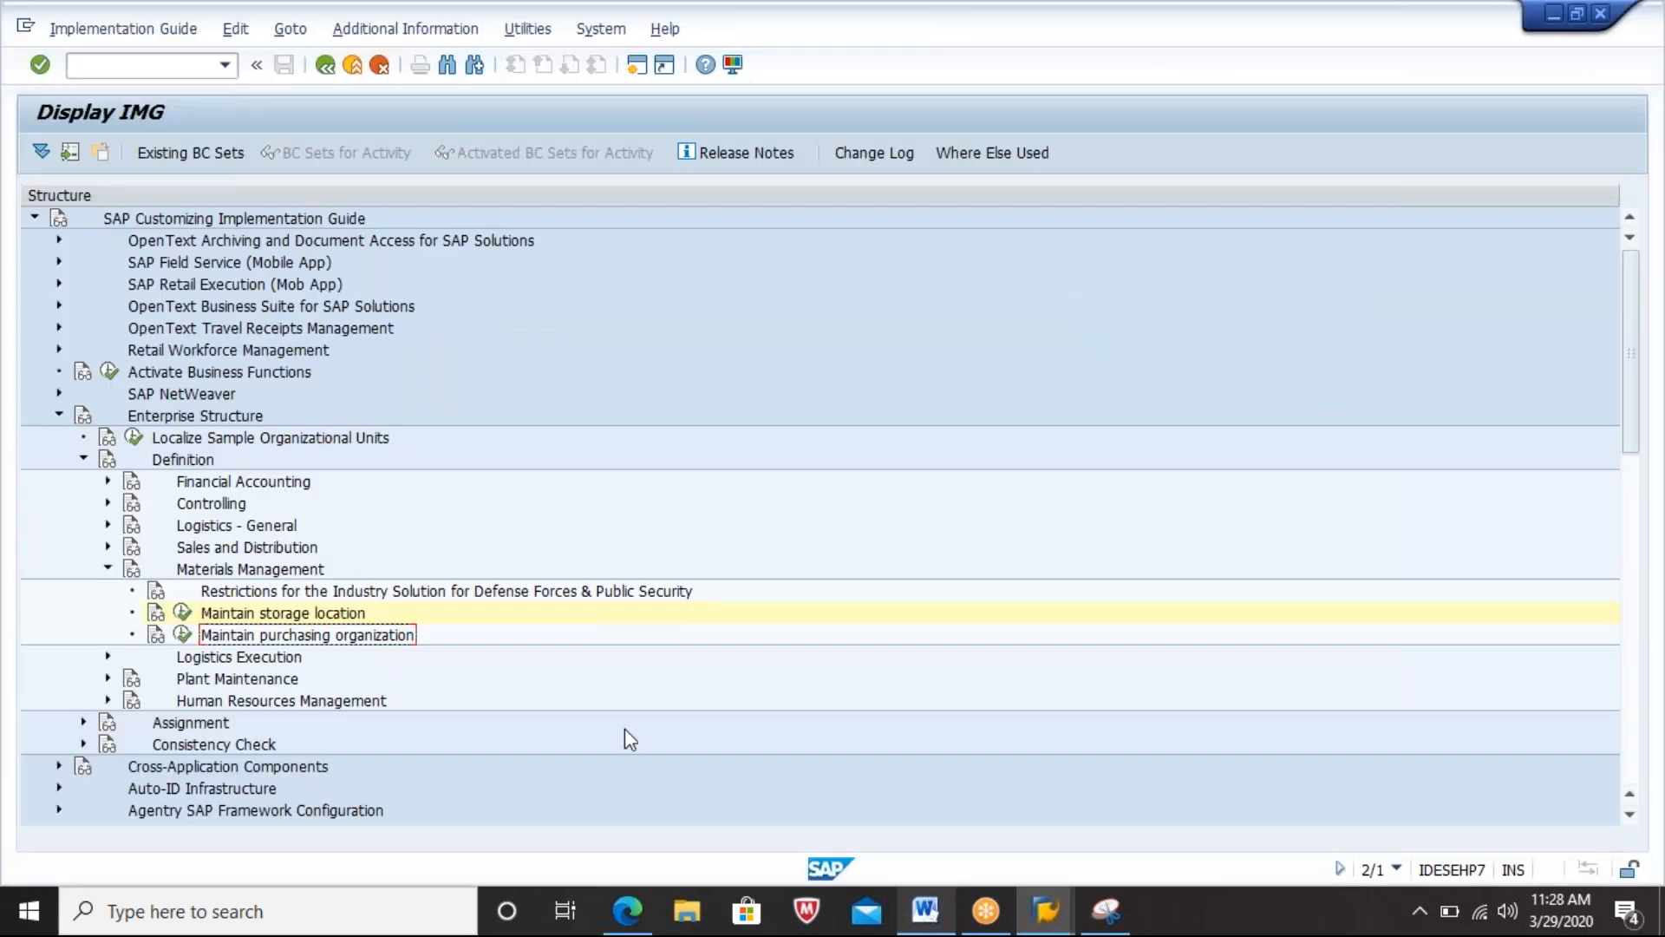
{"action": "left_click", "coordinate": [182, 634]}
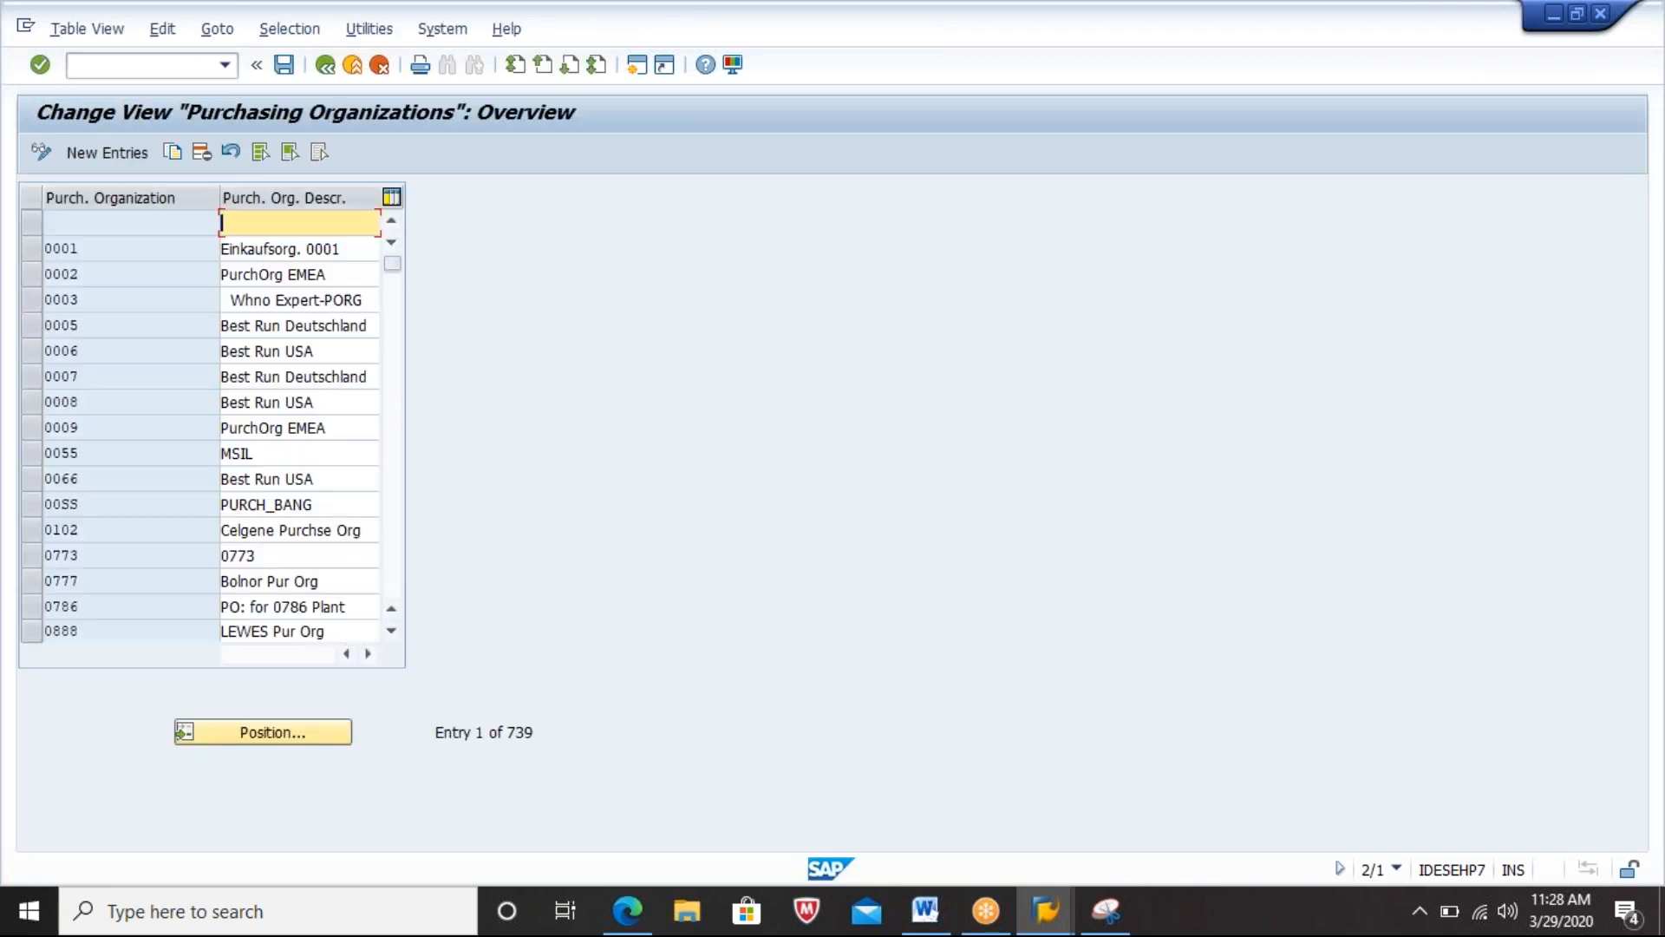
{"action": "left_click", "coordinate": [125, 156]}
{"action": "type", "text": "2903"}
{"action": "key", "text": "Tab"}
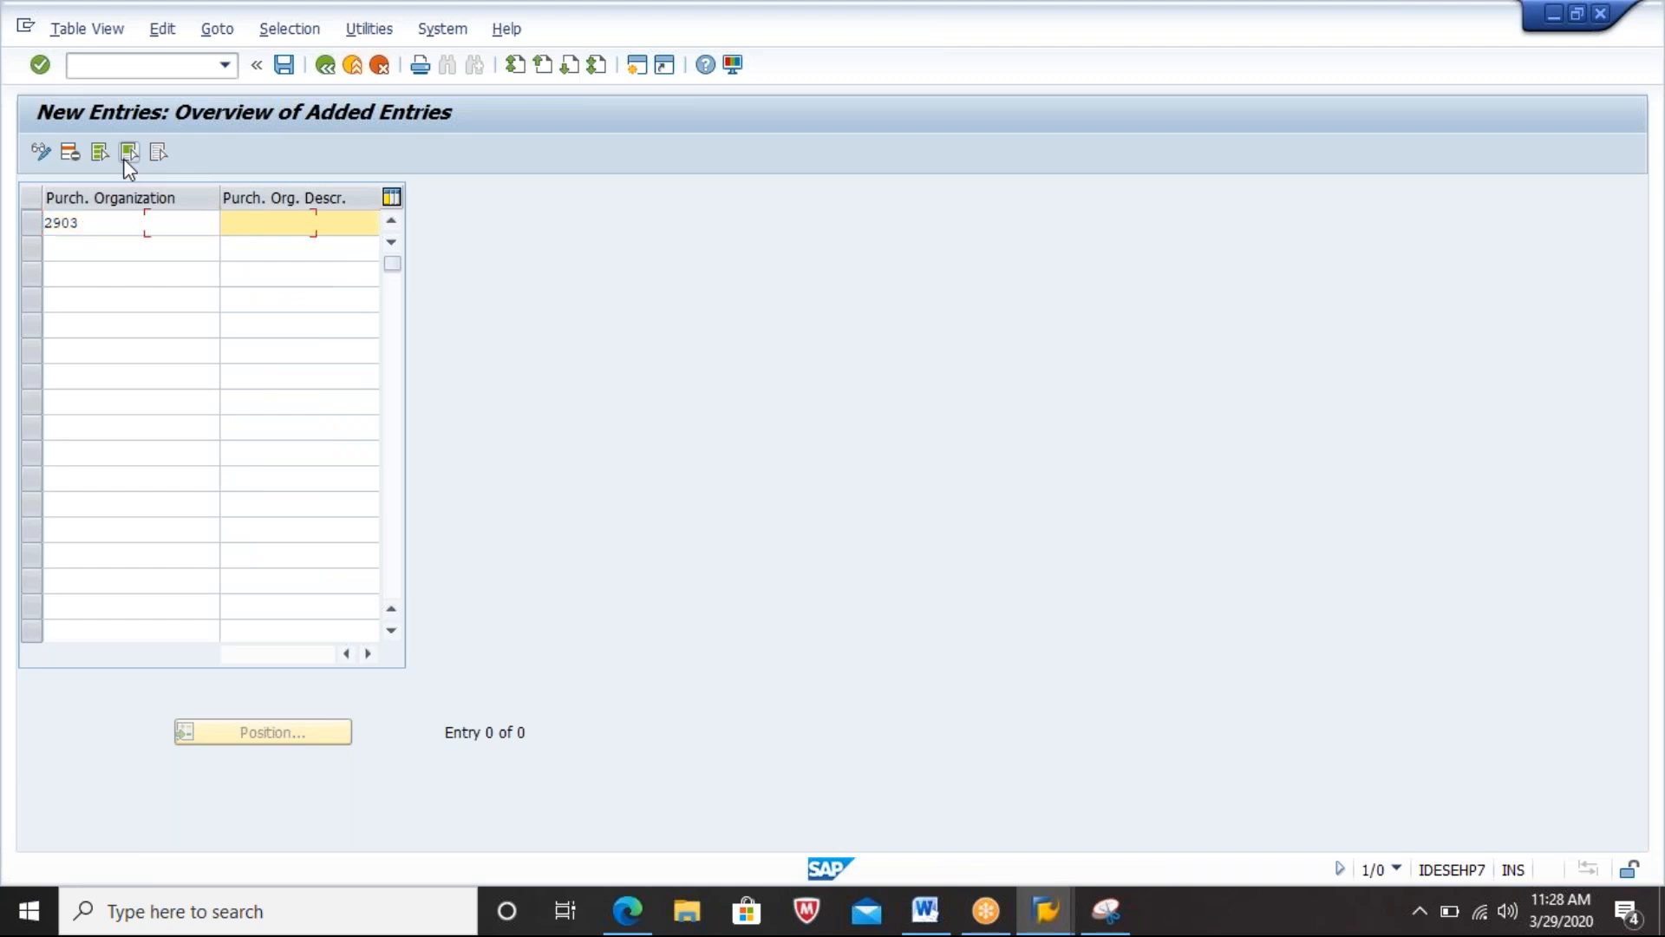
{"action": "type", "text": "PUR ORG 2903"}
{"action": "key", "text": "Return"}
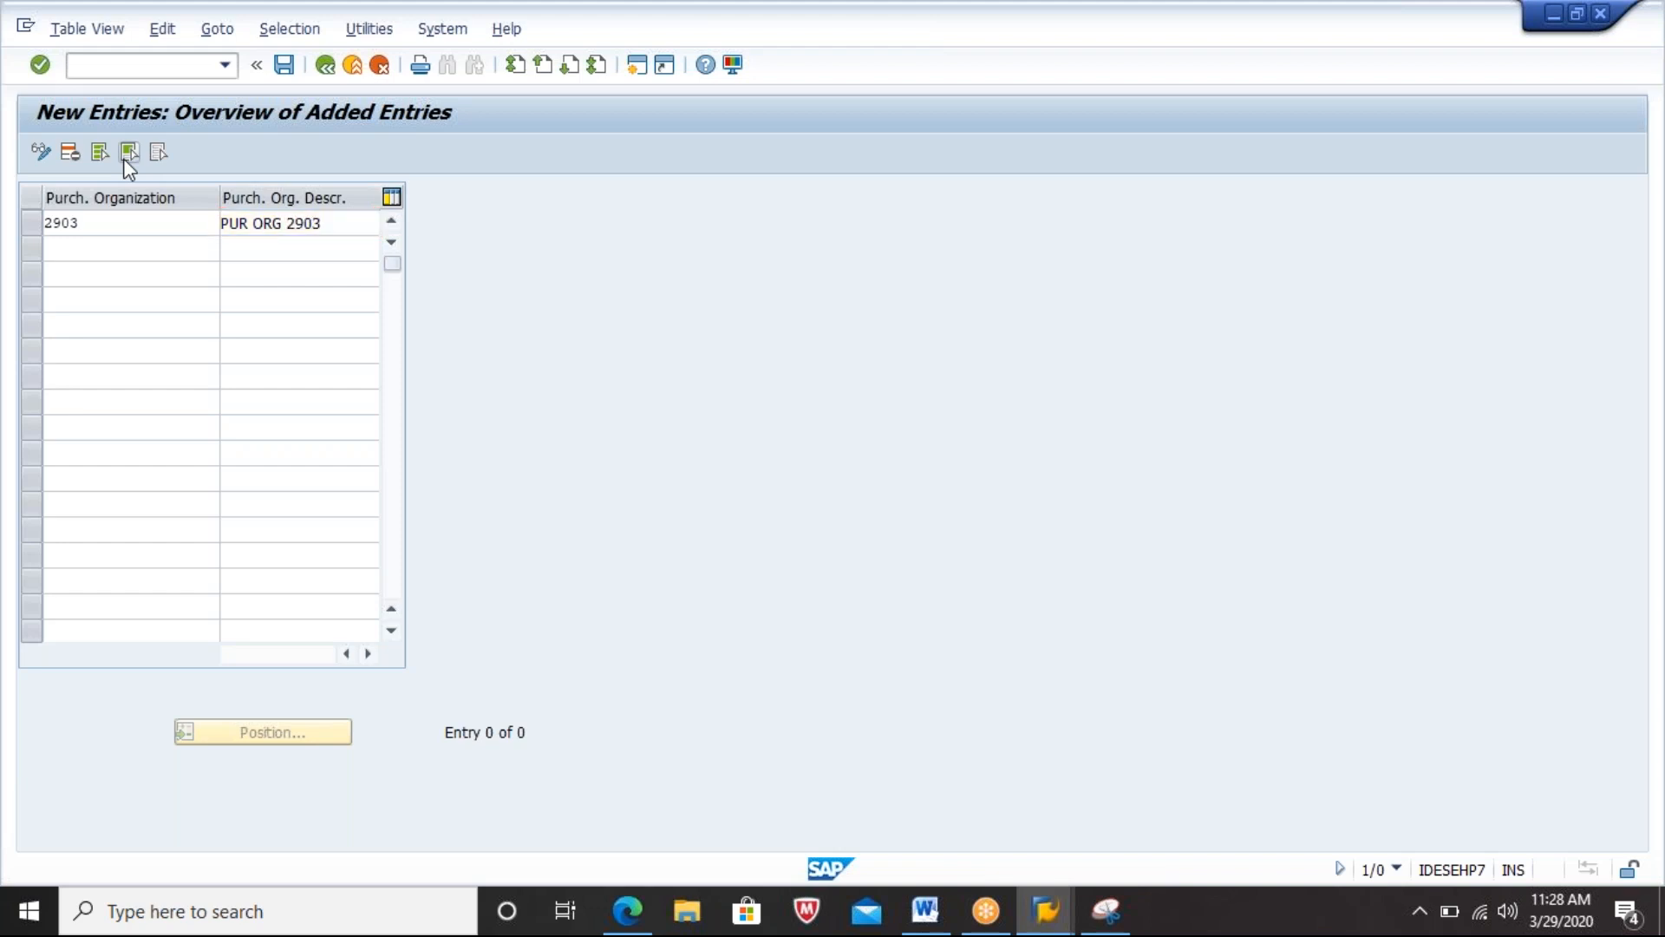
Step: Capture the New Entries header and the purchasing organization 2903 row with Snipping Tool, and paste the snip below the IMG picture in Word
{"action": "left_click", "coordinate": [1113, 917]}
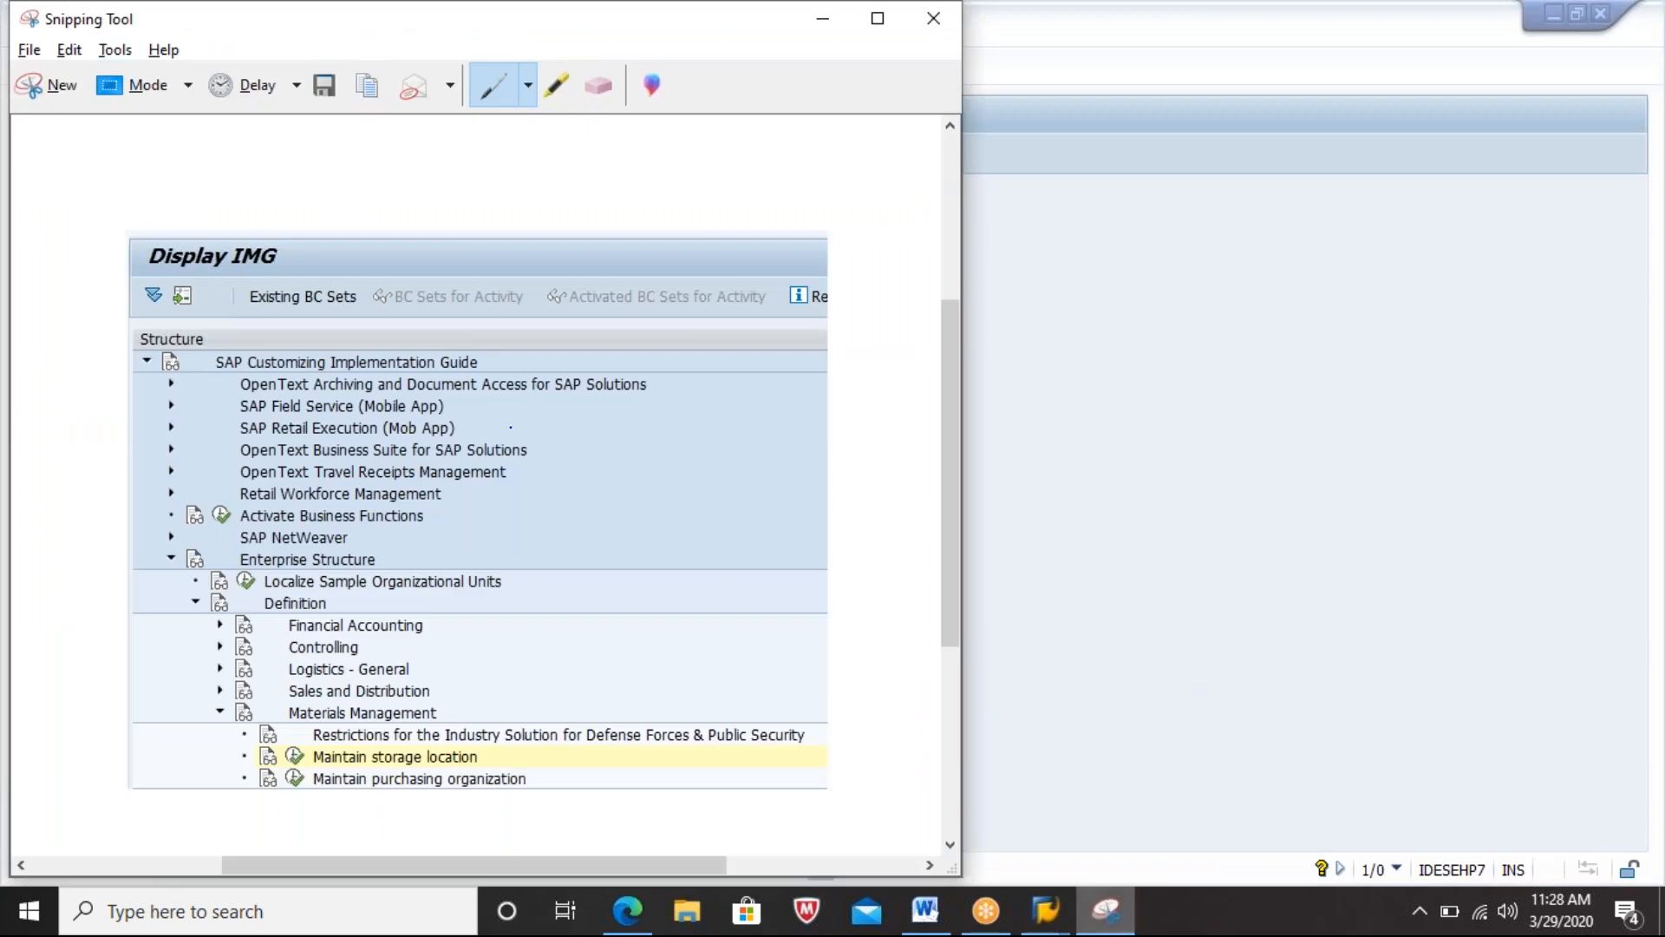
{"action": "left_click", "coordinate": [42, 75]}
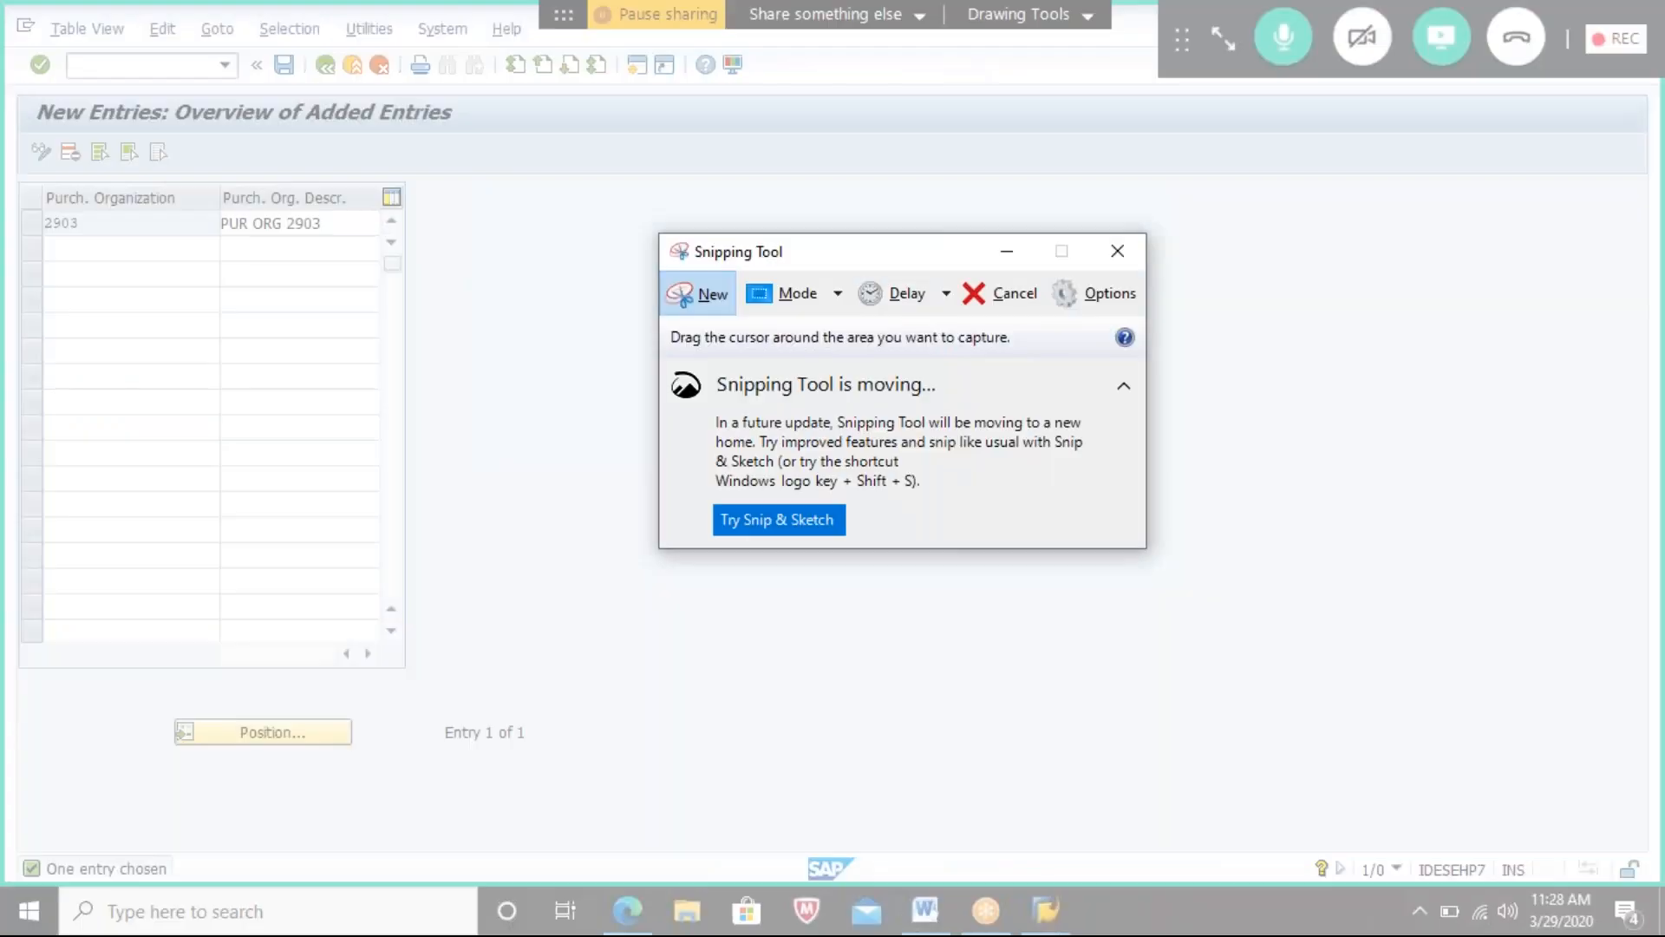
{"action": "left_click_drag", "start_coordinate": [7, 89], "coordinate": [514, 242]}
{"action": "key", "text": "alt+Tab"}
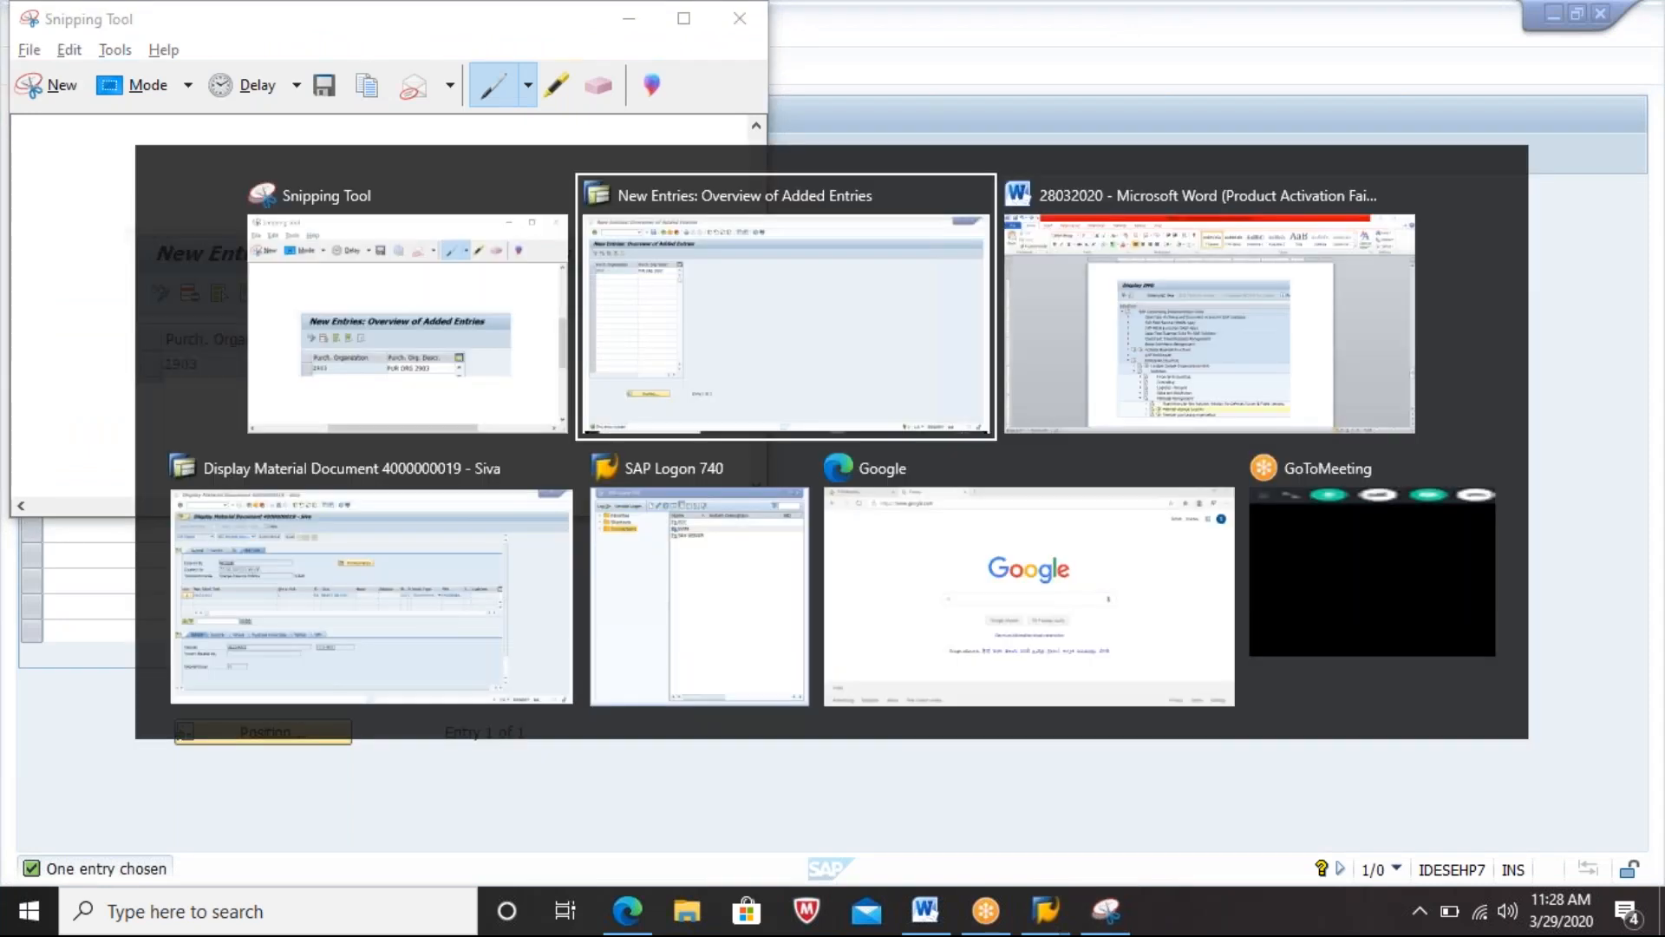
{"action": "key", "text": "alt+Tab"}
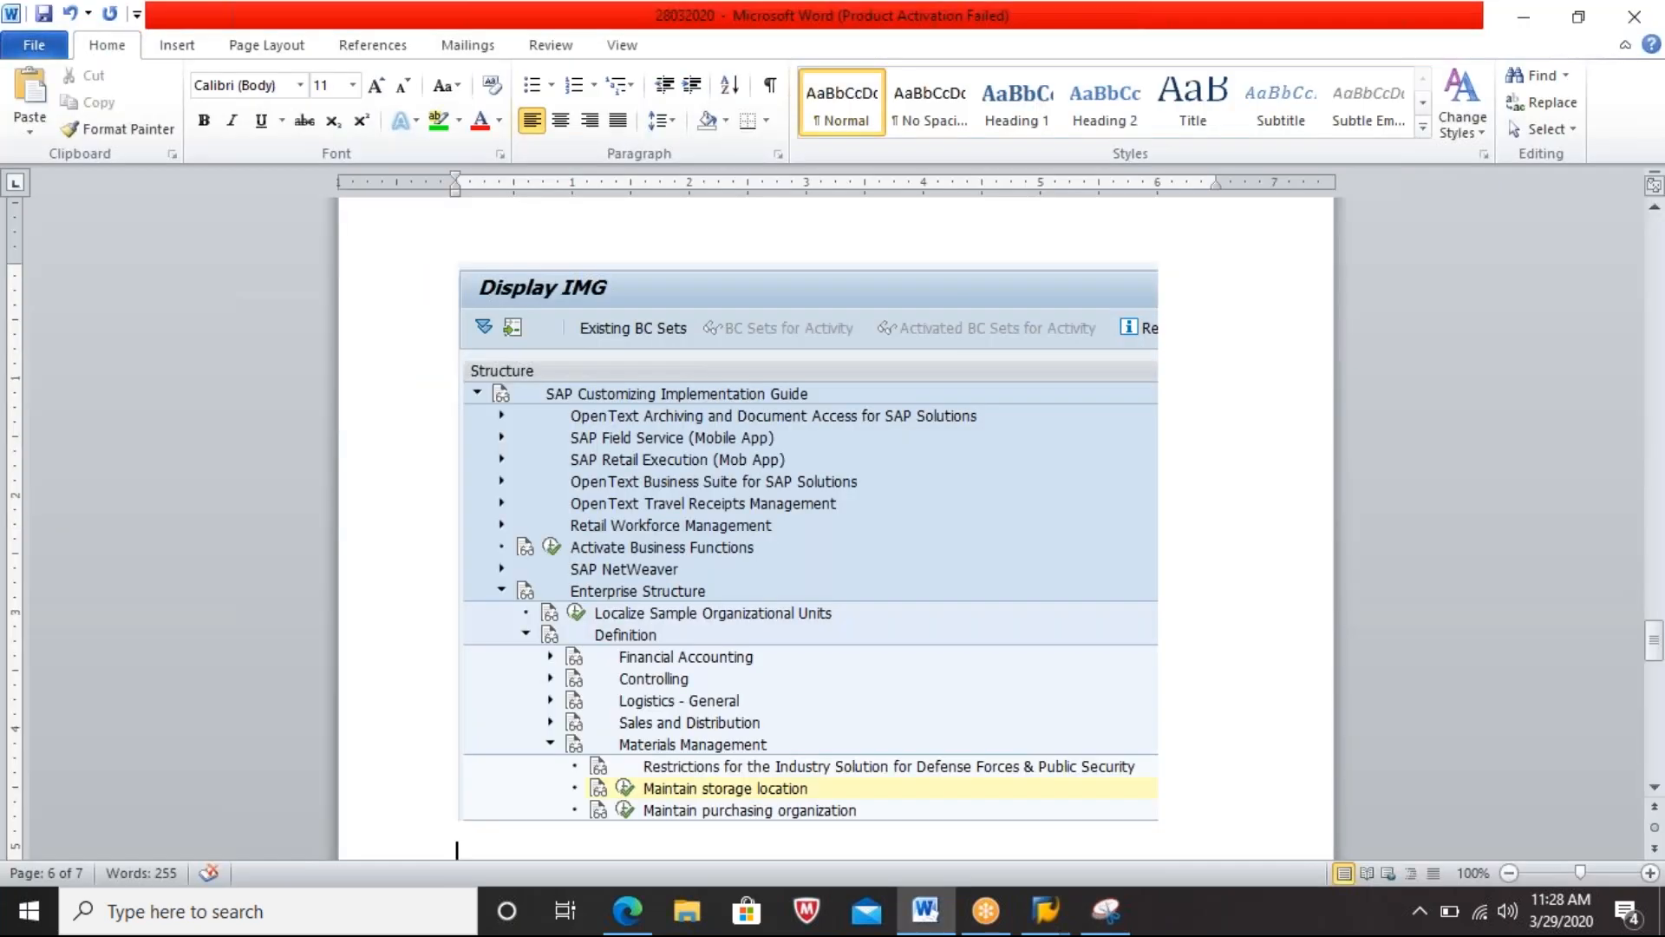
{"action": "key", "text": "ctrl+v"}
Step: Switch back to SAP, save the new purchasing organization in the customizing request, and return to the implementation guide structure
{"action": "key", "text": "alt+Tab"}
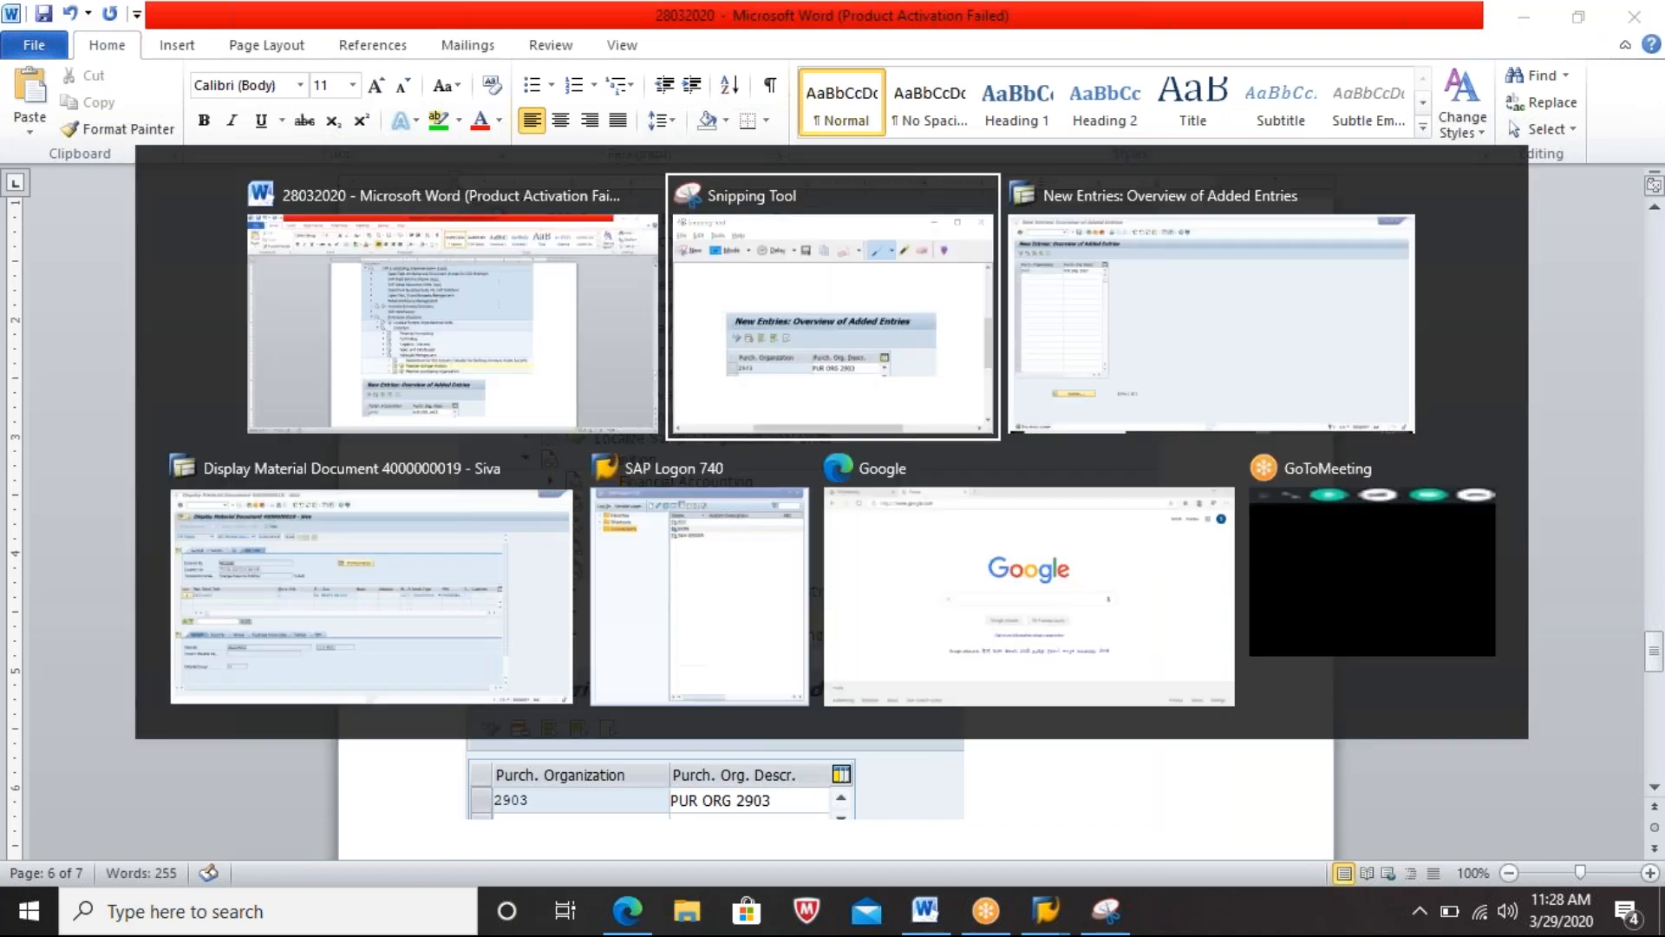
{"action": "key", "text": "alt+Tab"}
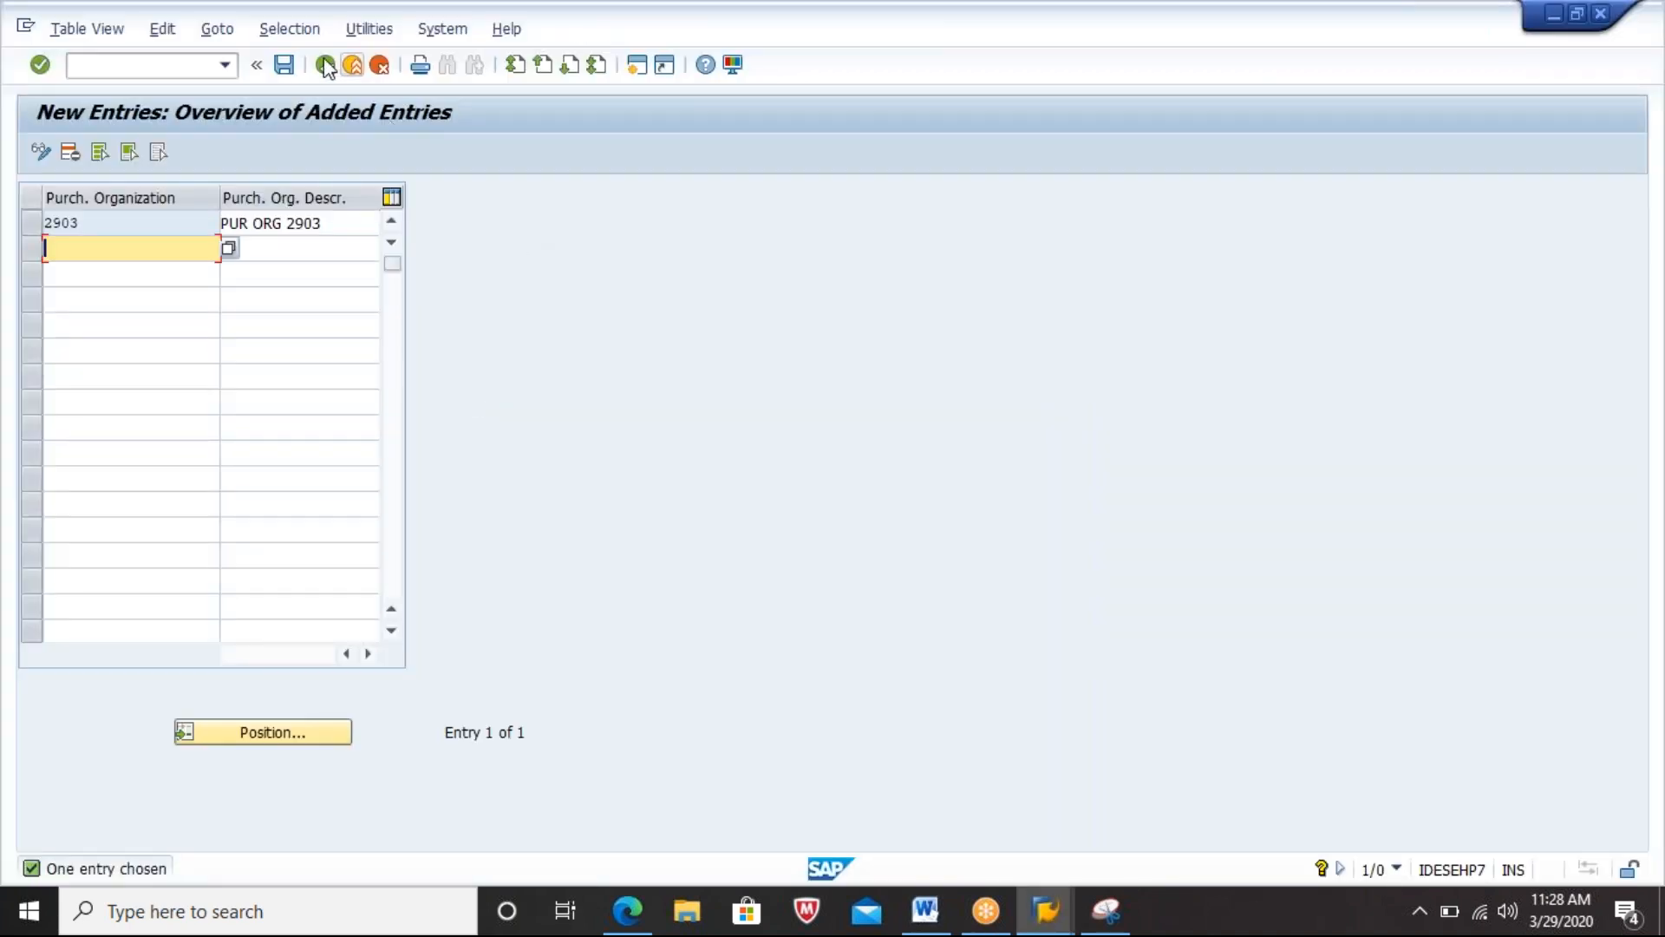
{"action": "left_click", "coordinate": [285, 66]}
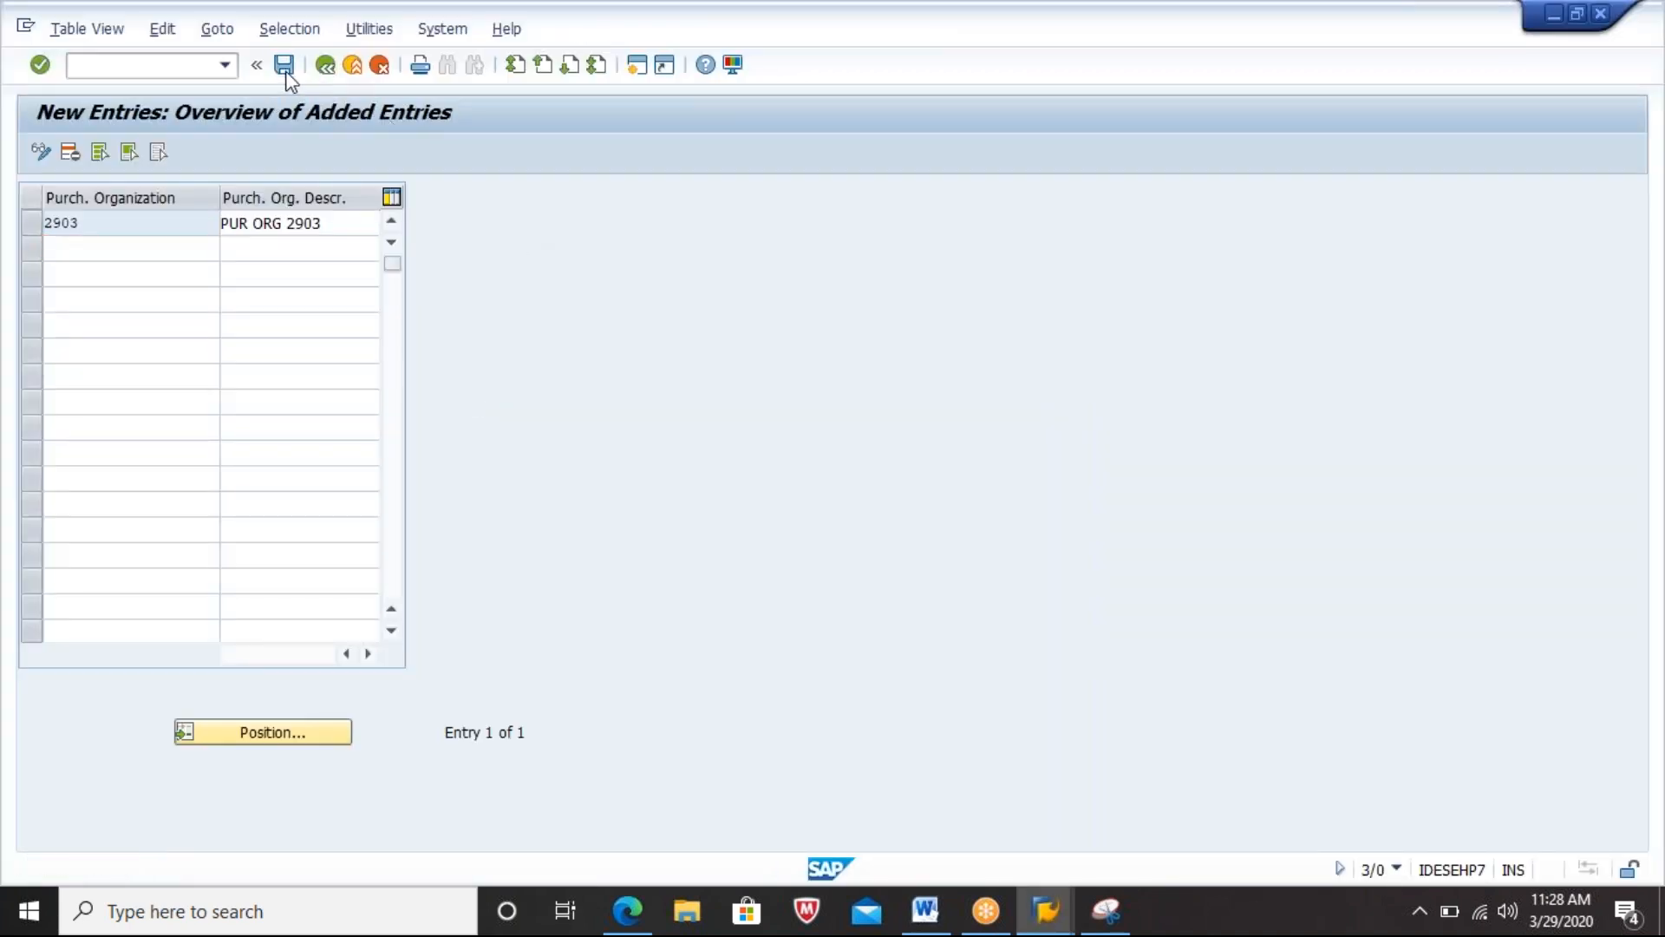
{"action": "key", "text": "Return"}
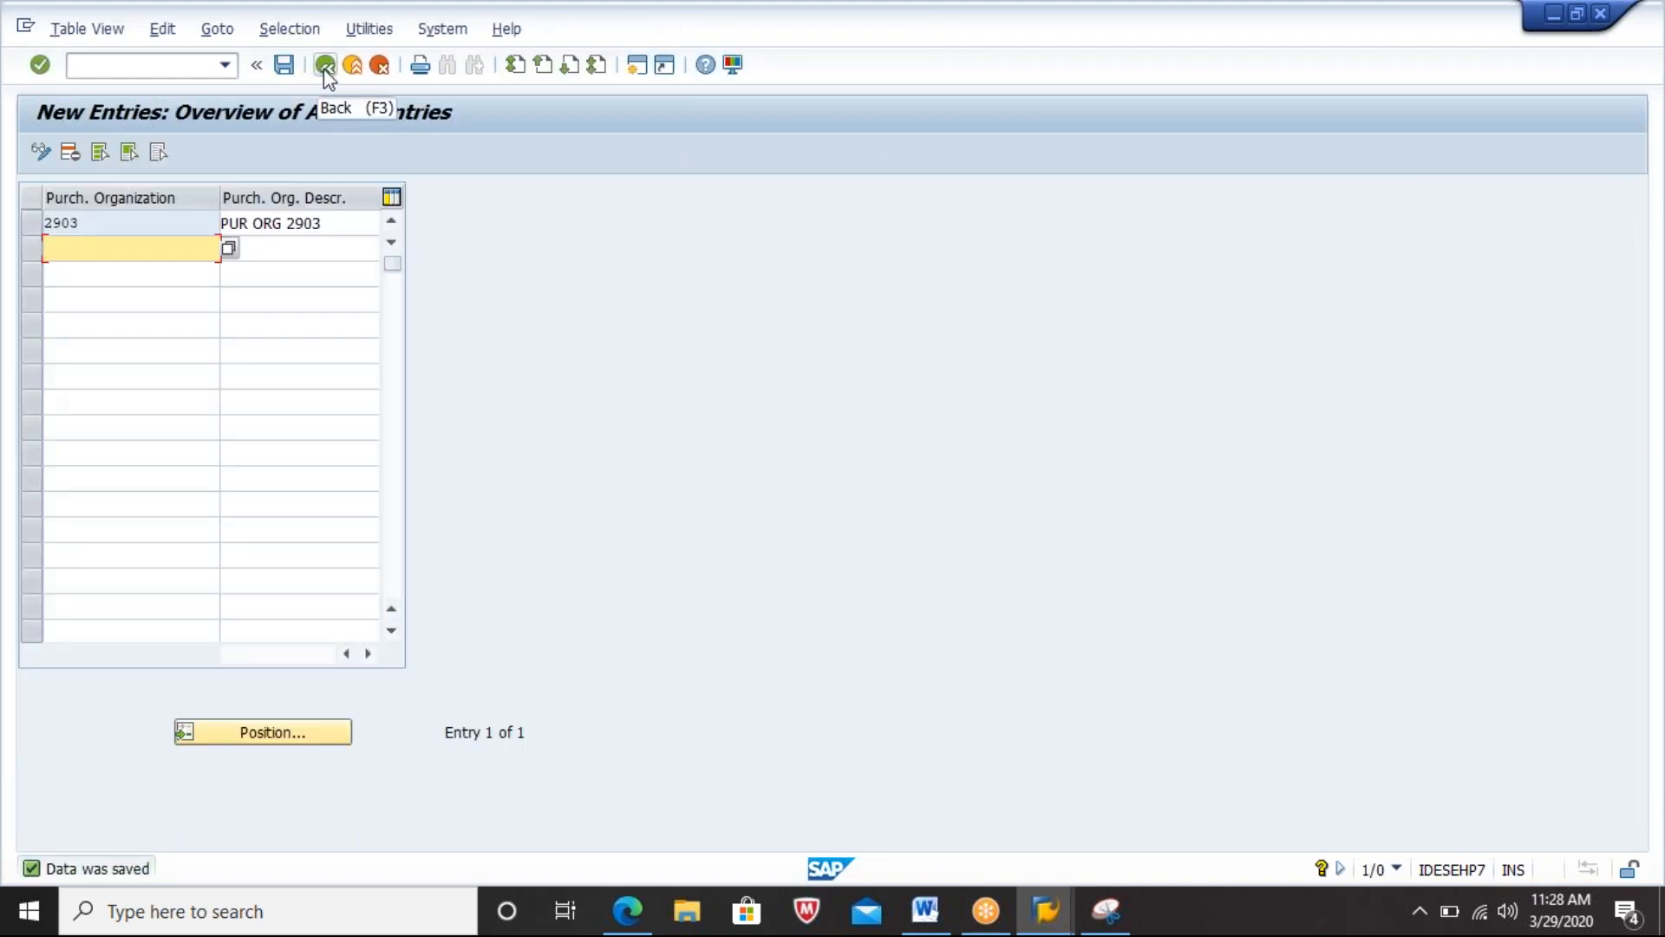
{"action": "left_click", "coordinate": [326, 68]}
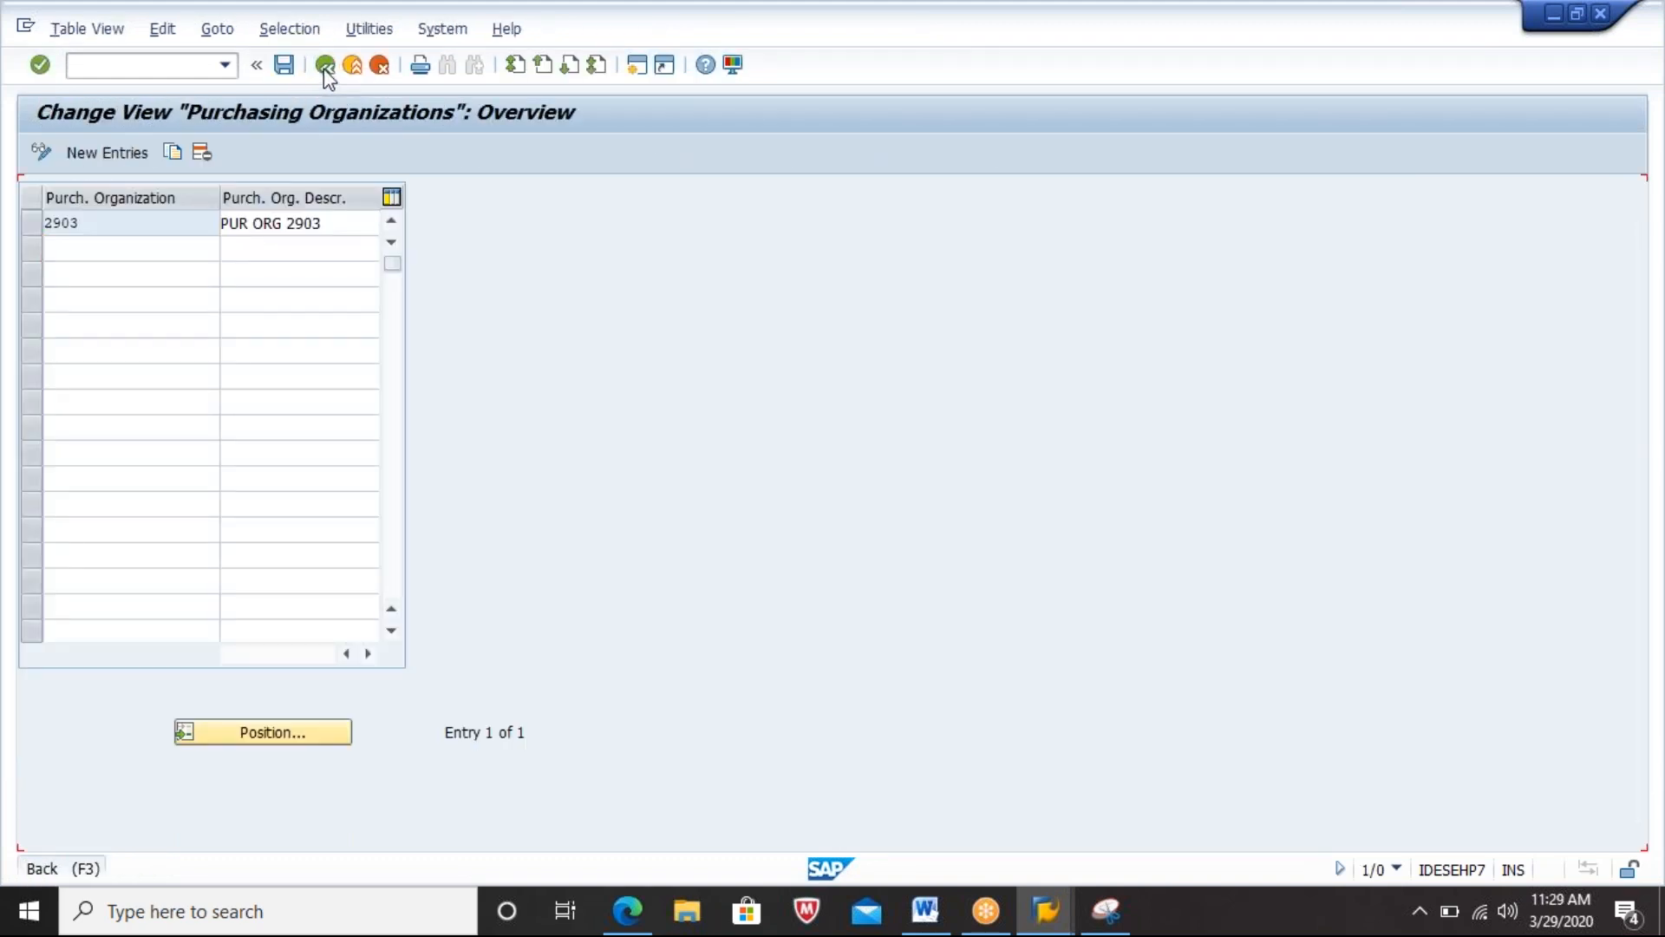
{"action": "left_click", "coordinate": [325, 66]}
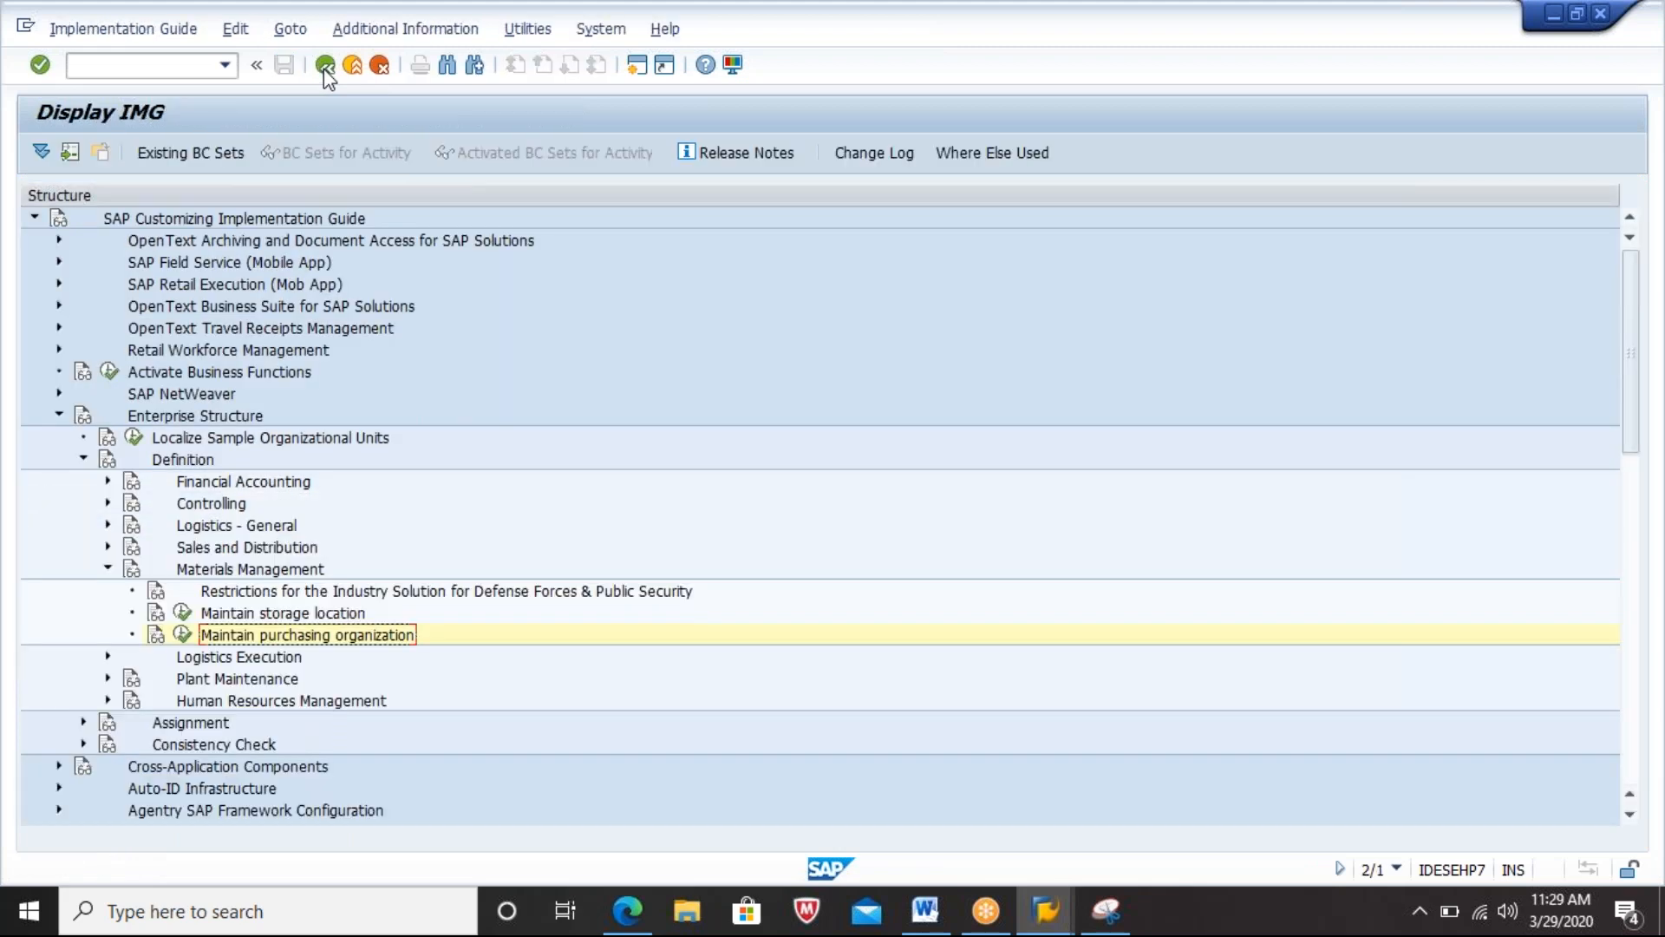
Step: Collapse Materials Management, expand Logistics Execution to its warehouse number activity, and switch to Word
{"action": "key", "text": "Left"}
{"action": "key", "text": "Left"}
{"action": "key", "text": "Down"}
{"action": "key", "text": "Right"}
{"action": "key", "text": "Down"}
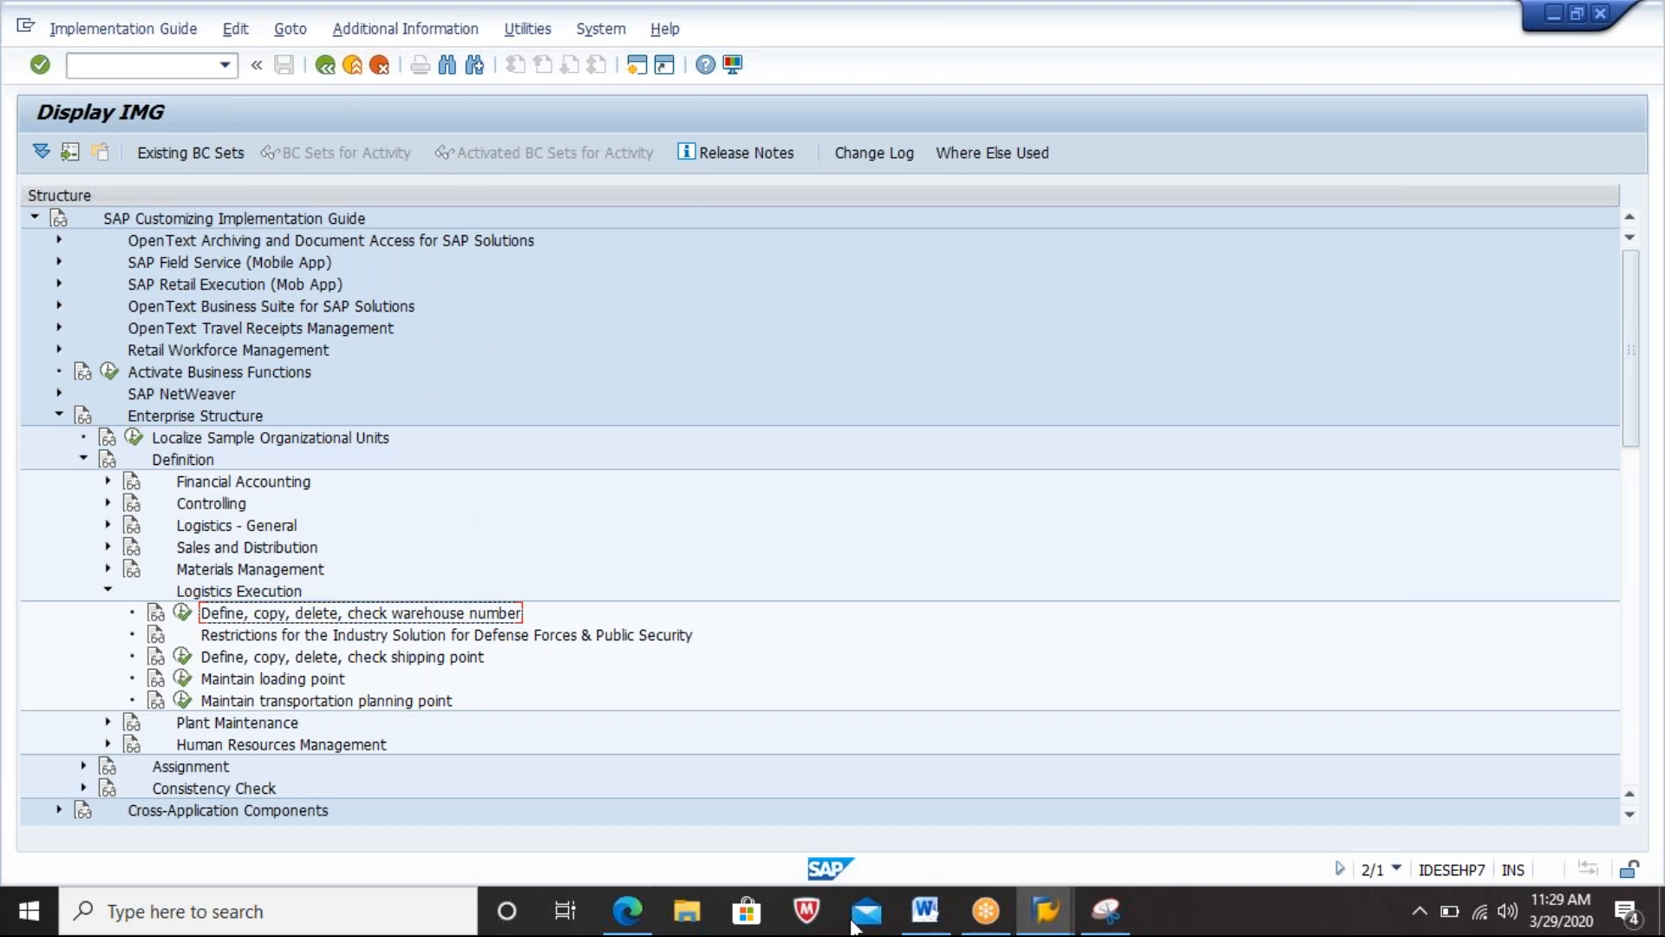
{"action": "left_click", "coordinate": [925, 913]}
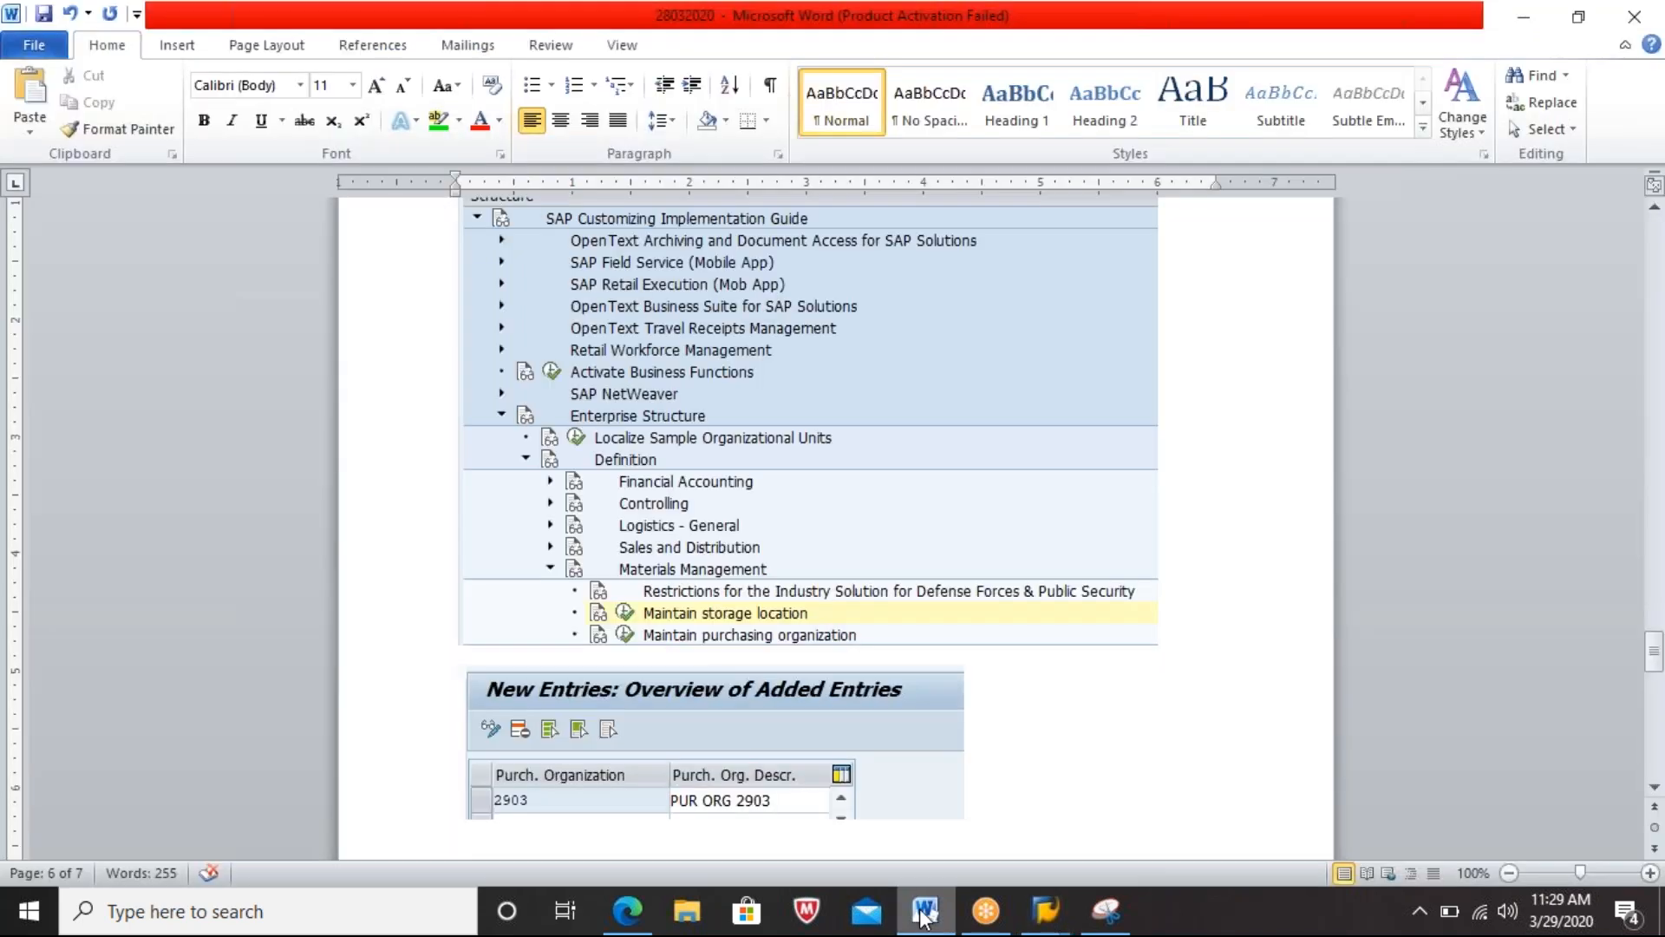
Step: Add the line "Define, copy, delete, check warehouse number" below the purchasing organization snip in Word, and switch to SAP
{"action": "type", "text": "Define, copy, delete, check warehouse number"}
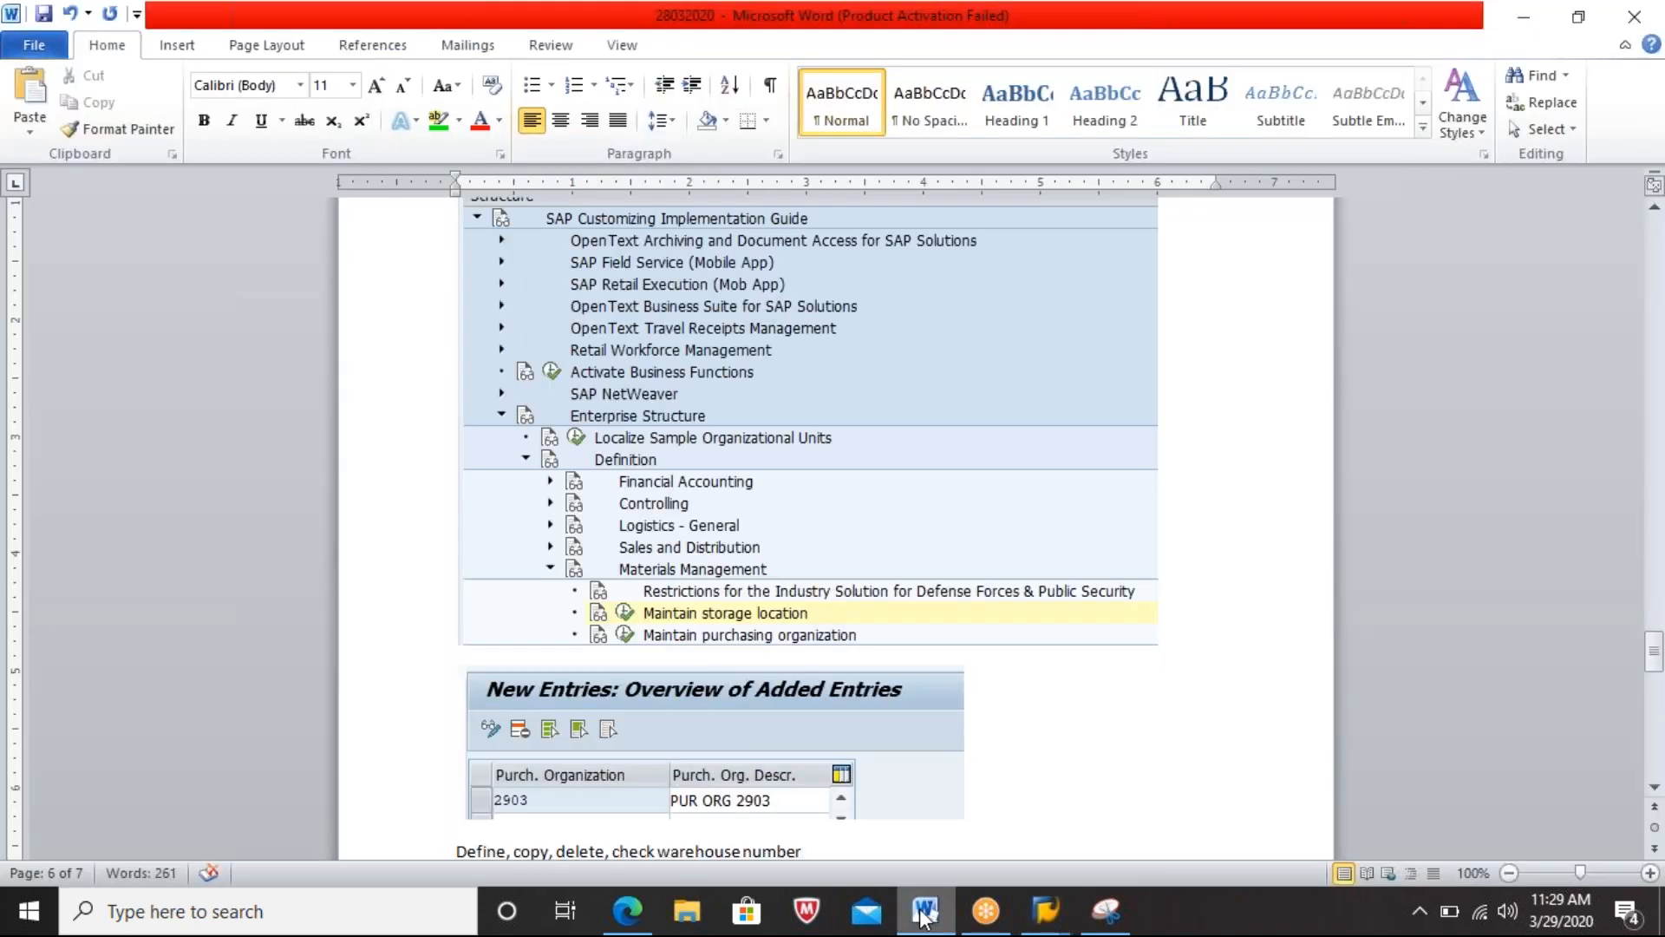
{"action": "key", "text": "Return"}
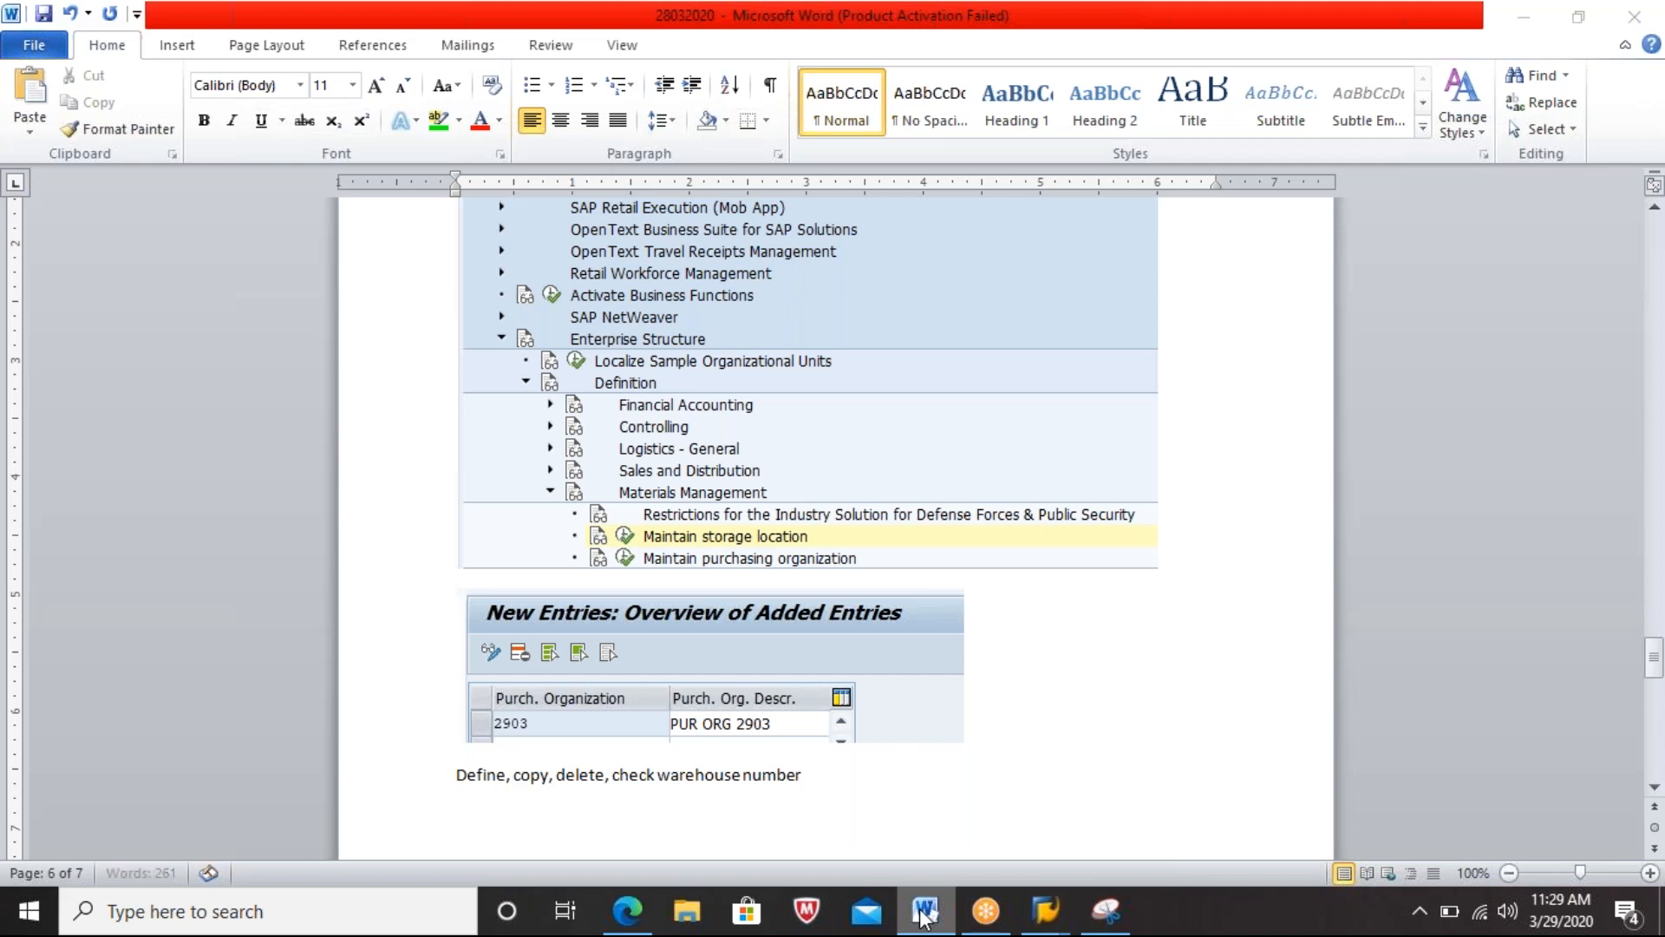
{"action": "key", "text": "alt+Tab"}
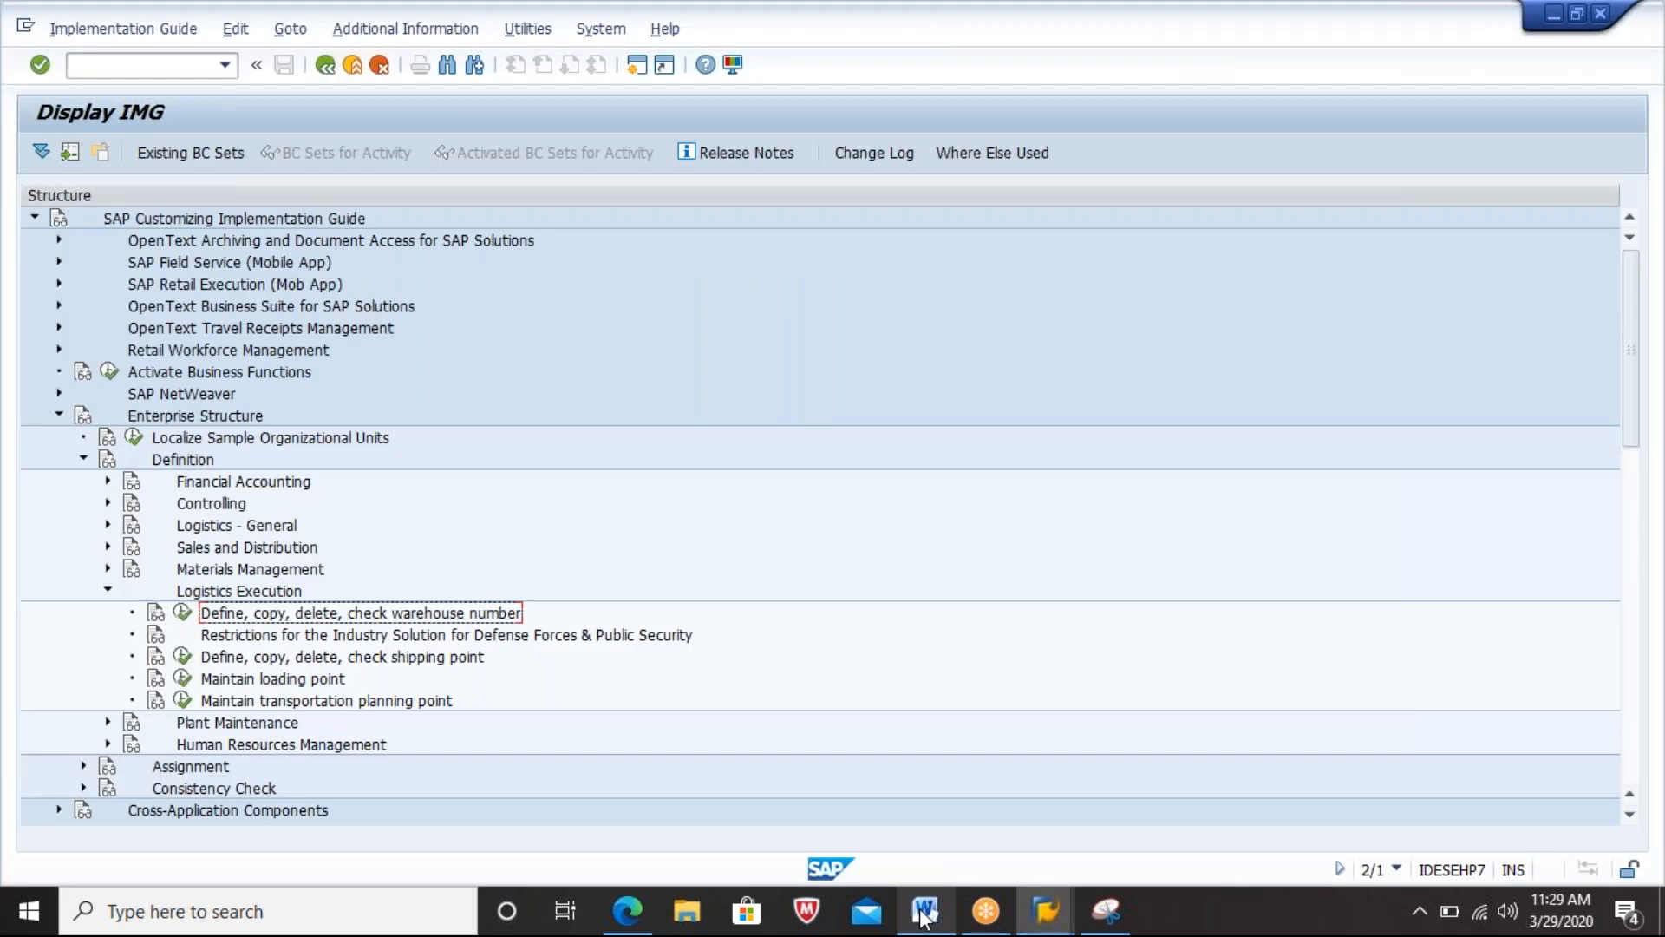
{"action": "left_click", "coordinate": [923, 912]}
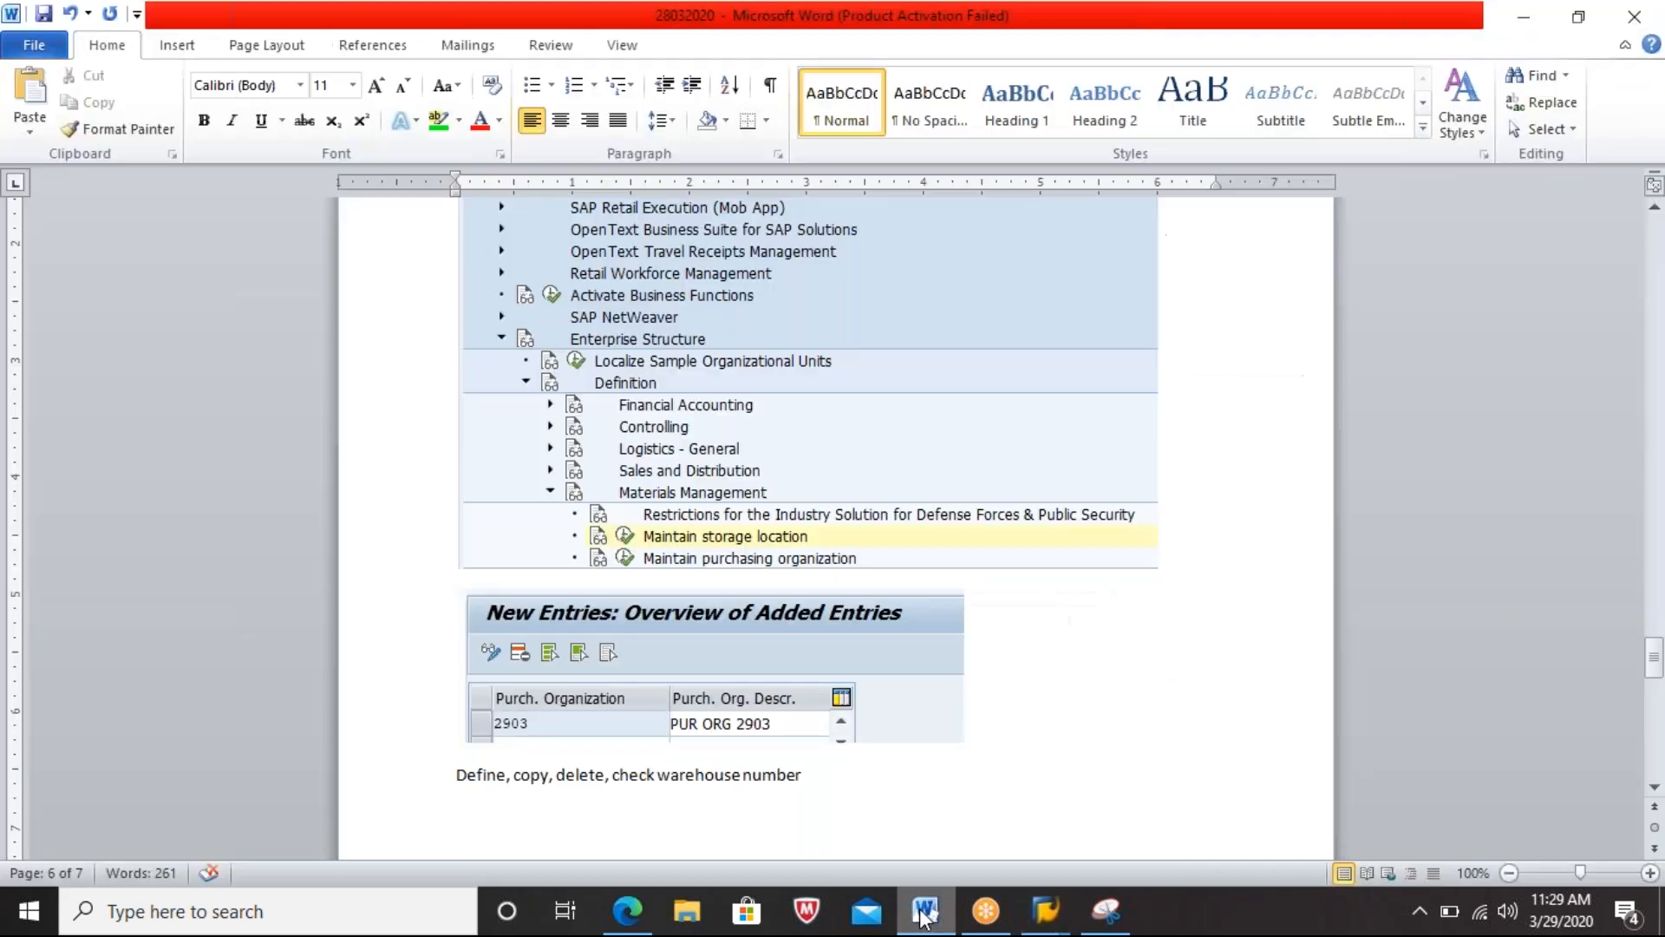
{"action": "left_click", "coordinate": [923, 912]}
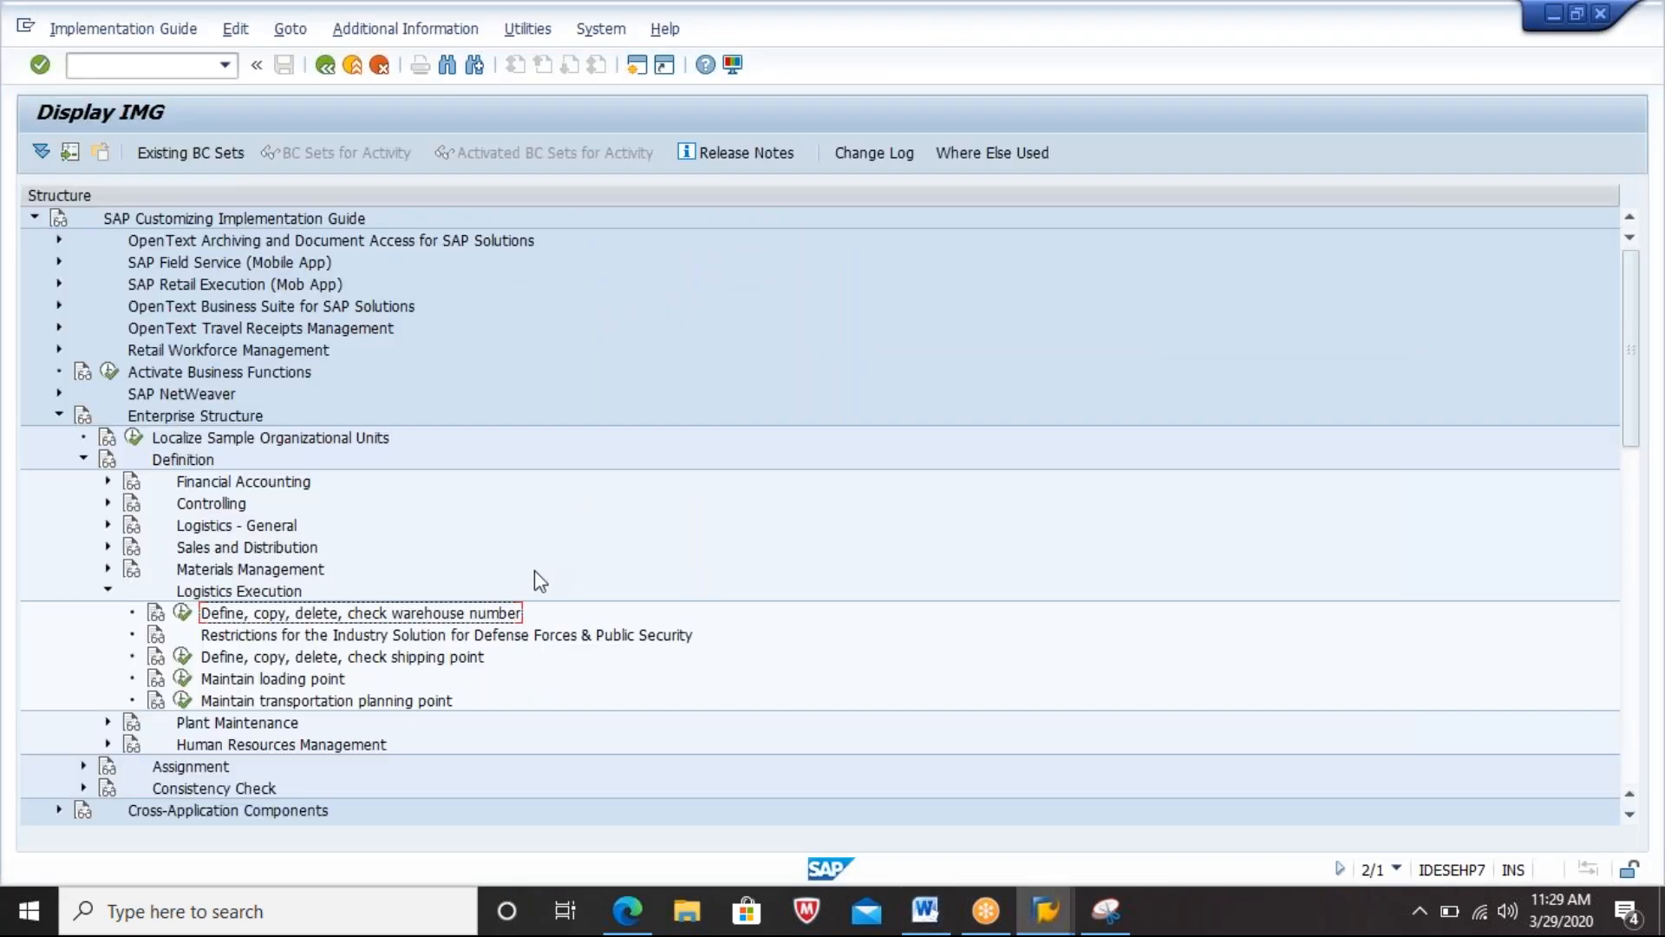
Step: Capture the Display IMG tree with Logistics Execution expanded using Snipping Tool, and paste the snip below the warehouse number line in Word
{"action": "left_click", "coordinate": [1106, 910]}
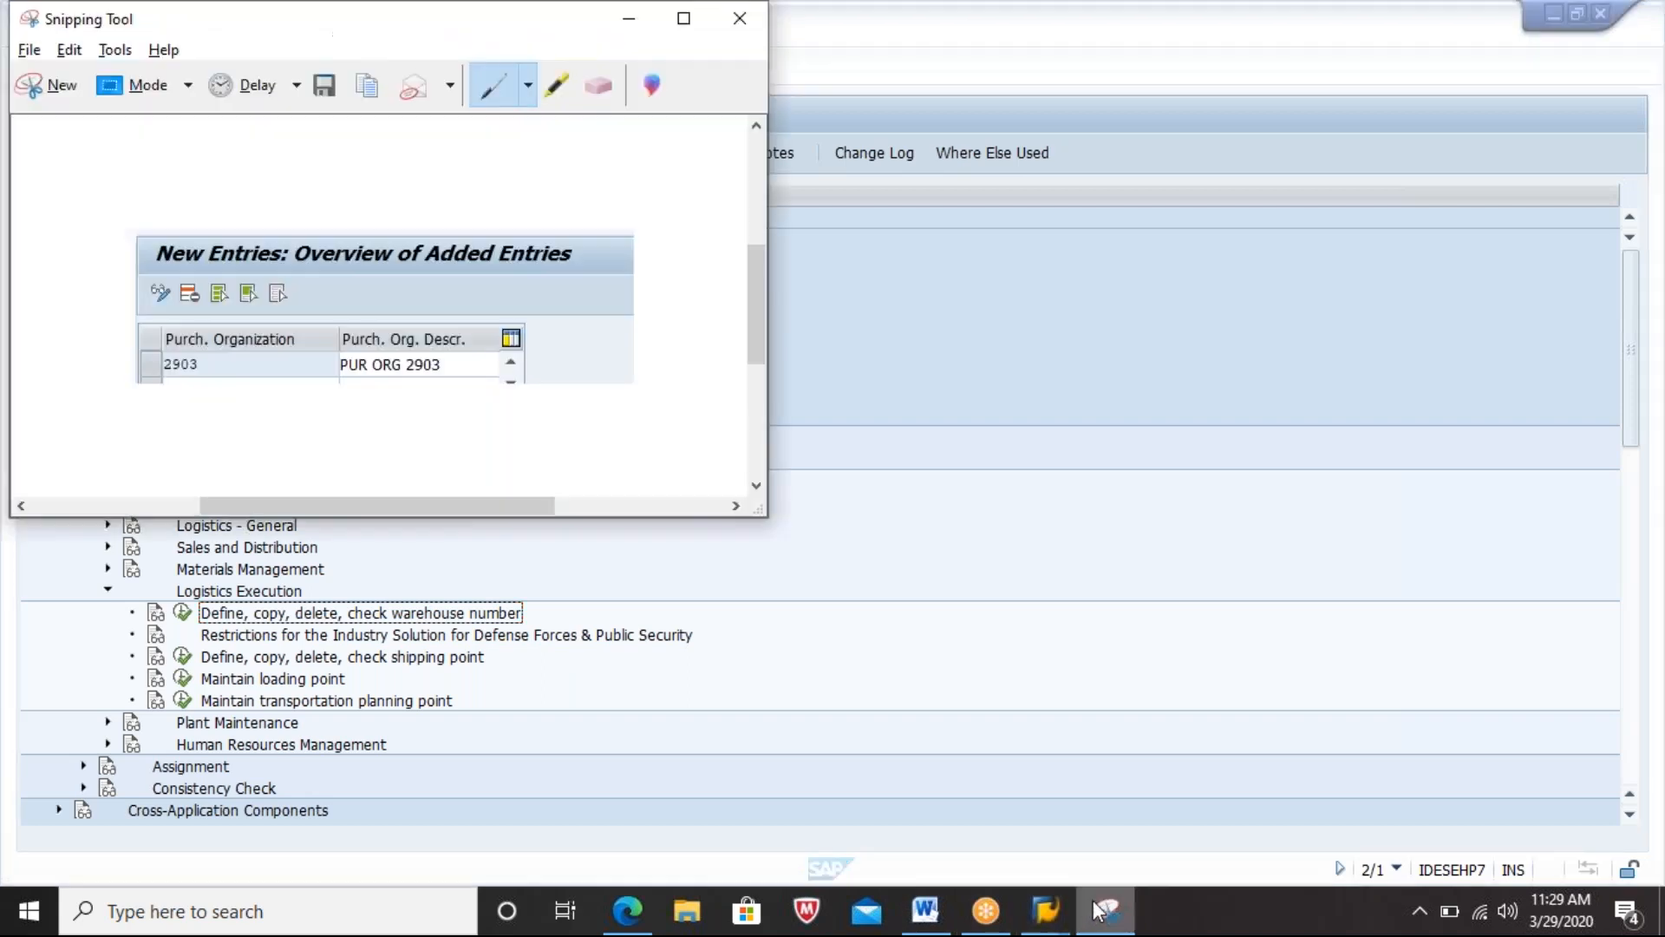
{"action": "left_click", "coordinate": [44, 85]}
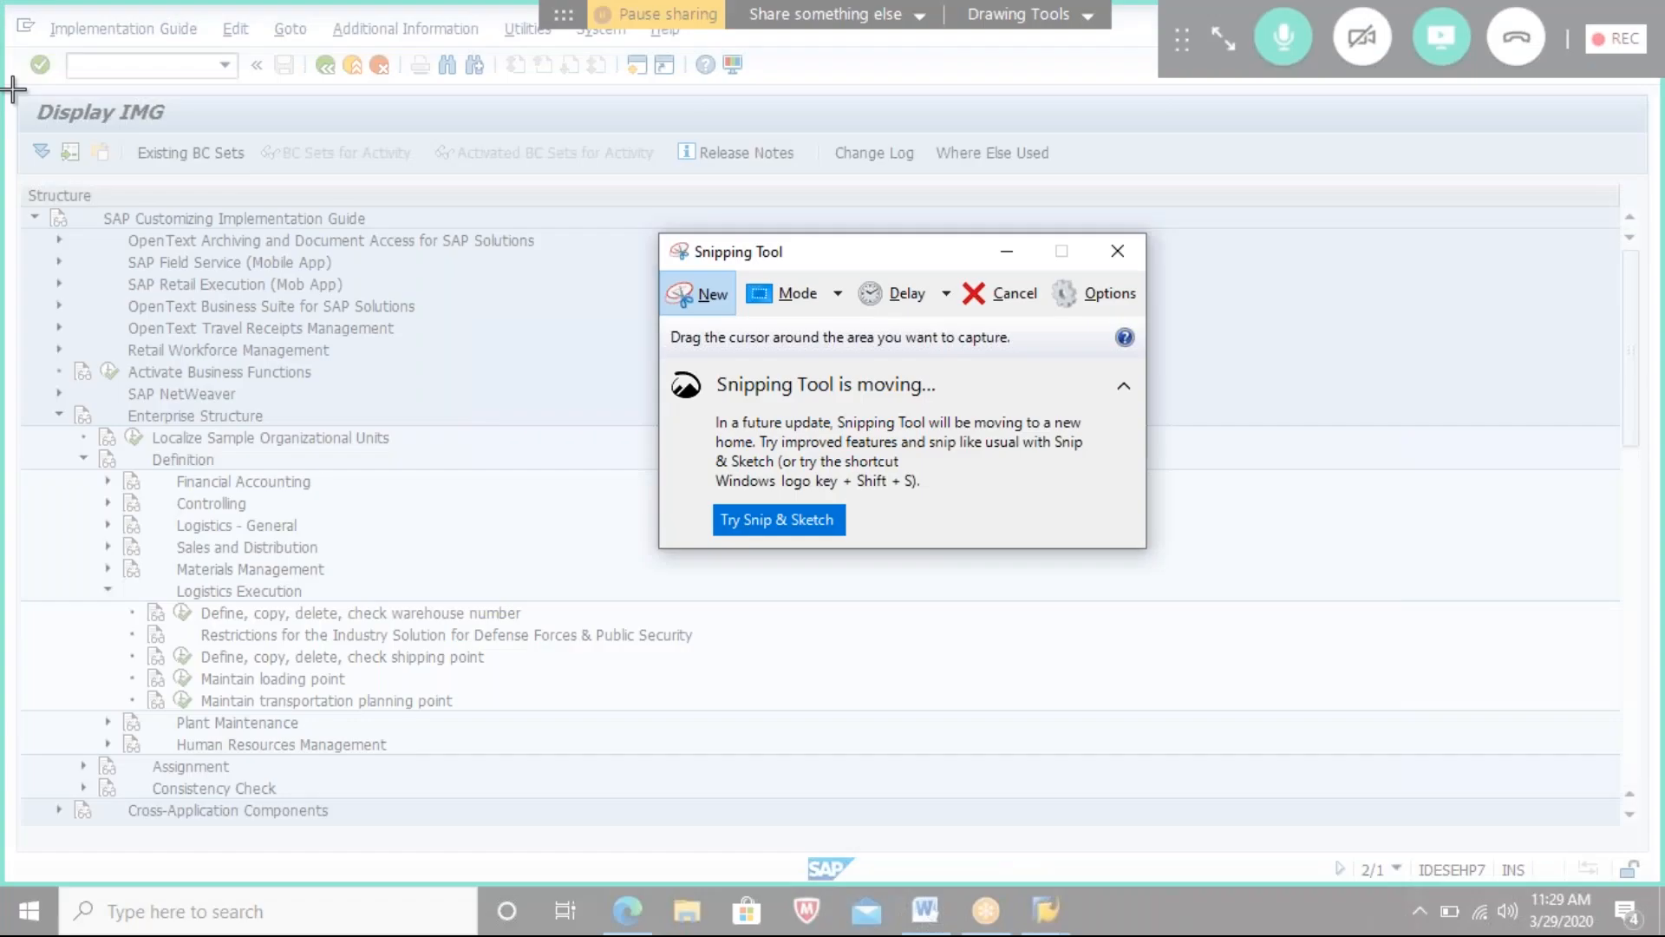
{"action": "left_click_drag", "start_coordinate": [13, 89], "coordinate": [669, 710]}
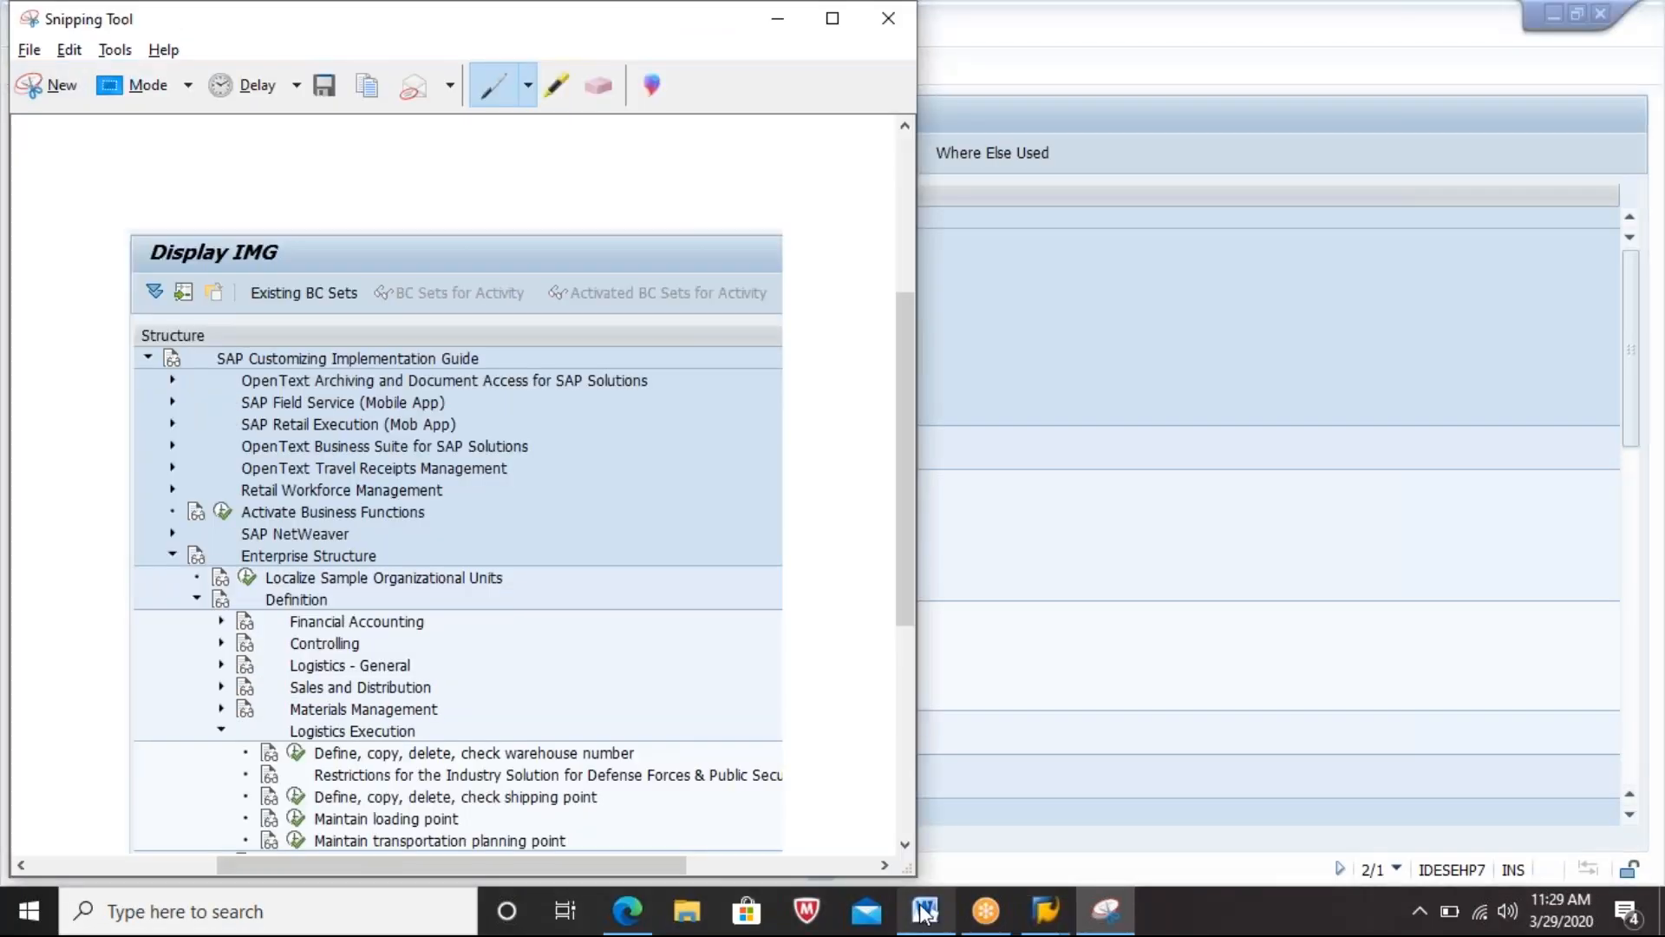
{"action": "left_click", "coordinate": [925, 911]}
{"action": "key", "text": "ctrl+v"}
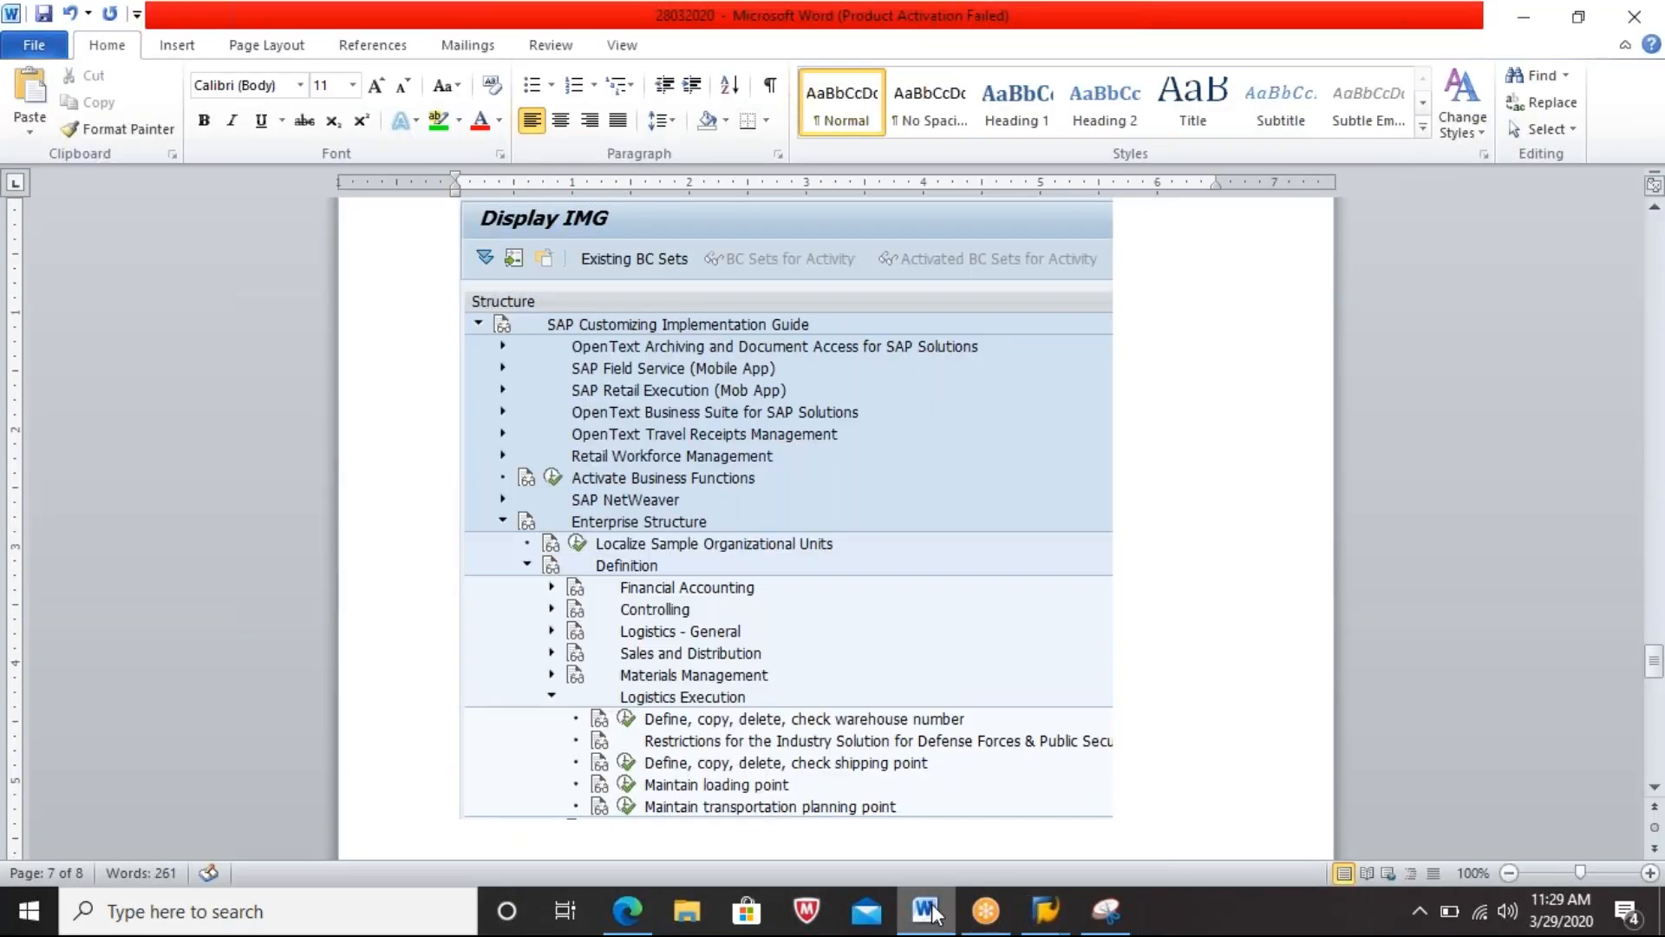
Step: Switch back to SAP, open Define warehouse number, and enter new warehouse number 290 with the description CENTRAL WHSE 2903
{"action": "mouse_move", "coordinate": [1053, 916]}
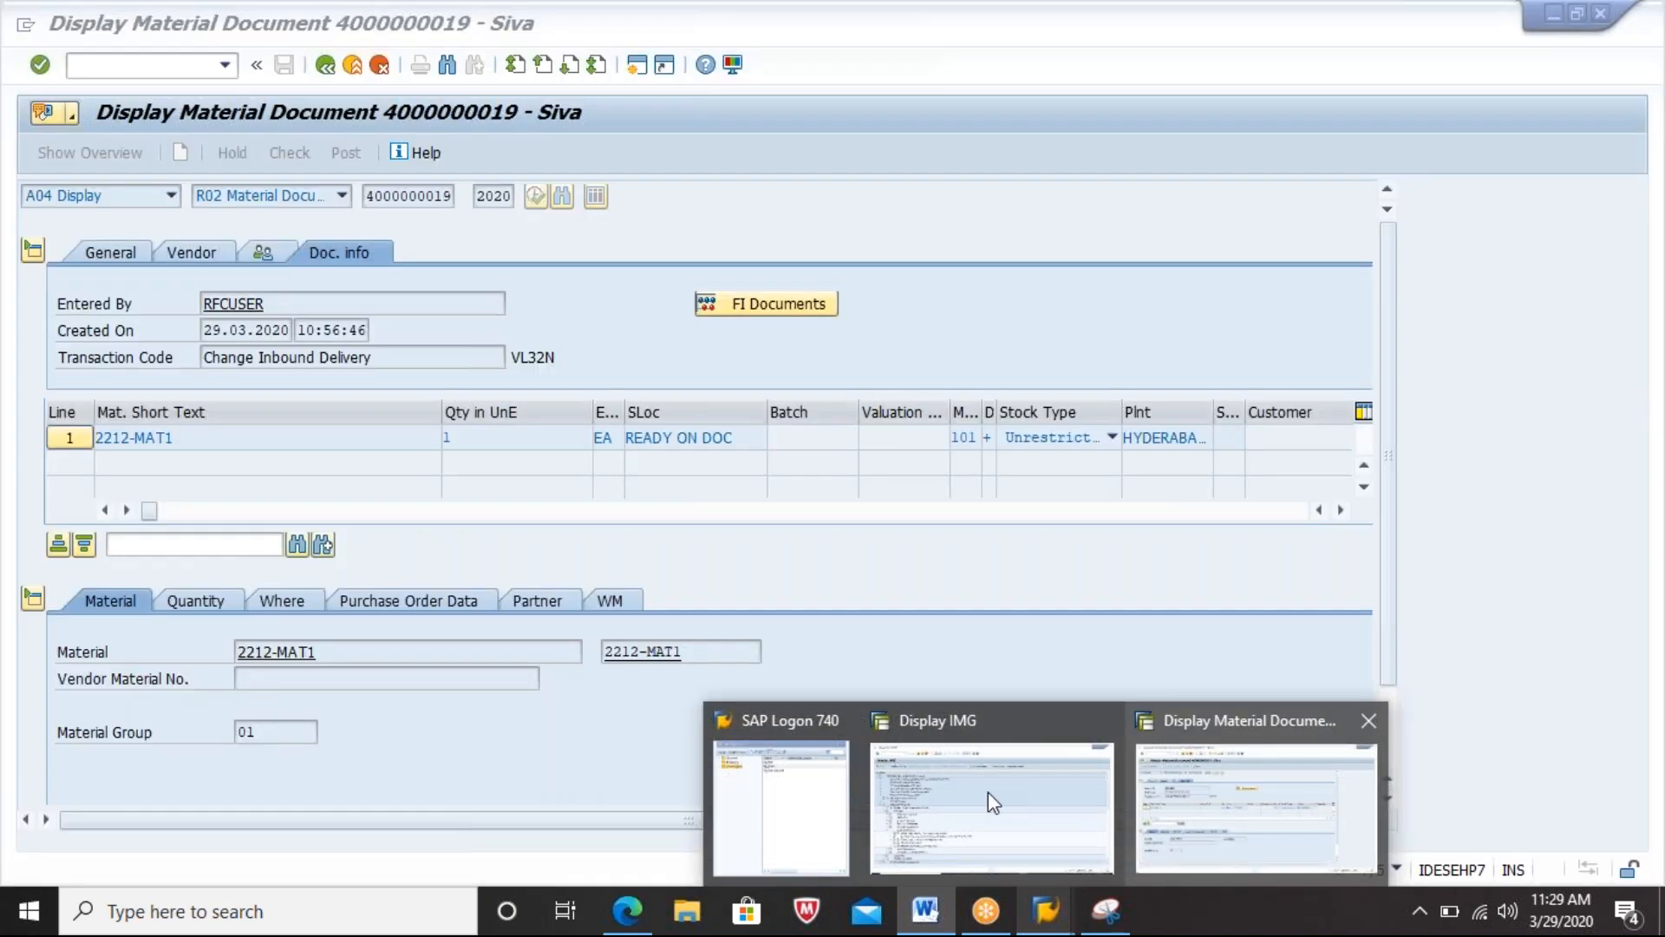
{"action": "left_click", "coordinate": [988, 793]}
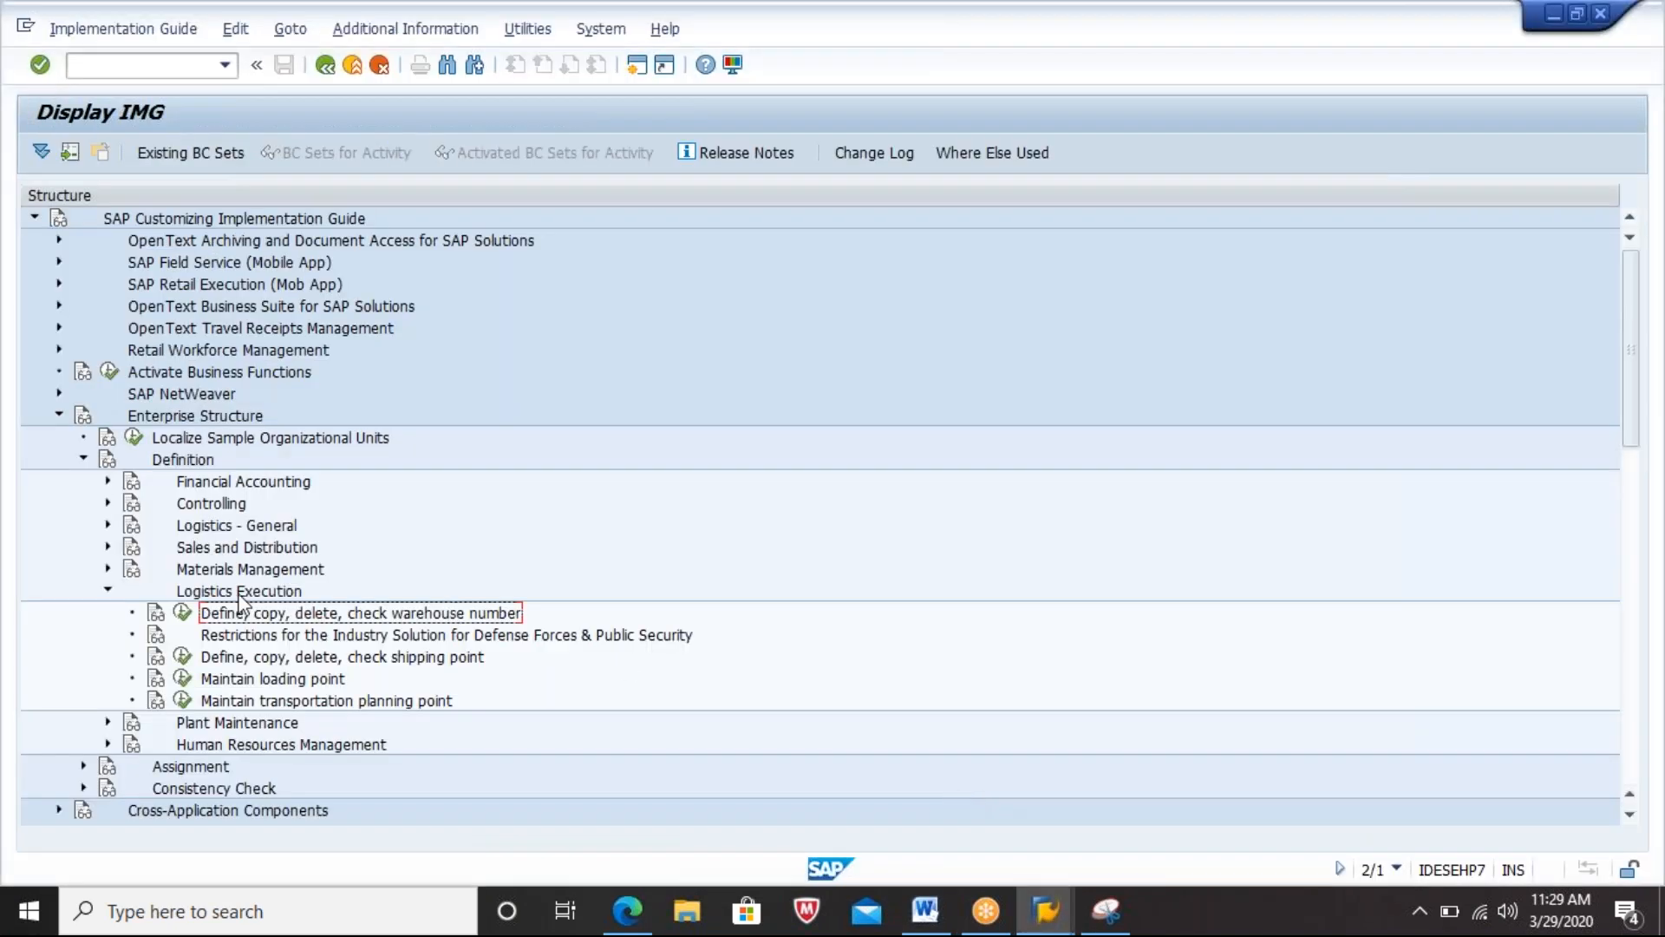
{"action": "left_click", "coordinate": [182, 612]}
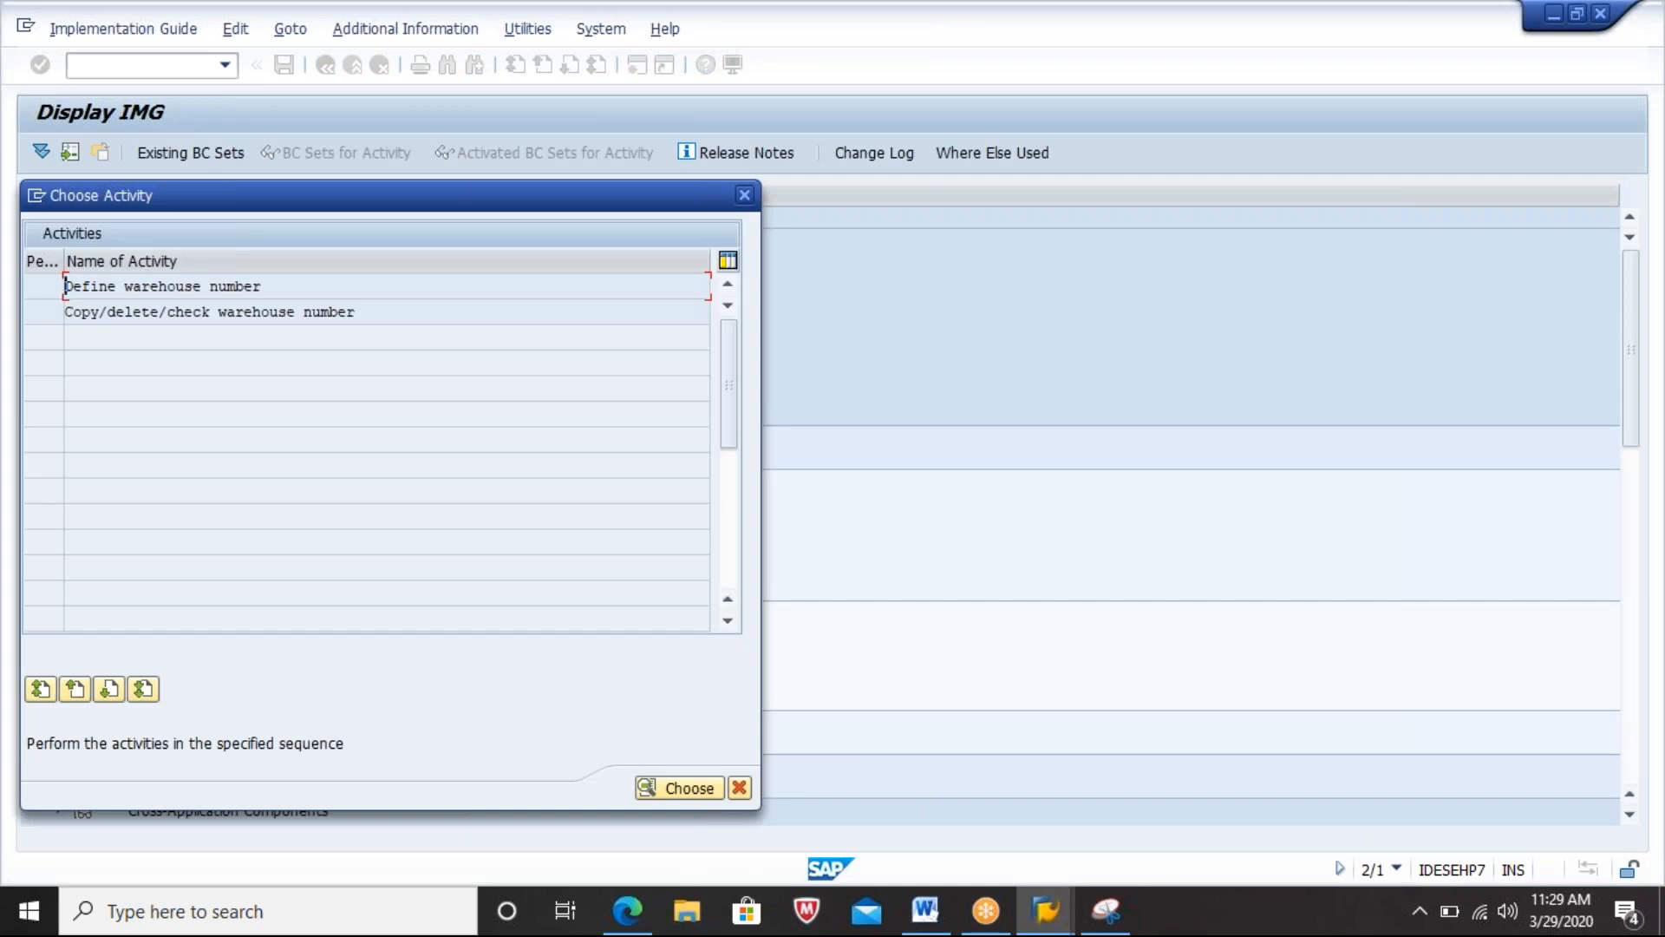
{"action": "key", "text": "Return"}
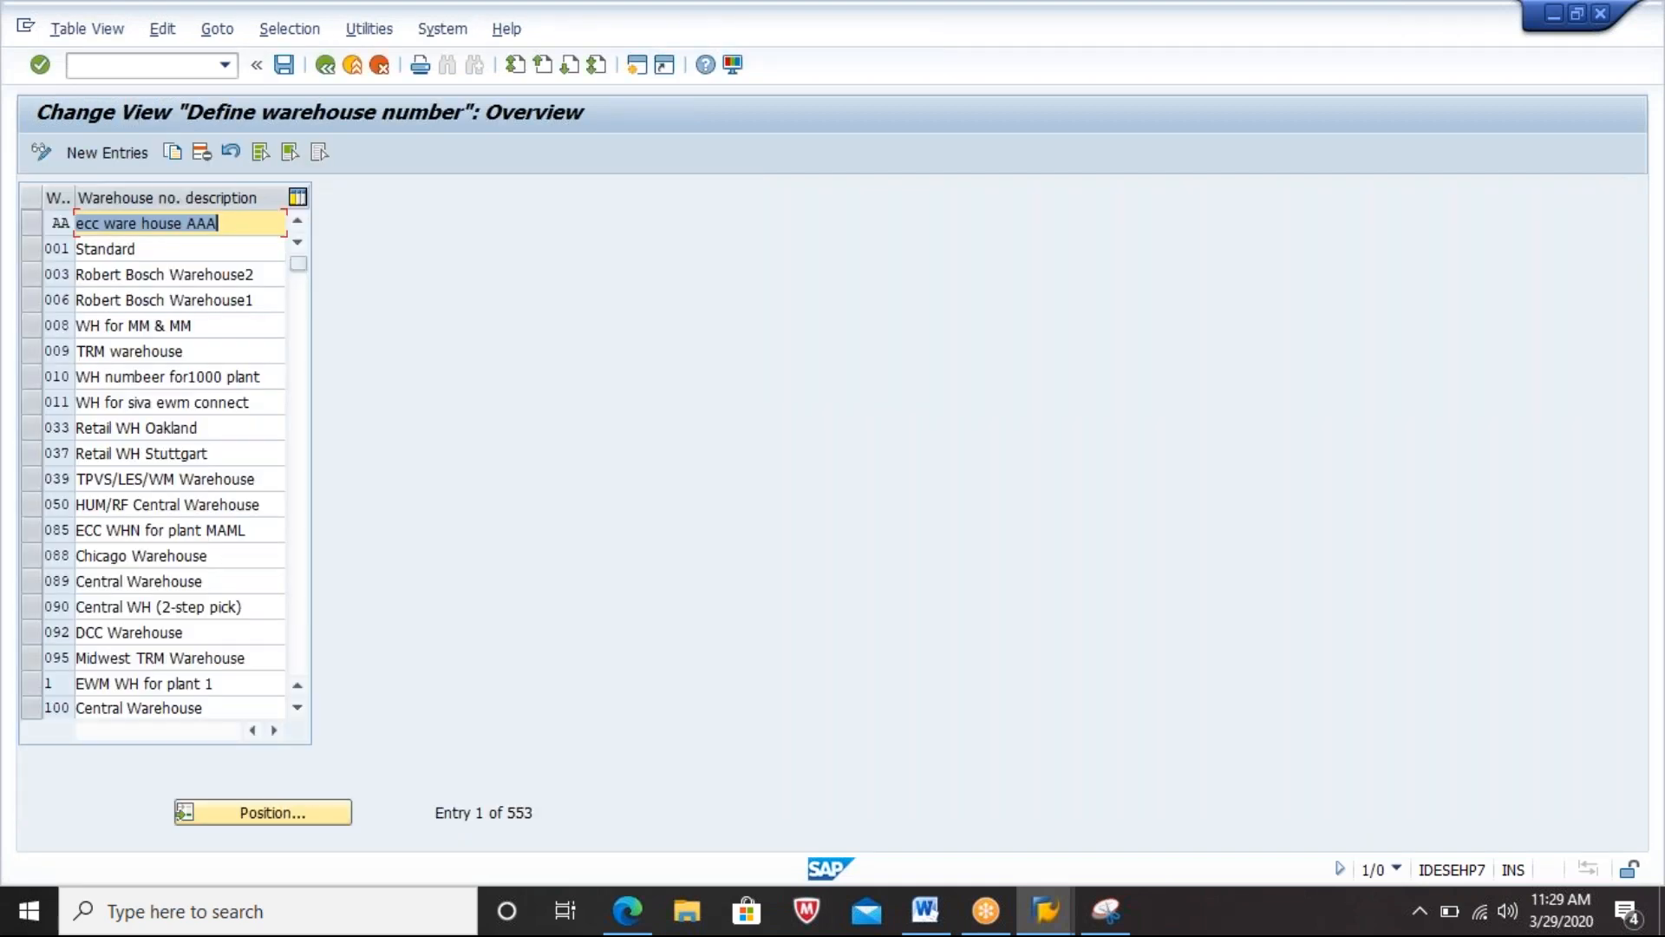
{"action": "left_click", "coordinate": [111, 151]}
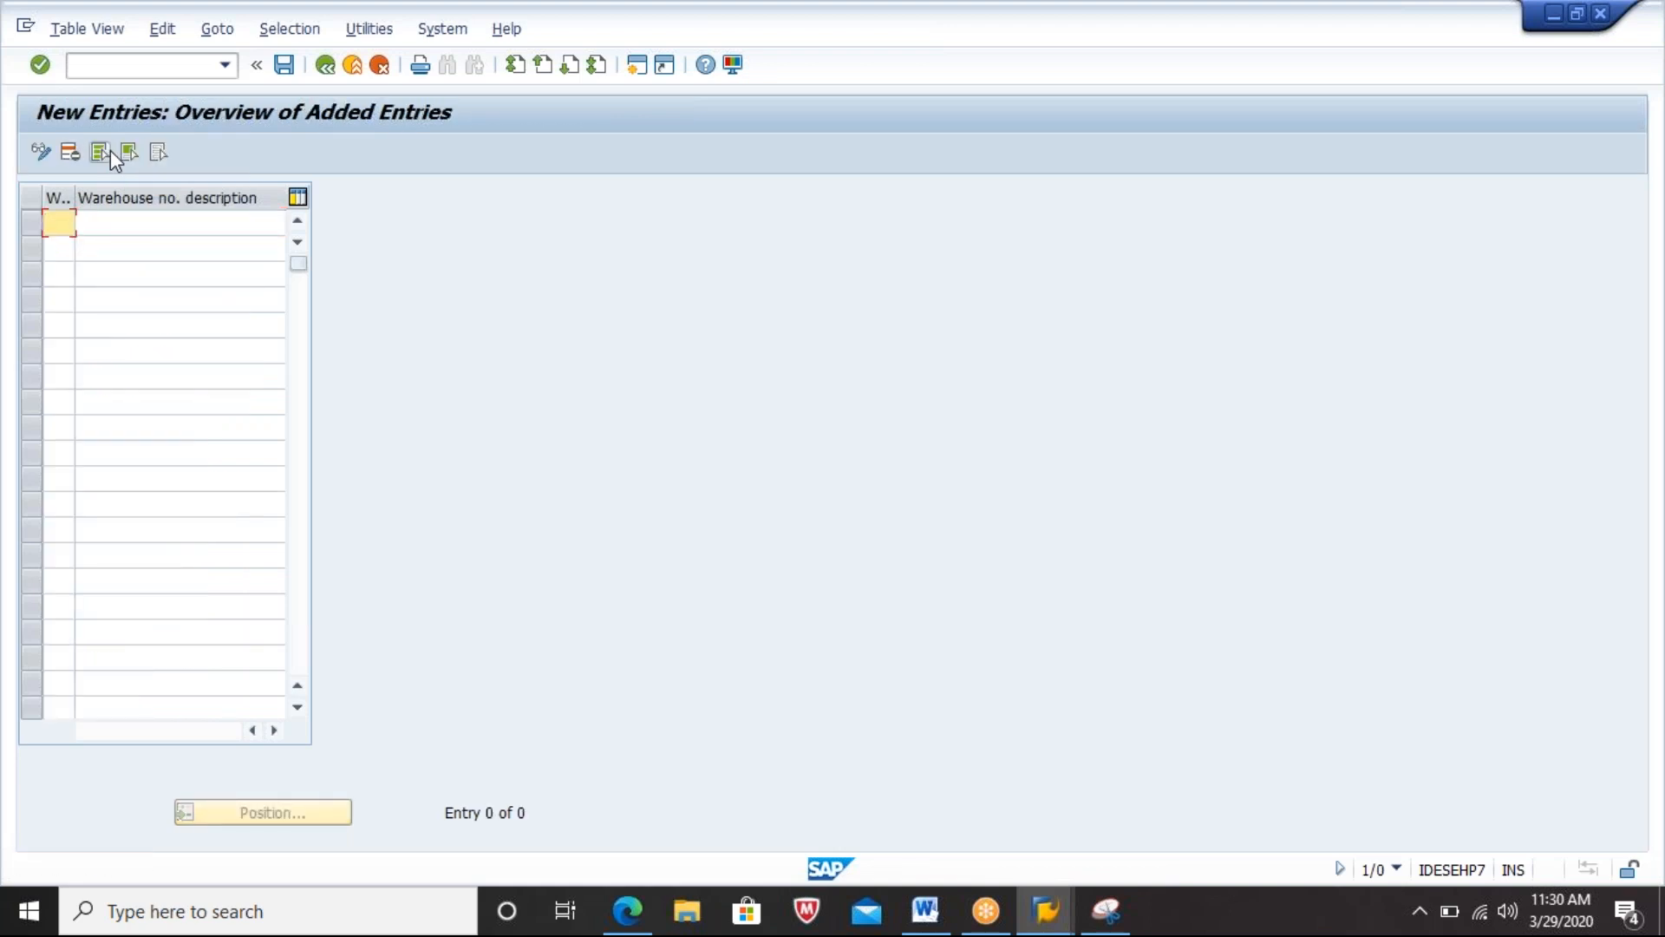
{"action": "type", "text": "290"}
{"action": "key", "text": "Tab"}
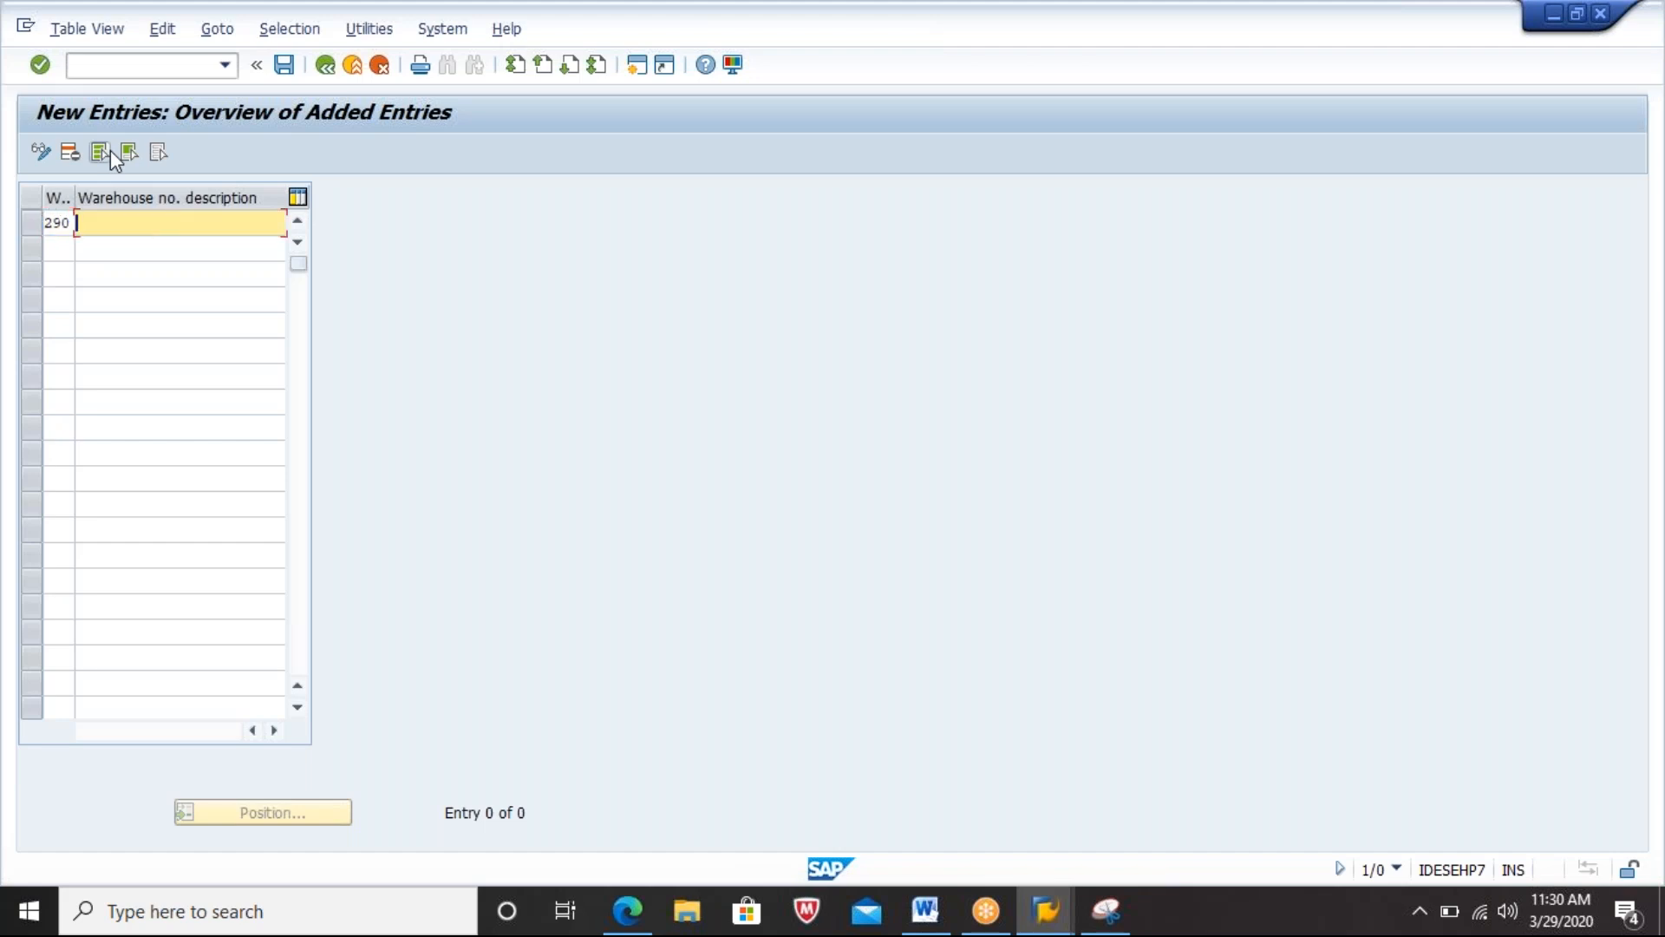
{"action": "type", "text": "CENTRAL WHSE 2903"}
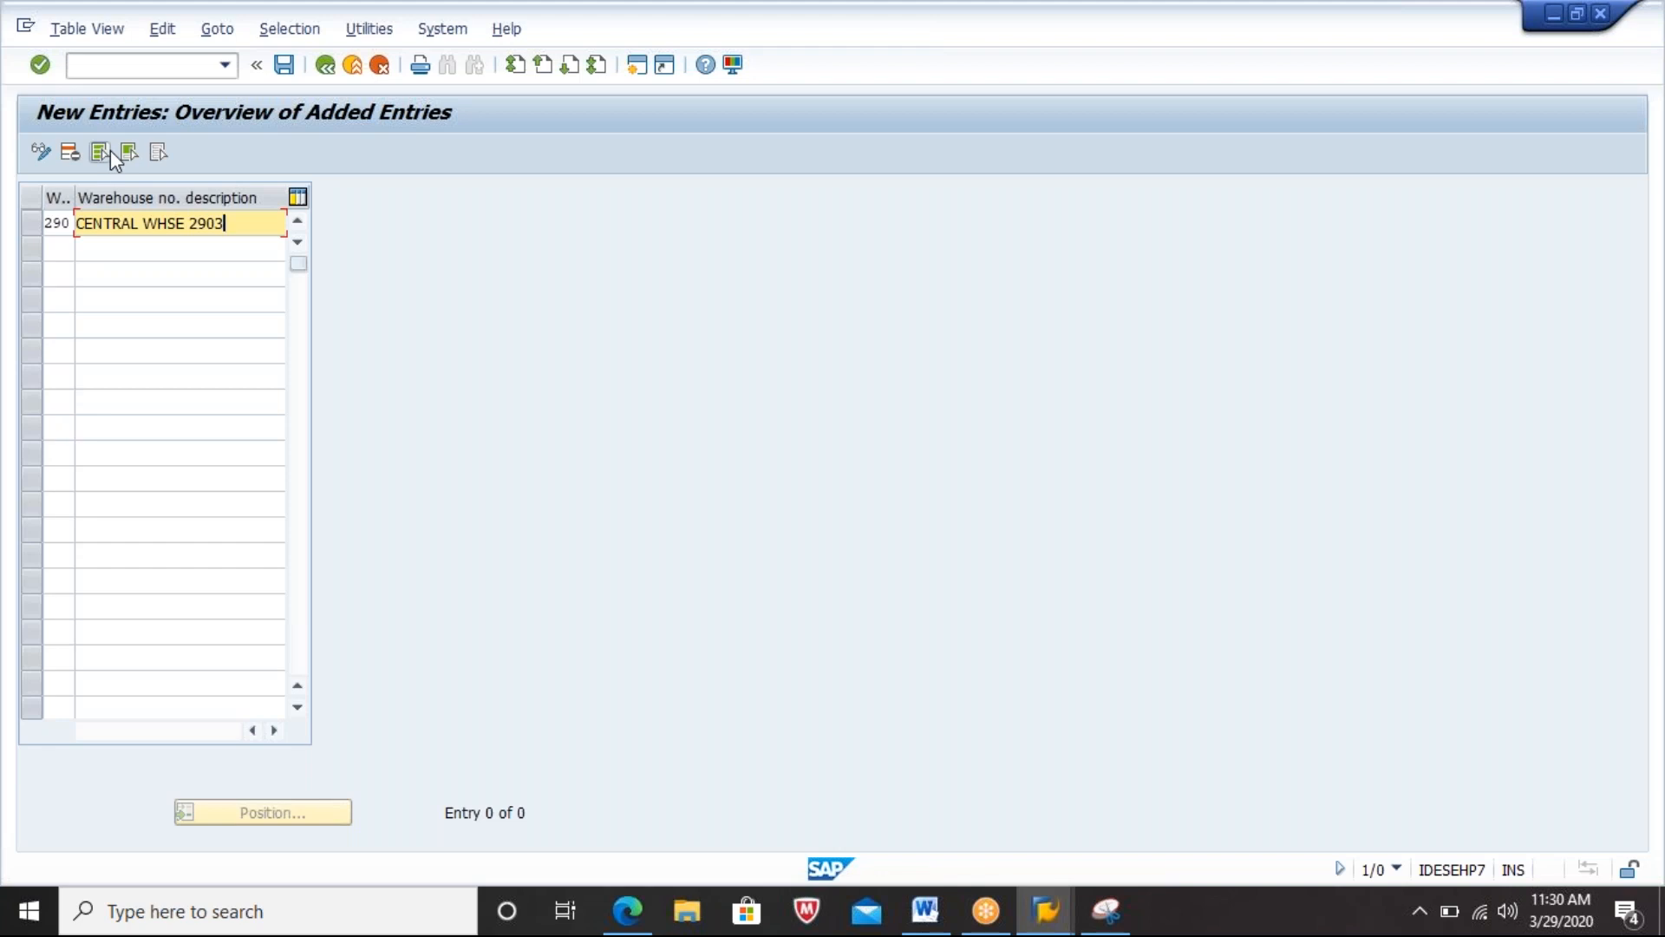
{"action": "key", "text": "Return"}
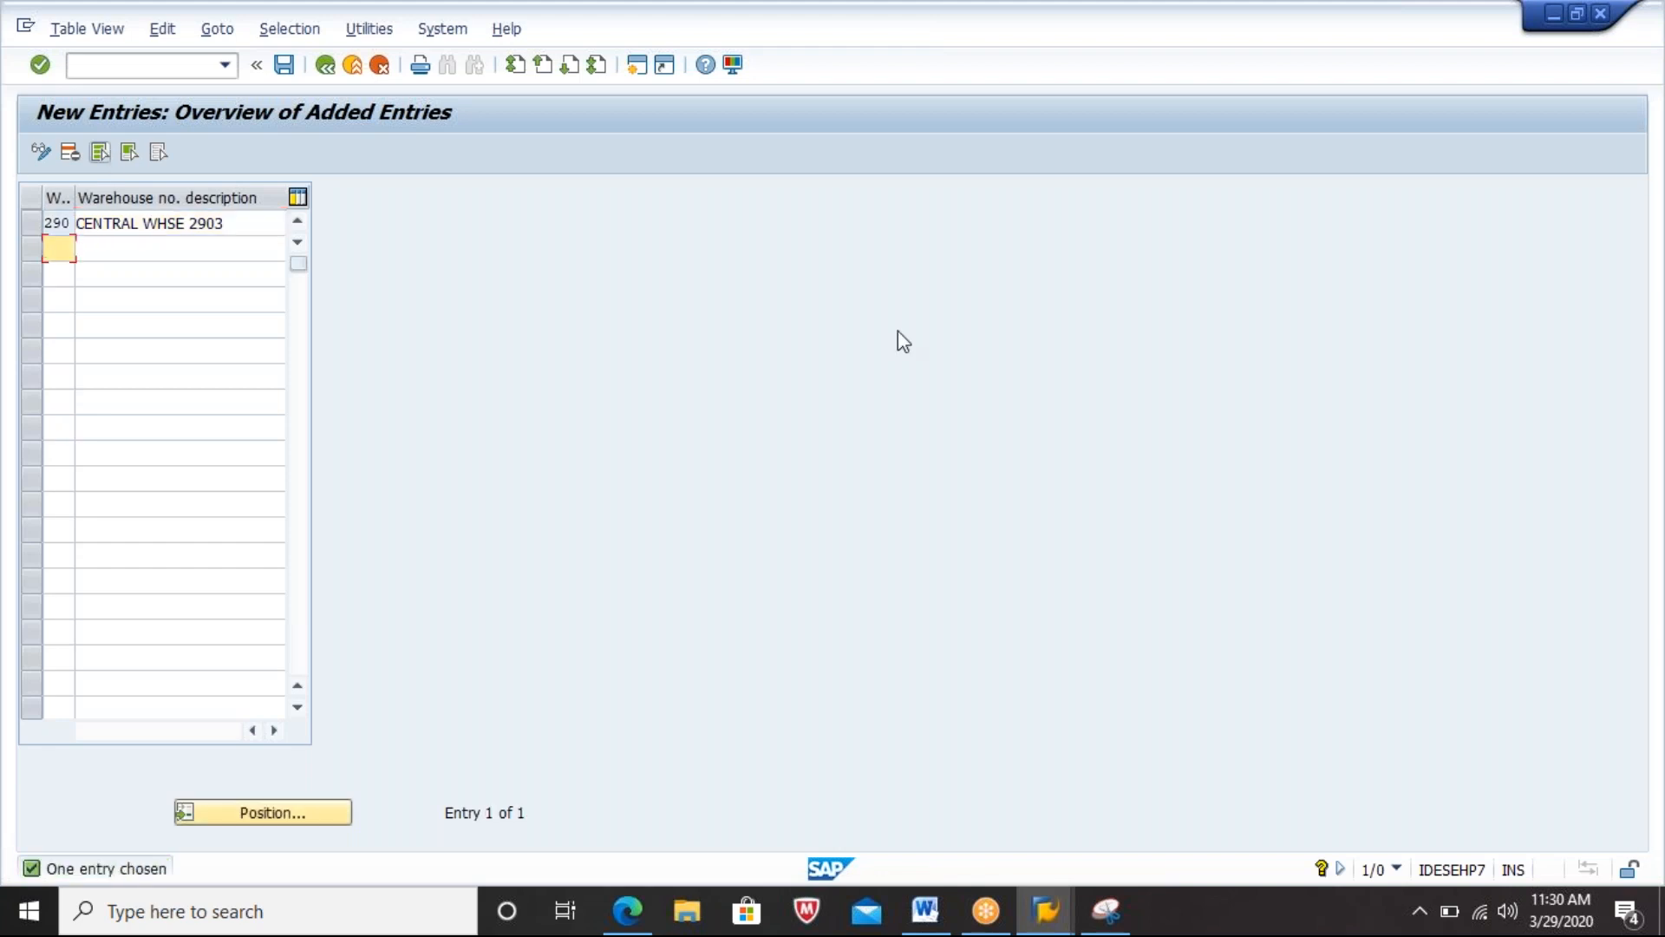
Step: Capture the New Entries header and the warehouse 290 row with Snipping Tool, and paste the snip below the IMG picture in Word
{"action": "left_click", "coordinate": [1107, 909]}
{"action": "left_click", "coordinate": [42, 87]}
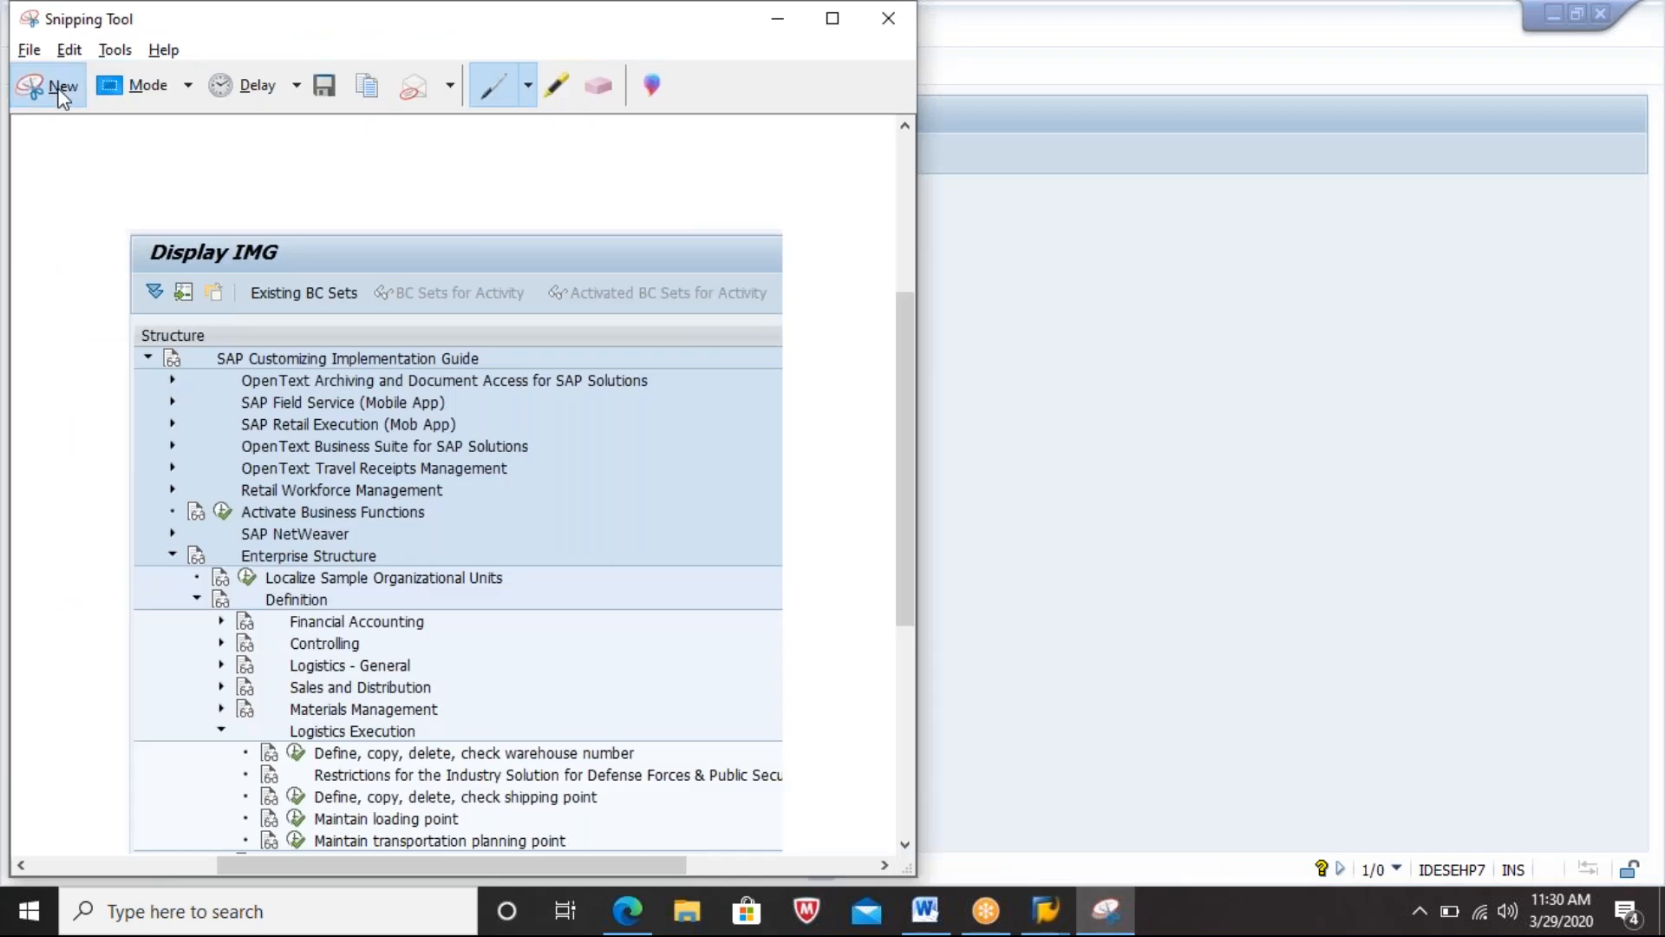
{"action": "left_click_drag", "start_coordinate": [16, 95], "coordinate": [520, 240]}
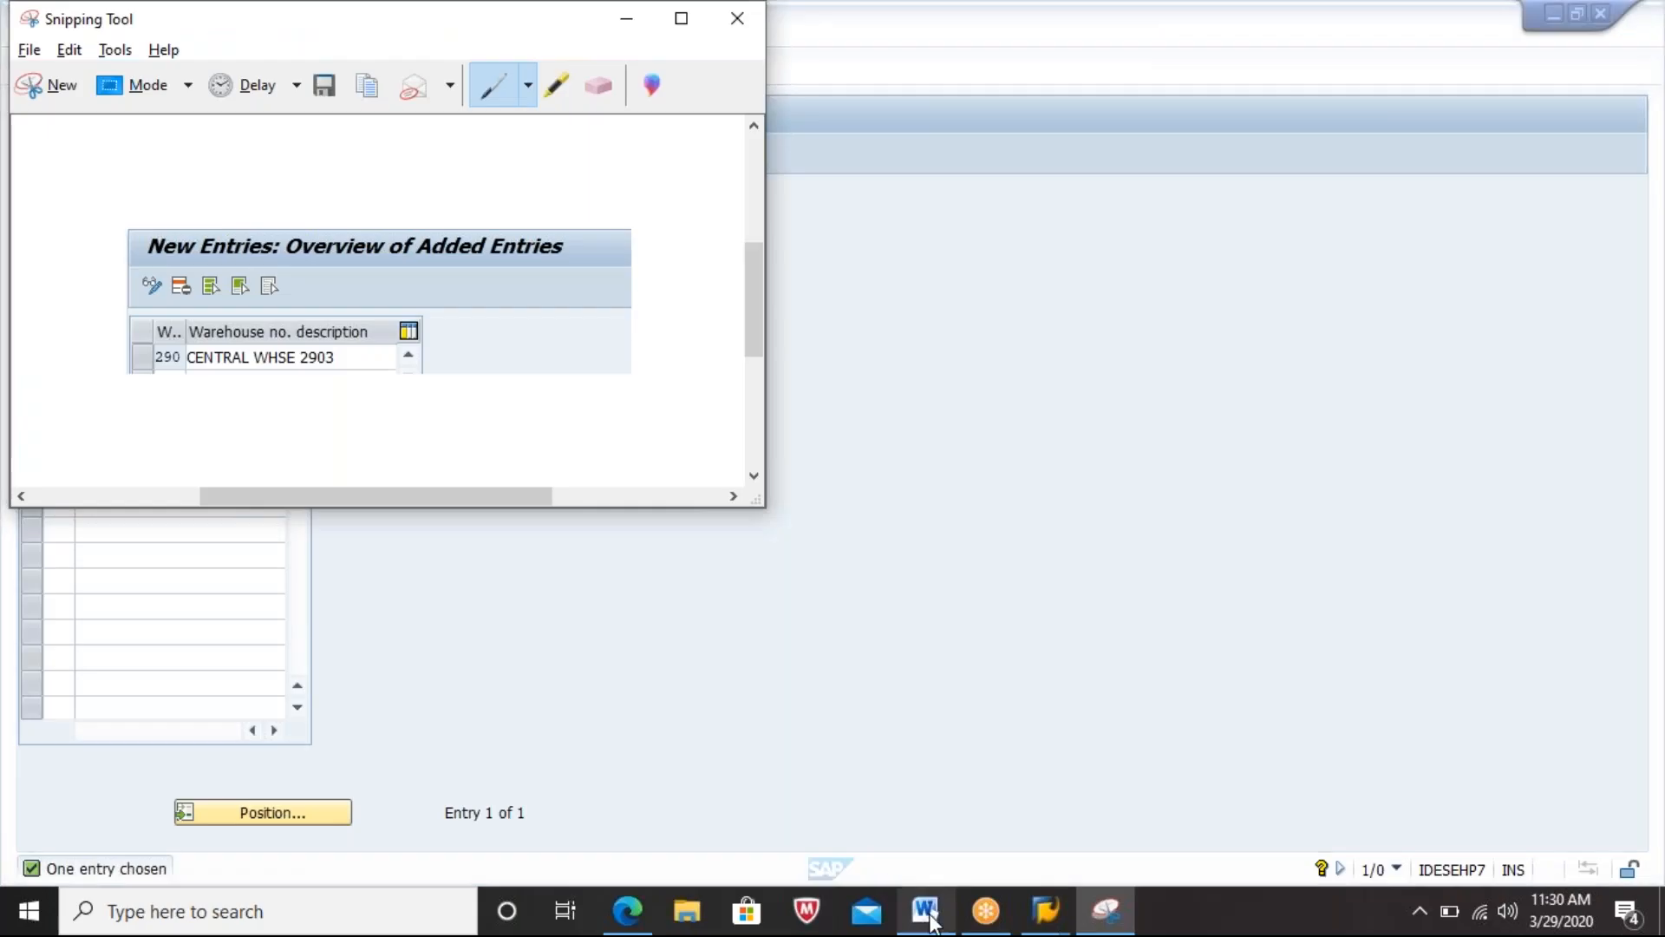
{"action": "left_click", "coordinate": [926, 911]}
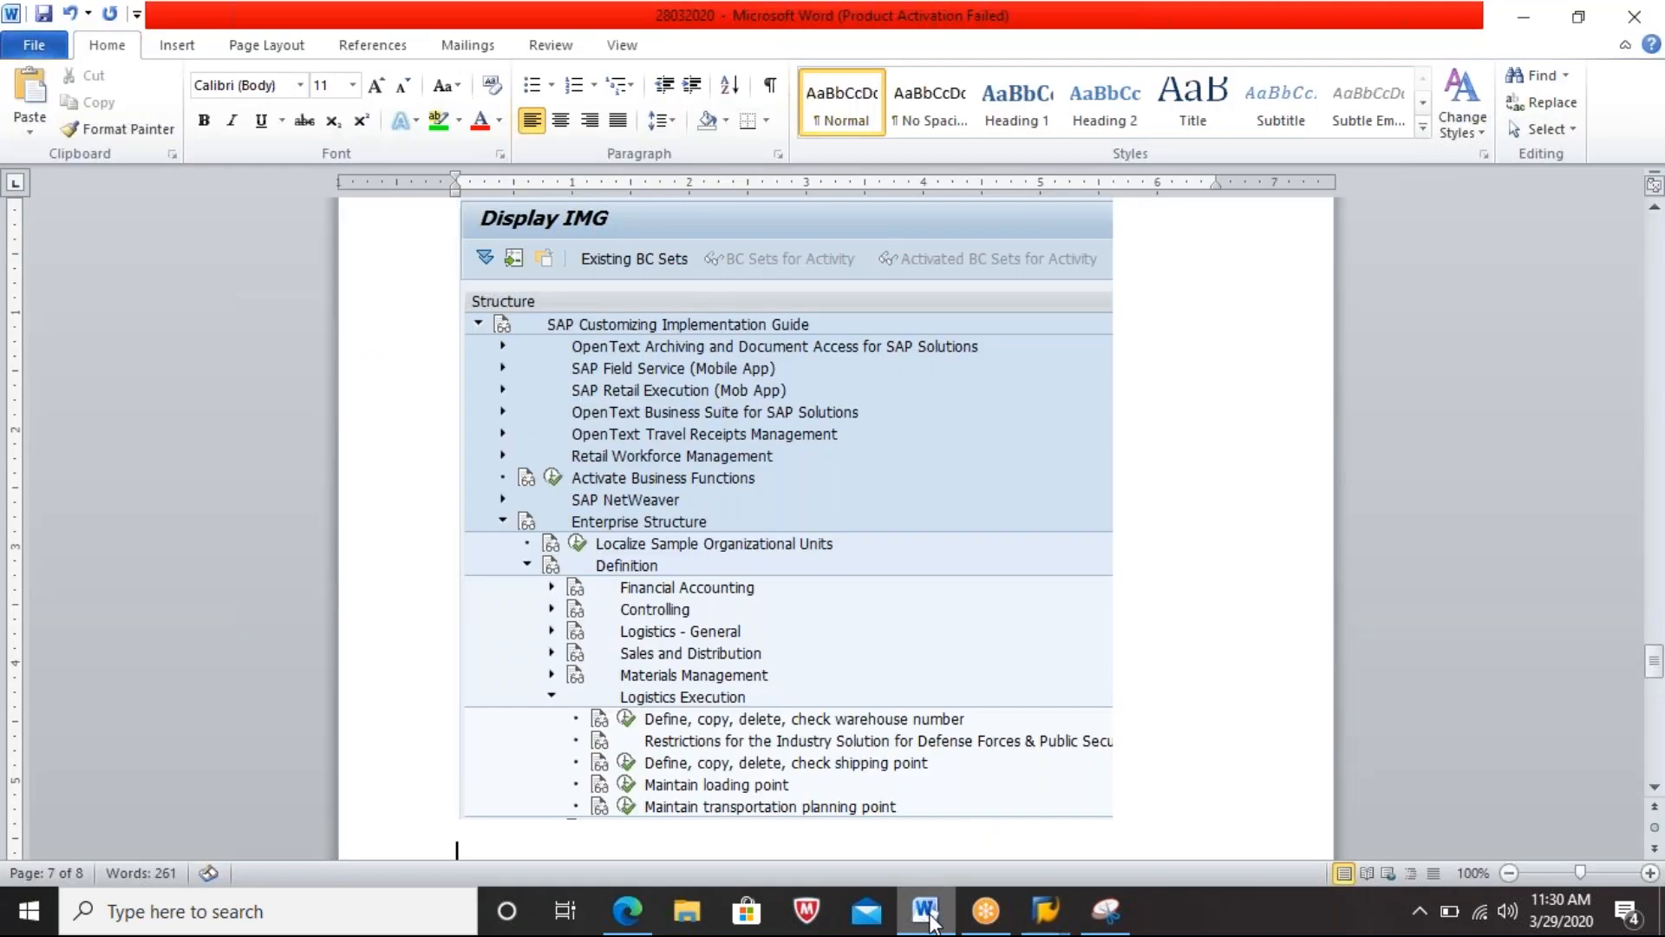
{"action": "key", "text": "ctrl+v"}
{"action": "key", "text": "Return"}
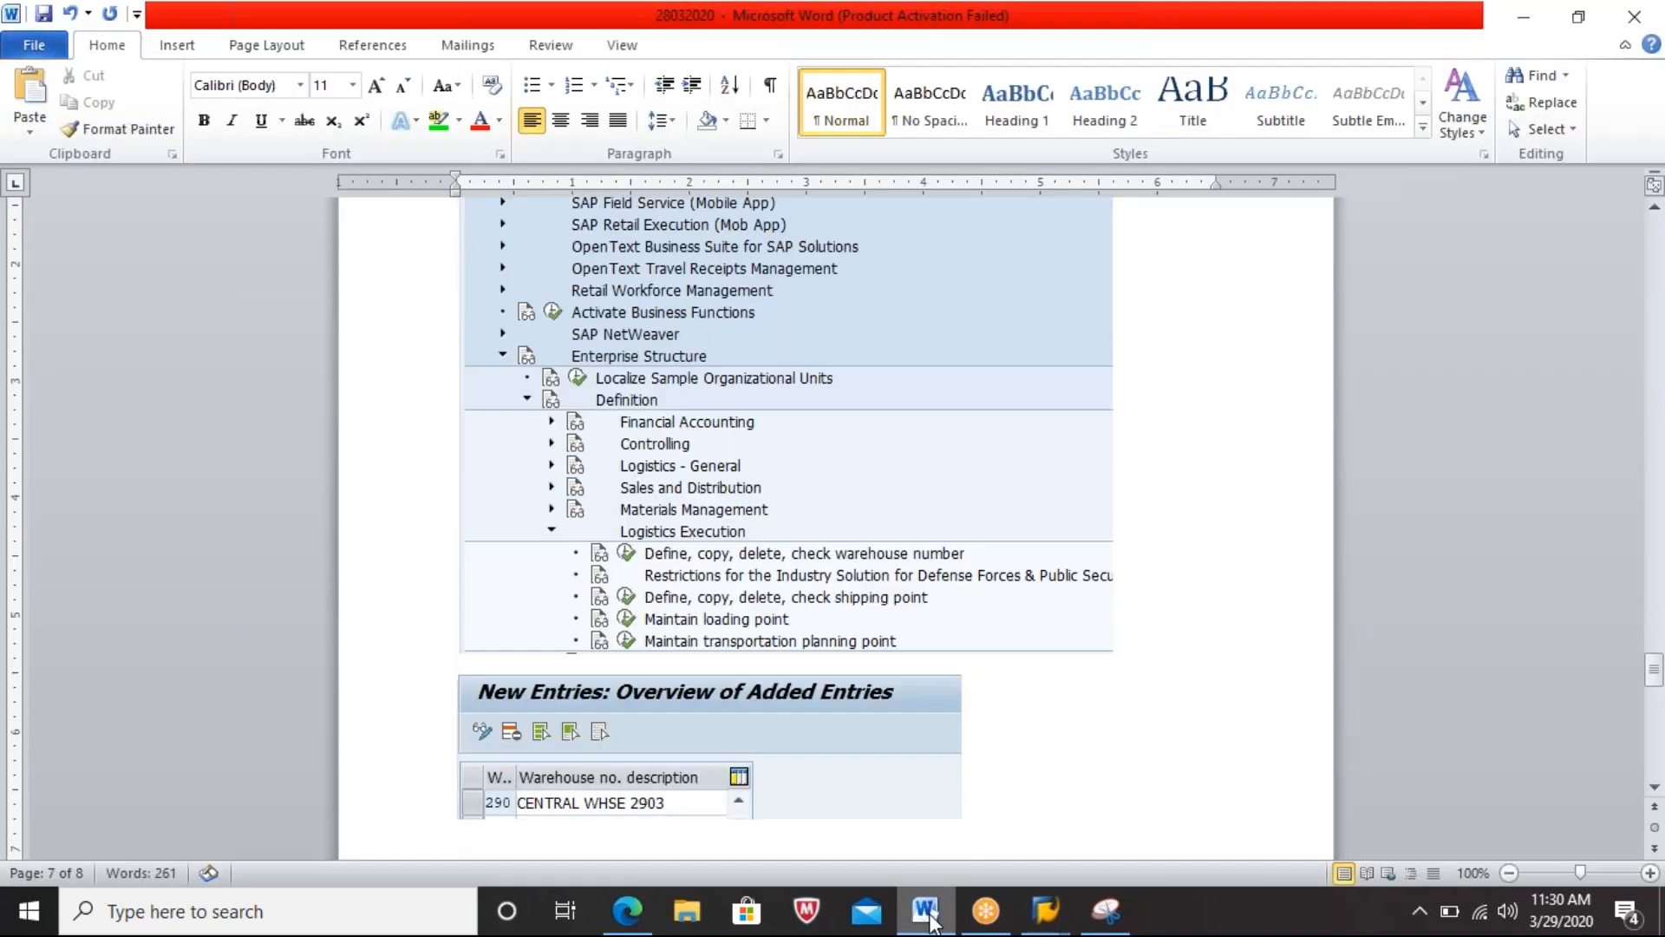
Step: Switch back to SAP, save the new warehouse number in the customizing request, and return to the implementation guide structure
{"action": "left_click", "coordinate": [927, 911]}
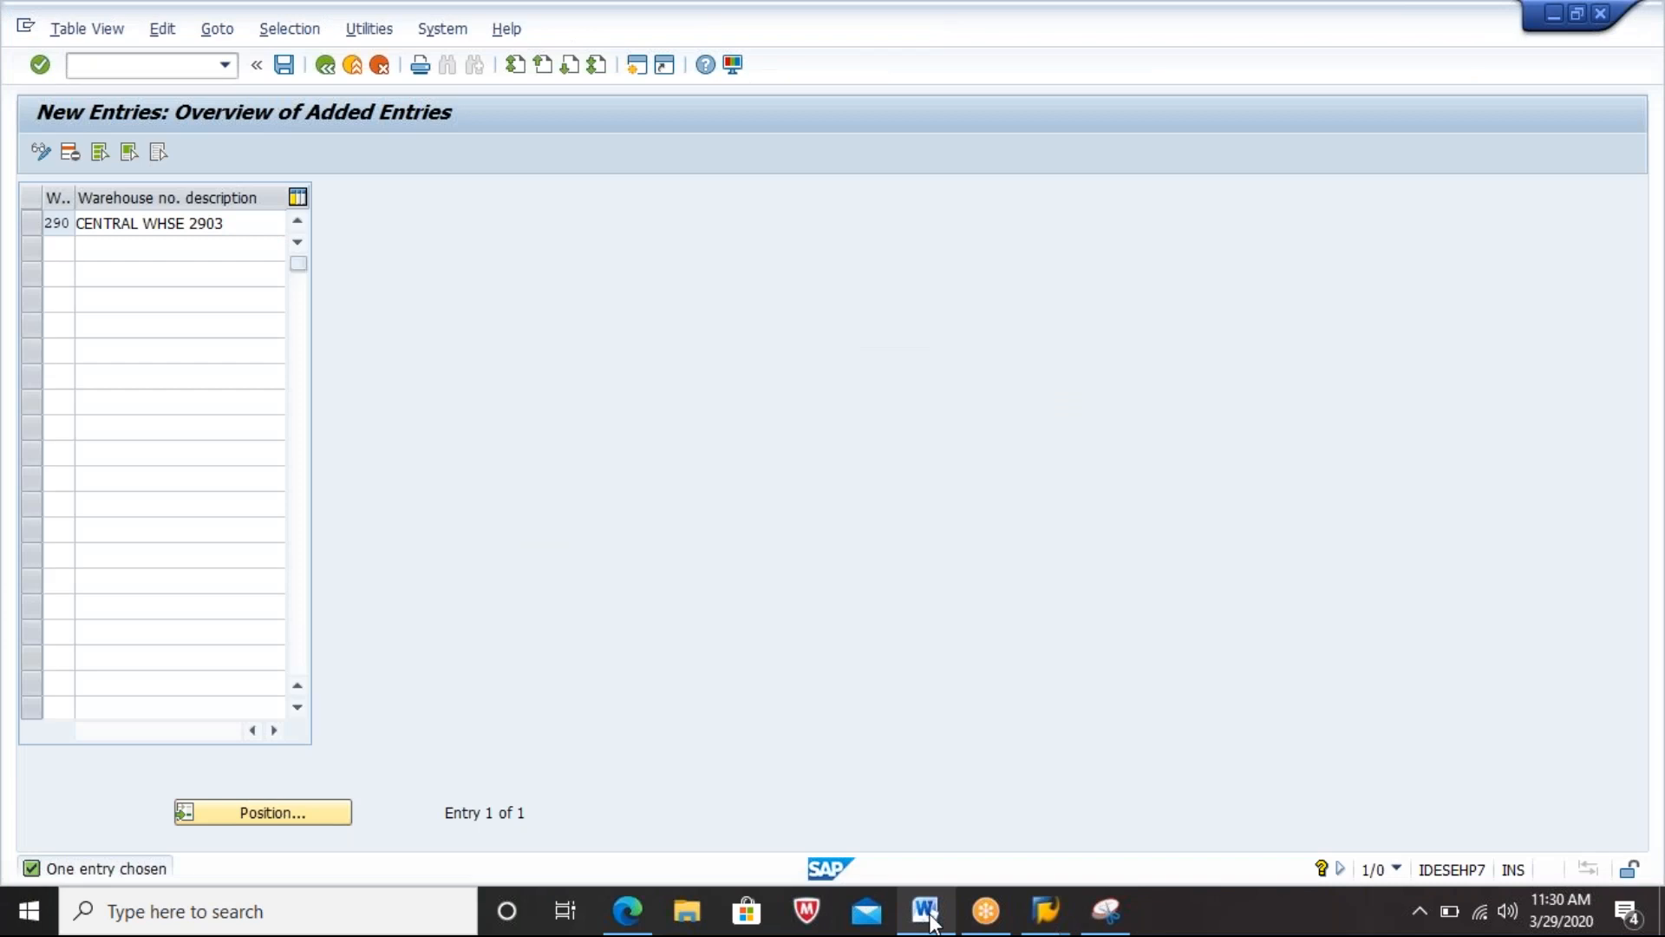
{"action": "left_click", "coordinate": [284, 66]}
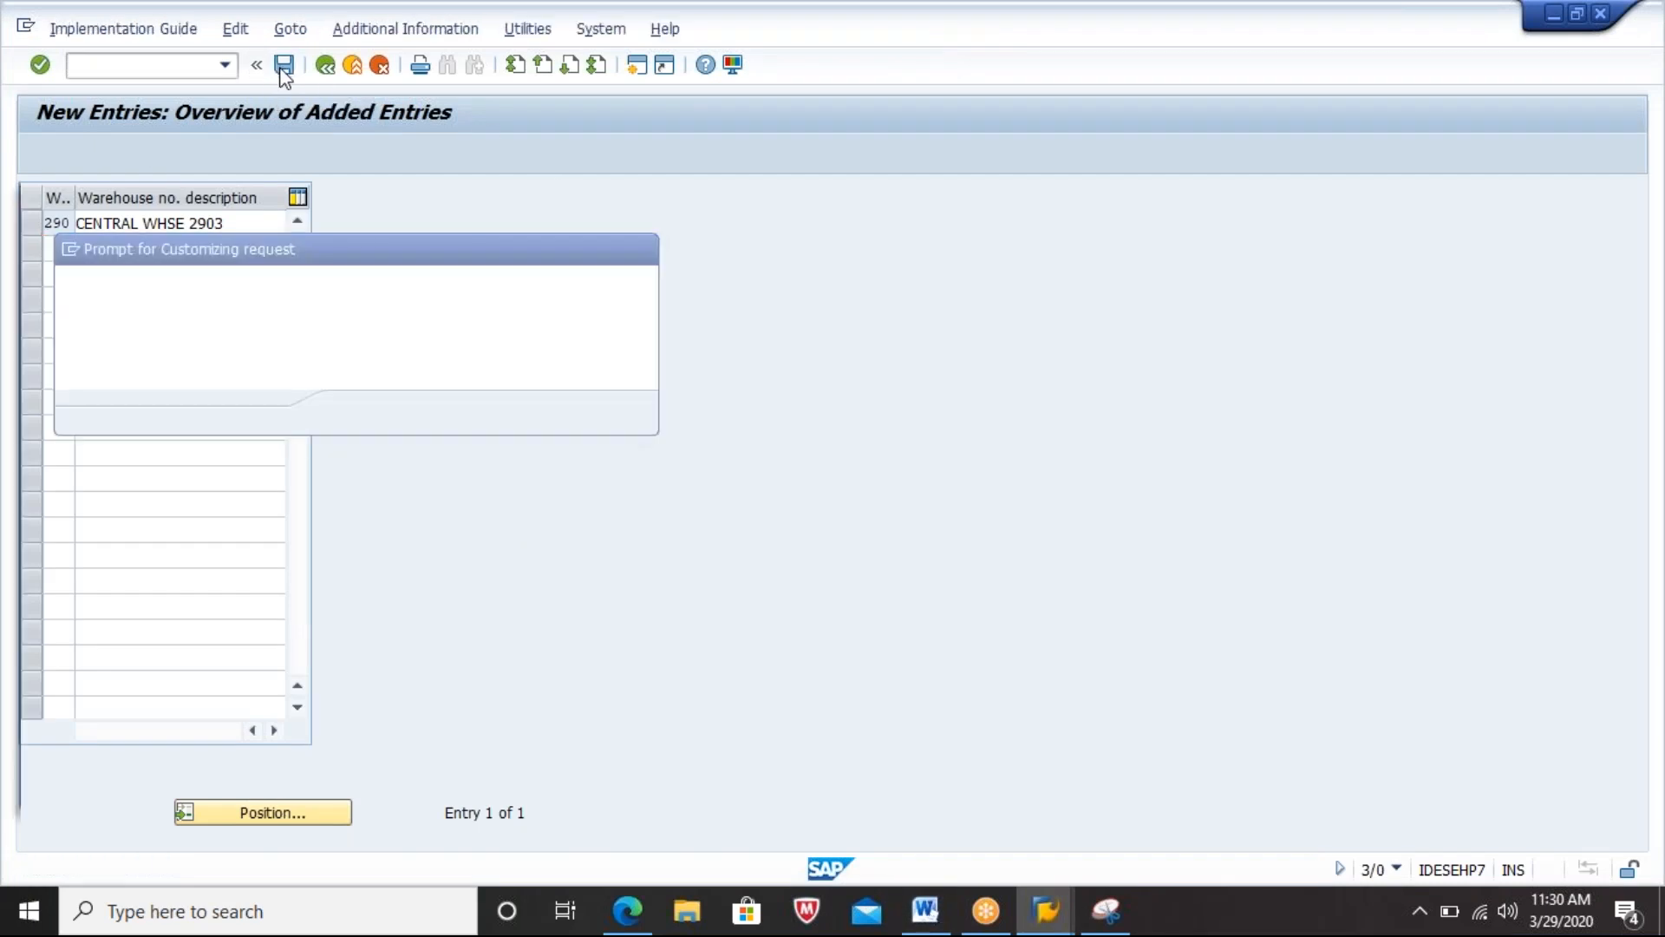
{"action": "key", "text": "Return"}
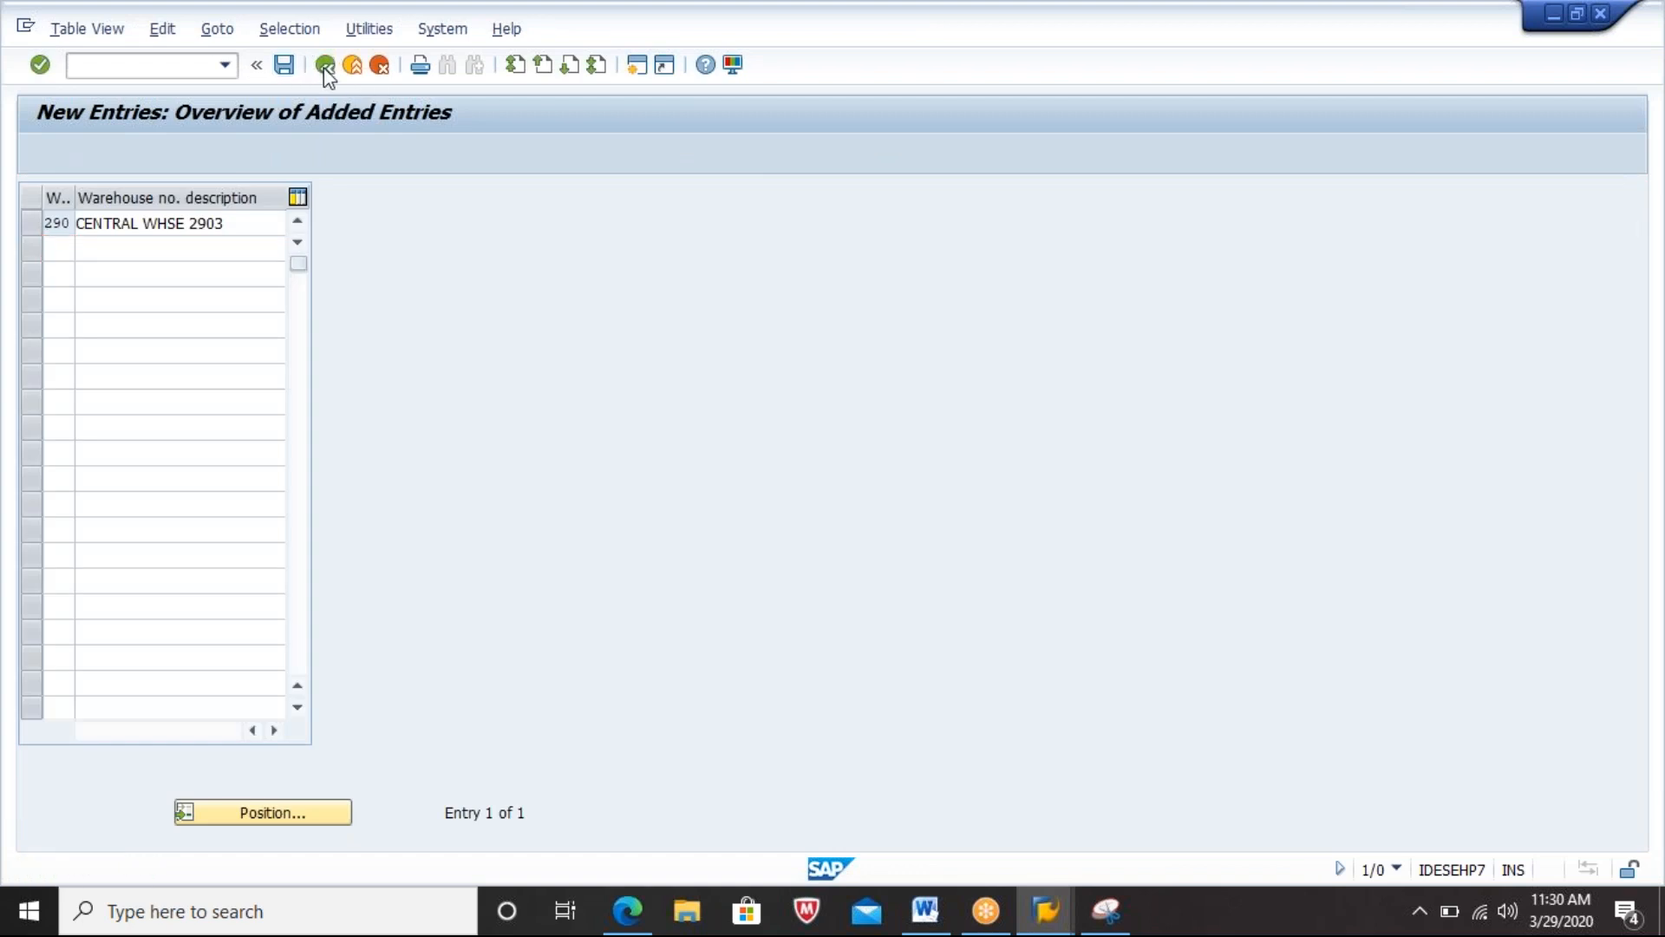
{"action": "left_click", "coordinate": [325, 66]}
{"action": "left_click", "coordinate": [325, 65]}
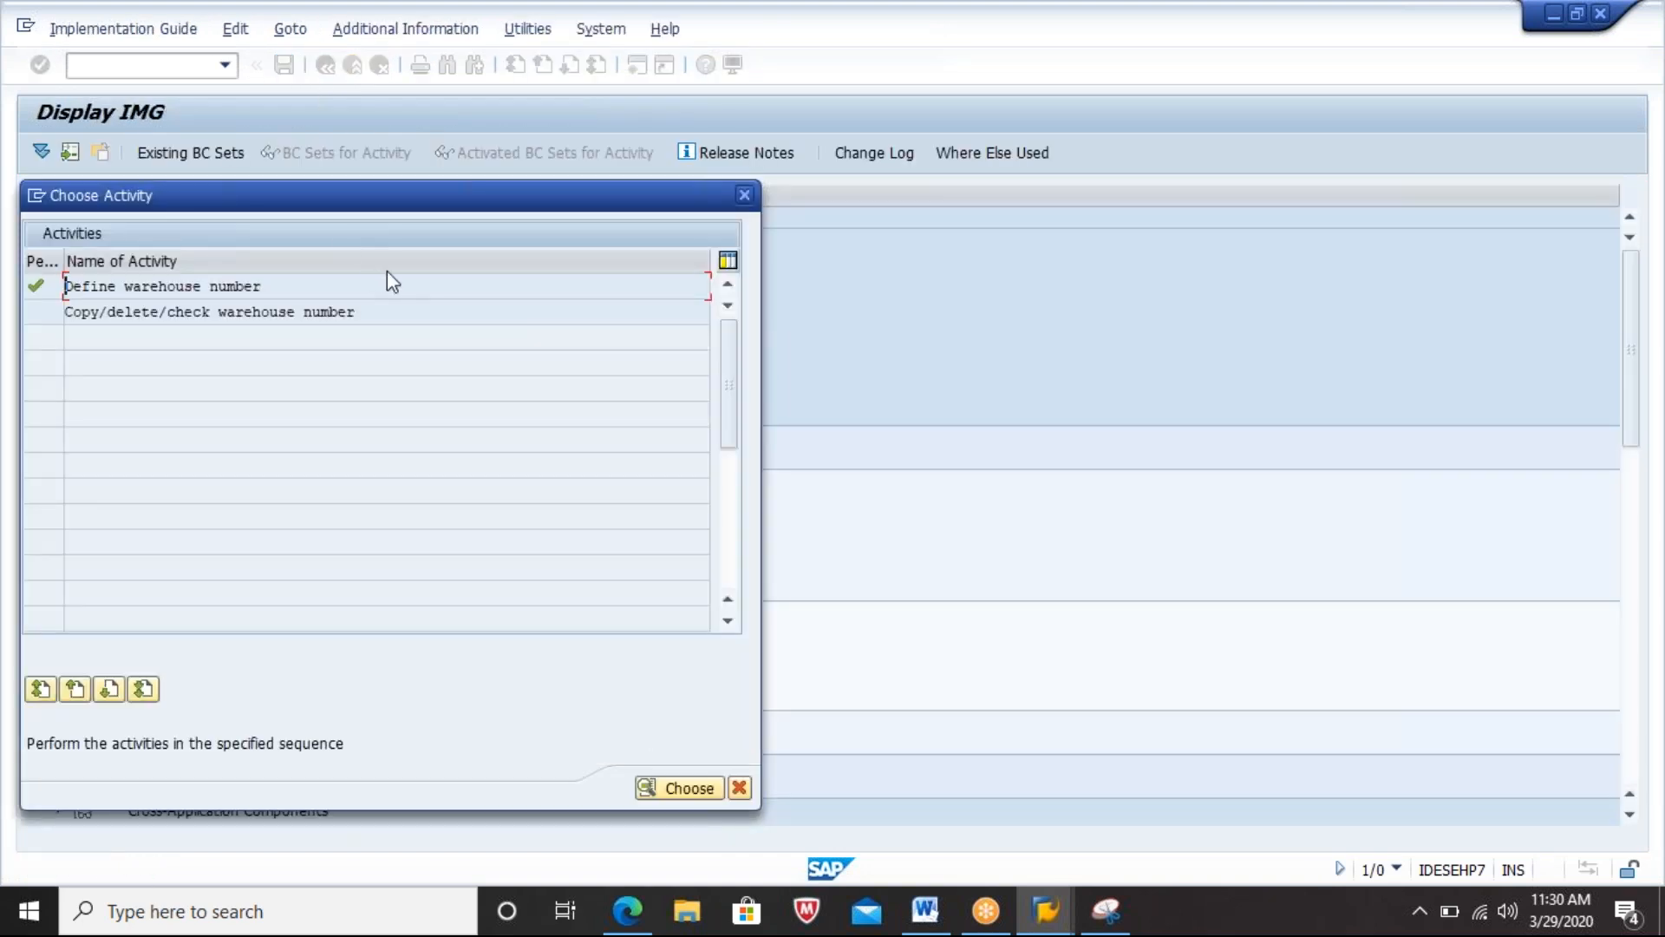
{"action": "left_click", "coordinate": [745, 196]}
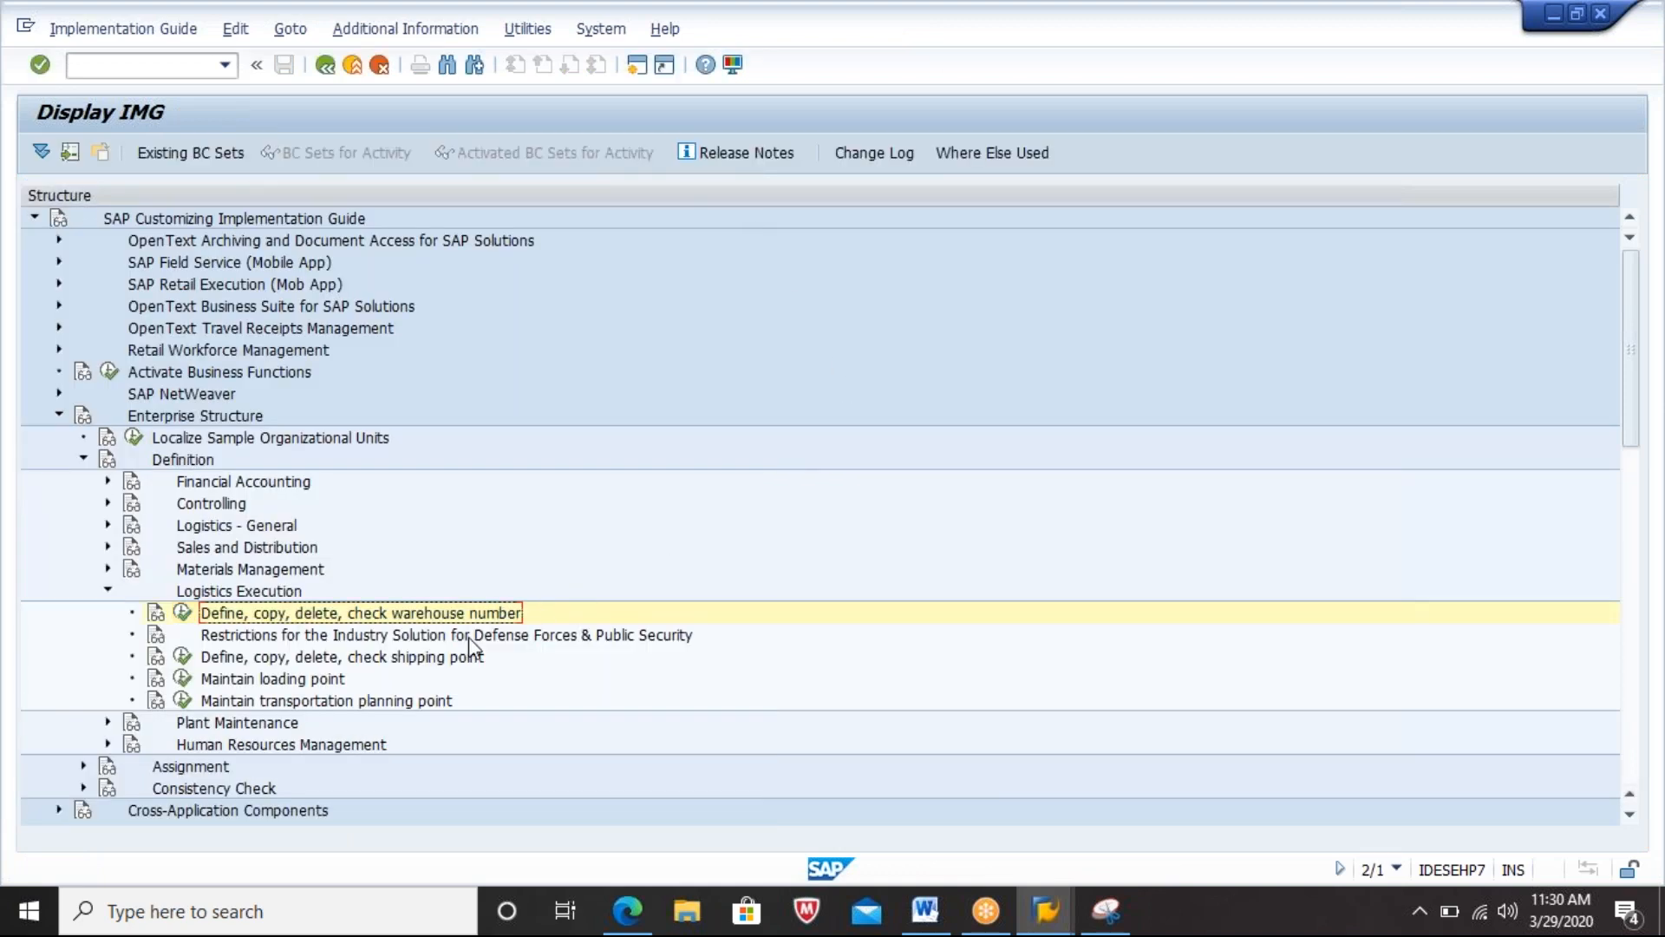
Step: Open the define shipping point activity under Logistics Execution and enter new shipping point 2903 with the description SHIPPING POINT 2903
{"action": "left_click", "coordinate": [465, 659]}
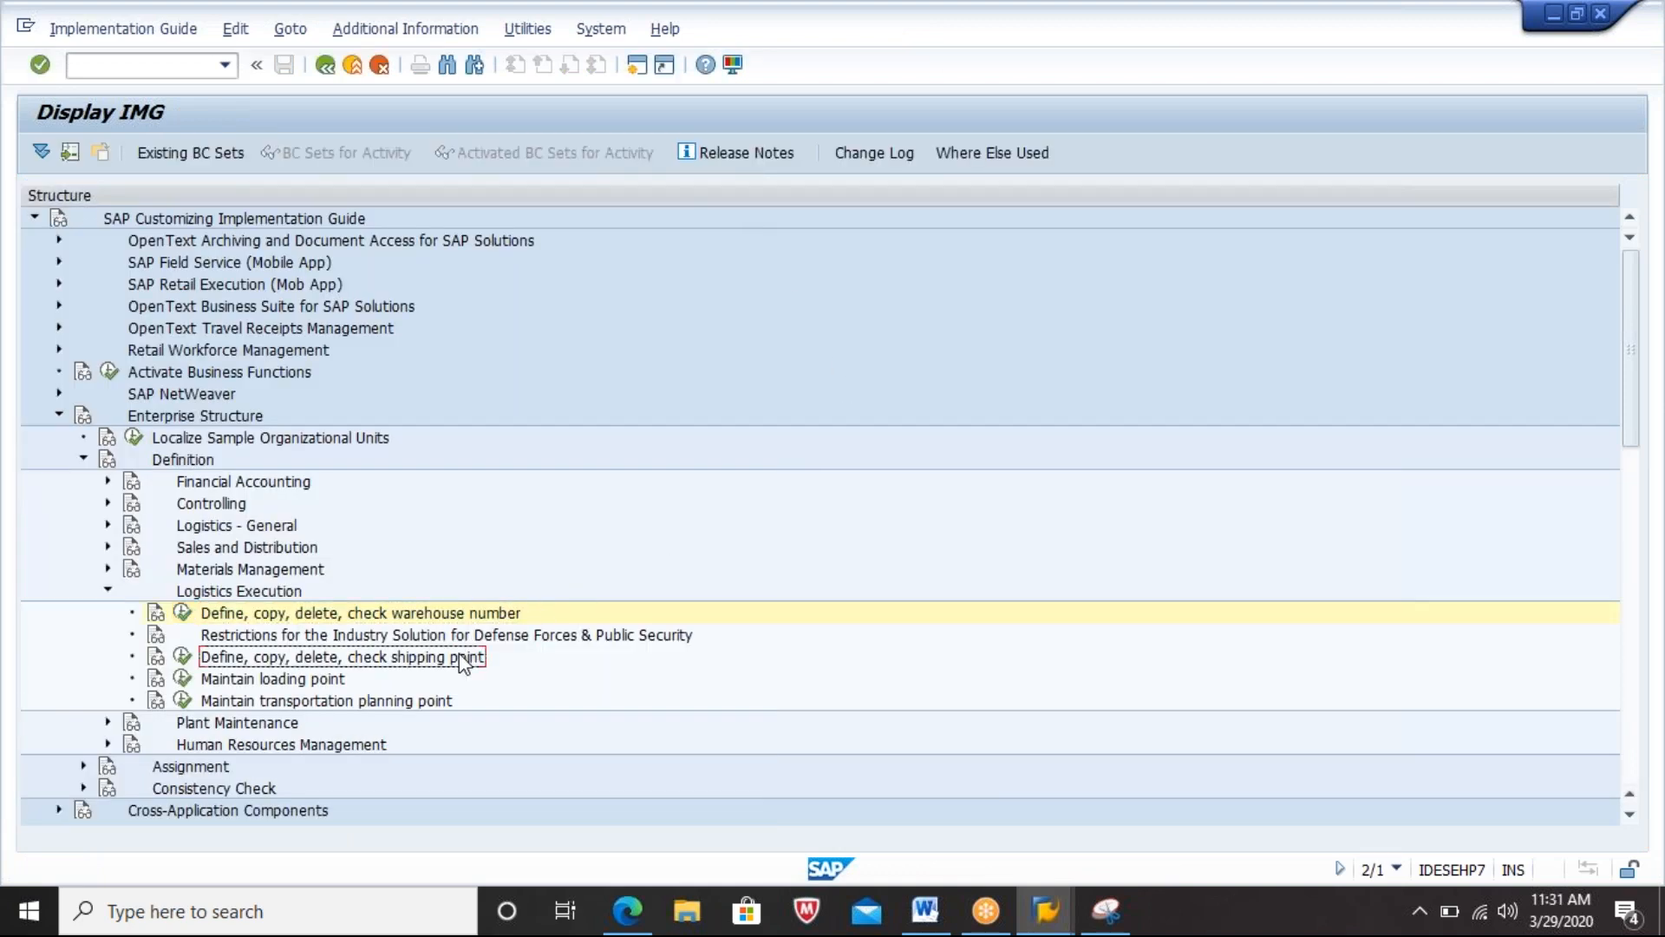
{"action": "left_click", "coordinate": [182, 657]}
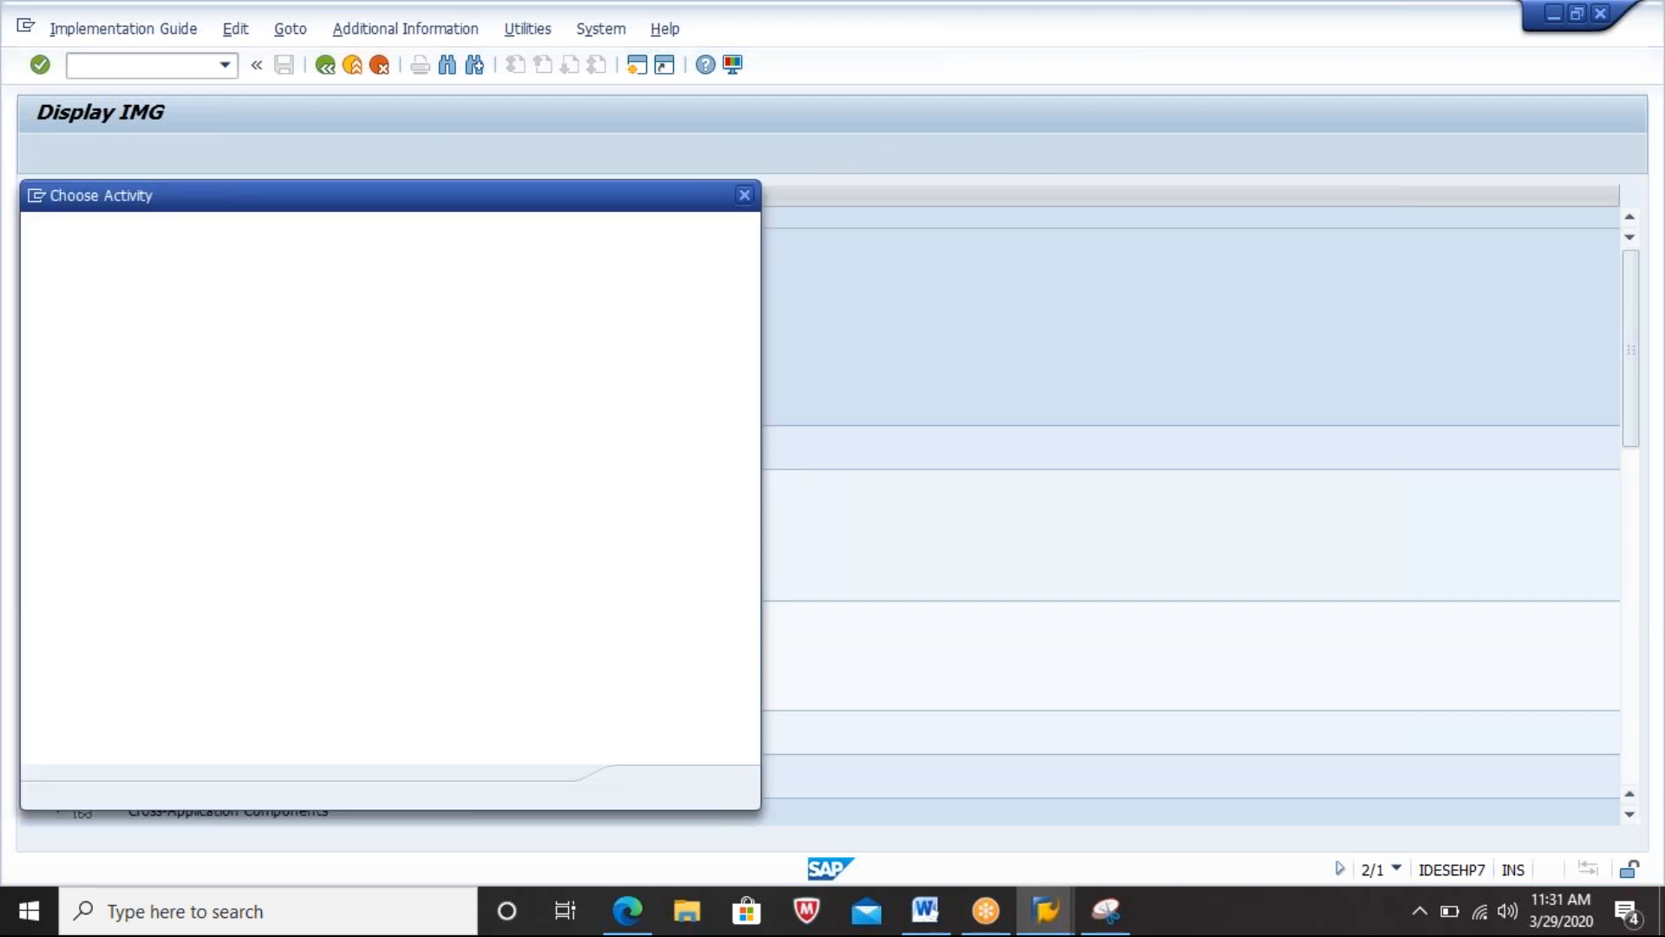
{"action": "key", "text": "Return"}
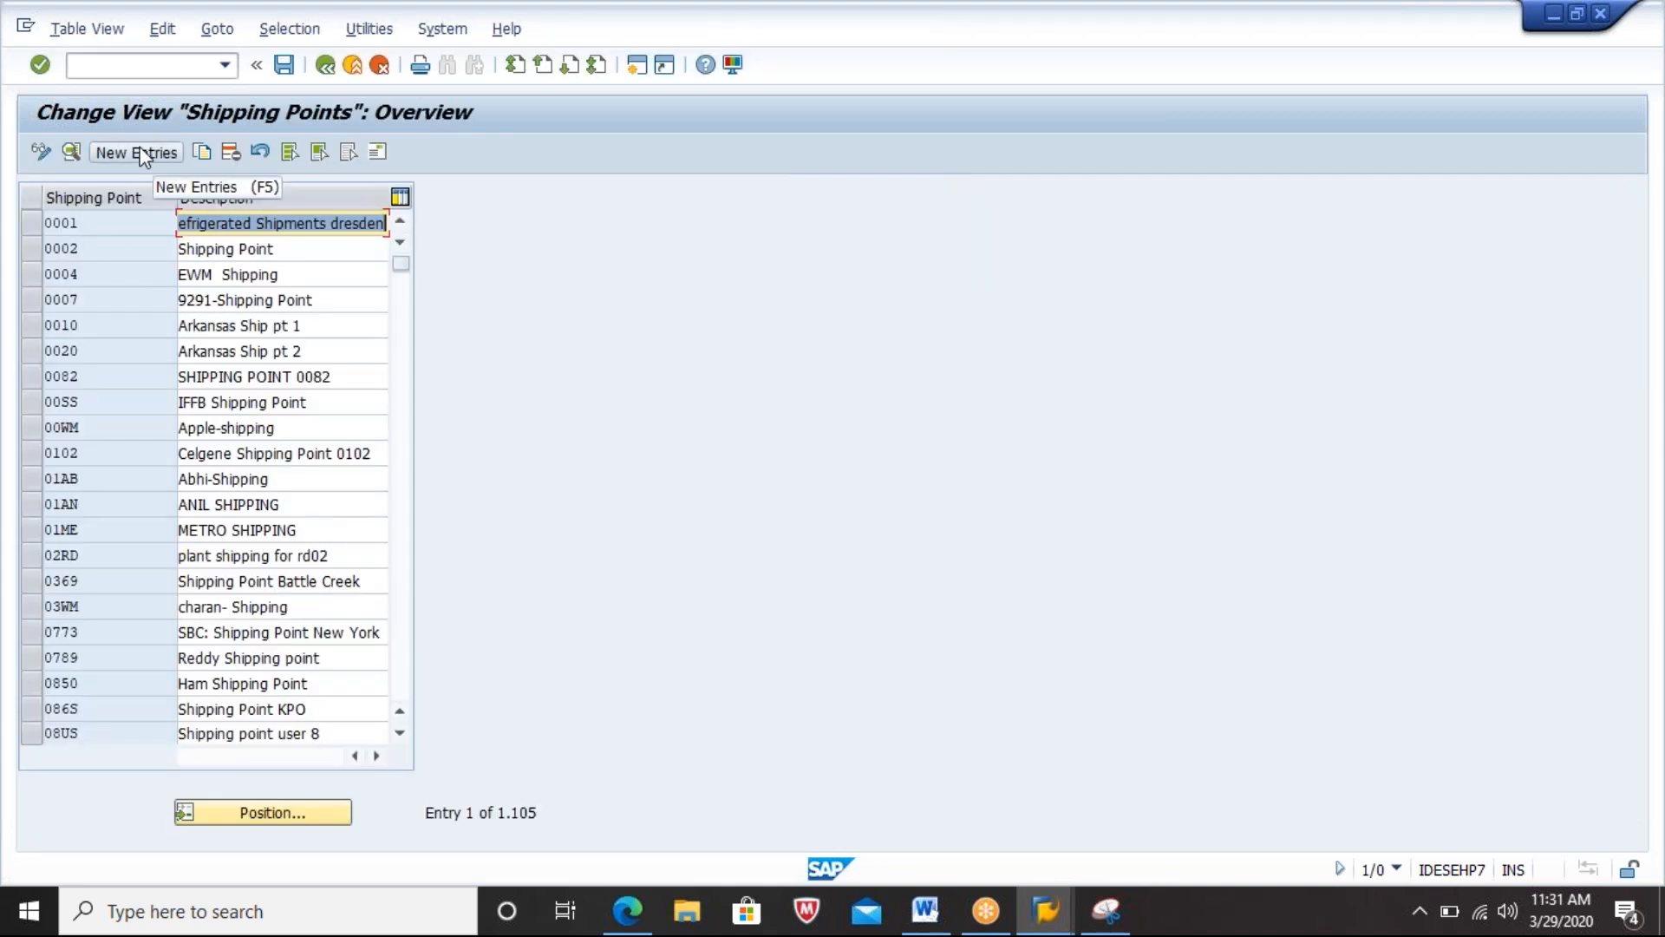
{"action": "left_click", "coordinate": [141, 154]}
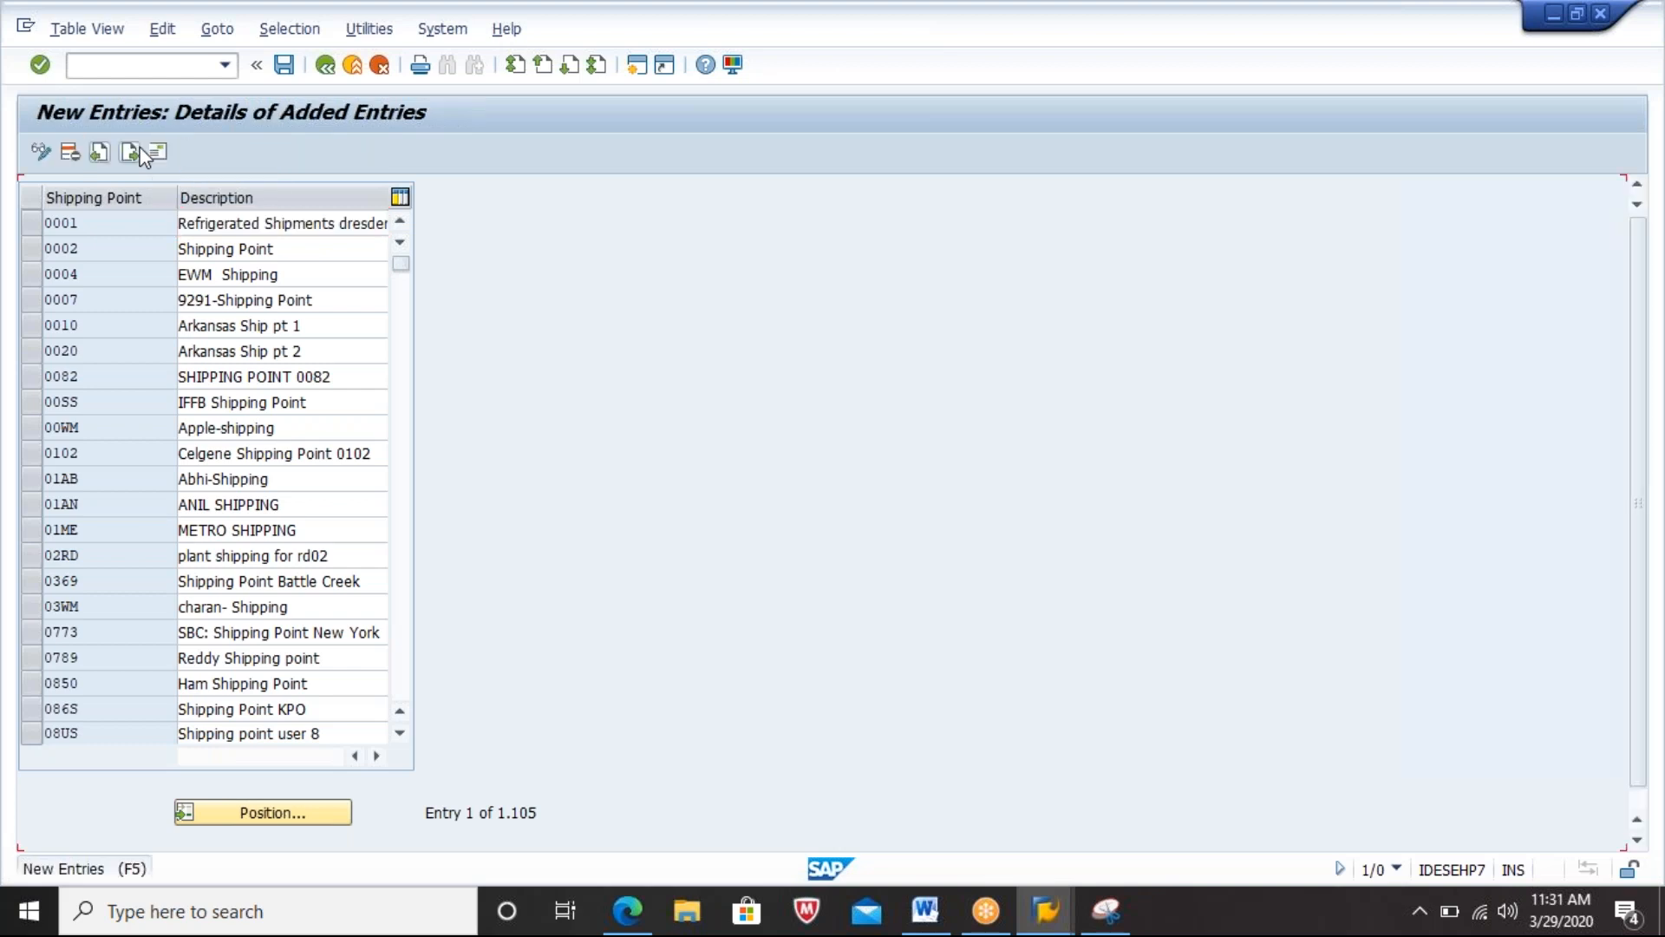
{"action": "type", "text": "2903"}
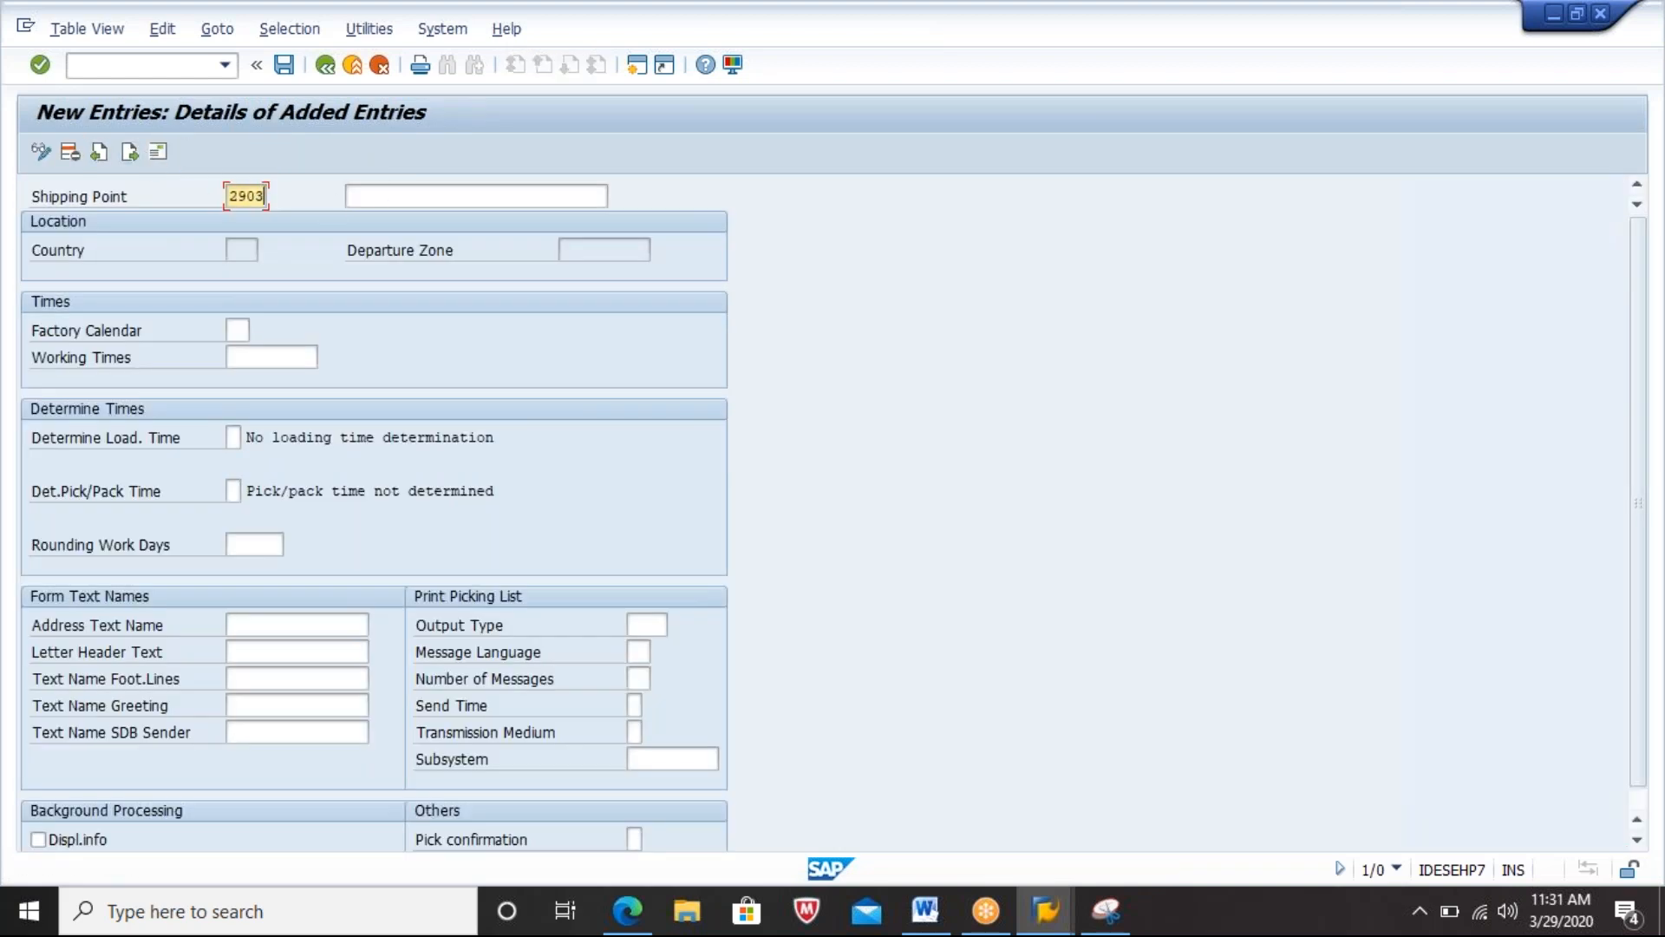
{"action": "left_click", "coordinate": [407, 195]}
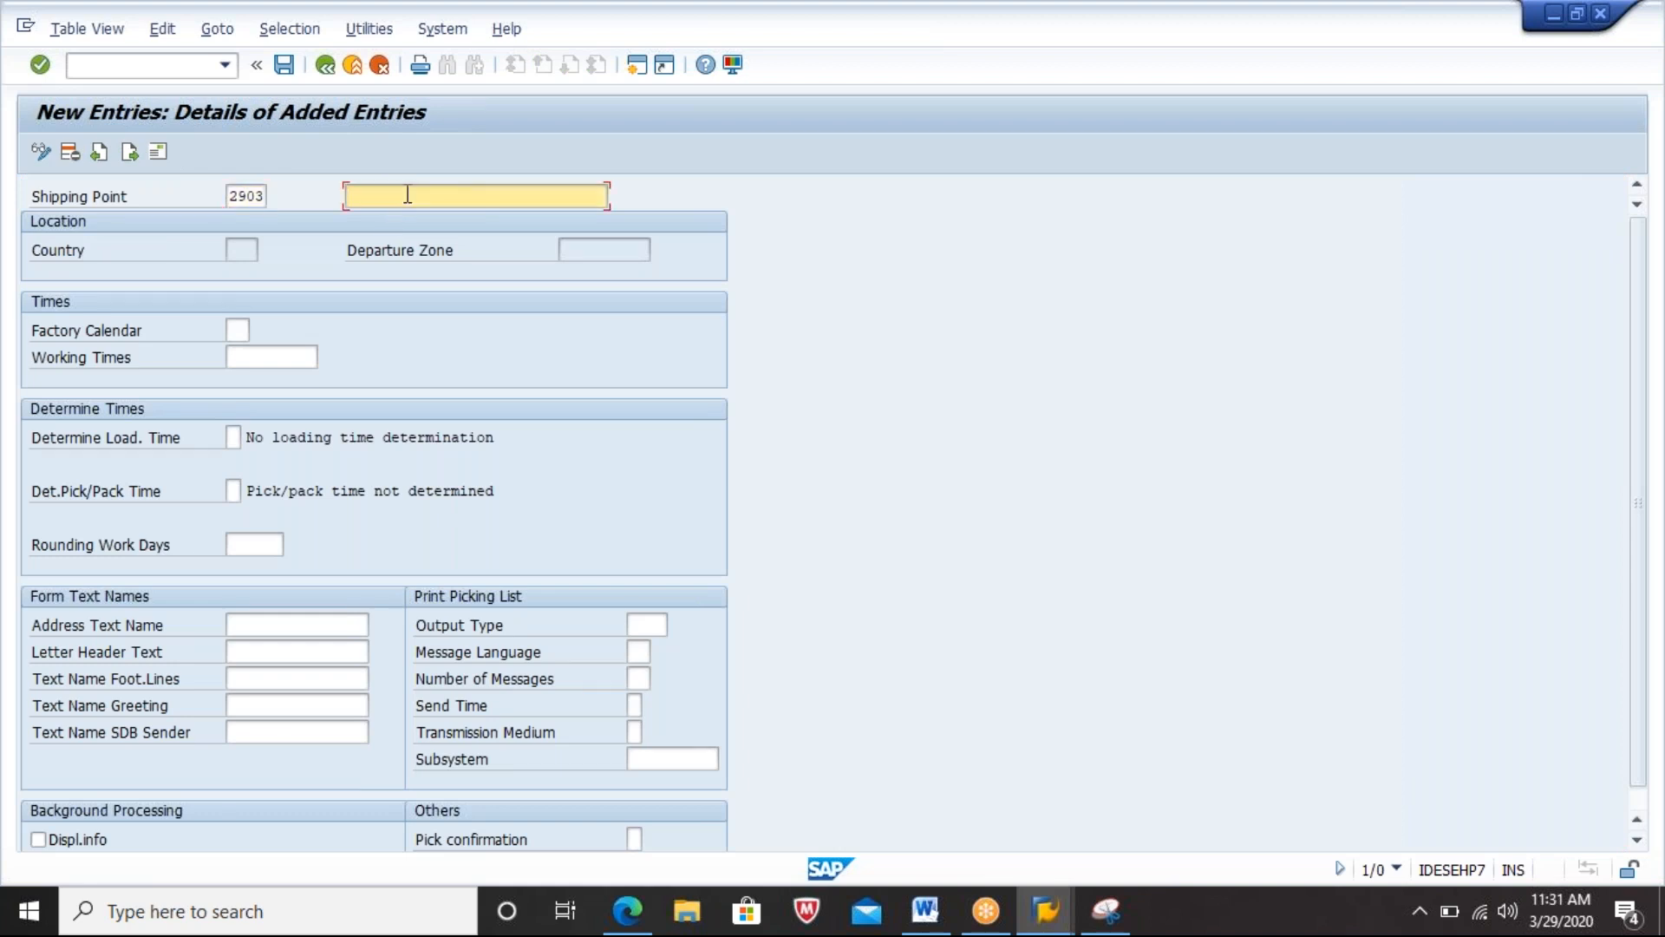
{"action": "type", "text": "SHIPPING POINT 2903"}
Step: Set the factory calendar of shipping point 2903 to 01, Factory calendar Germany standard
{"action": "left_click", "coordinate": [238, 327]}
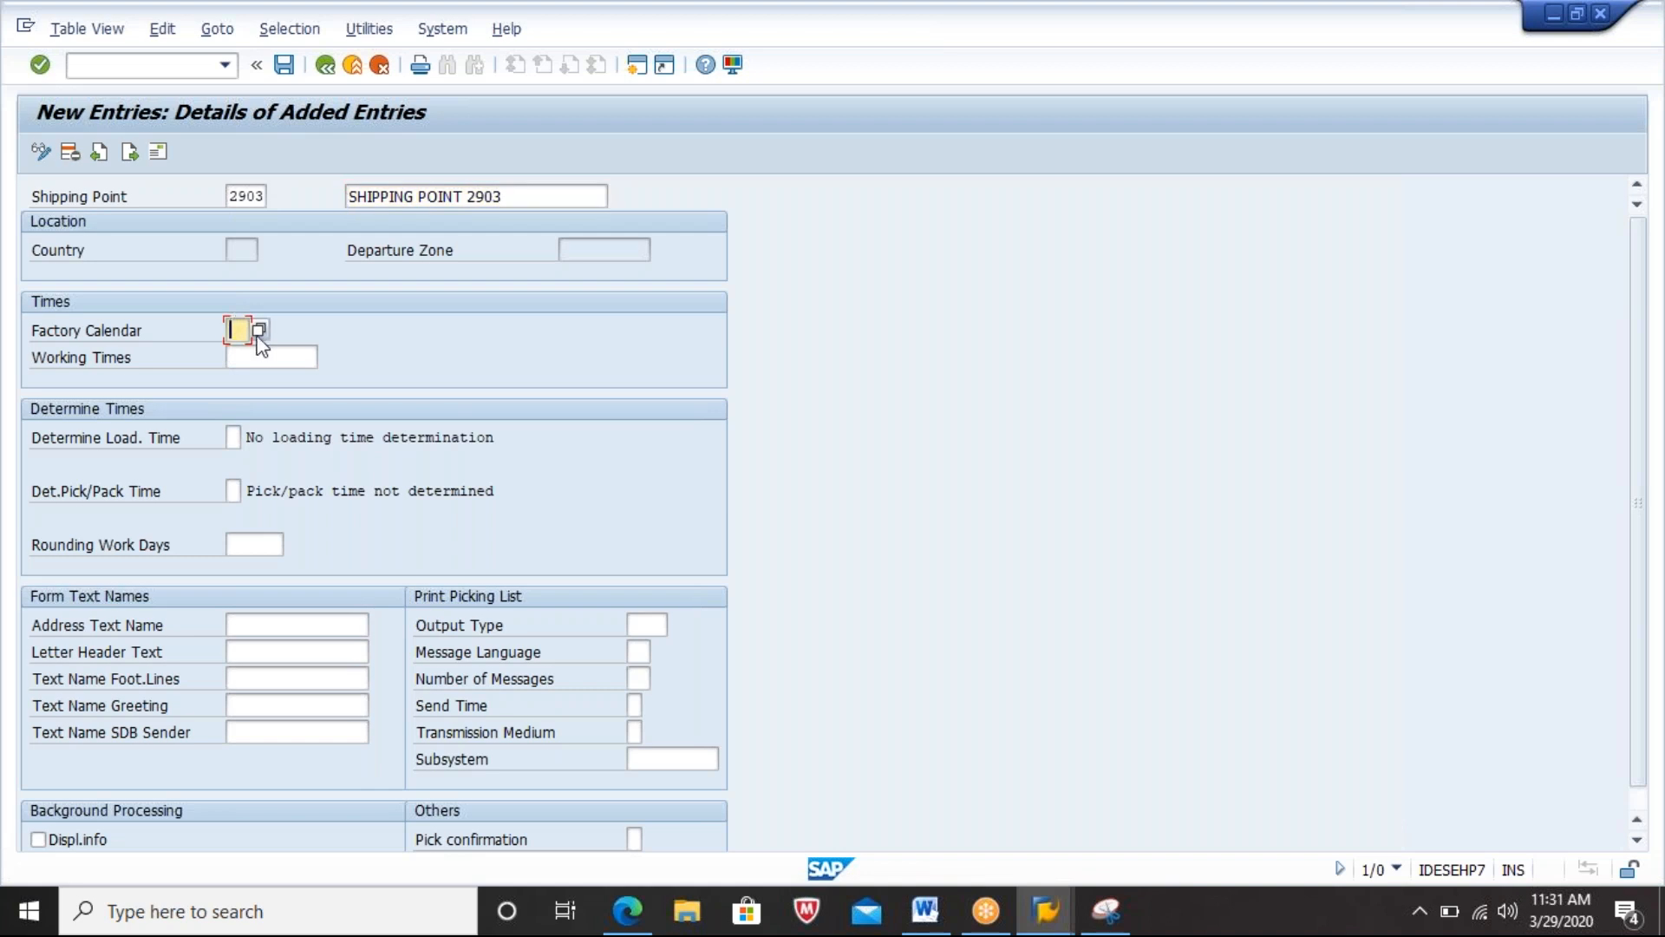
{"action": "left_click", "coordinate": [260, 332]}
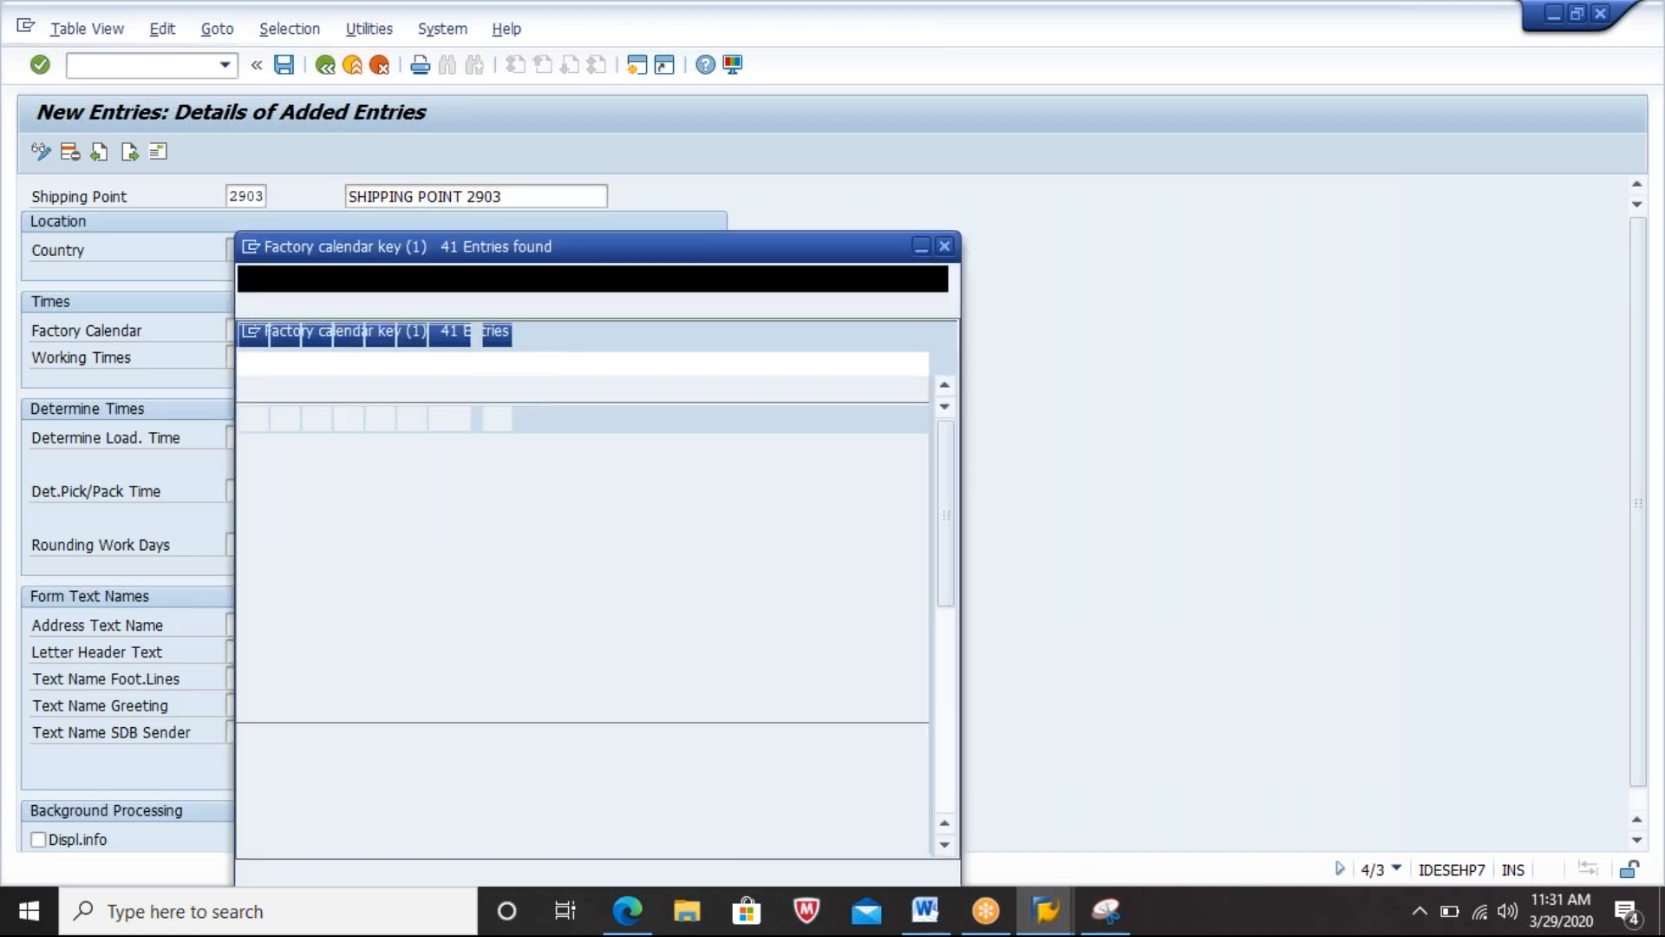
{"action": "key", "text": "Return"}
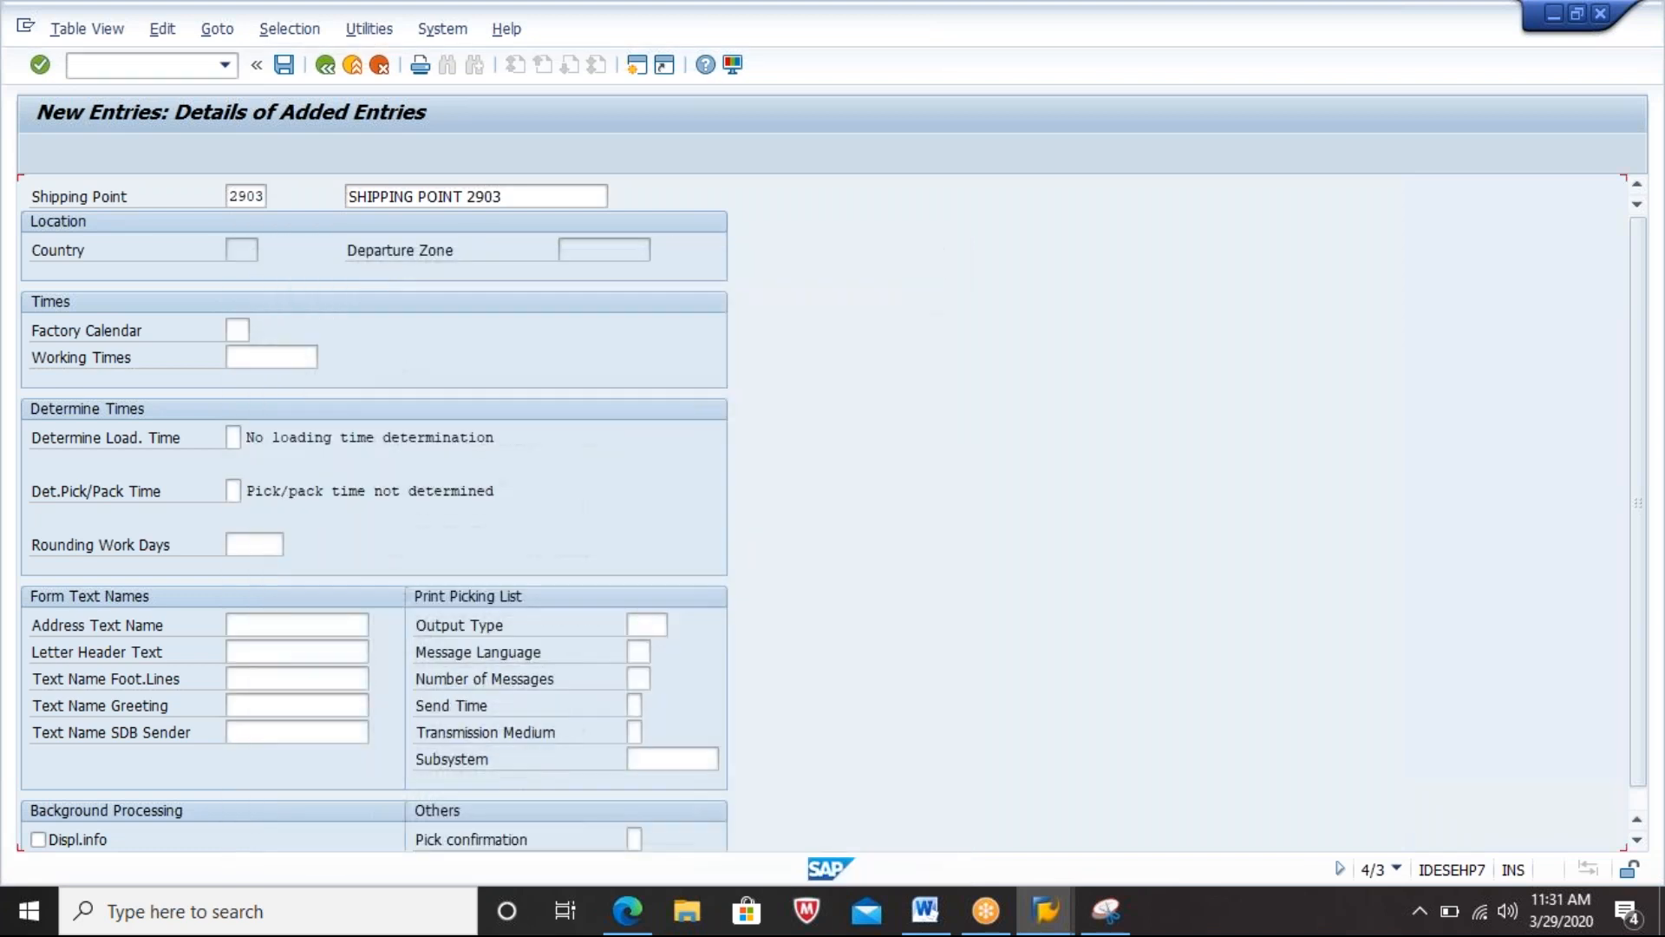
{"action": "key", "text": "Return"}
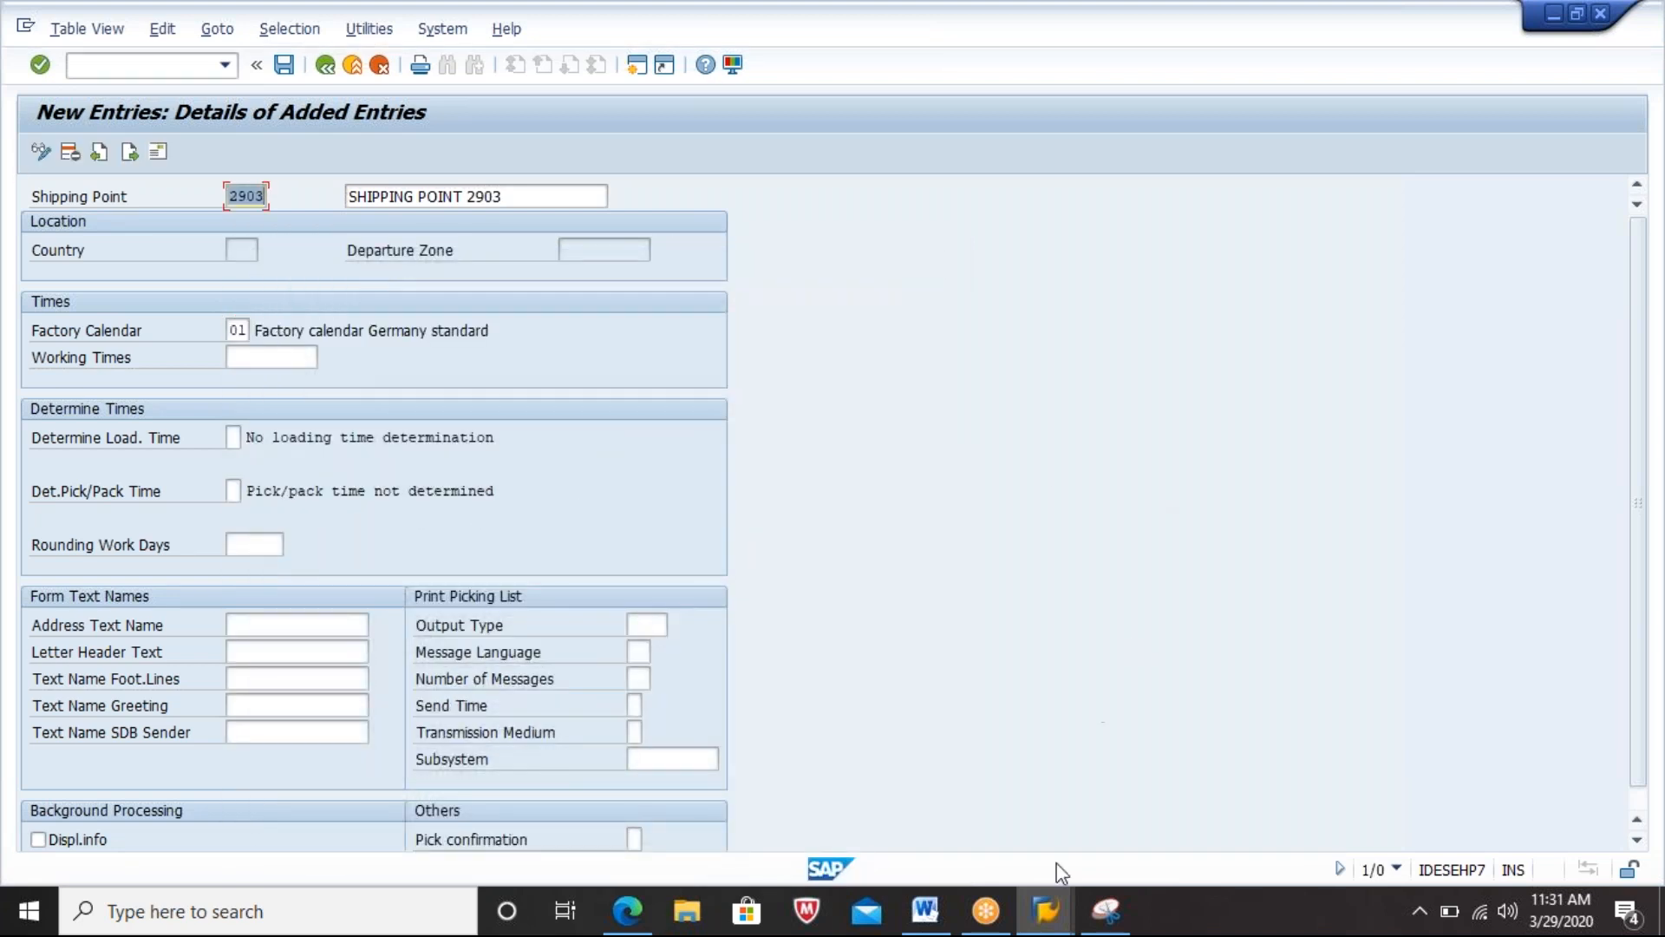
Step: Snip the shipping point 2903 entry details with Snipping Tool and paste the picture in Word under the line SHIPPING POINT - 2903
{"action": "left_click", "coordinate": [1106, 911]}
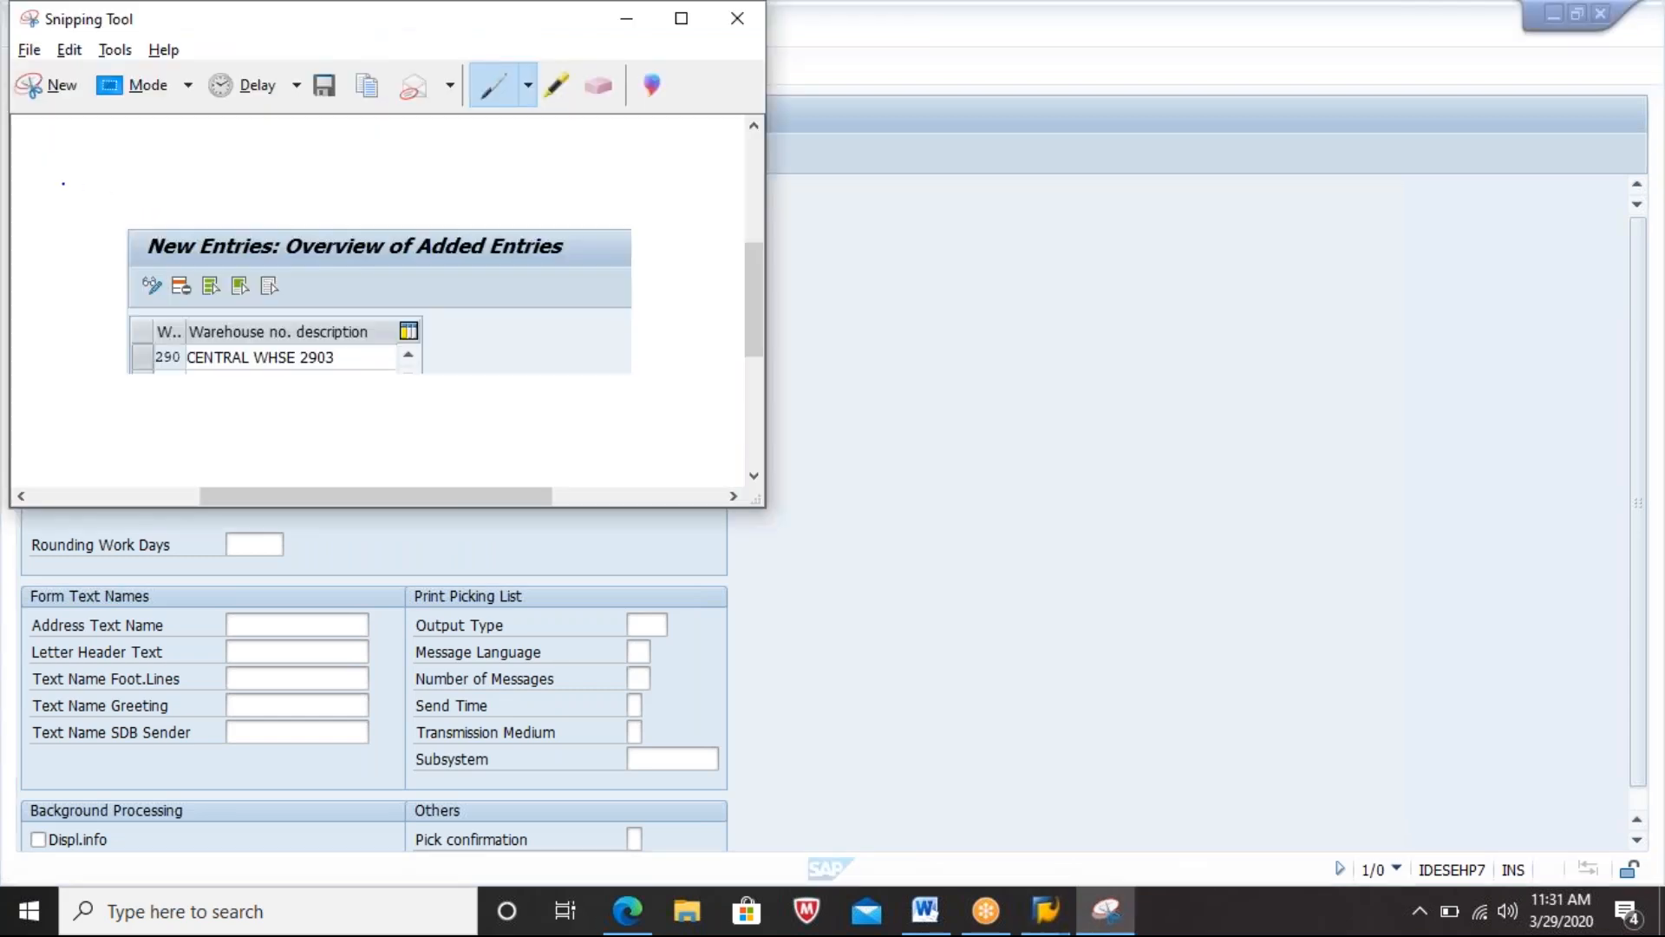
{"action": "left_click", "coordinate": [40, 90]}
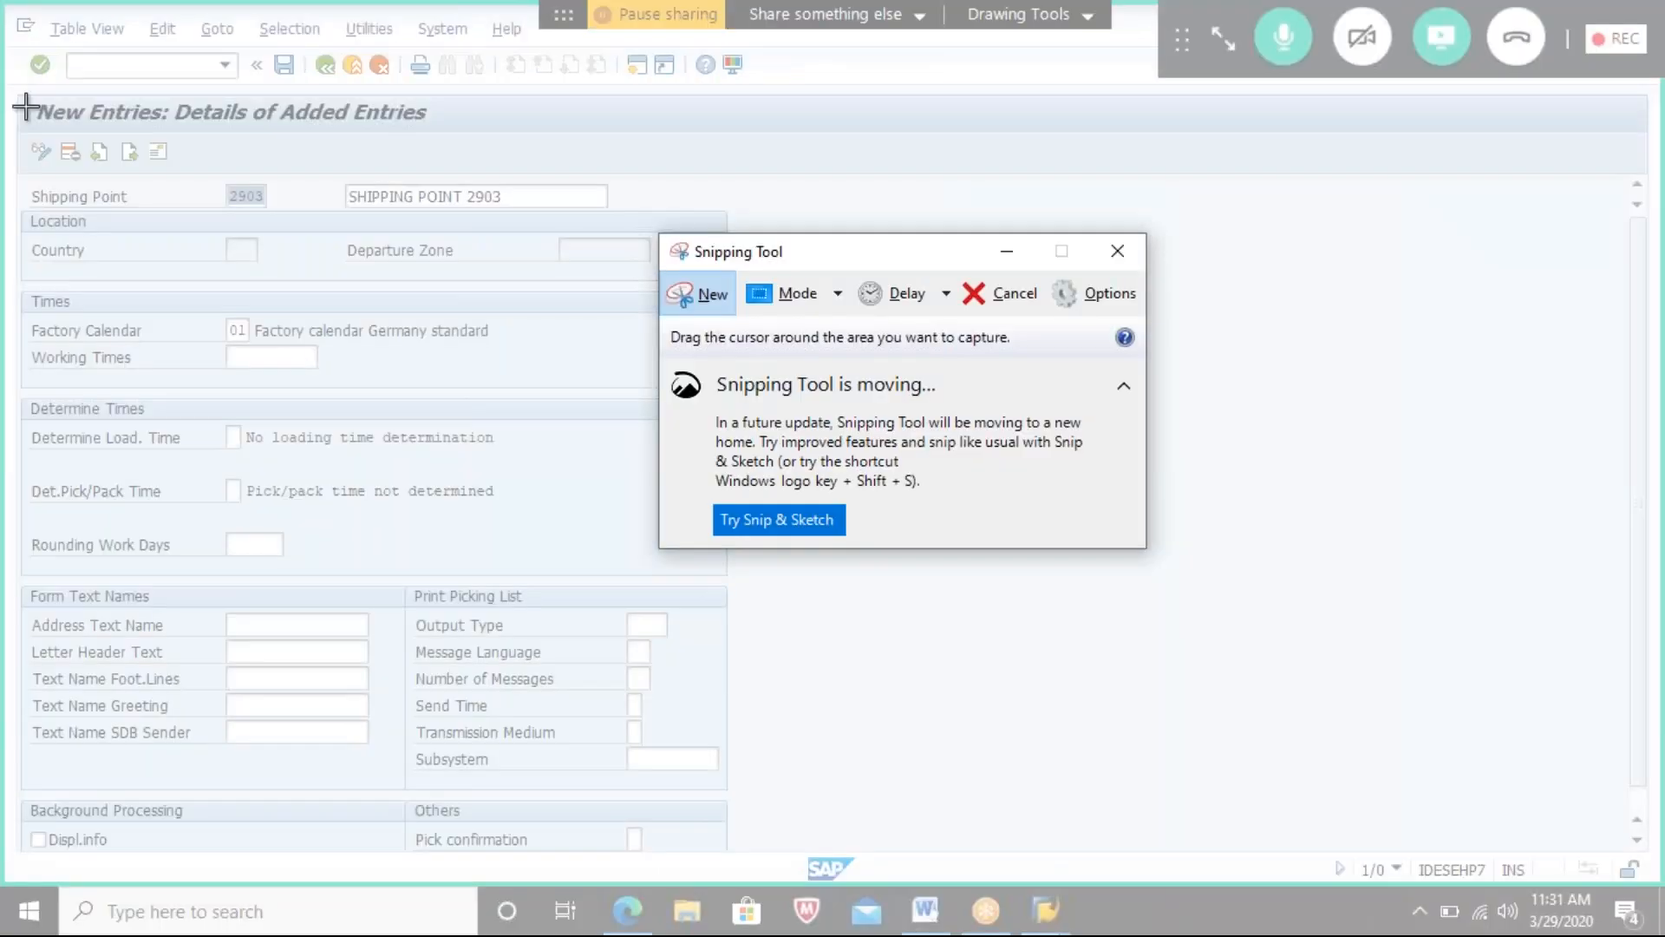
{"action": "left_click_drag", "start_coordinate": [14, 88], "coordinate": [797, 436]}
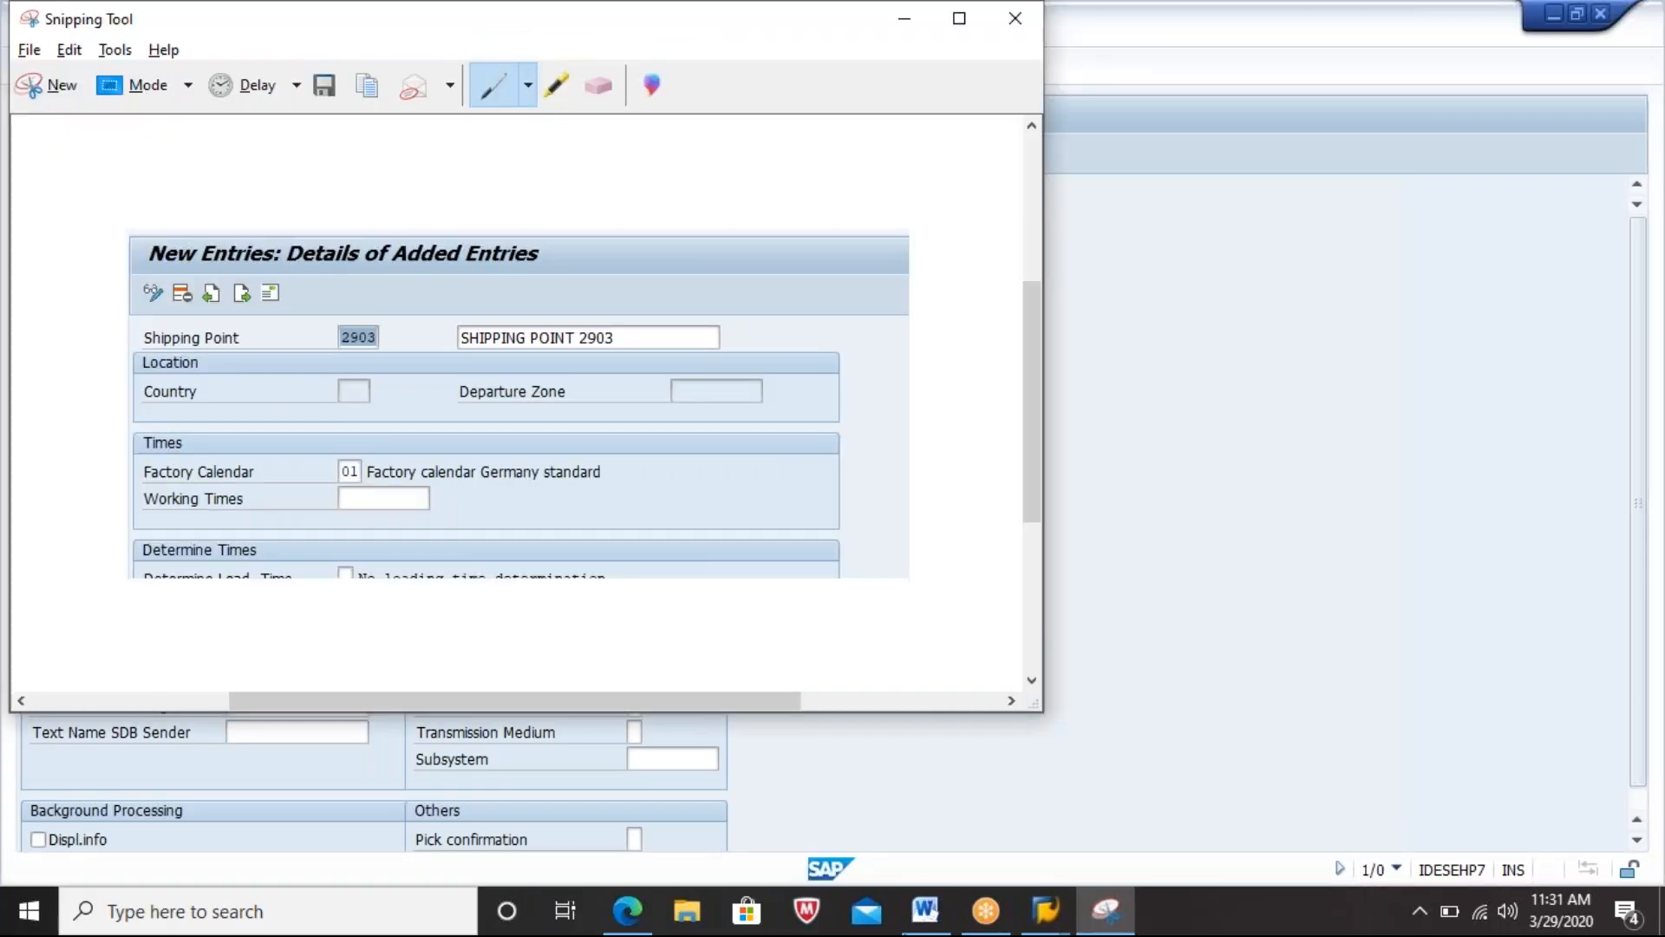
{"action": "left_click", "coordinate": [926, 911]}
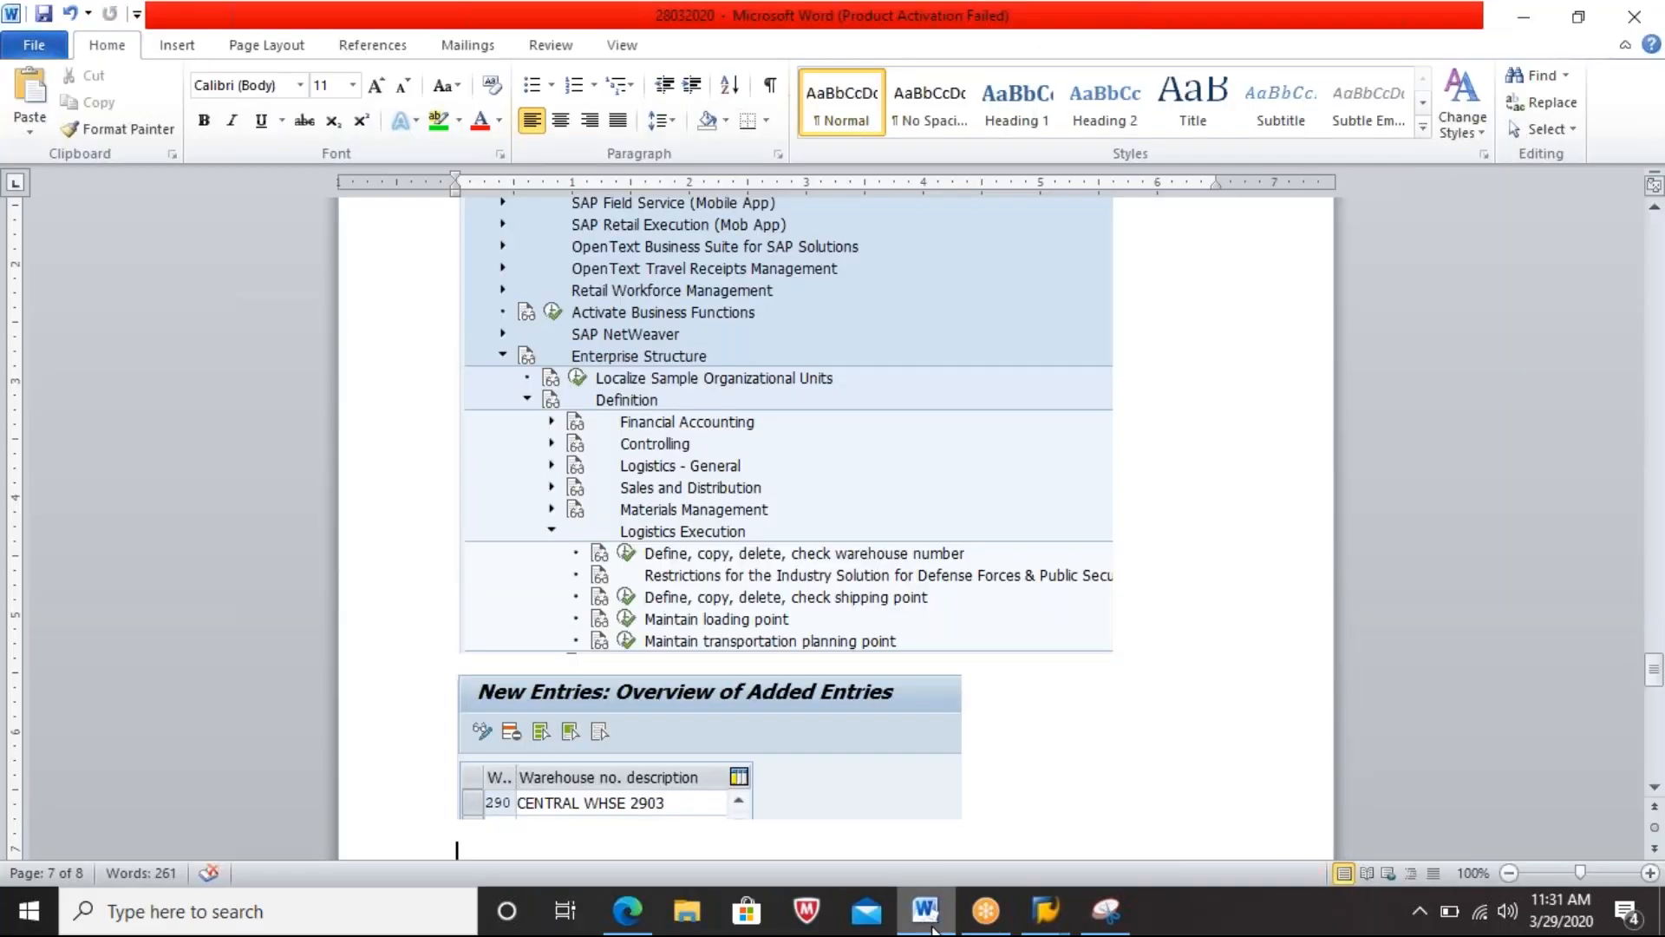
{"action": "type", "text": "SHIPPING POINT - 2903"}
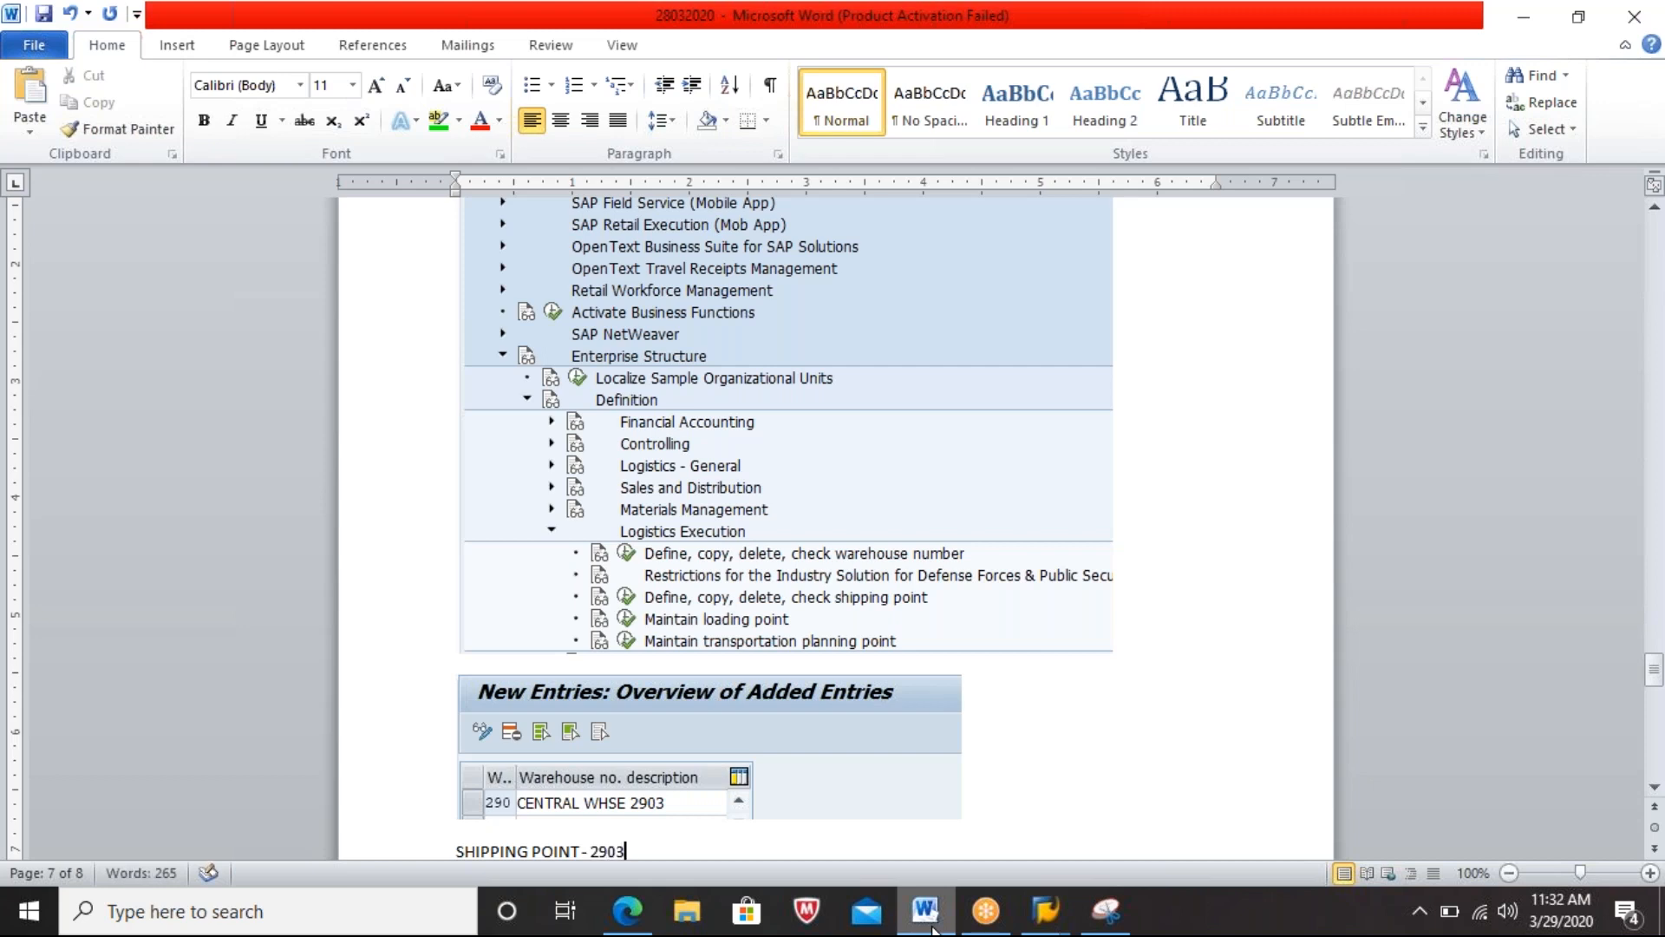
{"action": "key", "text": "Return"}
{"action": "key", "text": "ctrl+v"}
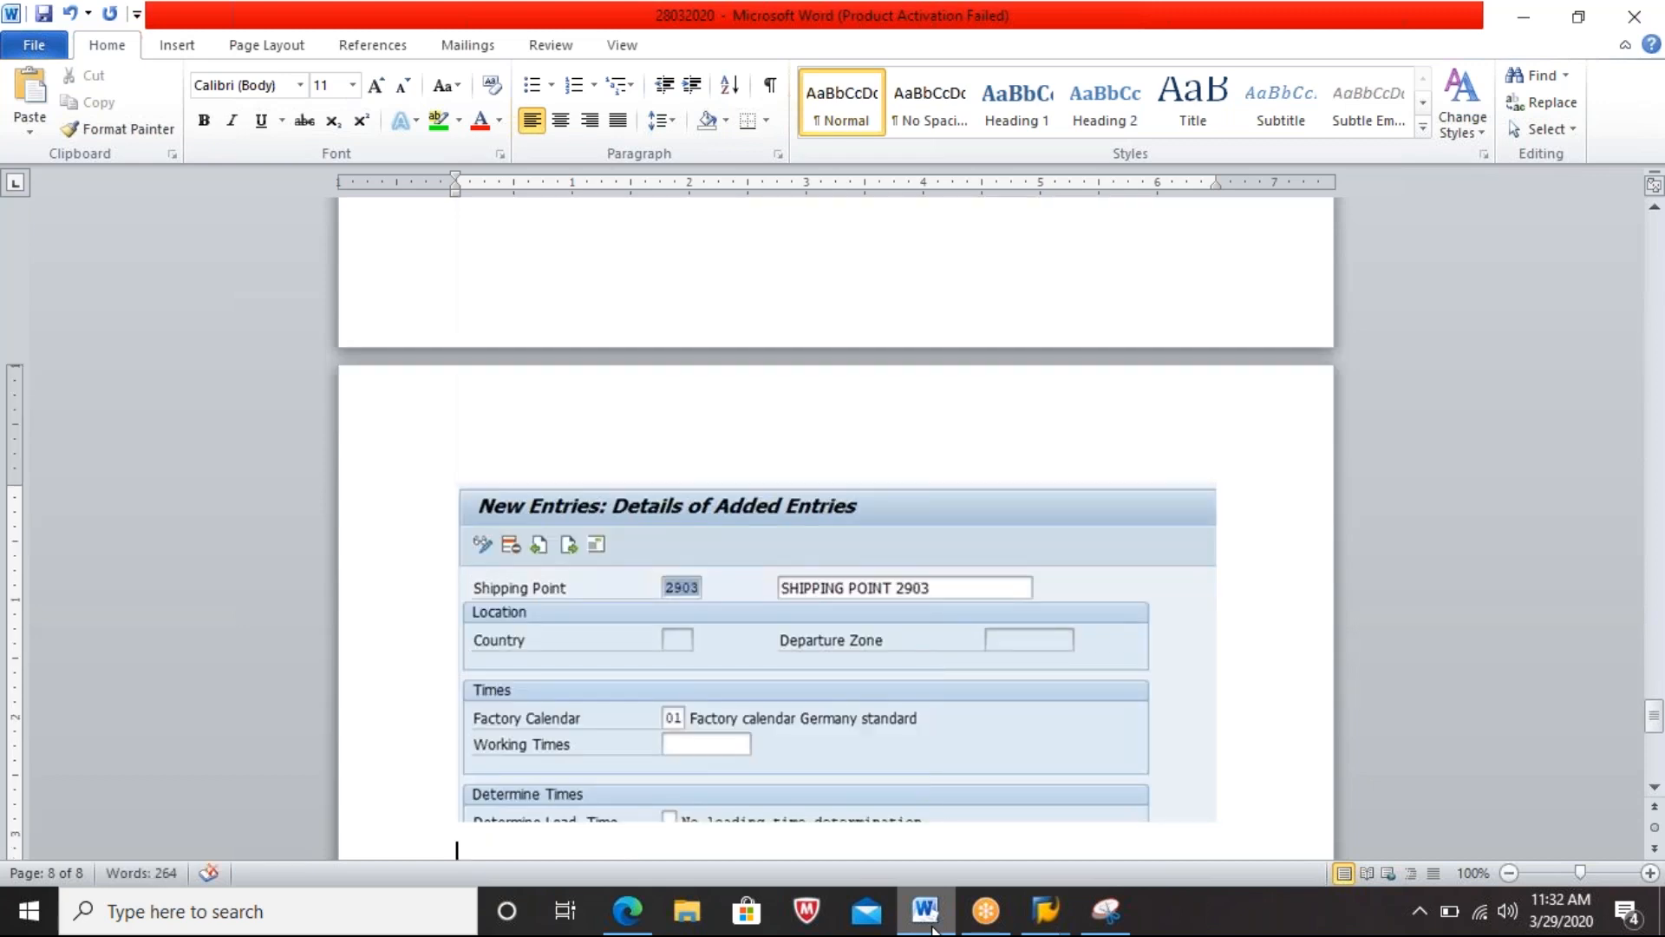
Step: Switch back to SAP, open the address of shipping point 2903, and enter title Ms. and name SHIPPING POINT 2903
{"action": "left_click", "coordinate": [933, 930]}
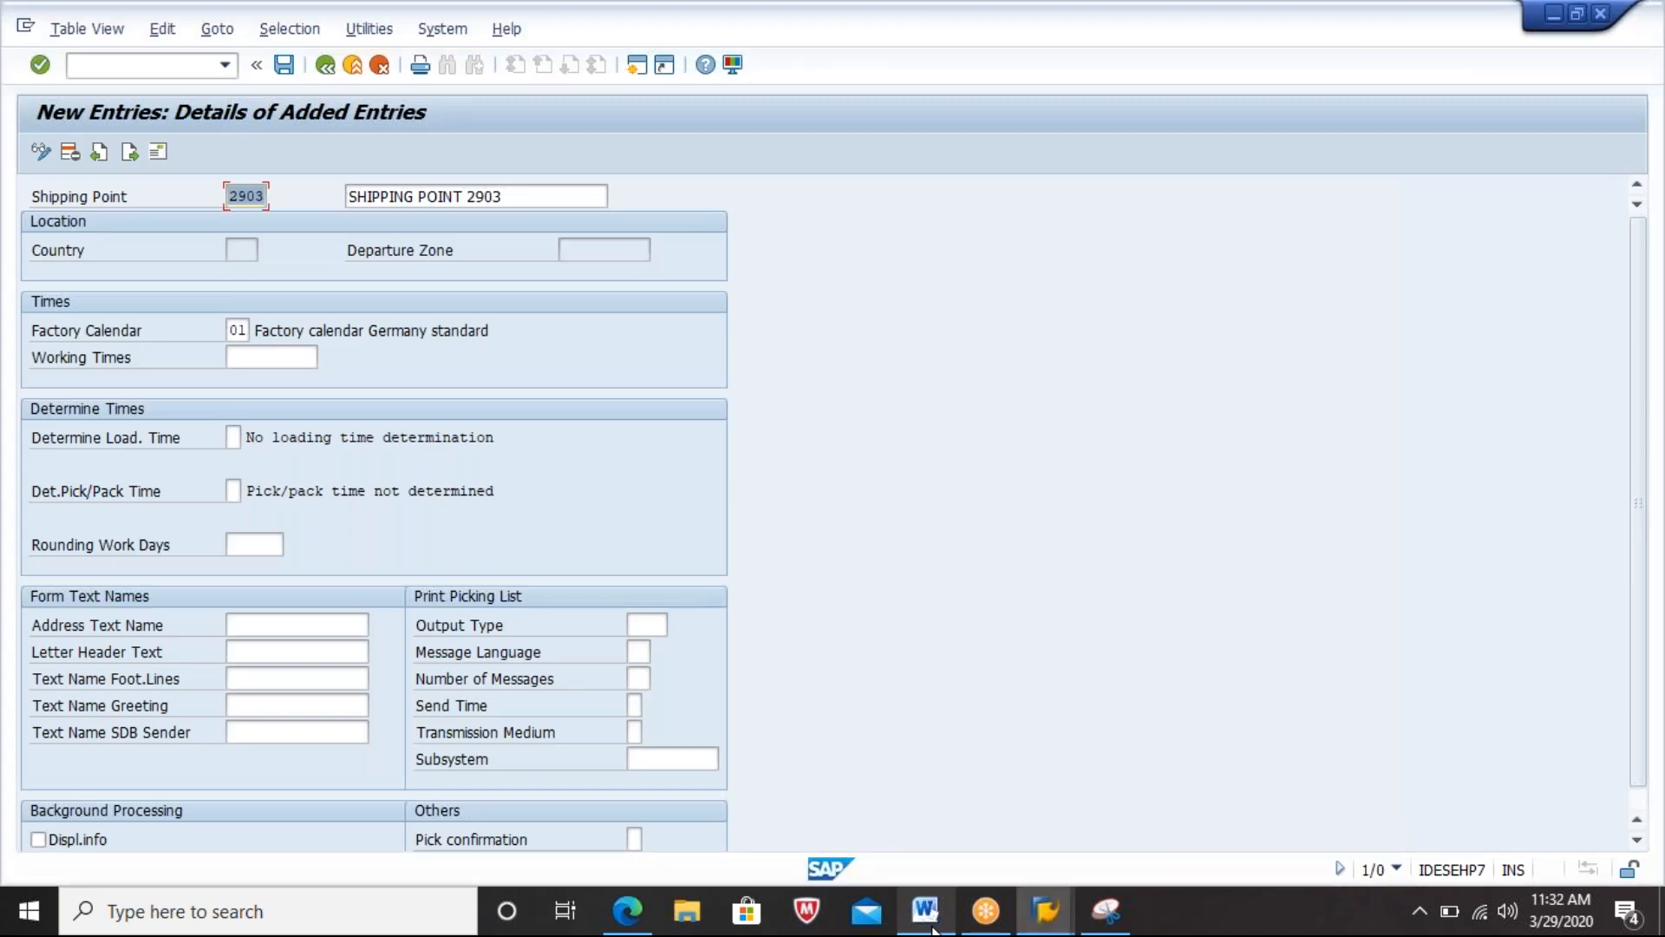
{"action": "key", "text": "Return"}
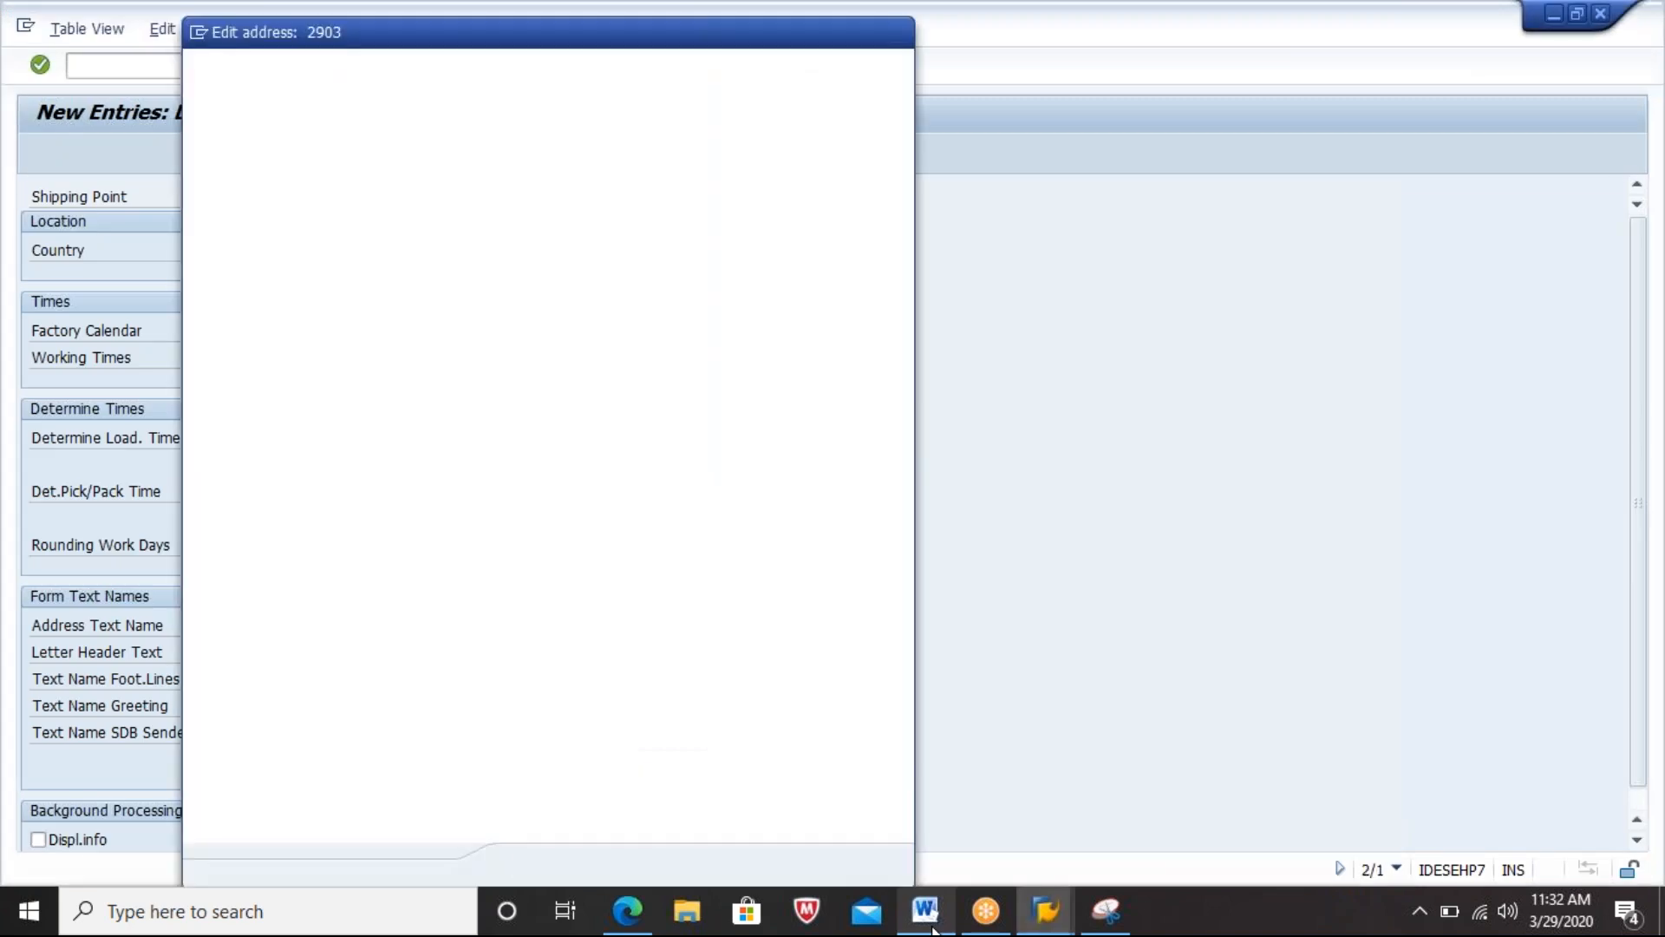
{"action": "key", "text": "Down"}
{"action": "key", "text": "Tab"}
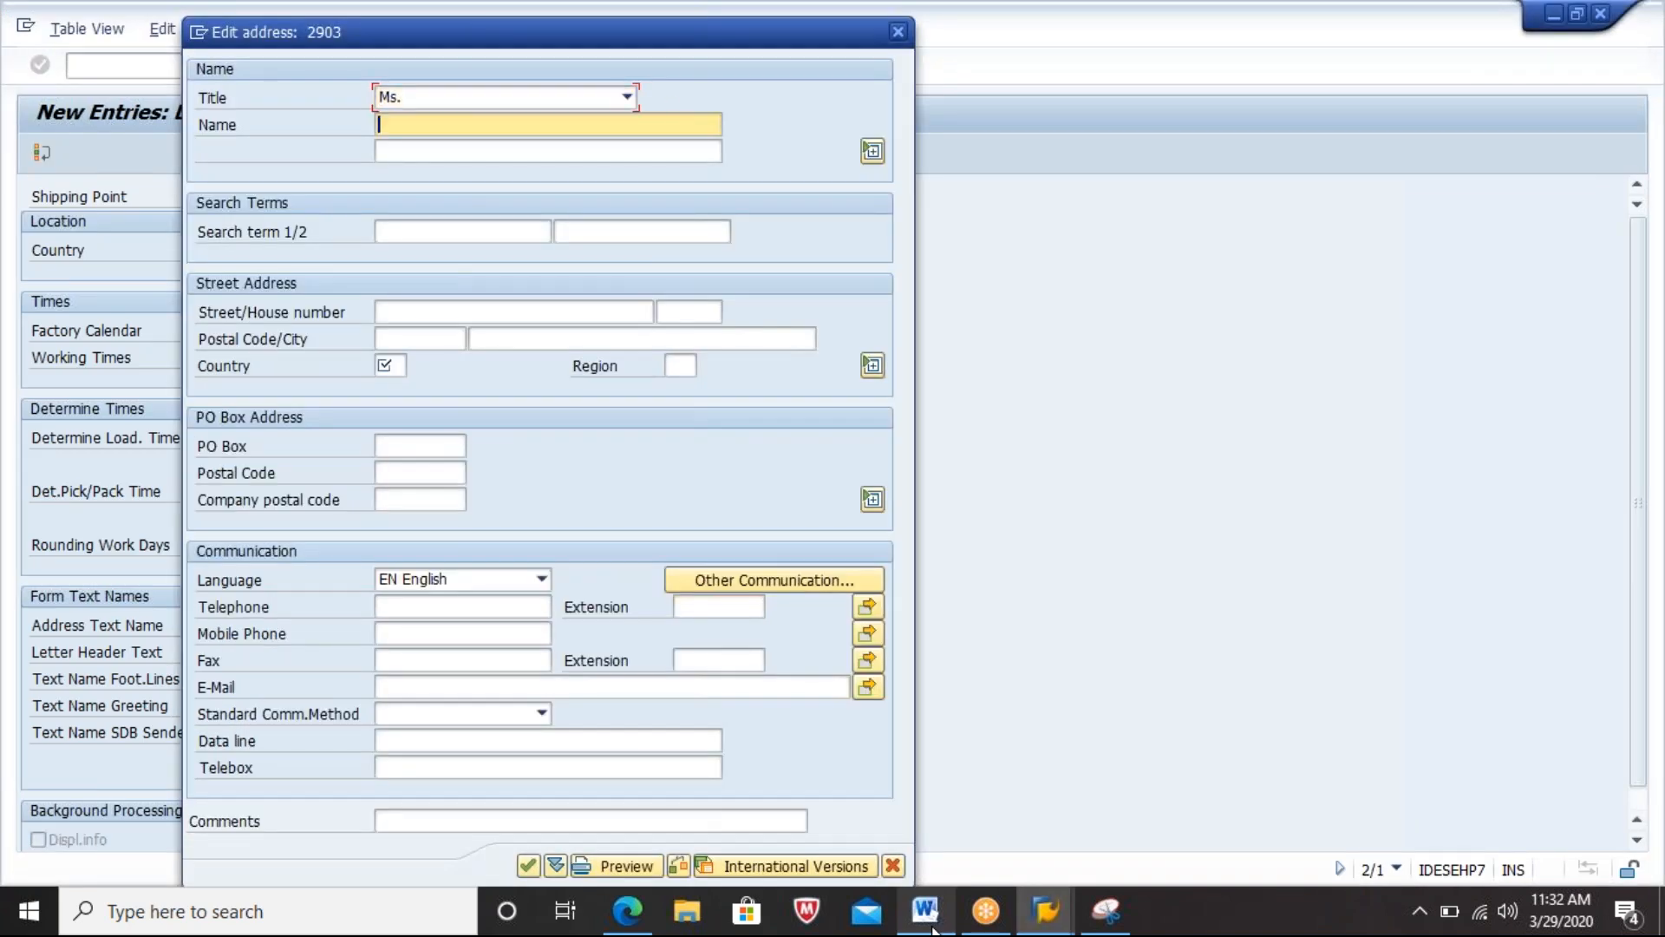
{"action": "type", "text": "D"}
{"action": "key", "text": "BackSpace"}
{"action": "type", "text": "SHI["}
{"action": "key", "text": "BackSpace"}
{"action": "type", "text": "PPING POINT 2903"}
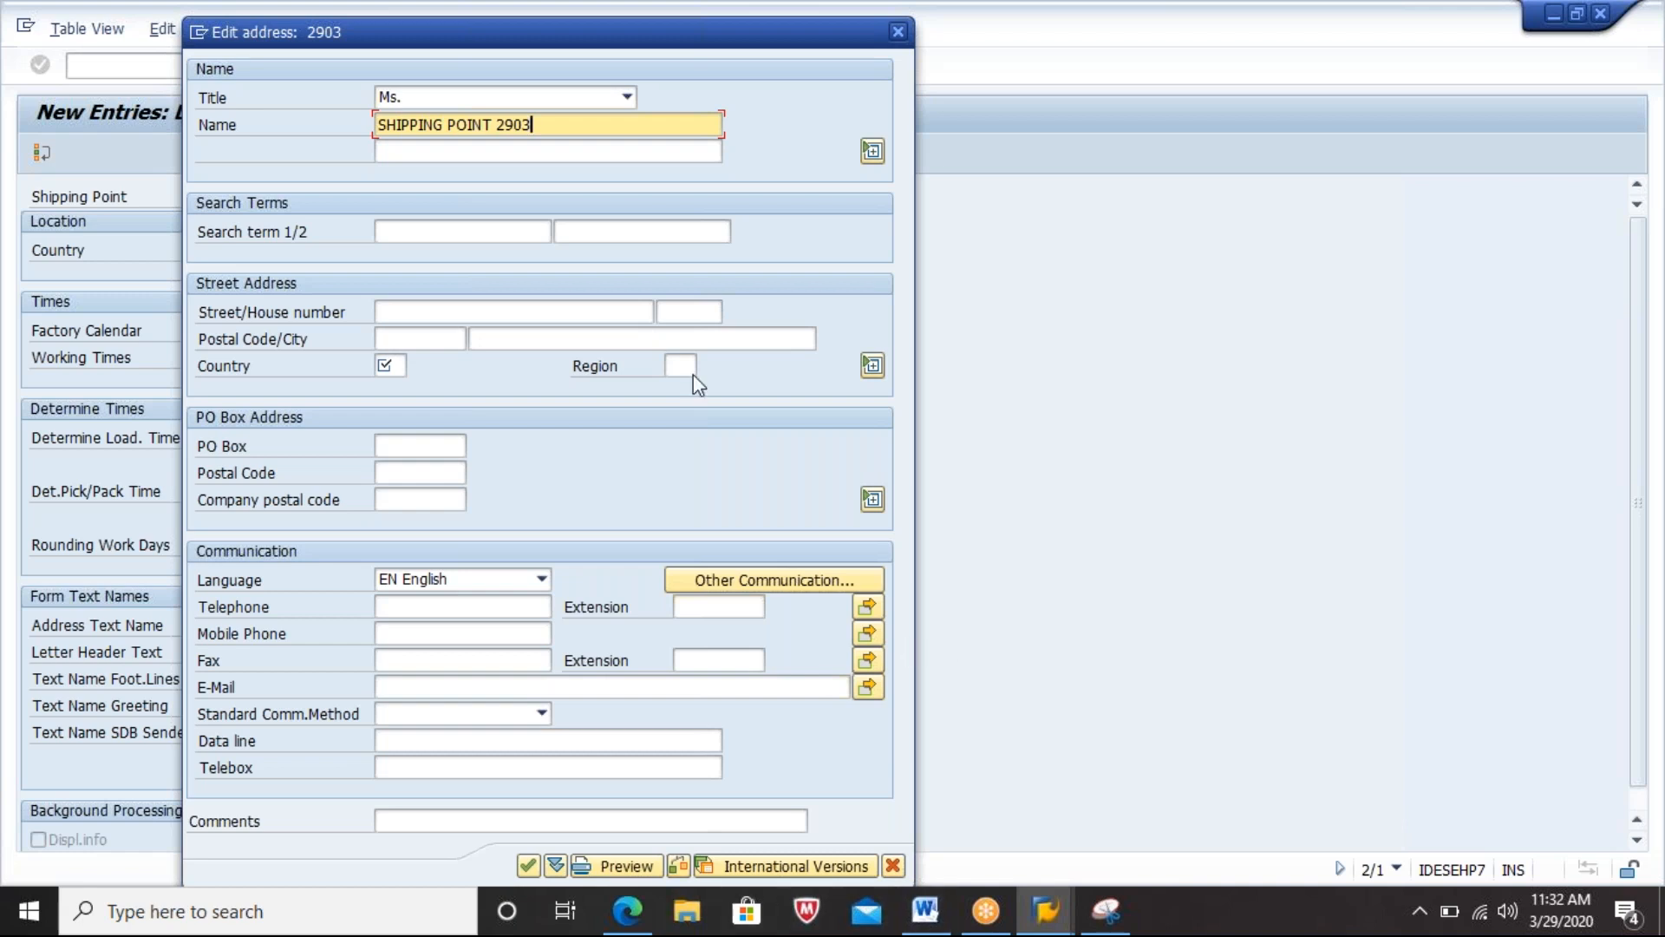
Step: Enter search term 2903 and country IN in the address, and save the shipping point in the customizing request
{"action": "left_click", "coordinate": [525, 229]}
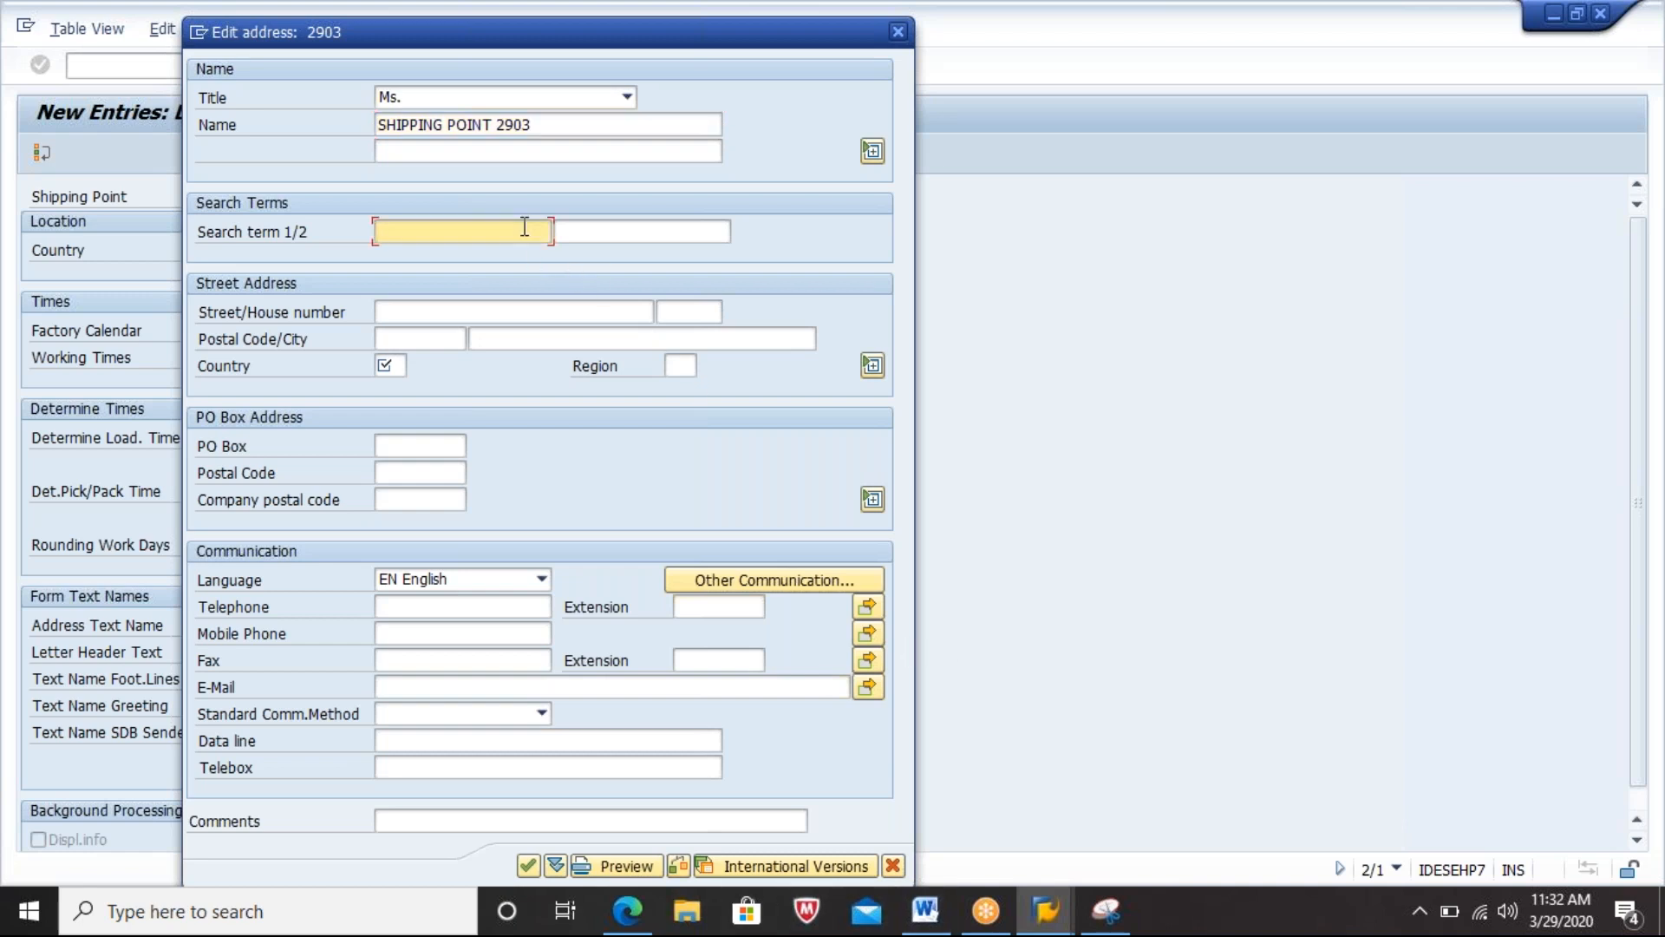
{"action": "type", "text": "2903"}
{"action": "left_click", "coordinate": [398, 365]}
{"action": "type", "text": "IN"}
{"action": "key", "text": "Return"}
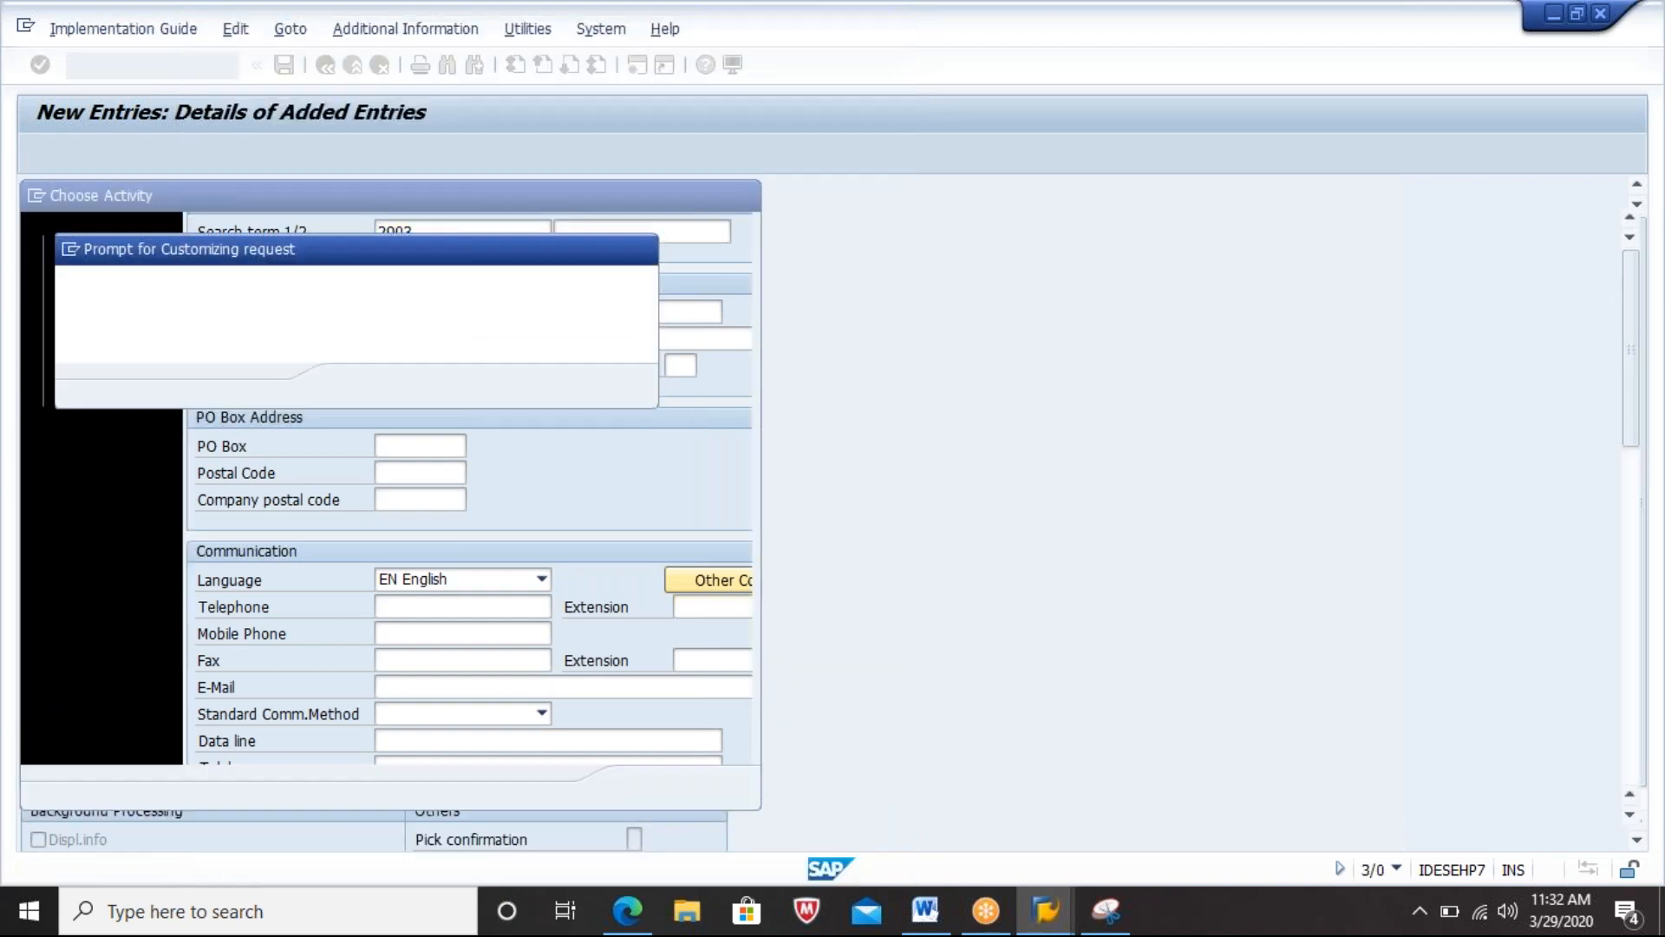
{"action": "key", "text": "Return"}
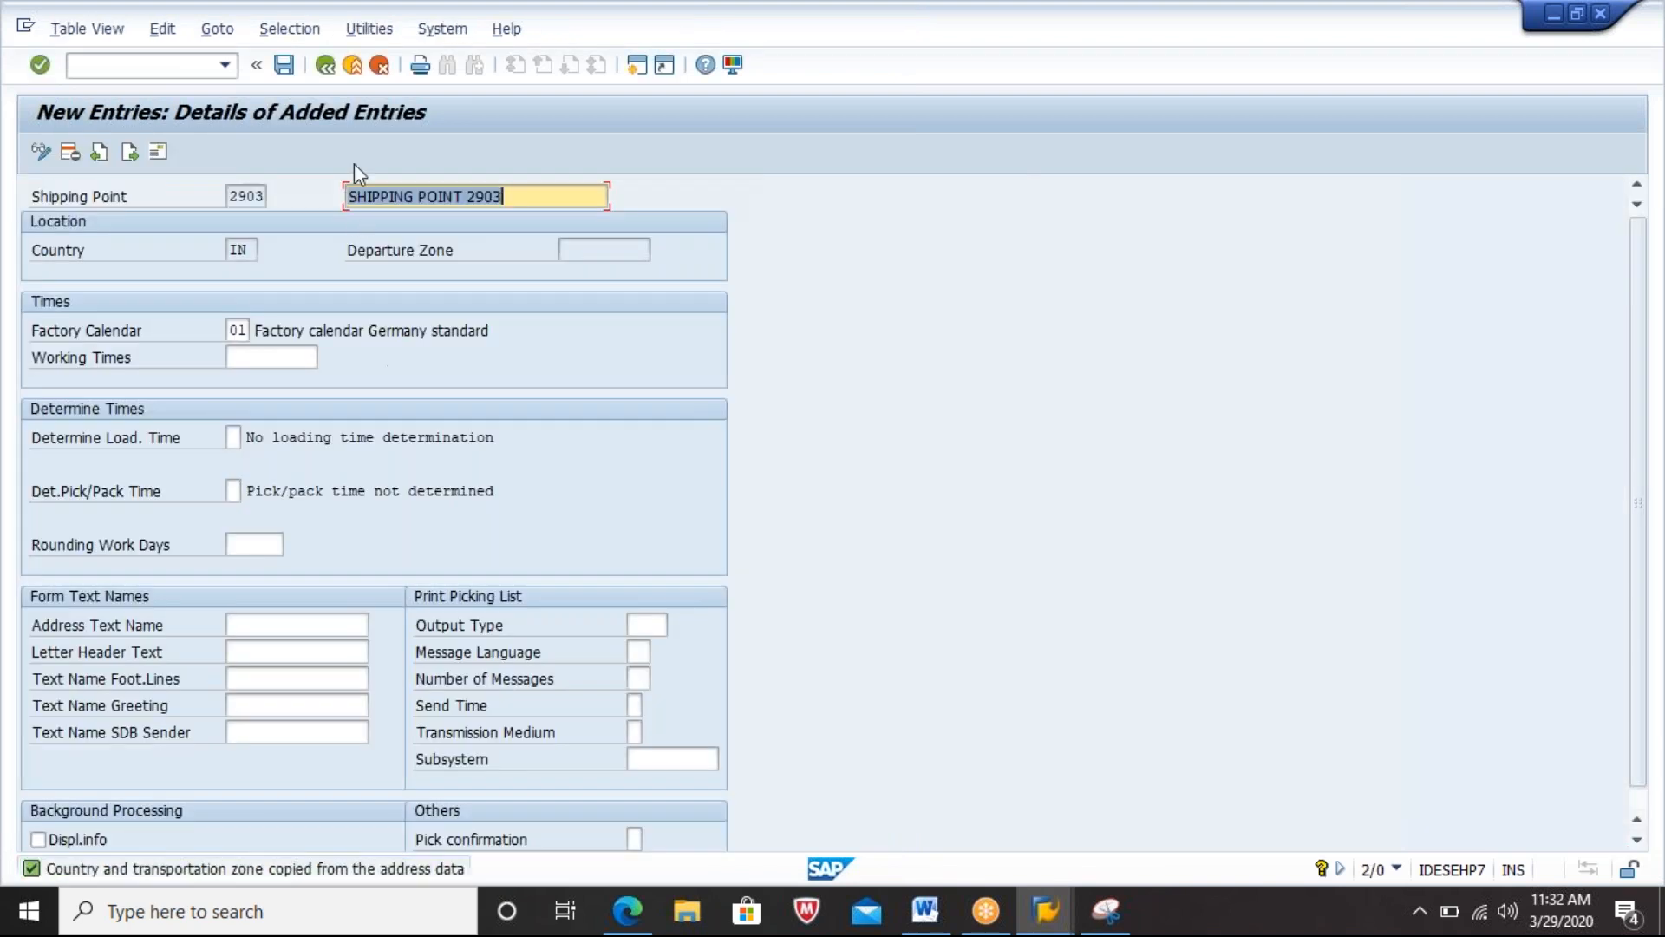
Step: Leave the shipping points overview, accepting any save prompt, and return to the implementation guide structure
{"action": "left_click", "coordinate": [328, 65]}
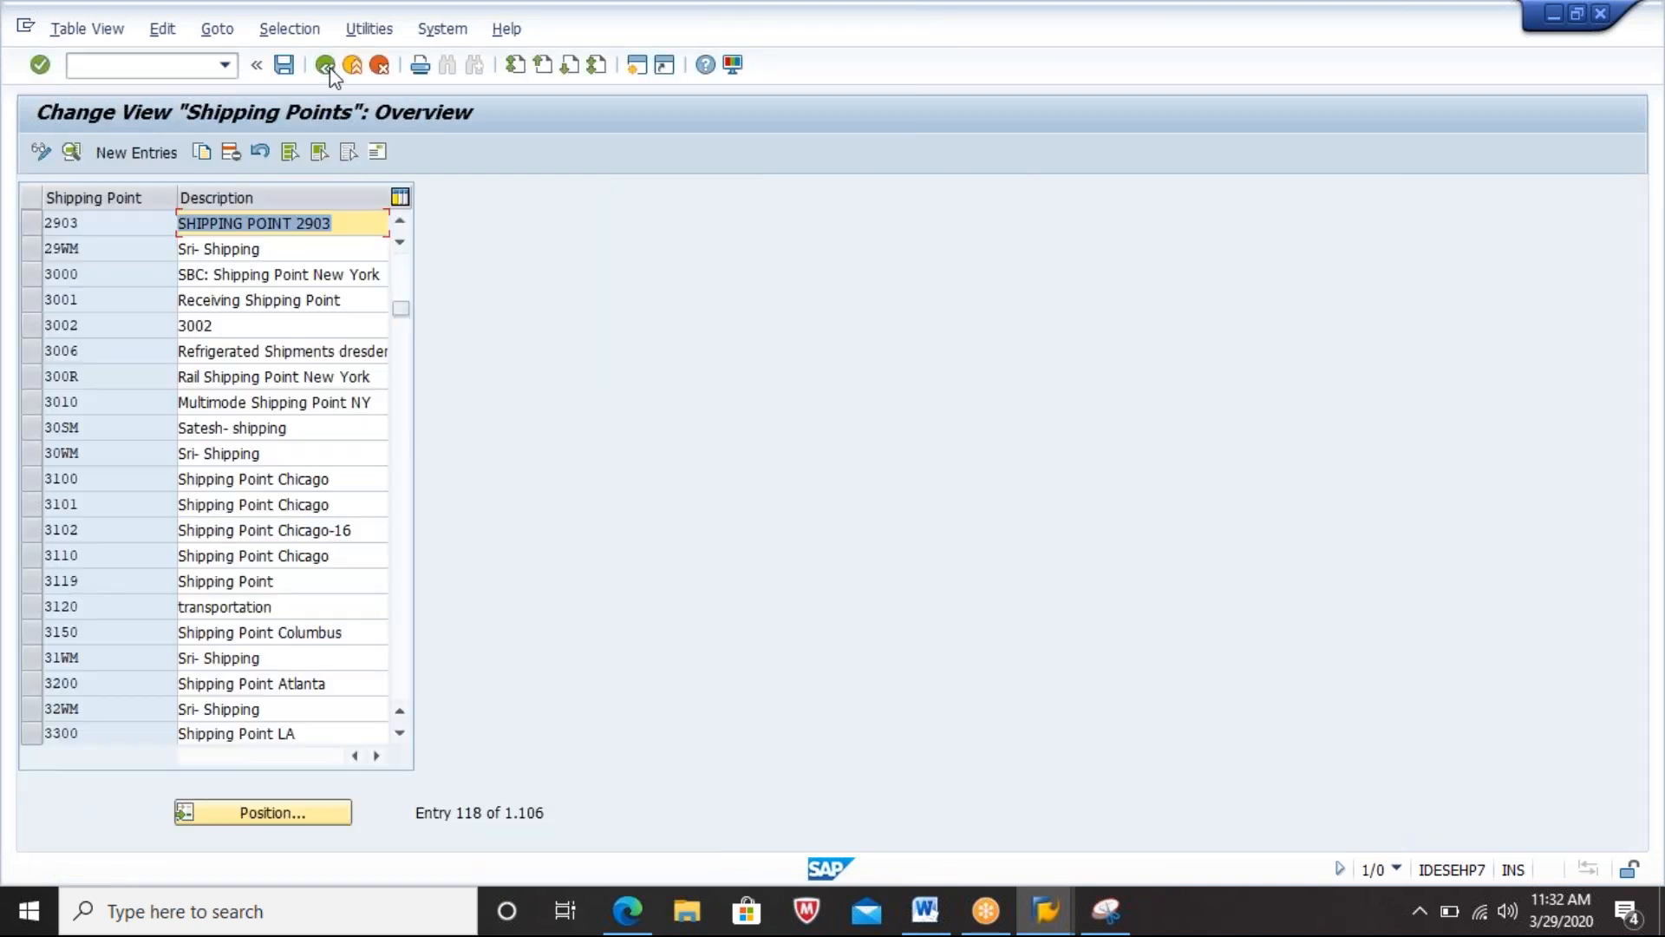
{"action": "left_click", "coordinate": [328, 66]}
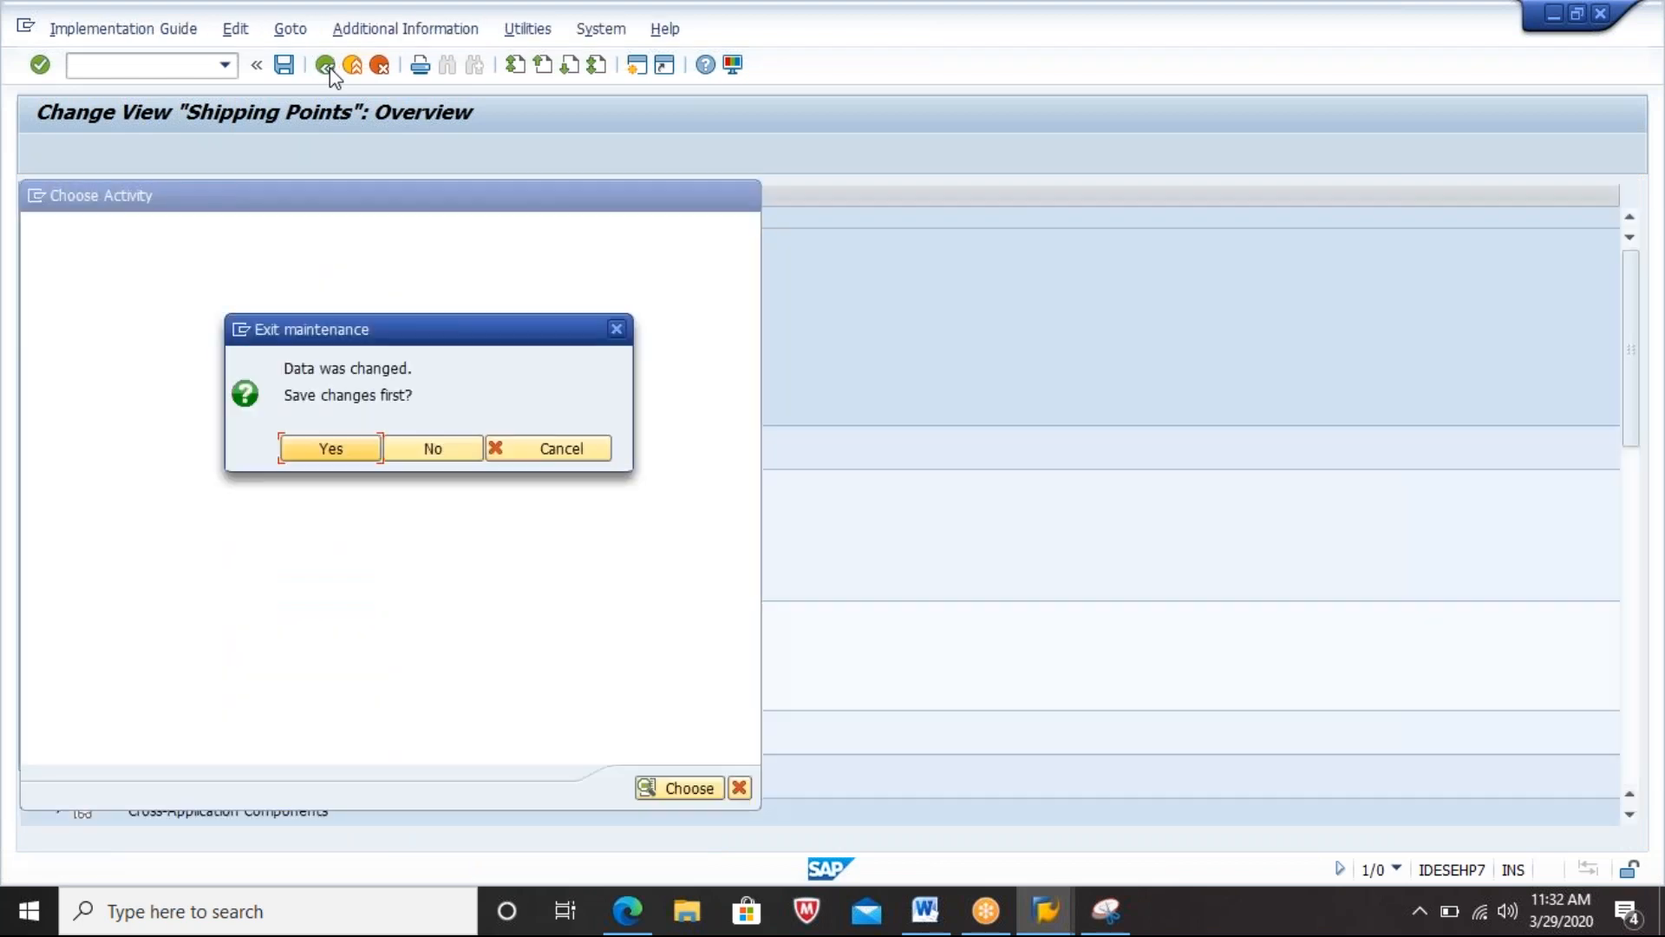
{"action": "key", "text": "Return"}
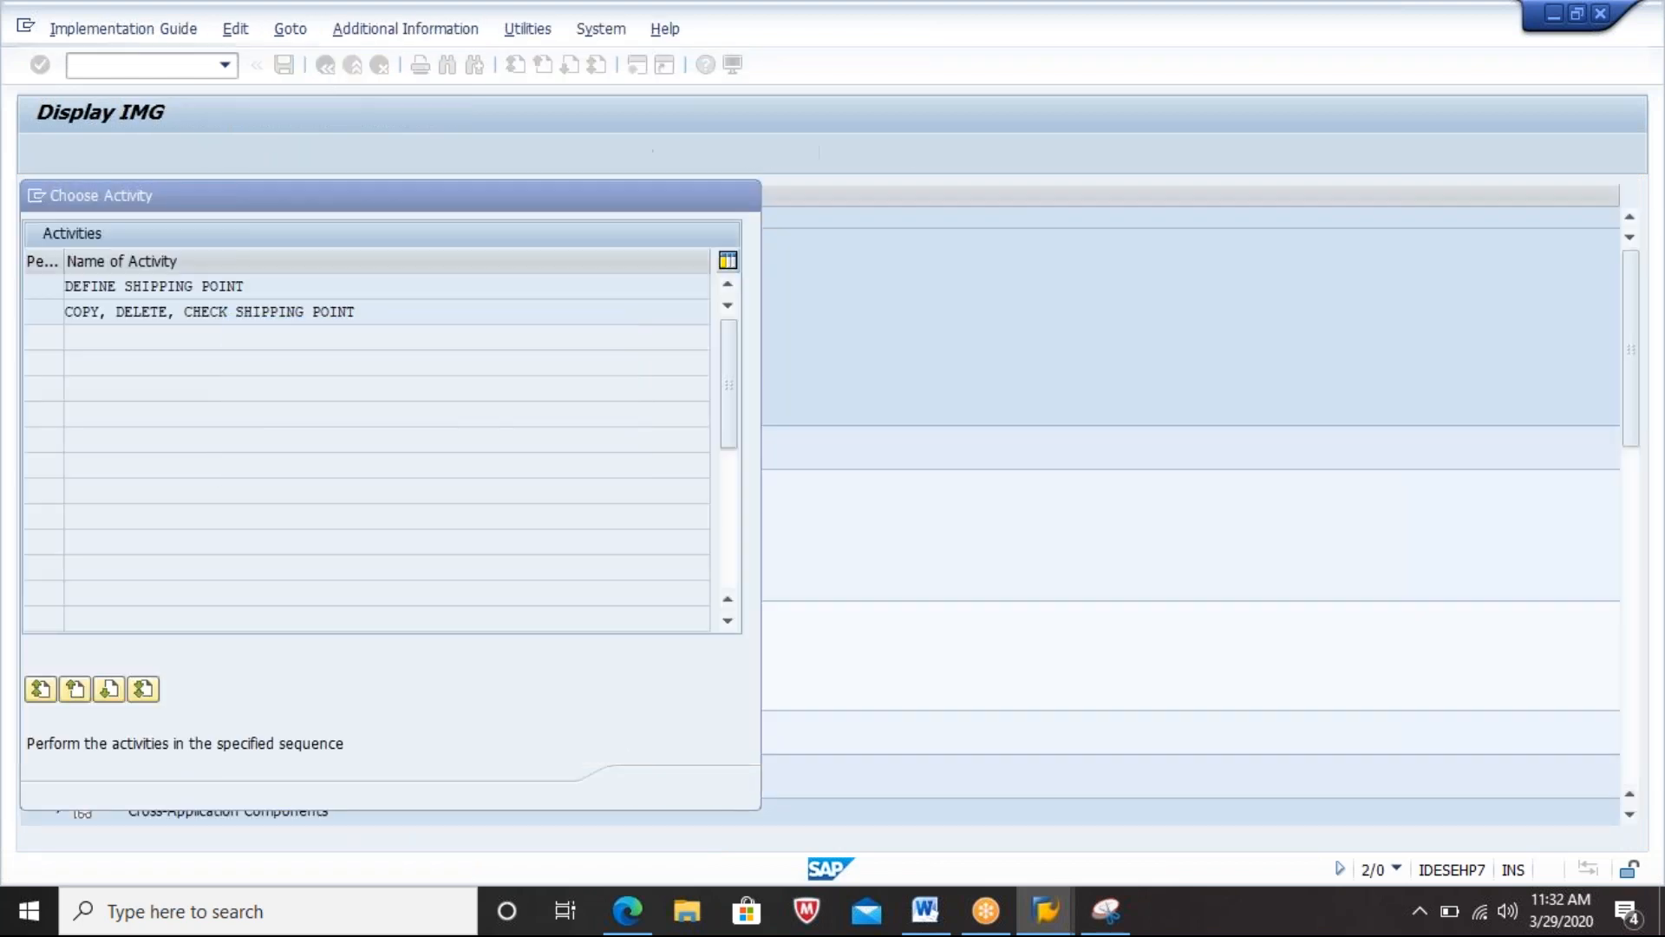
{"action": "key", "text": "Escape"}
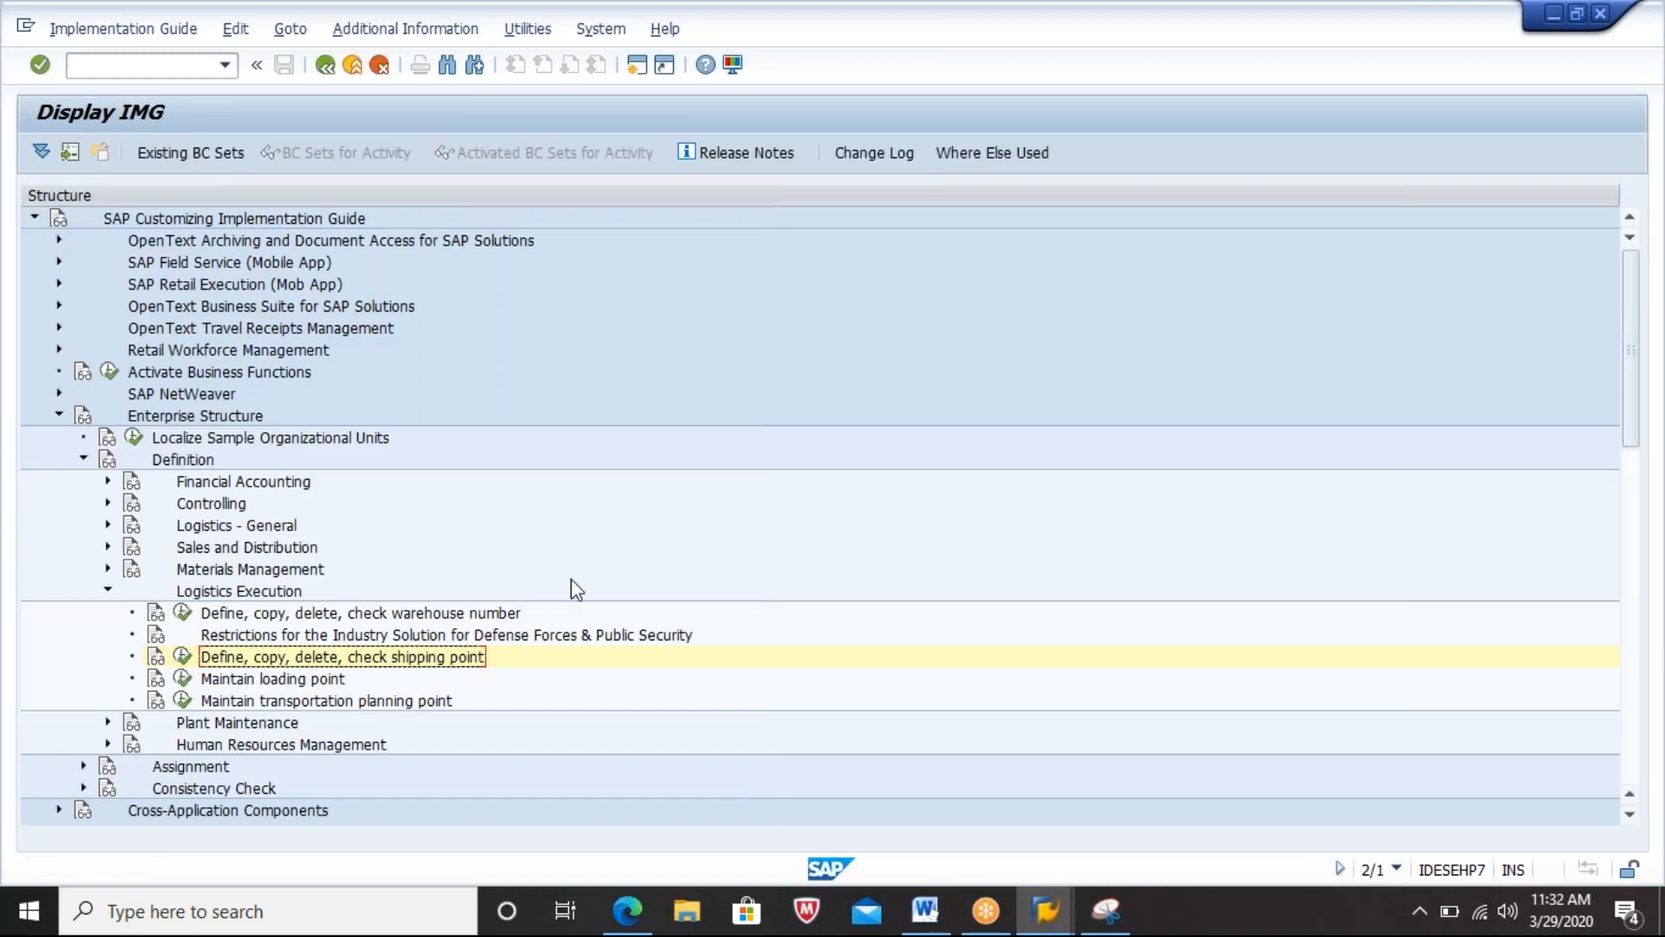
Step: Collapse the Definition branch of Enterprise Structure and expand Assignment down to the Financial Accounting activities
{"action": "key", "text": "Left"}
{"action": "key", "text": "Left"}
{"action": "key", "text": "Left"}
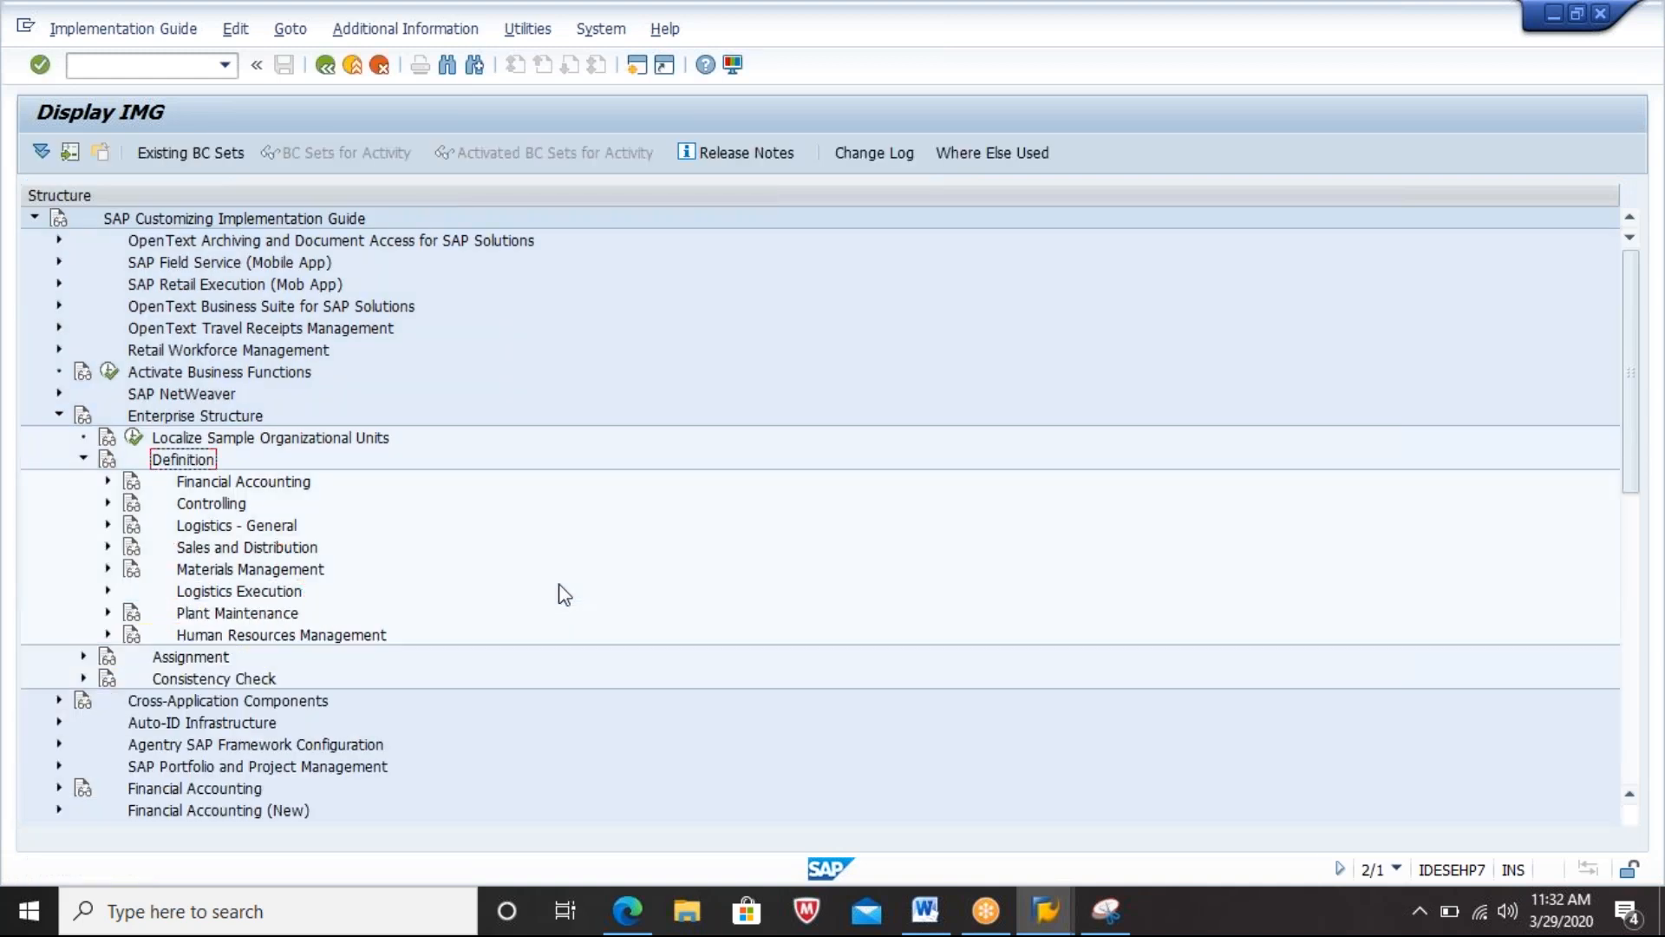
{"action": "key", "text": "Left"}
{"action": "key", "text": "Down"}
{"action": "key", "text": "Right"}
{"action": "key", "text": "Down"}
{"action": "key", "text": "Down"}
{"action": "key", "text": "Down"}
{"action": "key", "text": "Down"}
{"action": "key", "text": "Up"}
{"action": "key", "text": "Up"}
{"action": "key", "text": "Up"}
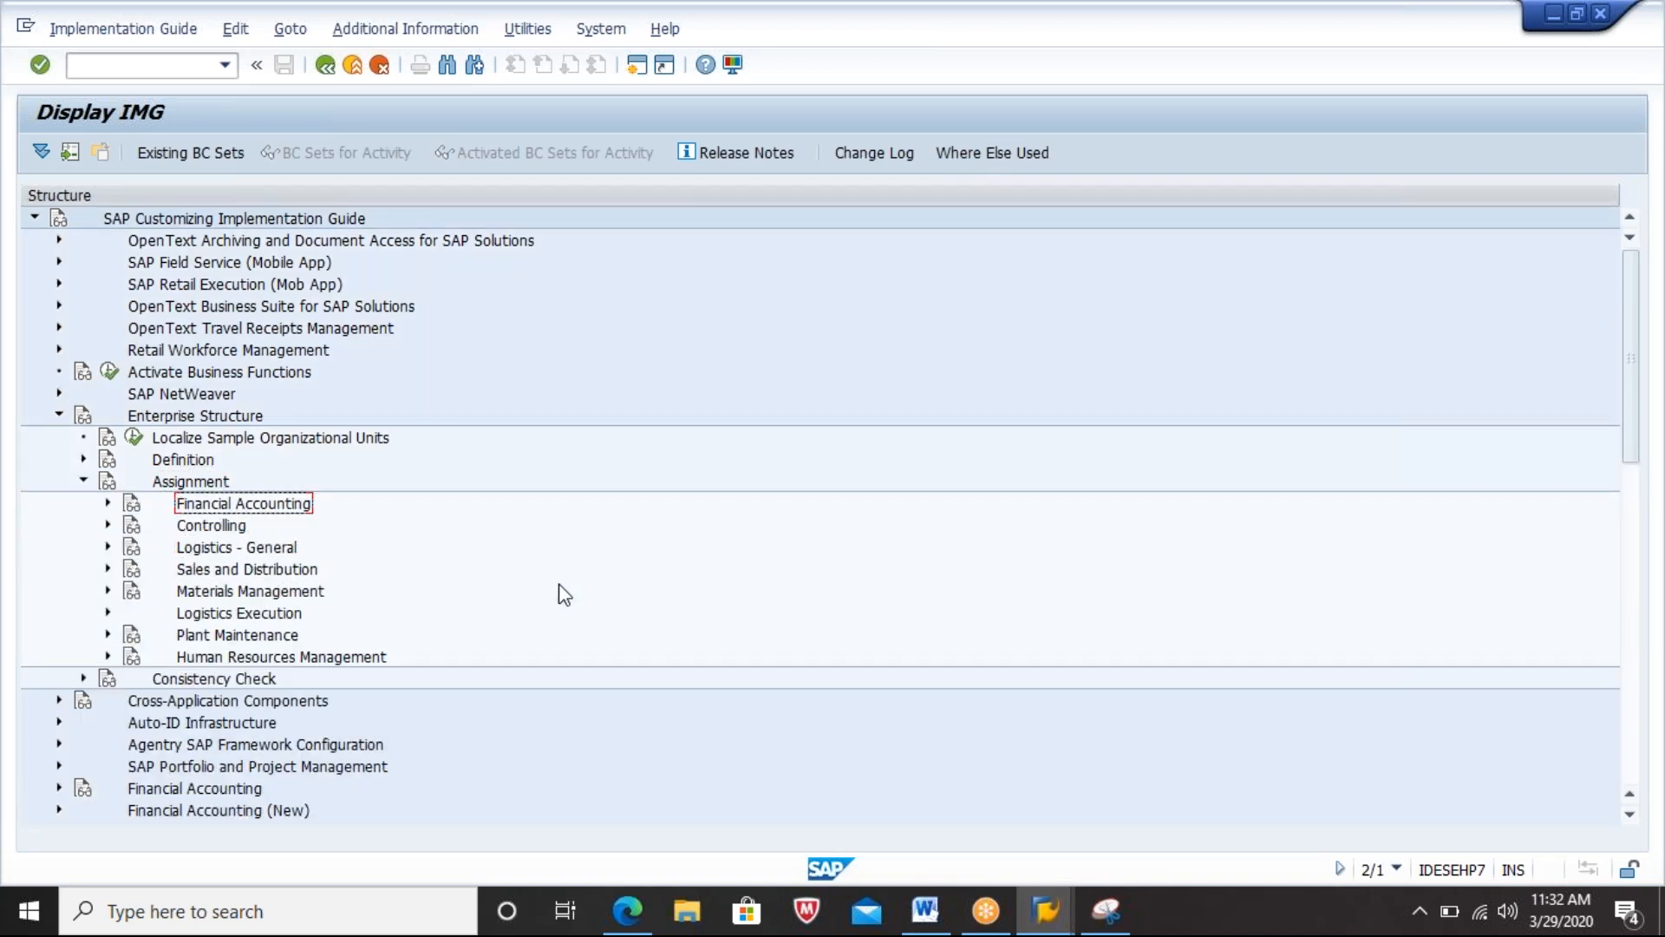
{"action": "key", "text": "Right"}
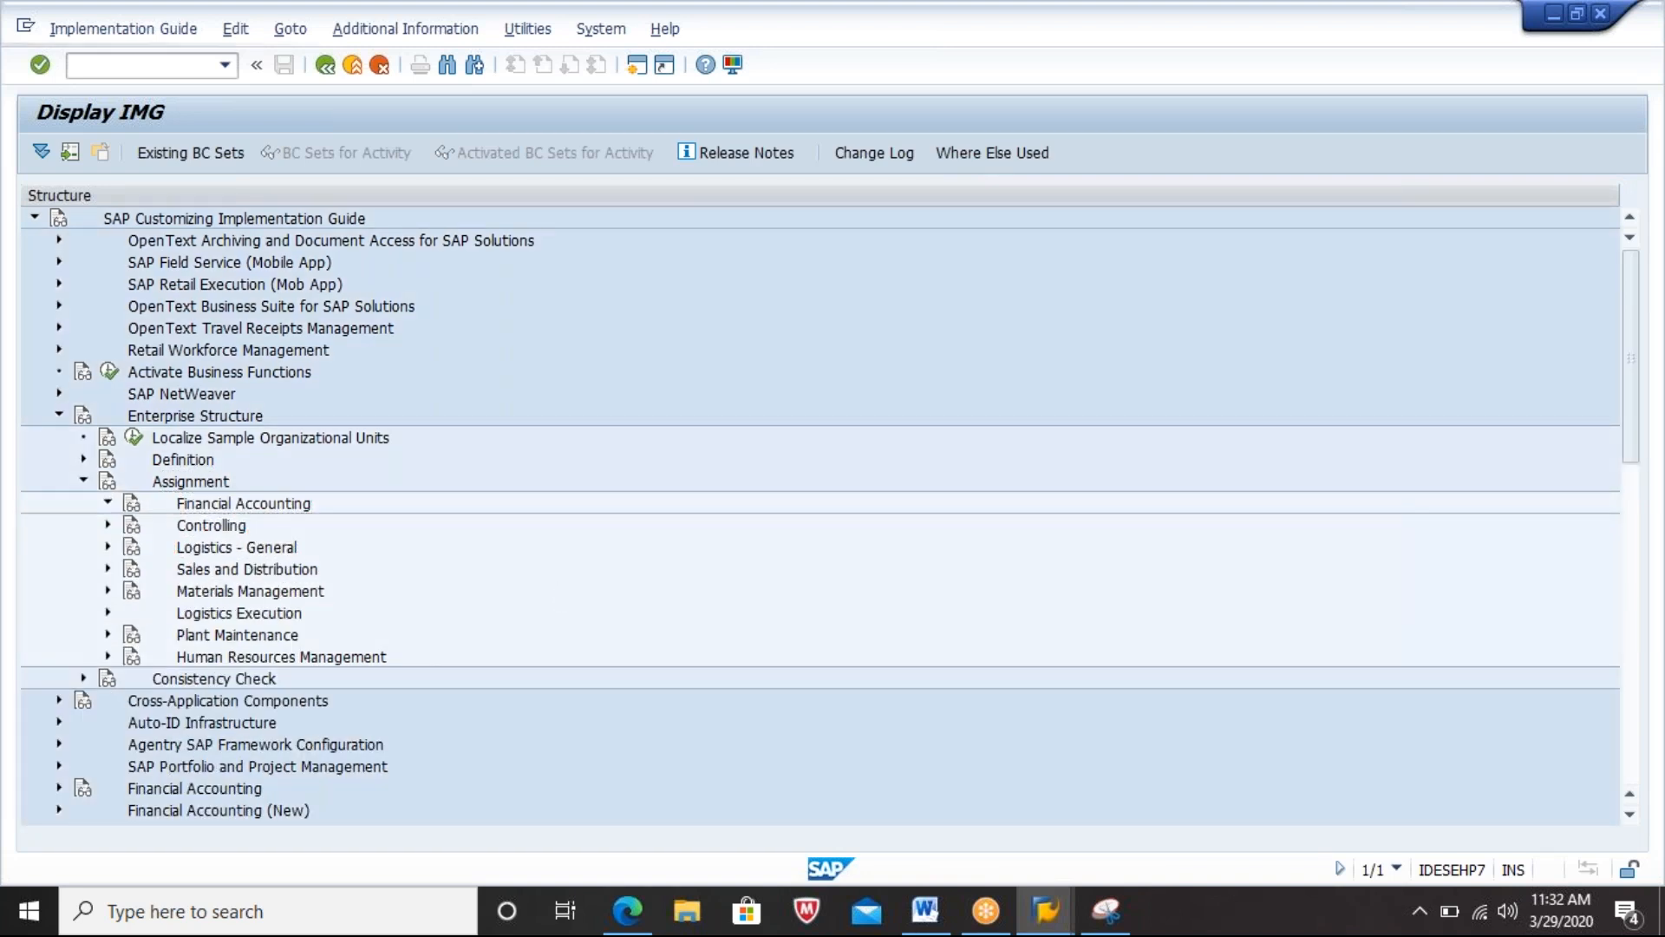
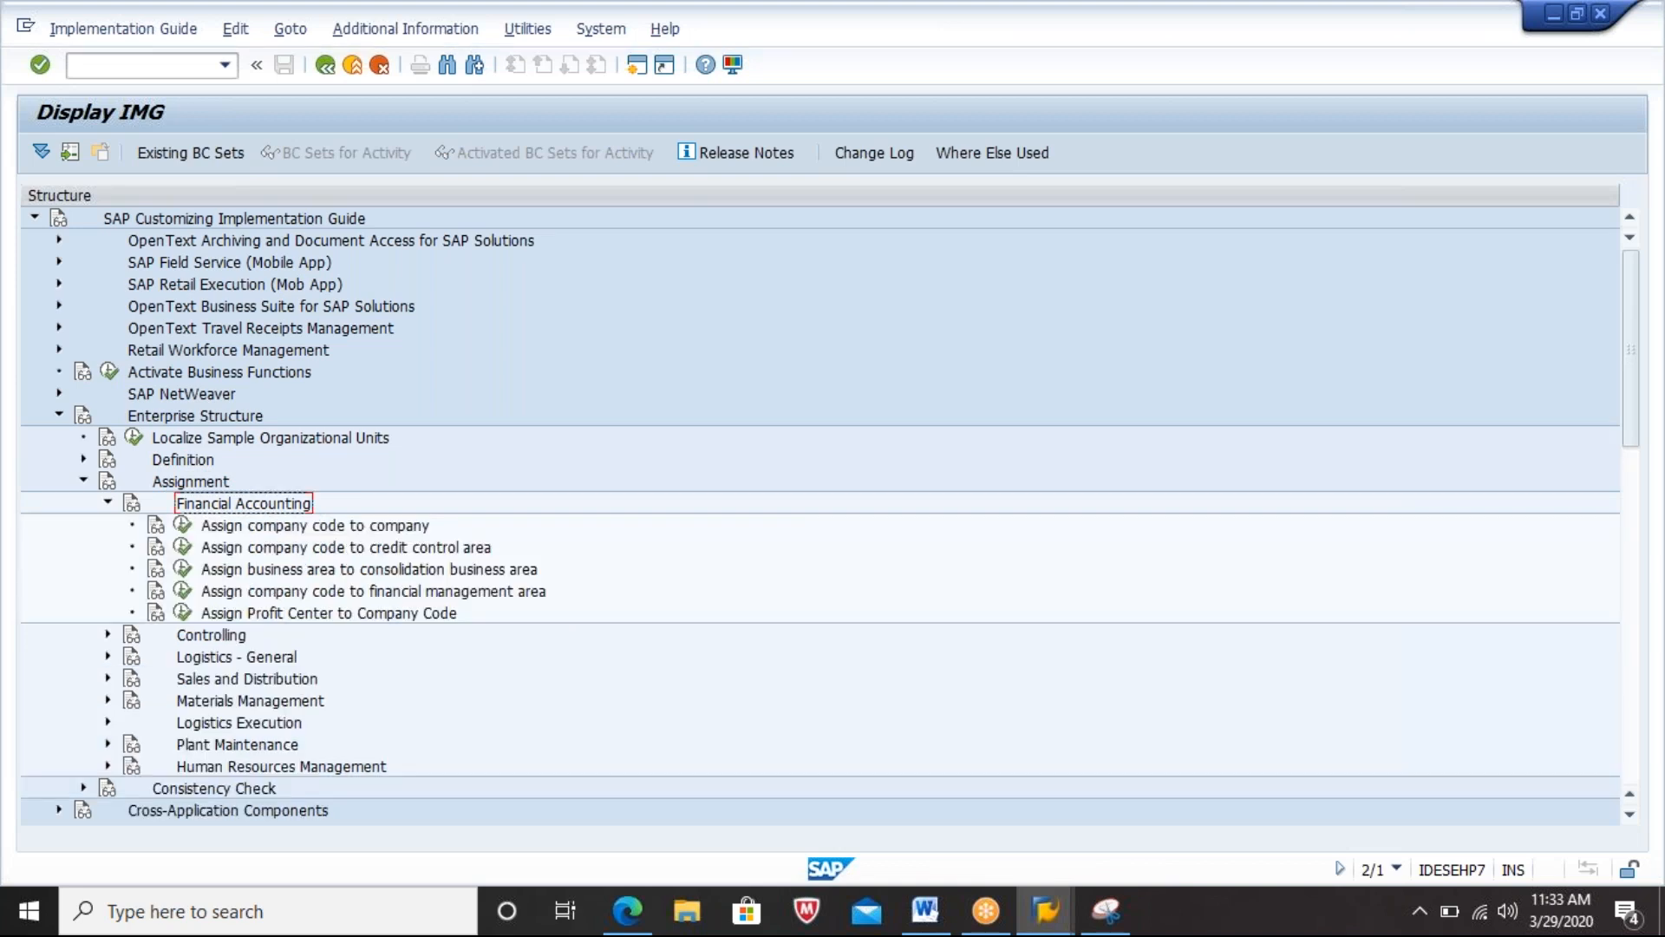
Step: Check the company assigned to company code WM63 in Assign company code to company, and return to the implementation guide structure
{"action": "key", "text": "Down"}
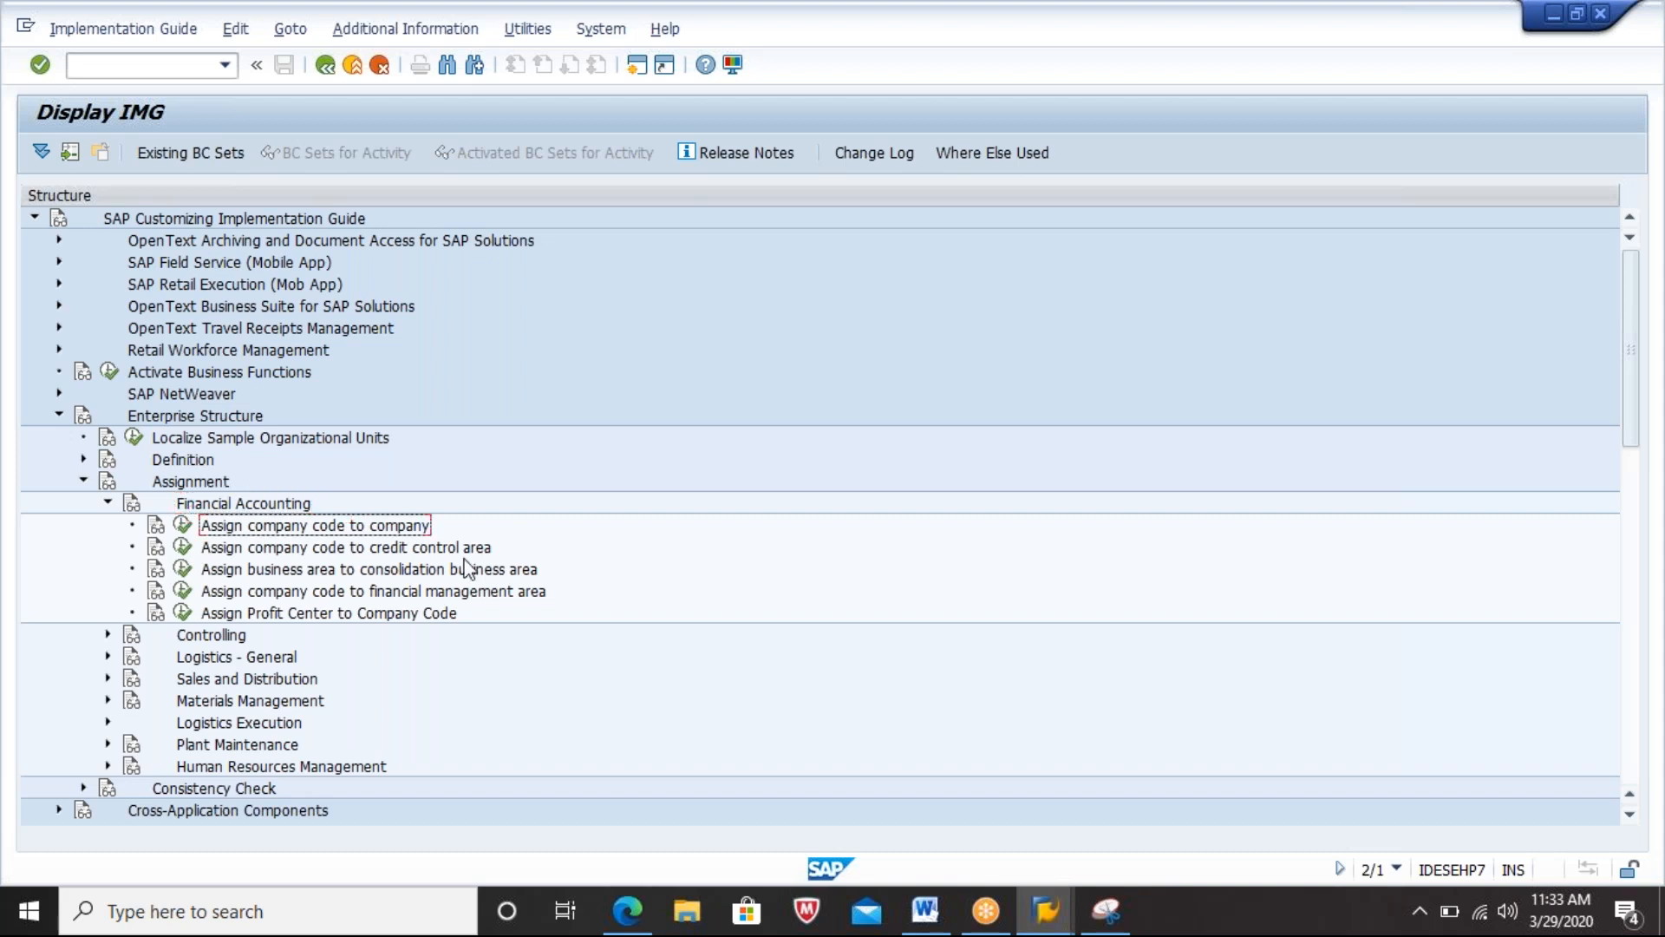
{"action": "left_click", "coordinate": [182, 524]}
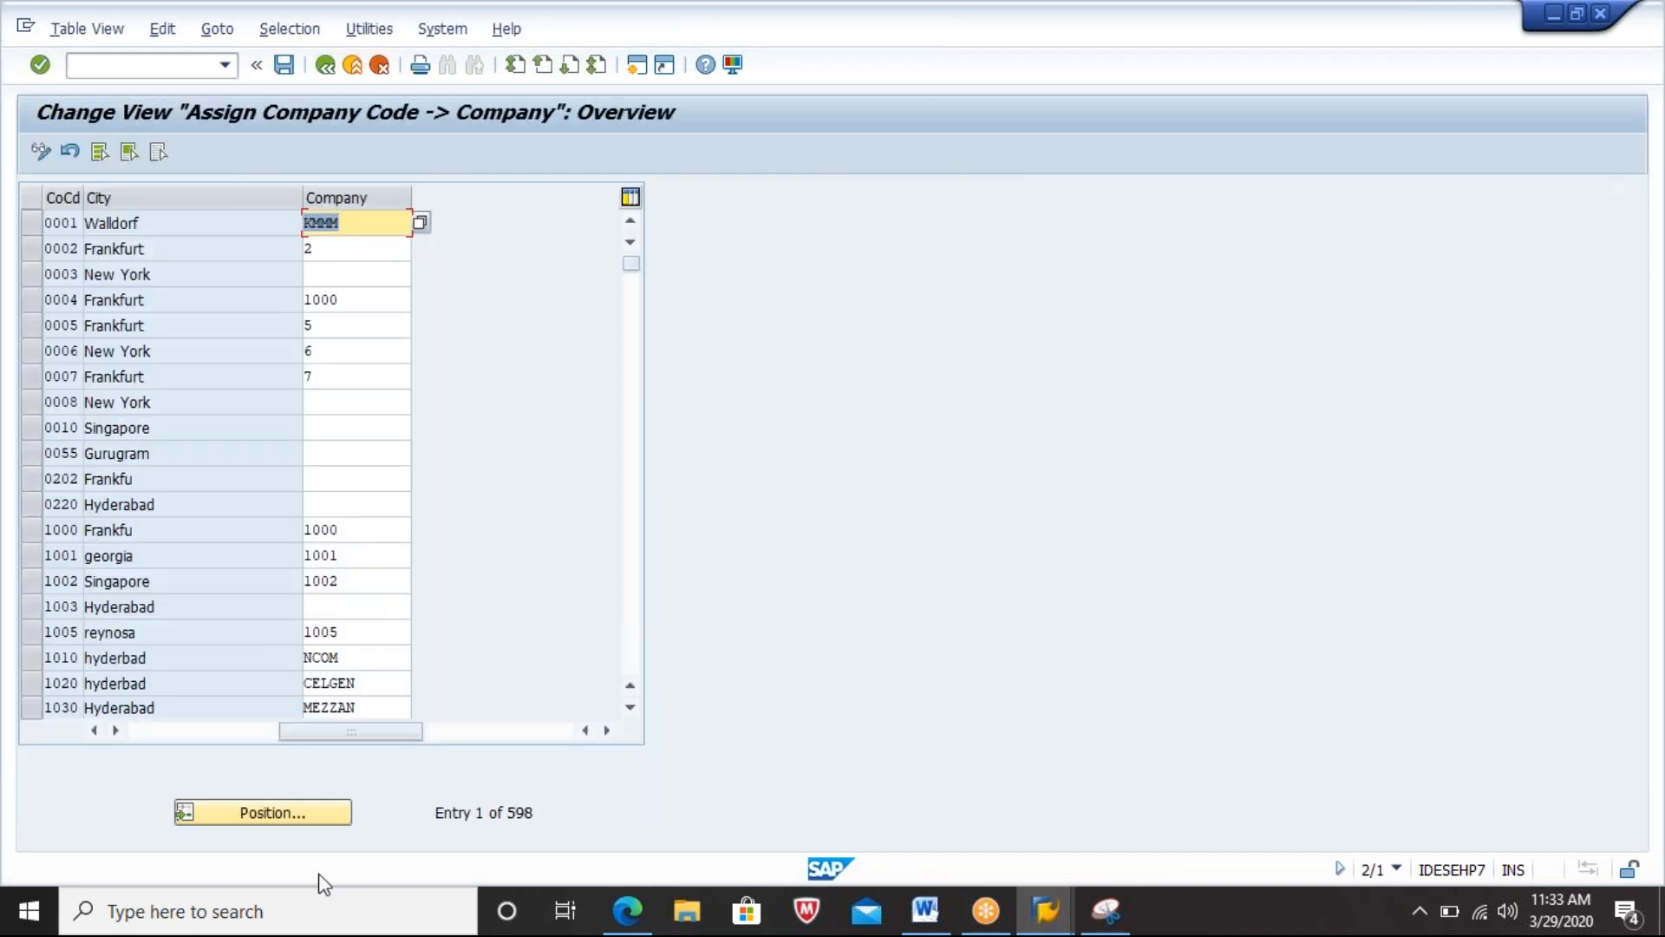
{"action": "left_click", "coordinate": [294, 808]}
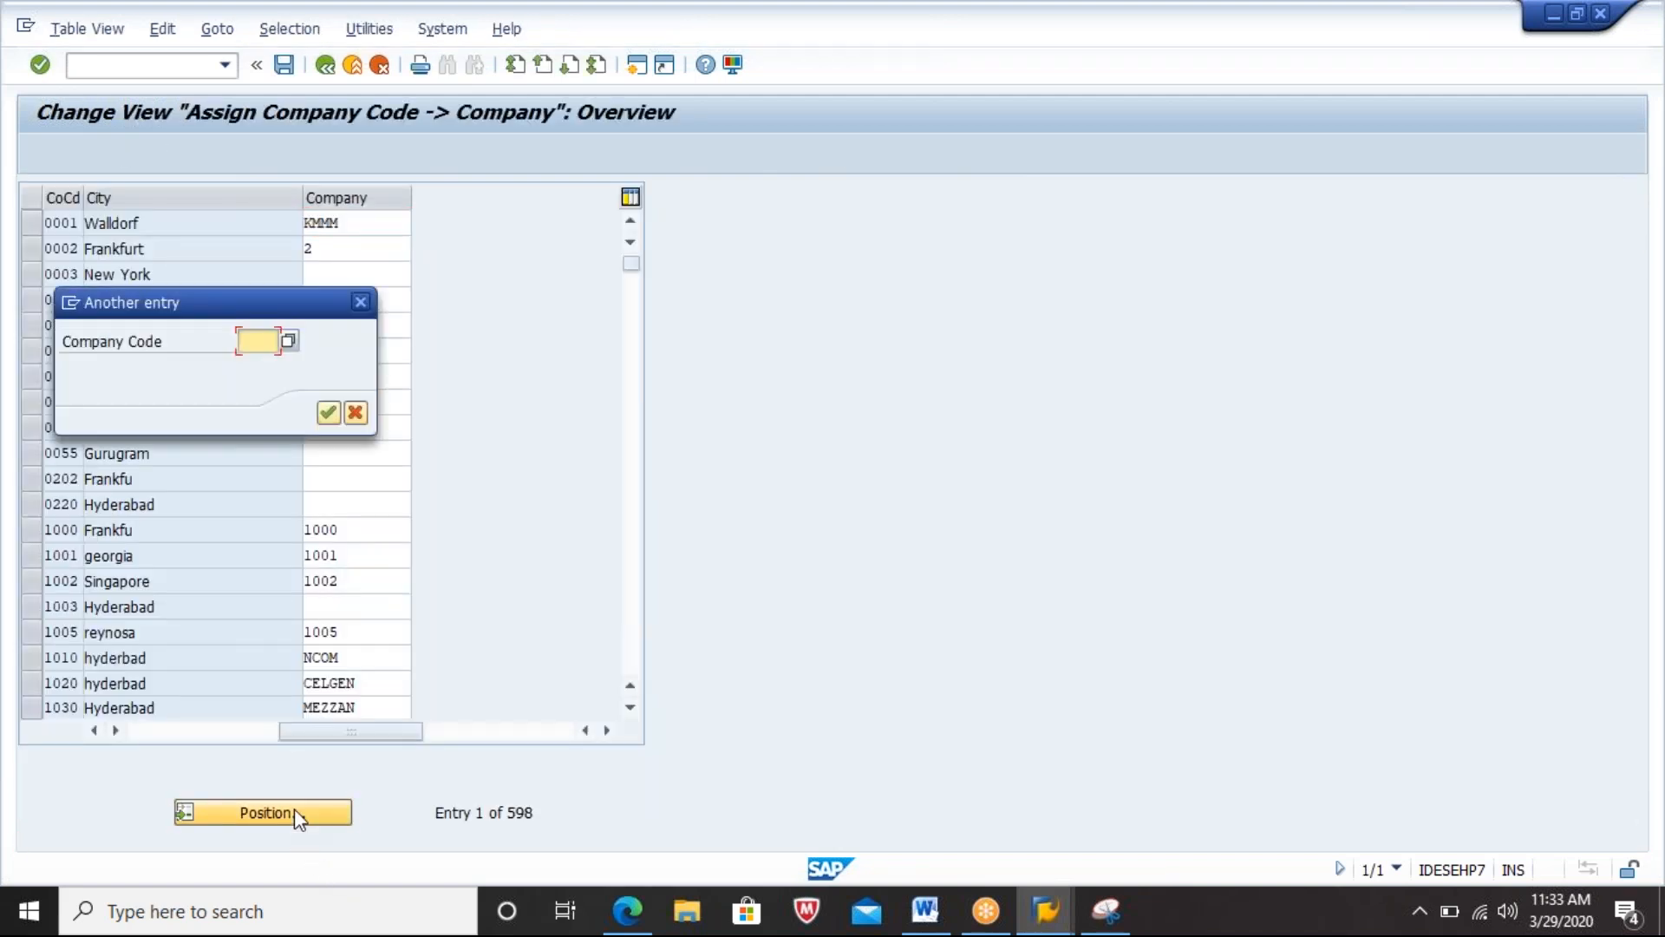
{"action": "key", "text": "BackSpace"}
{"action": "type", "text": "WM"}
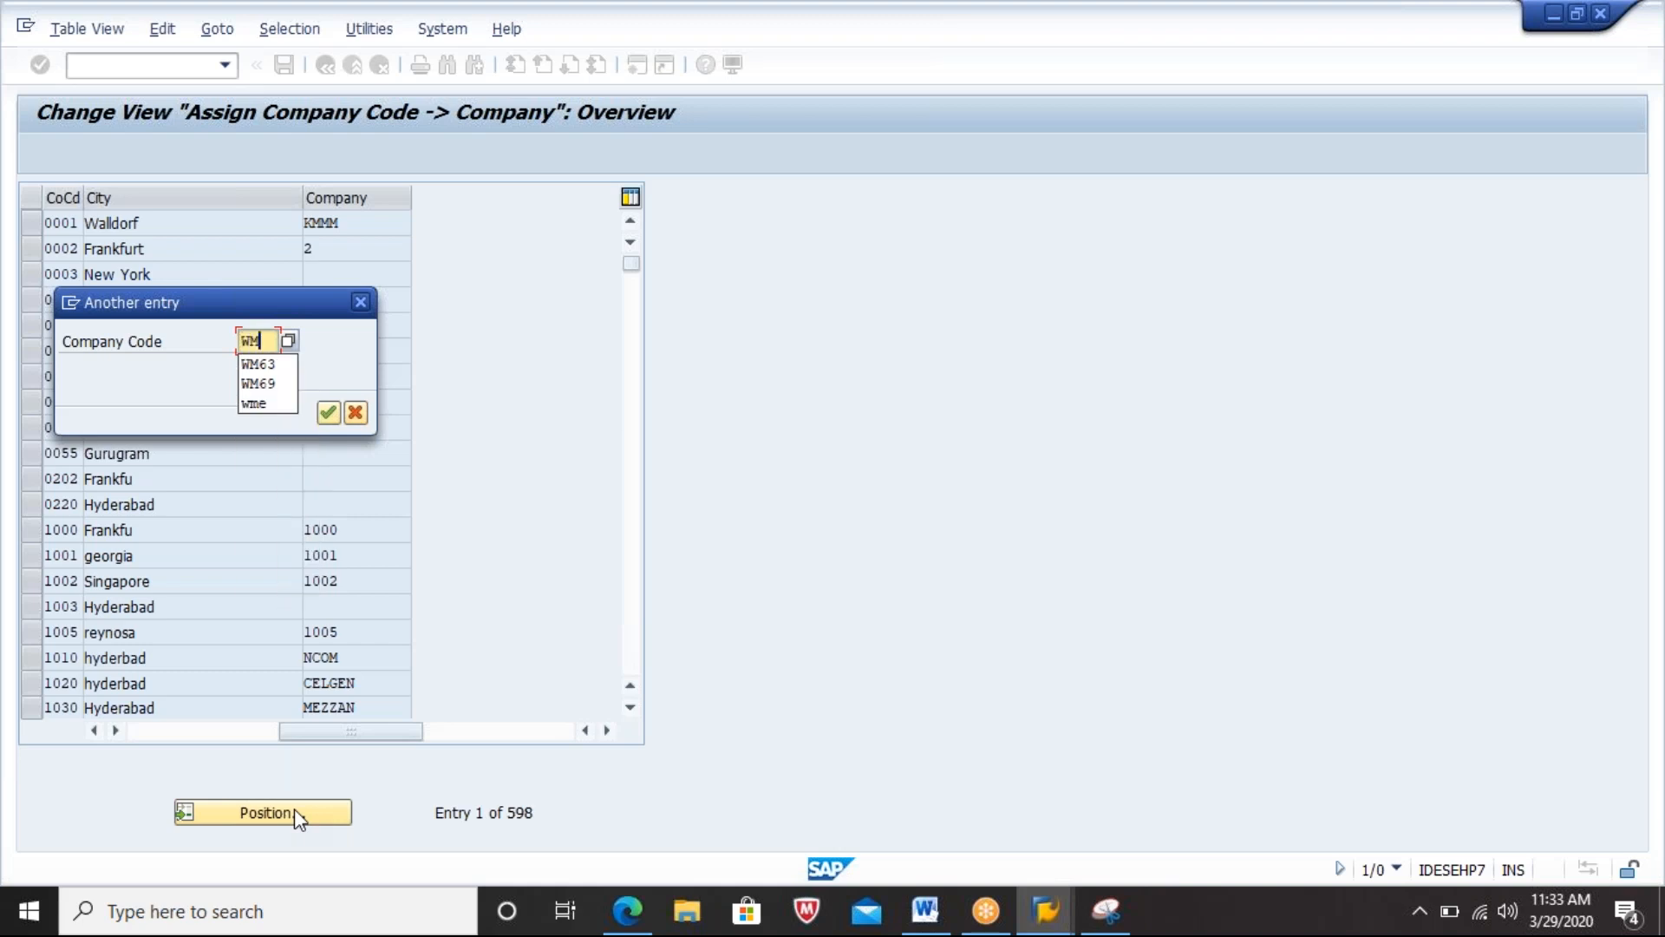
{"action": "type", "text": "63"}
{"action": "key", "text": "Return"}
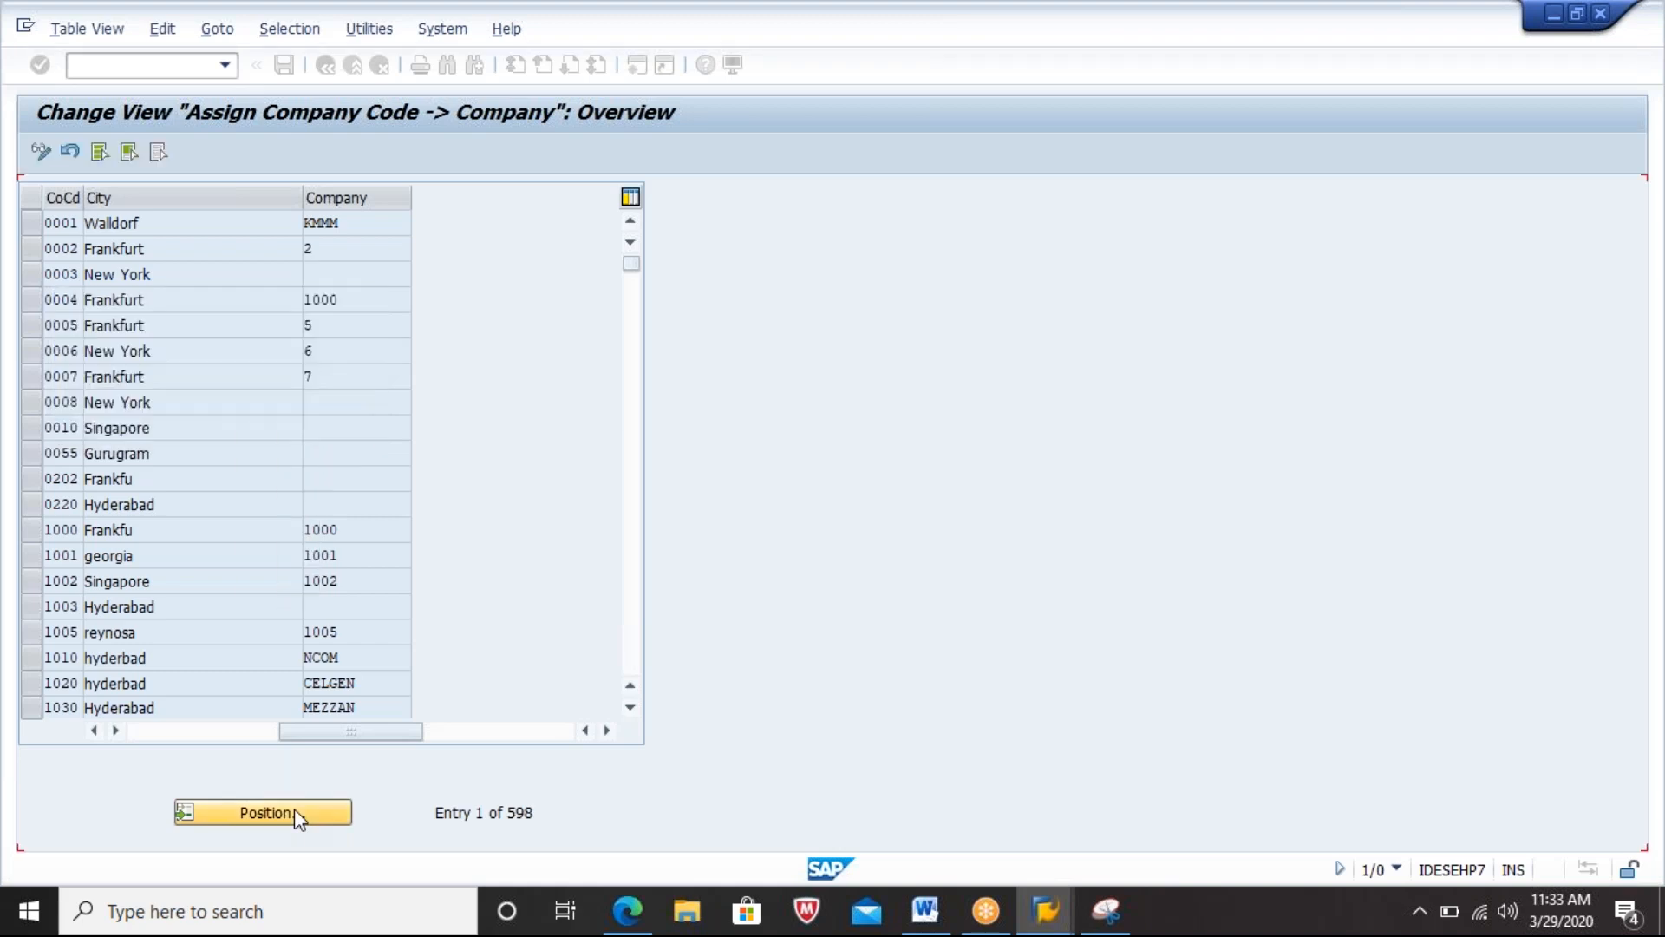
{"action": "left_click", "coordinate": [212, 226]}
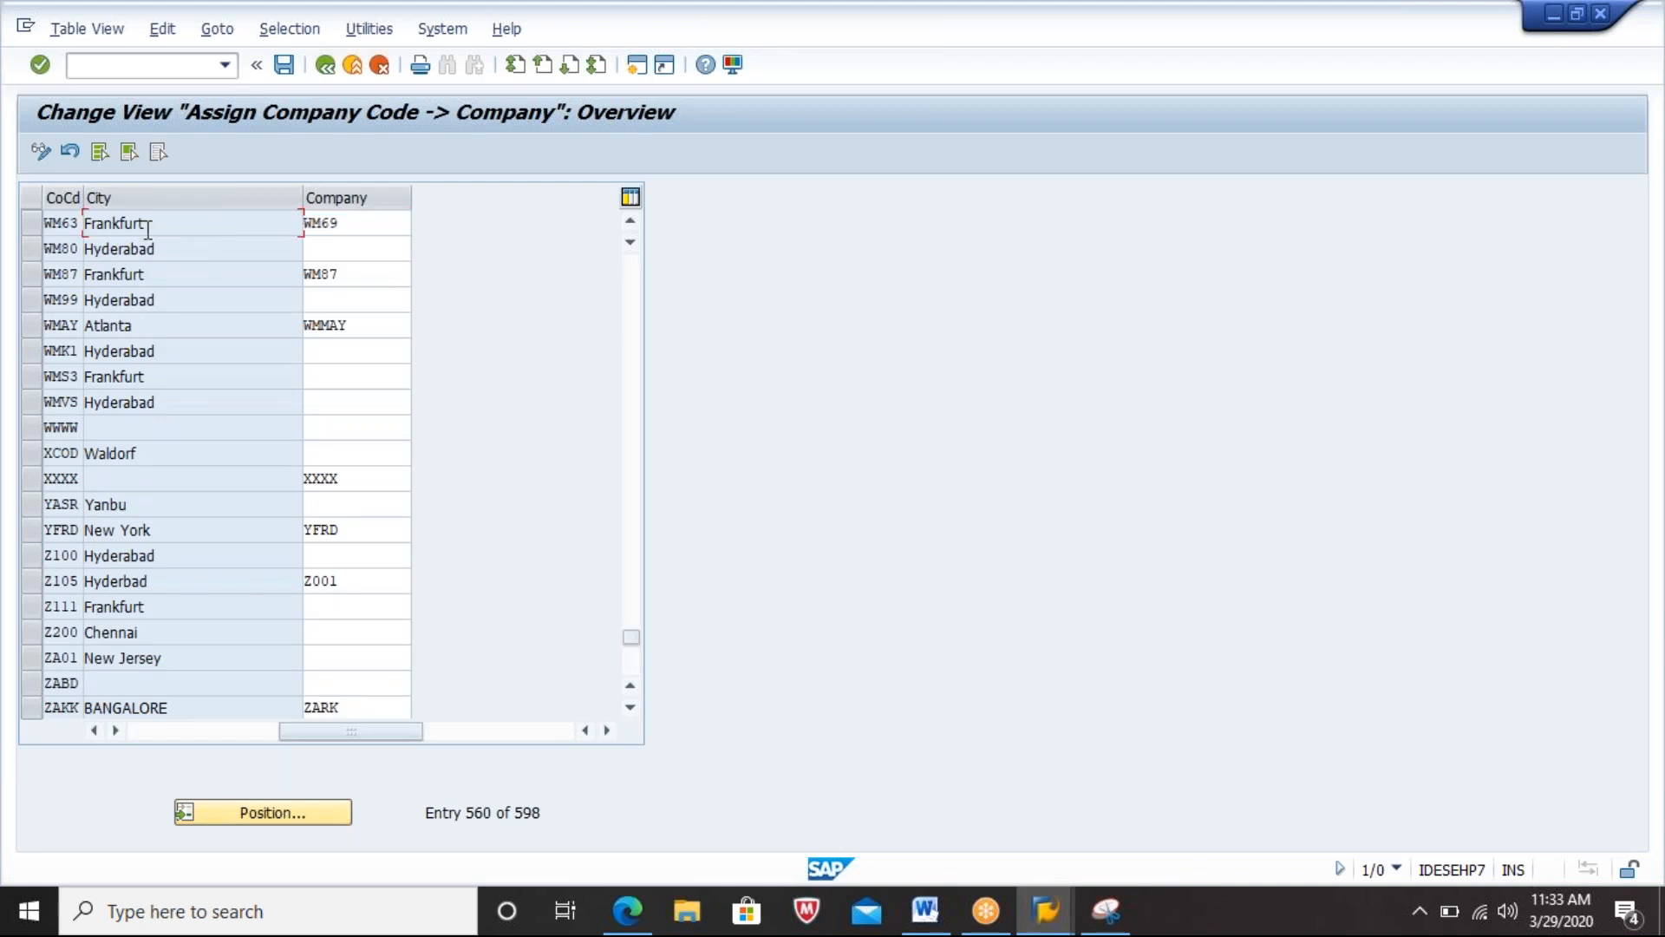
{"action": "left_click", "coordinate": [375, 228]}
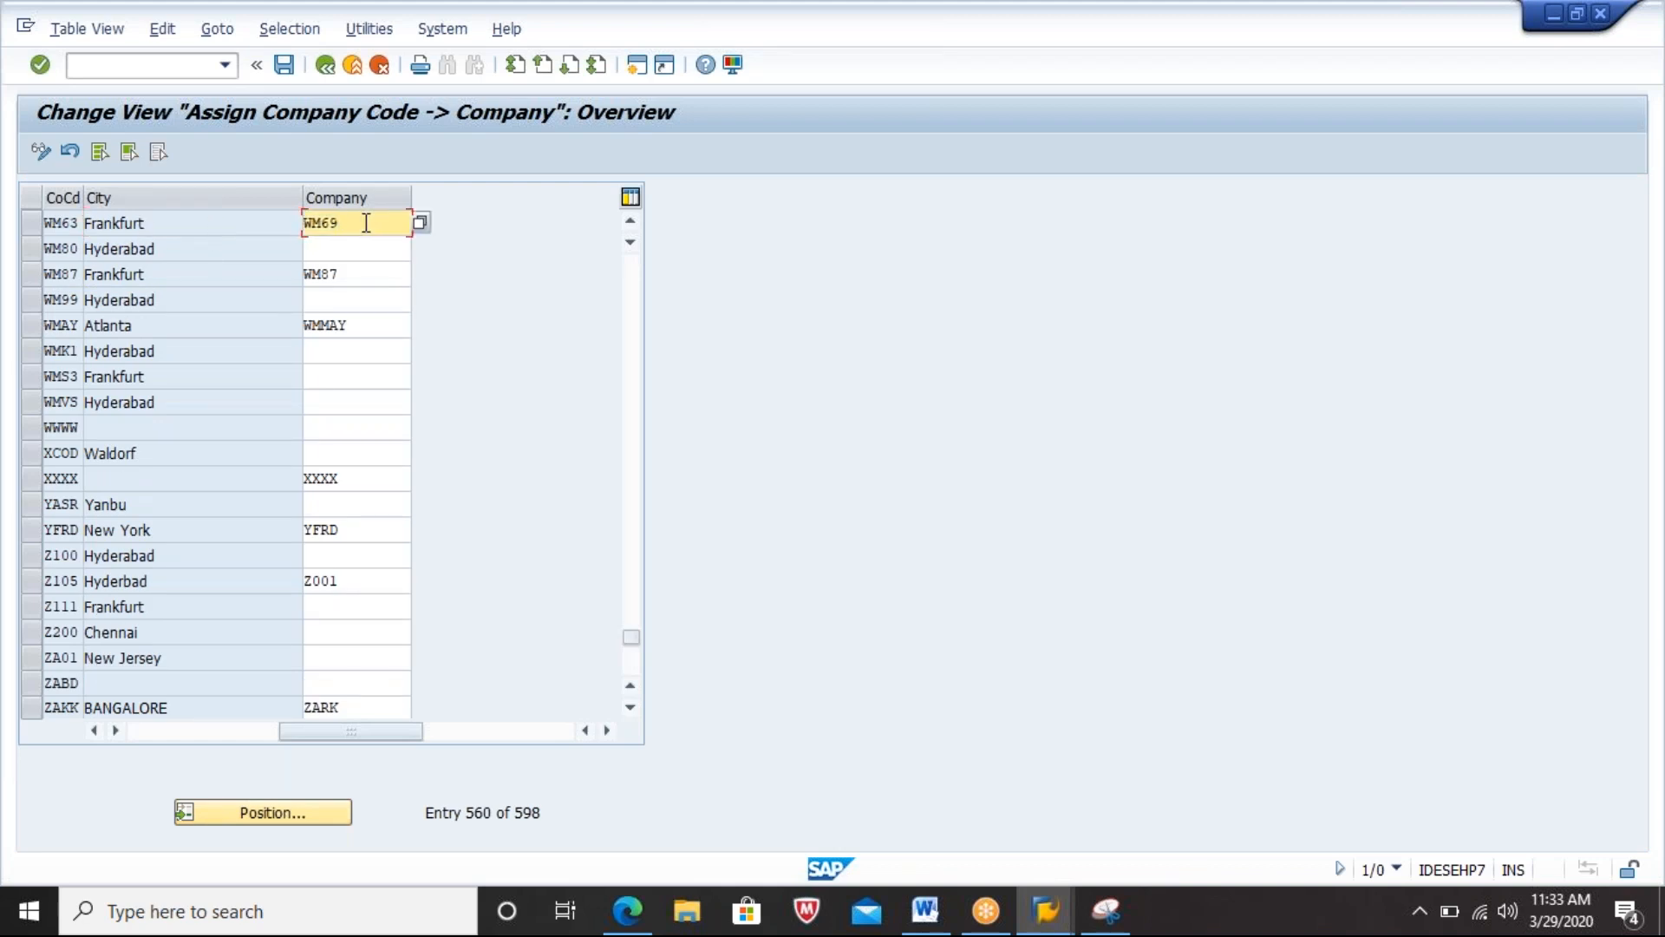
{"action": "left_click", "coordinate": [326, 65]}
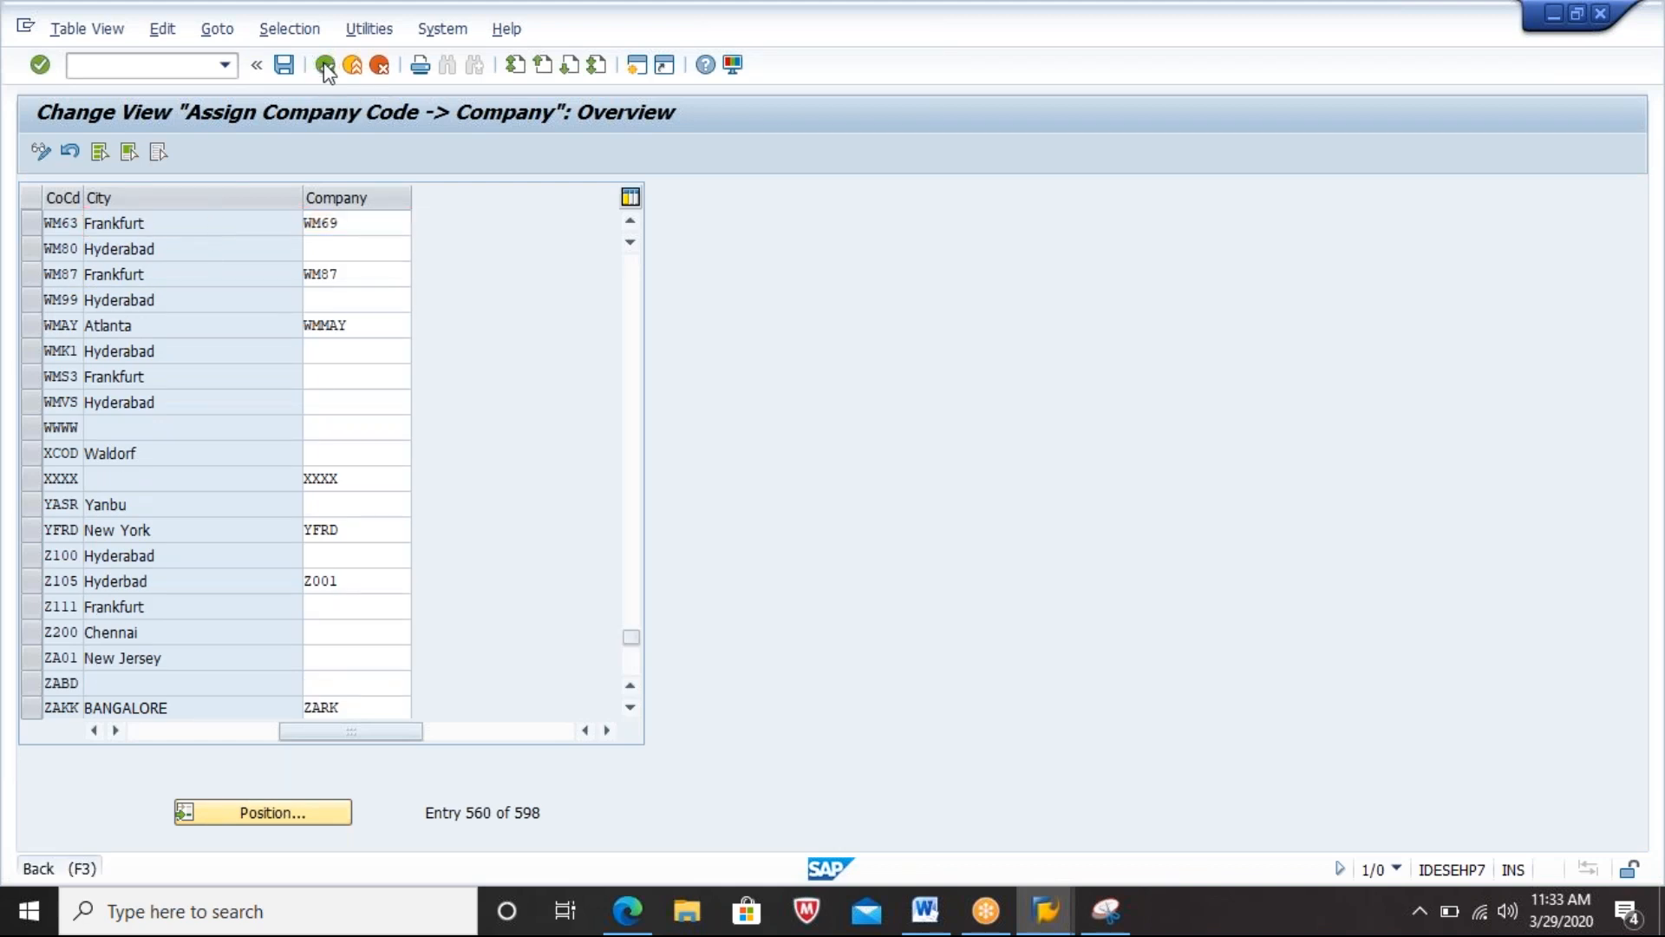
{"action": "left_click", "coordinate": [108, 502]}
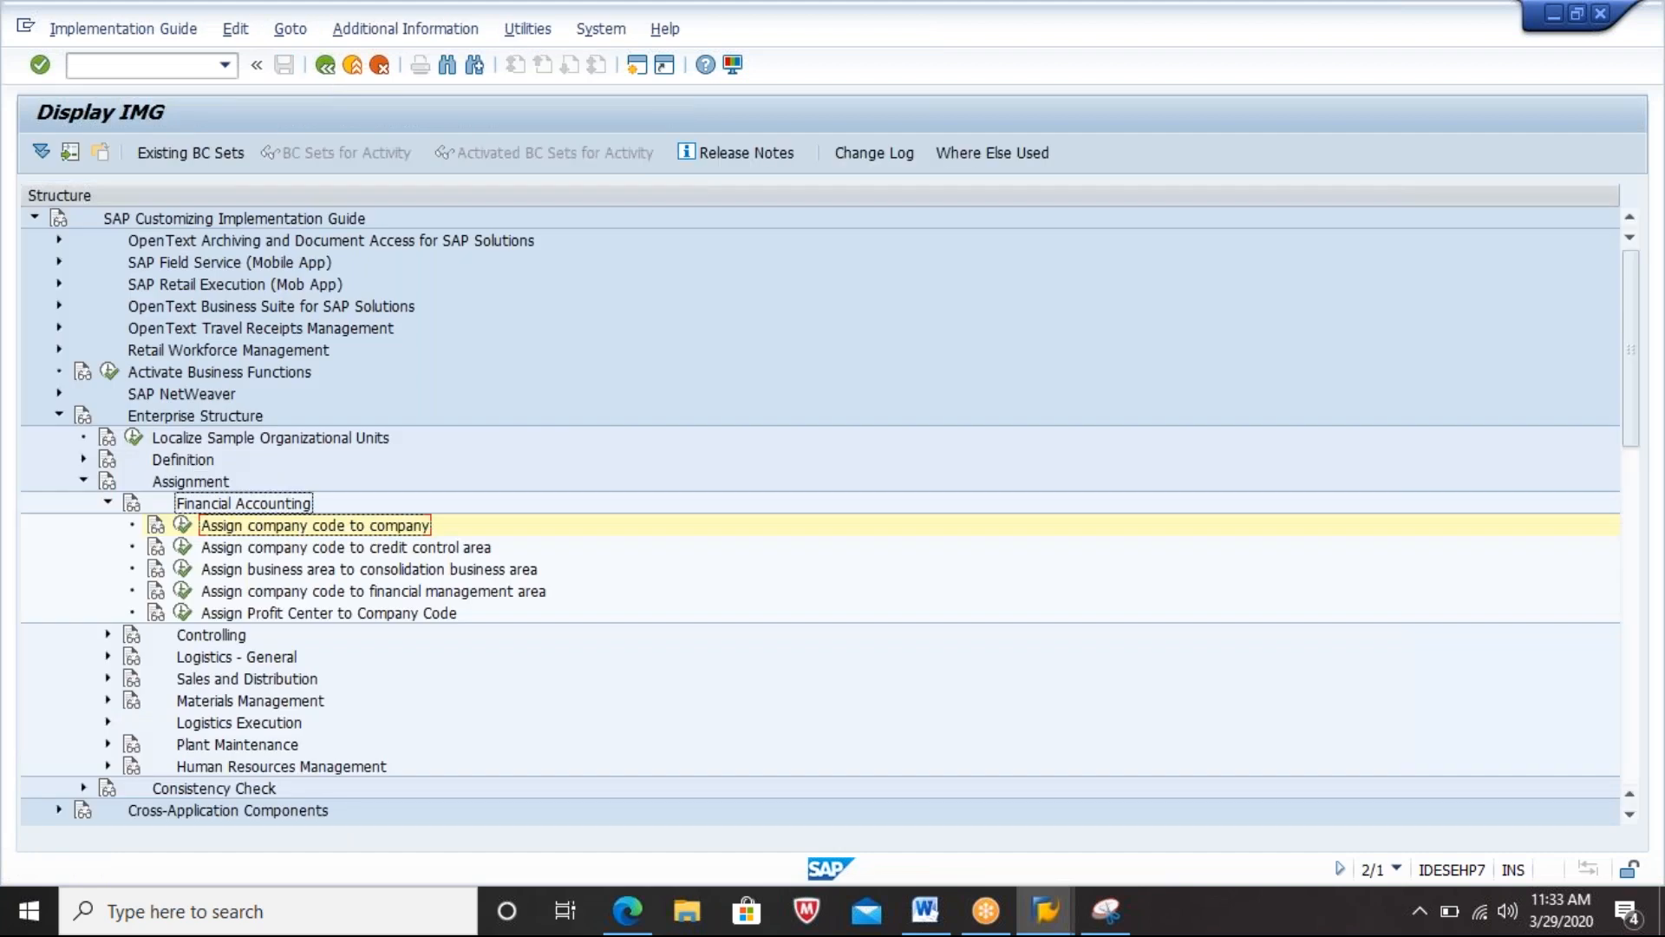
Step: Open the Assign plant to company code activity under Logistics - General in the Enterprise Structure assignments
{"action": "left_click", "coordinate": [107, 524]}
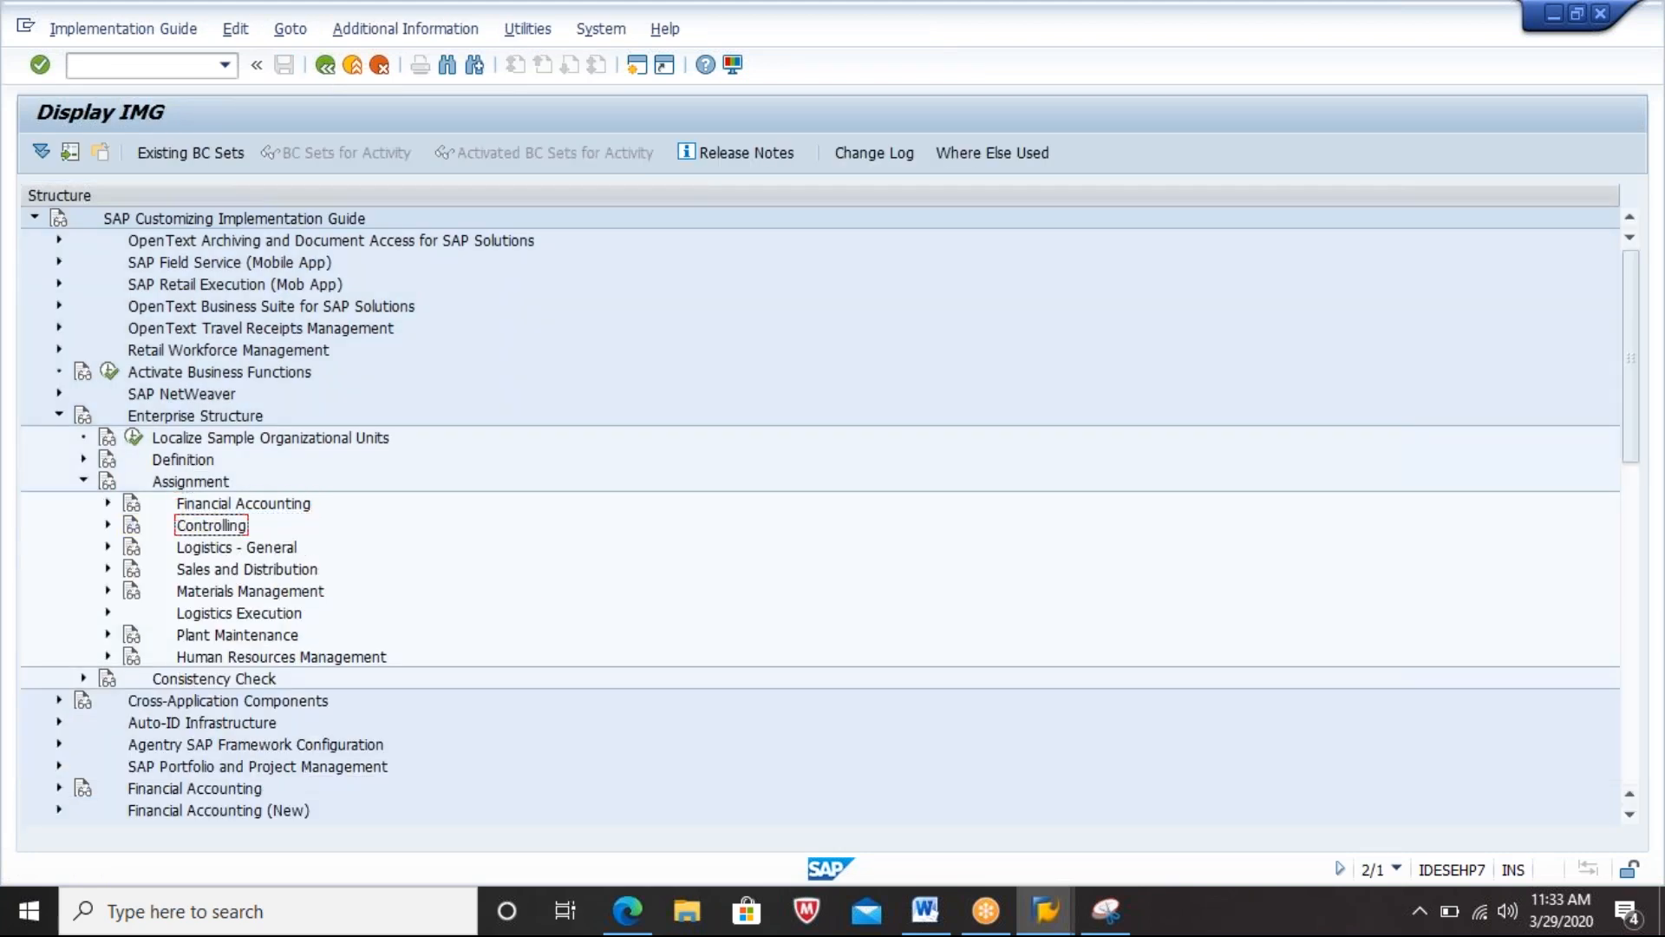
{"action": "key", "text": "Down"}
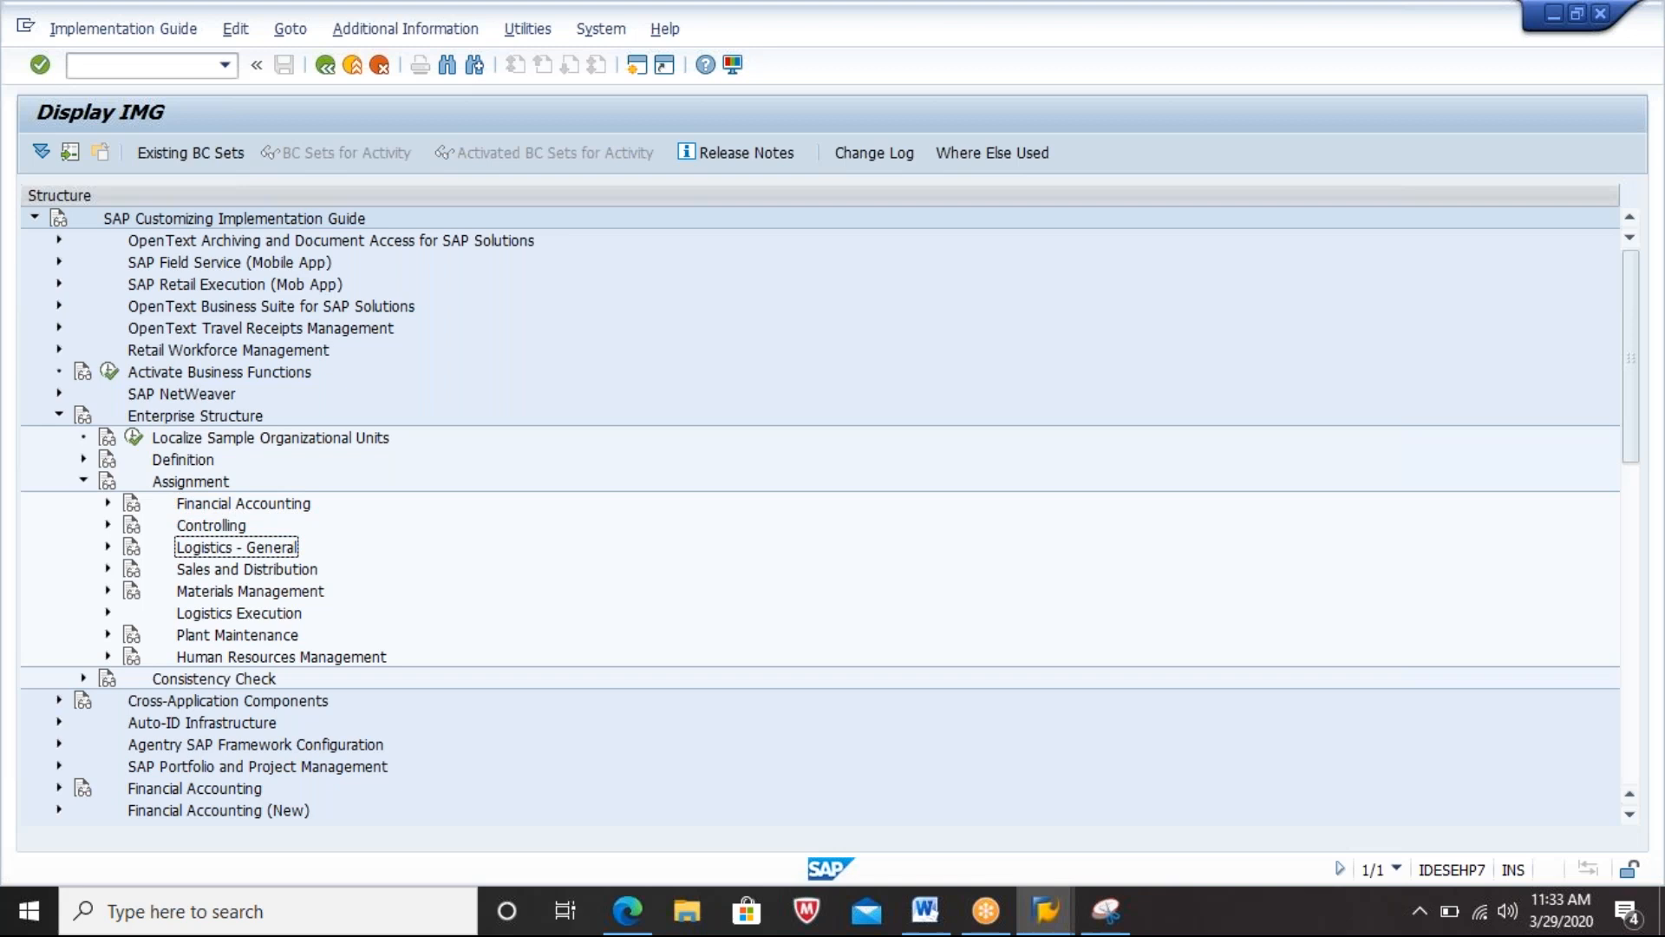
{"action": "key", "text": "Right"}
{"action": "key", "text": "Down"}
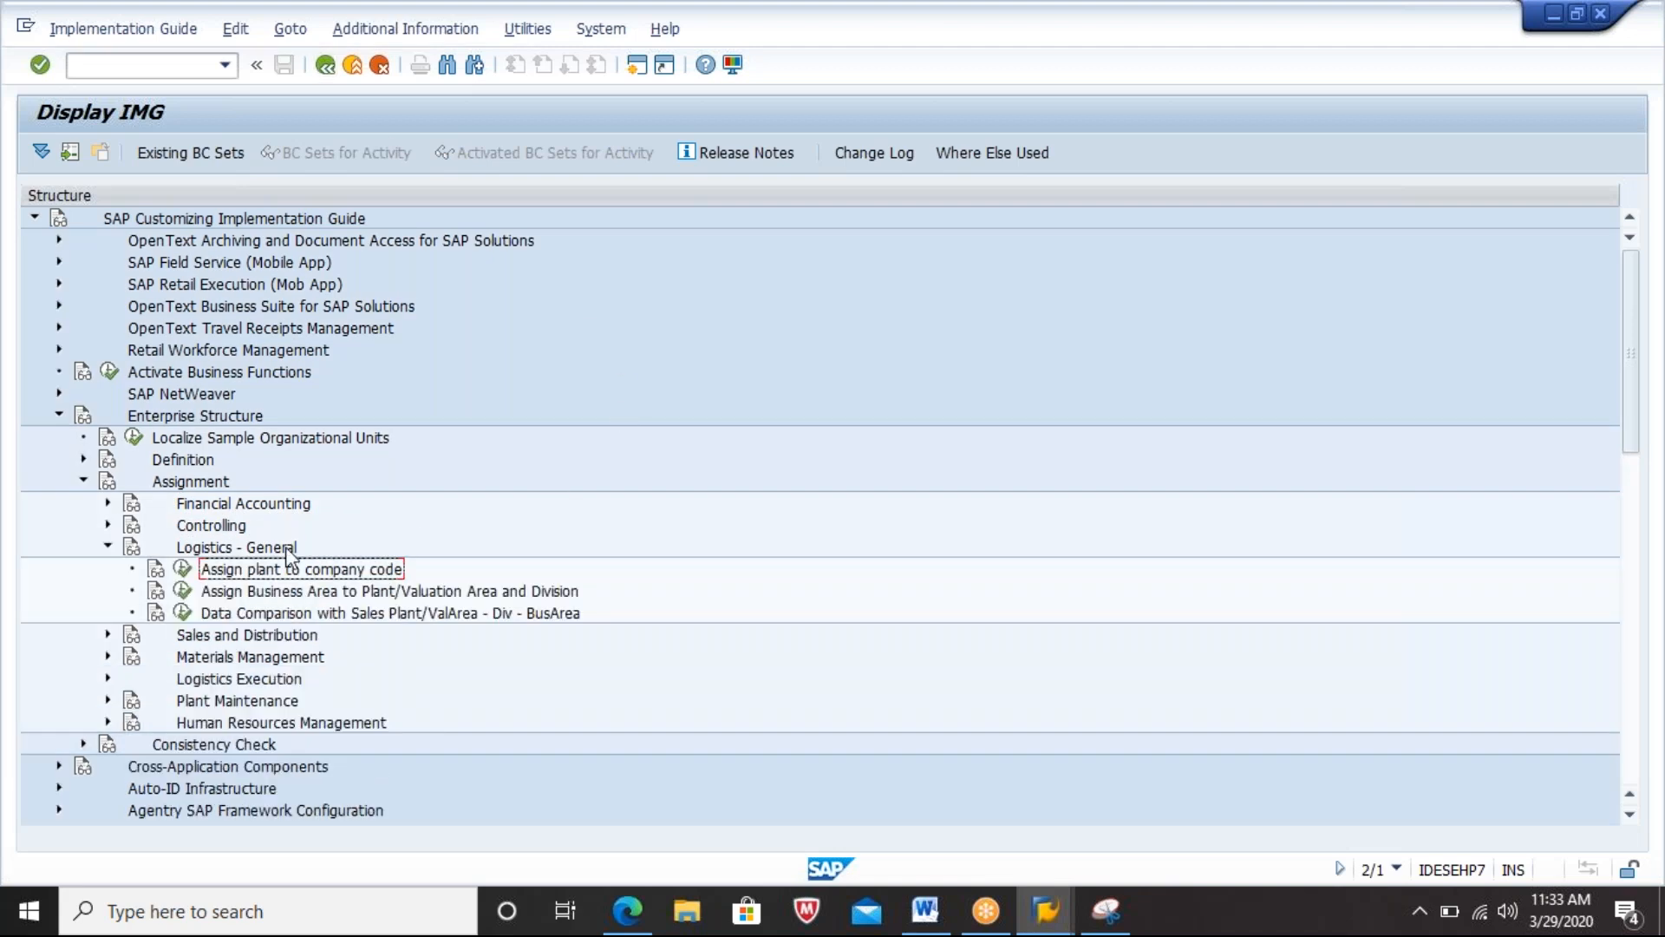
{"action": "left_click", "coordinate": [183, 569]}
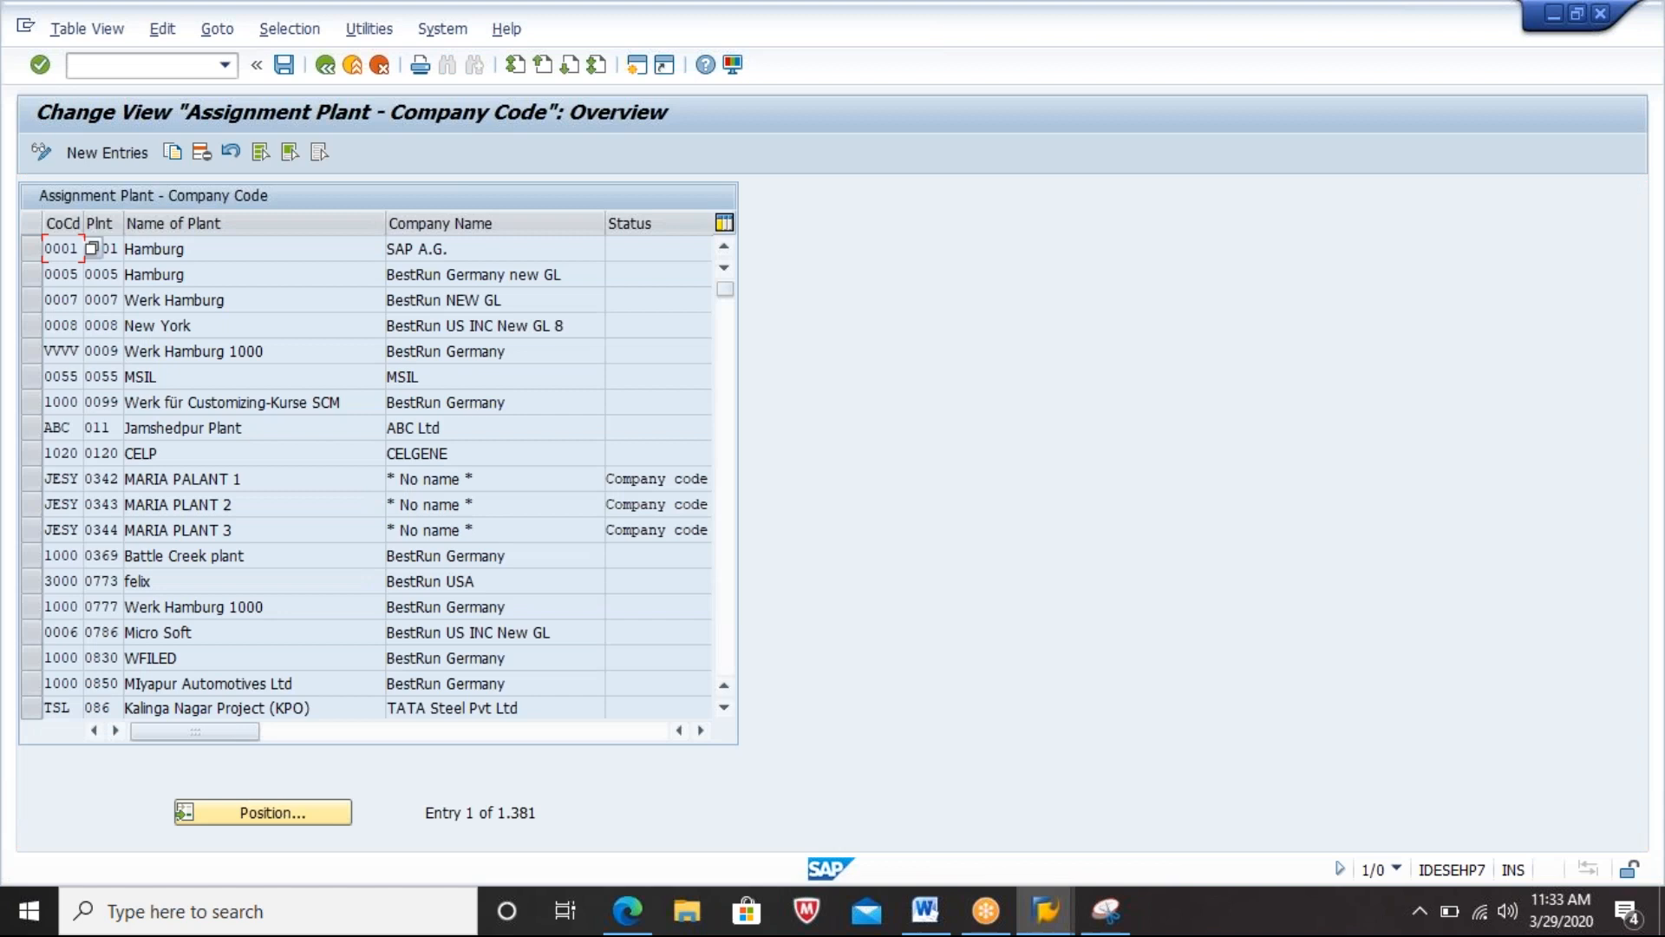
Step: Look up plant WM63 in the list of plant-to-company-code assignments
{"action": "left_click", "coordinate": [273, 809]}
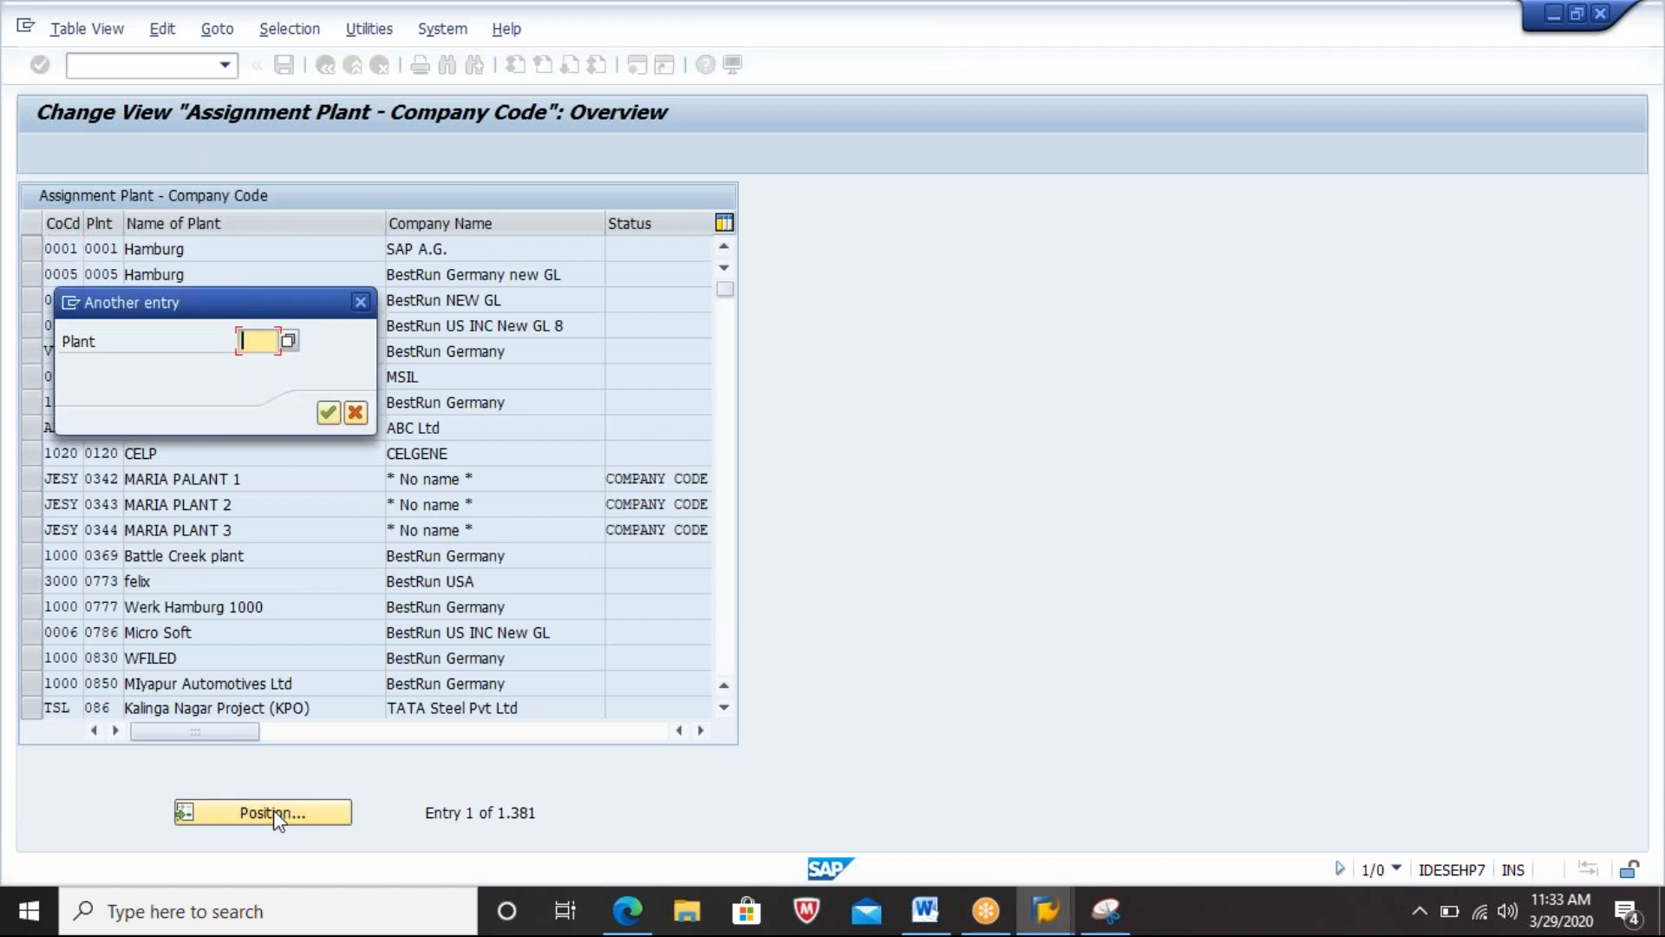
{"action": "key", "text": "Down"}
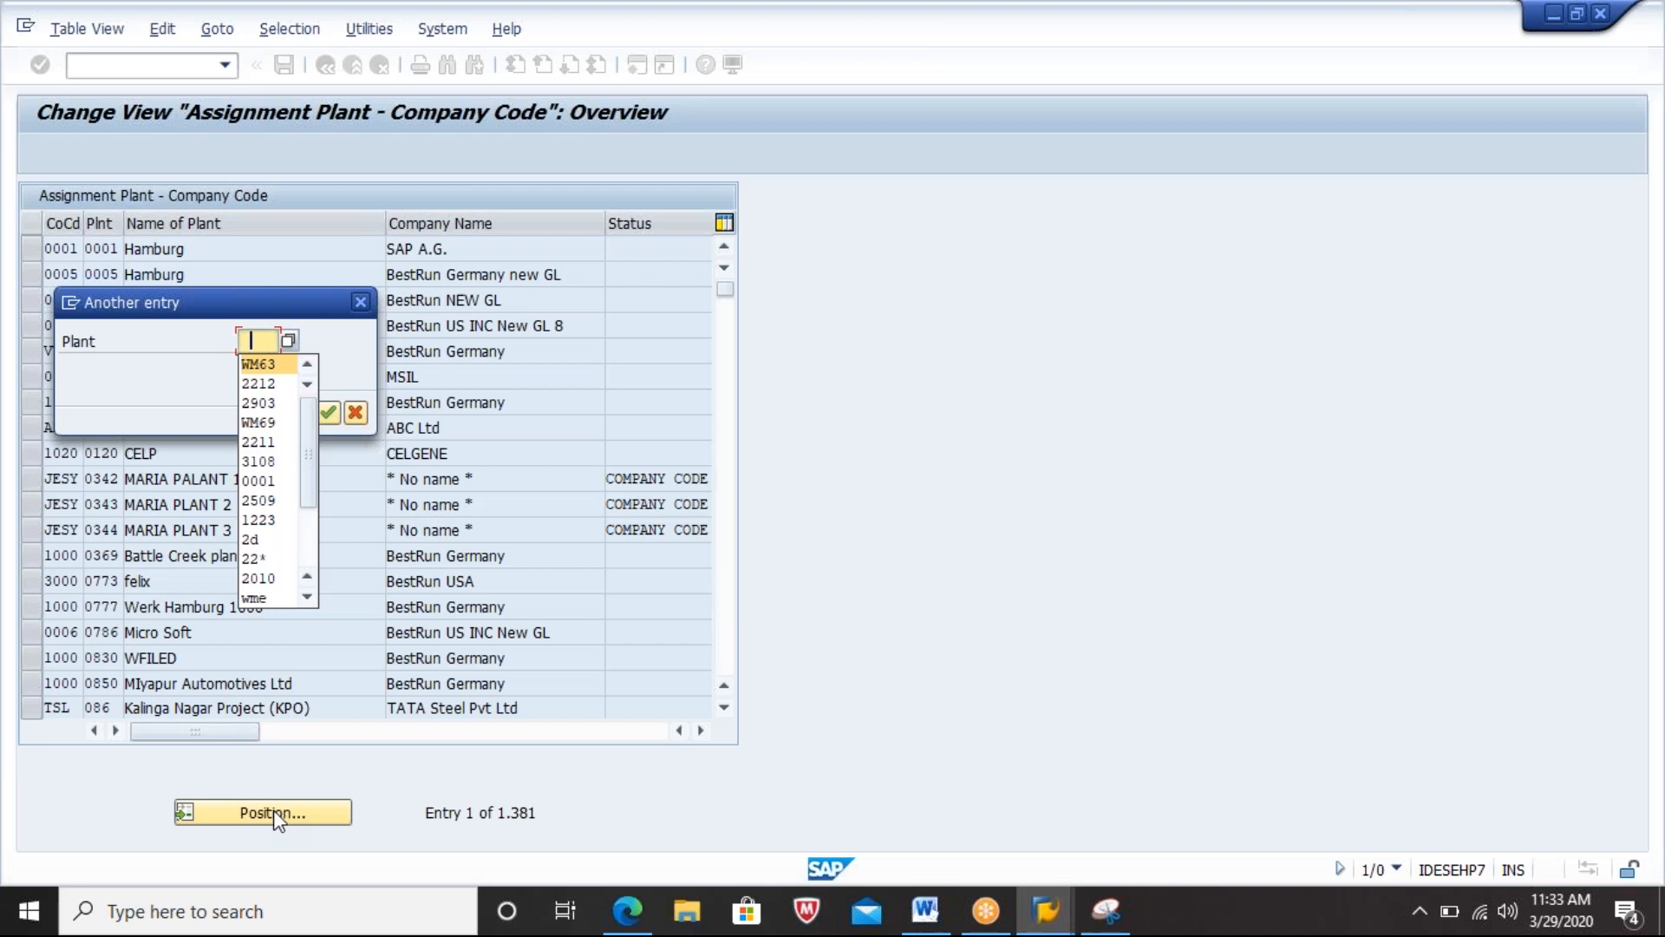
{"action": "key", "text": "Return"}
{"action": "key", "text": "Return"}
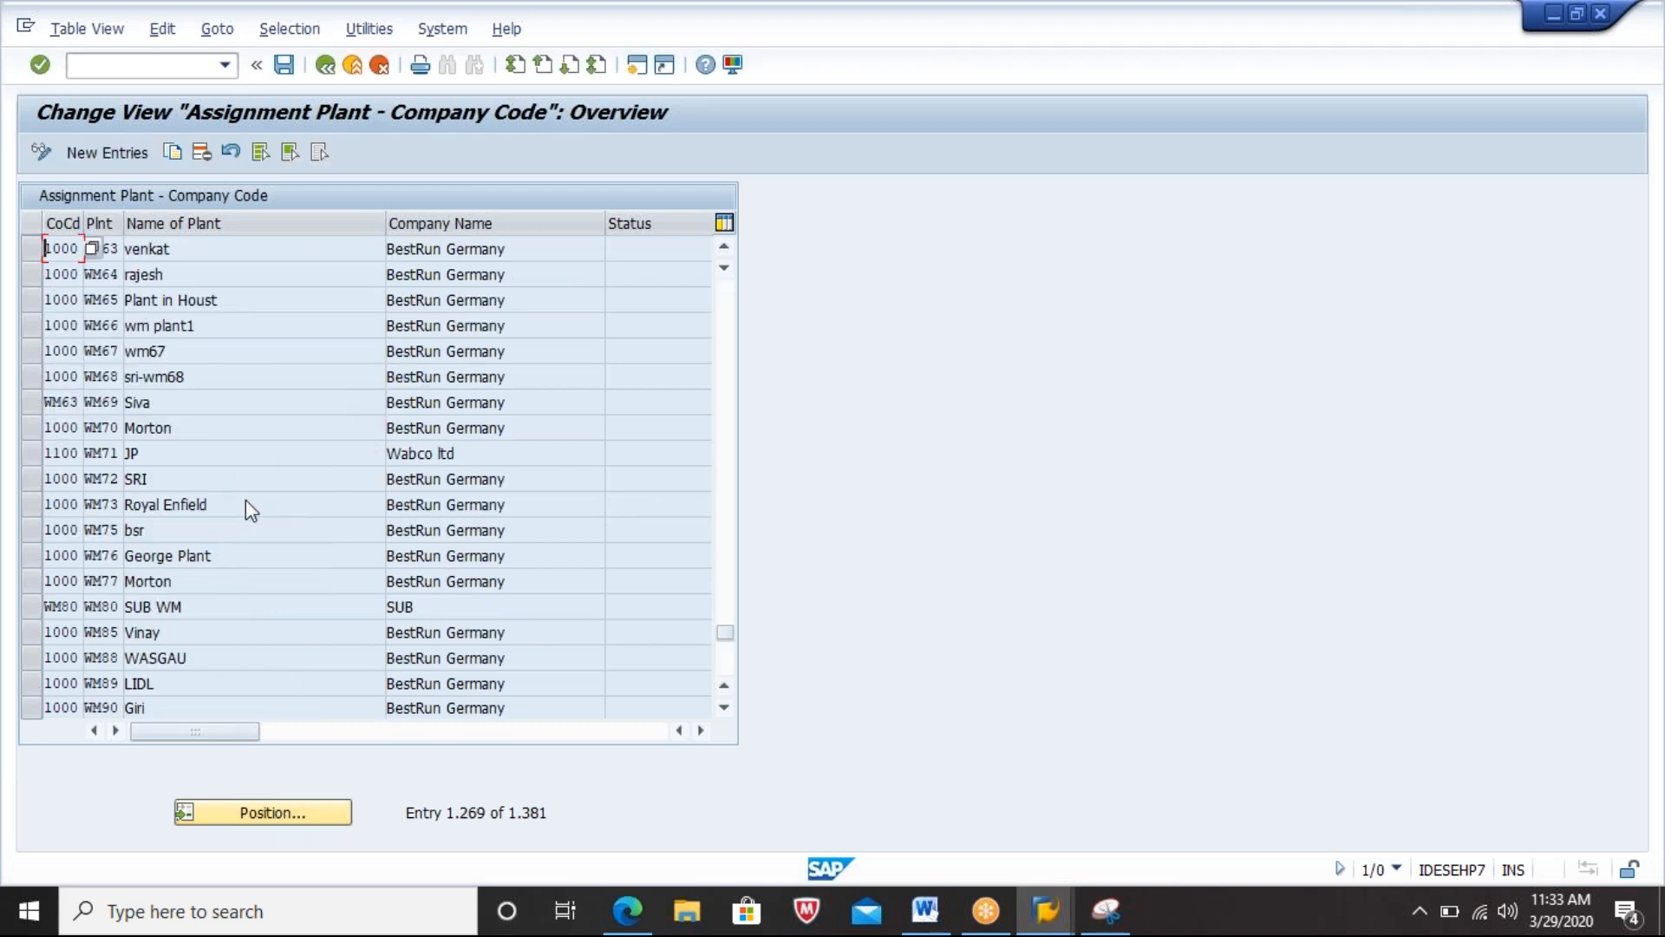
{"action": "left_click", "coordinate": [252, 247]}
Step: Delete the company code assignment of plant 2903 and save the deletion in the proposed customizing request
{"action": "left_click", "coordinate": [262, 807]}
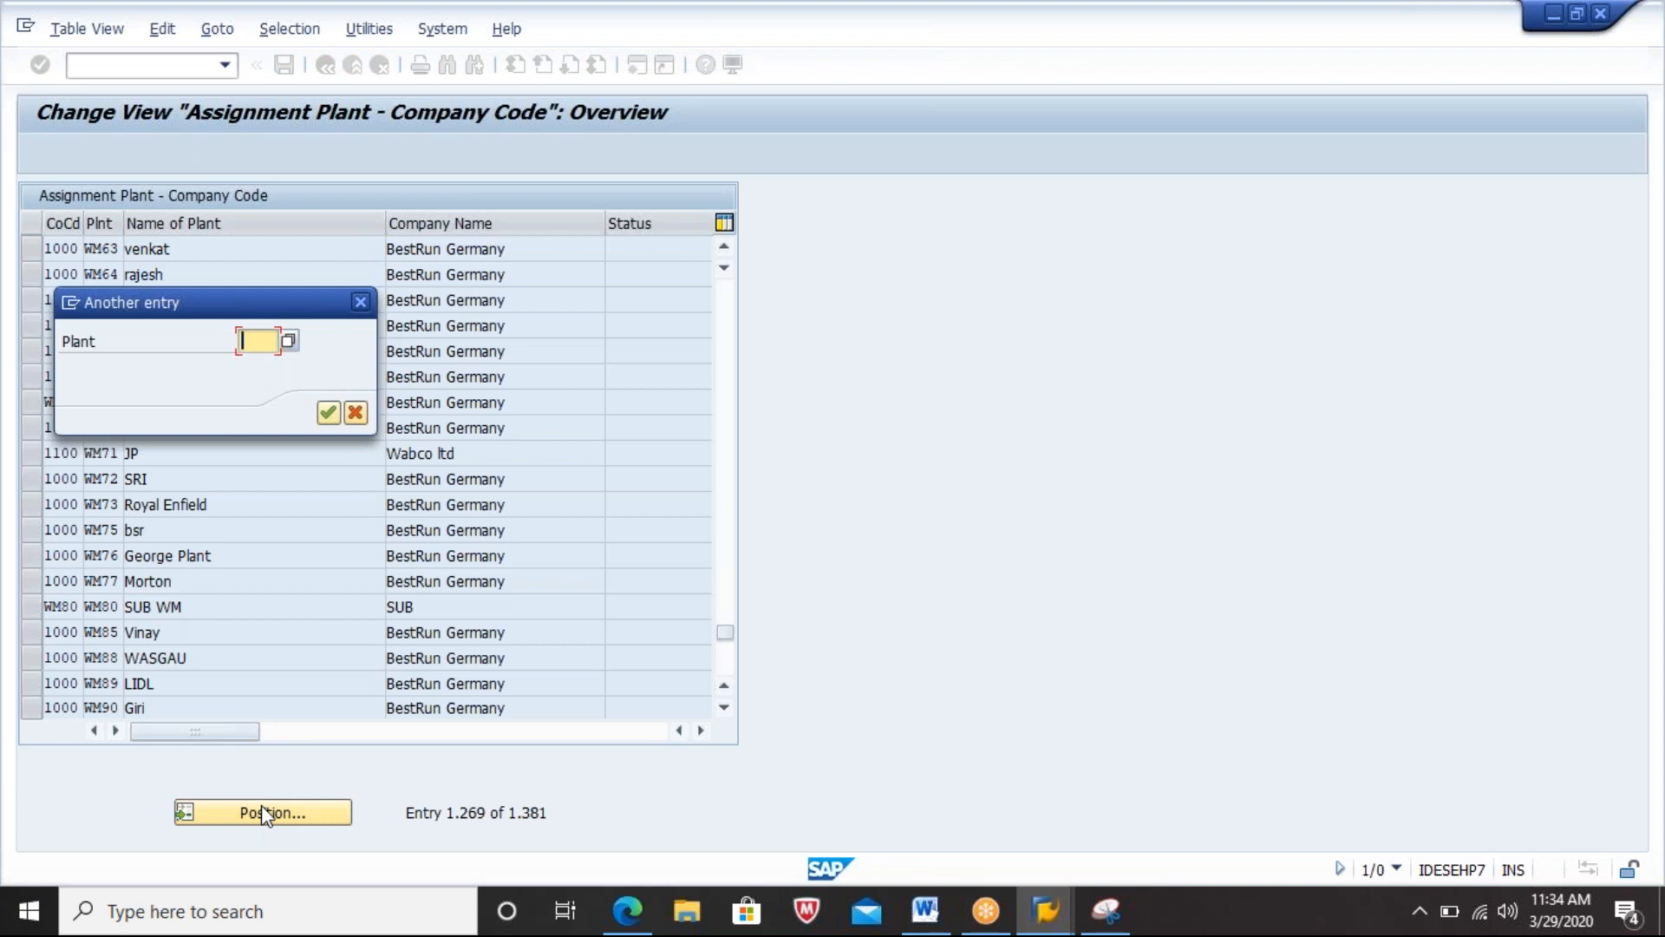
{"action": "type", "text": "2903"}
{"action": "key", "text": "Return"}
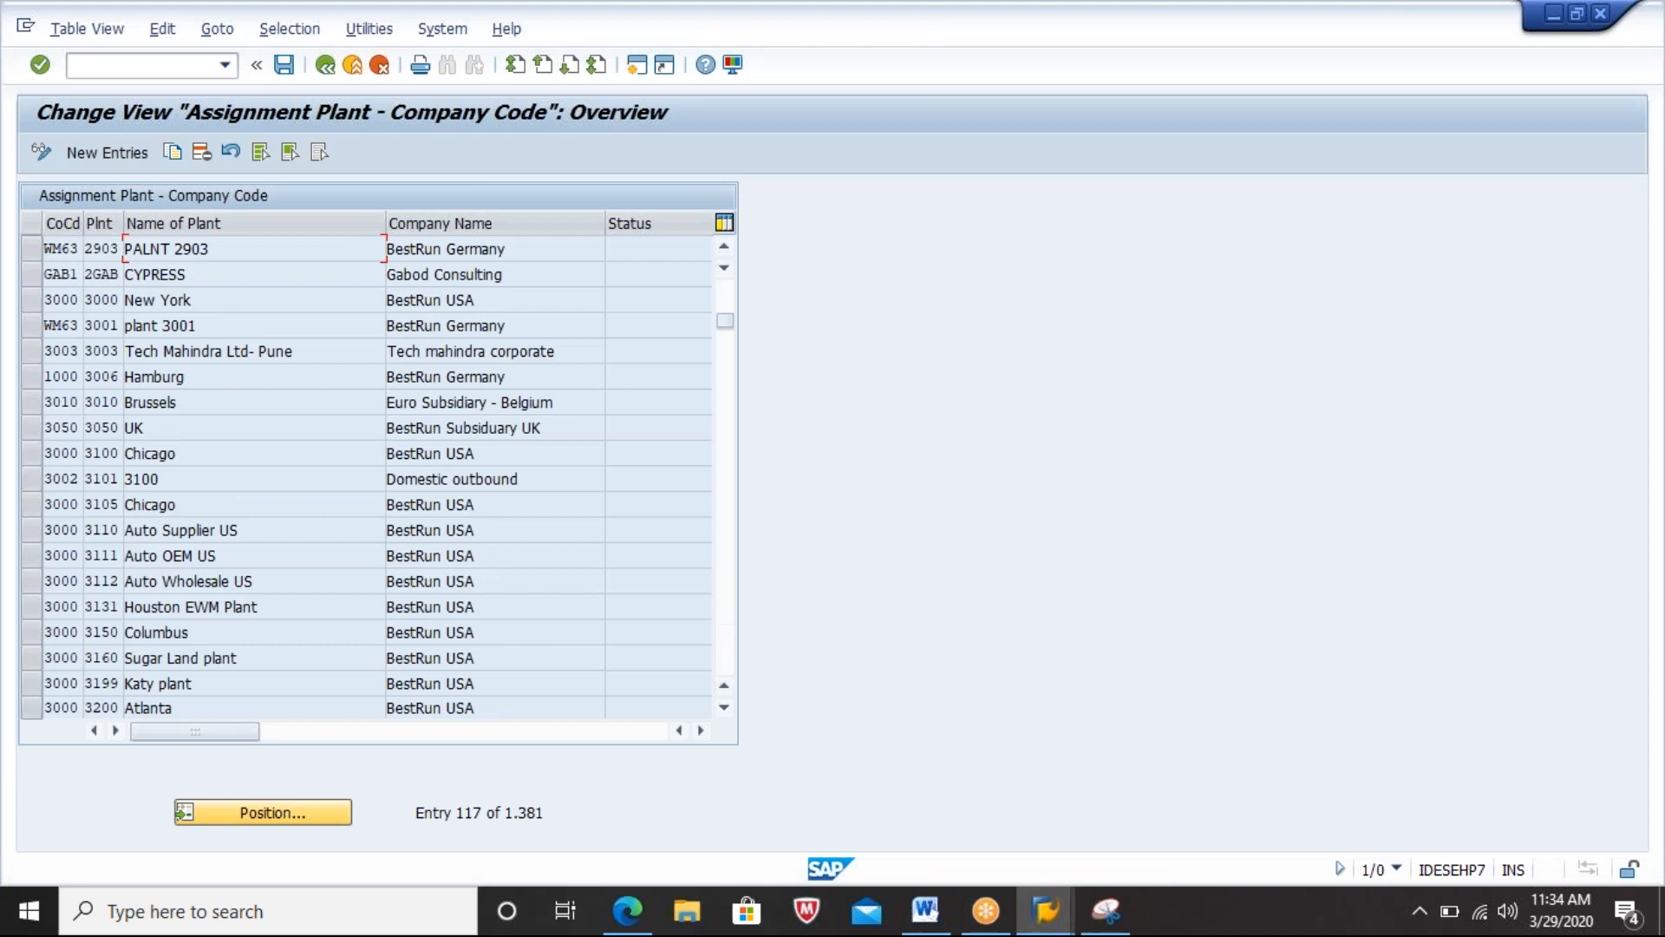
{"action": "left_click", "coordinate": [26, 249]}
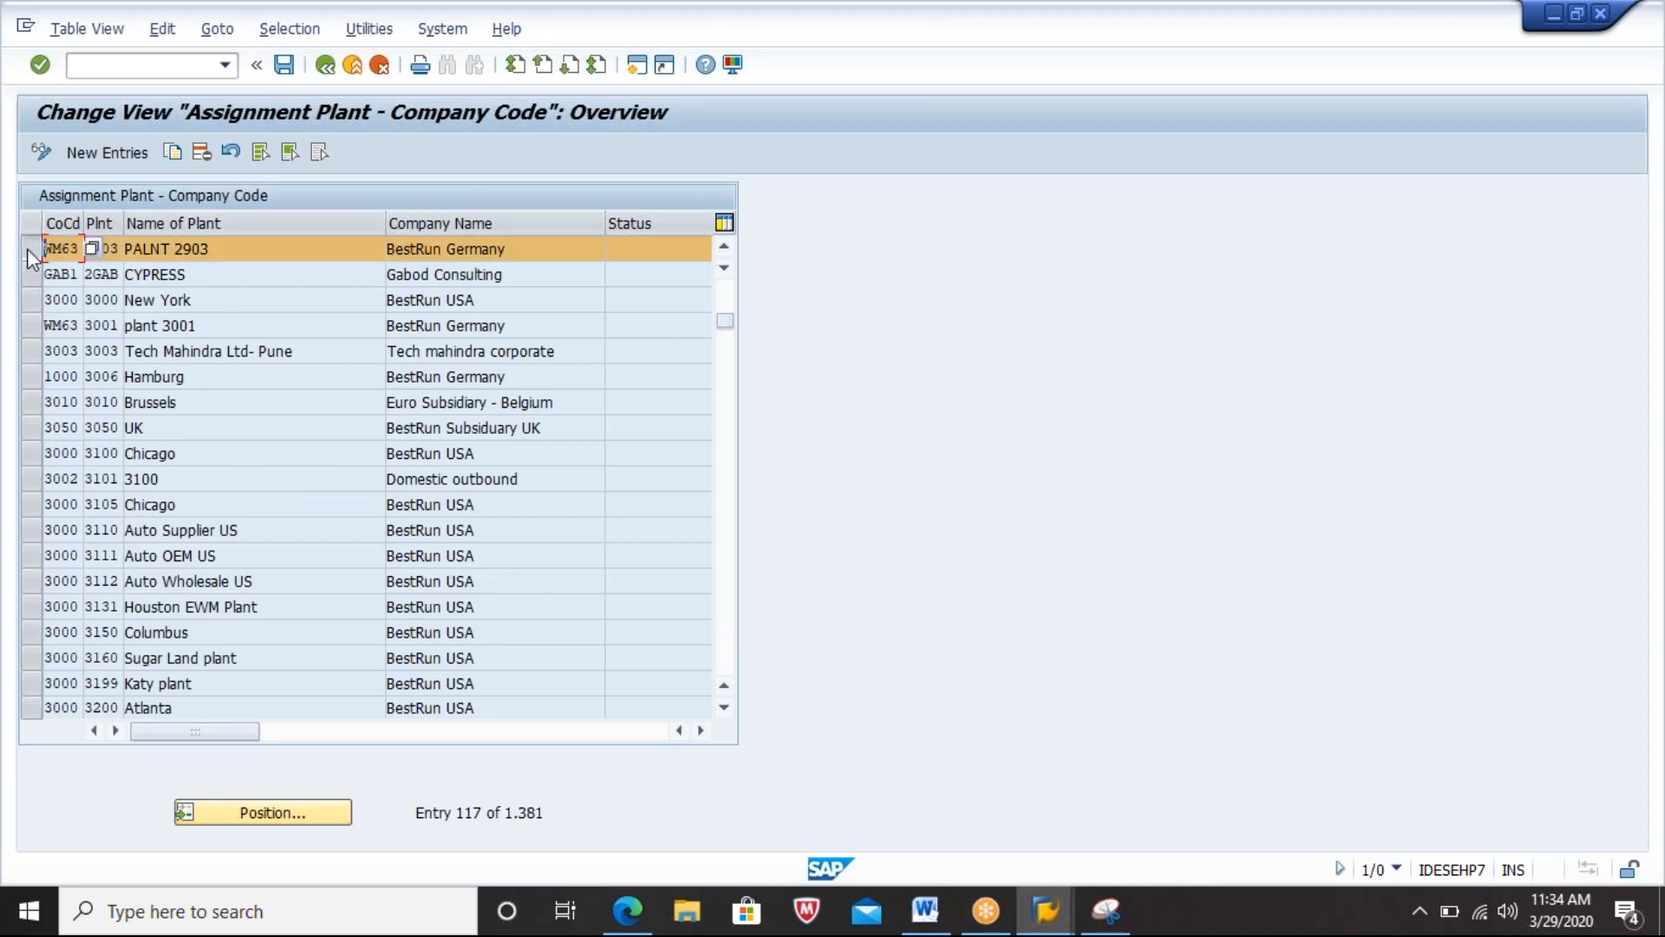
{"action": "left_click", "coordinate": [261, 252]}
{"action": "left_click", "coordinate": [201, 154]}
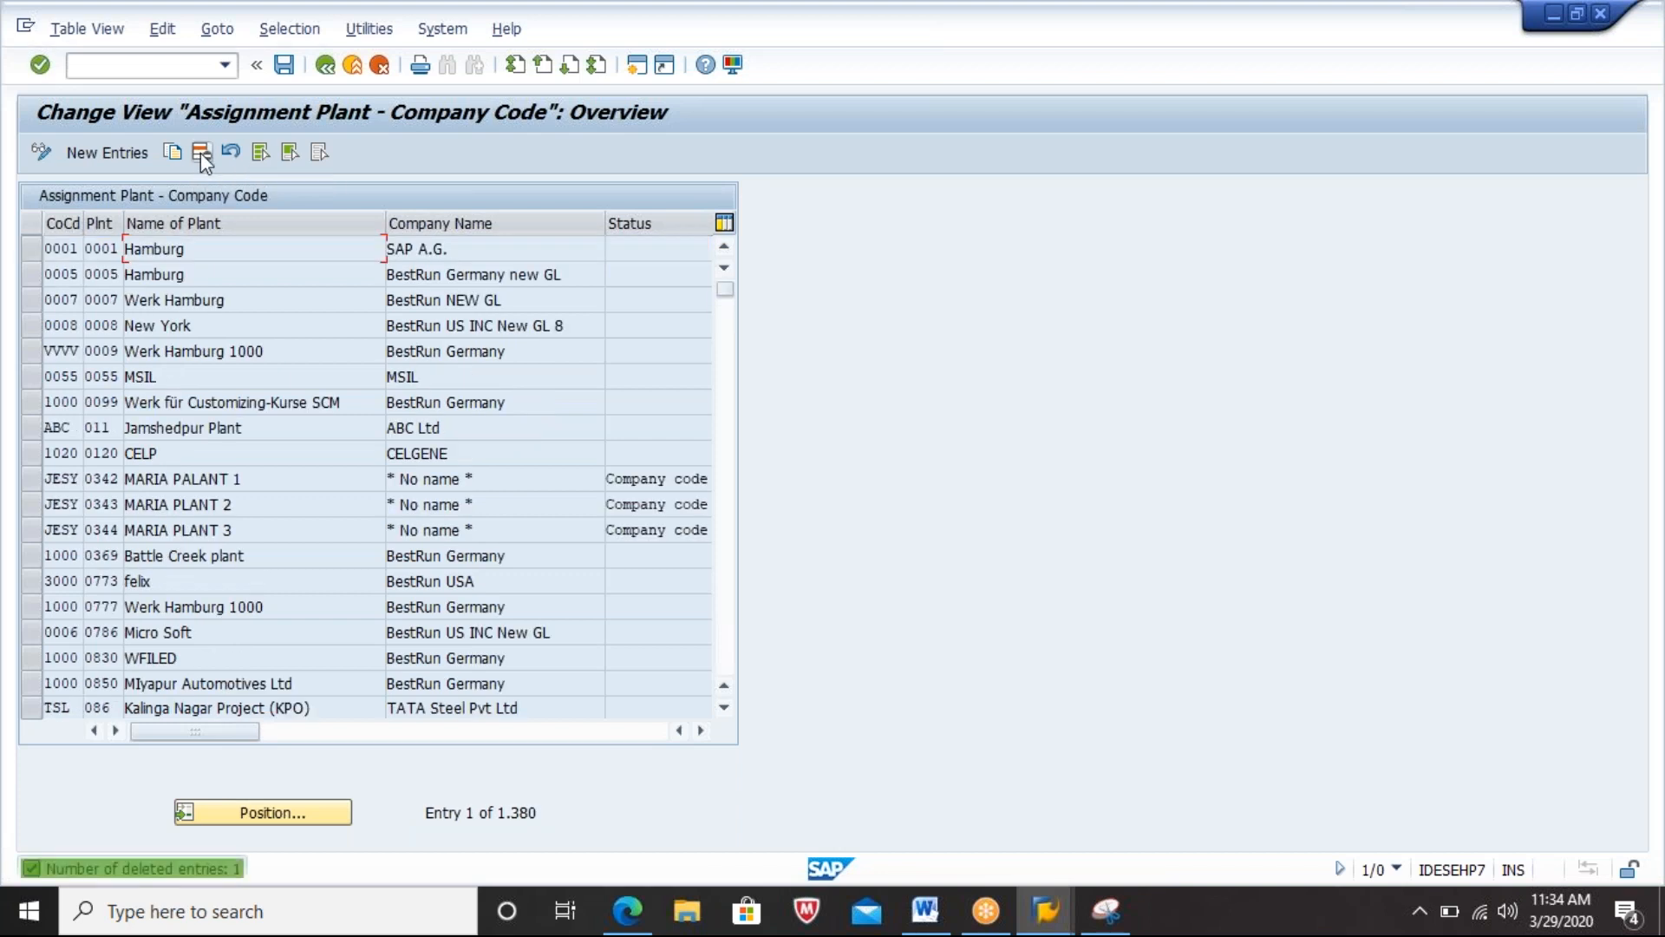
{"action": "left_click", "coordinate": [285, 65]}
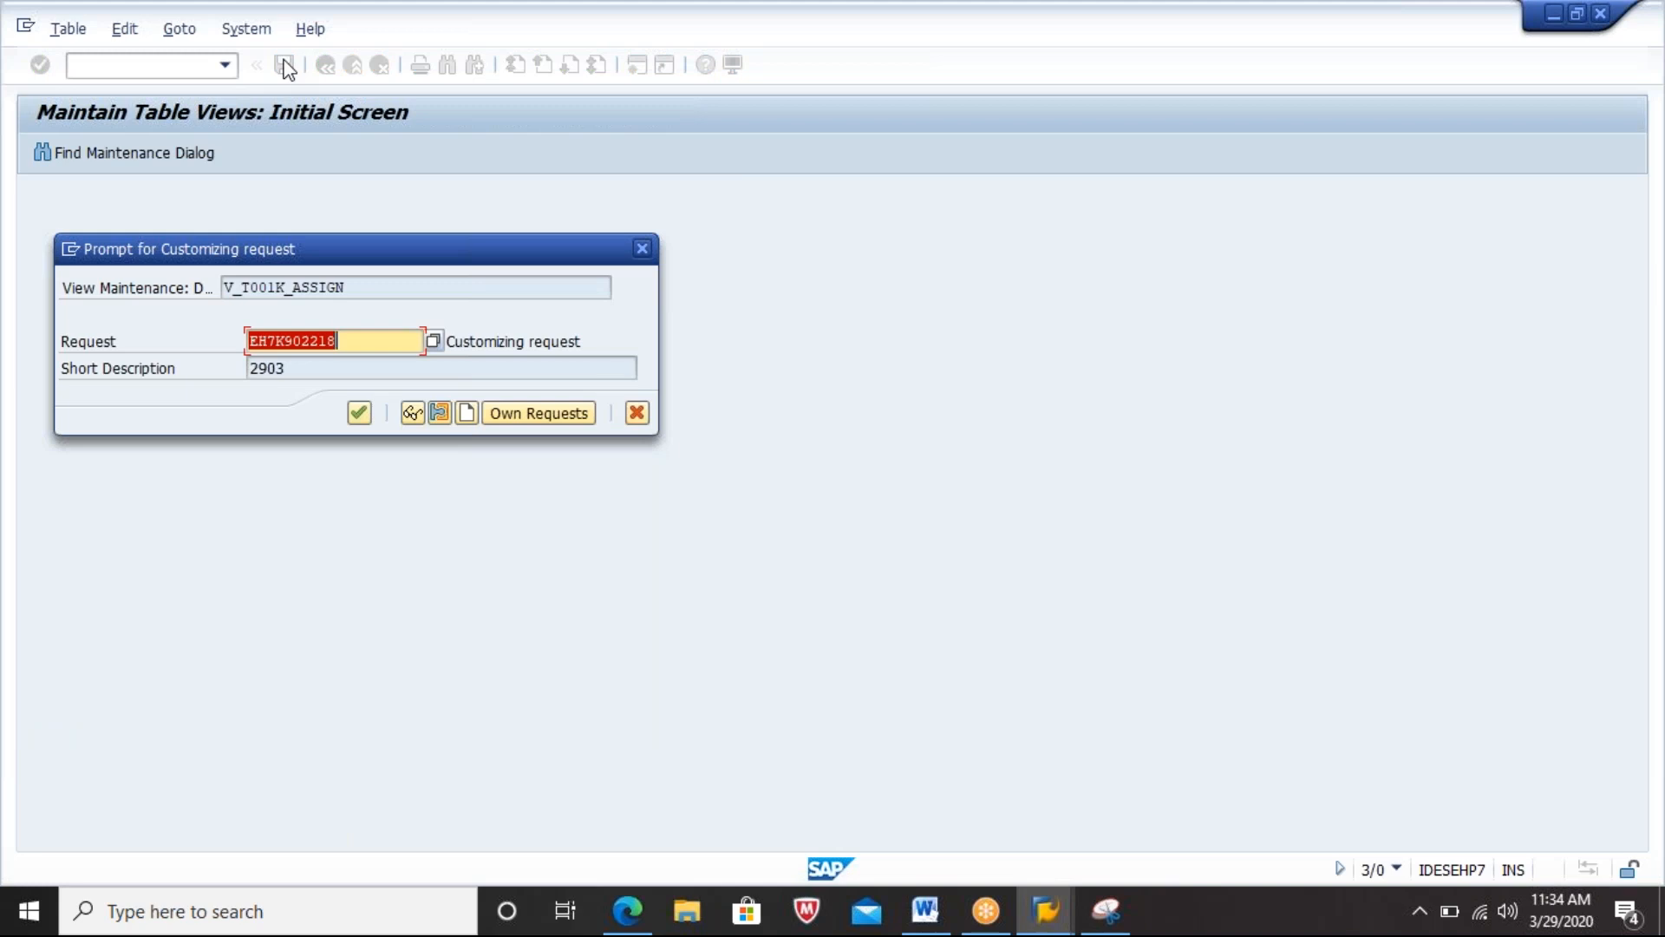
{"action": "key", "text": "Return"}
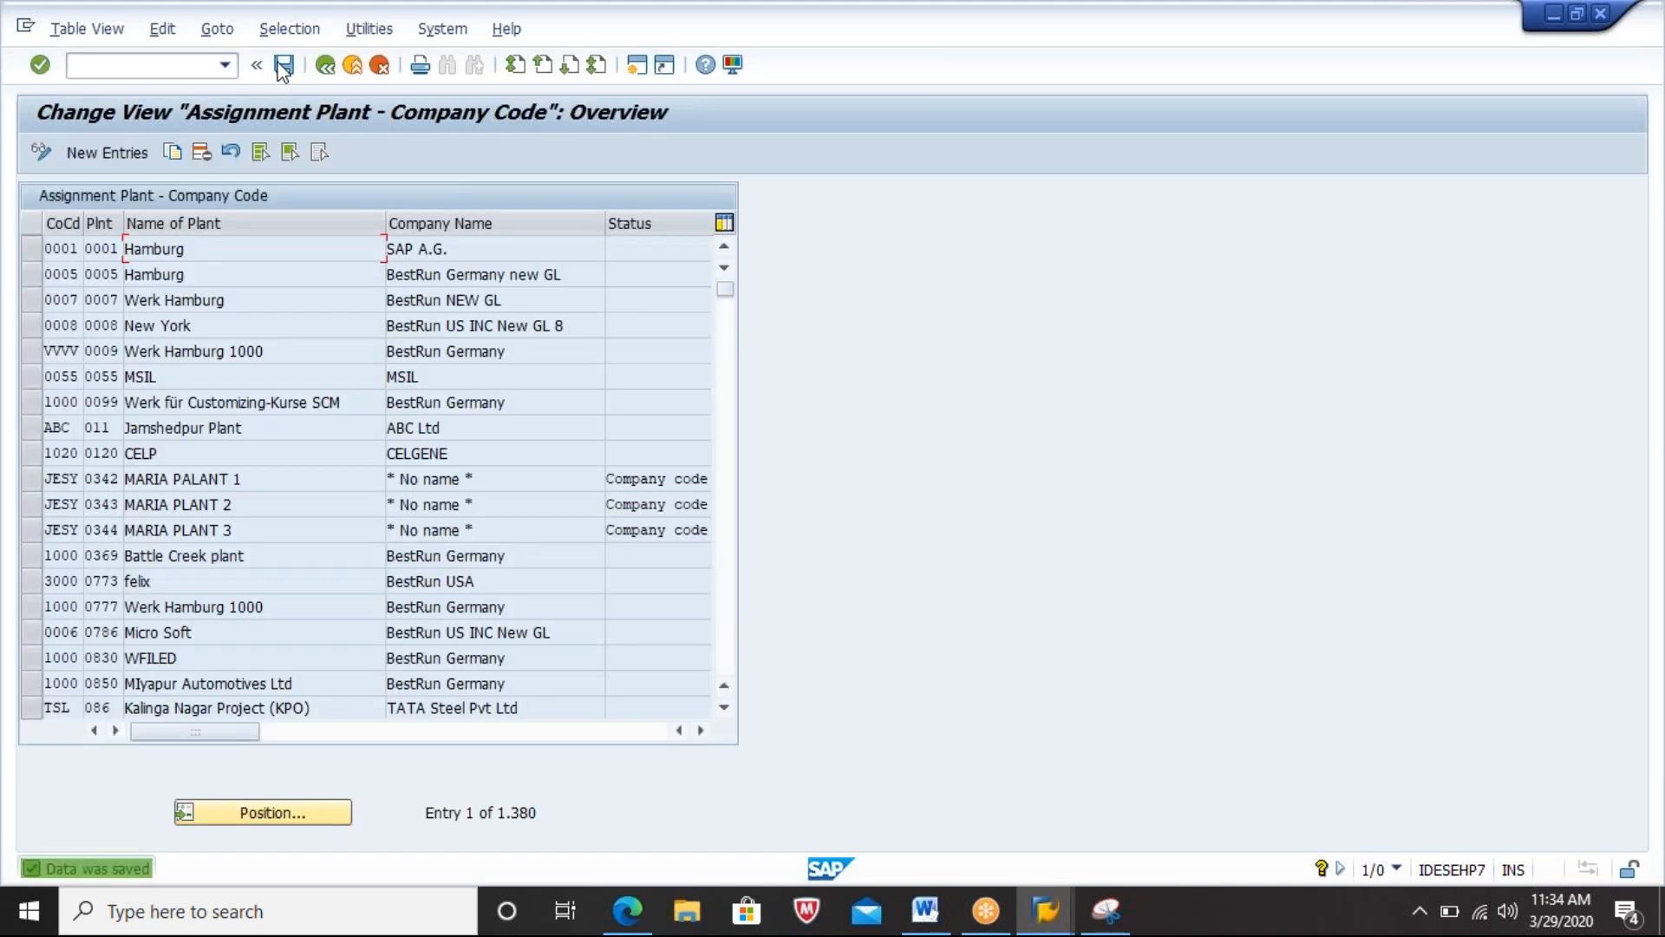
Step: Create a new entry assigning plant 2903 to company code WM63, save it and return to the implementation guide
{"action": "left_click", "coordinate": [105, 150]}
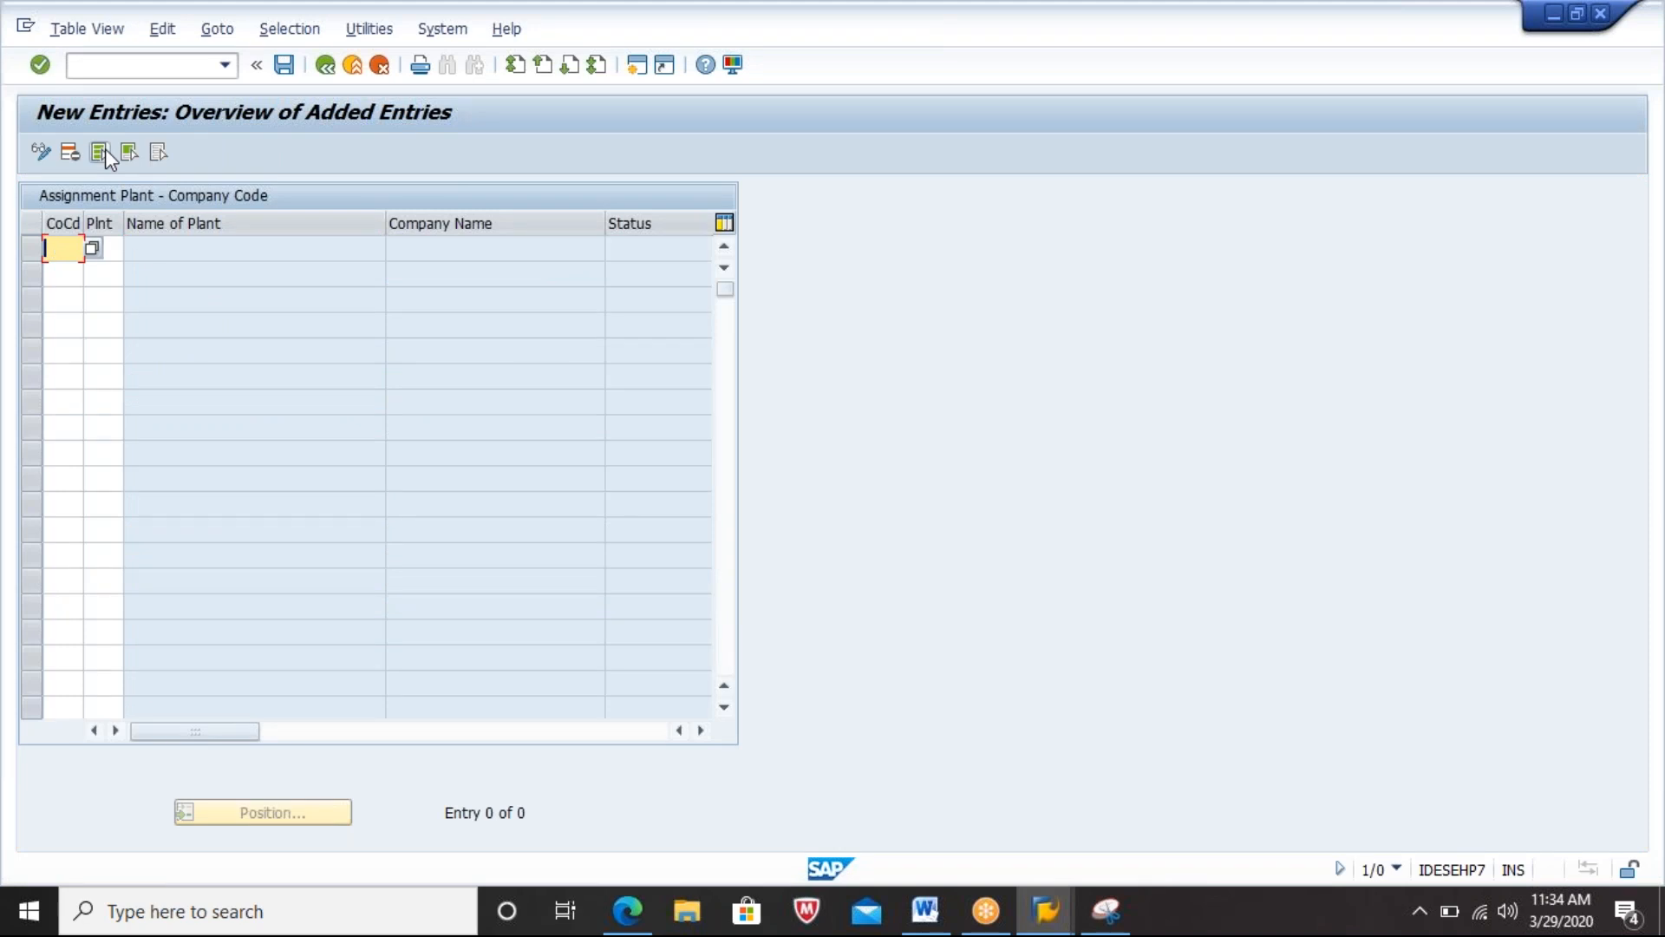
{"action": "type", "text": "WM63"}
{"action": "key", "text": "Tab"}
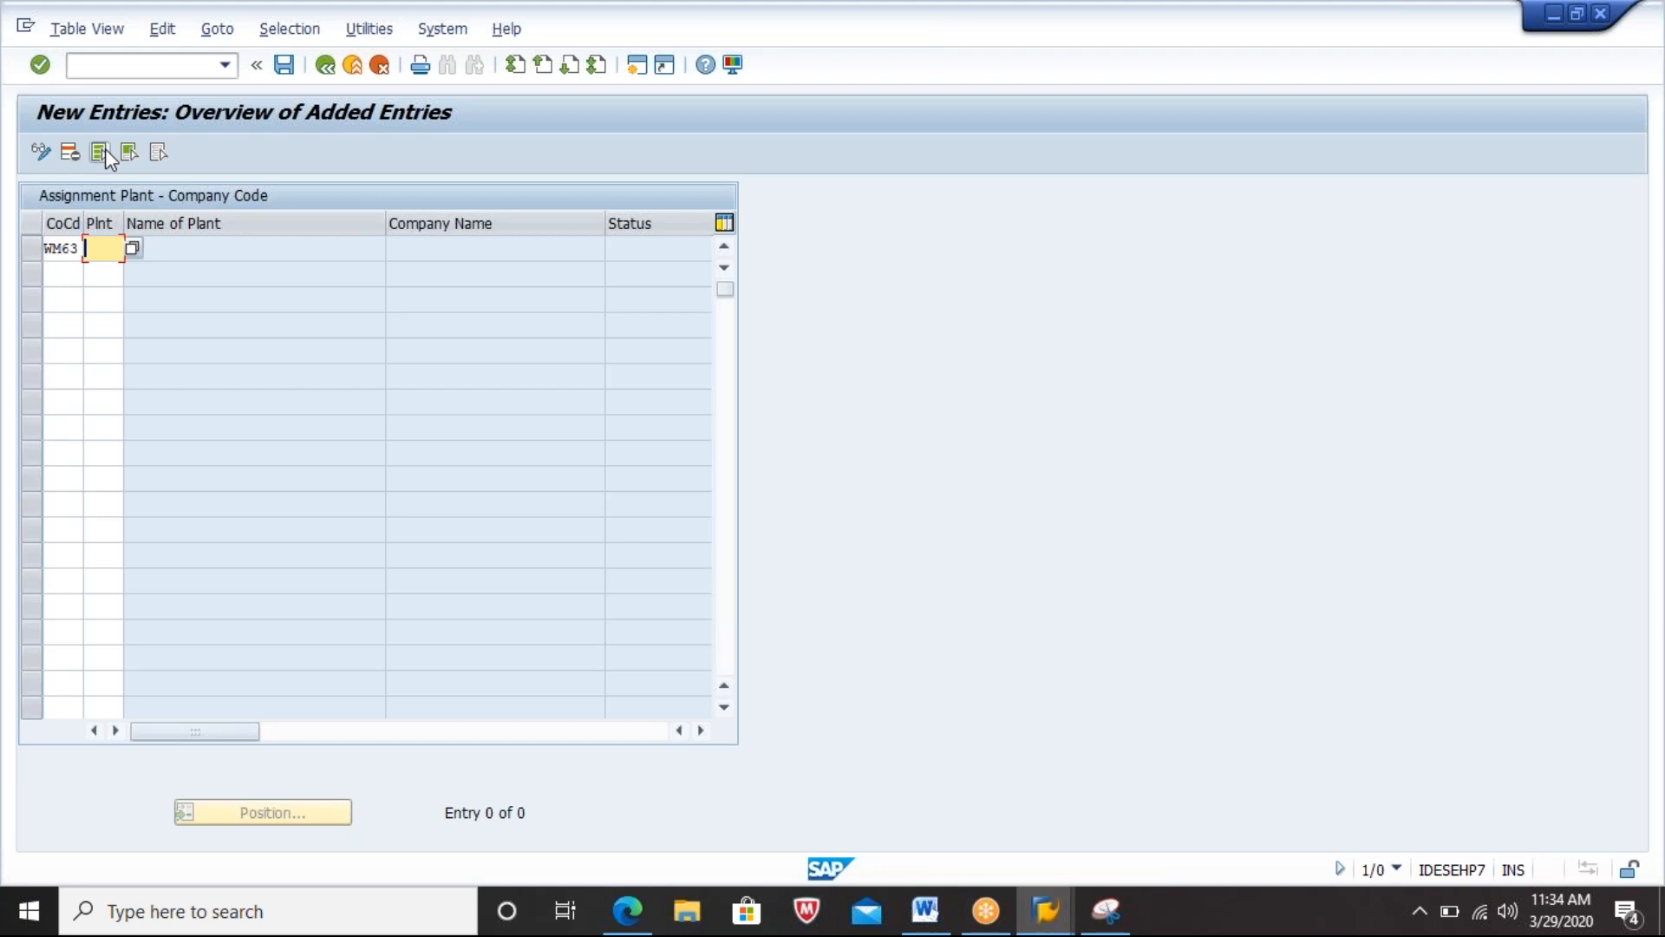
{"action": "type", "text": "2903"}
{"action": "key", "text": "Return"}
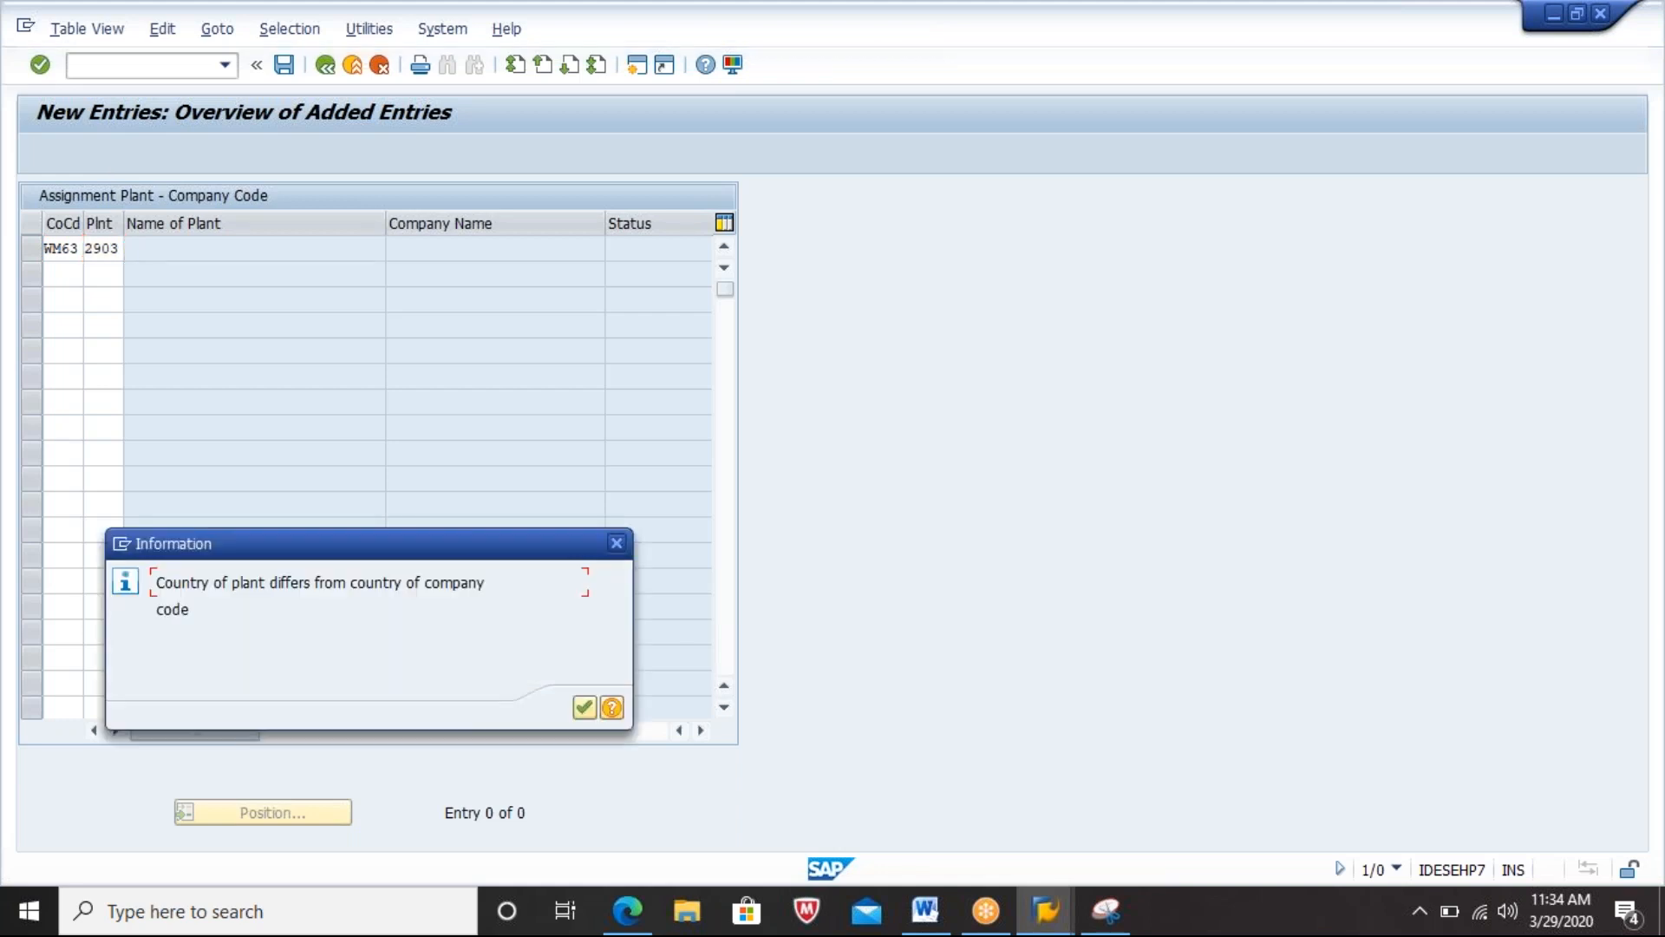
{"action": "key", "text": "Return"}
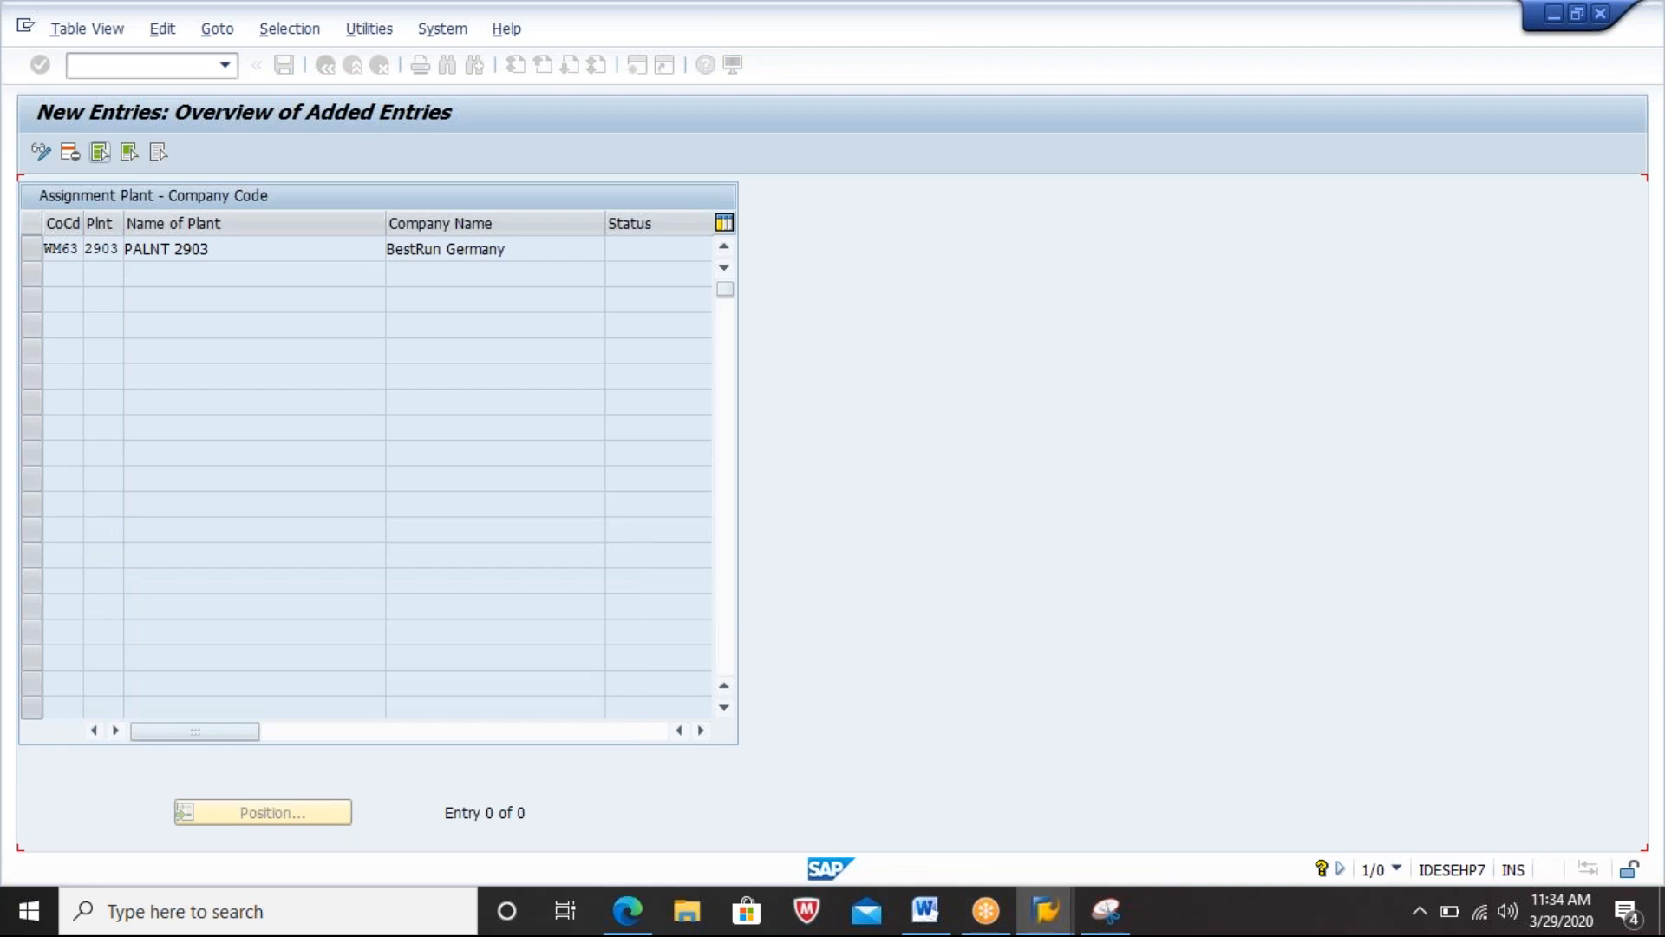
{"action": "key", "text": "ctrl+s"}
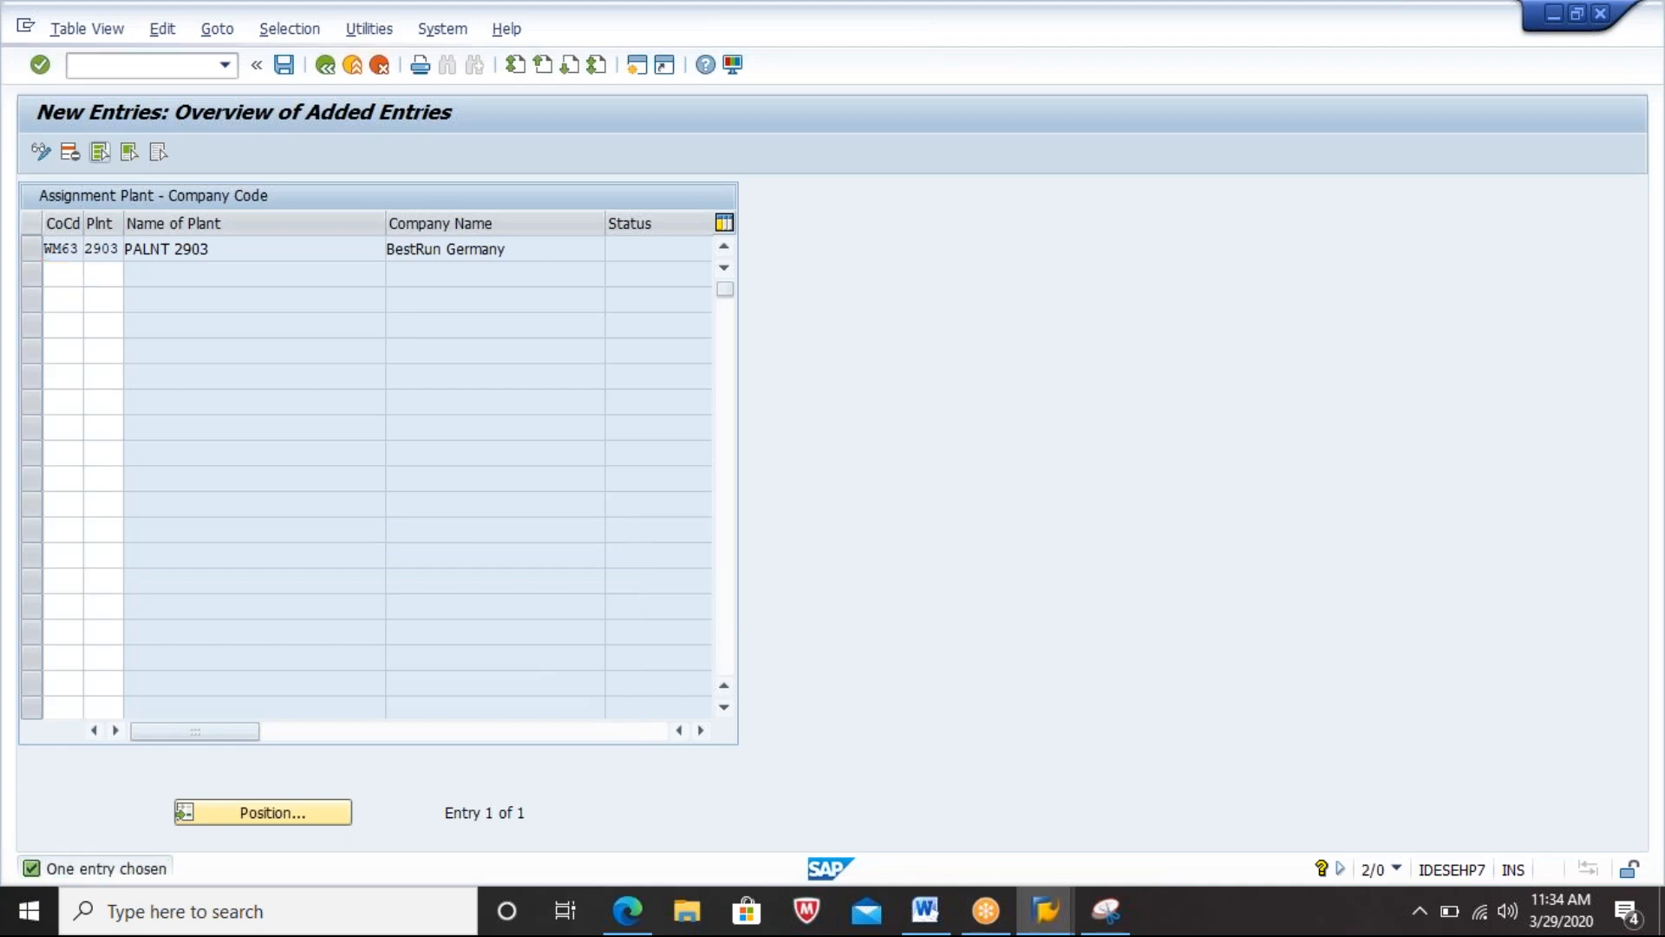
{"action": "left_click", "coordinate": [326, 66]}
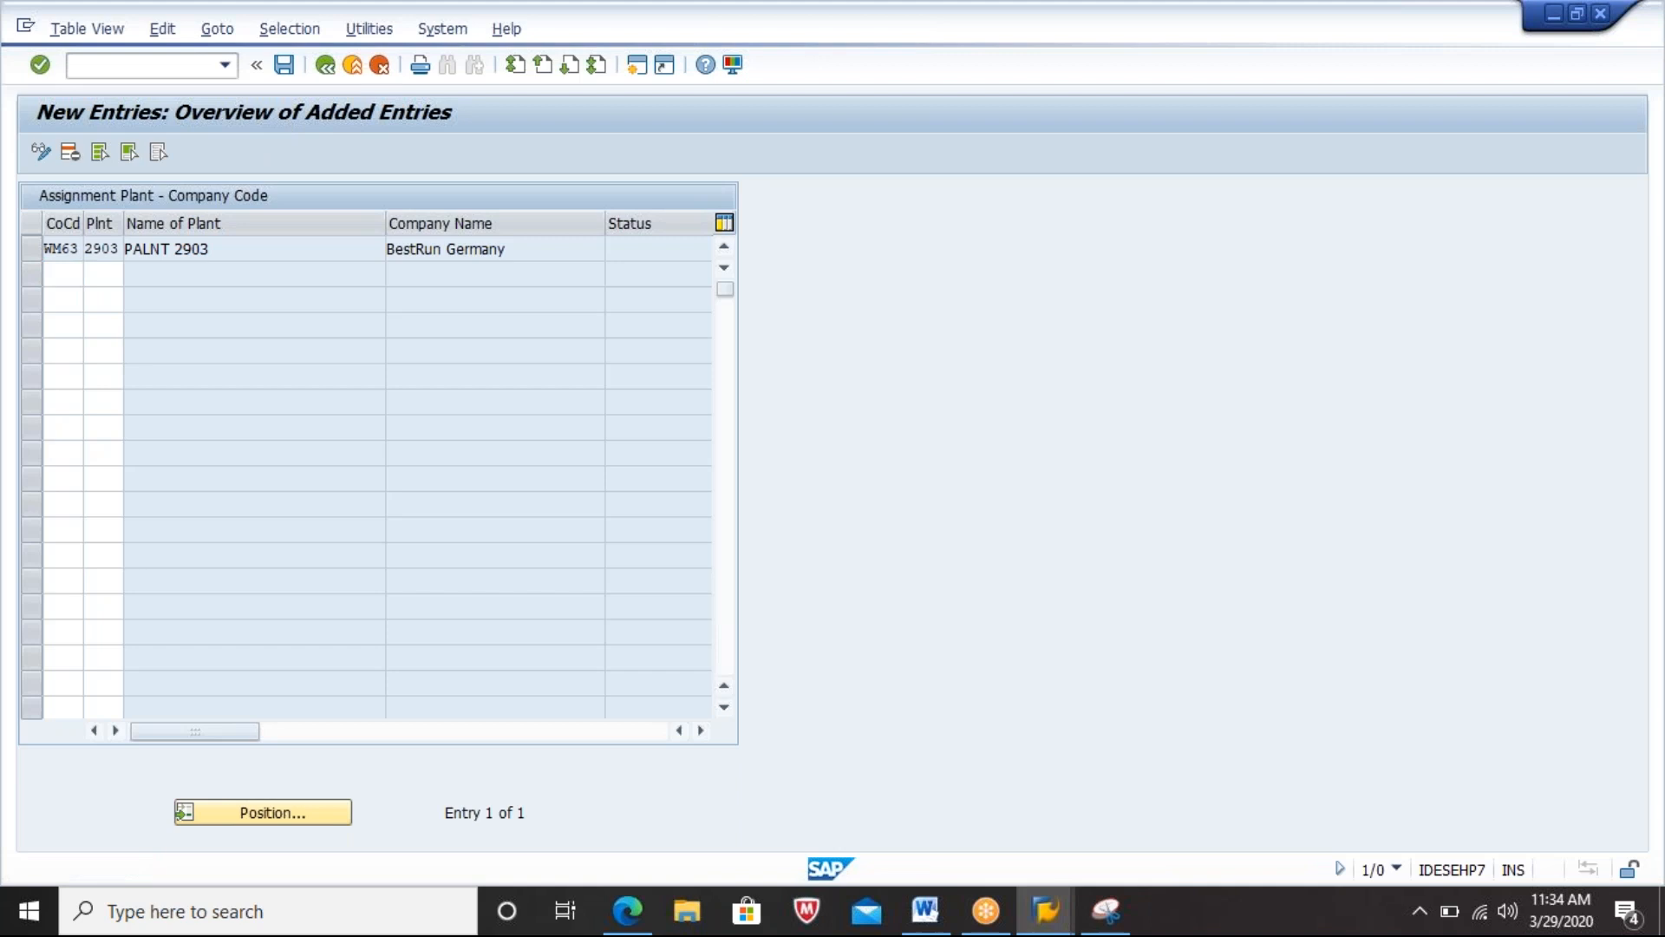
{"action": "left_click", "coordinate": [326, 66]}
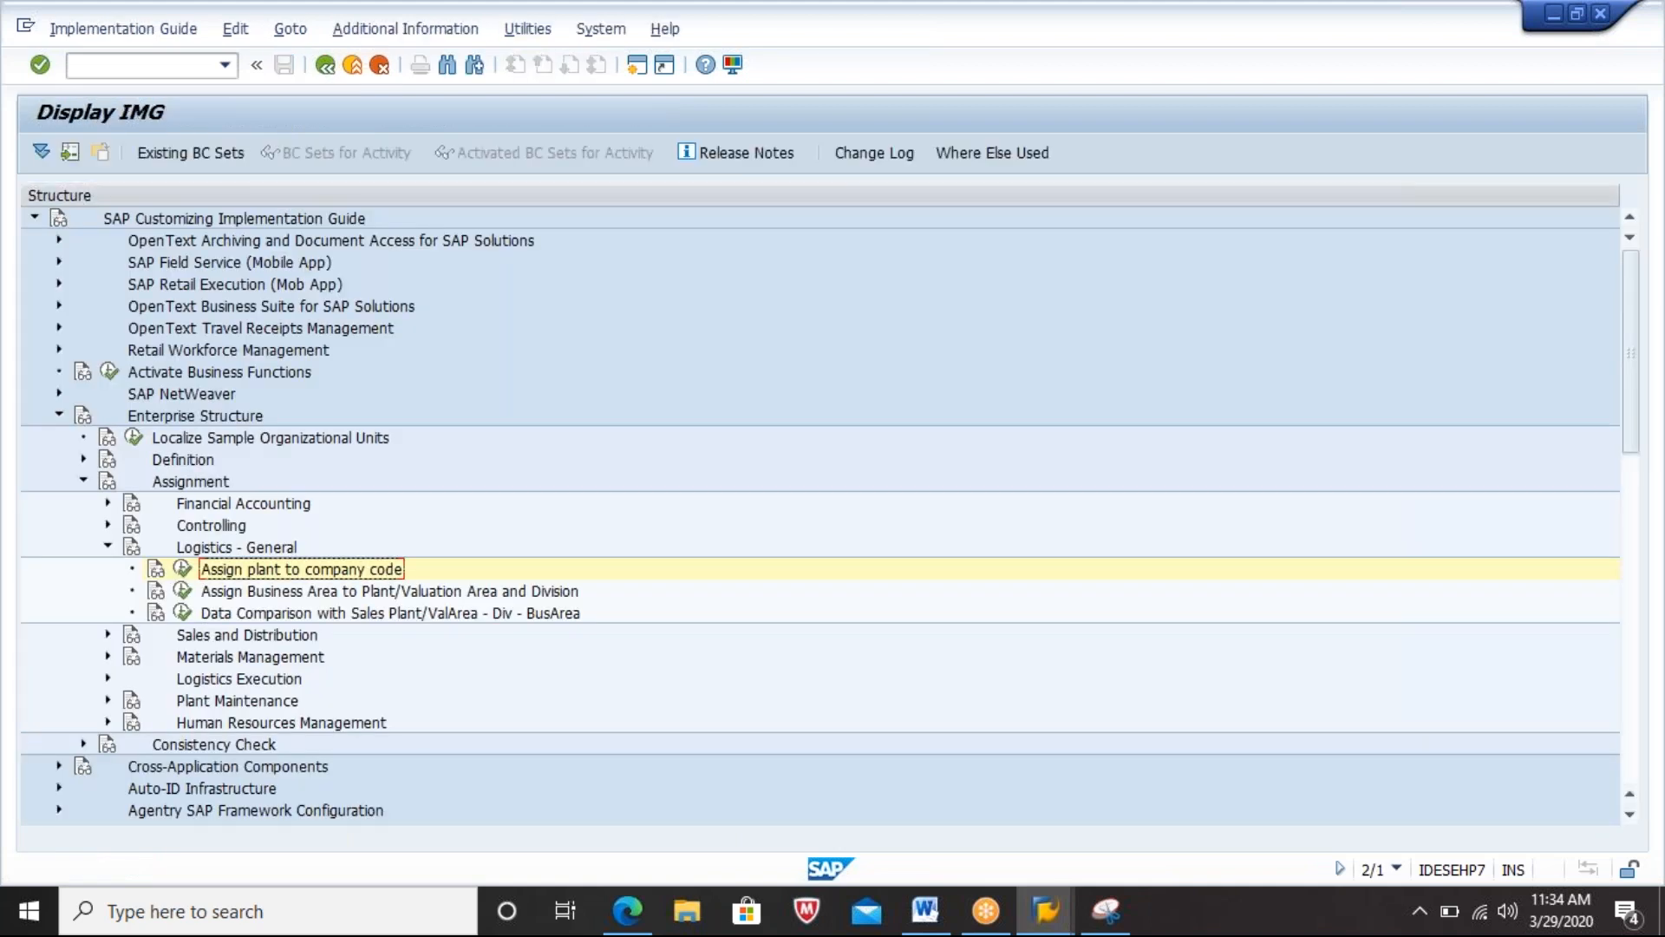
Step: Open the plant-division allocation for assigning business areas and examine the entries of plant 2903
{"action": "left_click", "coordinate": [486, 598]}
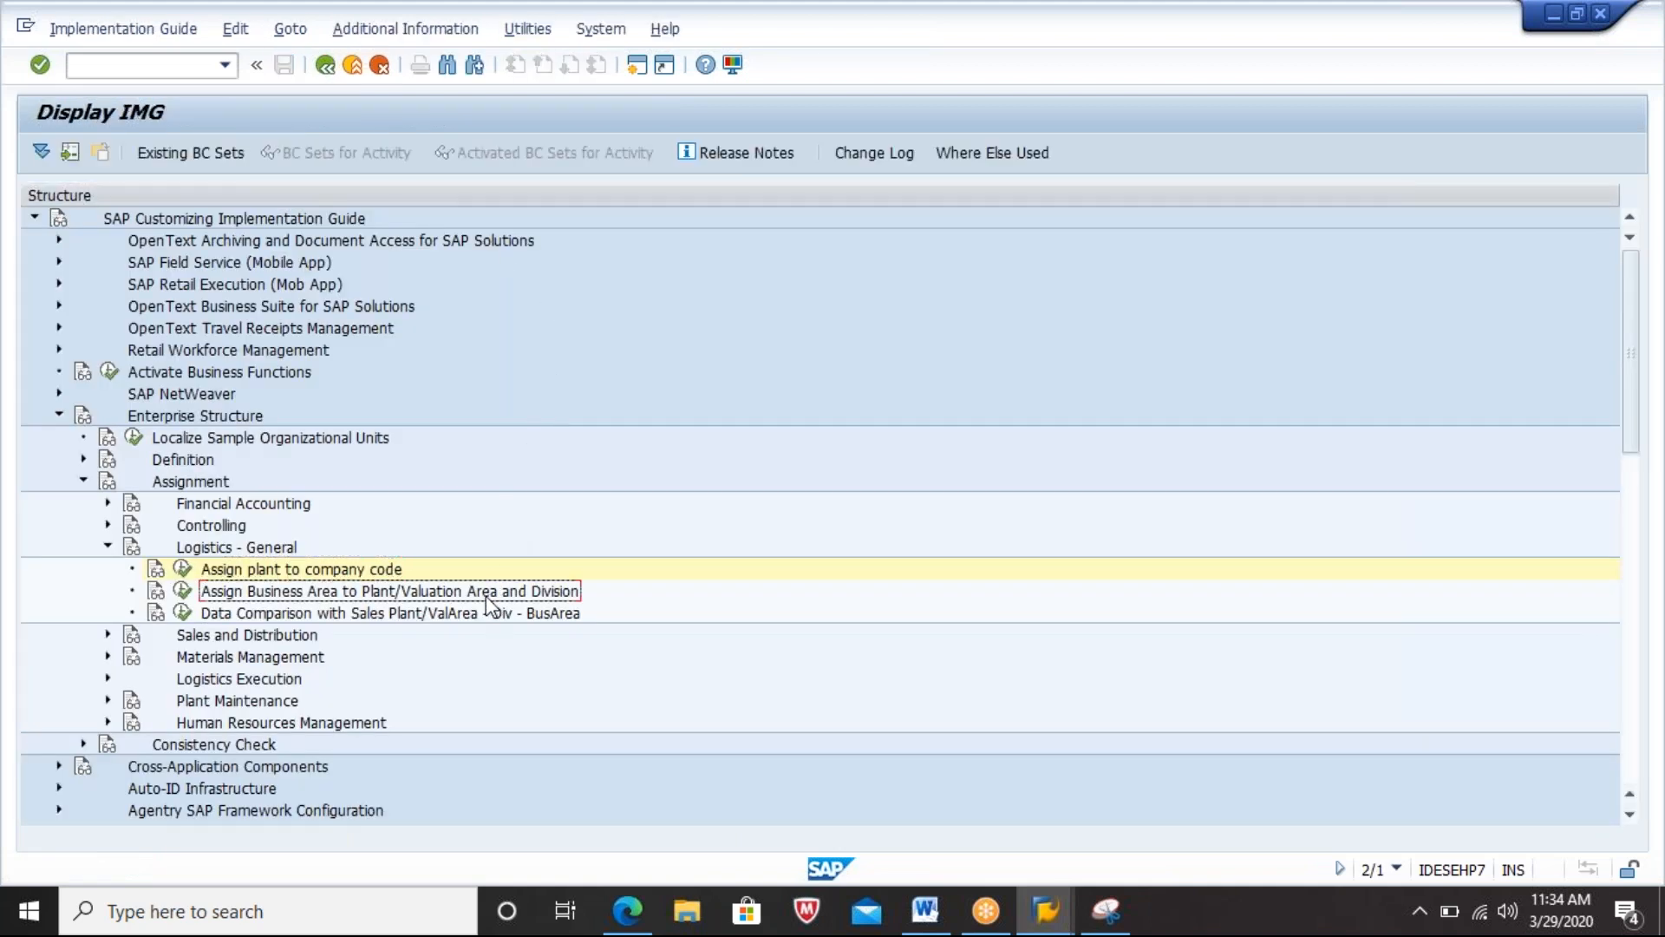
{"action": "left_click", "coordinate": [182, 591]}
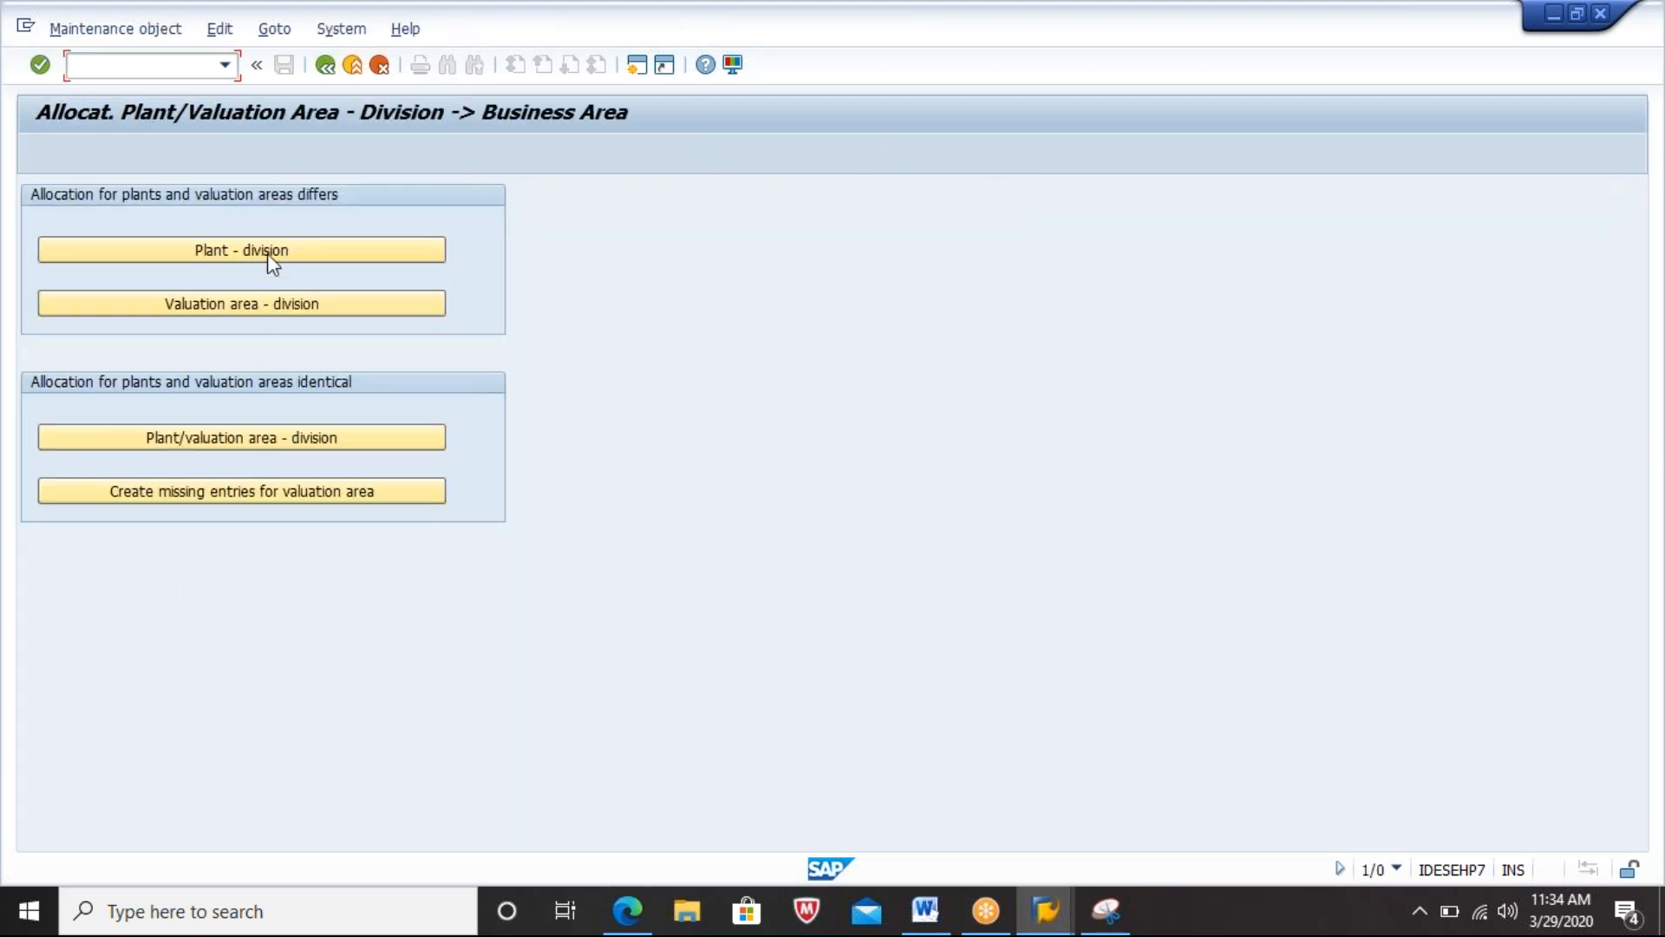
{"action": "left_click", "coordinate": [268, 252]}
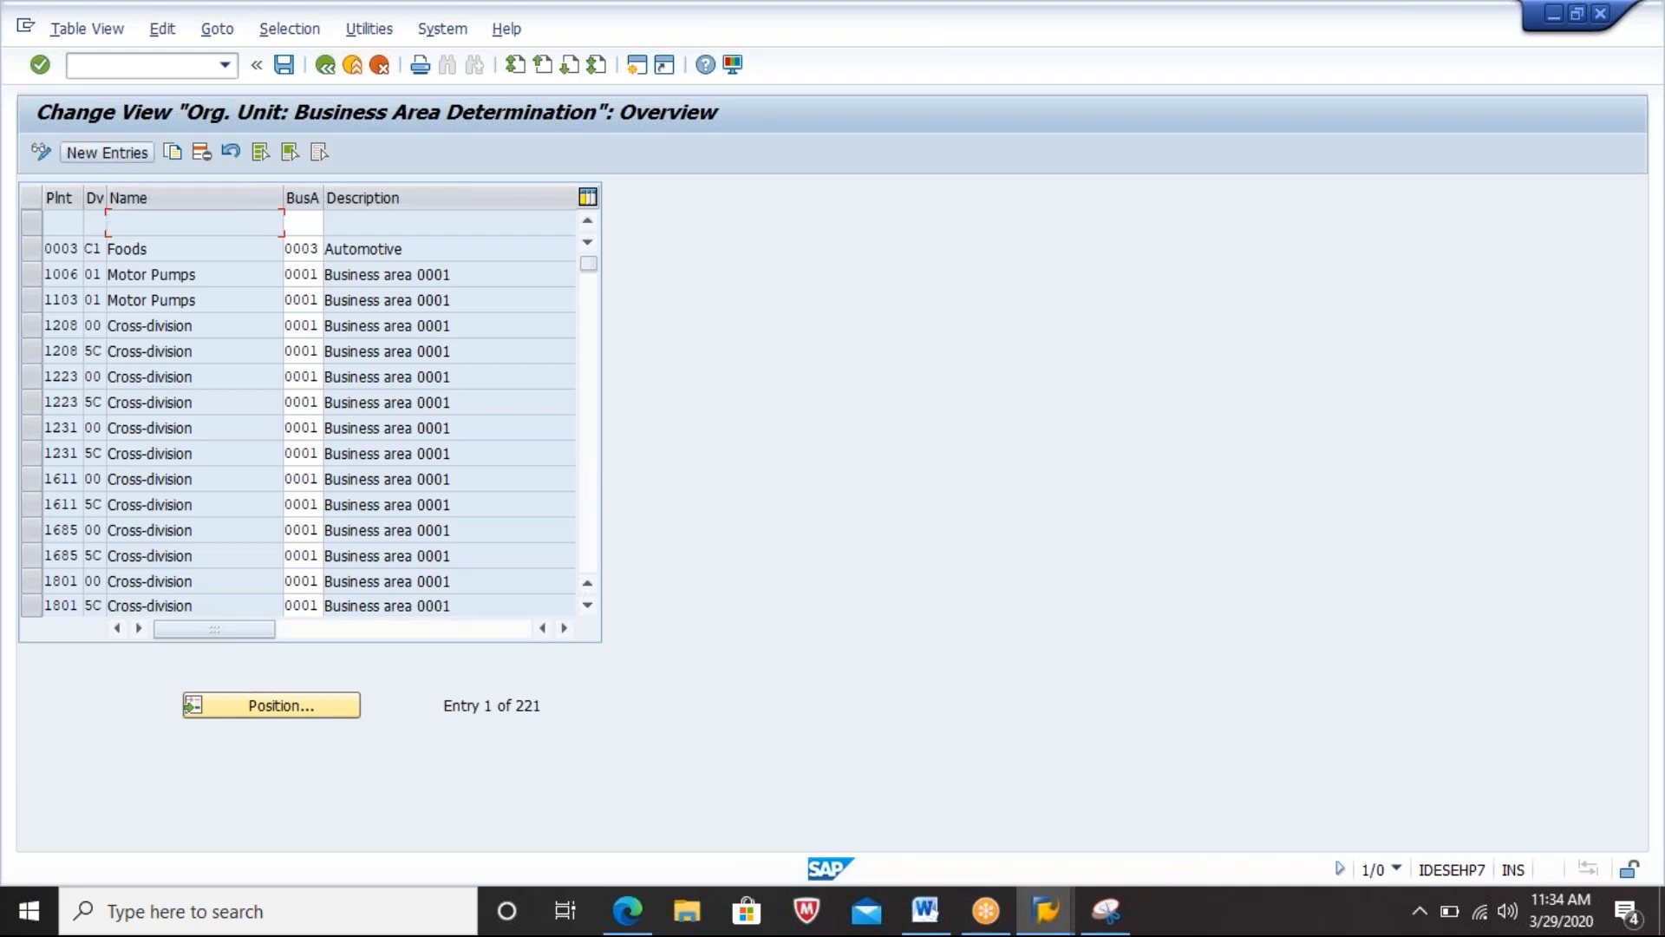
{"action": "left_click", "coordinate": [284, 707]}
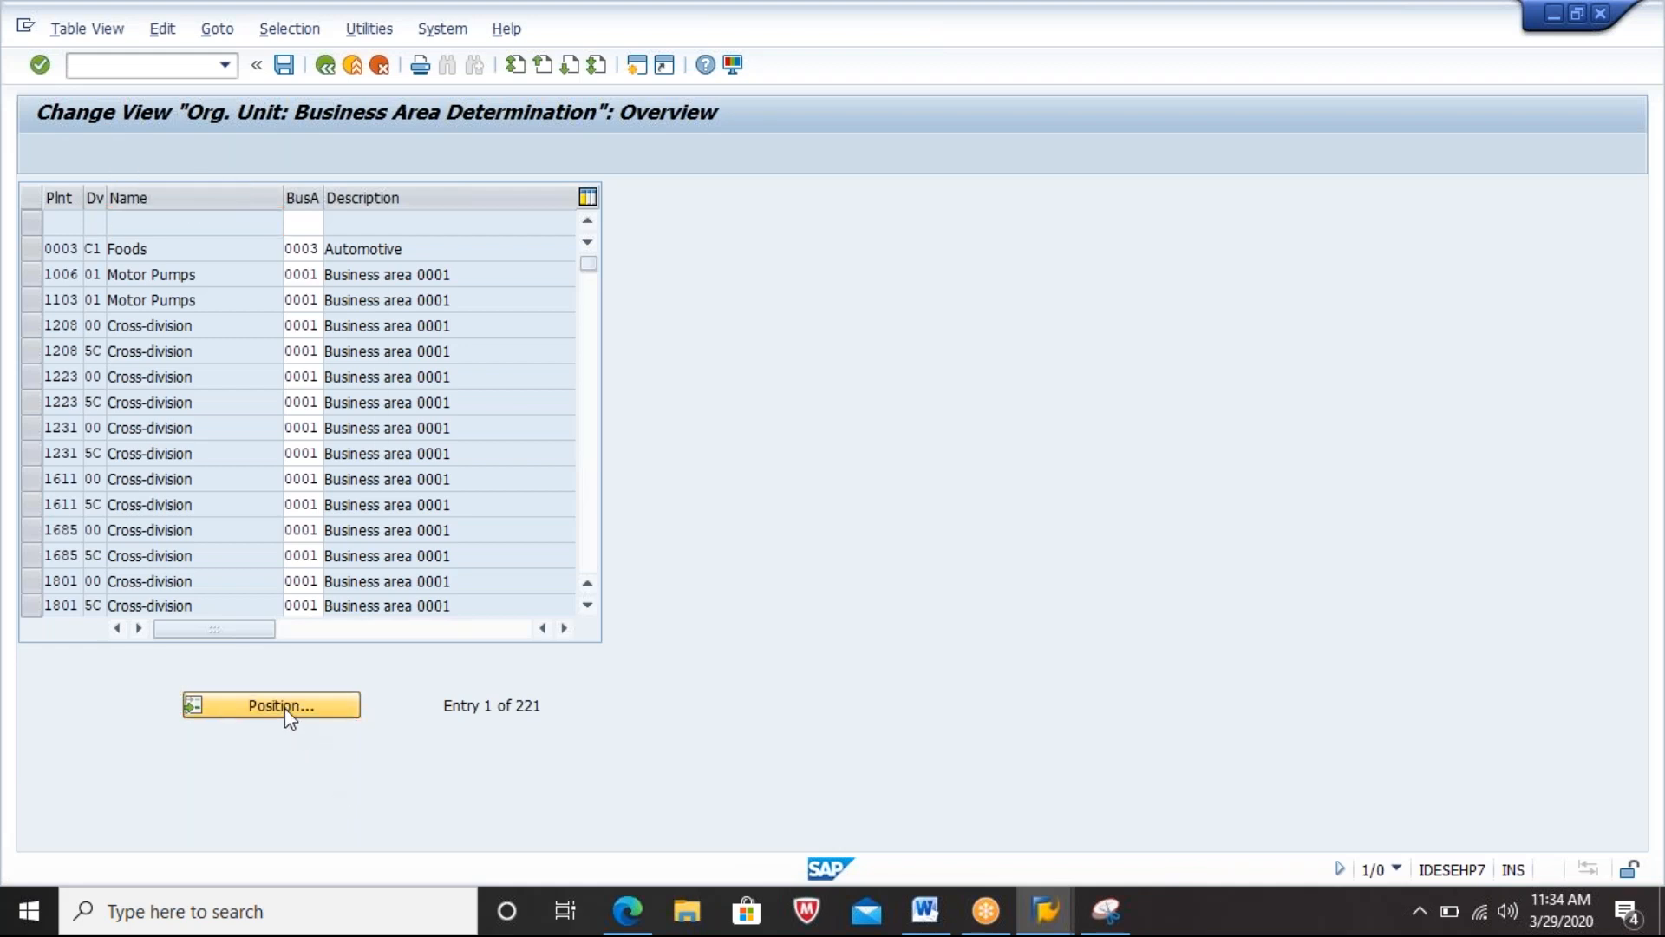
{"action": "type", "text": "2903"}
{"action": "key", "text": "Return"}
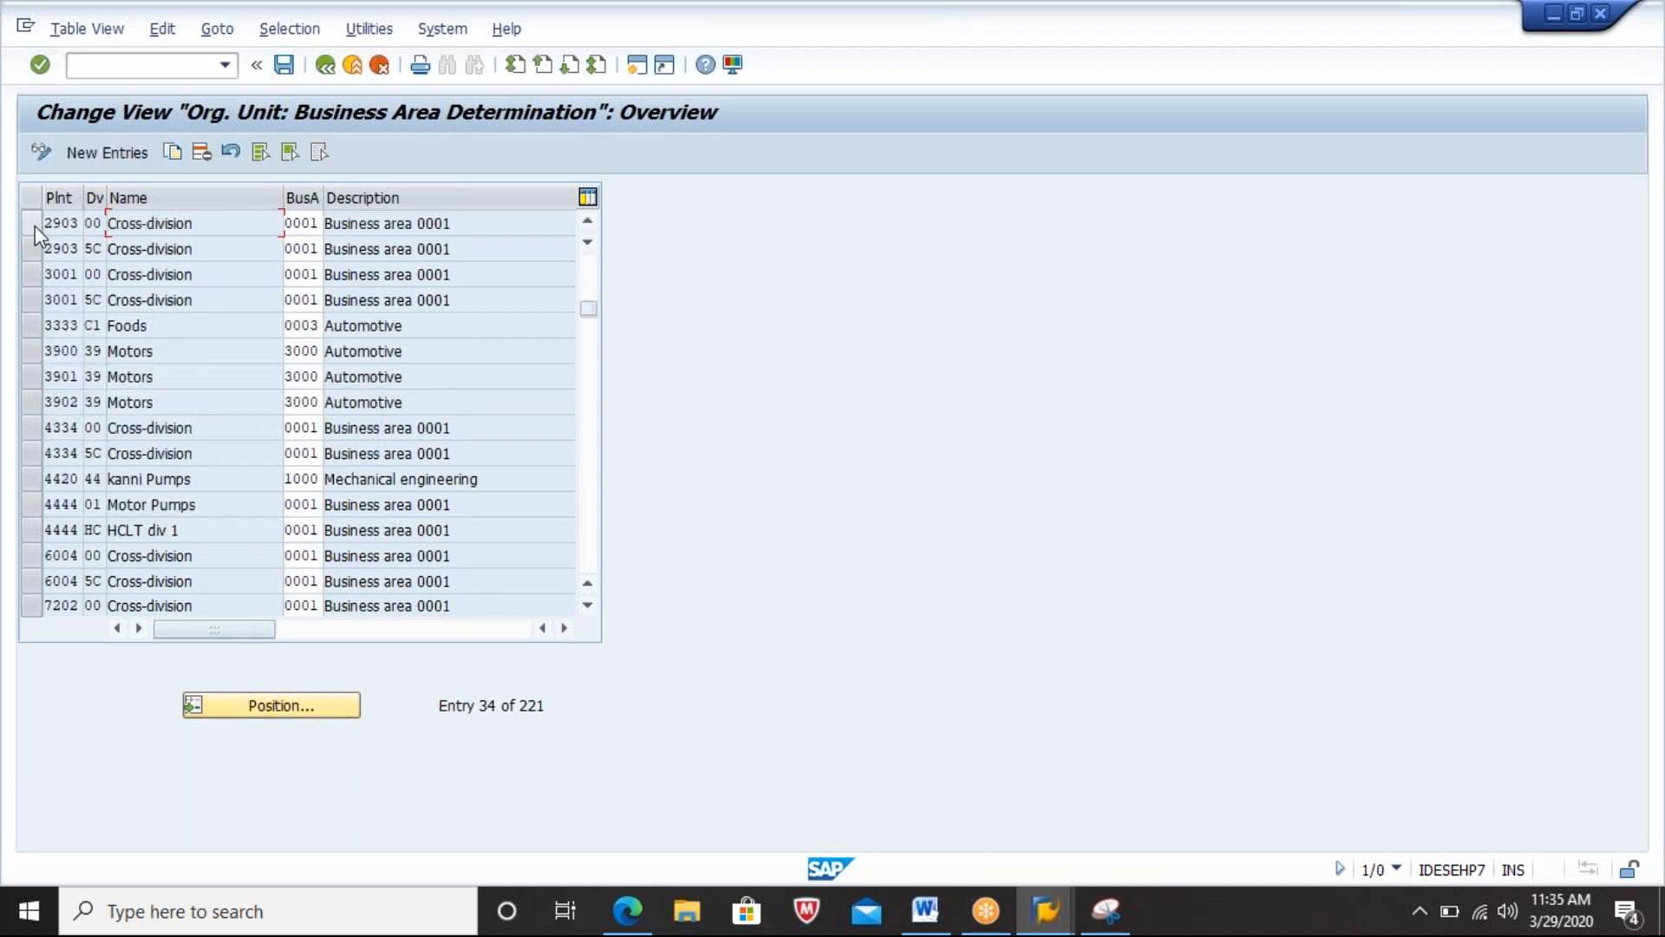
{"action": "left_click", "coordinate": [505, 222]}
{"action": "left_click", "coordinate": [589, 221]}
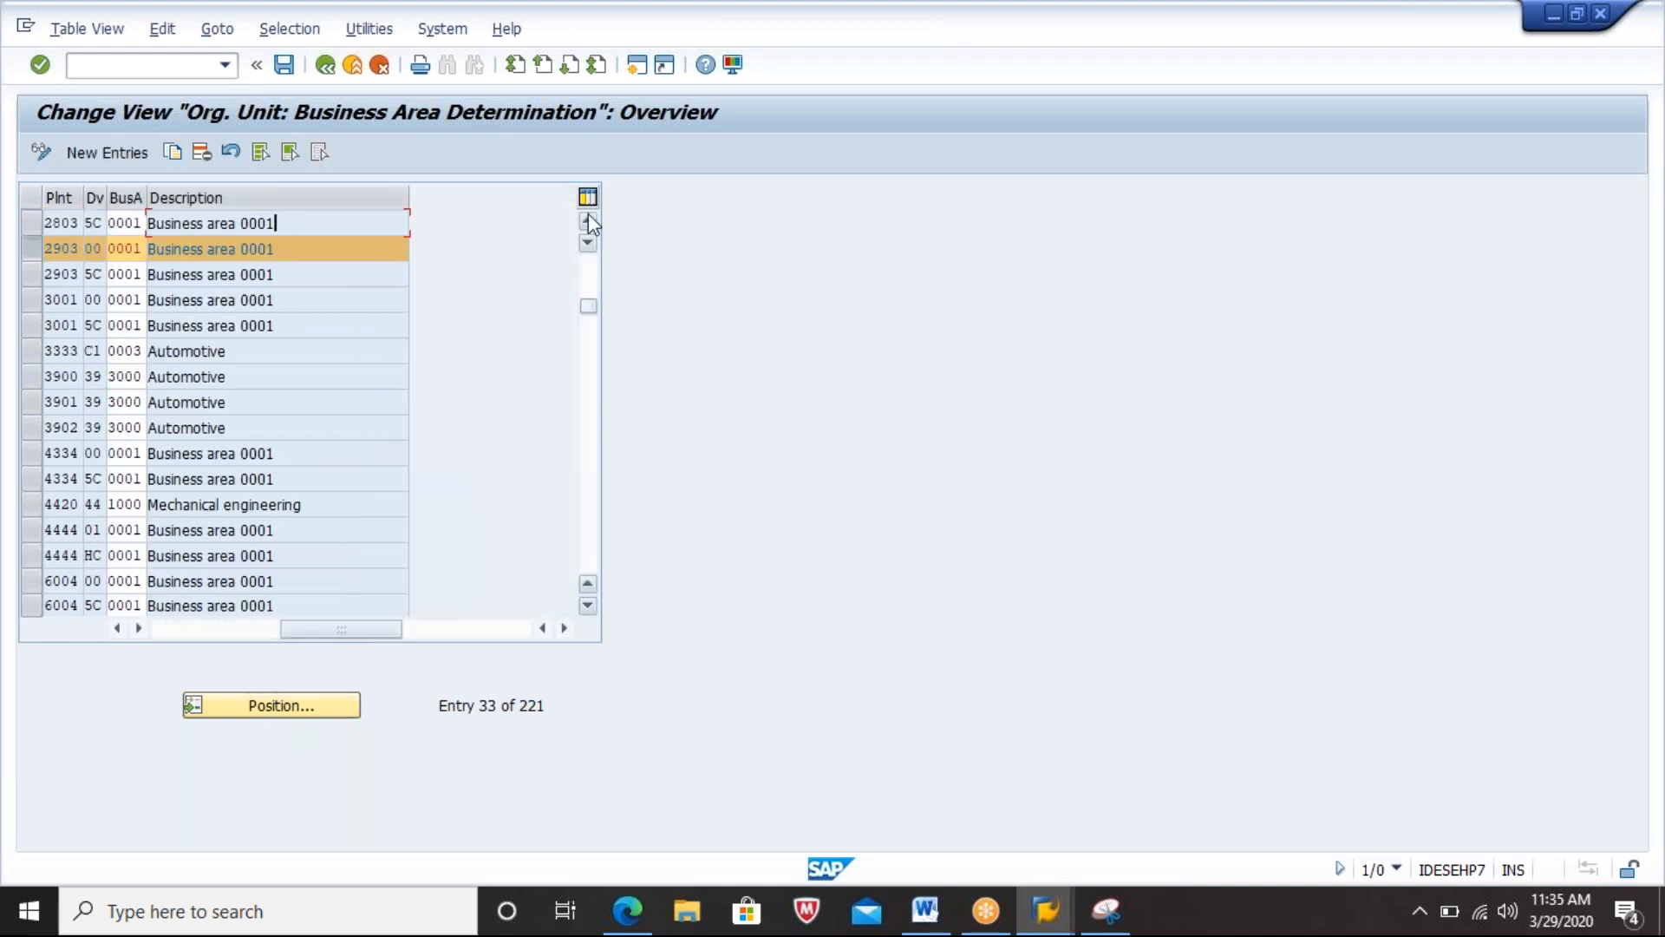
{"action": "left_click", "coordinate": [324, 66]}
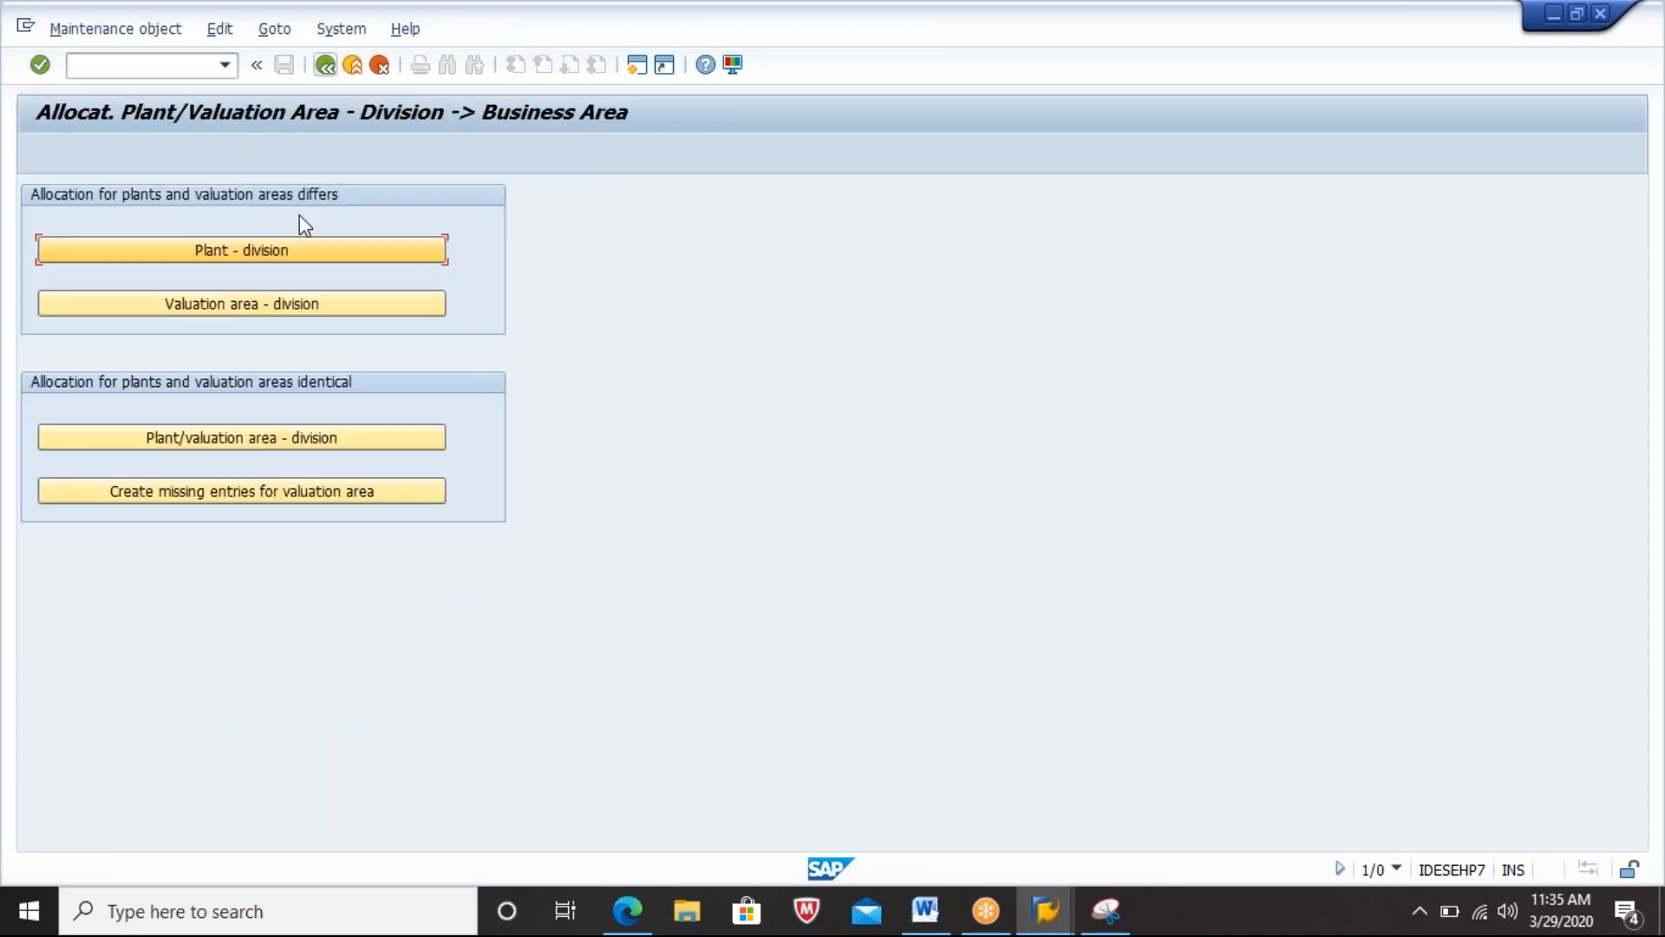
Step: Look up valuation area 2903 in the valuation area-division allocation and examine its business area entries
{"action": "left_click", "coordinate": [257, 318]}
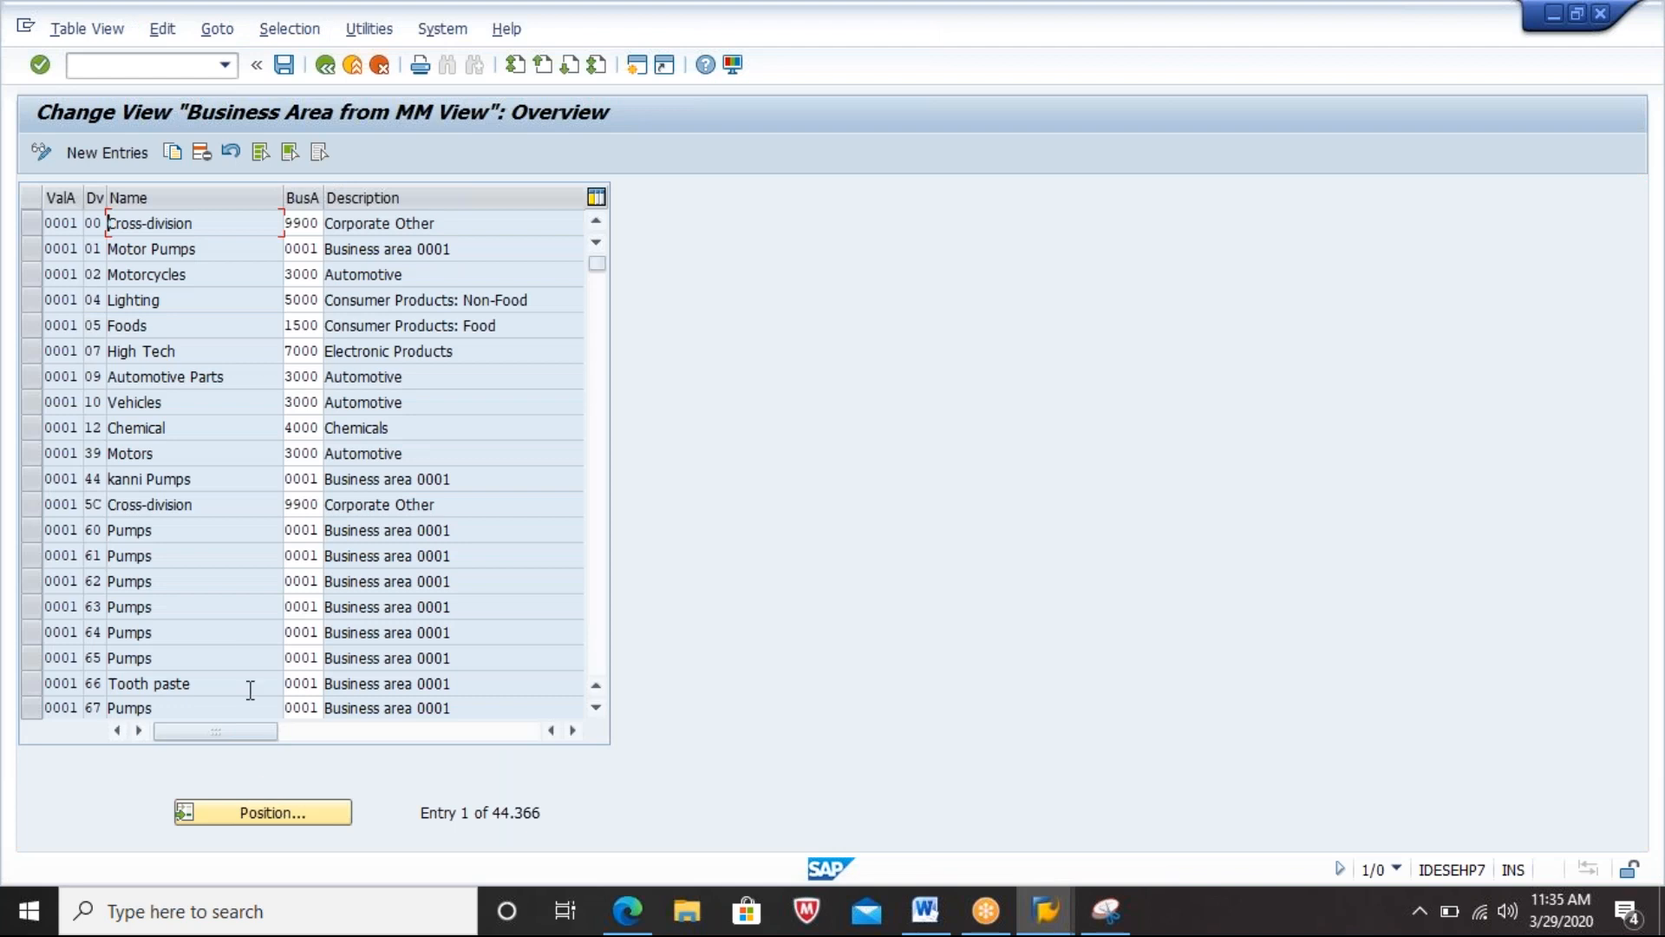
{"action": "left_click", "coordinate": [265, 814]}
{"action": "type", "text": "2903"}
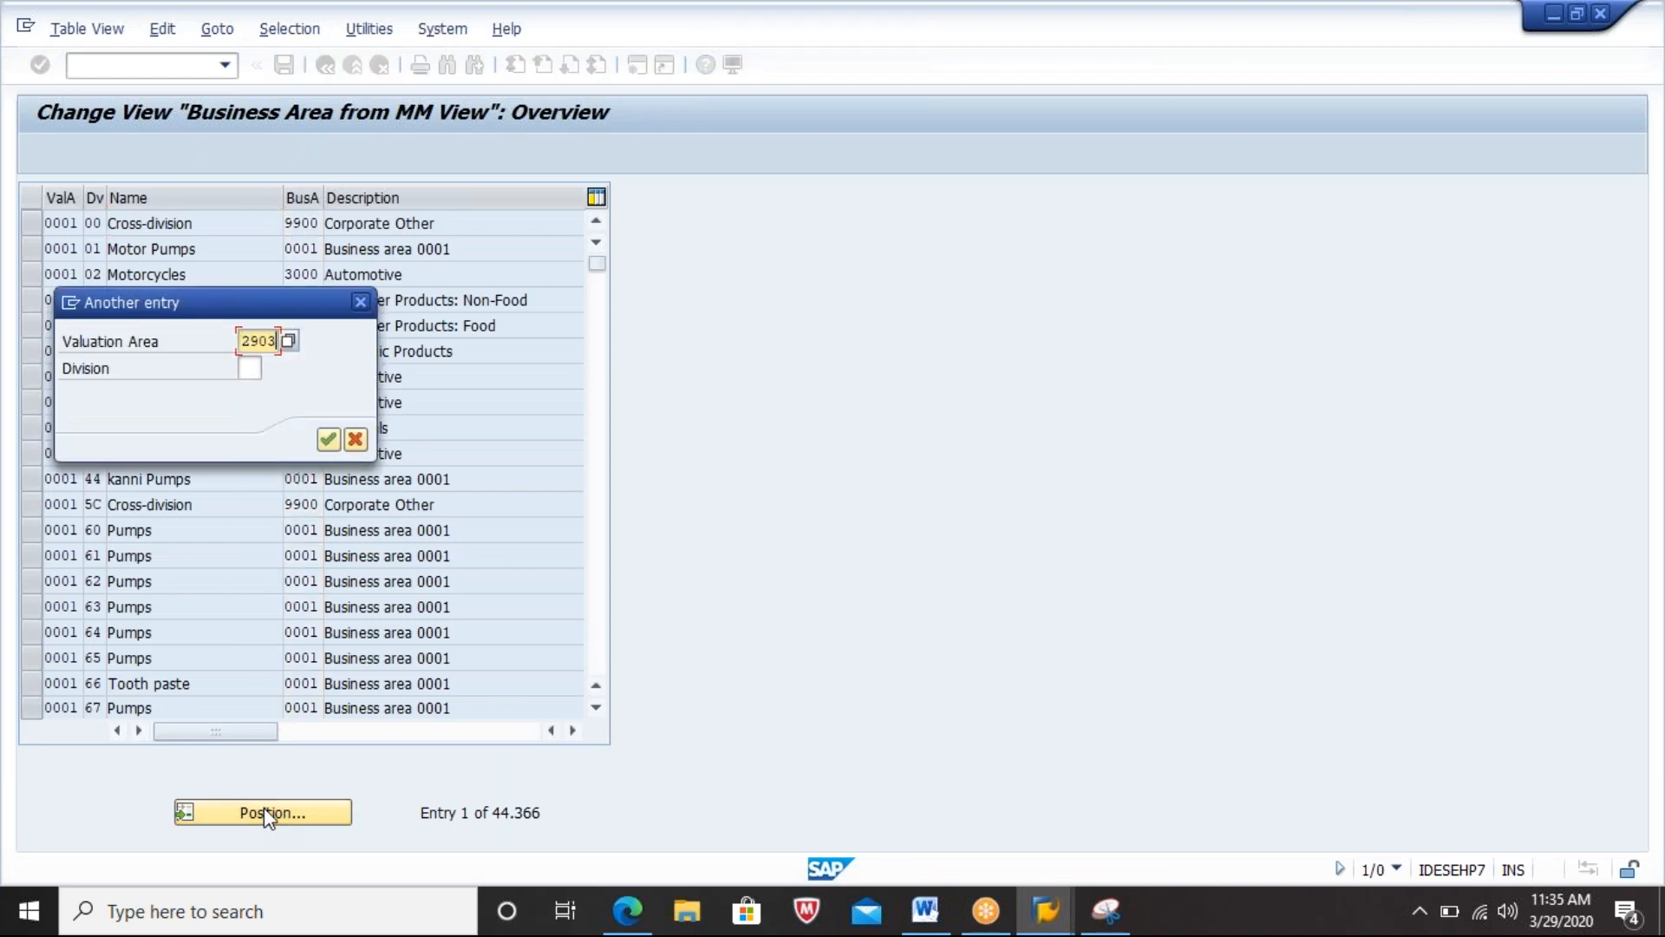
{"action": "key", "text": "Return"}
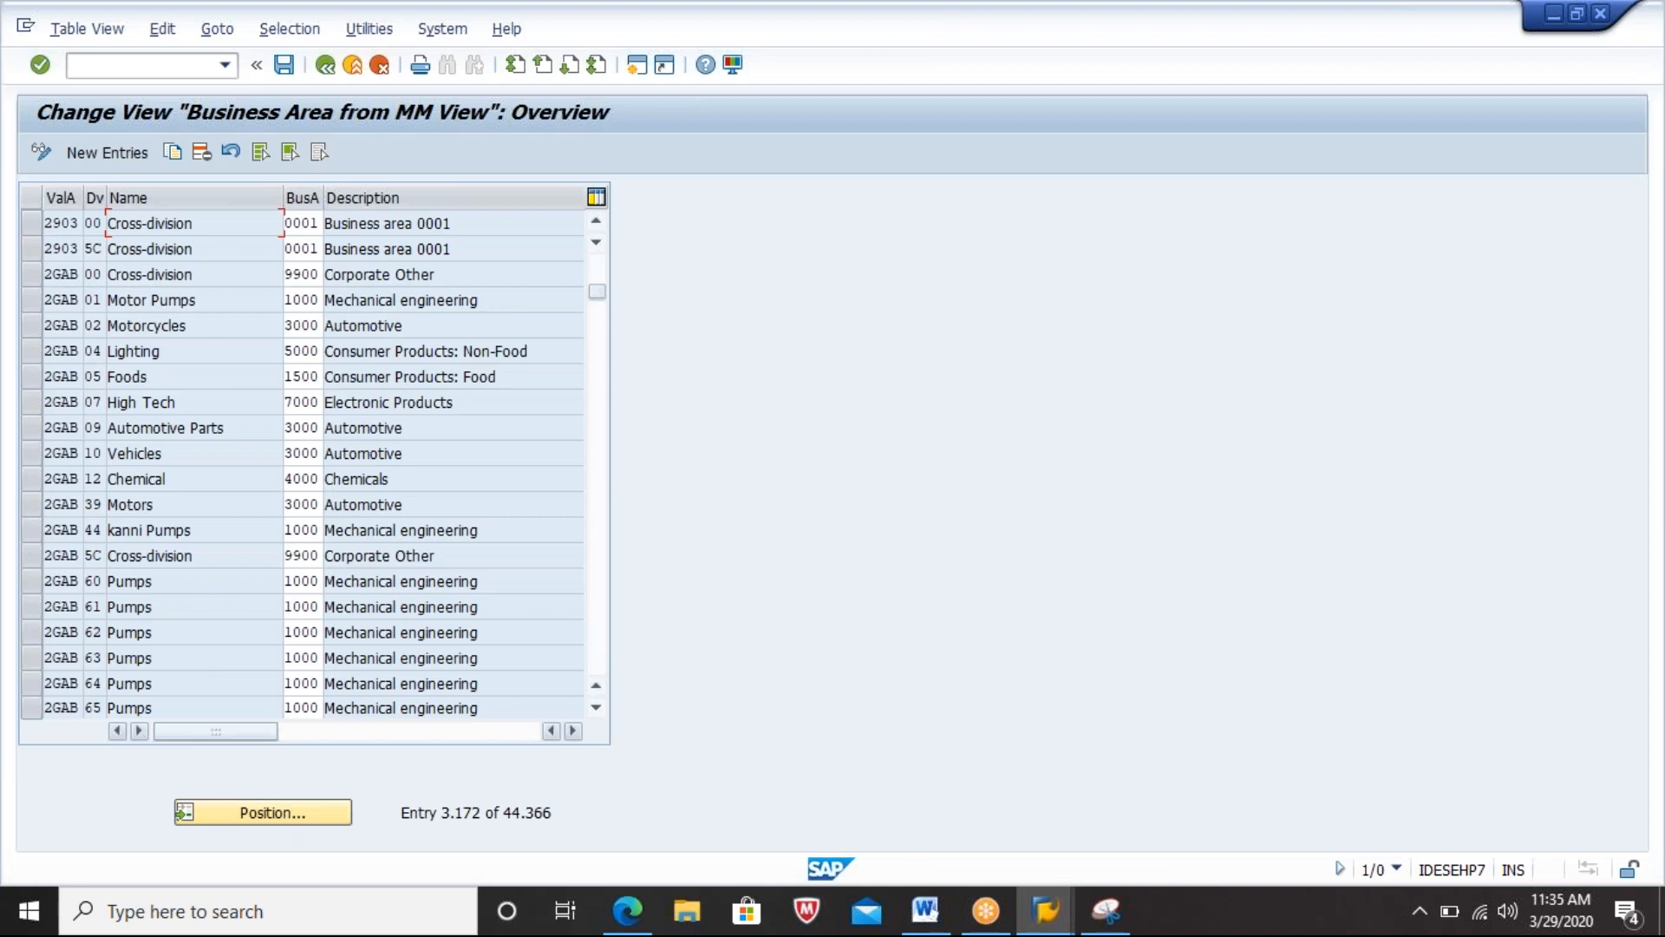
{"action": "left_click", "coordinate": [27, 217]}
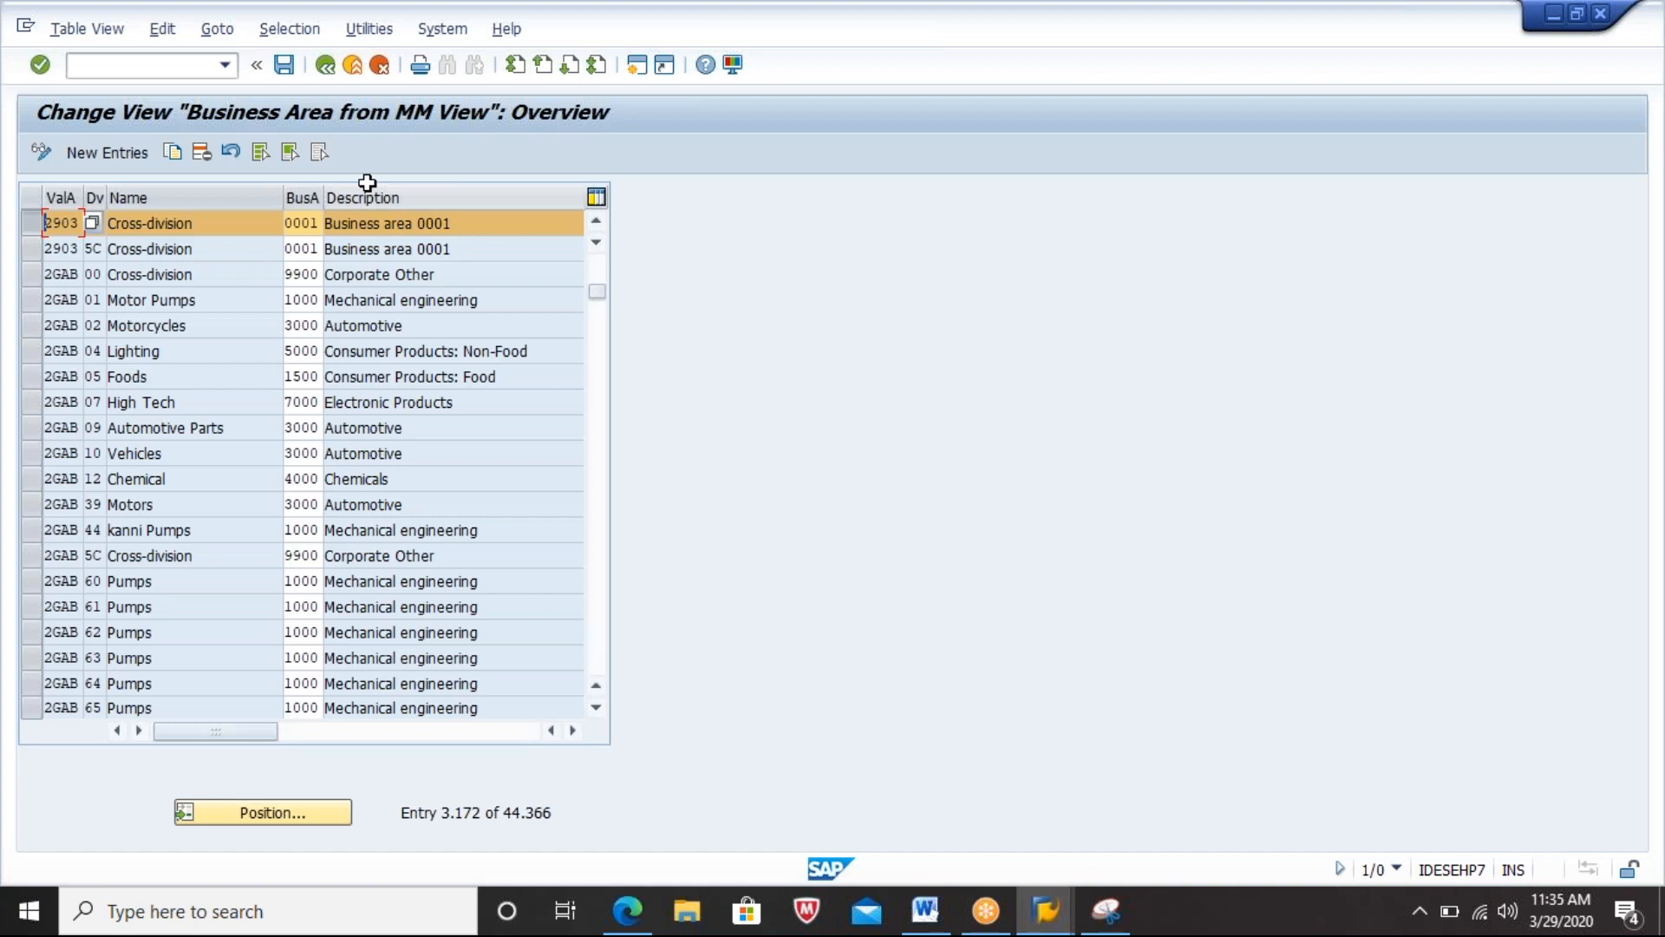
{"action": "left_click", "coordinate": [323, 69]}
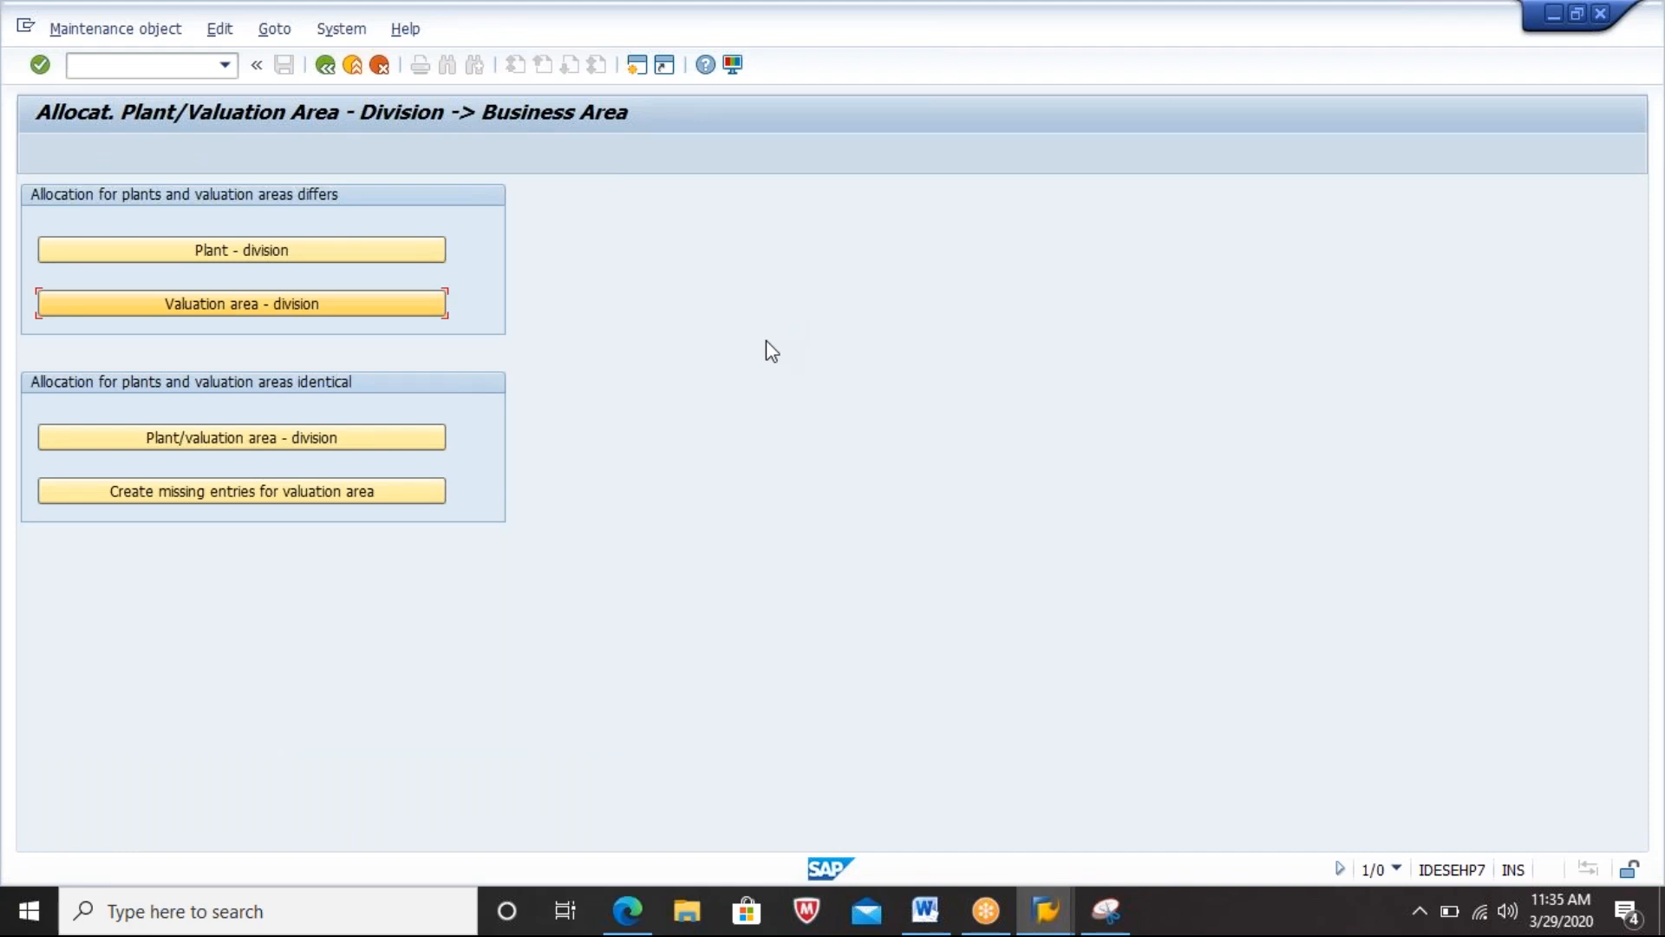
Step: Look up plant 2903 in the plant/valuation area-division allocation and examine its business area entries
{"action": "left_click", "coordinate": [143, 436]}
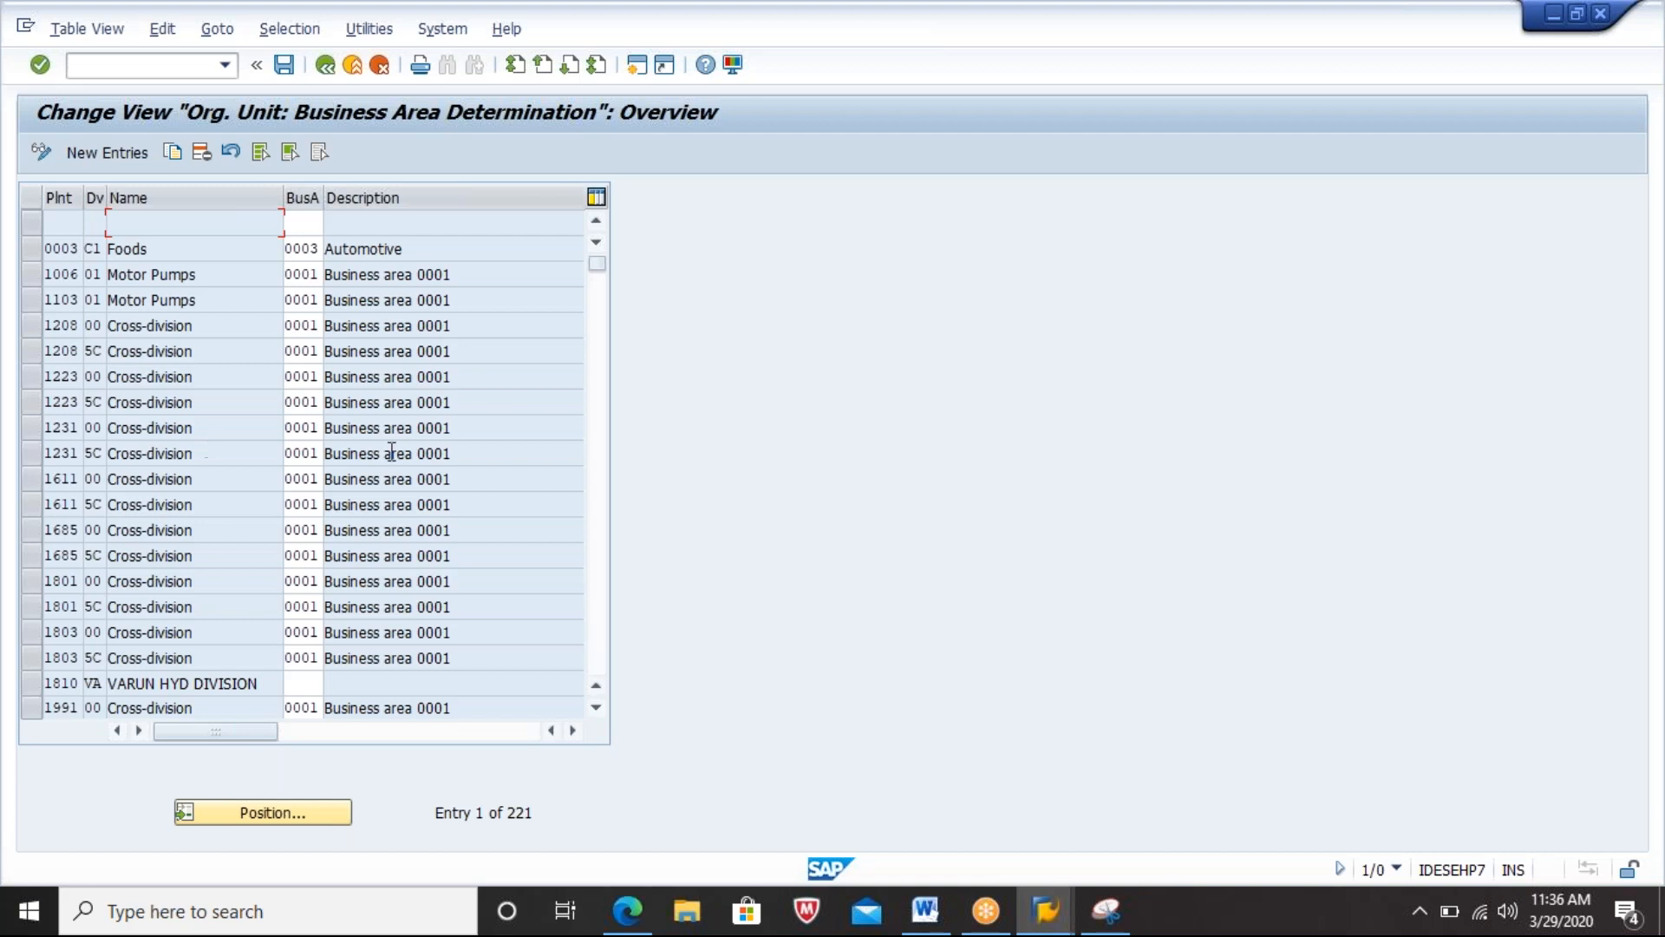
{"action": "left_click", "coordinate": [289, 815]}
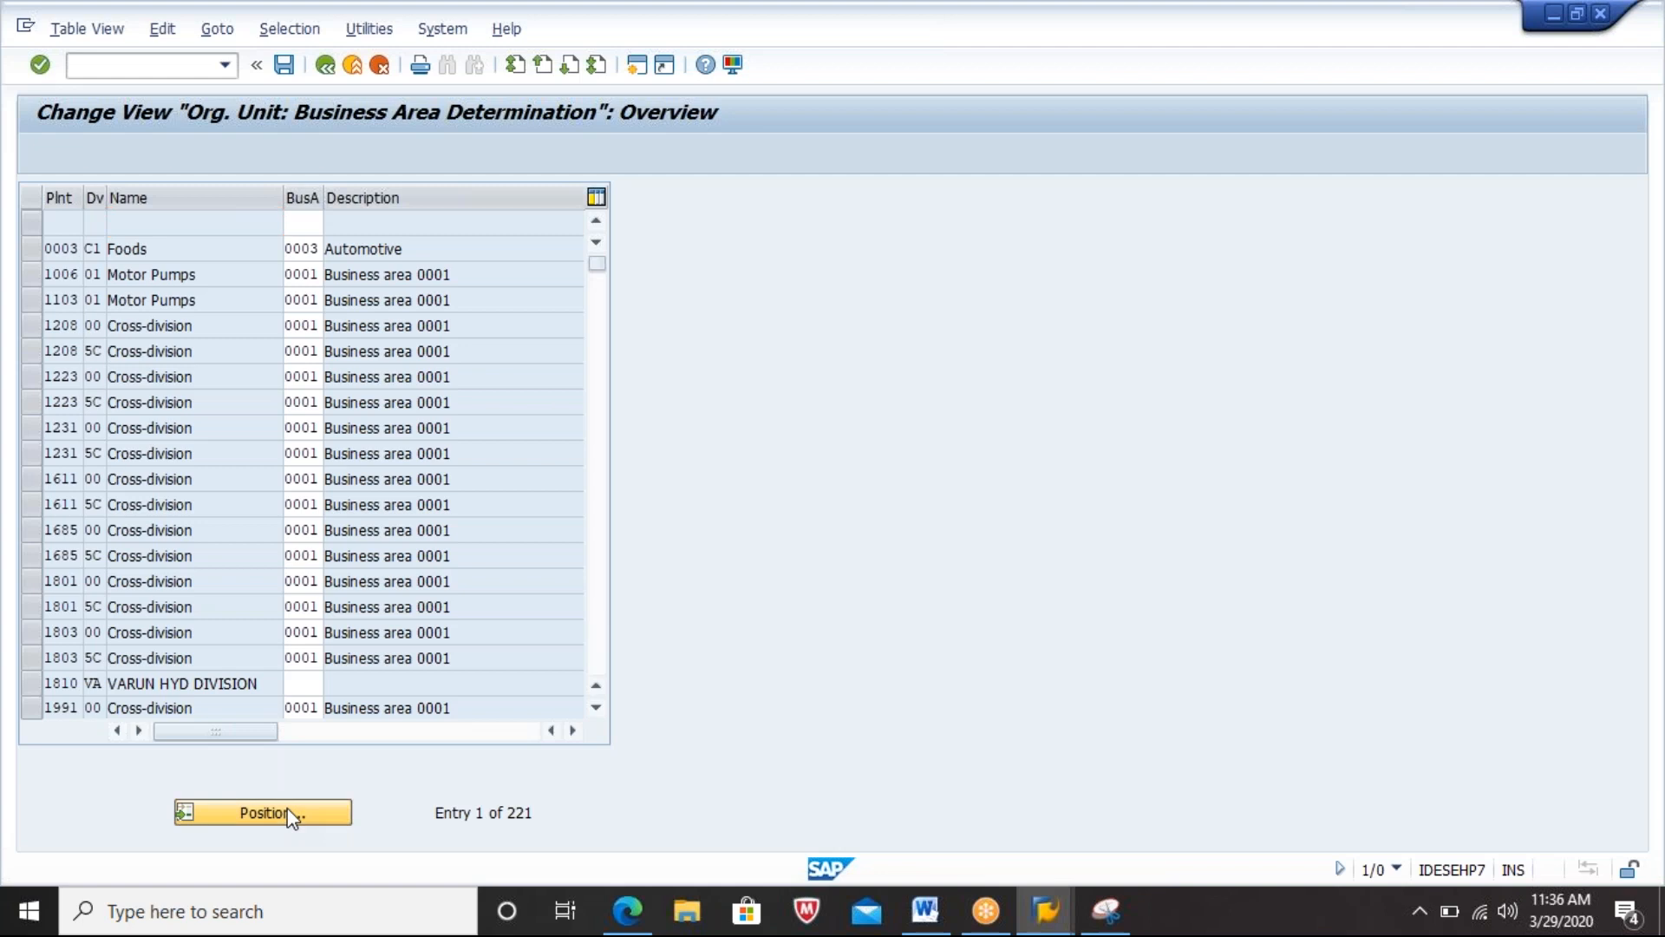
{"action": "type", "text": "2903"}
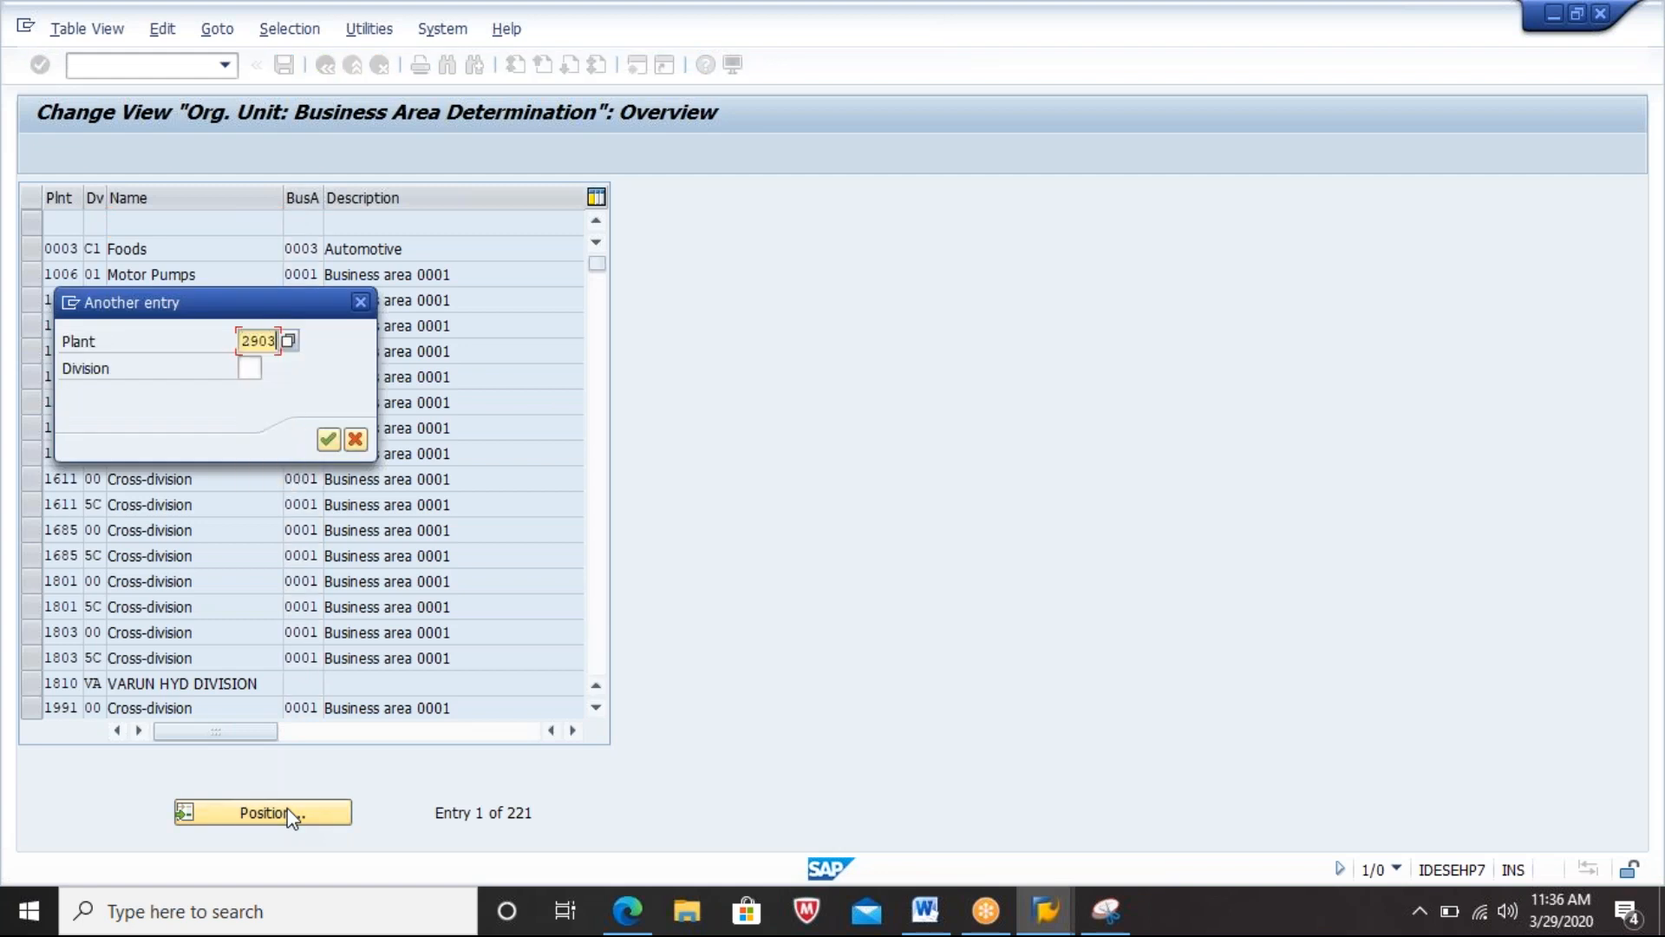
{"action": "key", "text": "Return"}
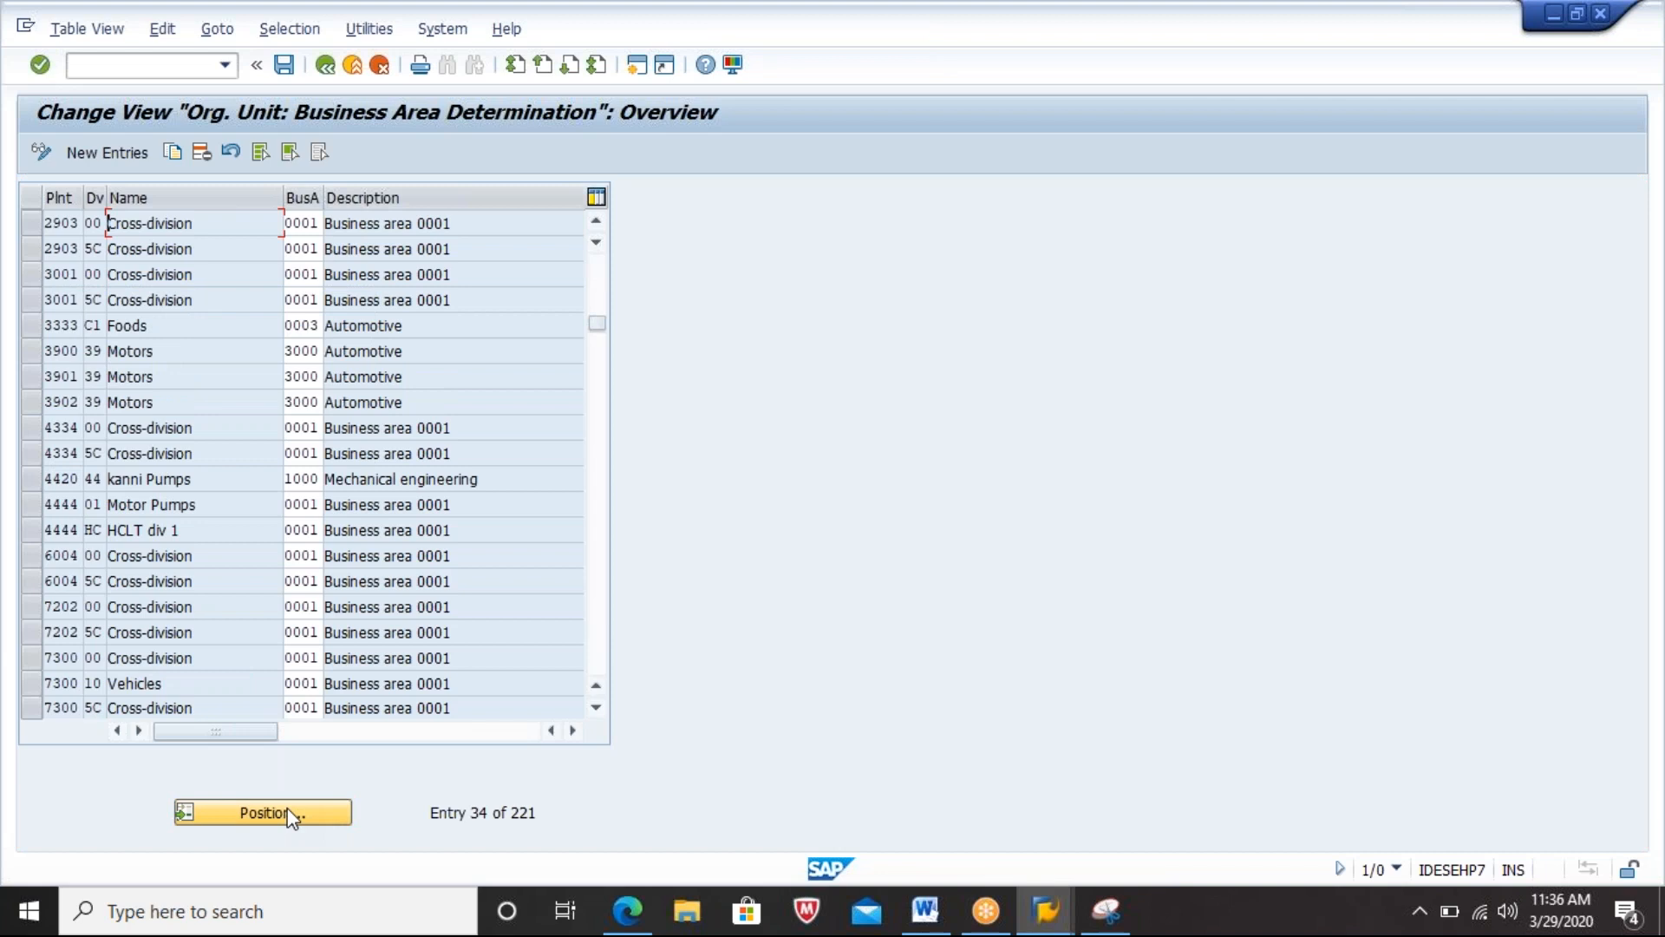
{"action": "left_click", "coordinate": [31, 223]}
{"action": "left_click", "coordinate": [480, 217]}
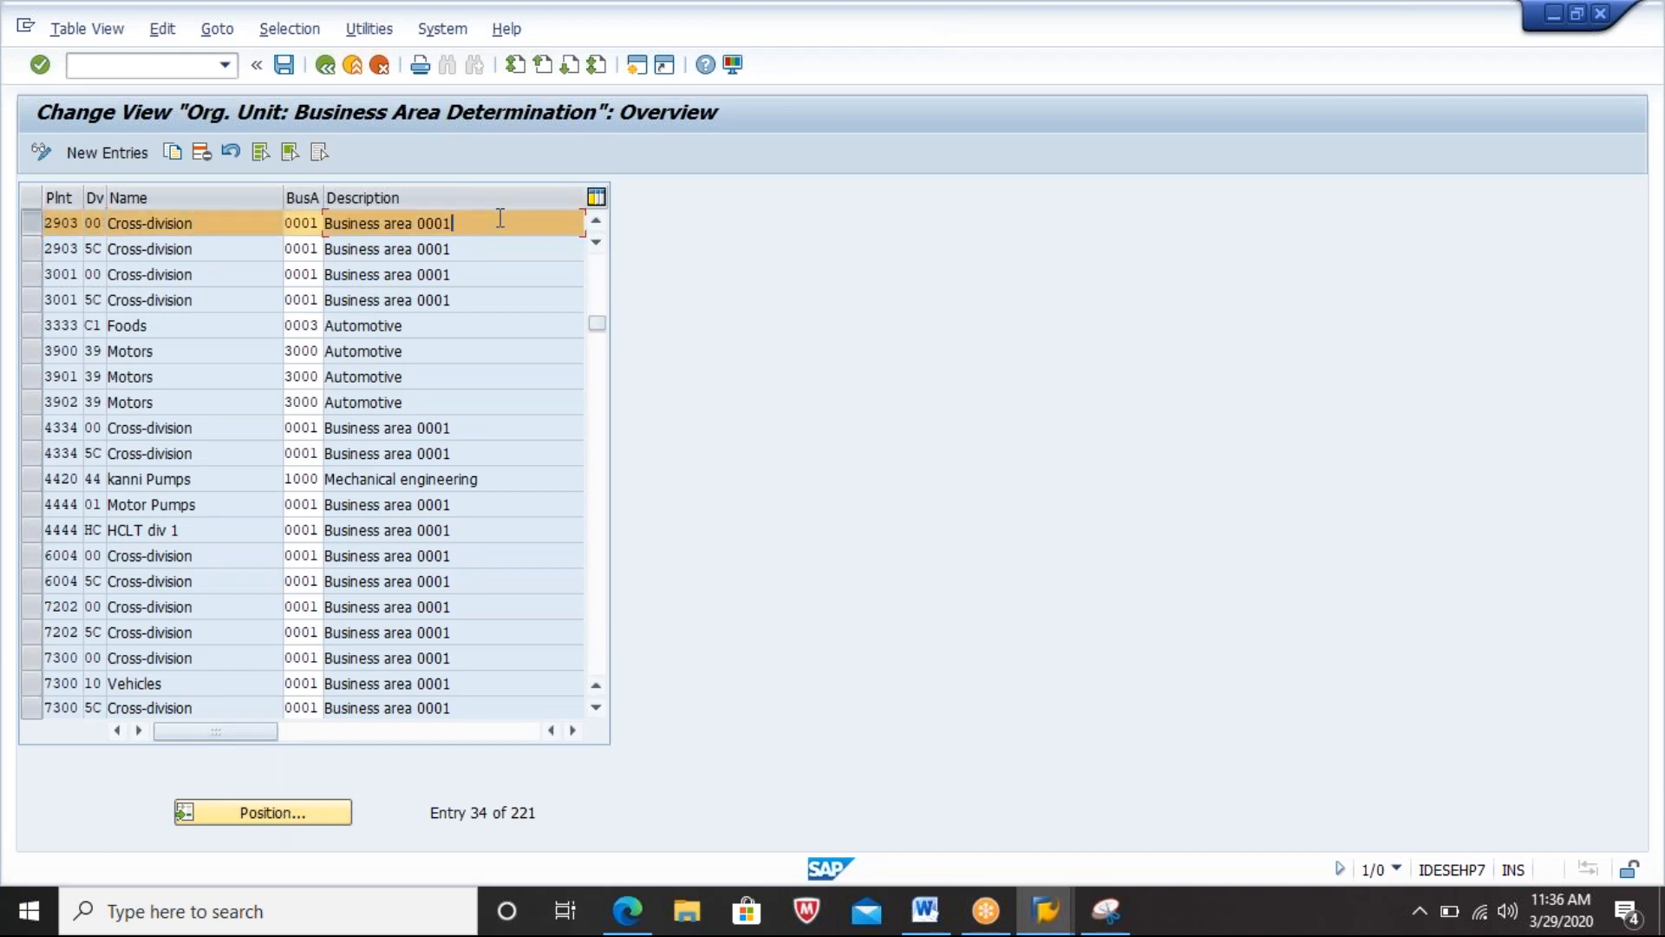
{"action": "left_click", "coordinate": [326, 67]}
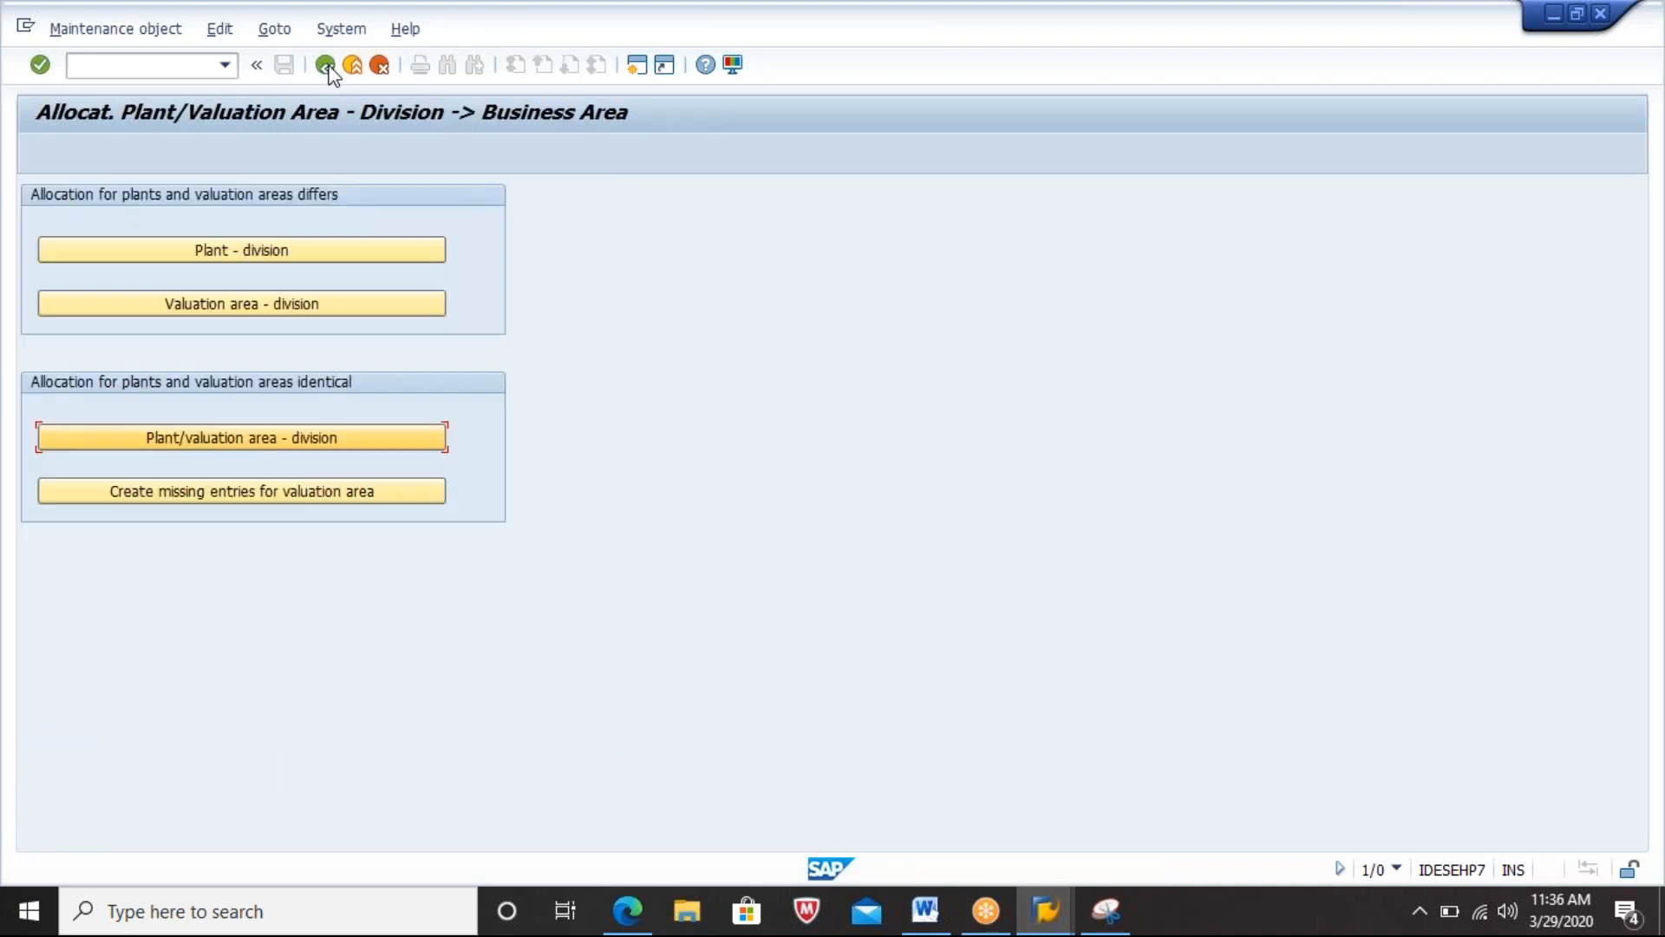
Step: Run the creation of missing entries for valuation areas, confirm it and return to the implementation guide
{"action": "left_click", "coordinate": [280, 501]}
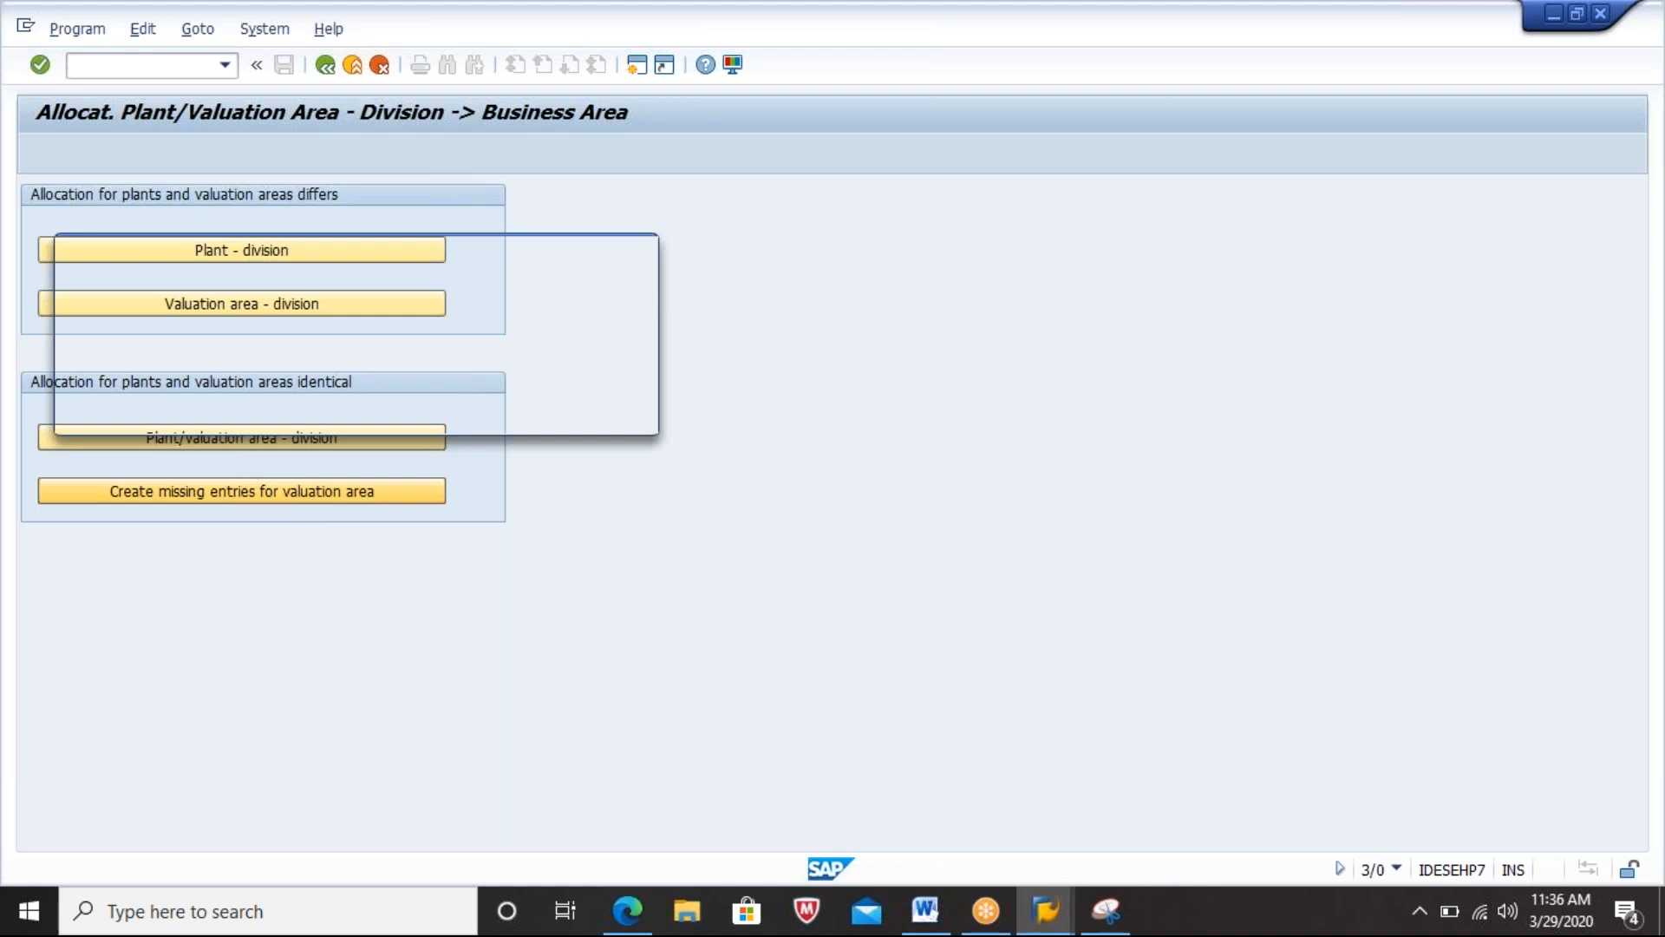
{"action": "left_click", "coordinate": [359, 413]}
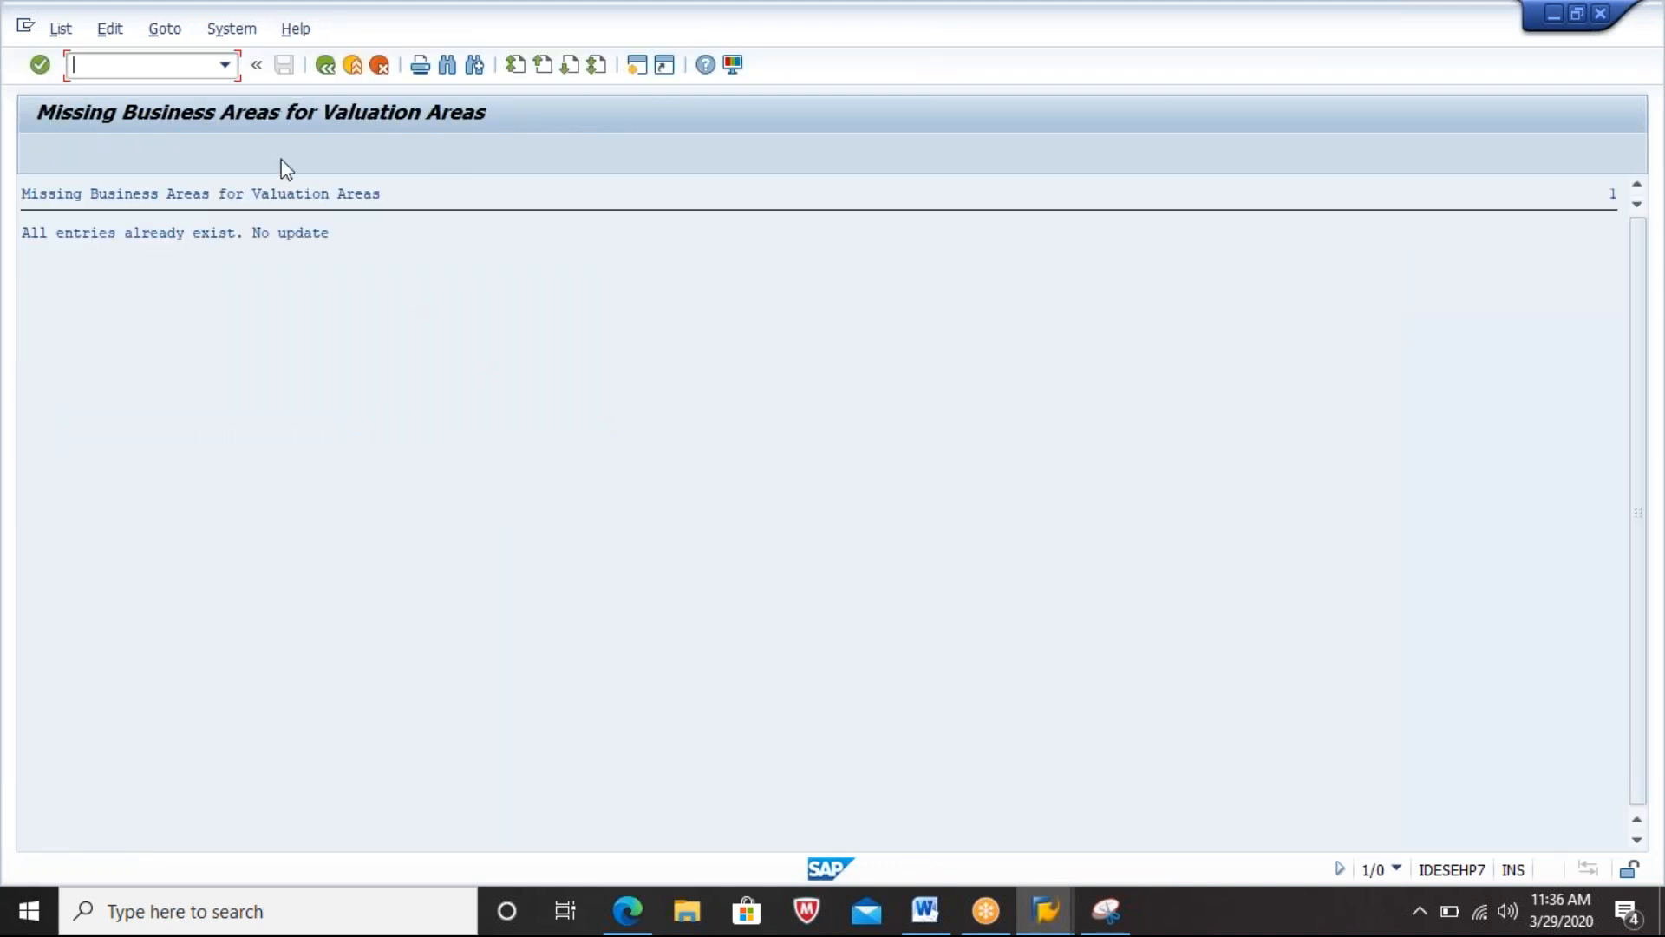
{"action": "left_click", "coordinate": [325, 65]}
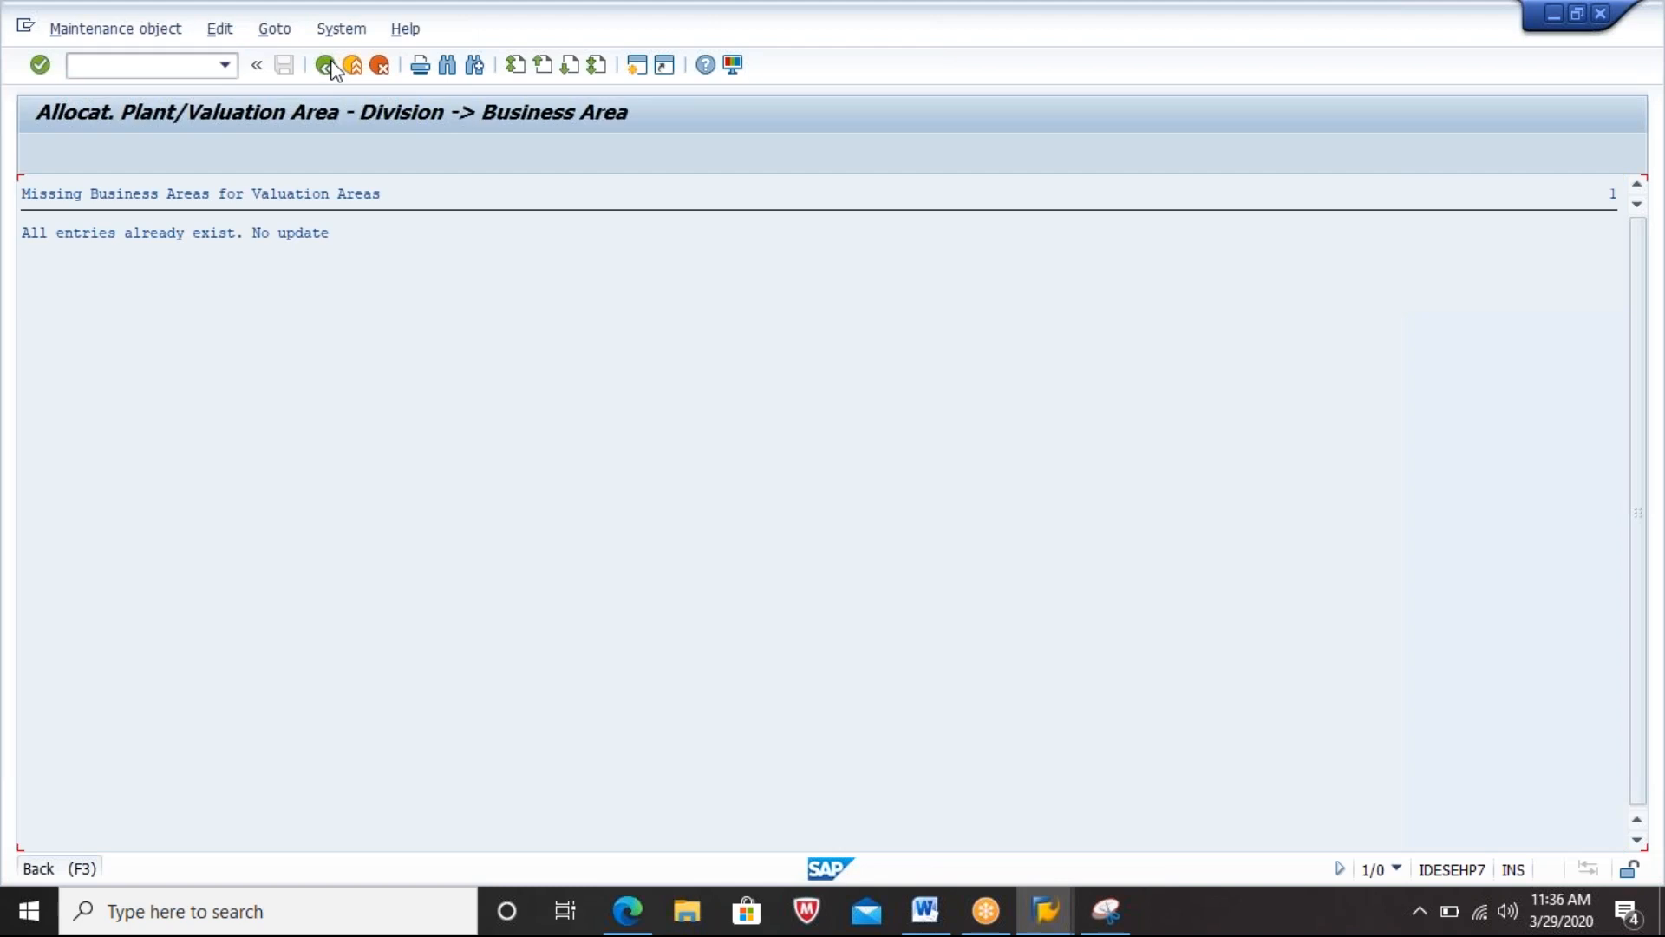
{"action": "left_click", "coordinate": [325, 65]}
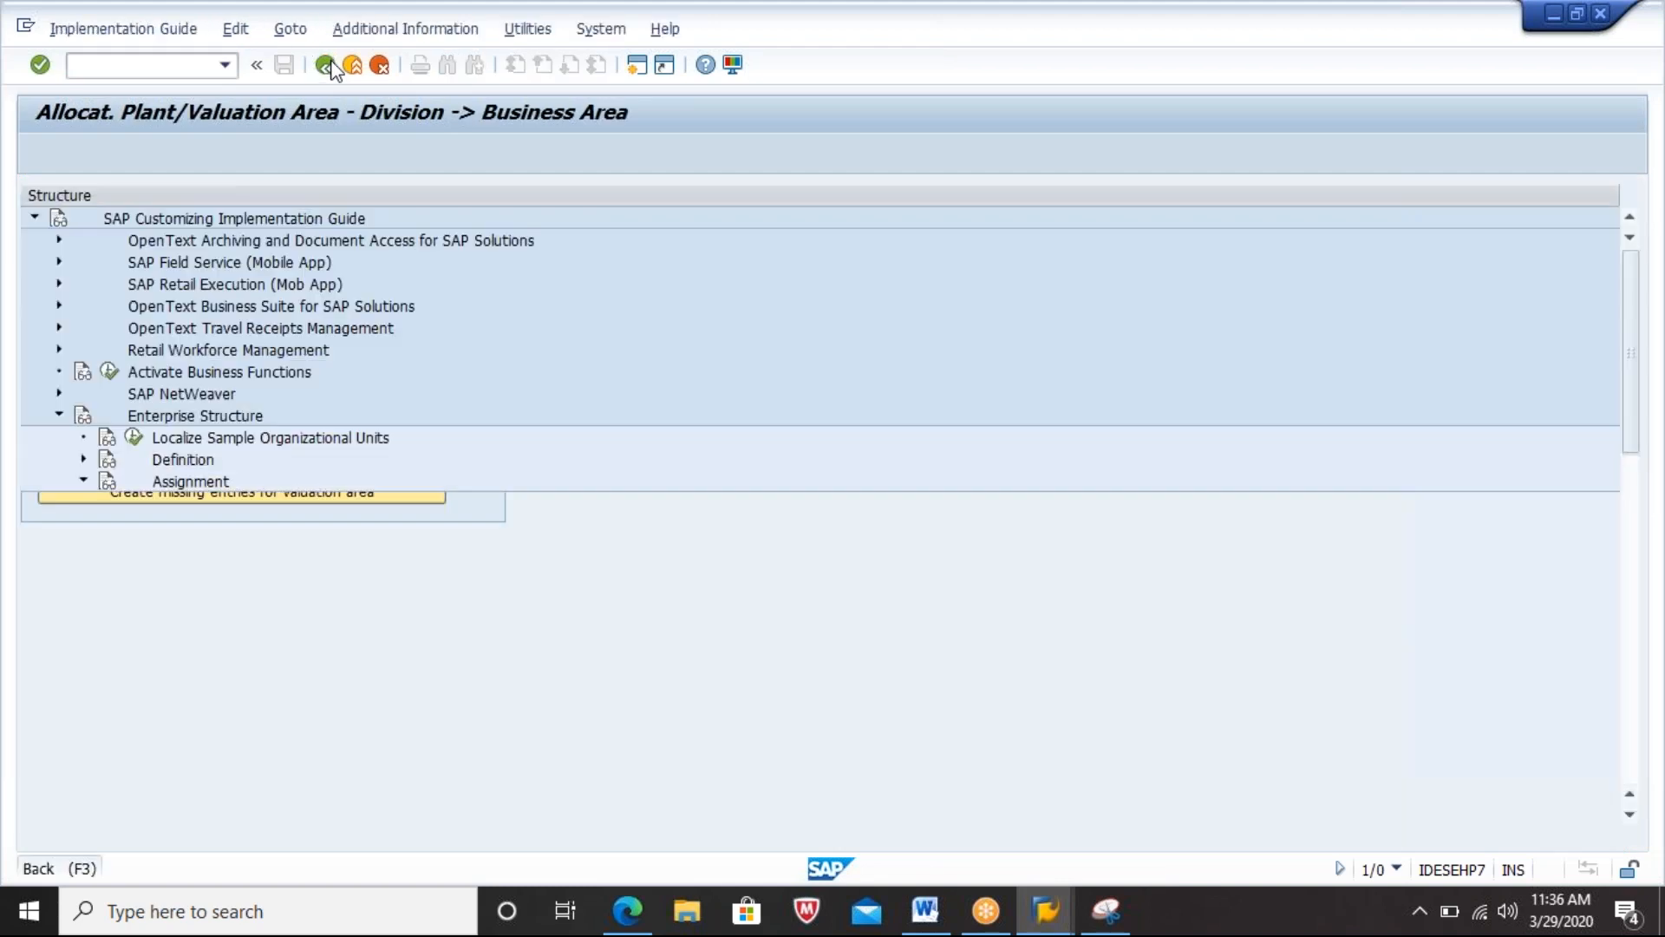
Step: Collapse Logistics - General, expand the Materials Management assignments and briefly view the purchasing organization to company code assignment
{"action": "key", "text": "Down"}
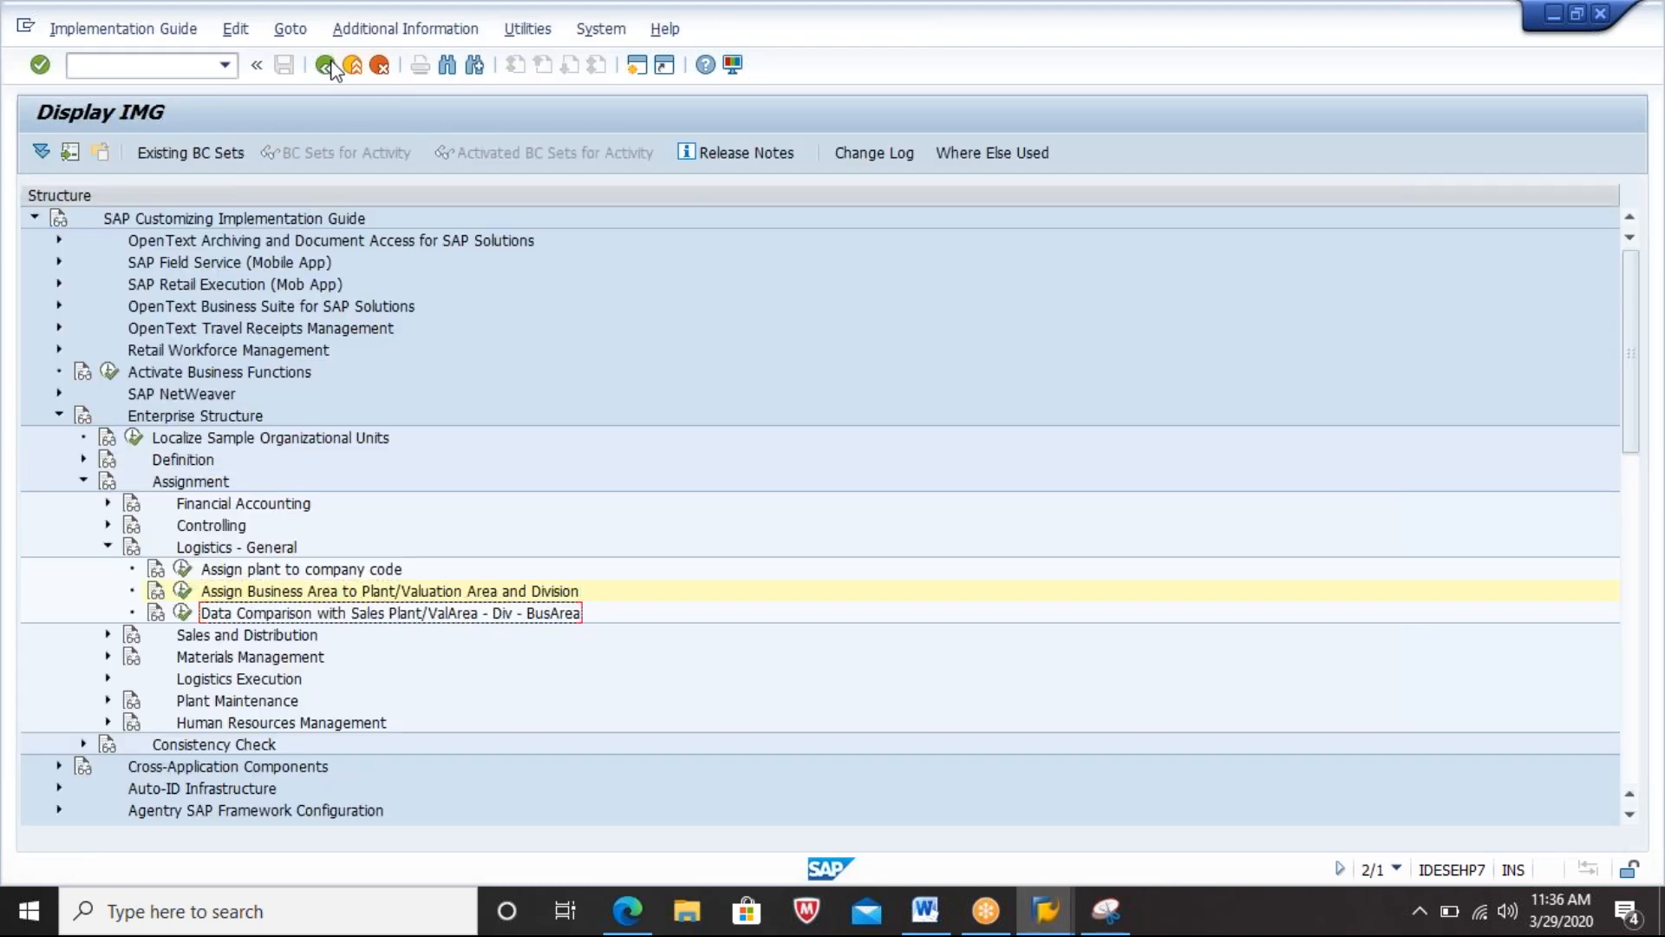
{"action": "key", "text": "Left"}
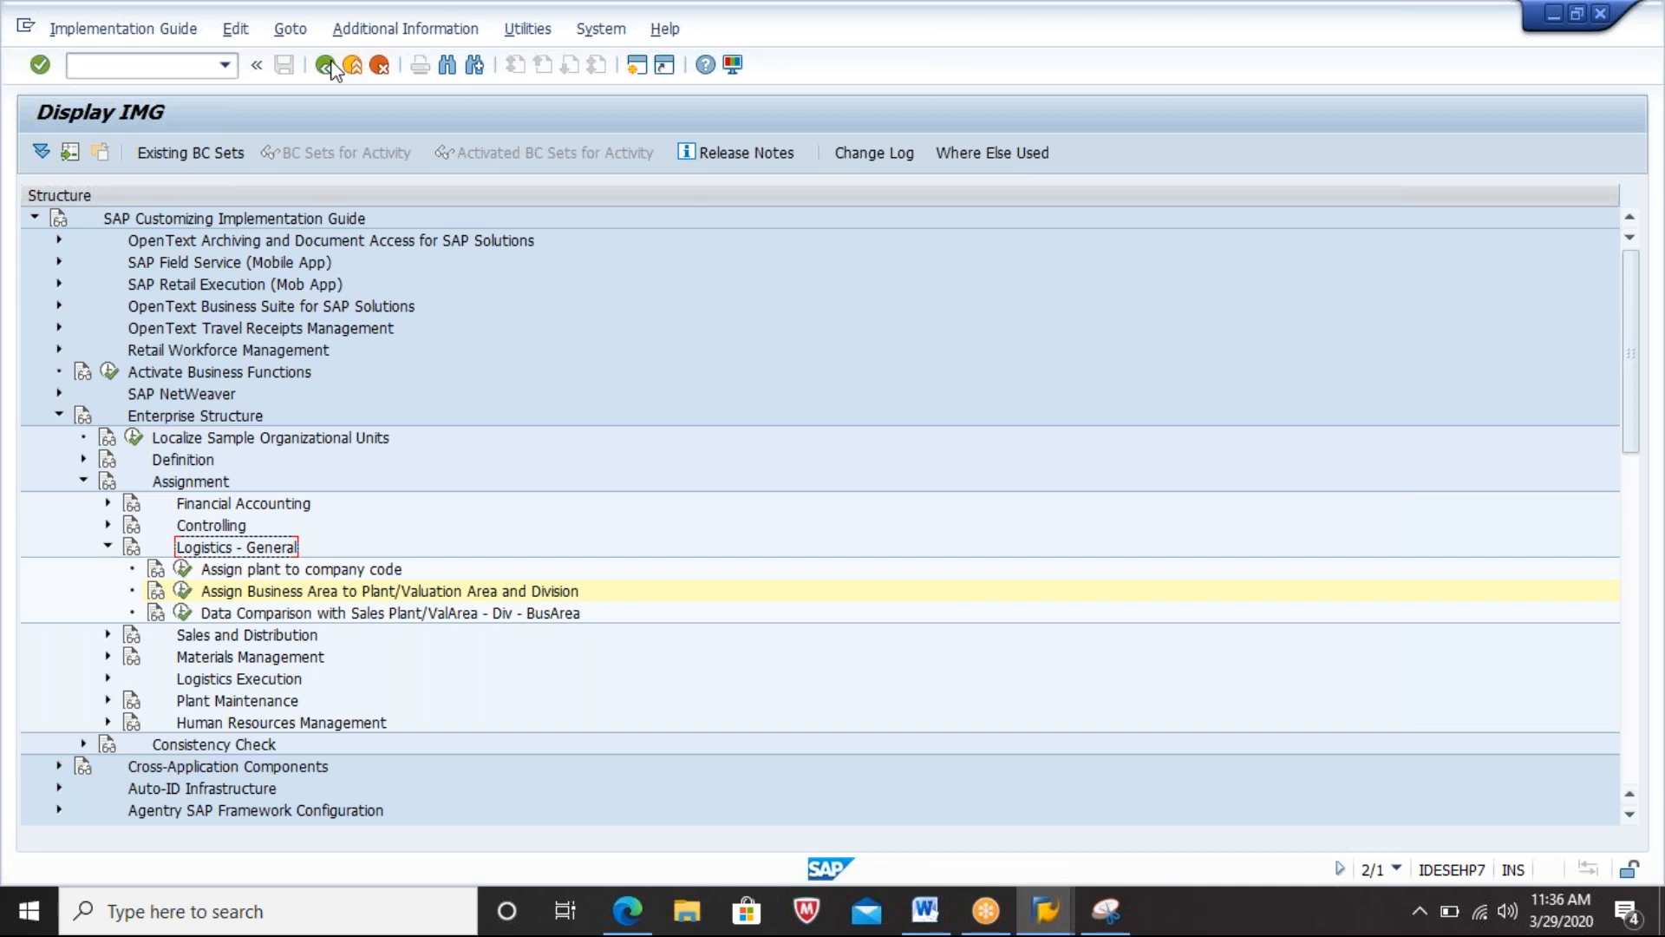
{"action": "key", "text": "Left"}
{"action": "key", "text": "Down"}
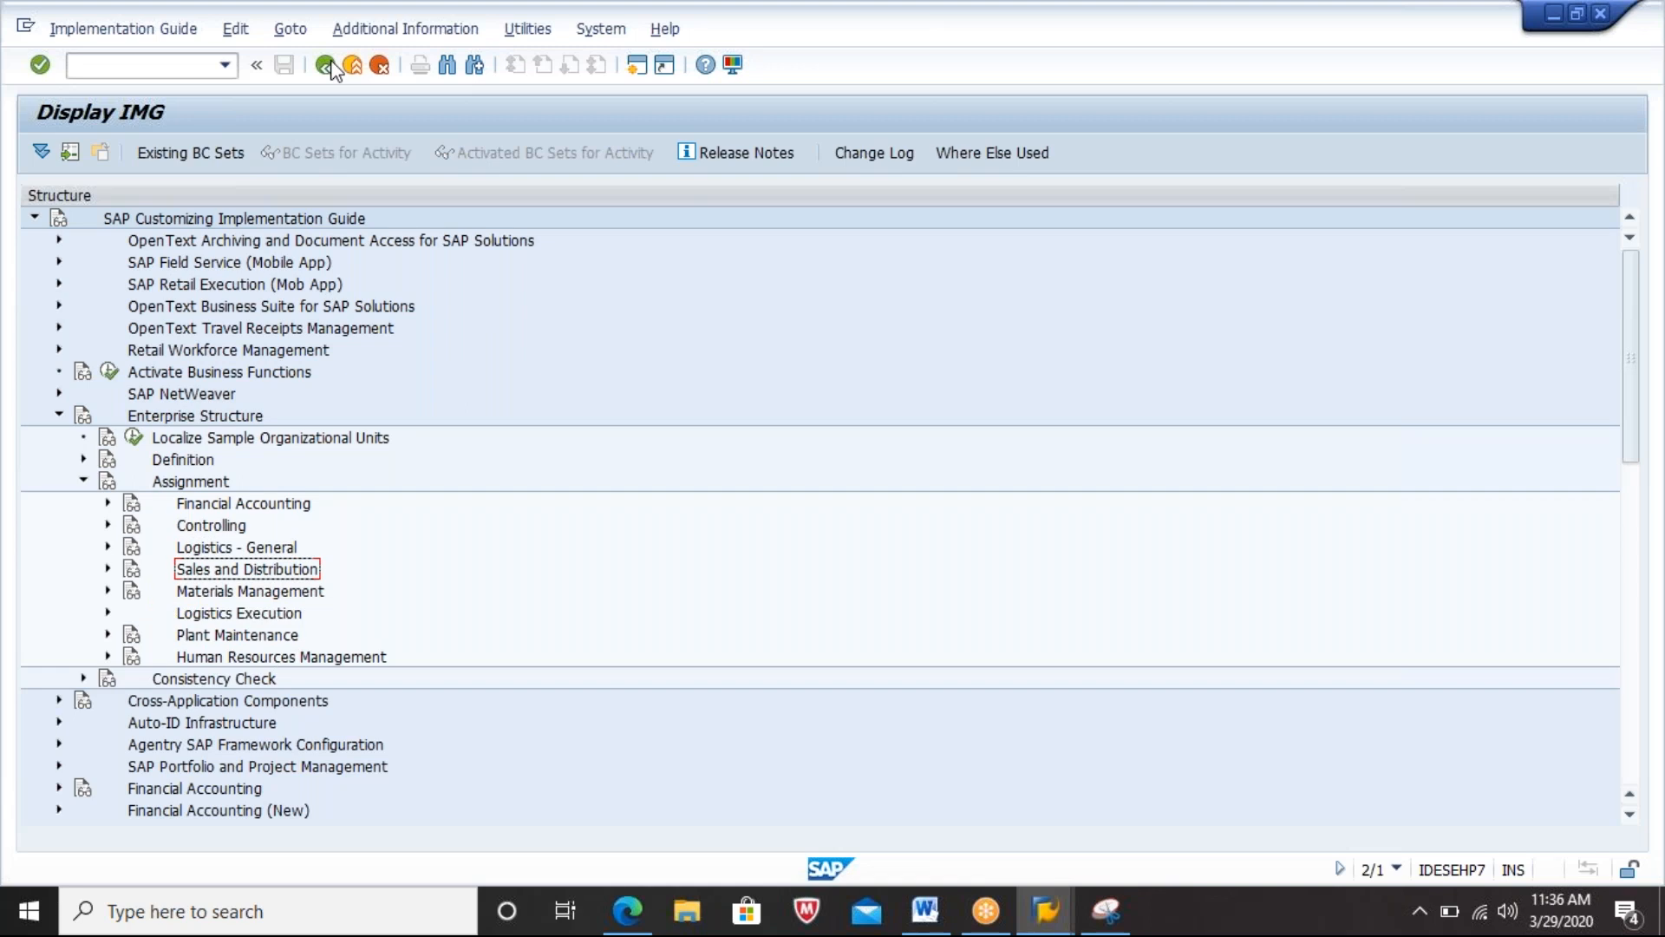
{"action": "key", "text": "Down"}
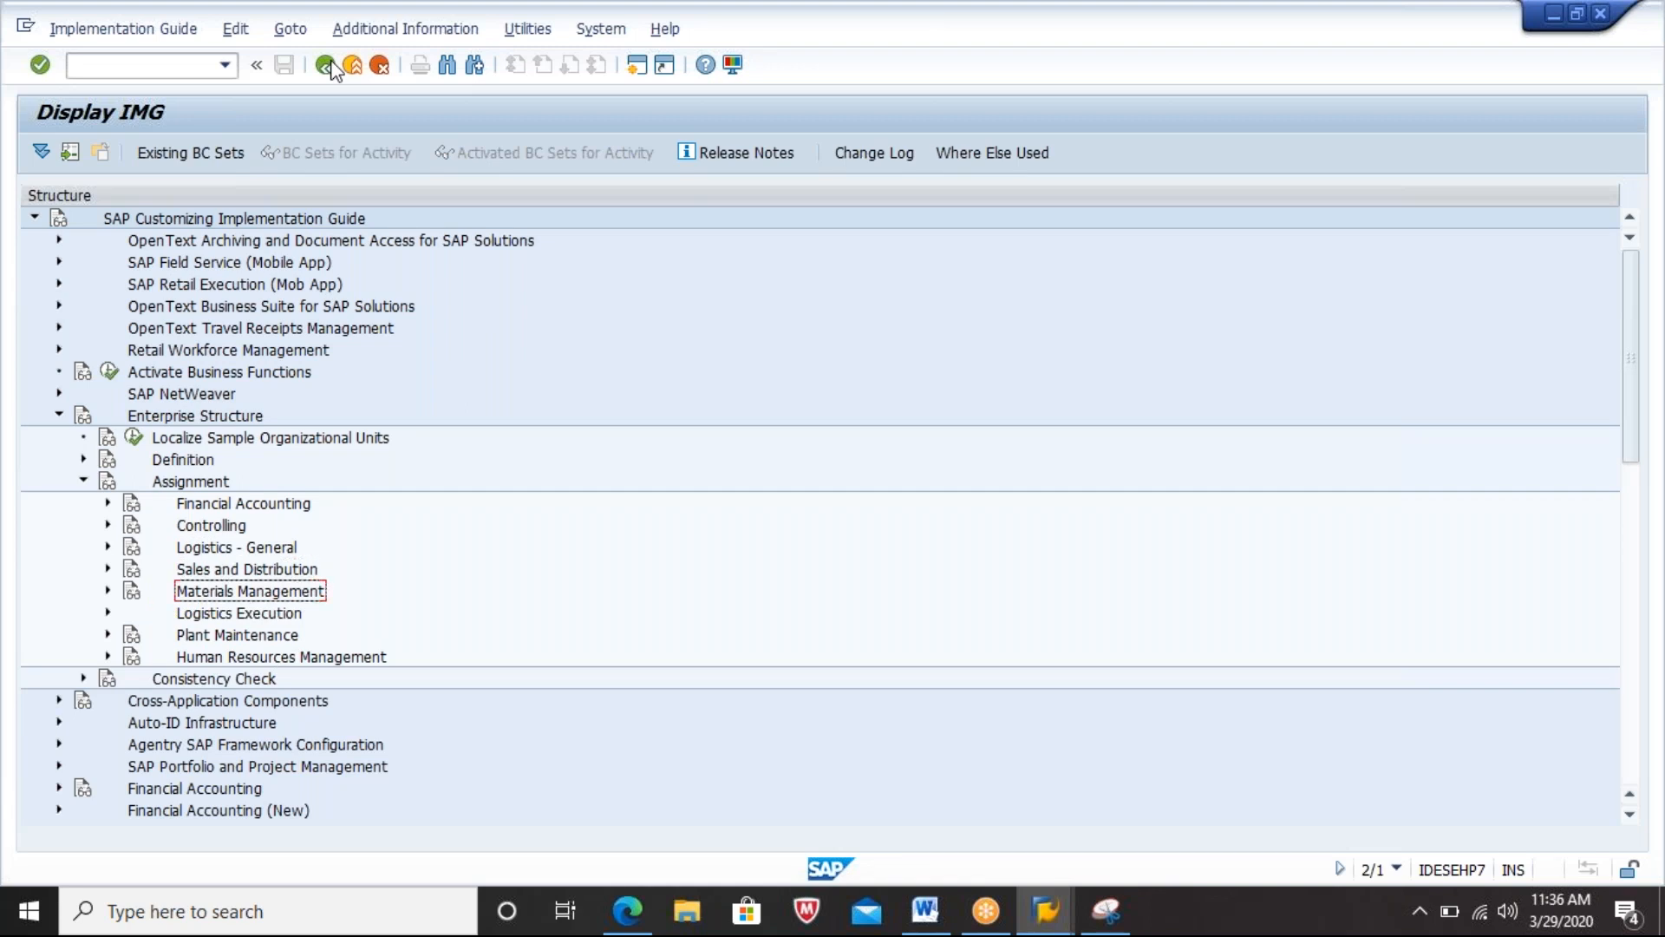
{"action": "key", "text": "Right"}
{"action": "key", "text": "Down"}
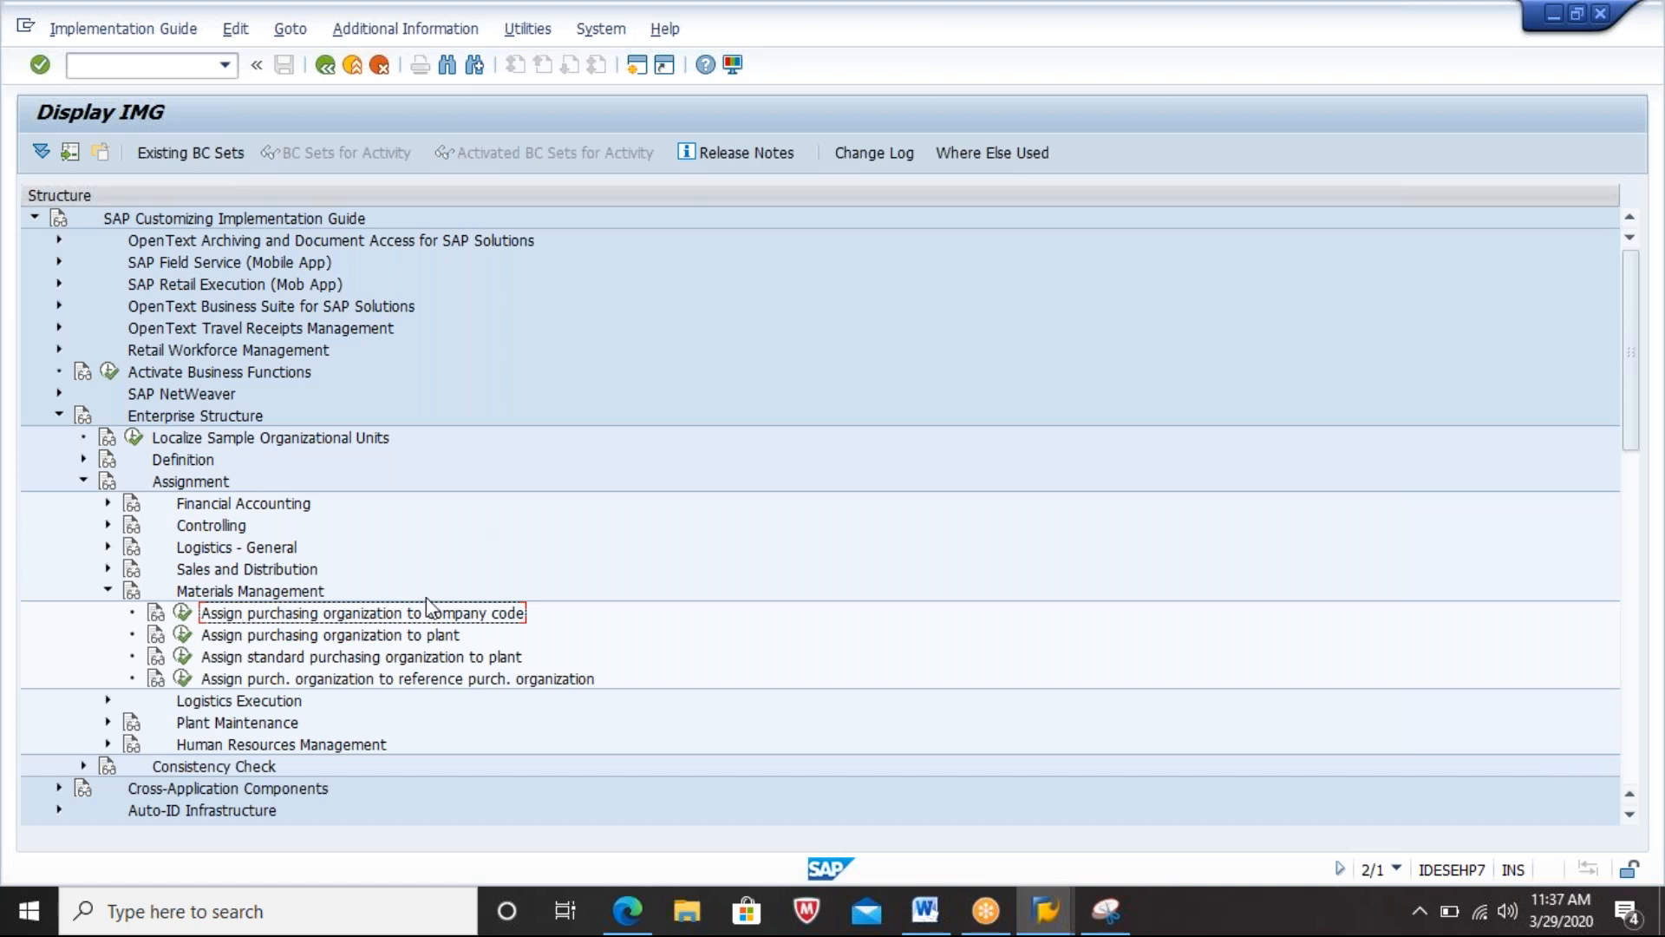
{"action": "left_click", "coordinate": [182, 612]}
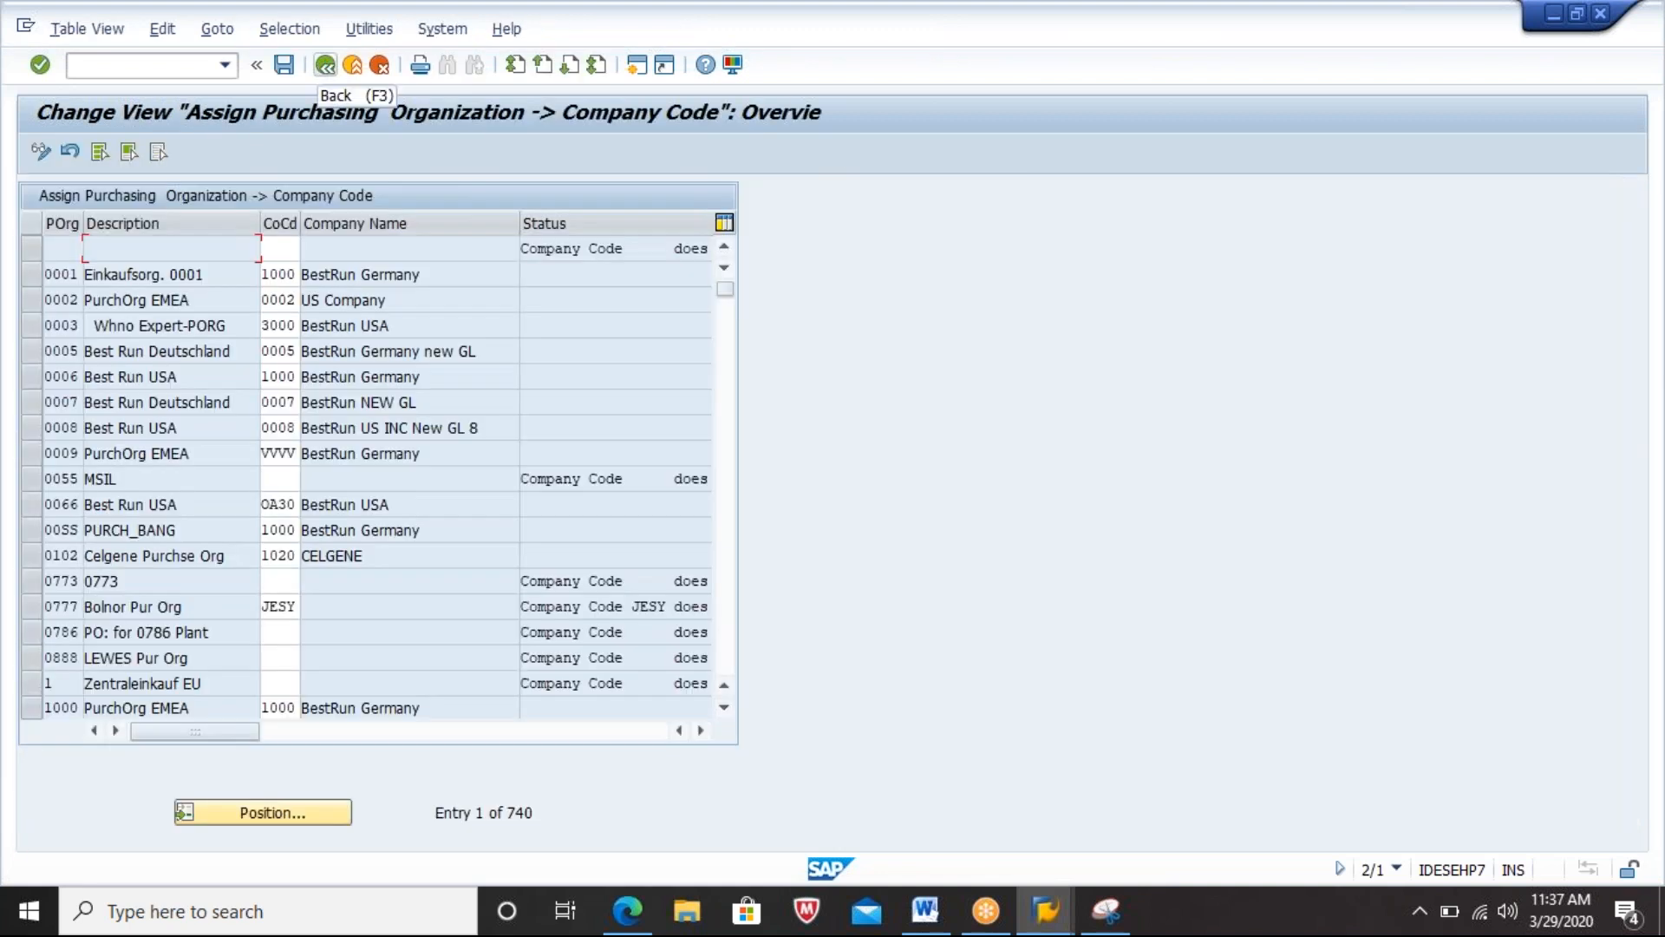
{"action": "left_click", "coordinate": [324, 65]}
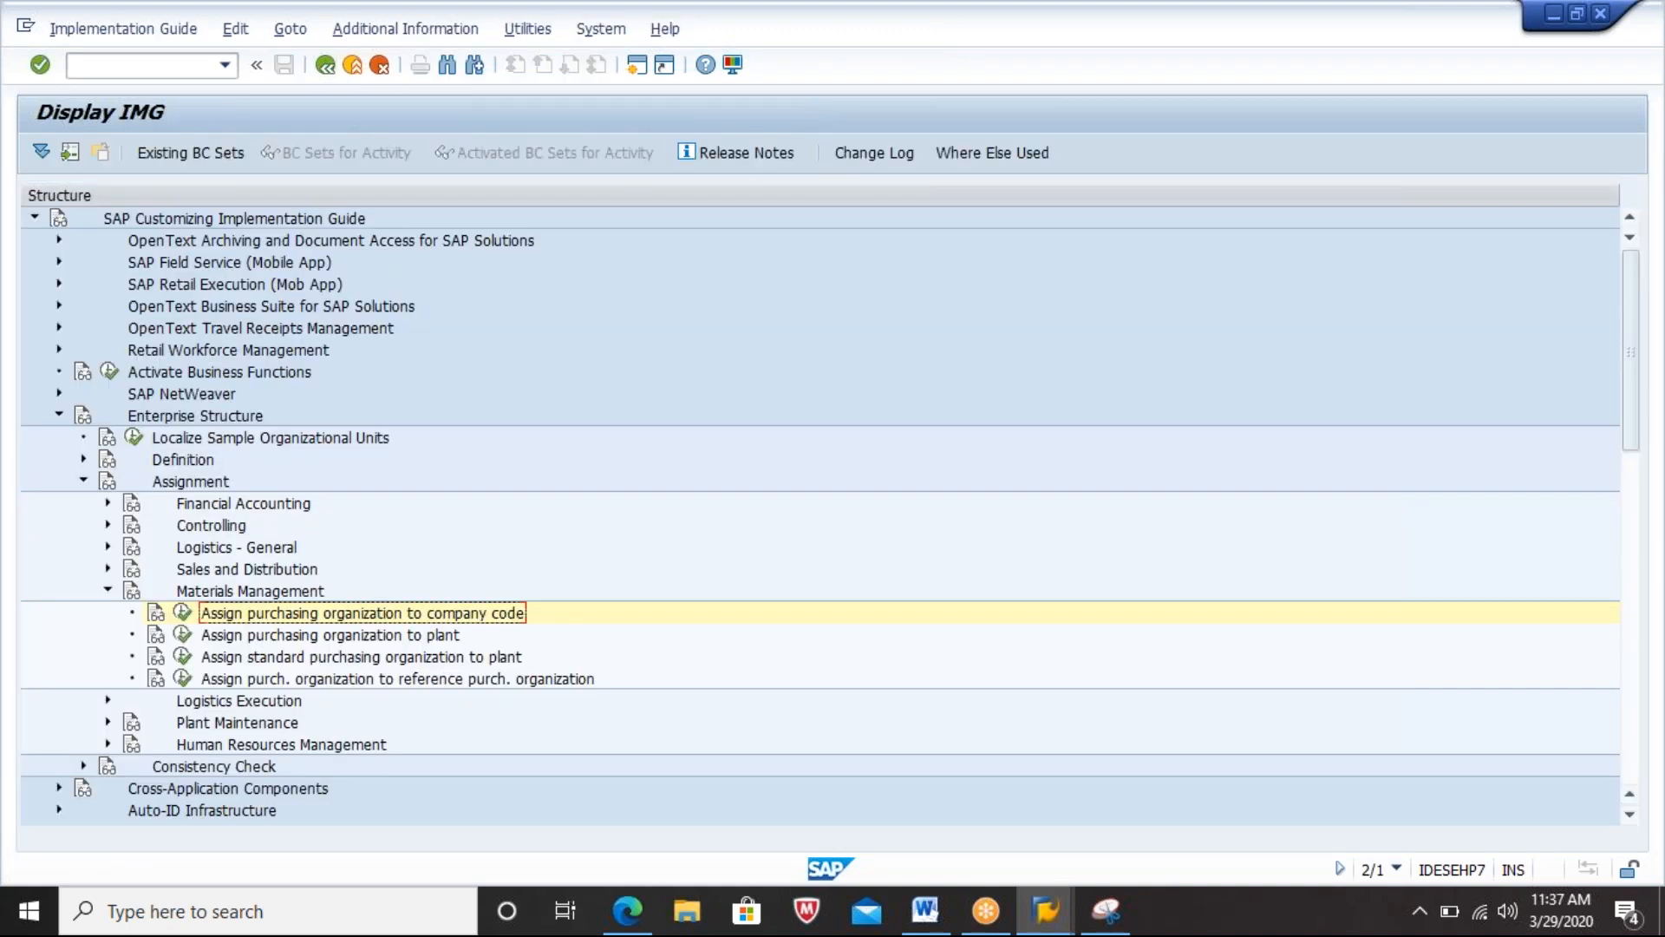
Step: Switch to the Word document and add the line "Assign purchasing organization to company code" below the shipping point screenshot
{"action": "left_click", "coordinate": [926, 909]}
{"action": "type", "text": "Assign purchasing organization to company code"}
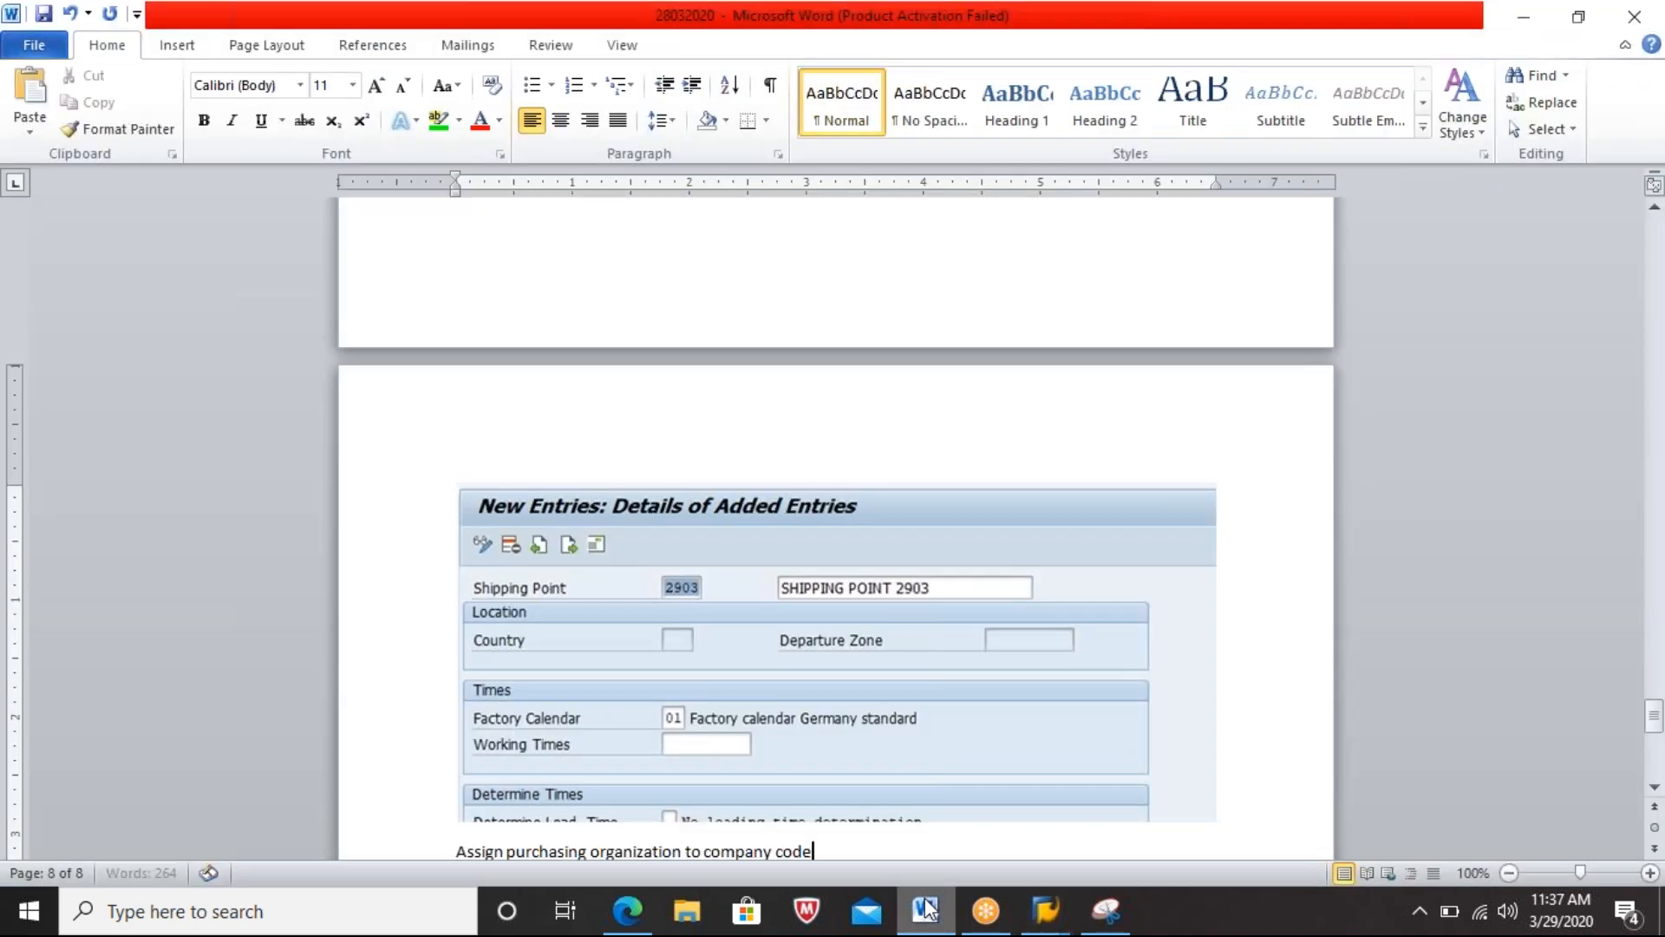
{"action": "key", "text": "Return"}
Step: Capture the implementation guide structure down to the Materials Management assignments with Snipping Tool and paste it into the Word document
{"action": "left_click", "coordinate": [1045, 909]}
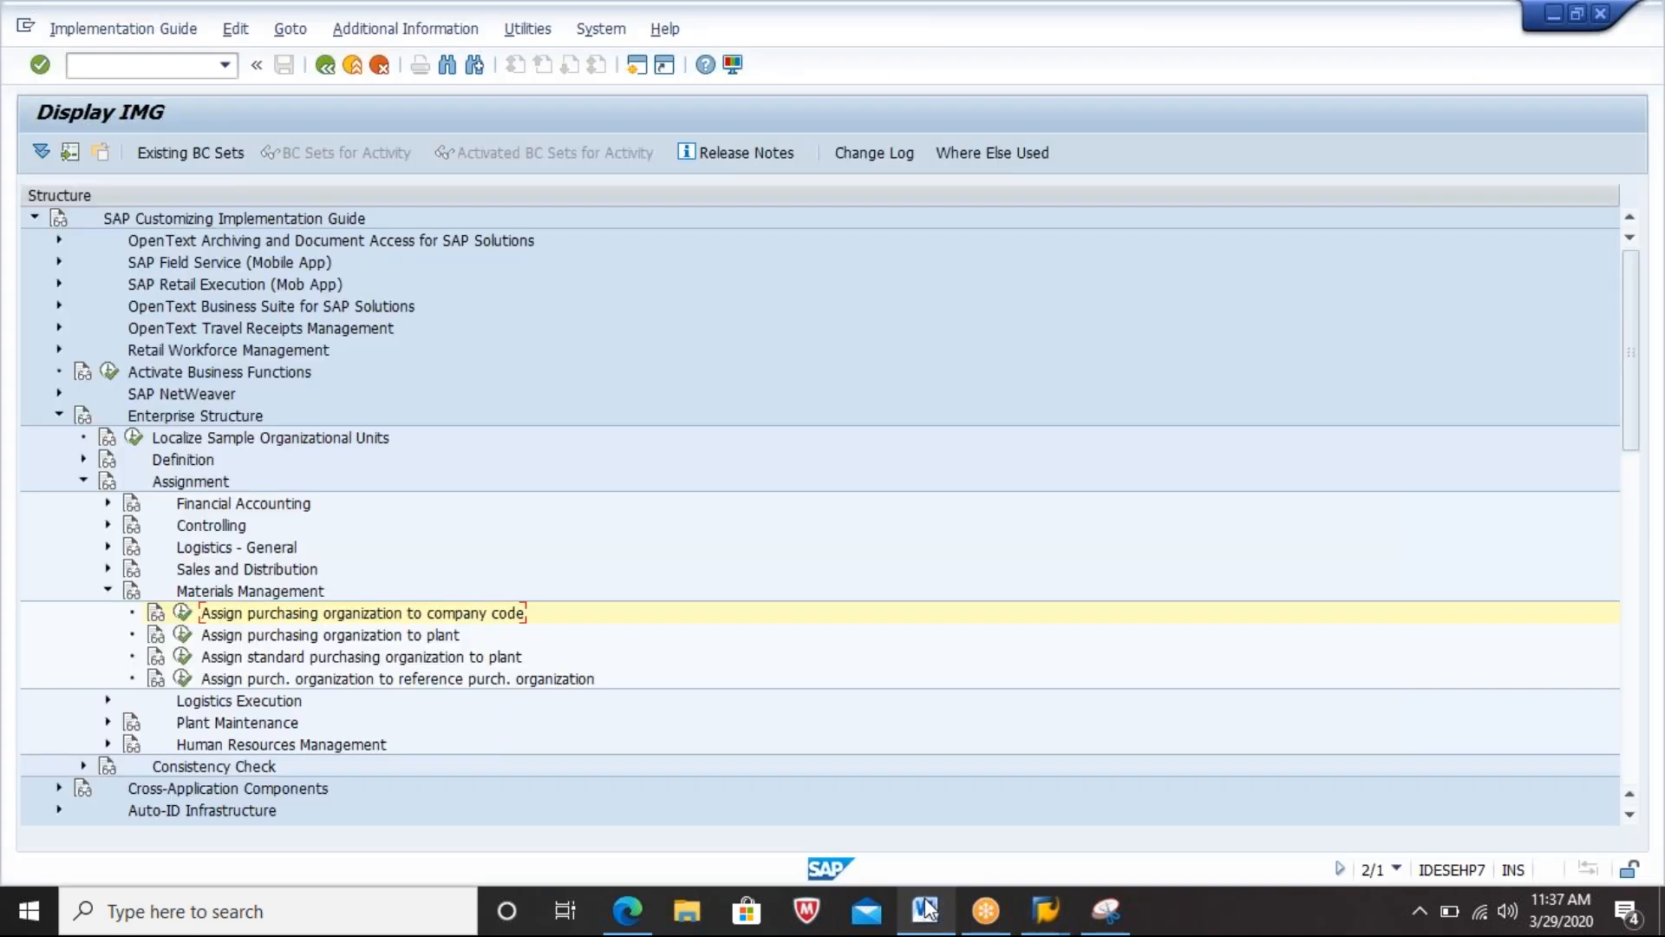
{"action": "left_click", "coordinate": [1106, 909]}
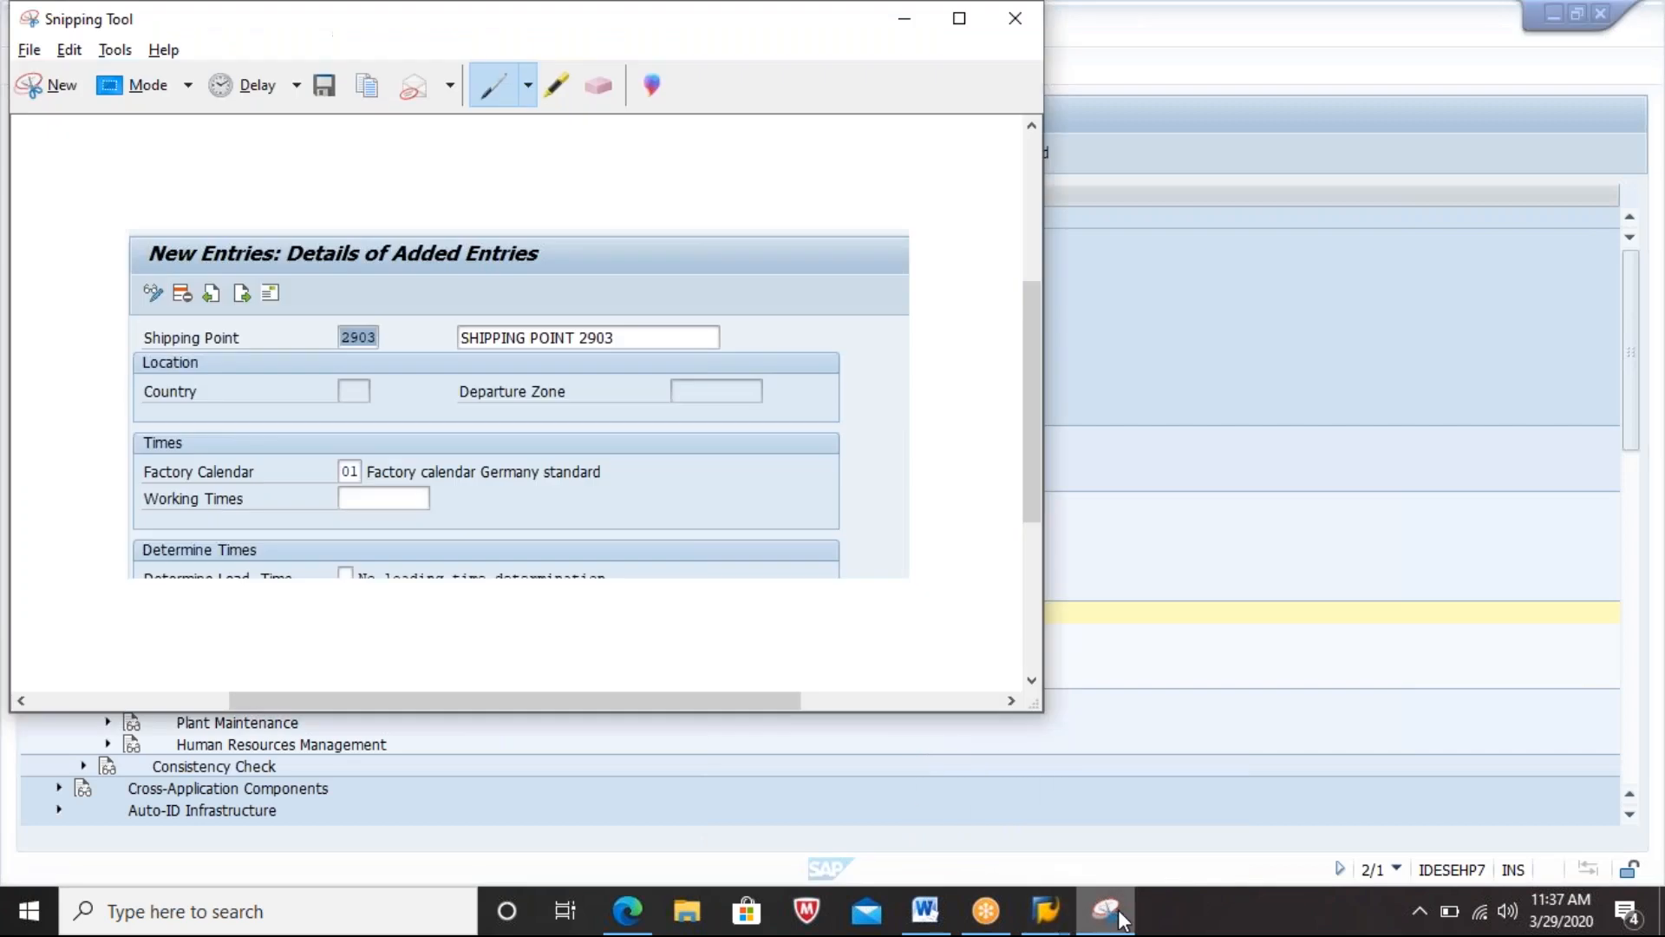
{"action": "left_click", "coordinate": [55, 78]}
{"action": "left_click_drag", "start_coordinate": [16, 89], "coordinate": [606, 688]}
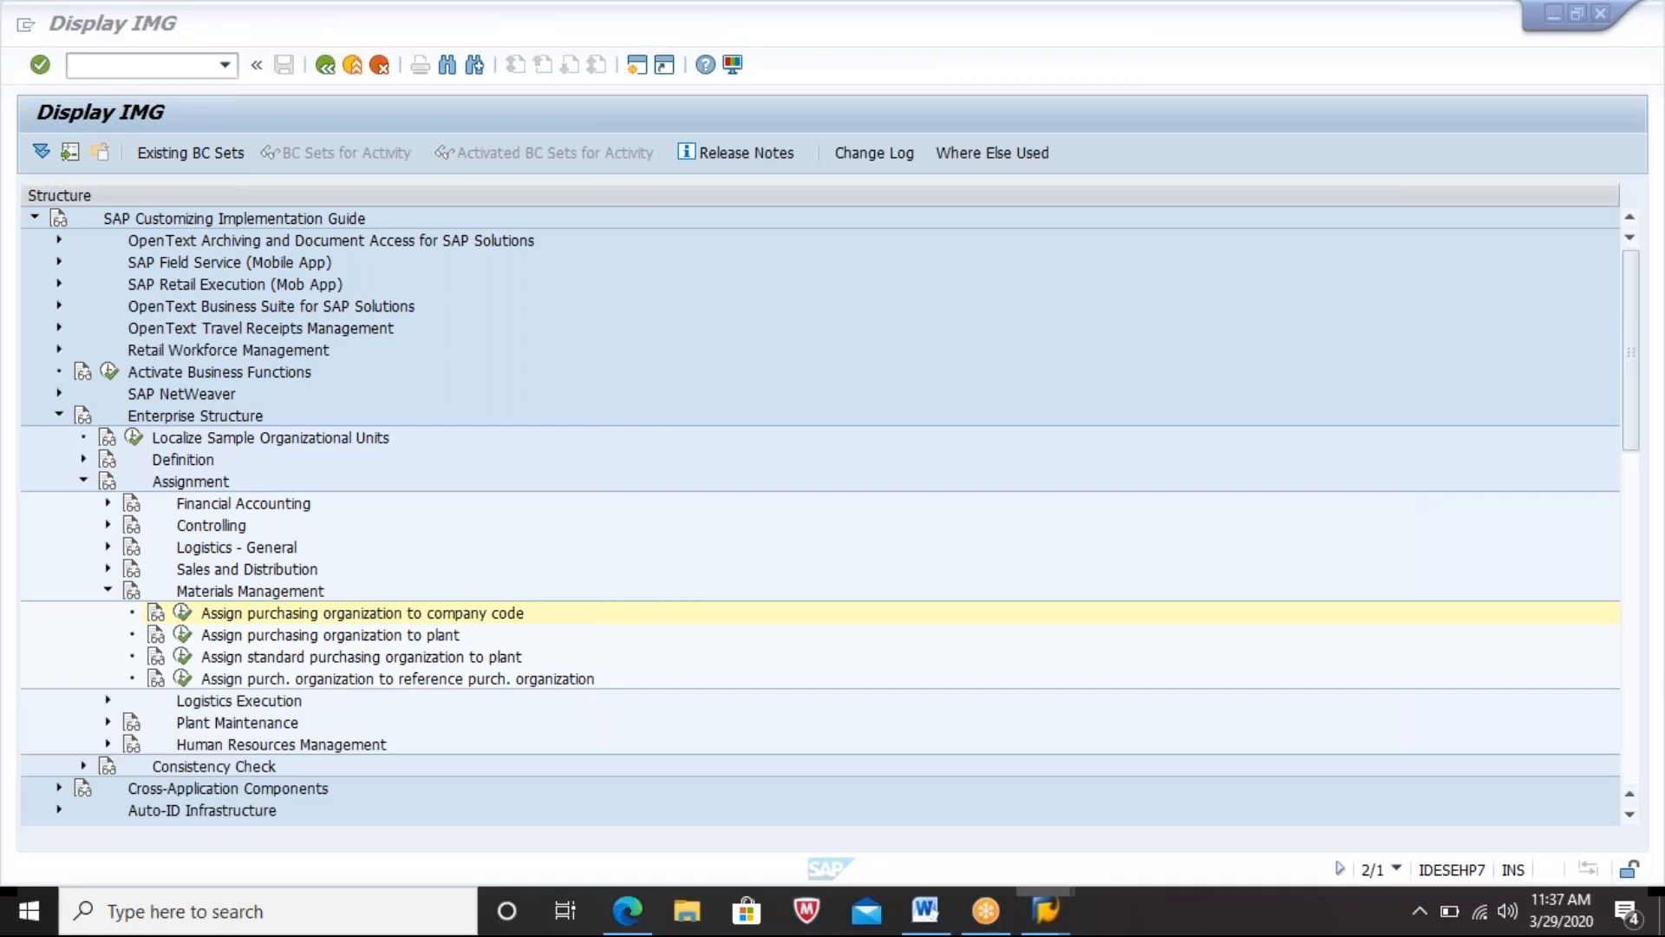
{"action": "left_click", "coordinate": [944, 918]}
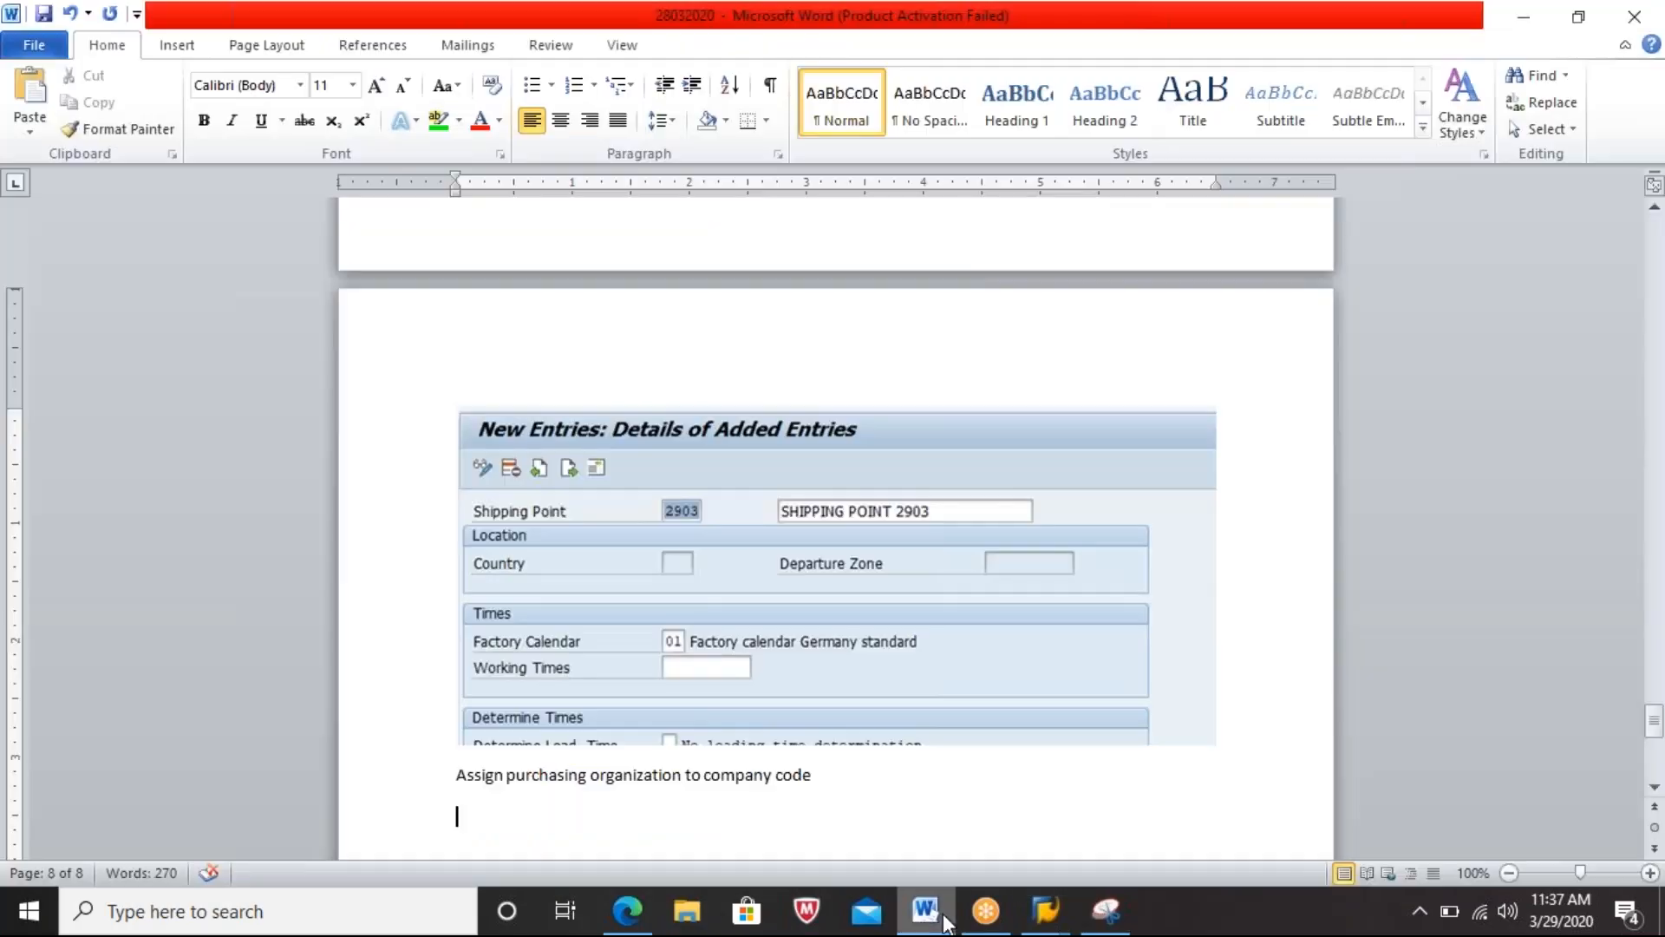
{"action": "key", "text": "ctrl+v"}
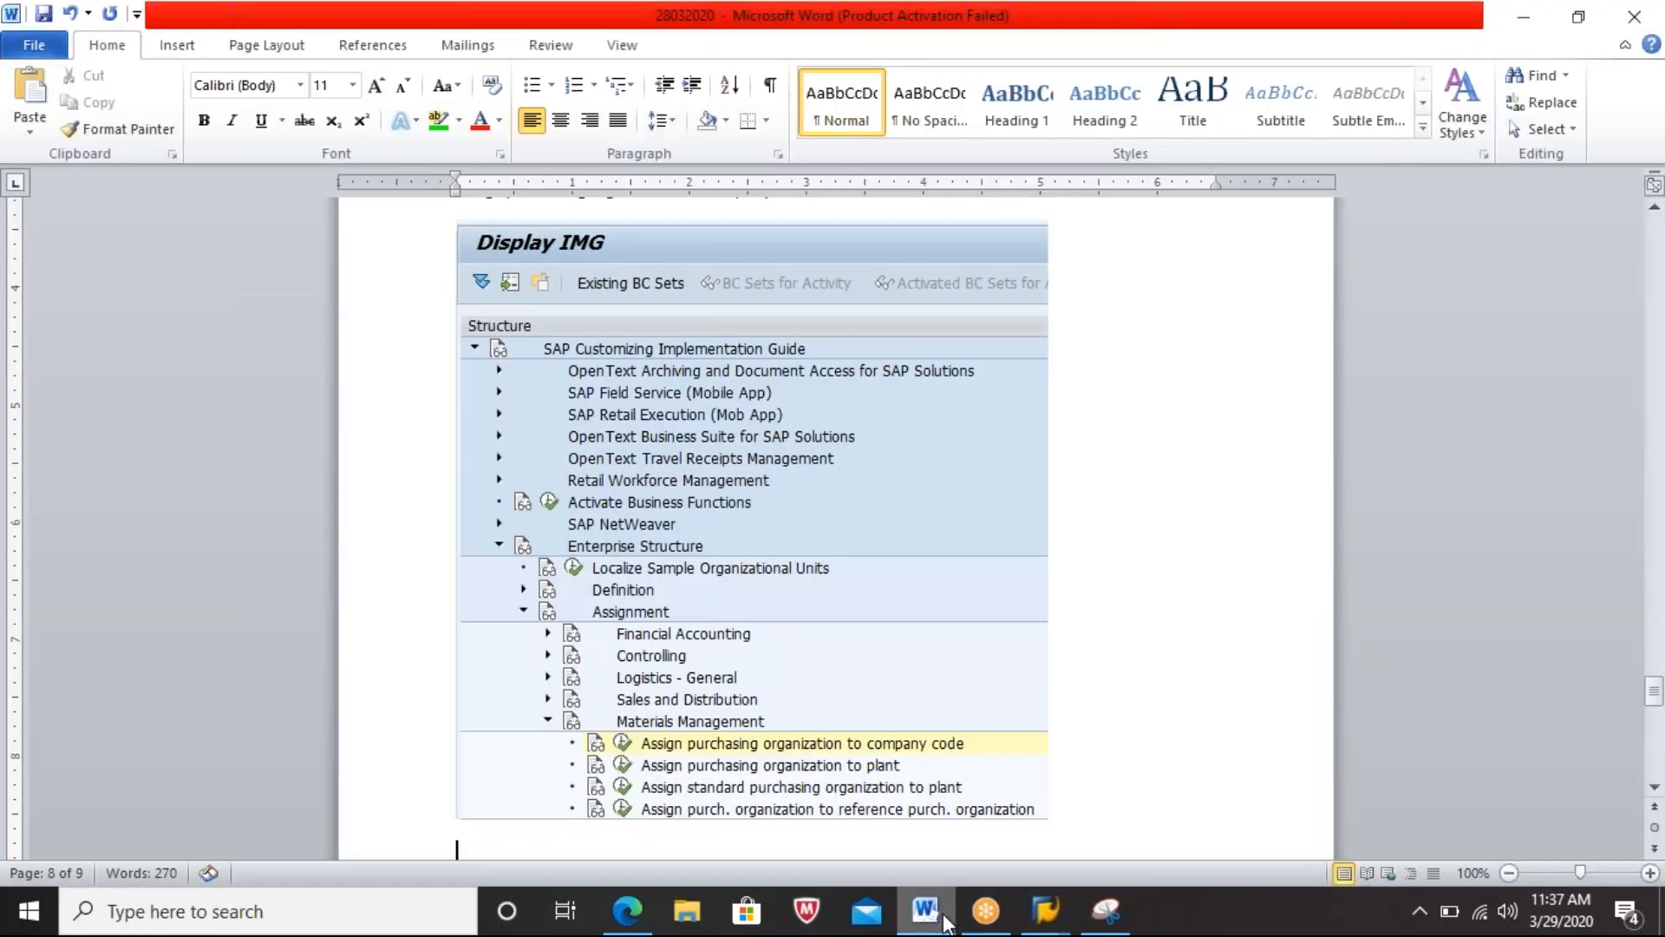
Step: Back in SAP, open the purchasing organization to company code assignment and enter company code WM63 for purchasing organization 2903
{"action": "key", "text": "alt+Tab"}
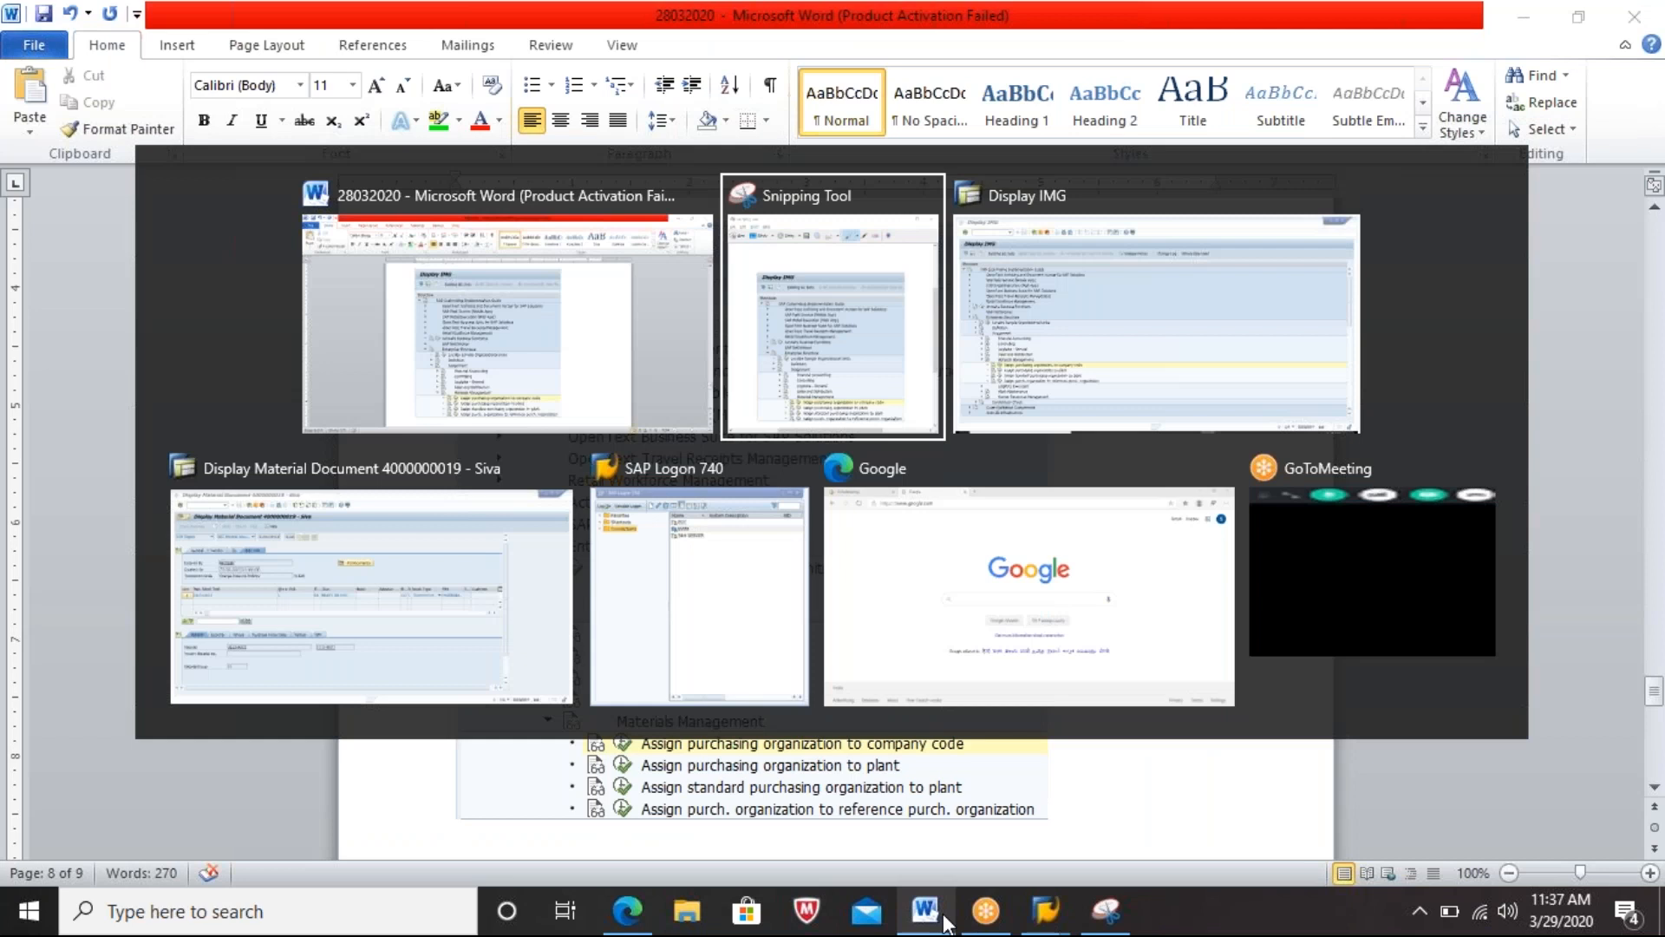
{"action": "key", "text": "alt+Tab"}
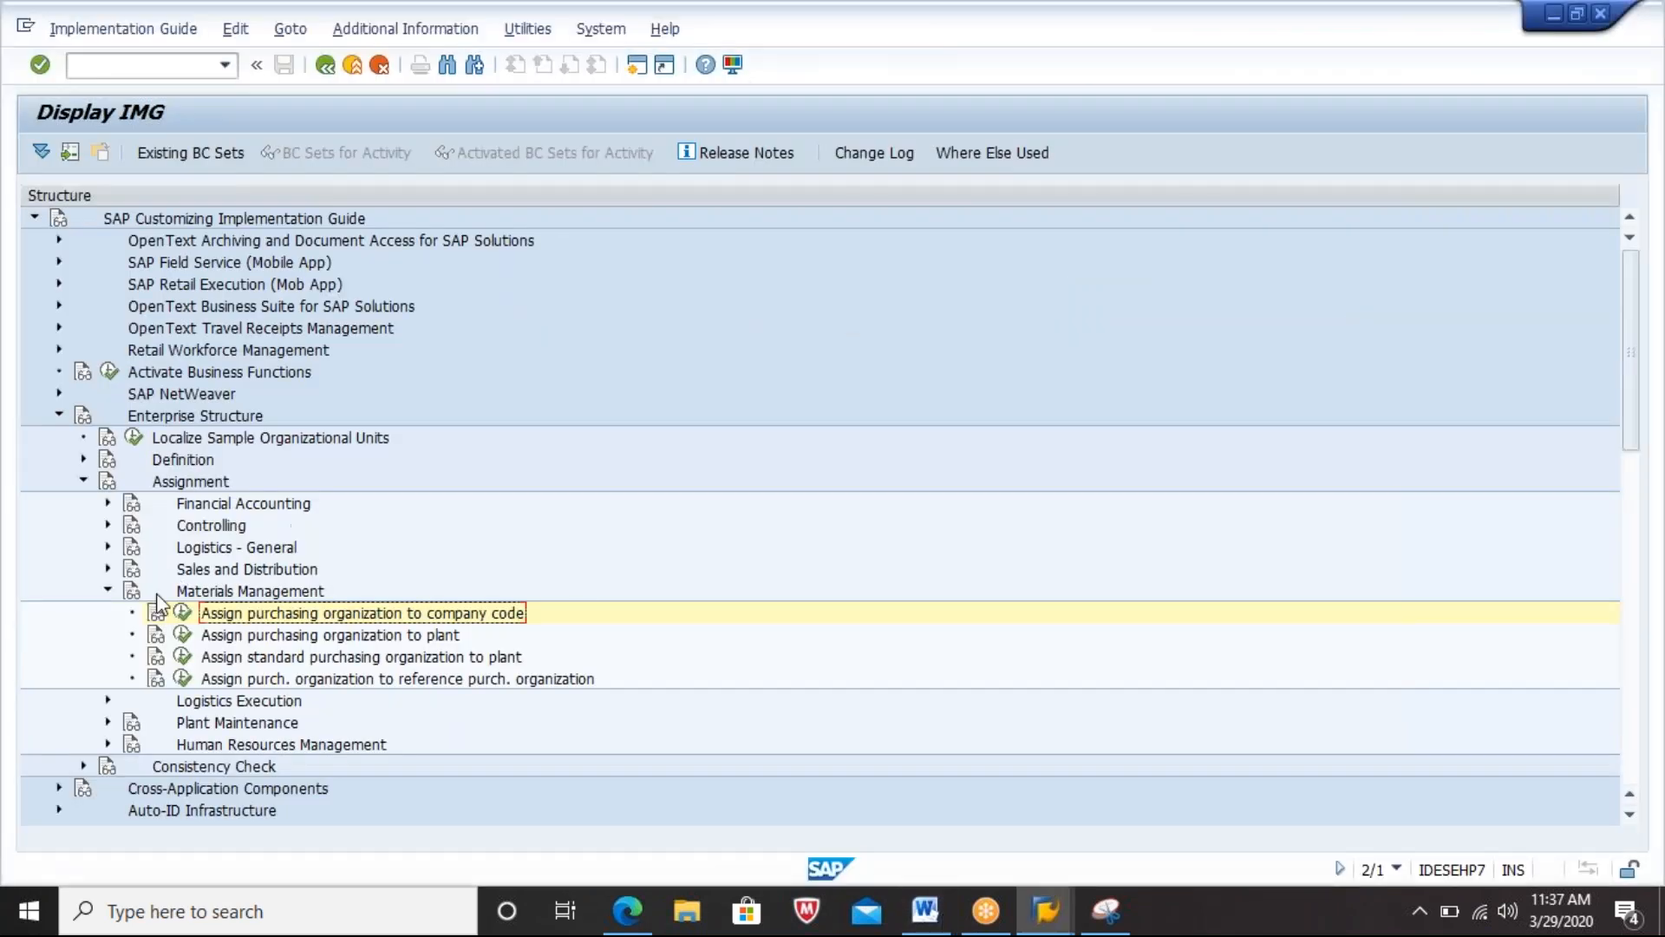
{"action": "left_click", "coordinate": [182, 613]}
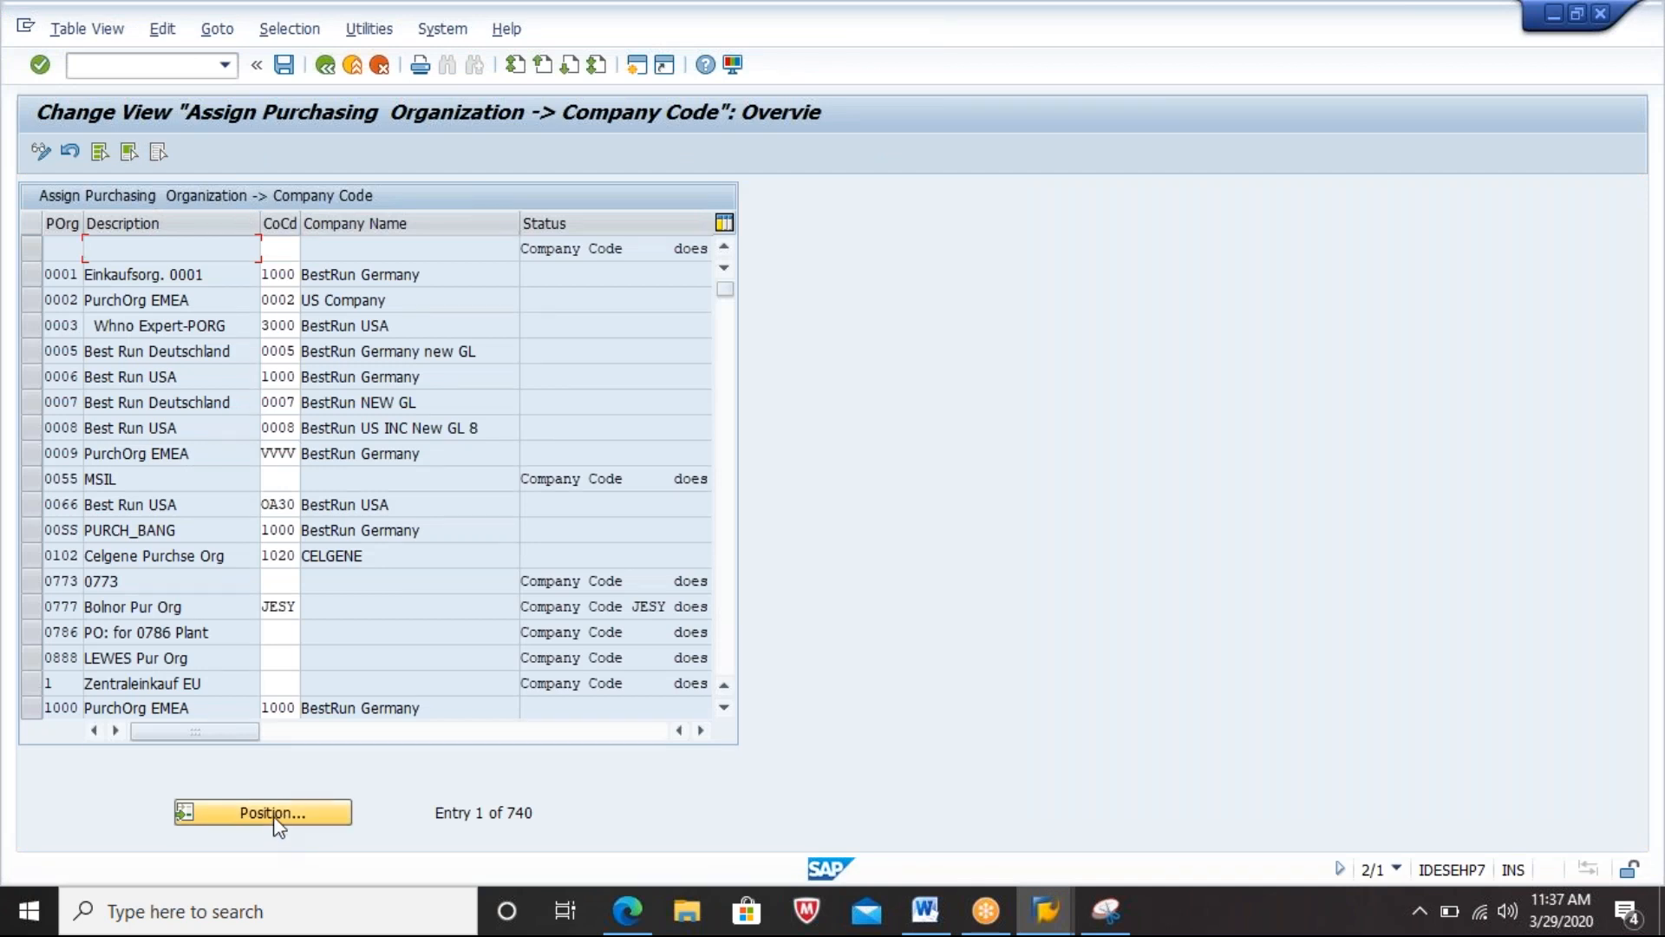
{"action": "left_click", "coordinate": [271, 813]}
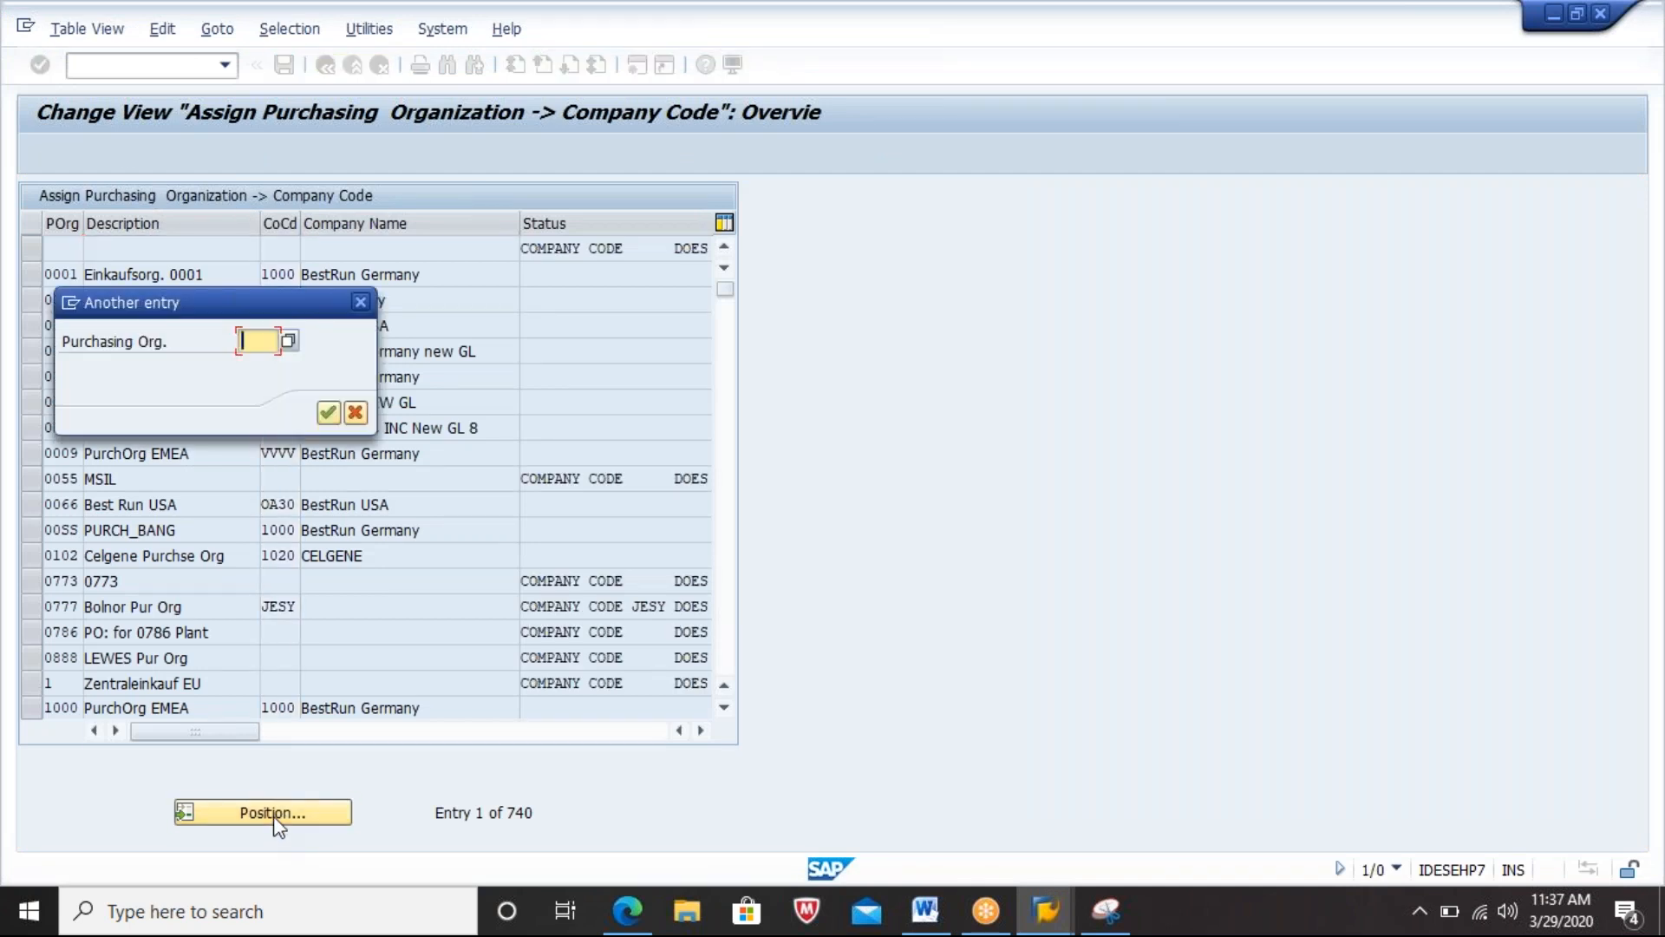
{"action": "type", "text": "2903"}
{"action": "key", "text": "Return"}
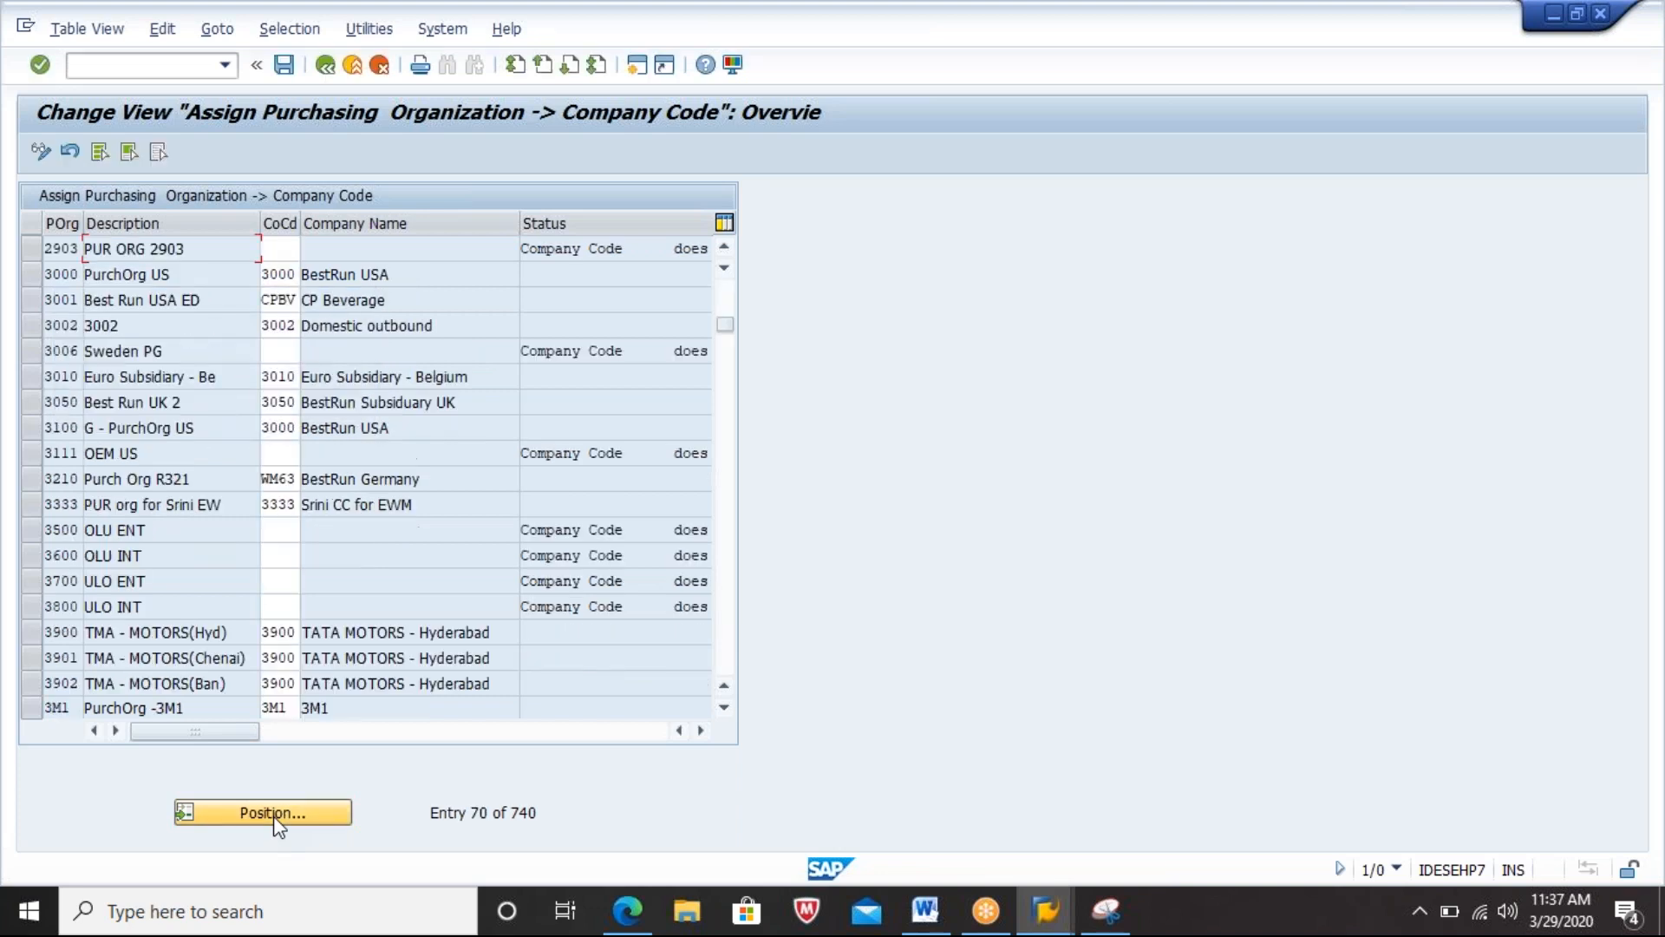
{"action": "key", "text": "Tab"}
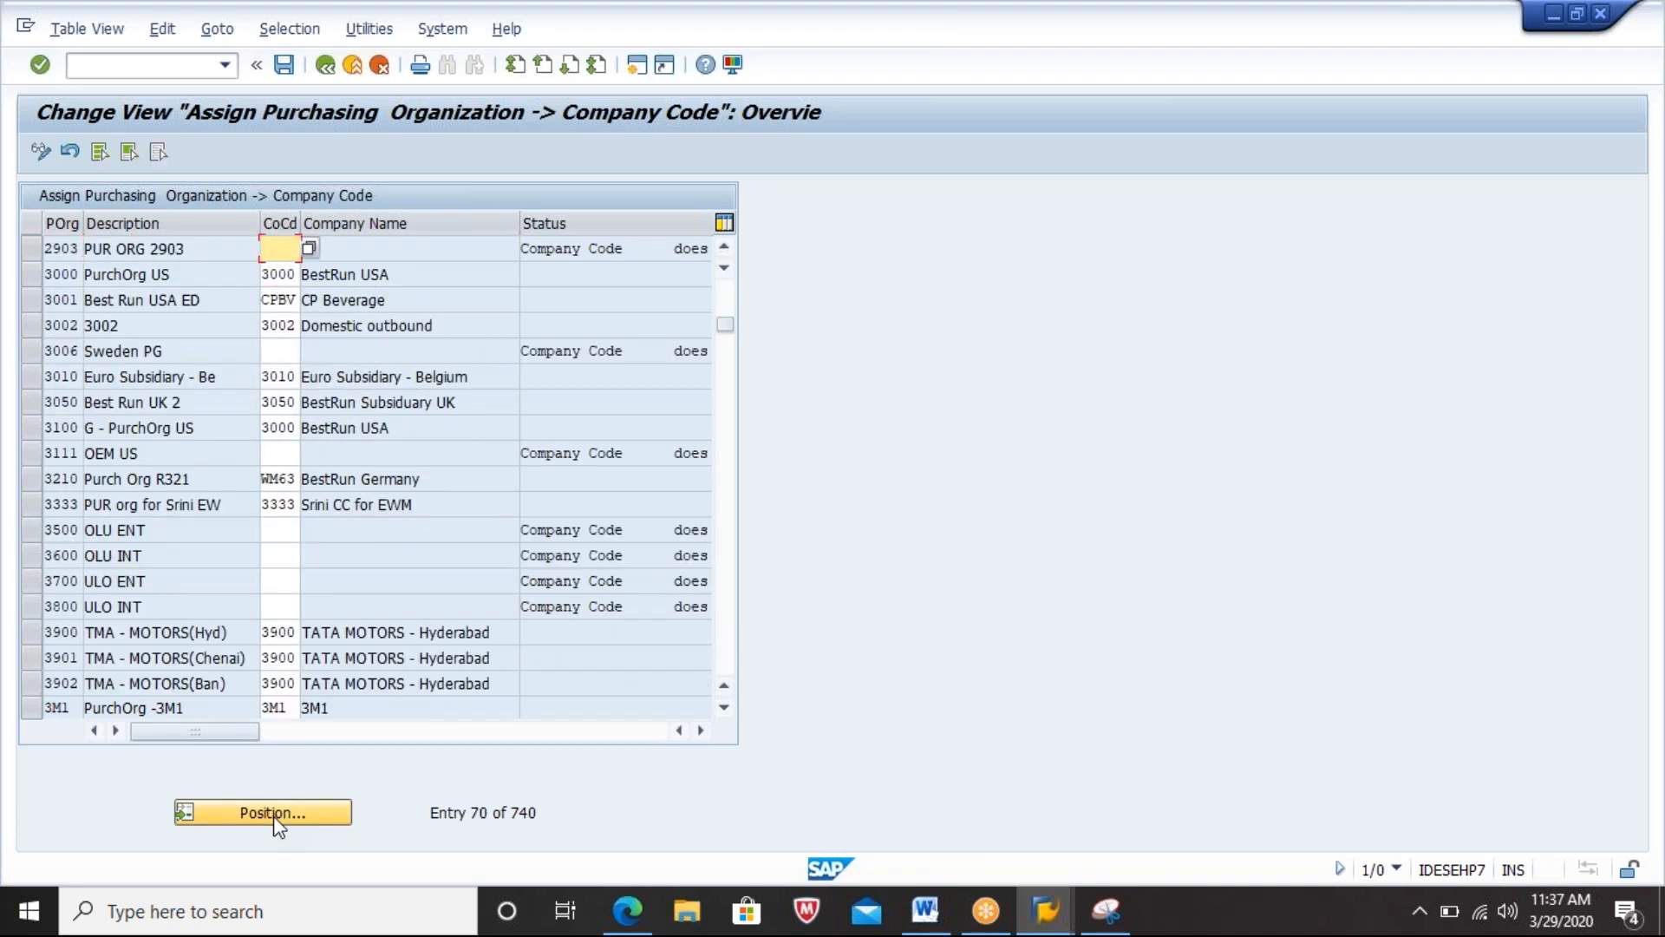
{"action": "type", "text": "WM63"}
Step: Capture the assignment row of purchasing organization 2903 with Snipping Tool, paste it into the Word document and switch back to SAP
{"action": "left_click", "coordinate": [1108, 910]}
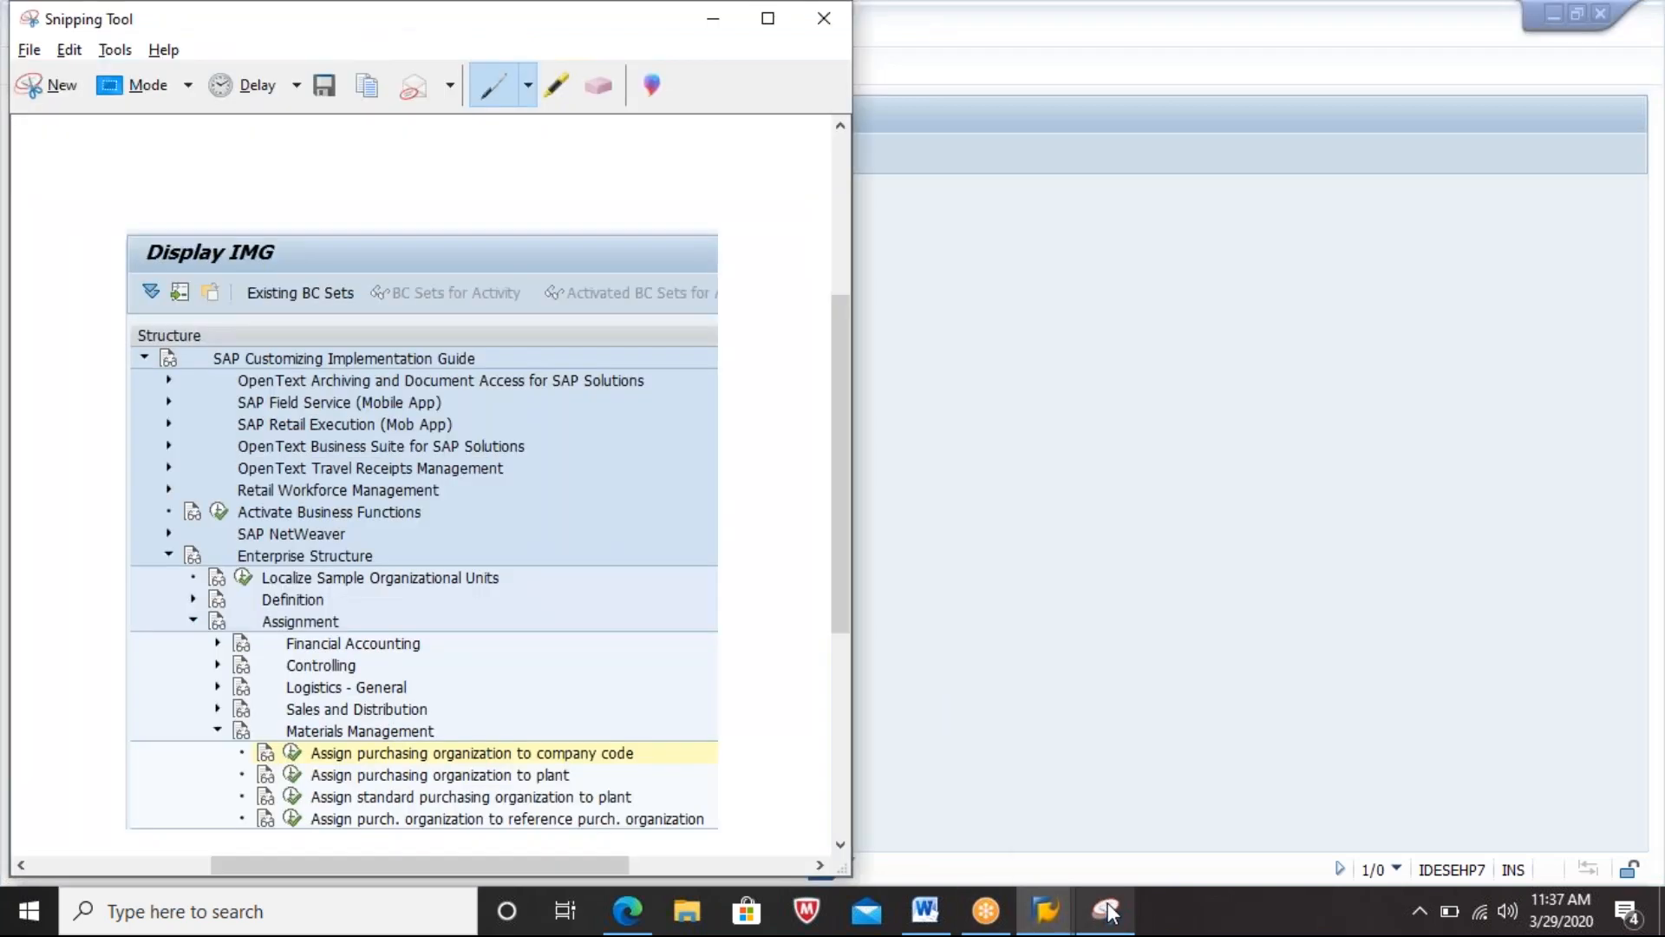
{"action": "left_click", "coordinate": [40, 85]}
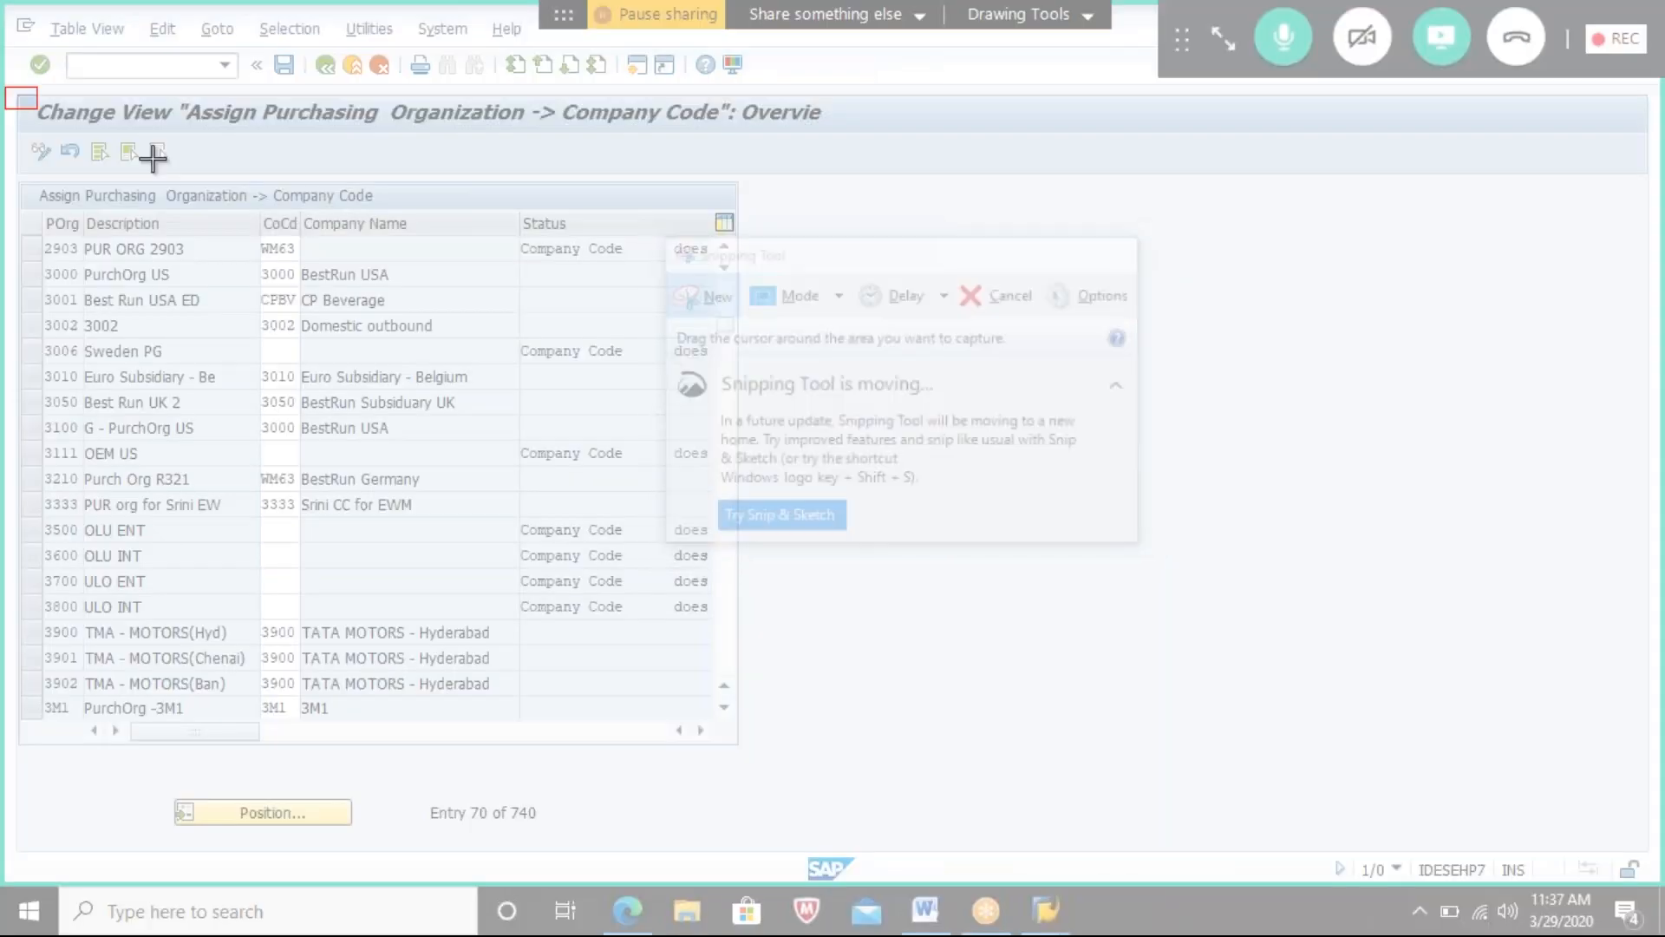
{"action": "left_click_drag", "start_coordinate": [5, 86], "coordinate": [725, 266]}
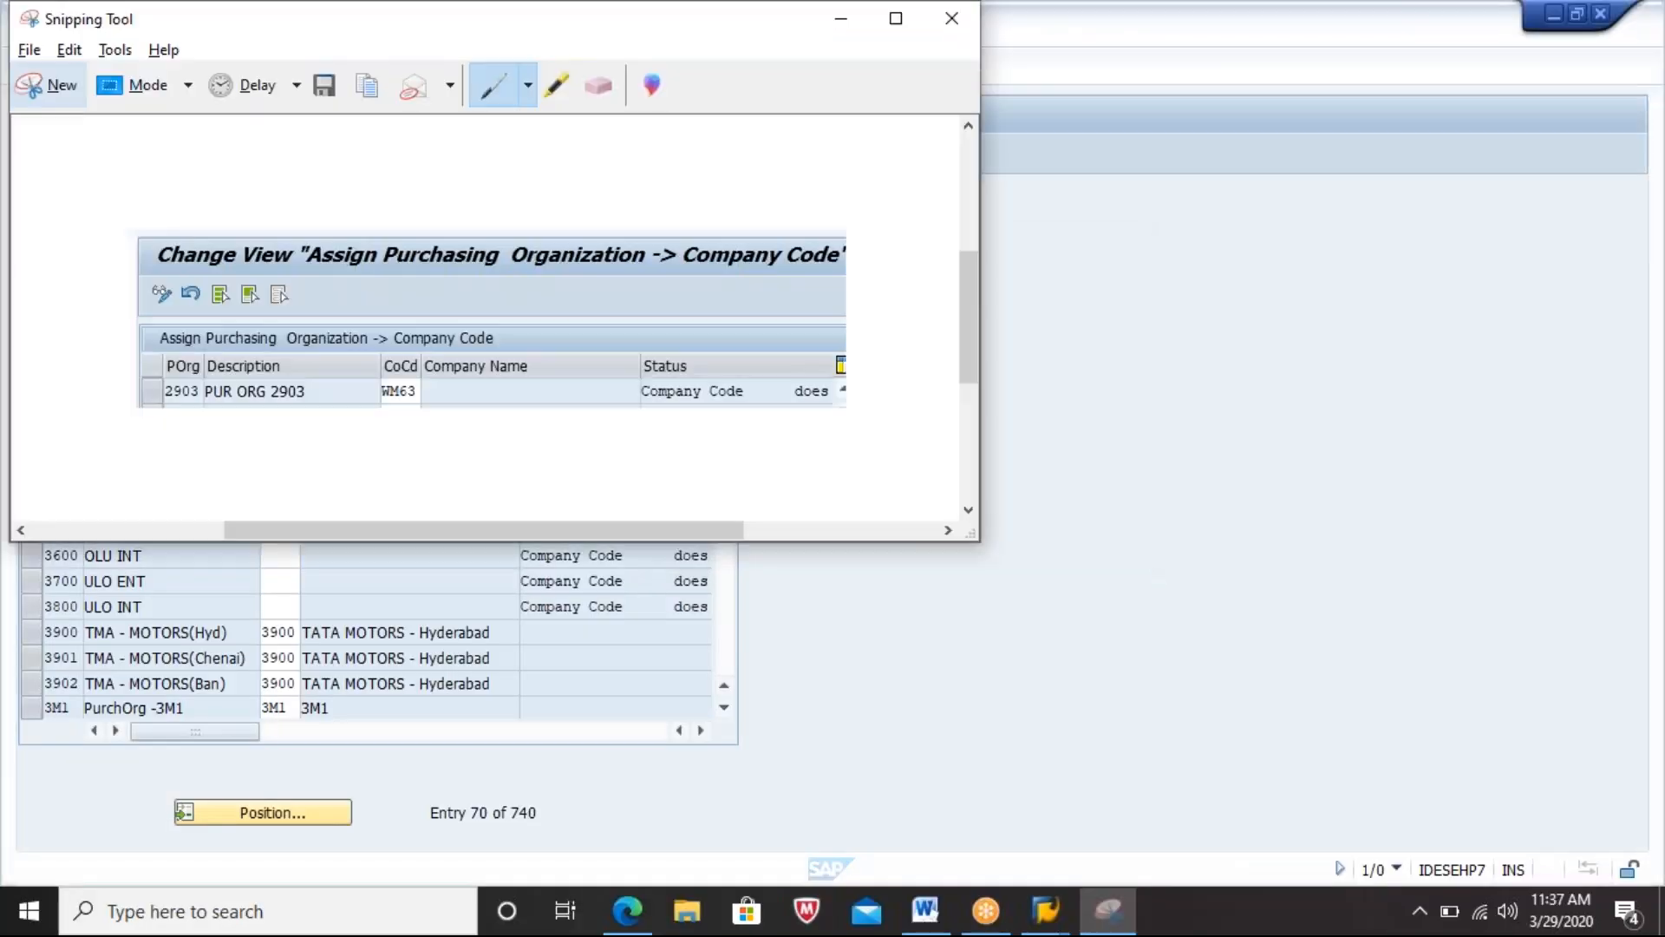
{"action": "left_click", "coordinate": [925, 911]}
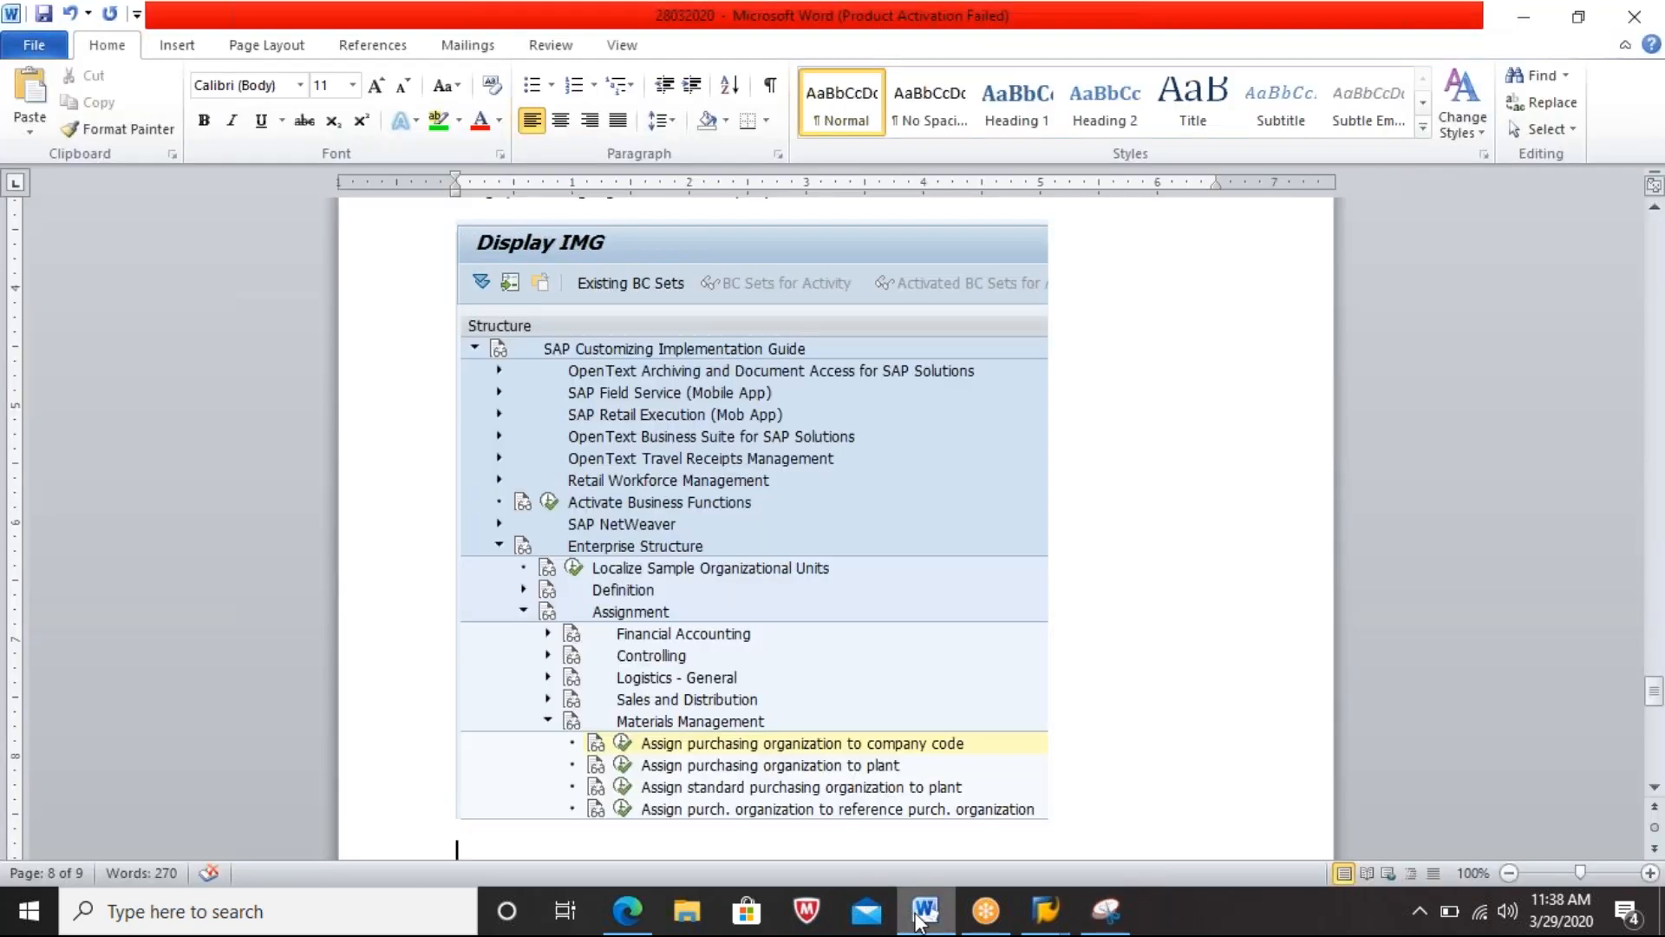
{"action": "key", "text": "ctrl+v"}
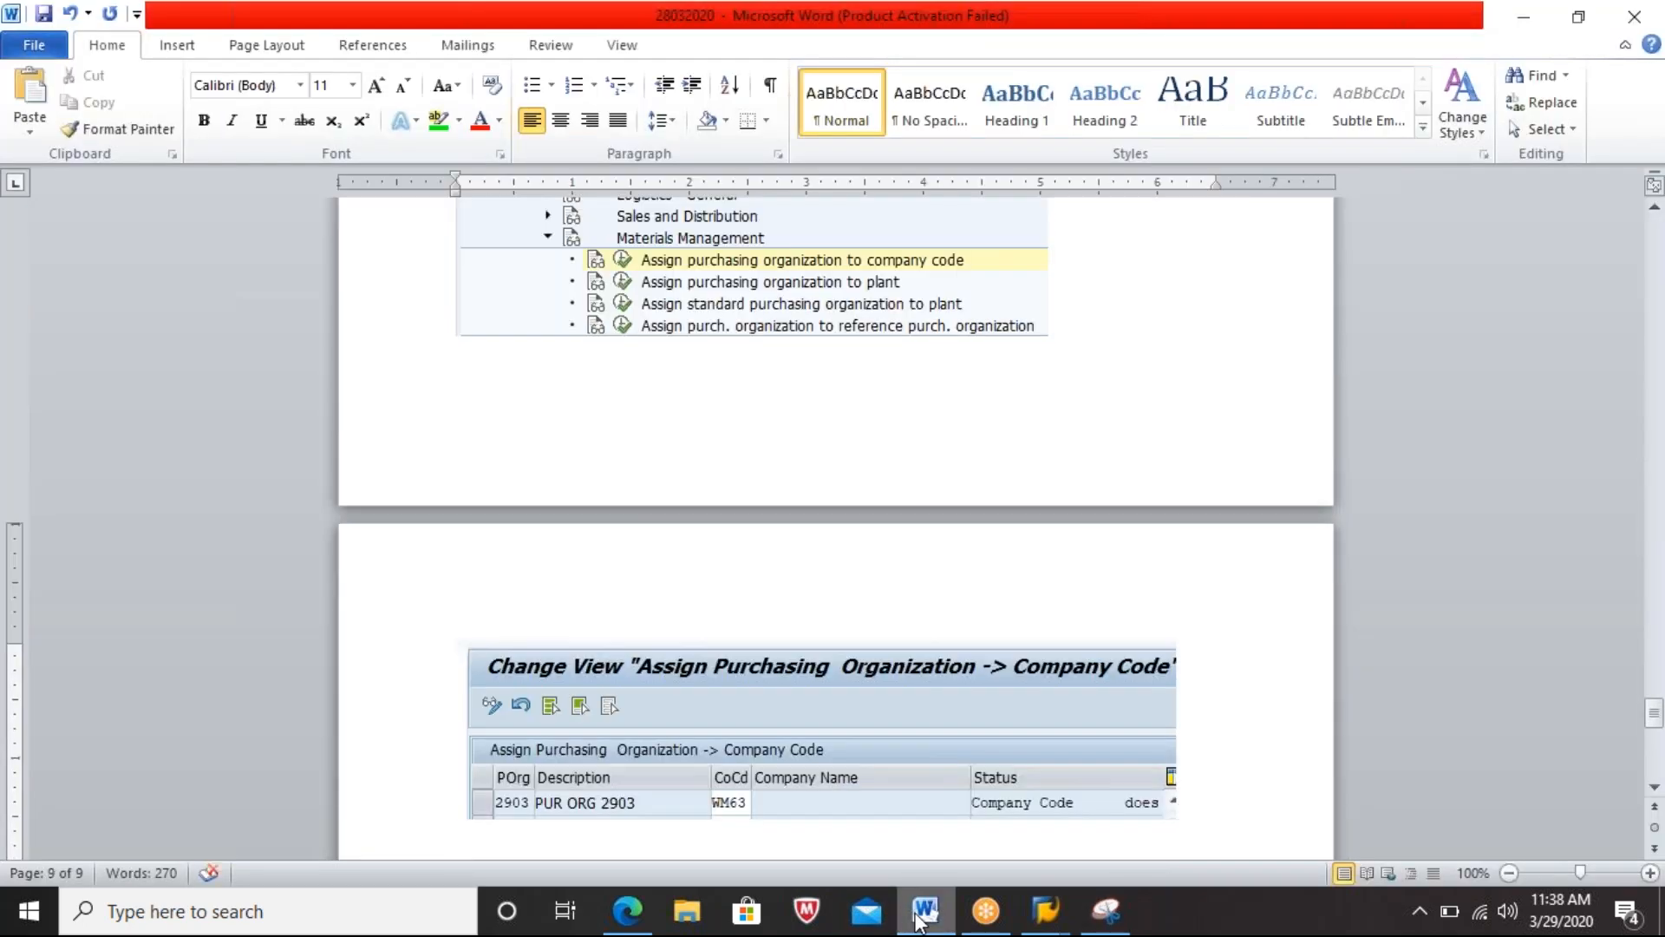
{"action": "key", "text": "alt+Tab"}
{"action": "key", "text": "alt+Tab"}
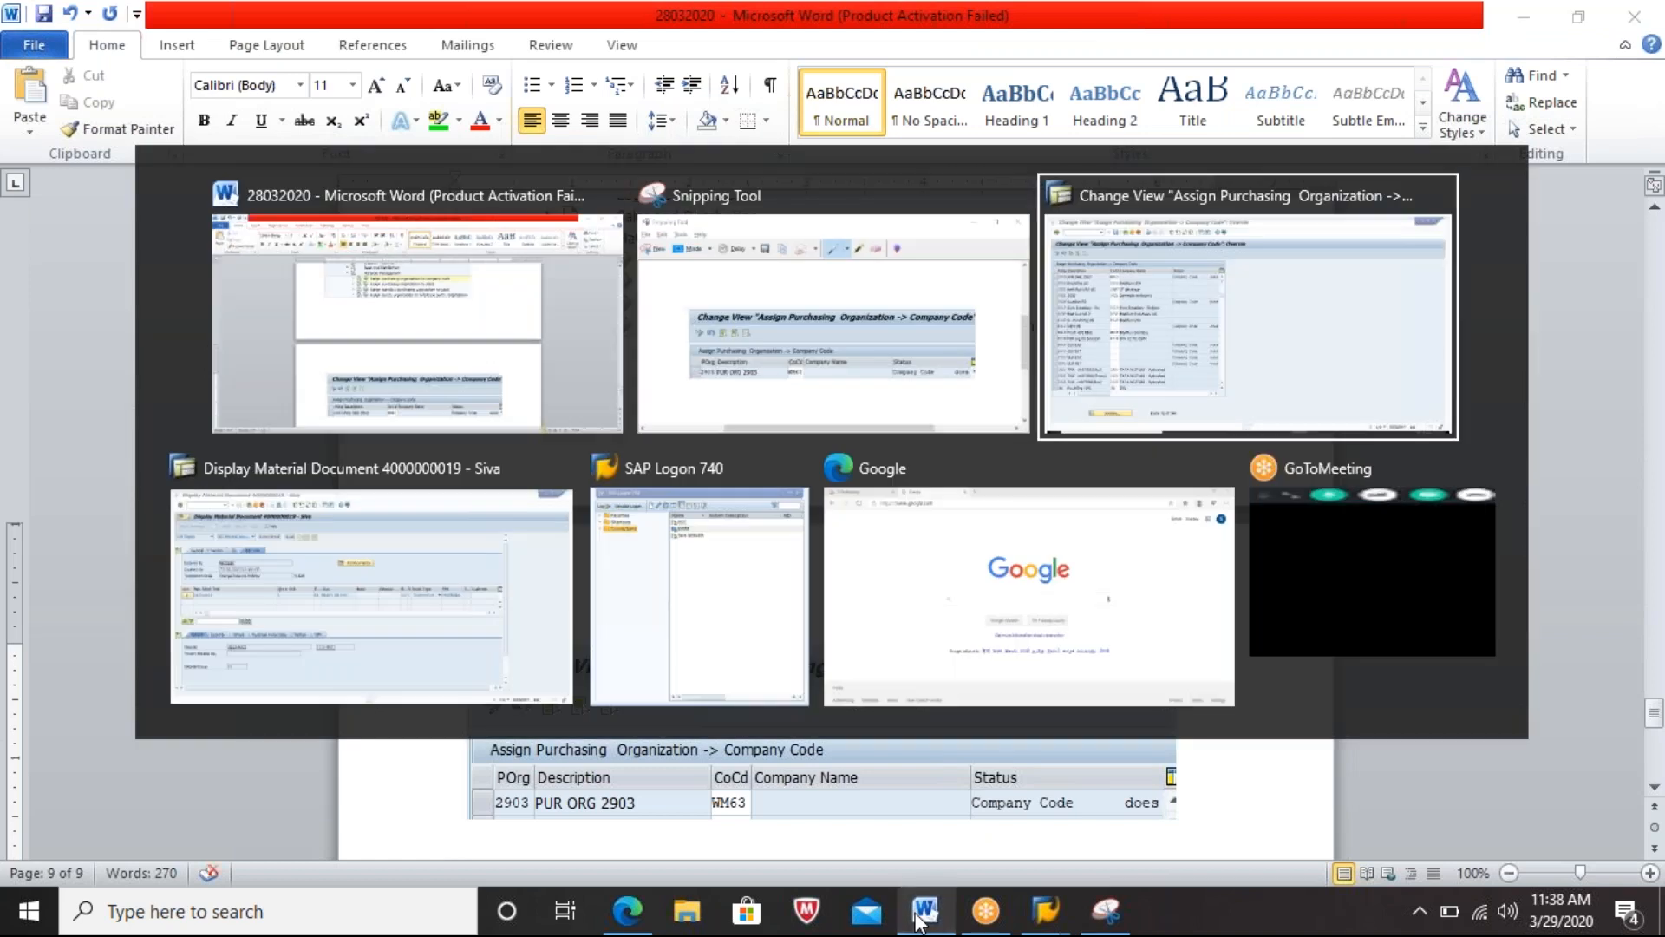
Step: Save the purchasing organization to company code assignment in the proposed customizing request and return to the implementation guide
{"action": "key", "text": "Return"}
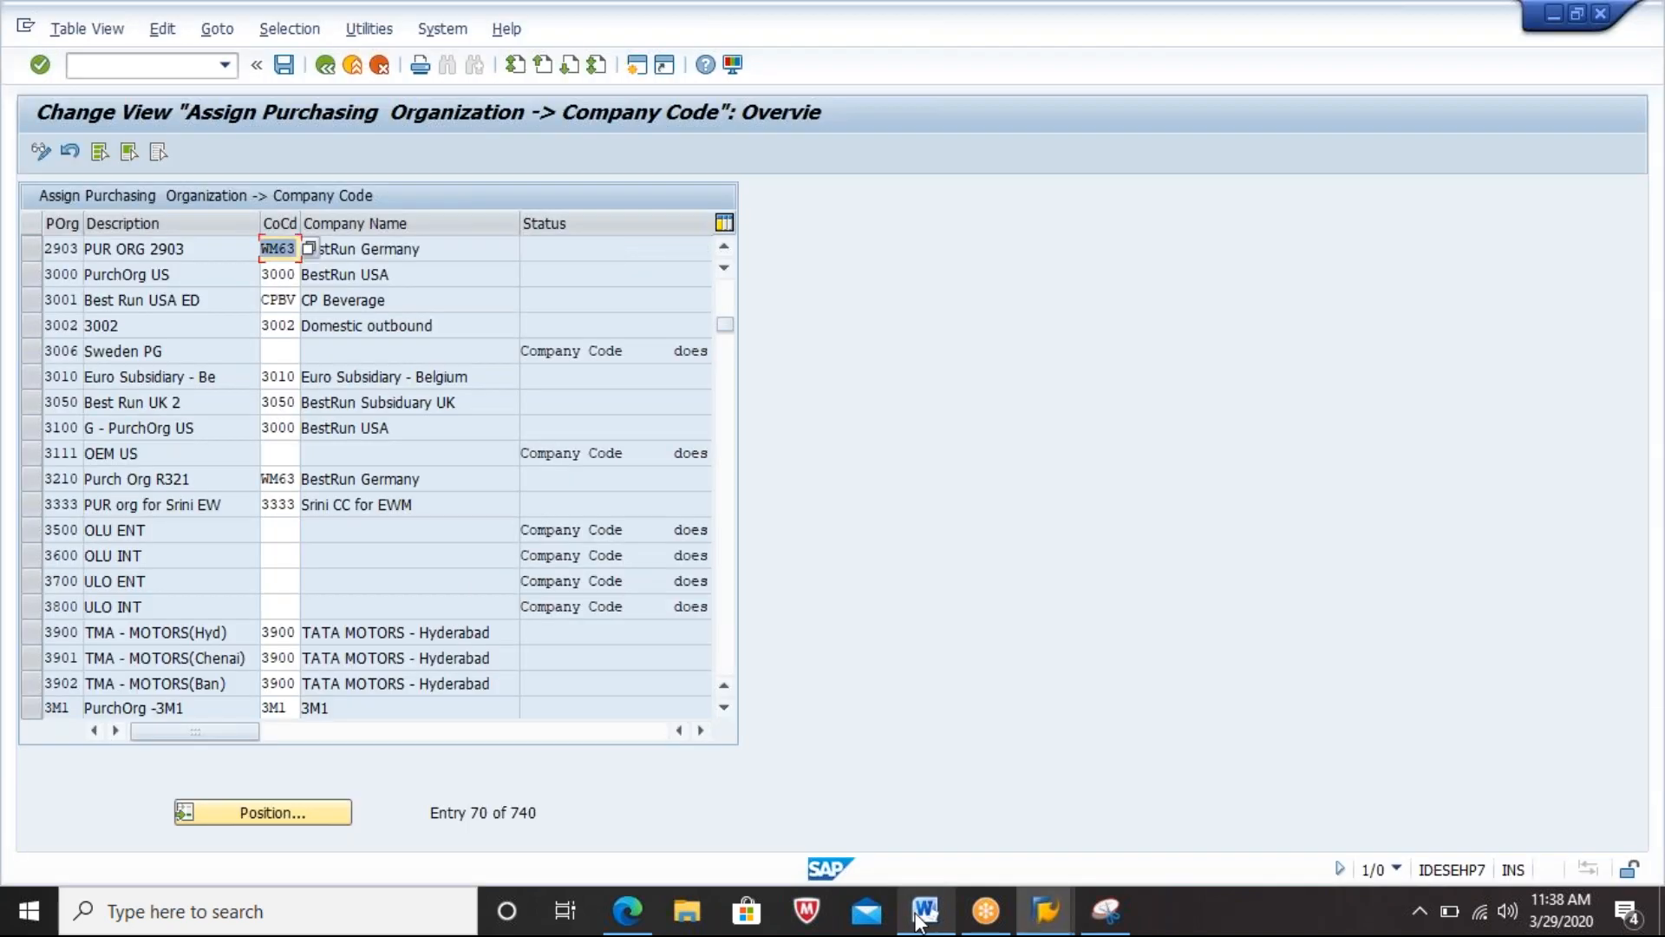
{"action": "key", "text": "ctrl+s"}
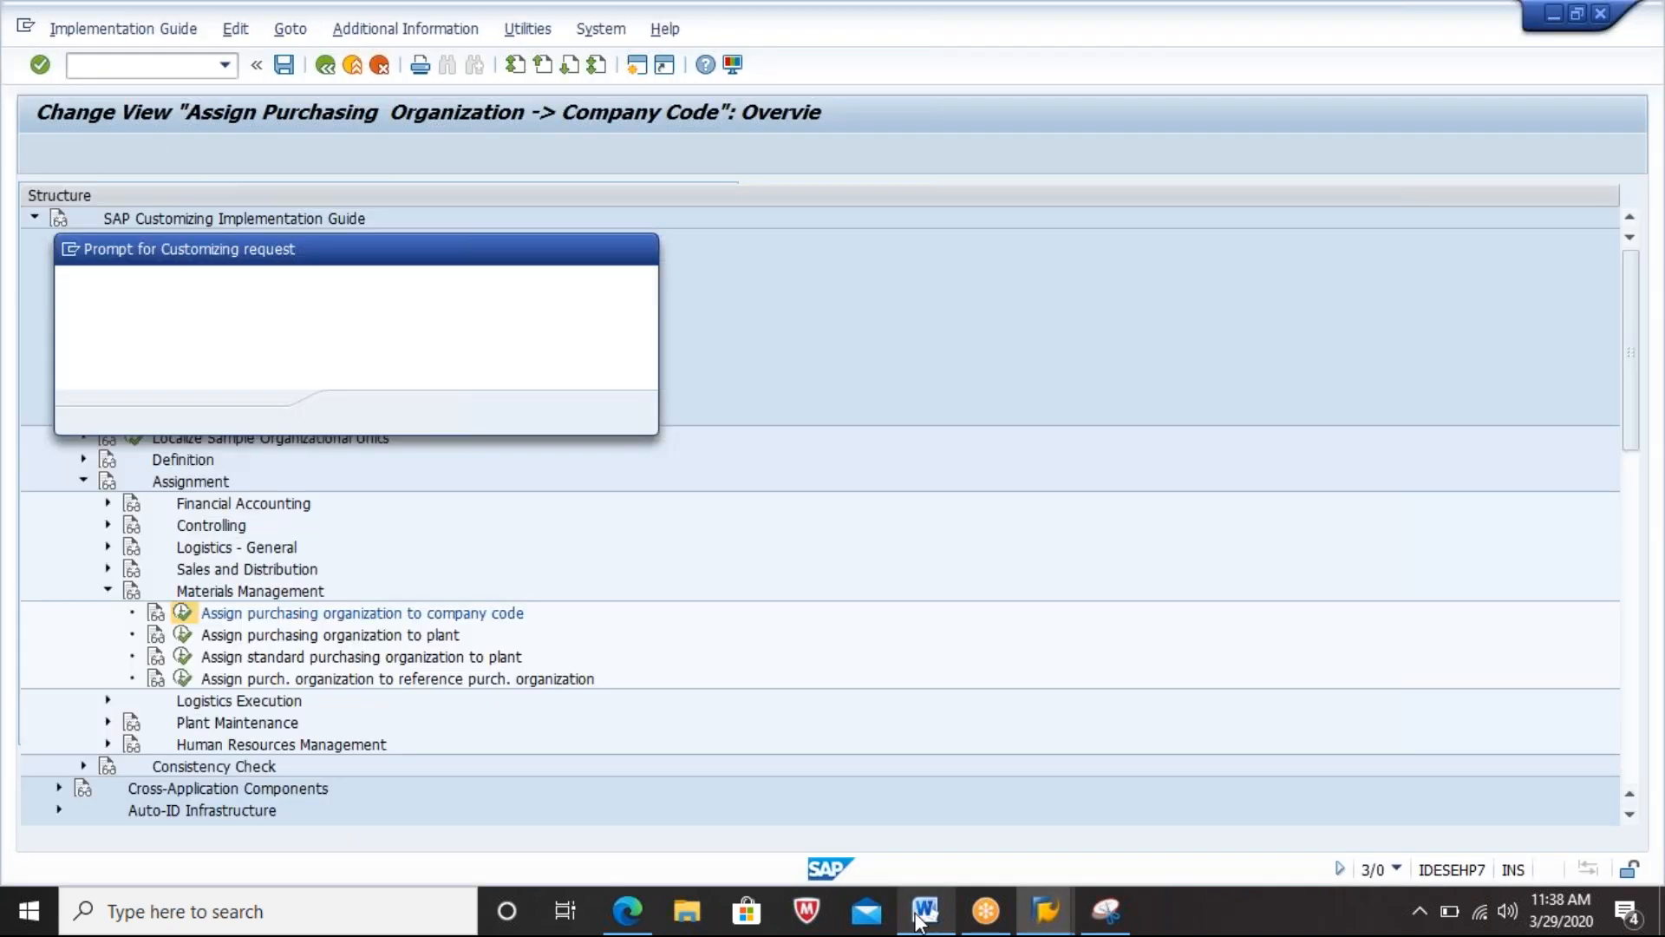
{"action": "key", "text": "Return"}
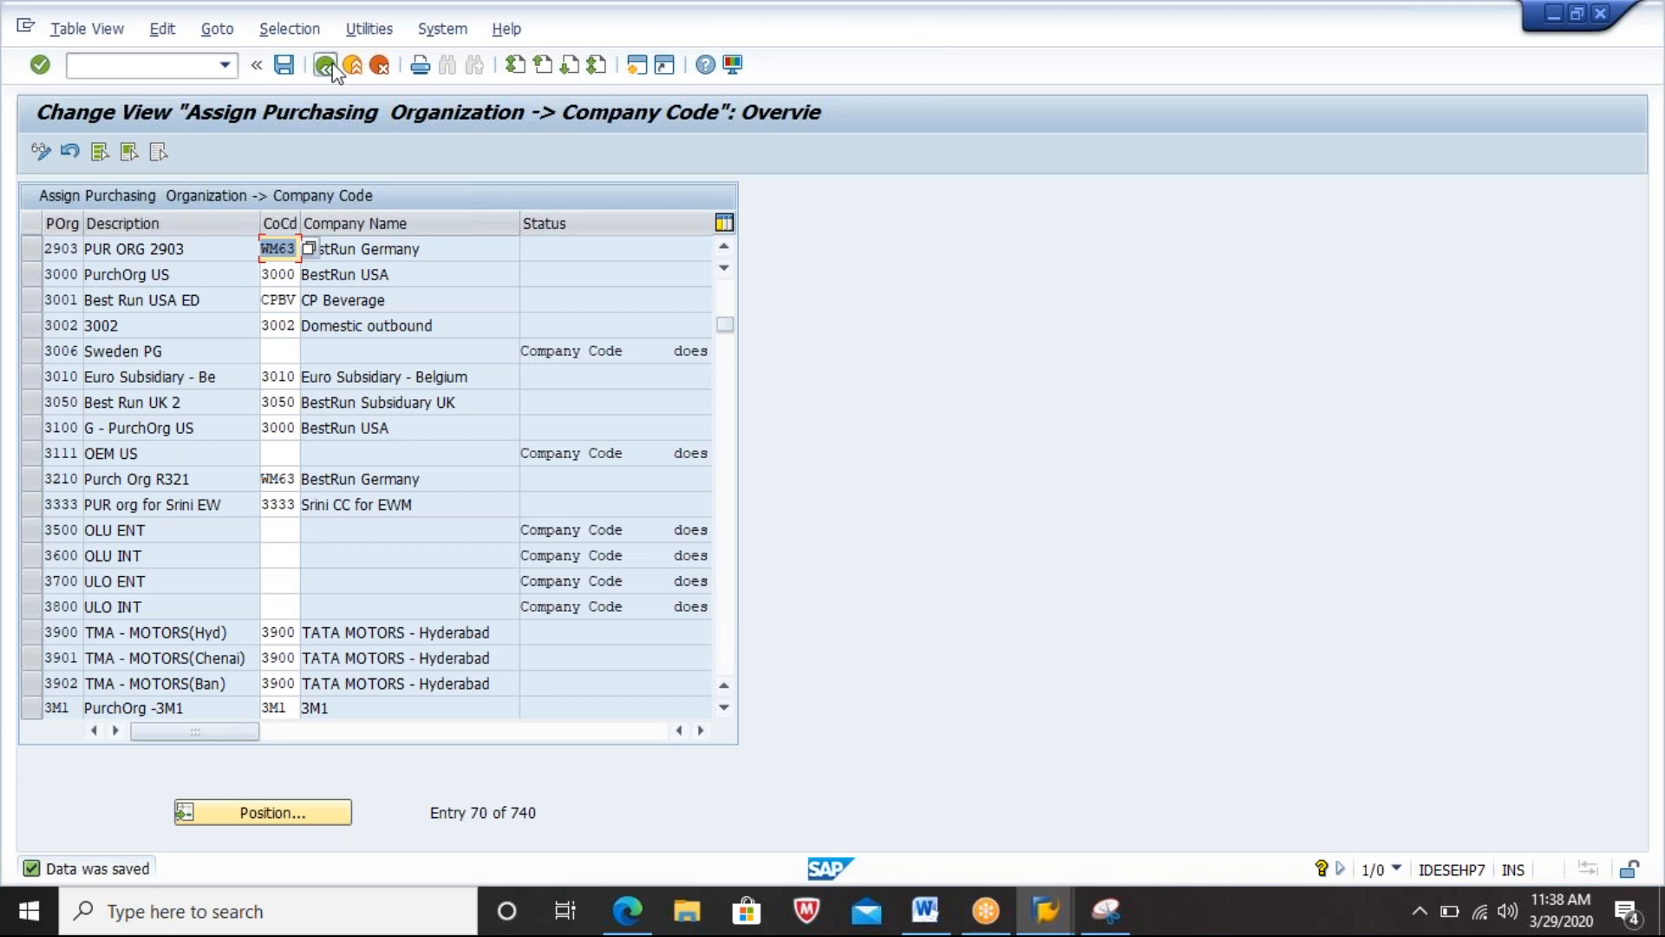
{"action": "left_click", "coordinate": [333, 69]}
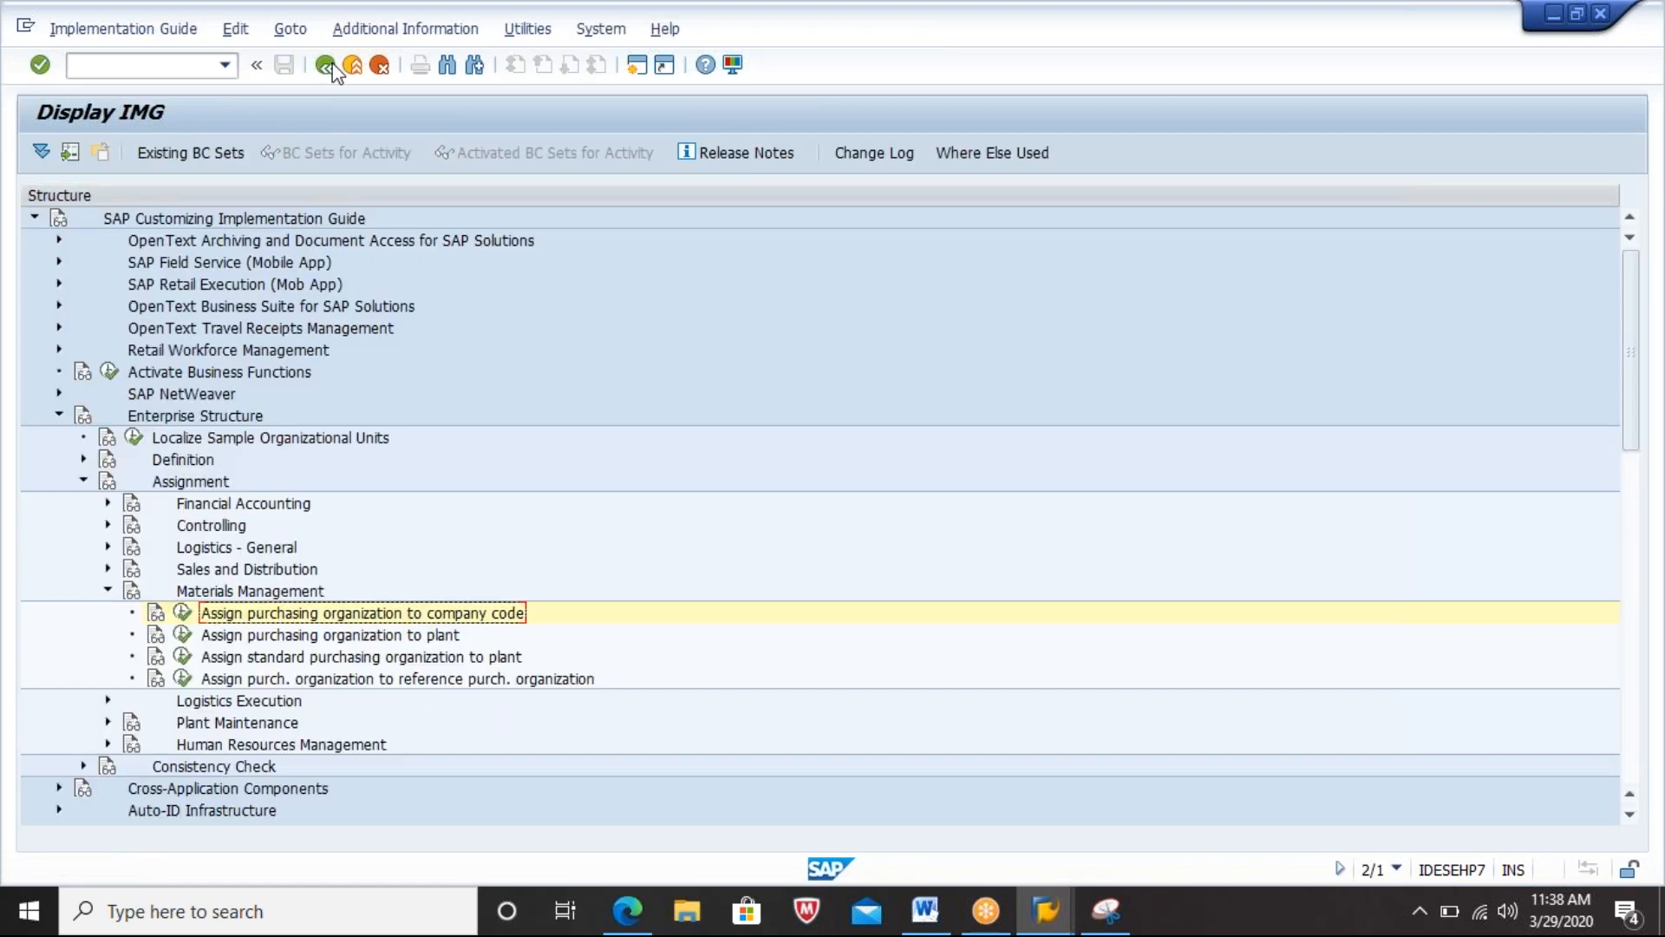
{"action": "key", "text": "Down"}
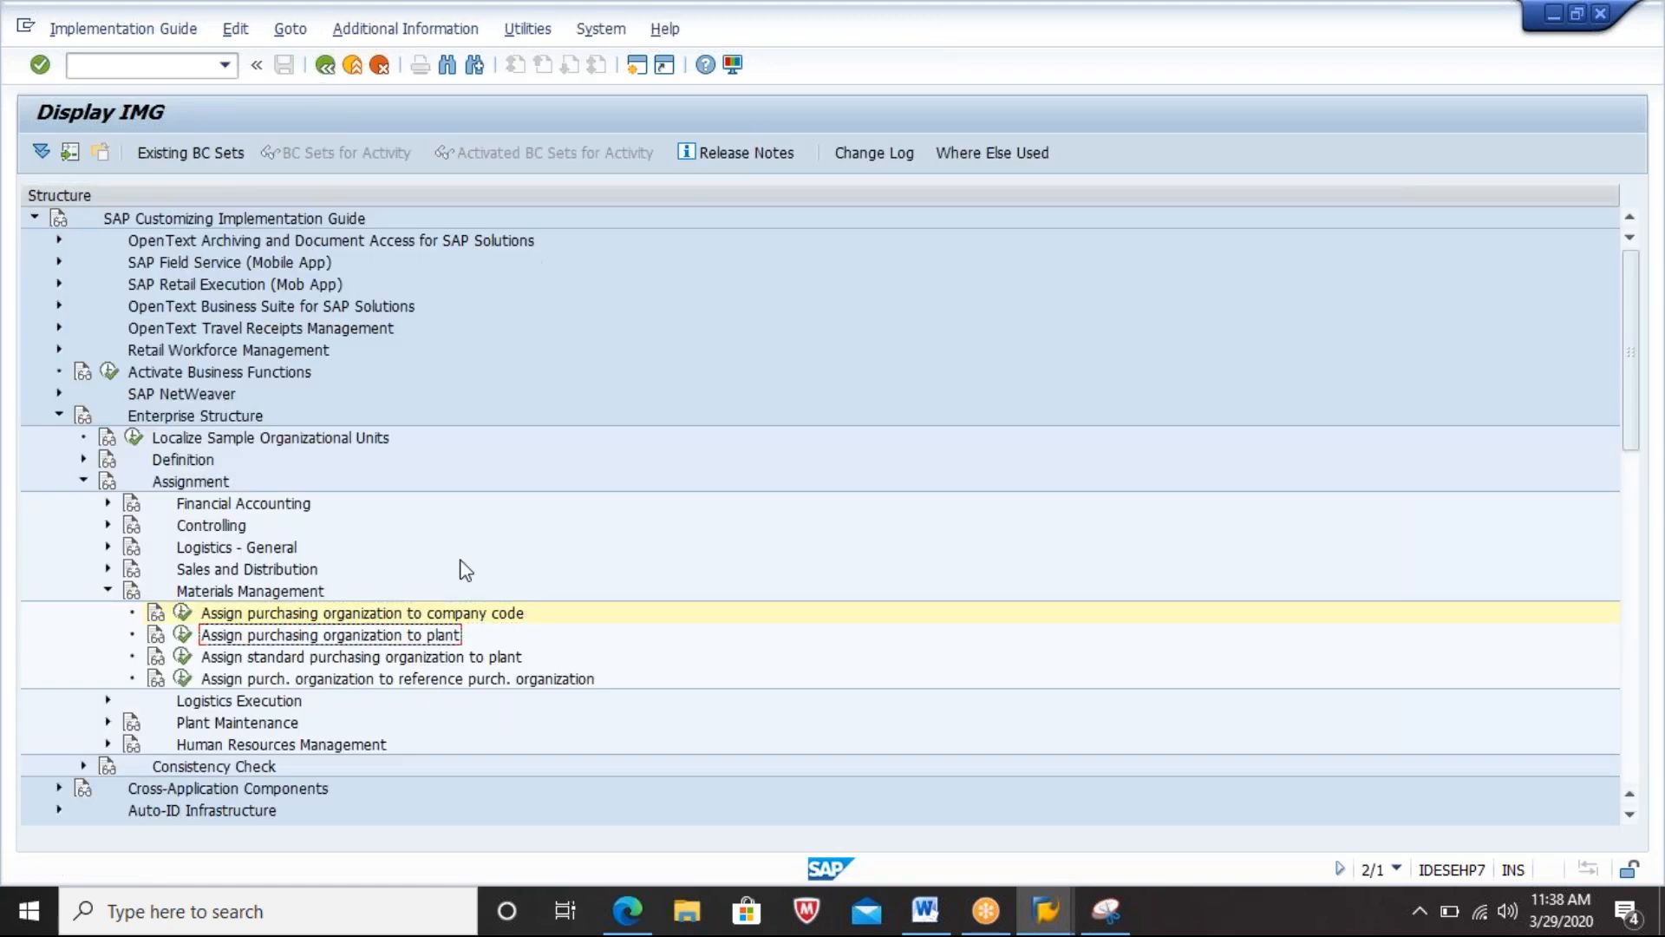
{"action": "left_click", "coordinate": [182, 638]}
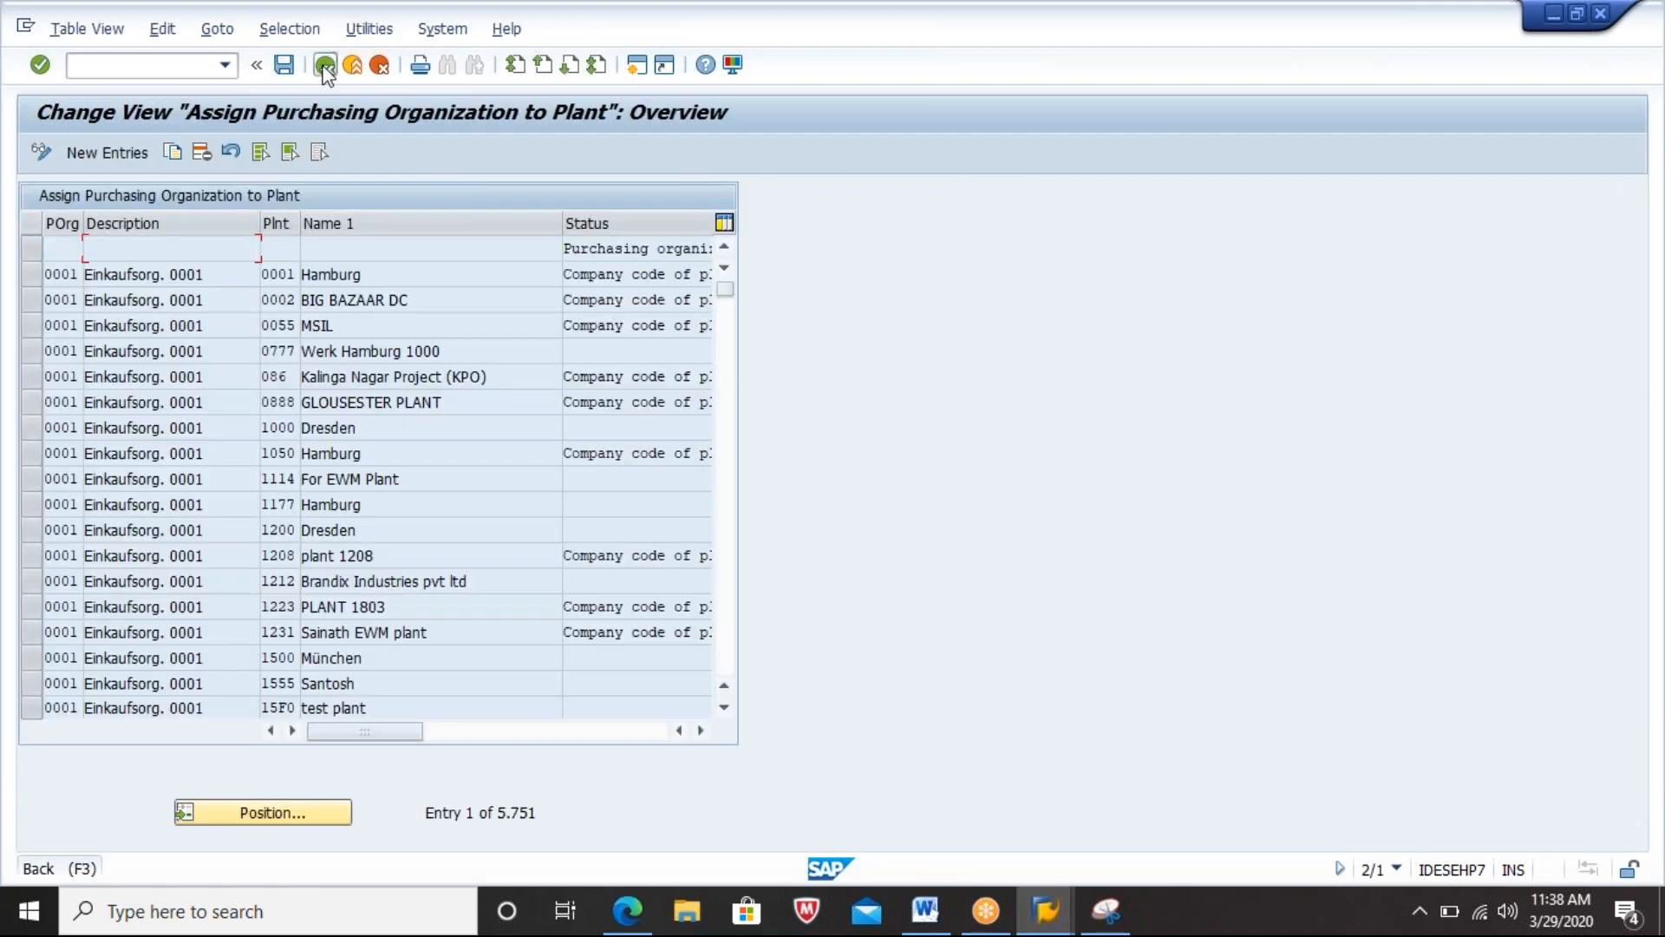
{"action": "left_click", "coordinate": [324, 65]}
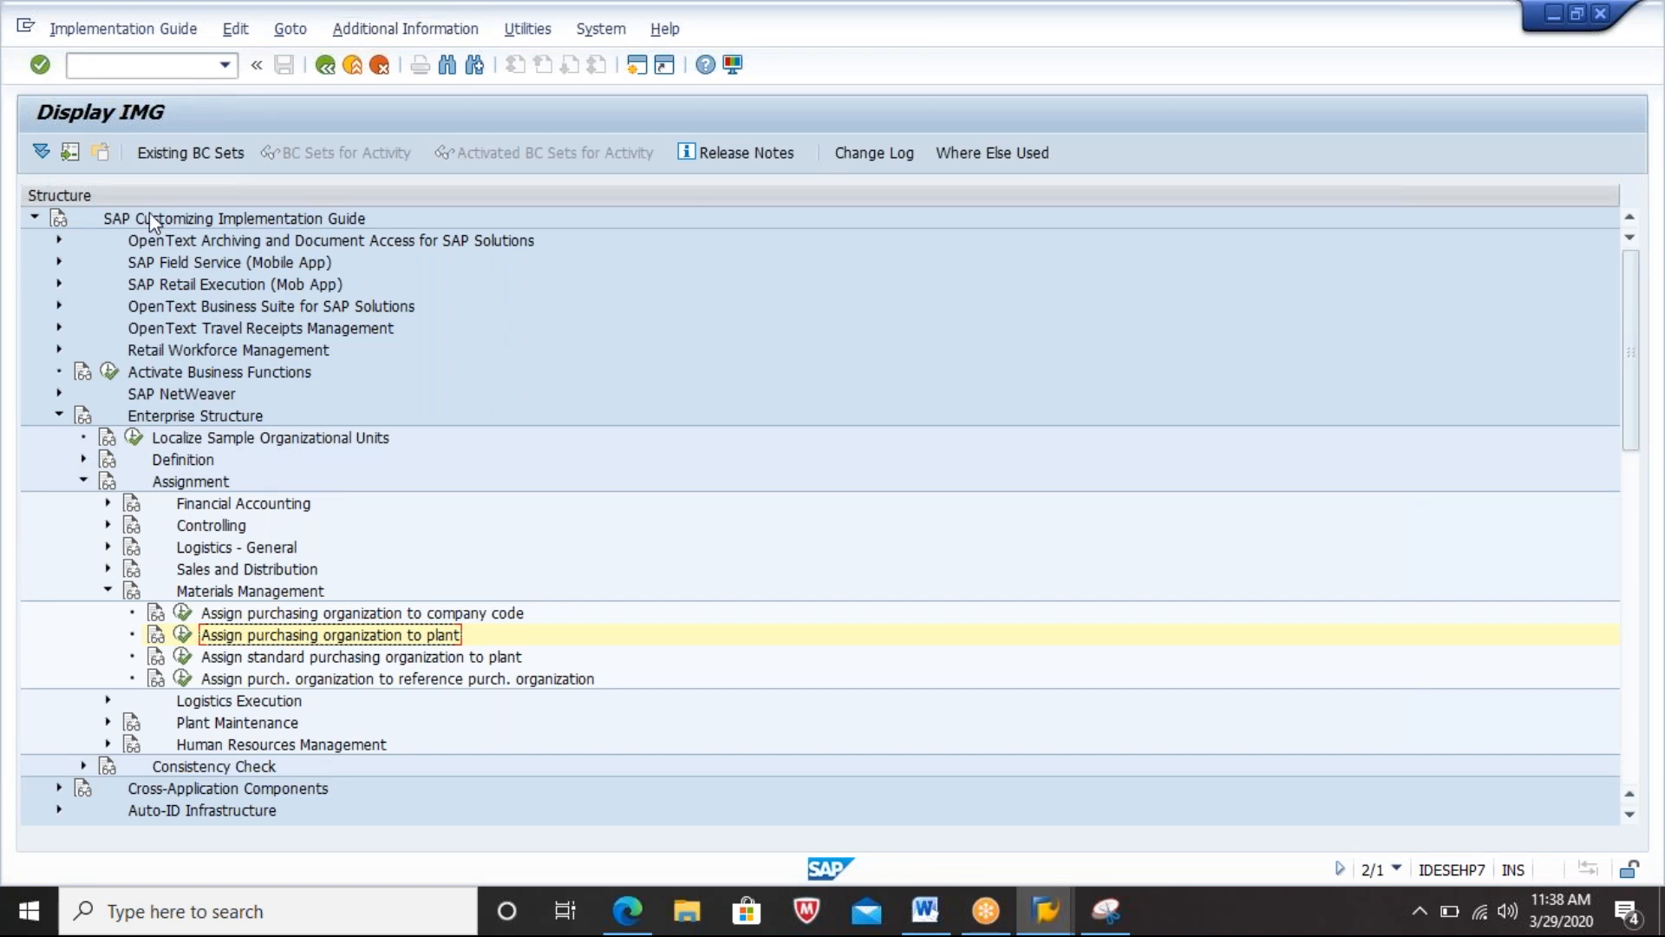
Step: Switch to the Word document, add the line "Assign purchasing organization to plant" below the last screenshot, and switch back to SAP
{"action": "left_click", "coordinate": [926, 913]}
{"action": "type", "text": "Assign purchasing organization to plant"}
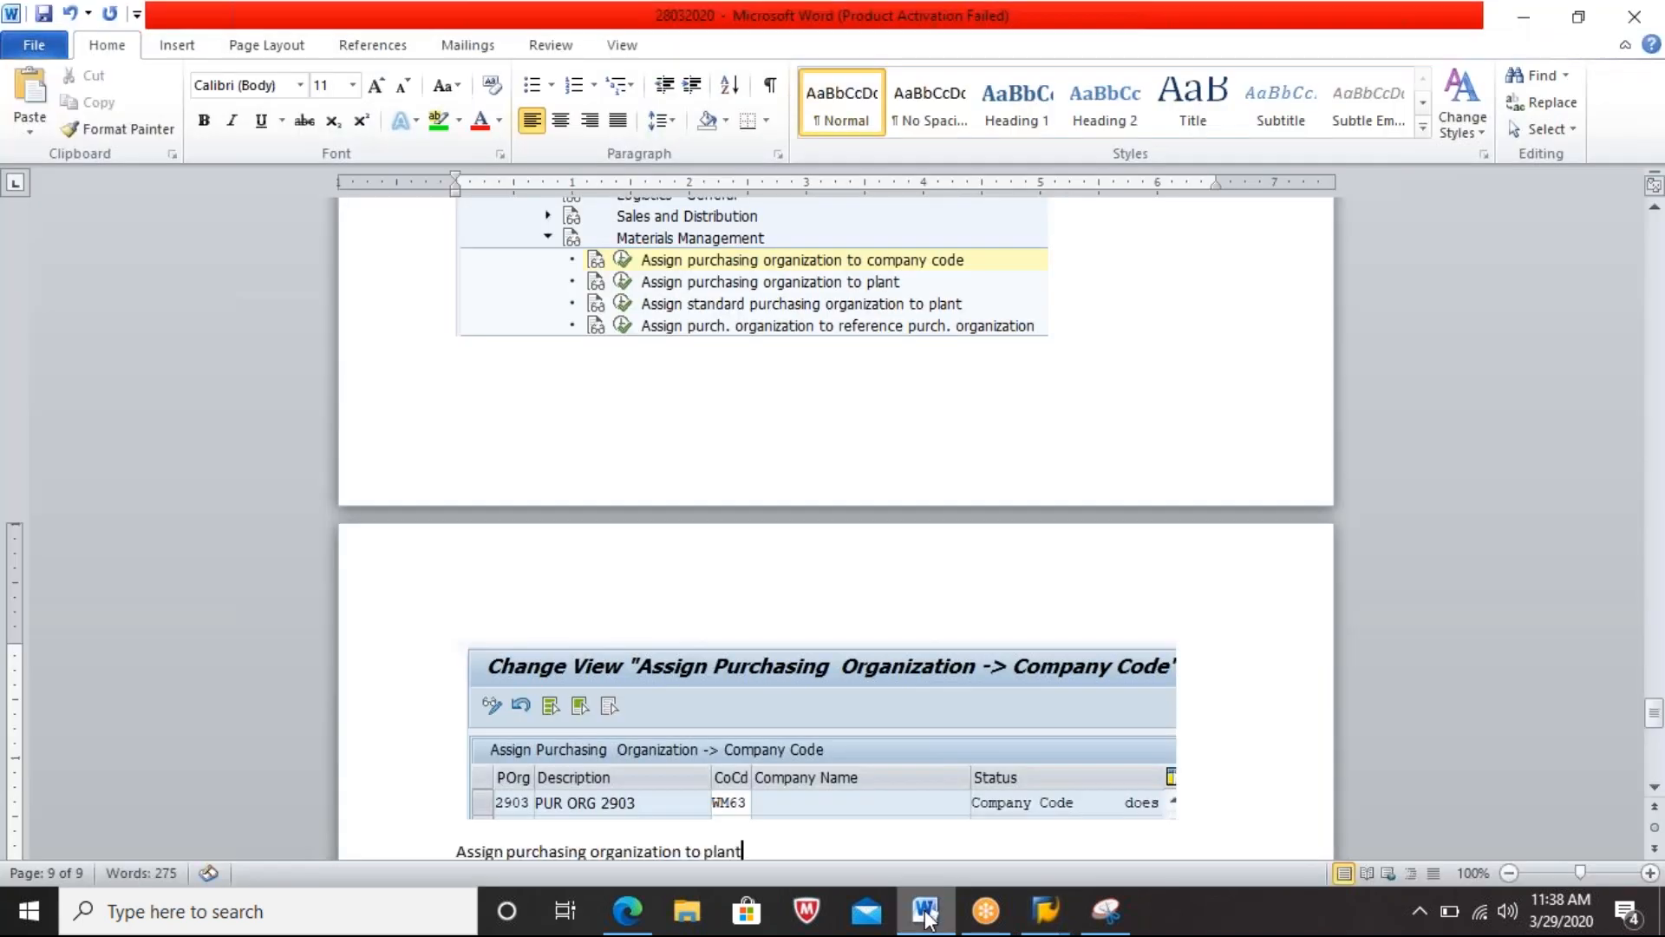
{"action": "key", "text": "Return"}
{"action": "key", "text": "alt+Tab"}
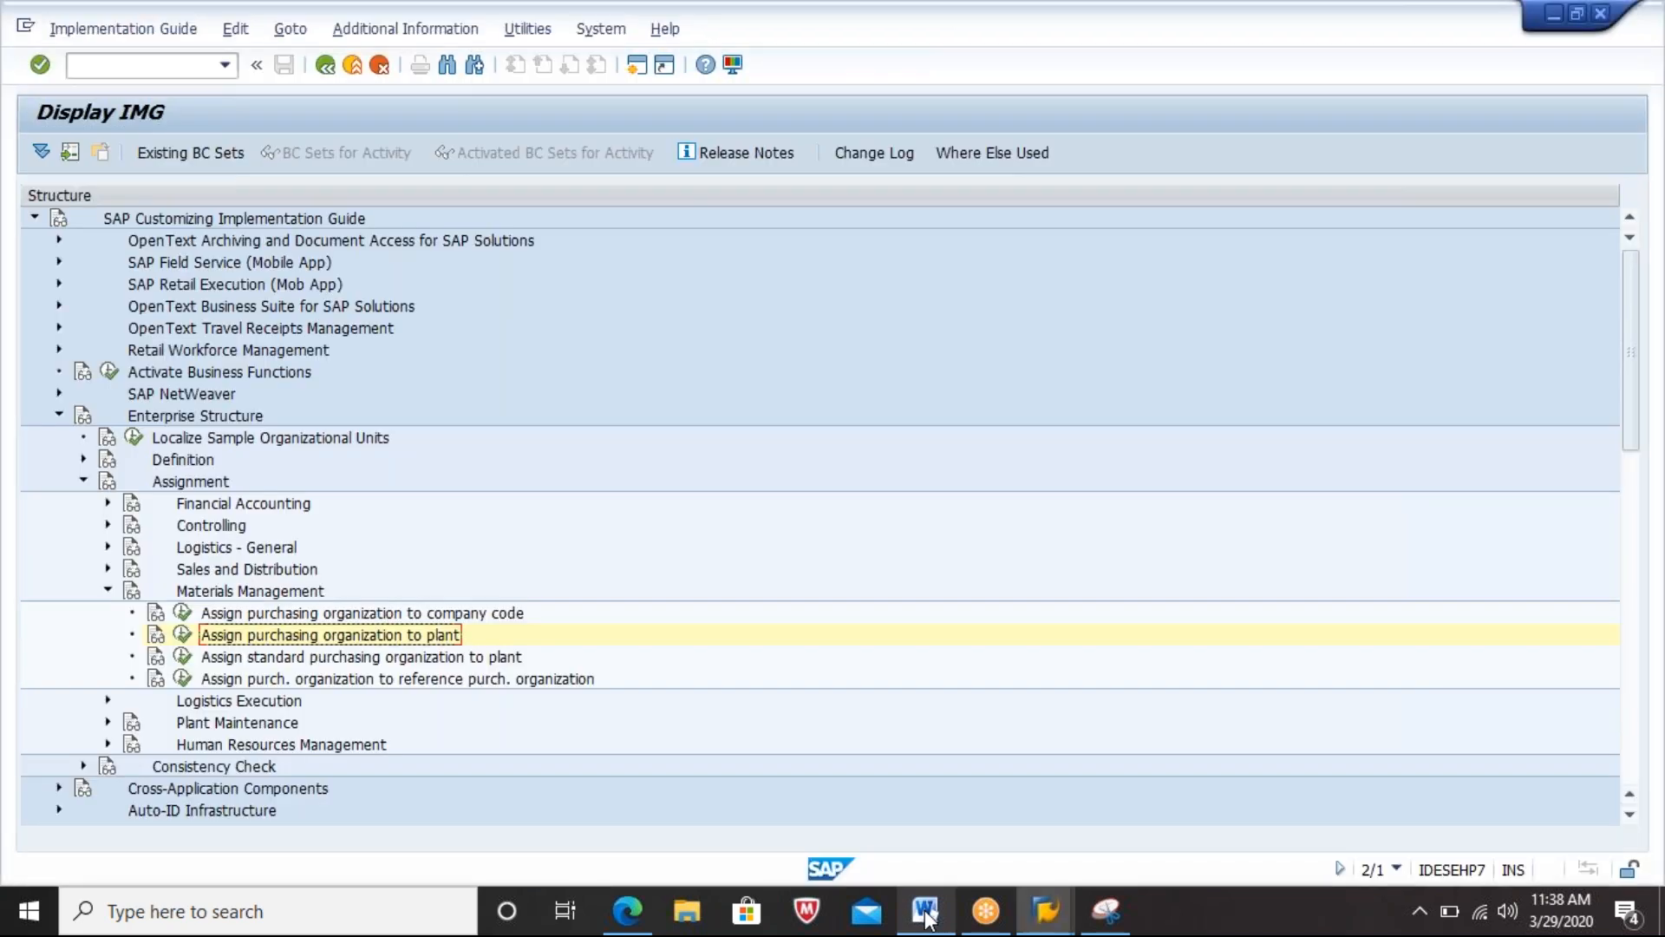
Step: Open the purchasing organization to plant assignment and position the list at purchasing organization 2903
{"action": "left_click", "coordinate": [179, 641]}
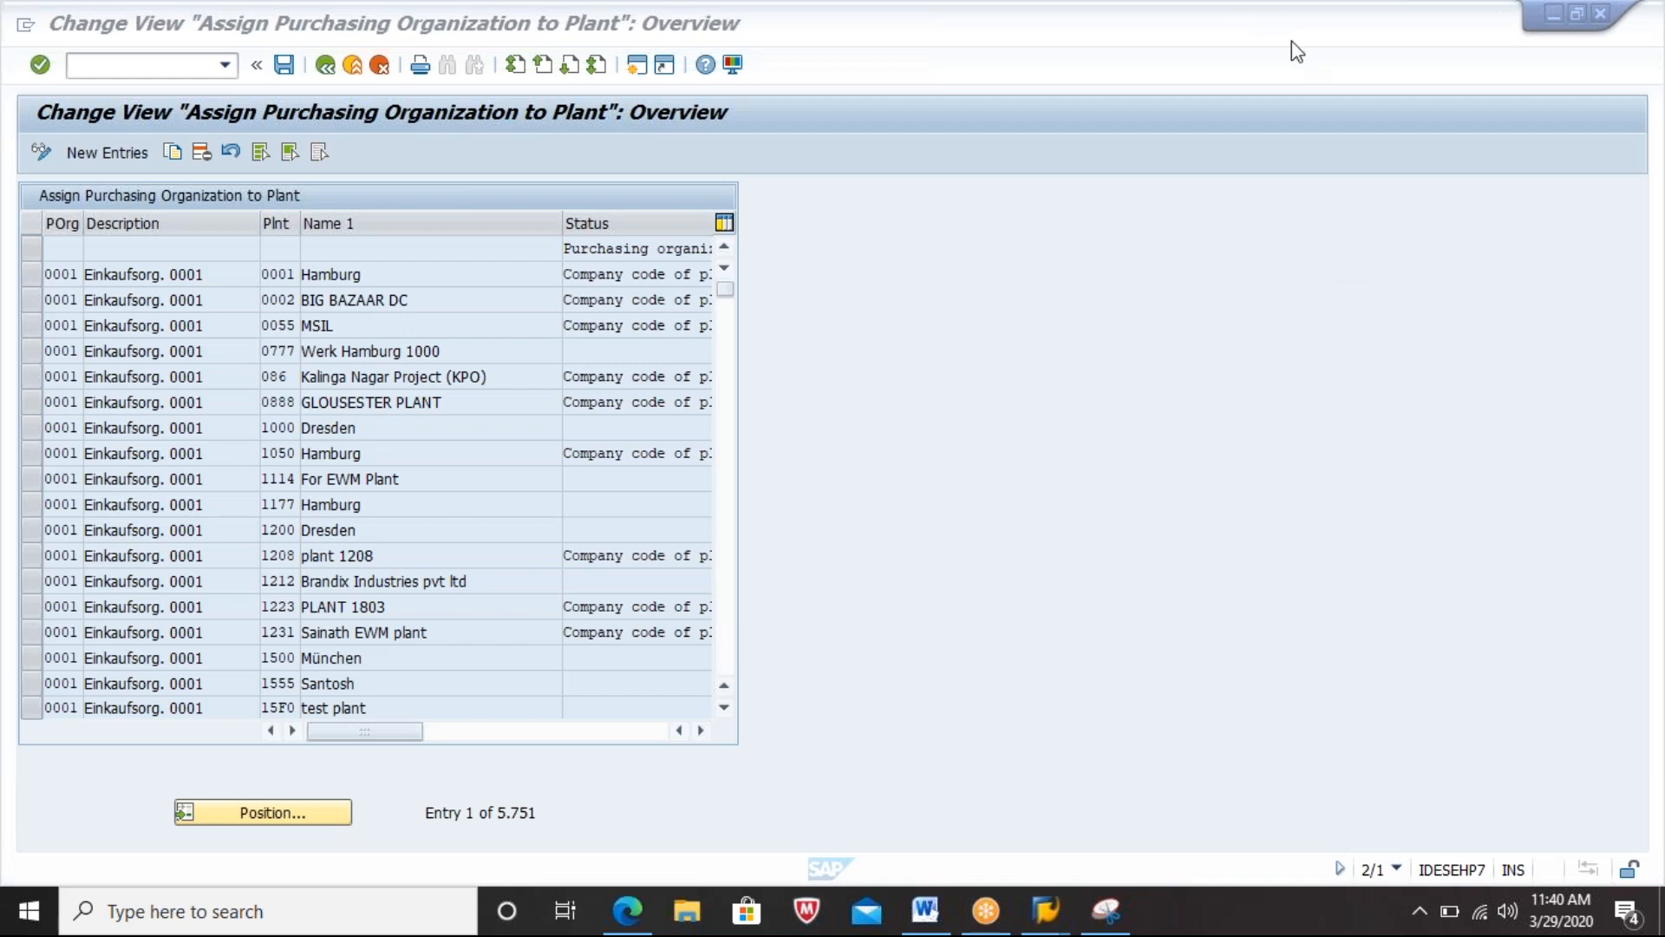
{"action": "left_click", "coordinate": [286, 816]}
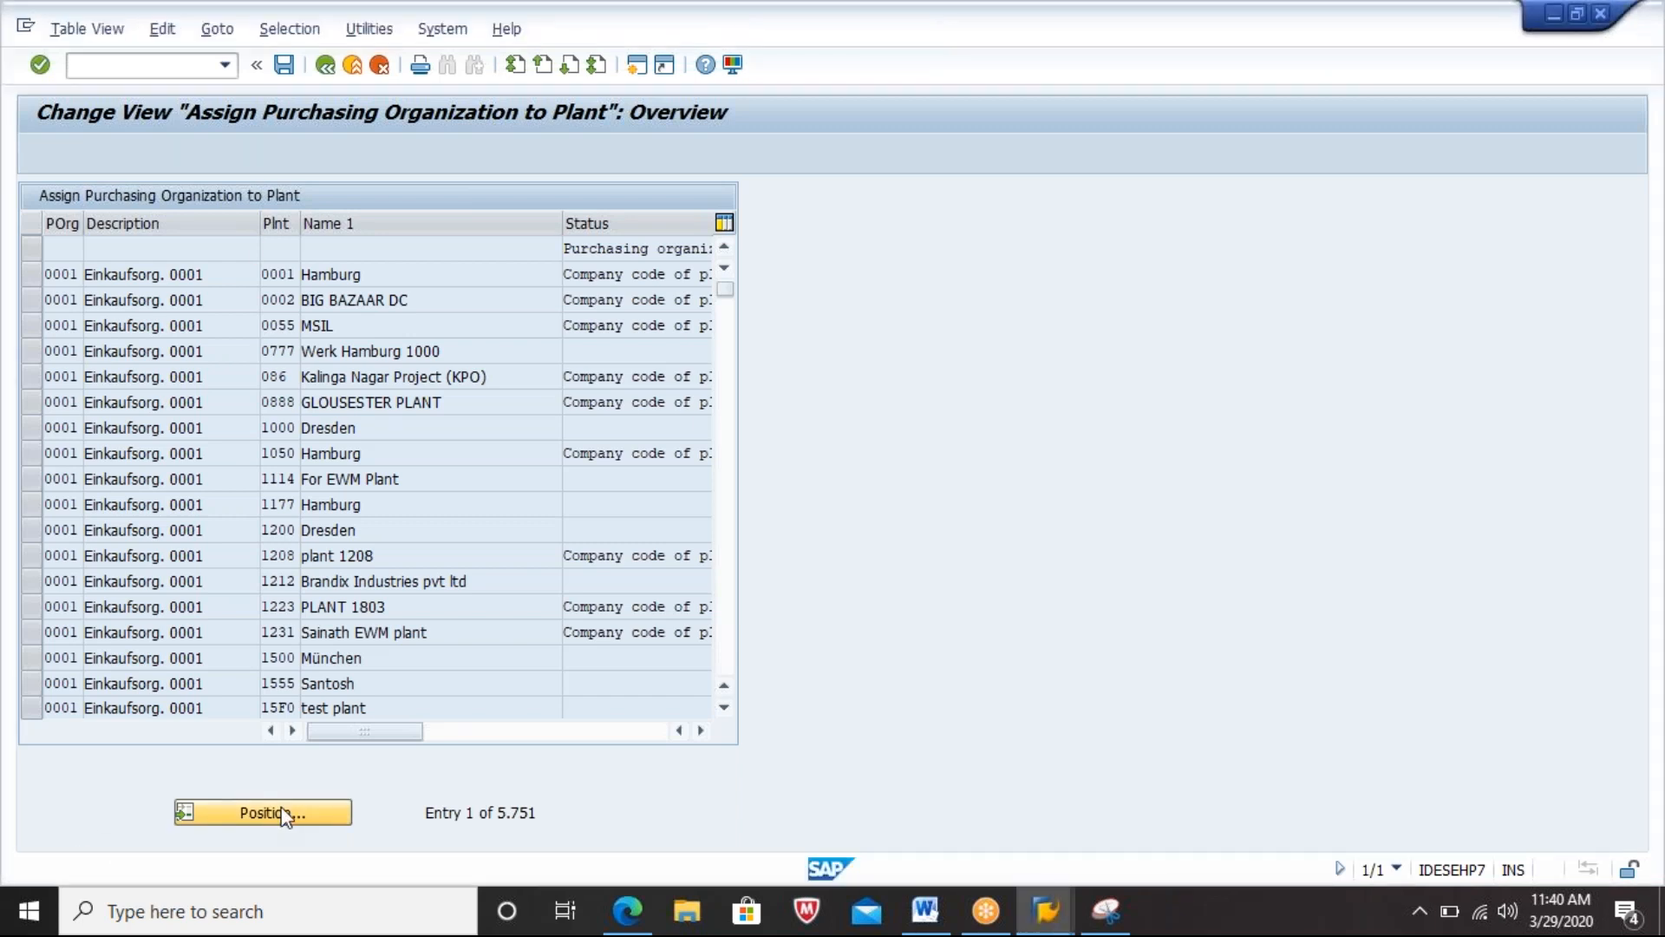
{"action": "type", "text": "2410"}
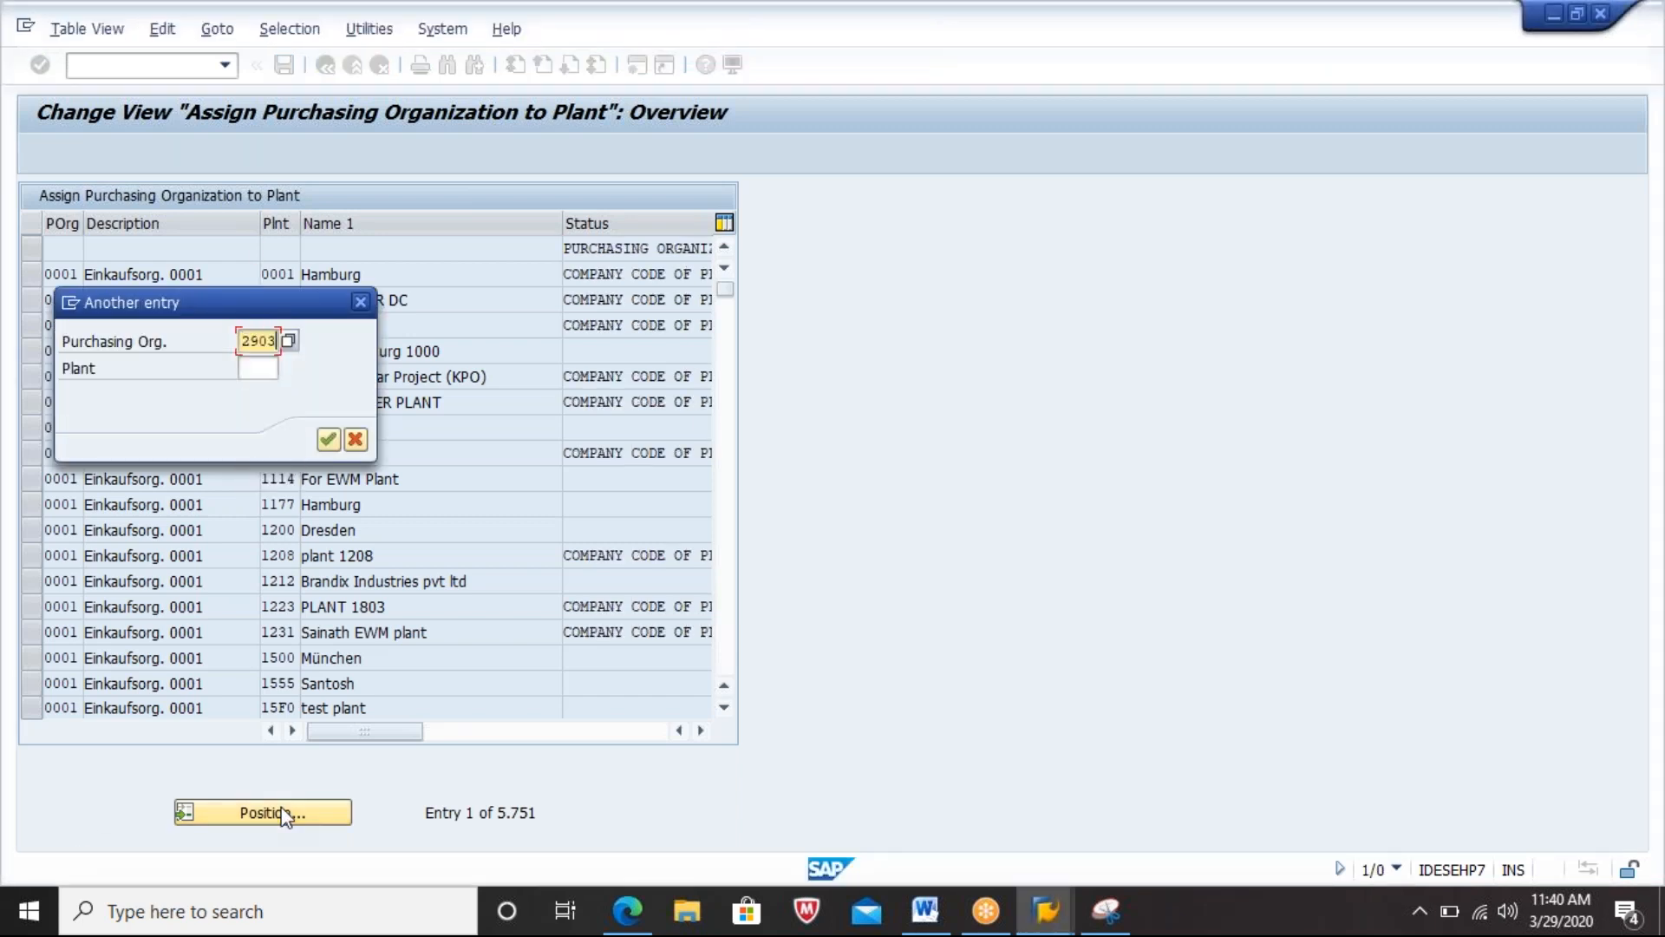
{"action": "key", "text": "Return"}
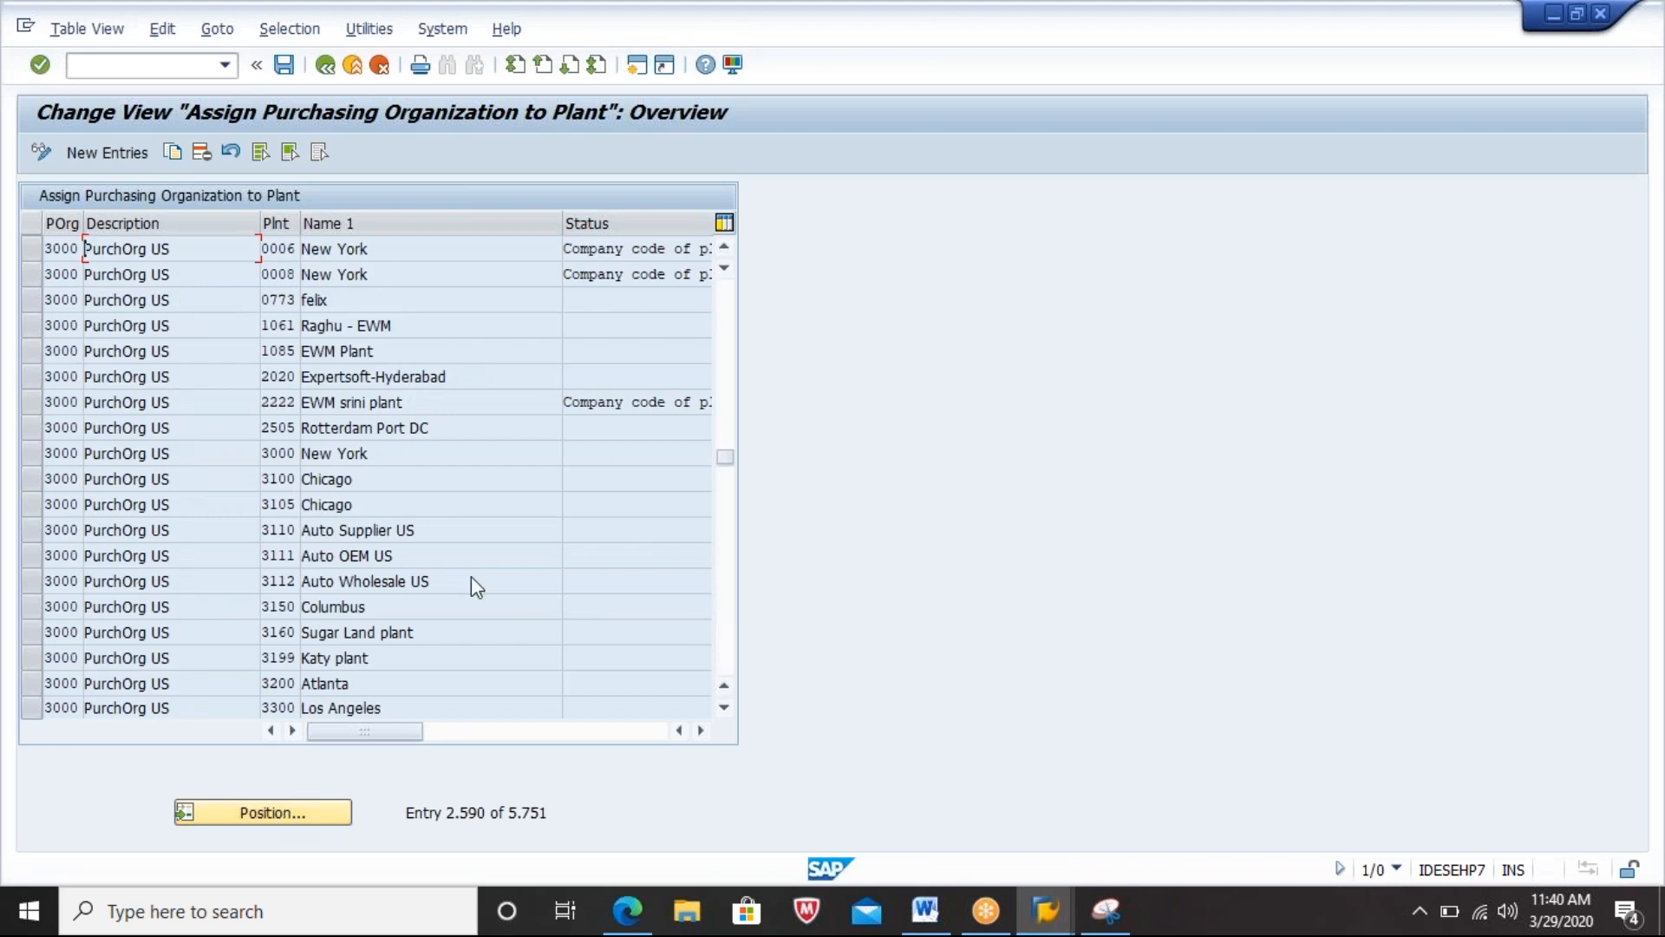
Step: Add a new entry assigning purchasing organization 2903 to plant 2903
{"action": "left_click", "coordinate": [129, 153]}
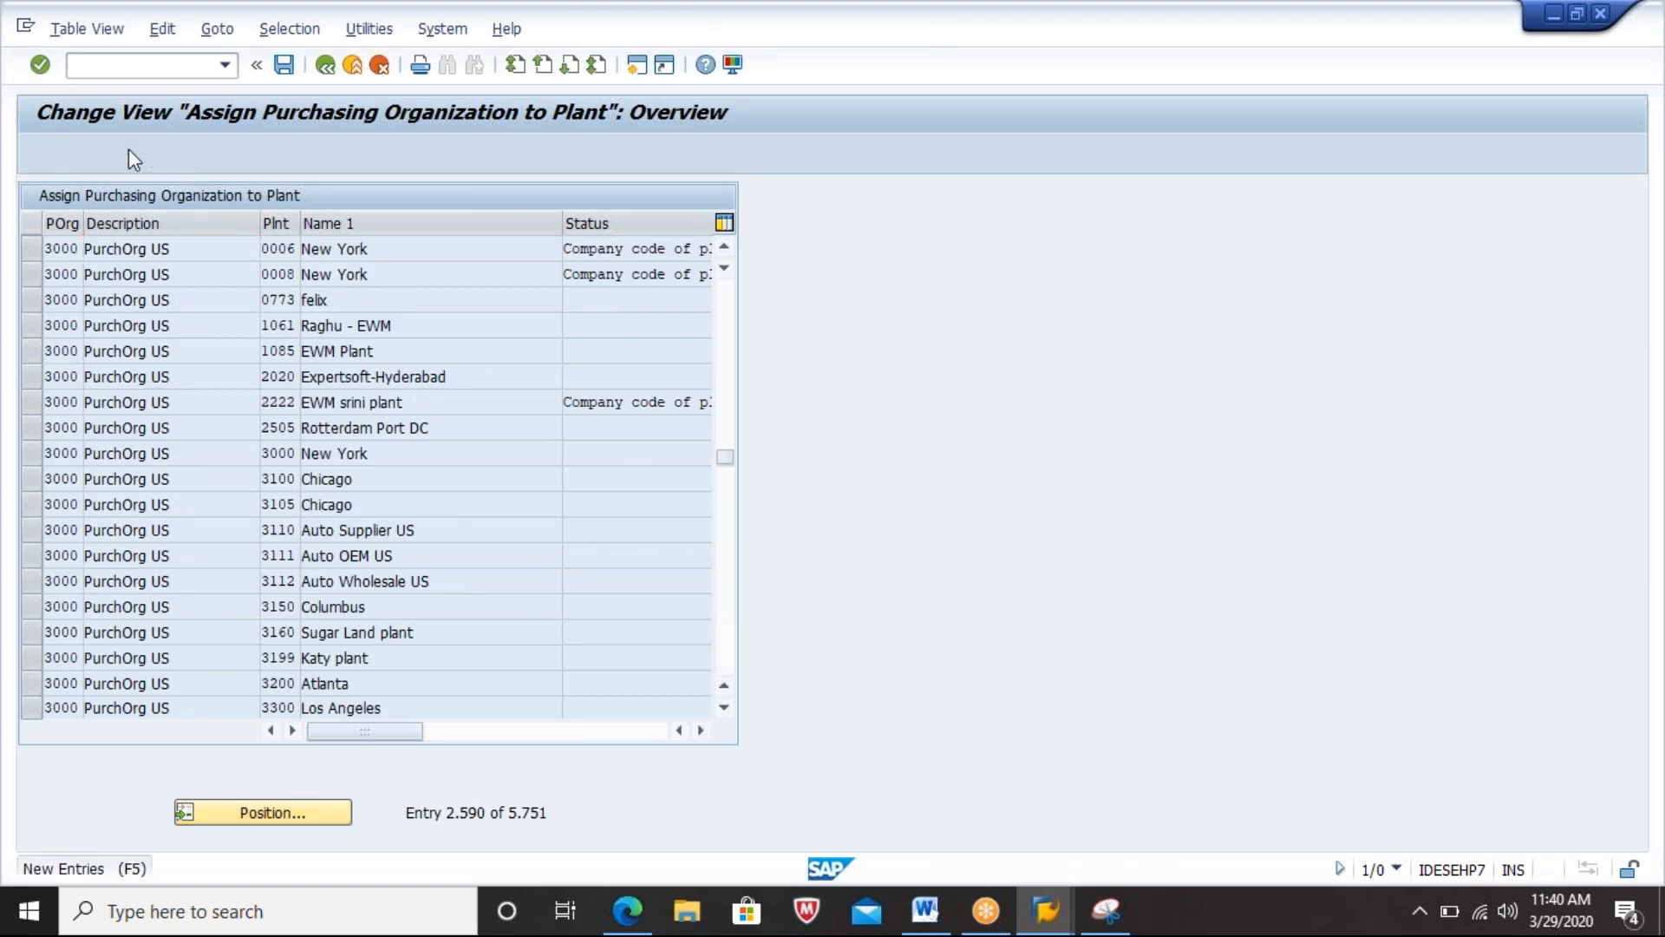
{"action": "type", "text": "20"}
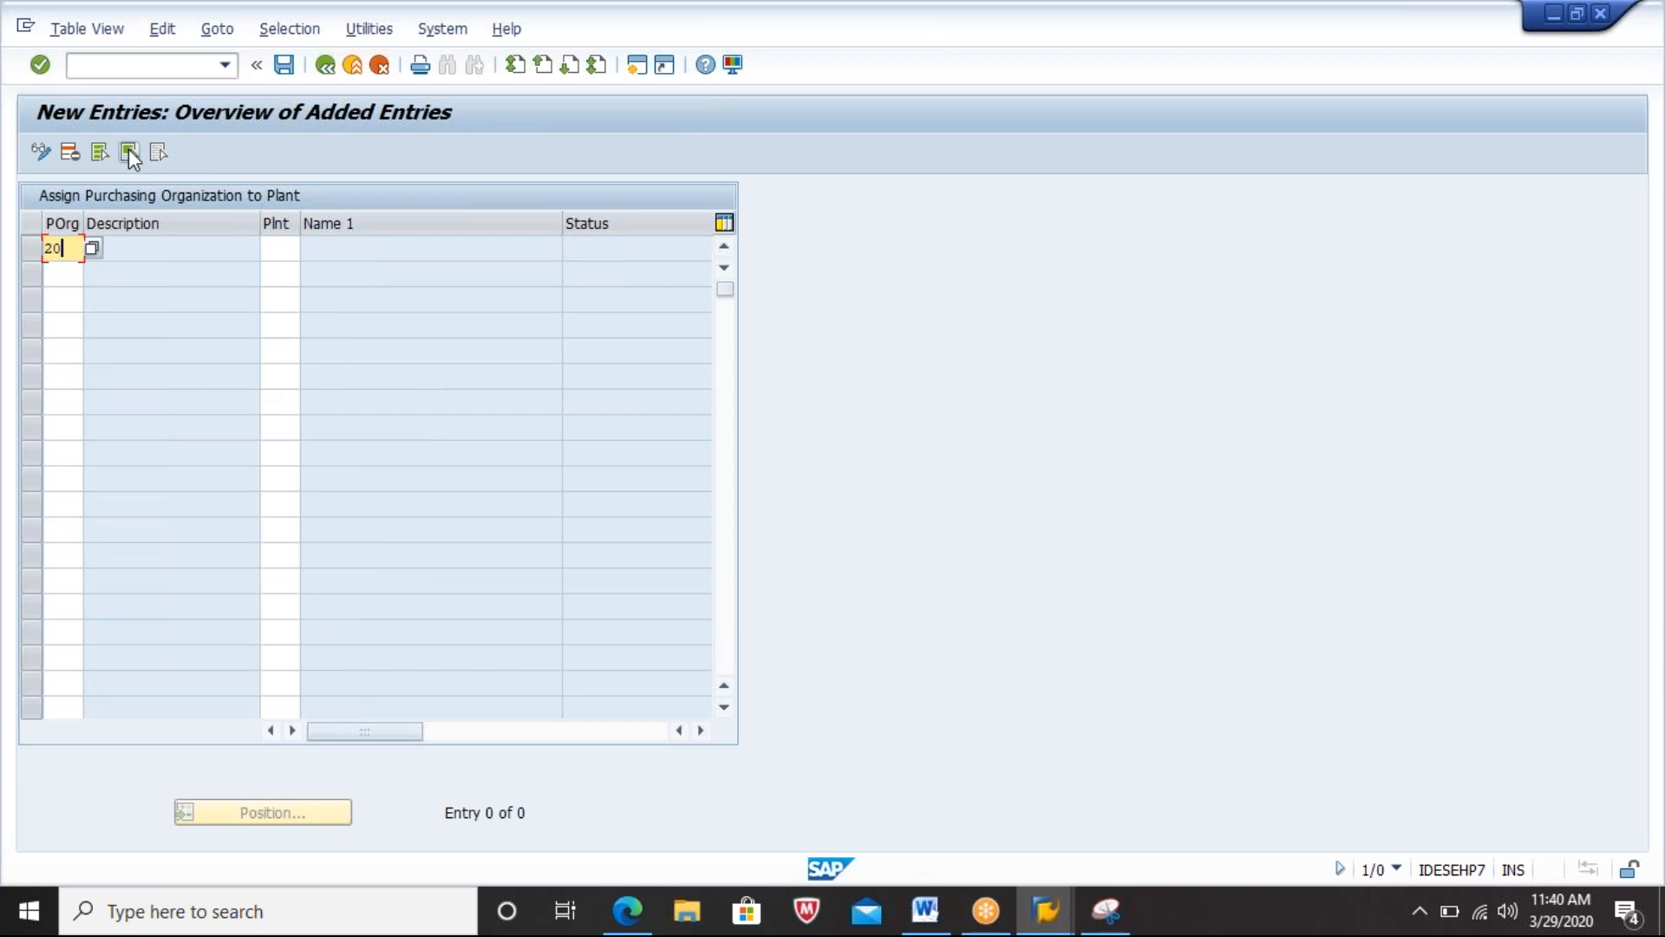
{"action": "key", "text": "BackSpace"}
{"action": "type", "text": "903"}
{"action": "key", "text": "Tab"}
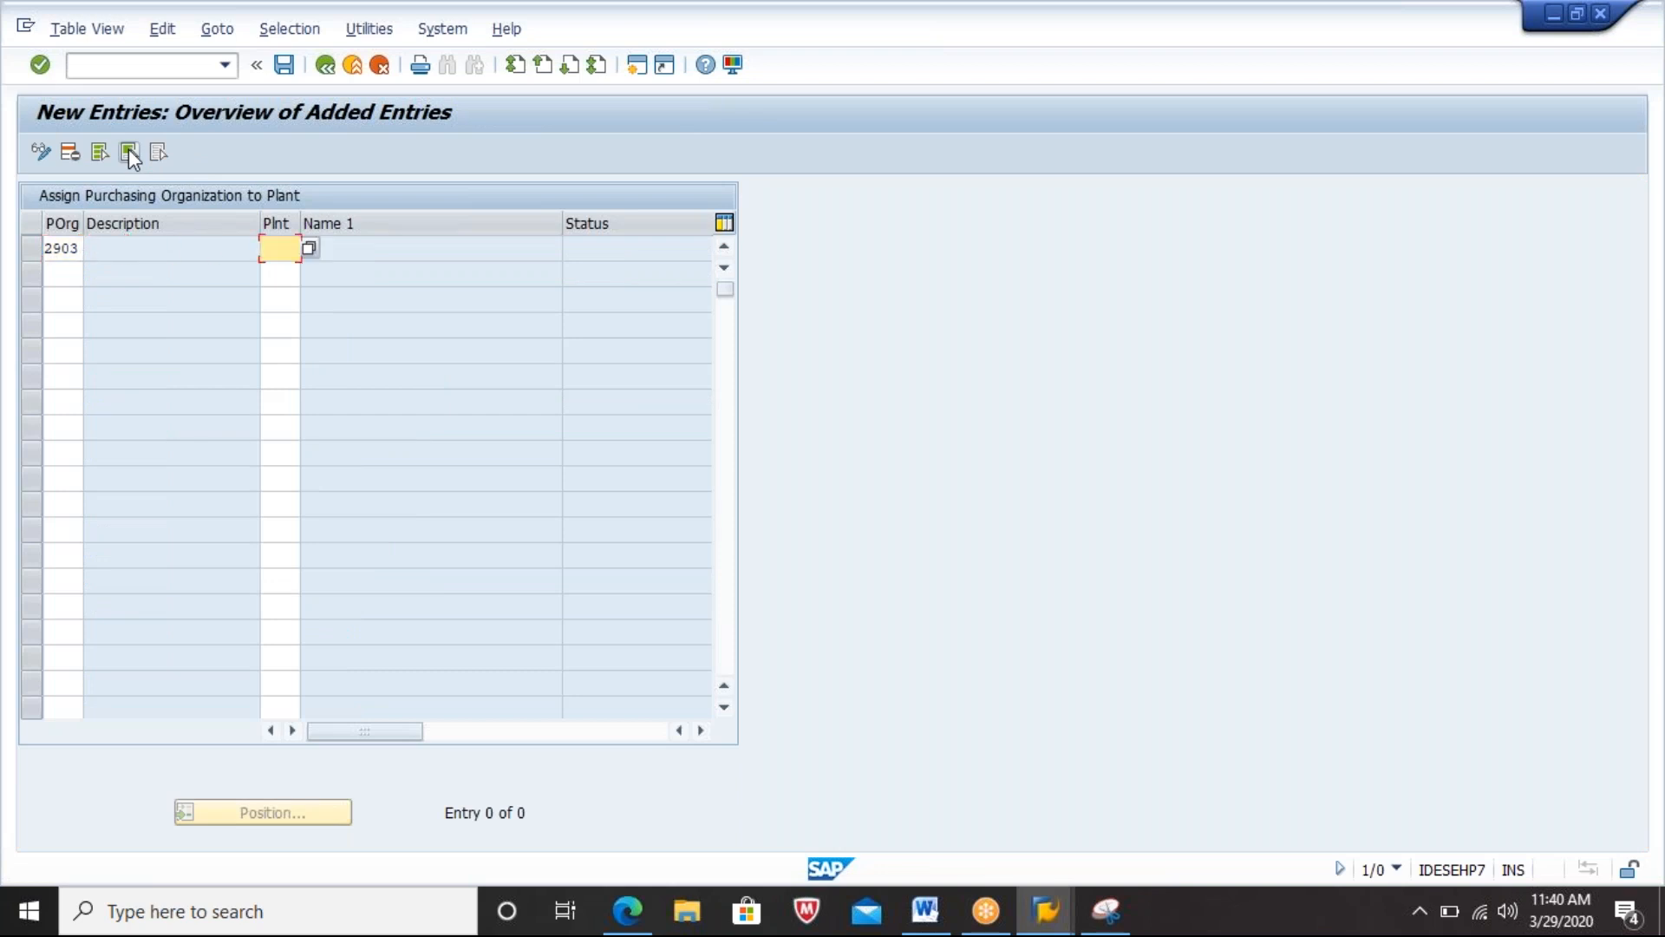
{"action": "type", "text": "2903"}
{"action": "key", "text": "Return"}
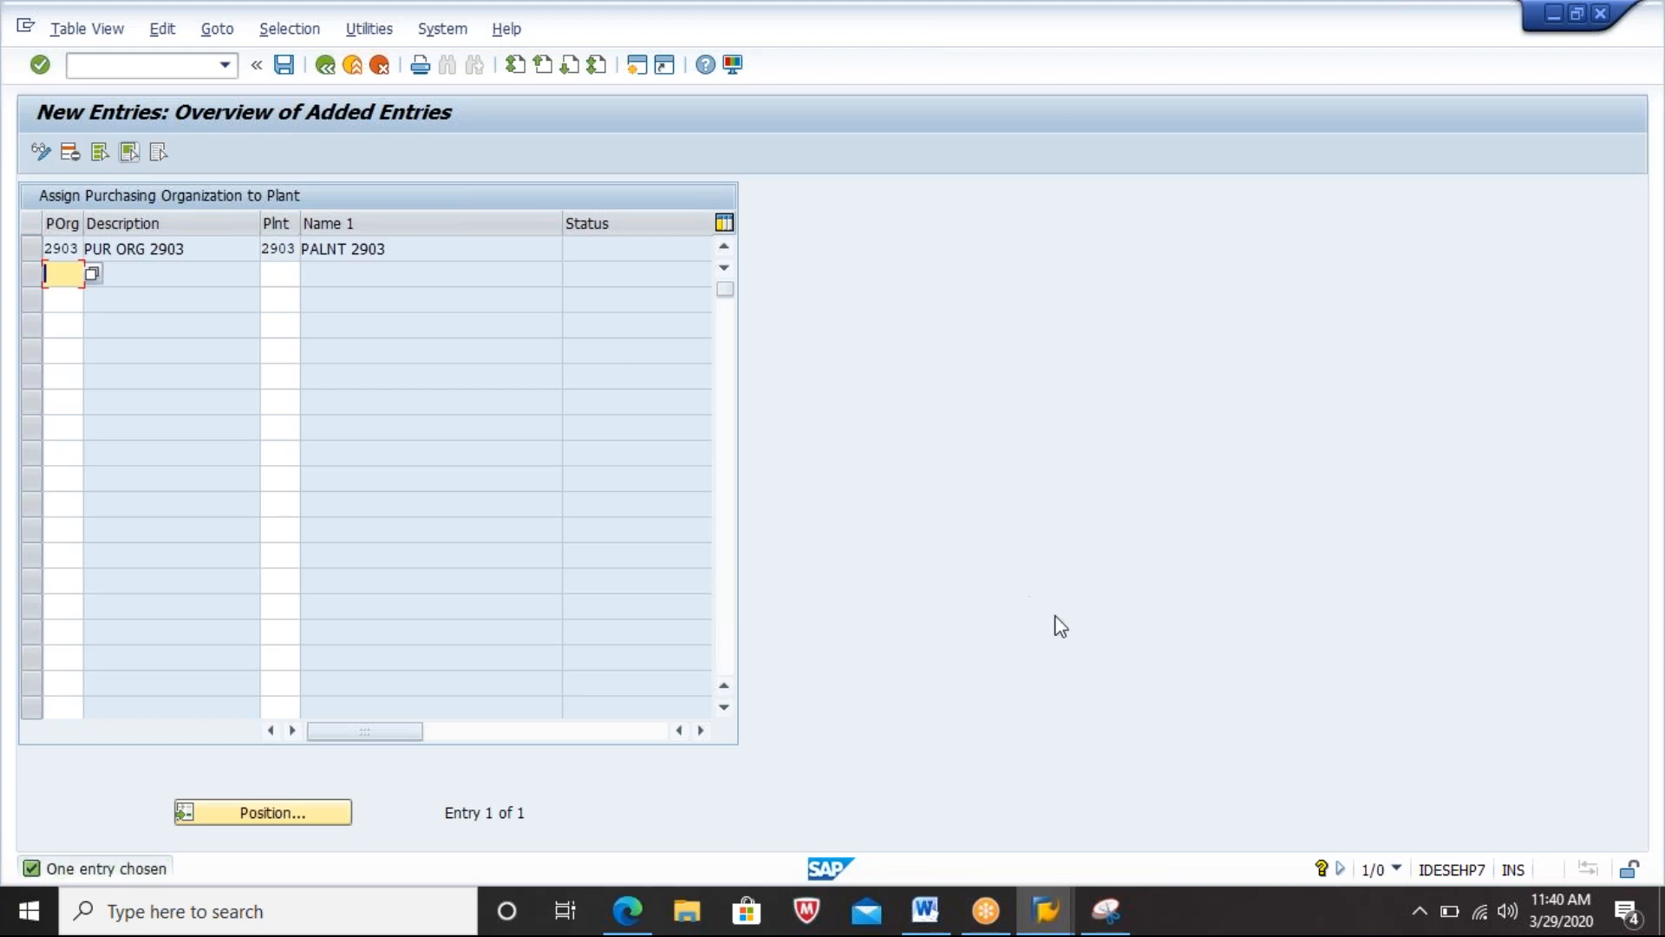
Step: Capture the new purchasing organization 2903 to plant 2903 entry with Snipping Tool and paste it into the Word document
{"action": "left_click", "coordinate": [1103, 915]}
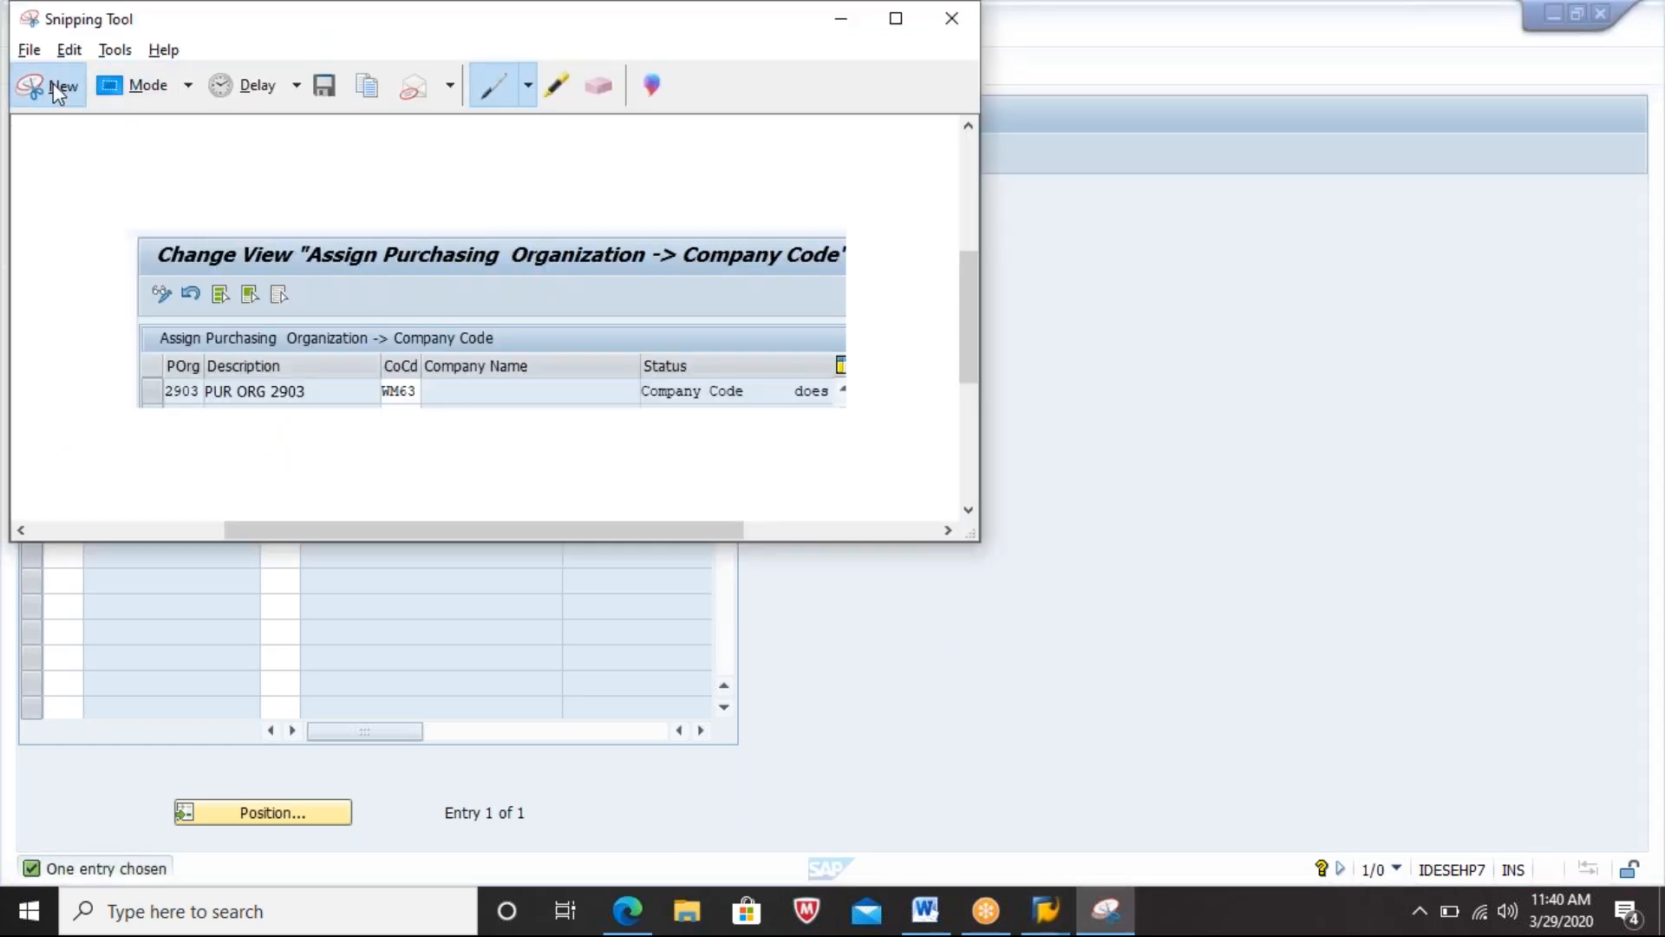
{"action": "left_click", "coordinate": [53, 81]}
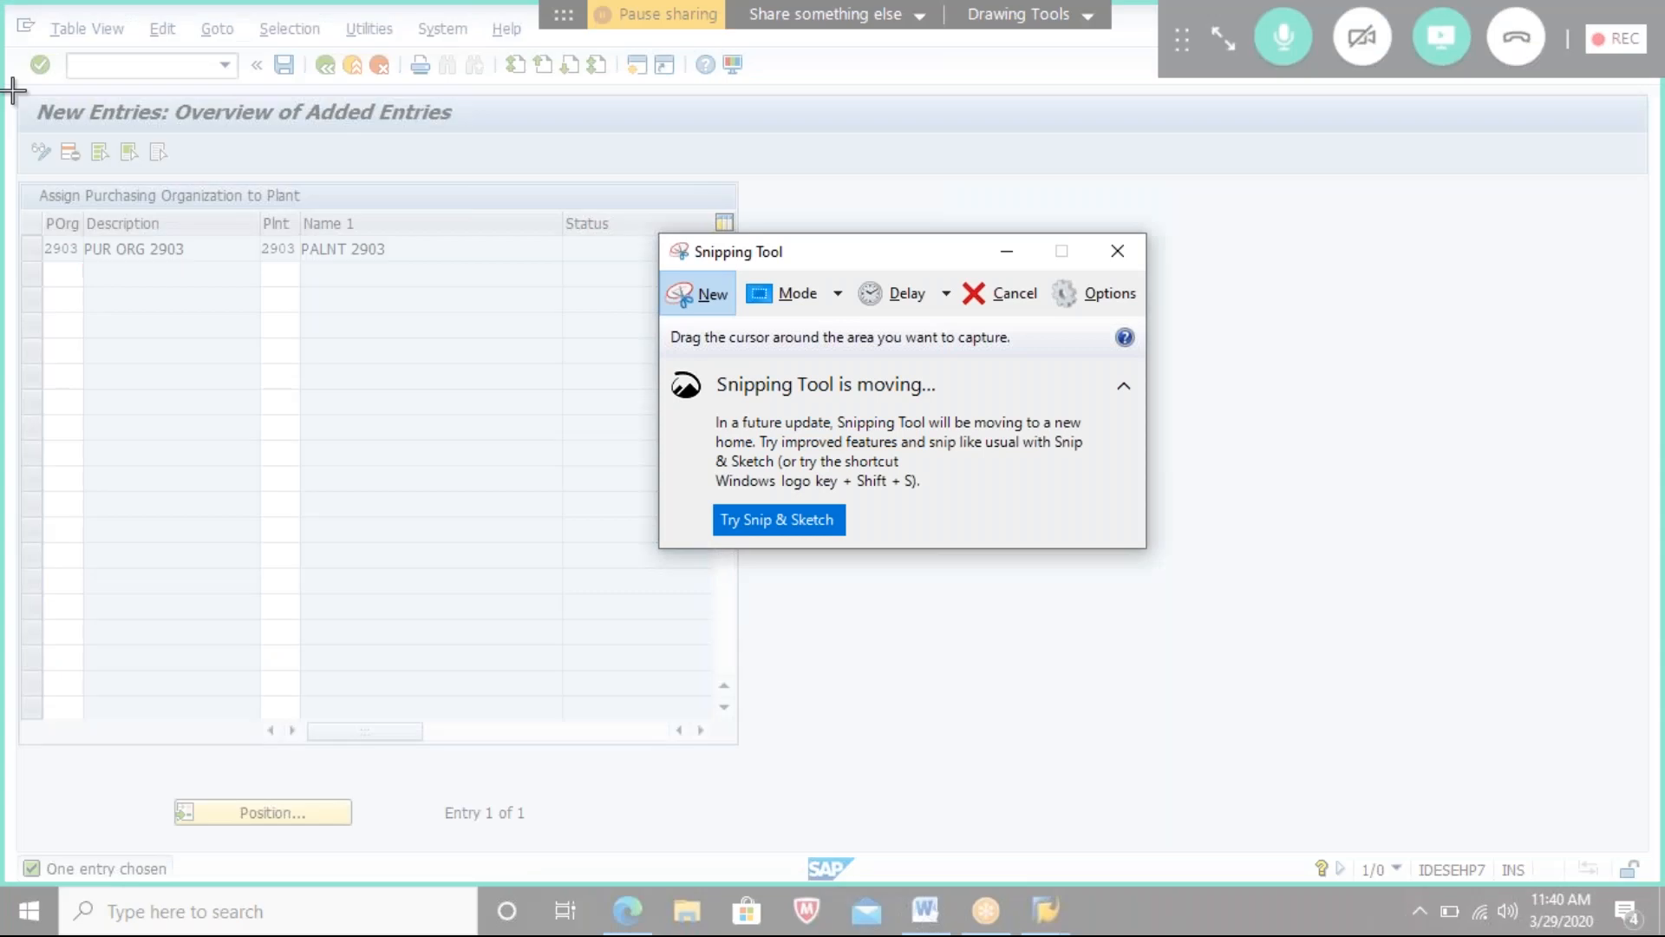
{"action": "left_click_drag", "start_coordinate": [13, 90], "coordinate": [811, 295]}
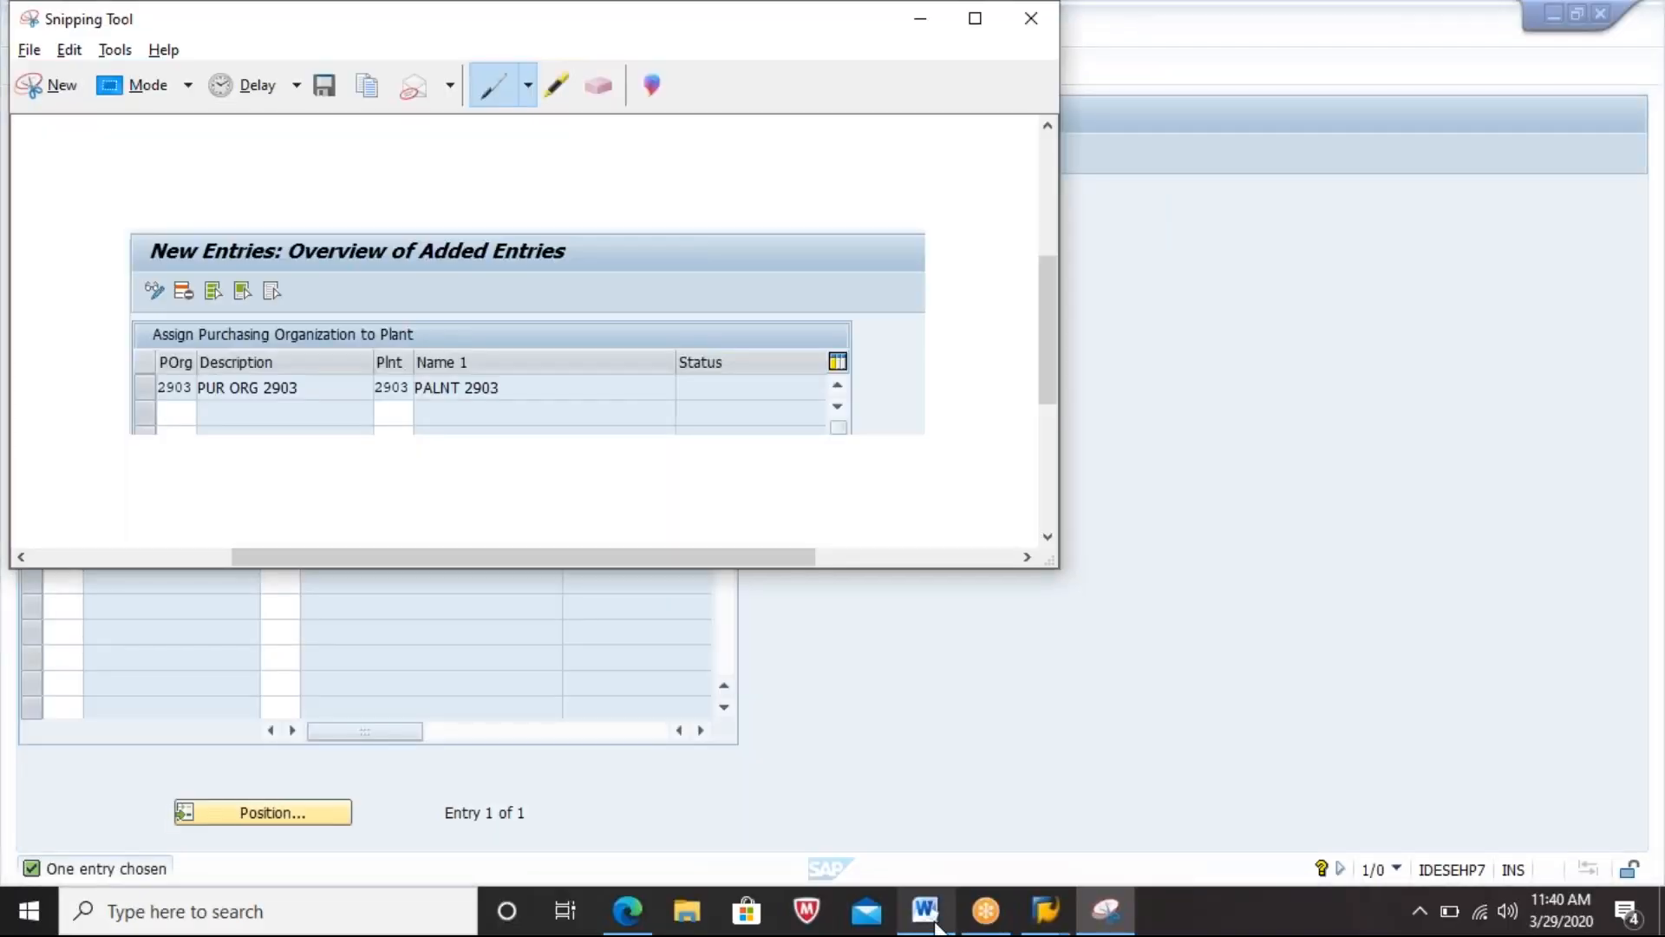
{"action": "left_click", "coordinate": [937, 928]}
{"action": "key", "text": "ctrl+v"}
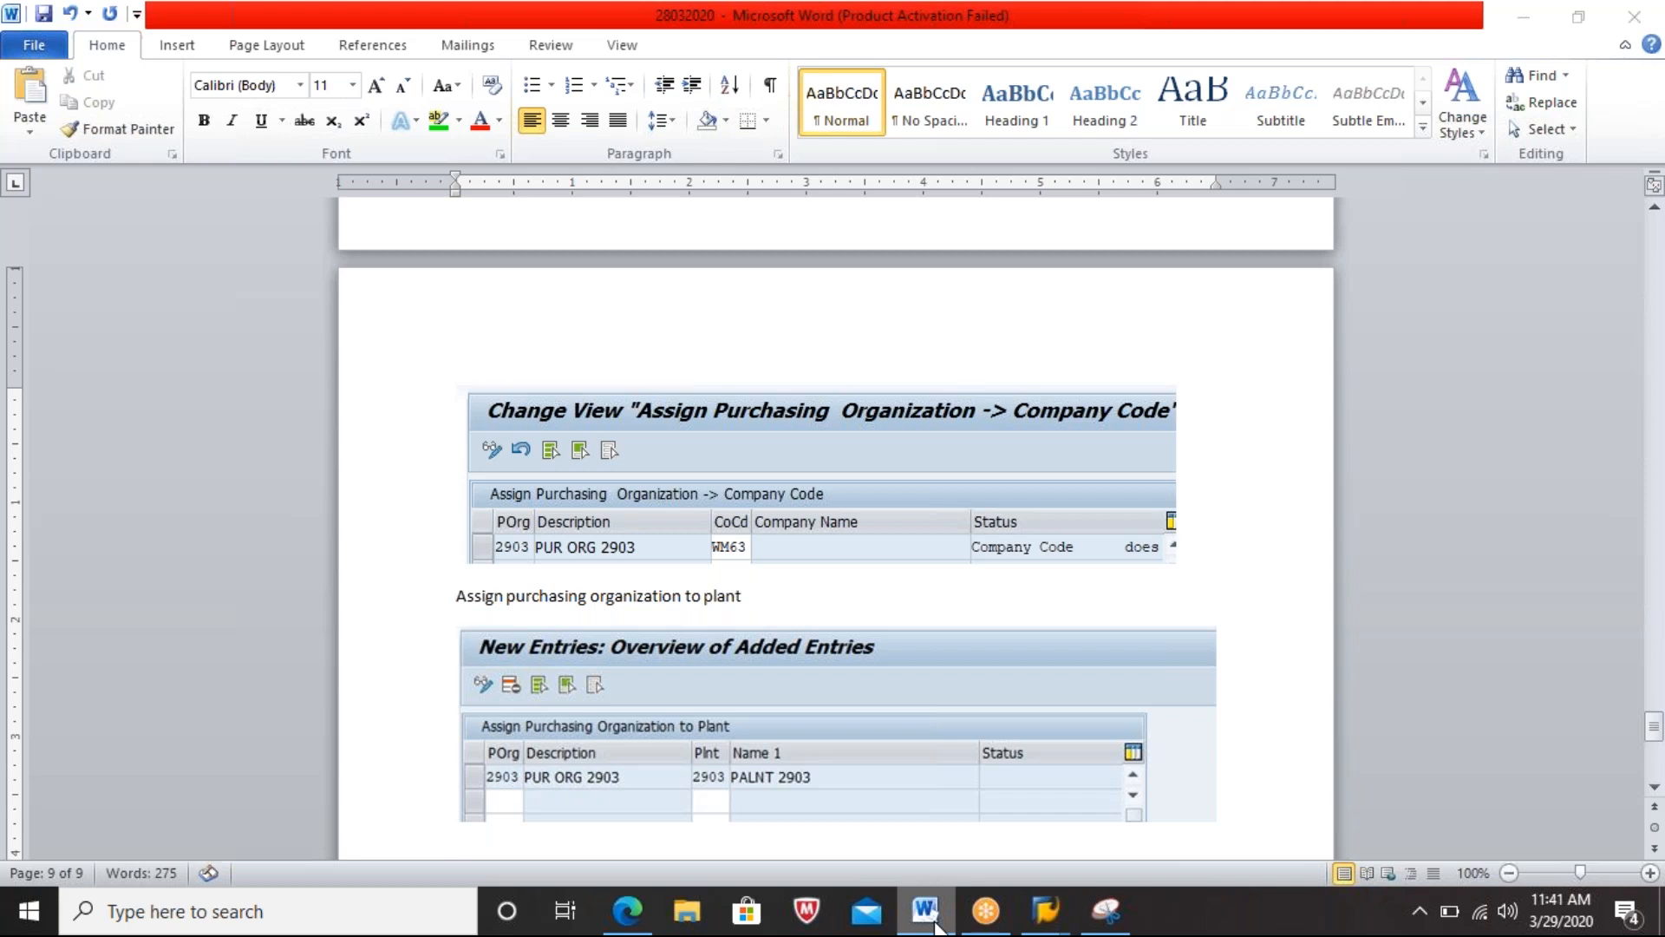
Step: Back in SAP, save the purchasing organization to plant assignment in the proposed customizing request and return to the implementation guide
{"action": "left_click", "coordinate": [936, 928]}
{"action": "key", "text": "ctrl+s"}
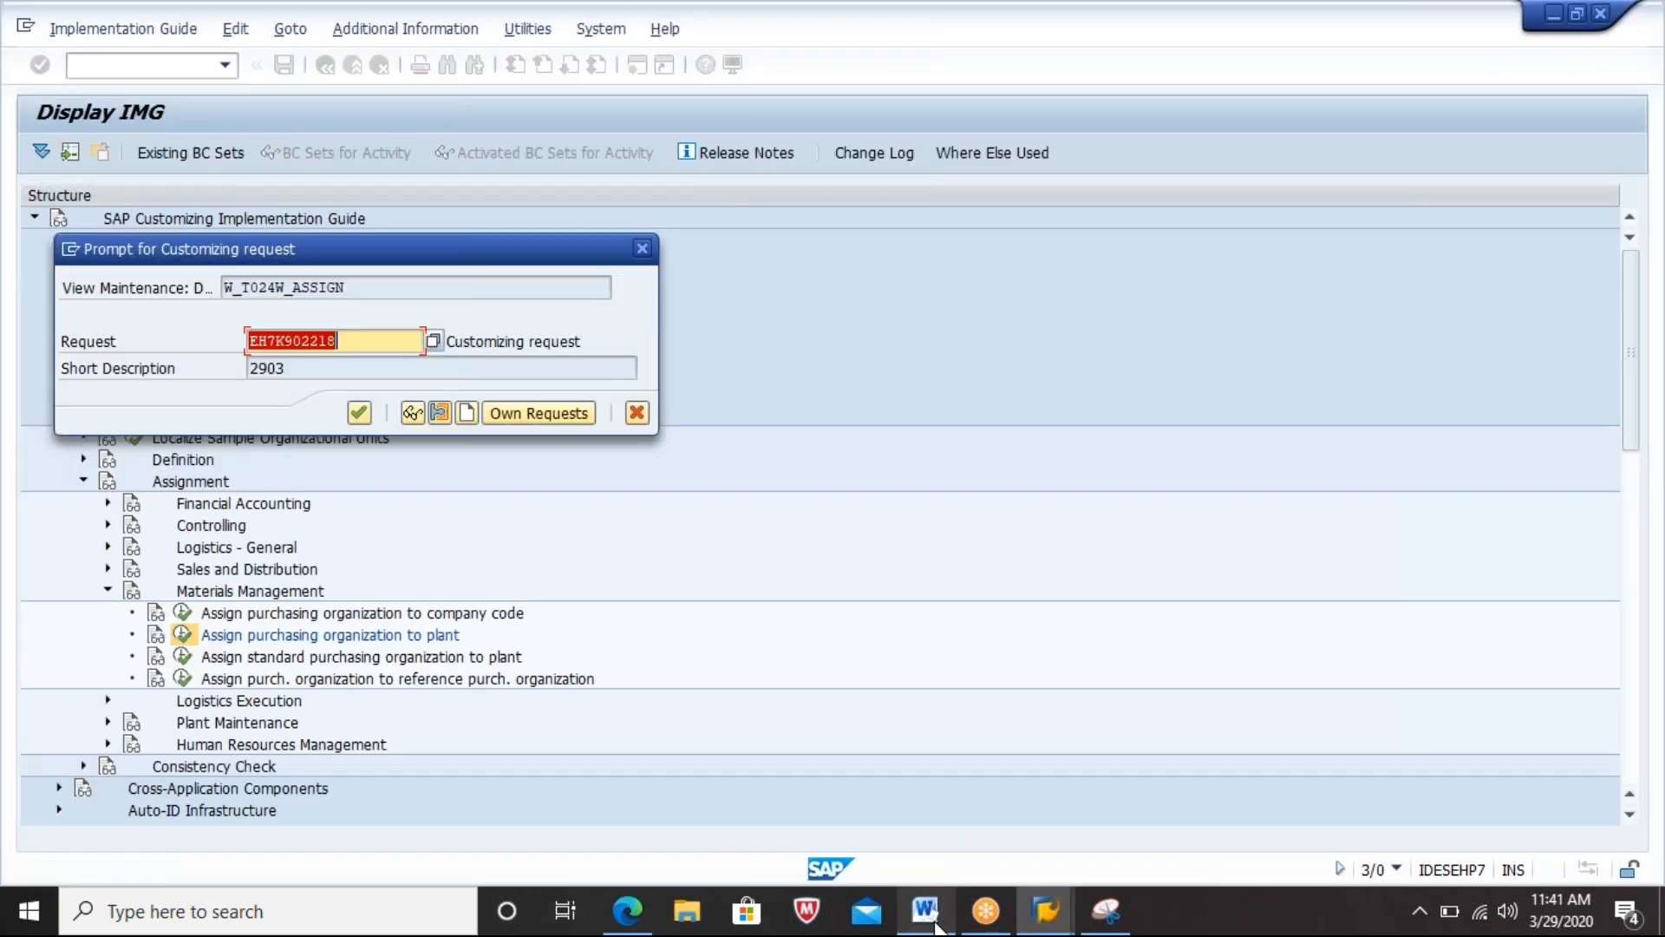
{"action": "key", "text": "Return"}
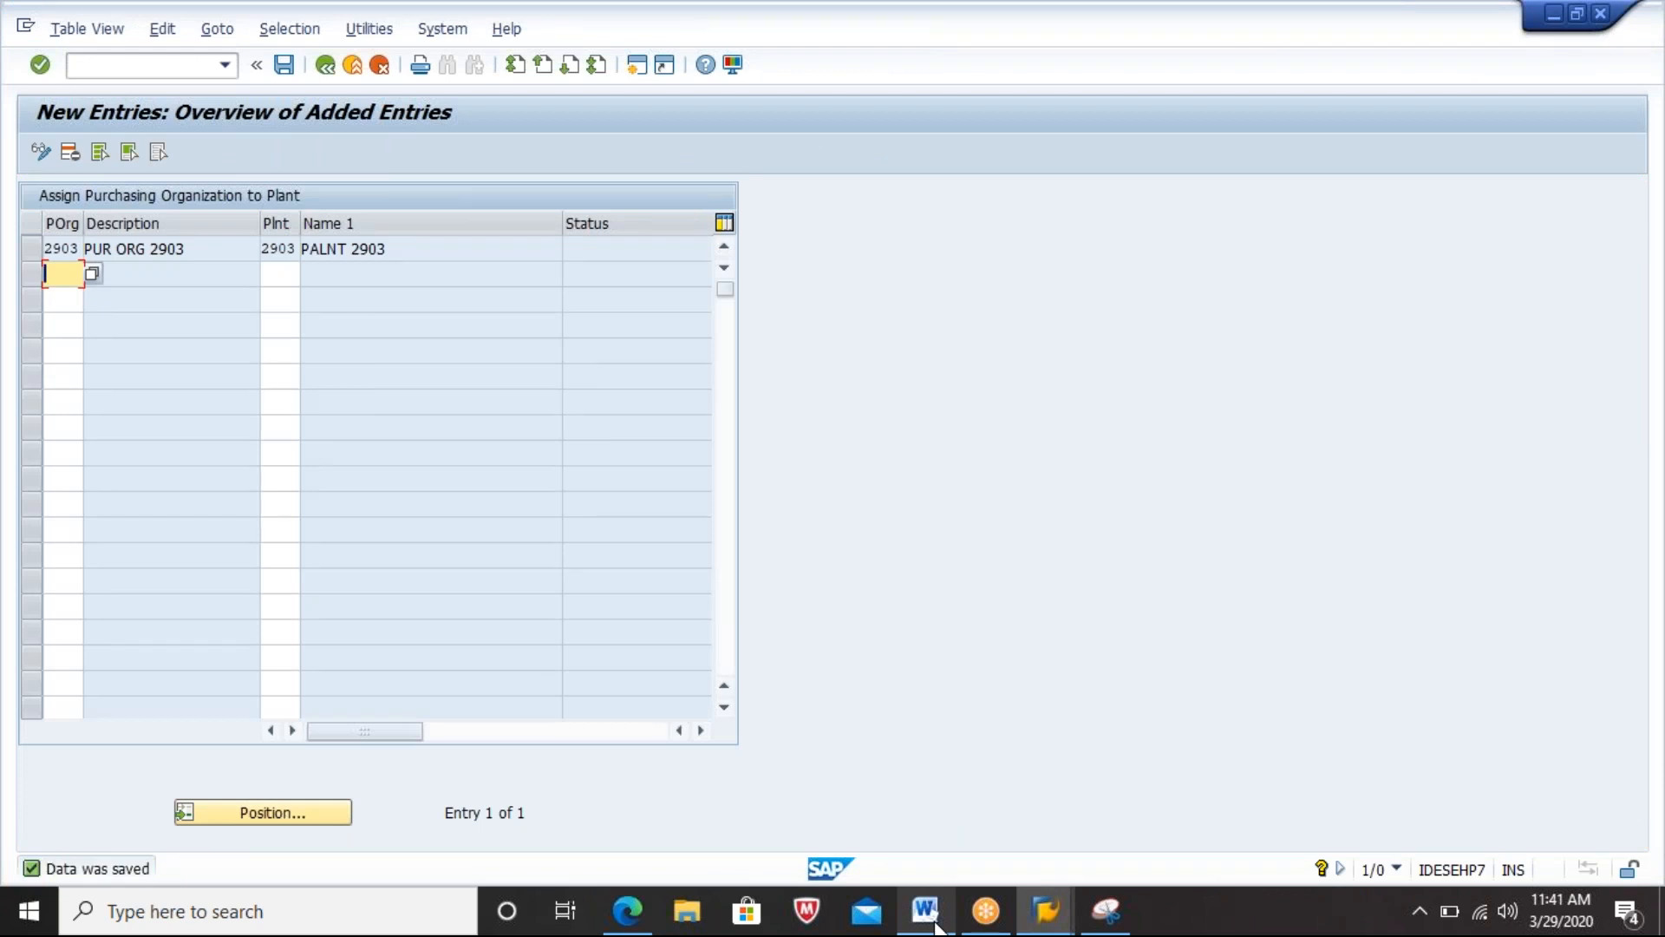
{"action": "left_click", "coordinate": [327, 67]}
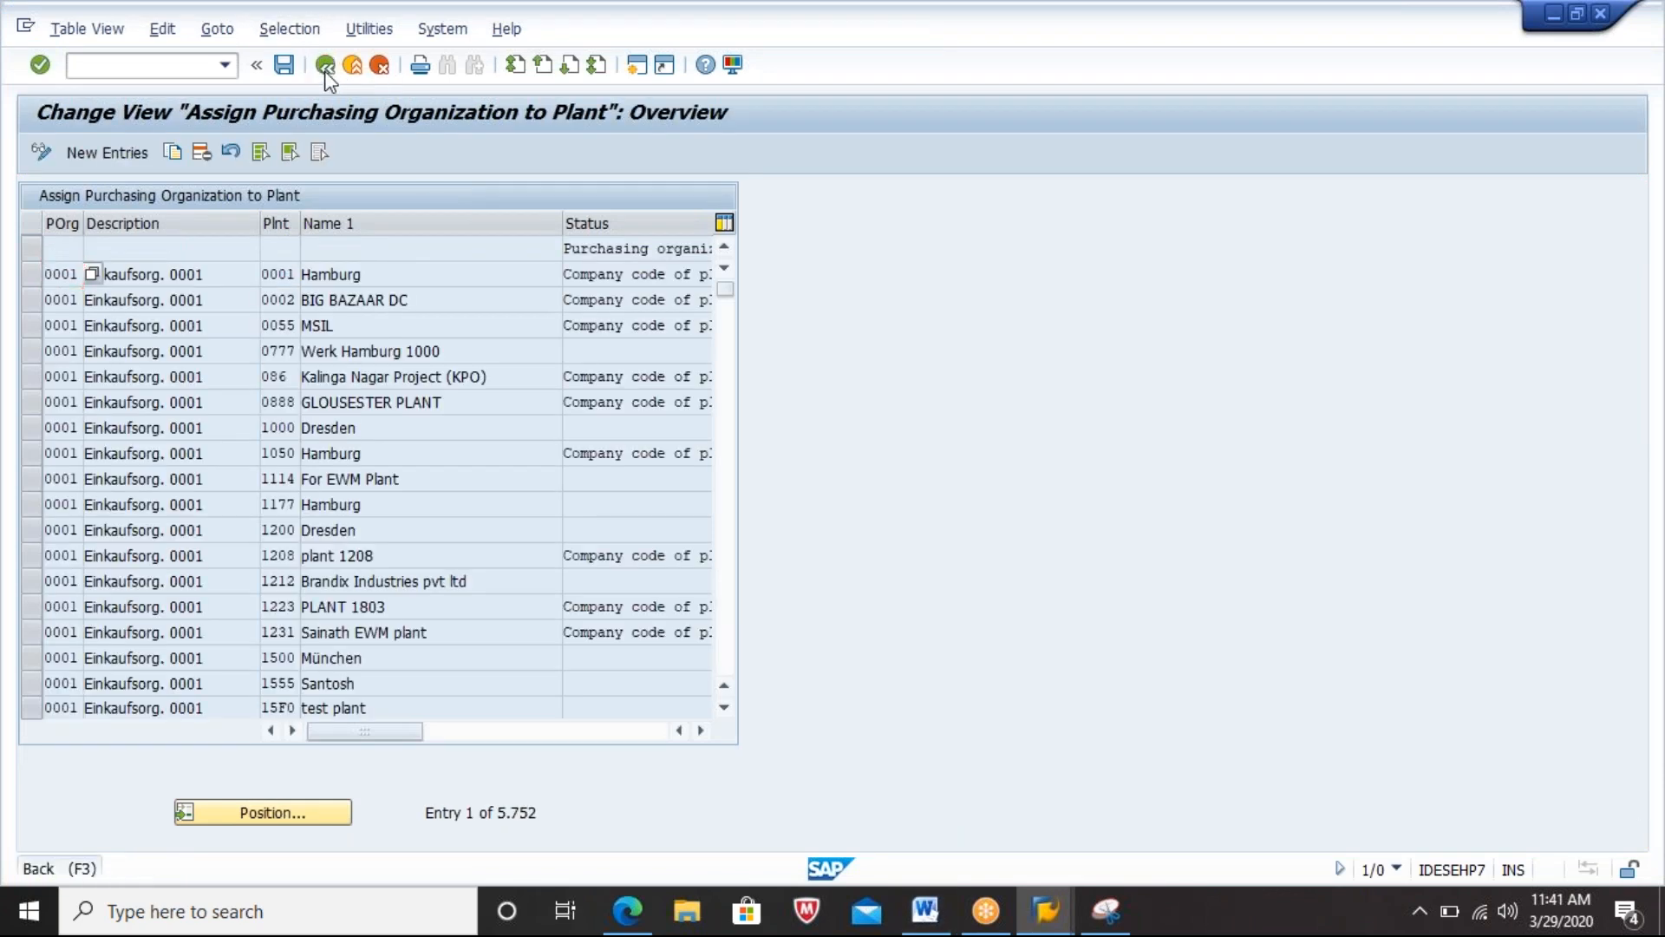
{"action": "left_click", "coordinate": [326, 67]}
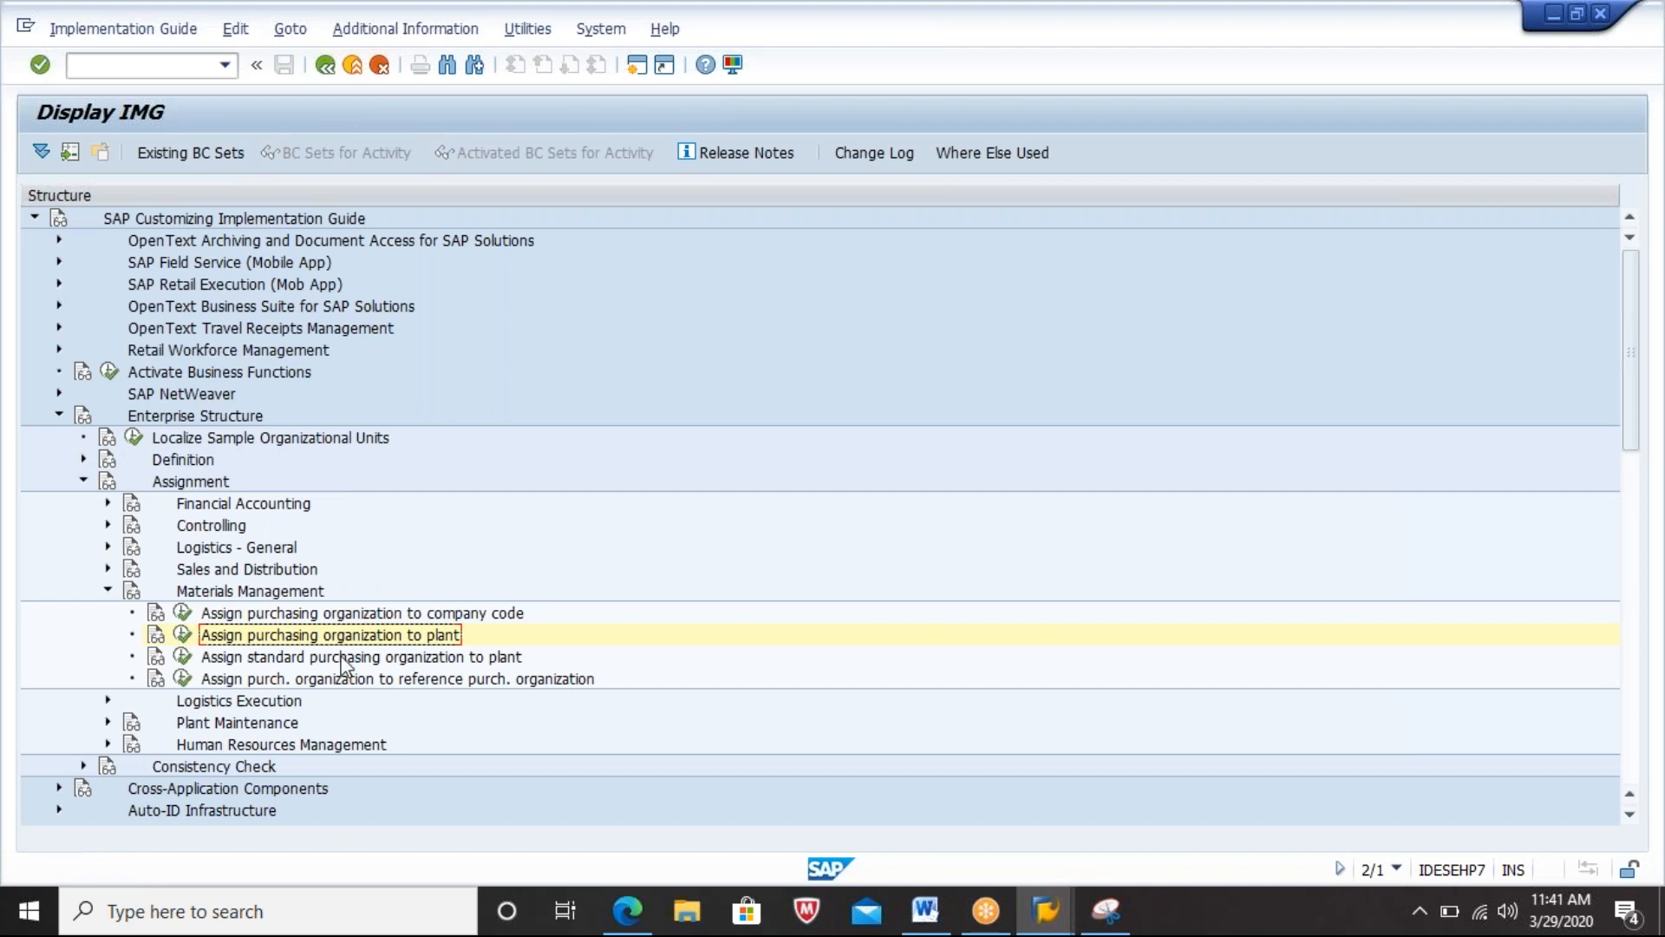
Step: Open the standard purchasing organization to plant assignment and position the list at plant 2903
{"action": "left_click", "coordinate": [343, 659]}
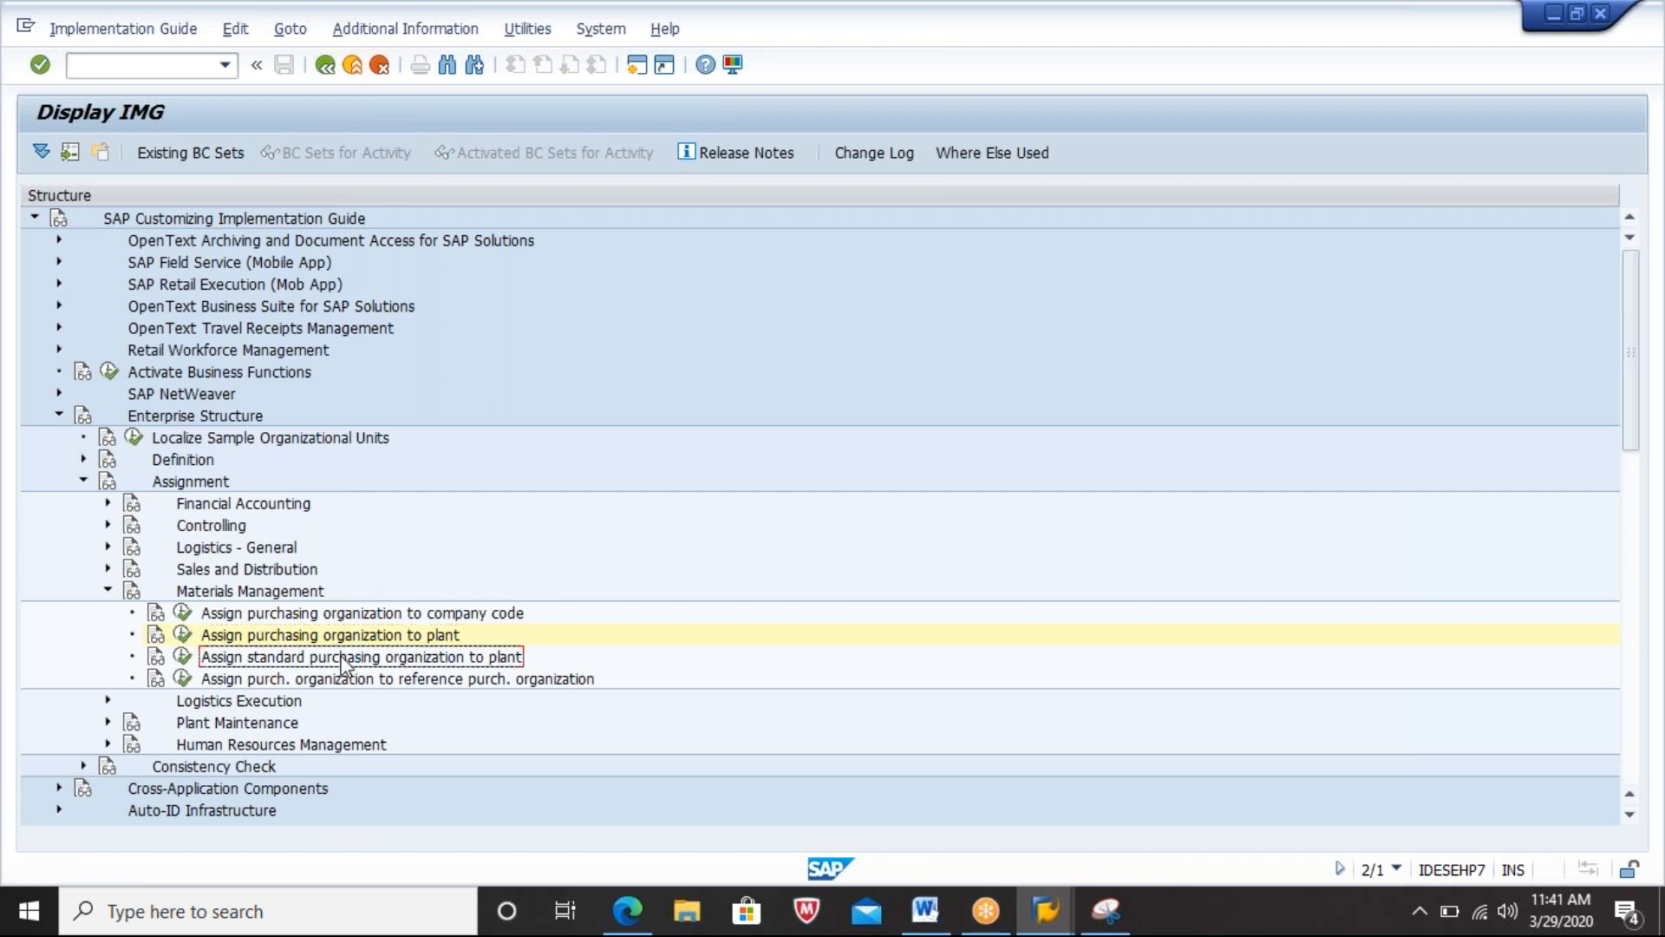
{"action": "left_click", "coordinate": [183, 656]}
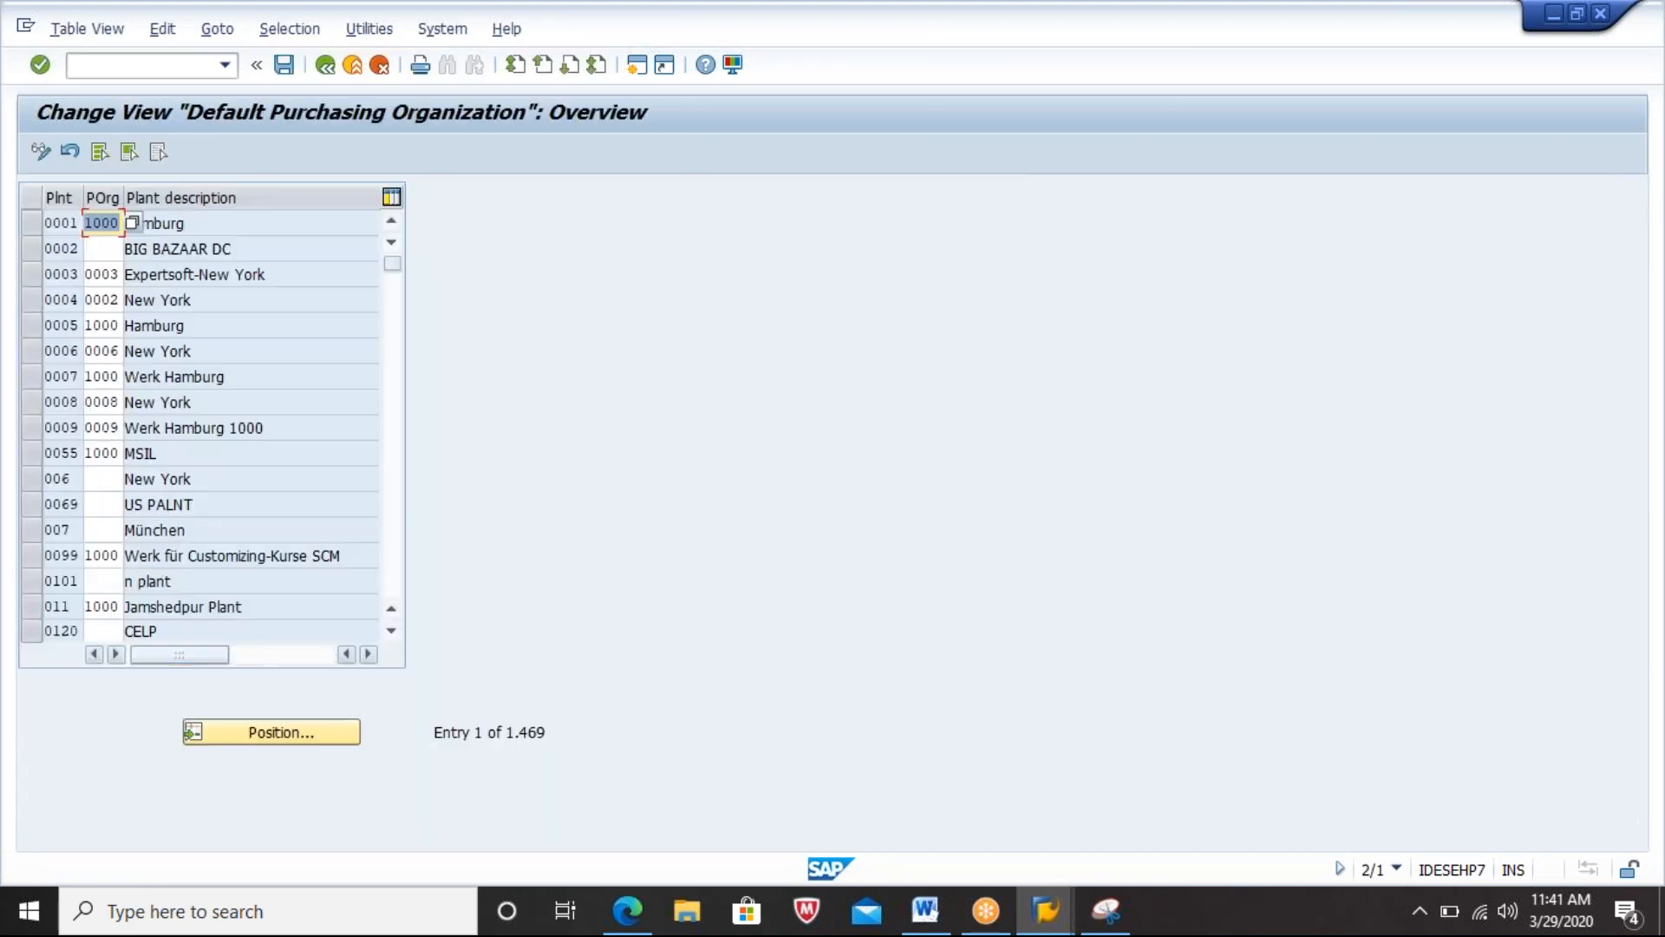
{"action": "left_click", "coordinate": [305, 734]}
{"action": "type", "text": "2410"}
{"action": "key", "text": "Return"}
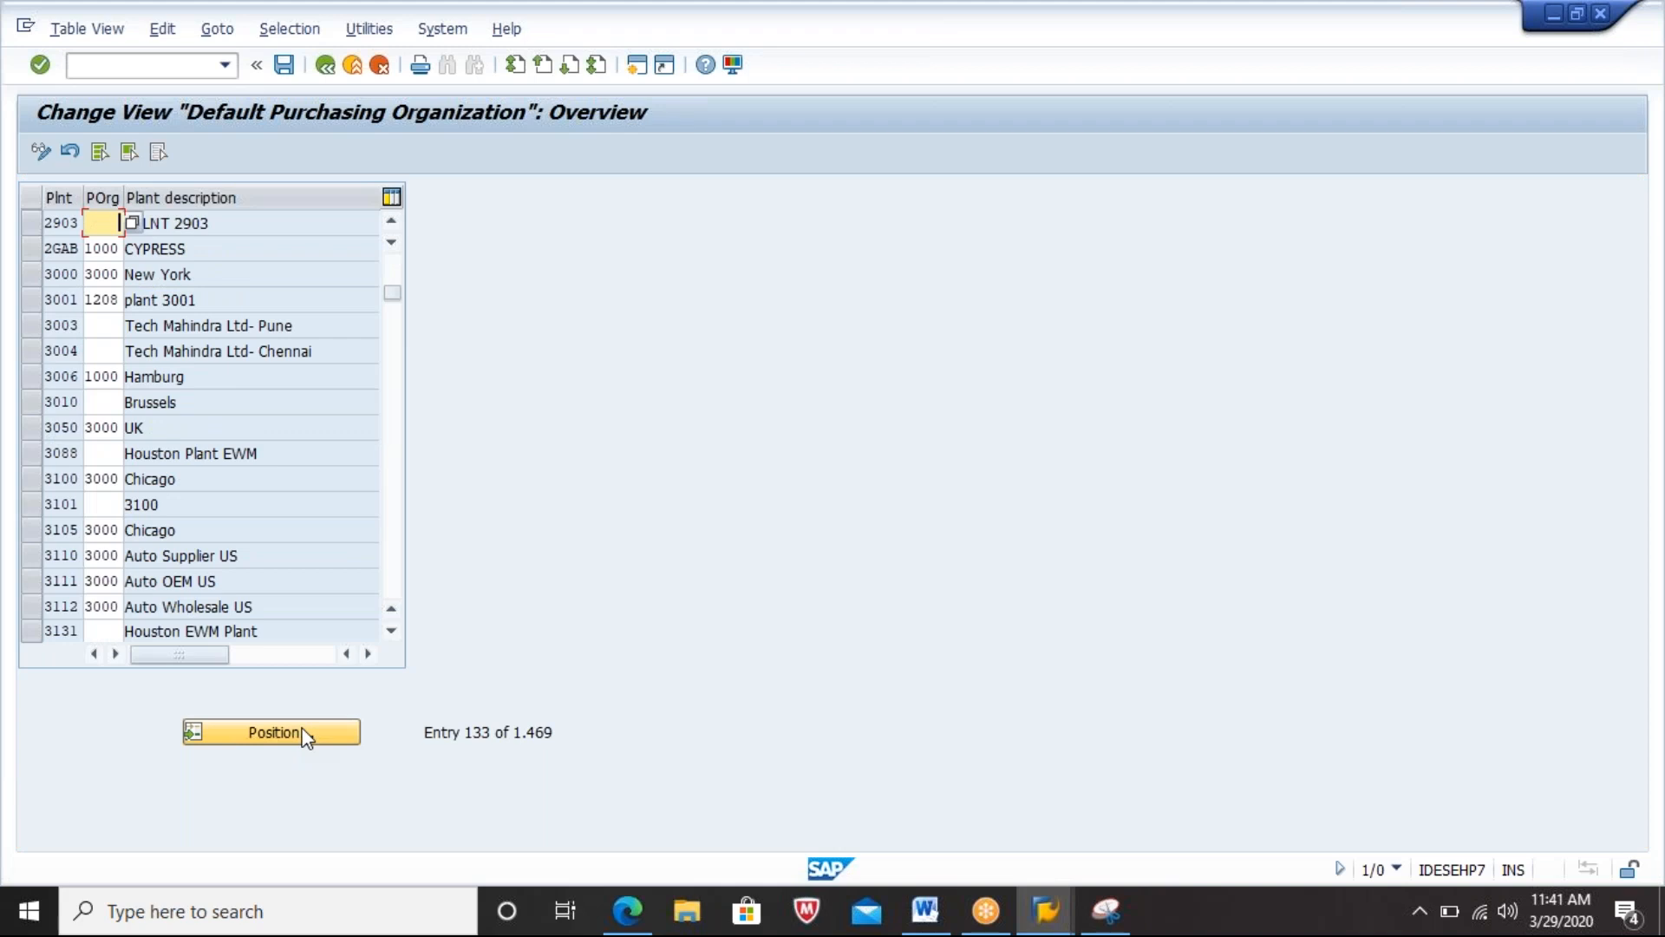
Step: Enter 2903 as the default purchasing organization for plant 2903
{"action": "key", "text": "Left"}
{"action": "key", "text": "Left"}
{"action": "key", "text": "Left"}
{"action": "key", "text": "Left"}
{"action": "type", "text": "2903"}
{"action": "key", "text": "Return"}
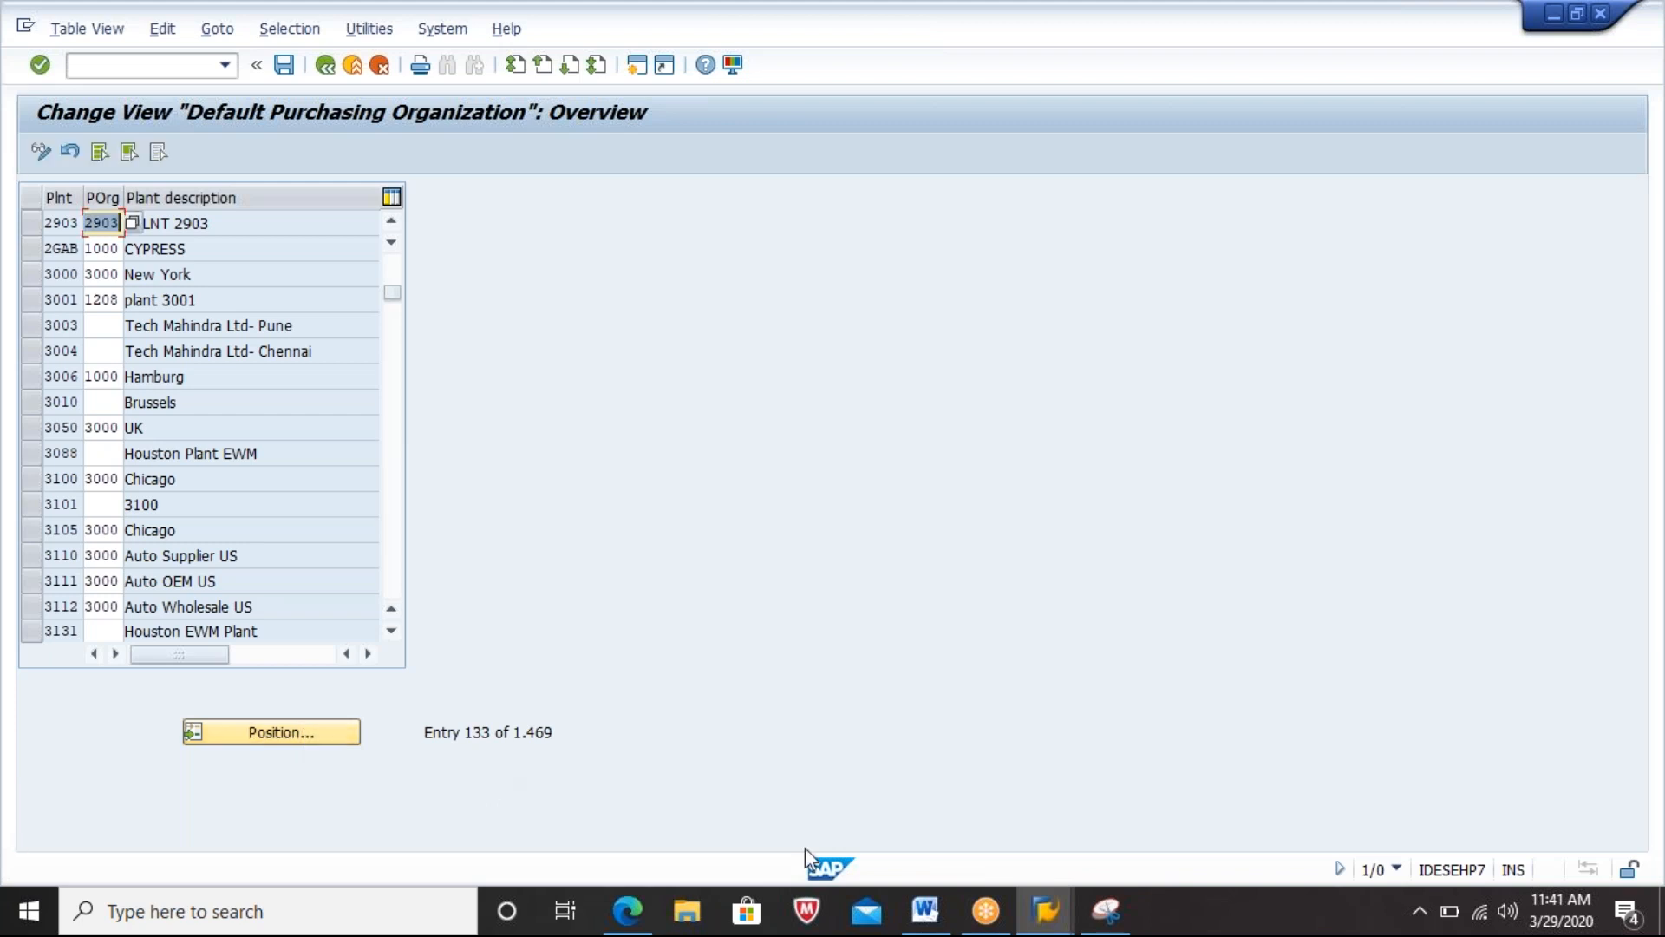
Step: Capture the default purchasing organization entry for plant 2903 with Snipping Tool and paste it on a new line in the Word document
{"action": "left_click", "coordinate": [1118, 917]}
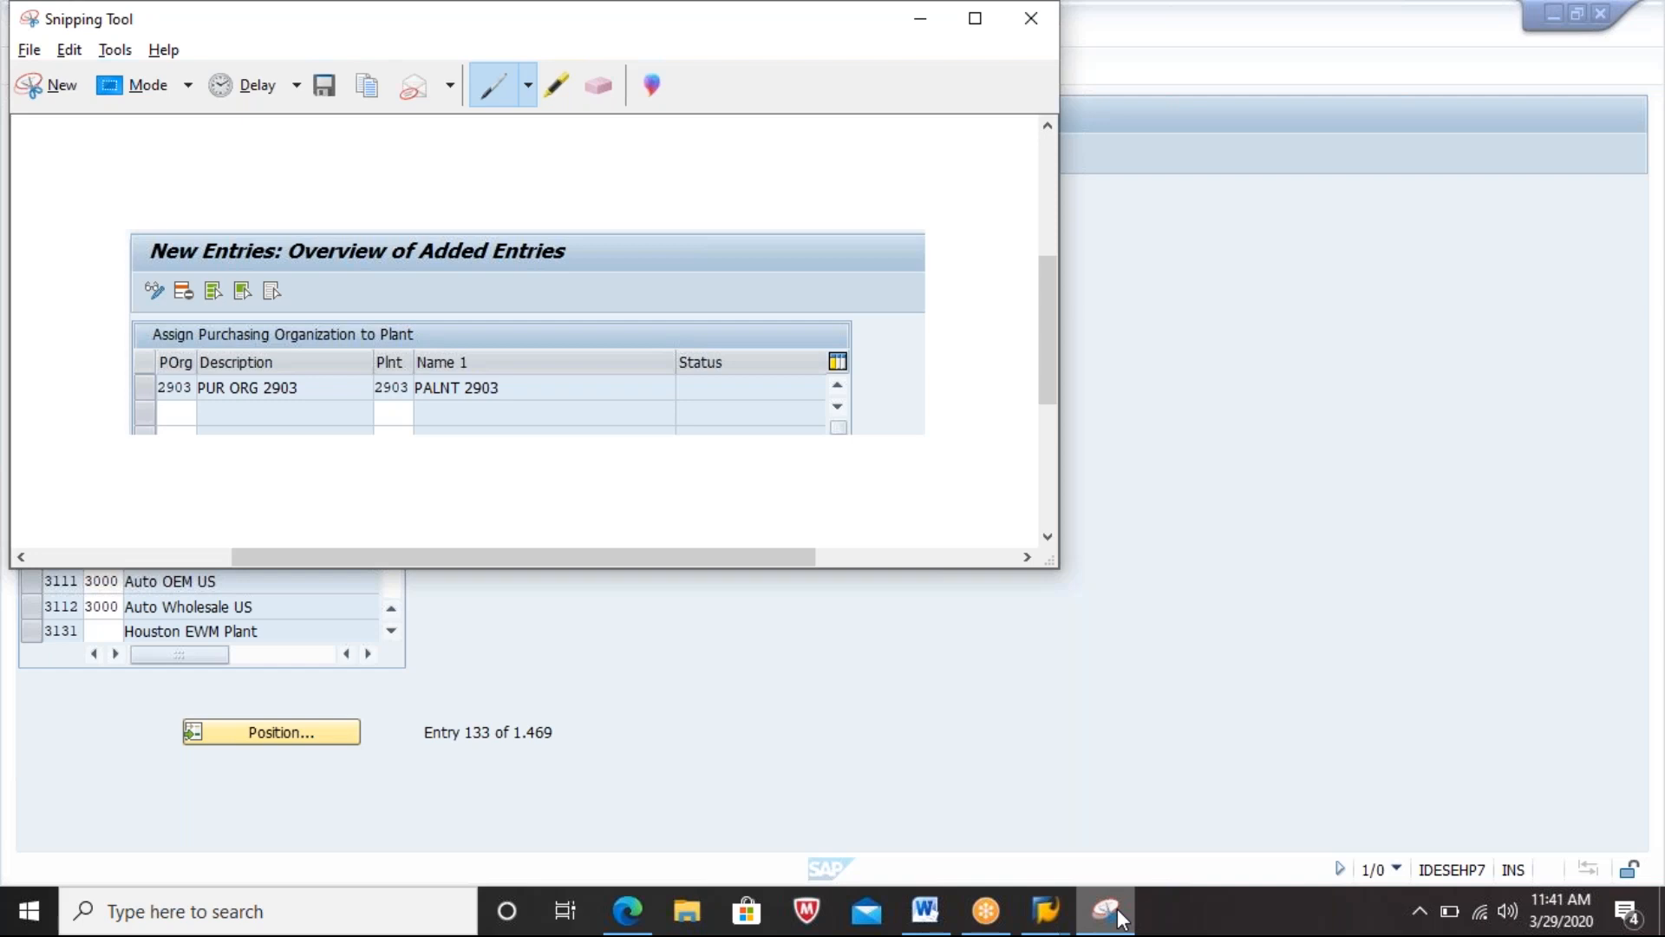
{"action": "left_click", "coordinate": [1119, 917]}
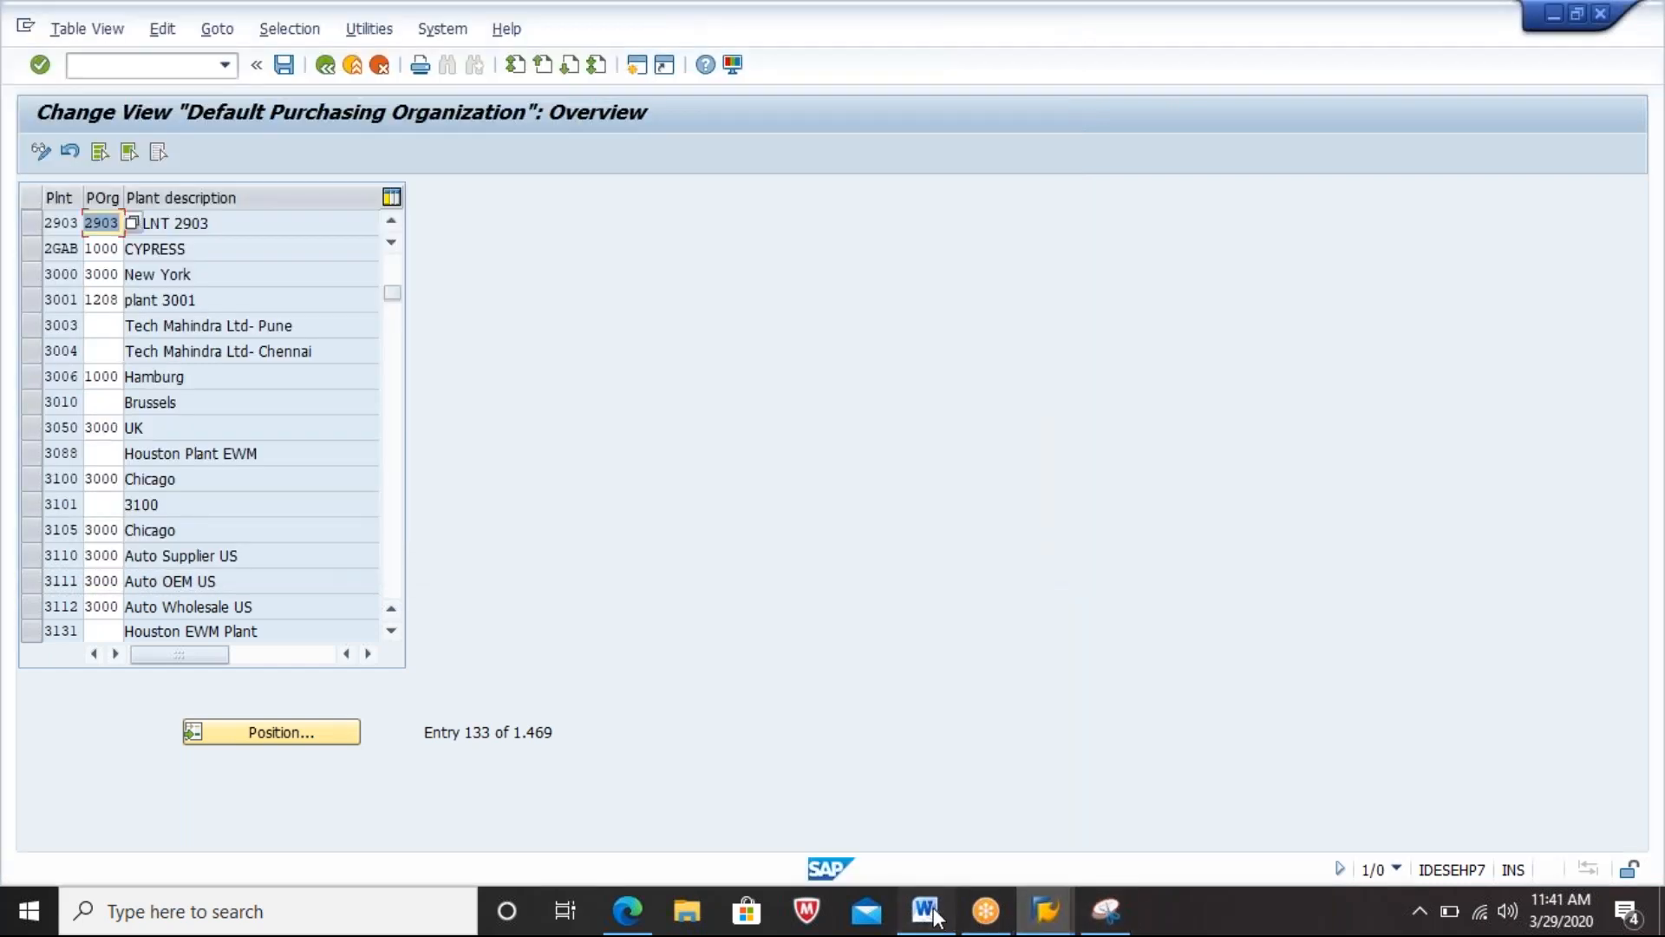
{"action": "left_click", "coordinate": [927, 912]}
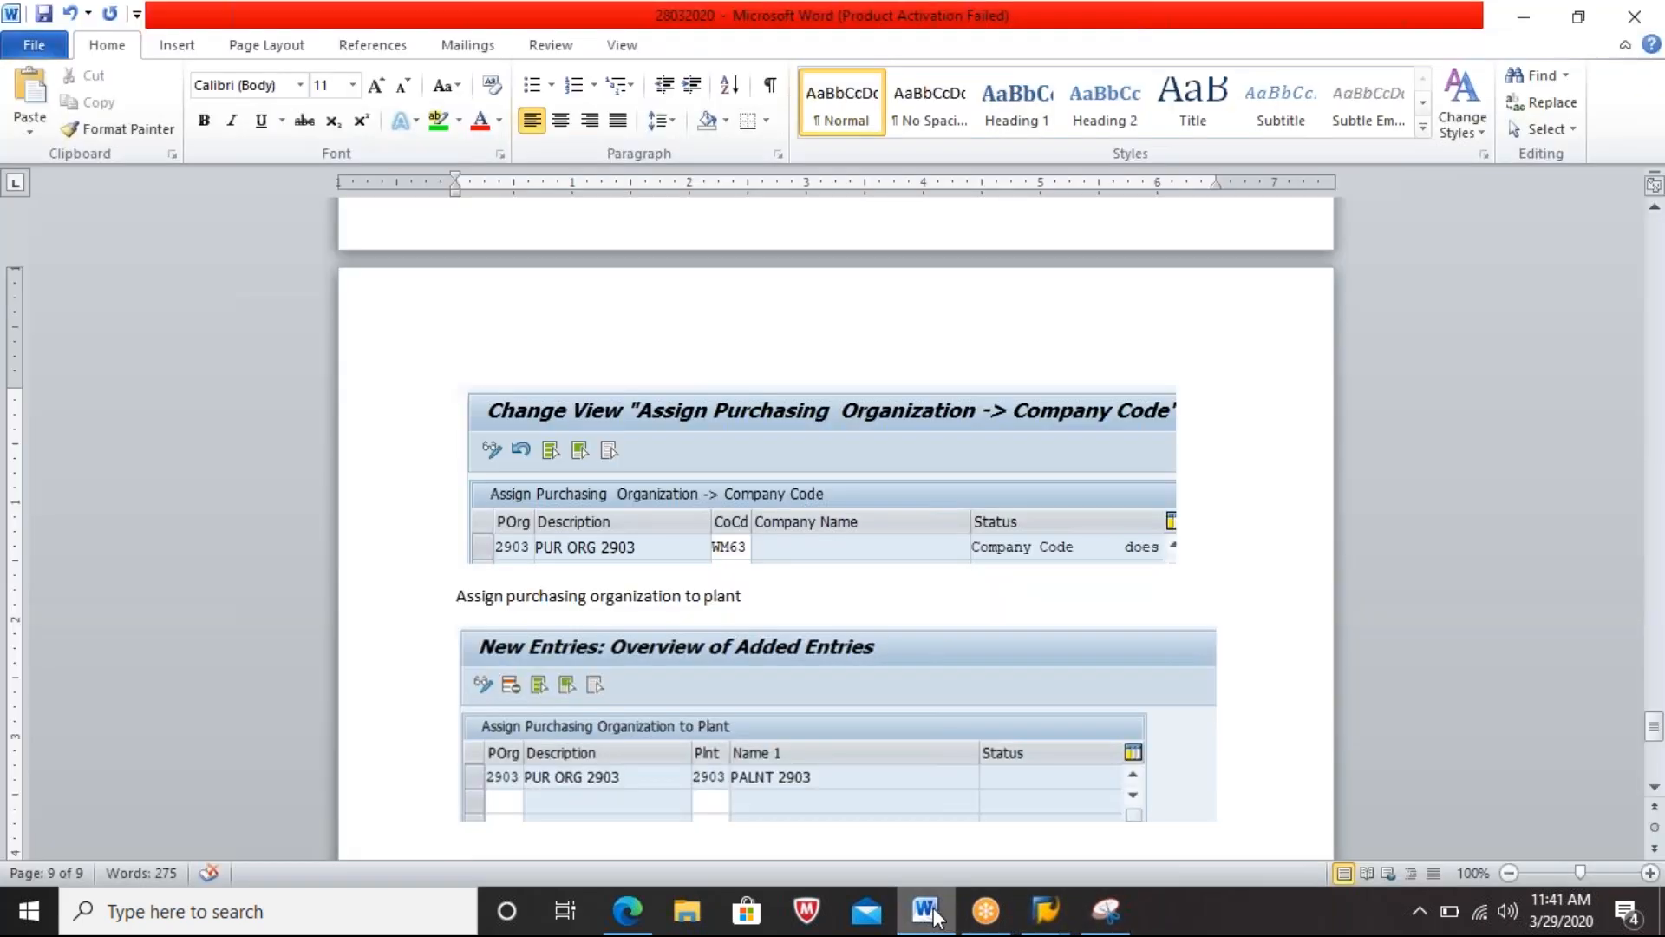
{"action": "left_click", "coordinate": [1115, 917]}
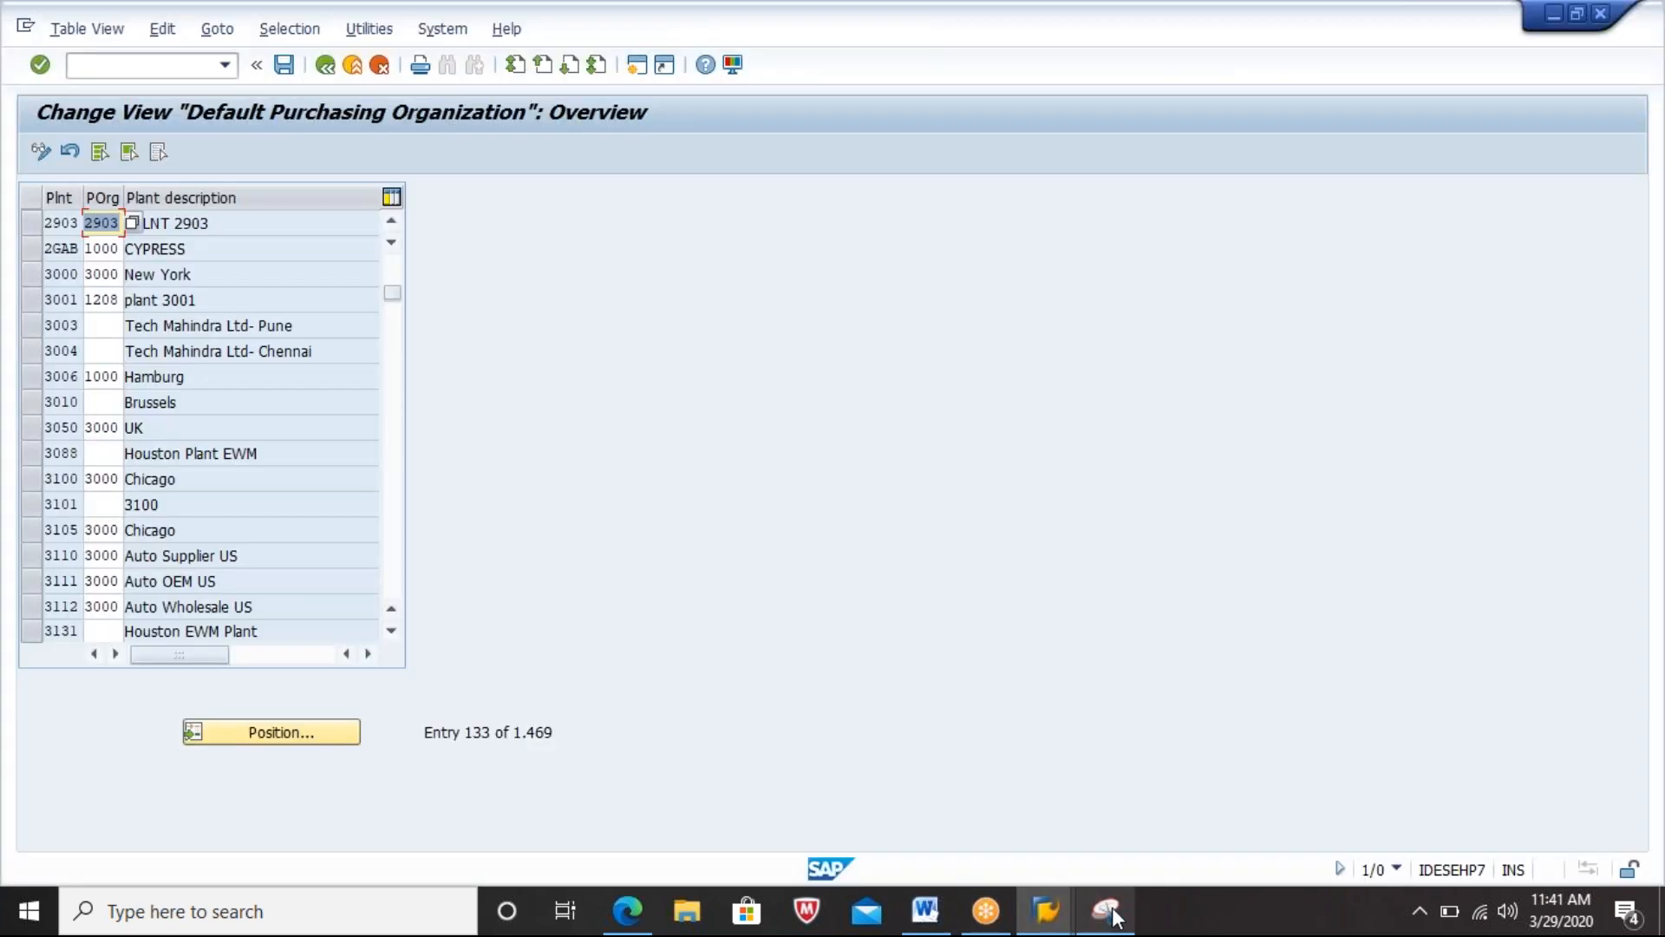
{"action": "left_click", "coordinate": [1113, 915]}
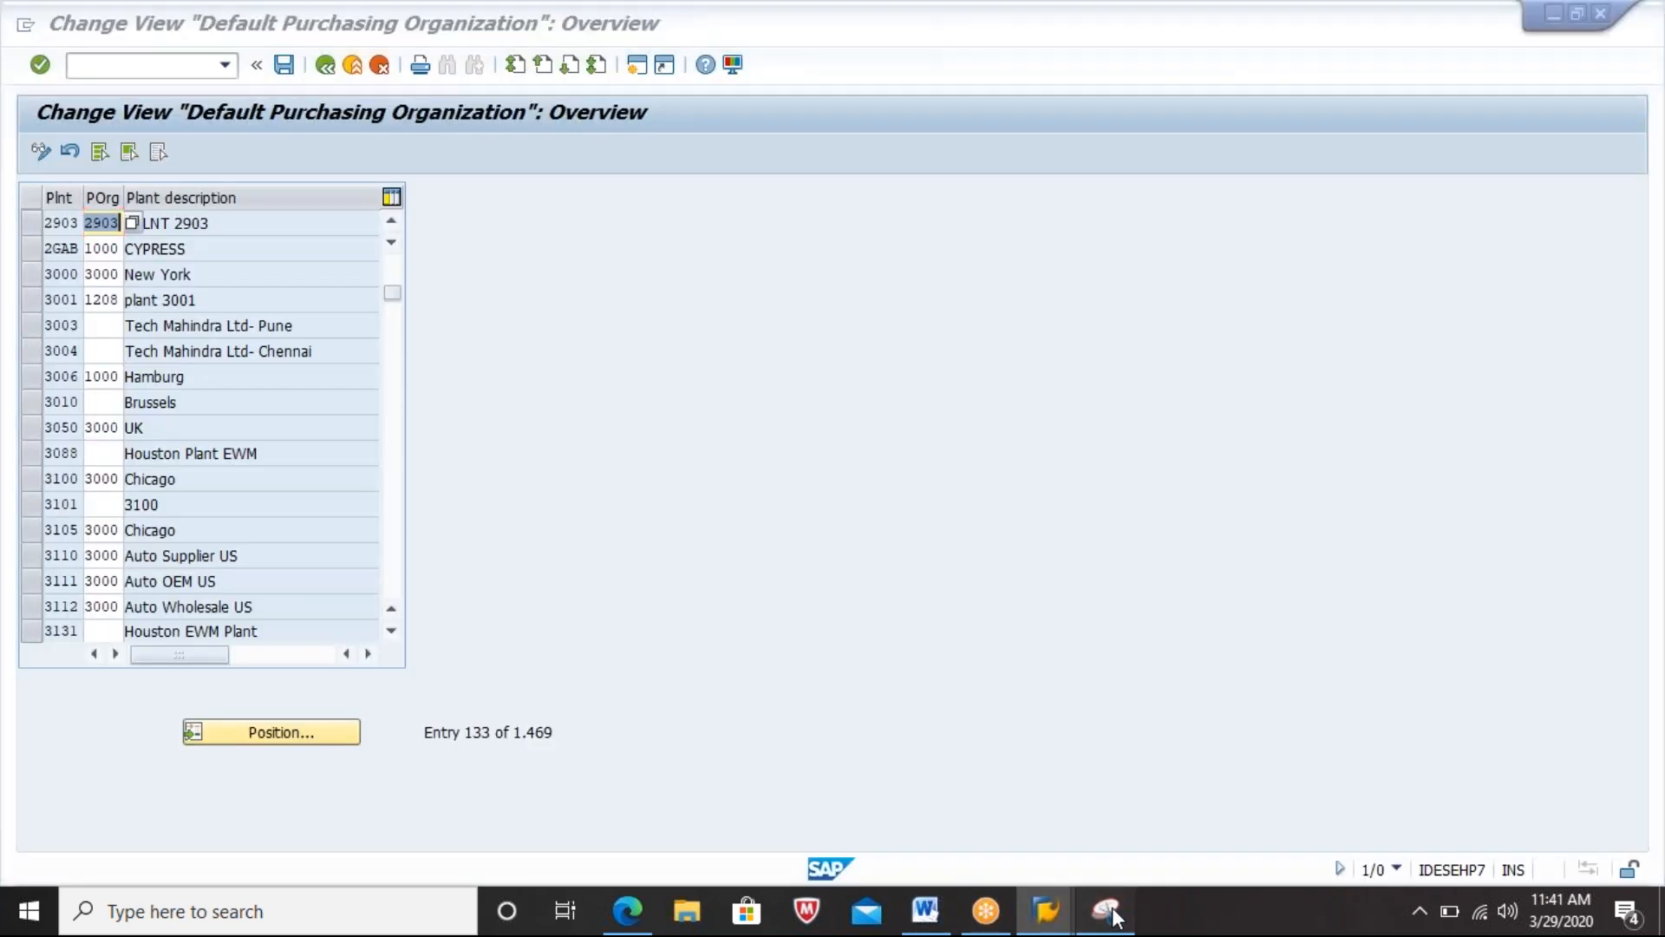
{"action": "left_click", "coordinate": [57, 88]}
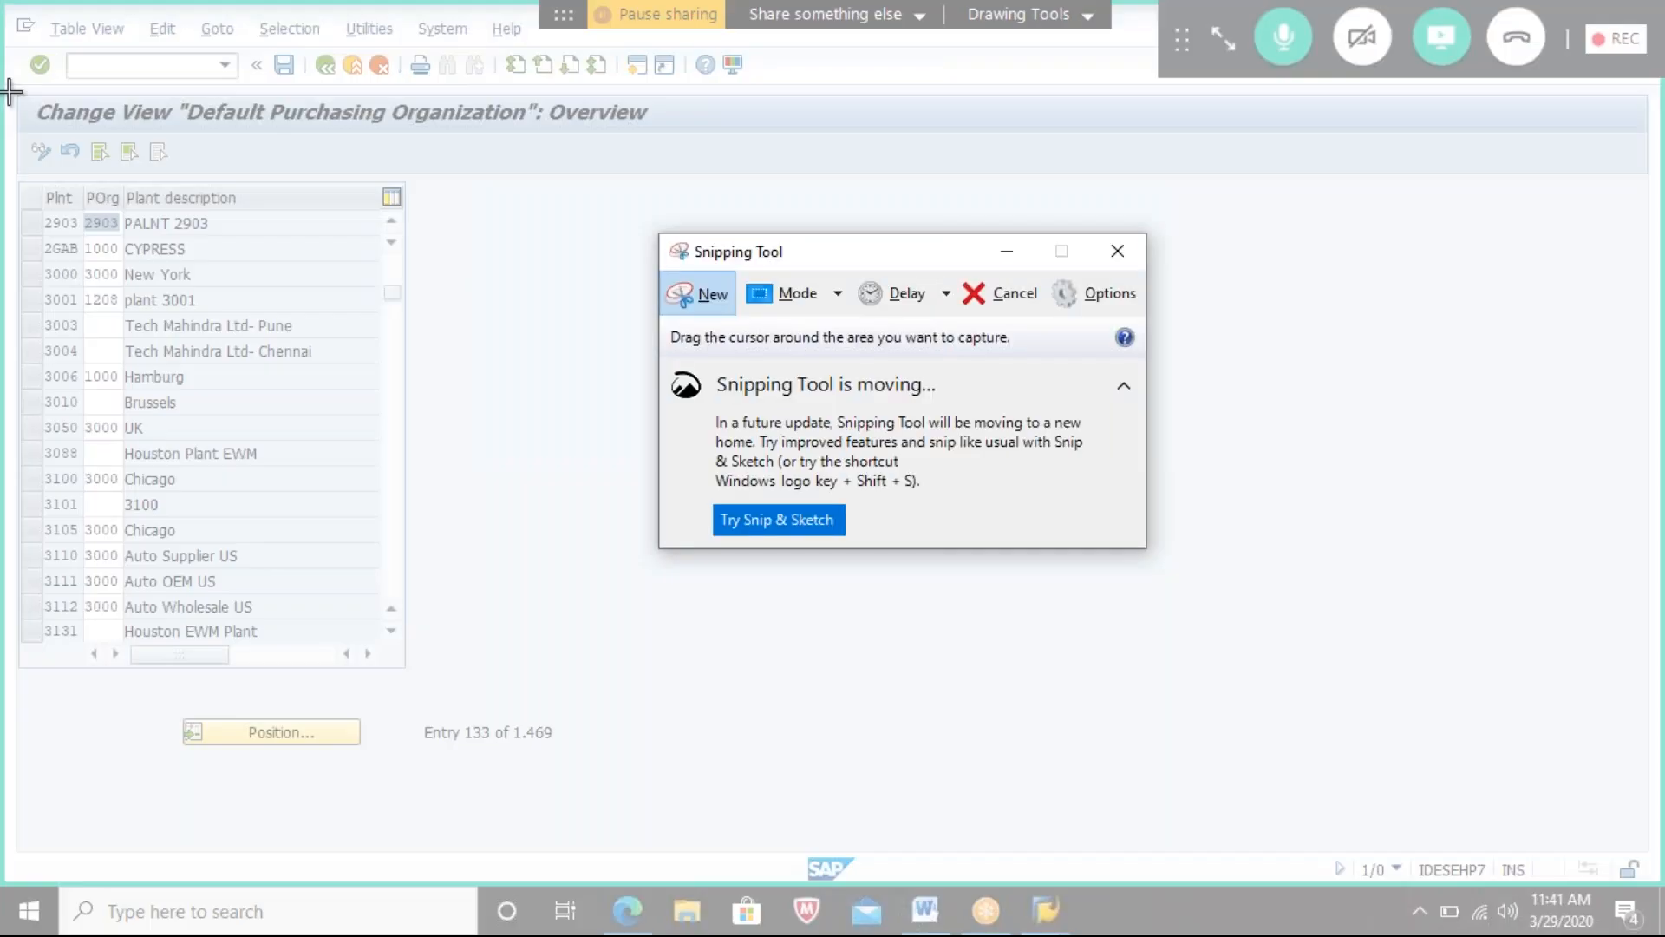
{"action": "left_click_drag", "start_coordinate": [10, 90], "coordinate": [548, 234]}
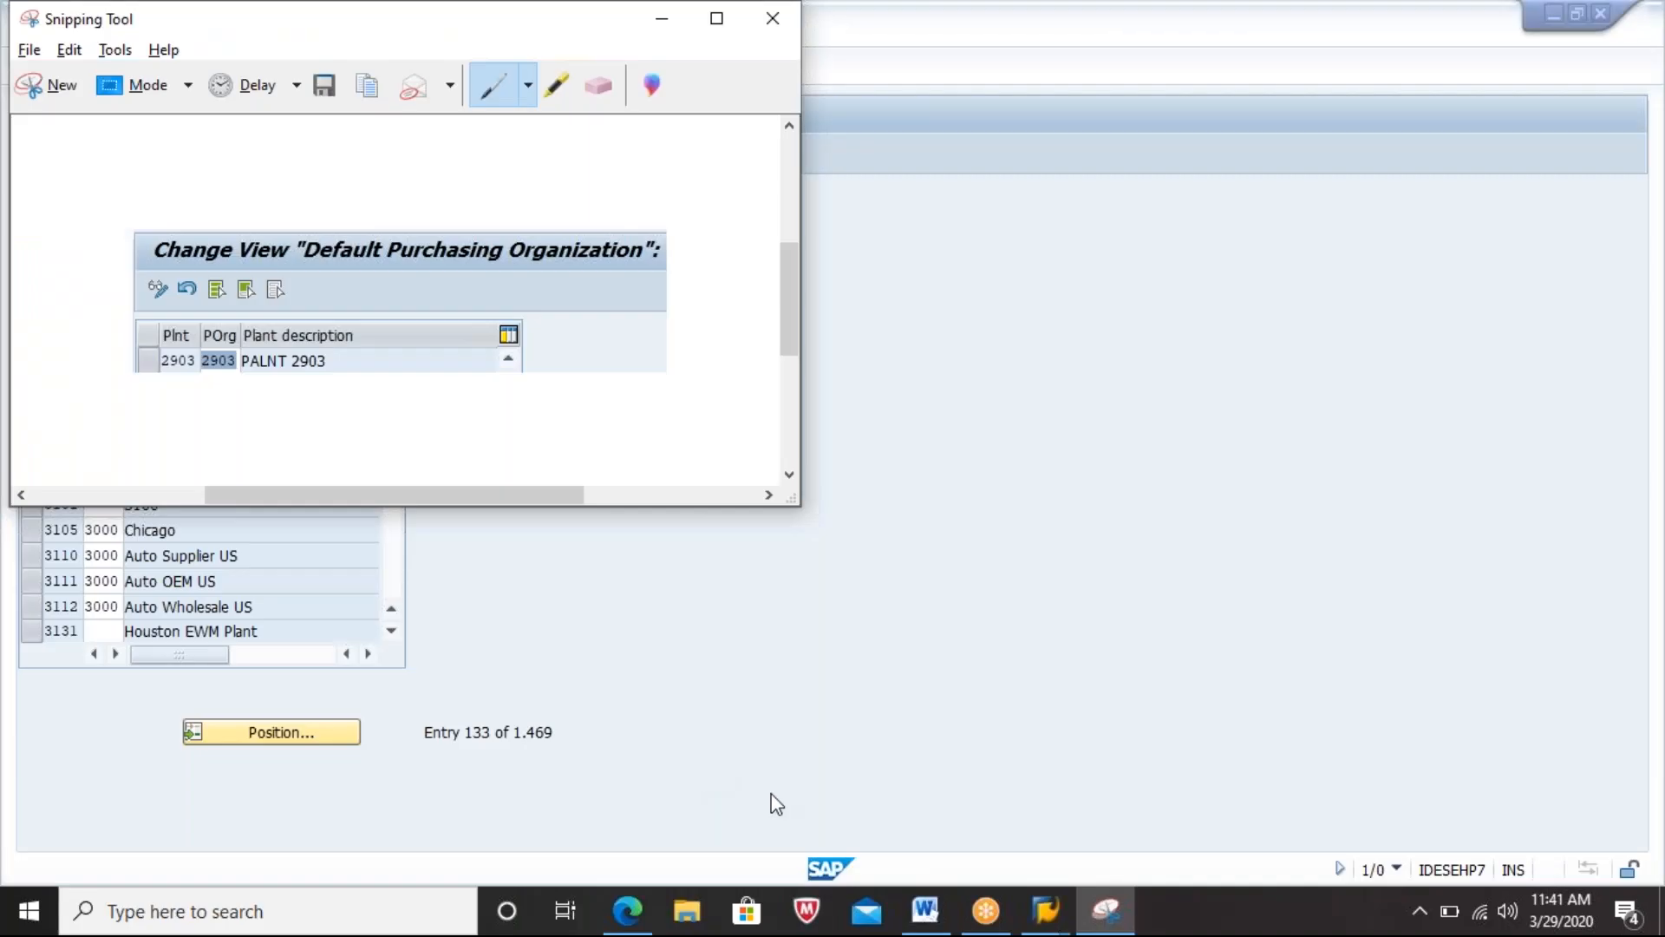
{"action": "left_click", "coordinate": [925, 910]}
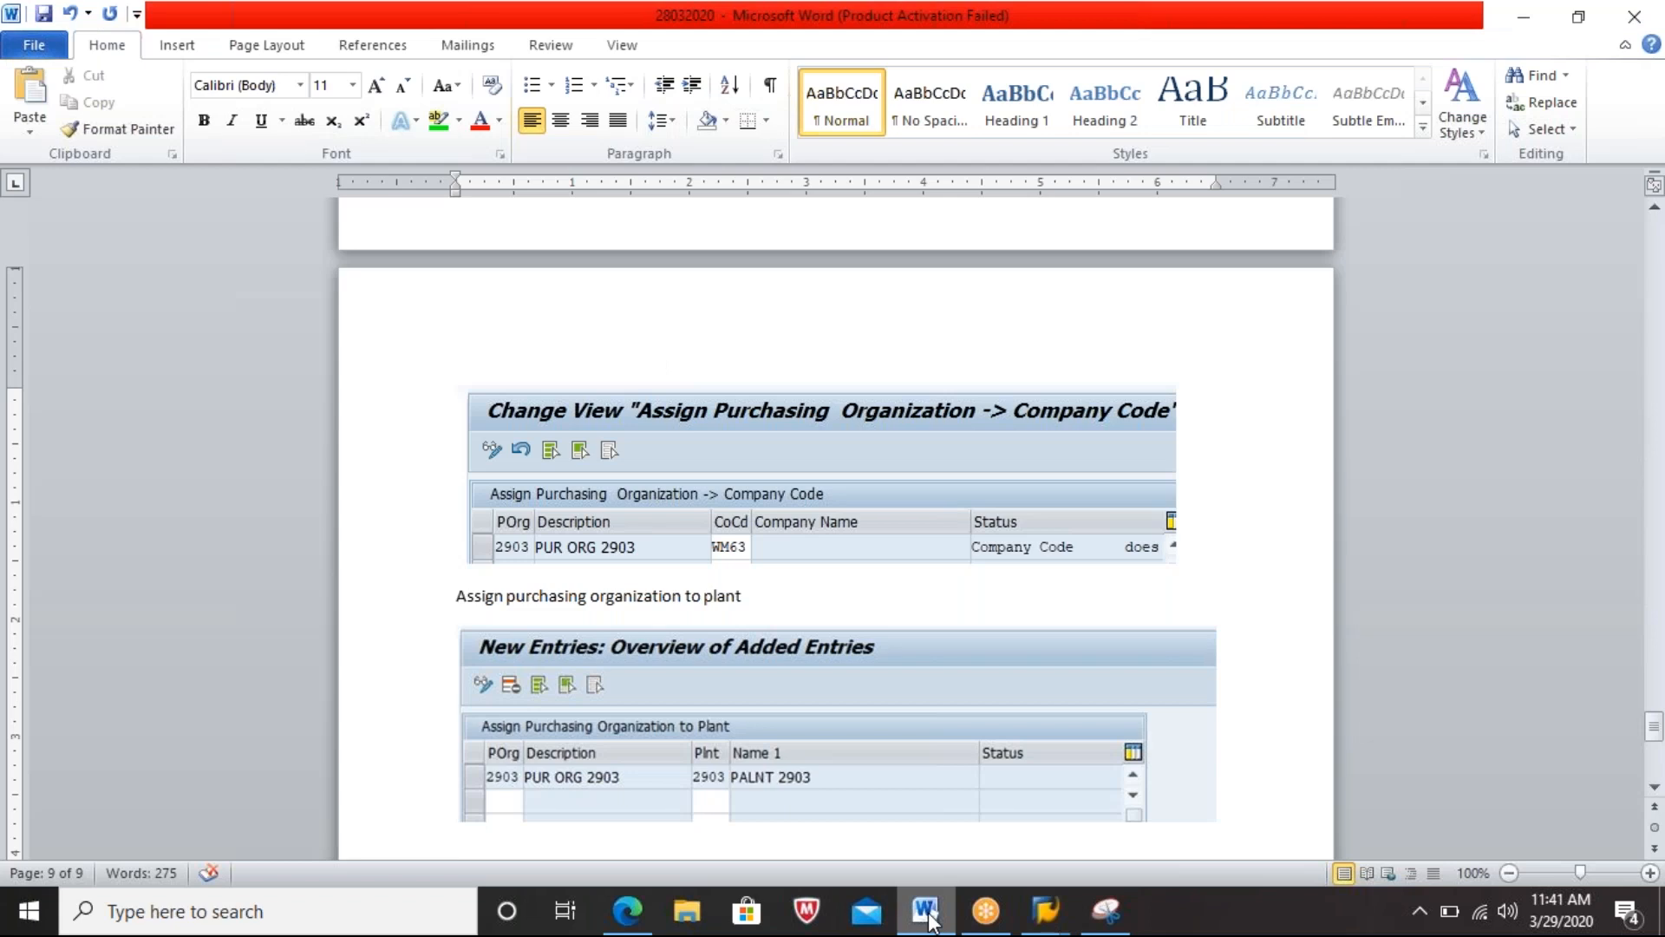
{"action": "key", "text": "Return"}
{"action": "key", "text": "ctrl+v"}
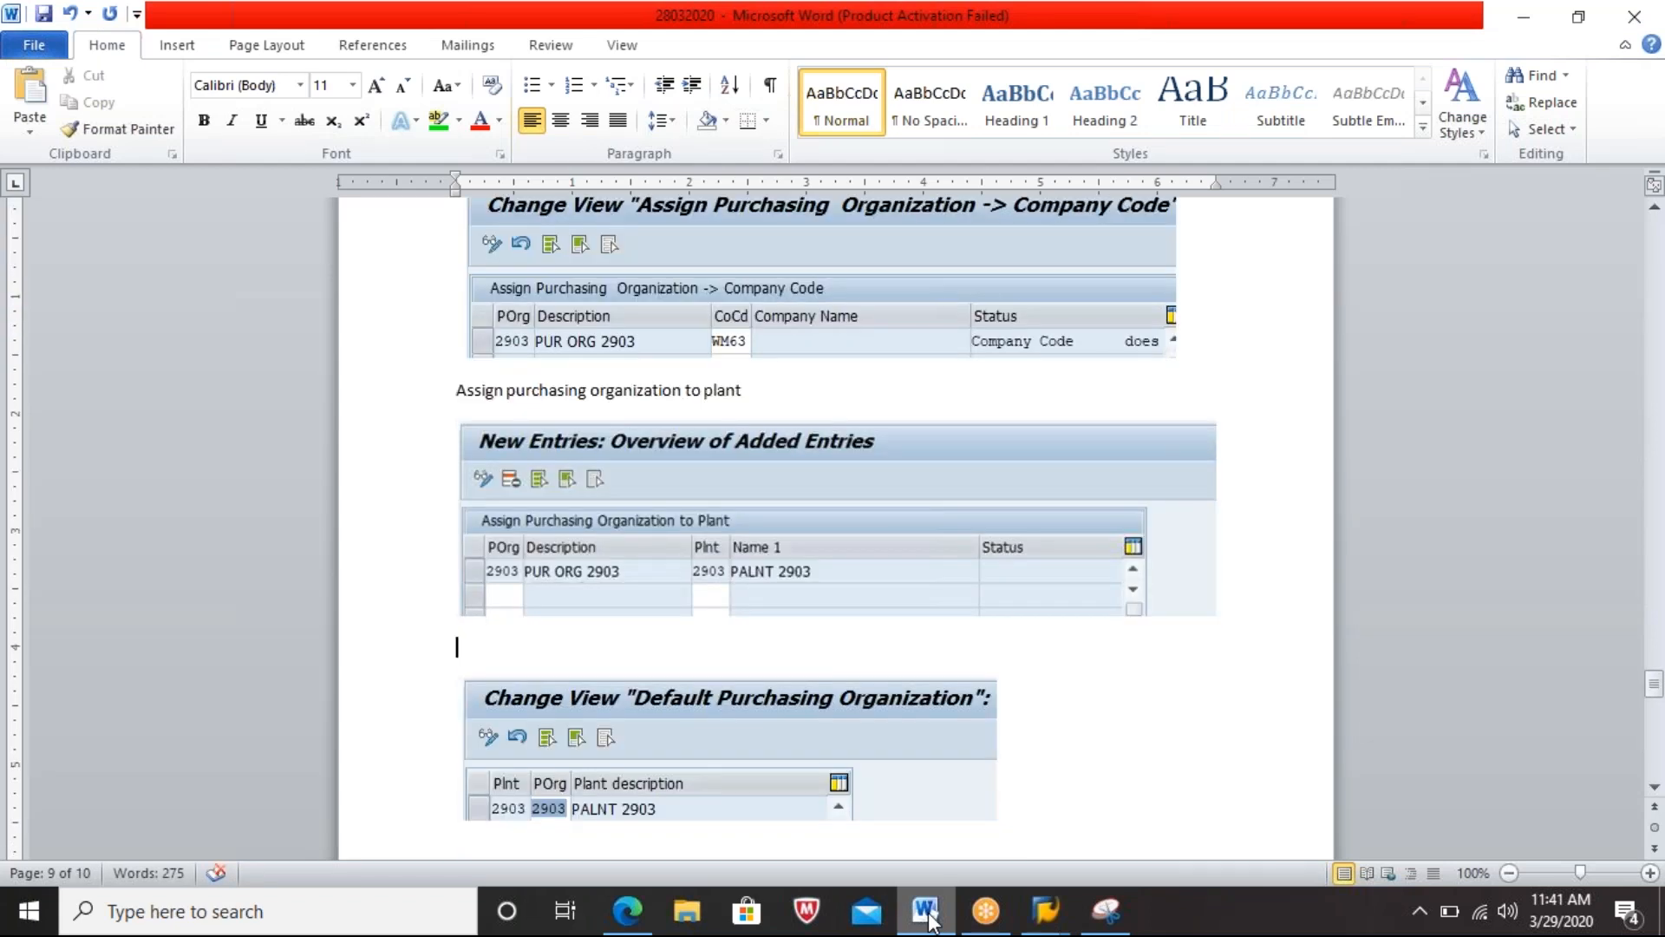
Step: Back in SAP, save the default purchasing organization for plant 2903 and return to the implementation guide
{"action": "key", "text": "alt+Tab"}
{"action": "key", "text": "alt+Tab"}
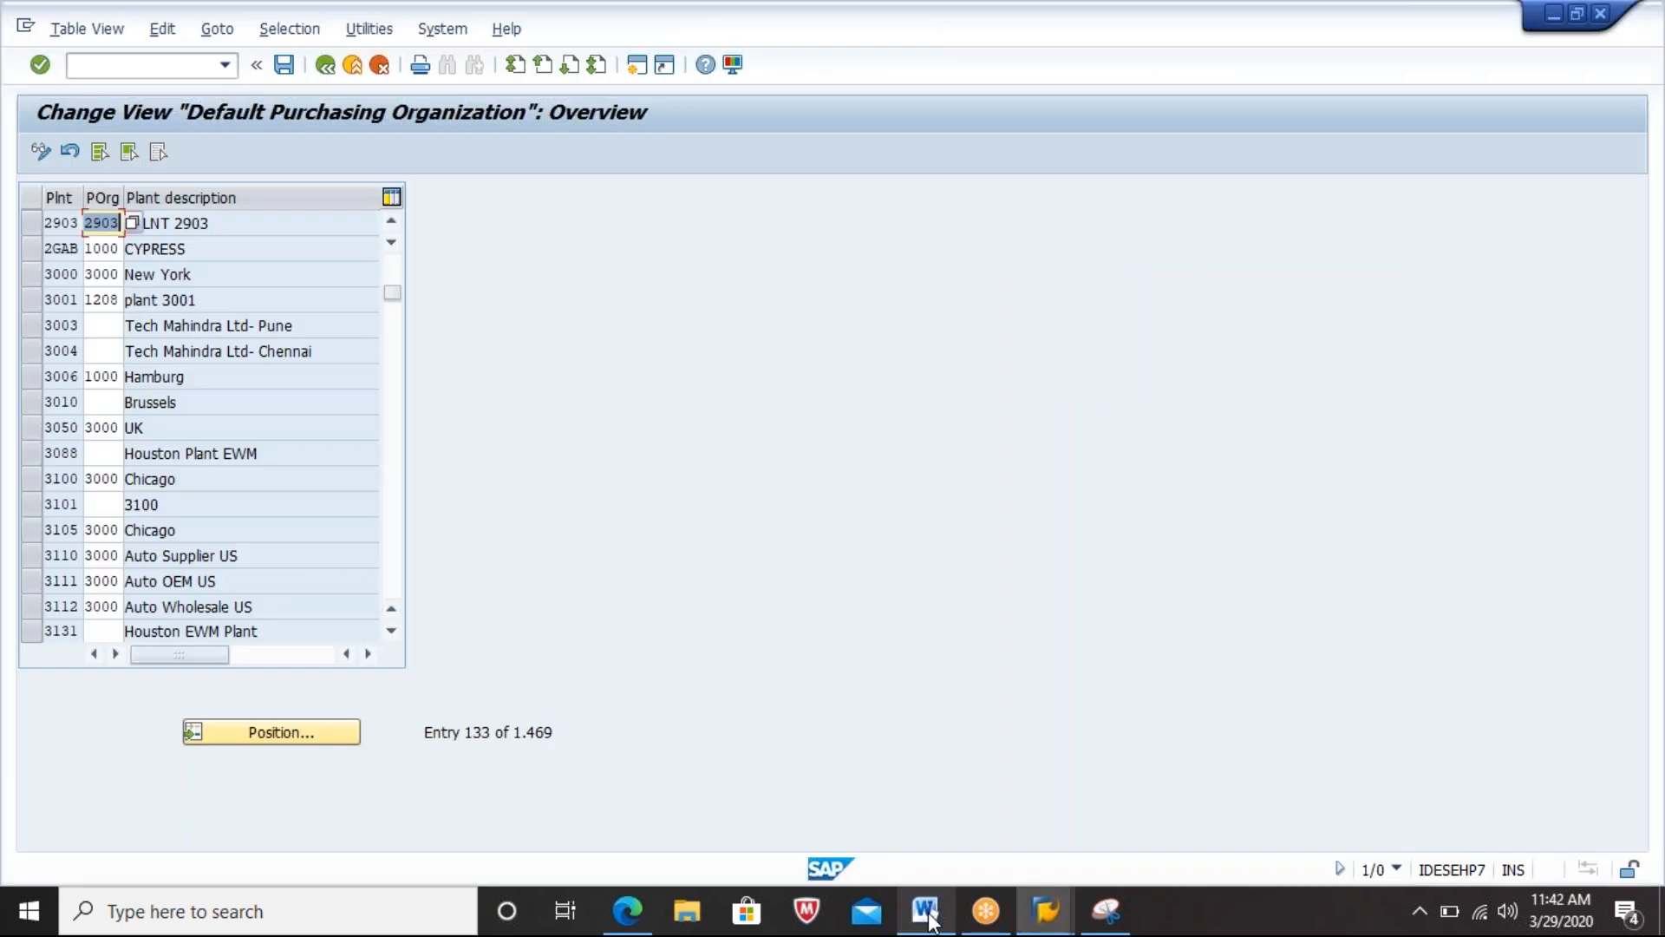
{"action": "key", "text": "ctrl+s"}
{"action": "key", "text": "Return"}
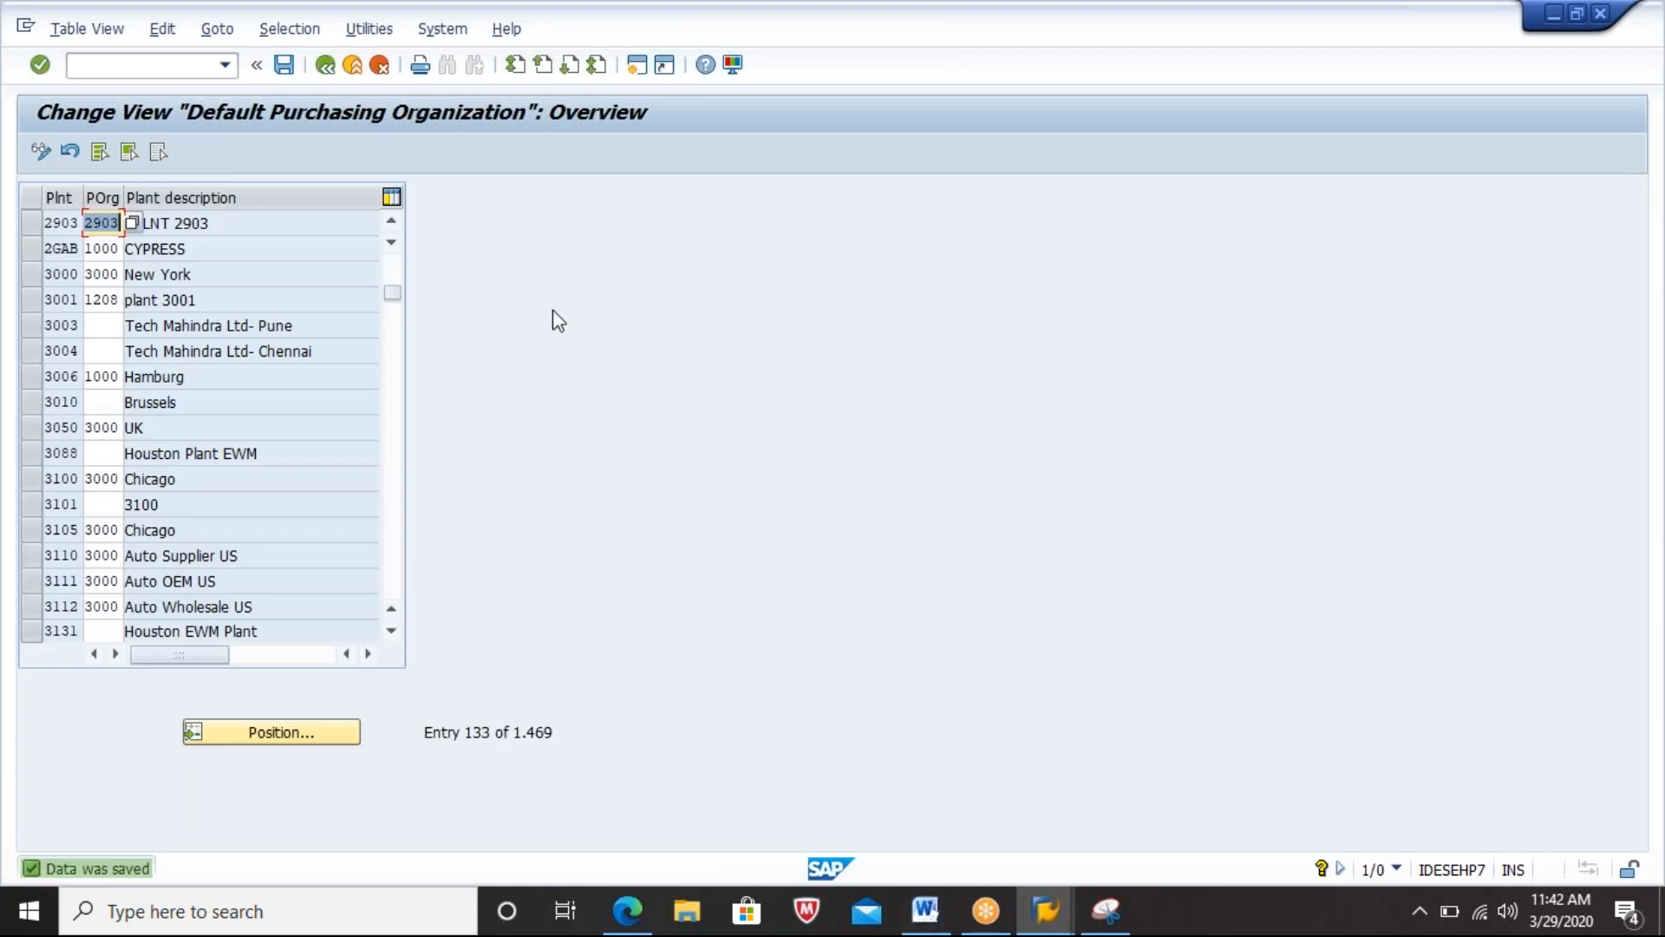
{"action": "left_click", "coordinate": [325, 66]}
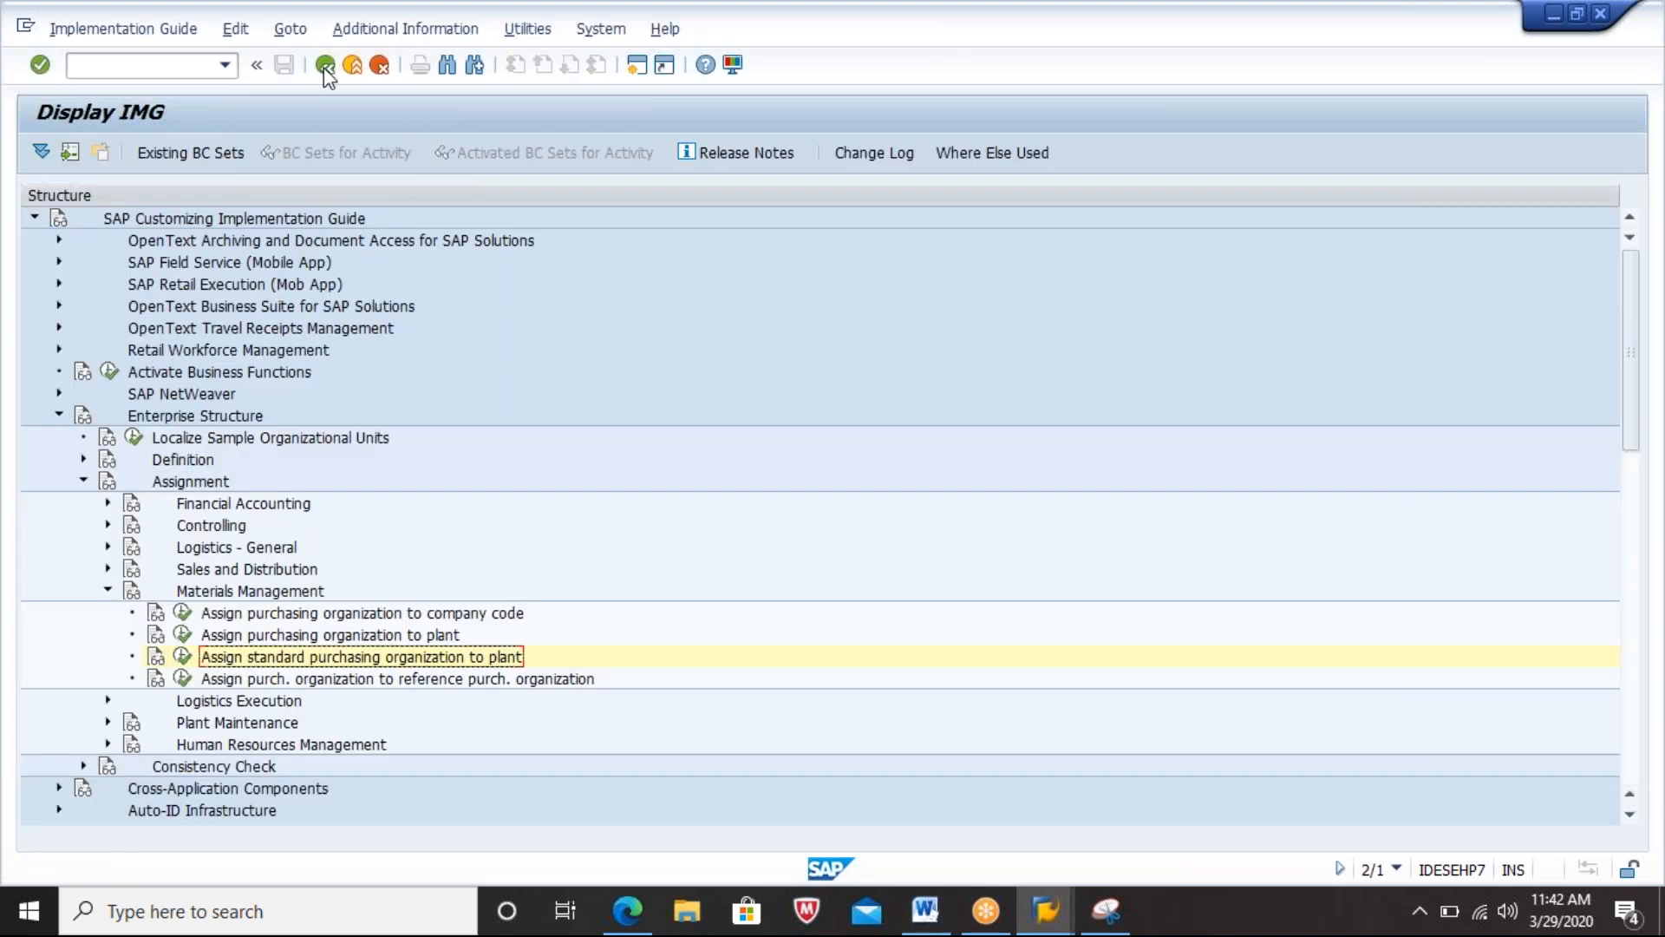
Step: In Word, caption the default purchasing organization screenshot "Assign standard purchasing organization to plant" and place the cursor on the line below it
{"action": "key", "text": "alt+Tab"}
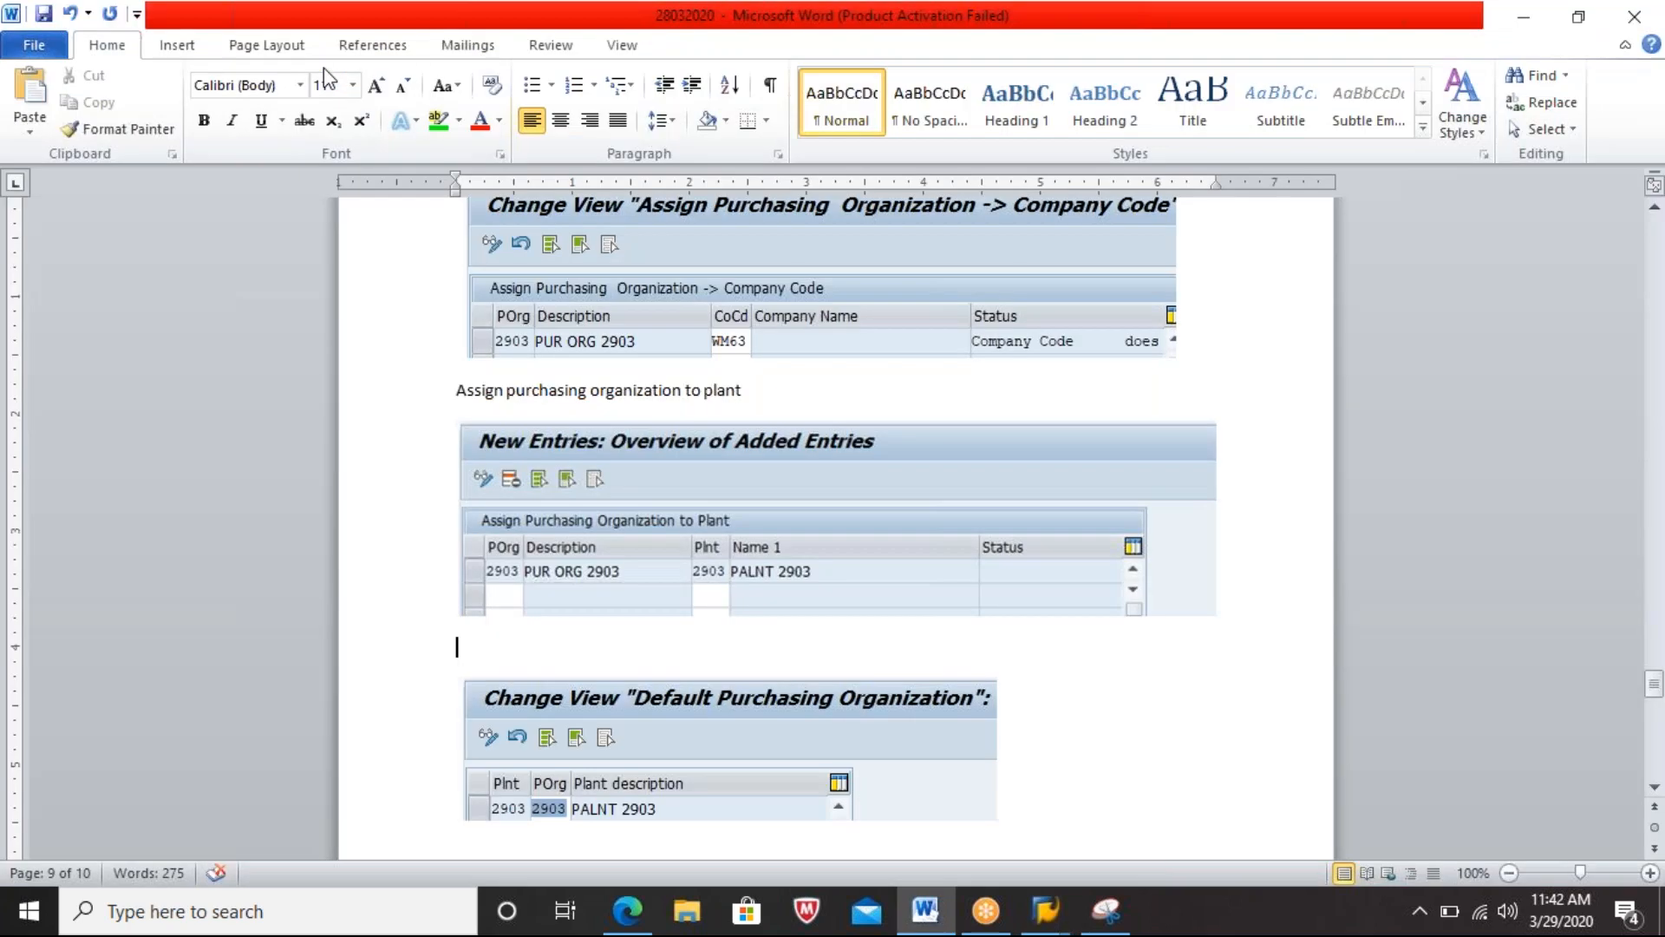
{"action": "key", "text": "ctrl+v"}
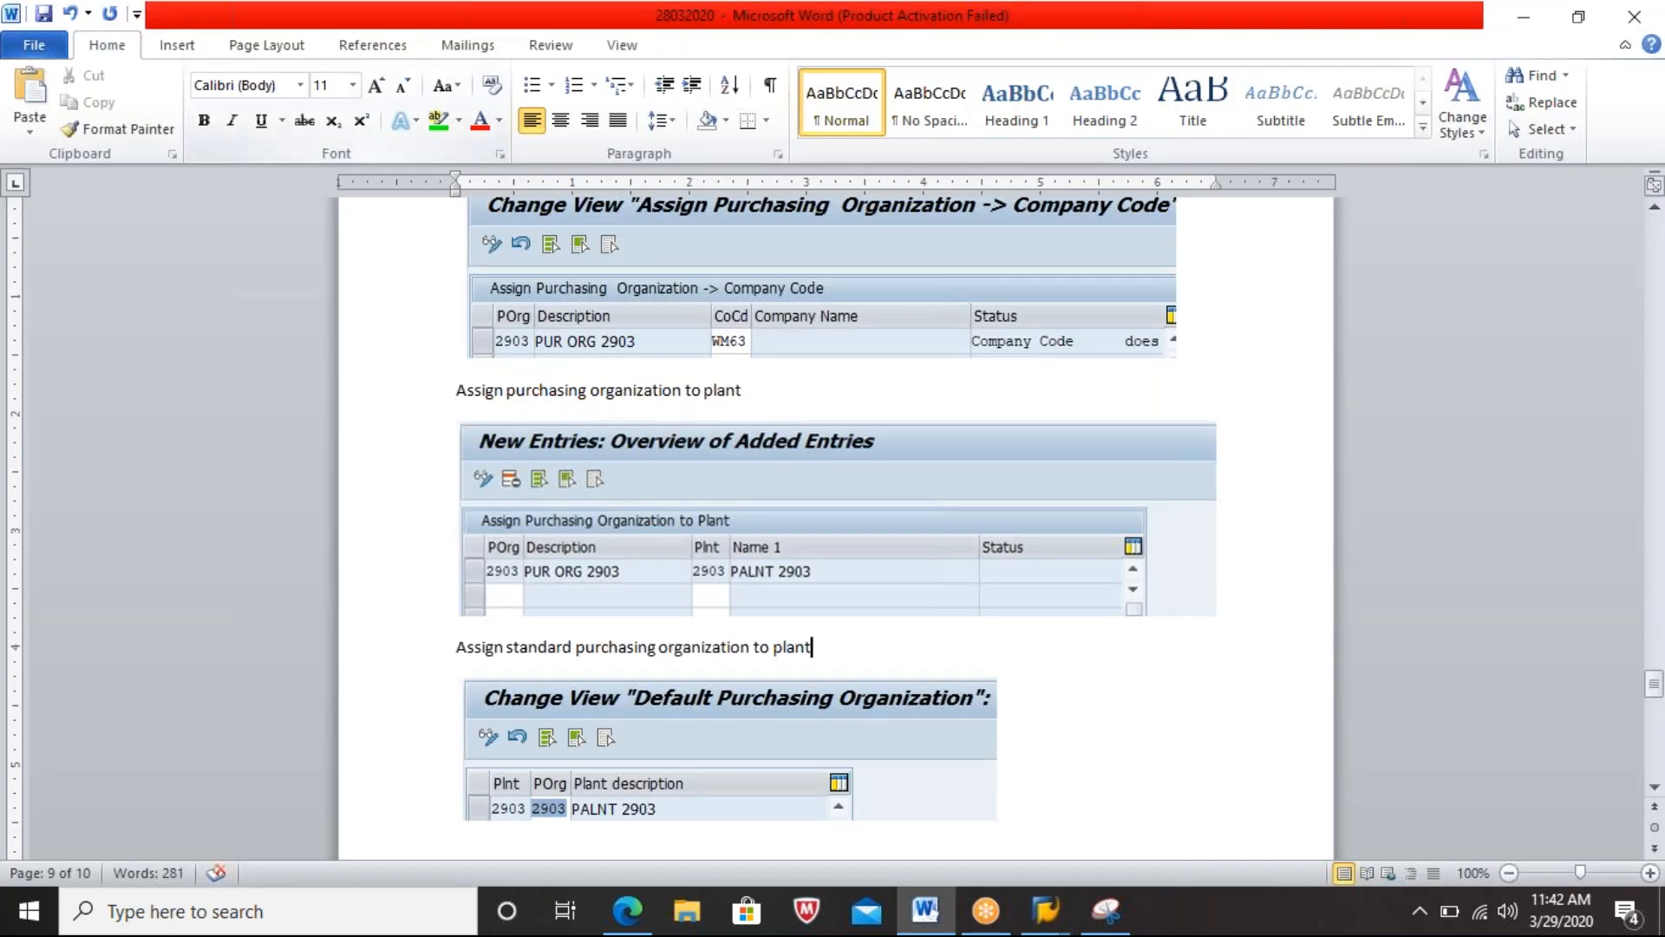
{"action": "left_click", "coordinate": [727, 748]}
{"action": "left_click", "coordinate": [458, 849]}
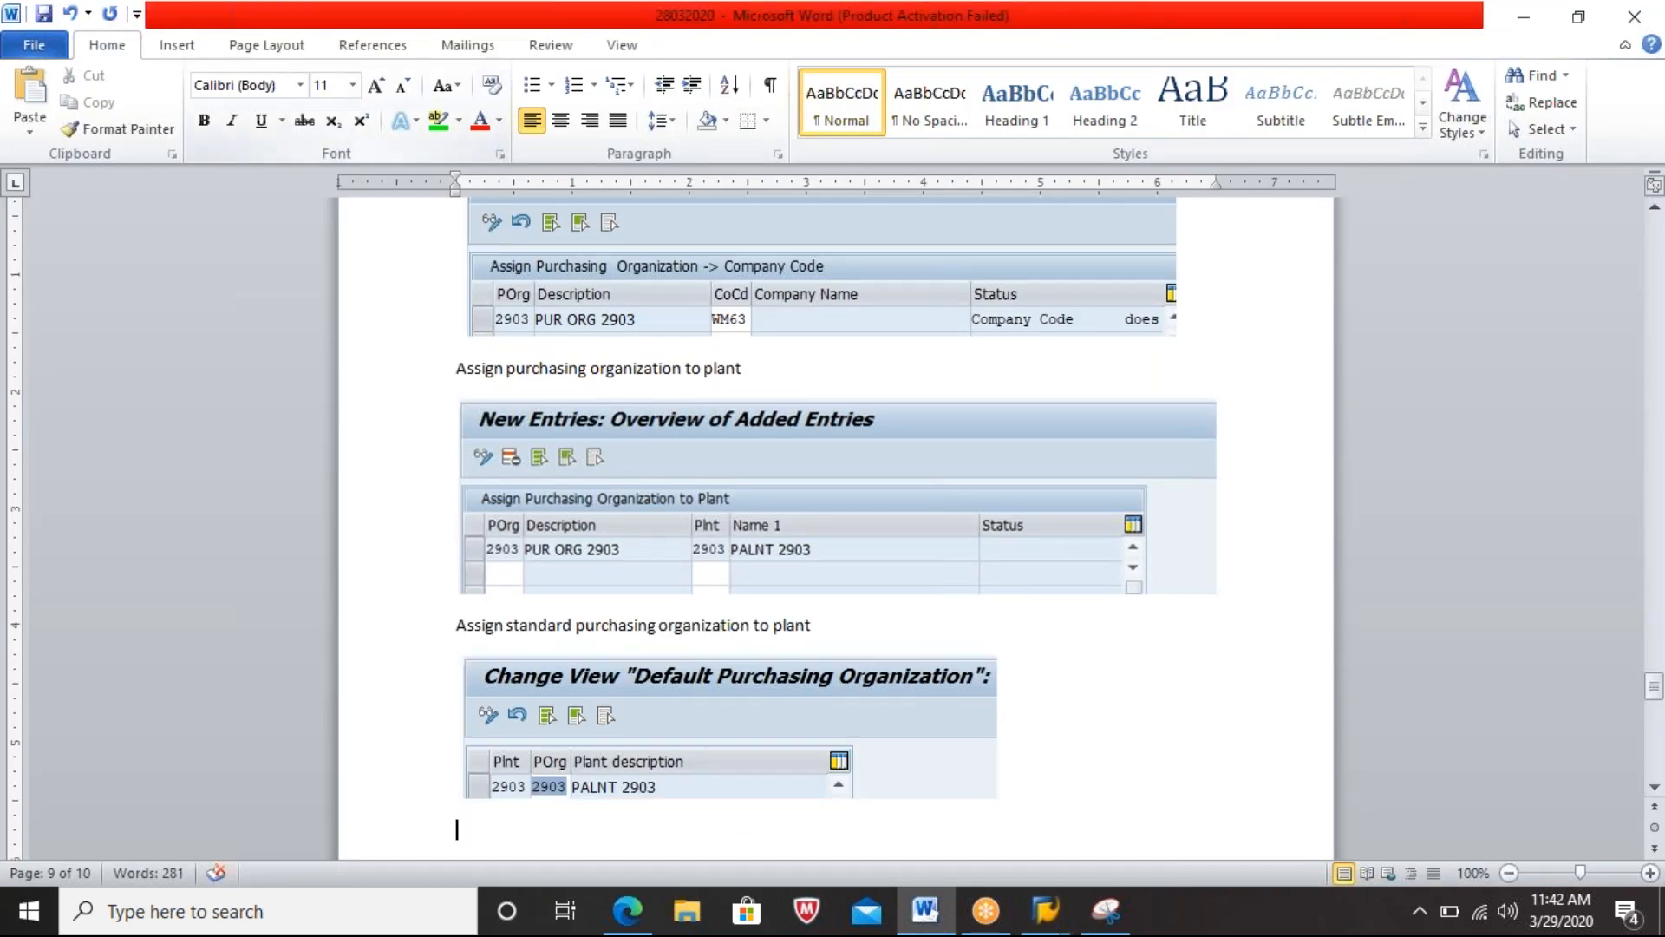
Step: In SAP, open the assignment of purchasing organization to reference purchasing organization and position the list at purchasing organization 2903
{"action": "key", "text": "alt+Tab"}
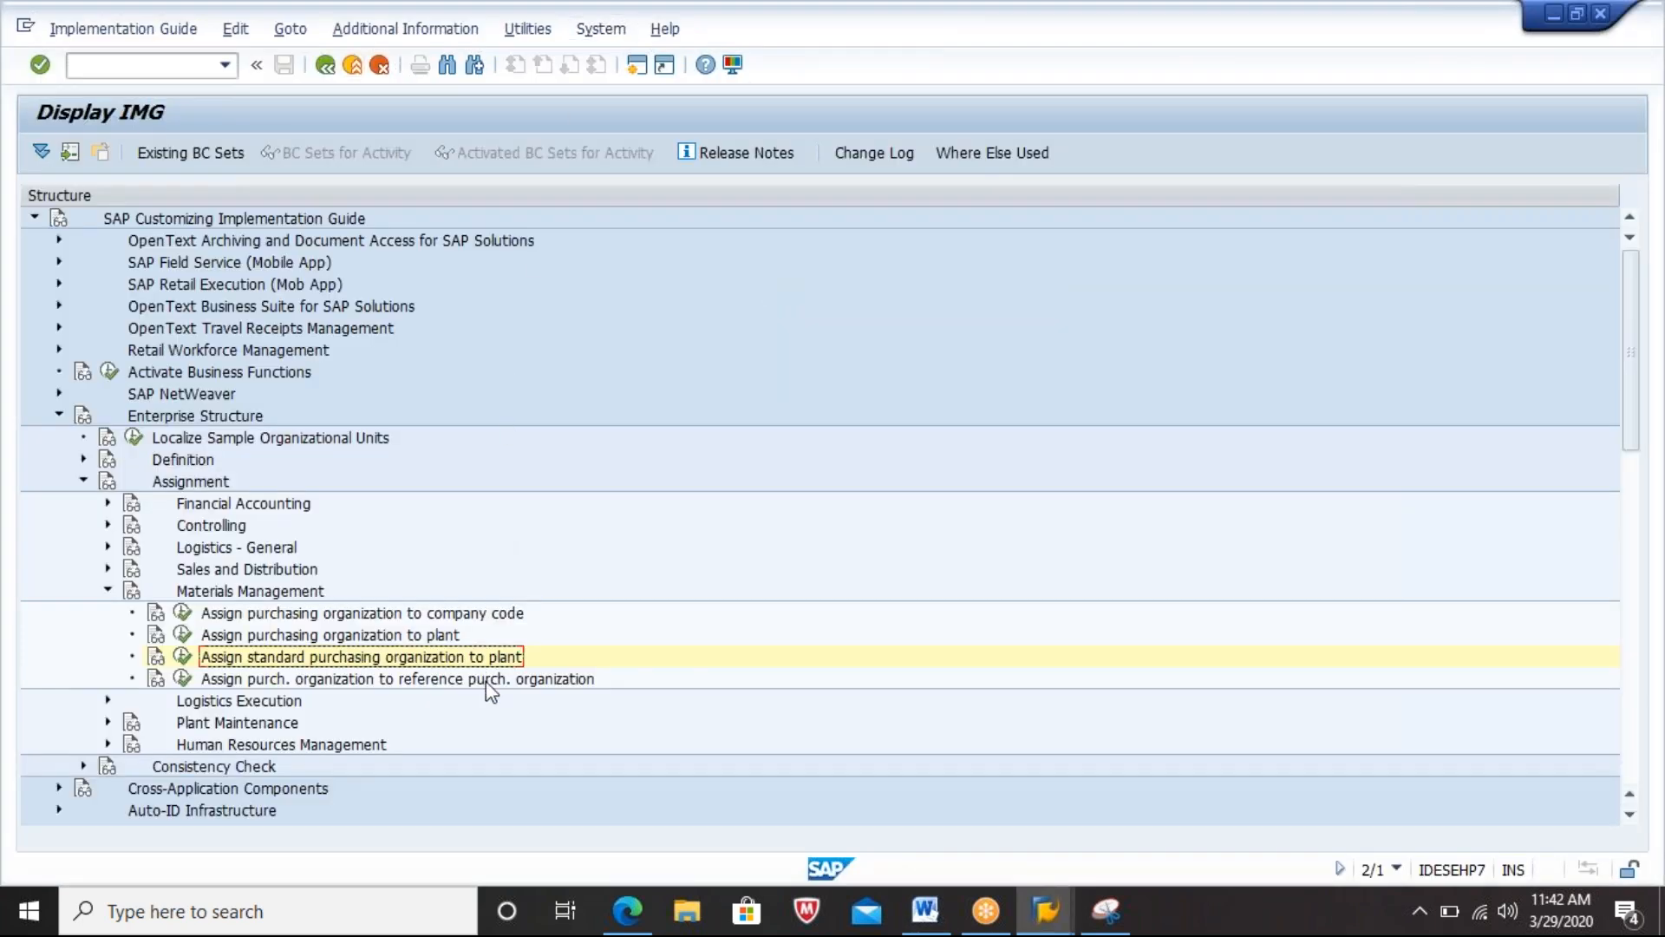
{"action": "left_click", "coordinate": [487, 684]}
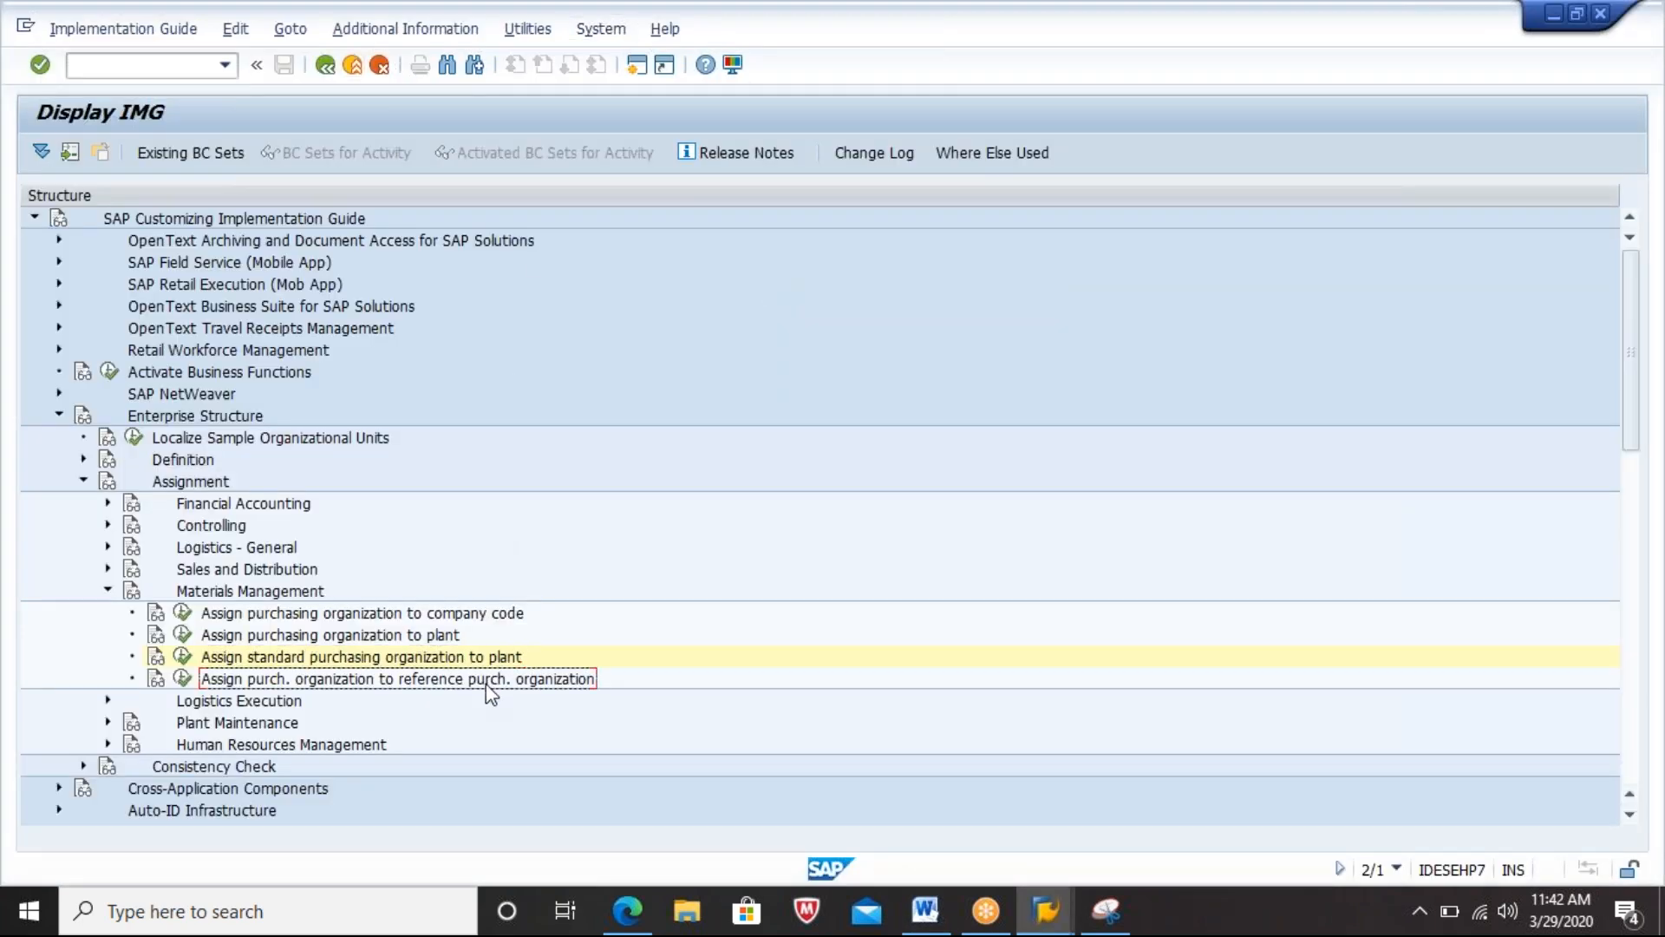
{"action": "left_click", "coordinate": [185, 680]}
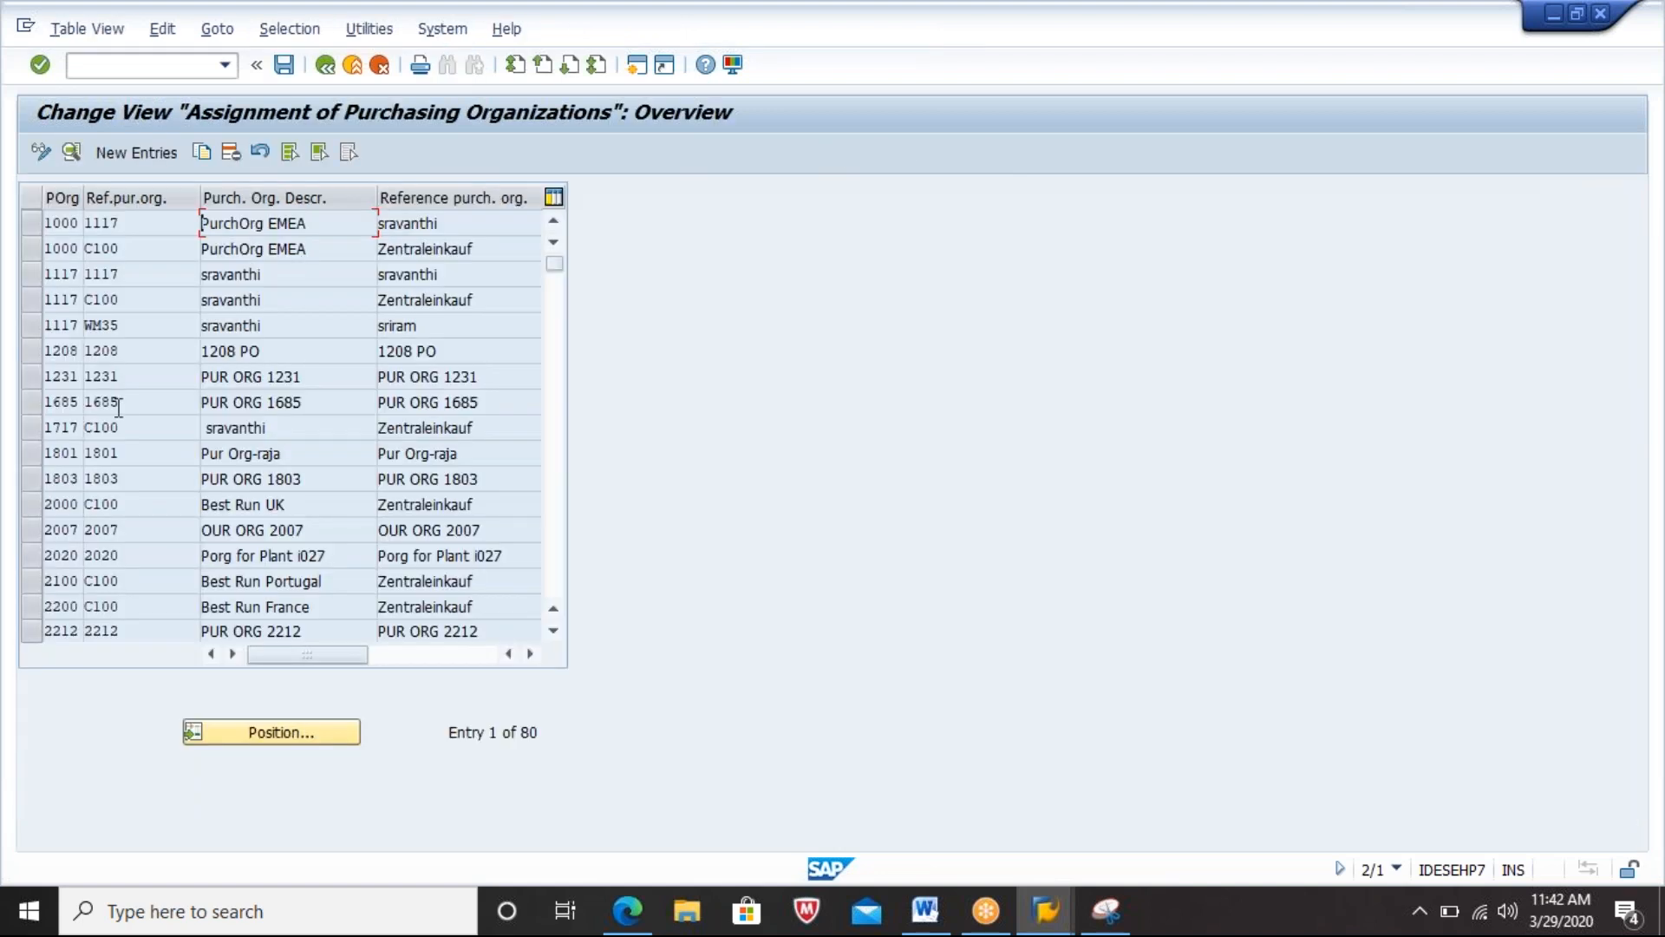
{"action": "left_click", "coordinate": [299, 742]}
{"action": "type", "text": "2903"}
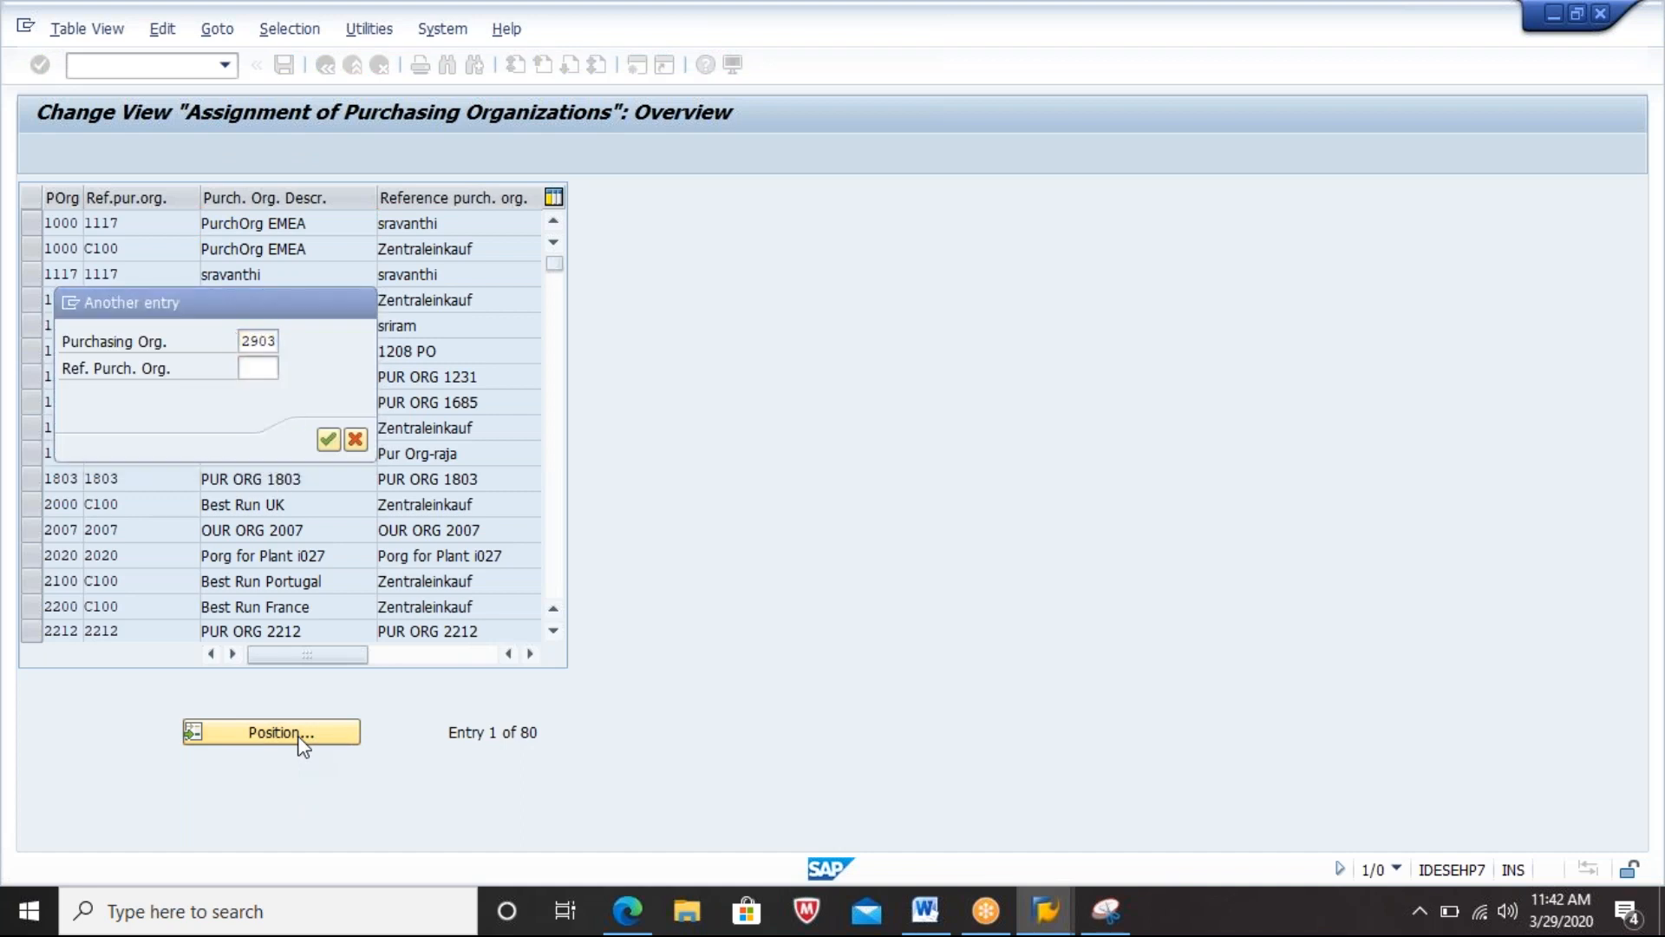
{"action": "key", "text": "Return"}
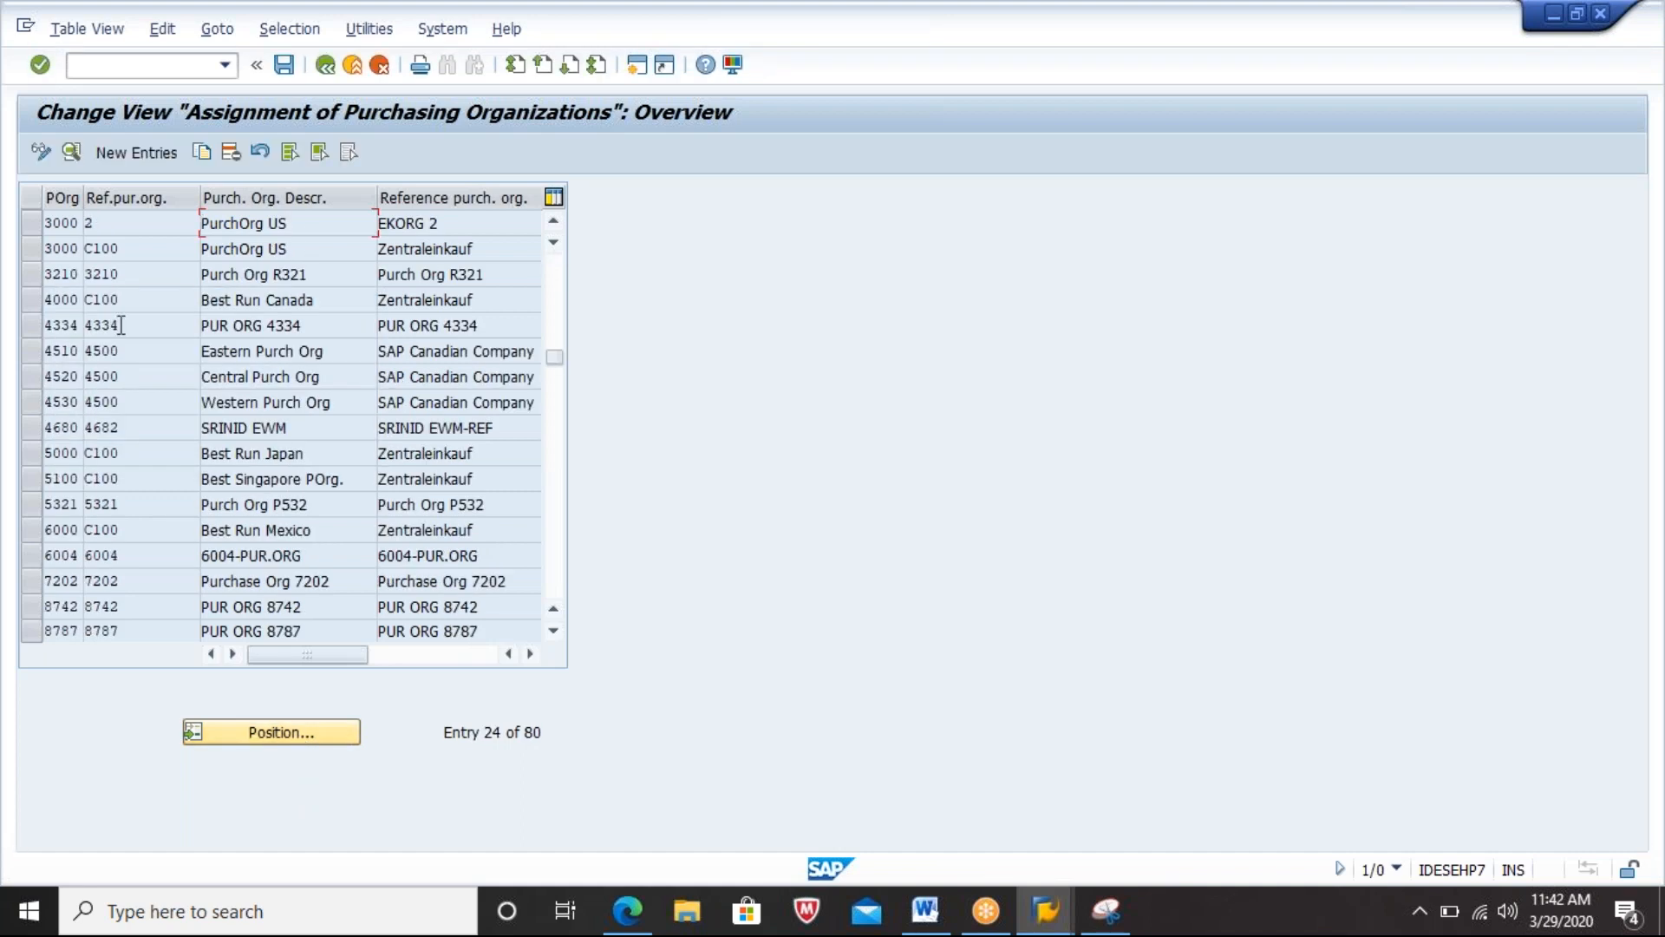
Step: Create a new entry with purchasing organization 2903 and reference purchasing organization 2903
{"action": "left_click", "coordinate": [127, 153]}
{"action": "type", "text": "2903"}
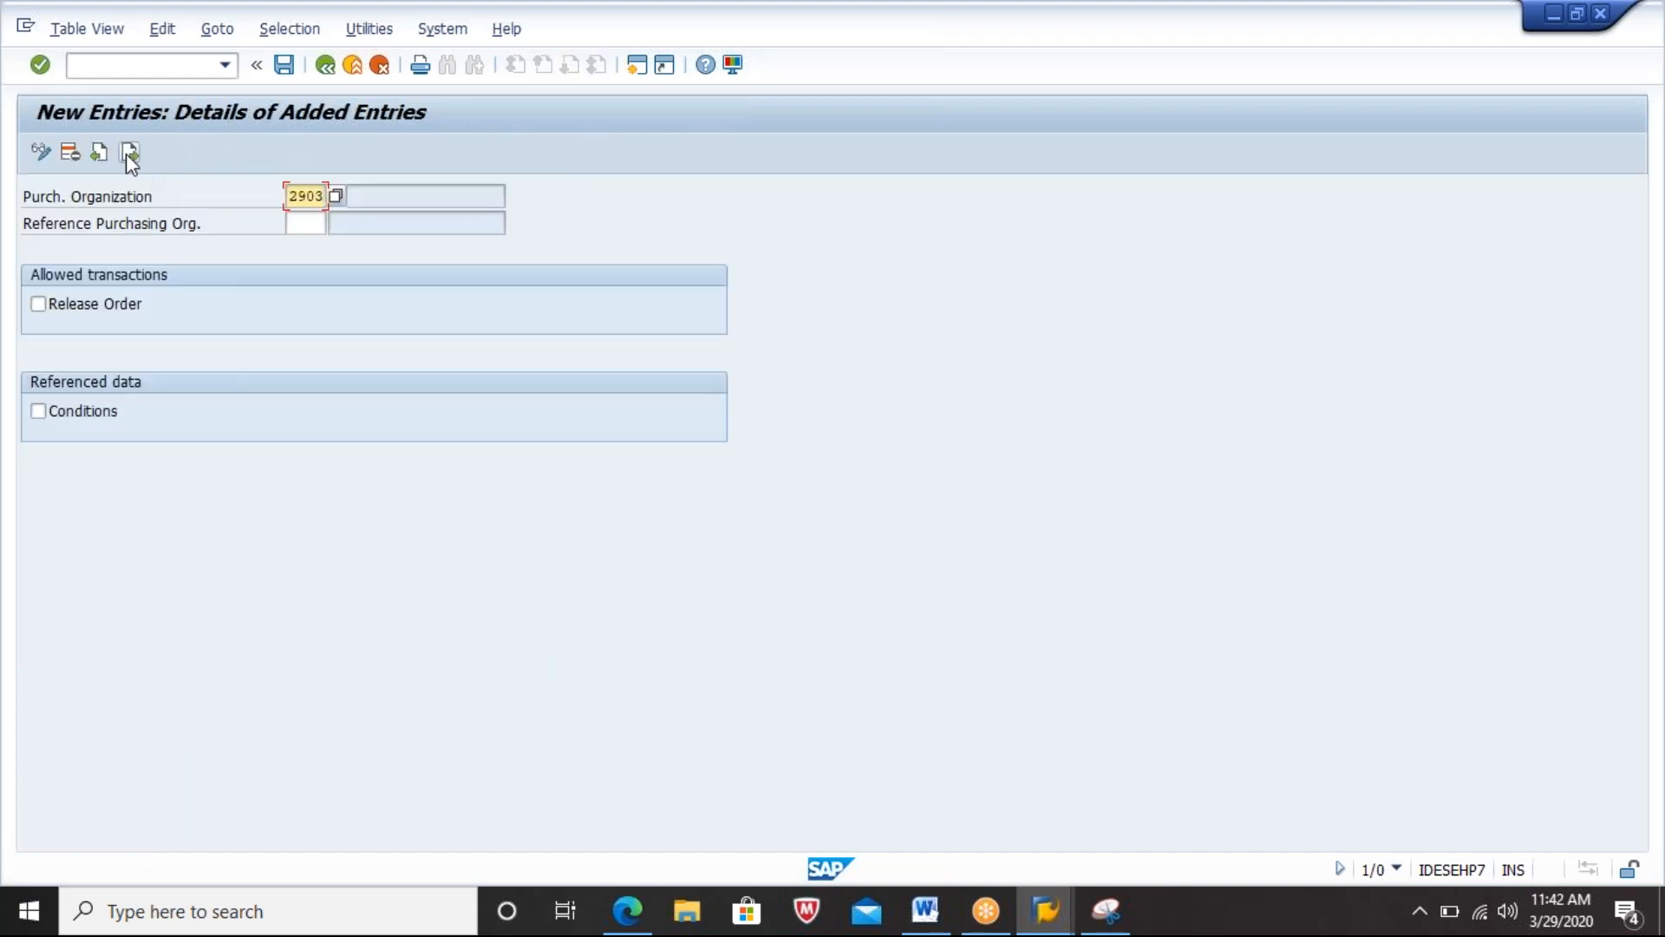
{"action": "key", "text": "Tab"}
{"action": "type", "text": "2903"}
{"action": "key", "text": "Return"}
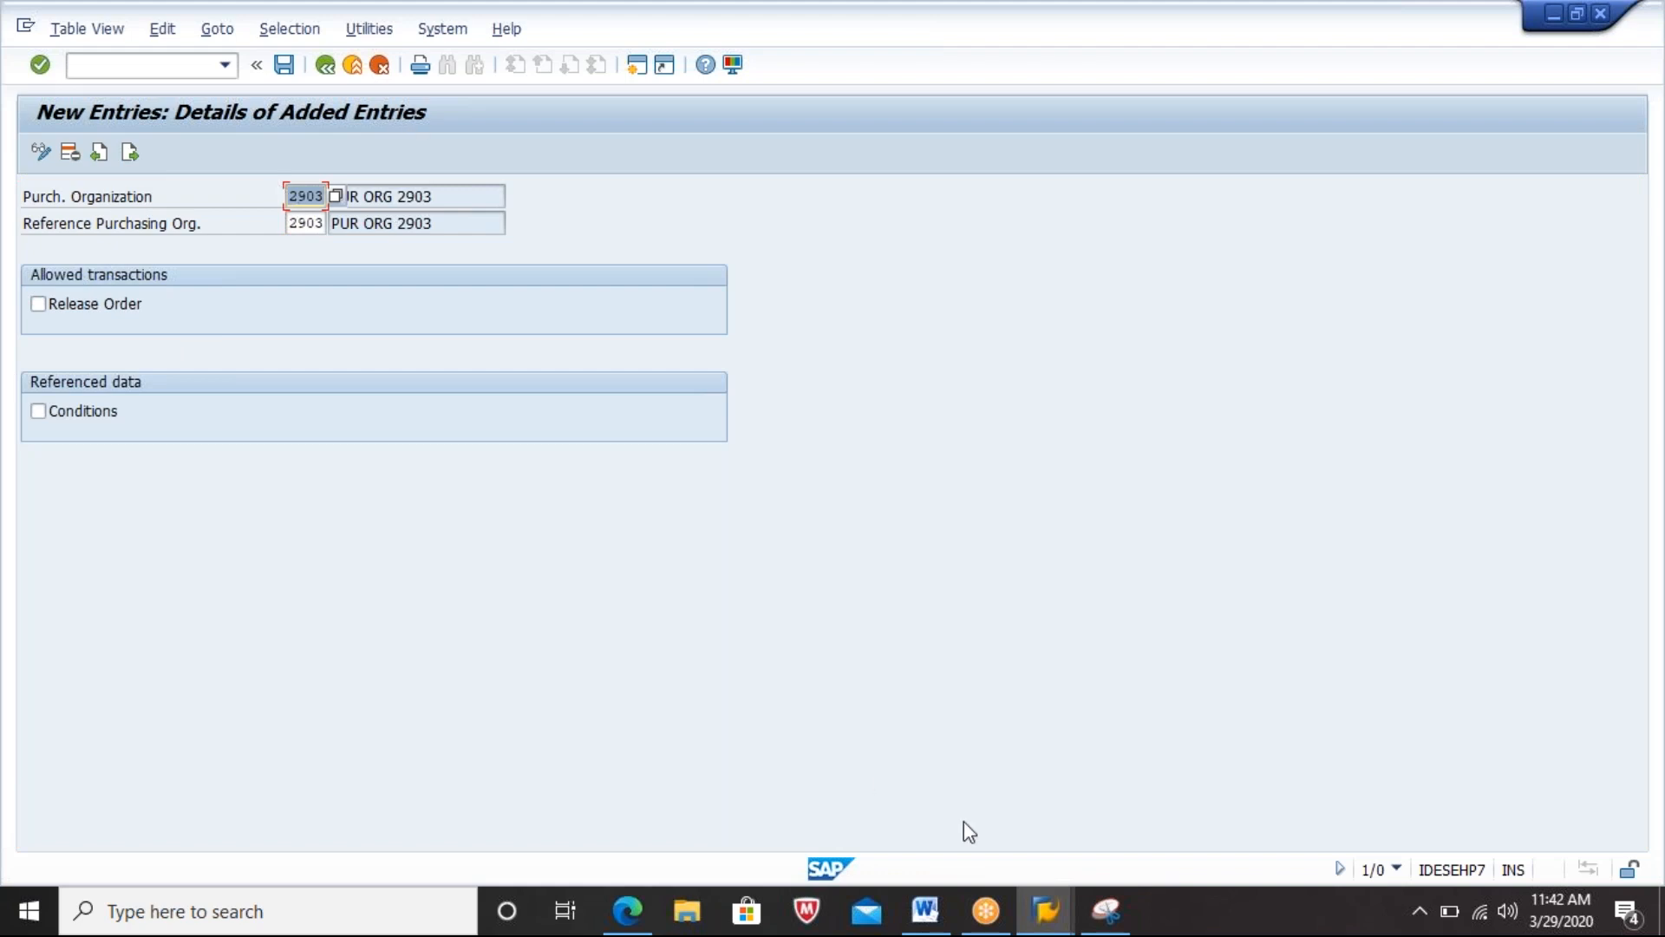
Step: Capture the new reference purchasing organization entry with Snipping Tool, paste it into the Word document and move the cursor above it
{"action": "left_click", "coordinate": [1123, 930]}
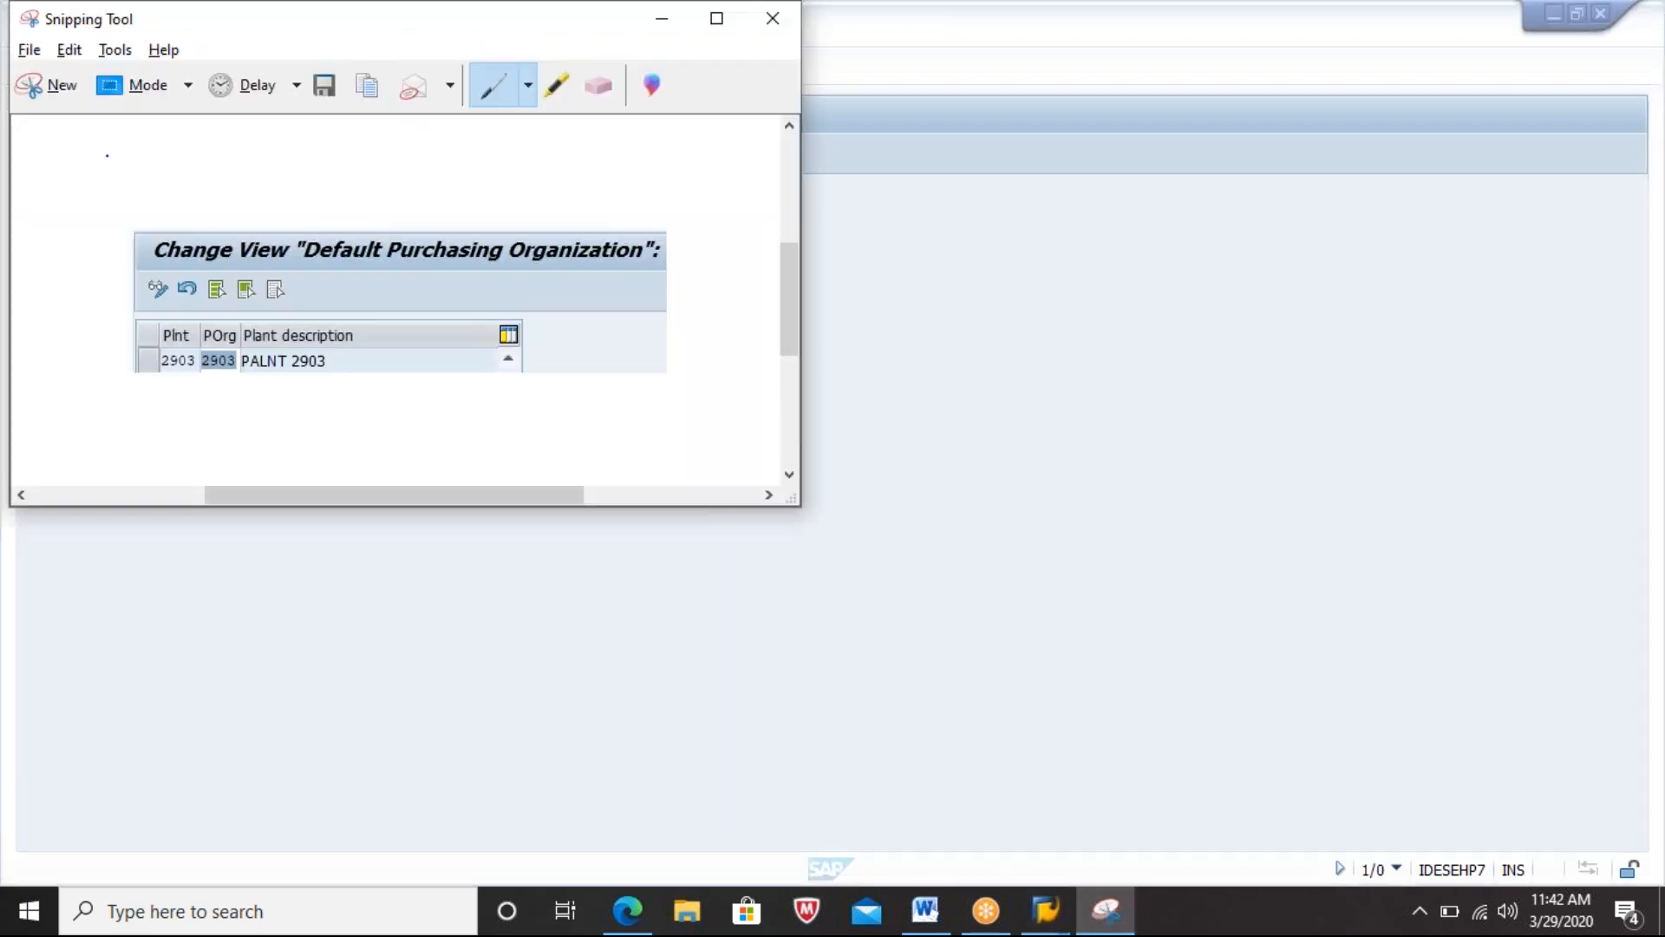
{"action": "left_click", "coordinate": [55, 84]}
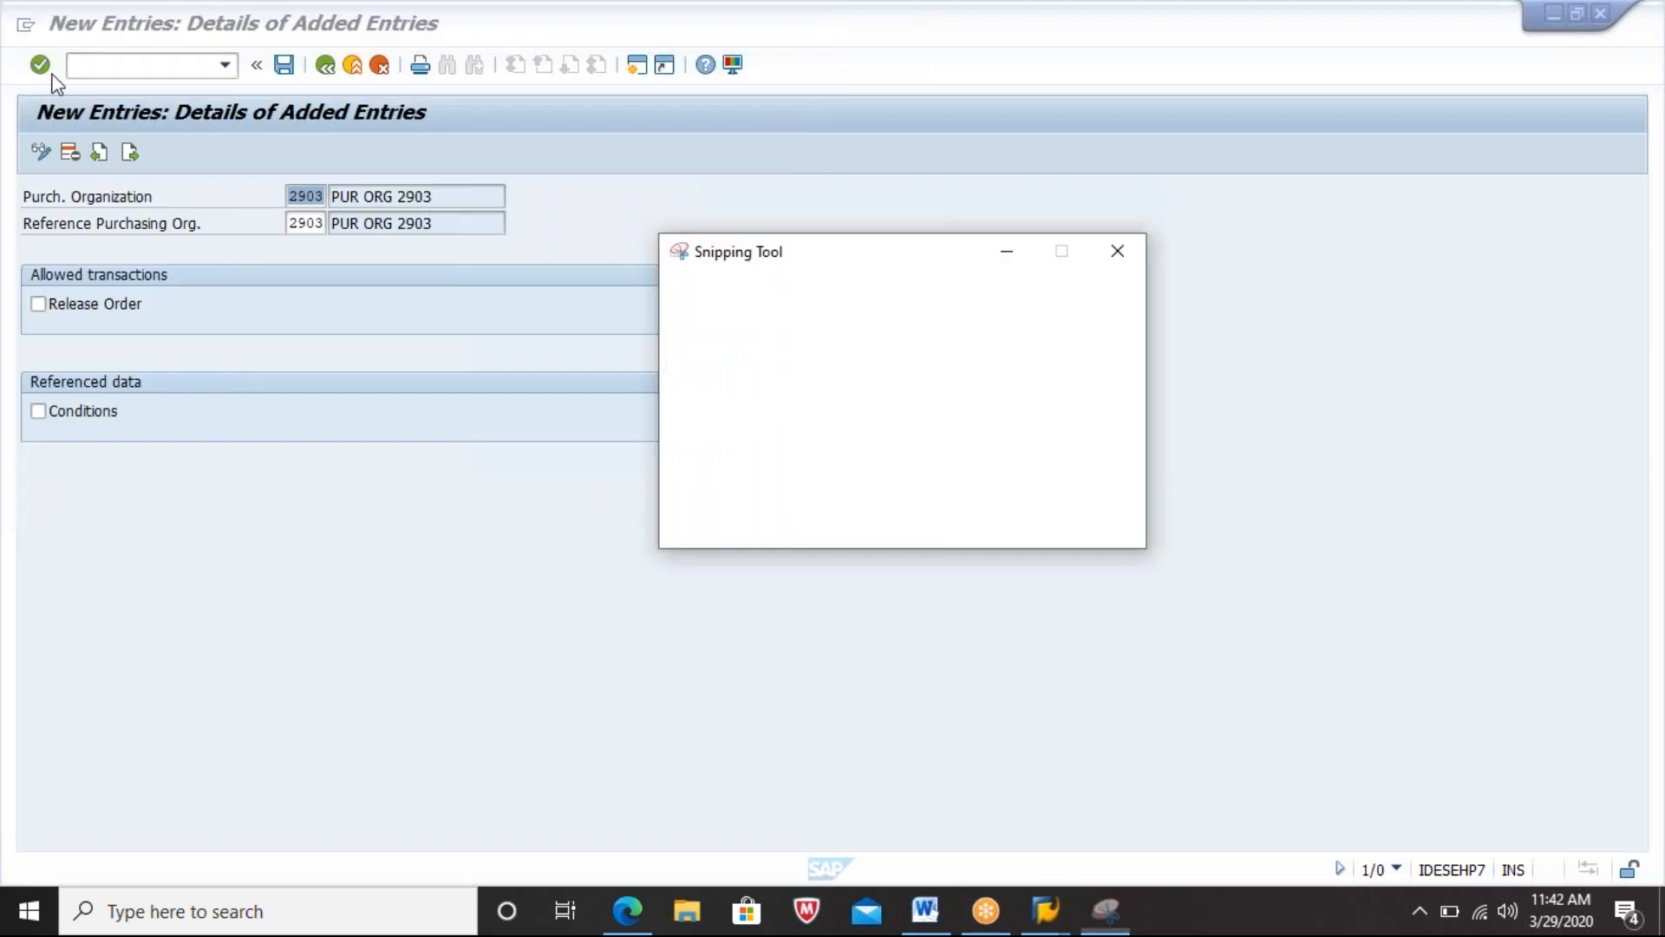
{"action": "left_click_drag", "start_coordinate": [15, 94], "coordinate": [609, 453]}
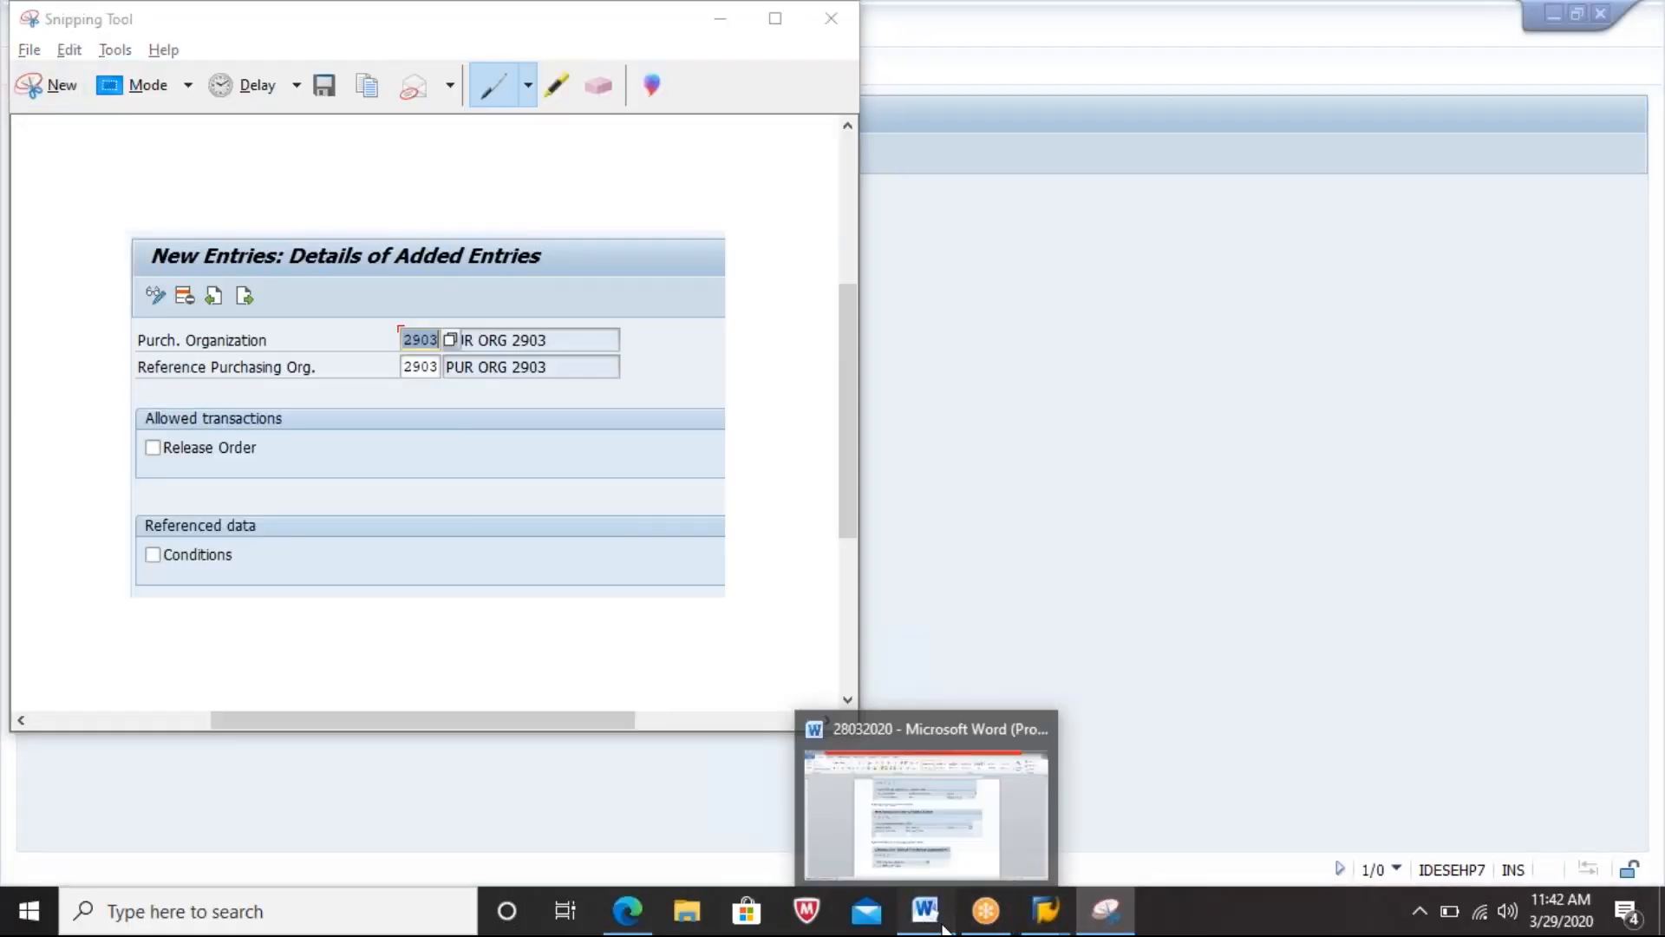
{"action": "left_click", "coordinate": [944, 928]}
{"action": "key", "text": "ctrl+v"}
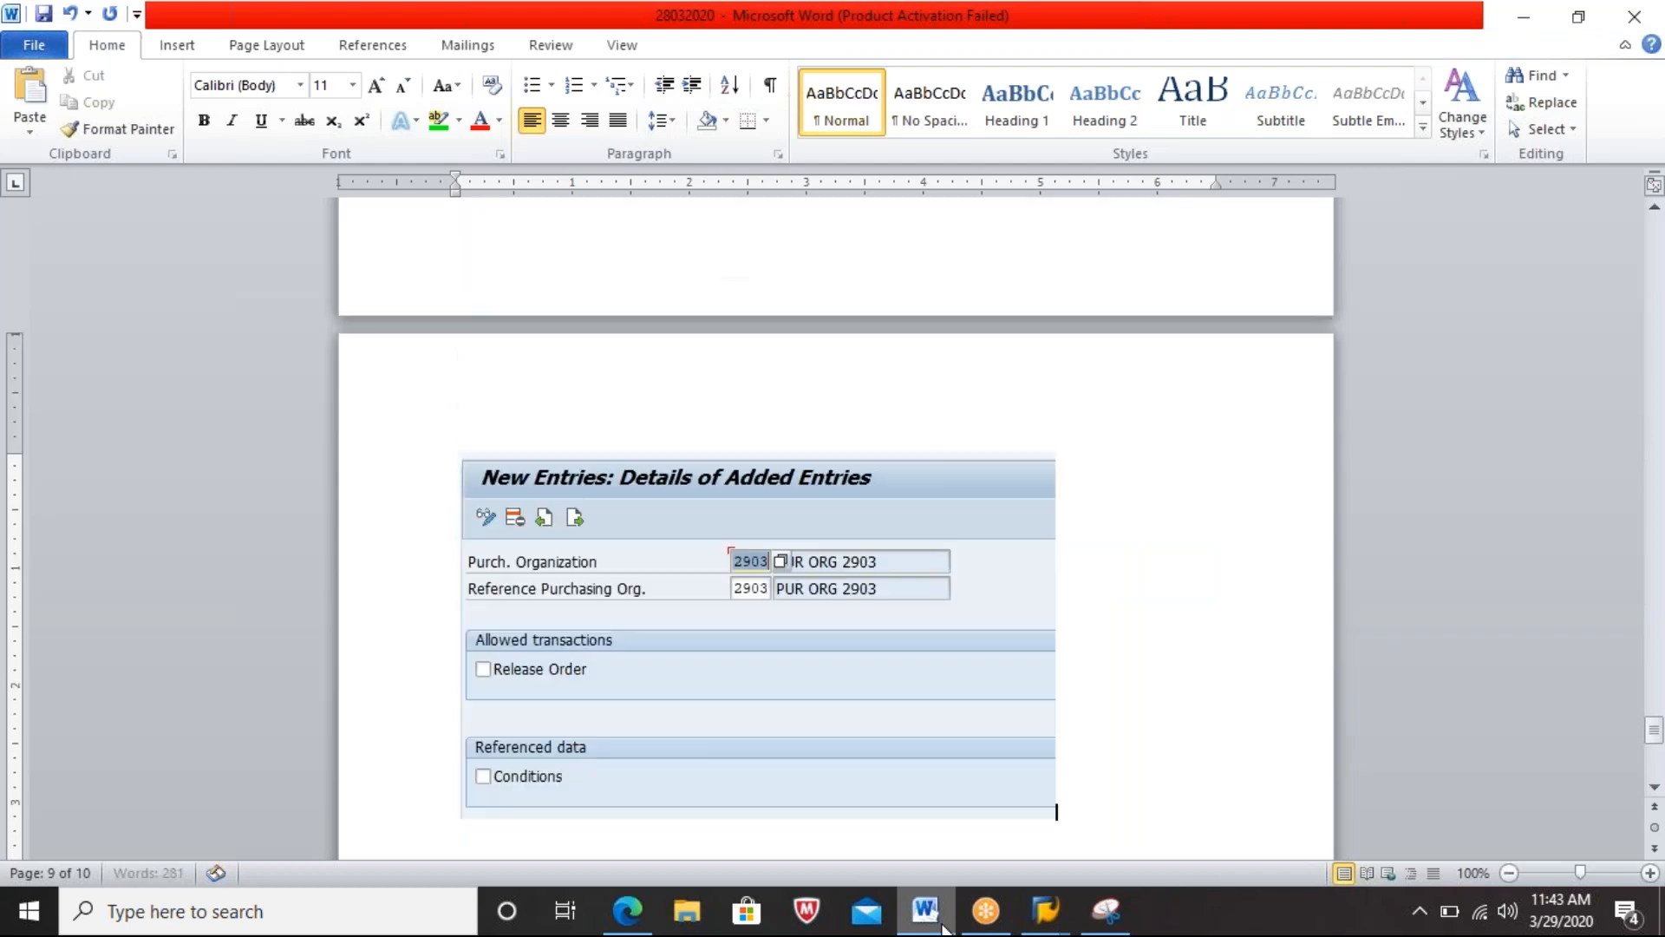
{"action": "key", "text": "Up"}
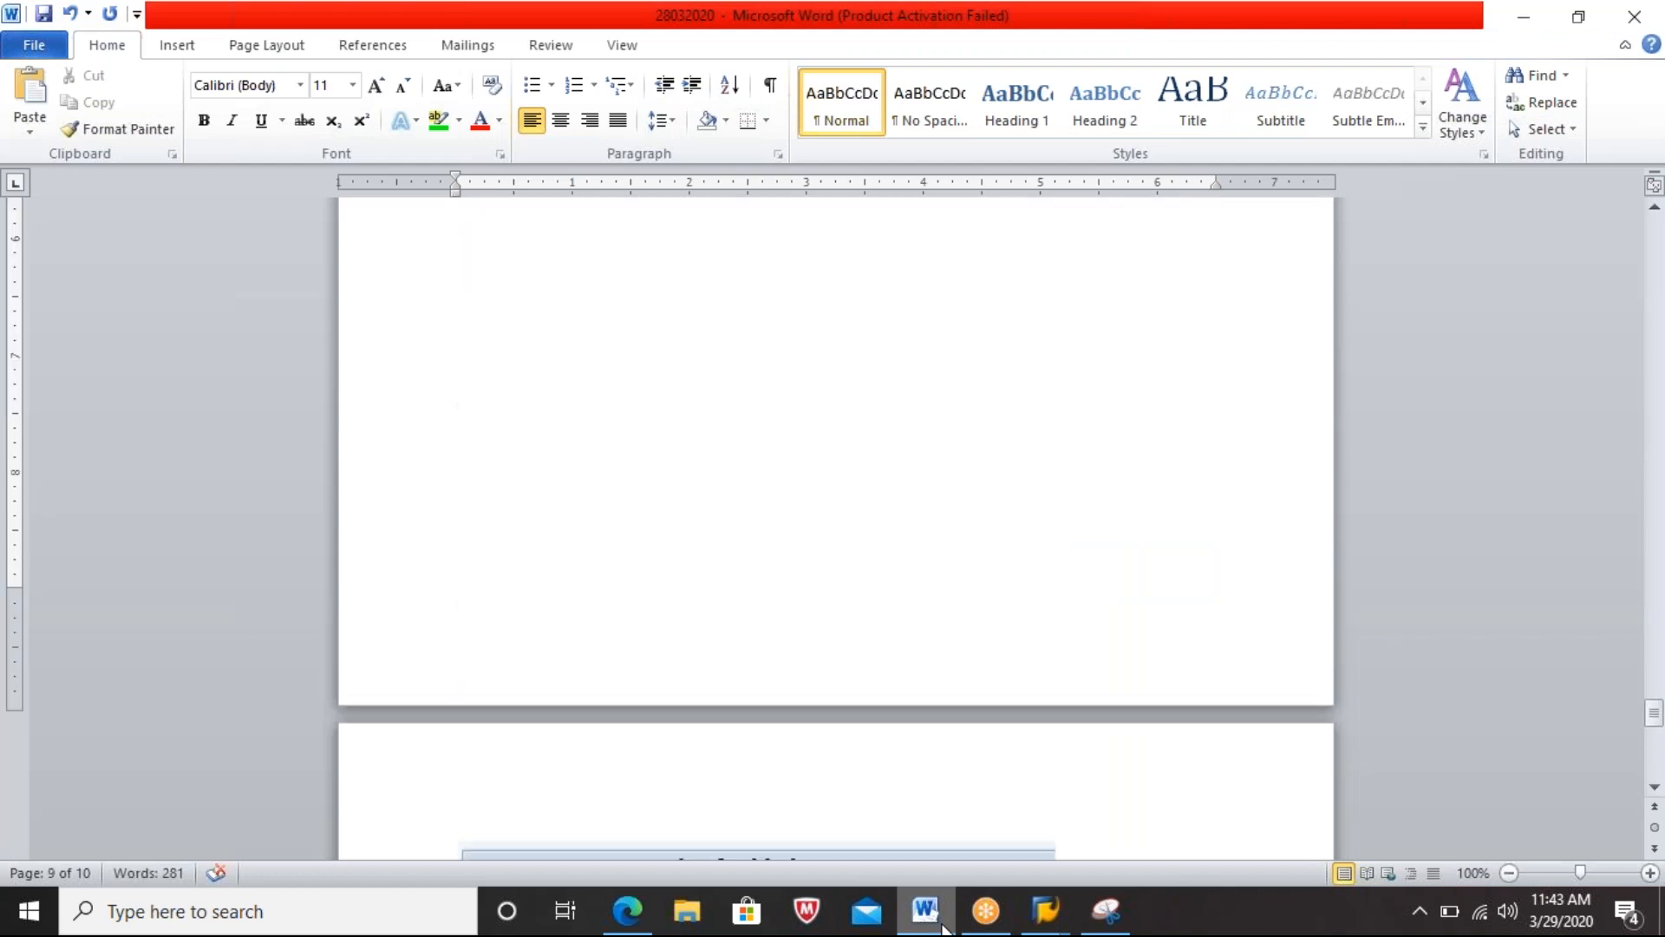
Step: Back in SAP, save the reference purchasing organization assignment in the proposed customizing request and return to the implementation guide
{"action": "key", "text": "alt+Tab"}
{"action": "key", "text": "alt+Tab"}
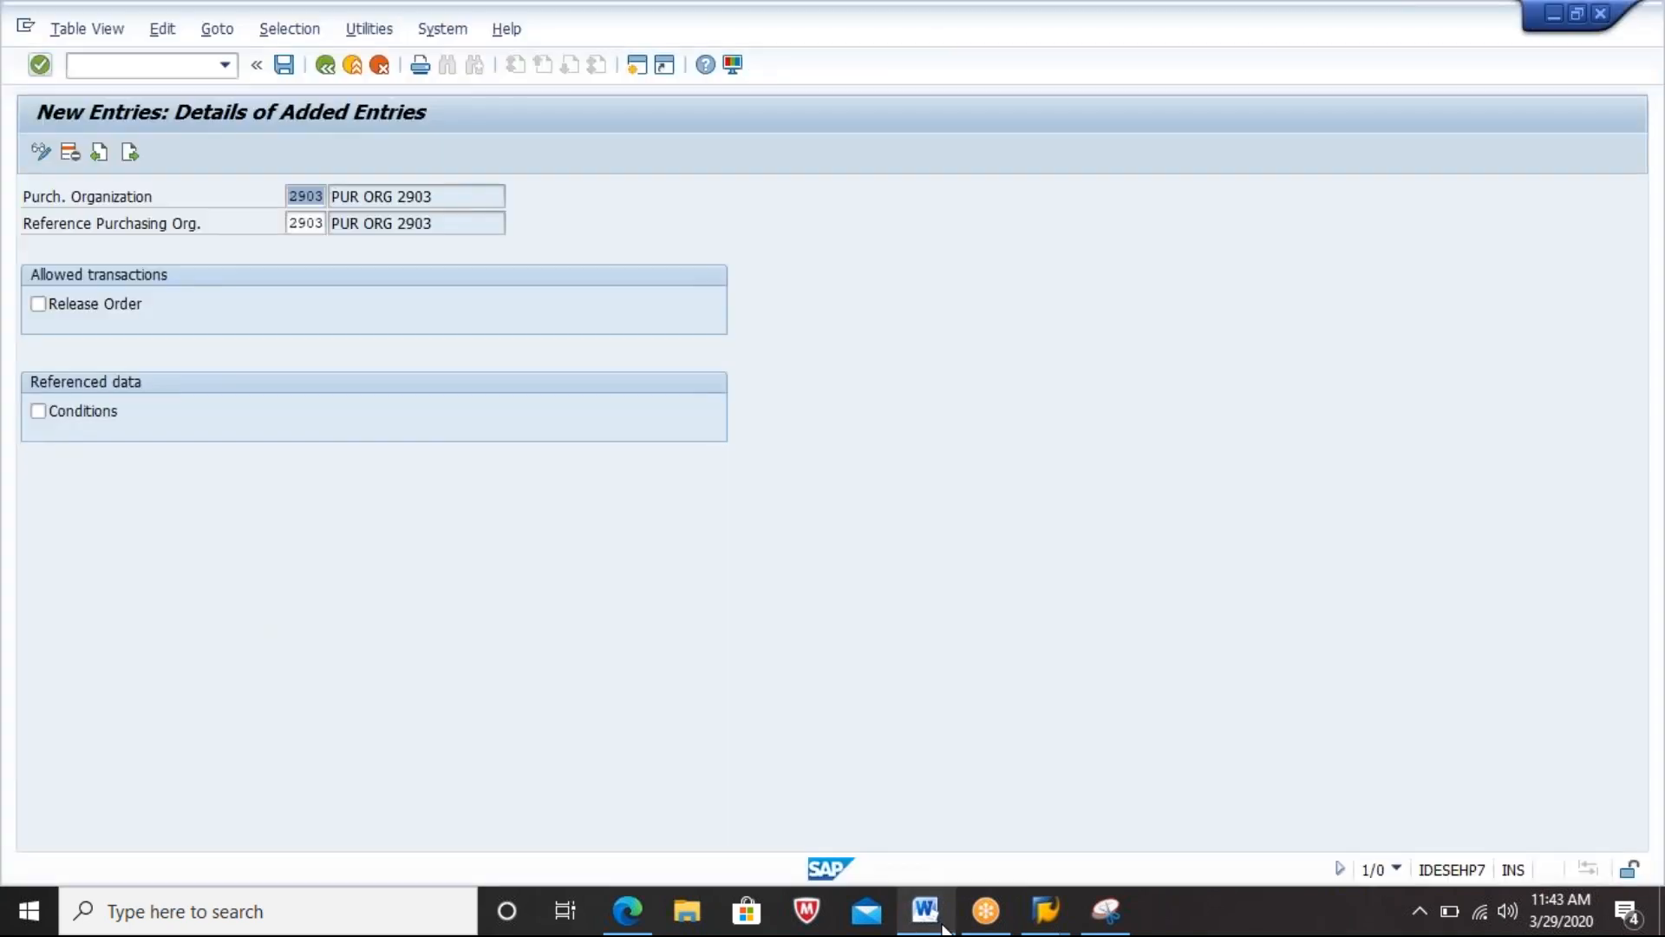
{"action": "key", "text": "ctrl+s"}
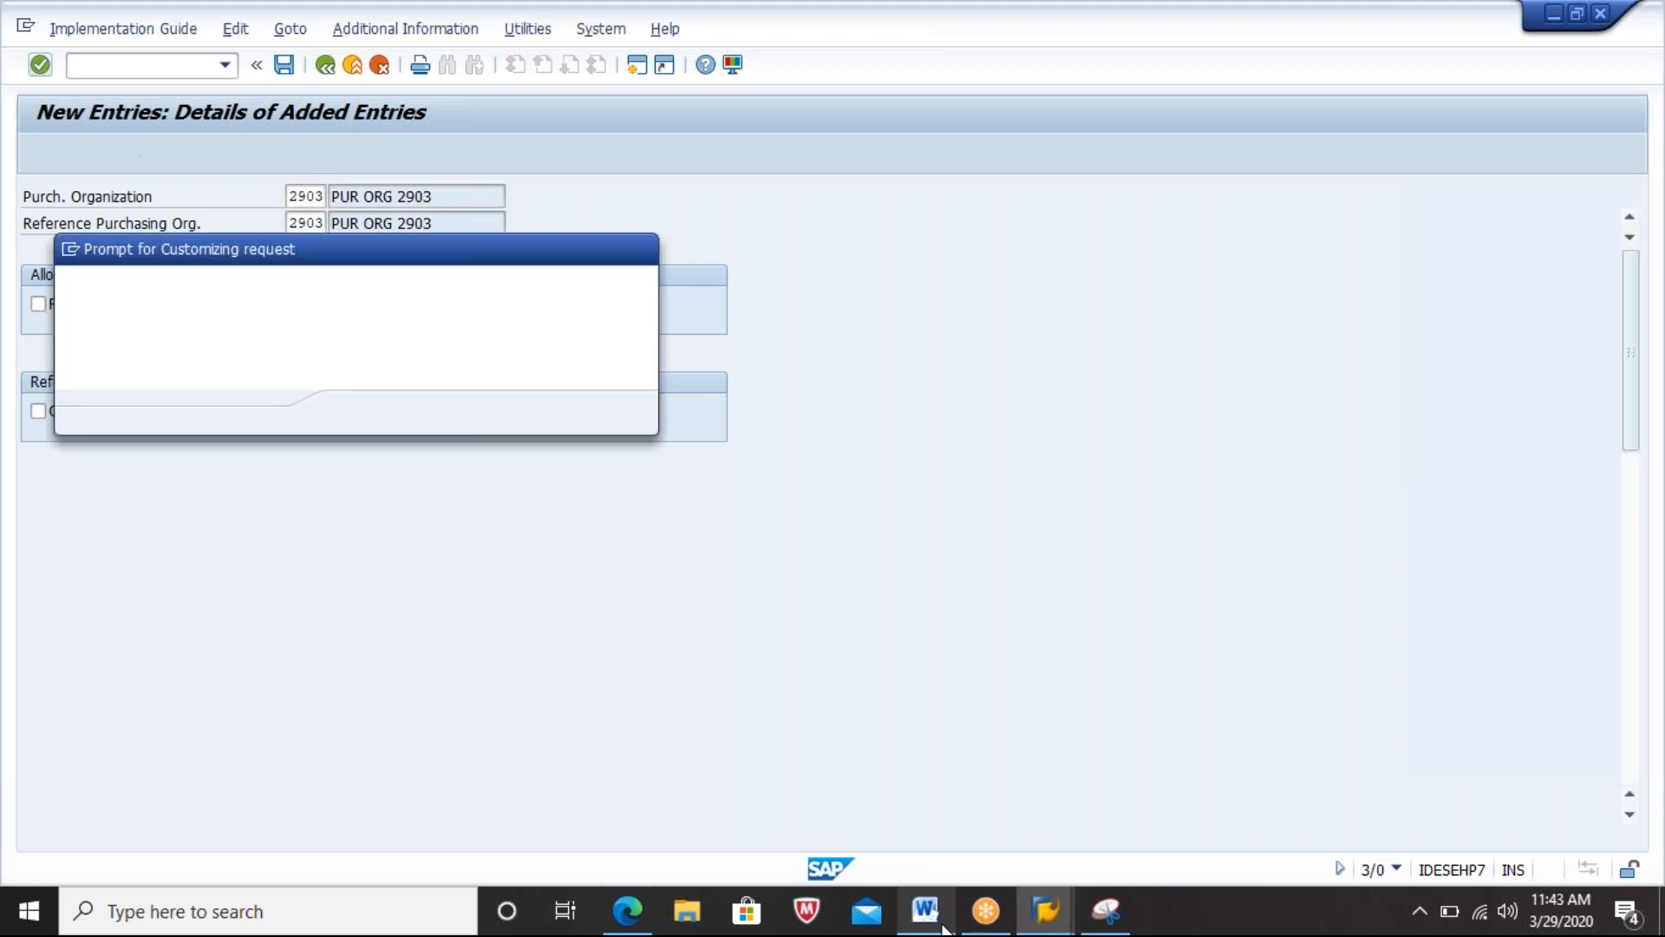
{"action": "key", "text": "Return"}
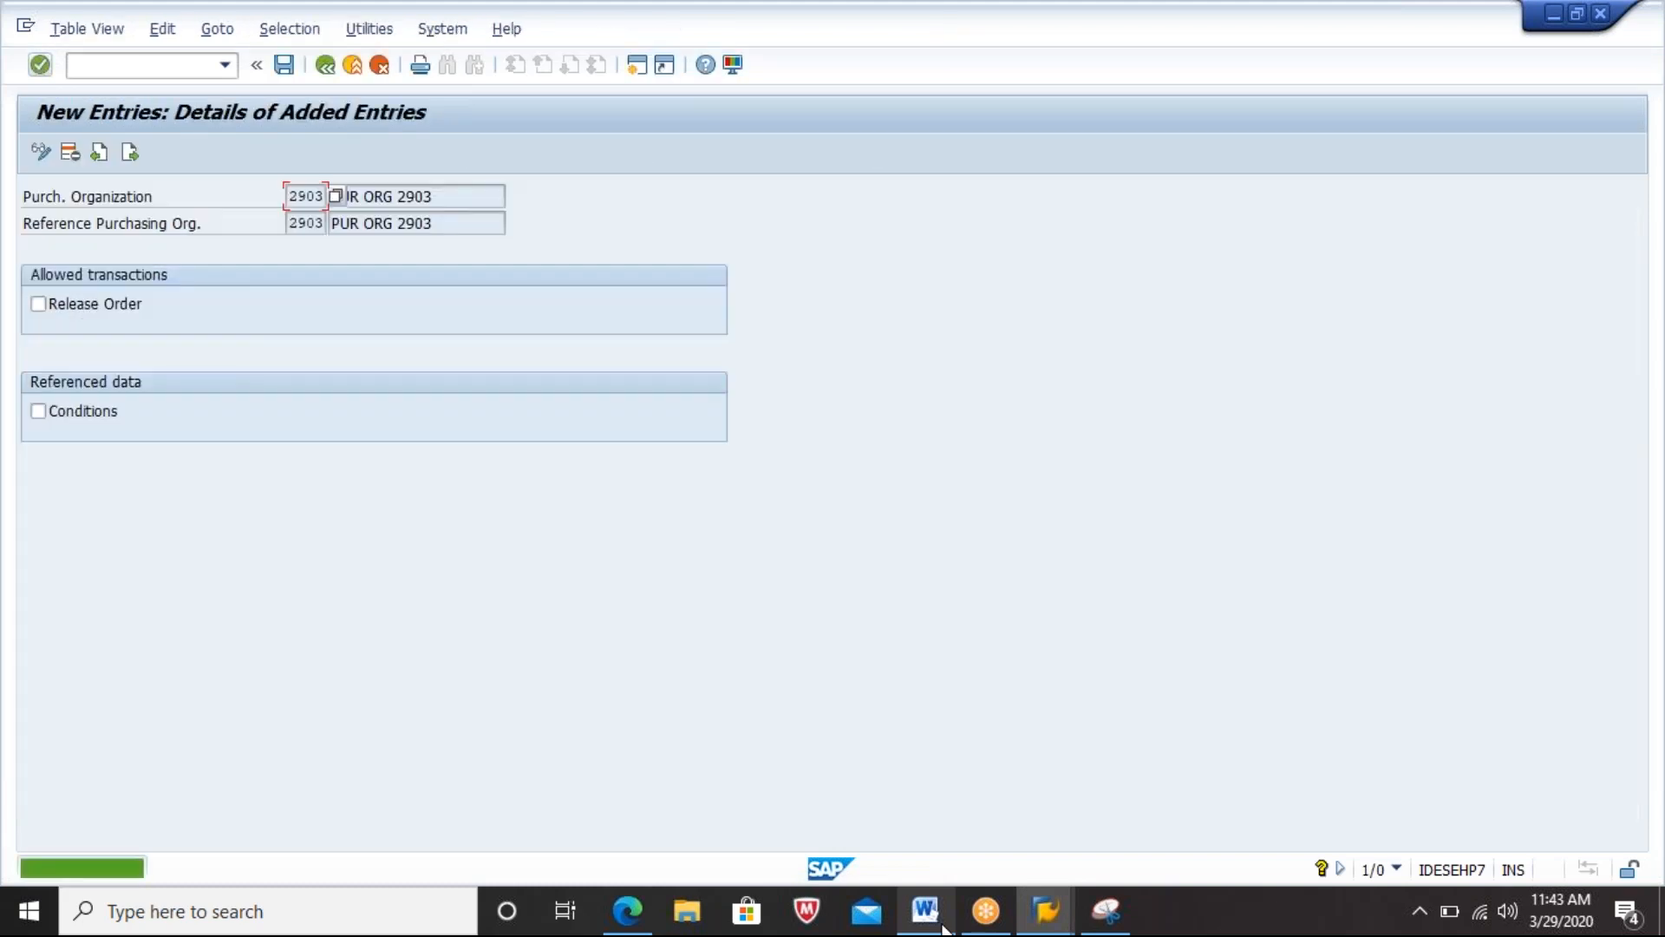
{"action": "left_click", "coordinate": [325, 65]}
{"action": "left_click", "coordinate": [326, 66]}
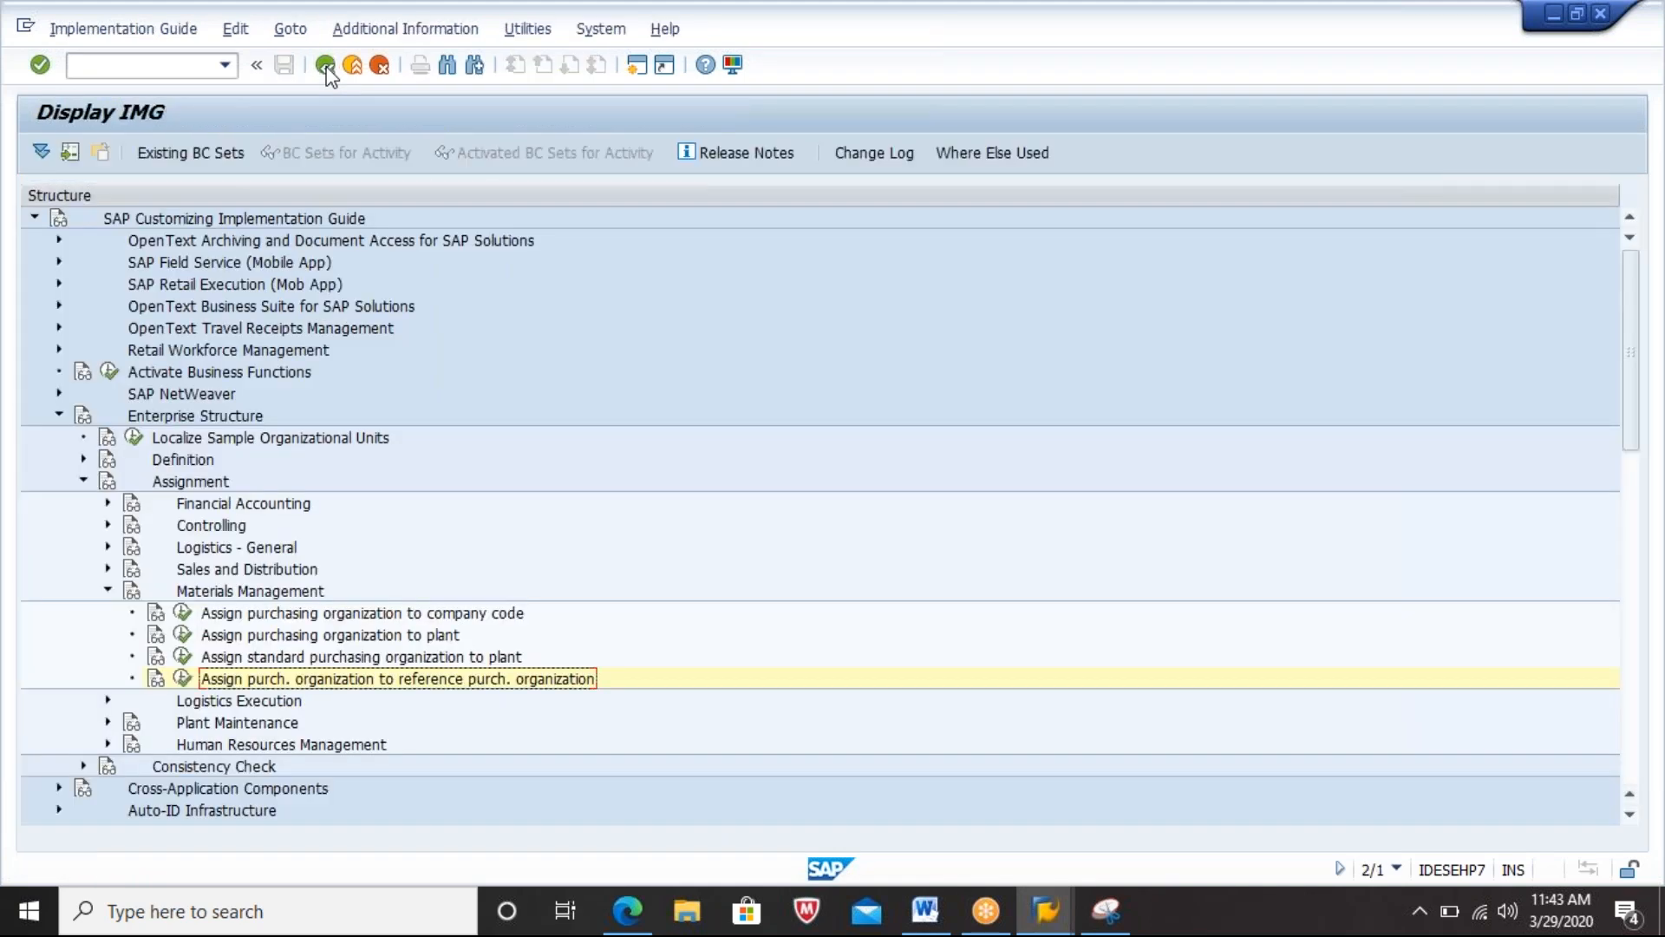
Step: In Word, add the caption "Assign purch. organization to reference purch. organization" before the last screenshot and move the cursor below that screenshot
{"action": "key", "text": "alt+Tab"}
{"action": "type", "text": "Assign purch. organization to reference purch. organization"}
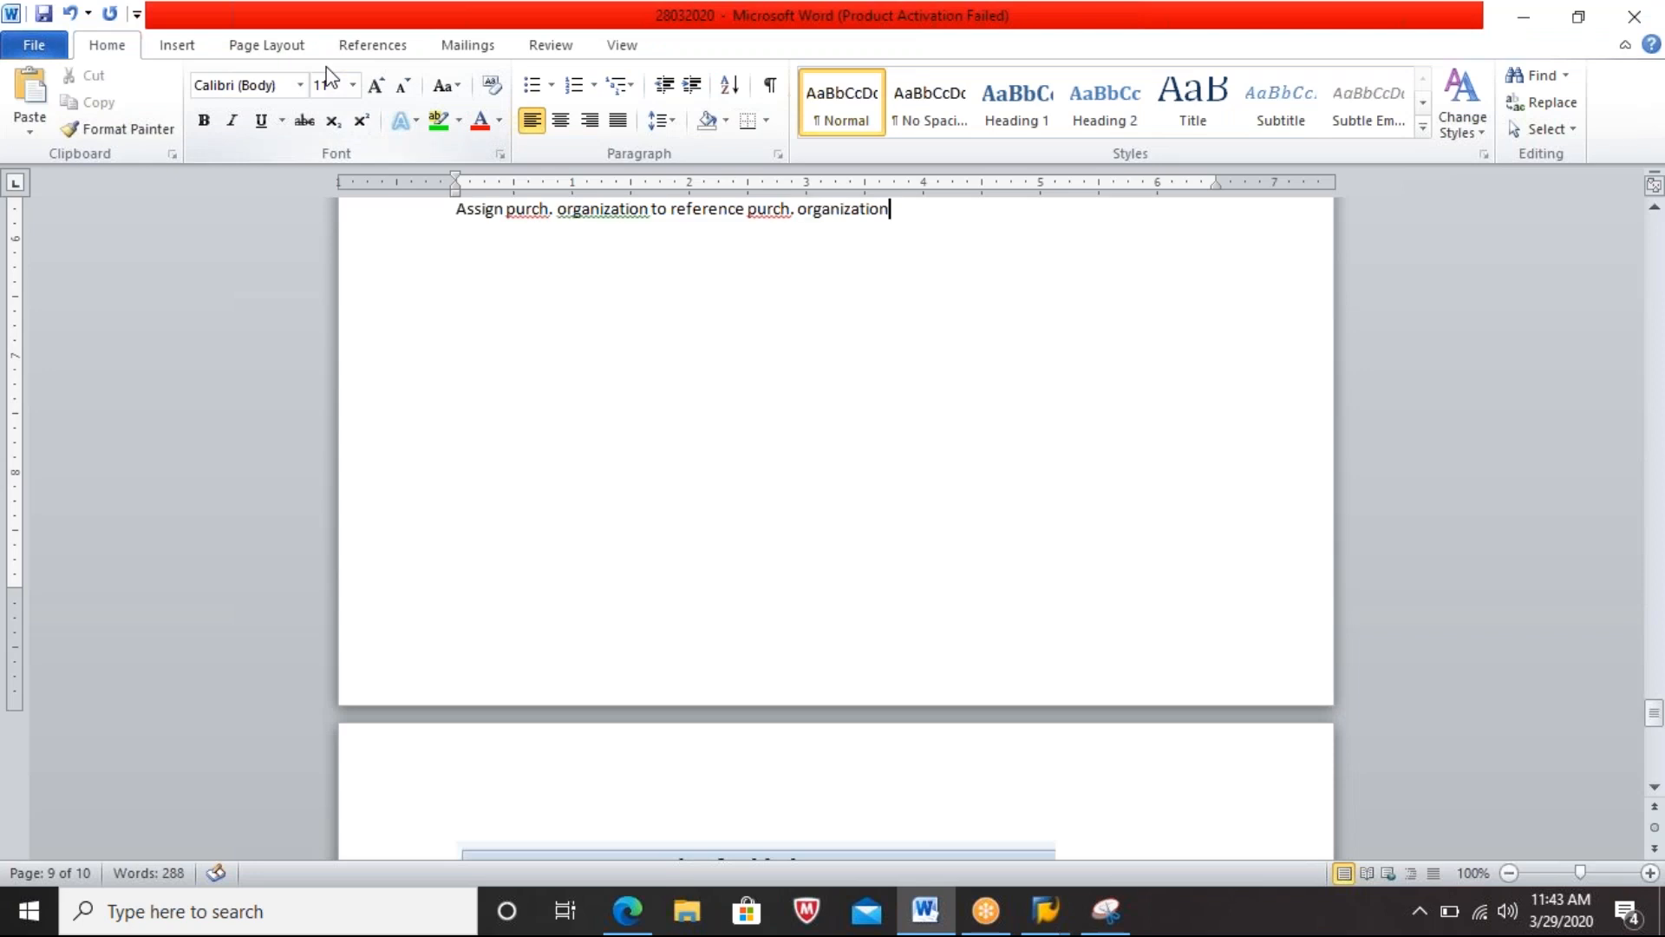
{"action": "key", "text": "Down"}
{"action": "key", "text": "Down"}
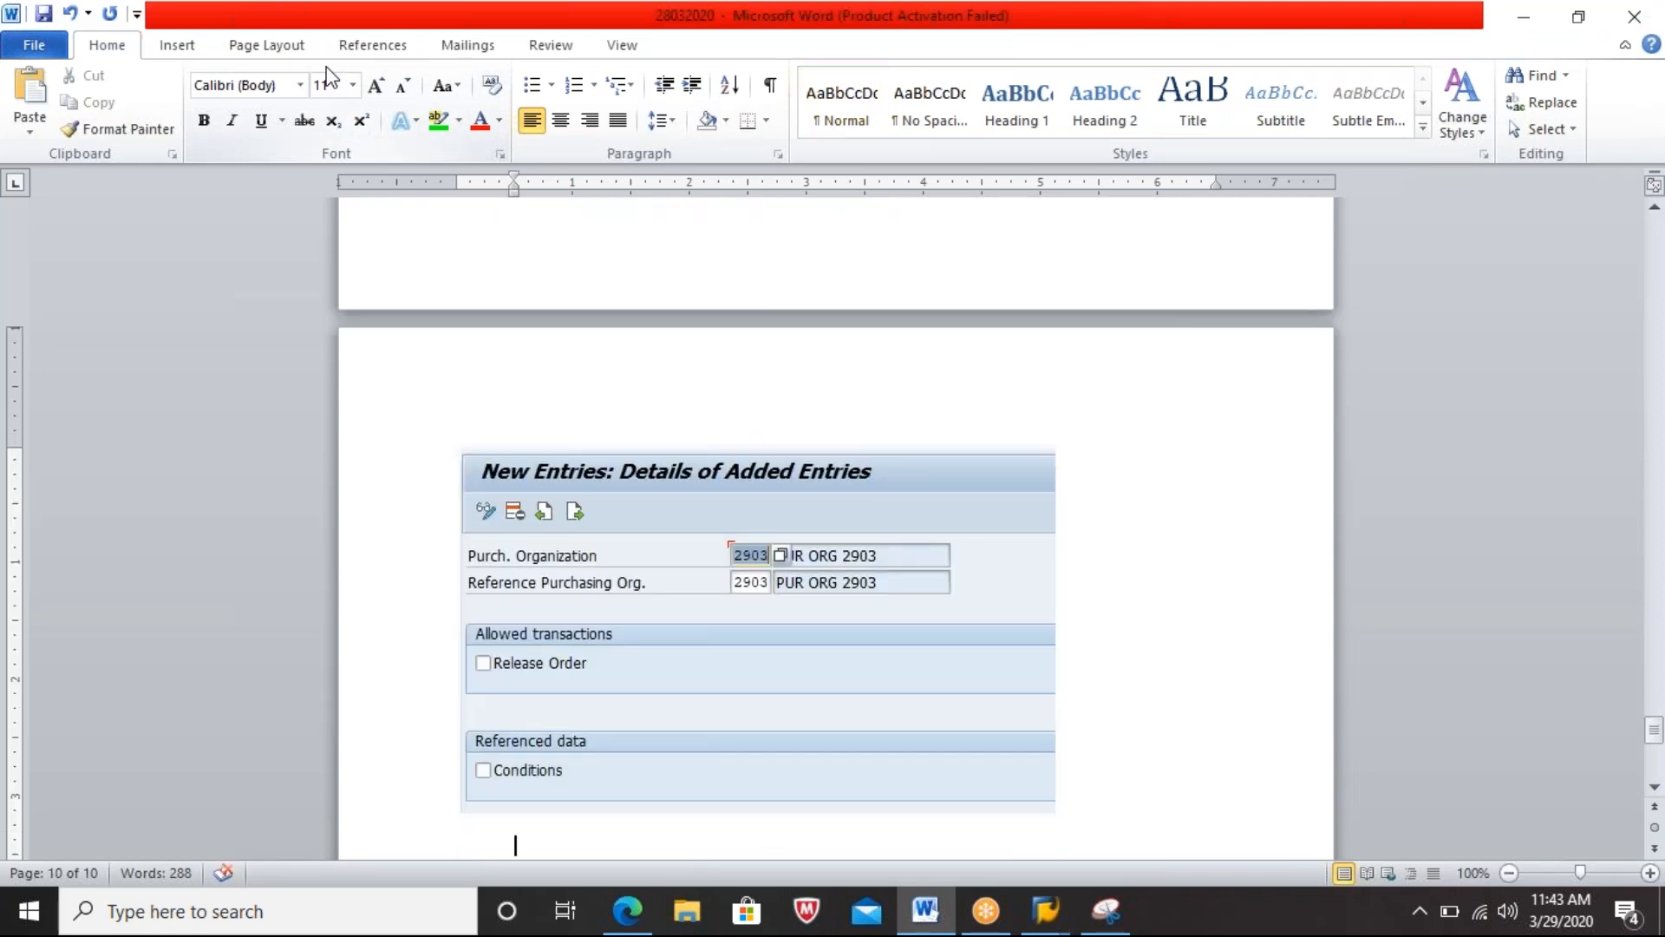
Step: Back in SAP, collapse Materials Management, expand Logistics Execution under Assignment and go to the activity for assigning a shipping point to a plant
{"action": "key", "text": "alt+Tab"}
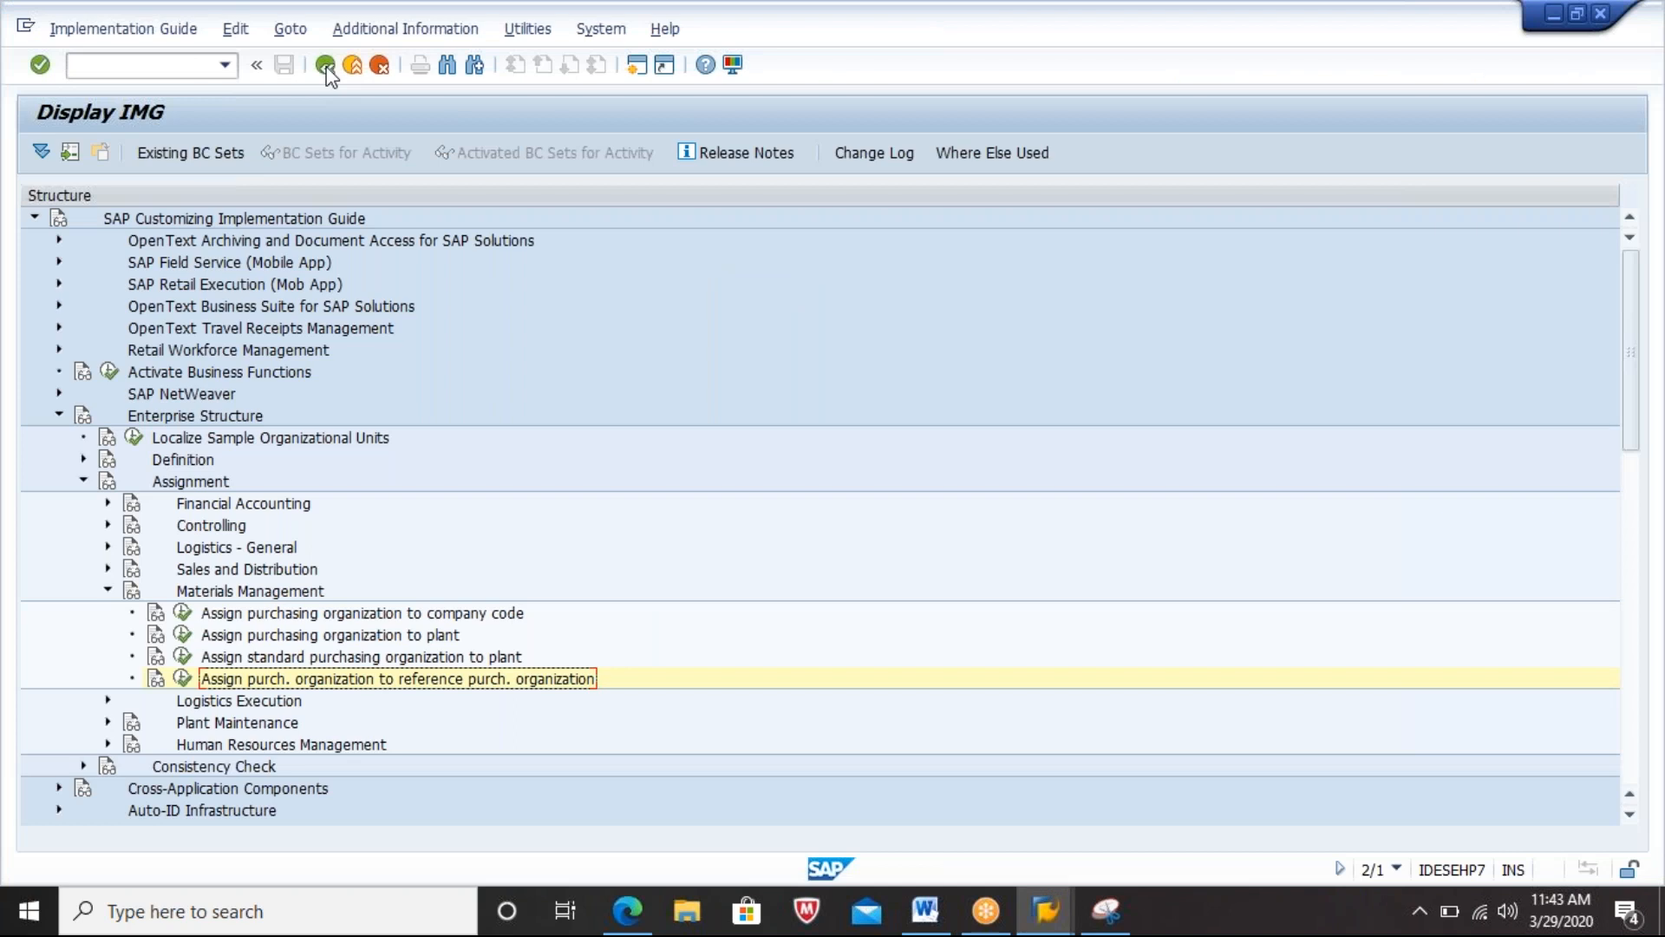
{"action": "key", "text": "Left"}
{"action": "key", "text": "Left"}
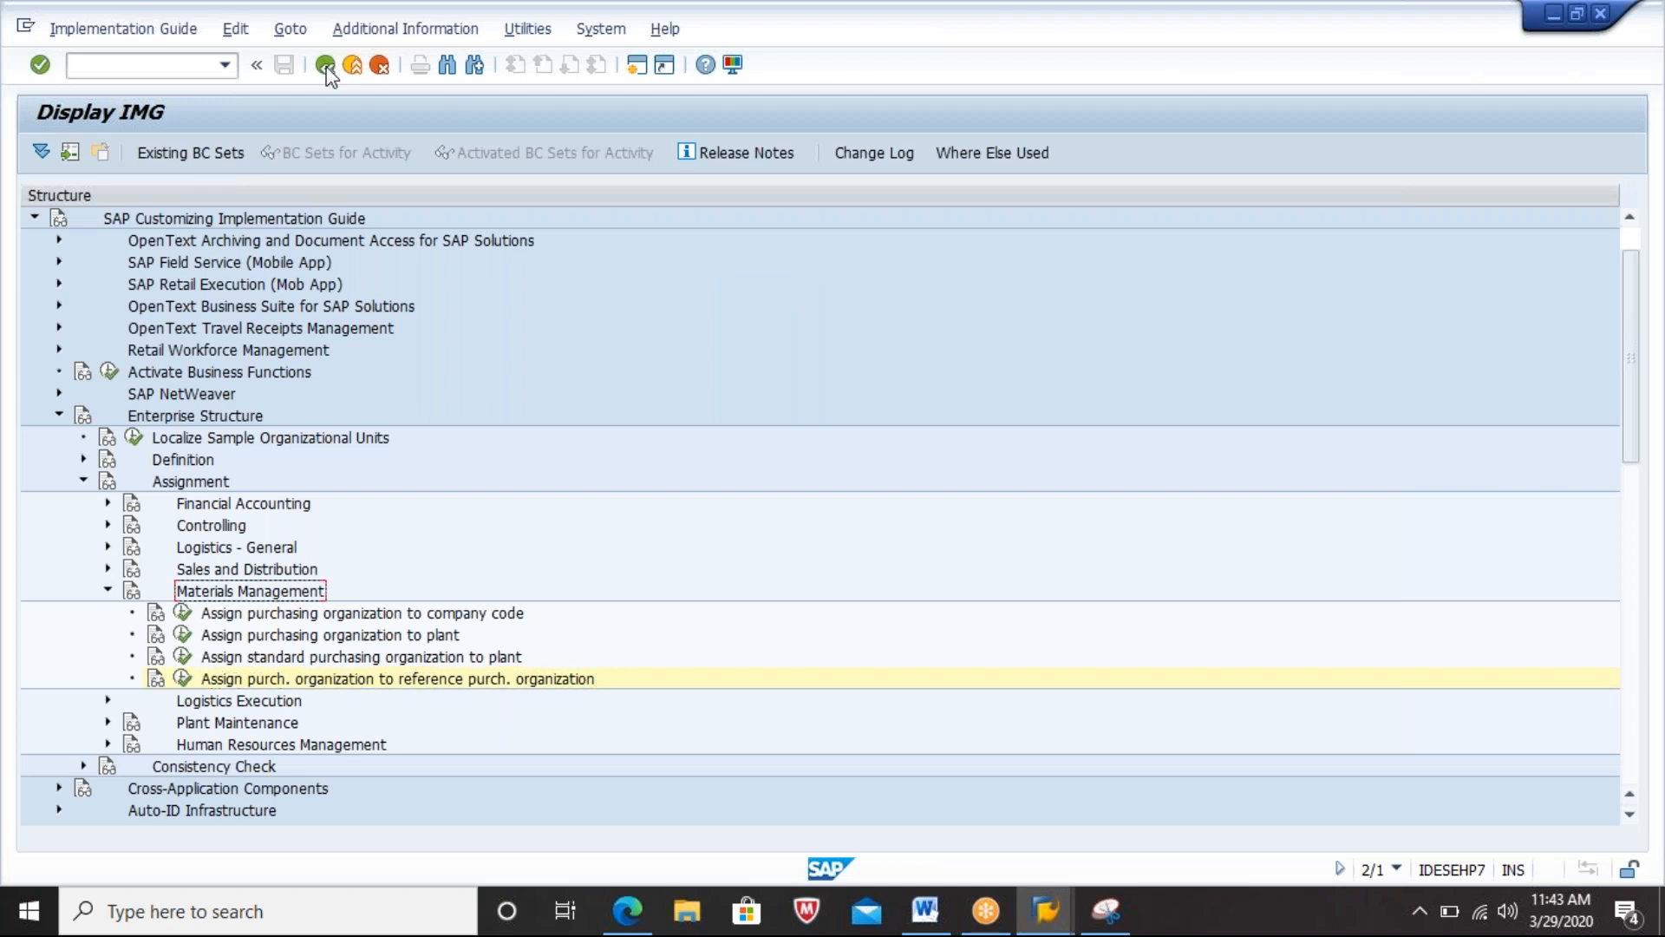
{"action": "key", "text": "Down"}
{"action": "key", "text": "Right"}
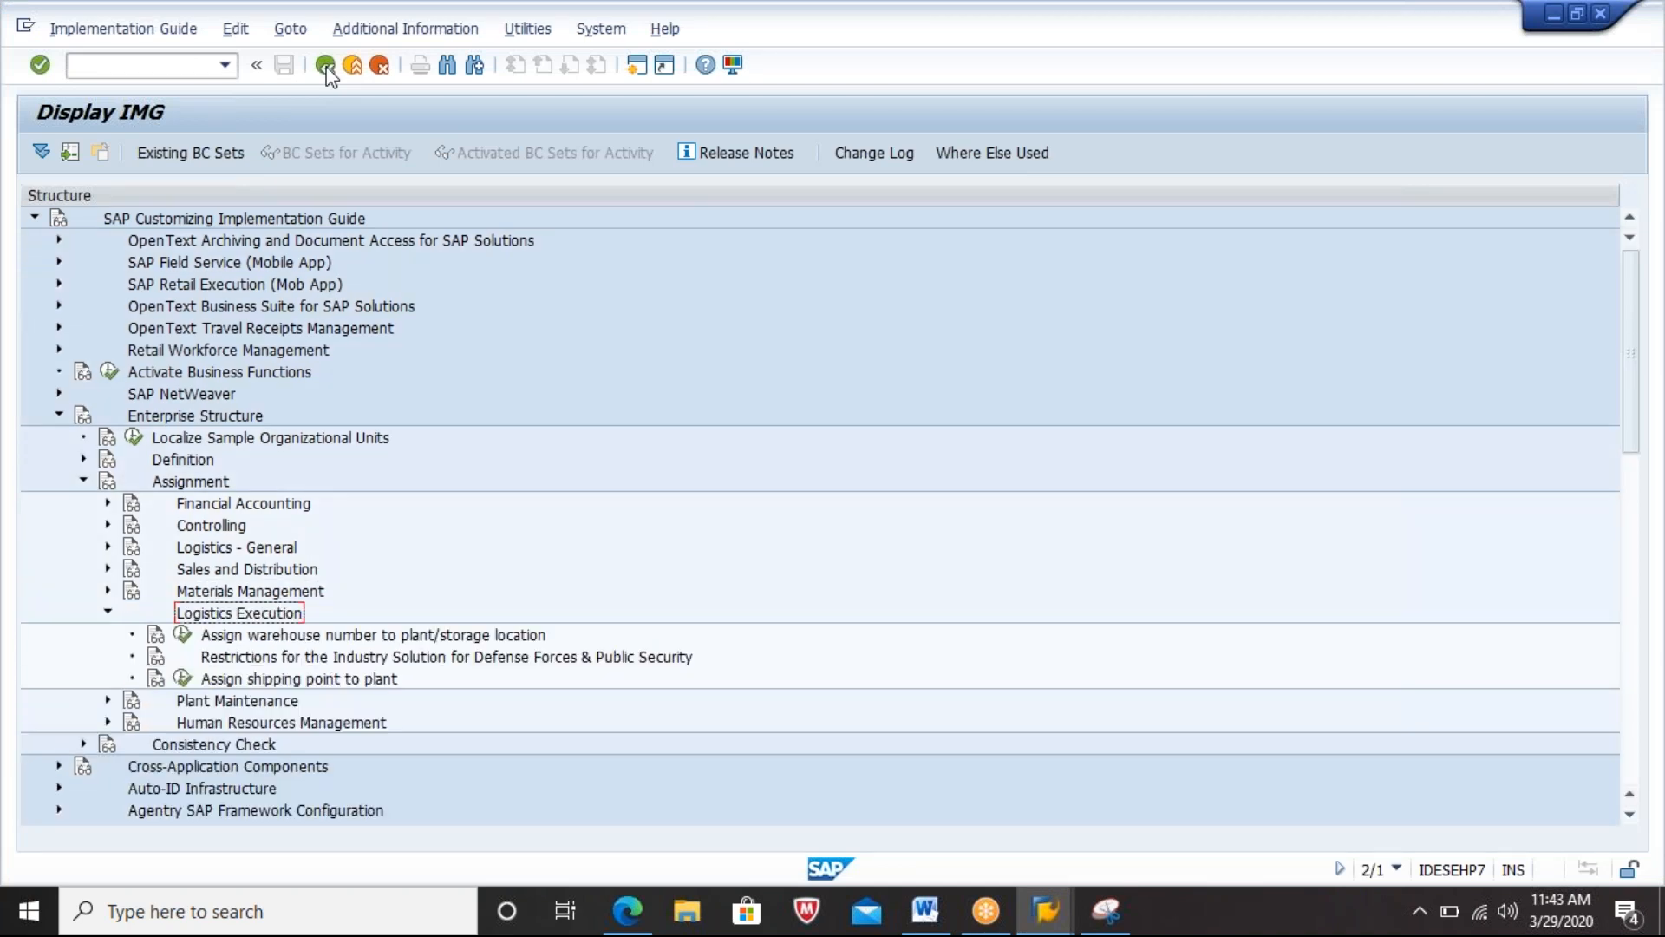
{"action": "key", "text": "Down"}
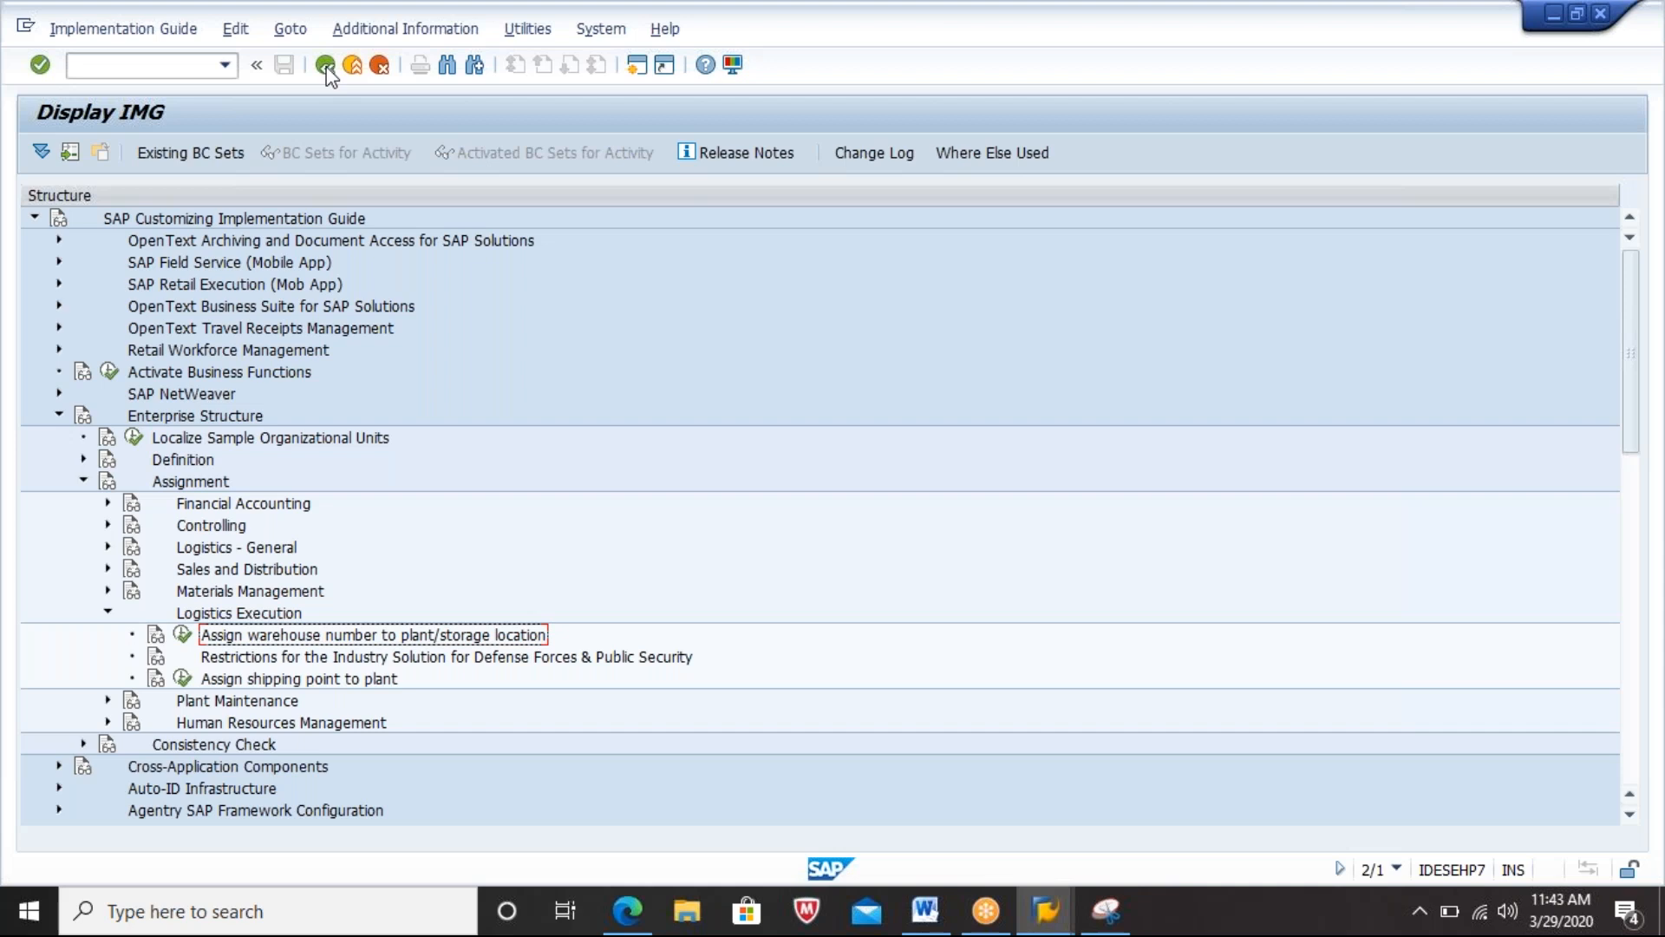
{"action": "key", "text": "Down"}
{"action": "key", "text": "Down"}
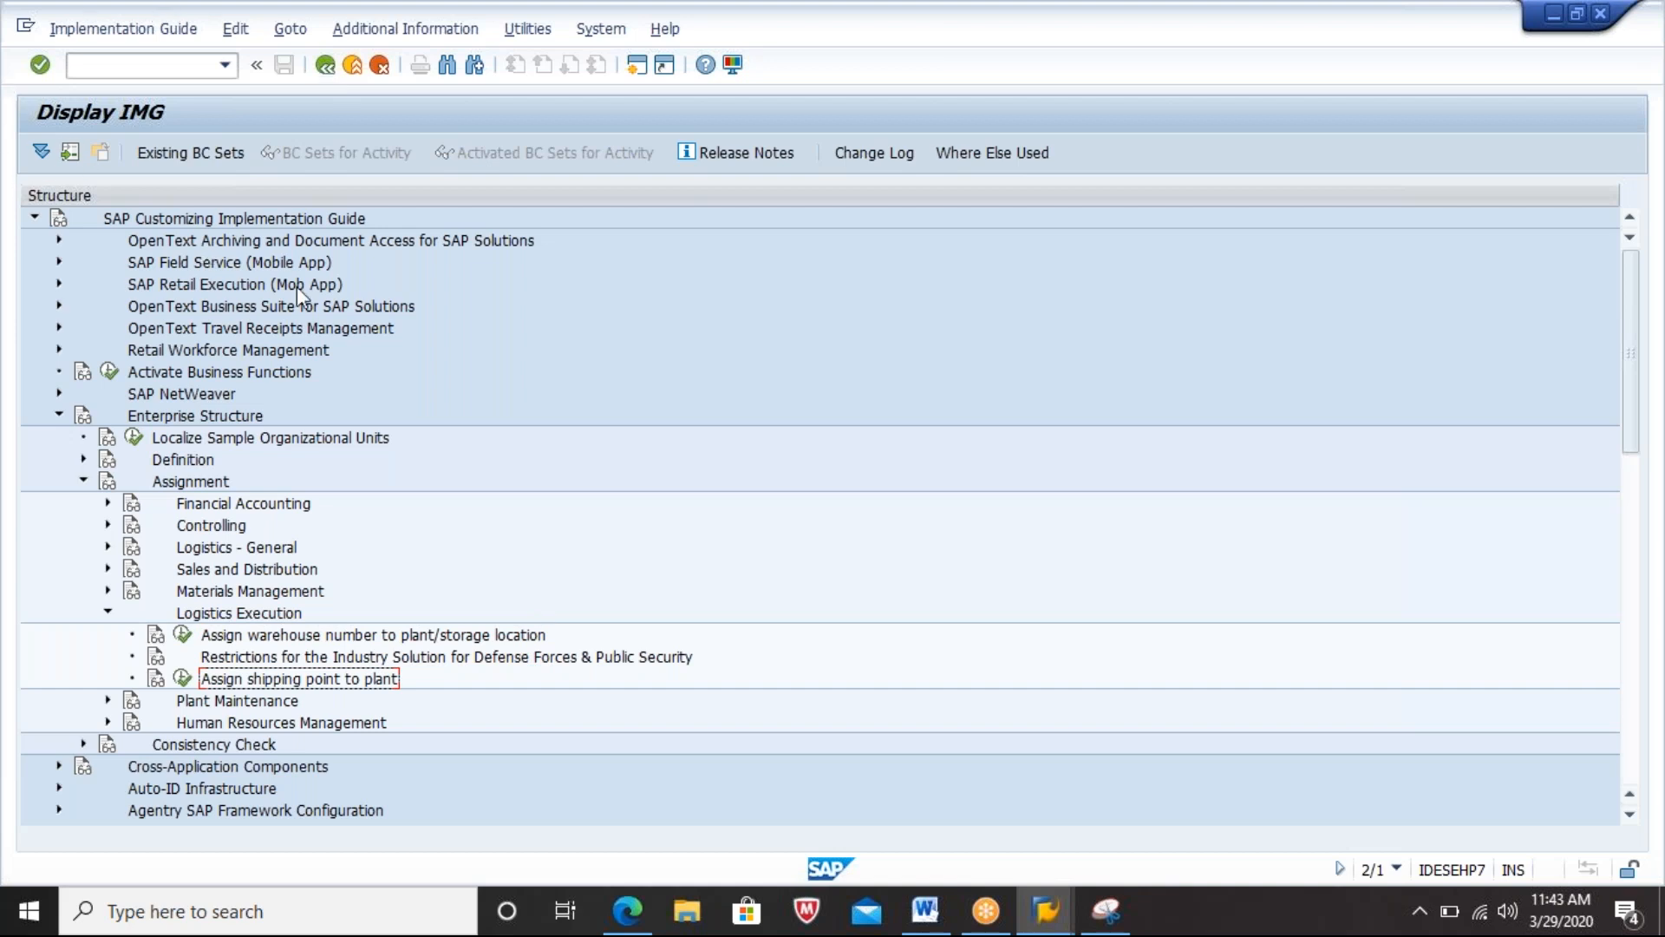
Step: In Word, add the caption "Assign shipping point to plant" below the last screenshot and start a new line
{"action": "left_click", "coordinate": [922, 911]}
{"action": "type", "text": "Assign shipping point to plant"}
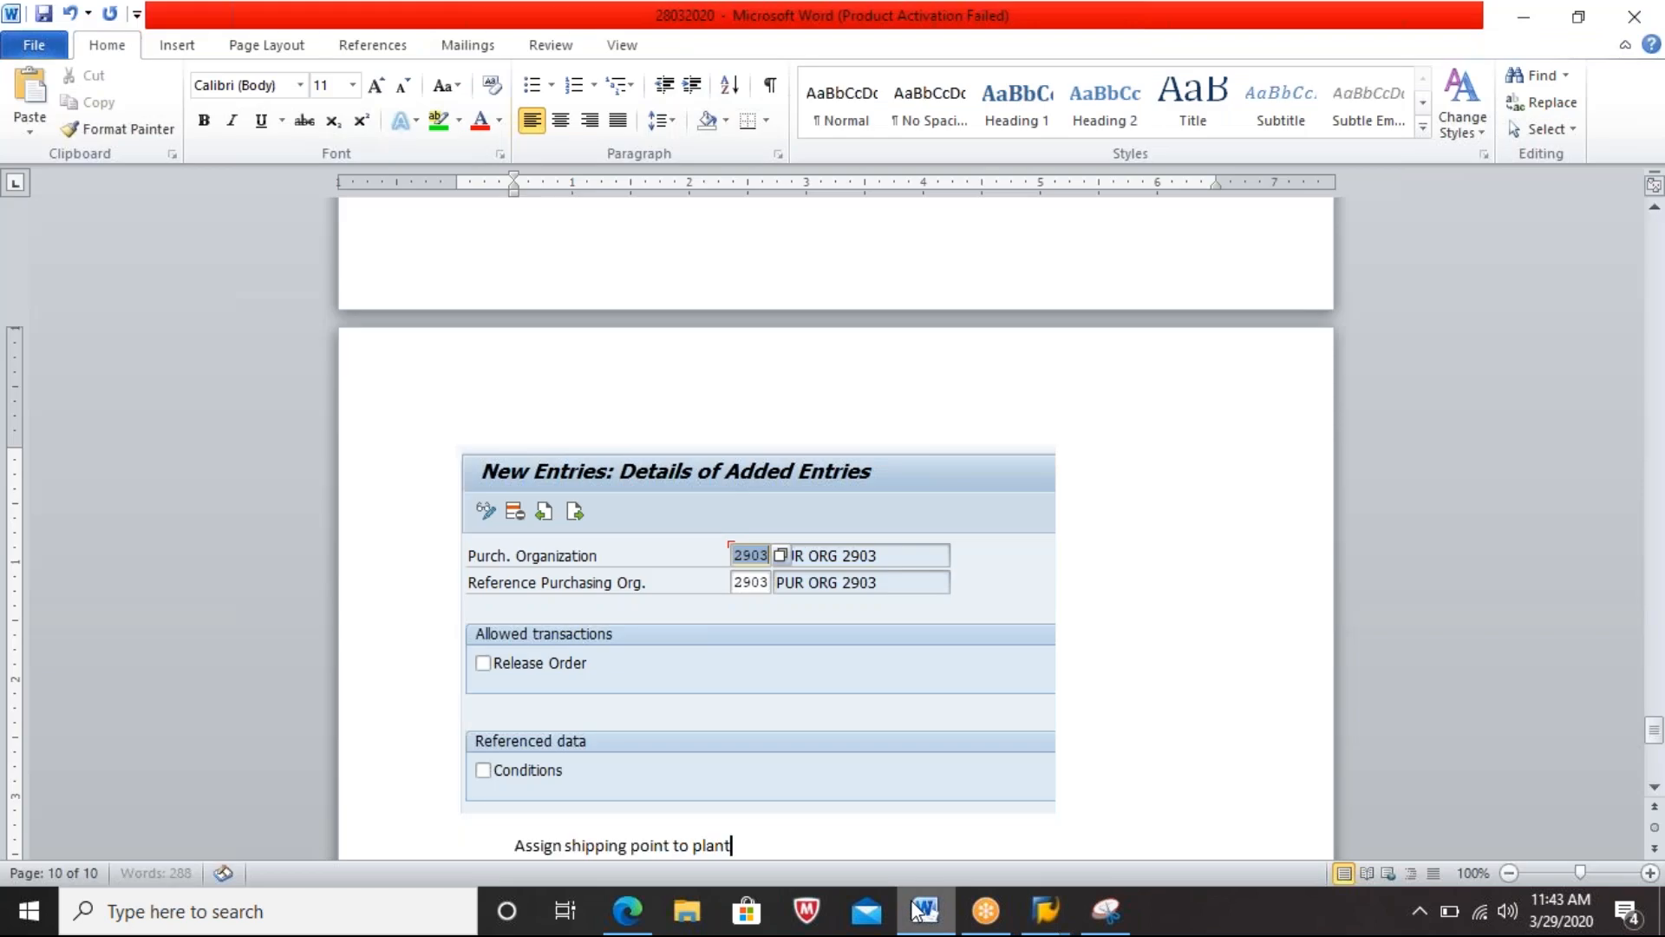
{"action": "key", "text": "Return"}
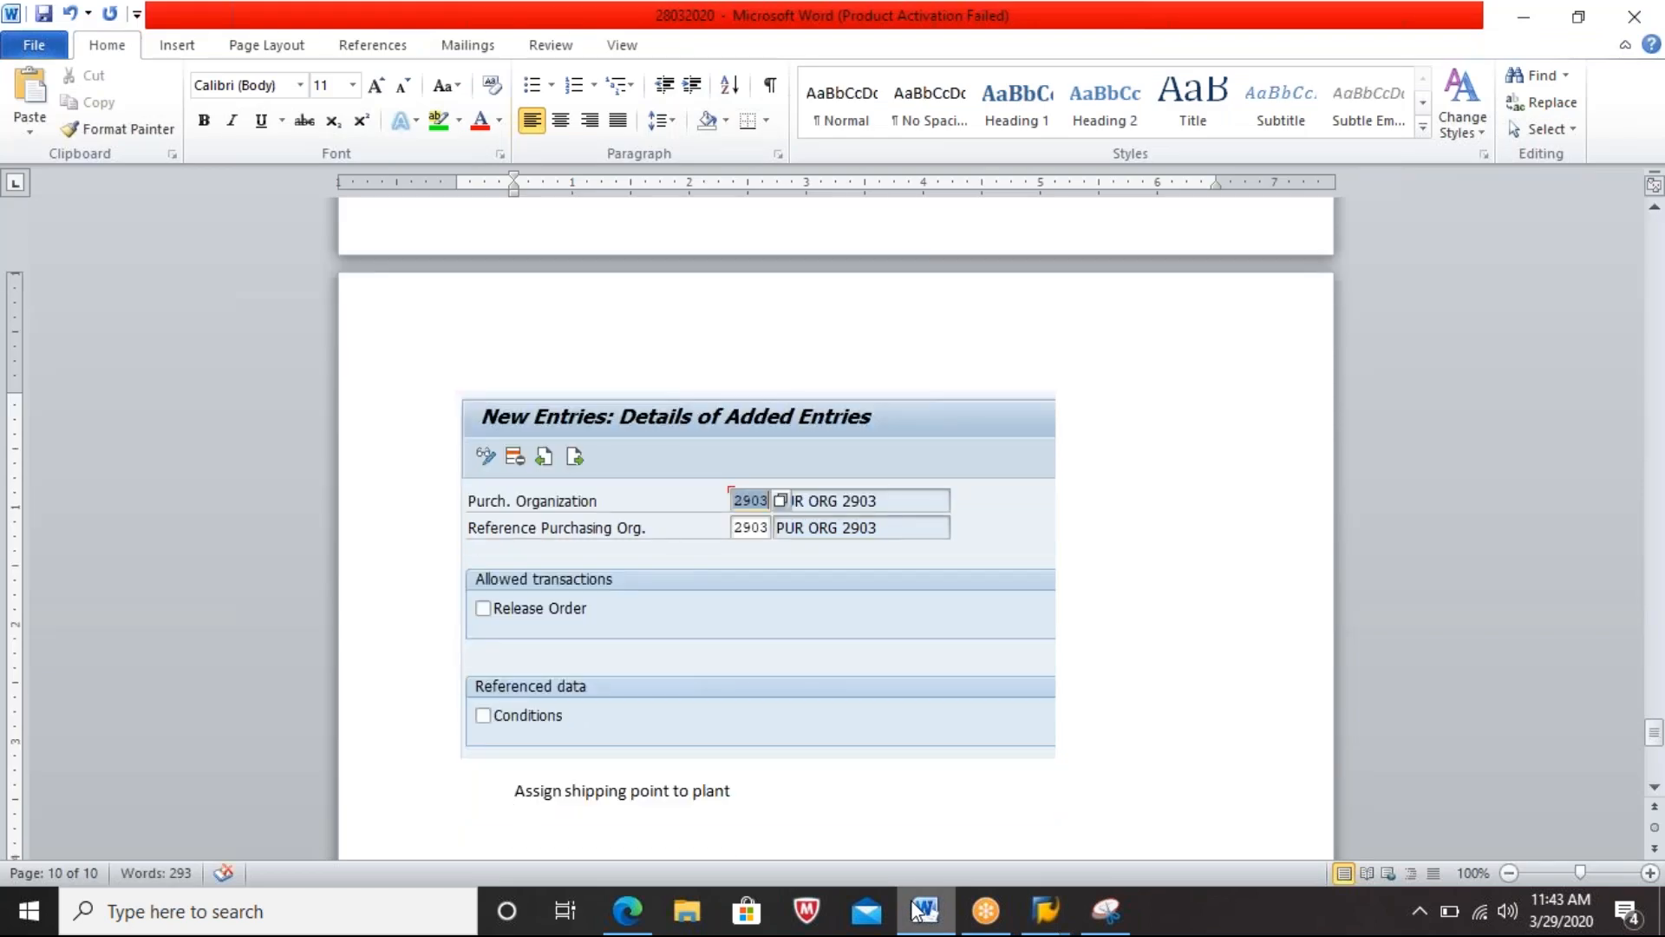
Step: Back in SAP, open Assign shipping point to plant and search the overview to locate plant 2903
{"action": "left_click", "coordinate": [922, 911]}
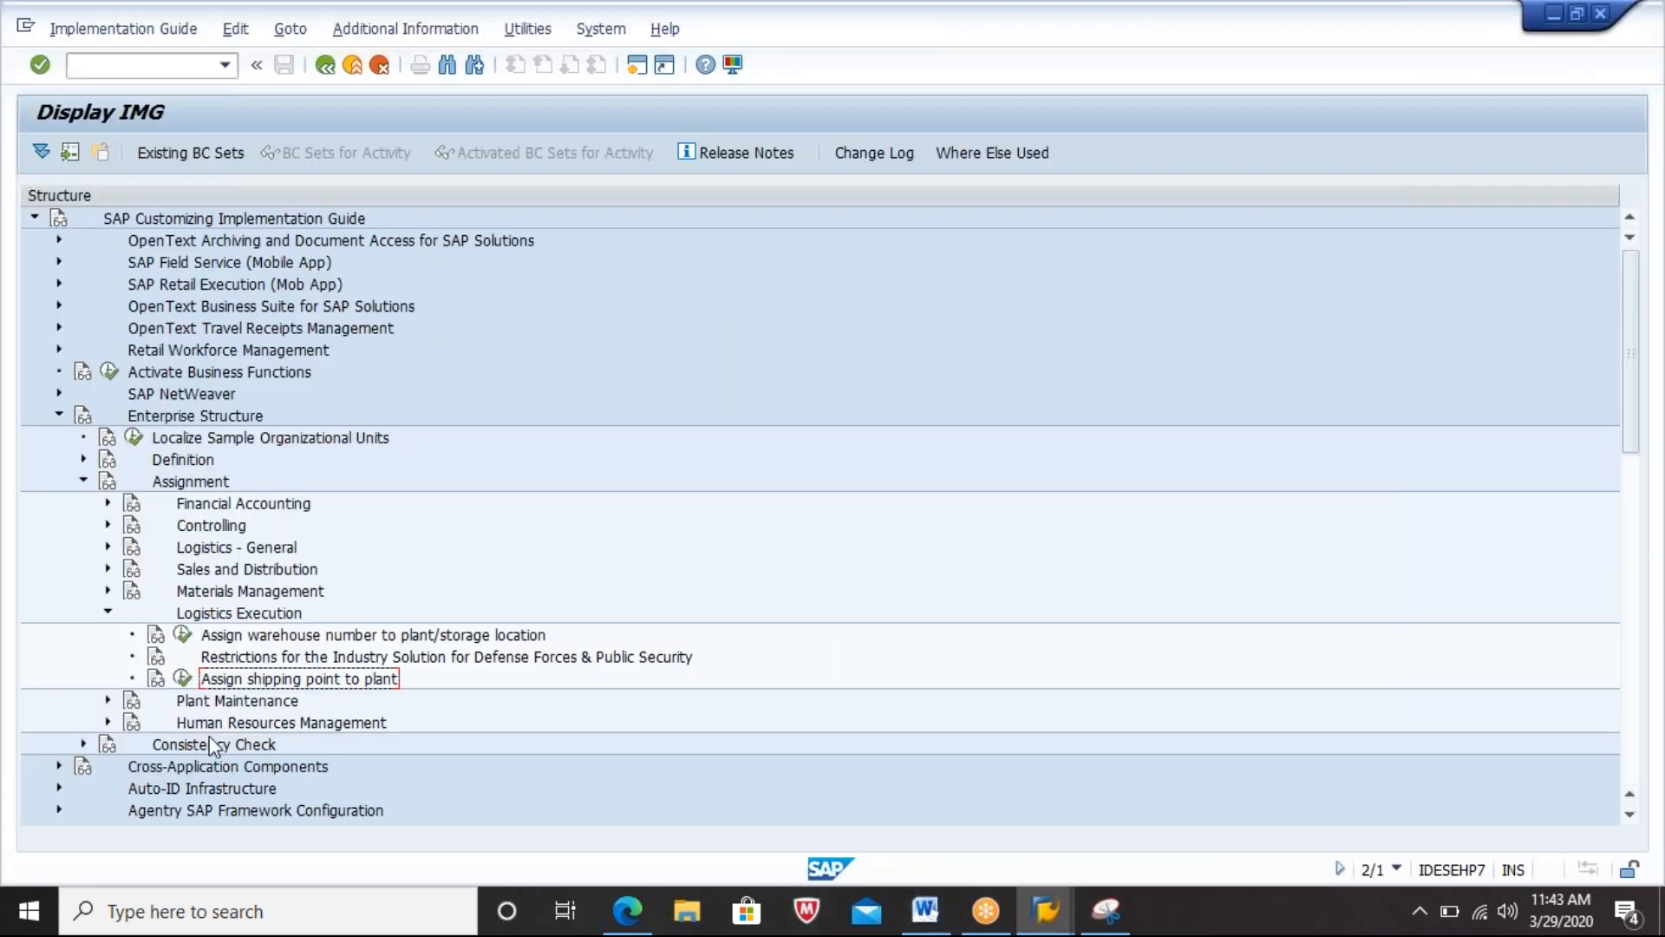
{"action": "left_click", "coordinate": [181, 679]}
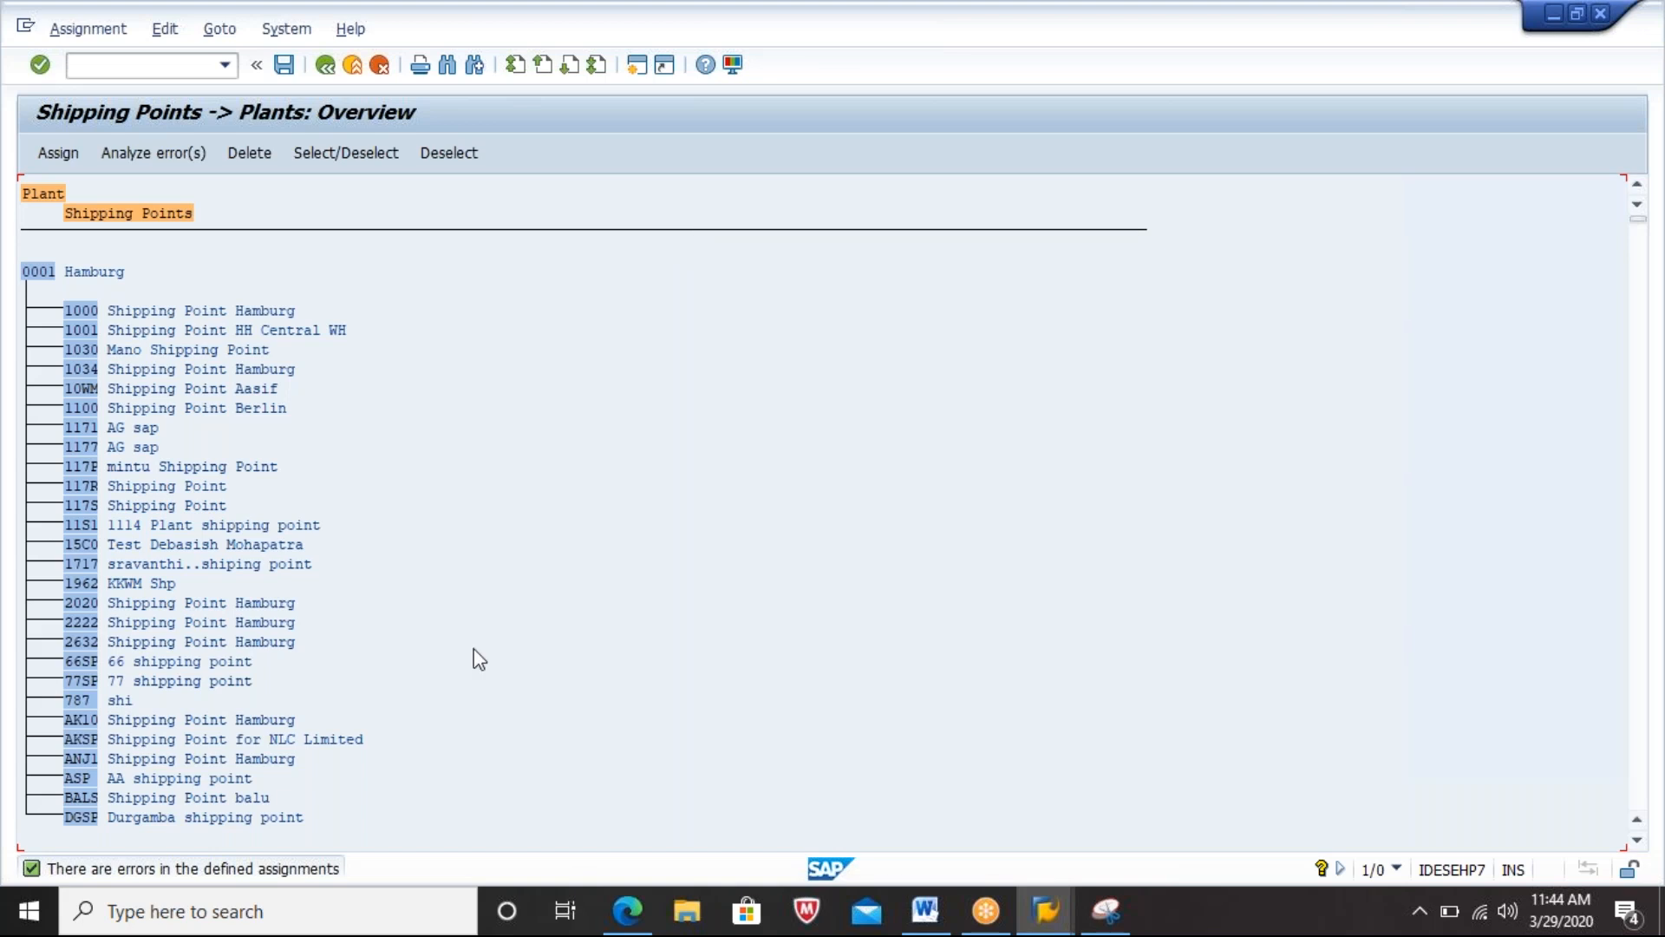
{"action": "key", "text": "ctrl+f"}
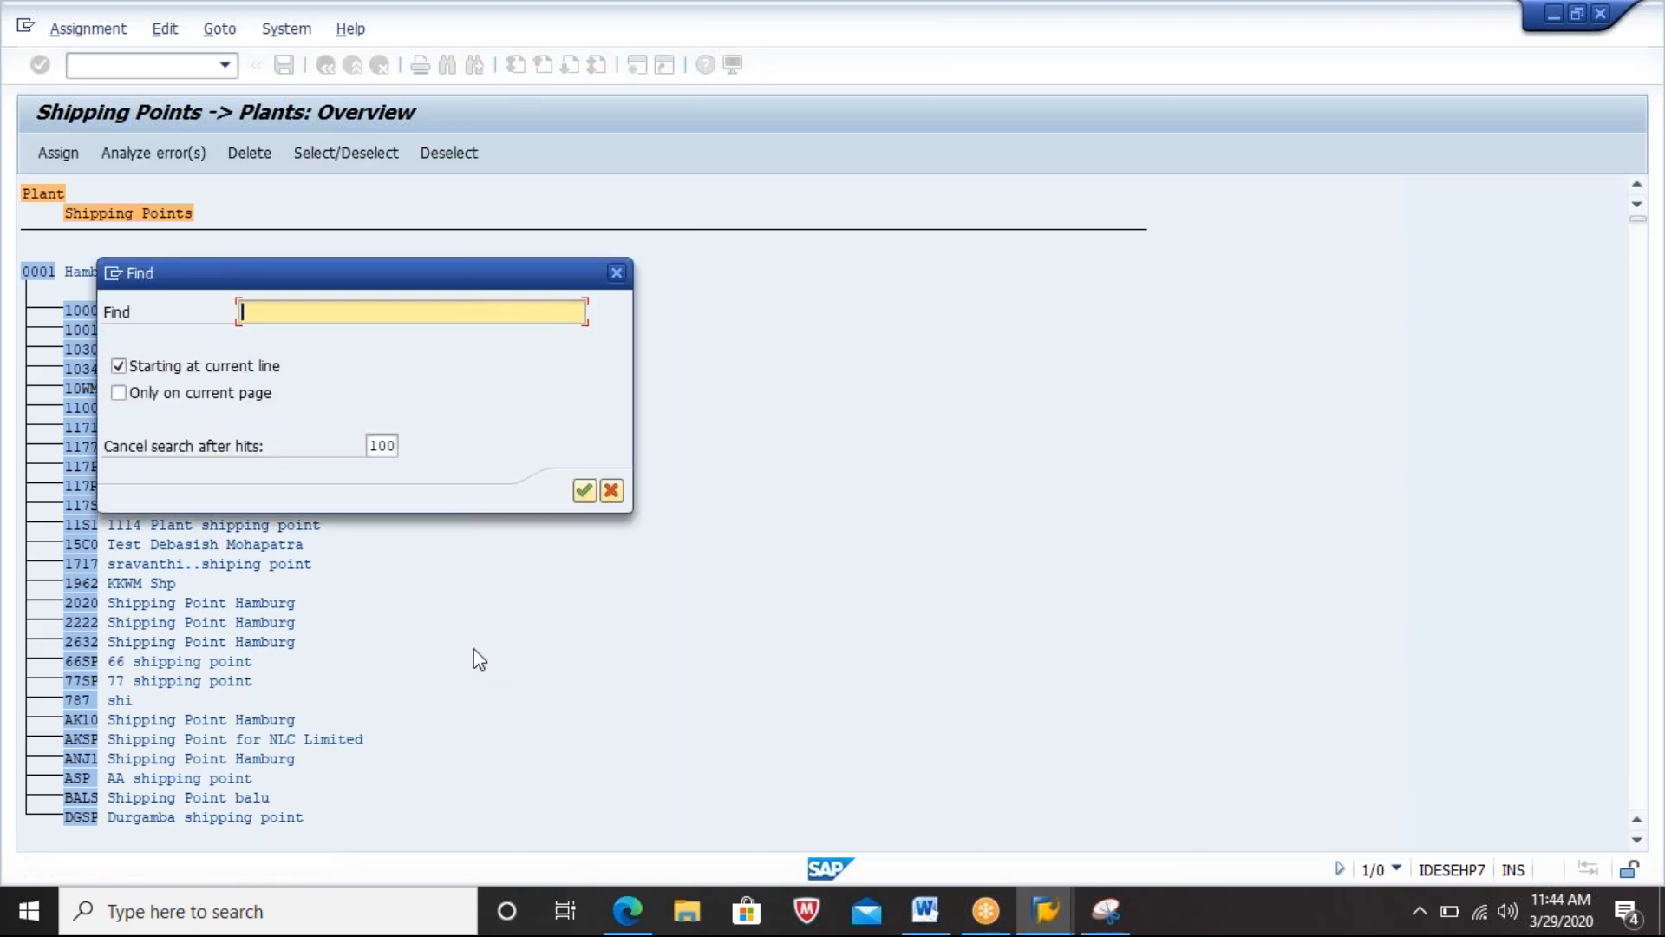
{"action": "type", "text": "2909"}
{"action": "key", "text": "Return"}
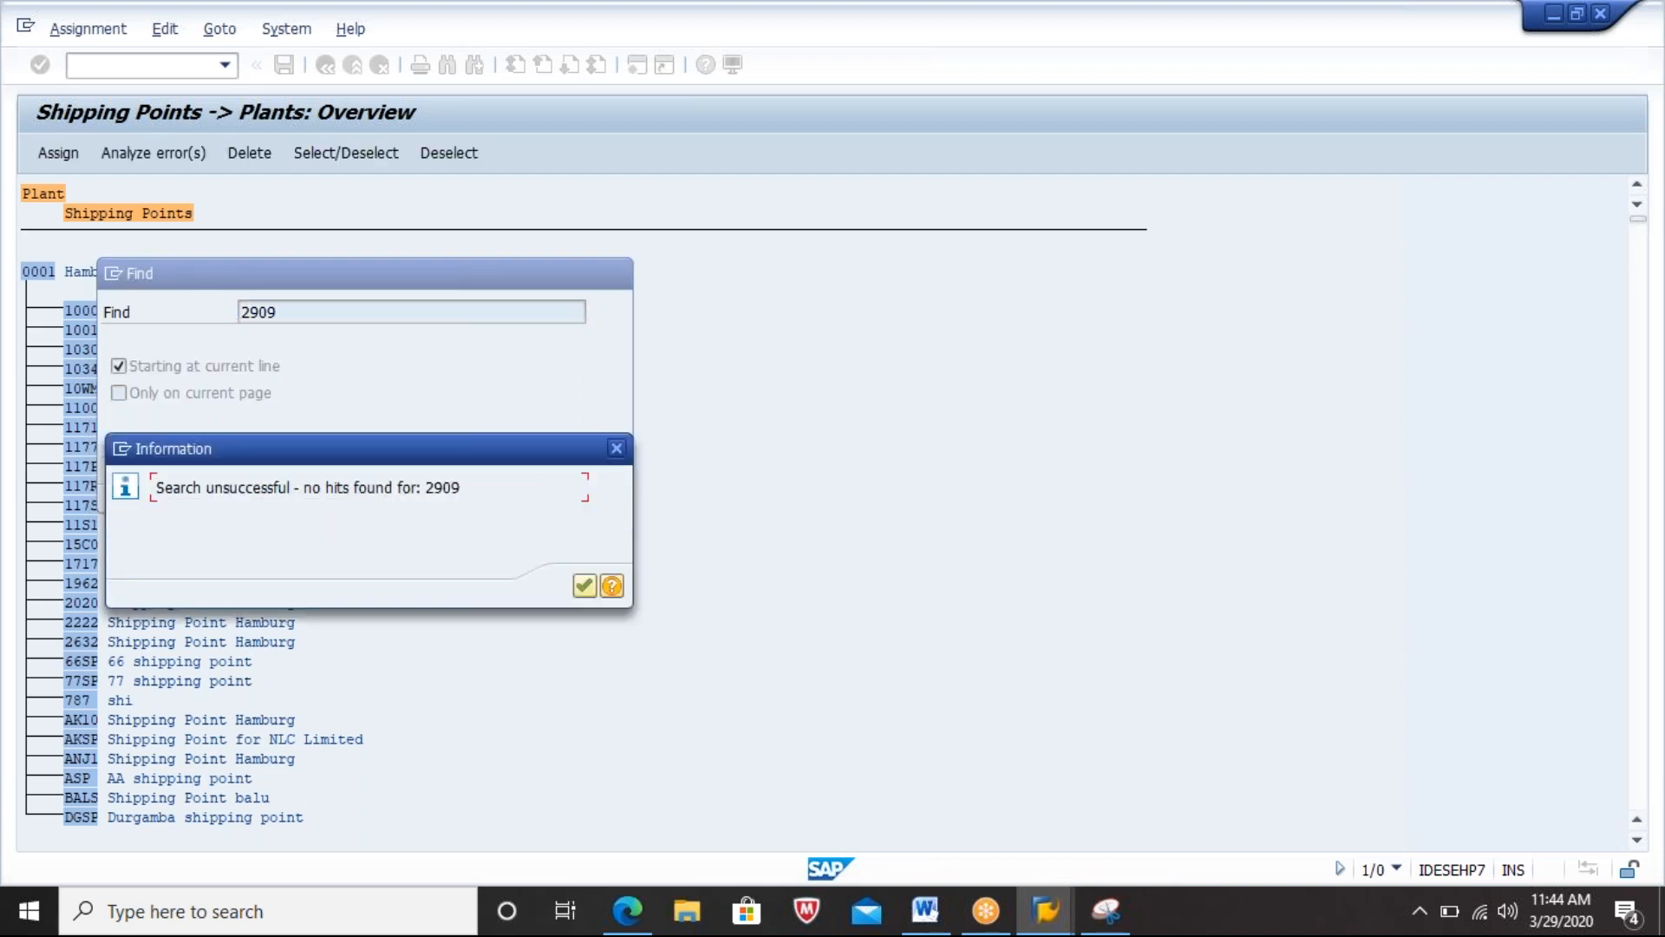
{"action": "key", "text": "Return"}
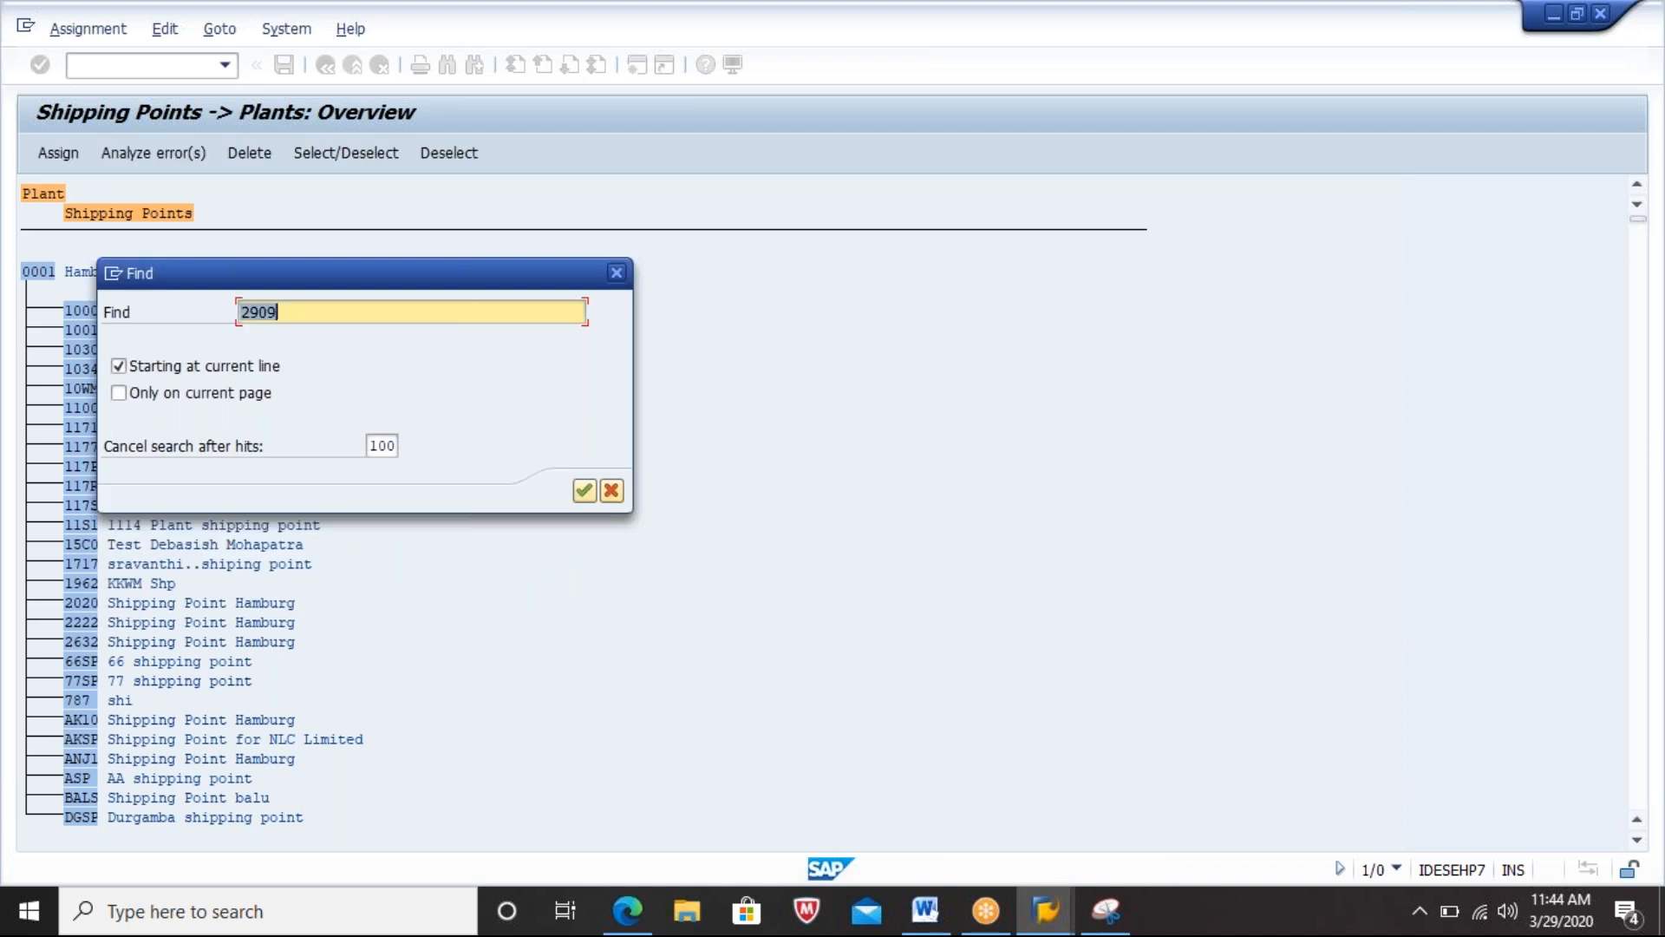
{"action": "key", "text": "BackSpace"}
{"action": "key", "text": "BackSpace"}
{"action": "type", "text": "3"}
{"action": "key", "text": "Return"}
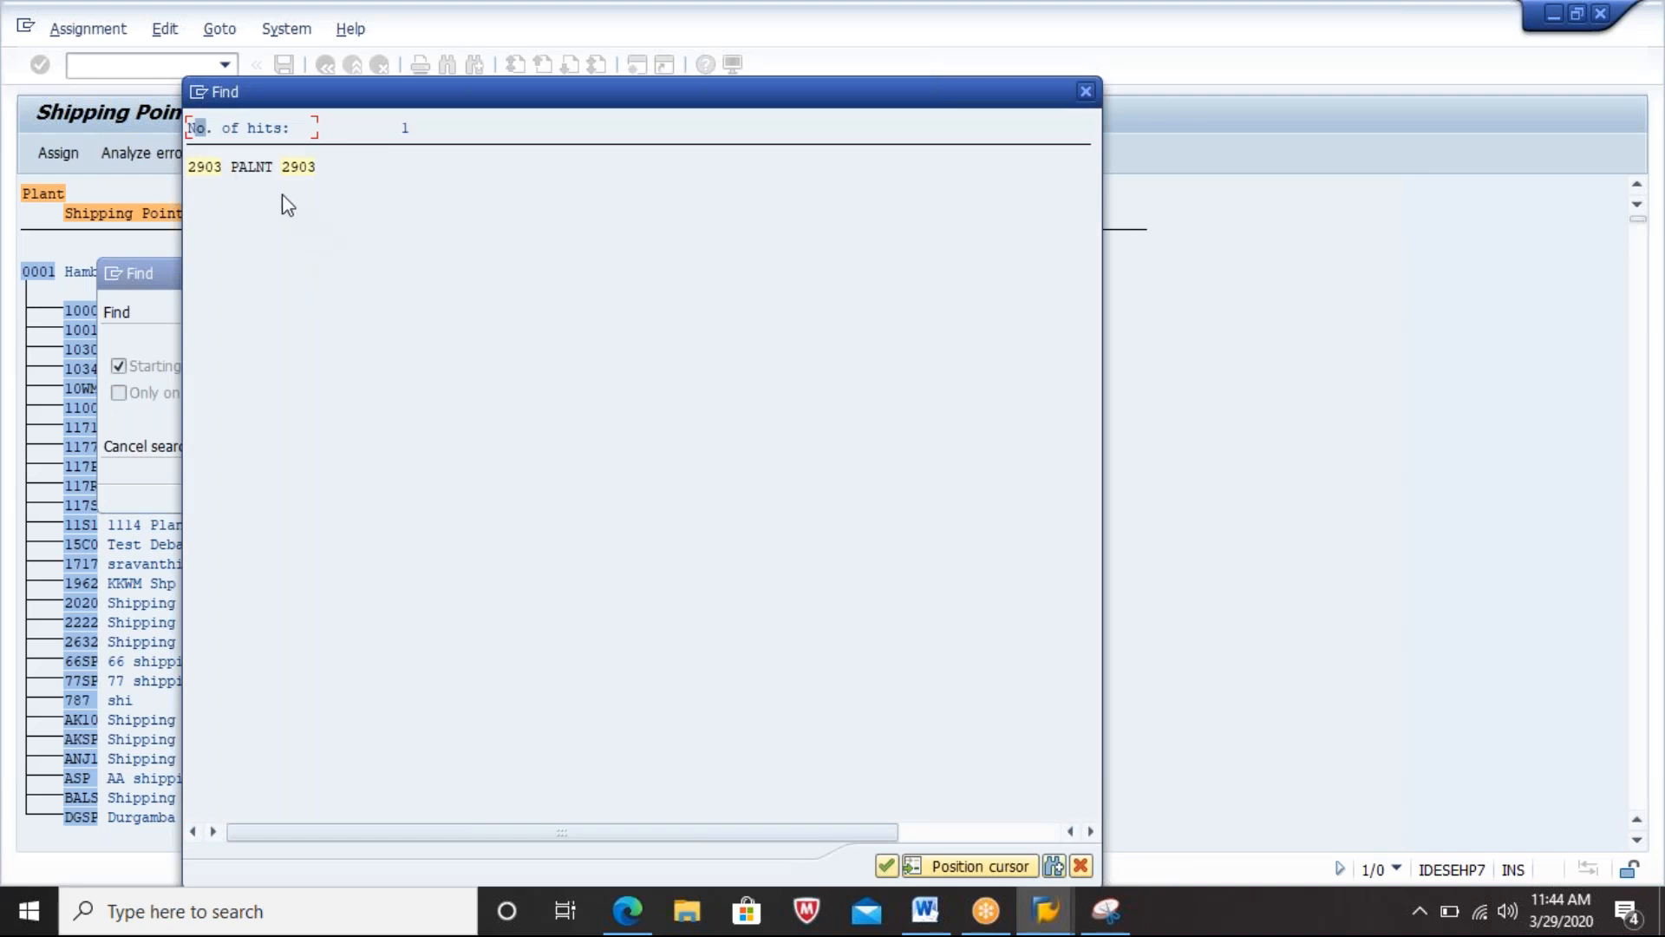
{"action": "left_click", "coordinate": [209, 170]}
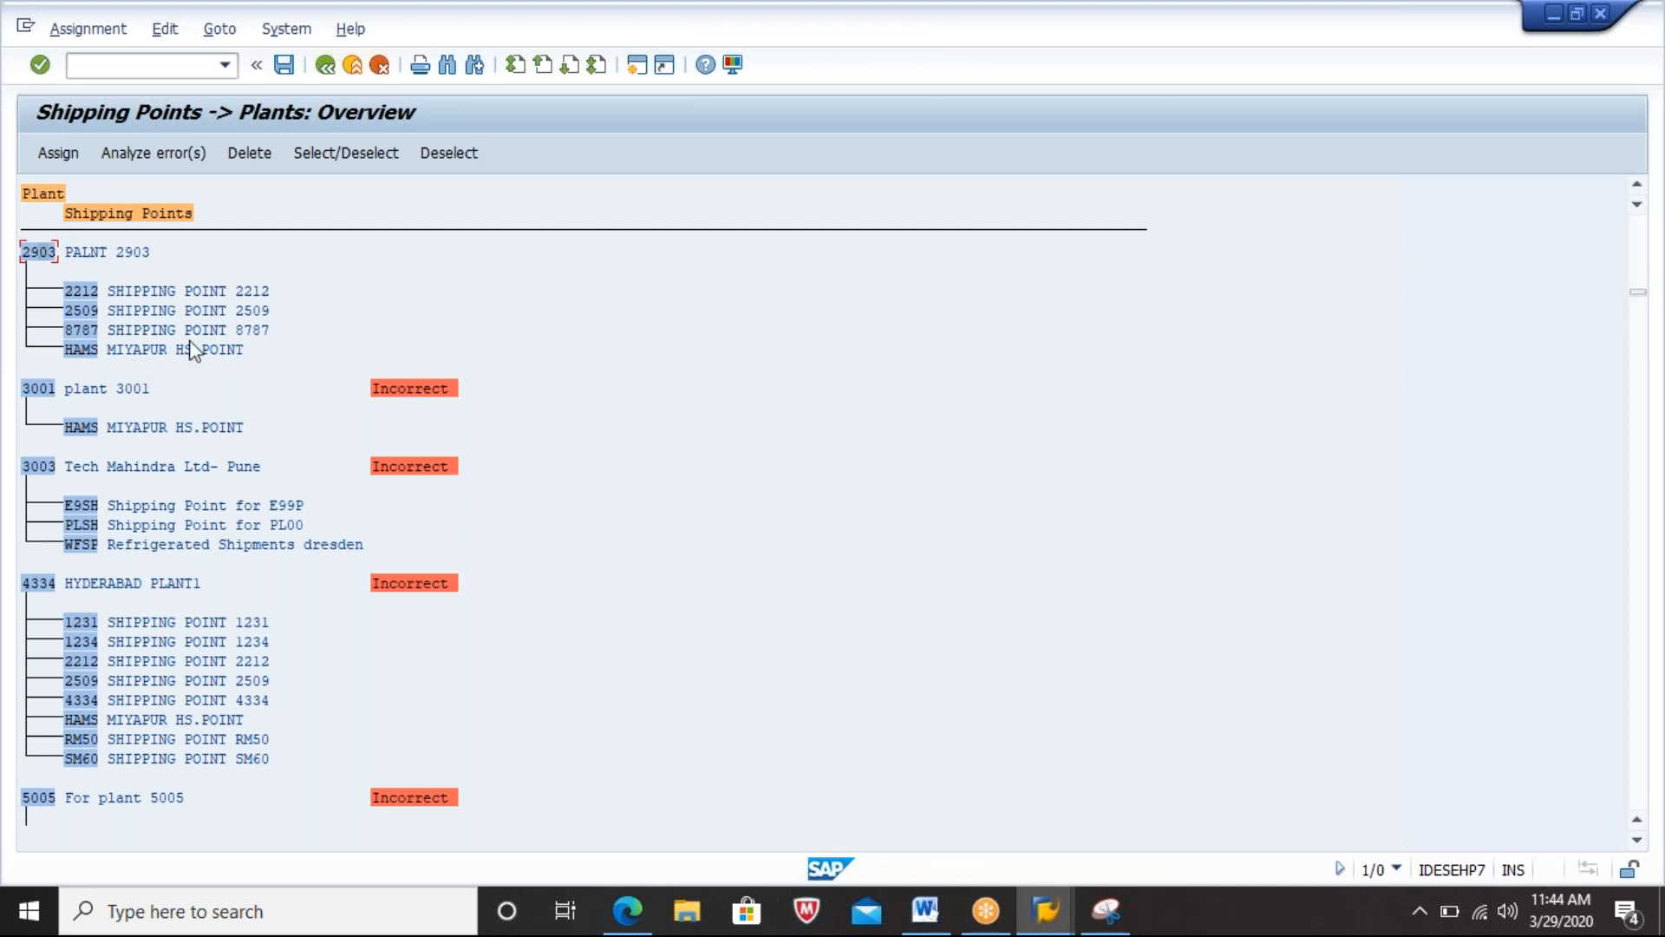
Step: Try to delete the assignments of shipping points 2212 and 2509 from plant 2903
{"action": "left_click", "coordinate": [189, 292]}
{"action": "left_click", "coordinate": [84, 292]}
{"action": "left_click", "coordinate": [247, 152]}
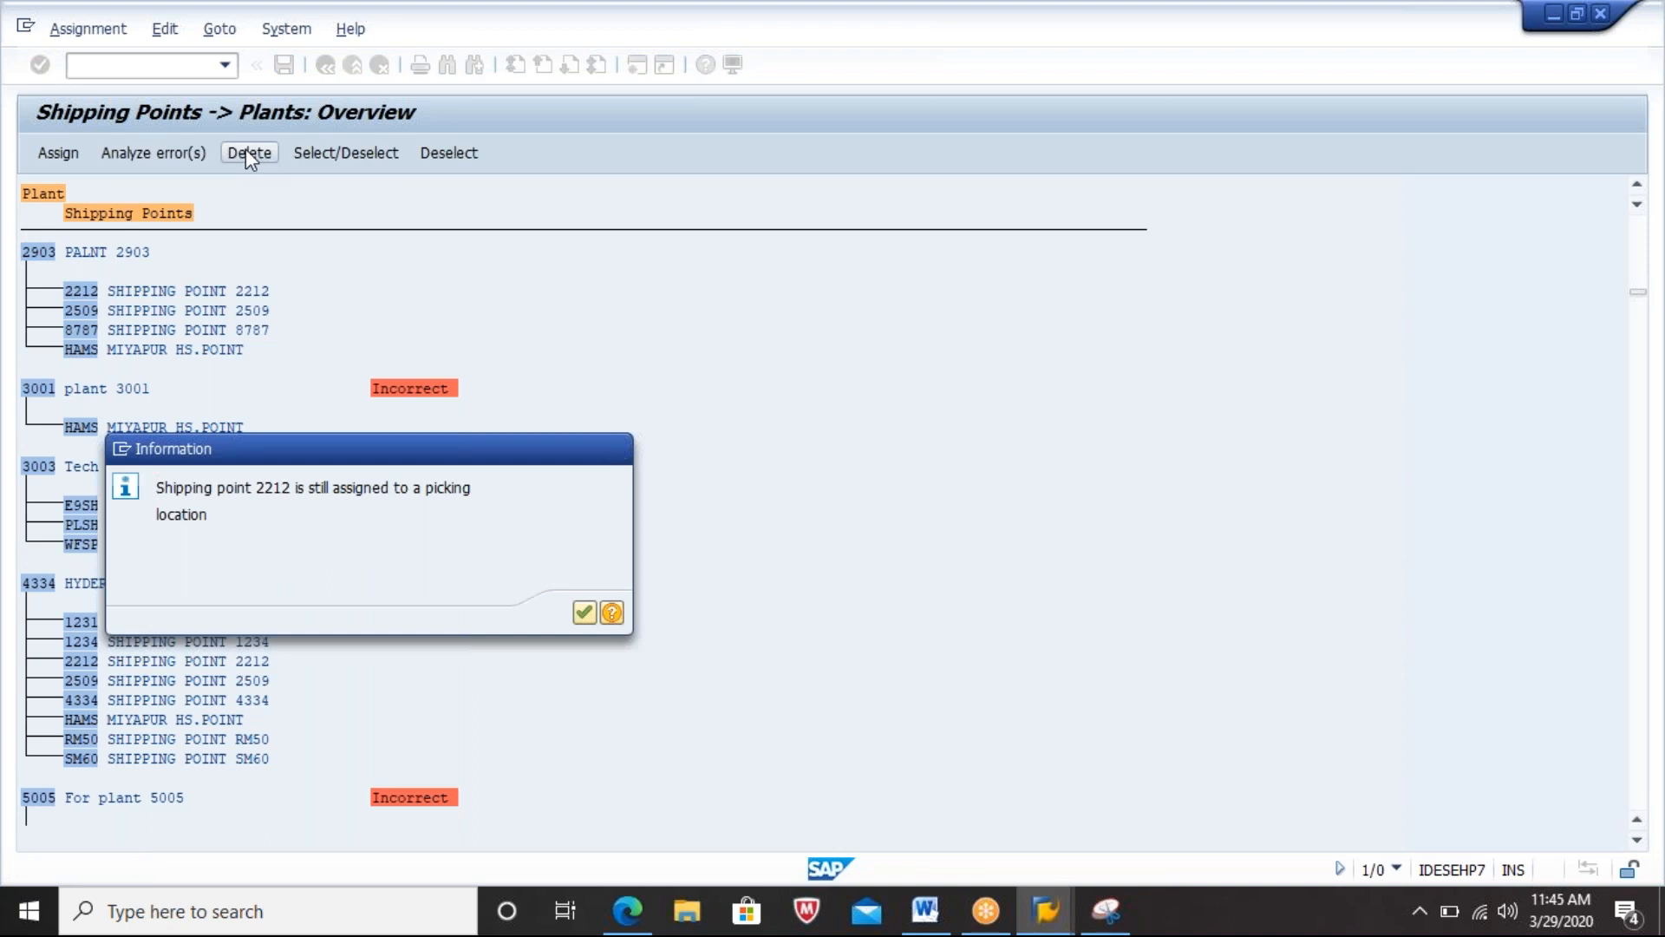
{"action": "key", "text": "Return"}
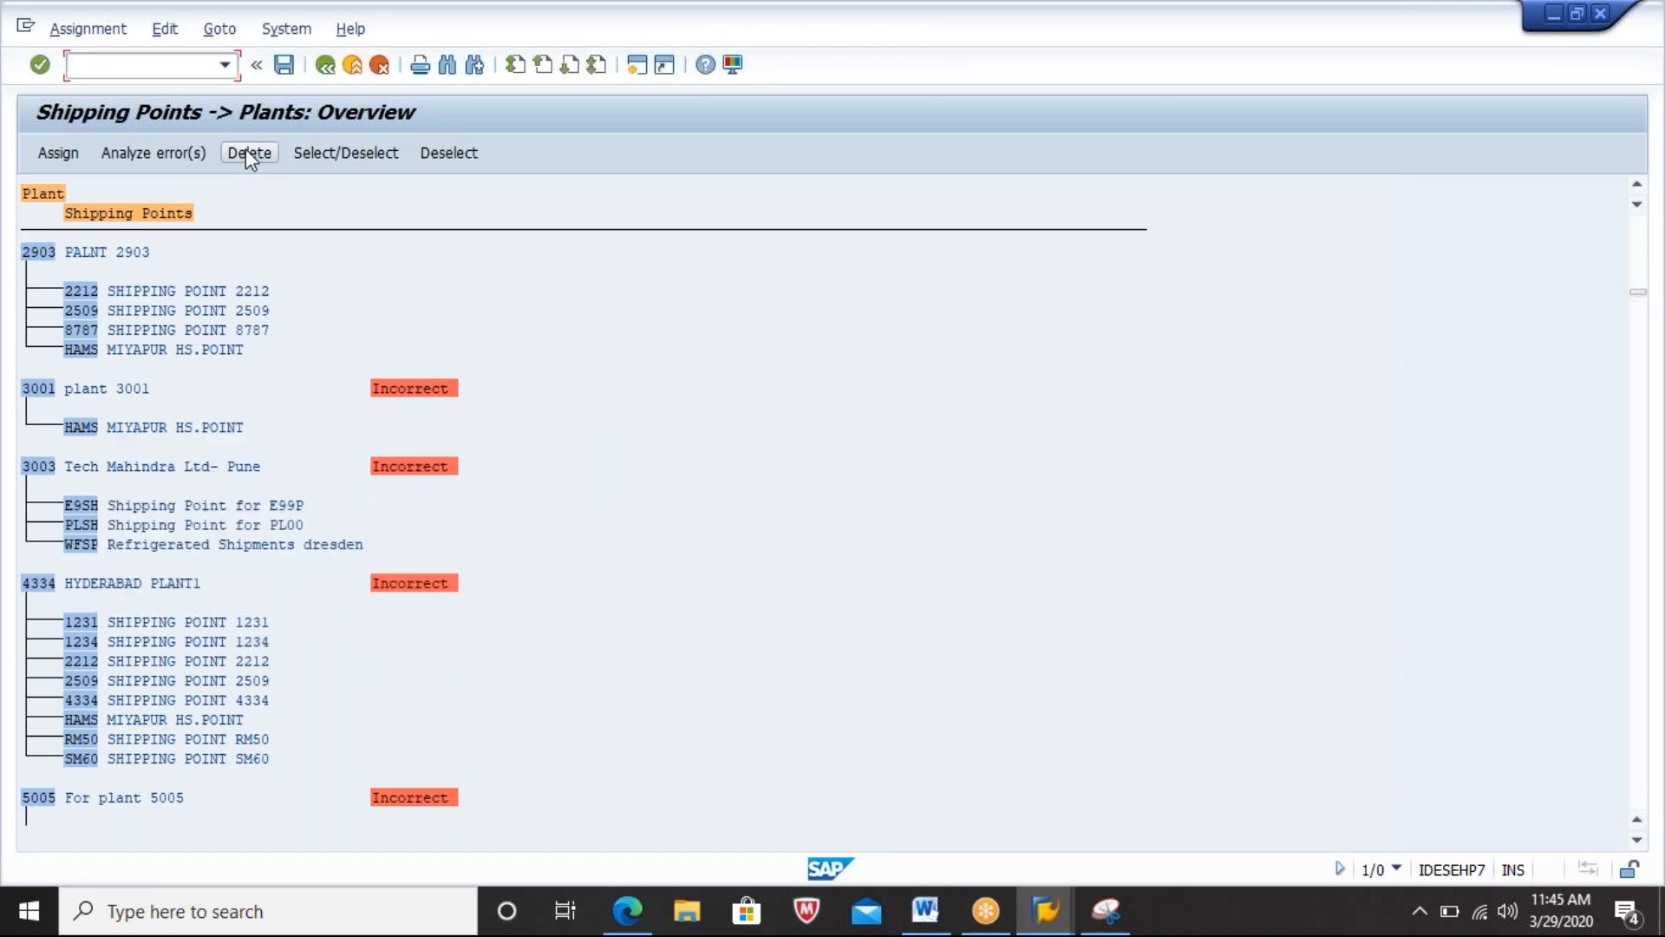
{"action": "left_click", "coordinate": [96, 318]}
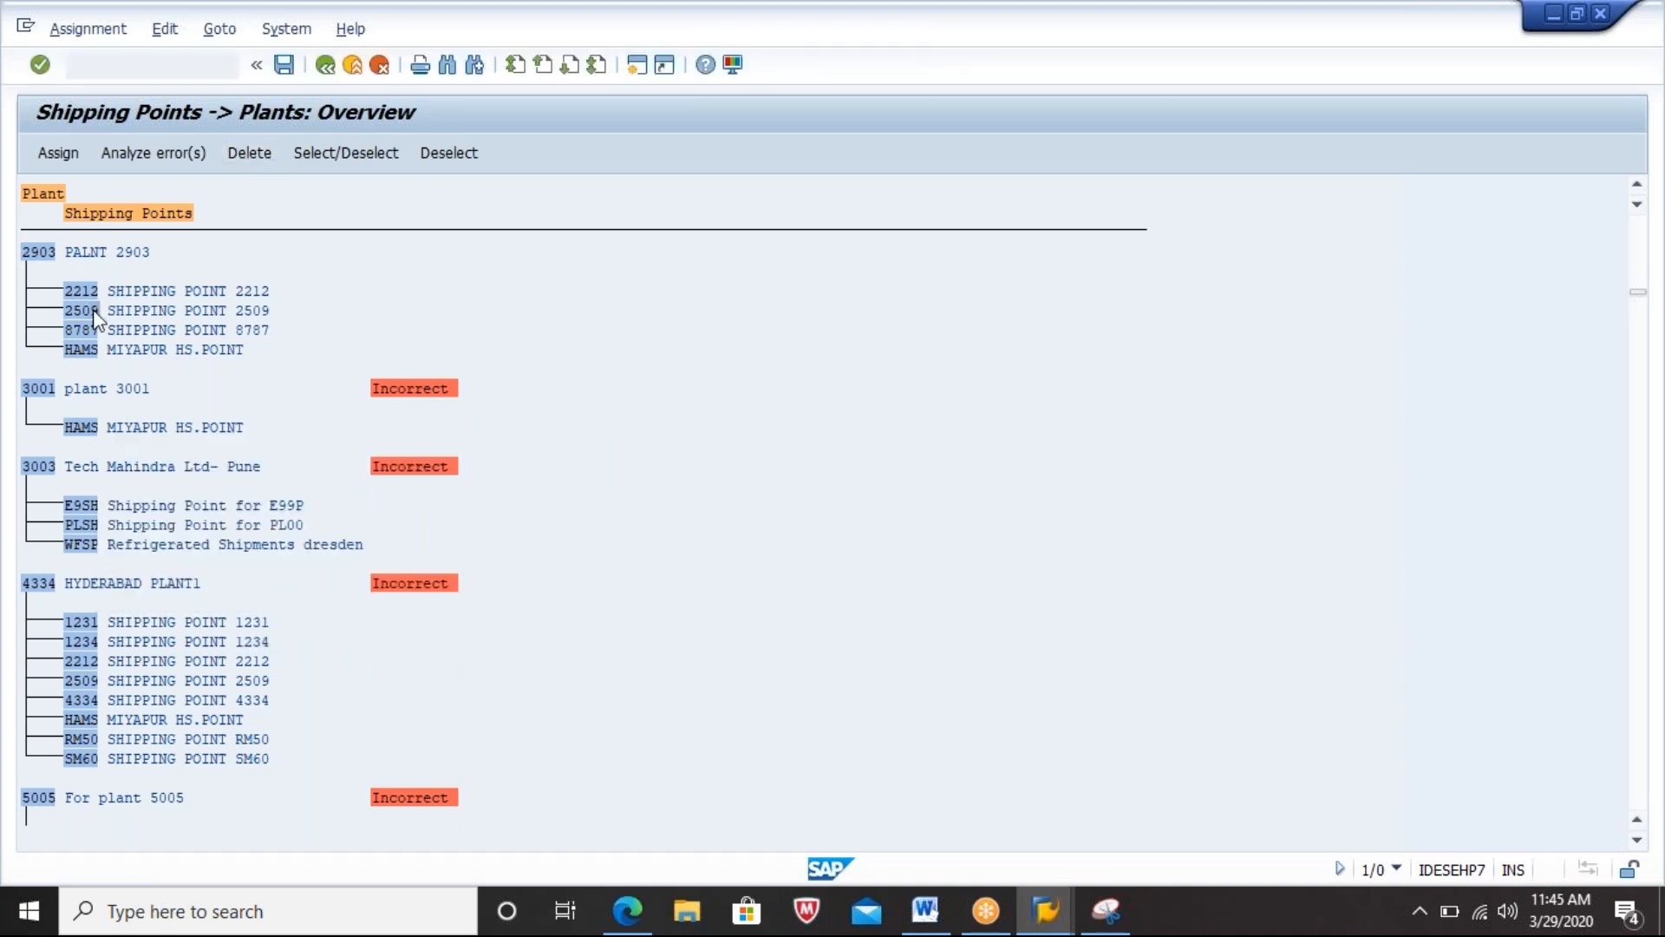
{"action": "left_click", "coordinate": [251, 158]}
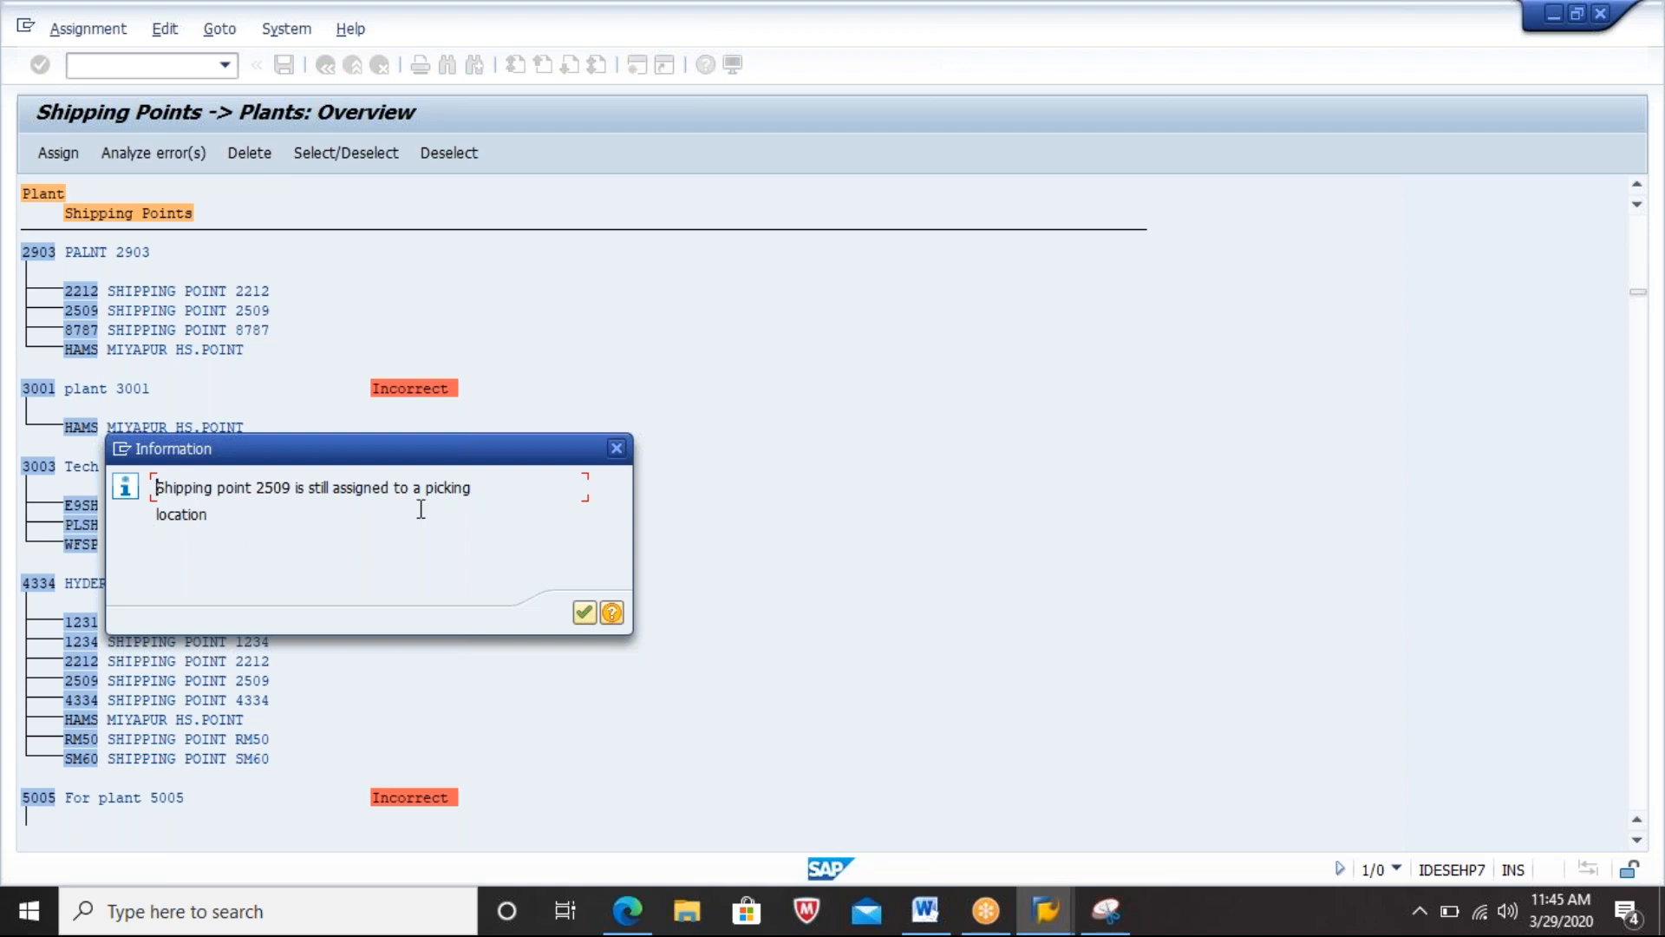
{"action": "left_click", "coordinate": [616, 448]}
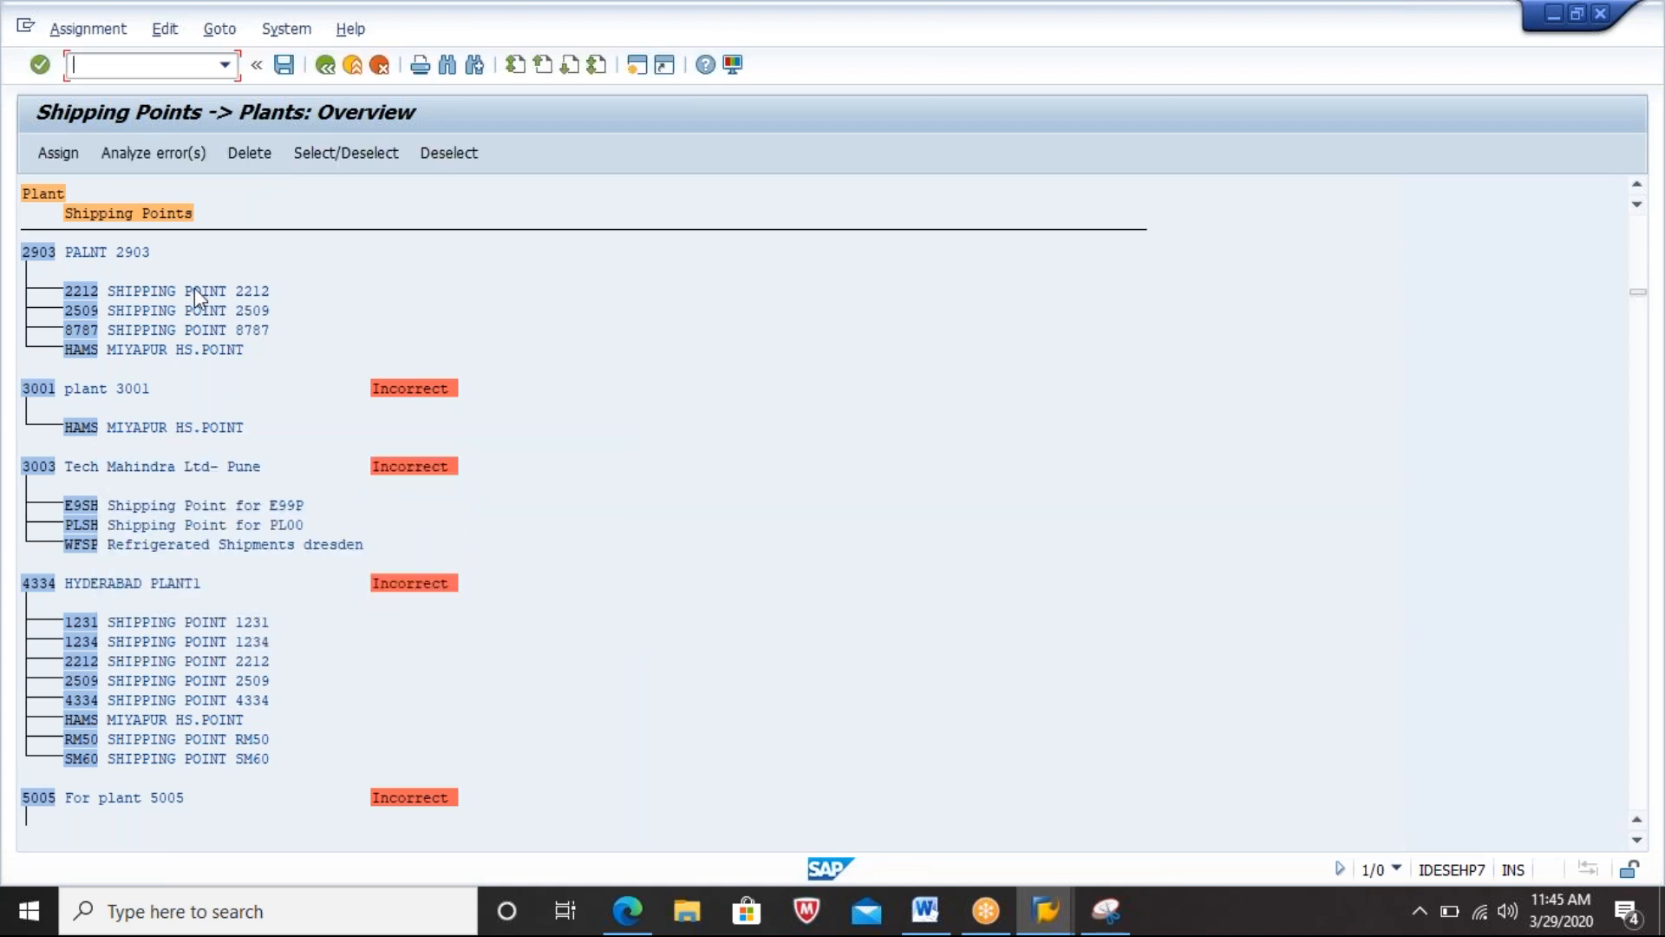
Step: Search for plant 2903 in the overview again and try to open shipping point 8787 beneath it
{"action": "left_click", "coordinate": [71, 252]}
{"action": "key", "text": "ctrl+f"}
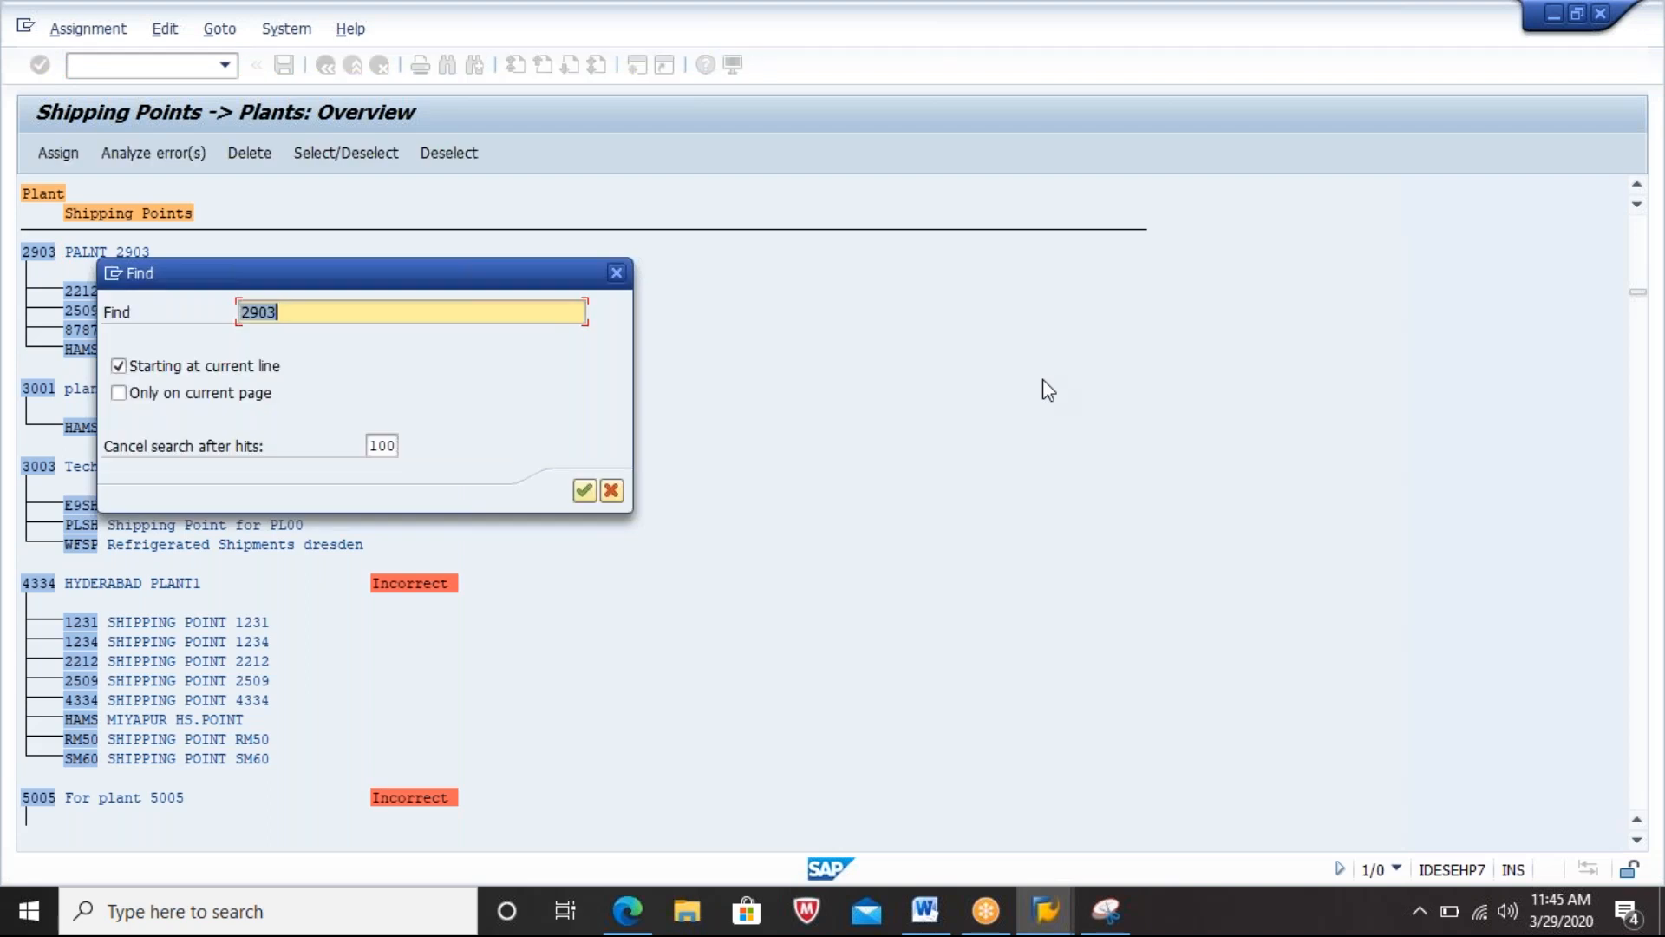
{"action": "key", "text": "Return"}
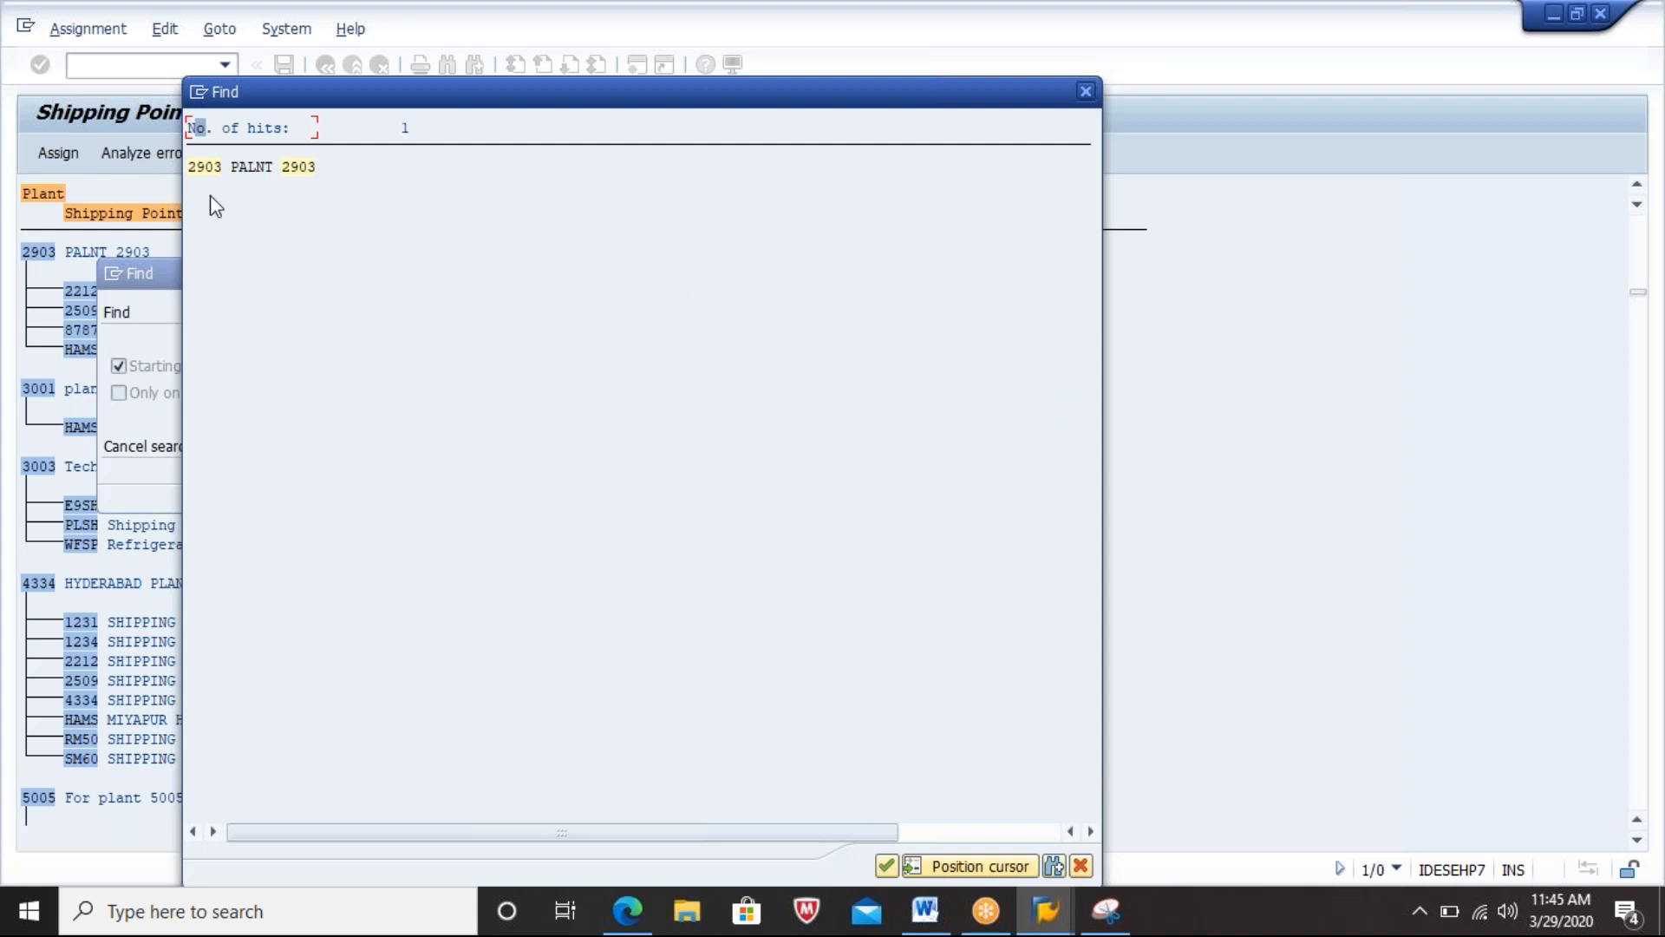
{"action": "double_click", "coordinate": [202, 173]}
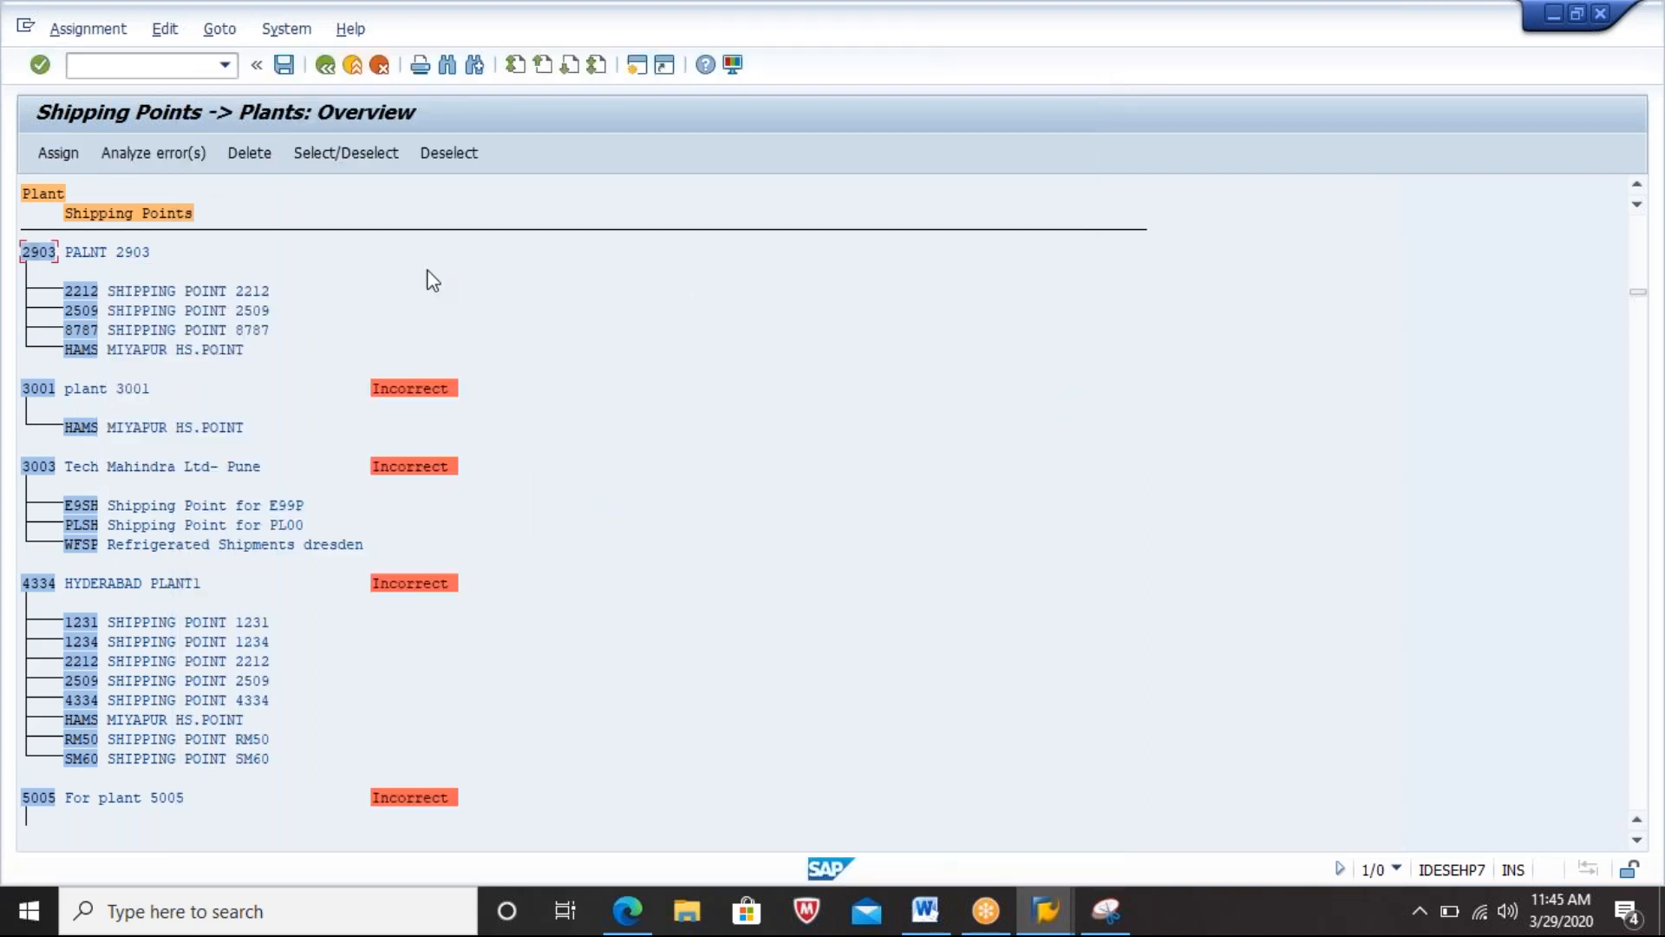
{"action": "double_click", "coordinate": [163, 335]}
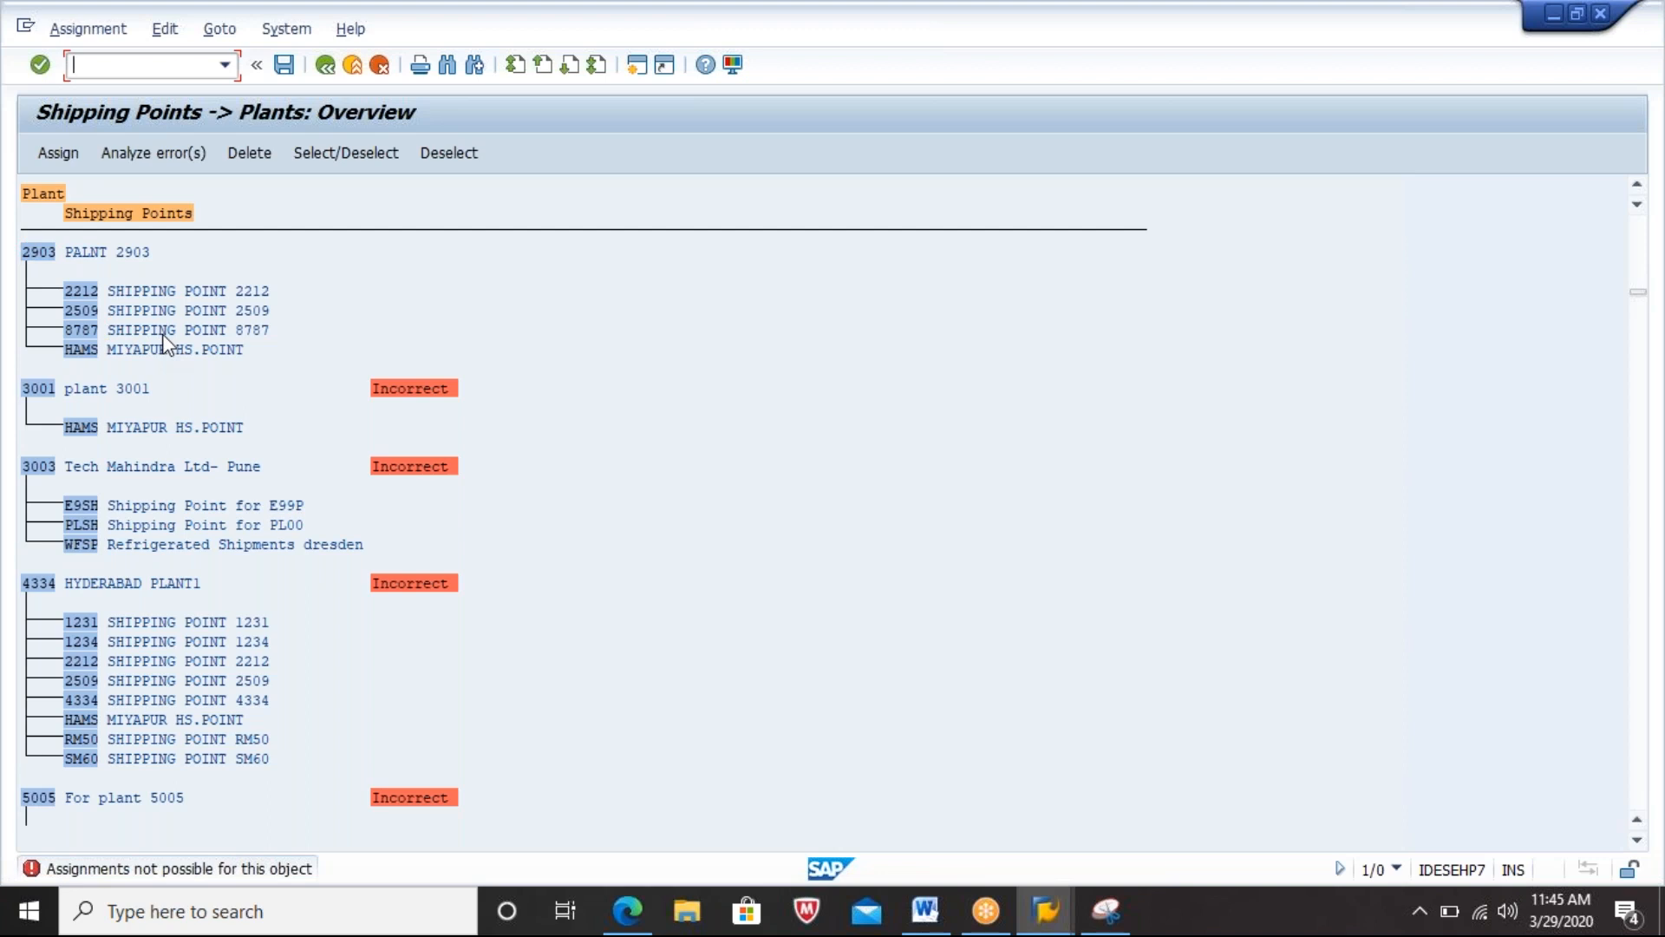
{"action": "left_click", "coordinate": [163, 330]}
{"action": "left_click", "coordinate": [170, 208]}
Step: Open the shipping point selection for plant 2903 and move its window clear of the plant's entries
{"action": "left_click", "coordinate": [44, 252]}
{"action": "left_click", "coordinate": [59, 156]}
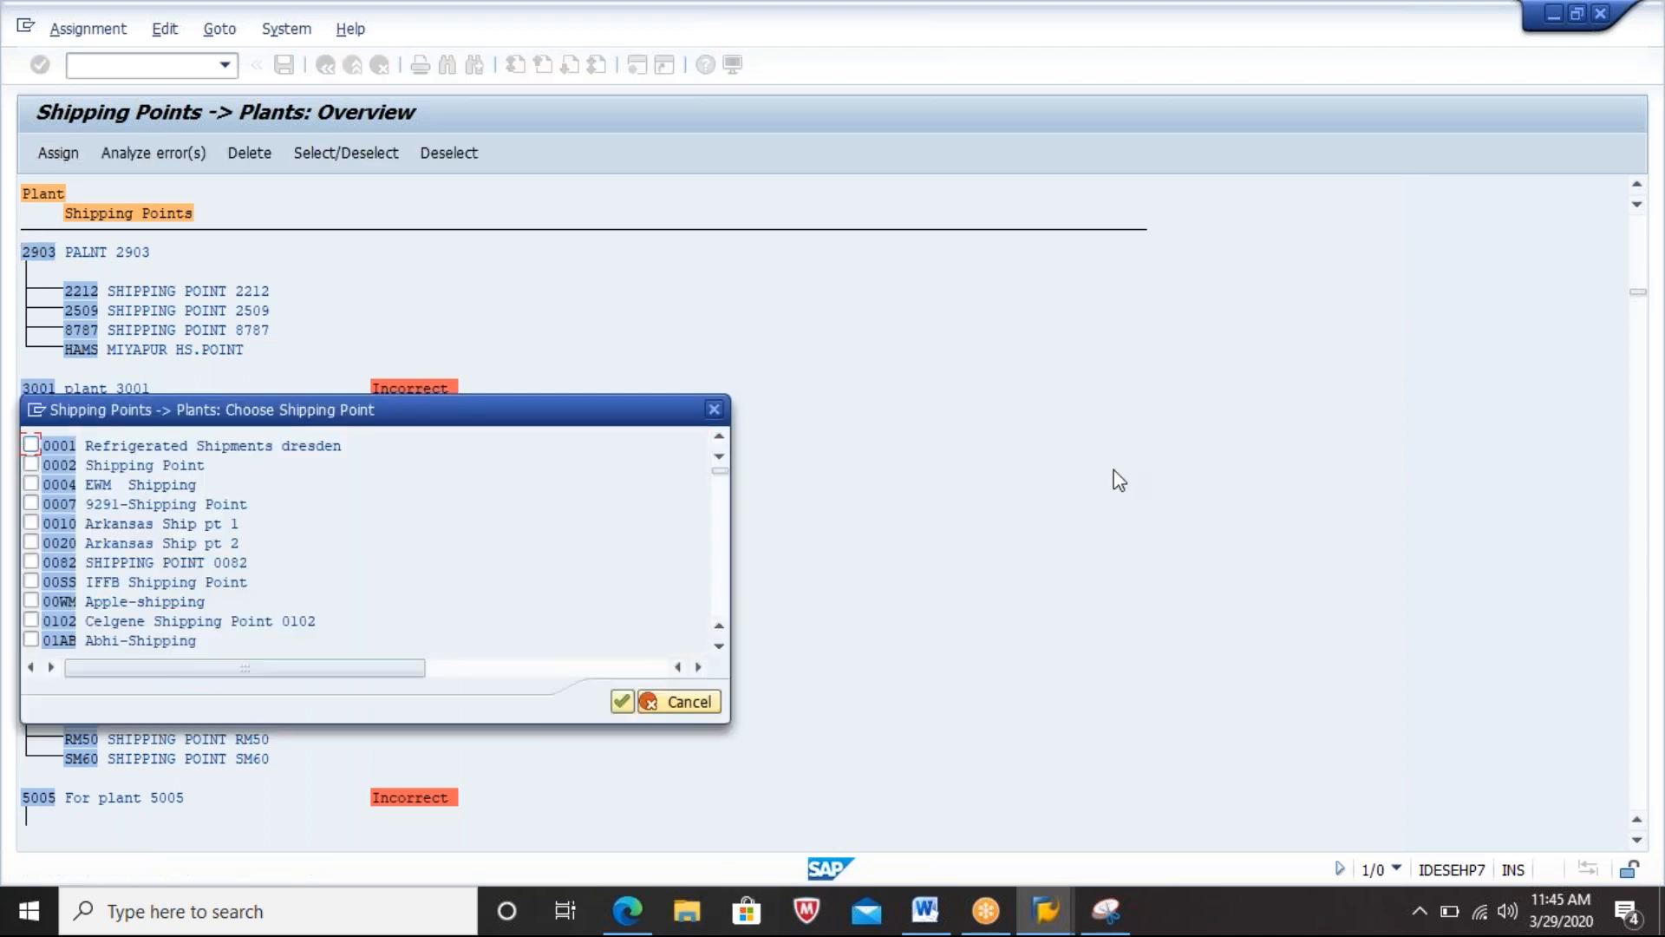
{"action": "left_click_drag", "start_coordinate": [467, 401], "coordinate": [601, 287]}
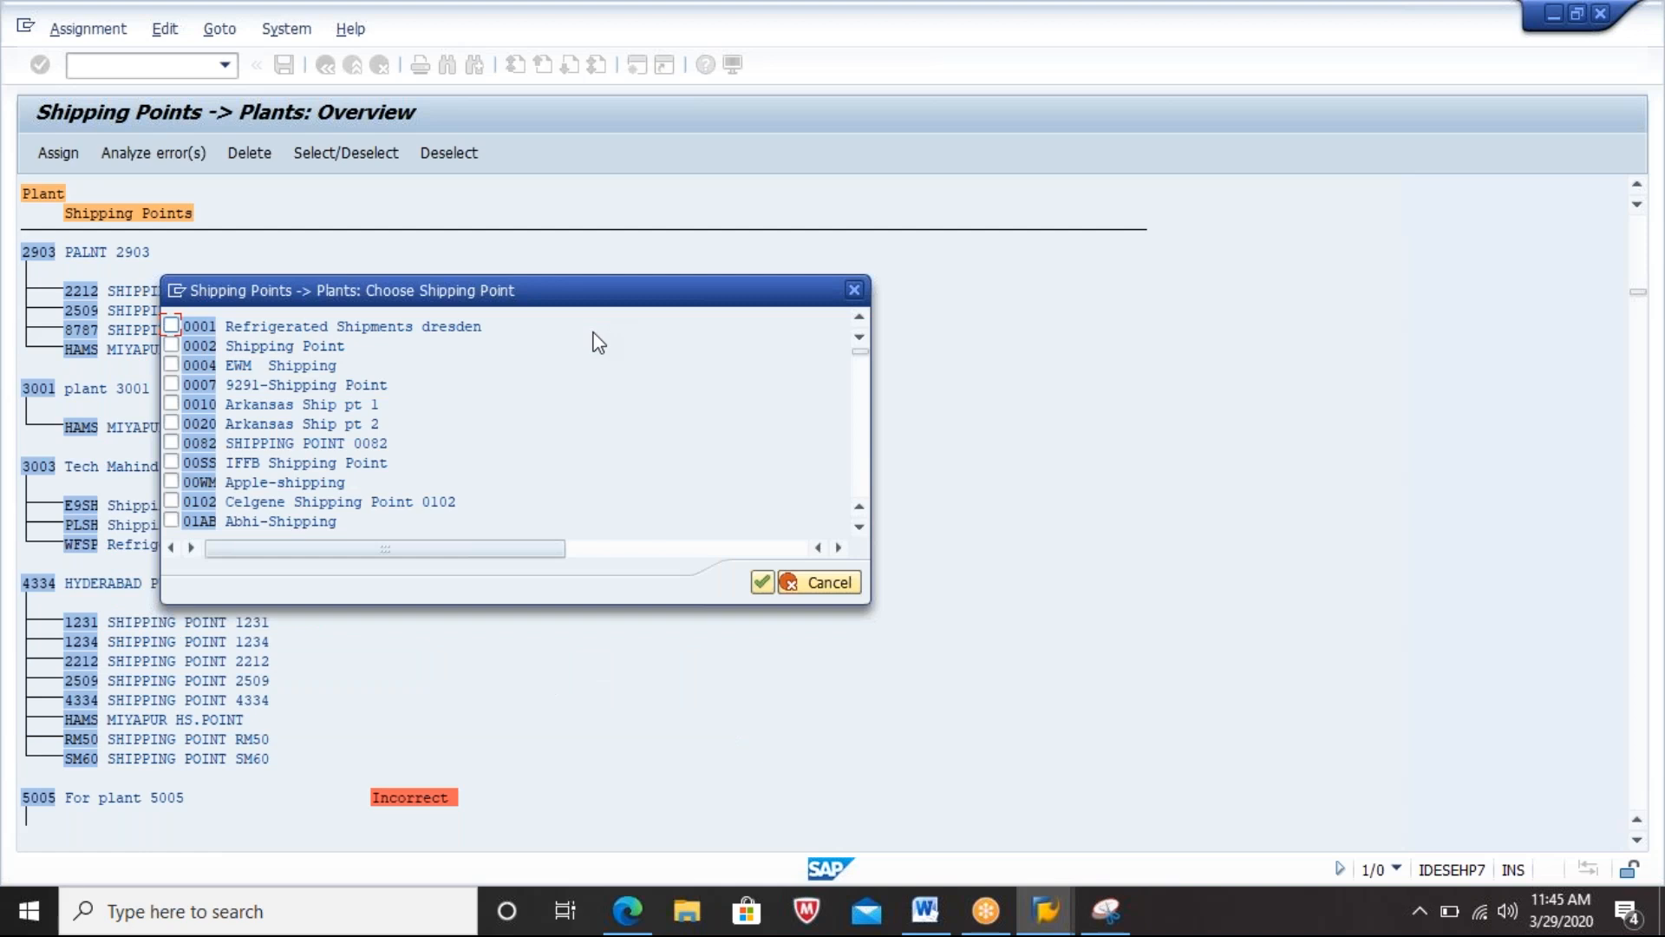
Step: Search the selection list for 2903 with a limit of 999 hits and assign shipping point 2903 to the plant
{"action": "key", "text": "ctrl+f"}
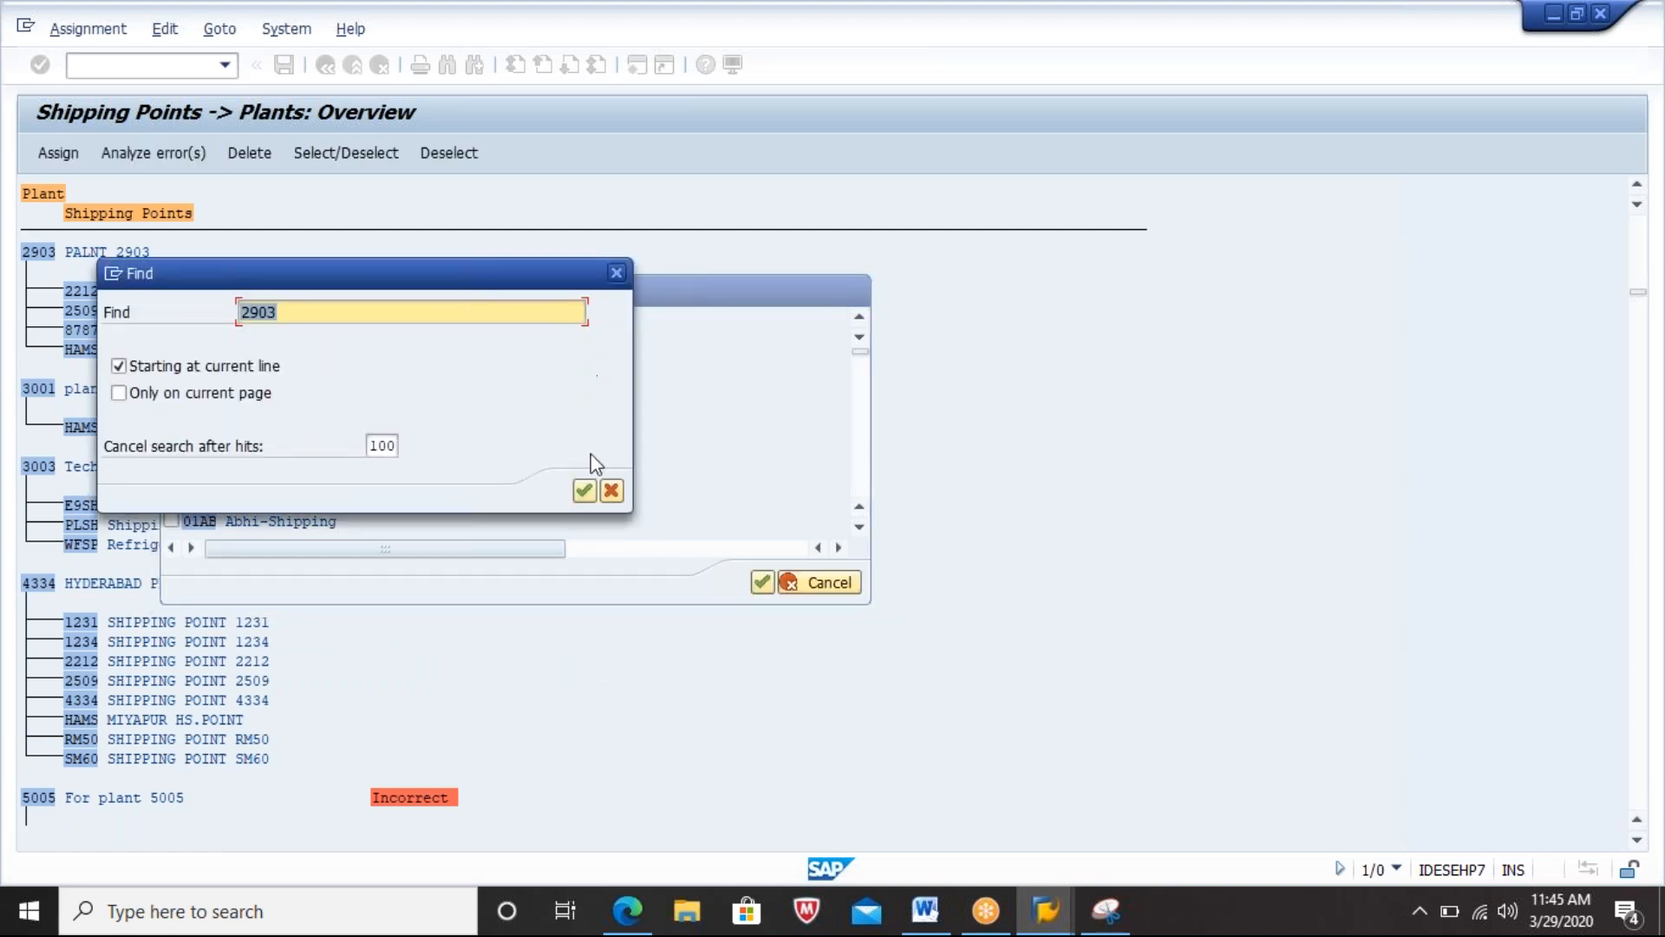
{"action": "left_click", "coordinate": [385, 445]}
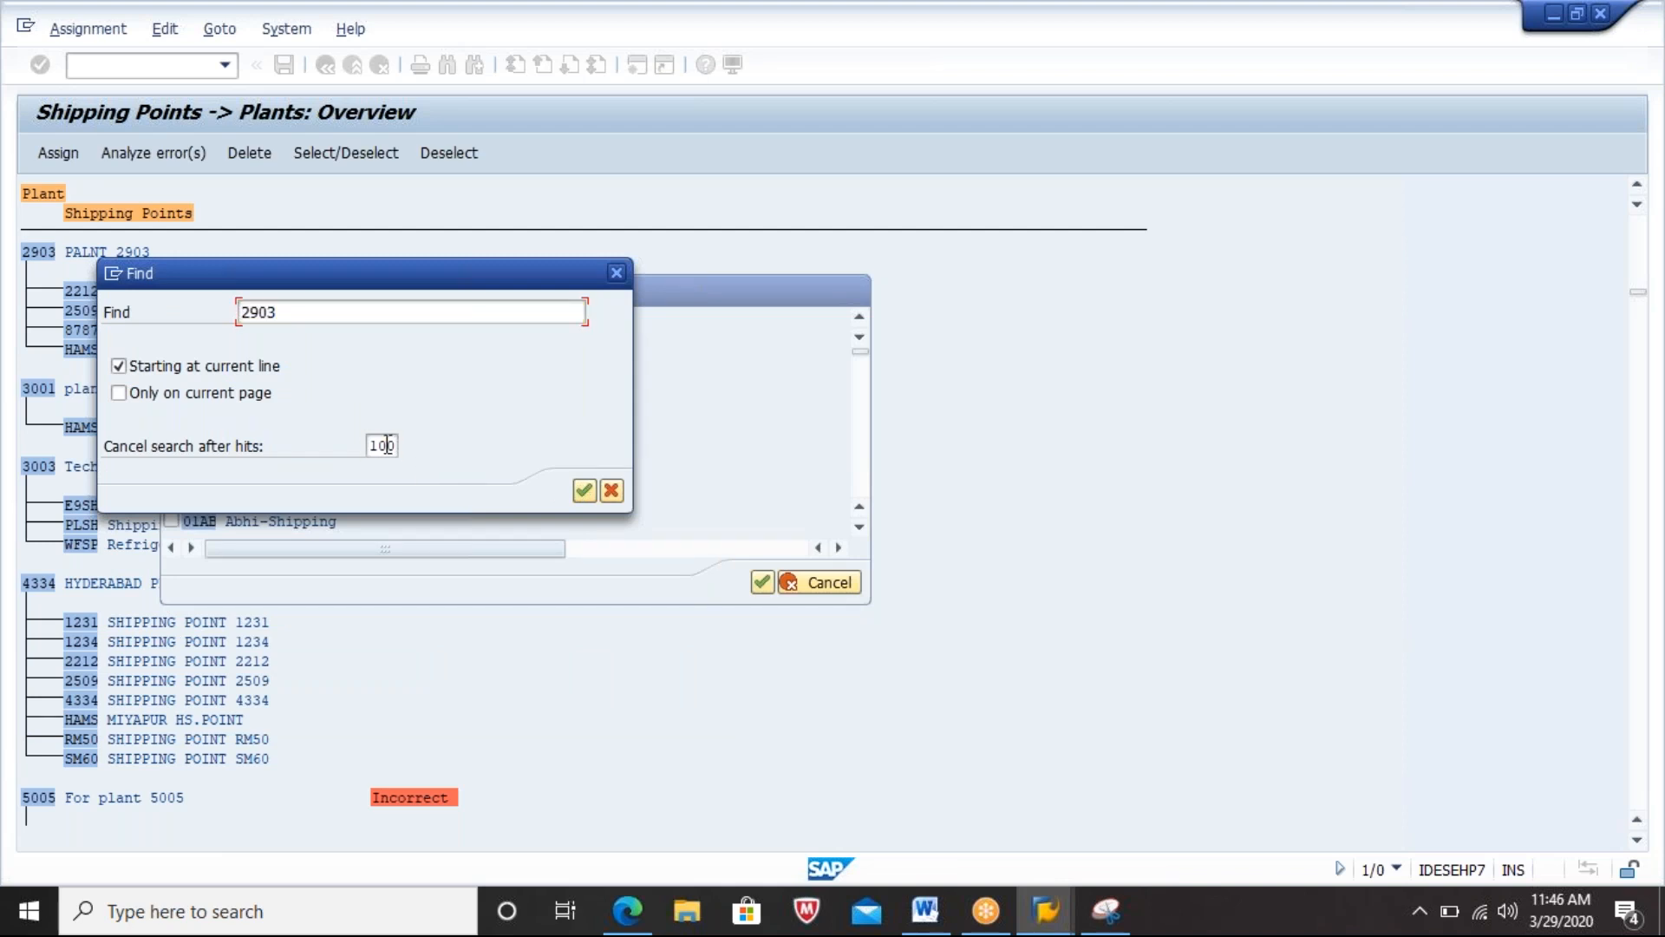
{"action": "key", "text": "End"}
{"action": "key", "text": "BackSpace"}
{"action": "key", "text": "BackSpace"}
{"action": "key", "text": "BackSpace"}
{"action": "key", "text": "Return"}
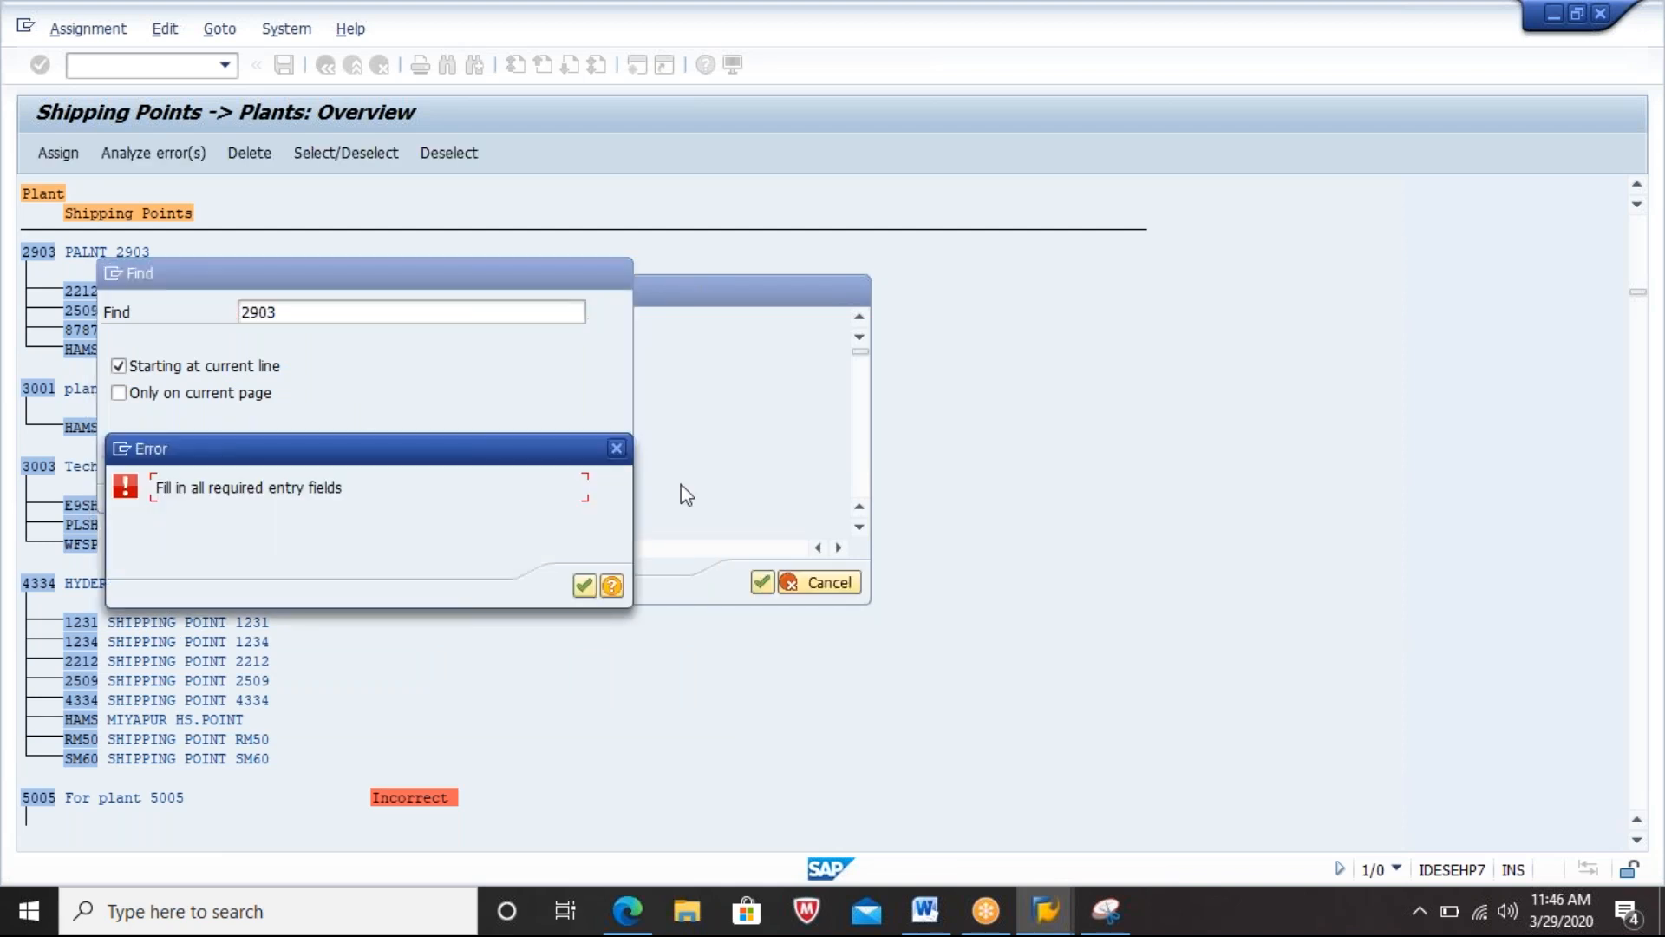
{"action": "key", "text": "Return"}
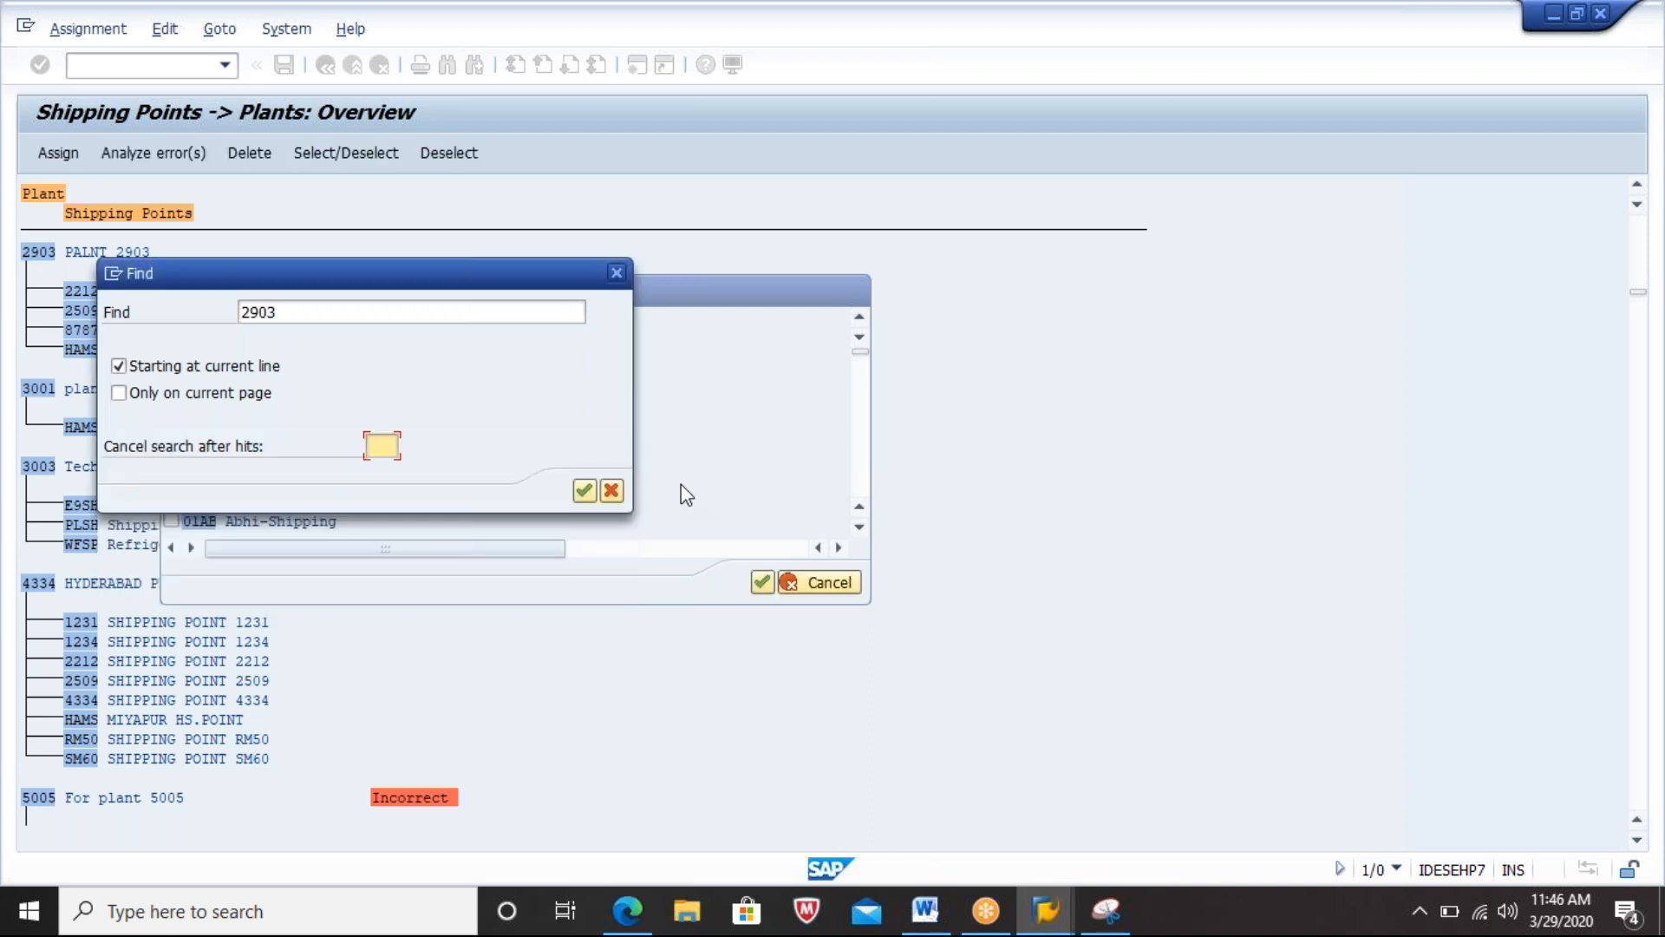
{"action": "type", "text": "999"}
{"action": "key", "text": "Return"}
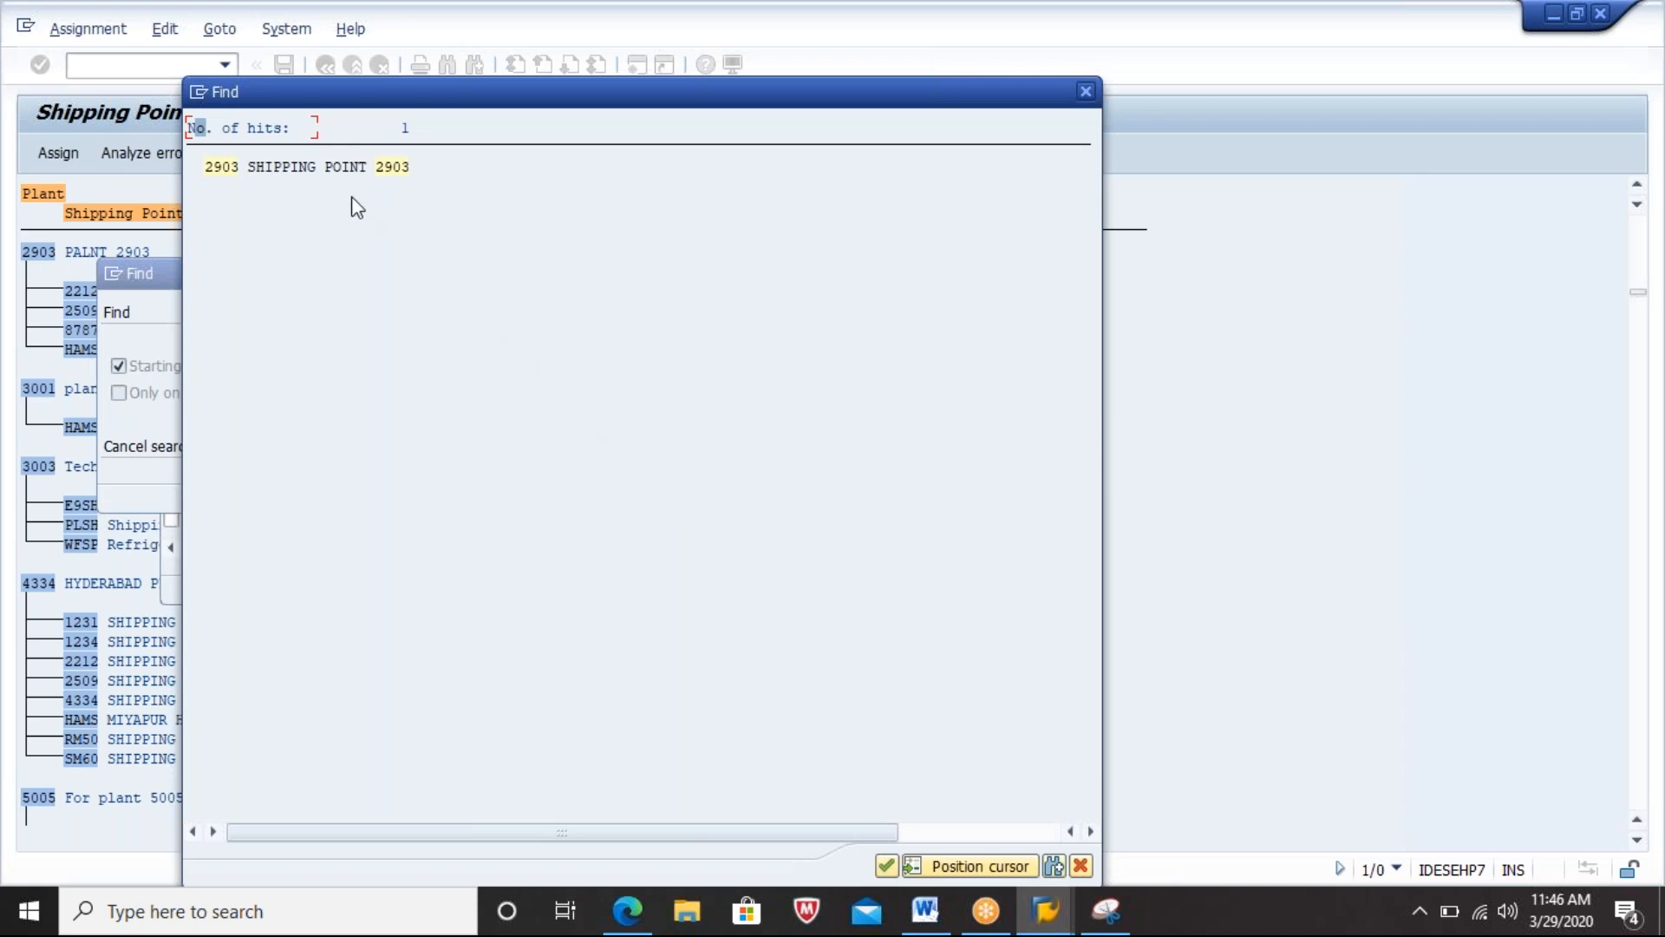
{"action": "double_click", "coordinate": [340, 167]}
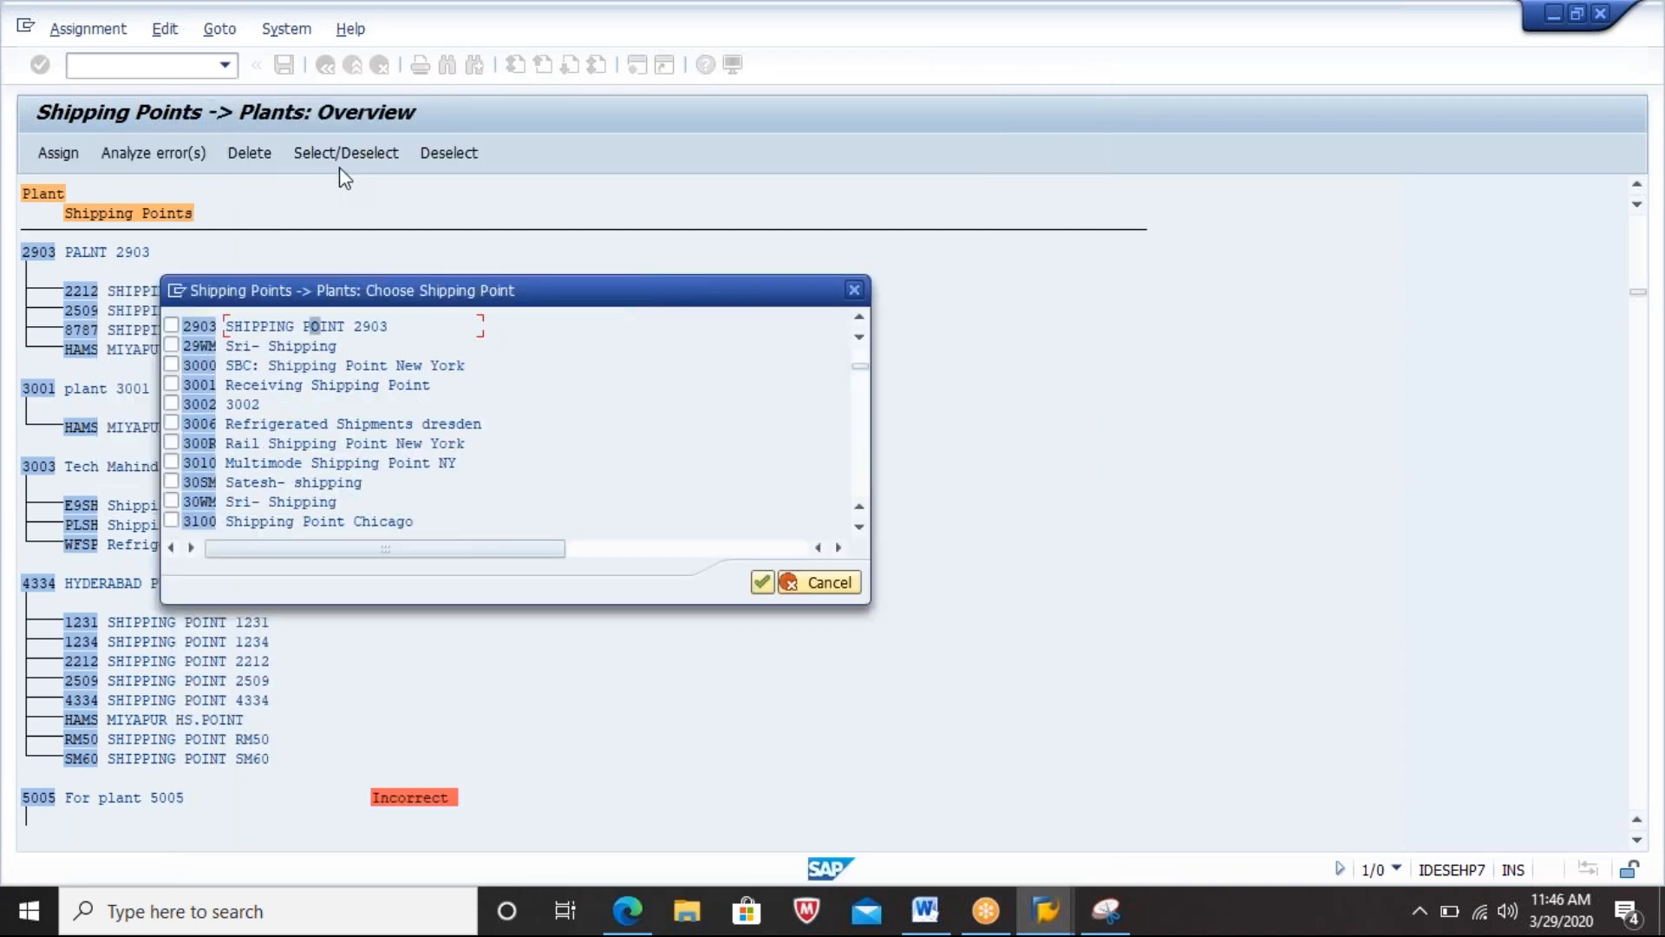
{"action": "left_click", "coordinate": [171, 326]}
{"action": "left_click", "coordinate": [762, 581]}
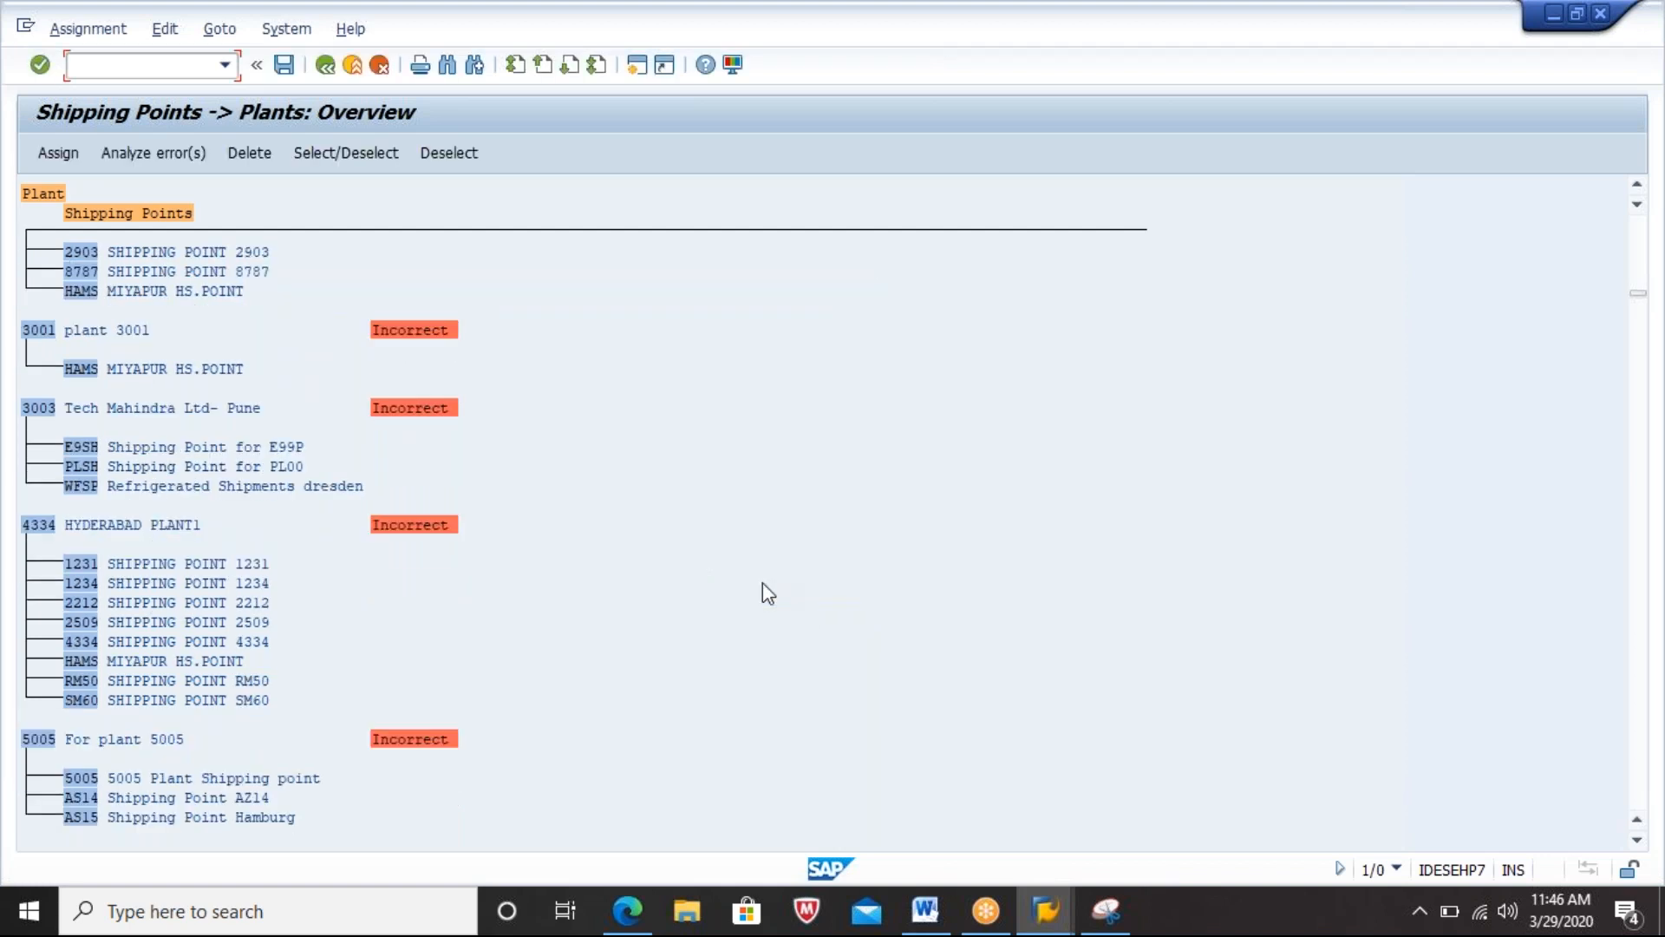
Step: Save the shipping point assignment in the proposed customizing request and return to the implementation guide
{"action": "left_click", "coordinate": [284, 68]}
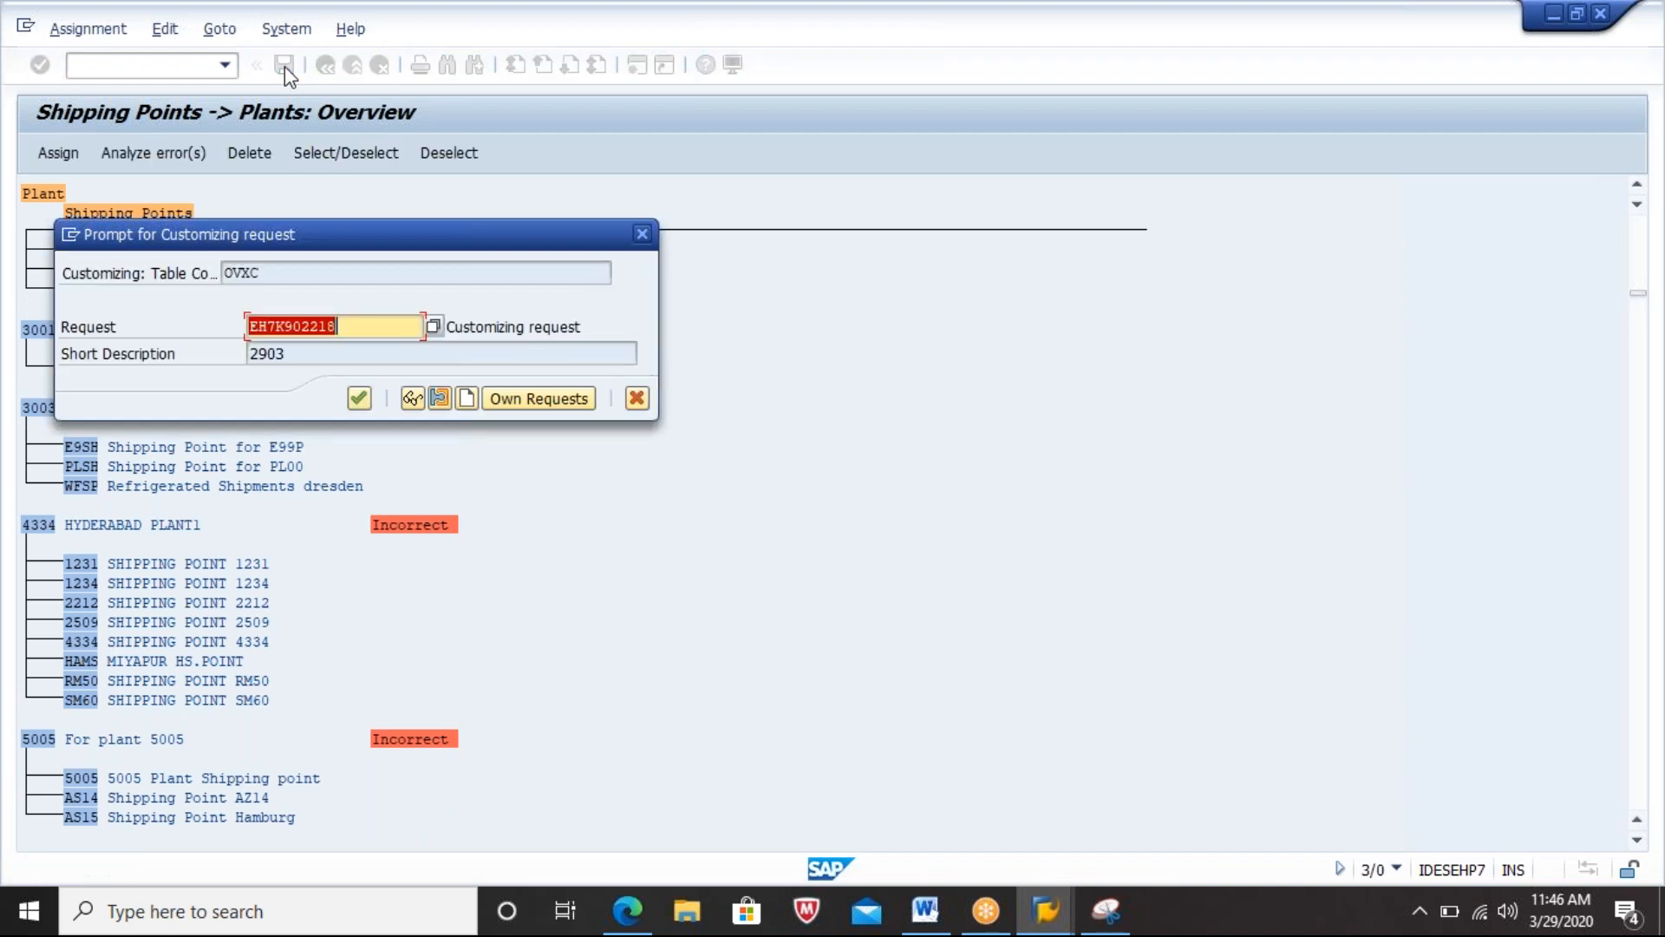
{"action": "key", "text": "Return"}
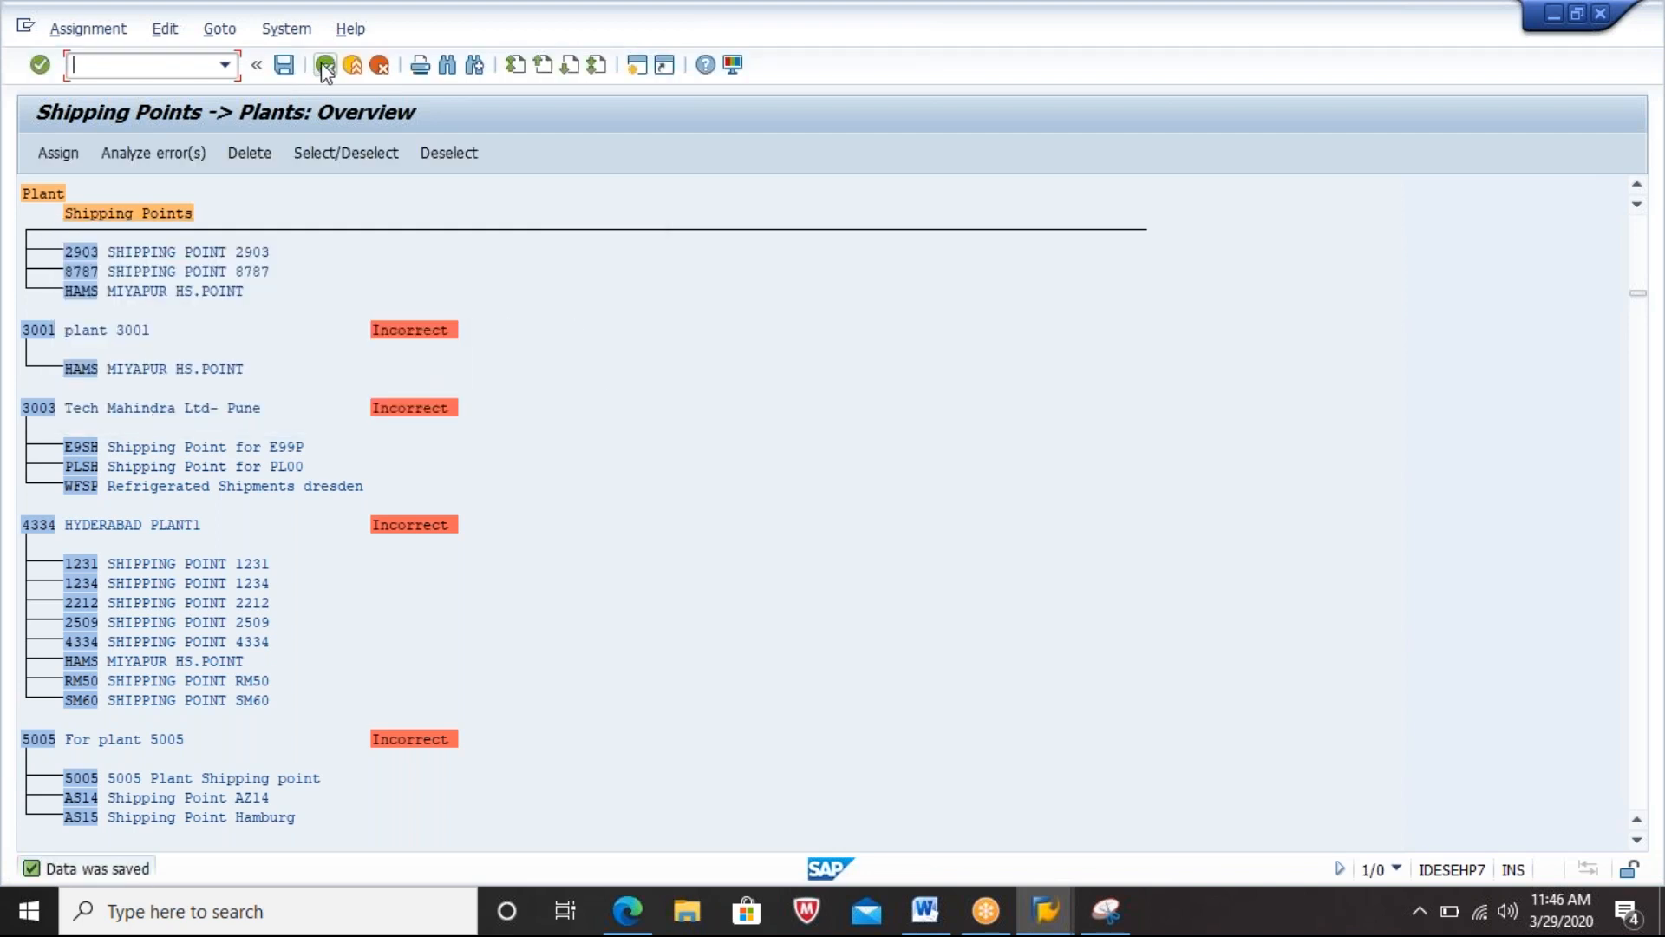
{"action": "left_click", "coordinate": [326, 66]}
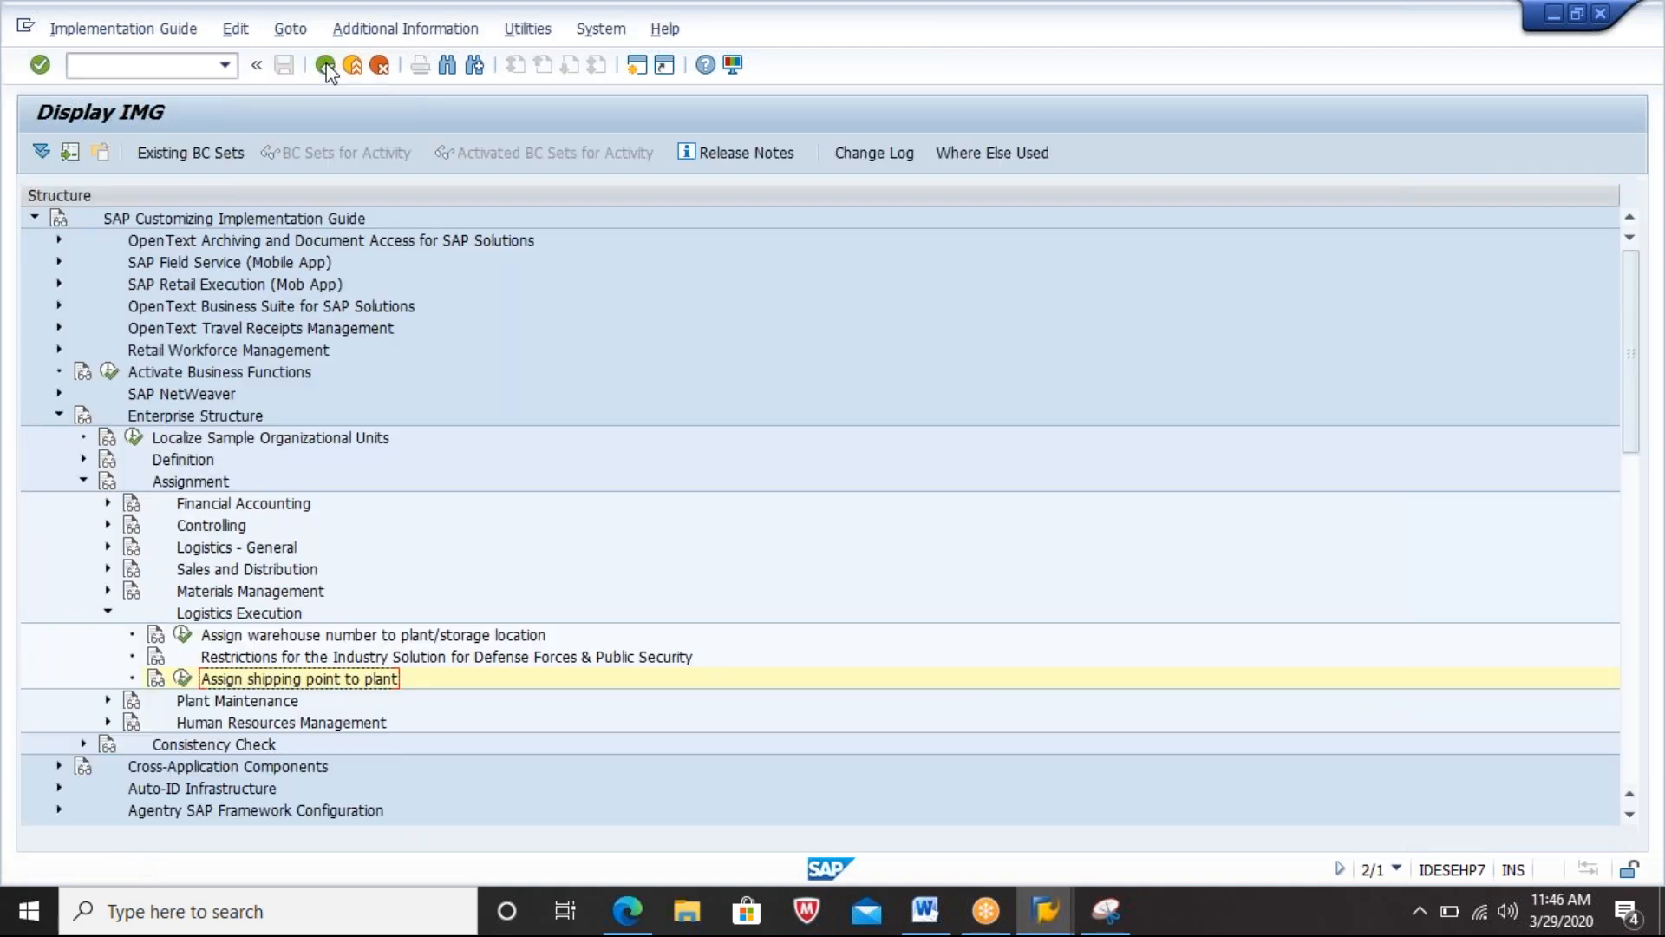
Step: Collapse the Logistics Execution and Assignment nodes in the implementation guide and start the vendor creation transaction XK01
{"action": "left_click", "coordinate": [327, 67]}
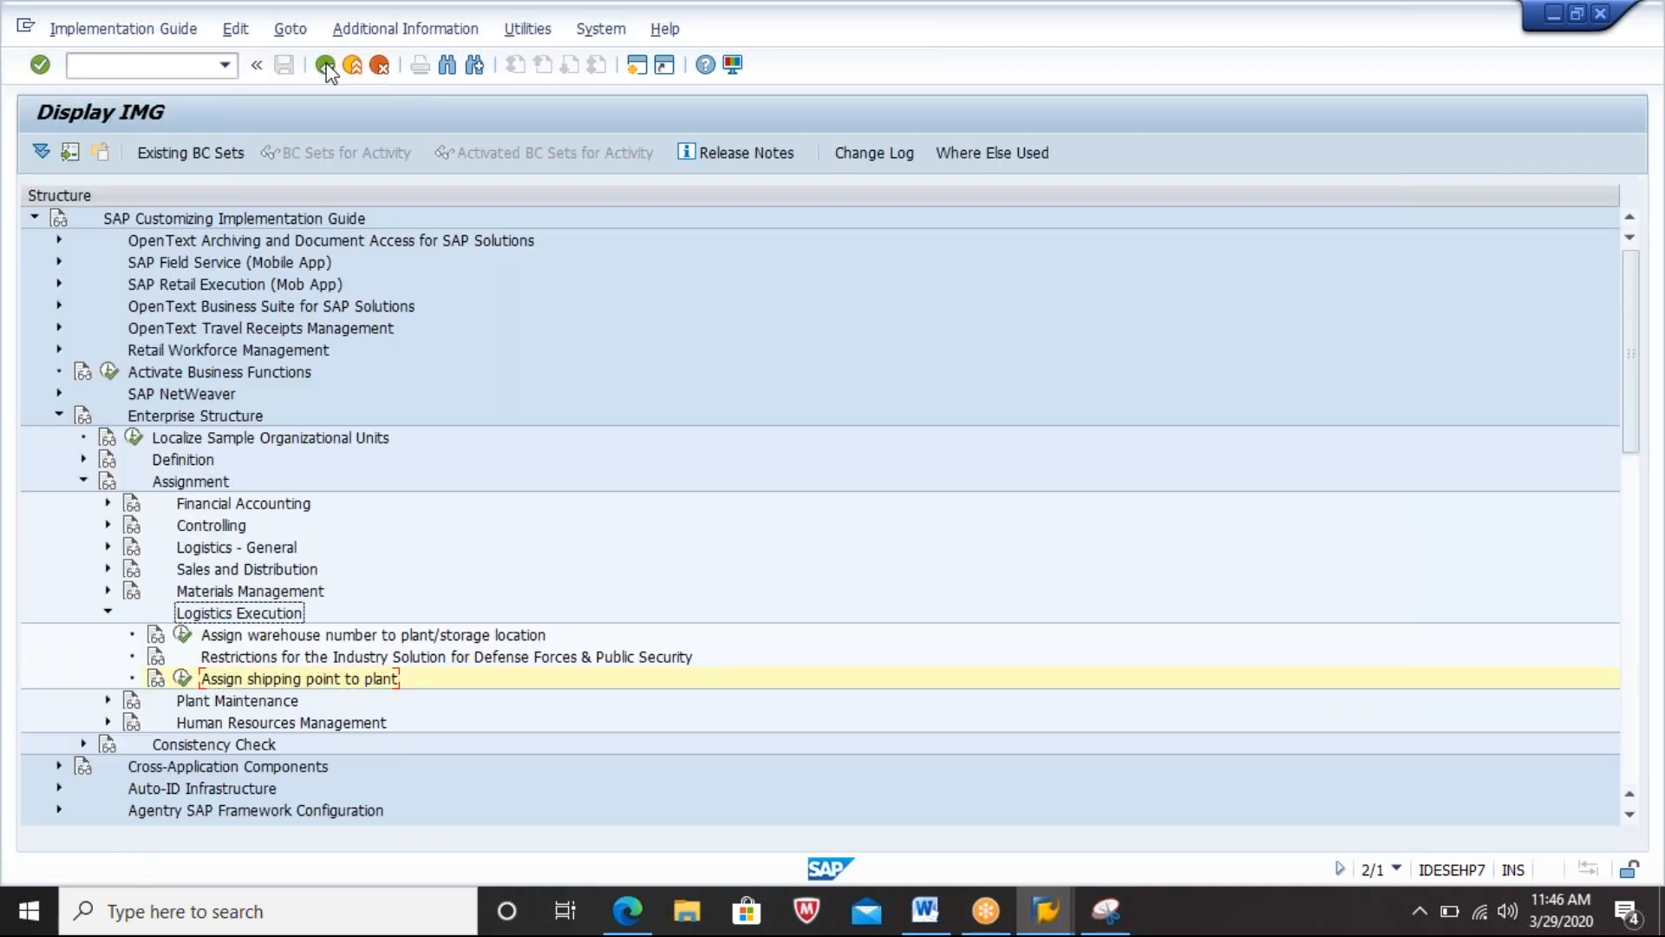
{"action": "left_click", "coordinate": [327, 67]}
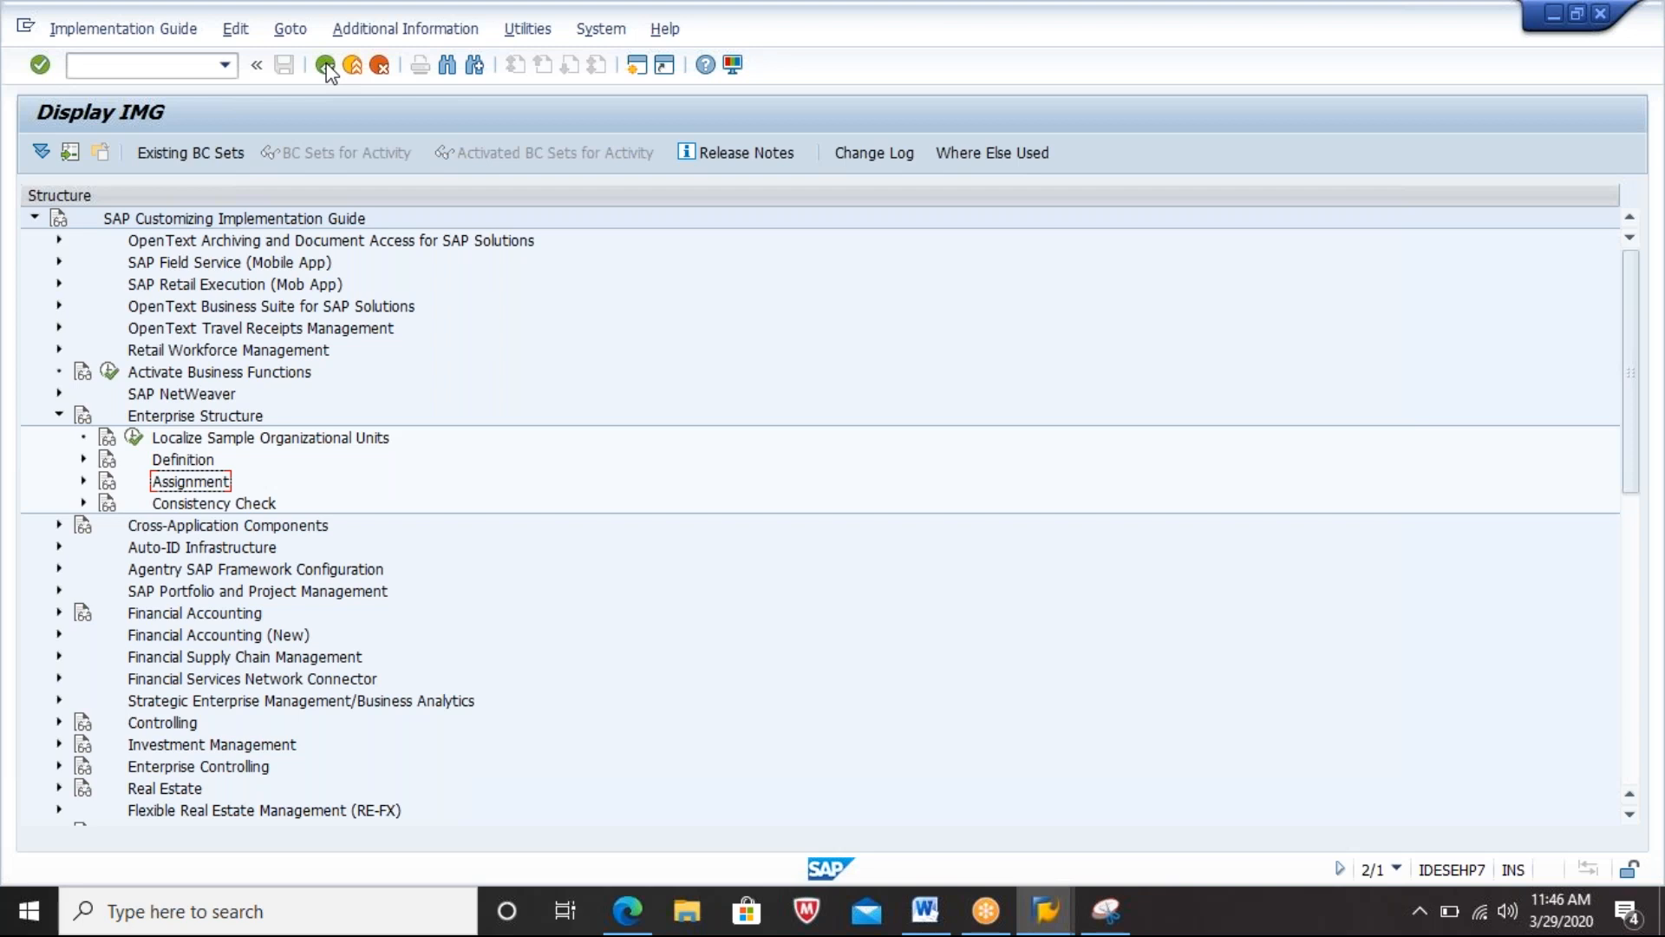
{"action": "left_click", "coordinate": [194, 65]}
{"action": "type", "text": "/NXK01"}
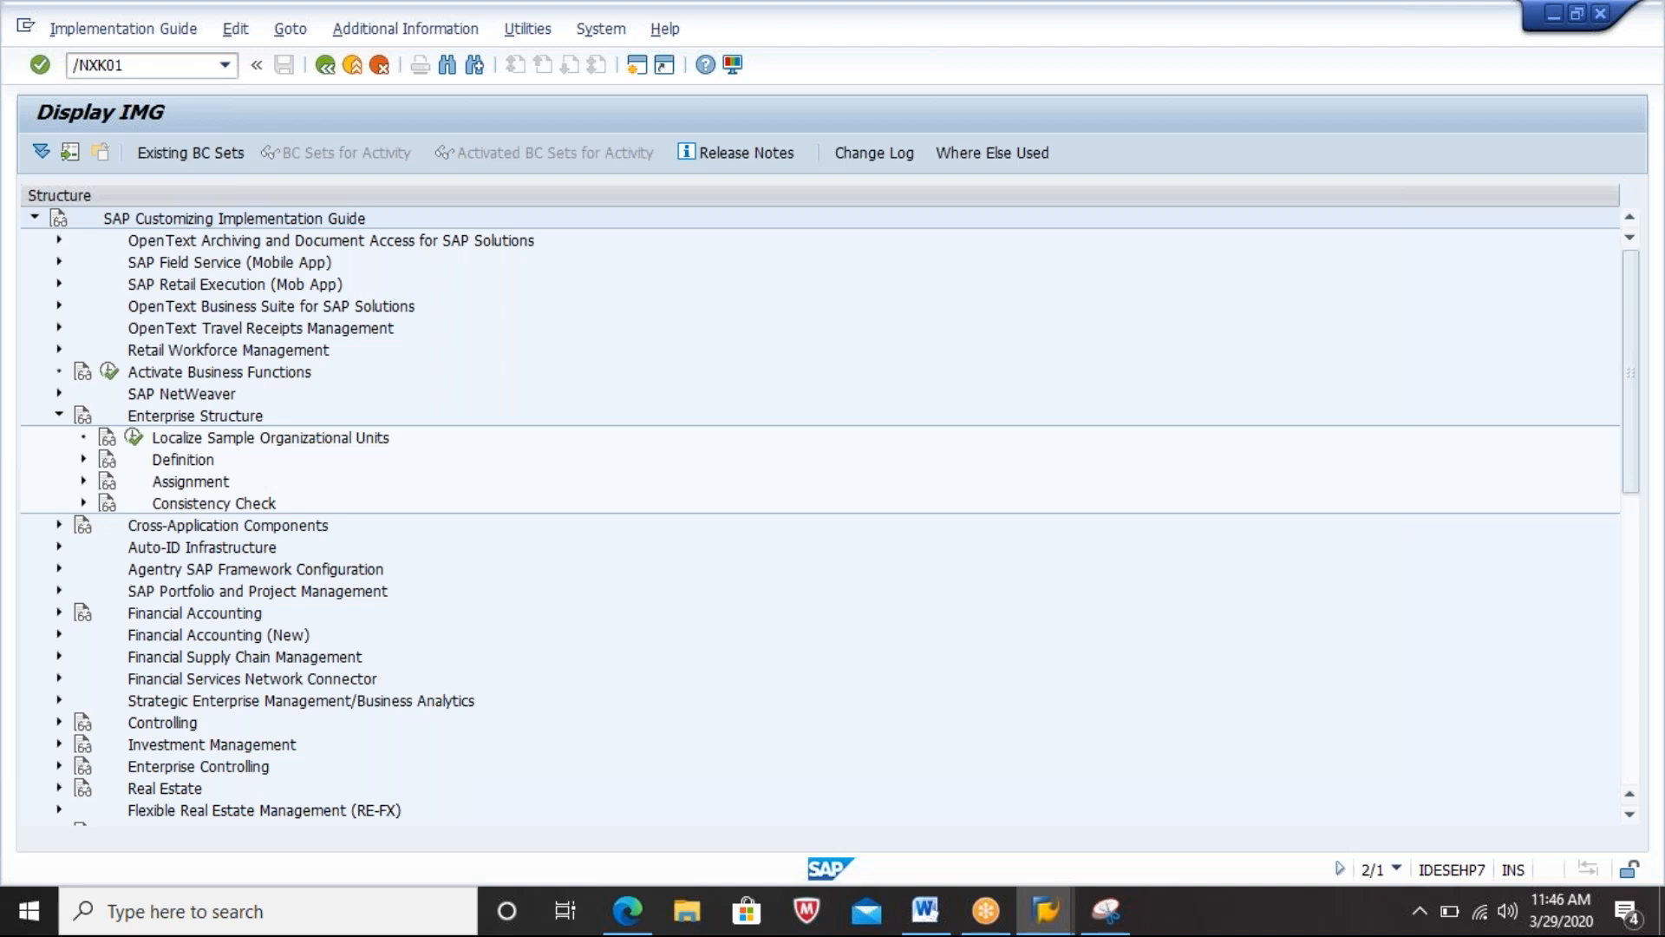
{"action": "key", "text": "Return"}
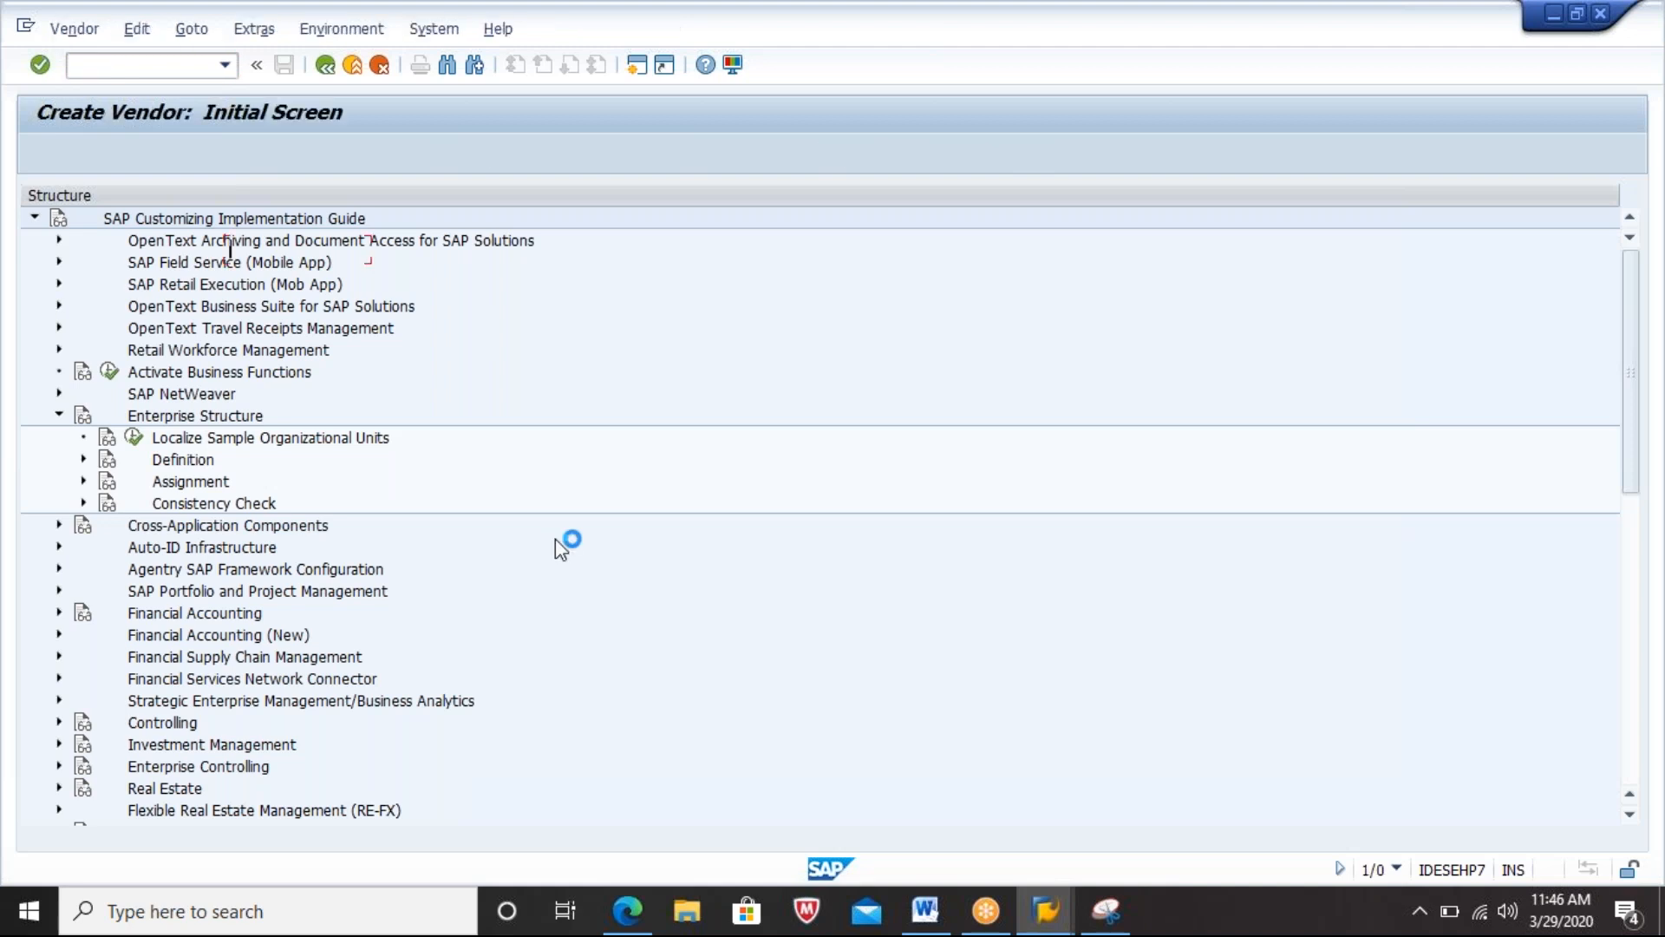
Step: Switch to the Word document and add the line "PLANT 2909 > SHIPPING POINT 2903" under the shipping point assignment heading
{"action": "left_click", "coordinate": [926, 911]}
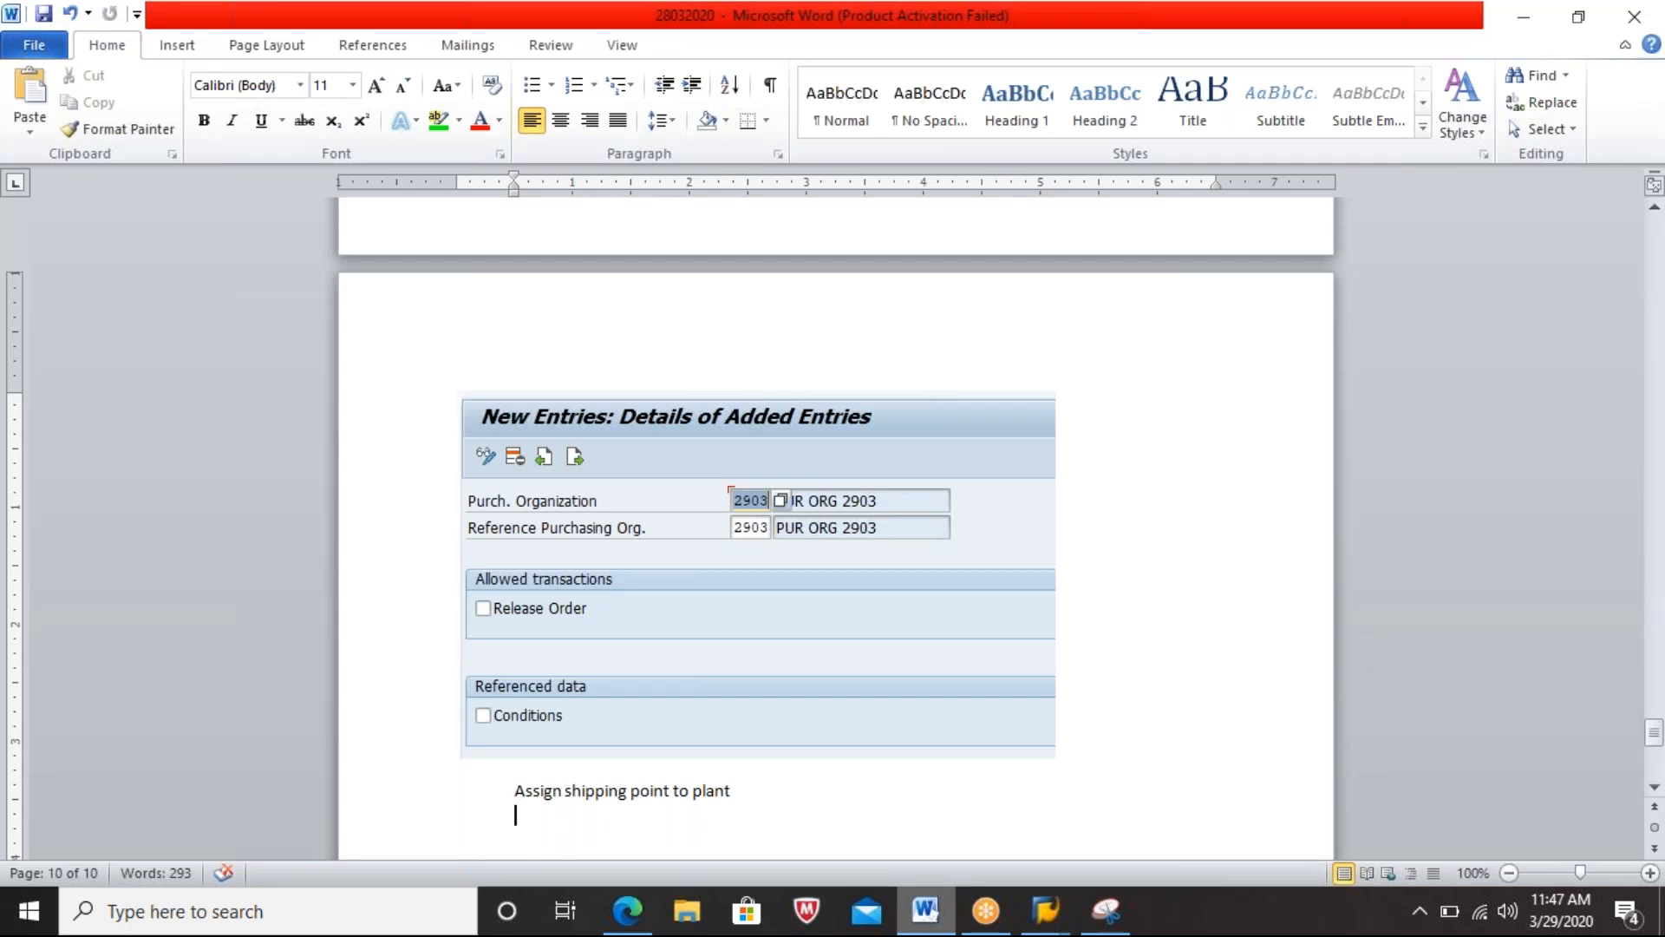
{"action": "type", "text": "PLANT 2909 > SHIPPI"}
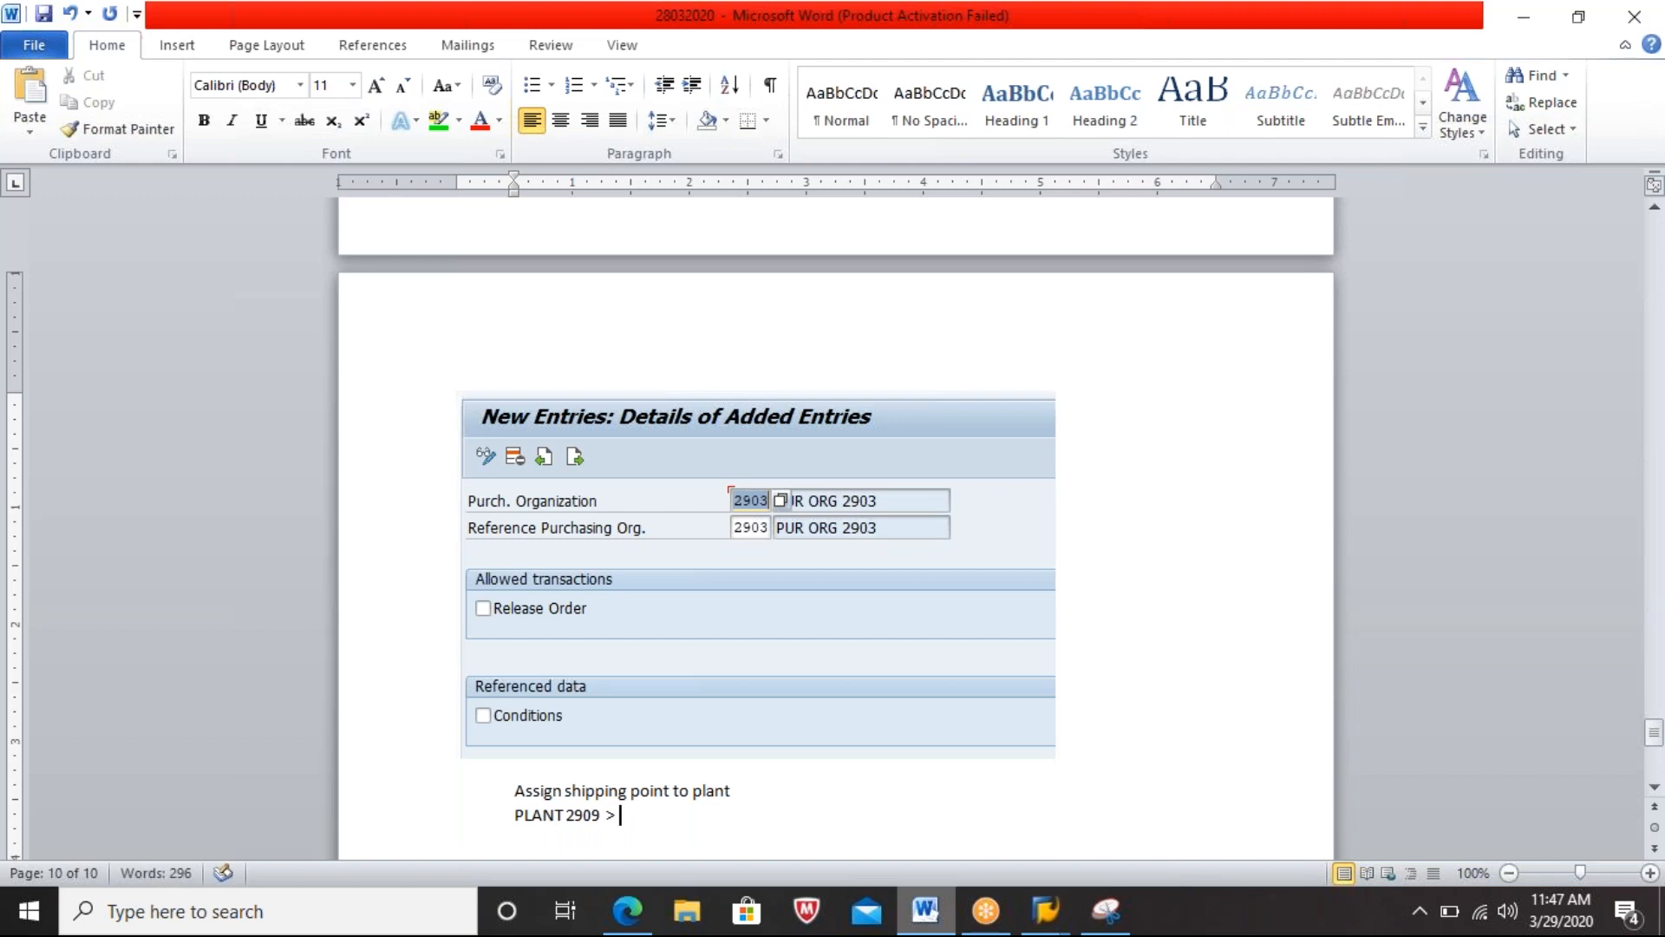
{"action": "type", "text": "NG"}
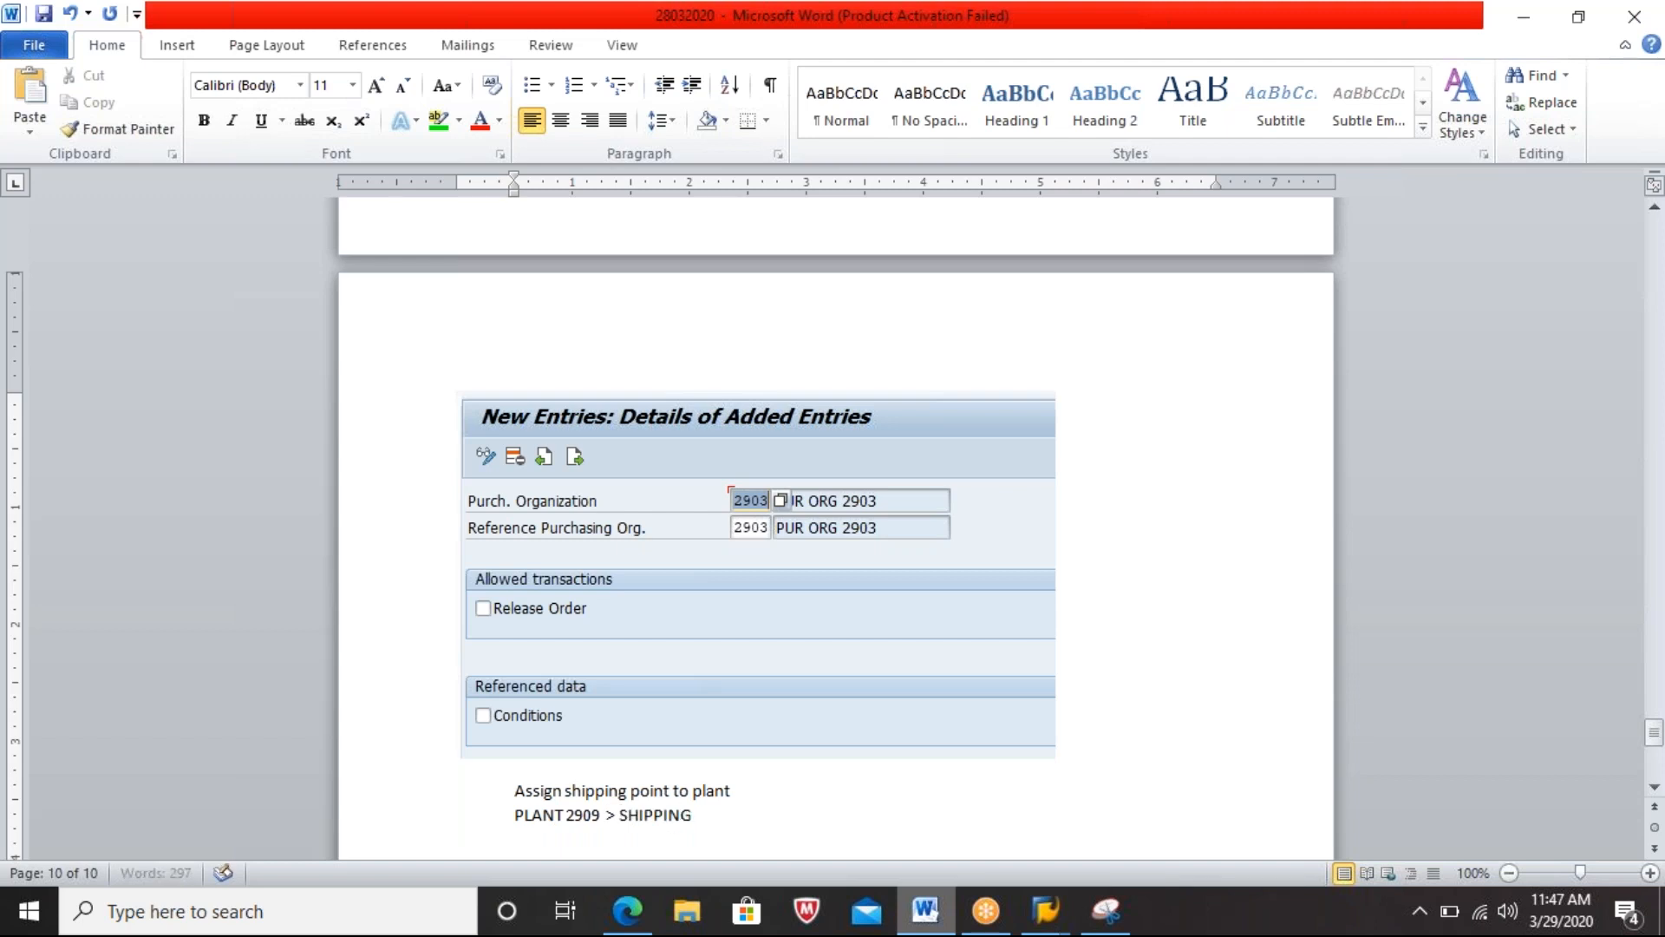
{"action": "type", "text": " POINT 2903"}
{"action": "key", "text": "Return"}
Step: Correct the plant number in the added line to 2903 and return to the empty line below it
{"action": "key", "text": "Up"}
{"action": "key", "text": "Right"}
{"action": "key", "text": "Right"}
{"action": "key", "text": "Right"}
{"action": "key", "text": "Right"}
{"action": "key", "text": "Right"}
{"action": "key", "text": "Right"}
{"action": "key", "text": "Right"}
{"action": "key", "text": "Right"}
{"action": "key", "text": "Right"}
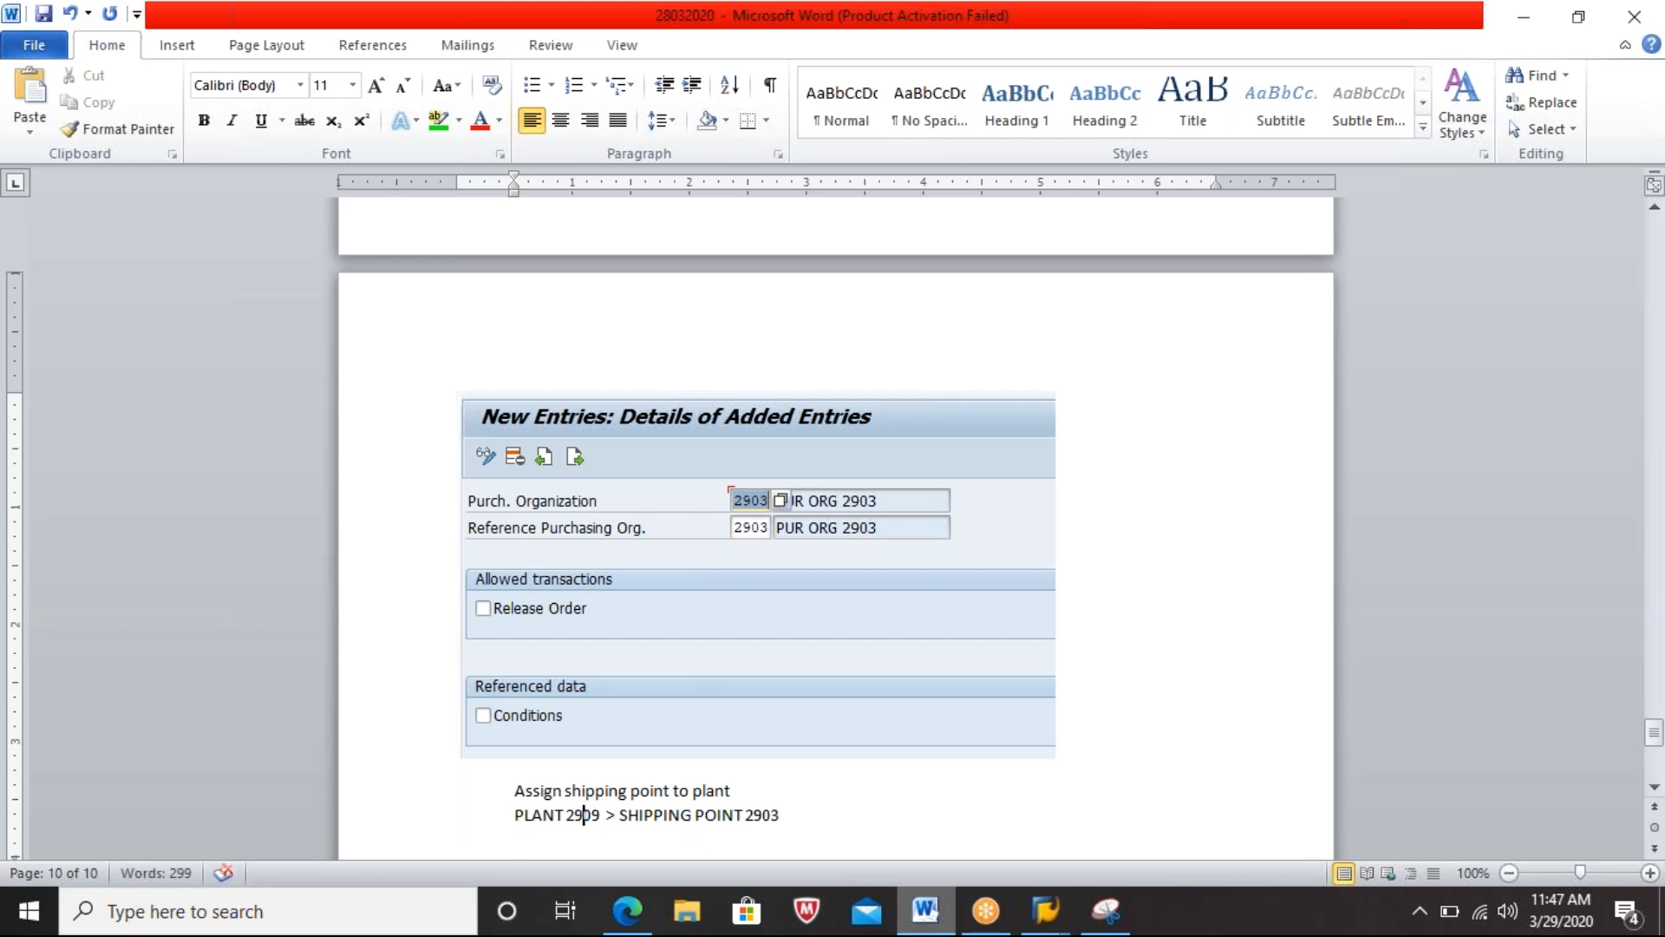
{"action": "key", "text": "Delete"}
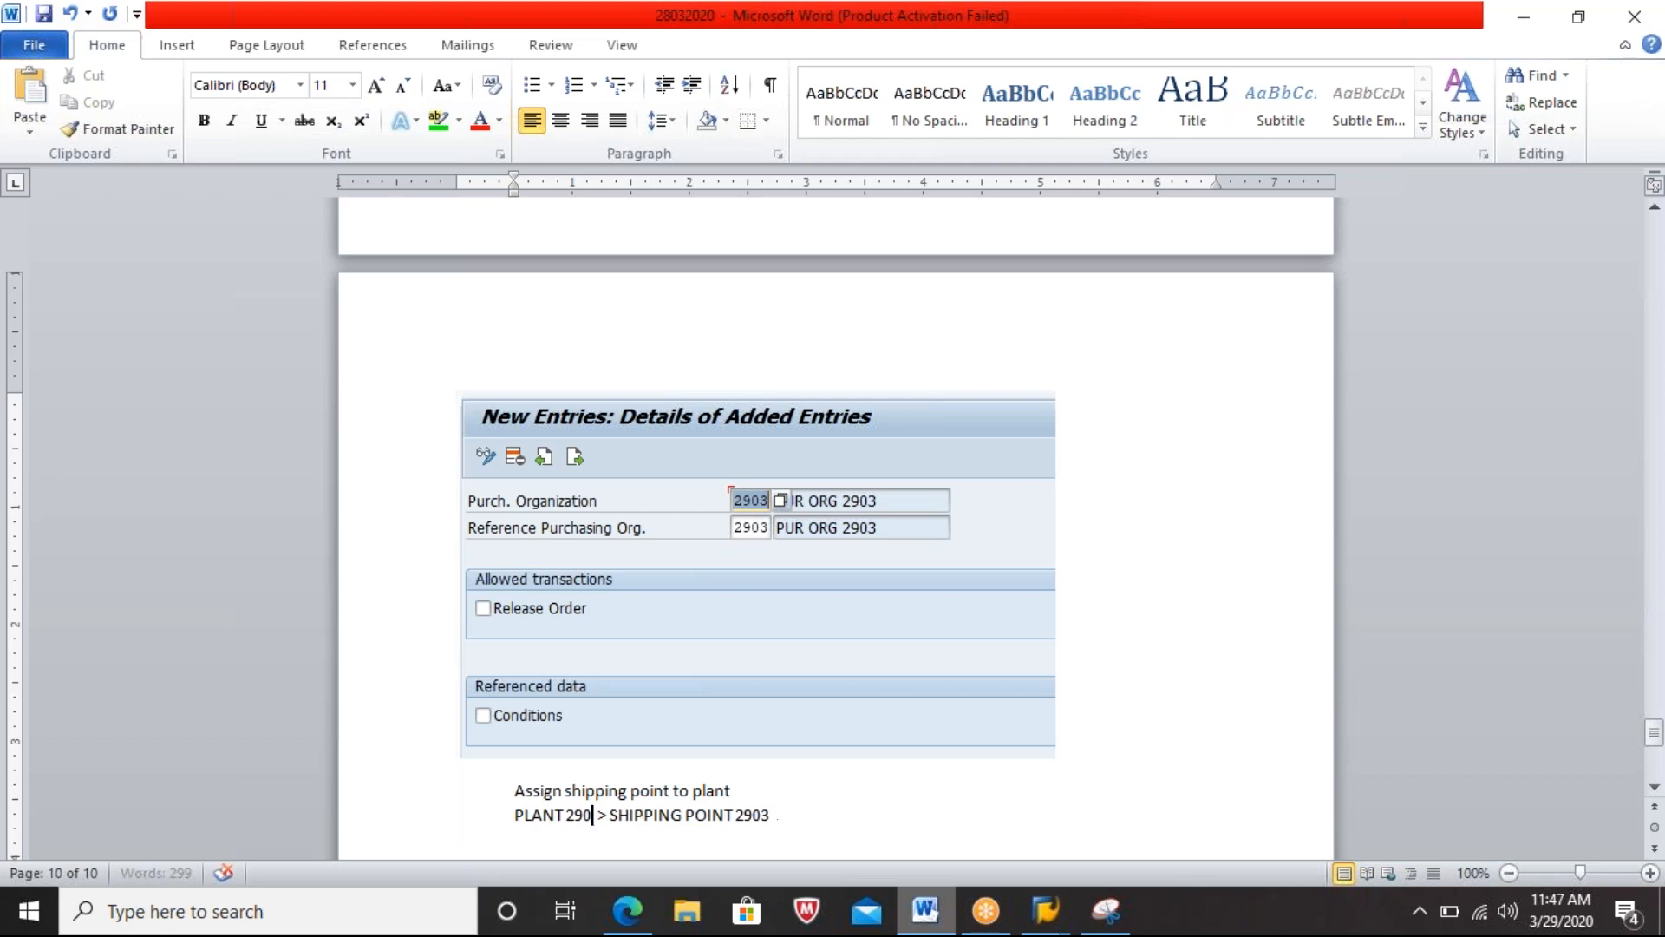
{"action": "type", "text": "3"}
{"action": "key", "text": "Down"}
{"action": "key", "text": "Down"}
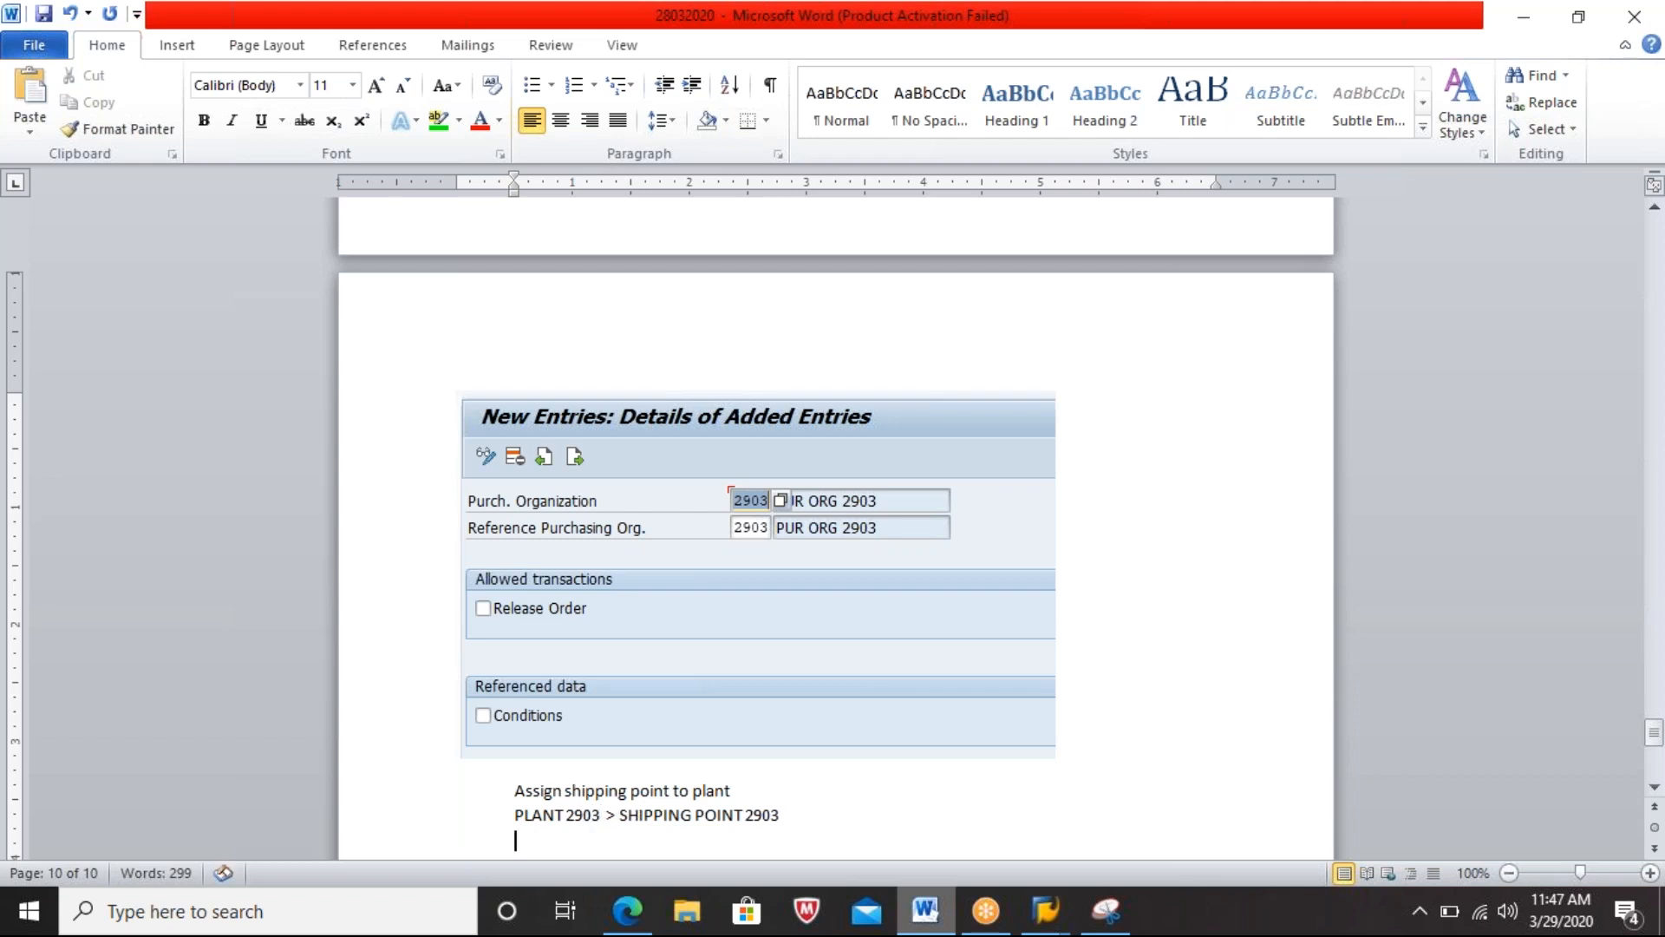
Step: Add the heading "CREATE VENDOR – XK01" below the shipping point note, leaving a blank line between them
{"action": "type", "text": "C"}
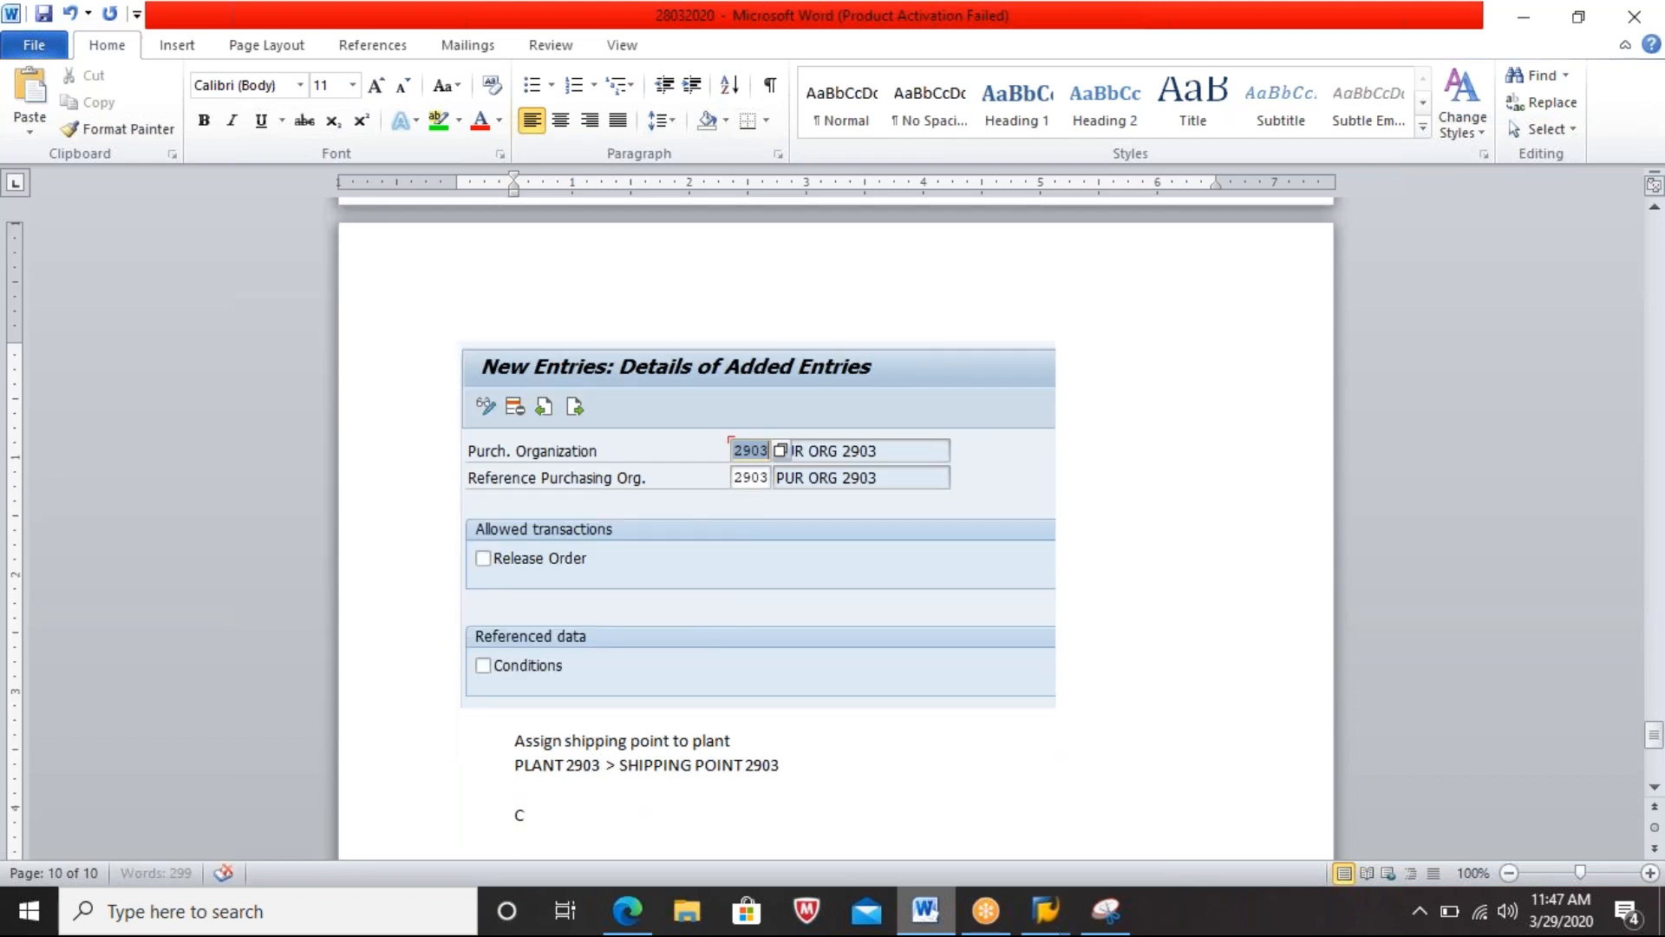
{"action": "type", "text": "RETE"}
{"action": "key", "text": "BackSpace"}
{"action": "key", "text": "BackSpace"}
{"action": "key", "text": "BackSpace"}
{"action": "type", "text": "ATE VENTPO"}
{"action": "key", "text": "BackSpace"}
{"action": "key", "text": "BackSpace"}
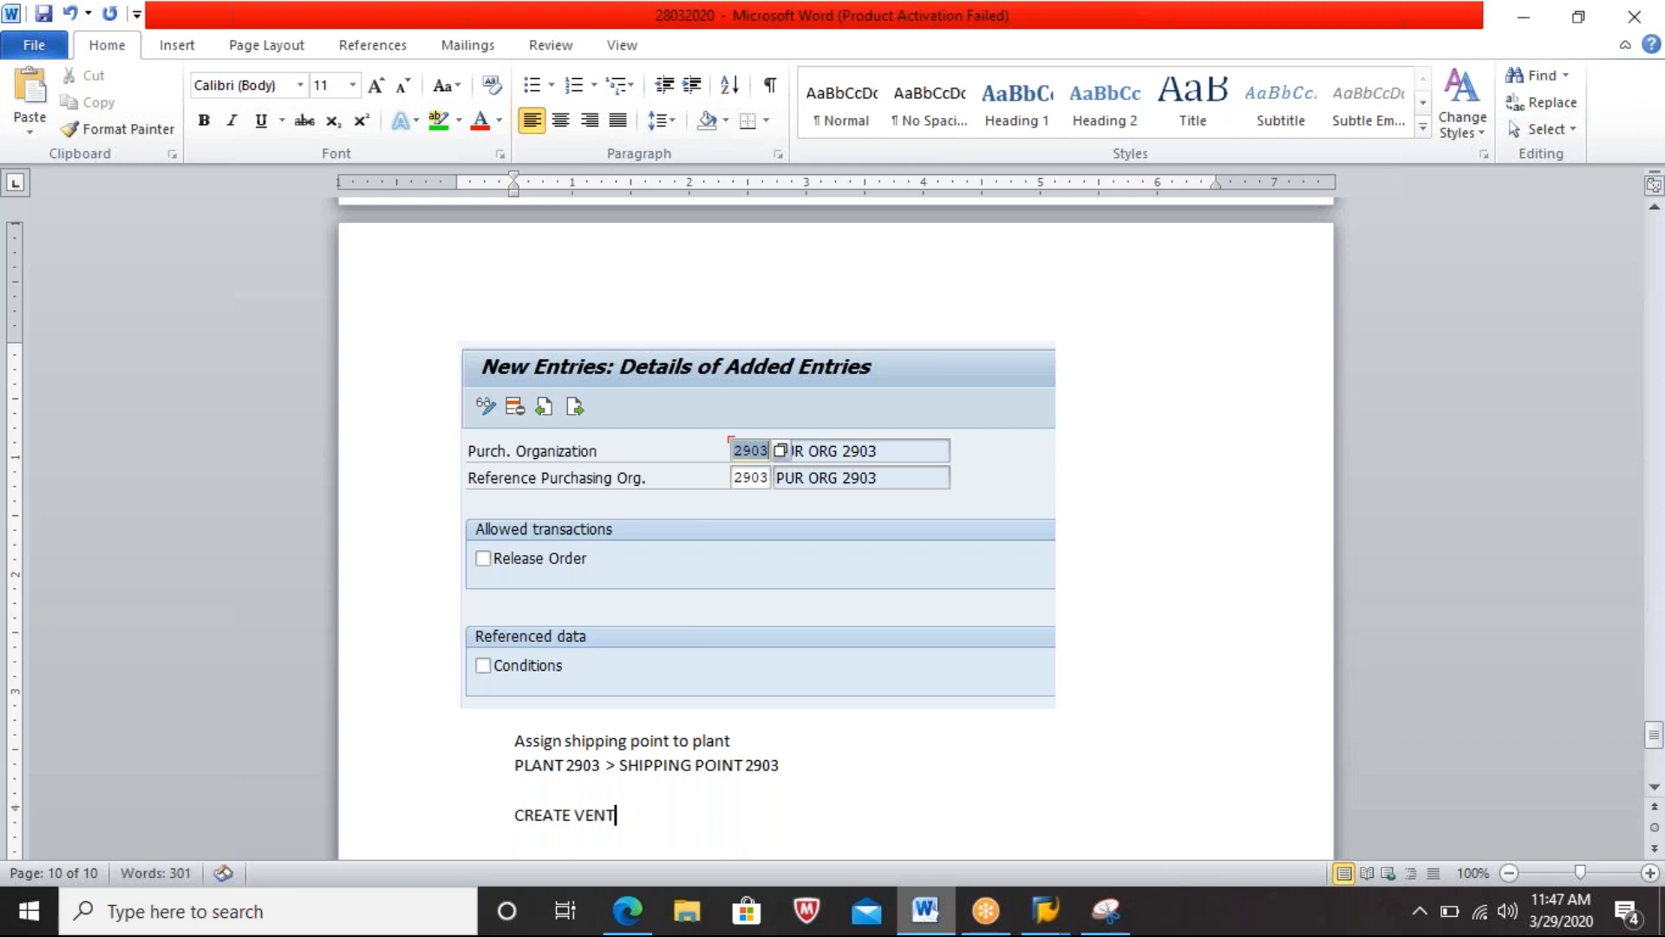
{"action": "key", "text": "BackSpace"}
{"action": "type", "text": "DOR"}
{"action": "type", "text": " - XK"}
{"action": "type", "text": "01"}
{"action": "key", "text": "Return"}
Step: Switch back to SAP and enter vendor VEN1-2903 with purchasing organization 2903 and account group 0001
{"action": "key", "text": "alt+Tab"}
{"action": "key", "text": "alt+Tab"}
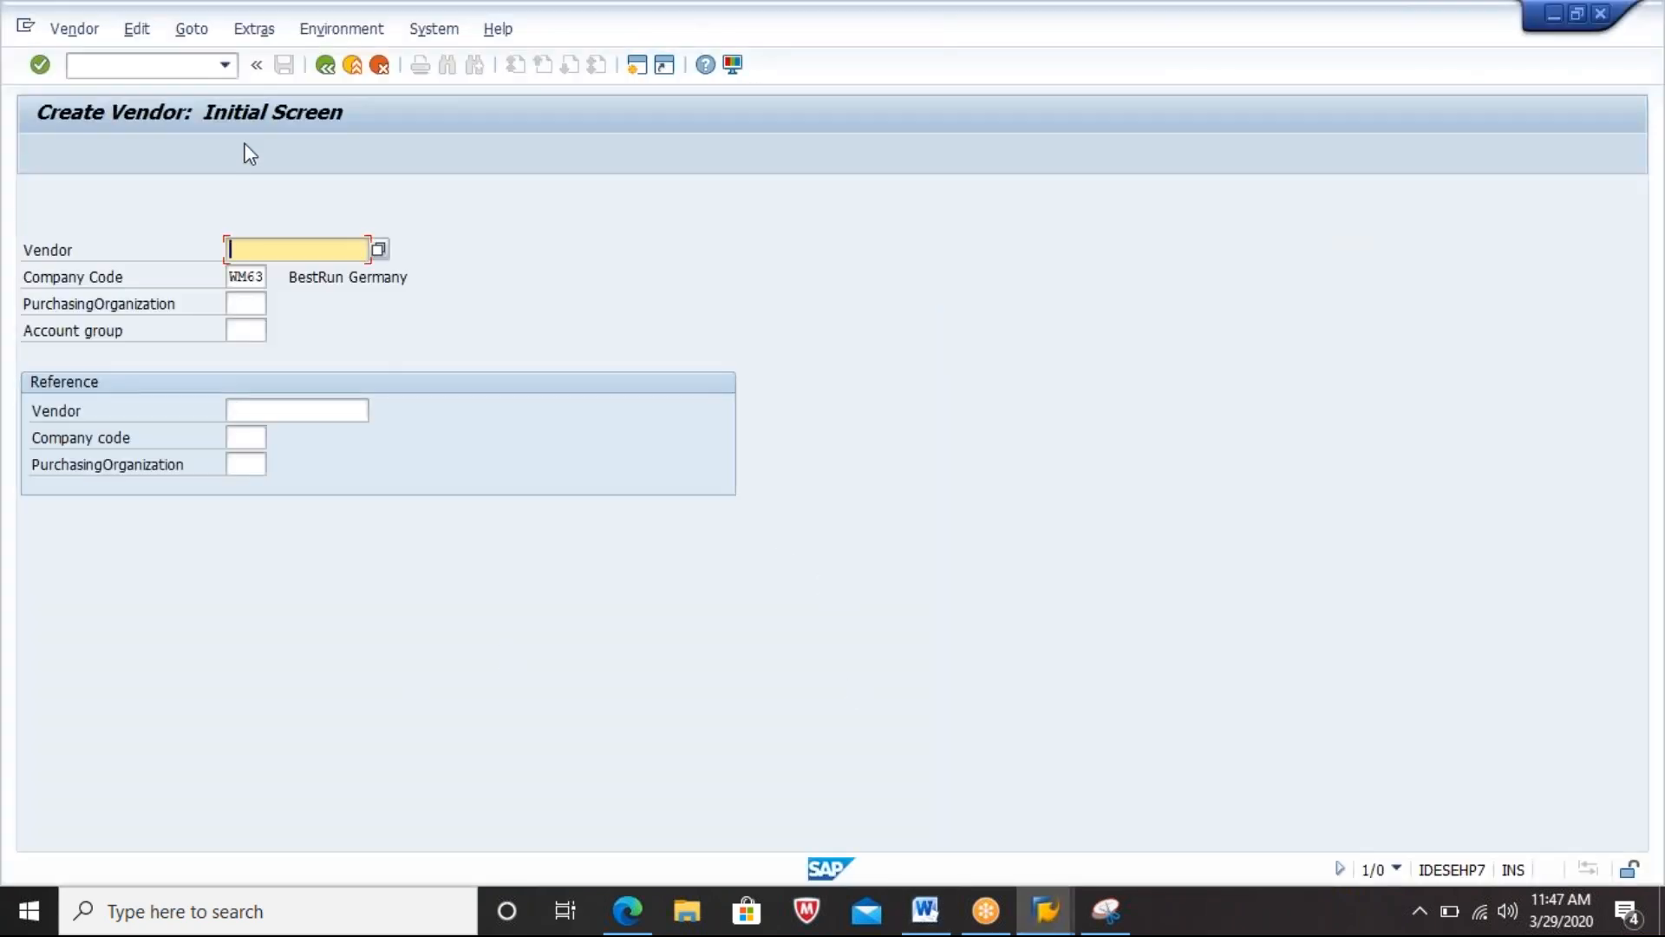
{"action": "key", "text": "Right"}
{"action": "type", "text": "VEN1-2903"}
{"action": "left_click", "coordinate": [249, 302]}
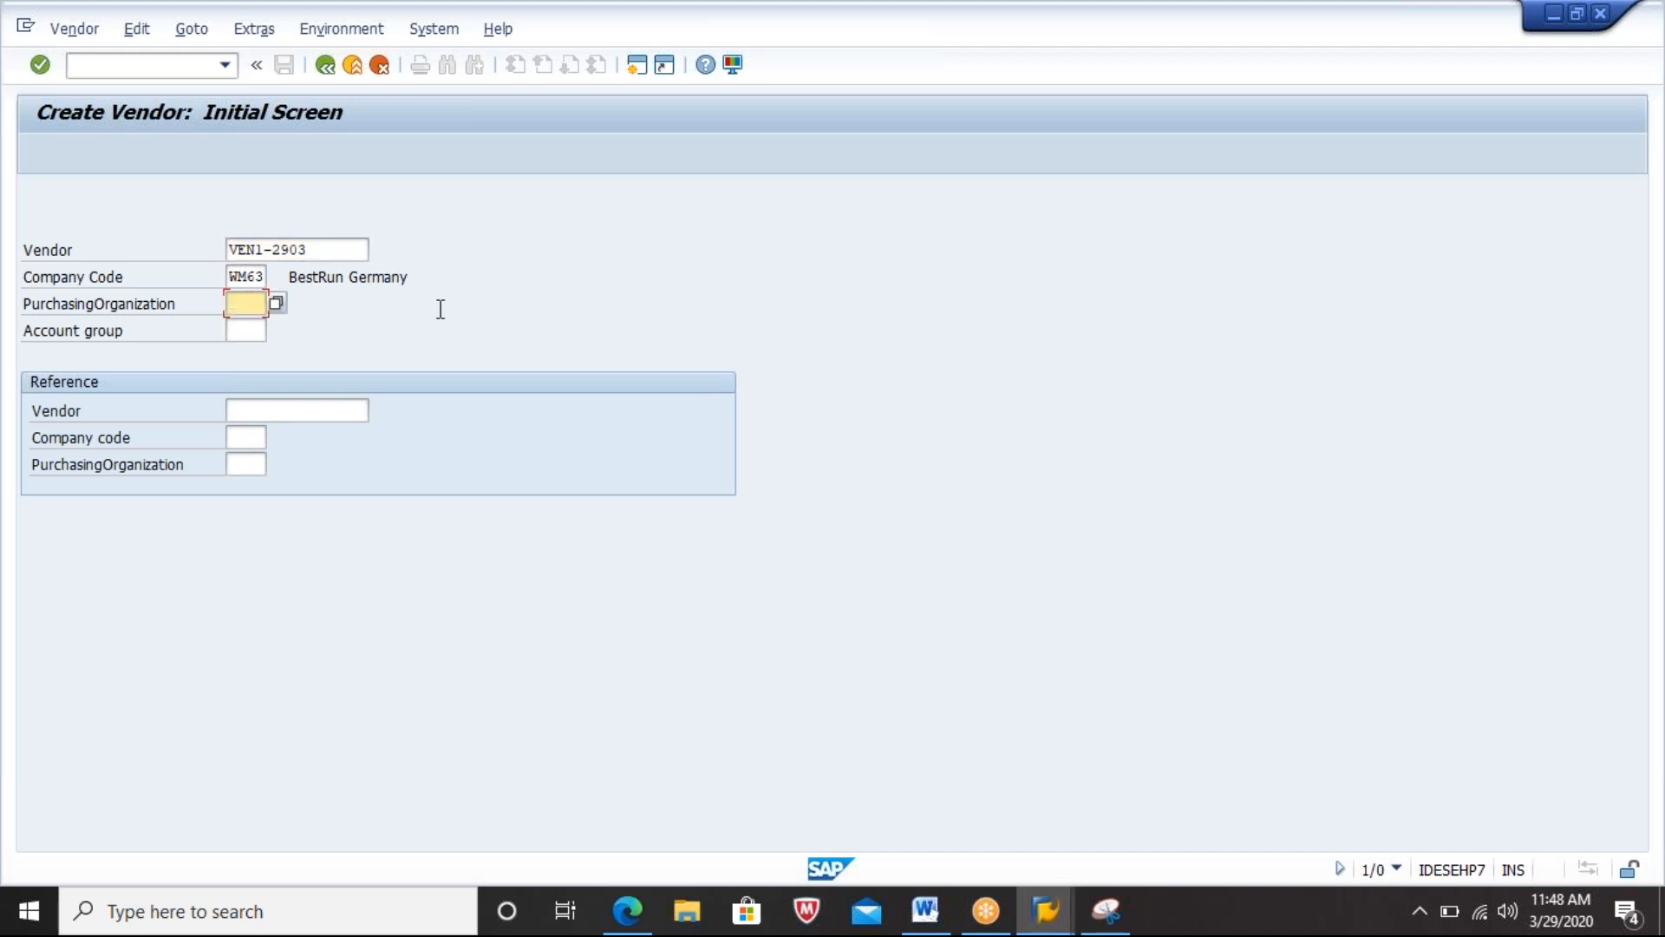
{"action": "type", "text": "2903"}
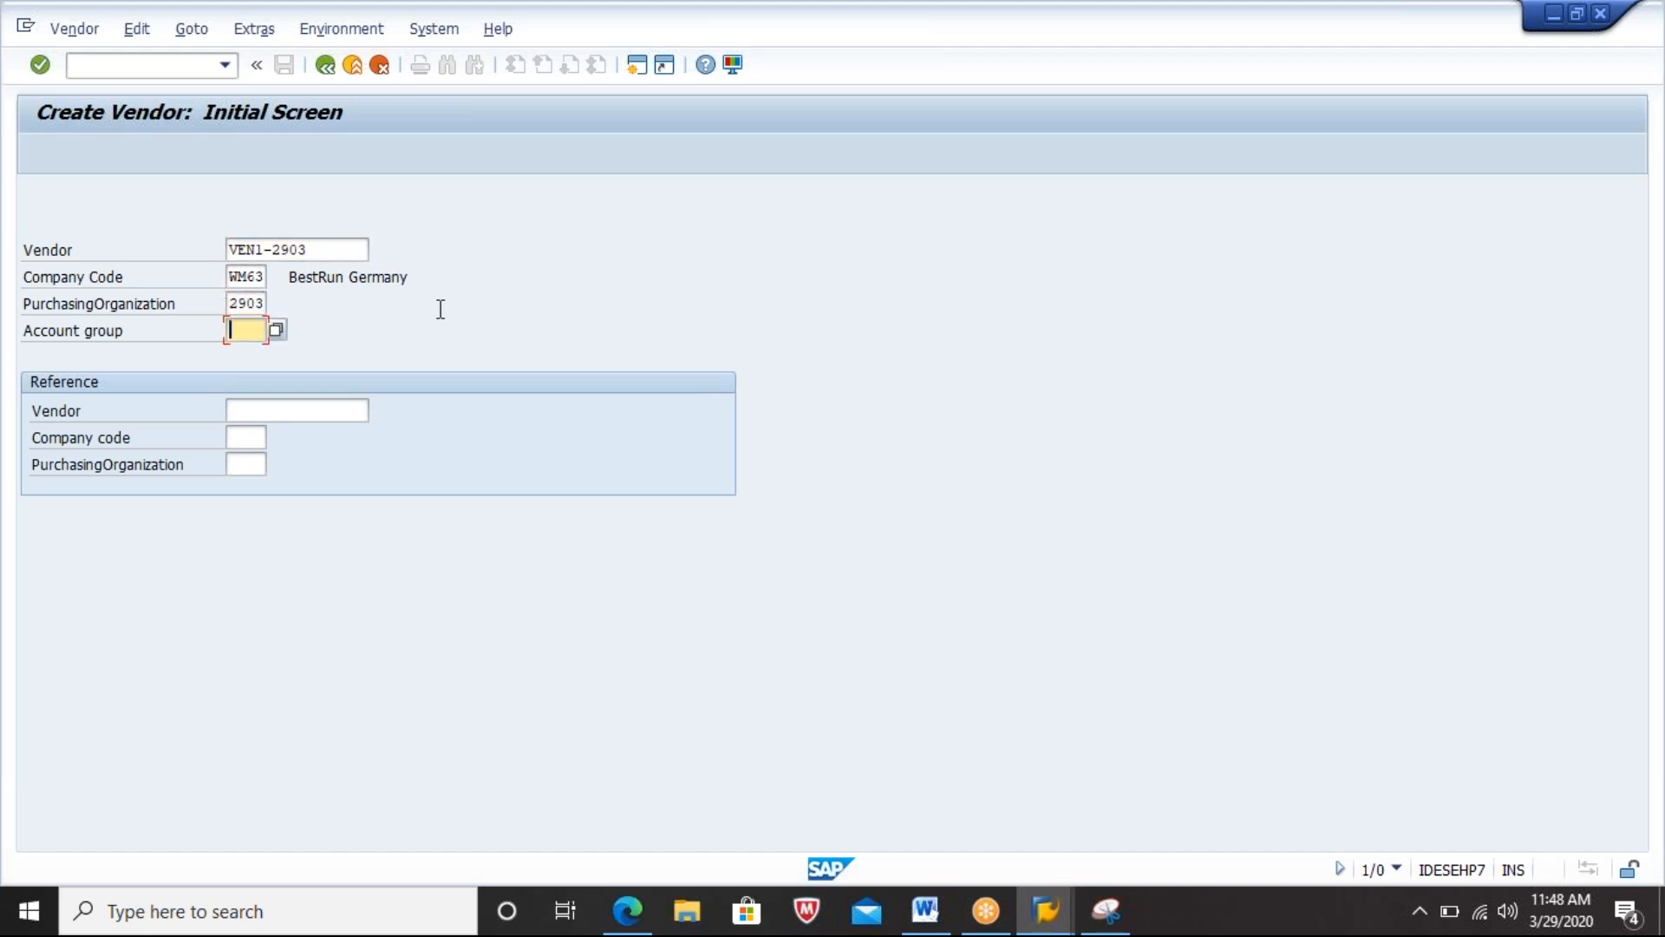
{"action": "type", "text": "0011"}
Step: Enter reference vendor VEN1-2212 with company code WM69 and purchasing organization 2212, and submit the initial screen
{"action": "left_click", "coordinate": [349, 410]}
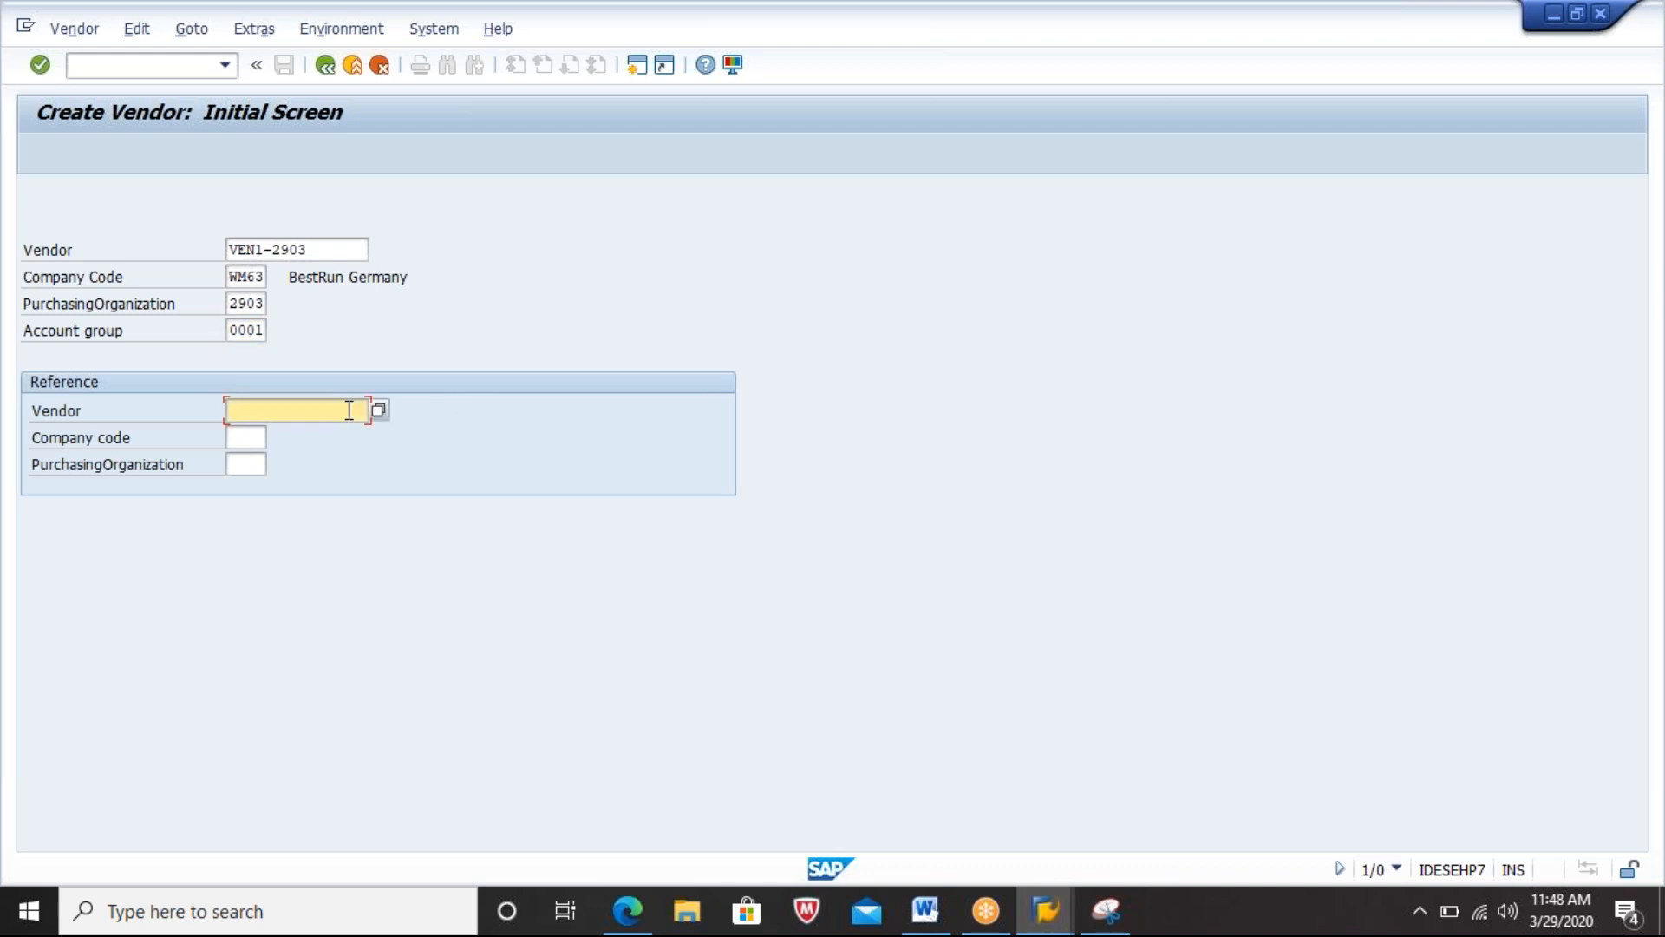
{"action": "type", "text": "VEN1-2212"}
{"action": "key", "text": "Tab"}
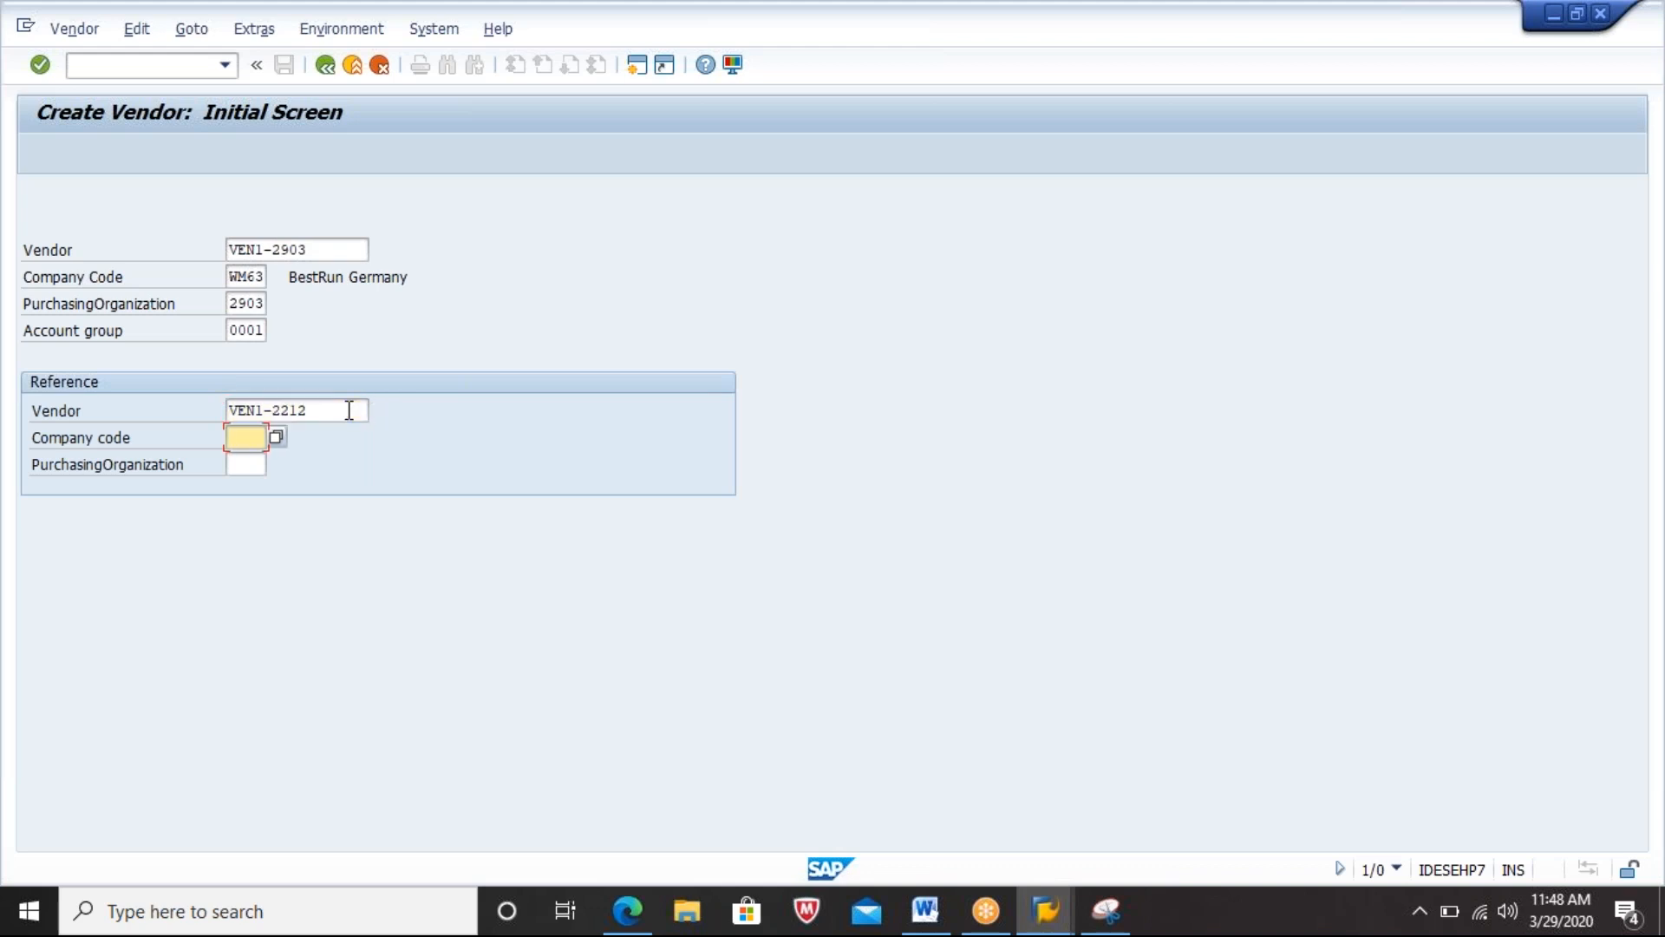
{"action": "type", "text": "WM69"}
{"action": "key", "text": "Tab"}
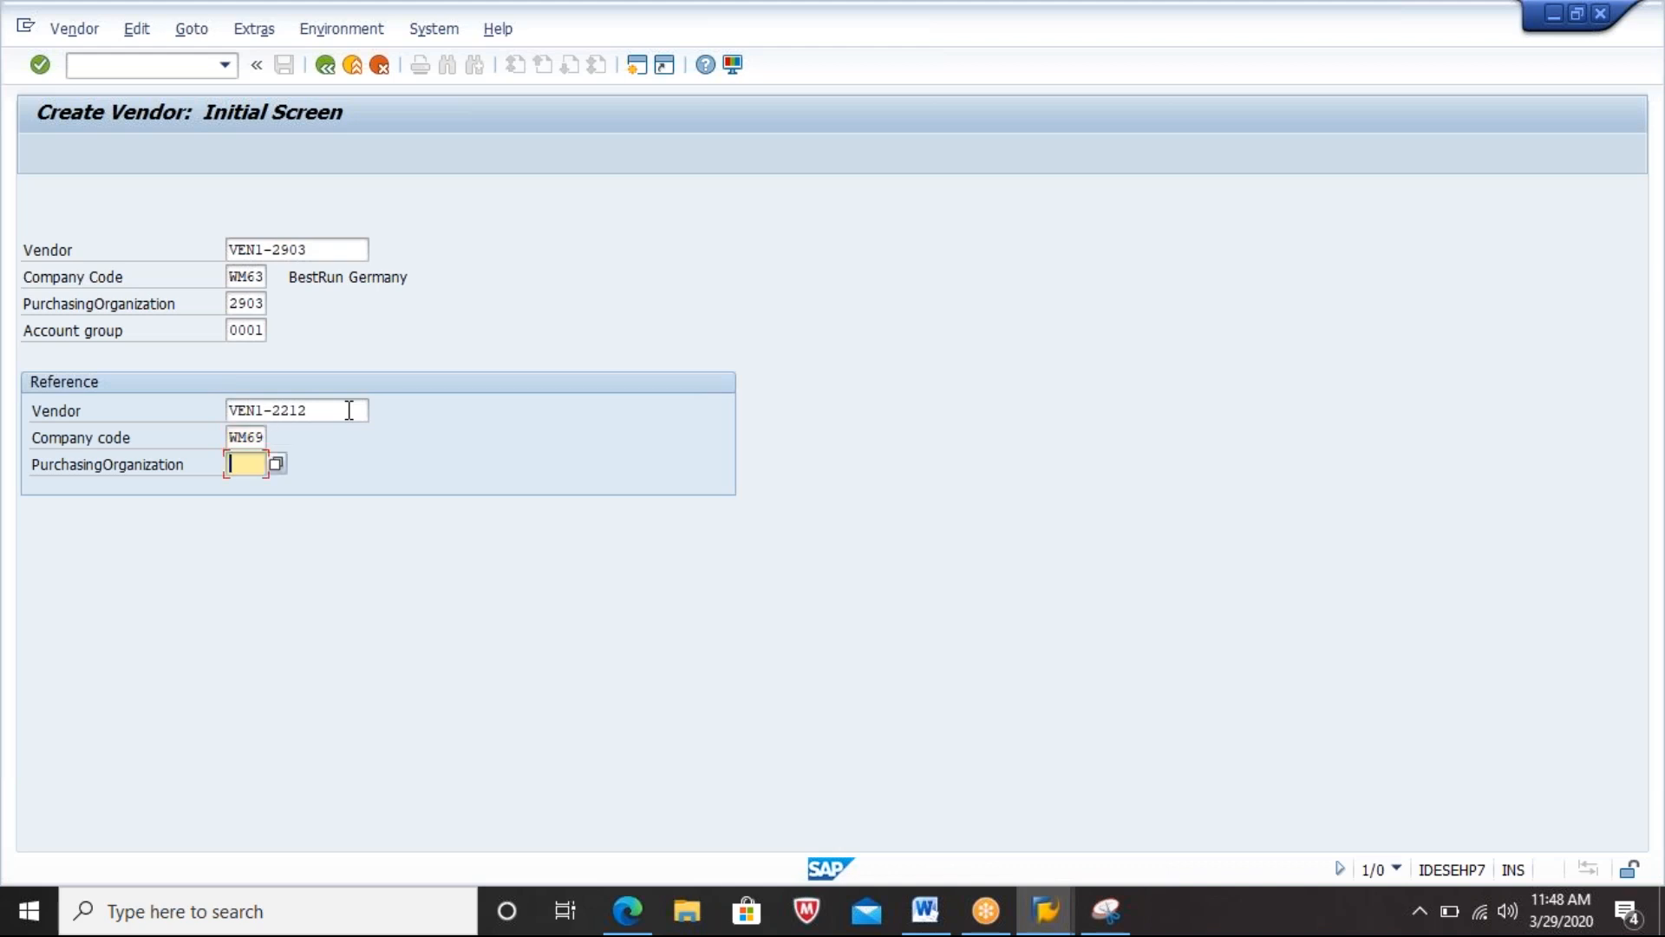
{"action": "type", "text": "2212"}
{"action": "key", "text": "Return"}
Step: Change the reference company code to WM63 and continue to the vendor's address data
{"action": "key", "text": "Right"}
{"action": "key", "text": "BackSpace"}
{"action": "type", "text": "3"}
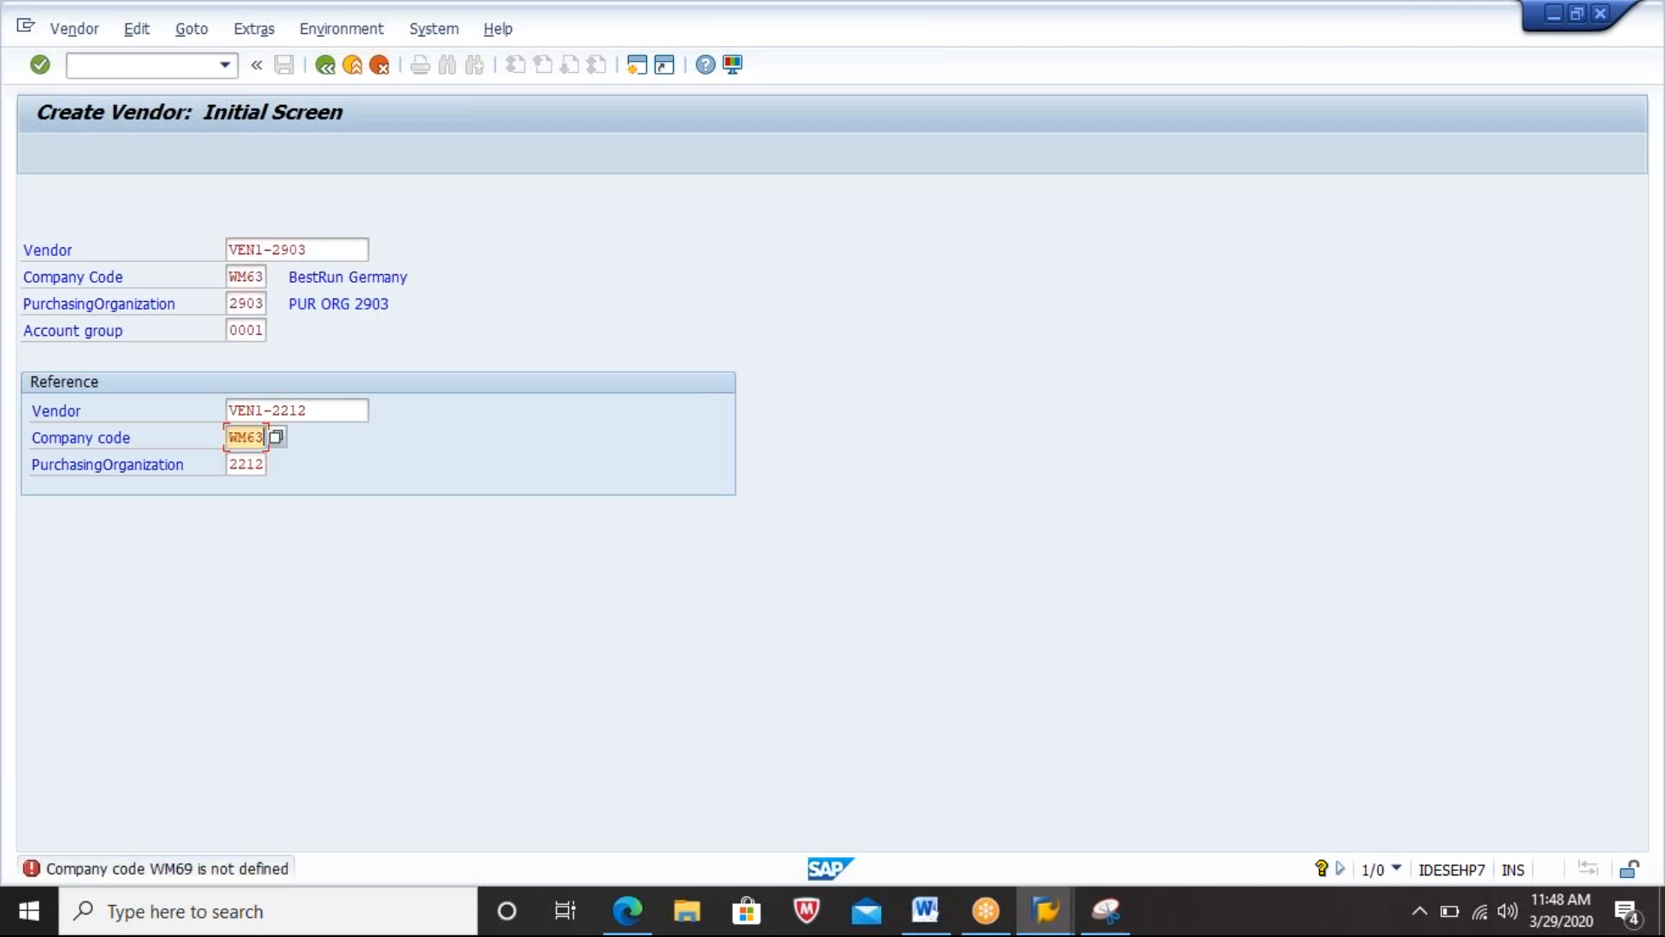
{"action": "key", "text": "Return"}
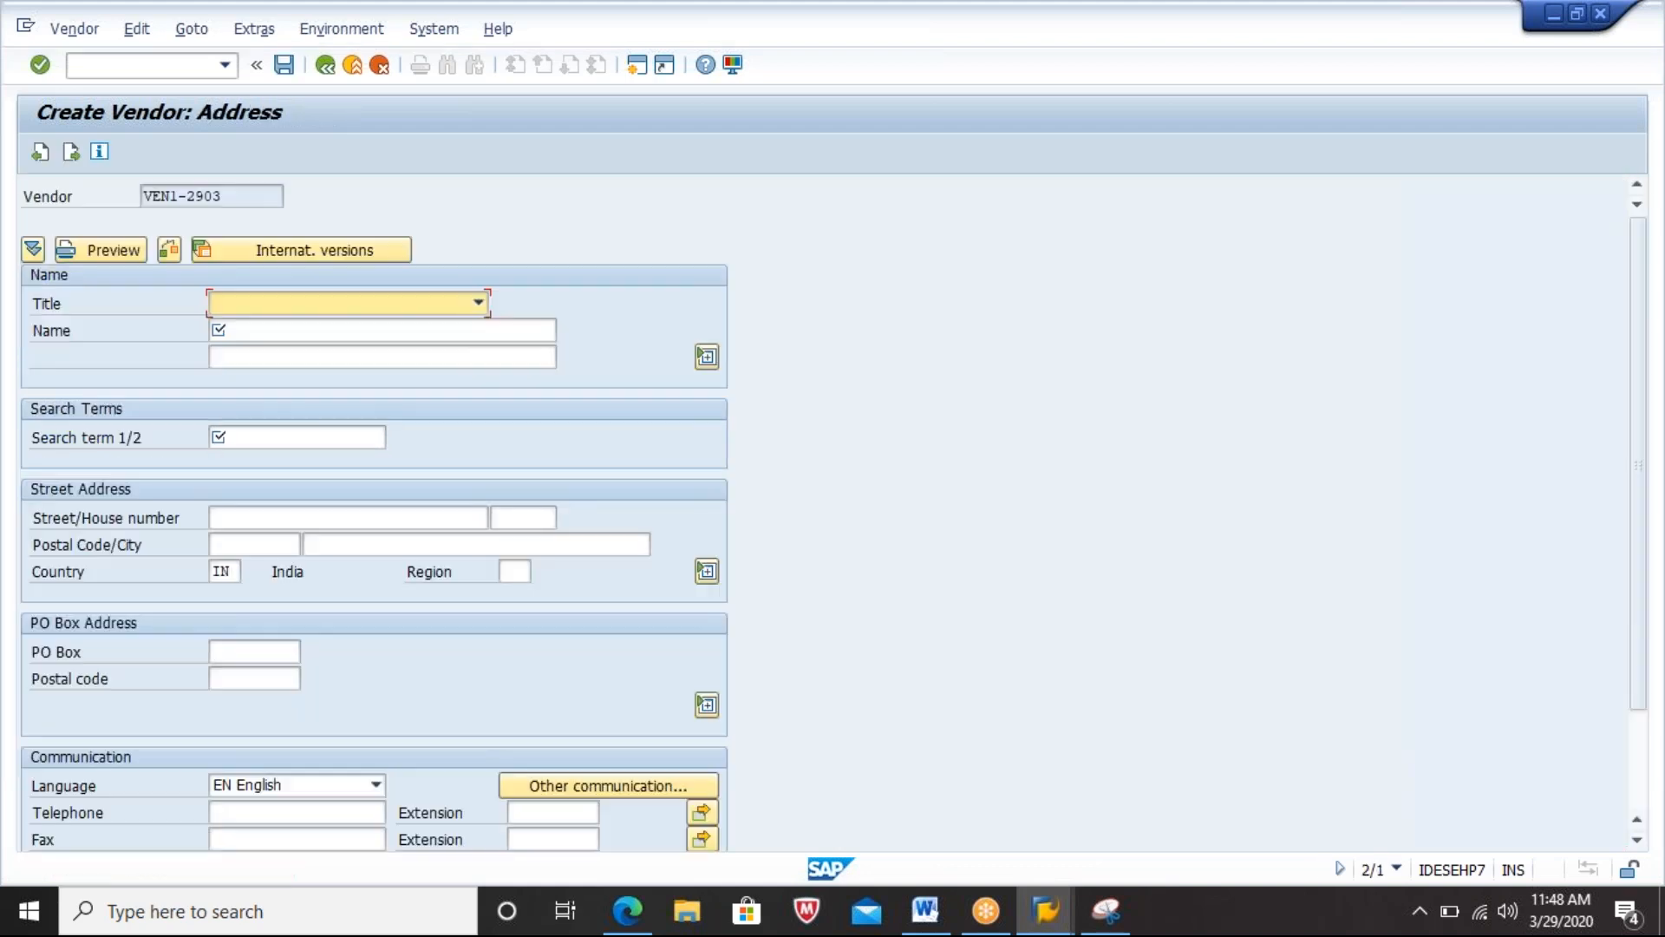
Step: Set the vendor's title to Ms., its name to VEN1-2903 and its search term to 2903
{"action": "type", "text": "Ms."}
{"action": "key", "text": "Tab"}
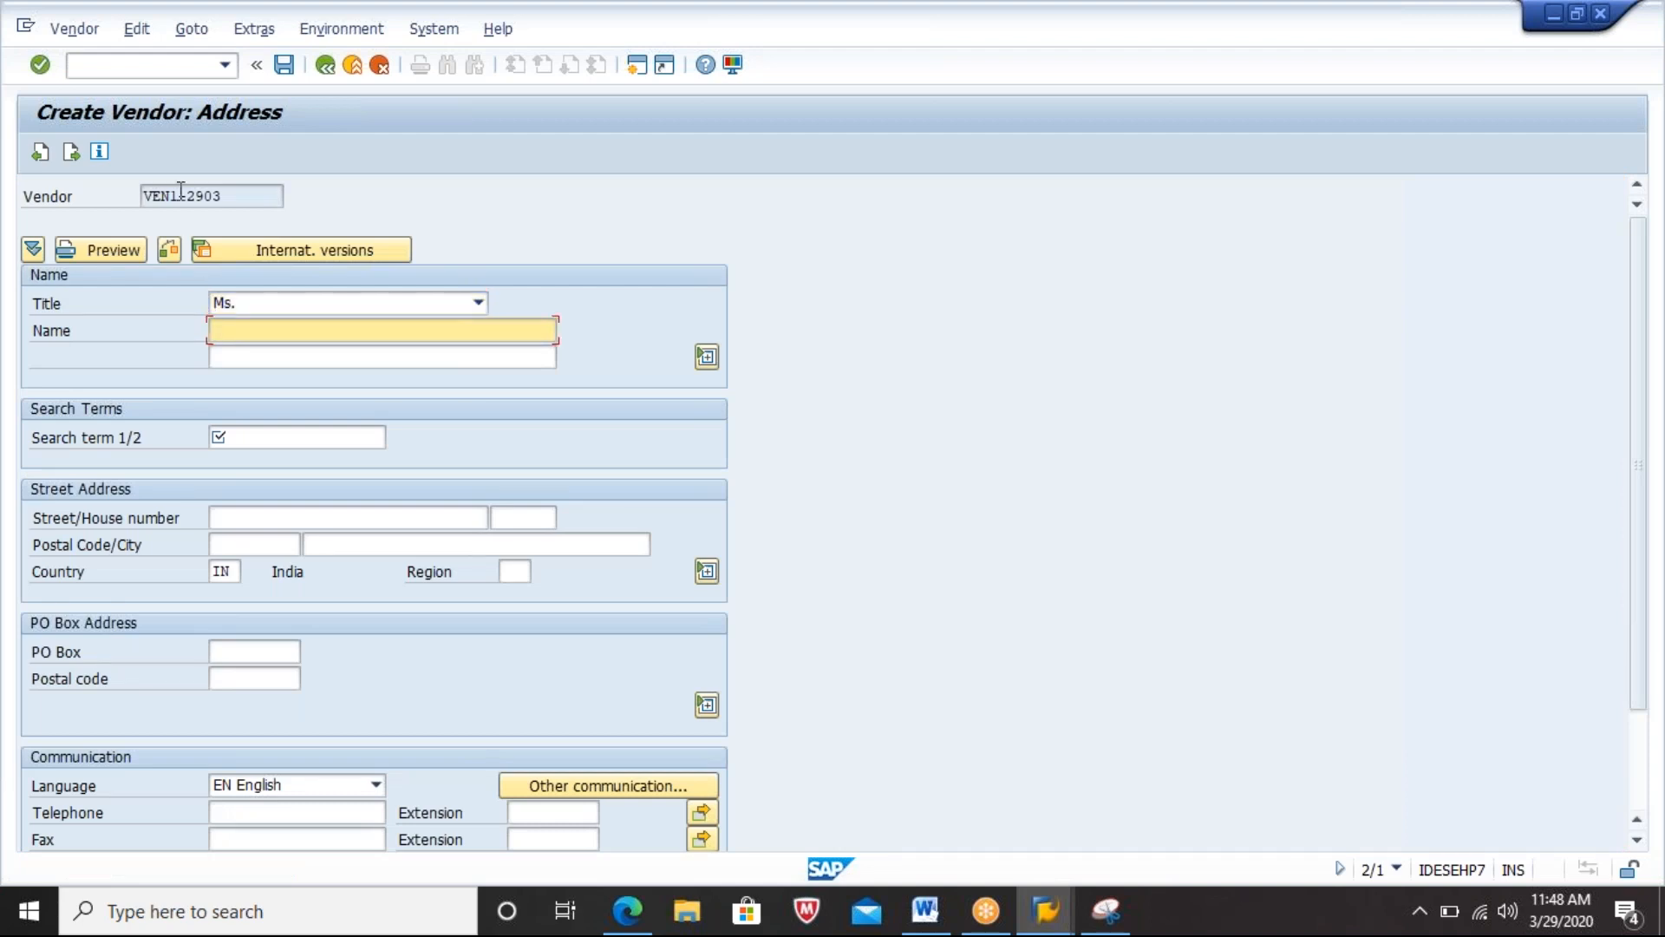
{"action": "left_click", "coordinate": [228, 195]}
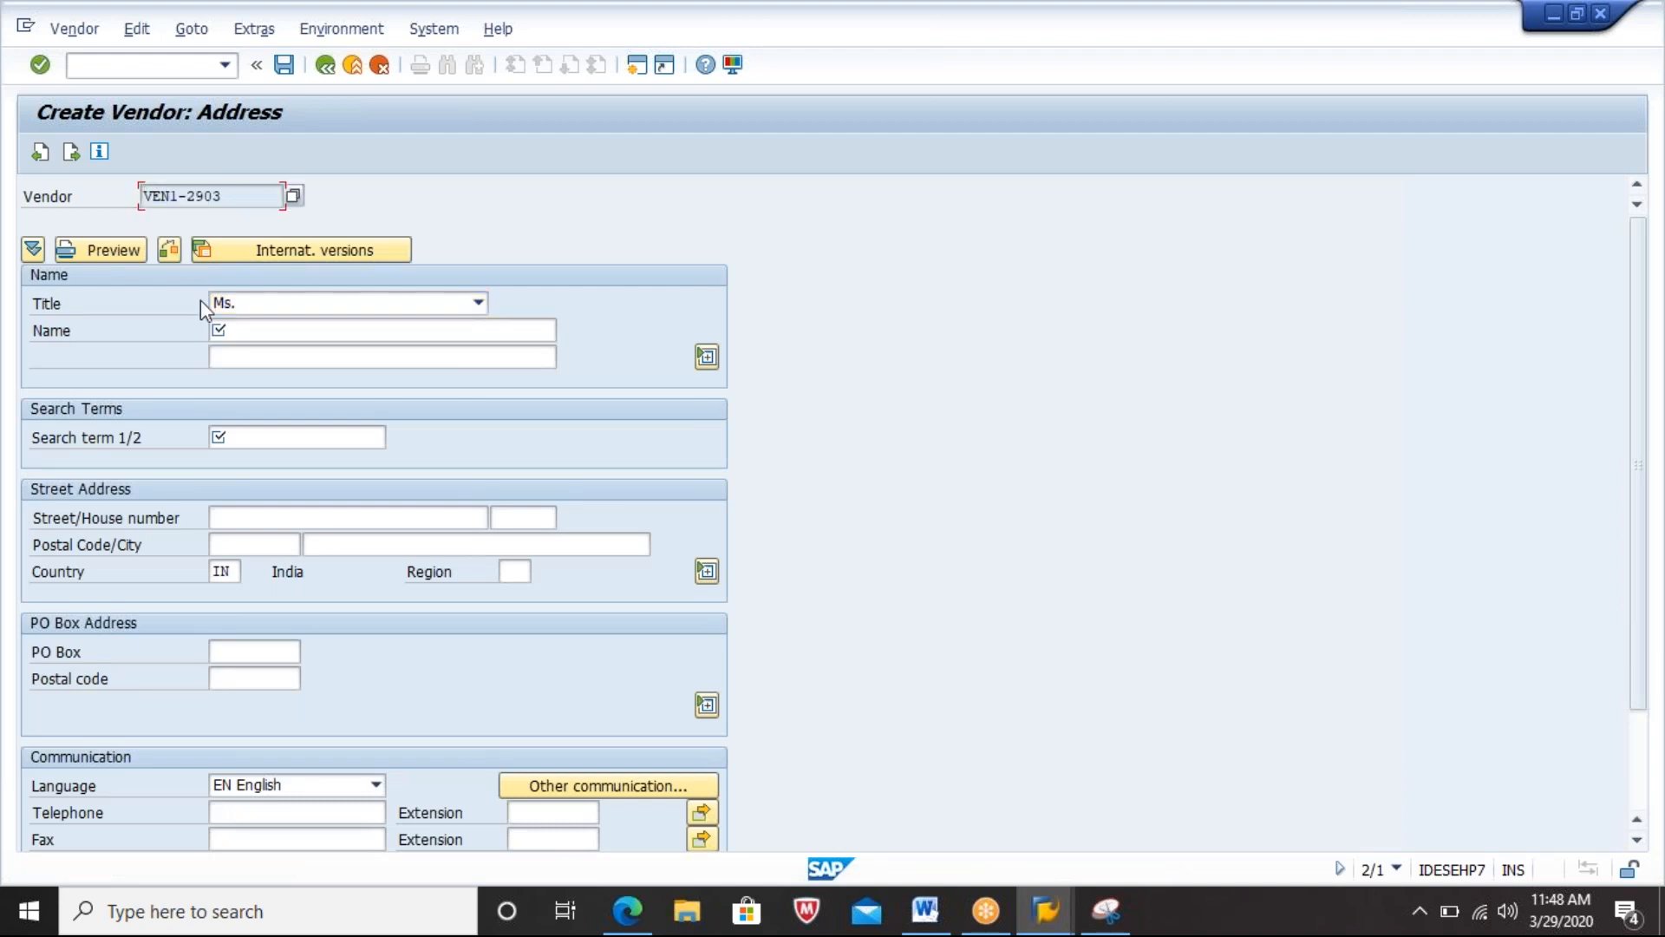
{"action": "left_click", "coordinate": [246, 329]}
{"action": "key", "text": "ctrl+v"}
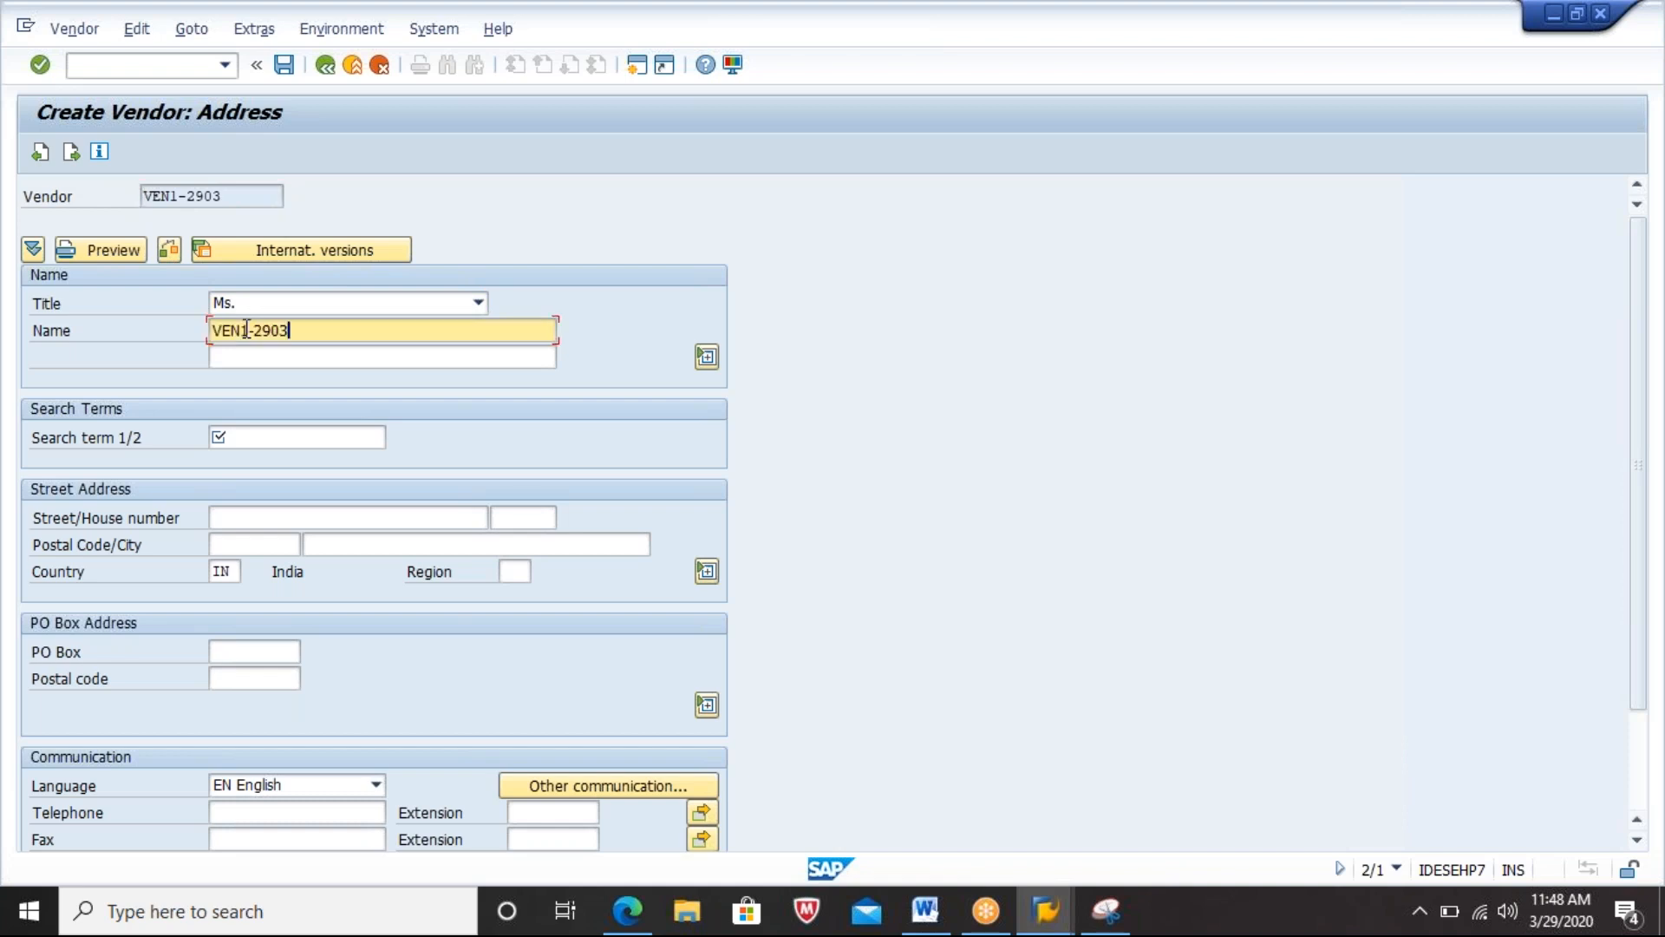
{"action": "left_click", "coordinate": [259, 437]}
{"action": "type", "text": "2903"}
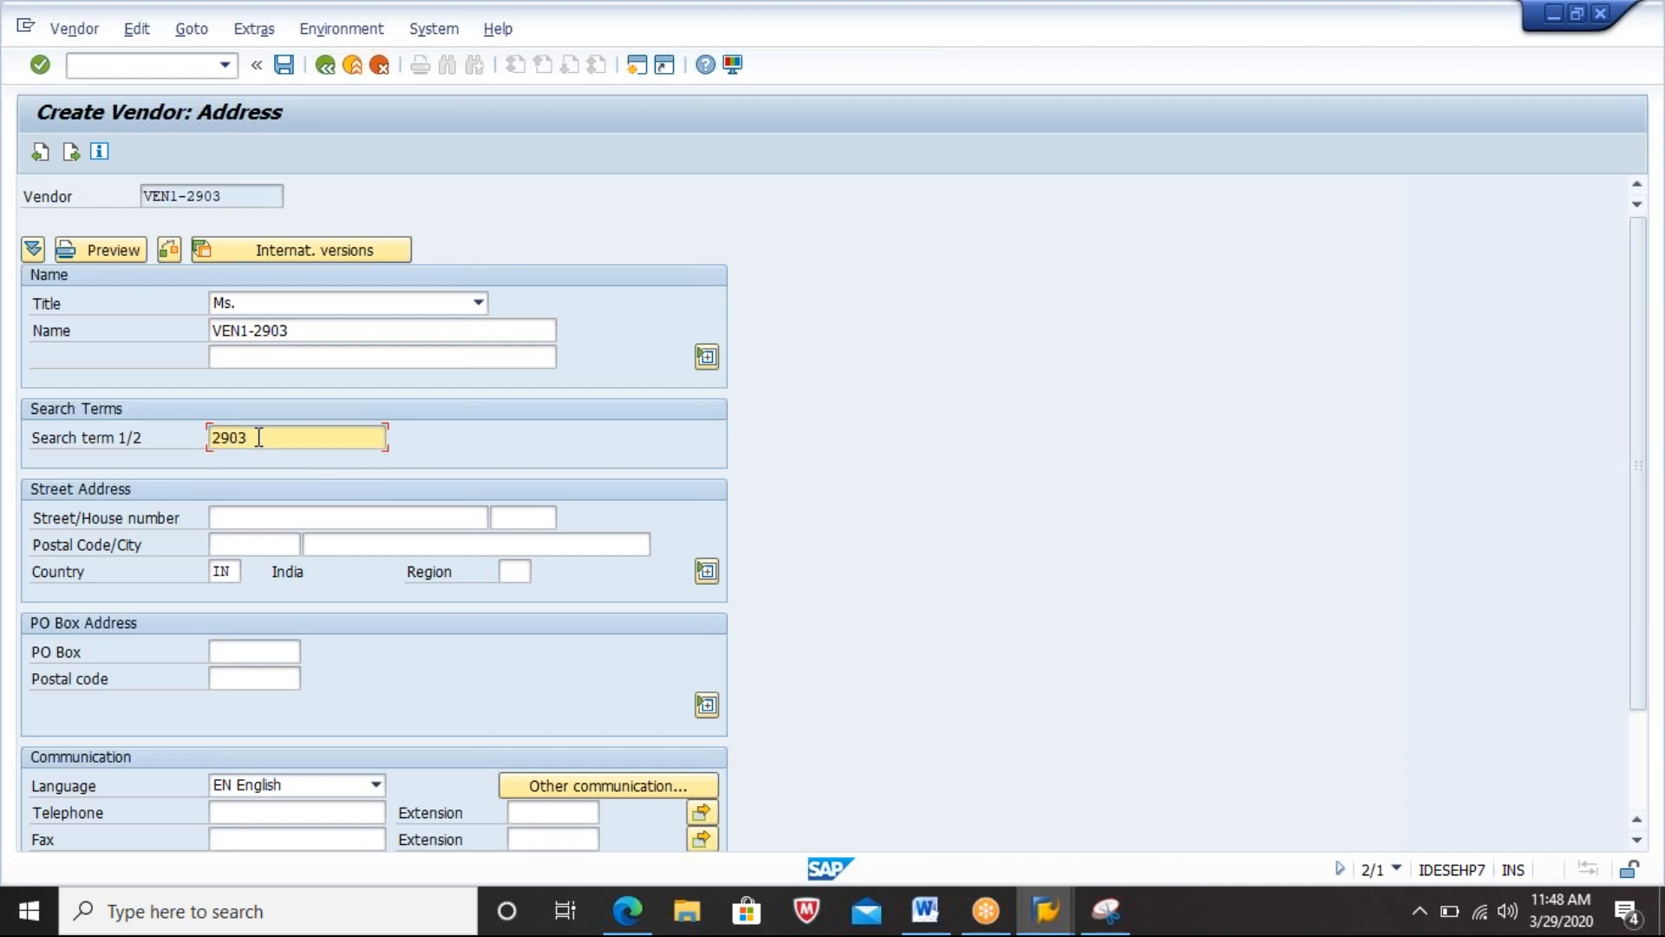
Step: Continue past the control, payment transactions and contact persons screens without entries to the vendor's accounting information
{"action": "key", "text": "Return"}
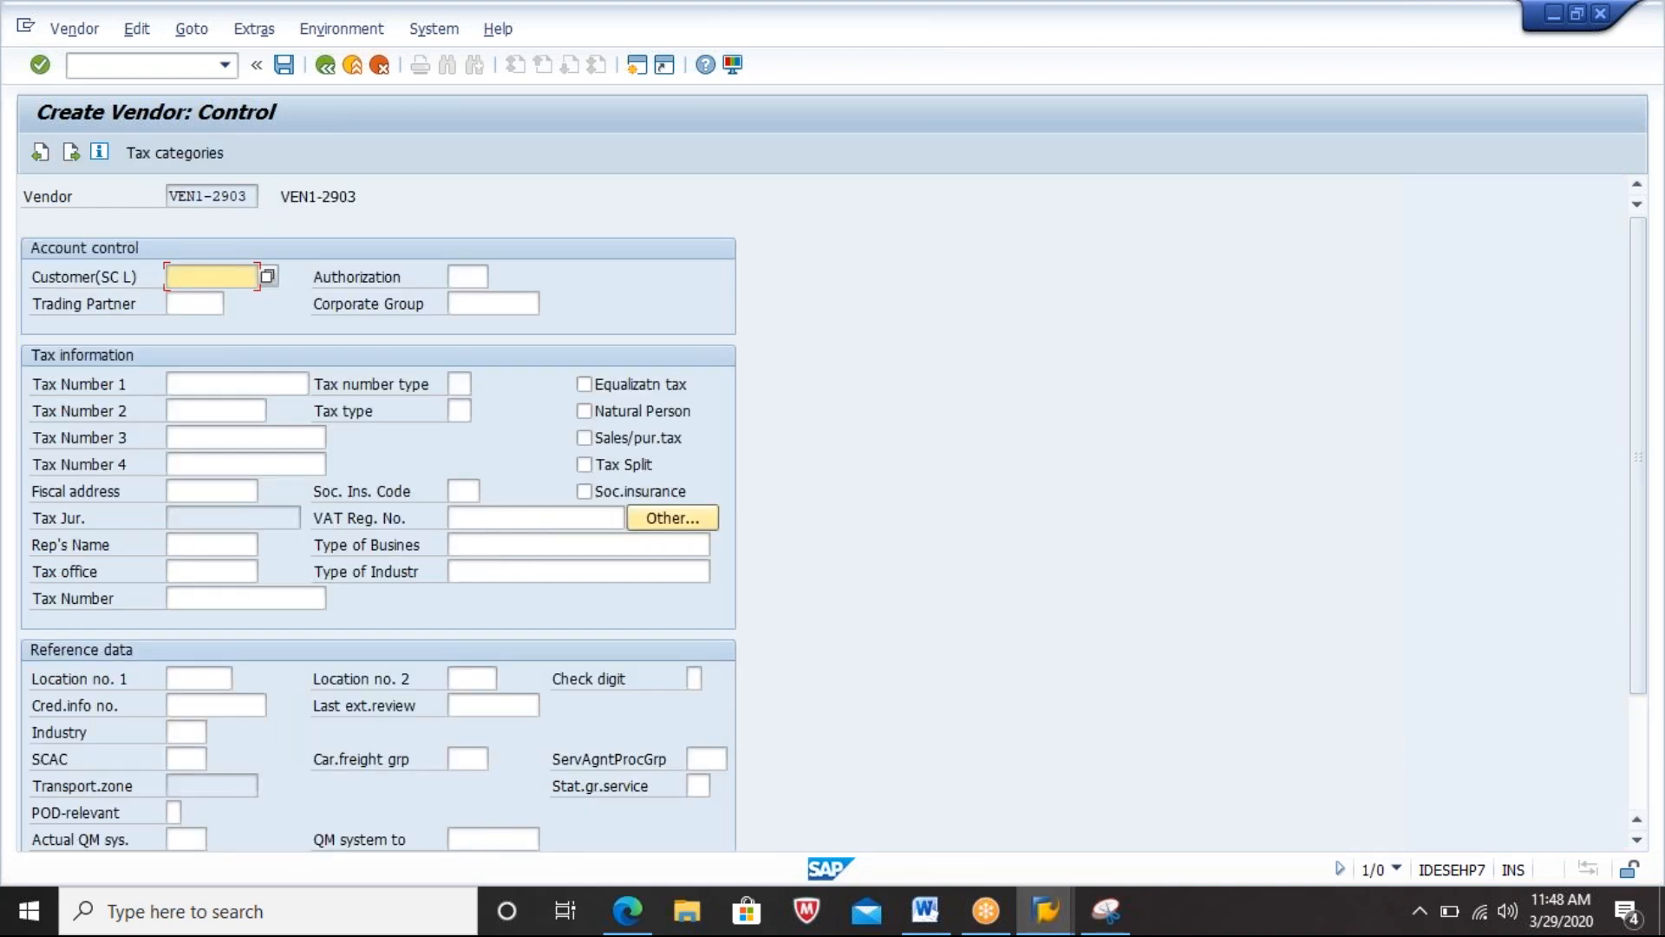
{"action": "key", "text": "Return"}
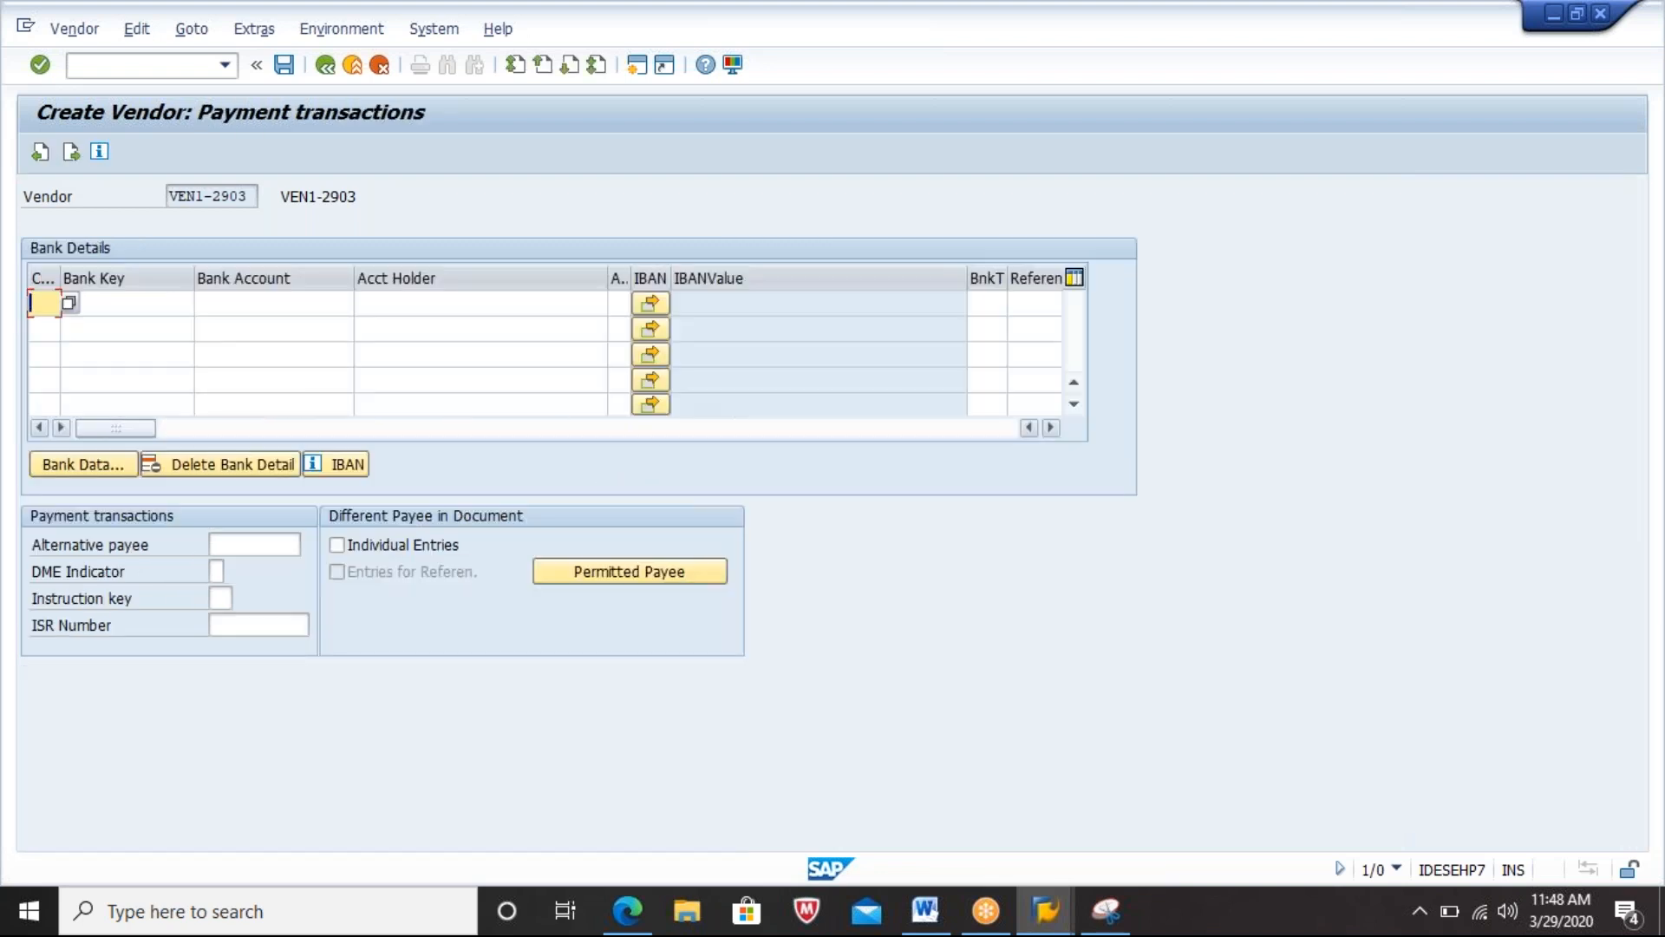
{"action": "key", "text": "Return"}
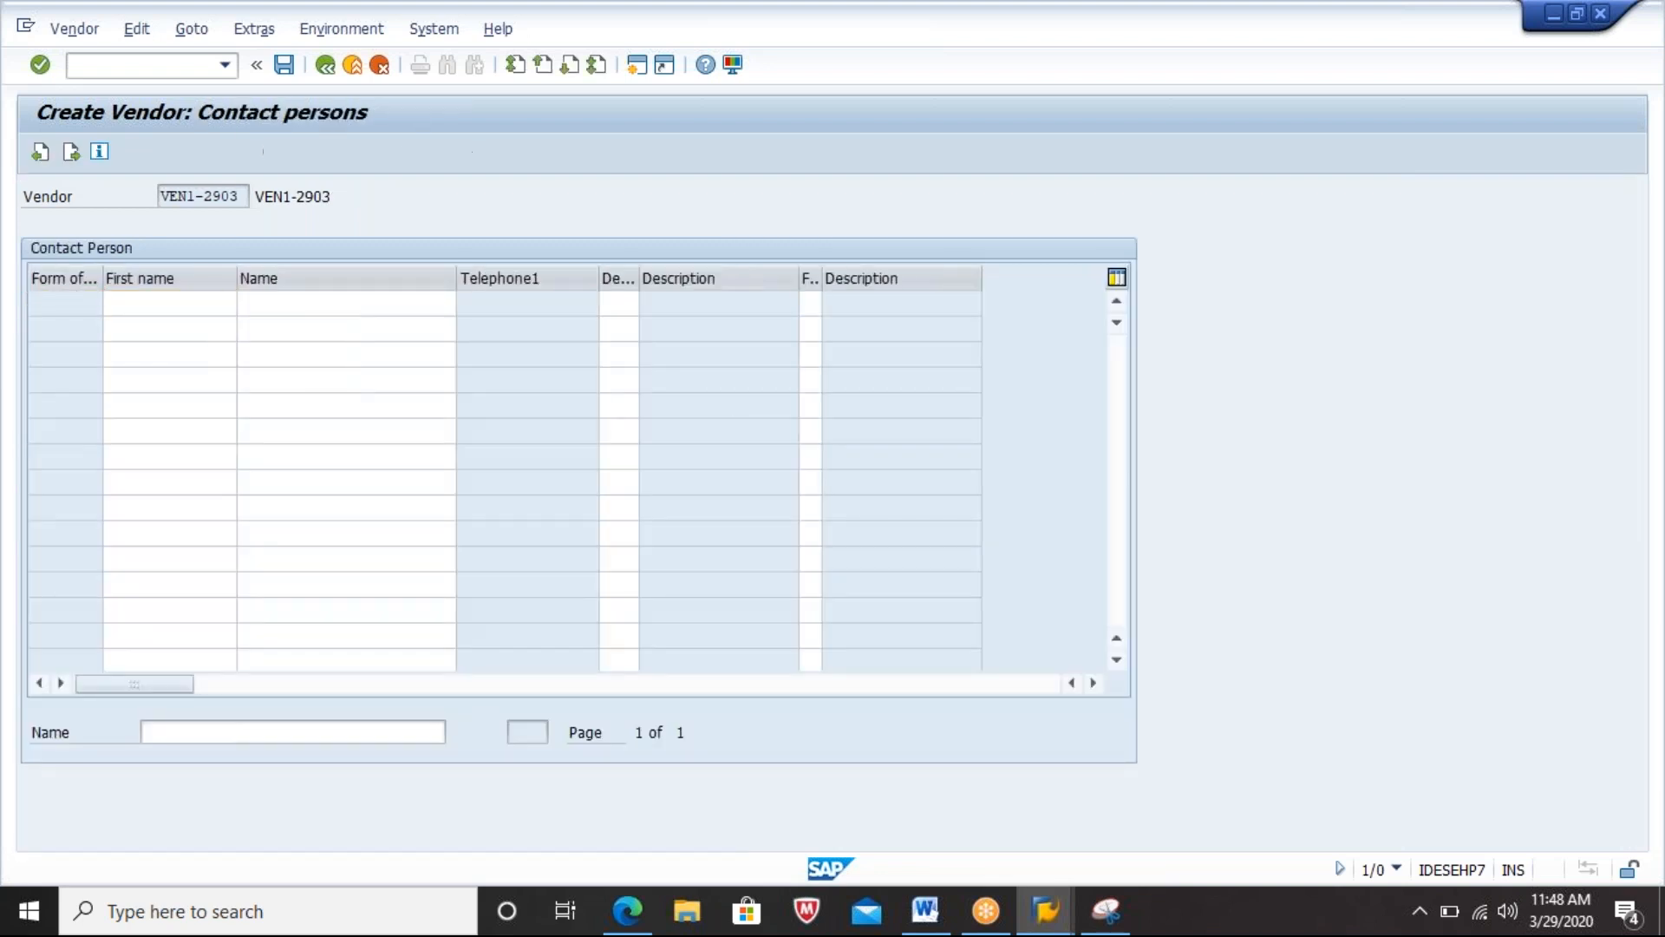
{"action": "key", "text": "Return"}
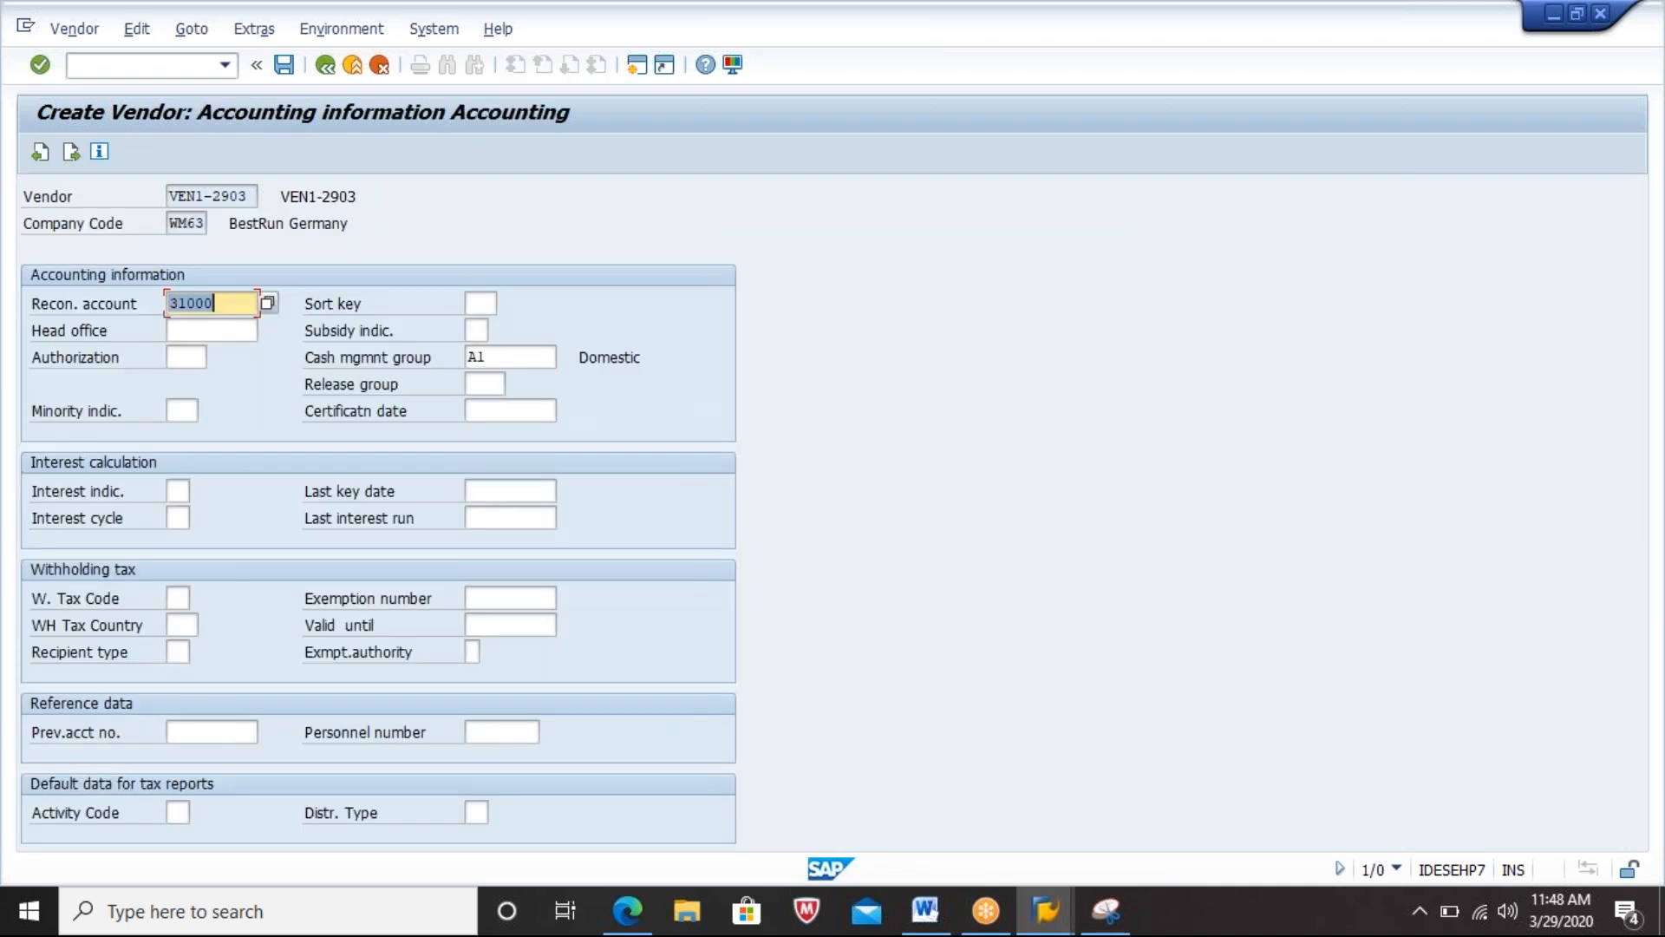
Step: Copy the reconciliation account label with its value 31000 into the Word document under the CREATE VENDOR heading
{"action": "left_click", "coordinate": [239, 297]}
{"action": "left_click_drag", "start_coordinate": [241, 309], "coordinate": [31, 312]}
{"action": "left_click", "coordinate": [354, 602]}
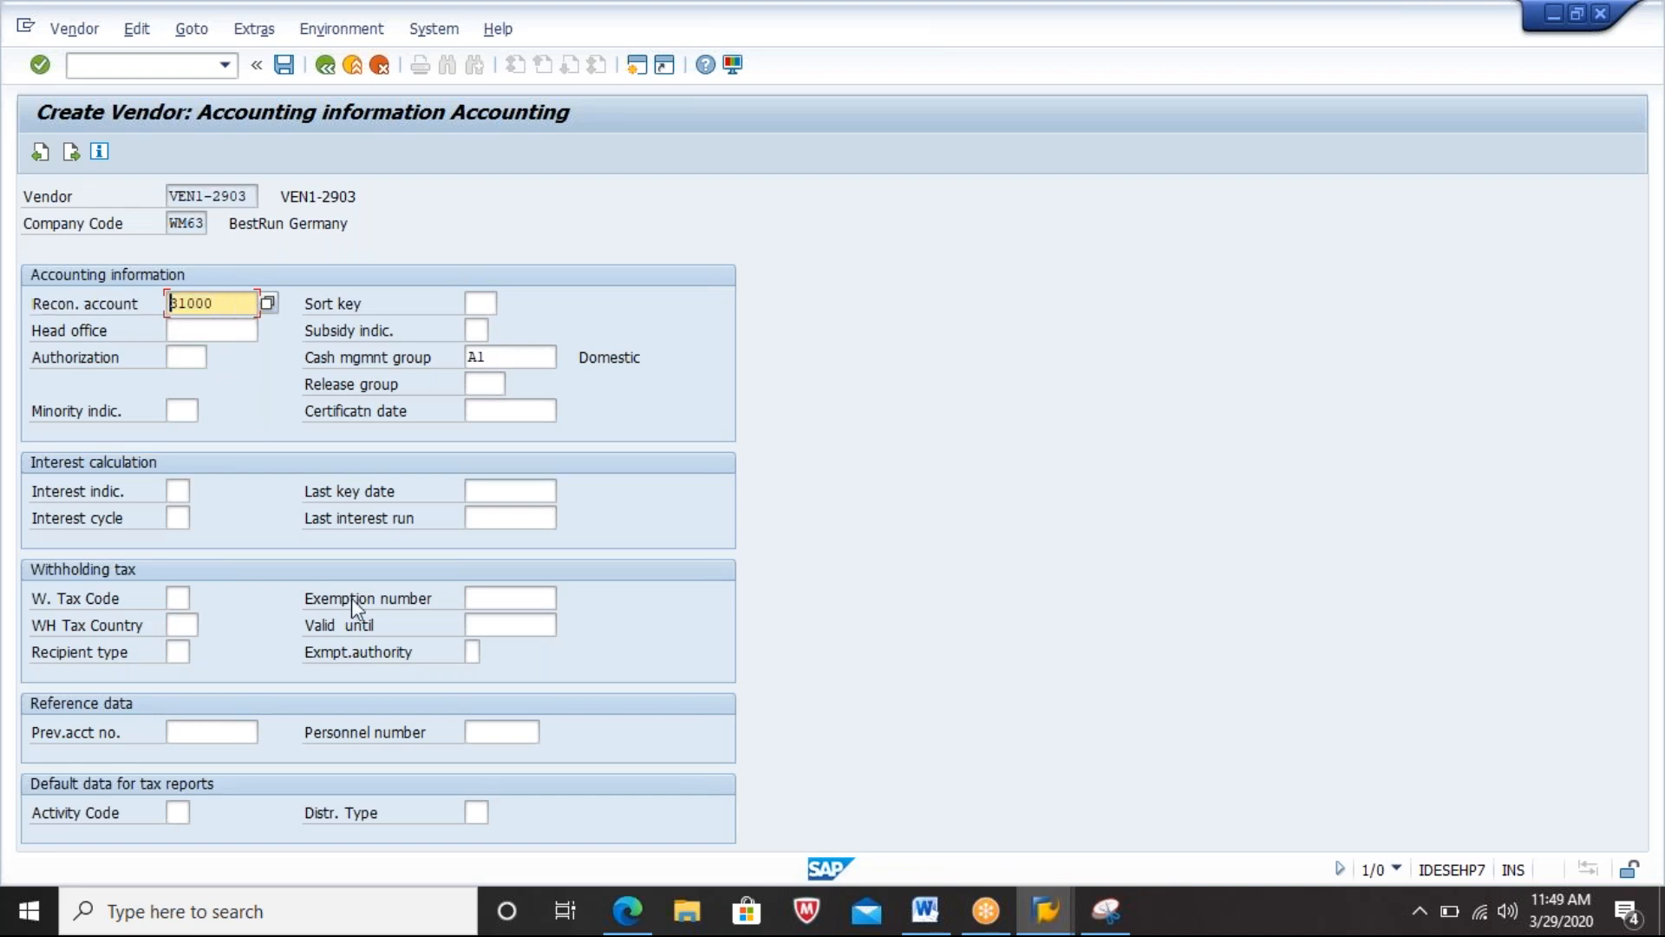
{"action": "left_click", "coordinate": [927, 911]}
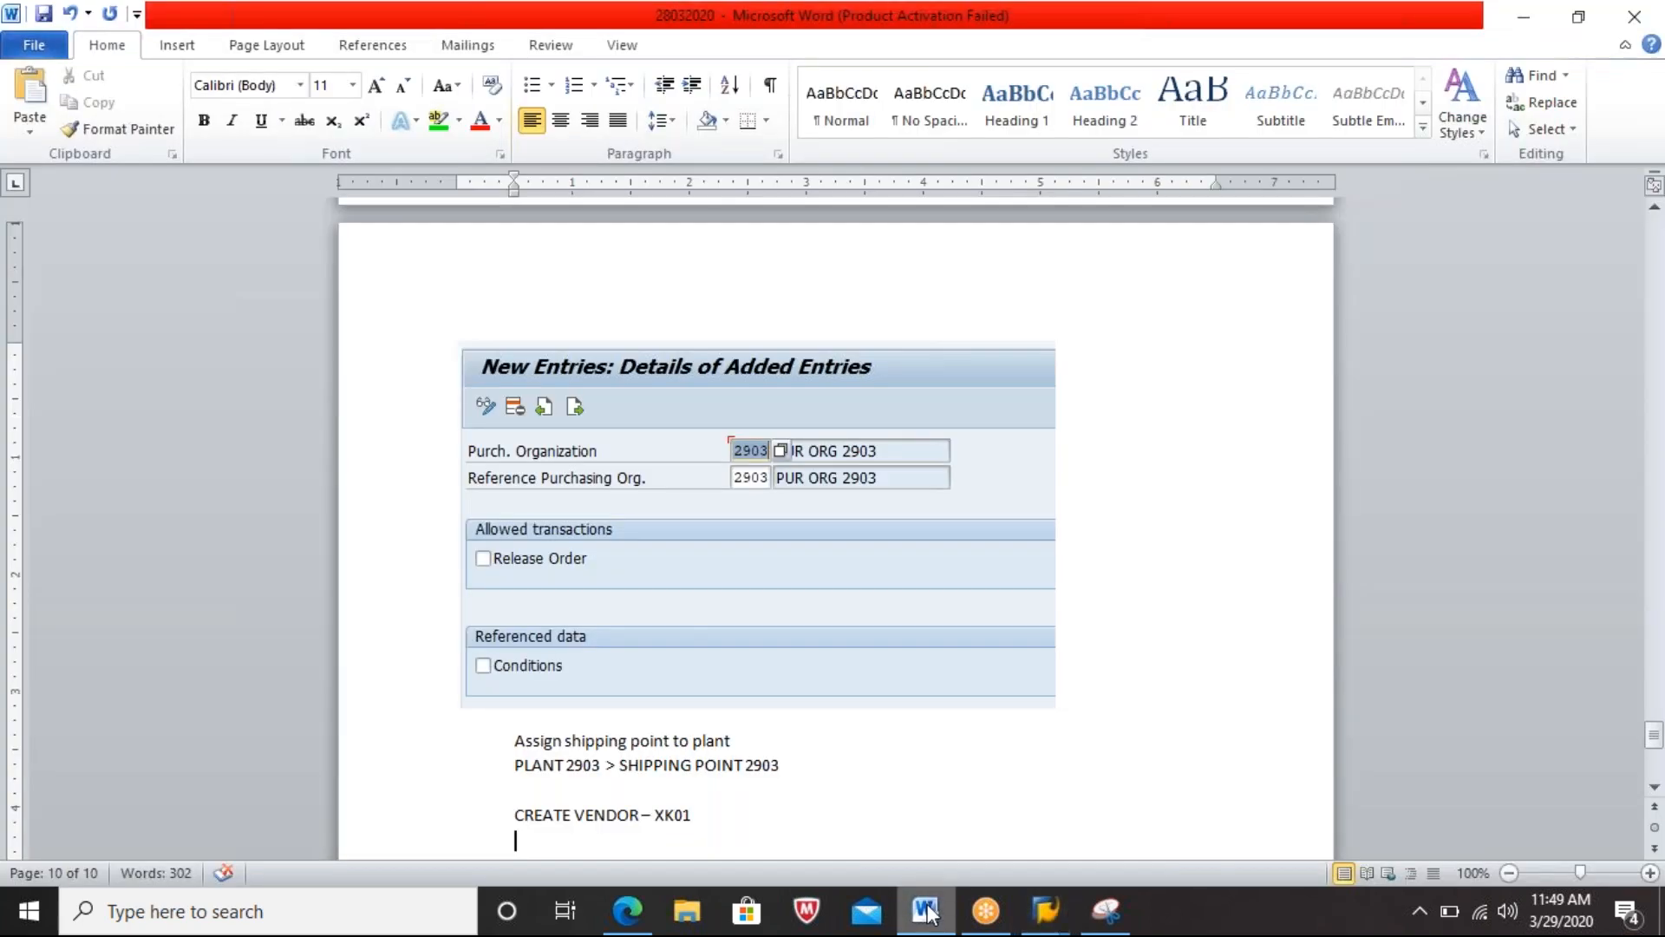
{"action": "key", "text": "ctrl+v"}
{"action": "key", "text": "Return"}
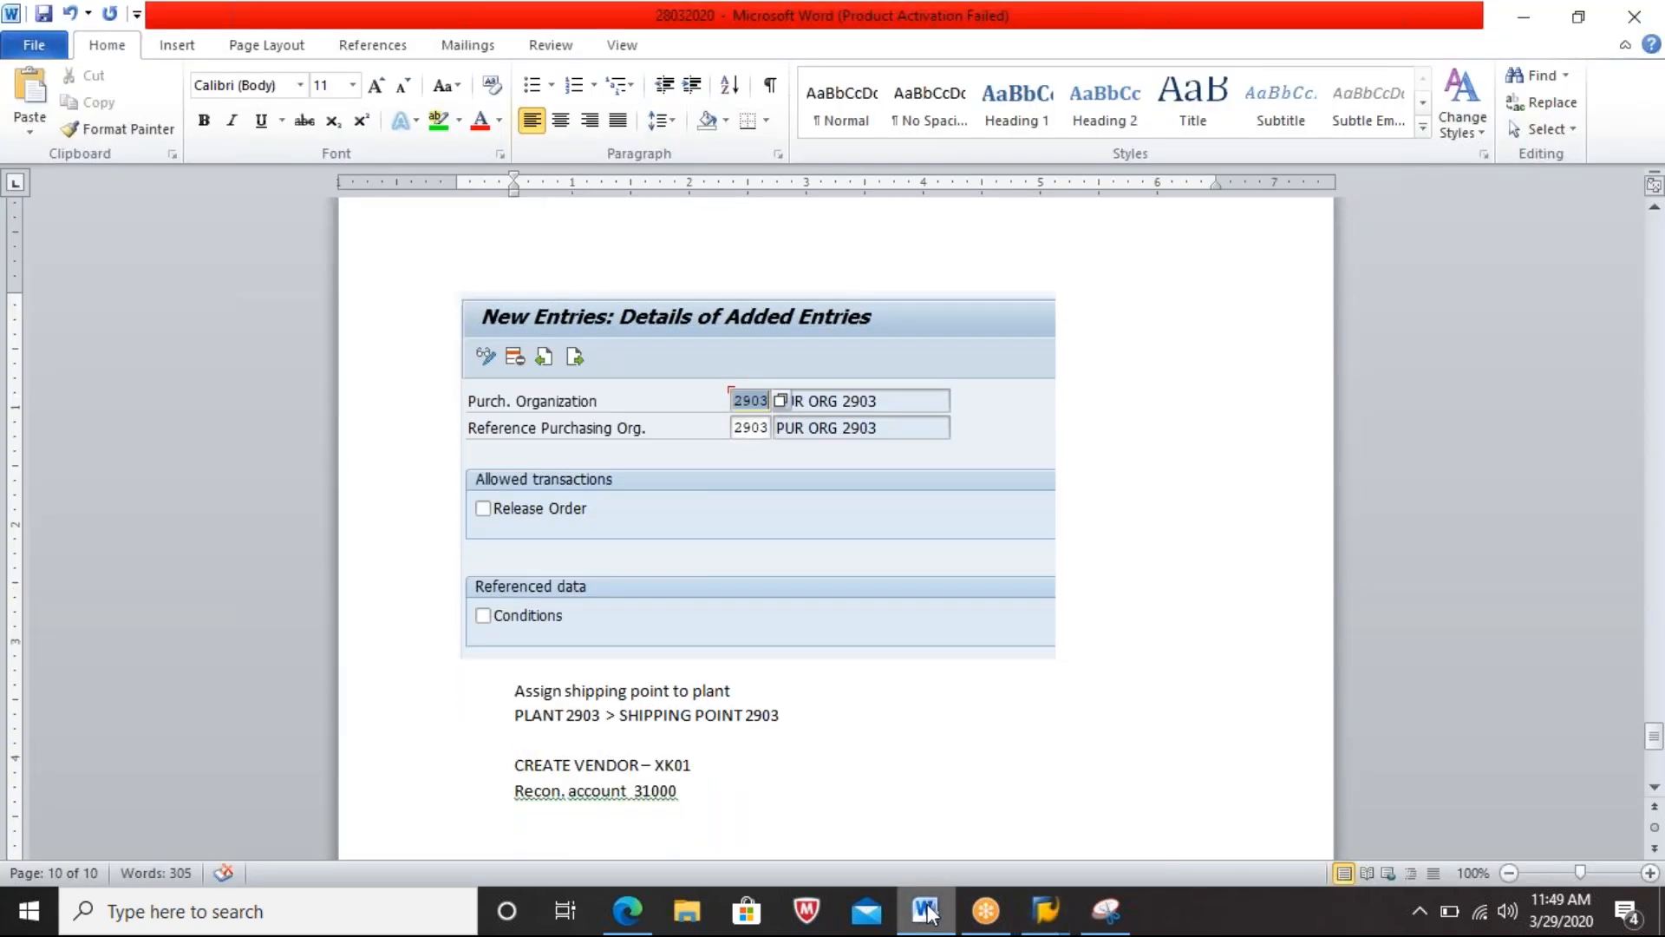
Step: Copy the cash management group label with its value A1 from SAP onto the next Word line and return to SAP
{"action": "key", "text": "alt+Tab"}
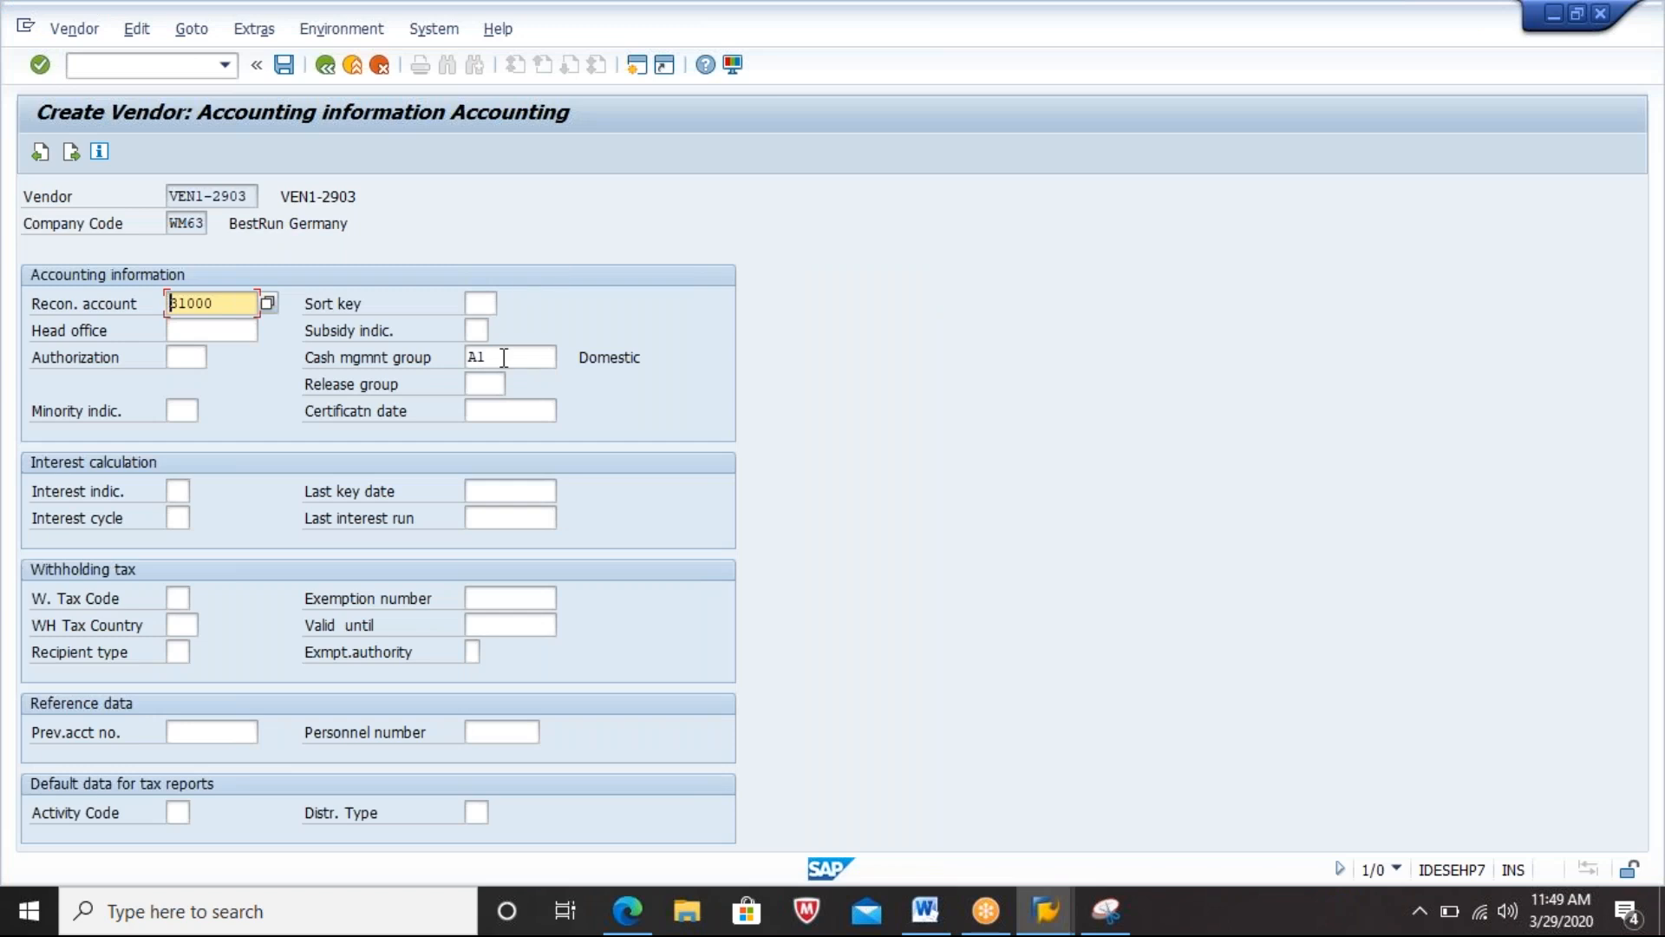
{"action": "left_click_drag", "start_coordinate": [501, 357], "coordinate": [286, 357]}
{"action": "key", "text": "alt+Tab"}
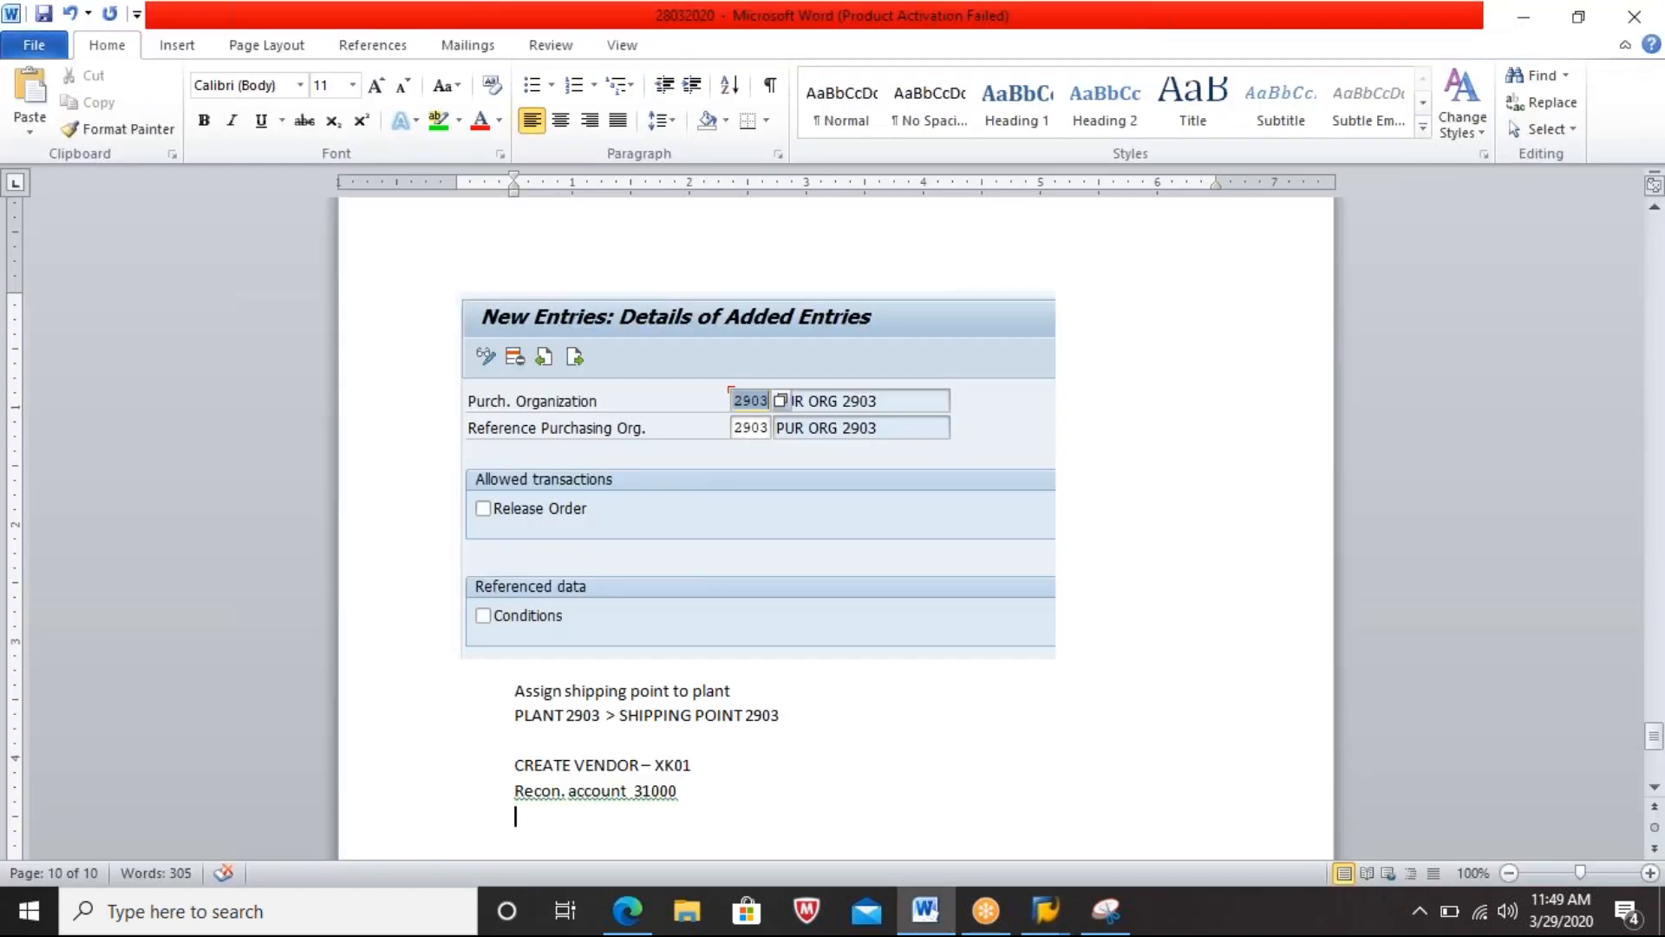
{"action": "key", "text": "ctrl+v"}
{"action": "key", "text": "Return"}
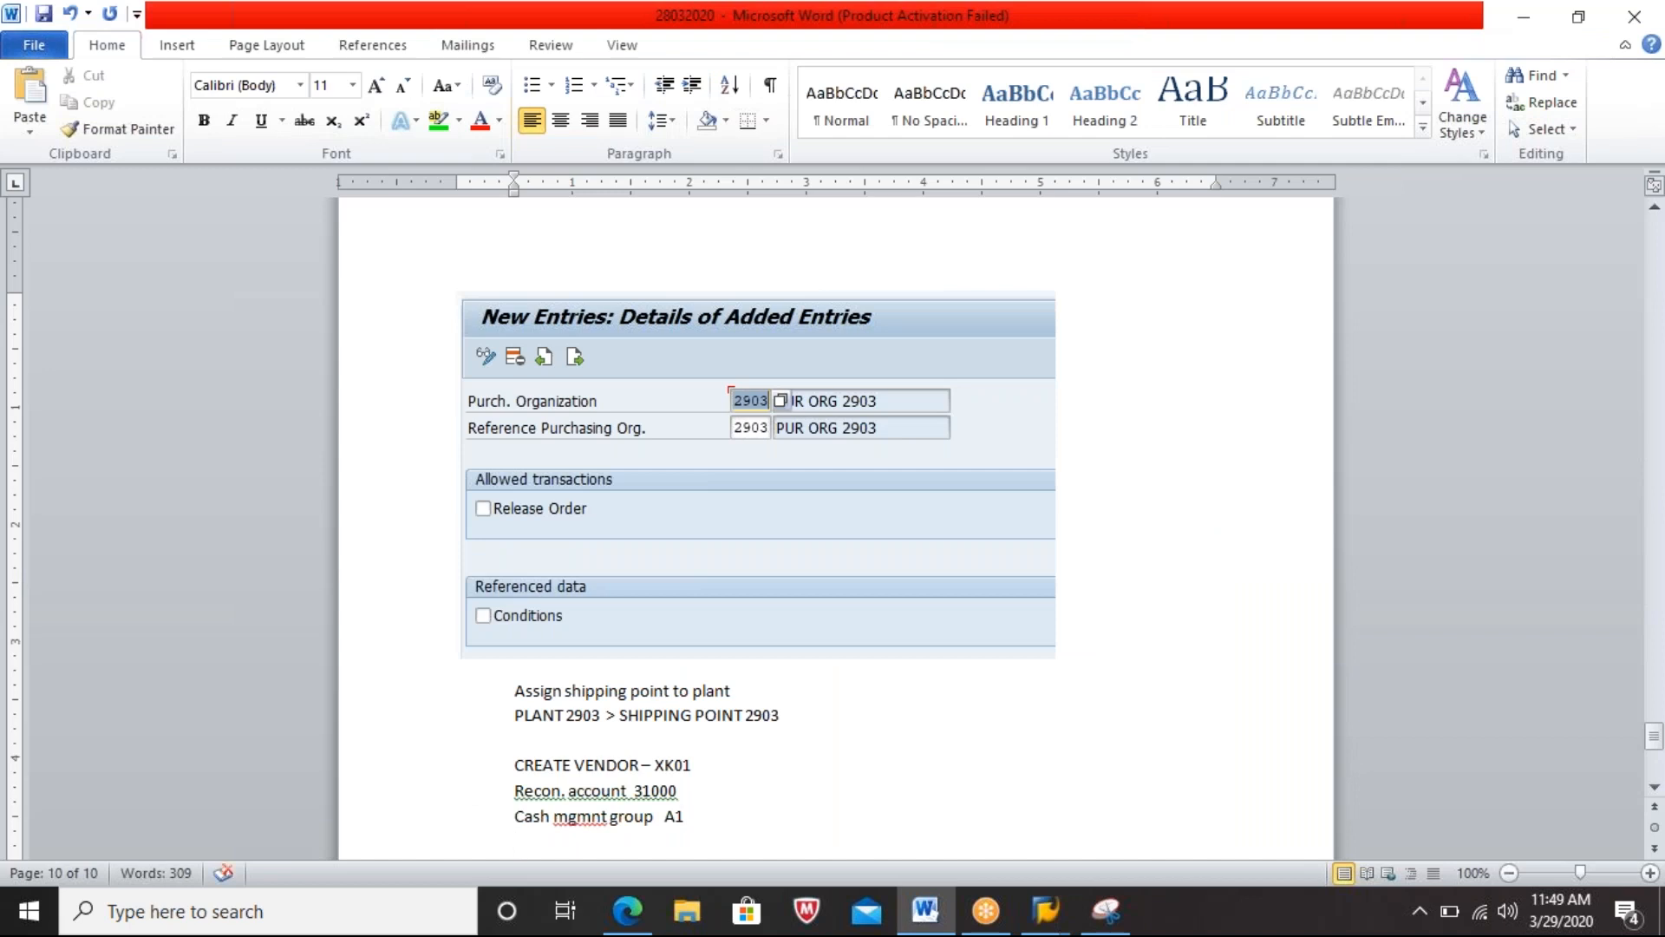
{"action": "key", "text": "alt+Tab"}
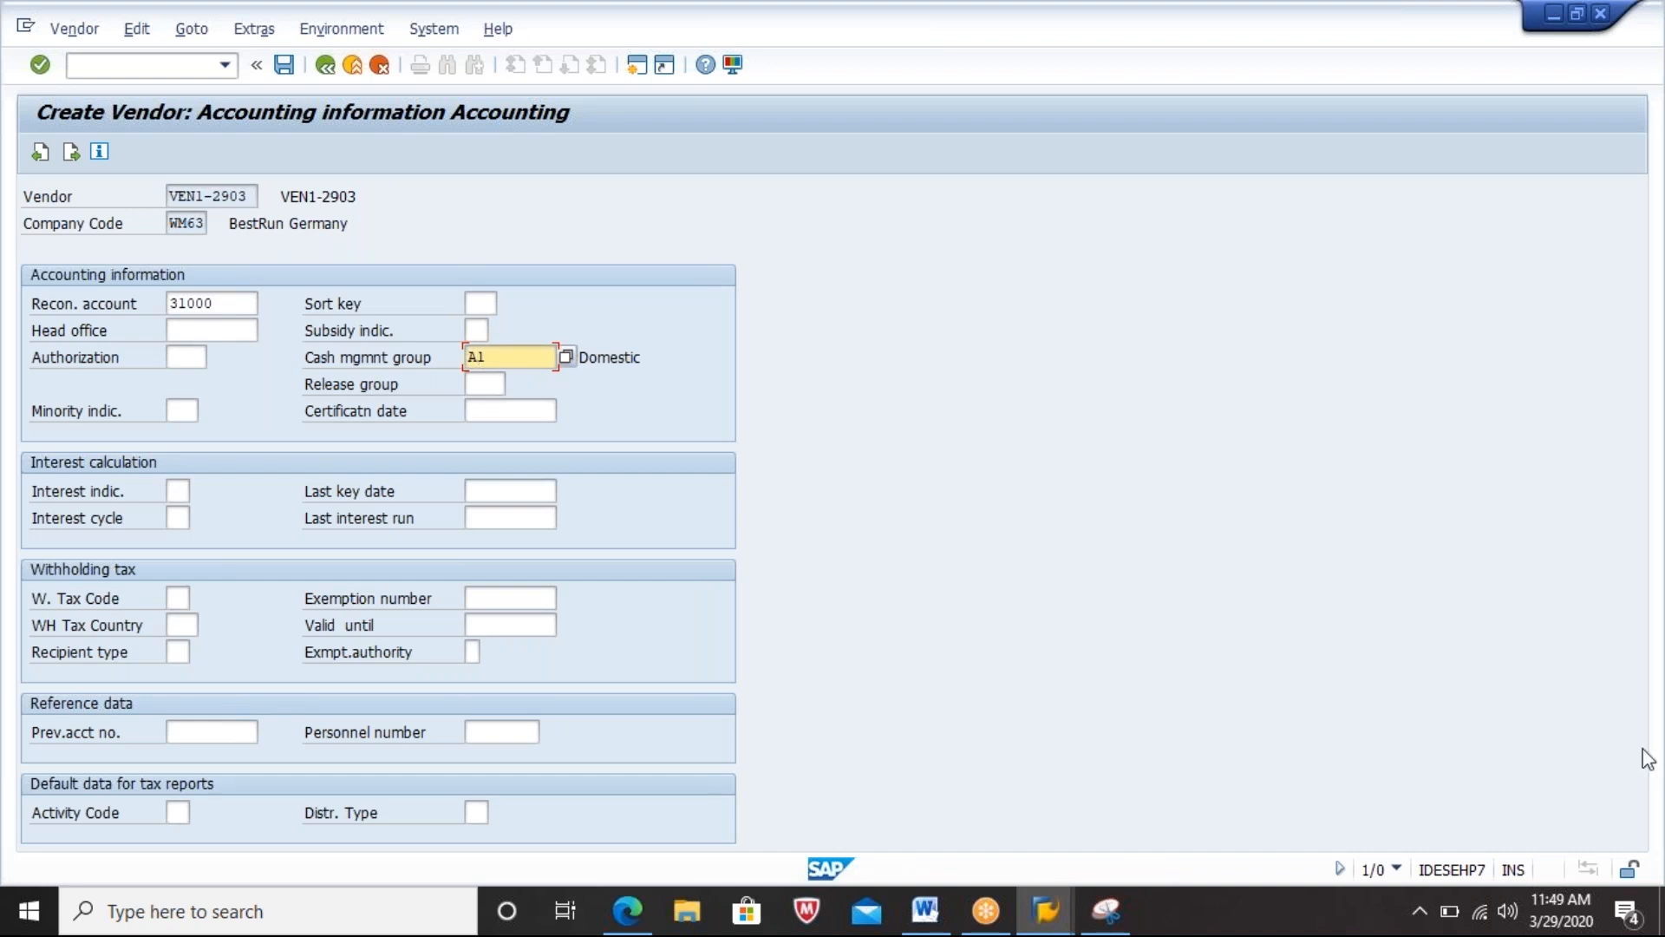
Step: Continue past the accounting information, payment transactions and correspondence screens without further entries to the vendor's purchasing data
{"action": "key", "text": "Return"}
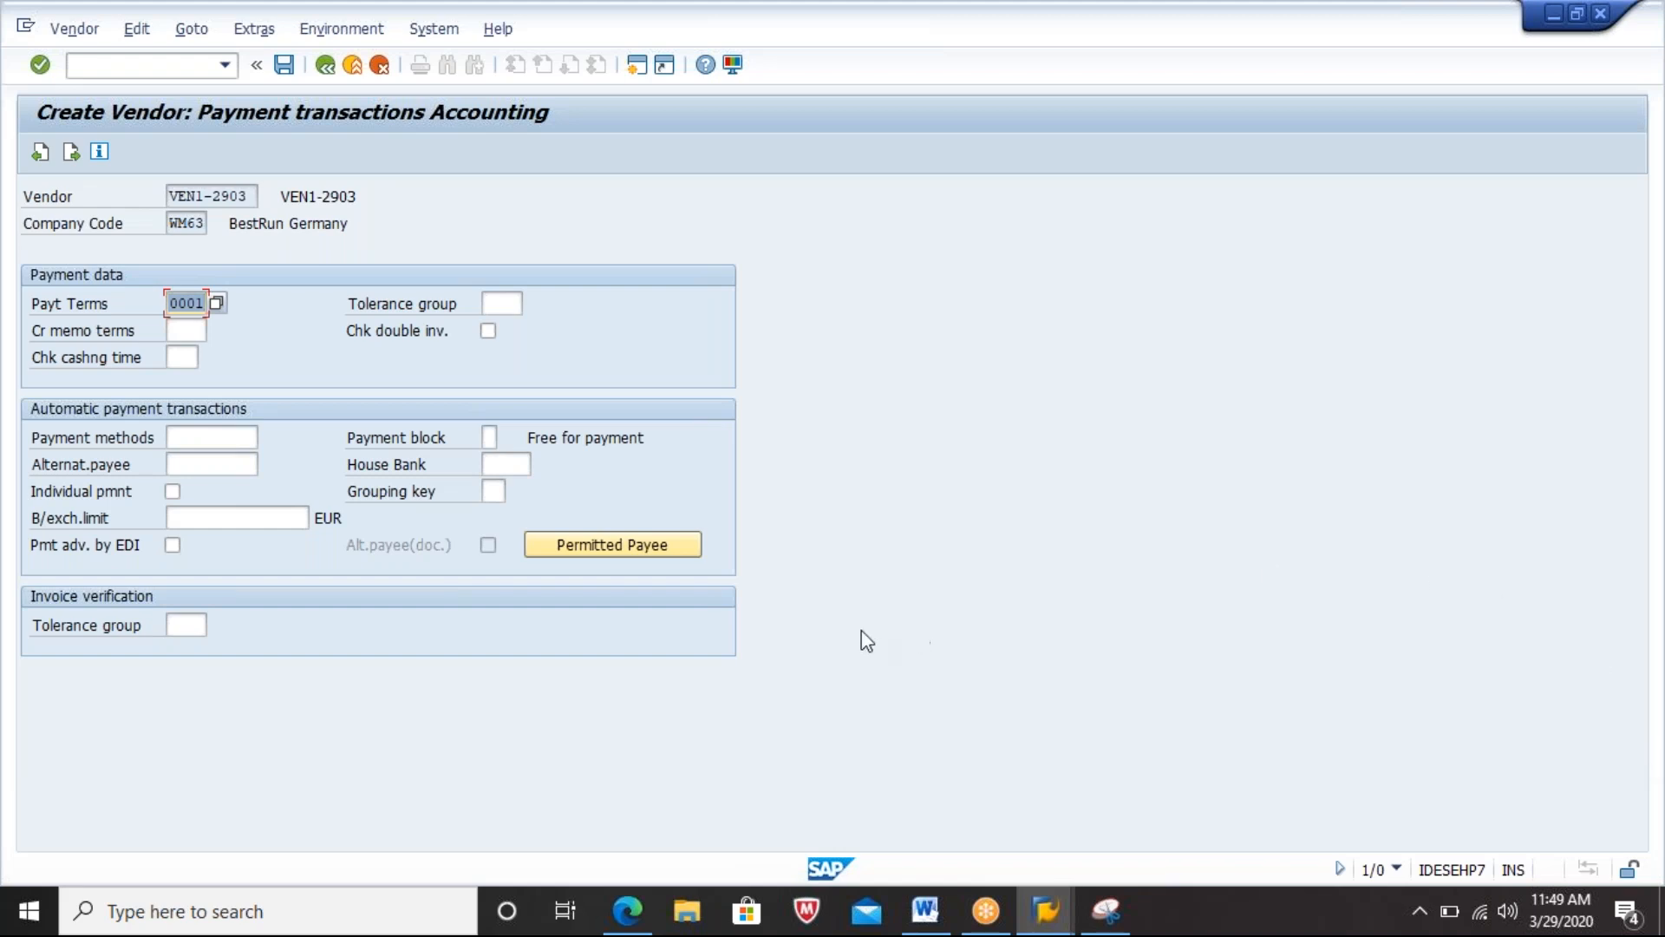
{"action": "key", "text": "Return"}
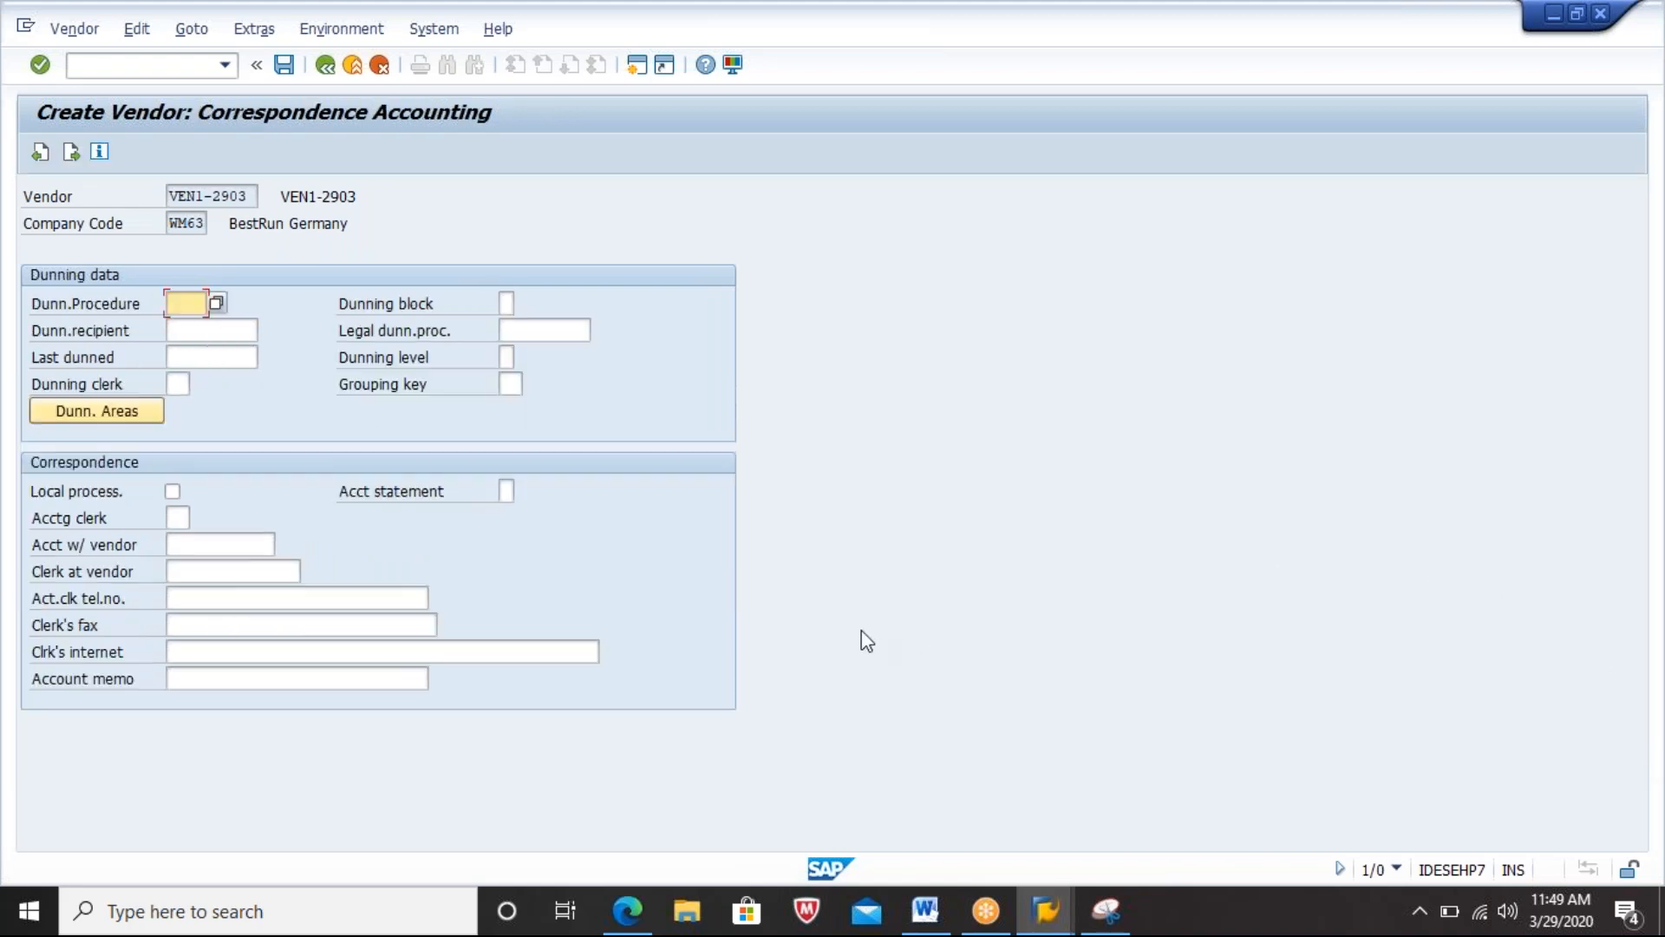
{"action": "key", "text": "Return"}
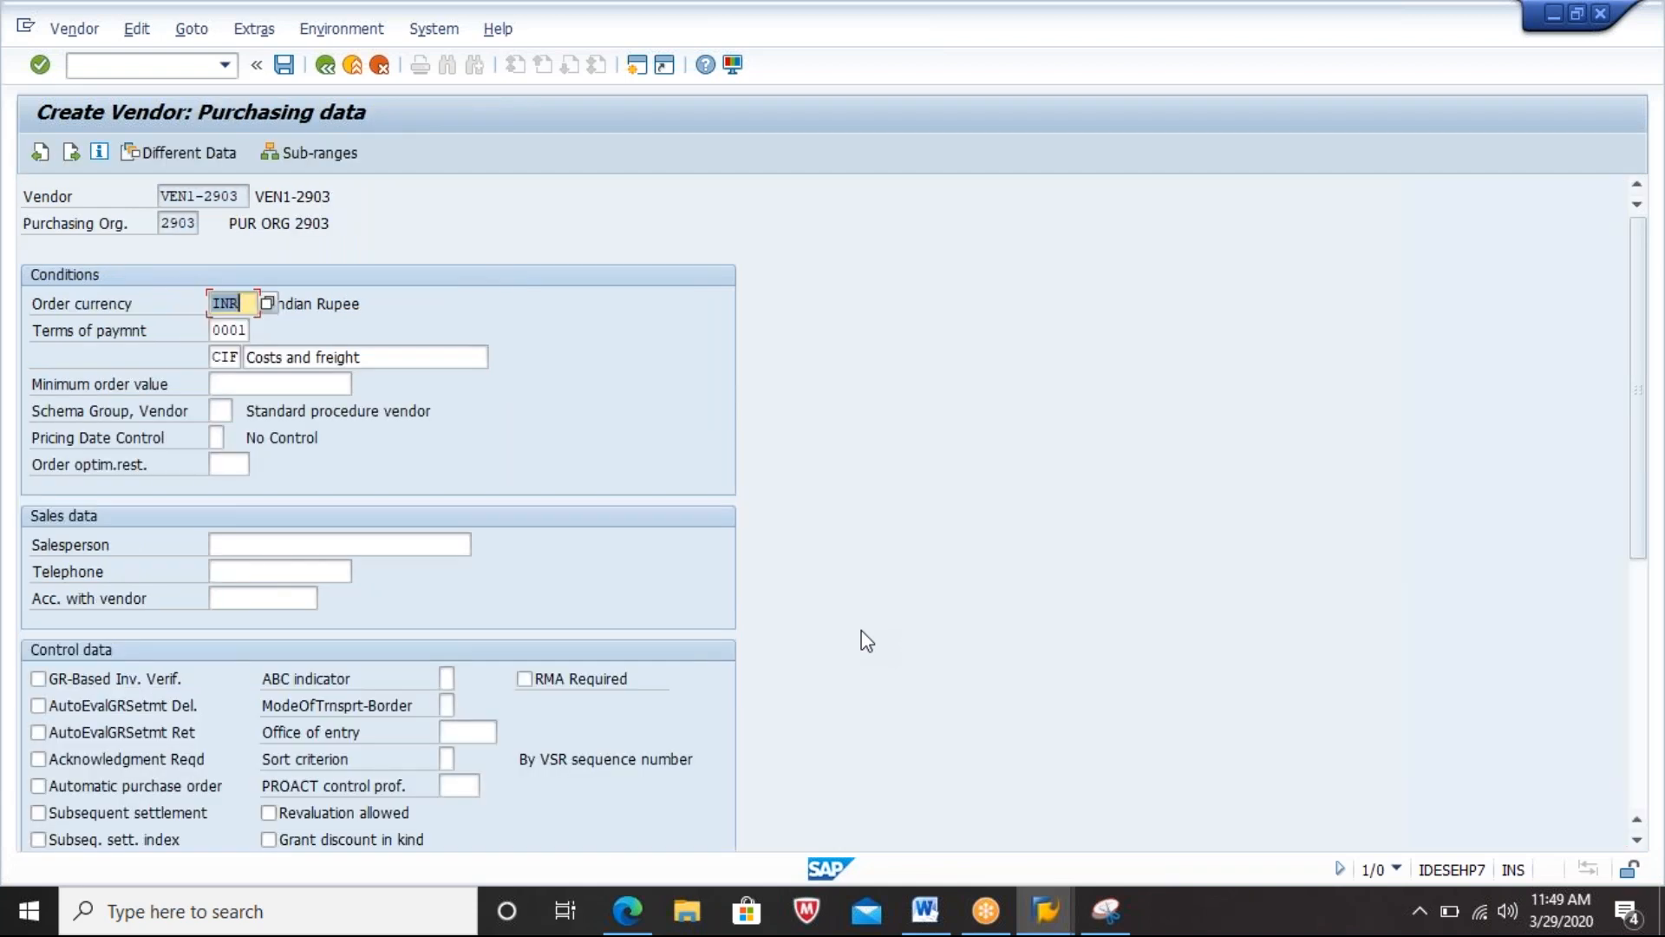
Step: Enable GR-based invoice verification in the purchasing data, accept the partner functions and save the vendor
{"action": "key", "text": "Return"}
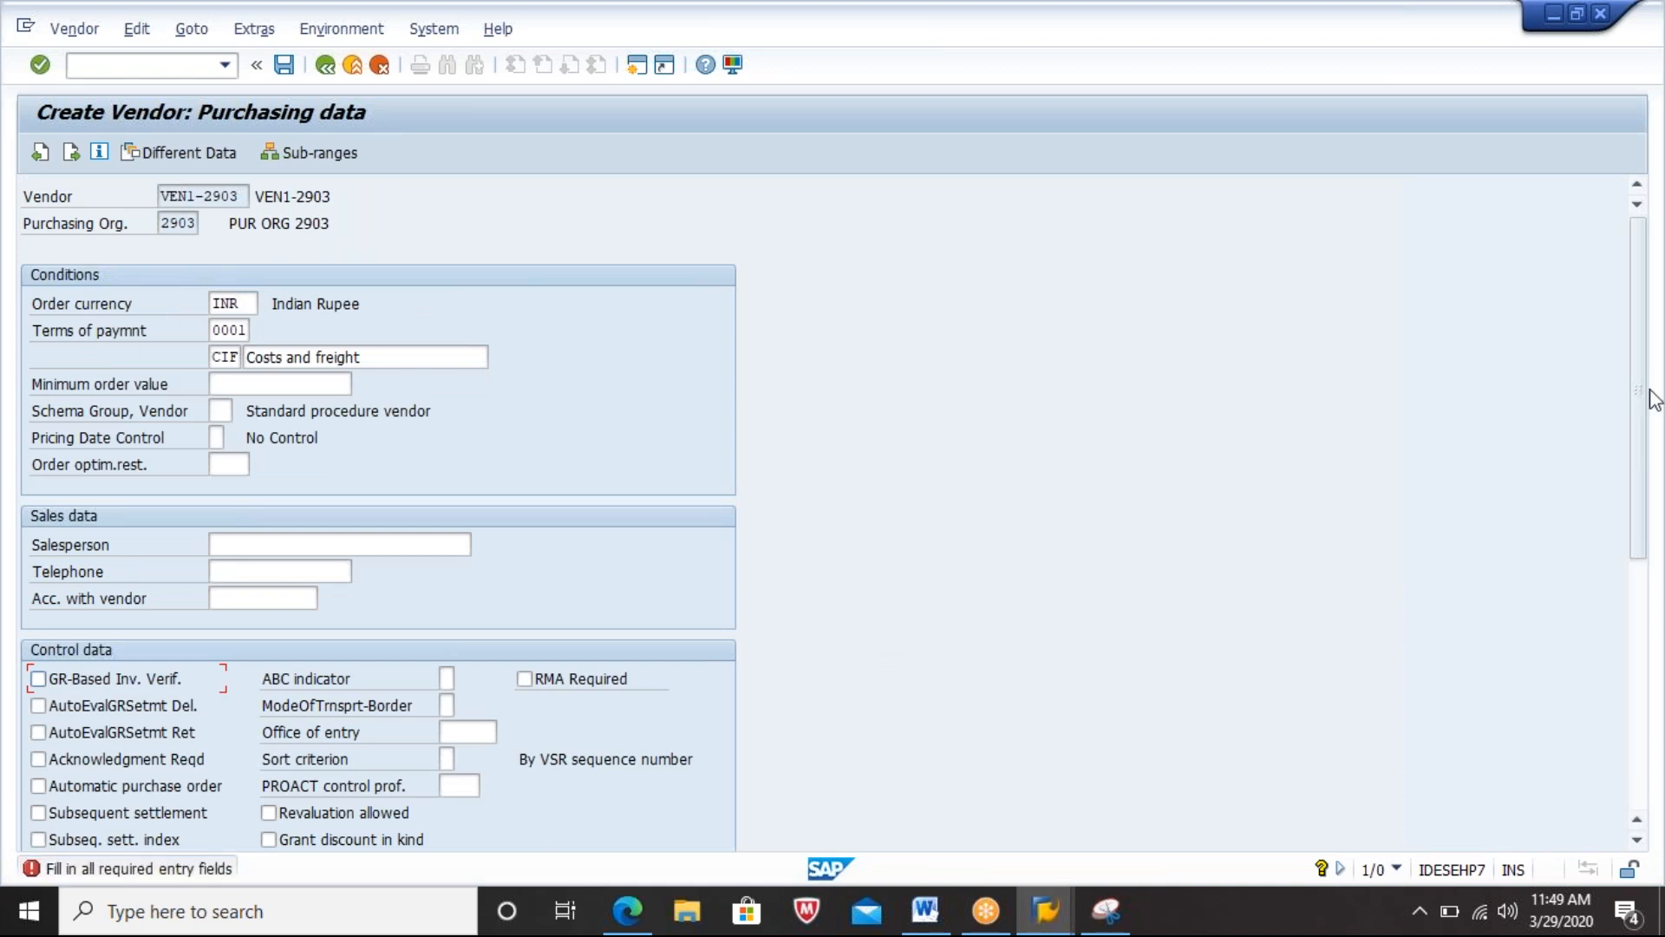
{"action": "left_click_drag", "start_coordinate": [1640, 392], "coordinate": [1647, 522]}
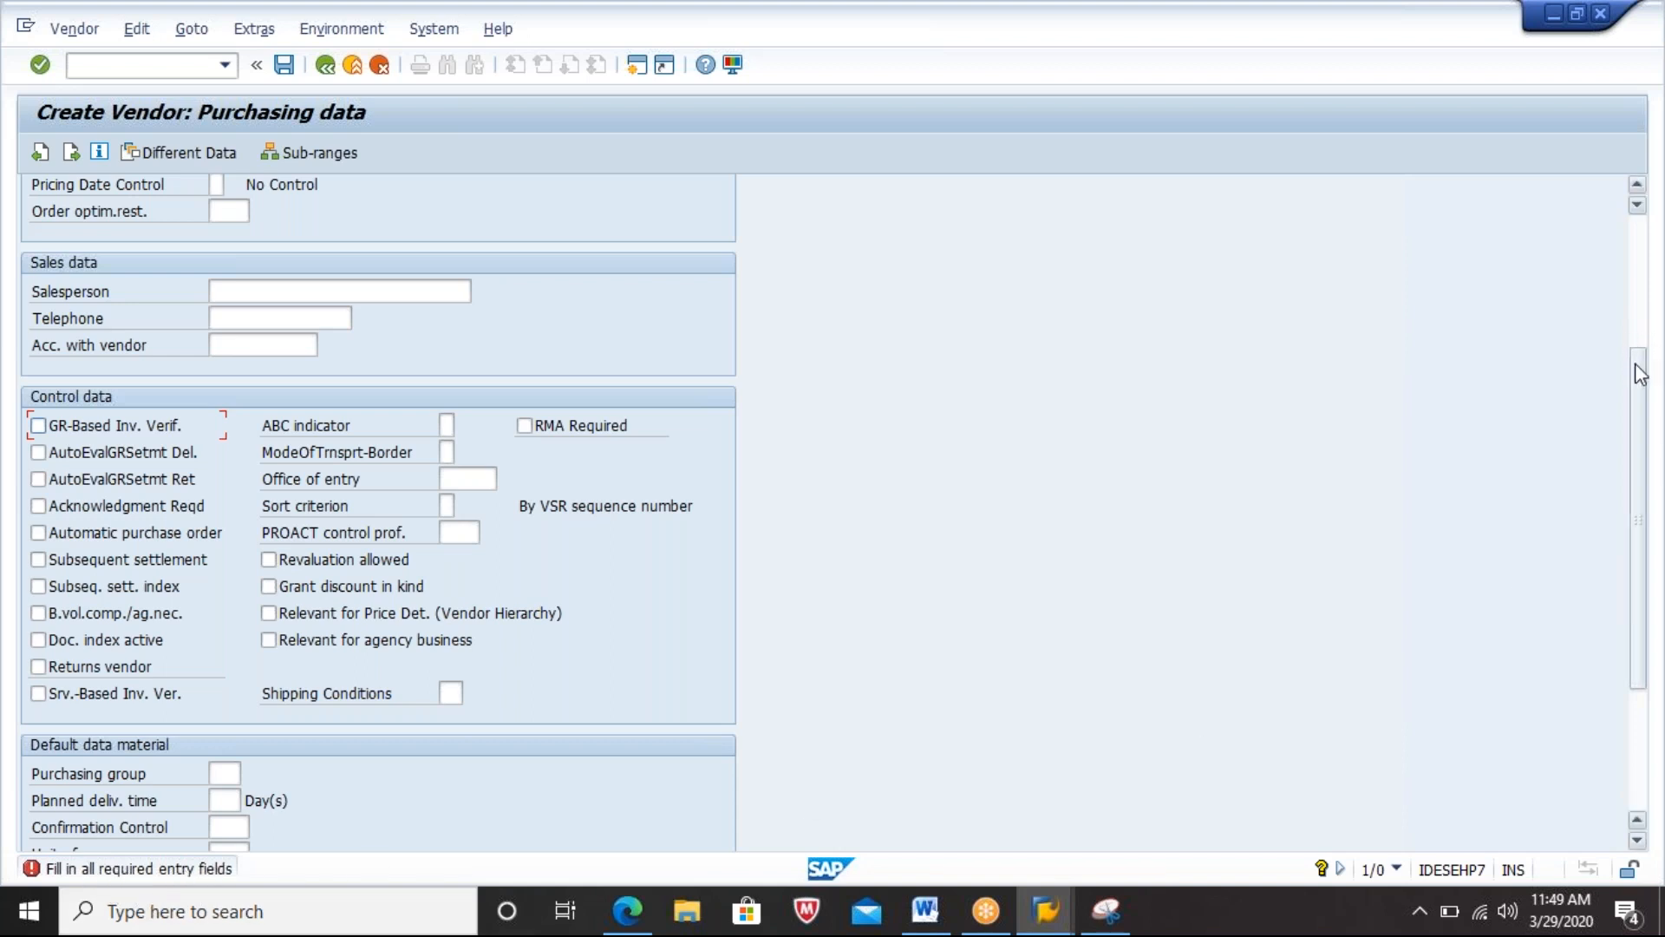
{"action": "left_click", "coordinate": [106, 425]}
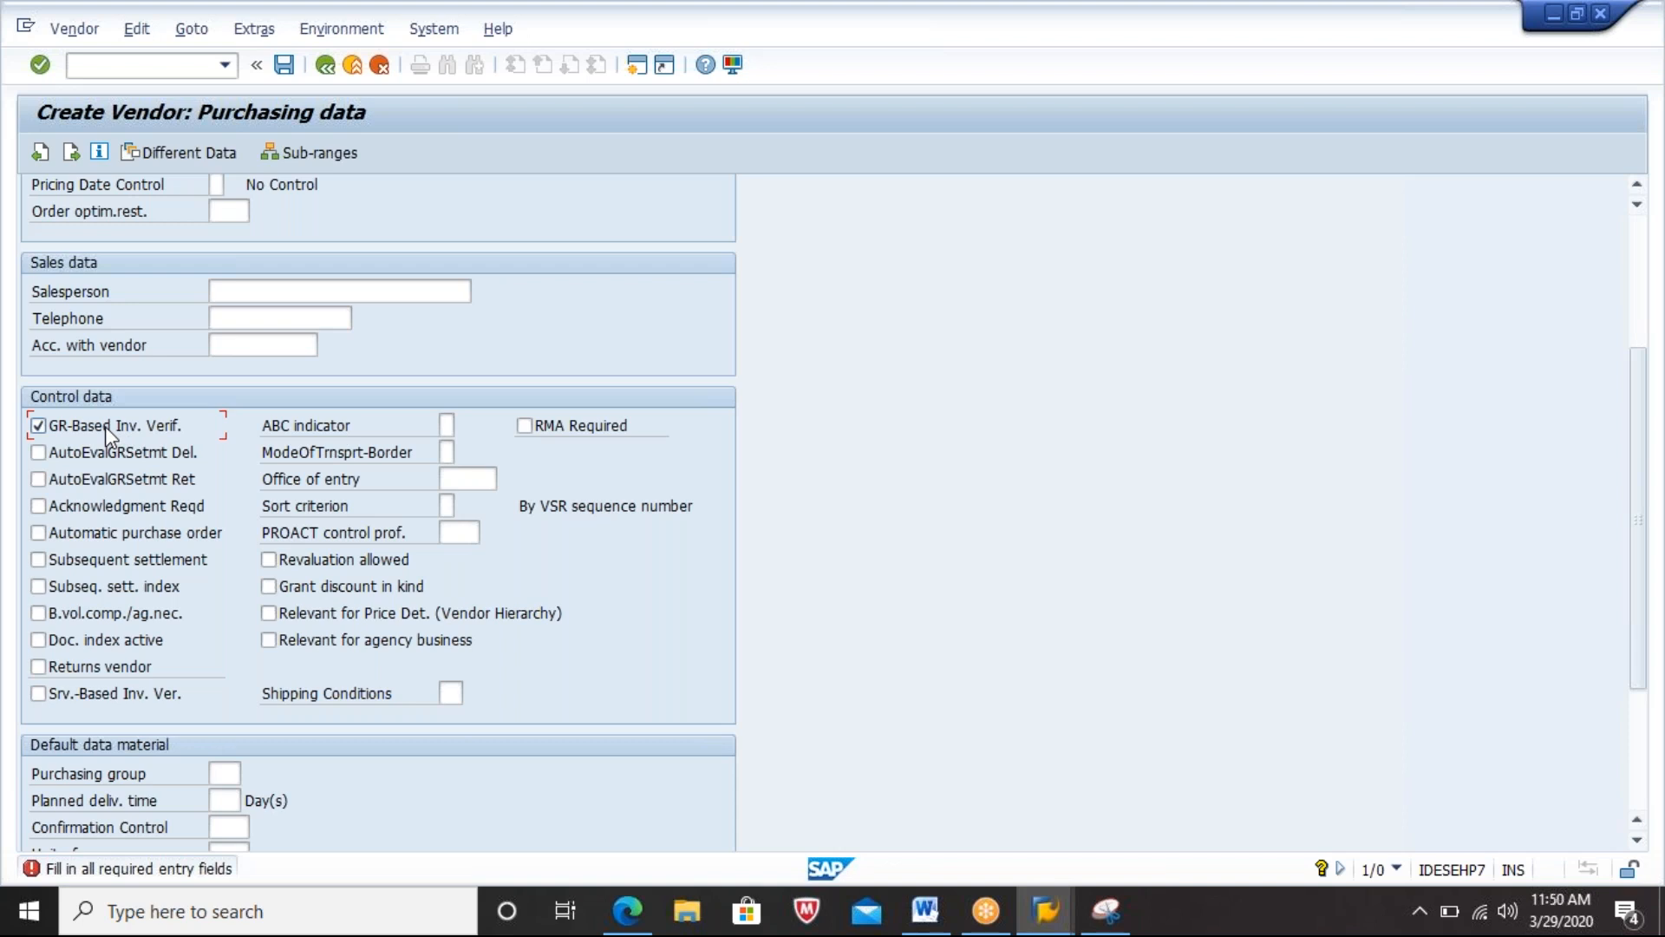
{"action": "key", "text": "Return"}
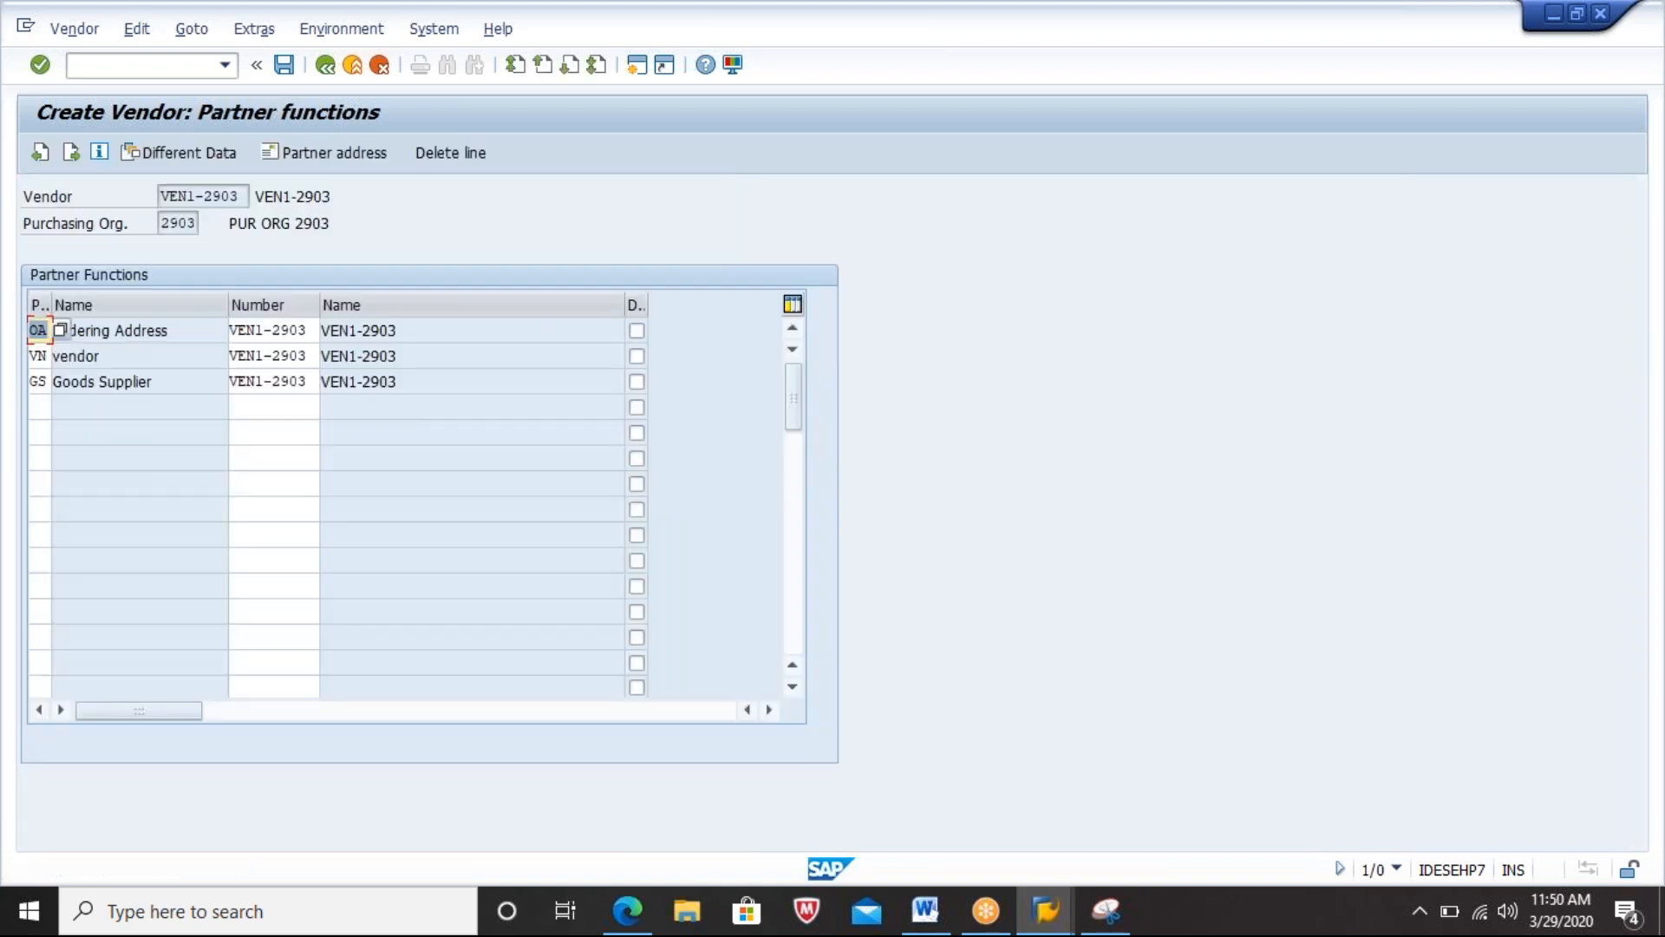
{"action": "key", "text": "Return"}
{"action": "key", "text": "Return"}
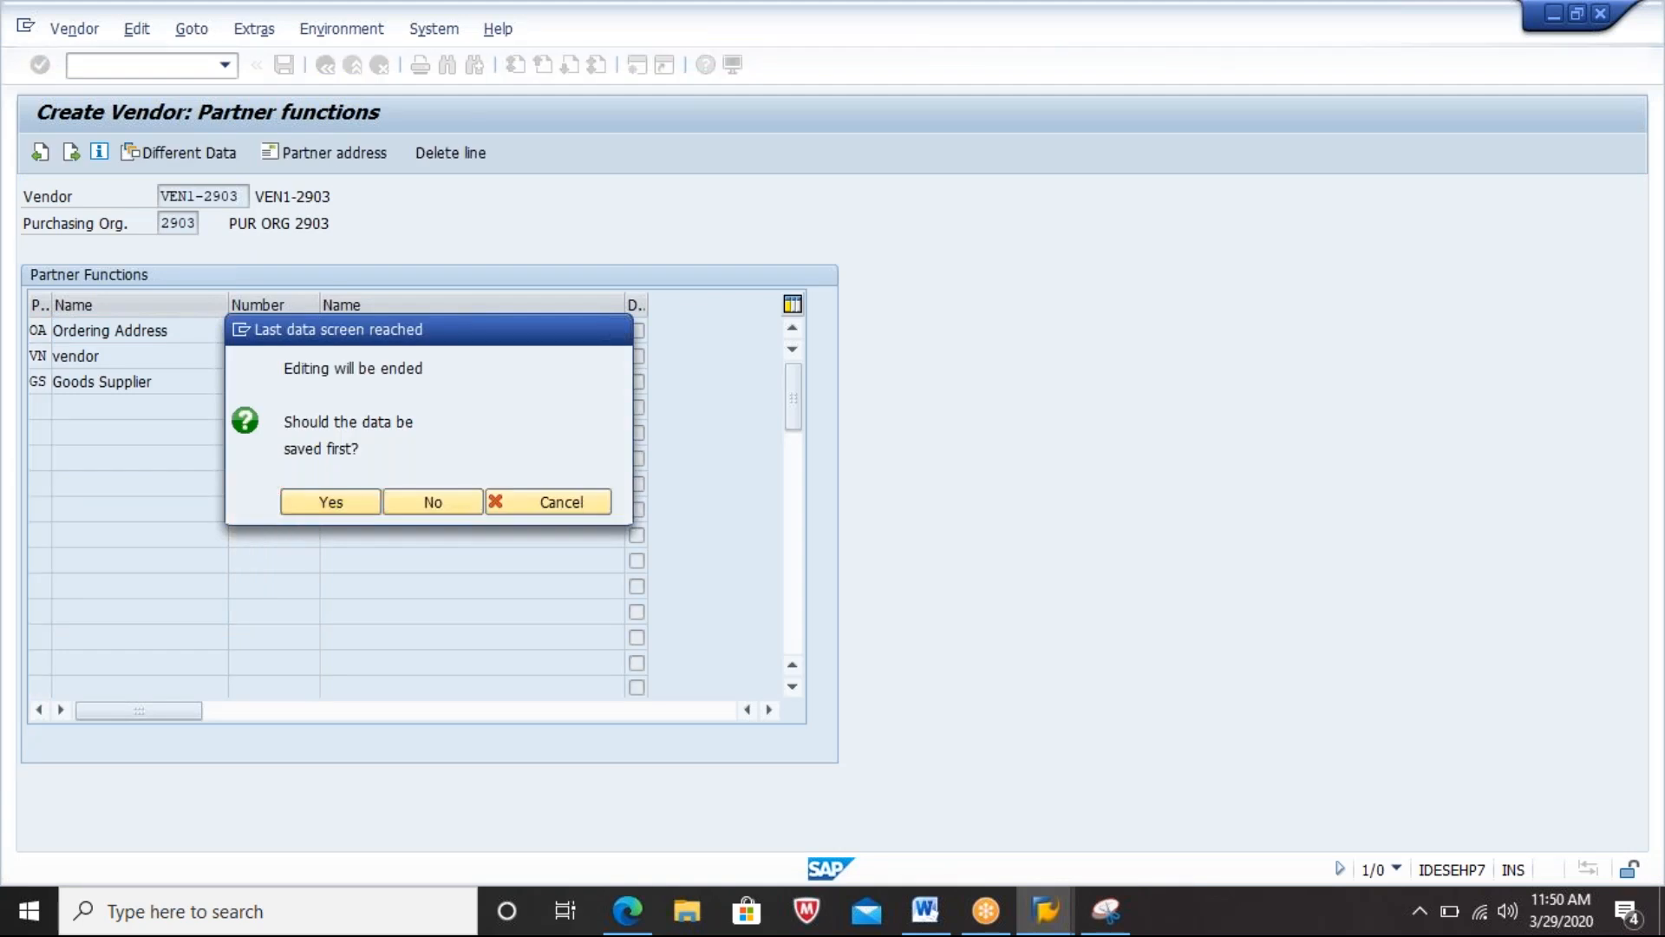
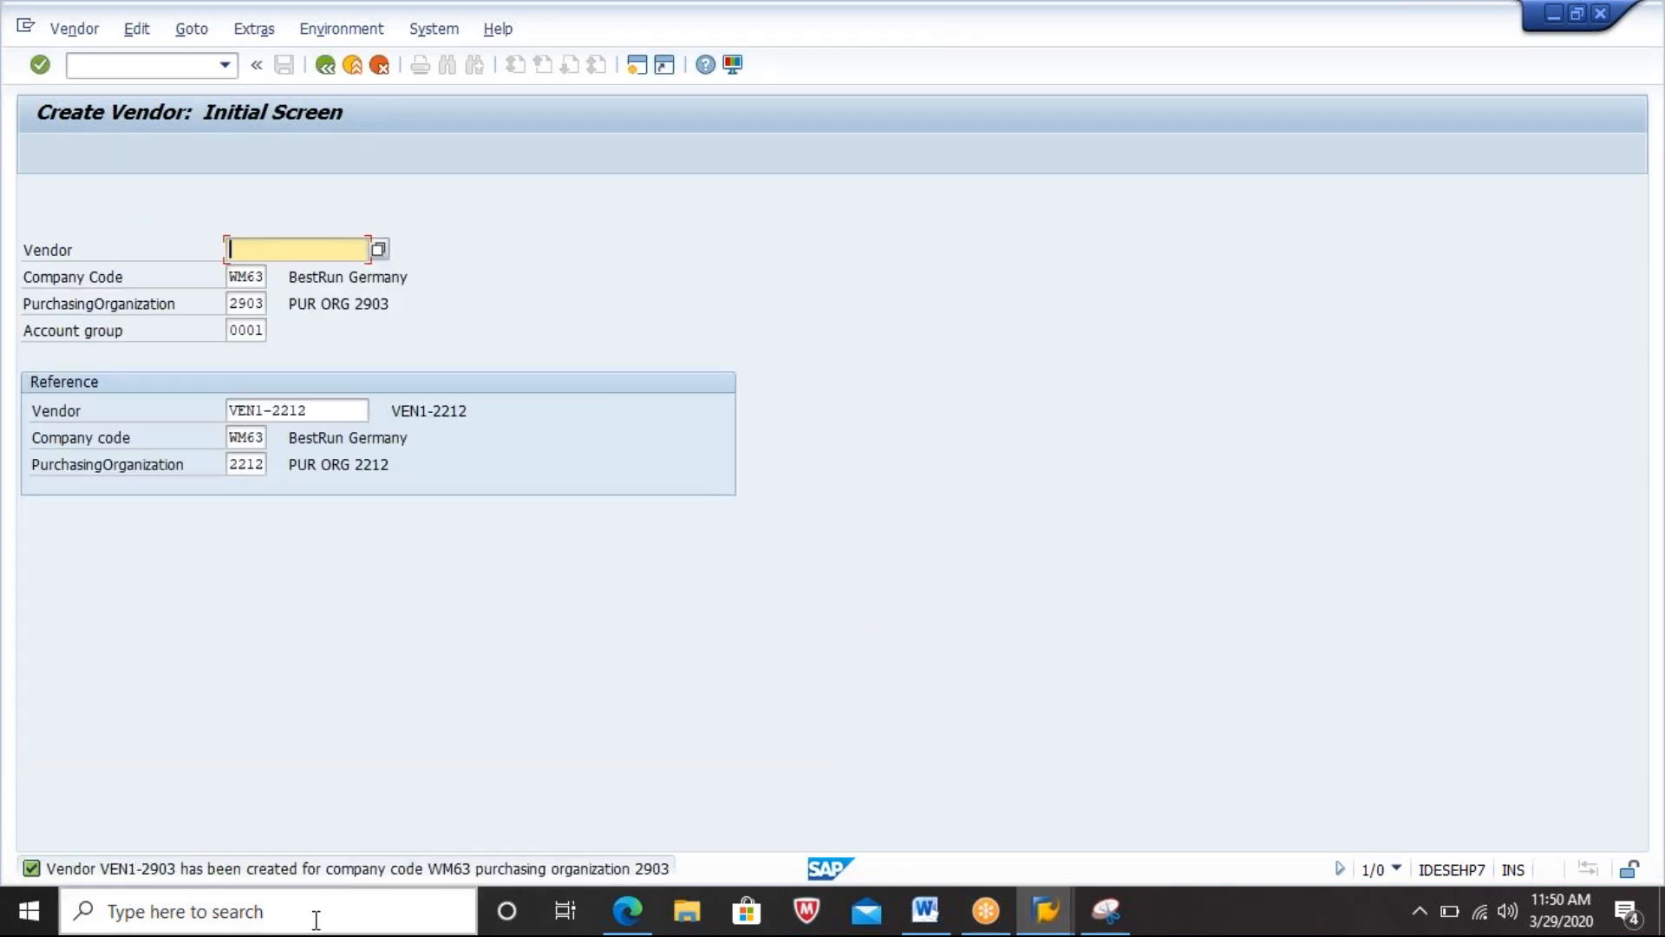
Step: Copy the full vendor creation message from its long text onto a new line under the cash management group in Word
{"action": "left_click", "coordinate": [351, 869]}
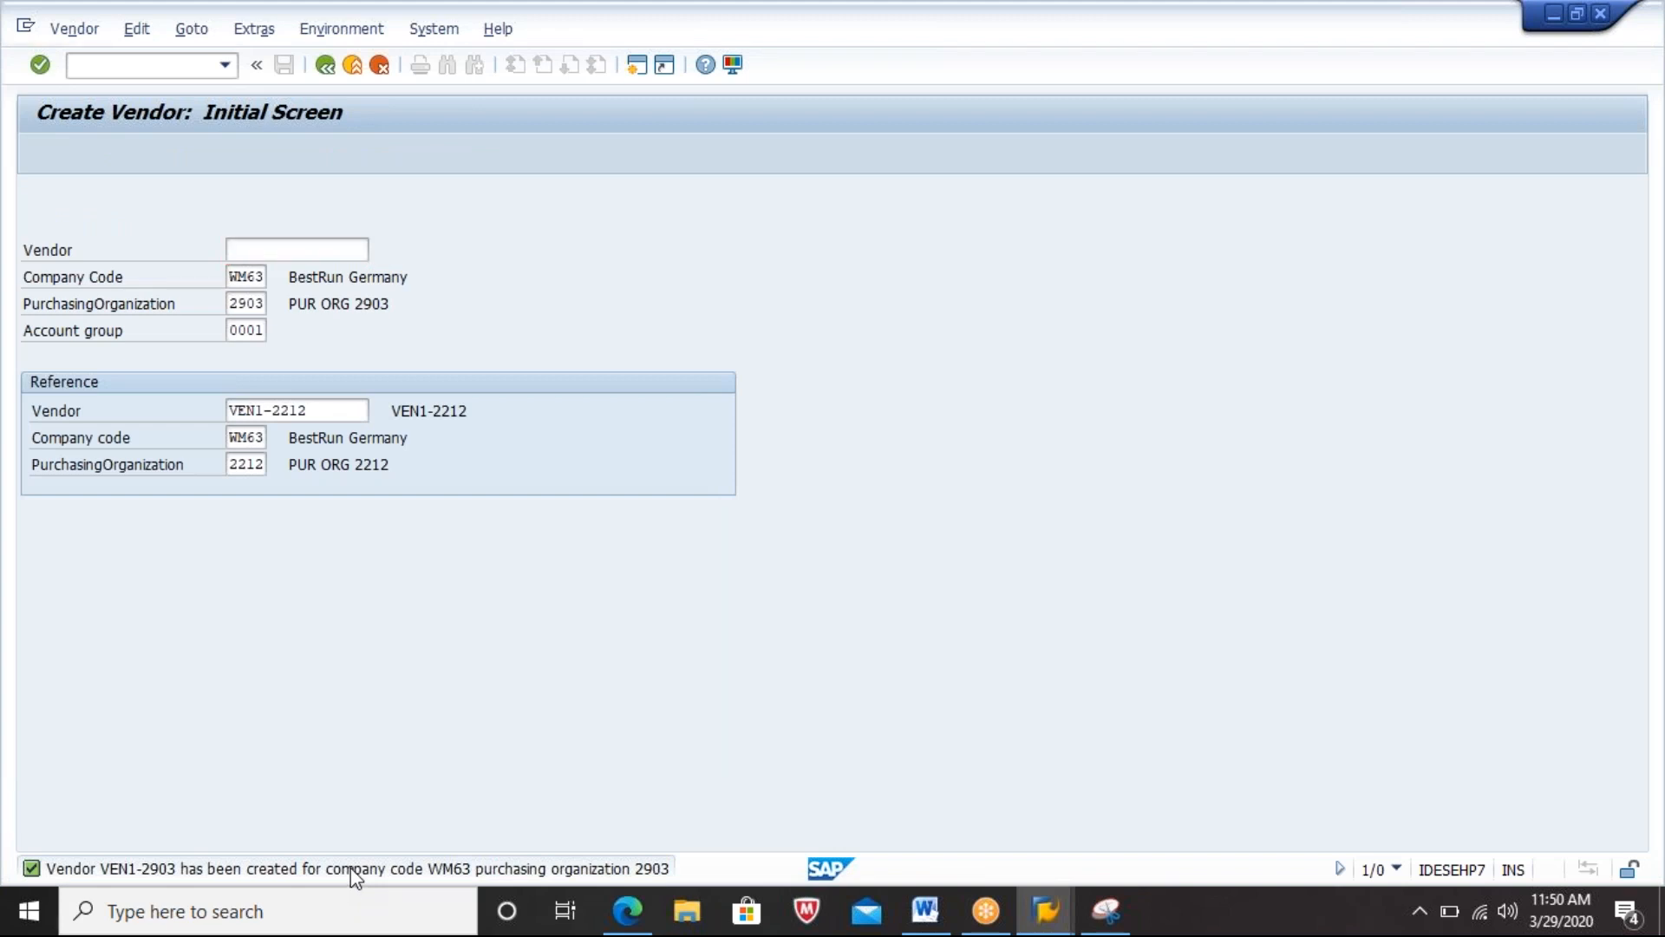
{"action": "double_click", "coordinate": [352, 870]}
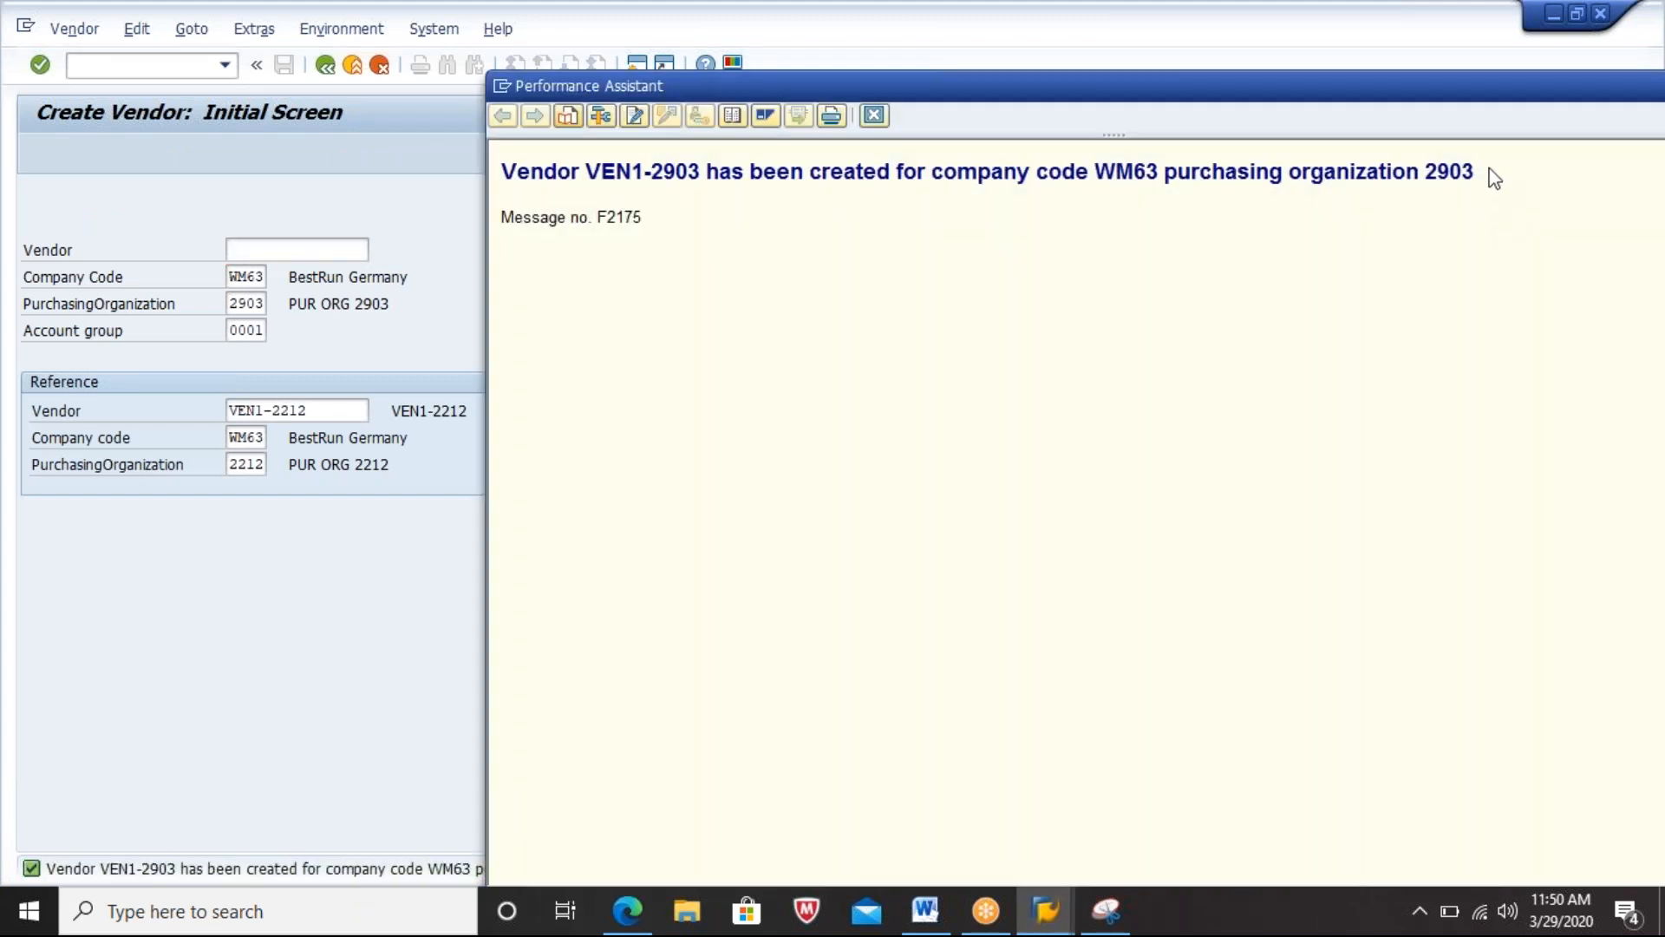
{"action": "left_click_drag", "start_coordinate": [1492, 172], "coordinate": [501, 173]}
{"action": "key", "text": "ctrl+c"}
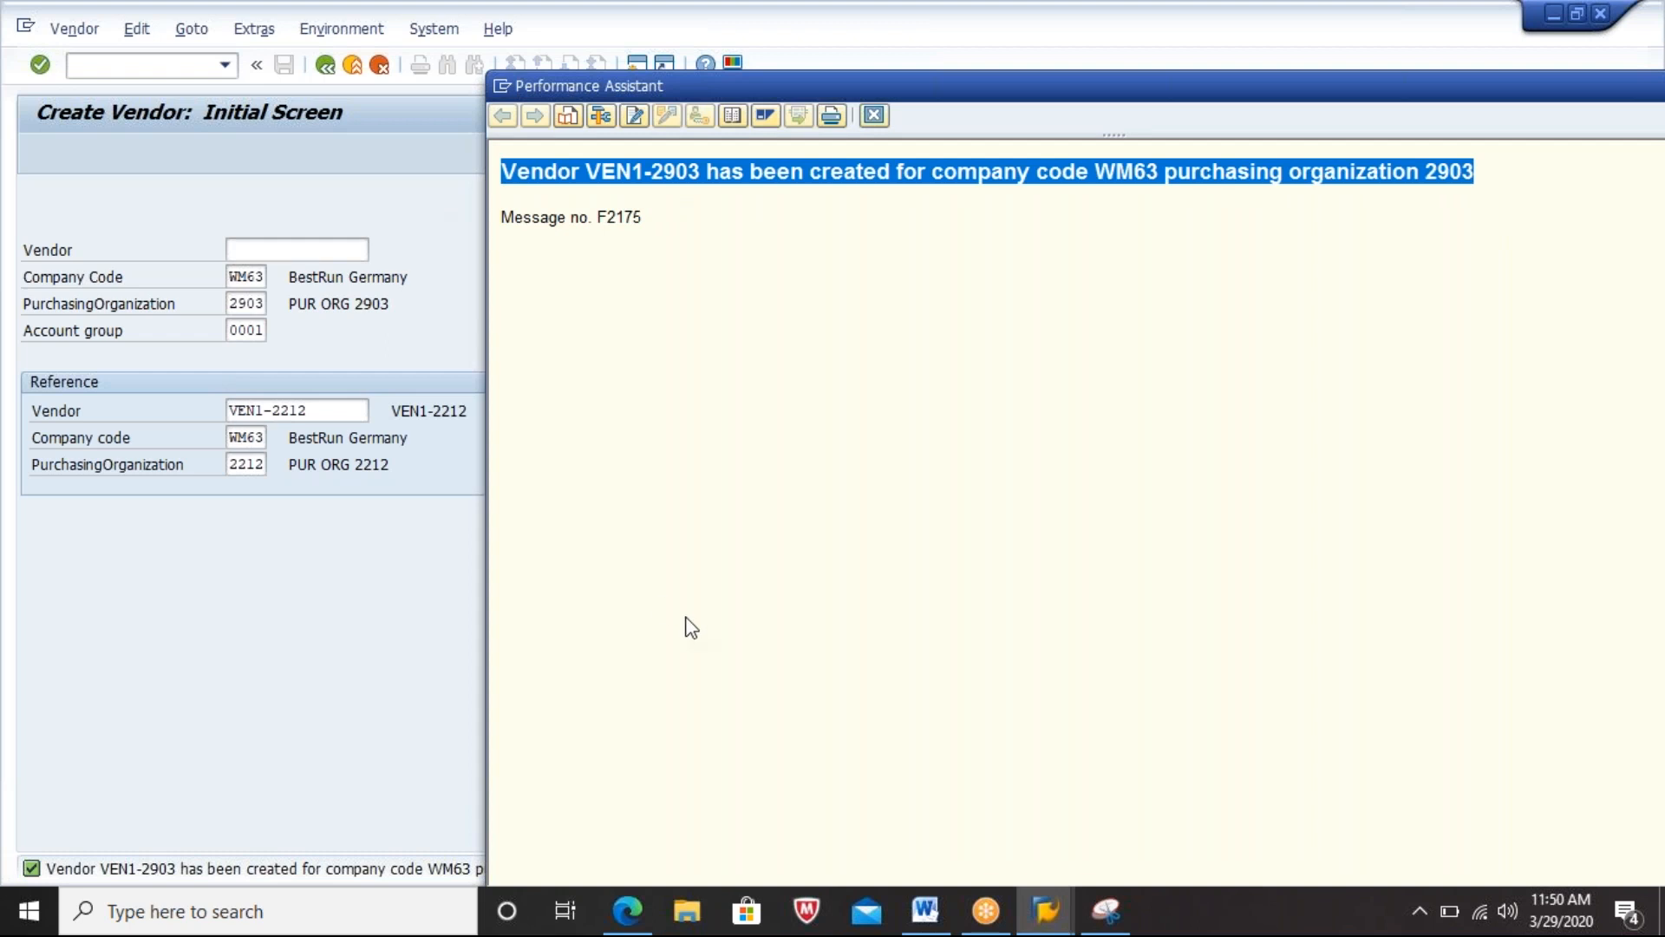
{"action": "left_click", "coordinate": [873, 116]}
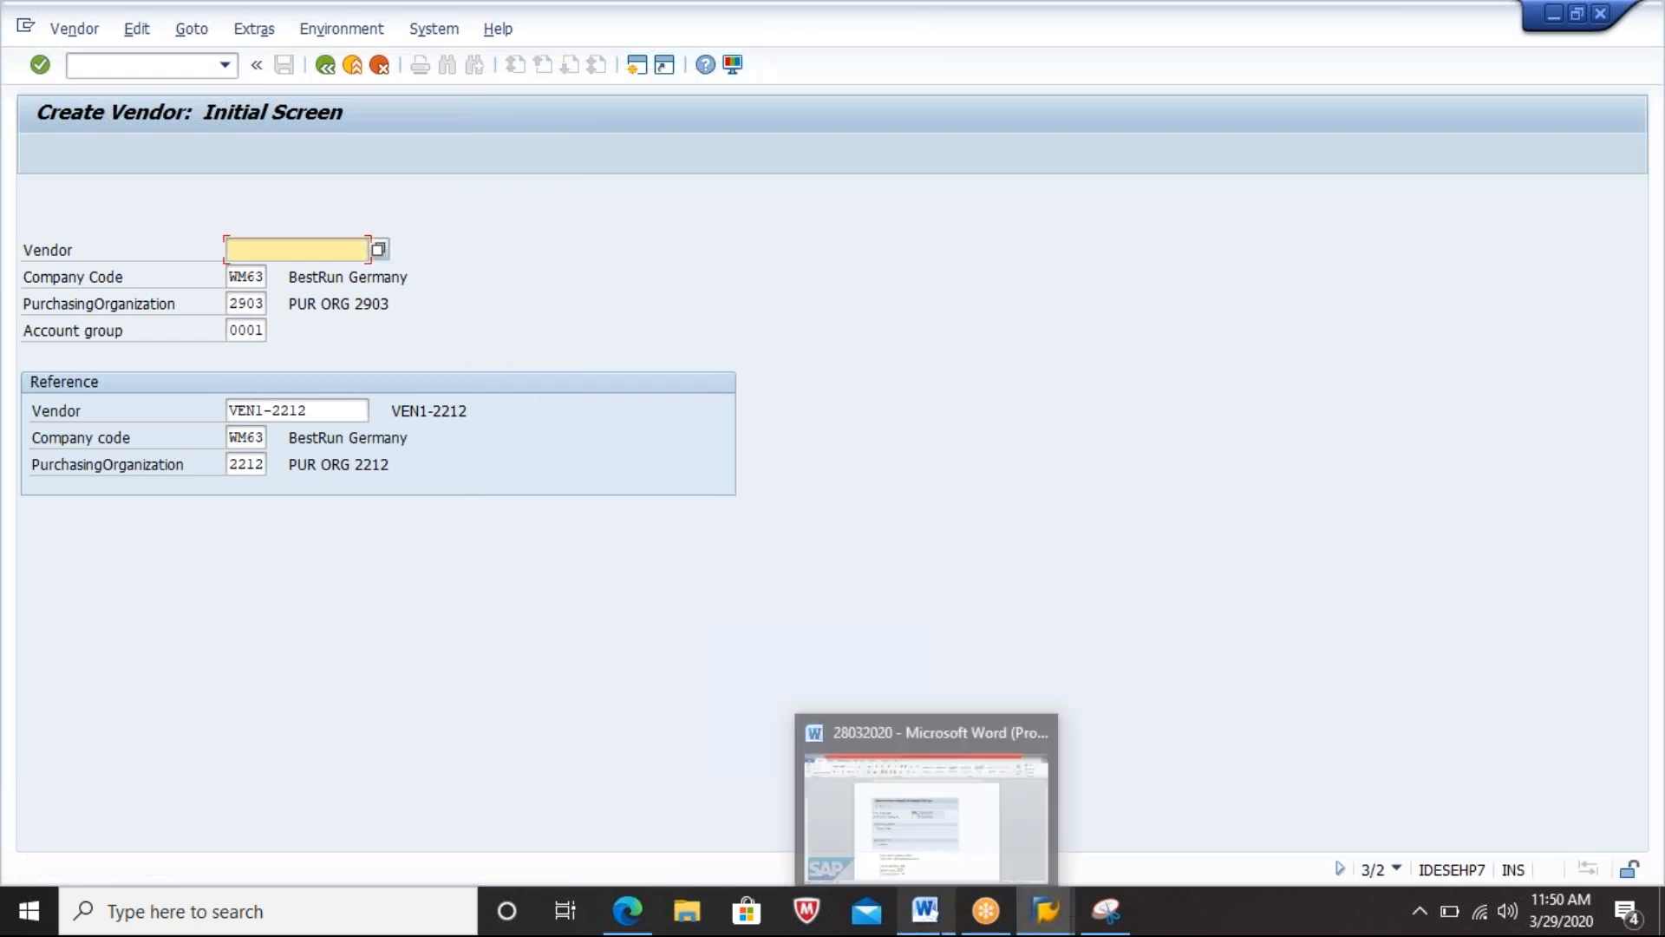
{"action": "left_click", "coordinate": [930, 926]}
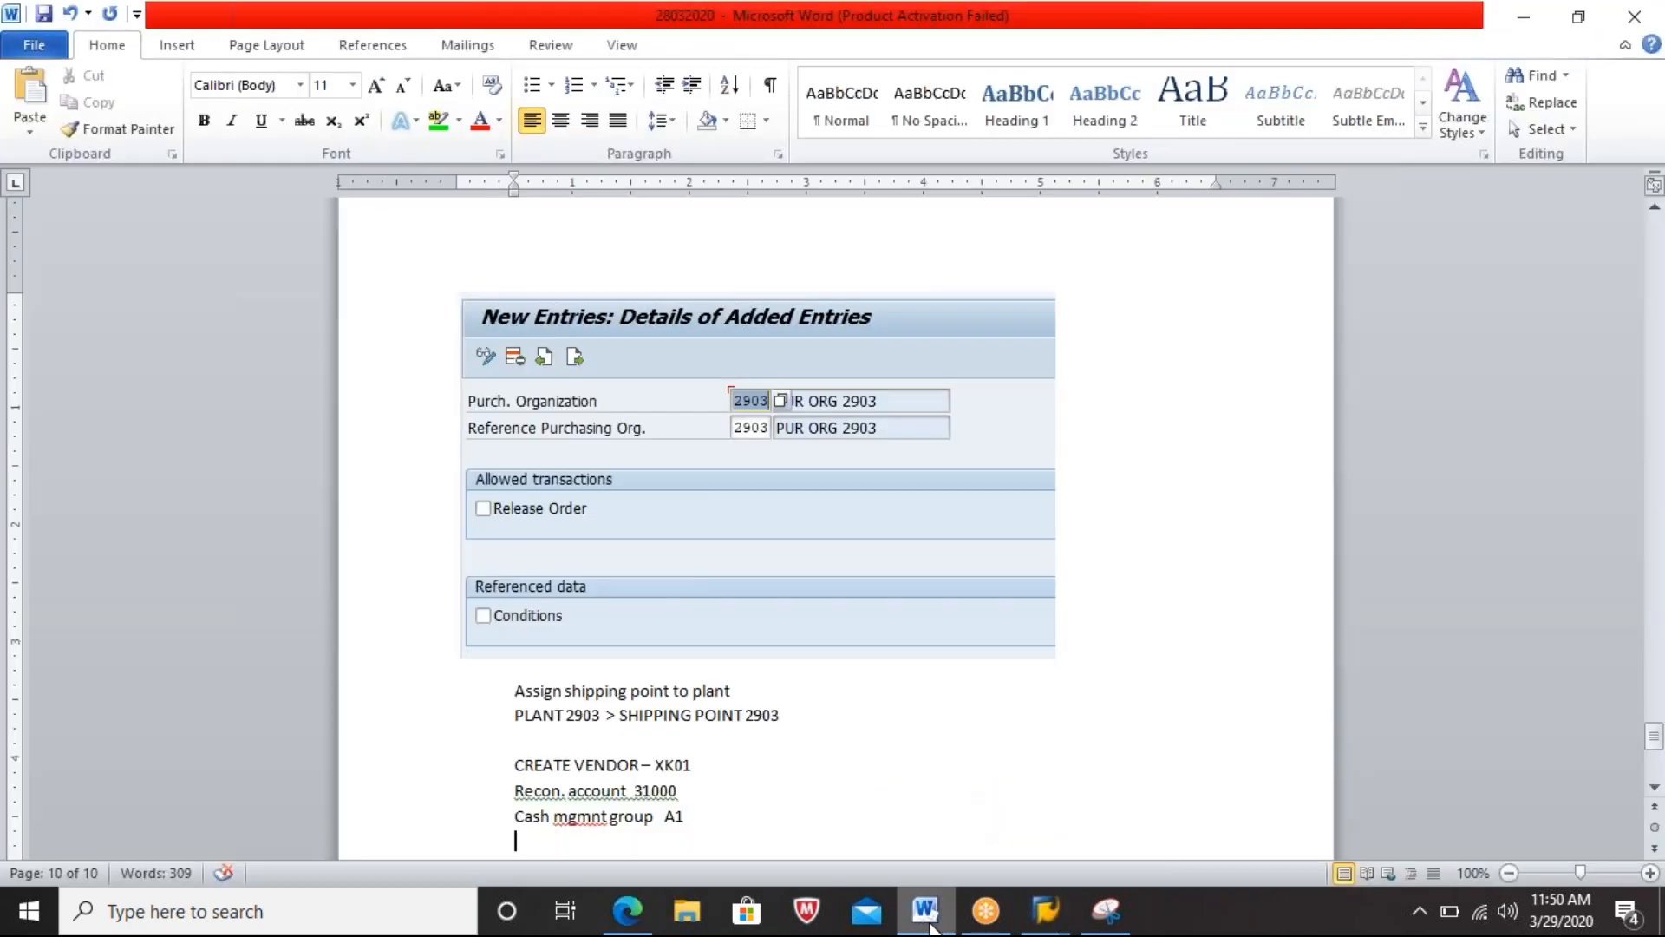
{"action": "key", "text": "ctrl+v"}
{"action": "key", "text": "Return"}
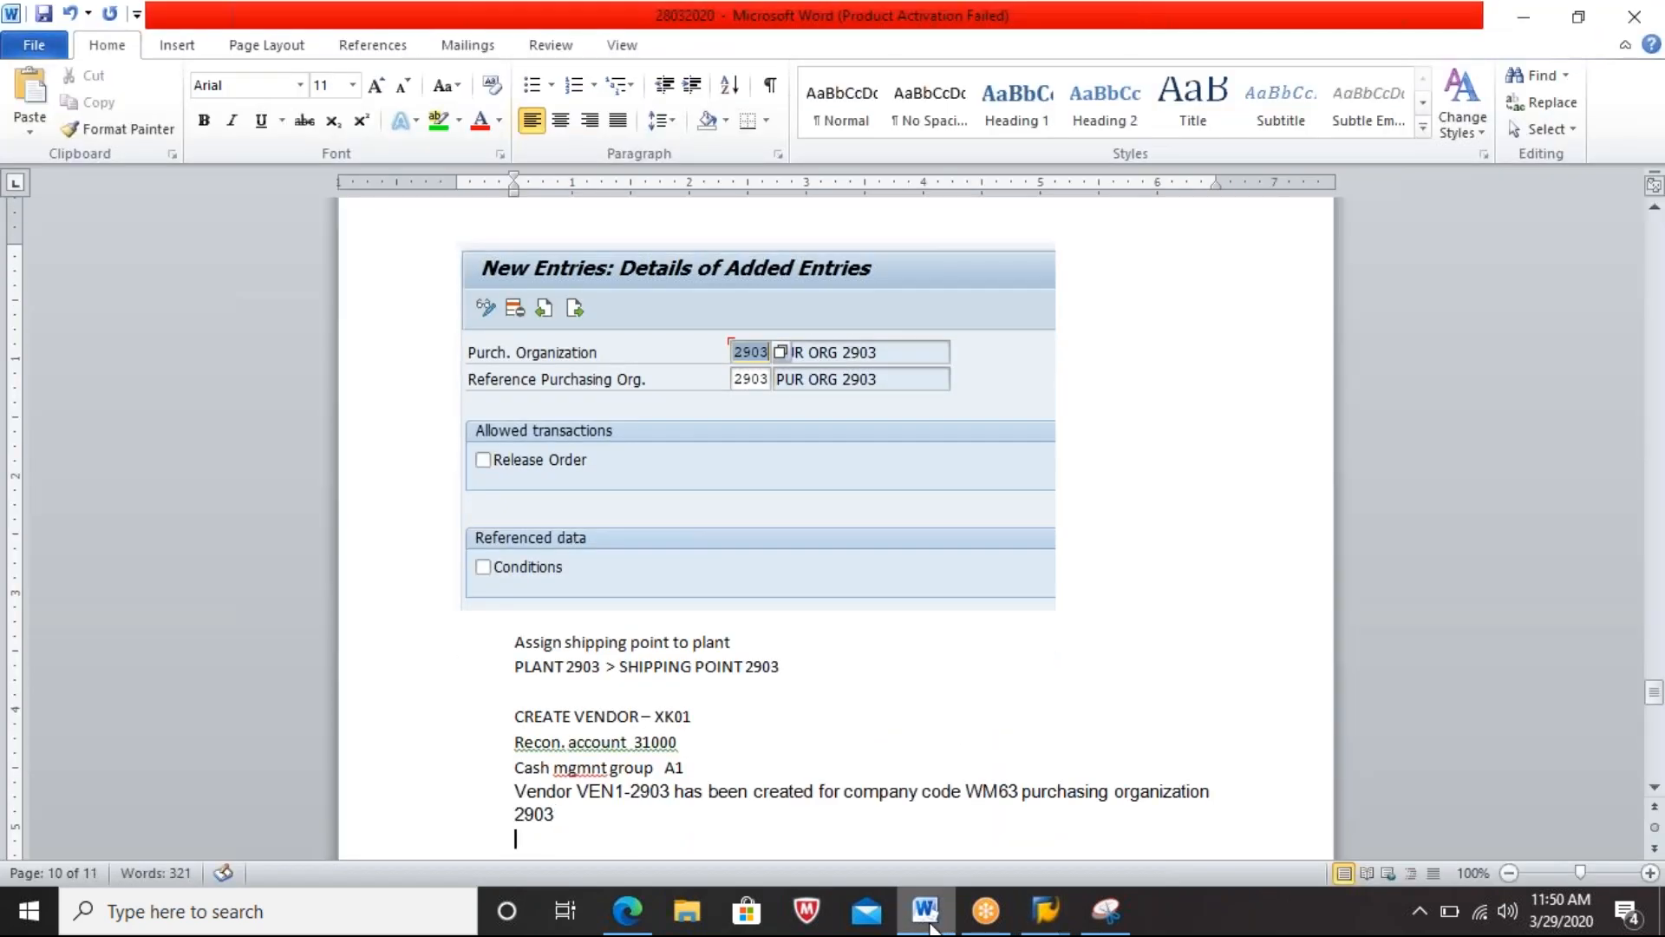
Step: Switch back to SAP and start transaction MM01 in place of vendor creation
{"action": "key", "text": "alt+Tab"}
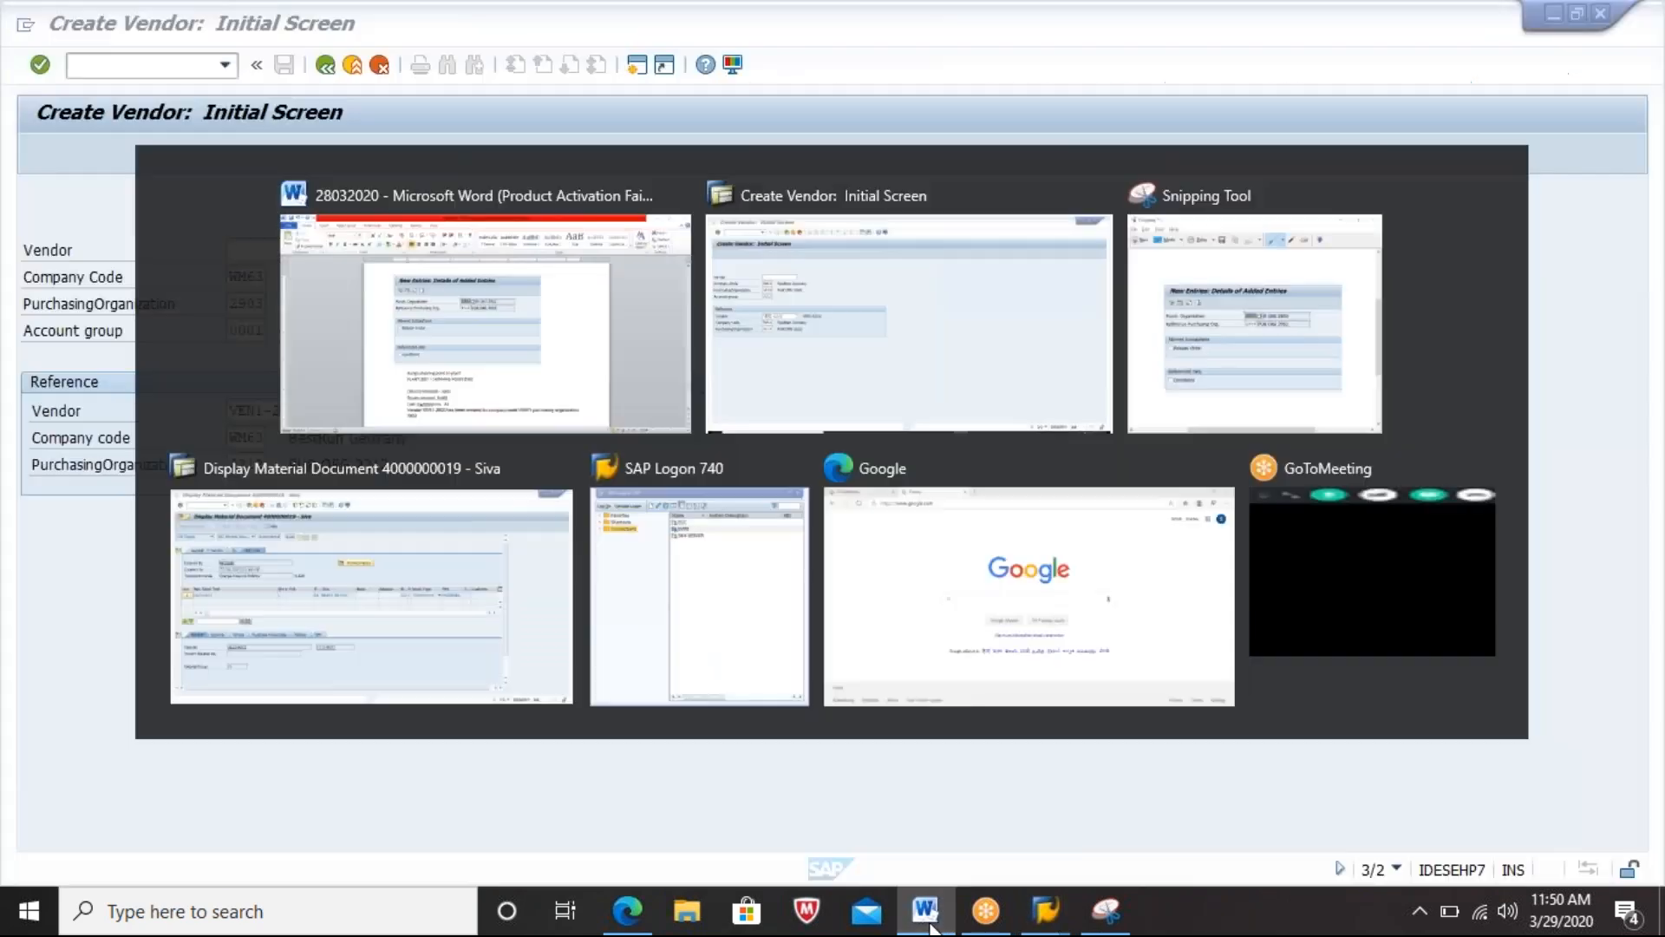
{"action": "left_click", "coordinate": [189, 68]}
{"action": "type", "text": "/N"}
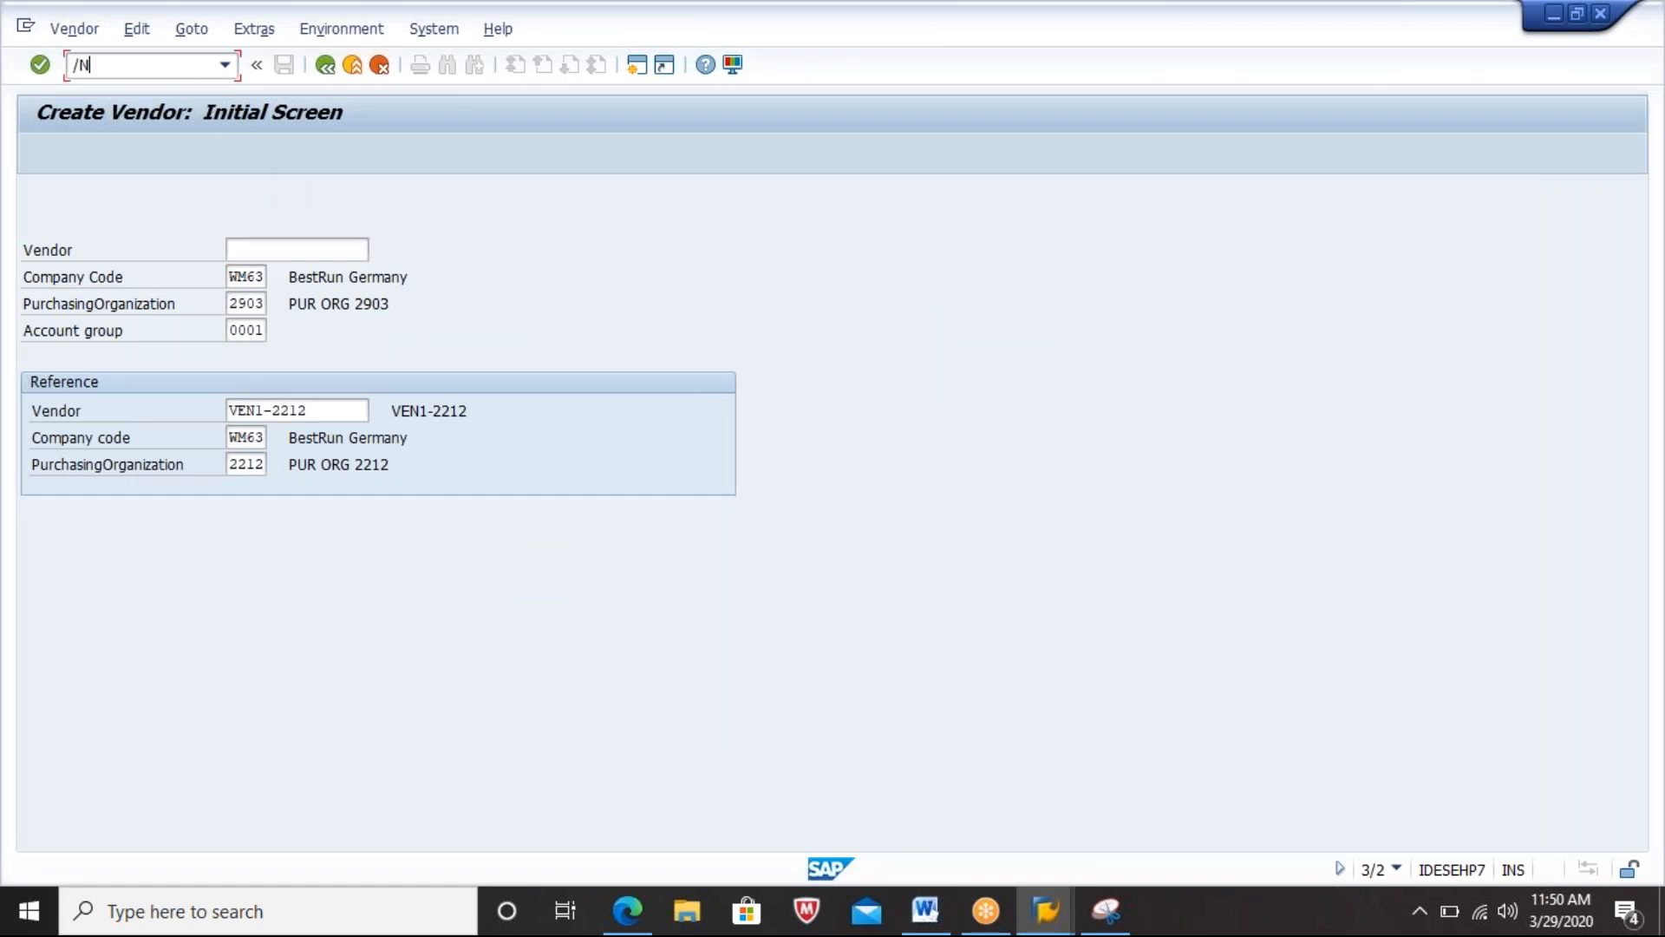
{"action": "type", "text": "MM01"}
{"action": "key", "text": "Return"}
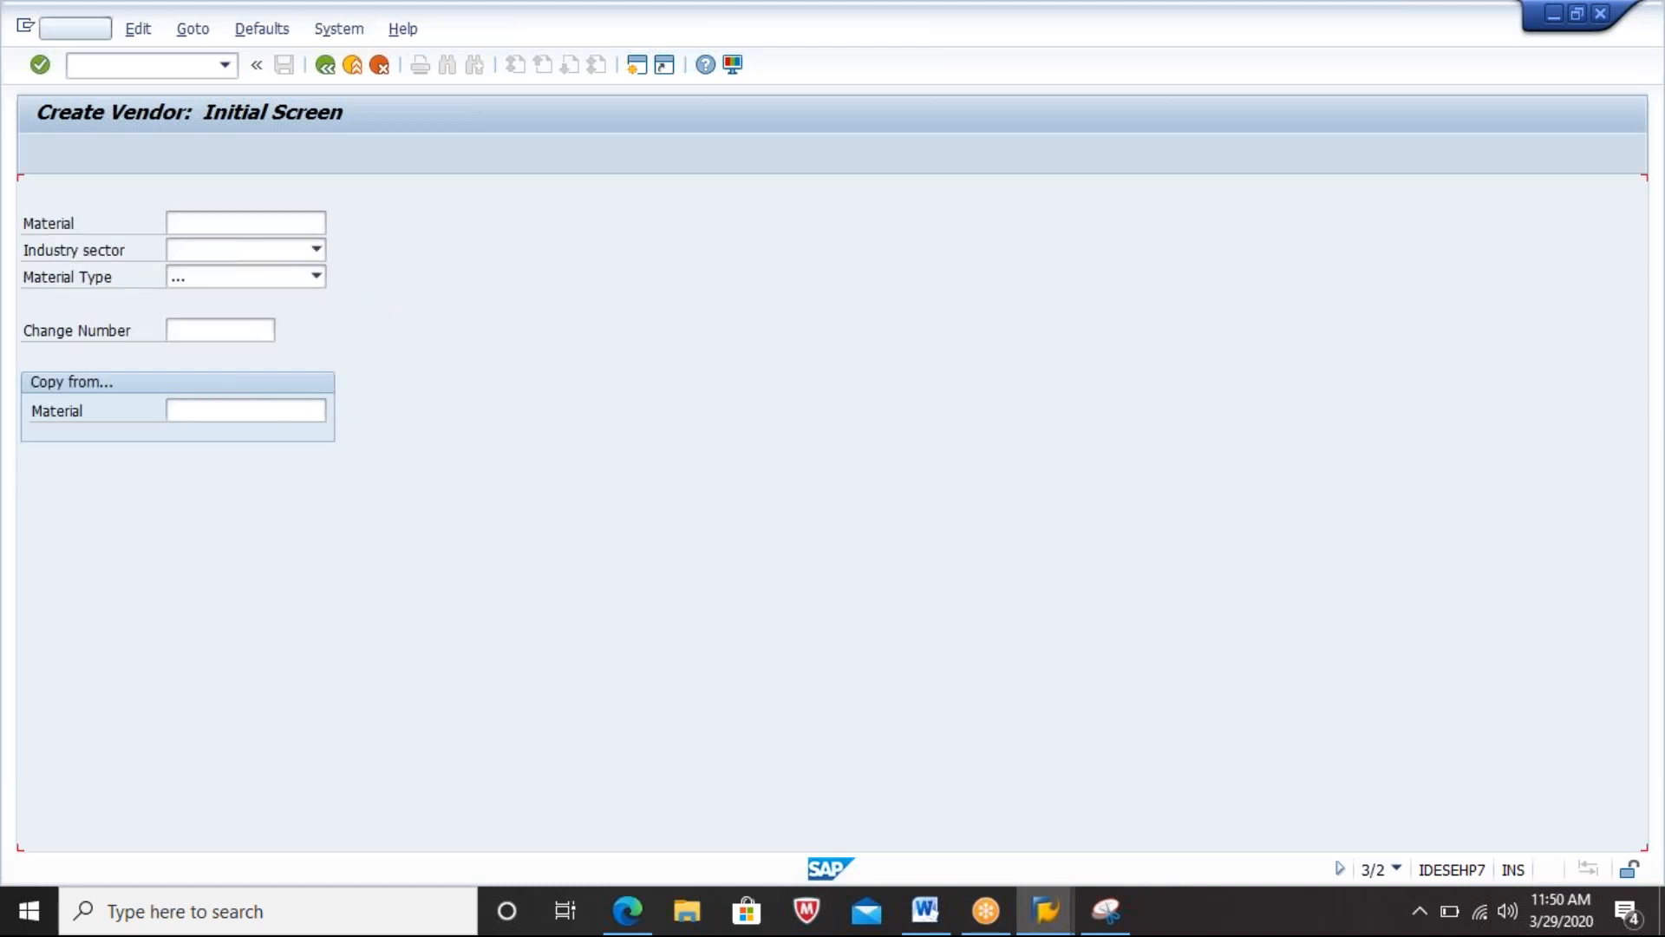
Step: Add the heading CREATE MATERIAL – MM01 below the vendor notes in Word, leaving a blank line before it, and return to SAP
{"action": "key", "text": "alt+Tab"}
{"action": "key", "text": "Return"}
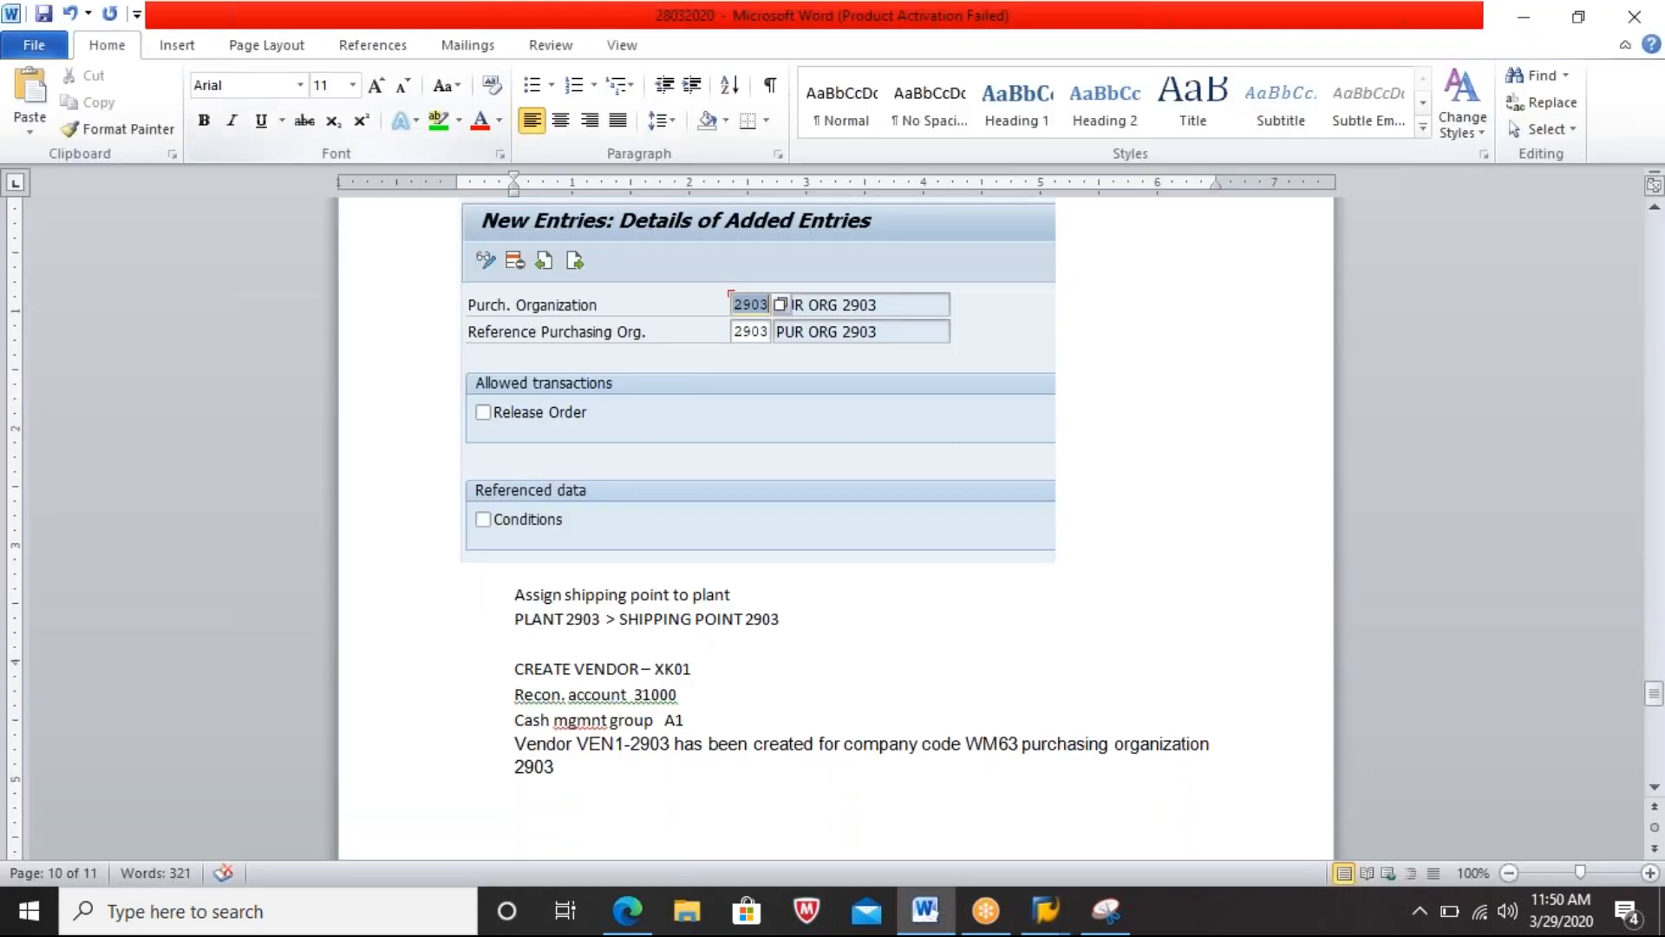
{"action": "type", "text": "CREATE MATERIA"}
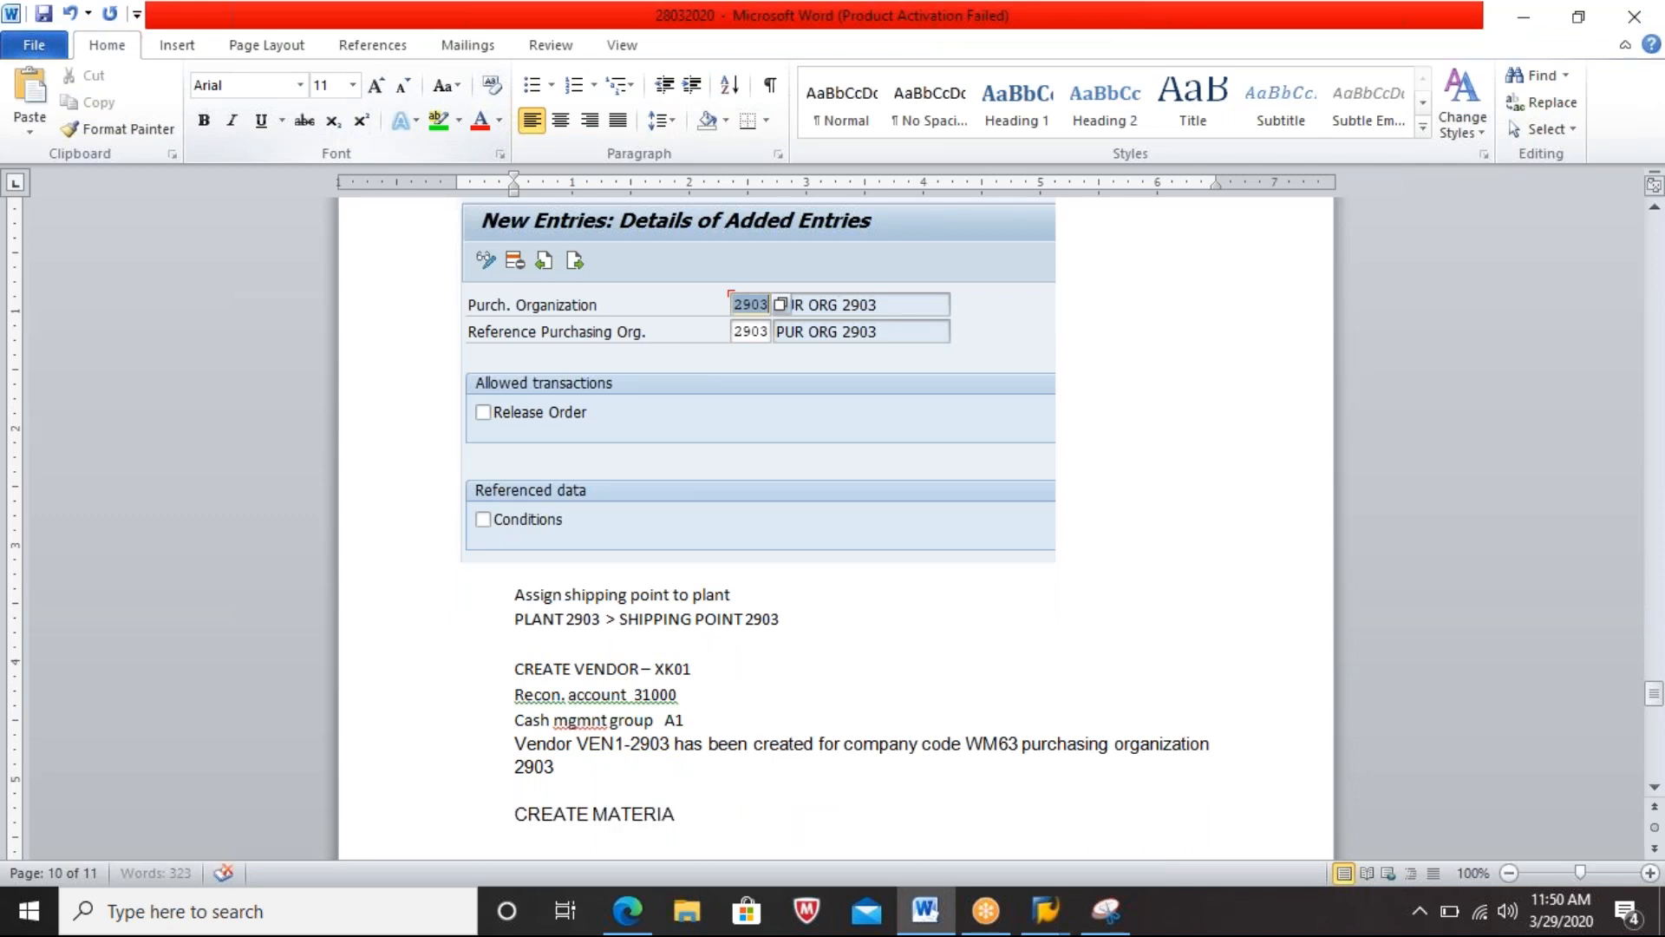
{"action": "type", "text": "L - M"}
{"action": "type", "text": "M01"}
{"action": "key", "text": "Return"}
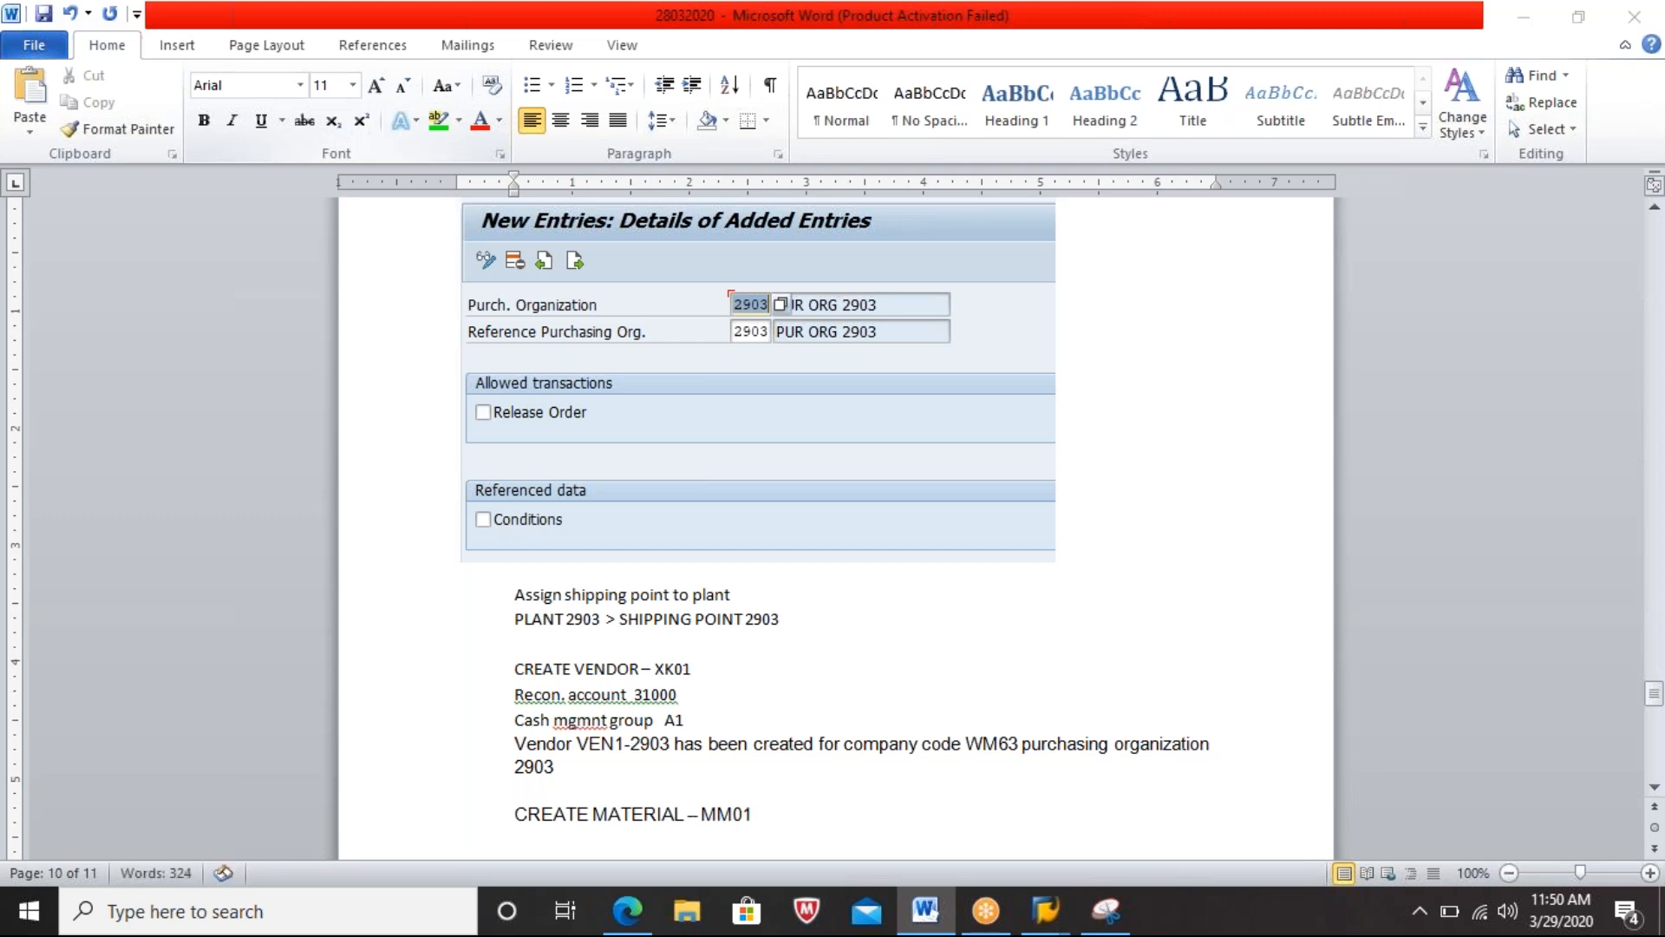
{"action": "key", "text": "alt+Tab"}
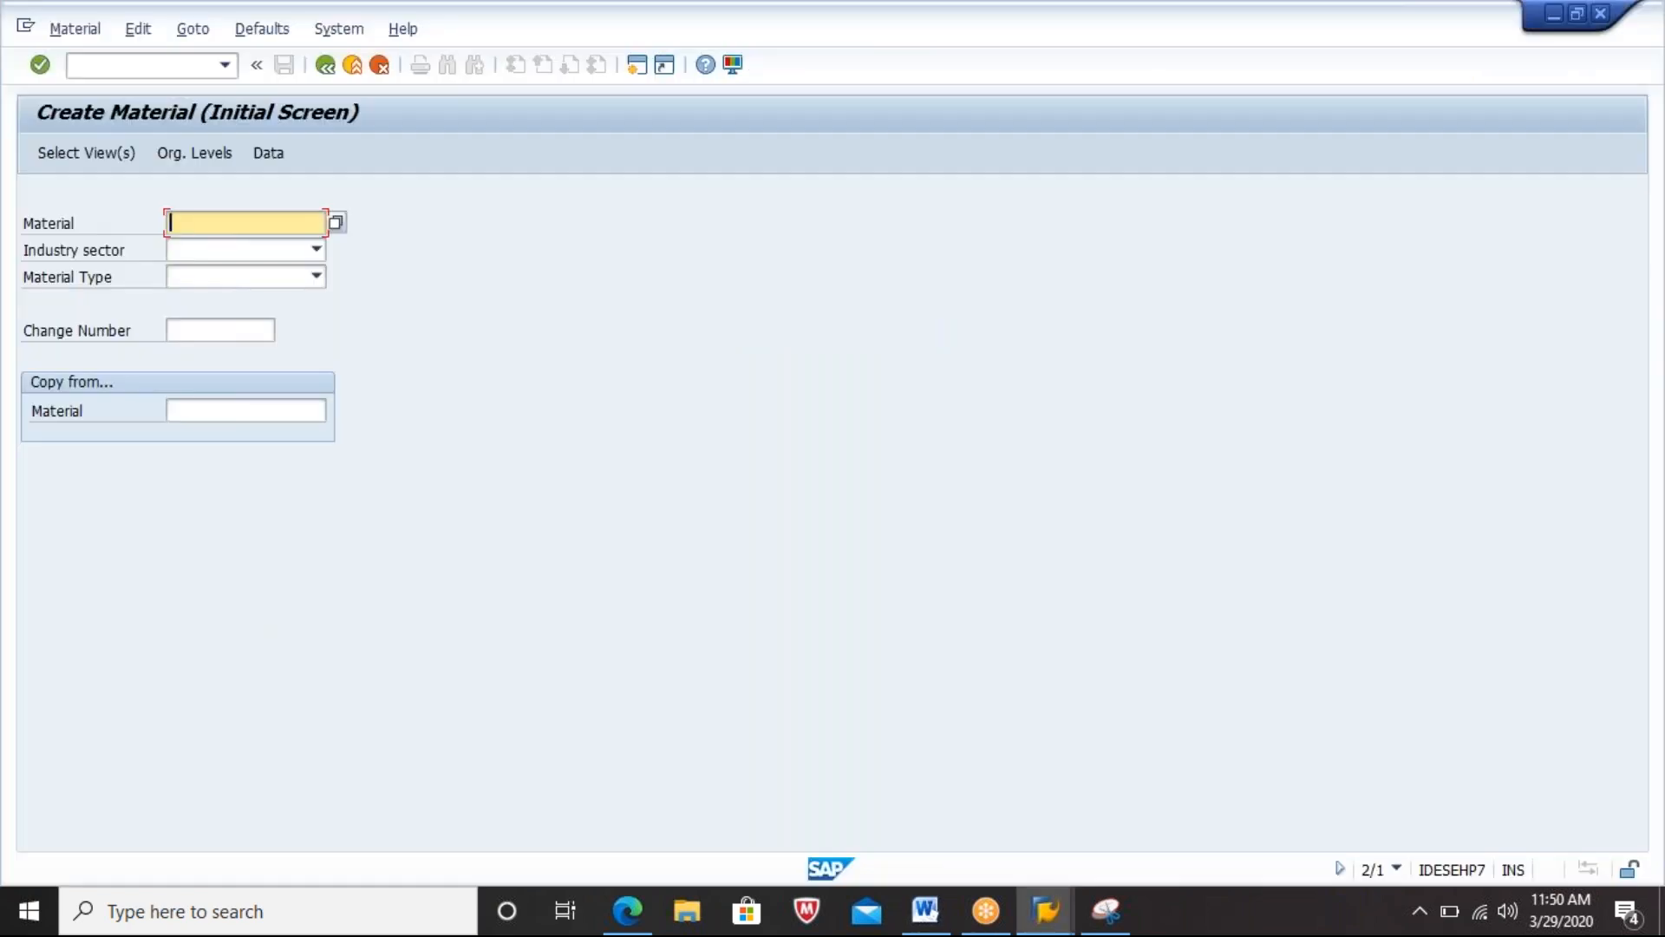
{"action": "key", "text": "space"}
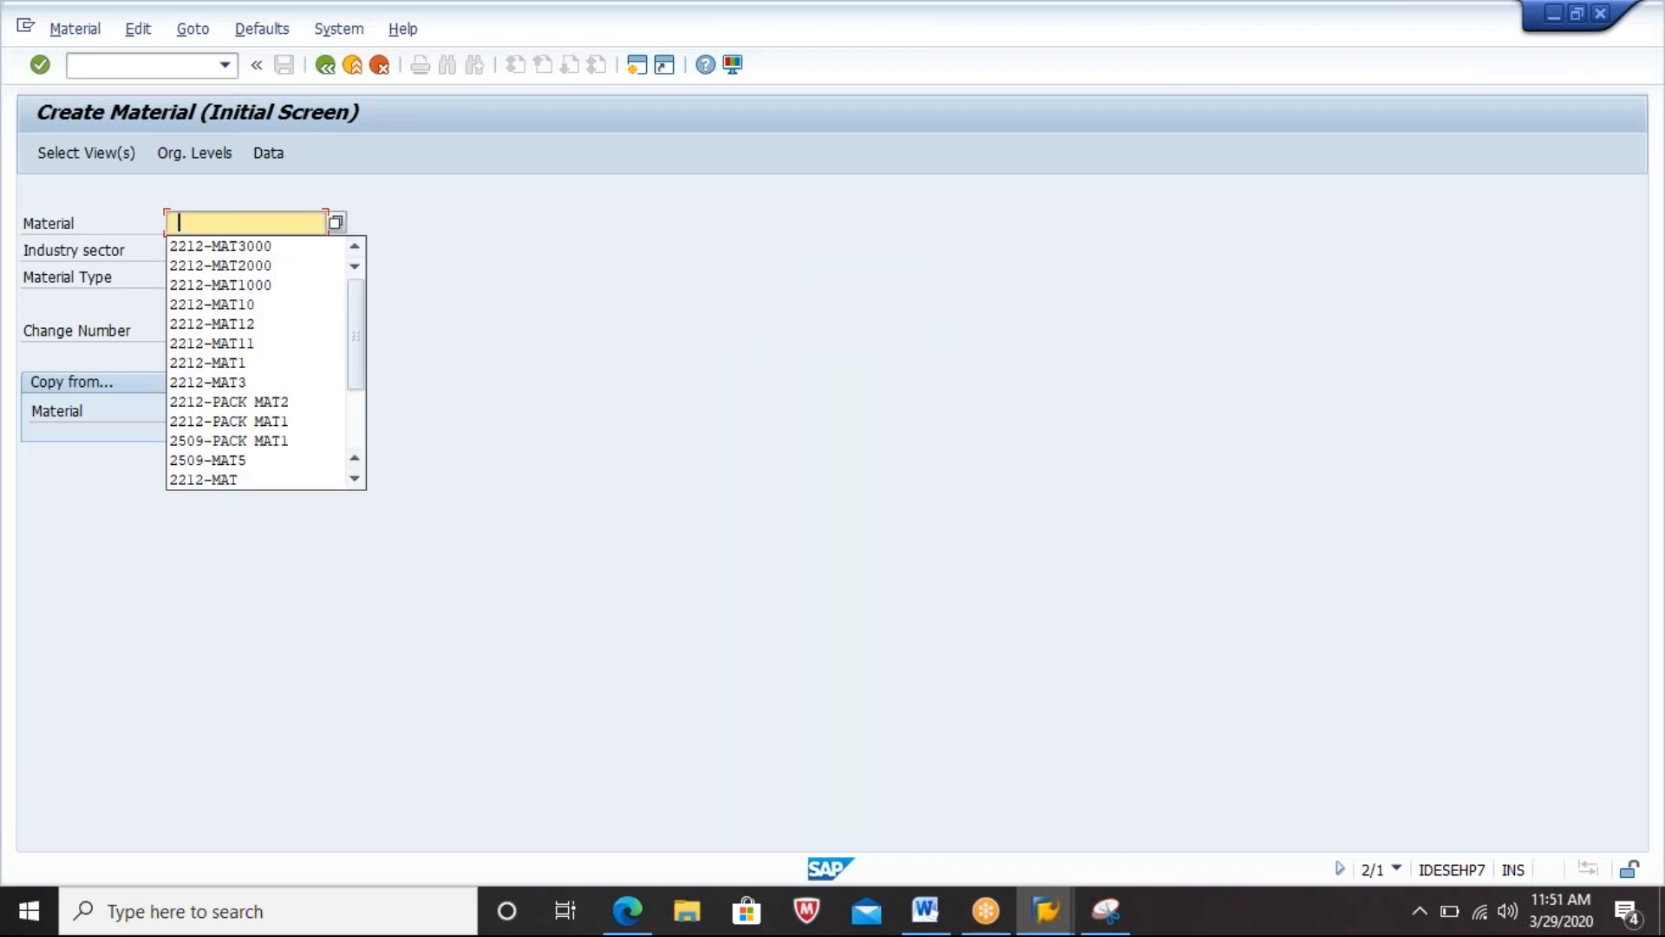
{"action": "key", "text": "Down"}
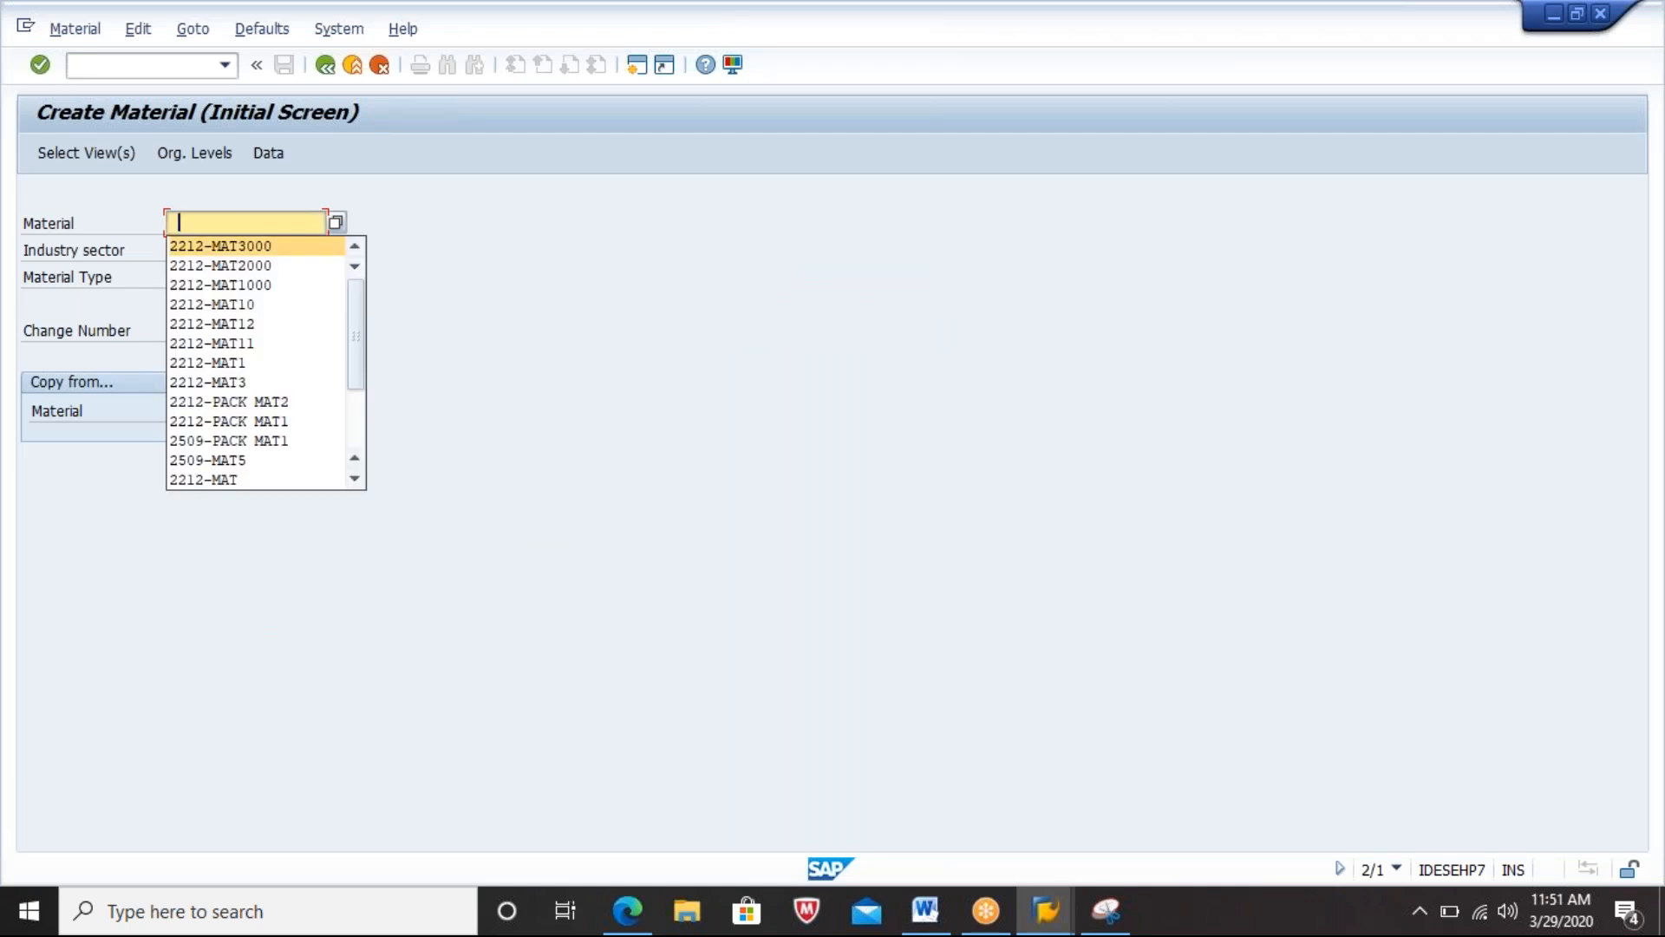
{"action": "key", "text": "Return"}
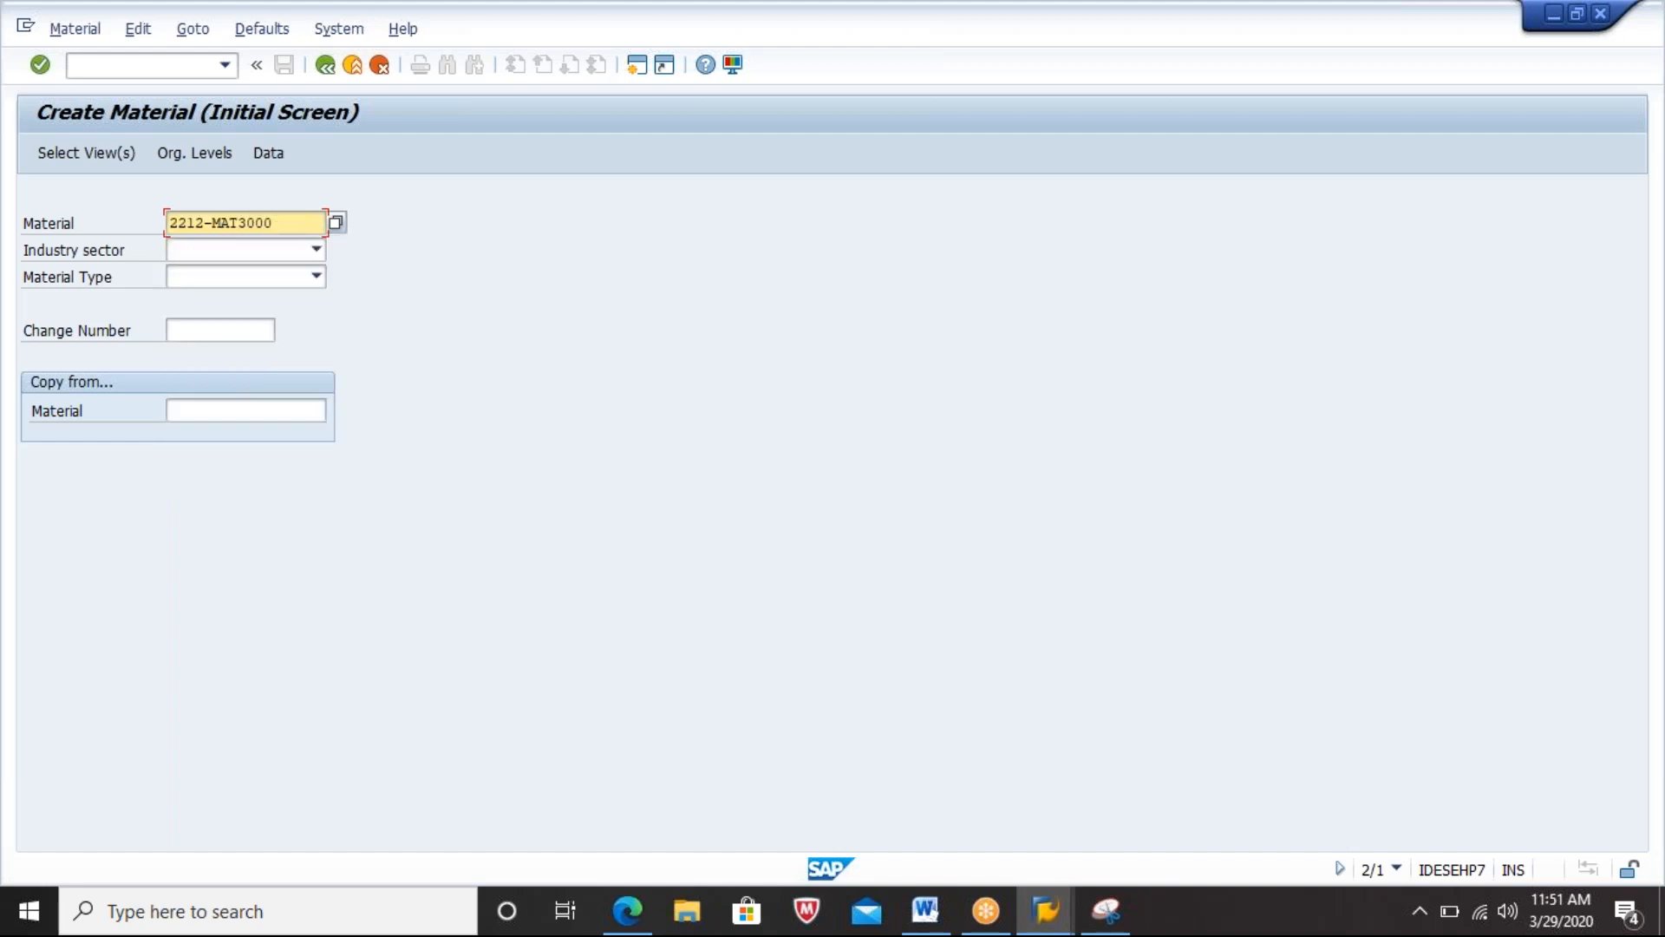
{"action": "type", "text": "2903"}
{"action": "key", "text": "Delete"}
{"action": "key", "text": "Delete"}
{"action": "key", "text": "Delete"}
{"action": "key", "text": "Delete"}
{"action": "key", "text": "Right"}
{"action": "key", "text": "Right"}
{"action": "key", "text": "Right"}
{"action": "key", "text": "Right"}
{"action": "key", "text": "Delete"}
{"action": "key", "text": "Delete"}
{"action": "key", "text": "Delete"}
{"action": "key", "text": "Delete"}
{"action": "type", "text": "1"}
{"action": "key", "text": "BackSpace"}
{"action": "key", "text": "BackSpace"}
{"action": "key", "text": "BackSpace"}
{"action": "key", "text": "BackSpace"}
{"action": "key", "text": "BackSpace"}
{"action": "key", "text": "BackSpace"}
{"action": "key", "text": "BackSpace"}
{"action": "key", "text": "BackSpace"}
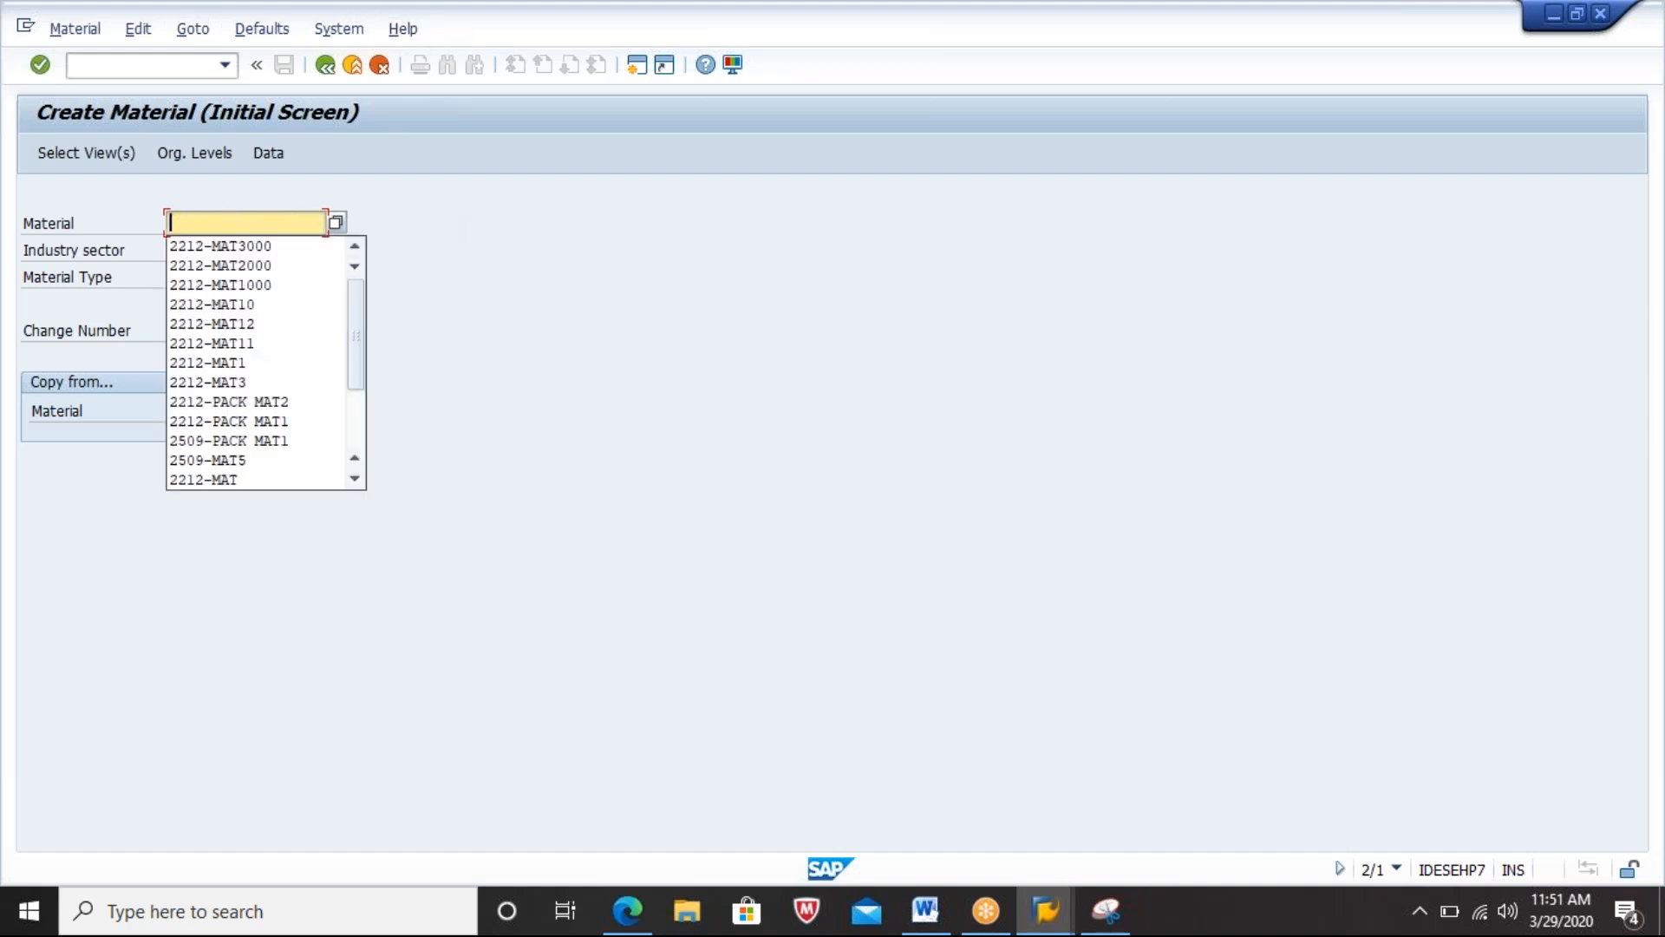
Step: Choose the earlier material number 2212-MAT1 and confirm it to adopt its industry sector and material type
{"action": "key", "text": "Down"}
{"action": "key", "text": "Down"}
{"action": "key", "text": "Down"}
{"action": "key", "text": "Down"}
{"action": "key", "text": "Down"}
{"action": "key", "text": "Down"}
{"action": "key", "text": "Down"}
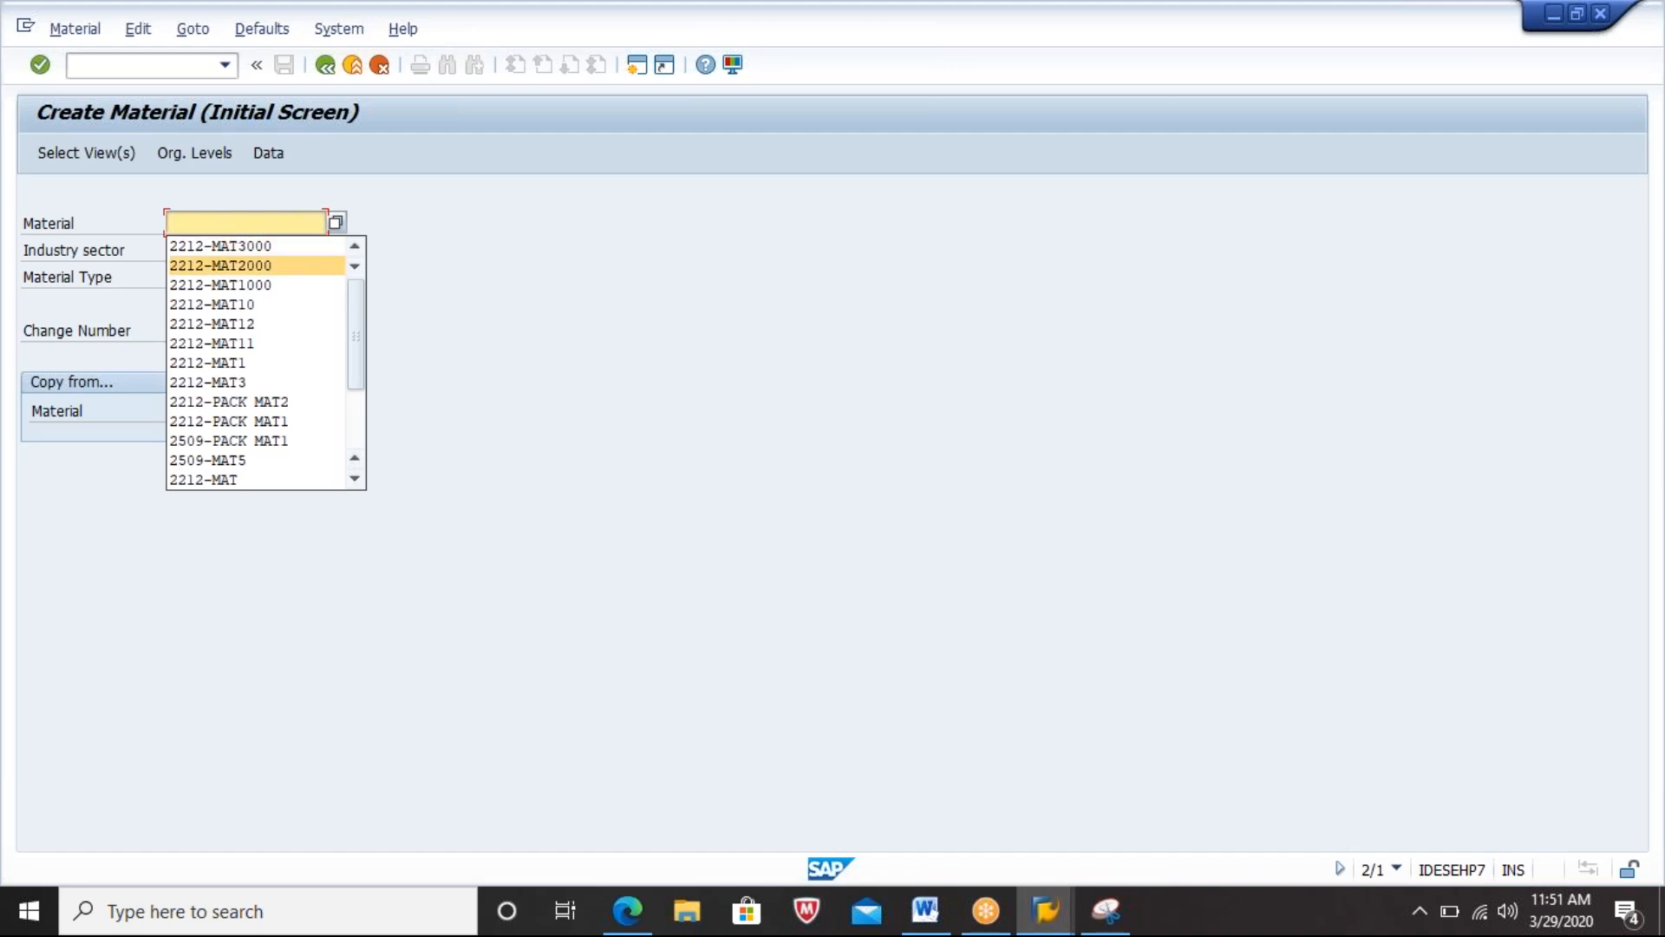
{"action": "key", "text": "Return"}
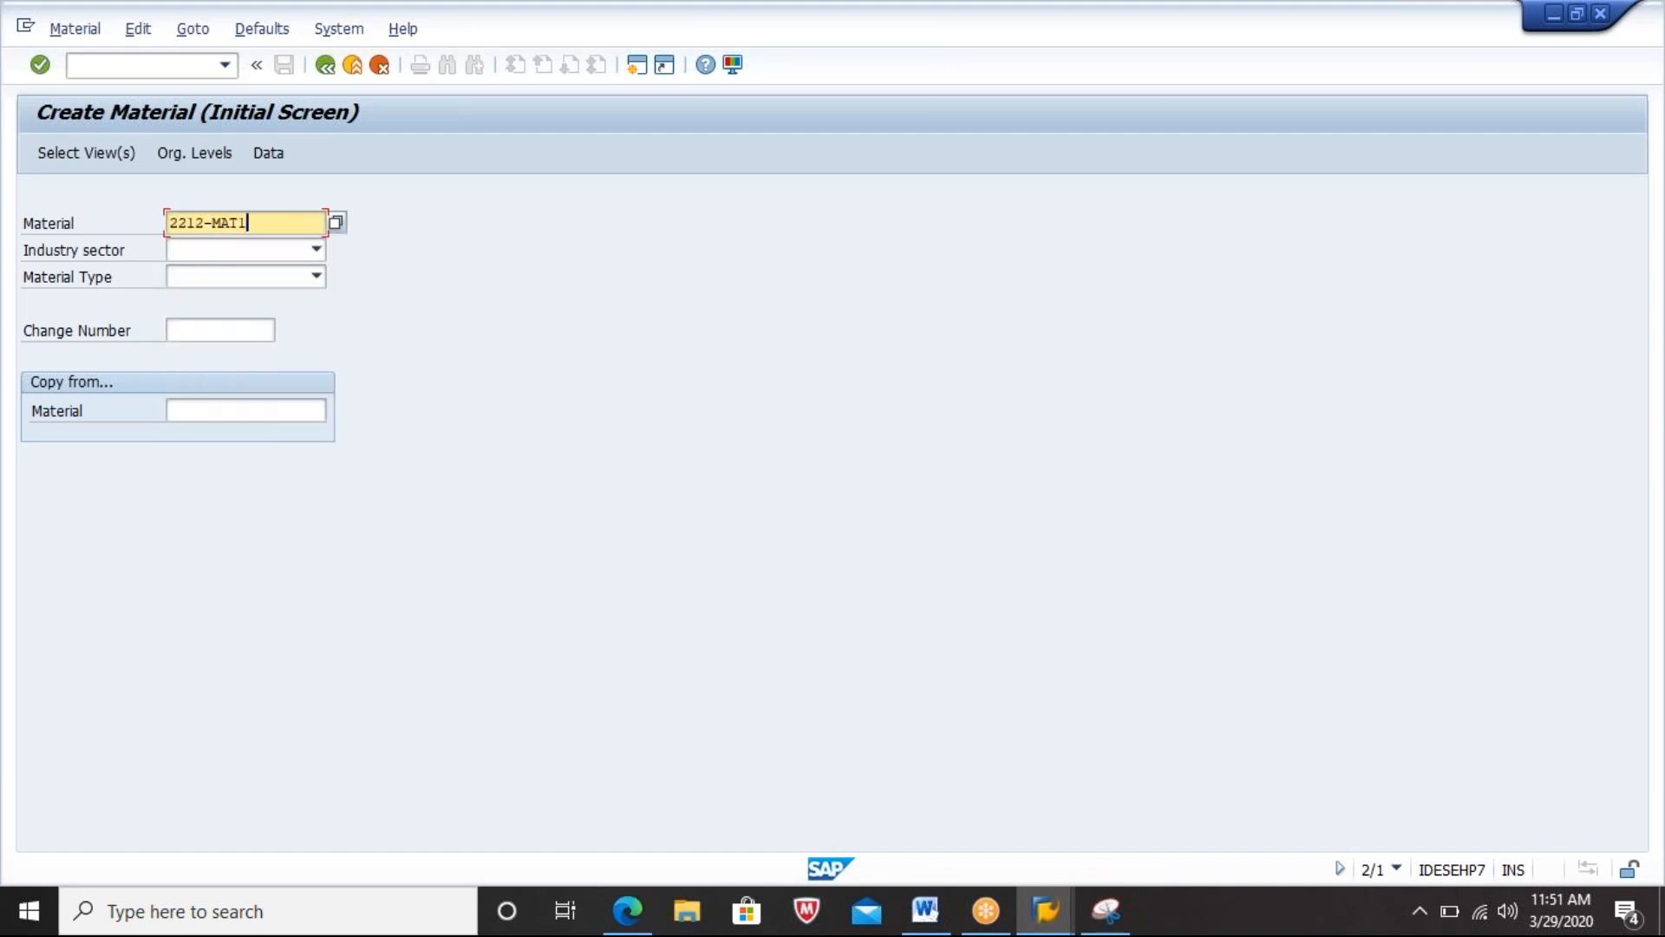
{"action": "key", "text": "Return"}
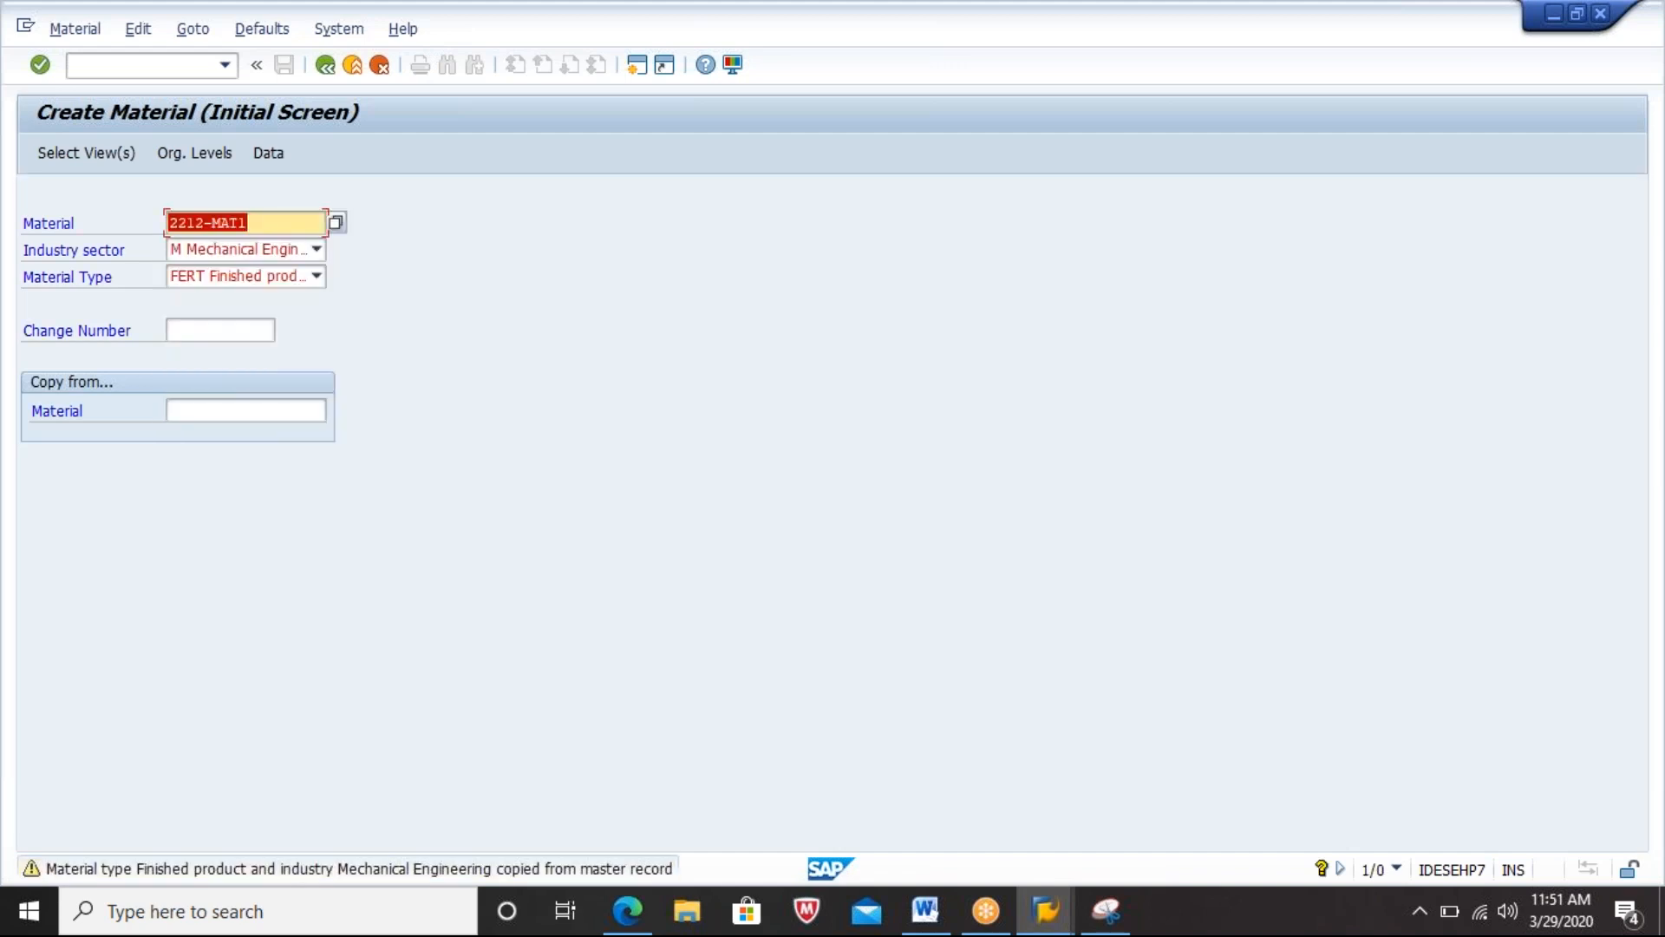
Step: Change the prefix of the material number so that it reads 2903-MAT1
{"action": "key", "text": "Left"}
{"action": "key", "text": "Left"}
{"action": "key", "text": "Left"}
{"action": "key", "text": "Left"}
{"action": "key", "text": "Left"}
{"action": "key", "text": "Left"}
{"action": "key", "text": "Left"}
{"action": "key", "text": "Left"}
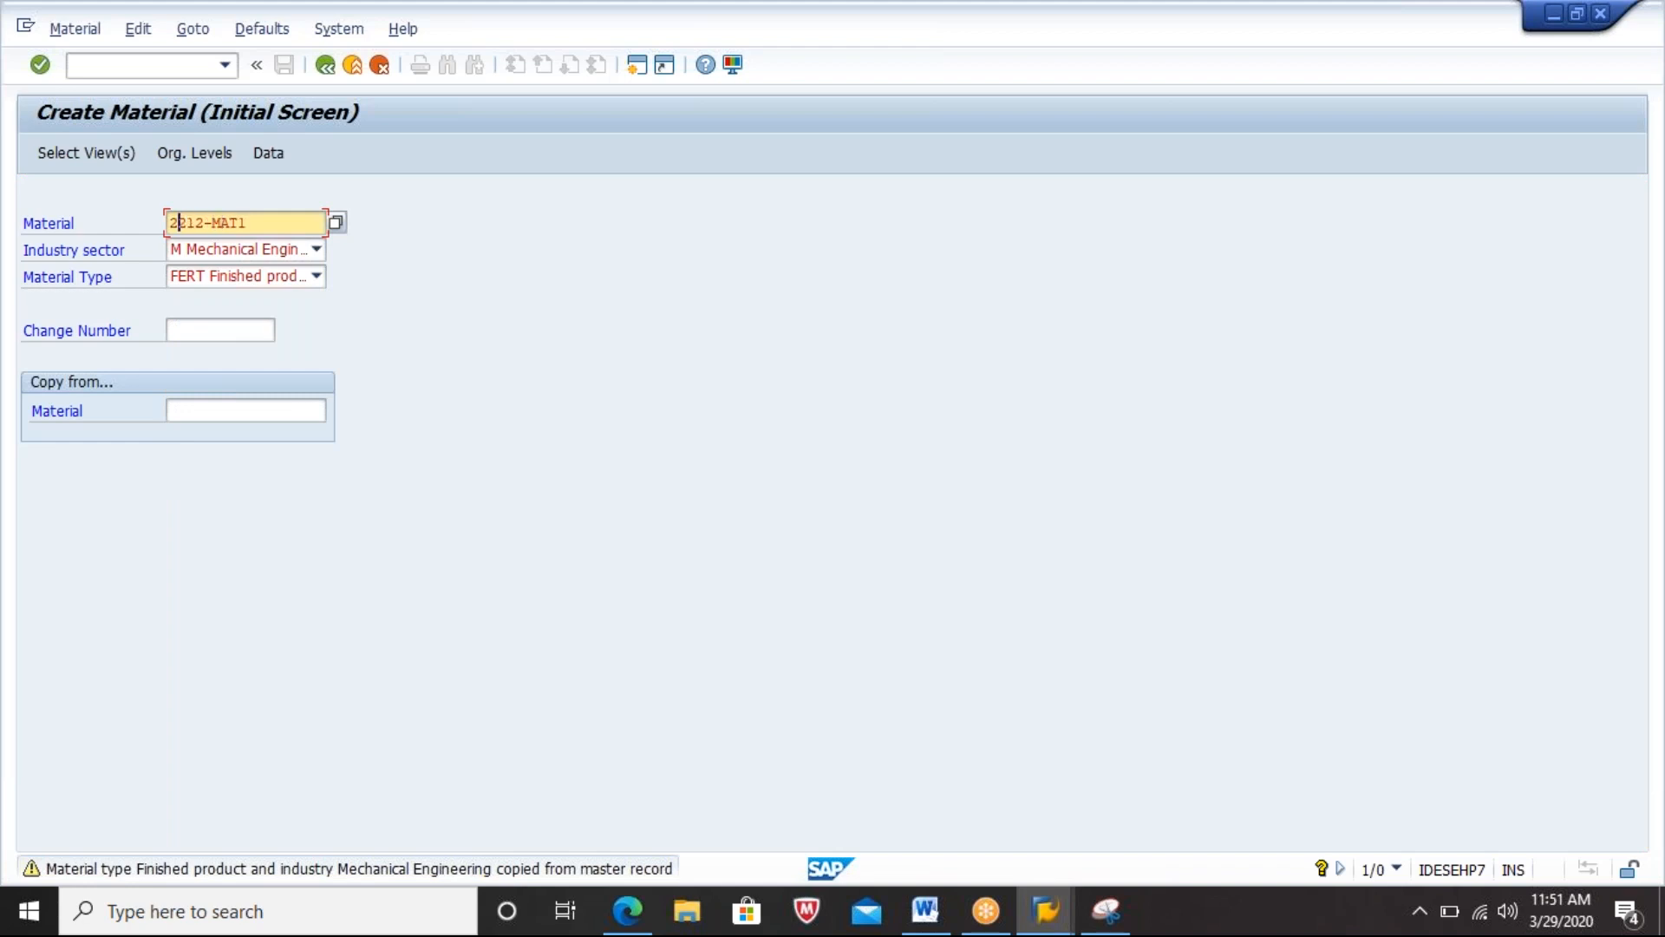
{"action": "type", "text": "903"}
{"action": "key", "text": "Delete"}
{"action": "key", "text": "Delete"}
{"action": "key", "text": "Delete"}
Step: Set 2212-MAT1 as the material to copy from and continue to the organizational levels
{"action": "left_click", "coordinate": [279, 409]}
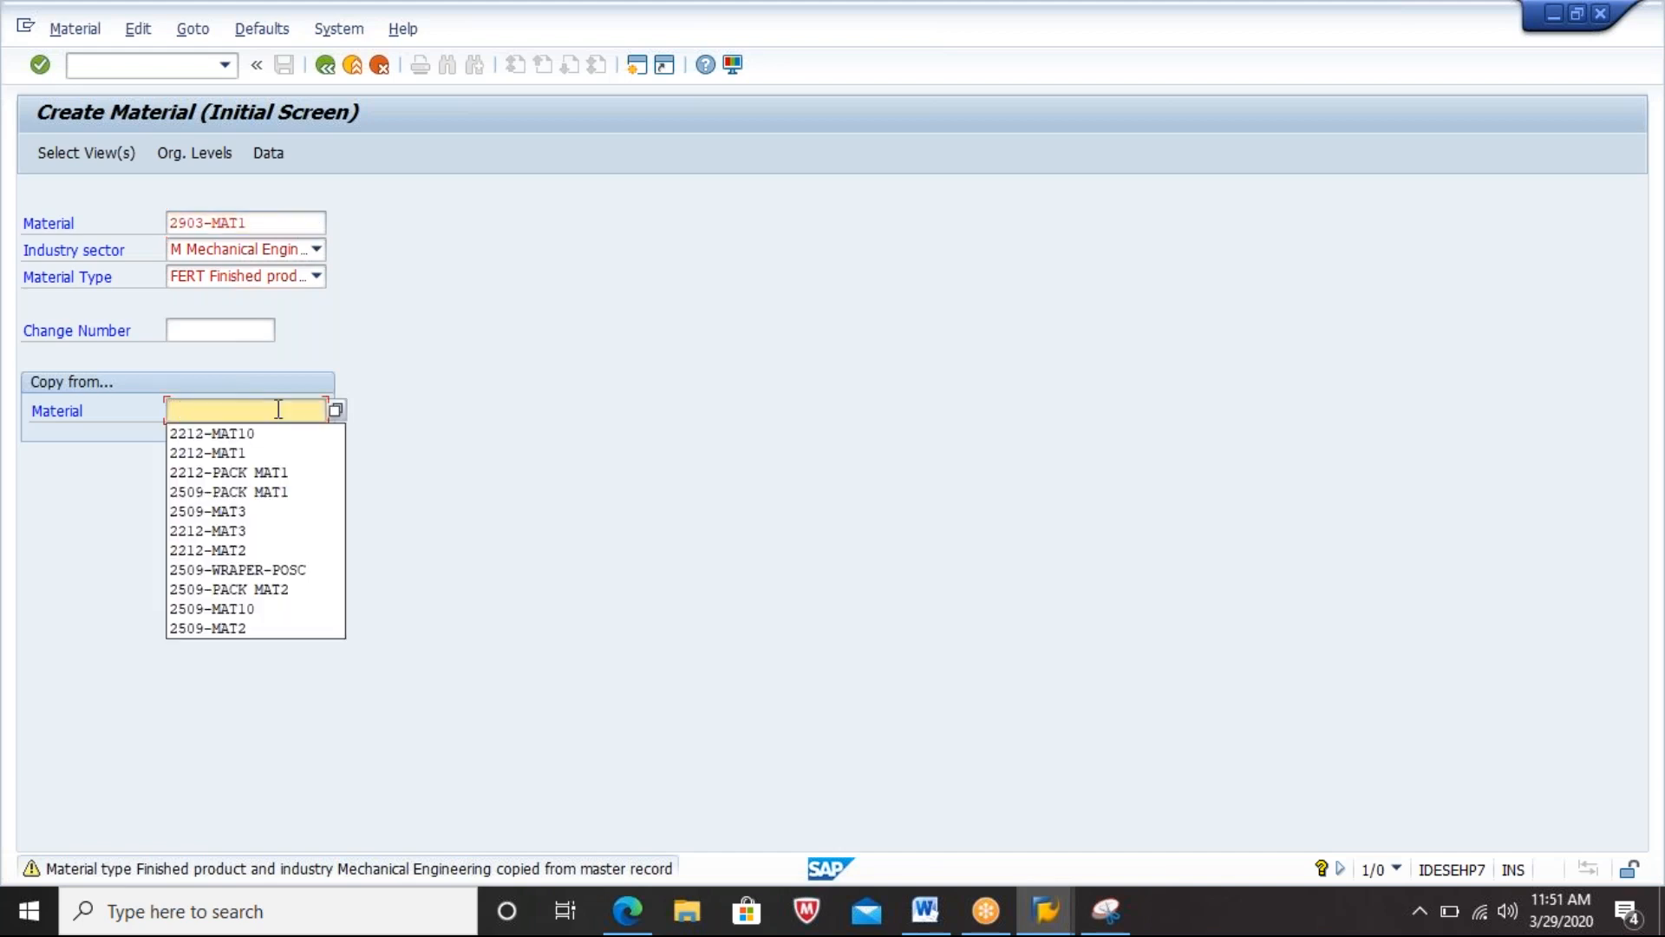
{"action": "key", "text": "Down"}
{"action": "key", "text": "Down"}
{"action": "key", "text": "Return"}
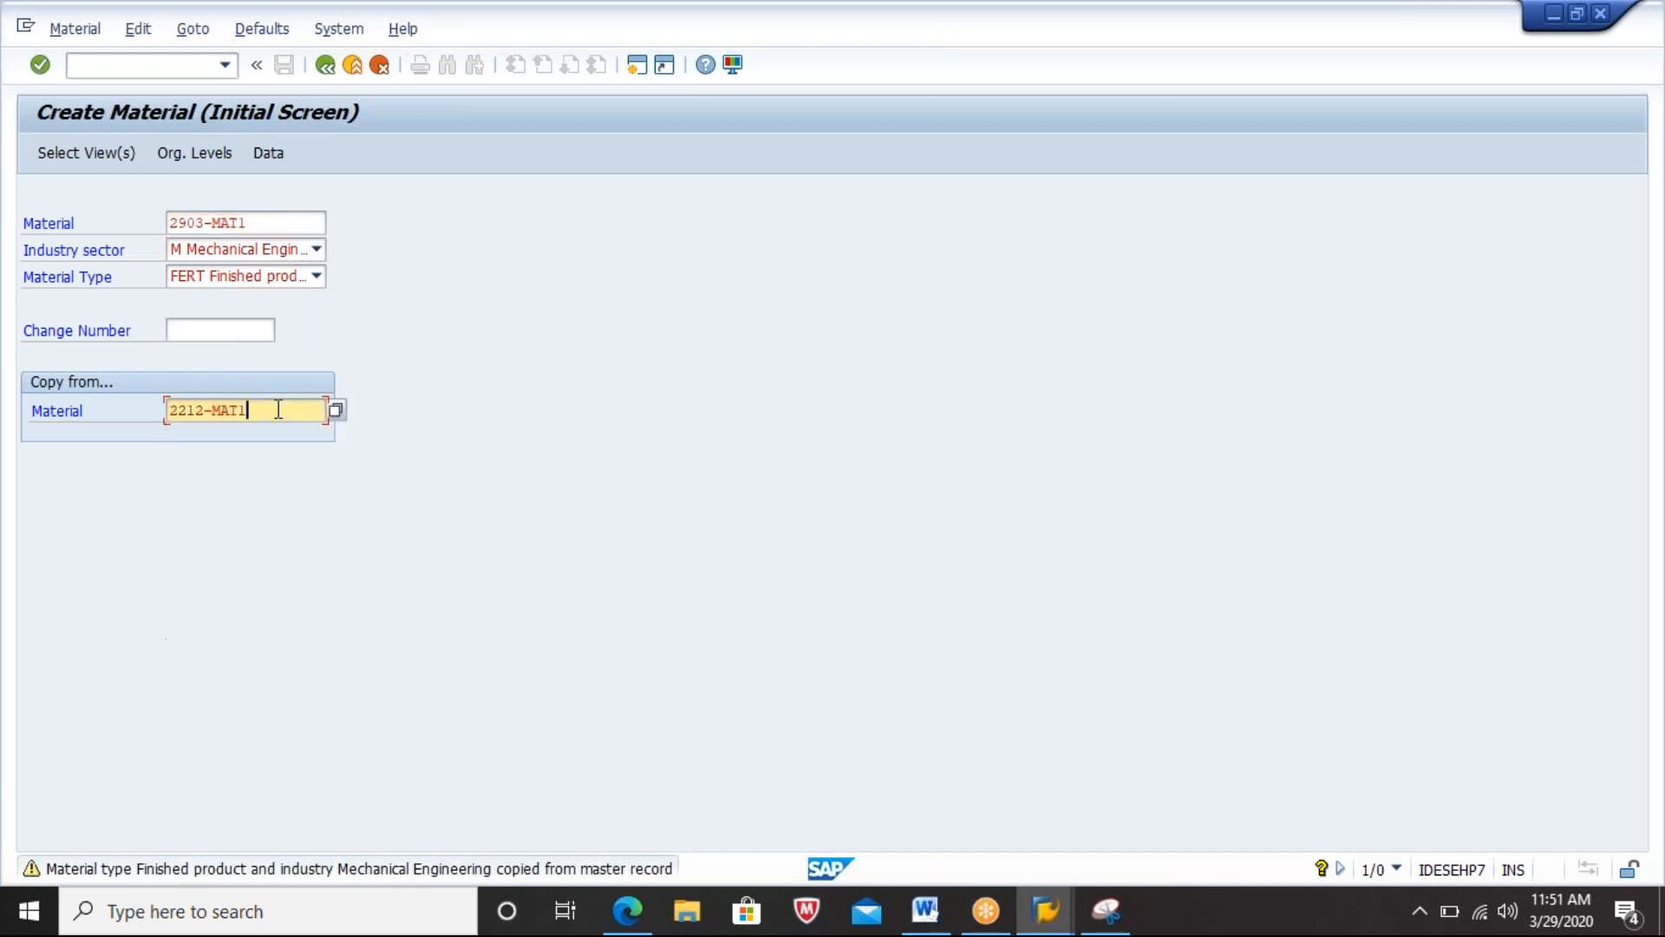
{"action": "key", "text": "Return"}
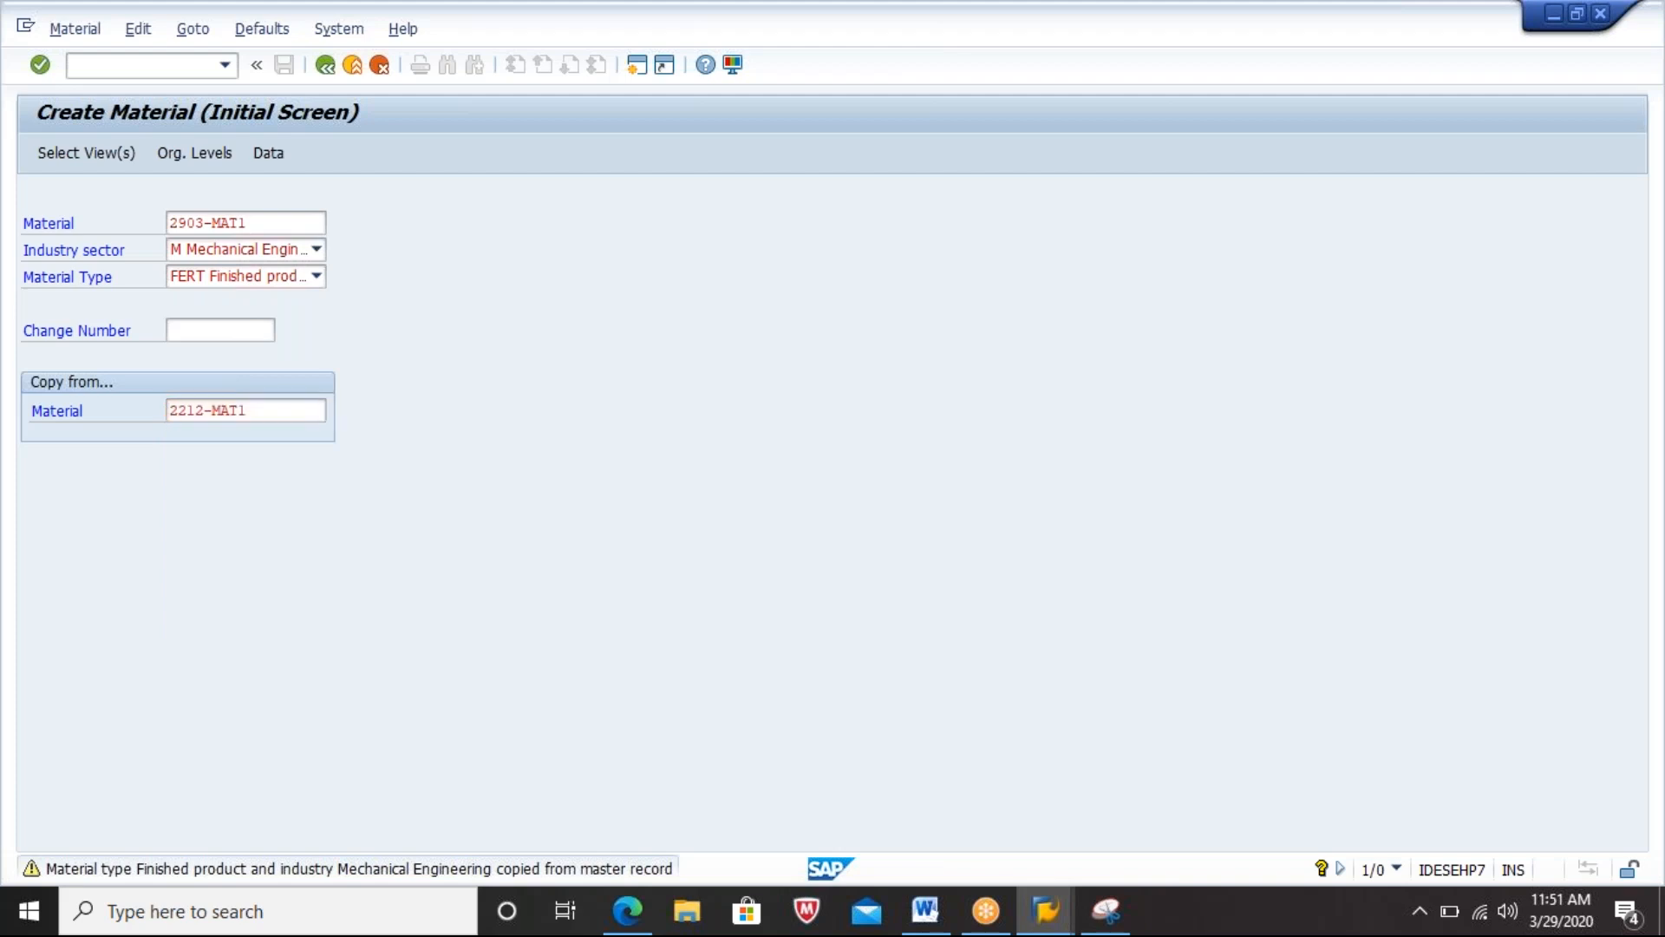
{"action": "type", "text": "2903"}
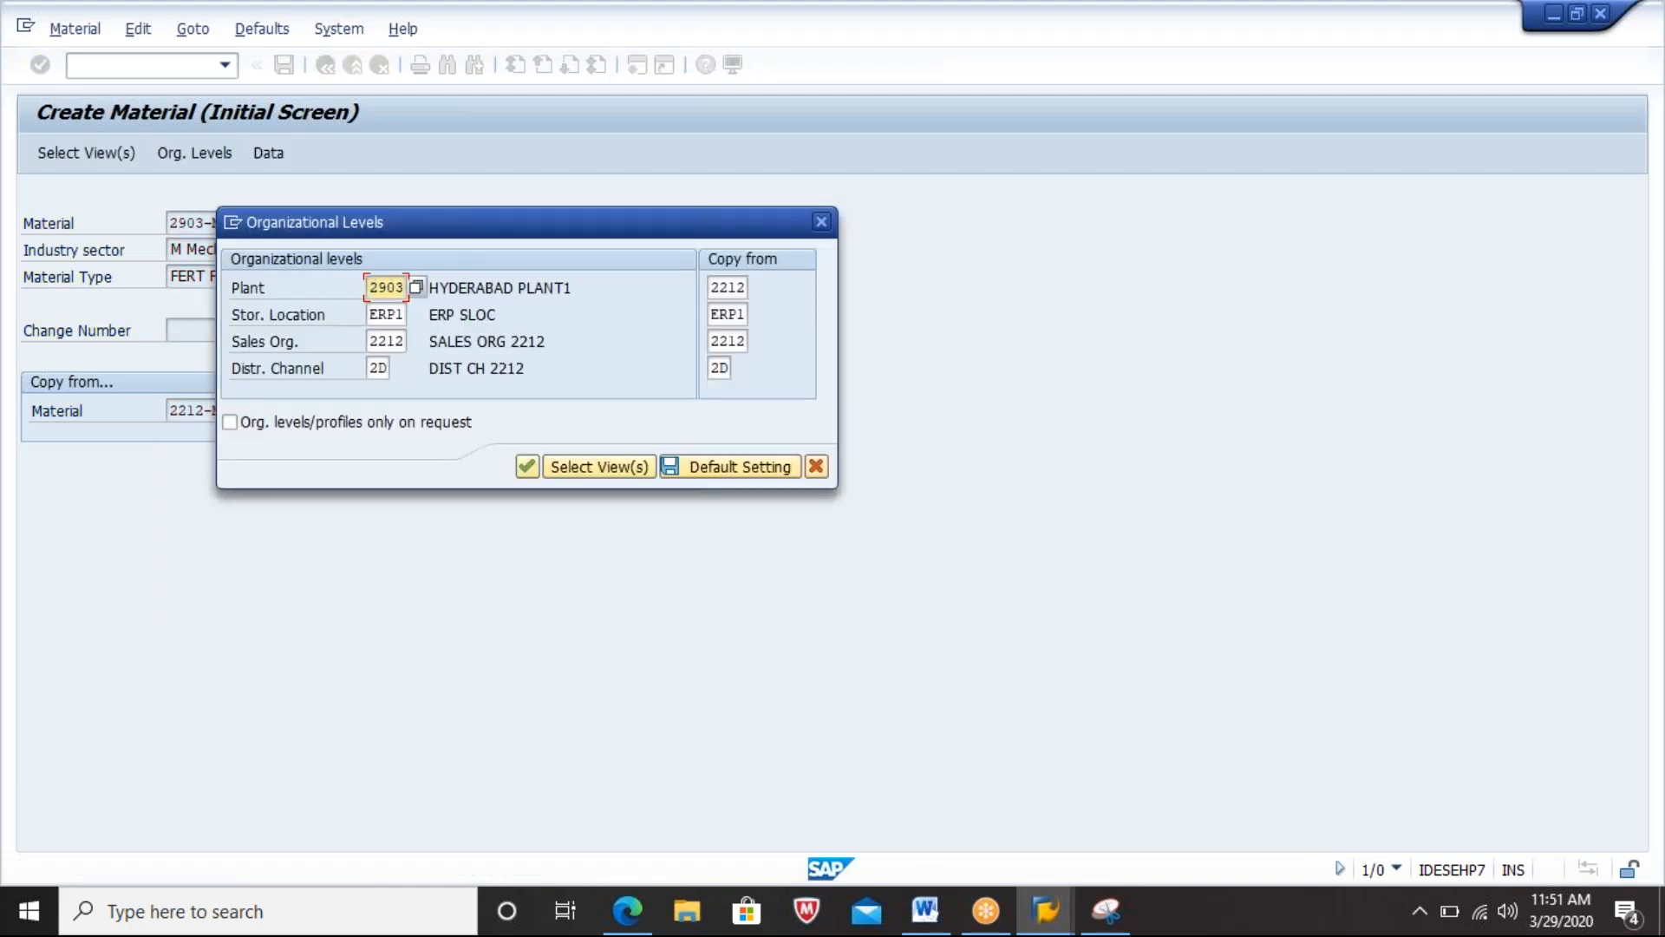
{"action": "key", "text": "Down"}
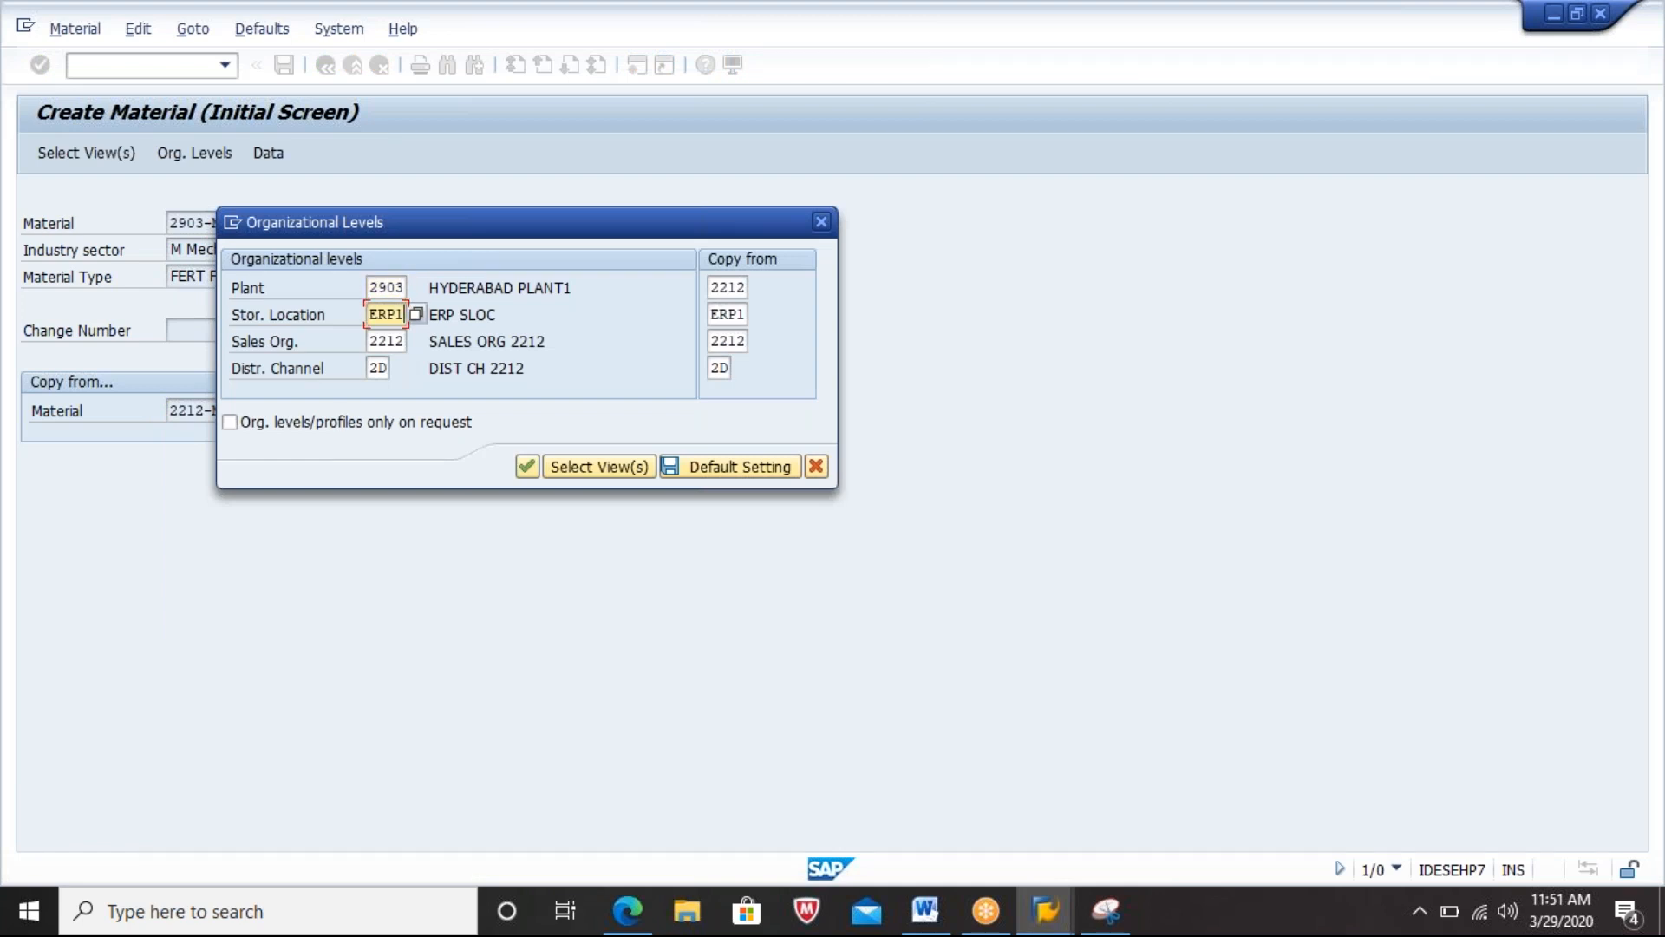
{"action": "type", "text": "0001"}
{"action": "key", "text": "Down"}
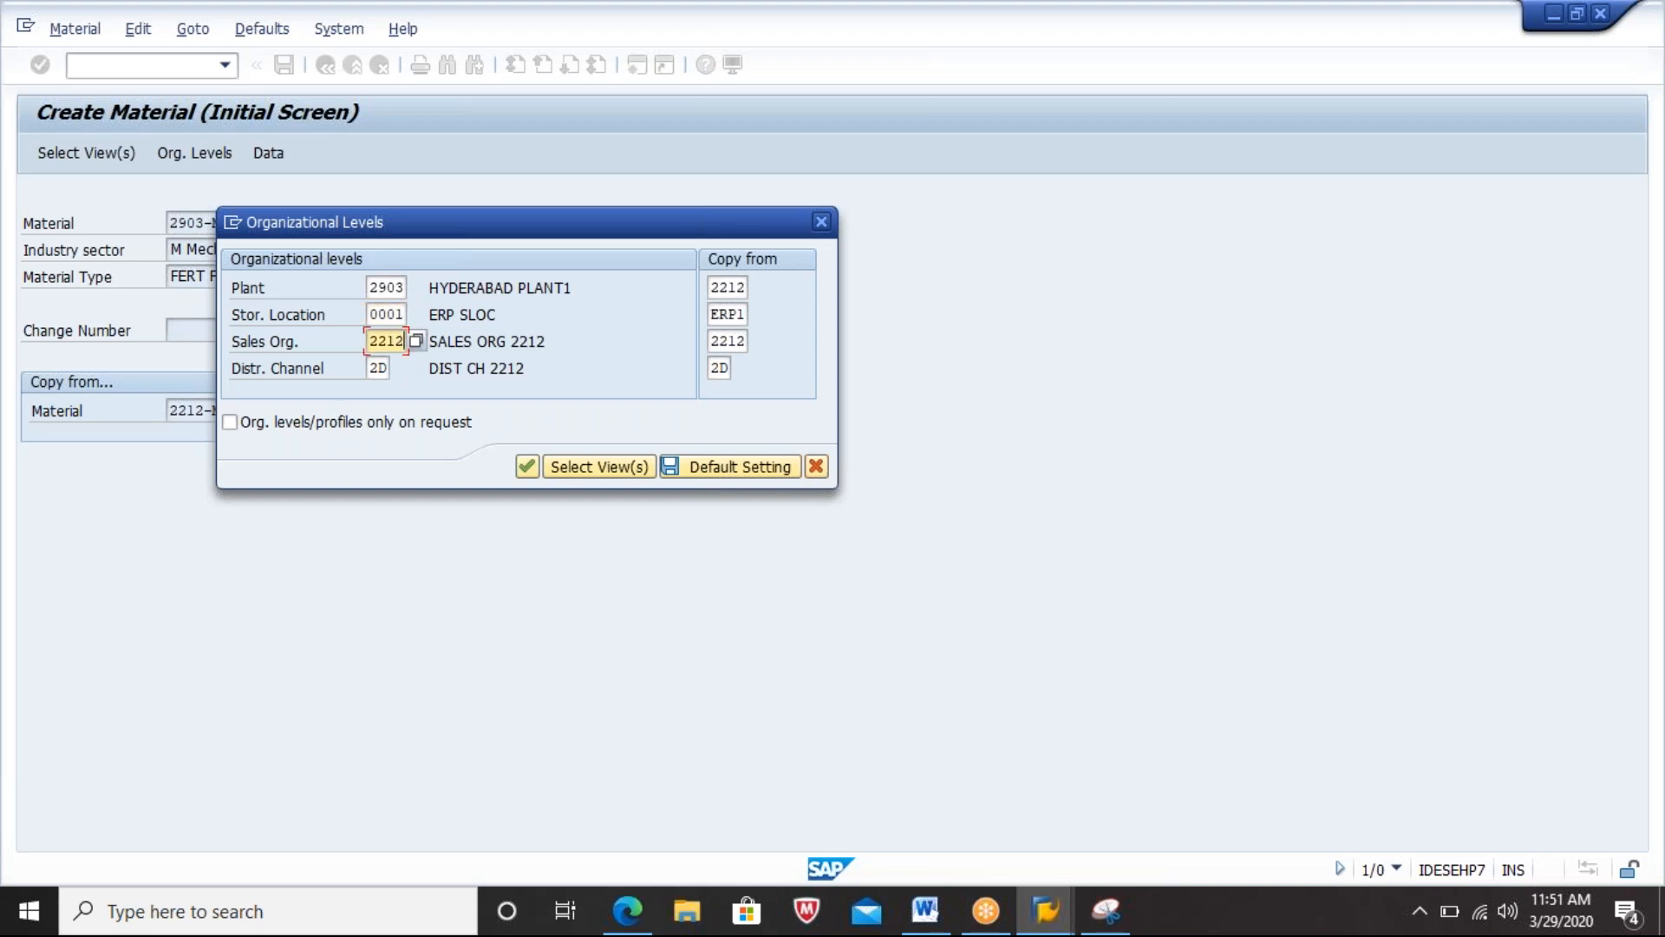
{"action": "left_click", "coordinate": [818, 467]}
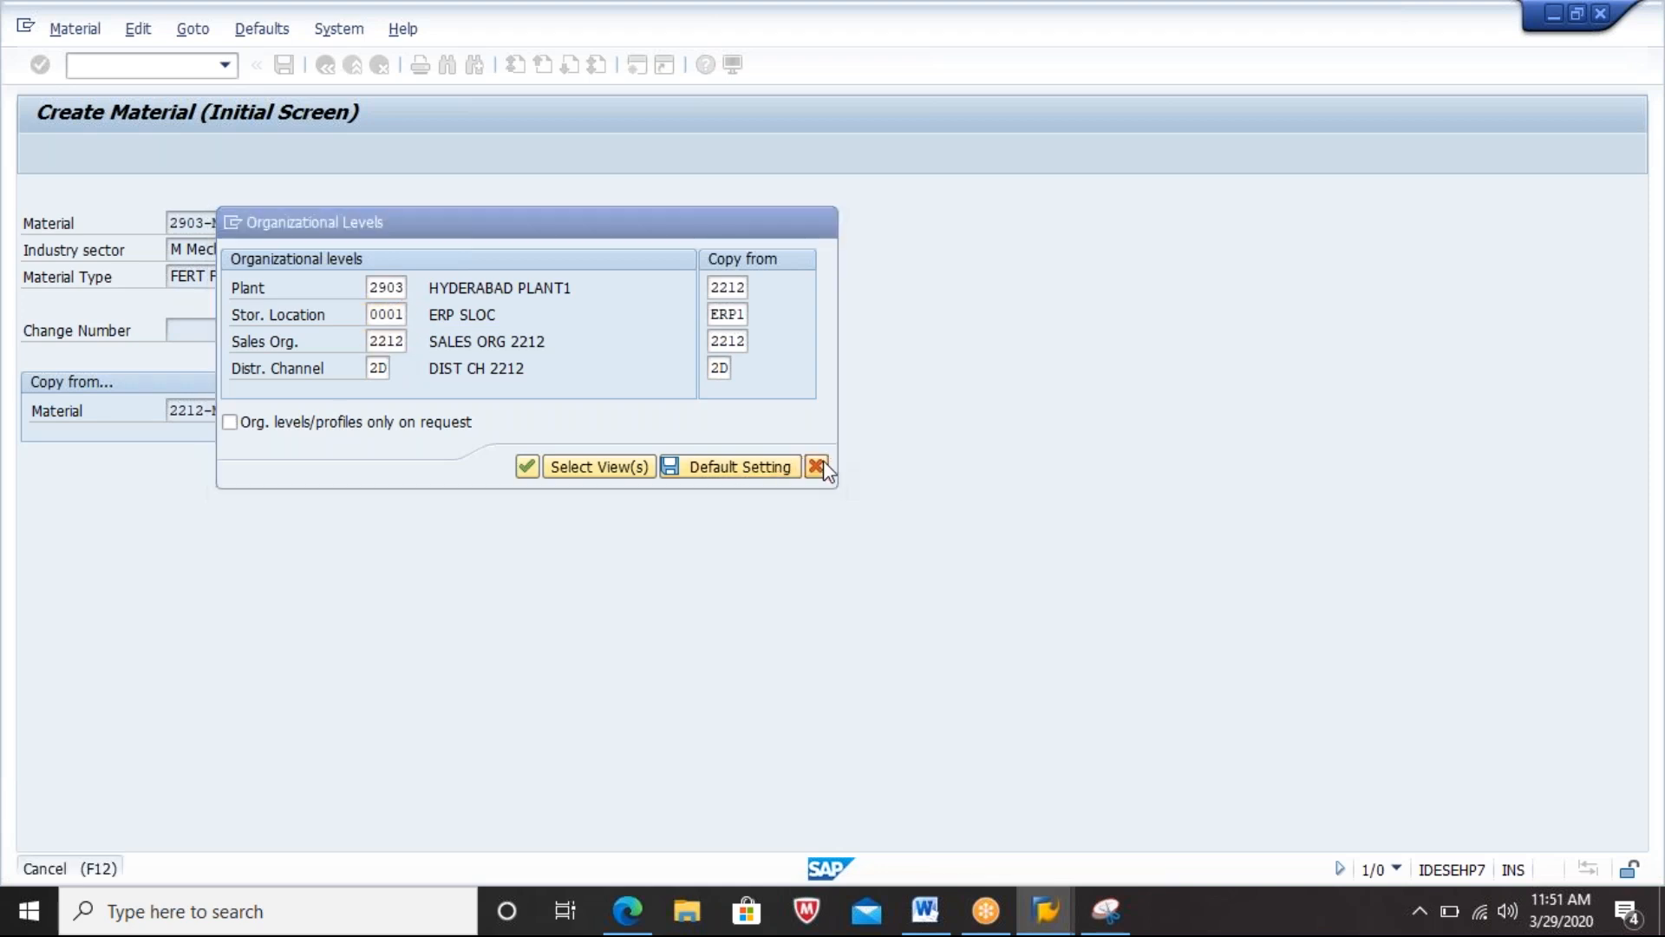
{"action": "key", "text": "Return"}
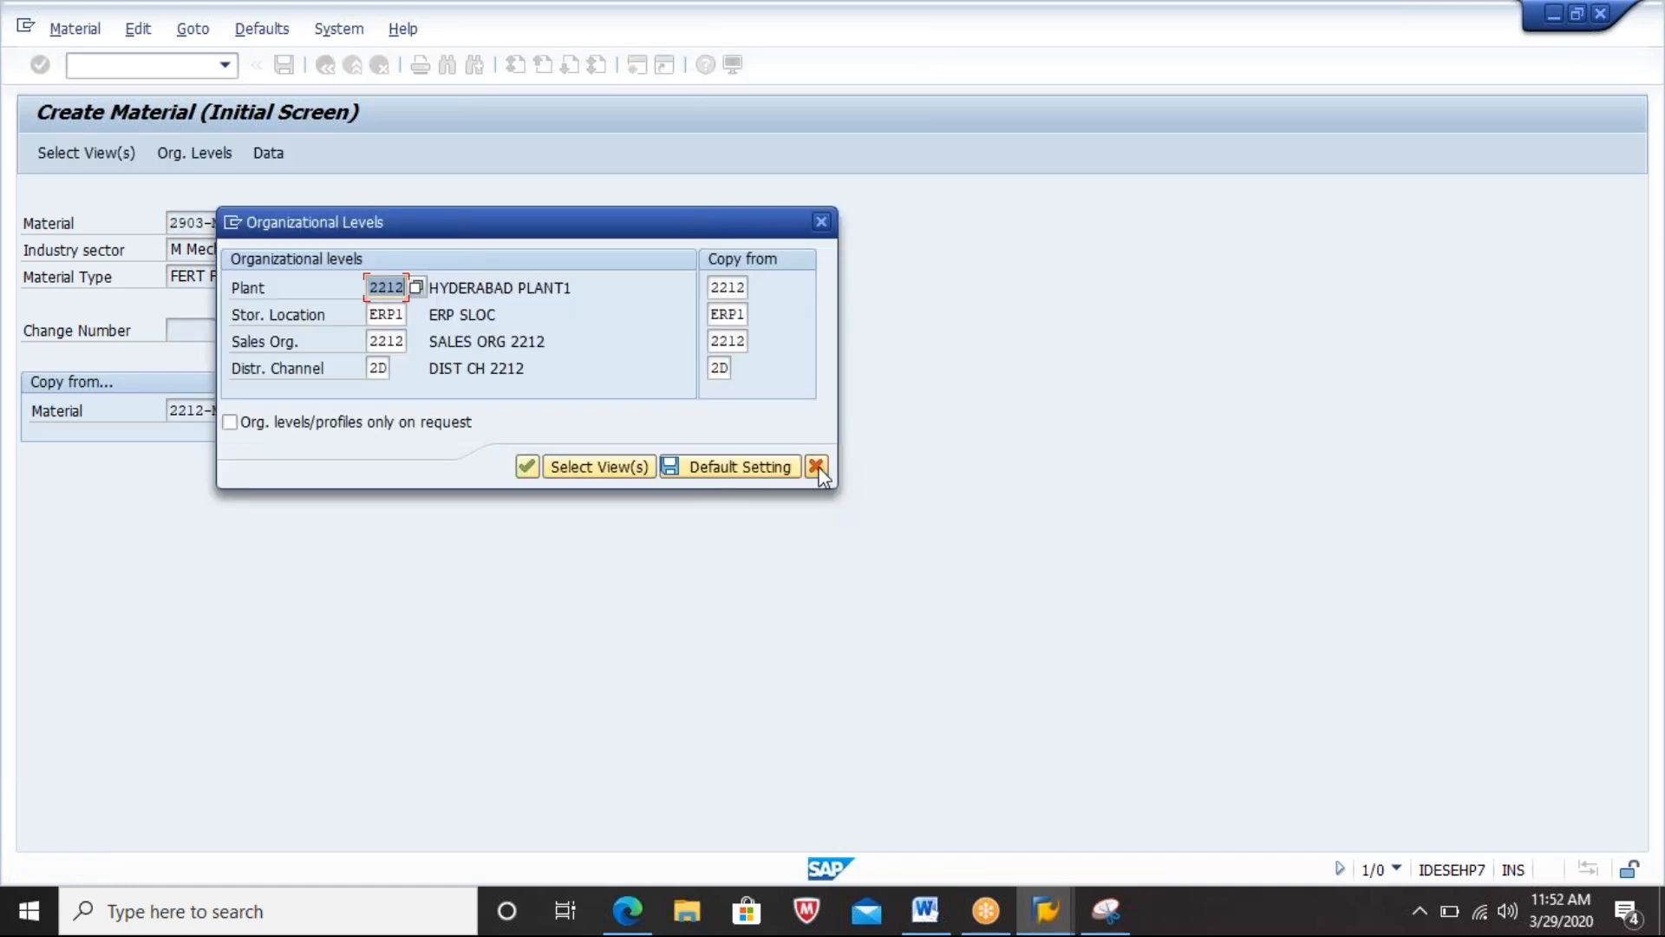
{"action": "left_click", "coordinate": [816, 466]}
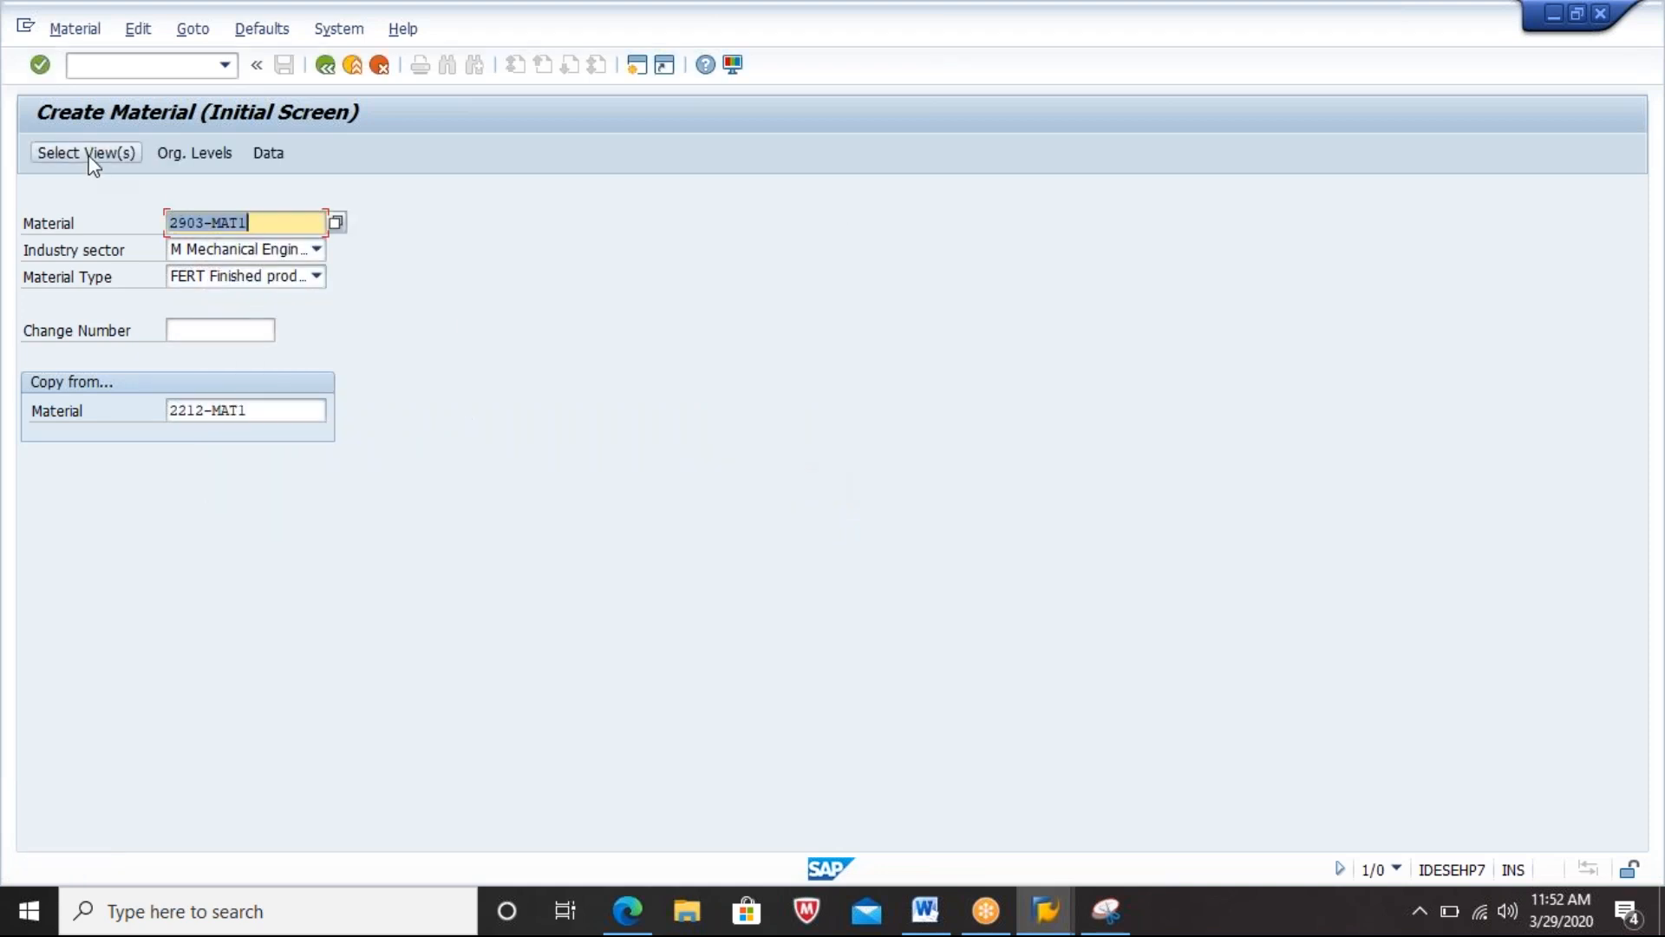
Step: Clear the preselected views for 2903-MAT1 and select Basic Data 1, Basic Data 2 and Purchasing instead
{"action": "left_click", "coordinate": [90, 159]}
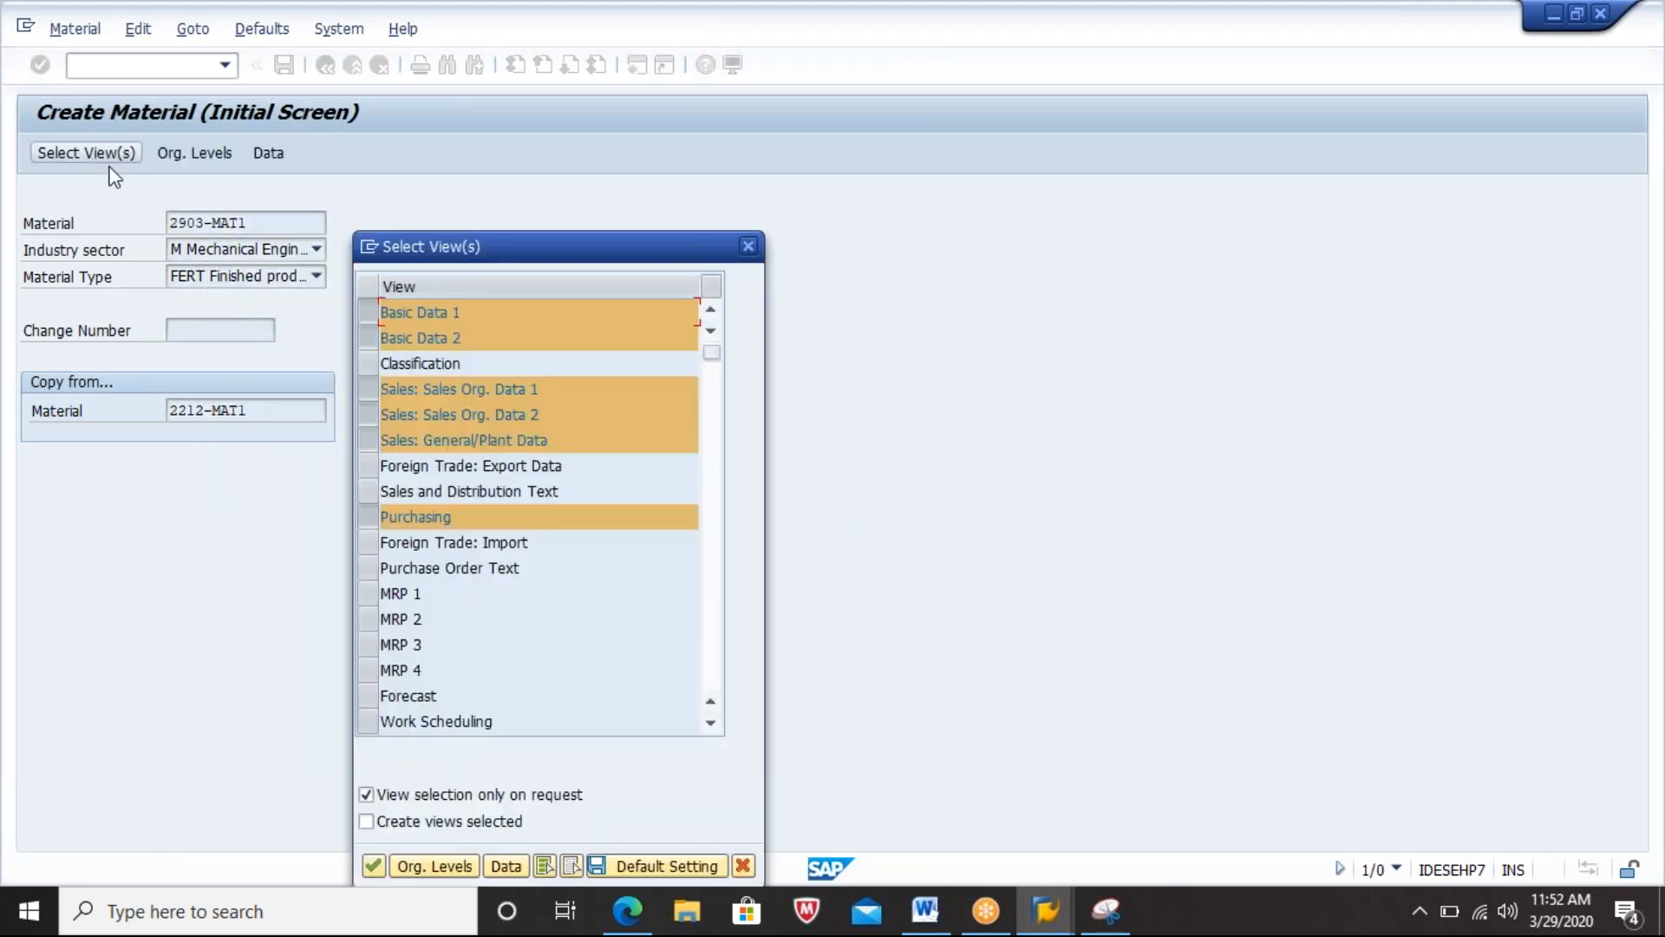
{"action": "left_click", "coordinate": [570, 865]}
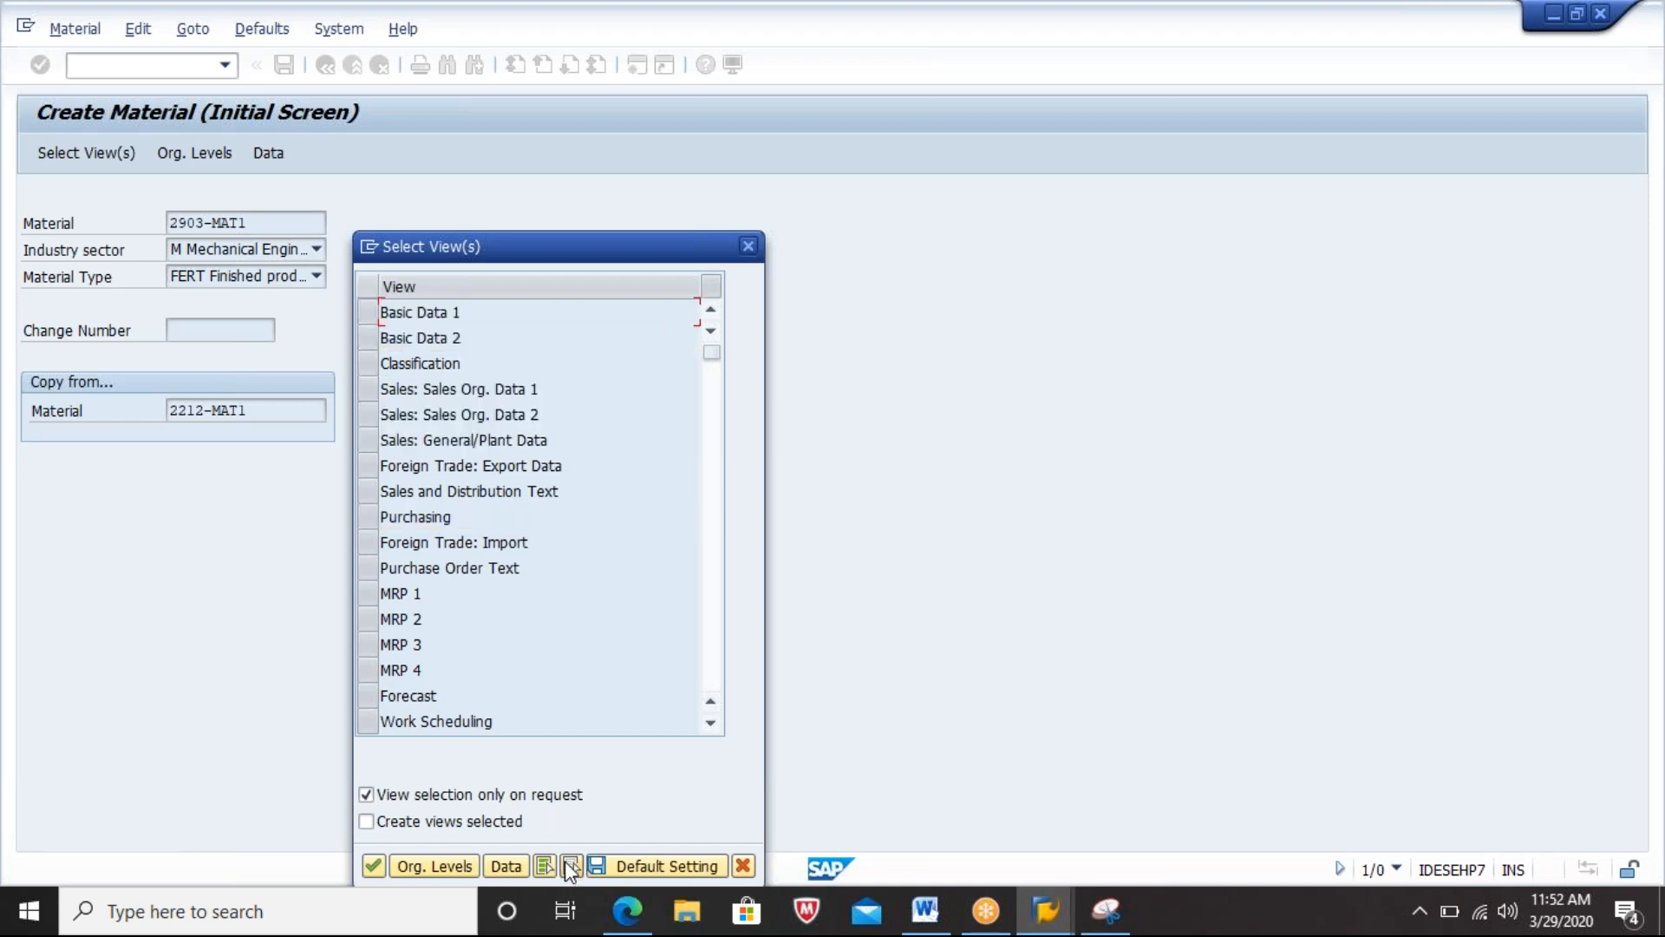
{"action": "left_click", "coordinate": [368, 314]}
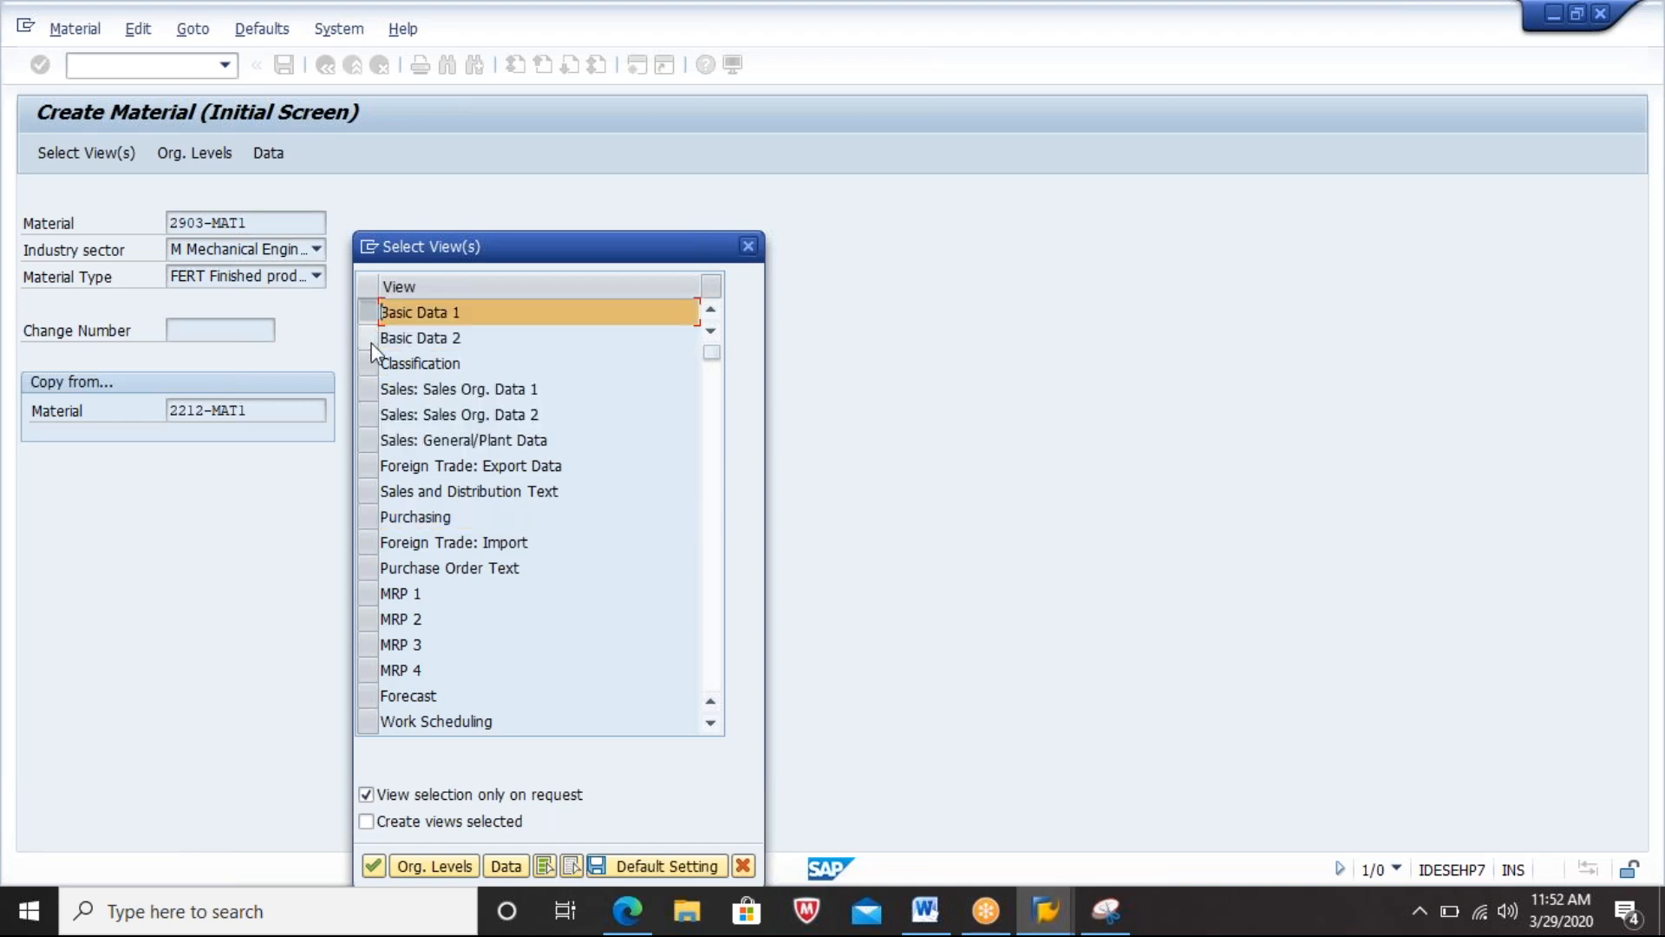
{"action": "left_click", "coordinate": [368, 339]}
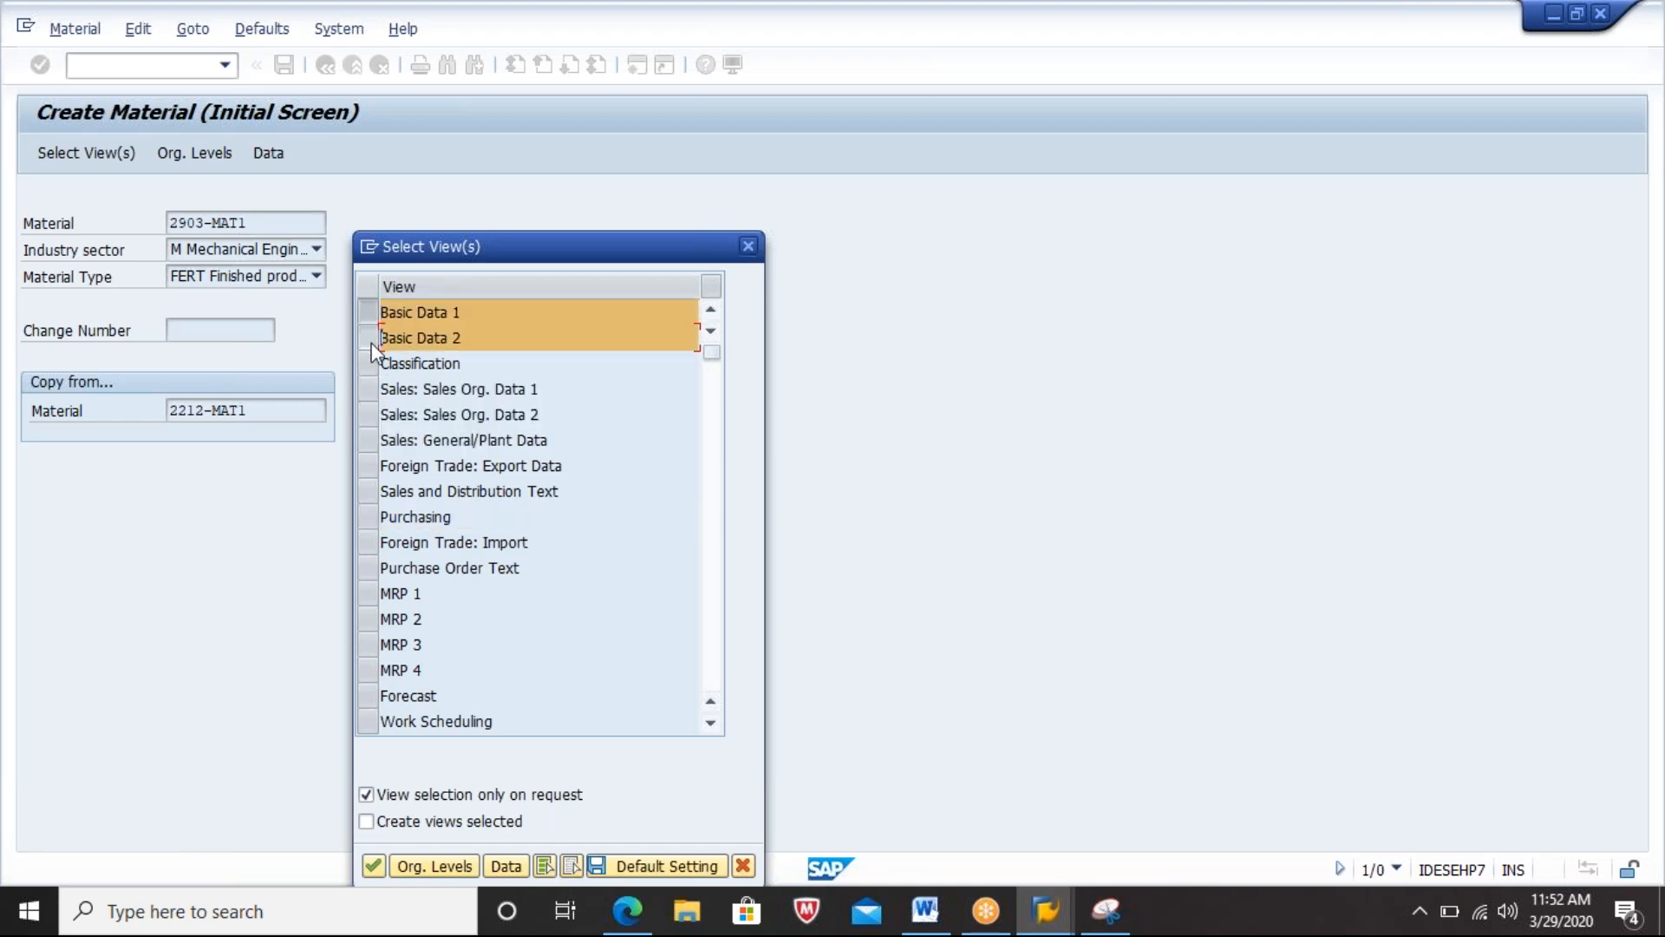
{"action": "left_click", "coordinate": [369, 516]}
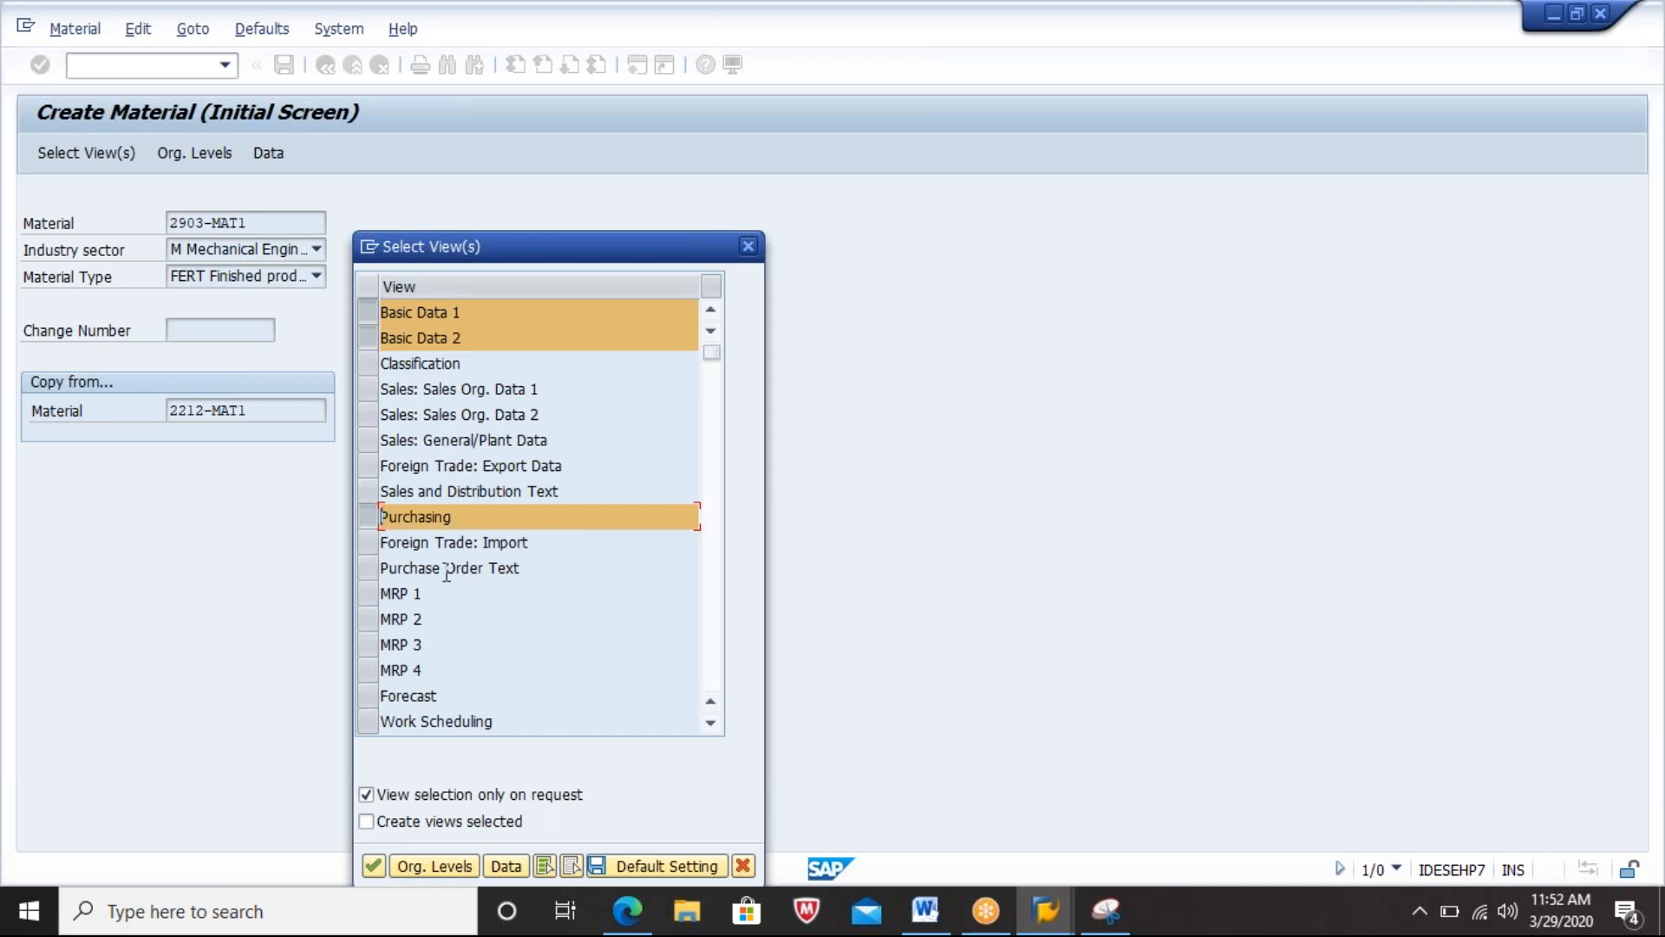
Step: Add General Plant Data / Storage 1 and General Plant Data / Storage 2 to the selected views
{"action": "left_click", "coordinate": [709, 723]}
{"action": "left_click", "coordinate": [710, 723]}
{"action": "left_click", "coordinate": [710, 723]}
{"action": "left_click", "coordinate": [709, 724]}
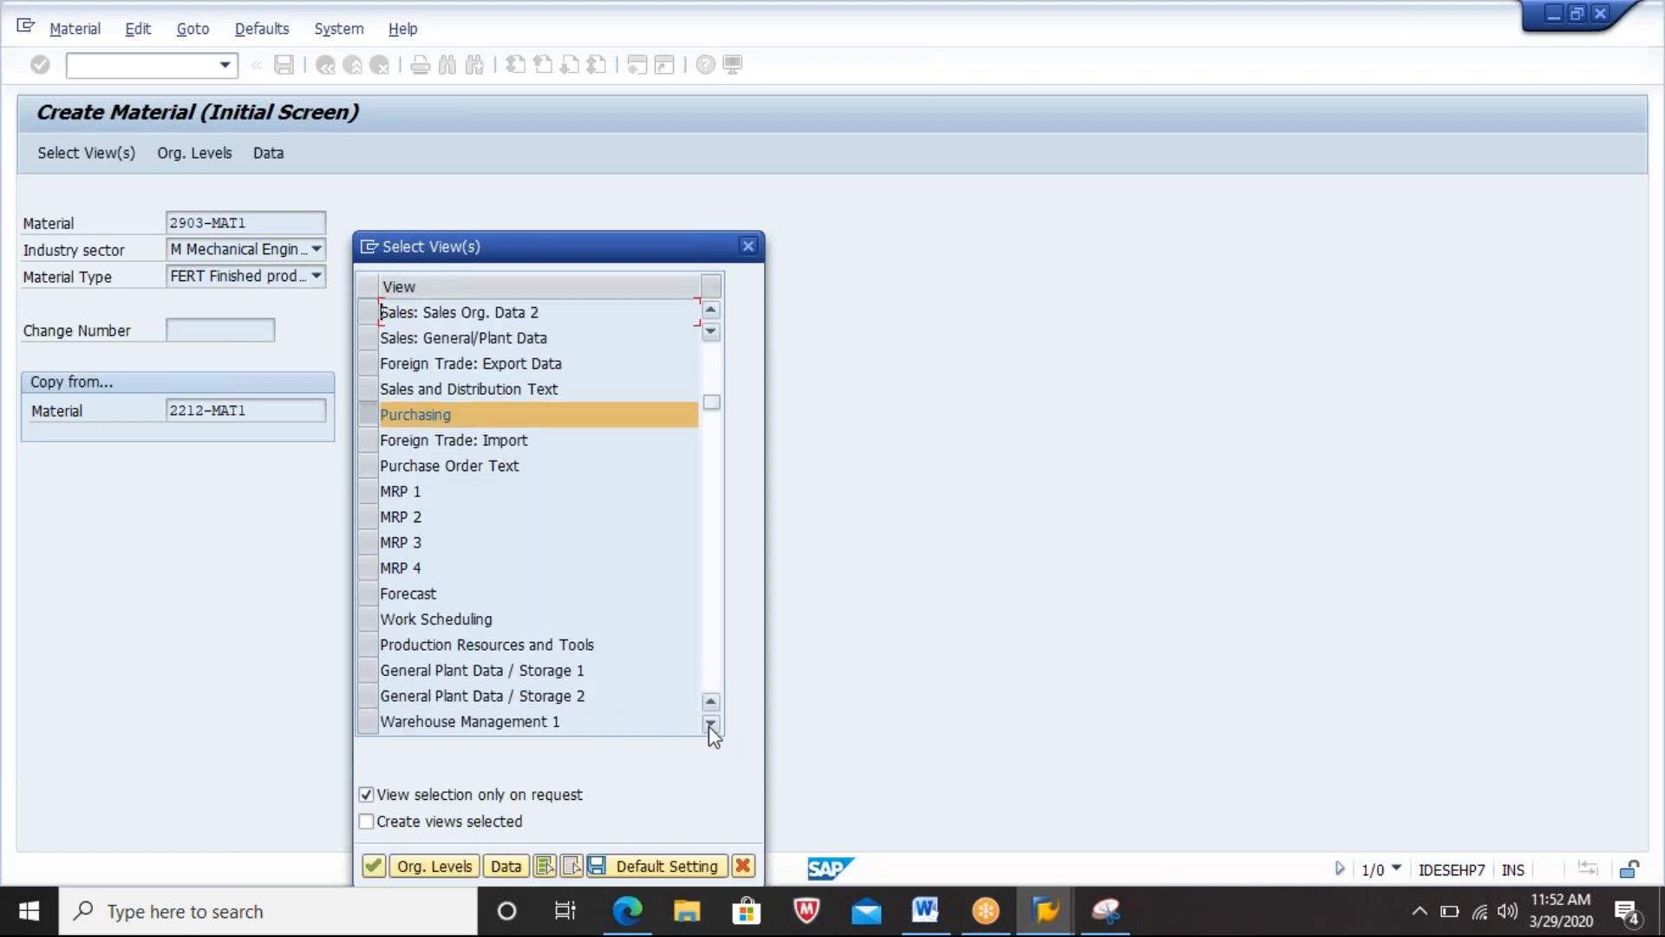
{"action": "left_click", "coordinate": [368, 670]}
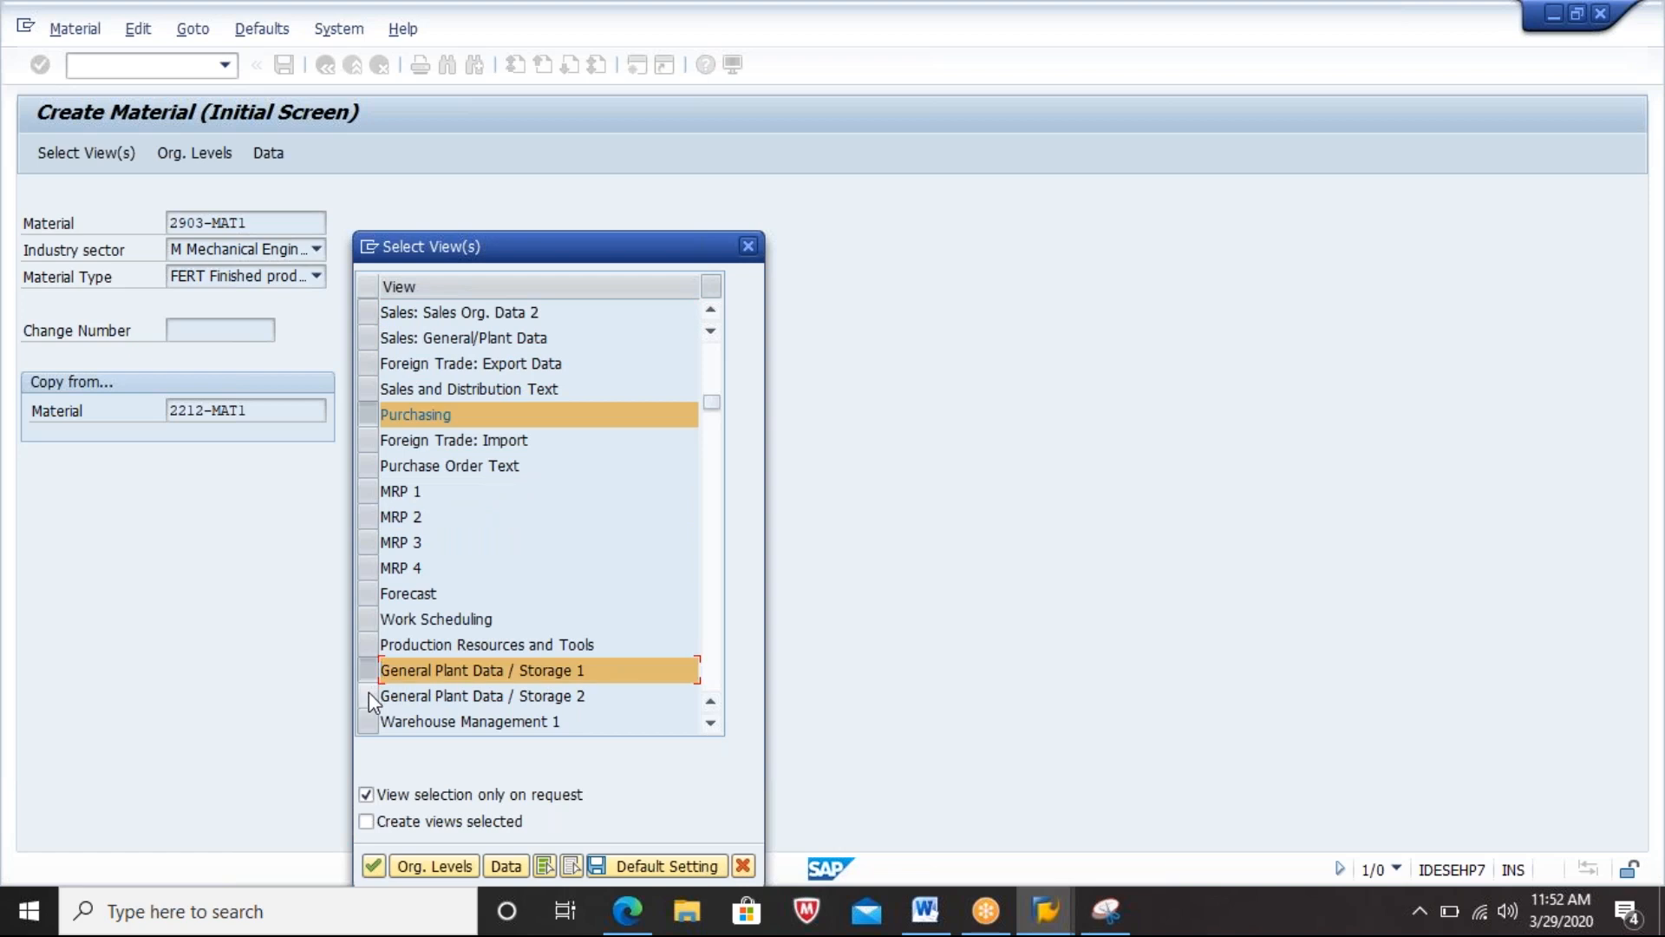
{"action": "left_click", "coordinate": [368, 694]}
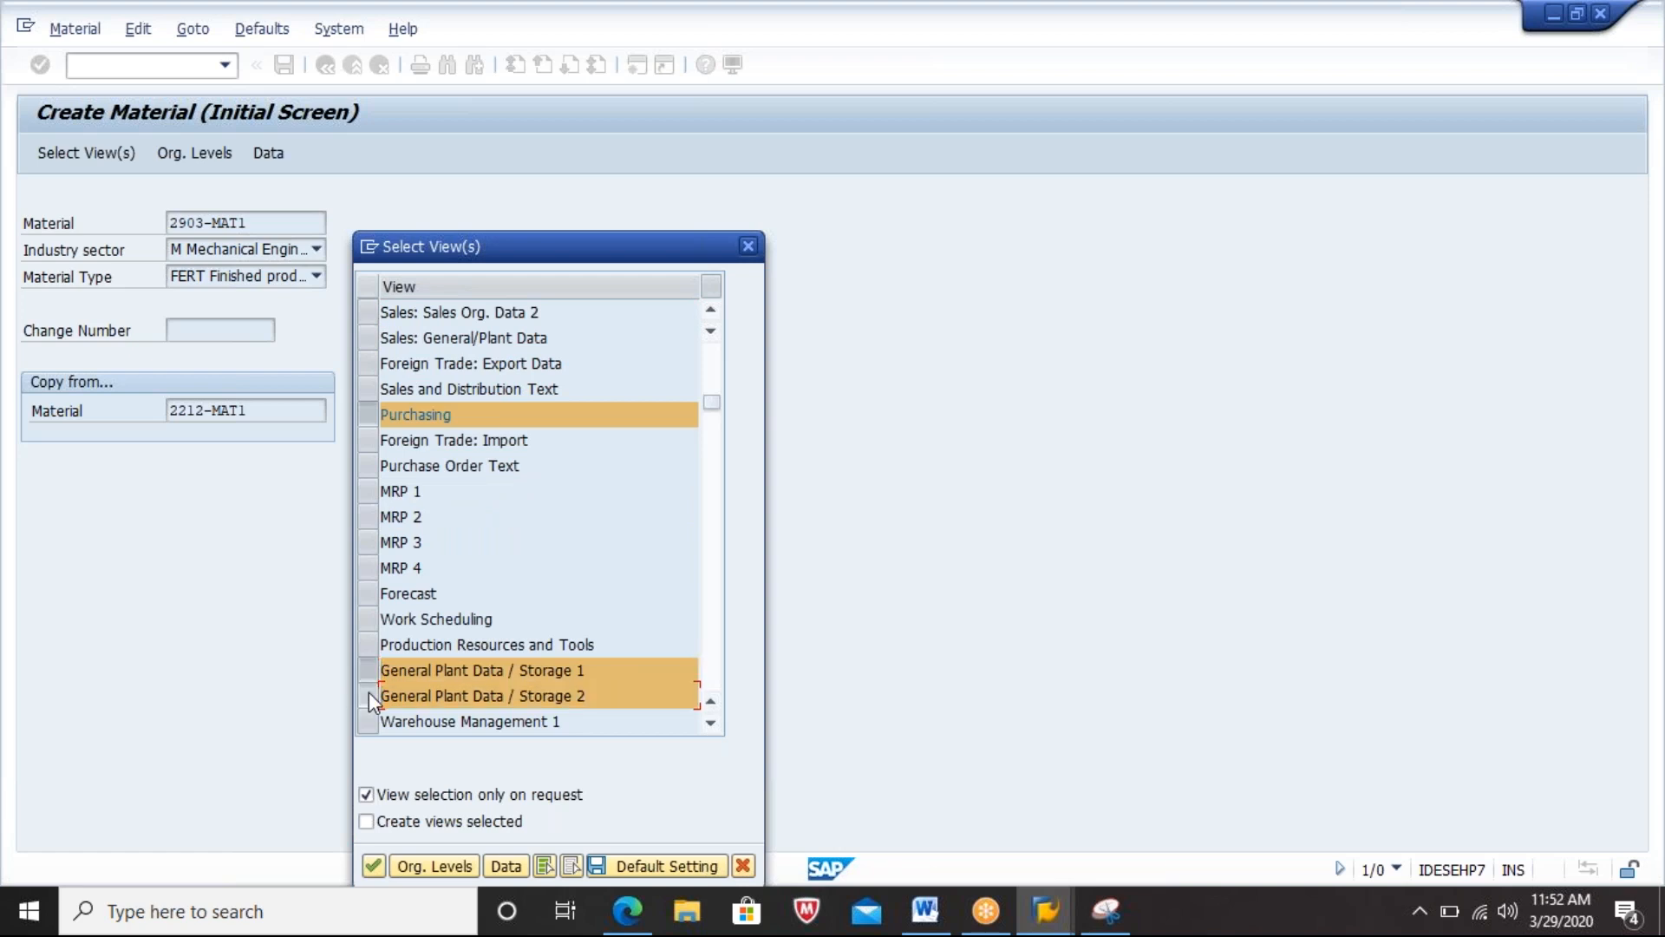
Step: Add Accounting 1 and Accounting 2 to the selected views
{"action": "left_click", "coordinate": [712, 724]}
{"action": "left_click", "coordinate": [711, 723]}
{"action": "left_click", "coordinate": [711, 724]}
{"action": "left_click", "coordinate": [711, 723]}
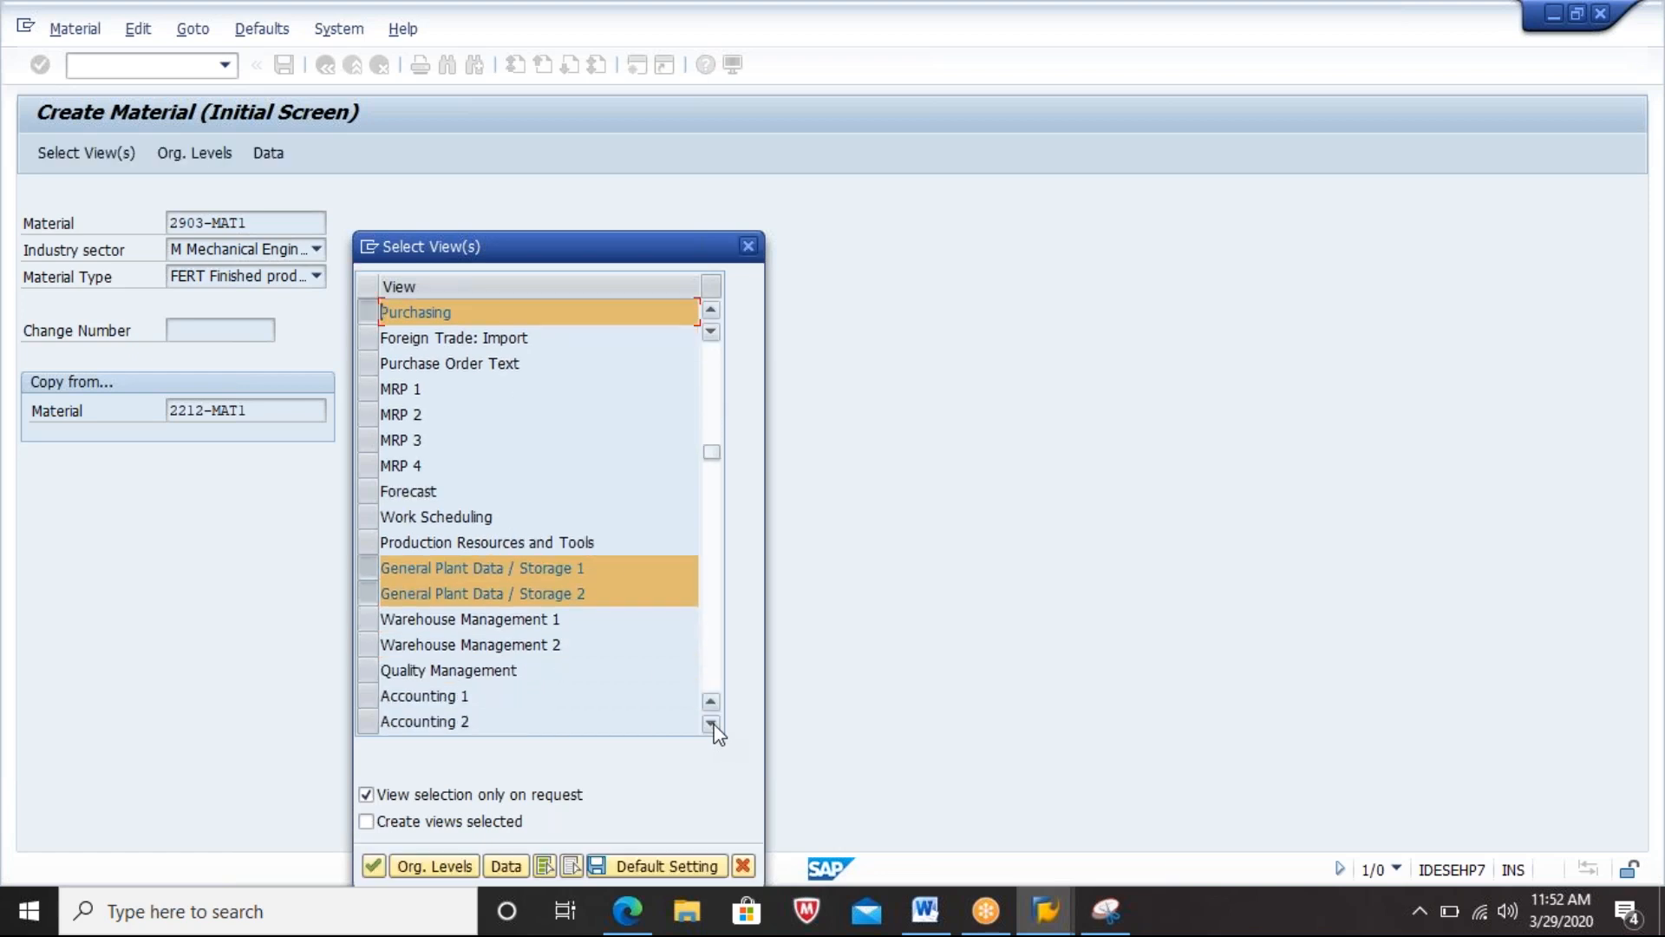
{"action": "left_click", "coordinate": [372, 694]}
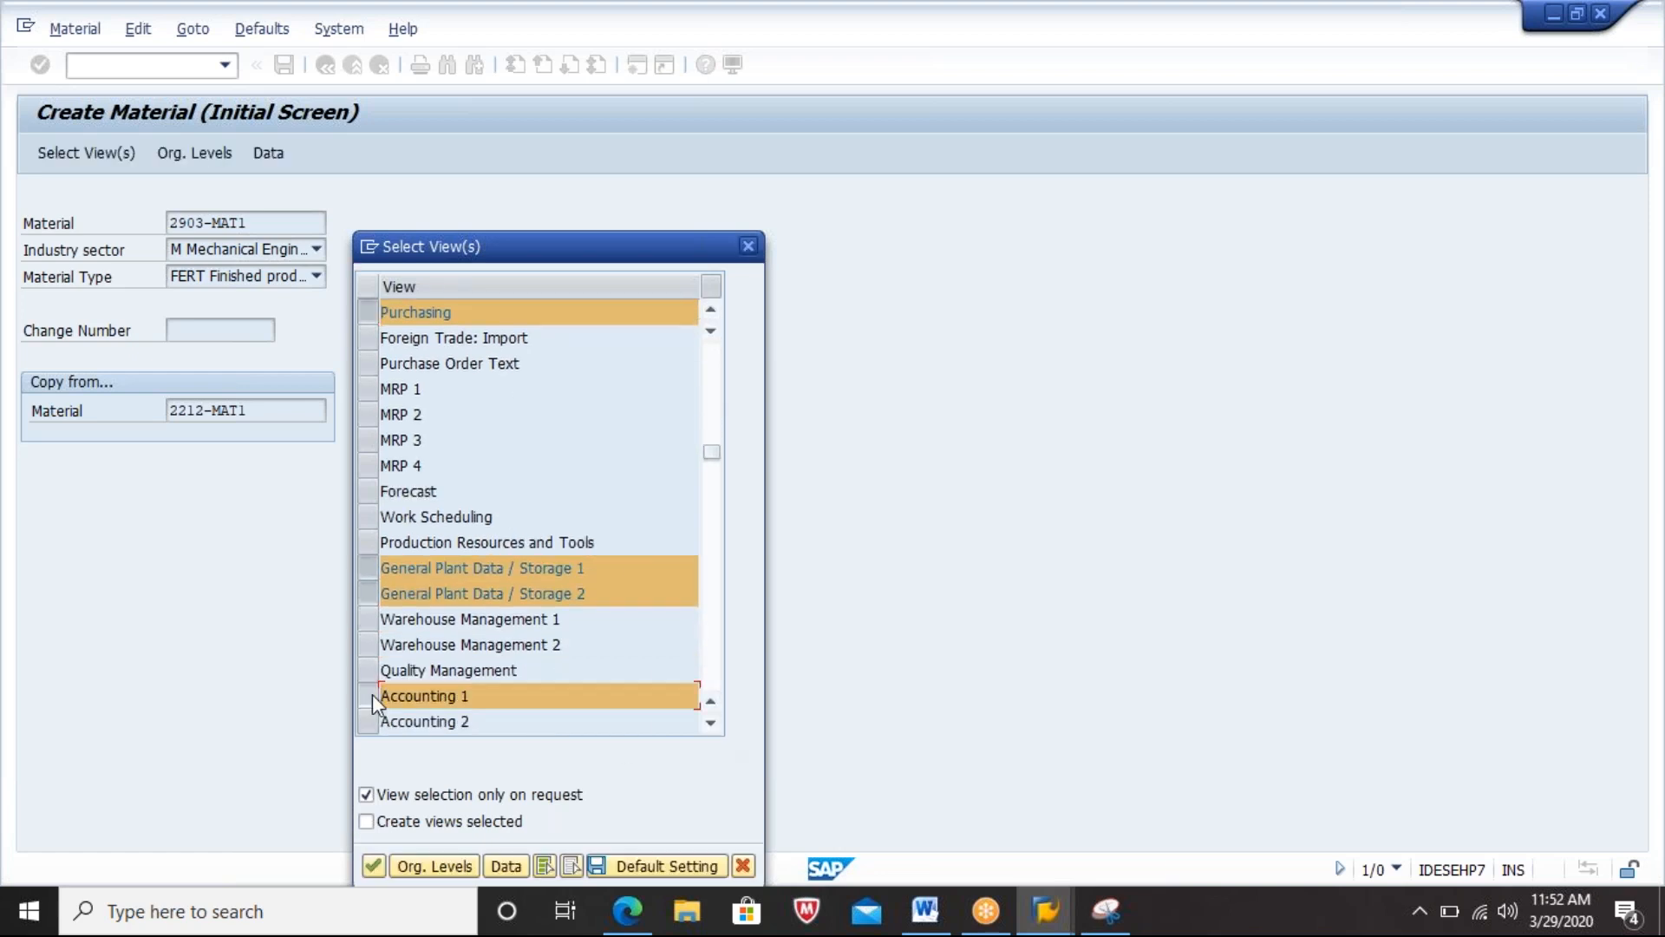
{"action": "left_click", "coordinate": [368, 721]}
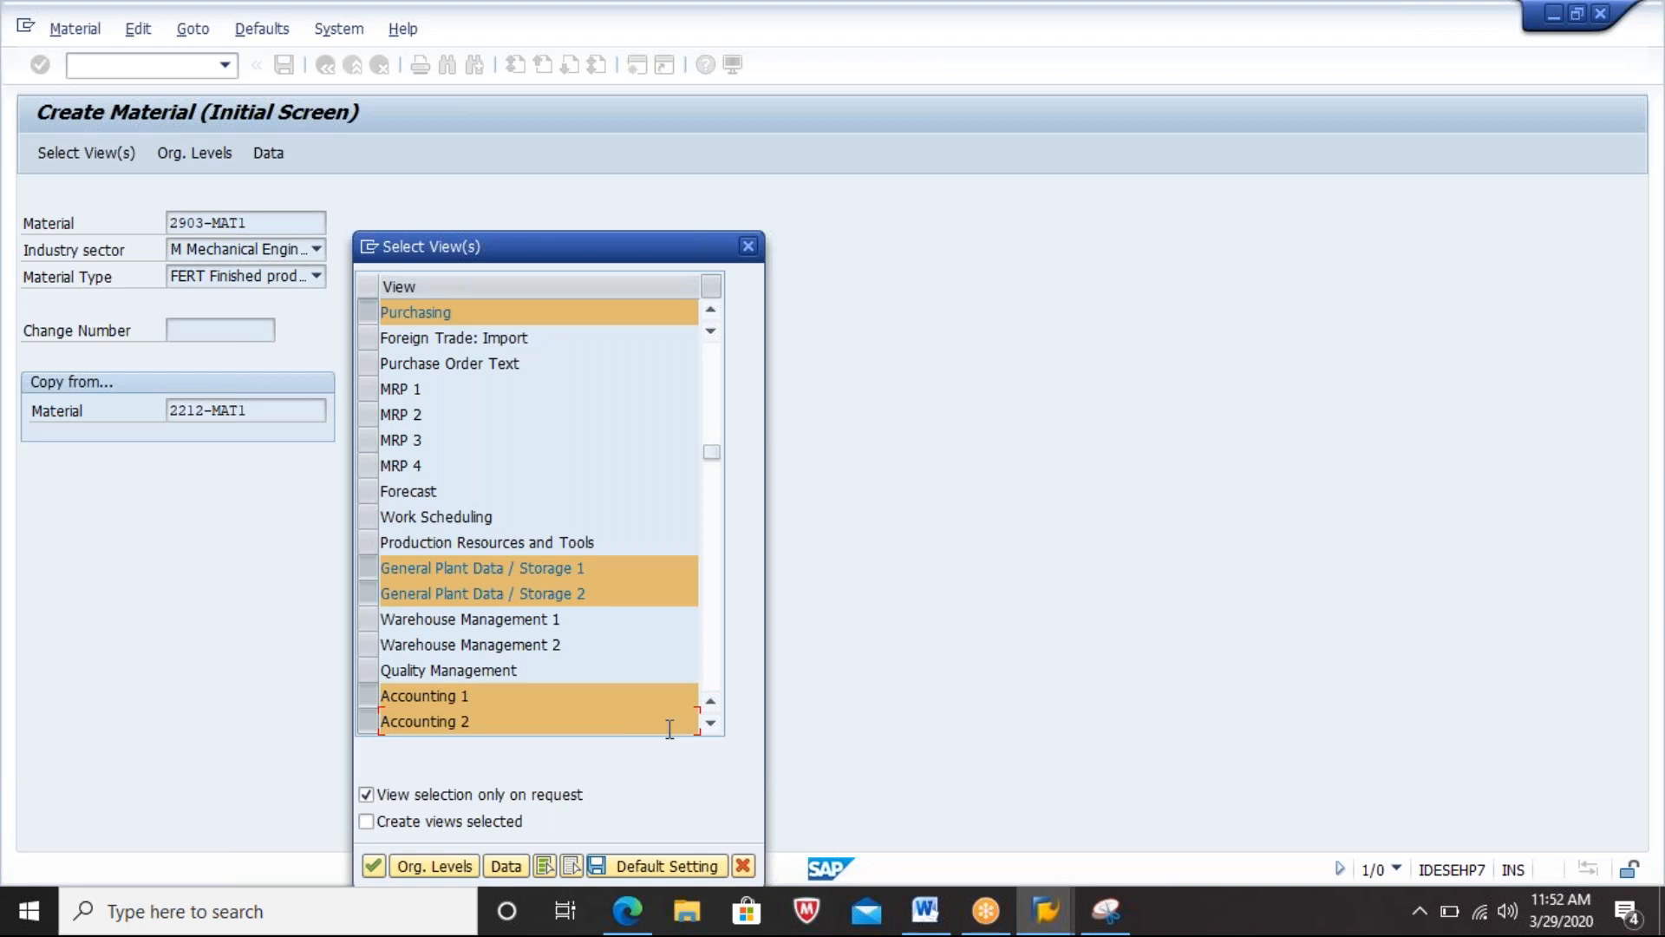
Step: Review the whole list of views from start to end to check which ones are selected
{"action": "left_click", "coordinate": [714, 725]}
{"action": "left_click", "coordinate": [715, 726]}
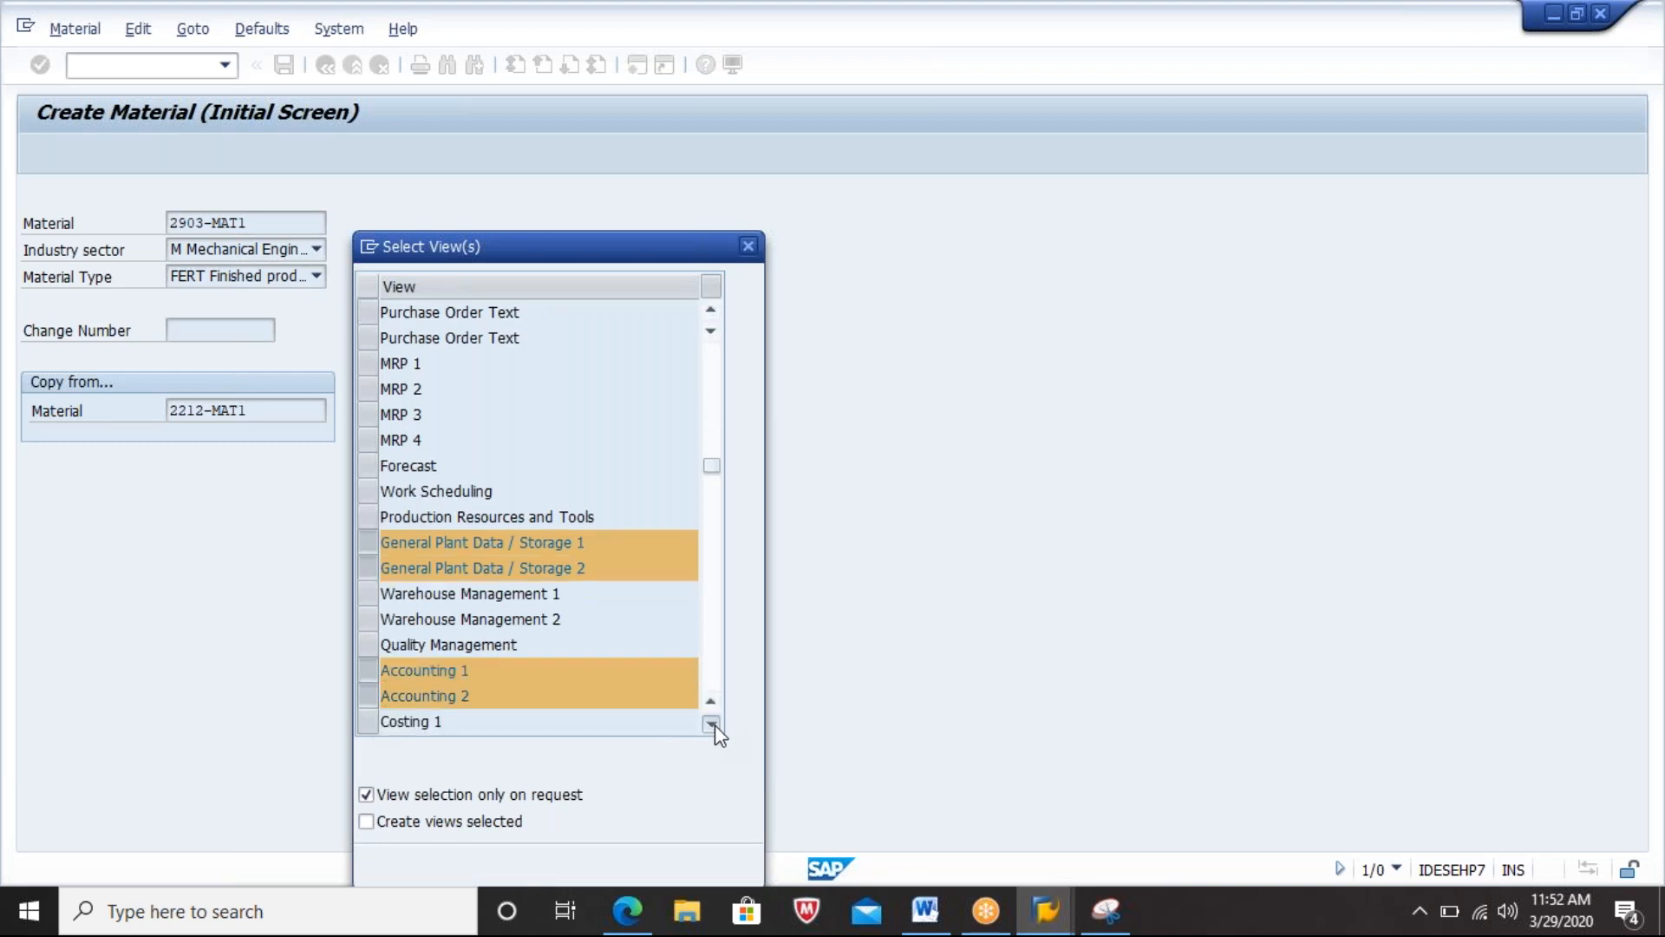
{"action": "left_click", "coordinate": [714, 725]}
{"action": "left_click", "coordinate": [714, 725]}
{"action": "left_click", "coordinate": [715, 725]}
{"action": "left_click", "coordinate": [715, 726]}
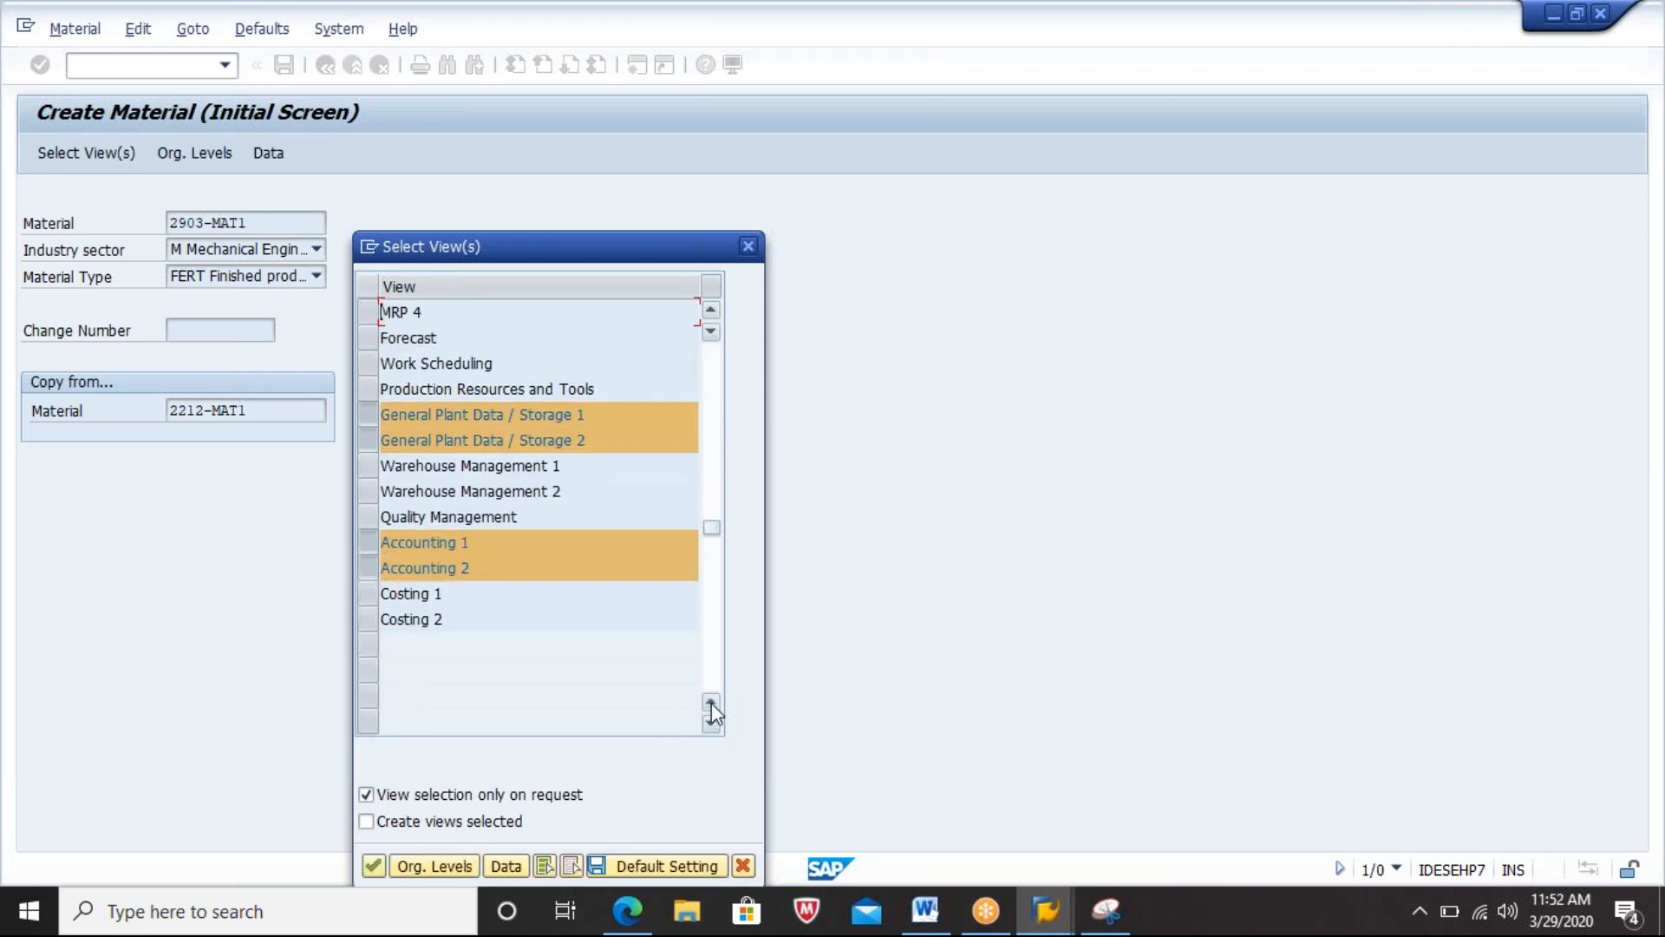
{"action": "left_click", "coordinate": [711, 703]}
{"action": "left_click", "coordinate": [711, 703]}
{"action": "left_click", "coordinate": [711, 703]}
{"action": "left_click", "coordinate": [711, 702]}
{"action": "left_click", "coordinate": [712, 703]}
{"action": "left_click", "coordinate": [711, 704]}
{"action": "left_click", "coordinate": [711, 705]}
{"action": "left_click", "coordinate": [711, 704]}
{"action": "left_click", "coordinate": [711, 705]}
{"action": "left_click", "coordinate": [711, 704]}
{"action": "left_click", "coordinate": [711, 704]}
{"action": "left_click", "coordinate": [711, 704]}
{"action": "left_click", "coordinate": [711, 704]}
{"action": "left_click", "coordinate": [712, 704]}
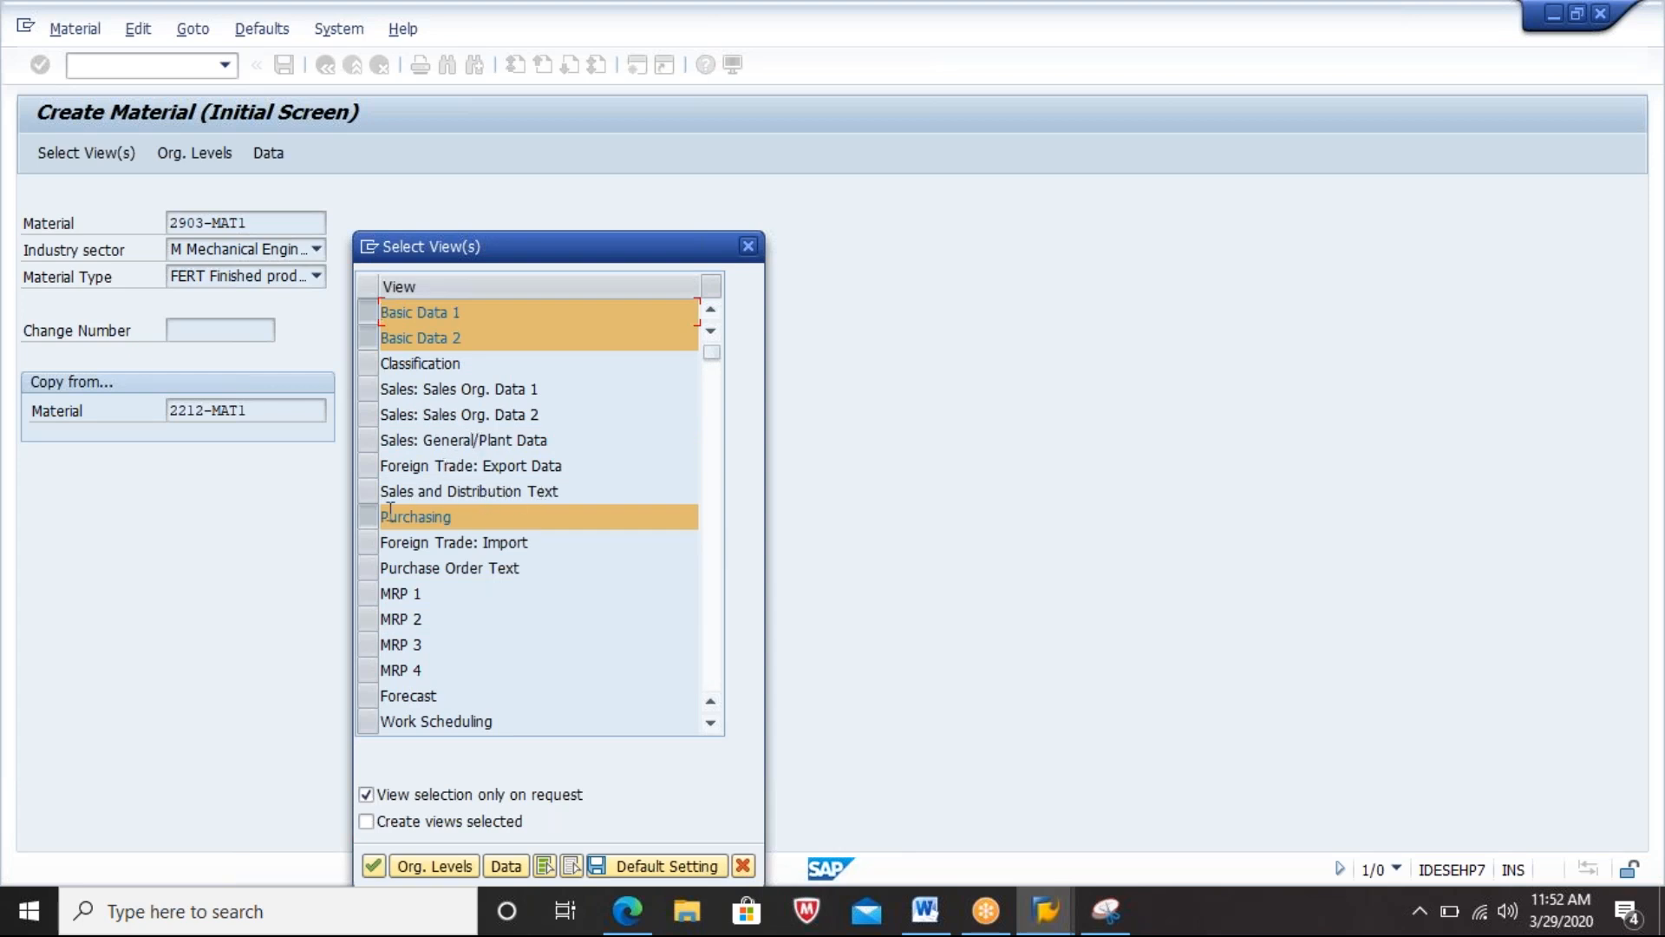
{"action": "left_click", "coordinate": [712, 724]}
{"action": "left_click", "coordinate": [711, 724]}
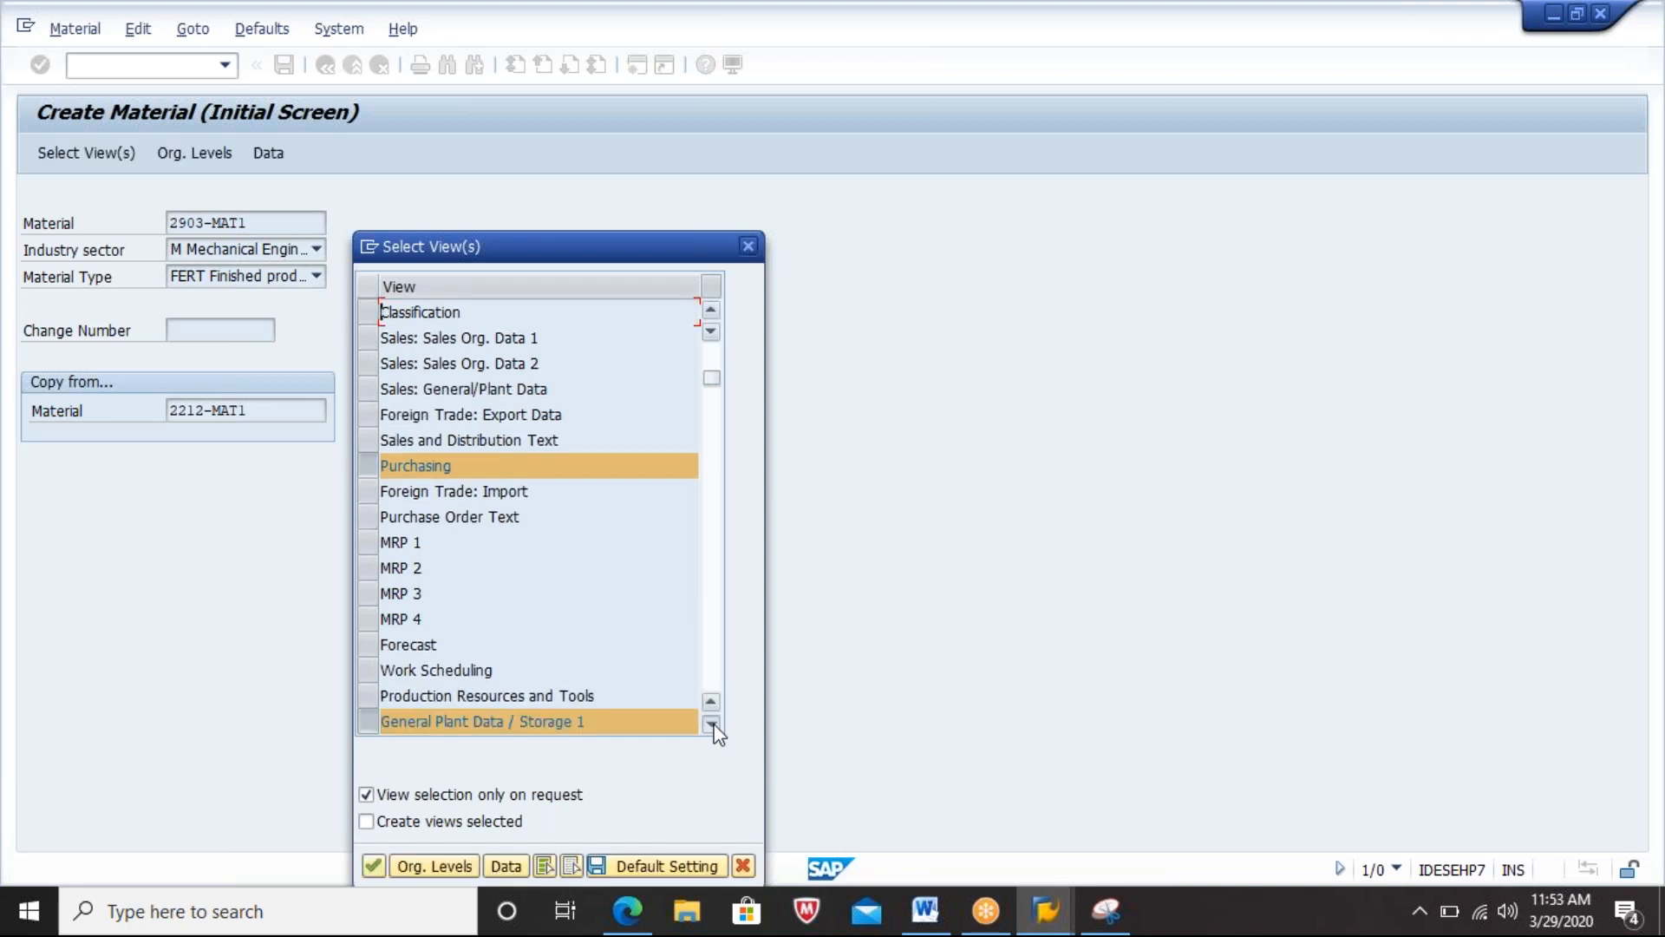
{"action": "left_click", "coordinate": [711, 724]}
{"action": "left_click", "coordinate": [711, 724]}
{"action": "left_click", "coordinate": [711, 724]}
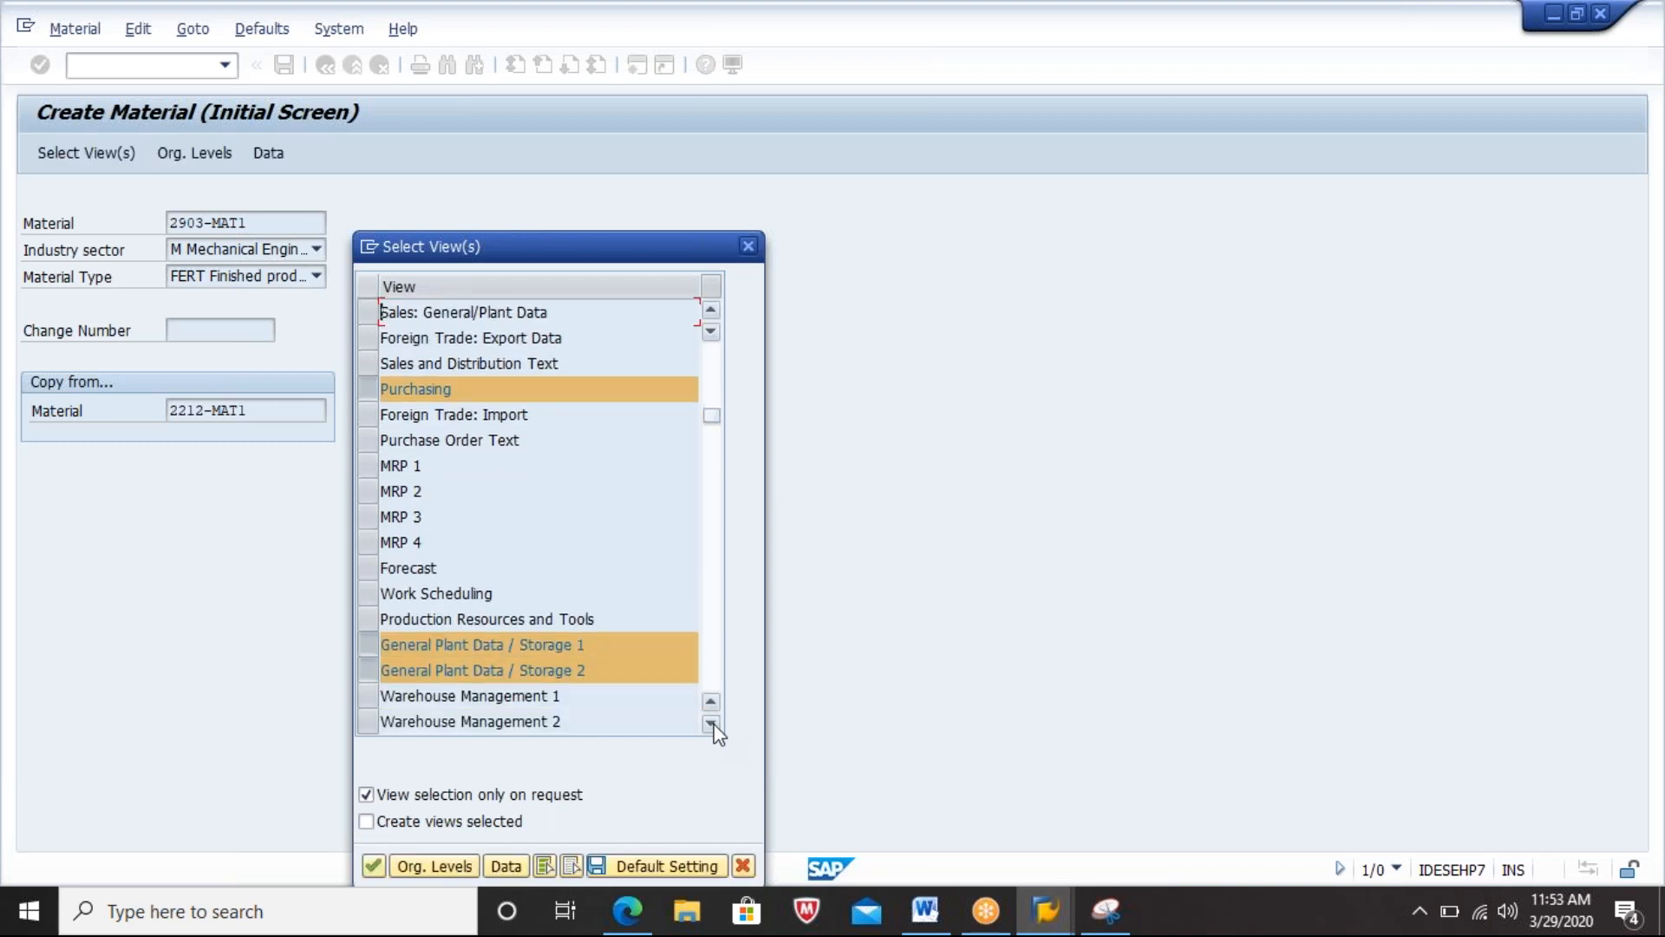
{"action": "left_click", "coordinate": [711, 724]}
{"action": "left_click", "coordinate": [711, 724]}
{"action": "left_click", "coordinate": [711, 724]}
{"action": "left_click", "coordinate": [711, 724]}
{"action": "left_click", "coordinate": [711, 724]}
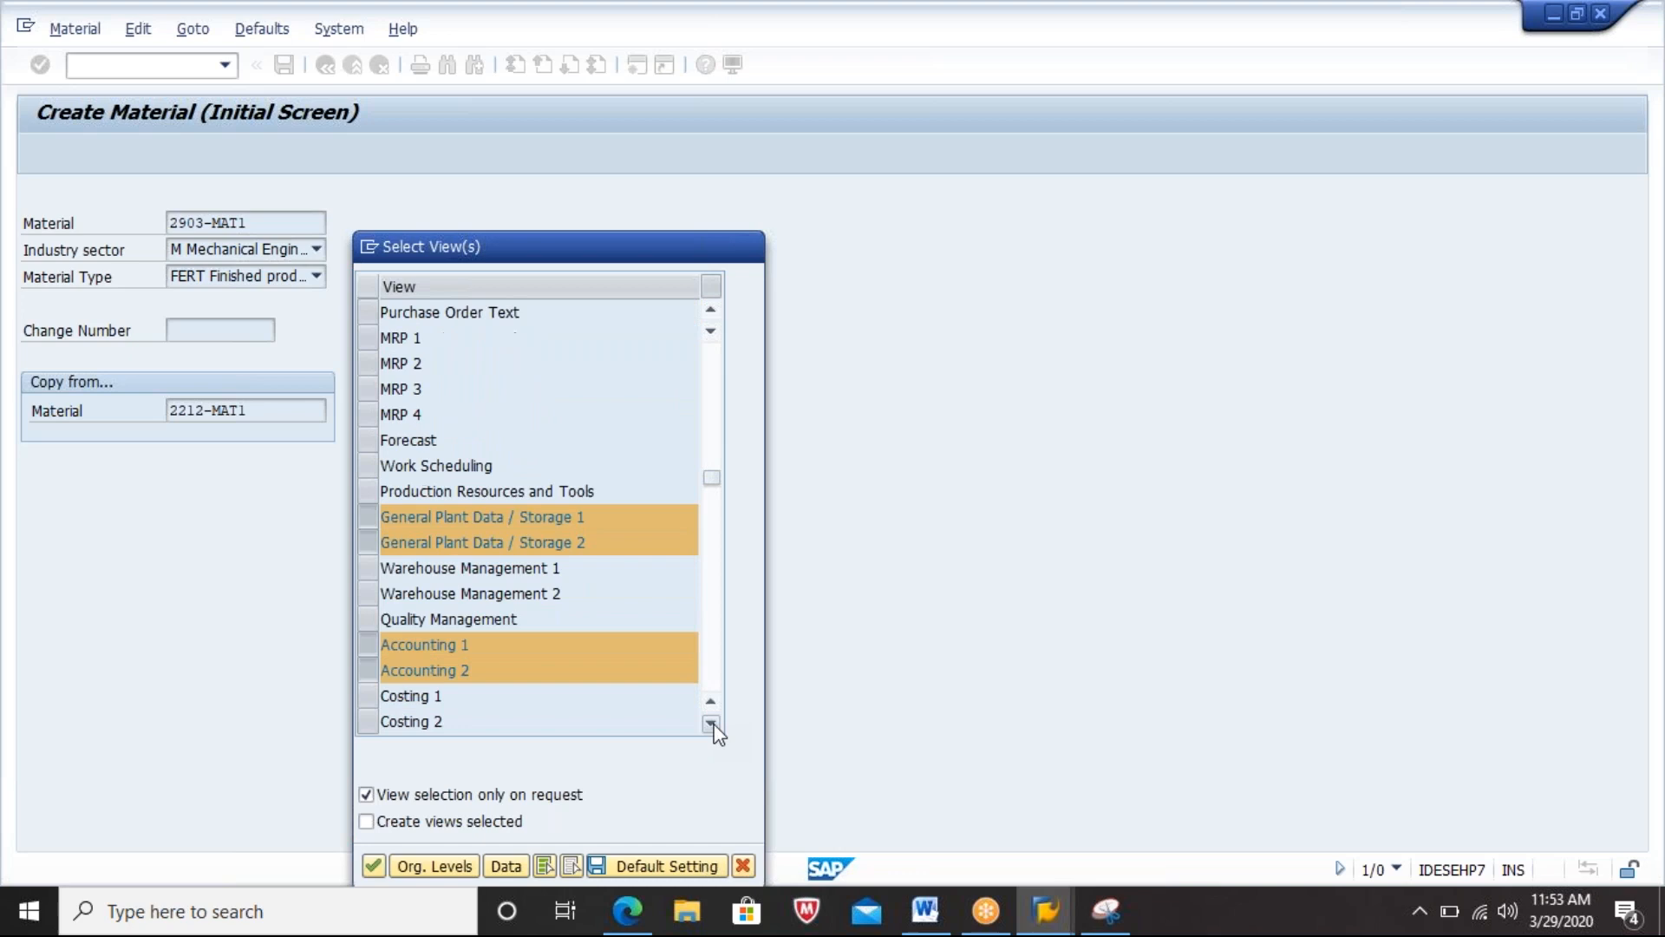
{"action": "left_click", "coordinate": [711, 724]}
{"action": "left_click", "coordinate": [711, 725]}
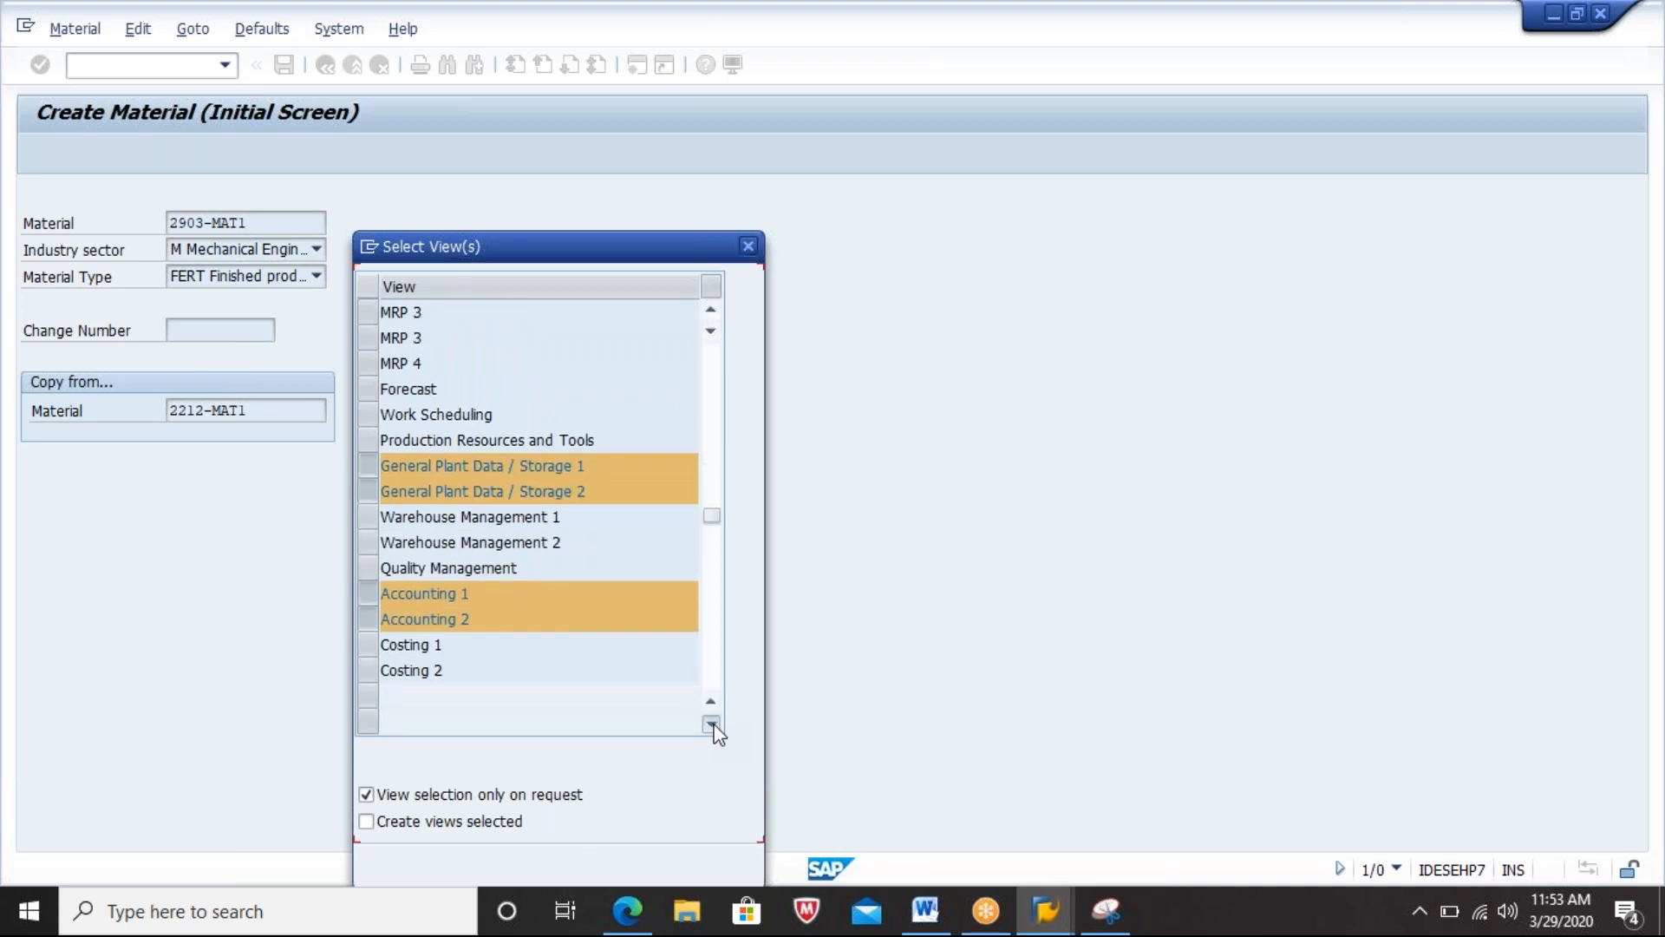
{"action": "left_click", "coordinate": [712, 725]}
{"action": "left_click", "coordinate": [711, 725]}
{"action": "left_click", "coordinate": [711, 724]}
{"action": "left_click", "coordinate": [711, 724]}
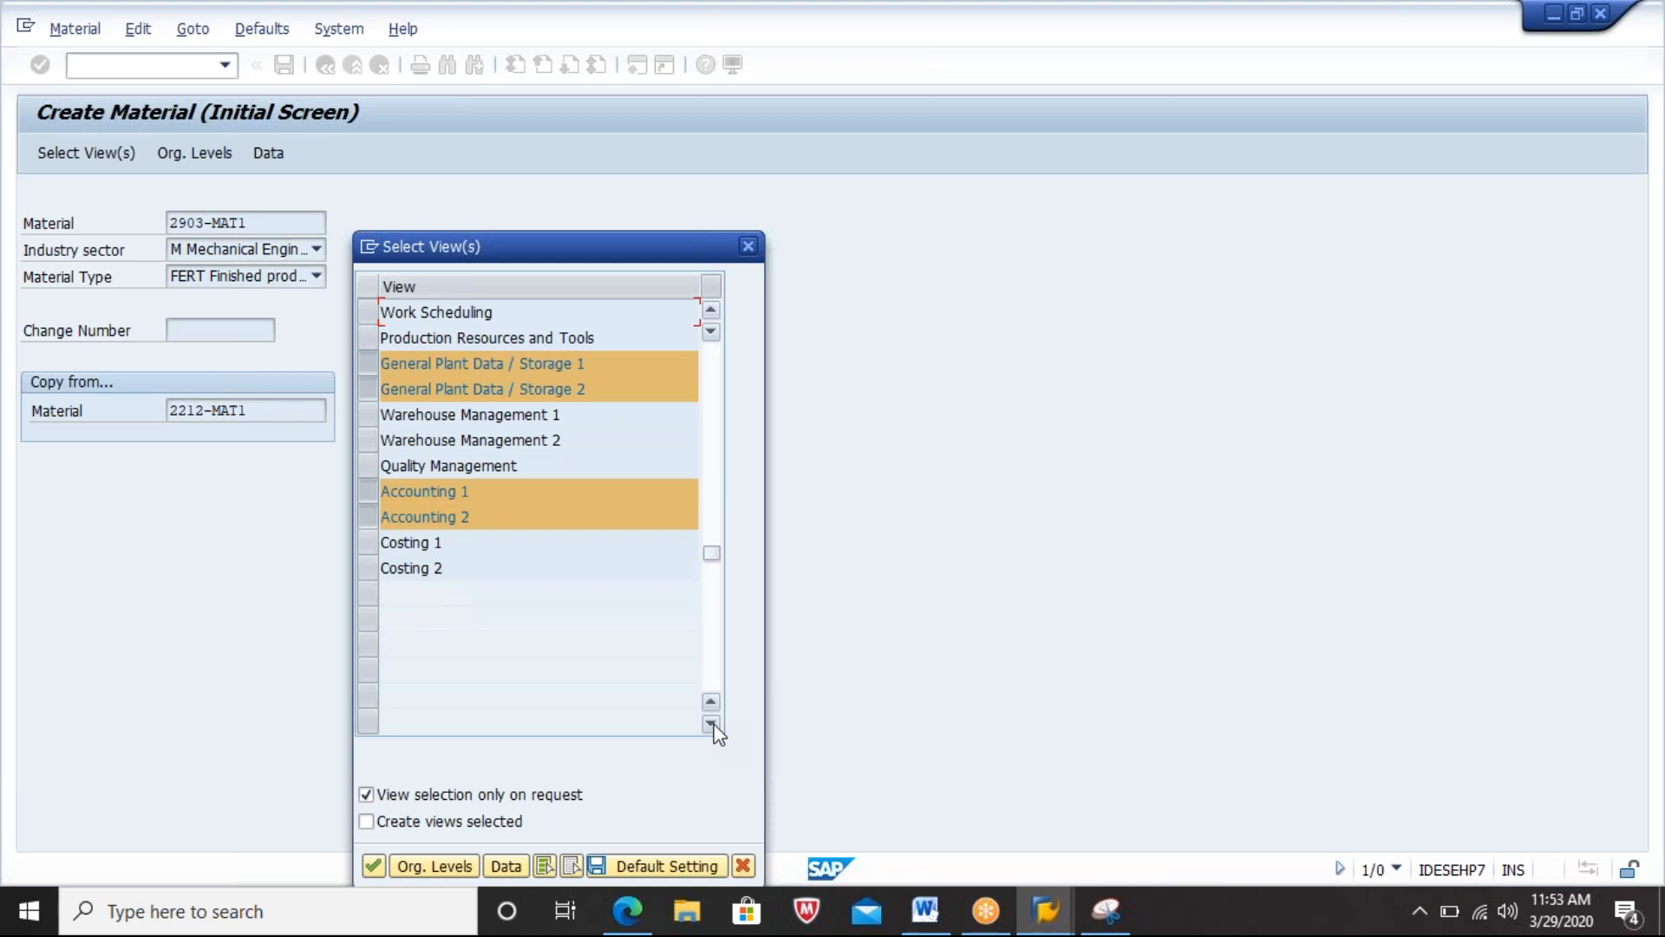
Step: Confirm the view selection and set the organizational levels to plant 2903 and storage location 0001
{"action": "key", "text": "Return"}
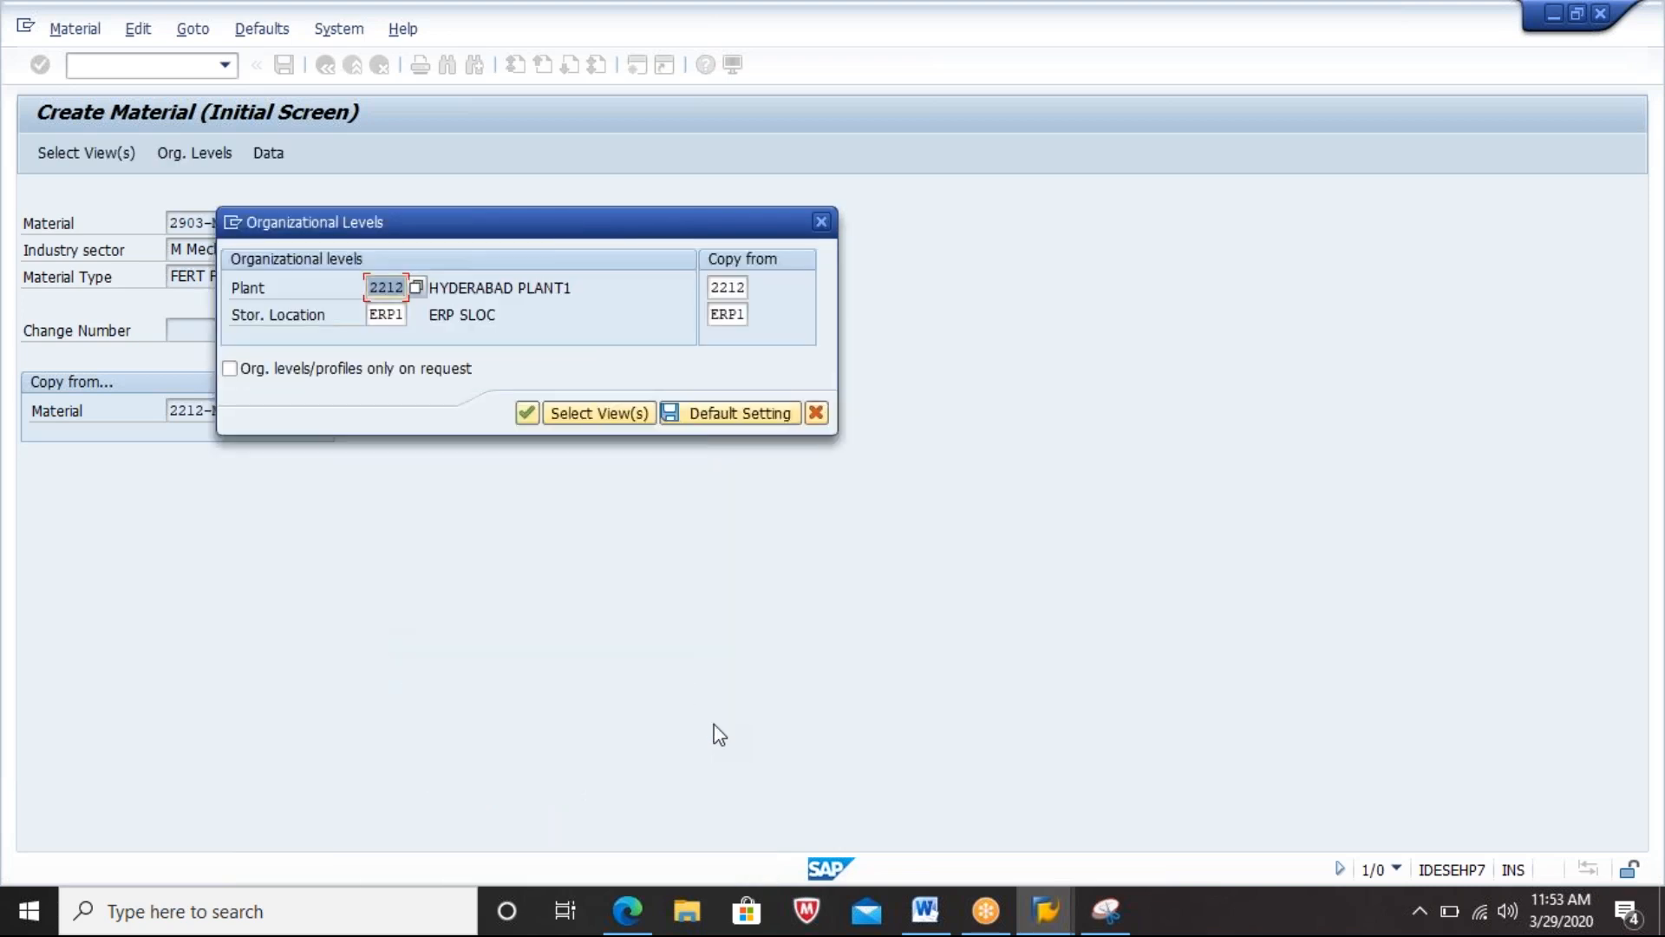
{"action": "type", "text": "2903"}
{"action": "key", "text": "Tab"}
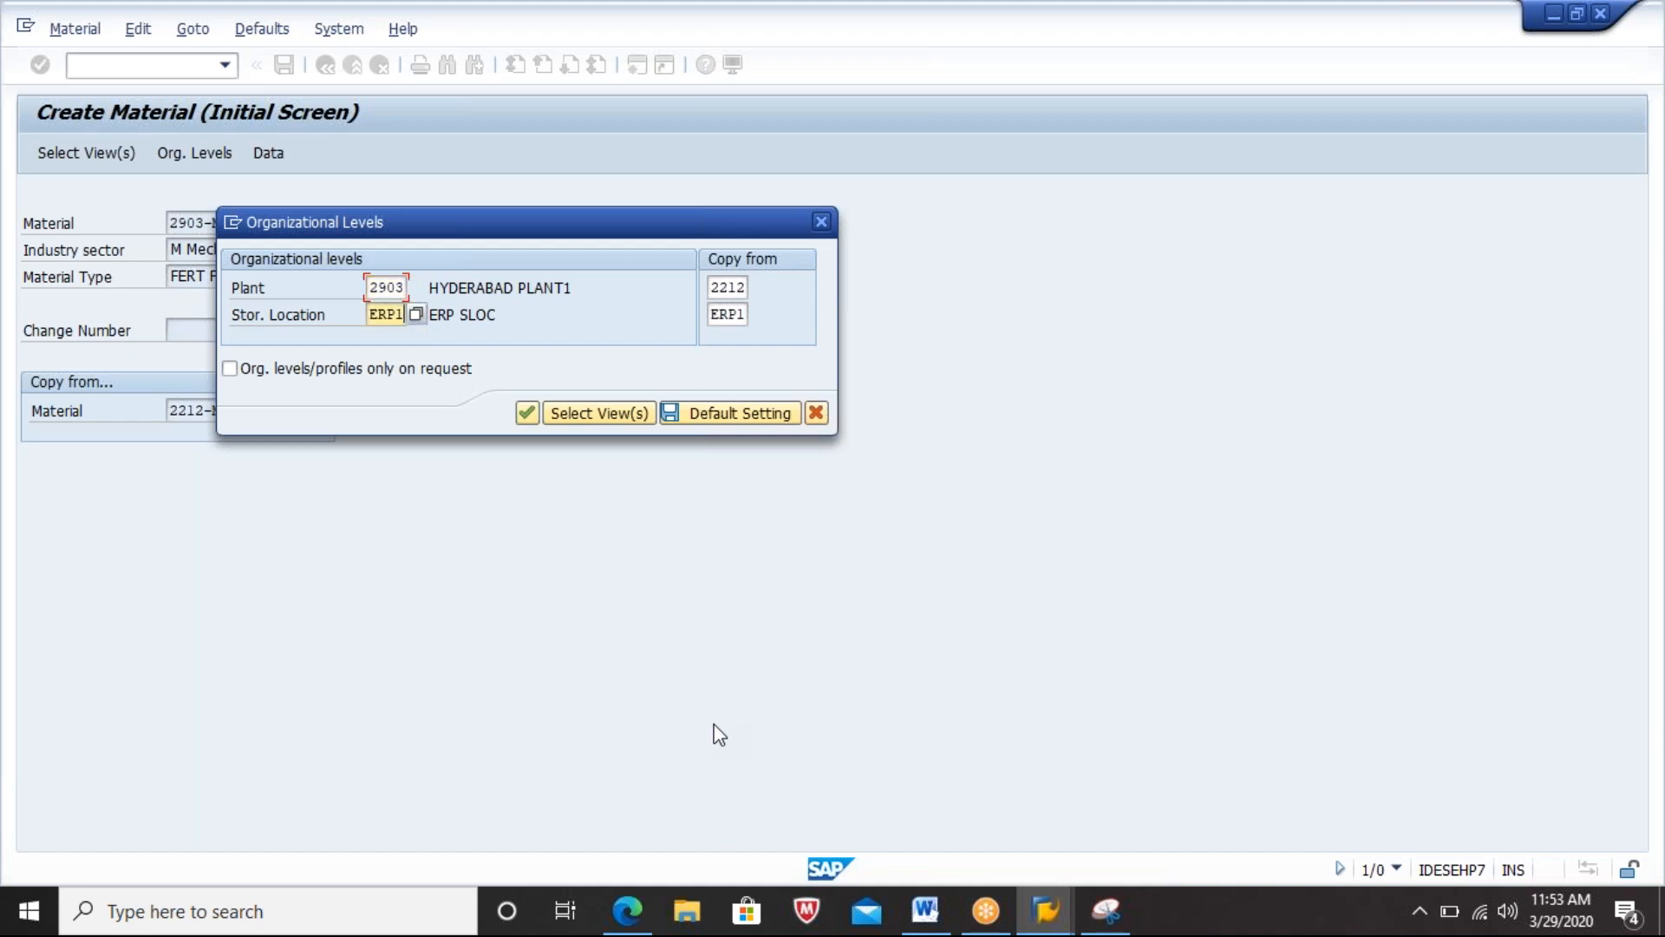
{"action": "key", "text": "BackSpace"}
{"action": "key", "text": "BackSpace"}
{"action": "key", "text": "BackSpace"}
{"action": "key", "text": "BackSpace"}
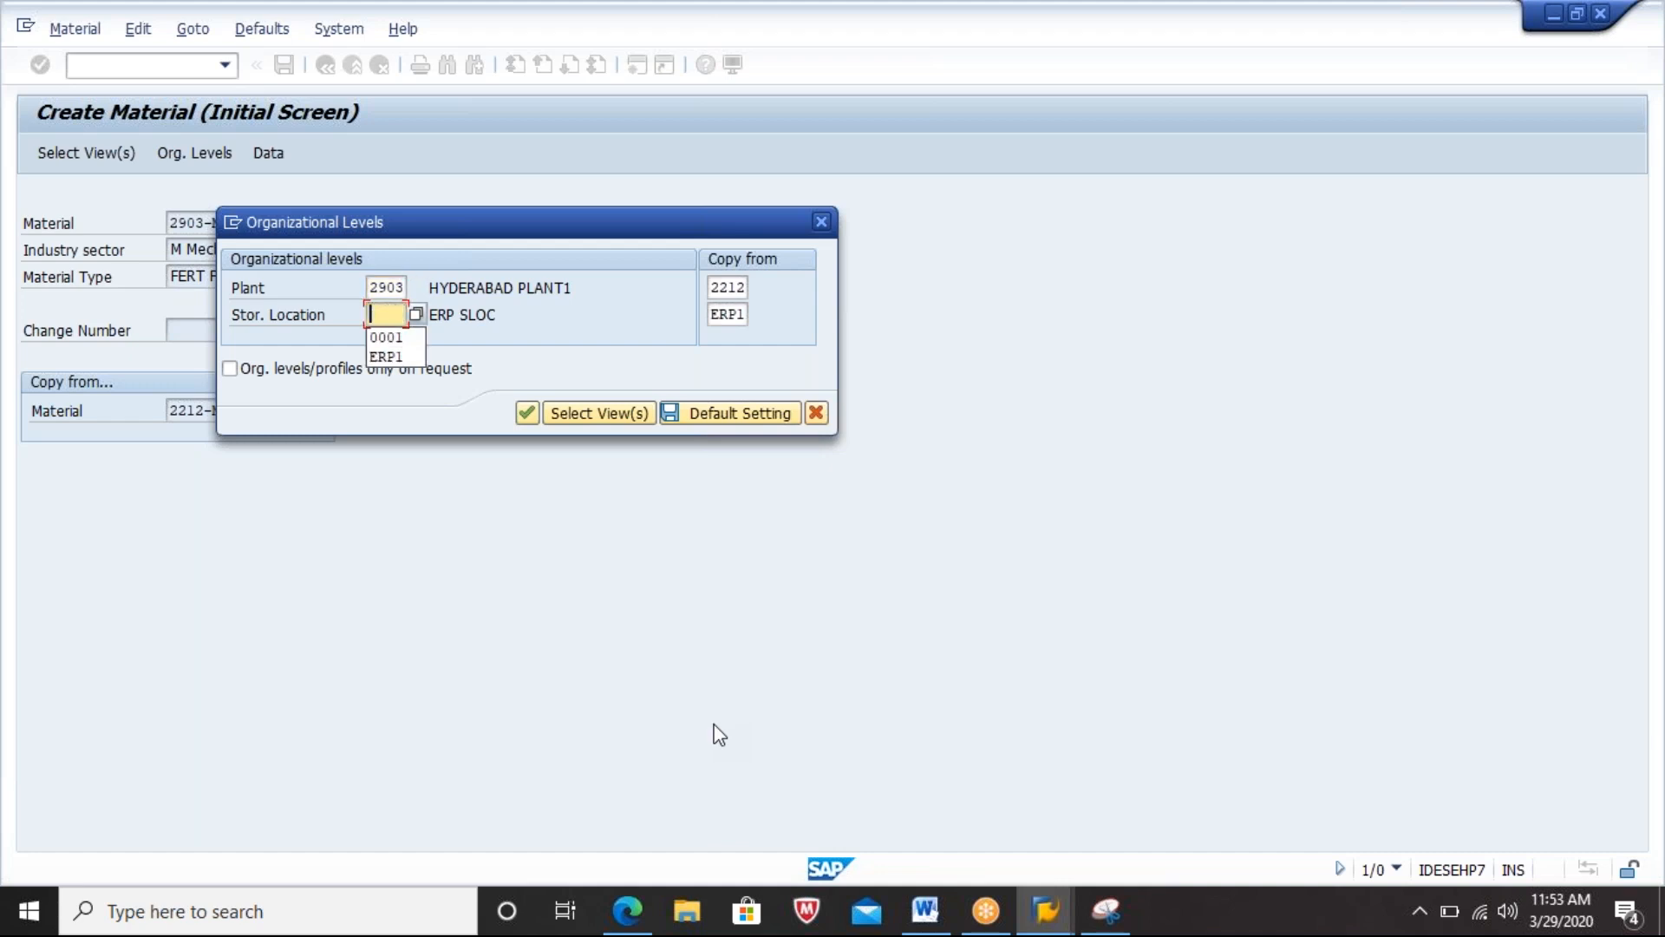
{"action": "type", "text": "01"}
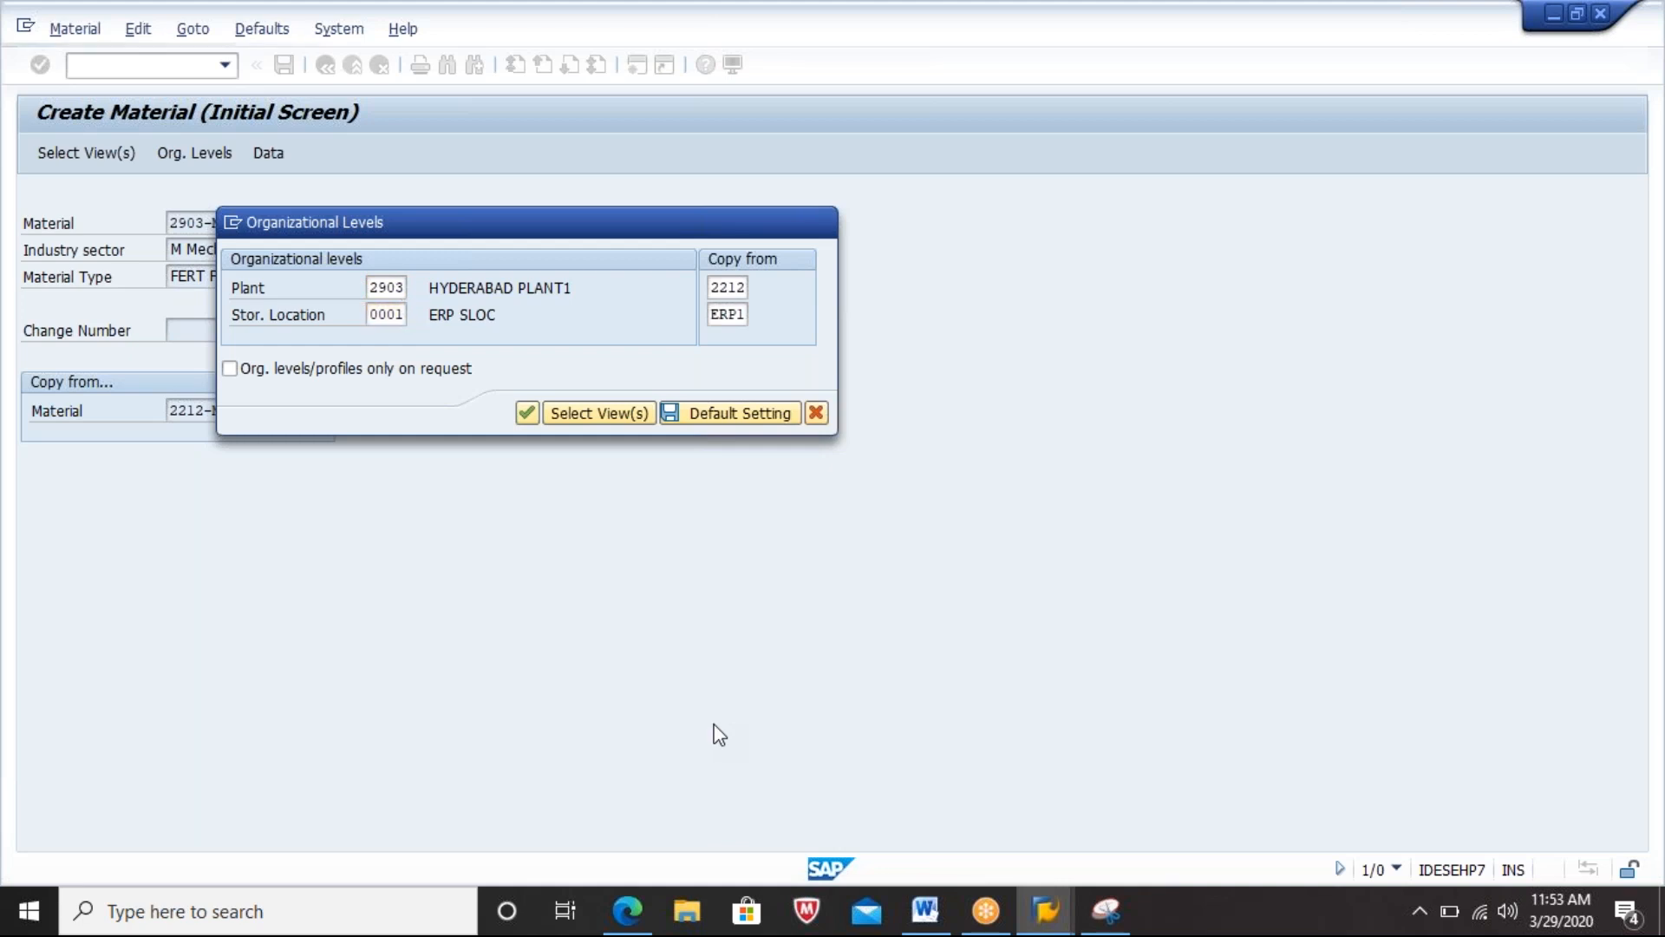
{"action": "key", "text": "Return"}
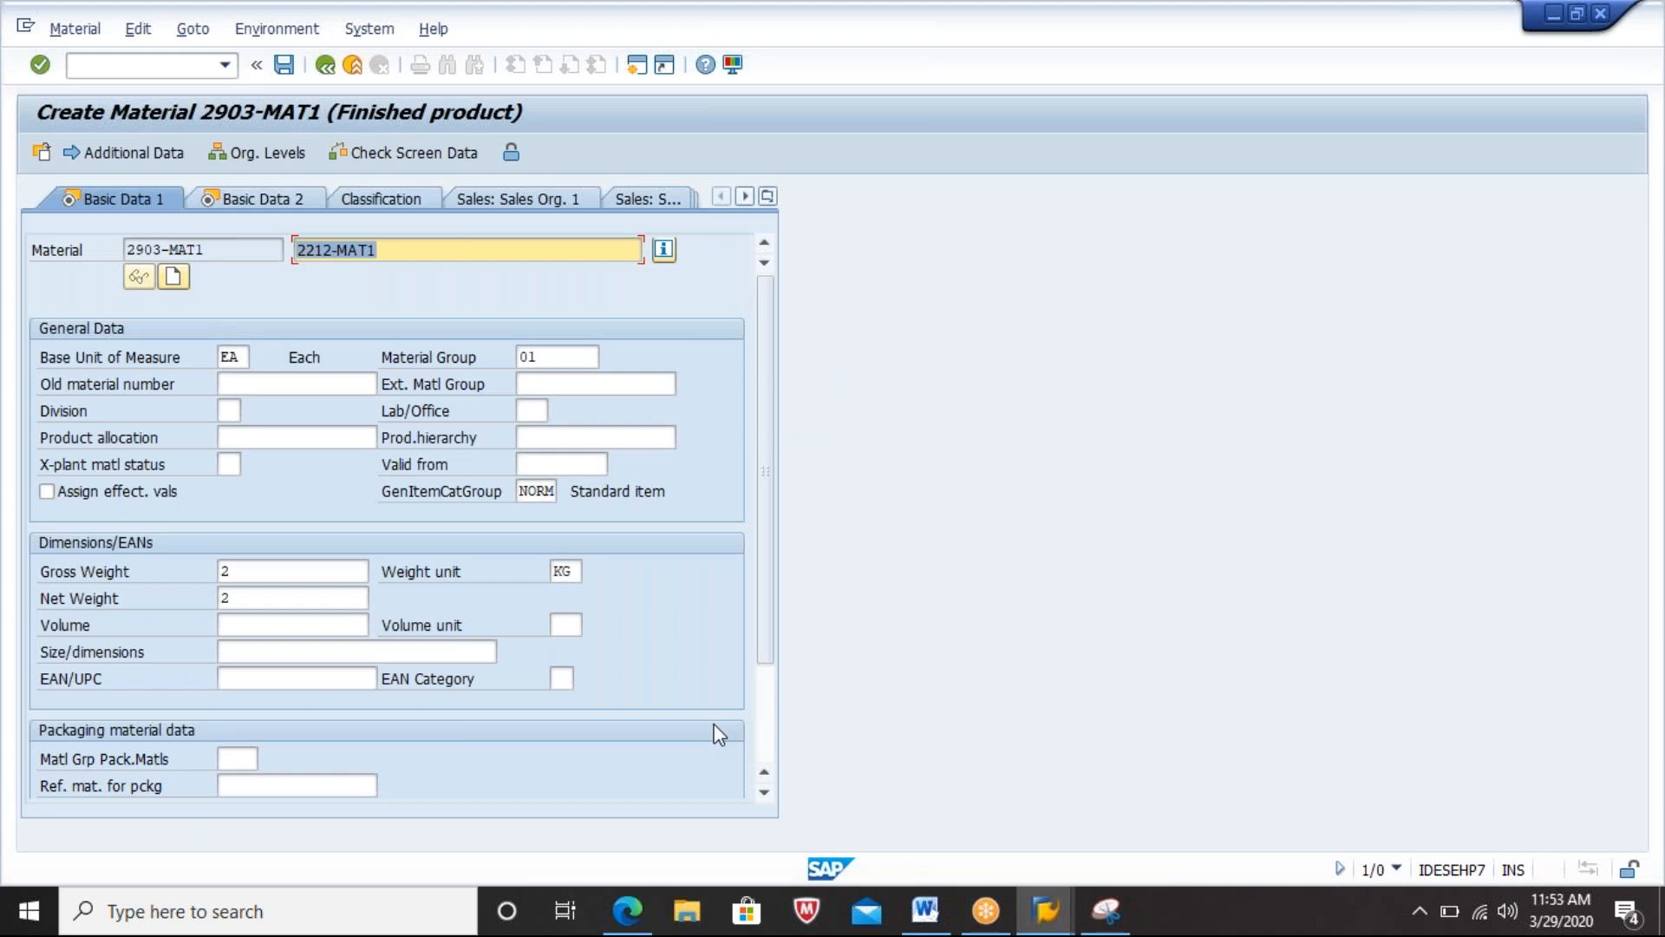
Step: Change the material description to 2903-MAT1 and accept the copied data in each selected view up to Accounting 1
{"action": "type", "text": "2903"}
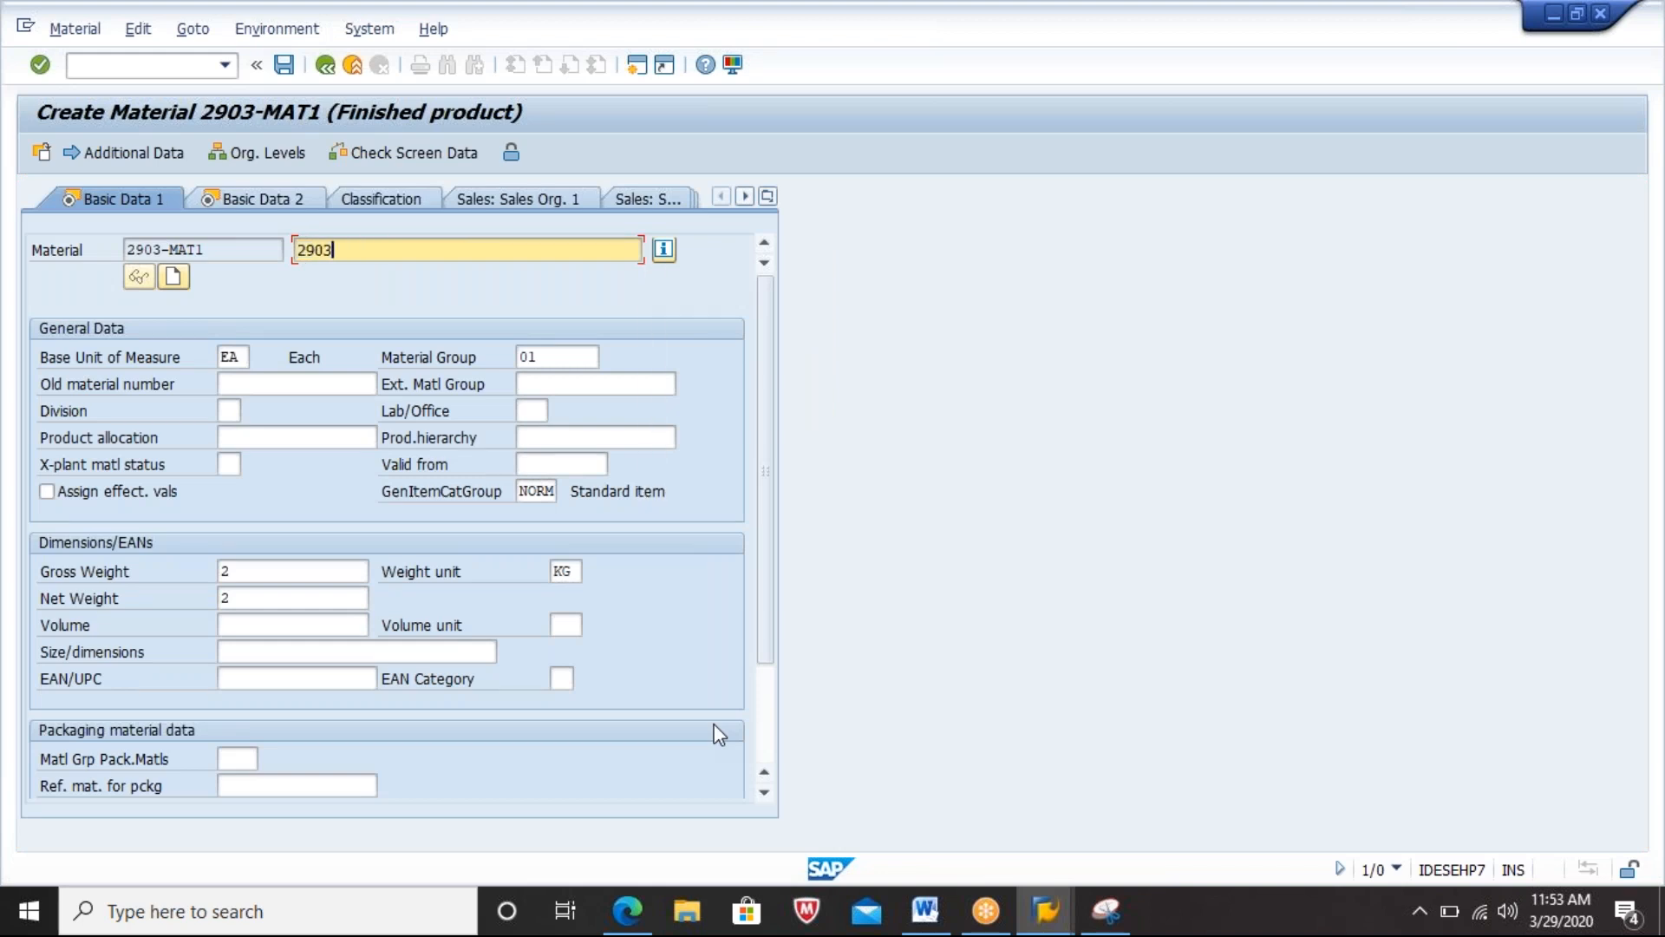
{"action": "type", "text": "-MAT1"}
{"action": "key", "text": "Return"}
{"action": "key", "text": "Return"}
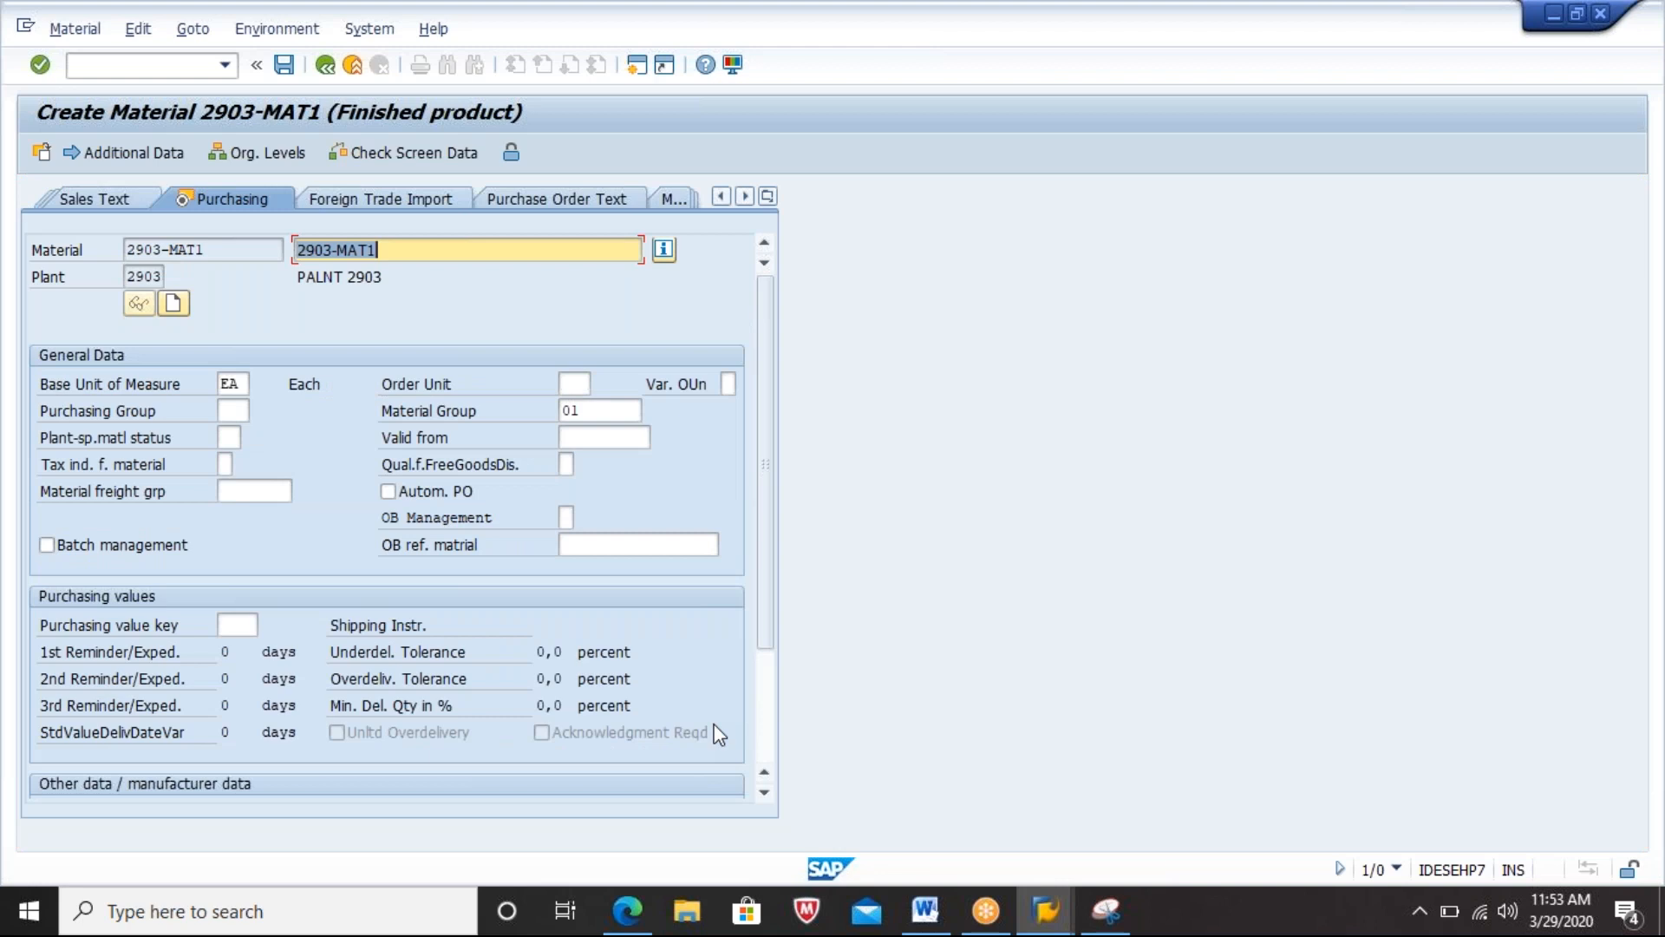
{"action": "key", "text": "Return"}
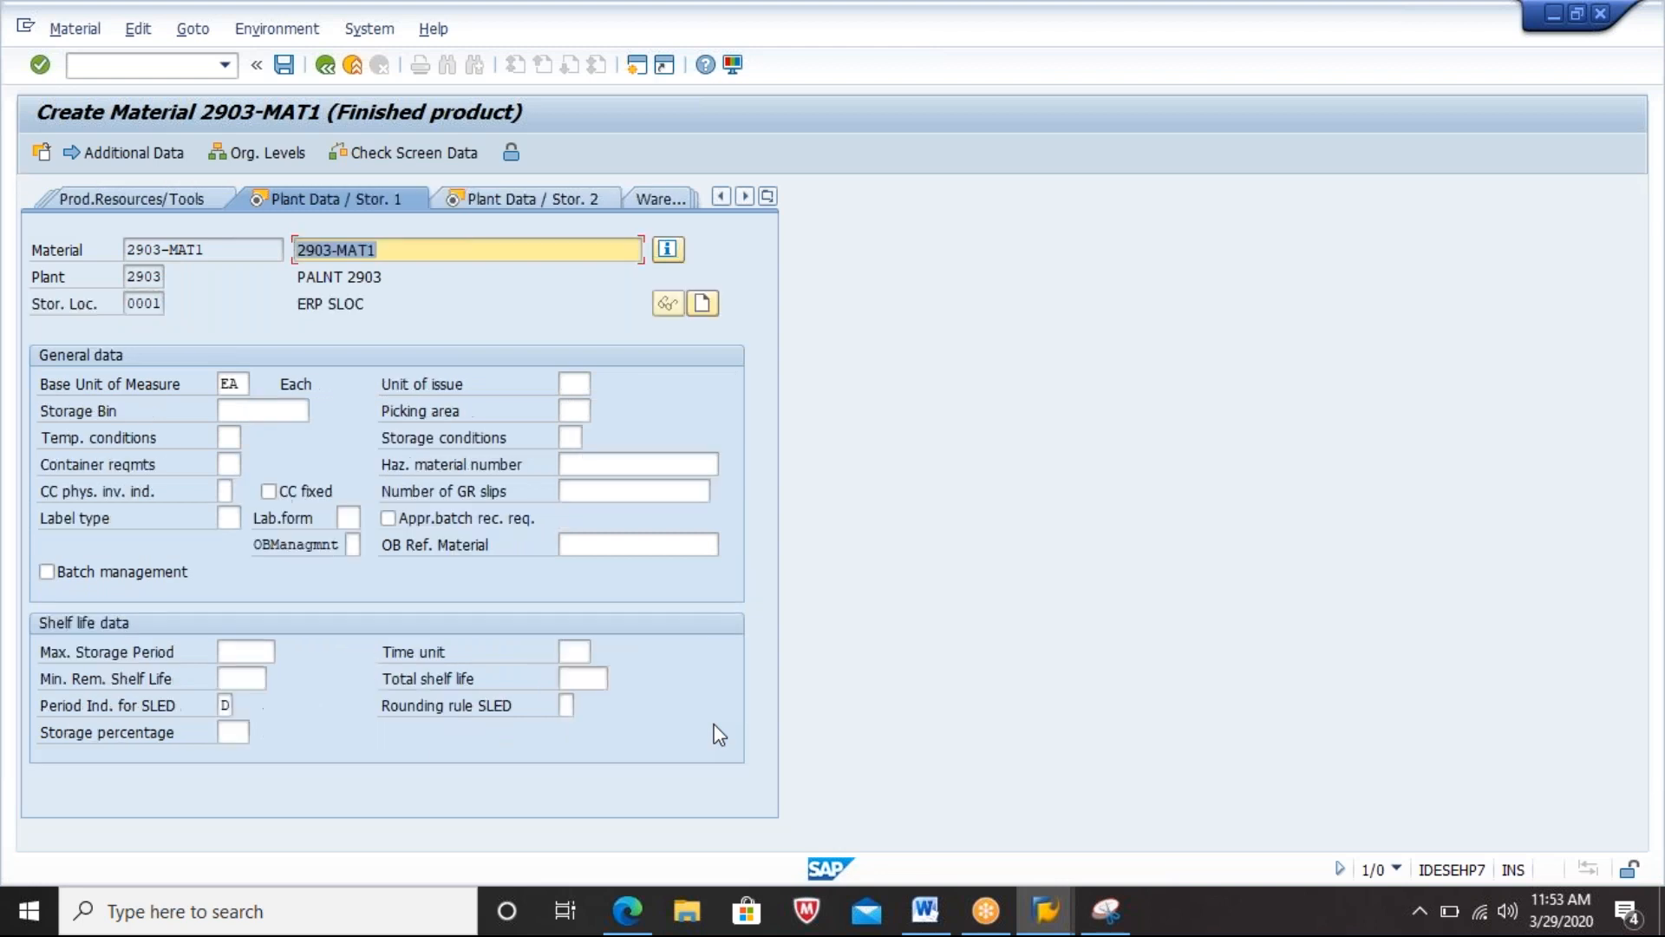
{"action": "key", "text": "Return"}
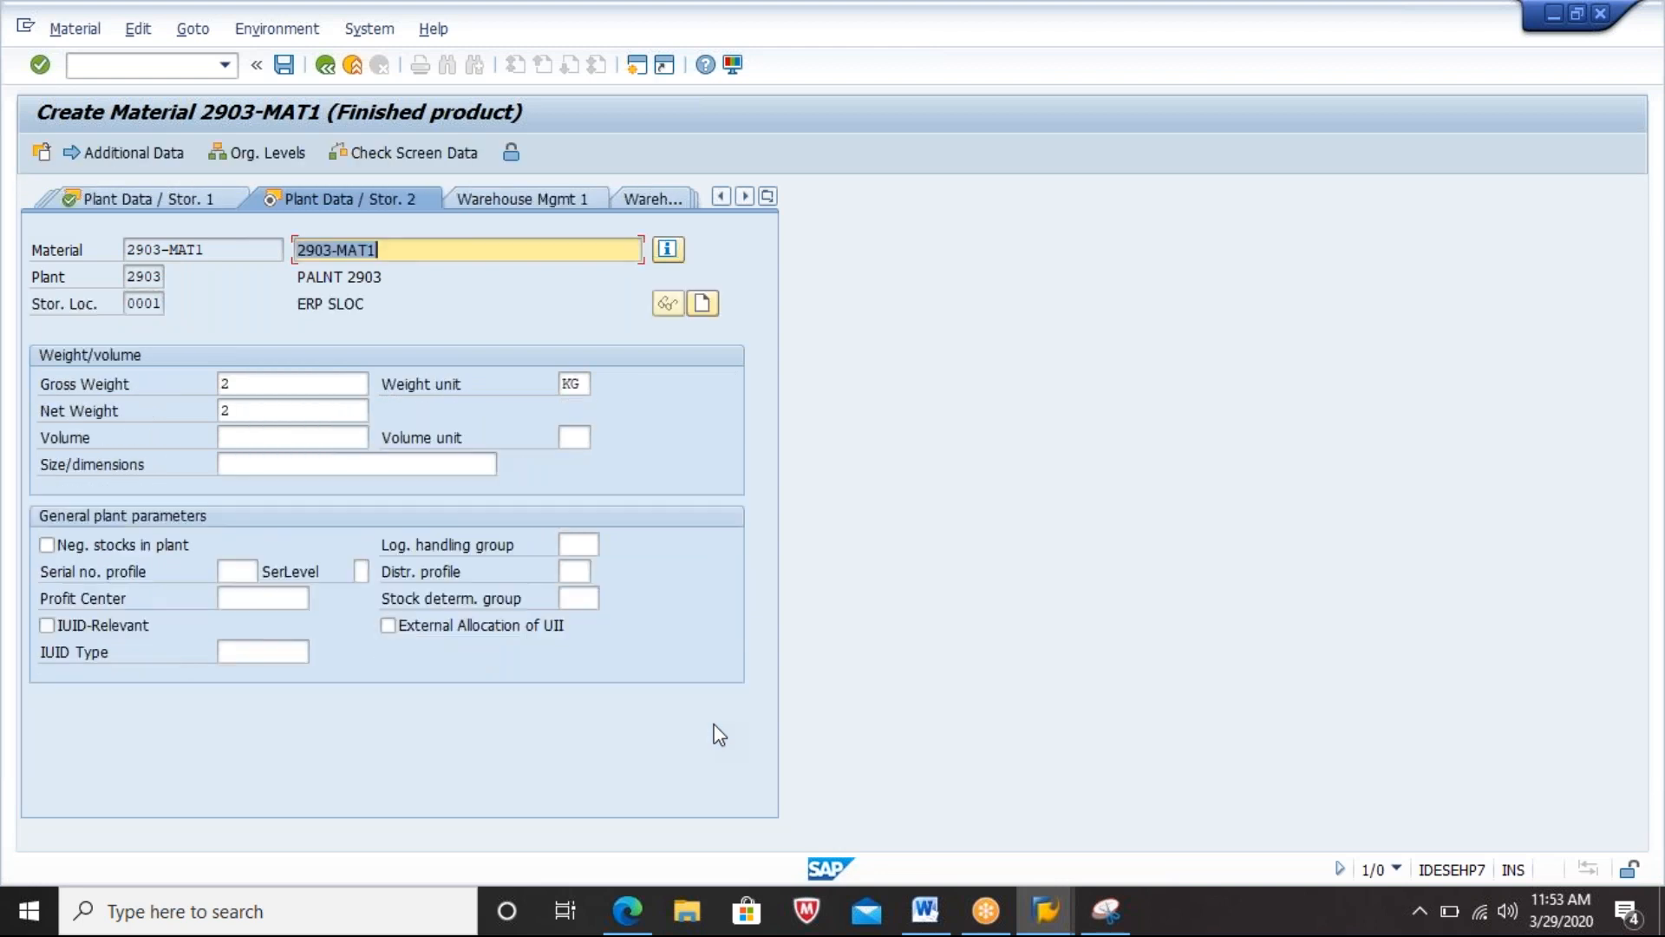
{"action": "key", "text": "Return"}
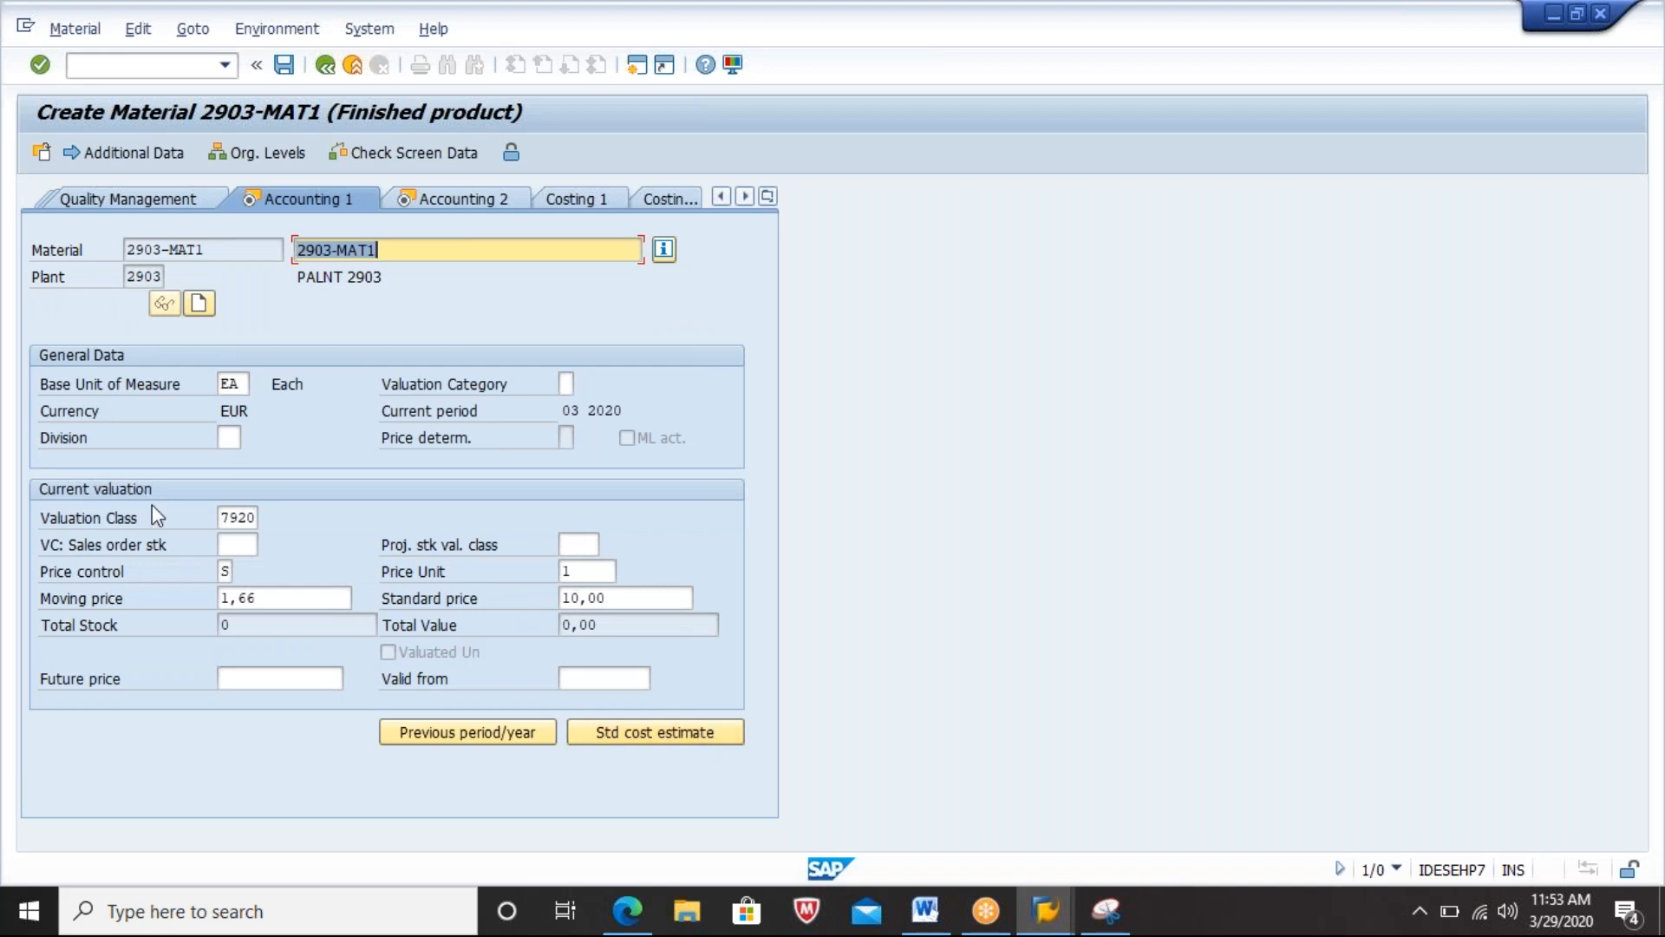
Step: Record the Accounting 1 valuation class in the Word document under CREATE MATERIAL as "Valuation Class 7920"
{"action": "left_click", "coordinate": [256, 515]}
{"action": "left_click", "coordinate": [41, 516]}
{"action": "left_click", "coordinate": [296, 515]}
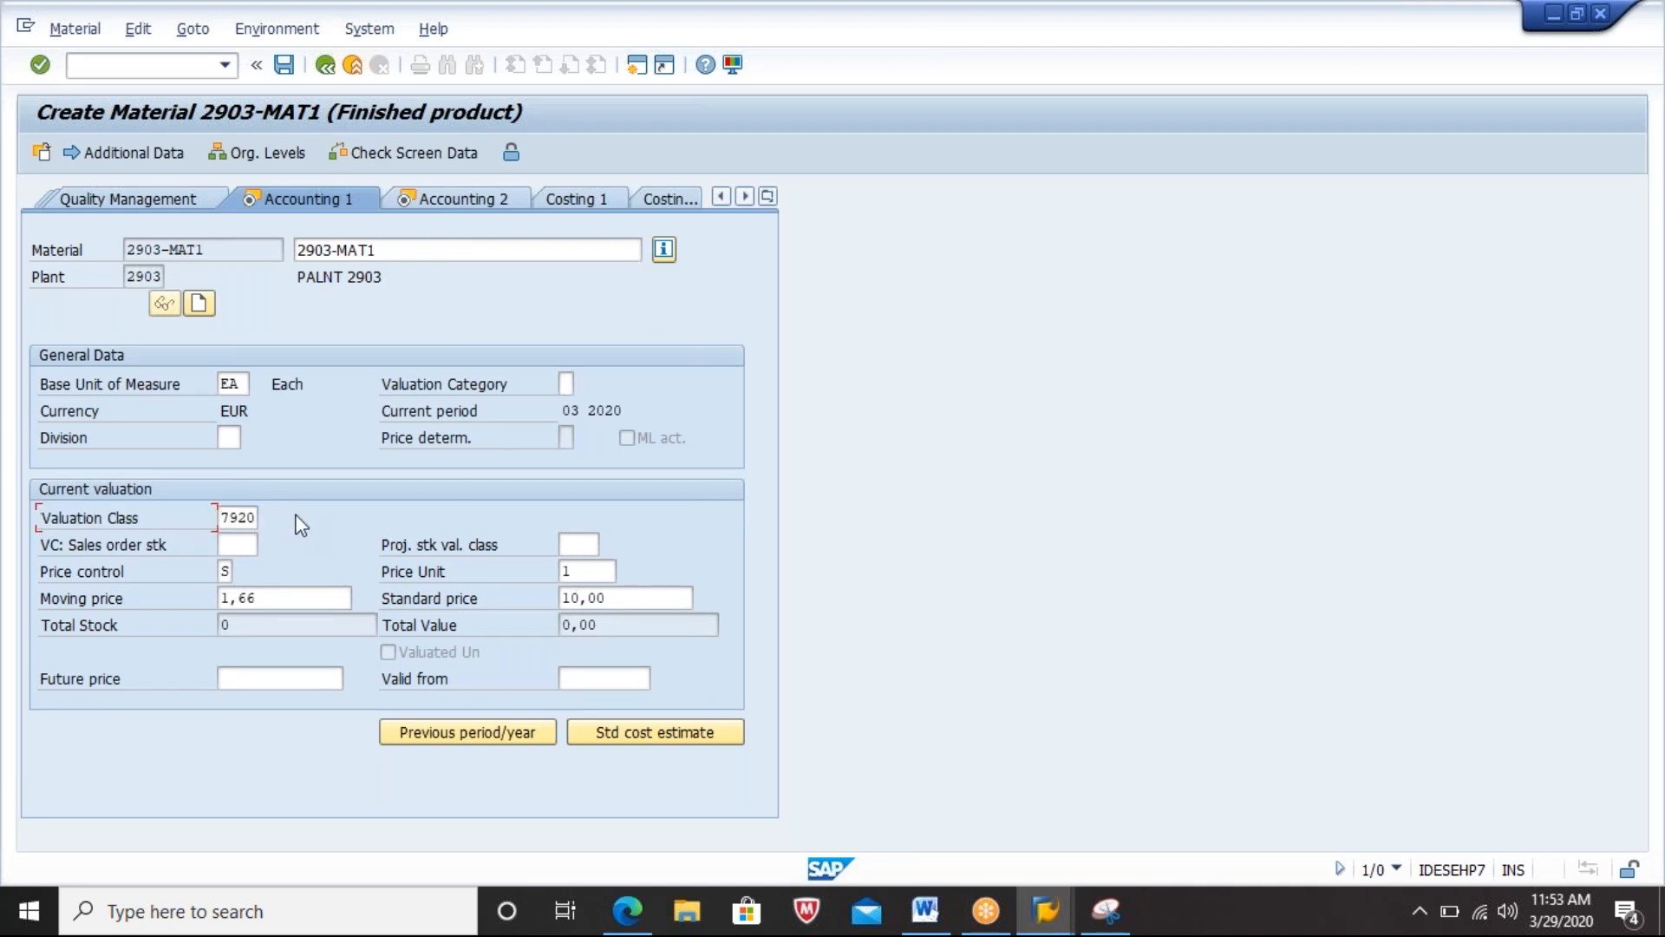
{"action": "left_click", "coordinate": [923, 908]}
{"action": "type", "text": "Valuation Class 7920"}
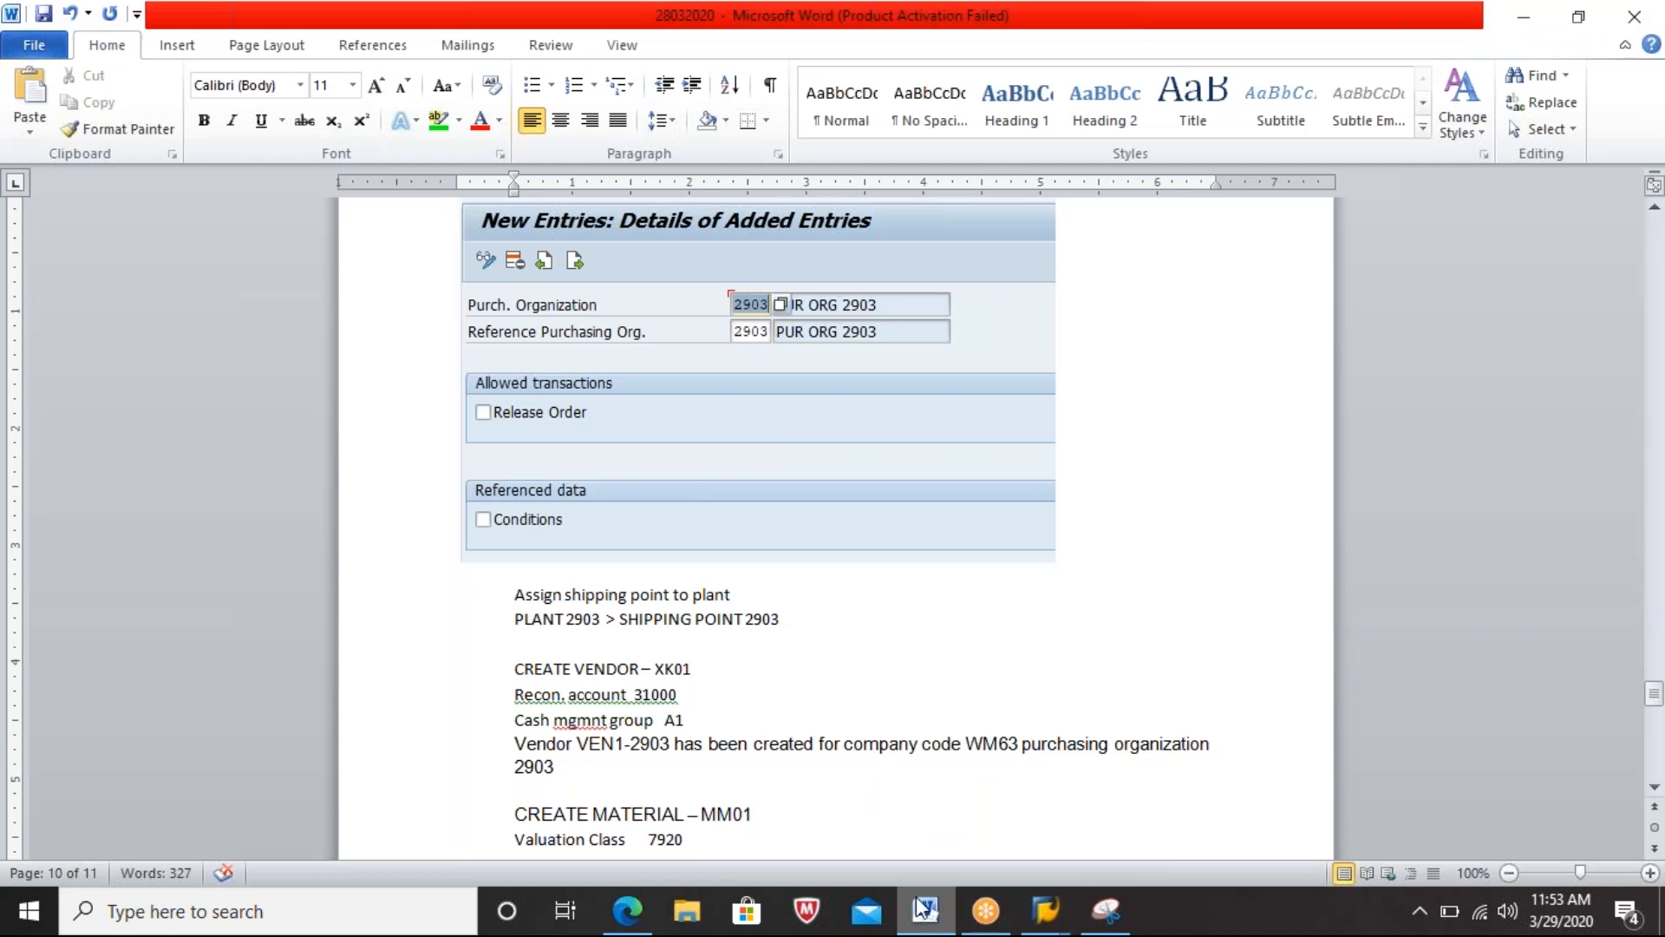
{"action": "key", "text": "Return"}
Step: Return to SAP, accept the copied data in the remaining views and save material 2903-MAT1
{"action": "left_click", "coordinate": [923, 908]}
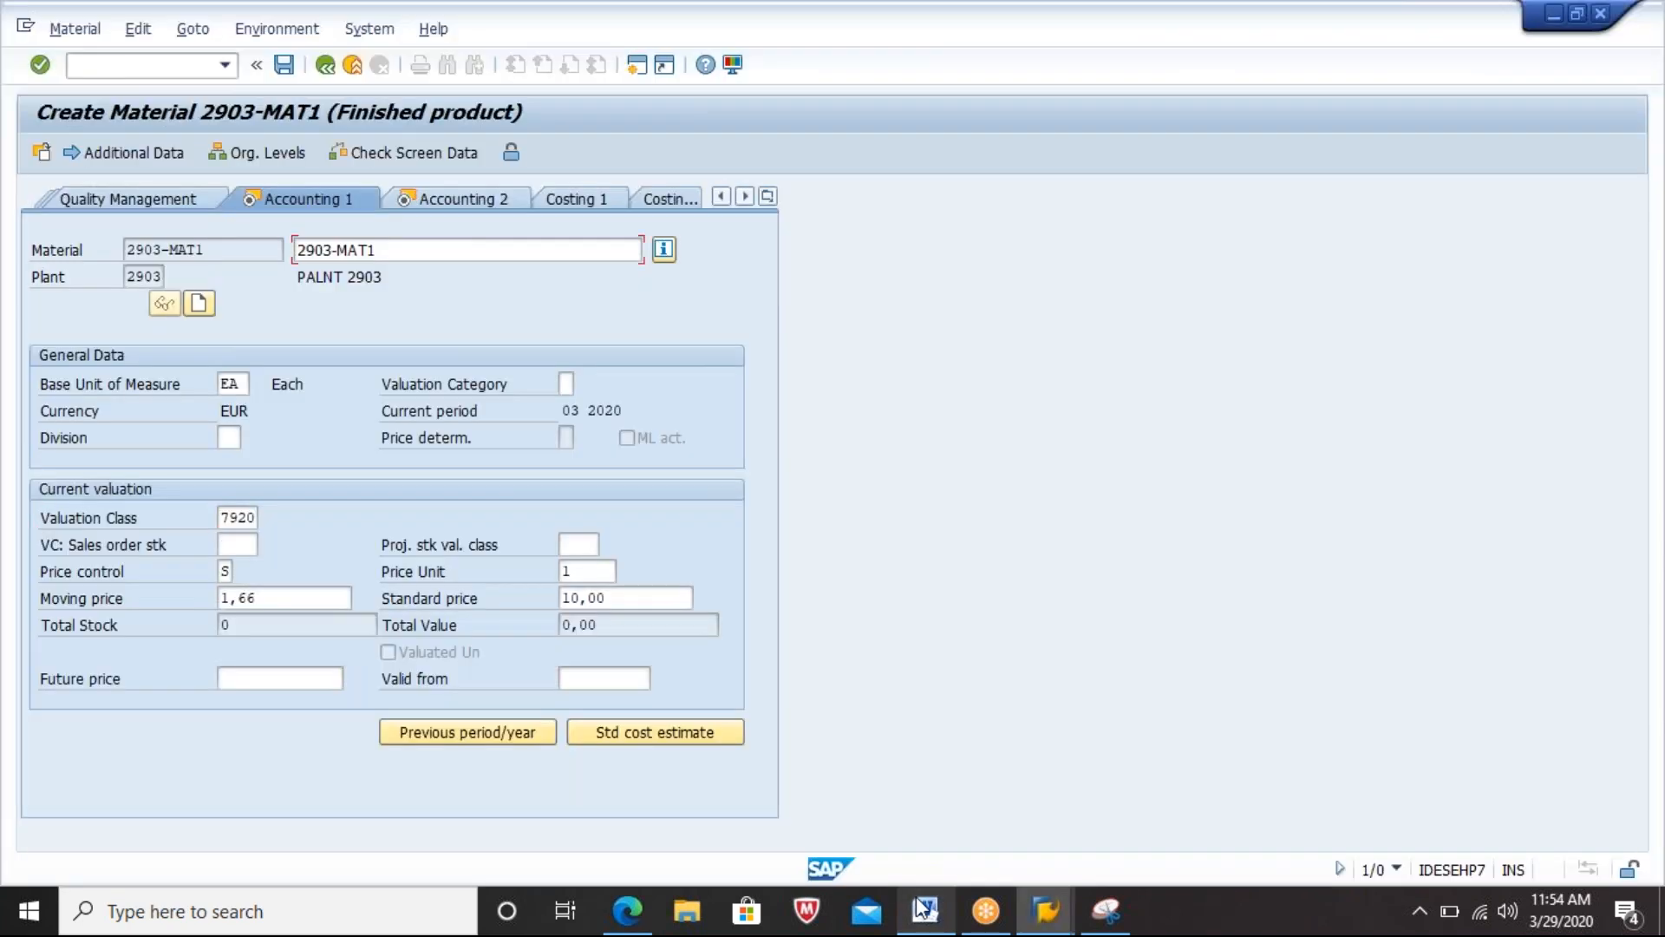
{"action": "key", "text": "Return"}
{"action": "key", "text": "Return"}
{"action": "key", "text": "Return"}
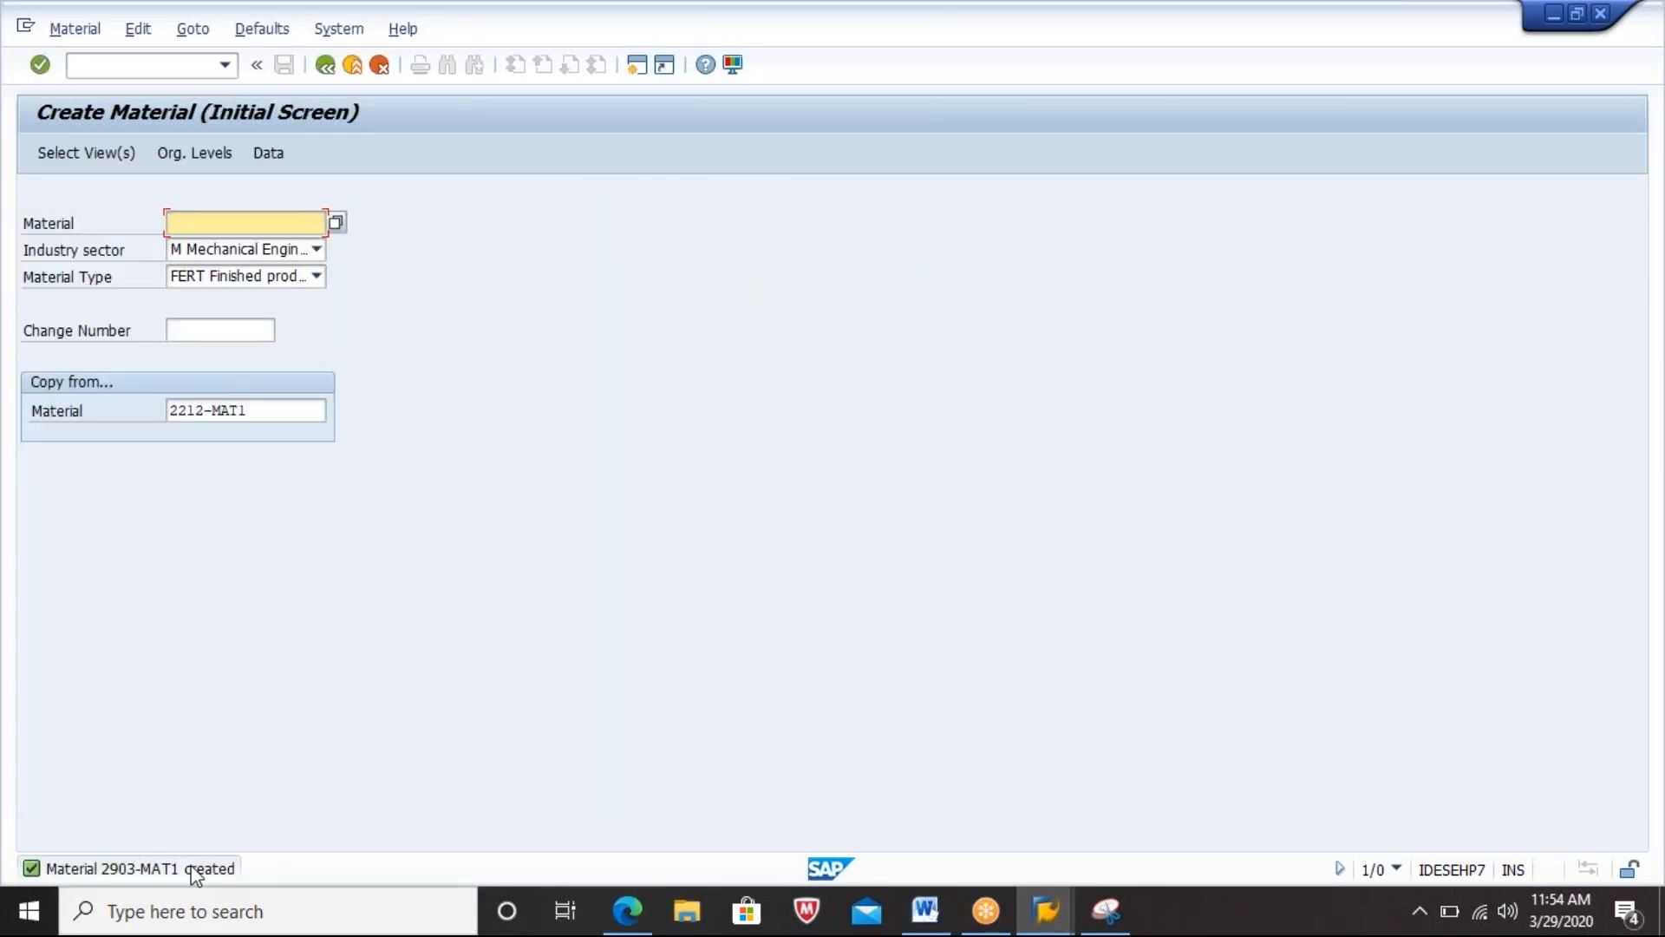
Step: Copy the material creation message text from its long text and paste it below the valuation class line in Word
{"action": "double_click", "coordinate": [192, 867]}
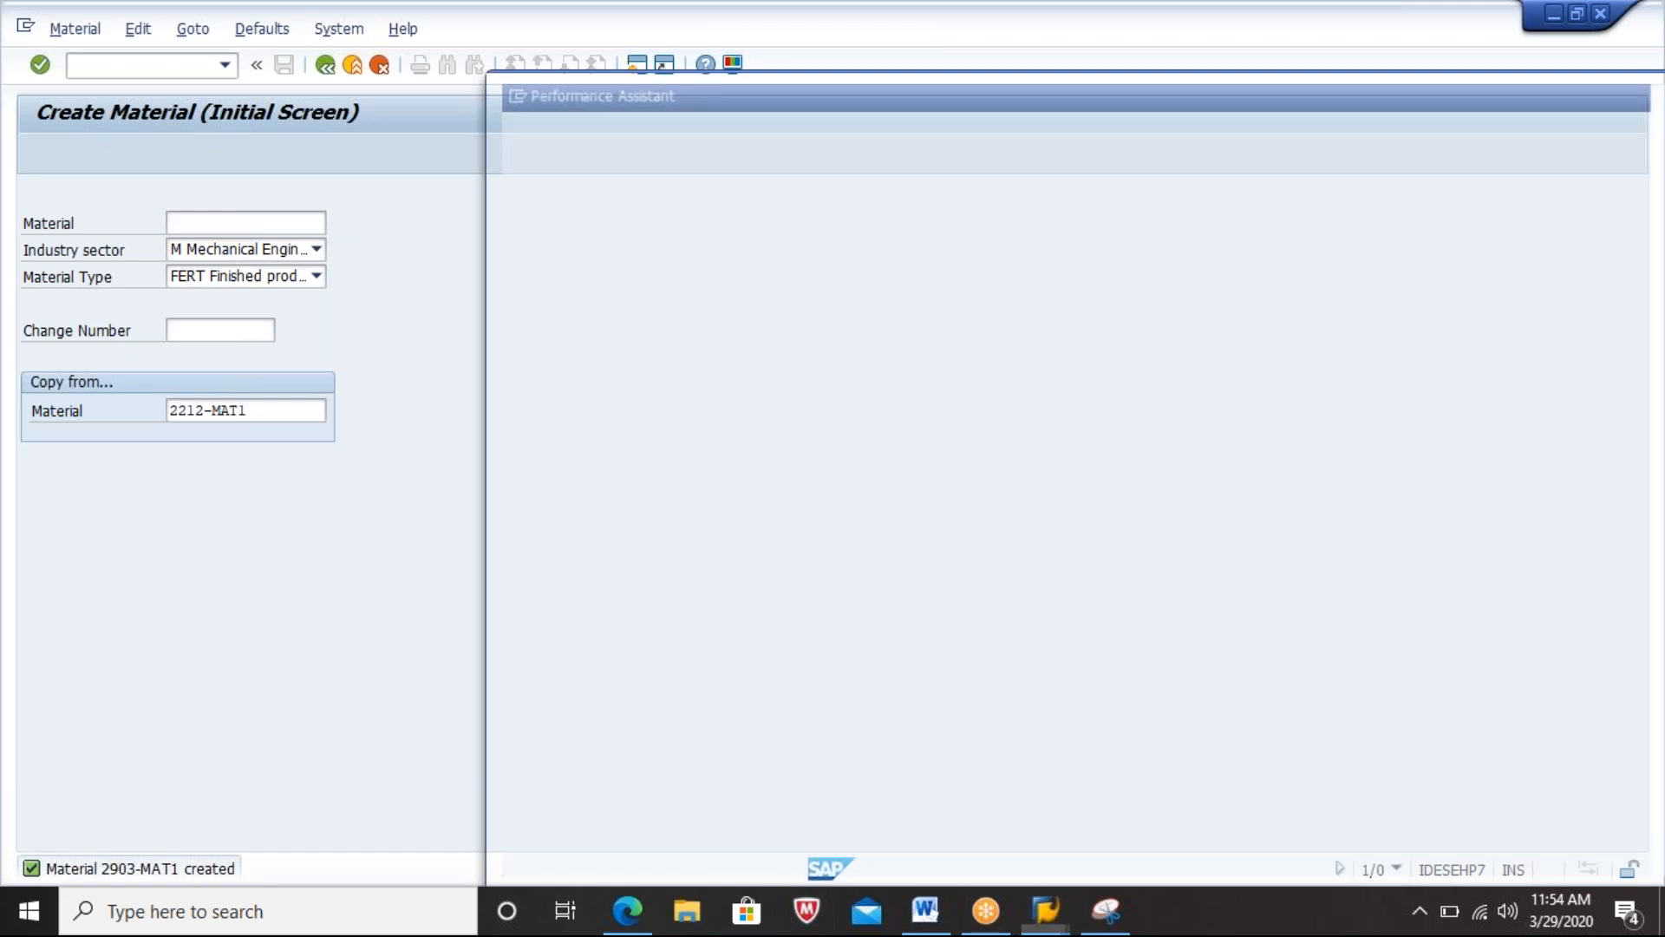
{"action": "left_click_drag", "start_coordinate": [791, 174], "coordinate": [531, 165]}
{"action": "key", "text": "ctrl+c"}
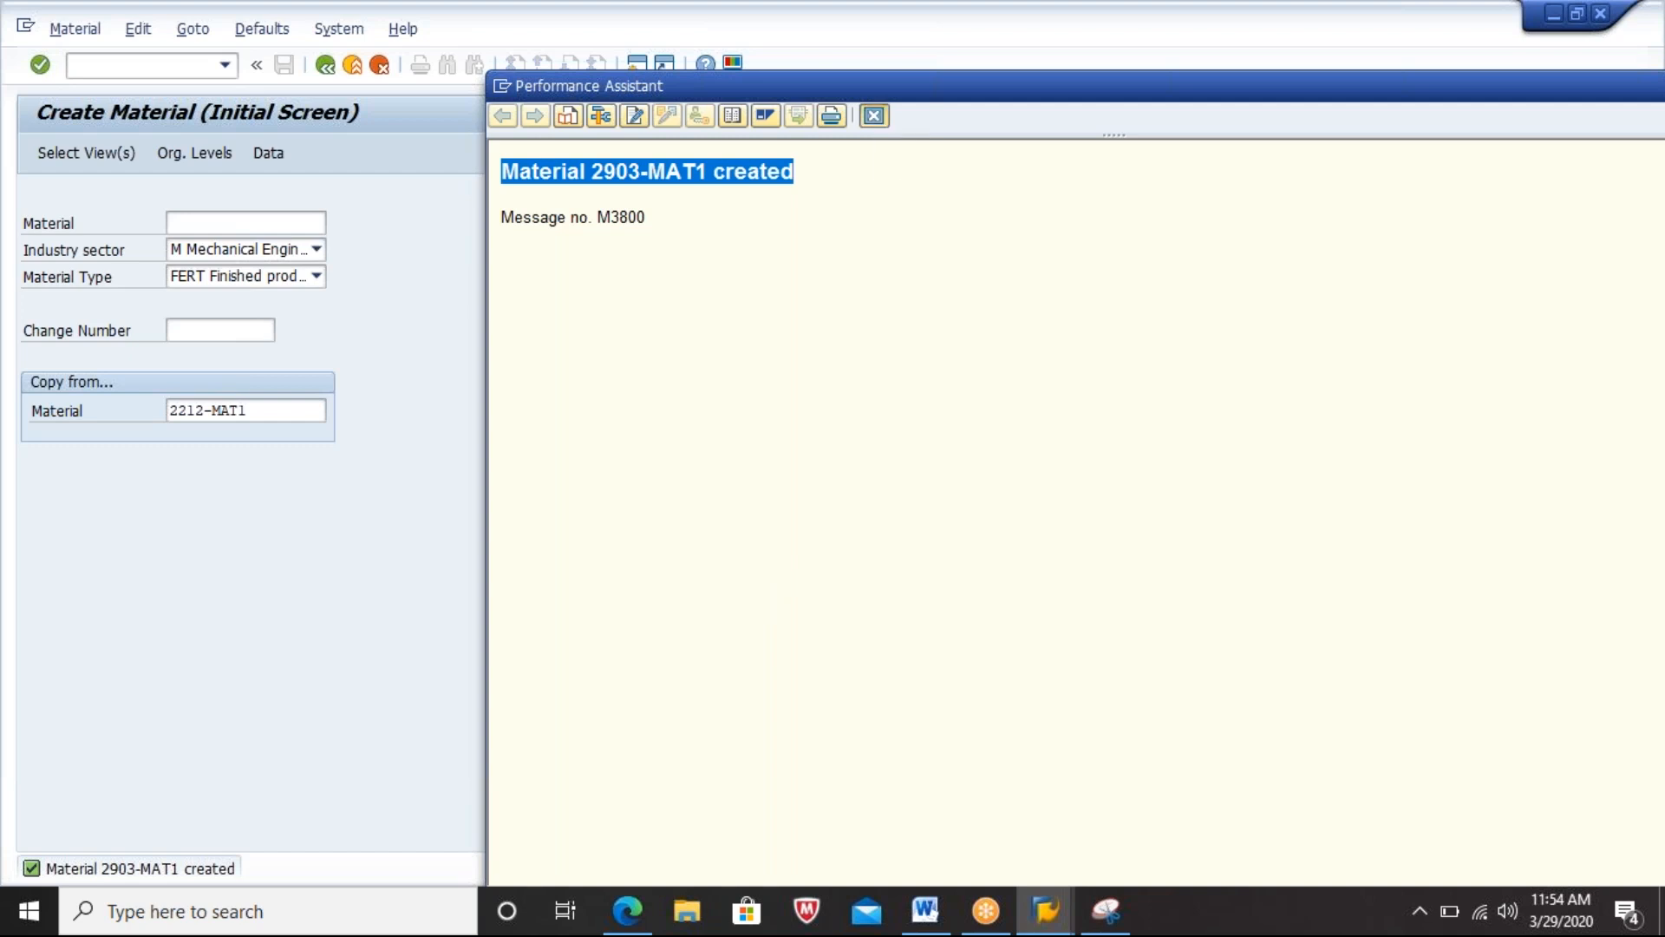
{"action": "left_click", "coordinate": [875, 115]}
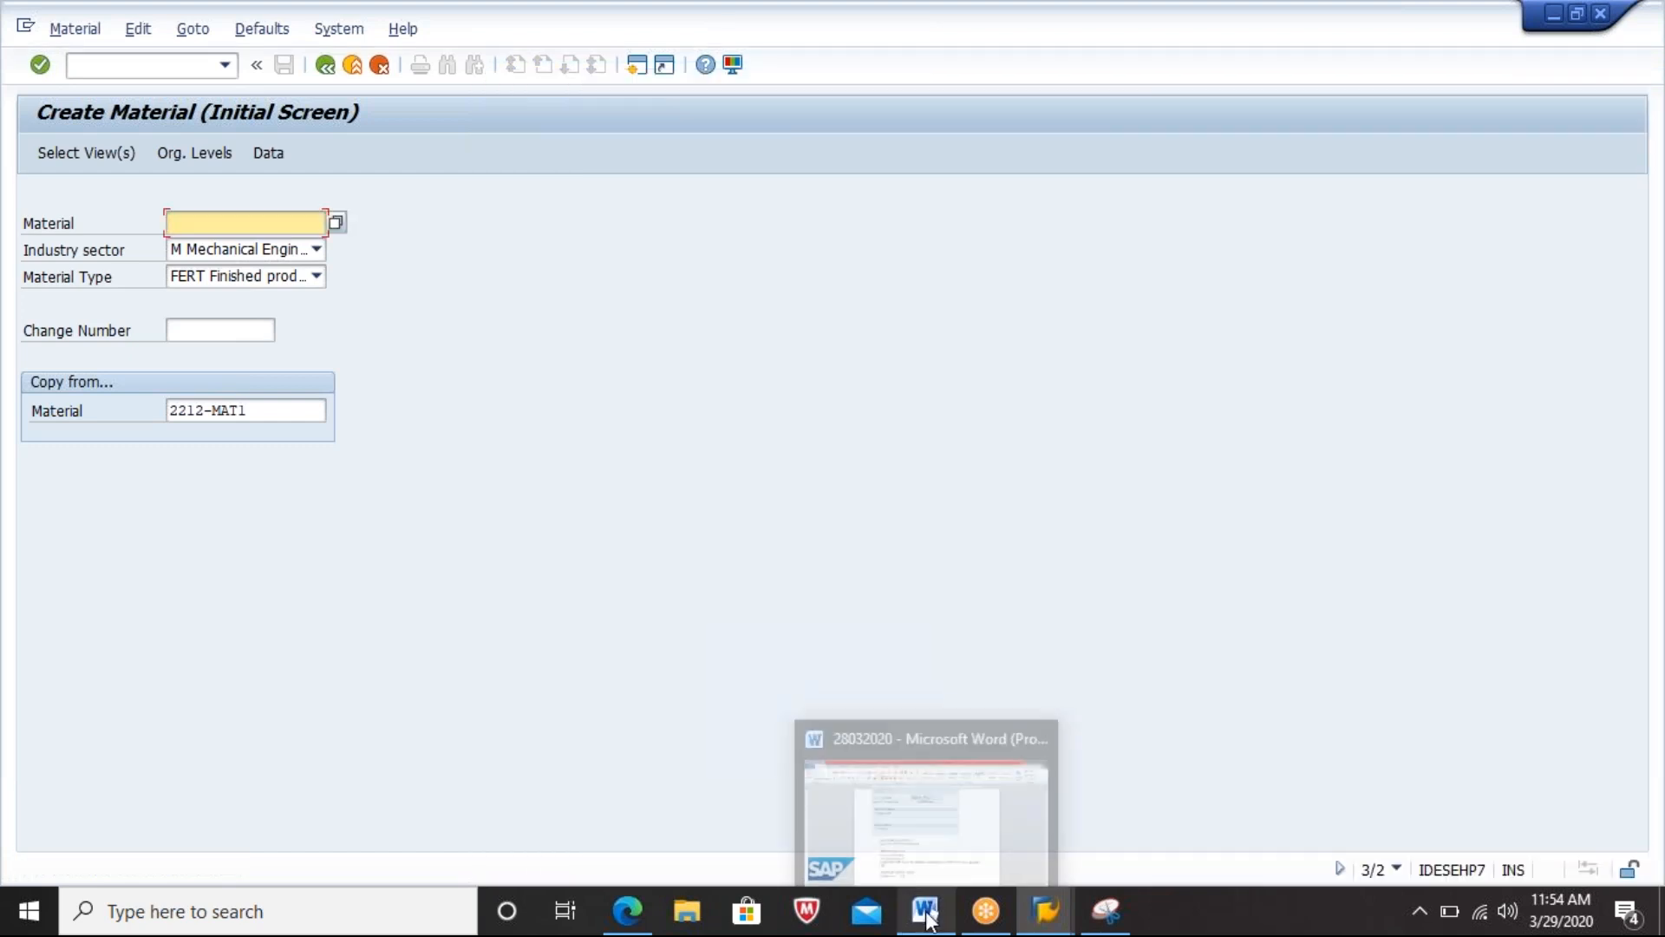
{"action": "left_click", "coordinate": [927, 917]}
{"action": "key", "text": "ctrl+v"}
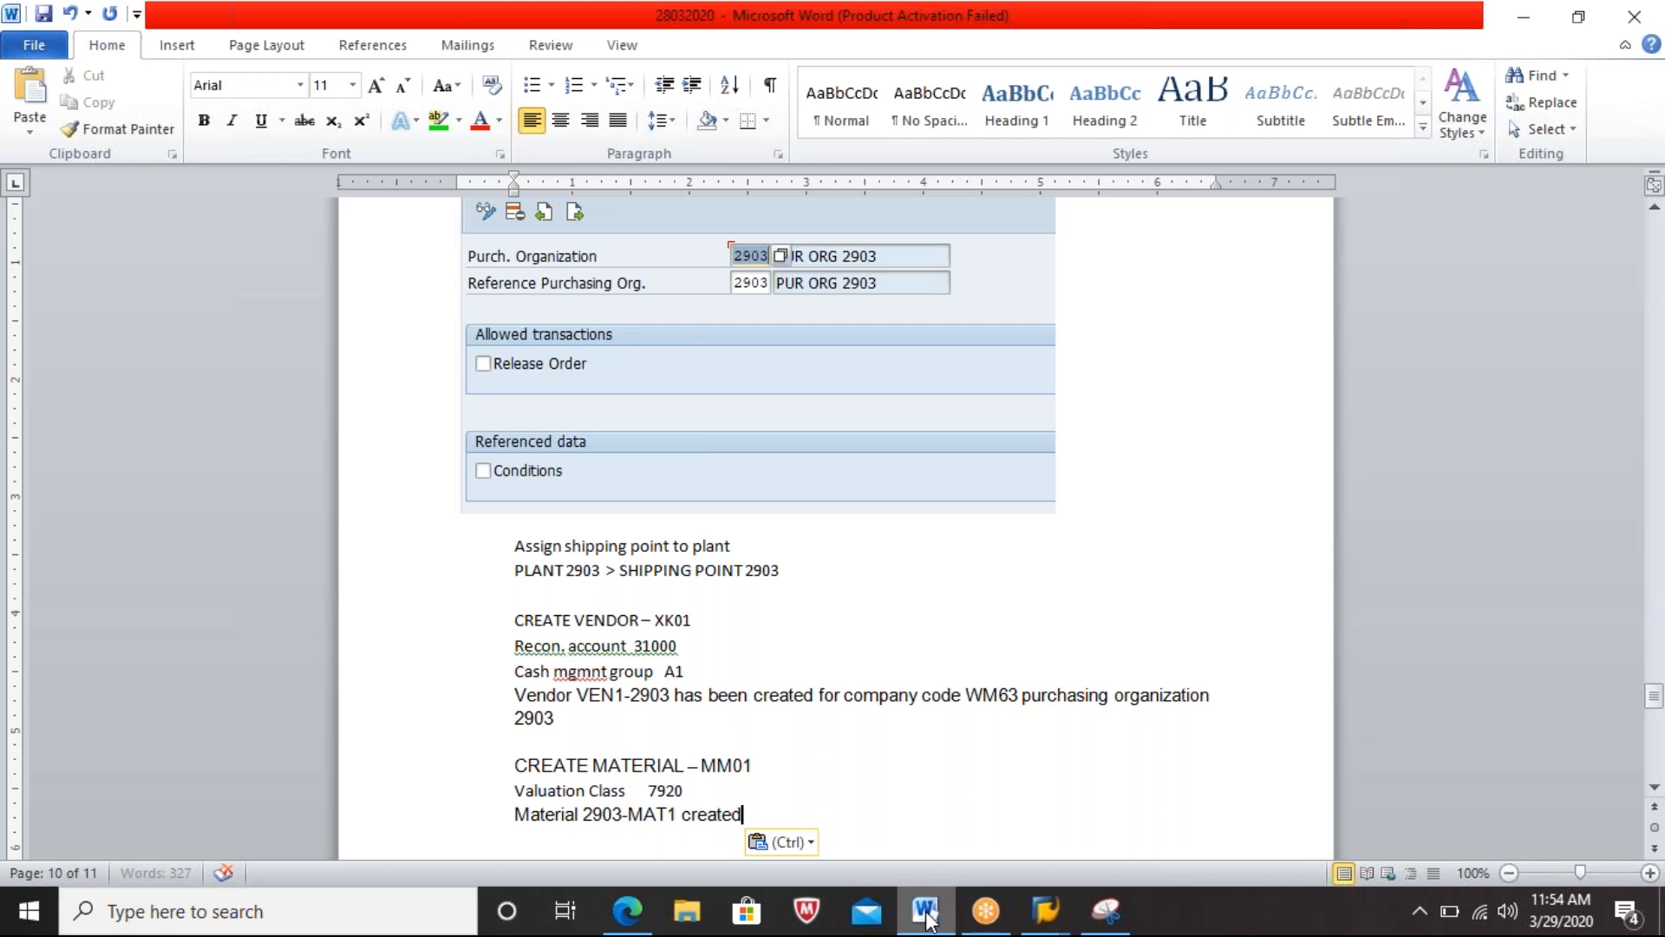
{"action": "key", "text": "Return"}
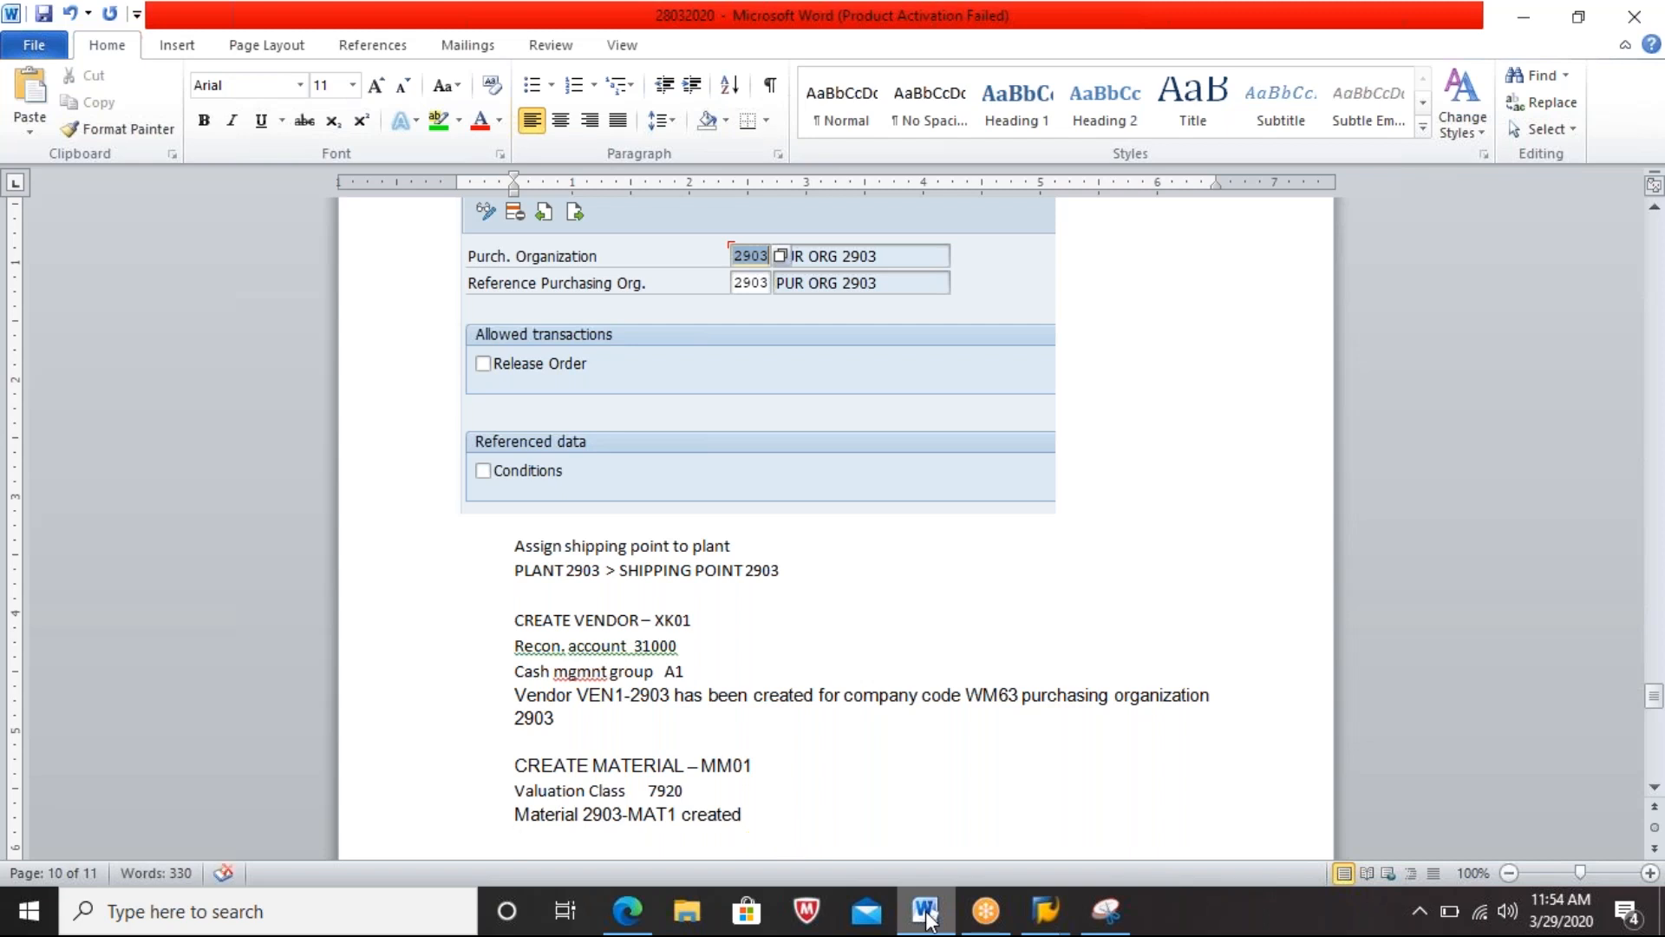
{"action": "key", "text": "Return"}
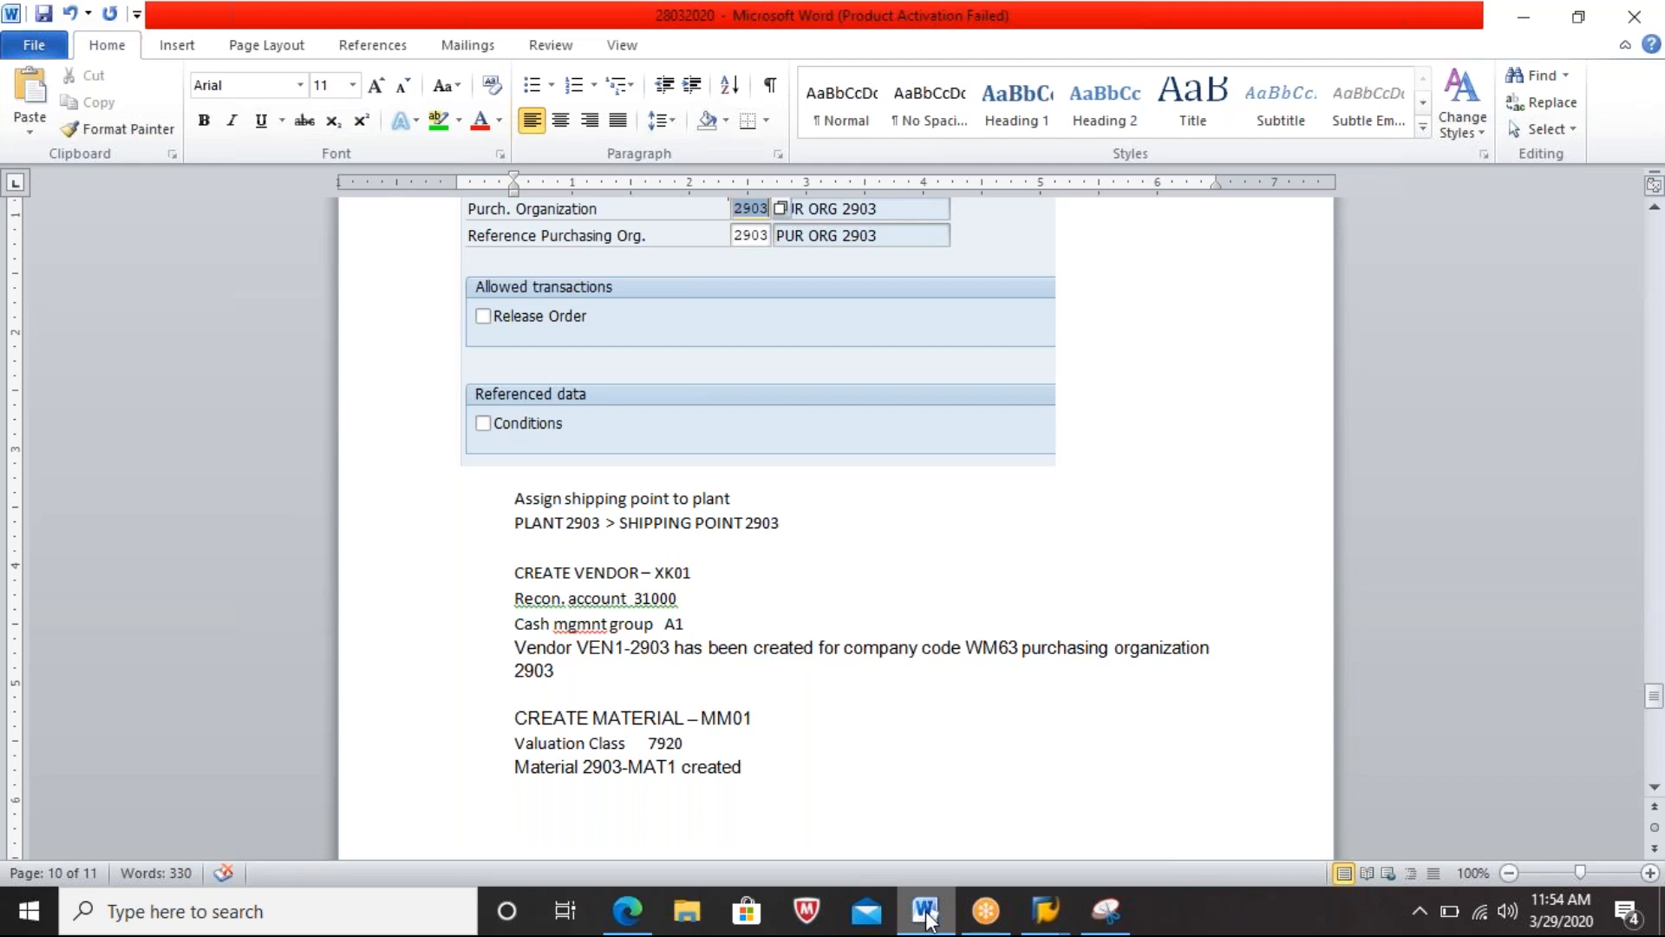
Step: Switch back to SAP and start purchase order creation with transaction /NME21N
{"action": "left_click", "coordinate": [926, 915]}
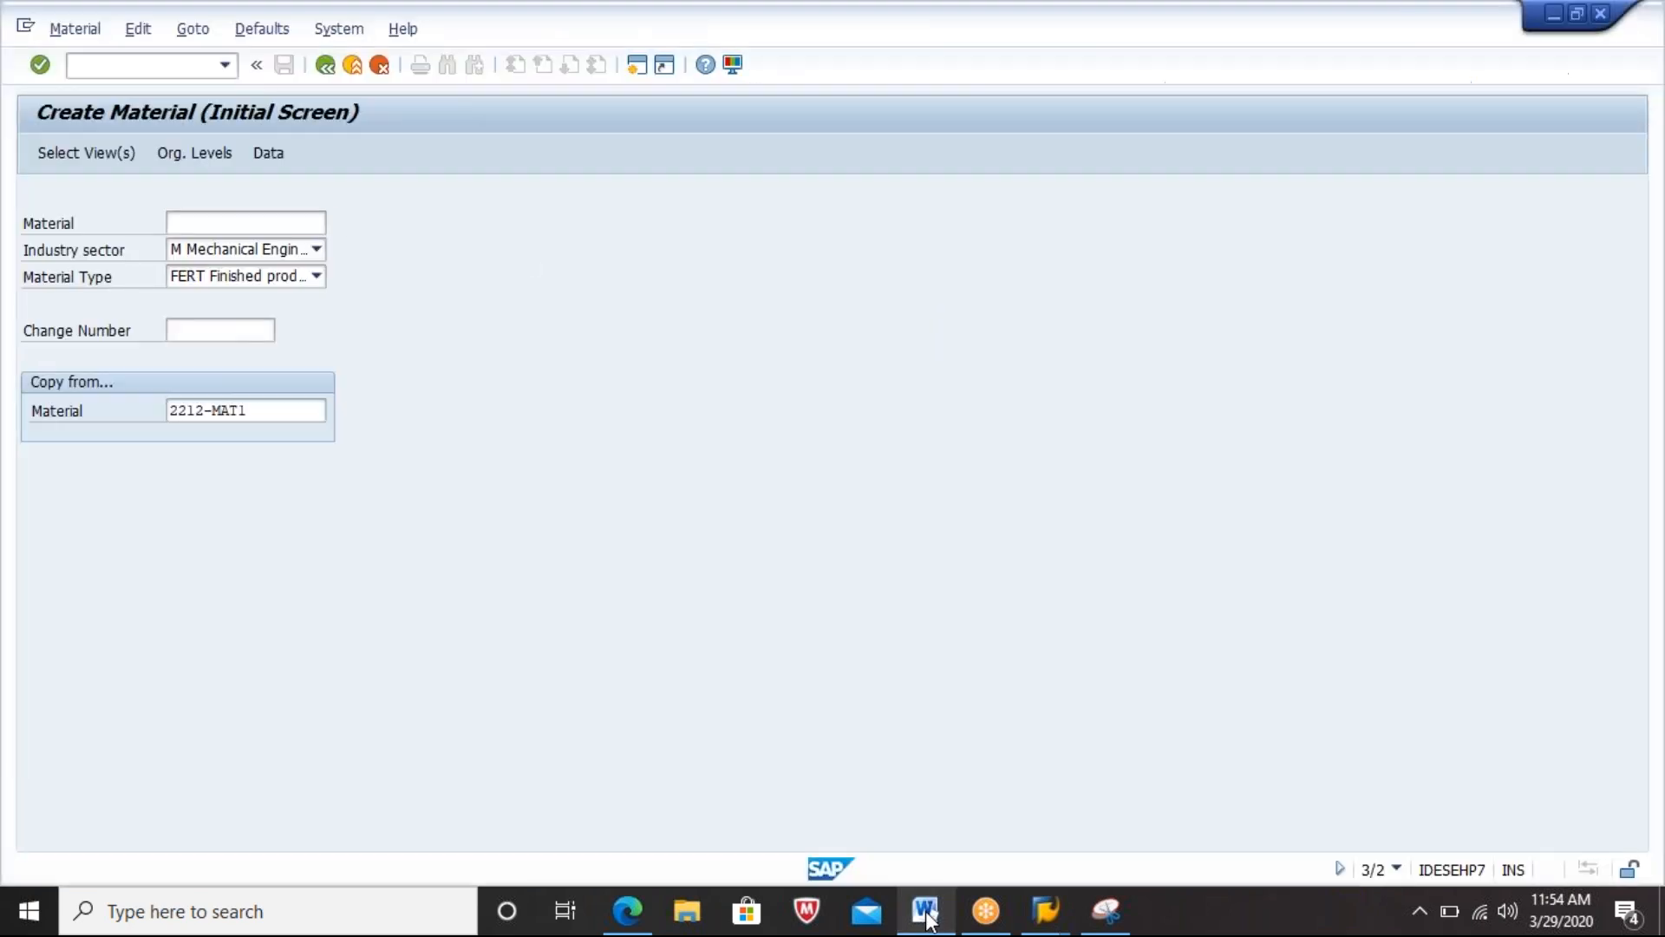
{"action": "left_click", "coordinate": [173, 66]}
{"action": "type", "text": "/NME21"}
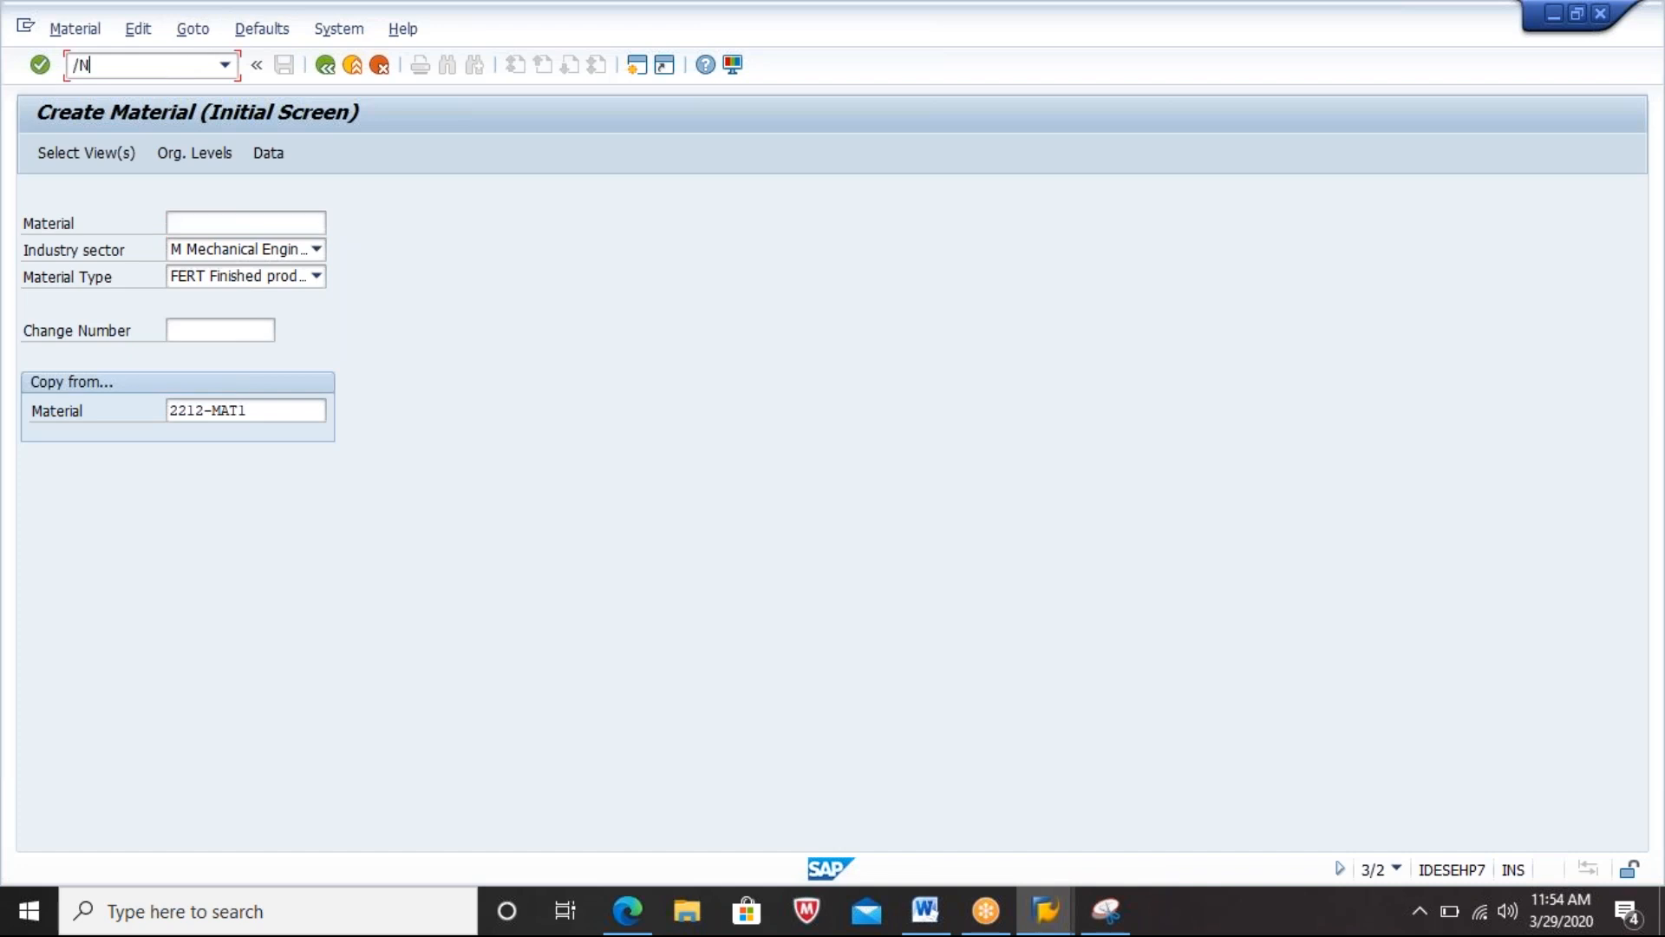
{"action": "type", "text": "N"}
{"action": "key", "text": "Return"}
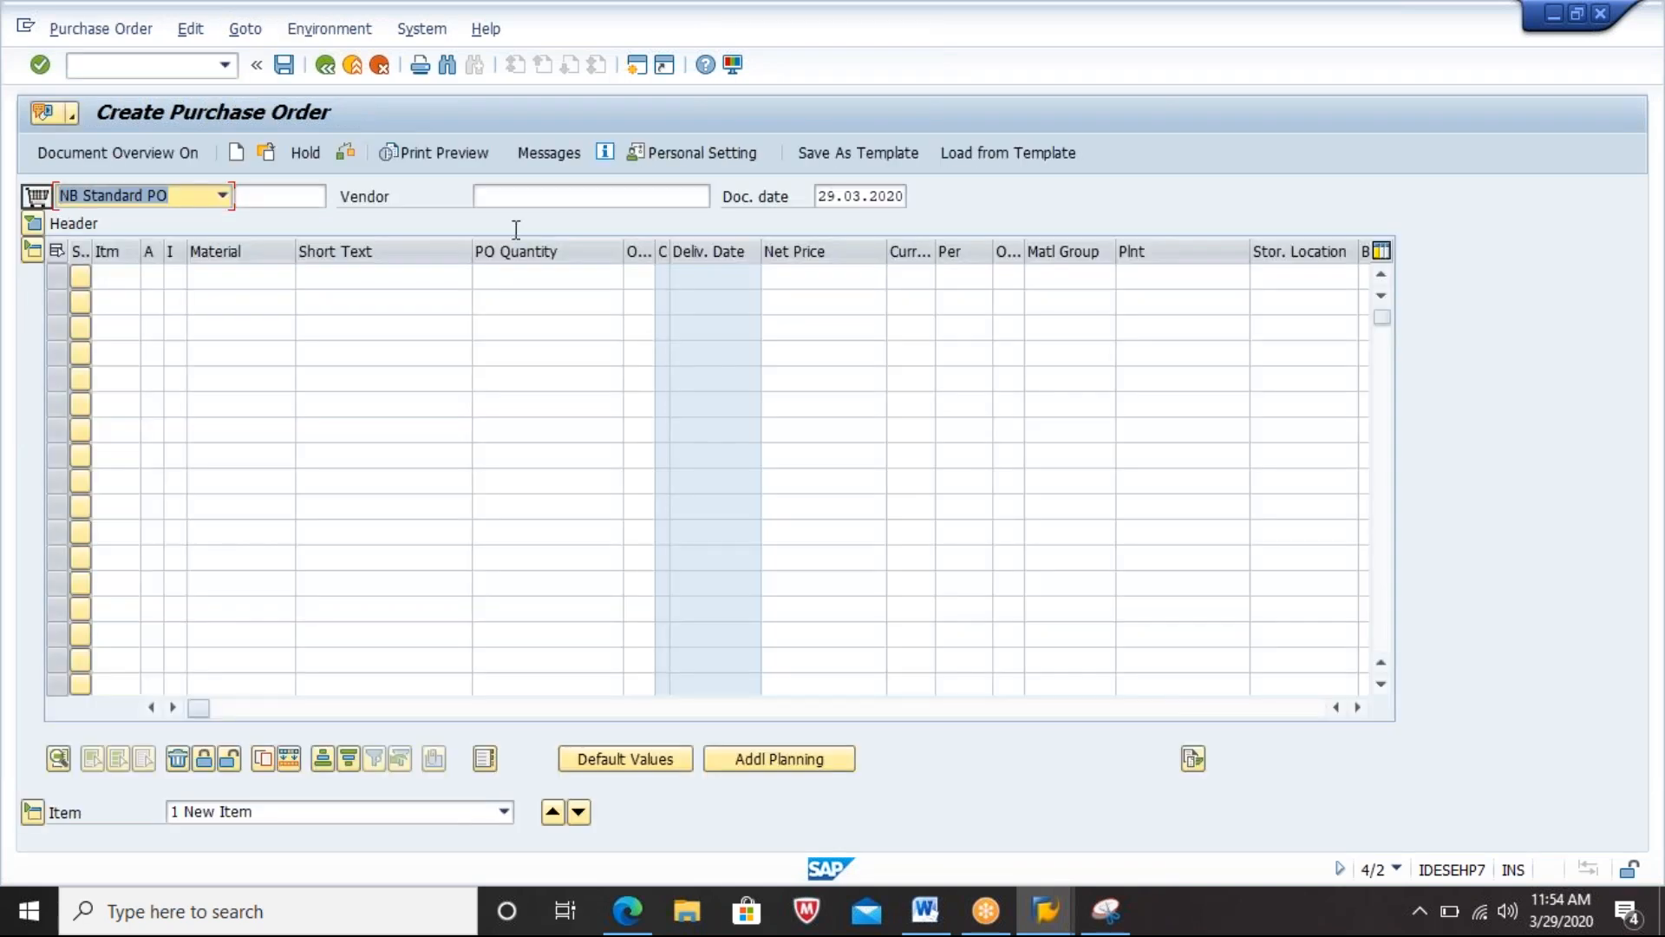
Step: Set the vendor of the standard purchase order to VEN1-2903
{"action": "left_click", "coordinate": [612, 197]}
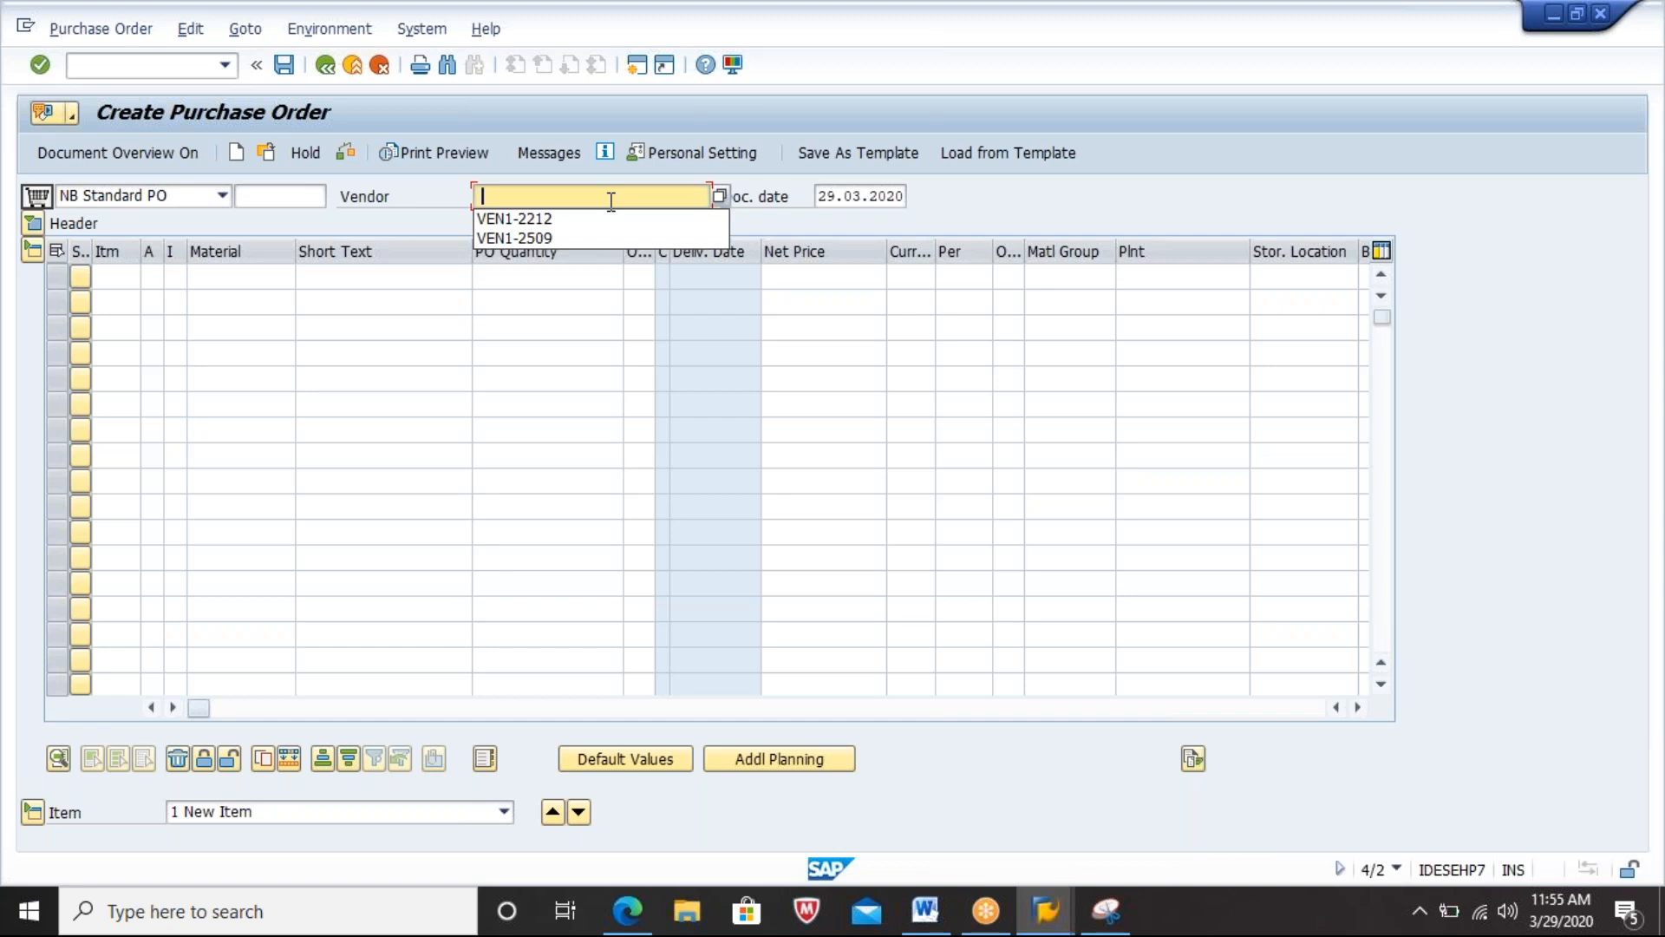
{"action": "type", "text": "V"}
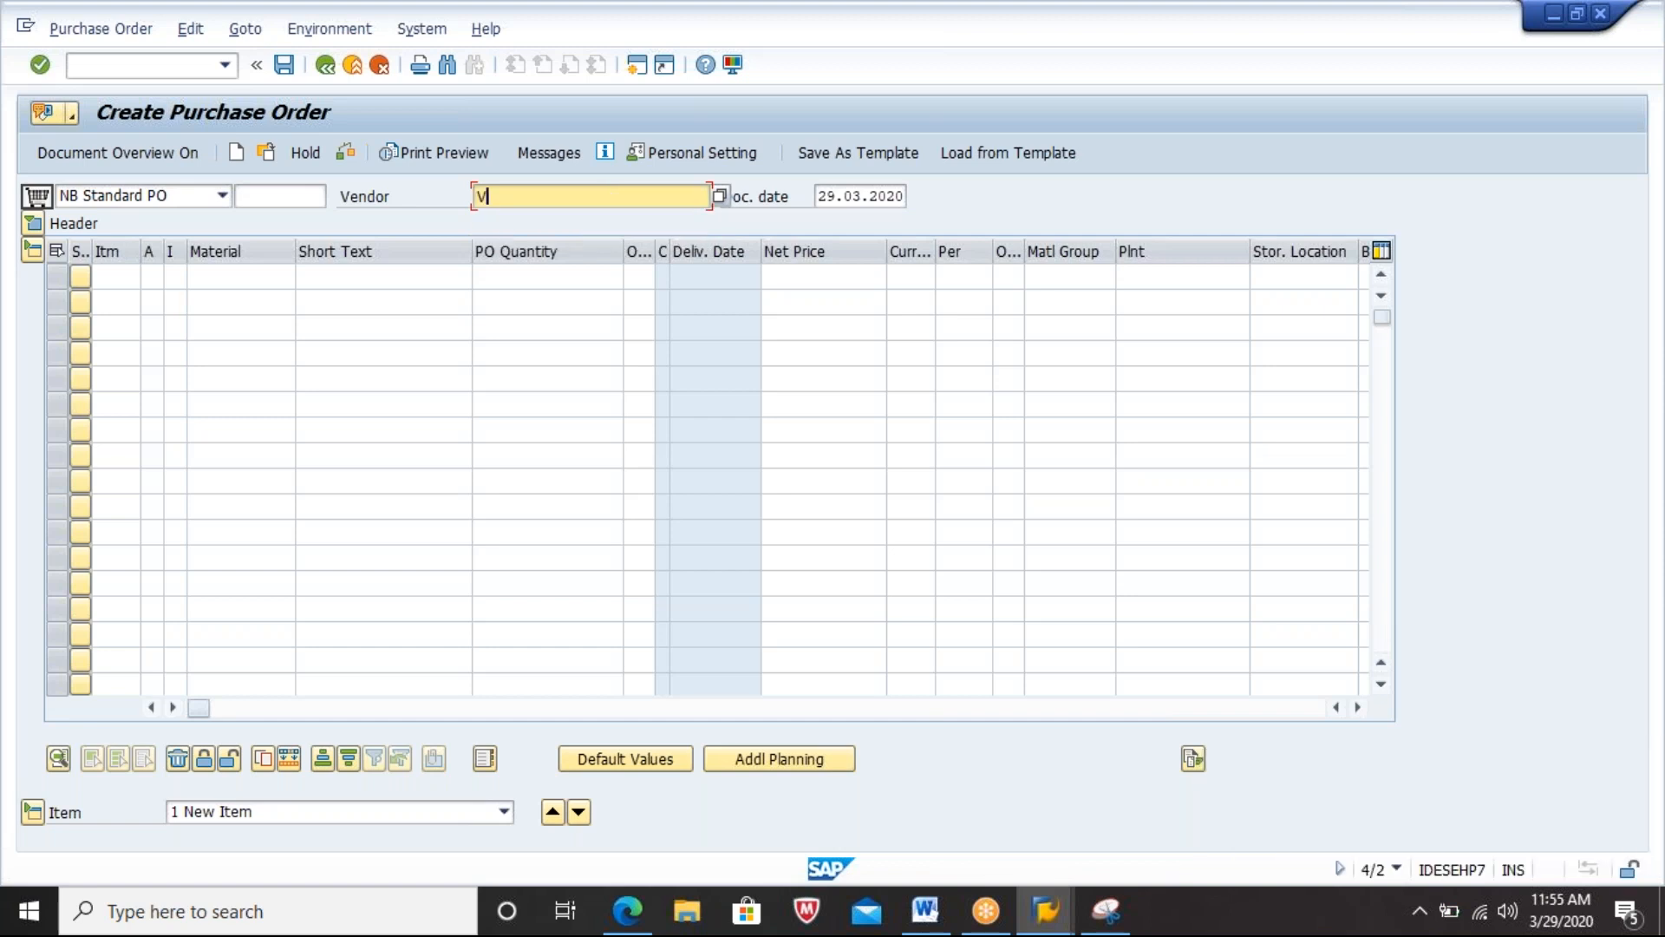
{"action": "type", "text": "EN1"}
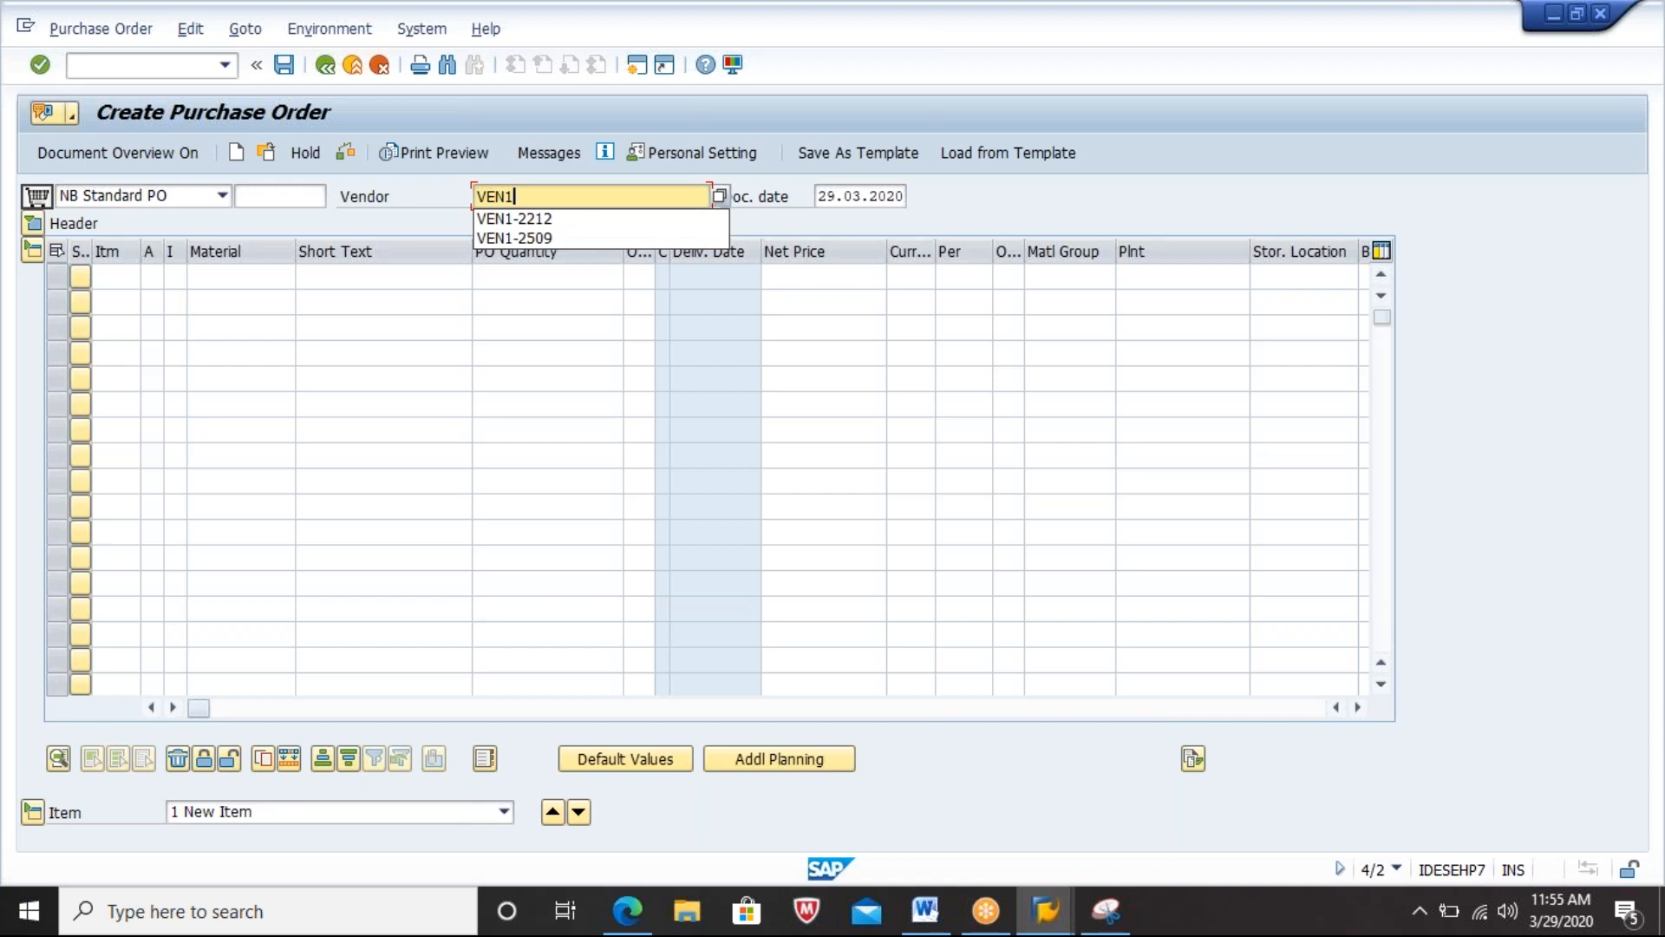
{"action": "type", "text": "-2903"}
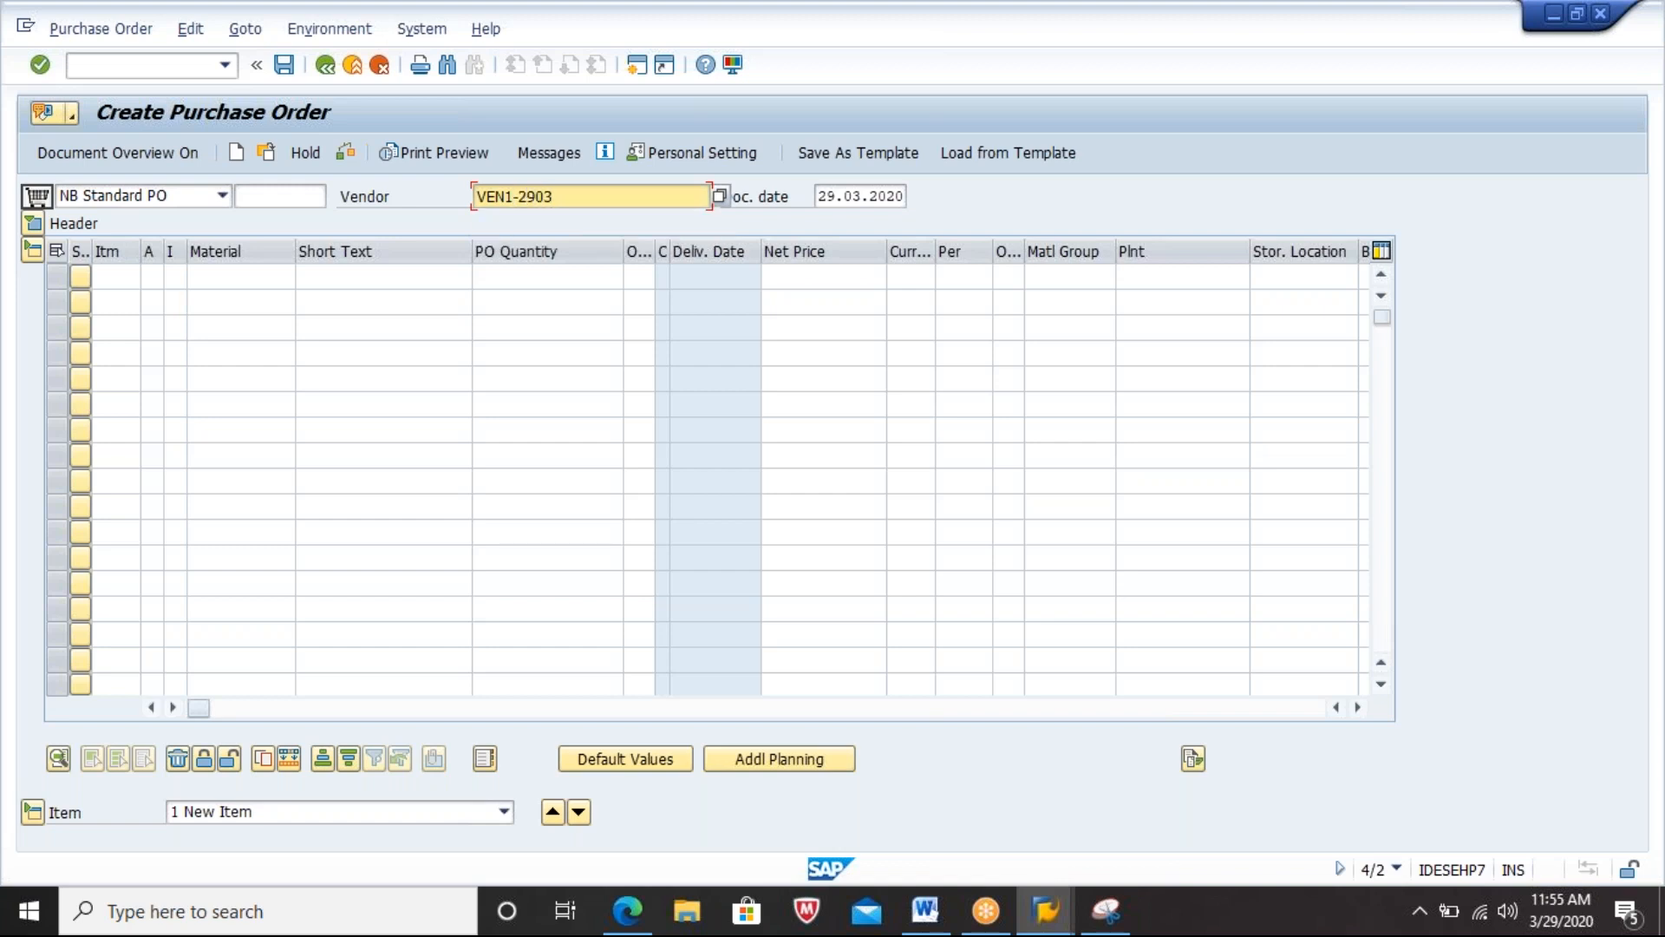
{"action": "key", "text": "Return"}
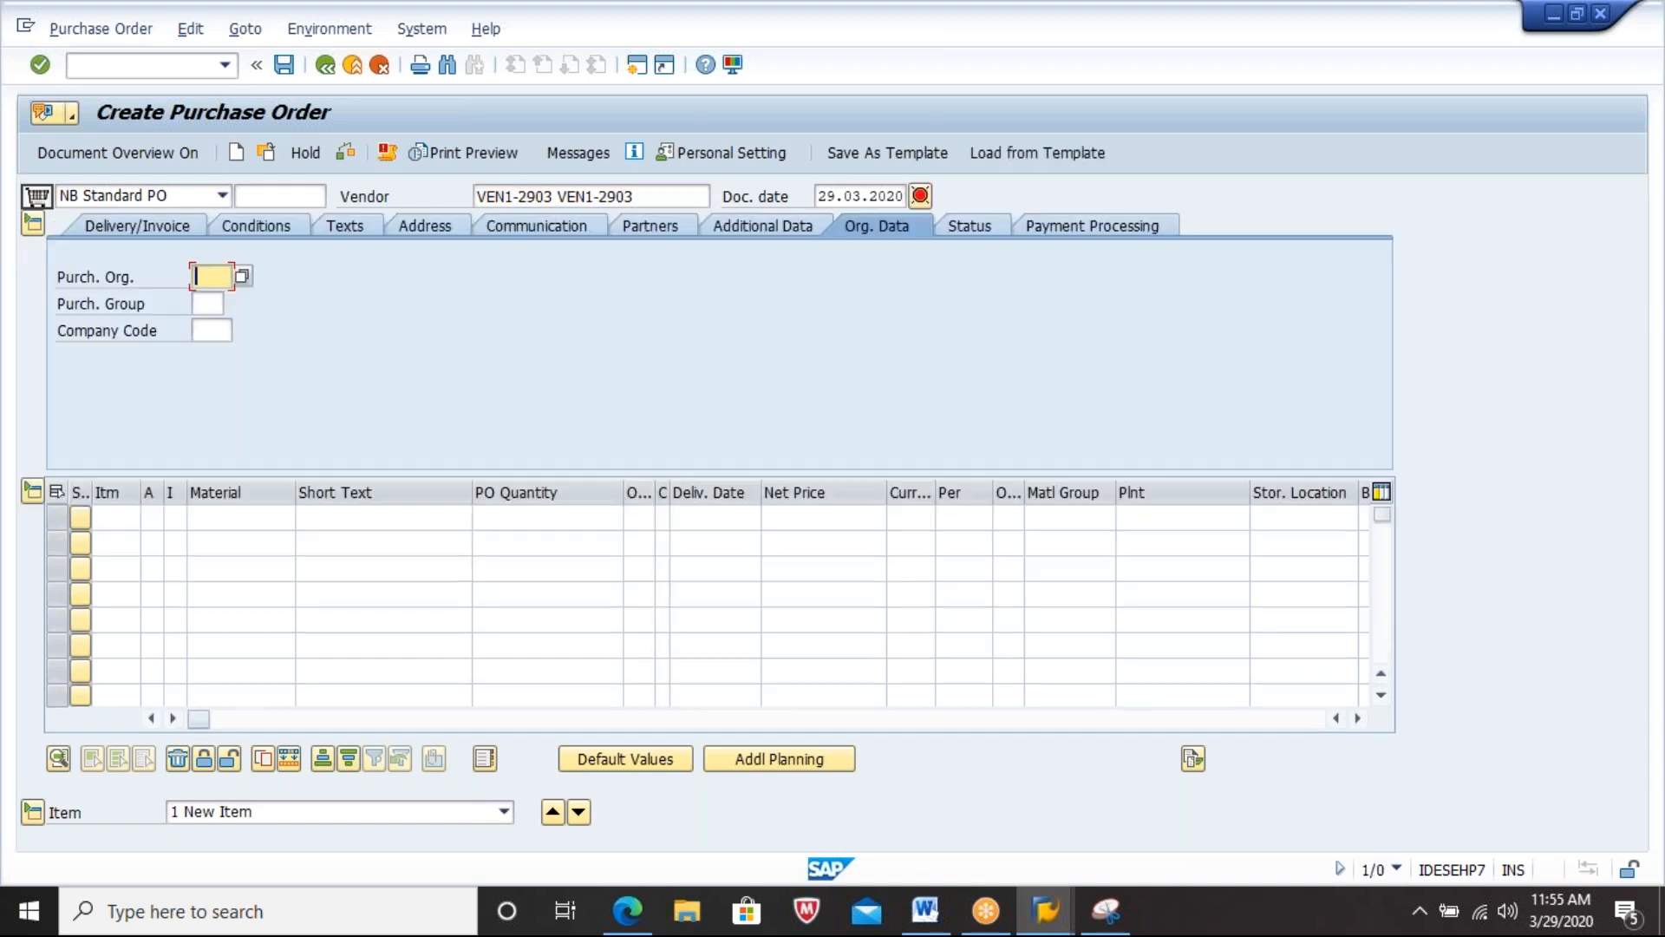
Step: Fill in the order's organizational data with purchasing organization 2903, purchasing group 000 and company code wm63
{"action": "type", "text": "2903"}
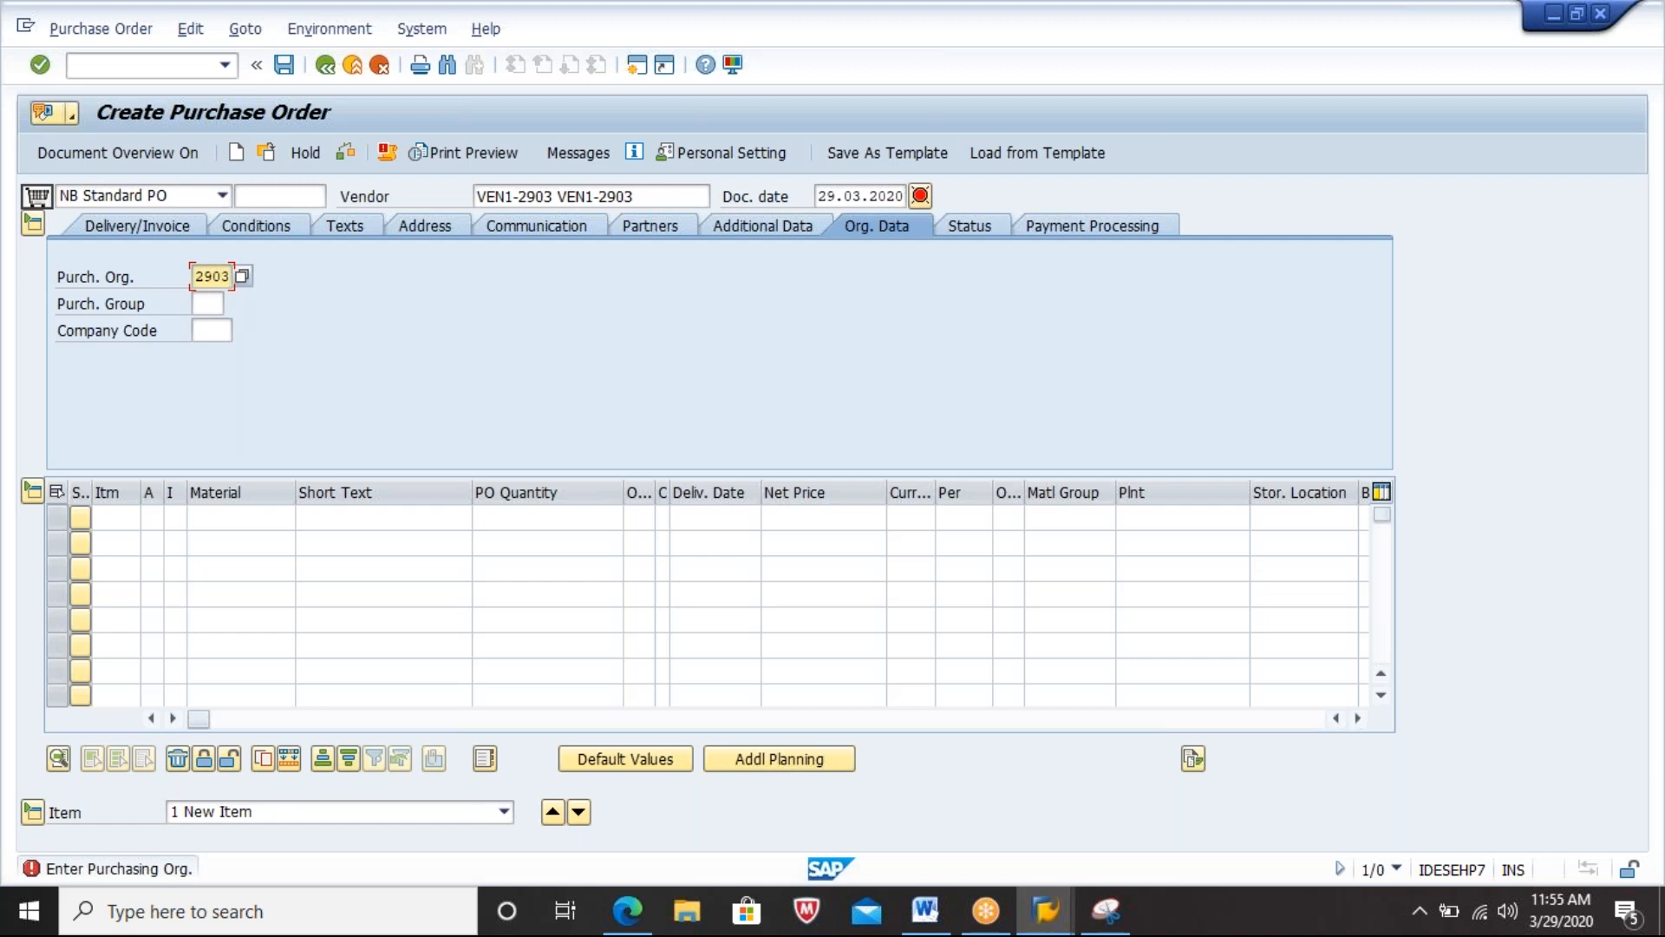
{"action": "key", "text": "Tab"}
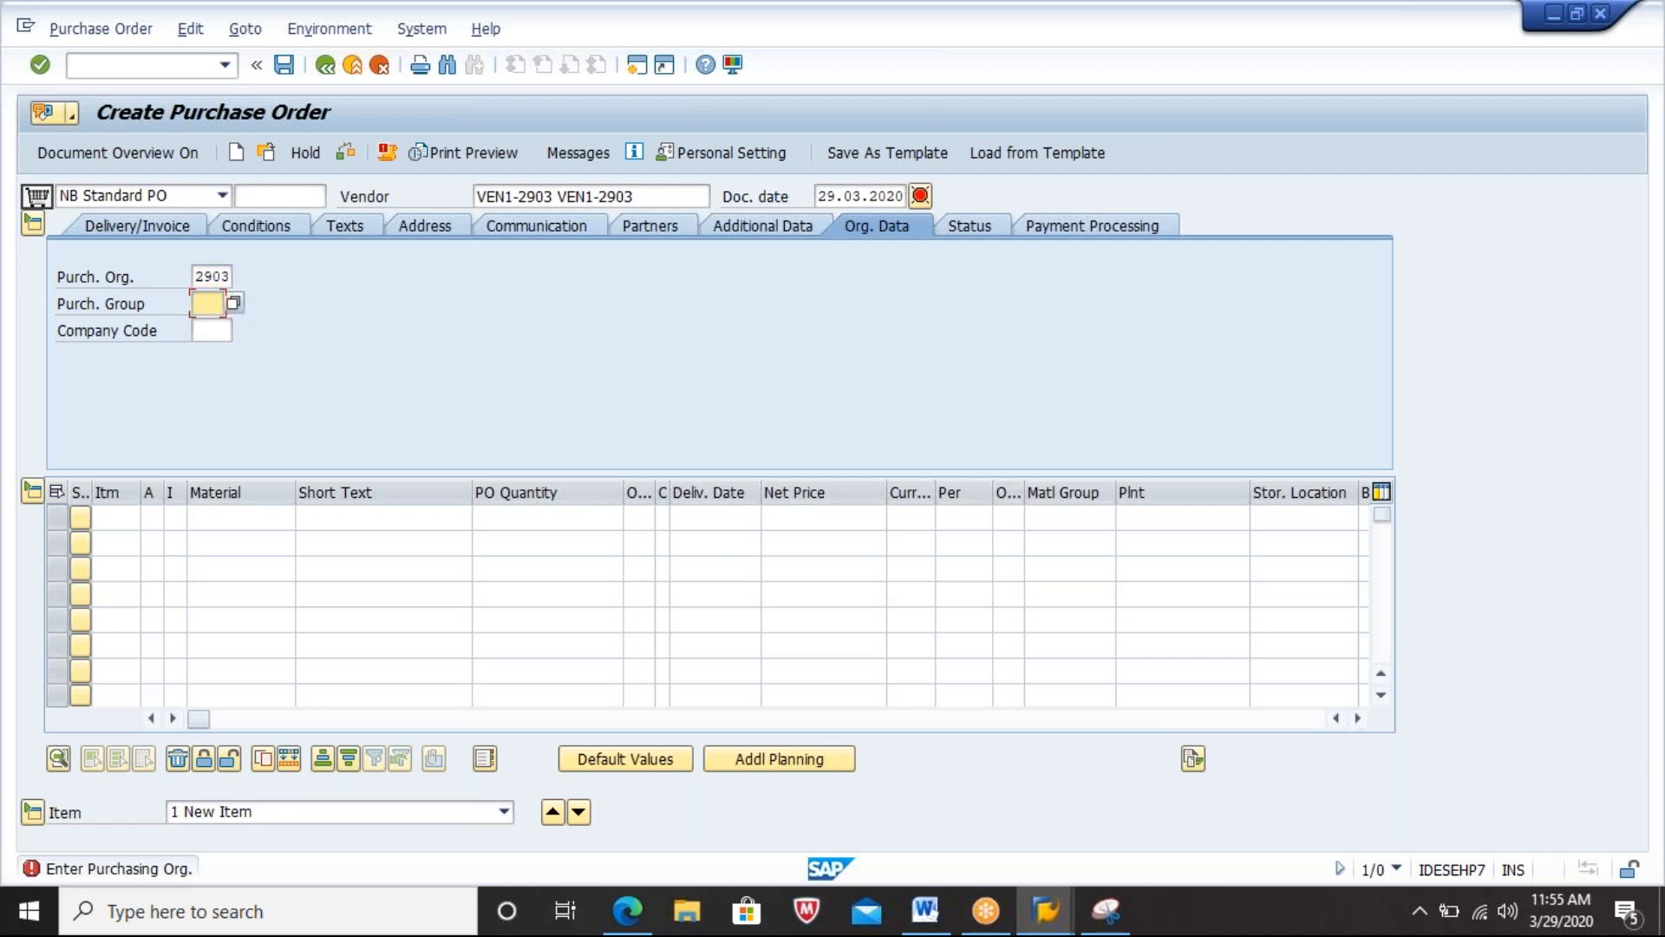
{"action": "type", "text": "000"}
{"action": "key", "text": "Tab"}
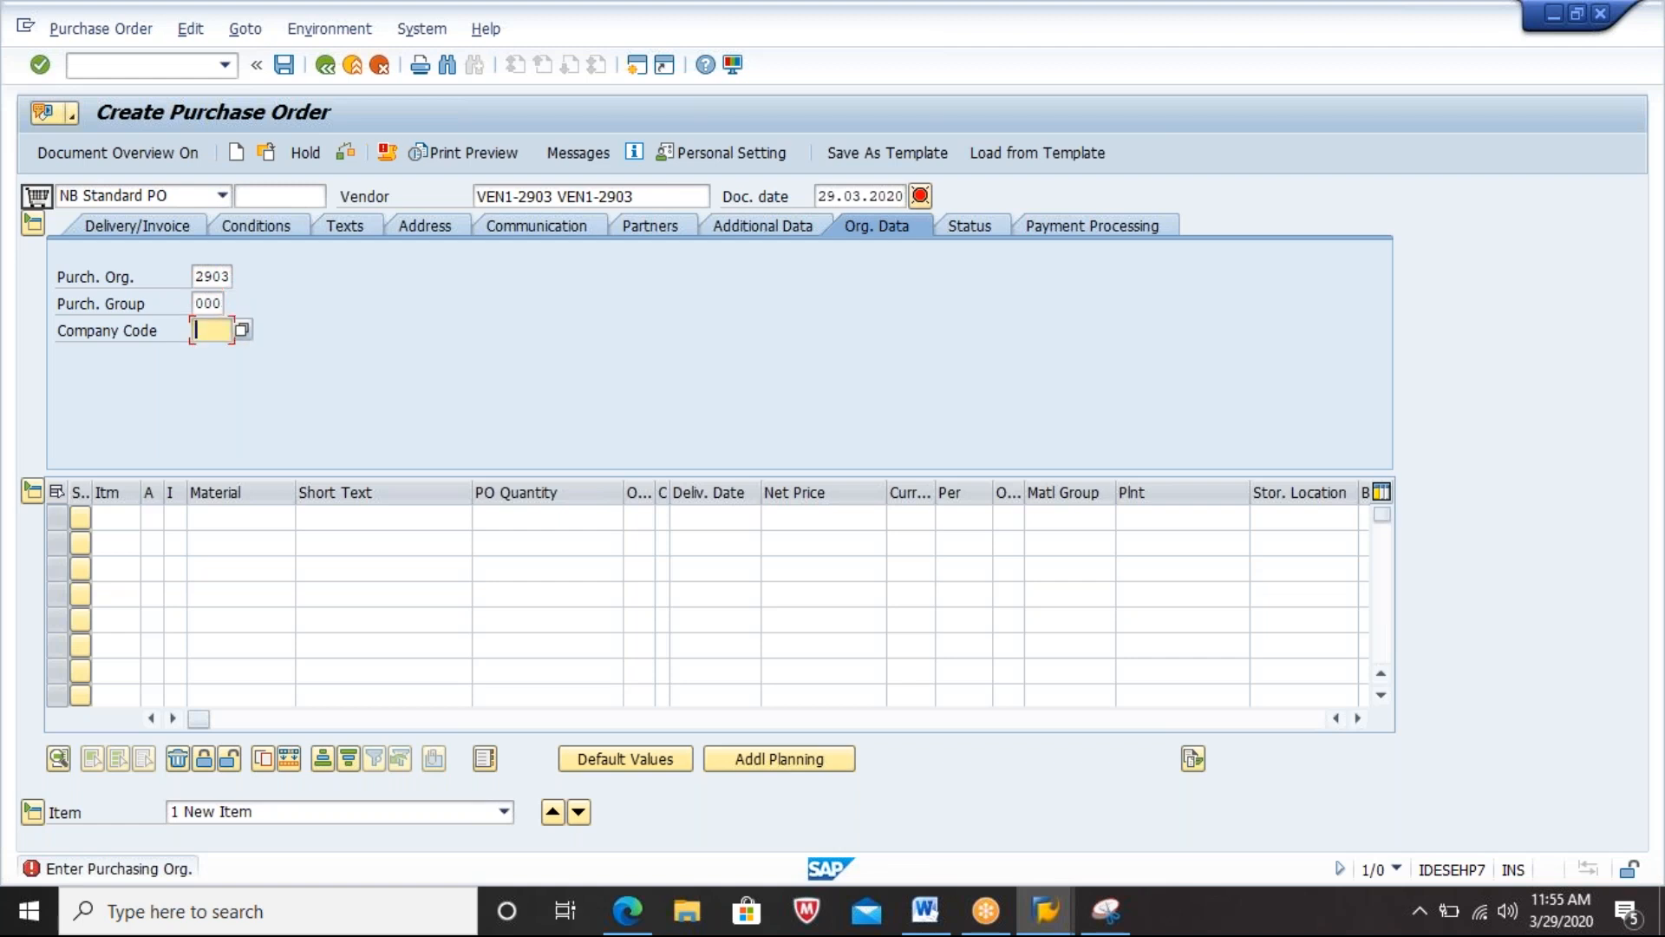
{"action": "key", "text": "Down"}
{"action": "key", "text": "Return"}
Step: Enter material 2903-MAT1 with a PO quantity of 10 in the first item line, consulting the Word notes for the material
{"action": "left_click", "coordinate": [270, 523]}
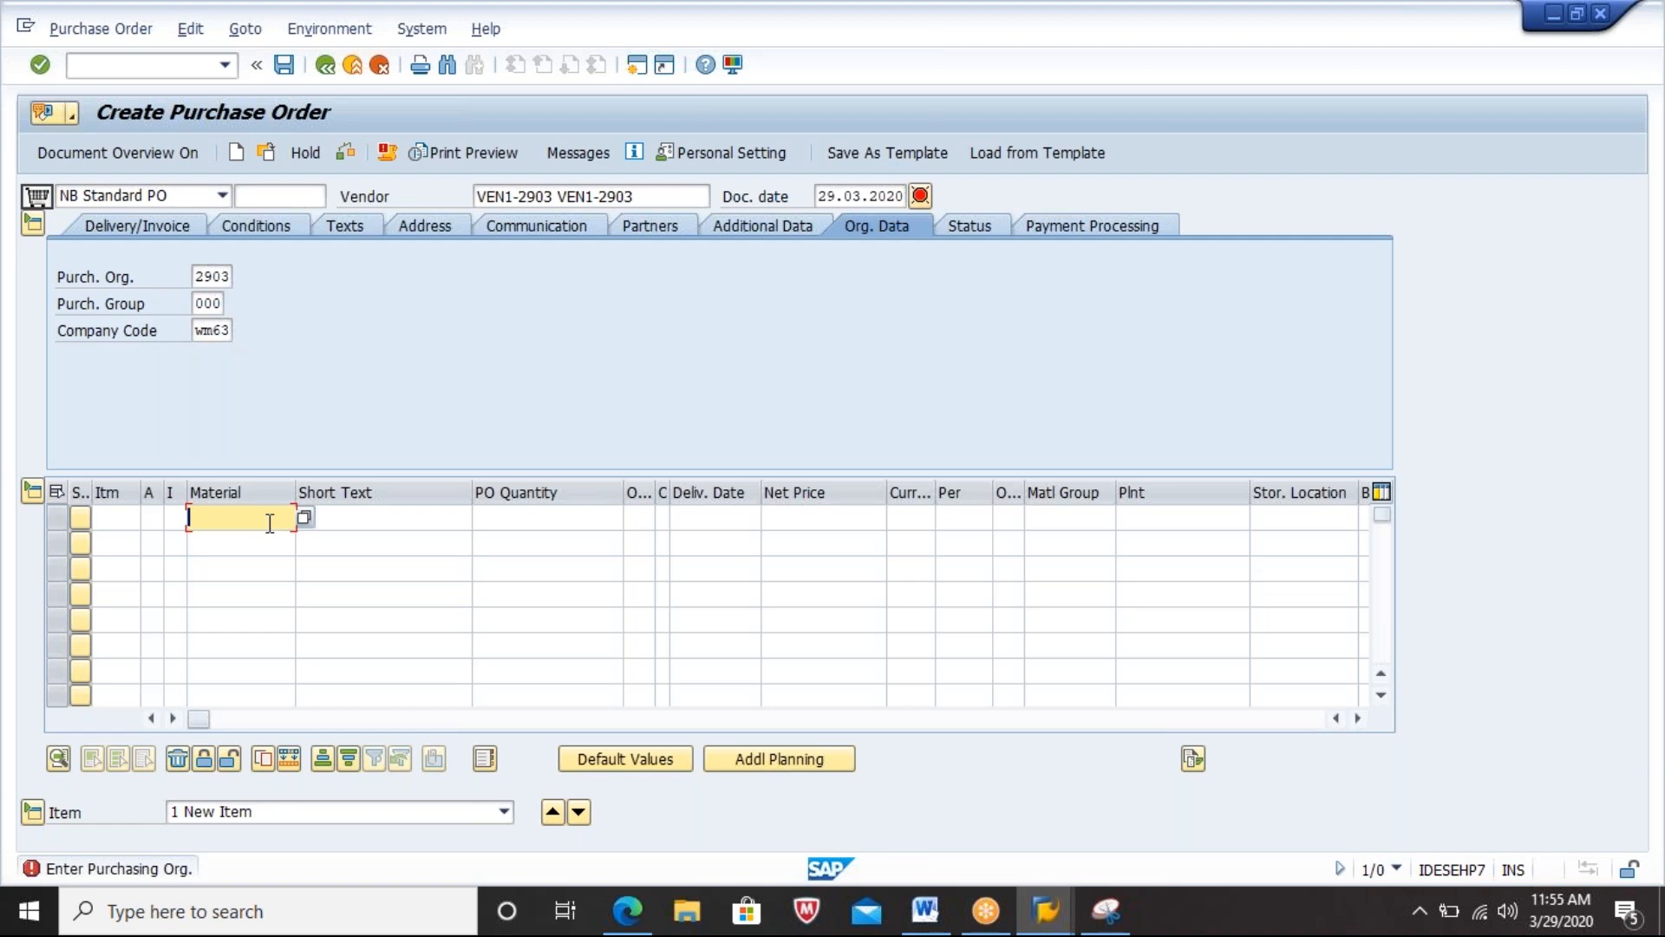
{"action": "key", "text": "alt+Tab"}
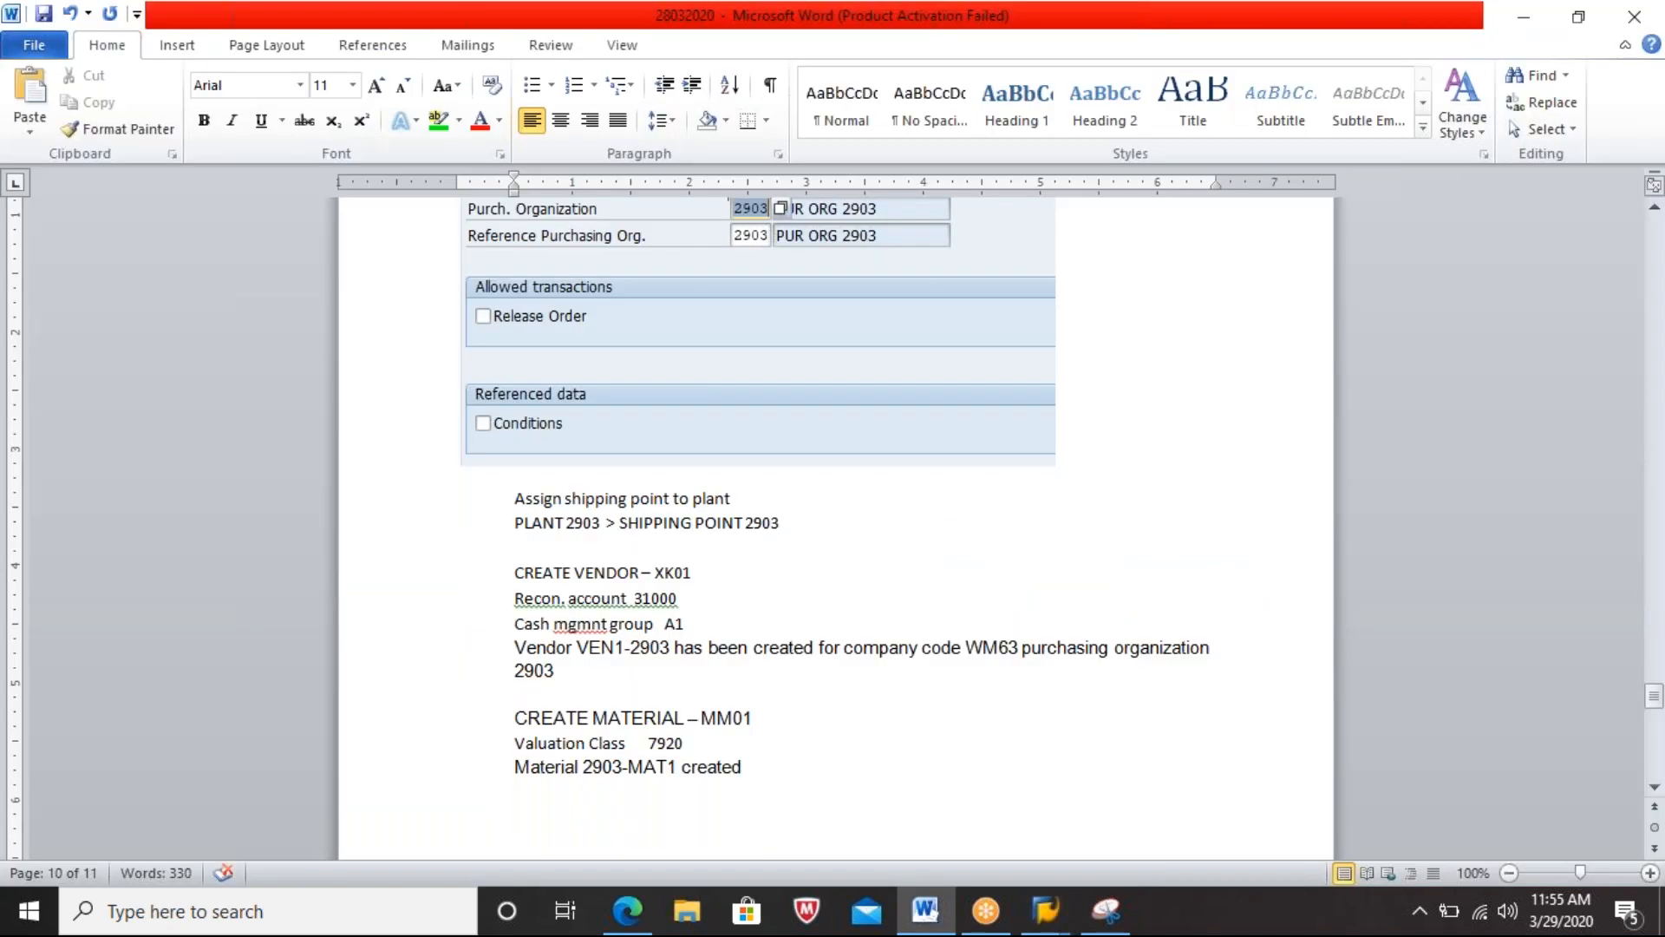
{"action": "key", "text": "alt+Tab"}
{"action": "type", "text": "2903-MAT1"}
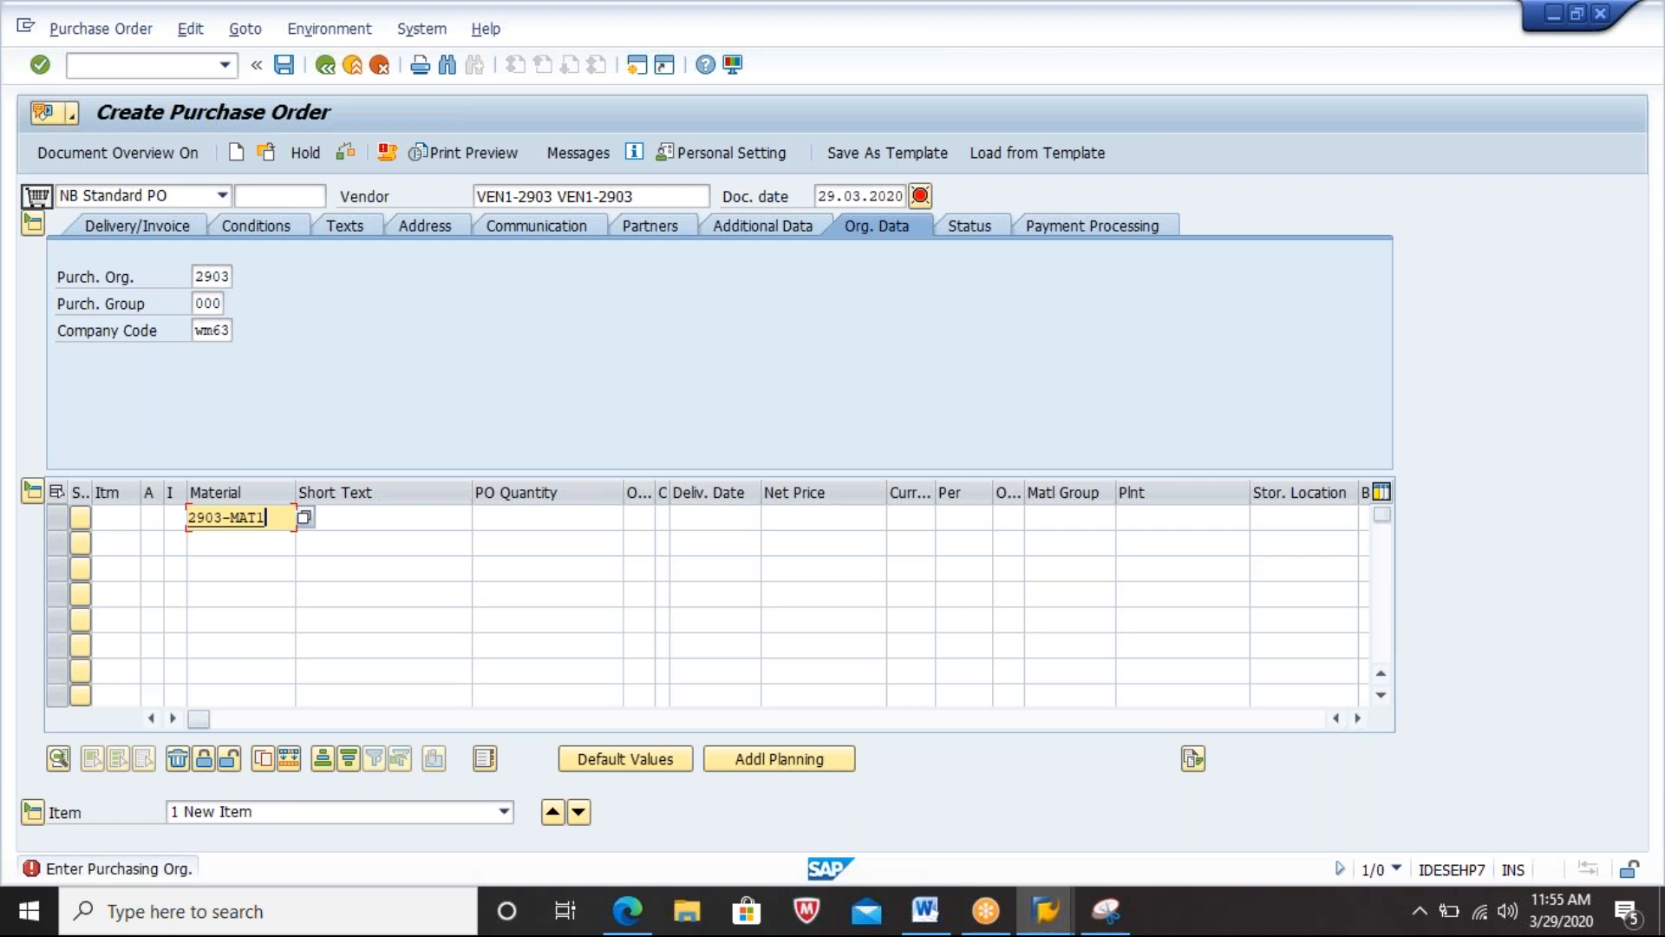
{"action": "key", "text": "Tab"}
{"action": "key", "text": "Tab"}
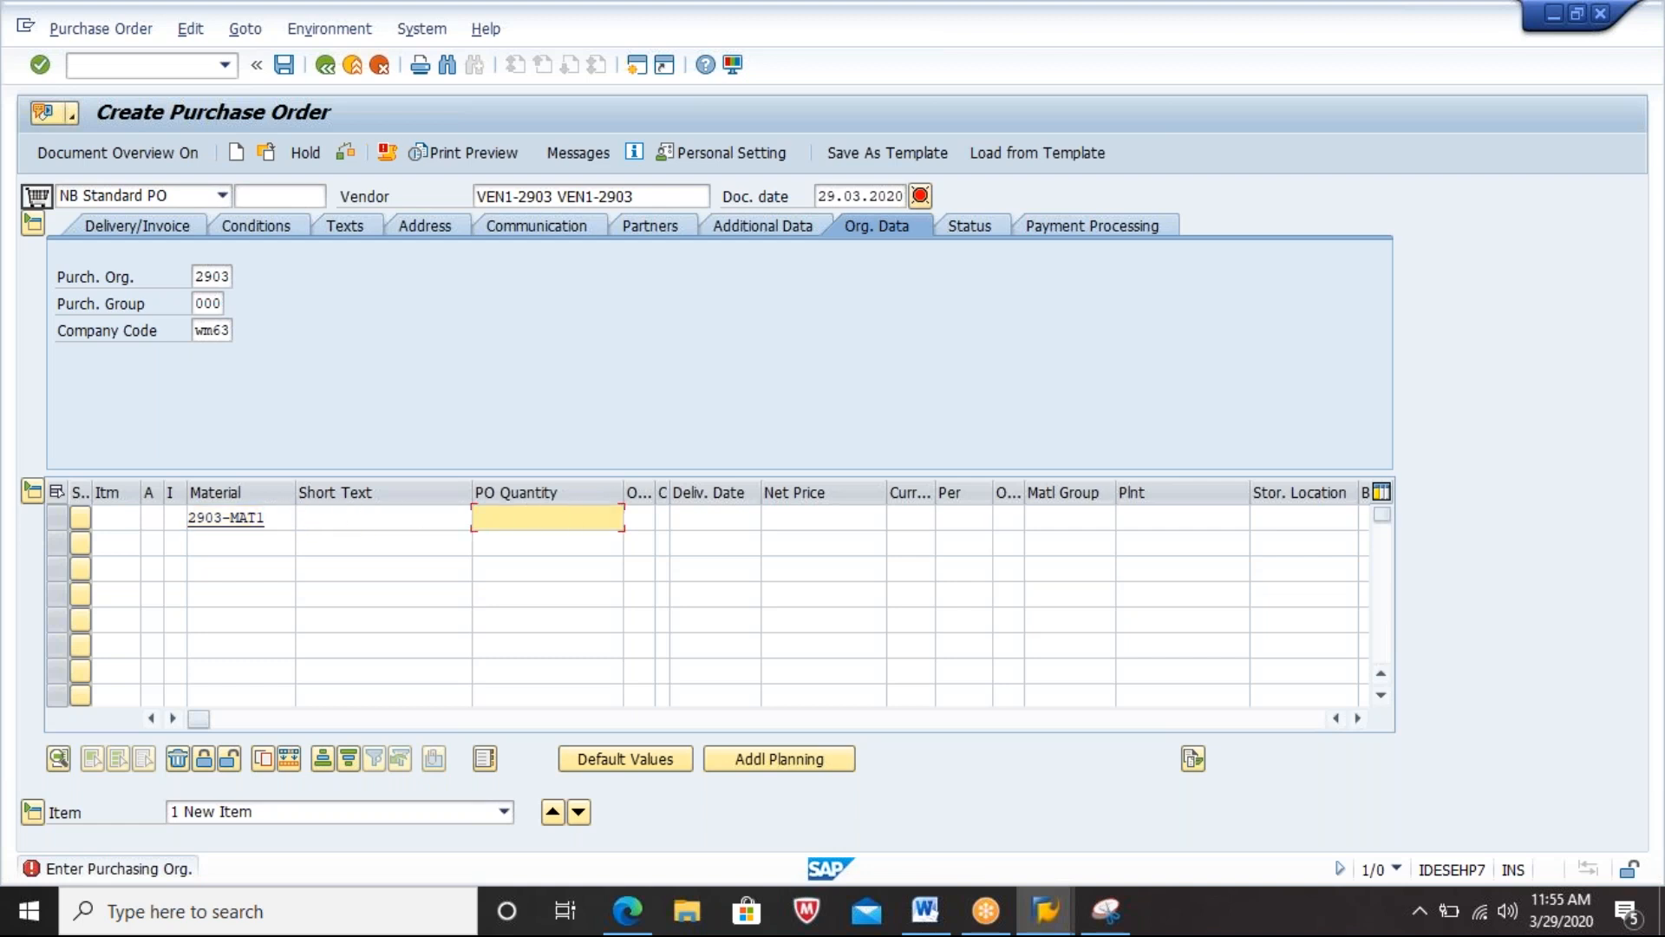
{"action": "type", "text": "10"}
Step: Set the item's plant to 2903 and storage location to 0001, and confirm the line
{"action": "key", "text": "Tab"}
{"action": "key", "text": "Tab"}
{"action": "key", "text": "Tab"}
{"action": "key", "text": "Tab"}
{"action": "key", "text": "Tab"}
{"action": "key", "text": "Tab"}
{"action": "key", "text": "Tab"}
{"action": "key", "text": "Tab"}
{"action": "key", "text": "Tab"}
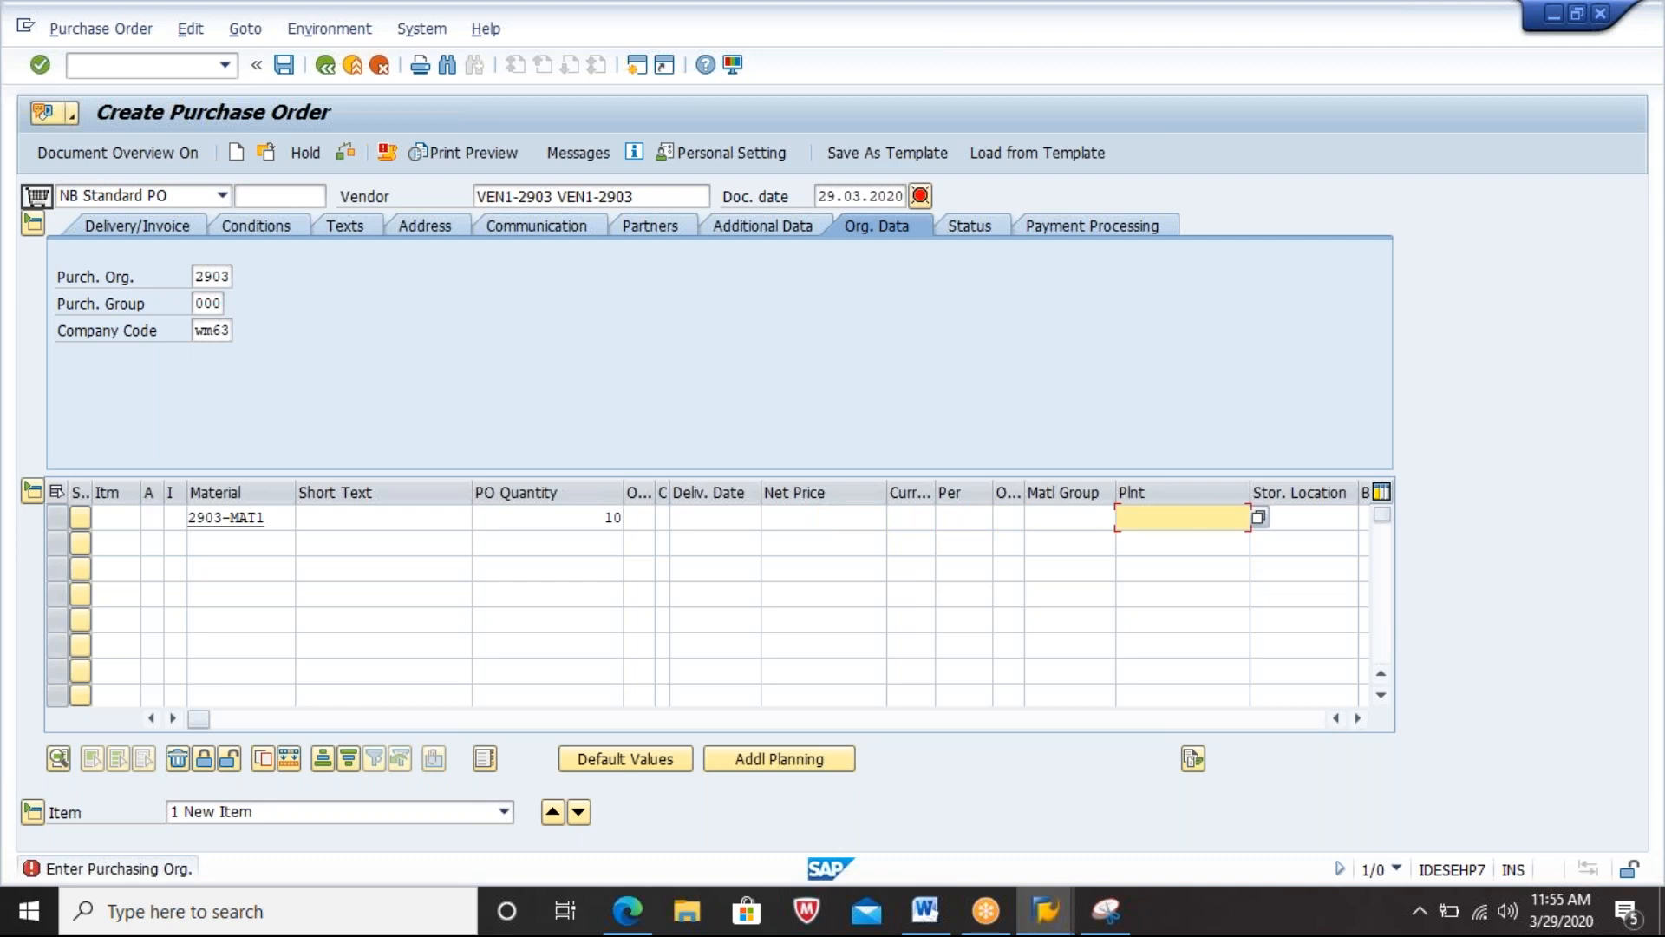
{"action": "type", "text": "2903"}
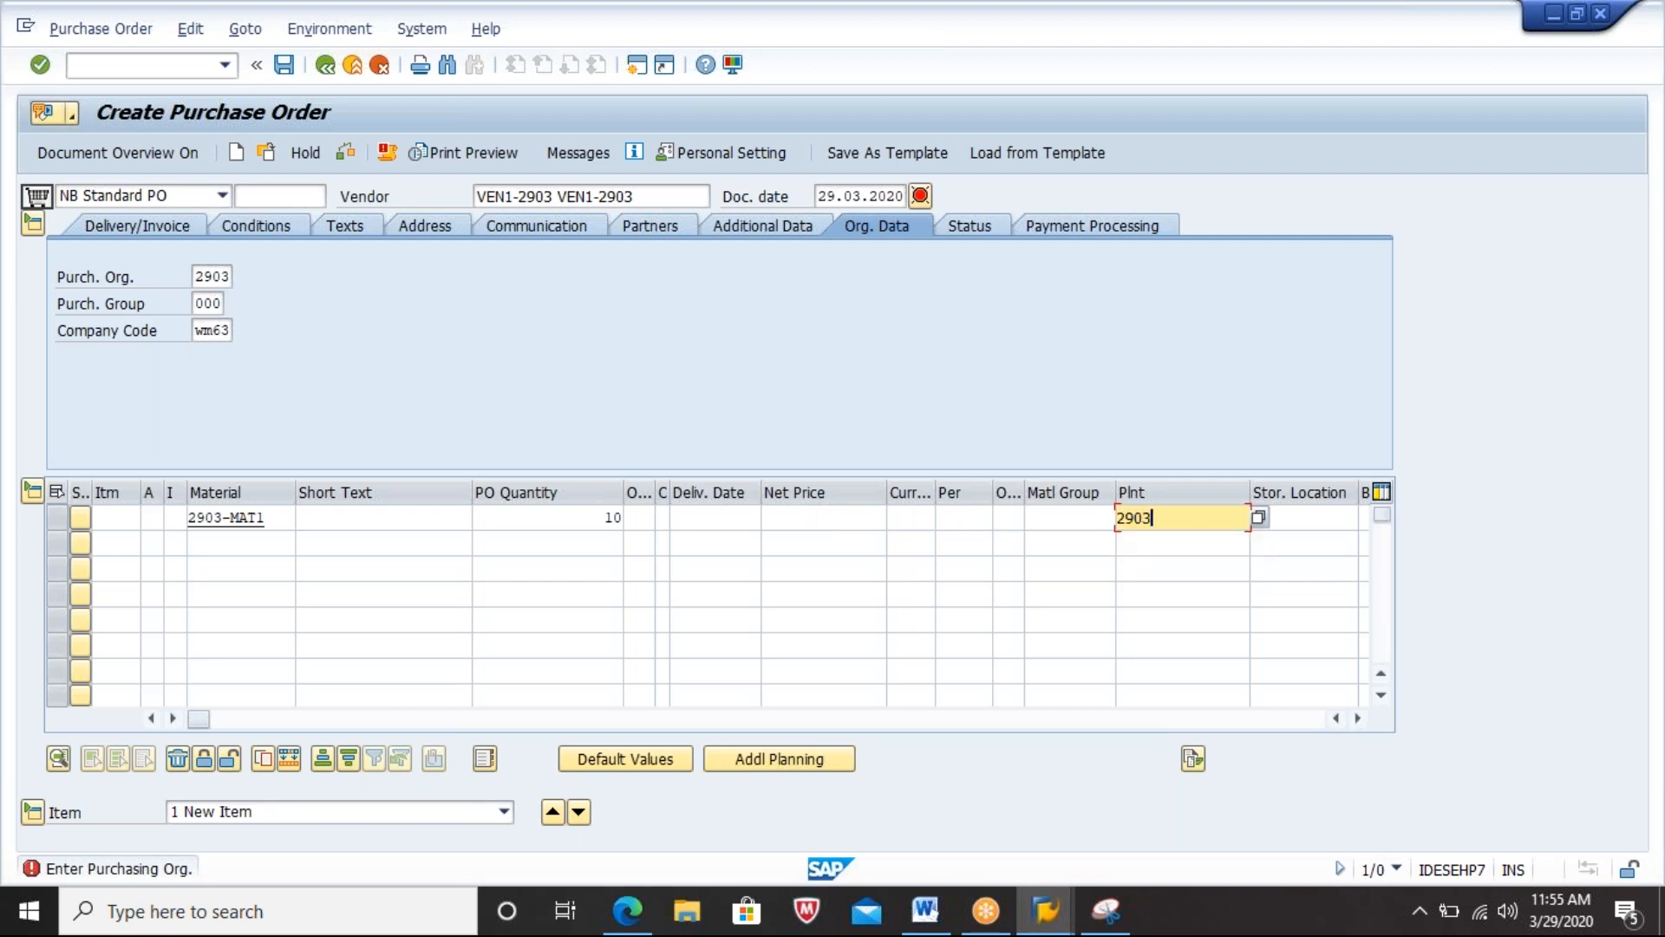
{"action": "key", "text": "Tab"}
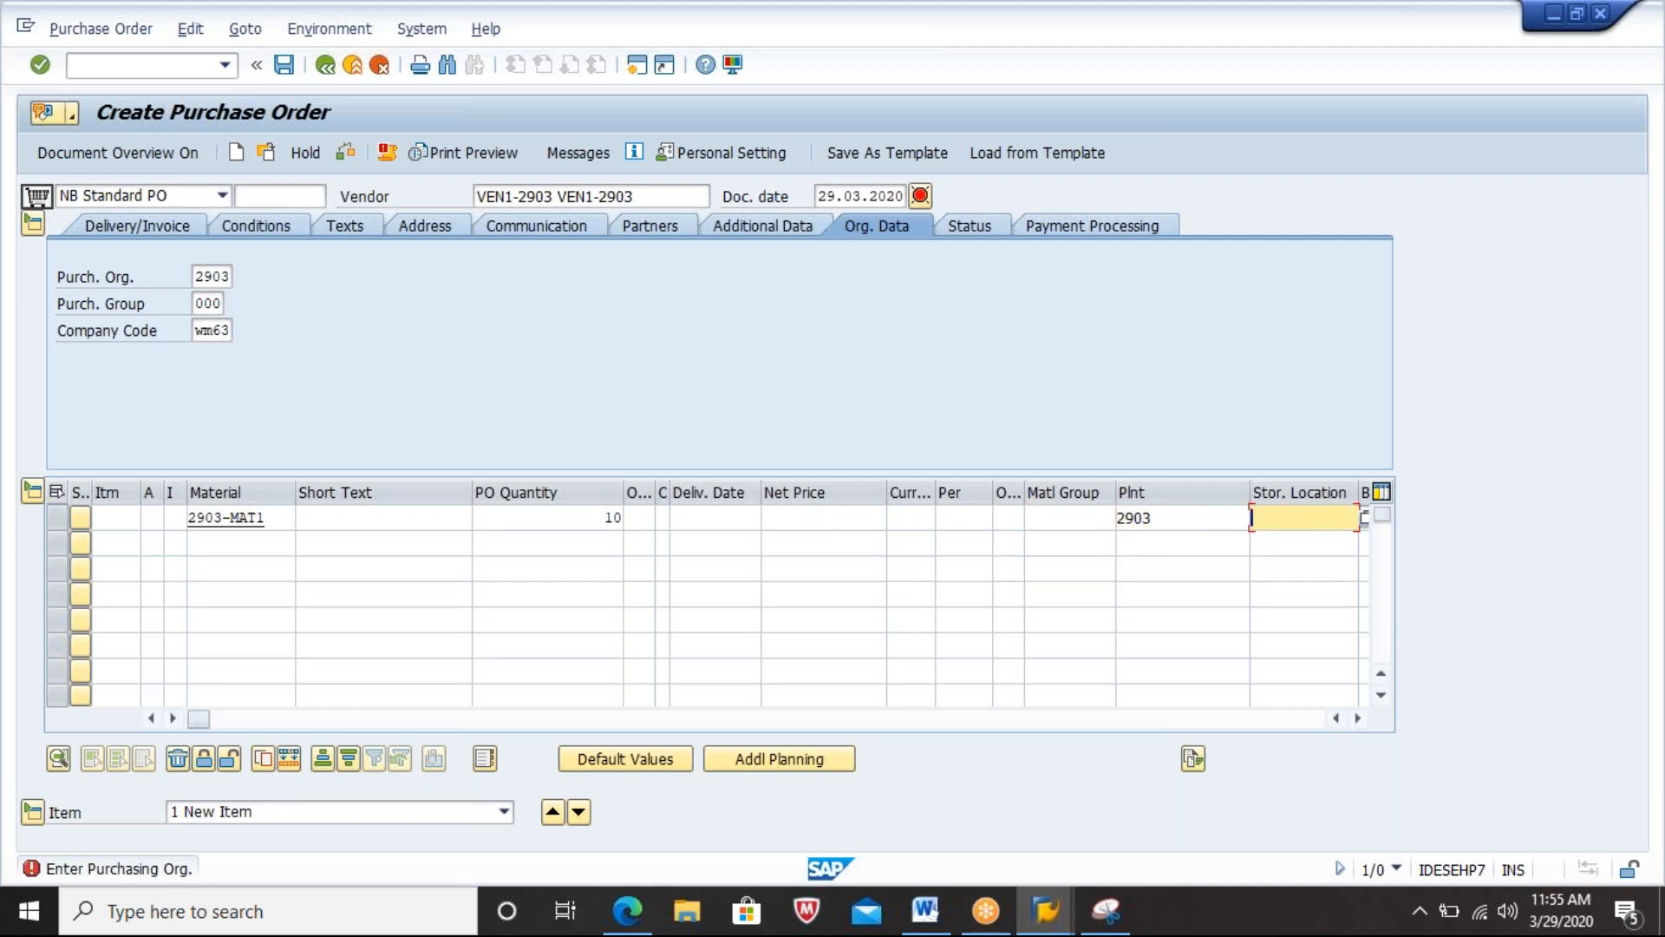
{"action": "type", "text": "0001"}
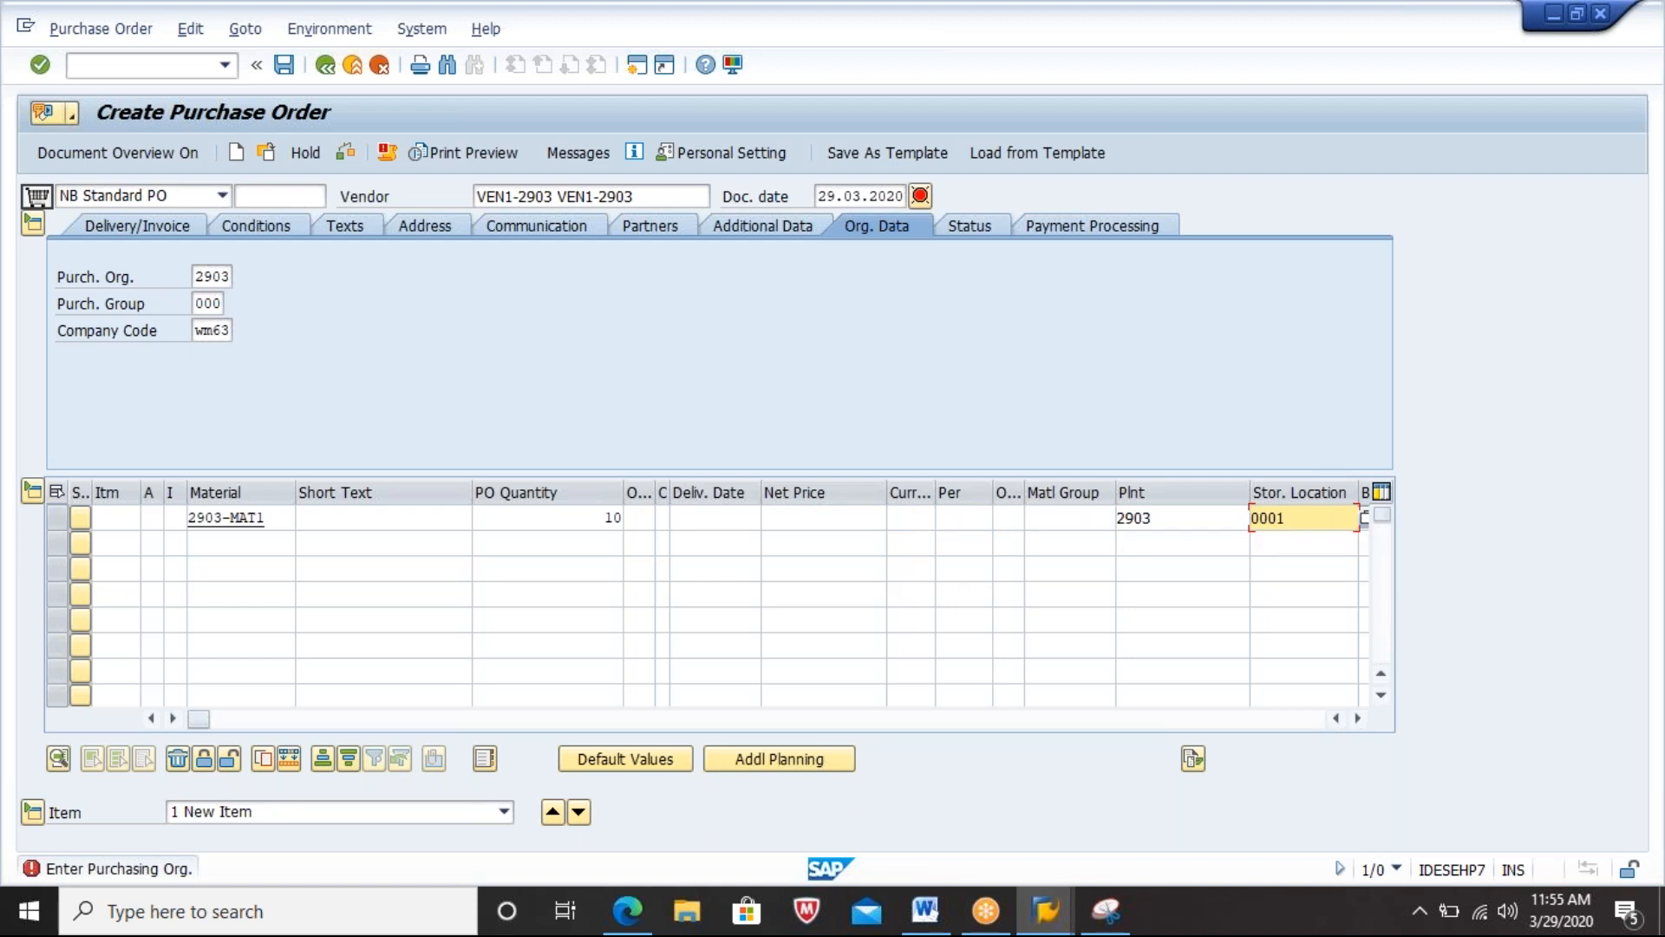
{"action": "key", "text": "Tab"}
{"action": "key", "text": "Return"}
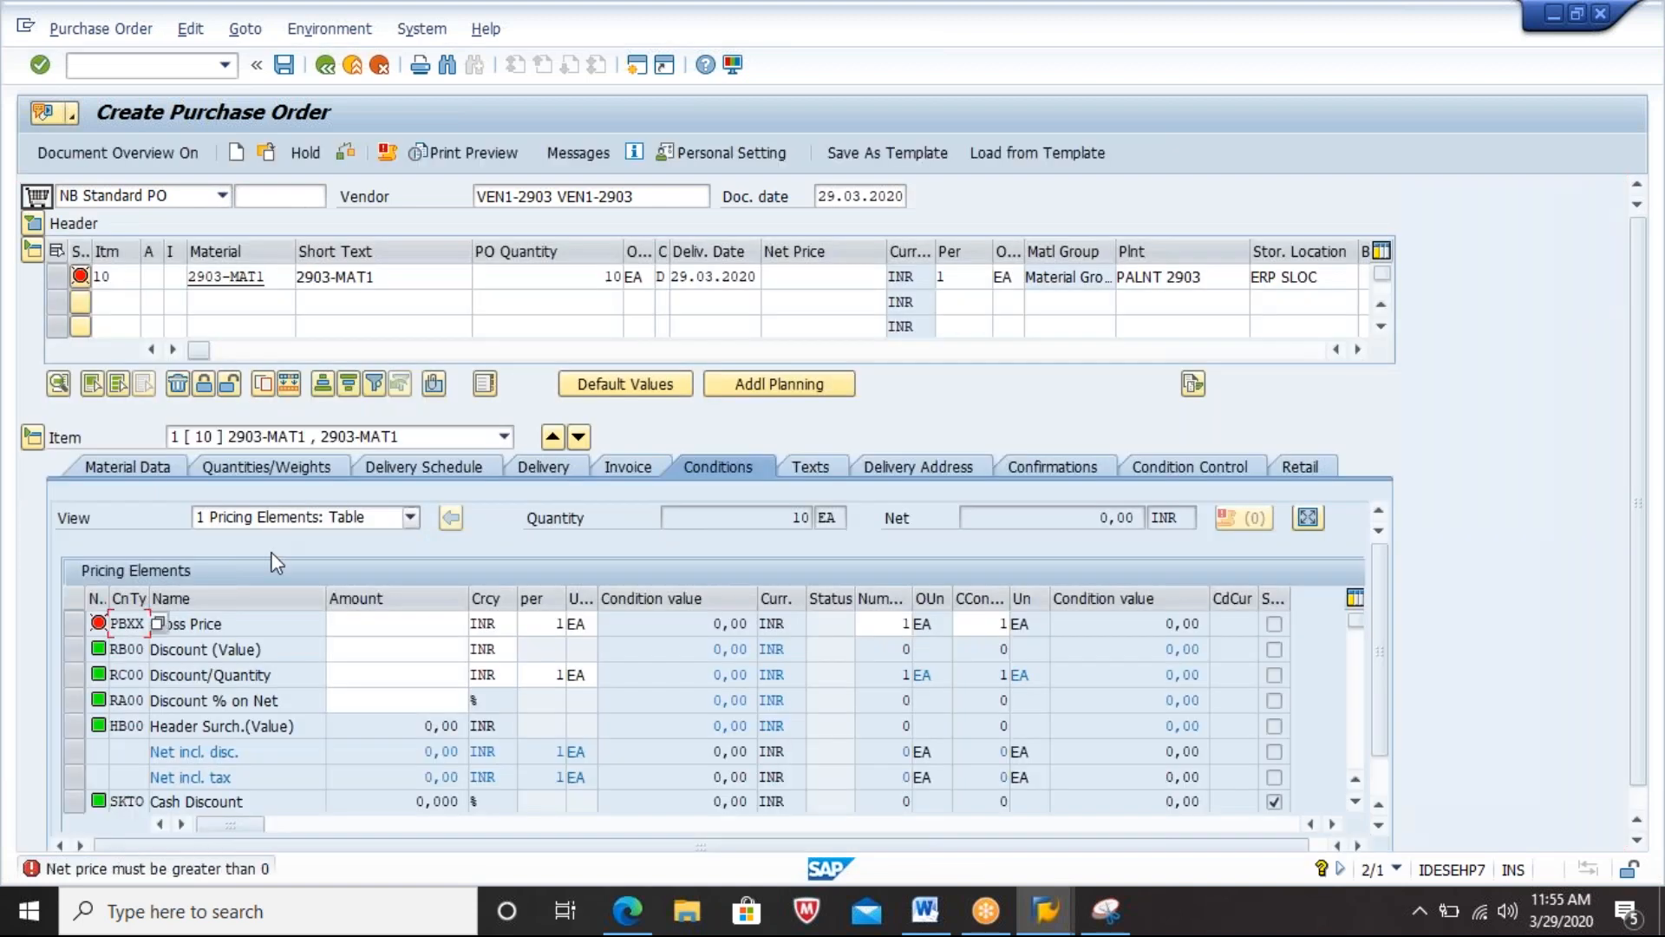
Step: Set the item's gross price (PBXX) to 100 INR in the pricing conditions
{"action": "left_click", "coordinate": [392, 625]}
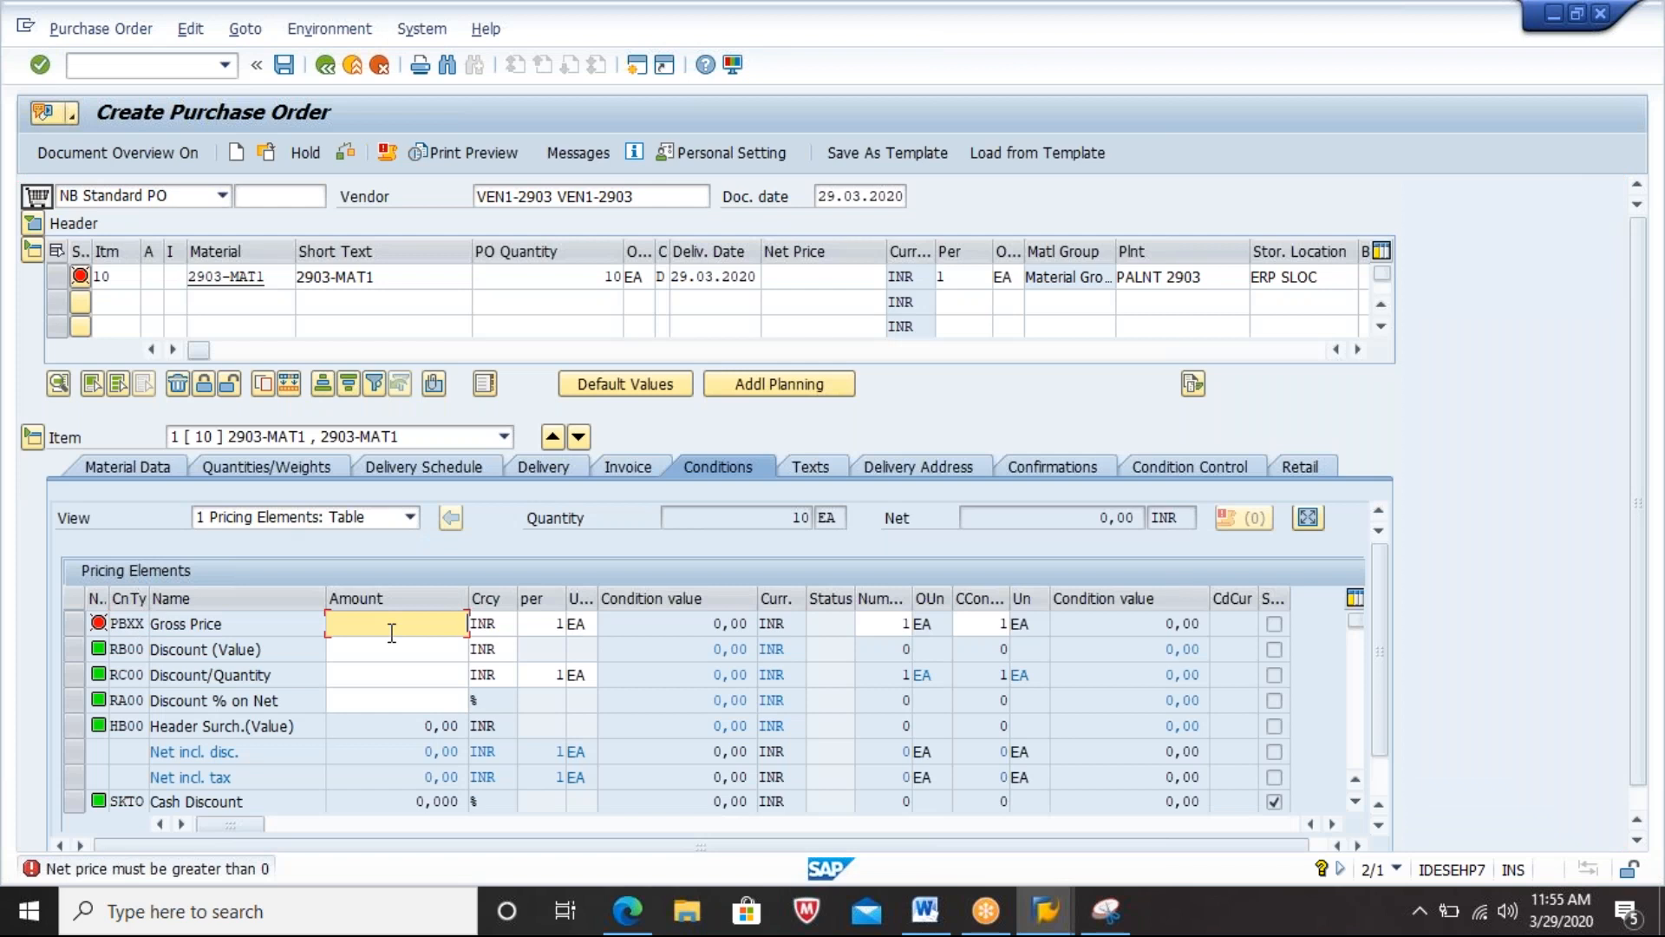
{"action": "type", "text": "100"}
{"action": "key", "text": "Return"}
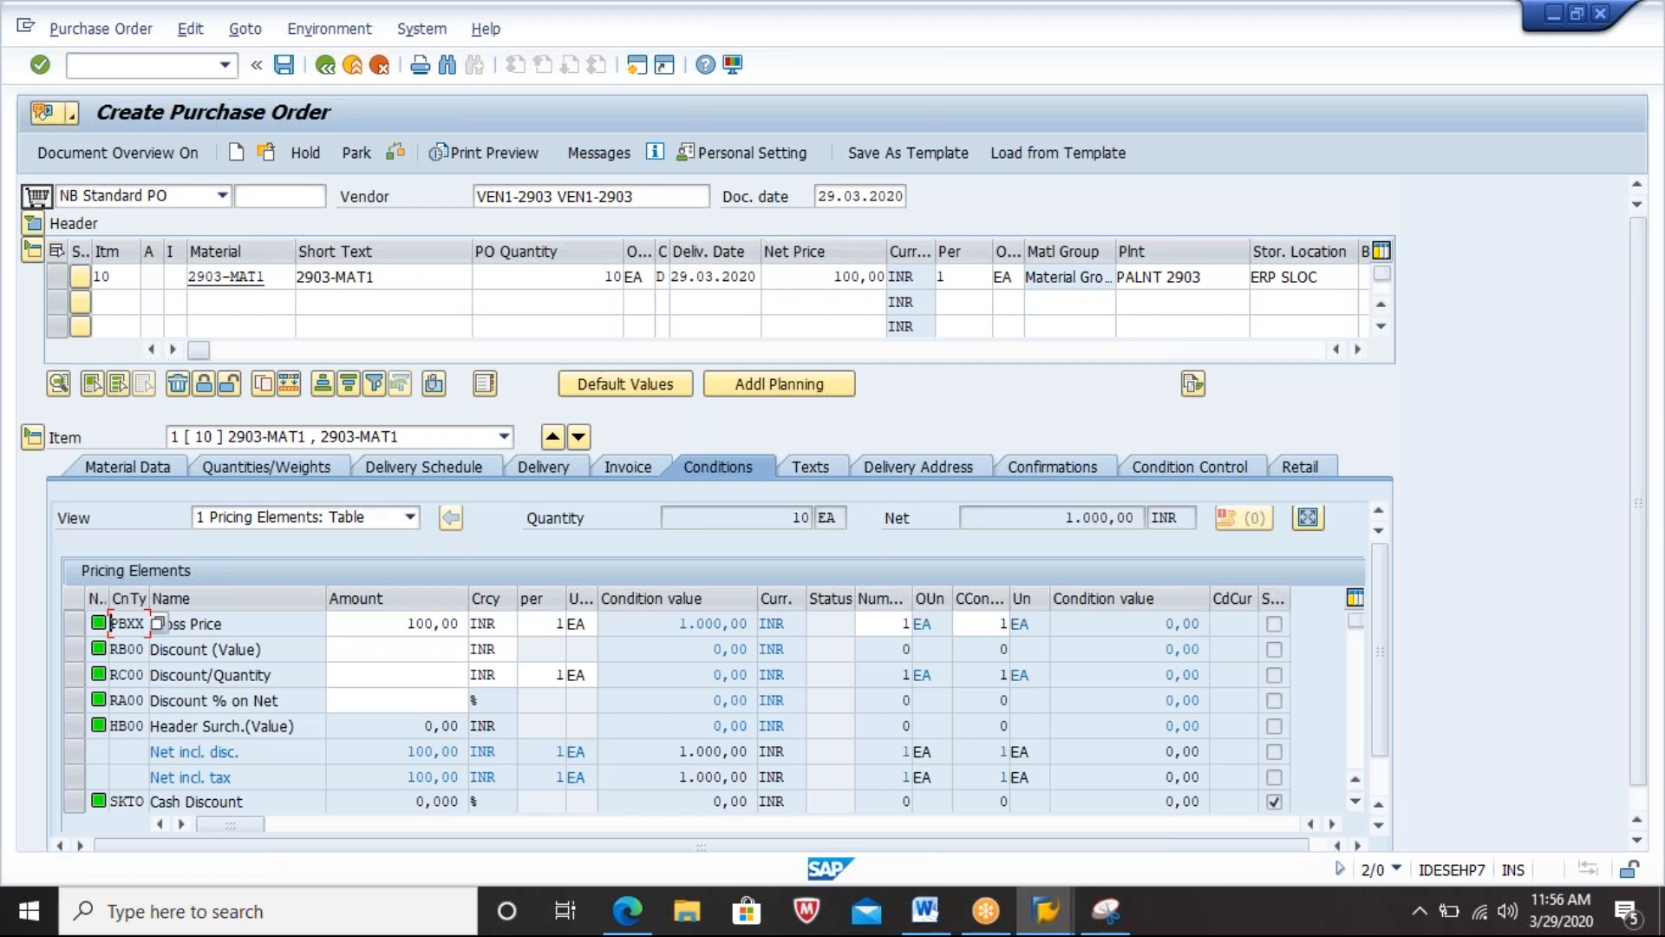
Step: View the item's confirmation settings, run a check of the purchase order and acknowledge the resulting message list
{"action": "left_click", "coordinate": [1055, 471]}
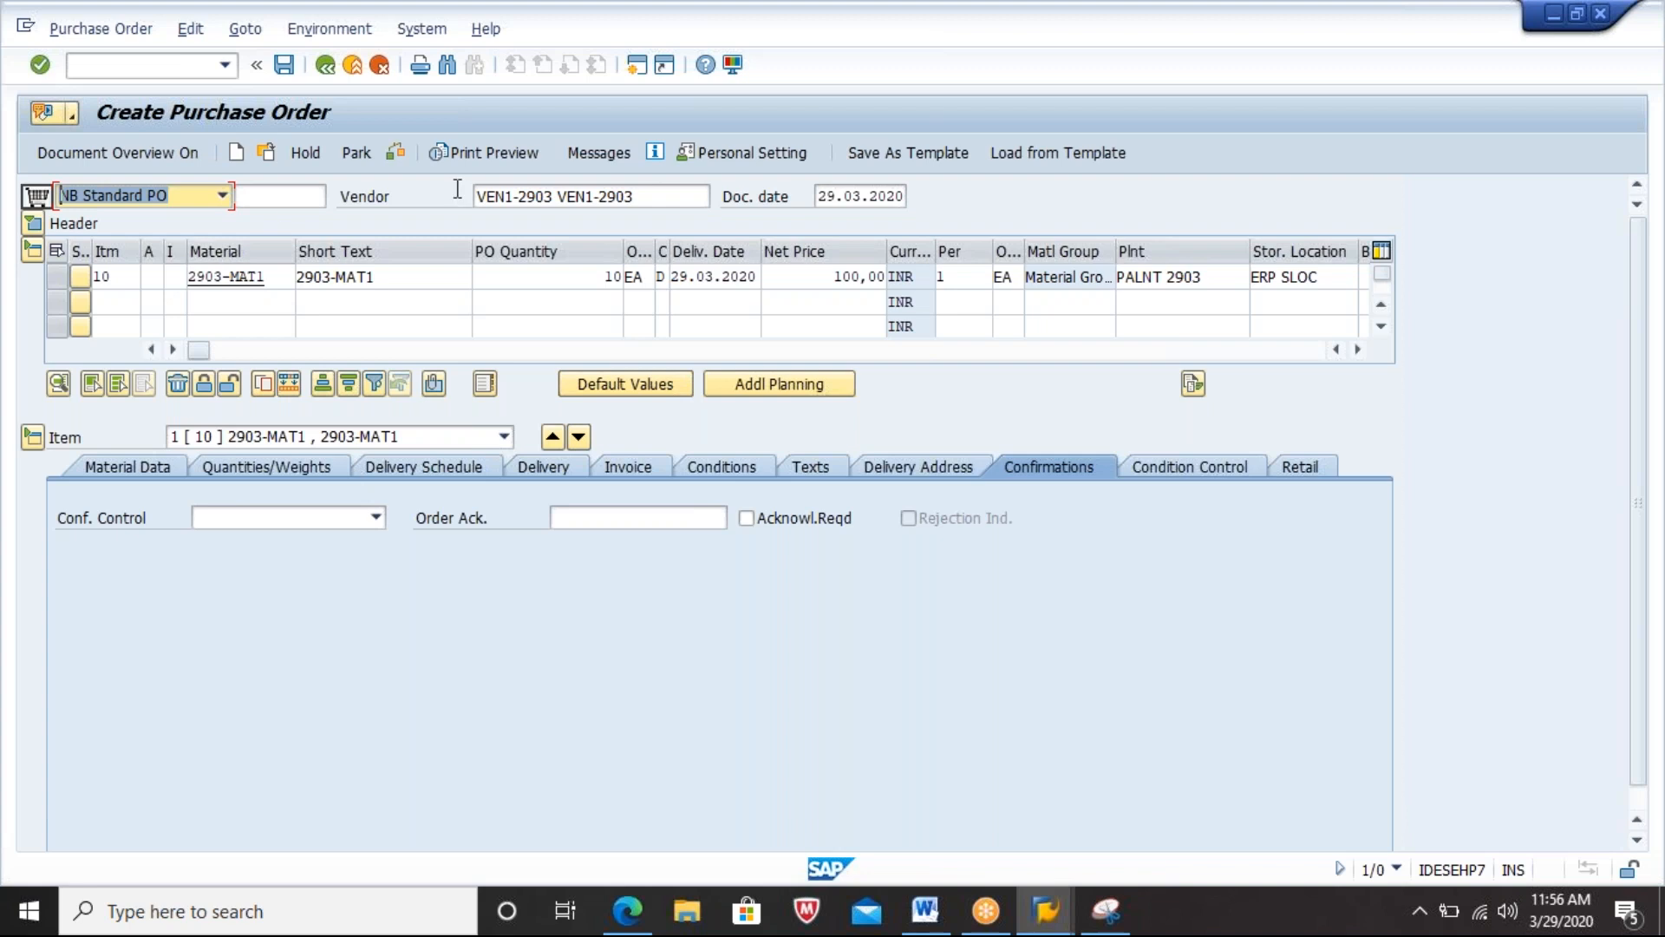
{"action": "left_click", "coordinate": [397, 153]}
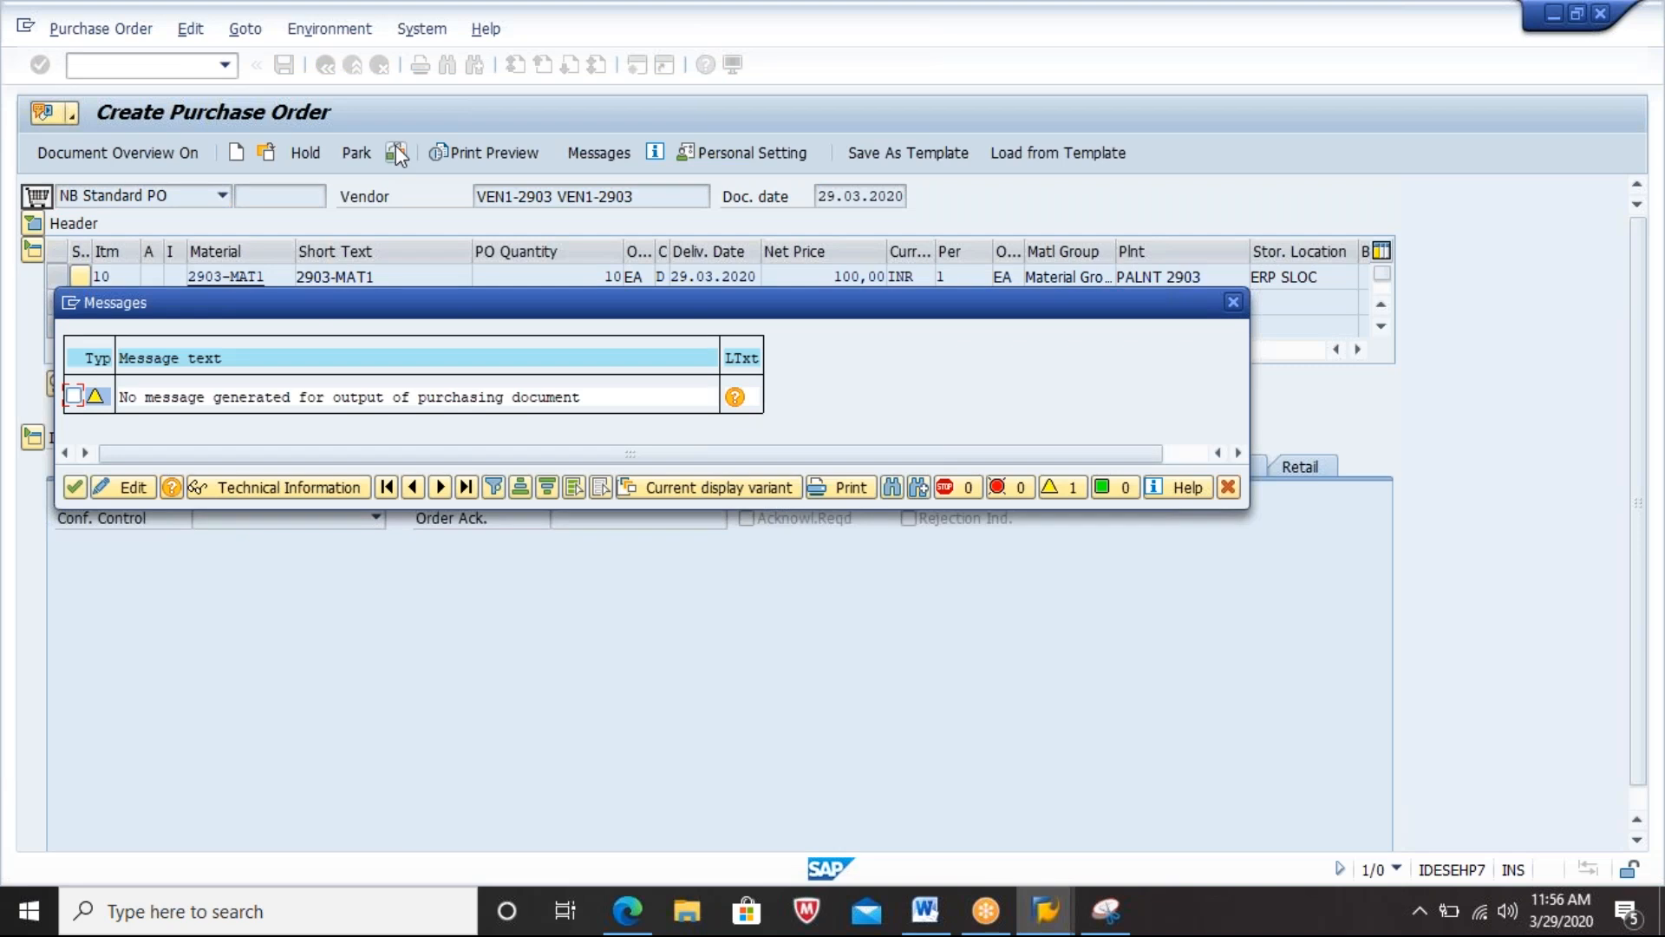
{"action": "key", "text": "Return"}
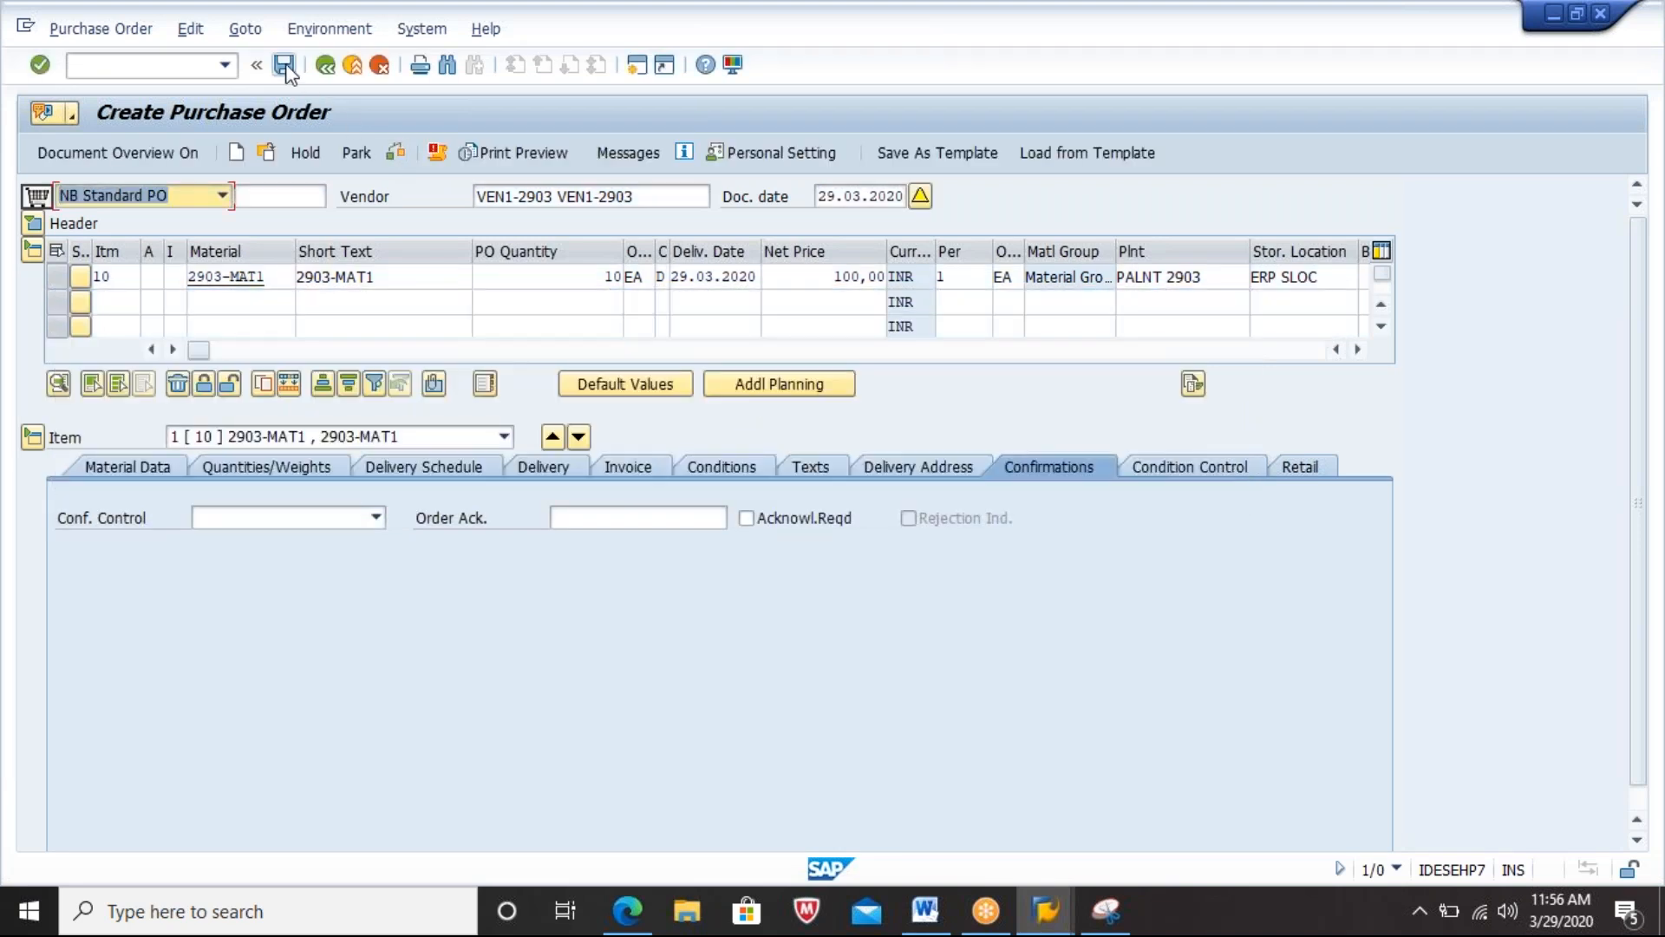
Step: Save the purchase order despite the system messages, and add its creation message below the material notes in the Word document
{"action": "left_click", "coordinate": [284, 66]}
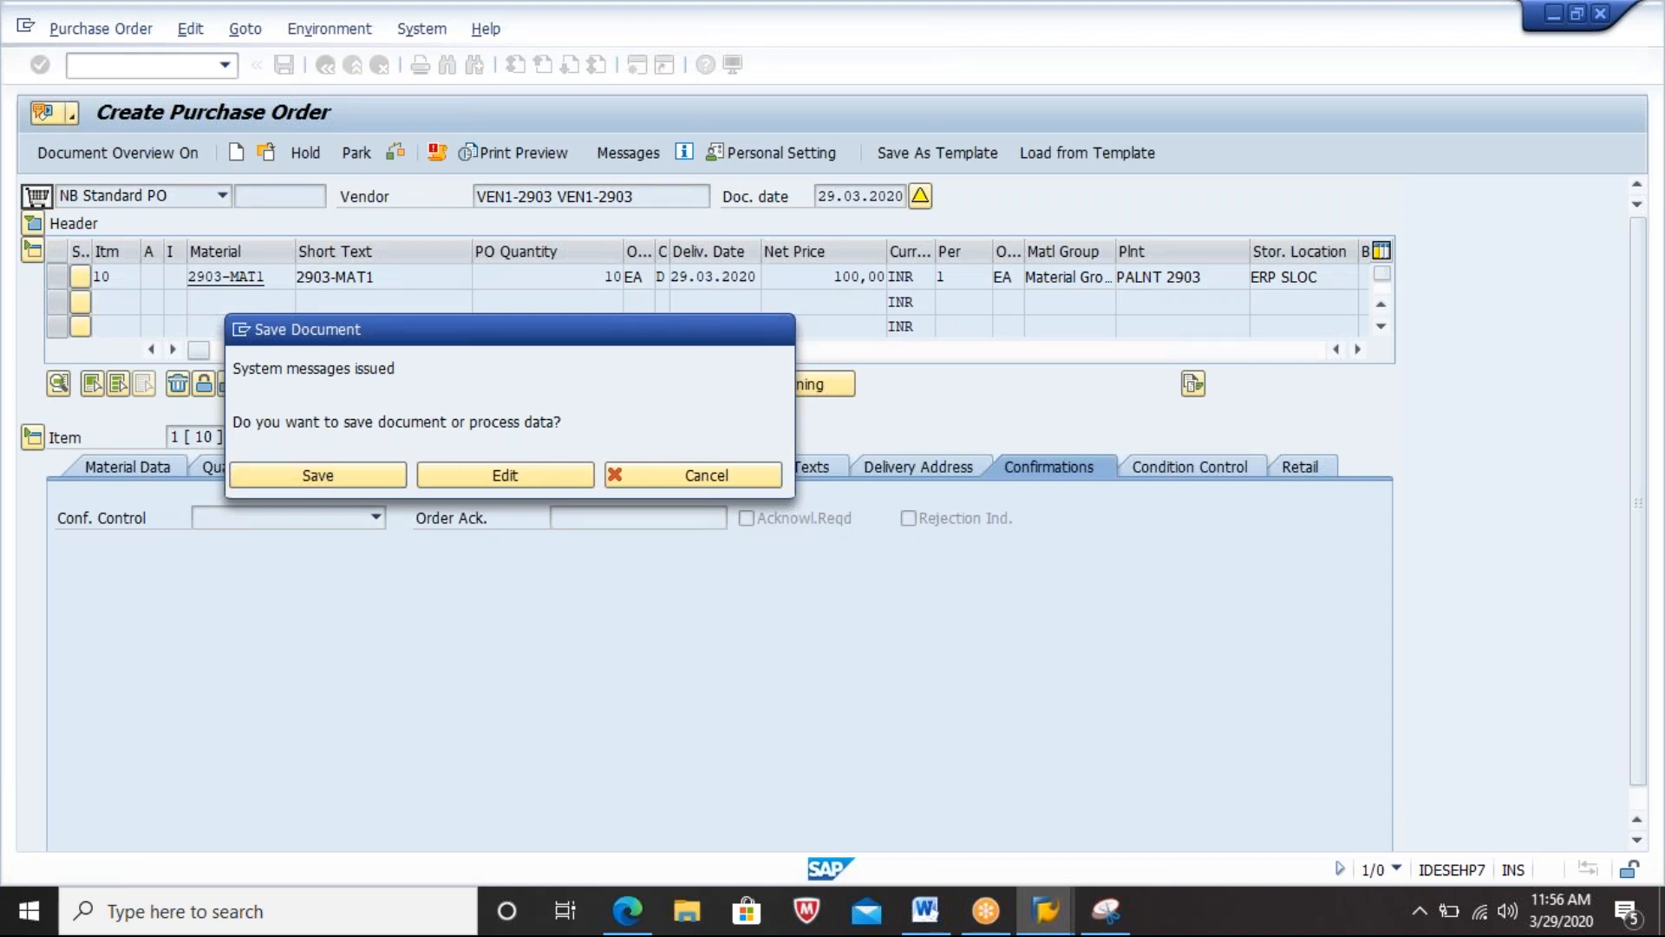
{"action": "key", "text": "Return"}
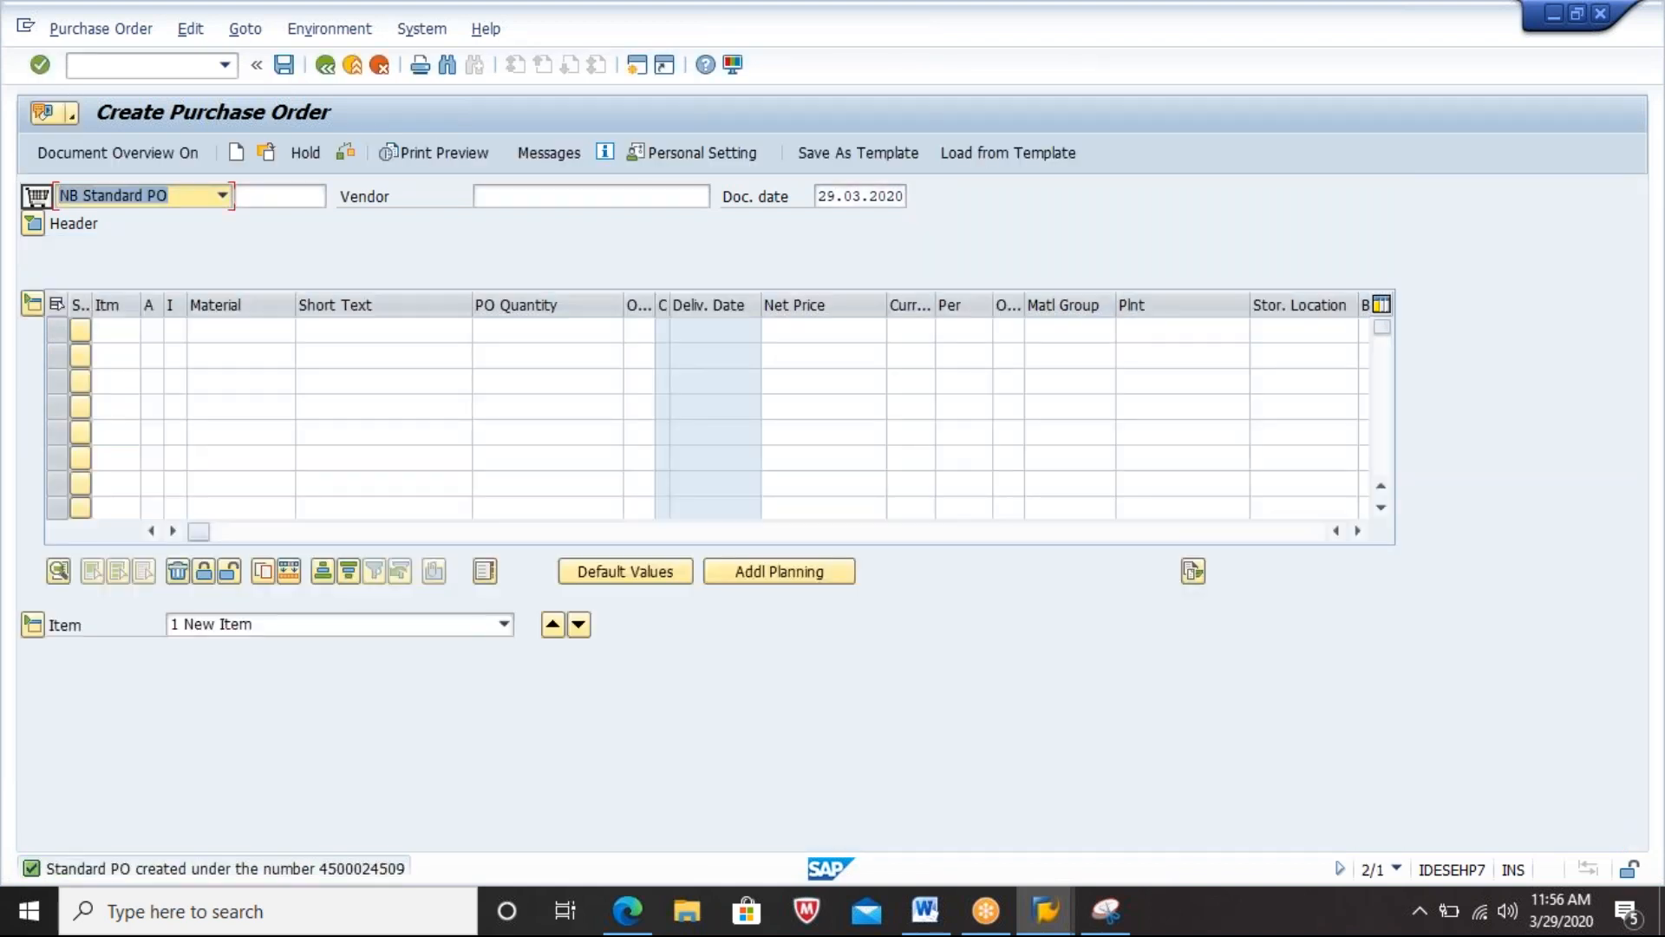
{"action": "left_click", "coordinate": [273, 865]}
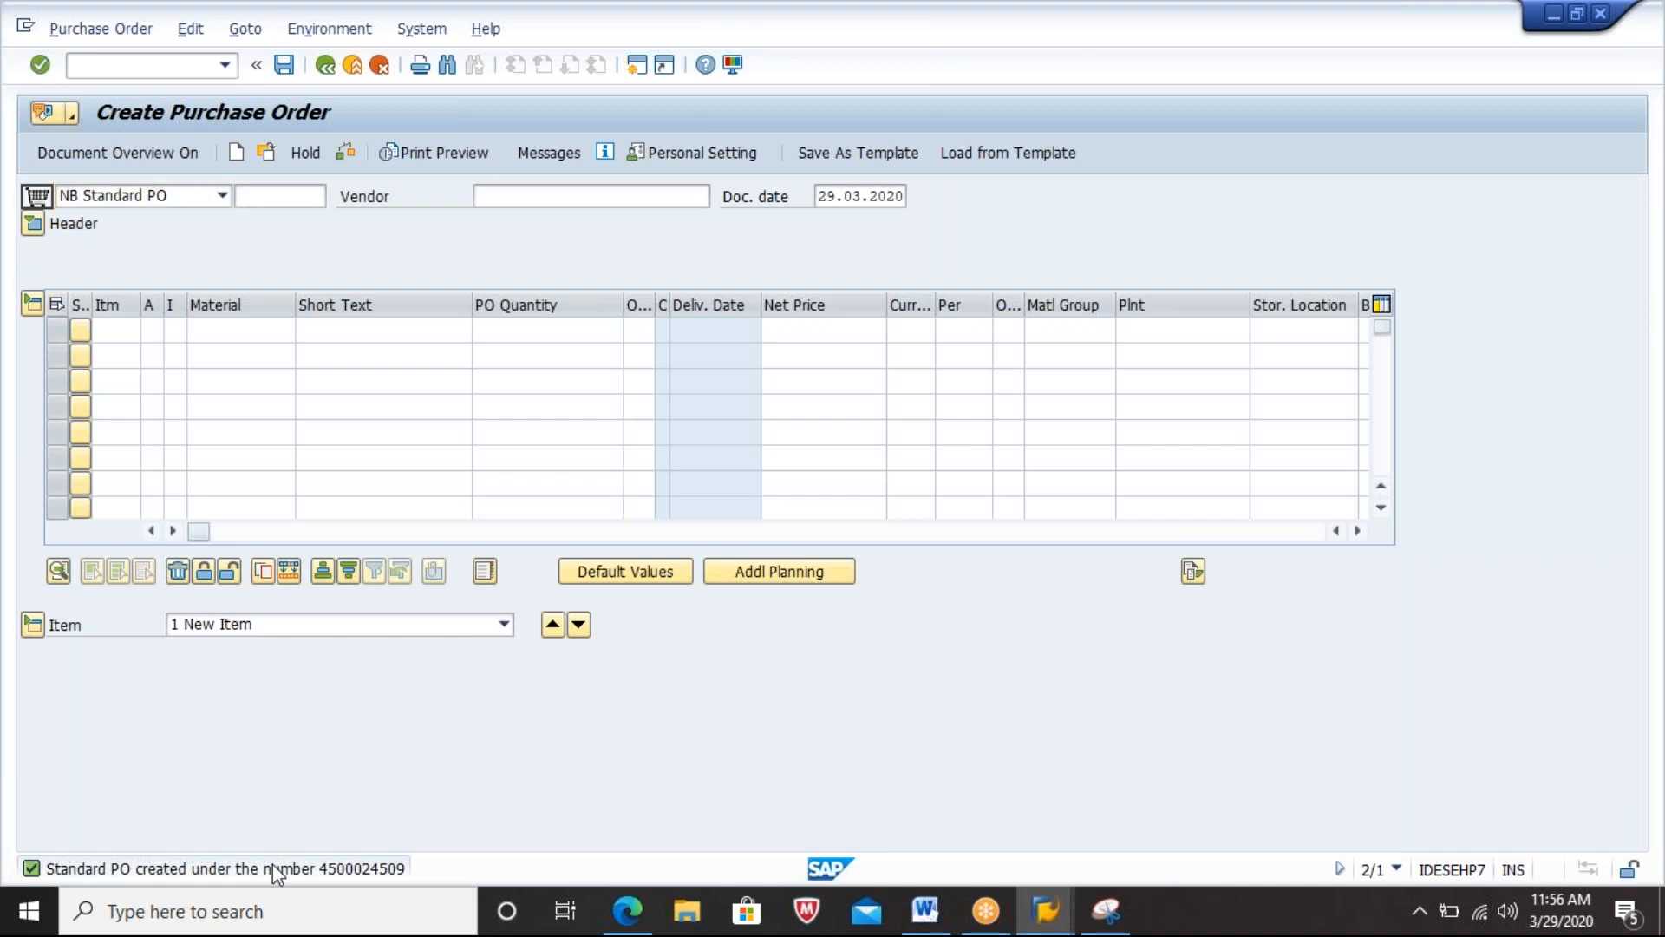
{"action": "double_click", "coordinate": [274, 870]}
{"action": "left_click_drag", "start_coordinate": [1078, 173], "coordinate": [560, 156]}
{"action": "key", "text": "ctrl+c"}
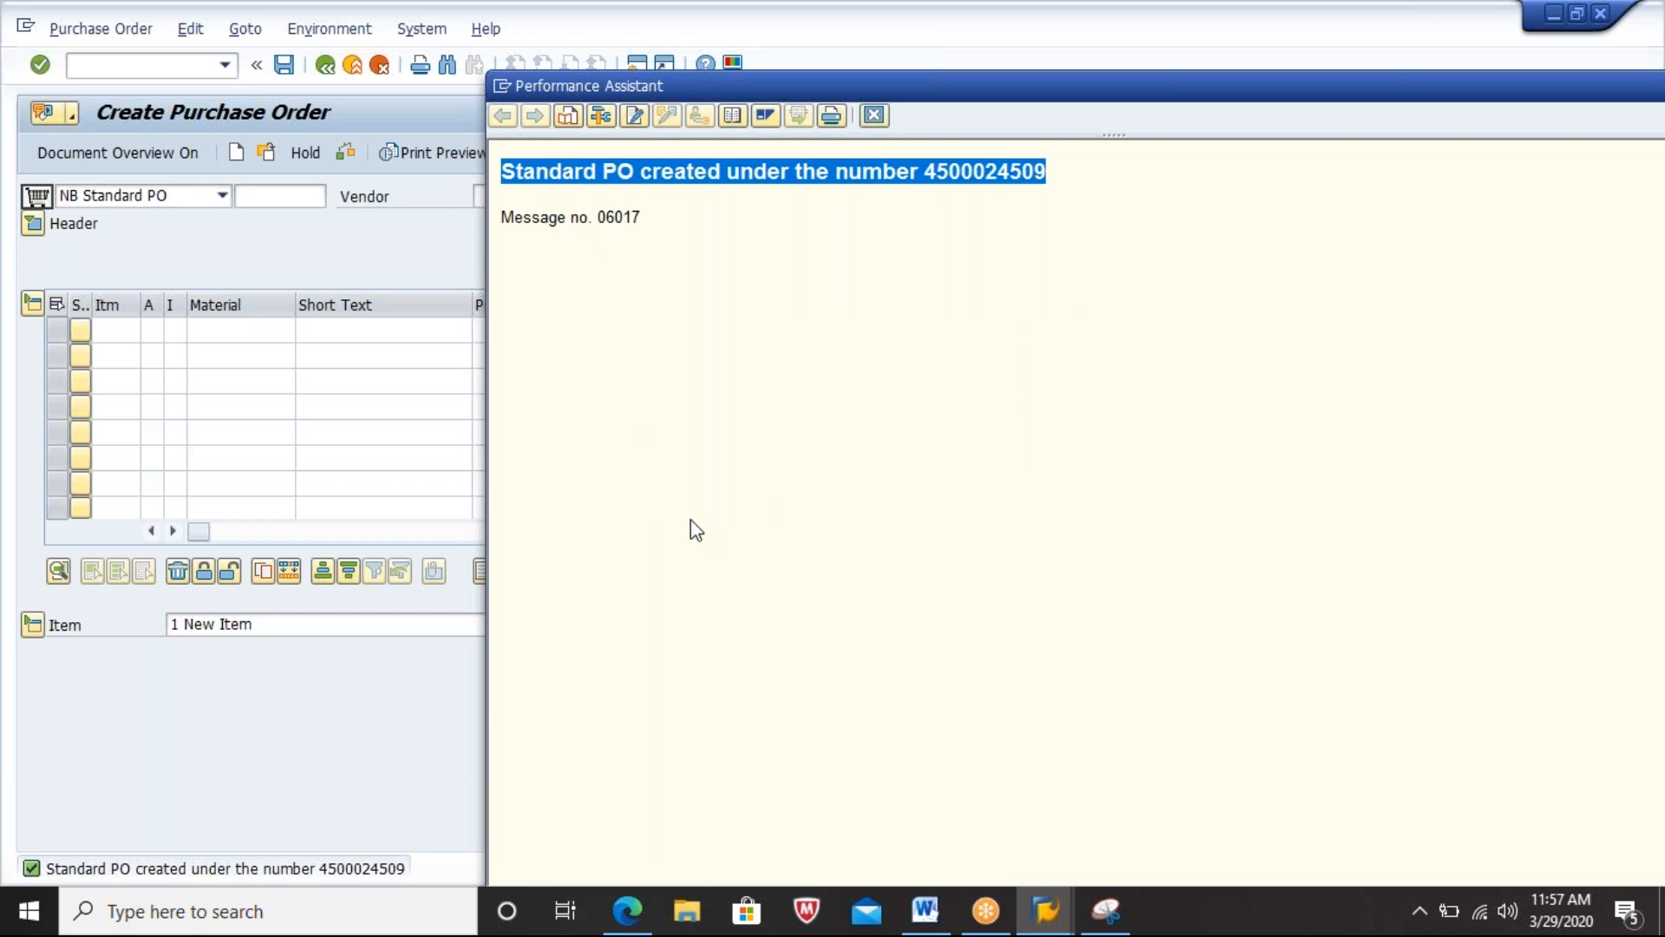
{"action": "left_click", "coordinate": [875, 119]}
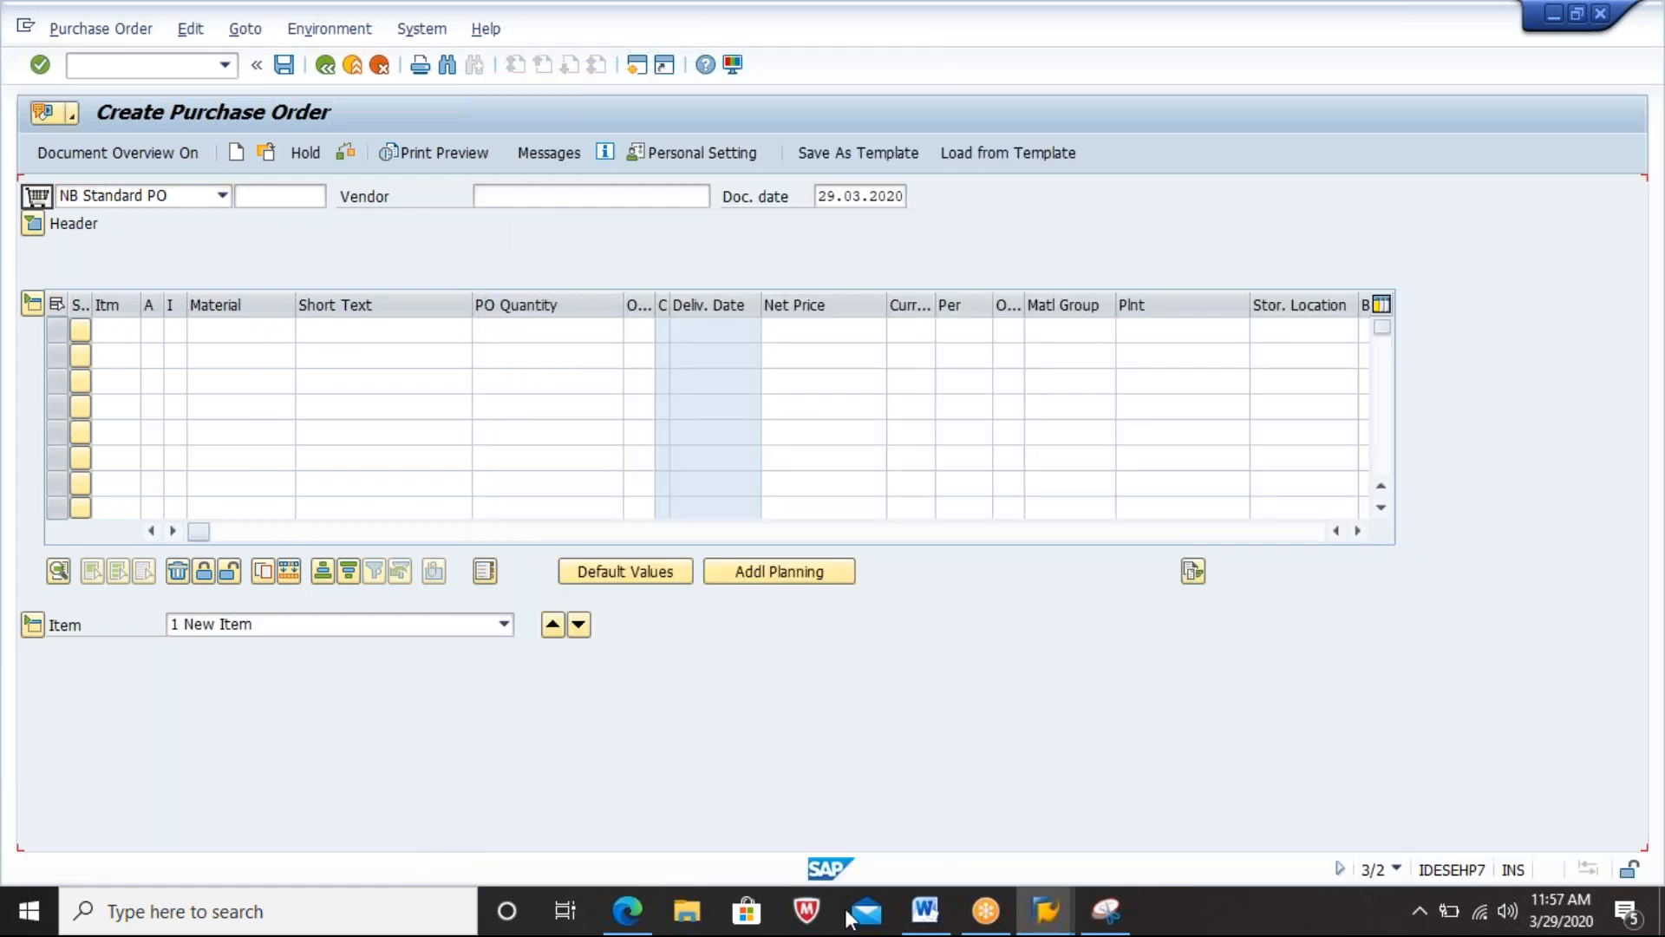
{"action": "left_click", "coordinate": [926, 908]}
{"action": "key", "text": "ctrl+v"}
{"action": "key", "text": "Return"}
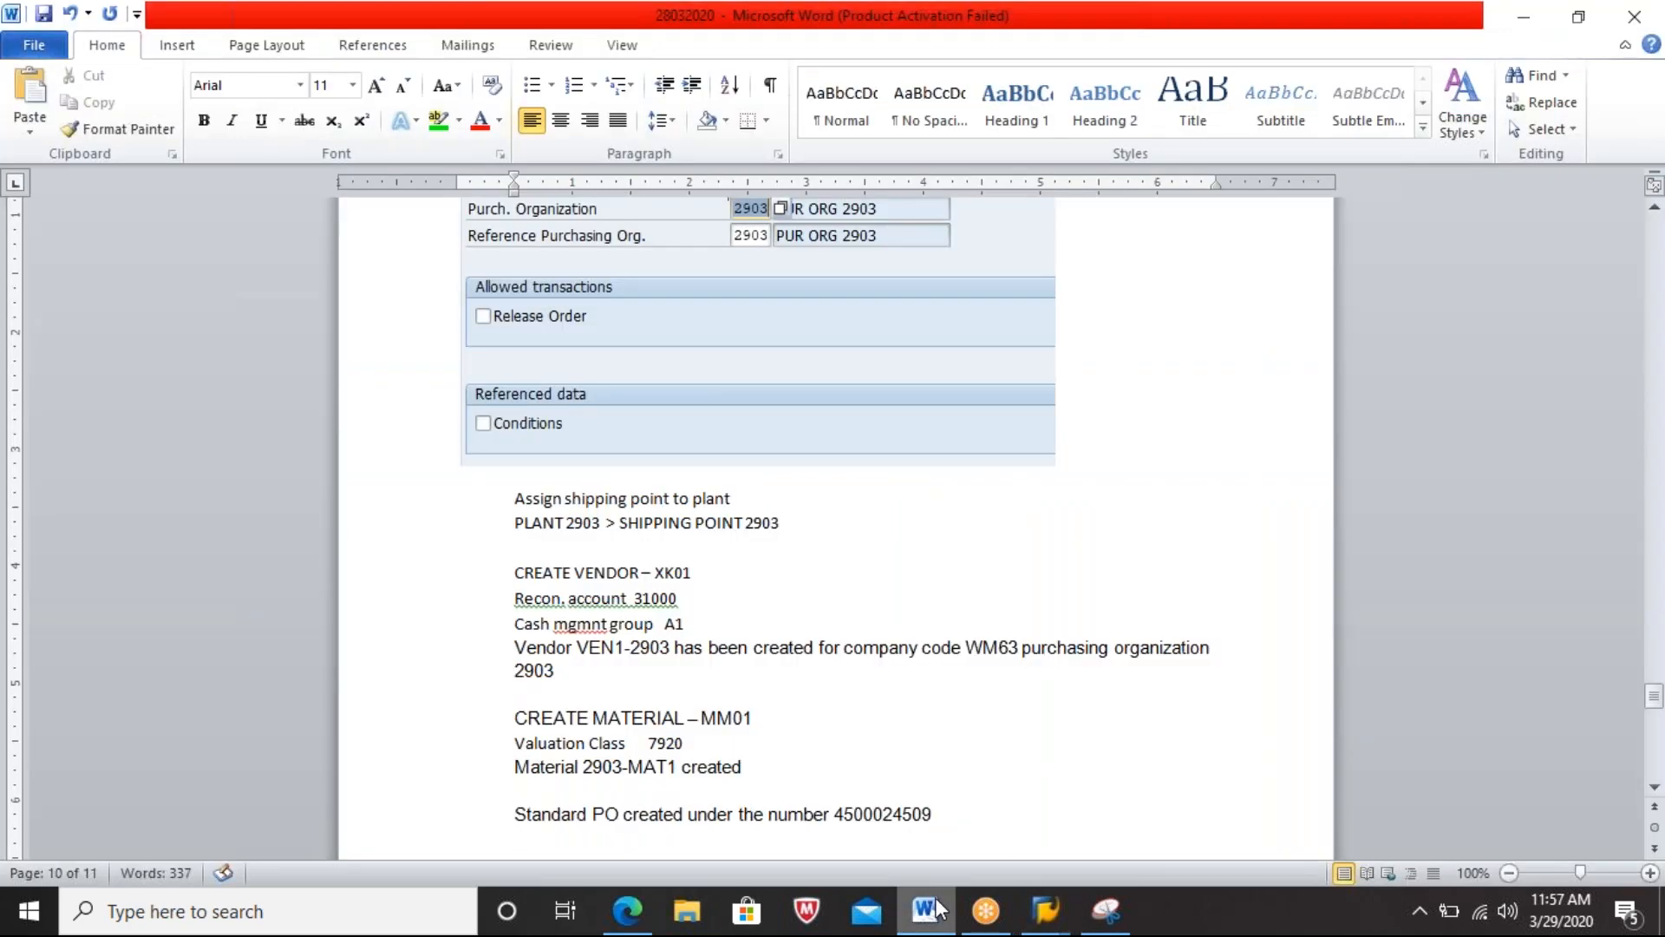
{"action": "left_click", "coordinate": [937, 909]}
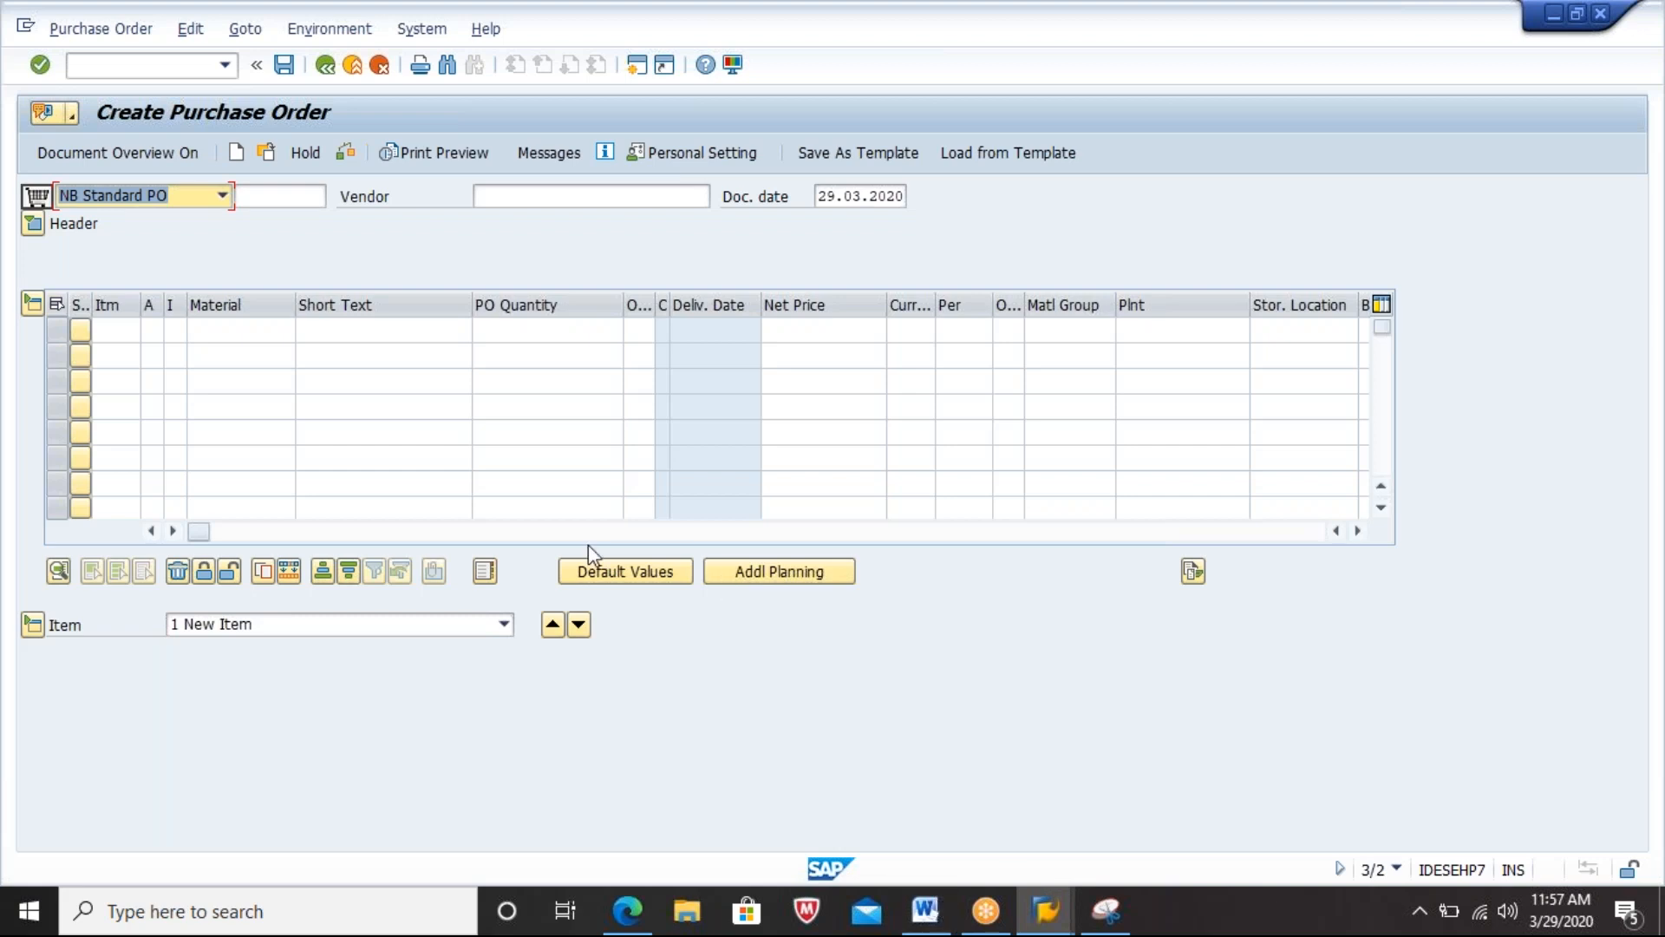
{"action": "left_click", "coordinate": [139, 59]}
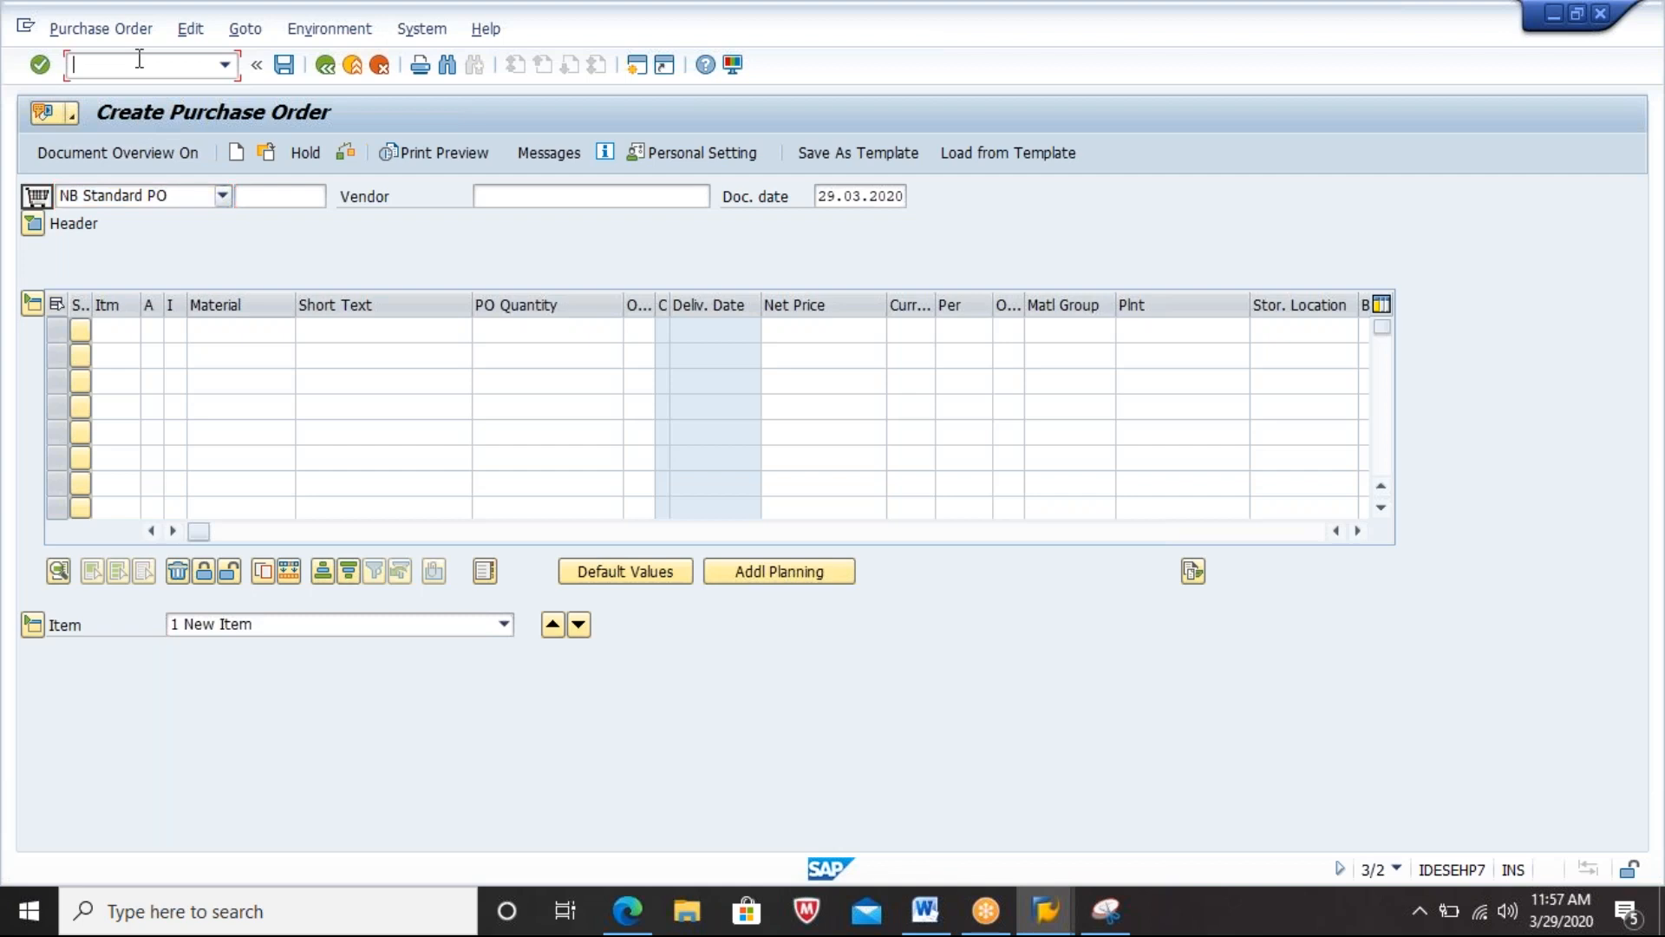
{"action": "type", "text": "/NVL31N"}
{"action": "key", "text": "Return"}
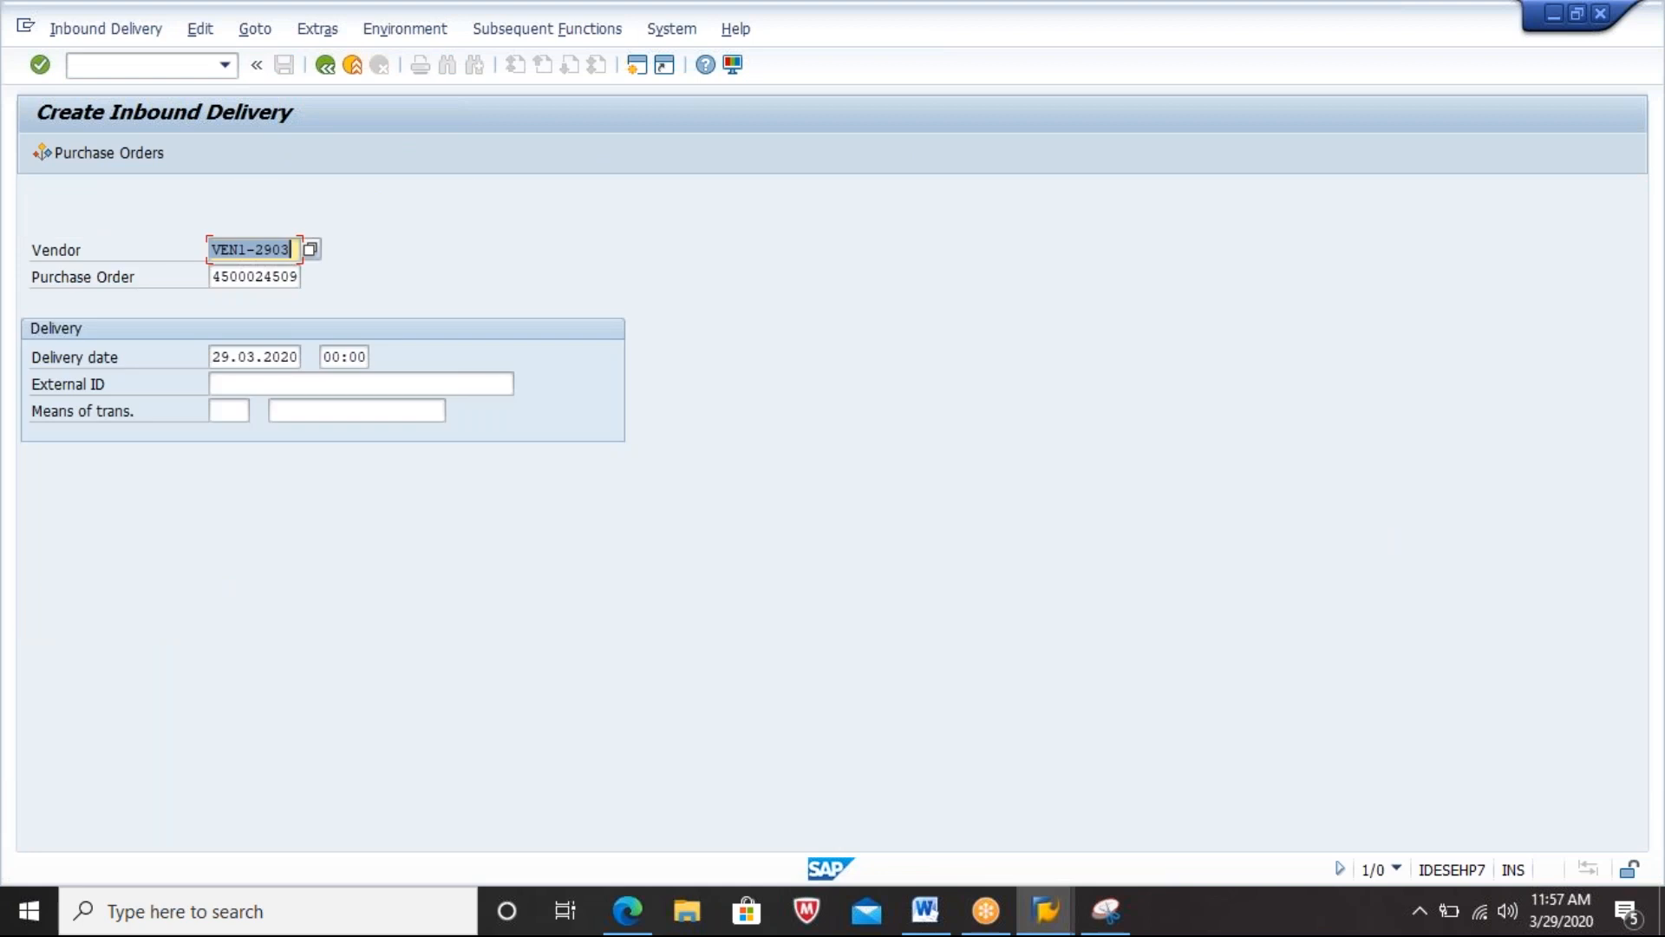
Step: Start transaction MIGO in SAP and copy the purchase order number from the Word notes
{"action": "left_click", "coordinate": [139, 65]}
{"action": "type", "text": "/NMIGO"}
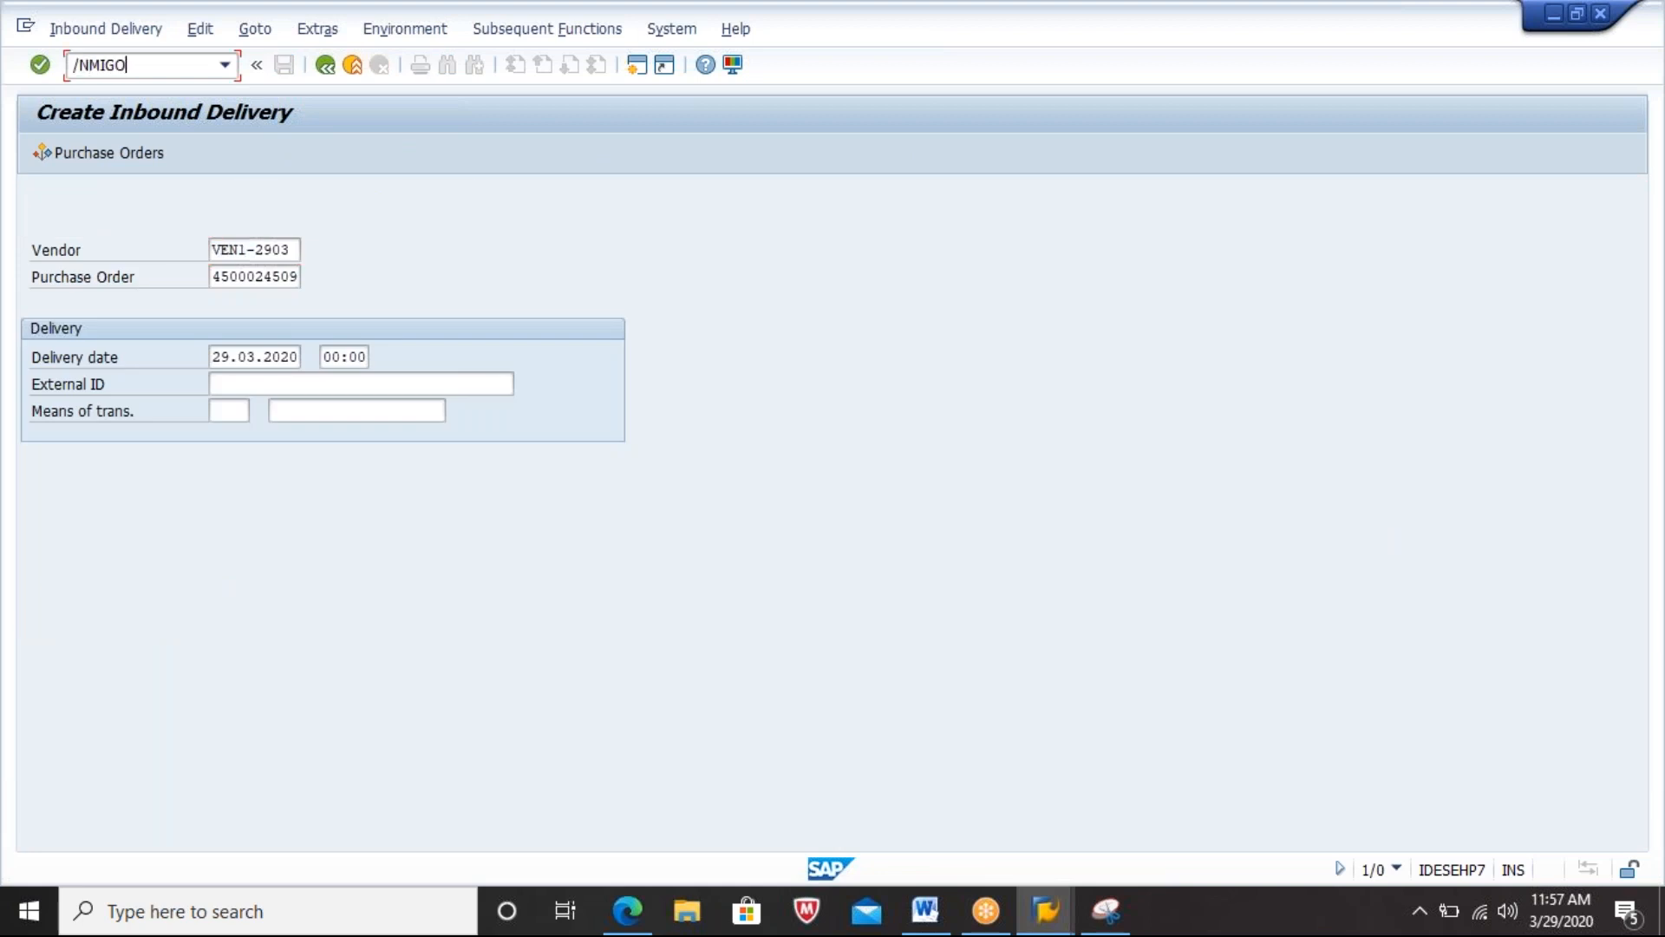
{"action": "key", "text": "Return"}
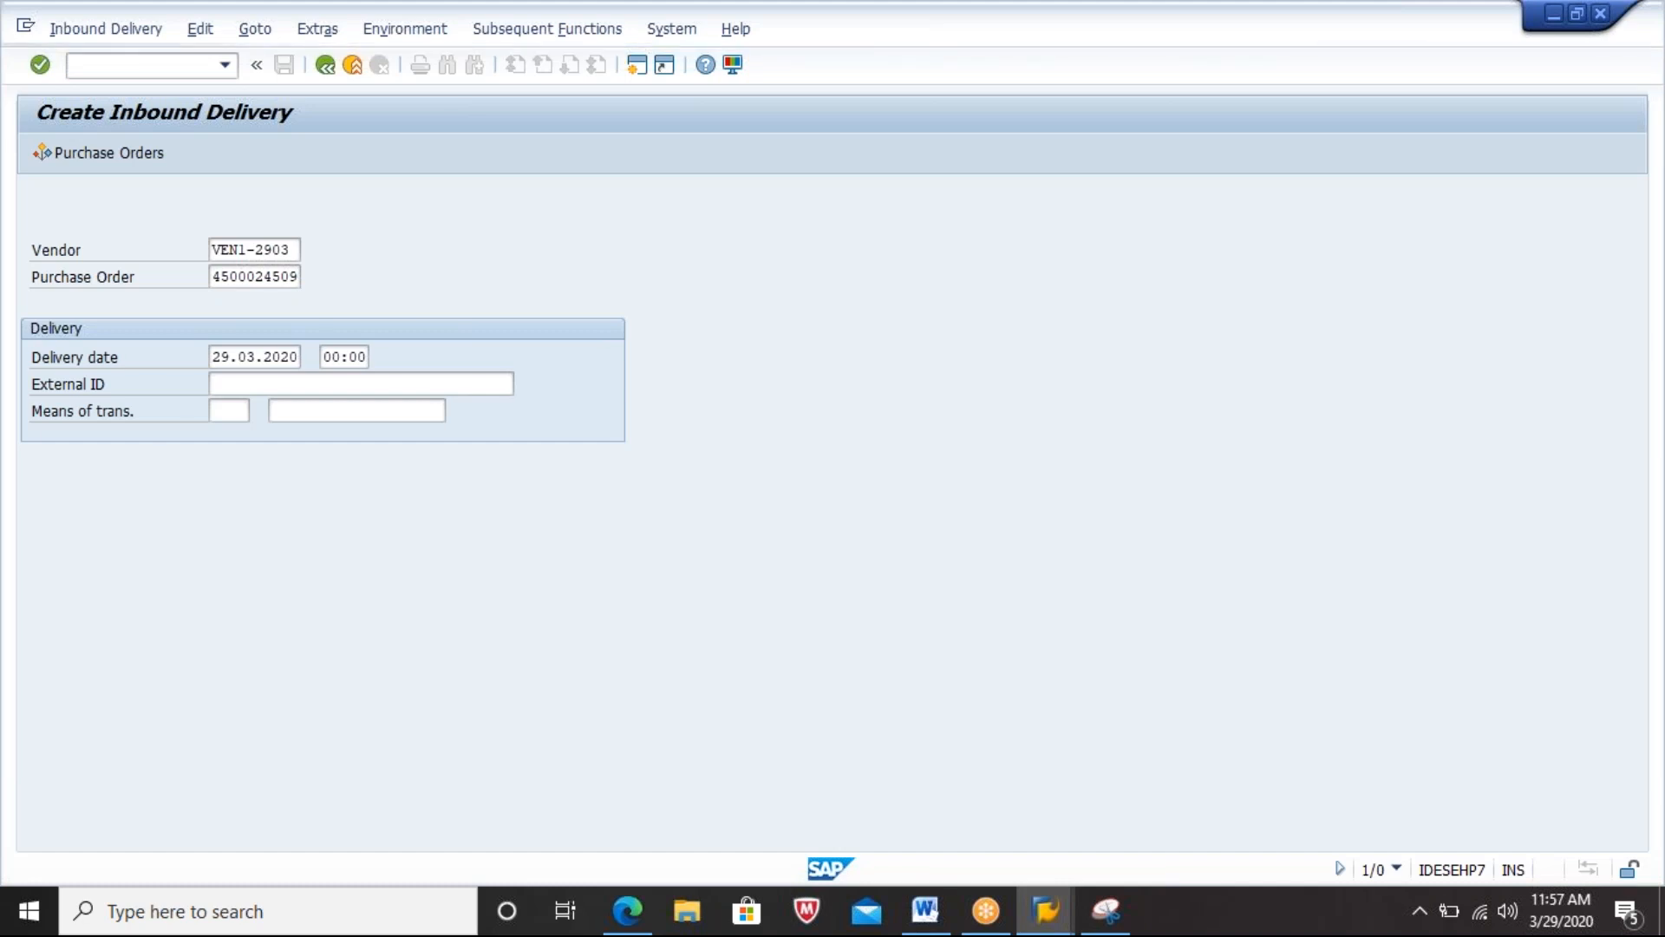
{"action": "left_click", "coordinate": [924, 912]}
{"action": "left_click", "coordinate": [866, 816]}
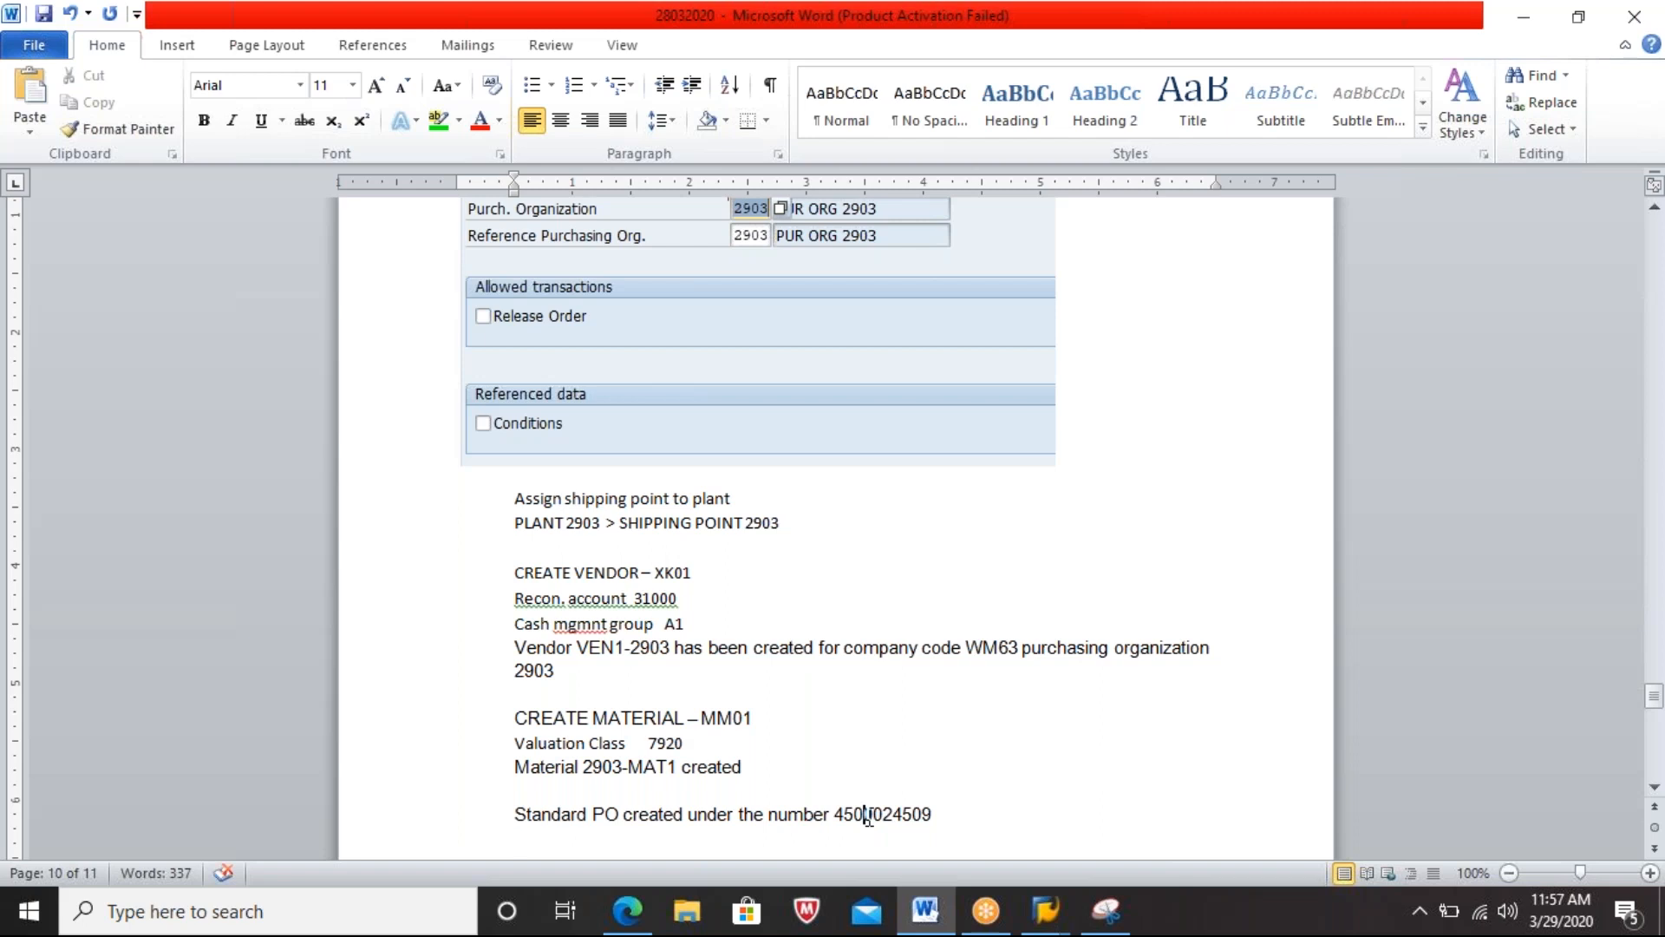
{"action": "double_click", "coordinate": [868, 815]}
{"action": "key", "text": "ctrl+c"}
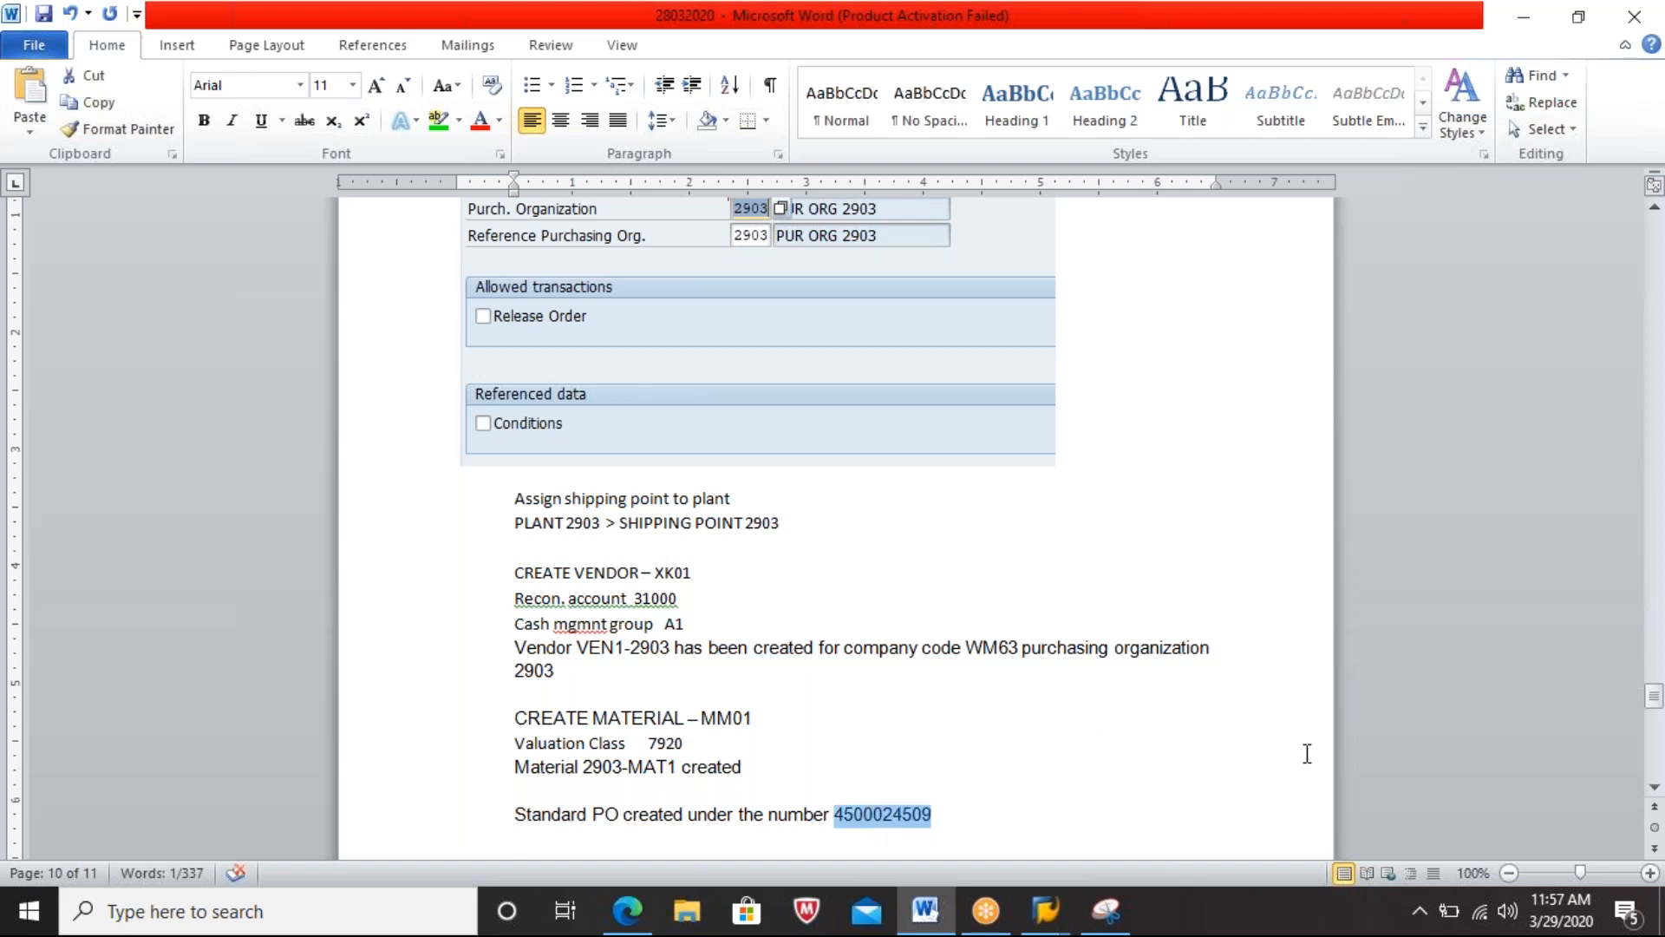
{"action": "key", "text": "alt+Tab"}
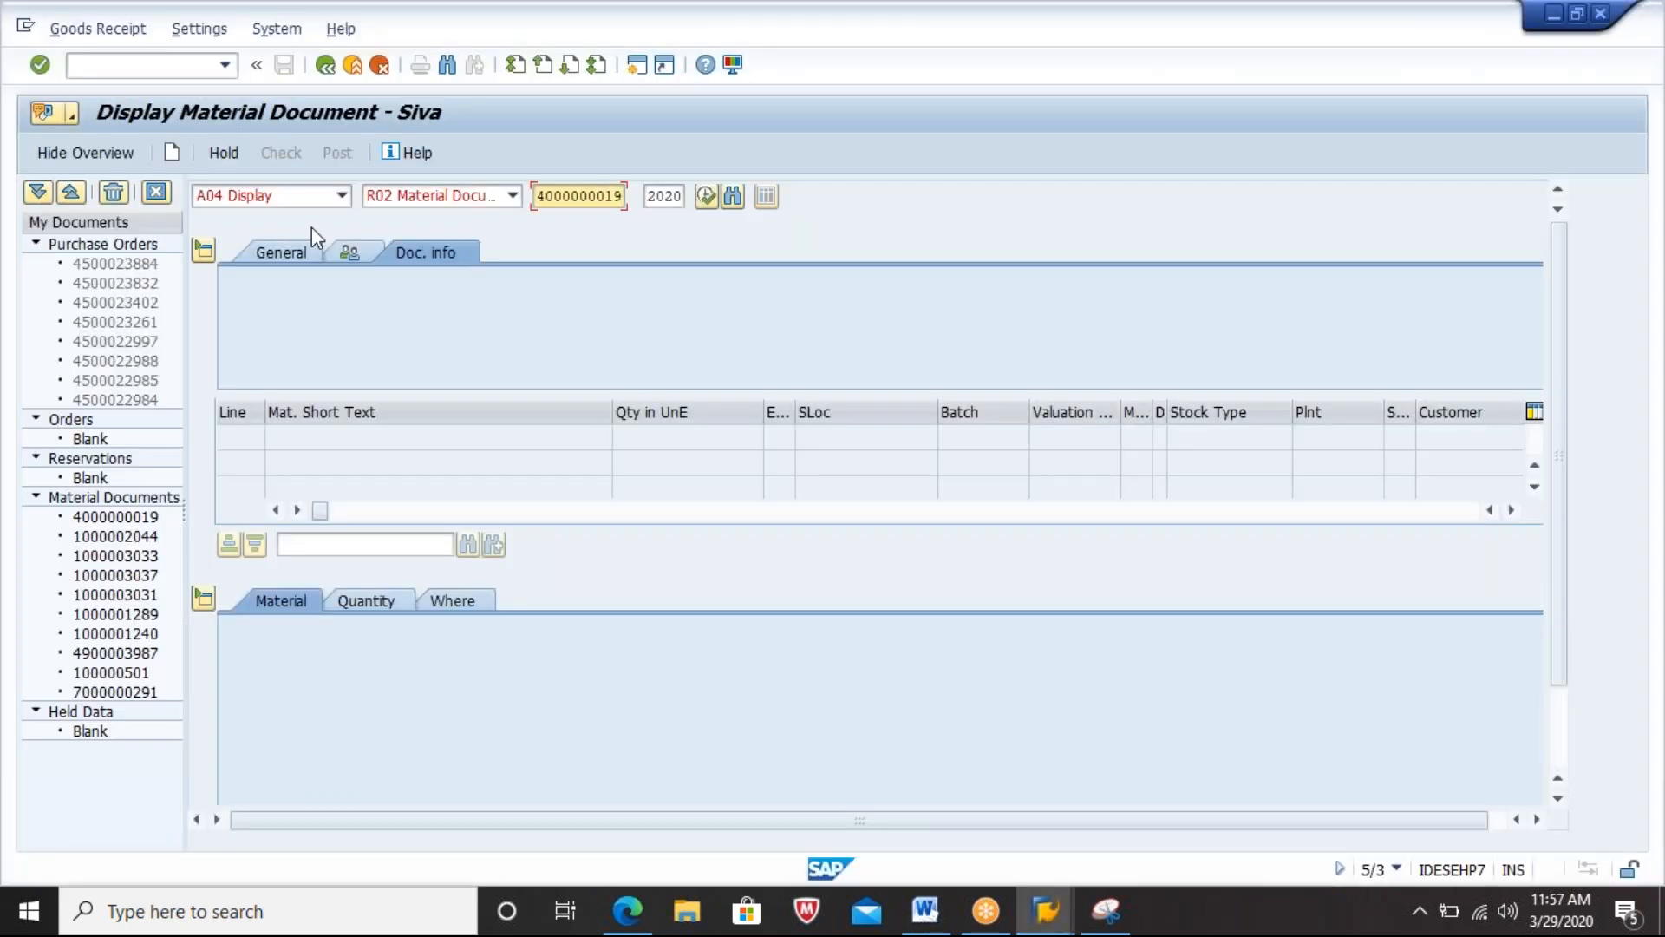
Step: Set the MIGO action to A01 Goods Receipt and load the purchase order using the copied number
{"action": "left_click", "coordinate": [343, 197]}
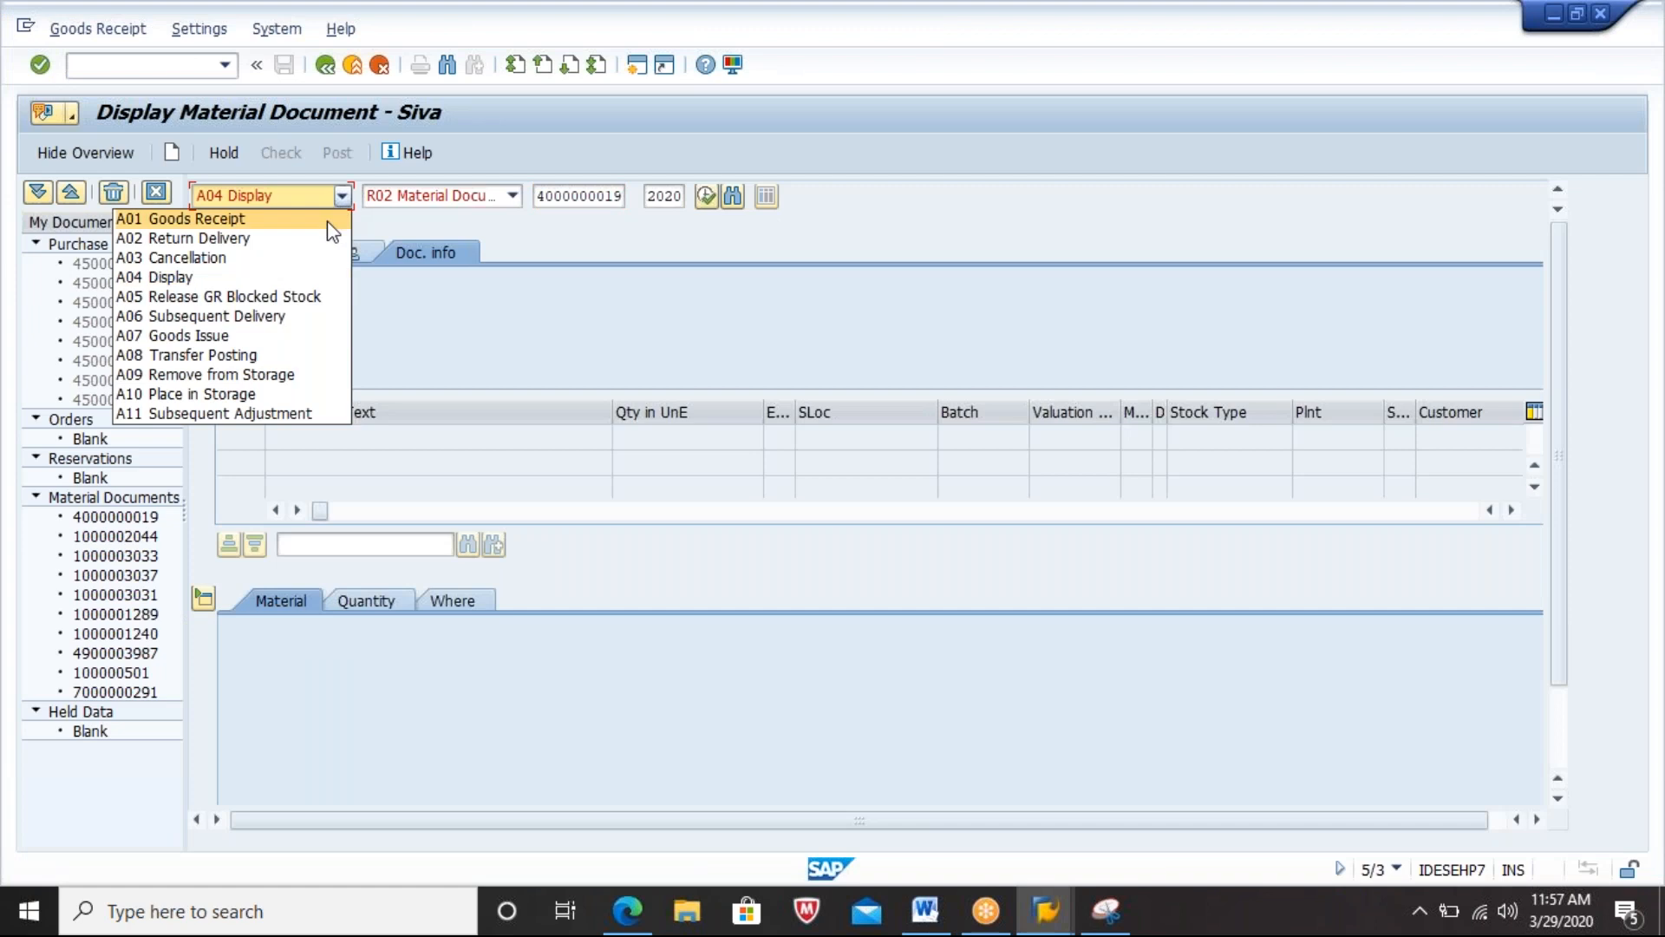
{"action": "left_click", "coordinate": [326, 221]}
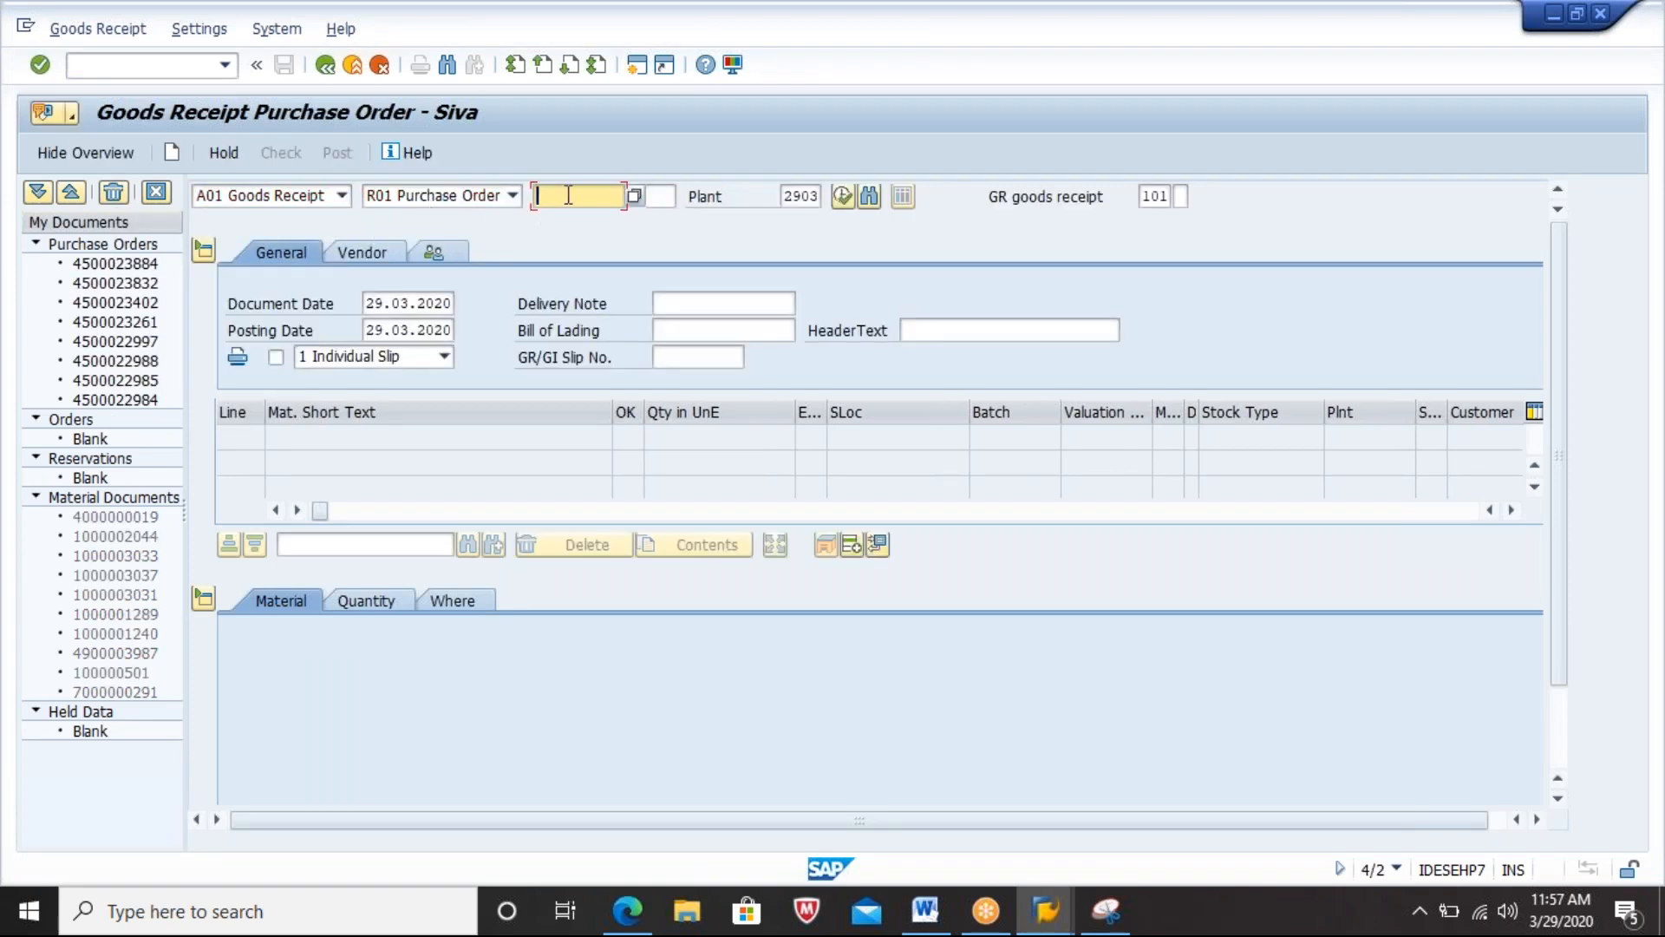
{"action": "key", "text": "ctrl+v"}
{"action": "key", "text": "Return"}
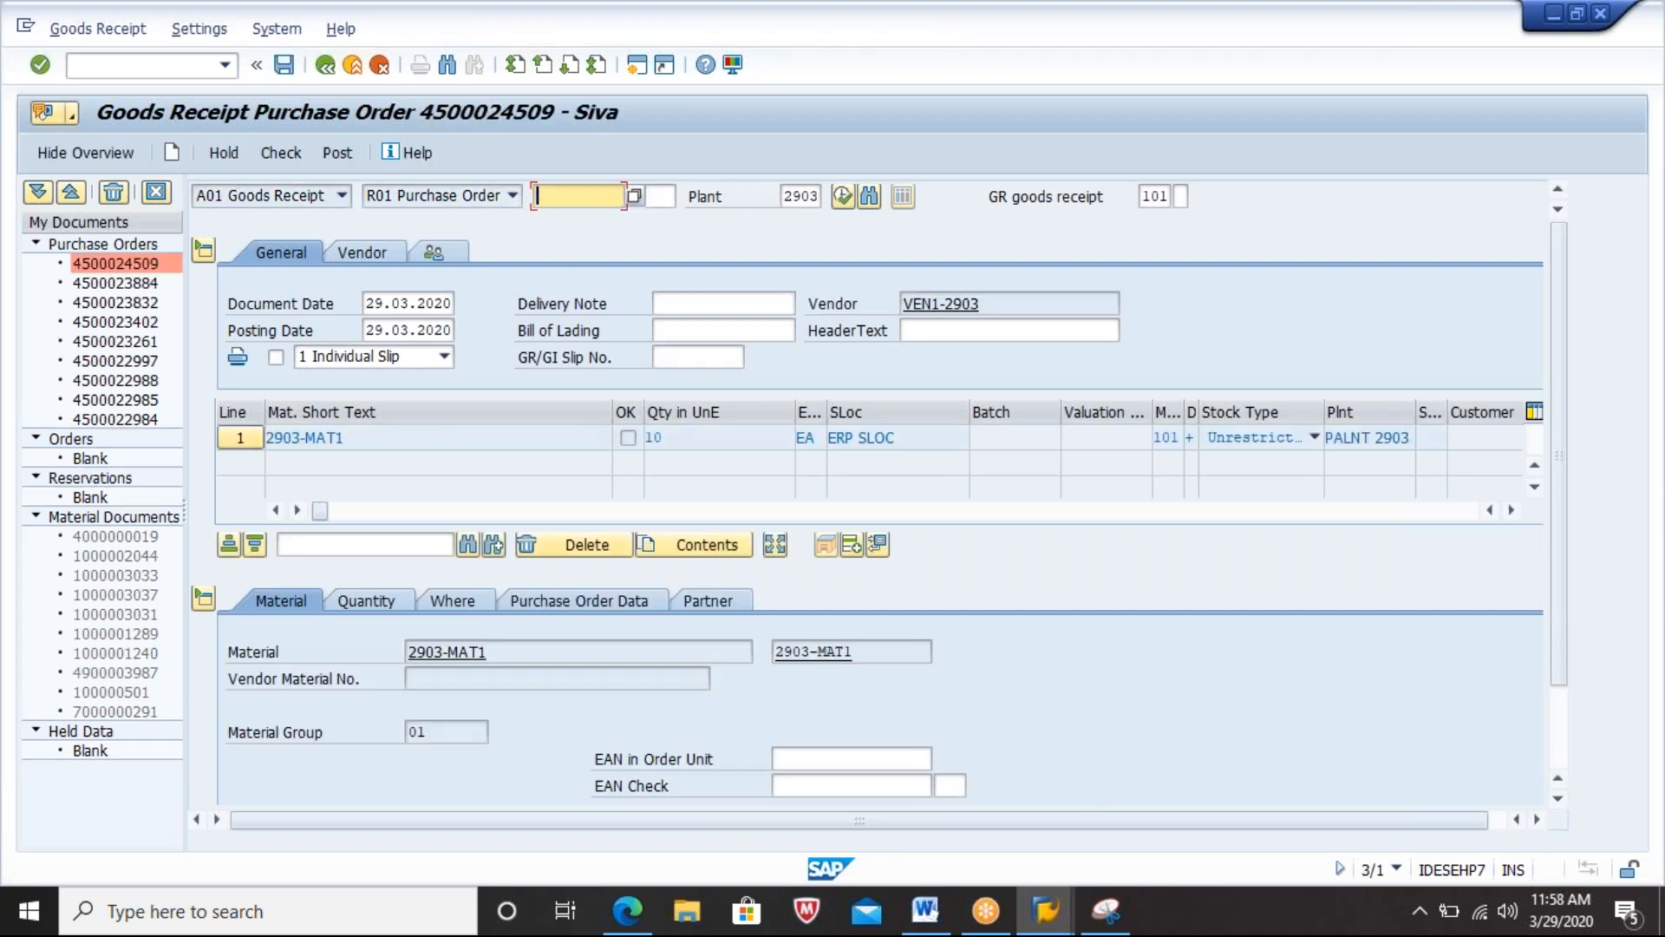
Step: Mark the 2903-MAT1 item as OK, check the goods receipt and post it
{"action": "left_click", "coordinate": [1563, 726]}
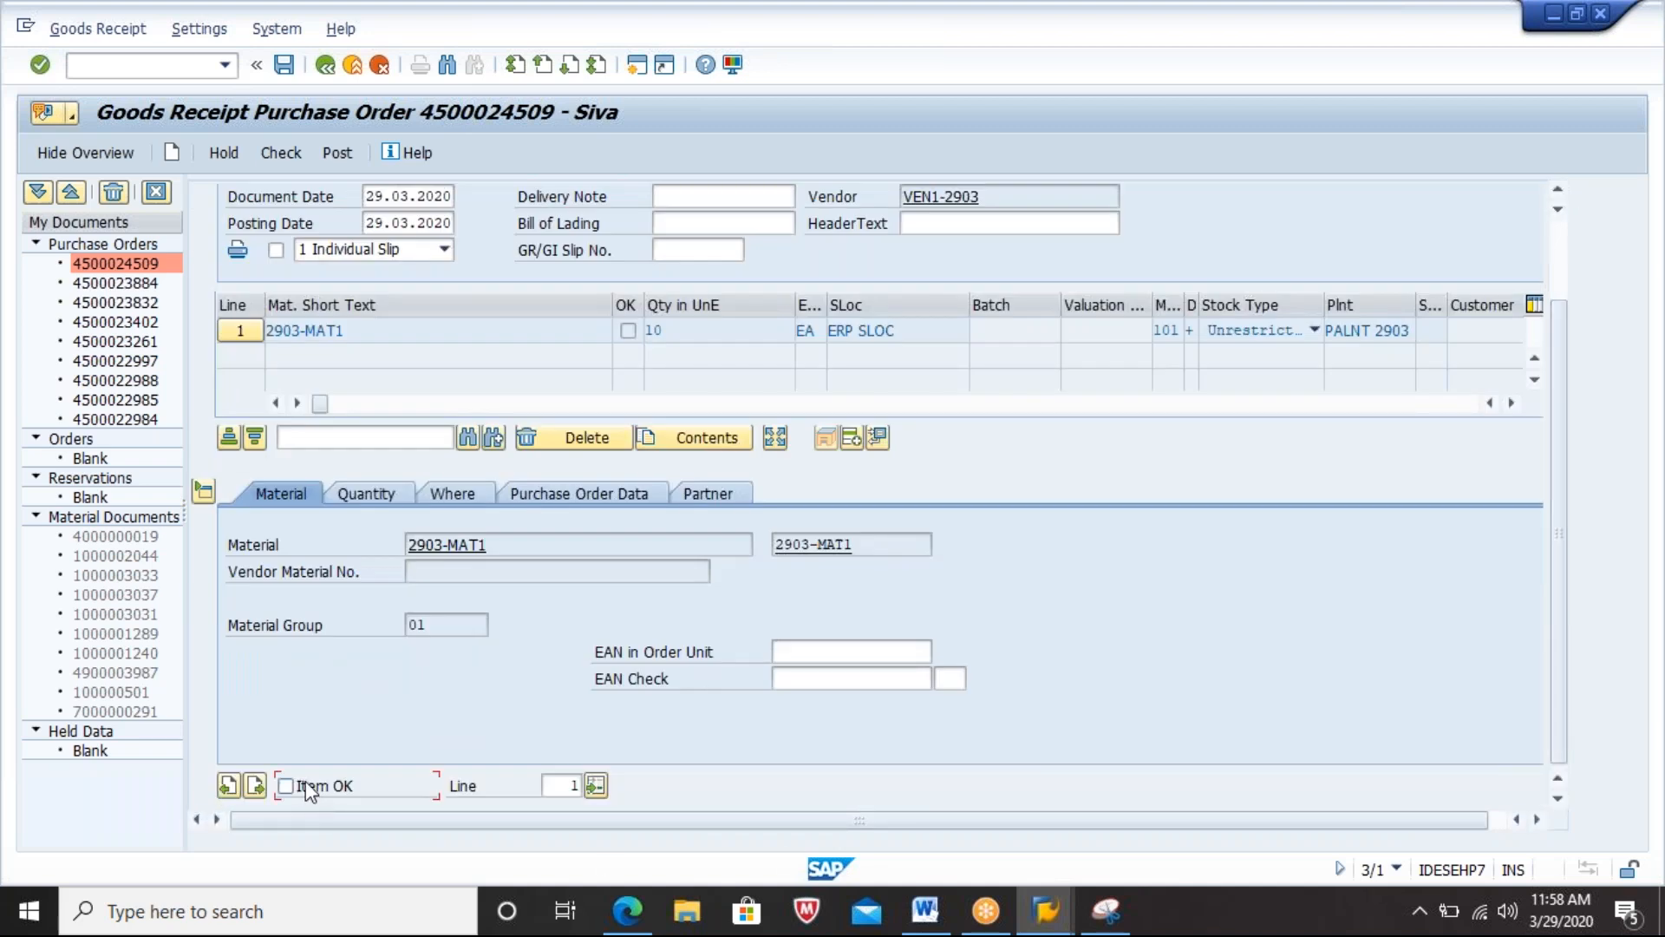
{"action": "left_click", "coordinate": [283, 154]}
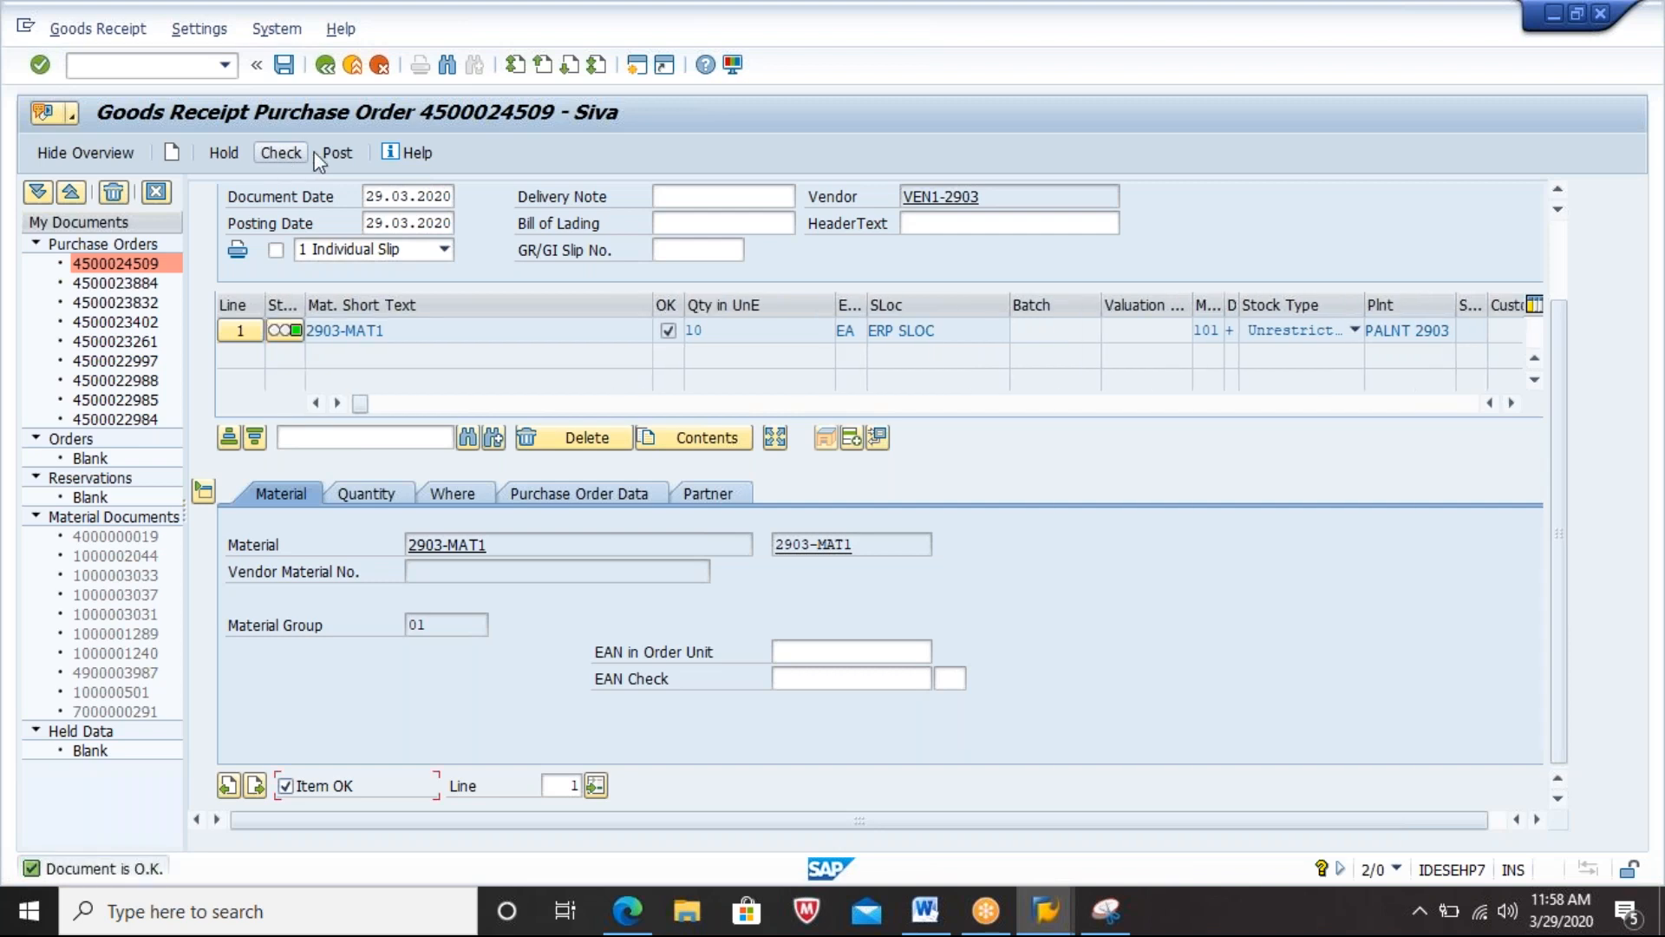
{"action": "left_click", "coordinate": [335, 155]}
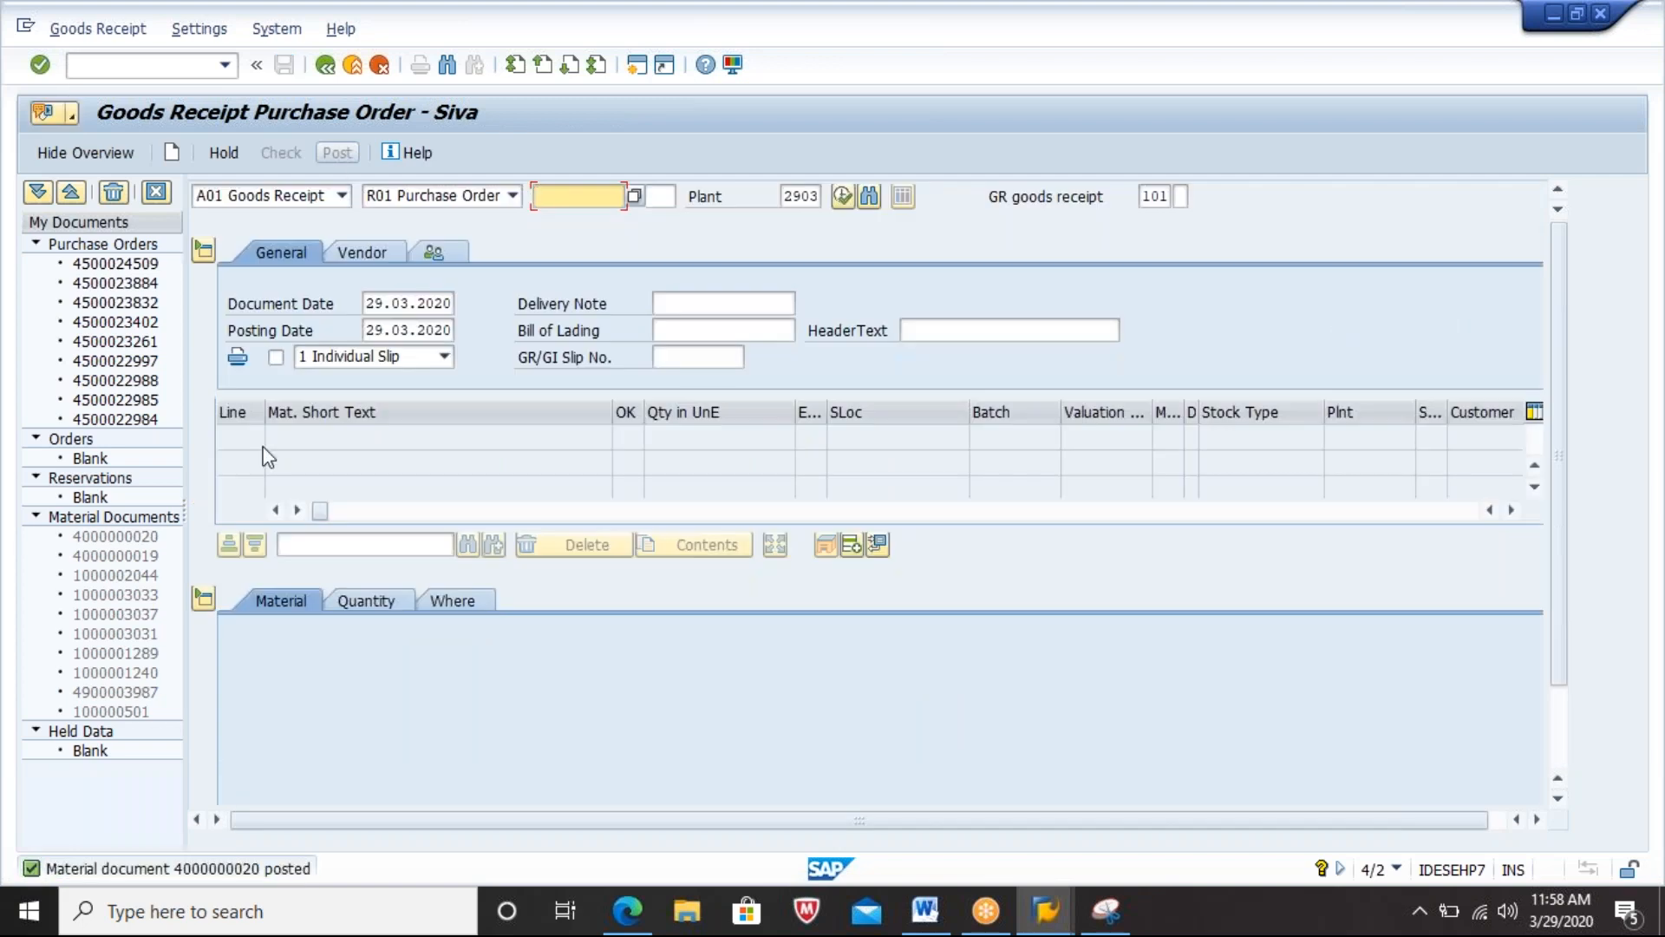
Step: Copy the goods receipt's posting message from SAP into a new line below the purchase order message in Word
{"action": "left_click", "coordinate": [198, 871]}
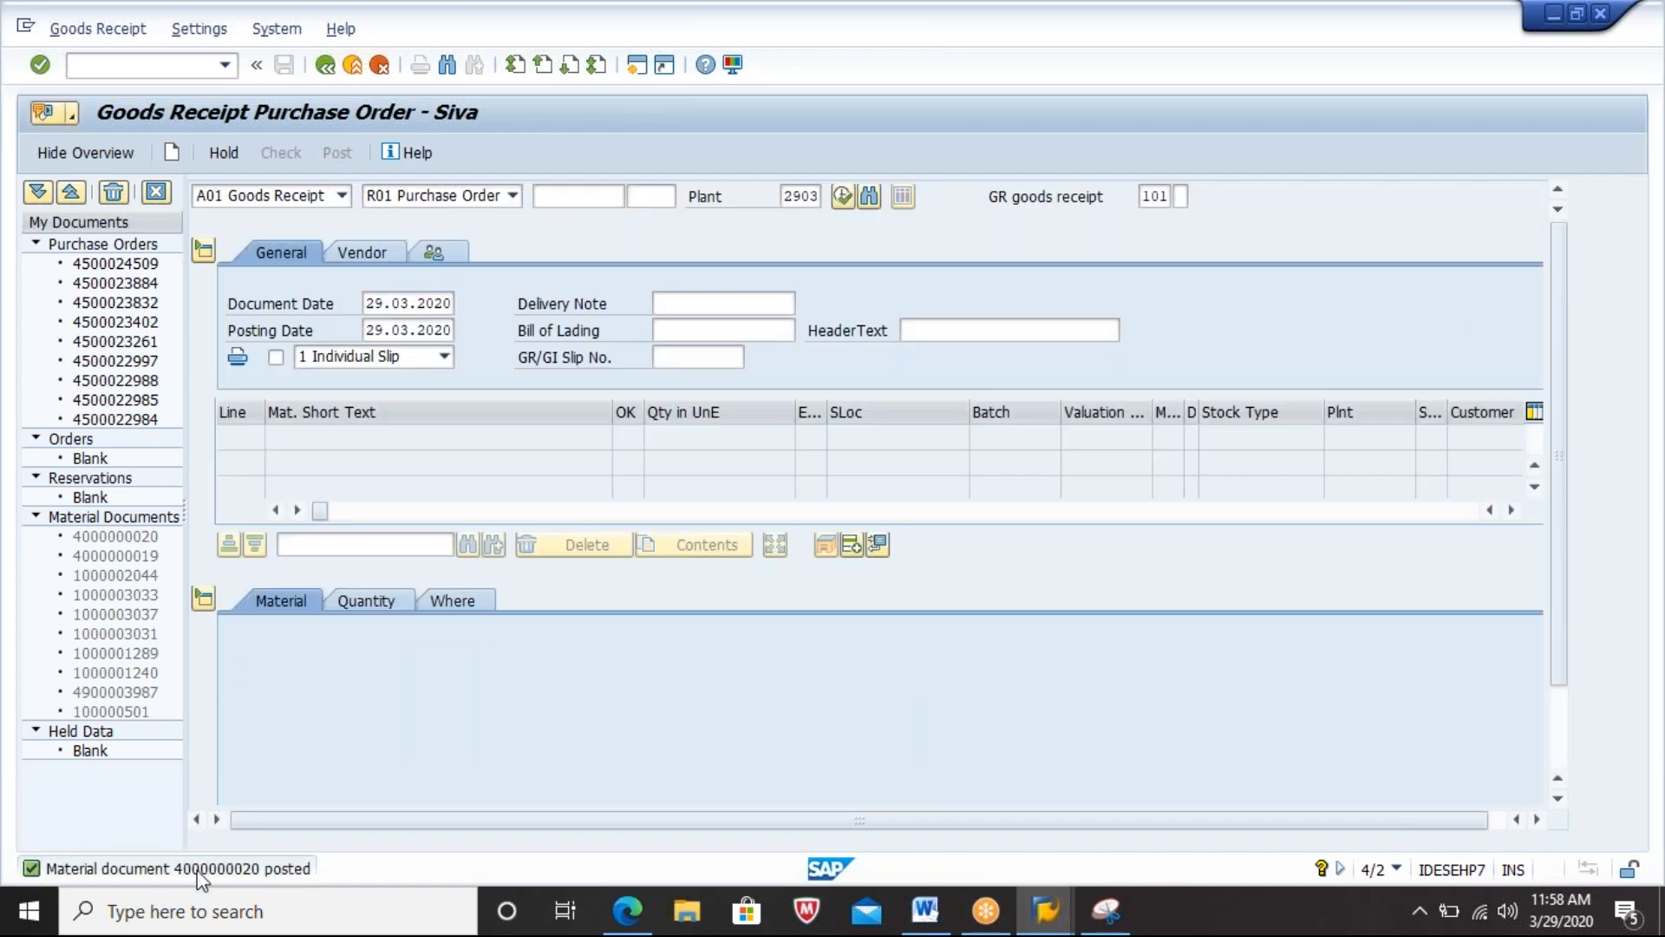
{"action": "double_click", "coordinate": [198, 873]}
{"action": "left_click_drag", "start_coordinate": [964, 169], "coordinate": [561, 149]}
{"action": "key", "text": "ctrl+c"}
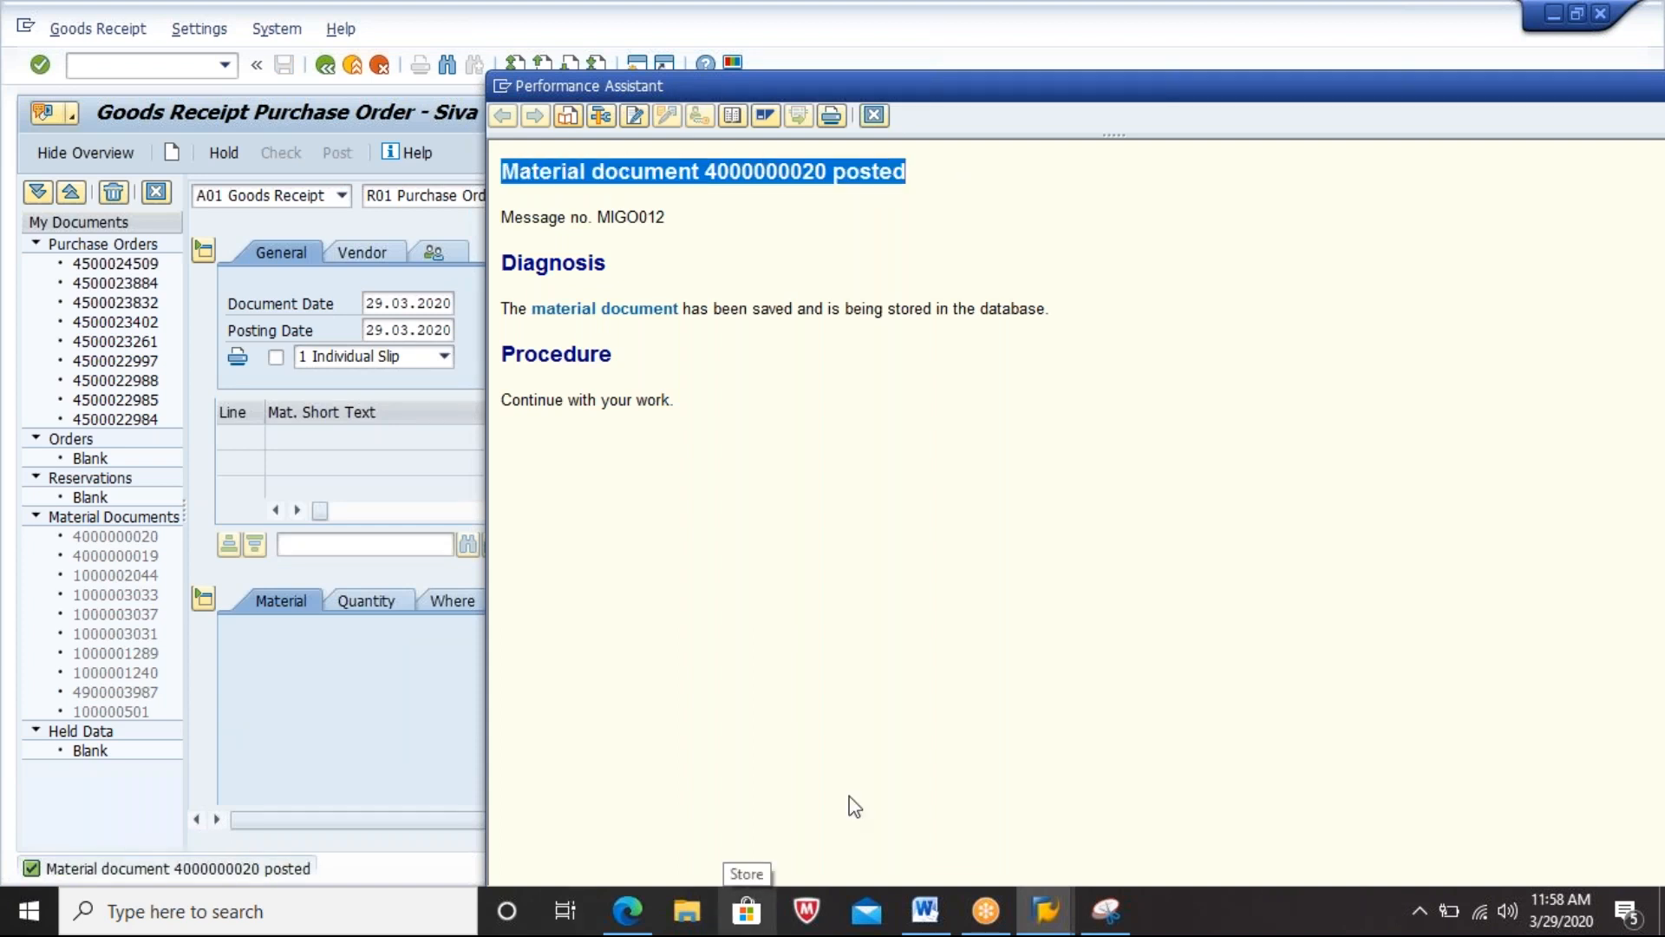
{"action": "left_click", "coordinate": [876, 121]}
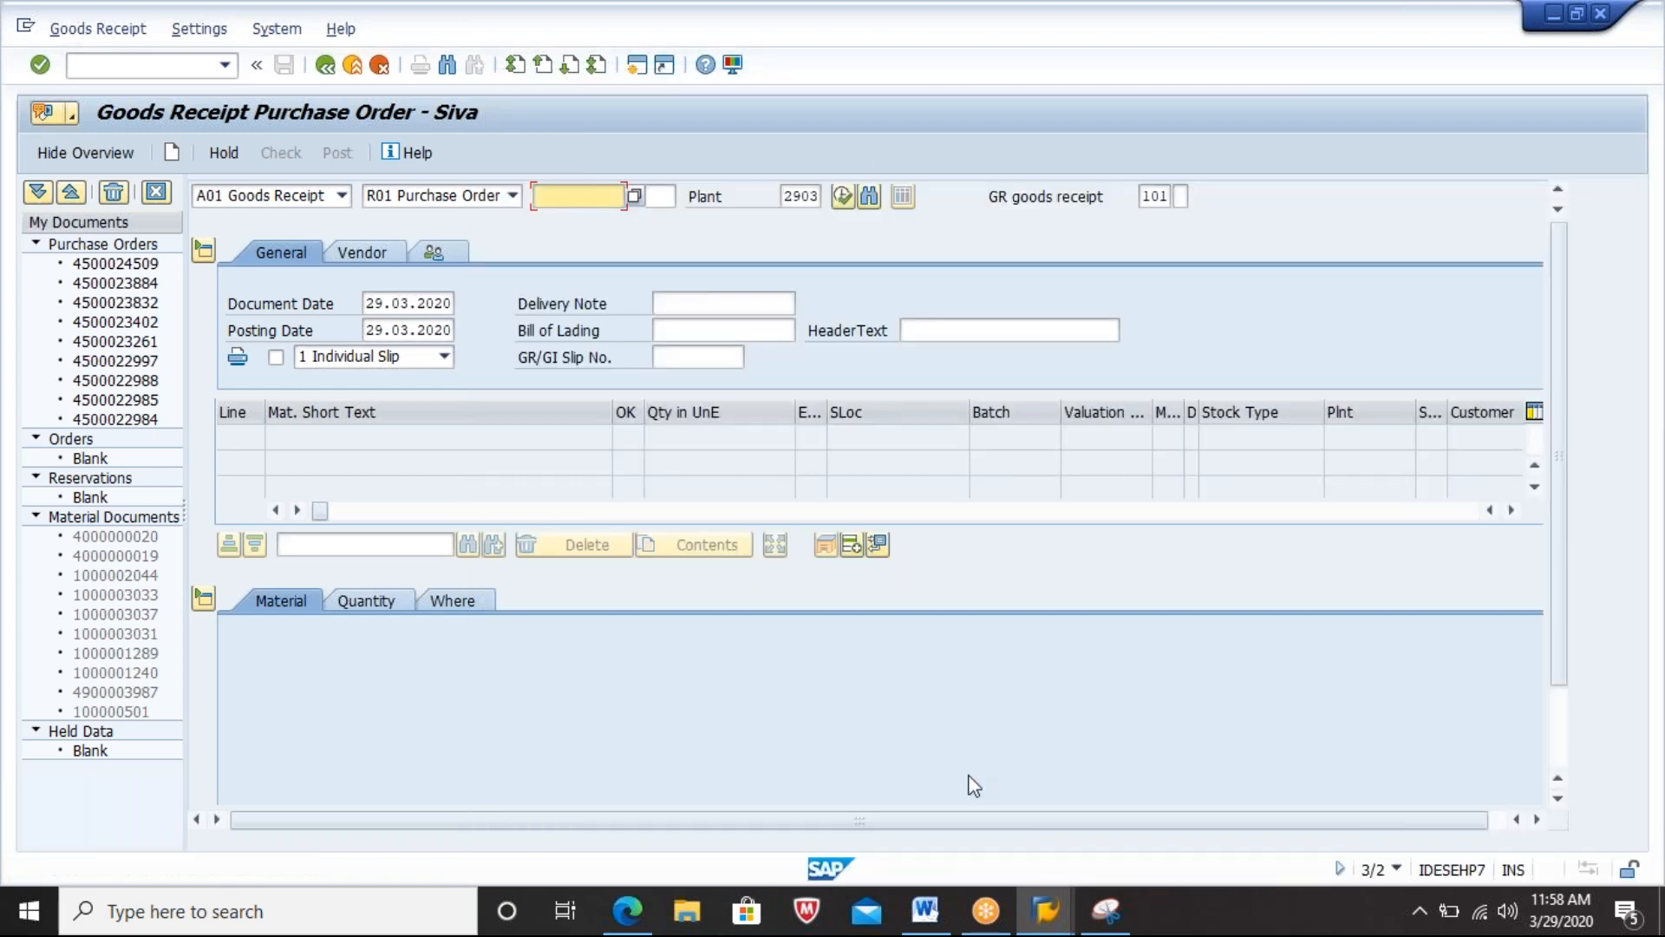
{"action": "left_click", "coordinate": [925, 930]}
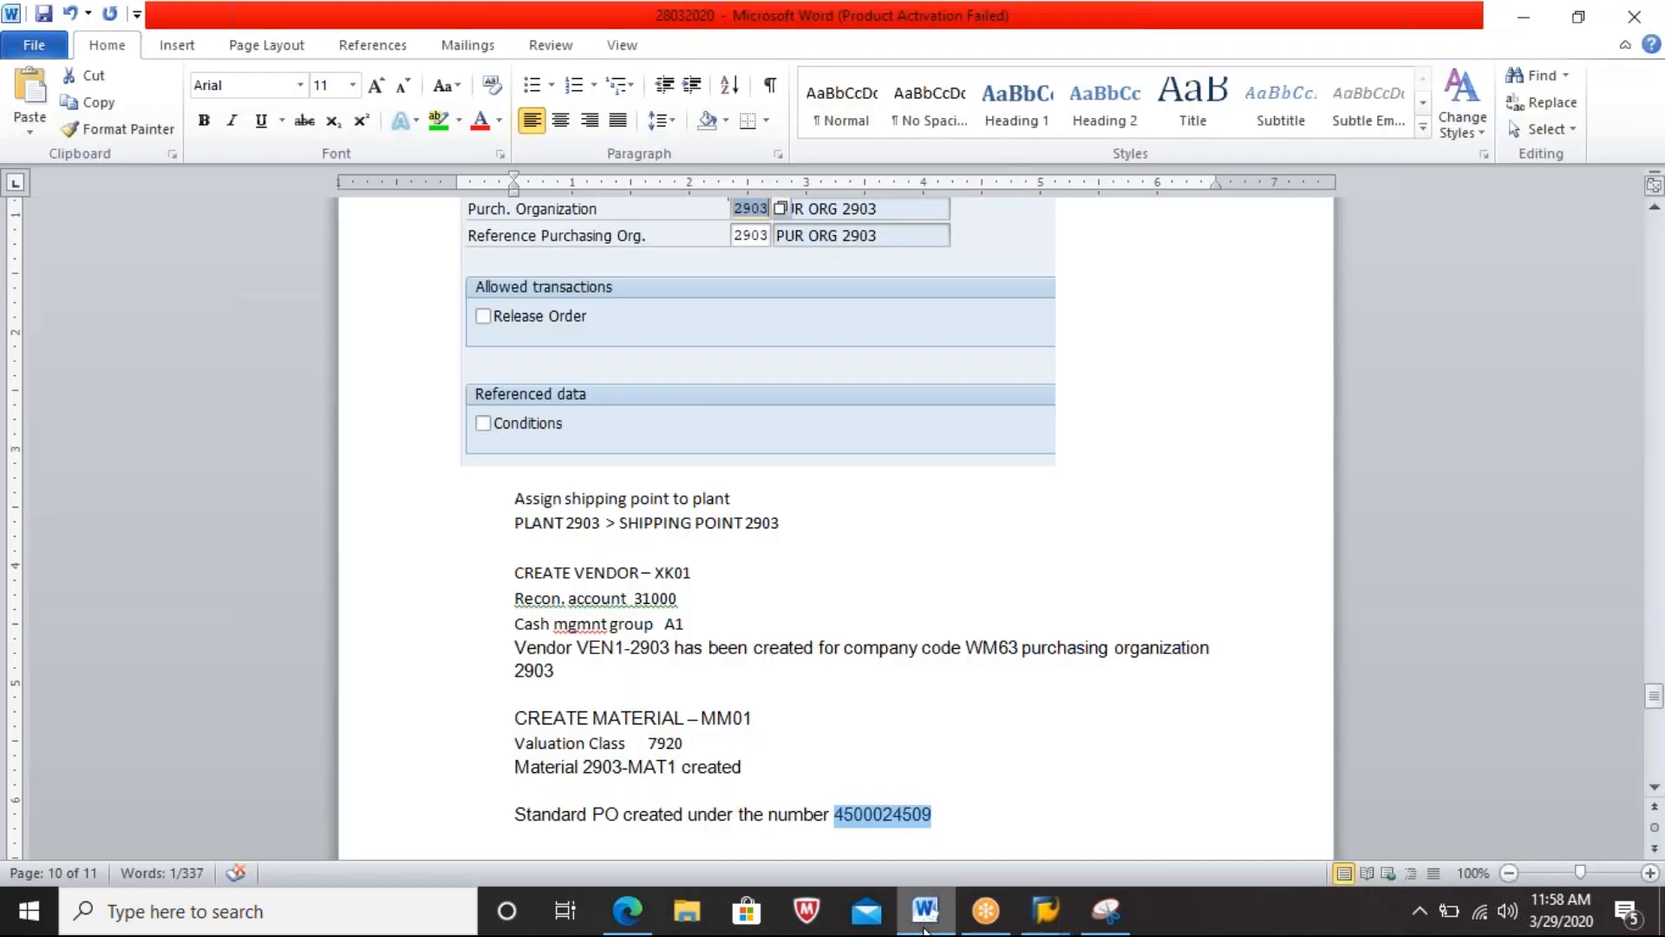
{"action": "key", "text": "End"}
{"action": "key", "text": "Return"}
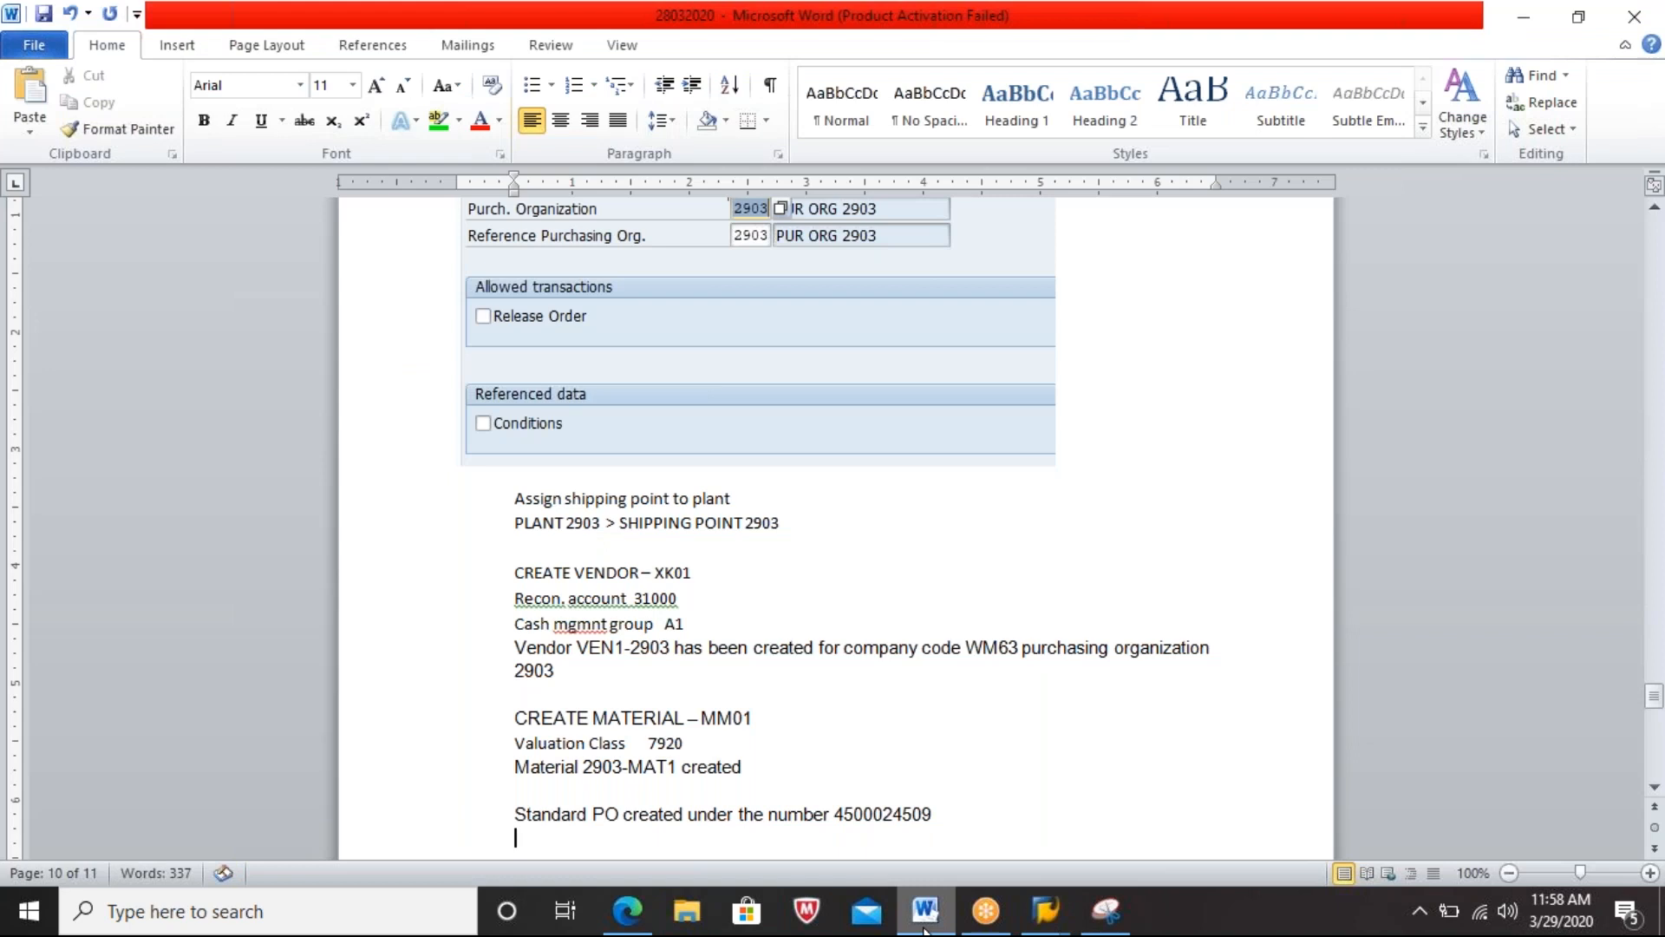
{"action": "key", "text": "ctrl+v"}
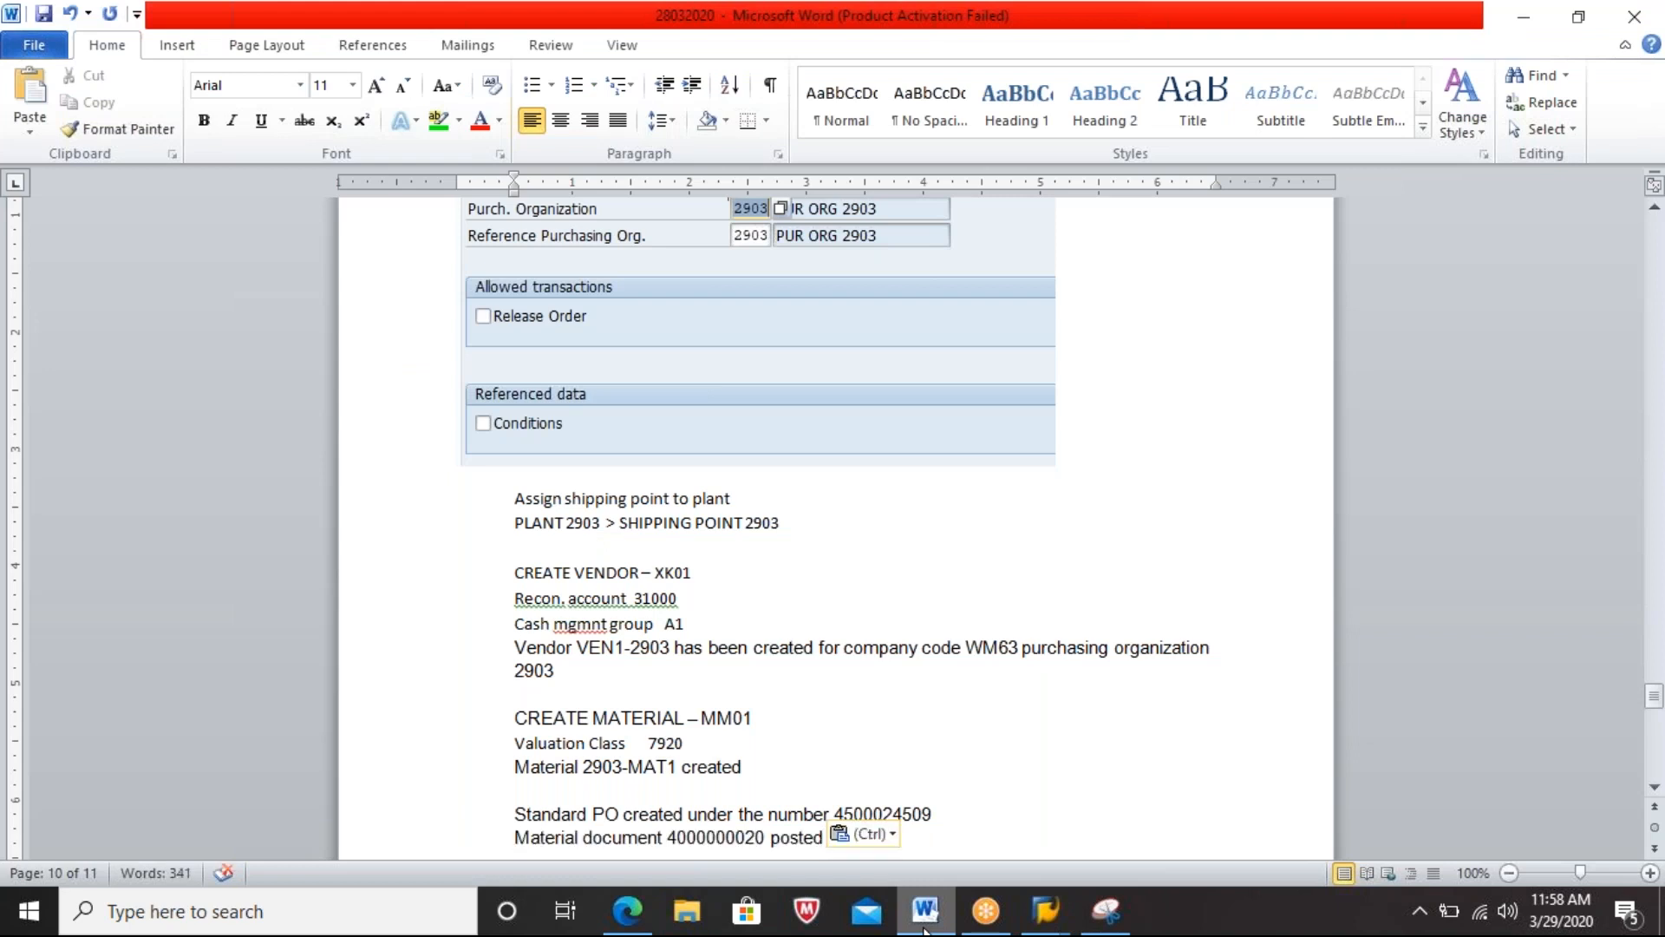
{"action": "key", "text": "Return"}
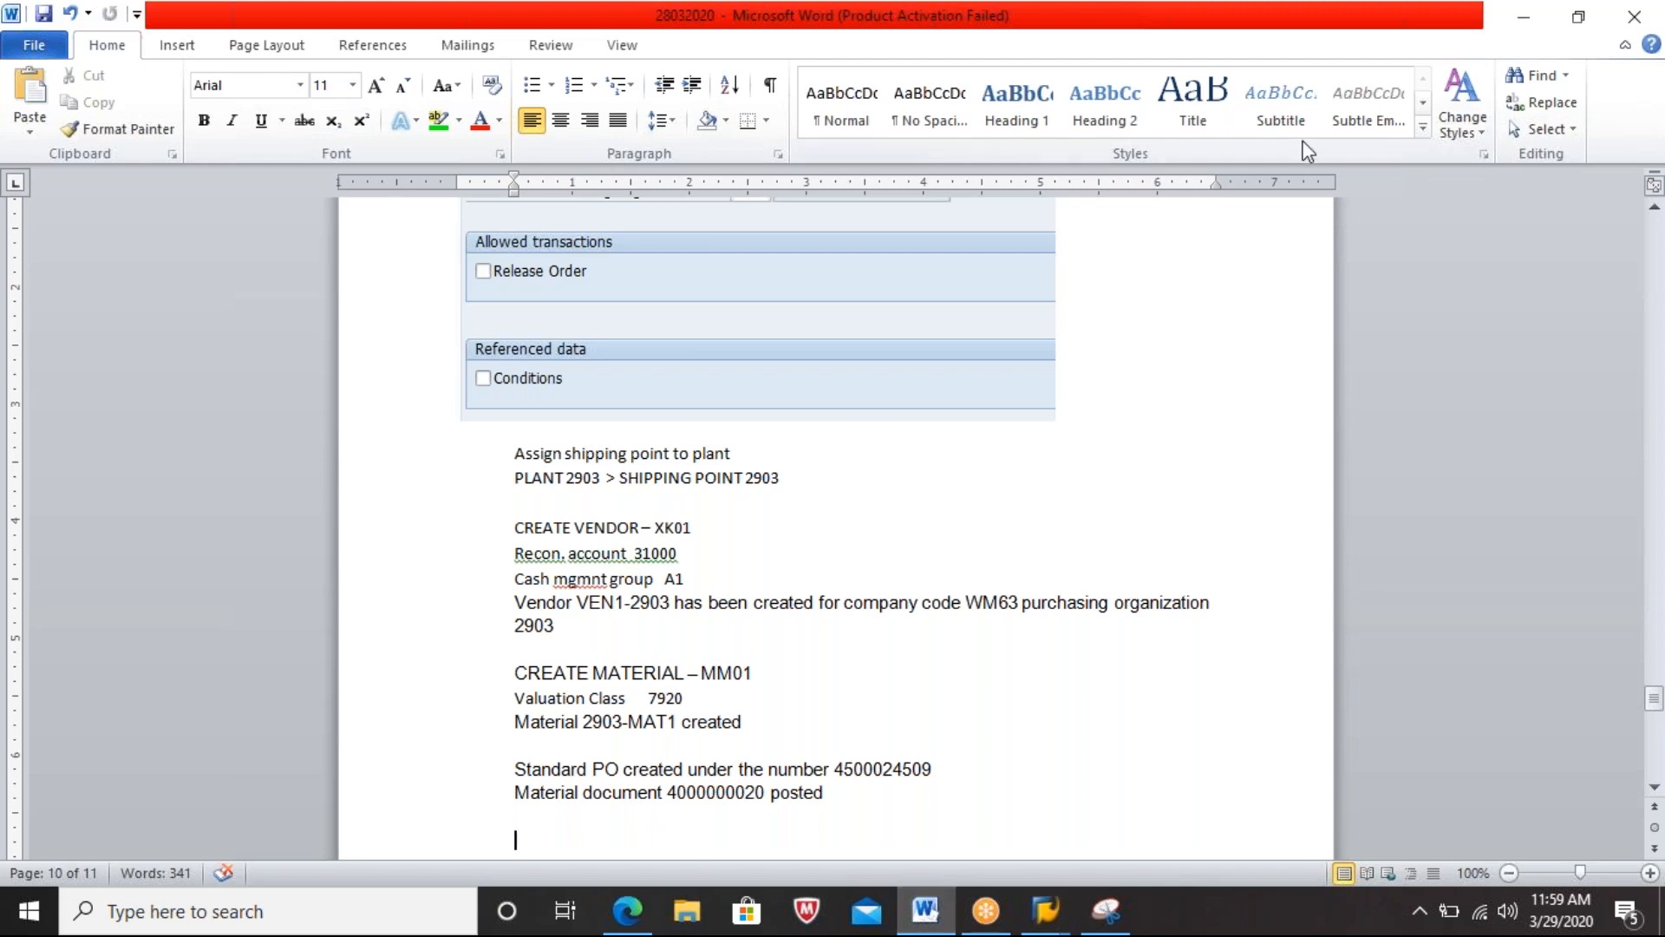
Step: Switch to SAP Logon and open the ECC connection's properties for editing
{"action": "left_click", "coordinate": [1230, 46]}
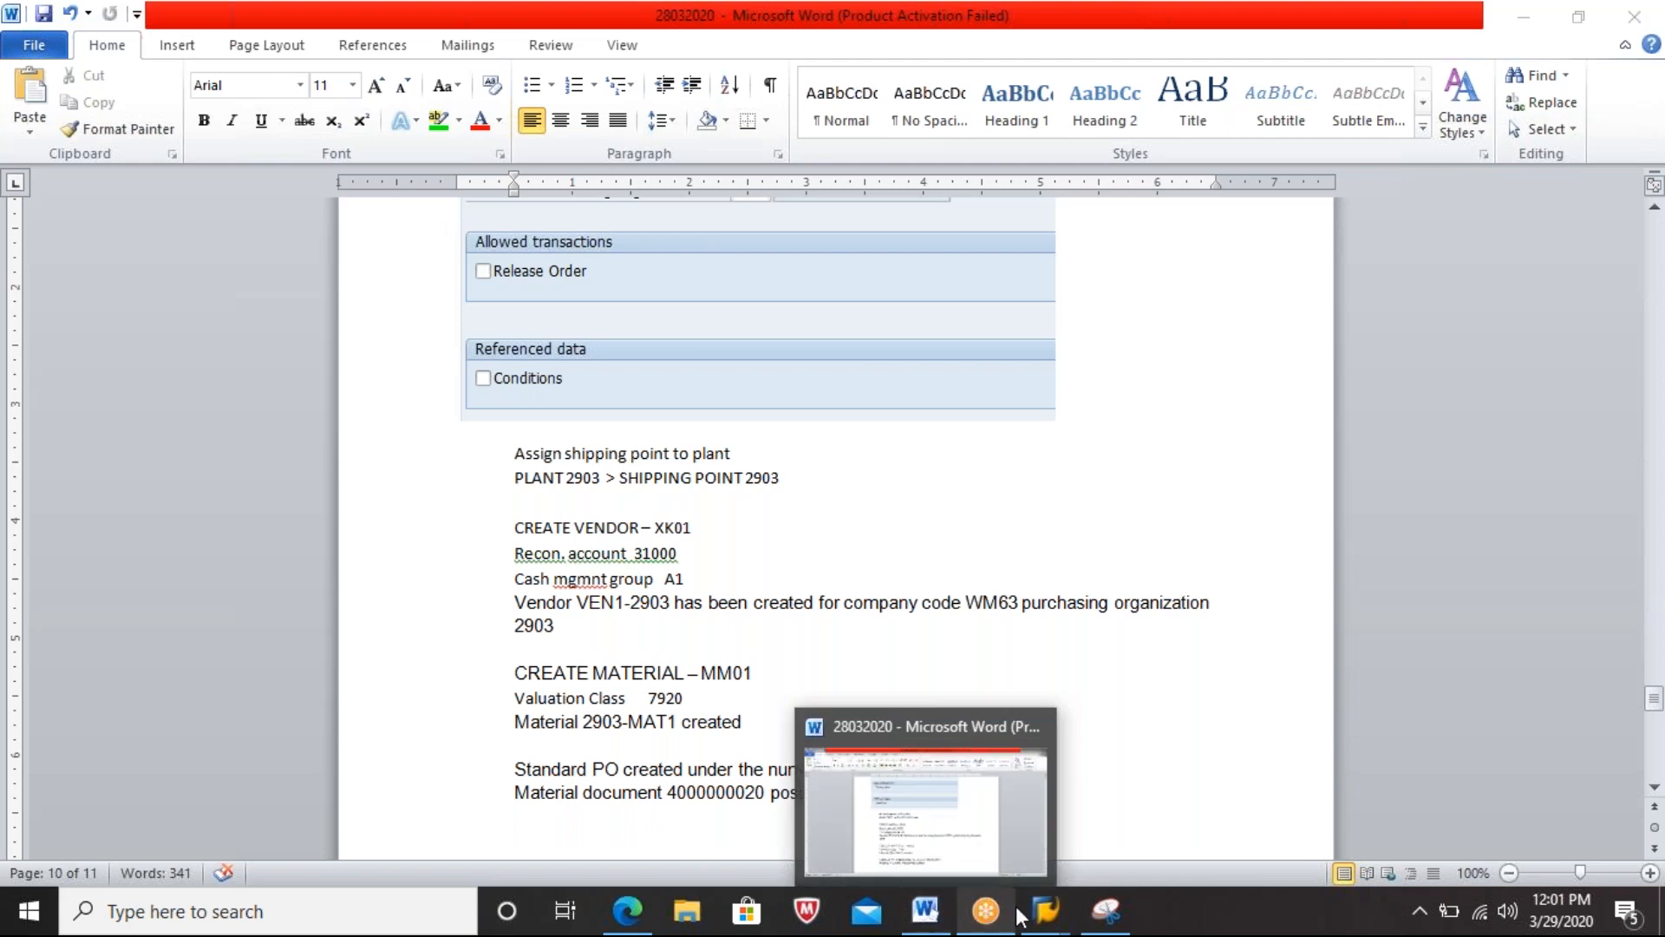
{"action": "mouse_move", "coordinate": [1055, 914]}
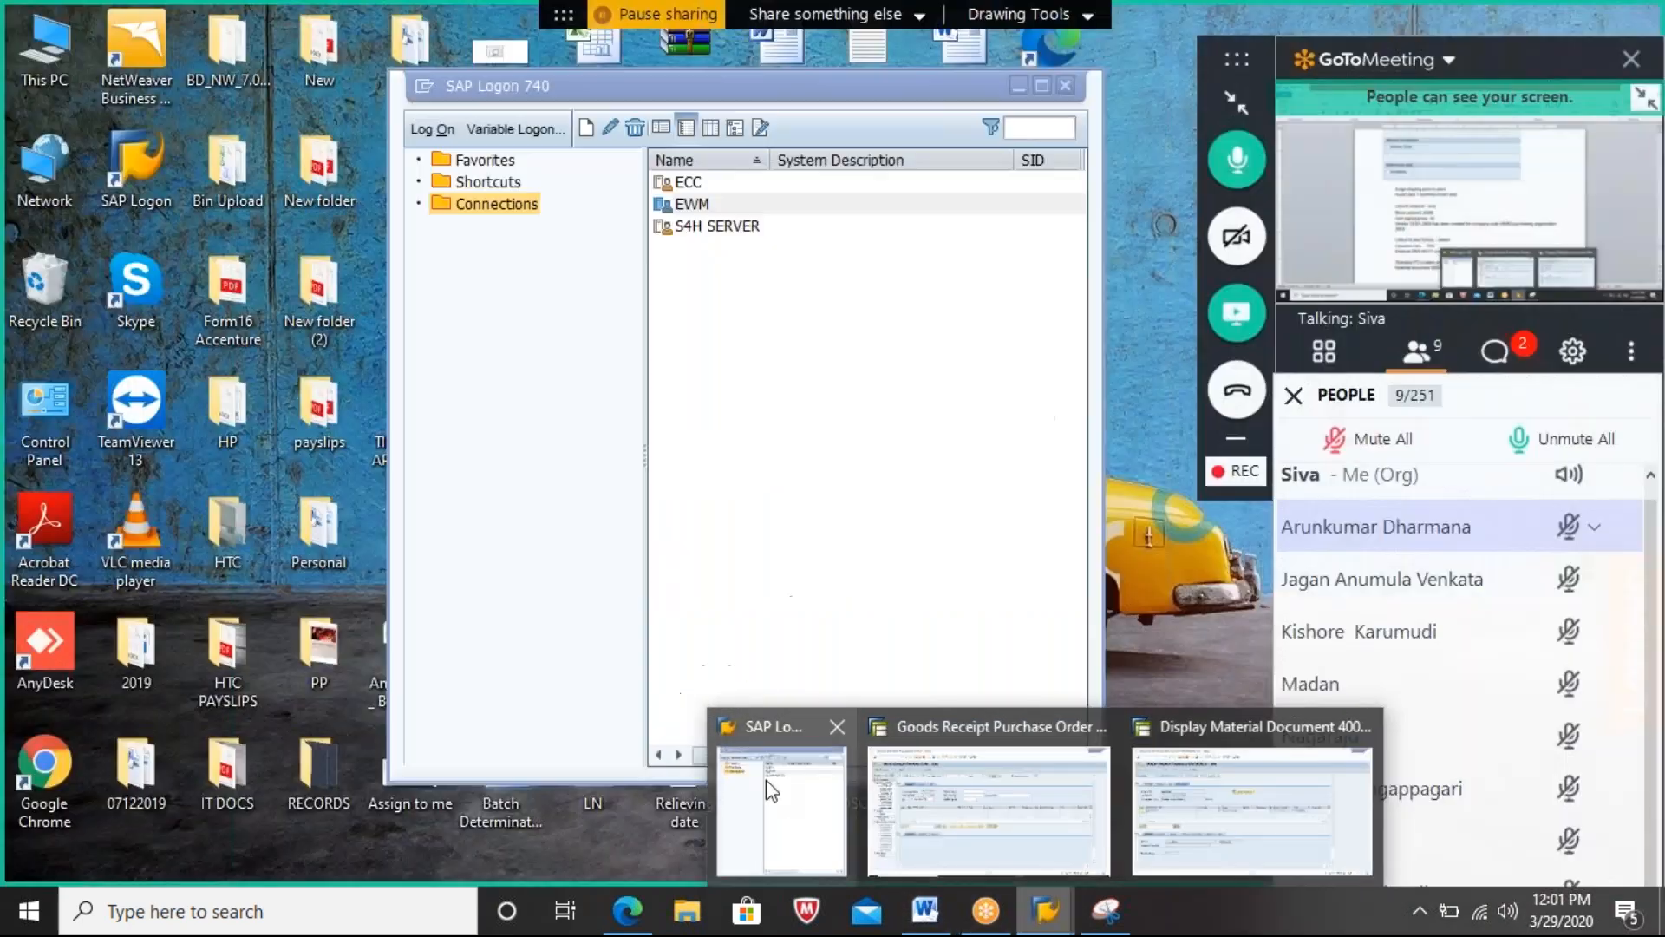
{"action": "left_click", "coordinate": [771, 789]}
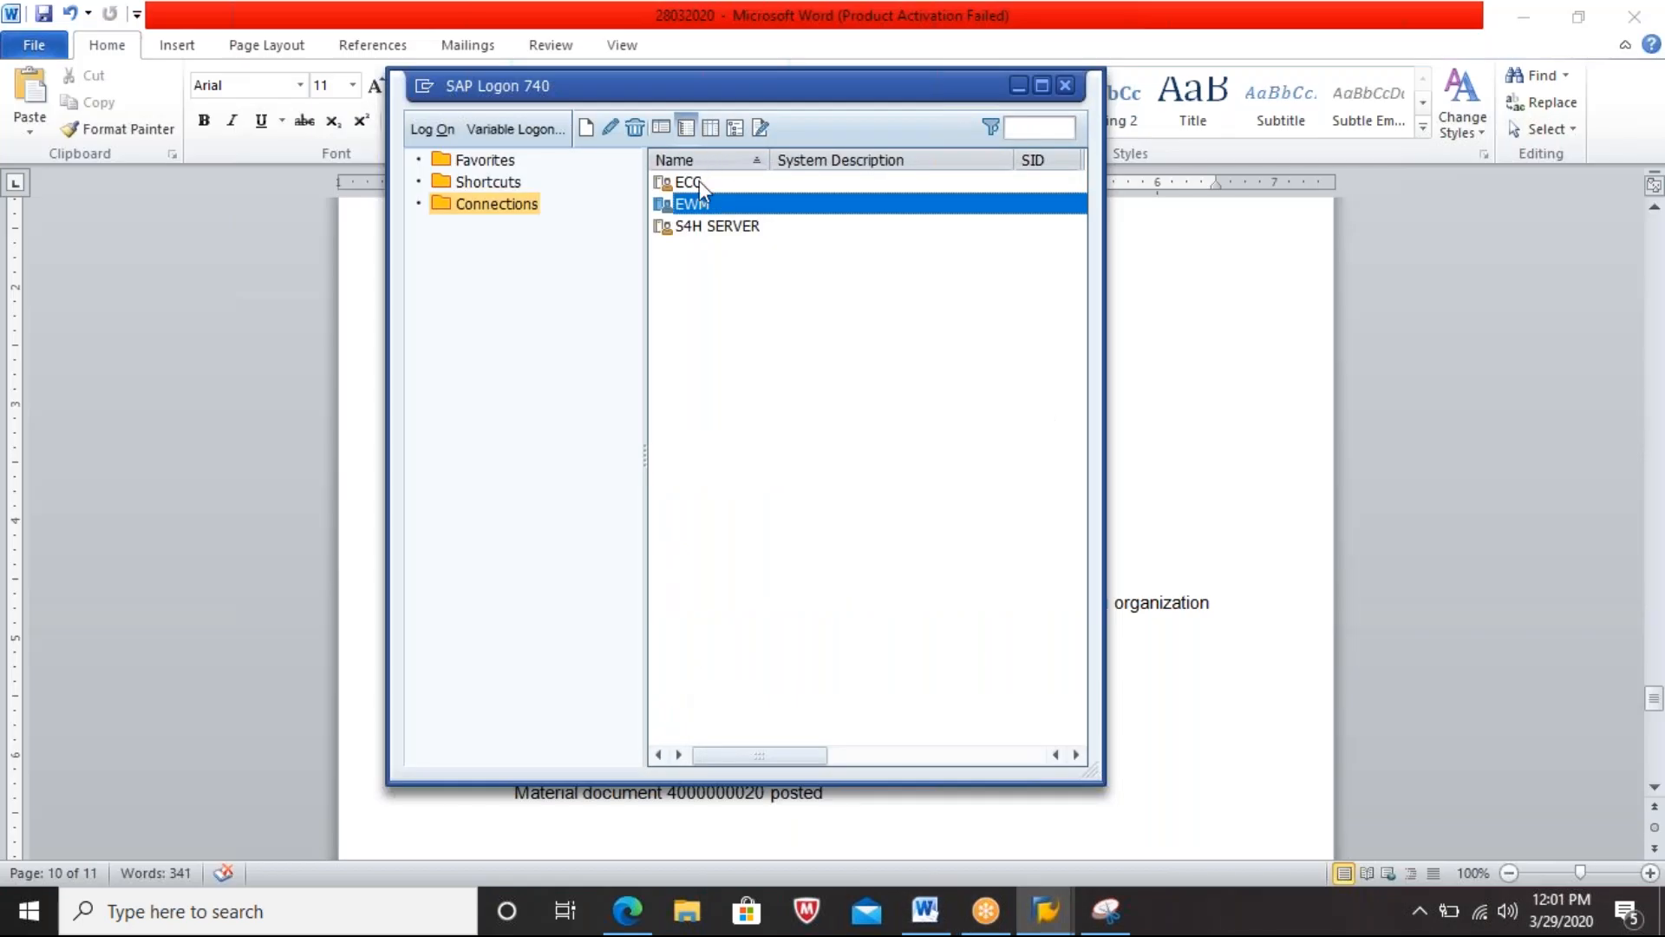
{"action": "left_click", "coordinate": [699, 183]}
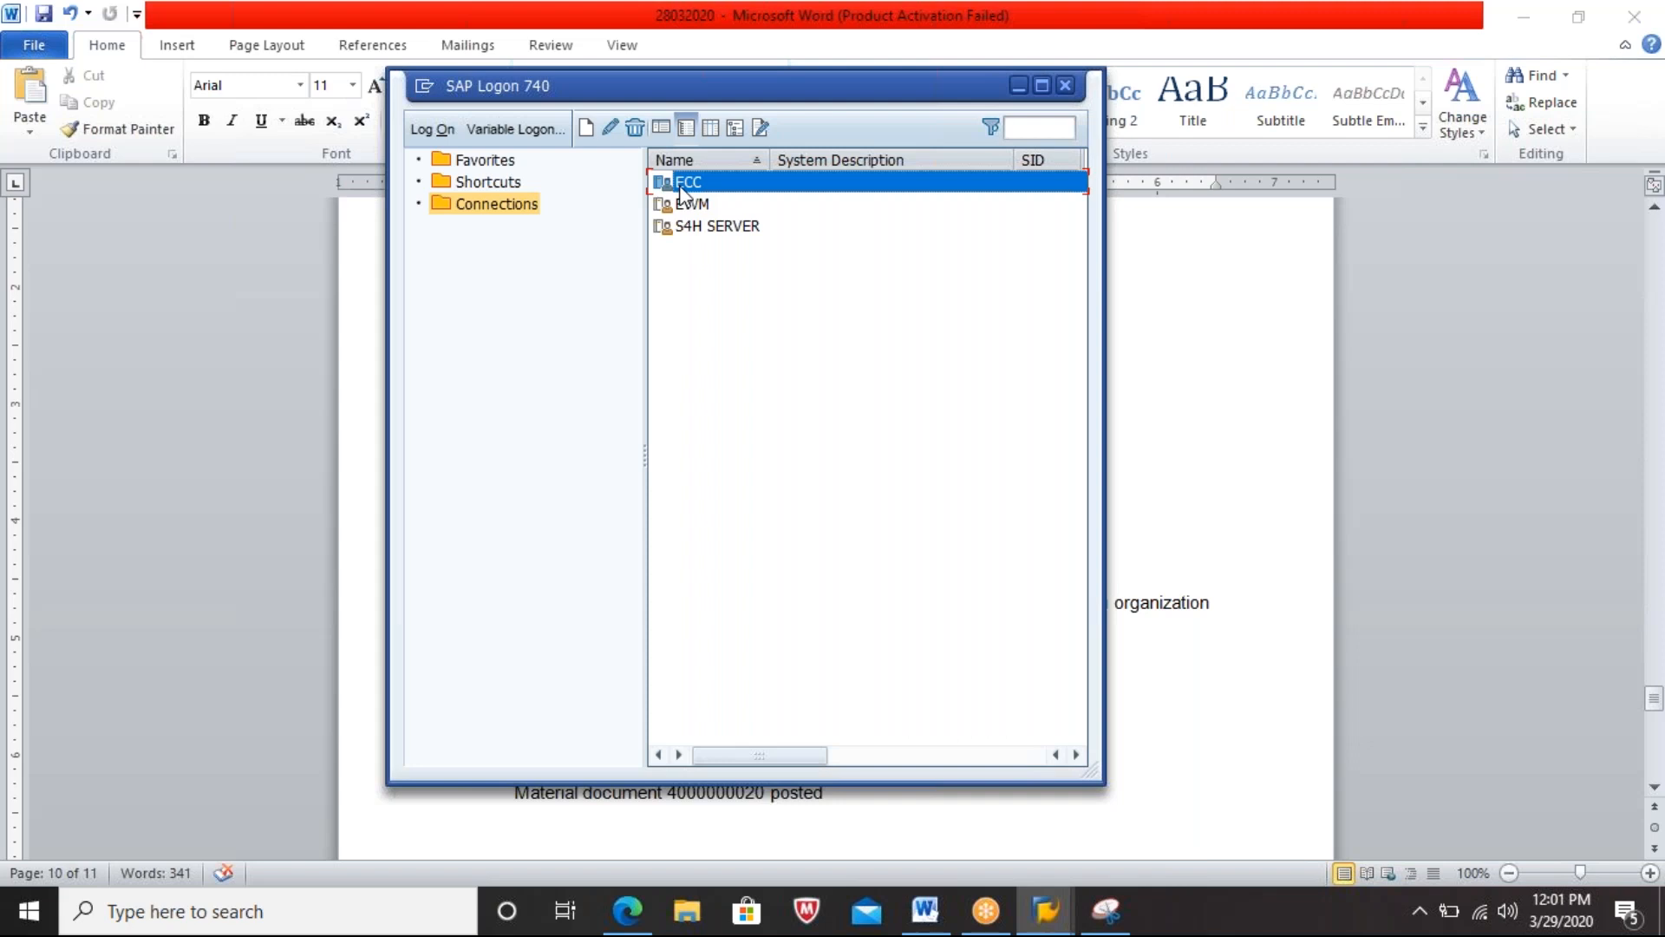
{"action": "left_click", "coordinate": [612, 132]}
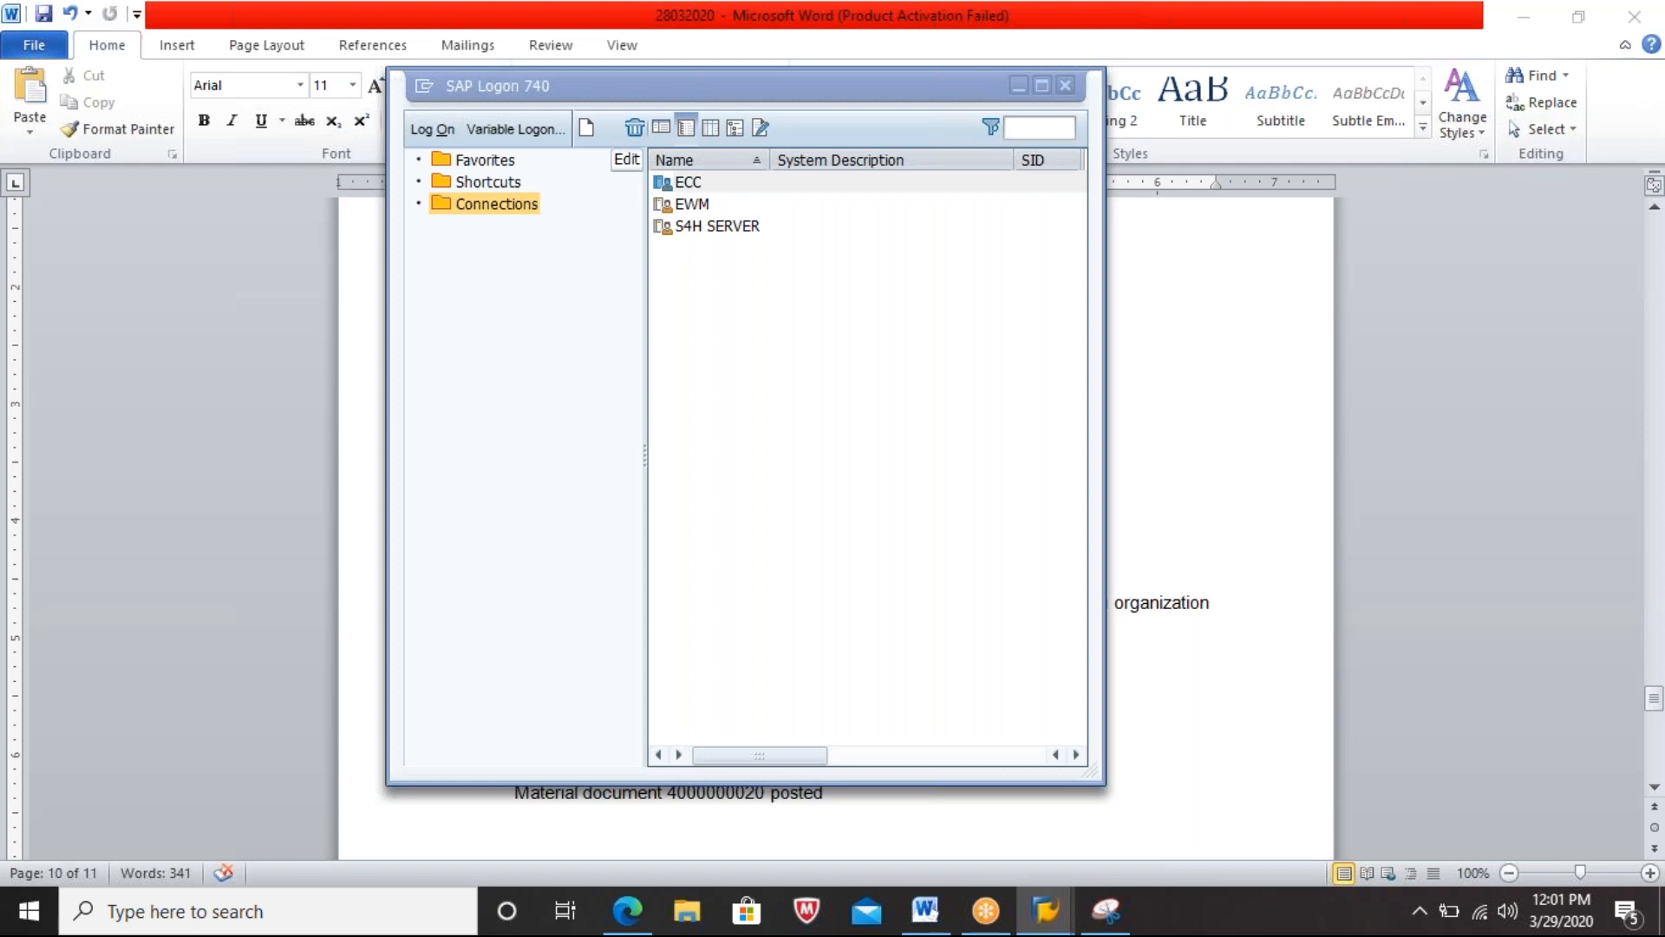
Step: Capture the ECC System Entry Properties window with Snipping Tool and paste the image at the end of the Word notes
{"action": "left_click", "coordinate": [1106, 911]}
{"action": "left_click", "coordinate": [39, 86]}
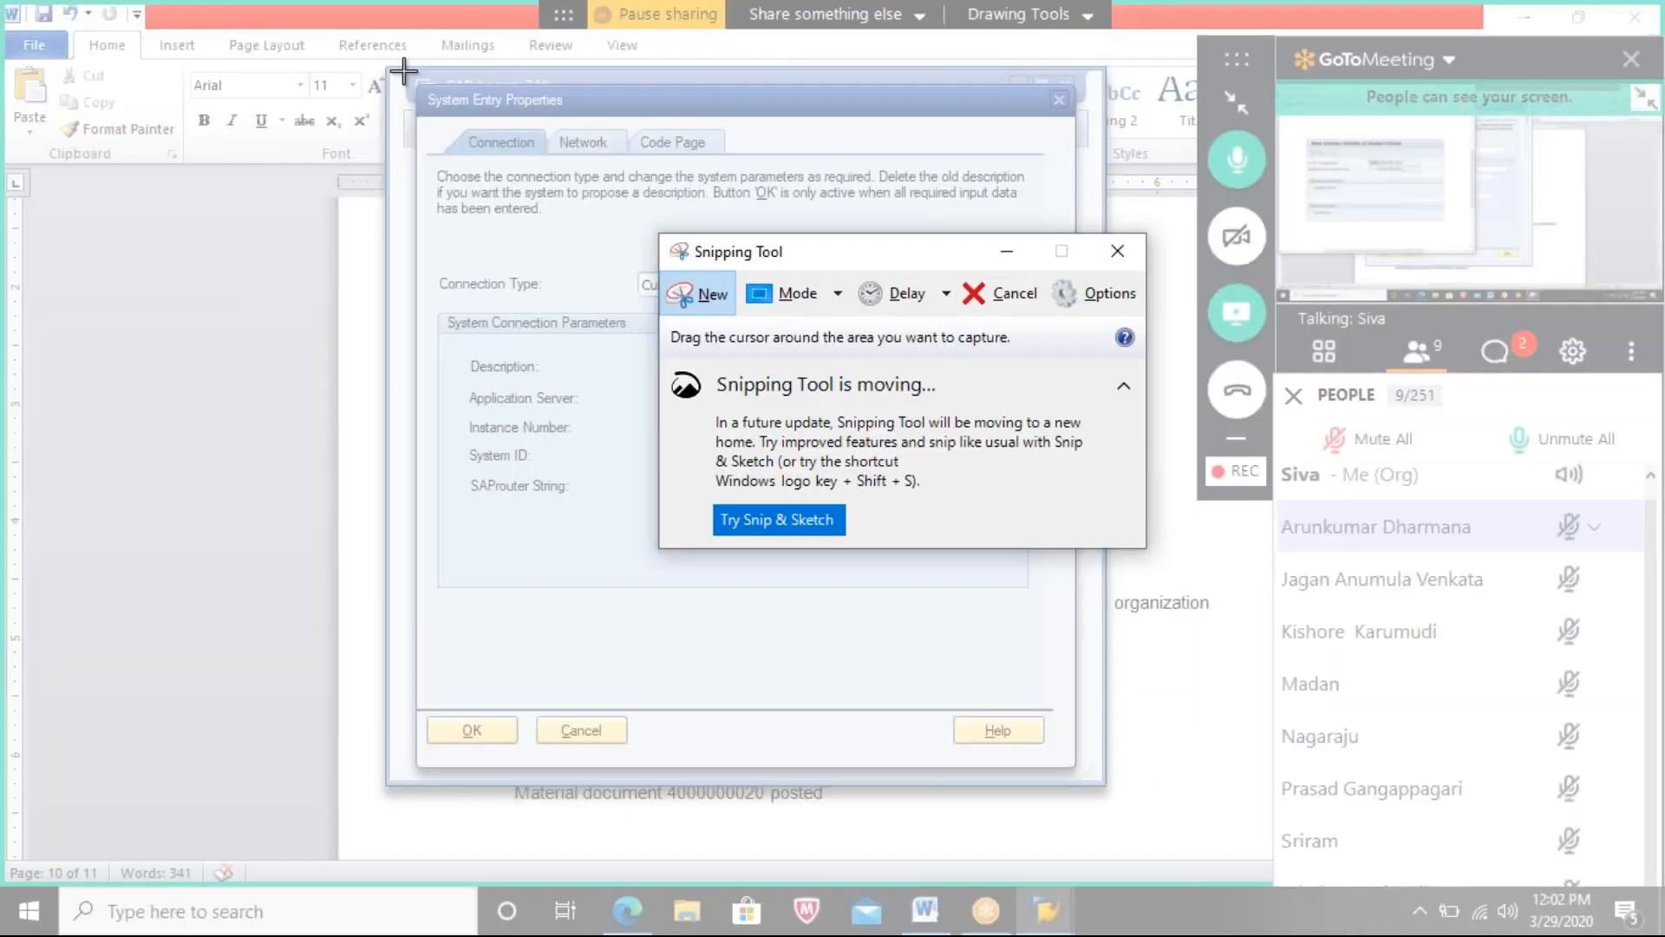
{"action": "left_click_drag", "start_coordinate": [405, 72], "coordinate": [1055, 612]}
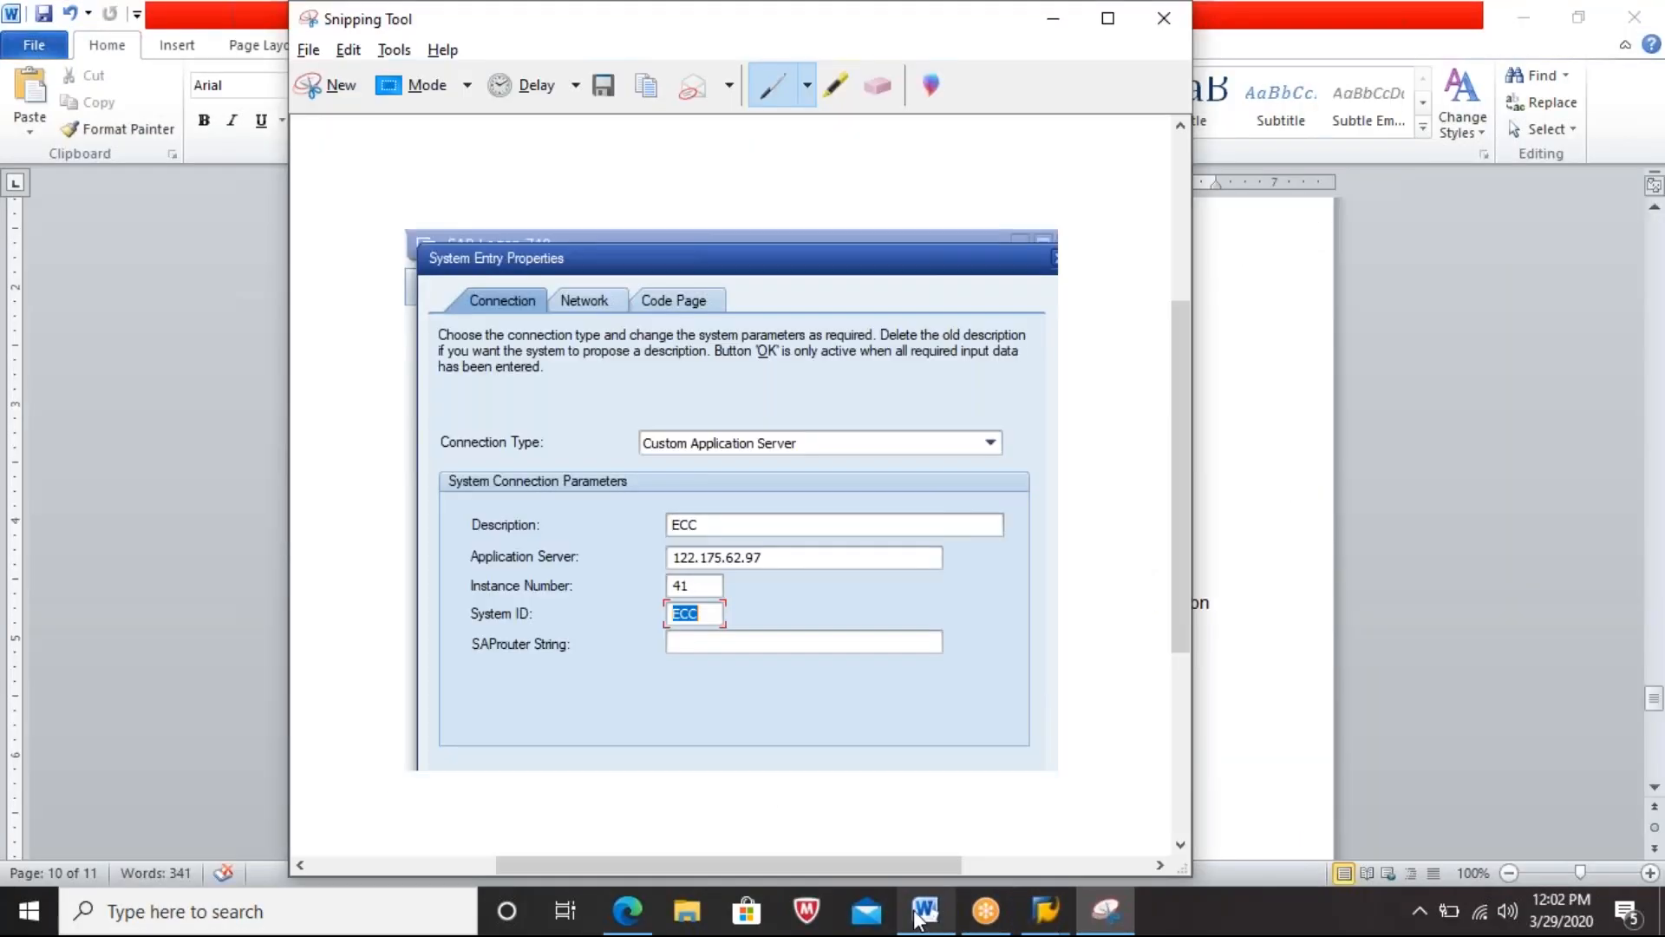
{"action": "left_click", "coordinate": [918, 919]}
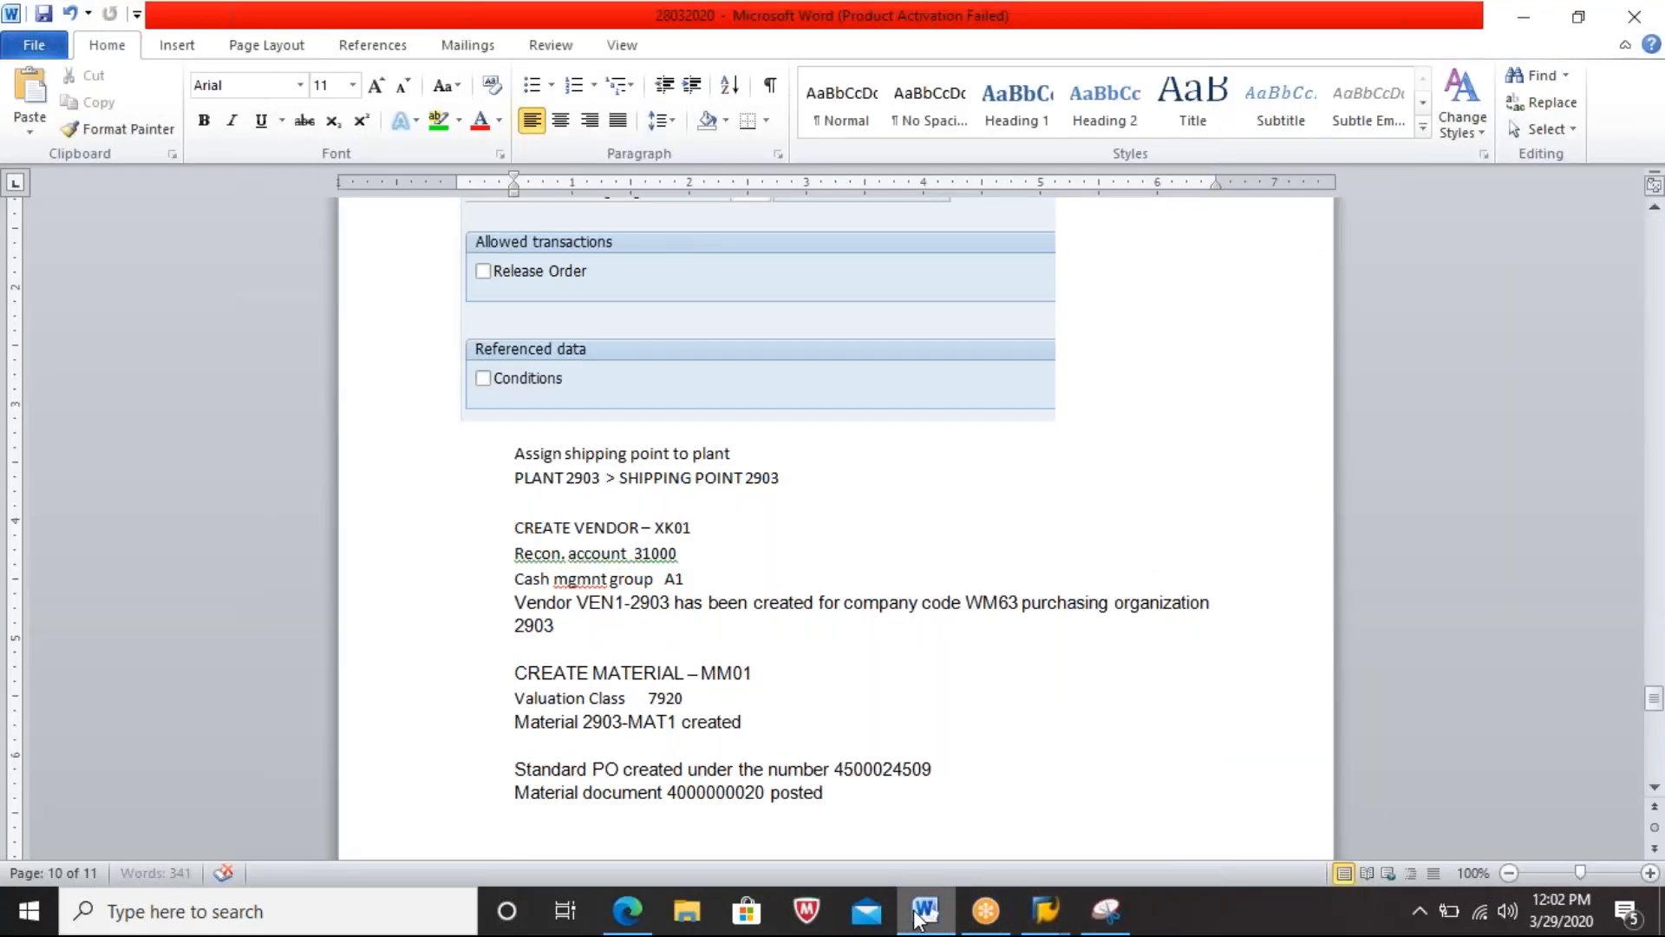
{"action": "key", "text": "ctrl+v"}
{"action": "key", "text": "Return"}
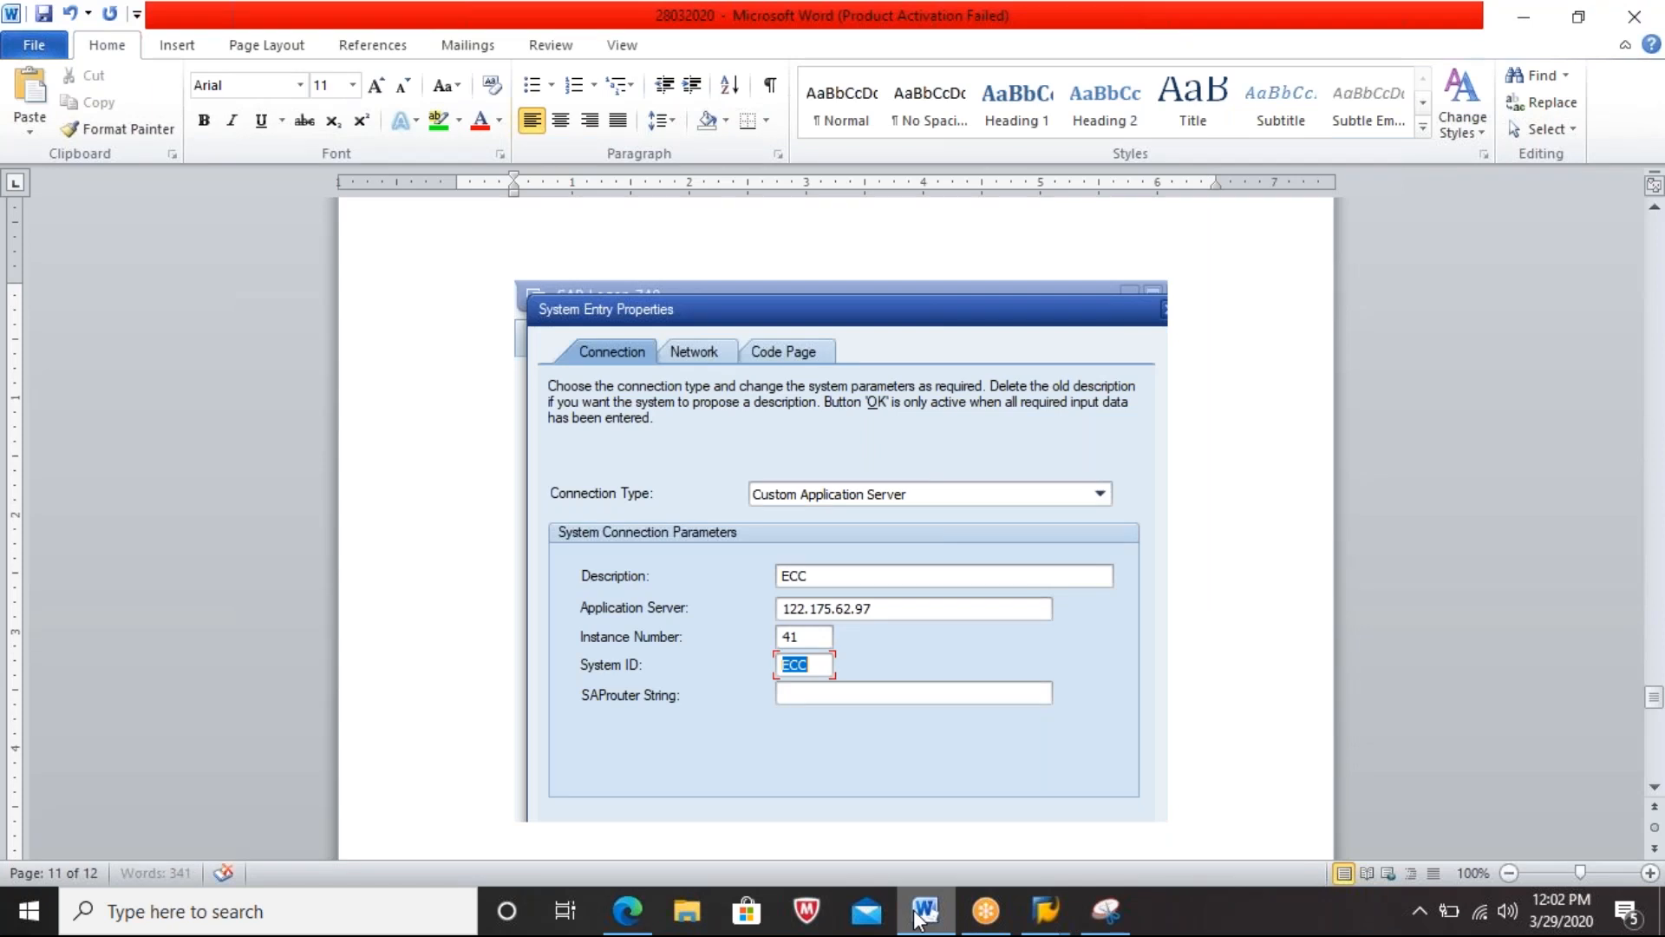
Step: Return to SAP Logon and review the ECC connection parameters, including the System ID
{"action": "key", "text": "alt+Tab"}
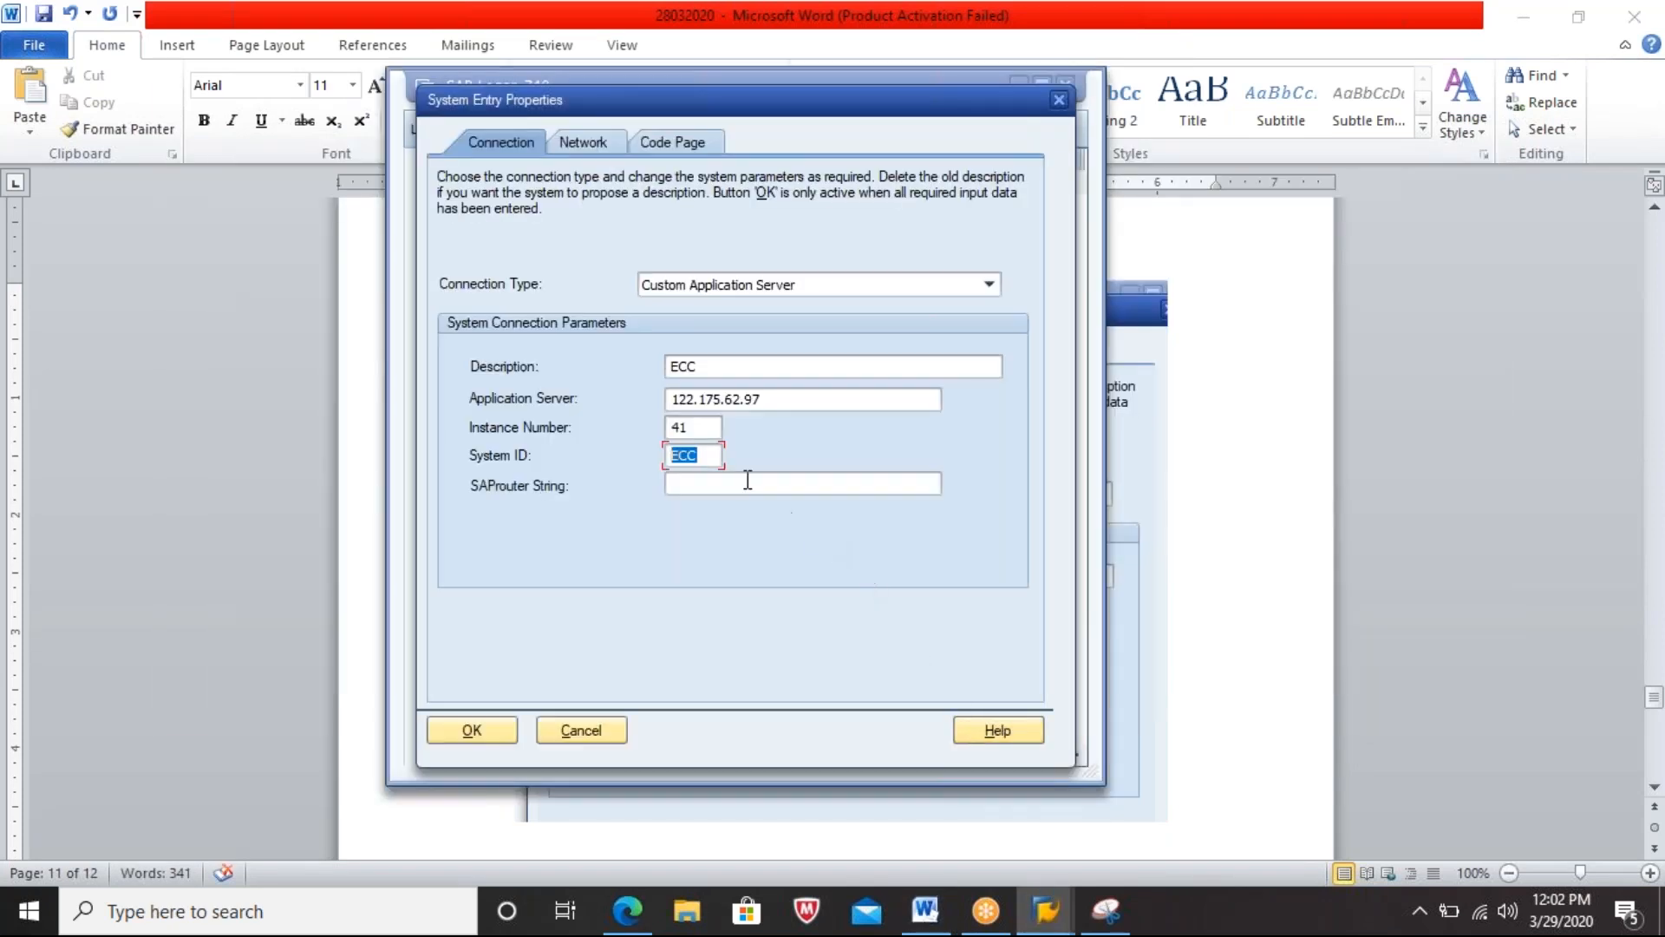
{"action": "left_click", "coordinate": [711, 452]}
{"action": "left_click", "coordinate": [1419, 61]}
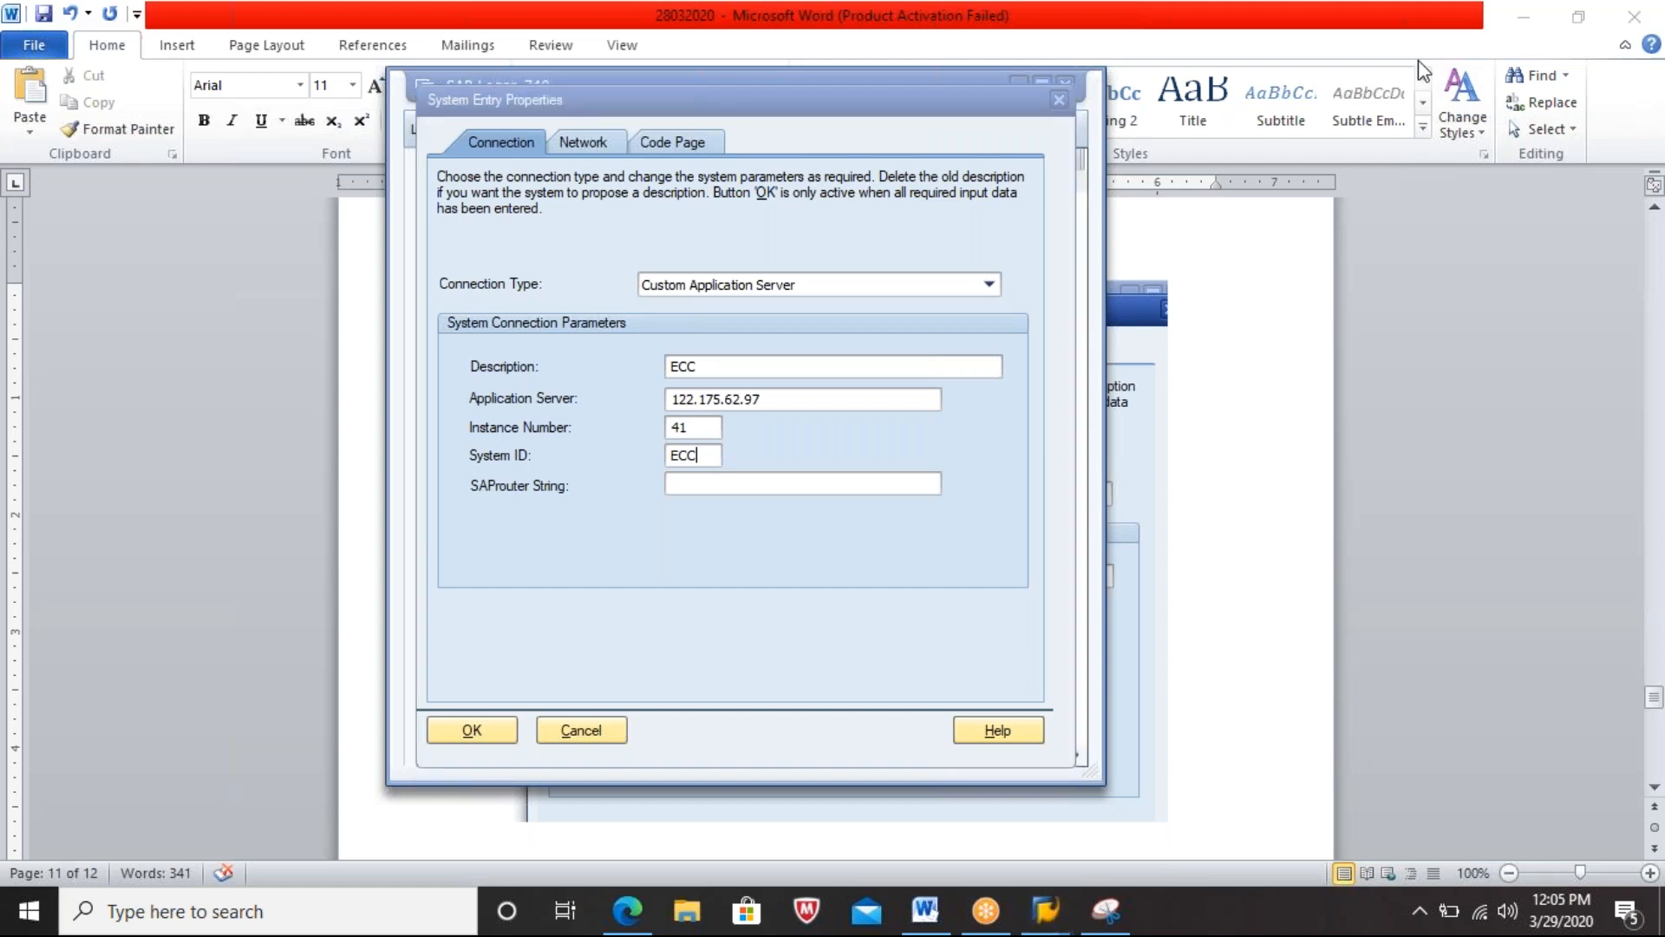